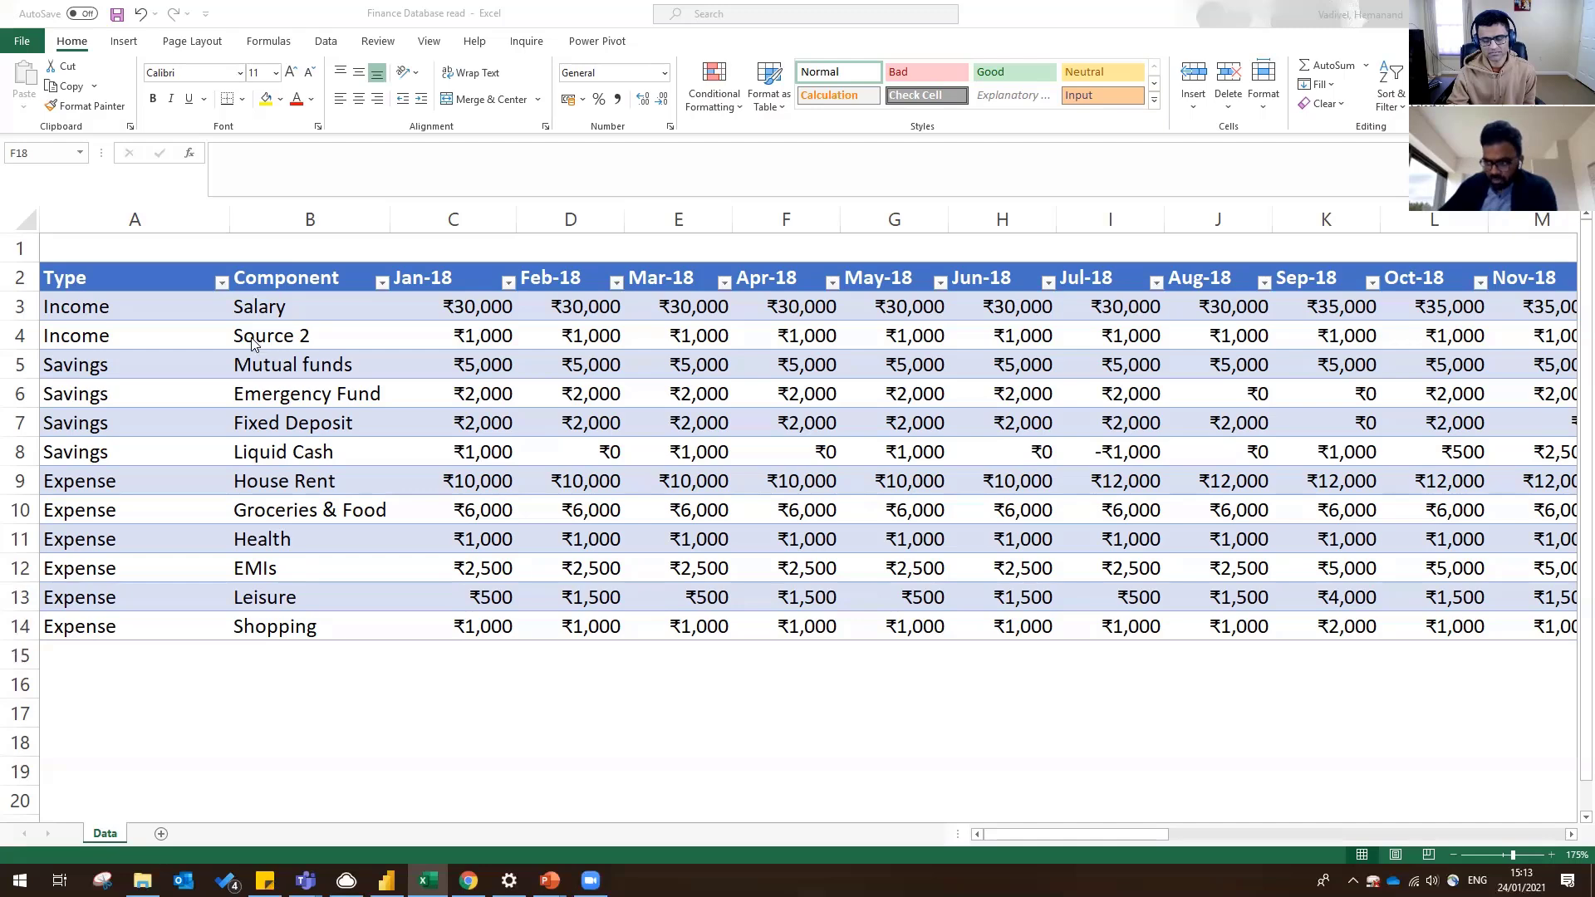
- Insert a blank table row between the Source 2 and Mutual funds rows
right_click(20, 372)
click(92, 501)
click(95, 337)
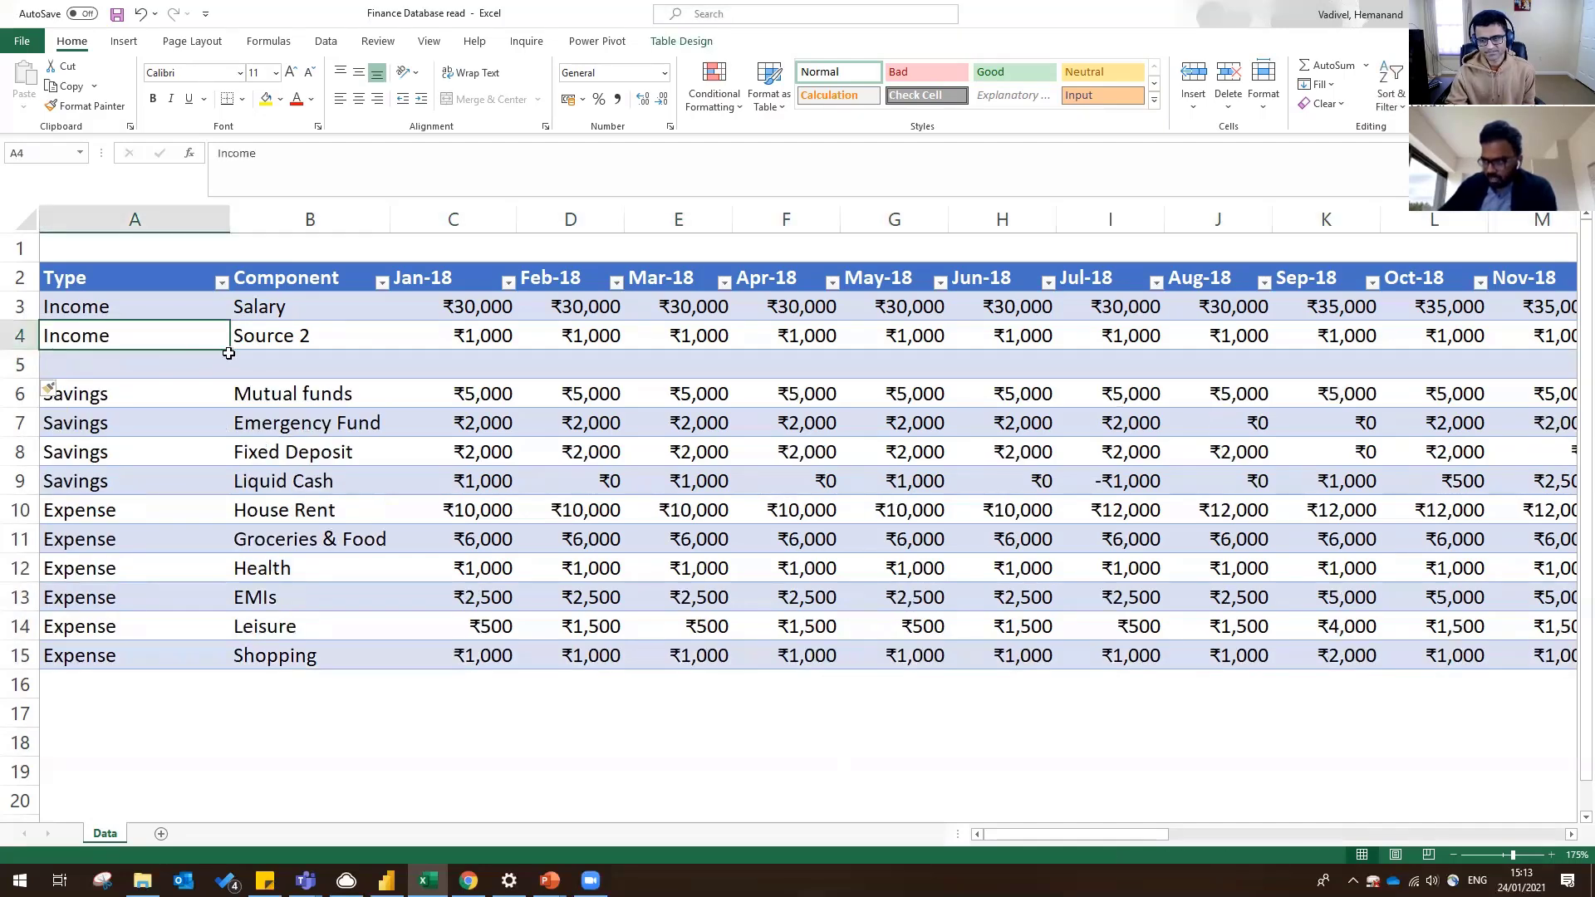
click(226, 360)
click(308, 365)
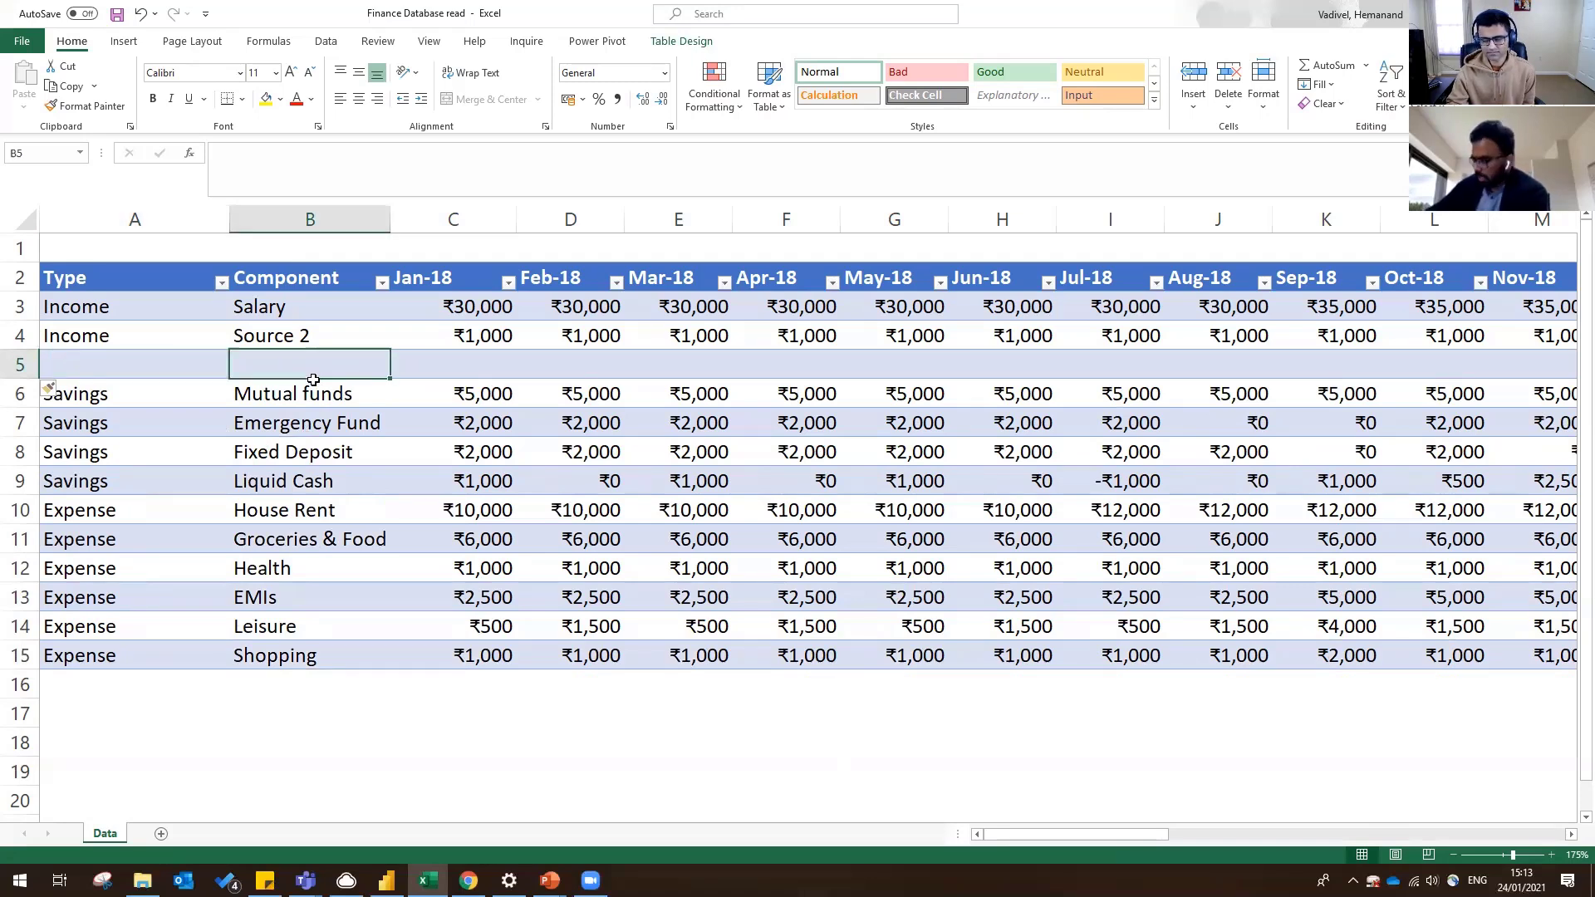
- Delete the blank row above the Mutual funds row
click(20, 363)
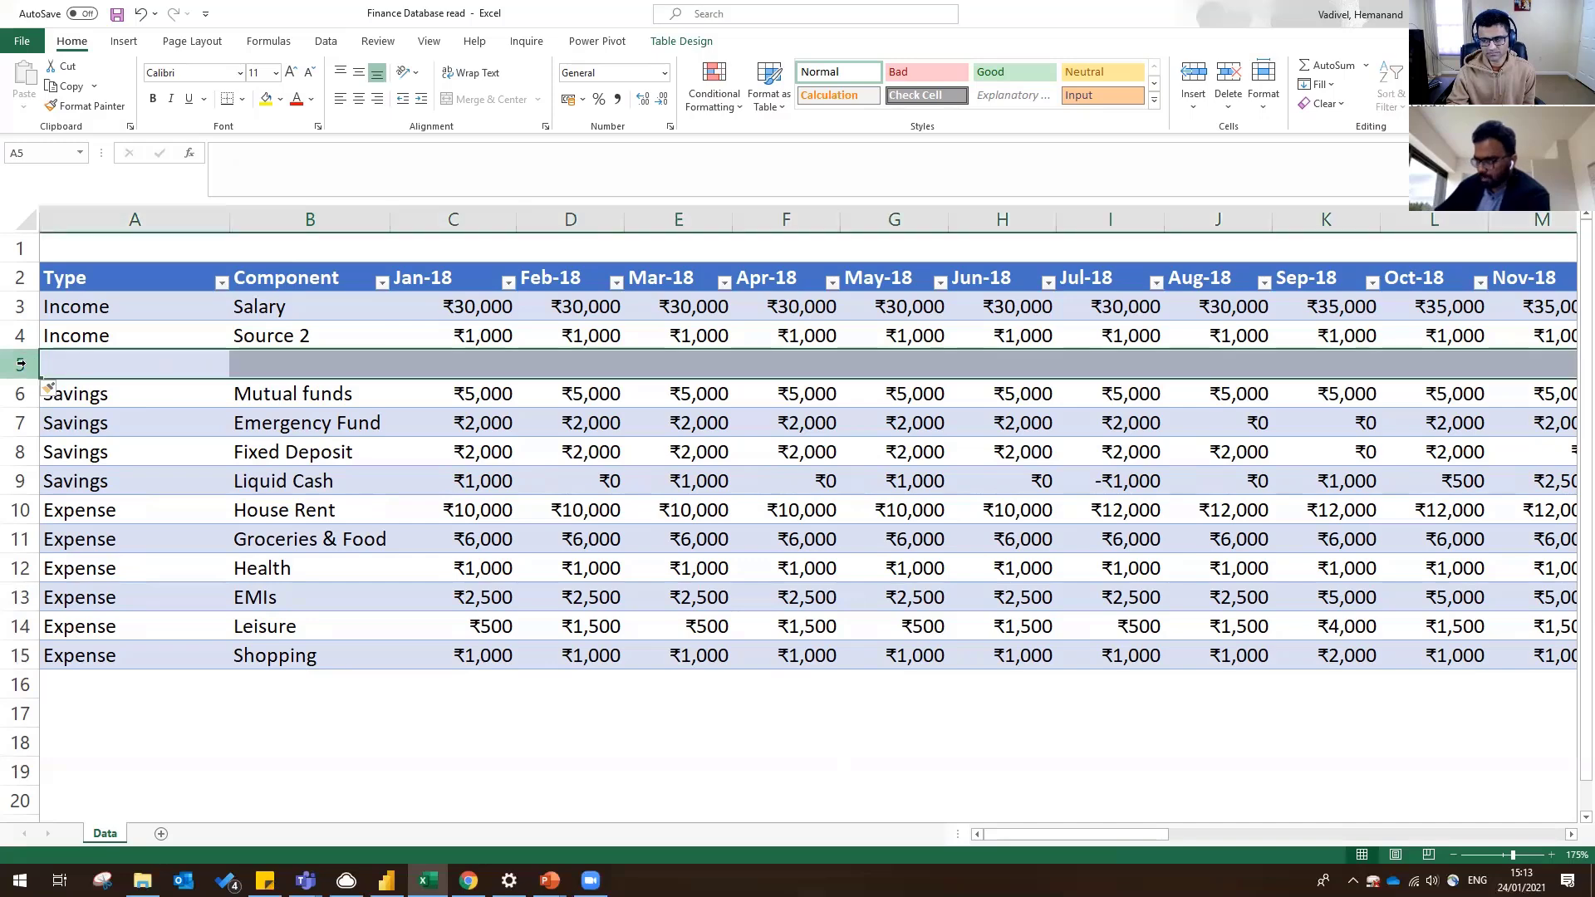
key(ctrl+minus)
click(187, 510)
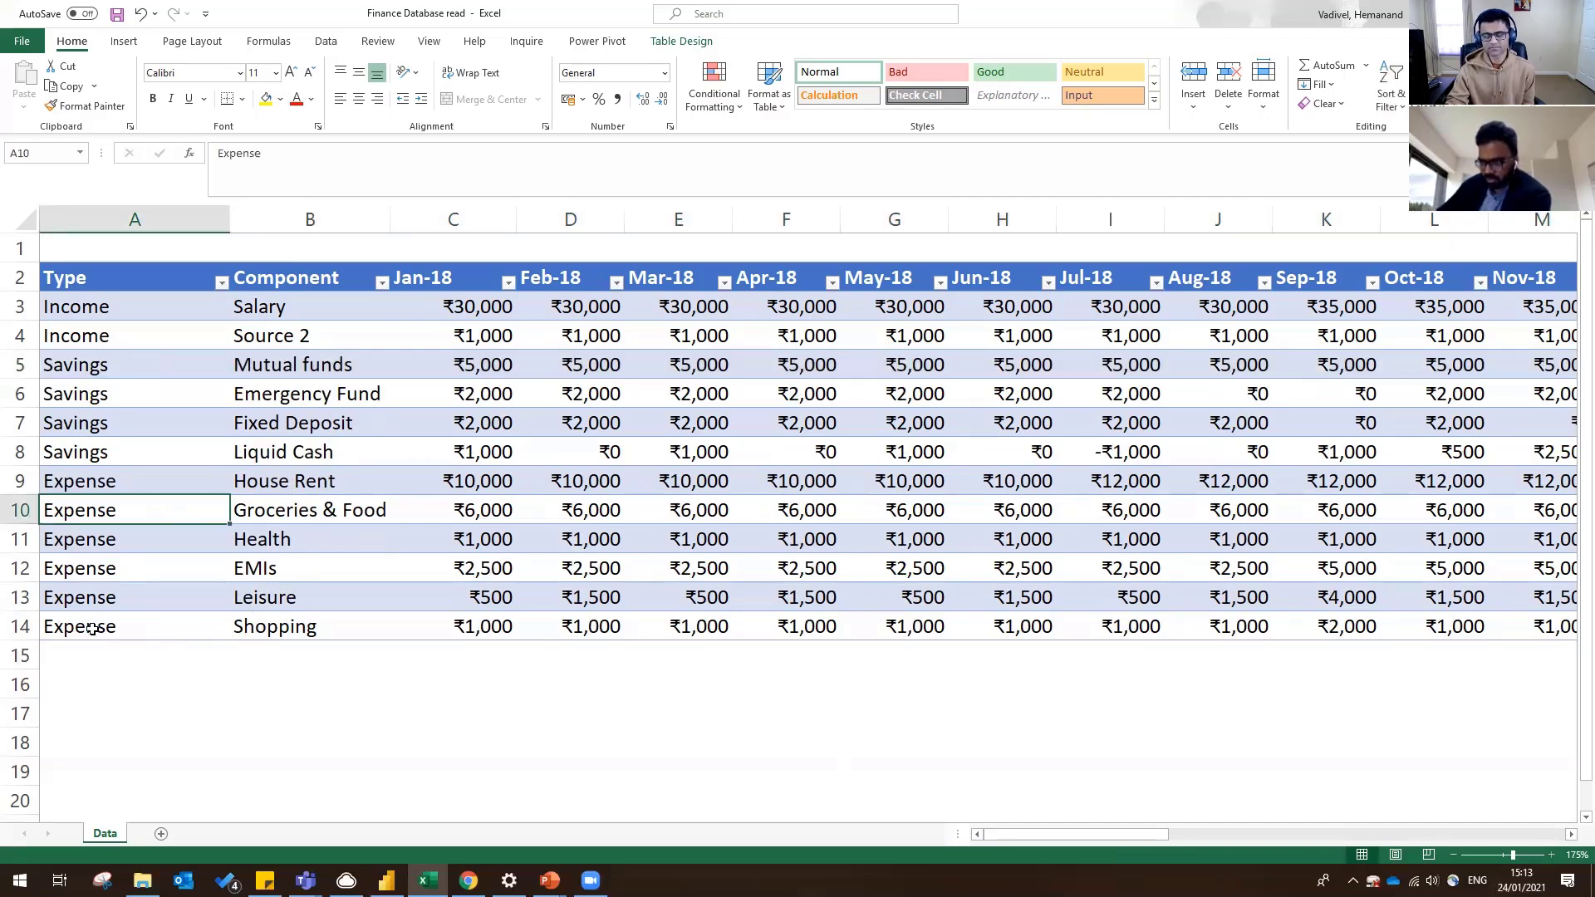
- Extend the table by filling the last Expense row's labels down to row 15, and name the new component "Eating out"
drag(92, 629, 283, 629)
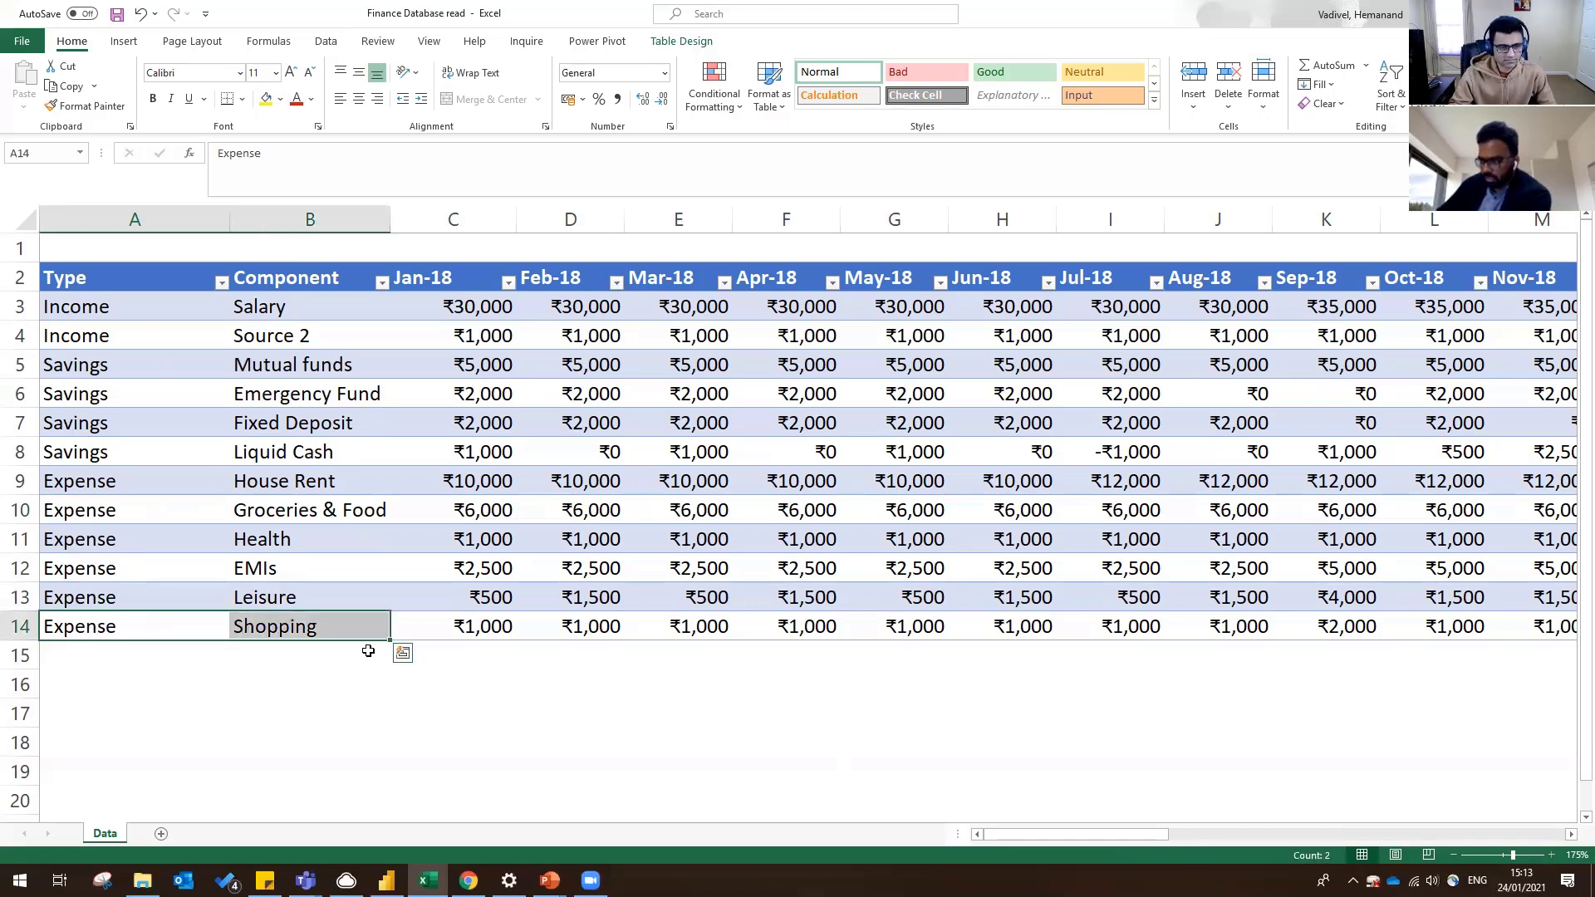
drag(390, 641, 310, 656)
click(340, 665)
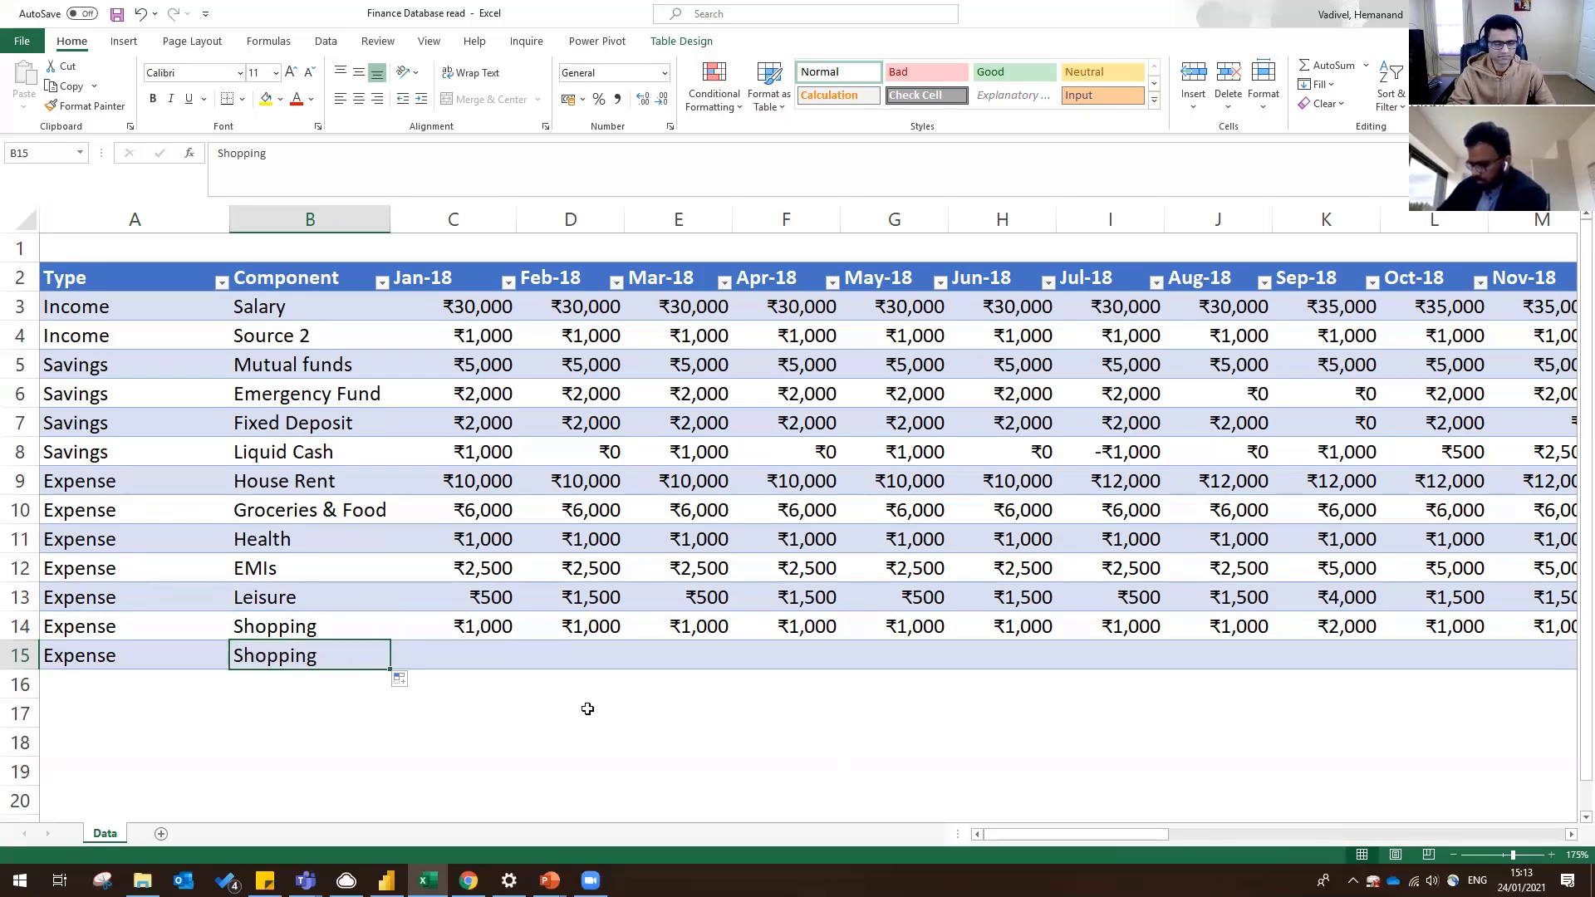
text(Eatin)
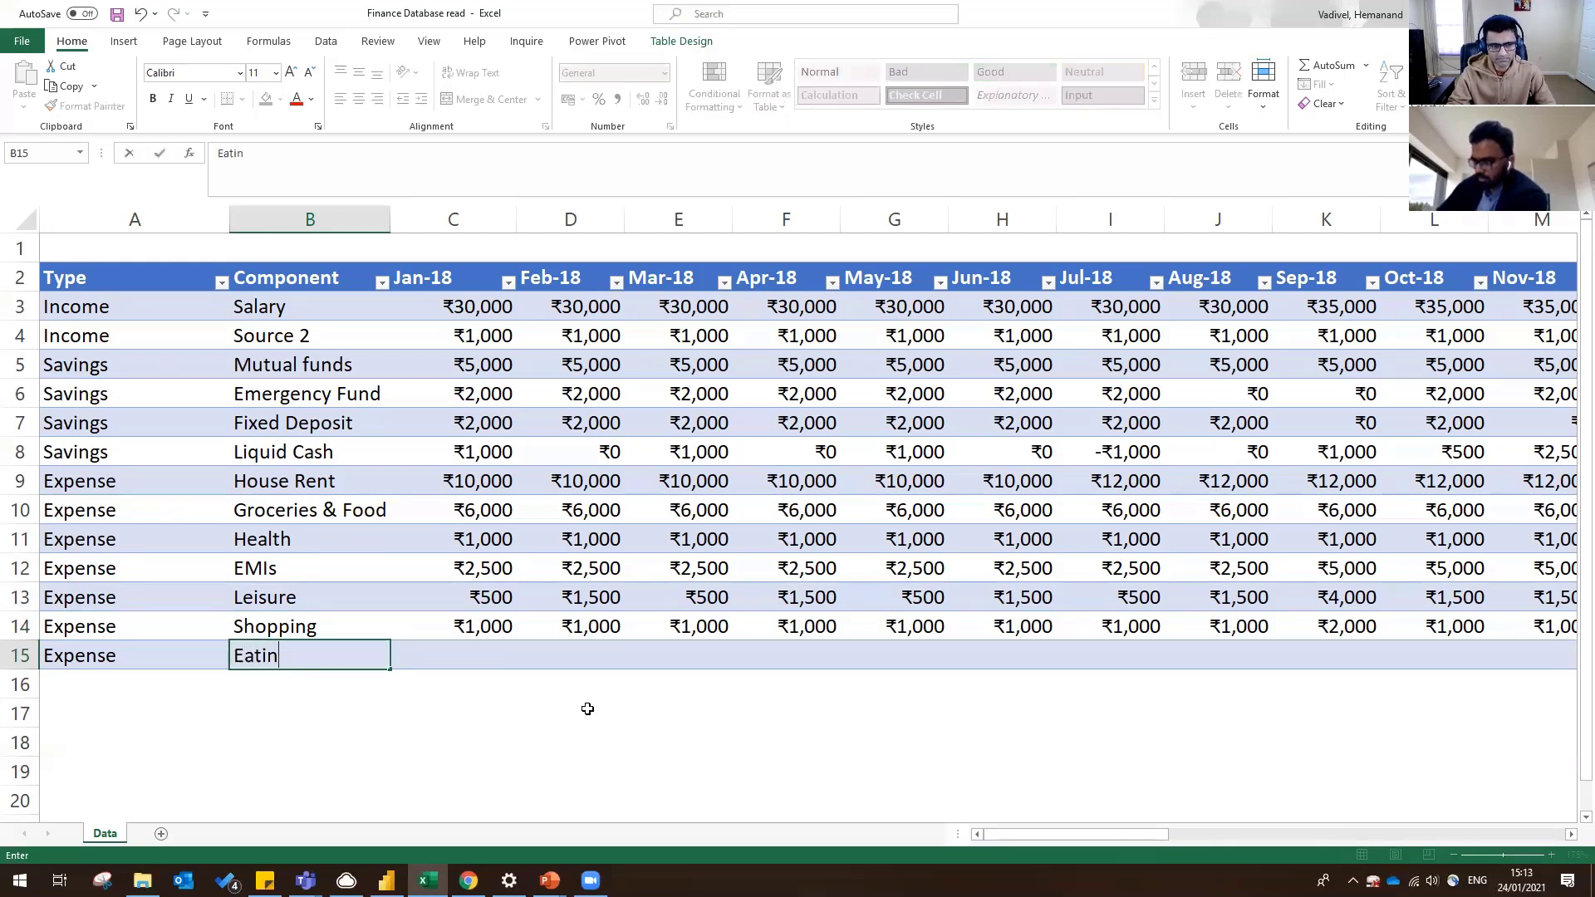
text(g out)
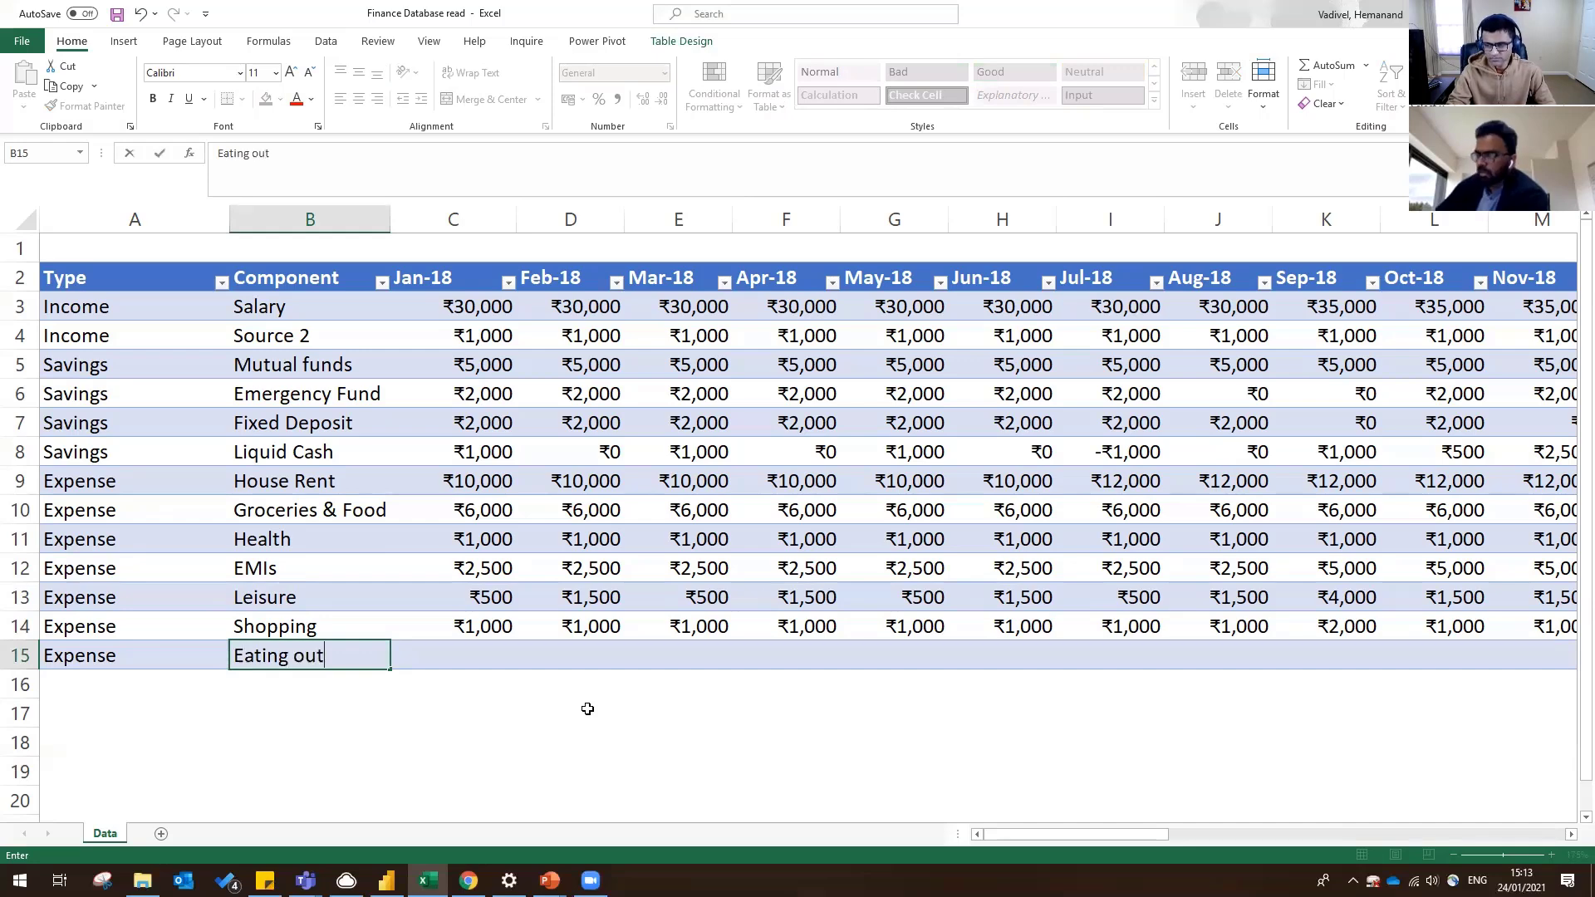
click(587, 708)
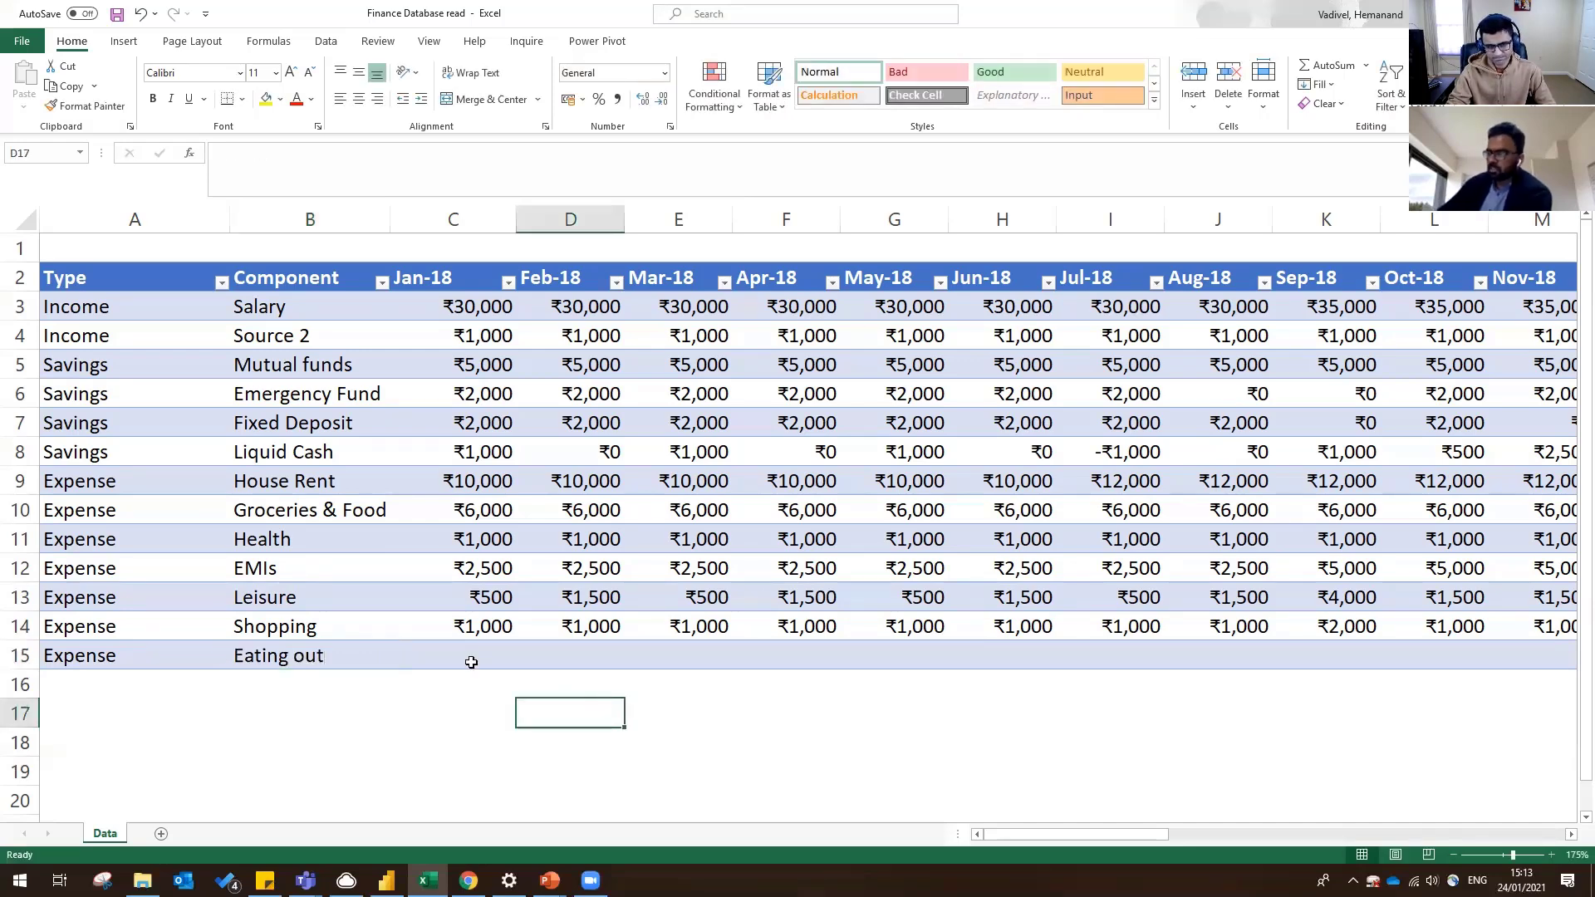
- Remove the Eating out entry in row 15 from the table
click(23, 654)
key(Delete)
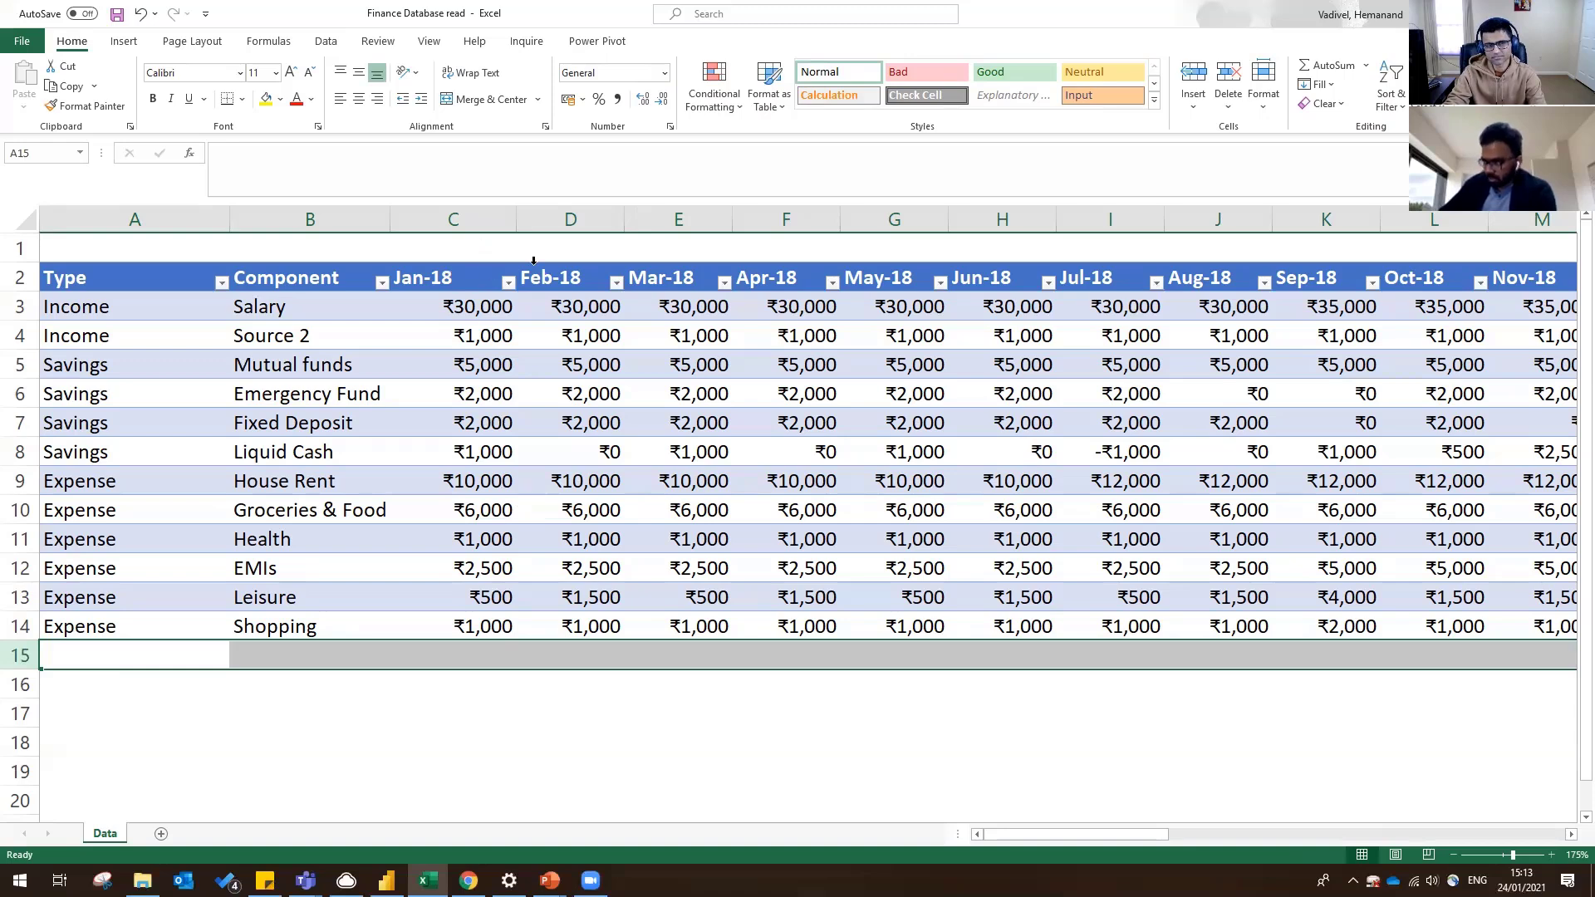
- Extend the month headers by filling Dec-20 and Jan-21 across into column AN
drag(1089, 833, 1487, 837)
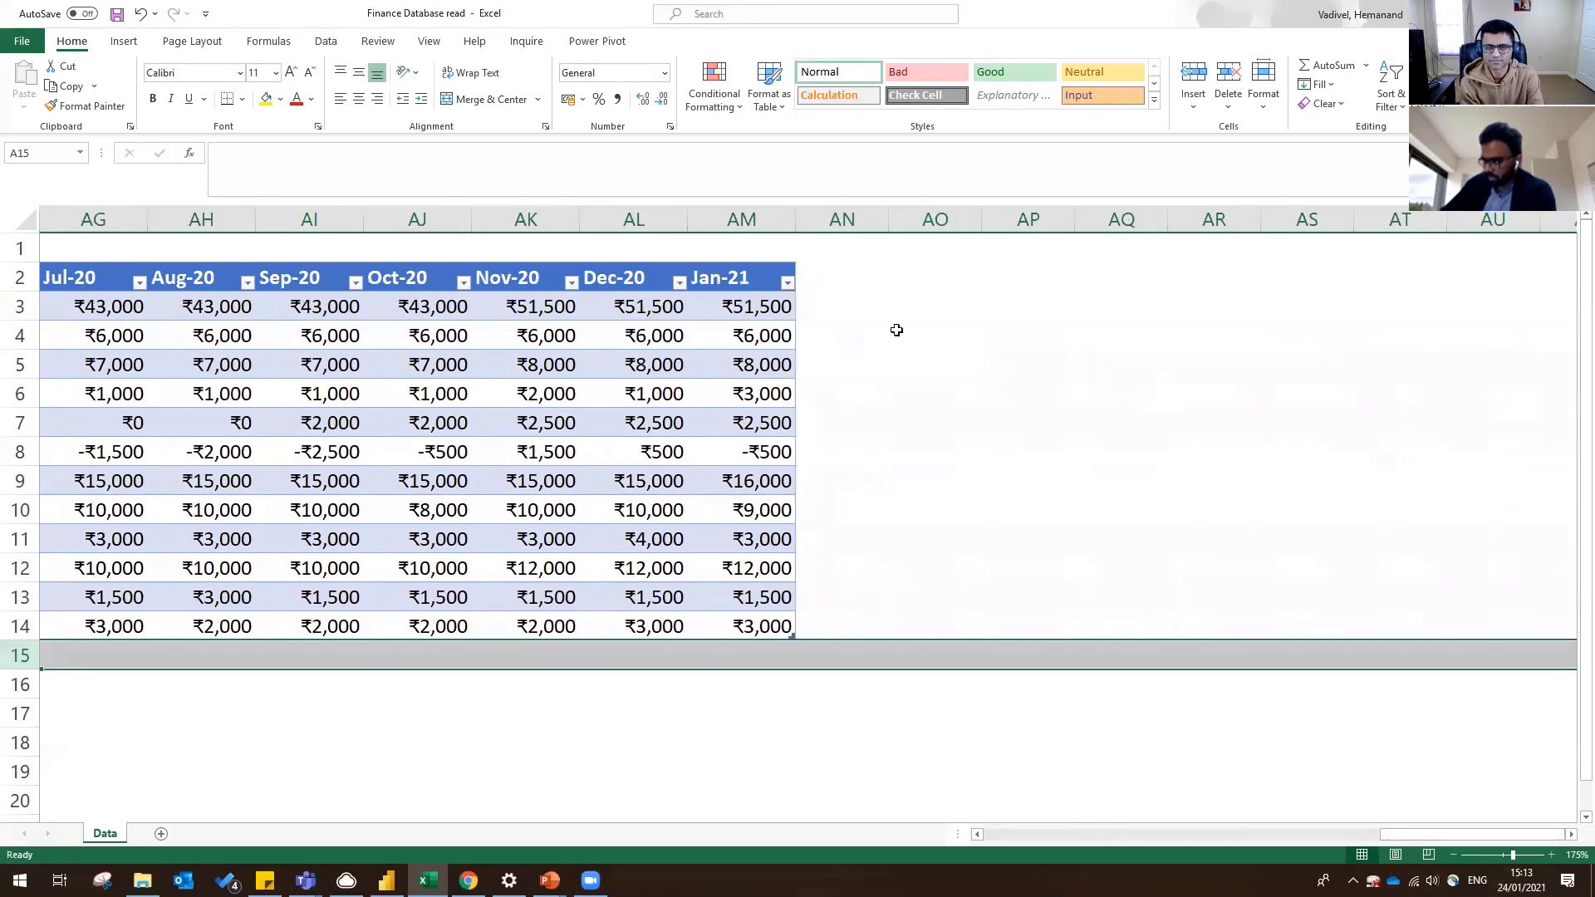
click(721, 275)
drag(621, 276, 848, 293)
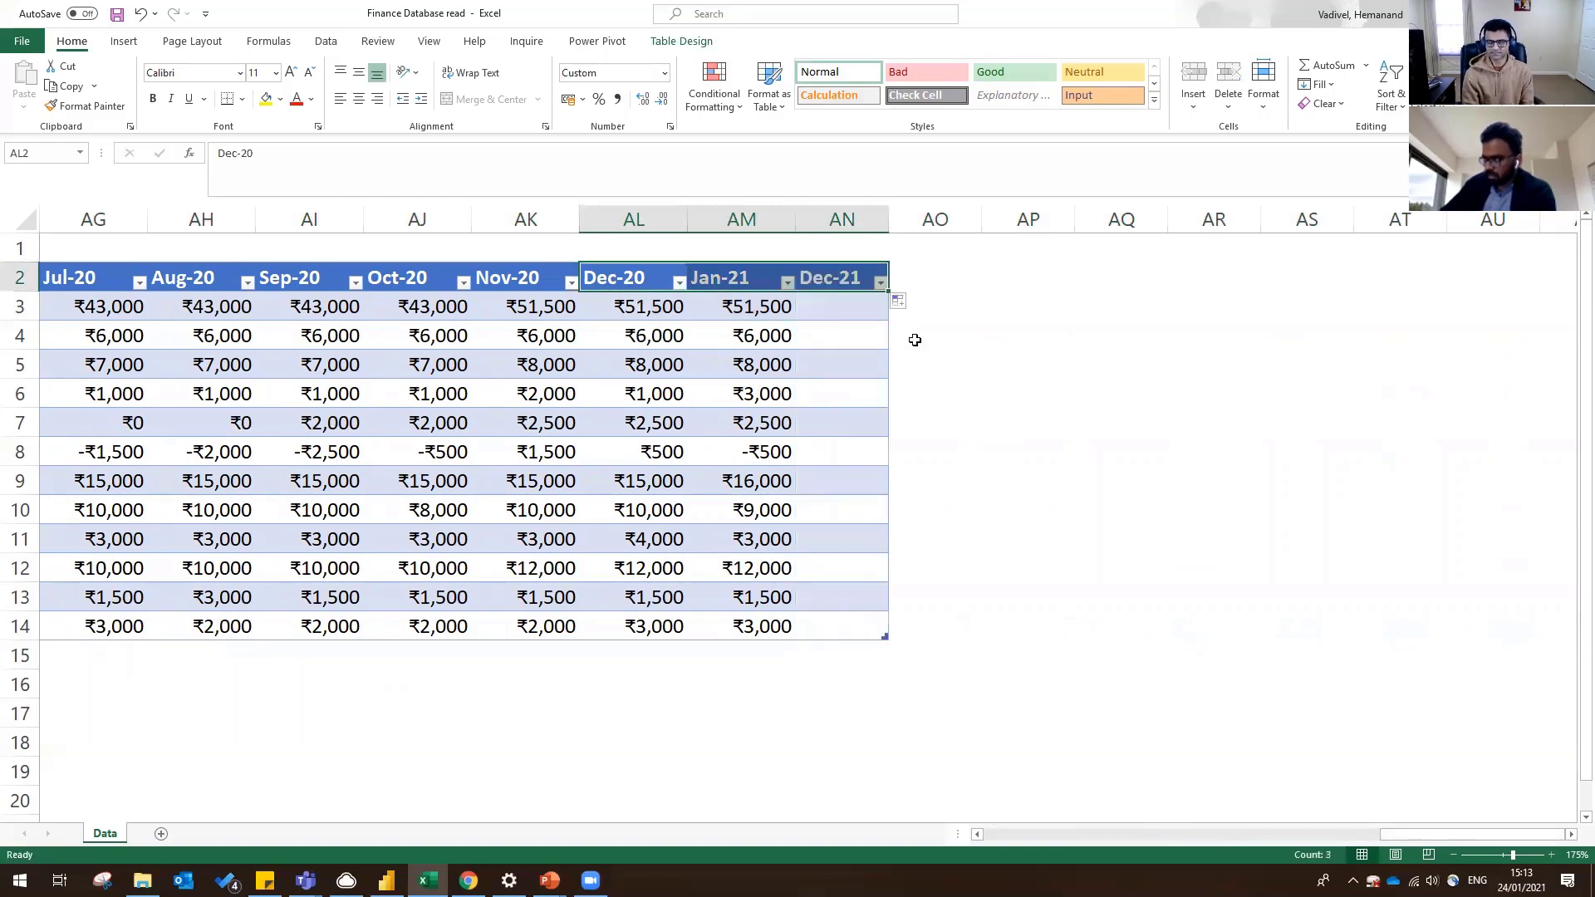
click(915, 341)
click(841, 283)
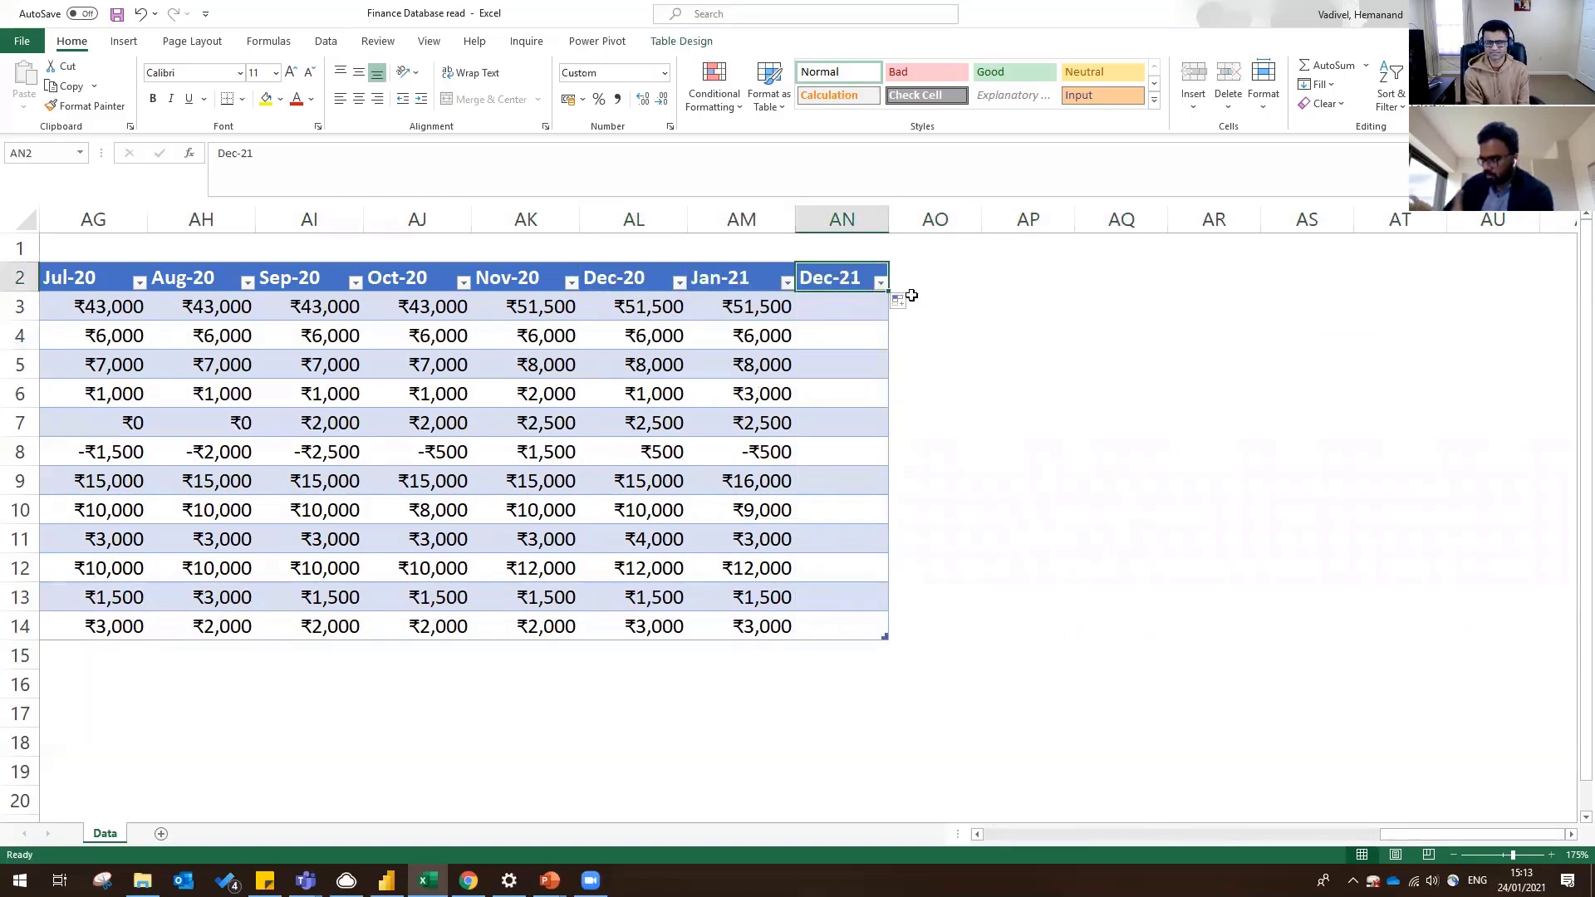
- Undo the table's expansion into column AN and clear the leftover header in AN2
key(ctrl+z)
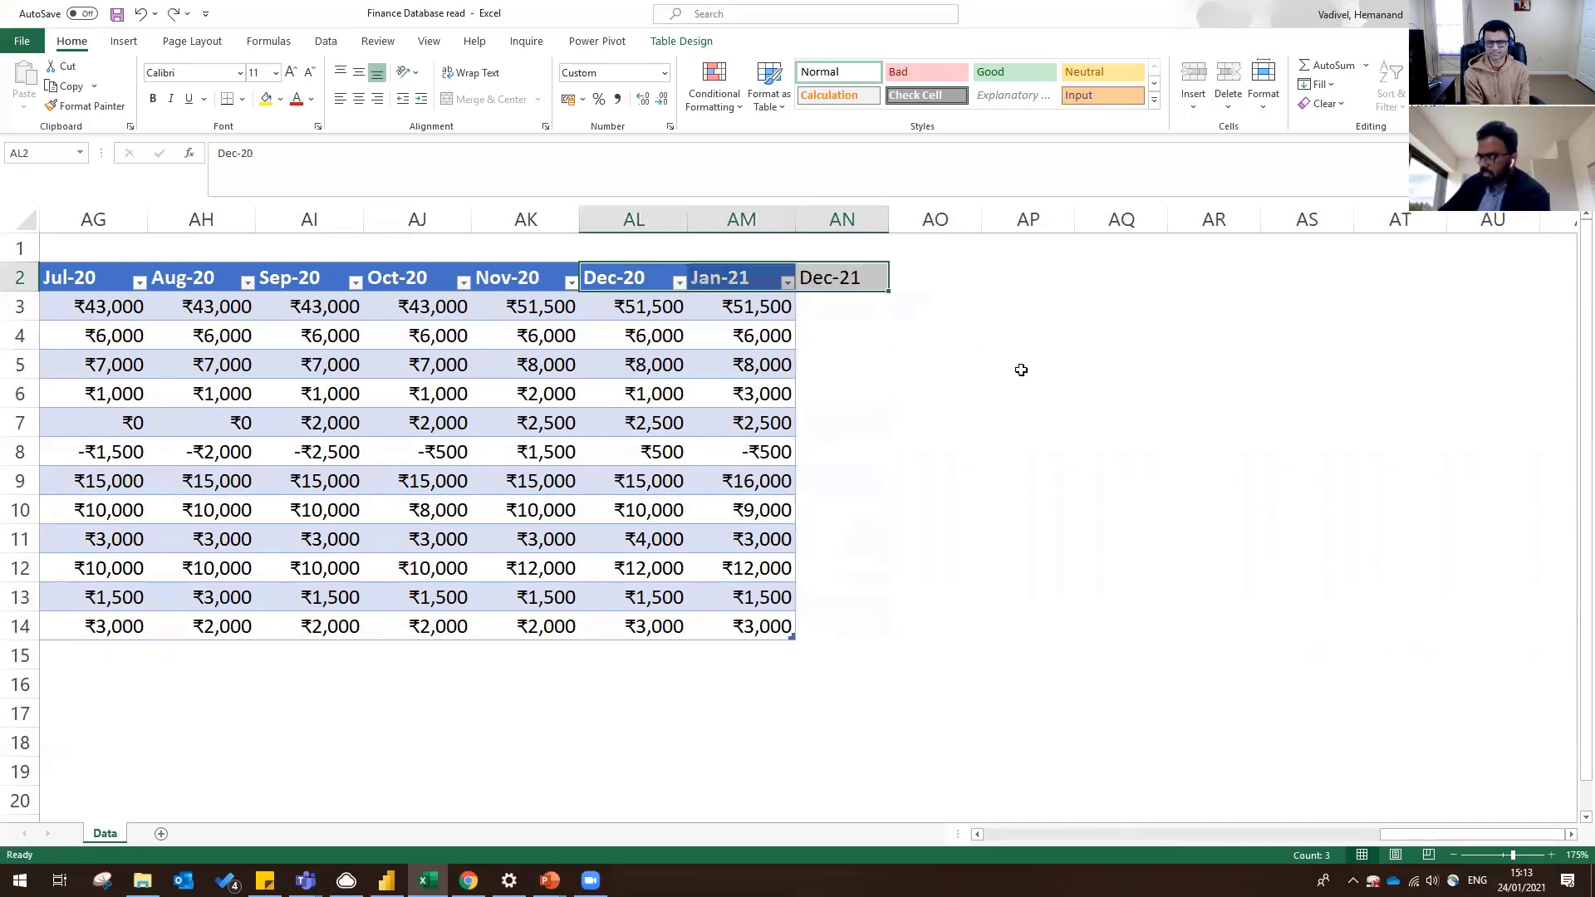
click(1023, 368)
click(860, 281)
key(Delete)
click(1030, 366)
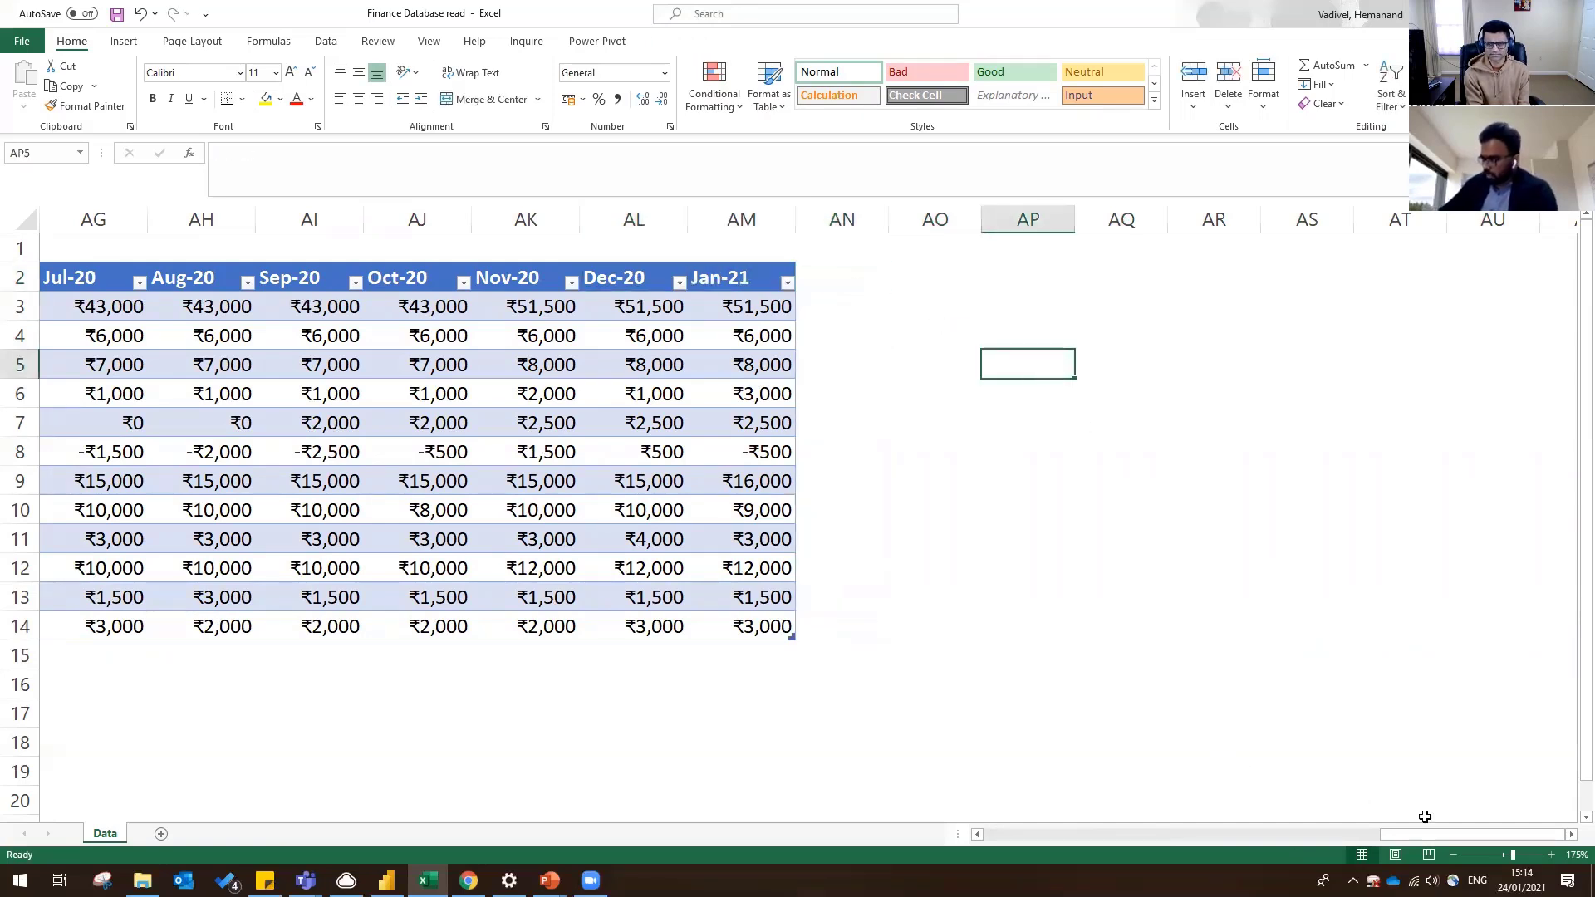
- Switch to Power BI Desktop and open the Finance Database workbook as an Excel data source
click(1127, 833)
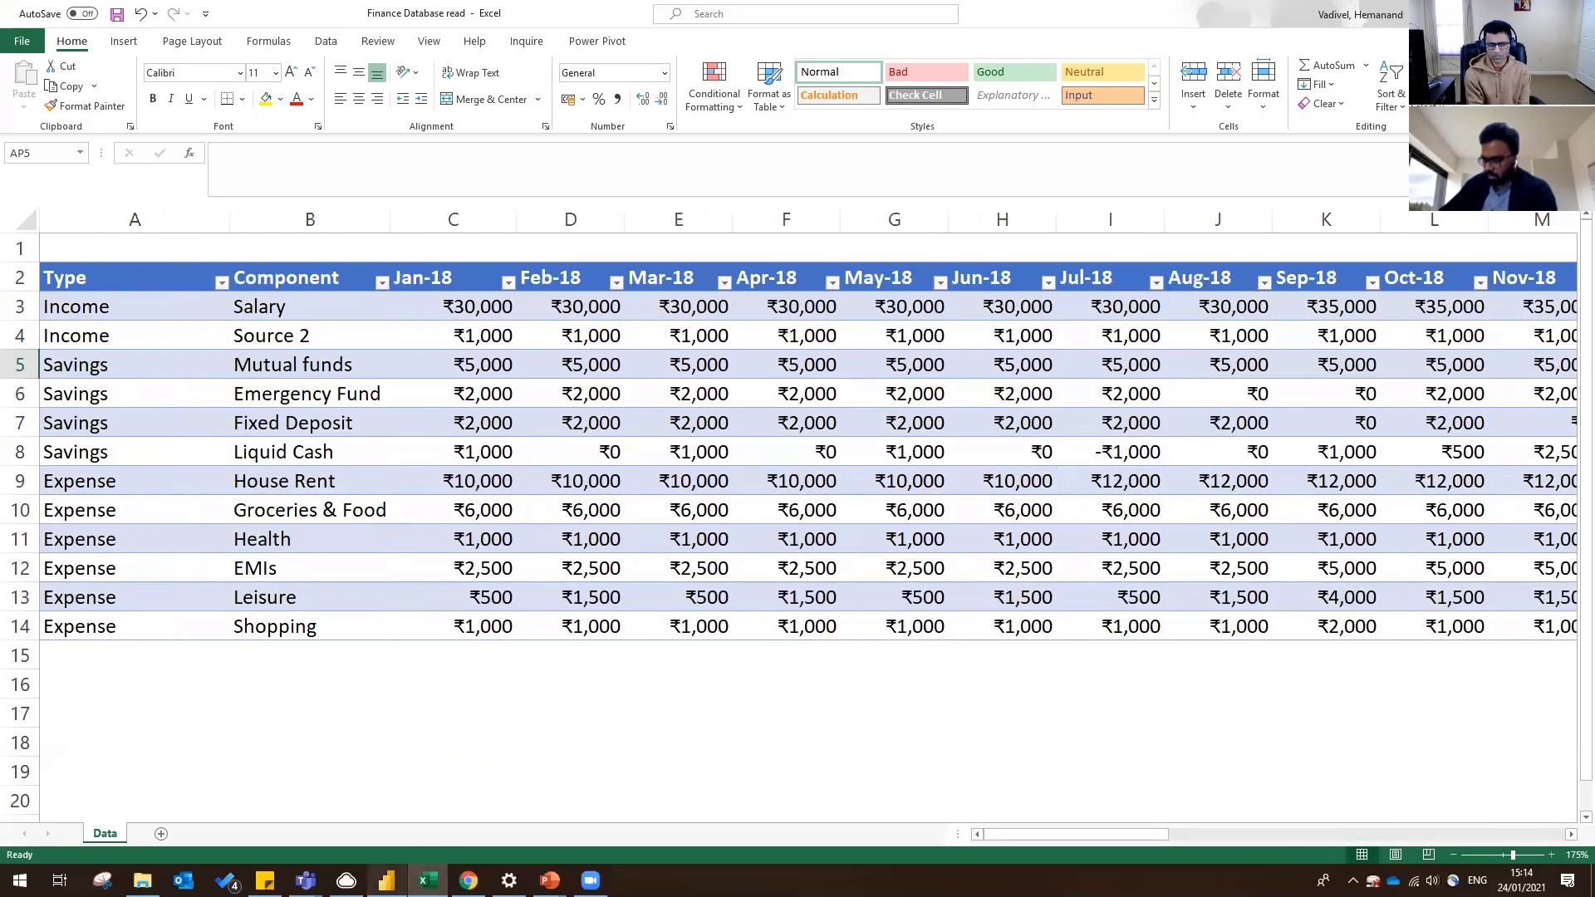
click(386, 880)
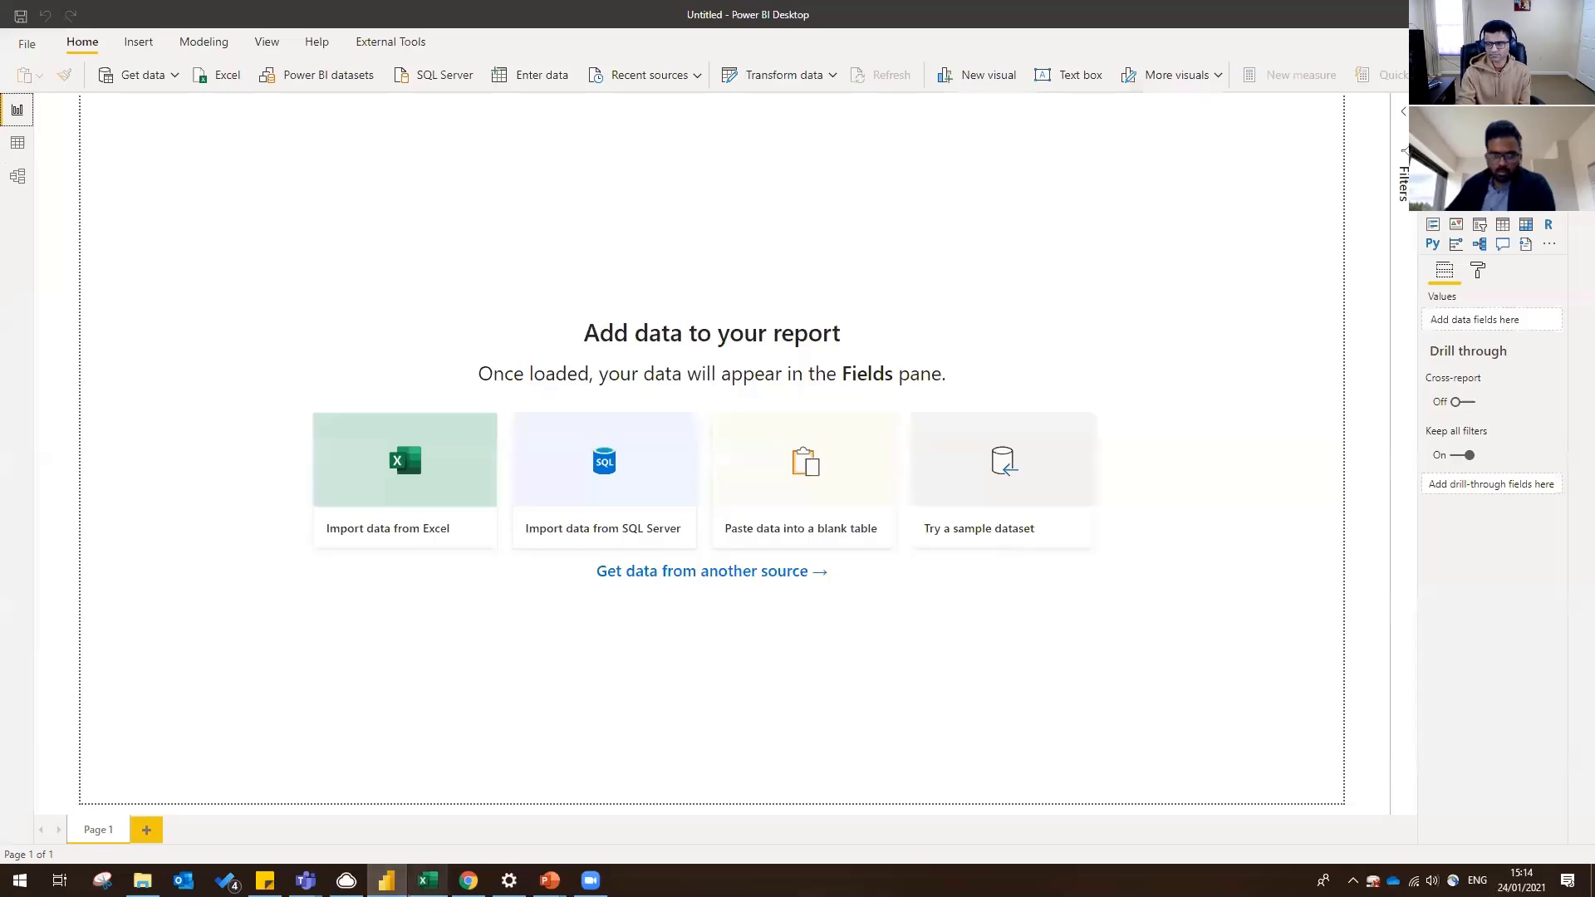
mouse_move(428, 880)
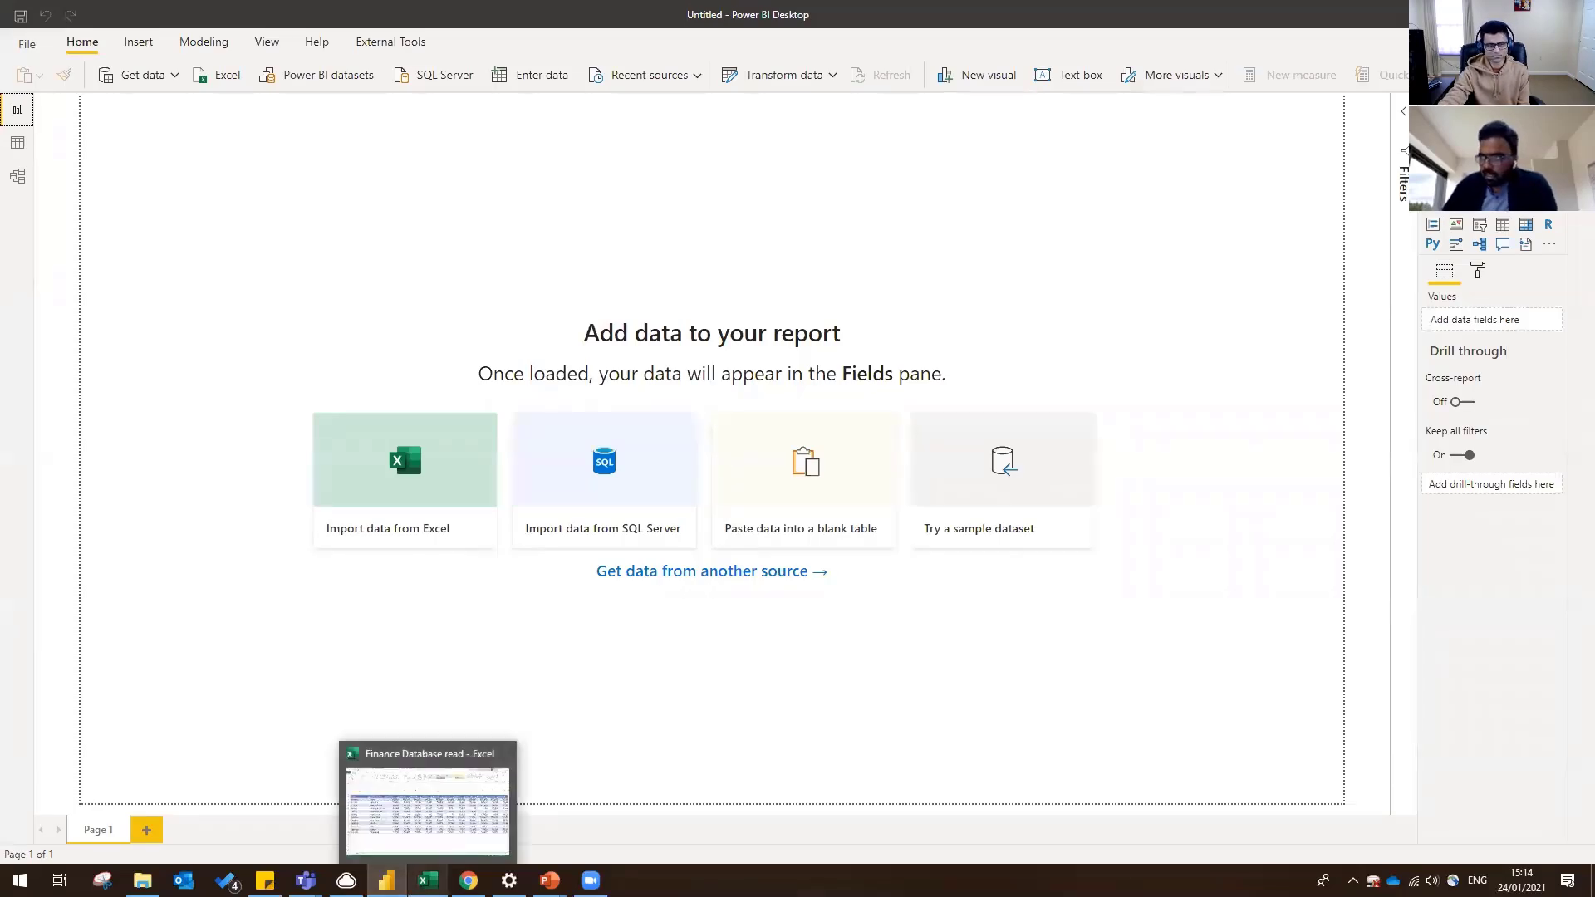
click(174, 76)
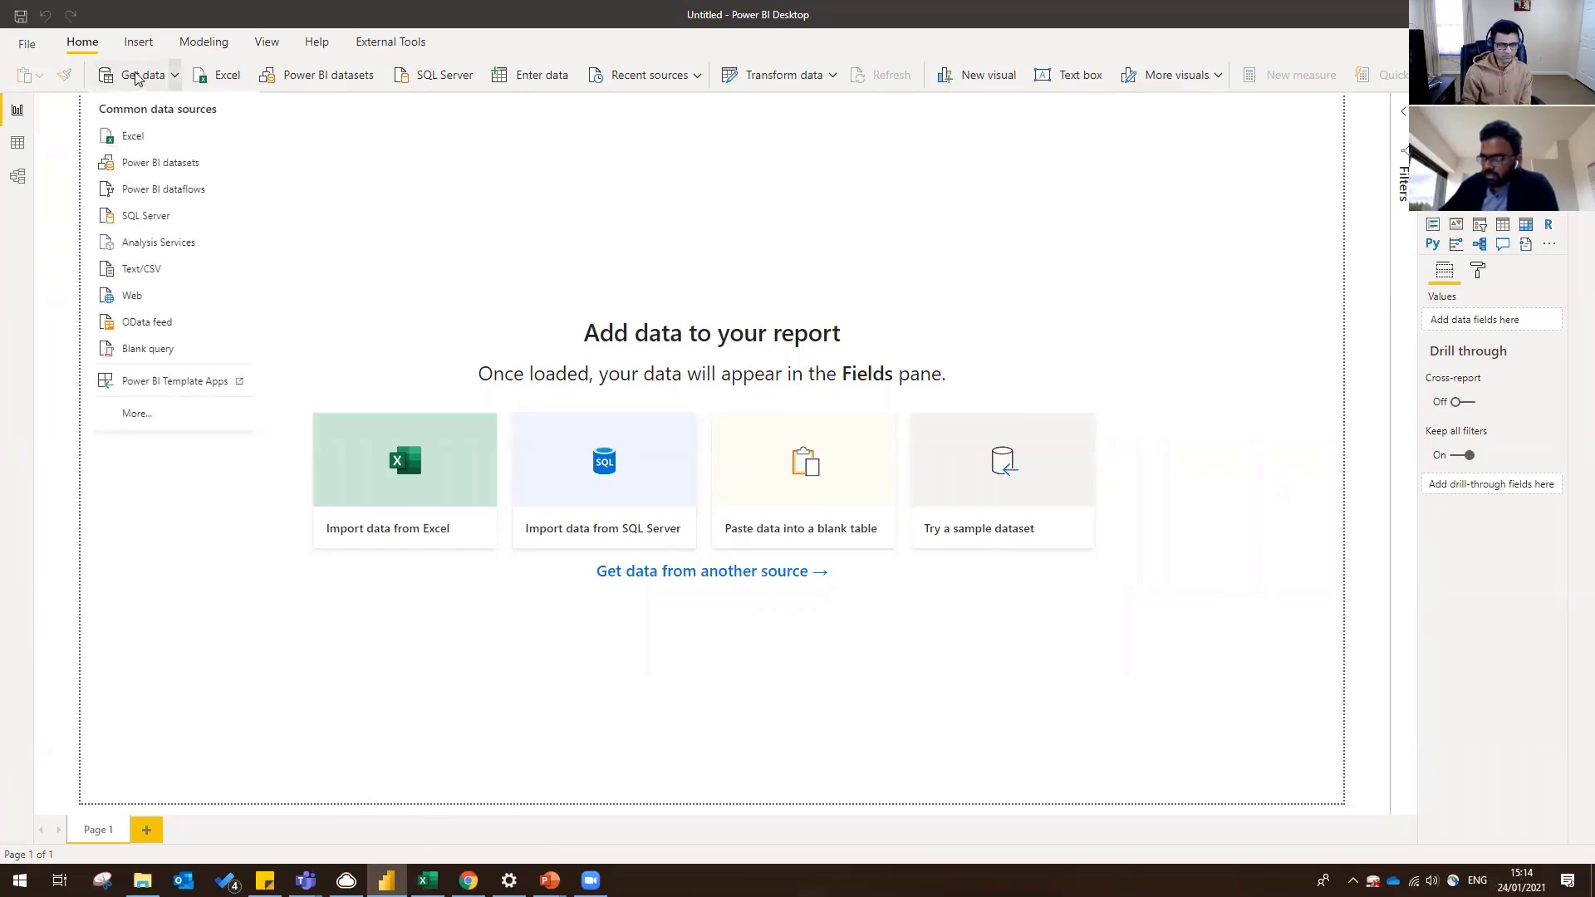
click(152, 139)
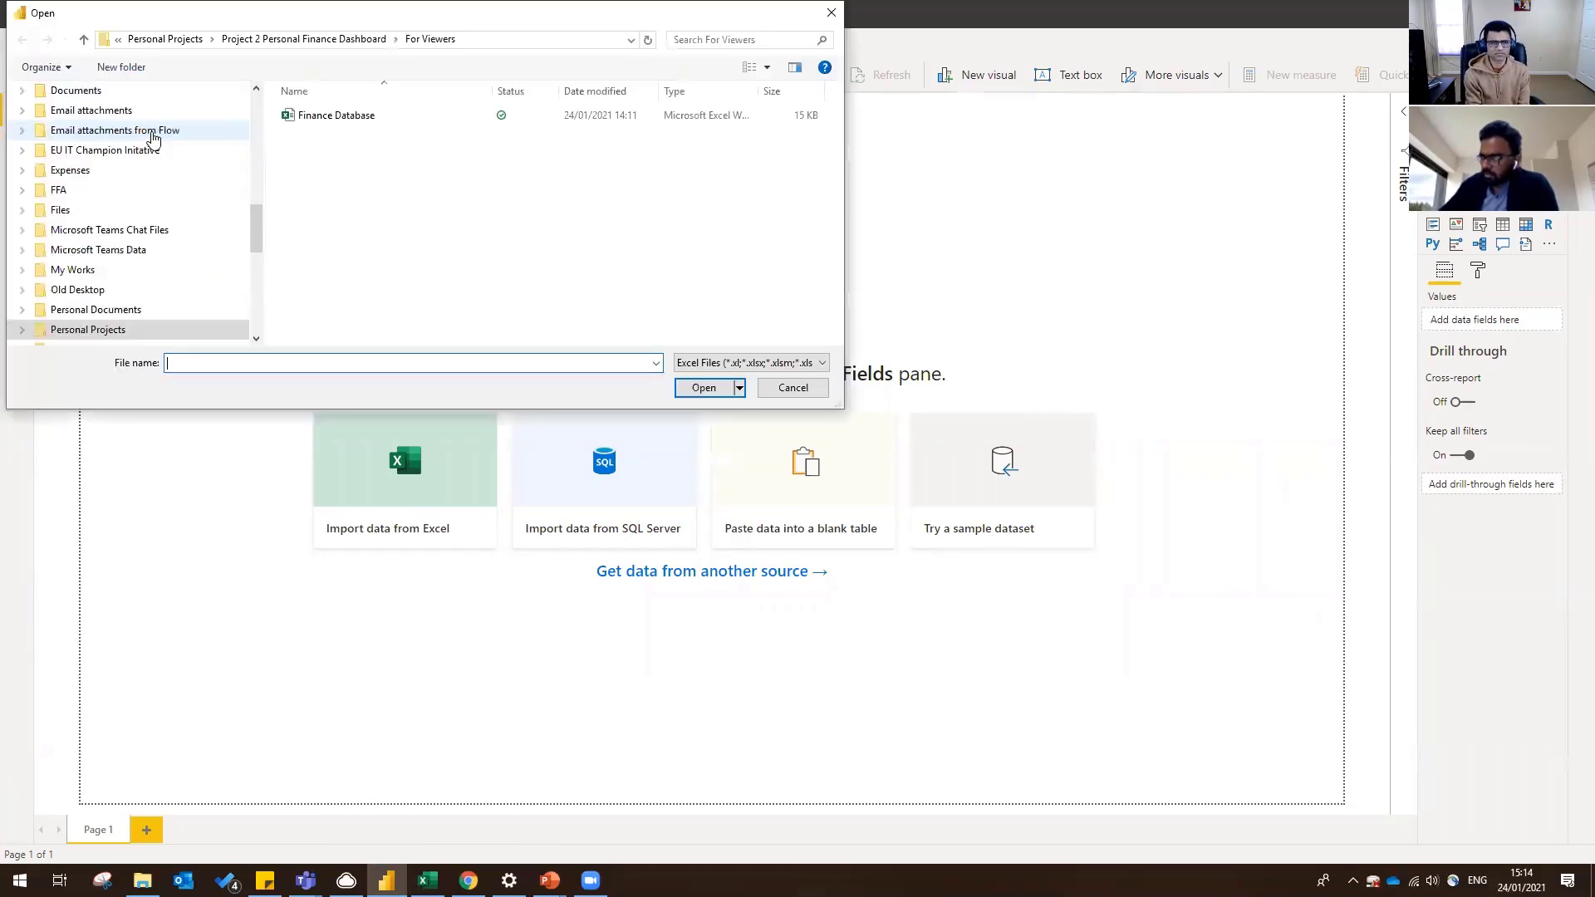
click(336, 116)
click(702, 388)
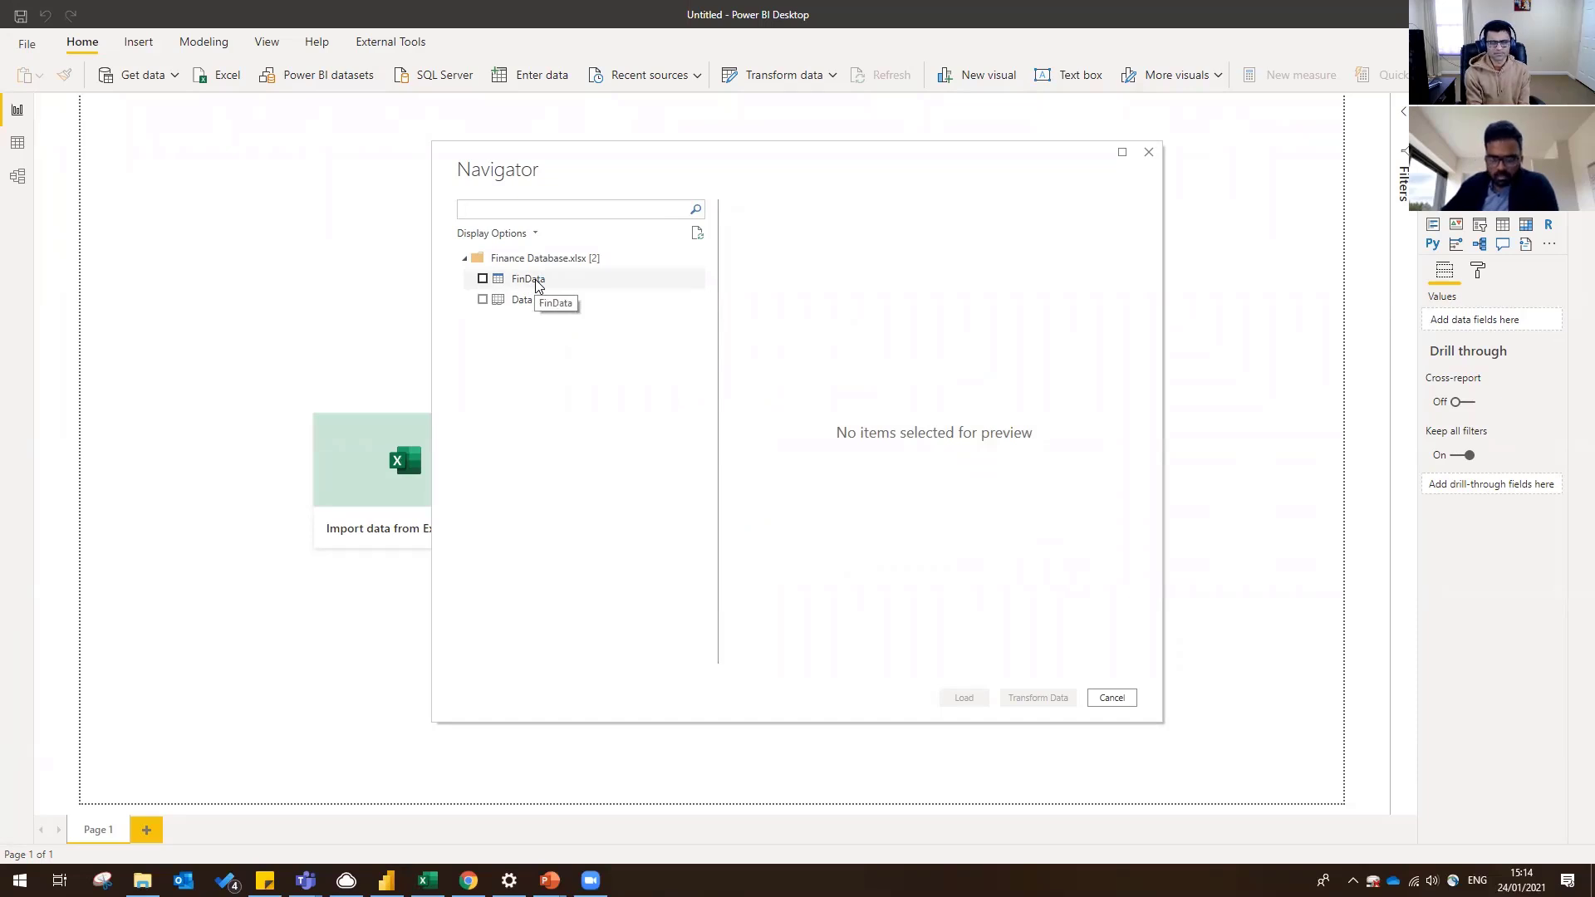
- Switch to Excel and check the name of the finance table in its design properties
click(428, 881)
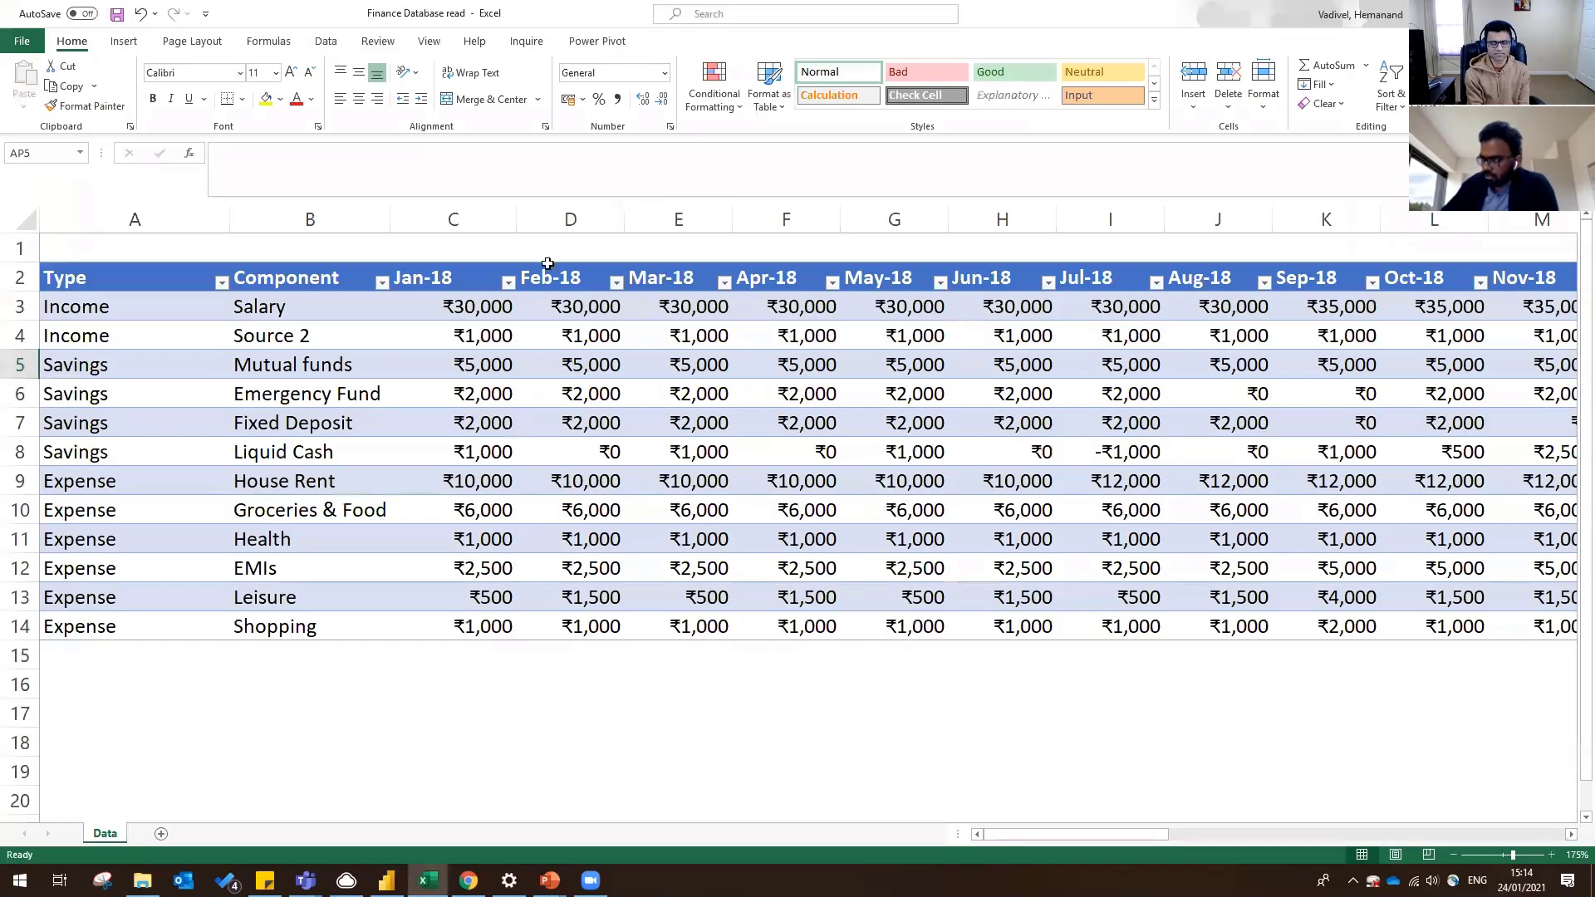
click(477, 401)
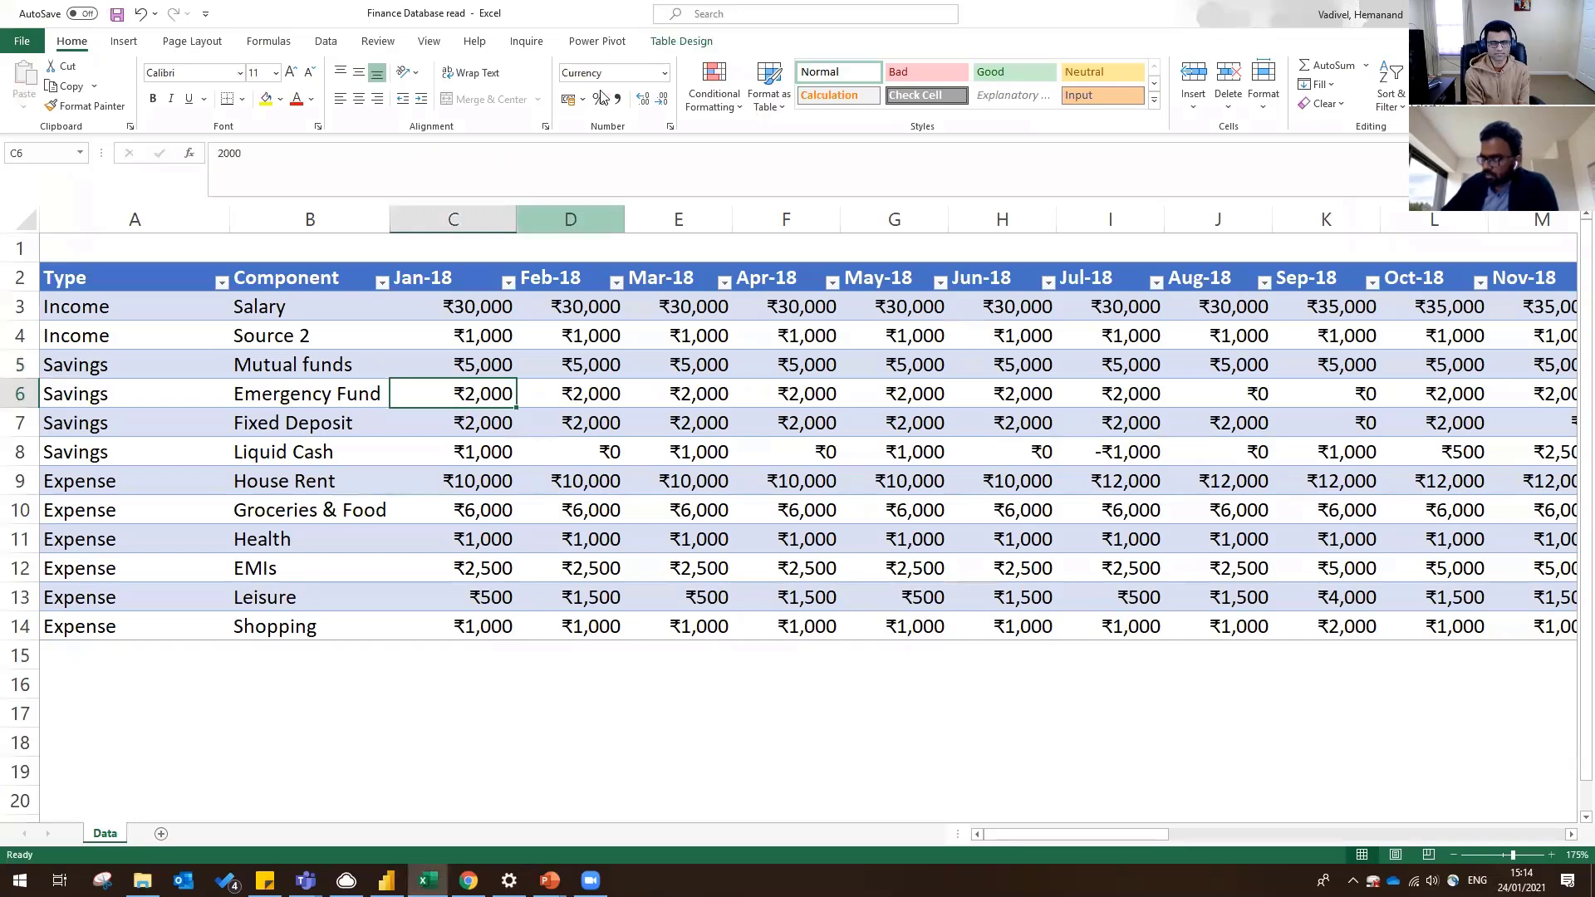
click(681, 41)
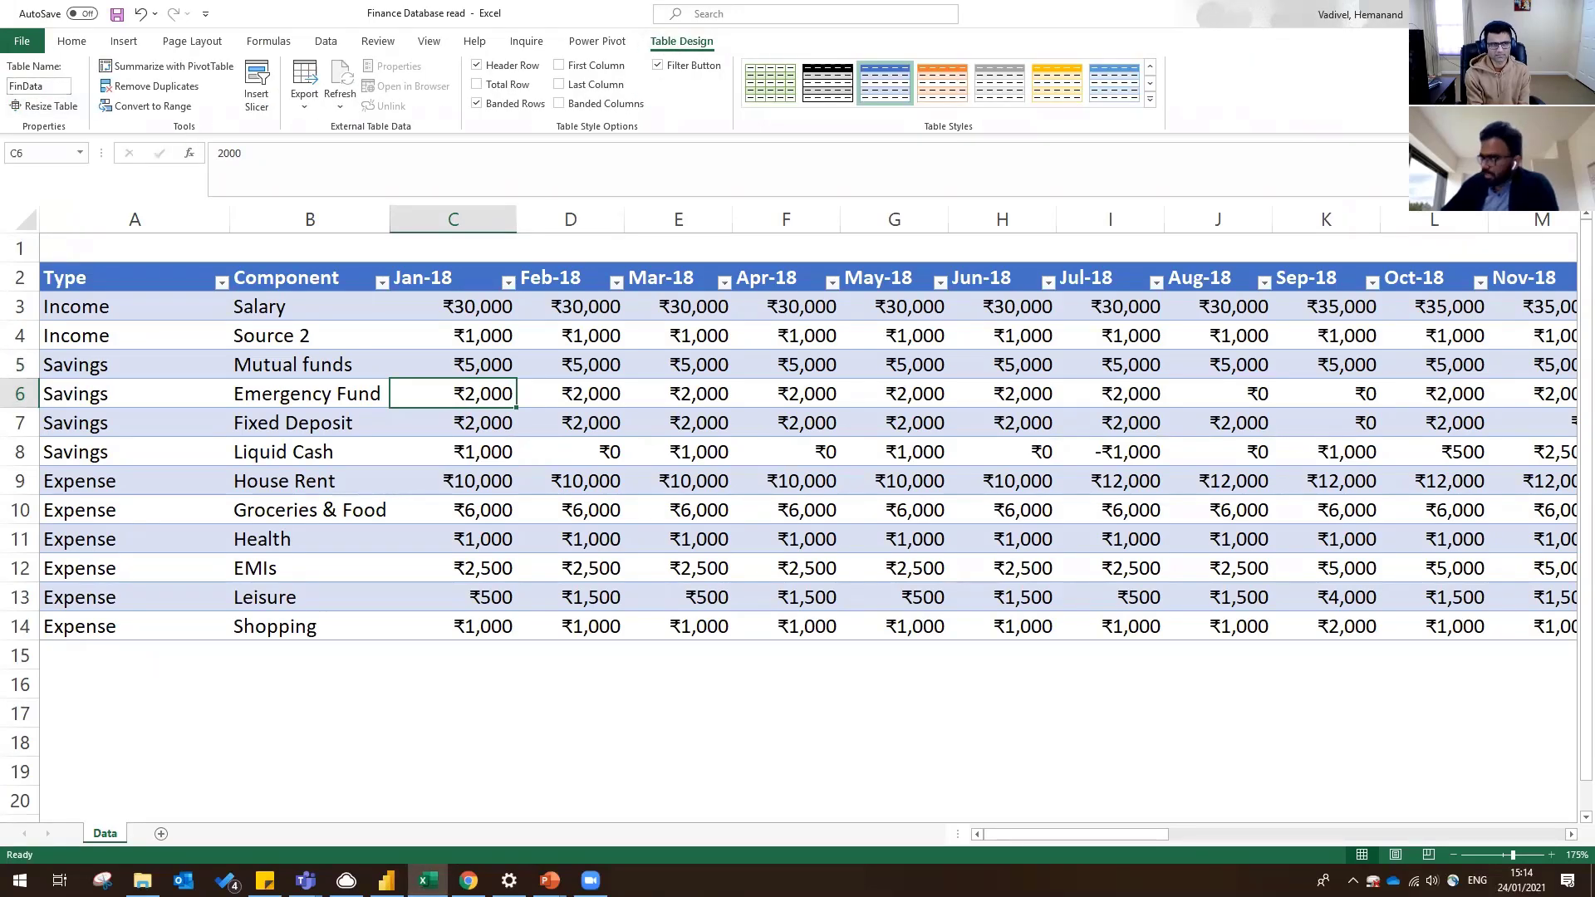
- Return to Power BI Desktop, choose the FinData table and open it in Power Query Editor for transformation
key(alt+Tab)
click(483, 278)
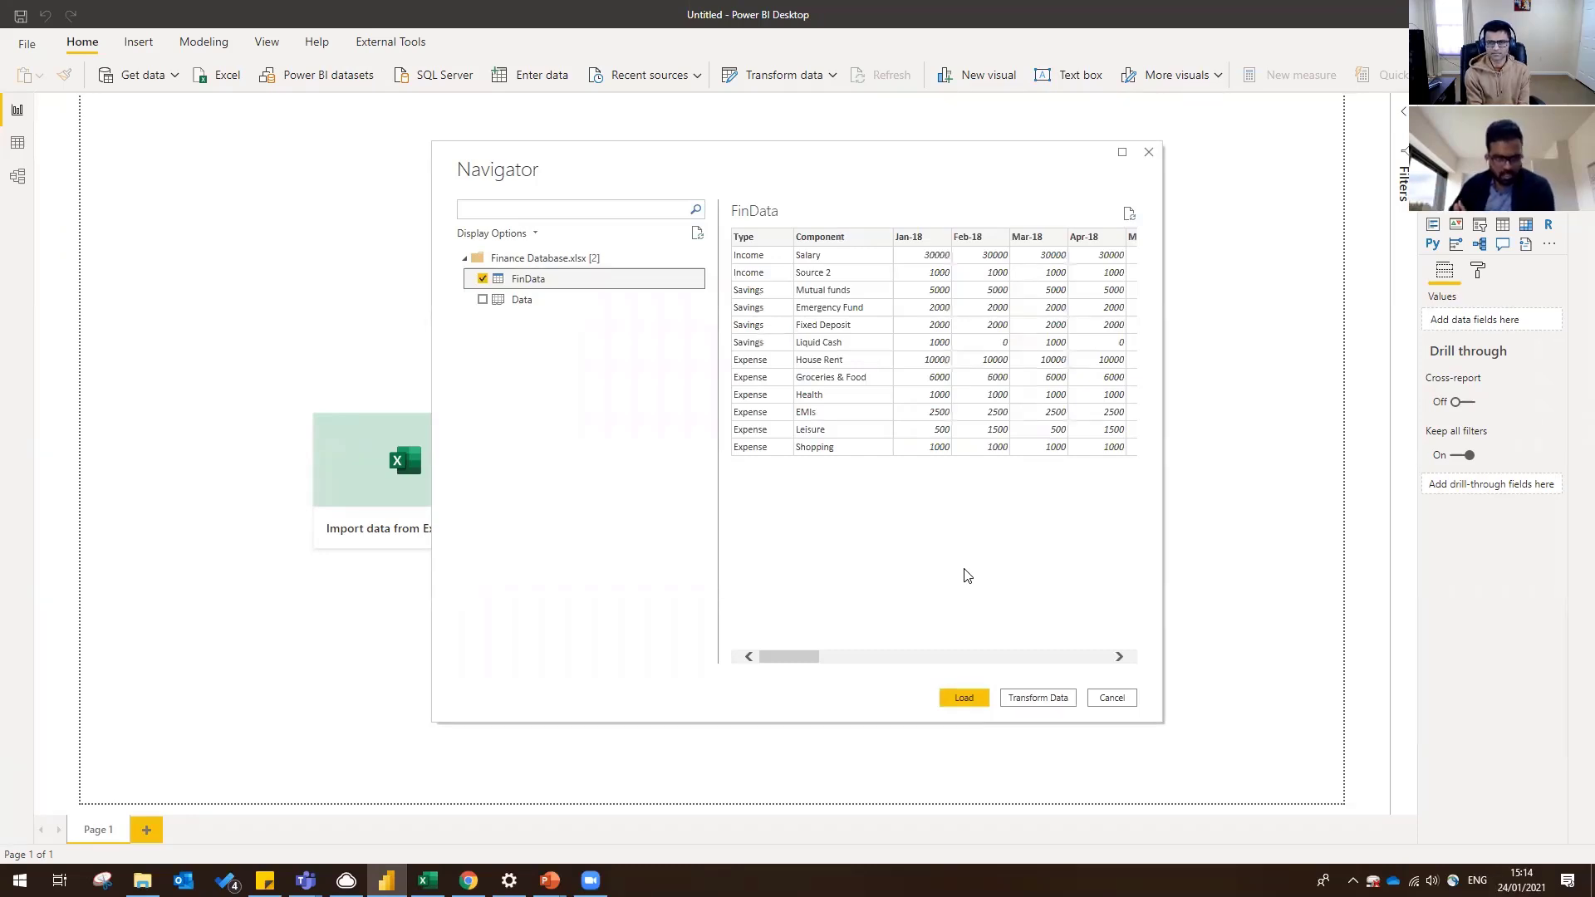
click(1038, 698)
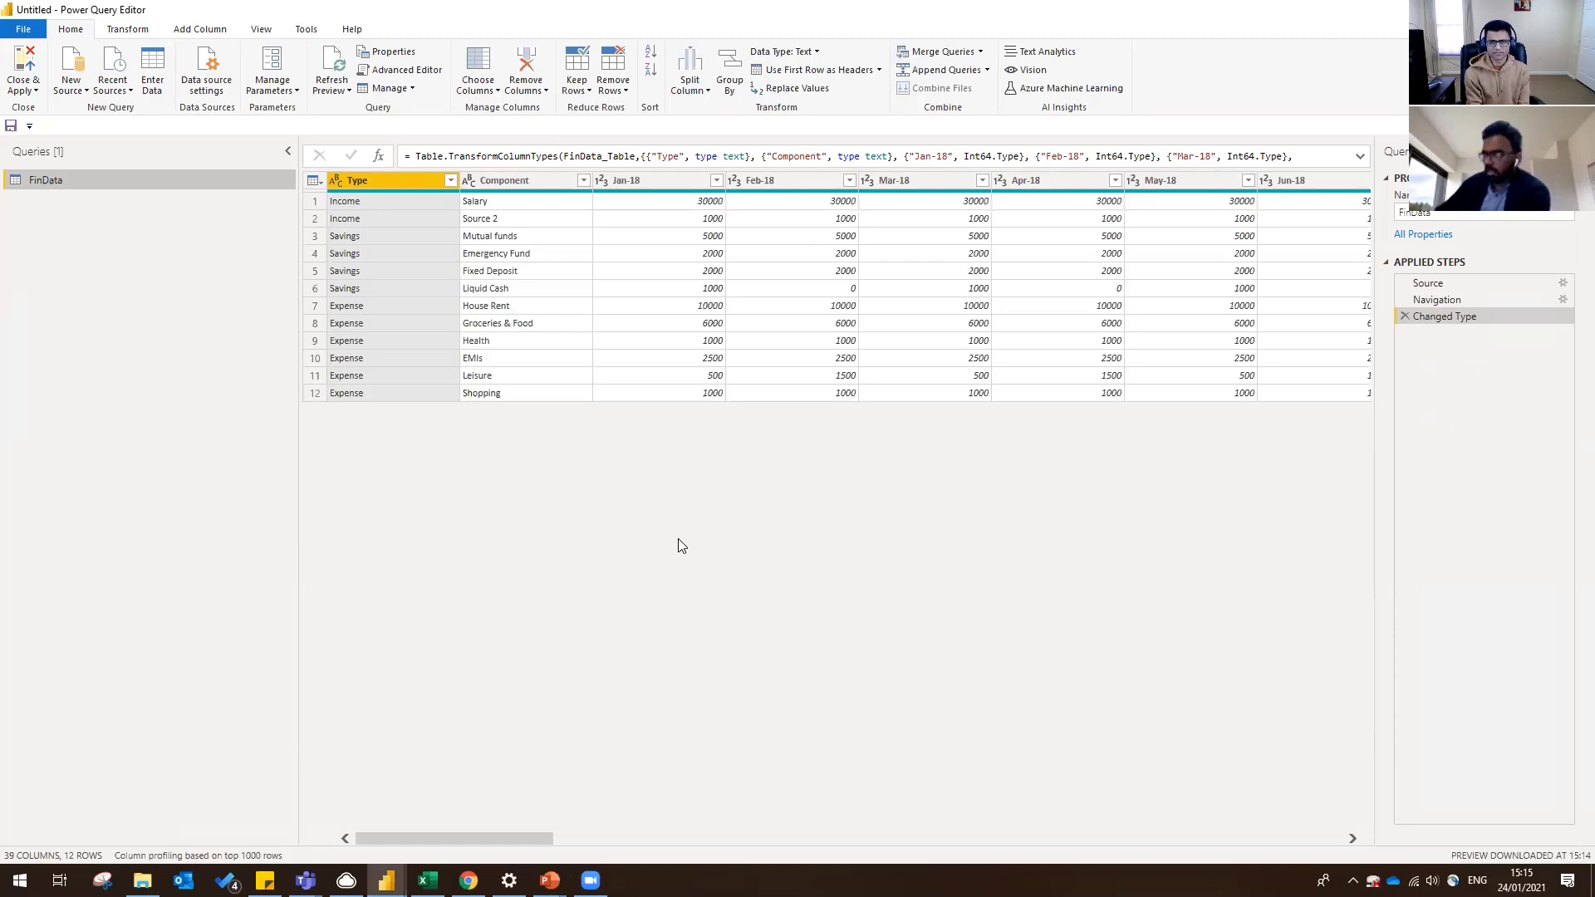
- Unpivot all month columns from Jan-18 through Jan-21 in the FinData query
click(654, 178)
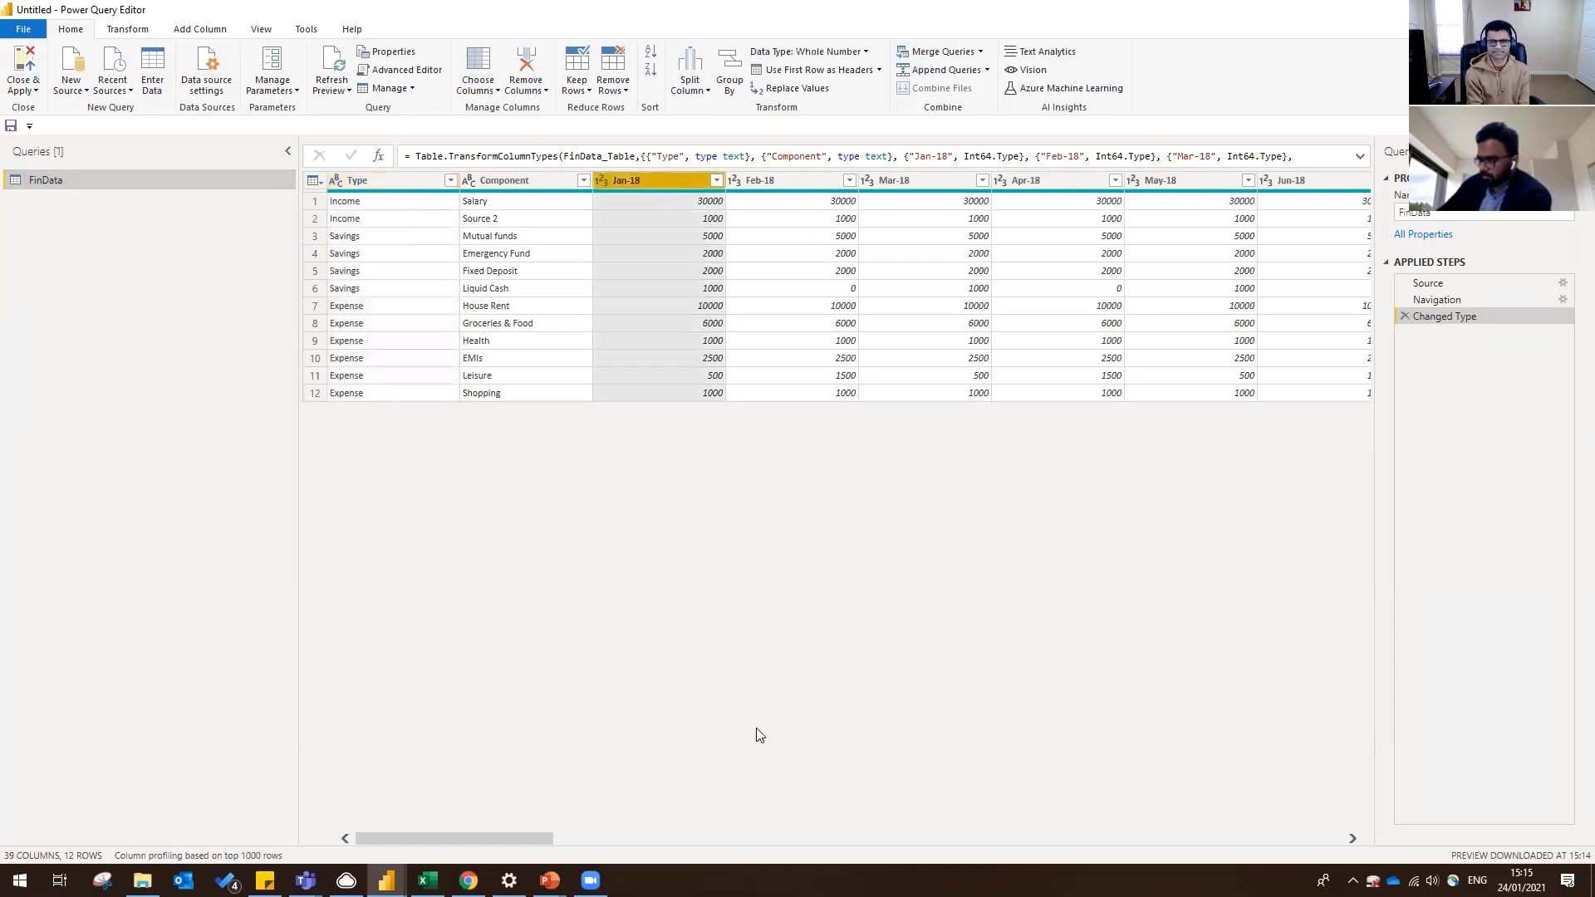
drag(510, 838, 1569, 789)
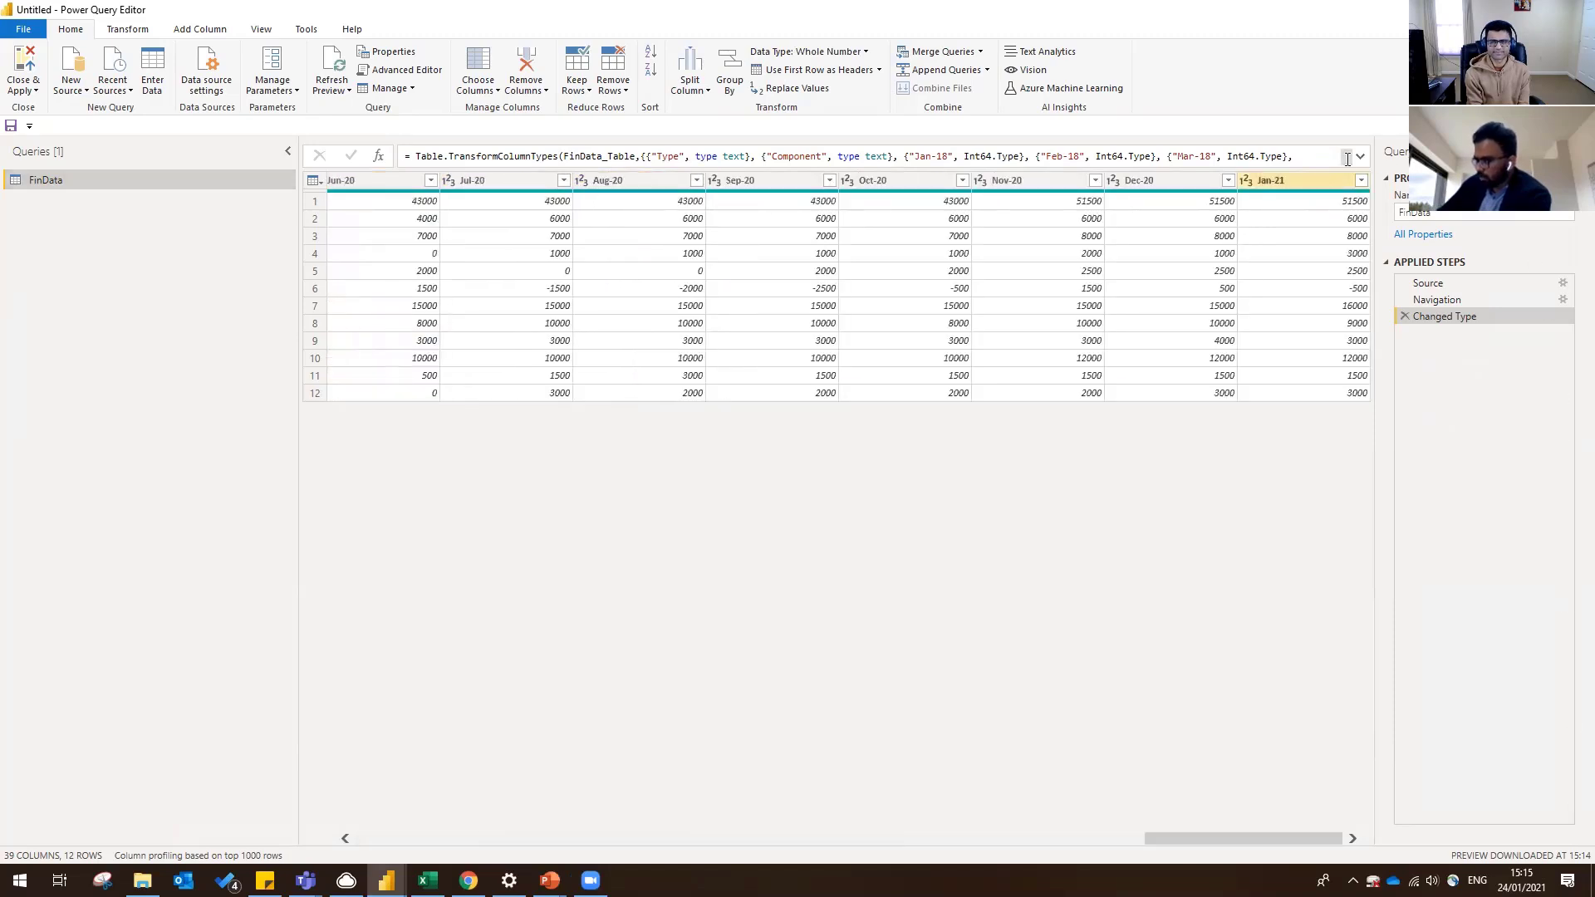
shift+click(1302, 180)
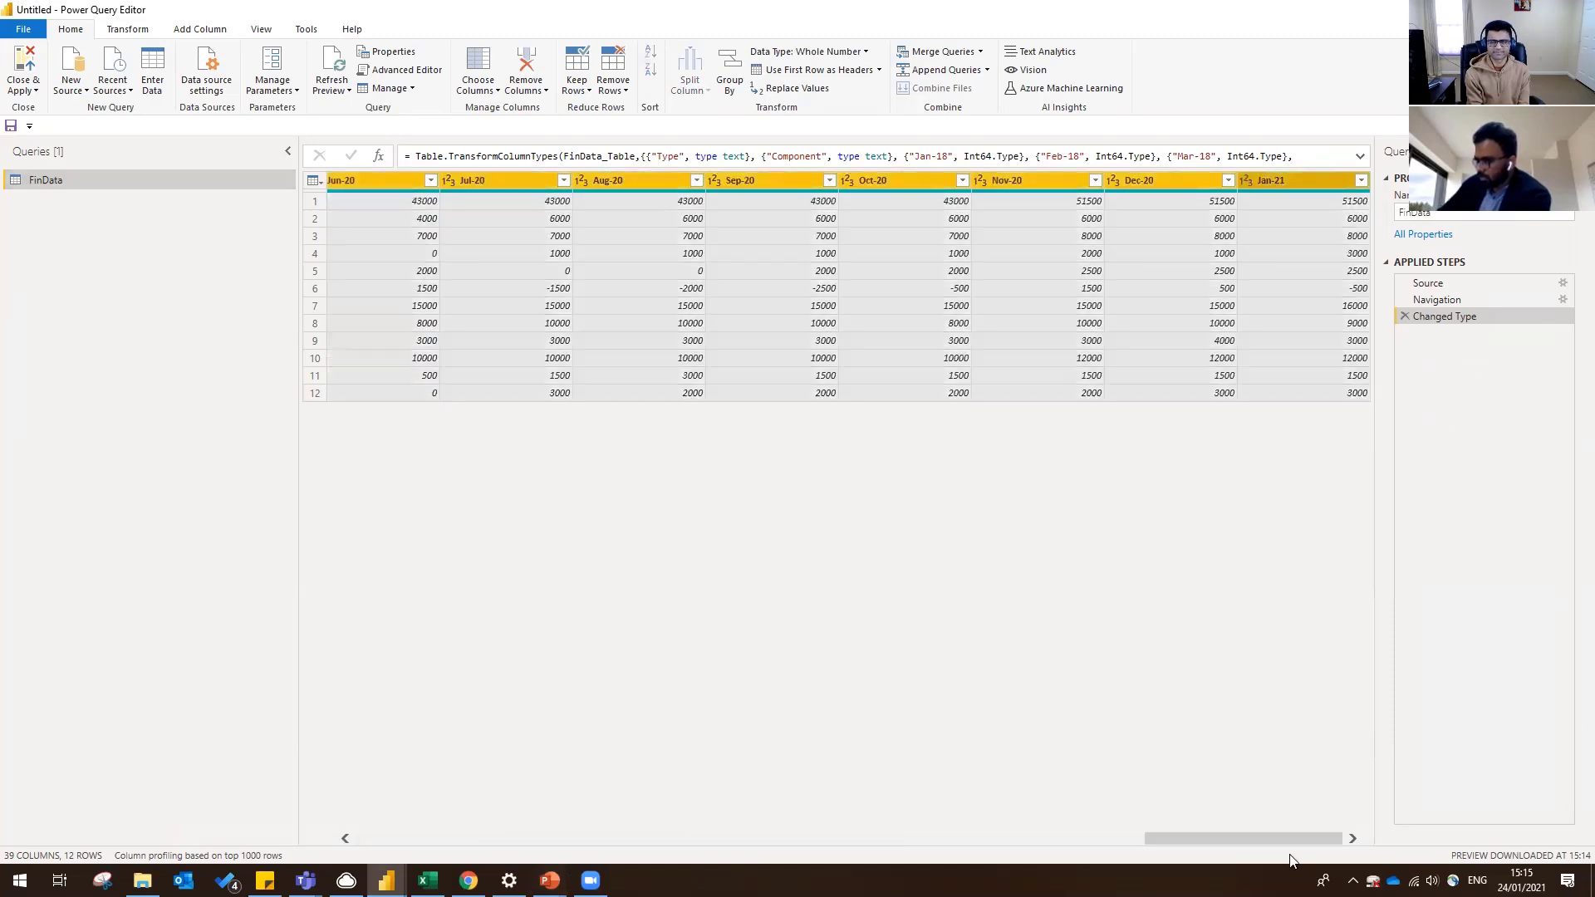
drag(1206, 838, 417, 838)
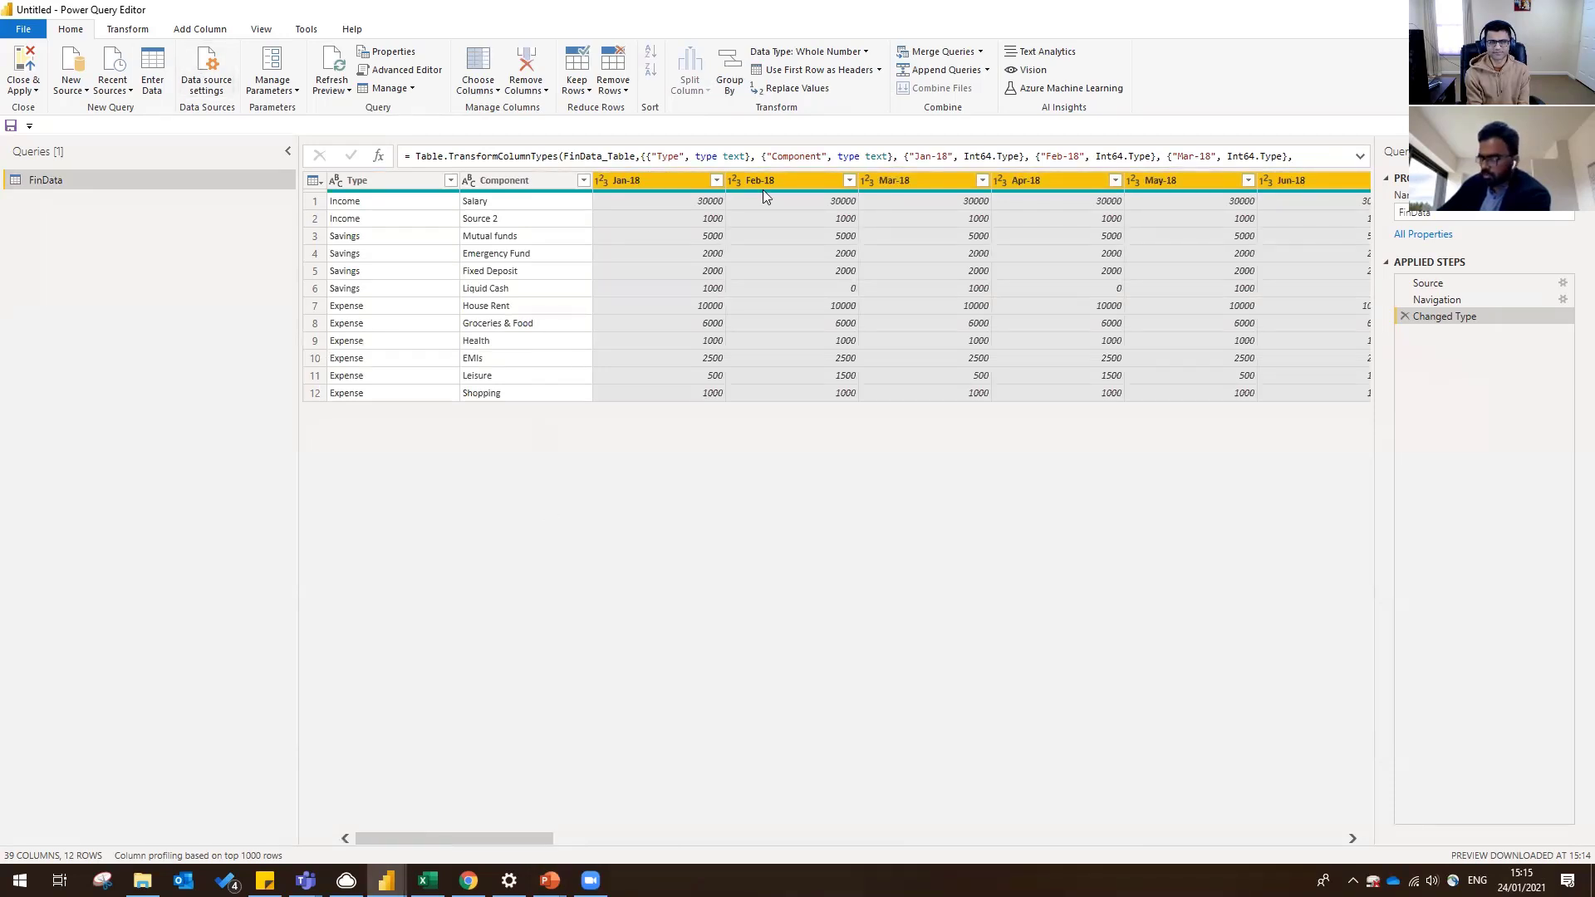
click(127, 35)
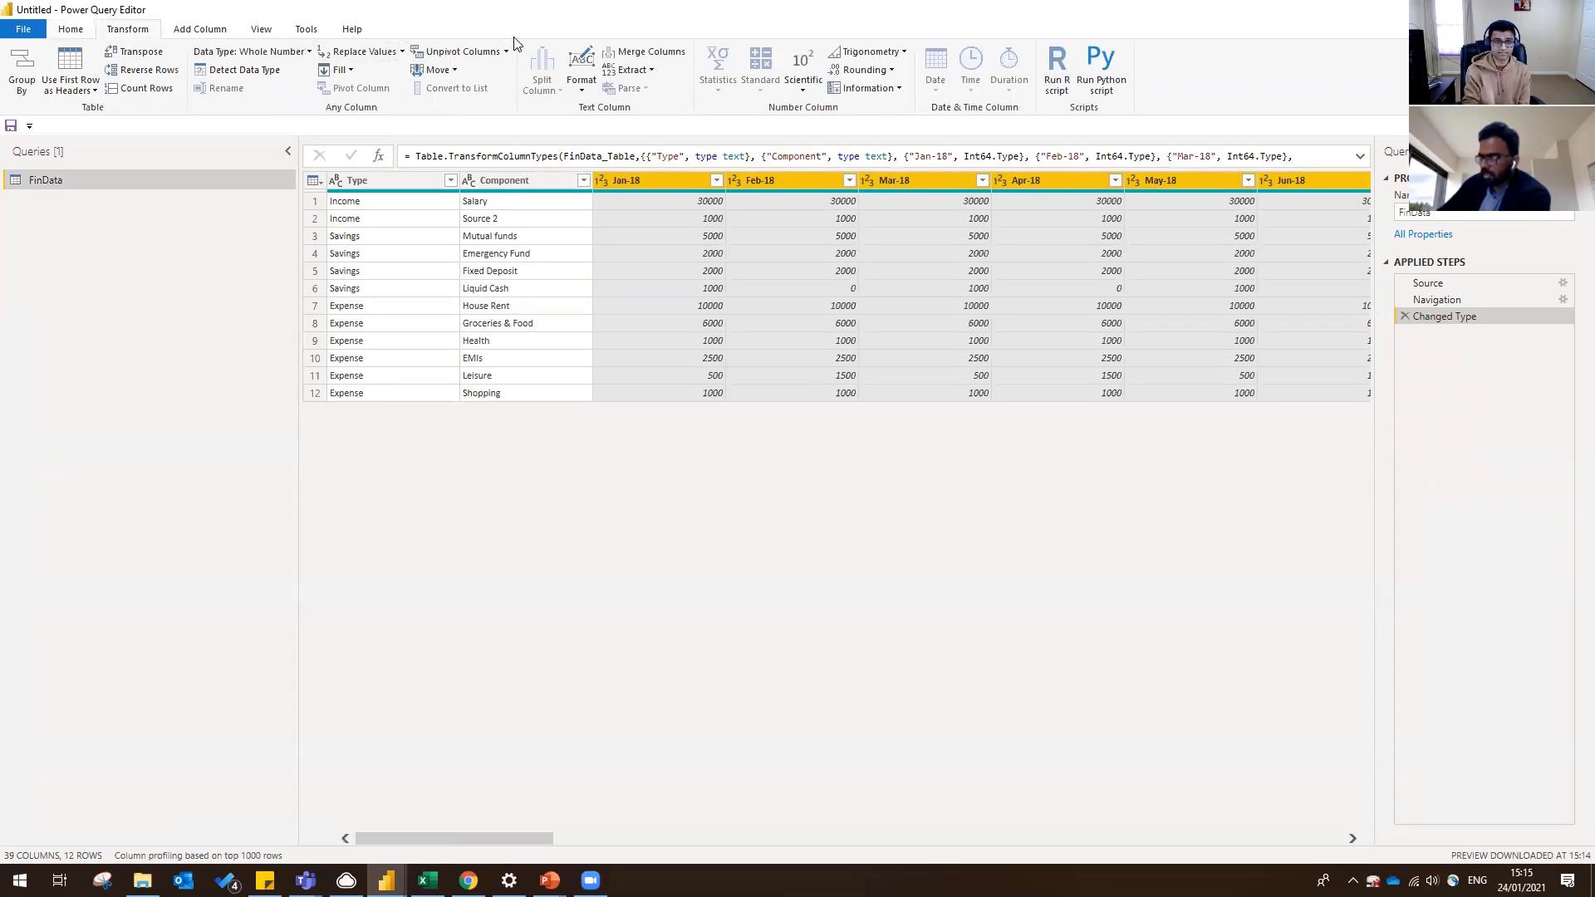
click(459, 52)
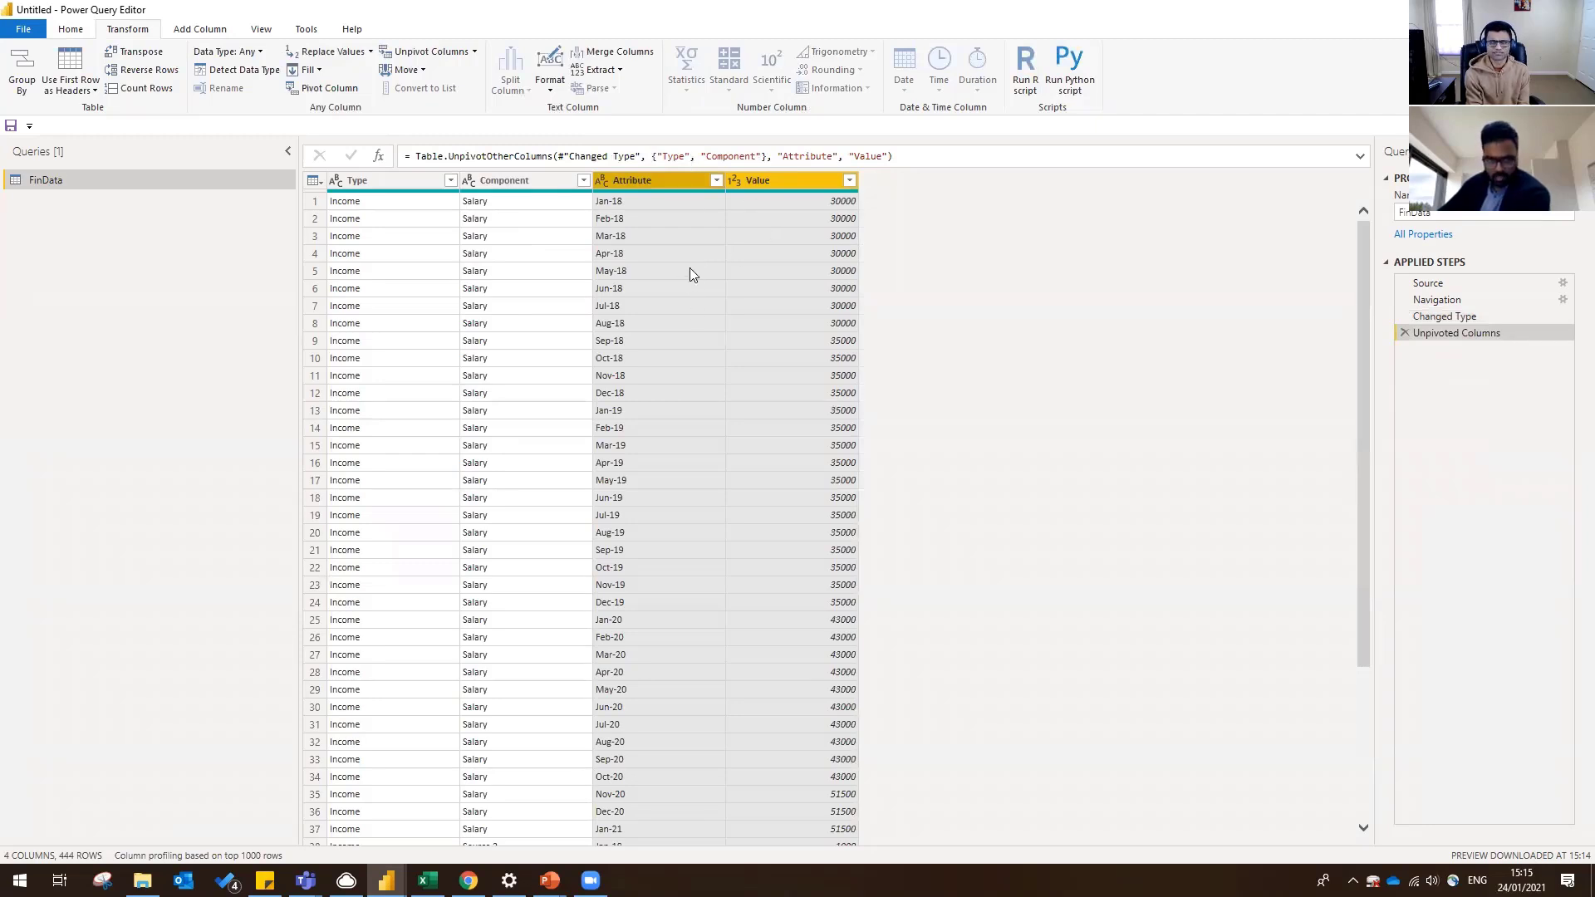
- Rename the Attribute column to Date in the unpivot formula and set the Value column's data type to Fixed decimal number
double_click(806, 156)
text(Date)
key(Return)
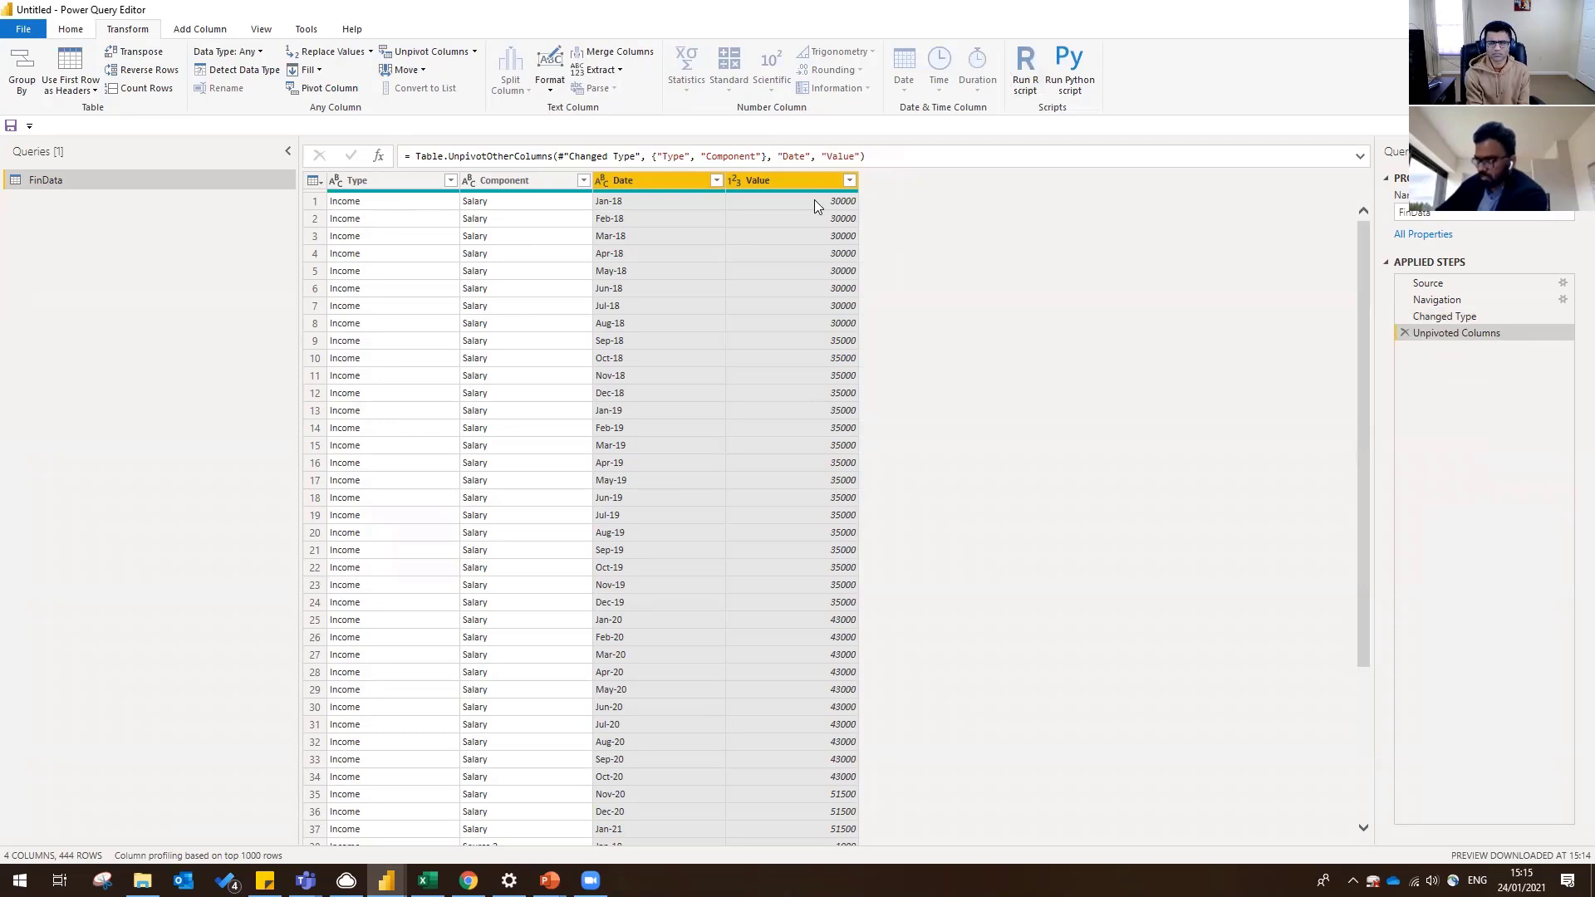
click(734, 181)
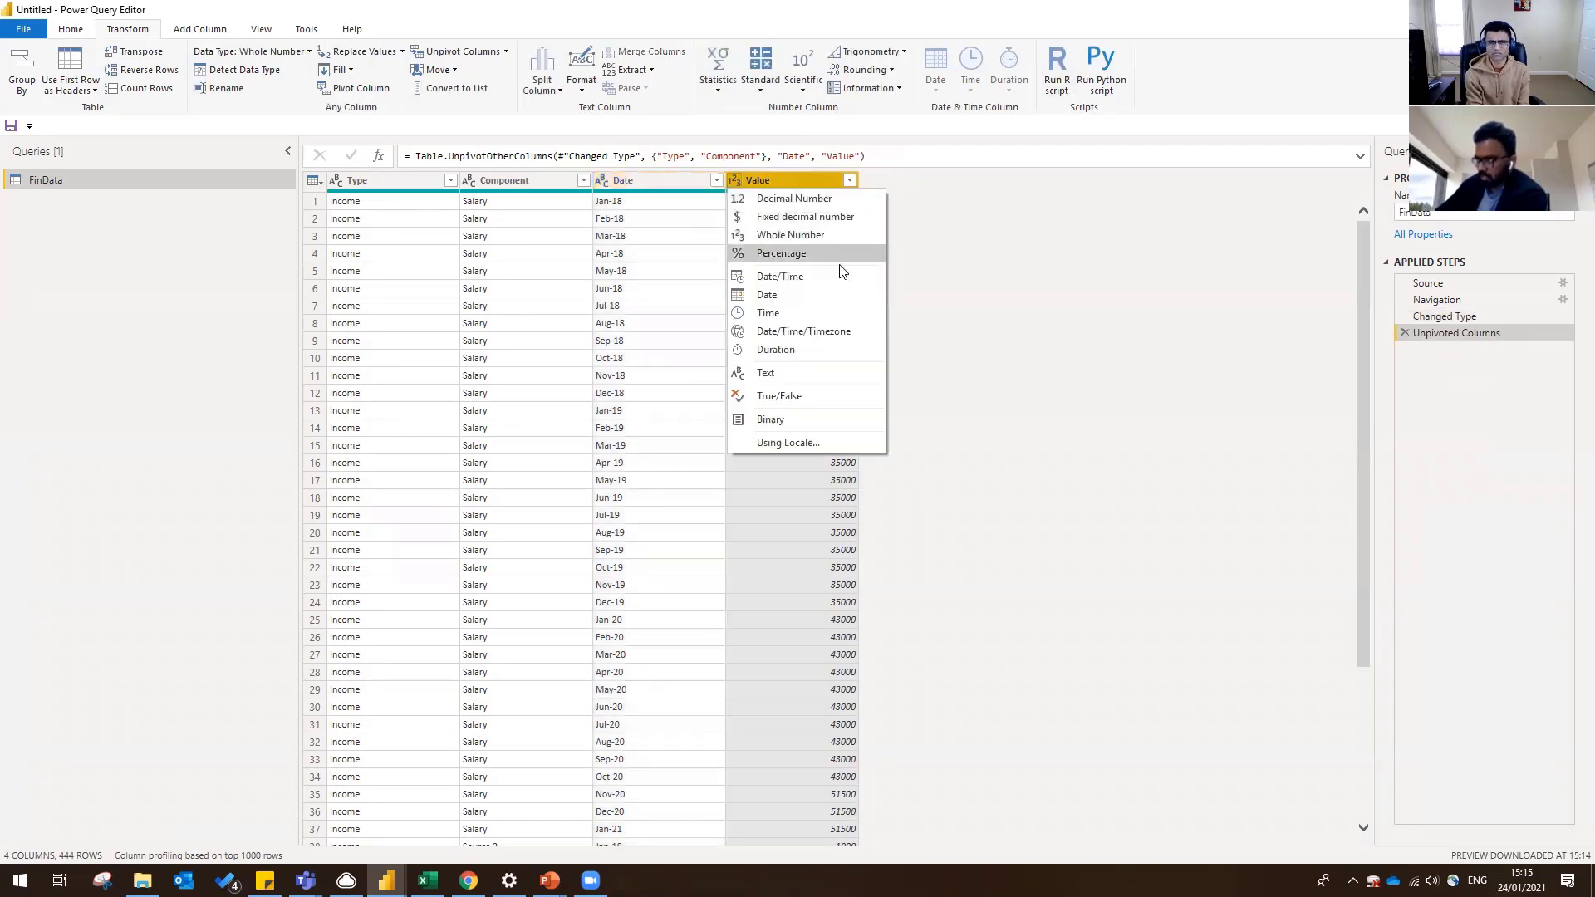
click(814, 217)
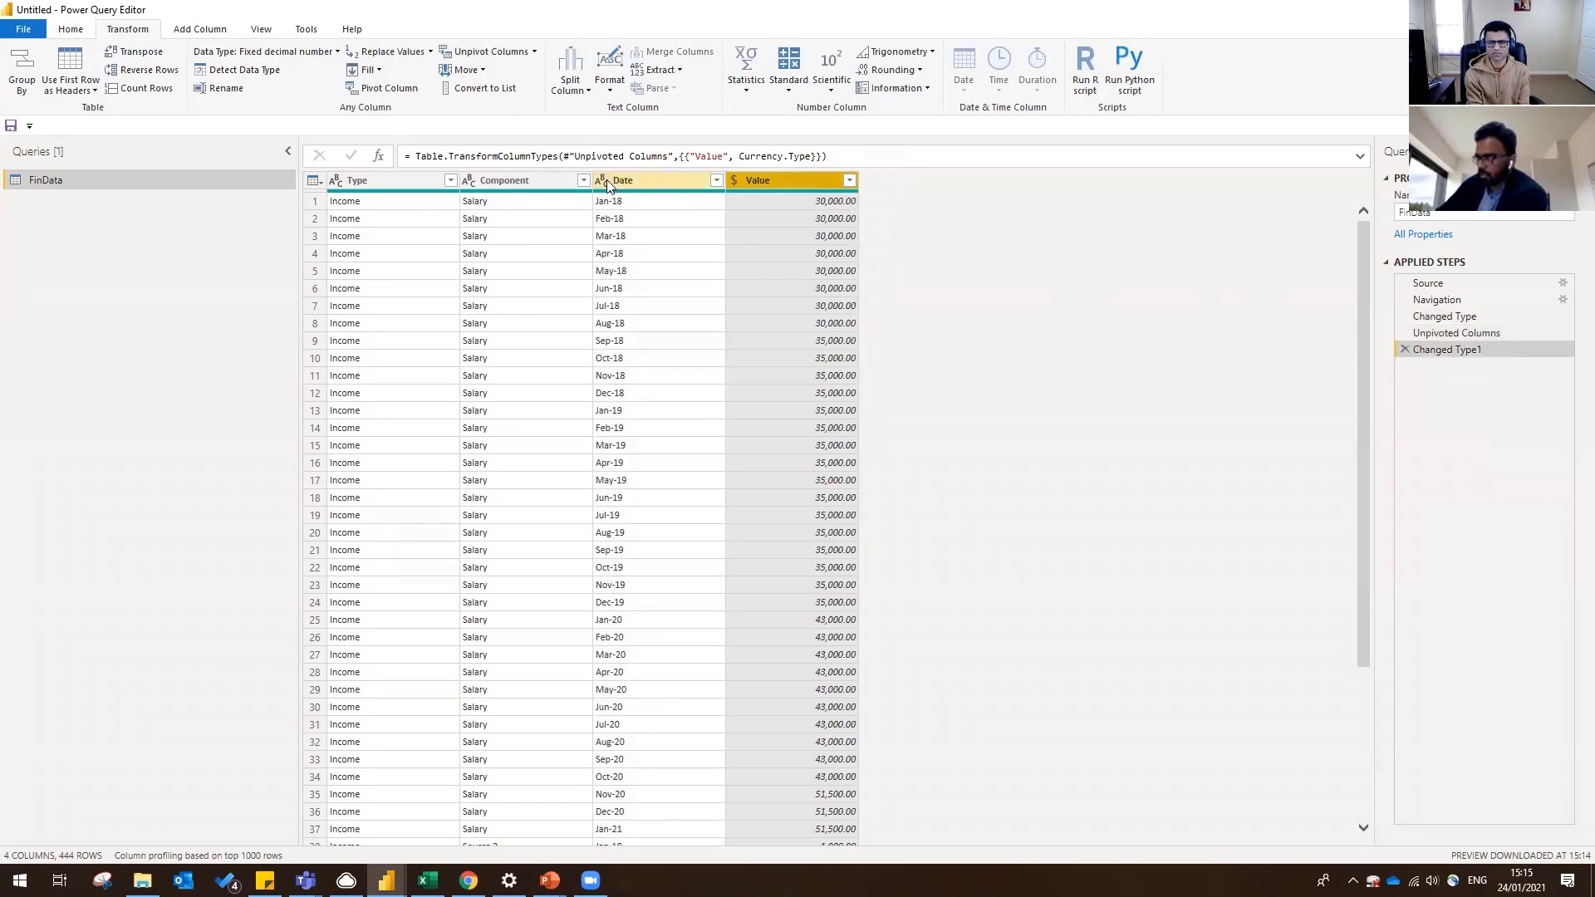
click(656, 184)
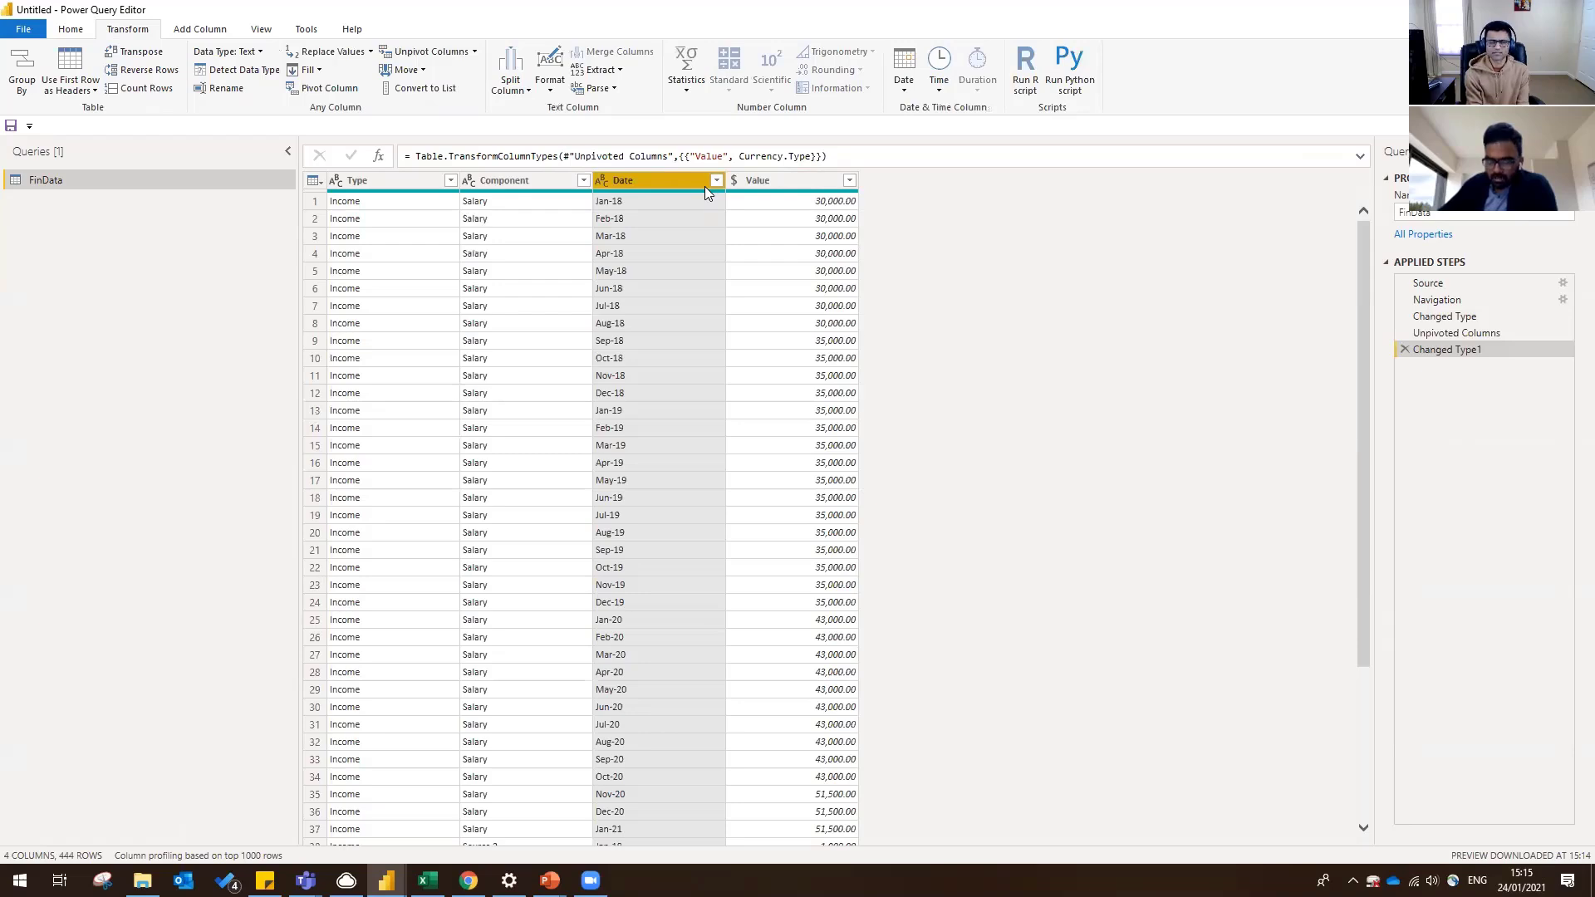
click(200, 30)
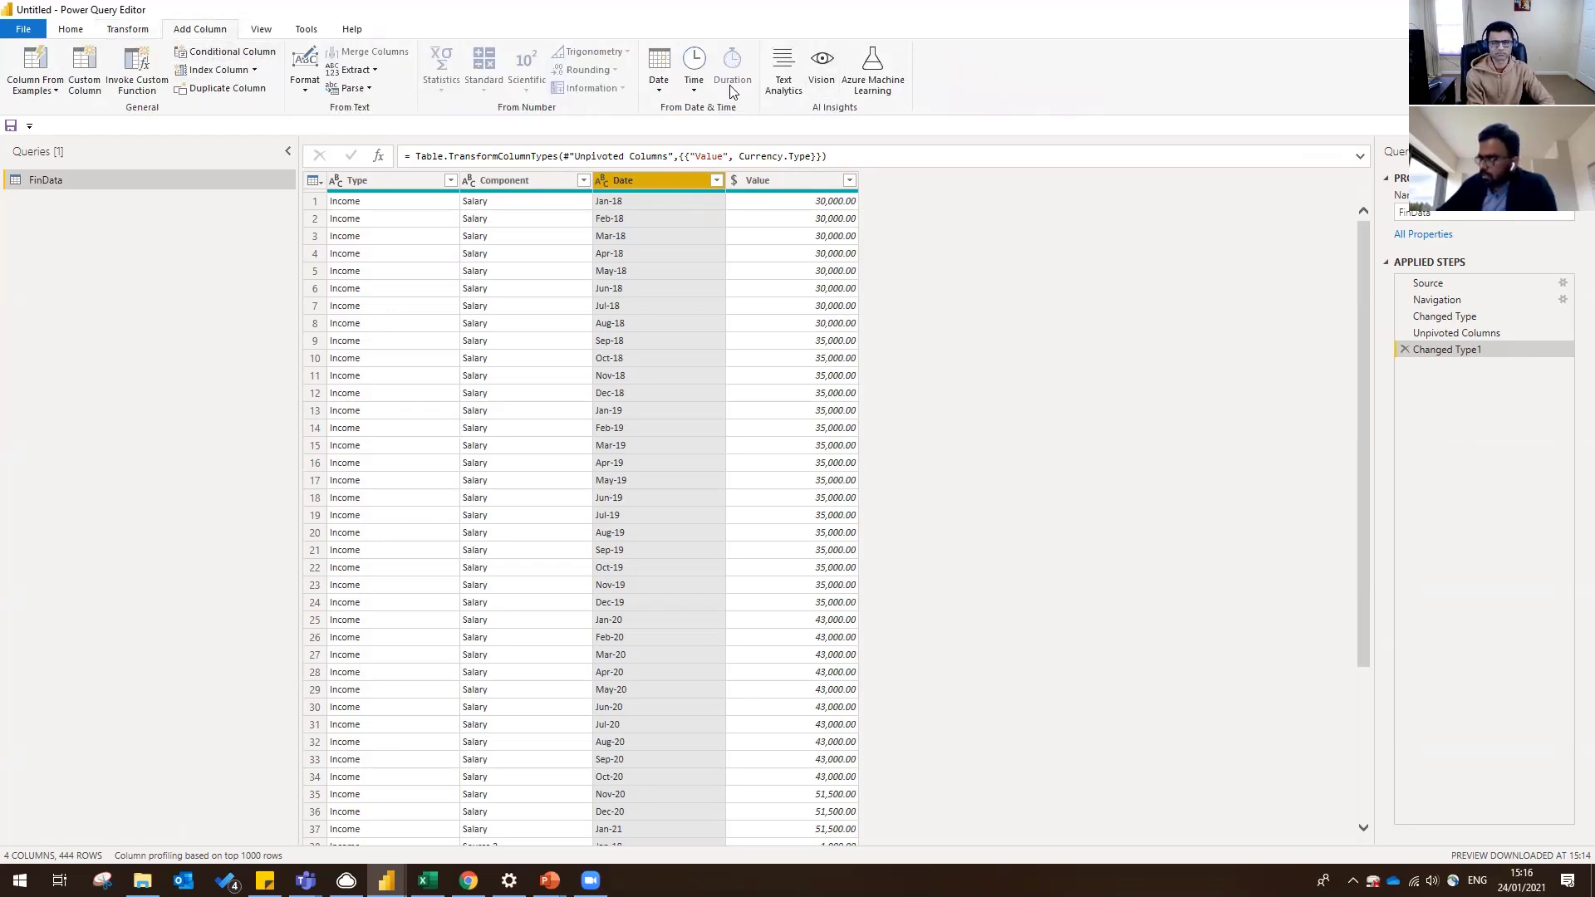
click(662, 98)
click(965, 367)
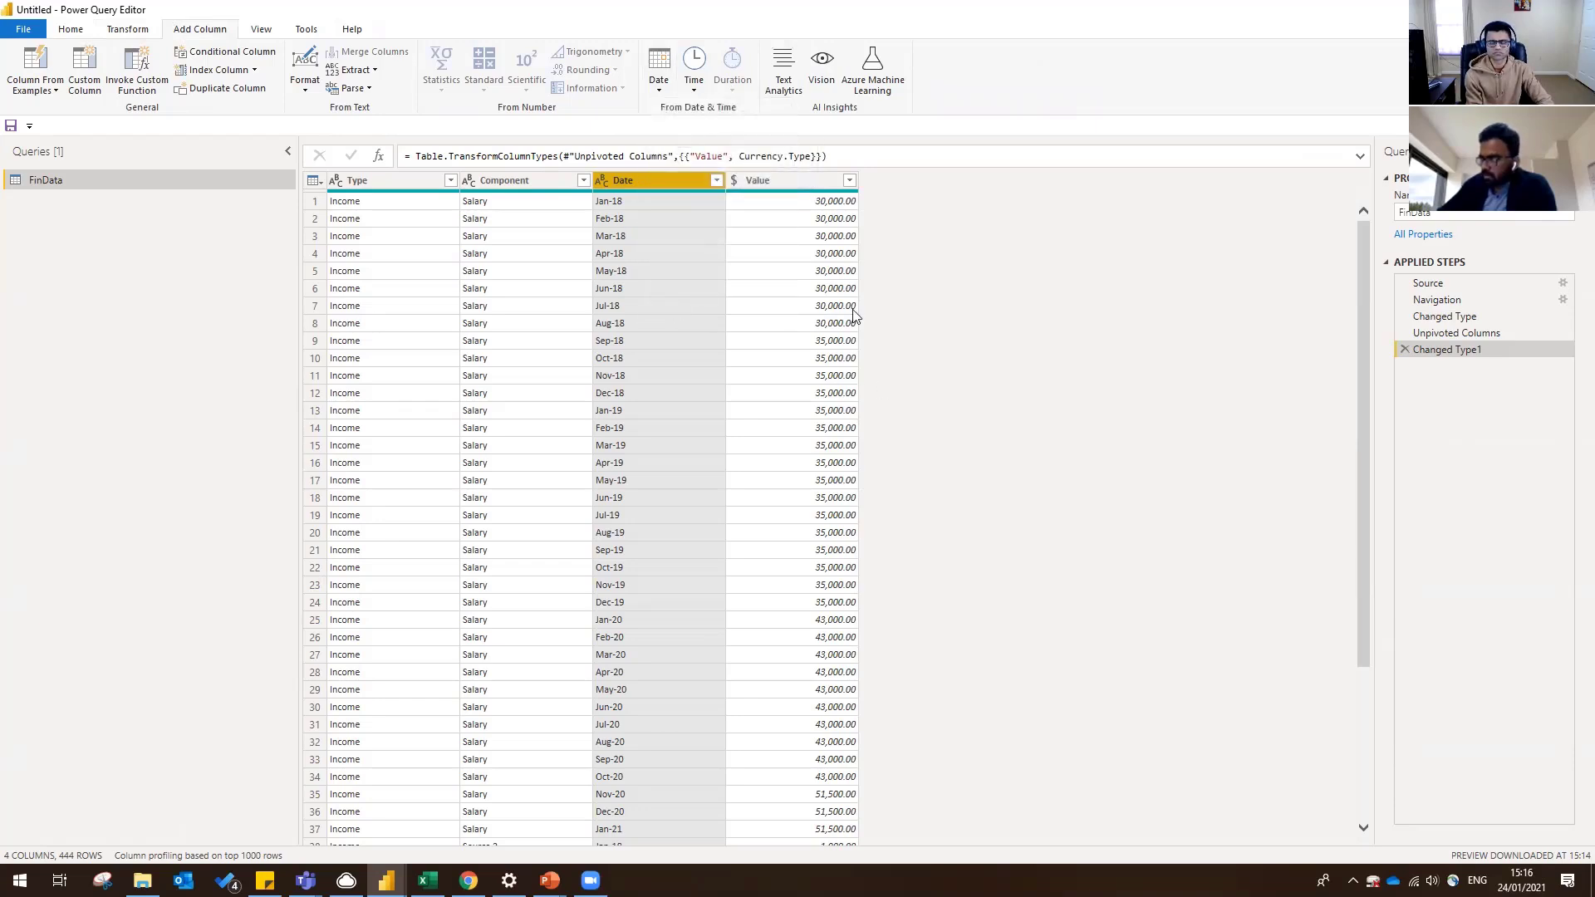
click(789, 254)
click(663, 180)
click(659, 90)
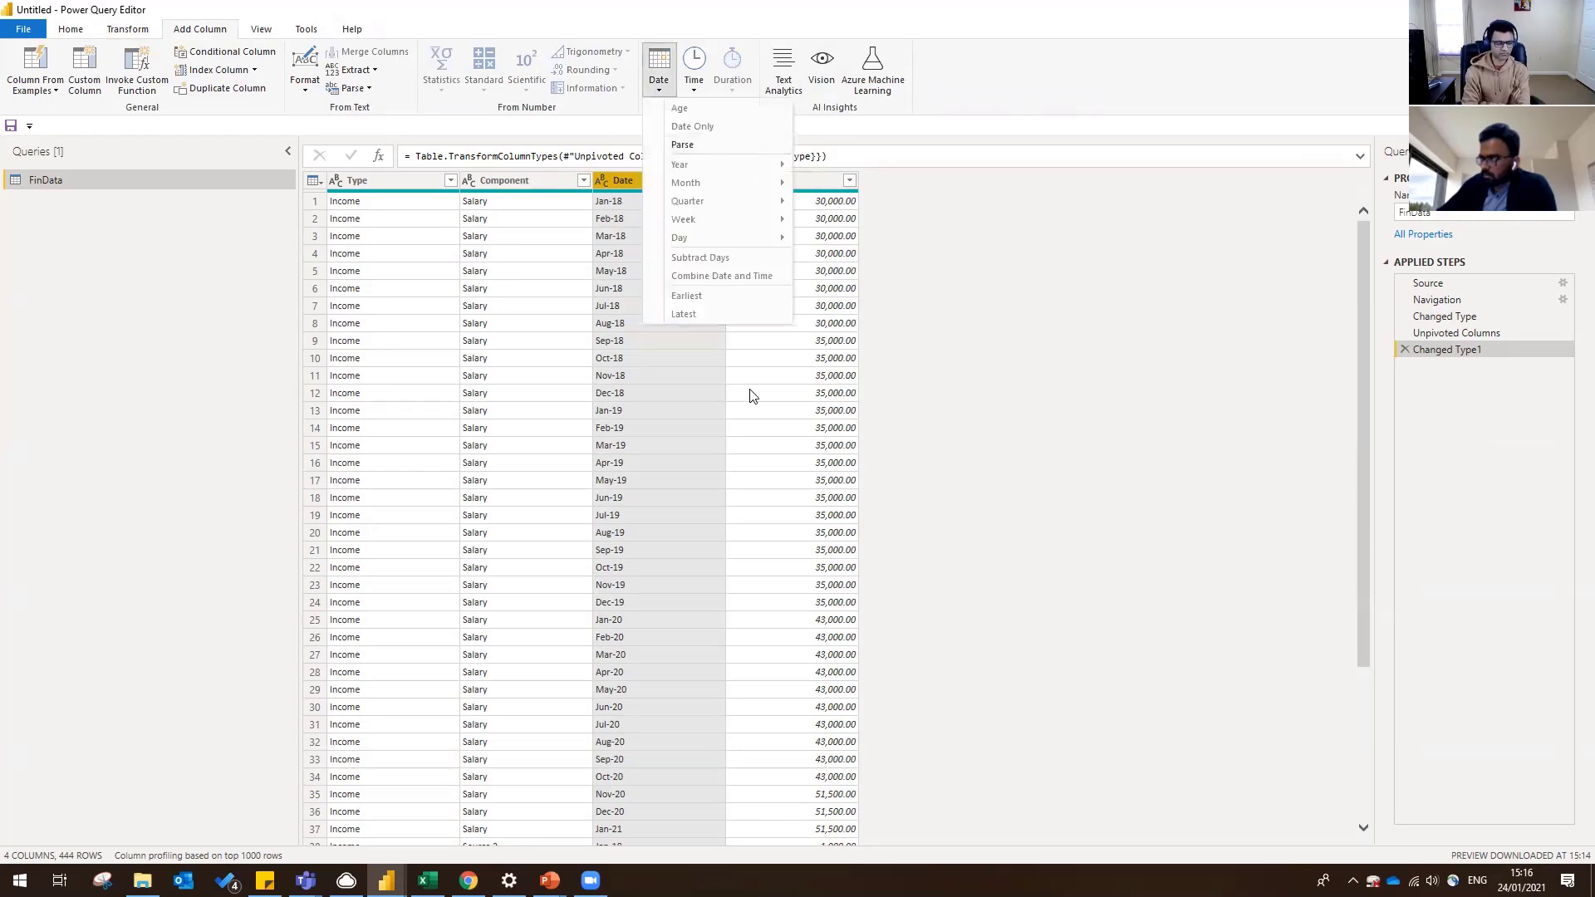
click(1079, 341)
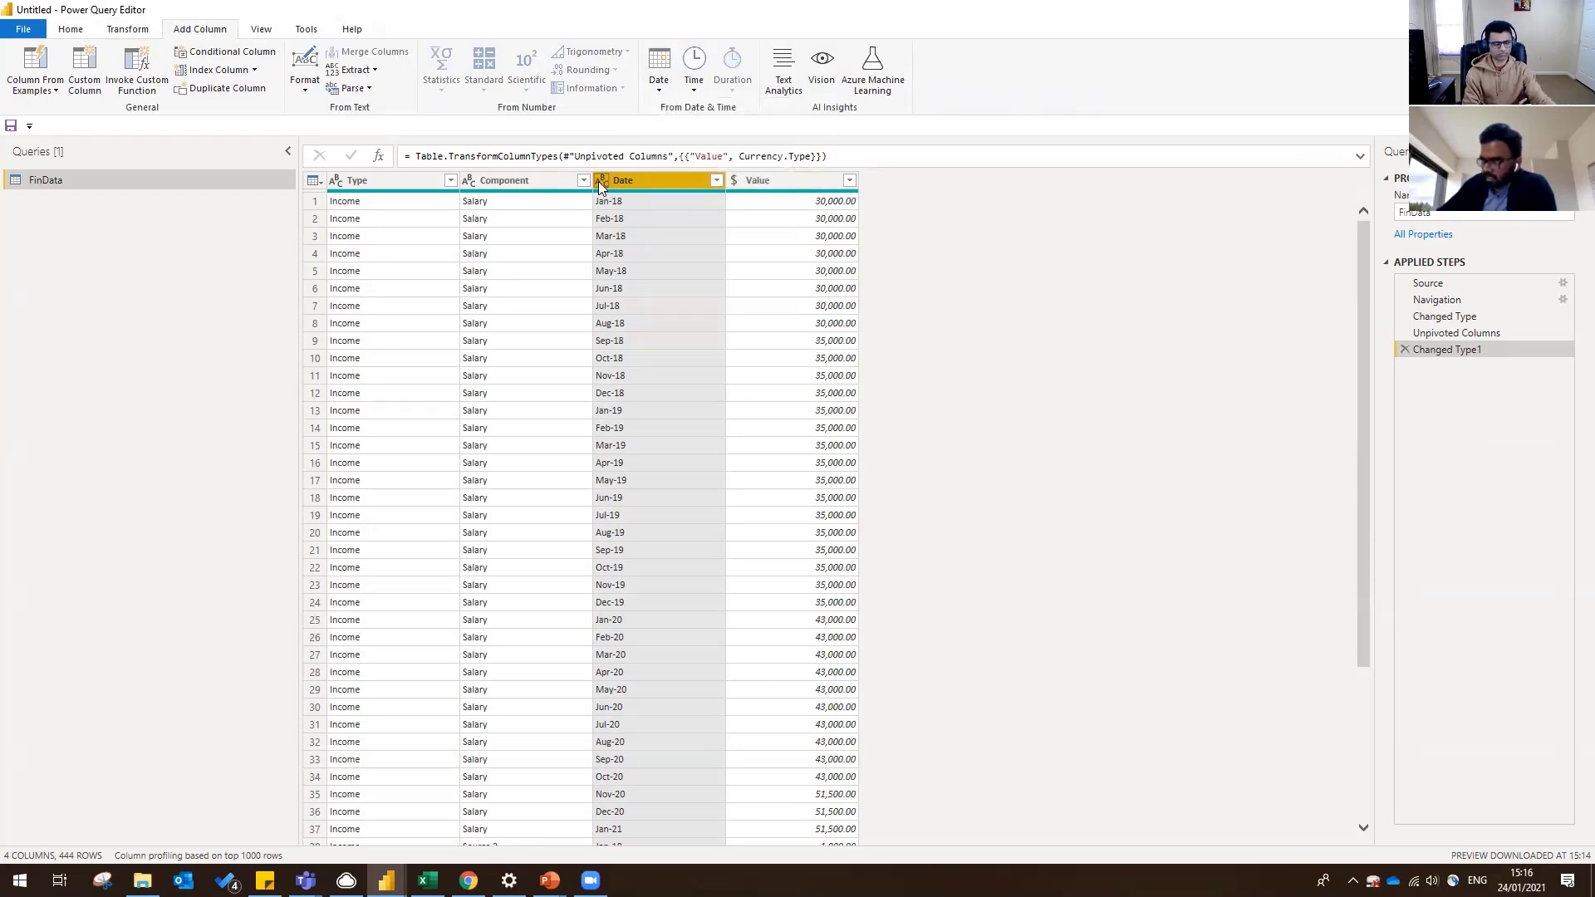
click(659, 83)
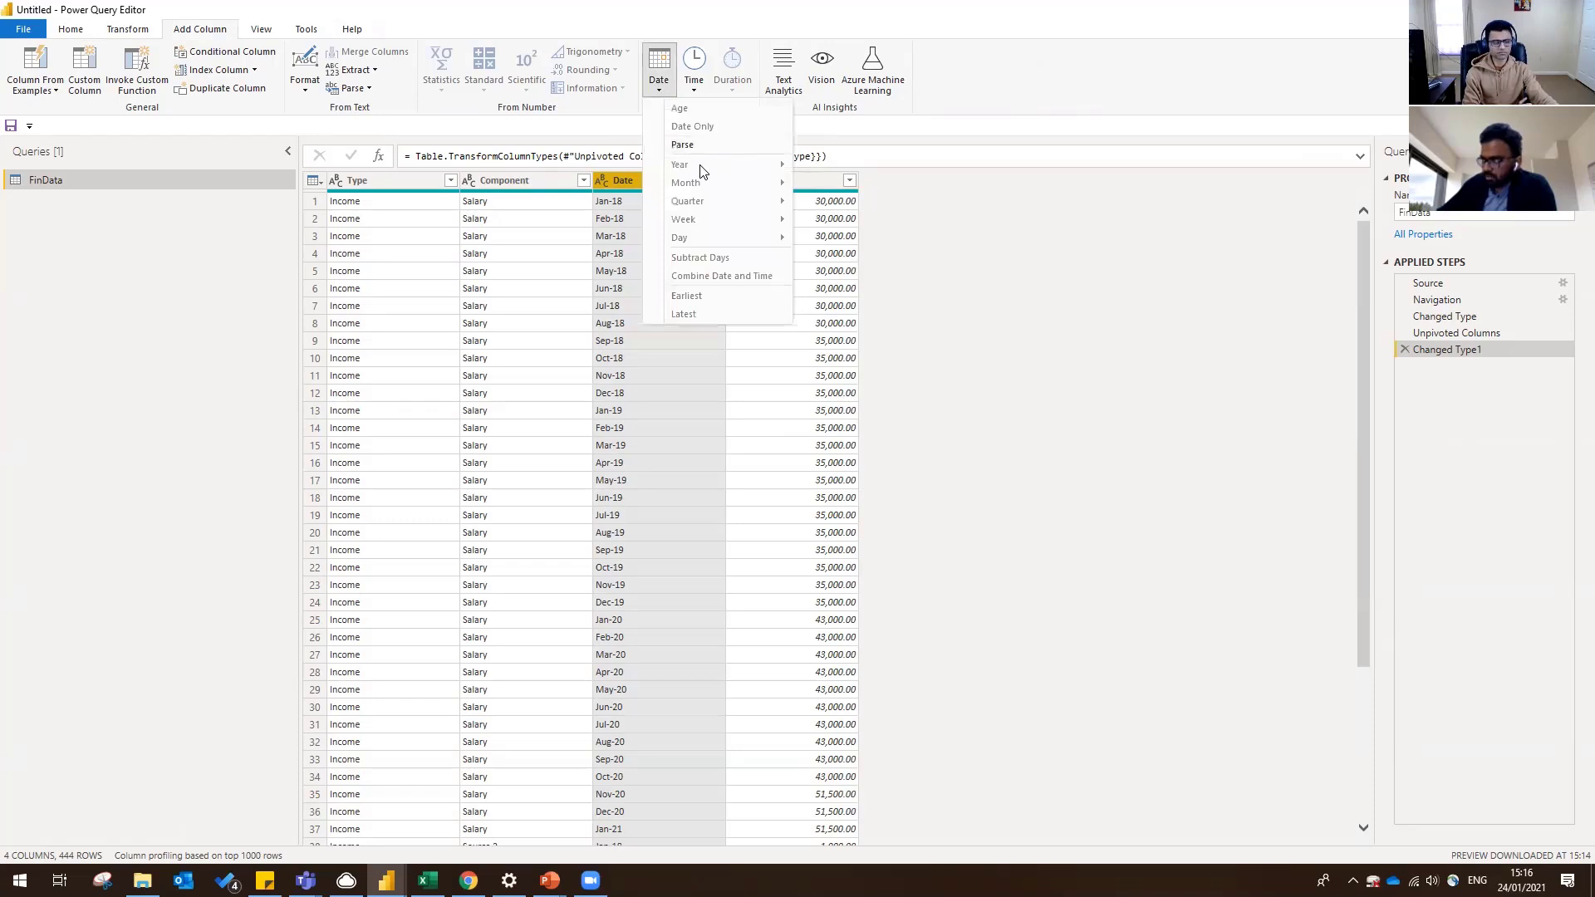
click(1135, 307)
- Set the Date column's data type to Date
click(601, 181)
click(669, 297)
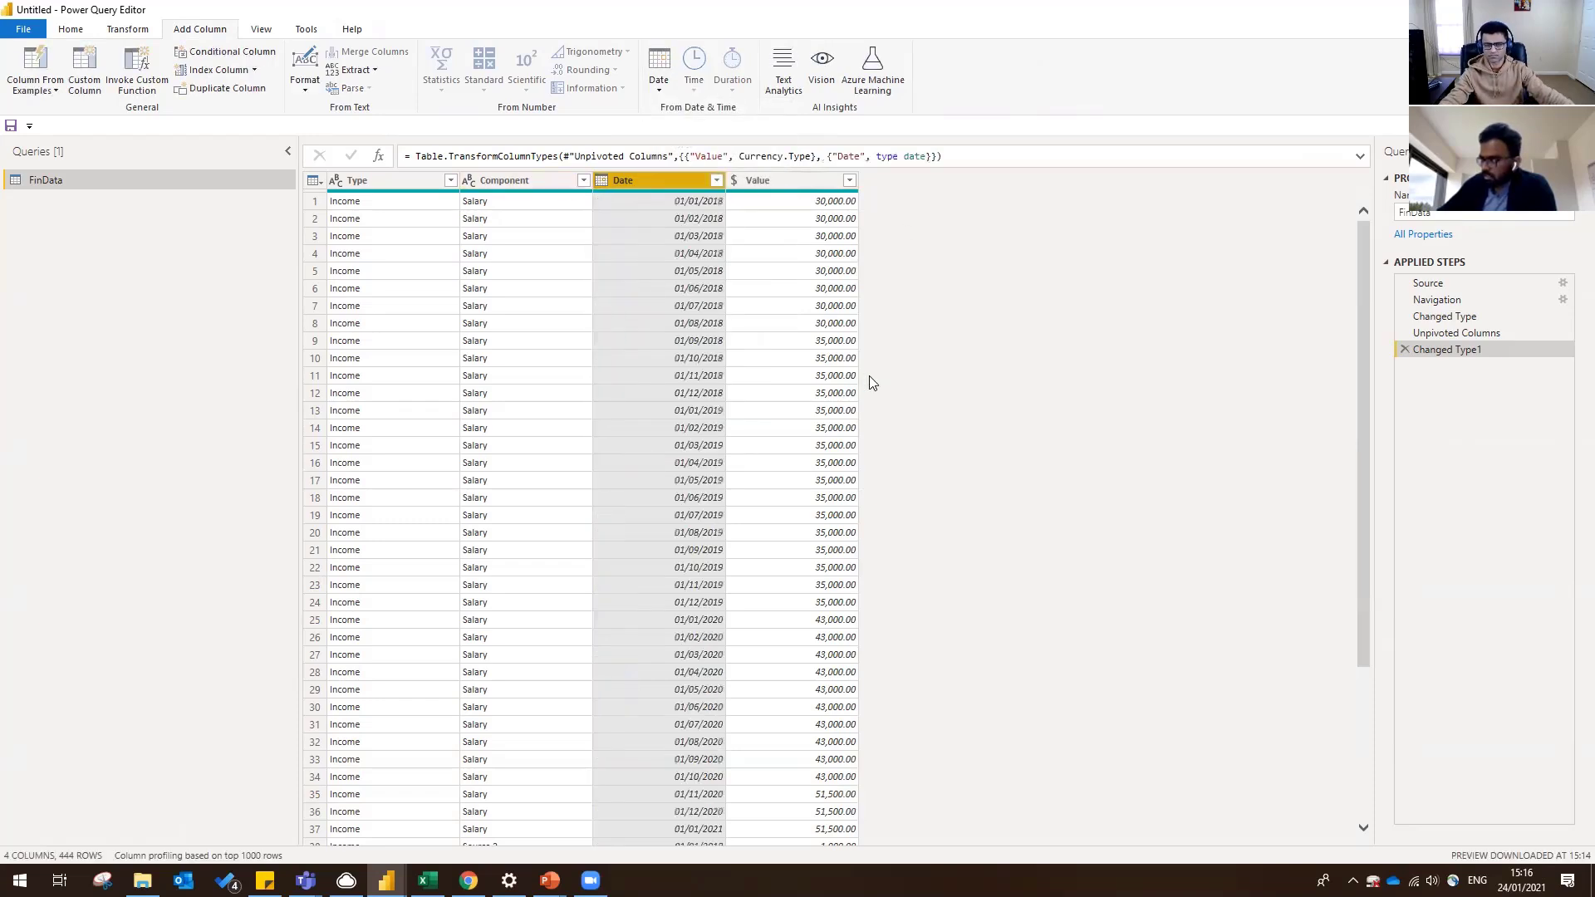
- Add a Year column extracted from the Date column and set its data type to Text
click(660, 90)
mouse_move(706, 170)
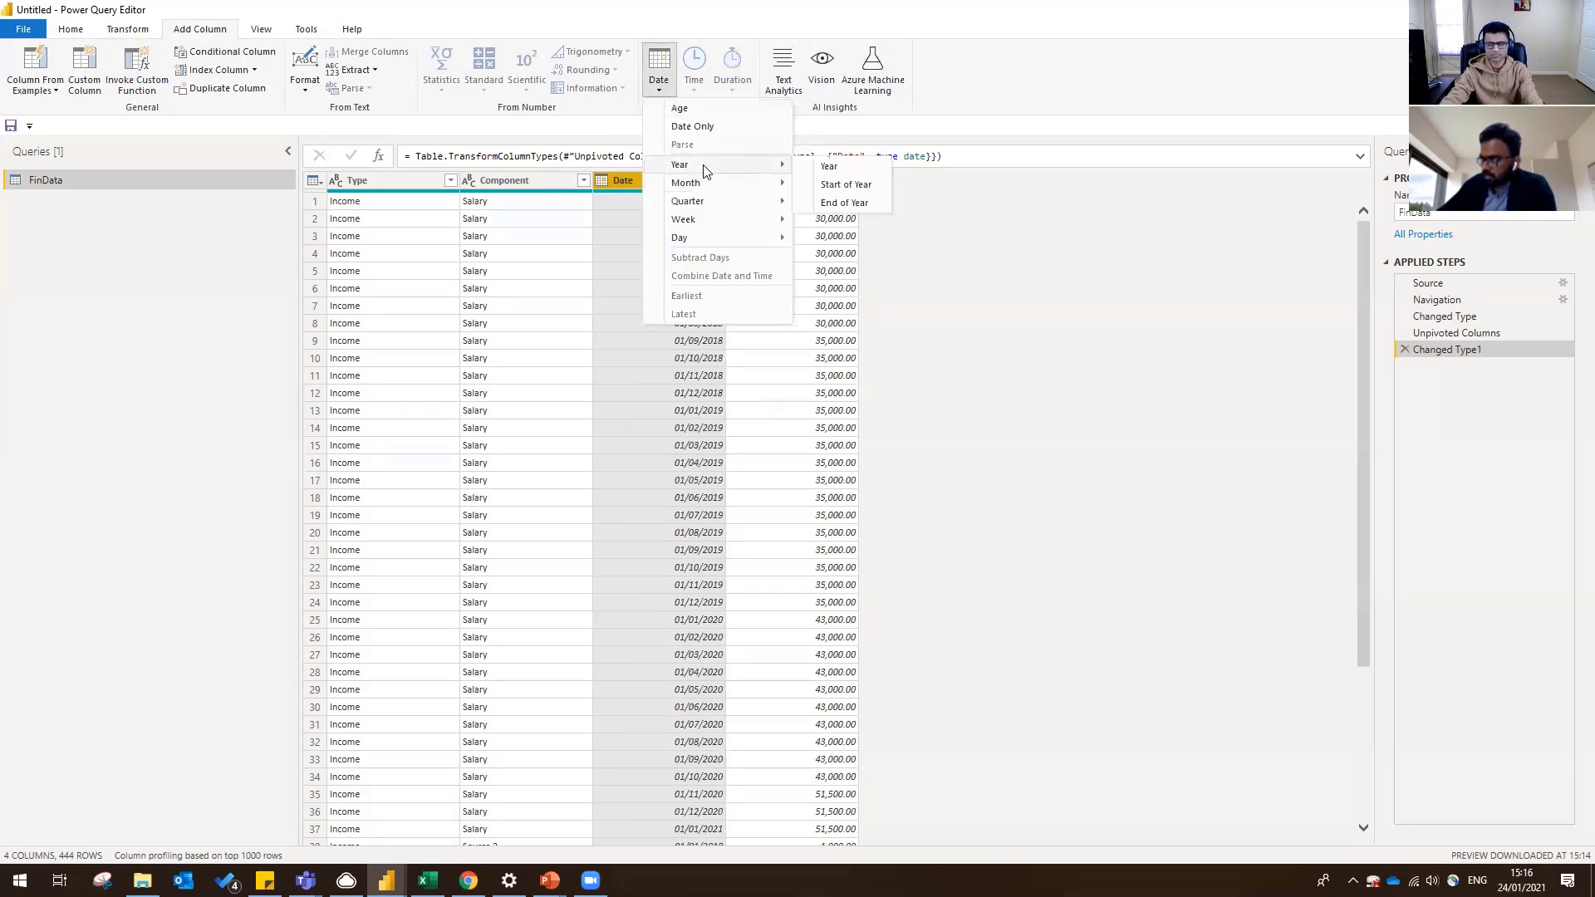
click(830, 167)
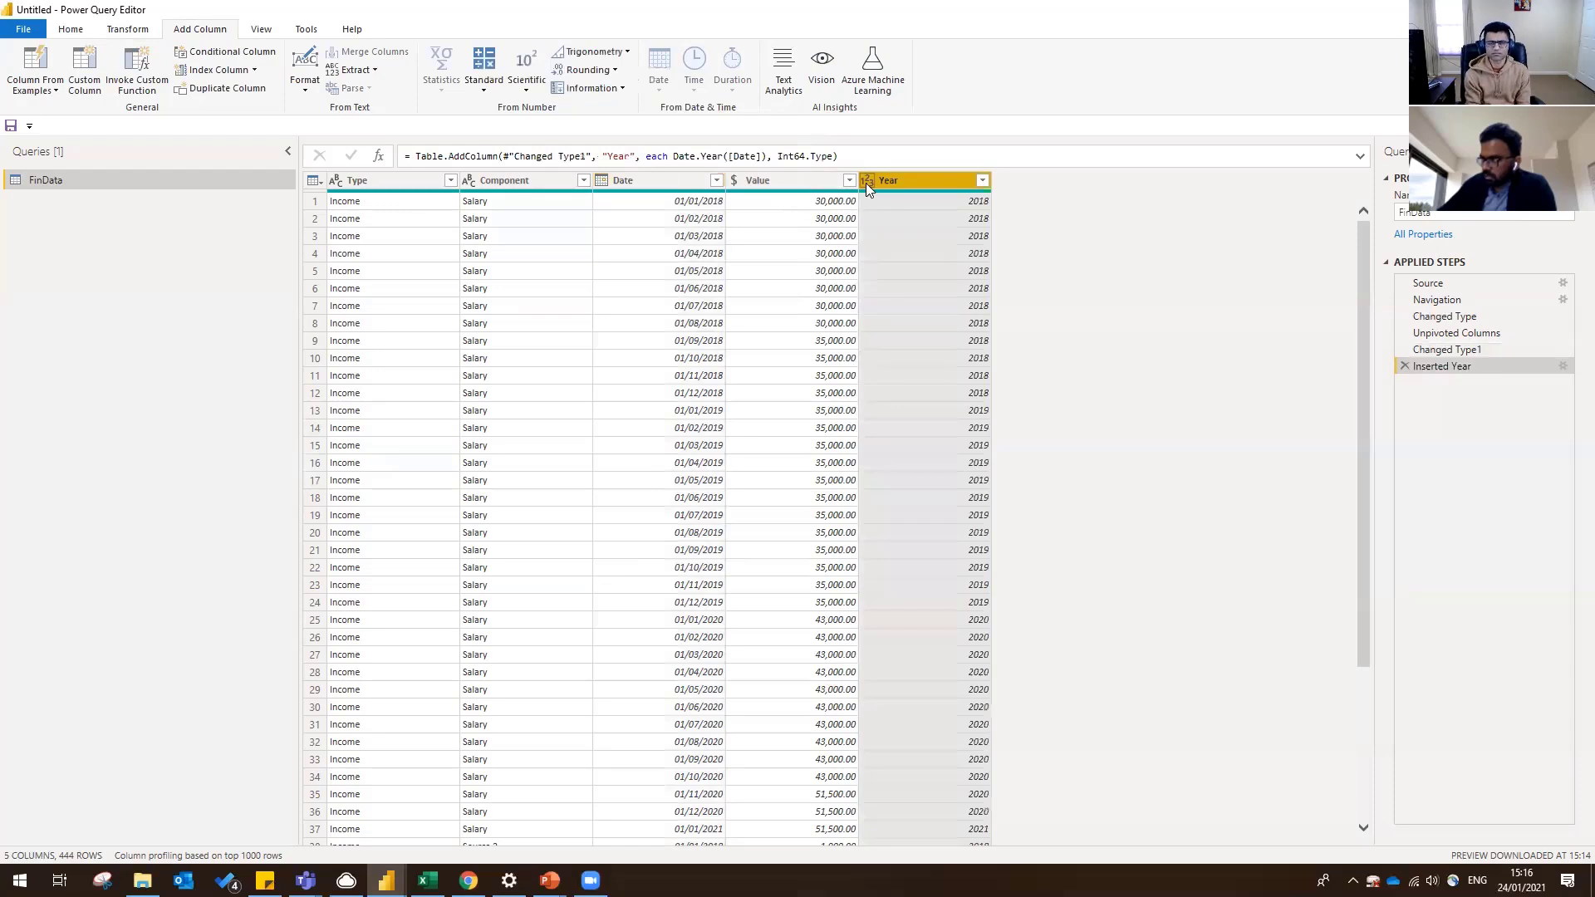
click(867, 184)
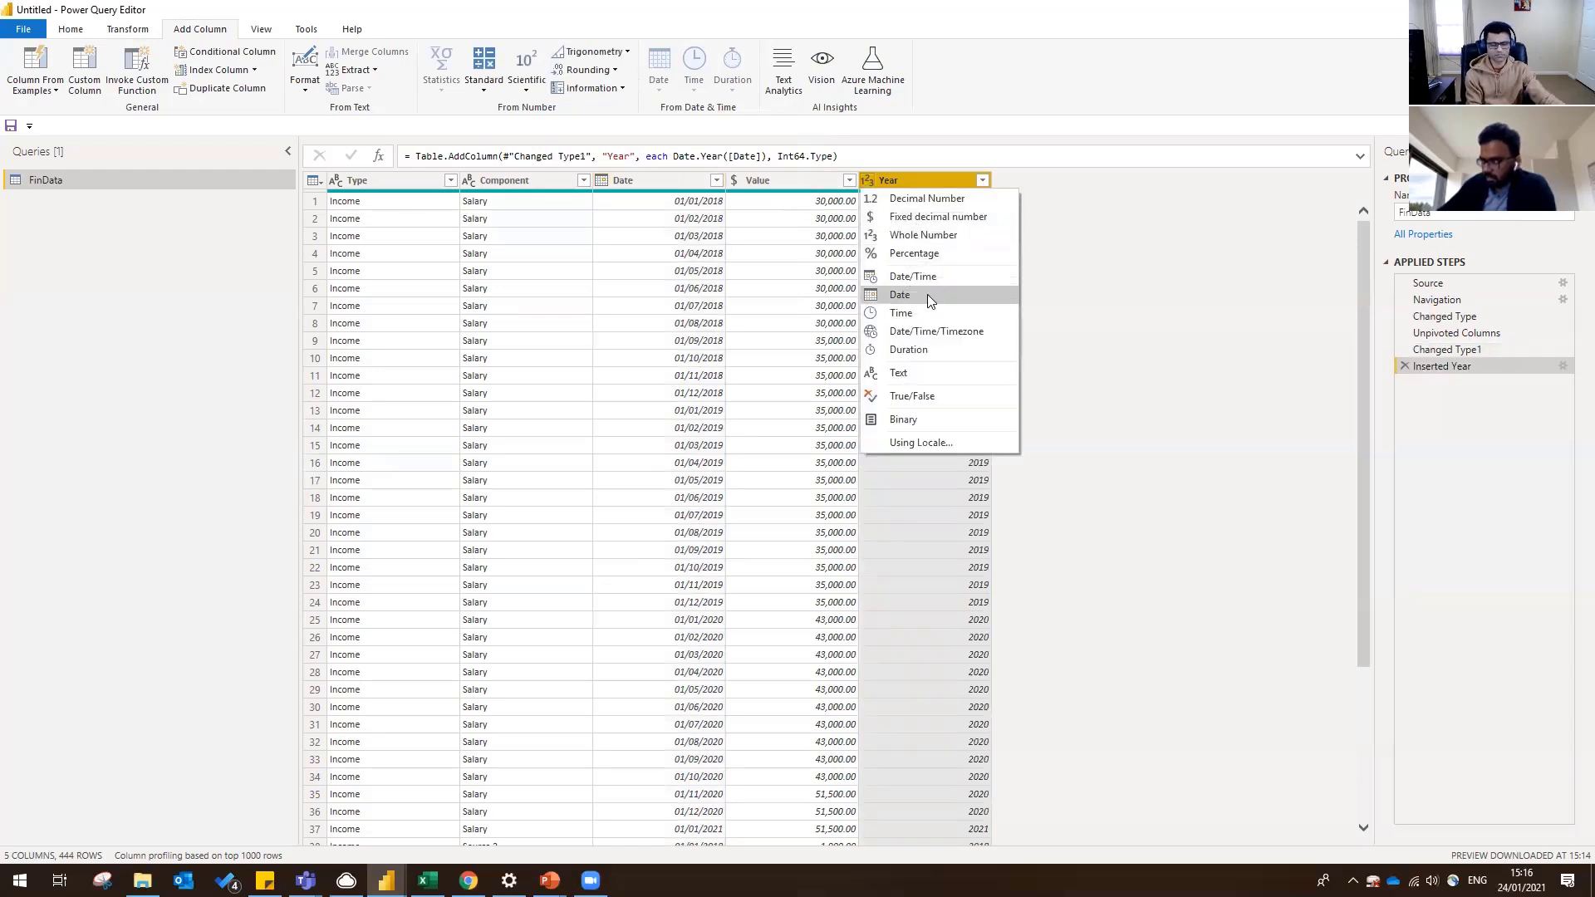
click(898, 372)
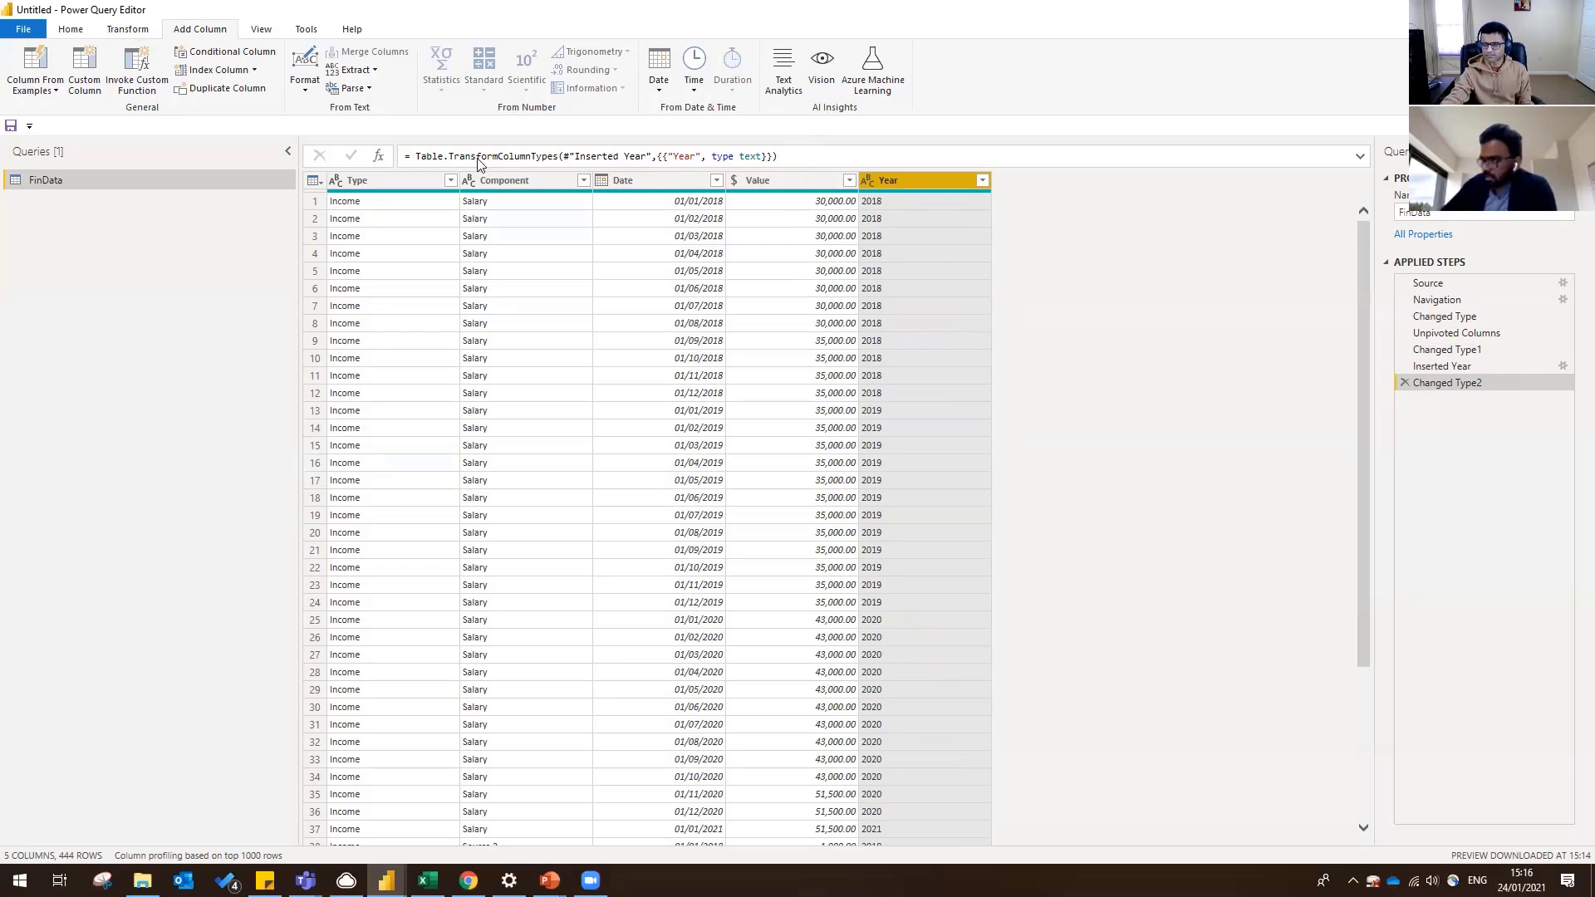
- Close Power Query Editor and apply the FinData query changes to the report
click(71, 33)
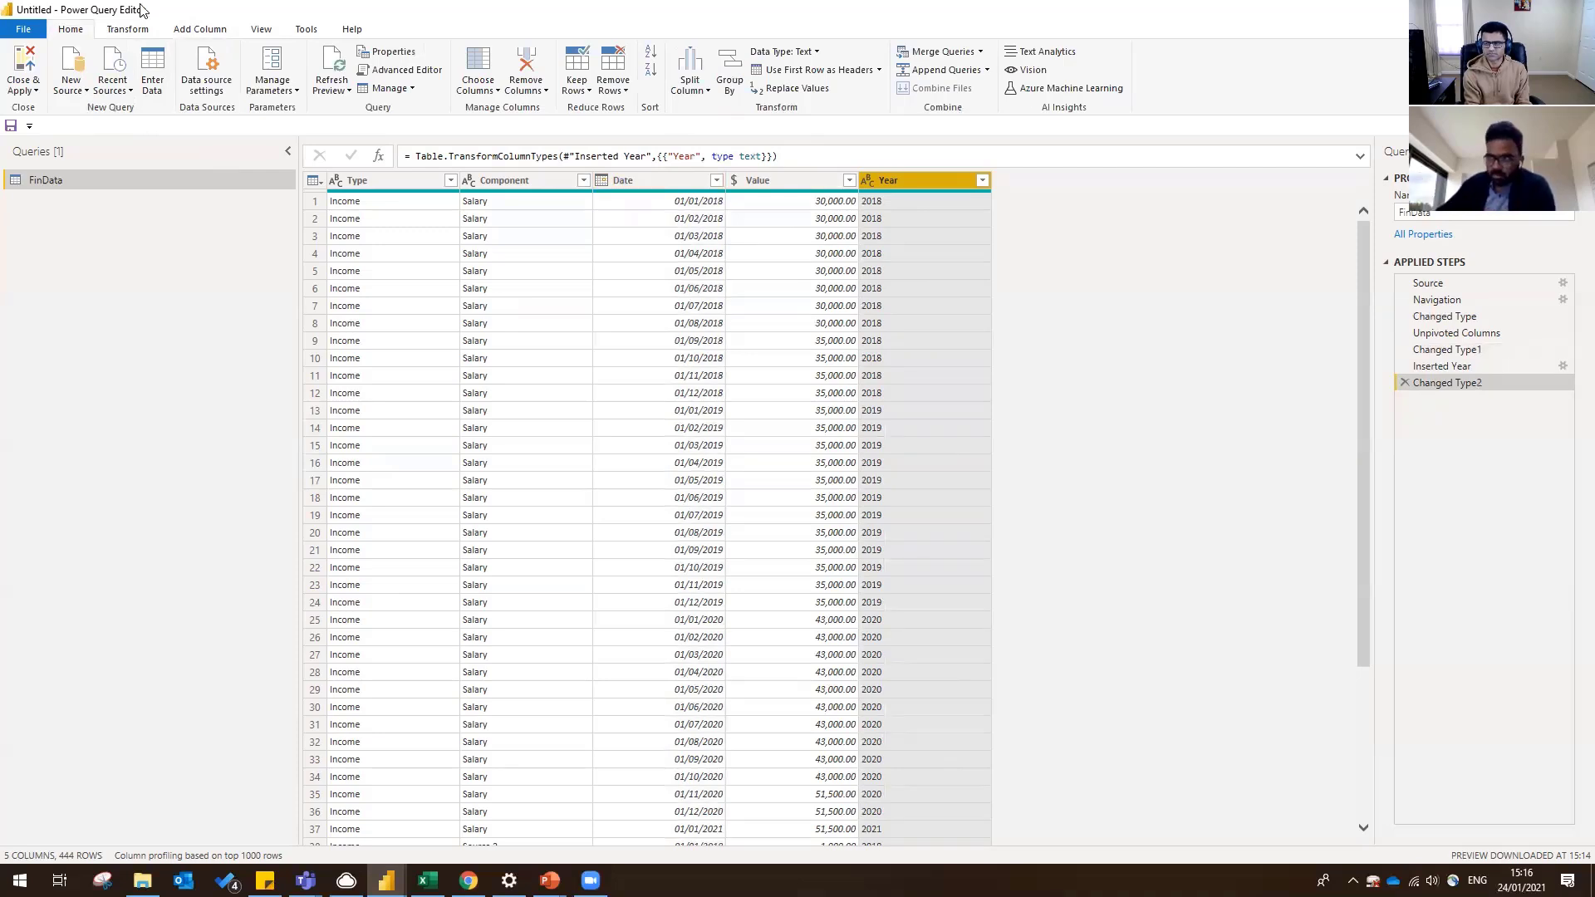
click(25, 86)
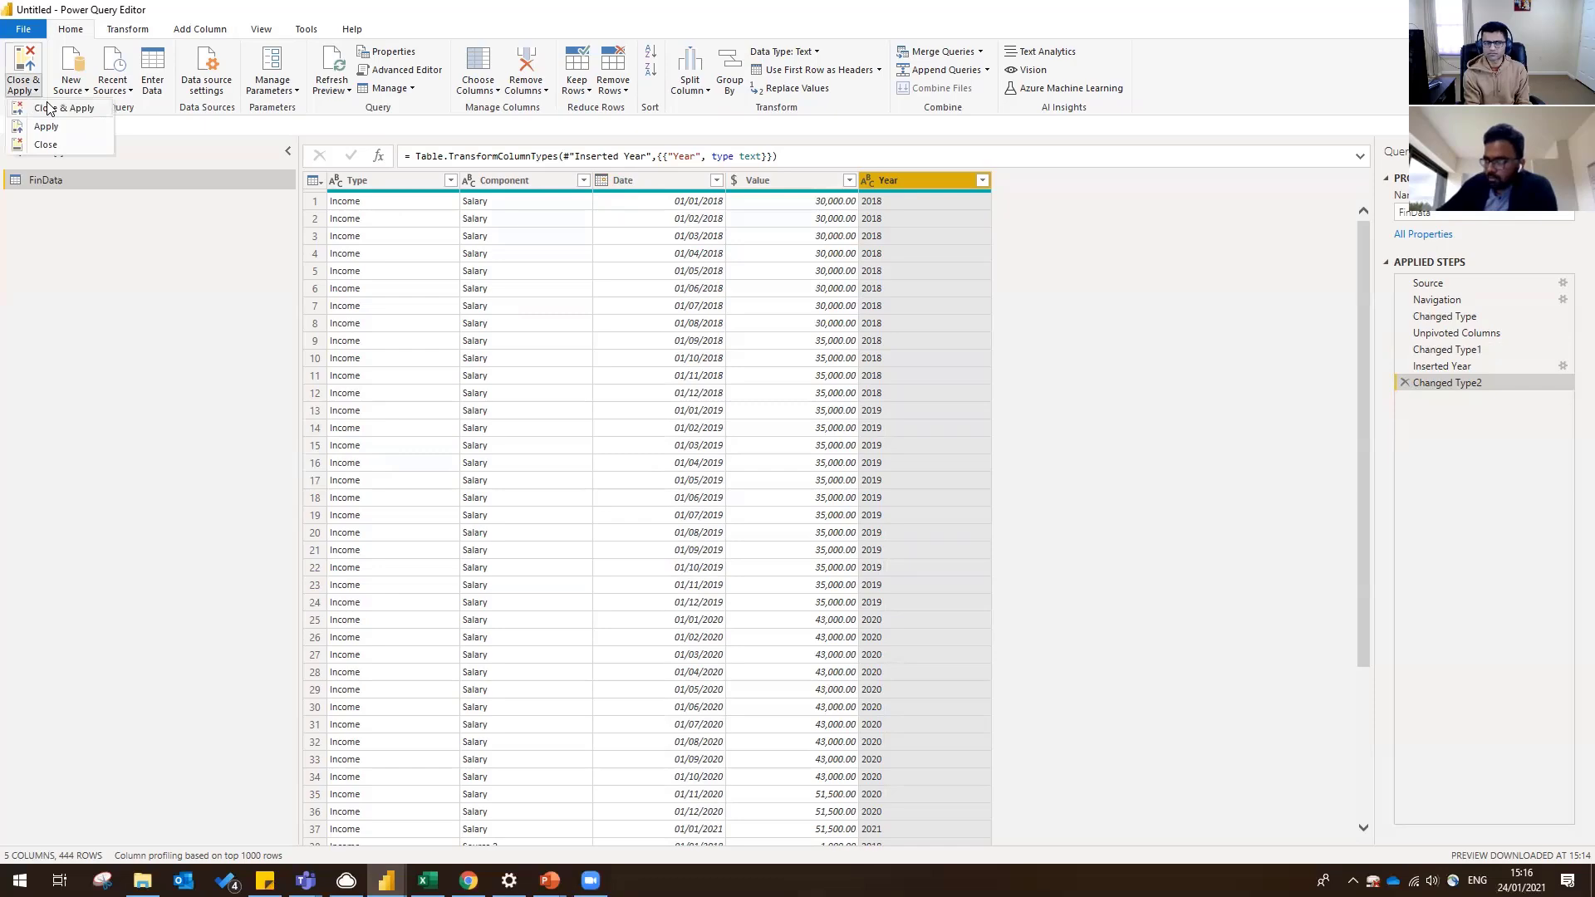
click(50, 108)
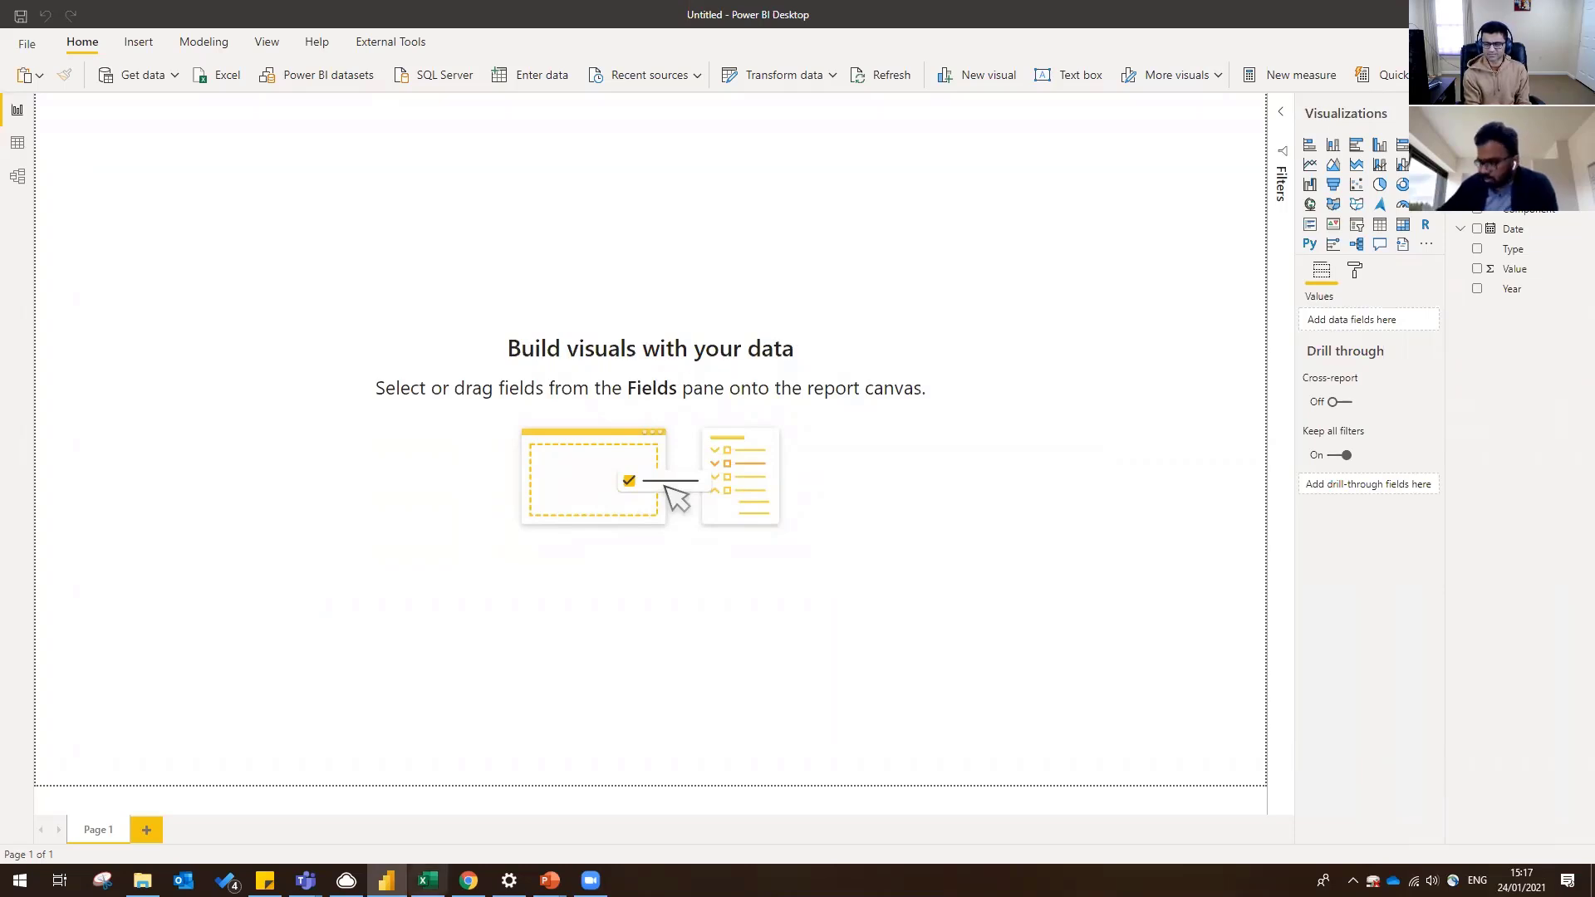
- Switch to PowerPoint and open the blank slide of Presentation1
mouse_move(550, 880)
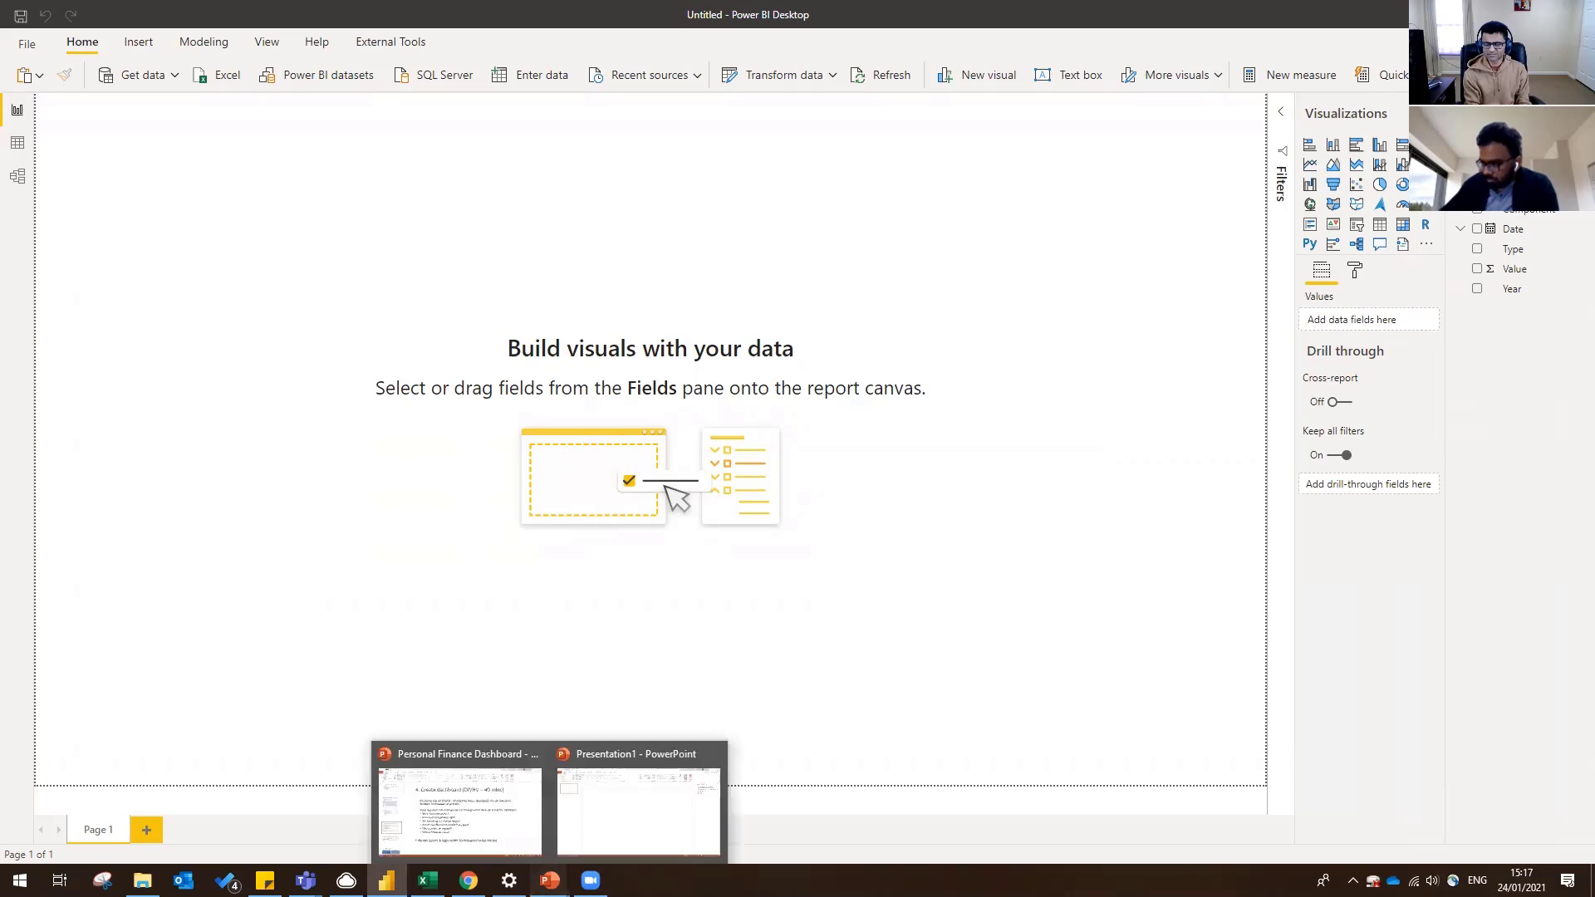
click(598, 830)
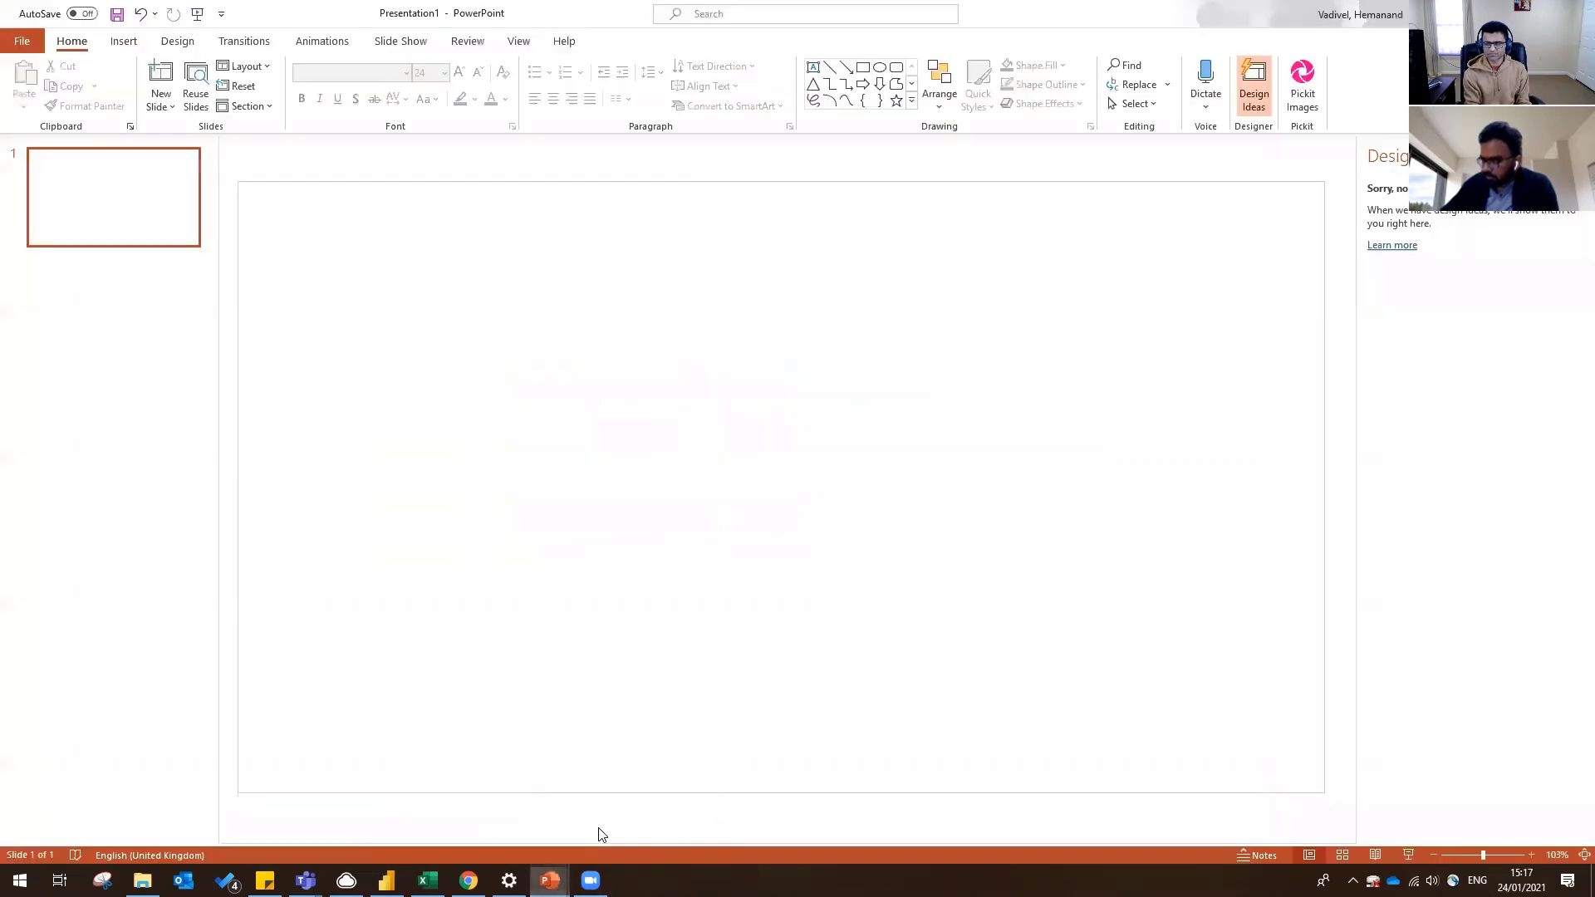
click(138, 346)
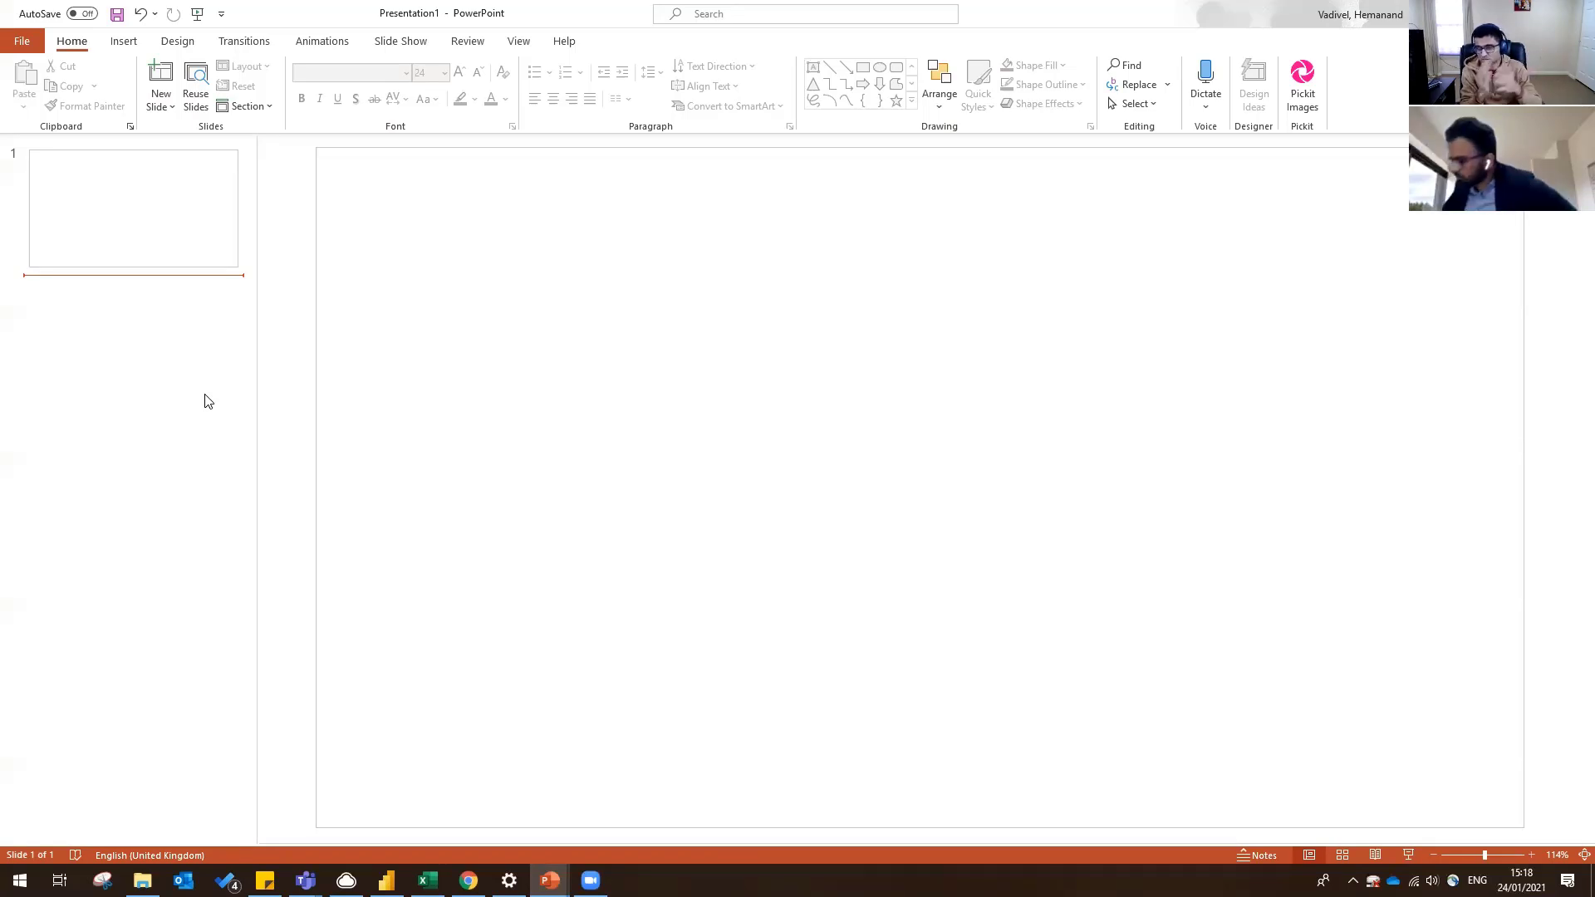
click(690, 267)
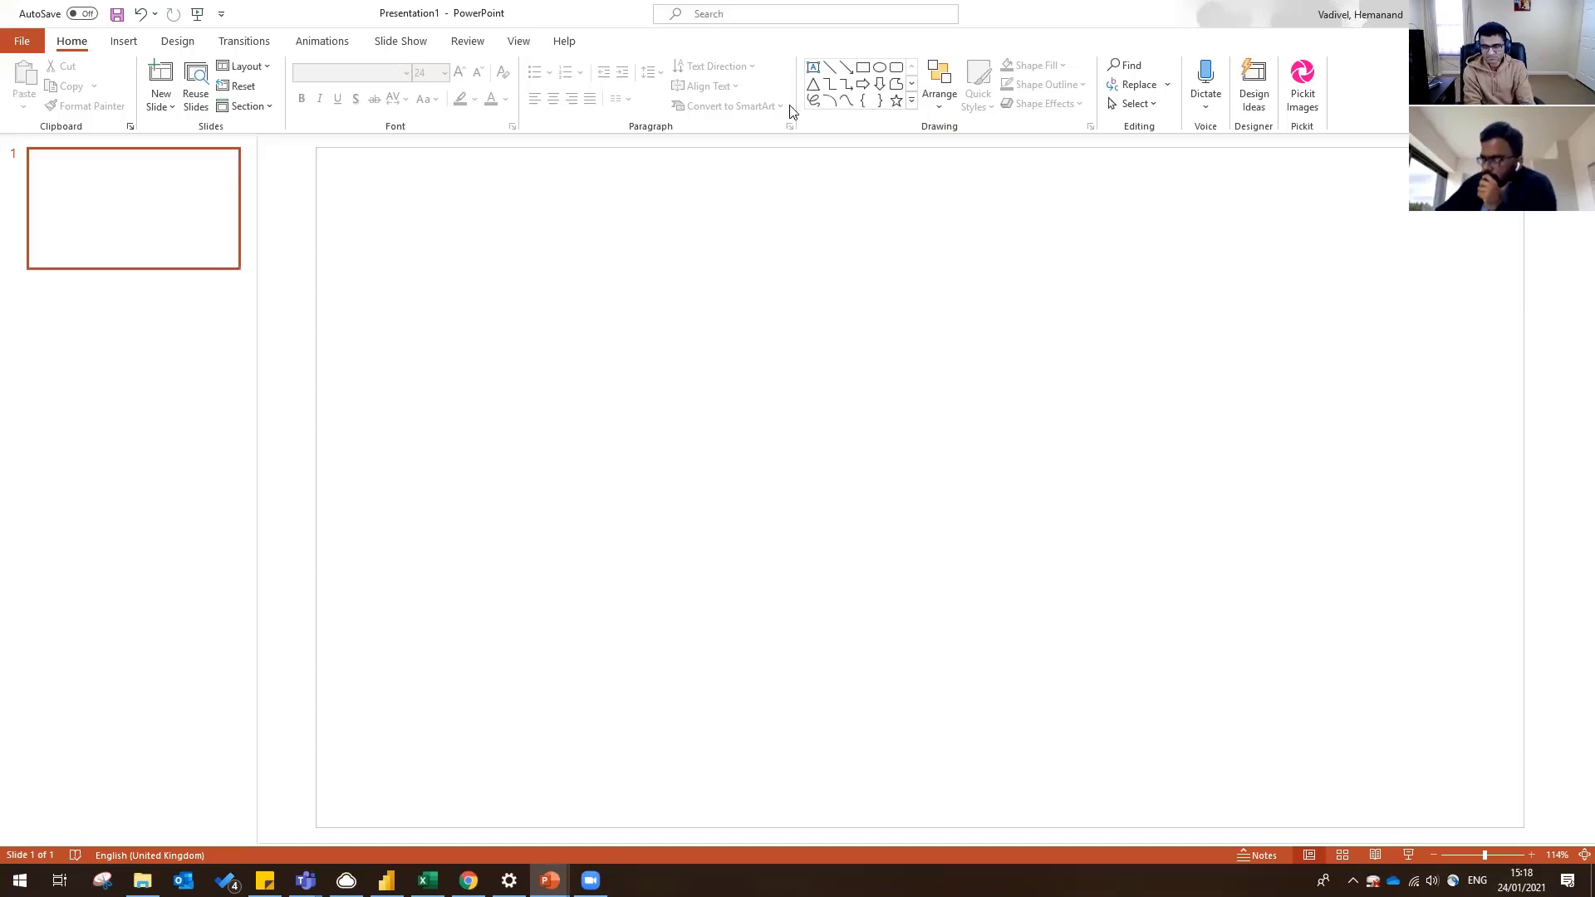
click(813, 68)
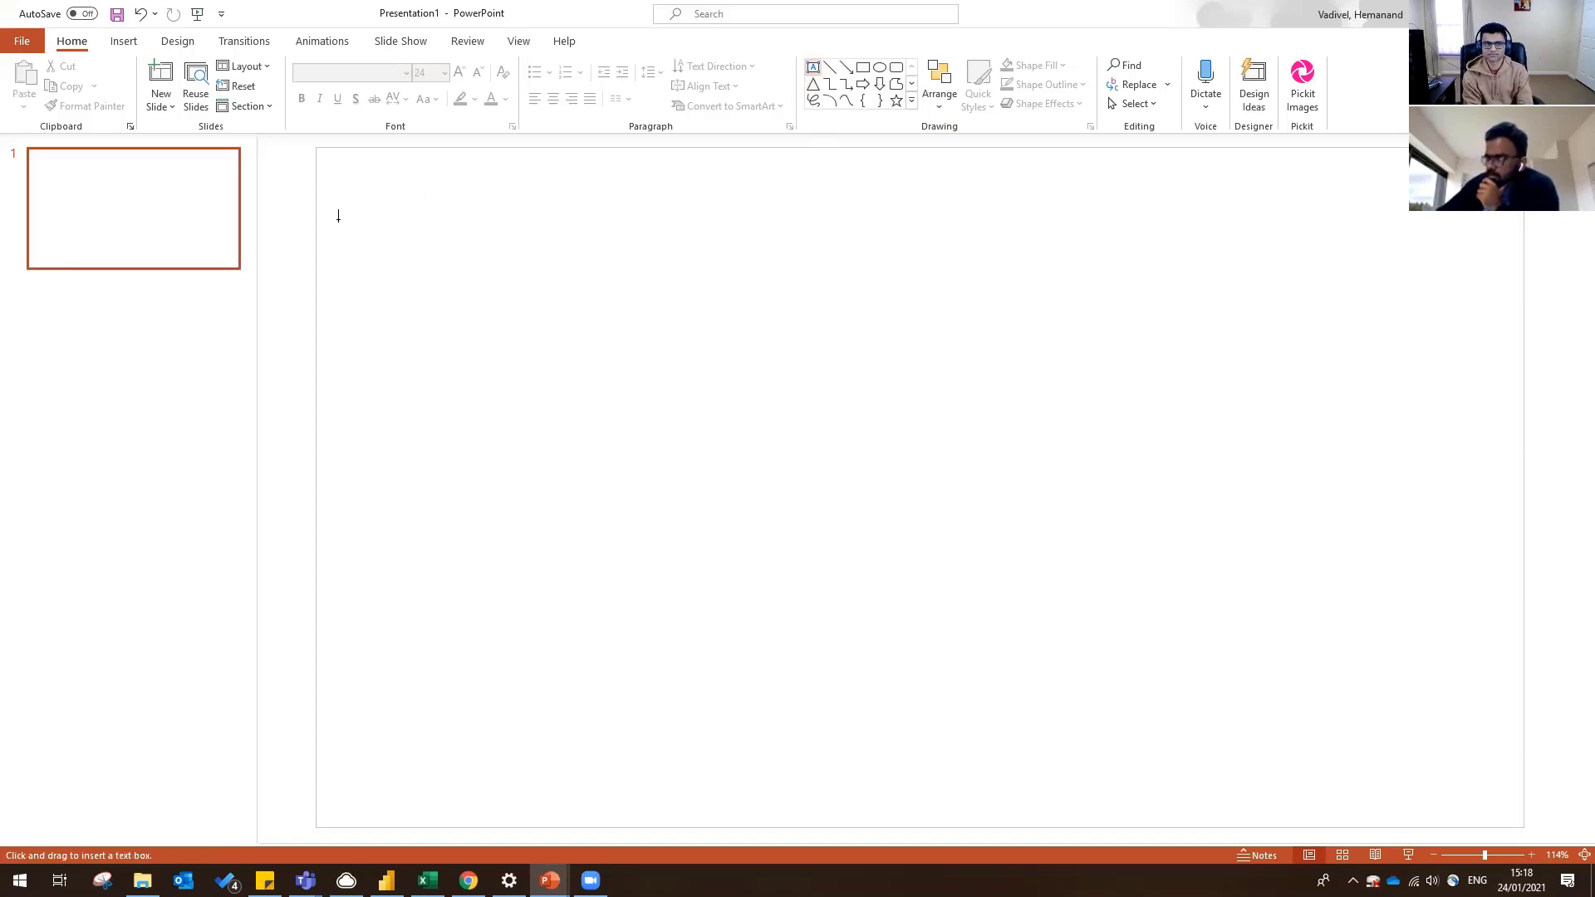
drag(358, 247, 584, 386)
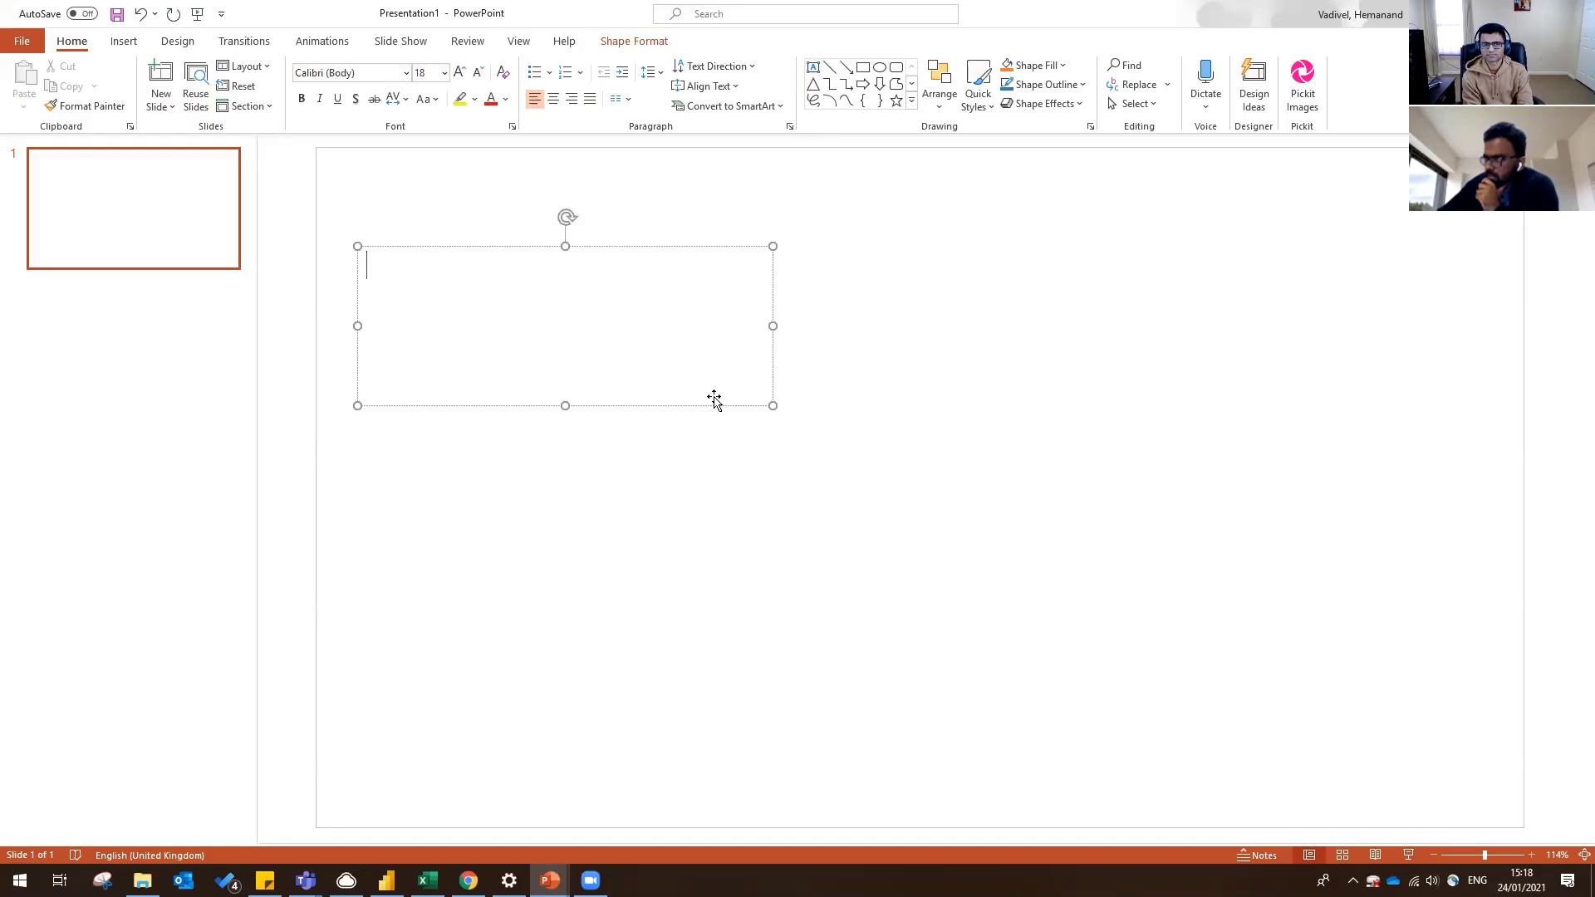
click(715, 406)
key(Delete)
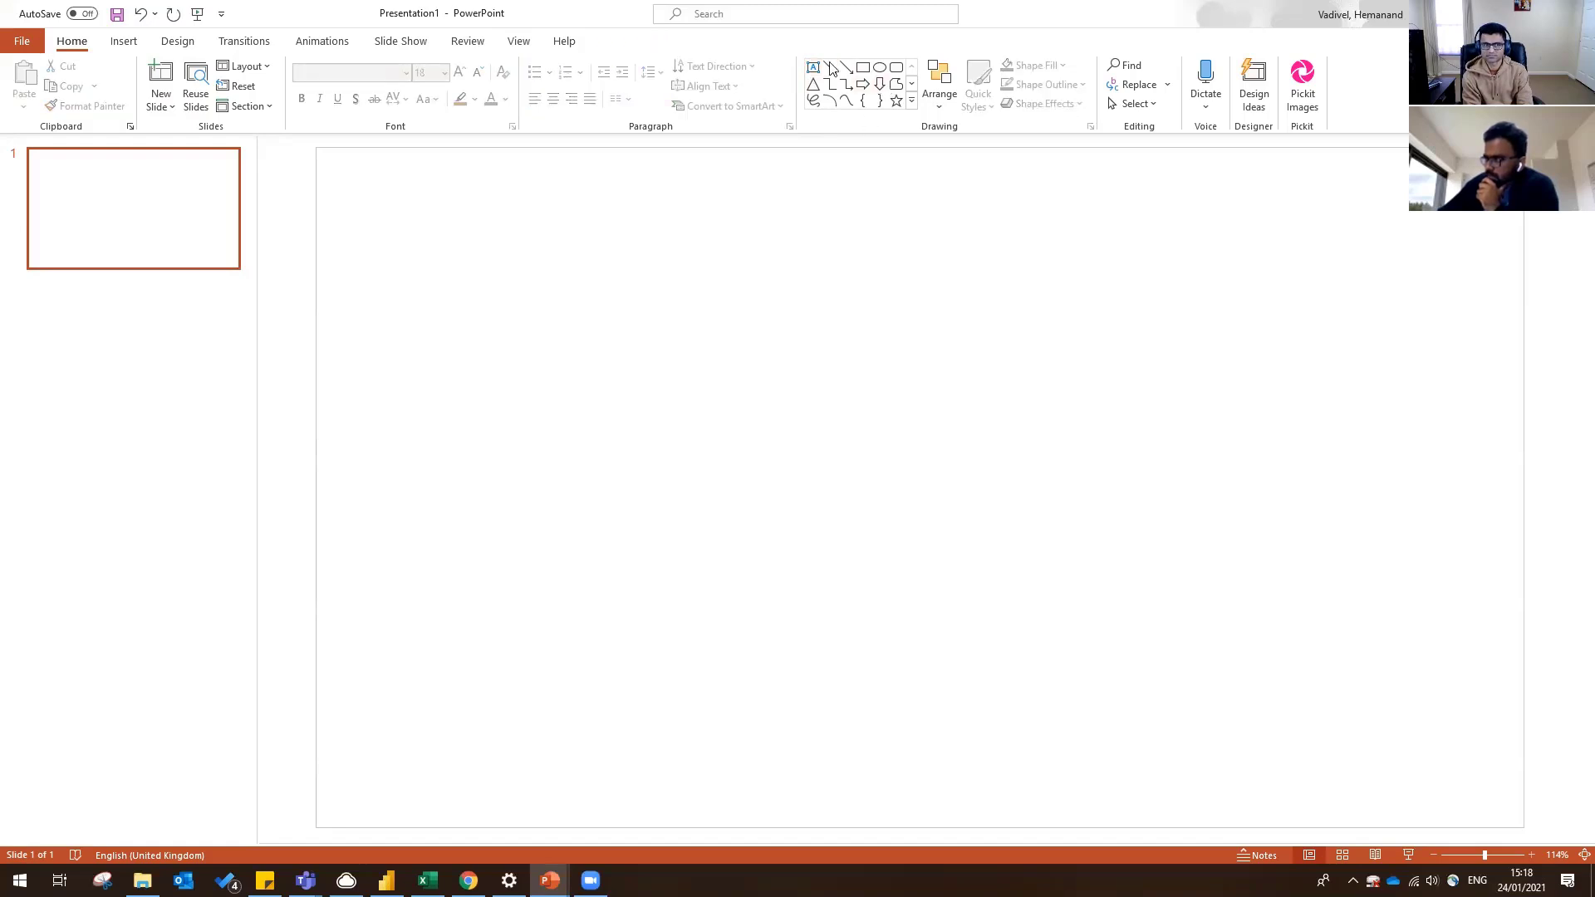
- Draw a large rectangle in the upper-left part of the blank slide
click(864, 68)
click(427, 242)
drag(499, 304, 814, 425)
click(828, 471)
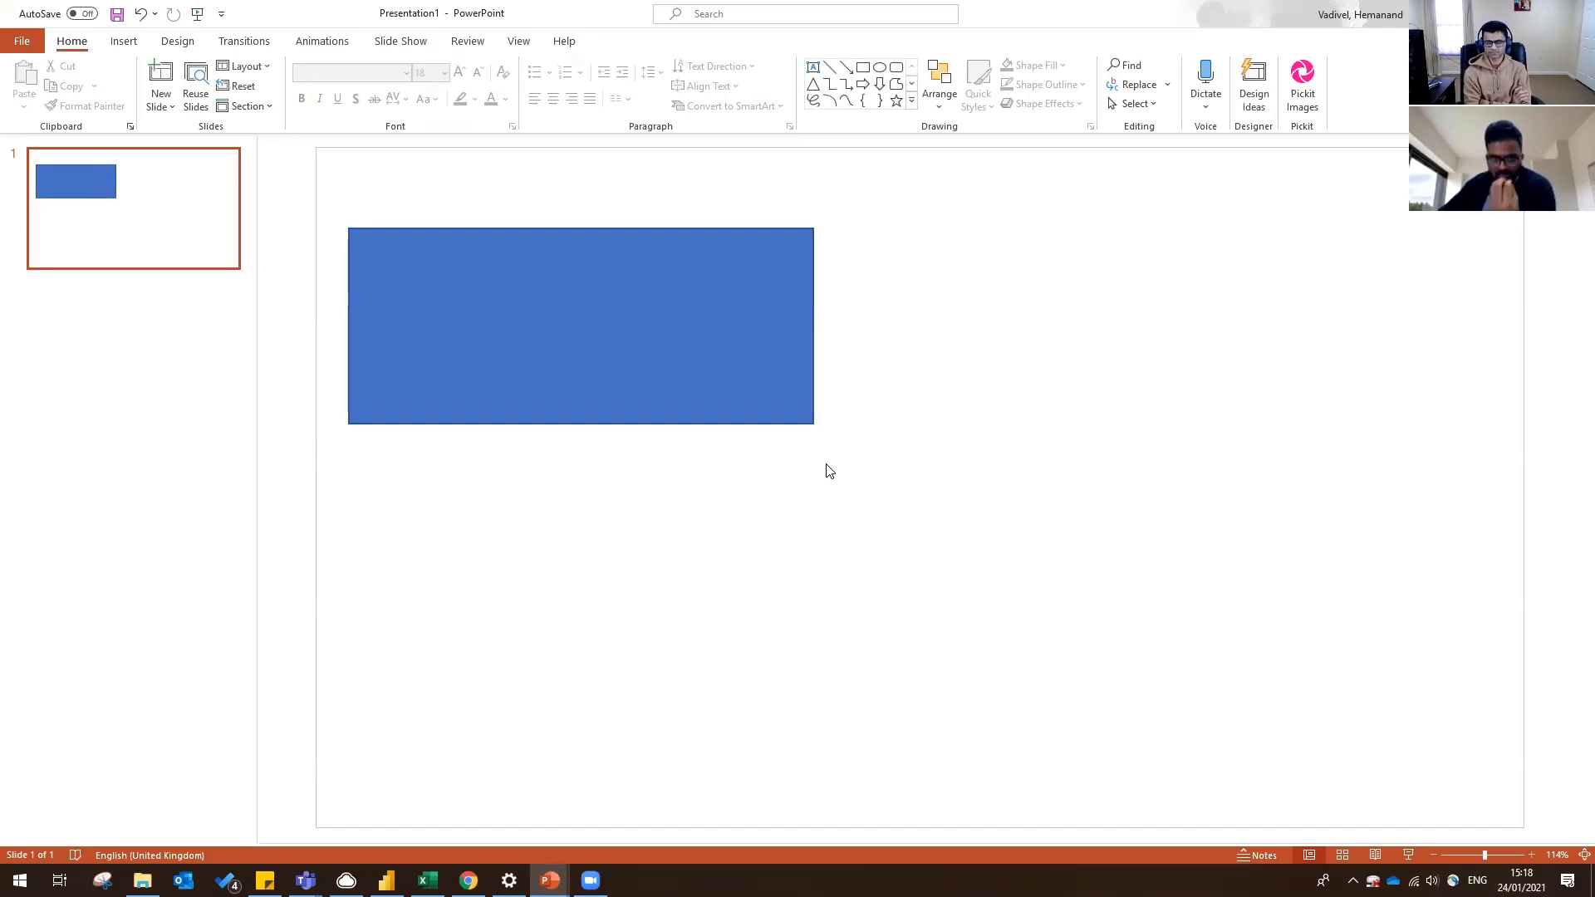
- Label the rectangle "KPIS (Networth, Income, savings and expense %)" and nudge it slightly towards the slide's left edge
click(621, 340)
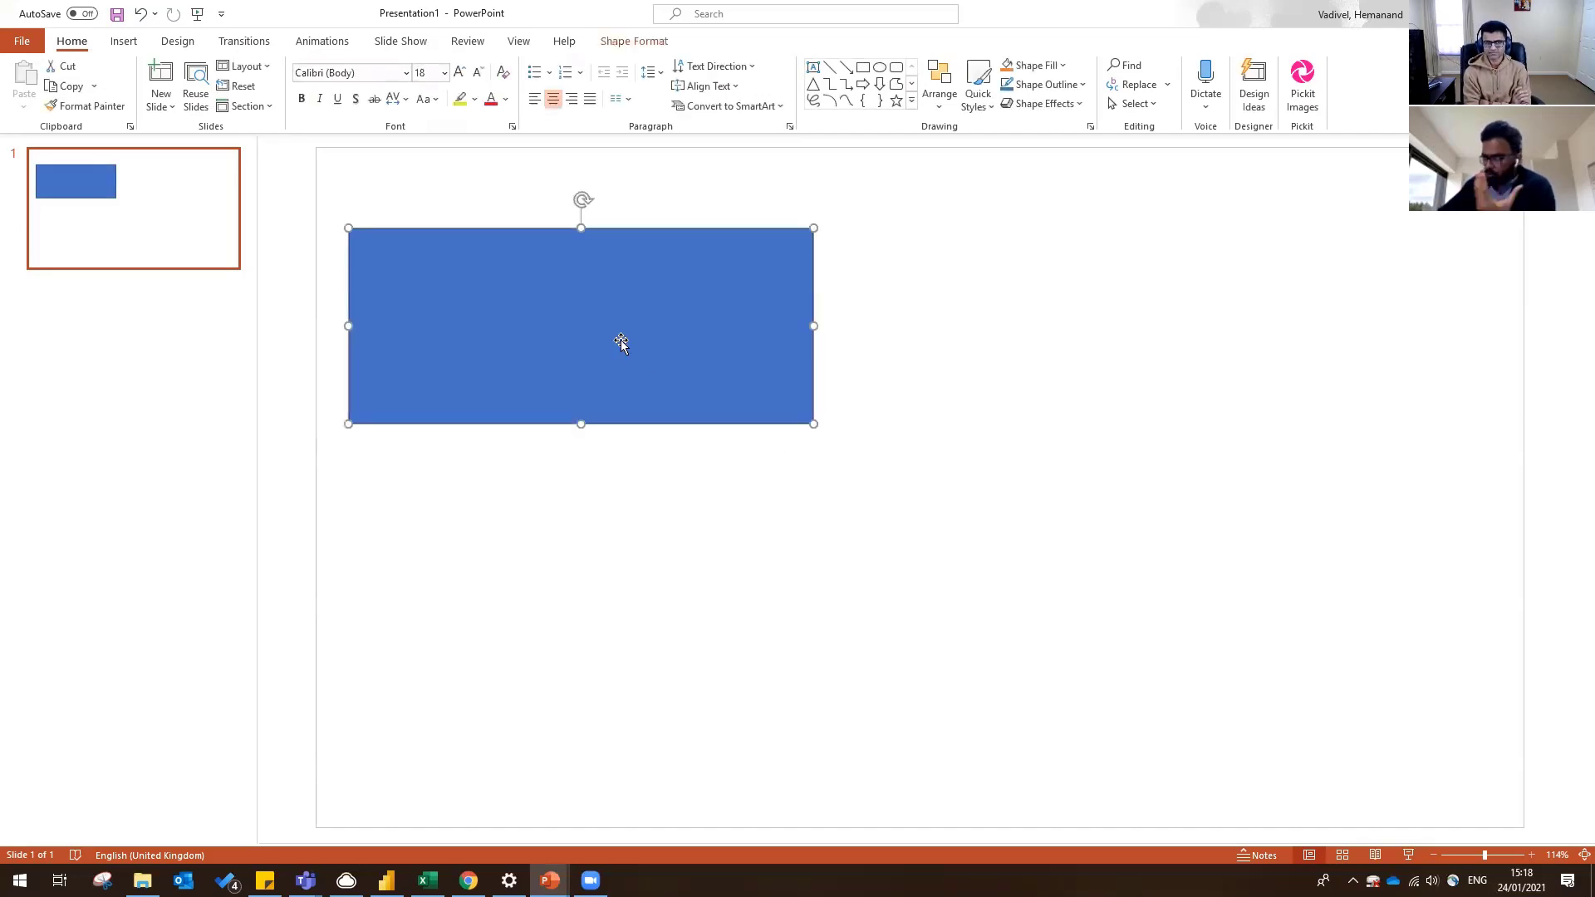
text(JPI)
key(BackSpace)
key(BackSpace)
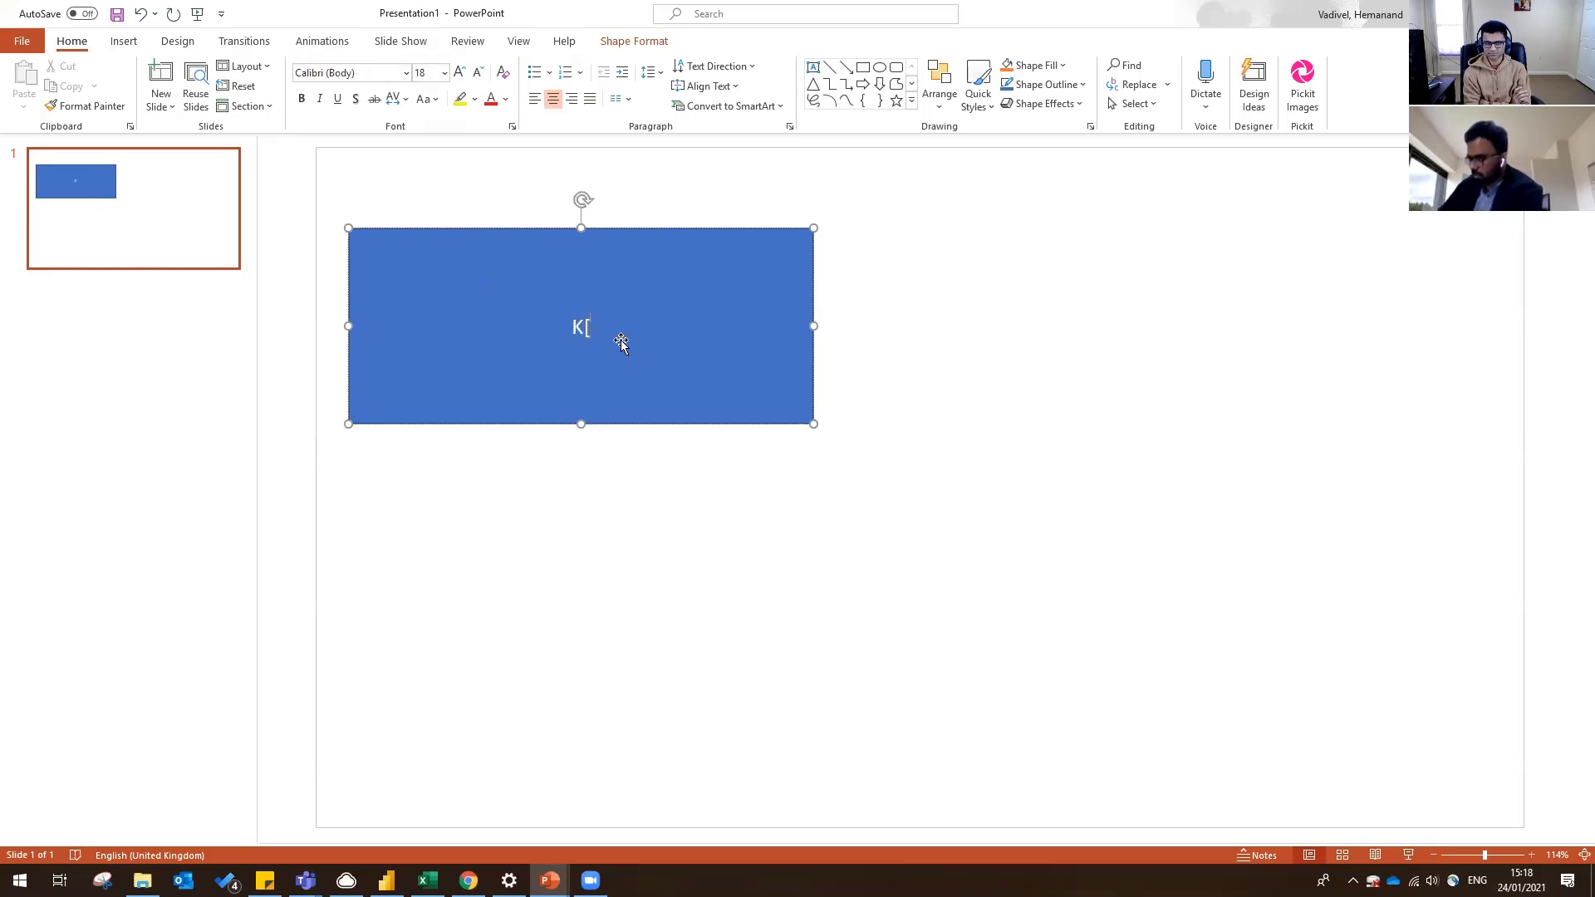
text(PIS)
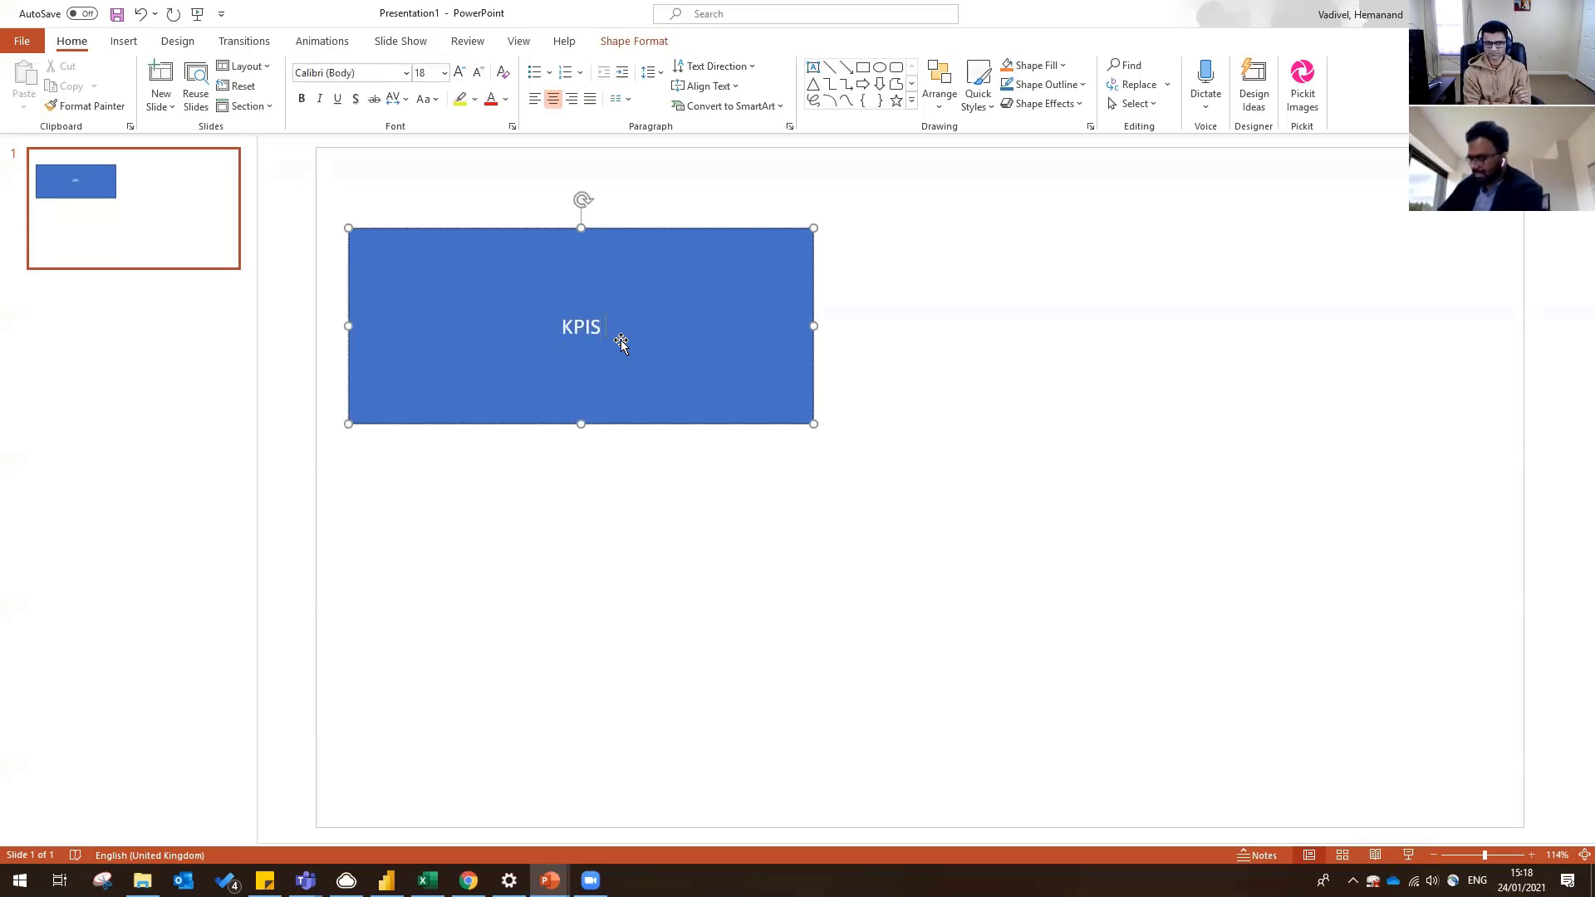
text( (nET)
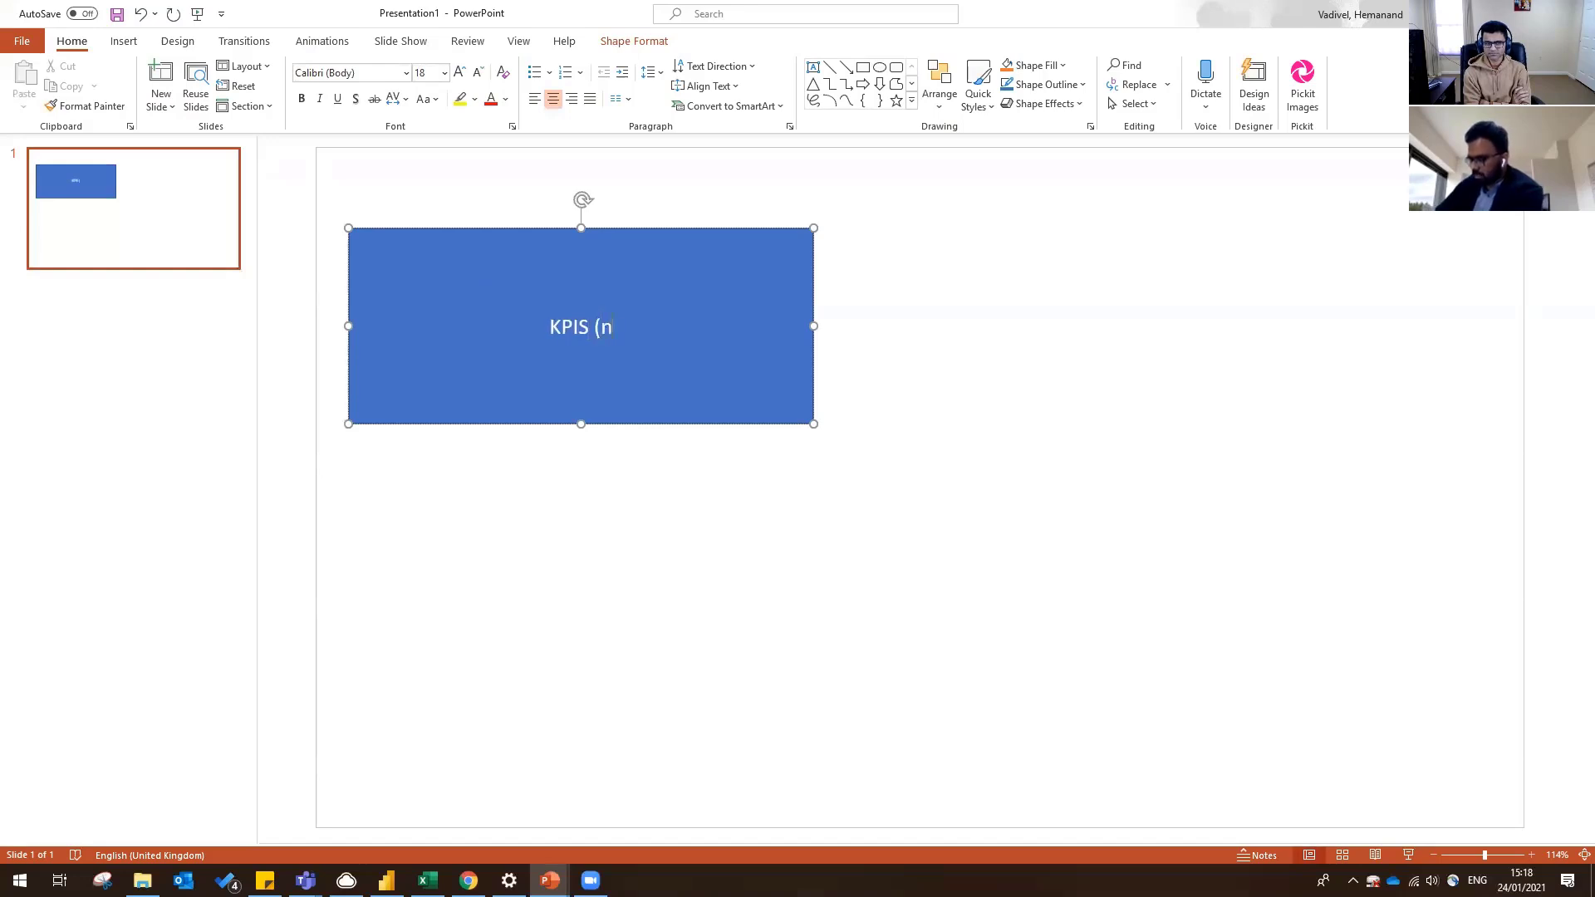
key(BackSpace)
key(BackSpace)
key(BackSpace)
text(Networth)
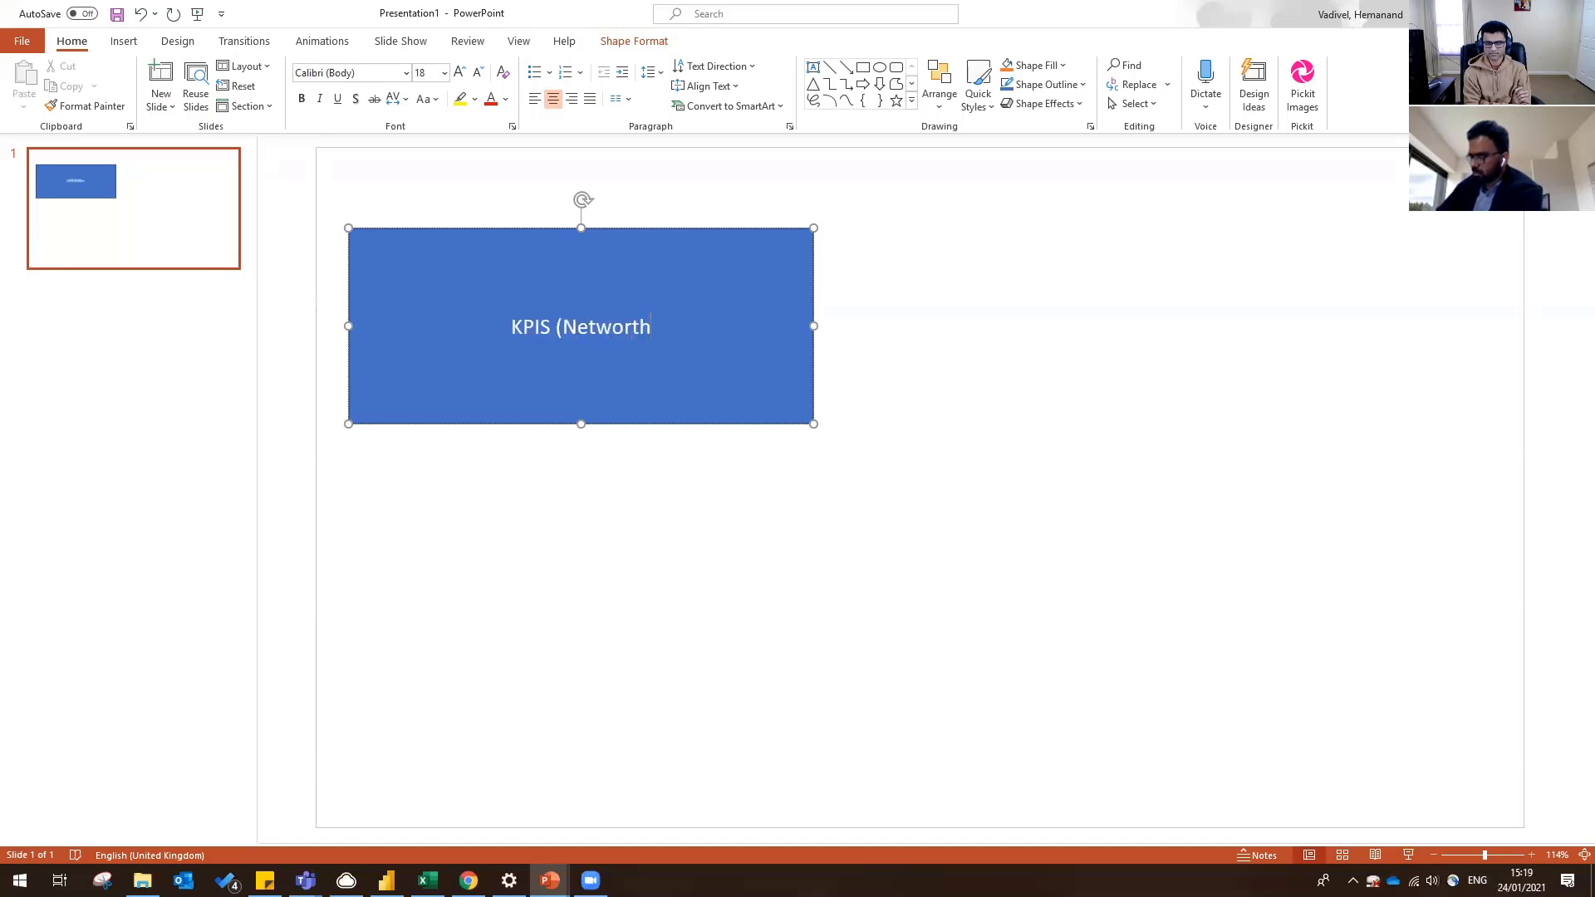
text(, Income, saviong)
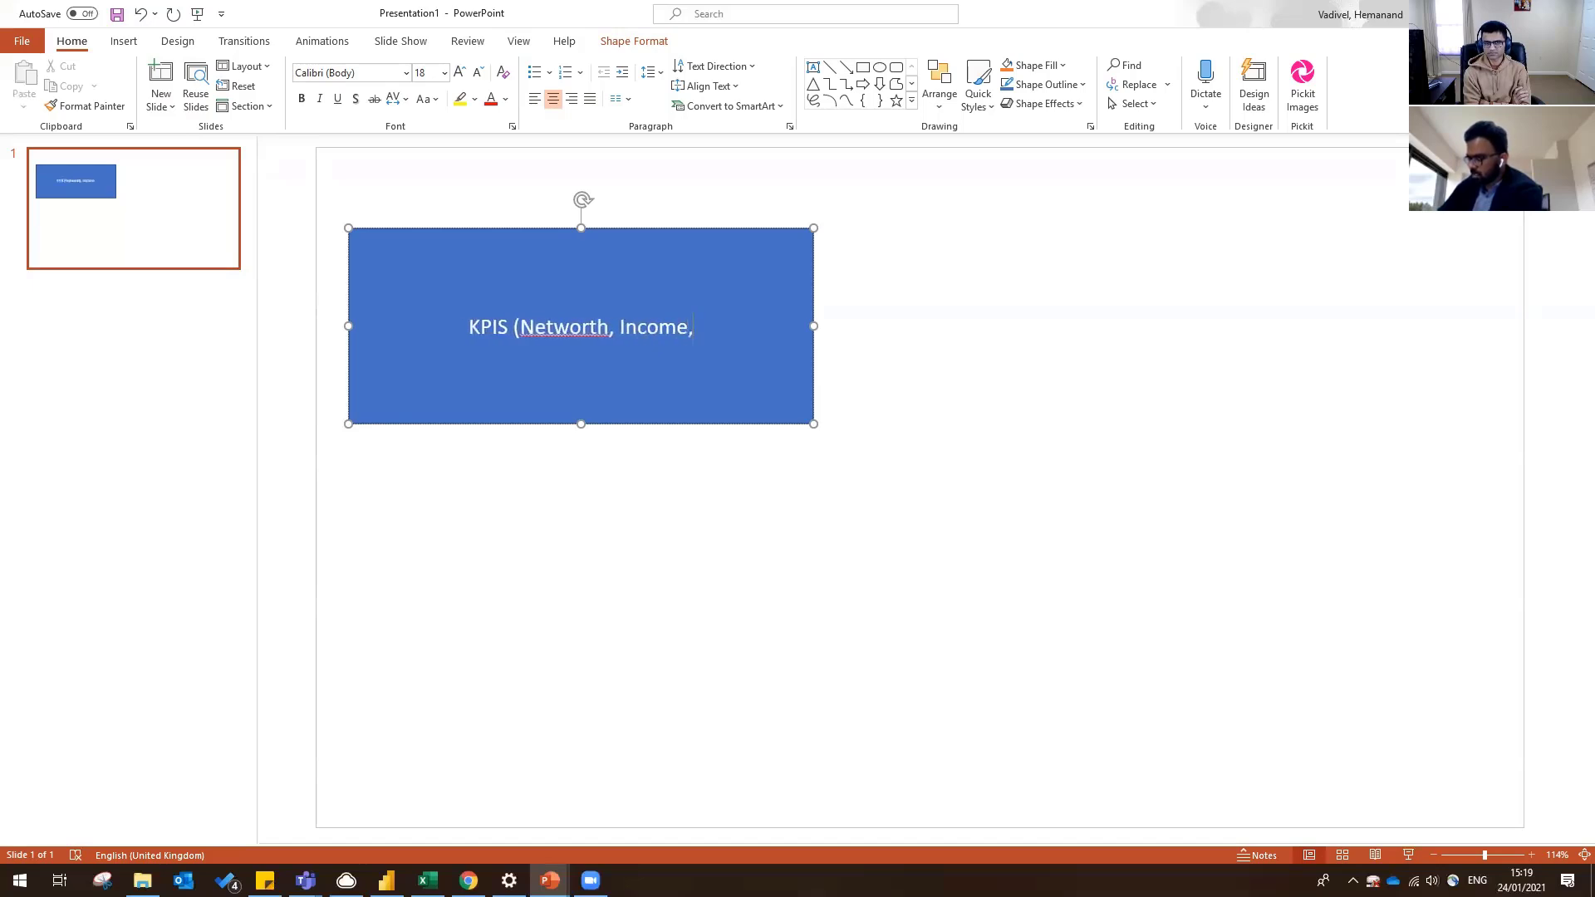
key(BackSpace)
key(BackSpace)
key(BackSpace)
text(n)
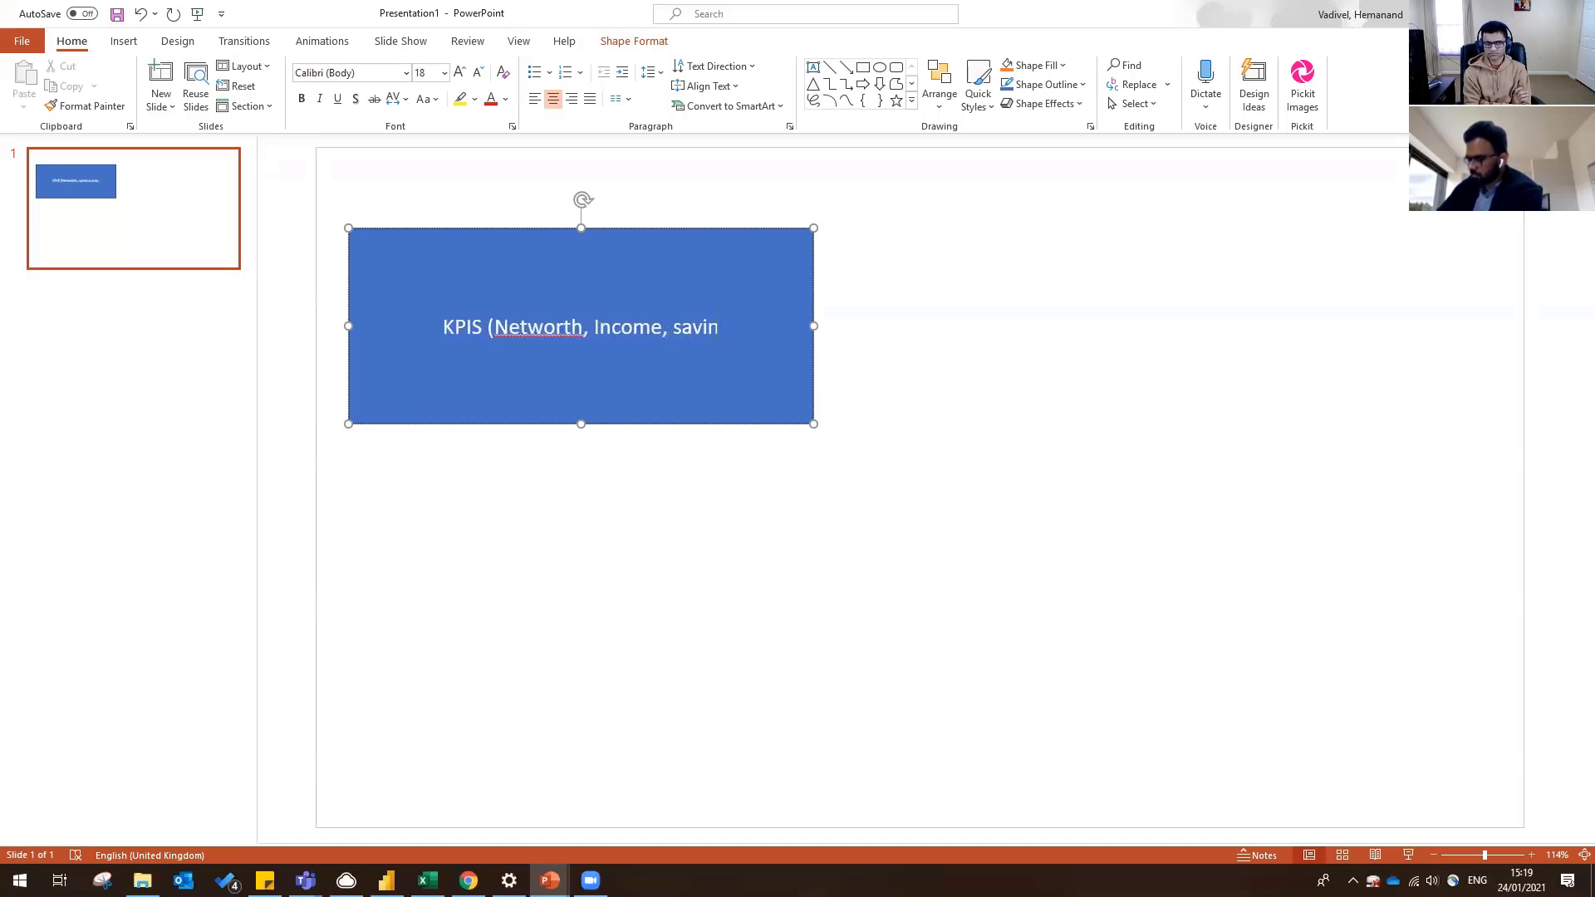
text(gs and expense )
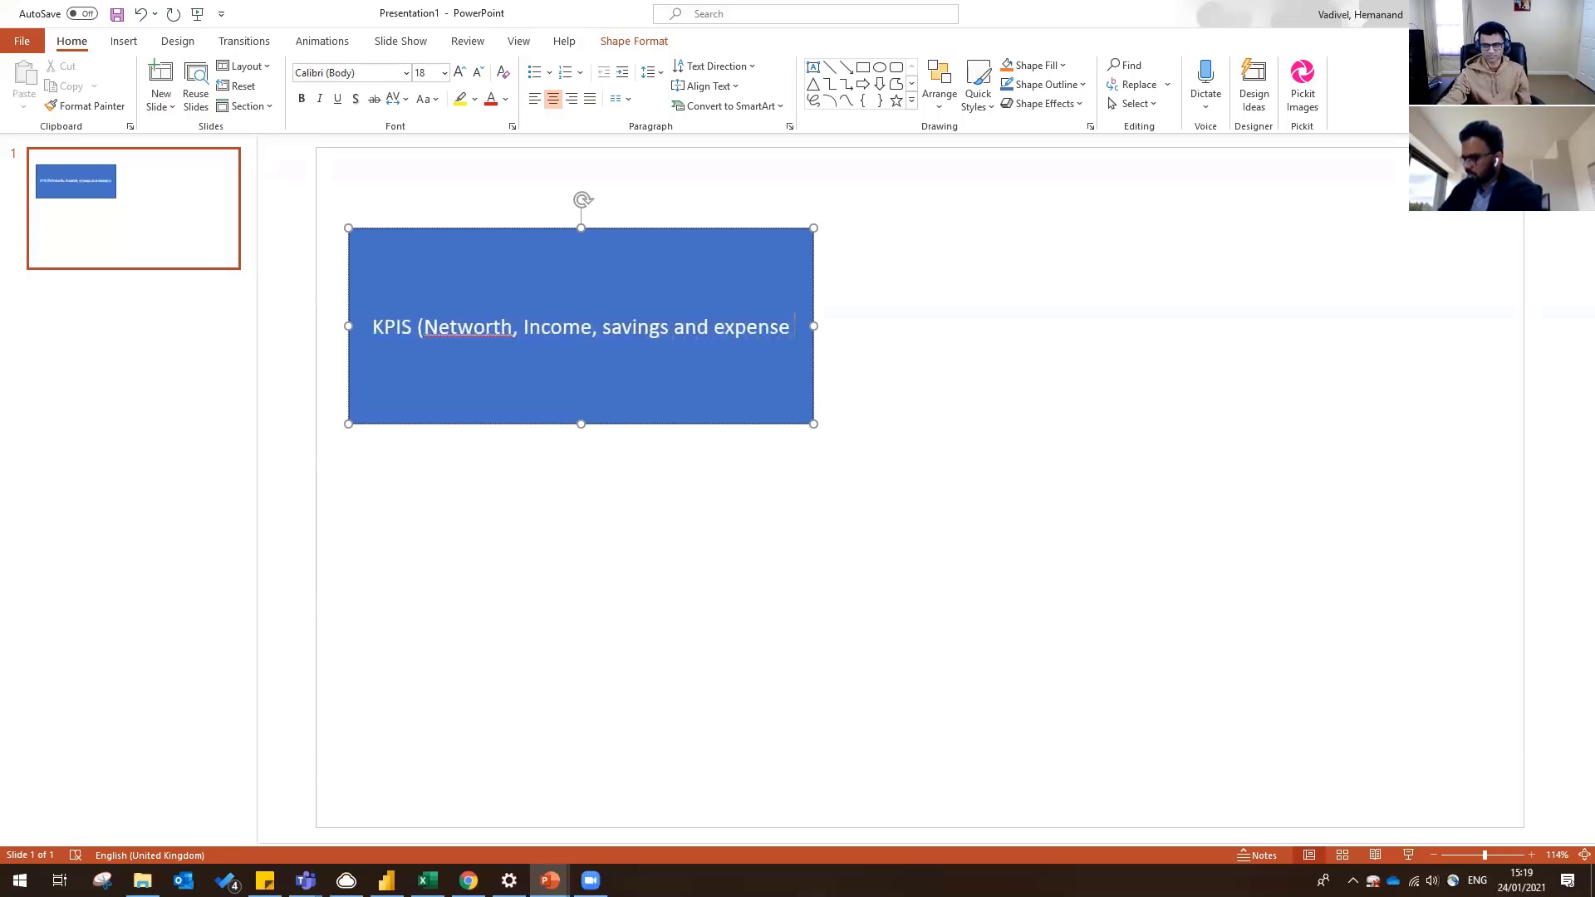
text(%))
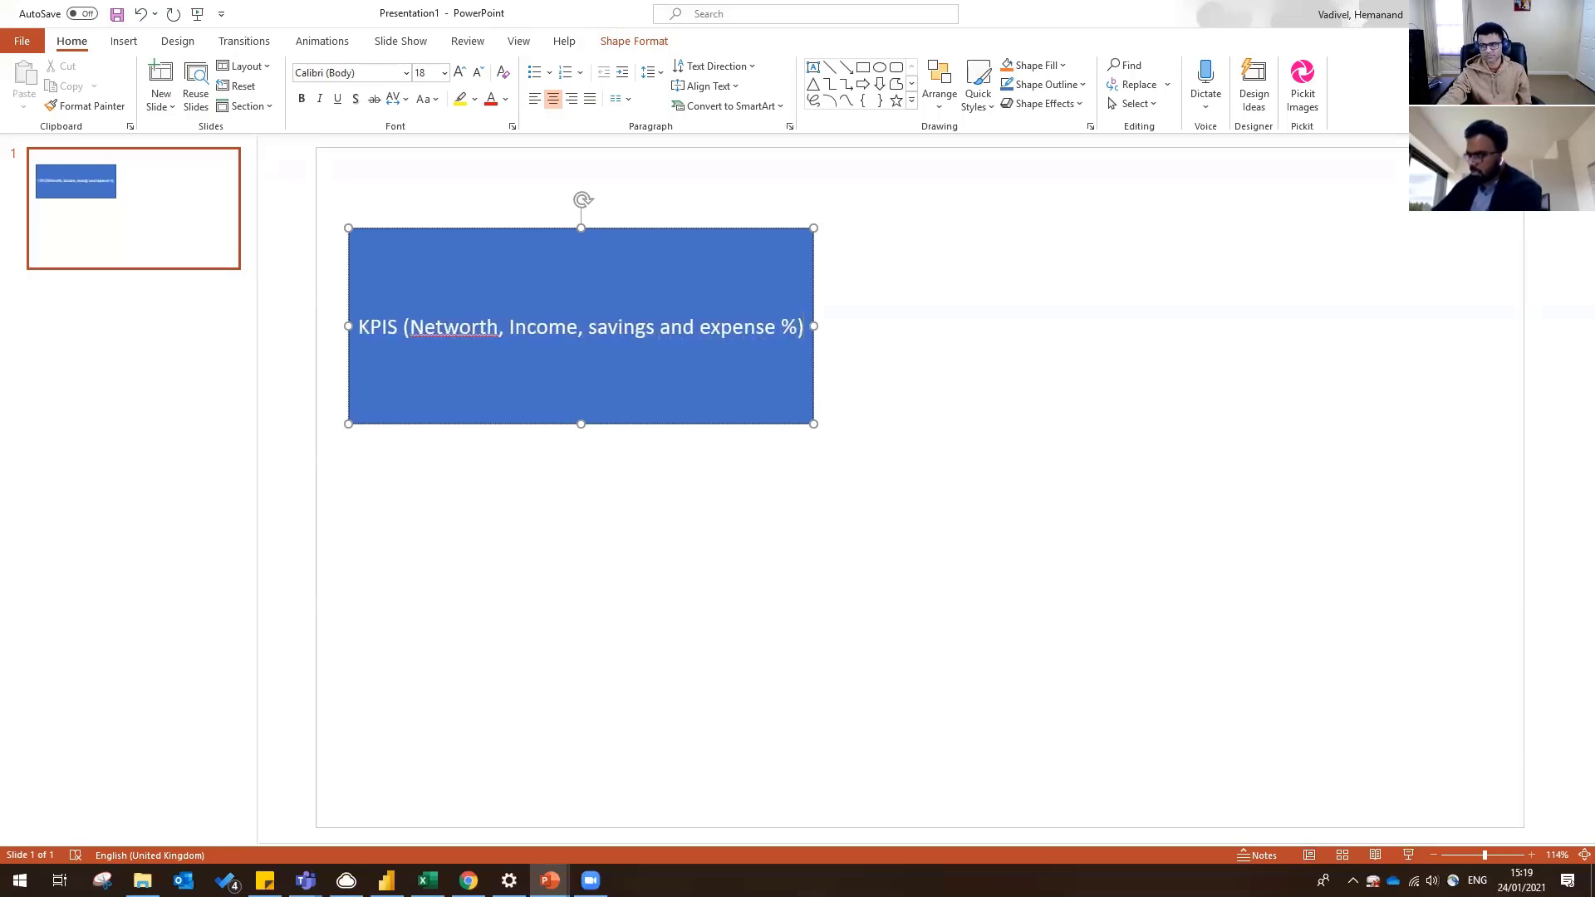
mouse_move(758, 391)
mouse_down()
mouse_move(722, 387)
mouse_move(751, 392)
mouse_up()
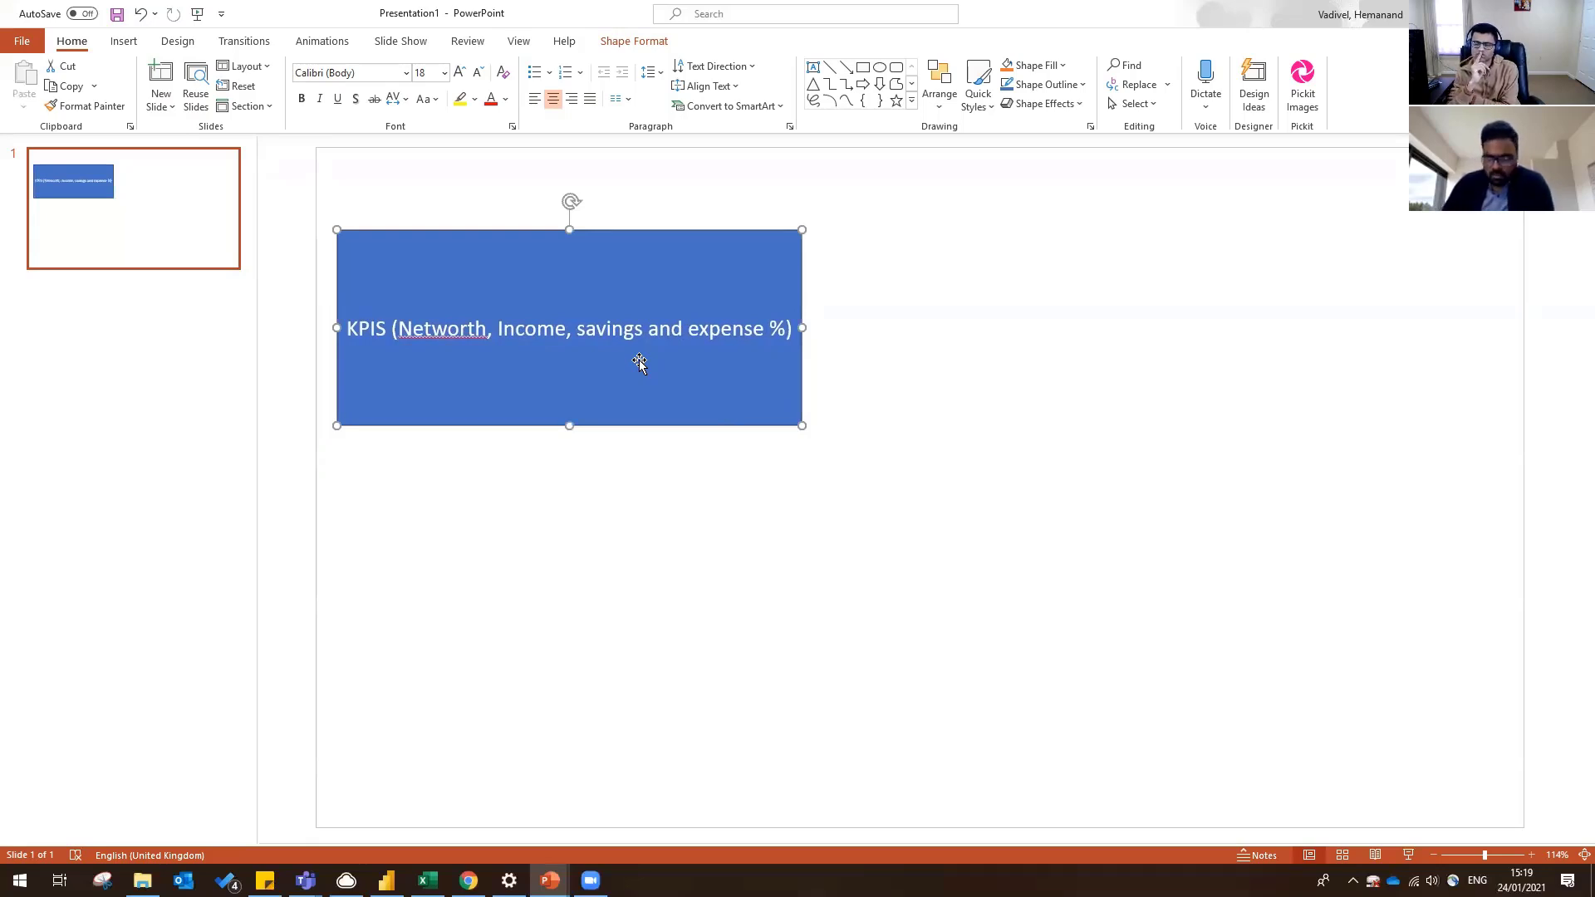
click(813, 67)
drag(913, 166, 1327, 239)
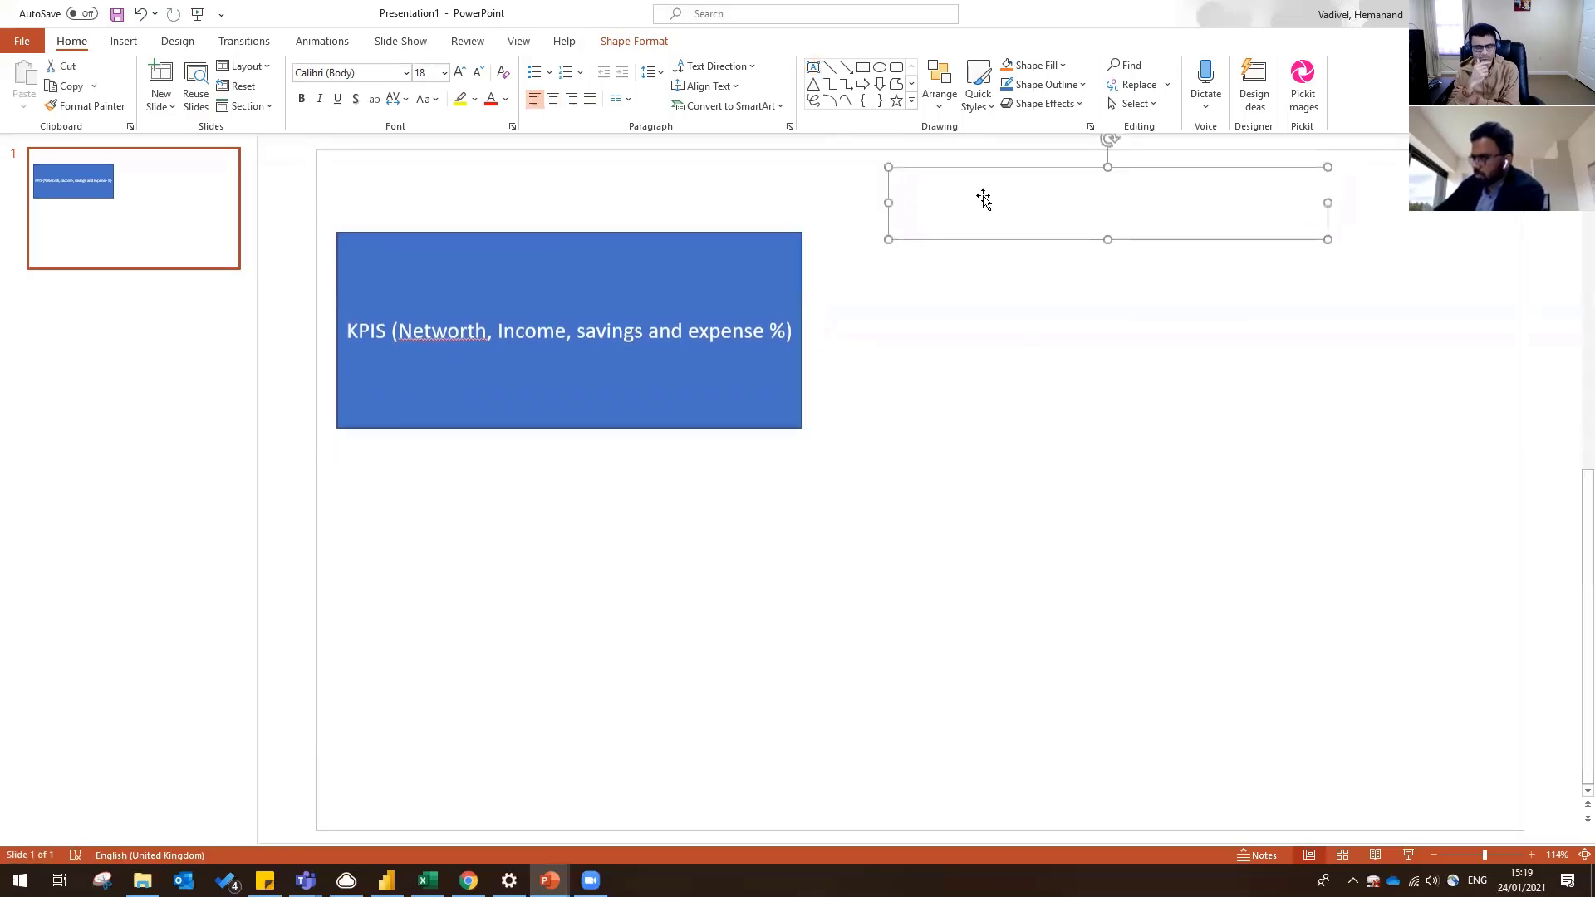
key(Escape)
- Draw a thin rectangle about 17.06 cm wide and 1.19 cm high across the slide's upper right and fill it light grey
click(863, 66)
drag(845, 166, 1451, 212)
drag(1310, 193, 1324, 186)
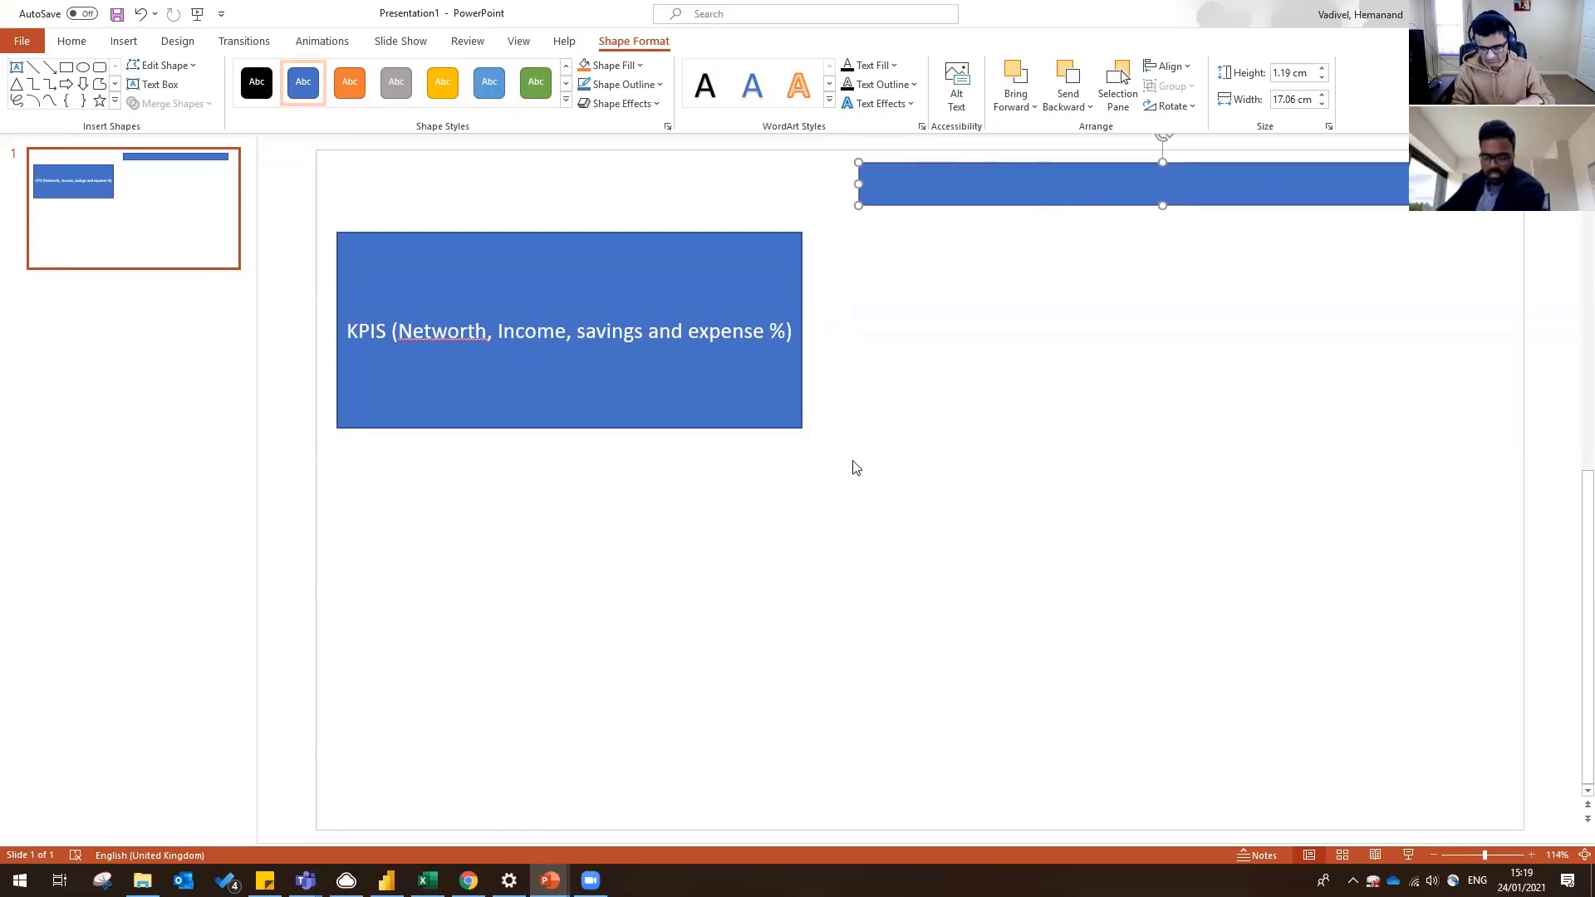
right_click(992, 185)
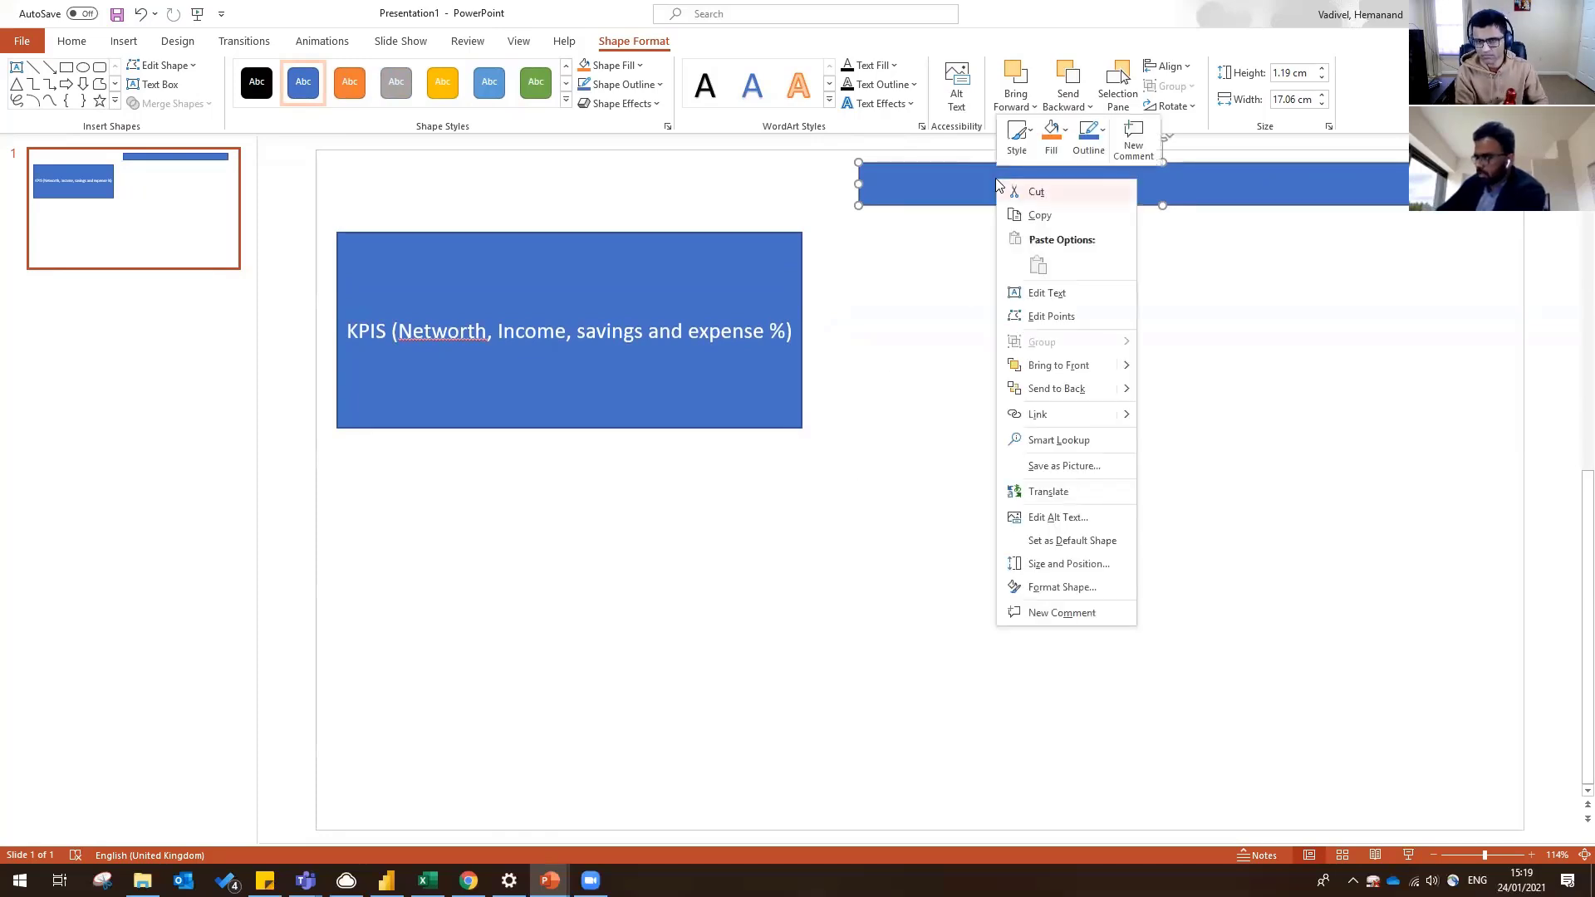
click(1057, 147)
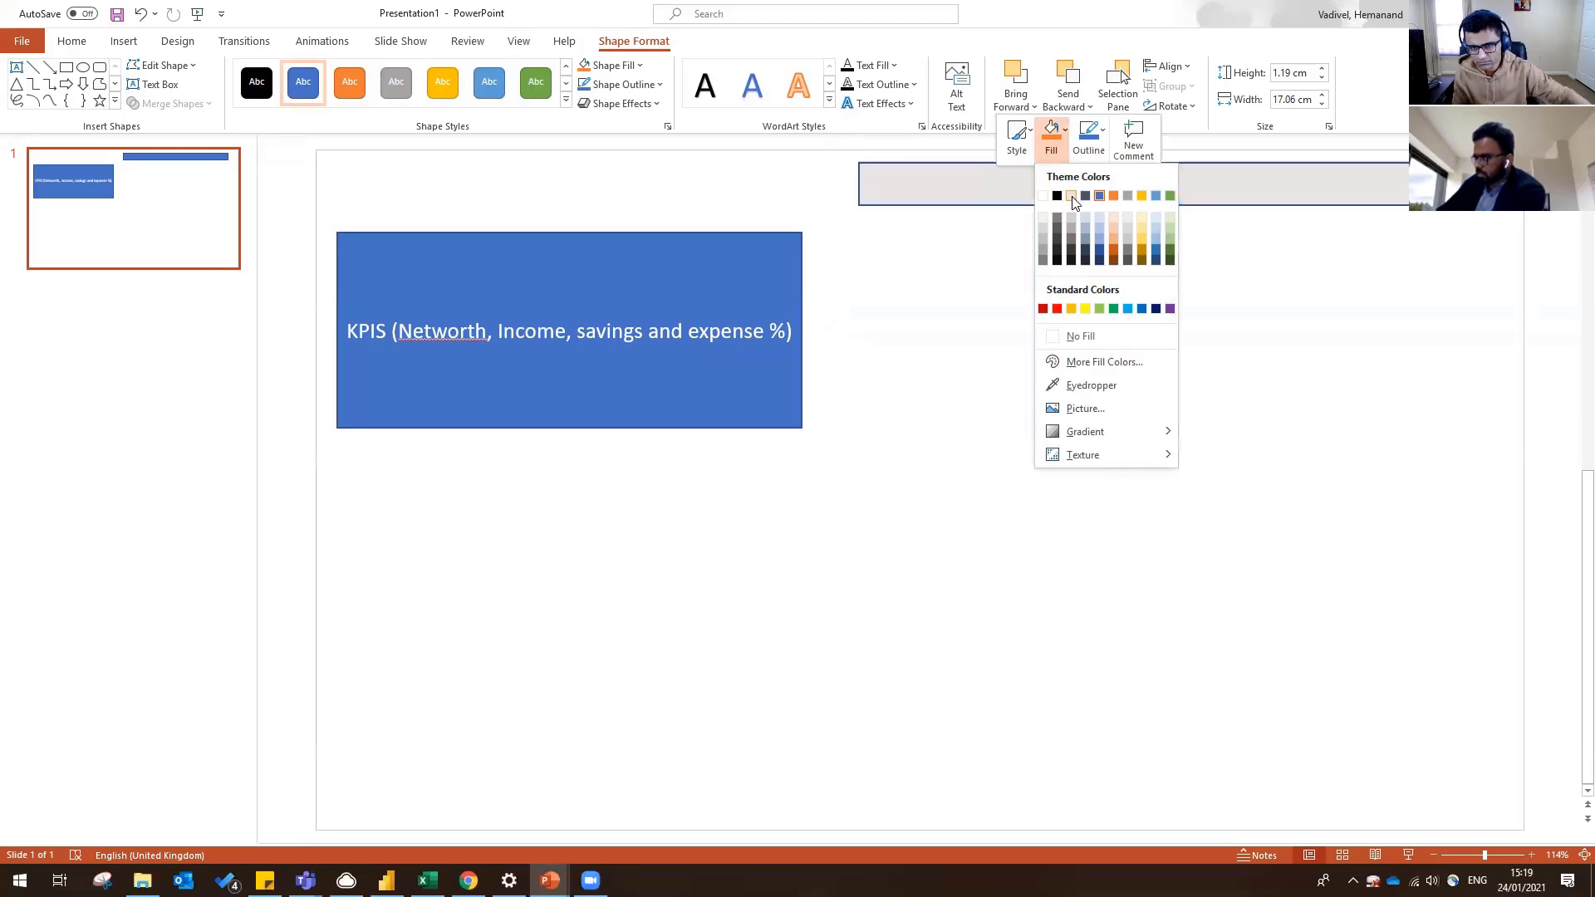
click(1072, 197)
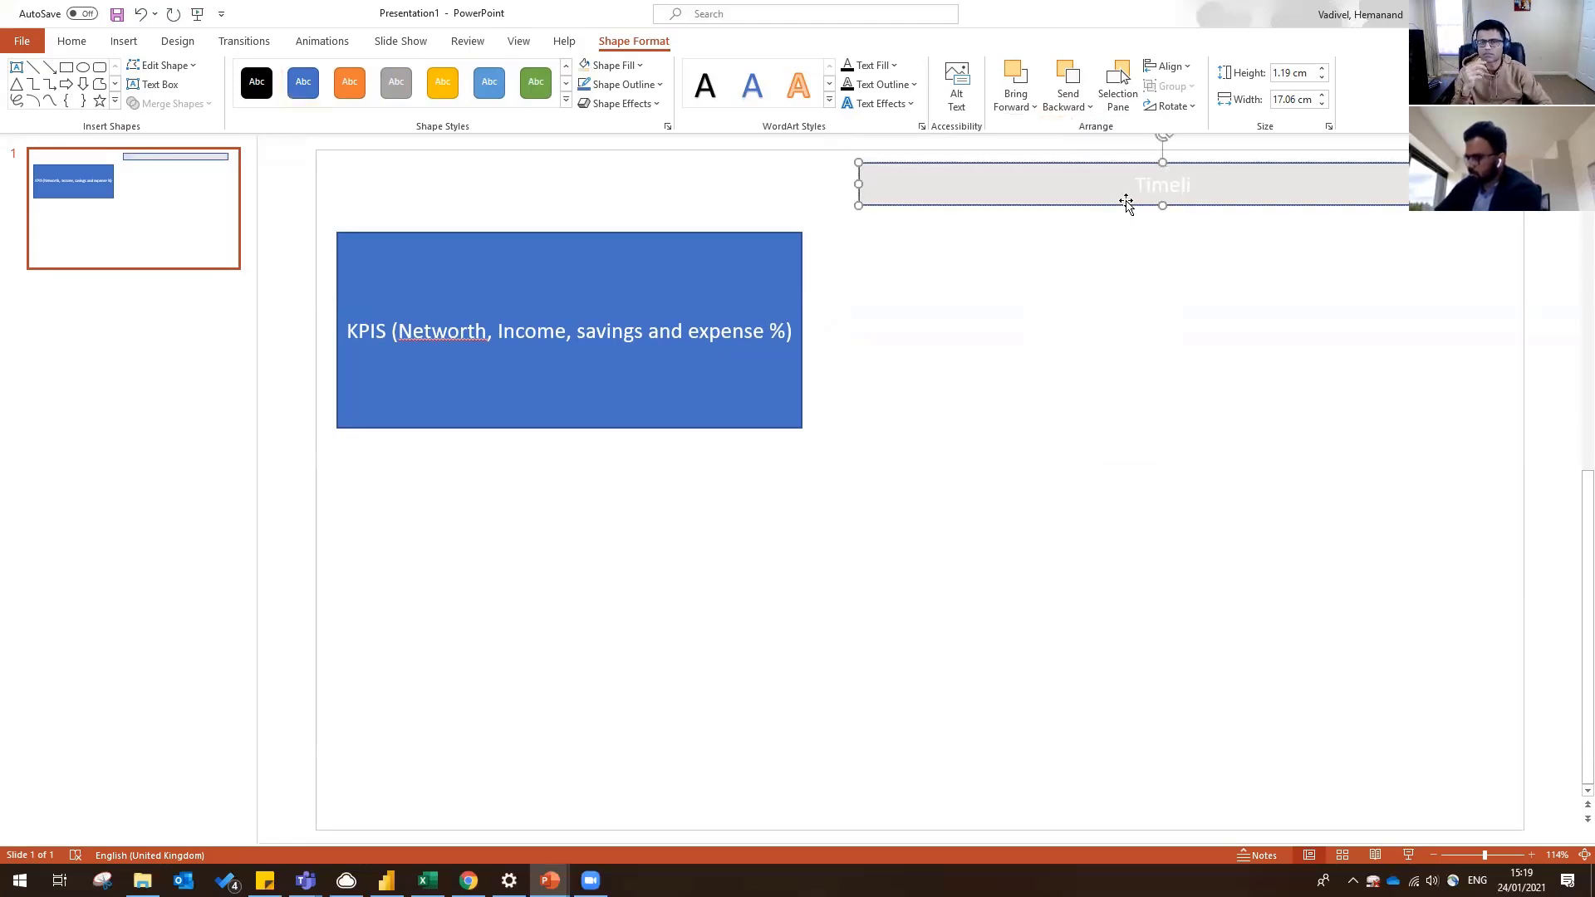
- Label the thin grey rectangle "Timeline selection (years and months)"
key(BackSpace)
key(BackSpace)
text(lection)
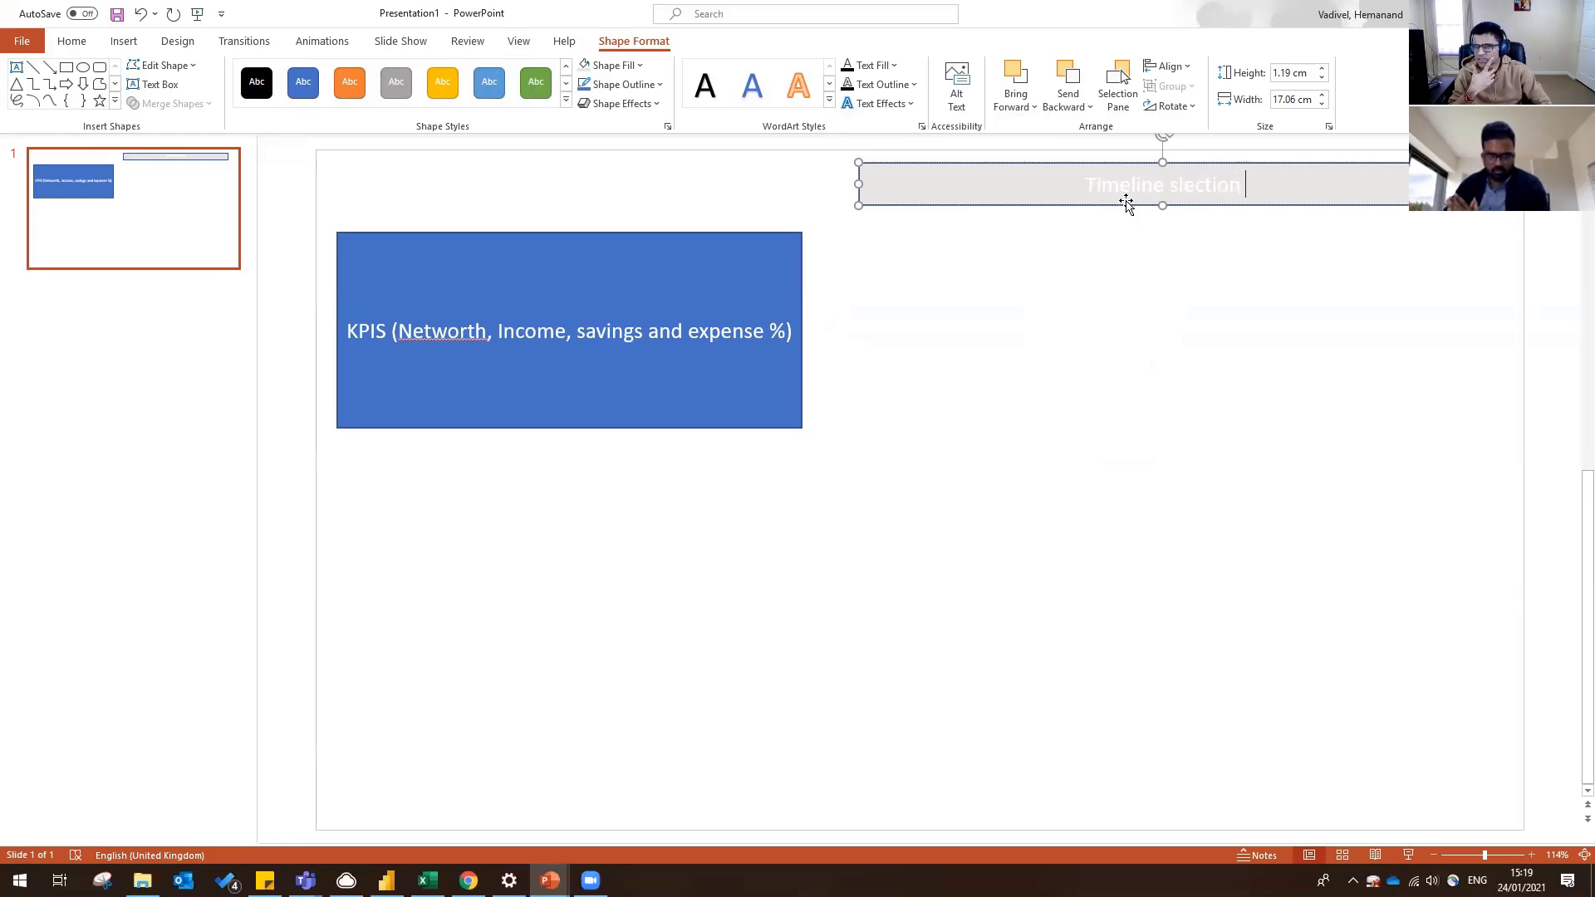
text(()
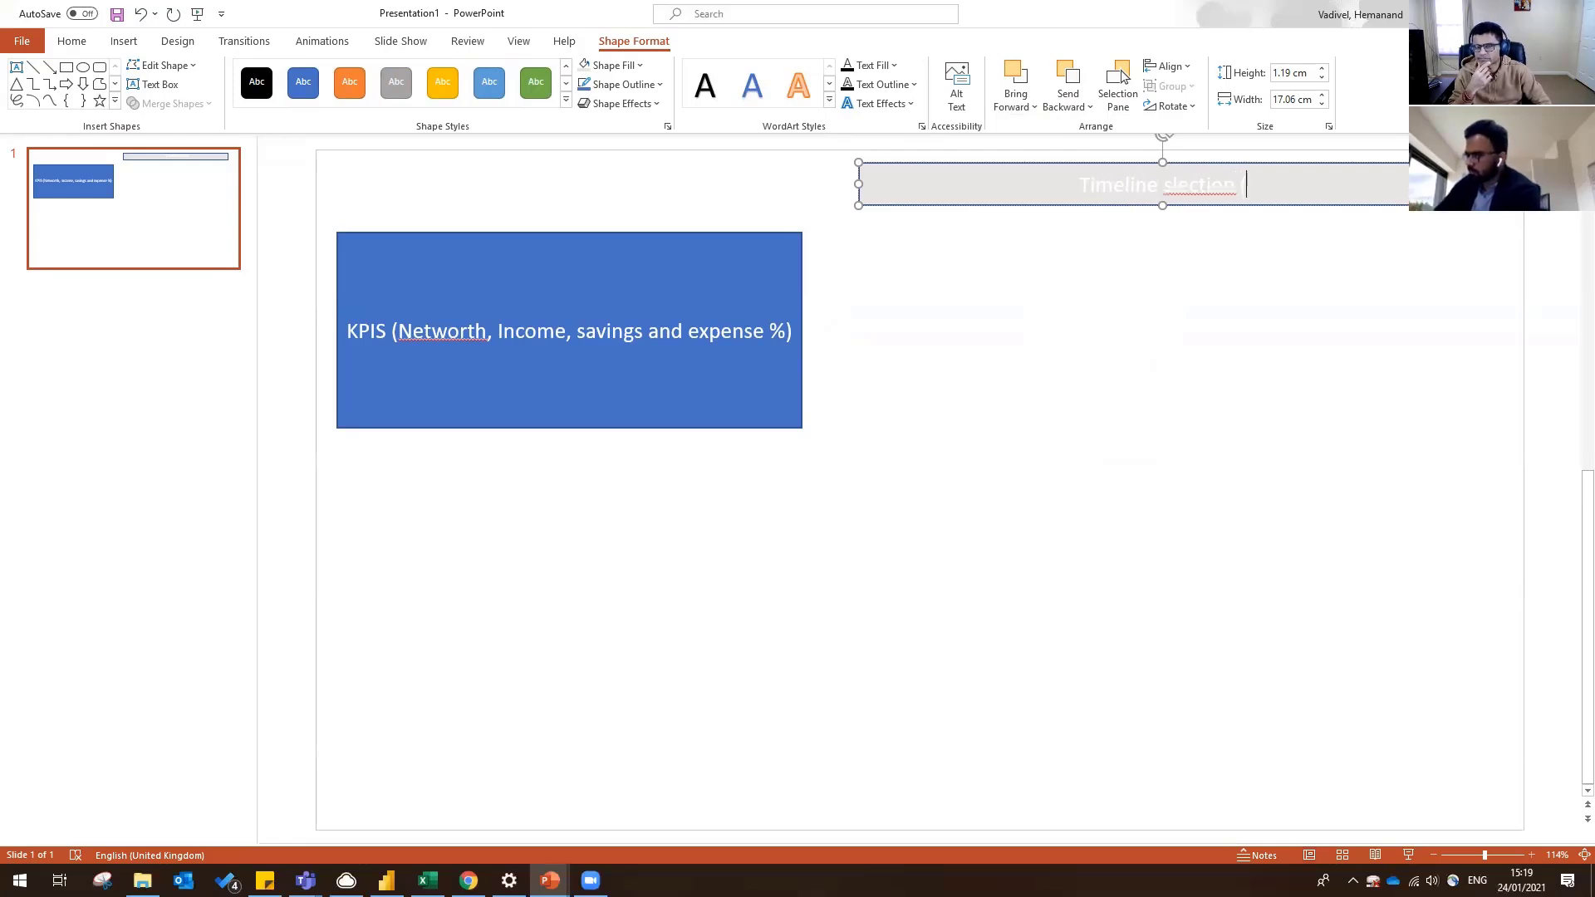
key(BackSpace)
key(BackSpace)
key(BackSpace)
key(BackSpace)
key(BackSpace)
key(BackSpace)
key(BackSpace)
key(BackSpace)
key(BackSpace)
key(BackSpace)
text(selection)
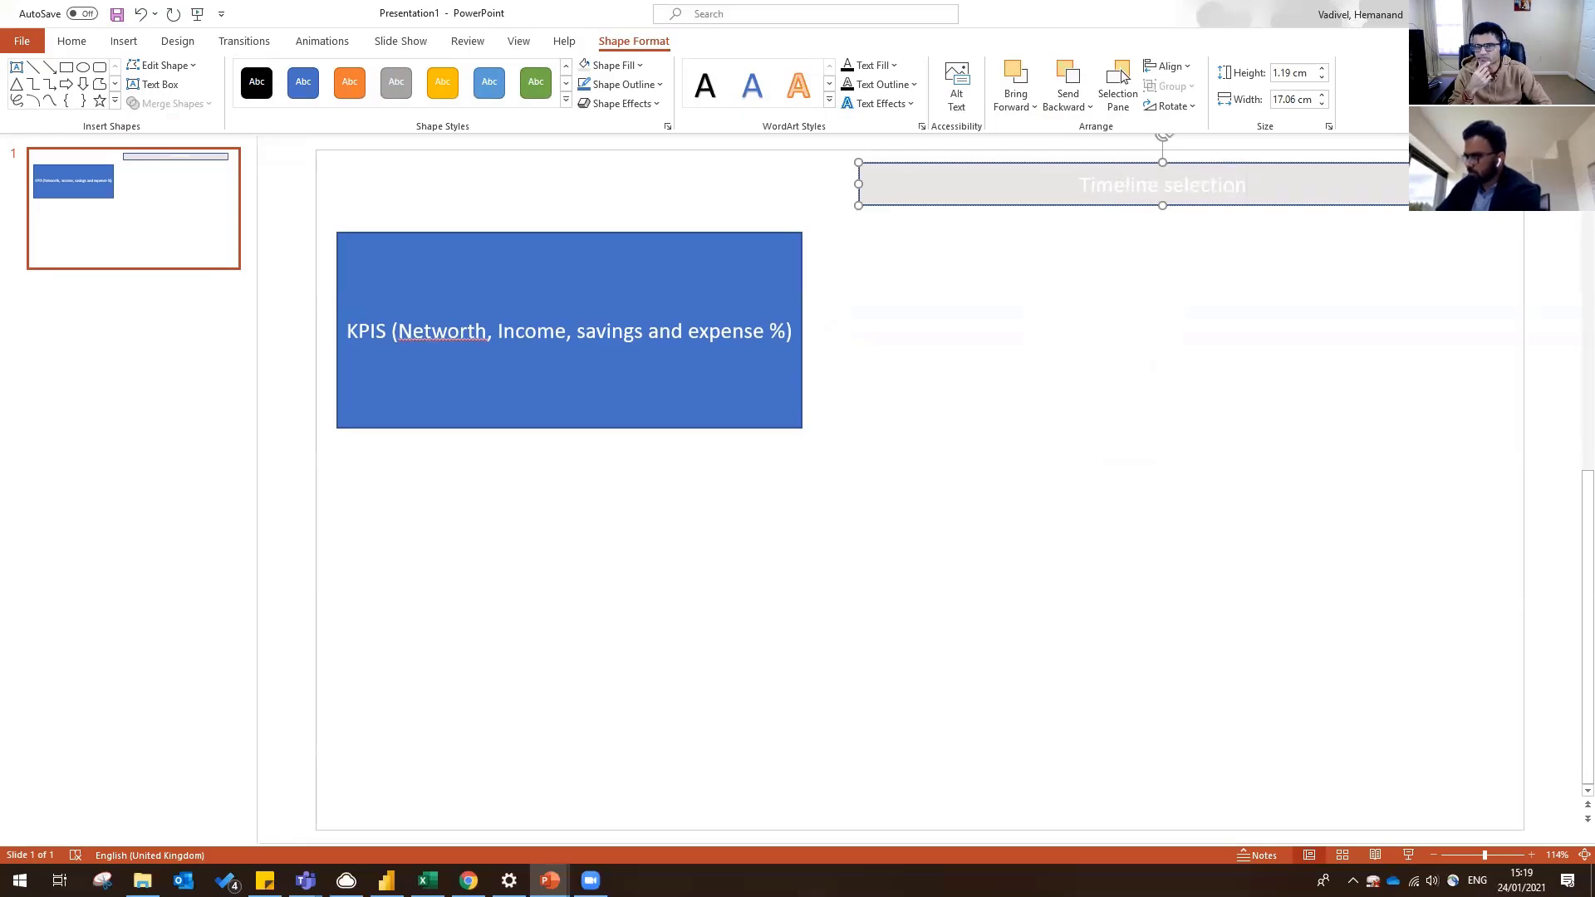
text( (years)
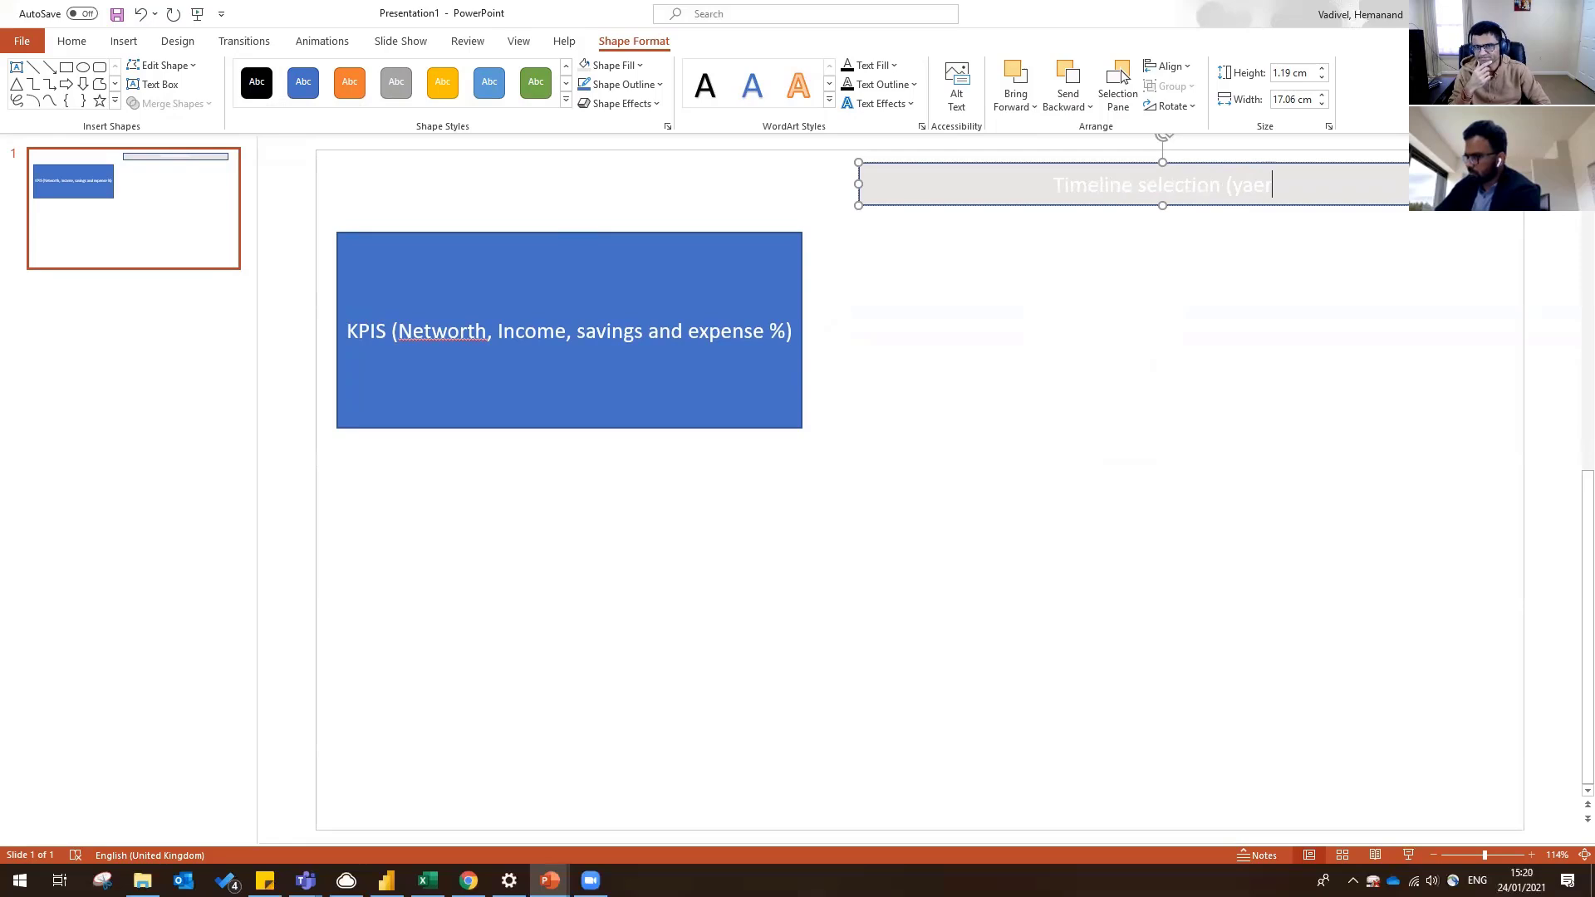
text( an)
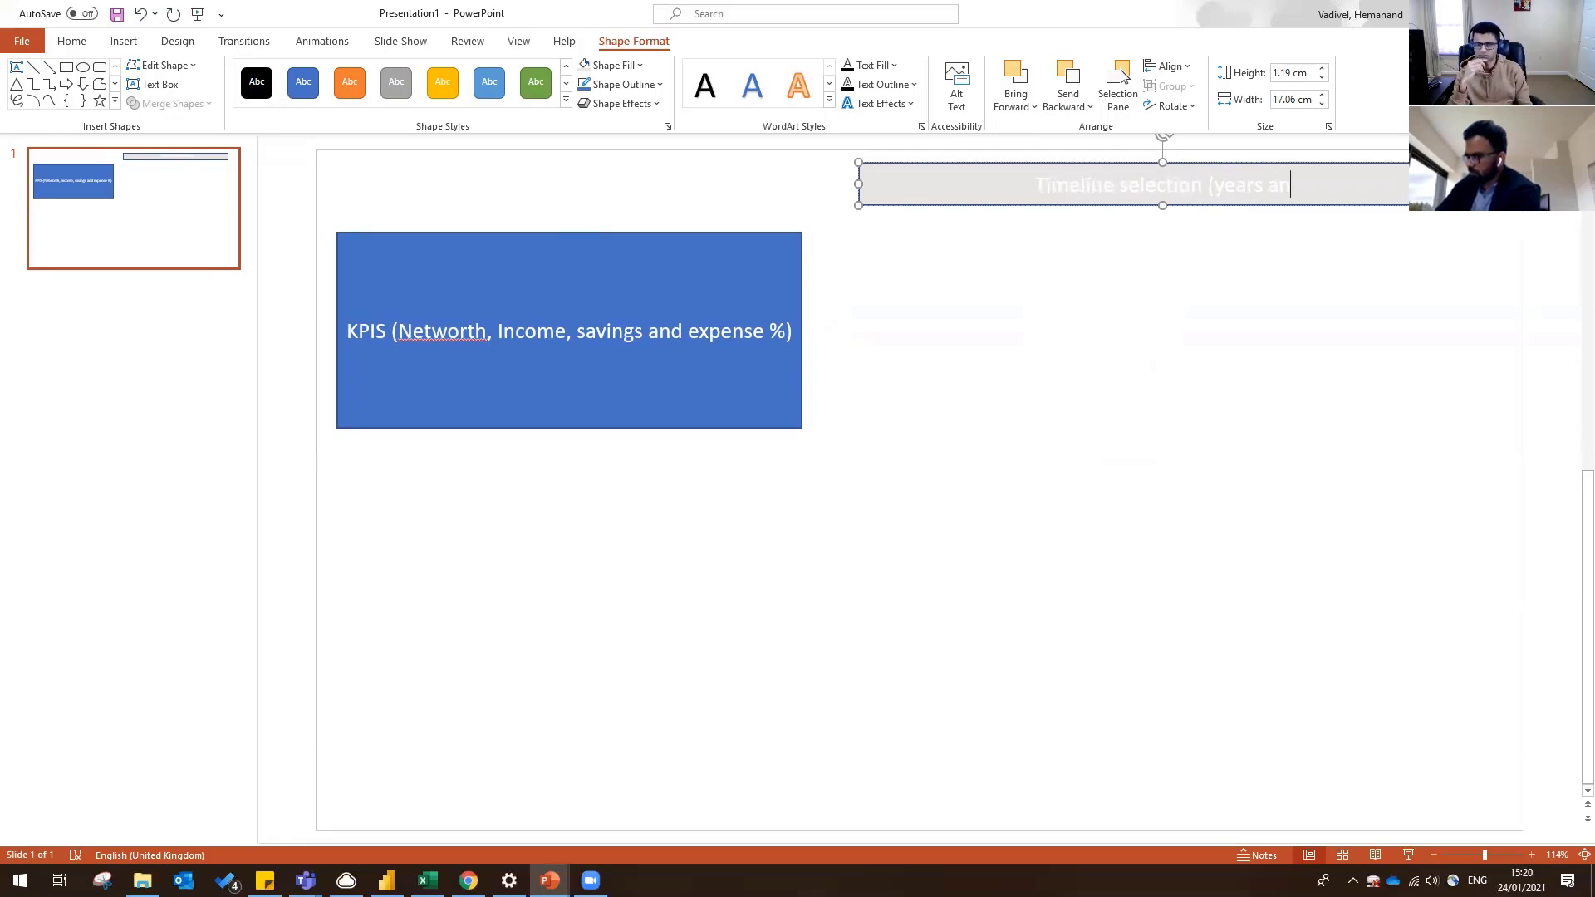
text(d months))
key(Escape)
- Set the text colour of the timeline selection label to black
triple_click(1001, 195)
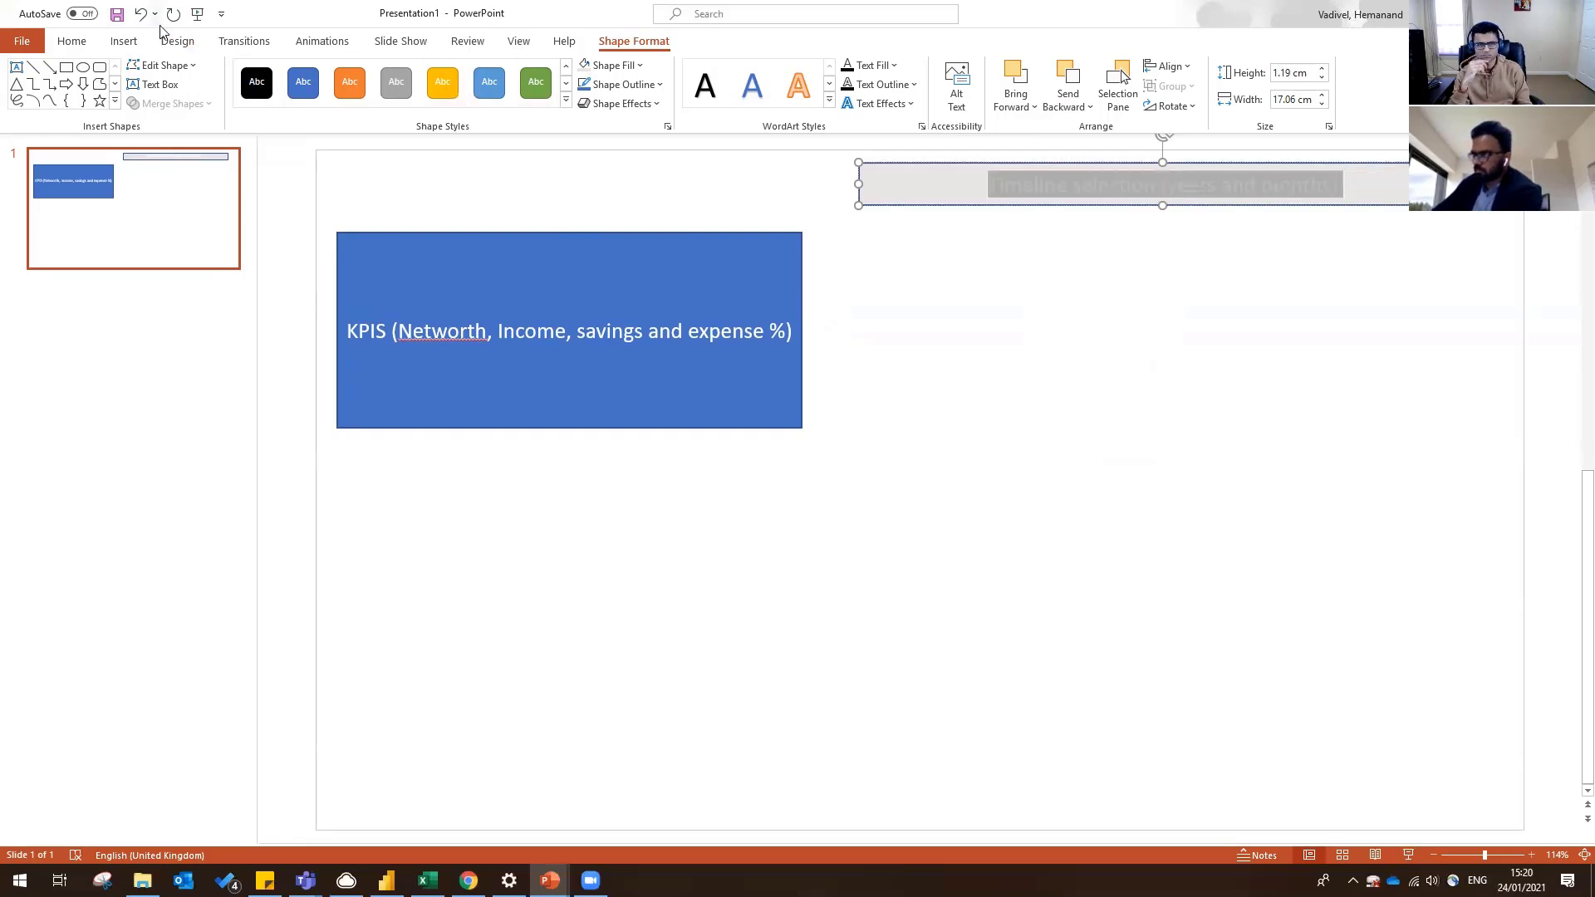
click(73, 42)
click(506, 98)
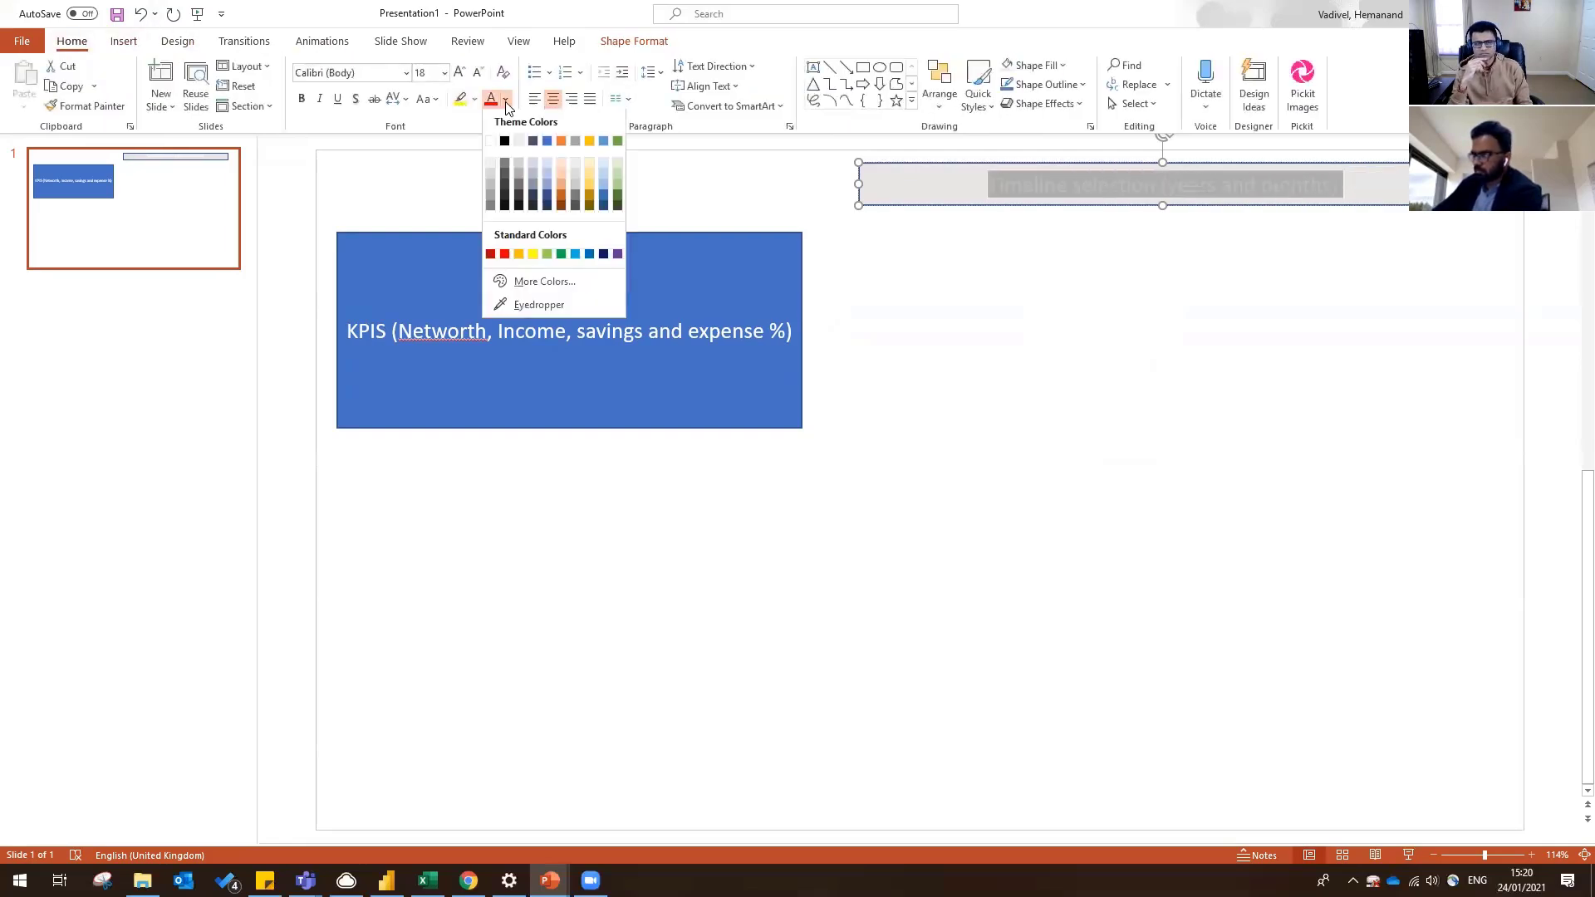
click(508, 148)
click(1101, 368)
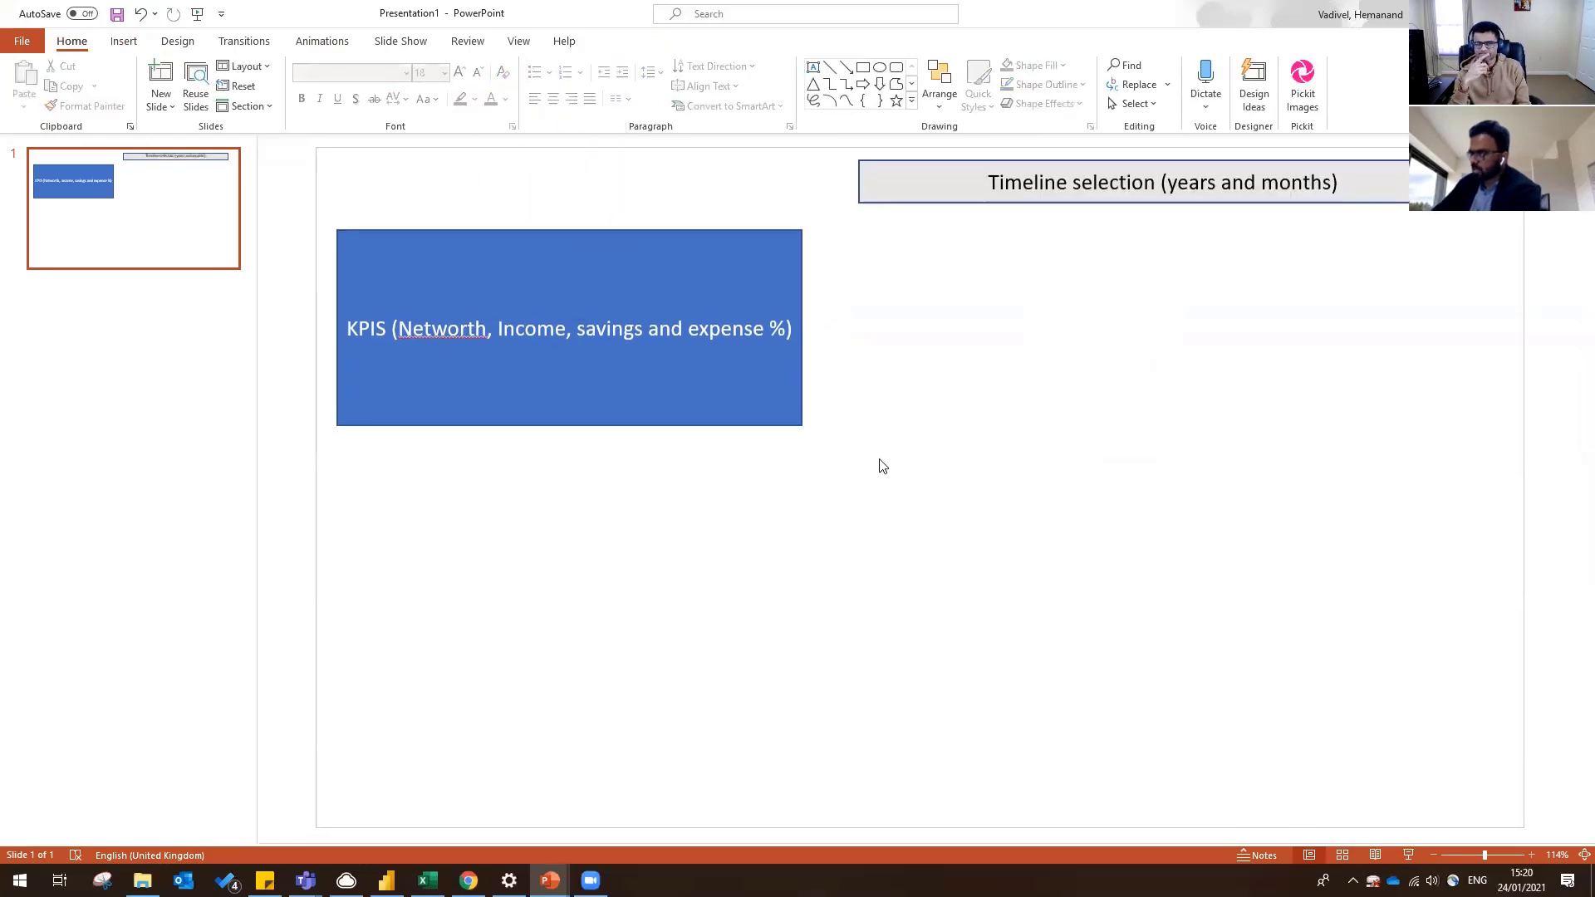
- Shrink the KPIS rectangle to roughly half its height and place a copy of it directly below
click(716, 416)
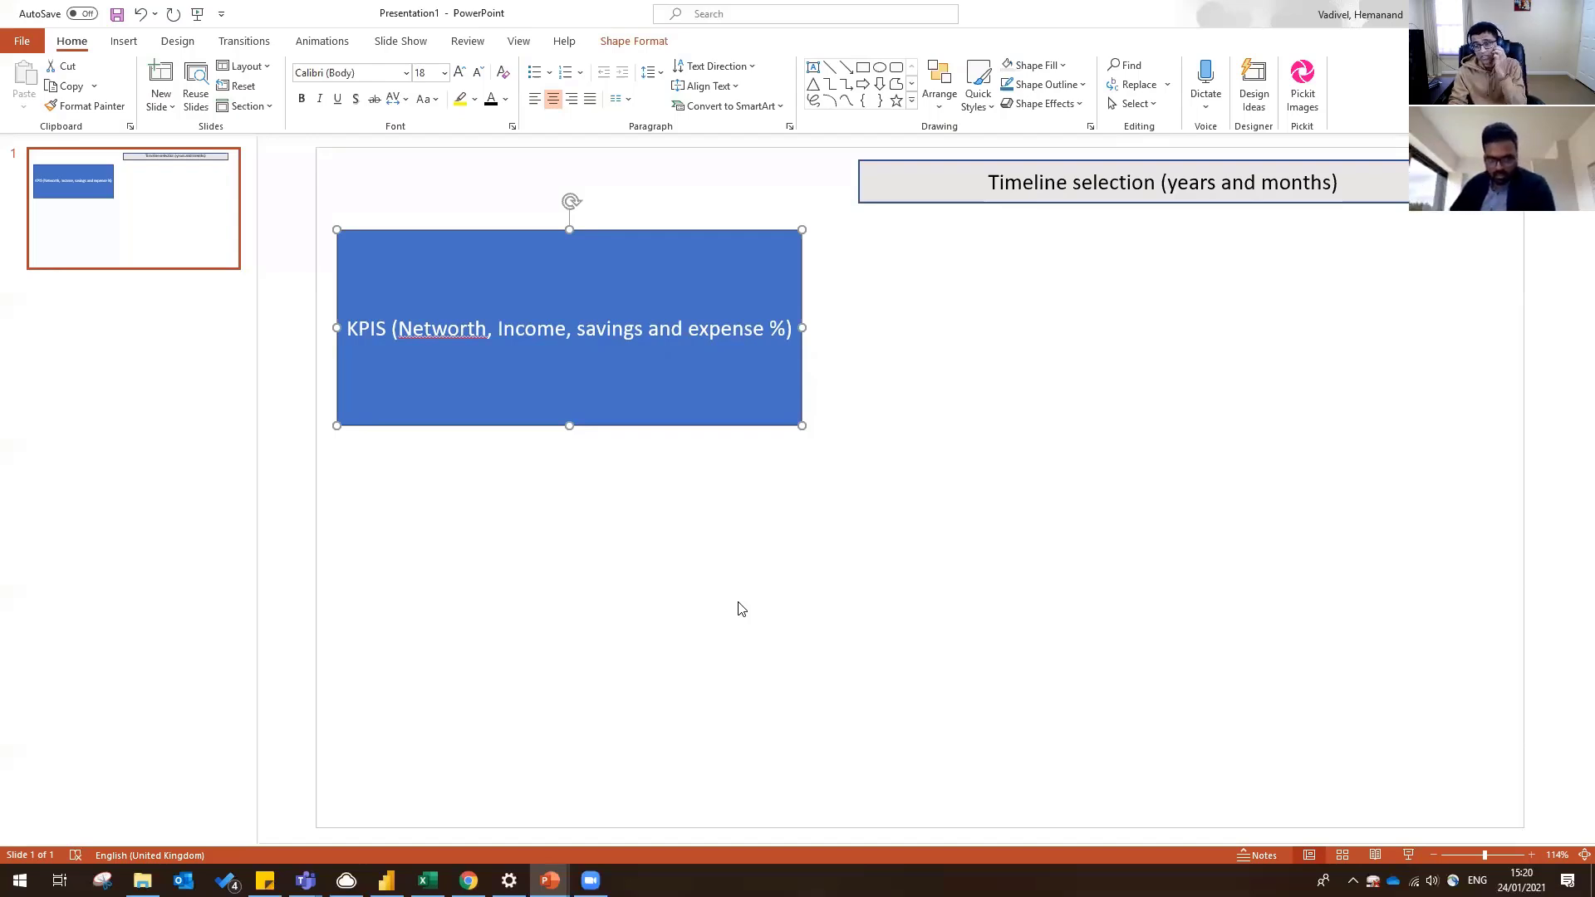
drag(803, 425, 797, 337)
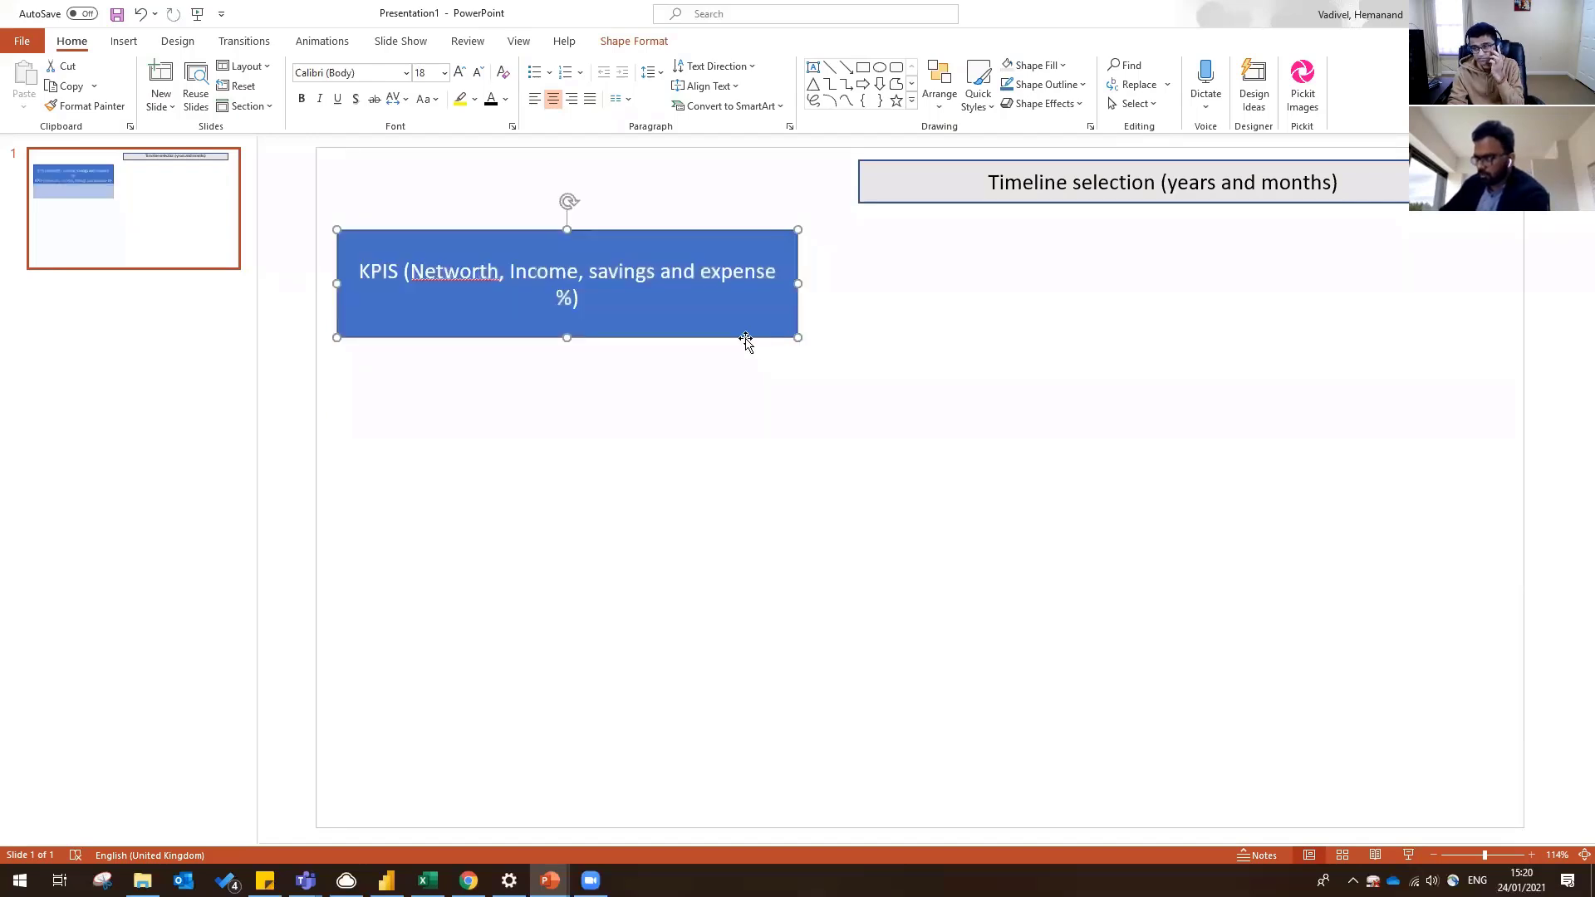
key(ctrl+c)
key(ctrl+v)
drag(683, 342, 683, 451)
click(712, 314)
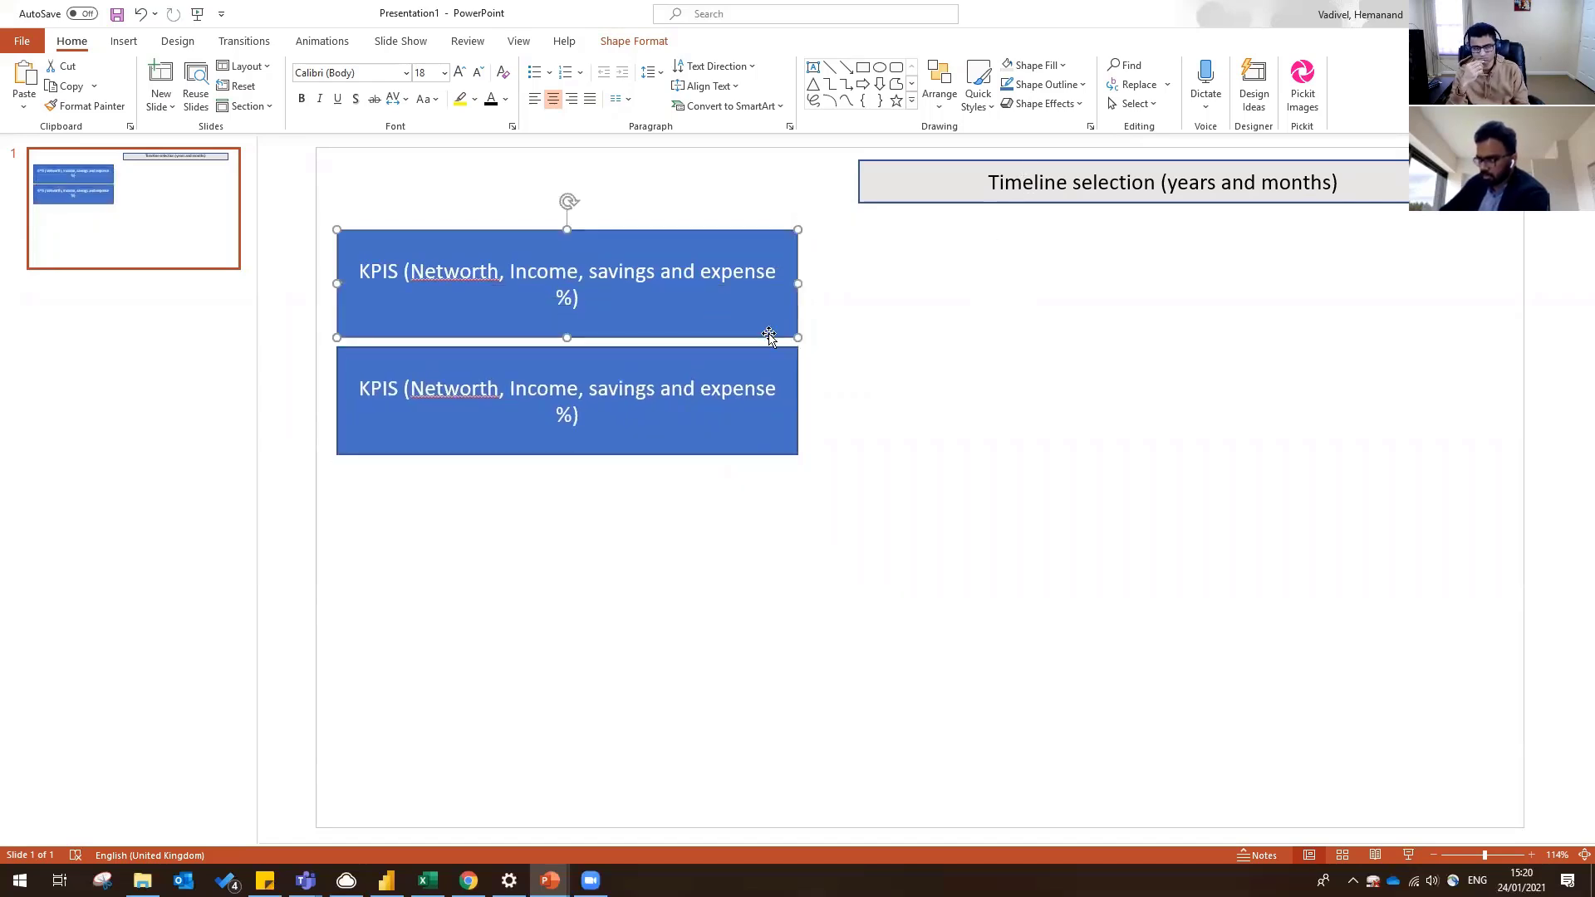
click(712, 372)
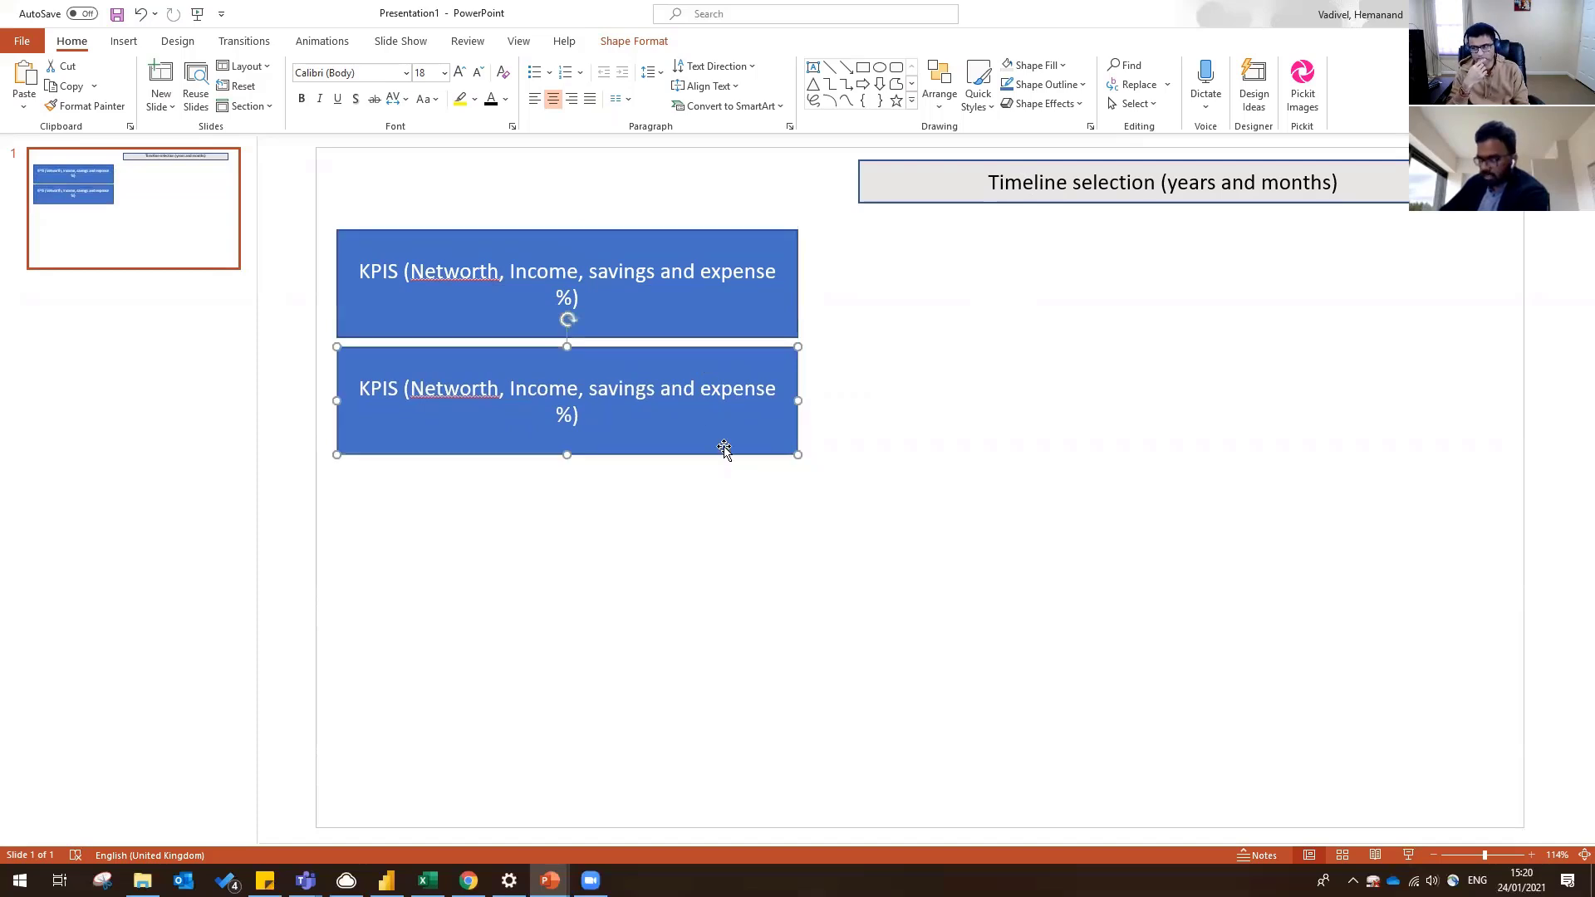
click(609, 425)
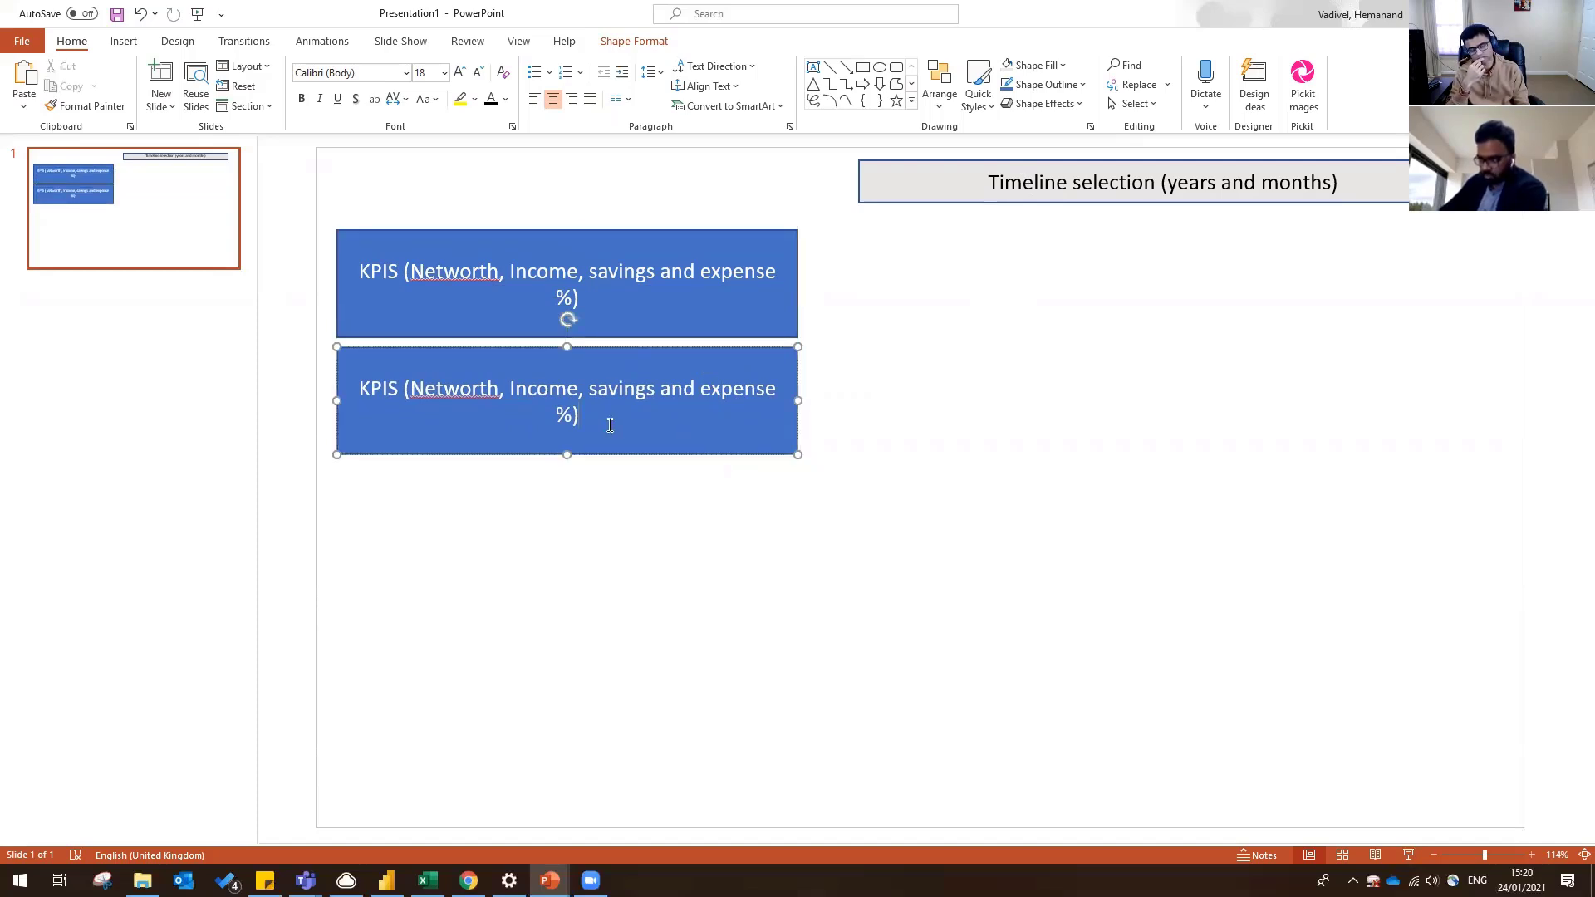
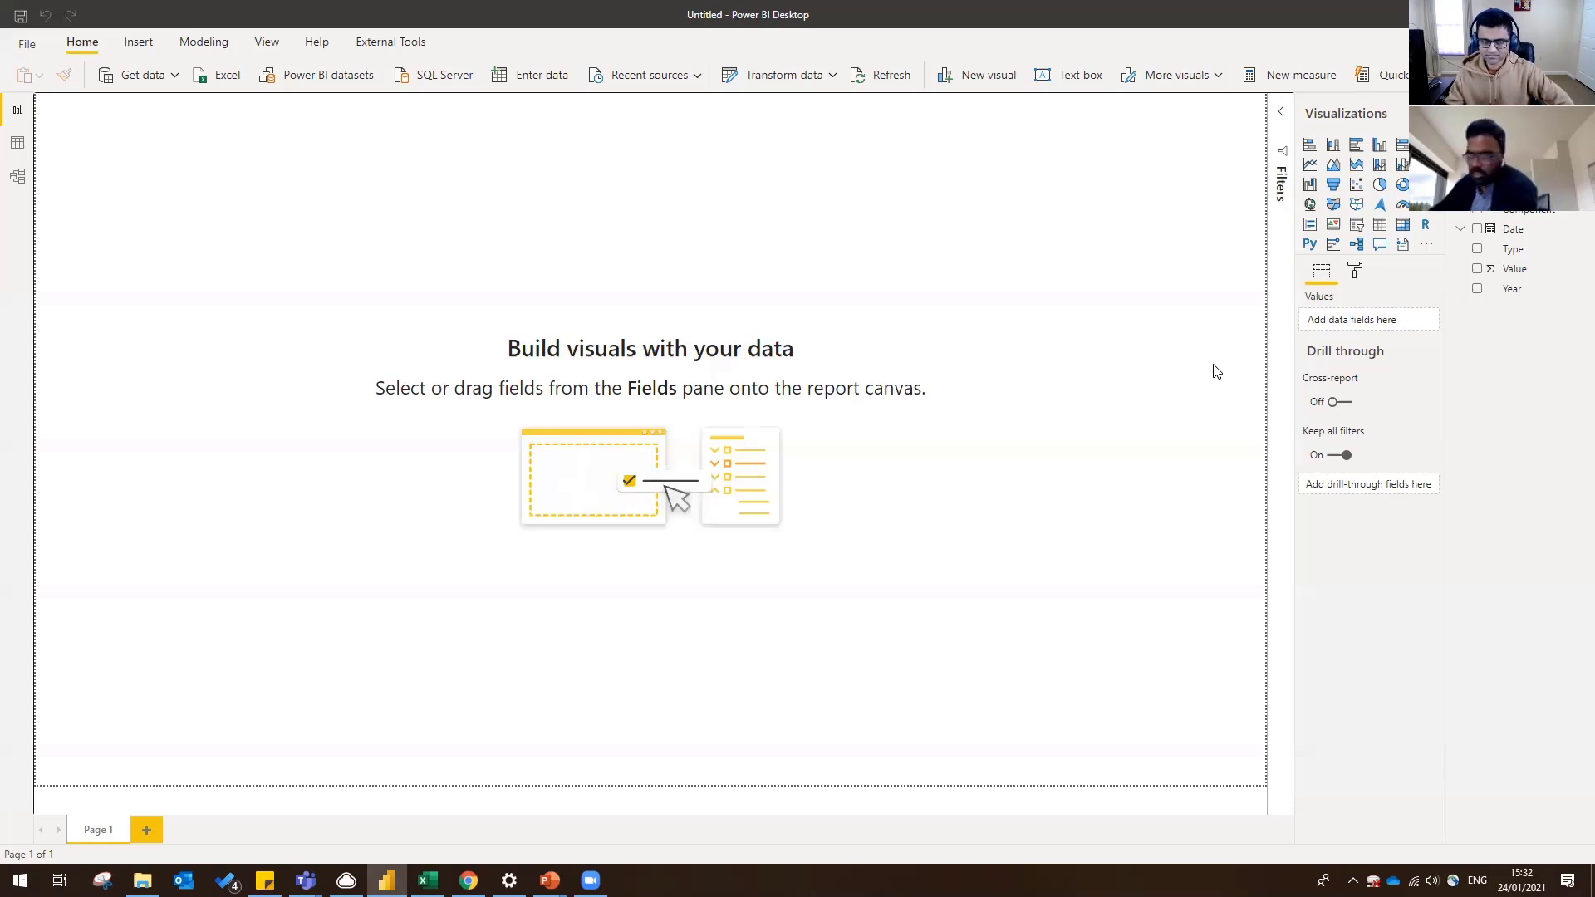
click(1498, 171)
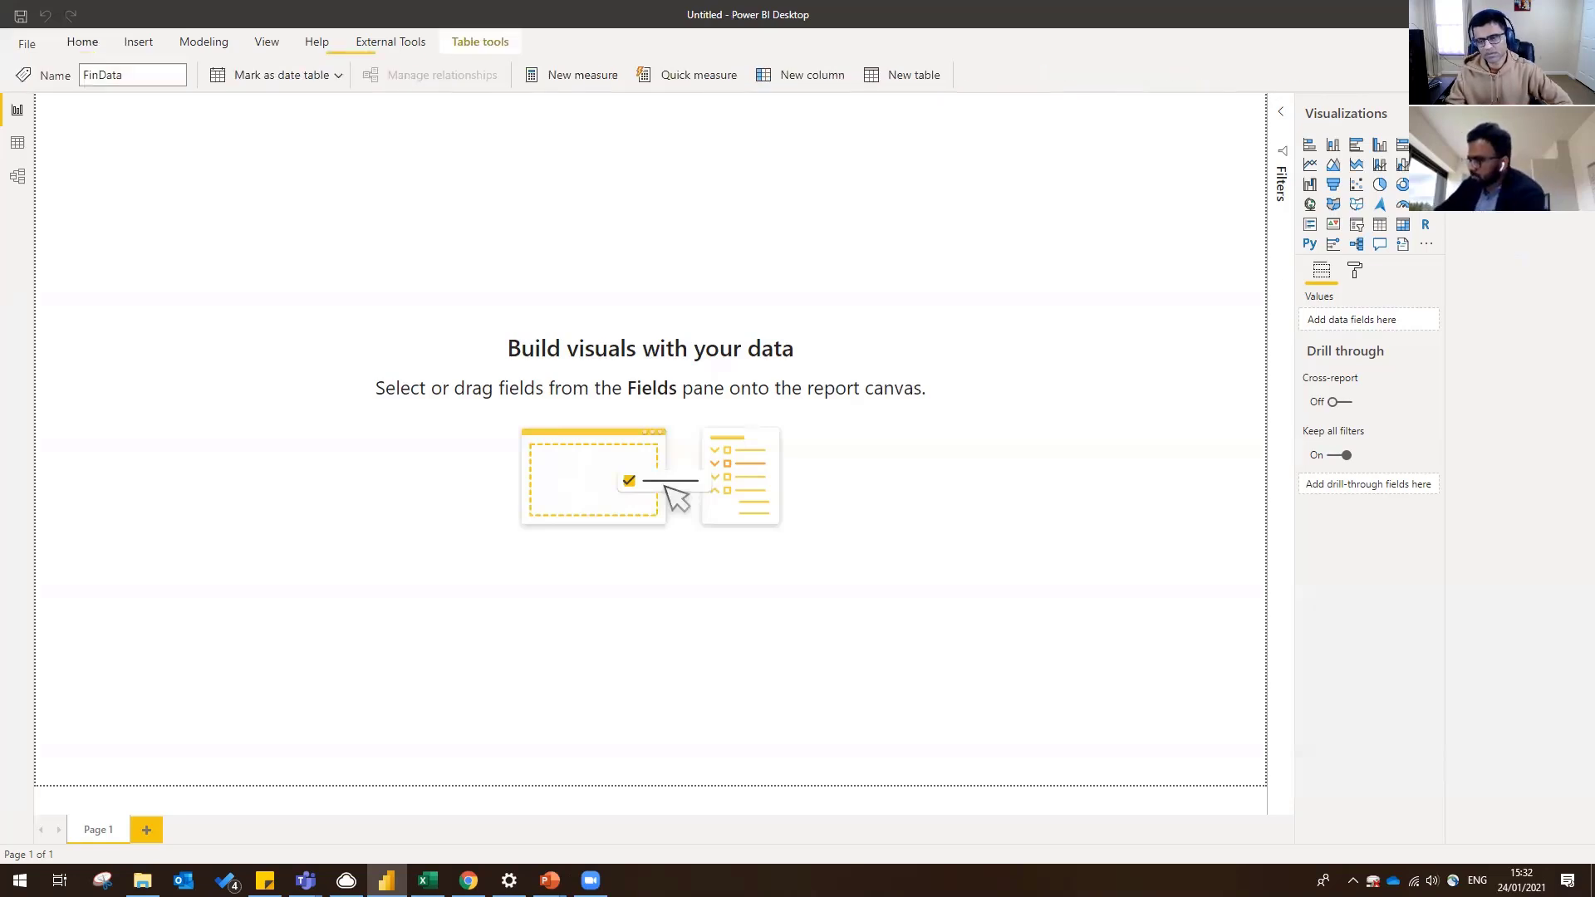
click(82, 42)
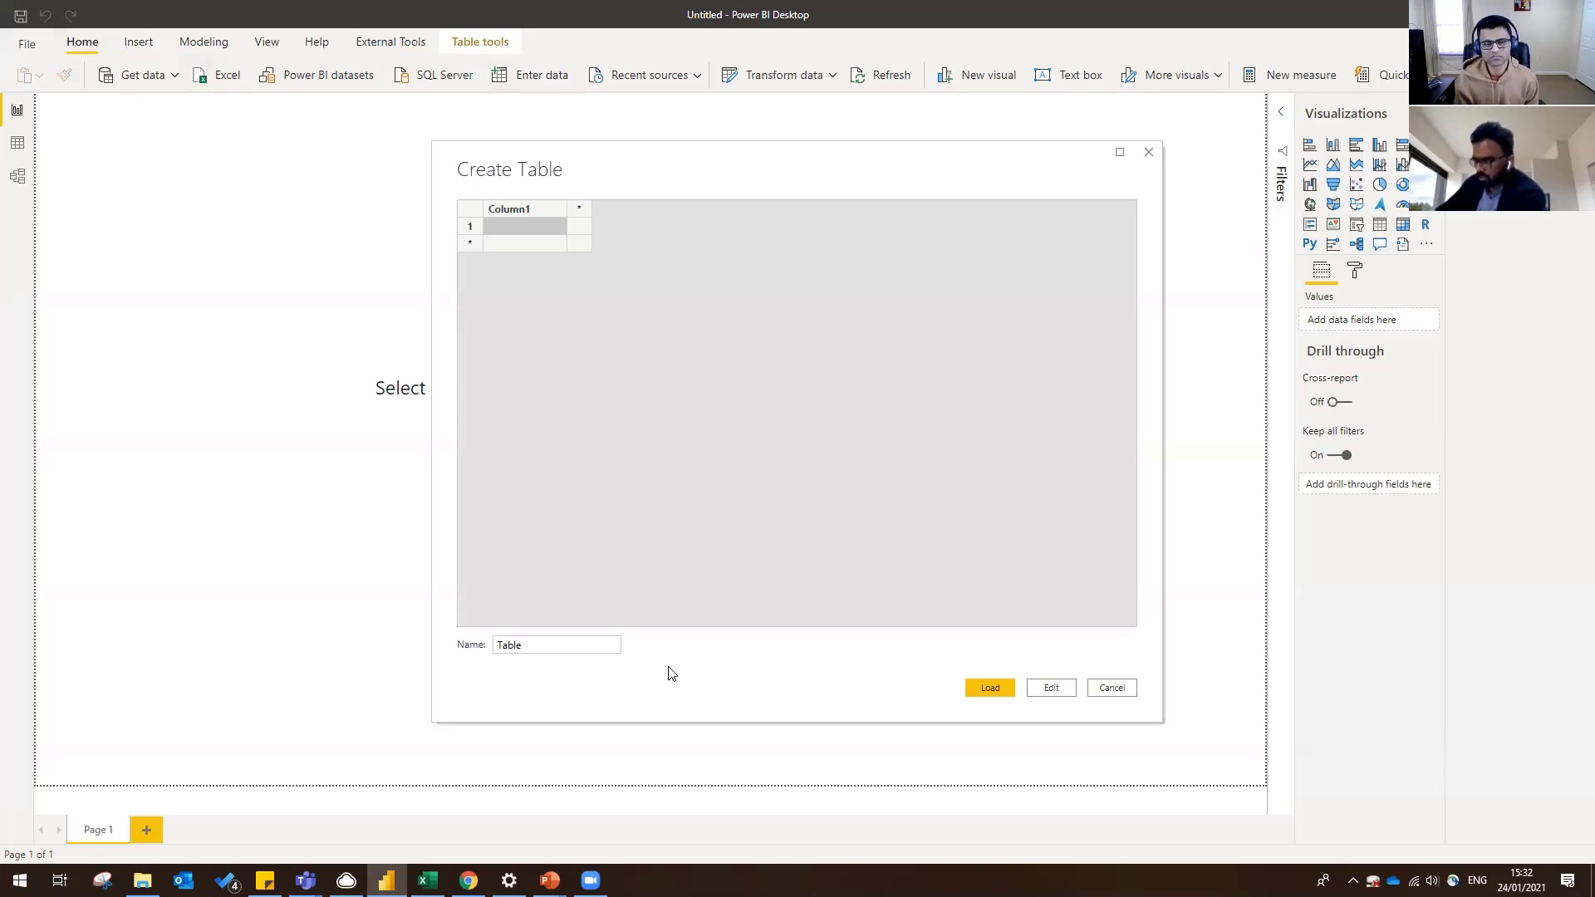
drag(552, 643, 459, 646)
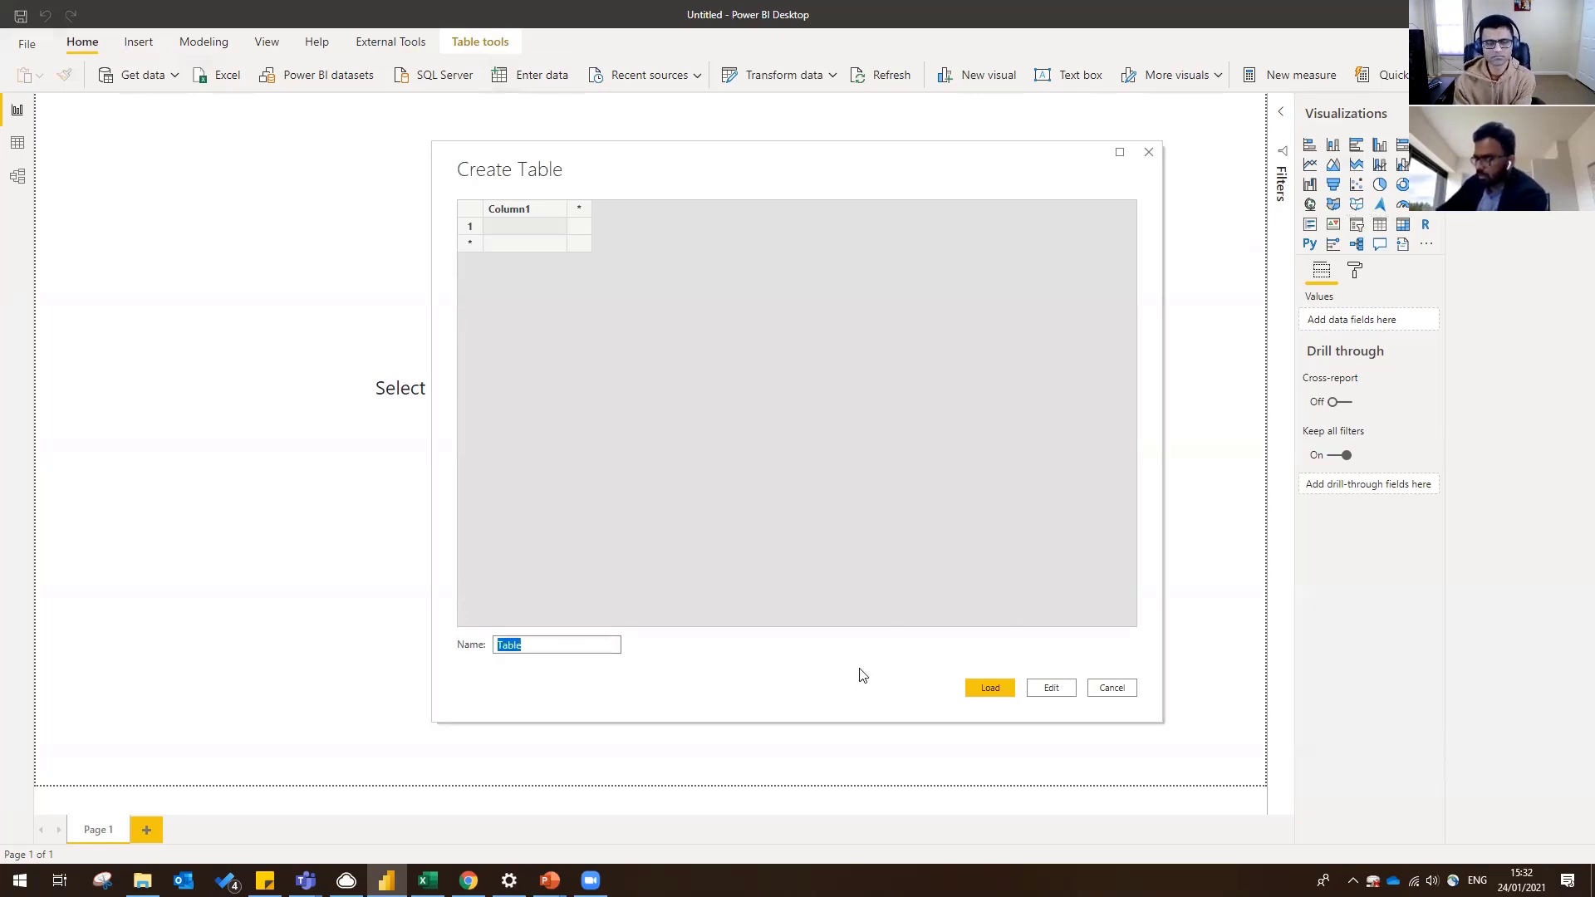
click(1133, 696)
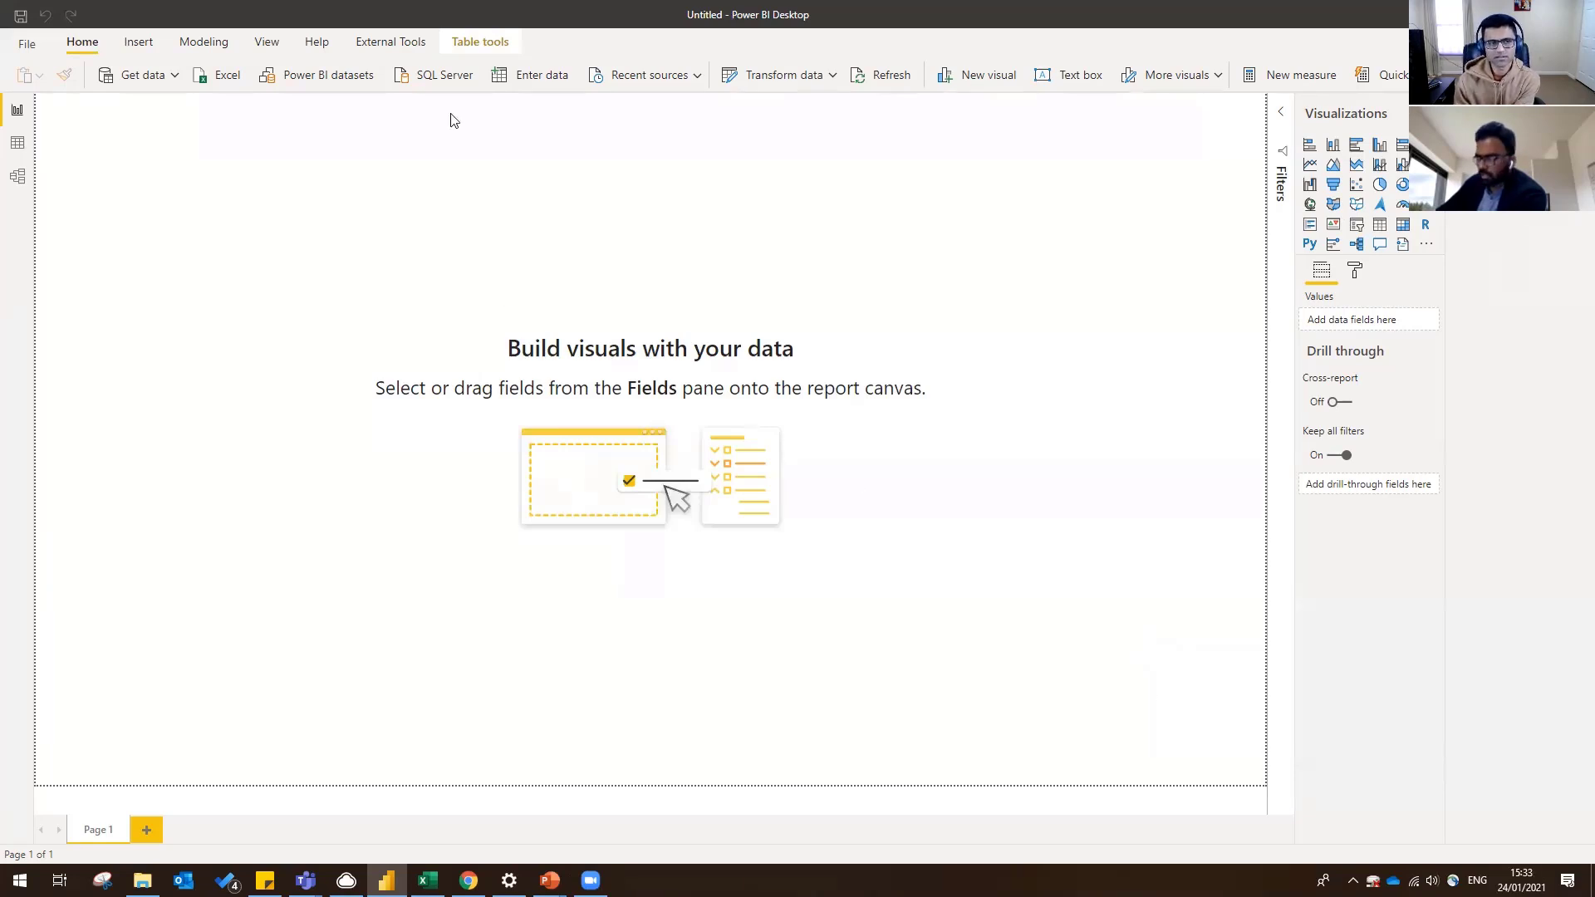
- Create an empty manually entered table named "Key Measures" and load it into the report
click(518, 74)
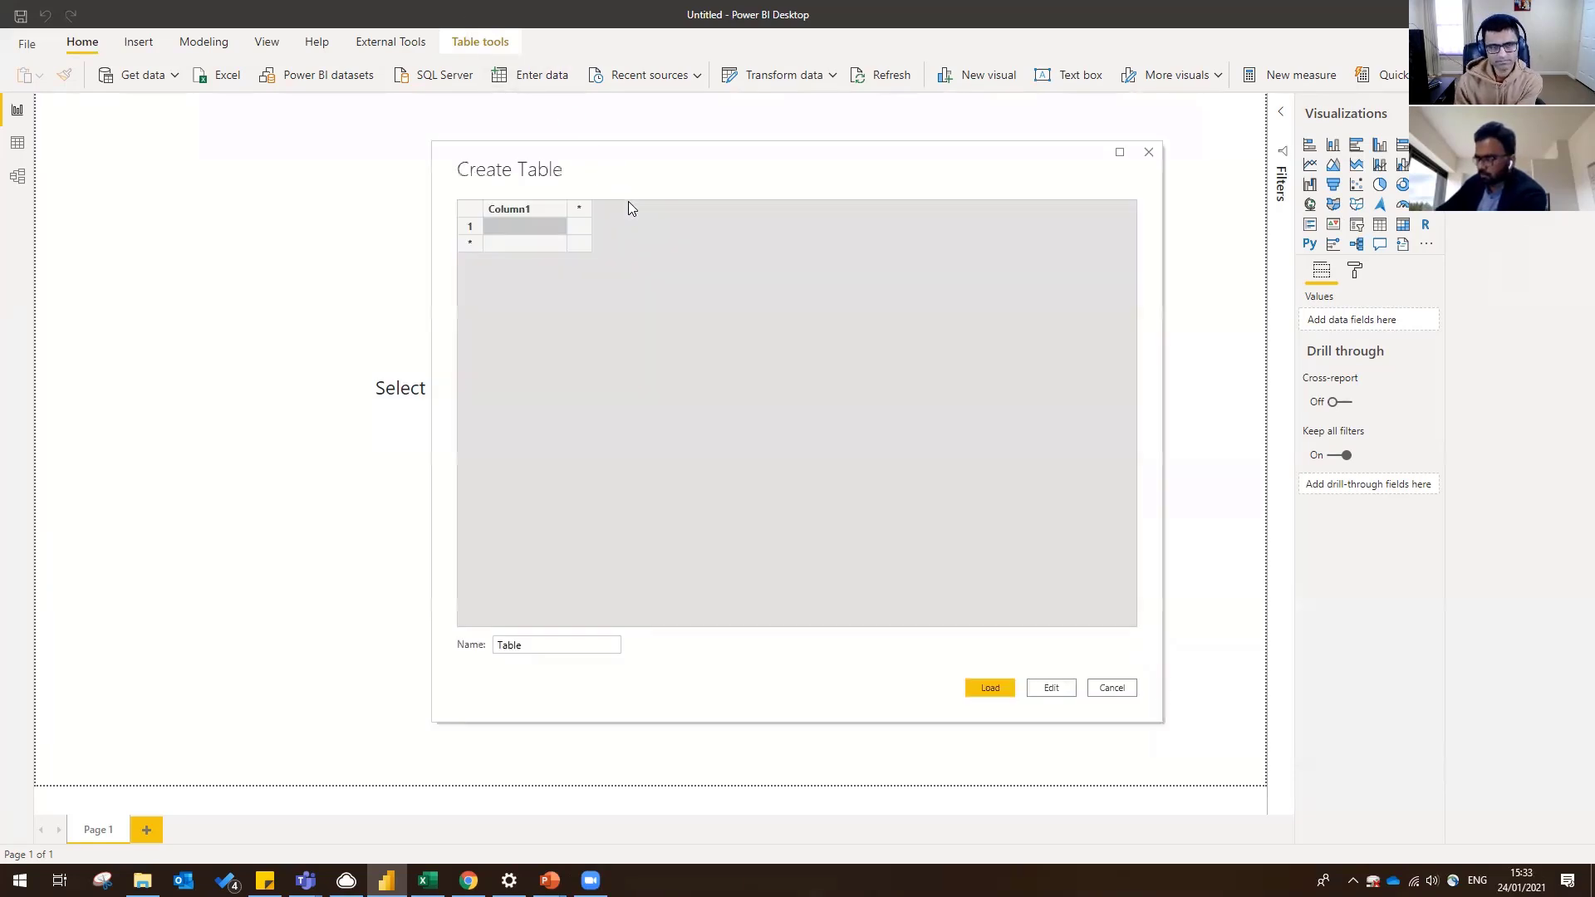
drag(617, 646, 456, 649)
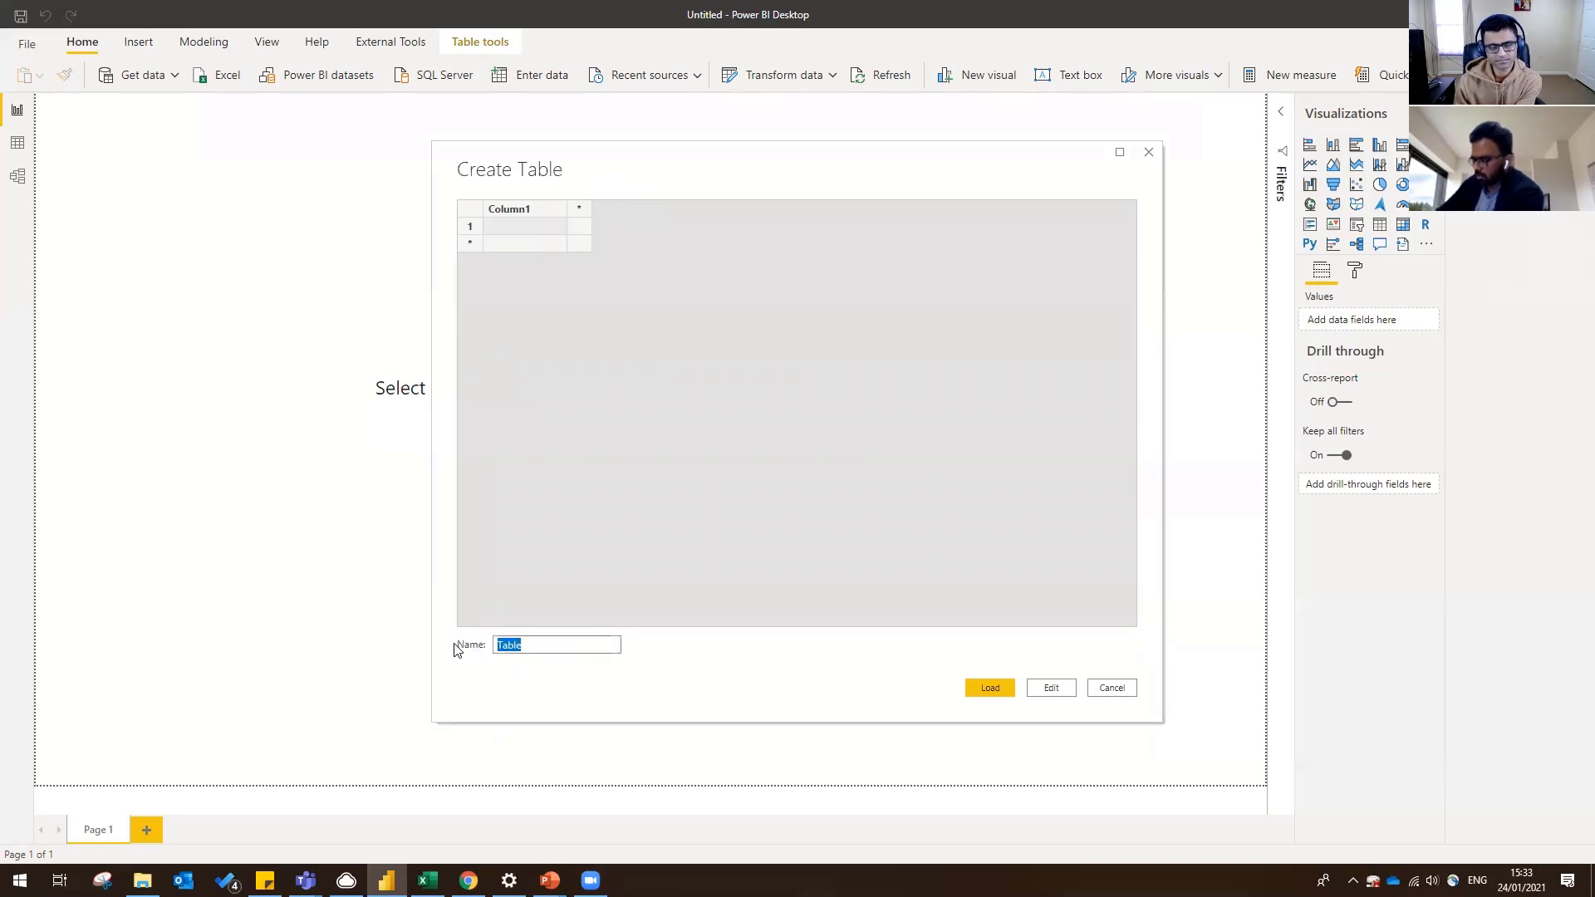
text(Me)
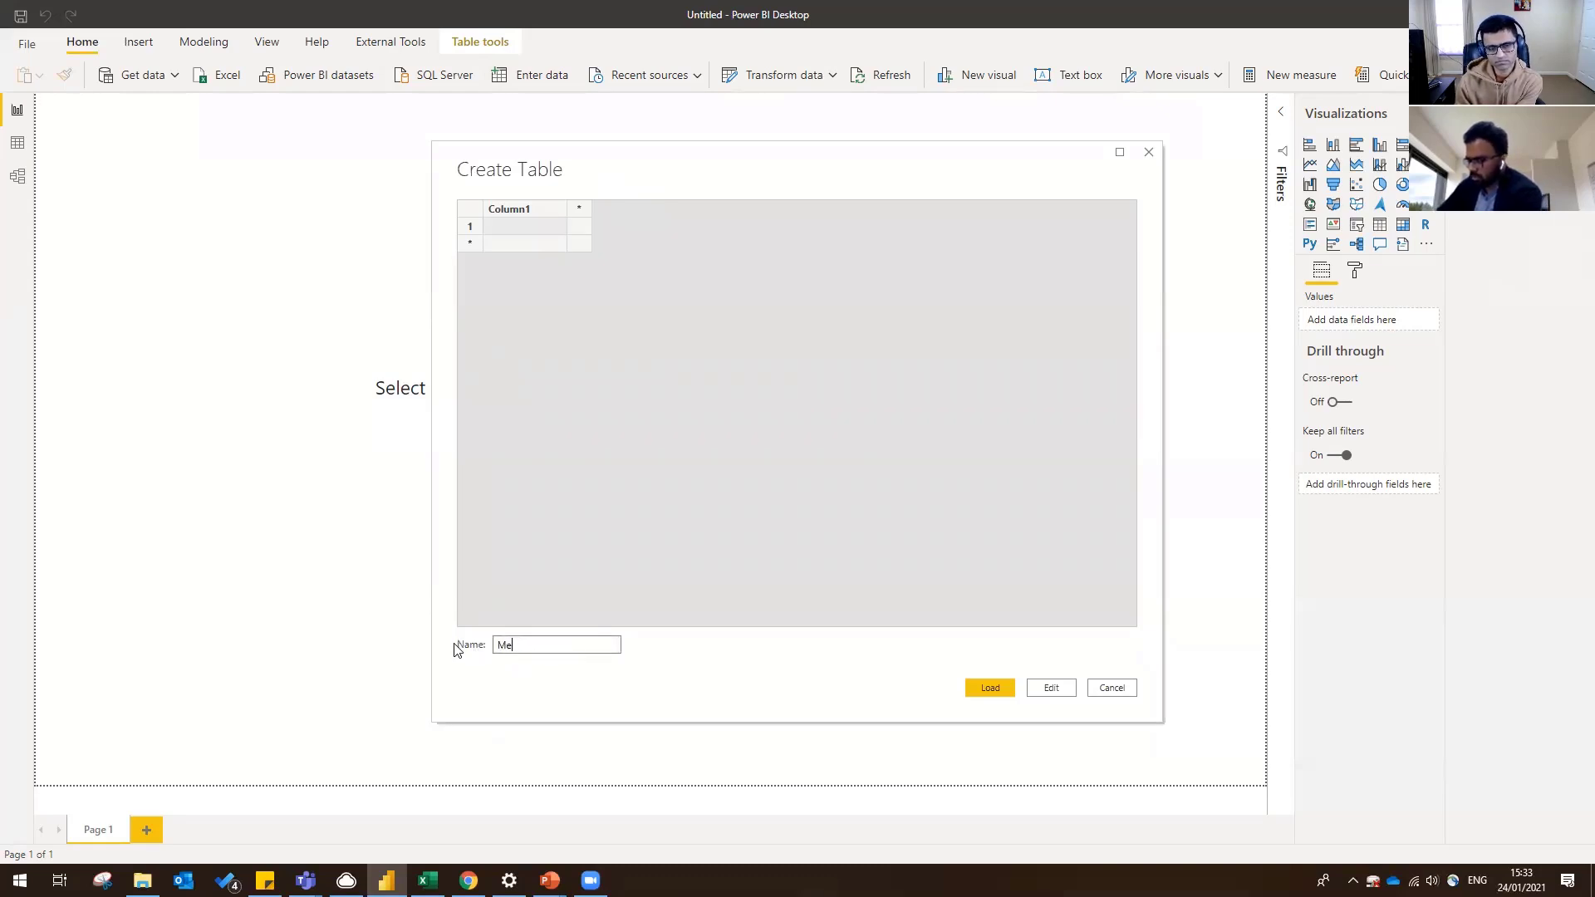
text(Key Measues)
key(BackSpace)
key(BackSpace)
text(res)
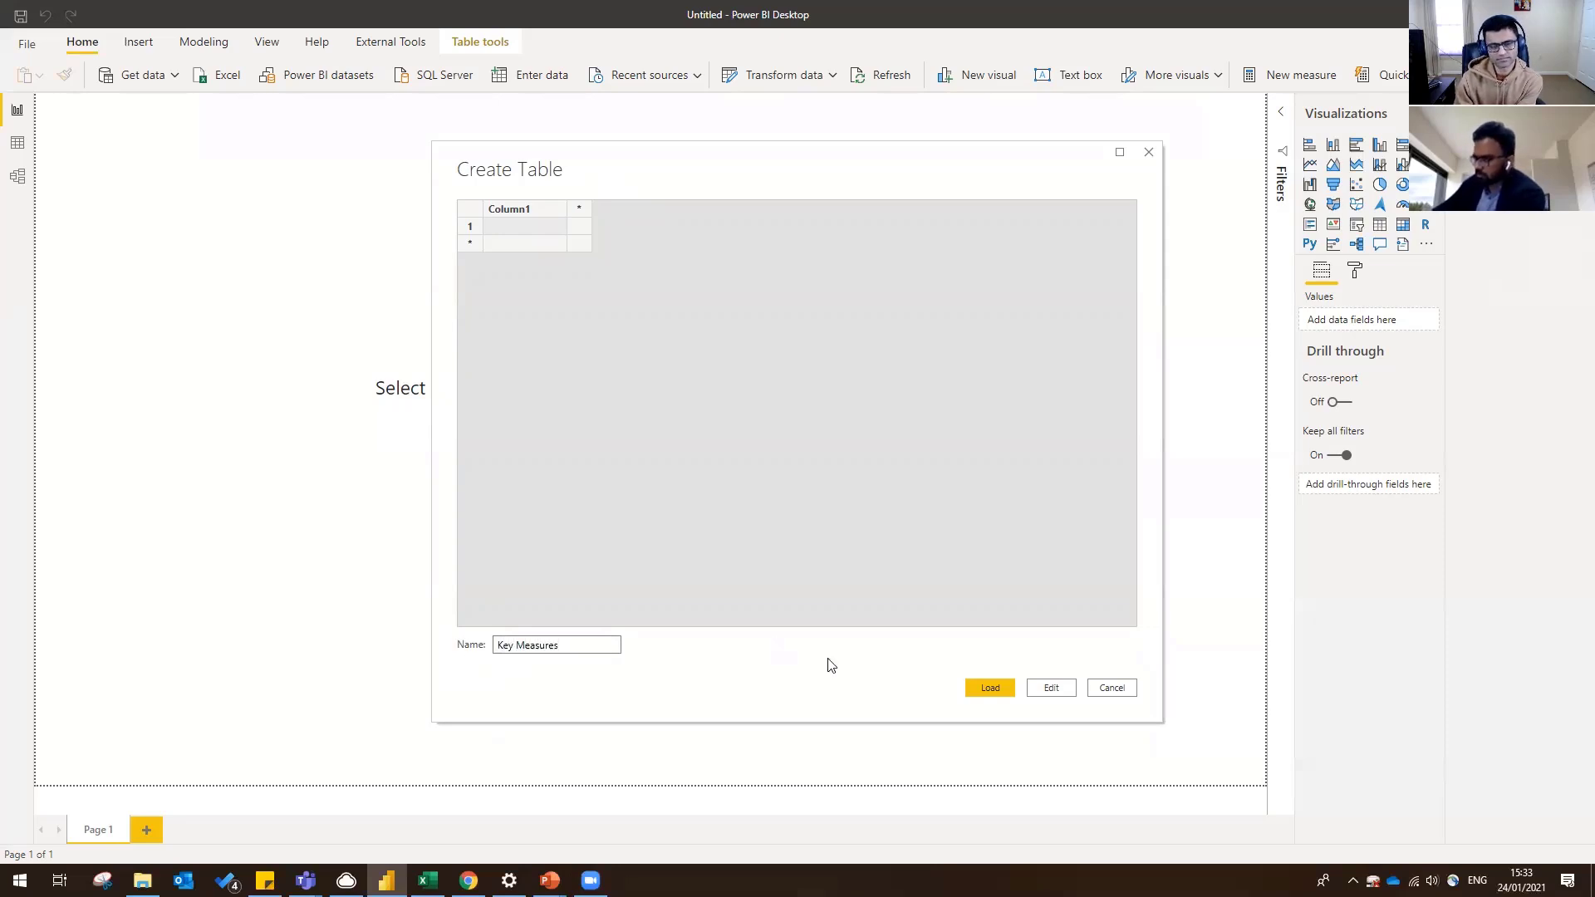
click(993, 693)
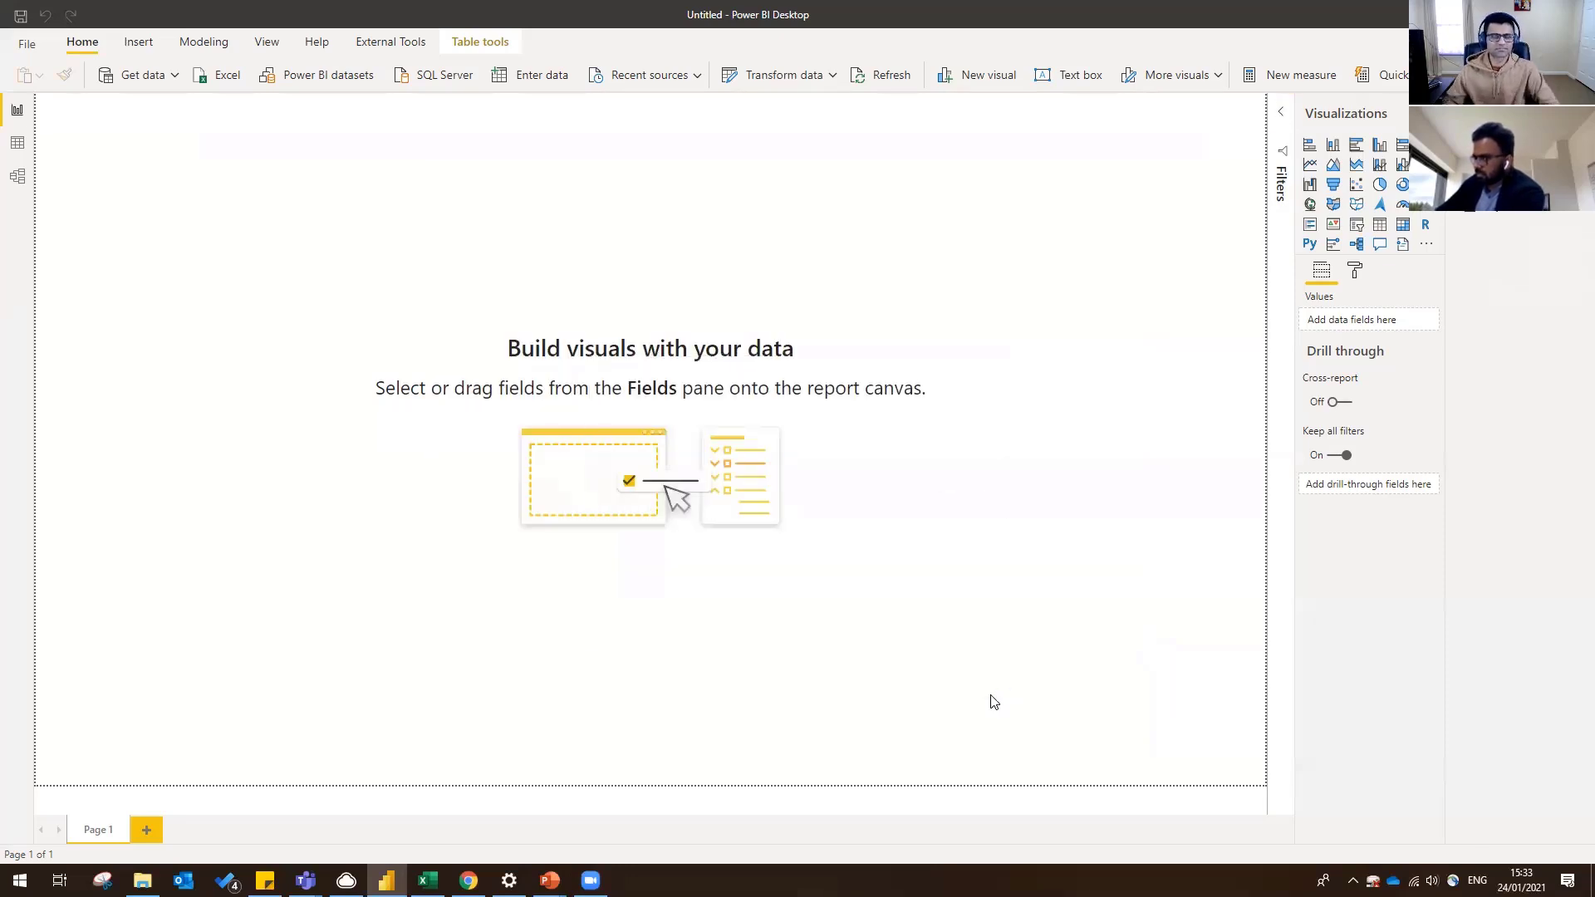
- Add a measure to the Key Measures table defined as Values = SUM(FinData[Value])
click(1454, 219)
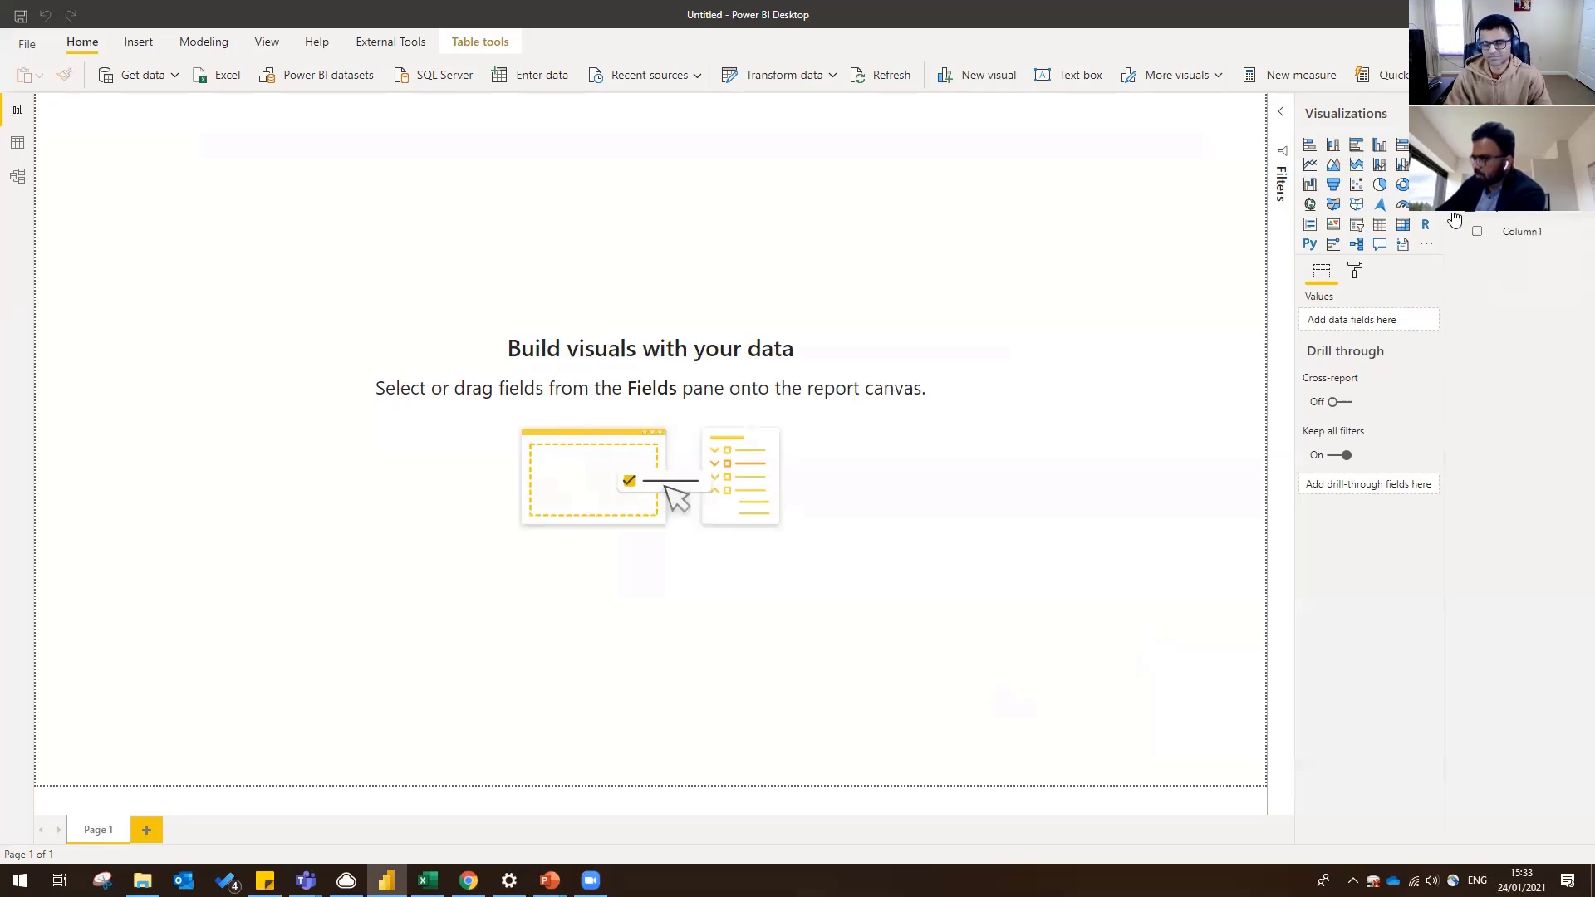
right_click(1509, 218)
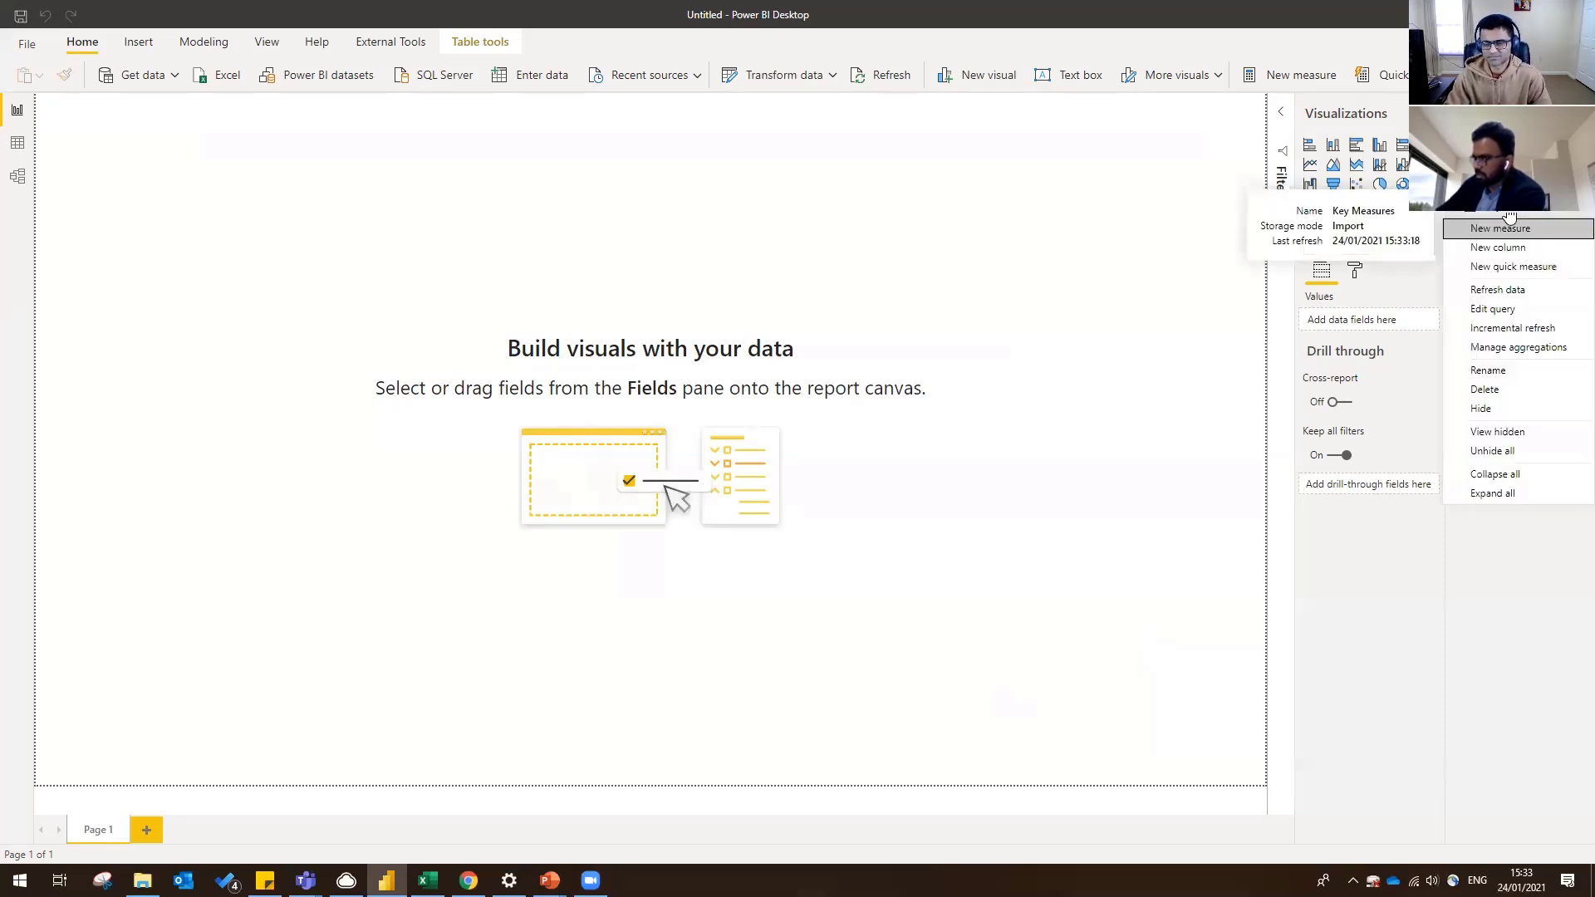
click(1515, 234)
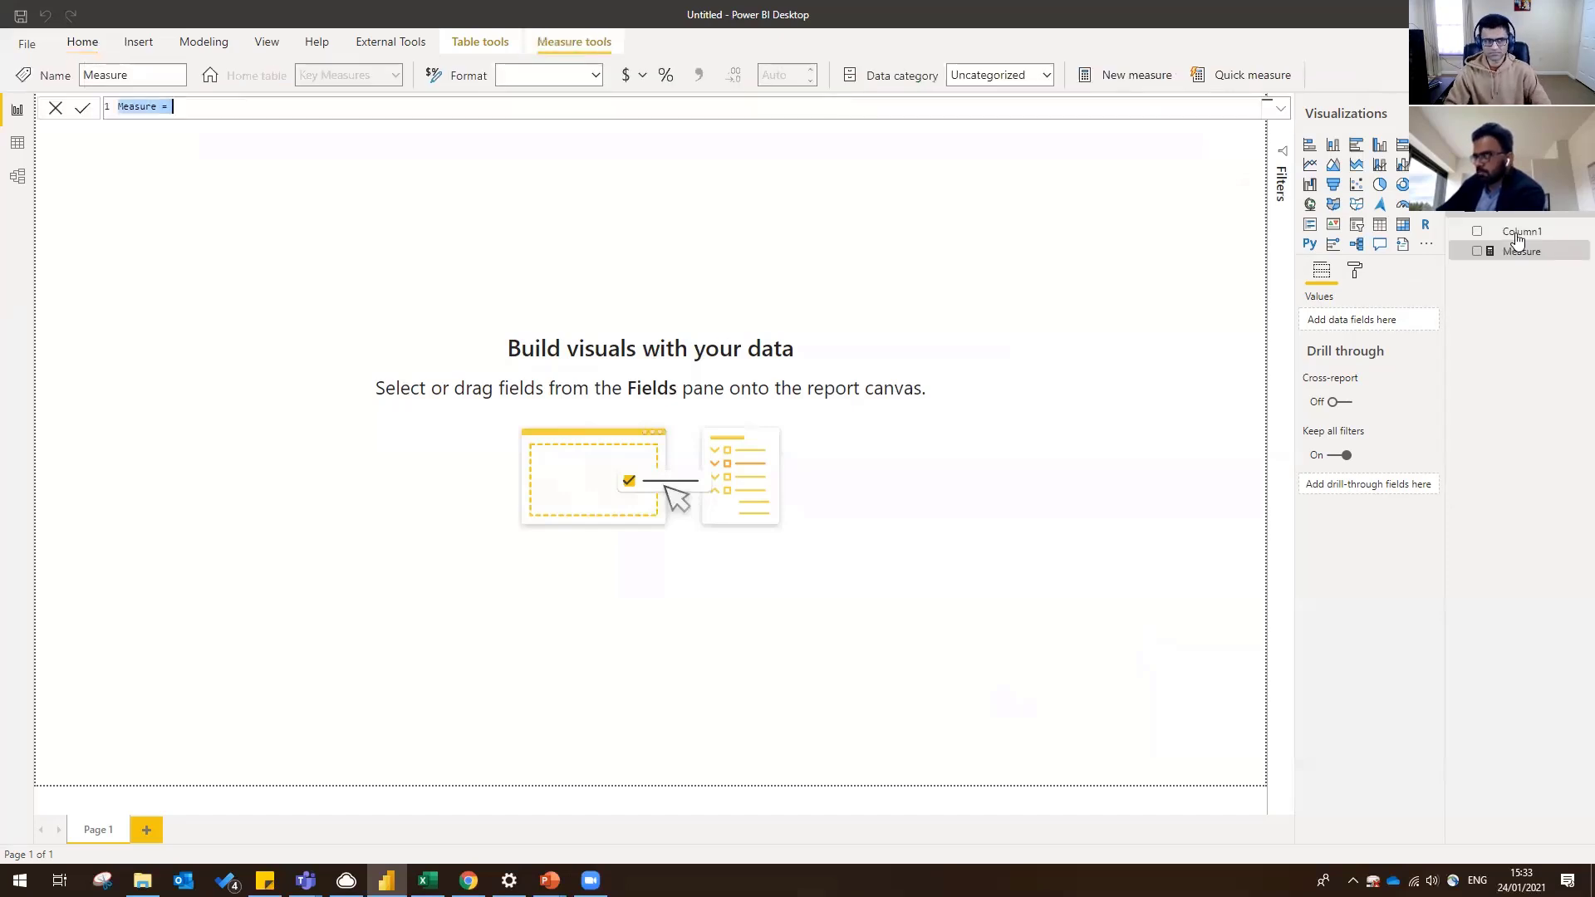
click(257, 106)
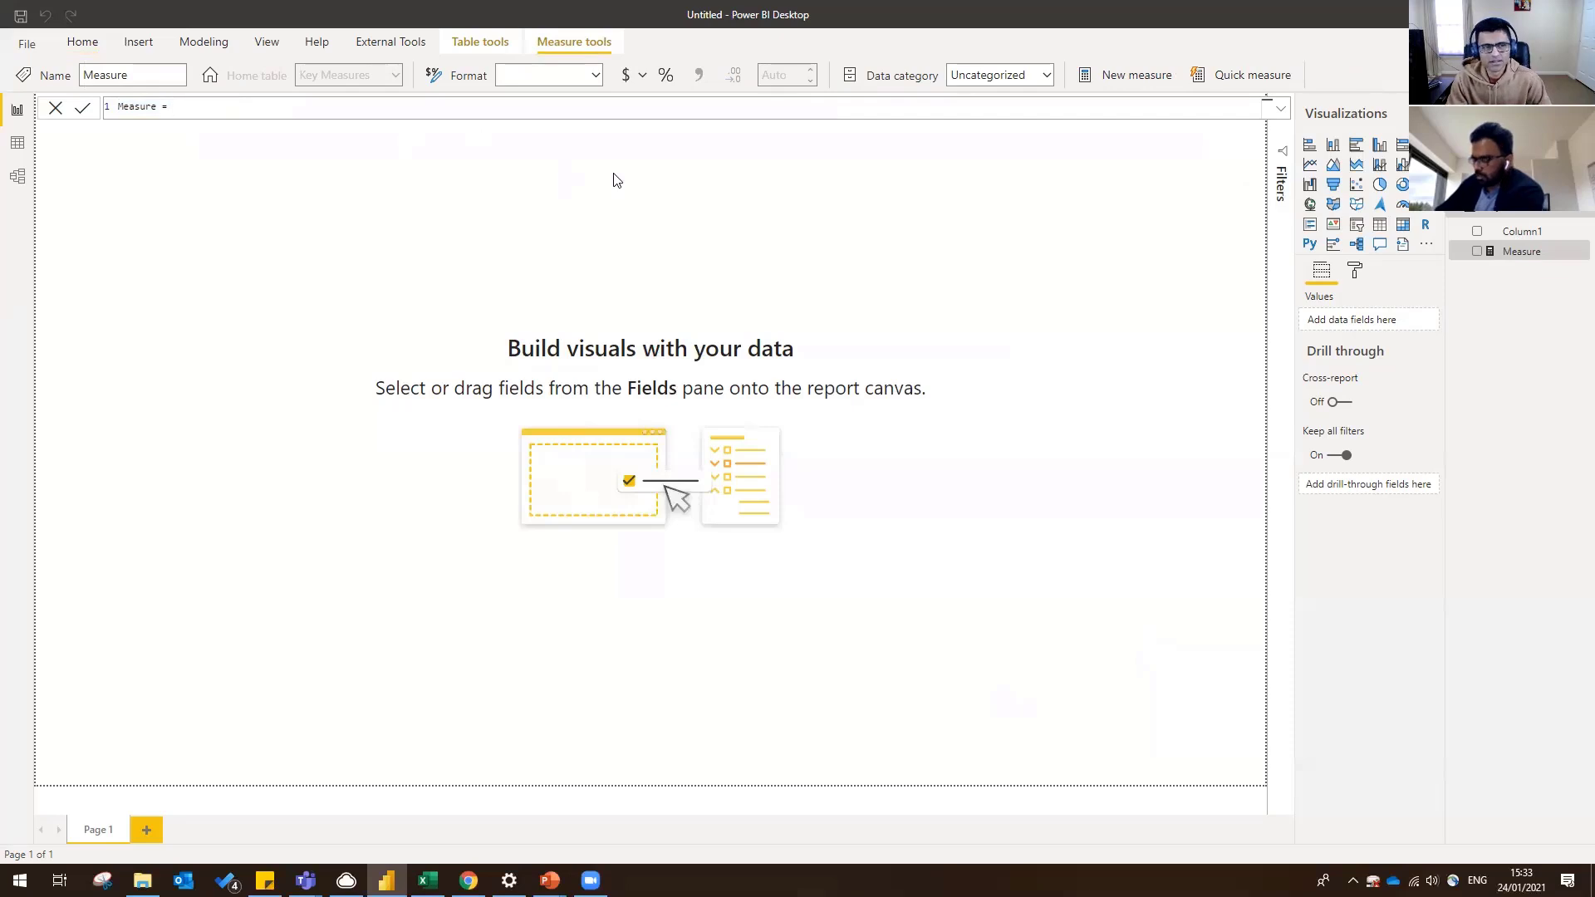
key(ctrl+a)
key(BackSpace)
text(Value)
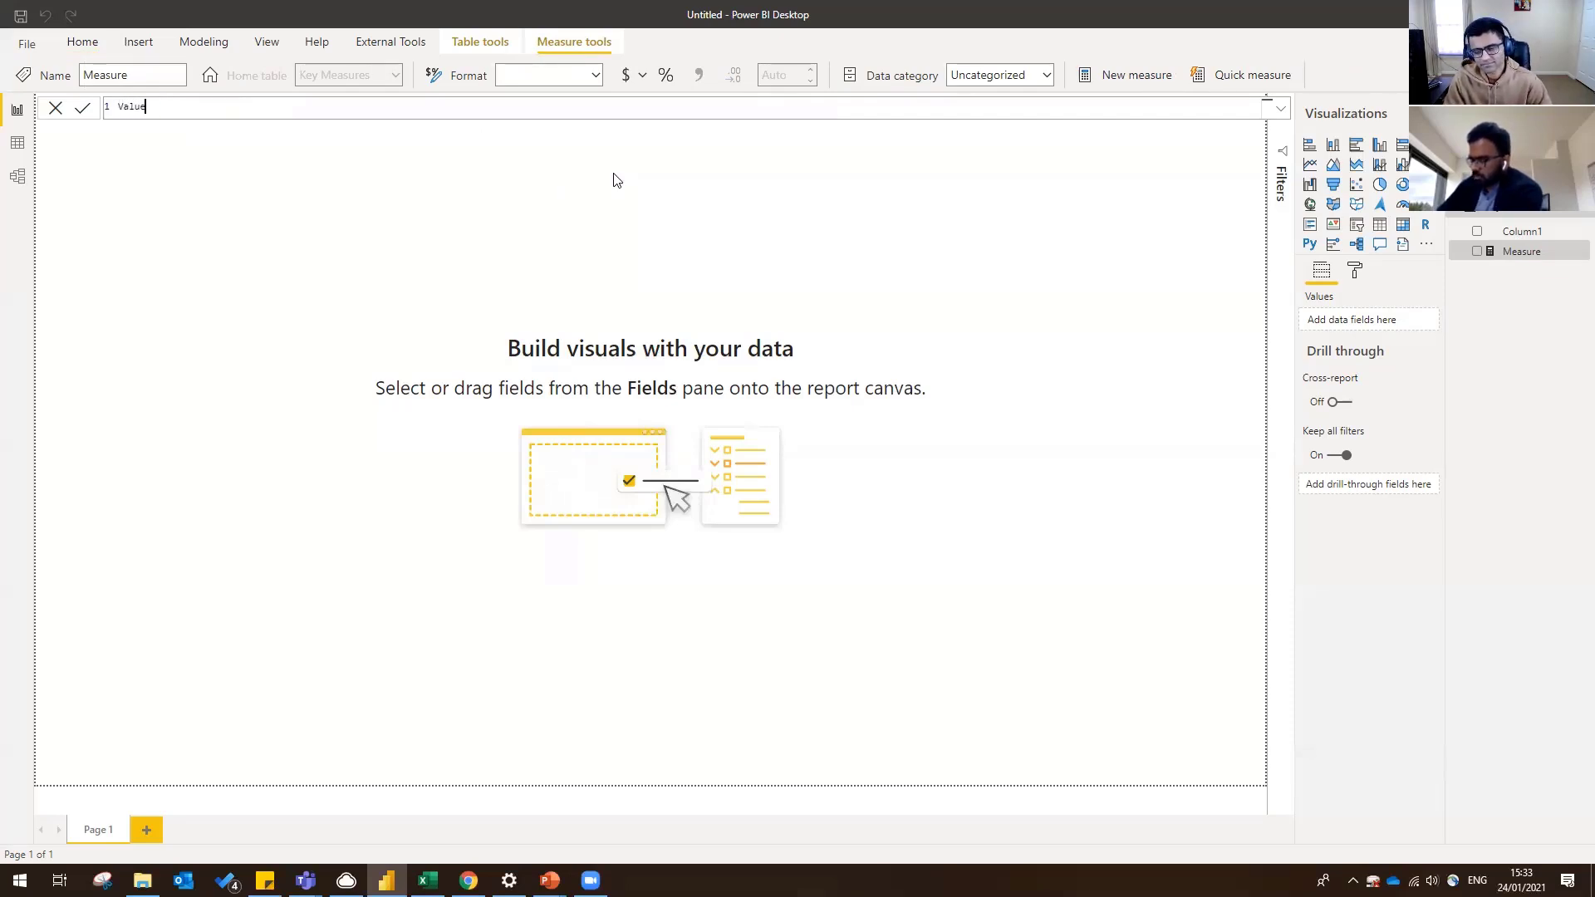
text(s = sume)
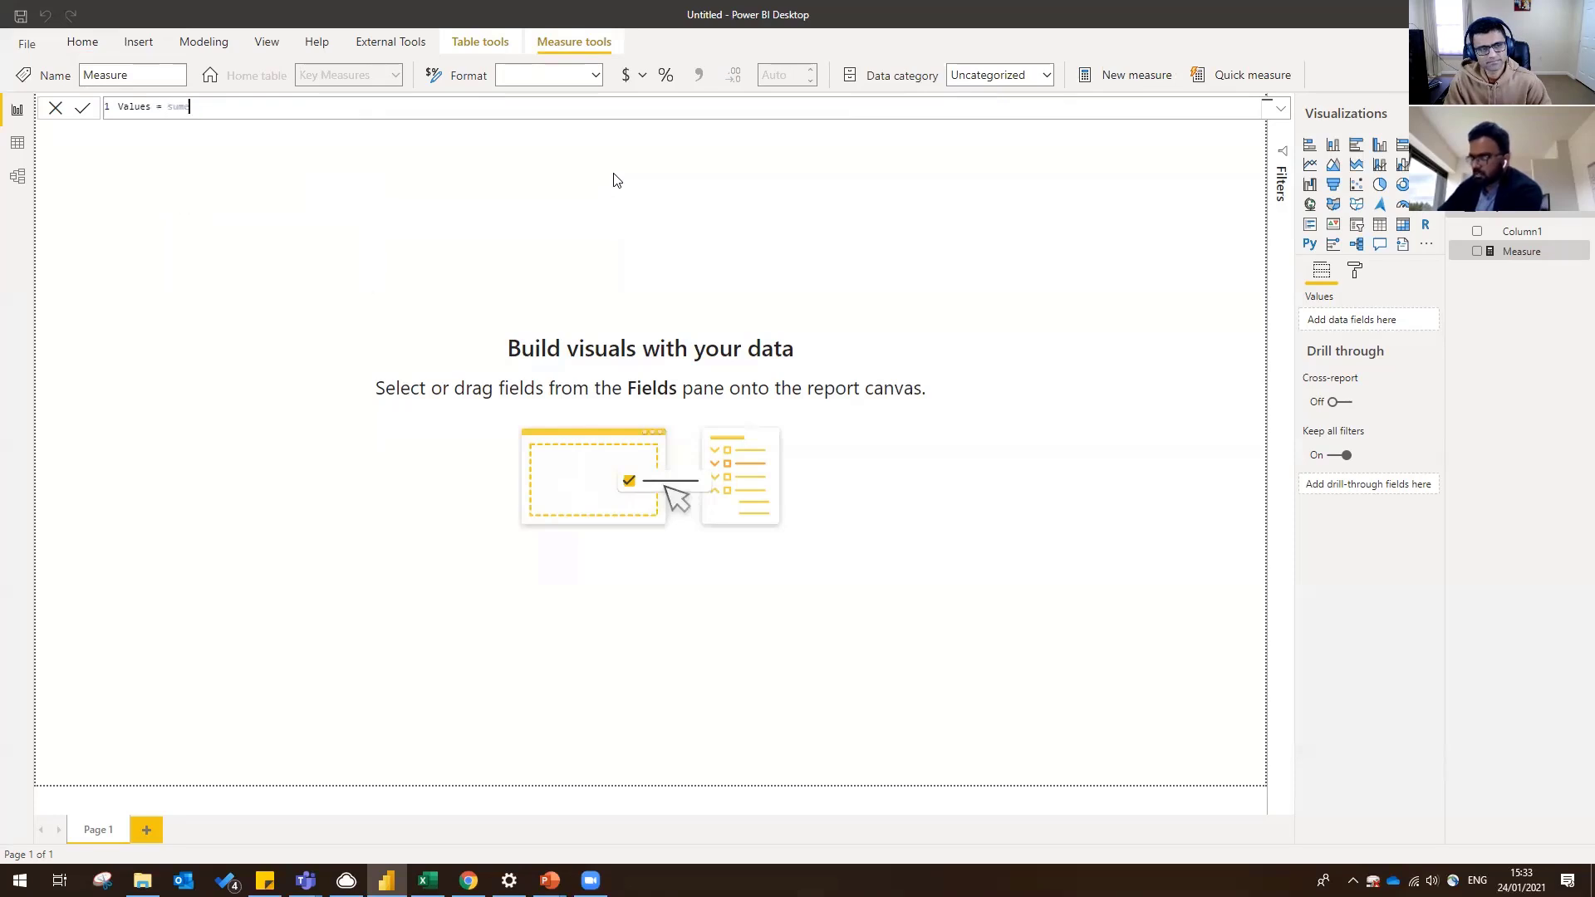
key(BackSpace)
key(Tab)
text(FinData[Value])
key(Tab)
text())
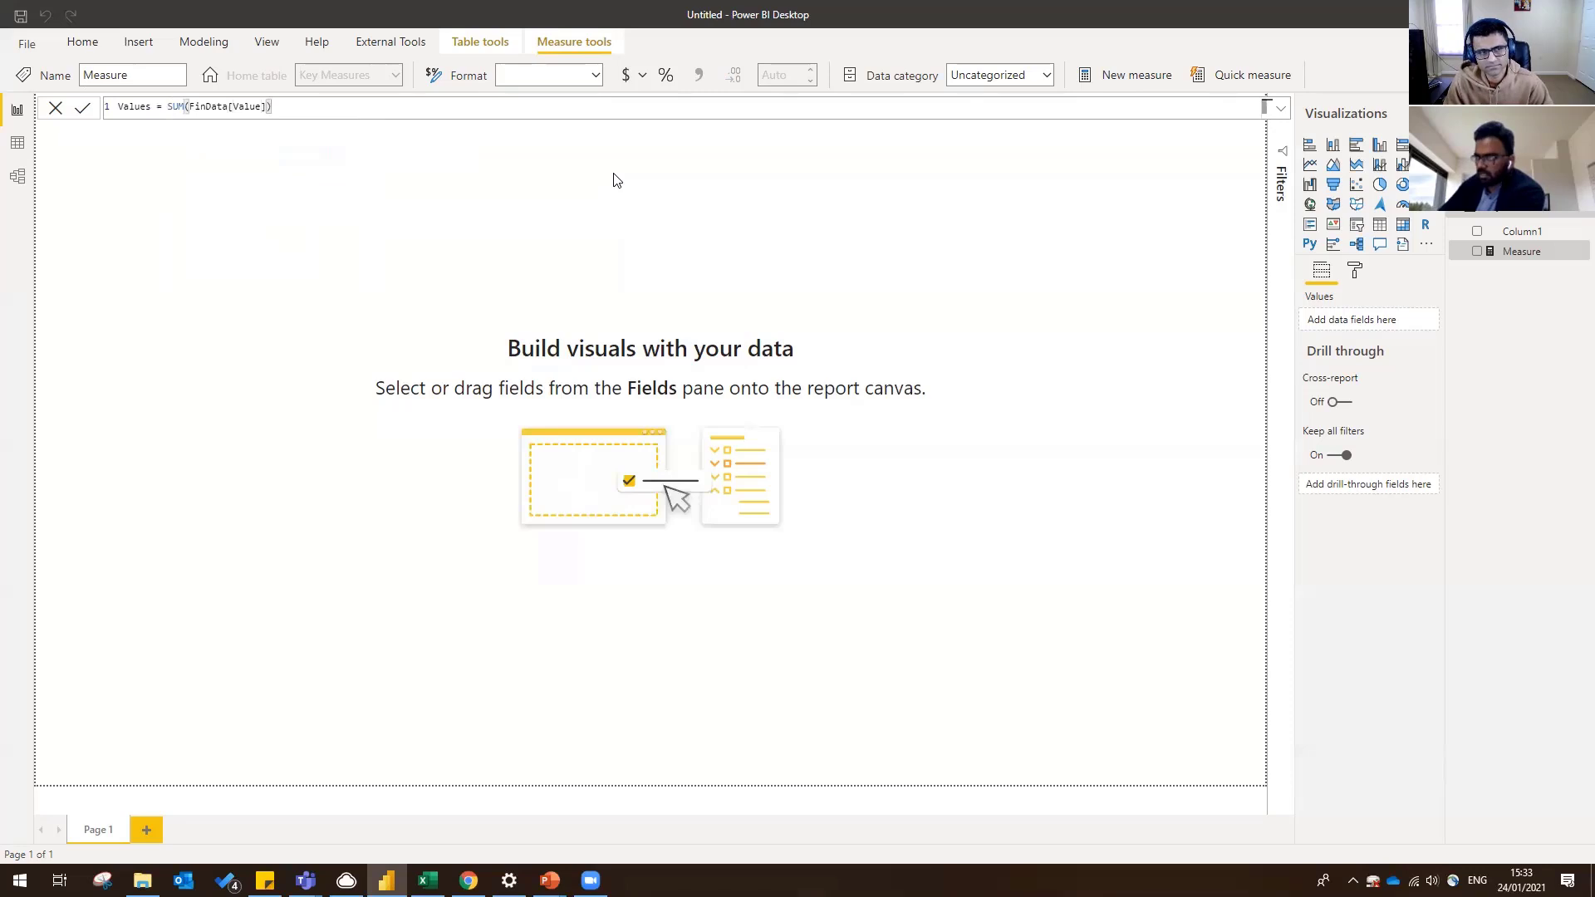
key(Return)
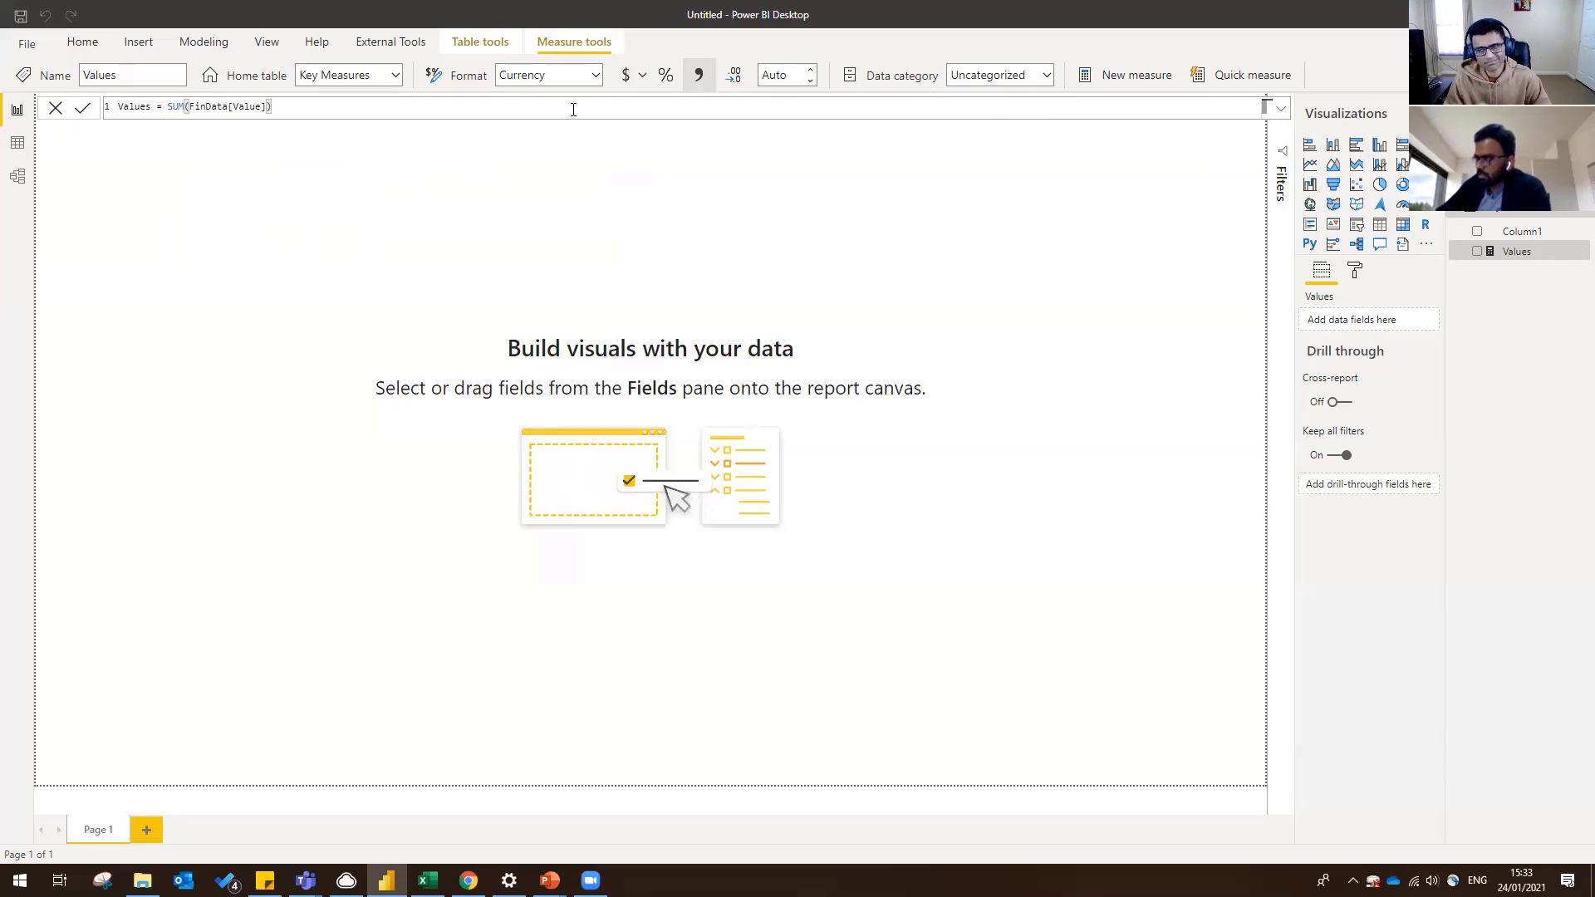
- Set the currency format of the Values measure to ₹ Odia (India)
click(596, 75)
click(651, 96)
click(646, 84)
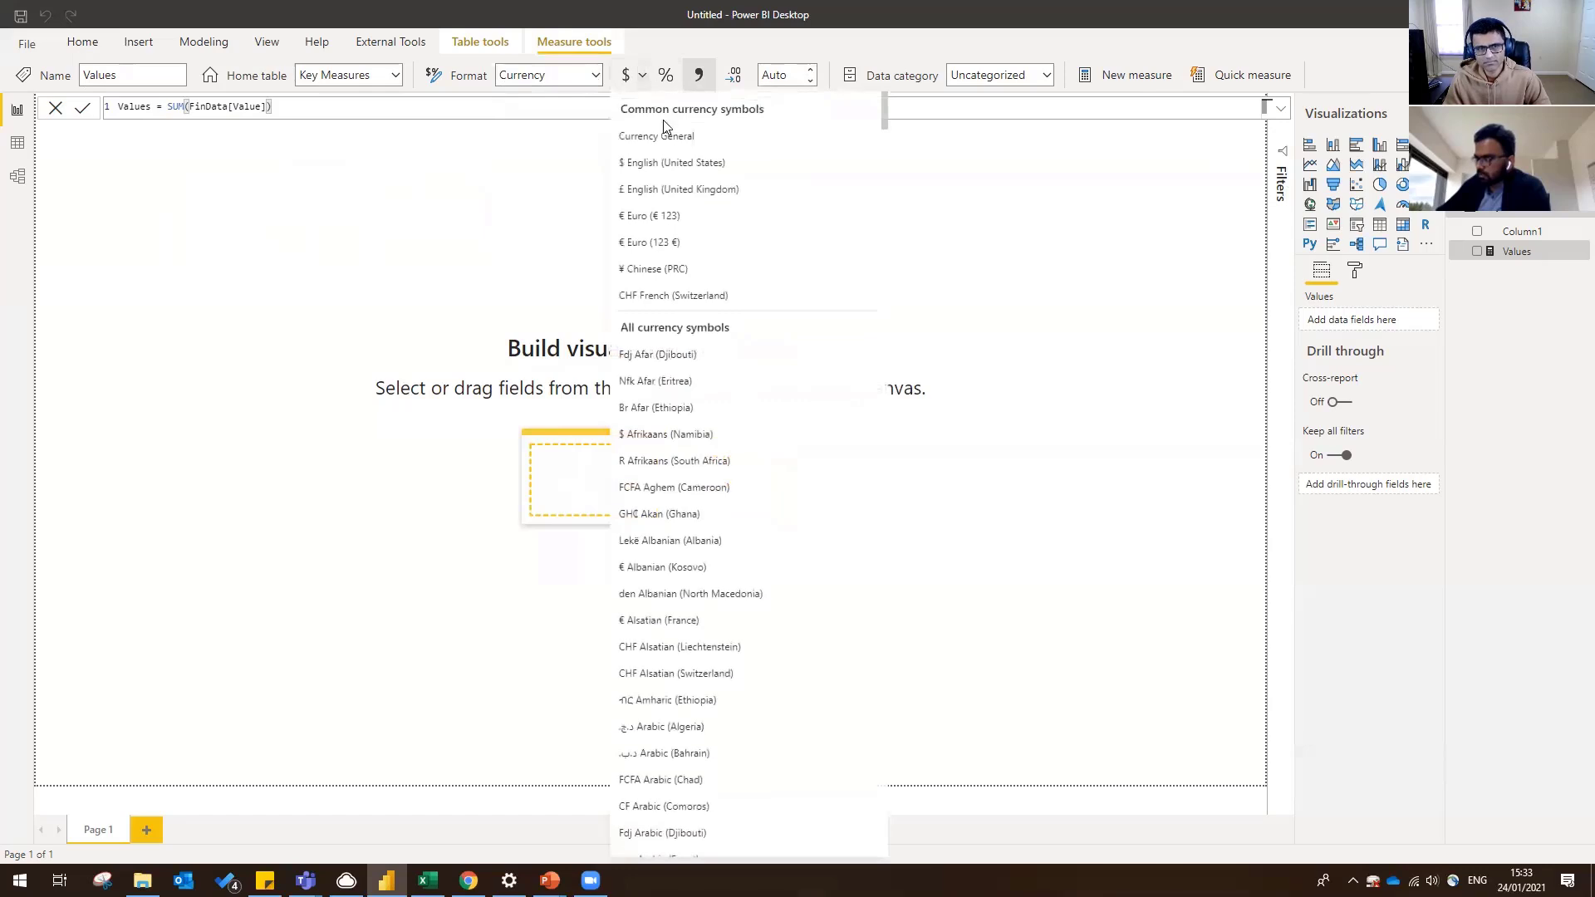
scroll(734, 652, down, 3)
scroll(730, 588, down, 10)
scroll(725, 590, down, 14)
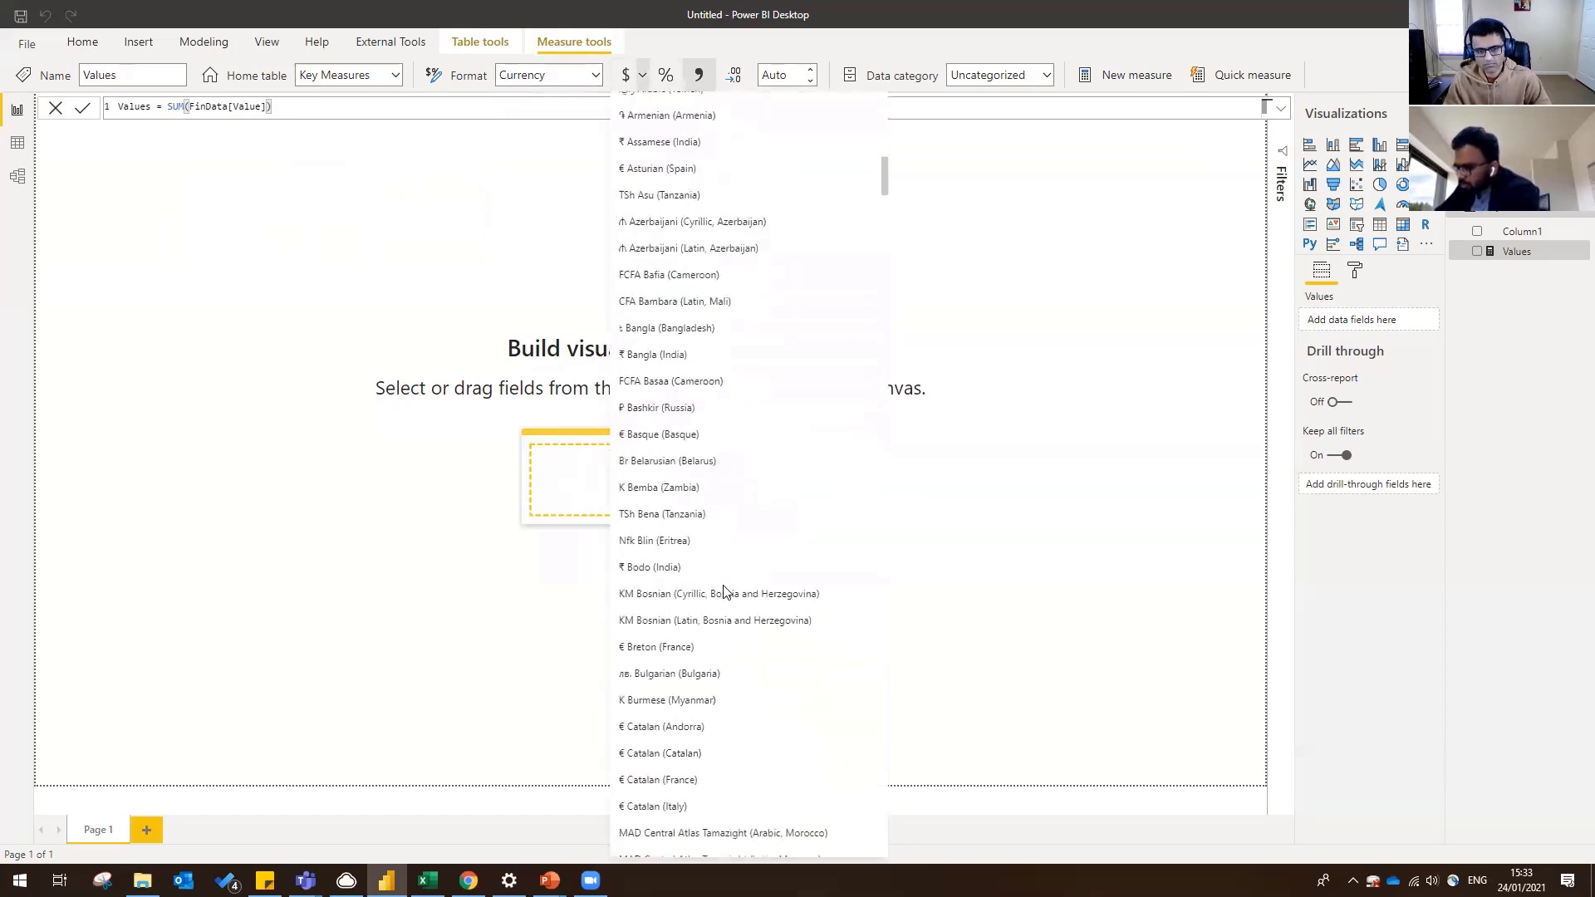
scroll(725, 590, down, 13)
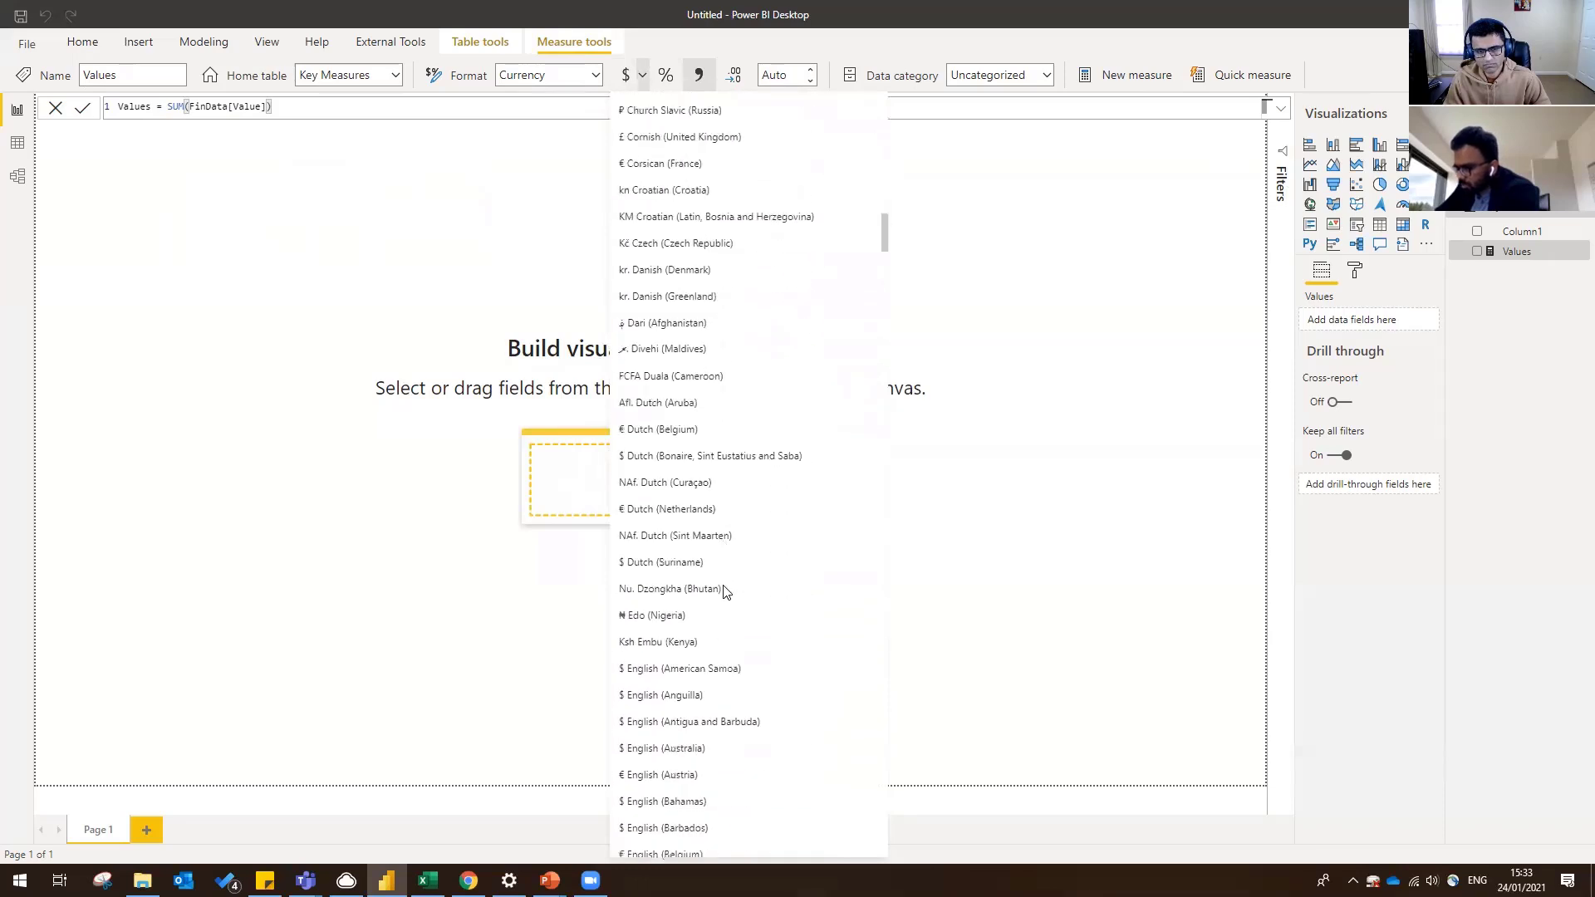
scroll(725, 590, down, 16)
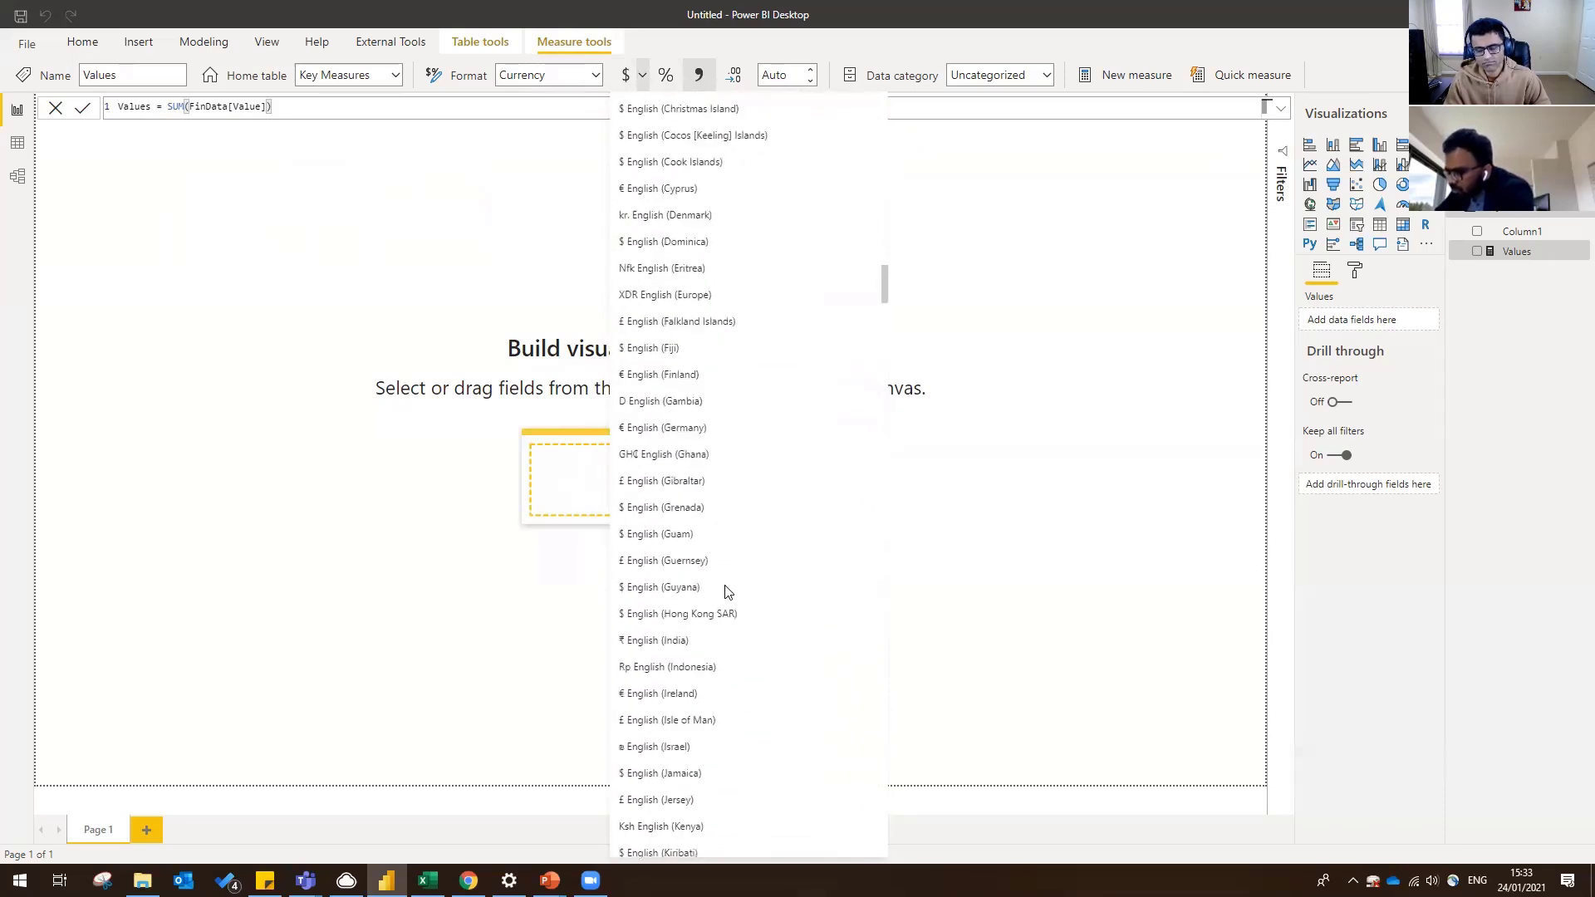
scroll(725, 592, down, 16)
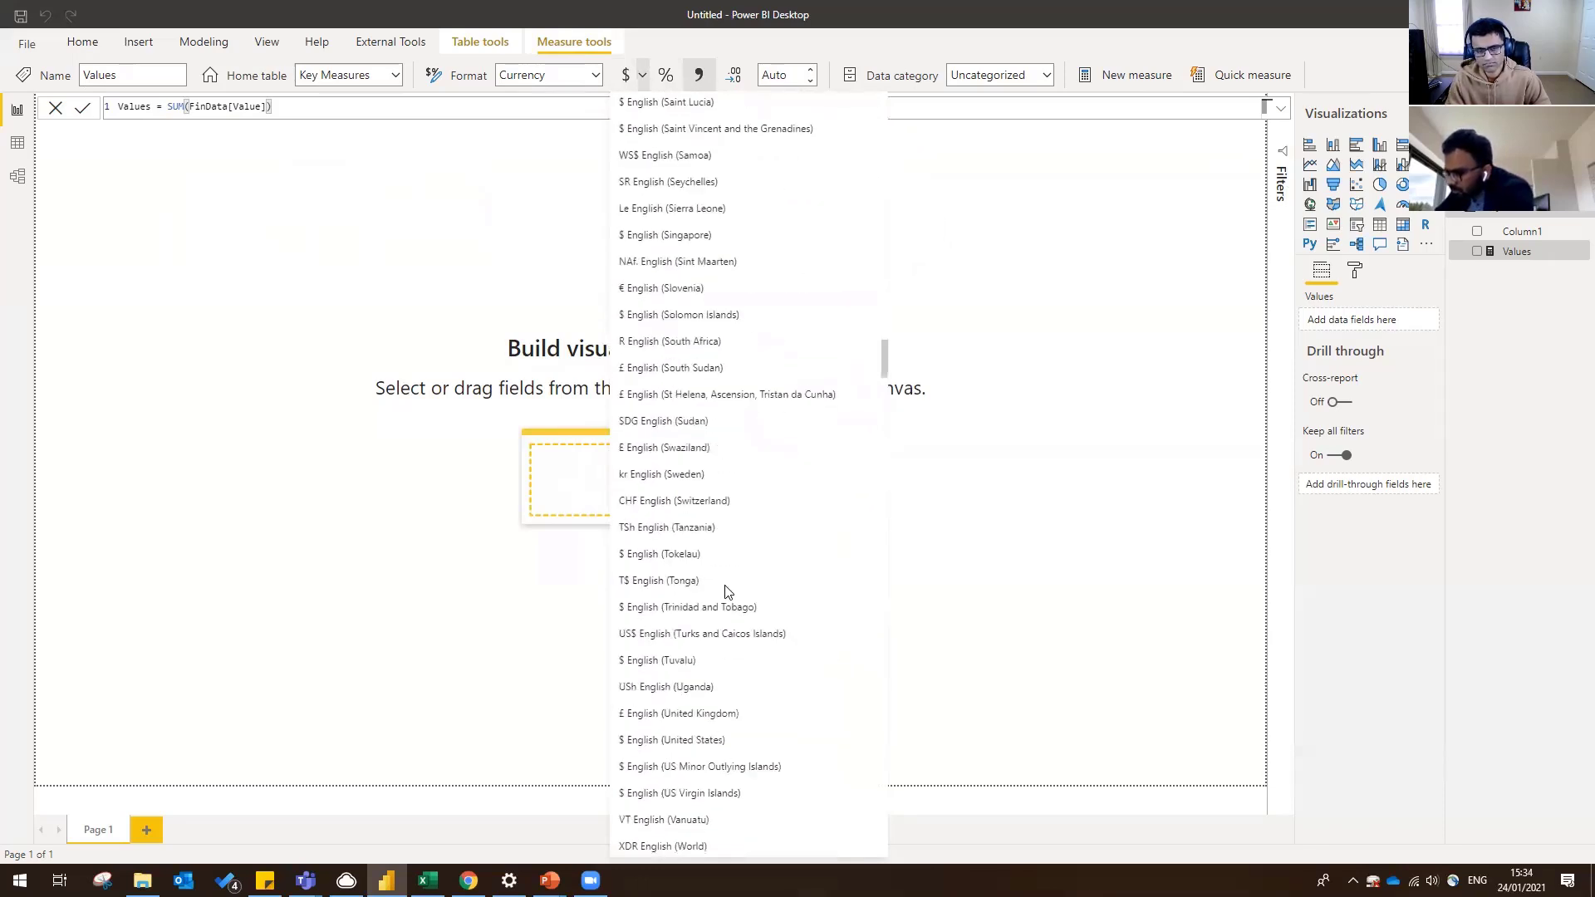
scroll(725, 591, down, 16)
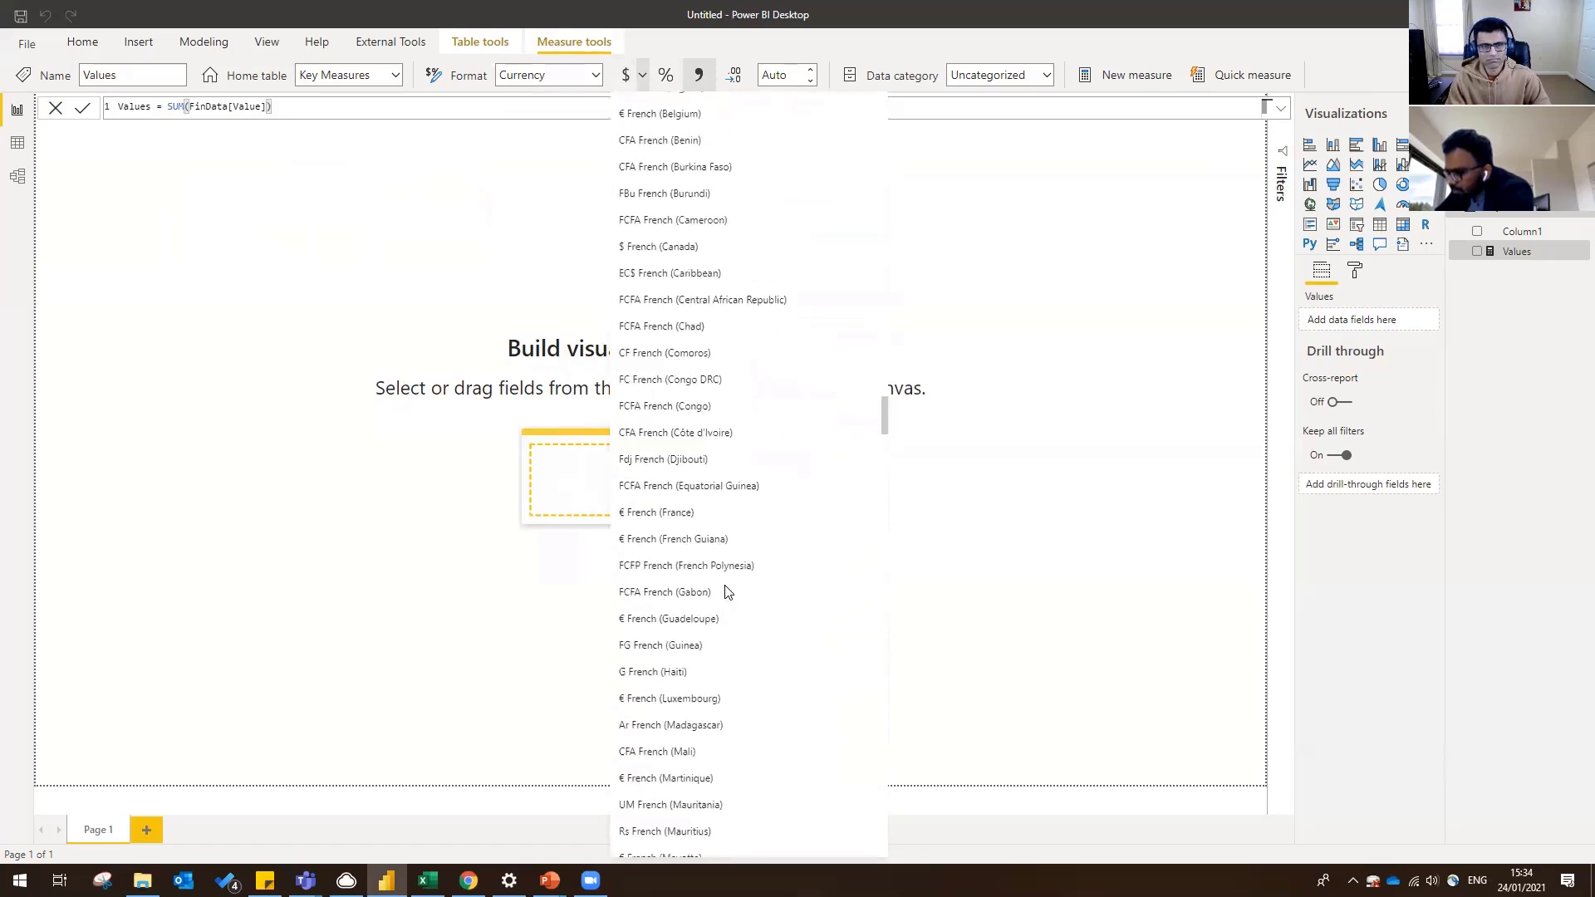
scroll(725, 591, down, 16)
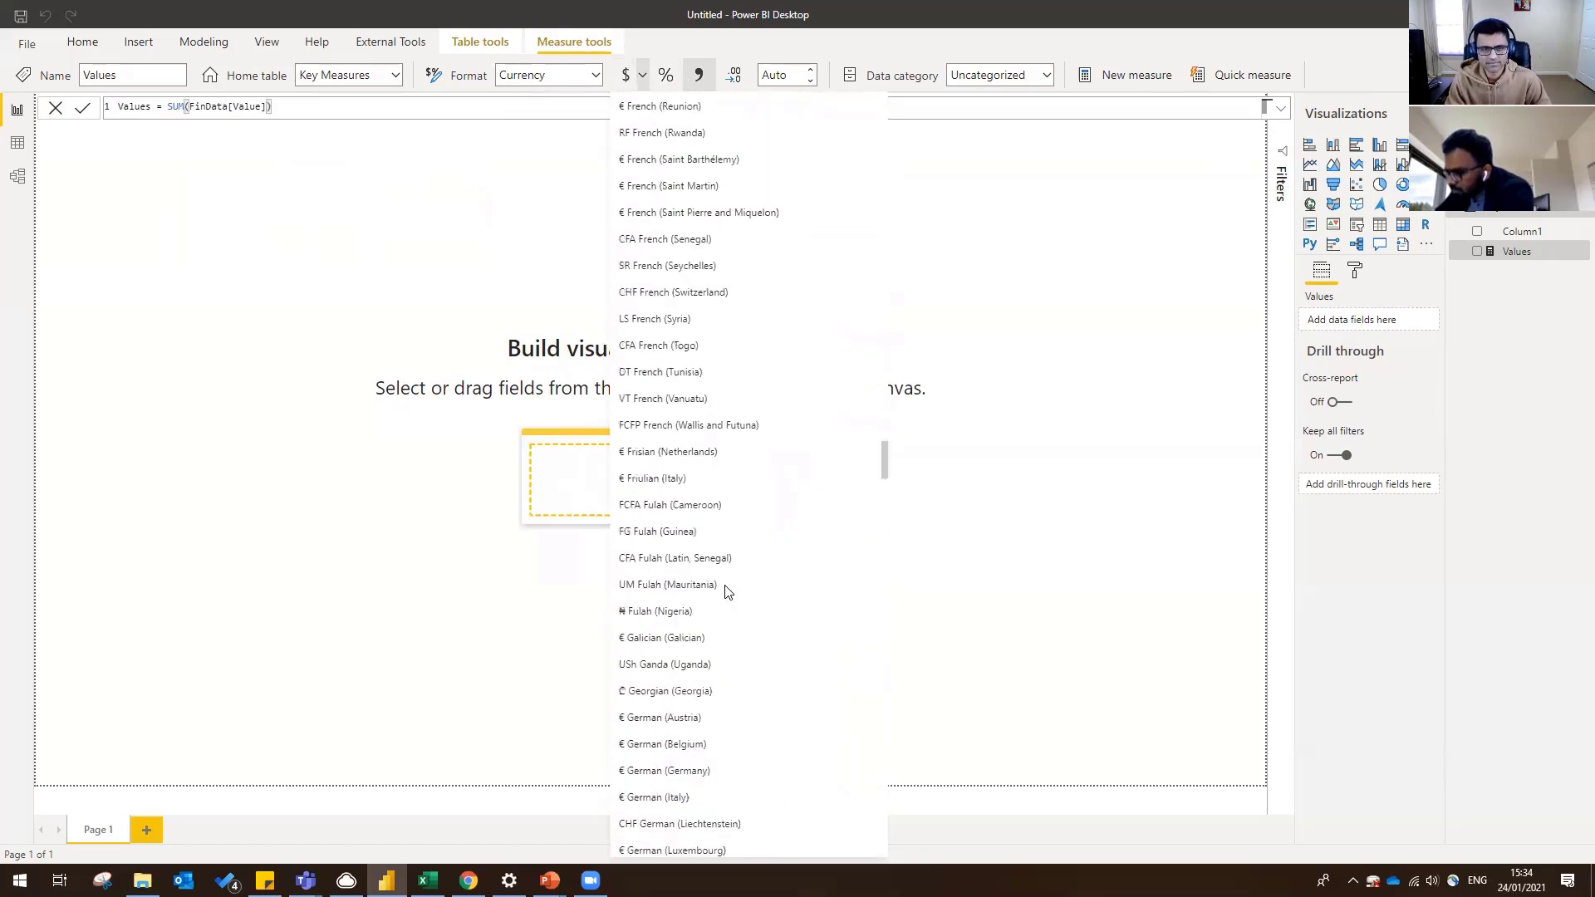
scroll(725, 592, down, 16)
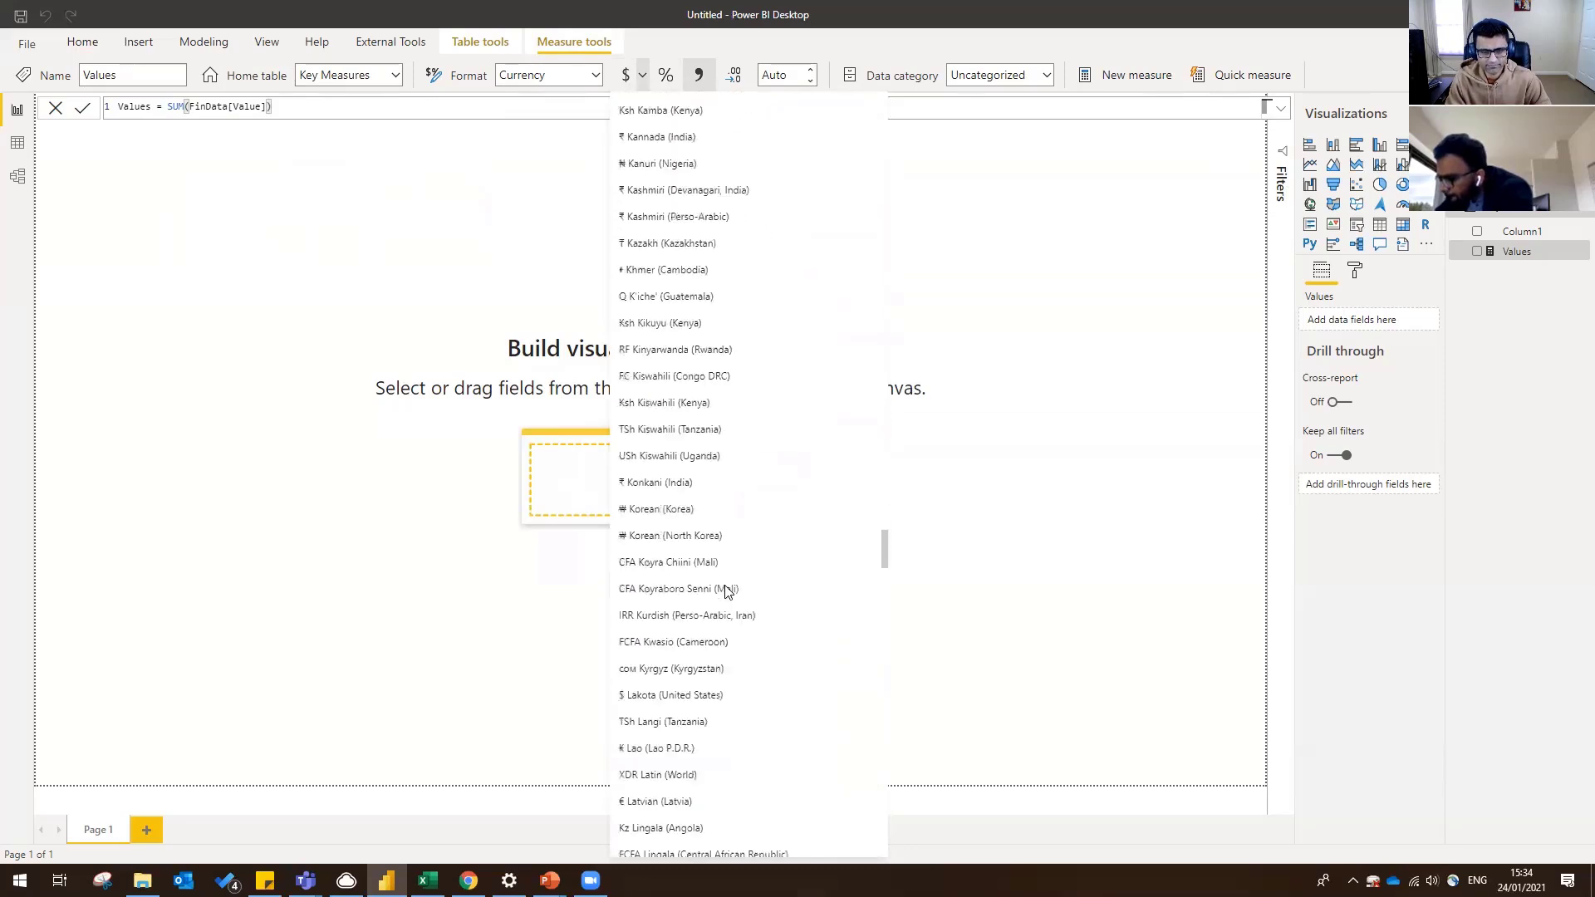
scroll(725, 591, down, 16)
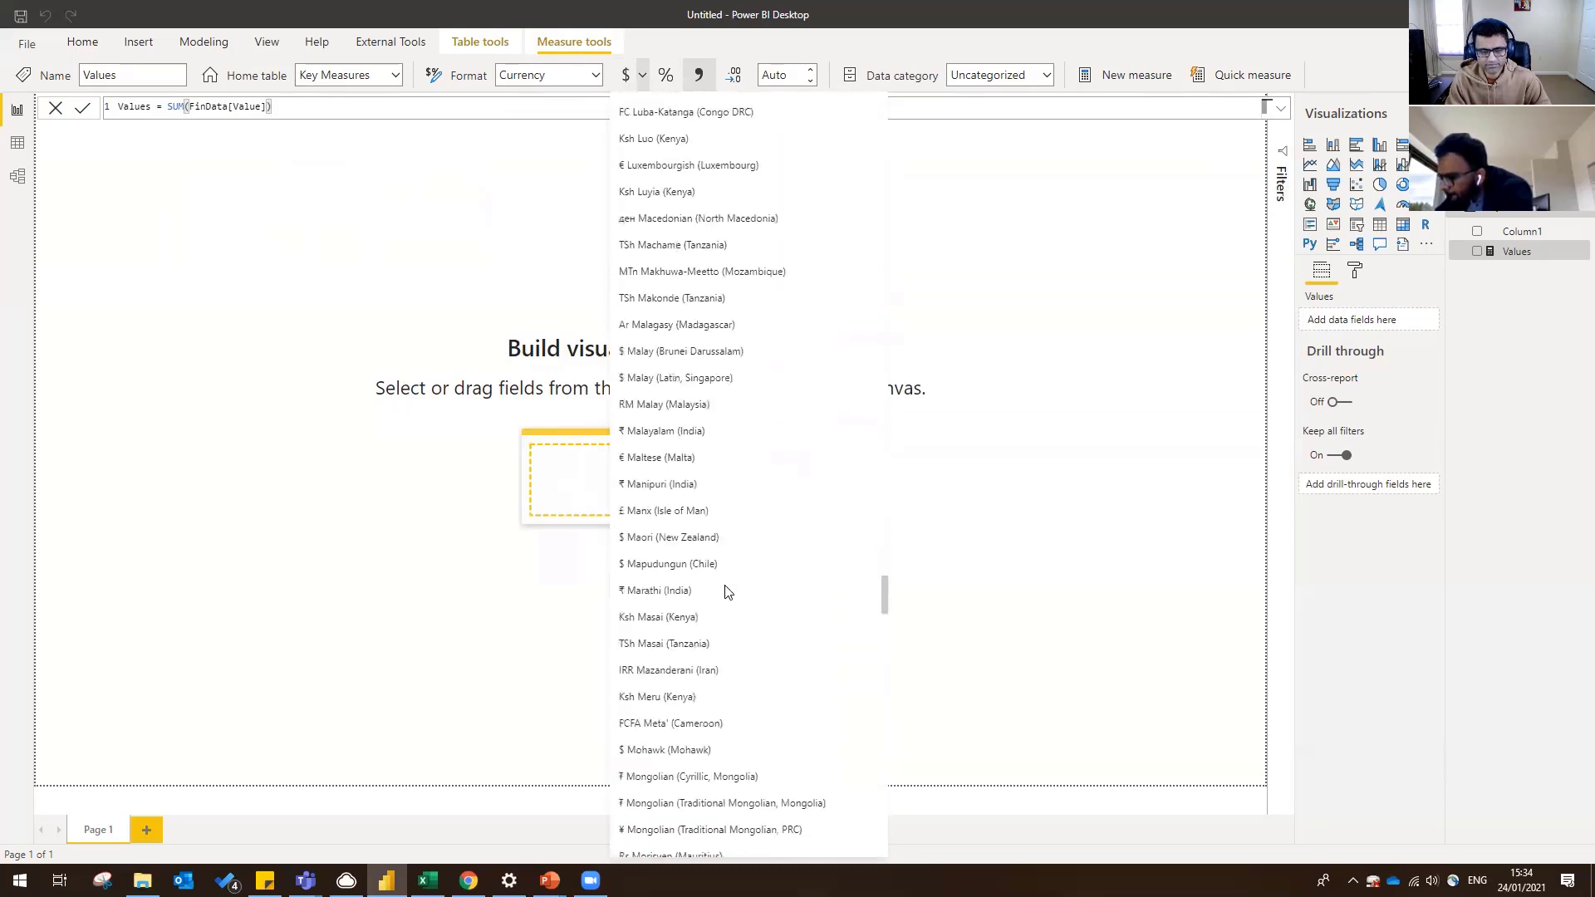
scroll(679, 604, down, 2)
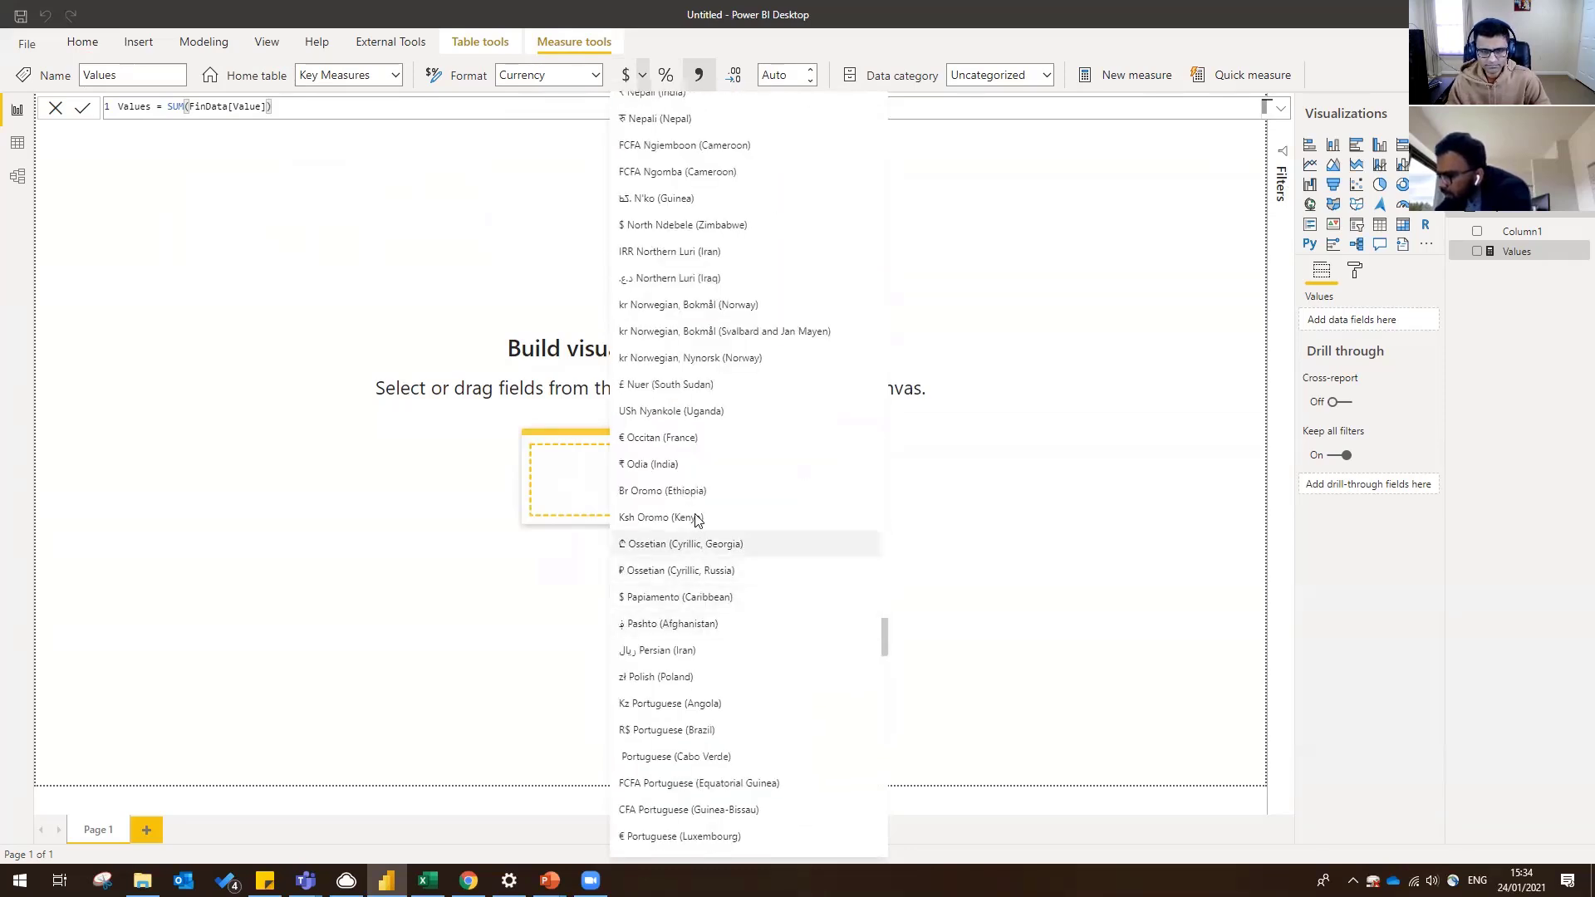
click(663, 467)
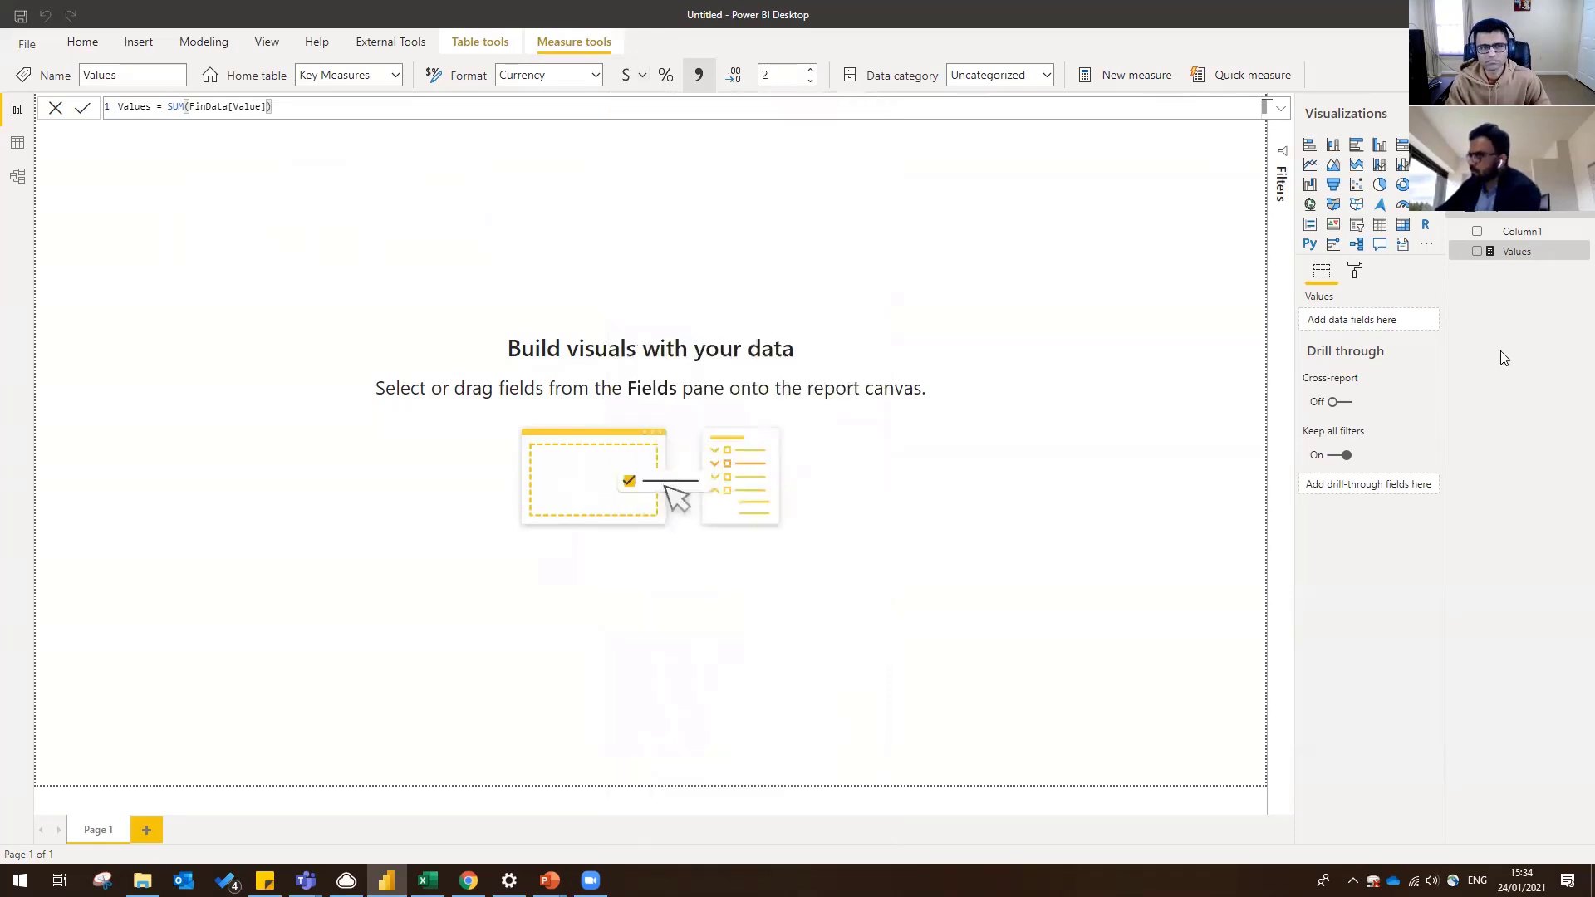
click(1570, 297)
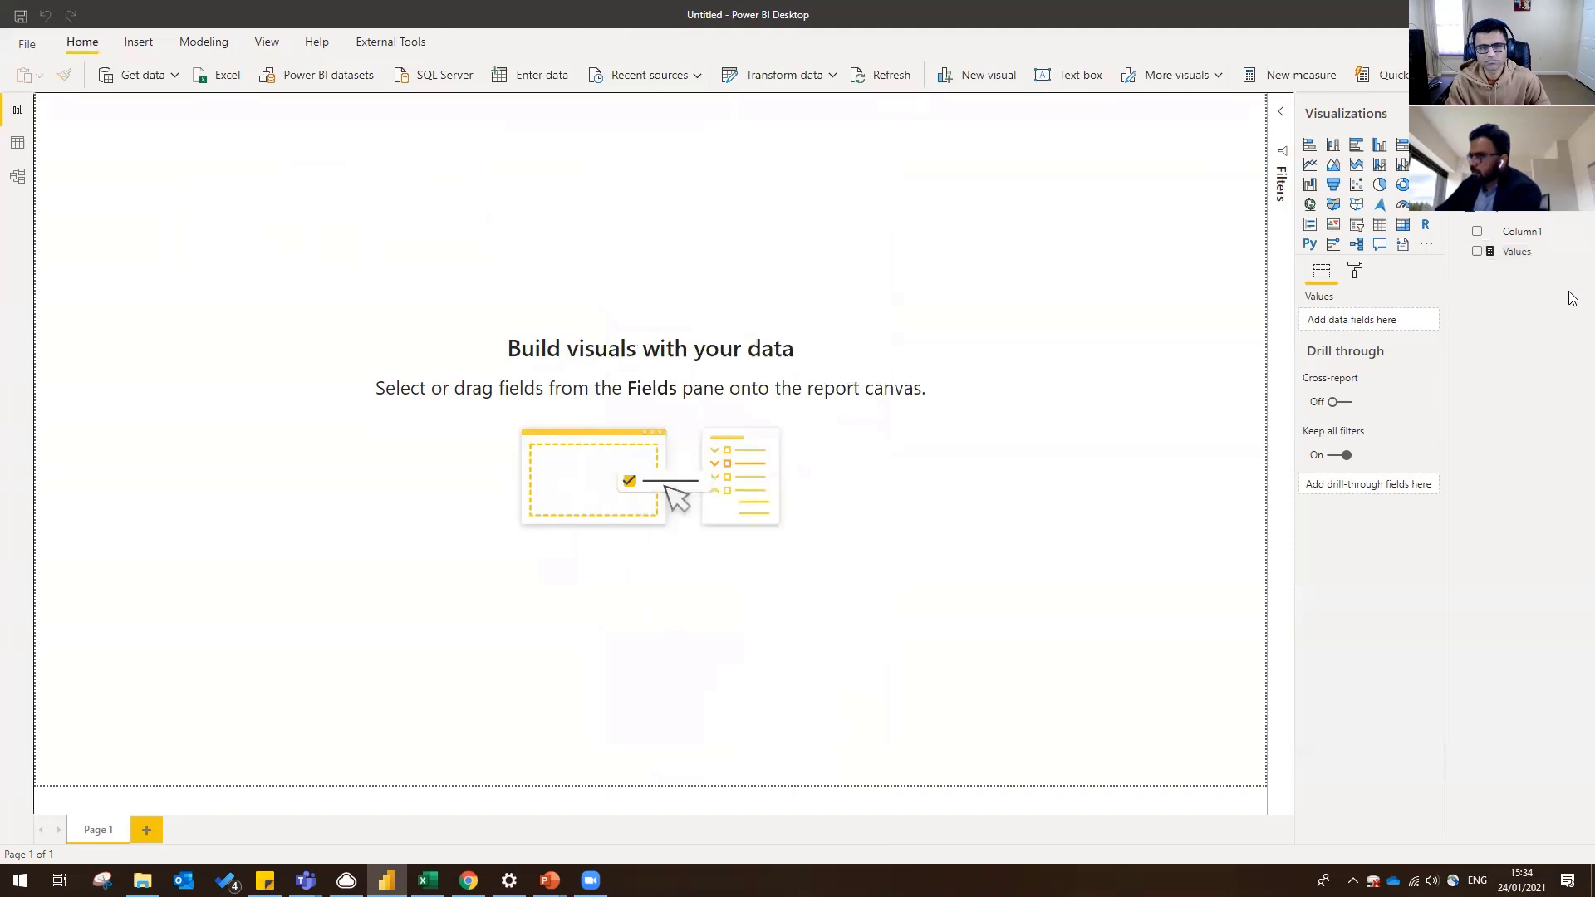
- Add a measure to the Key Measures table defined as Total Income = SUM(FinData[Value])
right_click(1508, 253)
click(1525, 296)
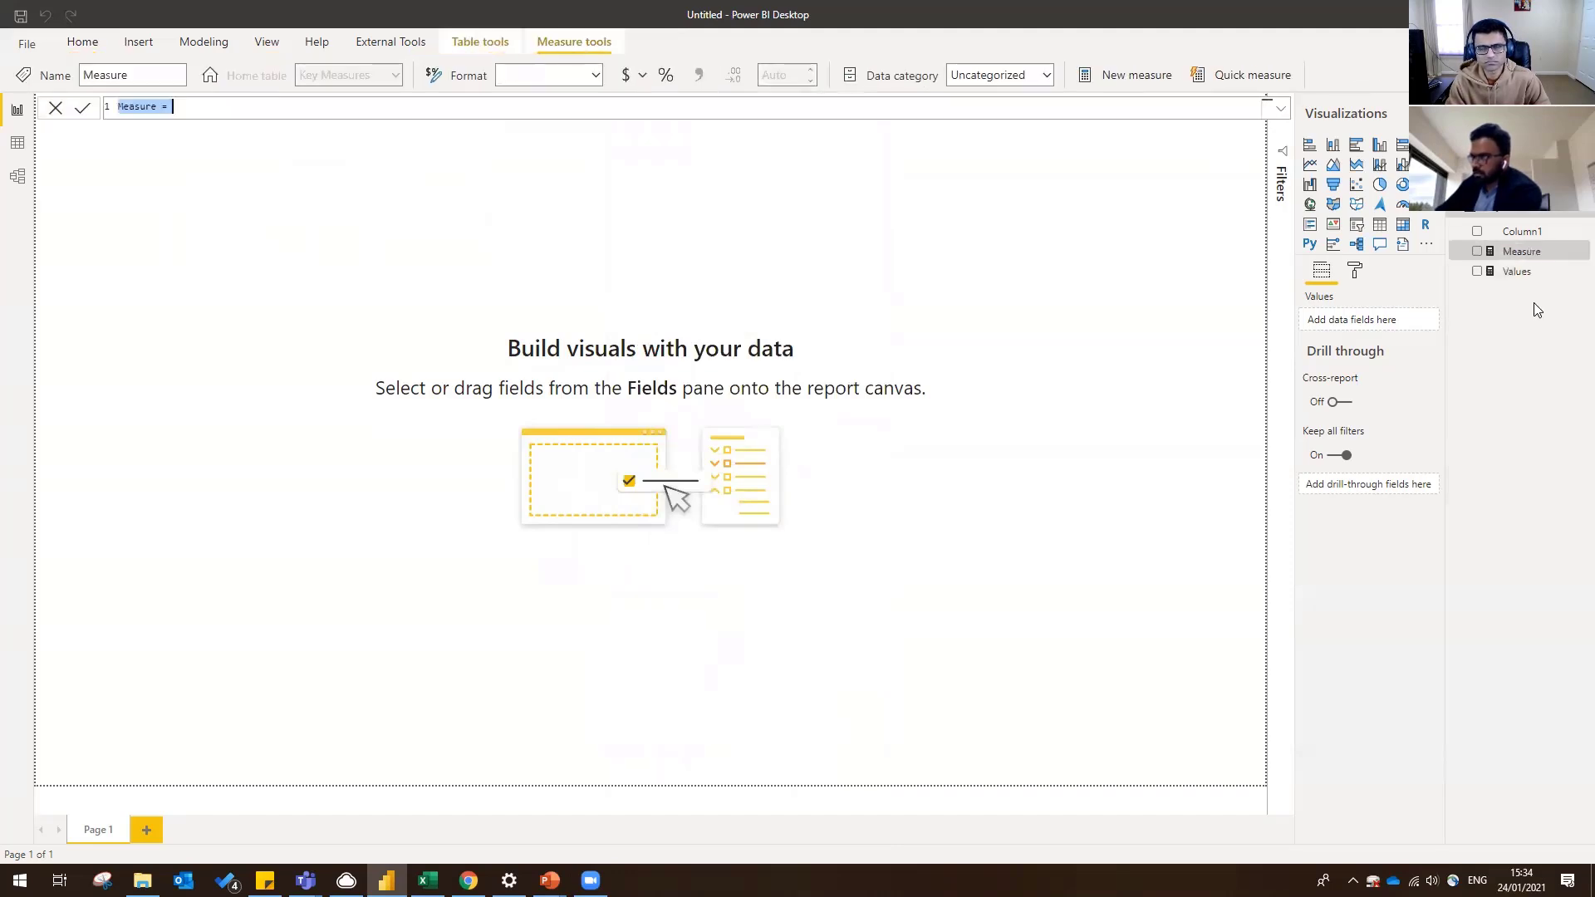
text(To)
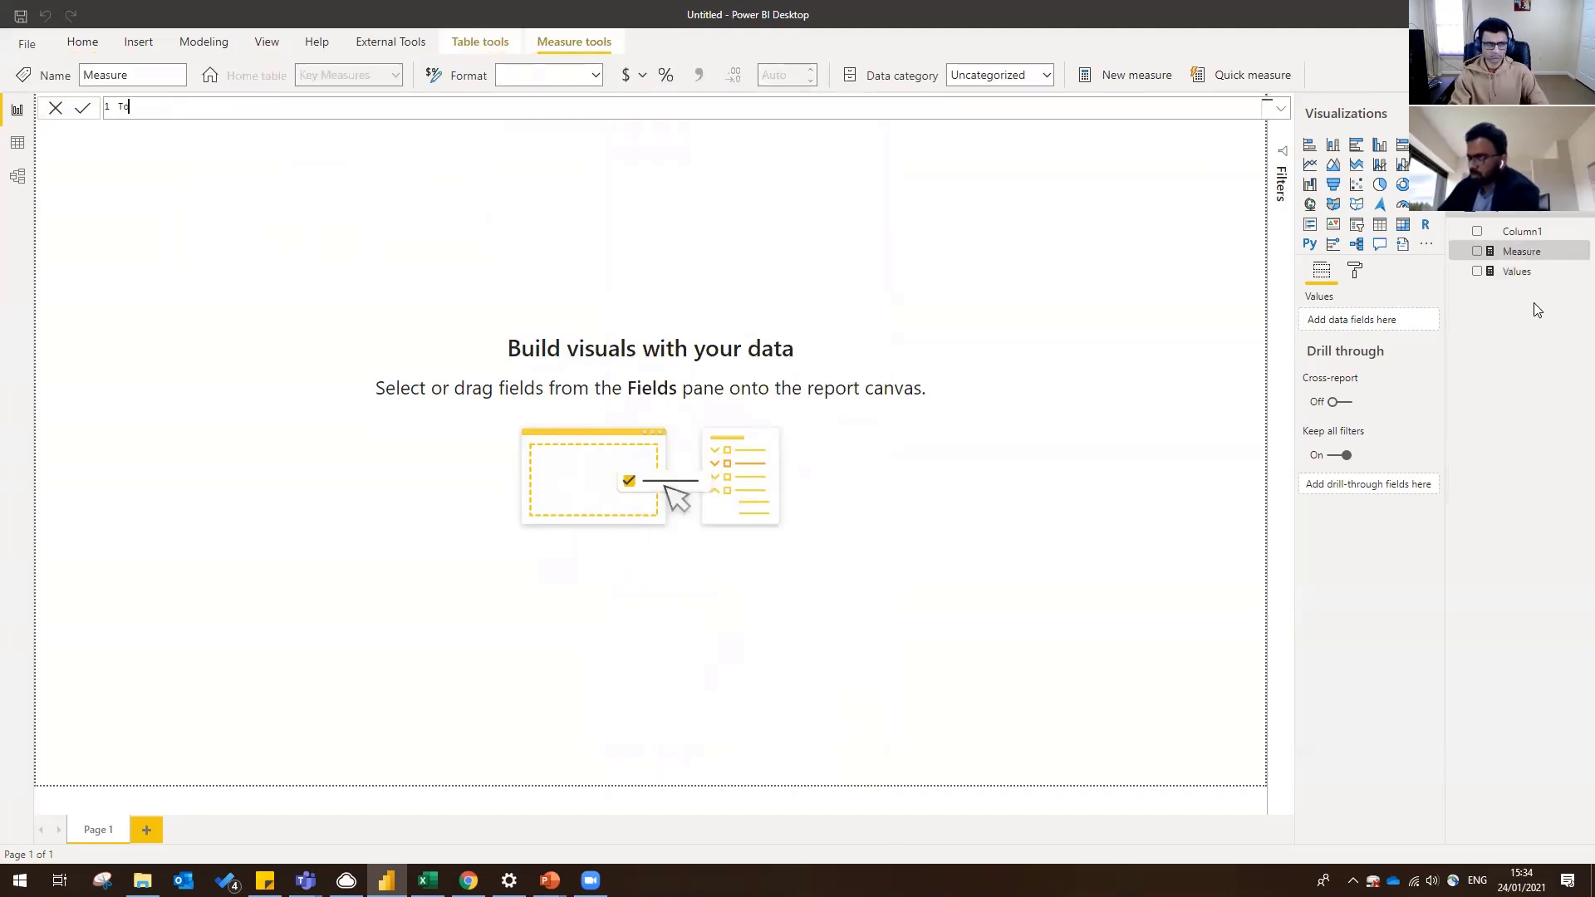
text(tal Income = )
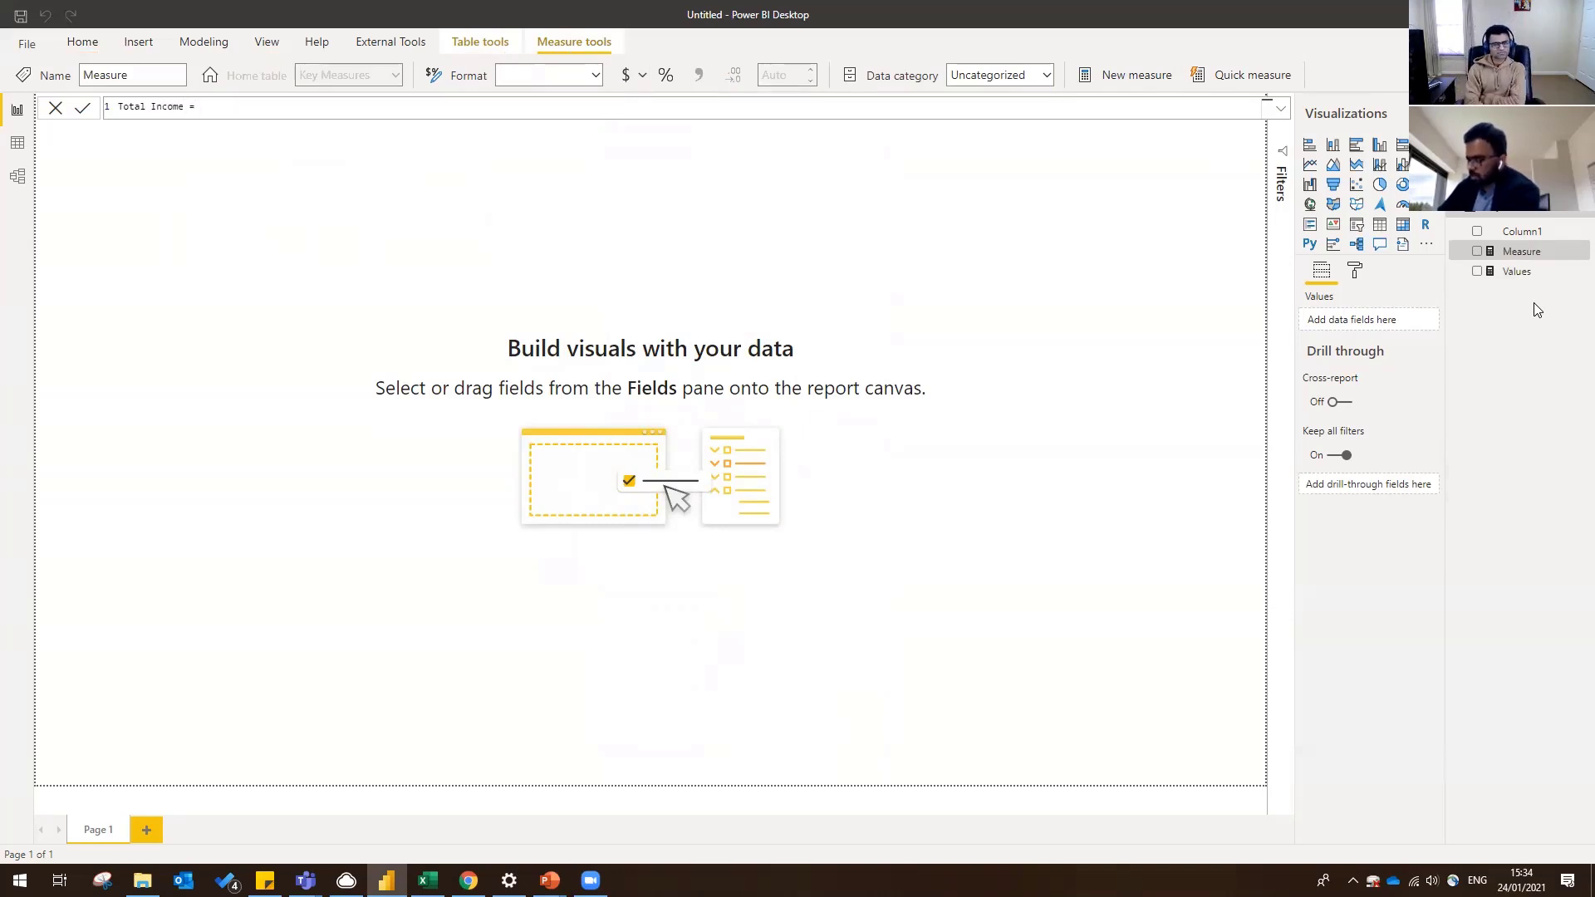
text(SUM(va)
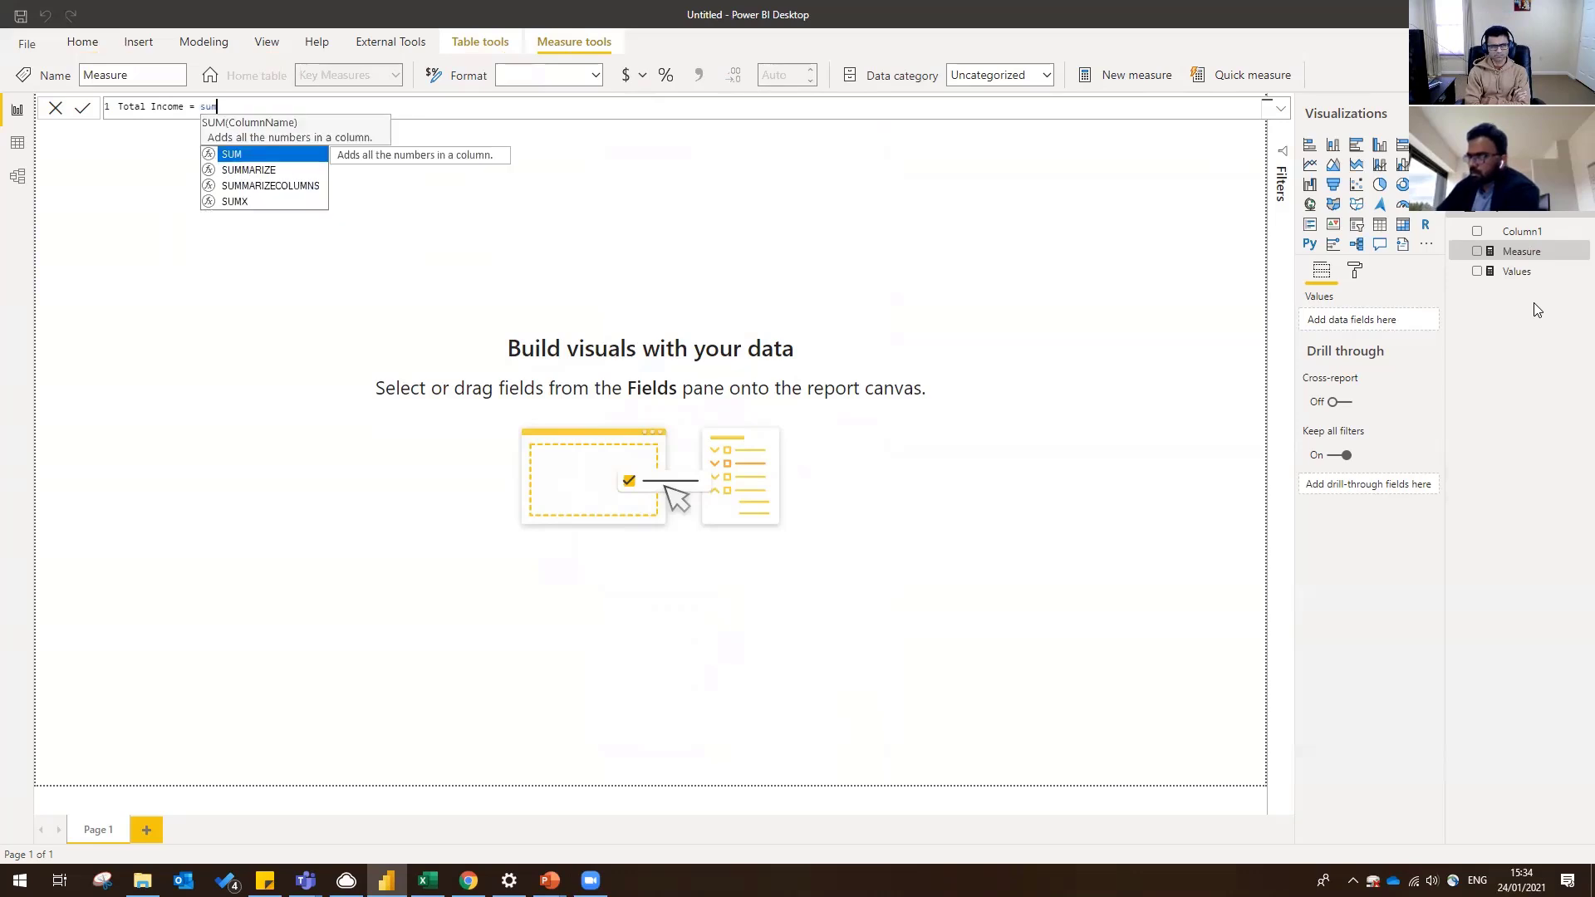
key(Tab)
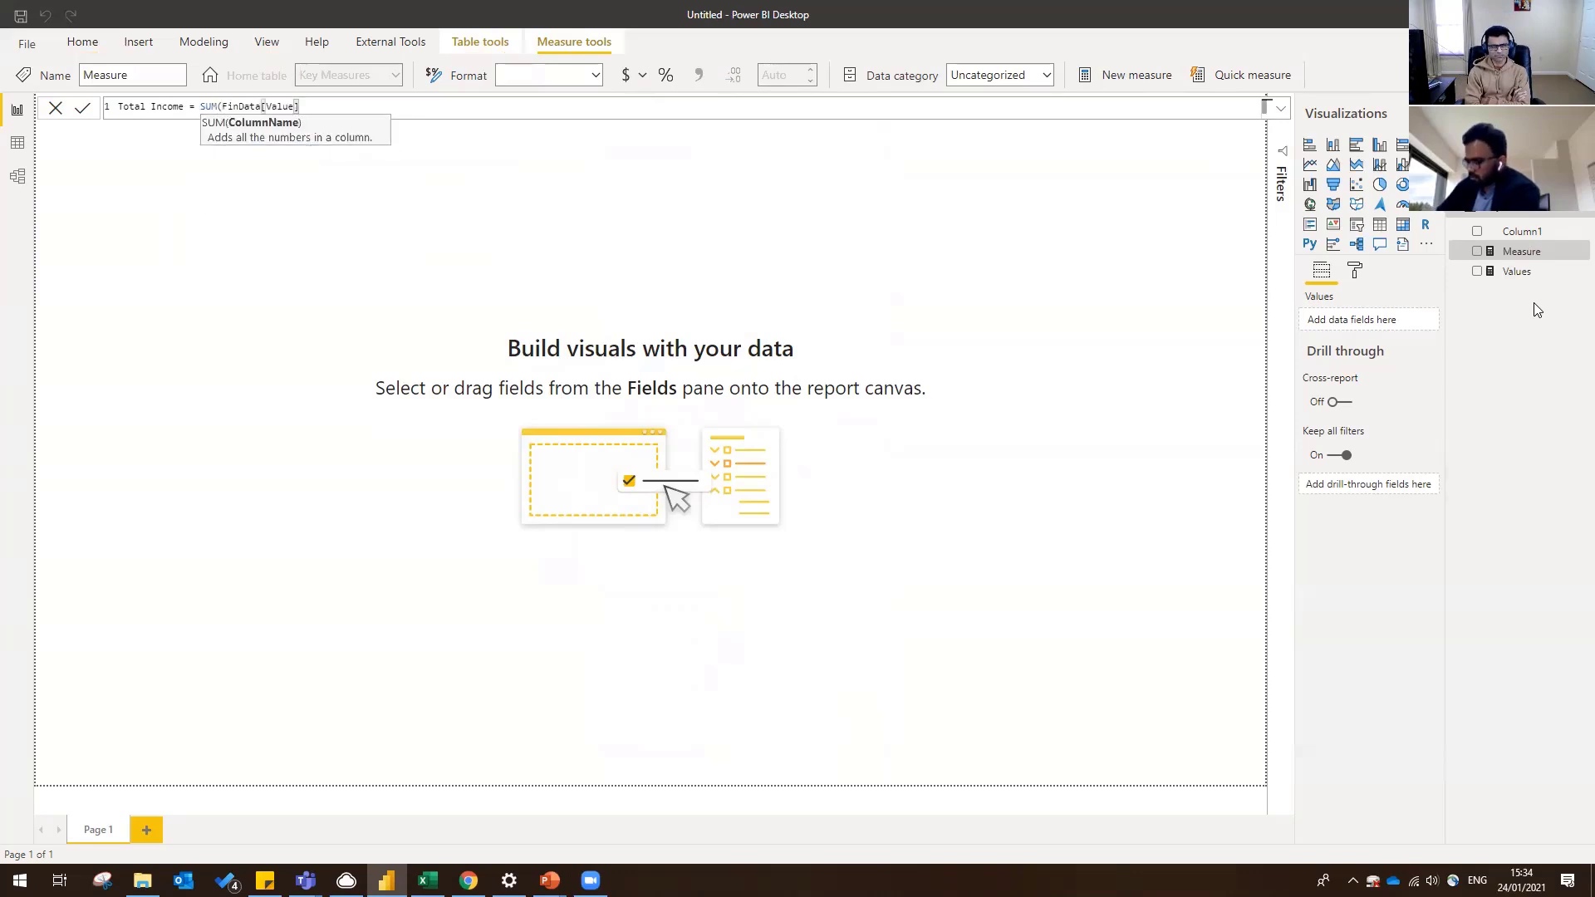
text())
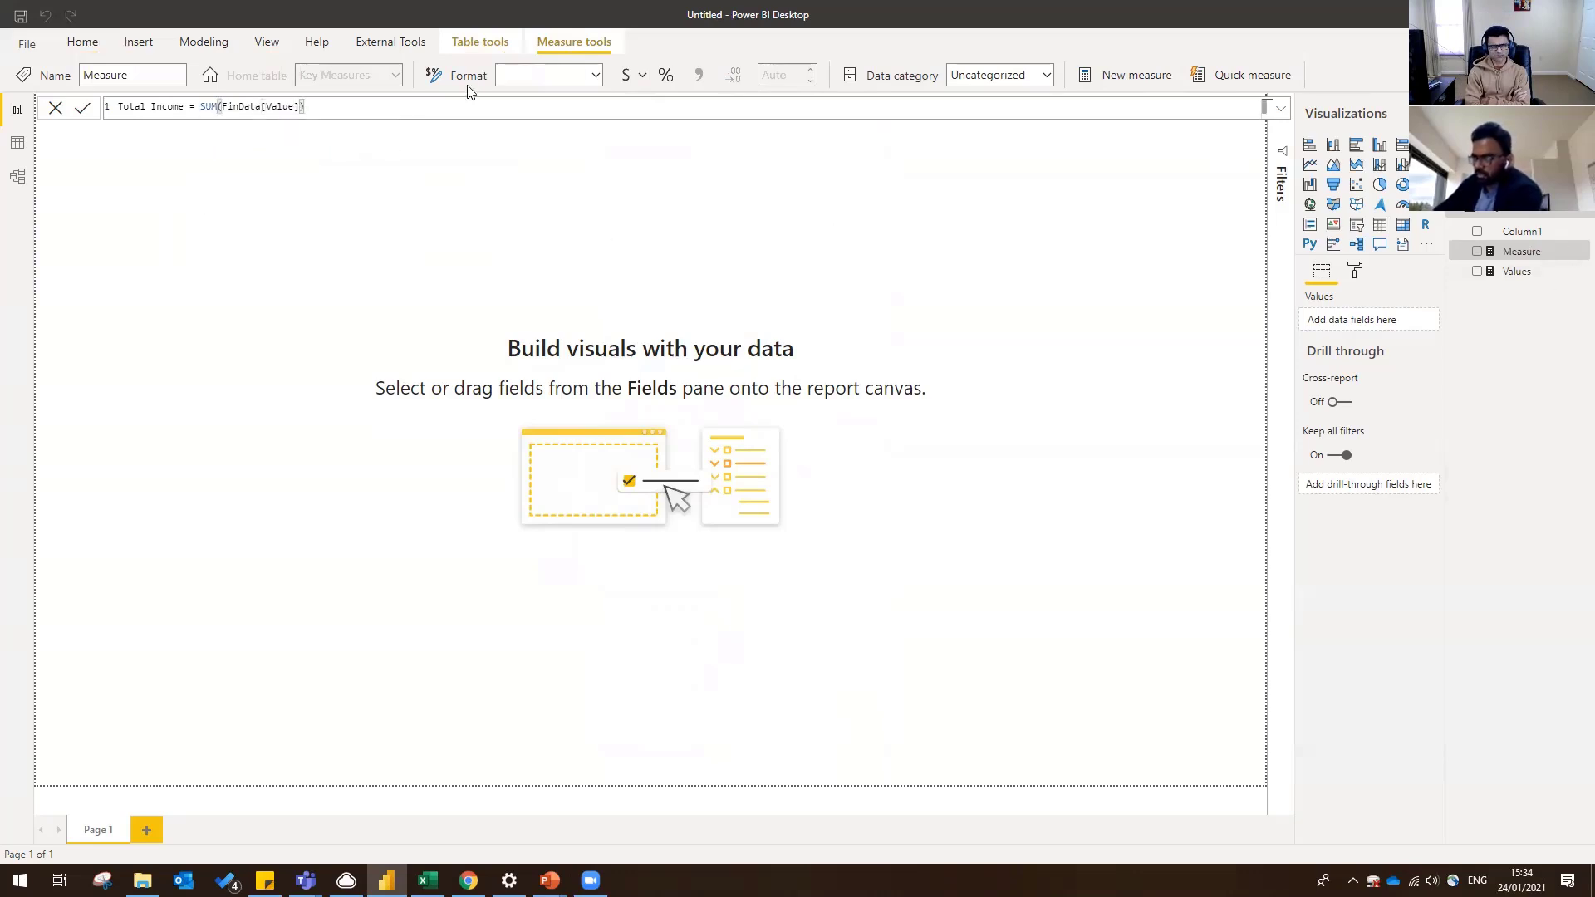
key(Return)
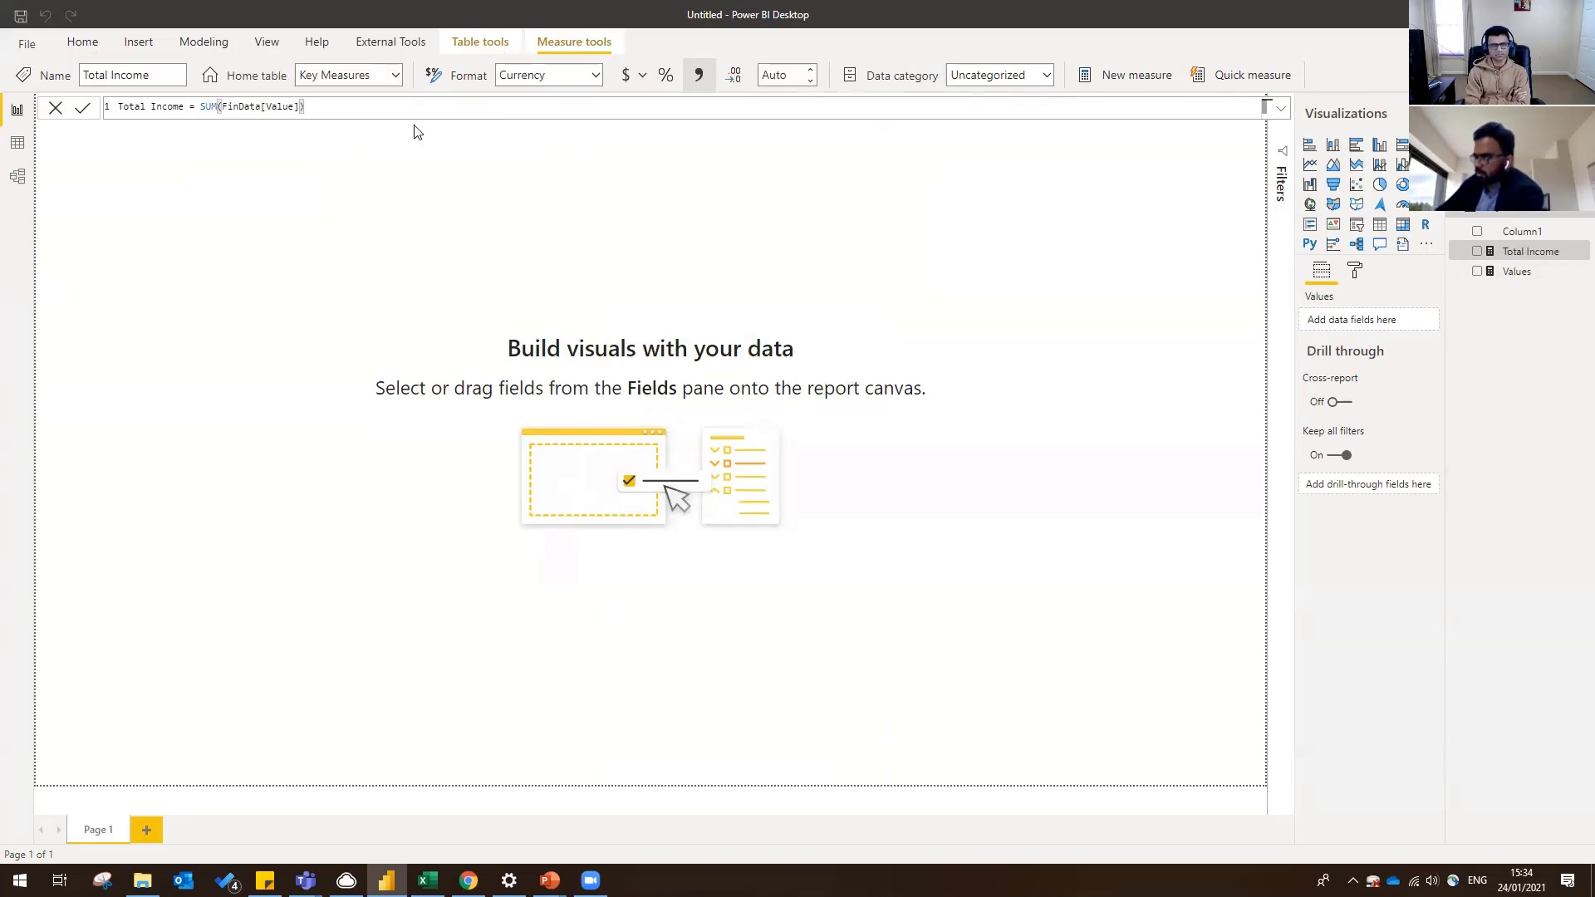
- Examine the Value column and the distinct Type entries in the FinData table, then return to the report page
click(16, 143)
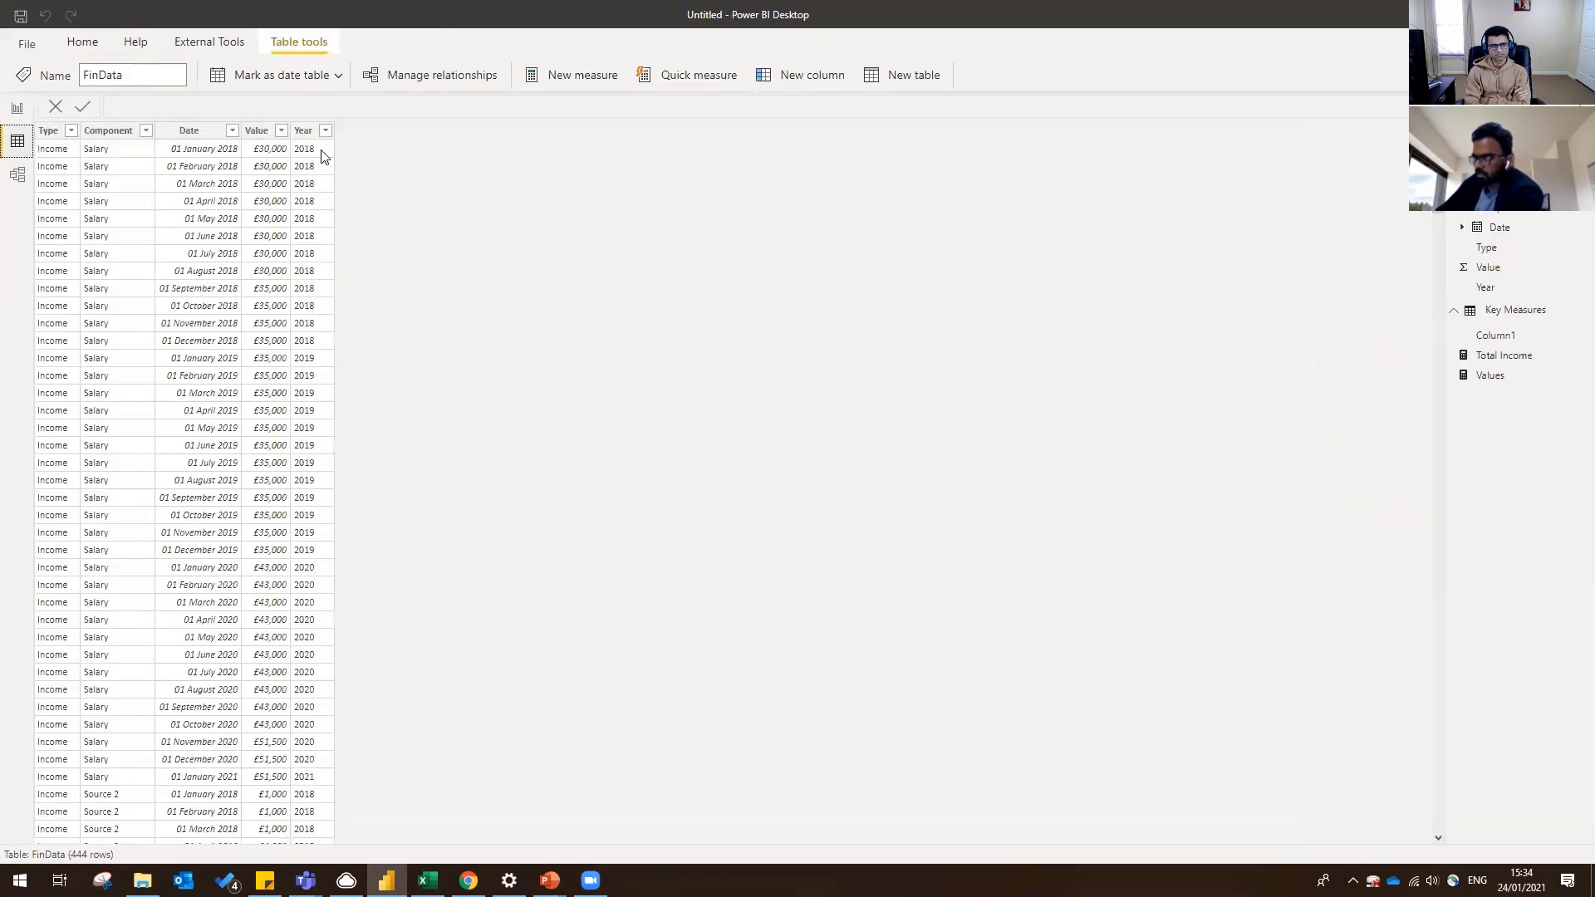
click(262, 138)
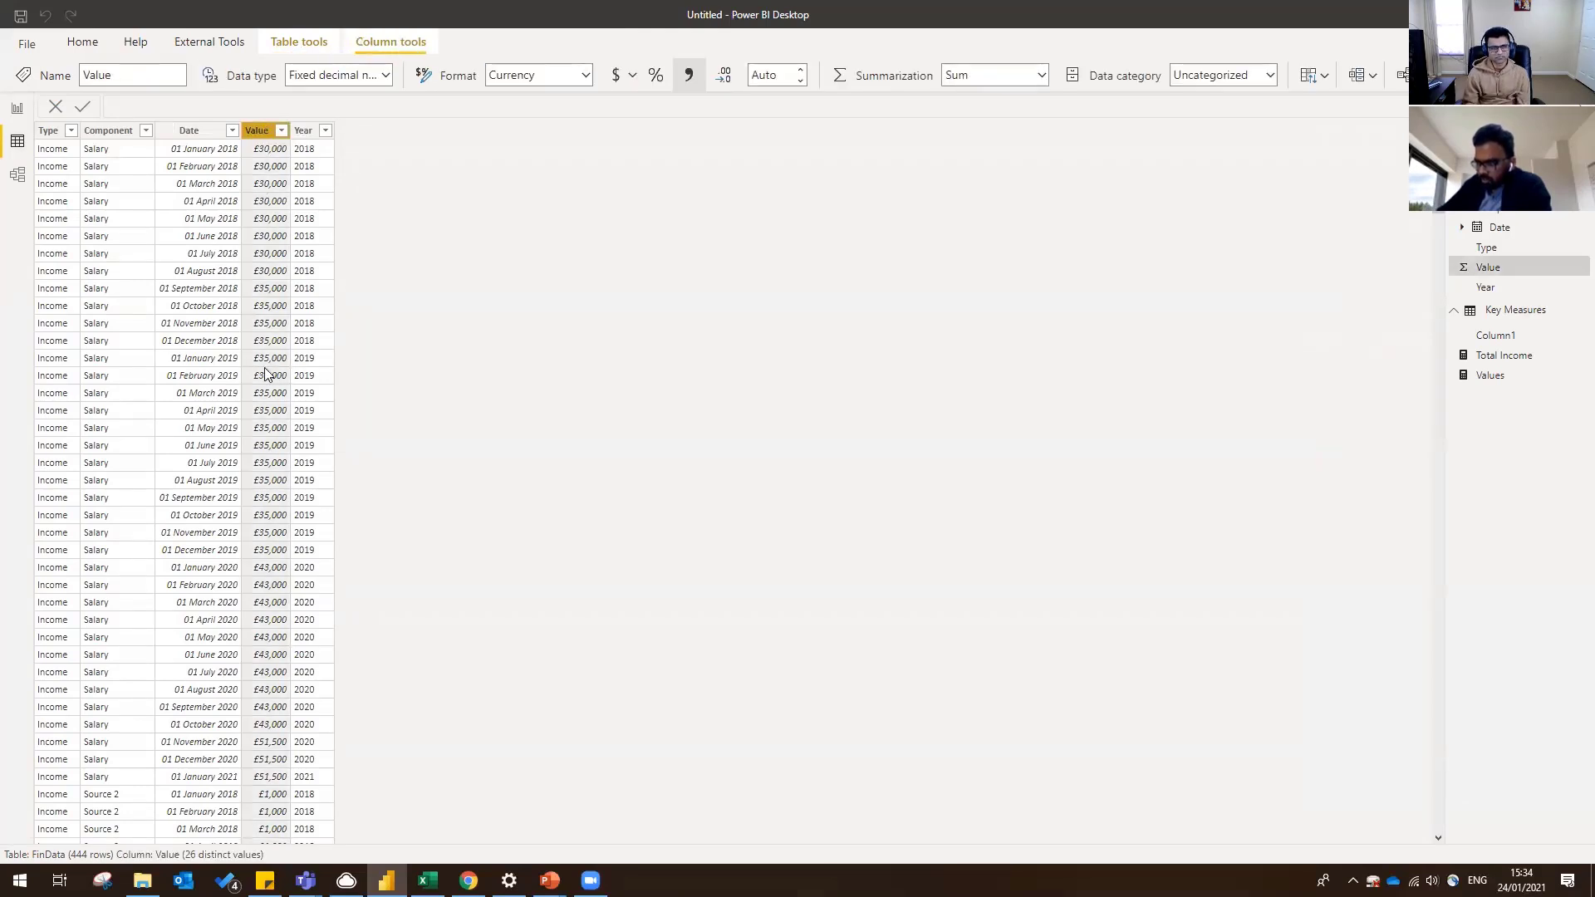
click(71, 131)
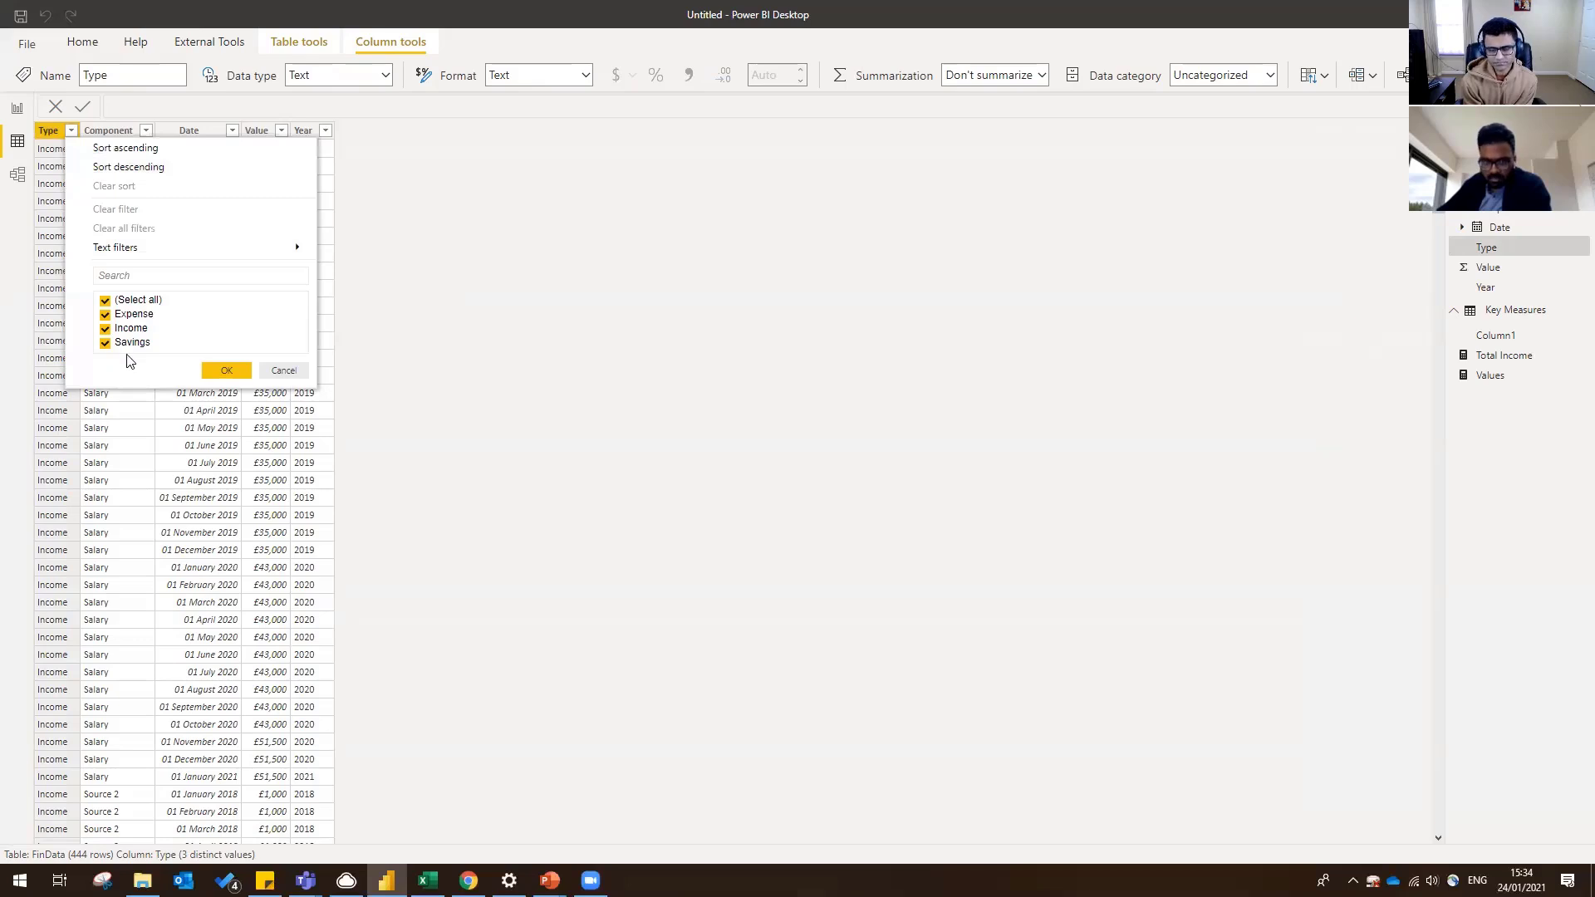
click(283, 371)
click(18, 110)
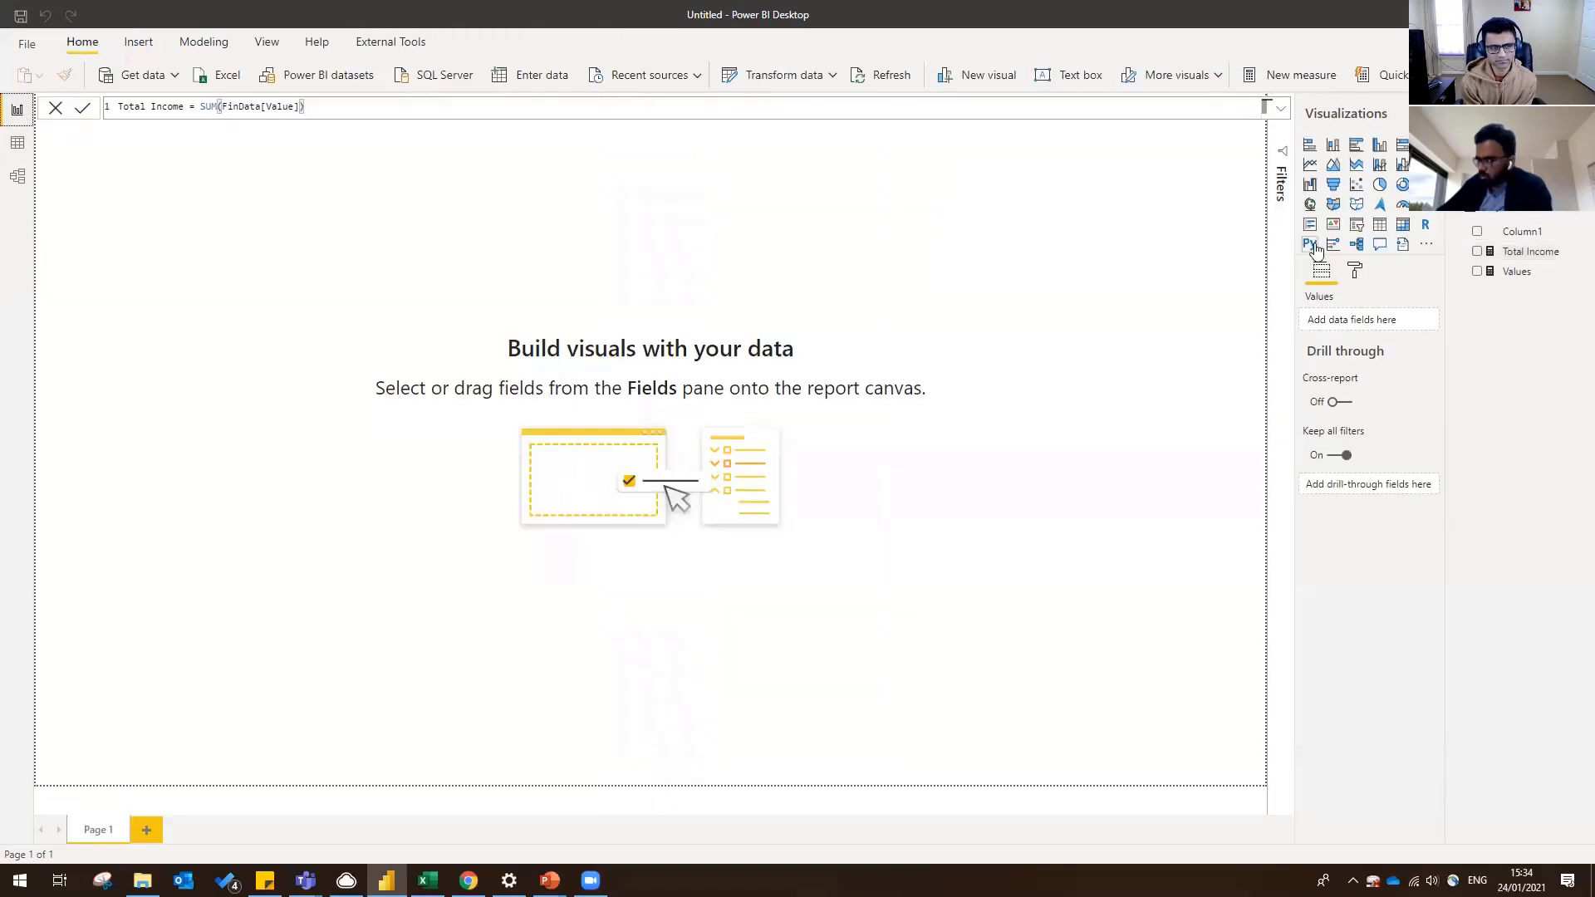
- Insert a CALCULATE function in front of SUM(FinData[Value]) in the Total Income measure
click(1526, 253)
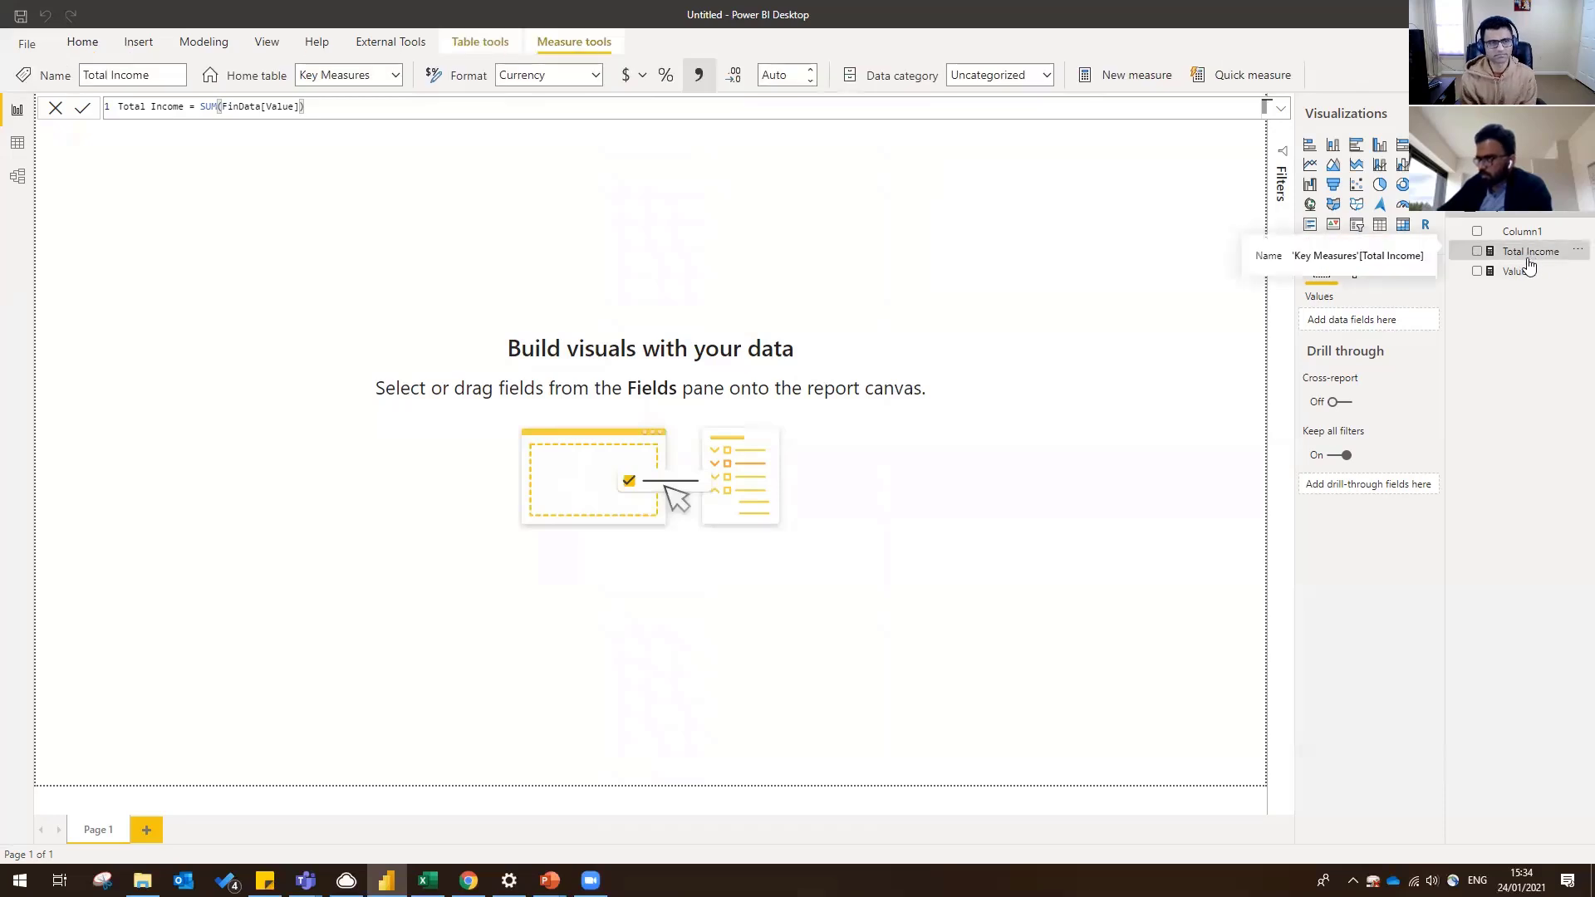
click(202, 105)
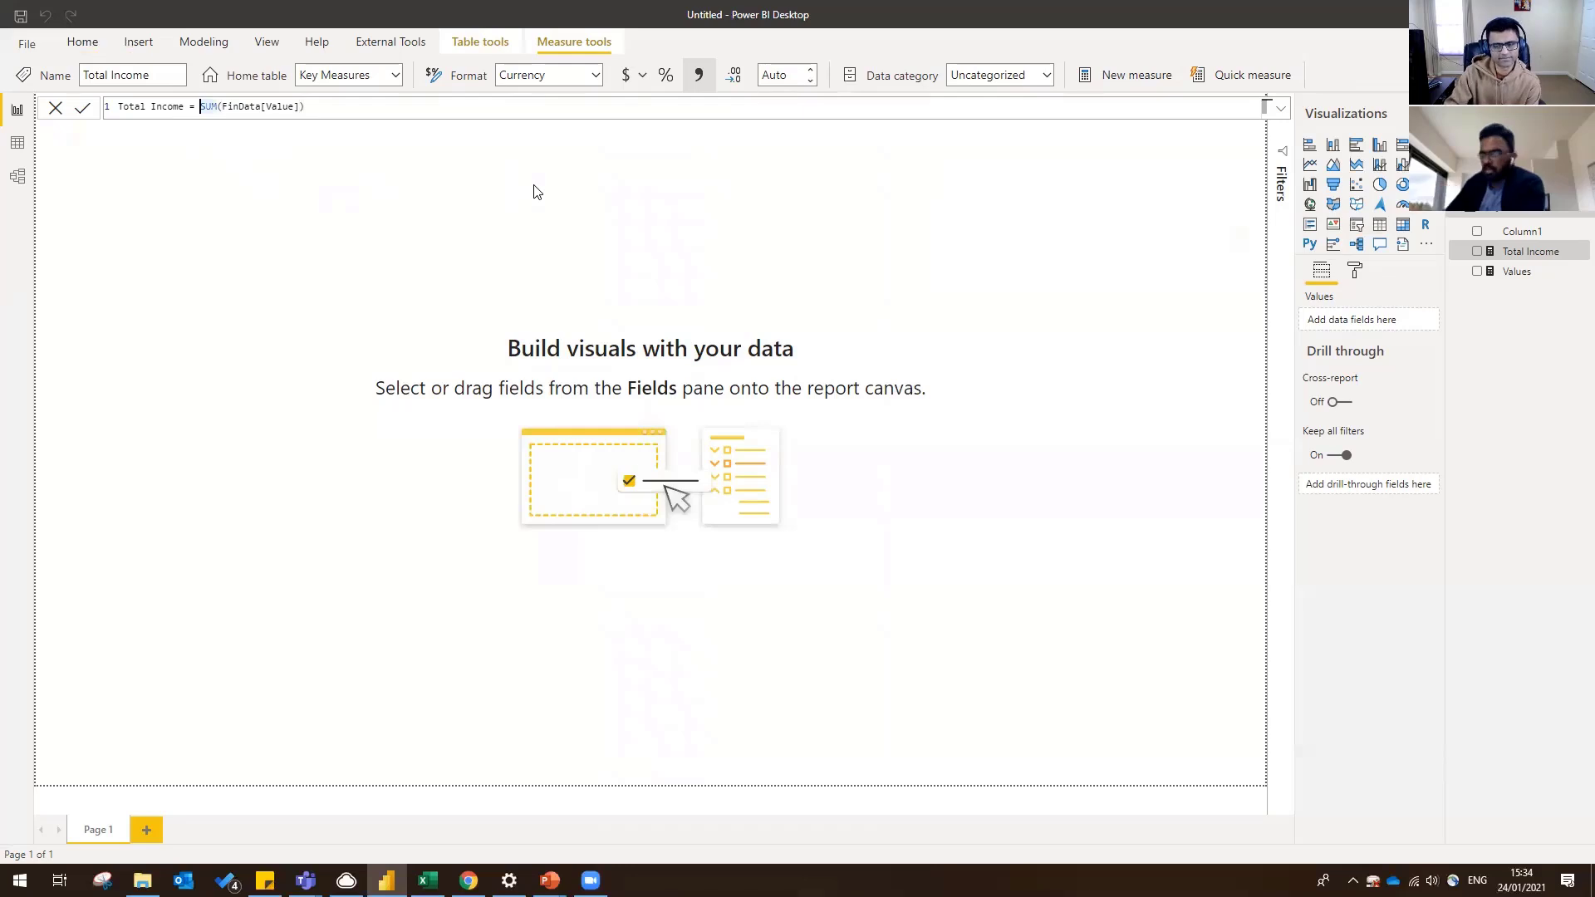
text(cal)
key(Tab)
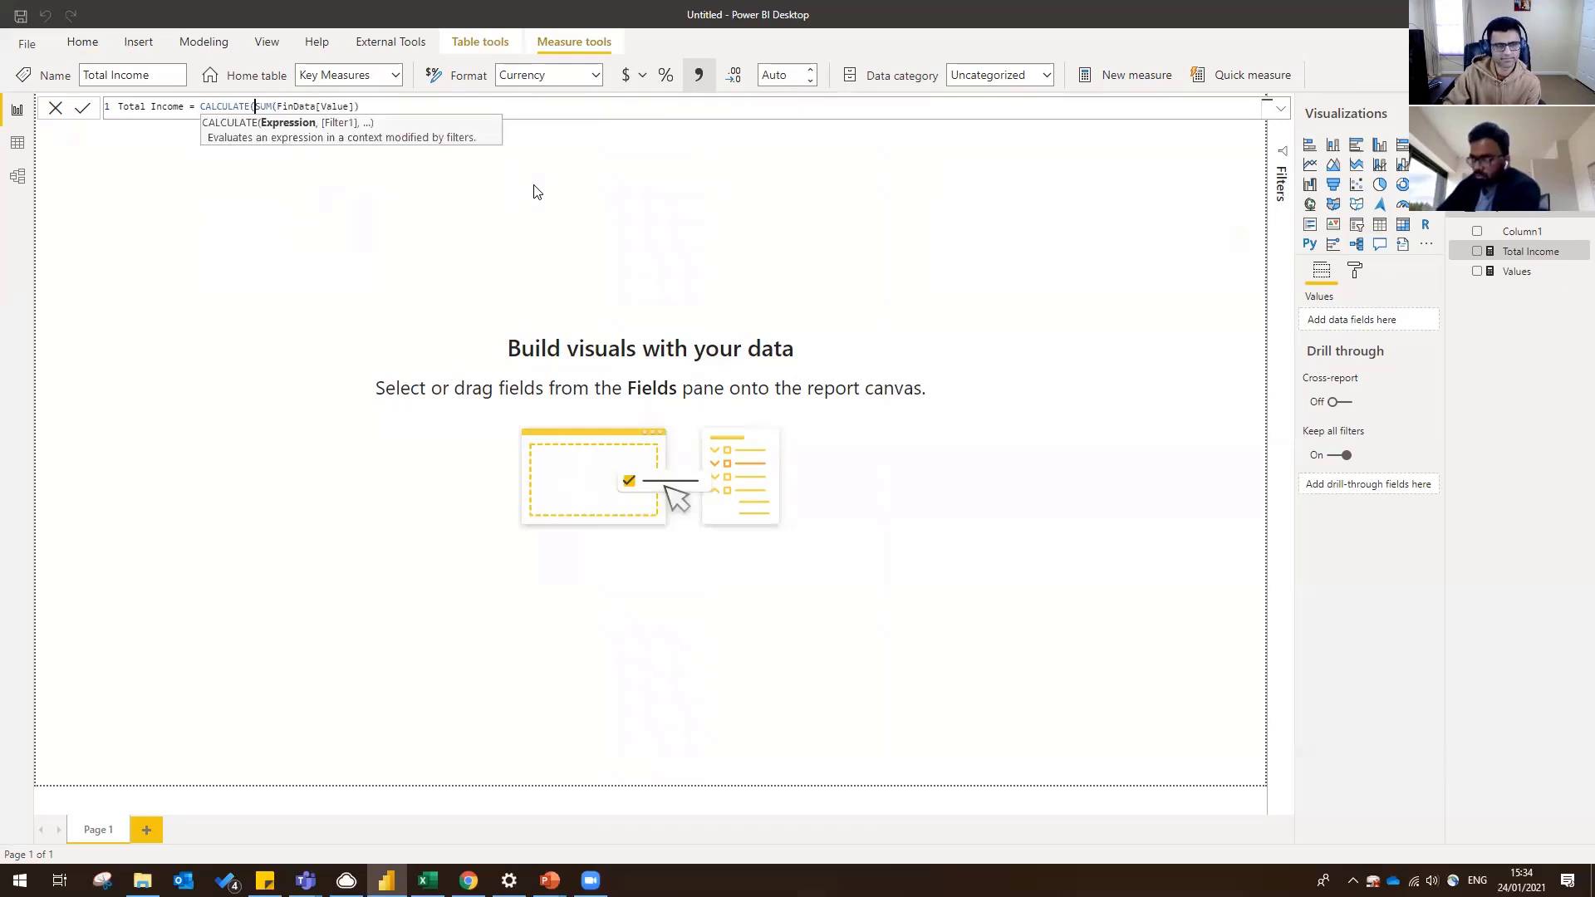
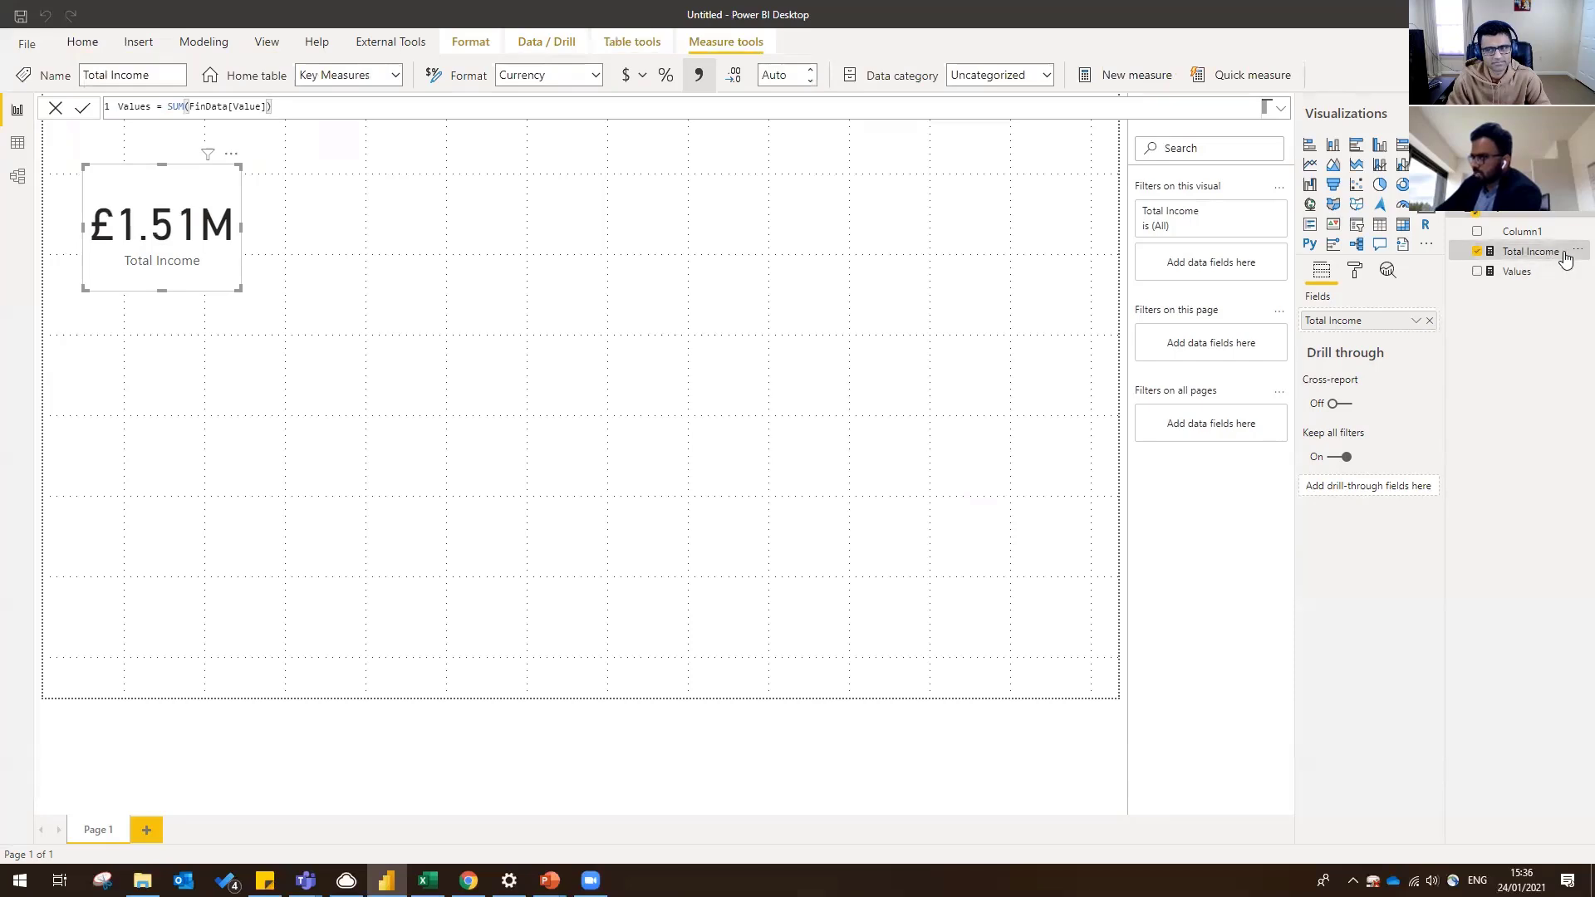
- Create a new measure in Key Measures from a copy of the Total Income formula and name it Total Expense
triple_click(512, 109)
key(ctrl+c)
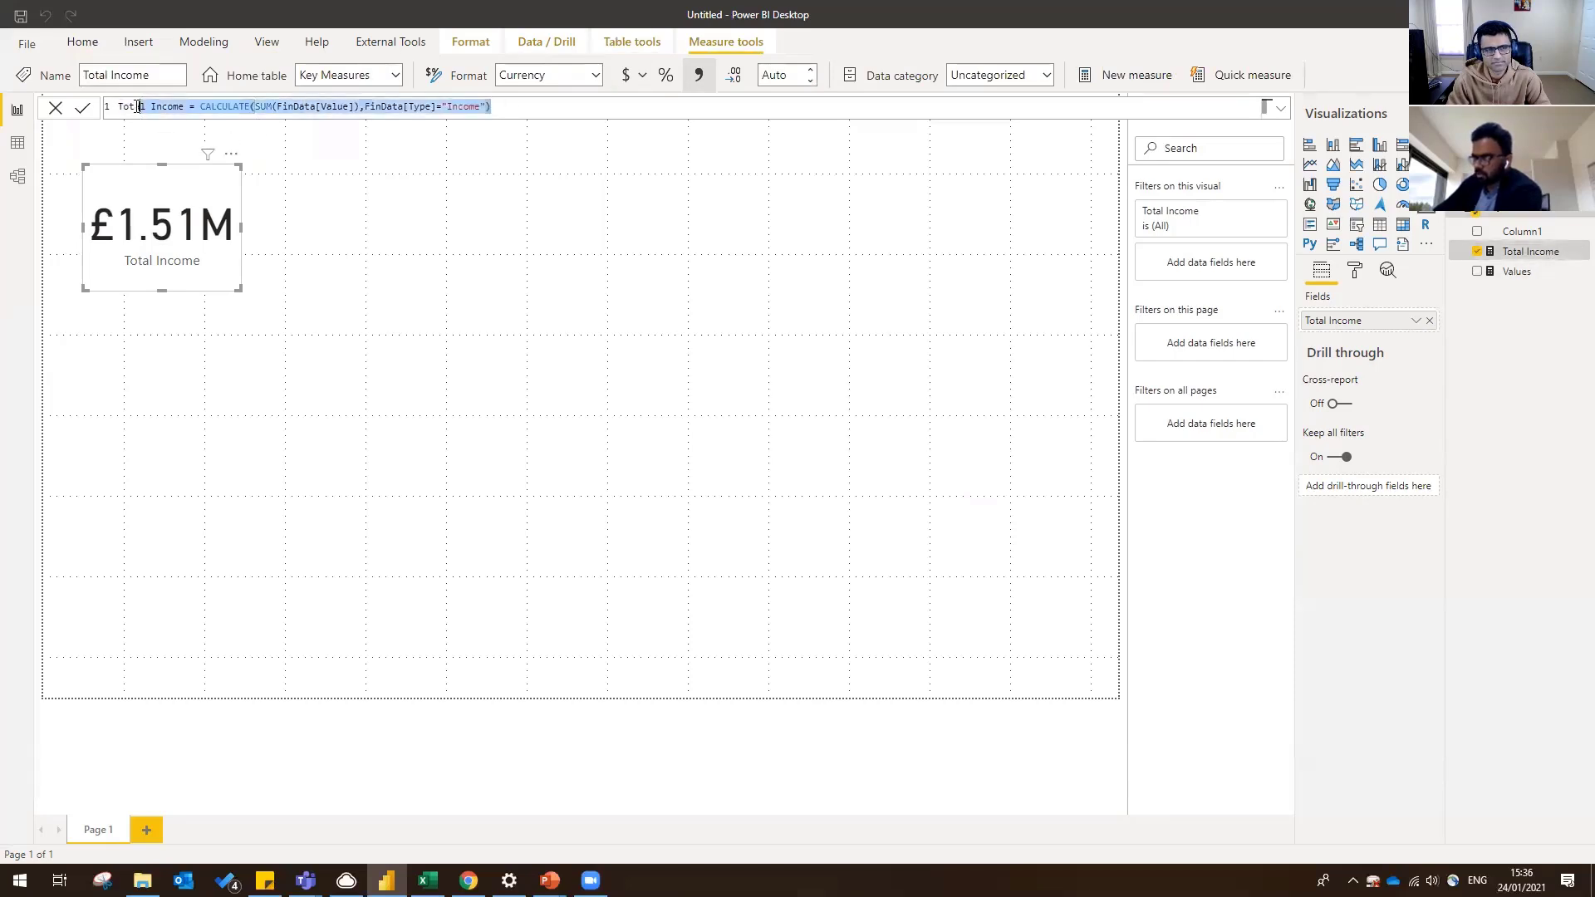
right_click(1520, 274)
click(1495, 293)
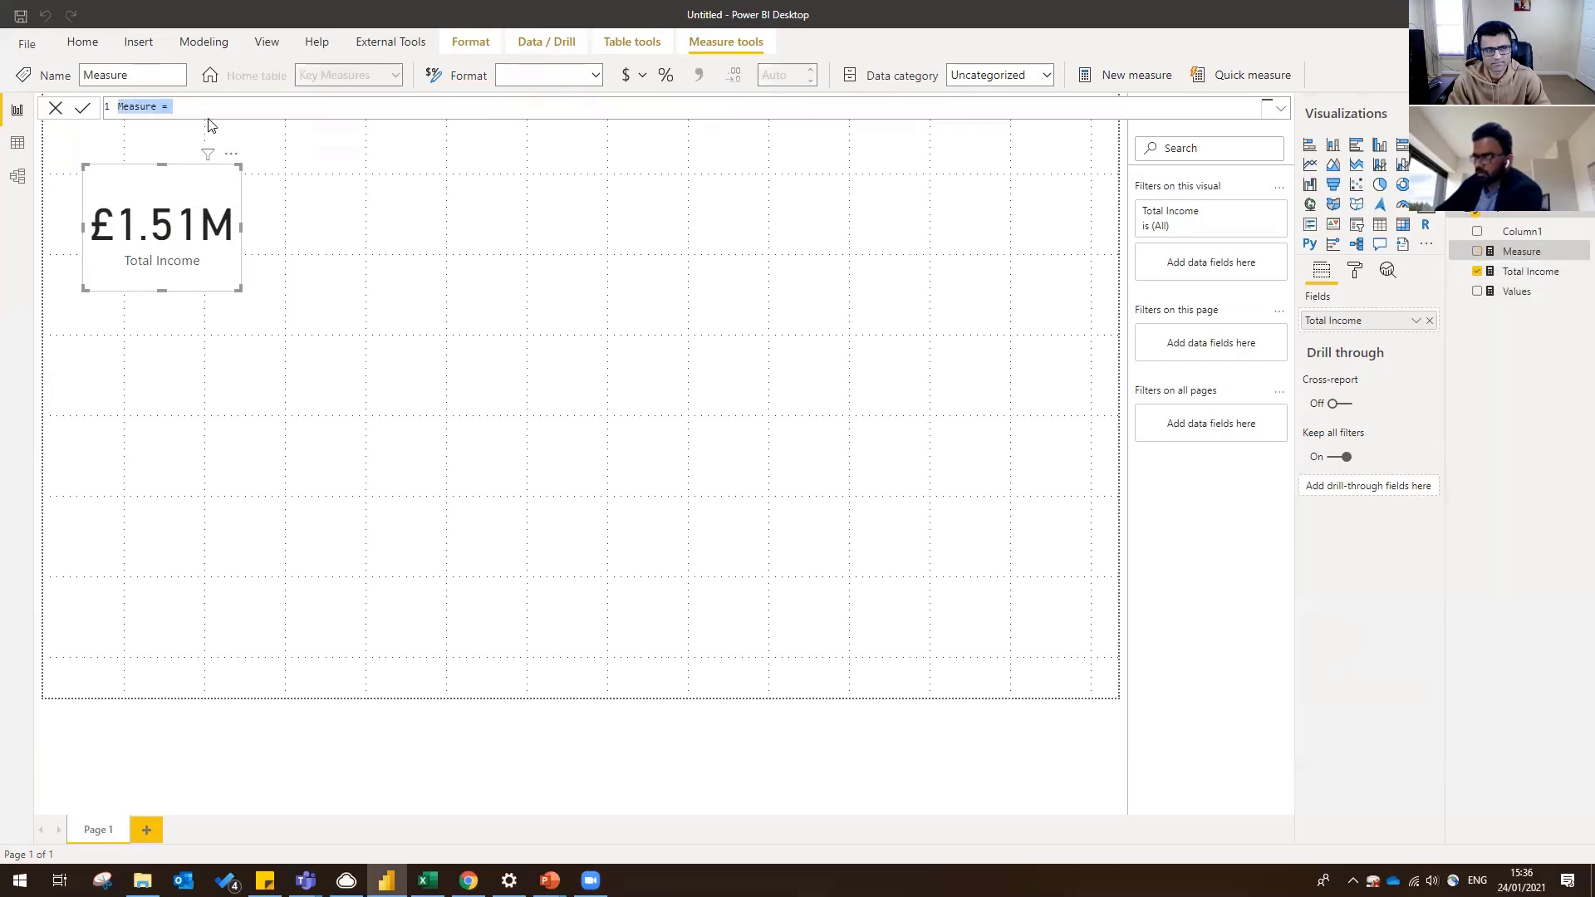
key(ctrl+v)
double_click(168, 107)
text(Ex)
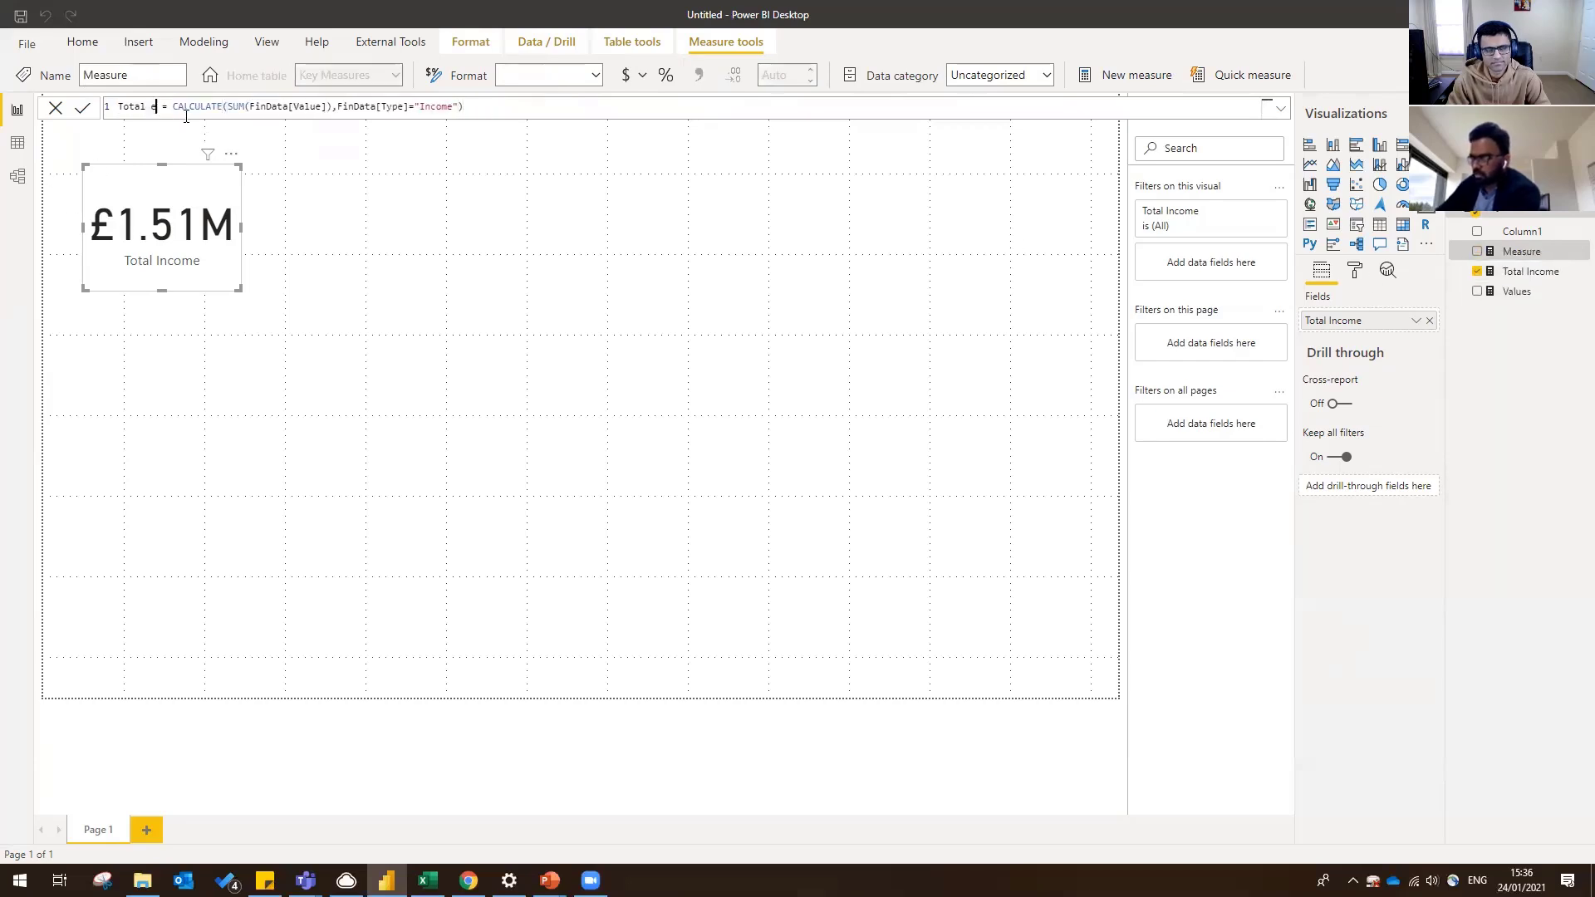
text(pense)
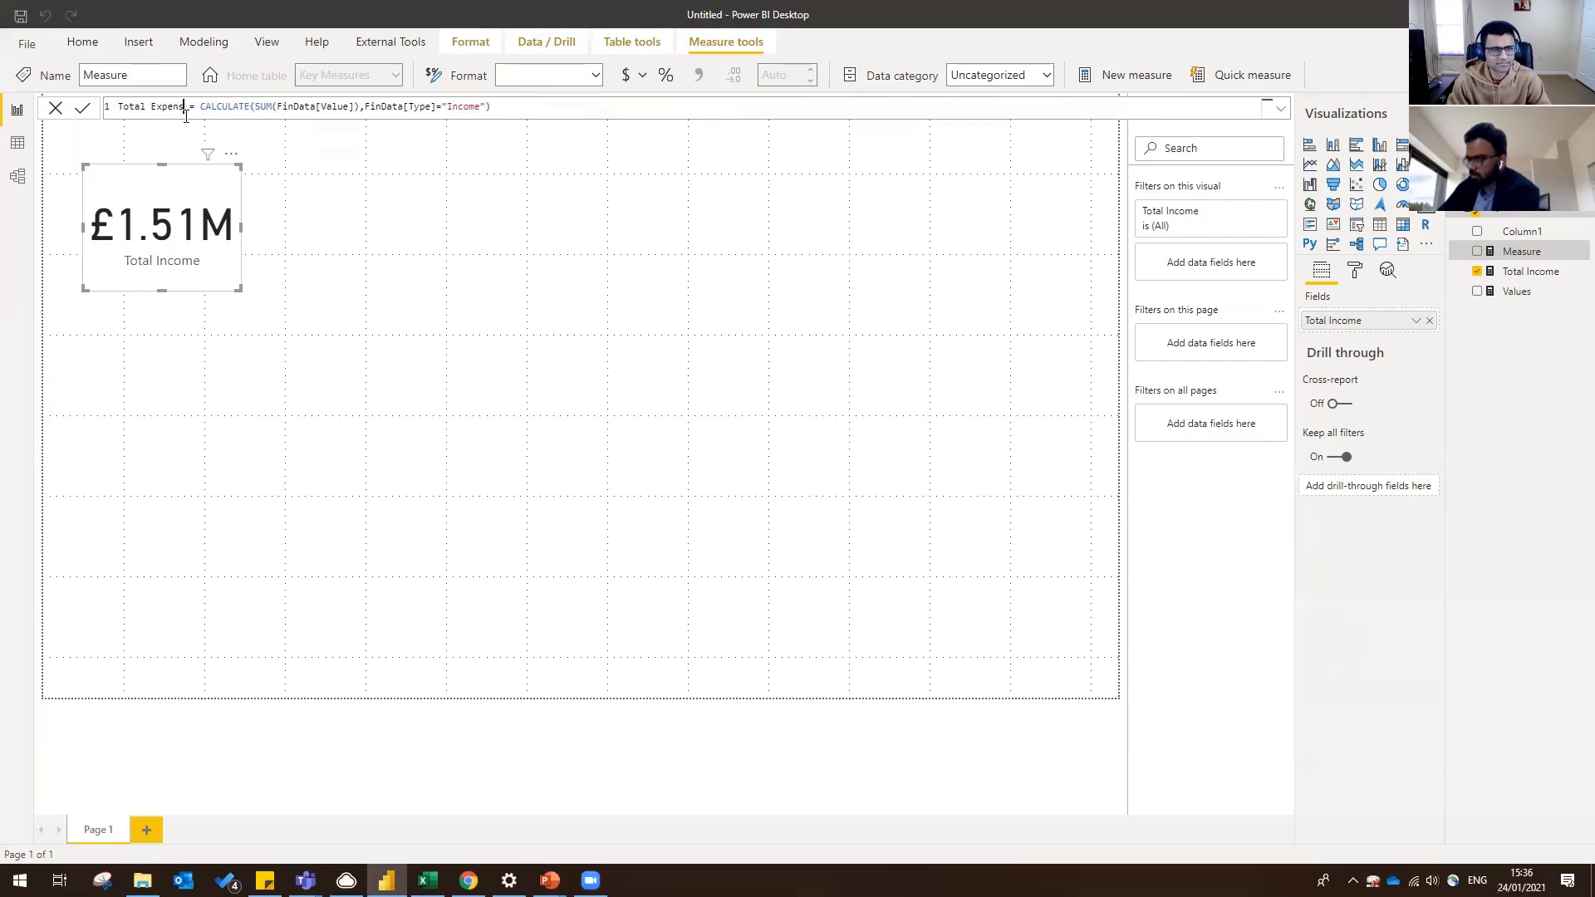
- Change the FinData[Type] filter value in the Total Expense formula to "Expense" and commit the measure
click(462, 111)
text(e)
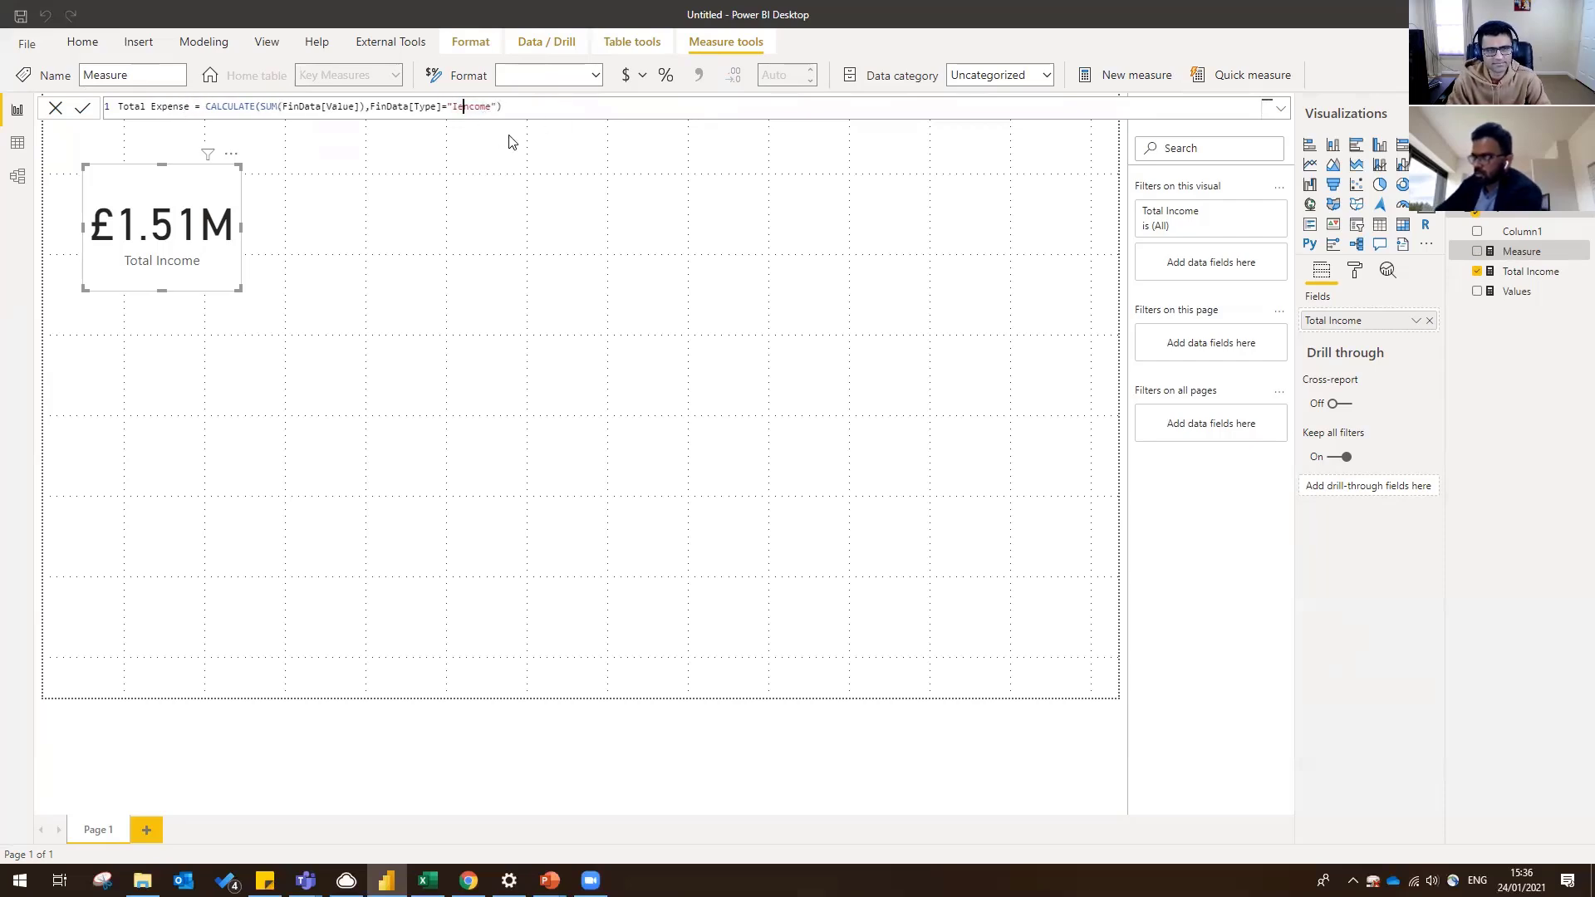
double_click(474, 108)
text(ens)
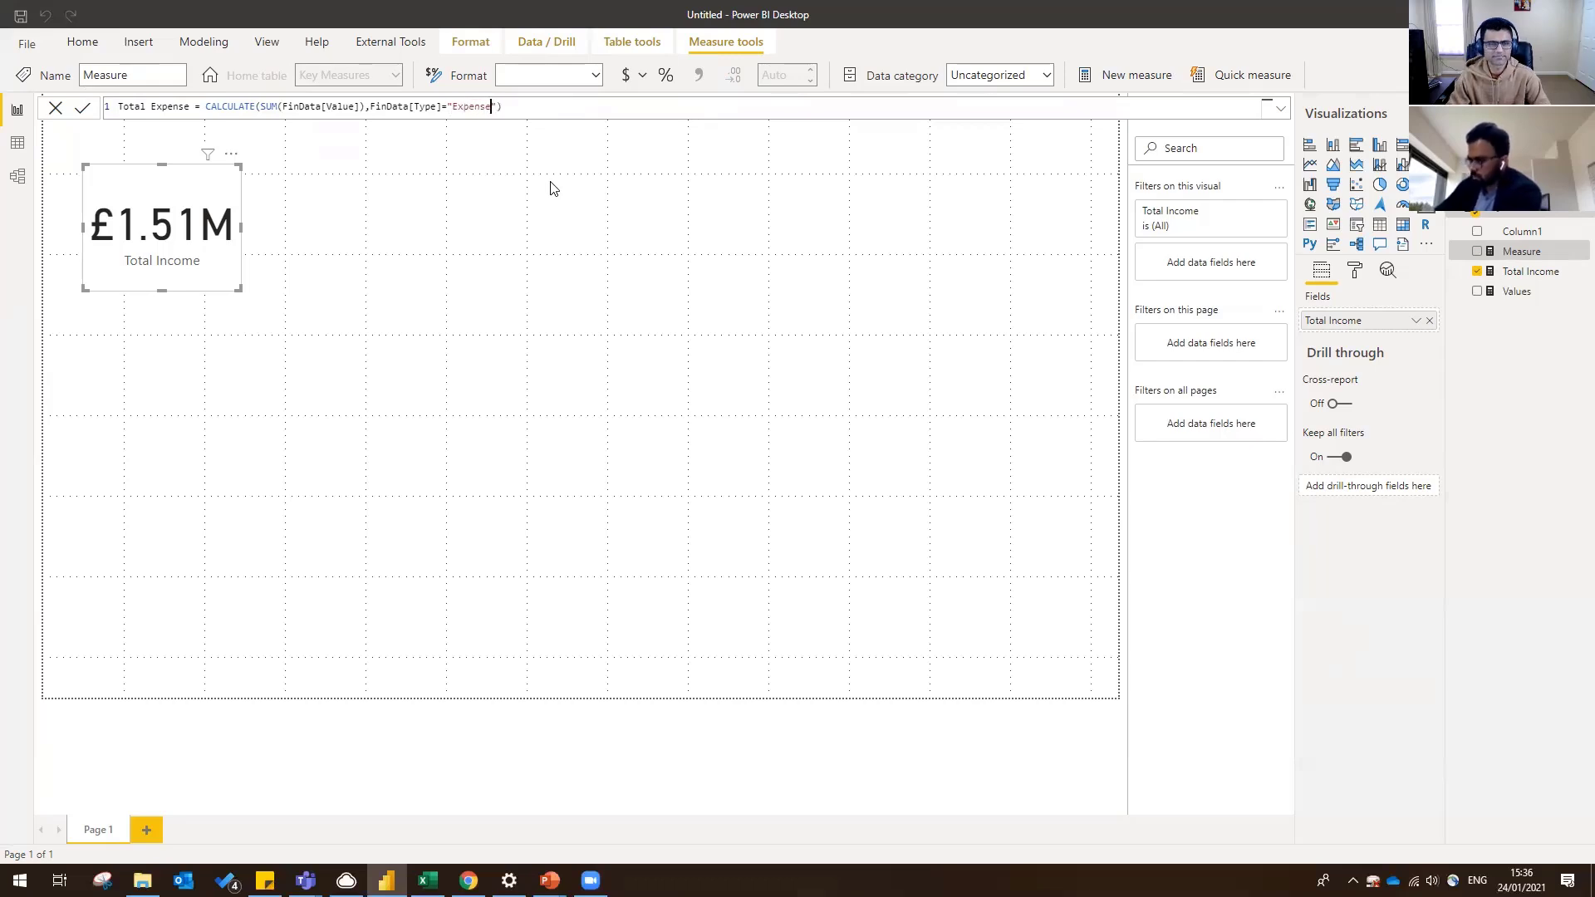
key(Return)
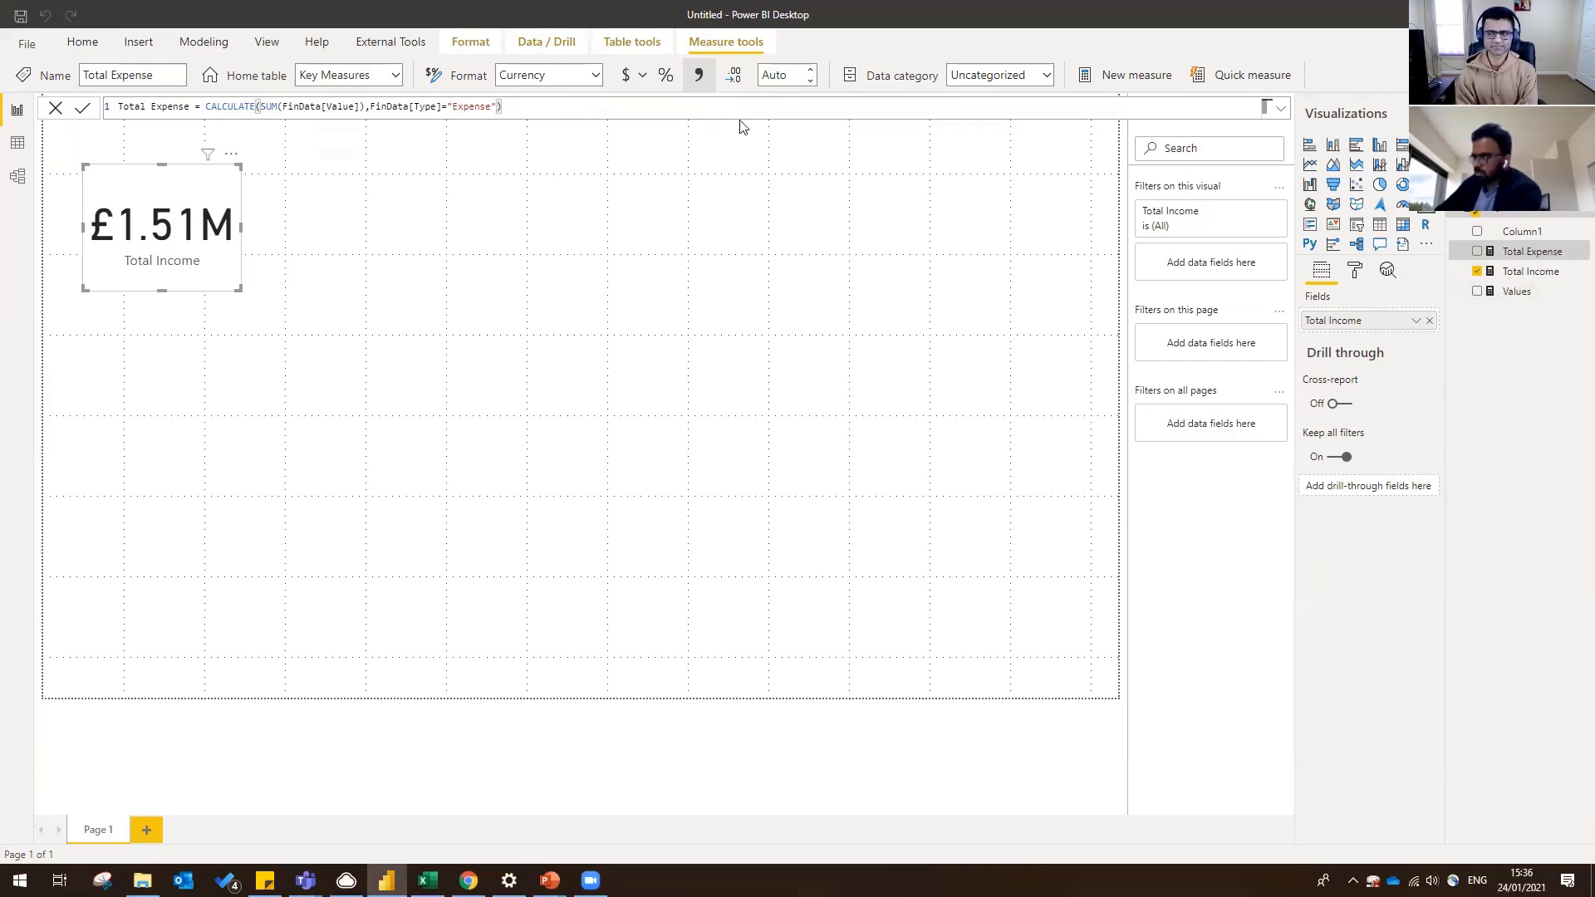
- Create a new measure in Key Measures from the copied Total Income formula and name it Total Saving
right_click(1534, 252)
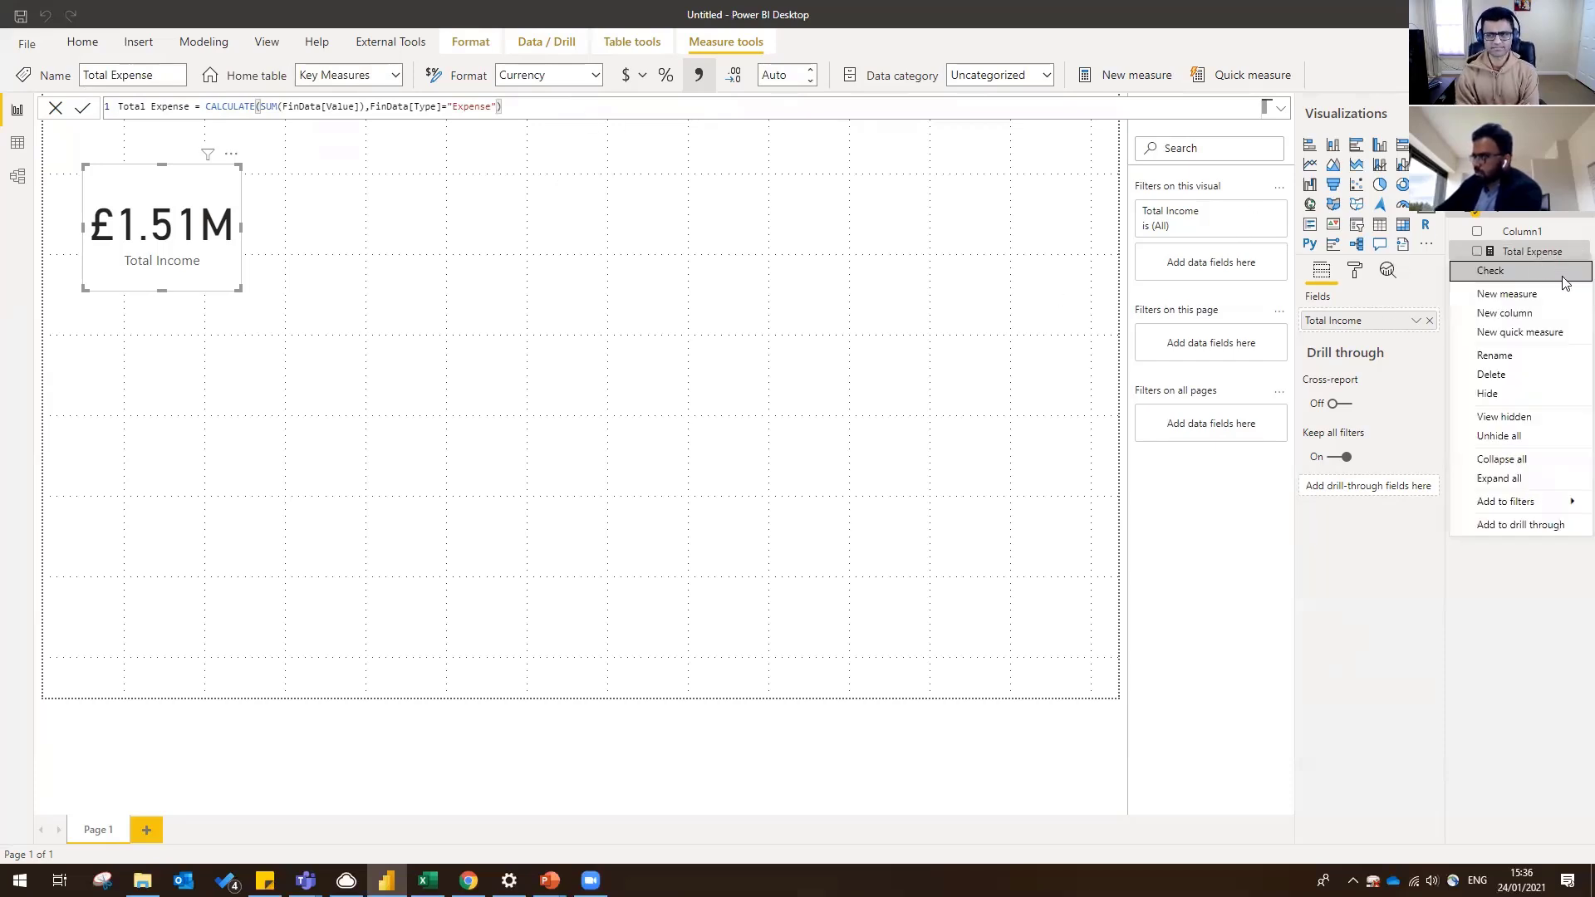
click(1539, 294)
key(ctrl+v)
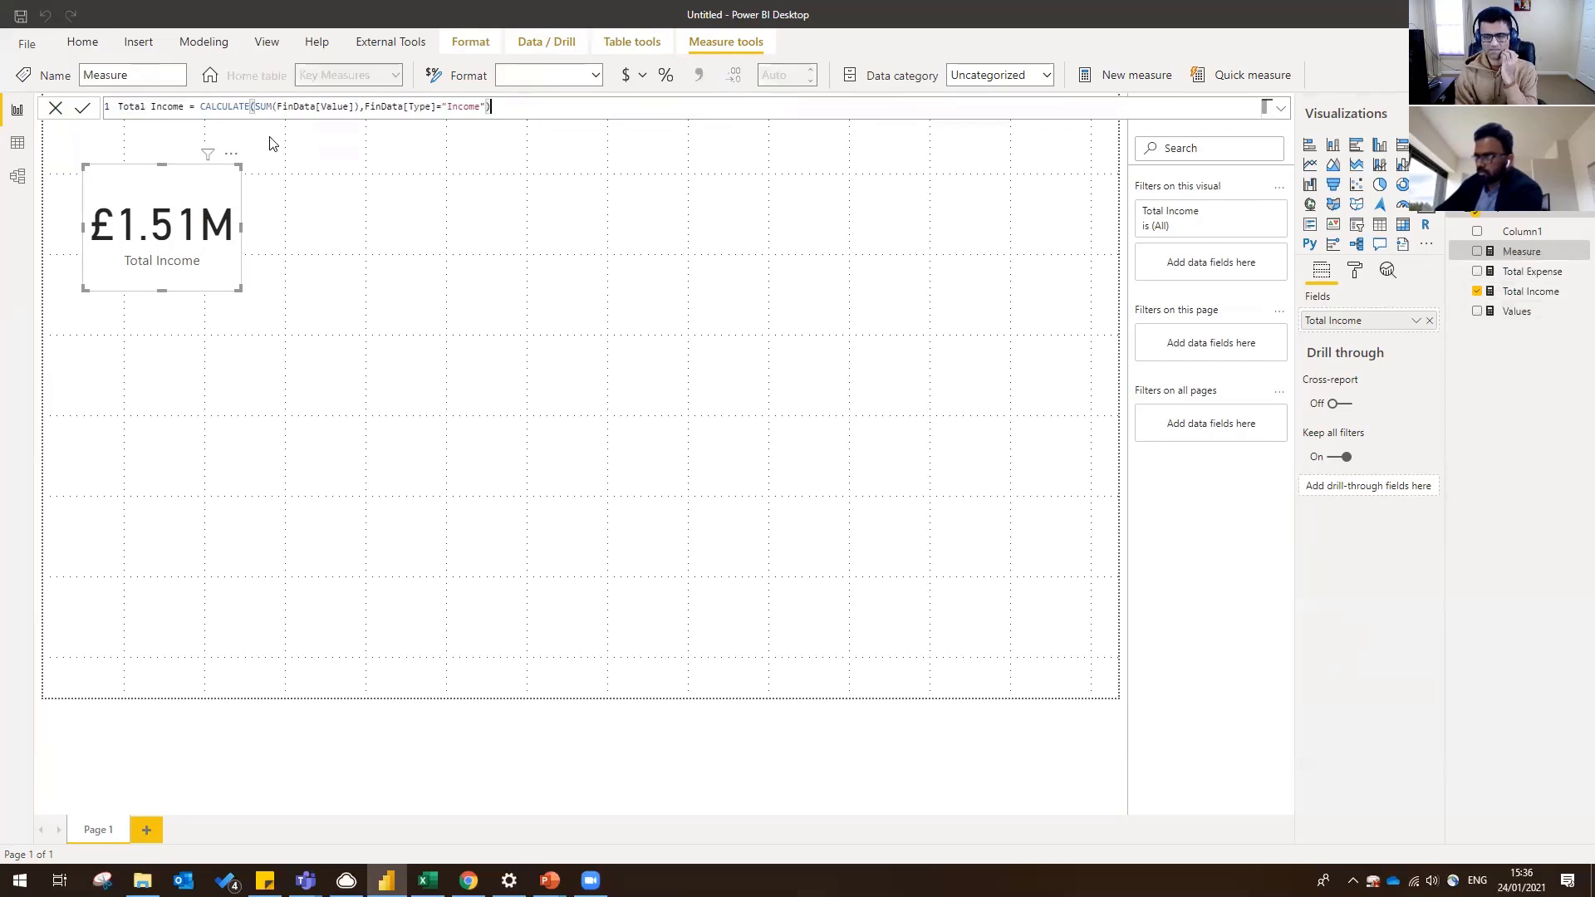
double_click(155, 106)
text(Savi)
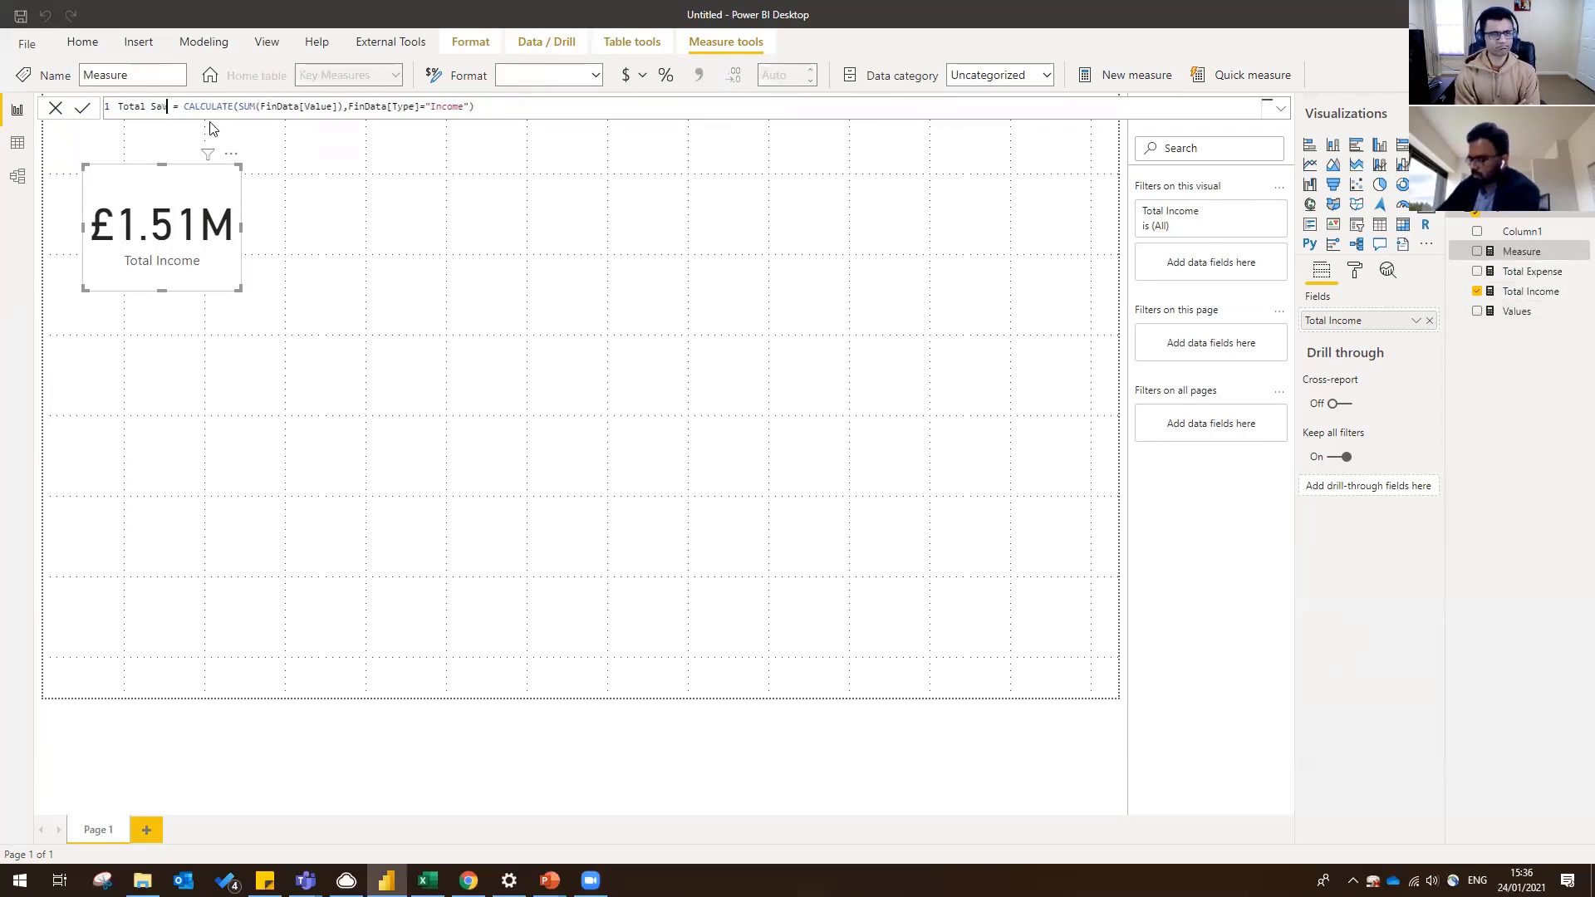
text(ng)
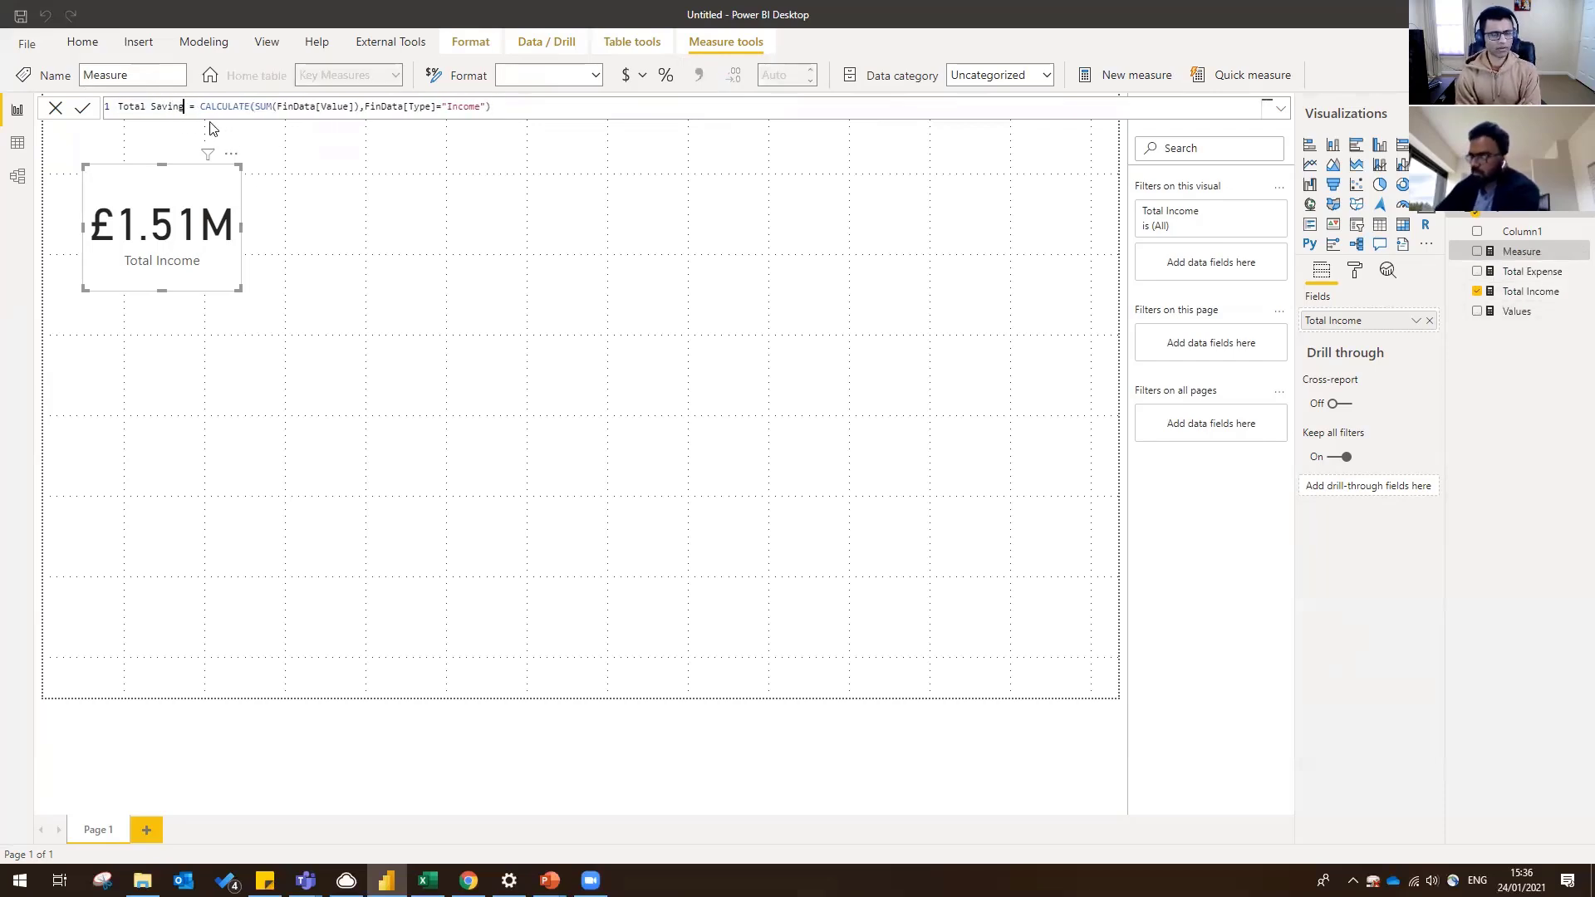
- Change the FinData[Type] filter value in the Total Saving formula to "Savings" and commit the measure
click(503, 105)
key(Left)
key(Left)
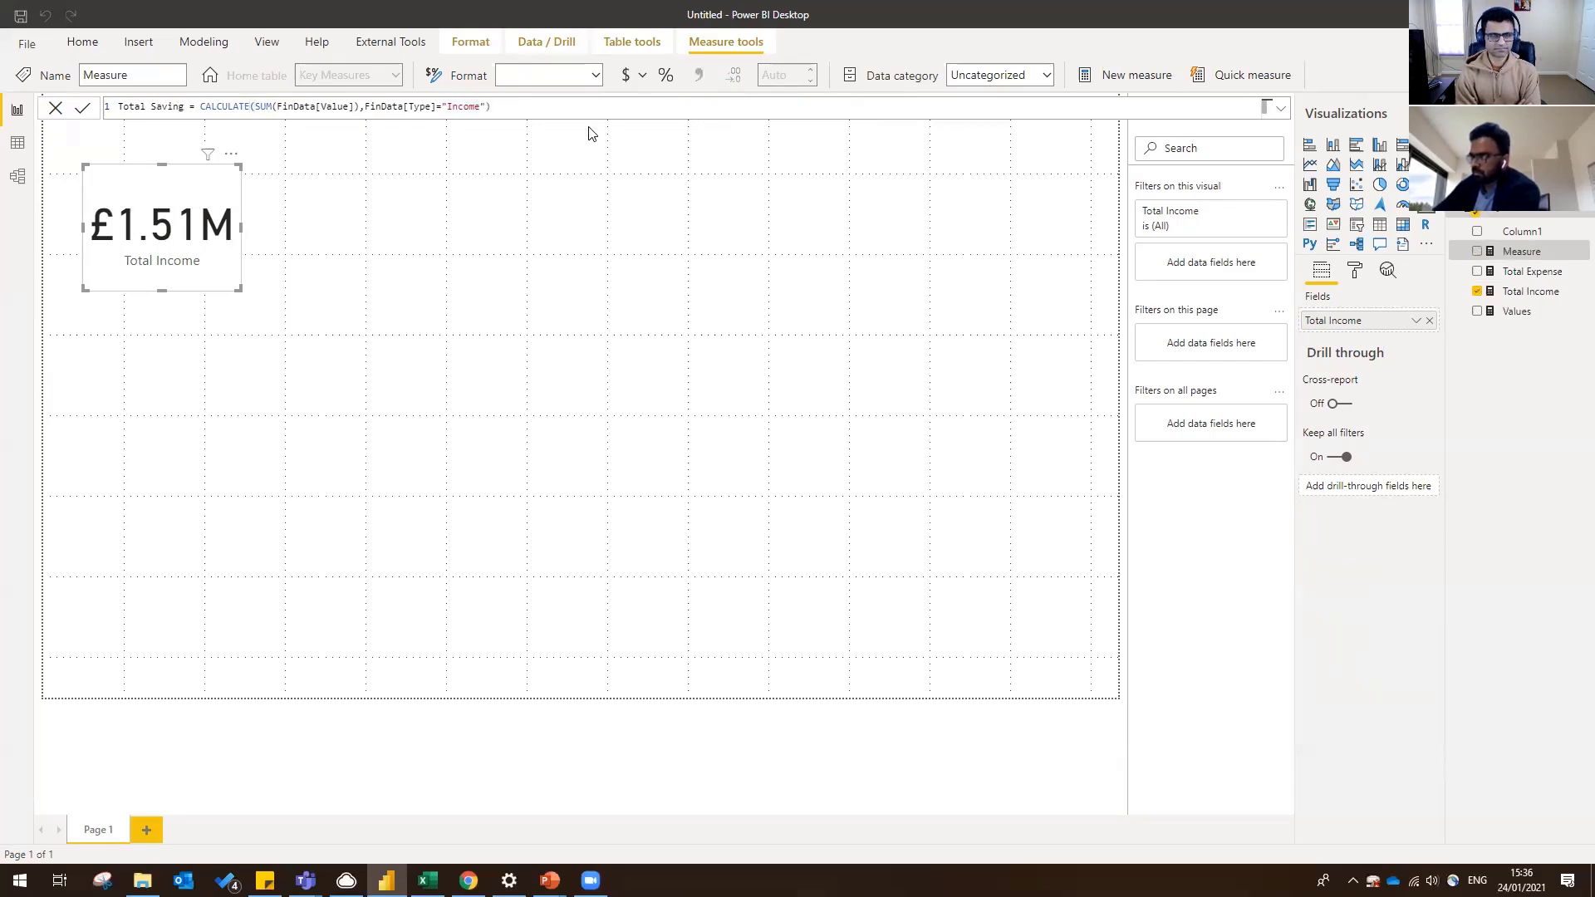
key(BackSpace)
key(BackSpace)
key(BackSpace)
text(Sa)
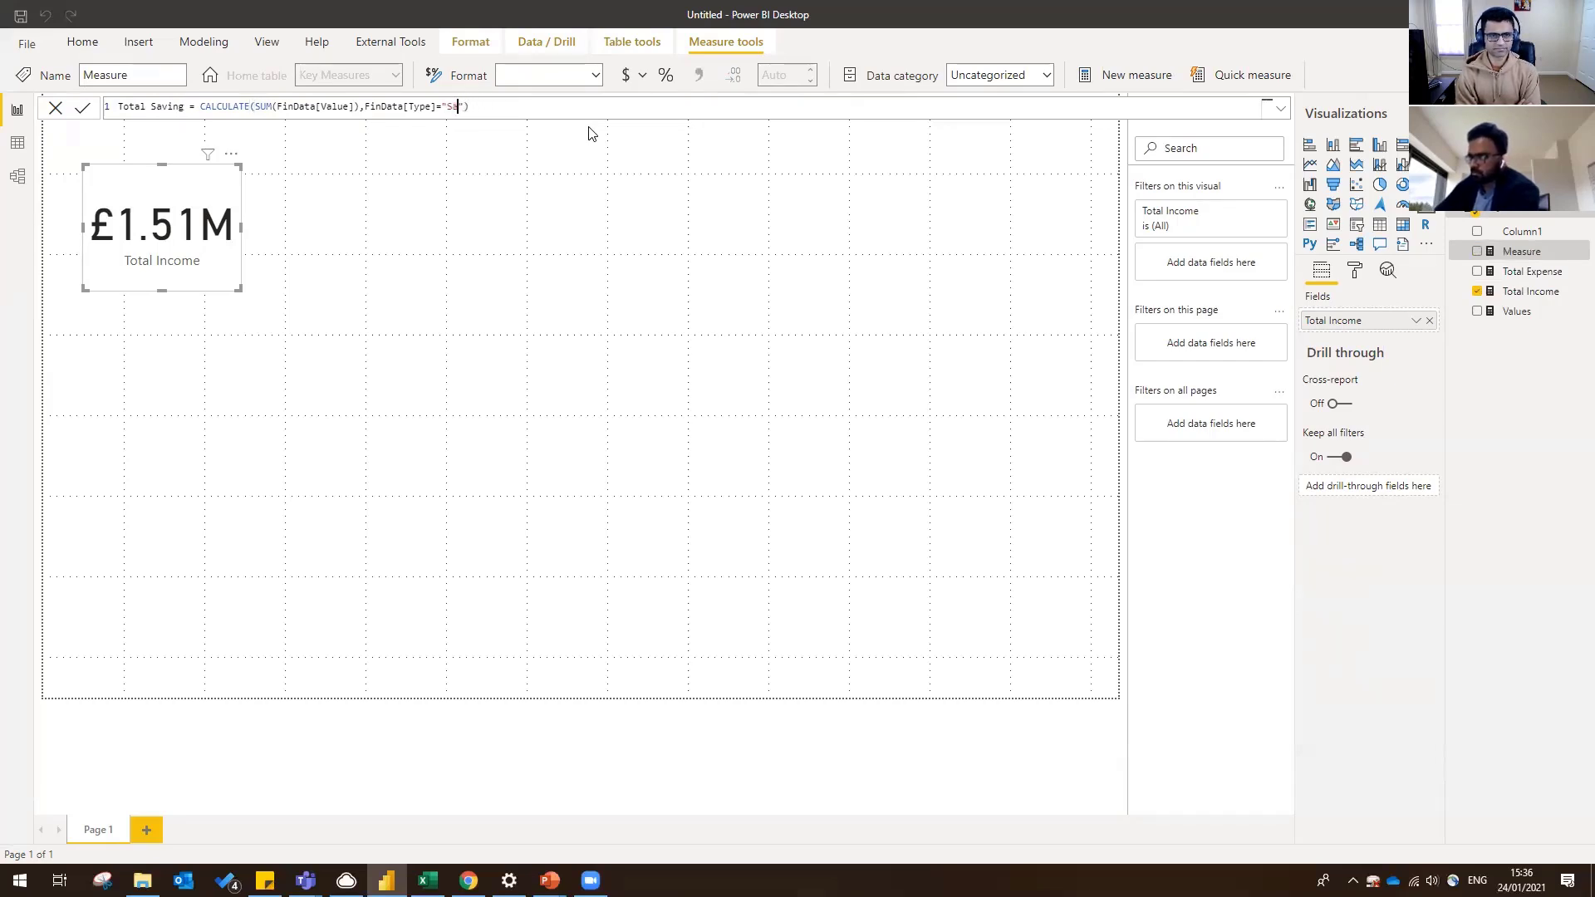
text(vings)
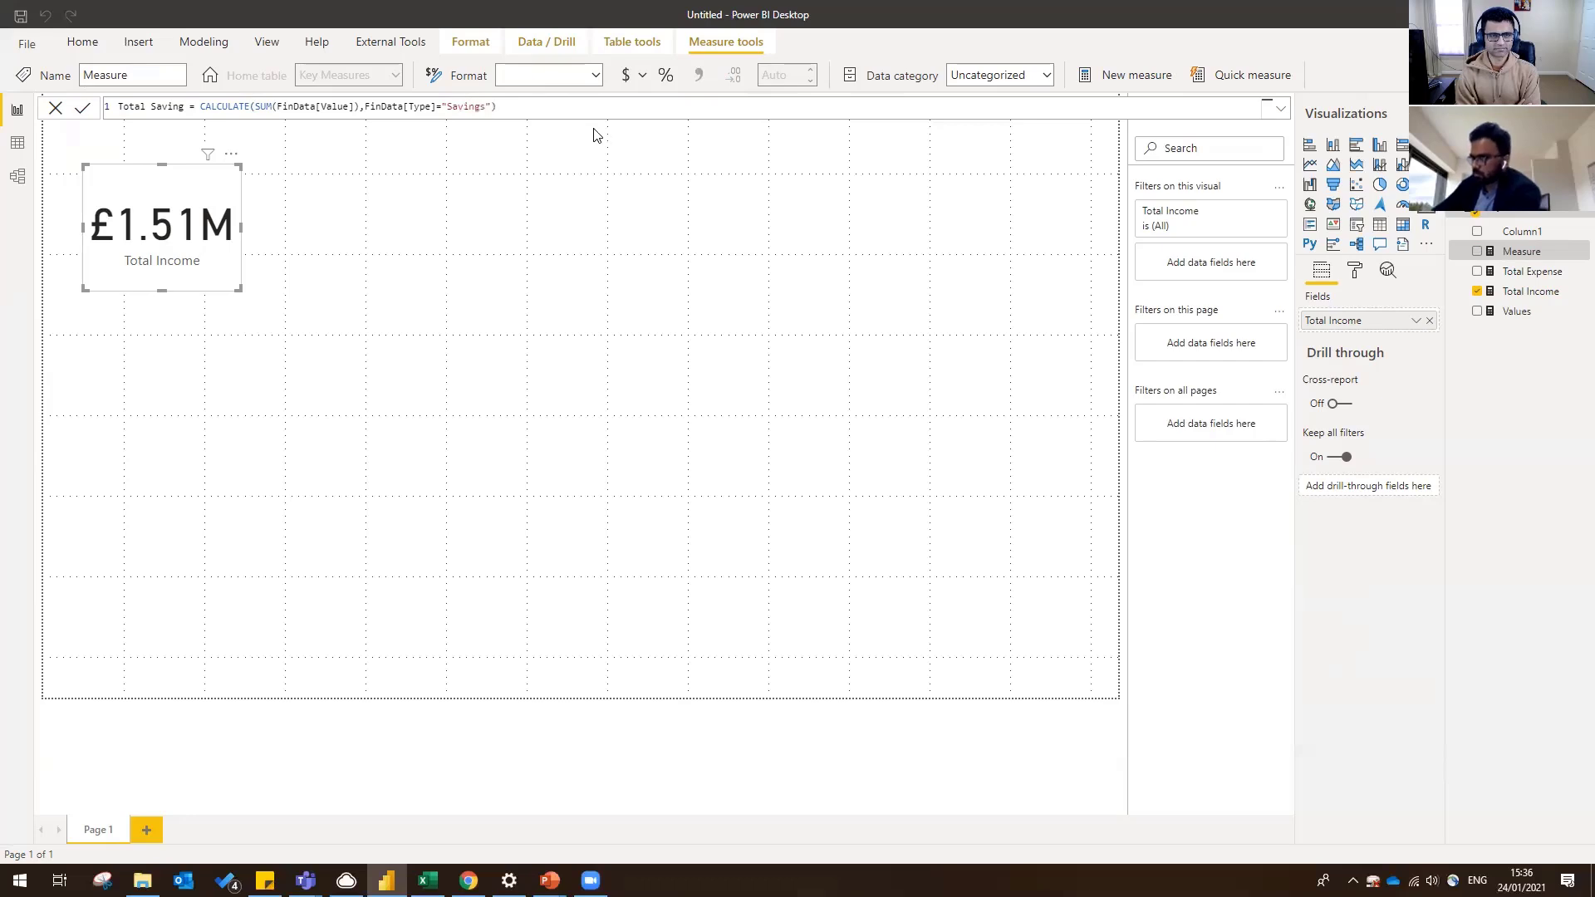
click(573, 108)
key(Return)
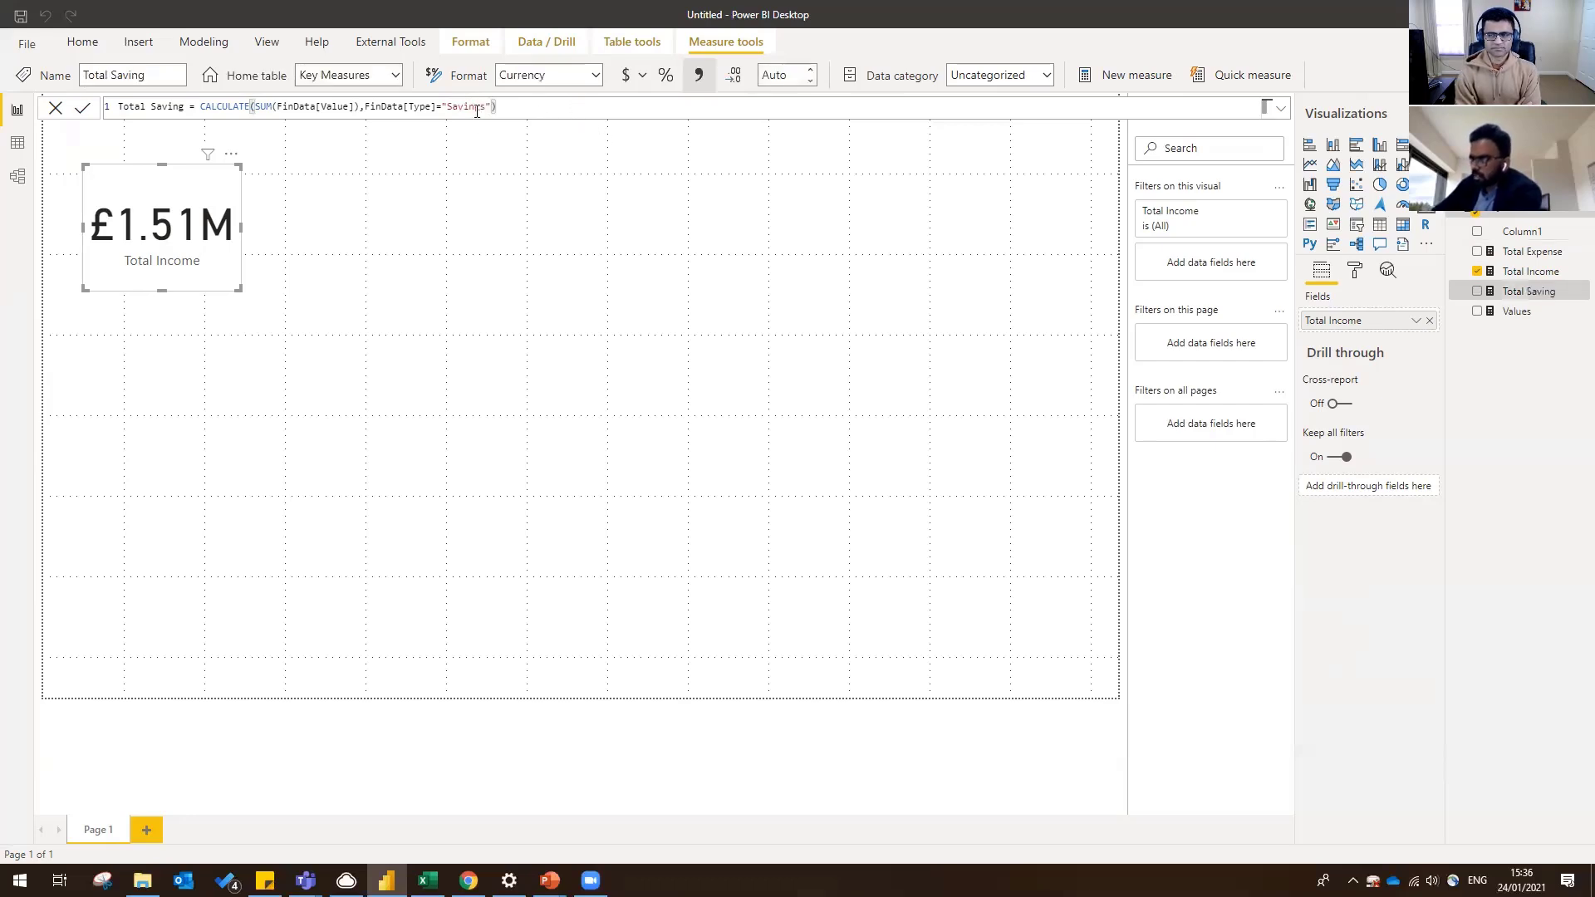
- Check the spelling of the distinct Type entries in the FinData table, then return to the report page
click(17, 143)
click(72, 130)
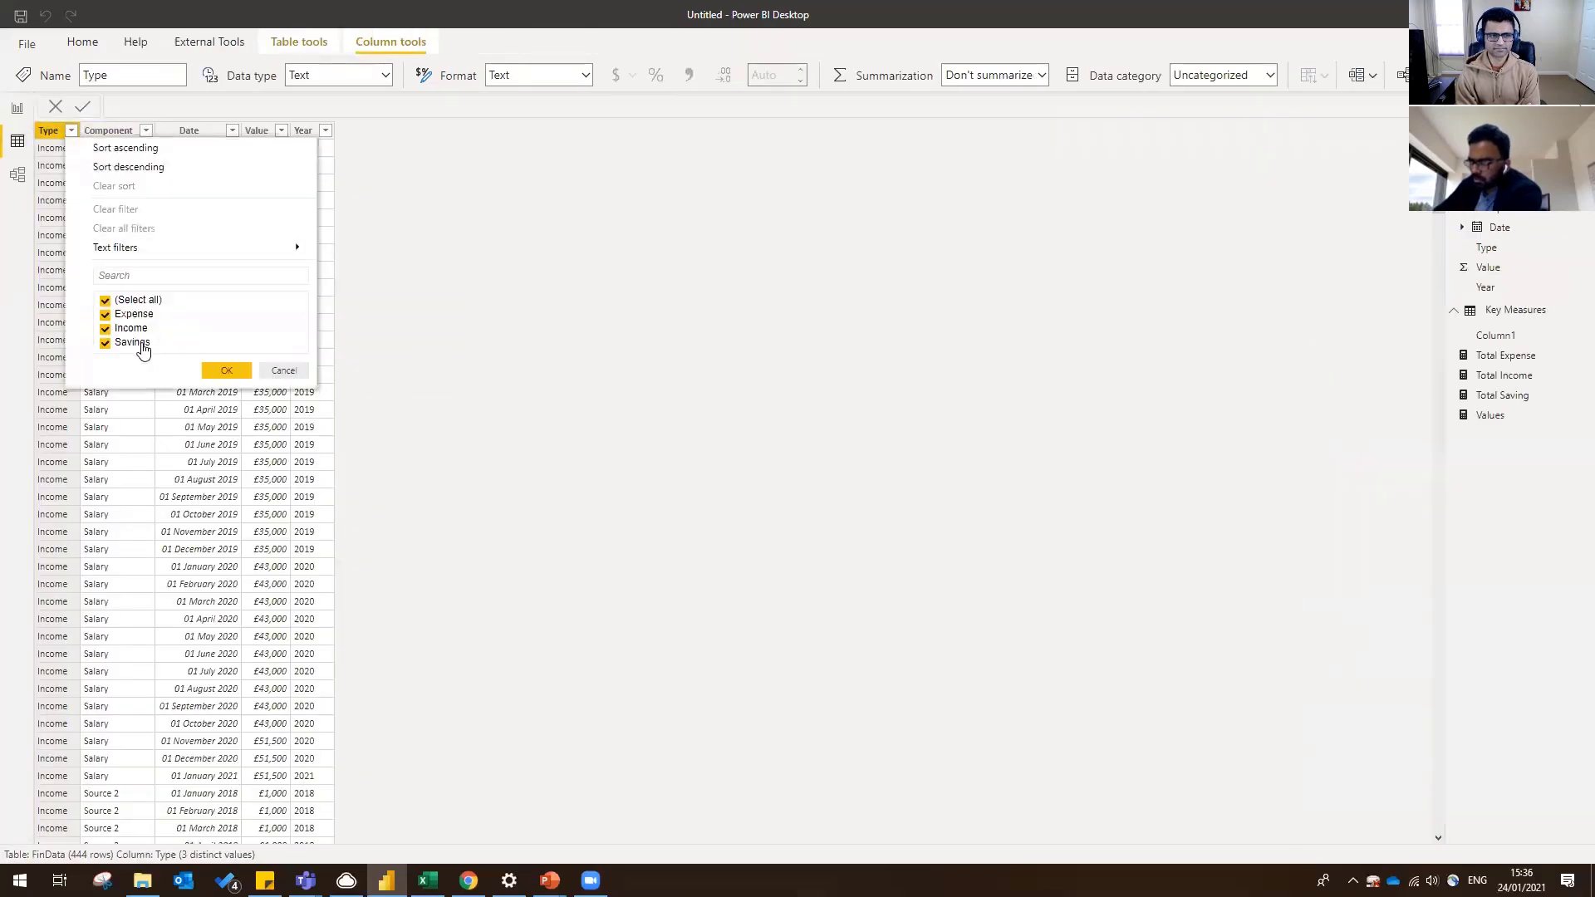
click(281, 370)
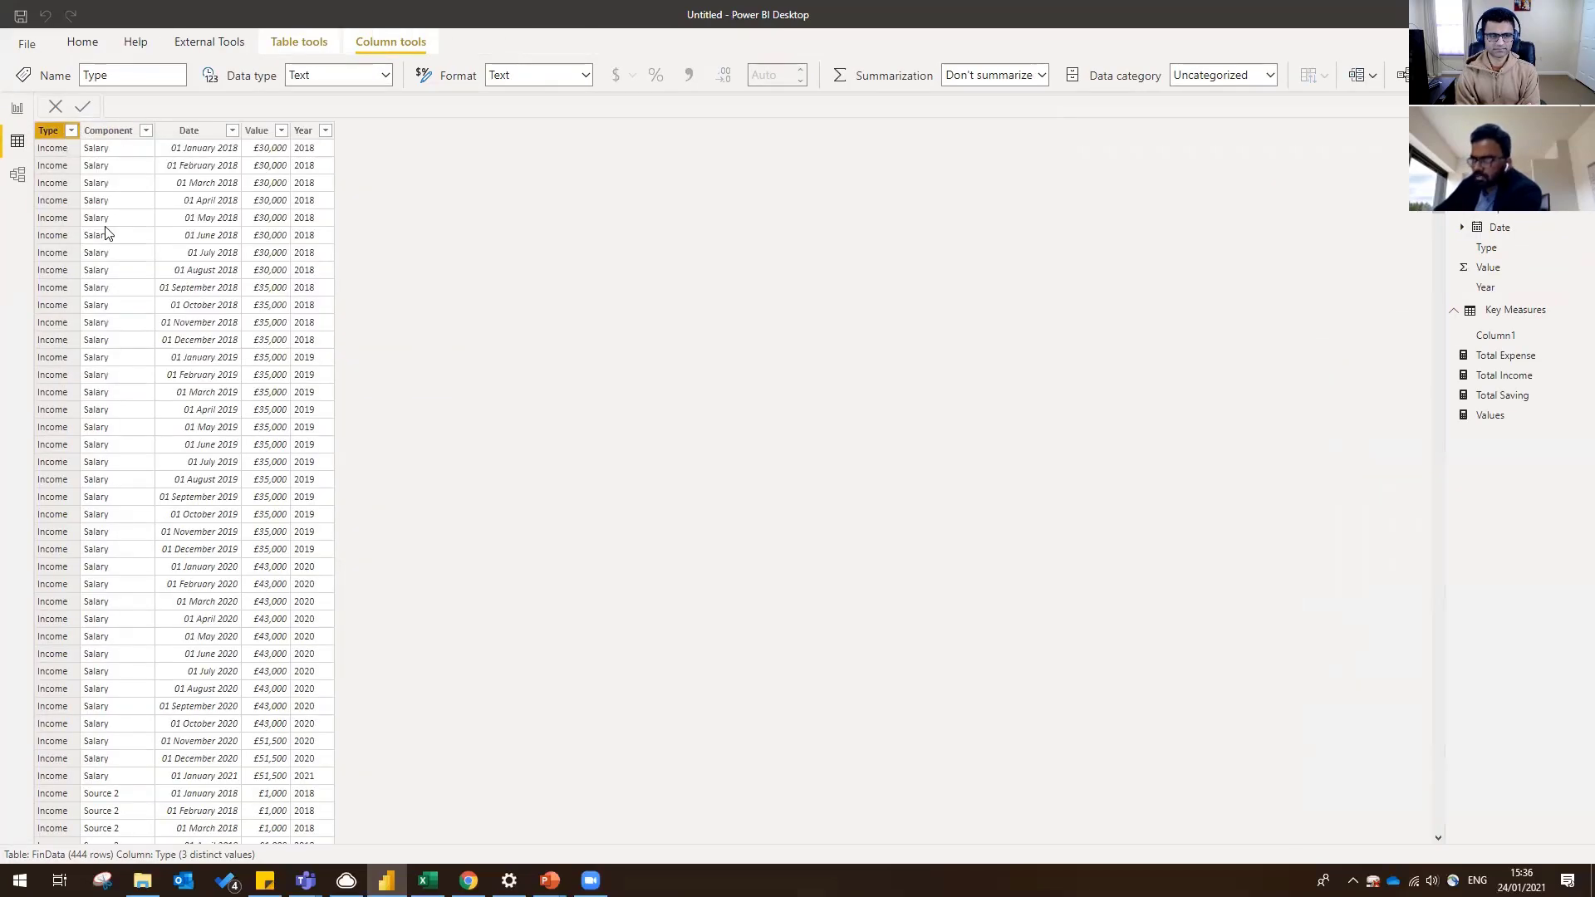
click(17, 109)
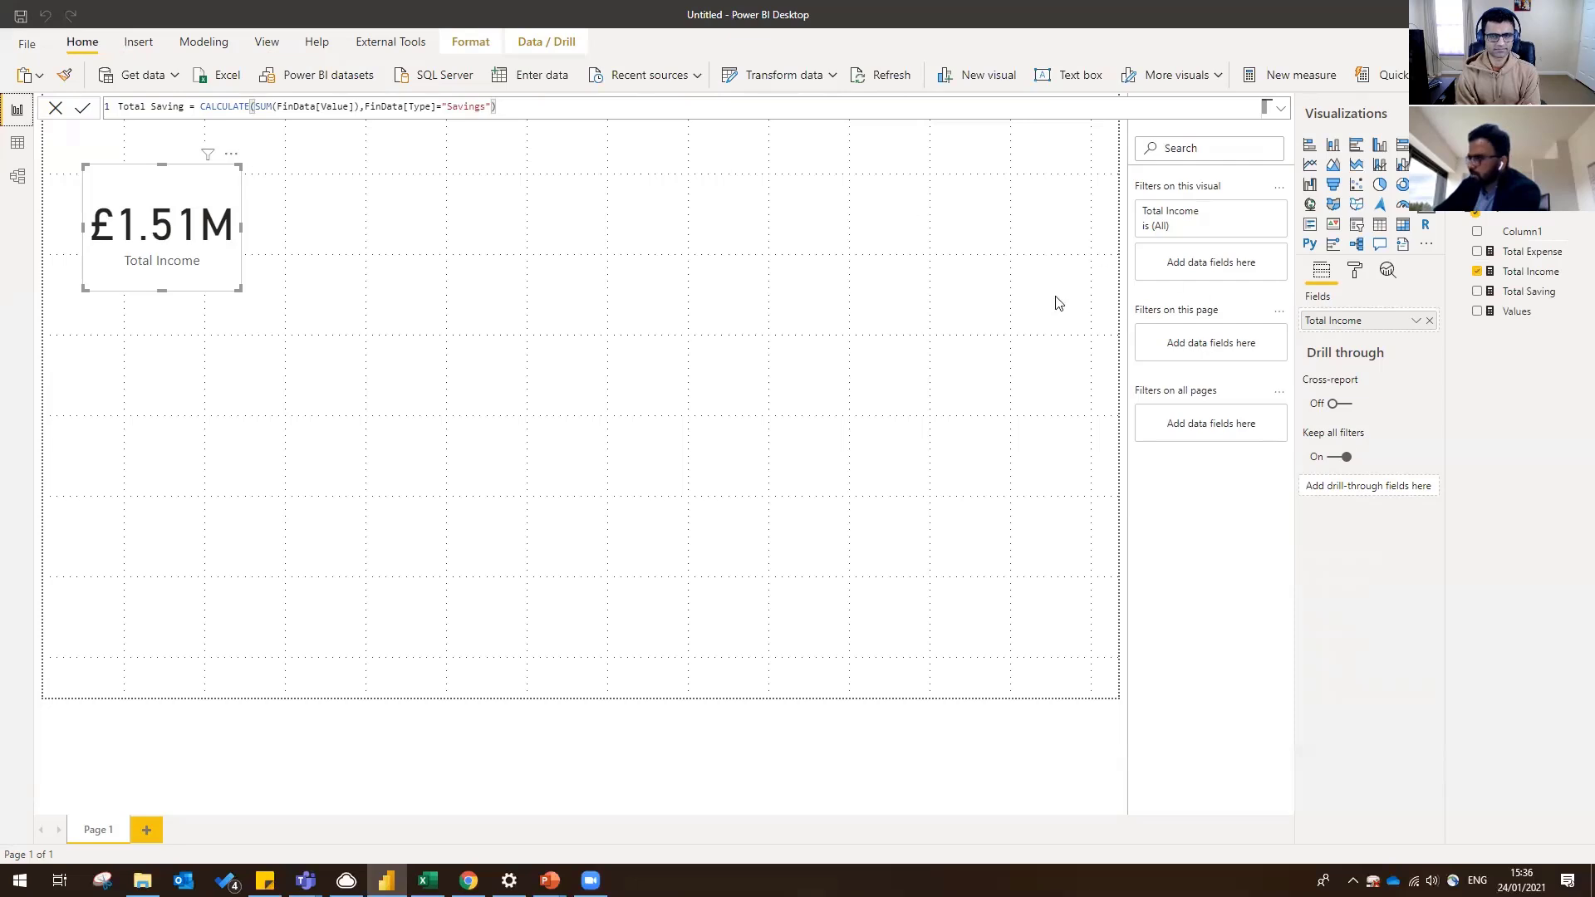
- Create a new measure in Key Measures named Expense % and start its formula with the DIVIDE function
right_click(1526, 297)
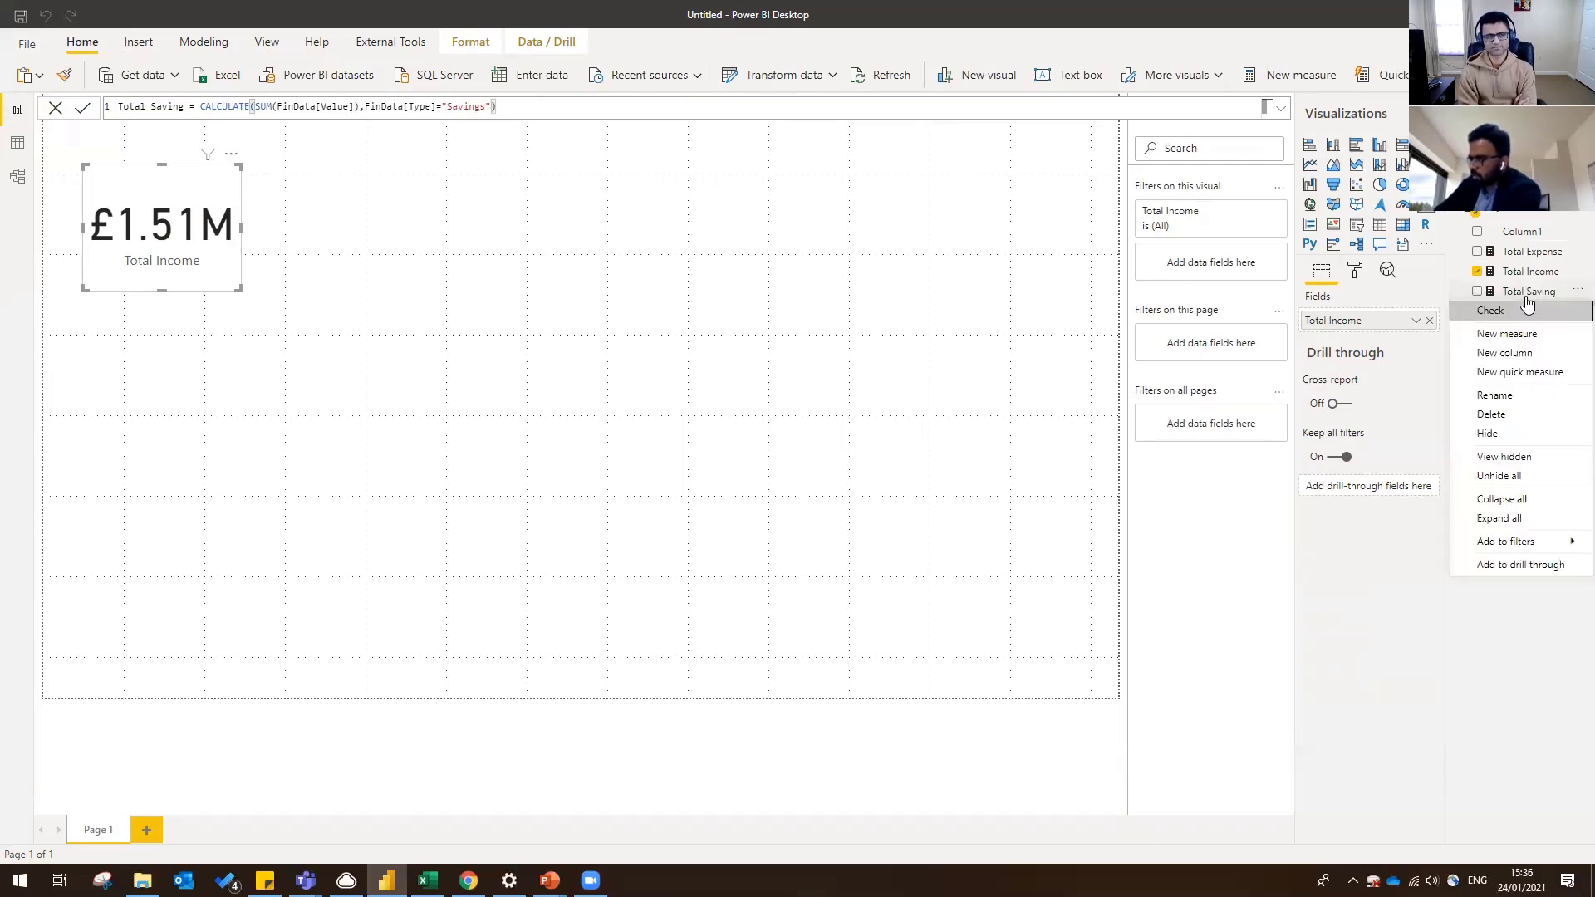
click(1532, 341)
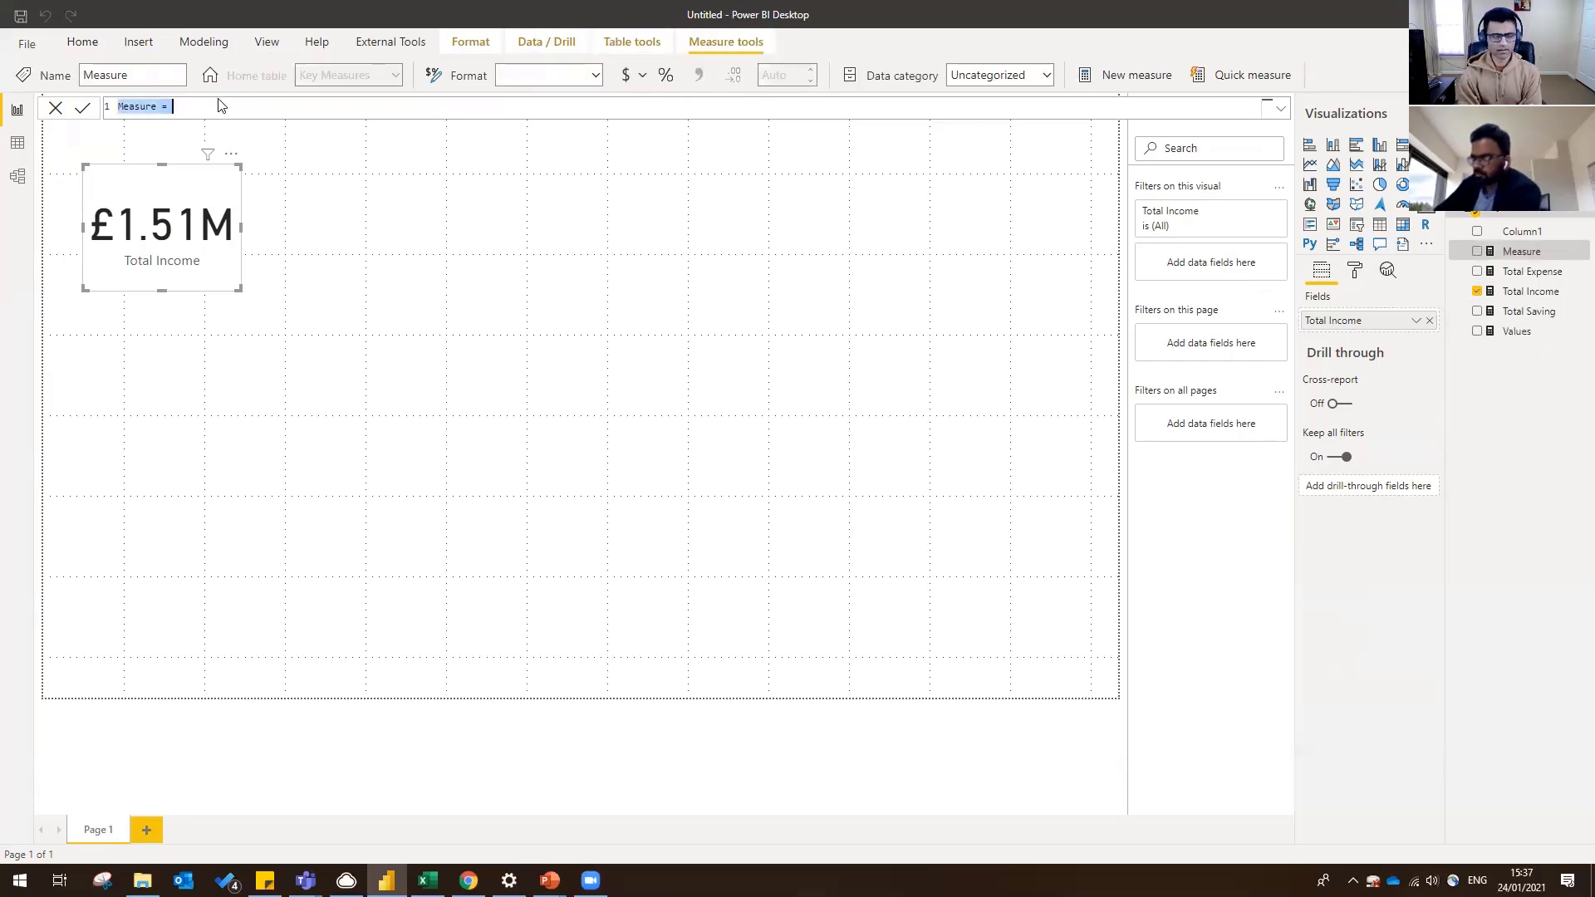
text(Expense %)
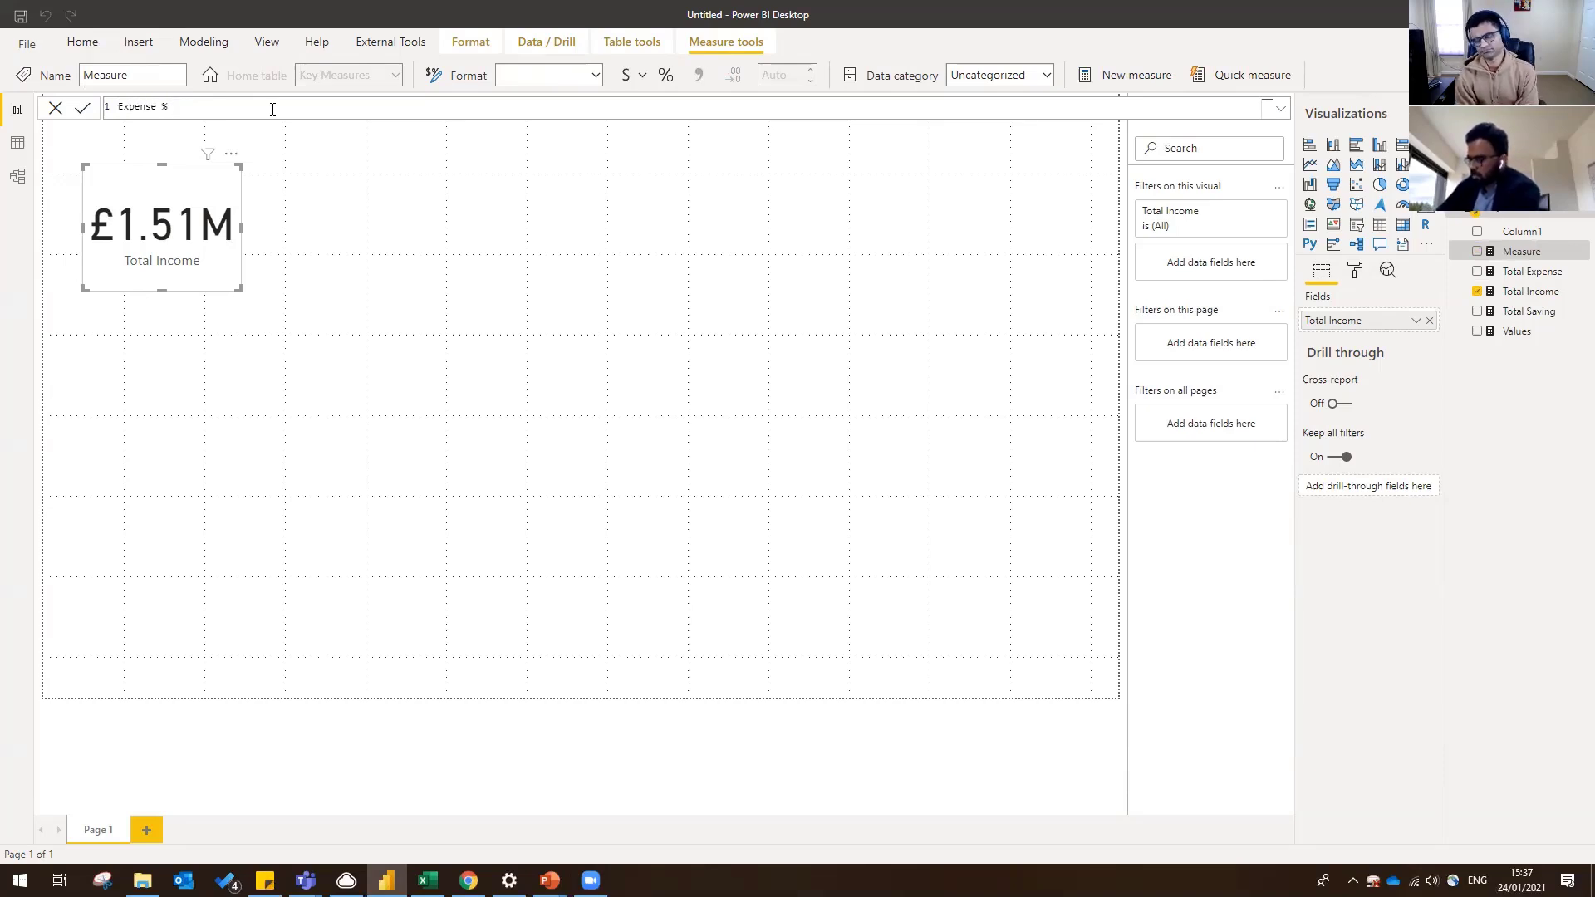
text(= duv)
key(BackSpace)
key(BackSpace)
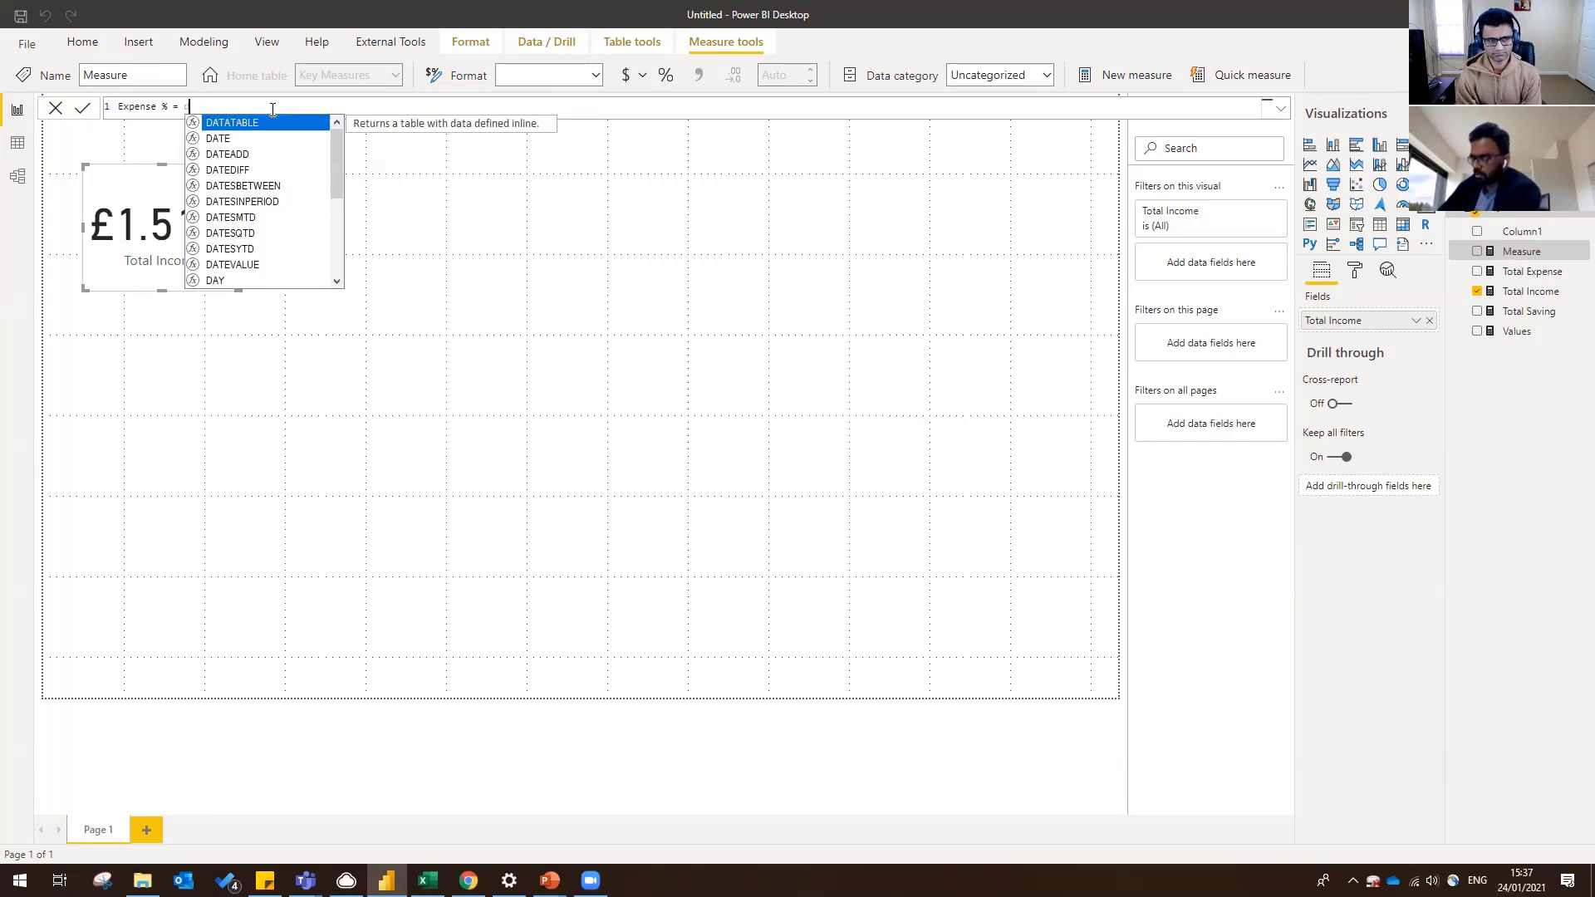
text(iv)
key(Tab)
text(ep)
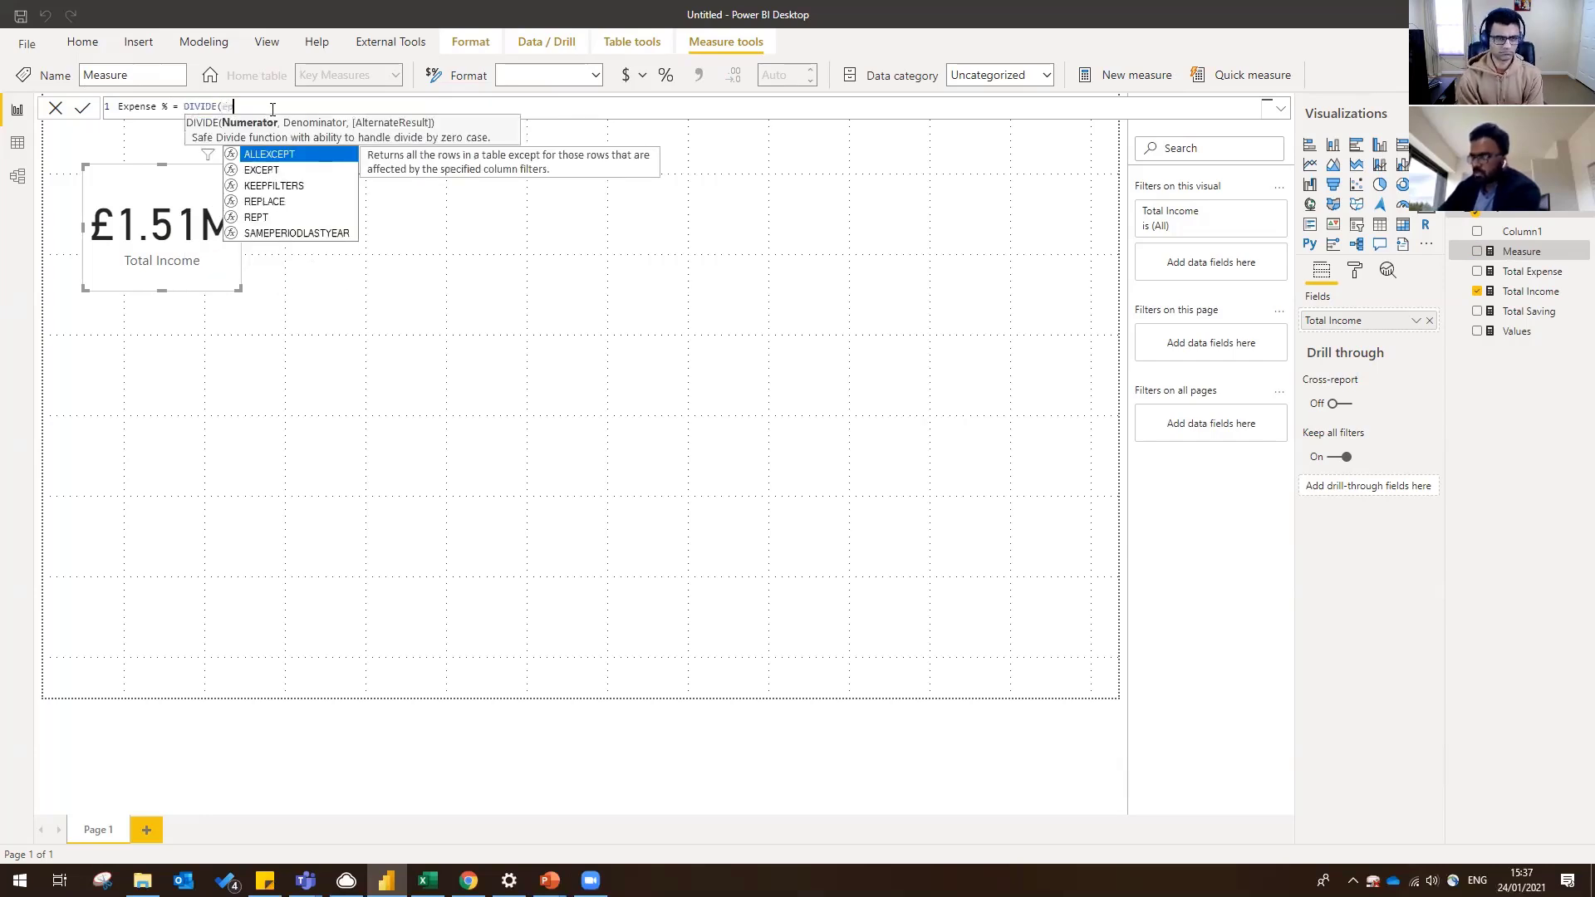
key(BackSpace)
key(BackSpace)
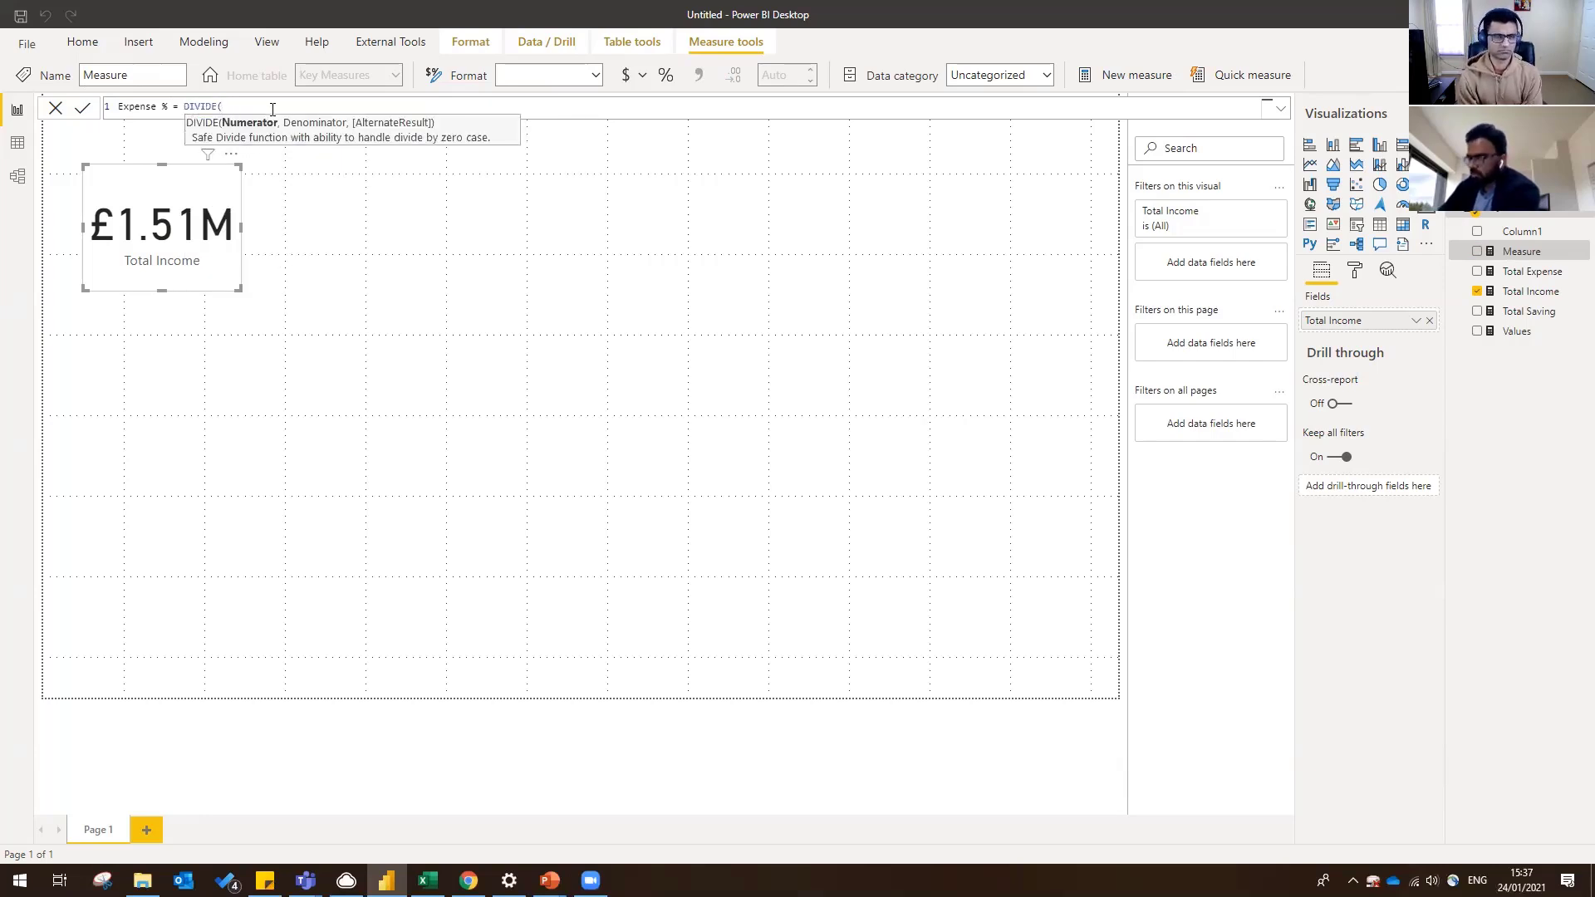
- Complete the Expense % formula with [Total Expense] as numerator and [Total Income] as denominator, and commit it
text([Total Expense],)
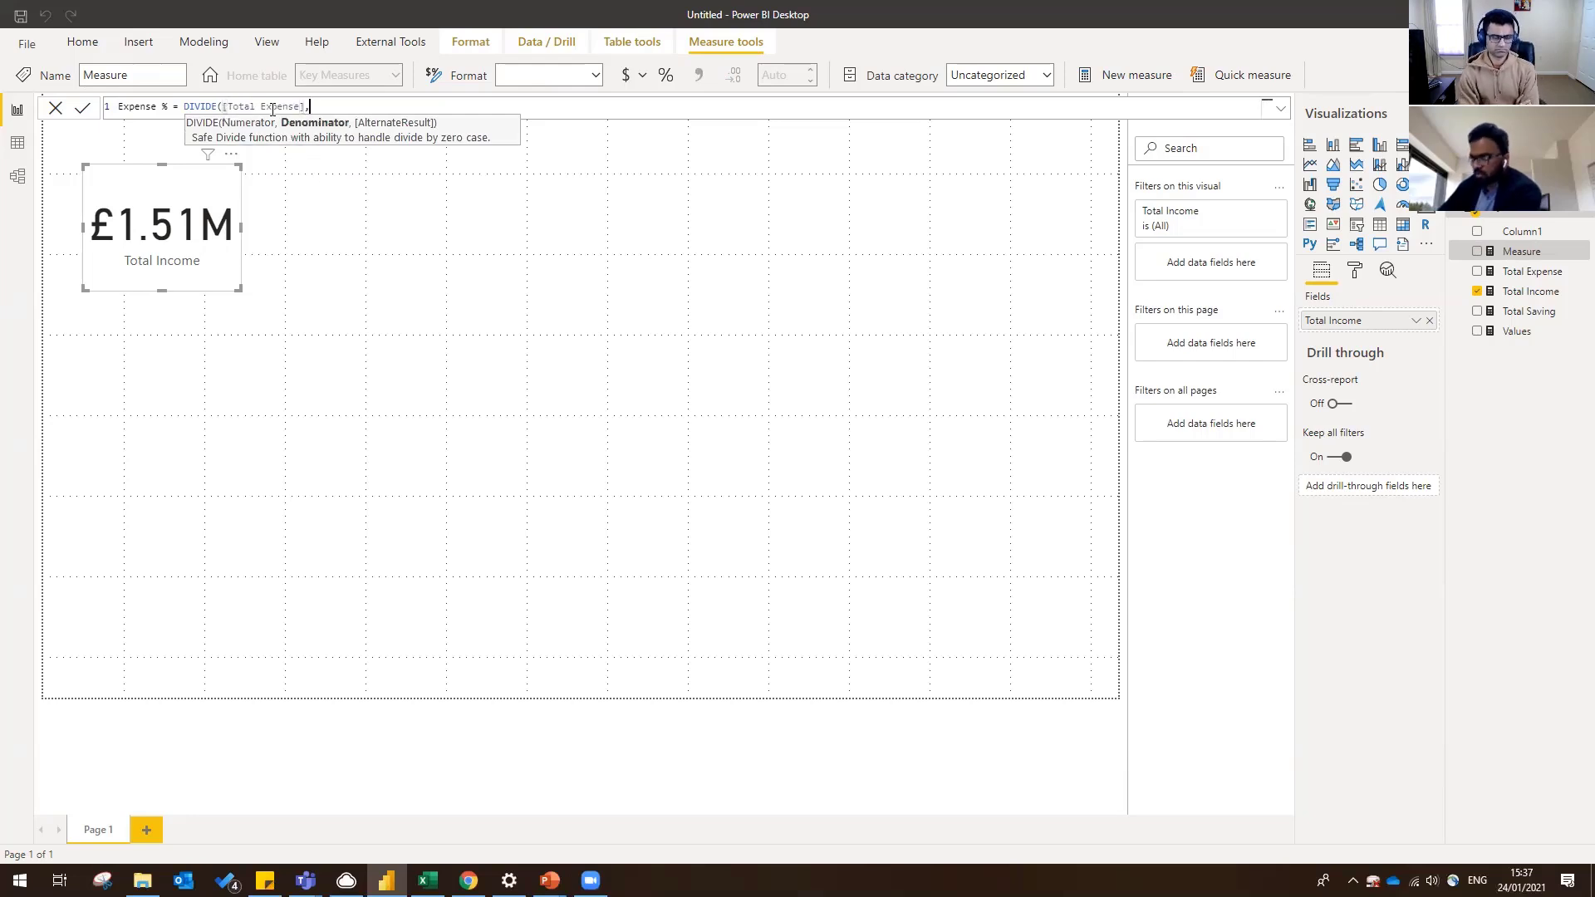
text(tot)
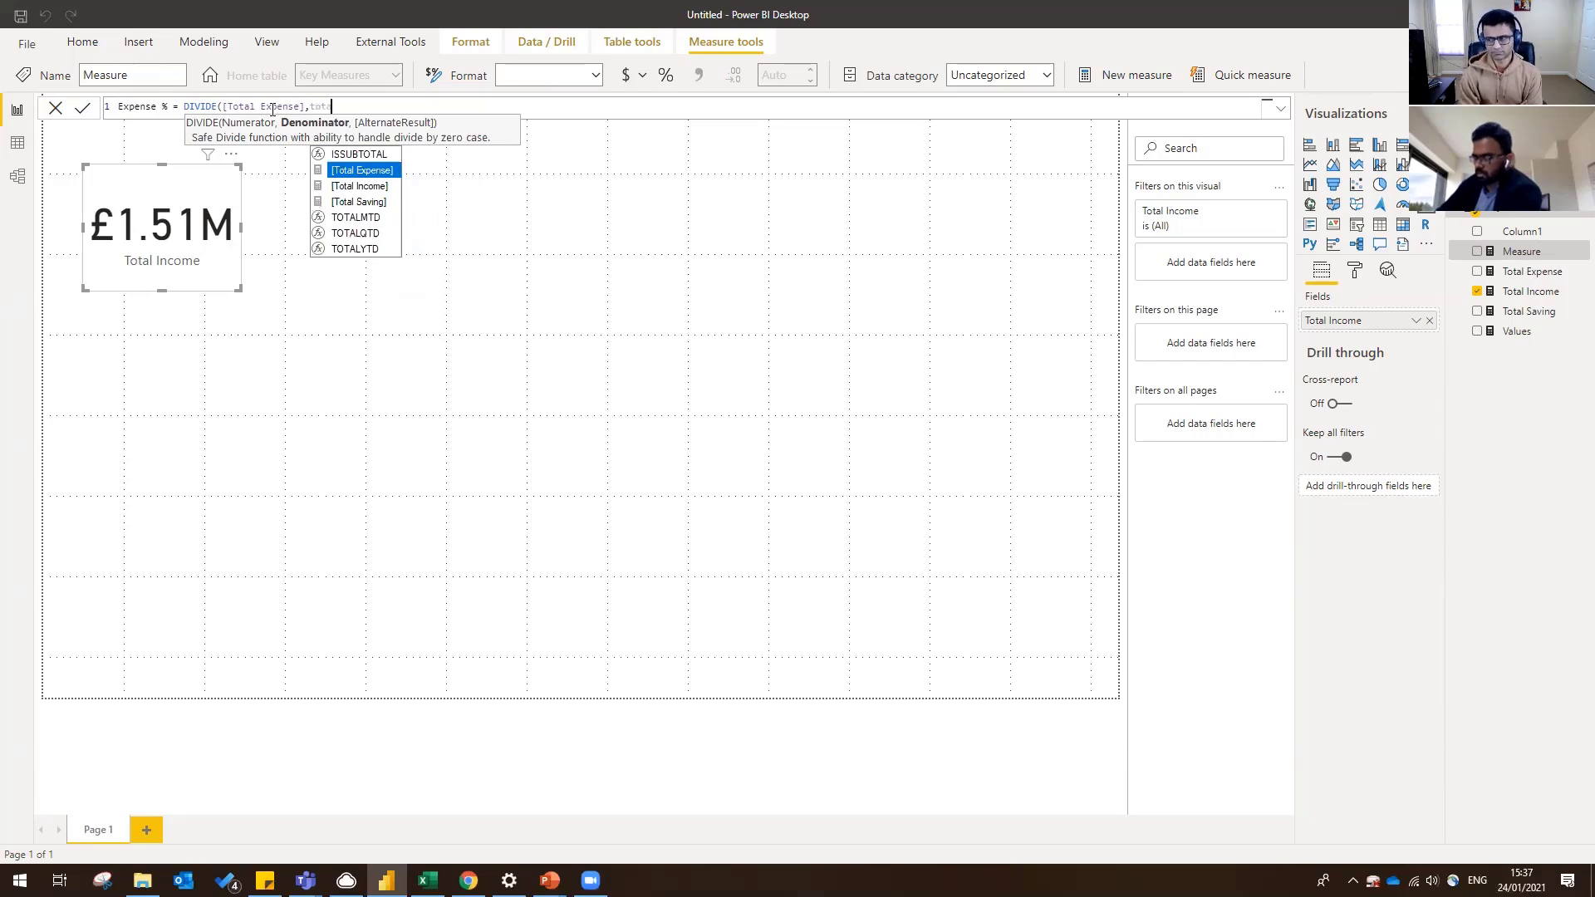
text(a)
key(Down)
key(Tab)
text())
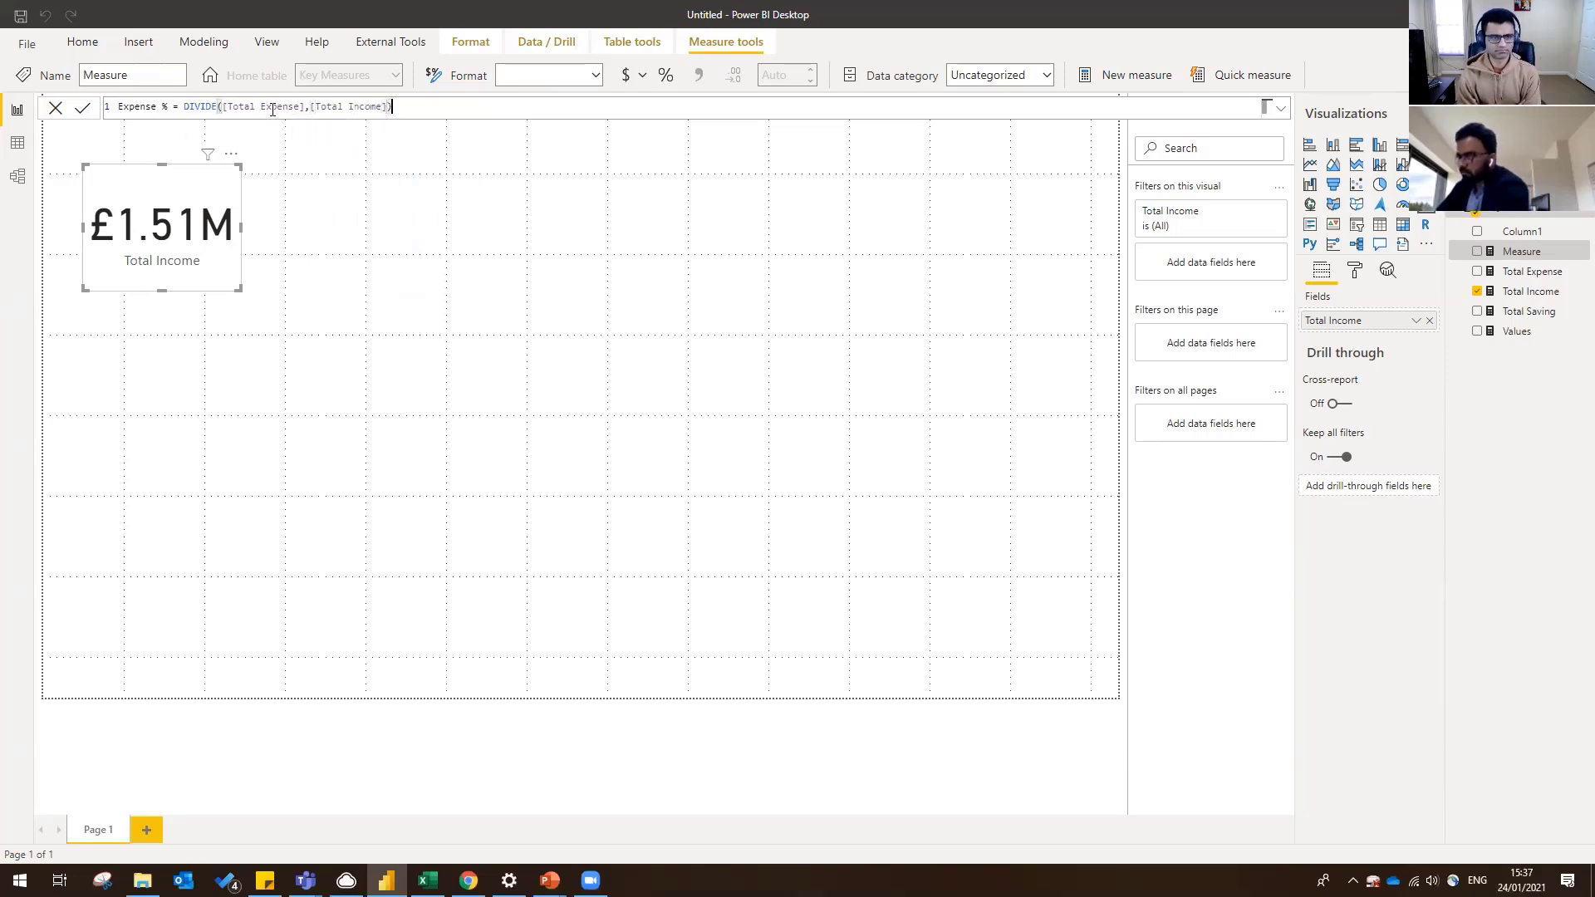
key(Return)
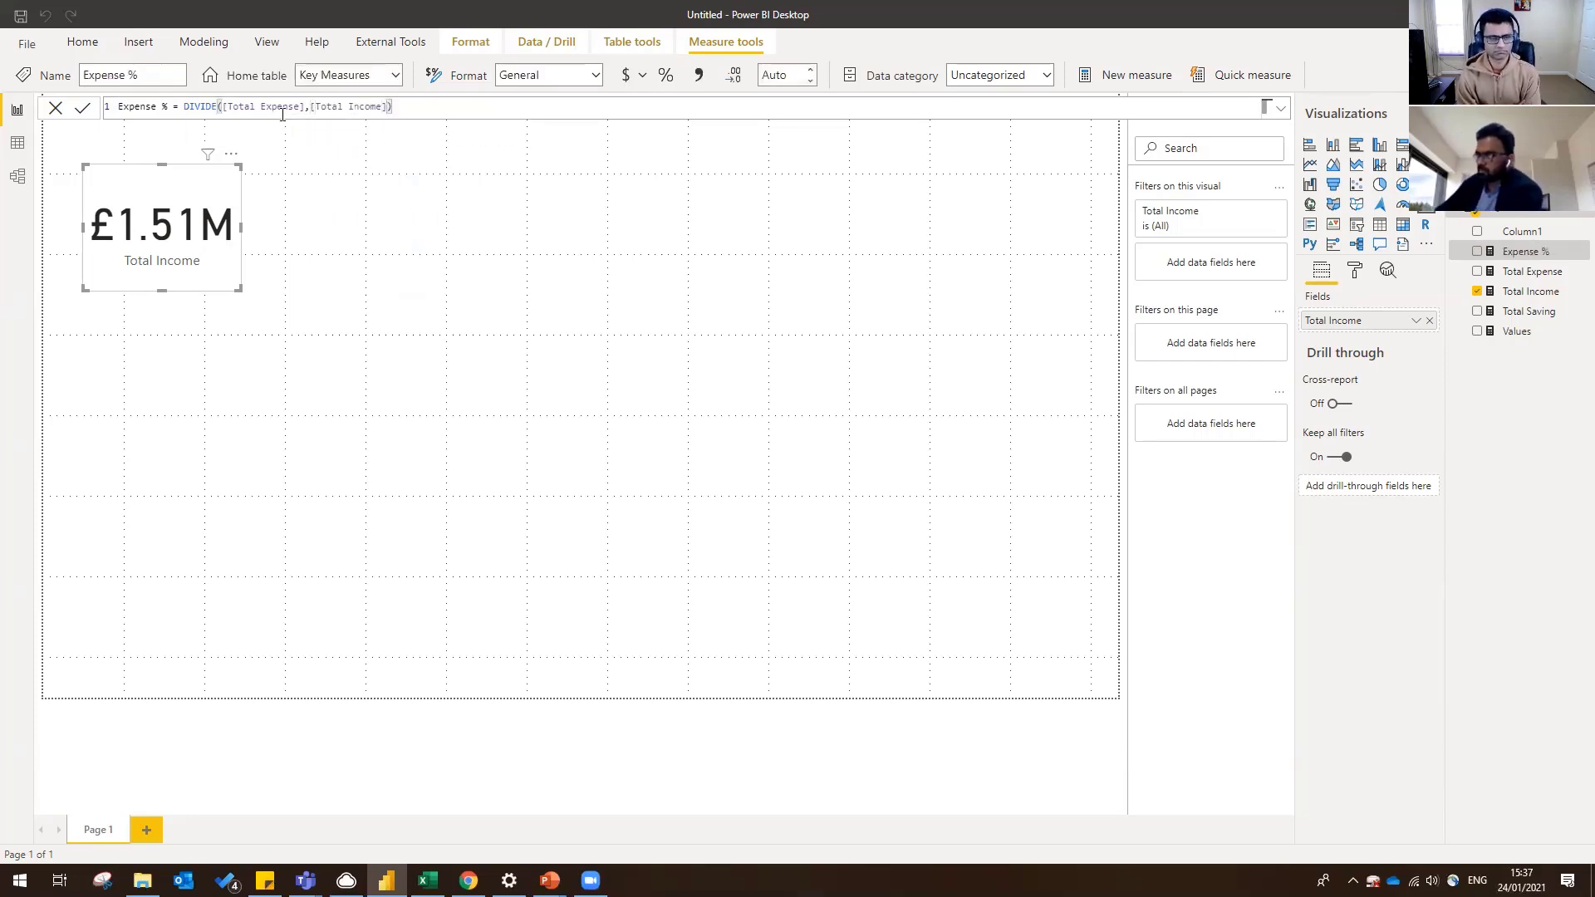
- Copy the whole Expense % formula and format the Expense % measure as a percentage
drag(427, 99, 160, 90)
key(ctrl+c)
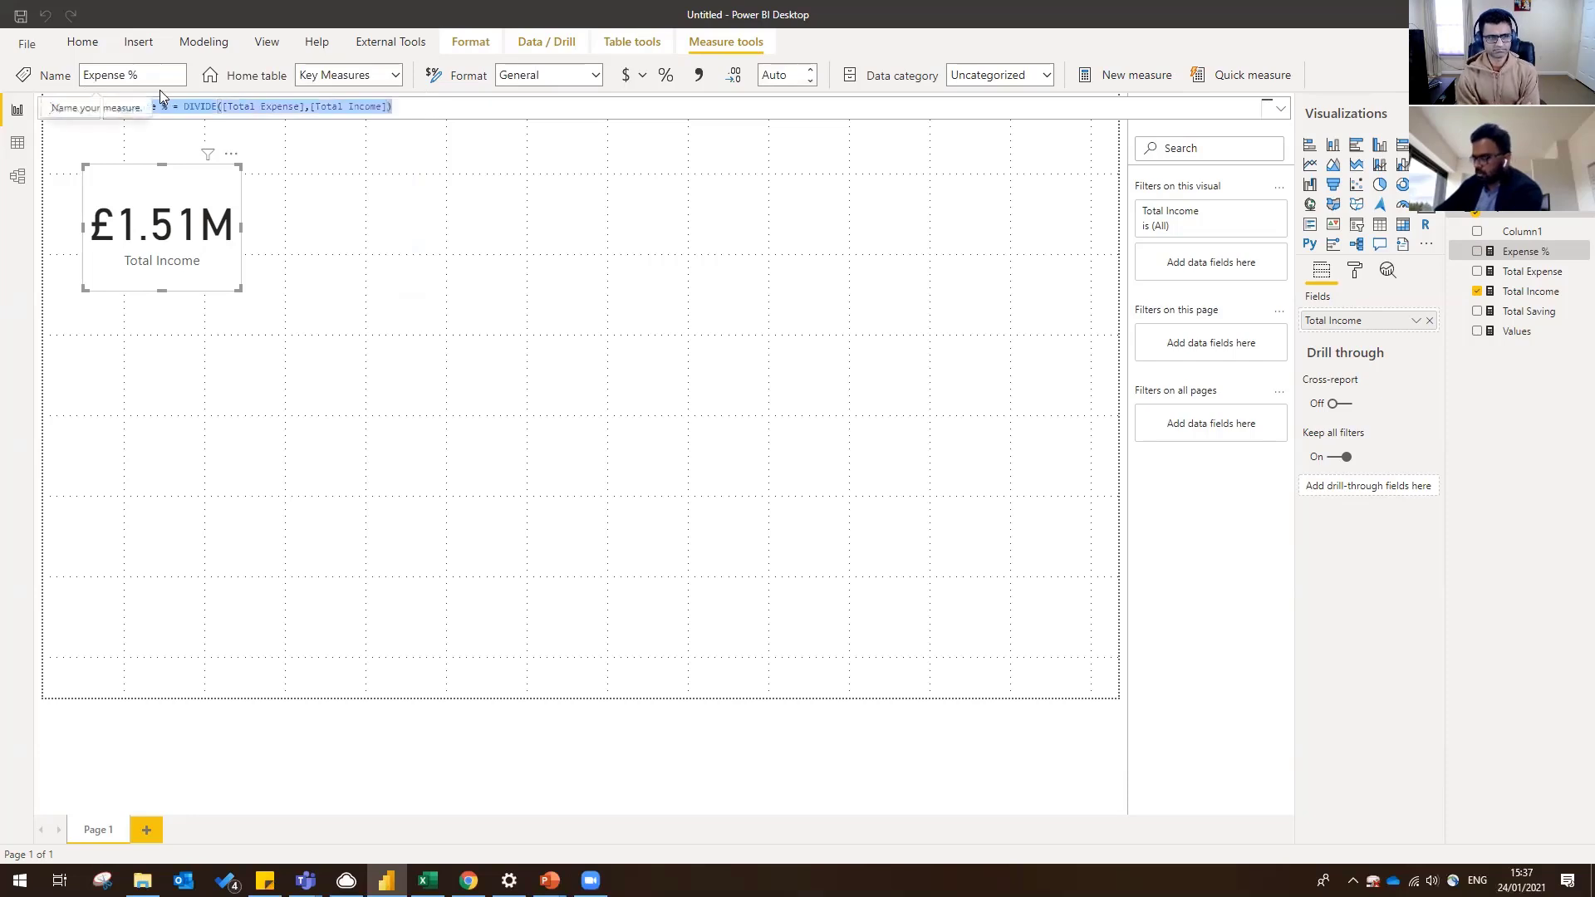
right_click(1521, 258)
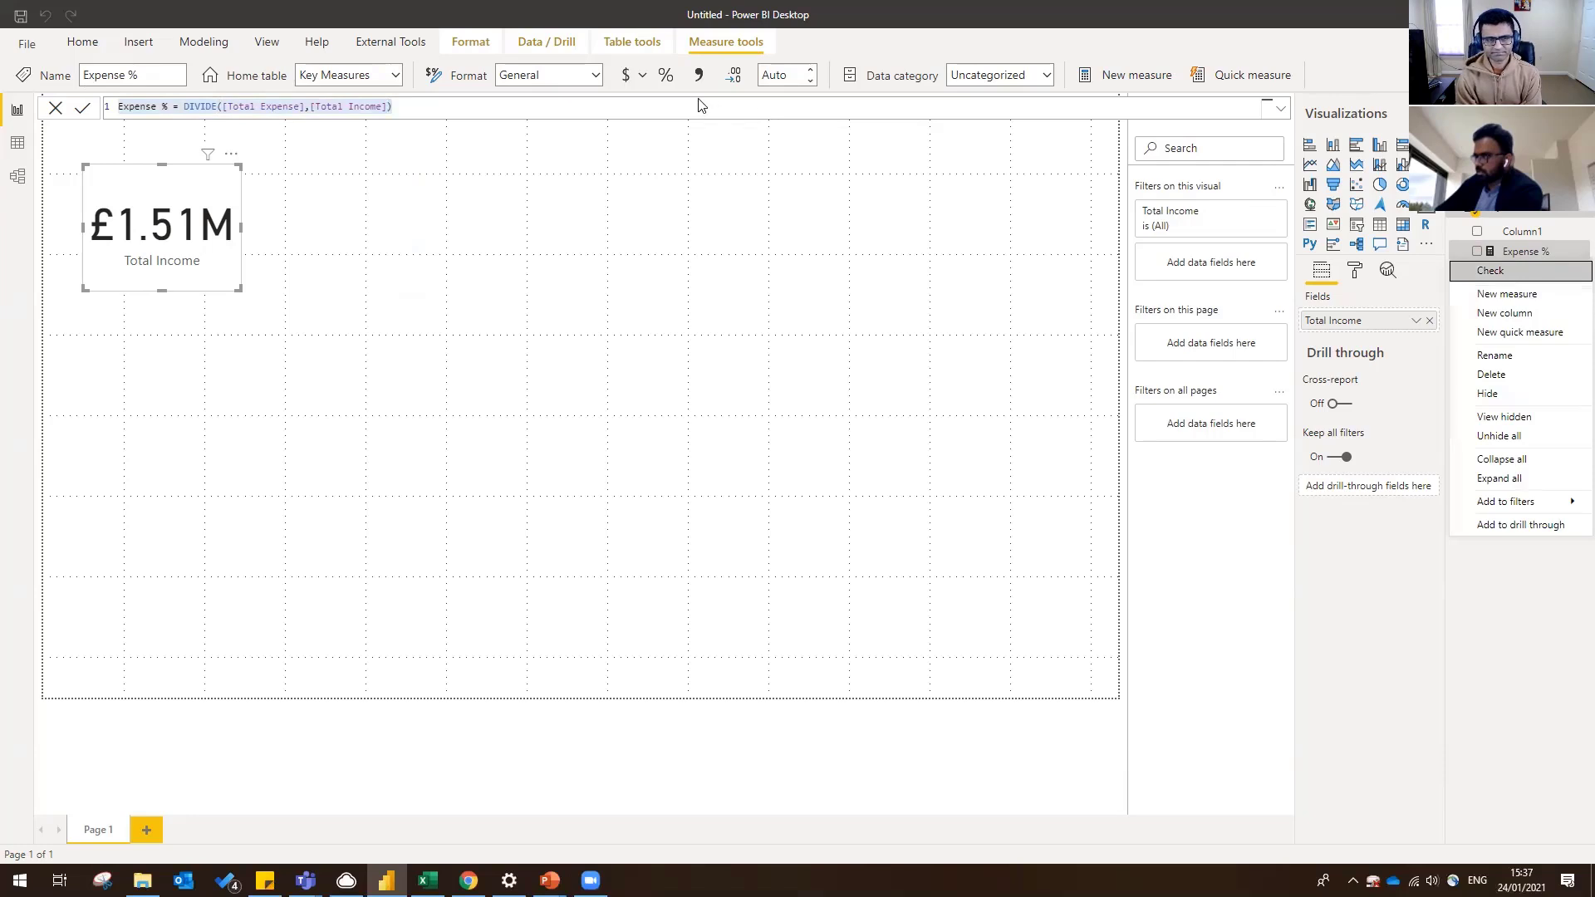
click(673, 93)
click(665, 76)
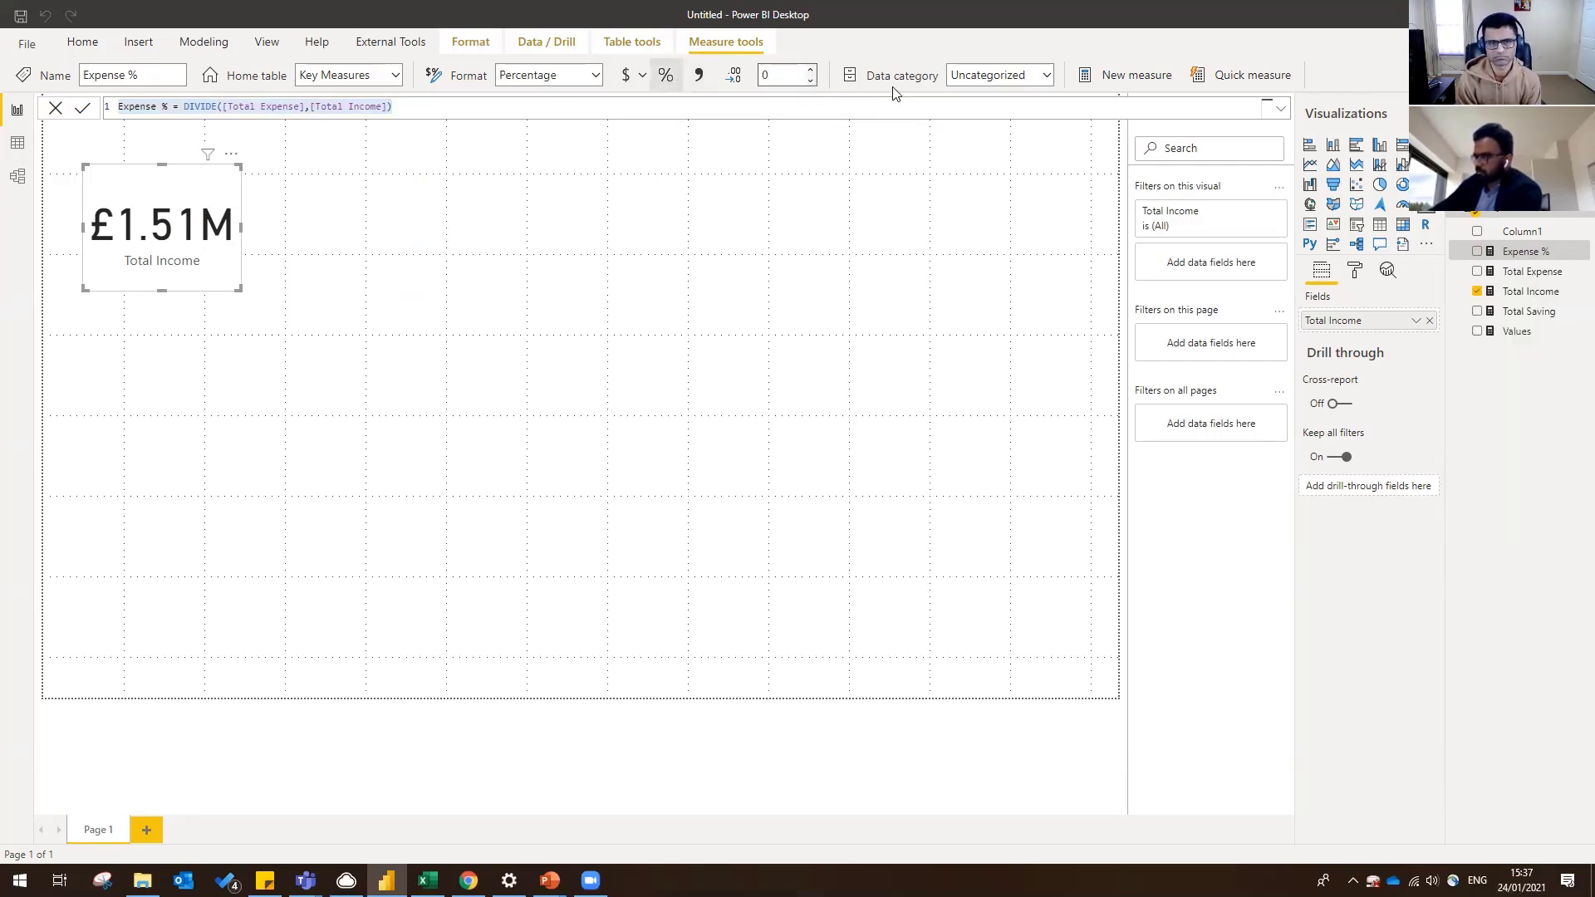
- Create a new measure in Key Measures from the copied Expense % formula and name it Savings %
click(1519, 254)
right_click(1519, 255)
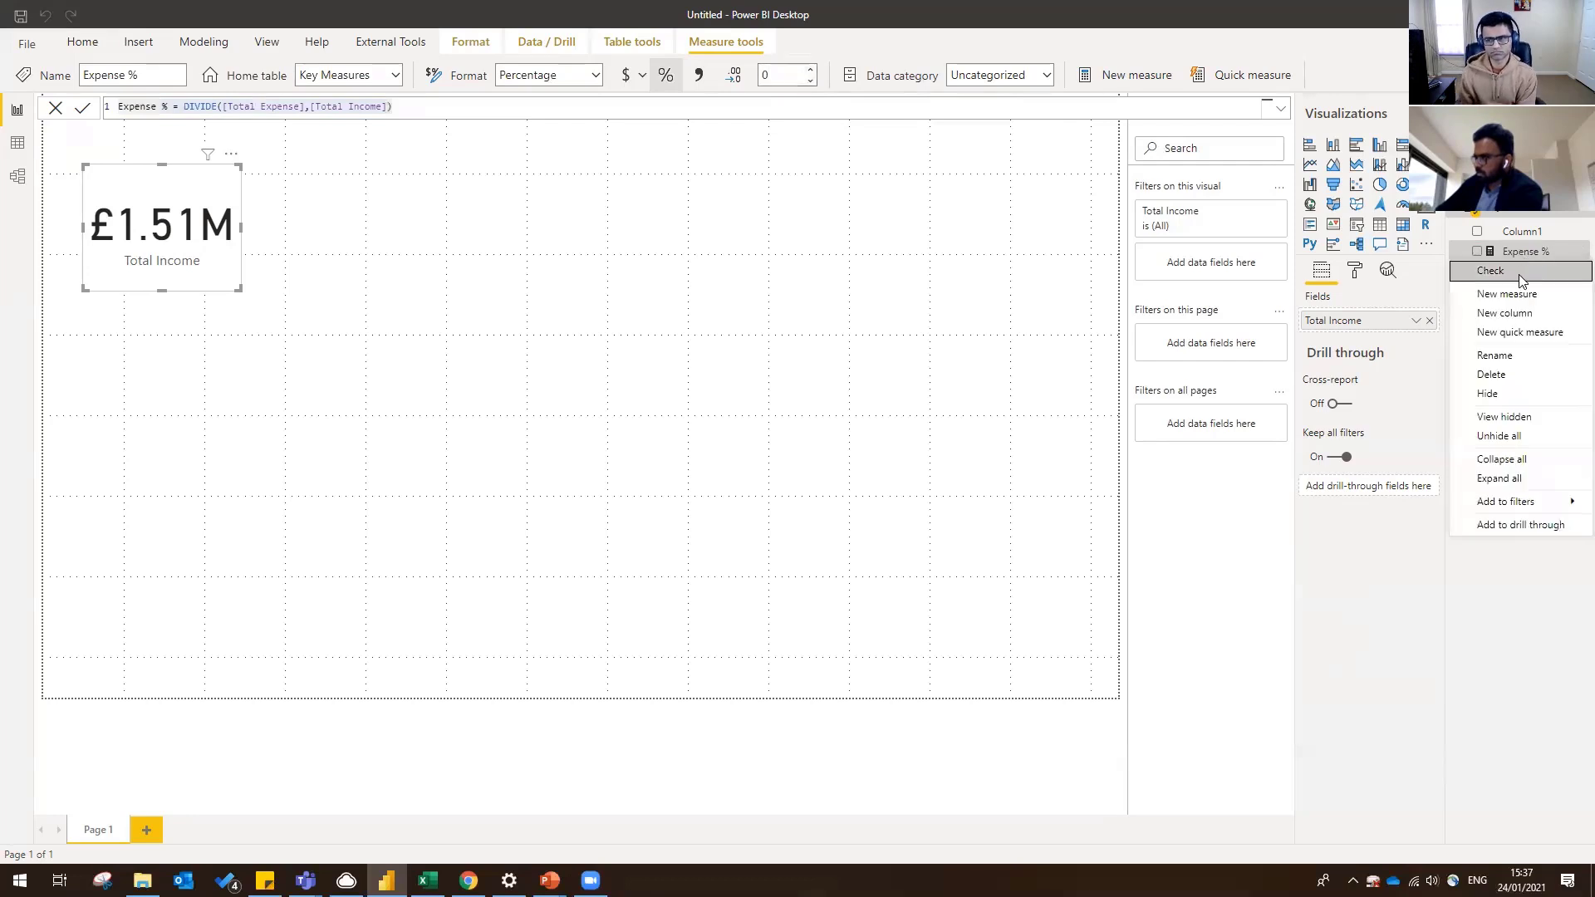
click(1521, 296)
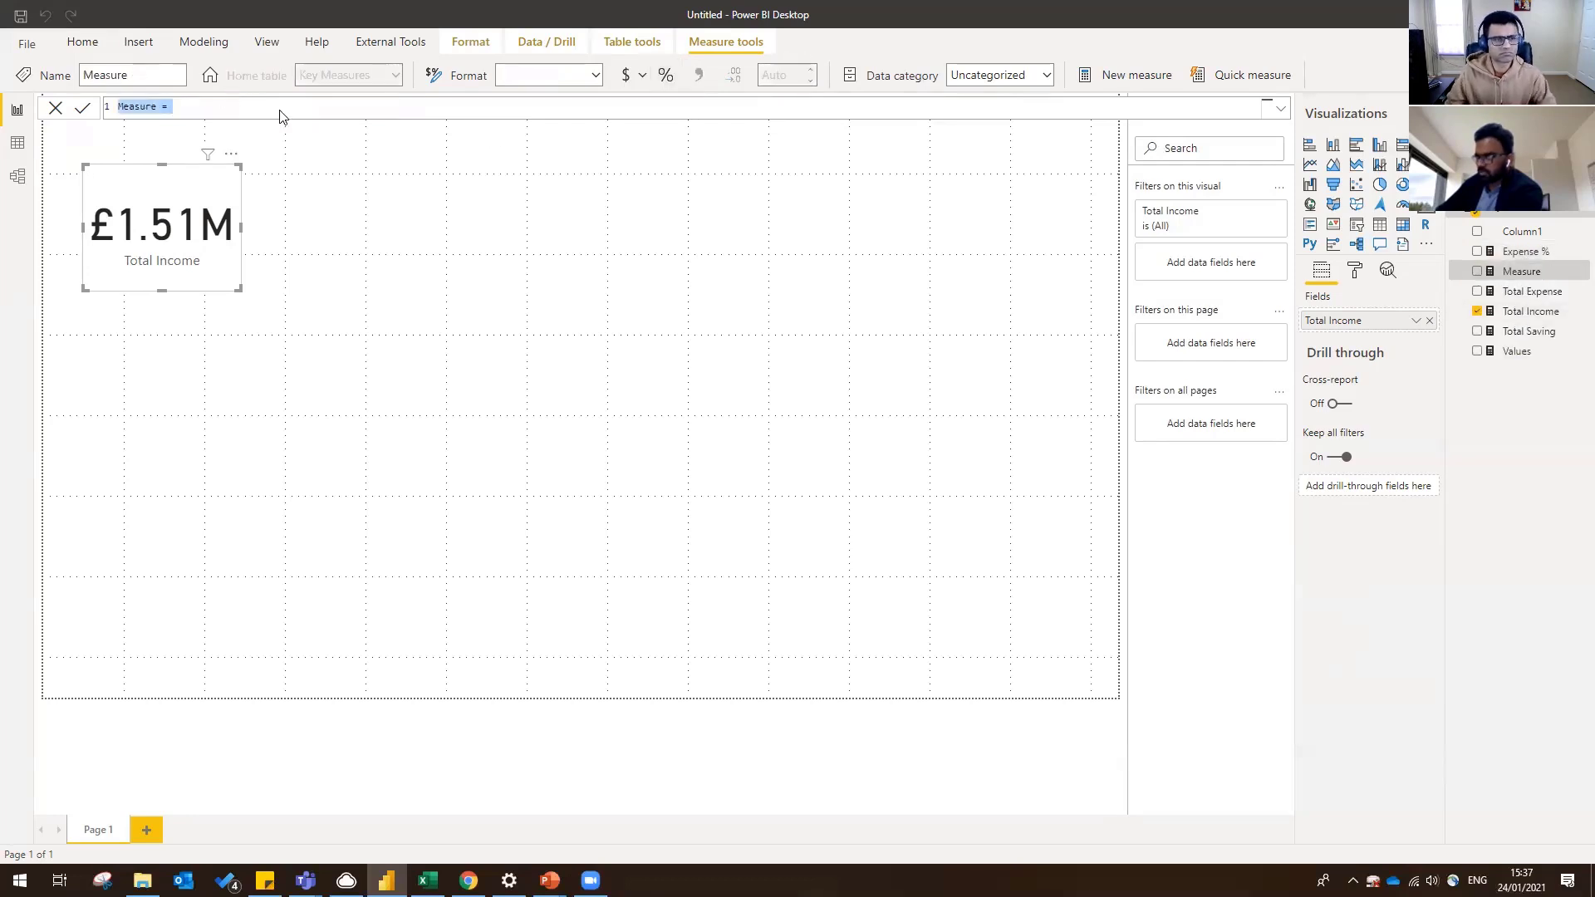
key(ctrl+v)
double_click(137, 106)
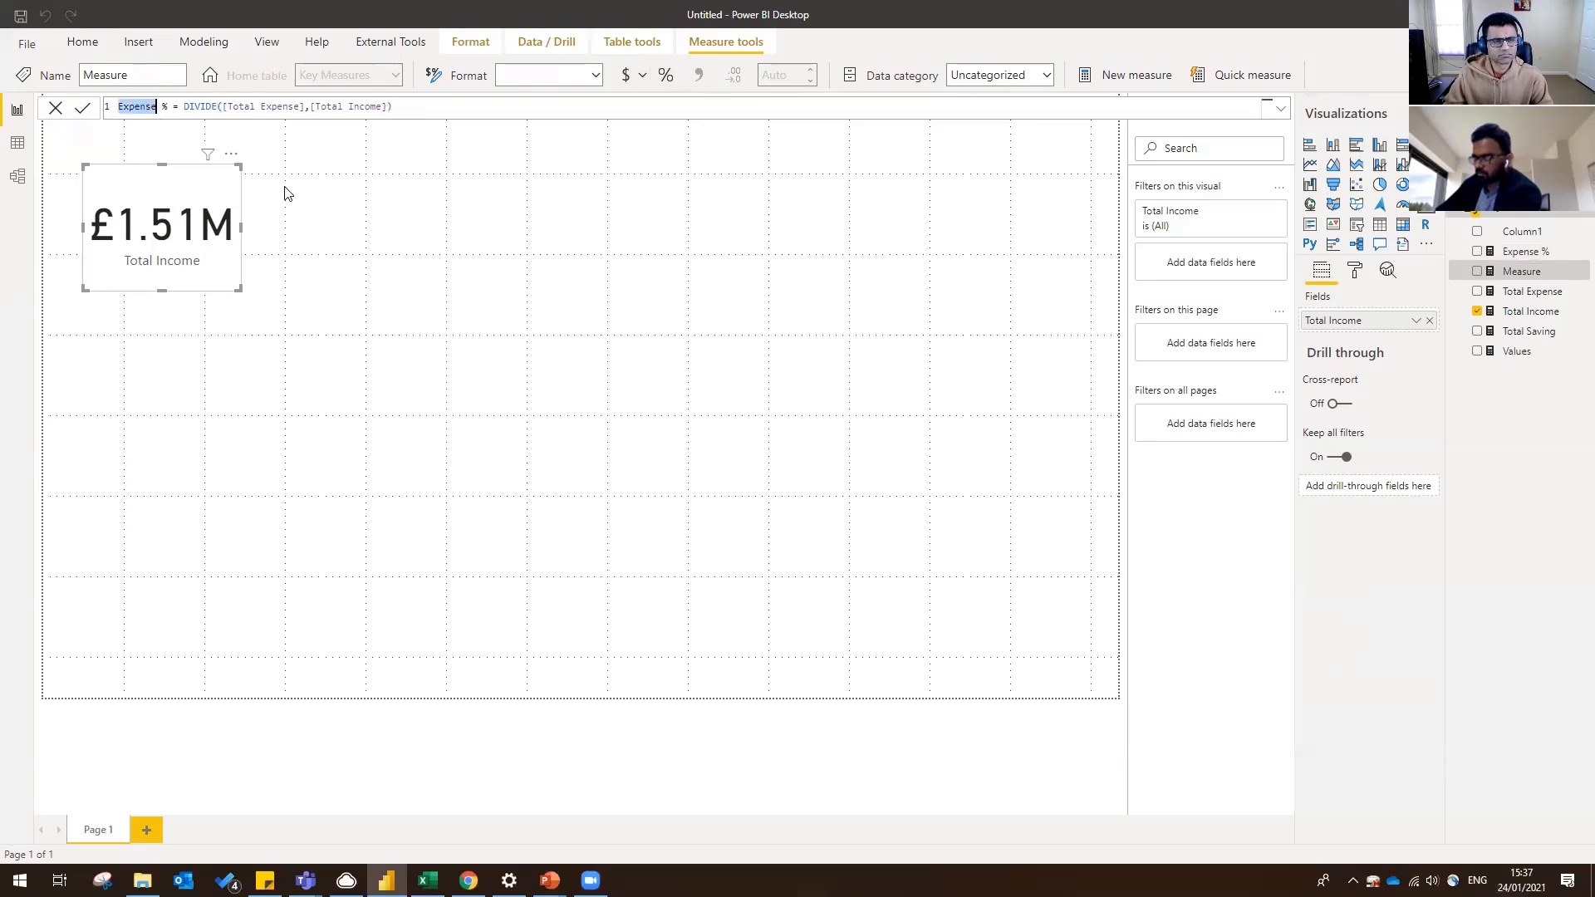
text(Savings)
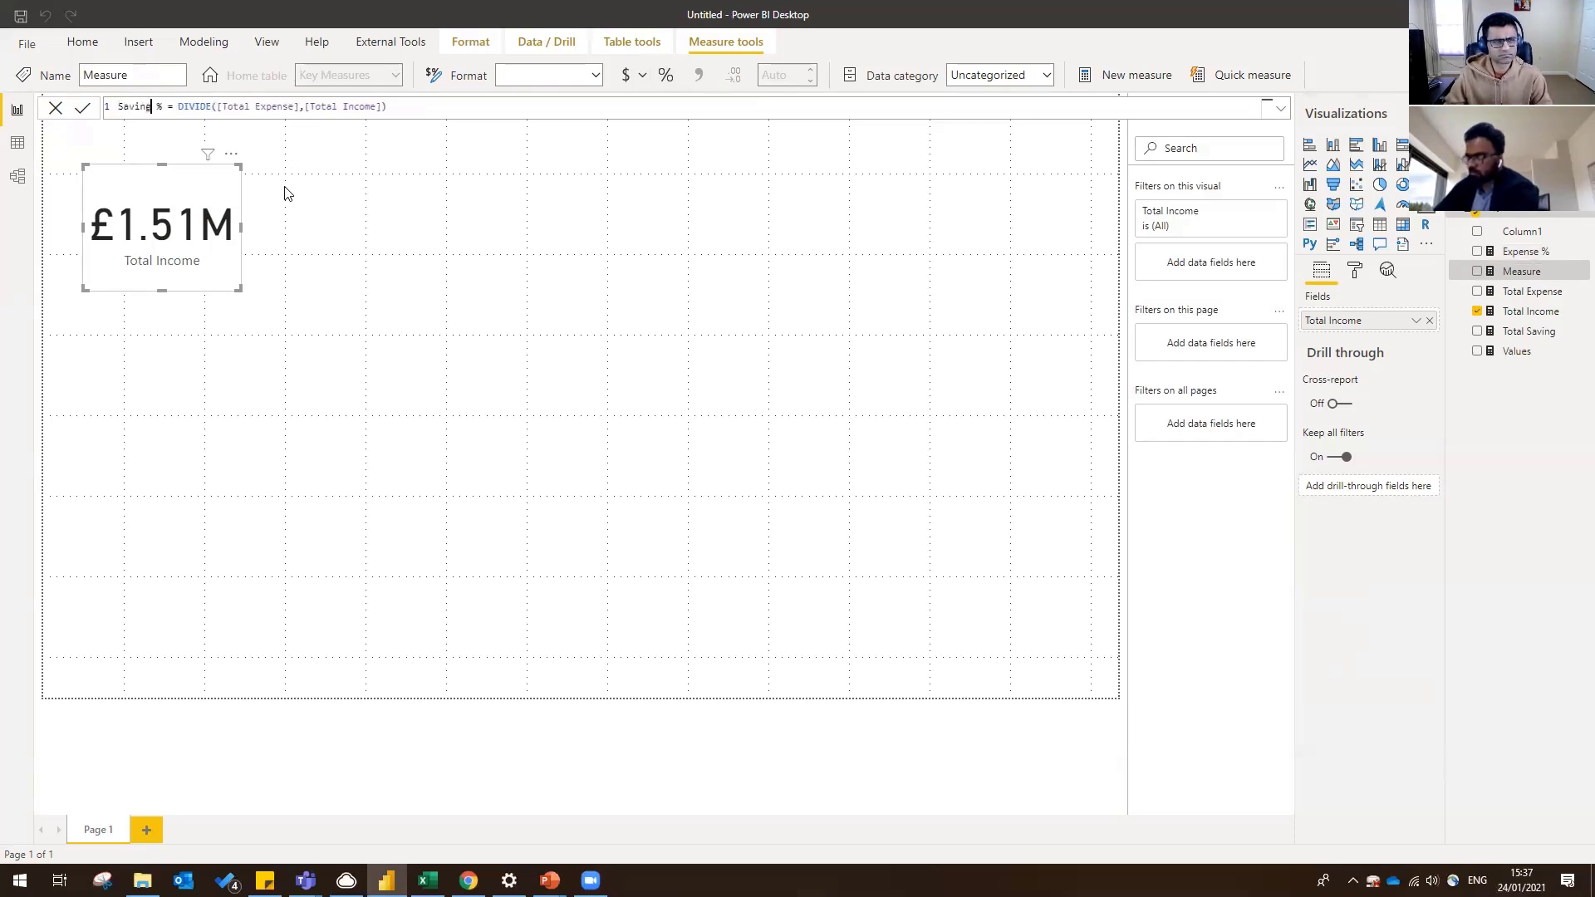
- Replace the numerator in the Savings % formula with [Total Saving] and commit the measure
click(307, 106)
key(BackSpace)
key(BackSpace)
key(BackSpace)
key(BackSpace)
key(BackSpace)
key(BackSpace)
key(BackSpace)
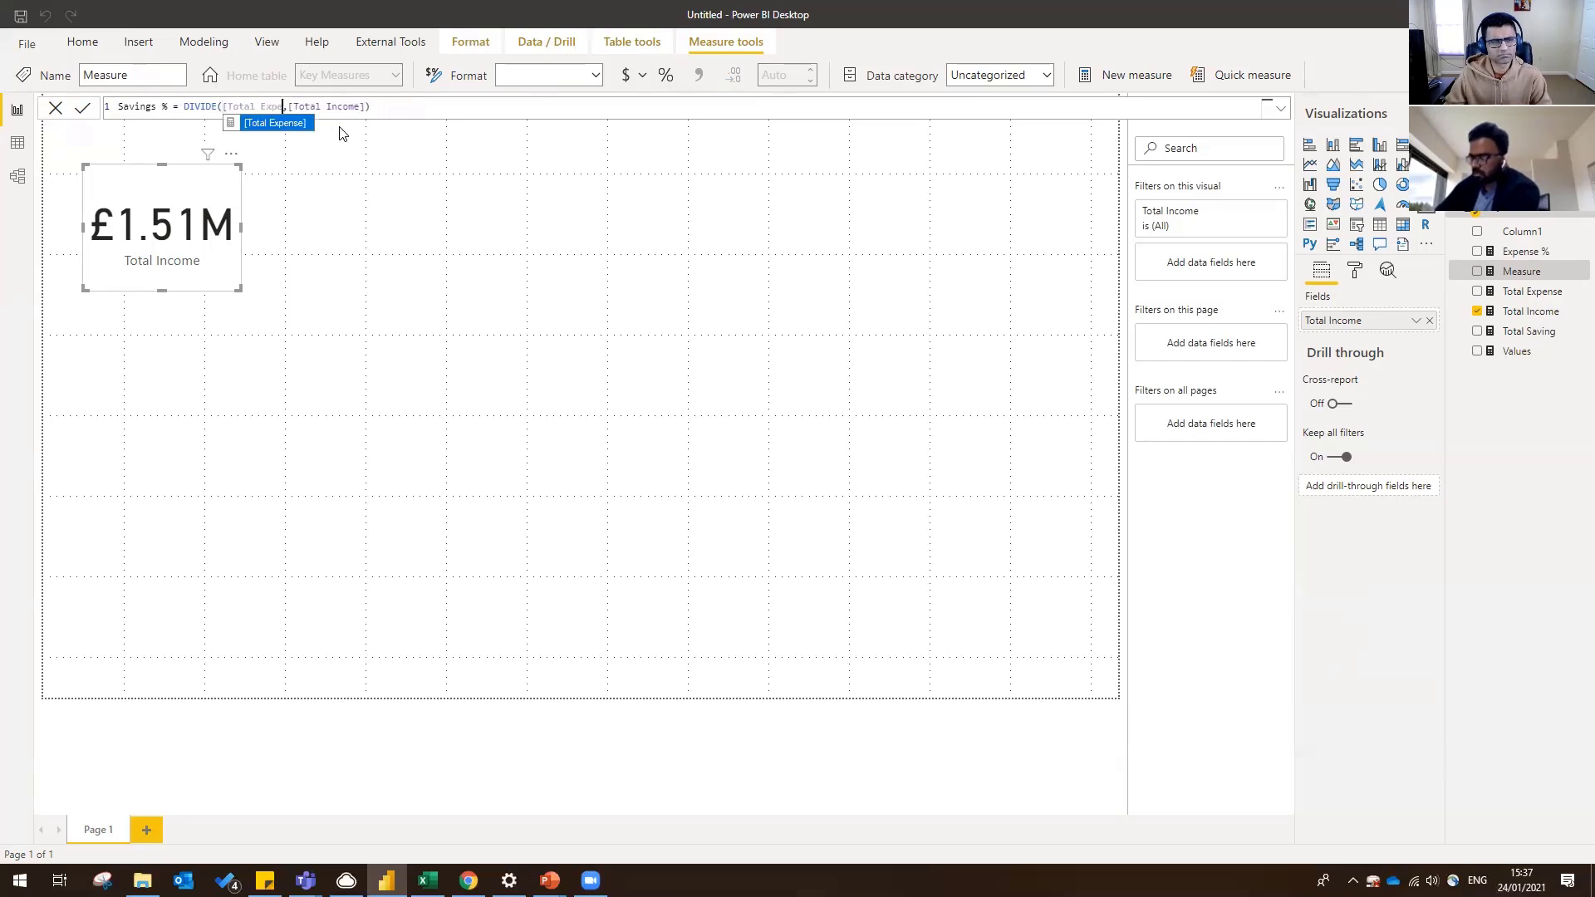
key(BackSpace)
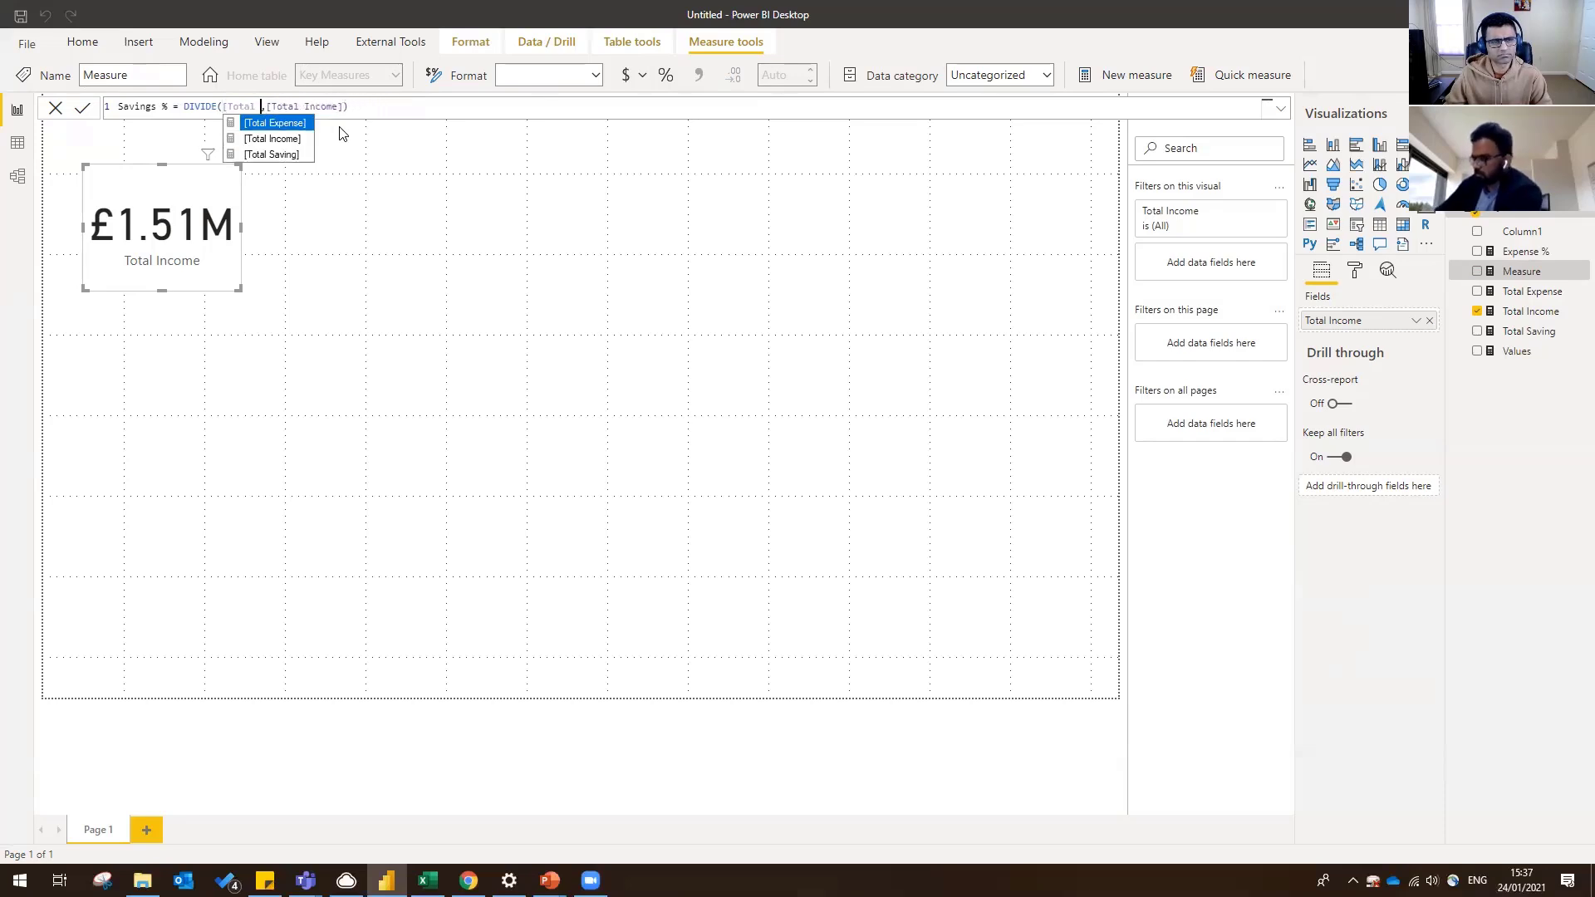
key(Down)
key(Down)
key(Tab)
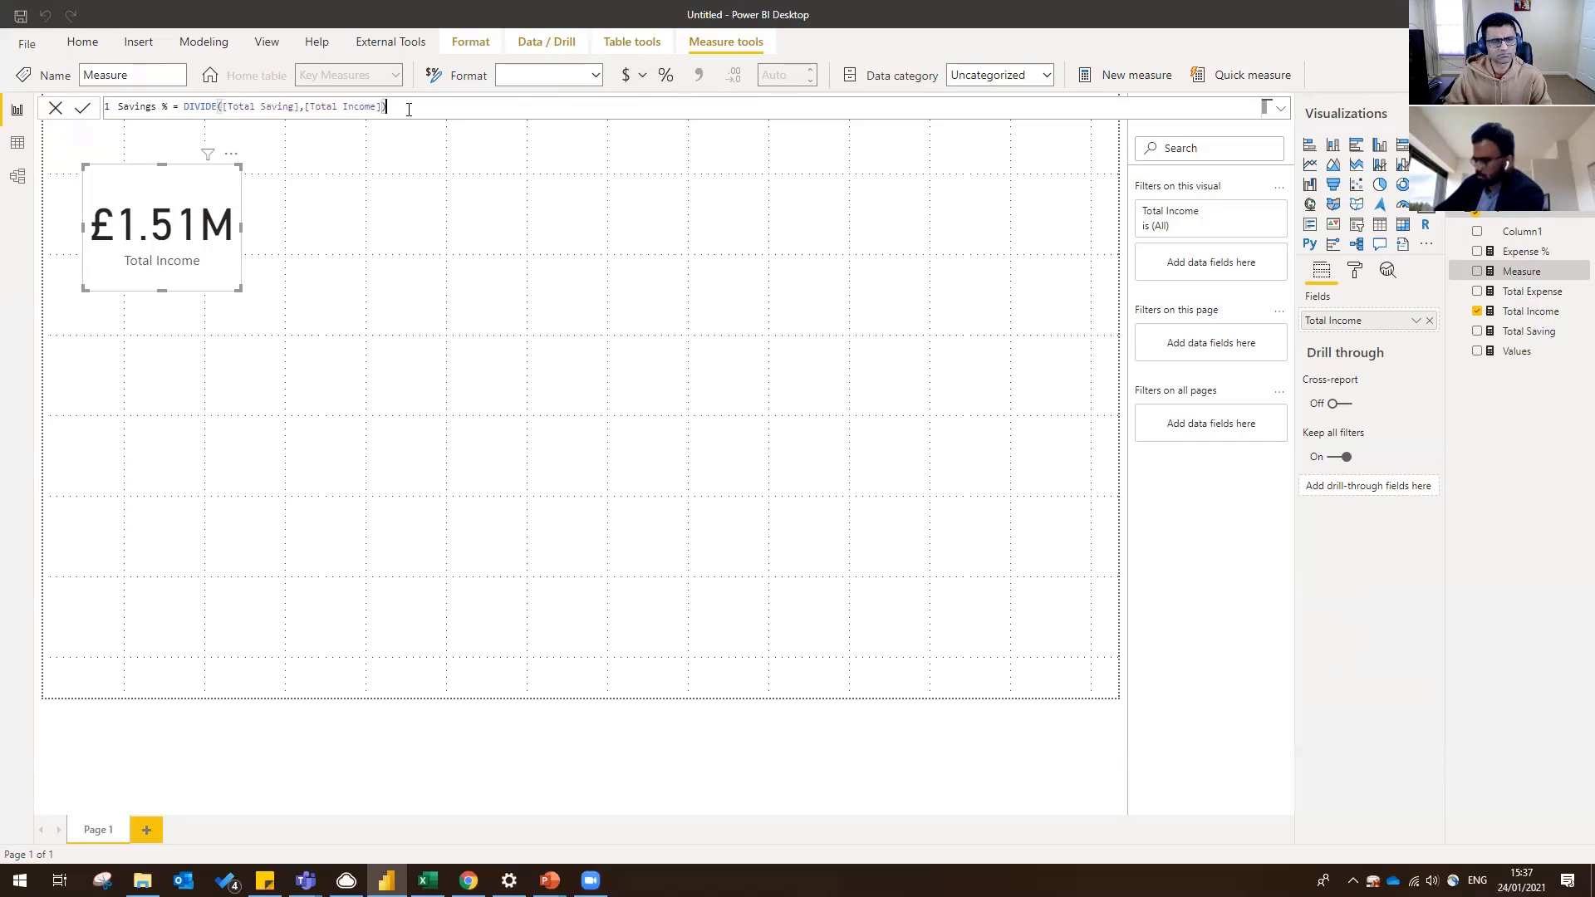
key(Return)
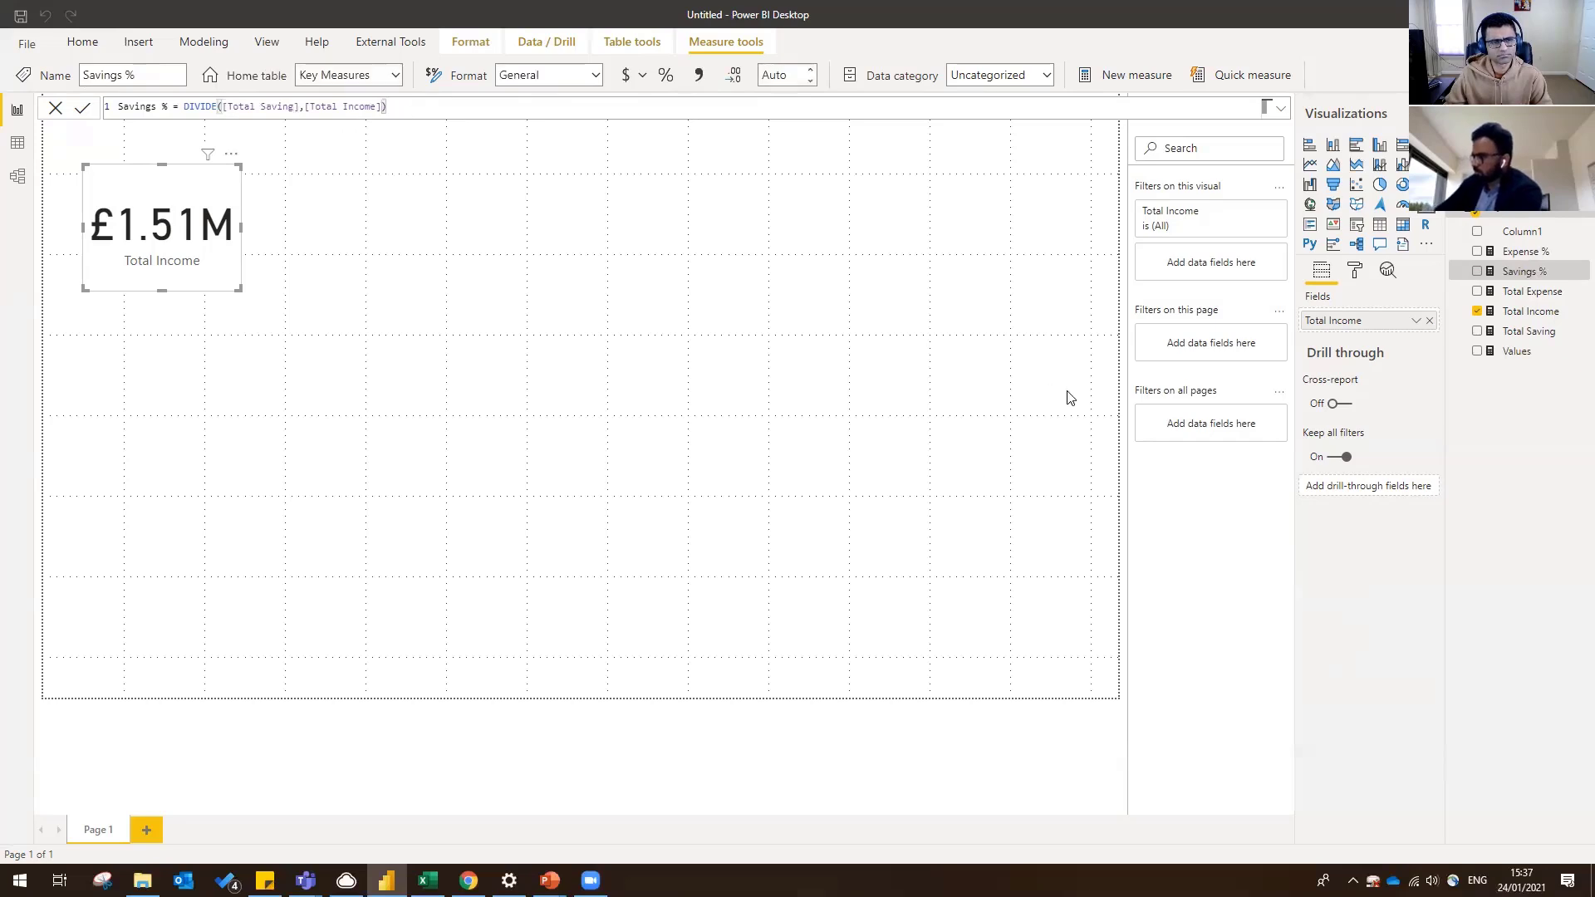
- Reduce the Total Income card's height slightly and move the card up toward the top edge of the report page
click(1522, 252)
click(214, 284)
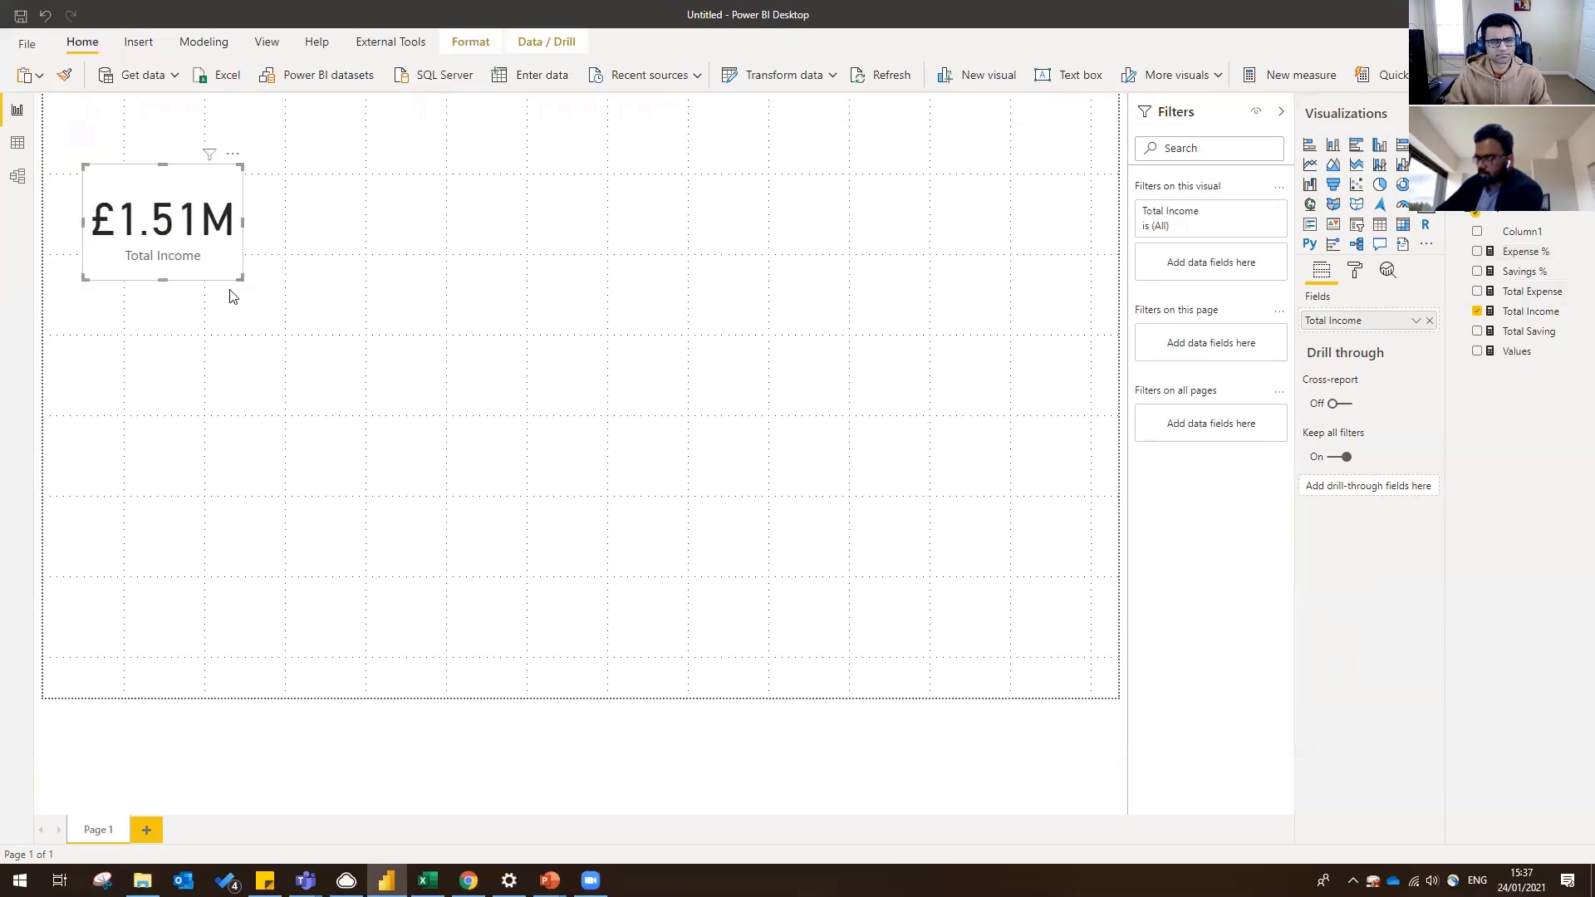
mouse_move(224, 286)
mouse_down()
mouse_move(210, 271)
mouse_move(240, 246)
mouse_move(231, 257)
mouse_up()
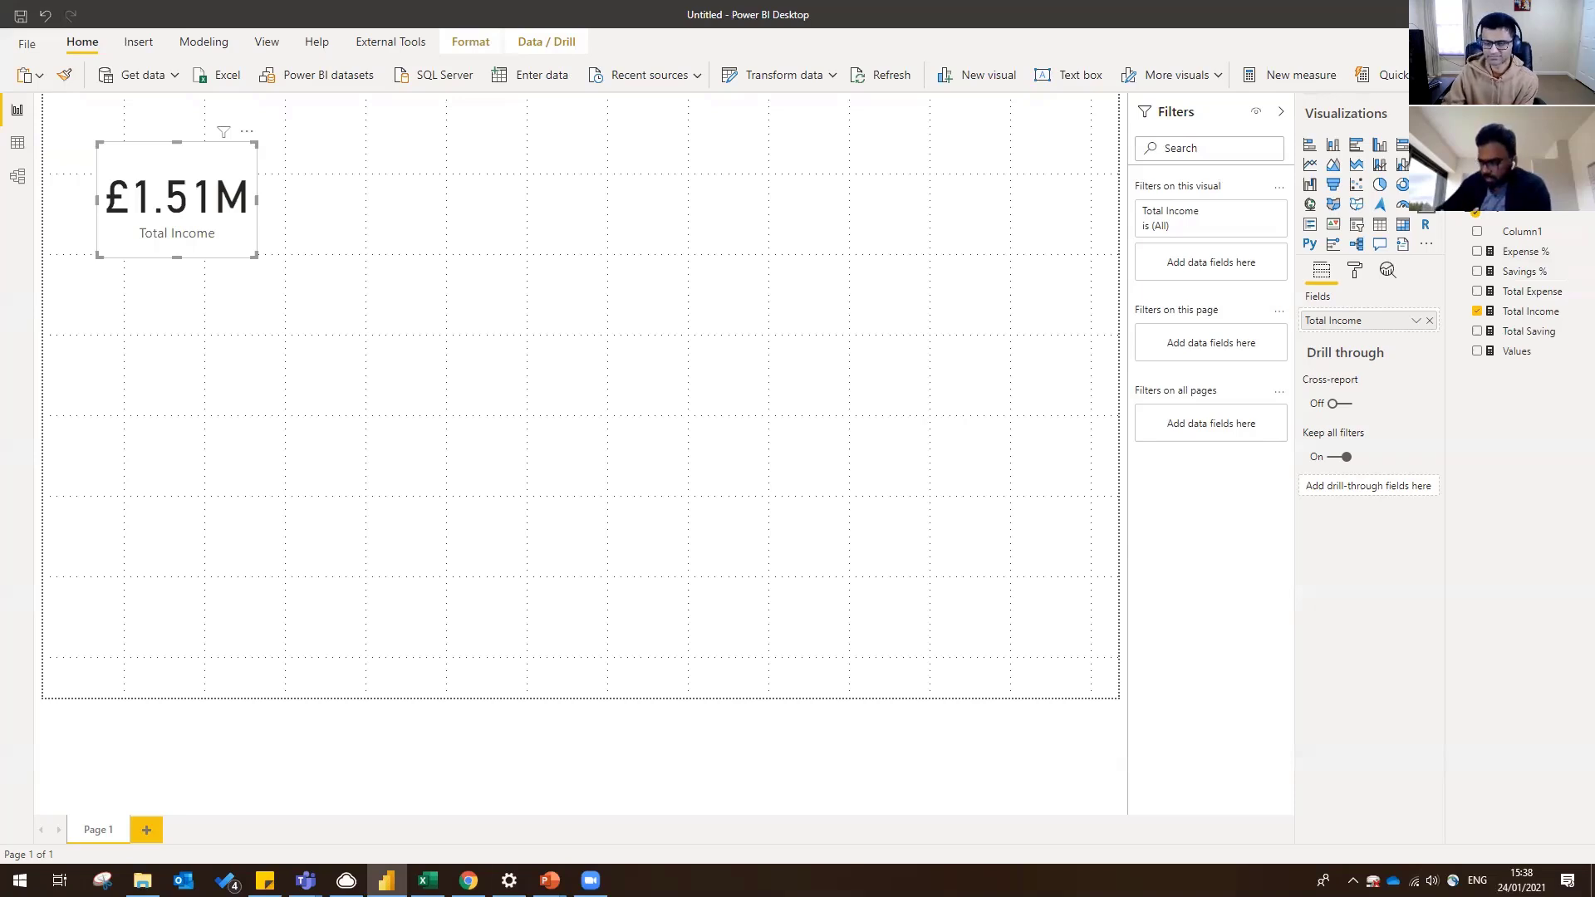
mouse_move(142, 181)
mouse_down()
mouse_move(159, 192)
mouse_move(129, 176)
mouse_up()
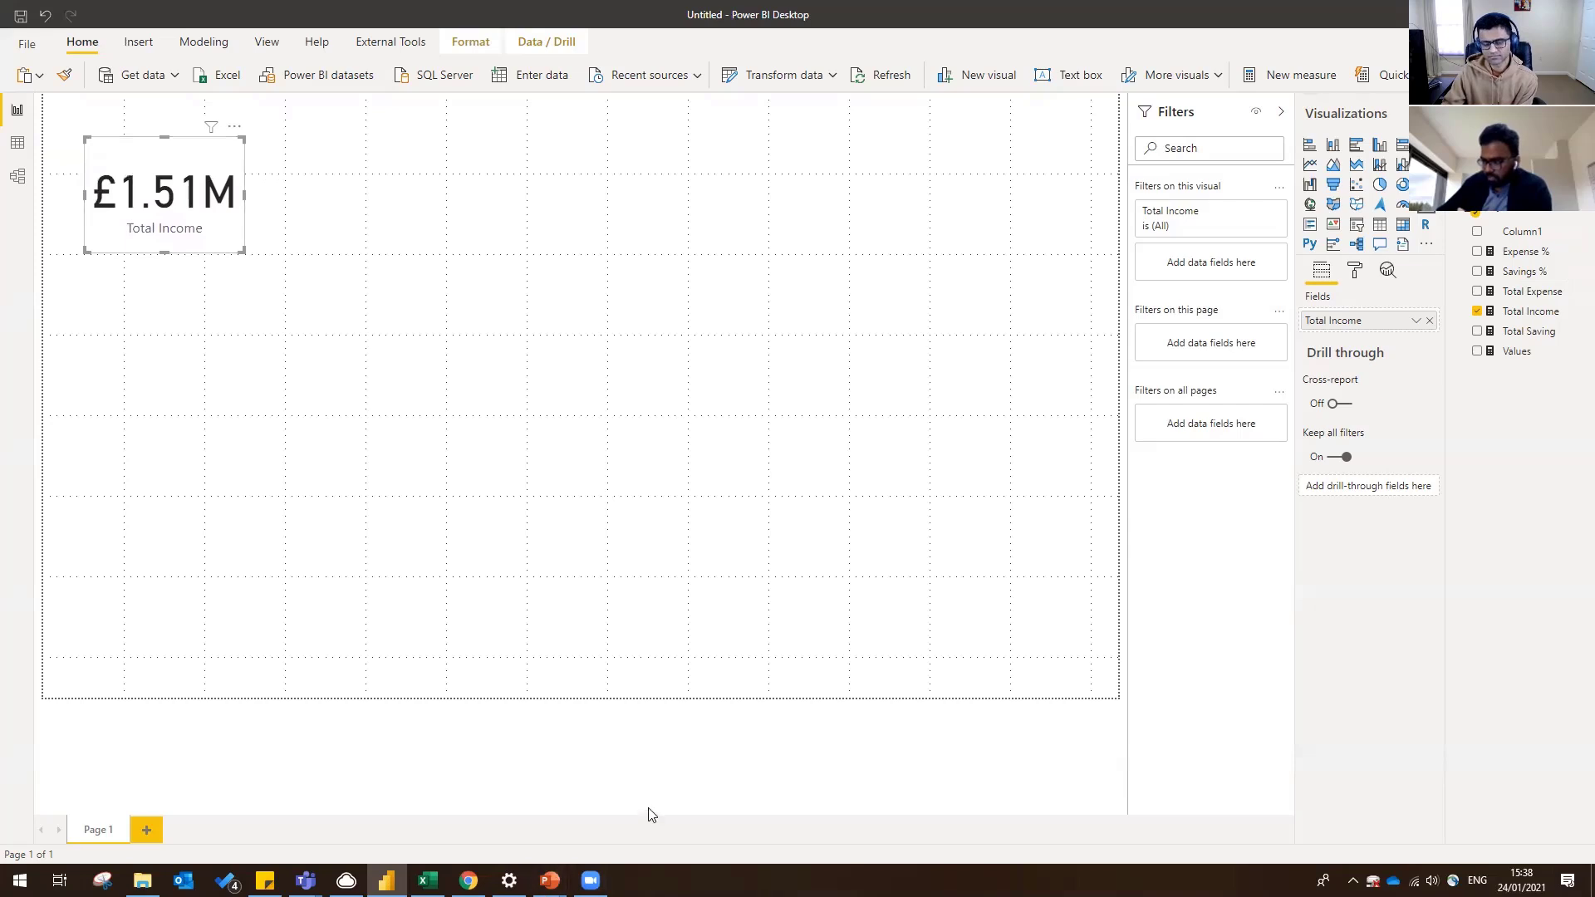
- Check the dashboard layout slide in PowerPoint, return to the Power BI report, and turn off the Total Income card's category label
mouse_move(550, 881)
click(633, 825)
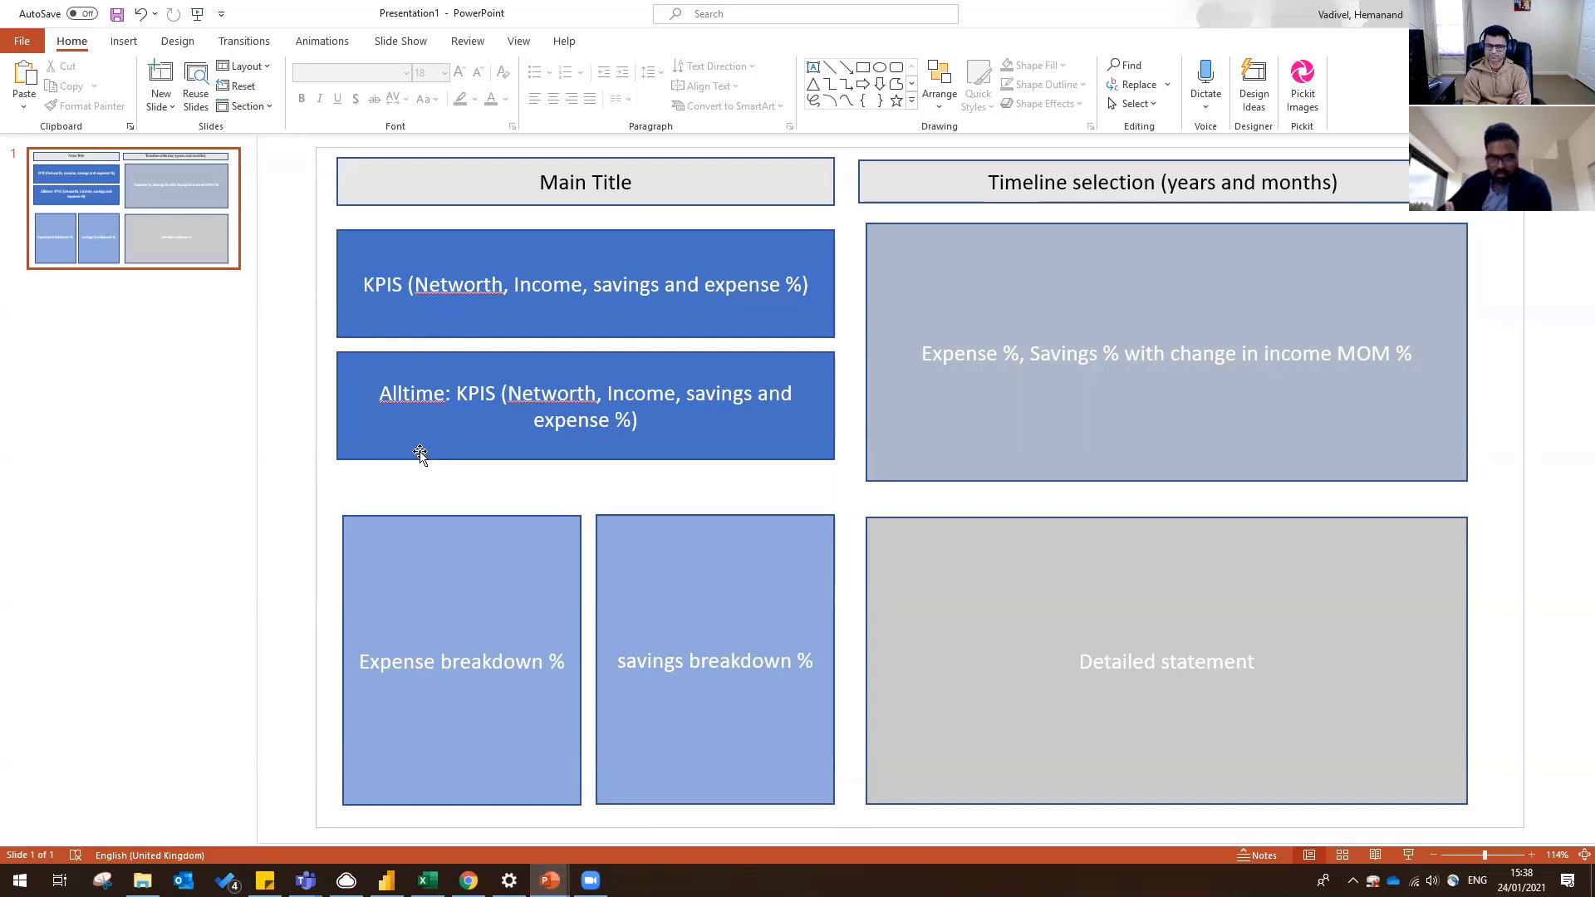
key(alt+Tab)
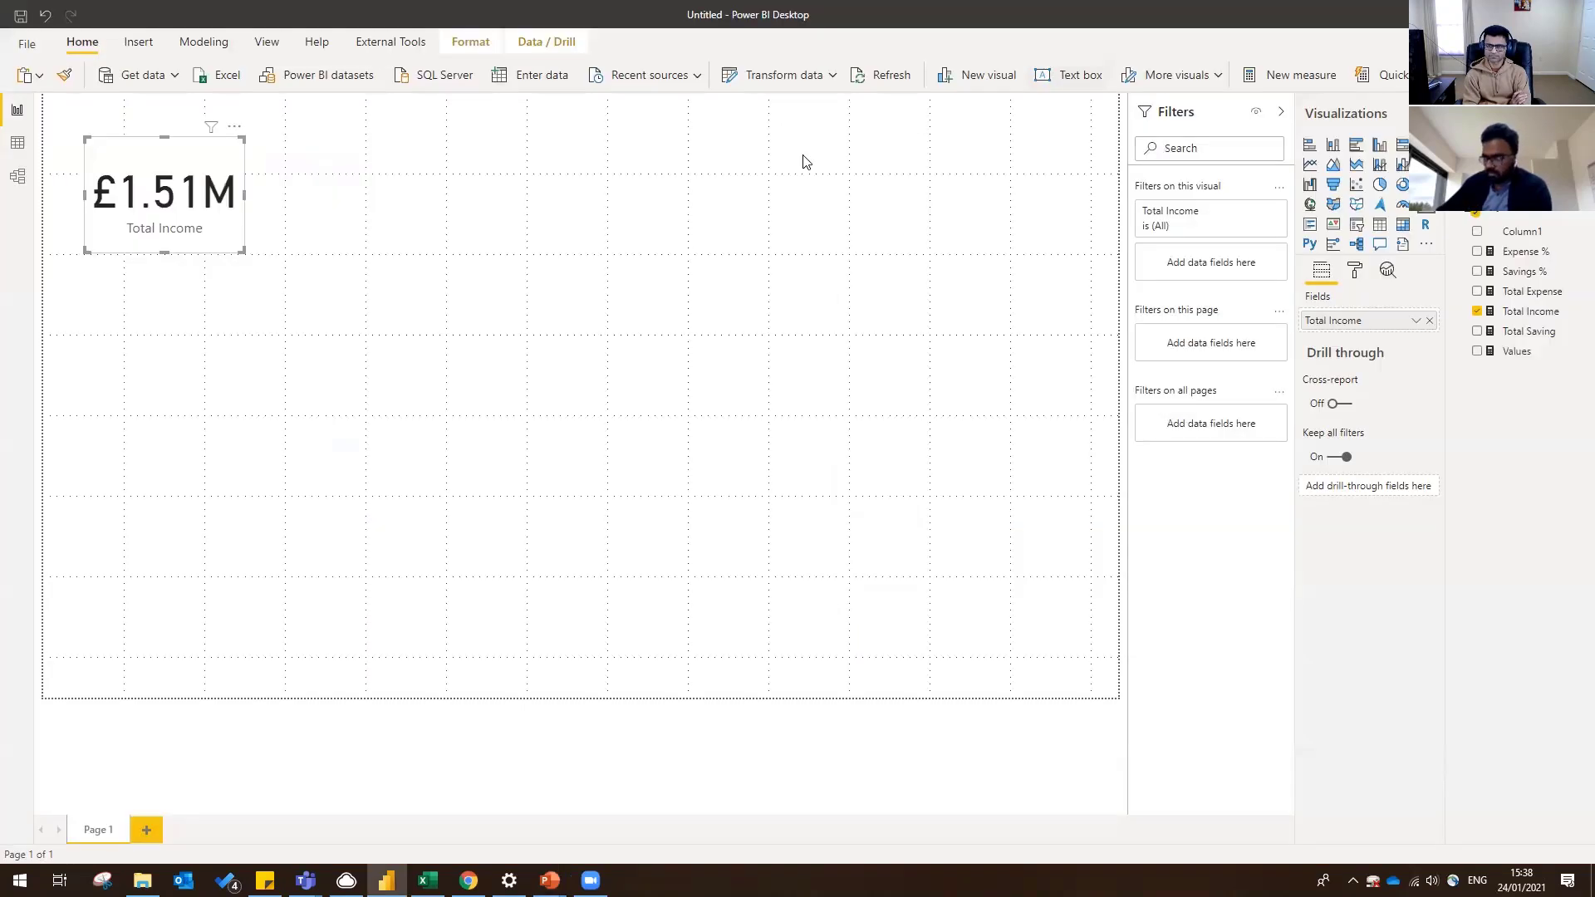
click(1355, 270)
click(1337, 391)
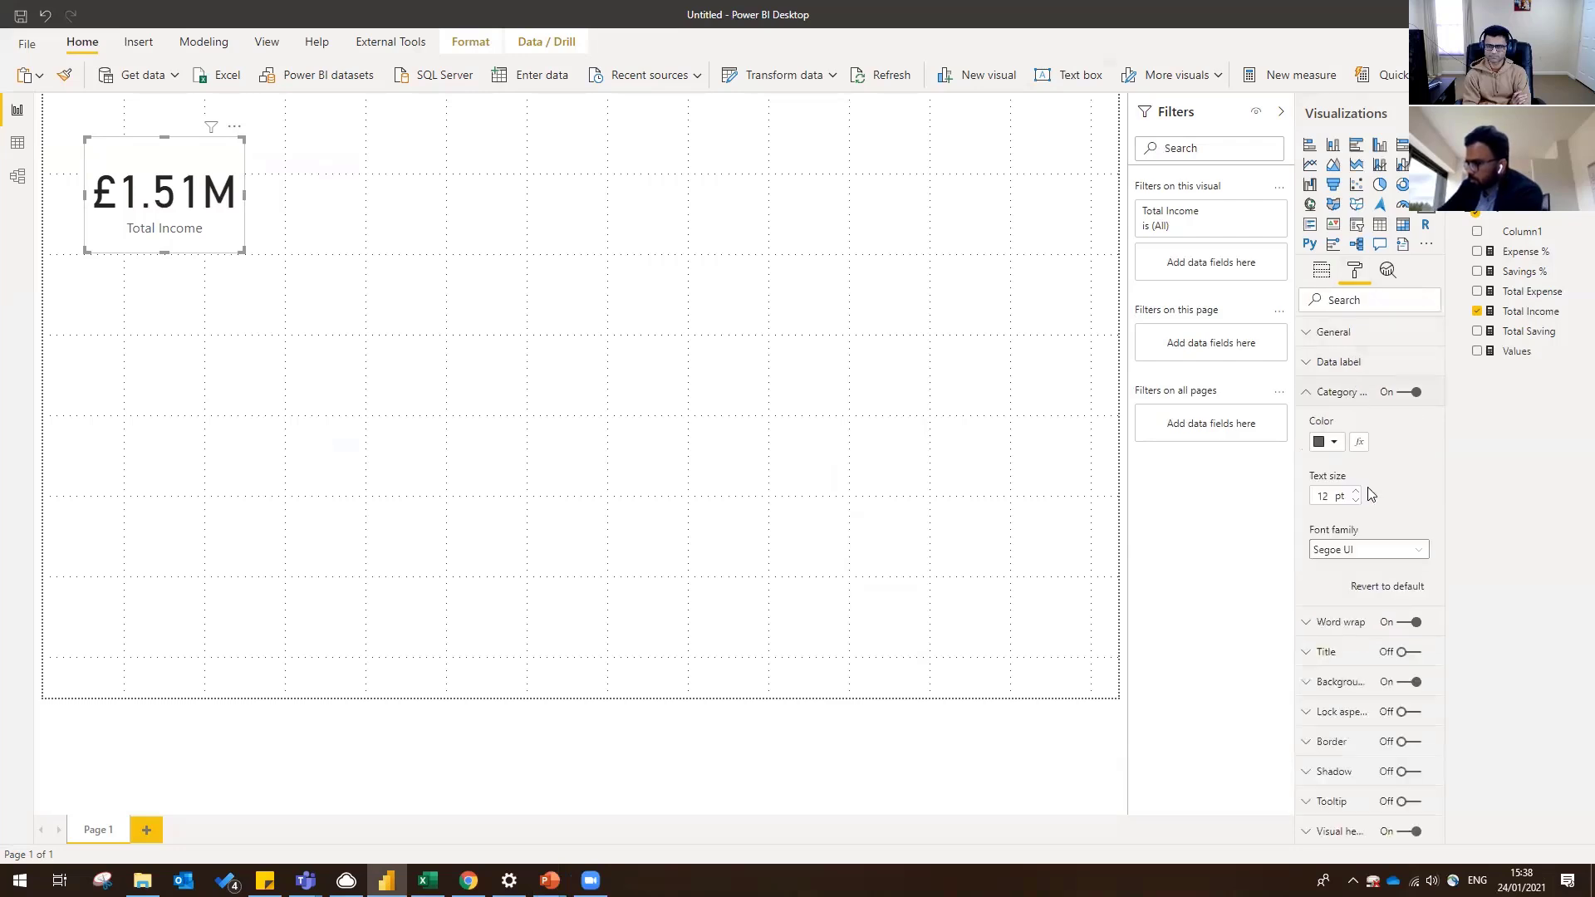
click(1410, 392)
click(1352, 399)
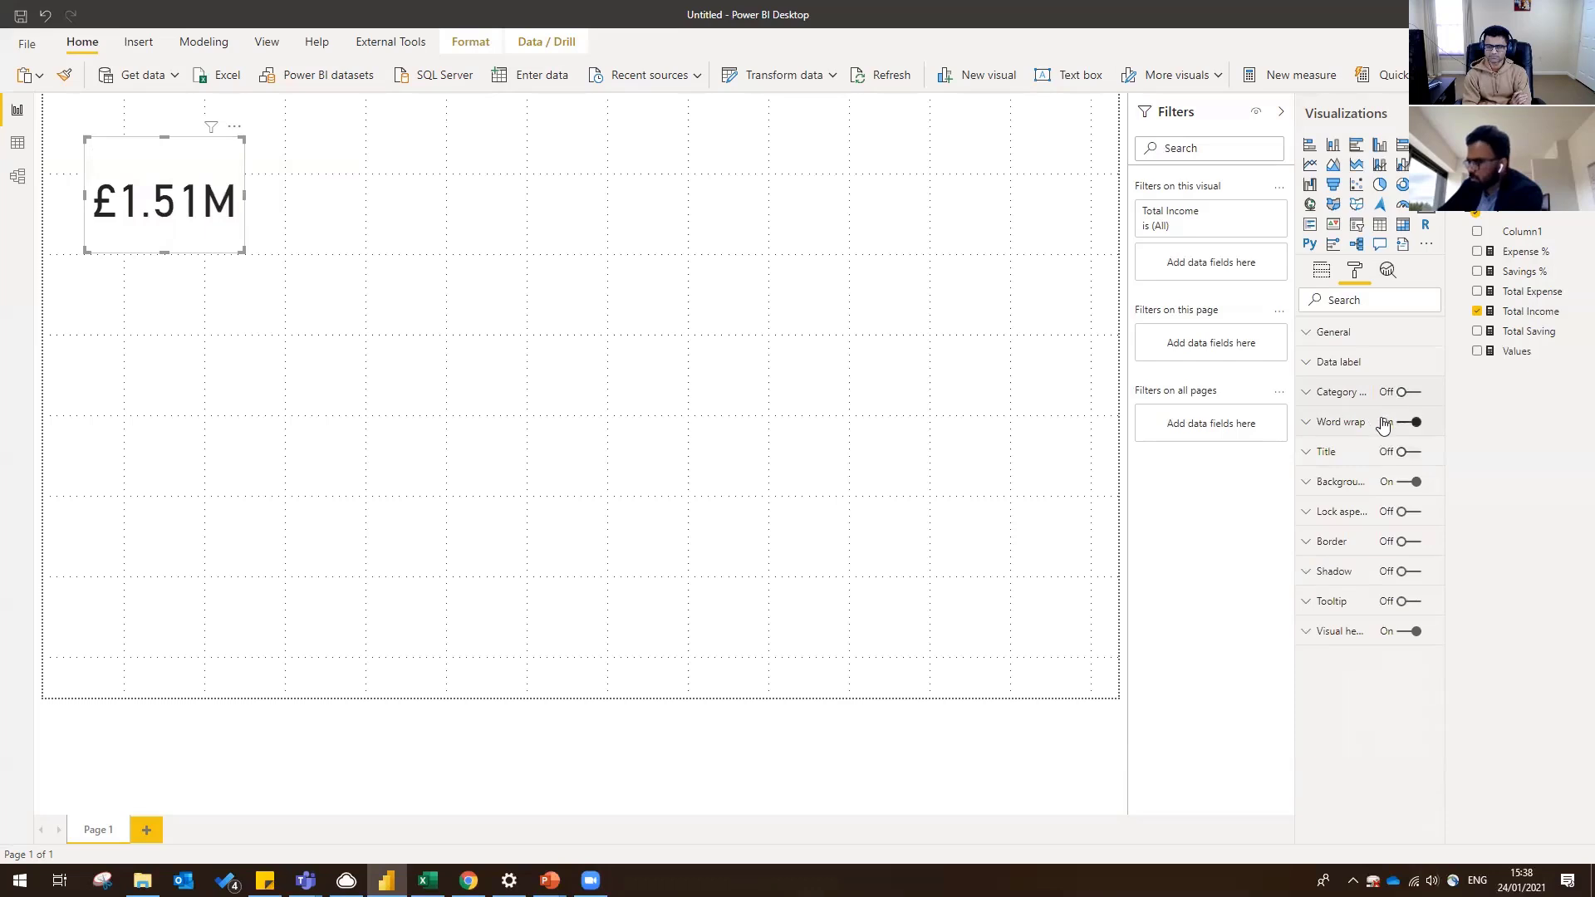
- Set the Total Income card's data label text size to 32 pt and shrink the card to fit its value
click(1362, 367)
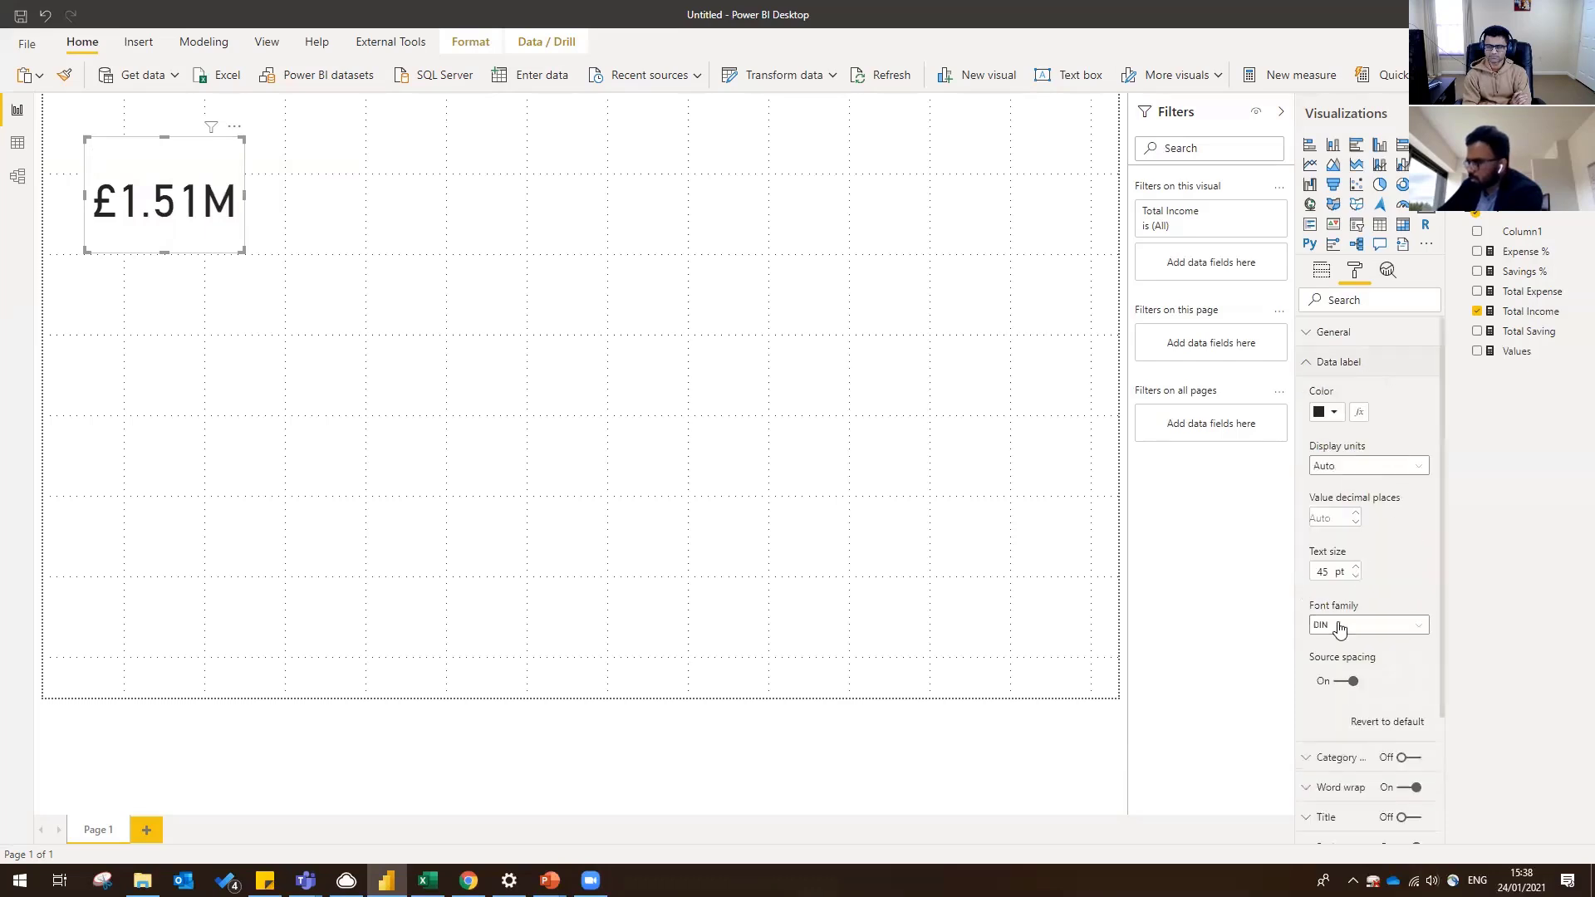
double_click(1321, 571)
text(32)
key(Return)
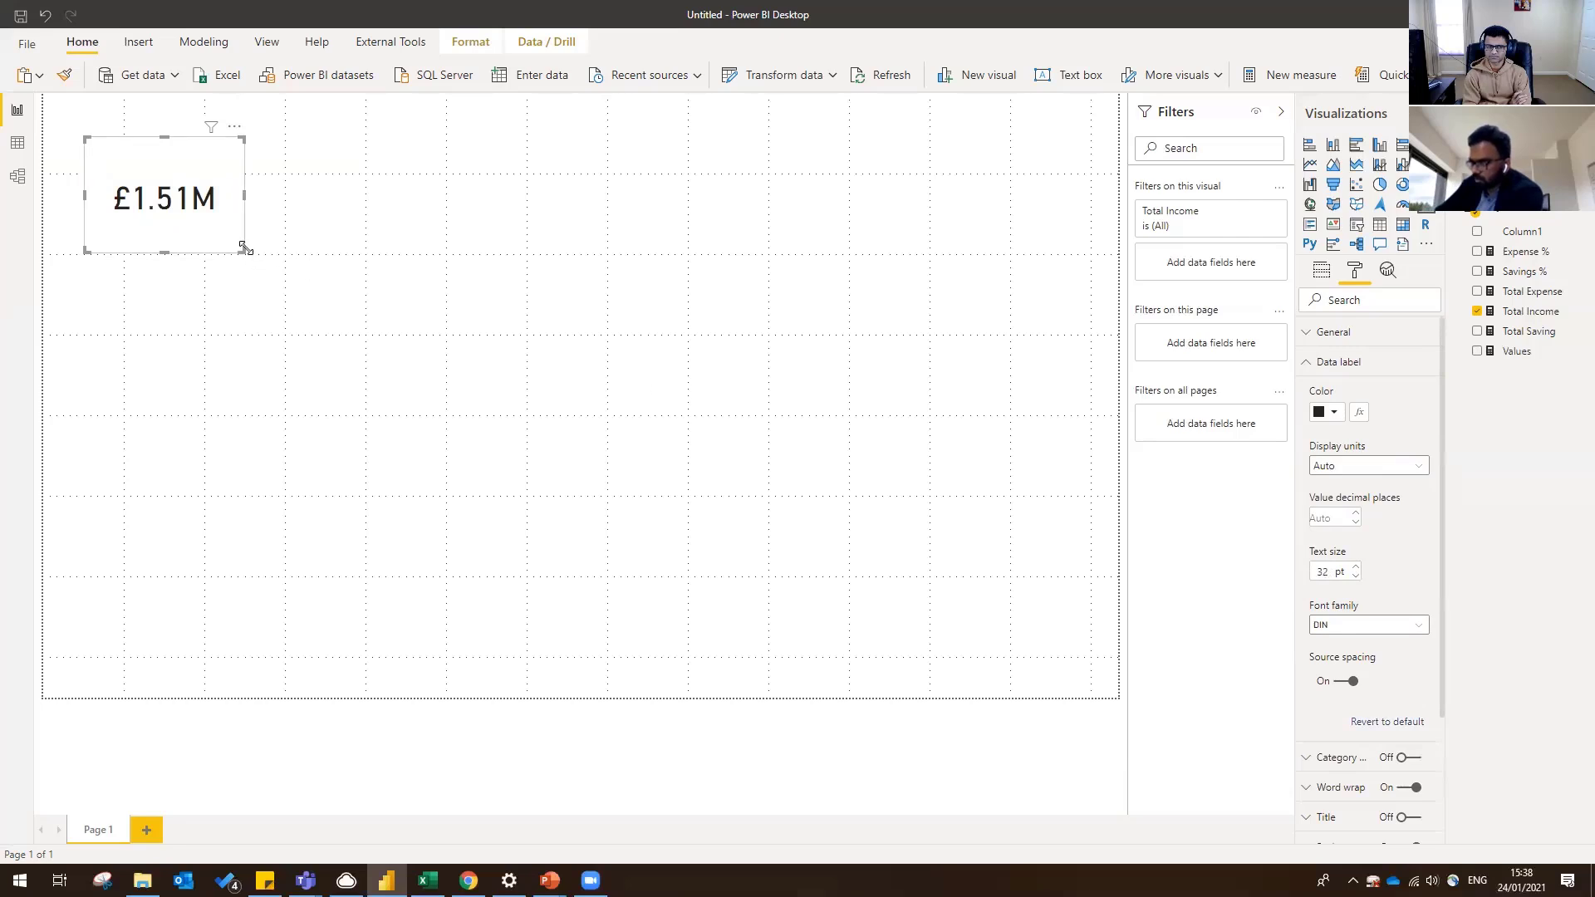
drag(241, 247, 155, 235)
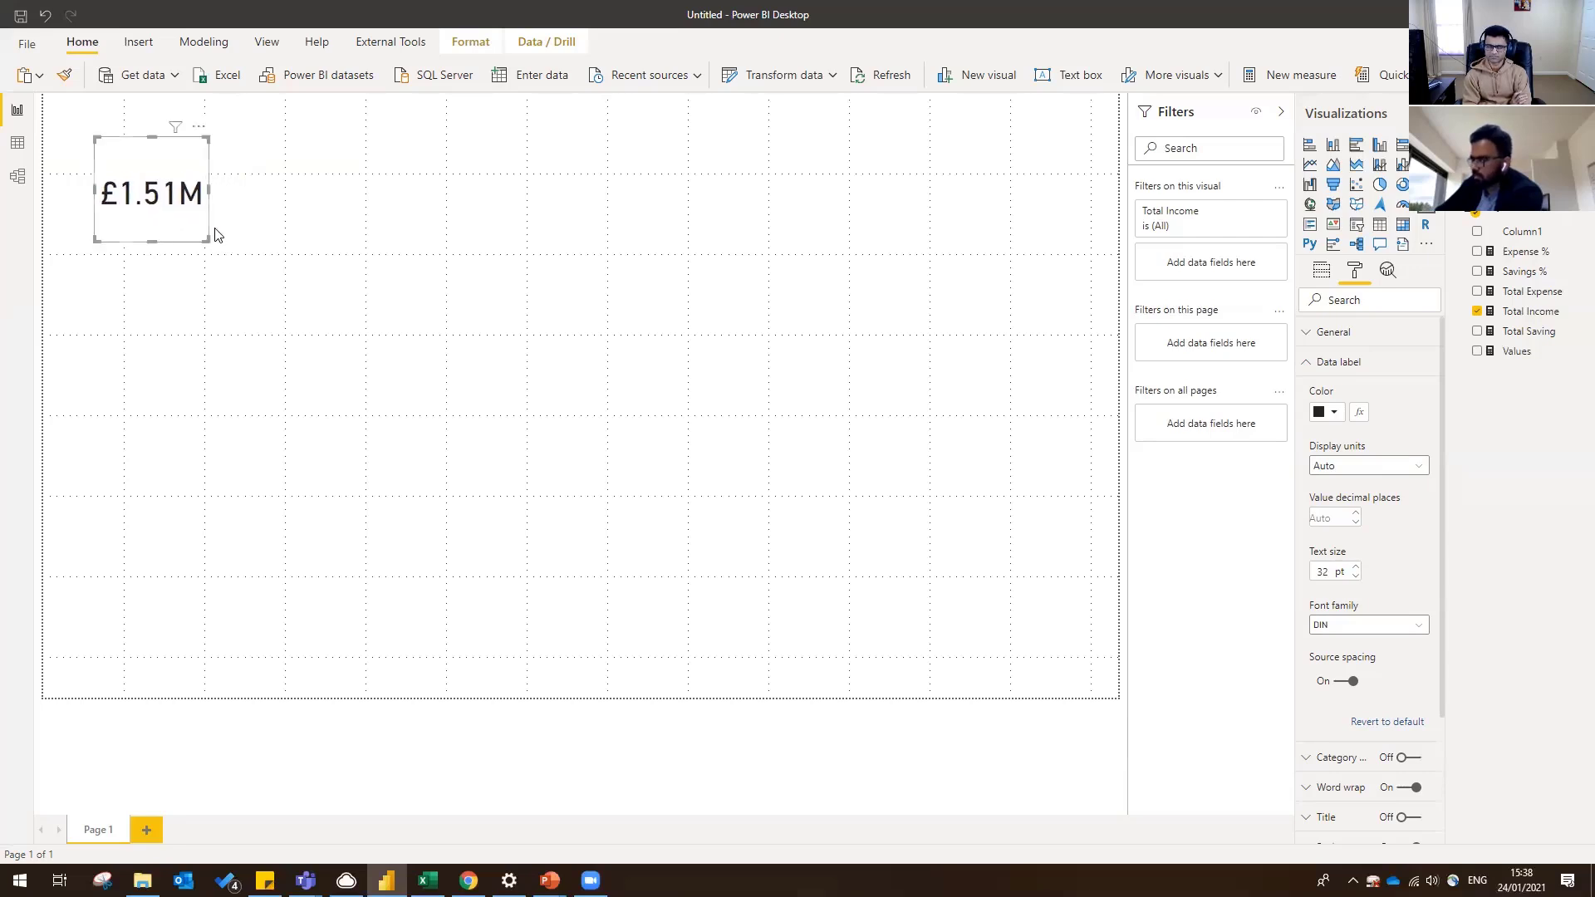
- Set the Total Income card's data label text size to 28 pt and nudge the card into place near the page's upper-left corner
double_click(1327, 573)
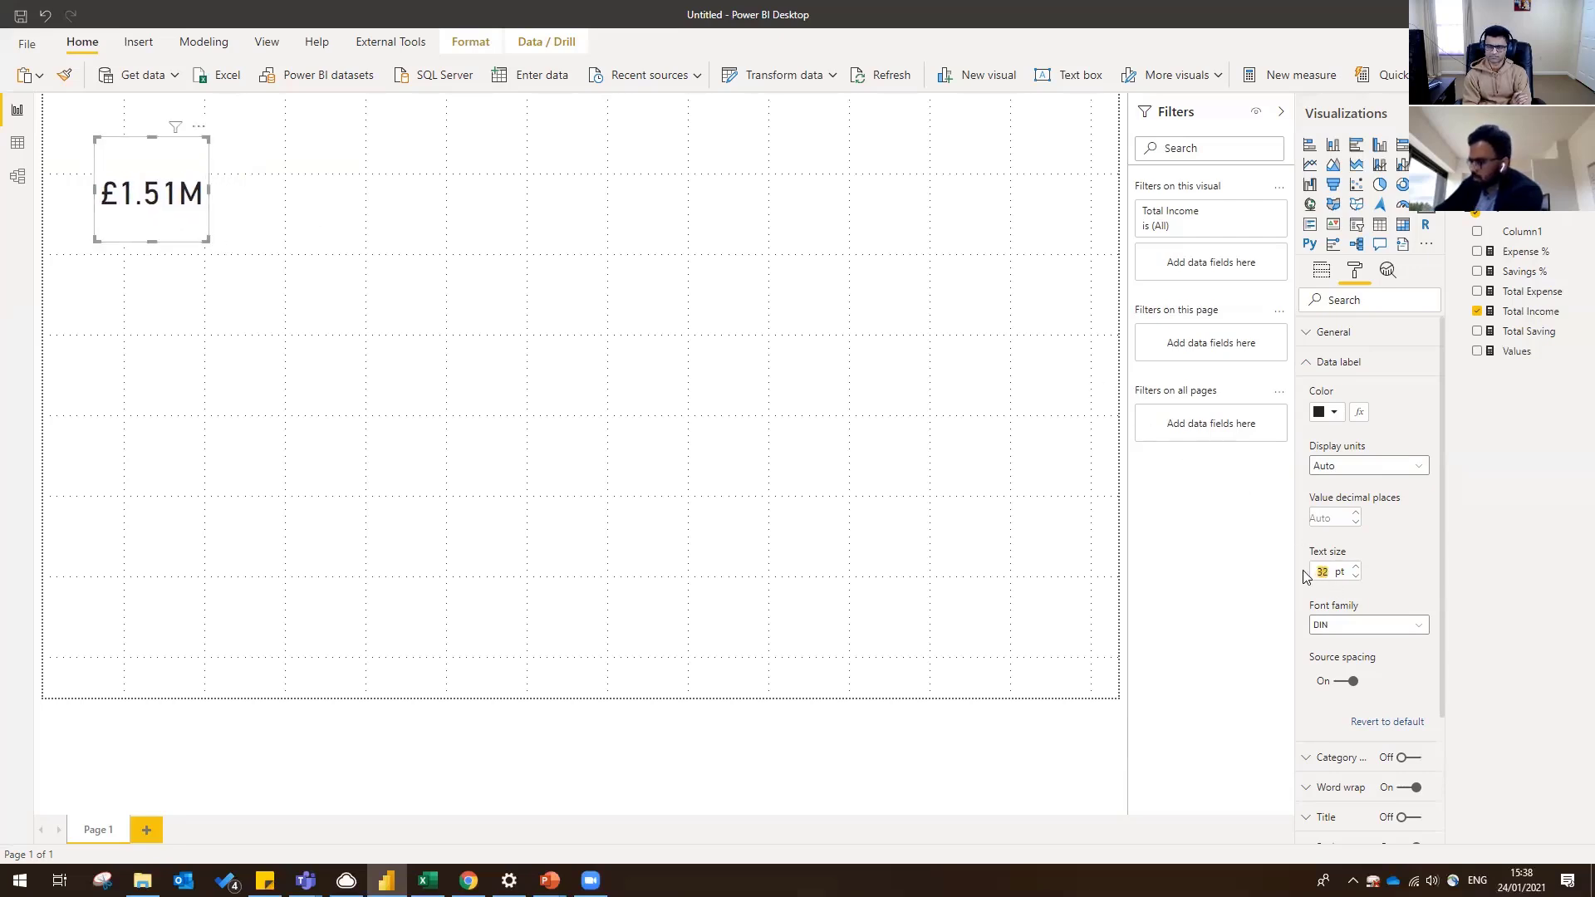
text(28)
click(340, 397)
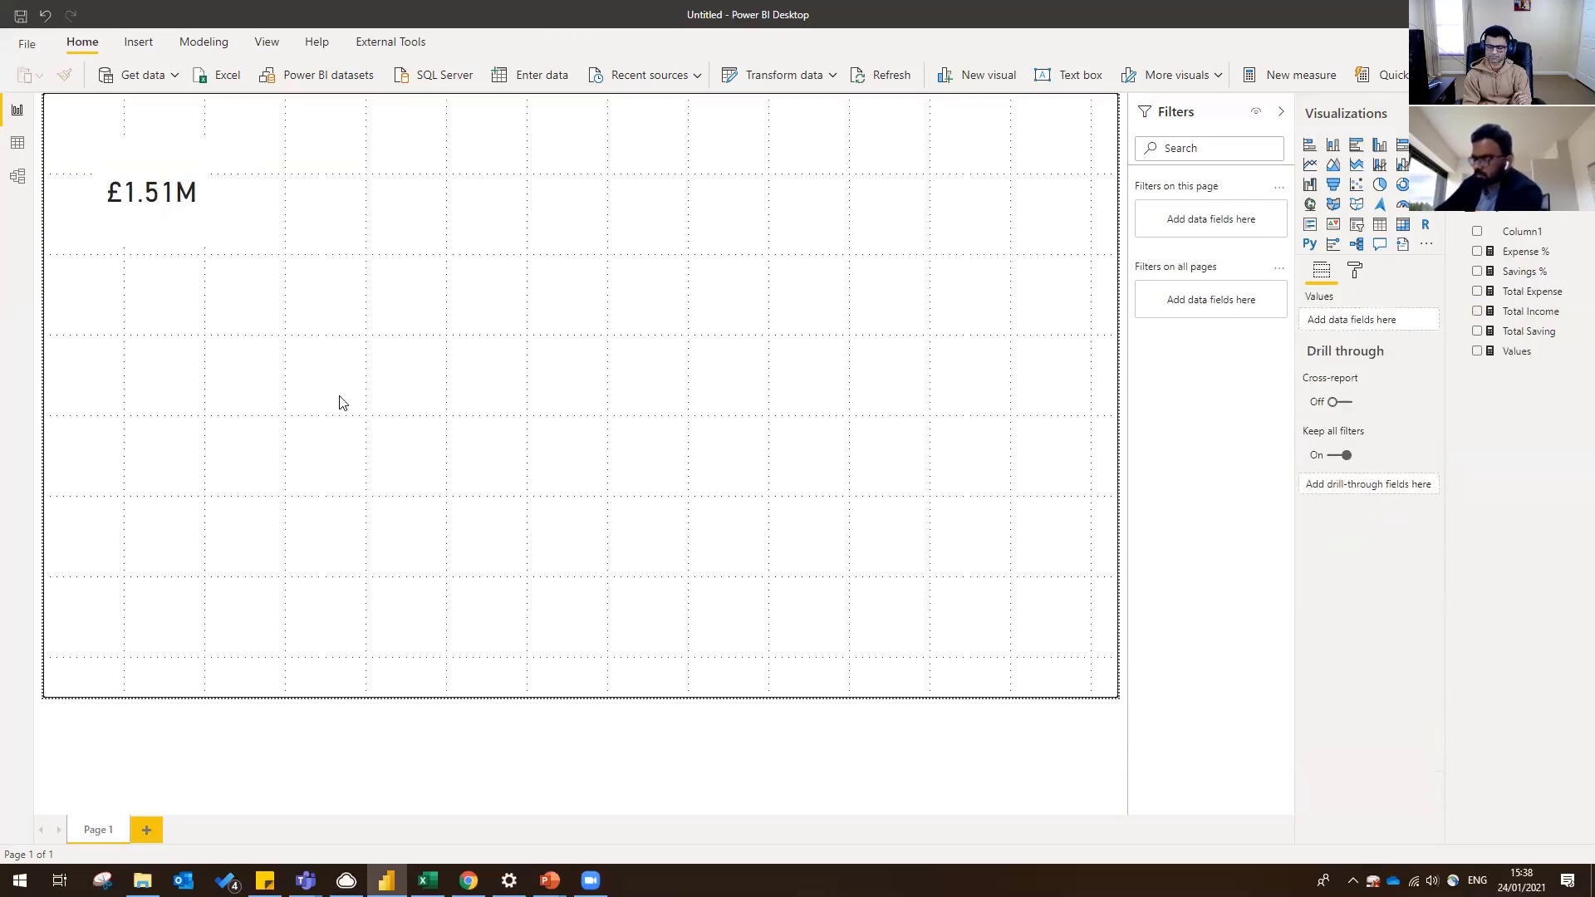
click(154, 222)
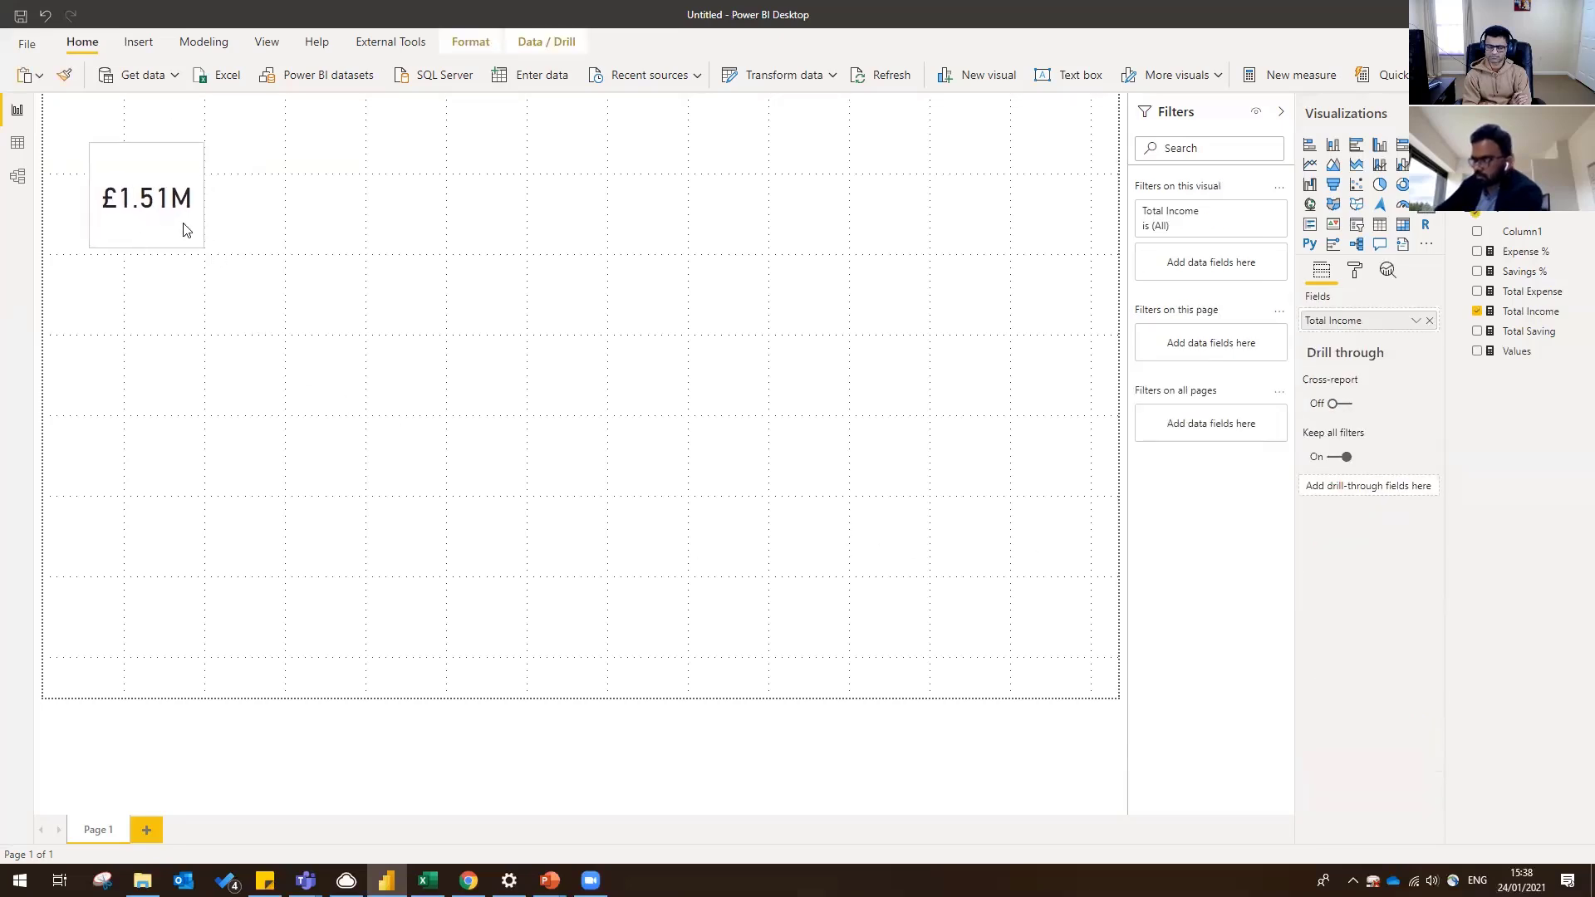
drag(185, 229, 187, 221)
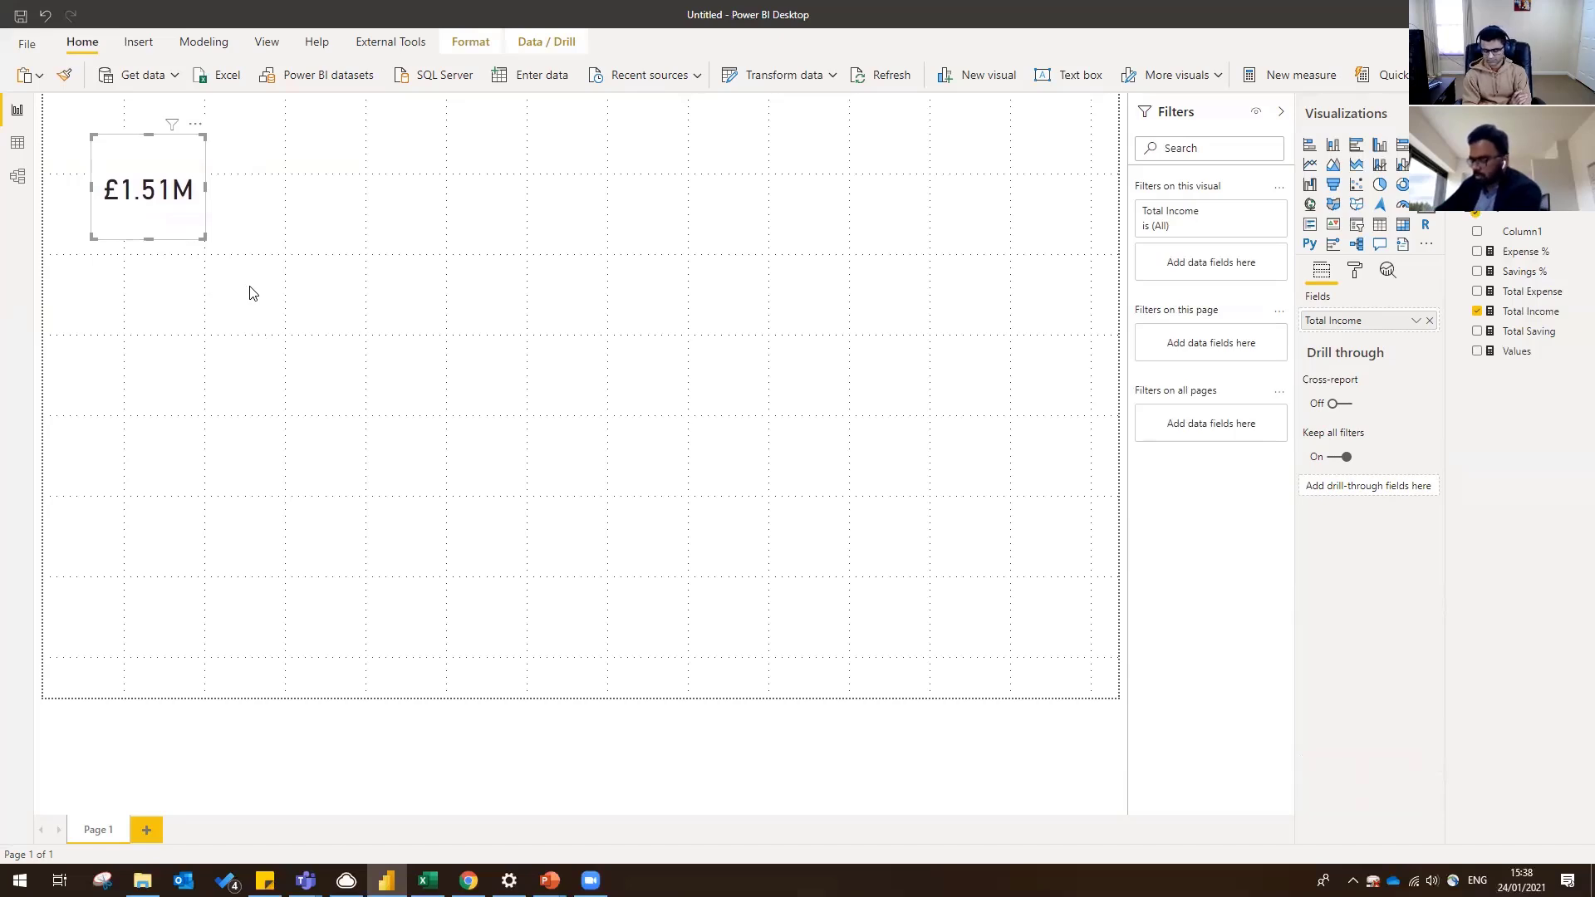
- Duplicate the Total Income card, place the copy directly to its right, and make the copy show Expense %
key(ctrl+v)
drag(175, 216, 289, 214)
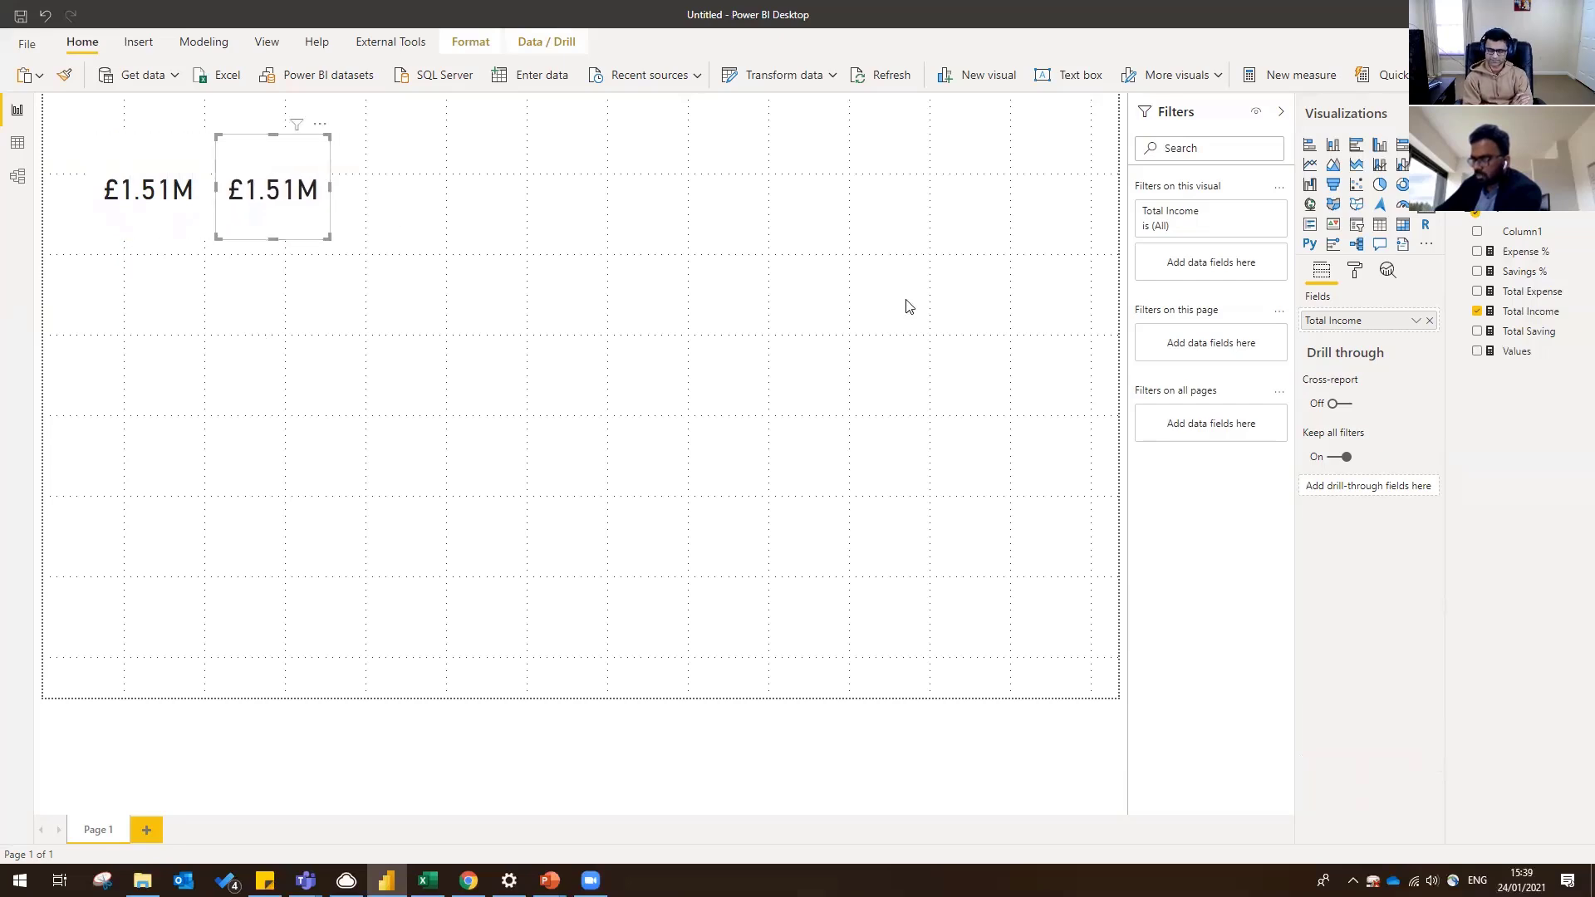
drag(1519, 252, 1353, 322)
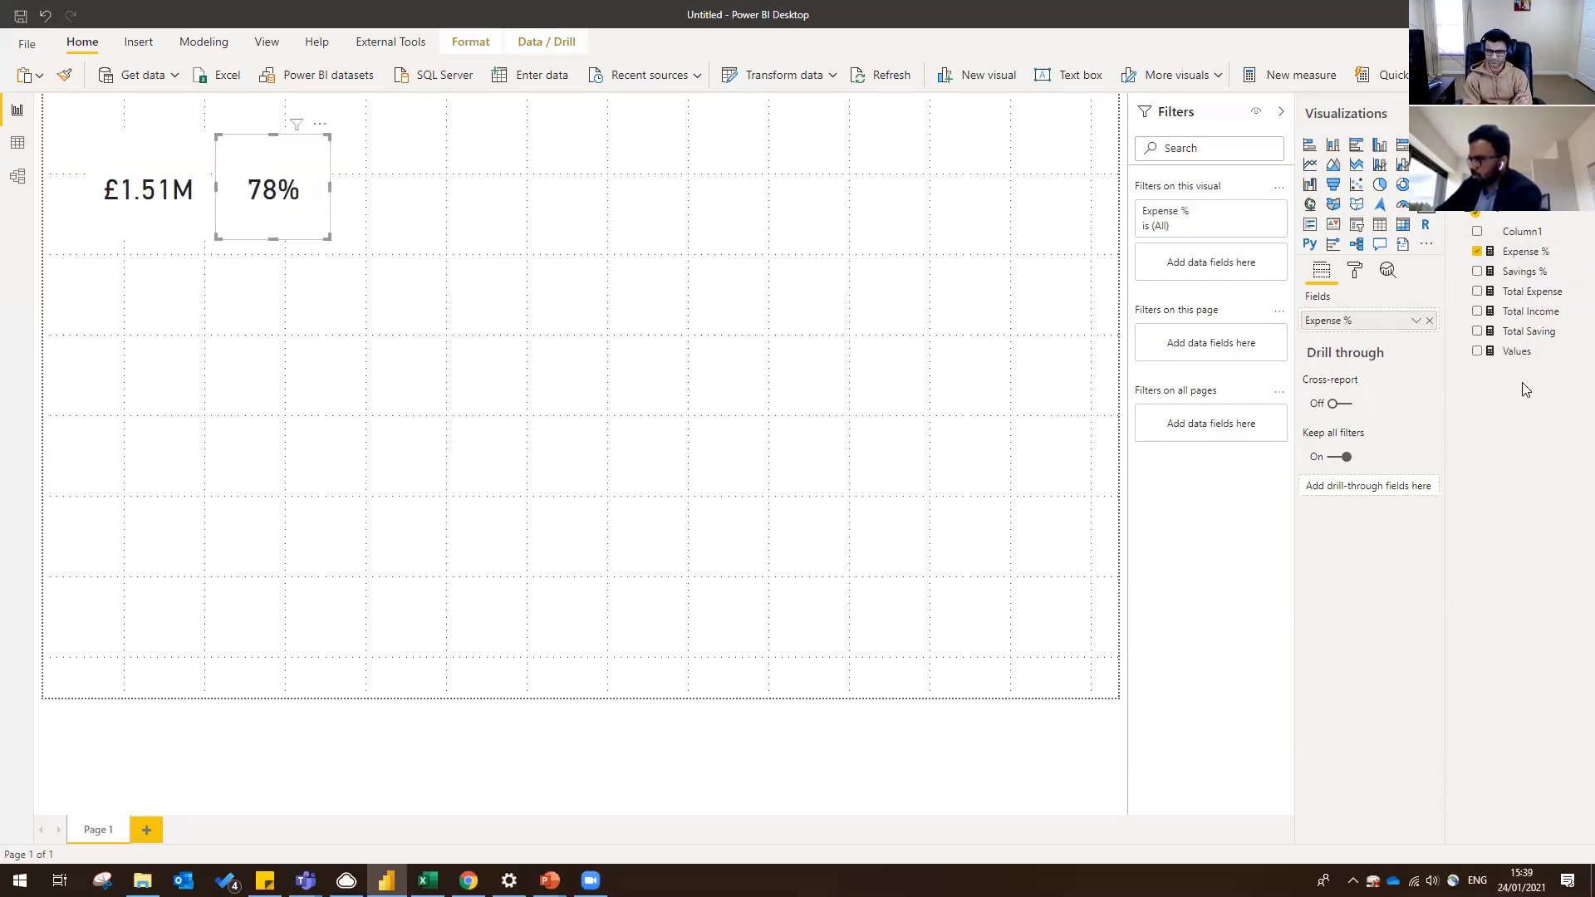
- Duplicate the Expense % card, place the copy directly to its right, and make the copy show Savings %
click(389, 237)
click(314, 230)
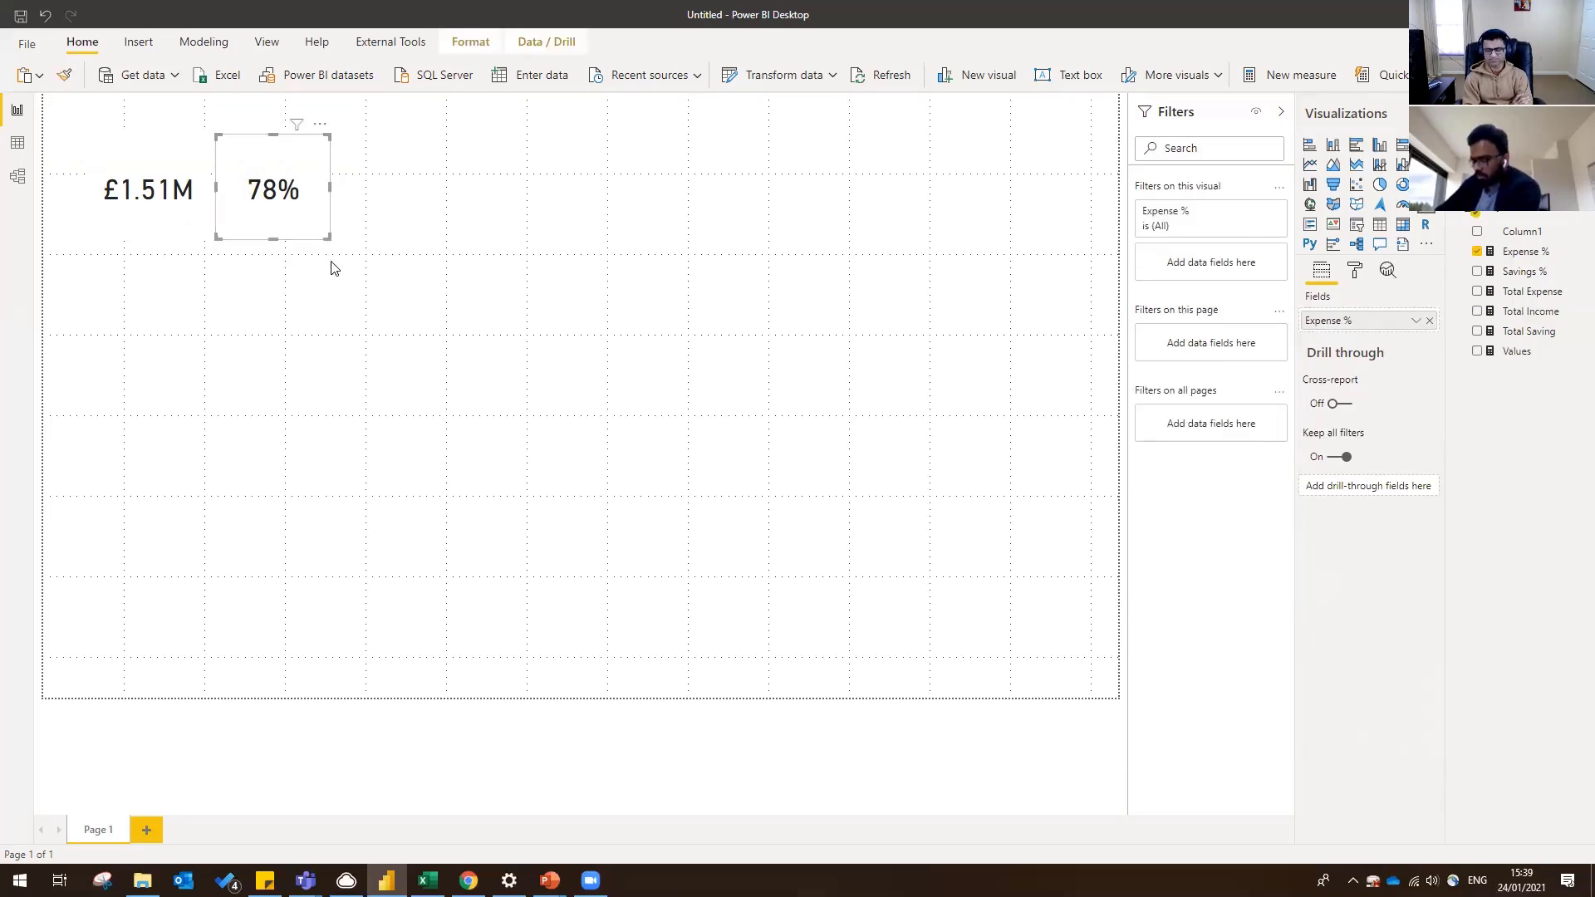
key(ctrl+c)
key(ctrl+v)
drag(278, 214, 381, 206)
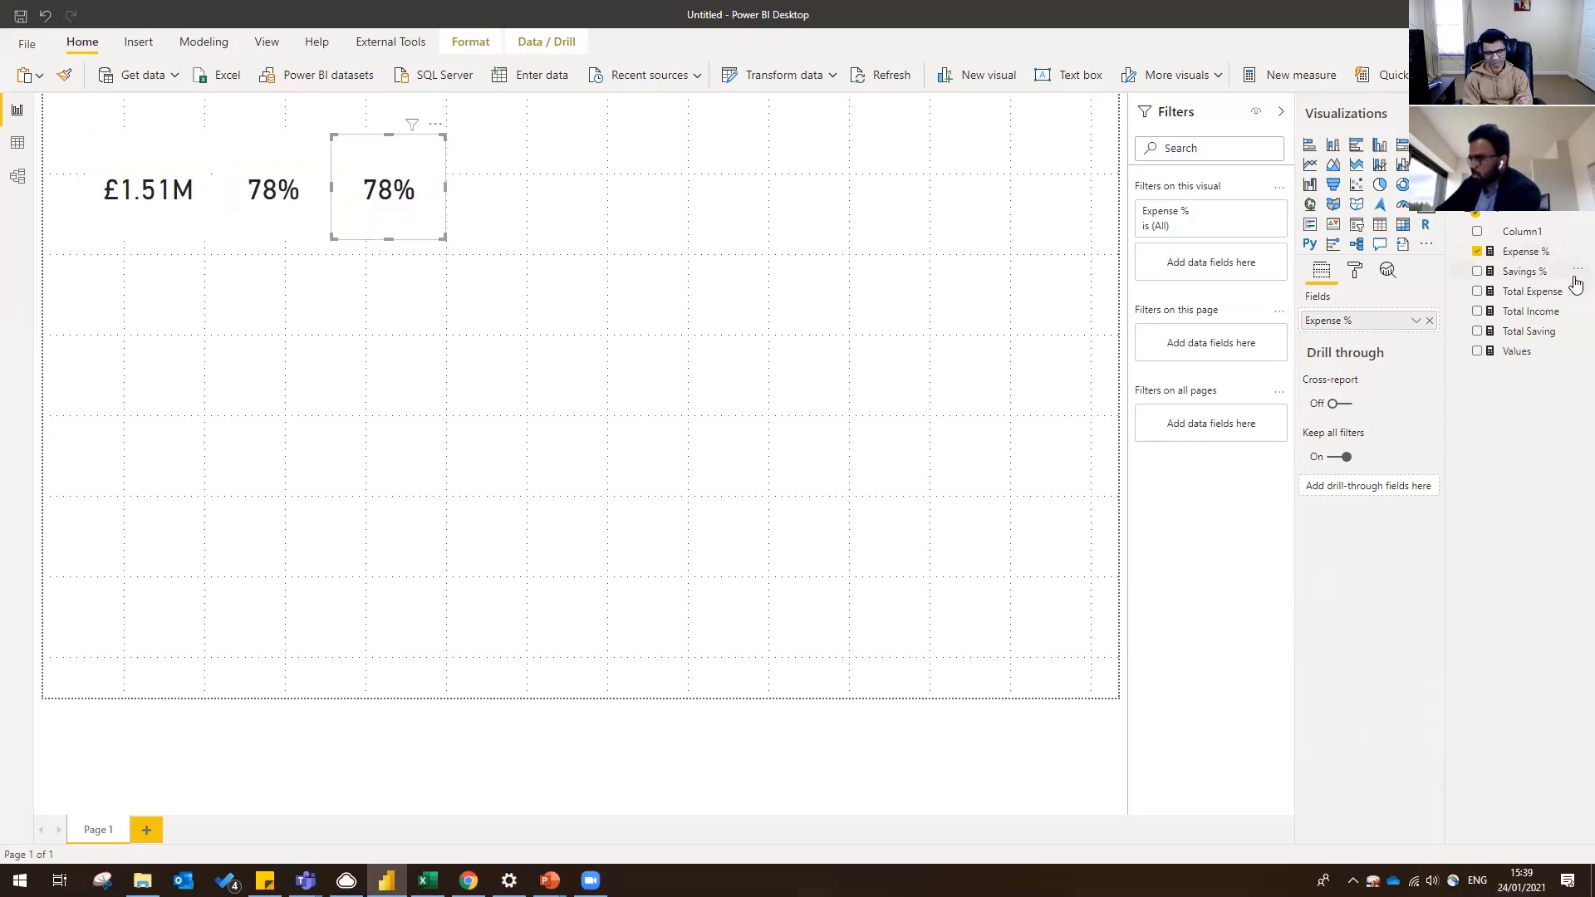
drag(1523, 273, 1362, 320)
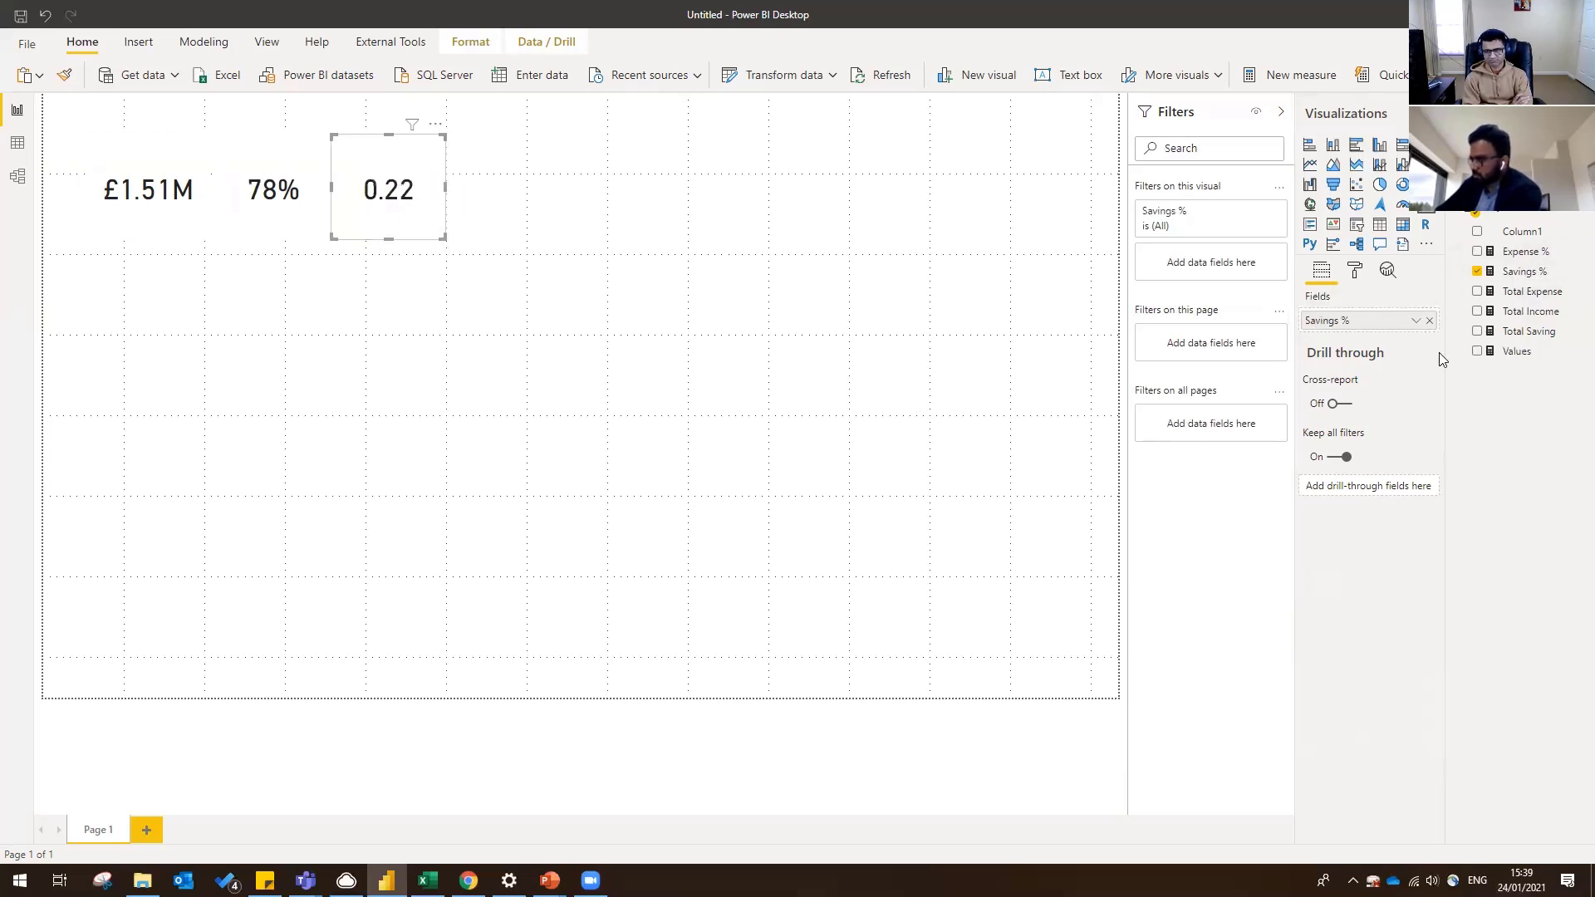
- Format the Savings % measure as a percentage with 0 decimal places
click(1520, 271)
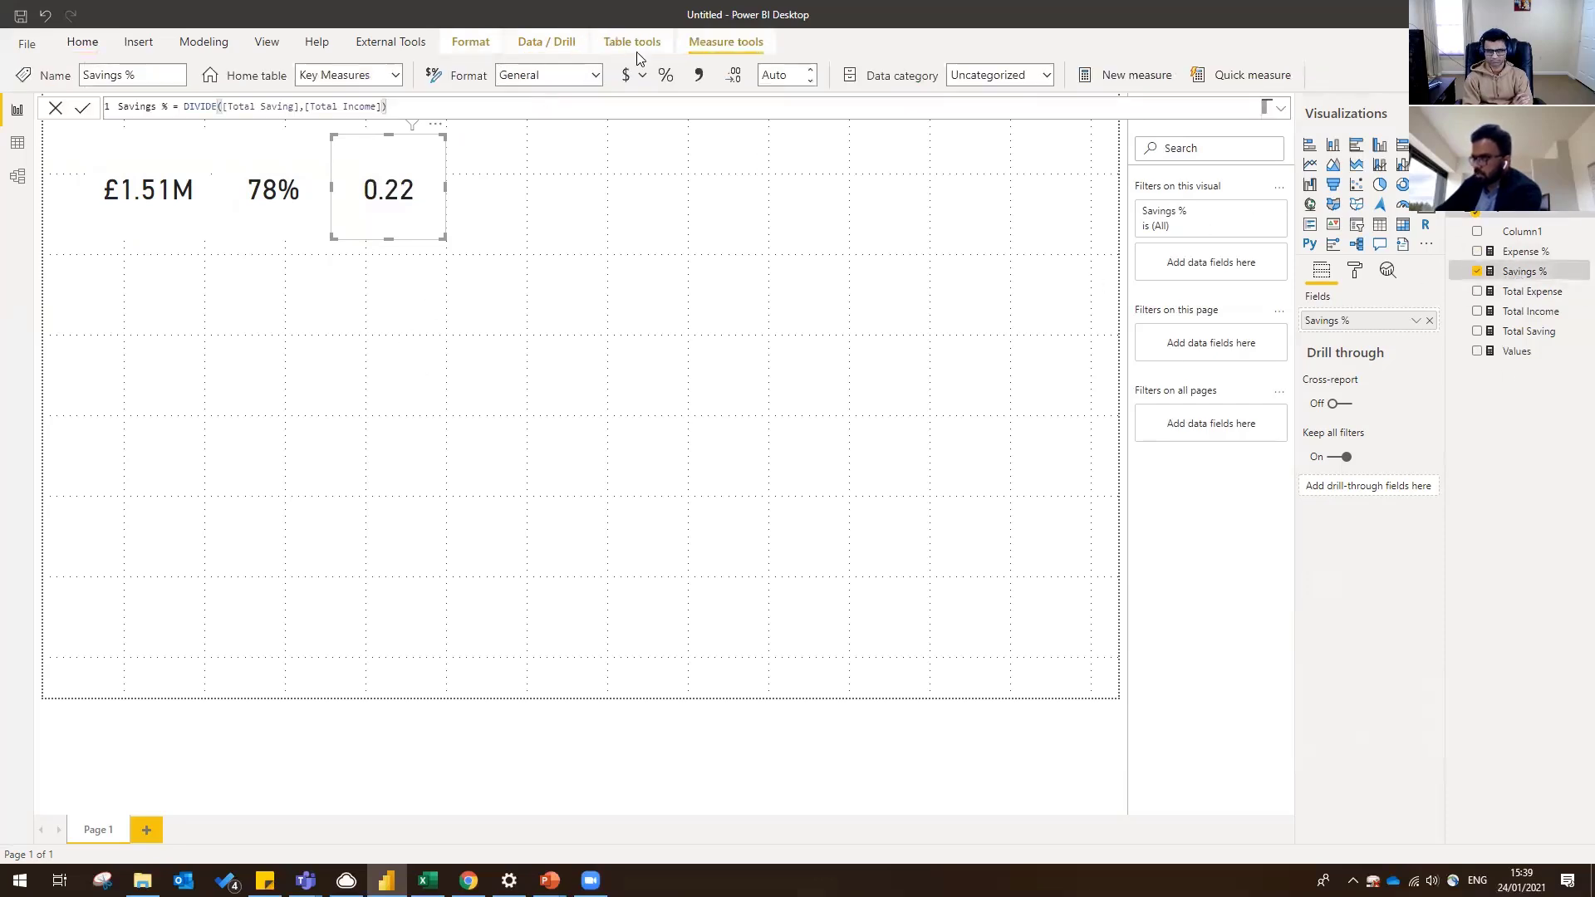
click(787, 76)
text(0)
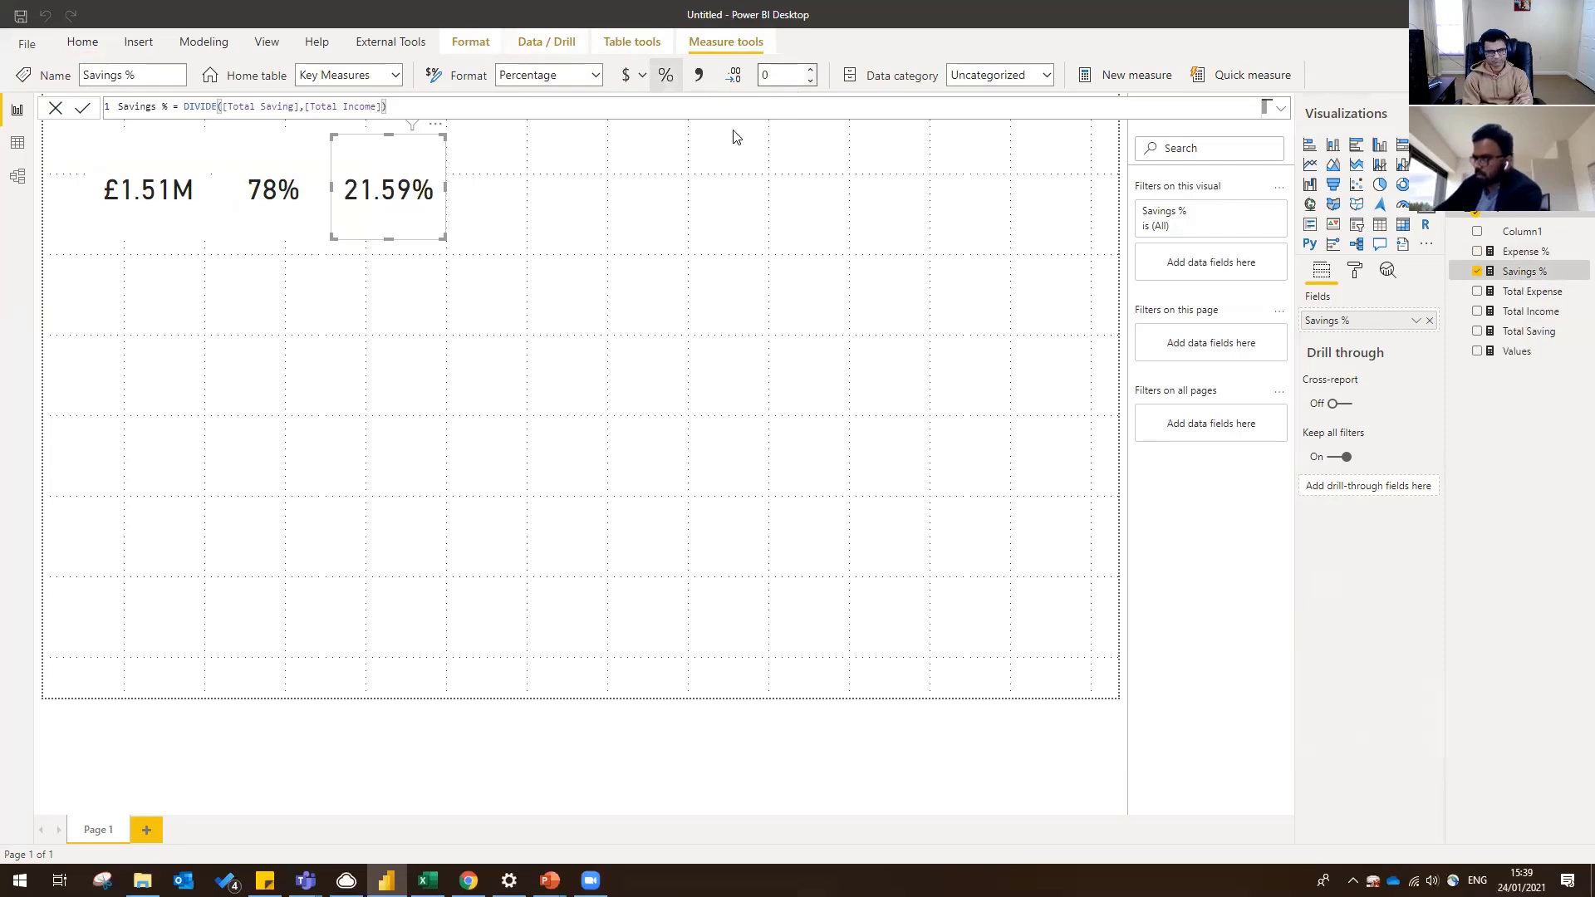
click(502, 235)
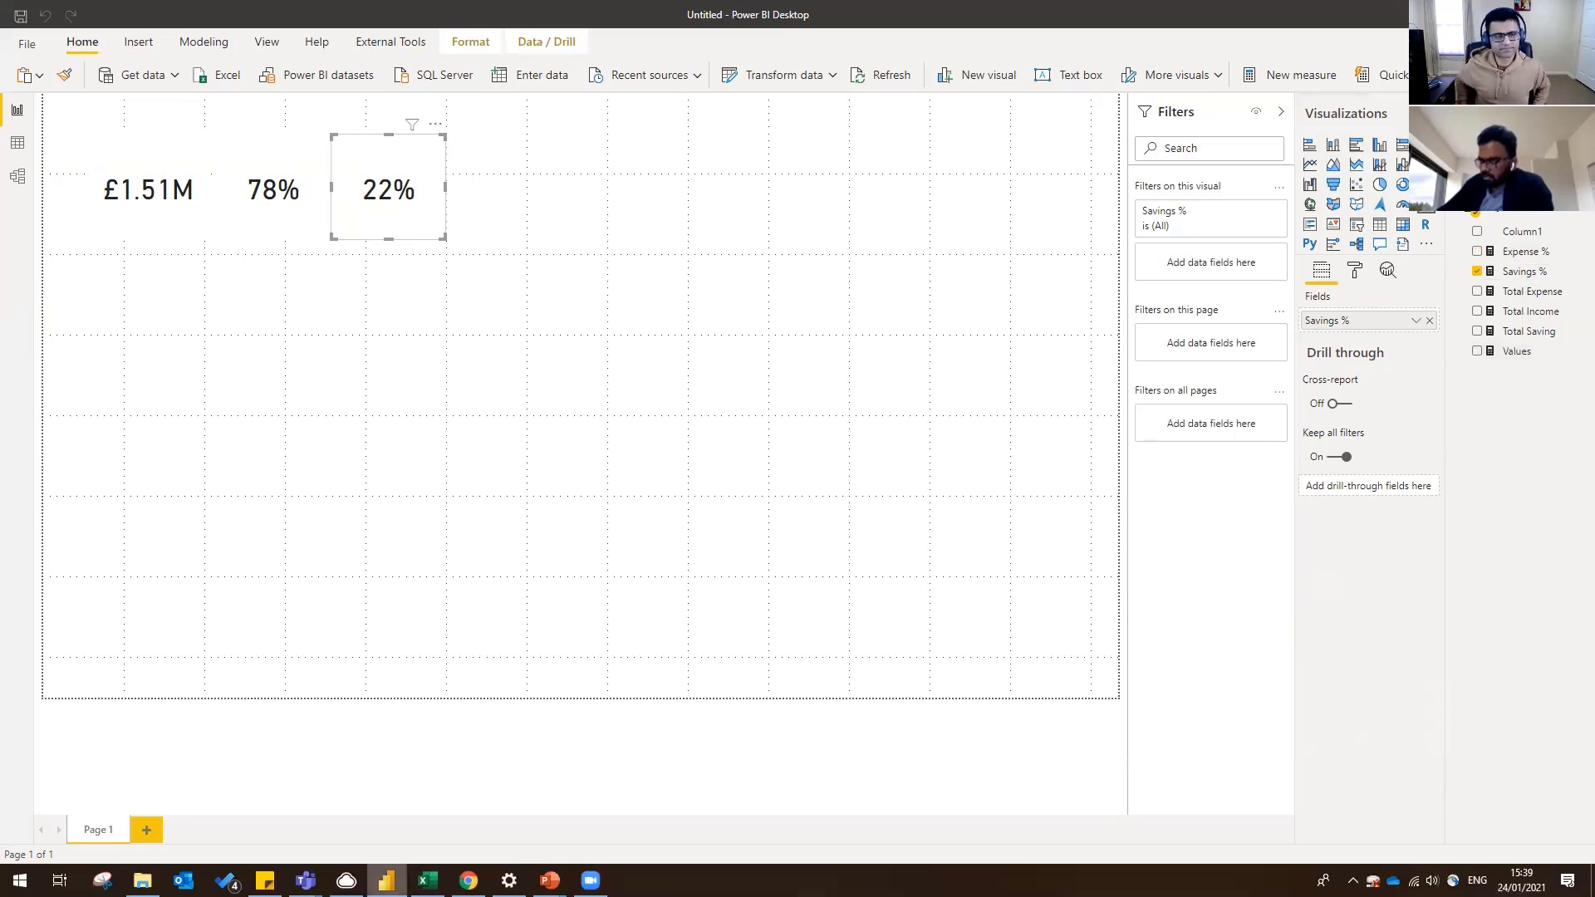
- Highlight the savings components B5:B8 in the Excel sheet, and duplicate the Total Income card beside the Savings % card in Power BI to show Total Saving
key(alt+Tab)
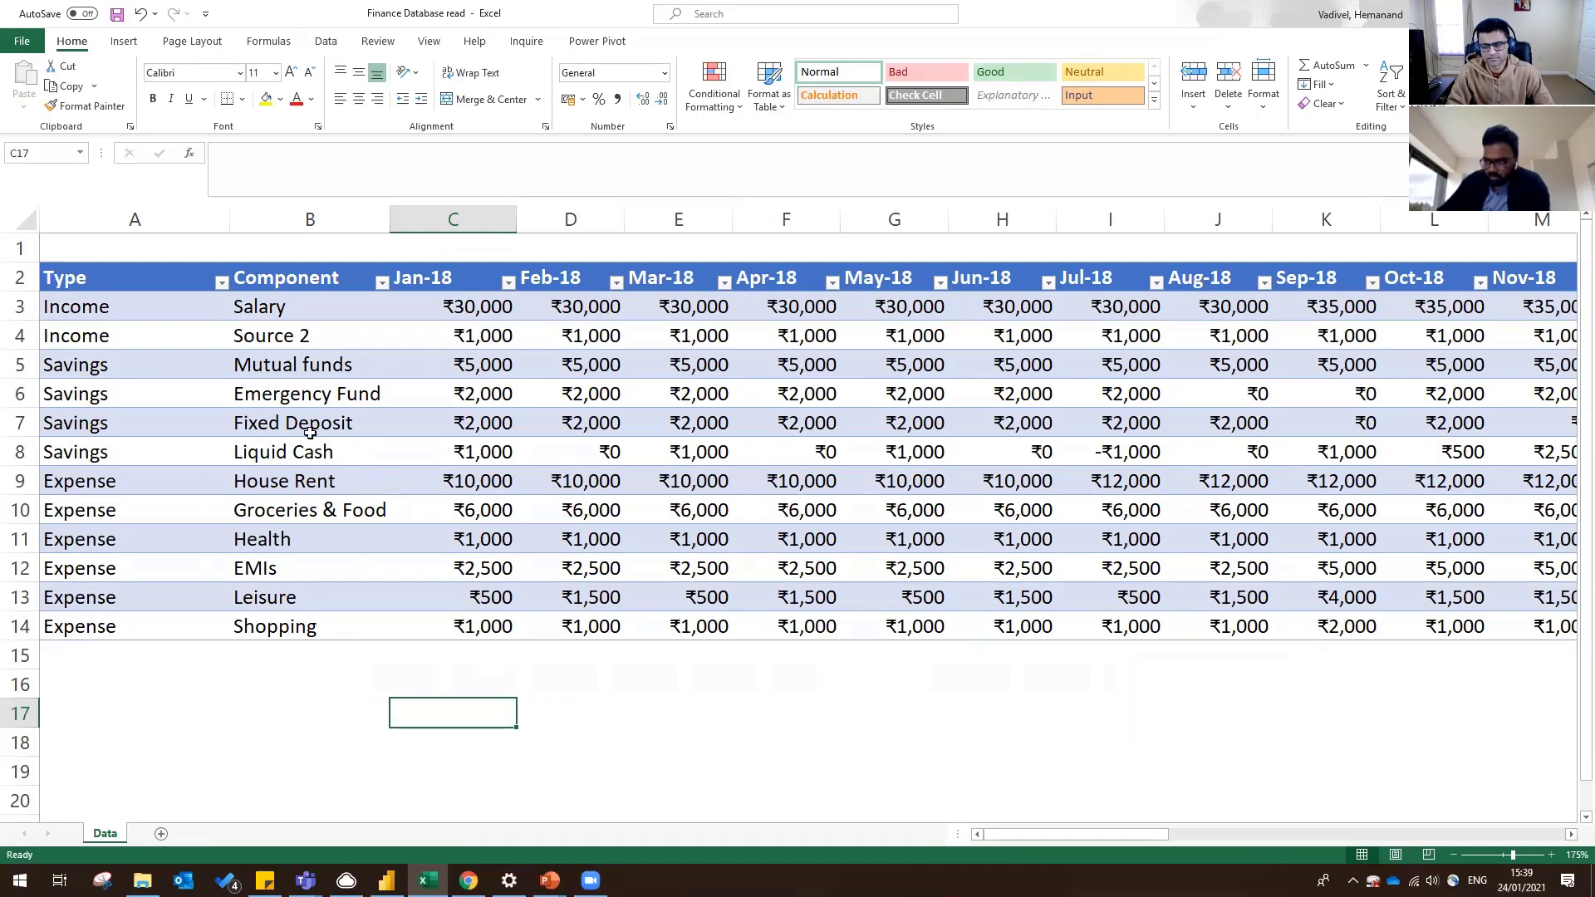
drag(291, 369, 355, 465)
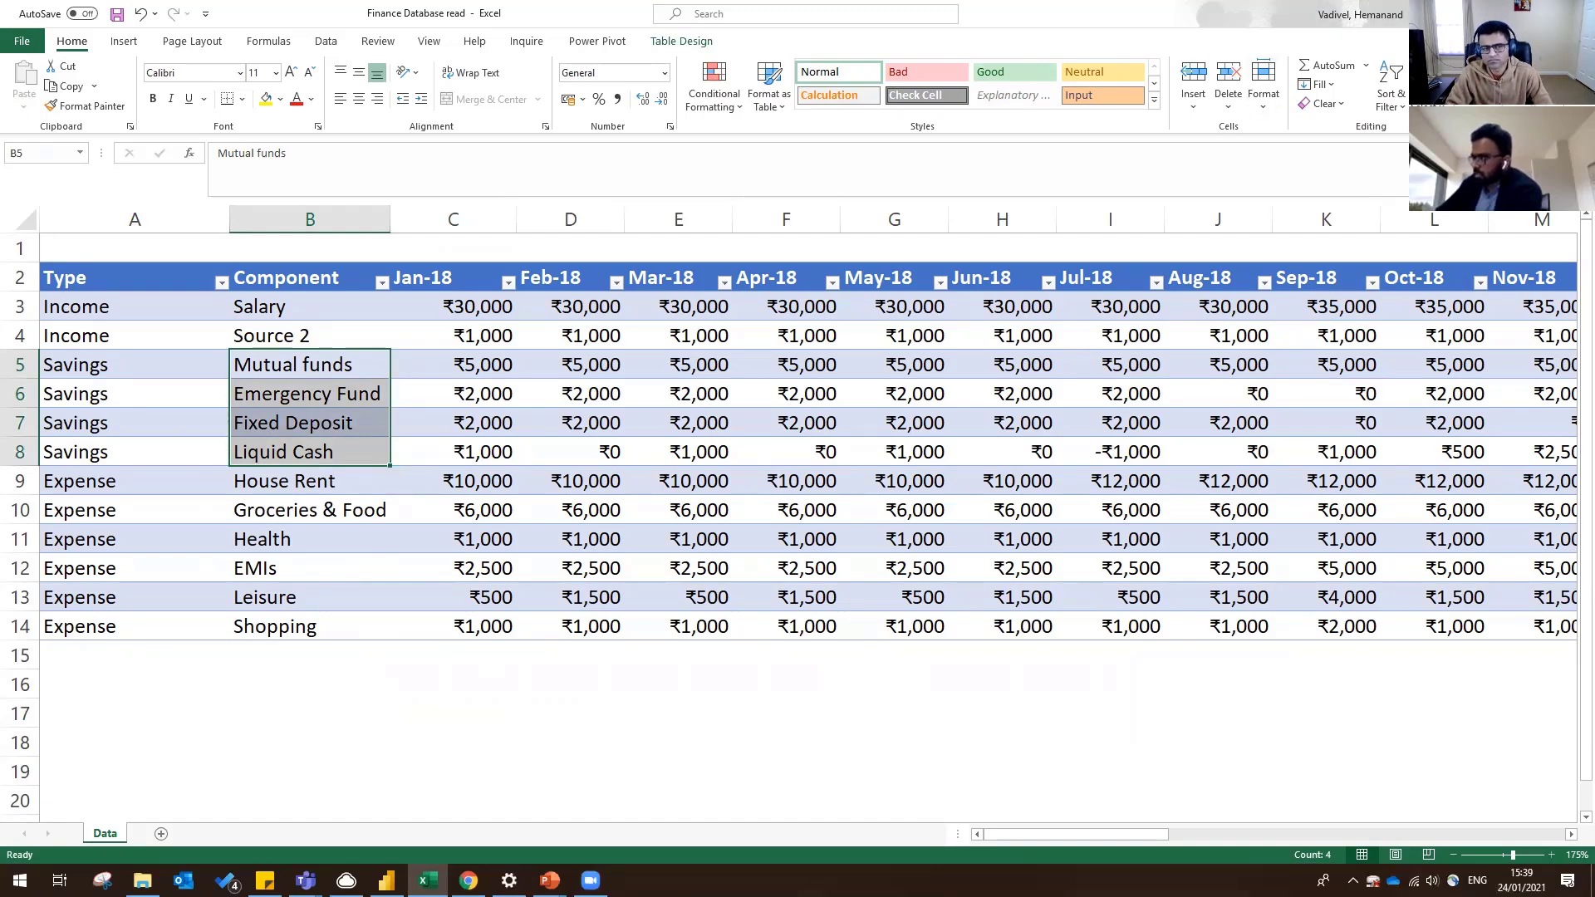
key(alt+Tab)
click(435, 286)
click(200, 204)
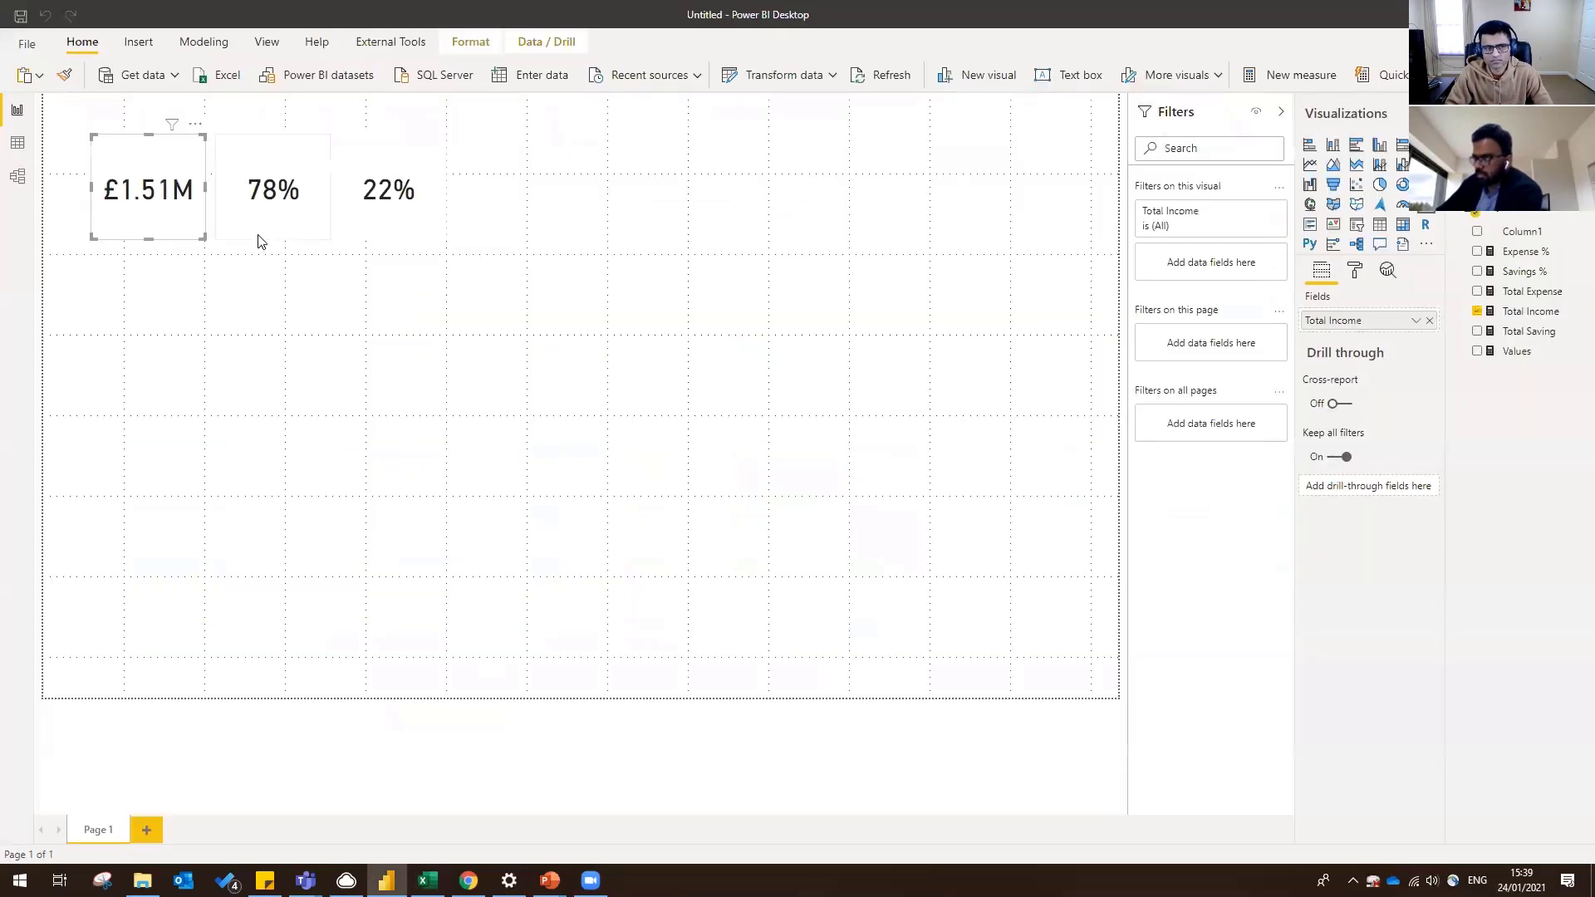
key(ctrl+v)
drag(152, 191, 501, 193)
click(992, 365)
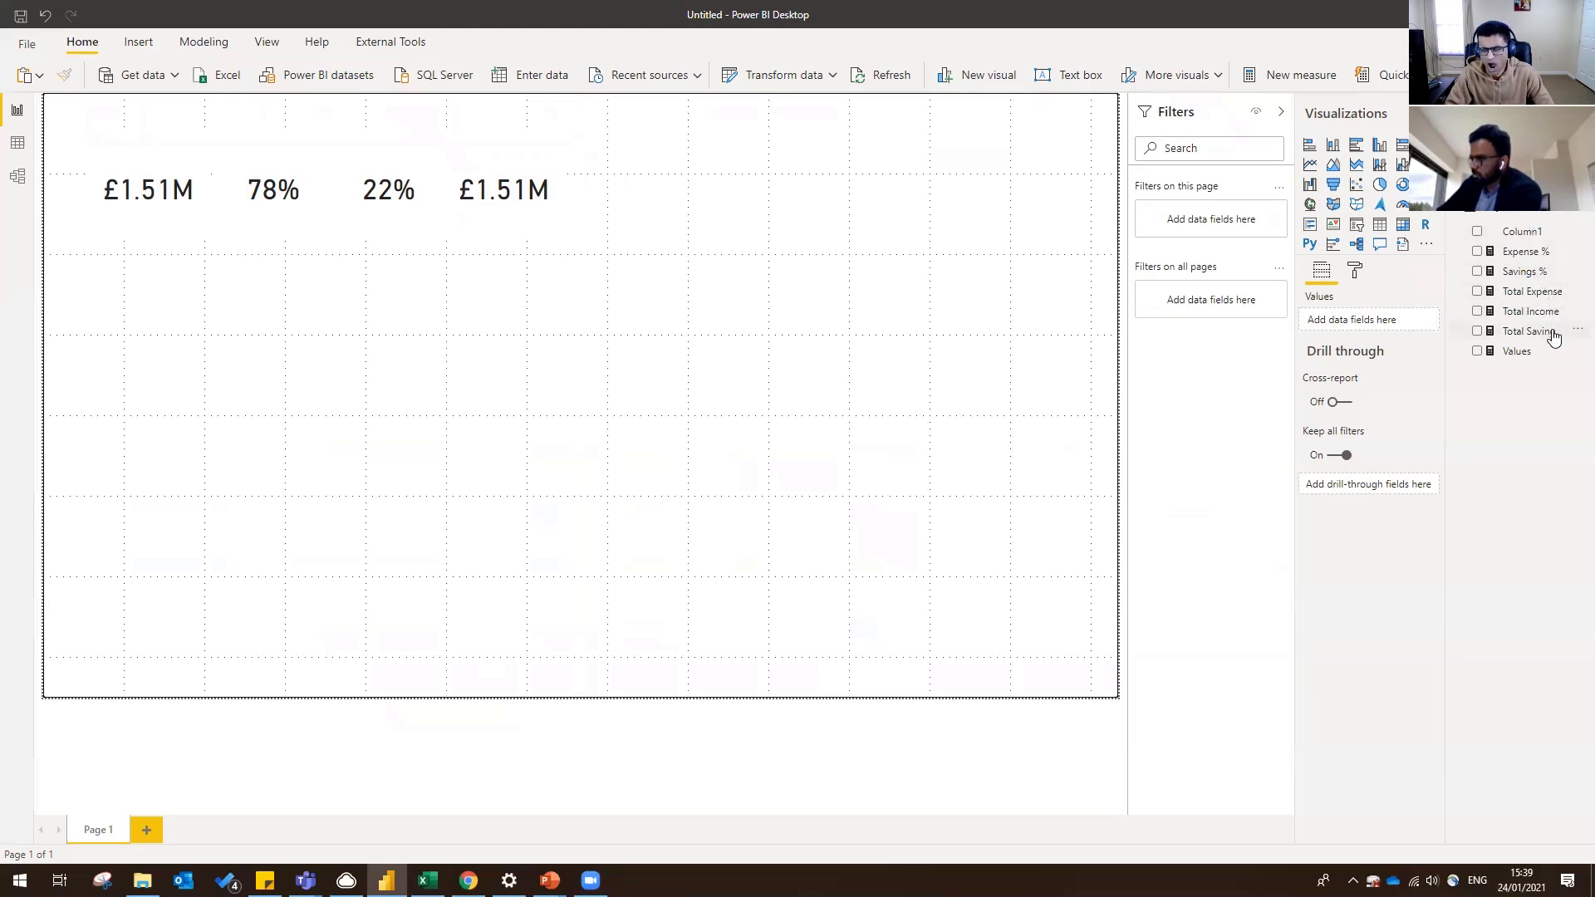
drag(1552, 333, 1427, 331)
click(548, 223)
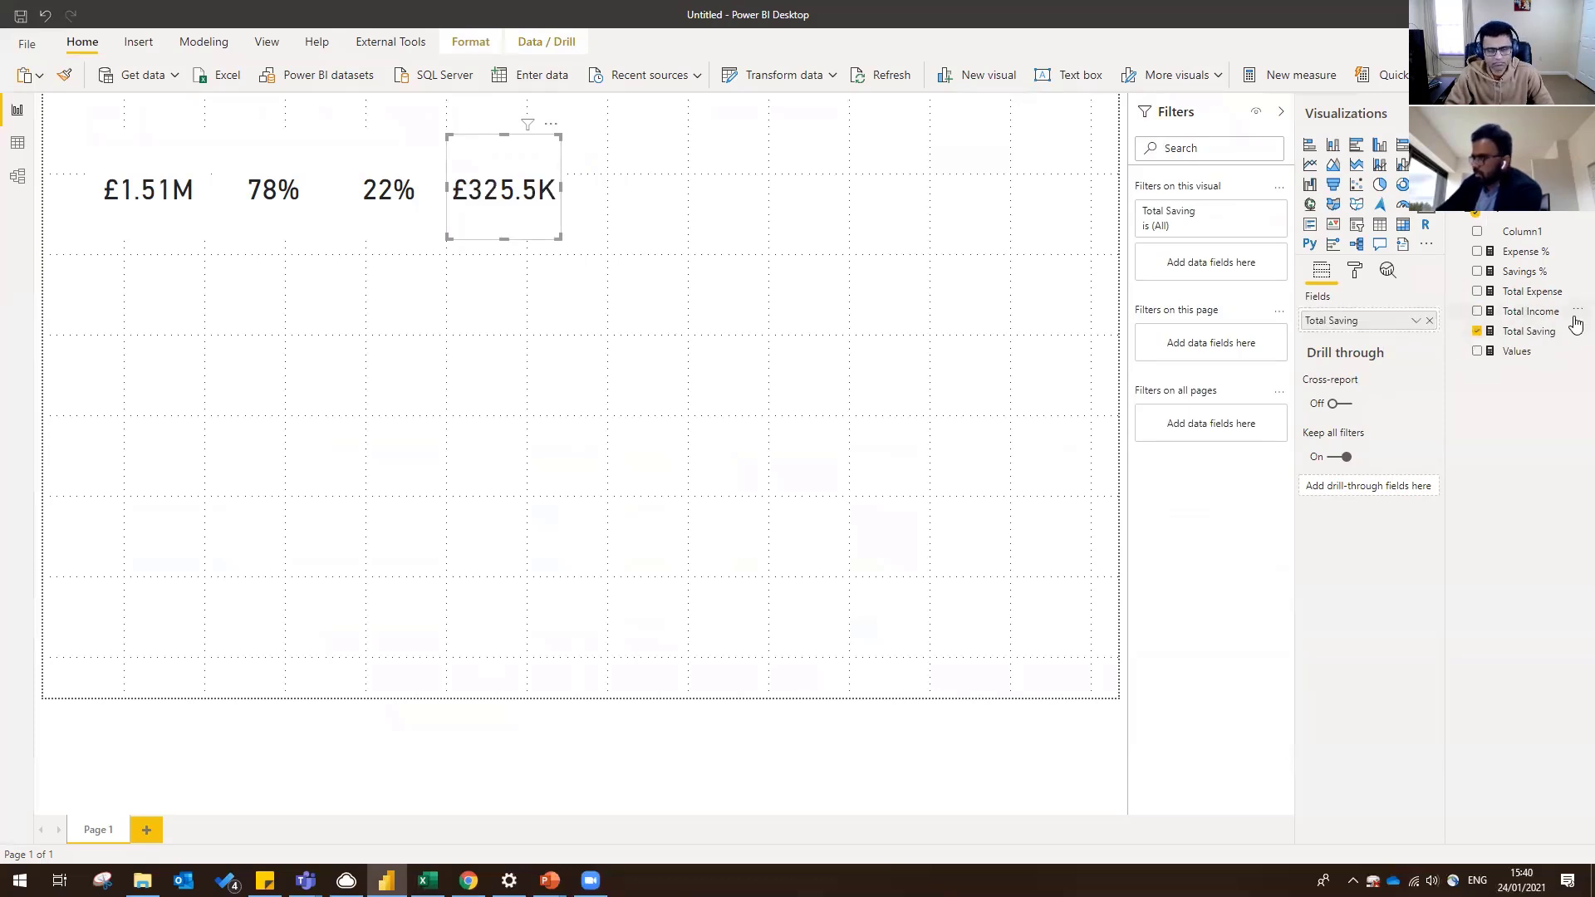
- Select the Total Expense, Total Income, Total Saving and Values measures together in the model view
click(1550, 331)
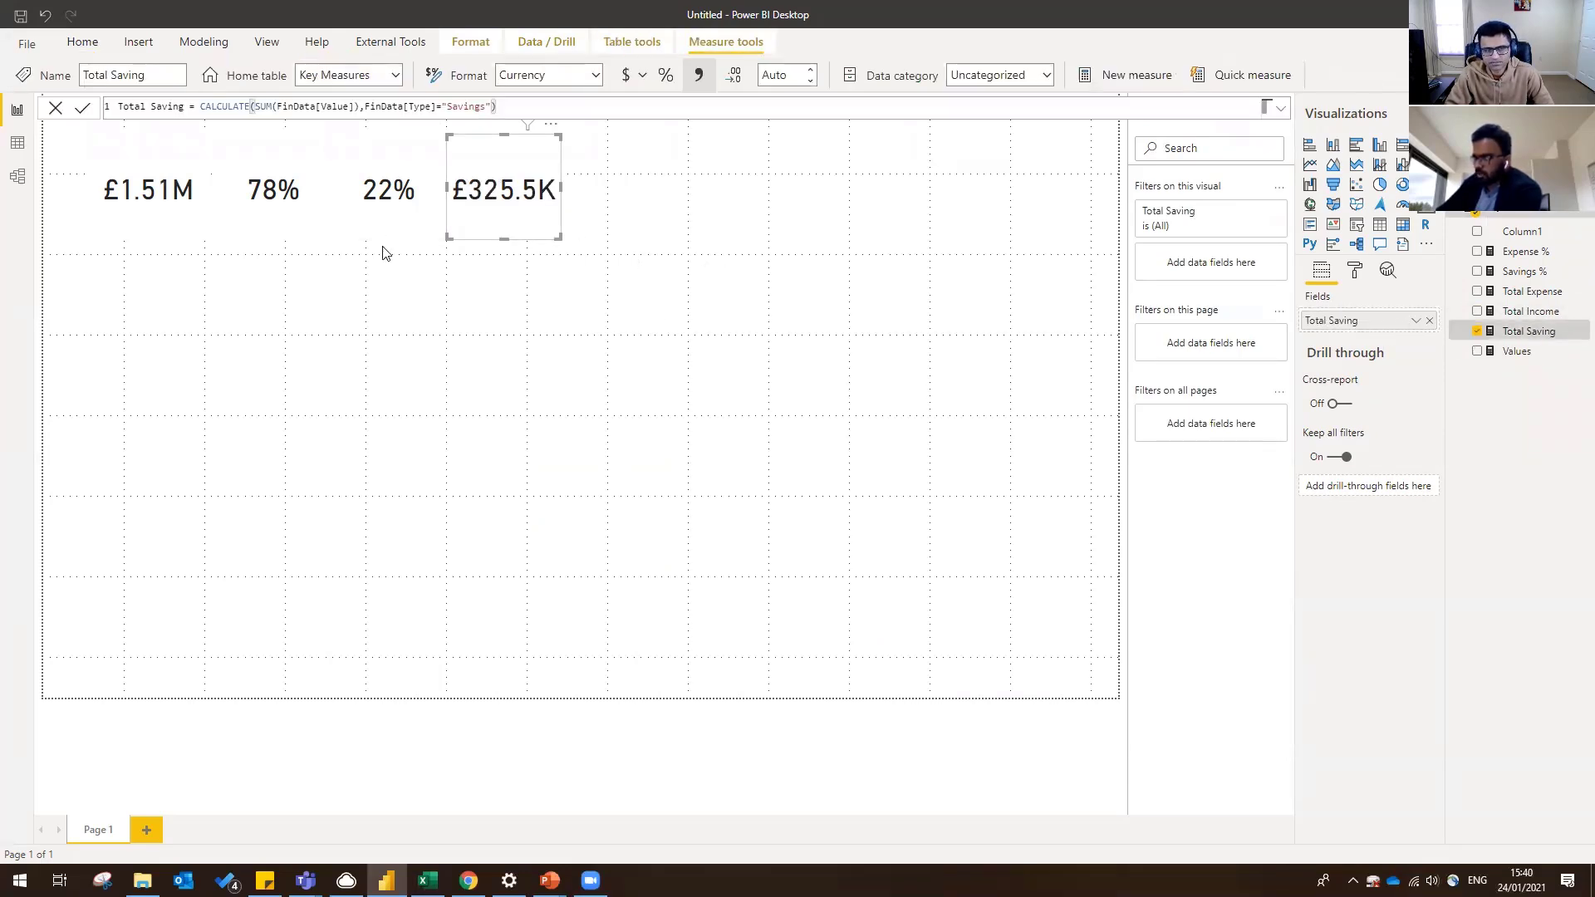
click(19, 176)
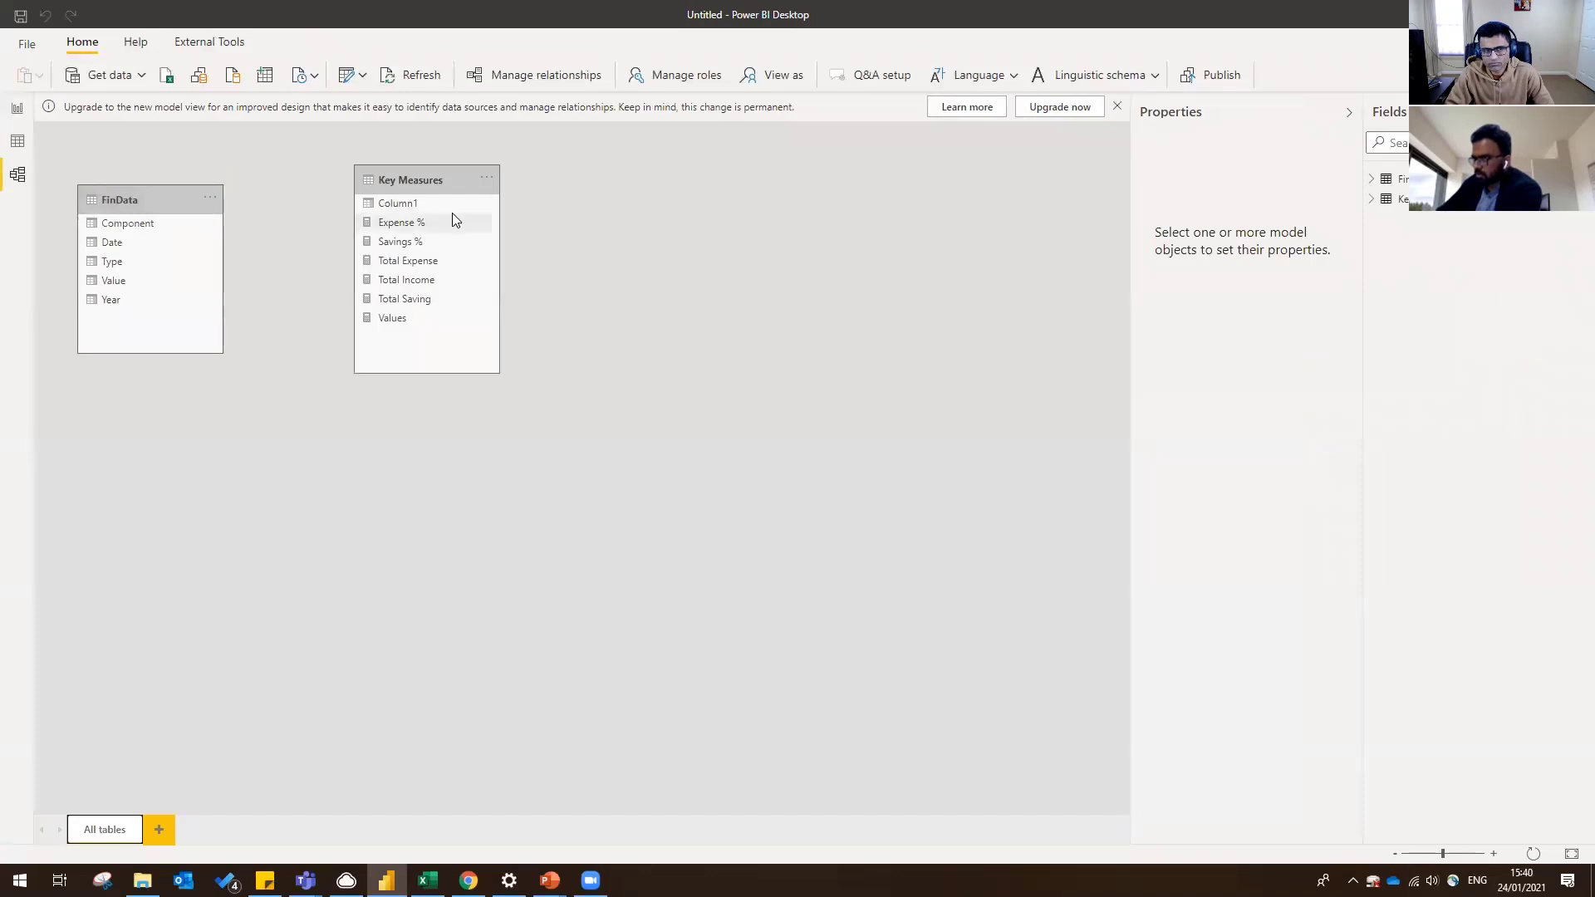
click(1372, 200)
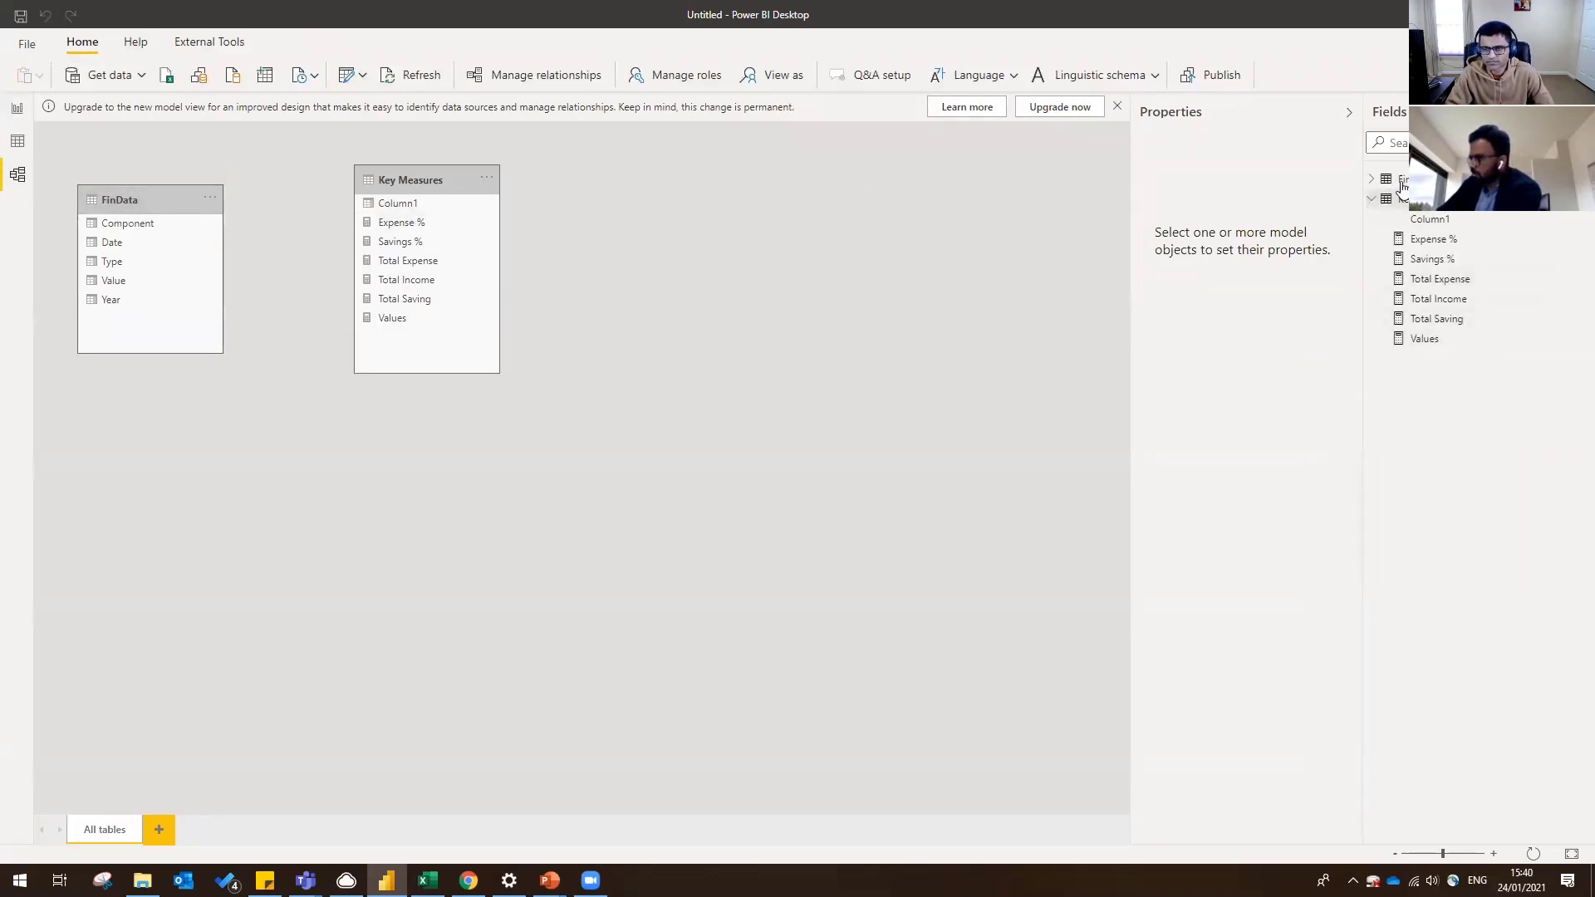
click(1437, 282)
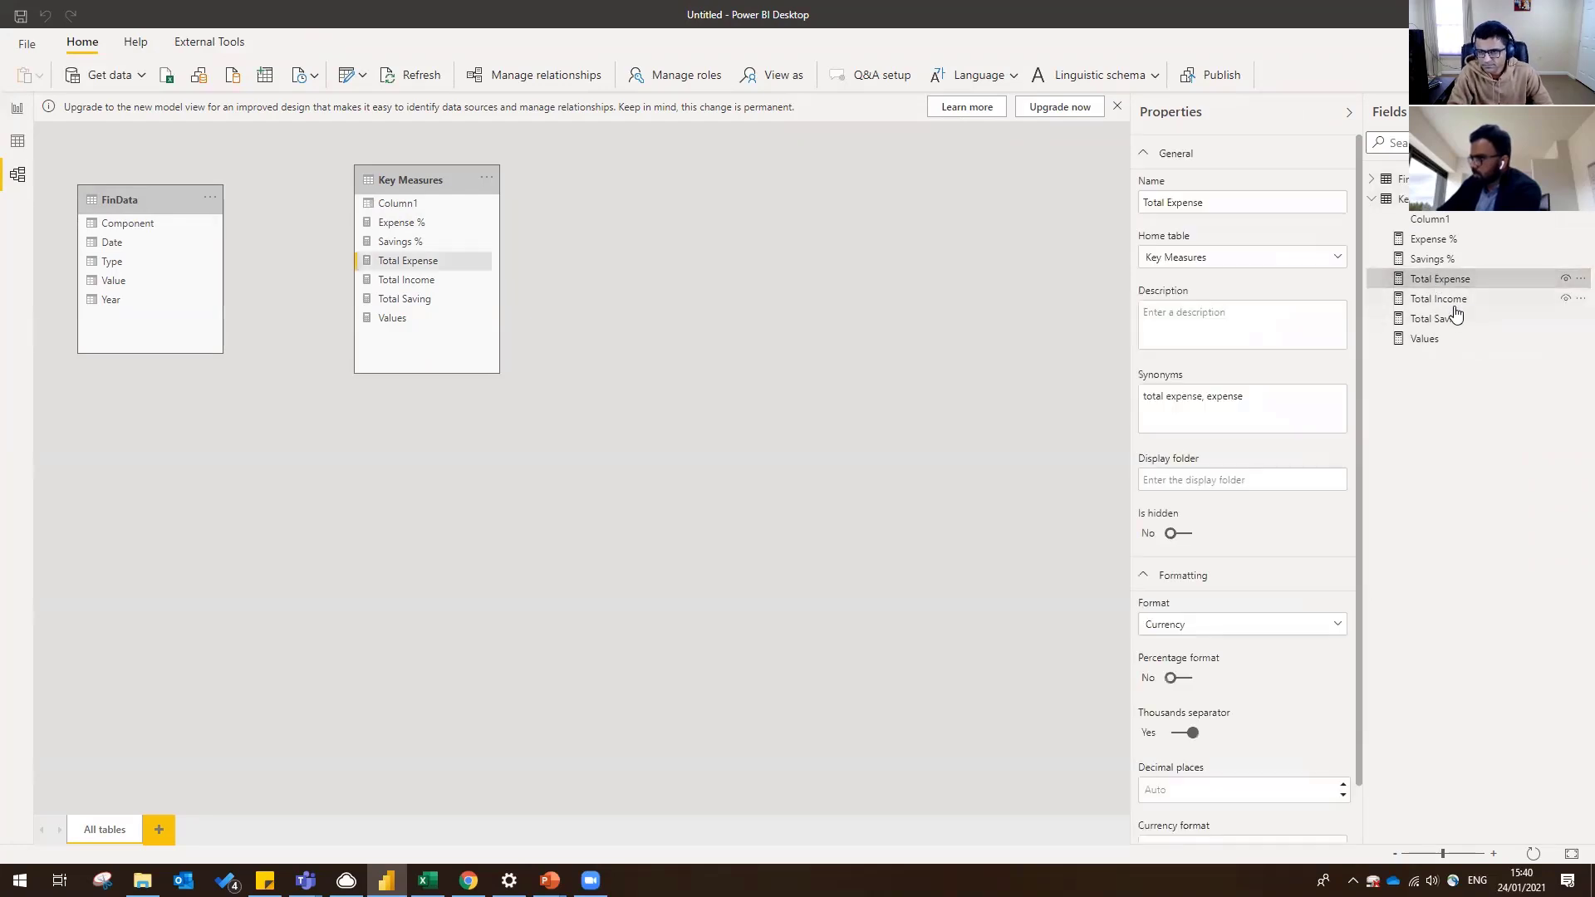
ctrl+click(1453, 300)
ctrl+click(1454, 323)
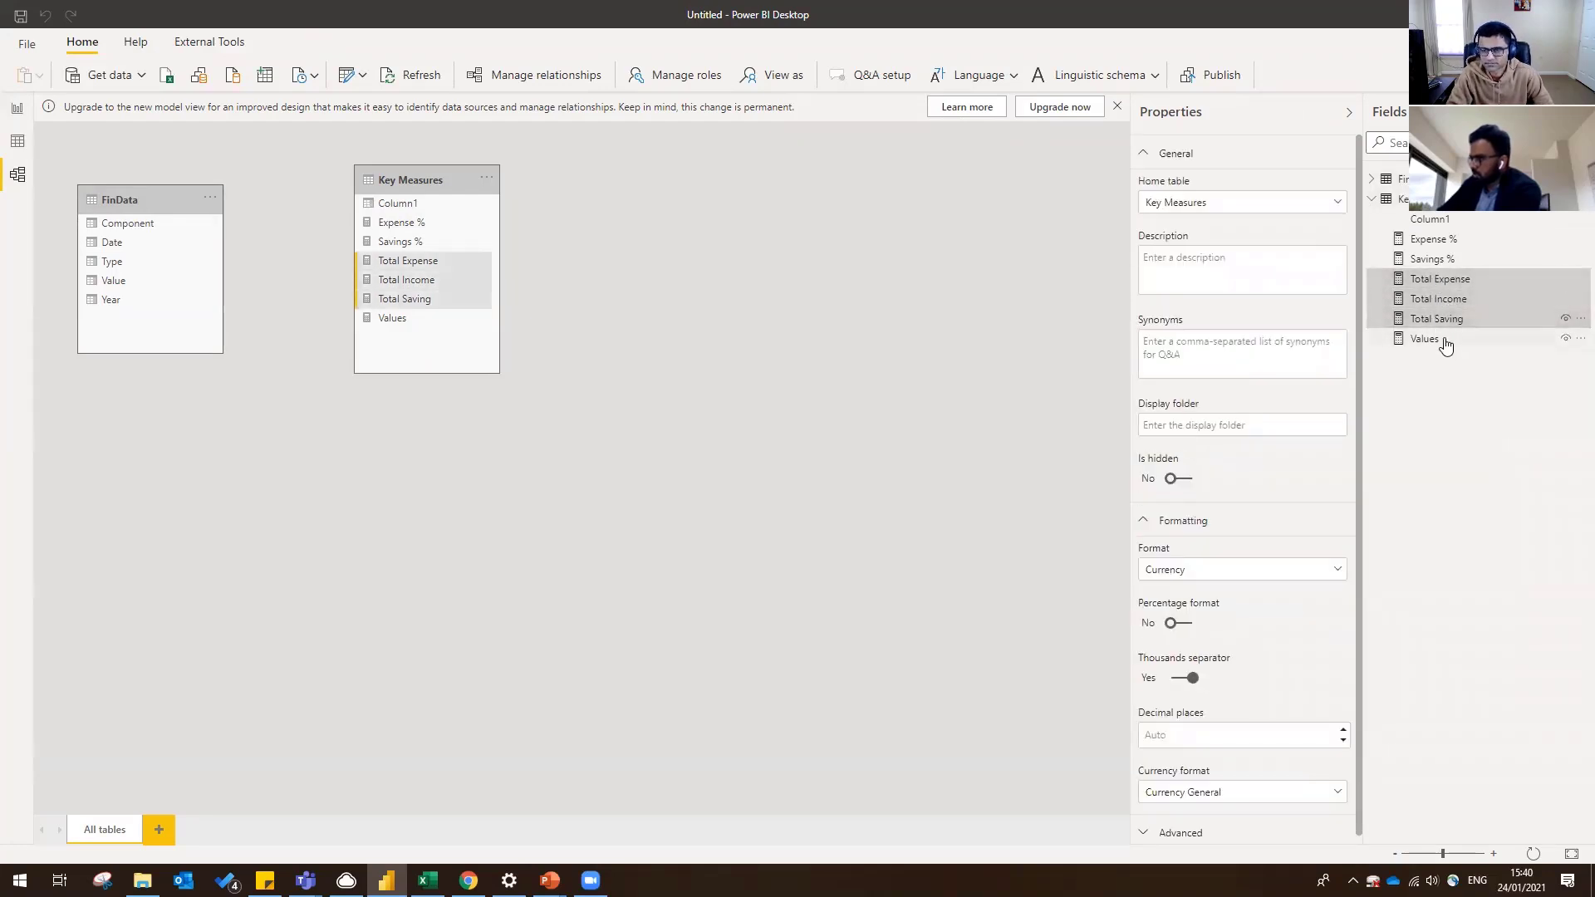
ctrl+click(1438, 340)
scroll(1242, 748, down, 1)
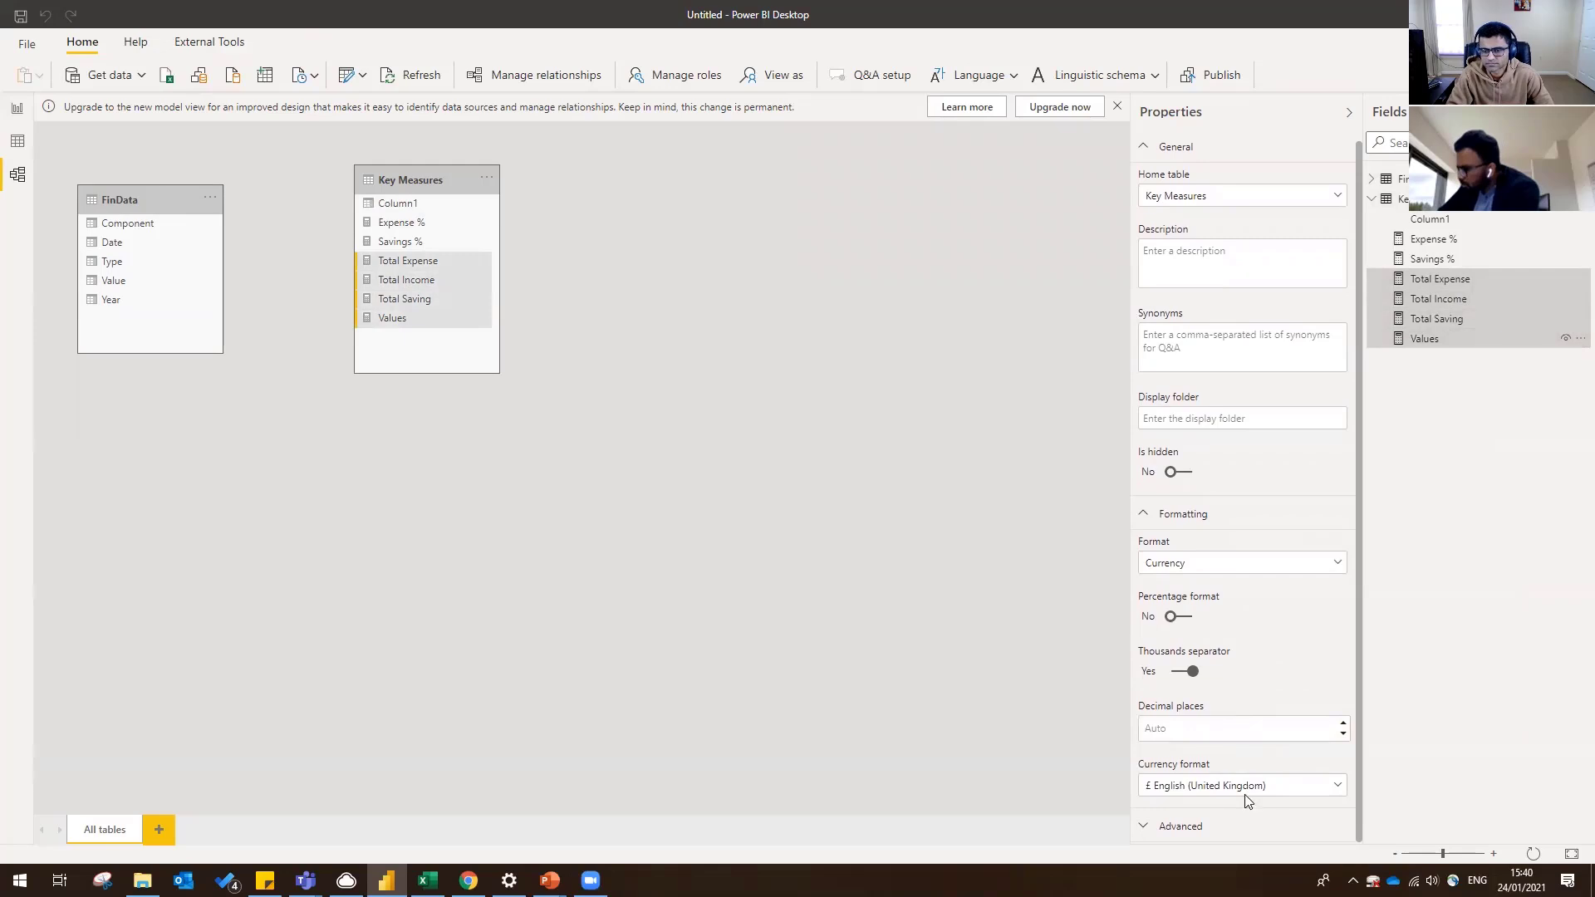
- Browse the available currency formats for the four selected measures and set their decimal places to 0
click(1225, 787)
scroll(1246, 710, down, 8)
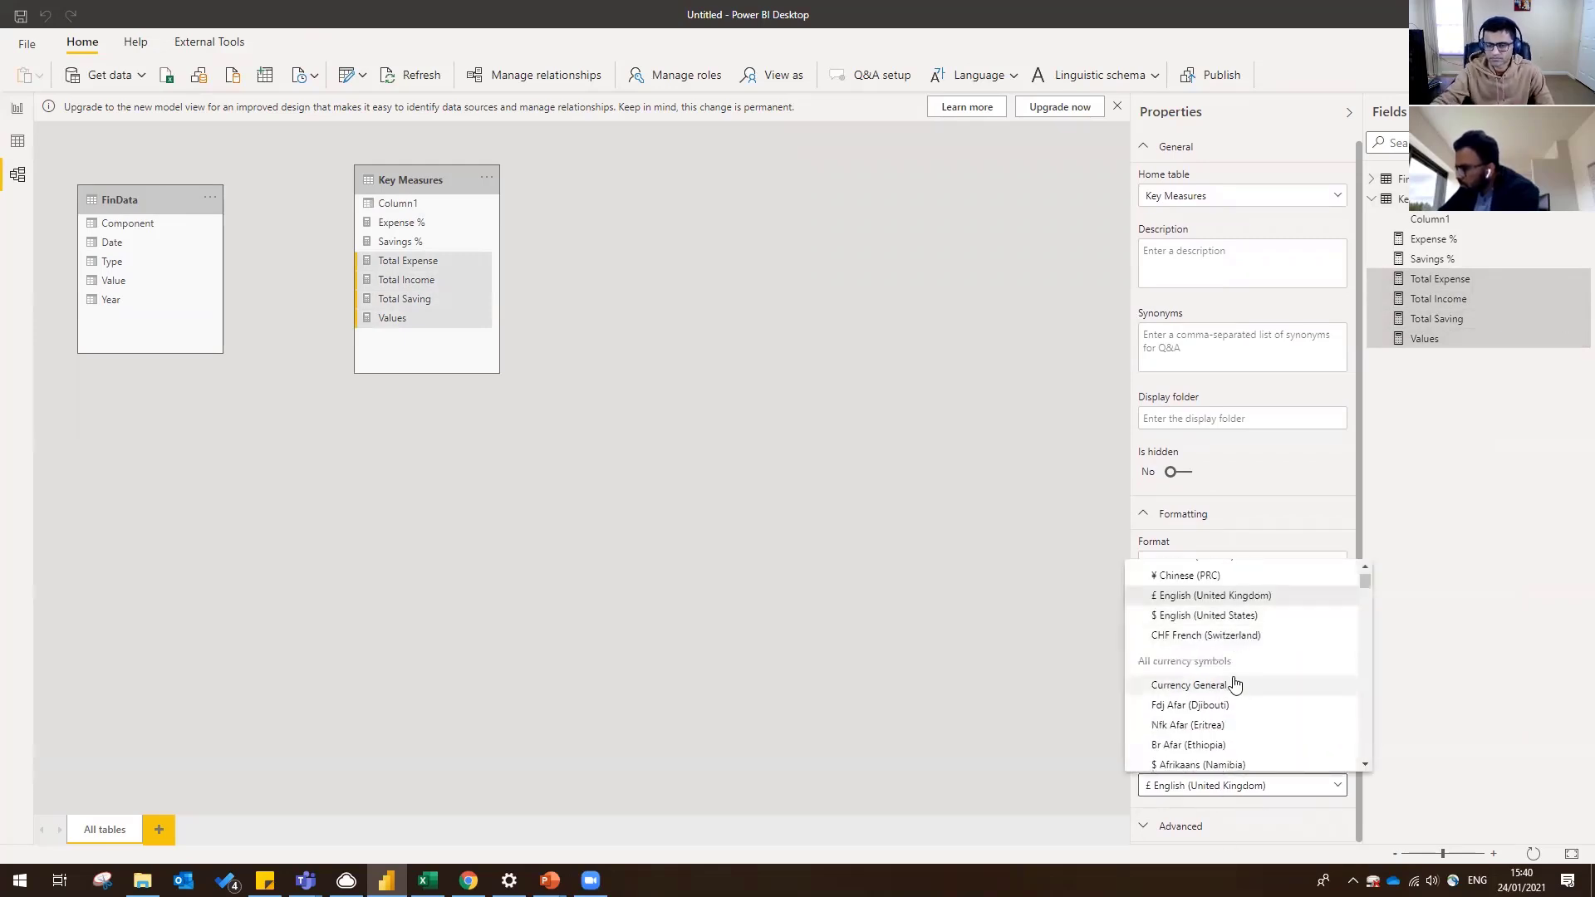
scroll(1248, 689, down, 15)
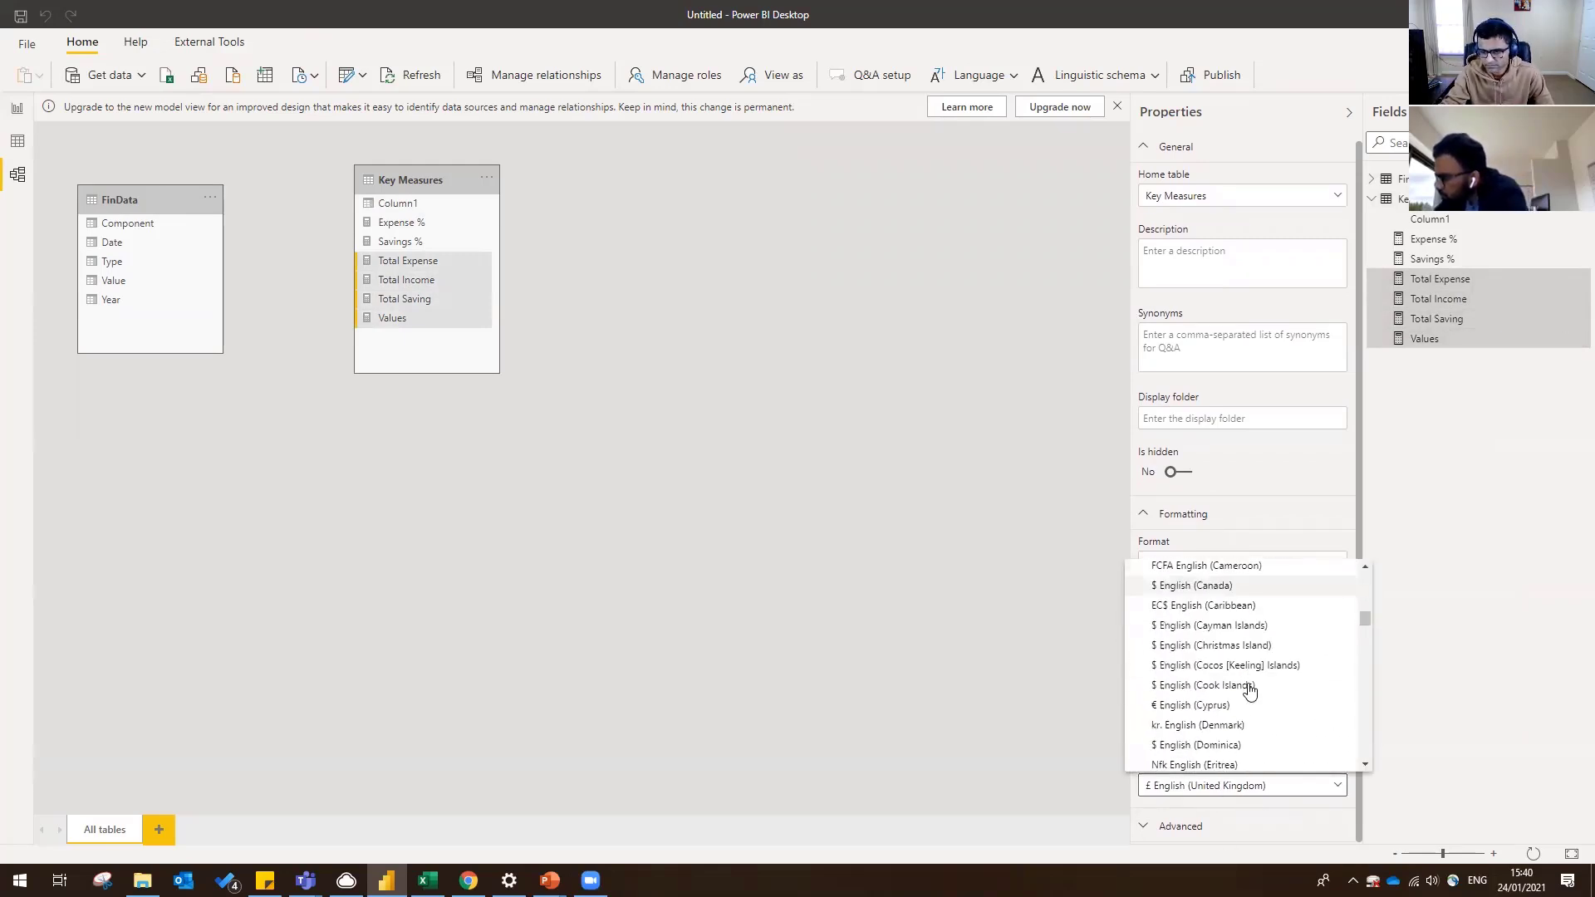
scroll(1250, 690, down, 20)
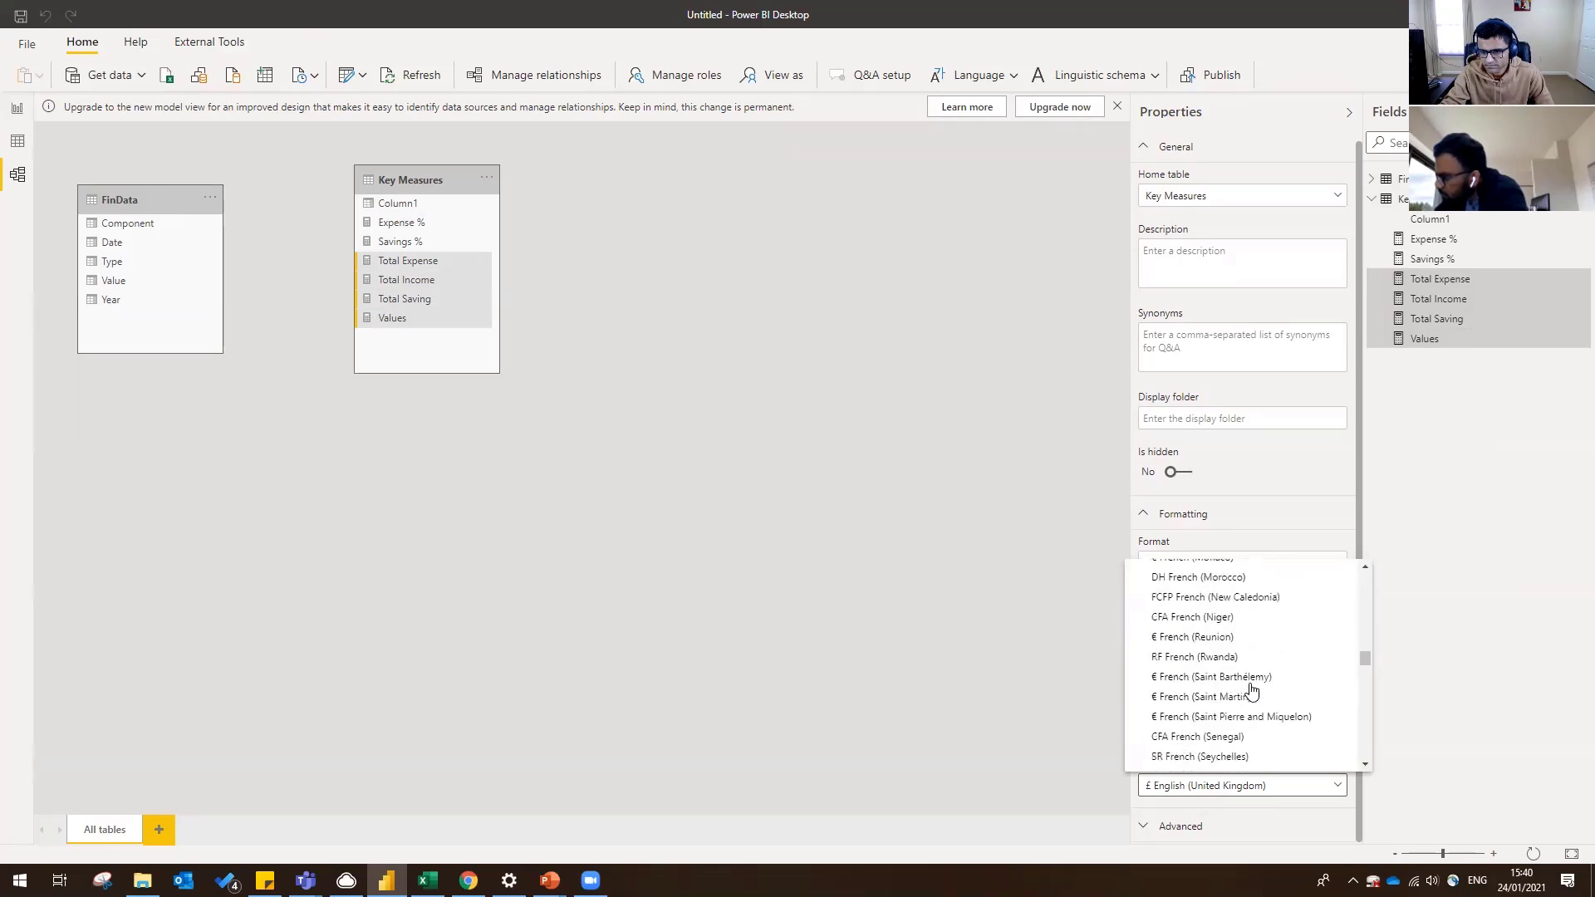
scroll(1252, 691, down, 7)
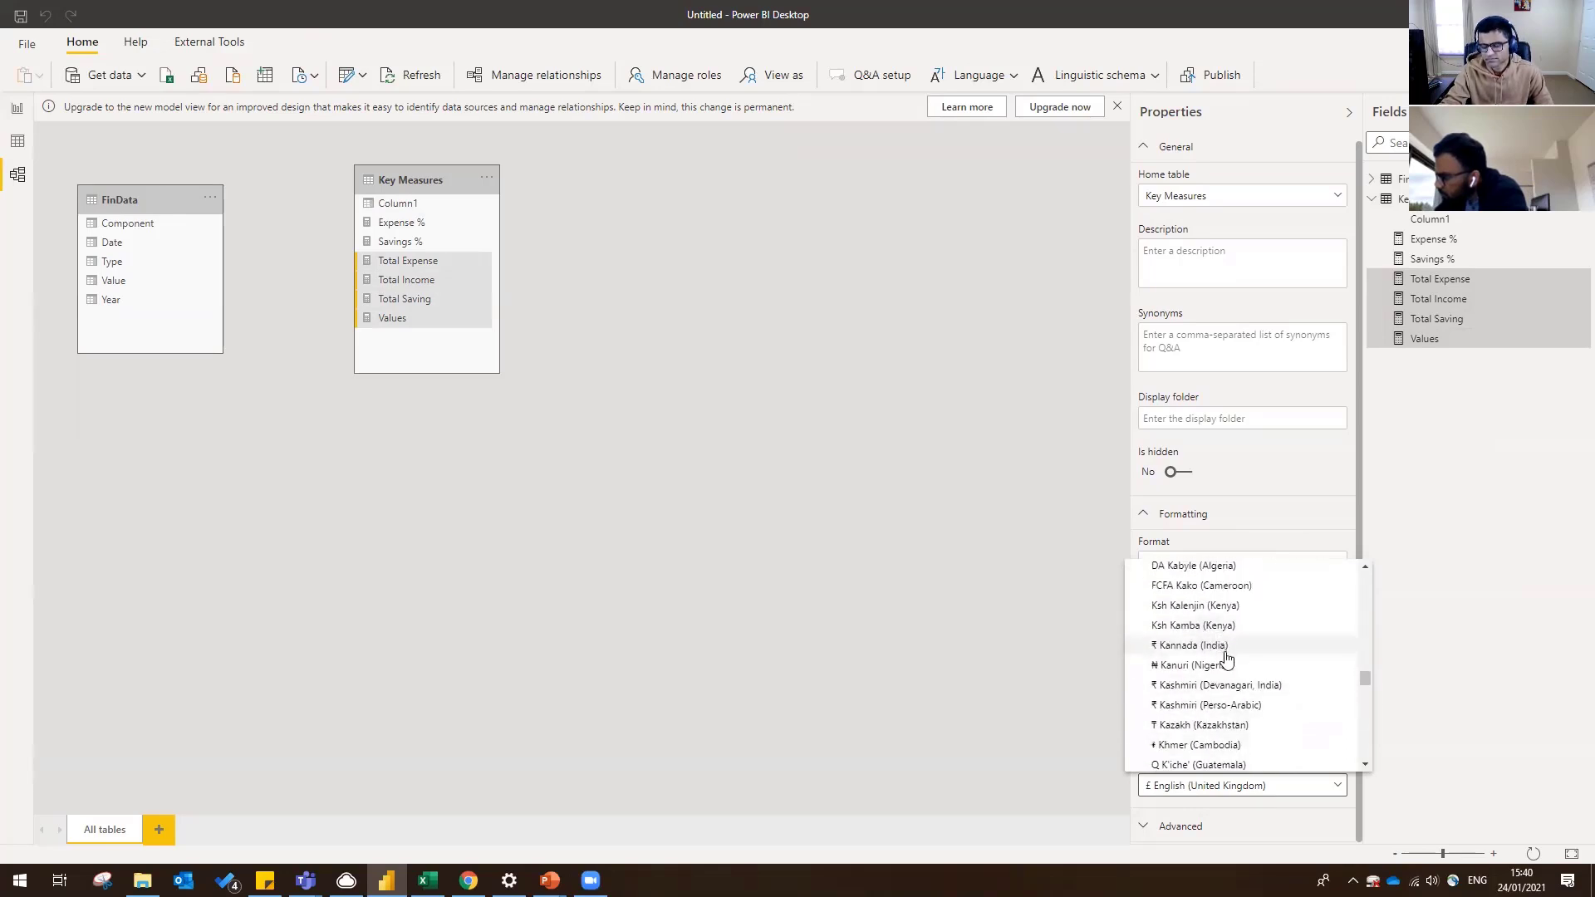
key(Escape)
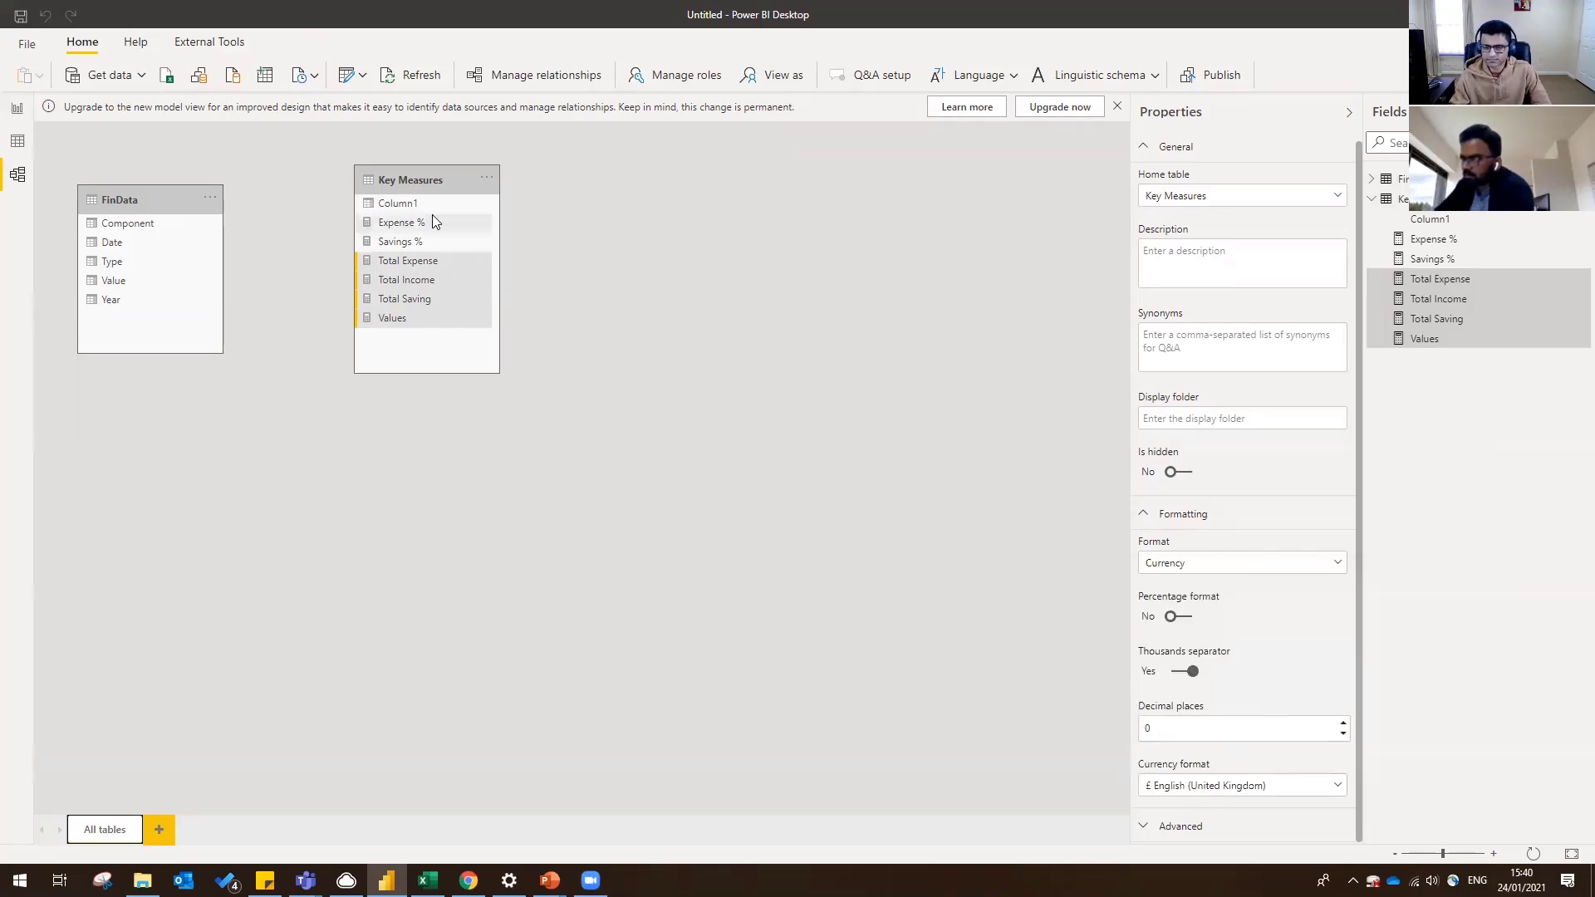
- Check the cards on the report page, and set the currency format of the four selected measures to ₹ Telugu (India)
click(15, 112)
click(445, 313)
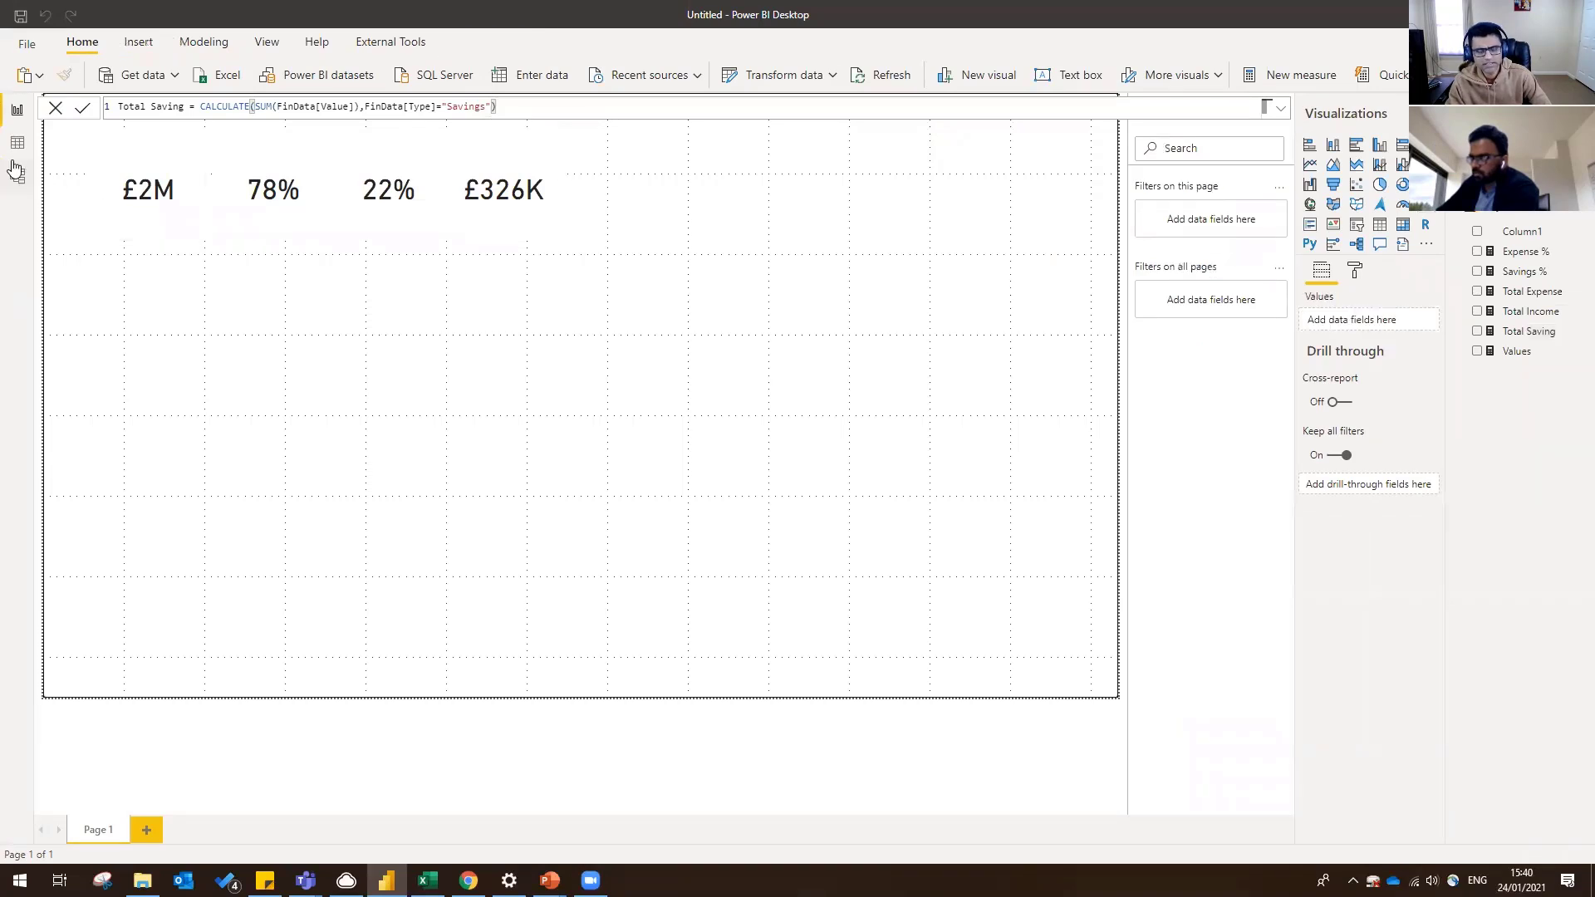
click(18, 176)
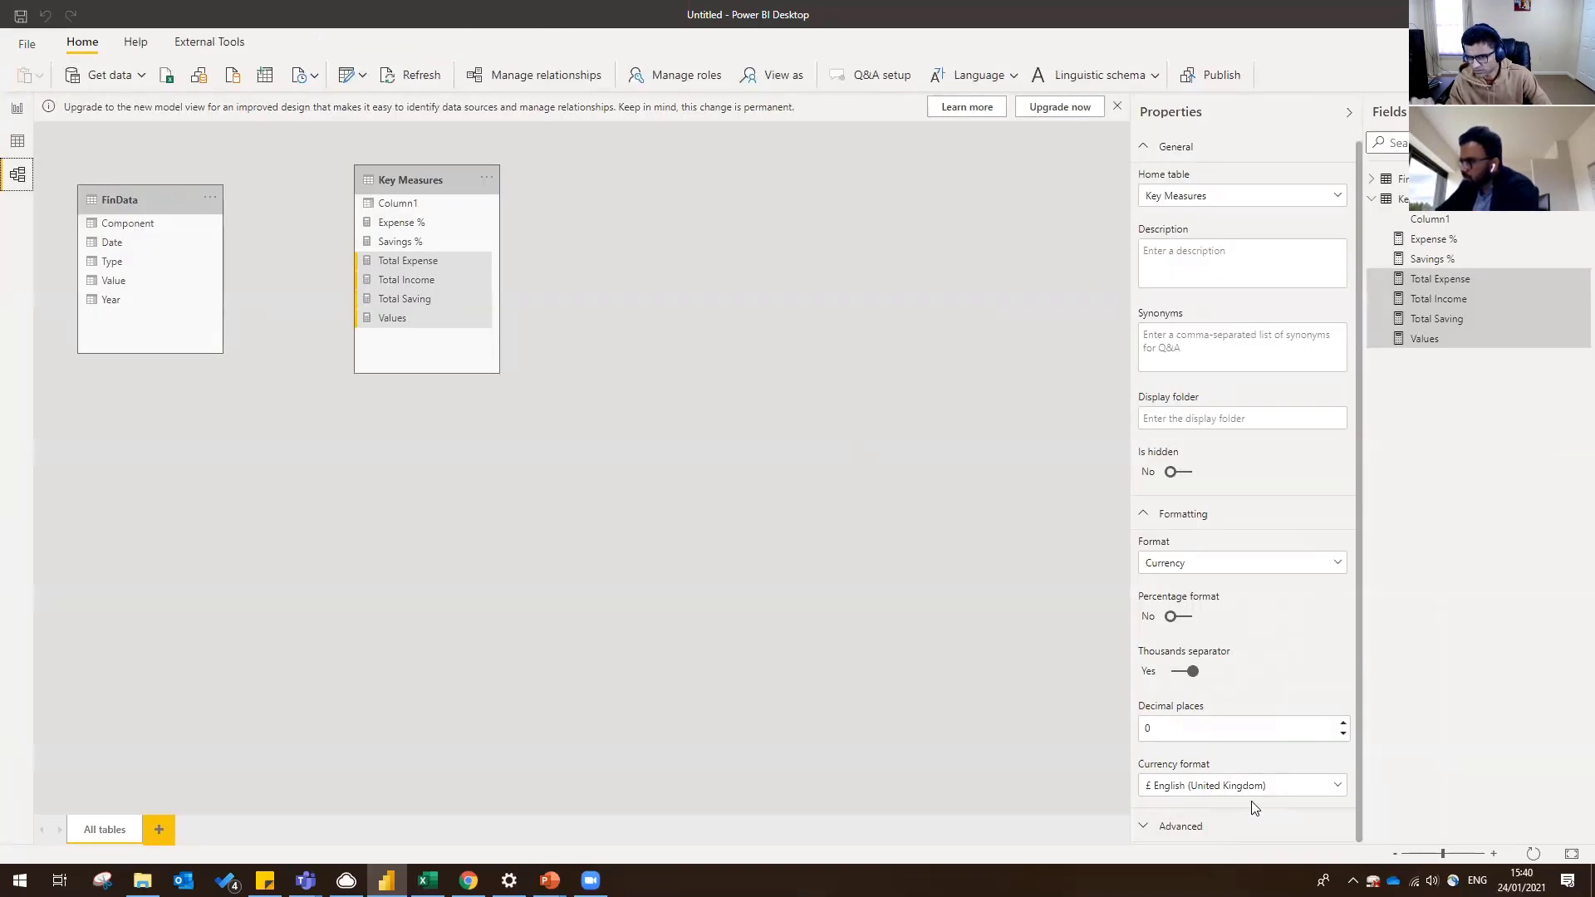
click(1309, 786)
scroll(1213, 698, down, 15)
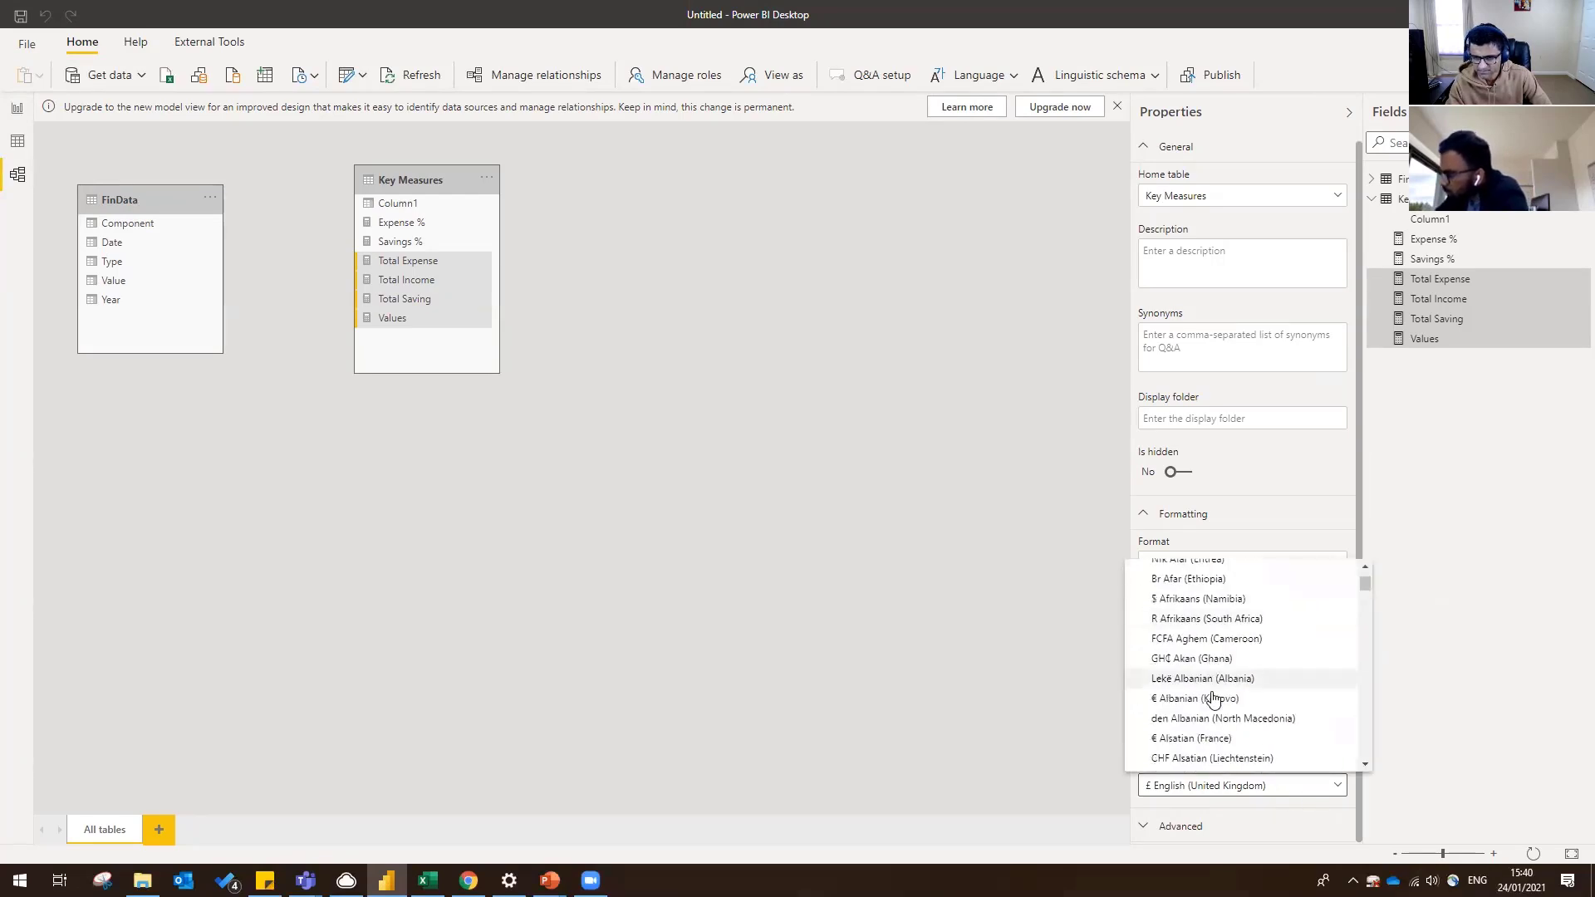
scroll(1214, 699, down, 20)
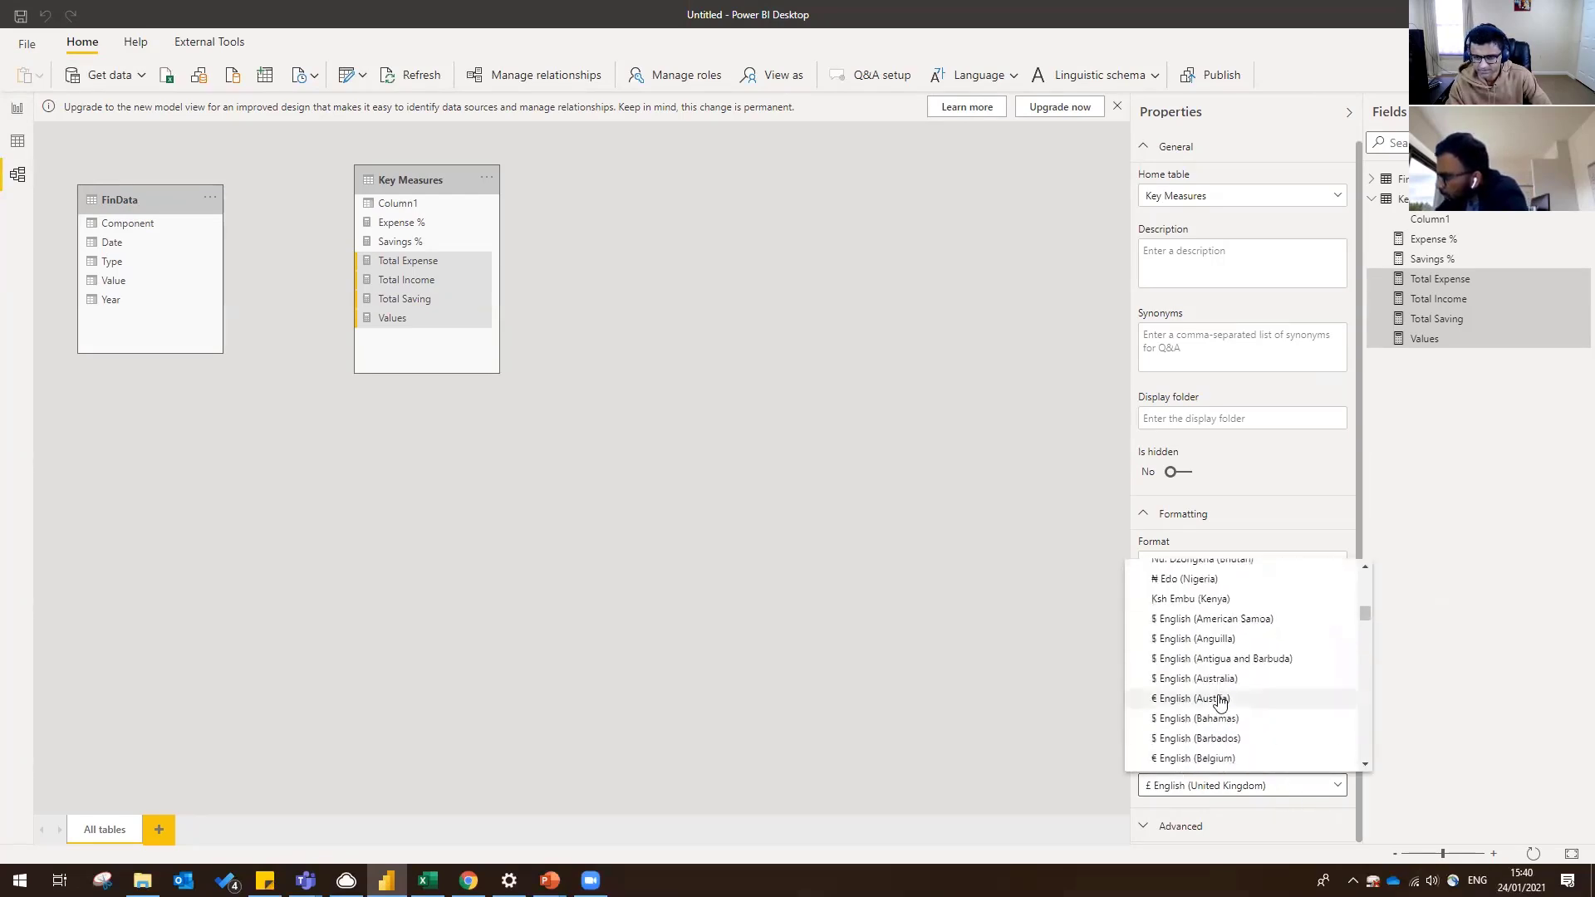
scroll(1219, 703, down, 12)
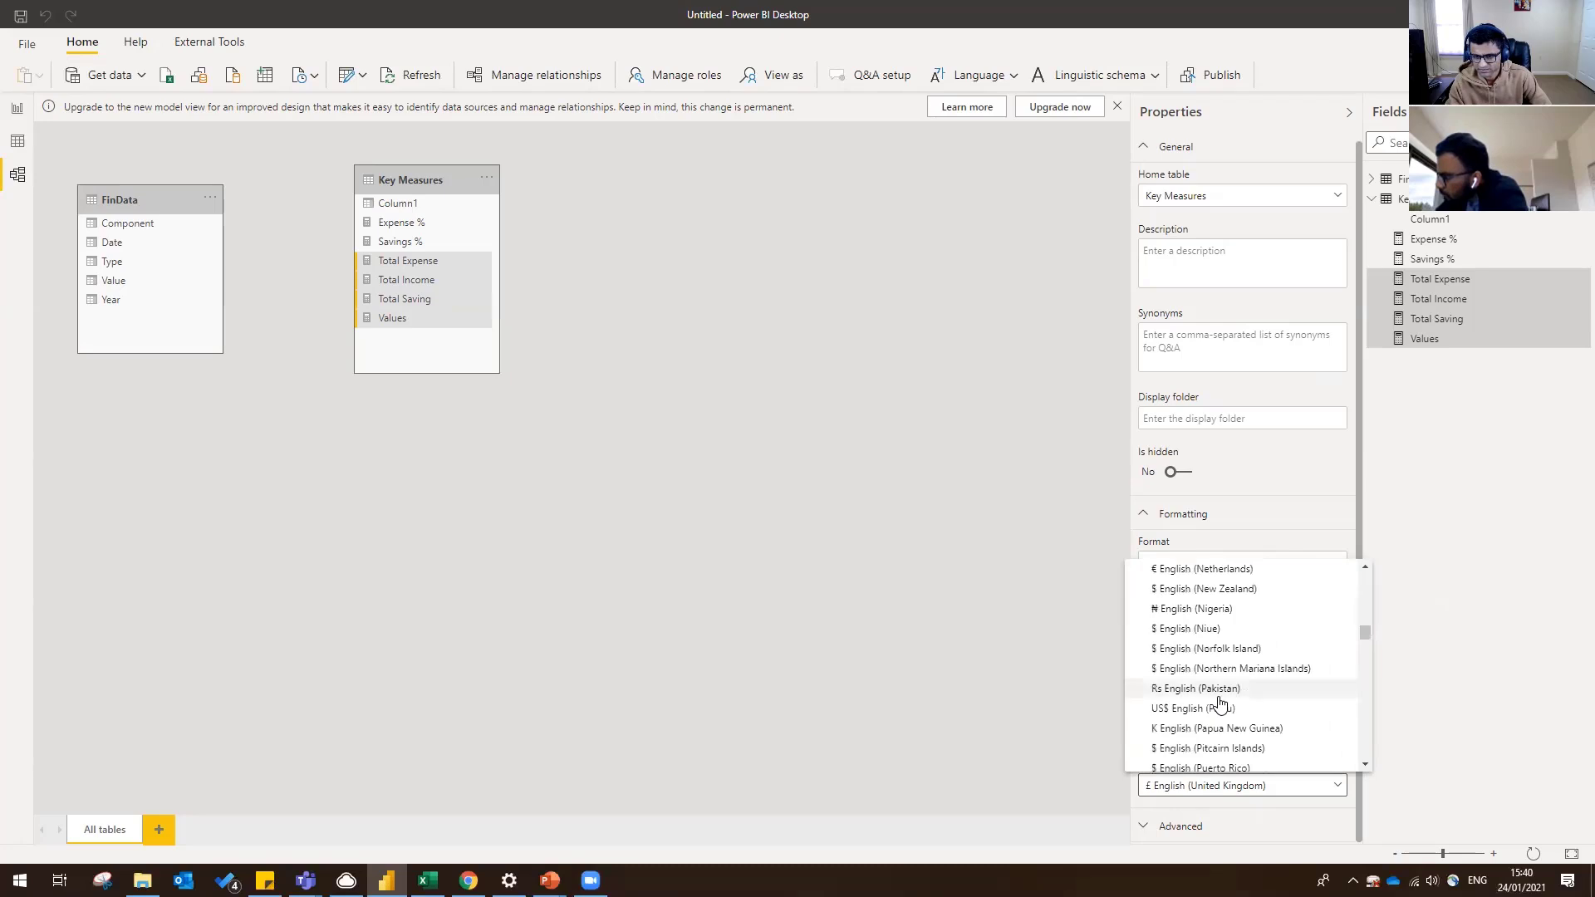
scroll(1219, 703, down, 20)
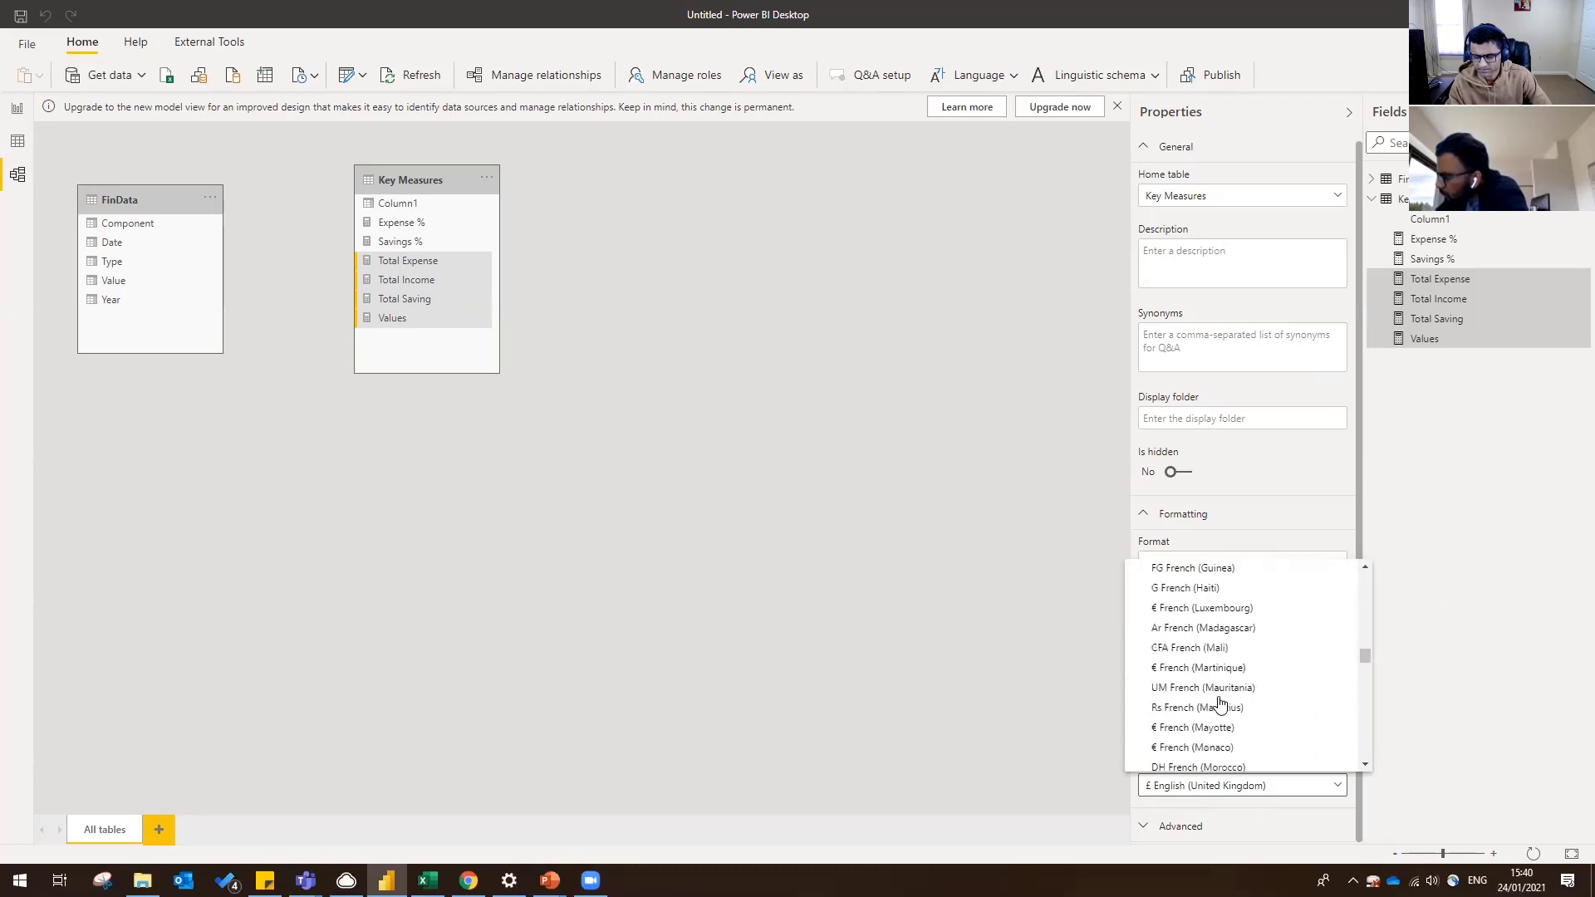
scroll(1219, 703, down, 20)
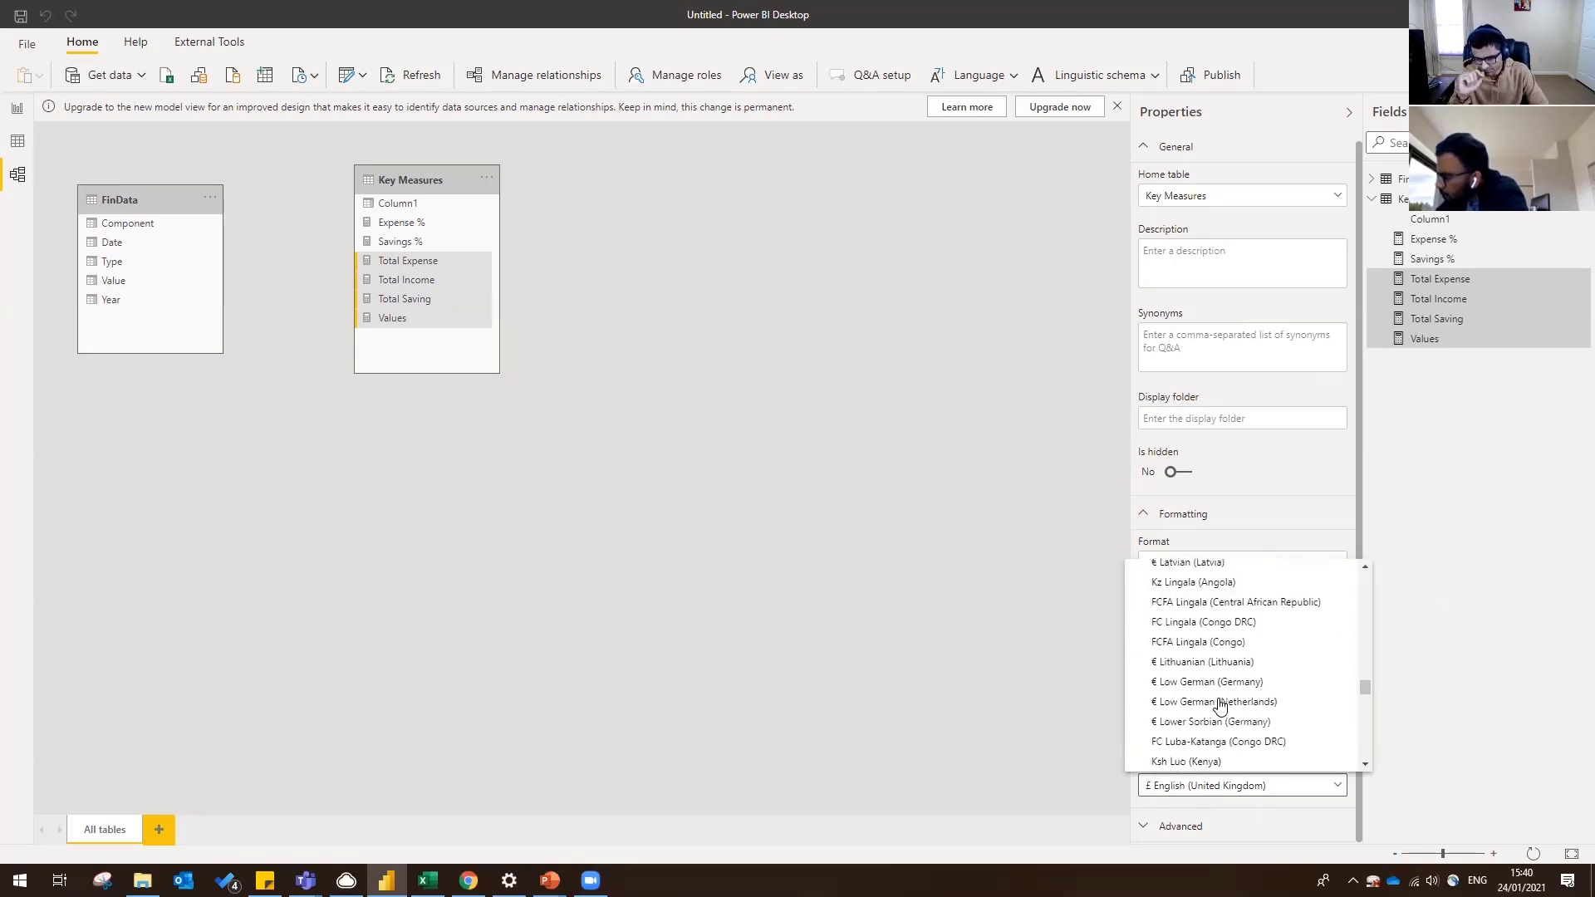
scroll(1219, 703, down, 20)
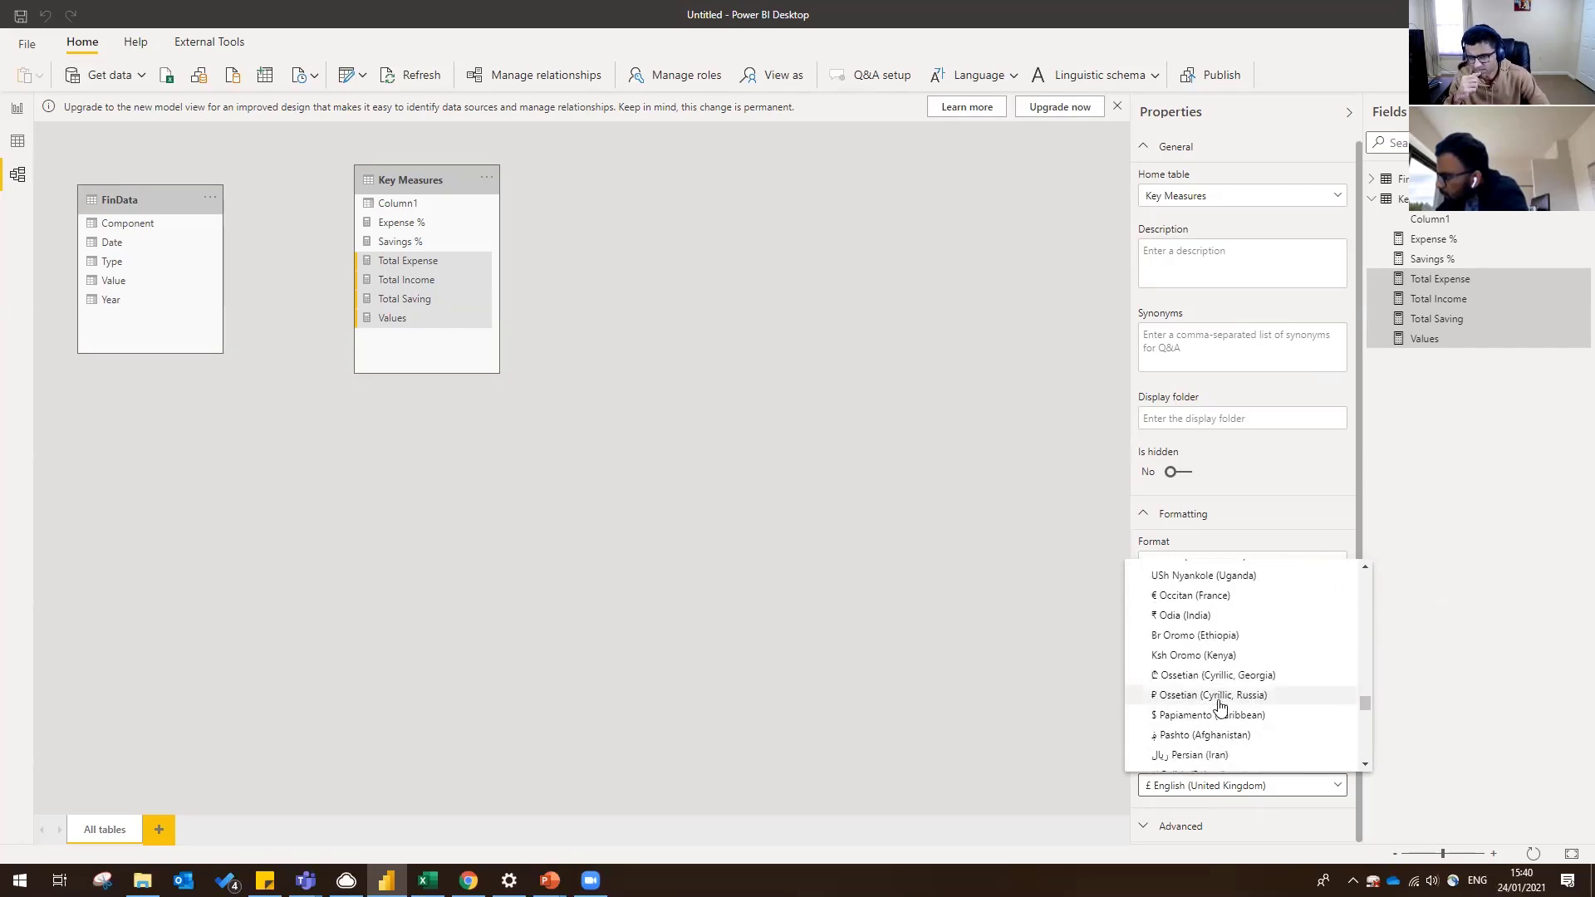
scroll(1220, 706, down, 20)
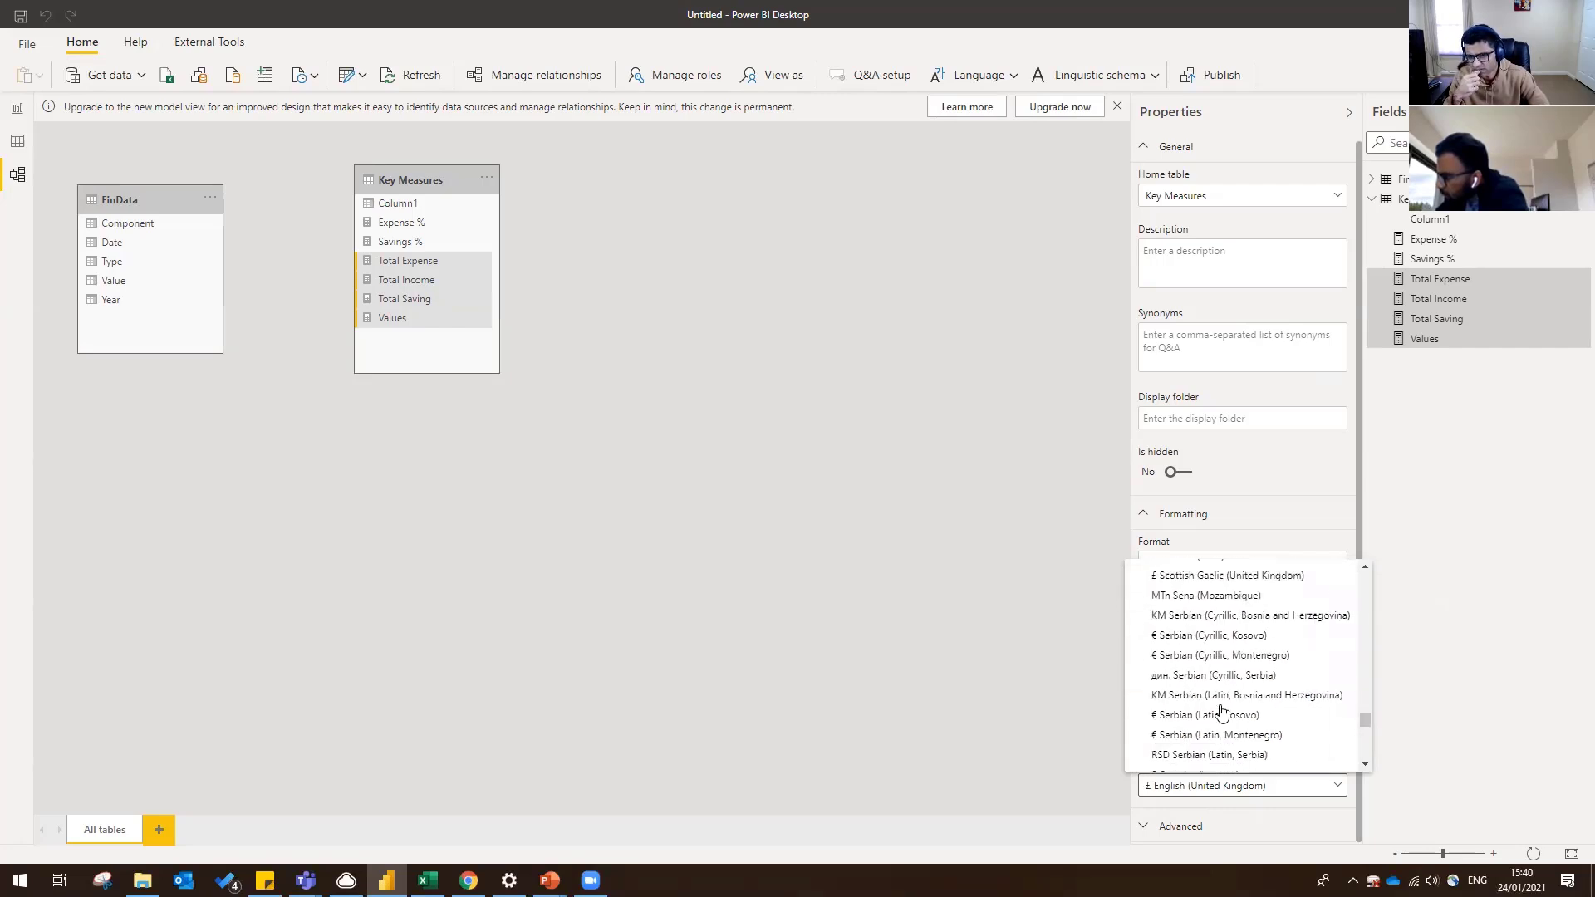
scroll(1219, 706, down, 20)
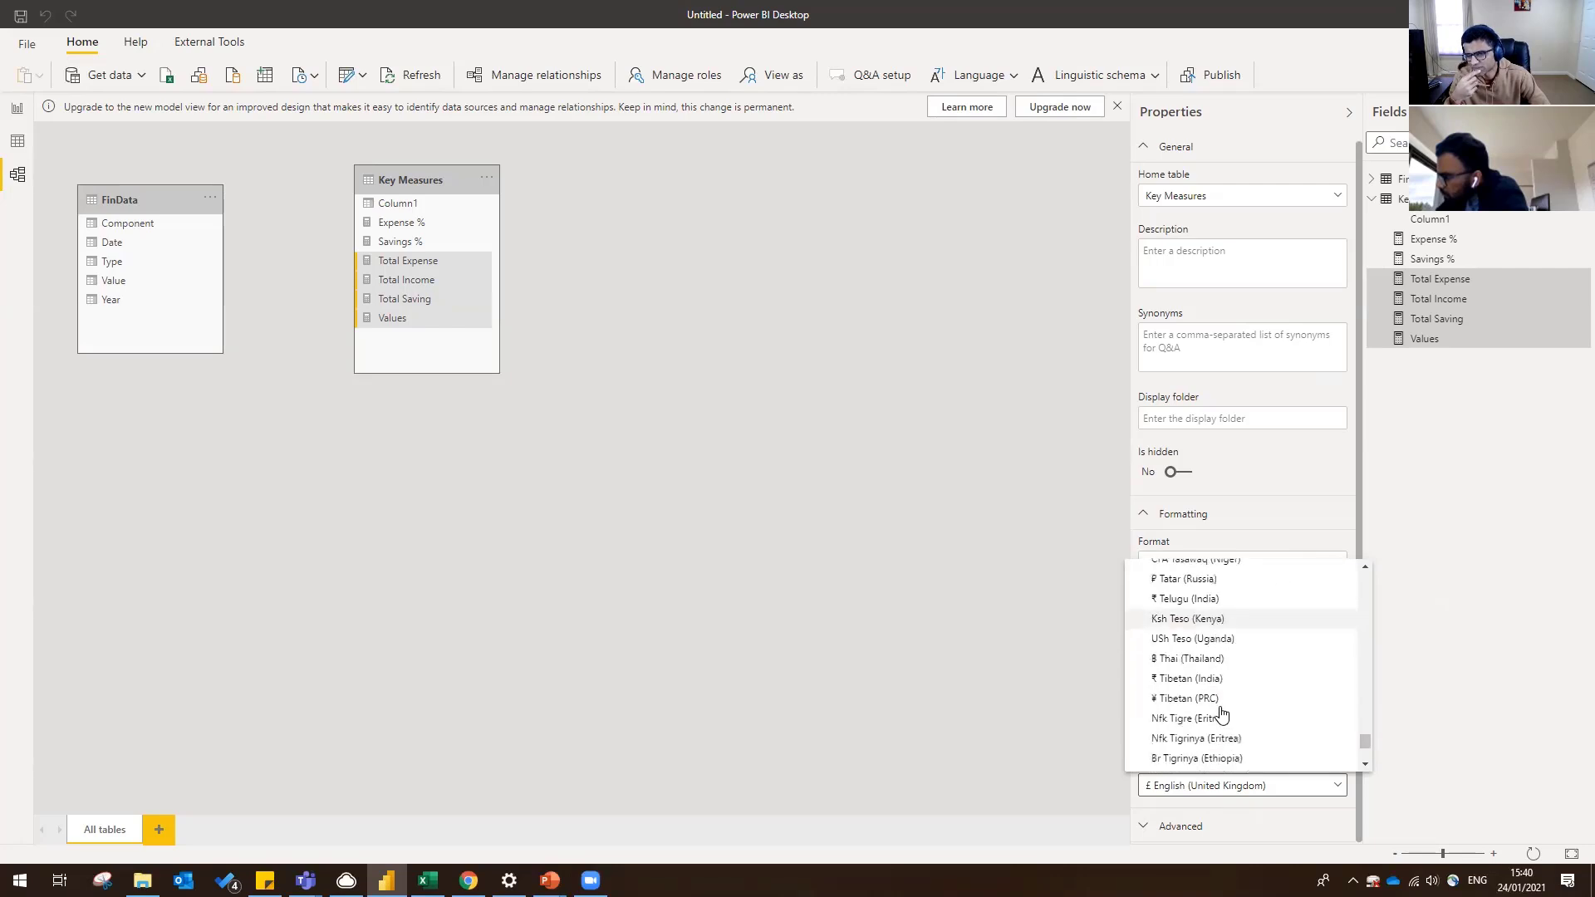
scroll(1212, 698, up, 3)
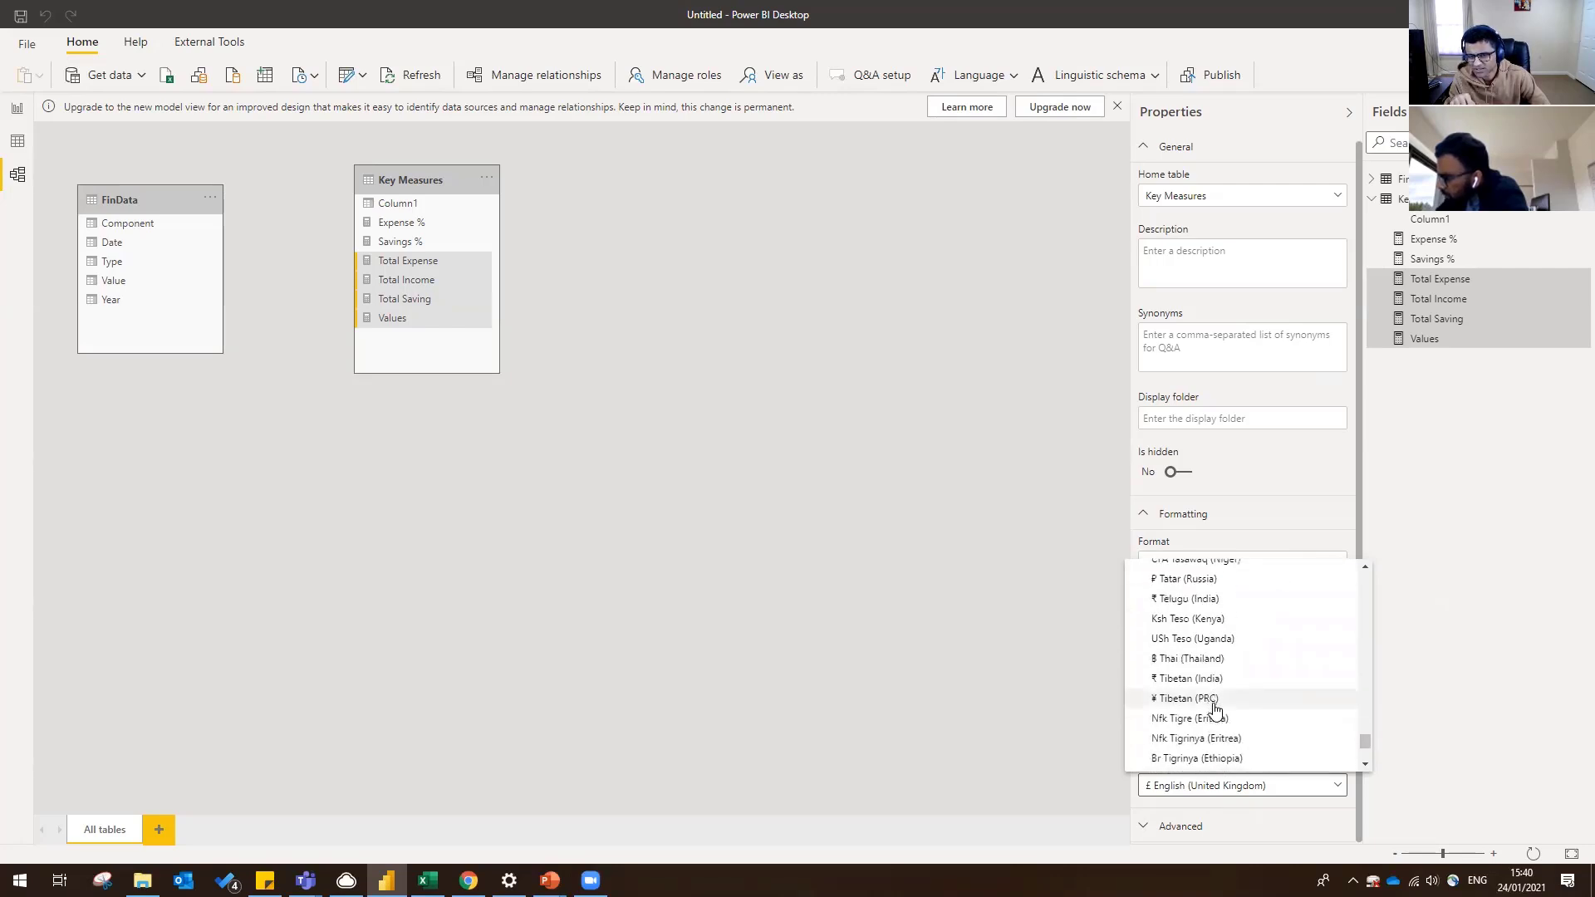
click(1195, 682)
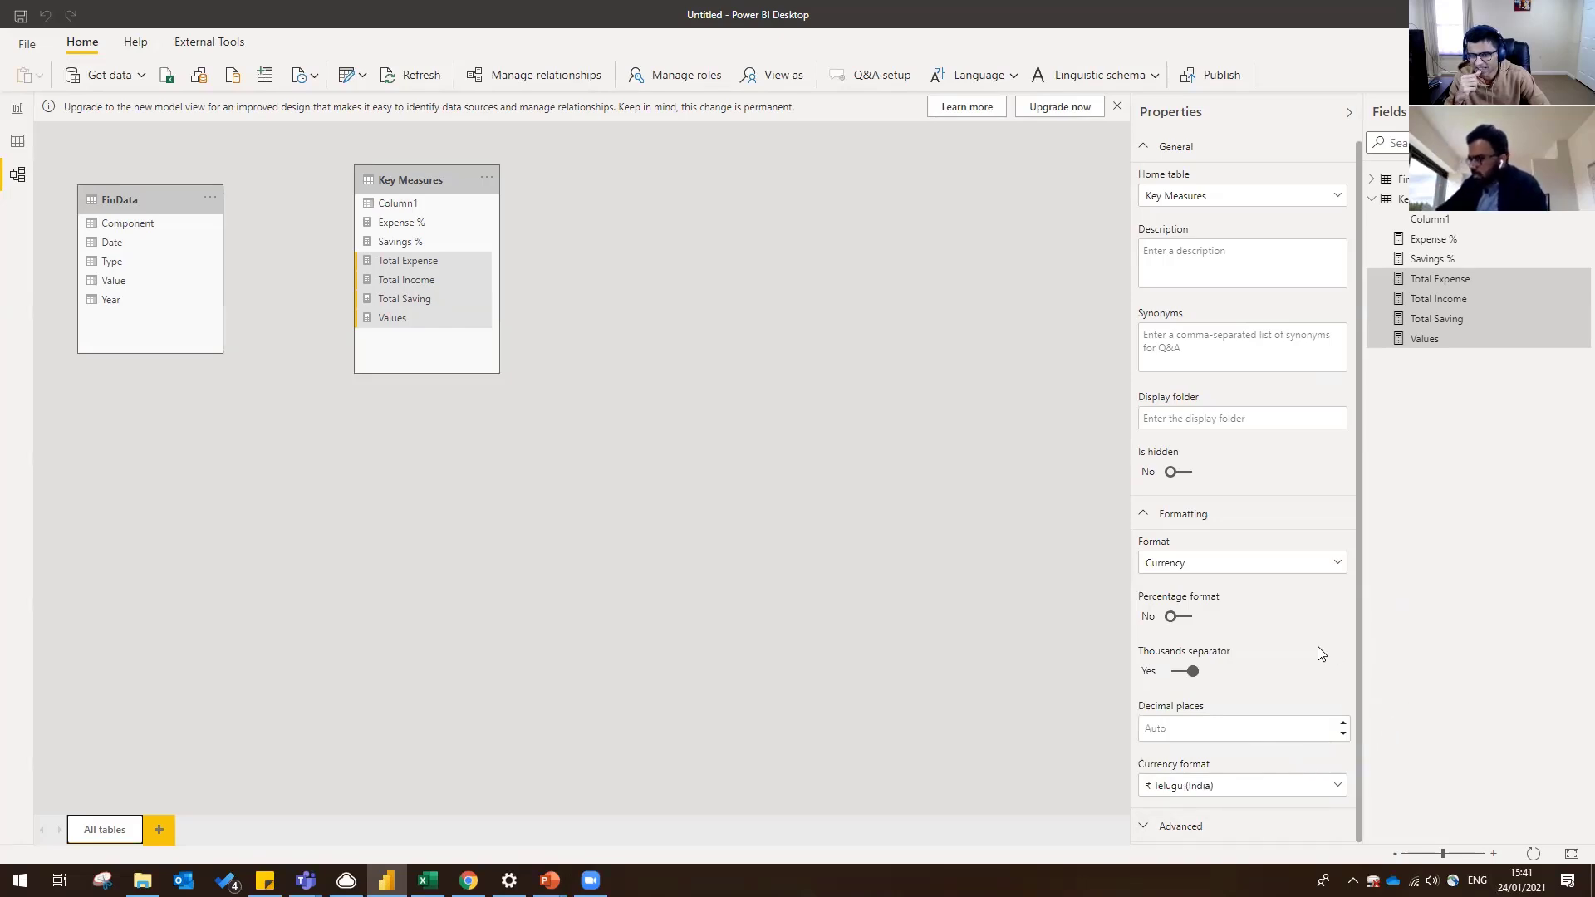
- Return to the report page and insert a small text box directly beneath the Total Income card
click(16, 112)
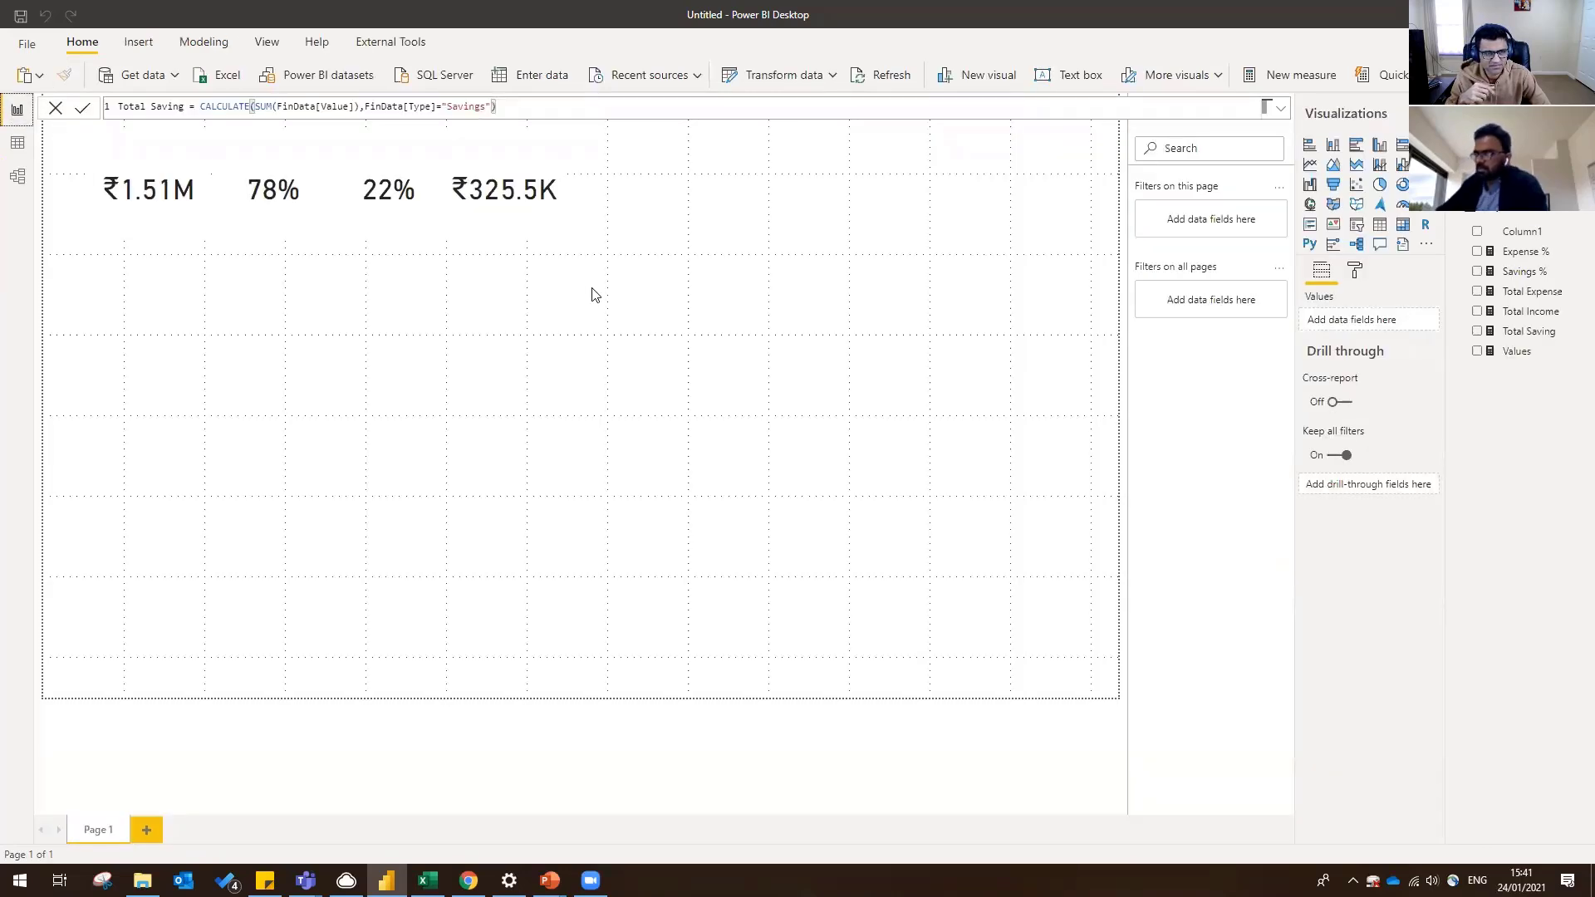
click(532, 234)
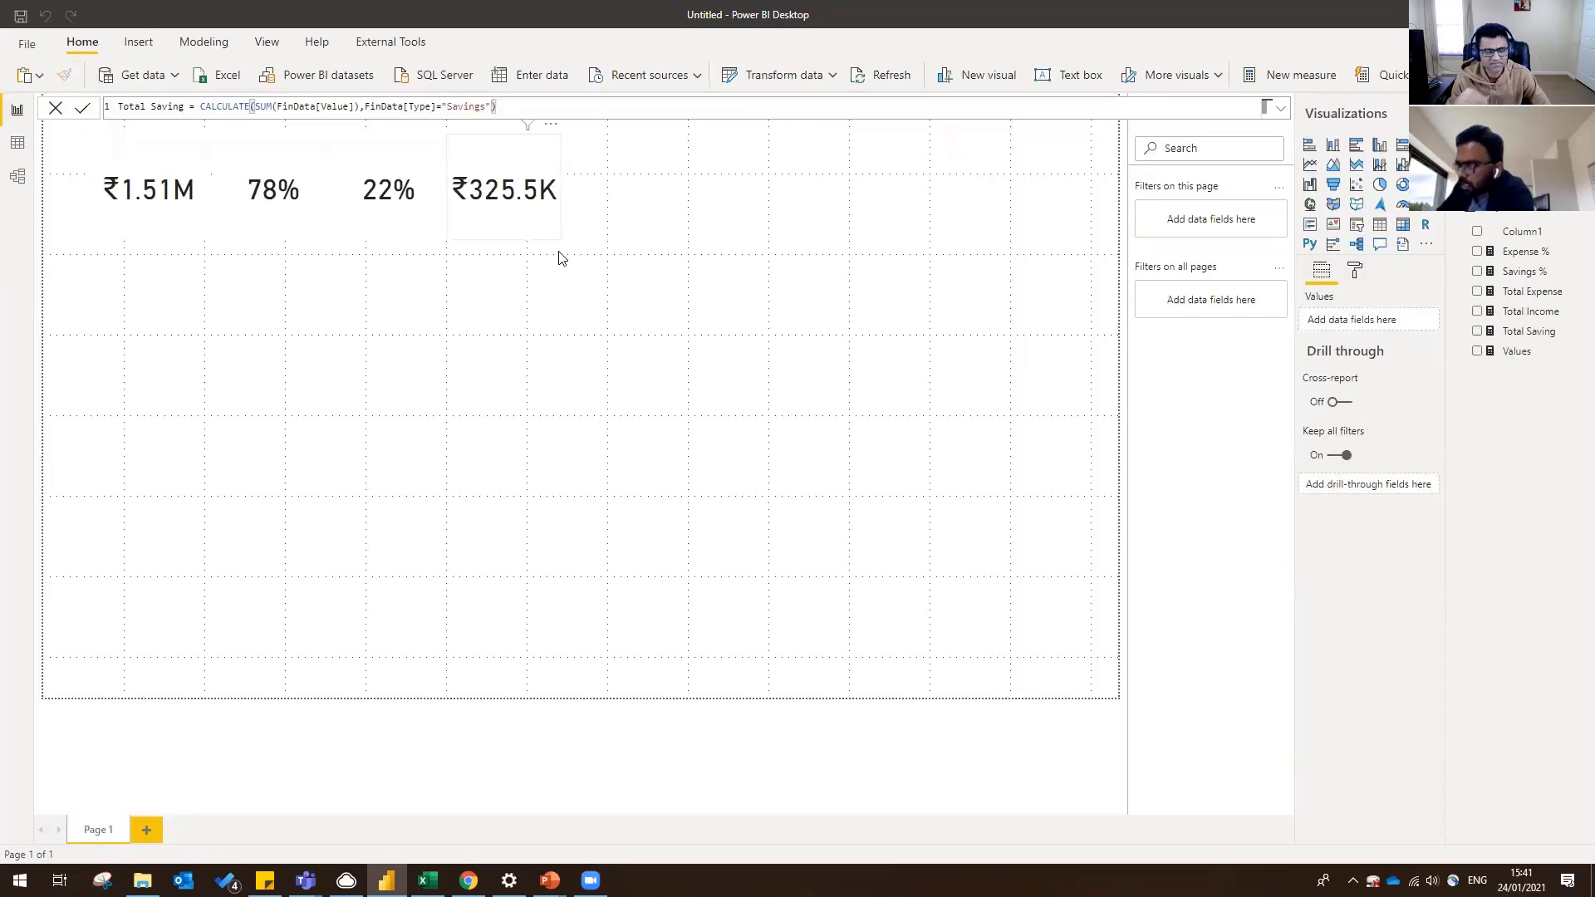
click(604, 294)
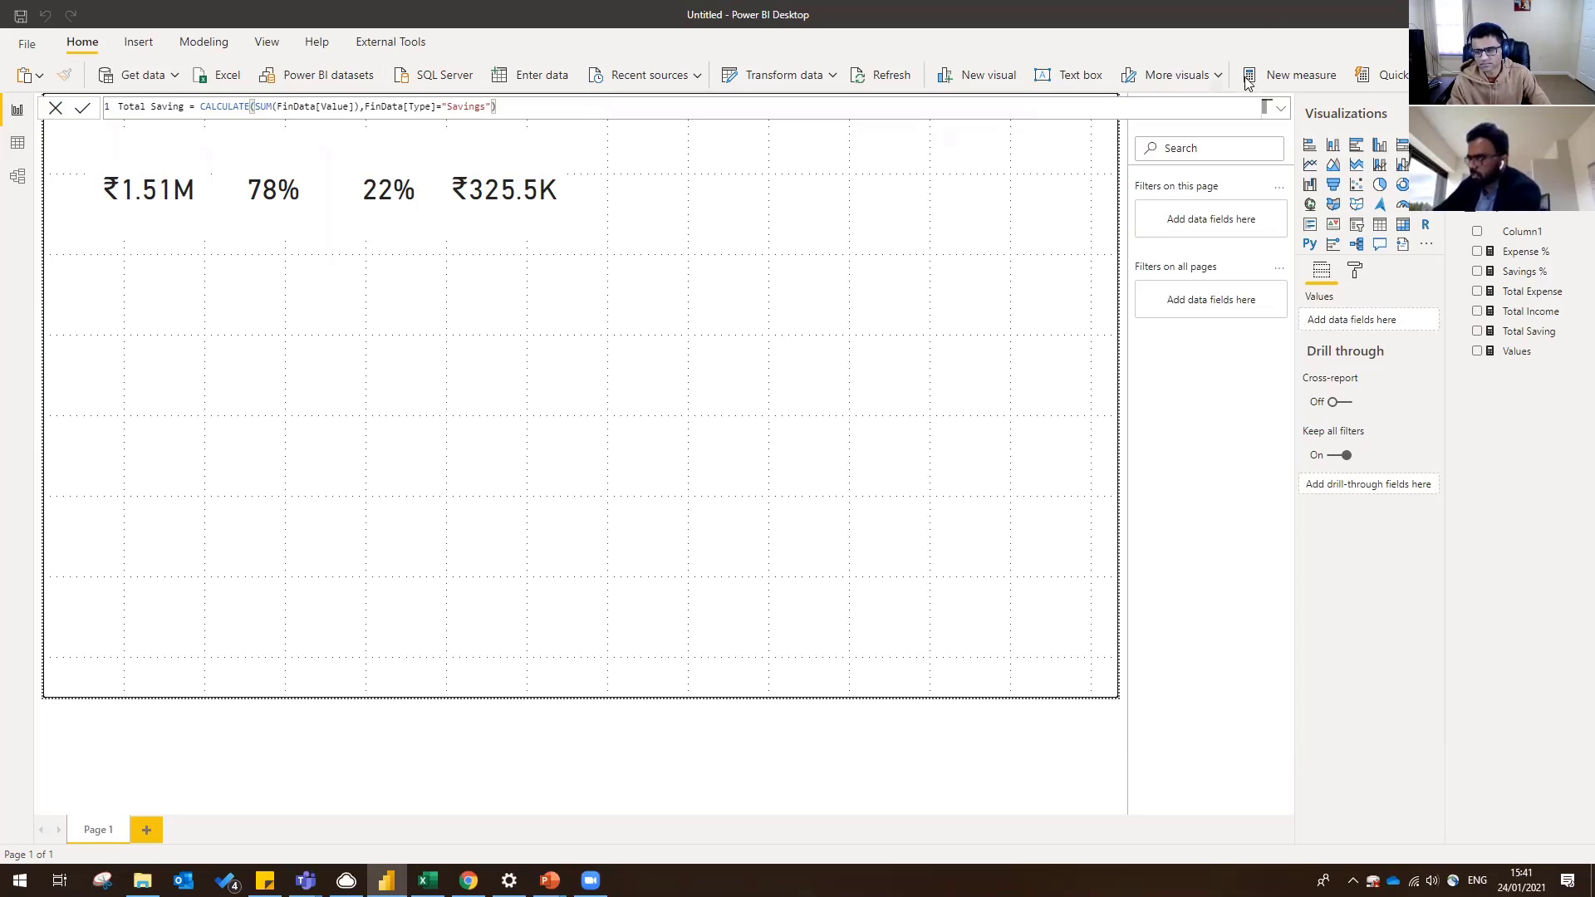
click(138, 42)
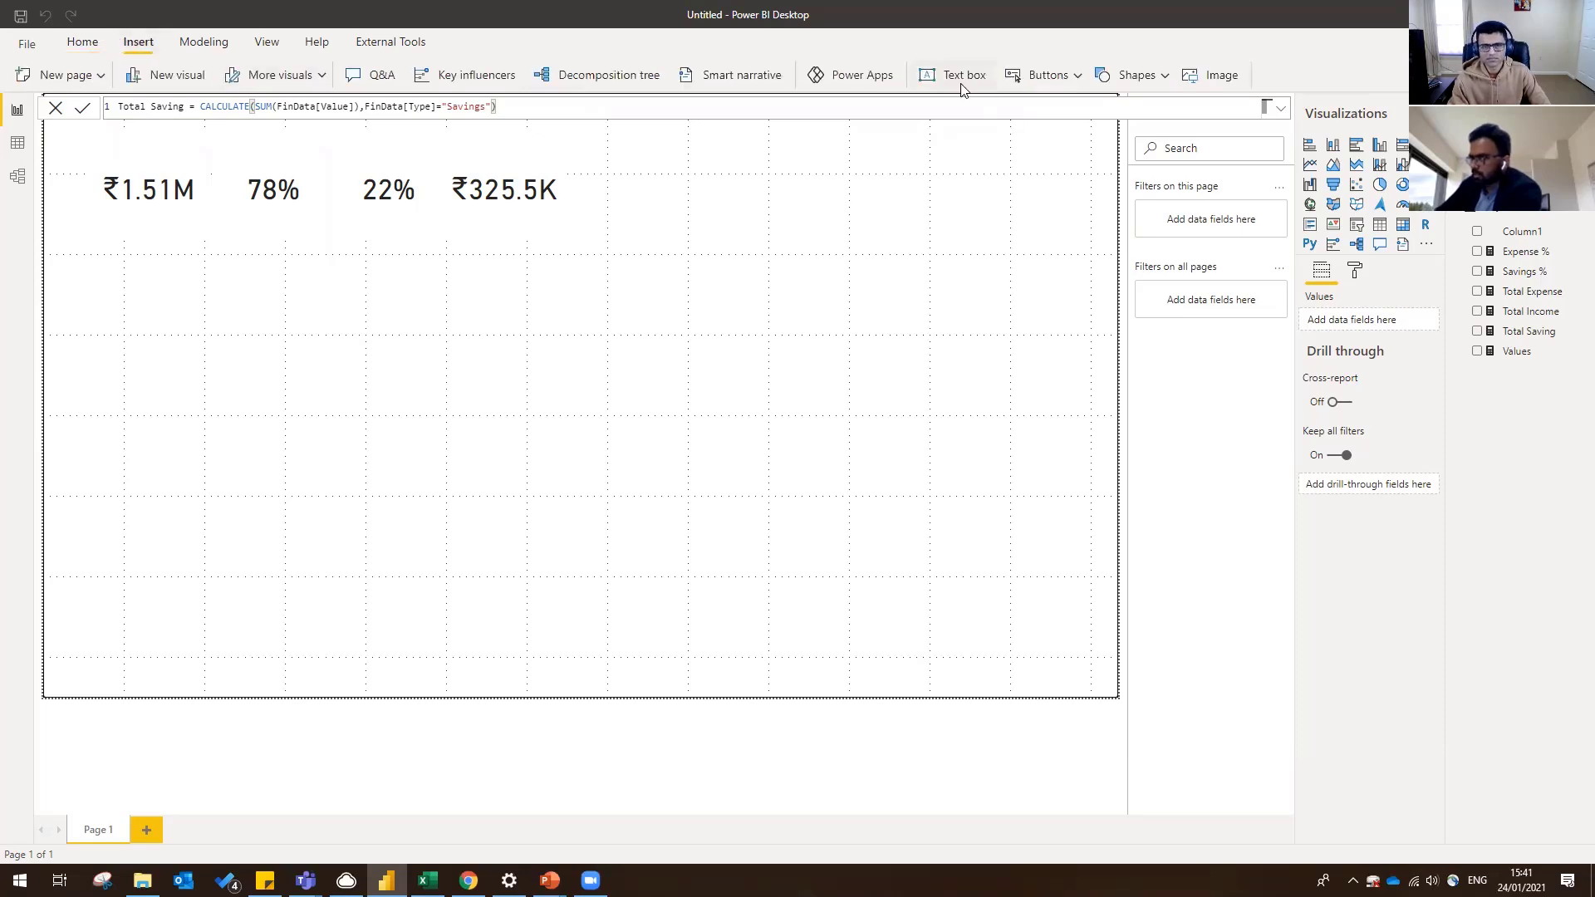
click(959, 81)
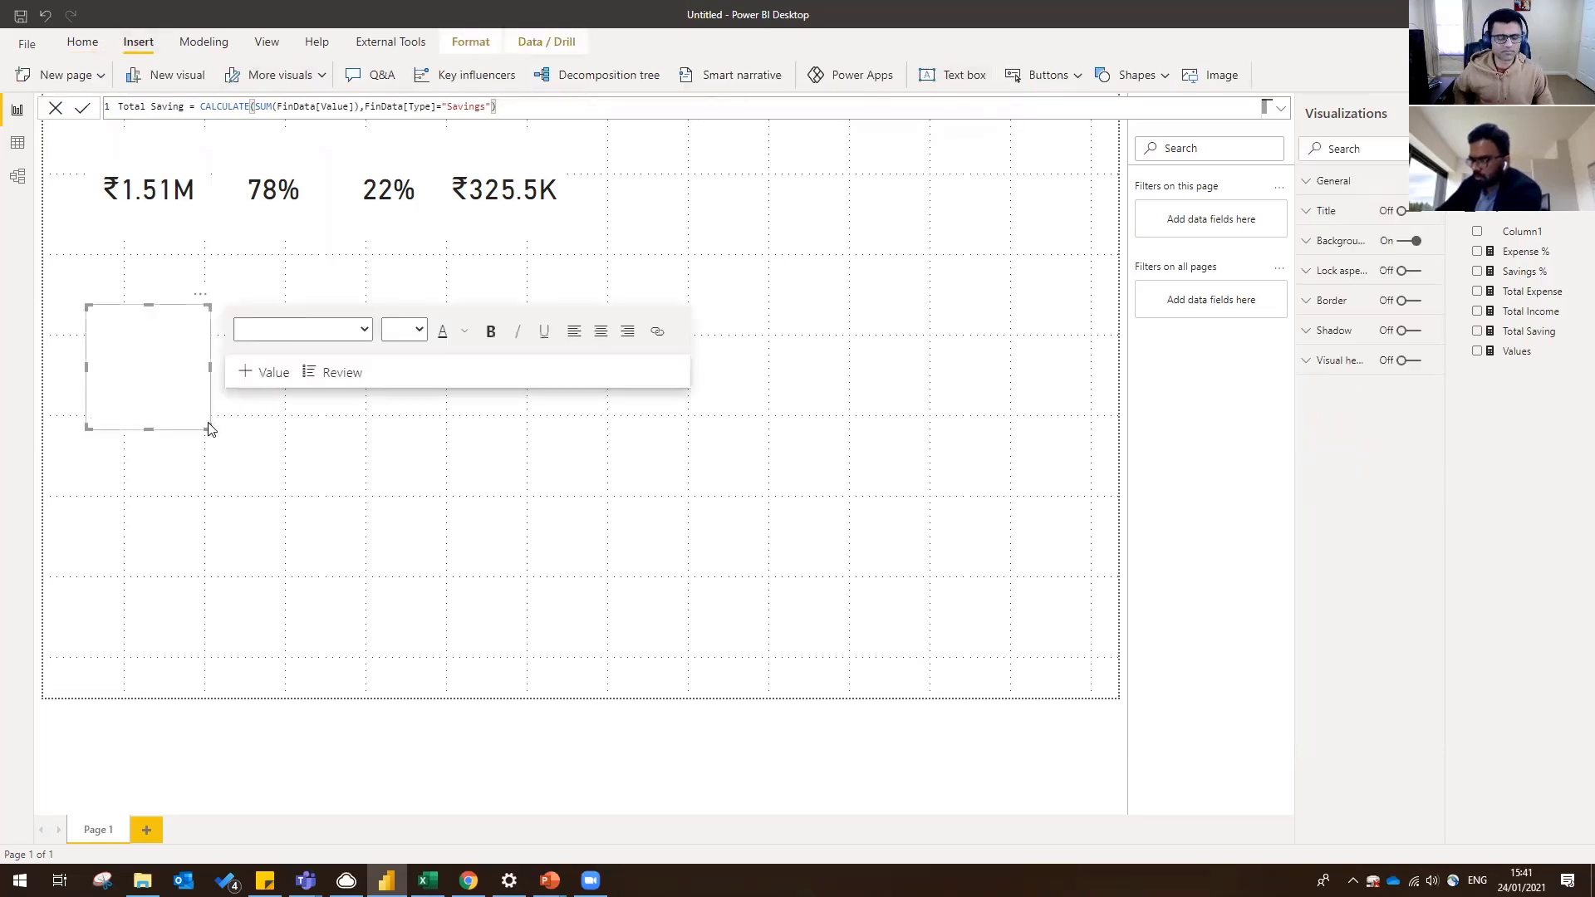
drag(208, 428, 177, 258)
click(175, 206)
click(187, 311)
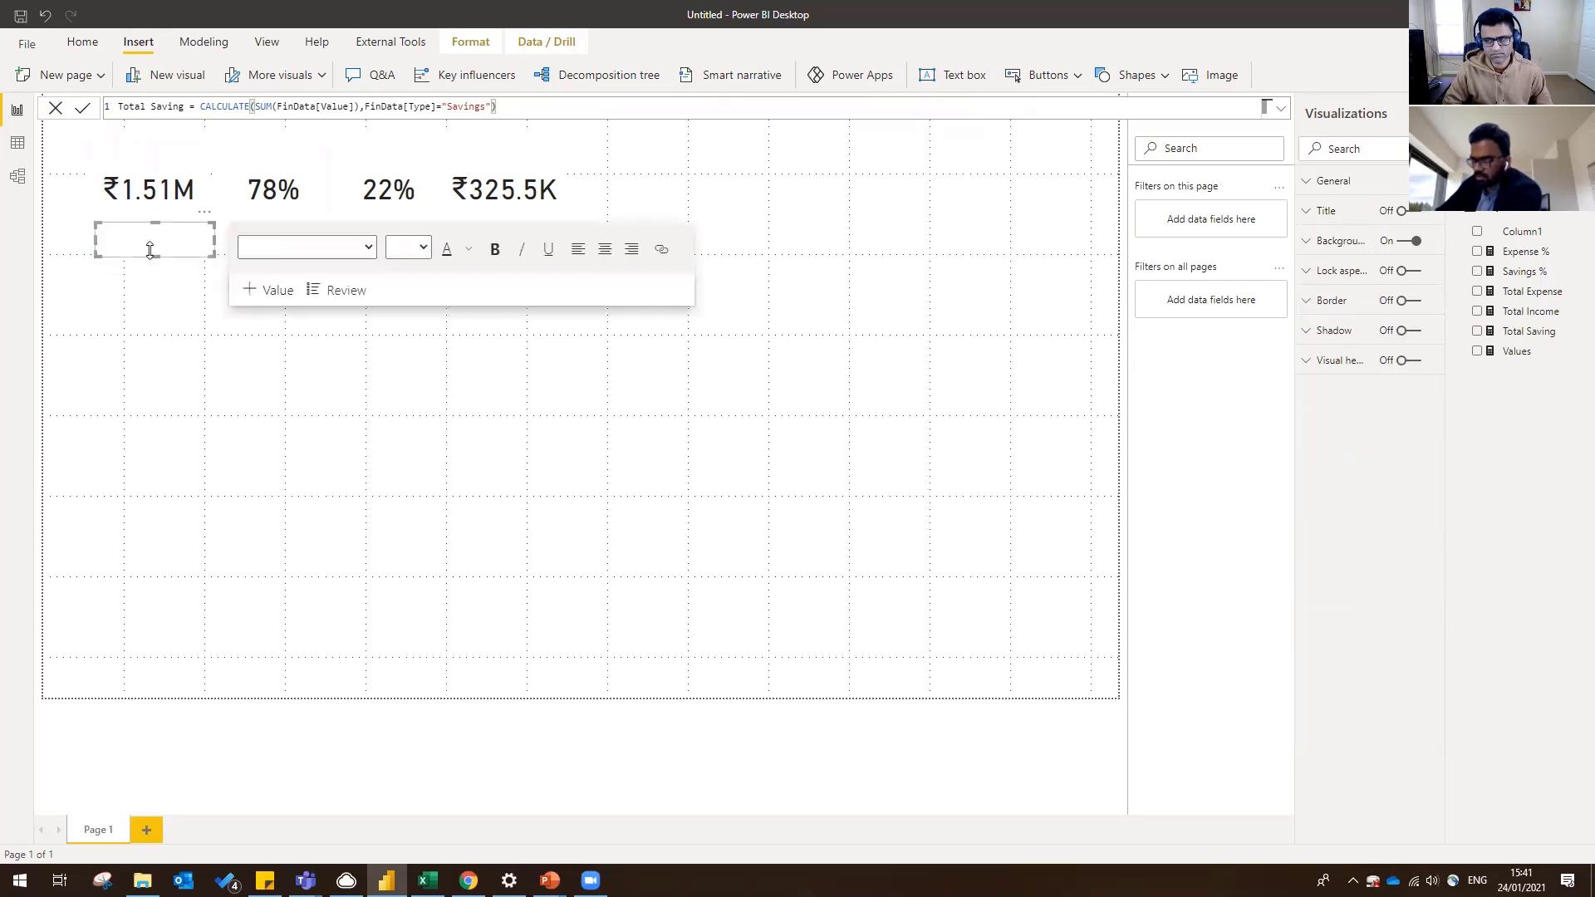
- Enter "Income" in the text box, centre the text, and shrink and align the box under the Total Income card
click(151, 250)
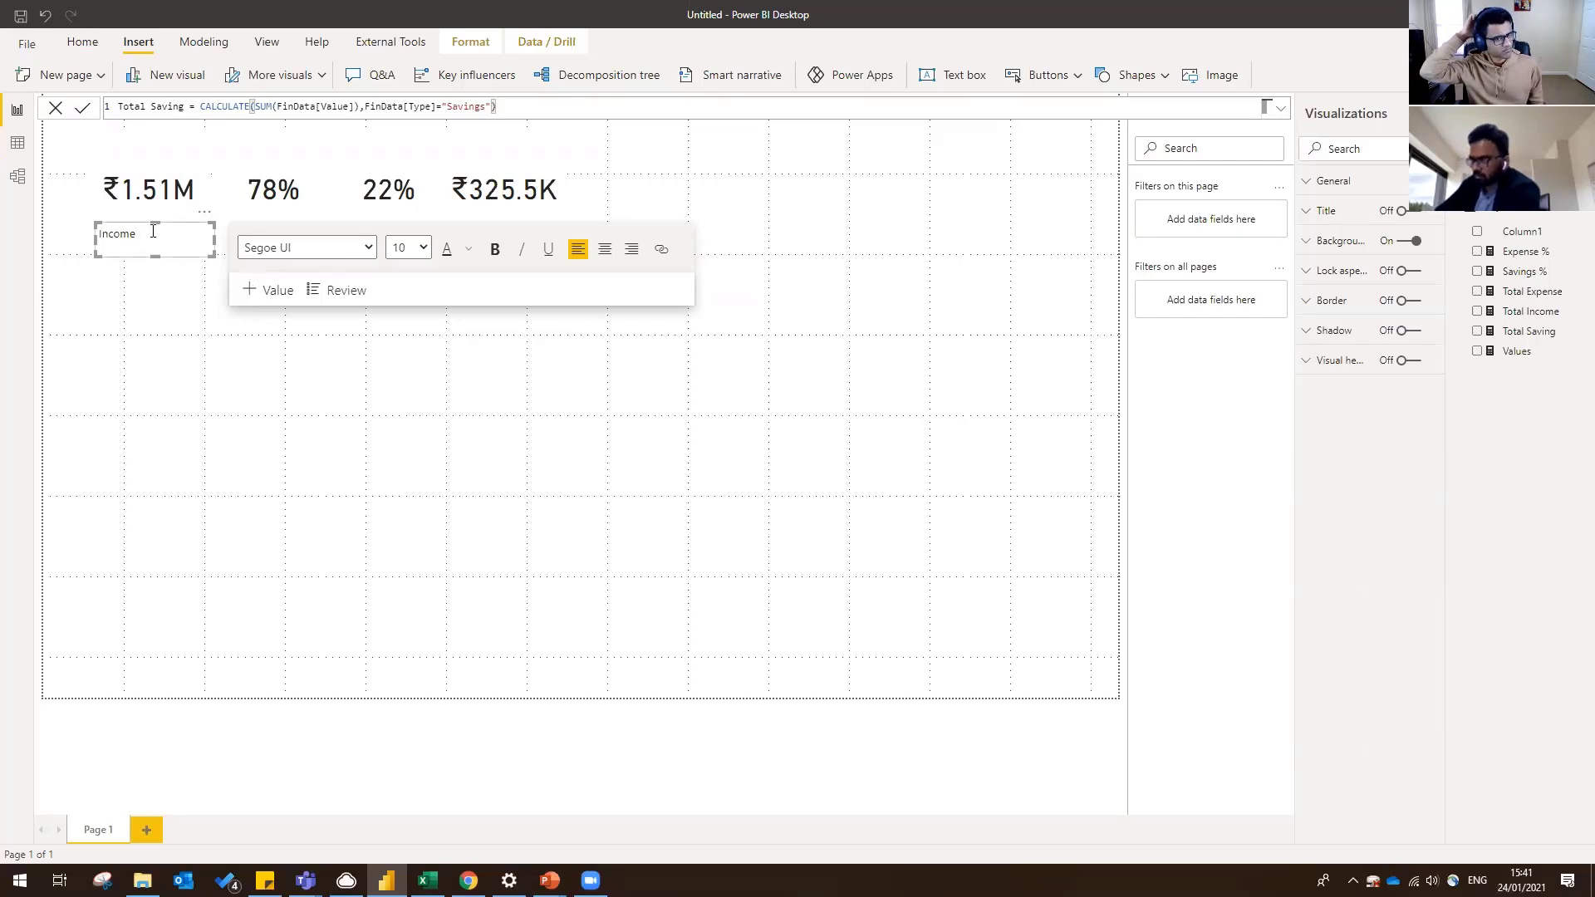
drag(153, 231, 94, 241)
click(606, 251)
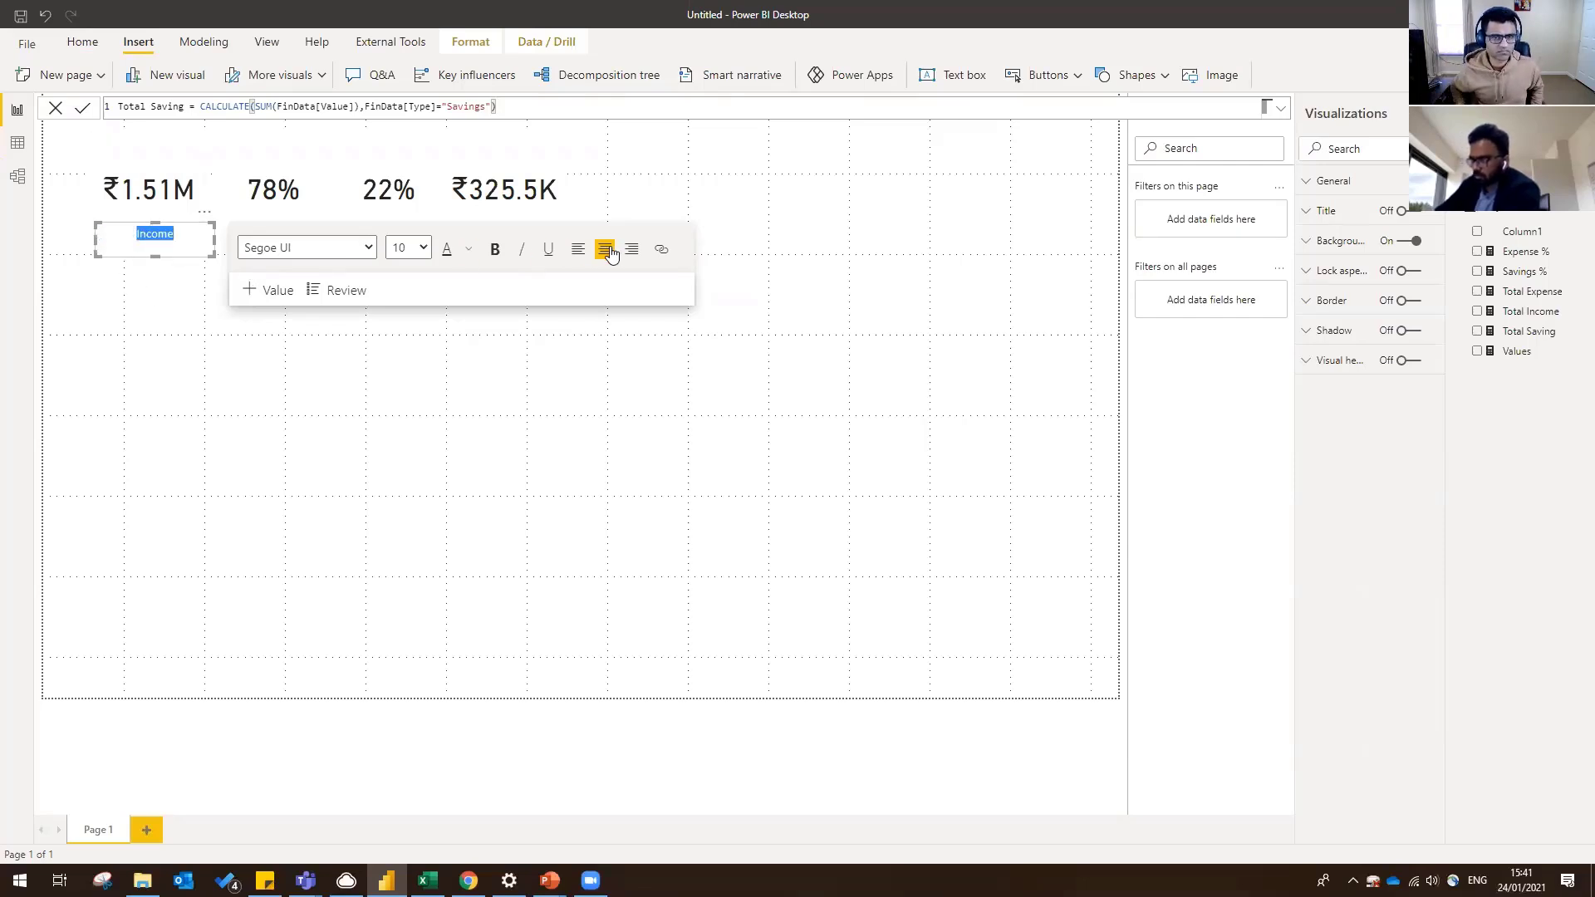
drag(210, 254, 190, 252)
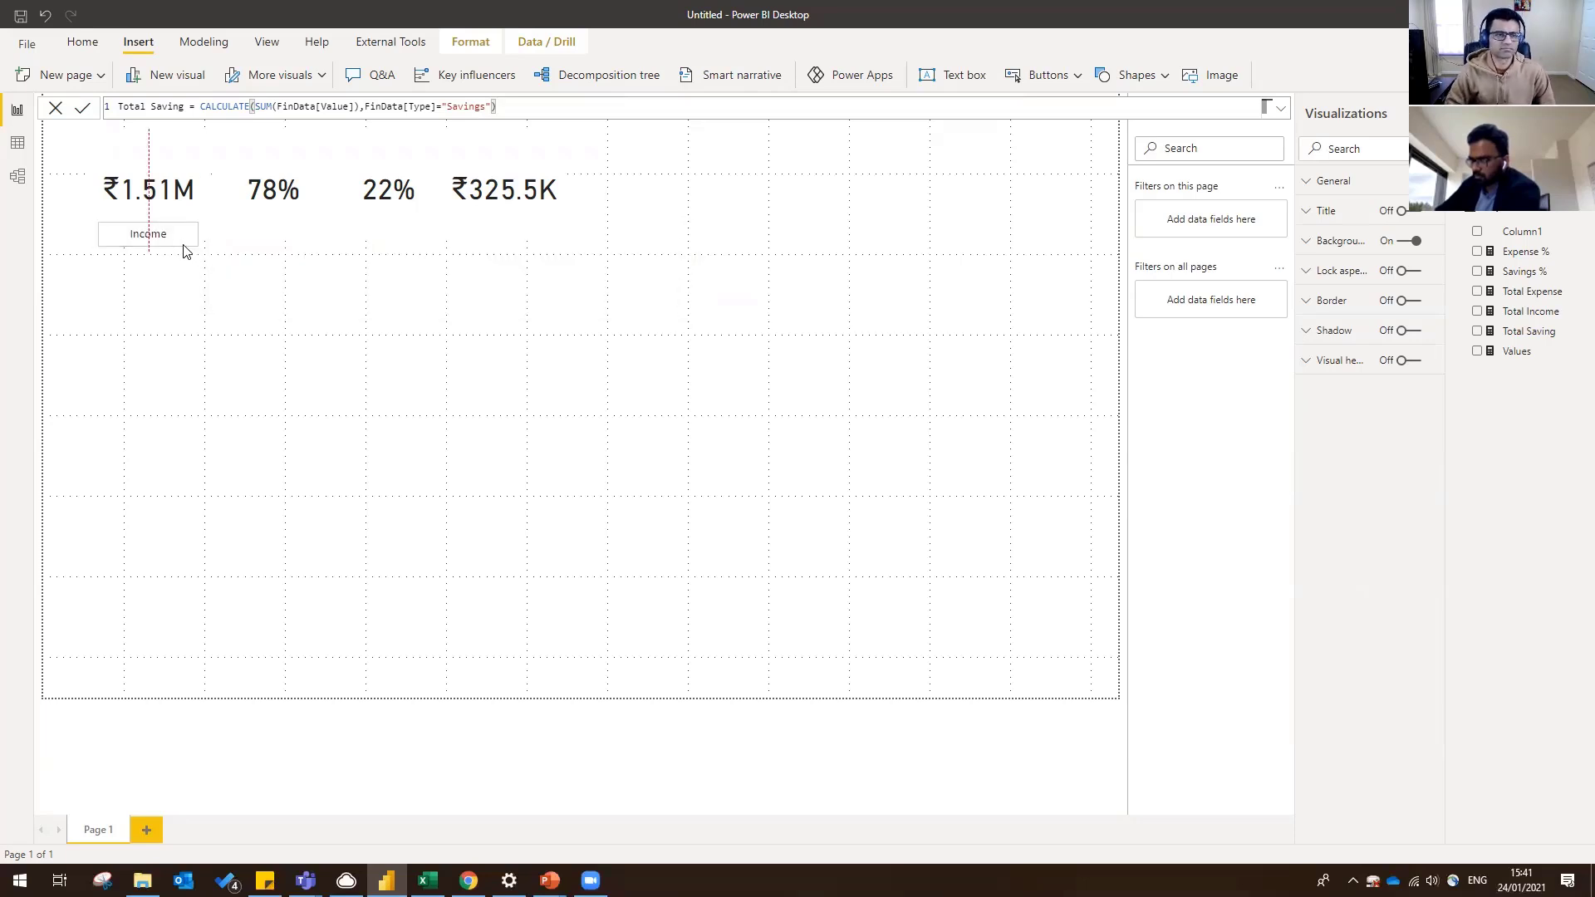
click(176, 261)
- Duplicate the Income label beneath the 78% card and change its text to "Expense %"
click(178, 246)
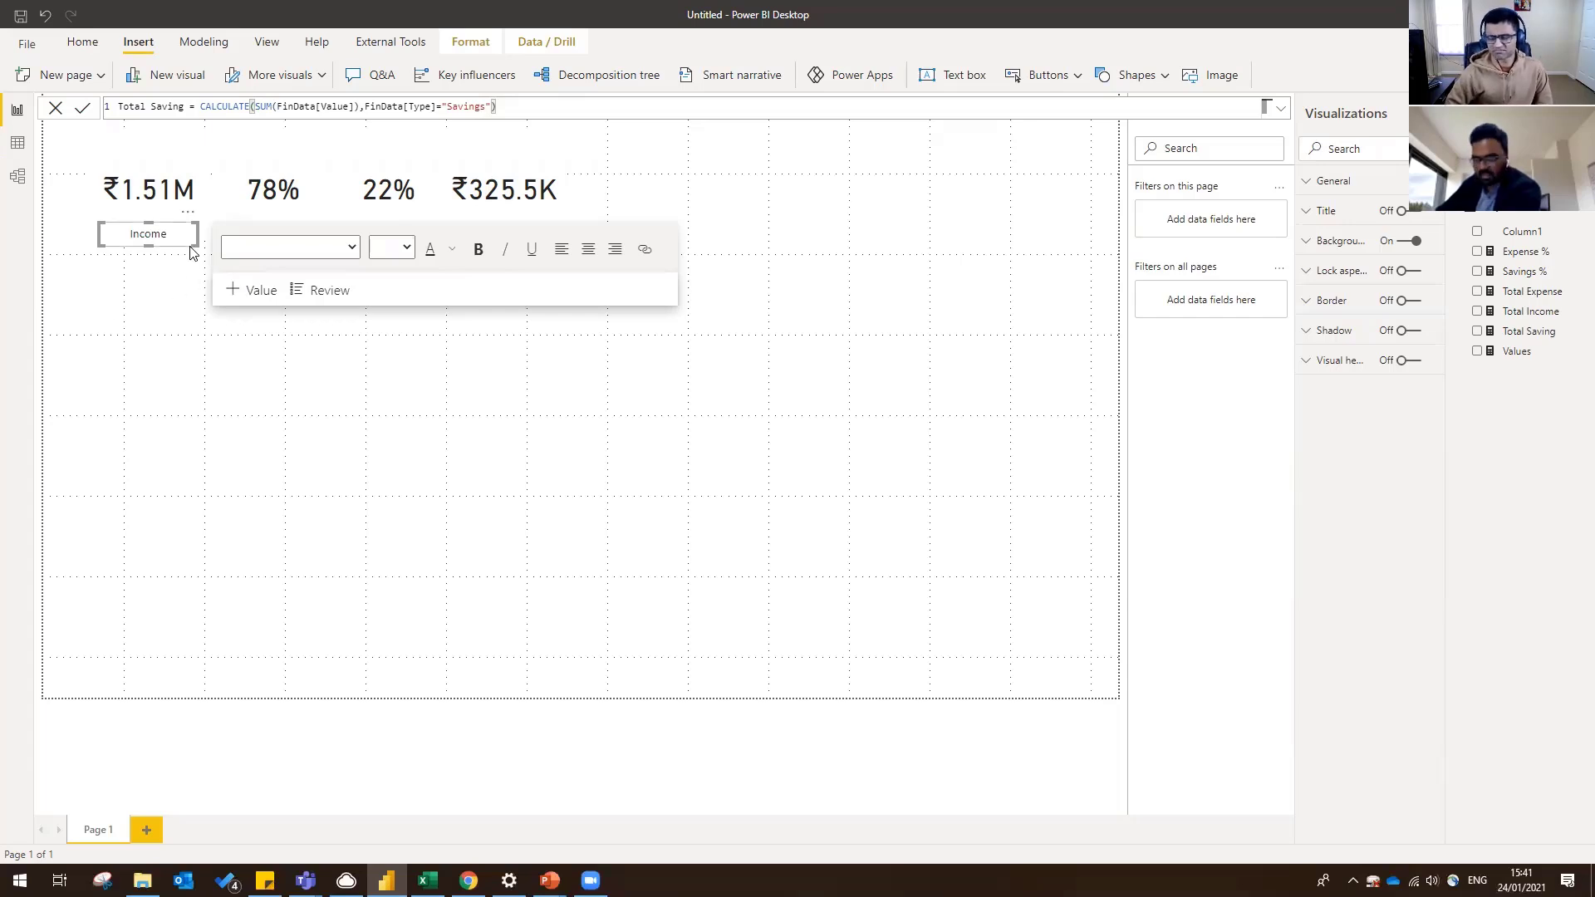
click(178, 260)
click(185, 245)
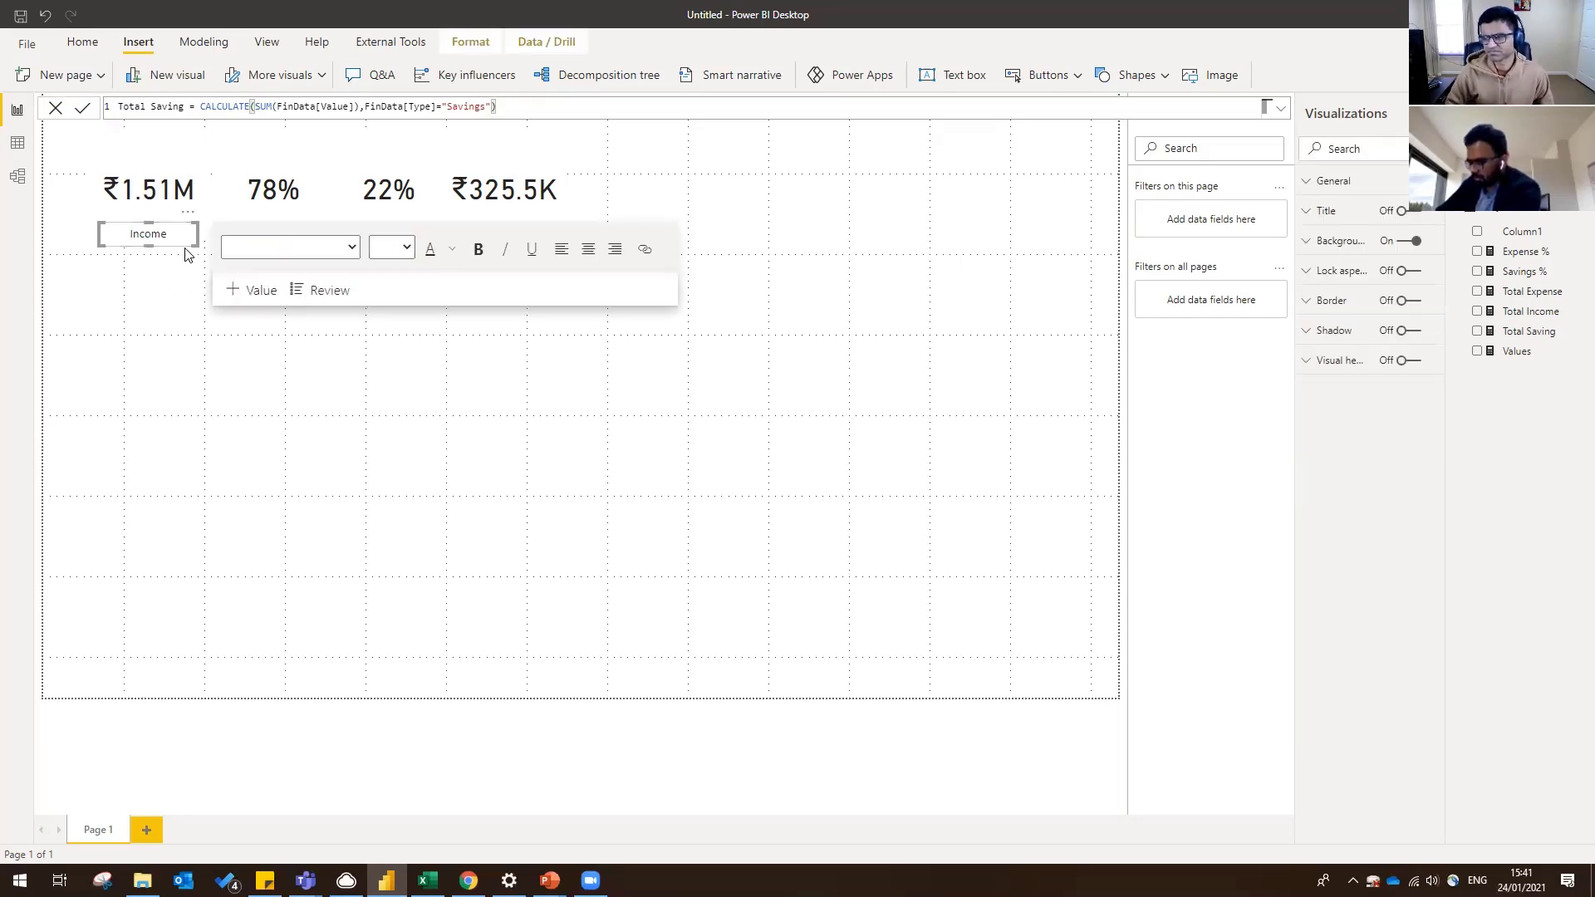
click(190, 281)
click(222, 258)
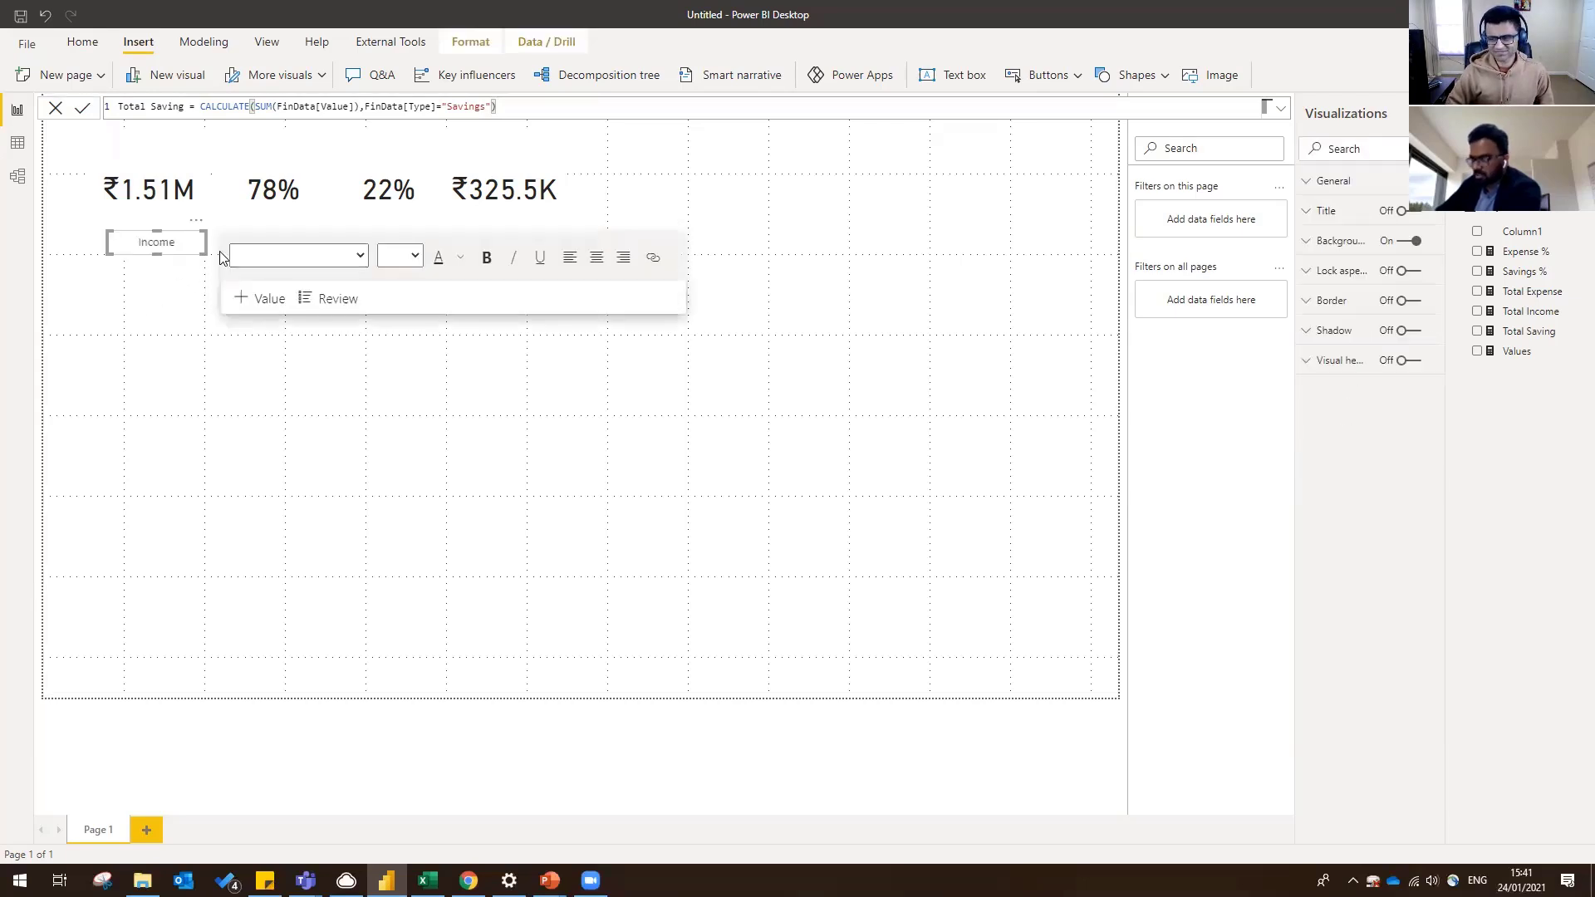
drag(184, 259, 303, 252)
double_click(277, 234)
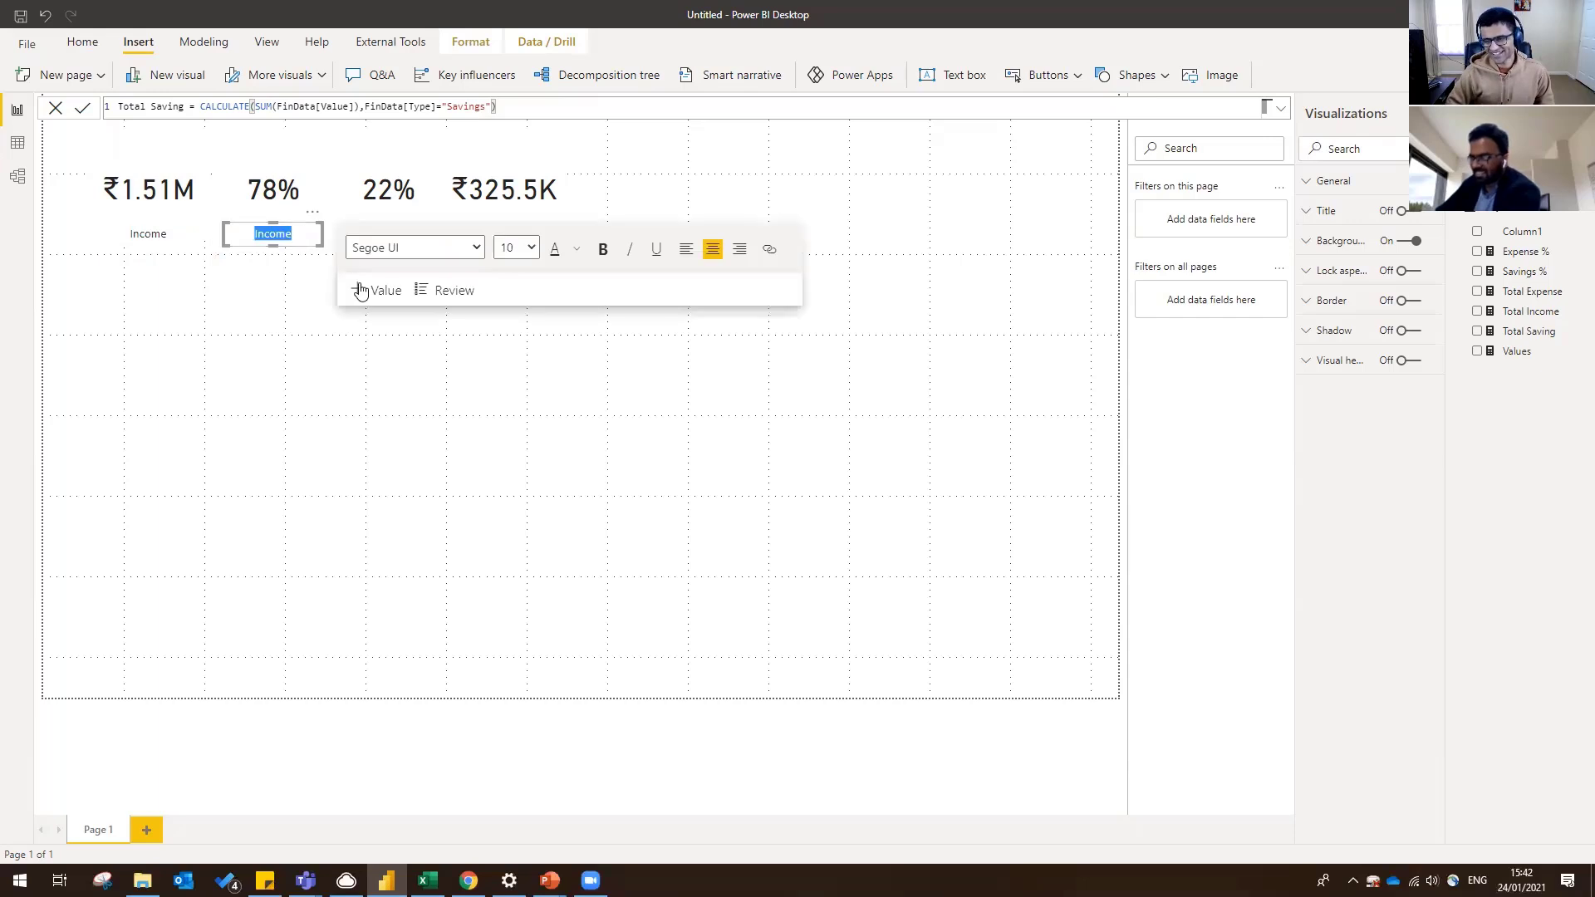
text(Expens)
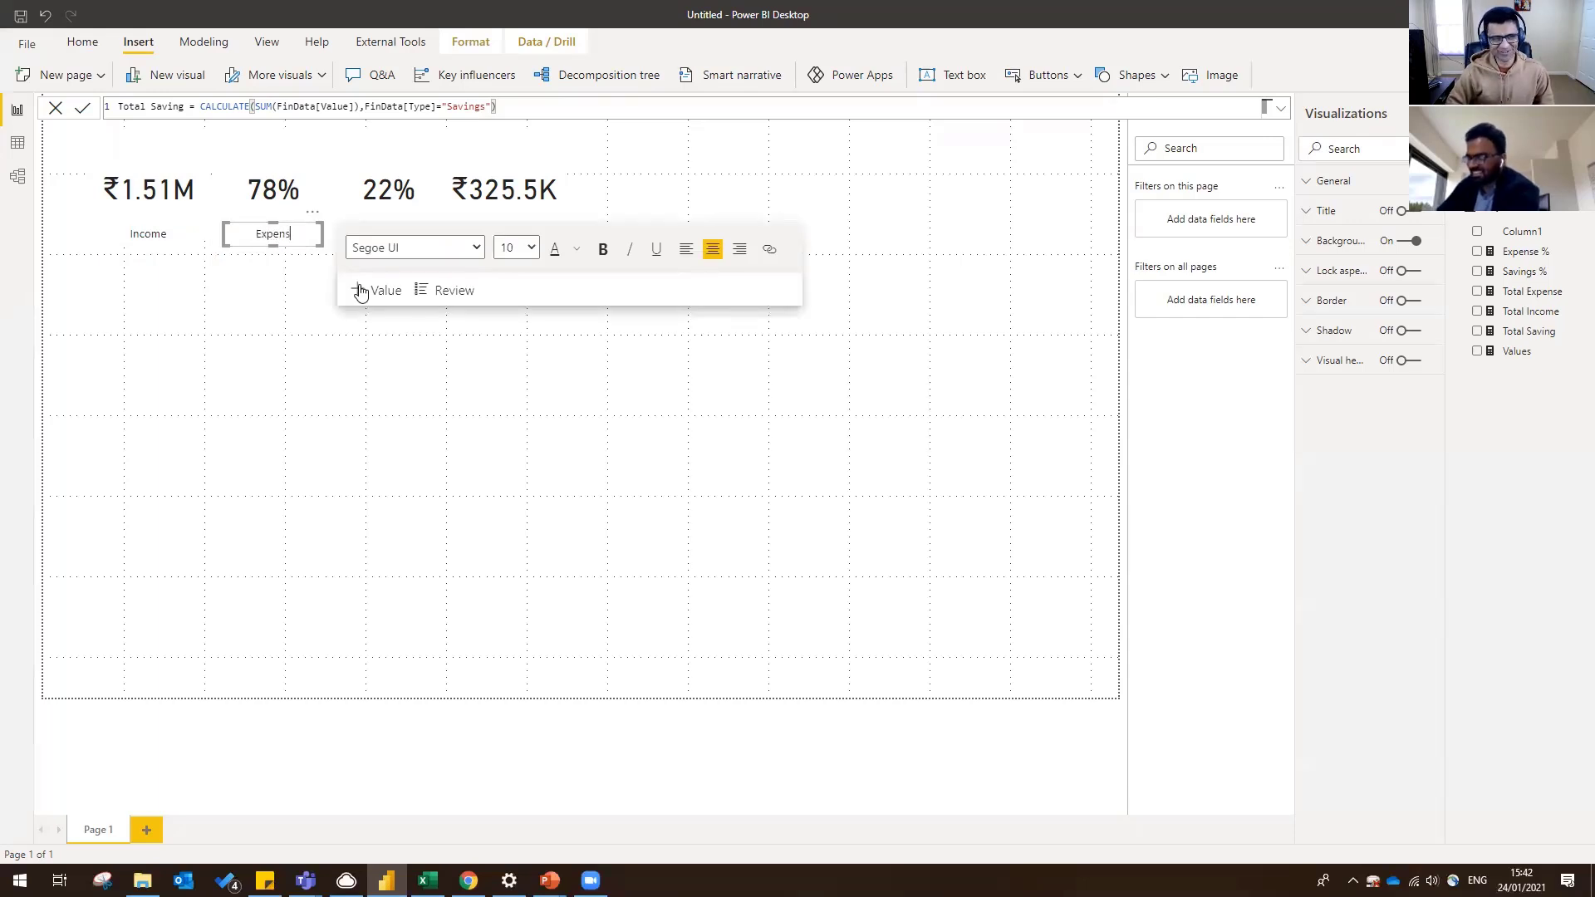
text(e %)
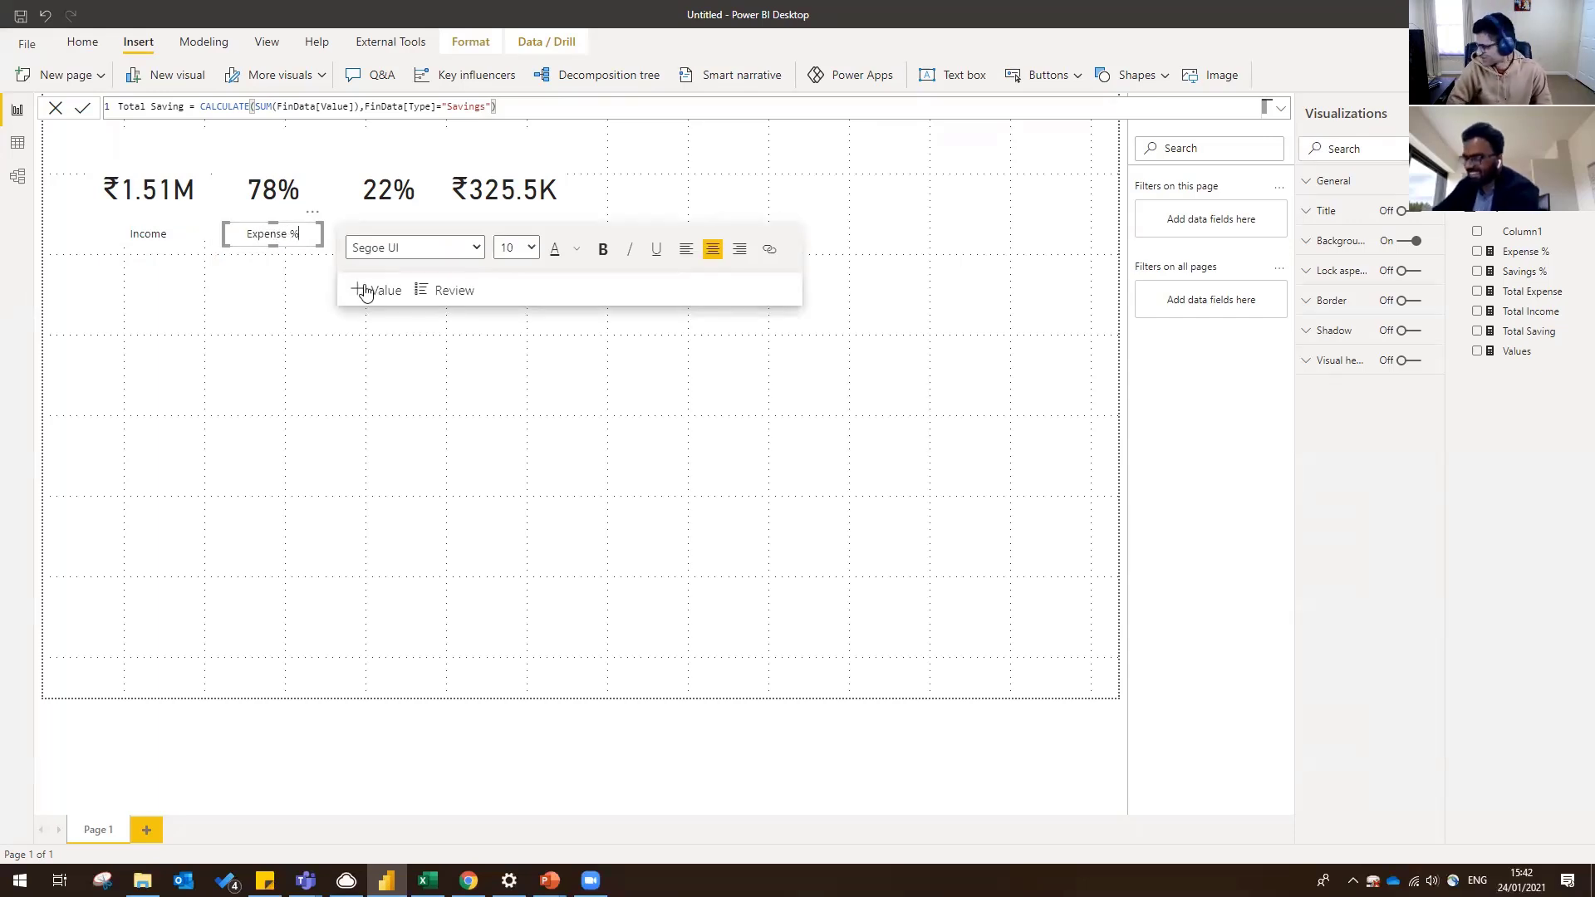
click(291, 287)
- Duplicate the Expense % label beneath the 22% card and change its text to "Savings %"
click(297, 246)
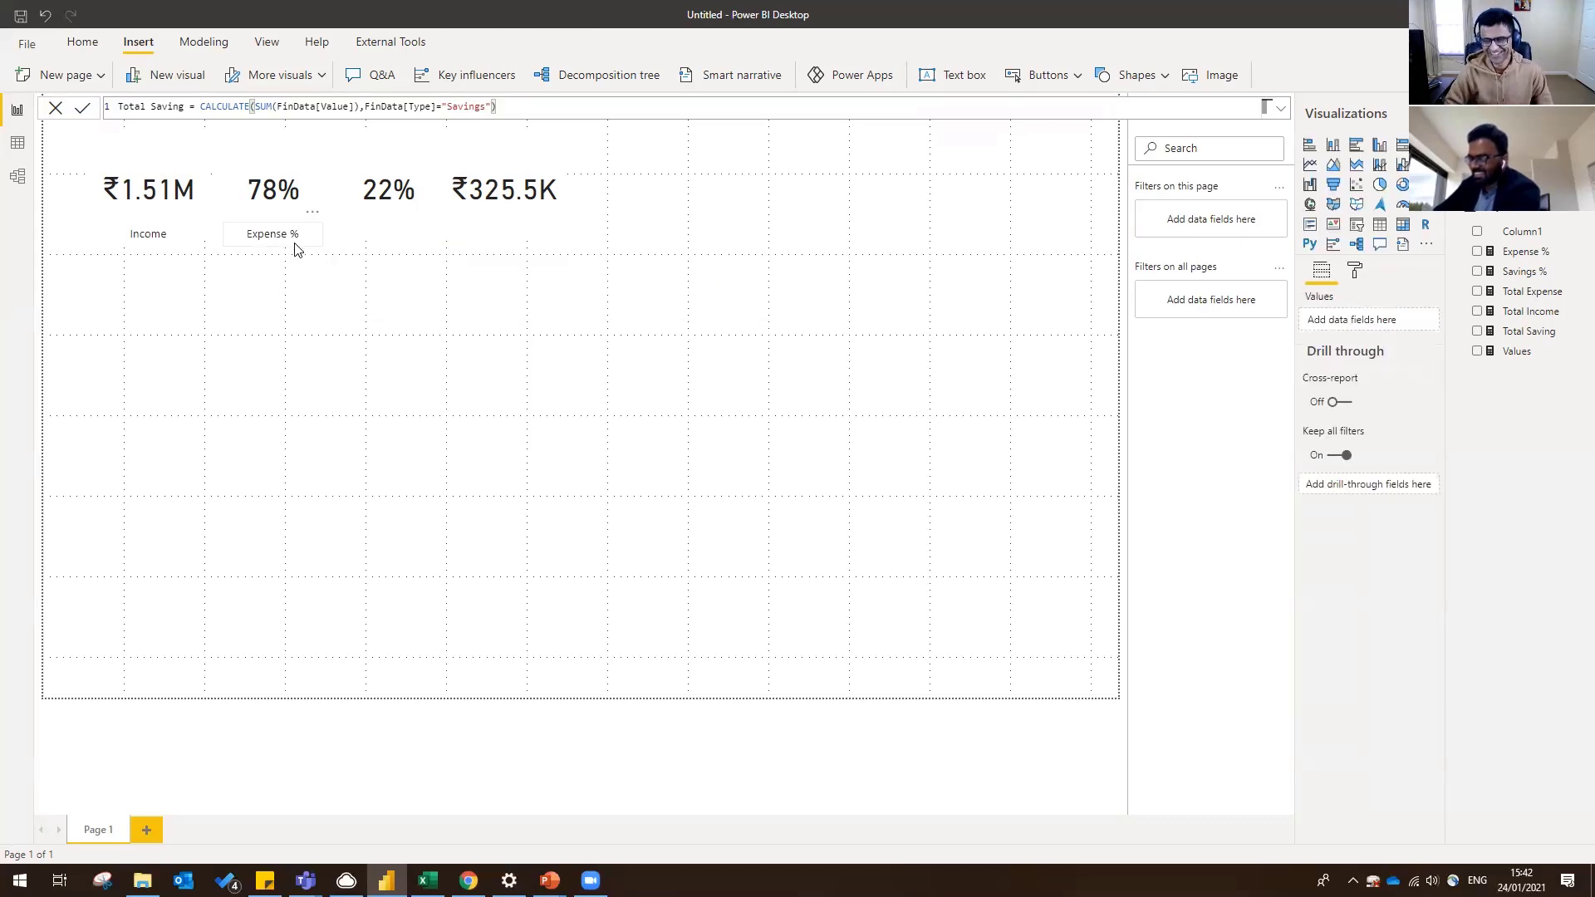
drag(290, 262, 418, 249)
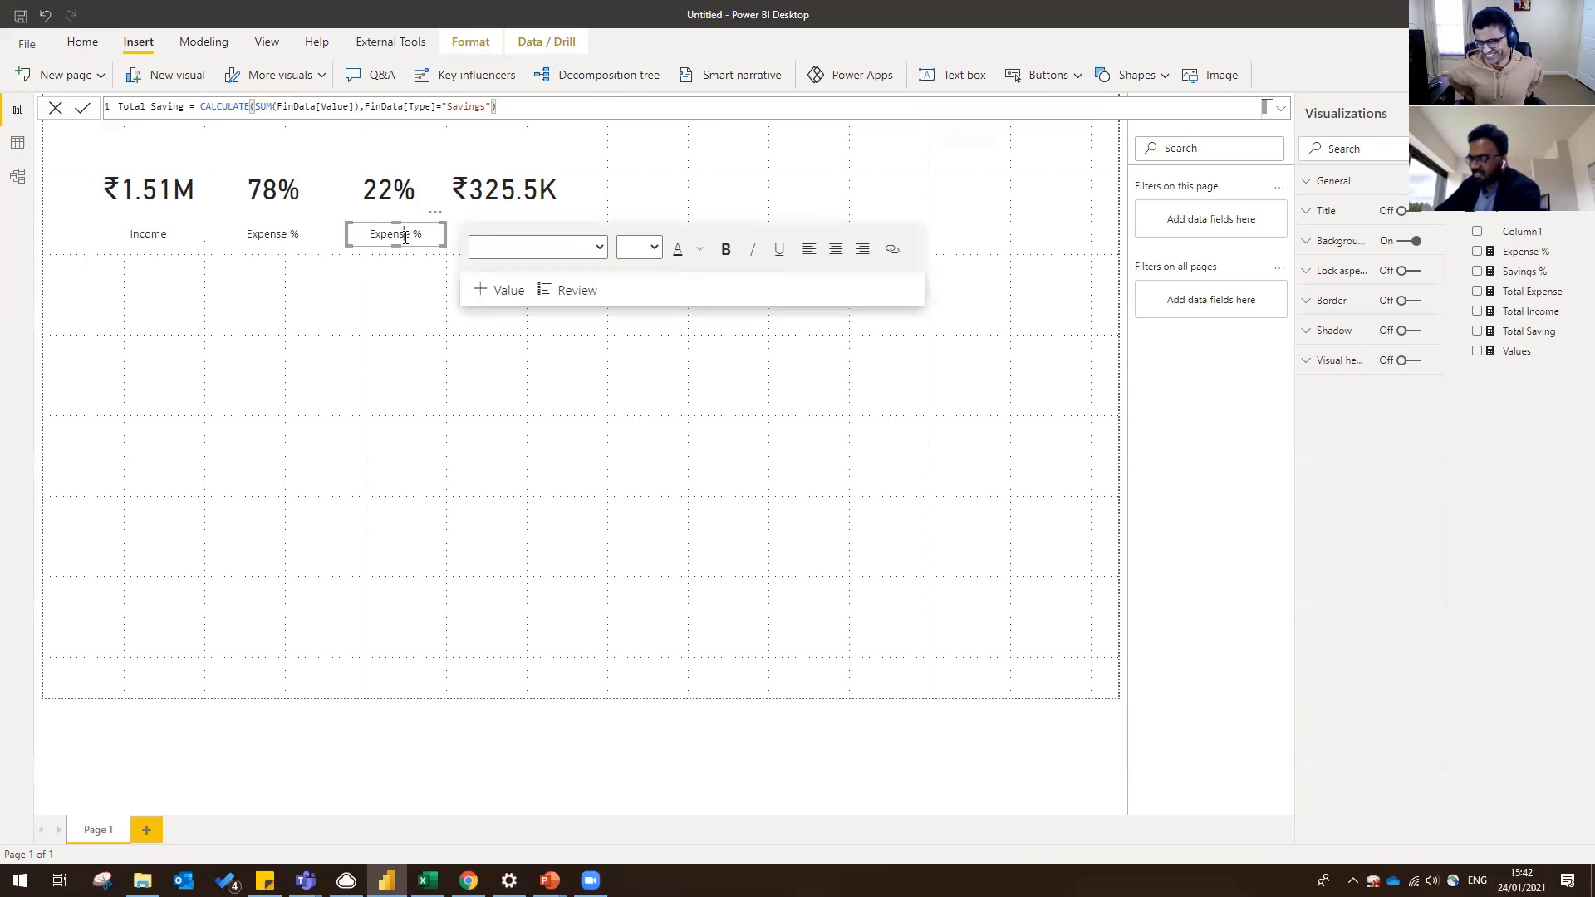
double_click(384, 234)
text(Savings)
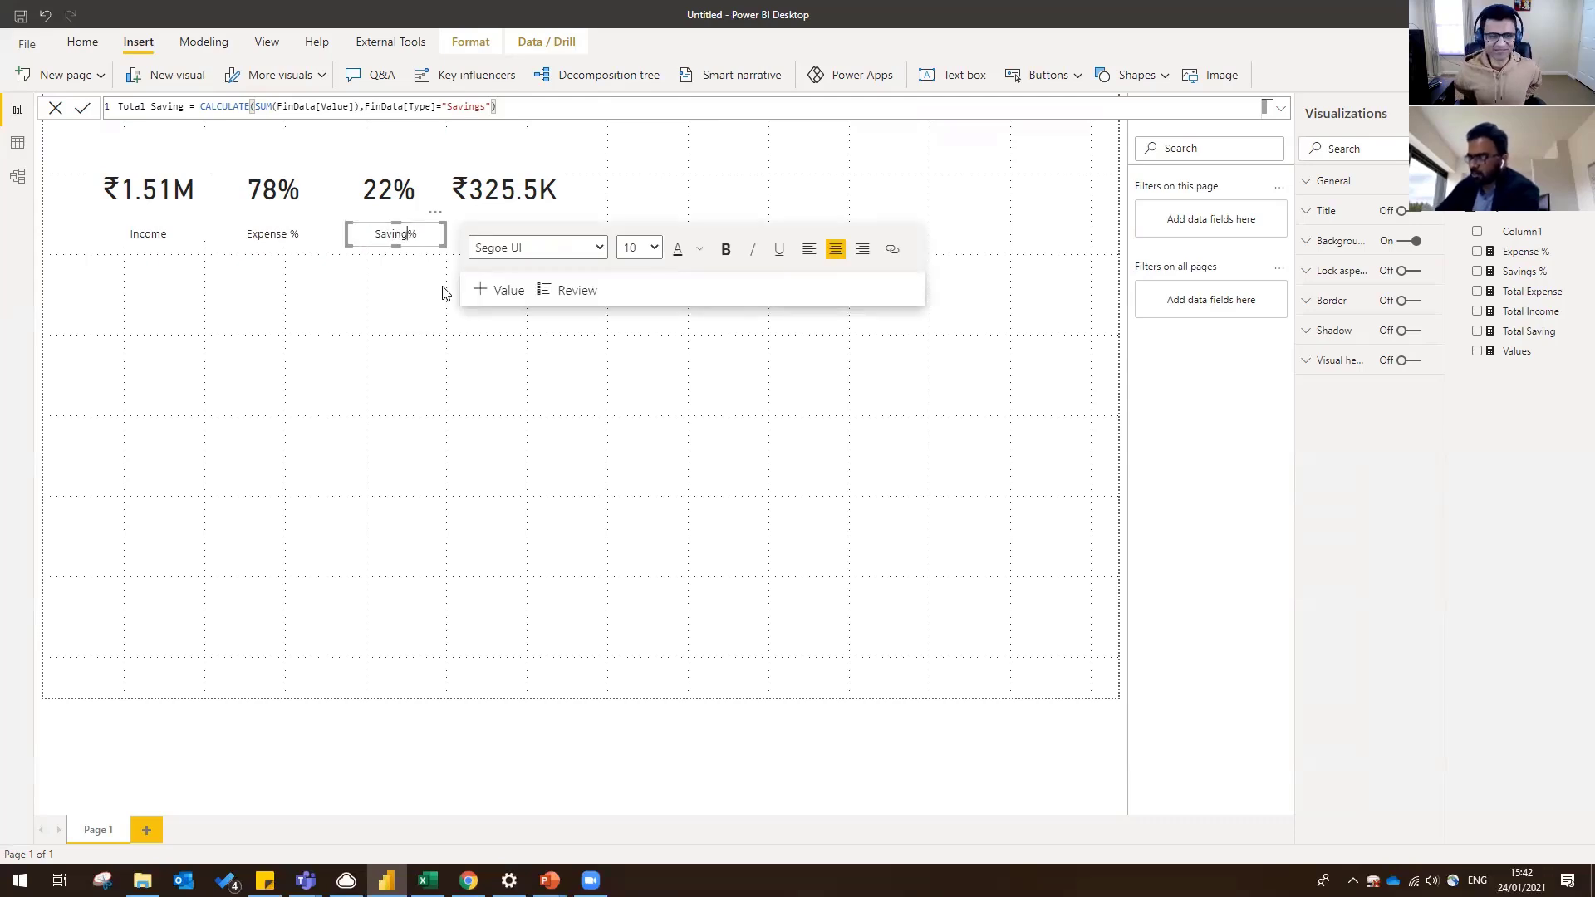
click(435, 291)
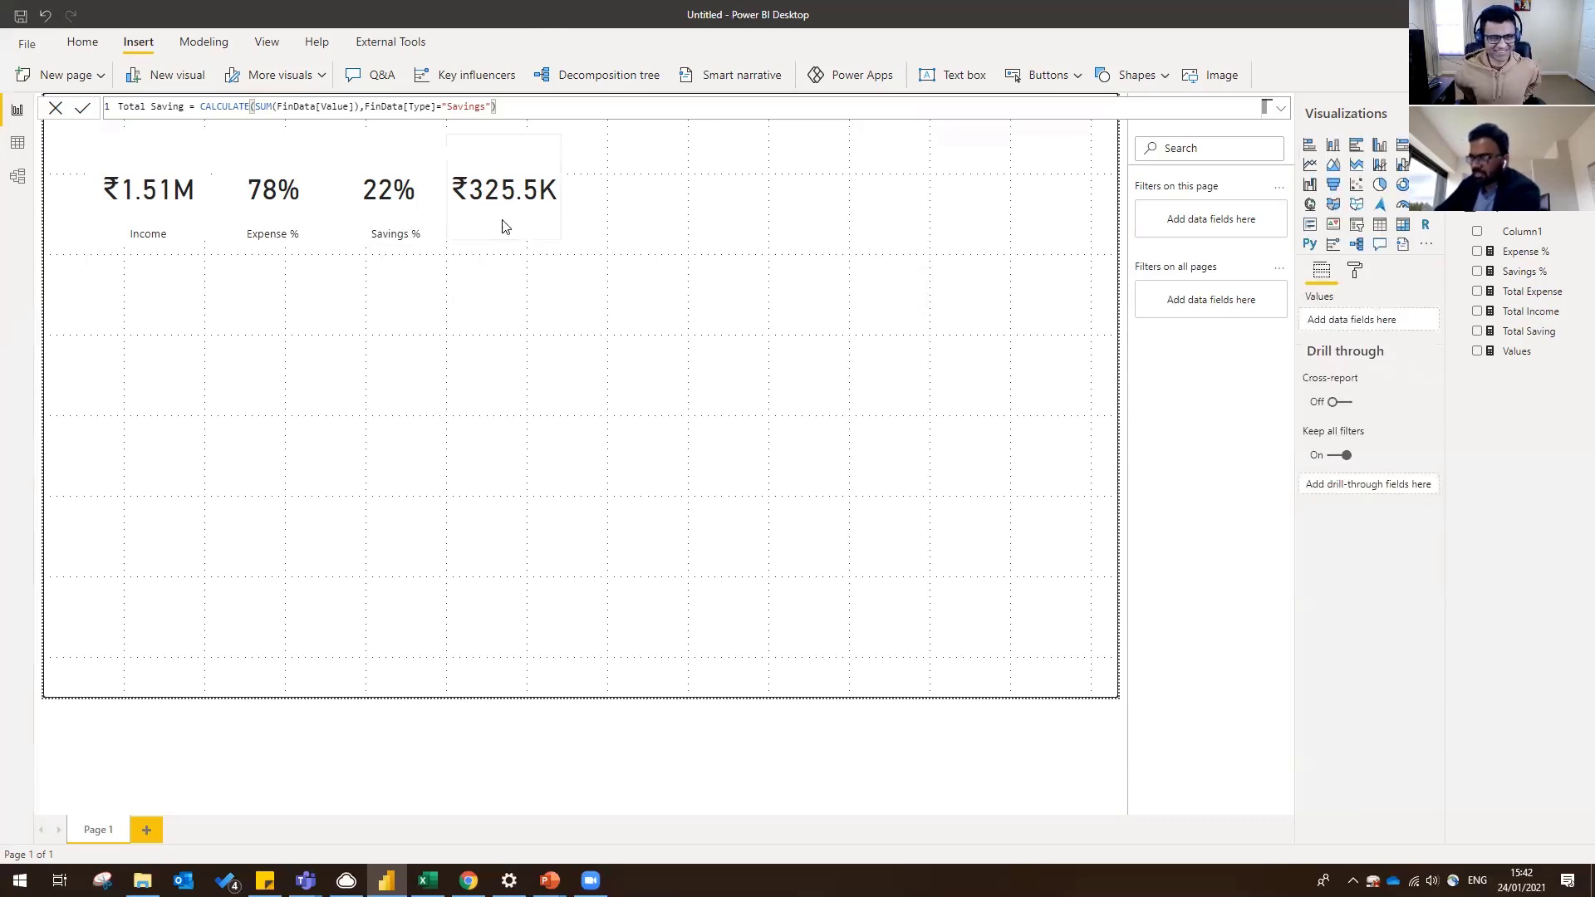
- Duplicate the Savings % label beneath the Total Saving card and replace its text with "Networth"
click(410, 250)
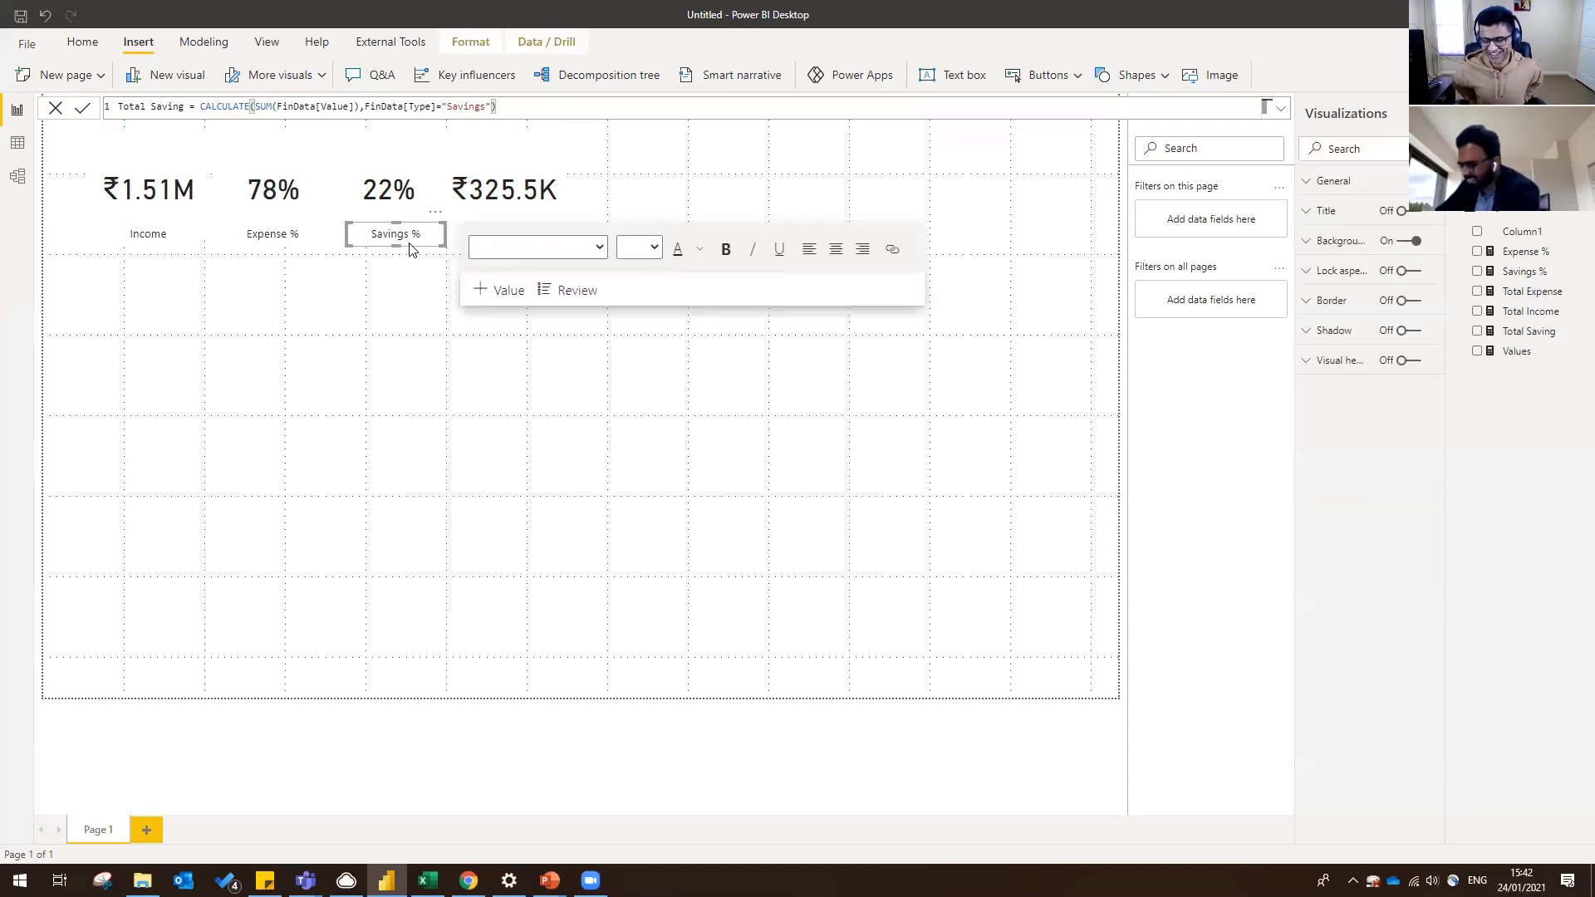
key(ctrl+c)
key(ctrl+v)
drag(416, 249, 530, 249)
double_click(510, 235)
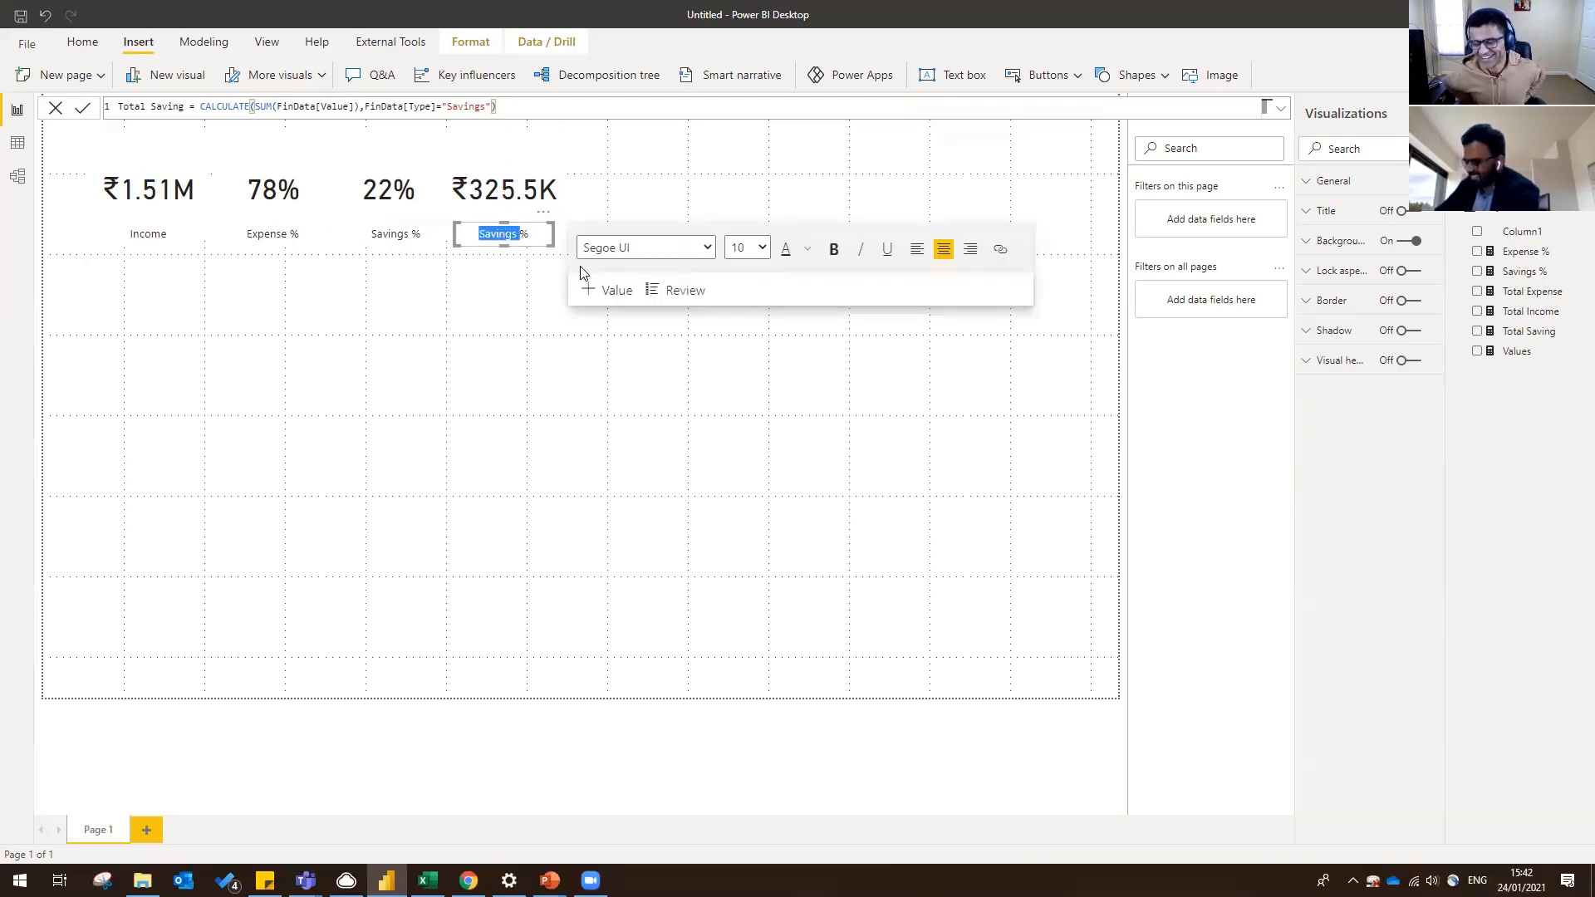
key(Right)
key(BackSpace)
key(BackSpace)
key(BackSpace)
key(BackSpace)
key(BackSpace)
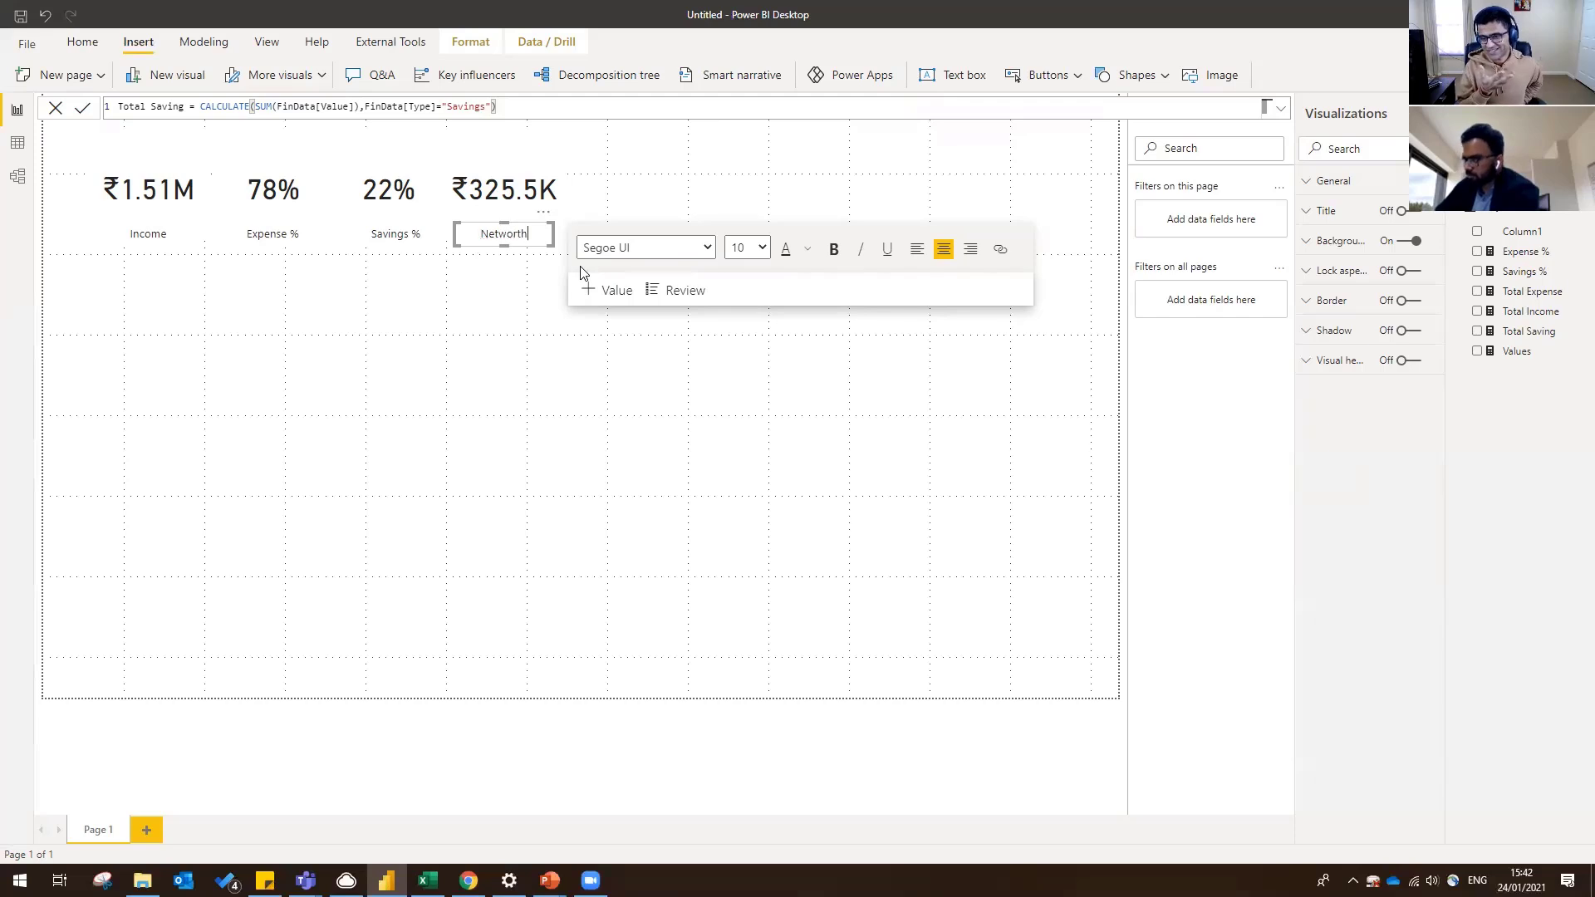
click(440, 409)
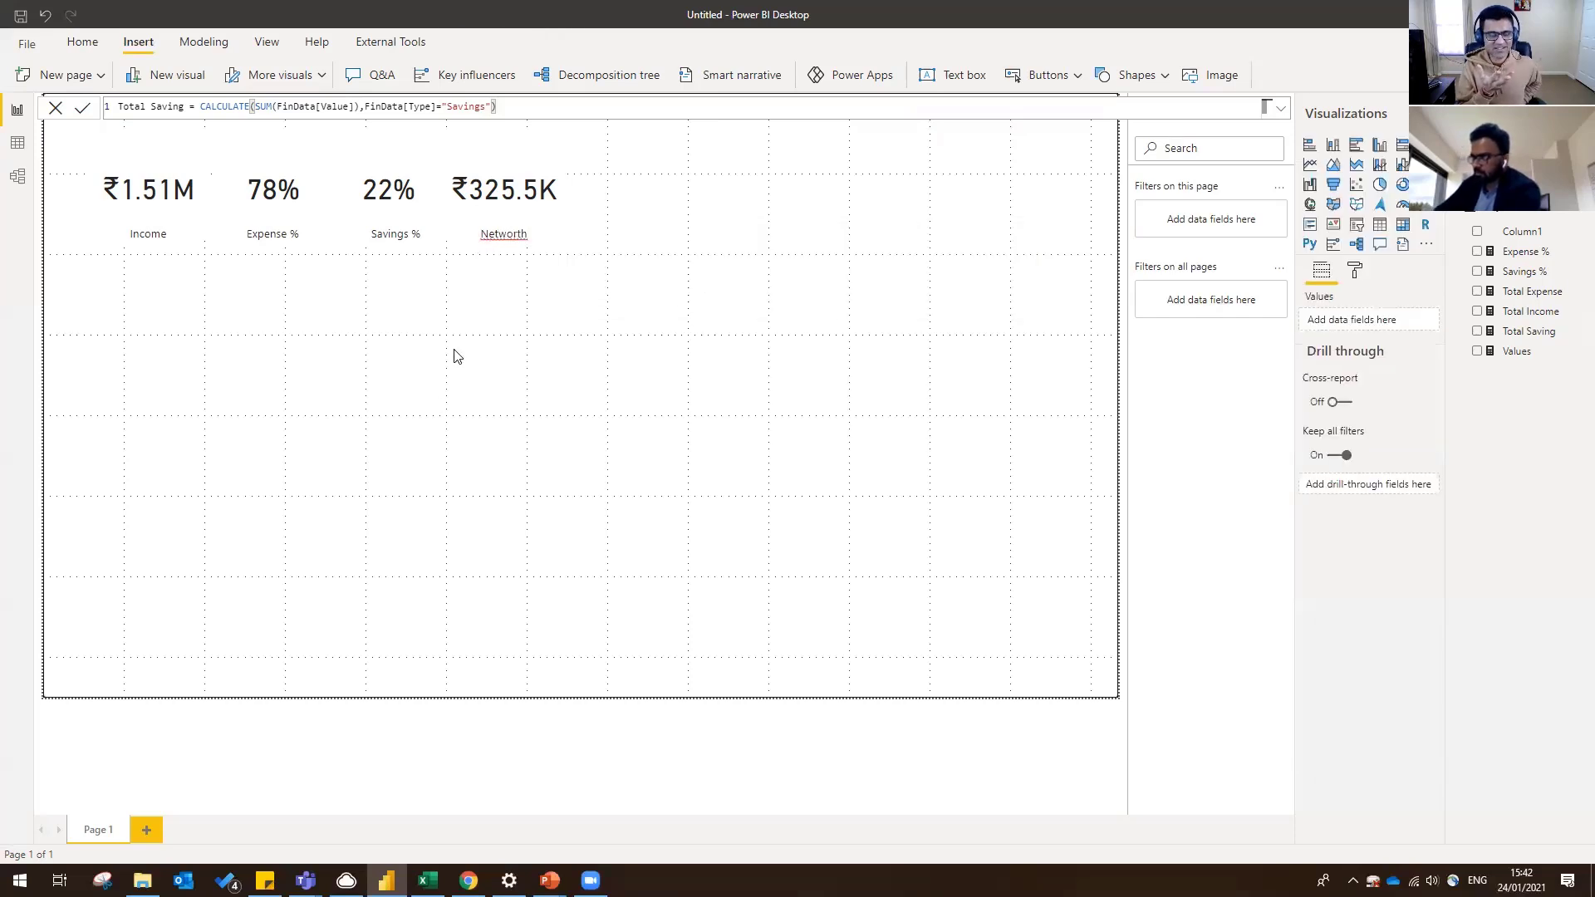
- Change the Networth label's text to "Net worth Generated" and enlarge its text box to fit the wording on one line
click(510, 233)
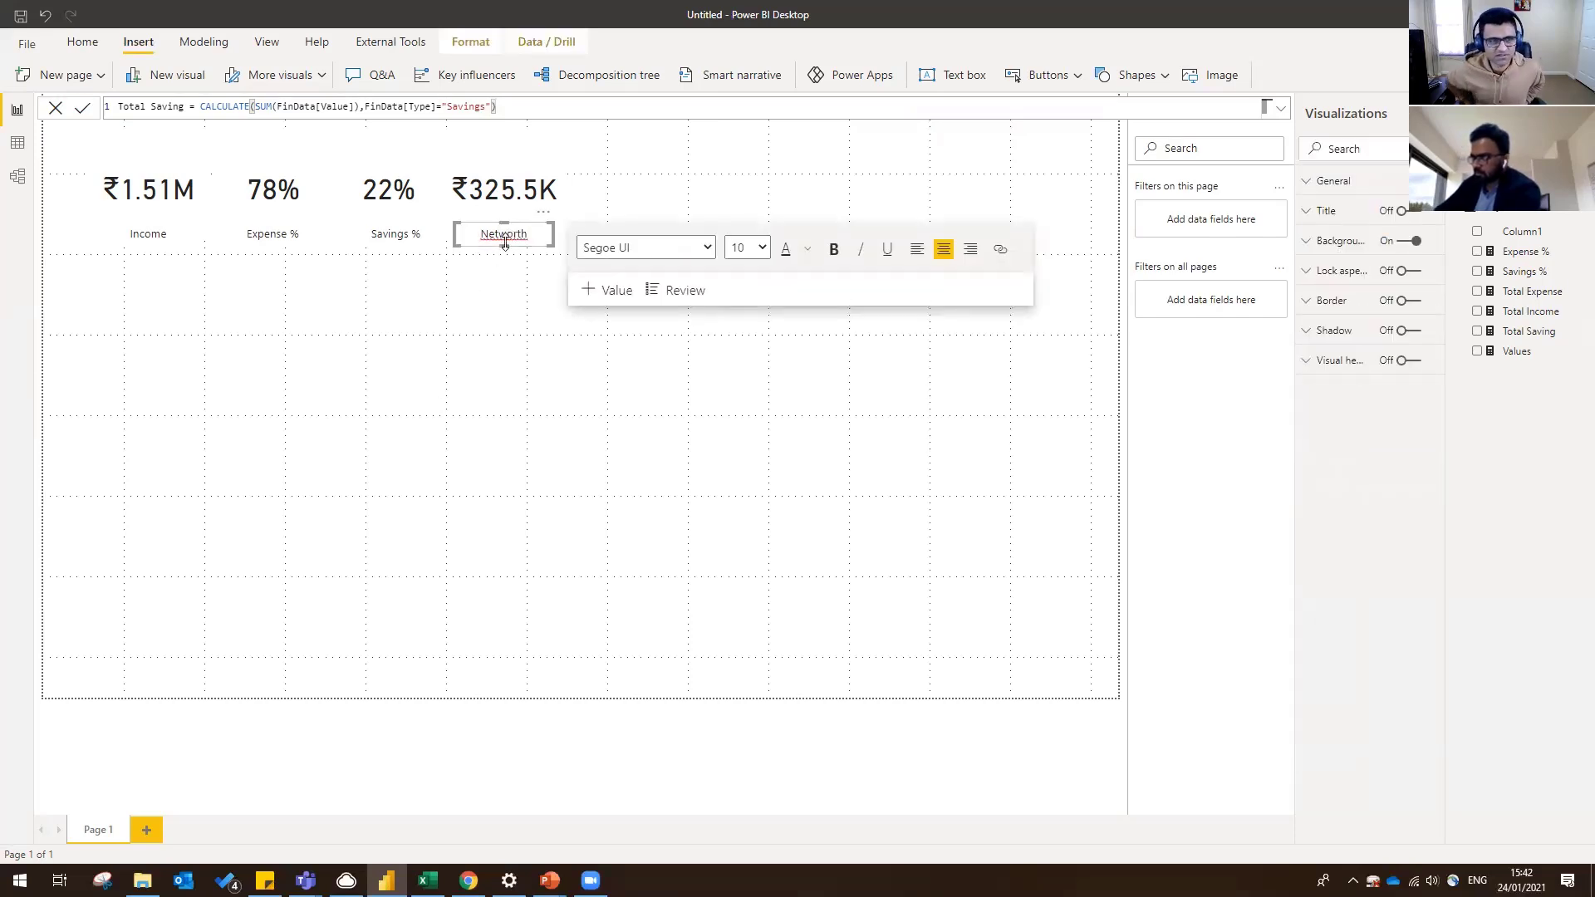
click(504, 240)
text(G)
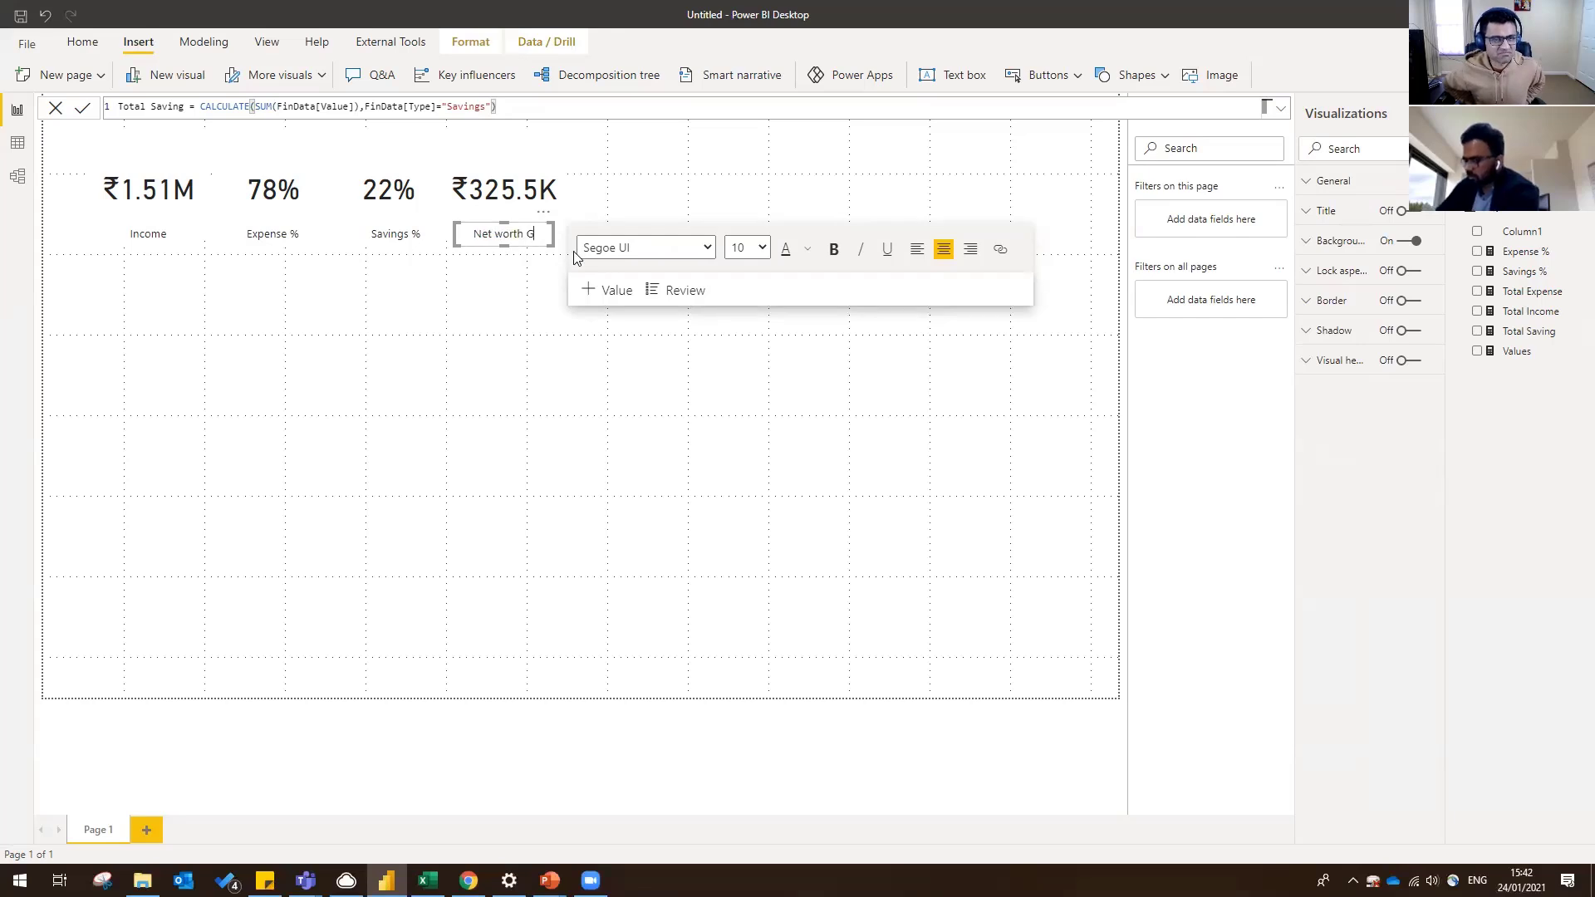
text(ew)
text(nerated)
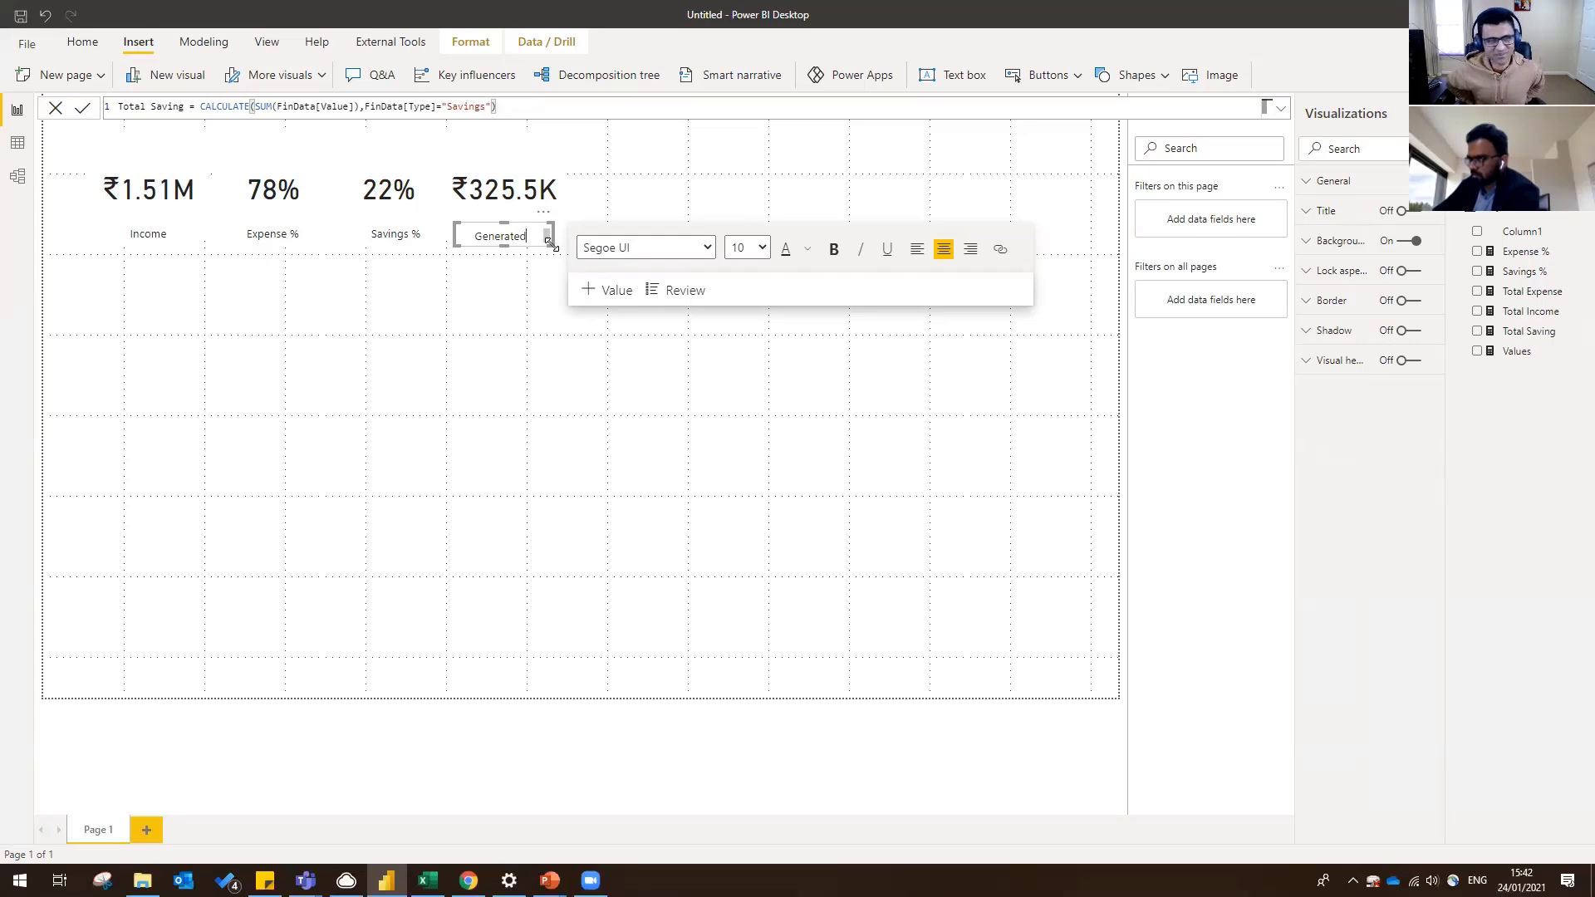
drag(550, 242, 568, 260)
click(541, 301)
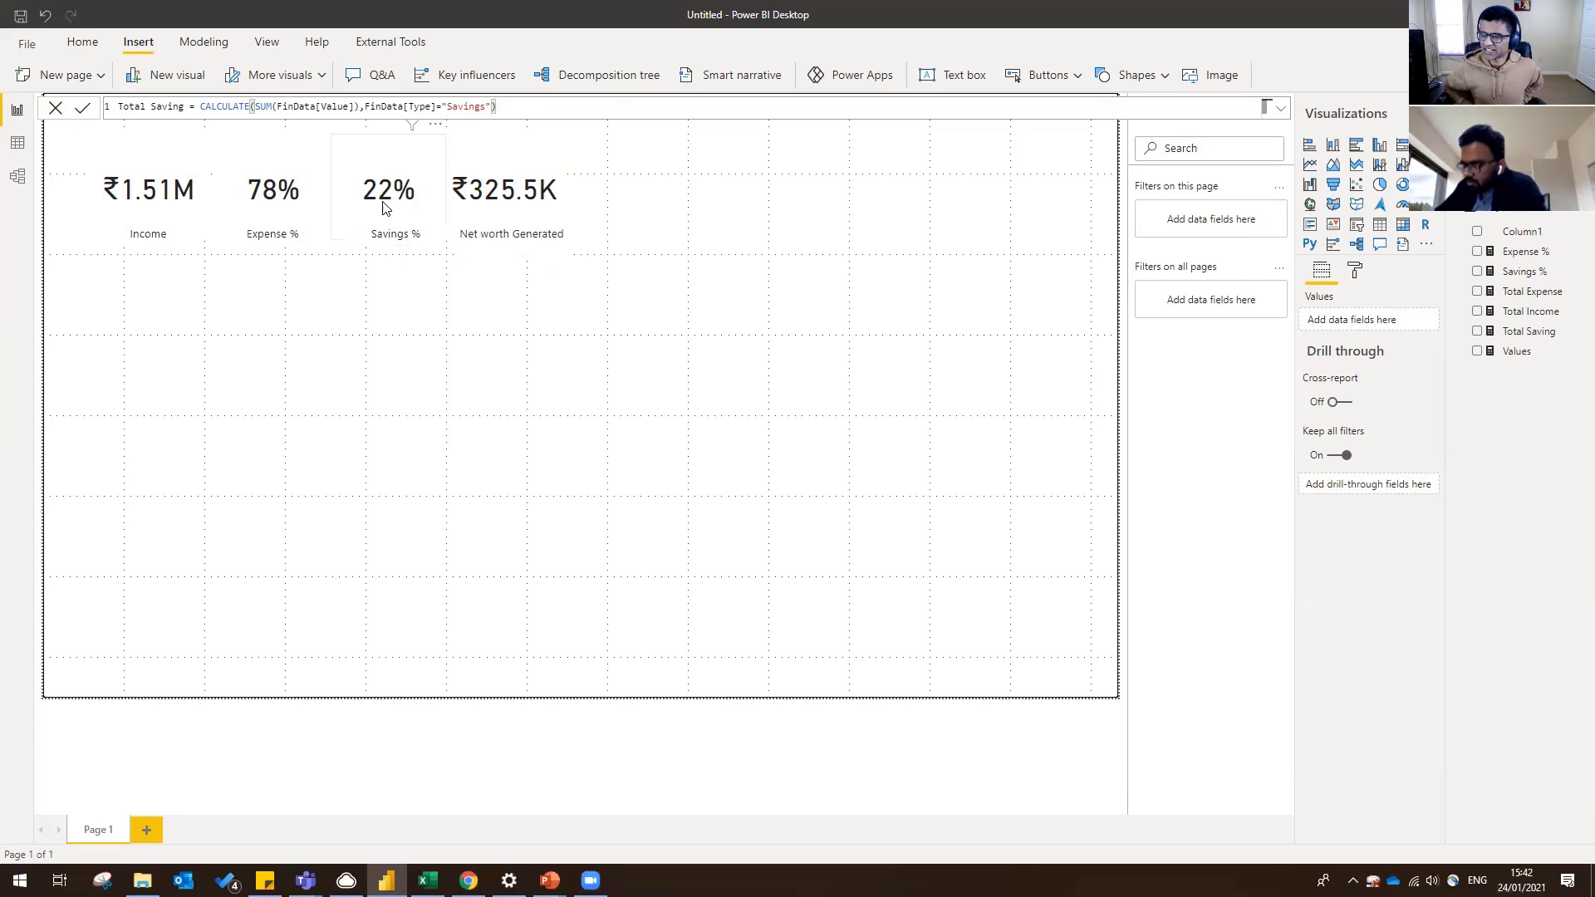
- Shift the Total Saving card and its Net worth Generated label slightly right, keeping the label beneath the card
drag(534, 207, 532, 208)
click(536, 266)
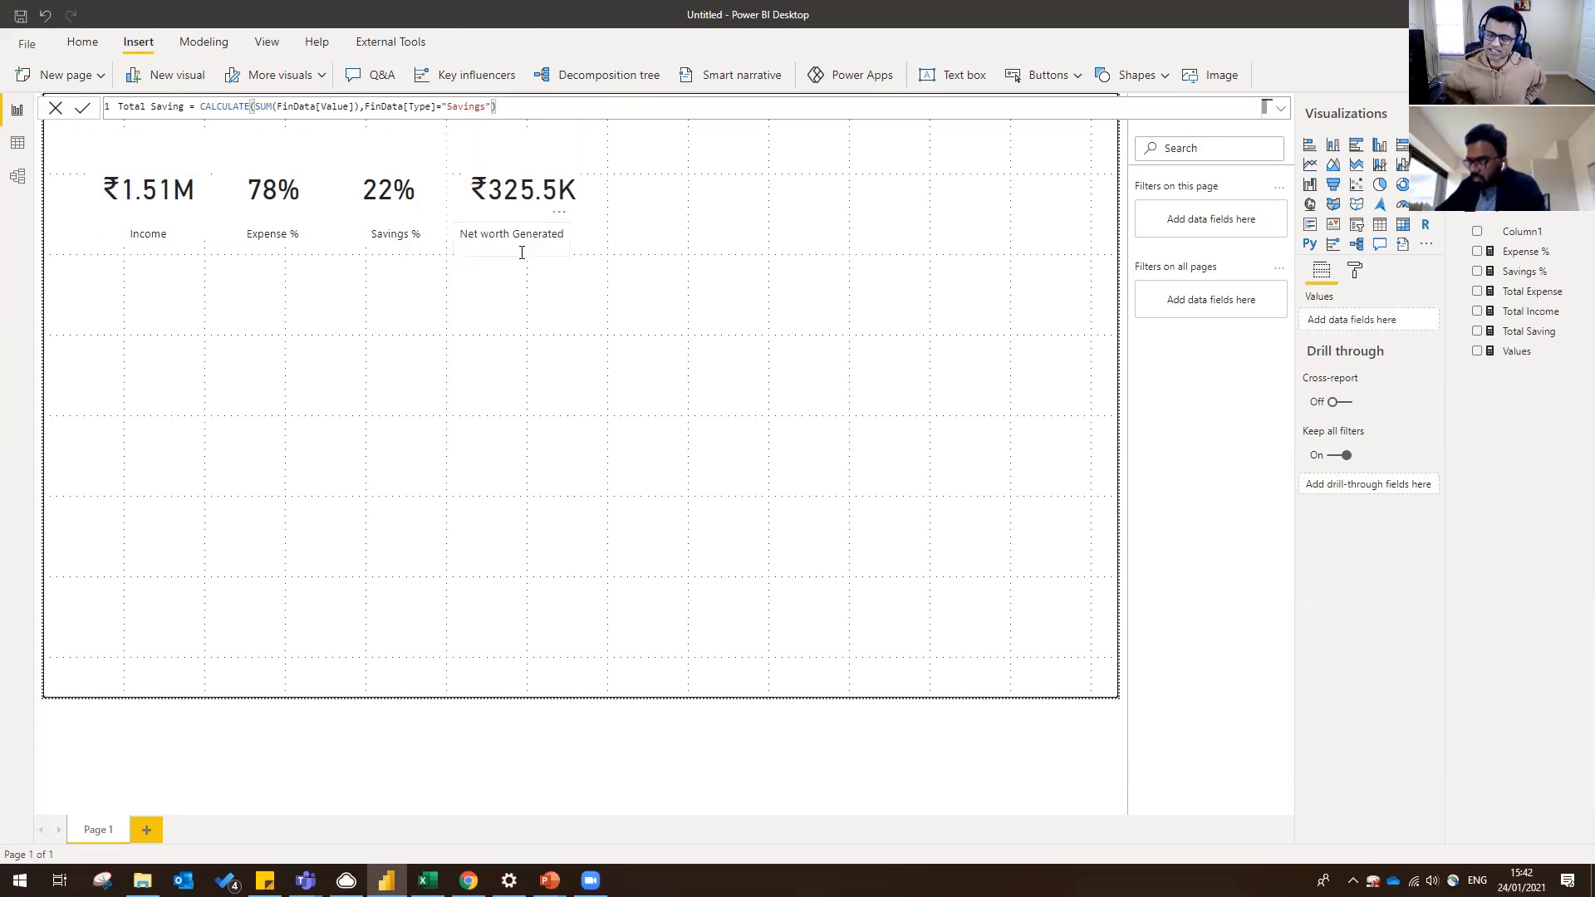
click(536, 260)
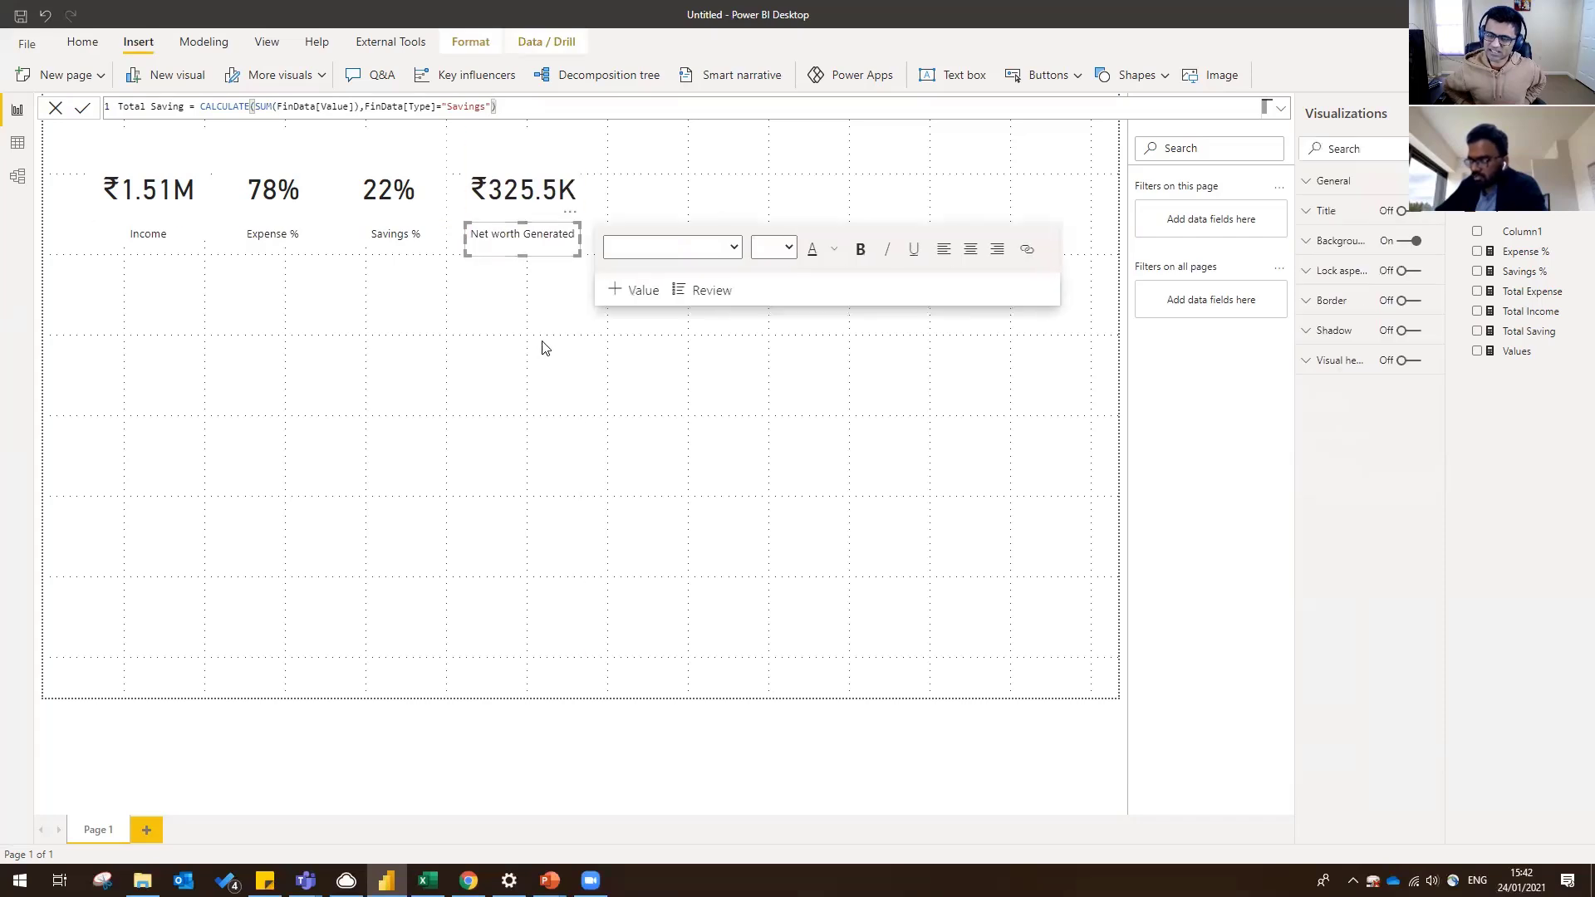
click(611, 415)
- Select all KPI cards and labels together and move them closer to the page's left edge and slightly lower
drag(673, 424, 46, 127)
drag(525, 169, 481, 178)
click(502, 196)
click(557, 276)
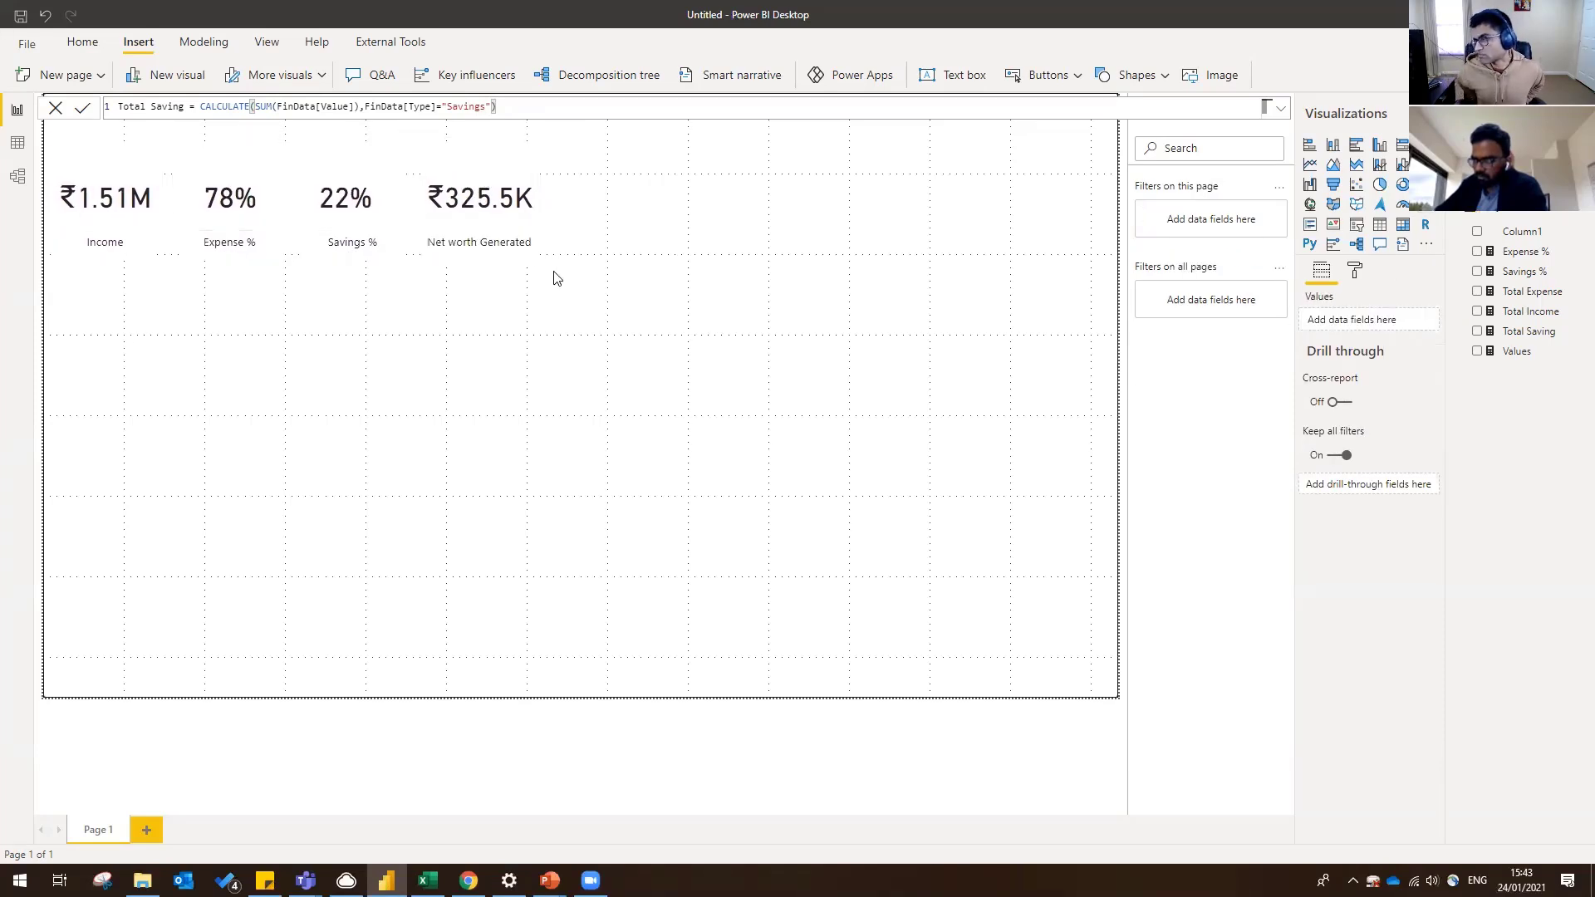
- Nudge the Total Saving card slightly left above its Net worth Generated label
click(488, 196)
key(Left)
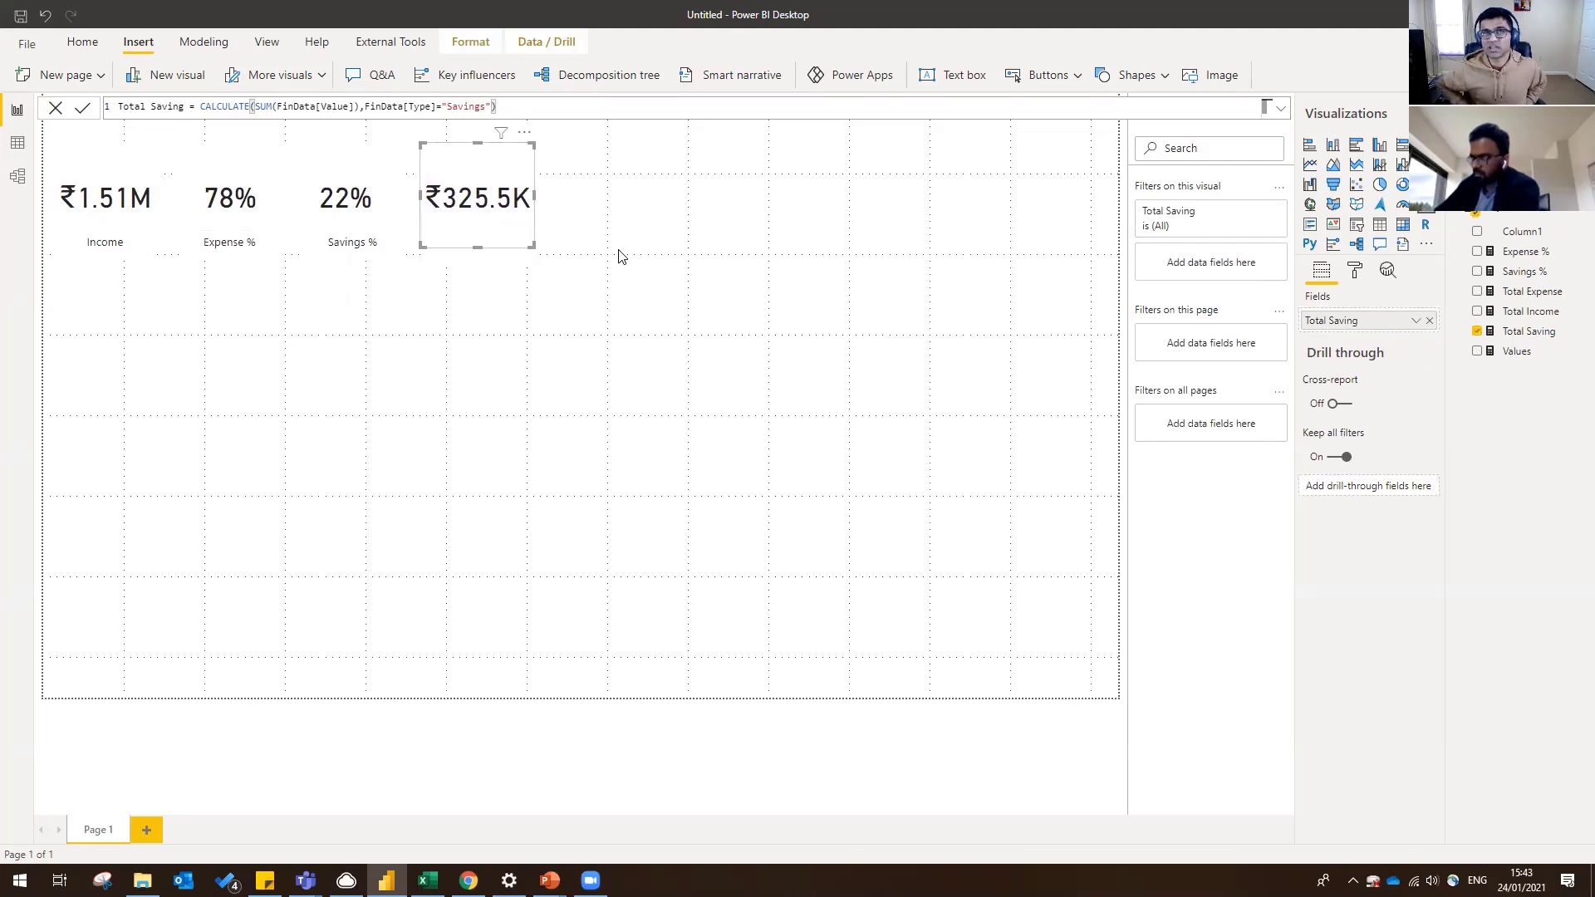
key(Left)
click(627, 249)
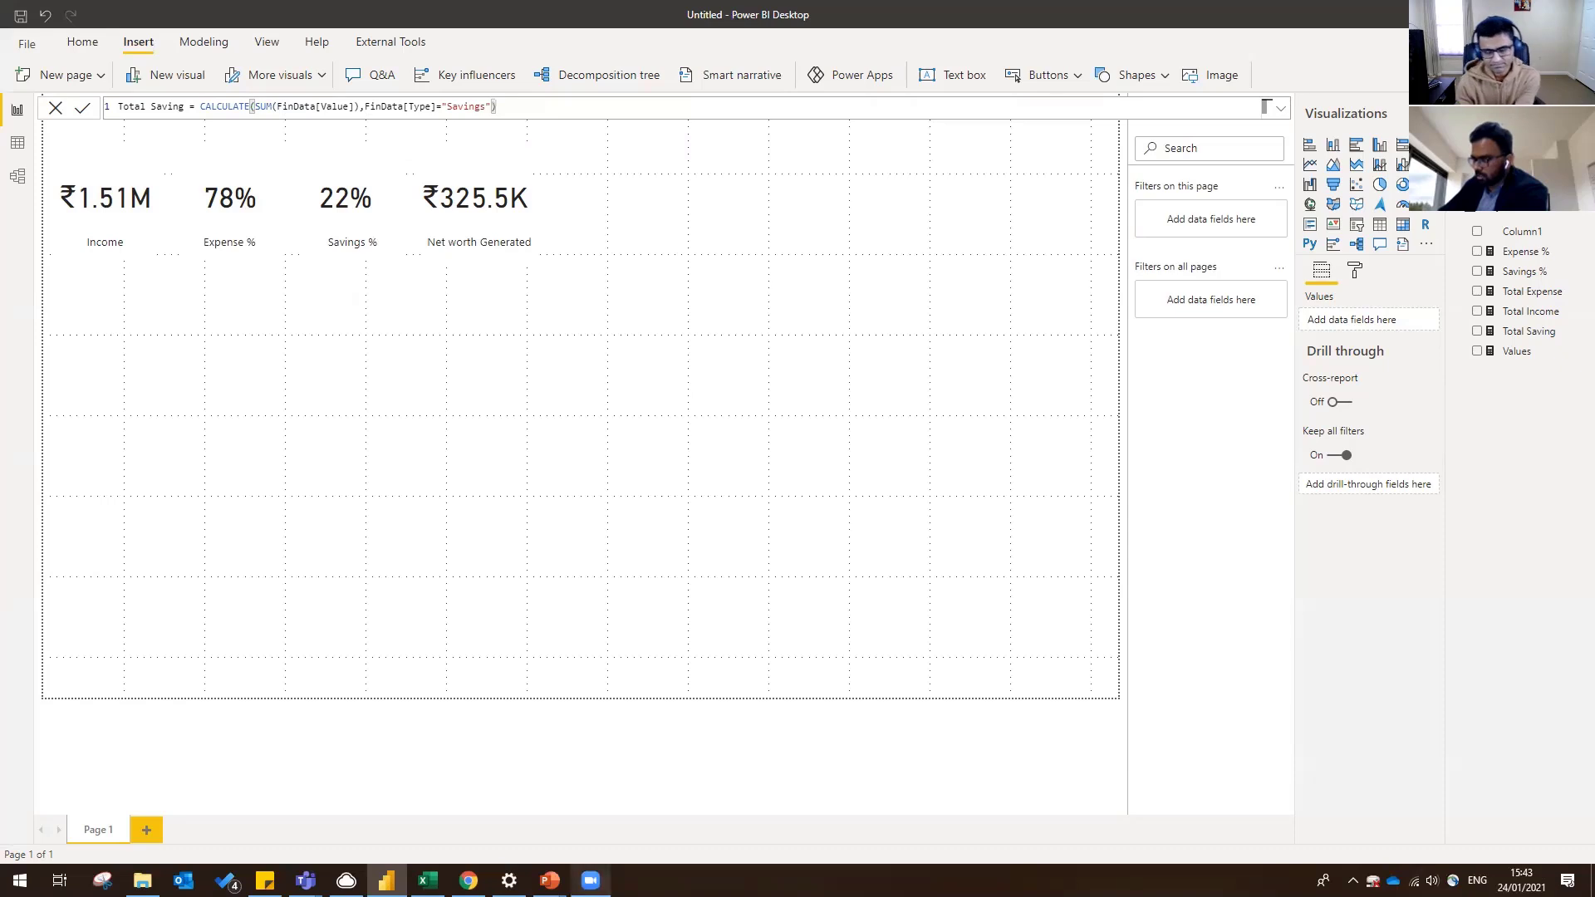
- Switch to the PowerPoint layout sketch, check the KPI and timeline selection blocks, and return to the Power BI report
mouse_move(550, 881)
click(638, 840)
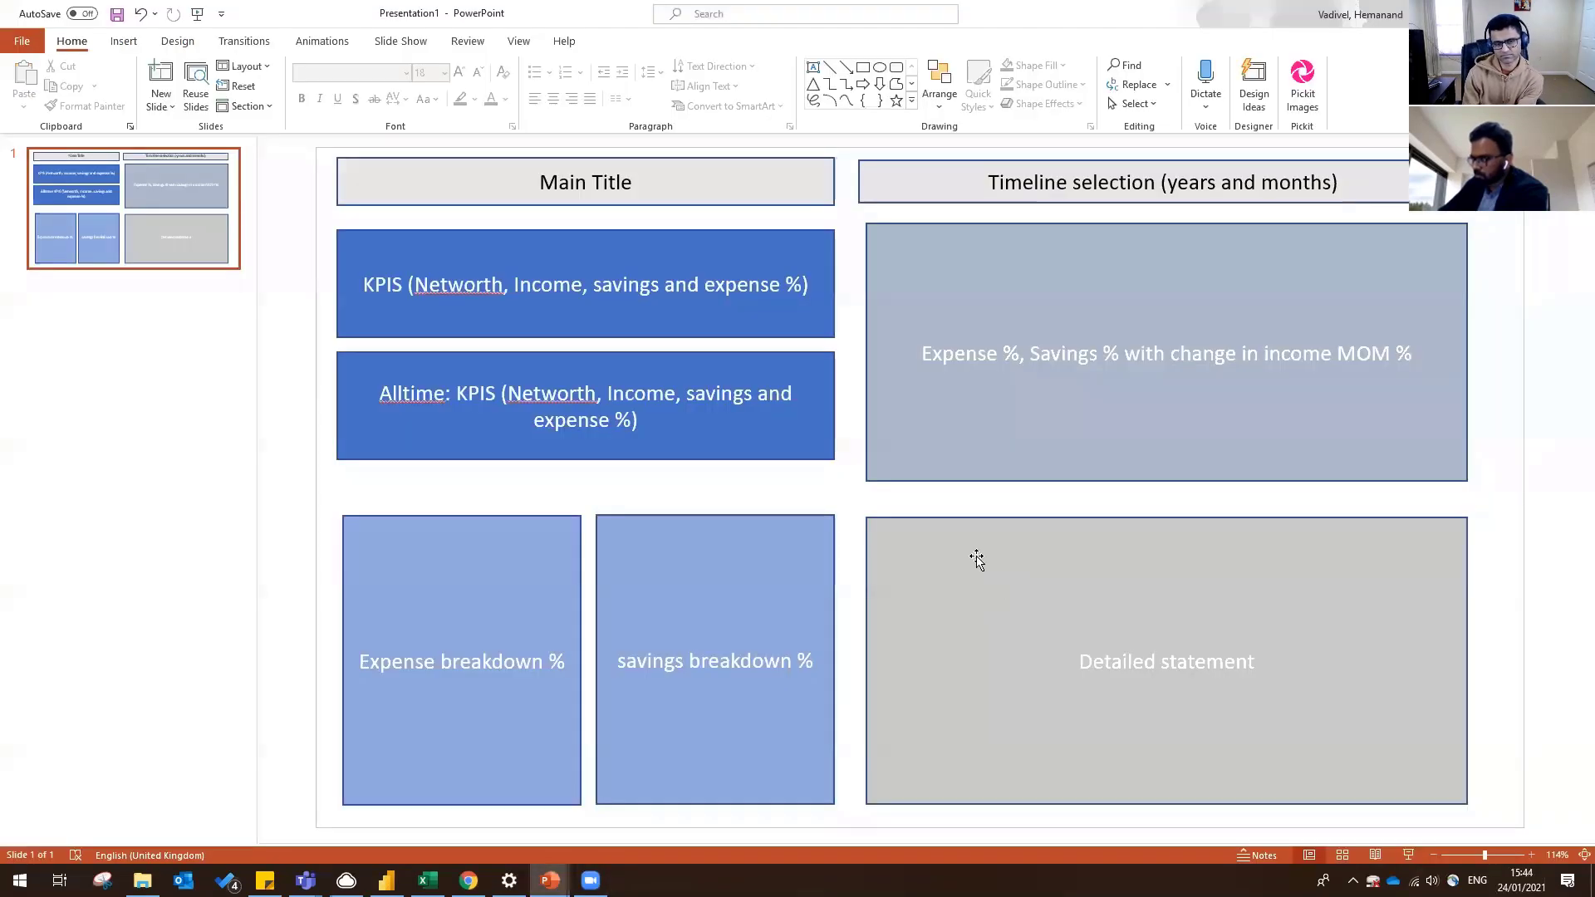
click(754, 323)
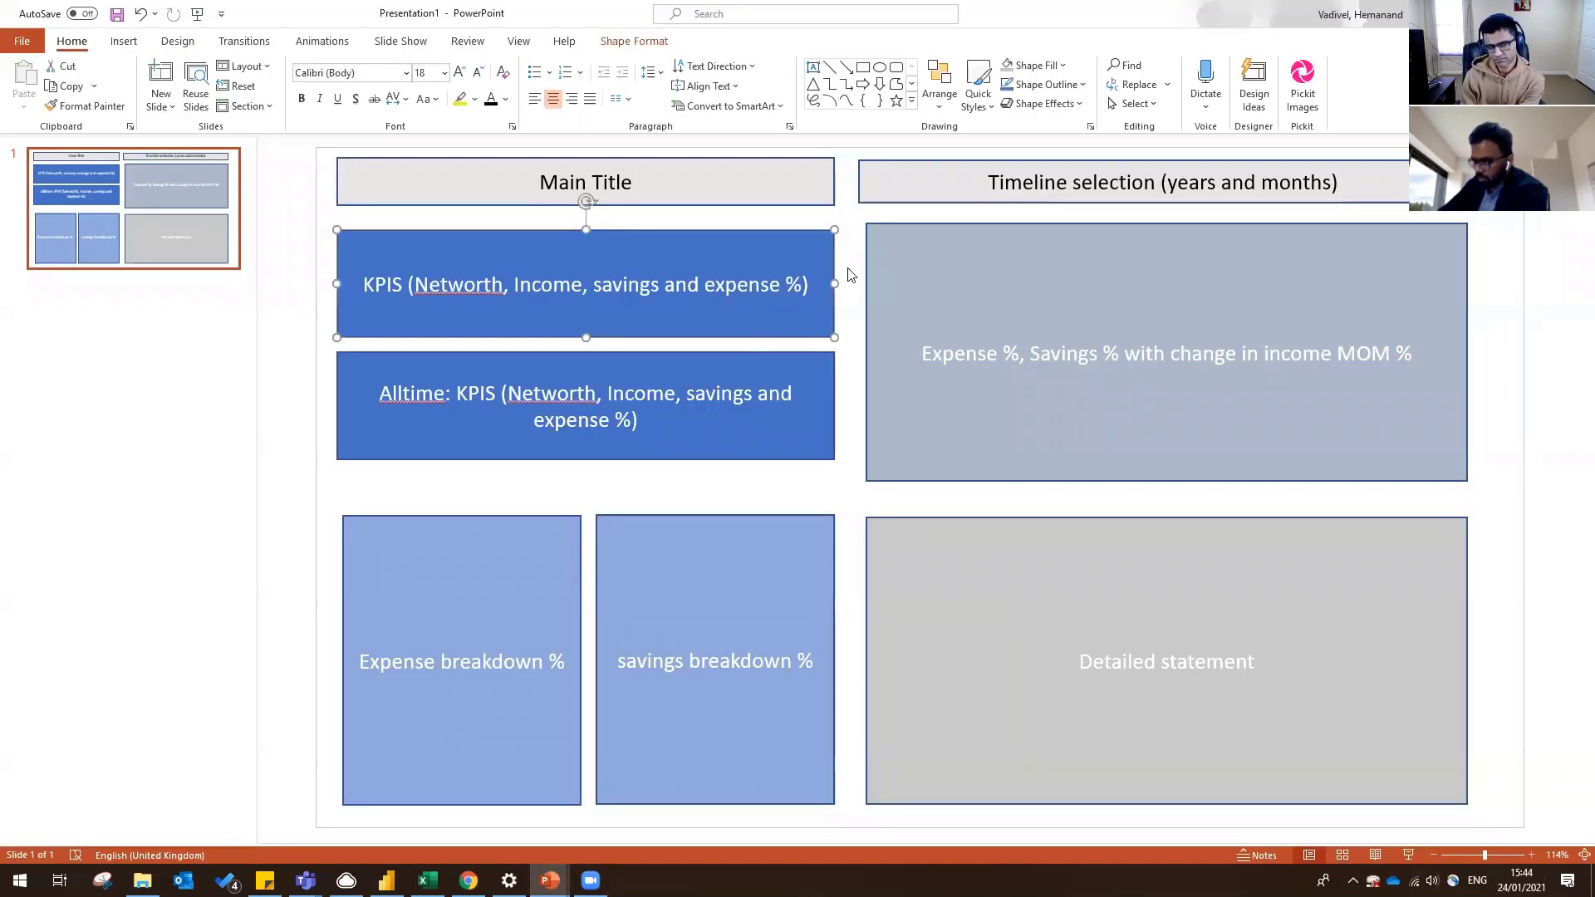
click(895, 193)
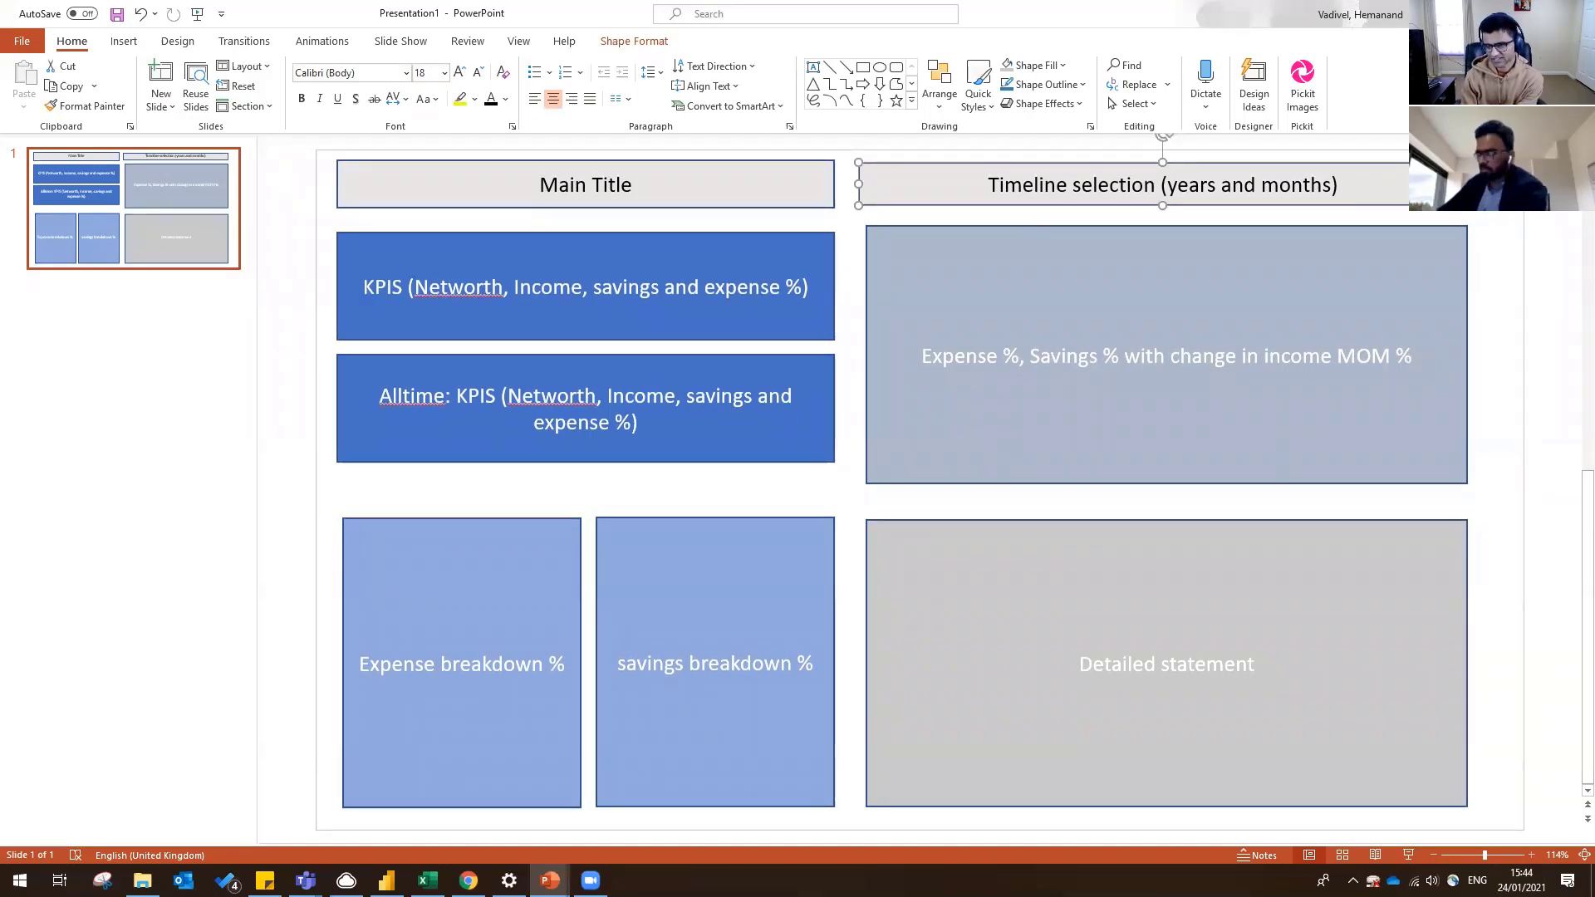
key(alt+Tab)
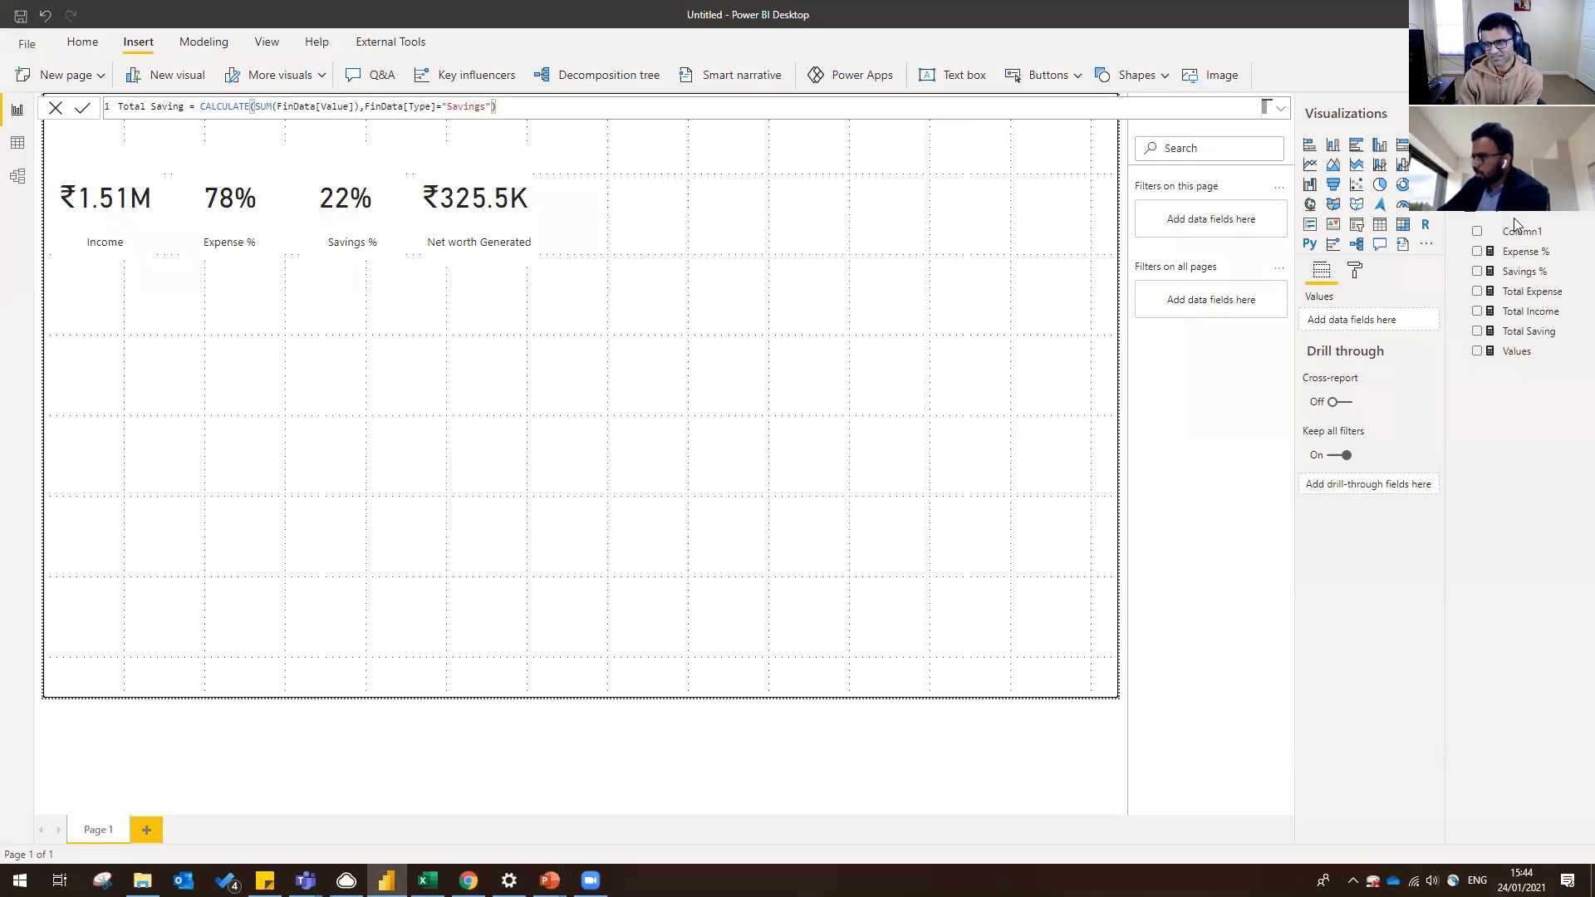
- Add FinData's Year field to the empty upper-right area of the report page and convert the visual to a slicer
click(1516, 209)
click(1516, 188)
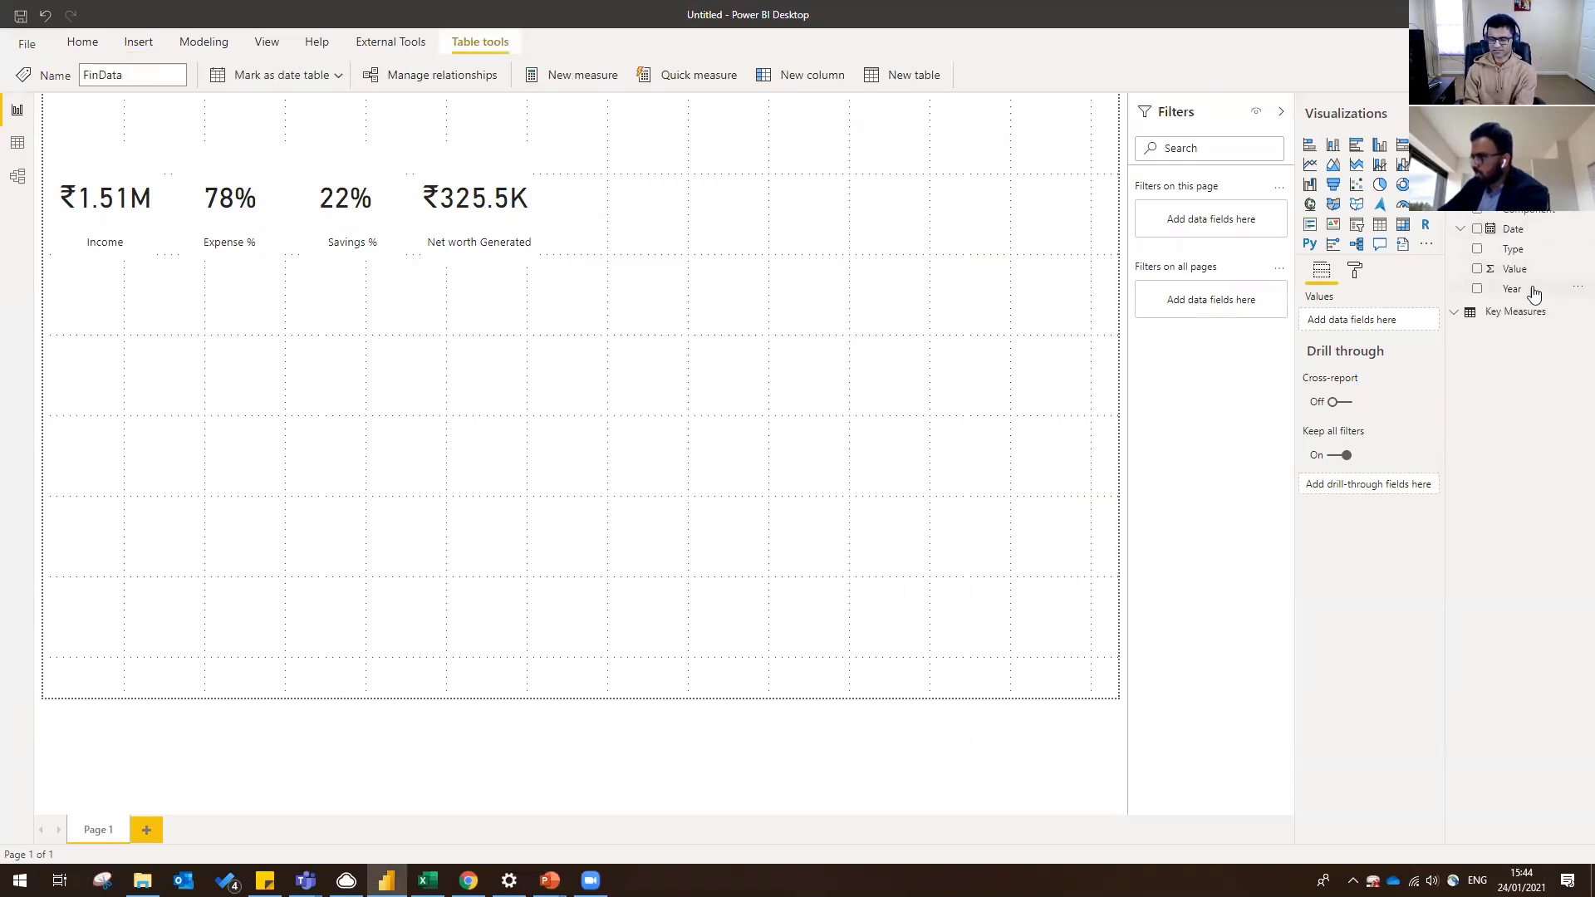
drag(1523, 296, 839, 151)
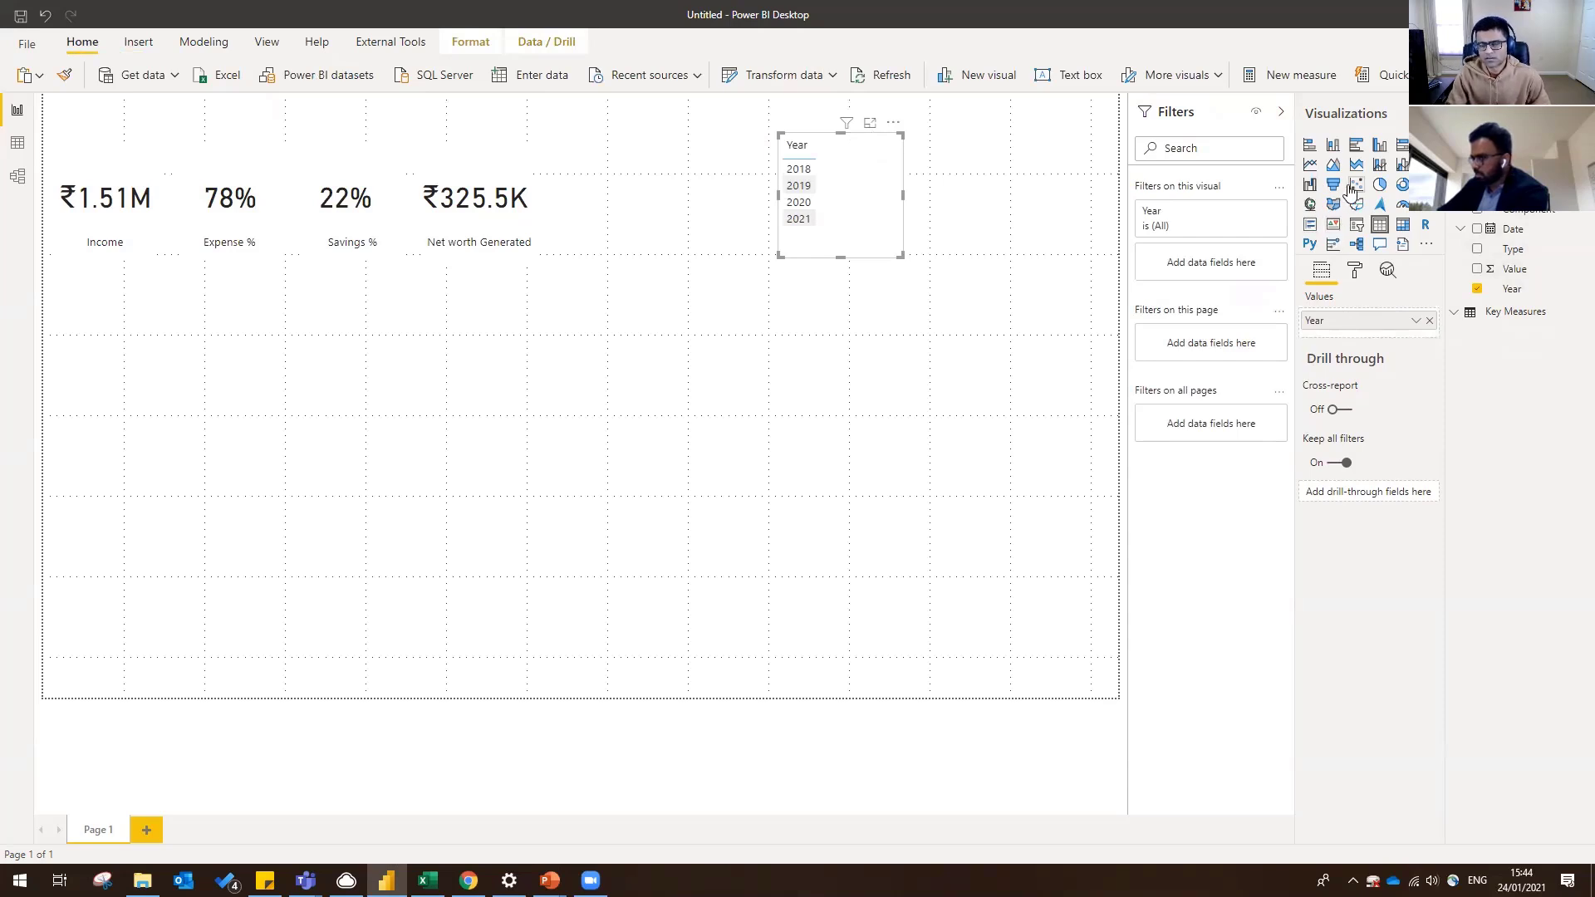
click(1356, 224)
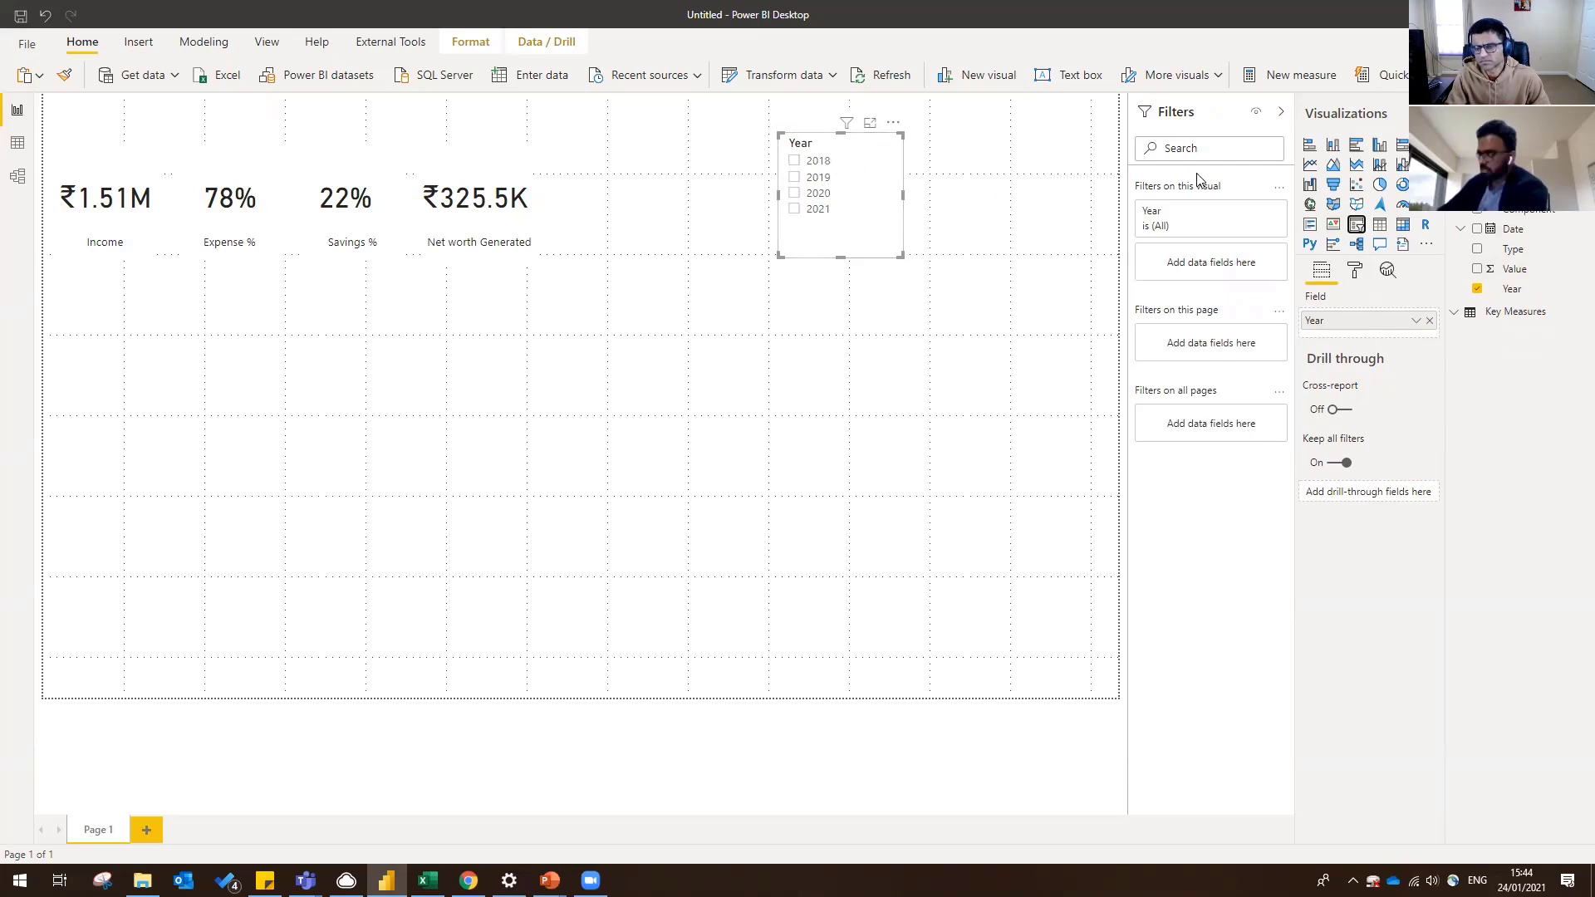
- Set the Year slicer's orientation to Horizontal and reshape it to about 292 by 65 along the page's top edge
click(1354, 269)
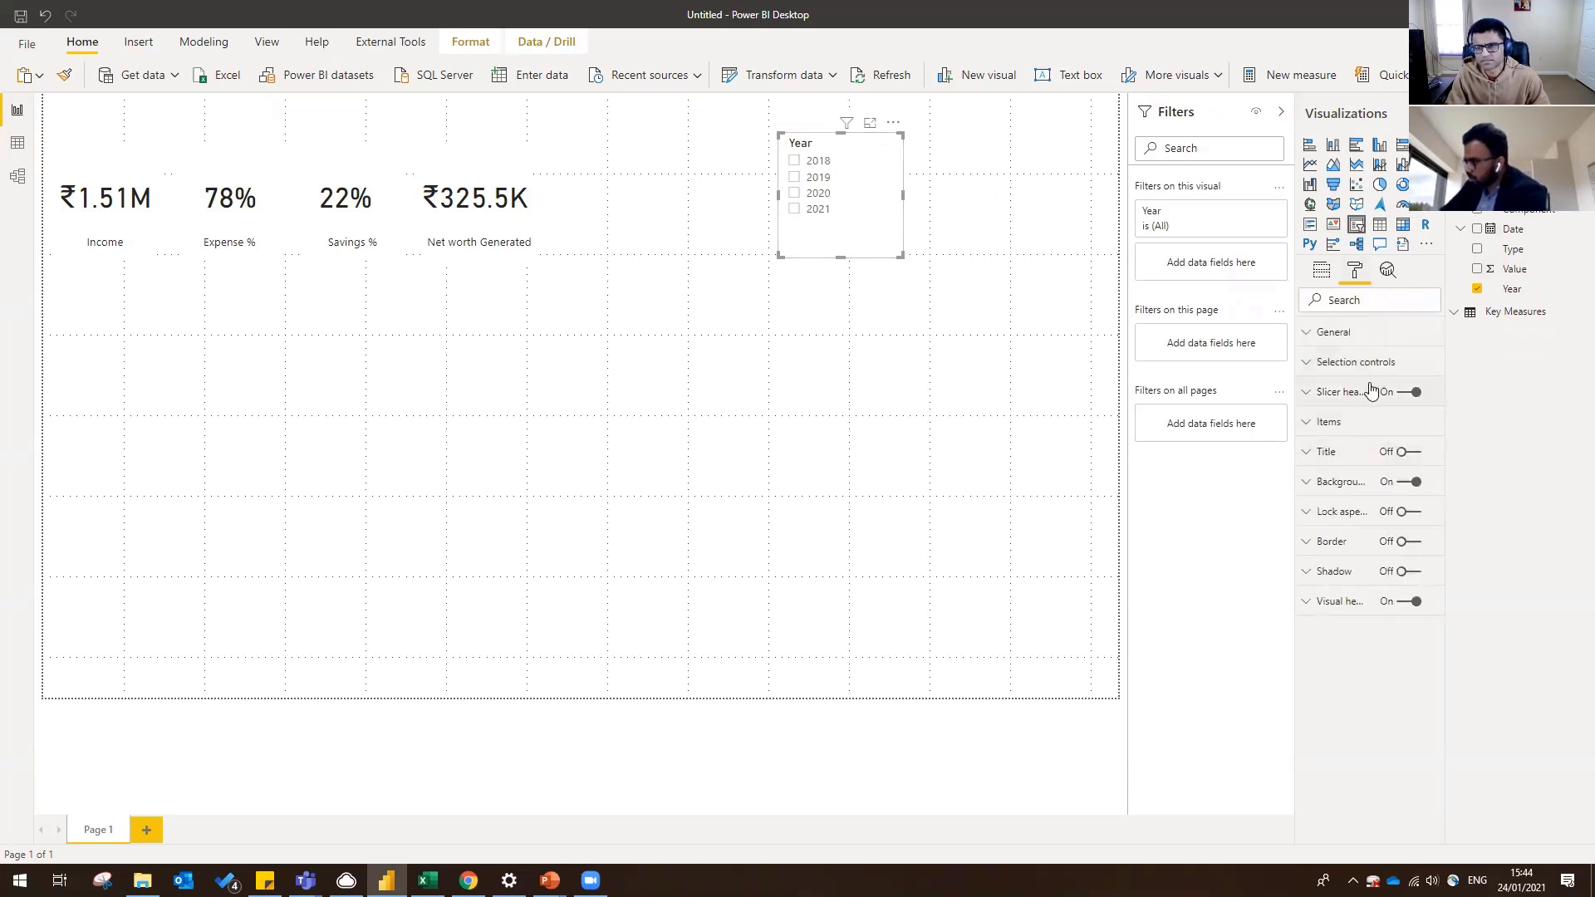
click(1335, 333)
click(1383, 491)
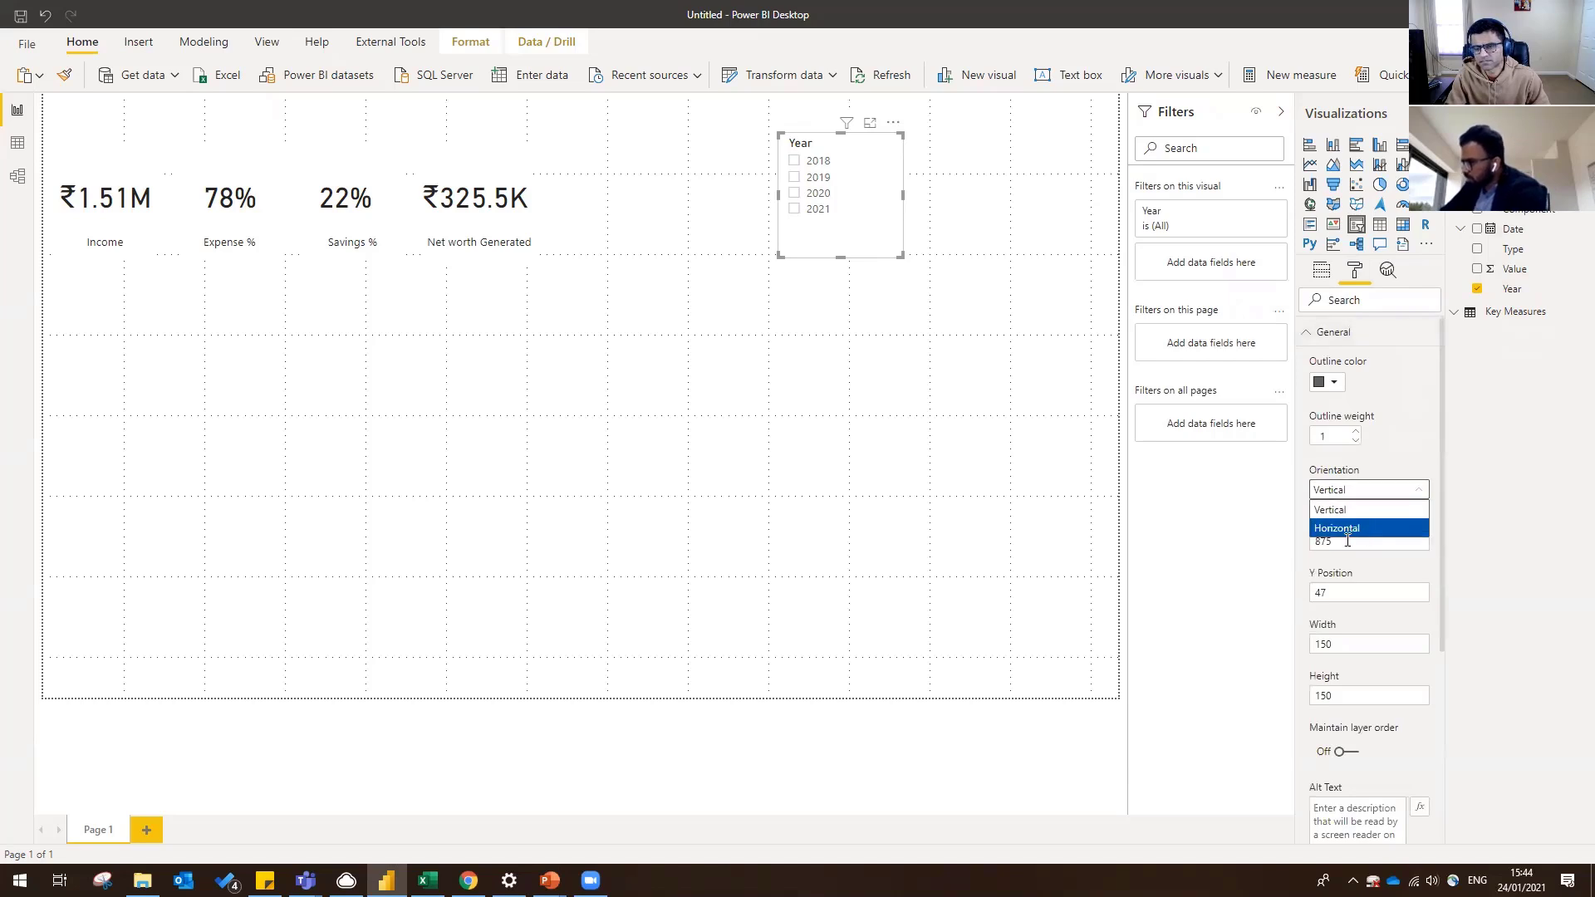
click(1344, 529)
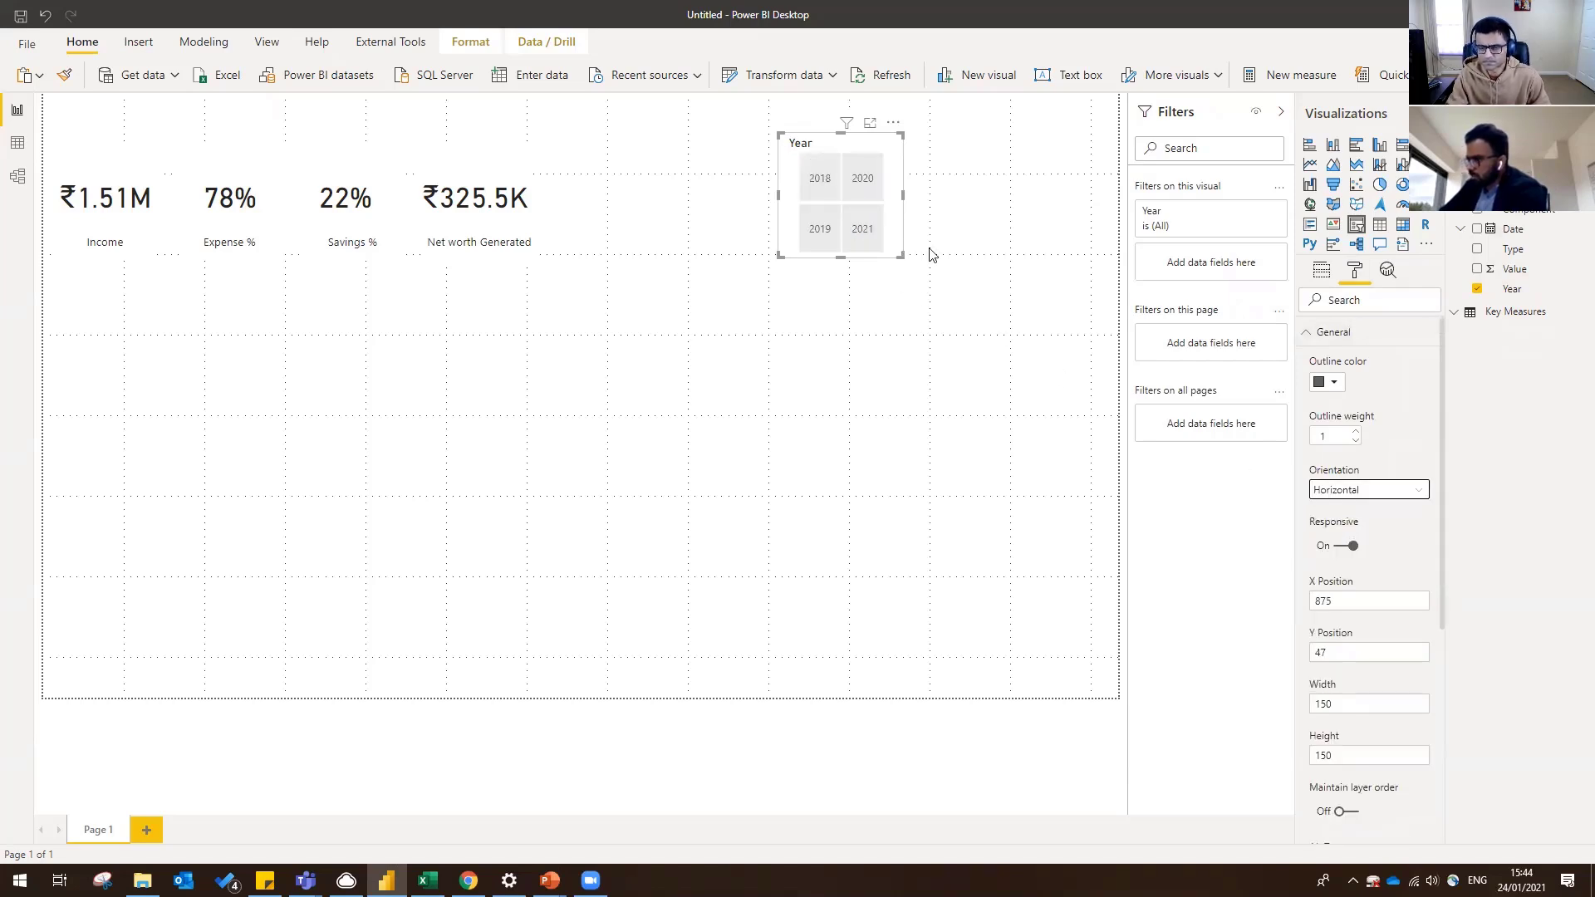
drag(902, 256, 845, 156)
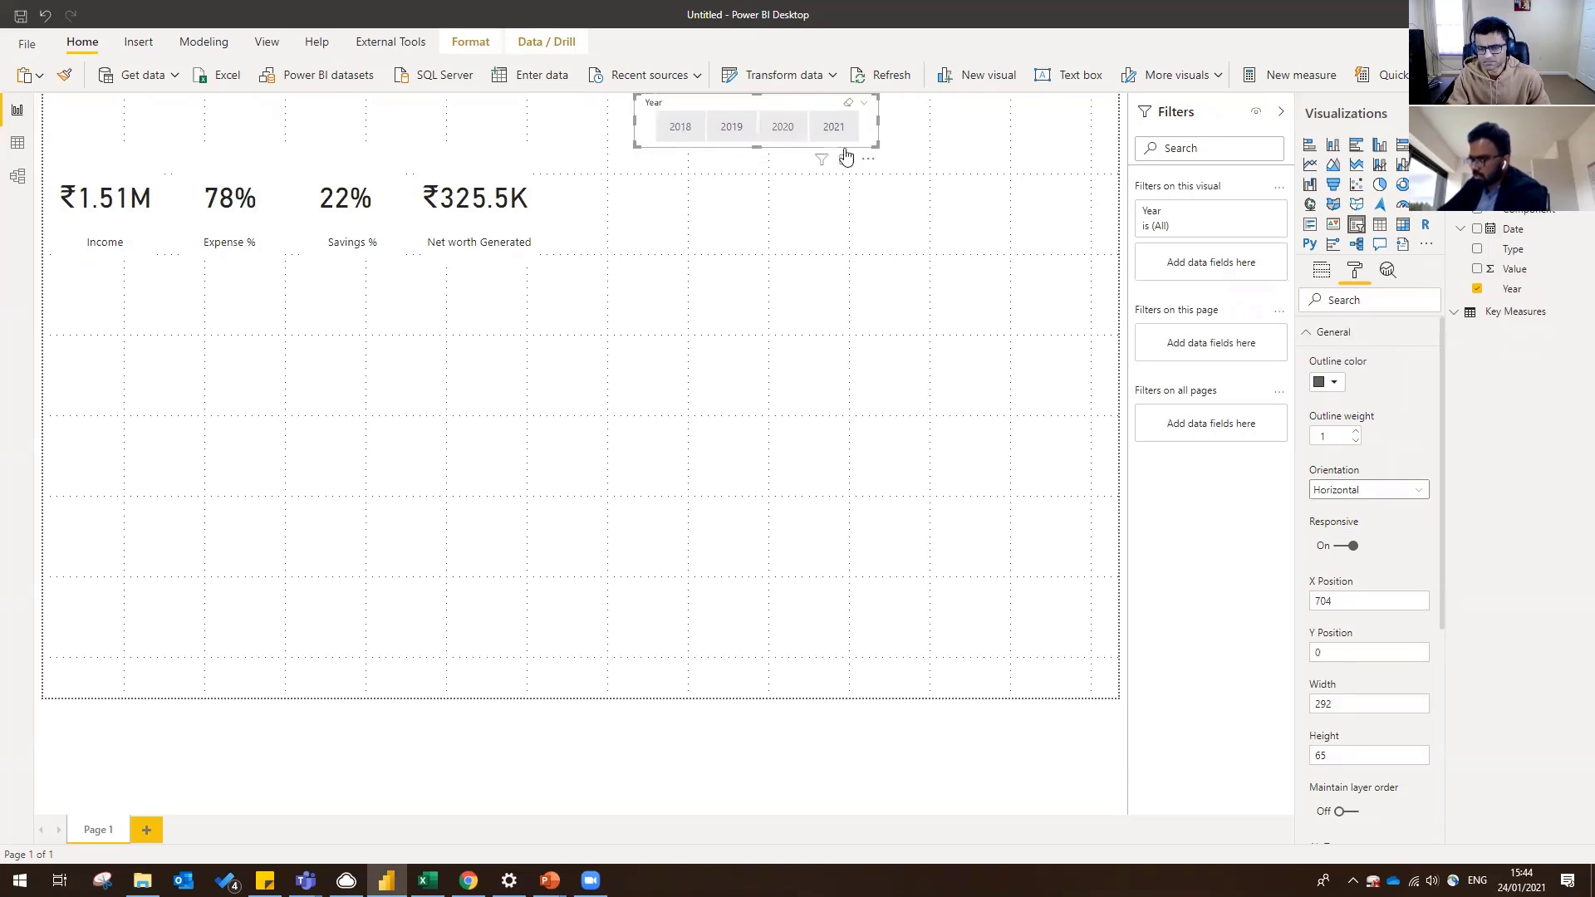
- Turn off the Year slicer's header, then narrow the slicer and move it left along the page's top edge
click(1346, 333)
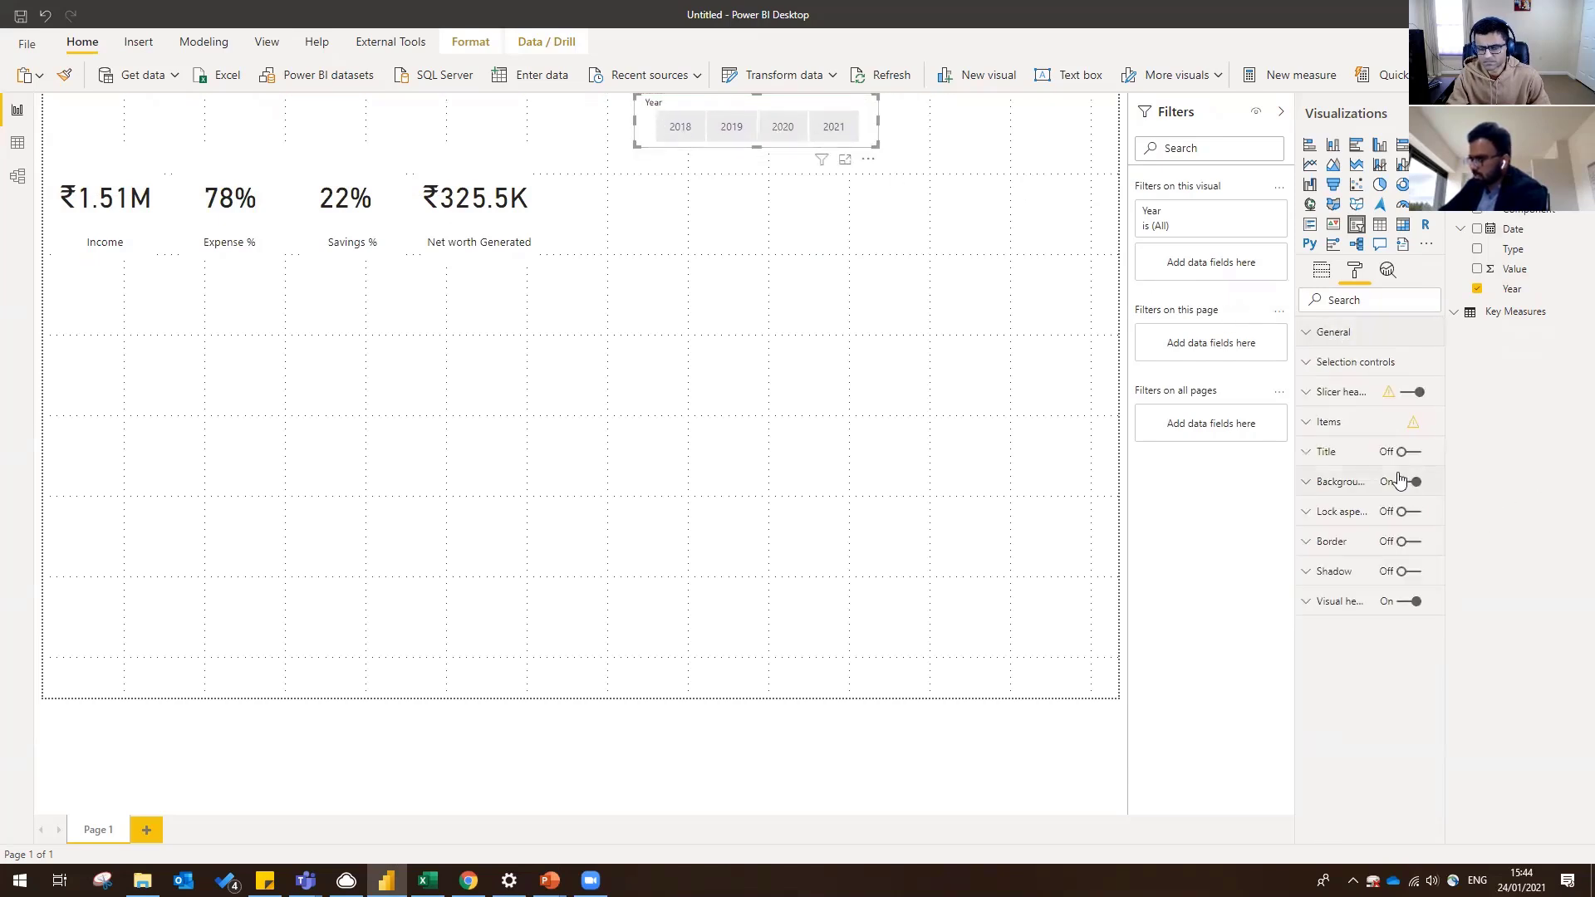
click(1403, 396)
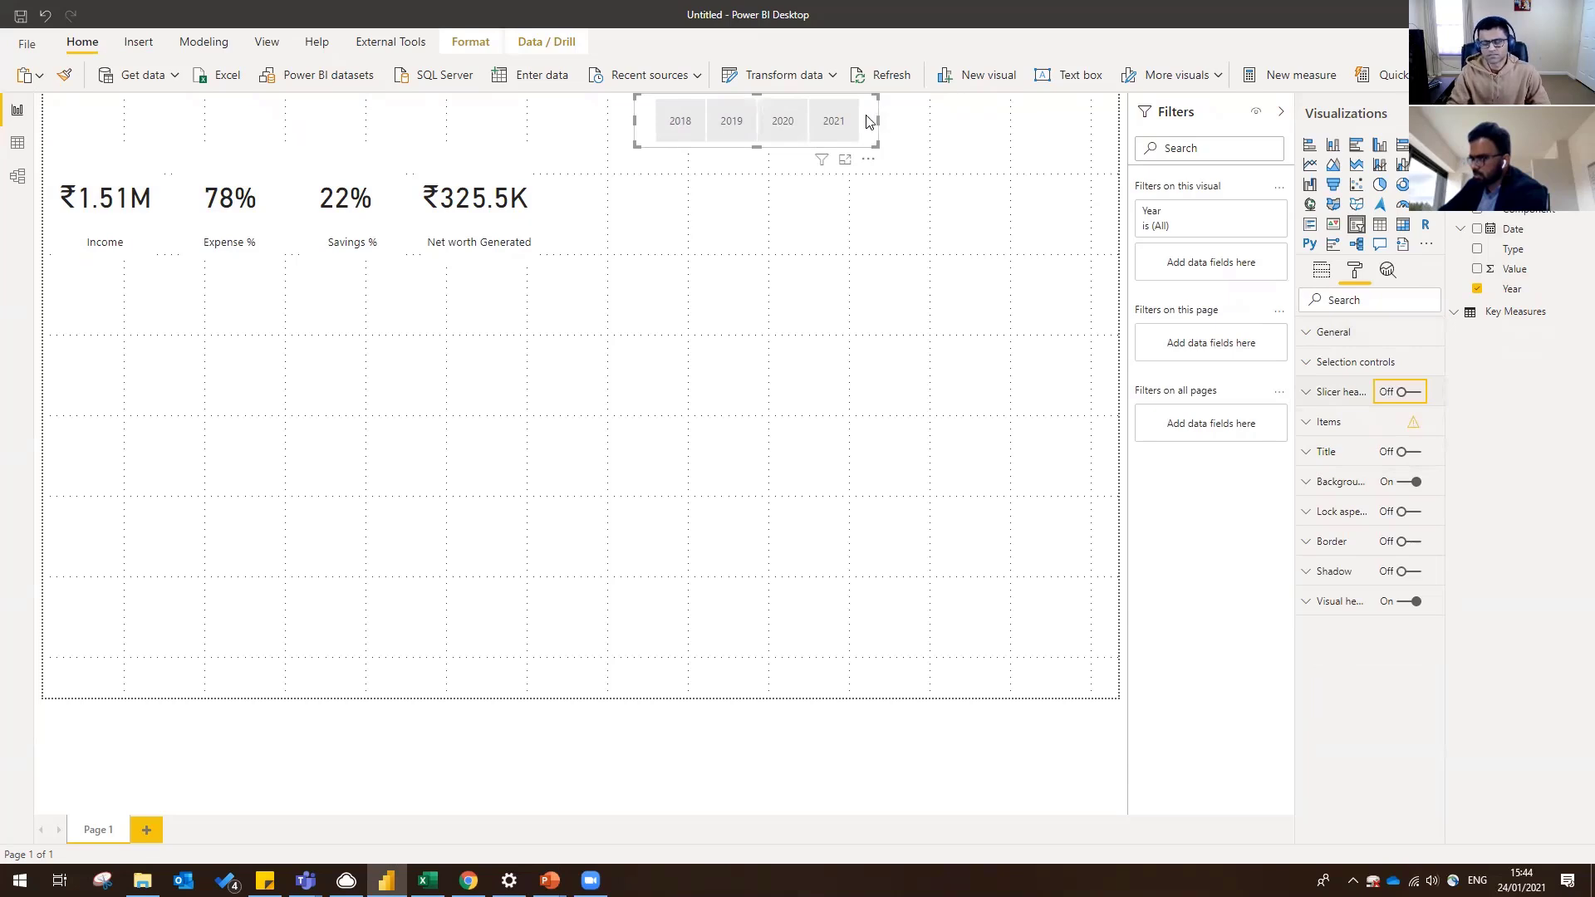
drag(874, 121, 782, 149)
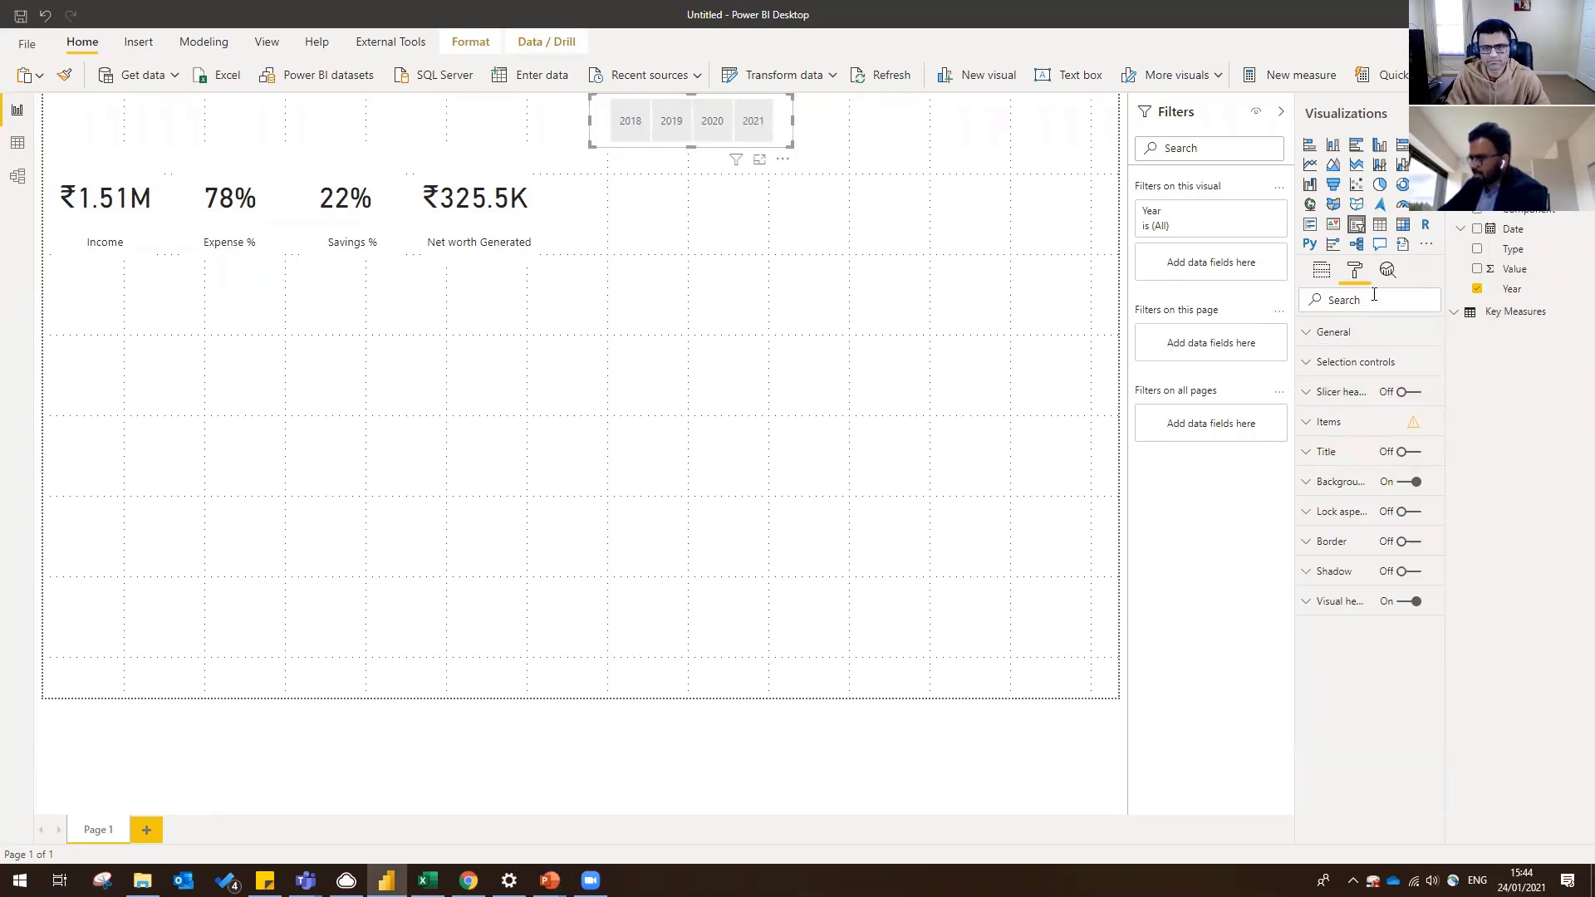
- Set the background colour of the Year slicer's items to white
click(1321, 270)
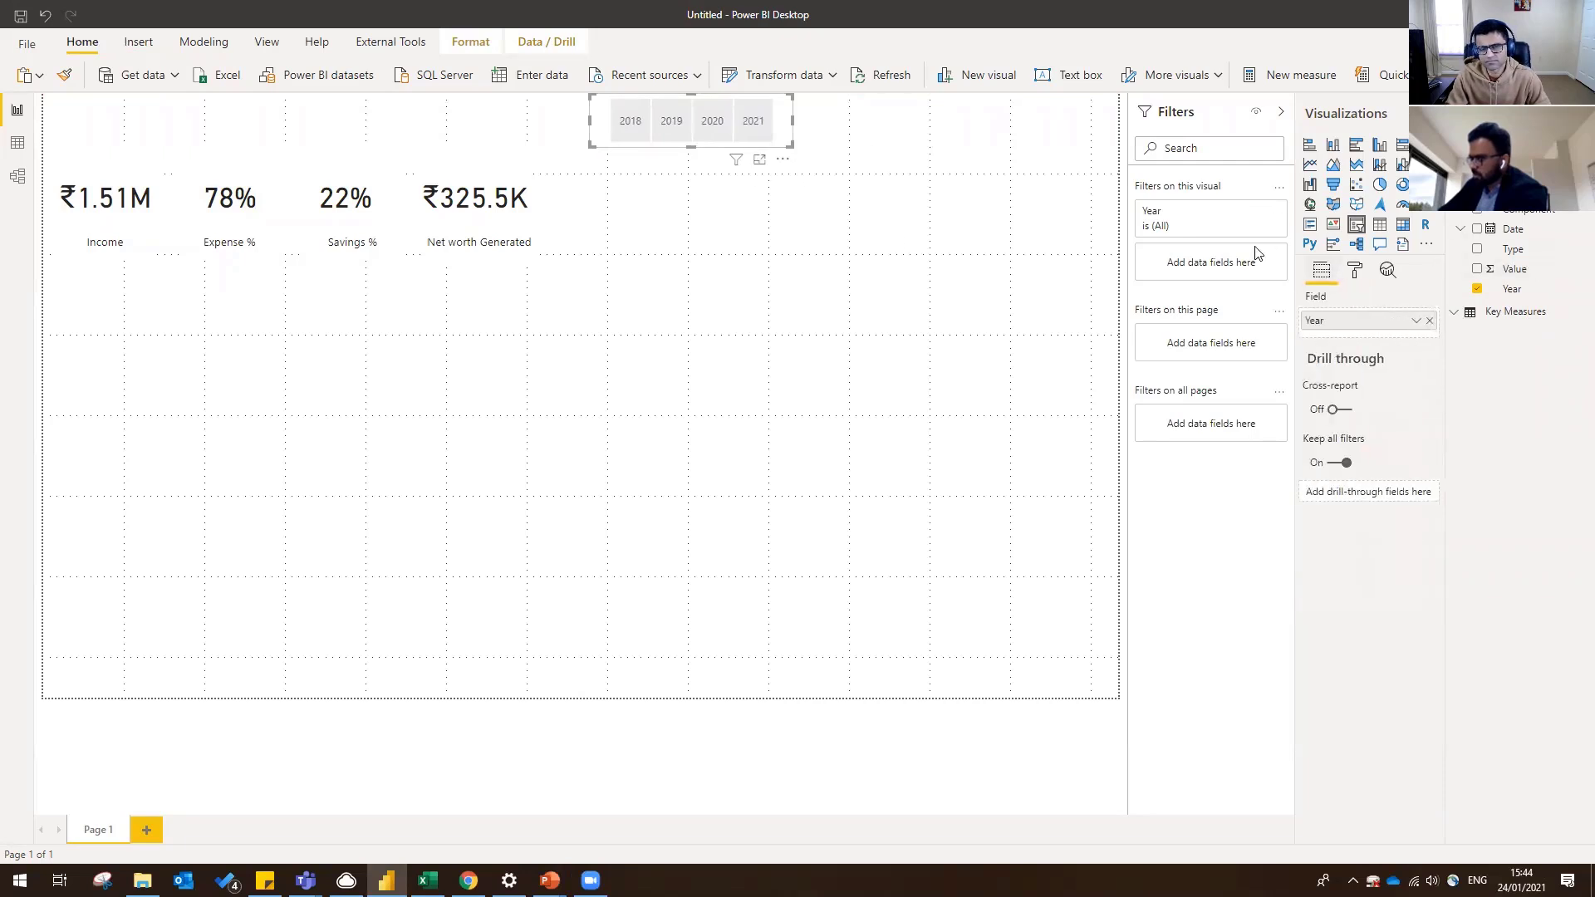
click(855, 153)
click(784, 139)
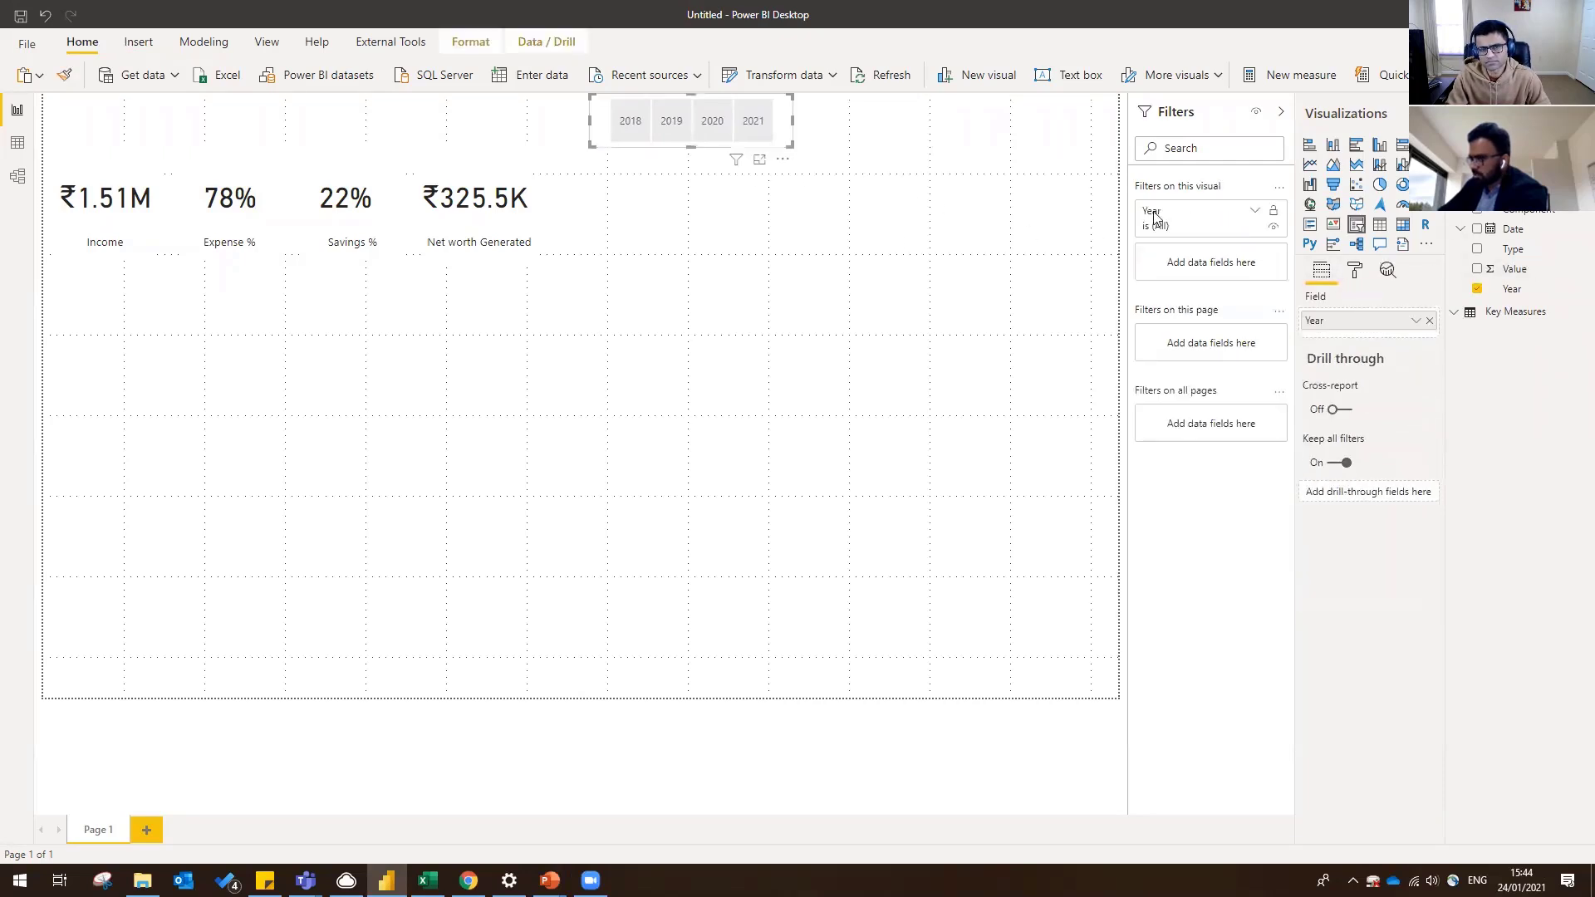
click(1355, 271)
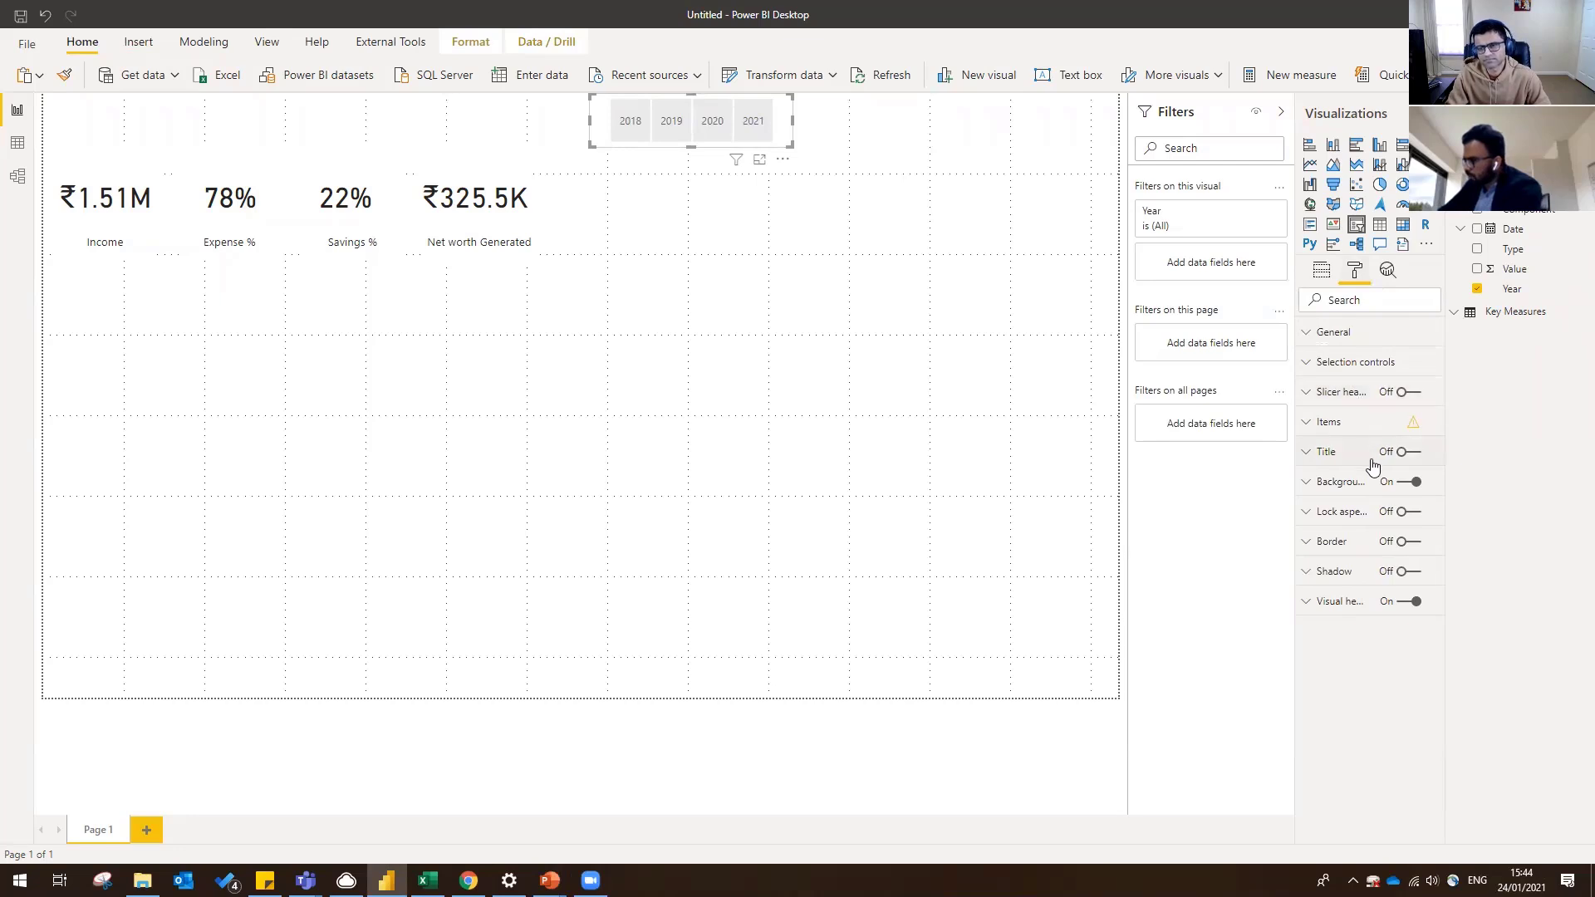
click(1329, 424)
scroll(1341, 515, down, 1)
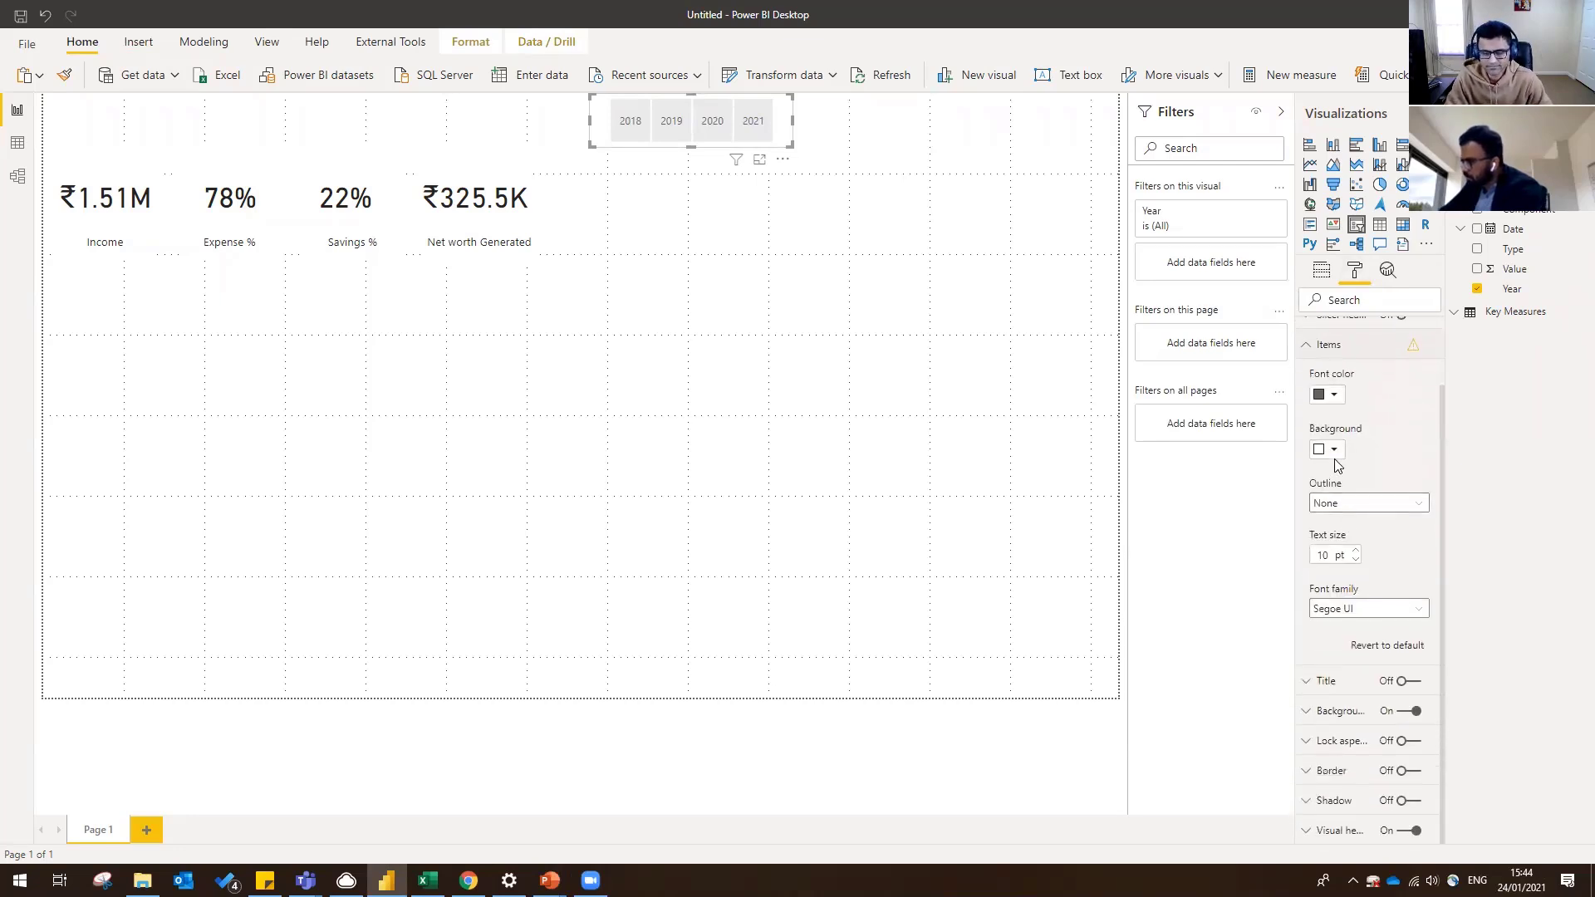
click(1332, 450)
click(1306, 489)
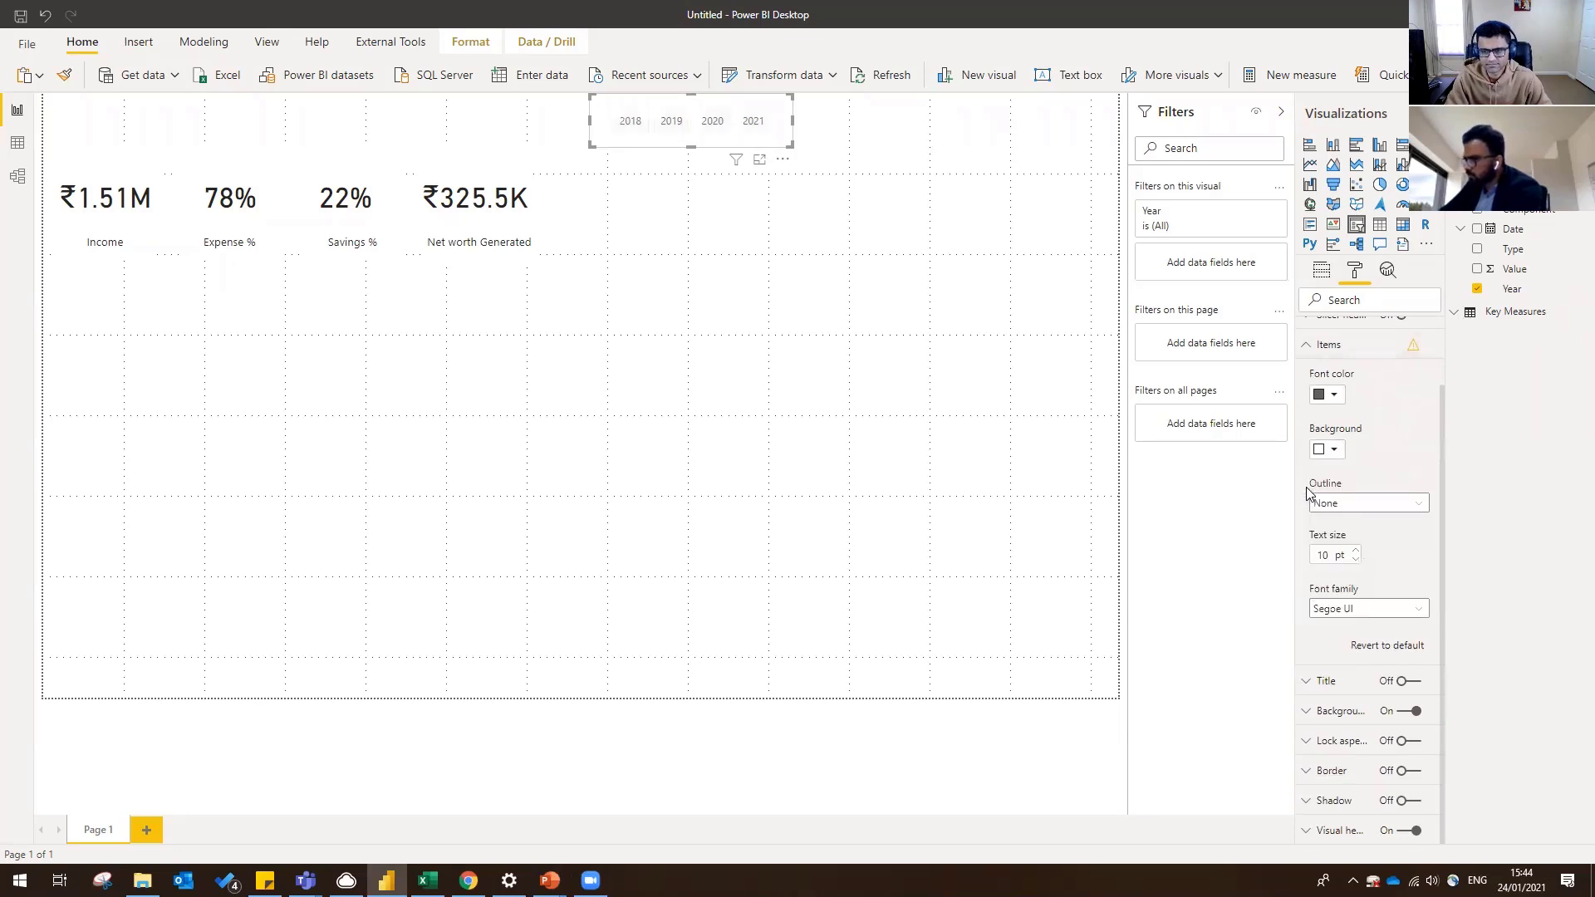
click(830, 186)
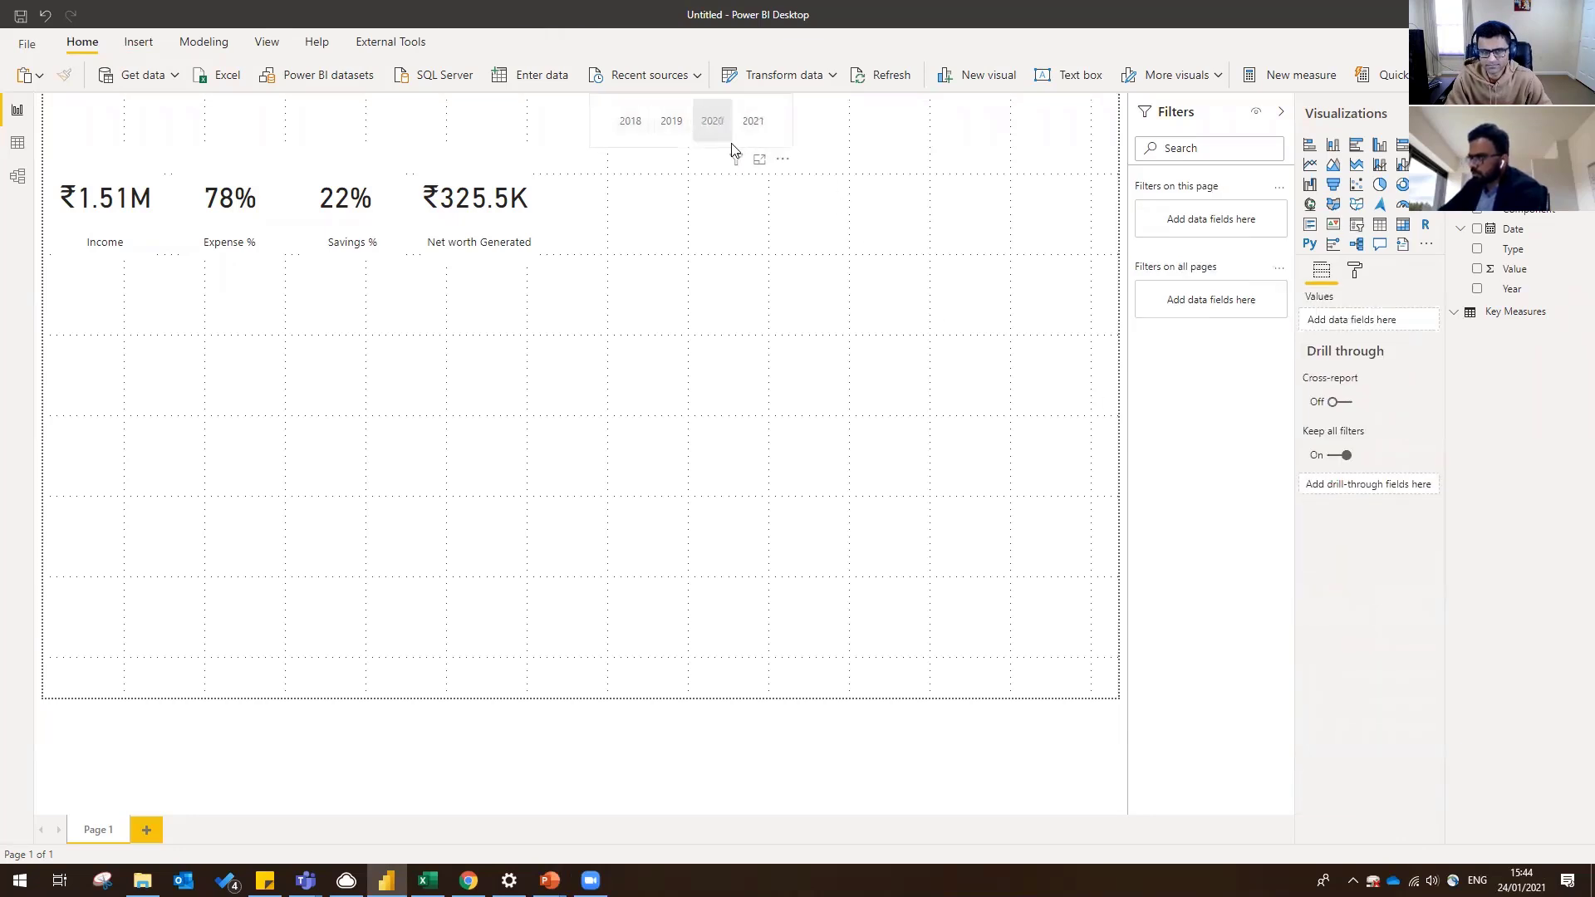
- Filter the report to 2020 with the Year slicer, then reduce the slicer's height and move it slightly left
click(714, 126)
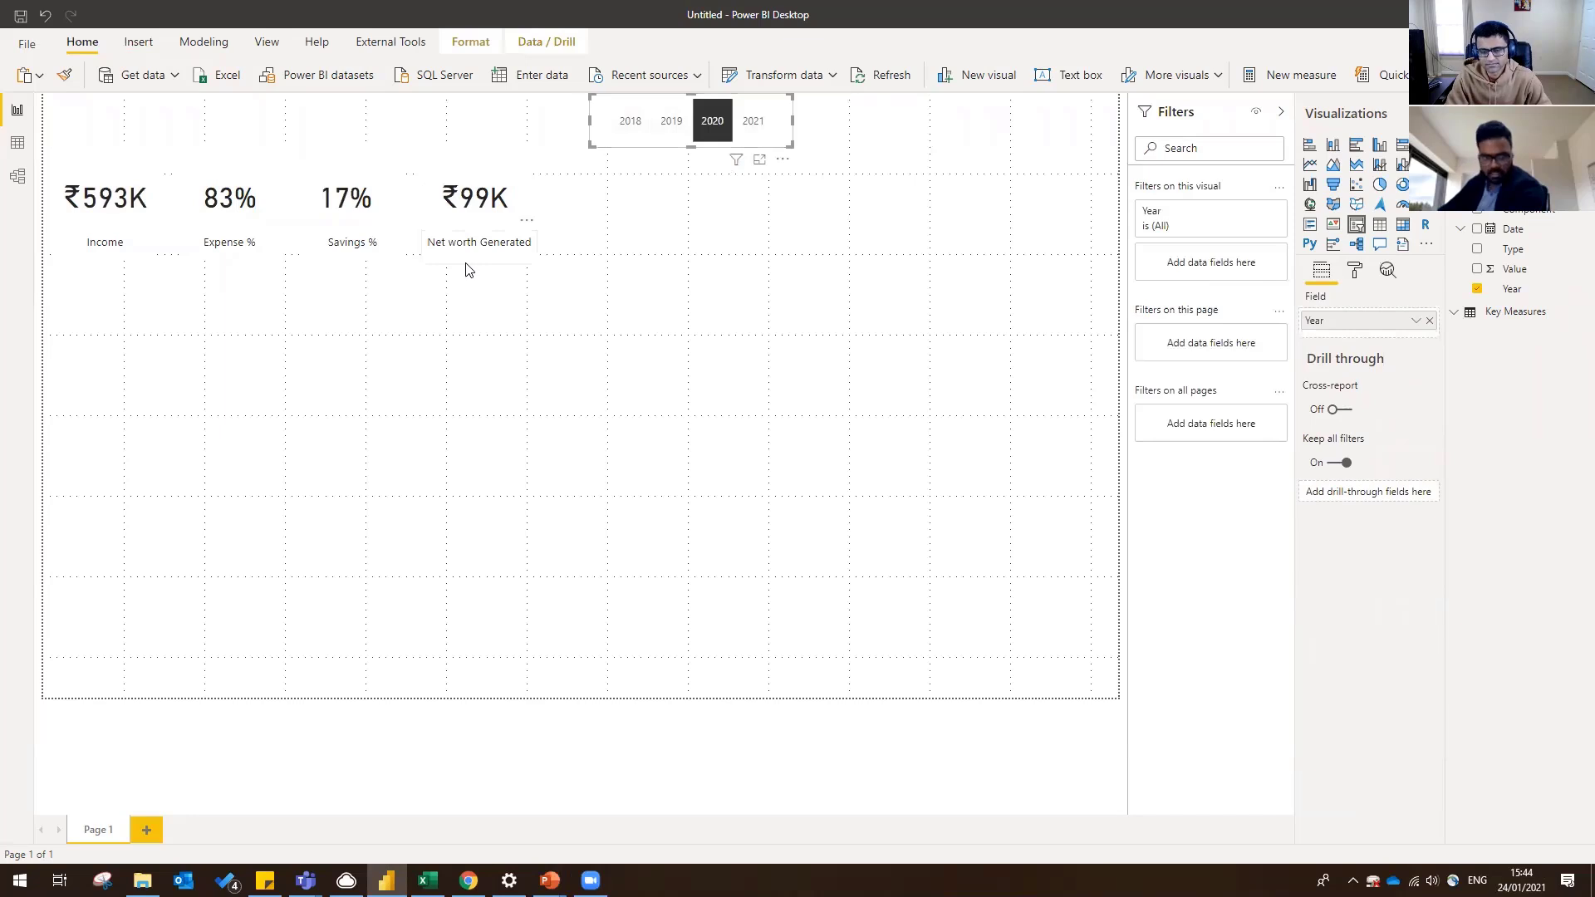
click(645, 155)
click(763, 152)
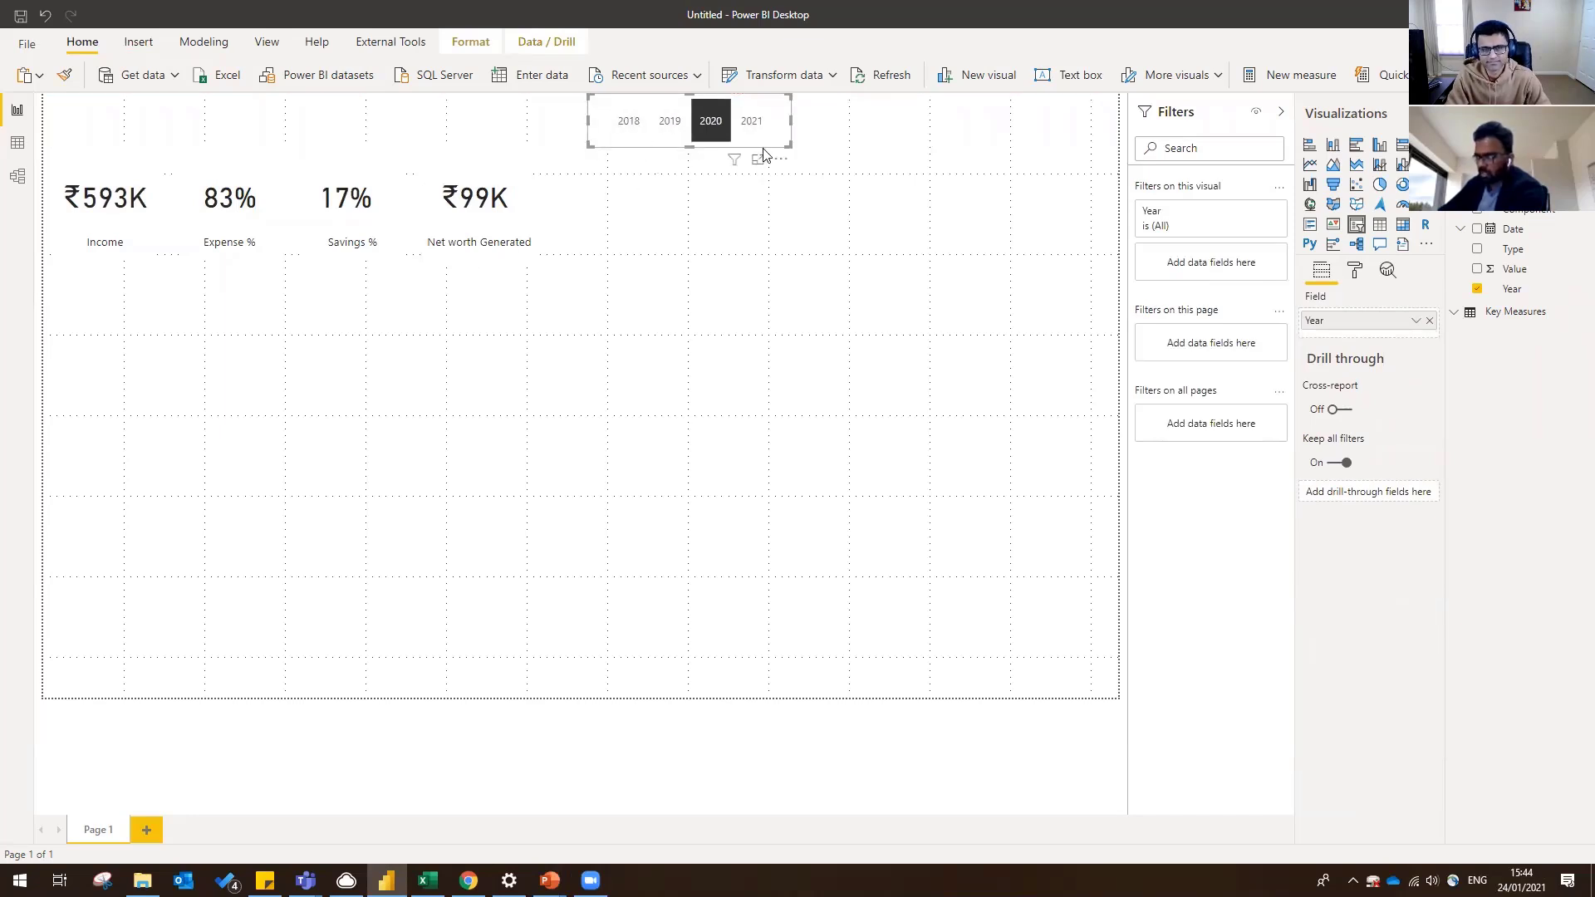
mouse_move(757, 146)
mouse_down()
mouse_move(727, 144)
mouse_move(758, 131)
mouse_up()
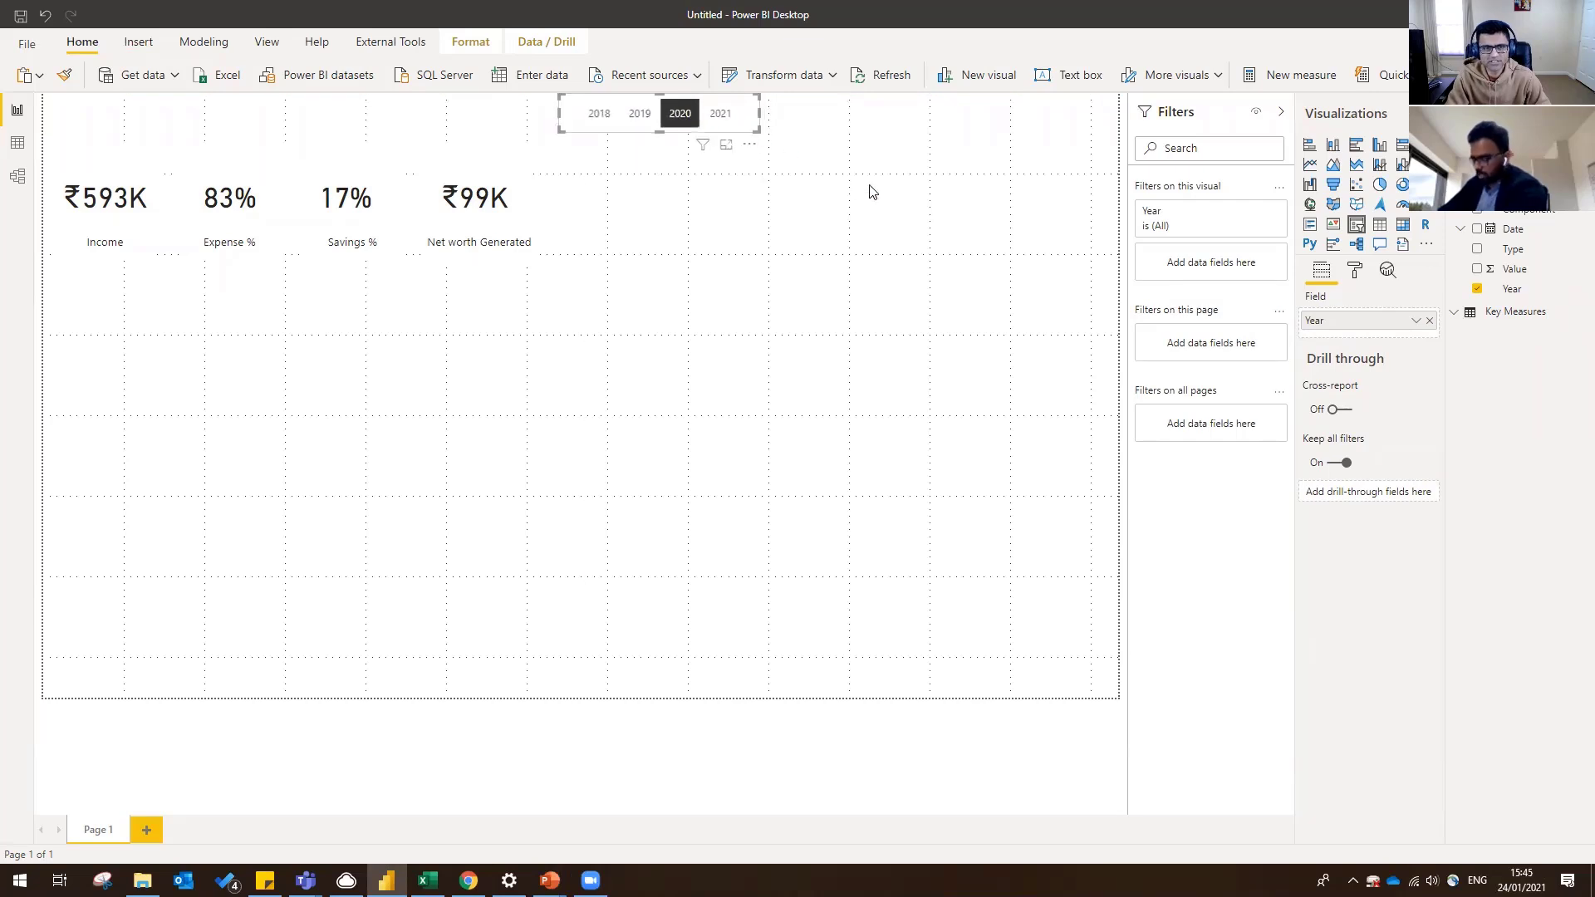
- Duplicate the Year slicer and place the copy beside the original along the page's top edge
key(ctrl+c)
key(ctrl+v)
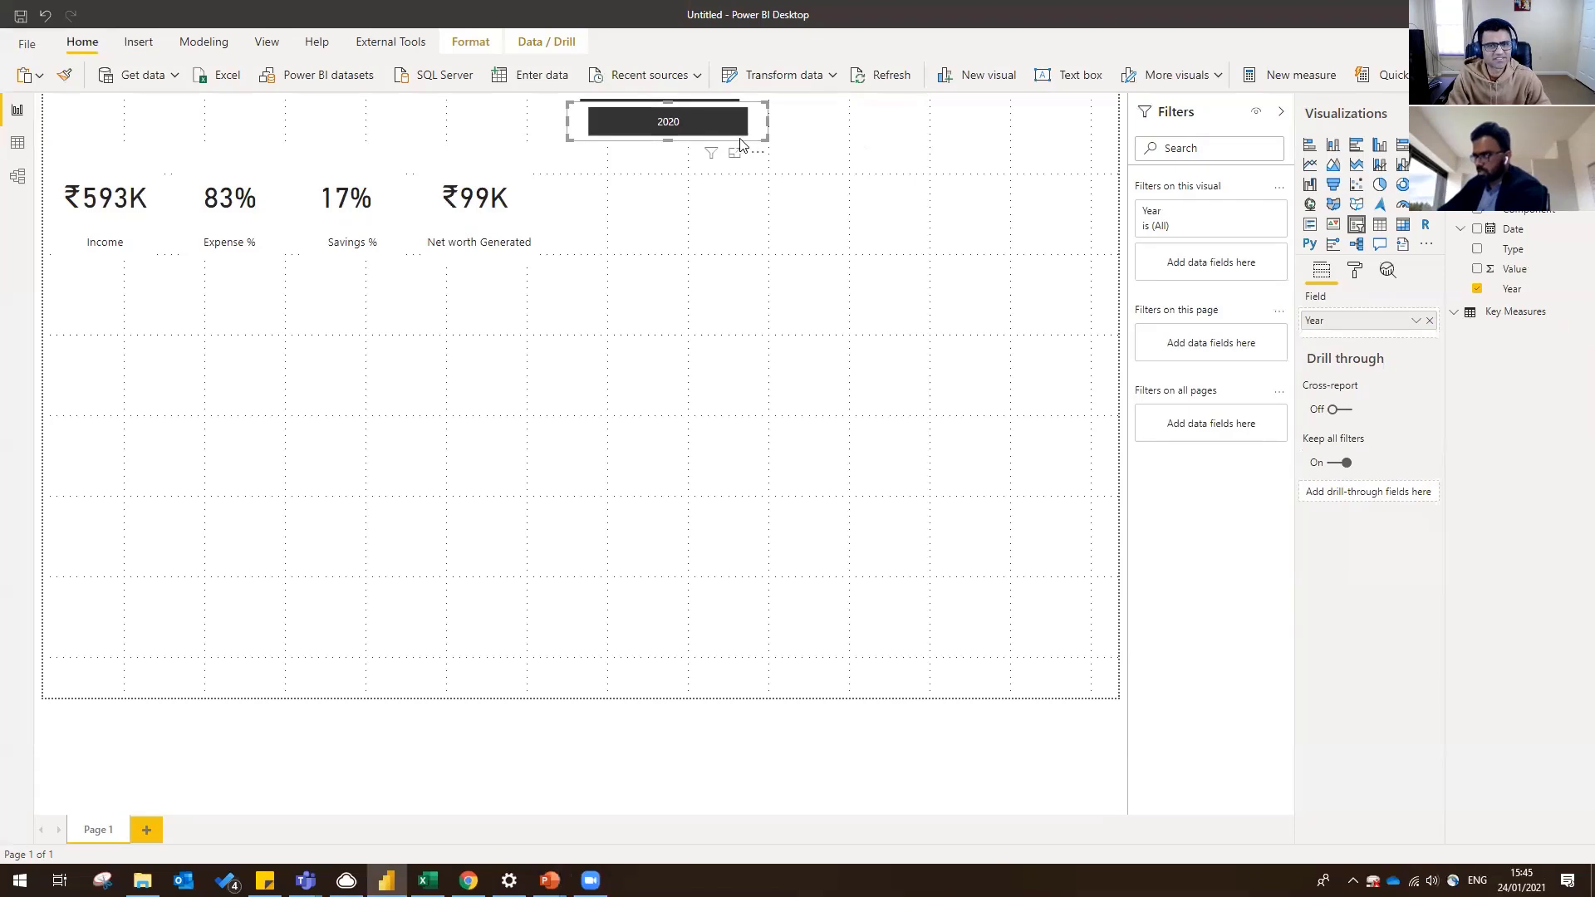
drag(737, 150, 1001, 131)
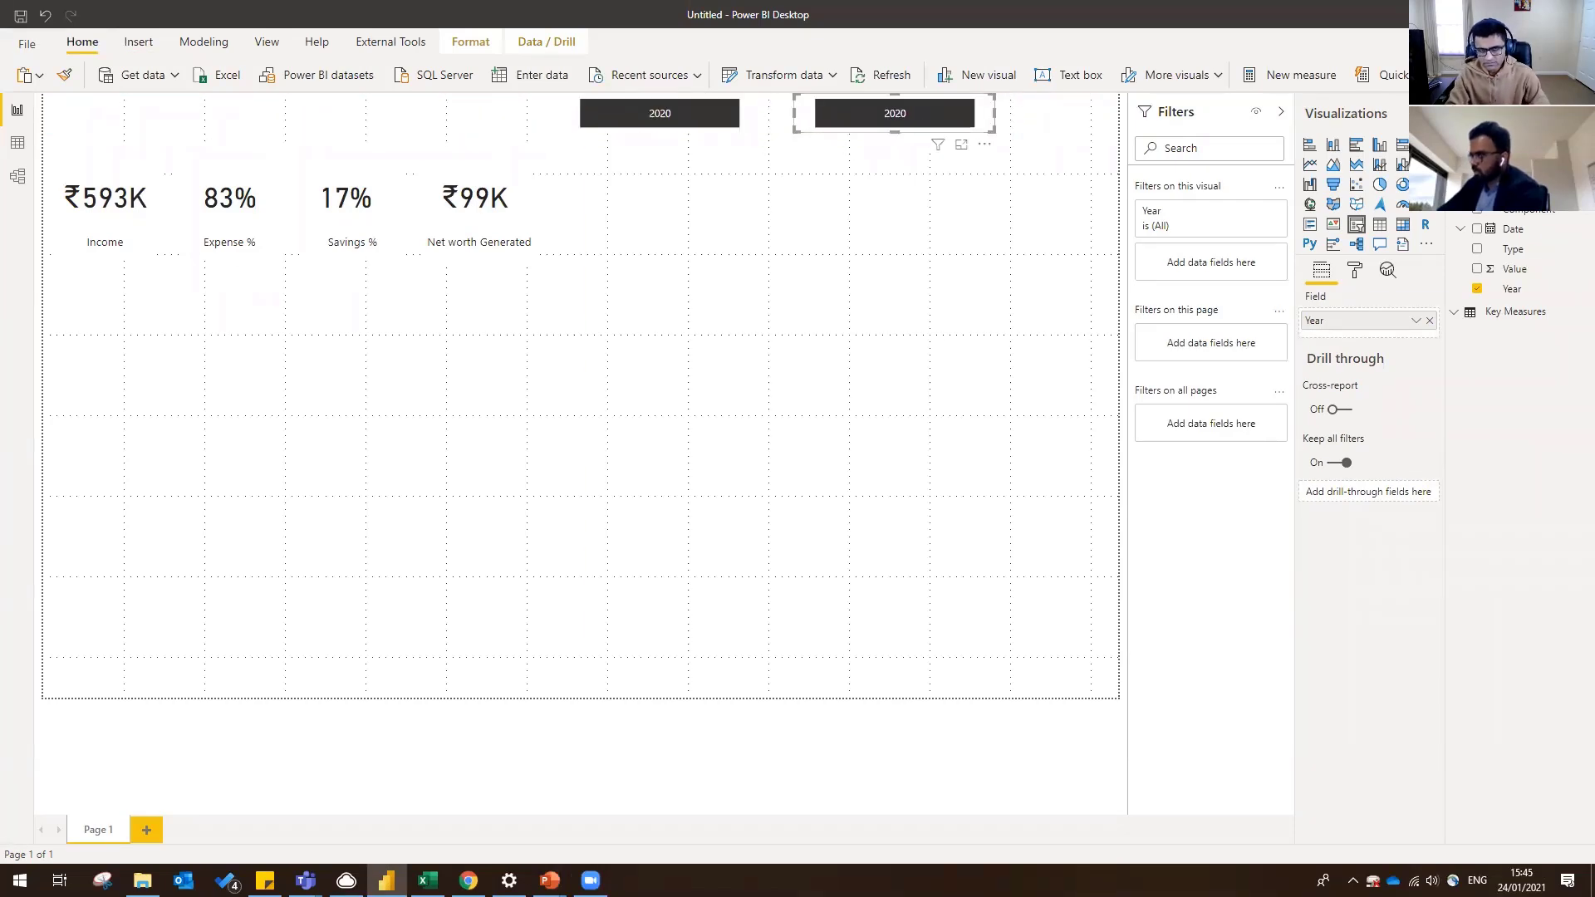
- Replace the Year field with Date in the copied slicer, using plain Date instead of the date hierarchy
drag(1511, 239, 1358, 322)
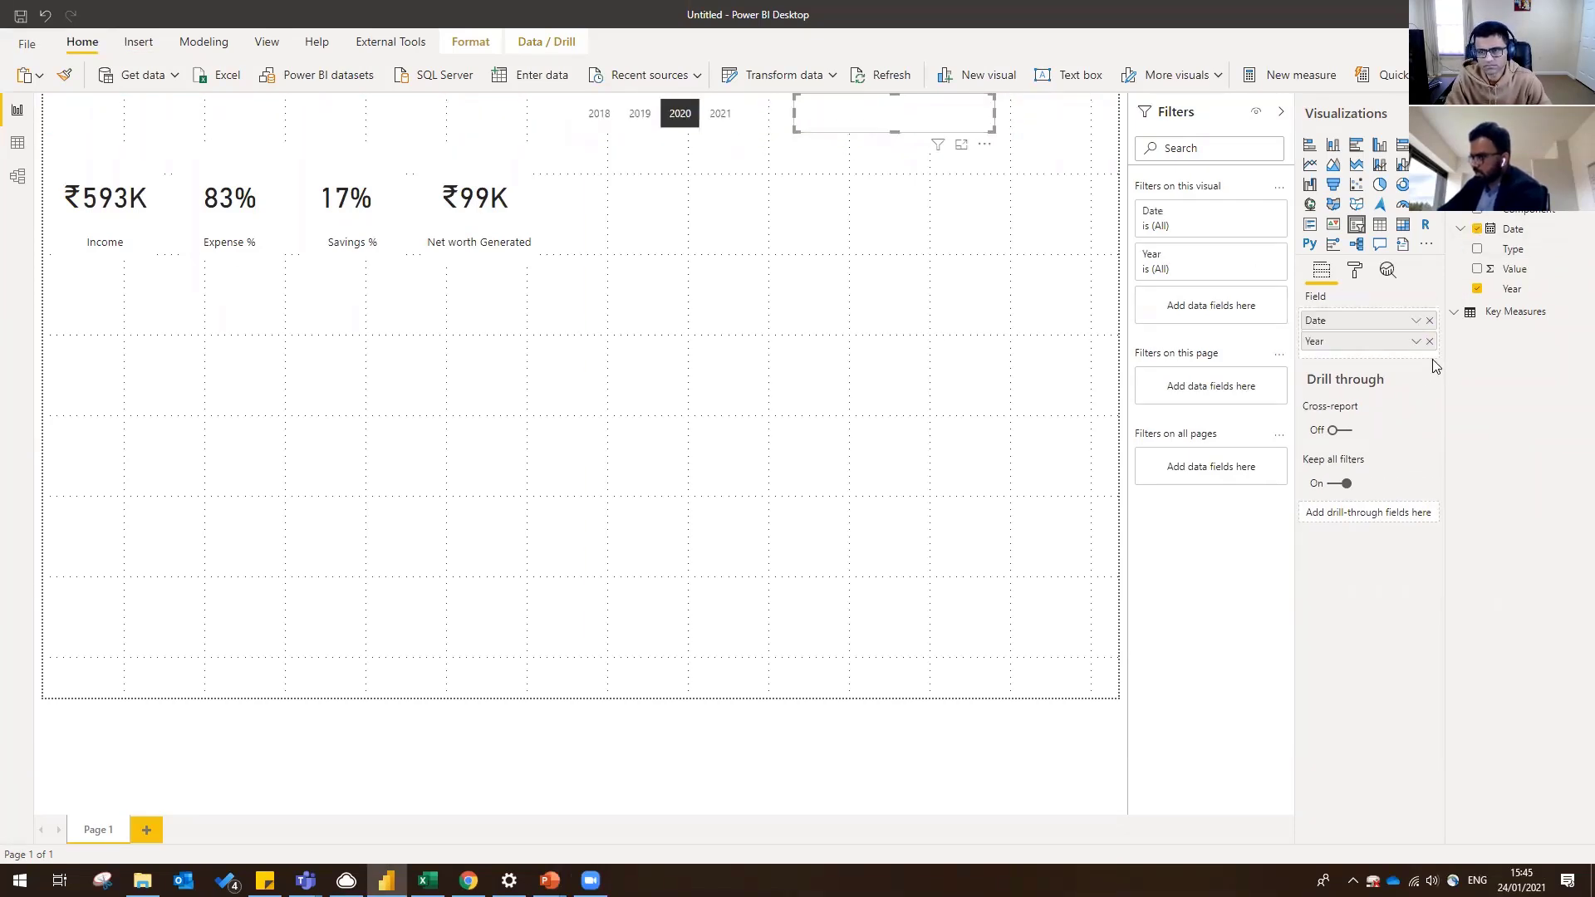
click(1429, 341)
click(1415, 321)
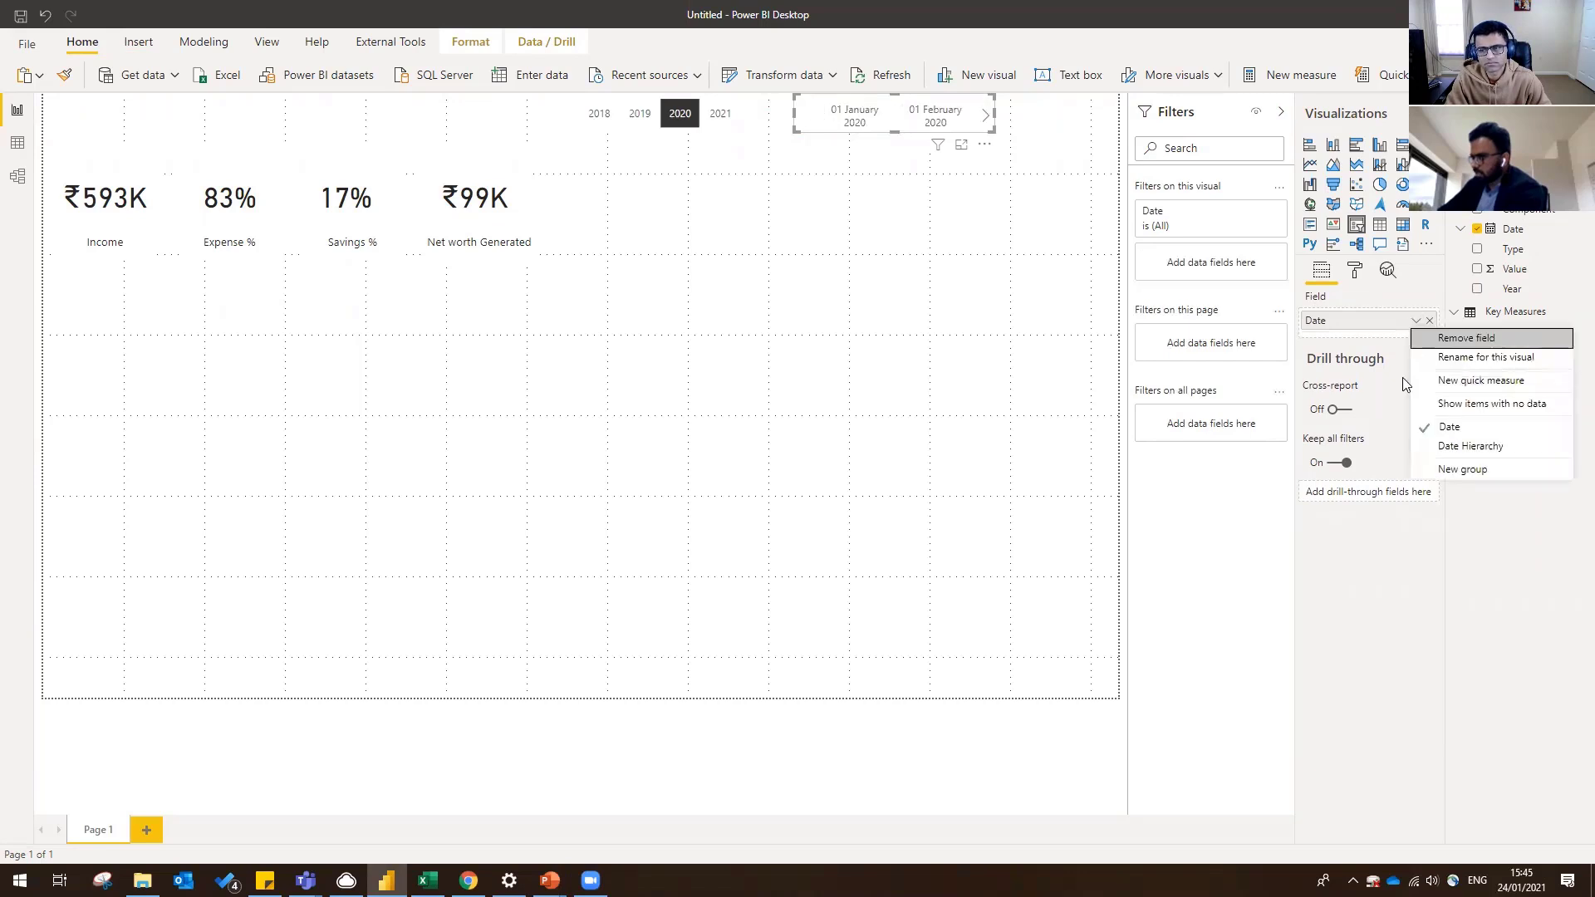
click(1462, 426)
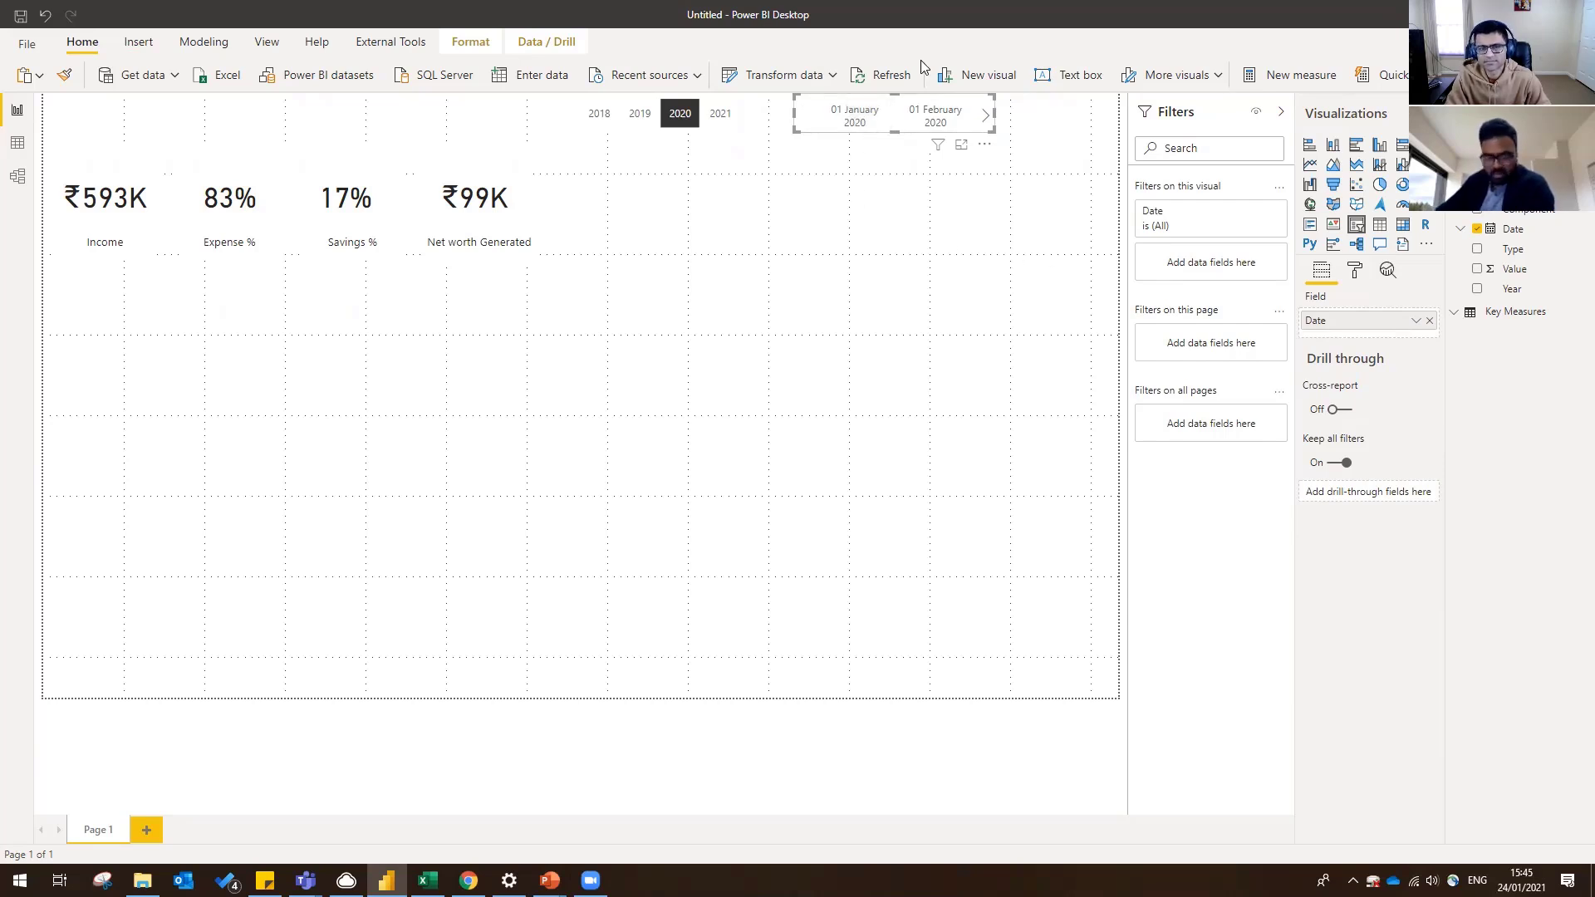
- In the FinData table's data view, set the Date column's format to 14 March 2001 (d mmmm yyyy)
click(18, 142)
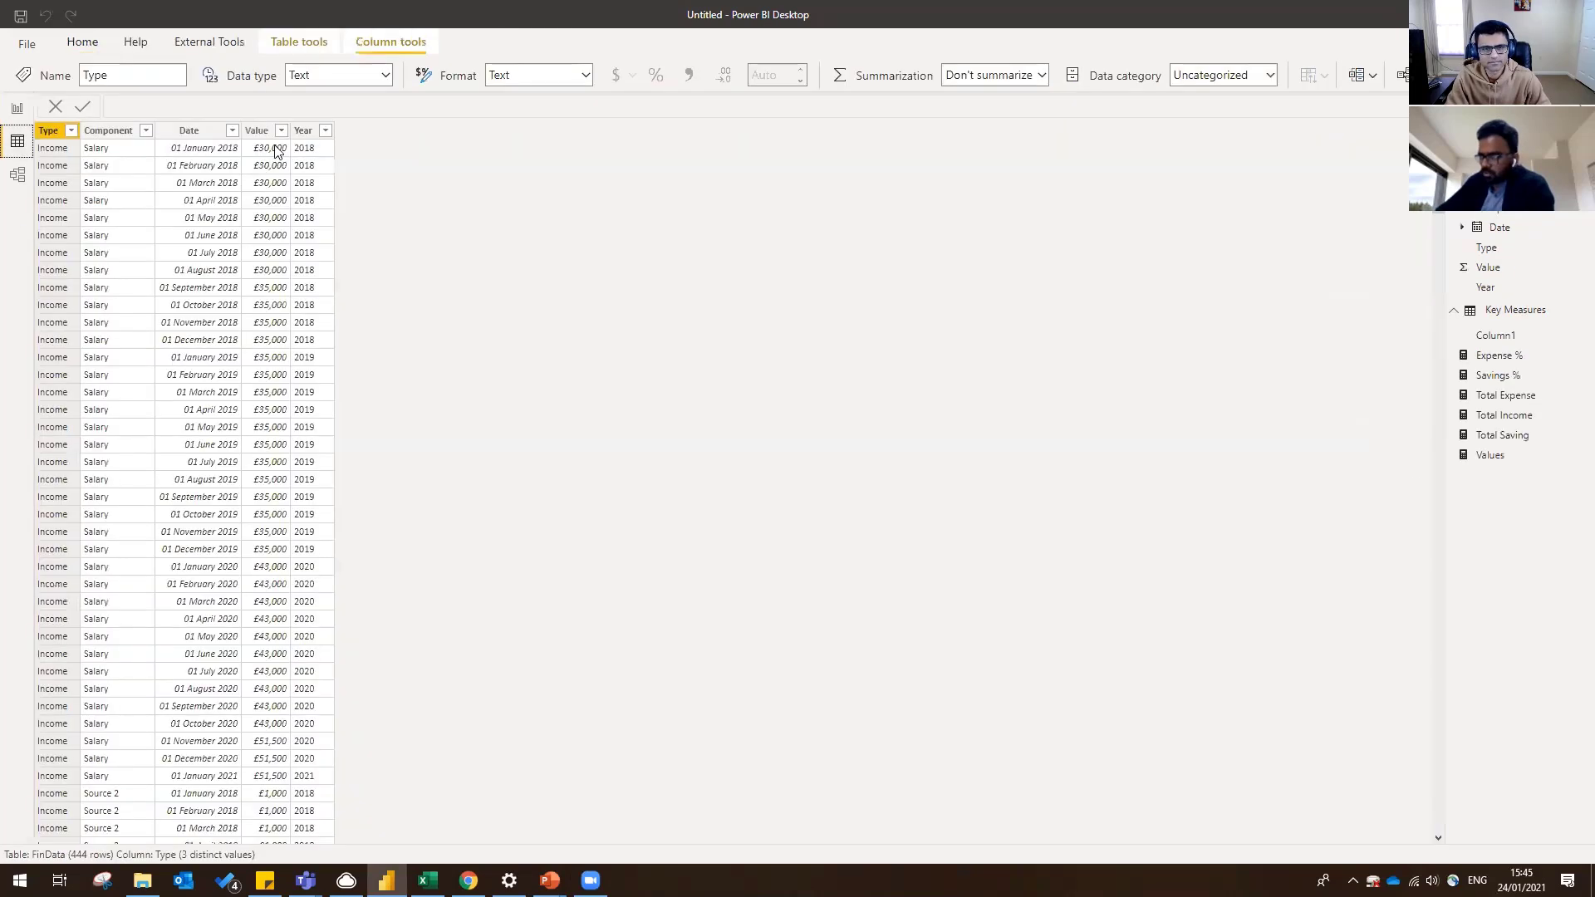
click(190, 130)
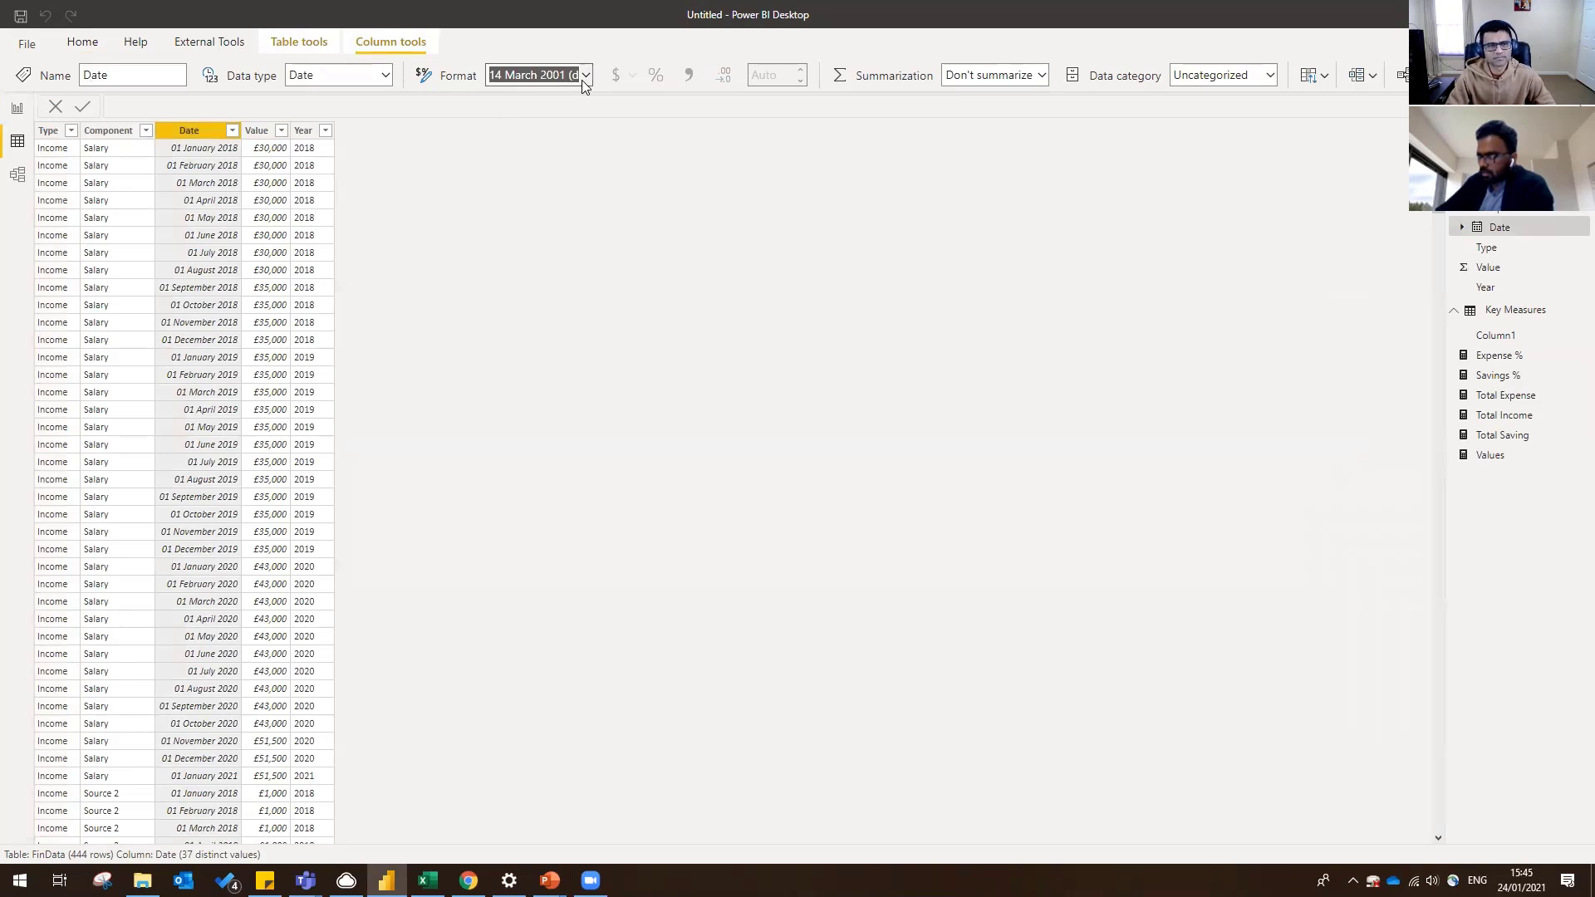
click(586, 75)
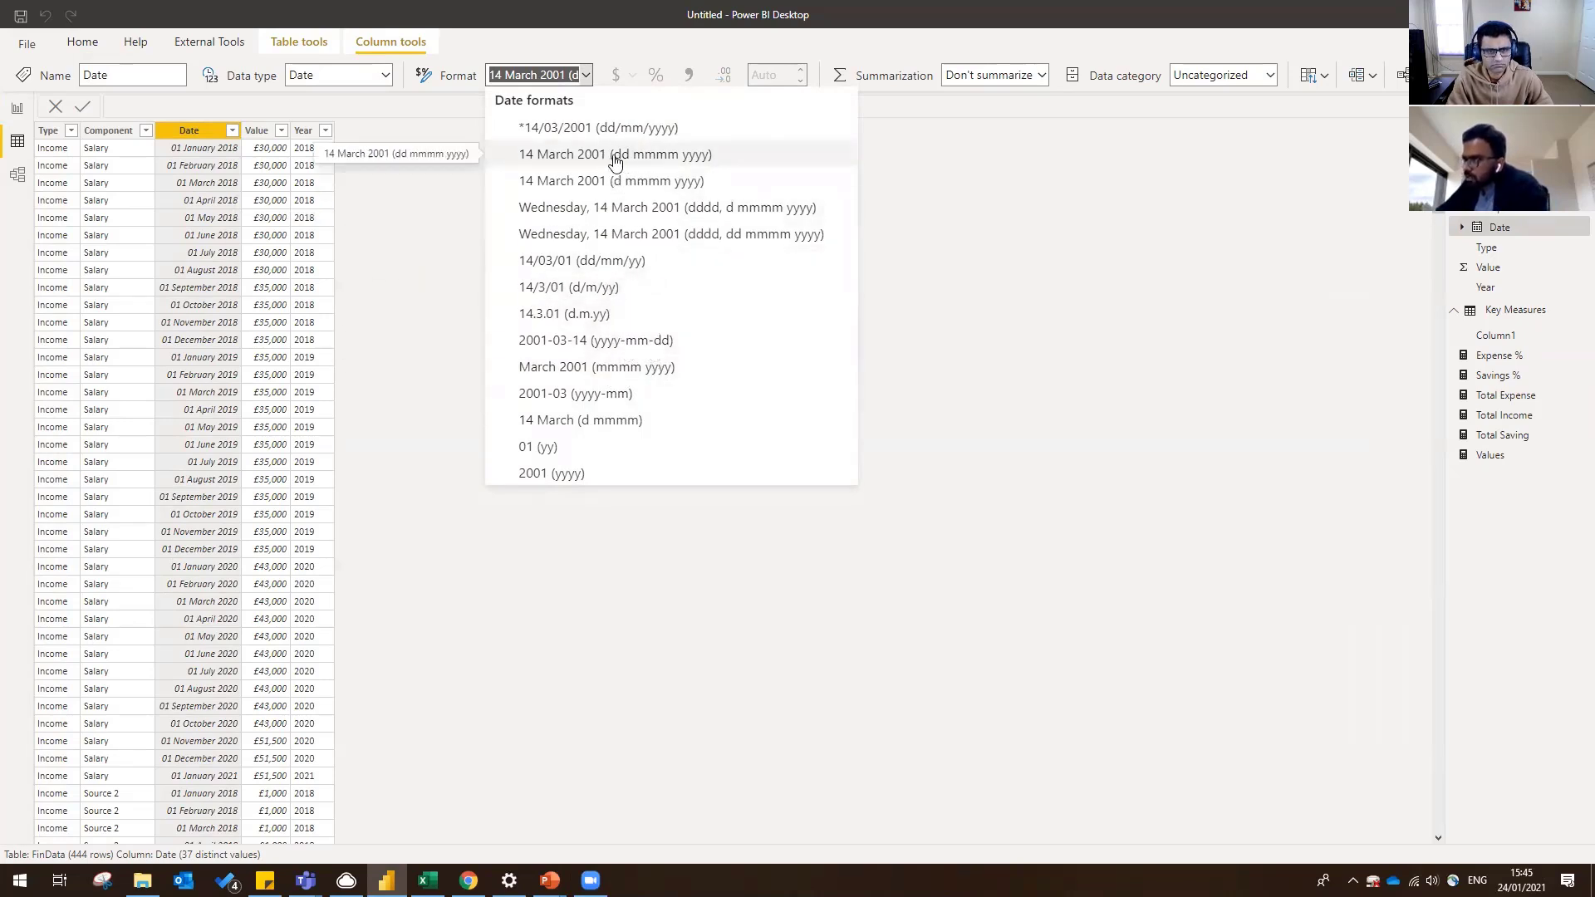
click(586, 180)
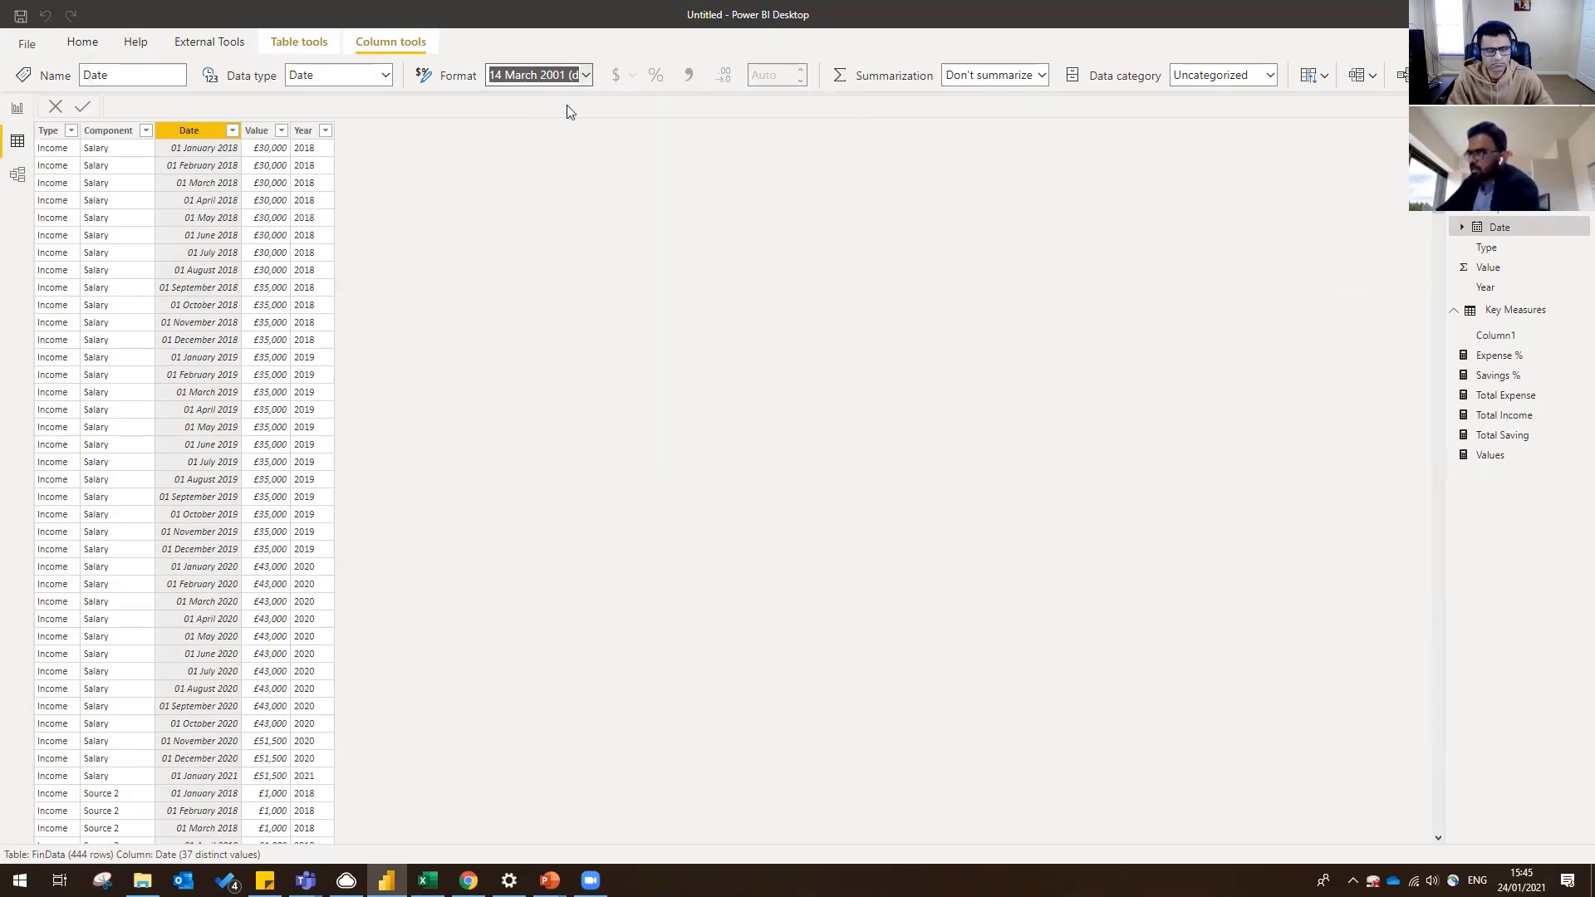
- Try the custom formats MMM YY and Mmm yy on the Date column
drag(509, 74, 692, 106)
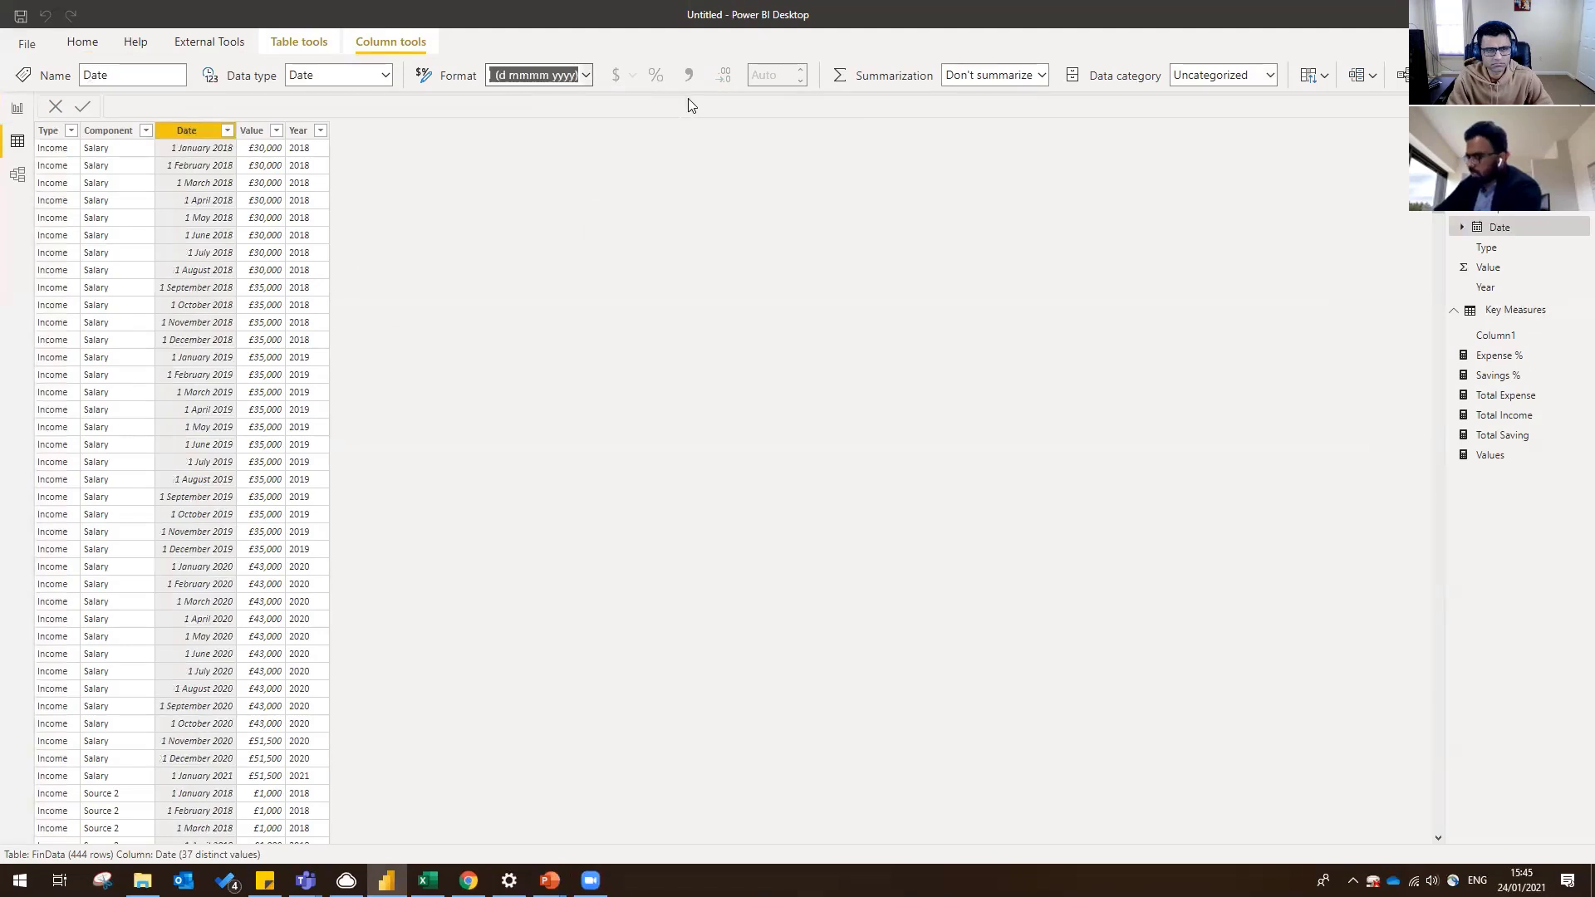
text(Mmm)
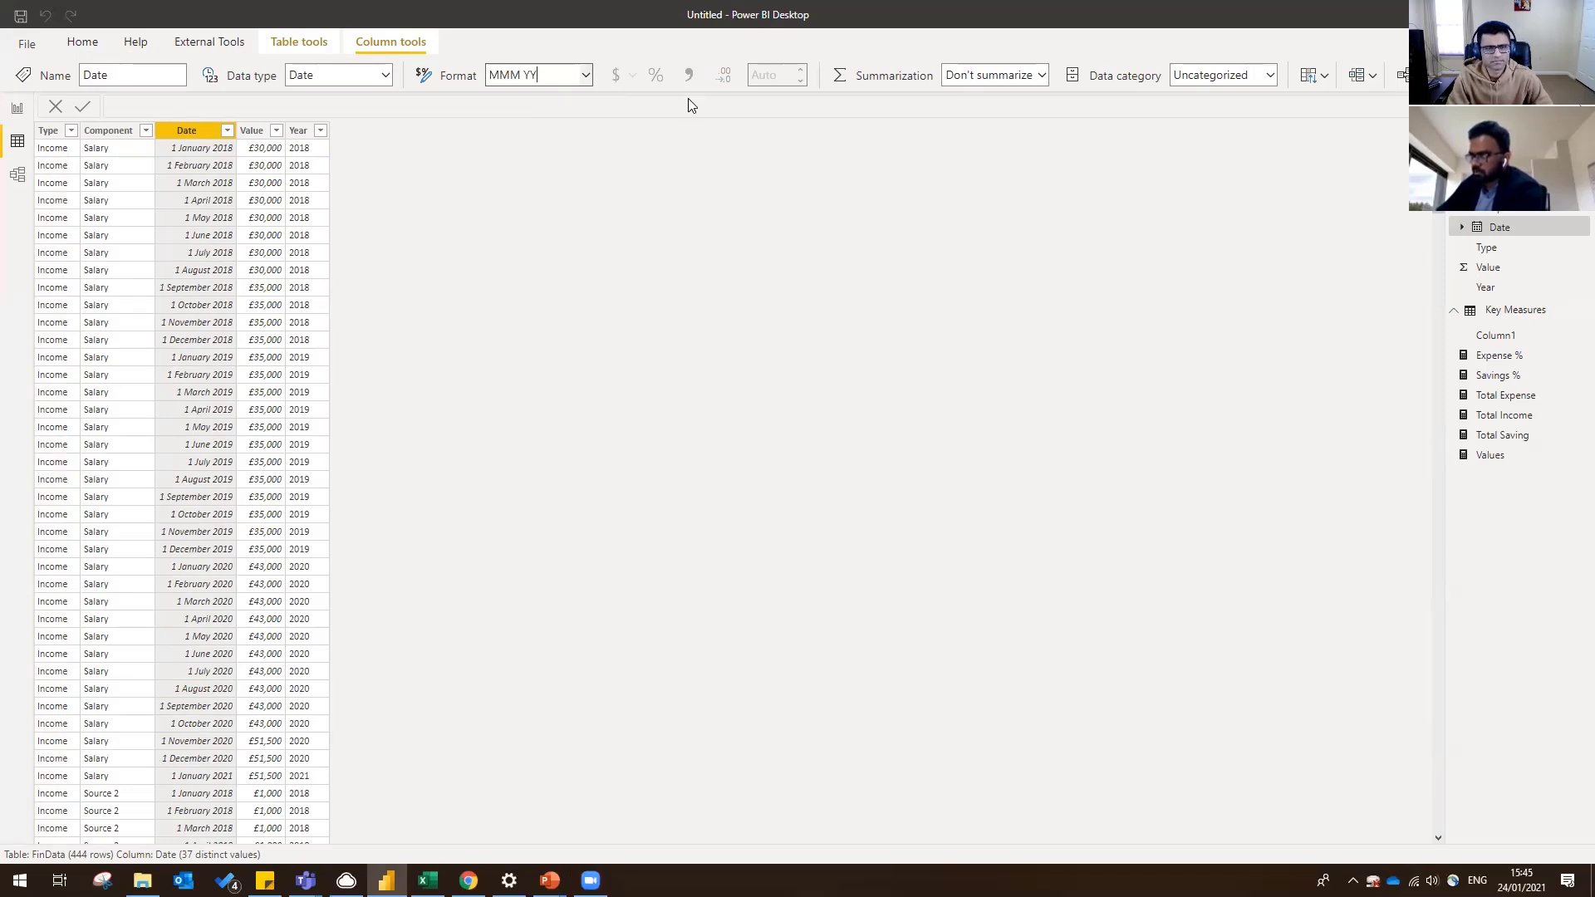
key(Return)
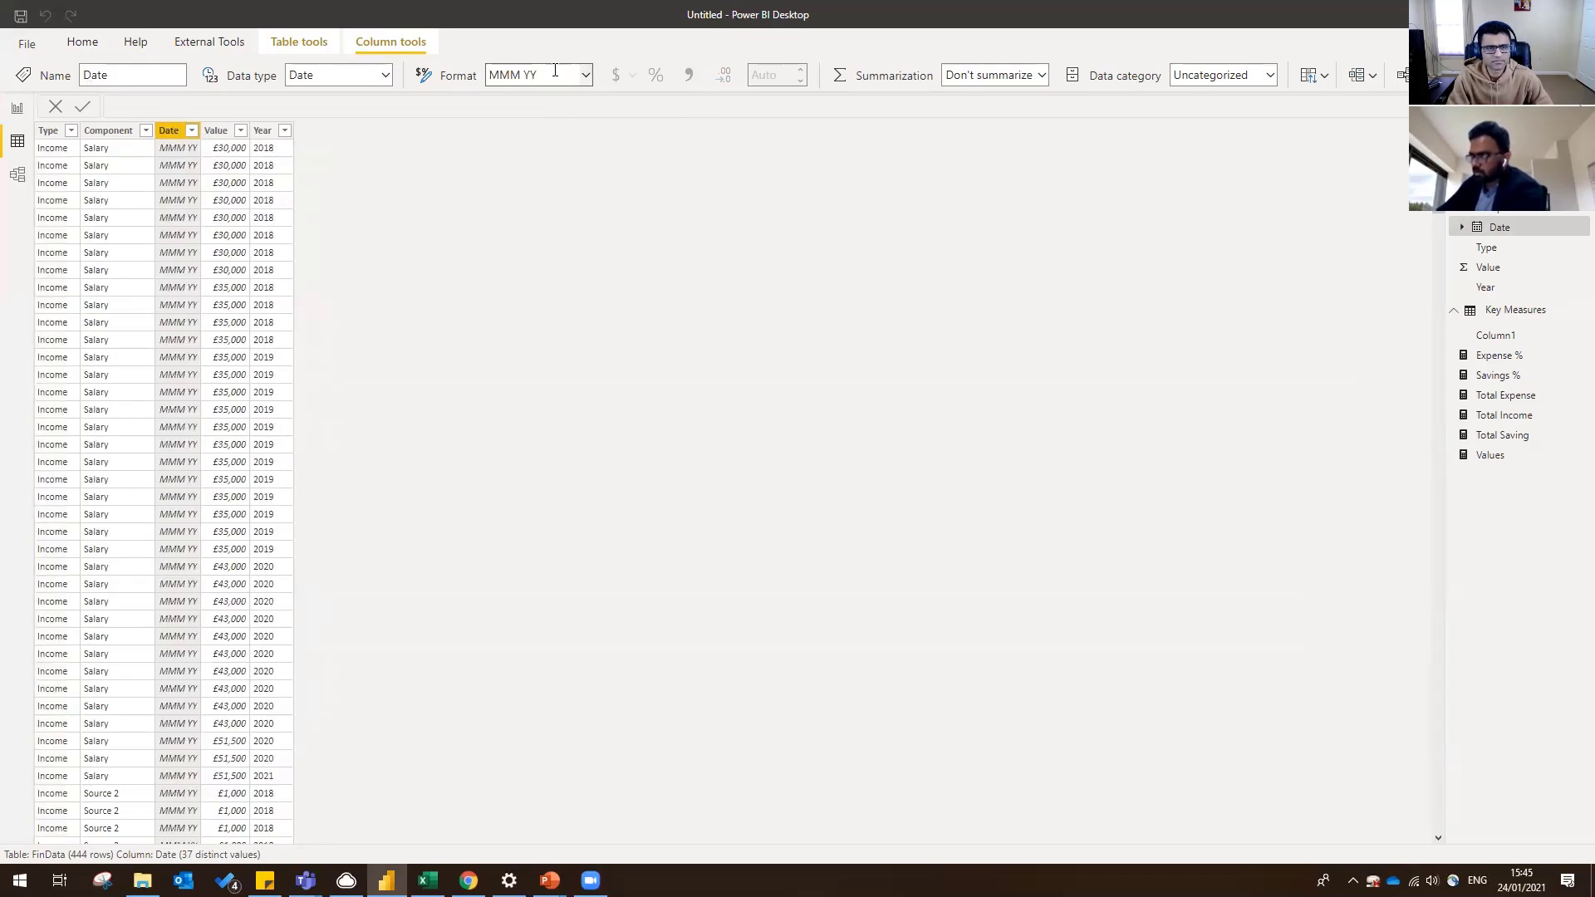
drag(555, 71, 482, 72)
text(Mmm yy)
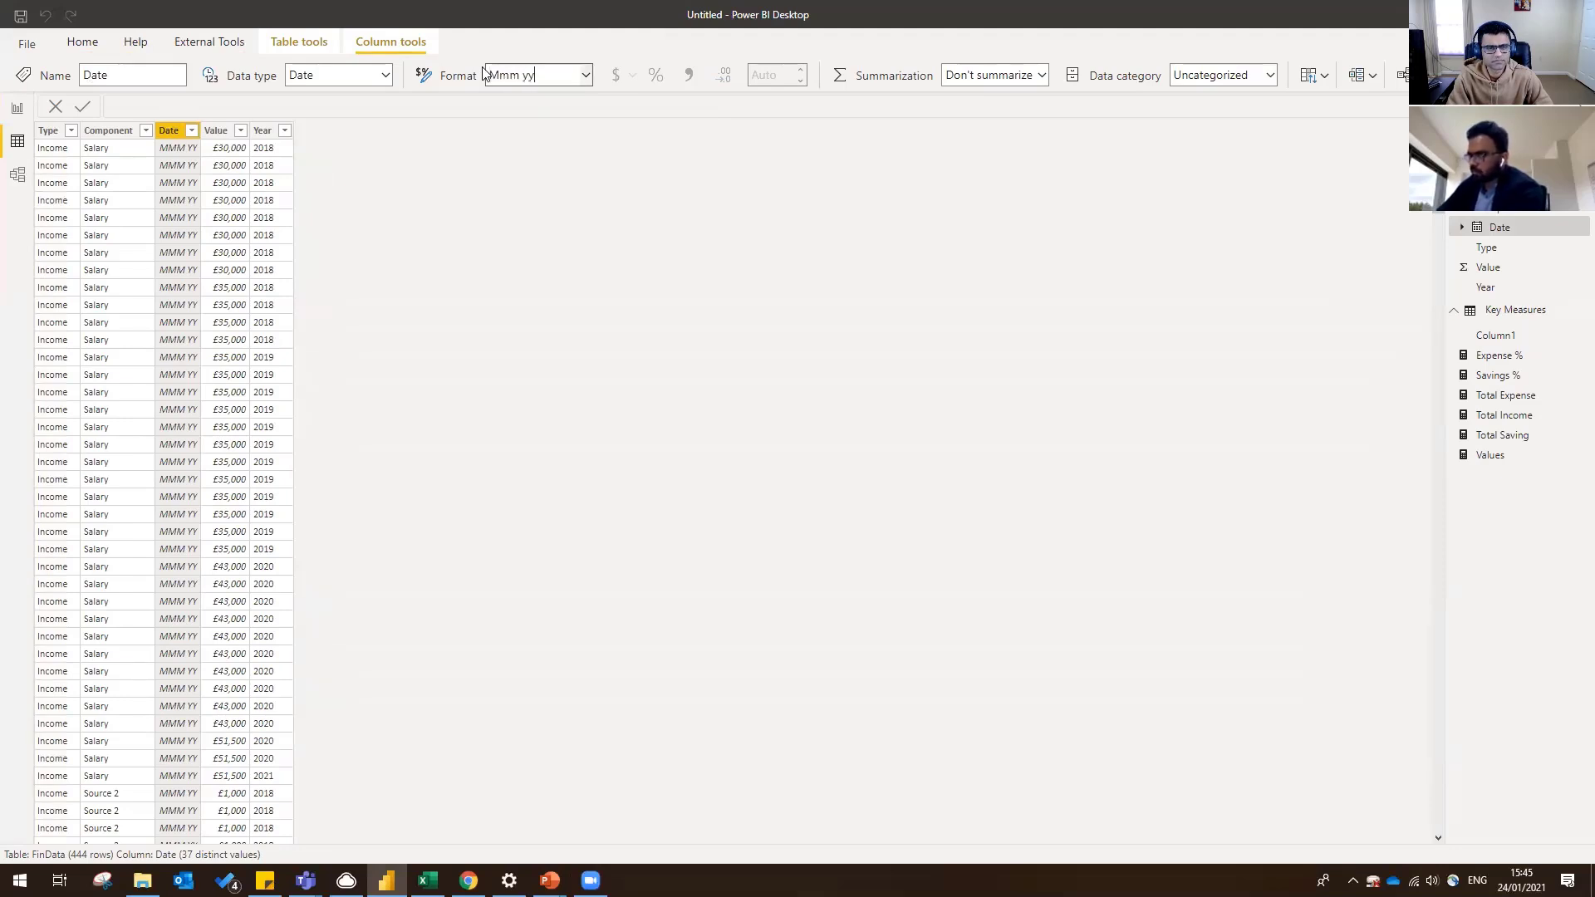
key(Return)
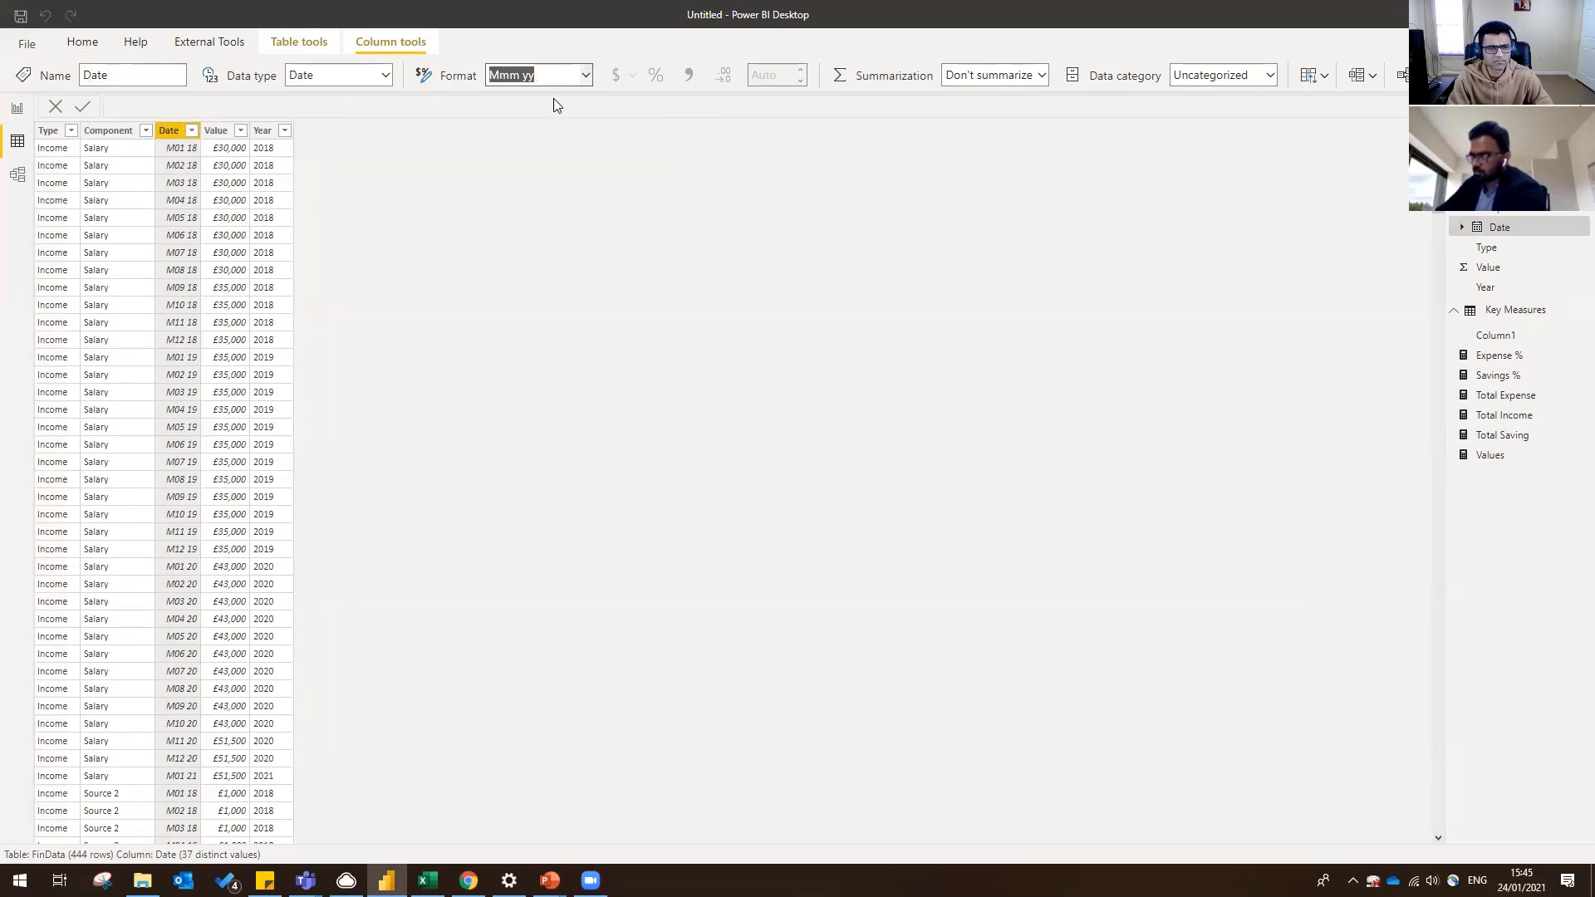
- Set the Date column's custom format to mmm yy, all in lower case
click(502, 78)
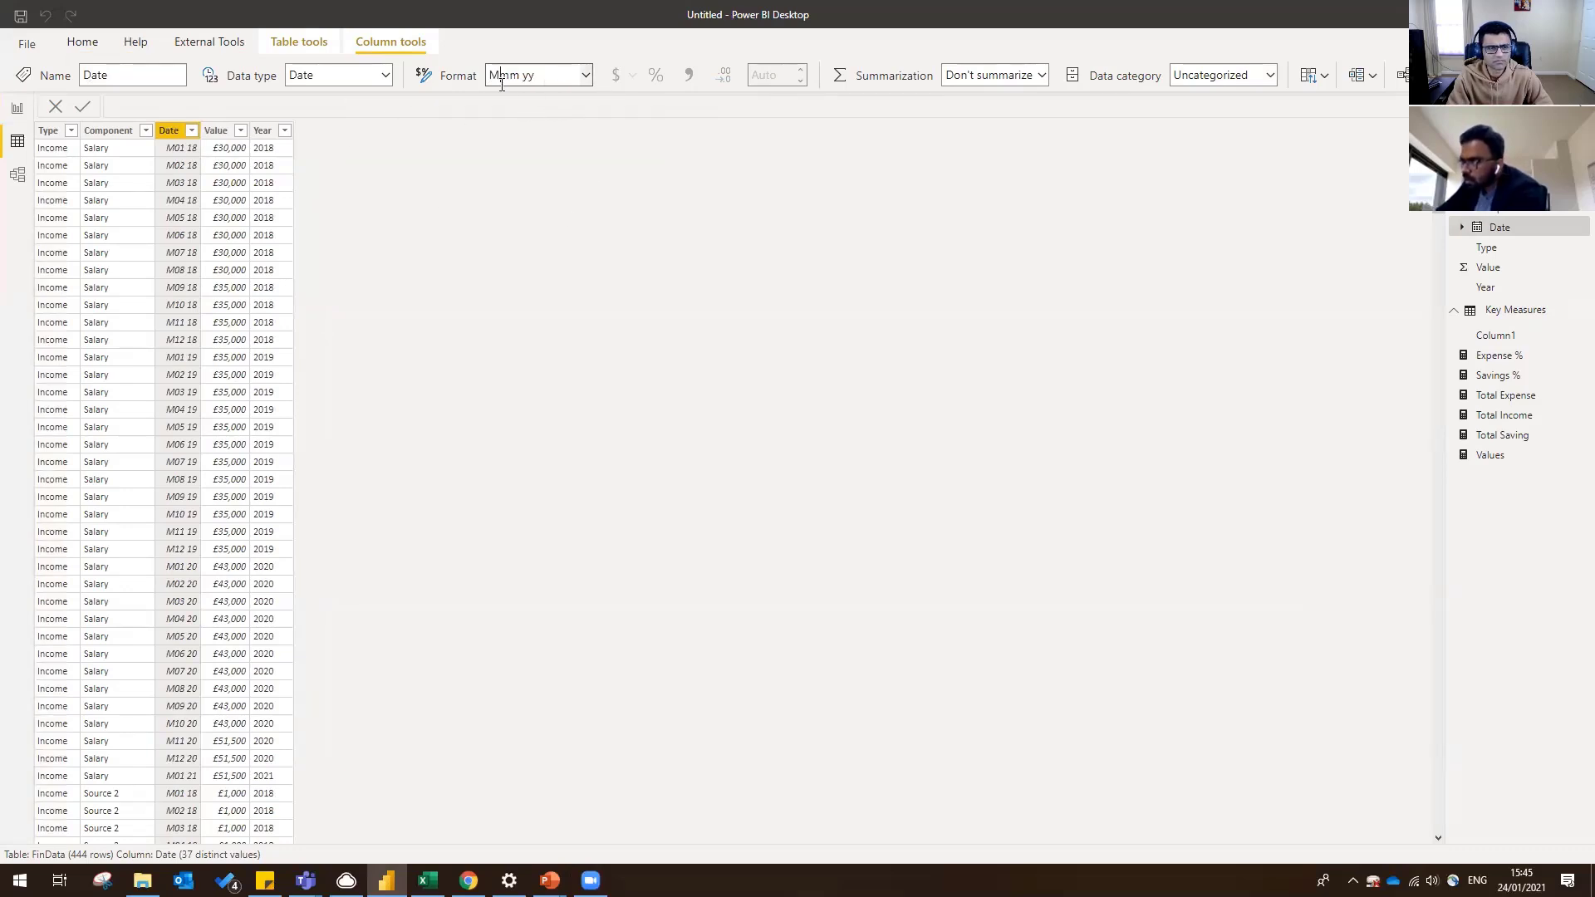
key(BackSpace)
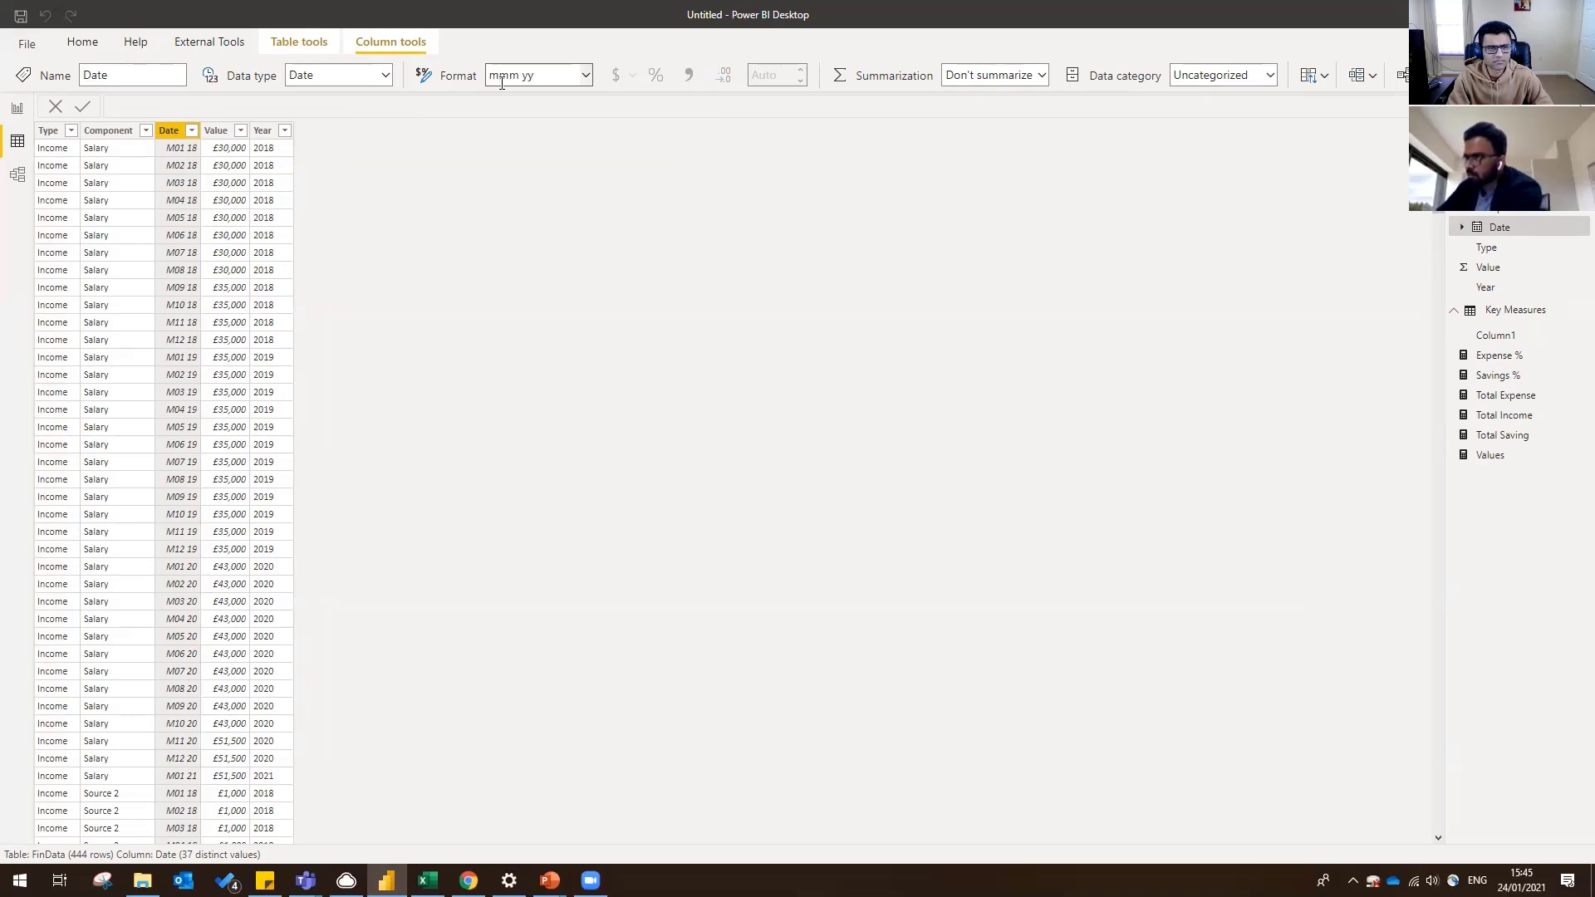
text(m)
key(Return)
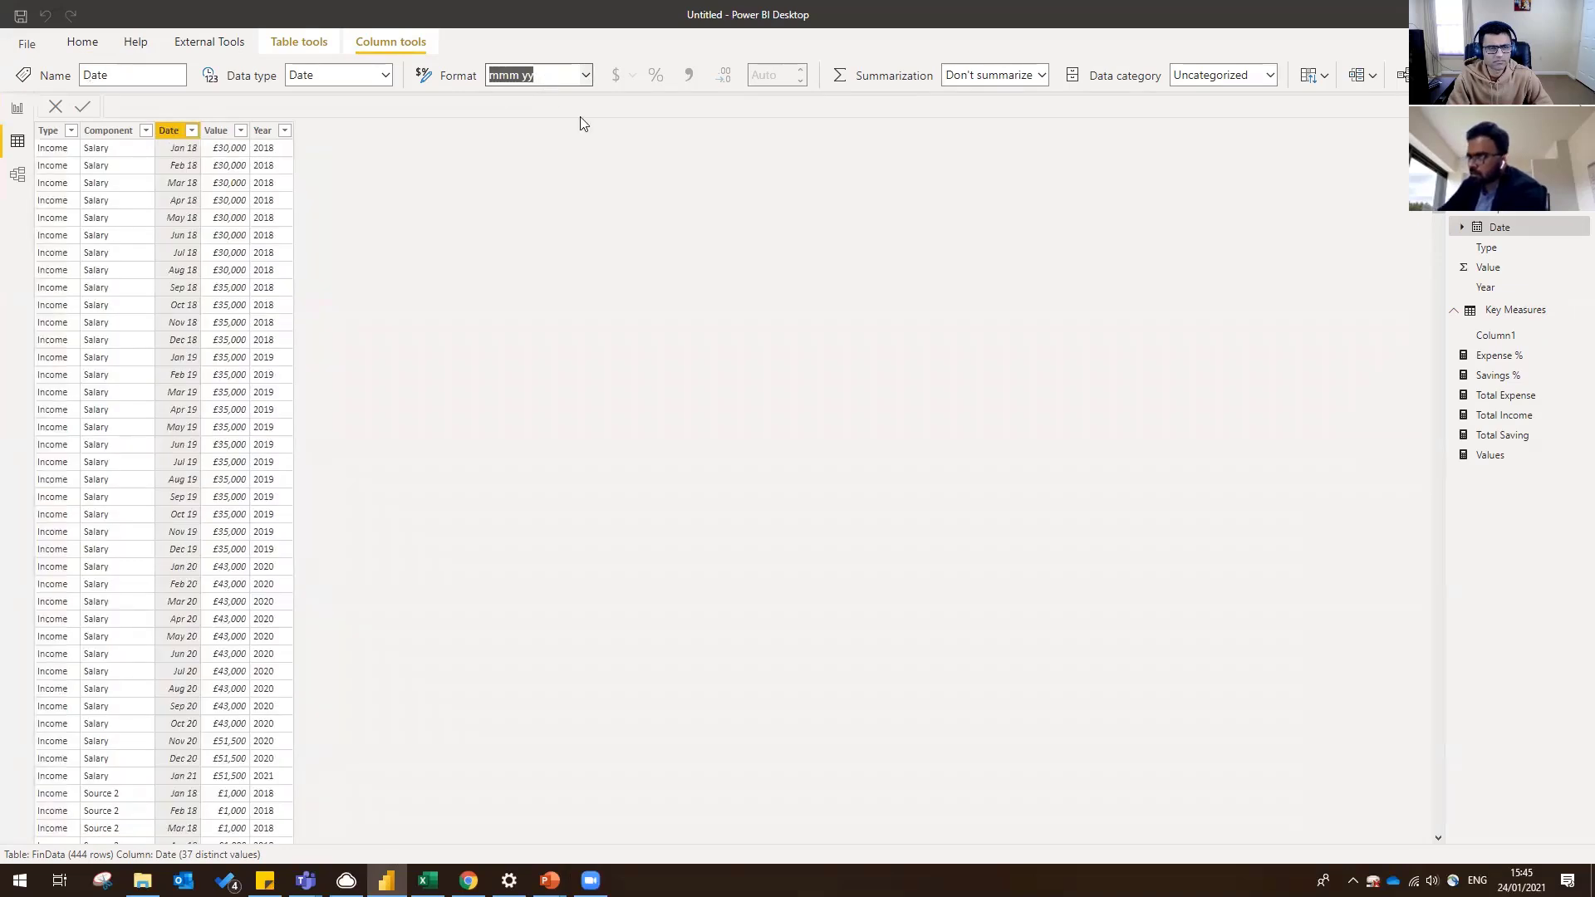
- Return to the report page, widen the Date slicer towards the page's edge and sort its months in descending order
click(14, 109)
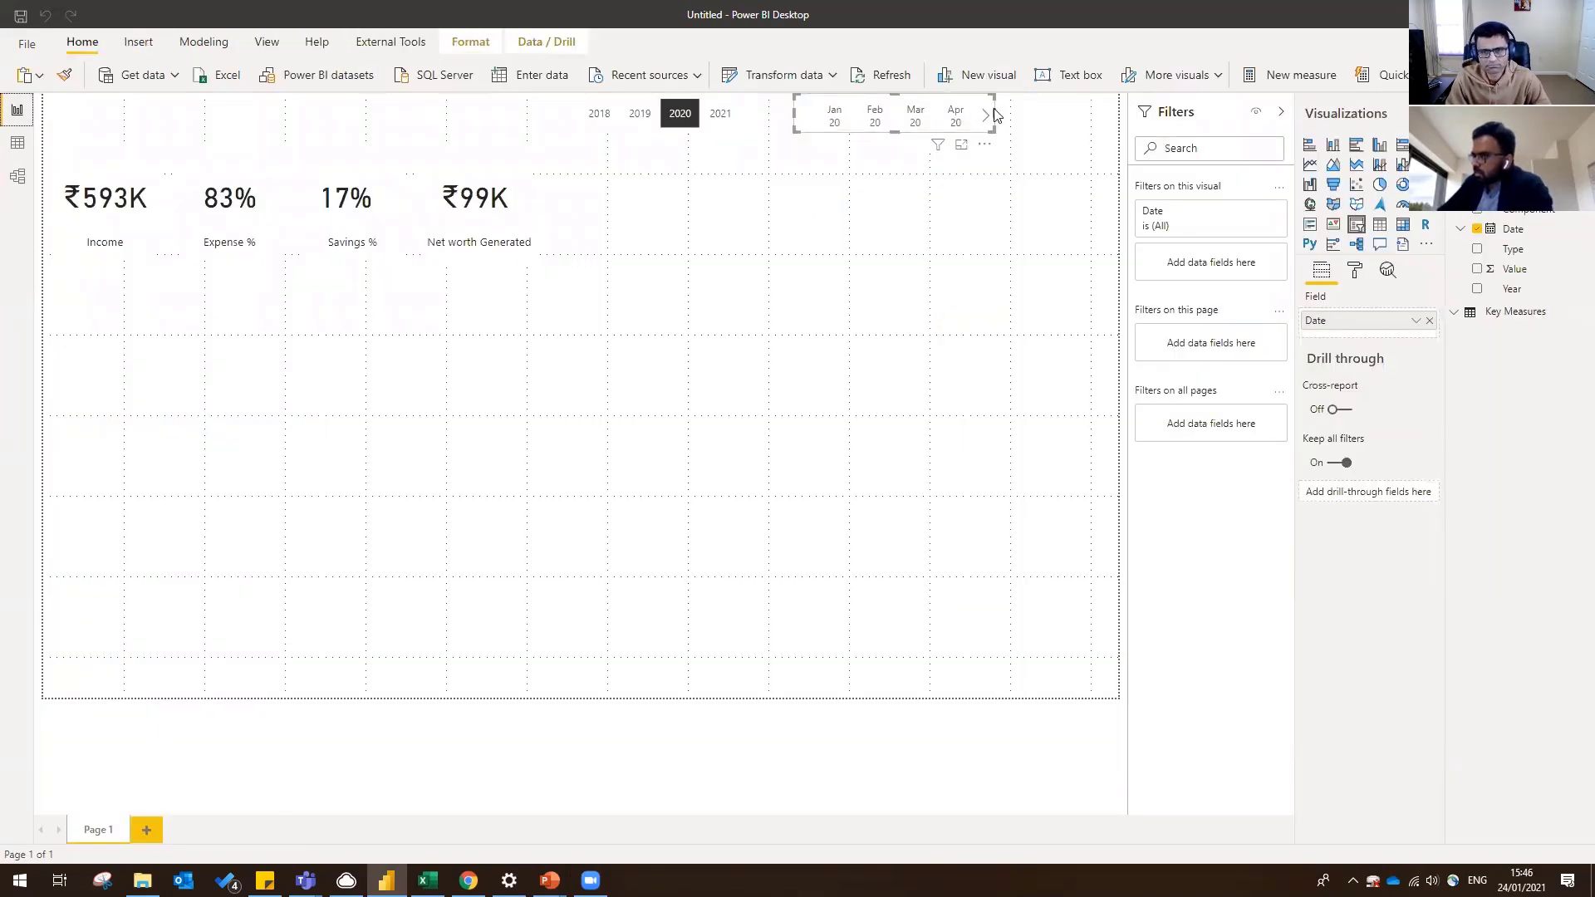
drag(1028, 121, 1077, 118)
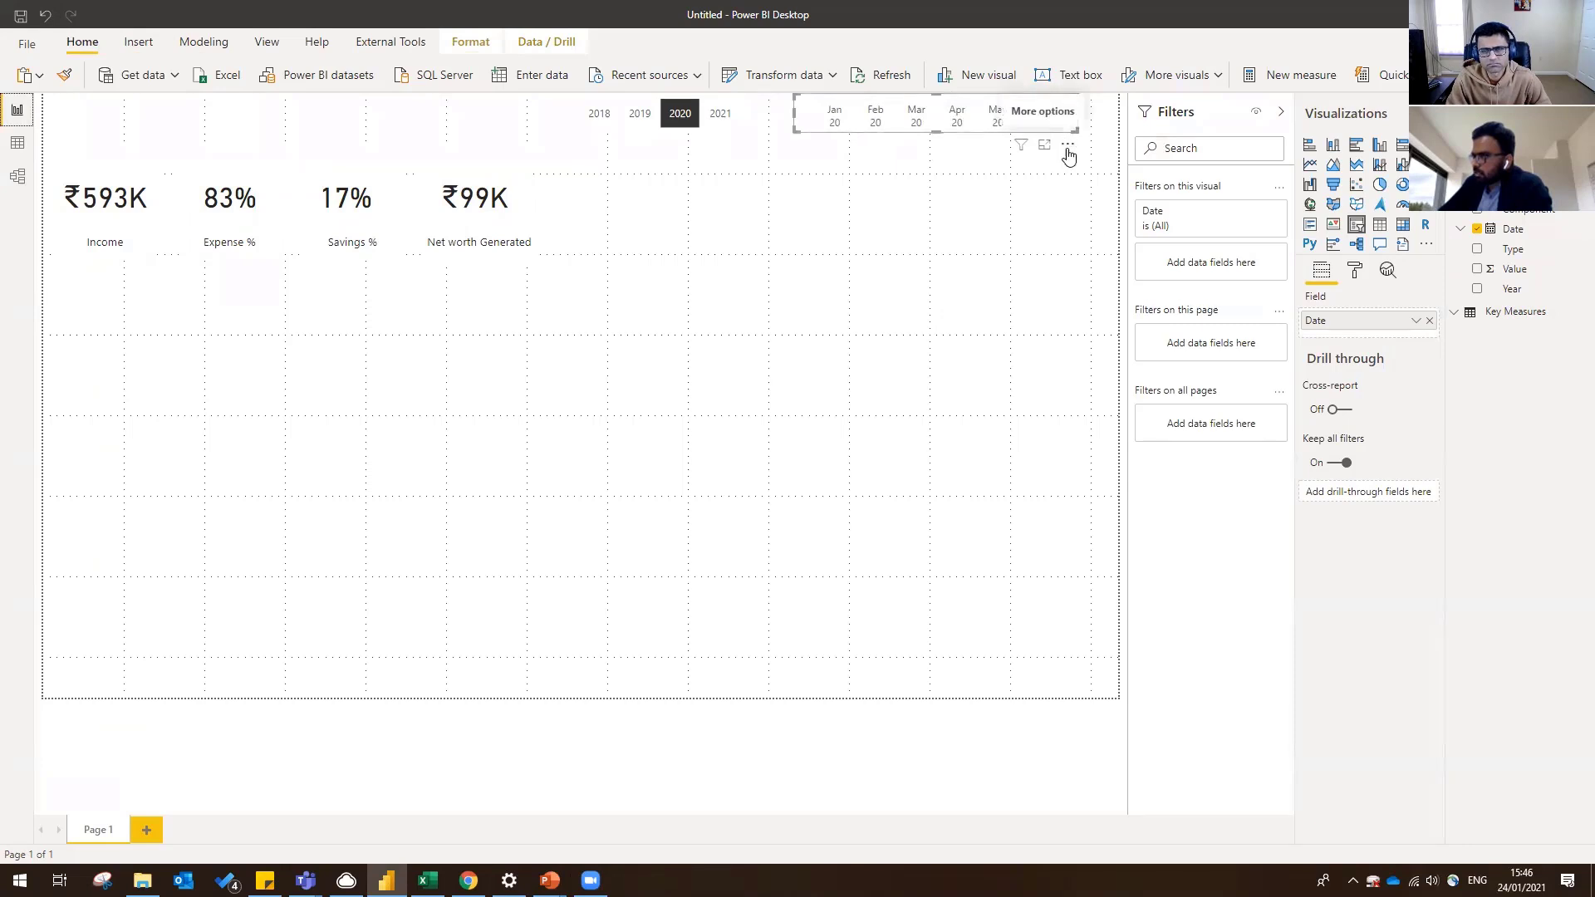
click(1067, 146)
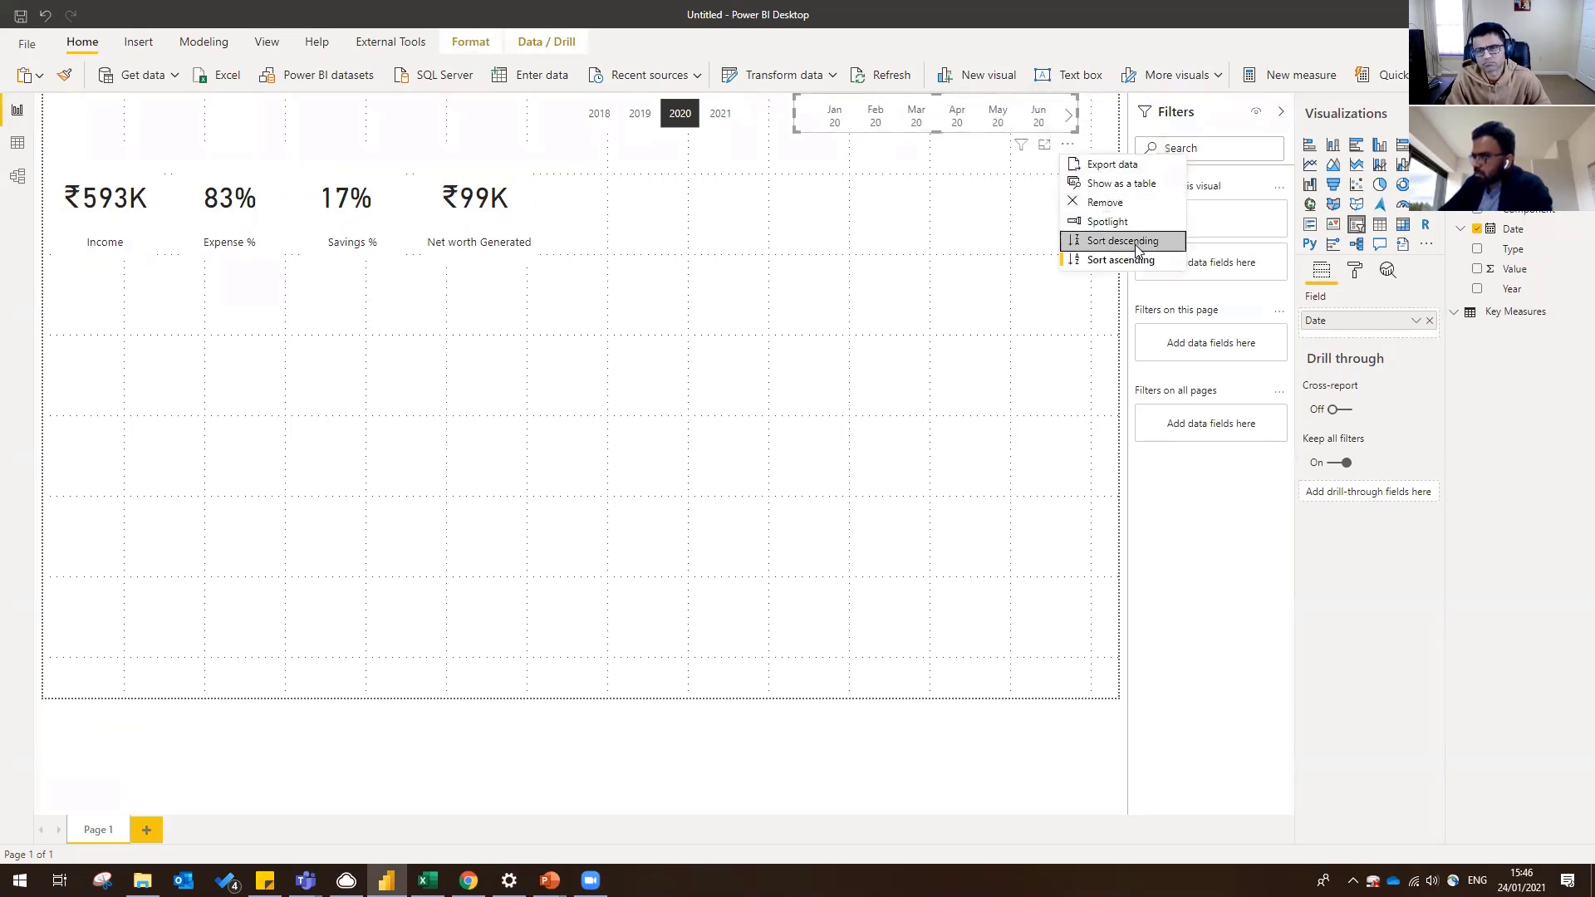
click(1136, 241)
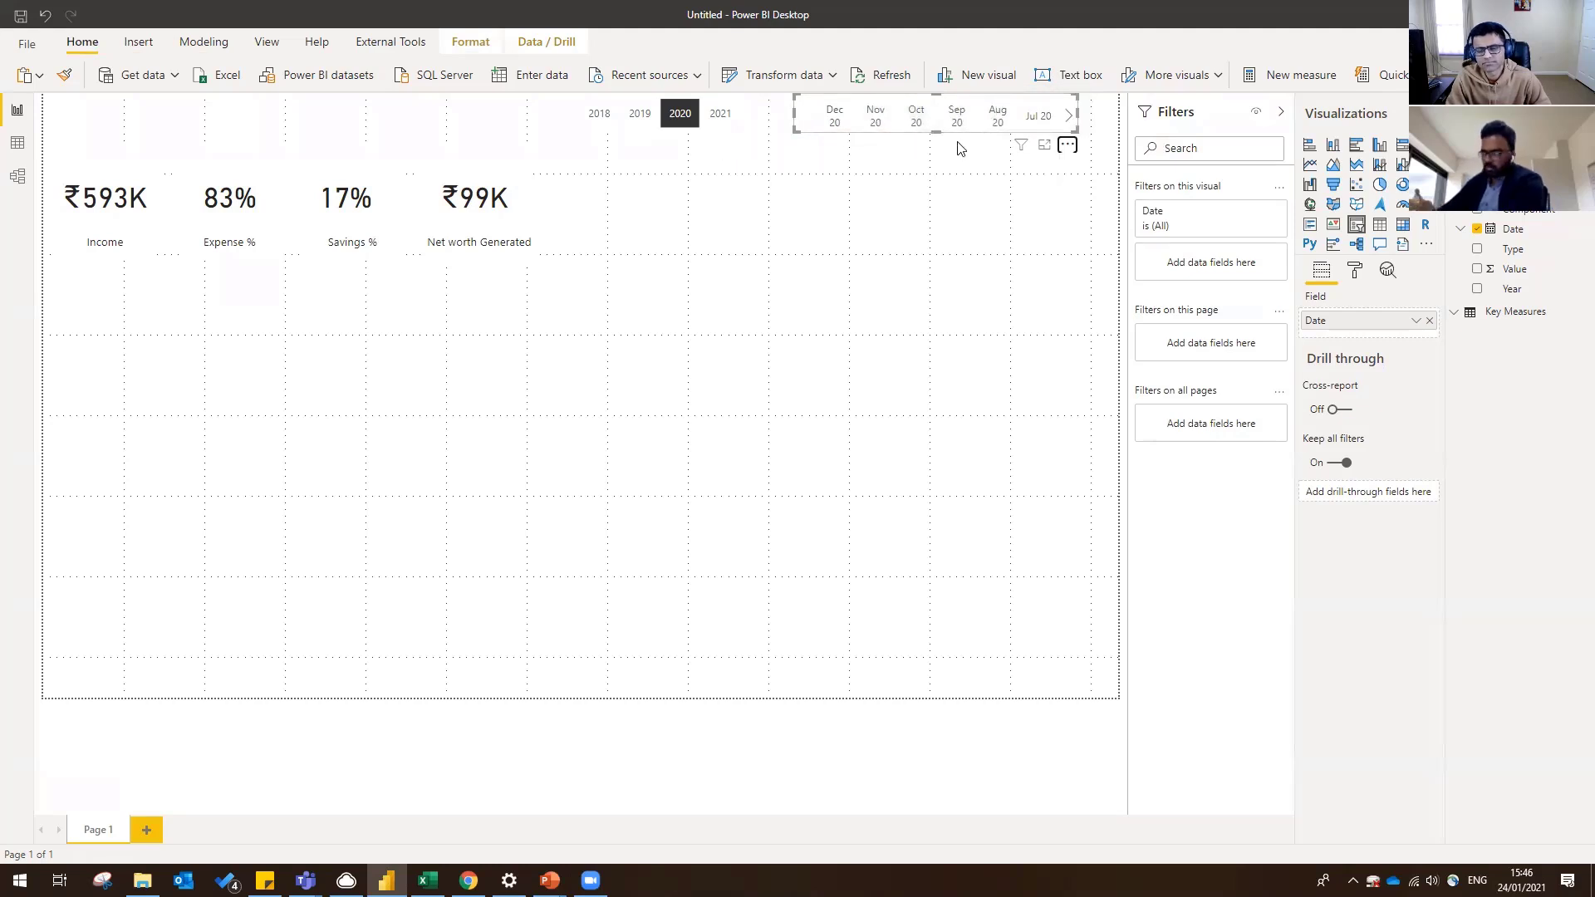
- Check the month slicer by filtering the report to Dec 20 and clearing that selection
click(825, 123)
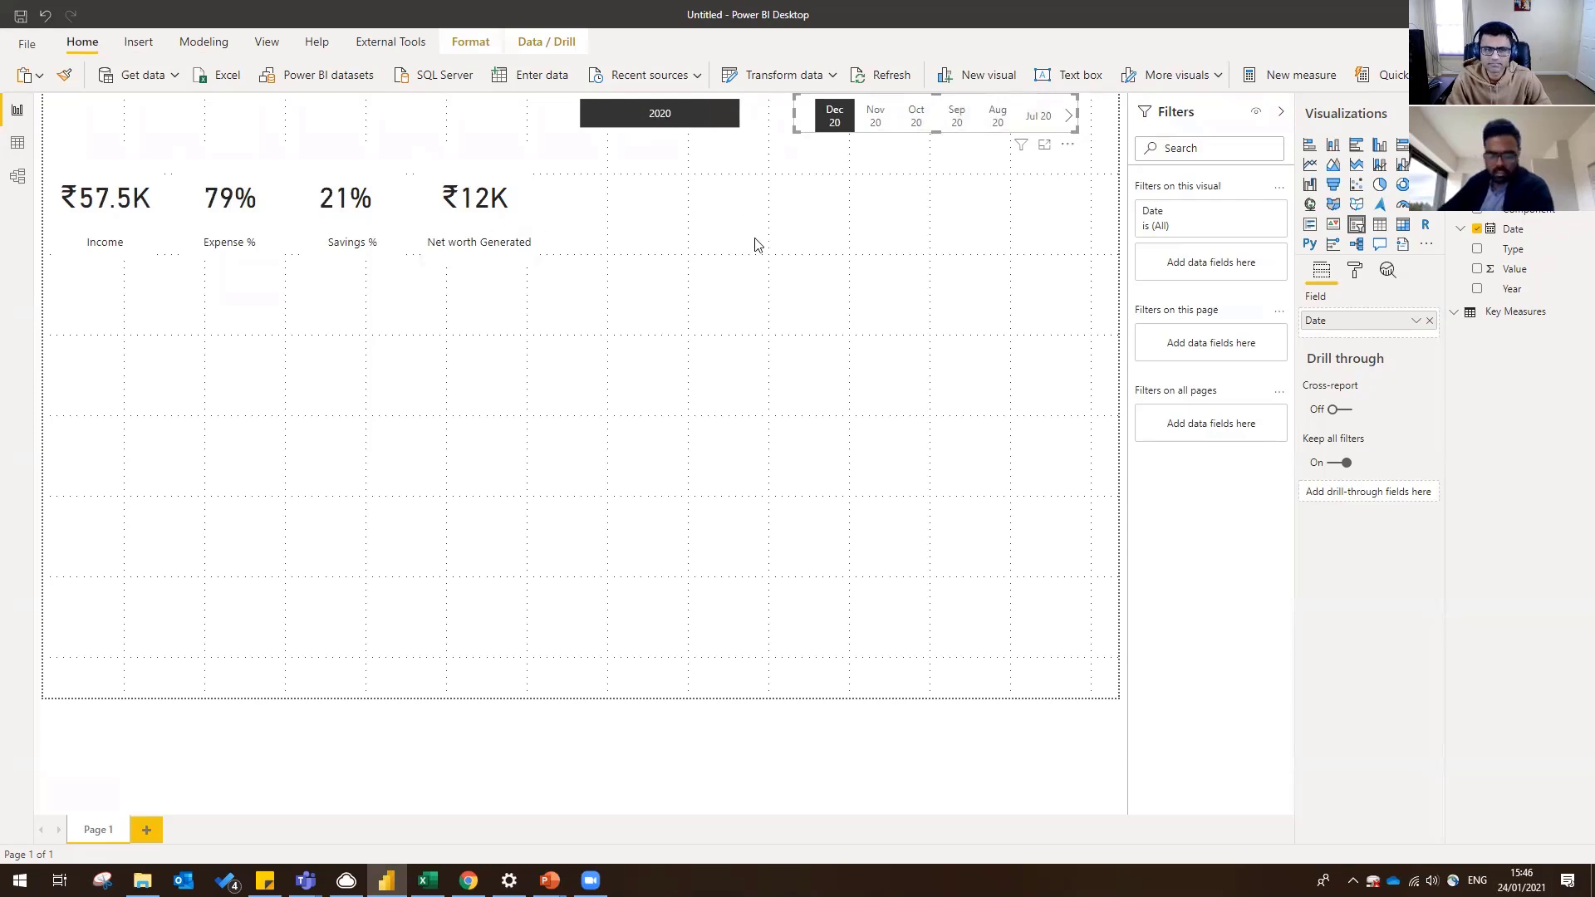
click(846, 124)
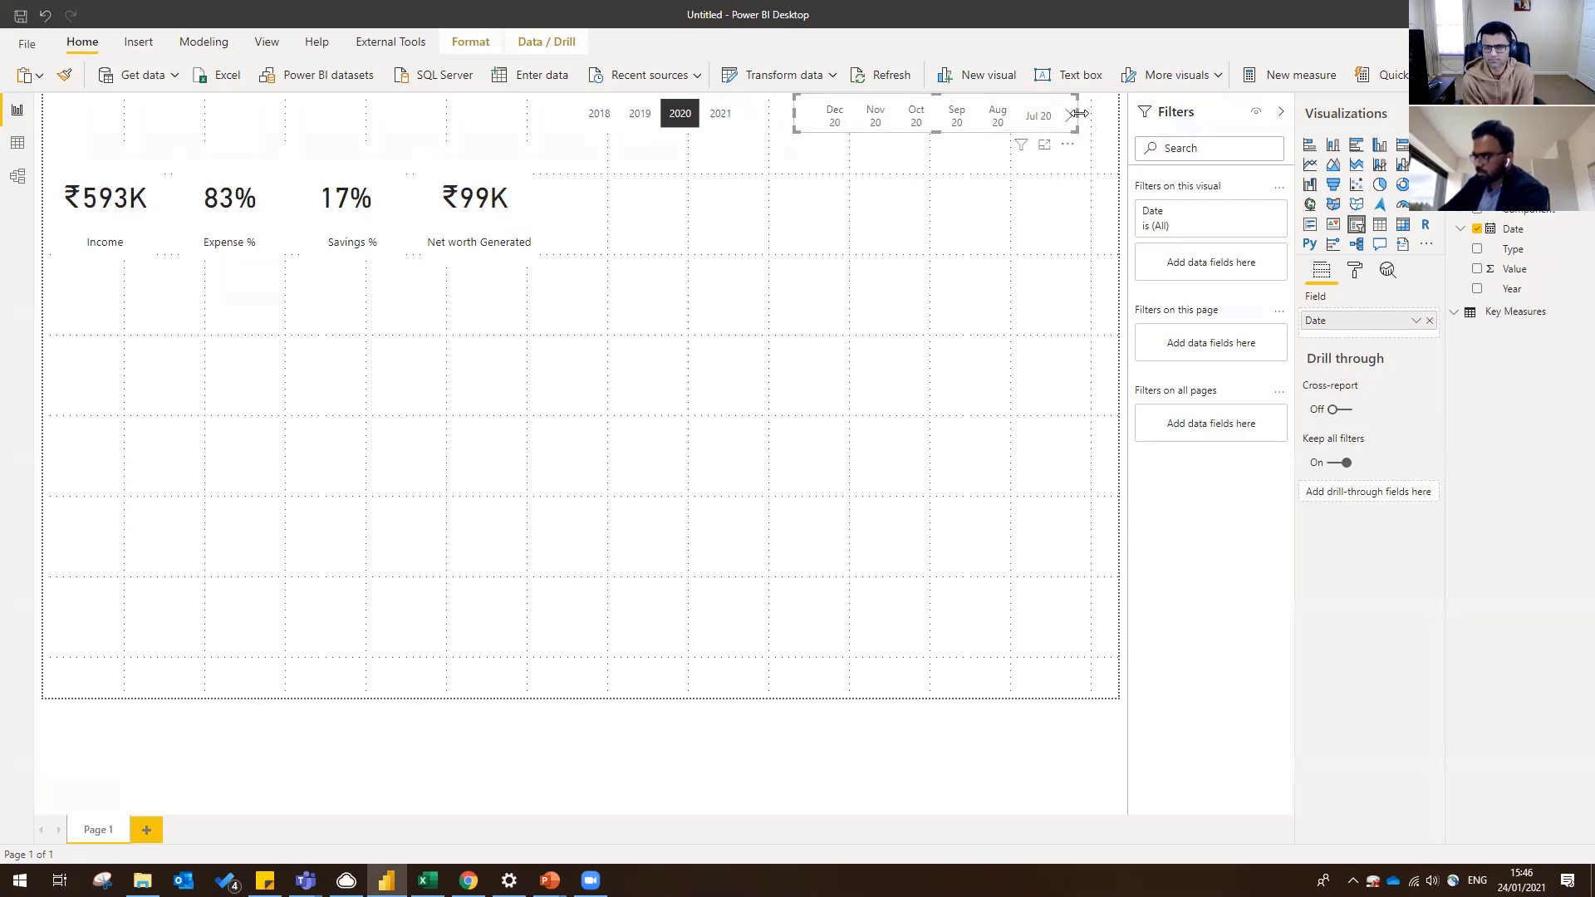
click(755, 269)
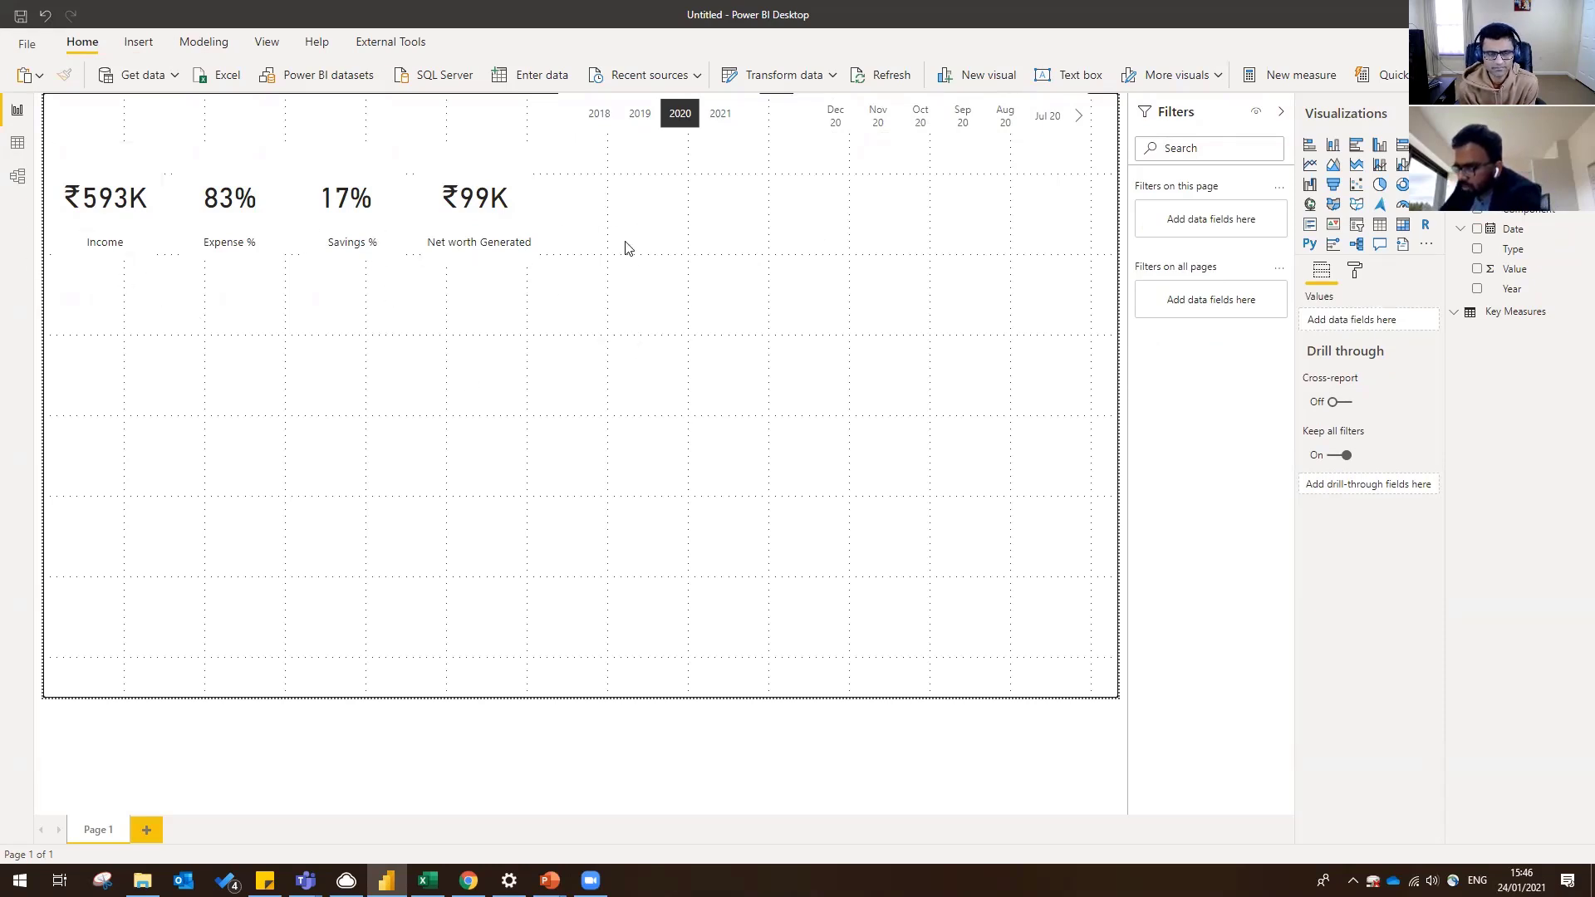
- Duplicate the four KPI cards and place the copies in a row beneath the originals
click(523, 219)
ctrl+click(366, 216)
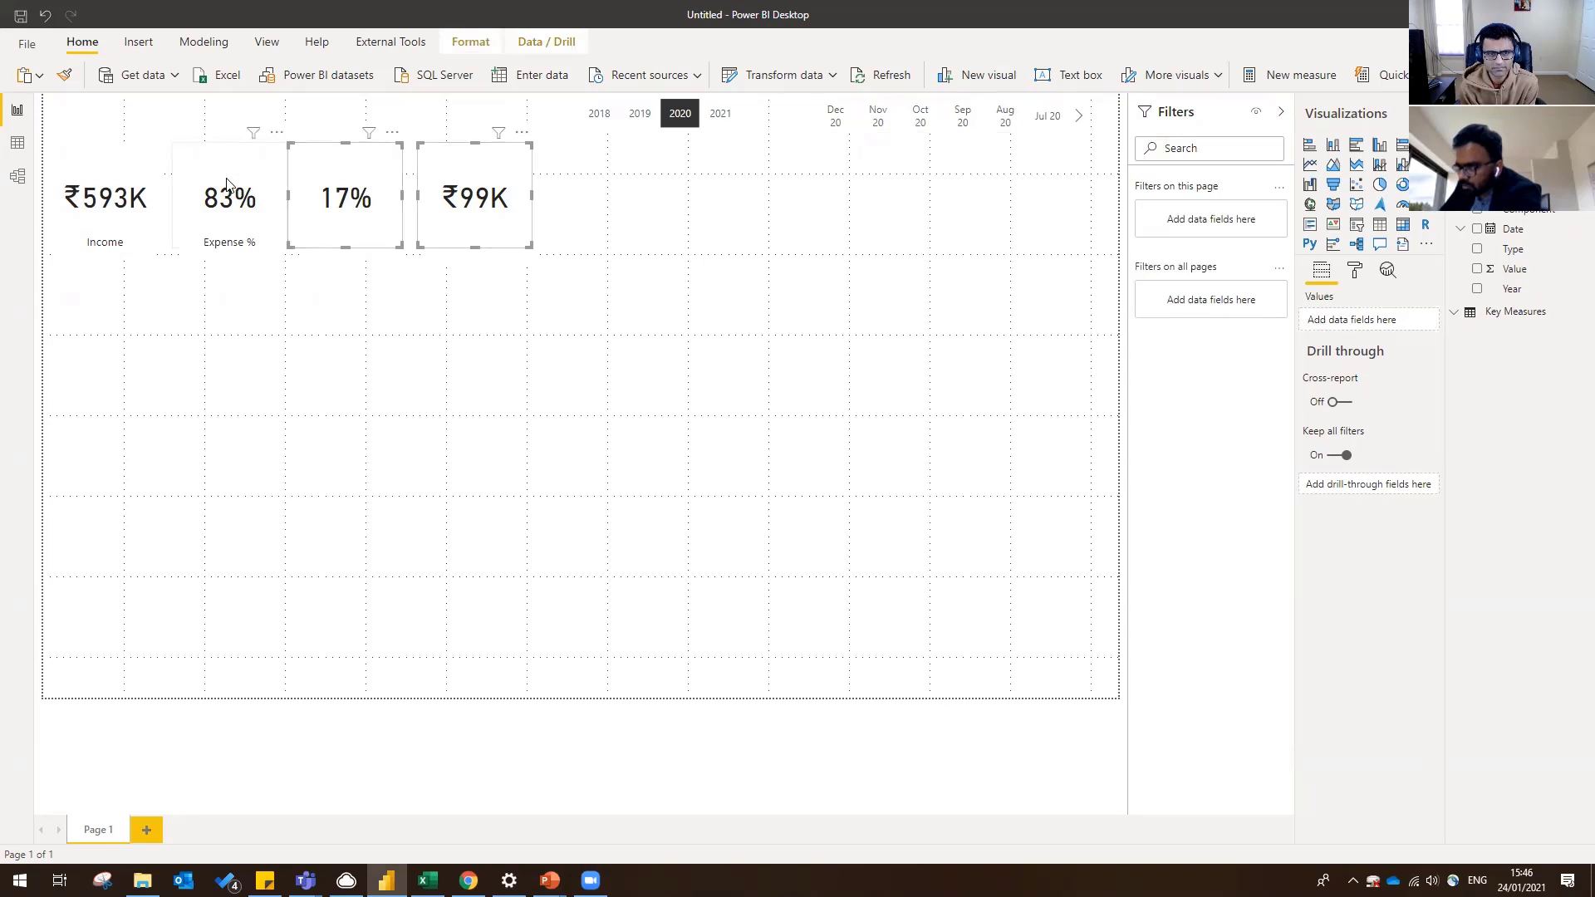
ctrl+click(224, 185)
ctrl+click(114, 198)
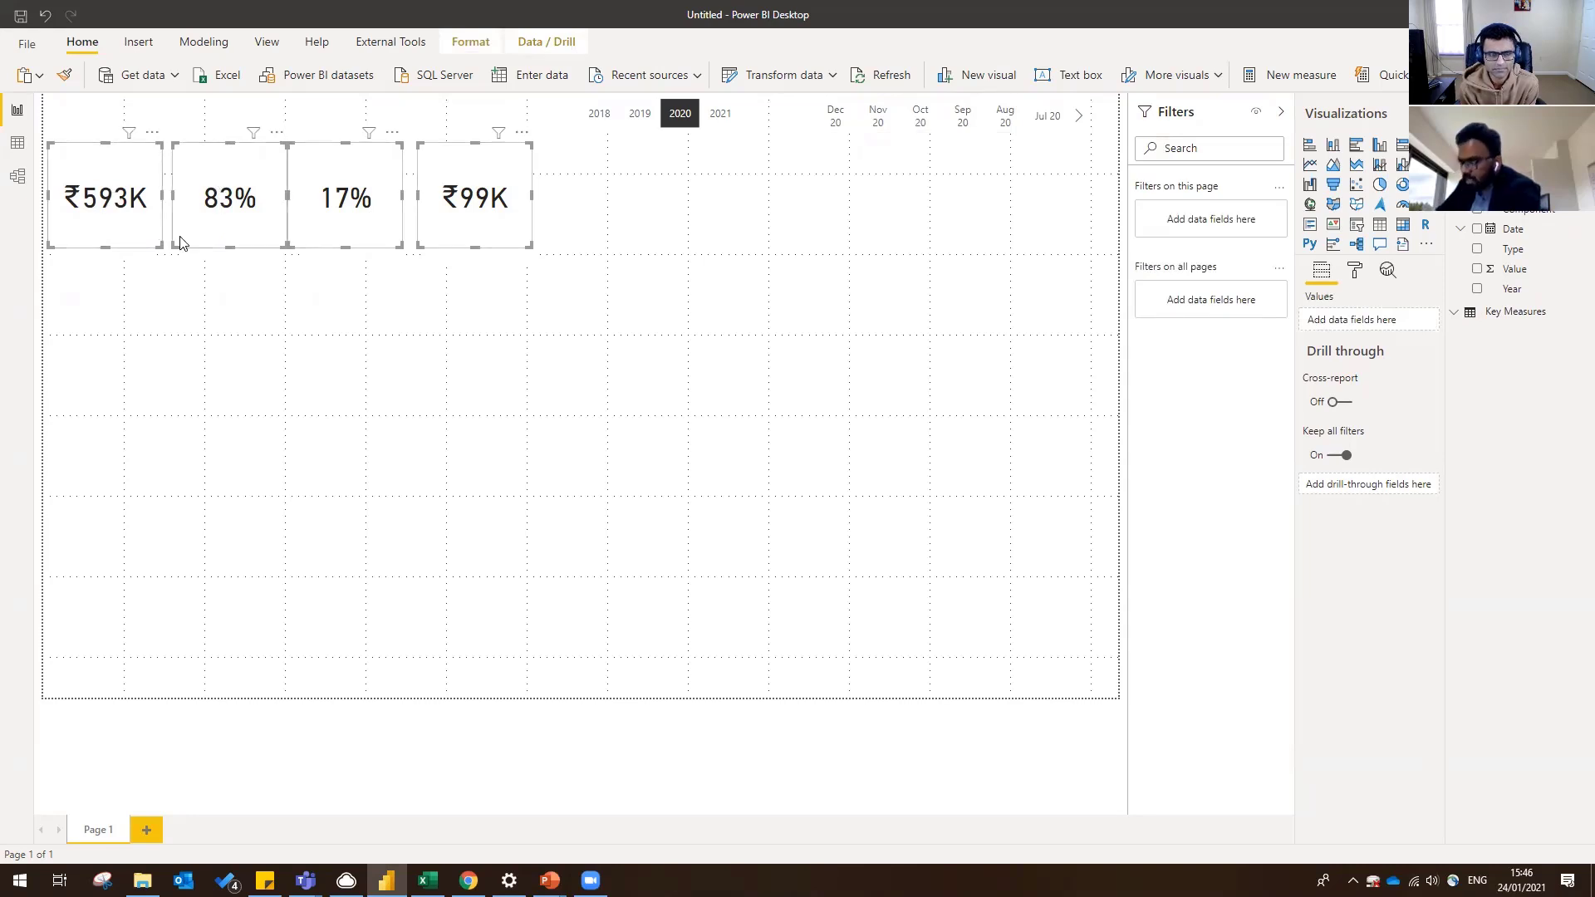
key(ctrl+v)
drag(119, 214, 118, 336)
- Set the data label text size of the four copied cards to 18 pt
click(176, 372)
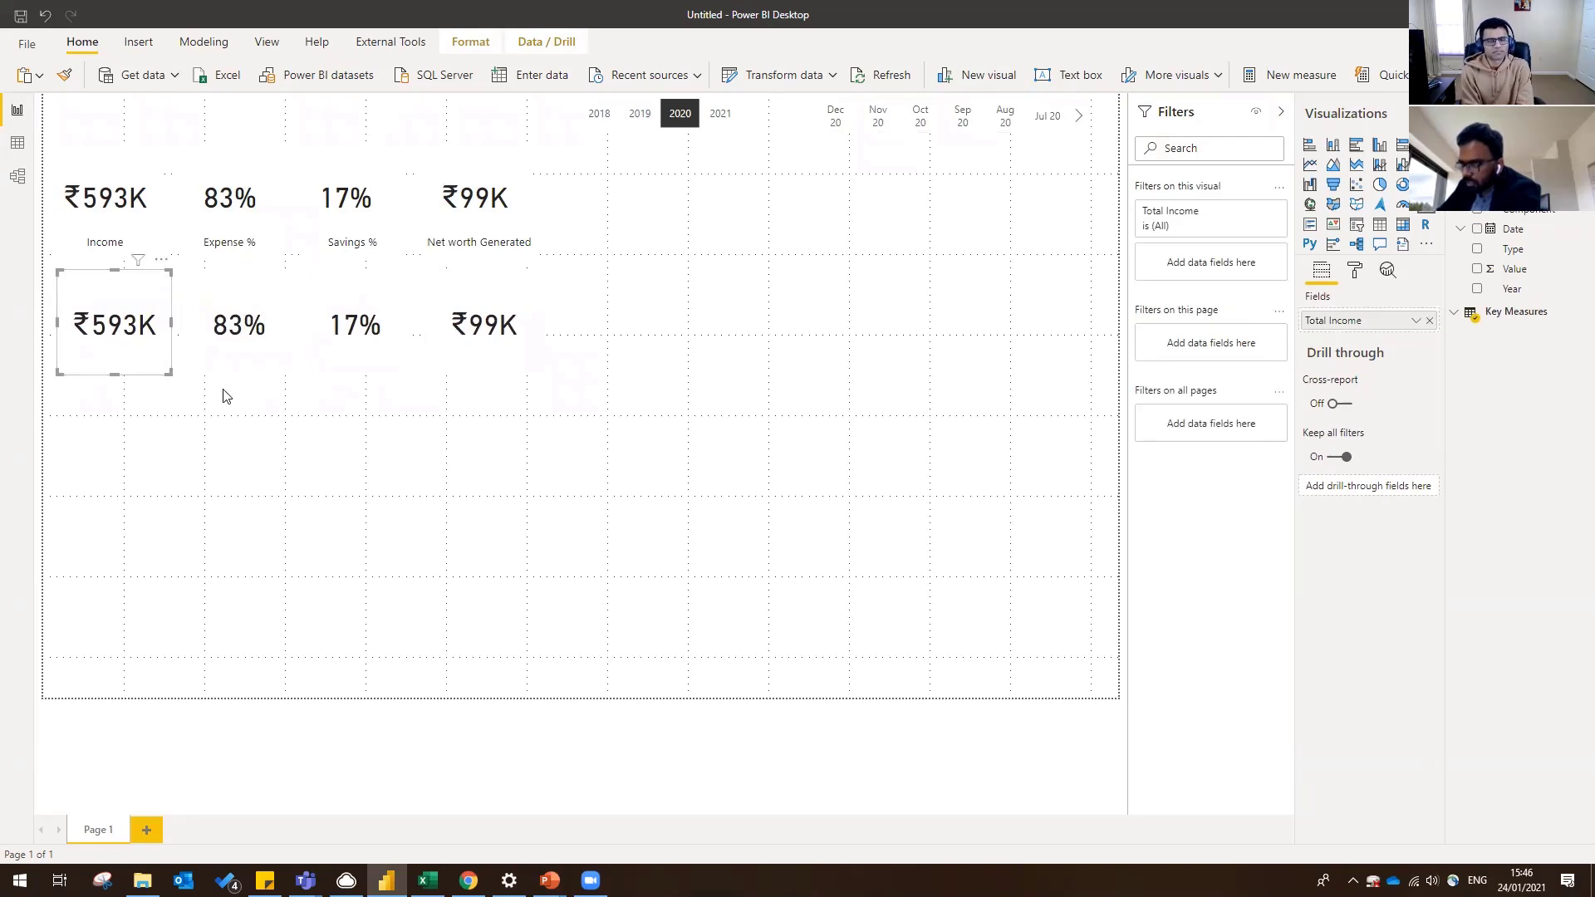
ctrl+click(225, 344)
ctrl+click(349, 344)
ctrl+click(440, 347)
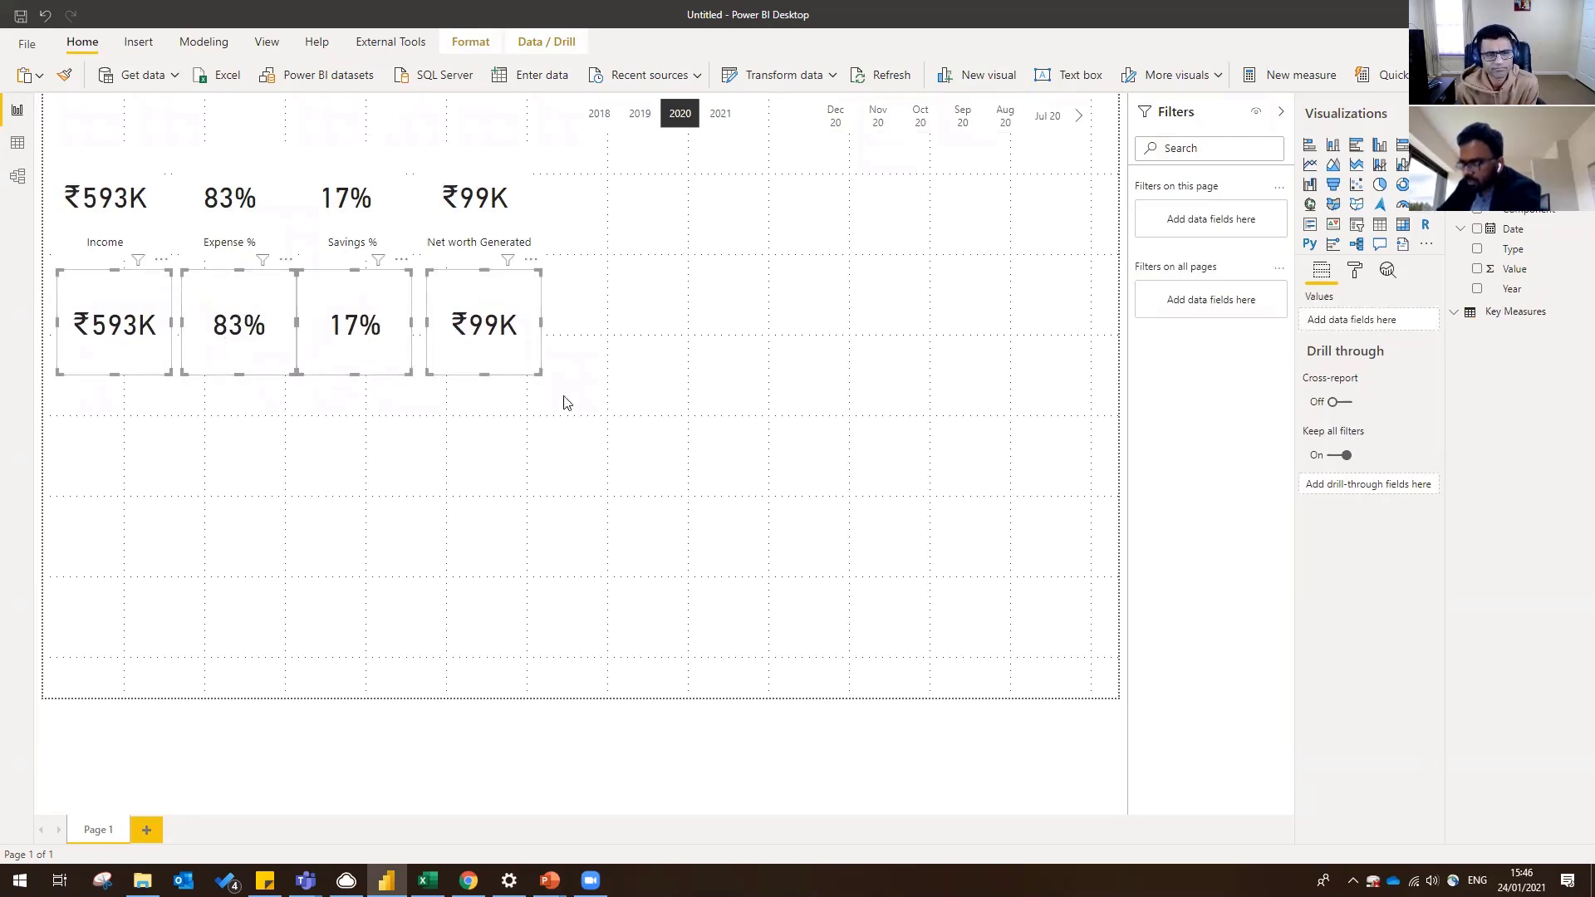
click(1356, 272)
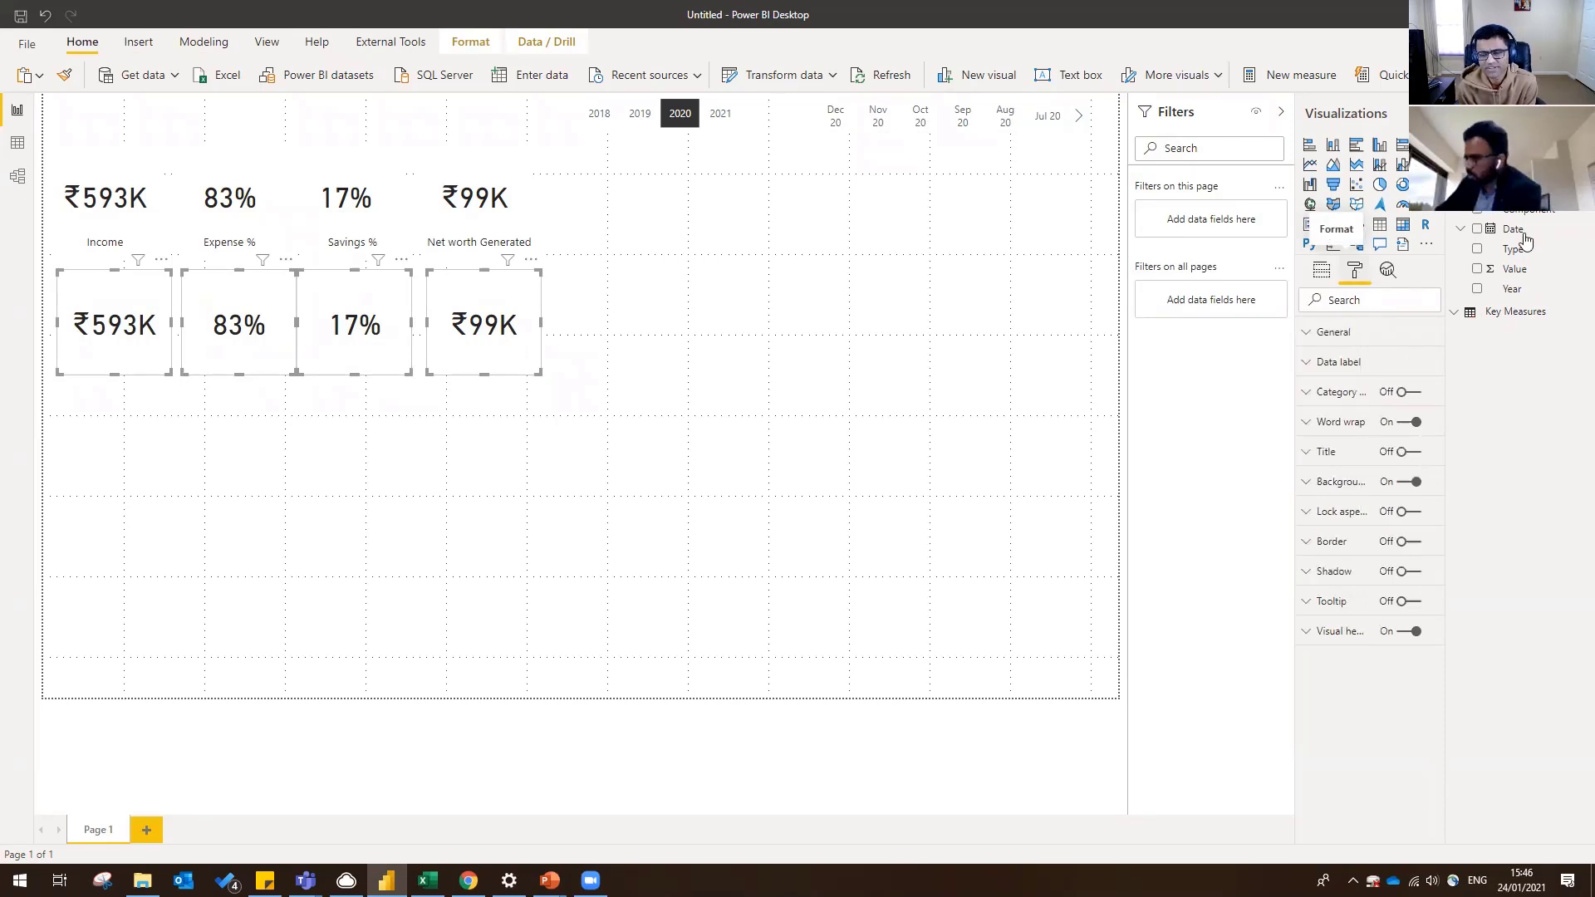
click(1346, 363)
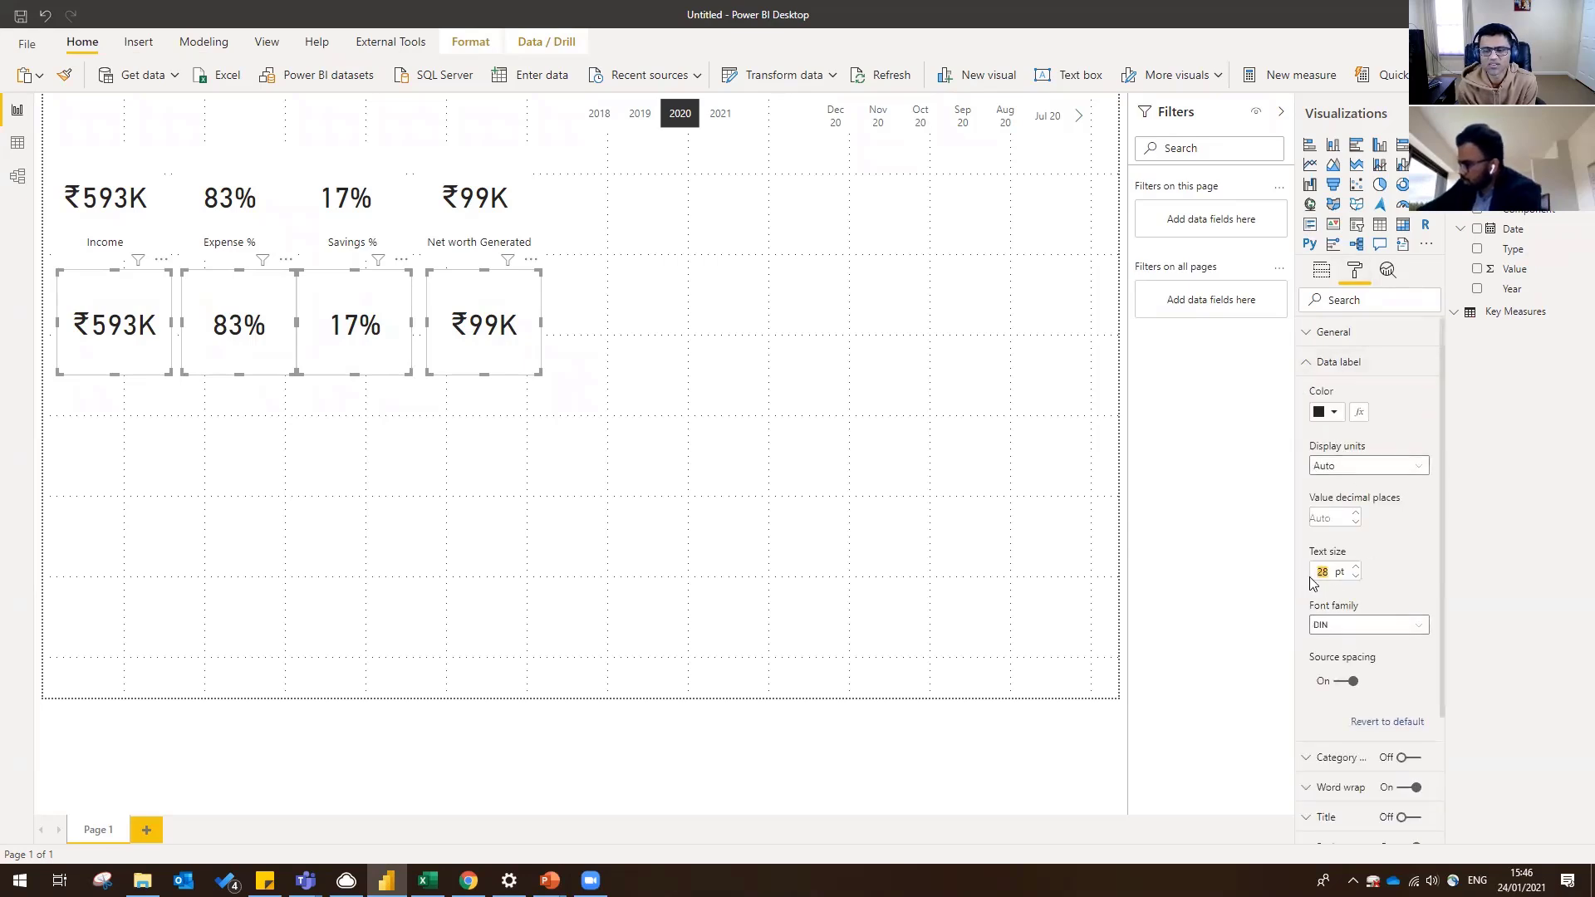
text(18)
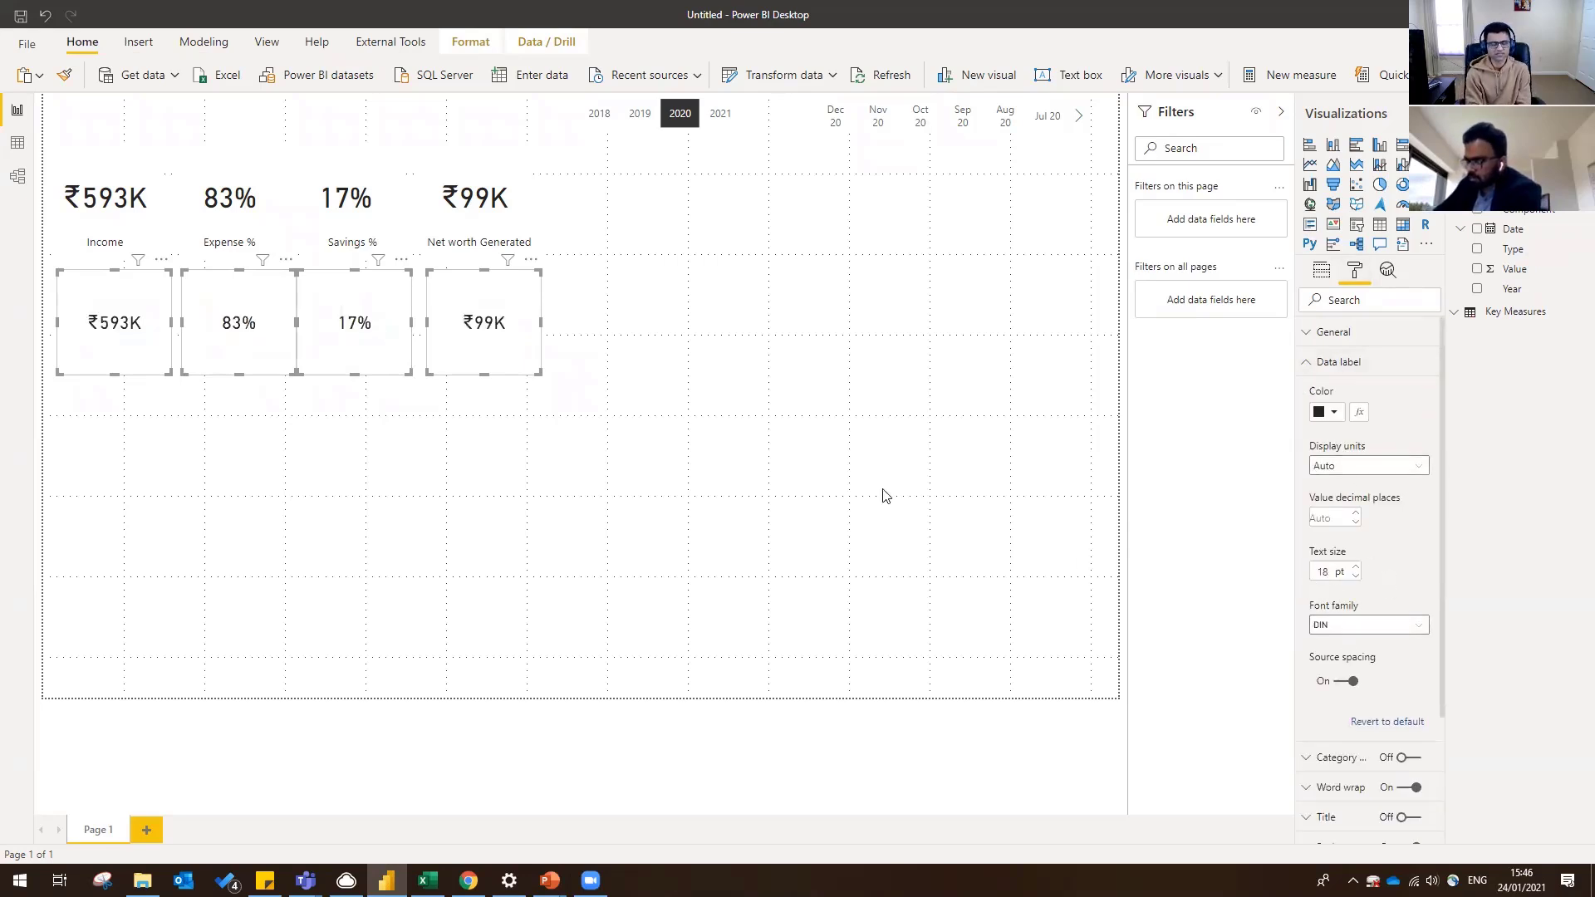
- Move the copied card row up closer to the labels and shift its income card slightly right
drag(485, 341, 481, 319)
click(587, 387)
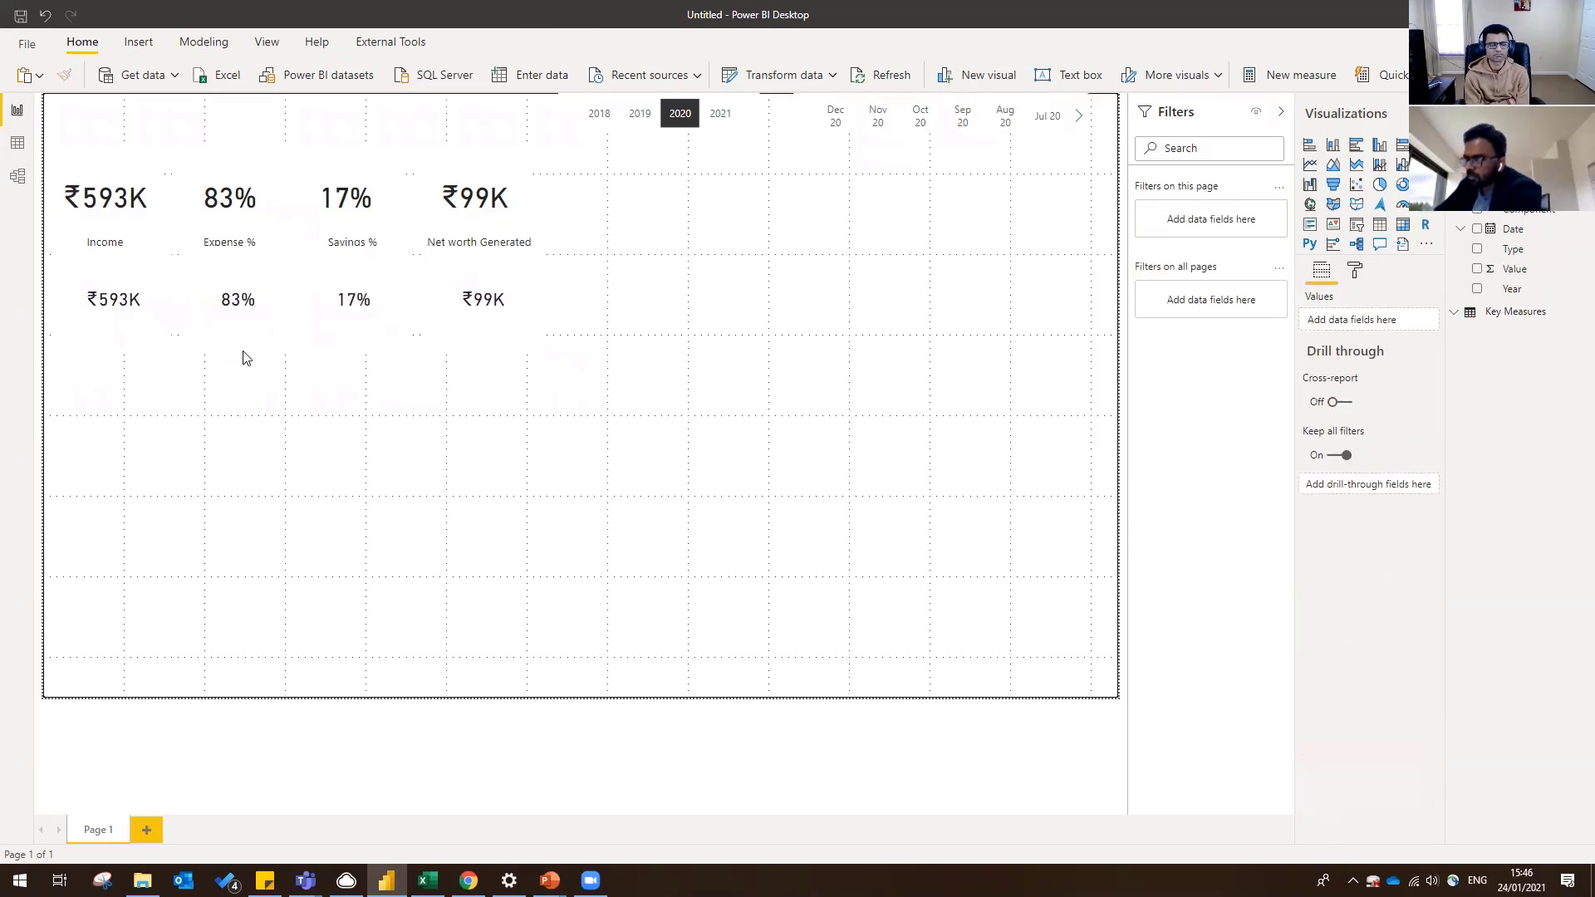
drag(98, 329, 112, 330)
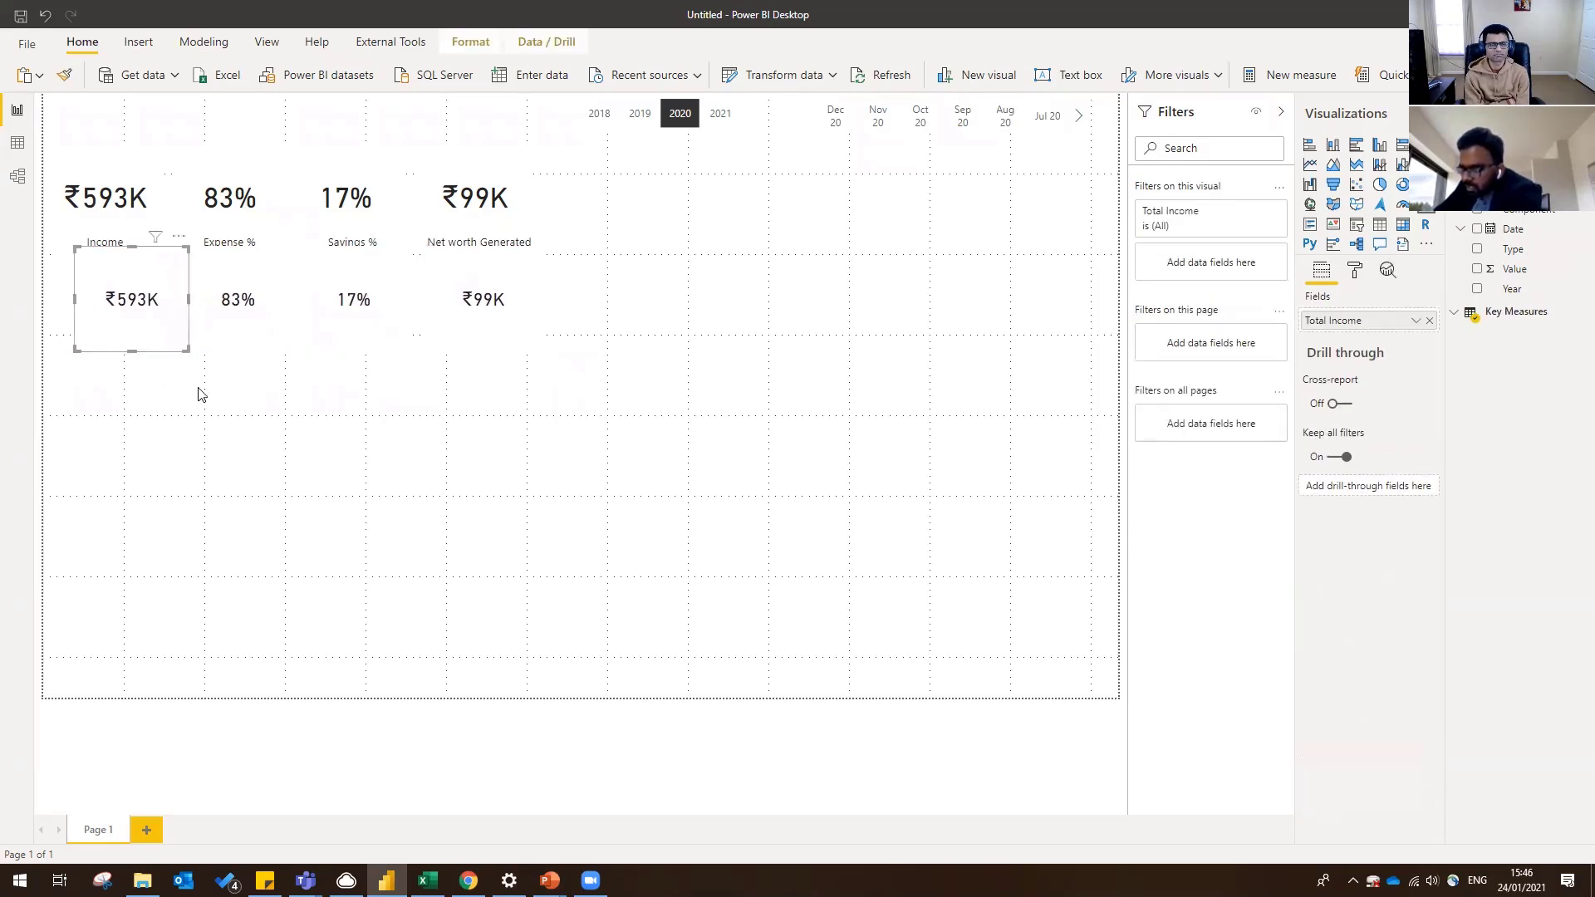
click(819, 333)
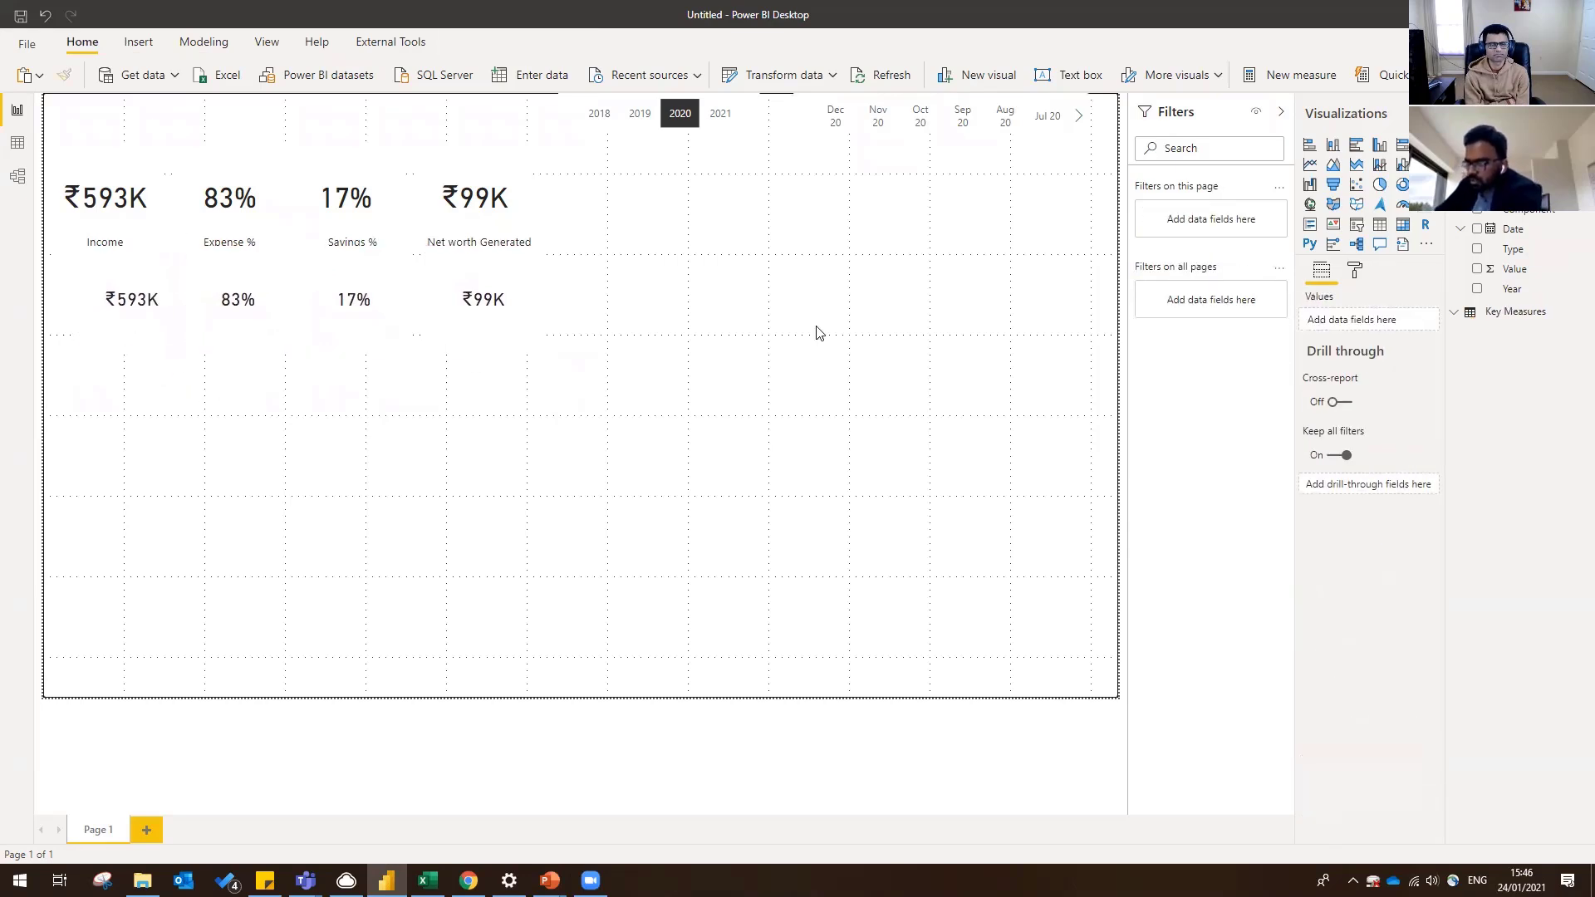
- Duplicate the Income text label and place the copy at the start of the lower card row
click(66, 251)
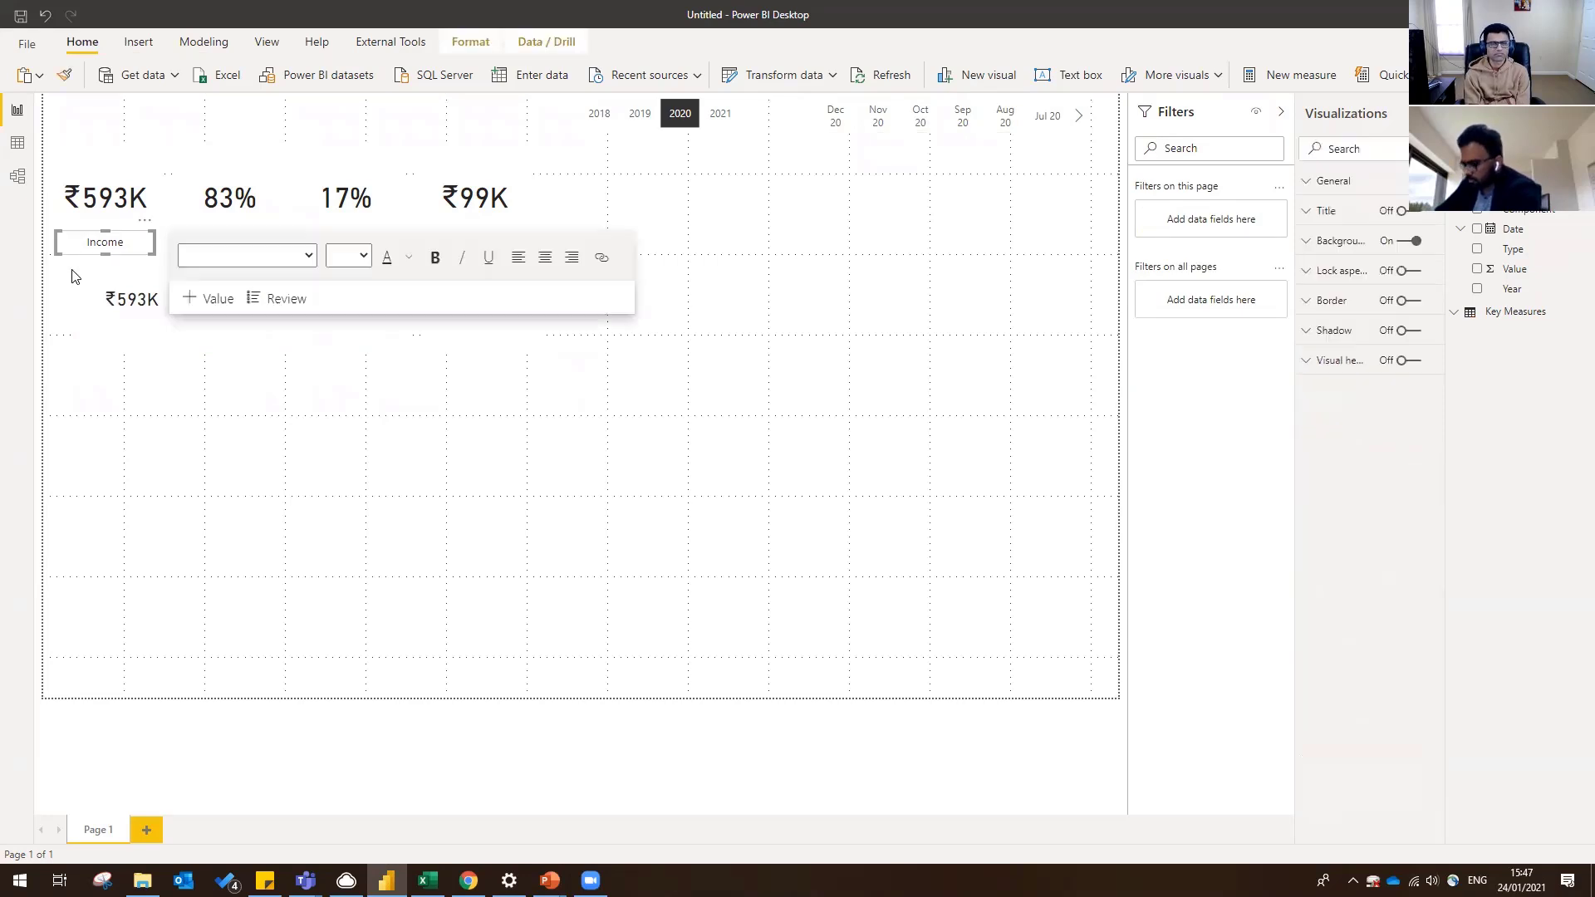
key(ctrl+c)
key(ctrl+v)
drag(70, 255, 25, 313)
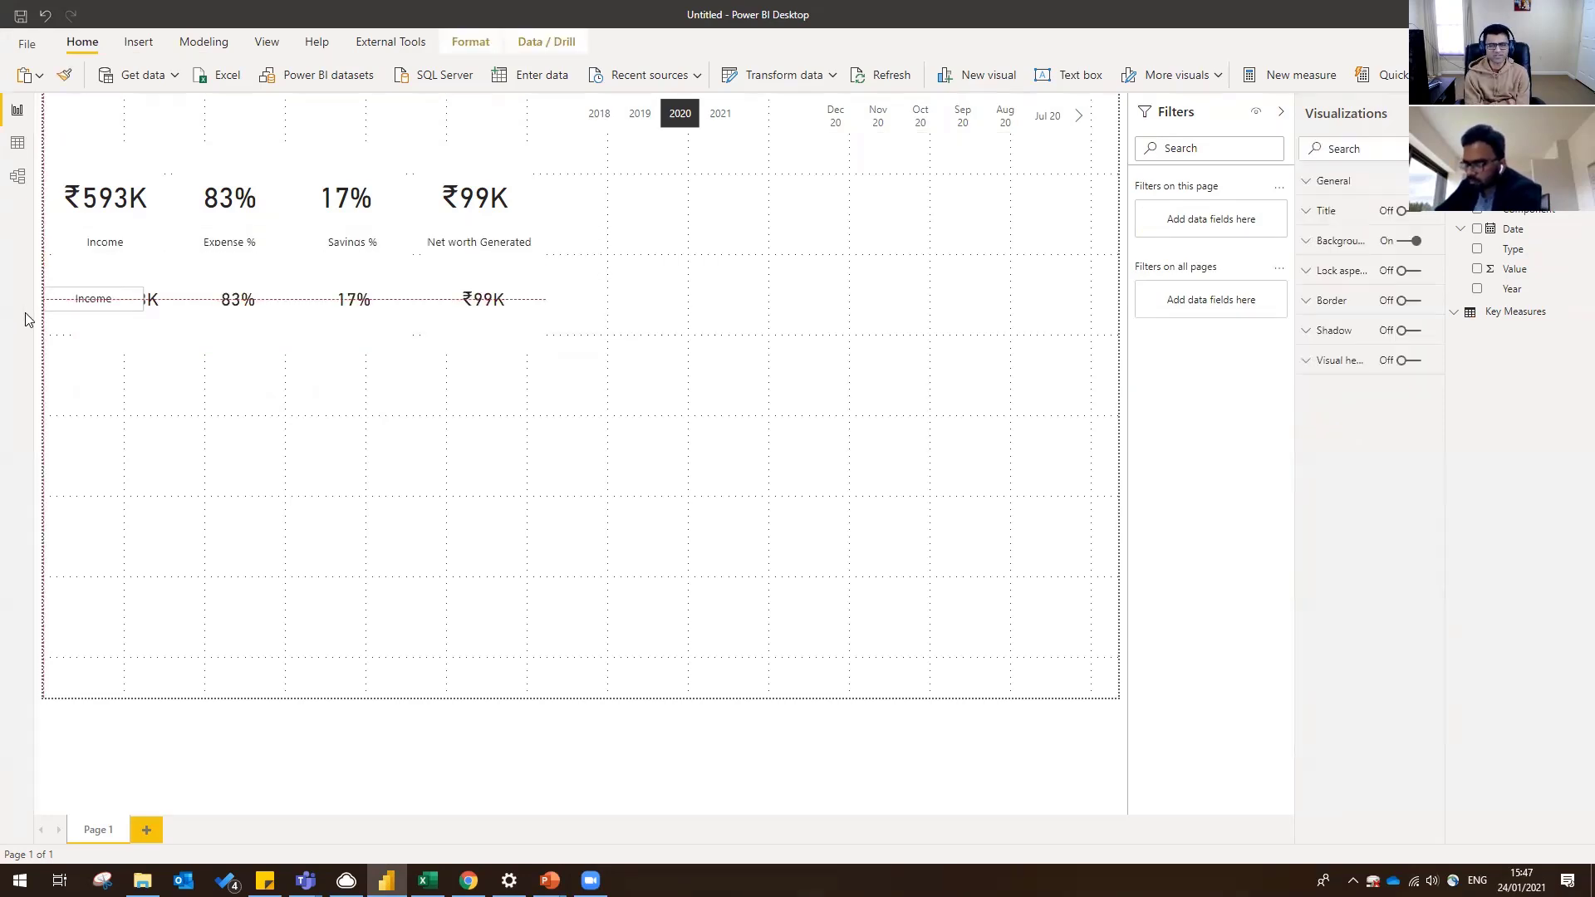
click(136, 306)
click(138, 318)
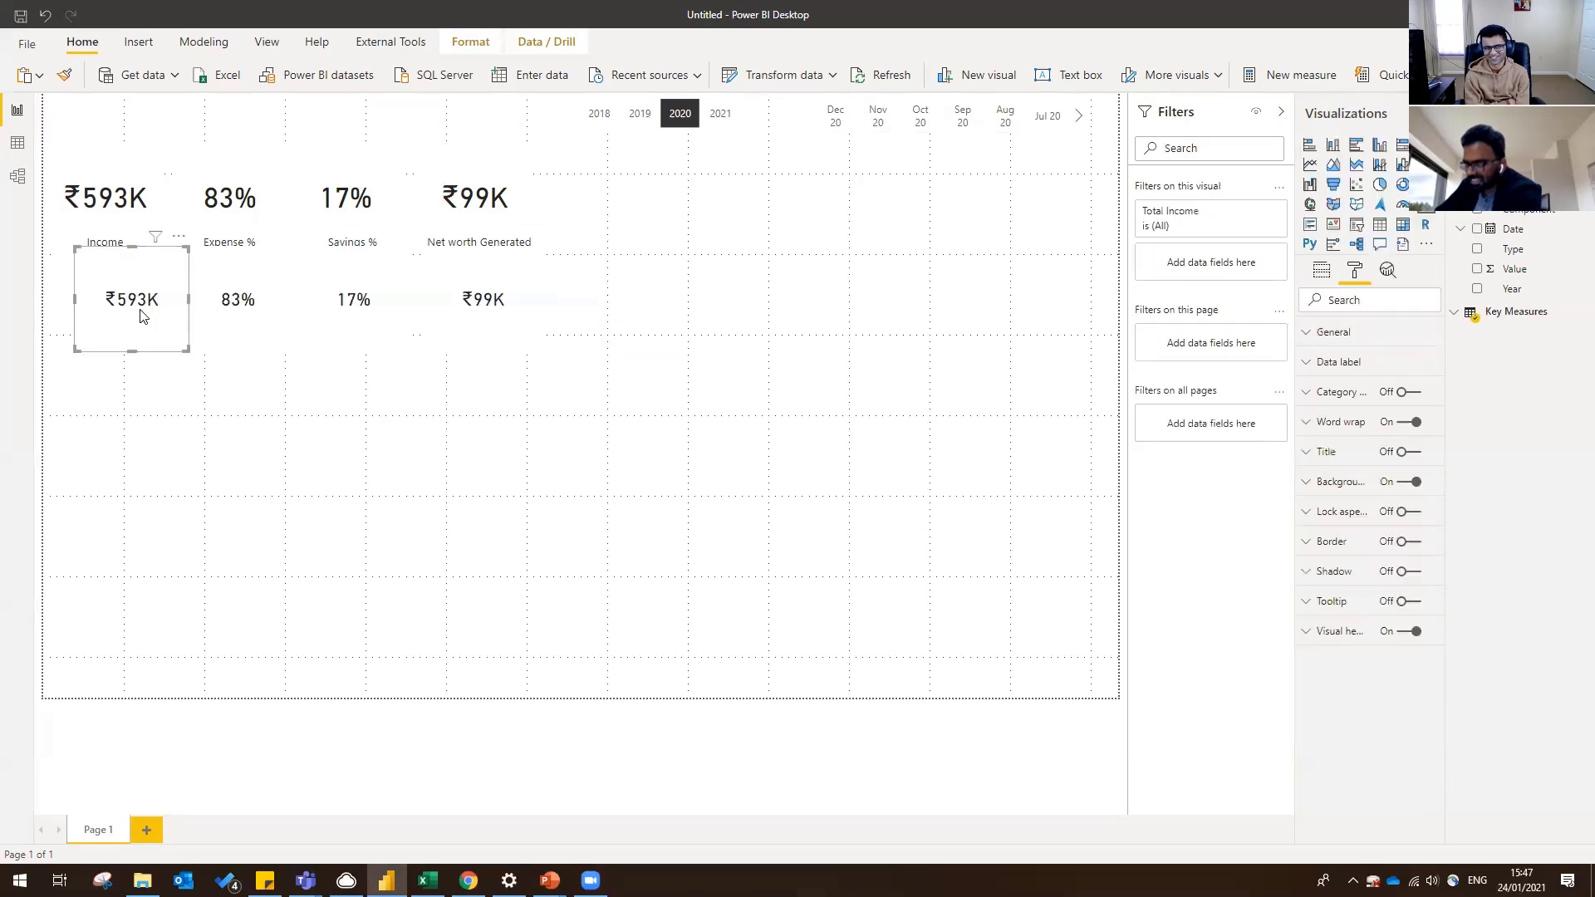
click(152, 370)
- Narrow the copied label and change its text to "All Time:"
click(133, 307)
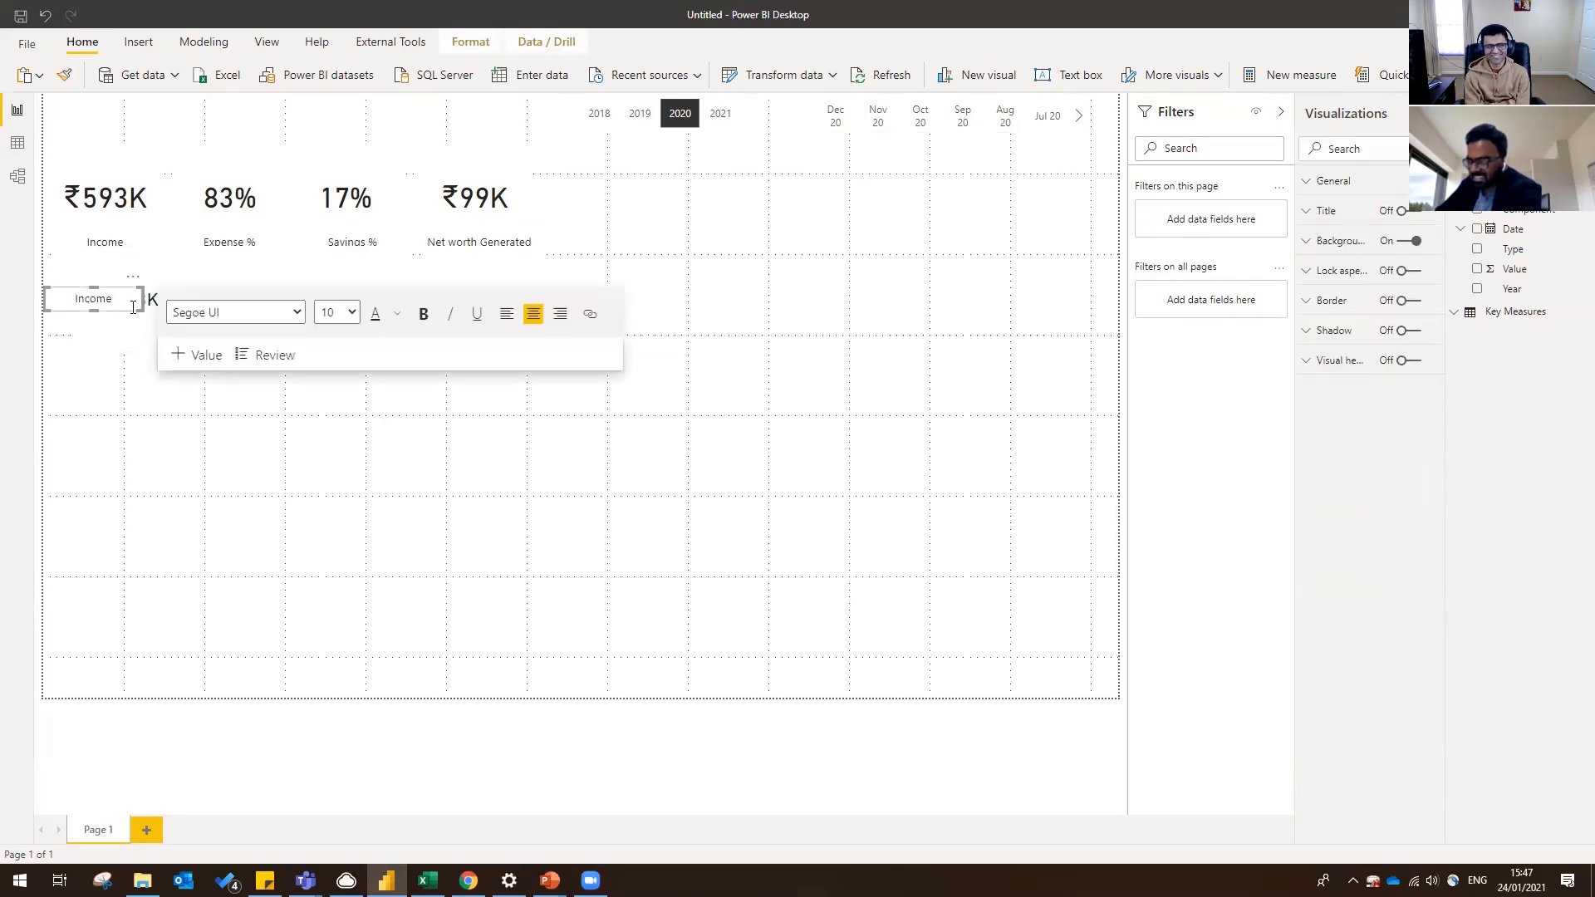
drag(140, 309, 64, 312)
text(A)
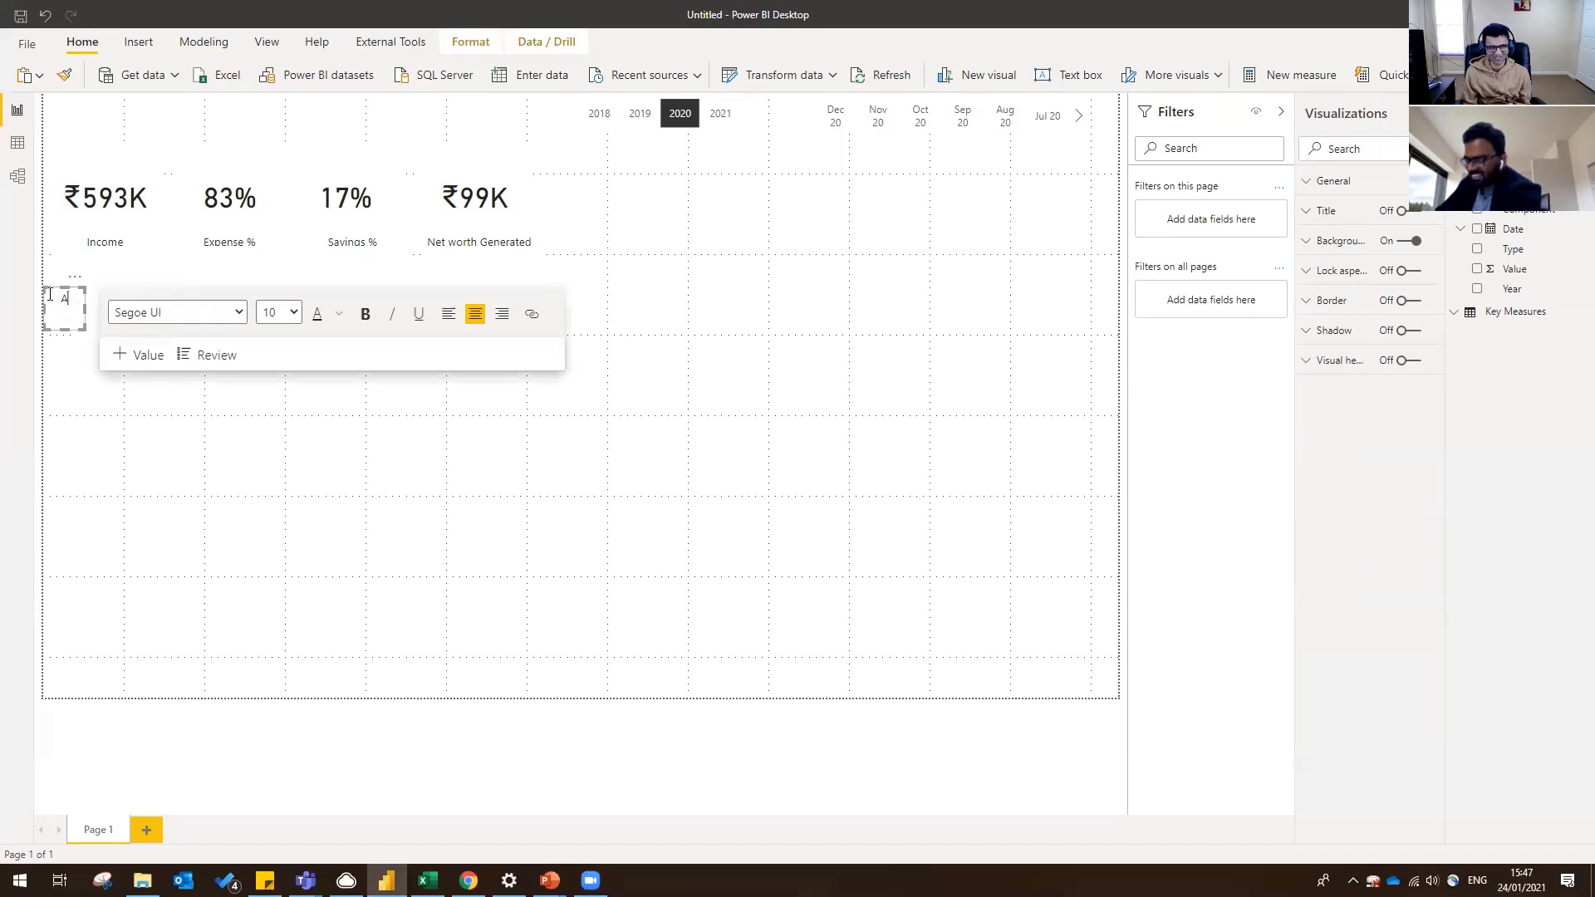
text(ll Time:)
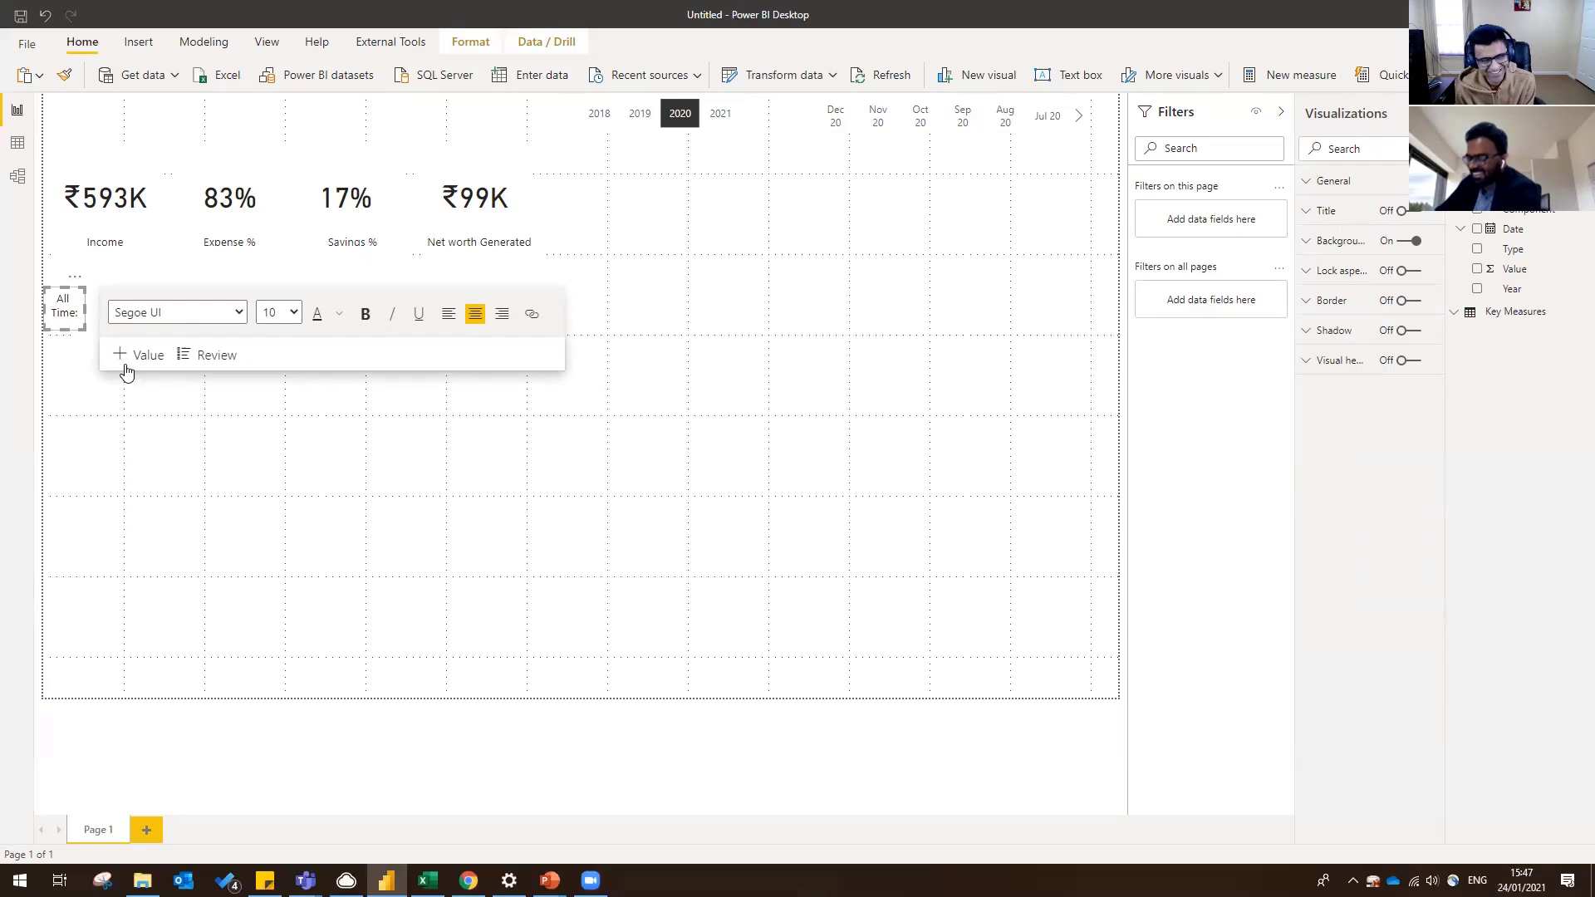
click(164, 425)
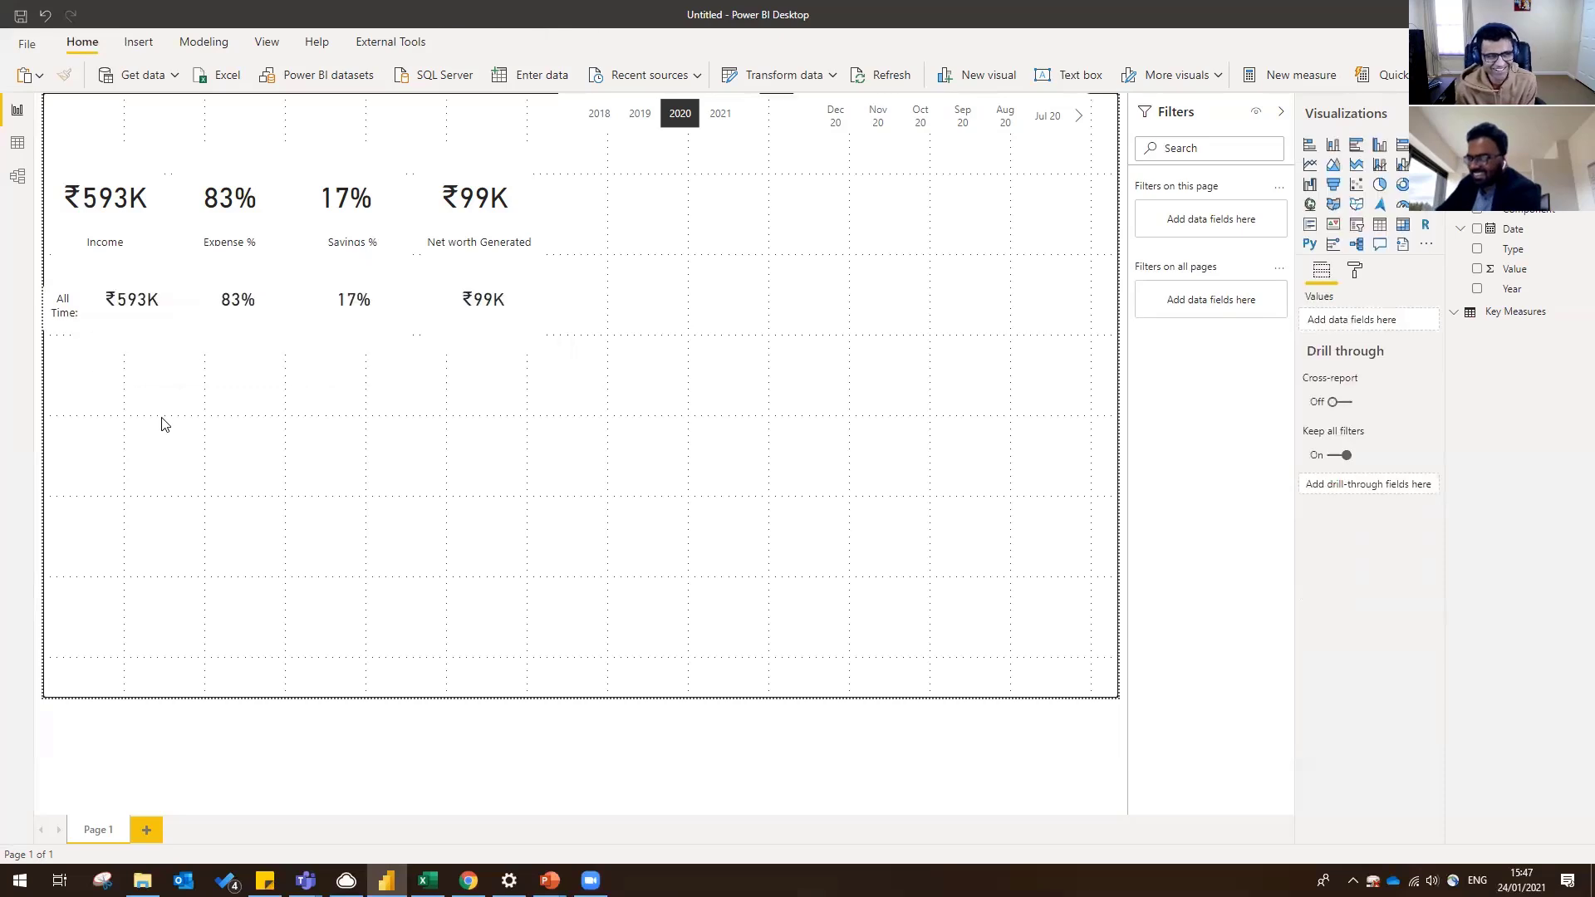
- Shift the lower income card farther right of the "All Time:" label and nudge the label slightly right
drag(137, 336, 149, 336)
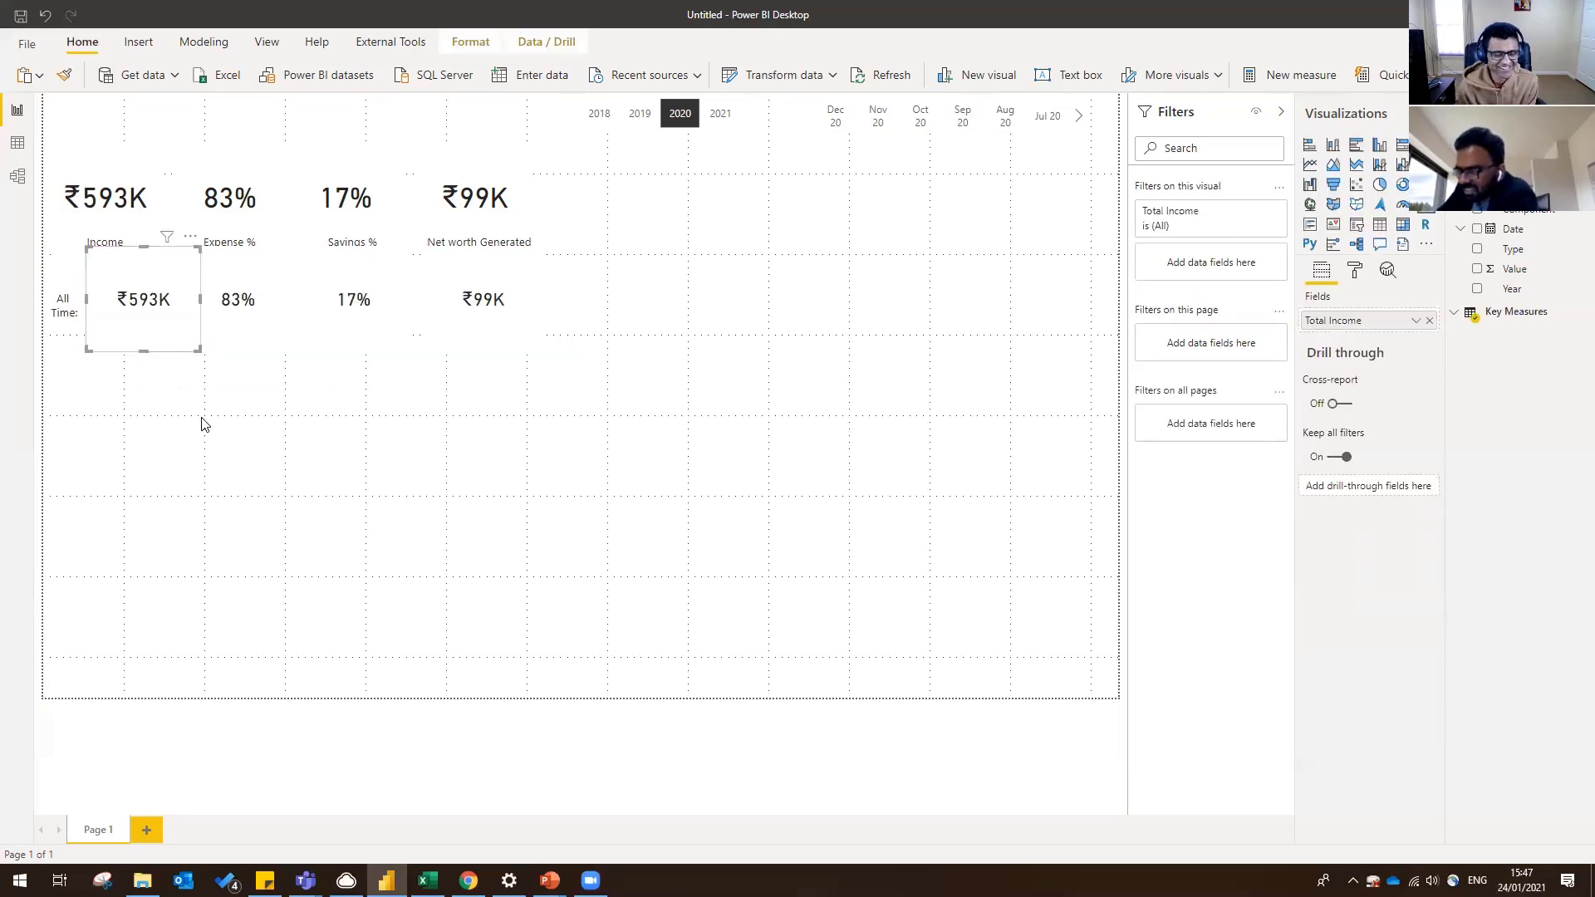
click(209, 418)
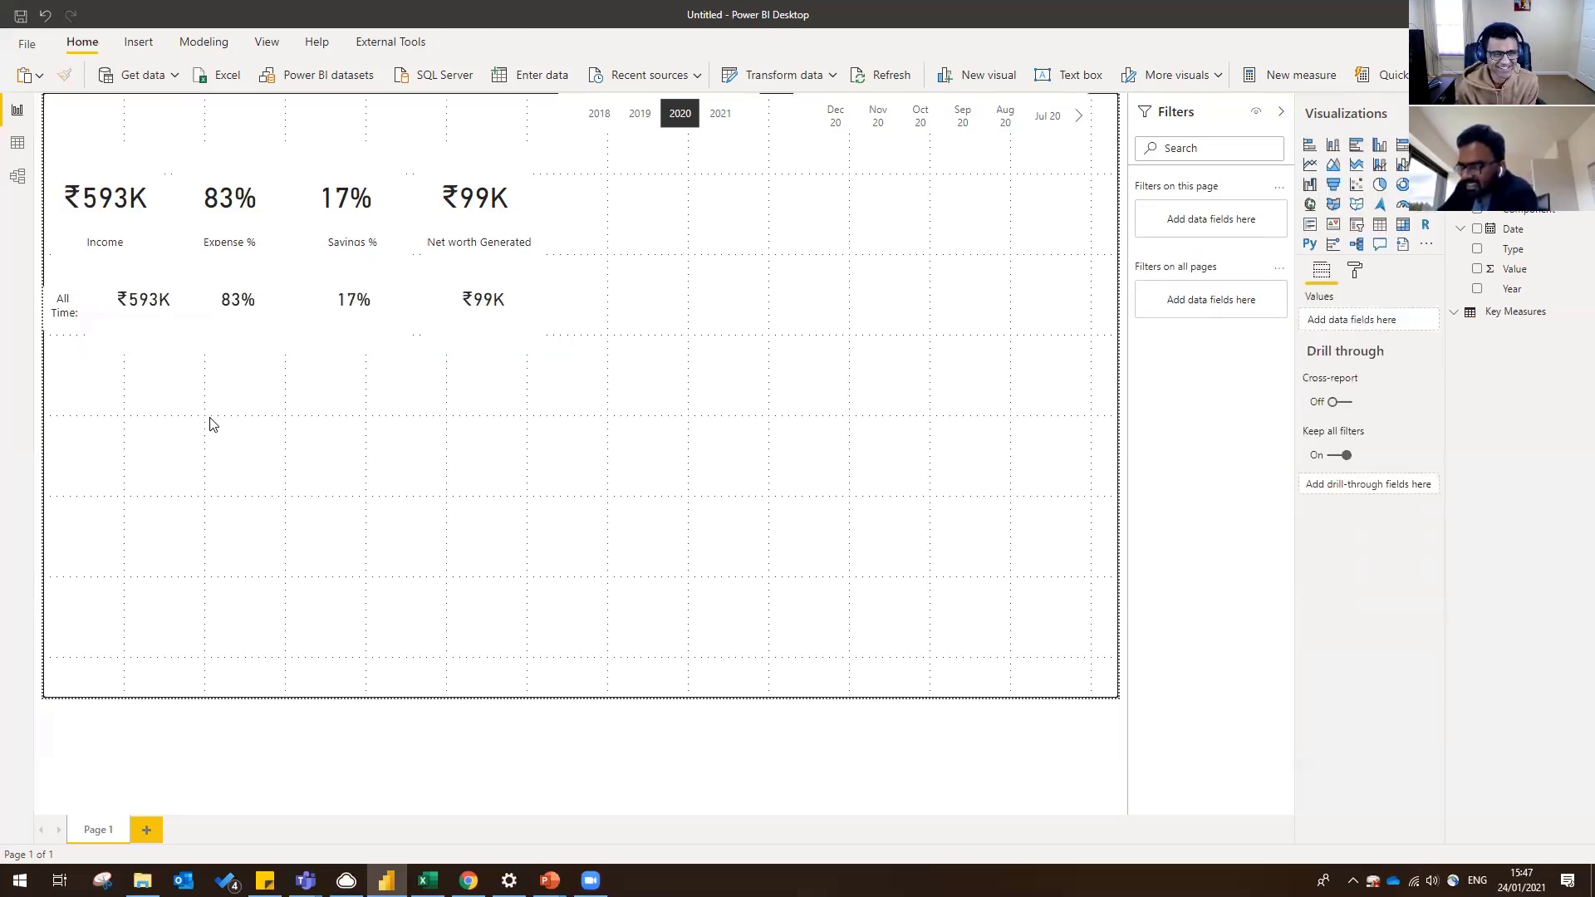
click(59, 333)
click(91, 401)
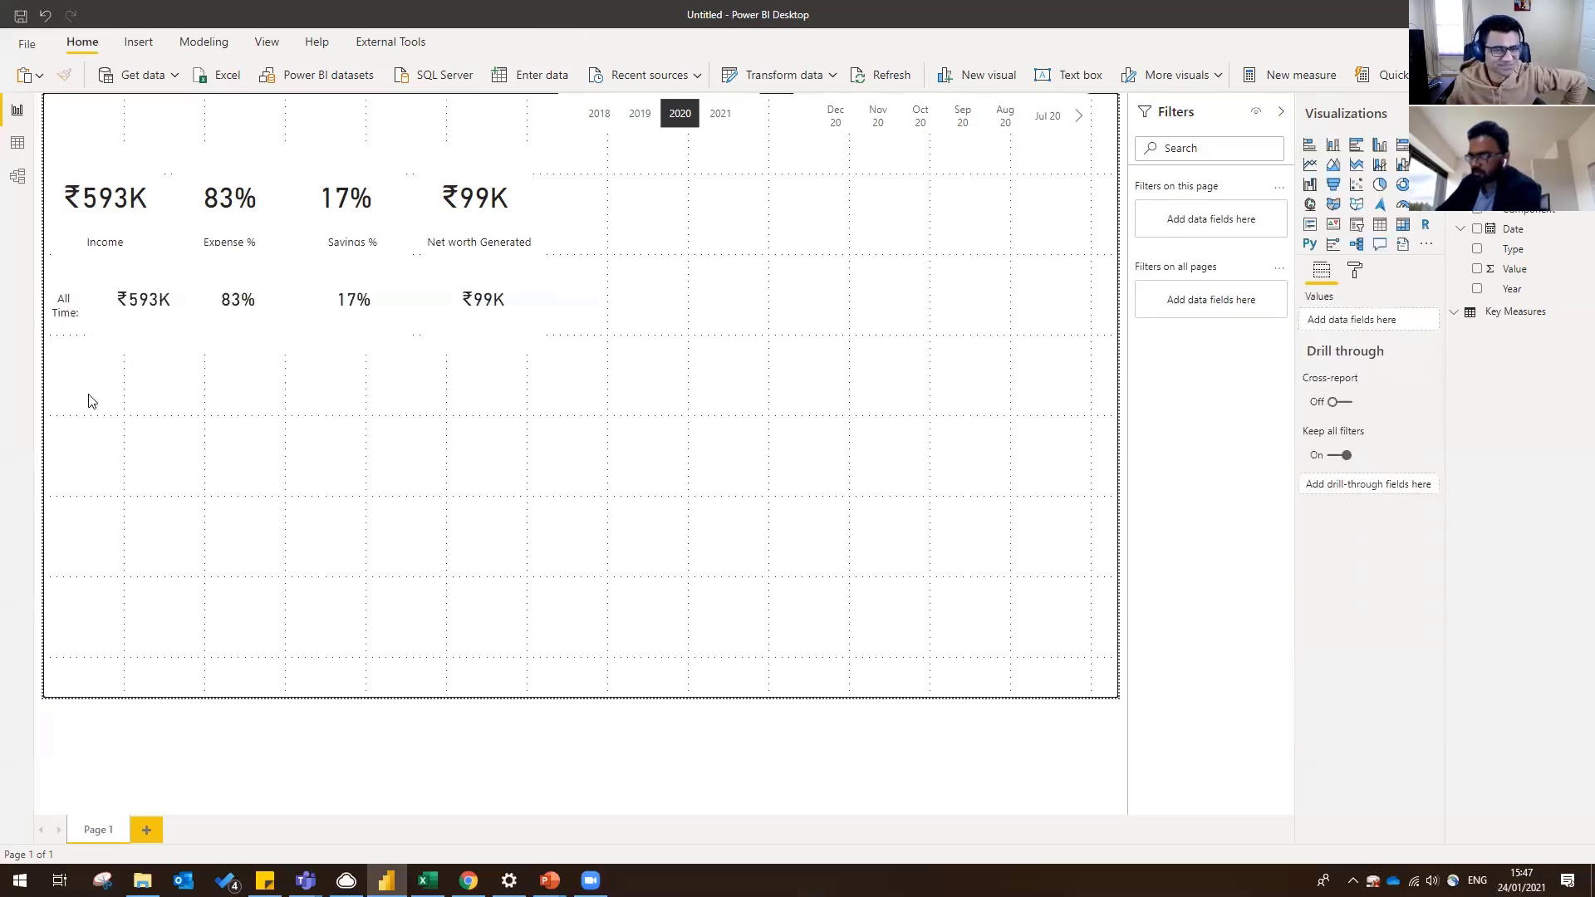
click(67, 329)
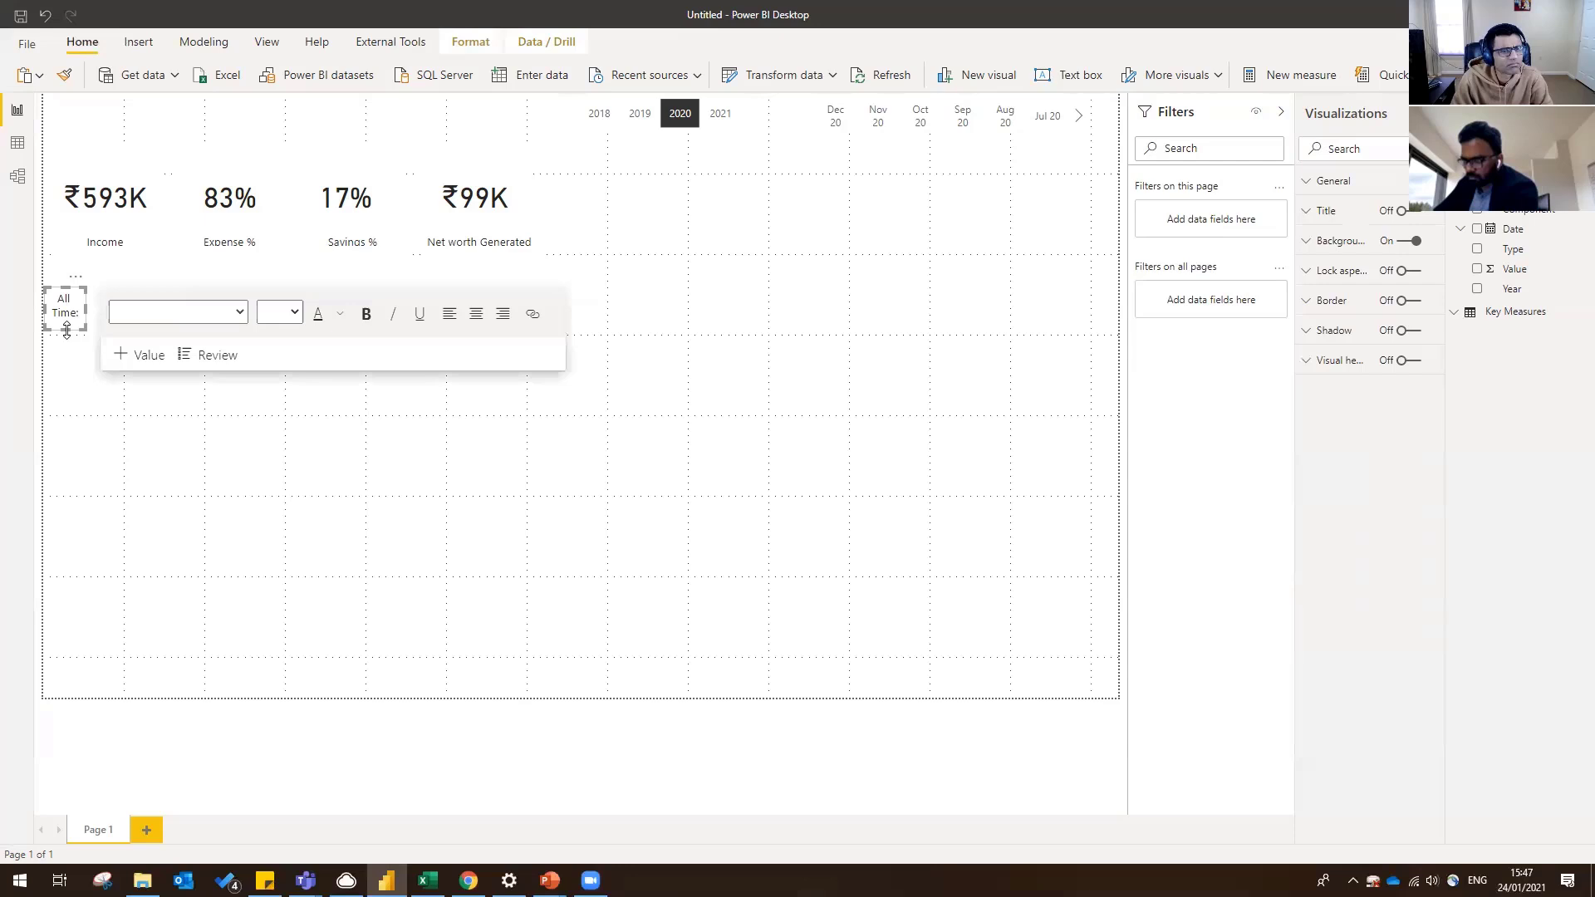
click(548, 506)
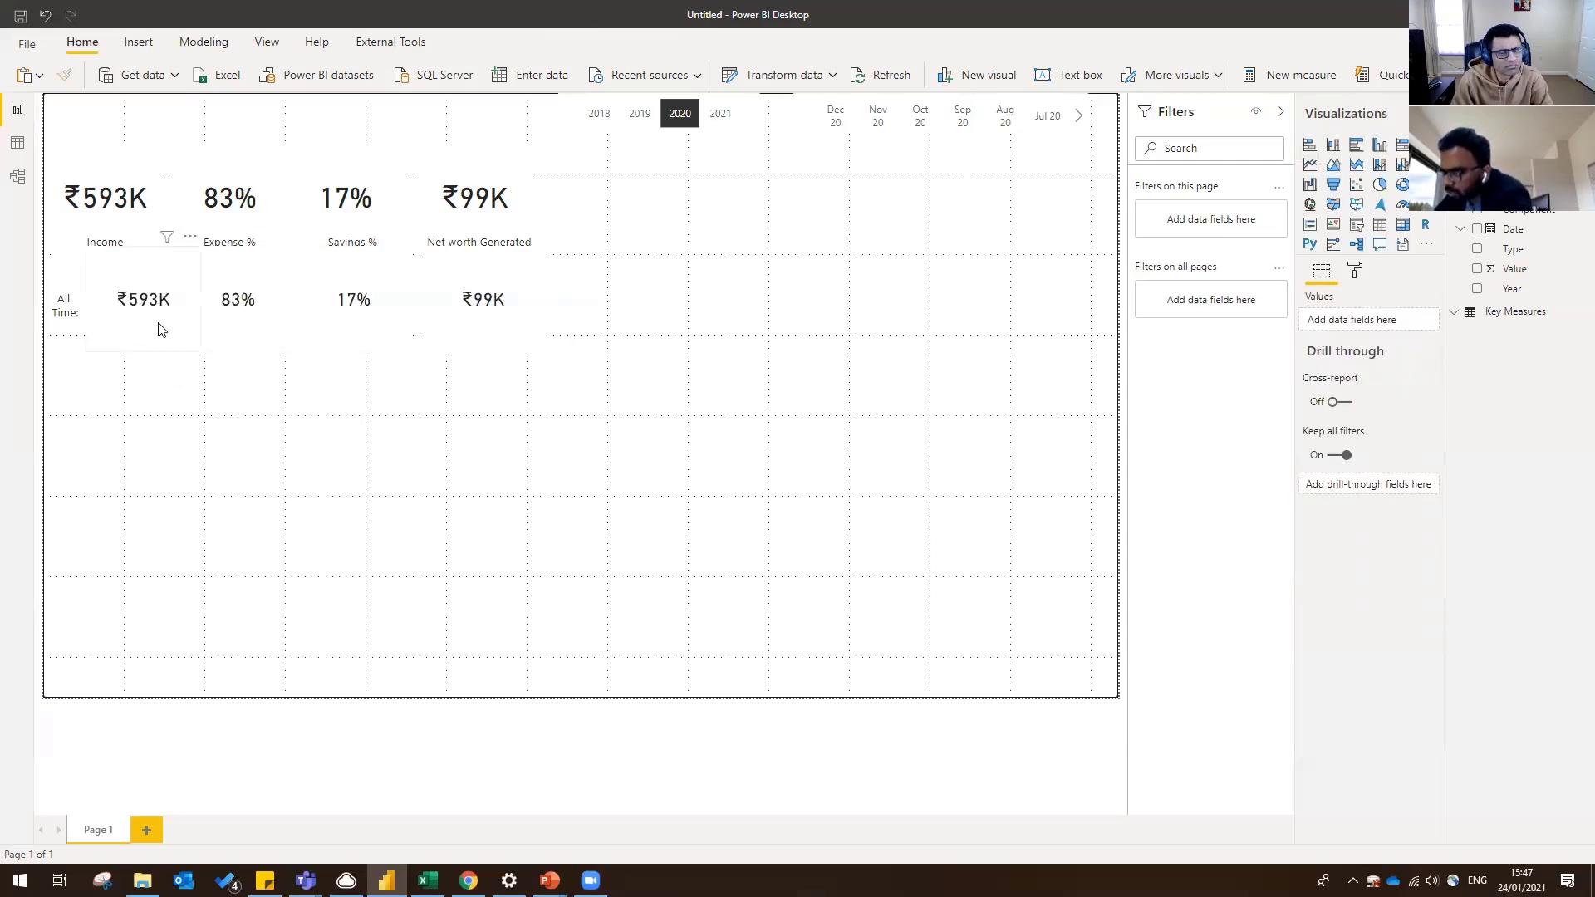
- Distribute the four cards of the lower row horizontally
click(161, 331)
ctrl+click(257, 335)
ctrl+click(374, 327)
ctrl+click(464, 330)
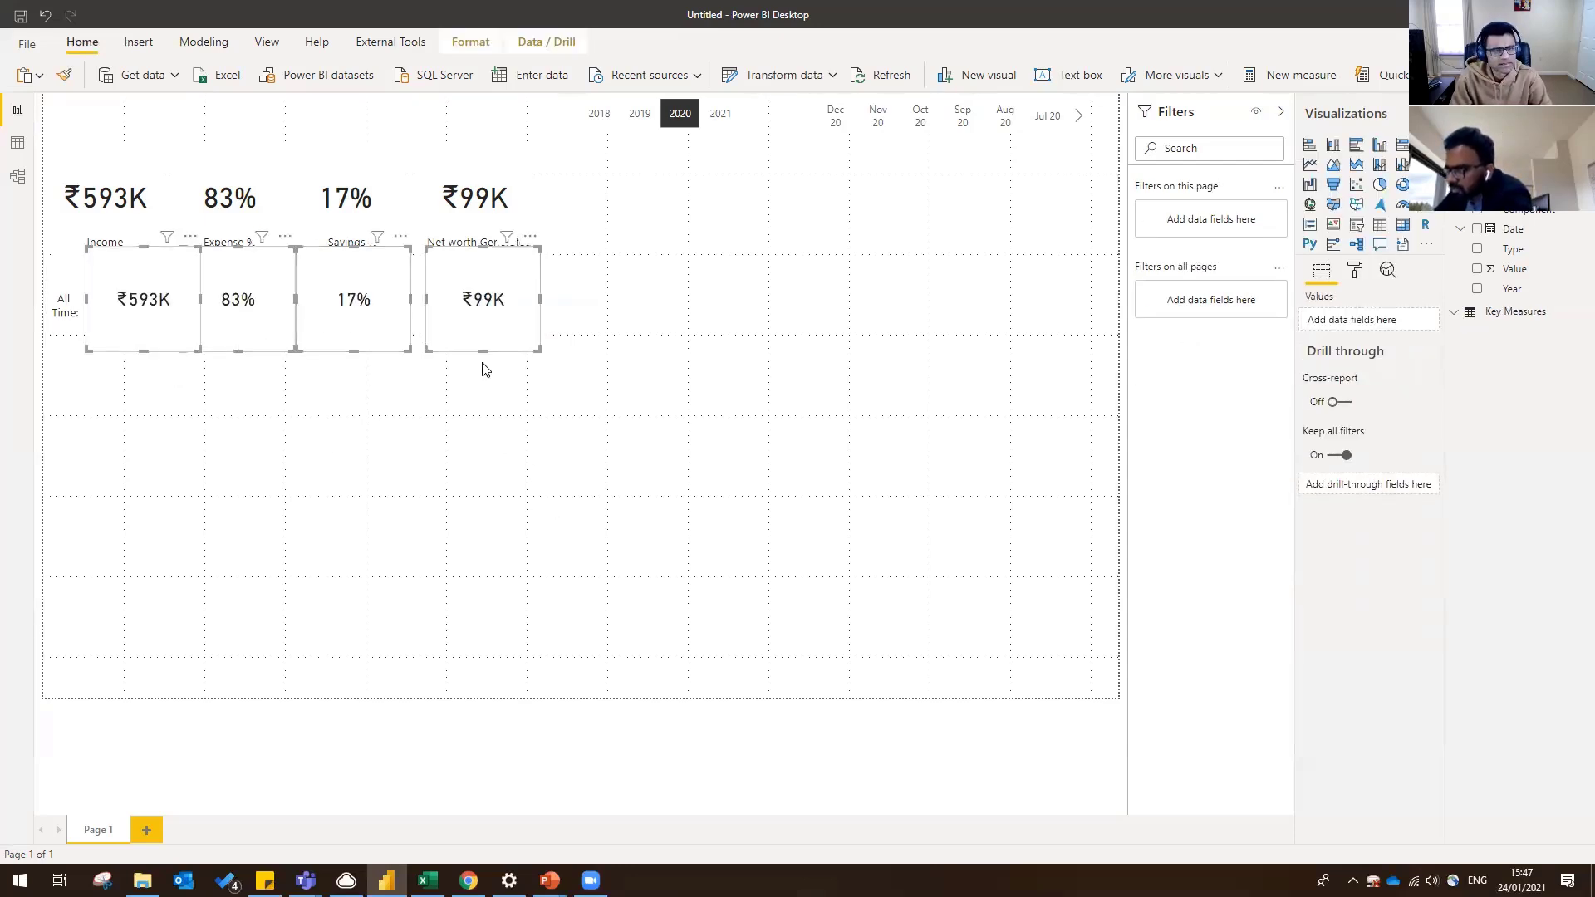
click(470, 41)
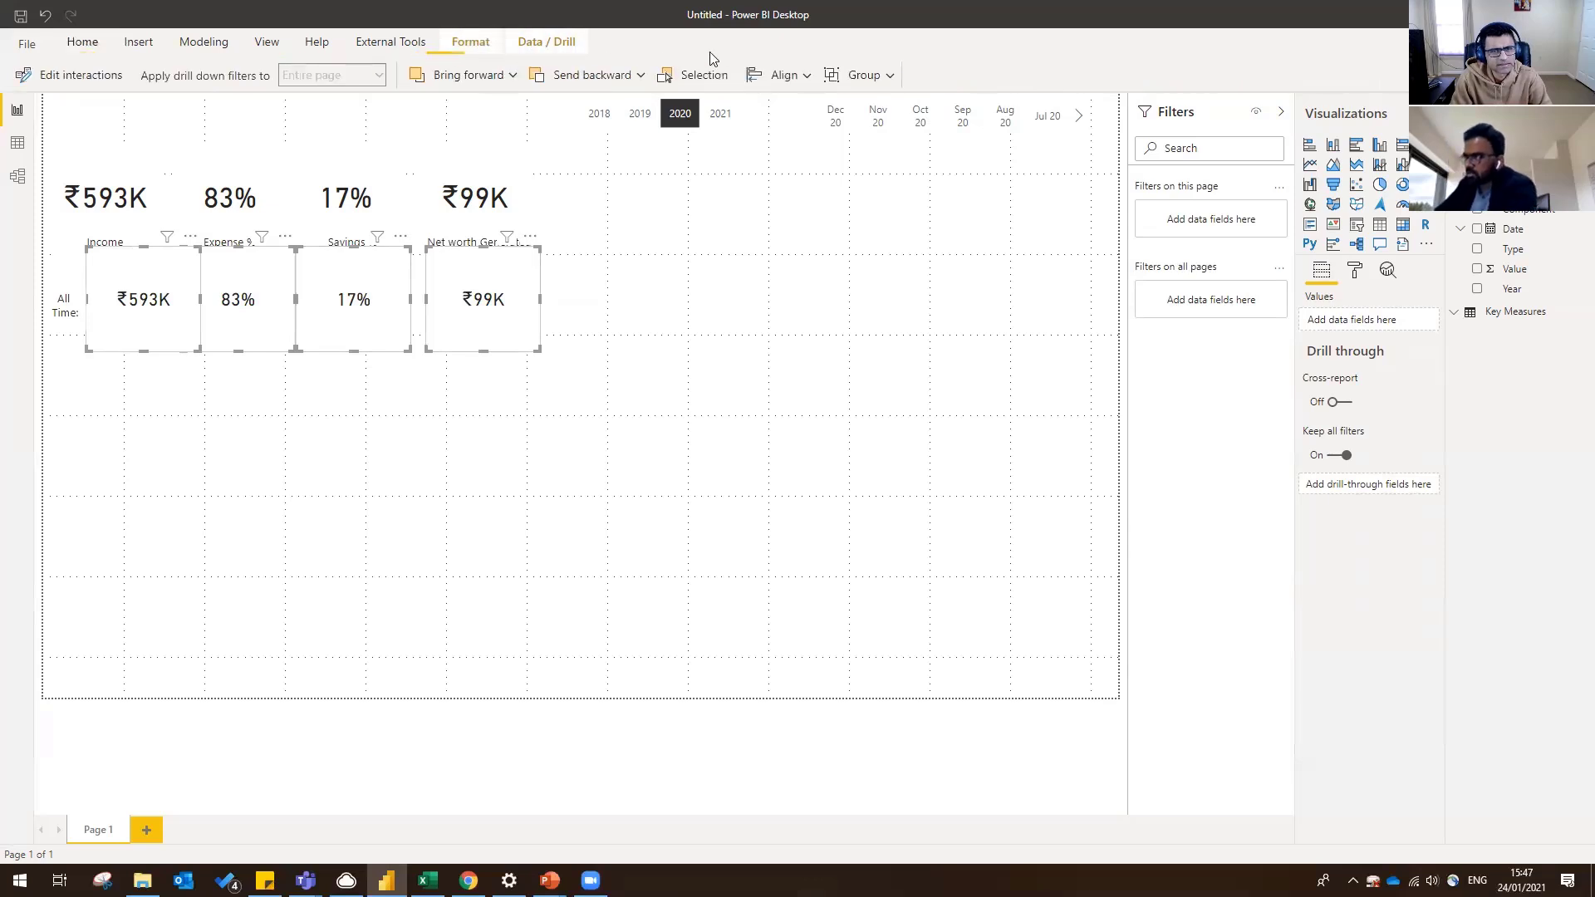
click(777, 75)
click(829, 277)
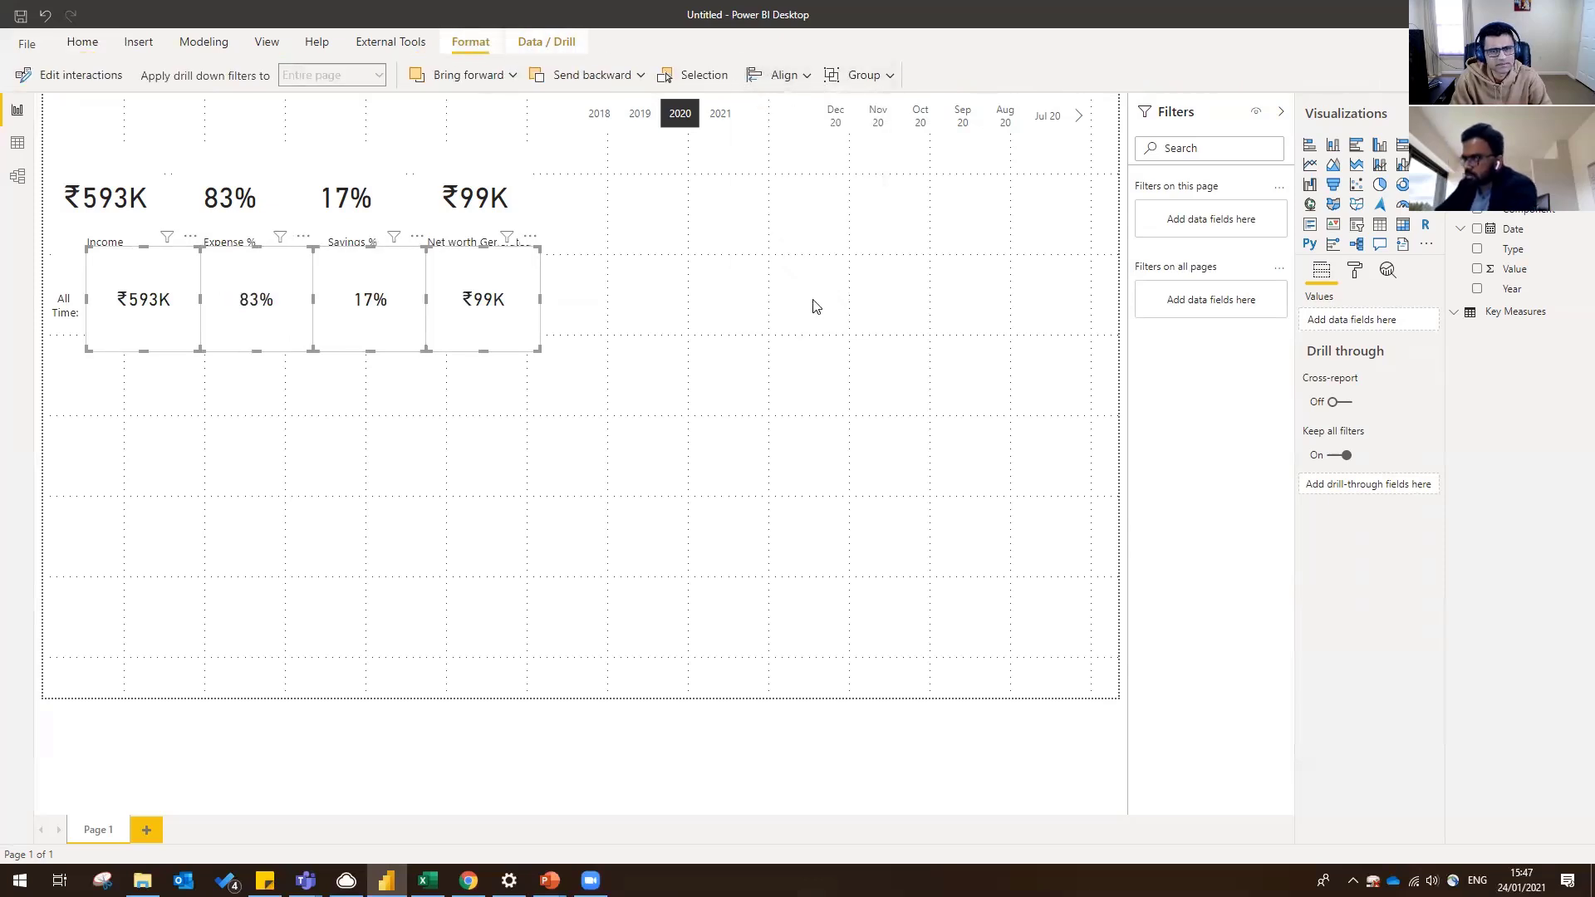
click(786, 333)
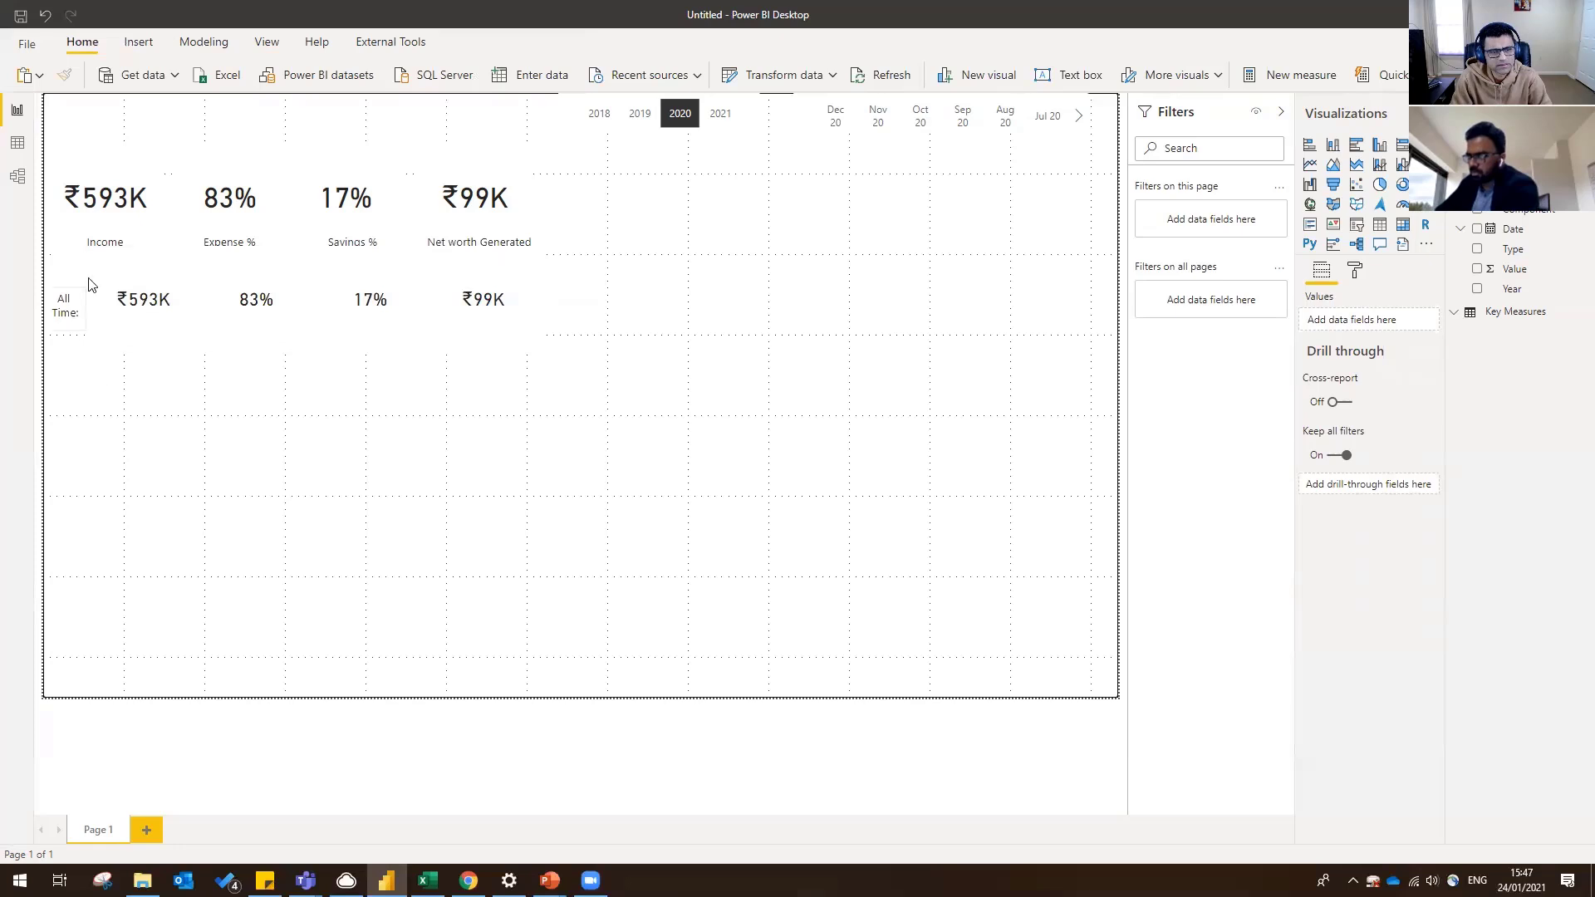
- Distribute the four large KPI cards of the upper row horizontally
click(96, 203)
ctrl+click(256, 207)
ctrl+click(349, 212)
ctrl+click(469, 207)
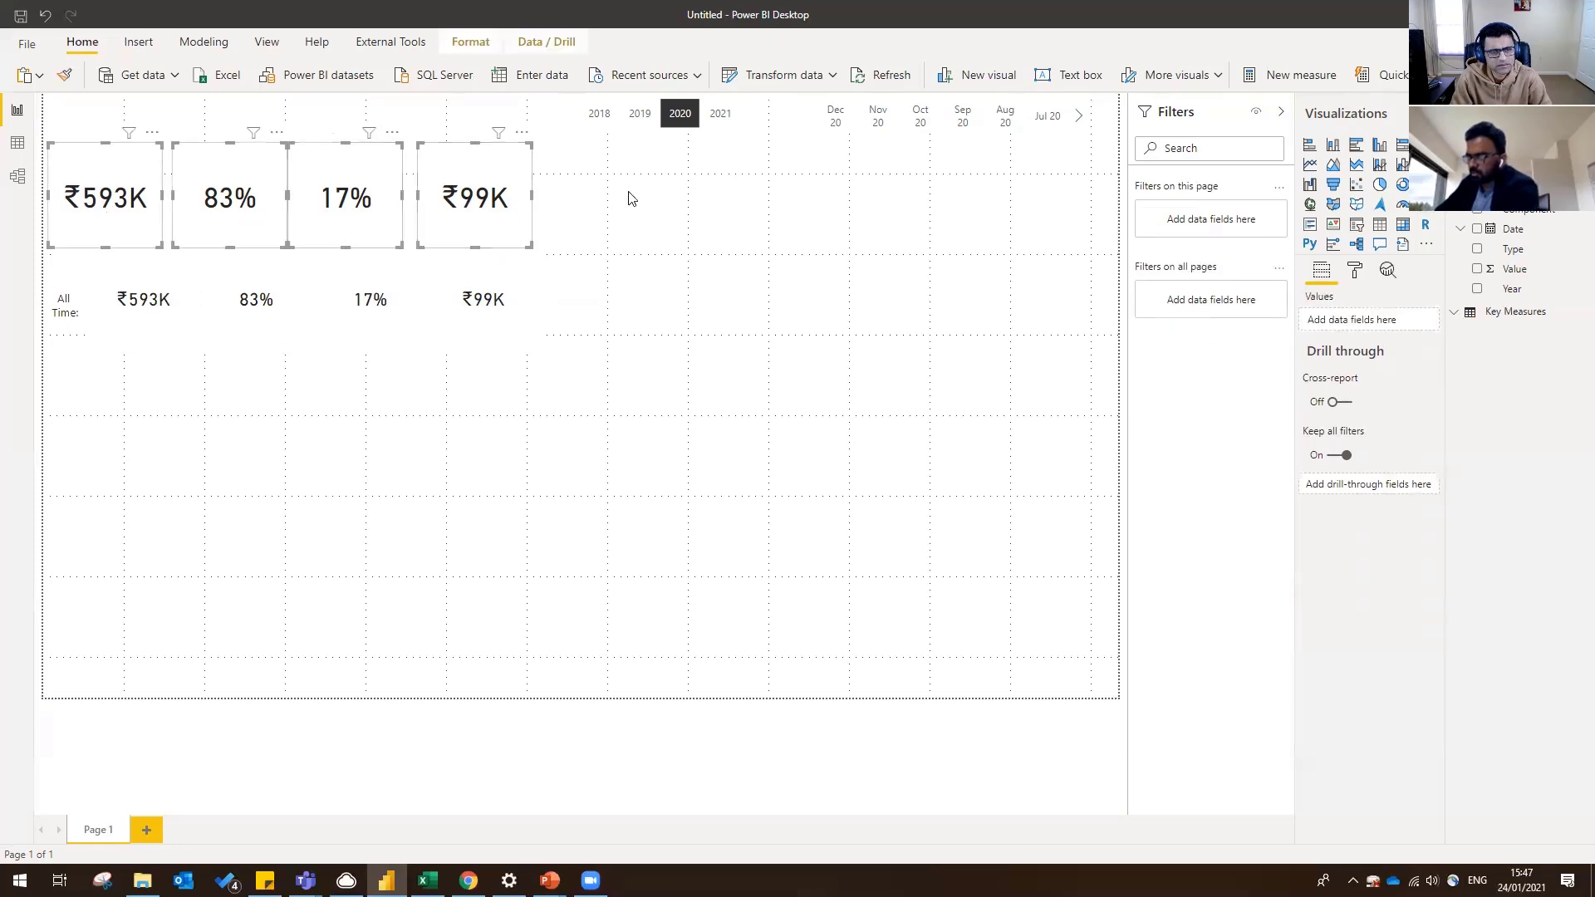
click(470, 41)
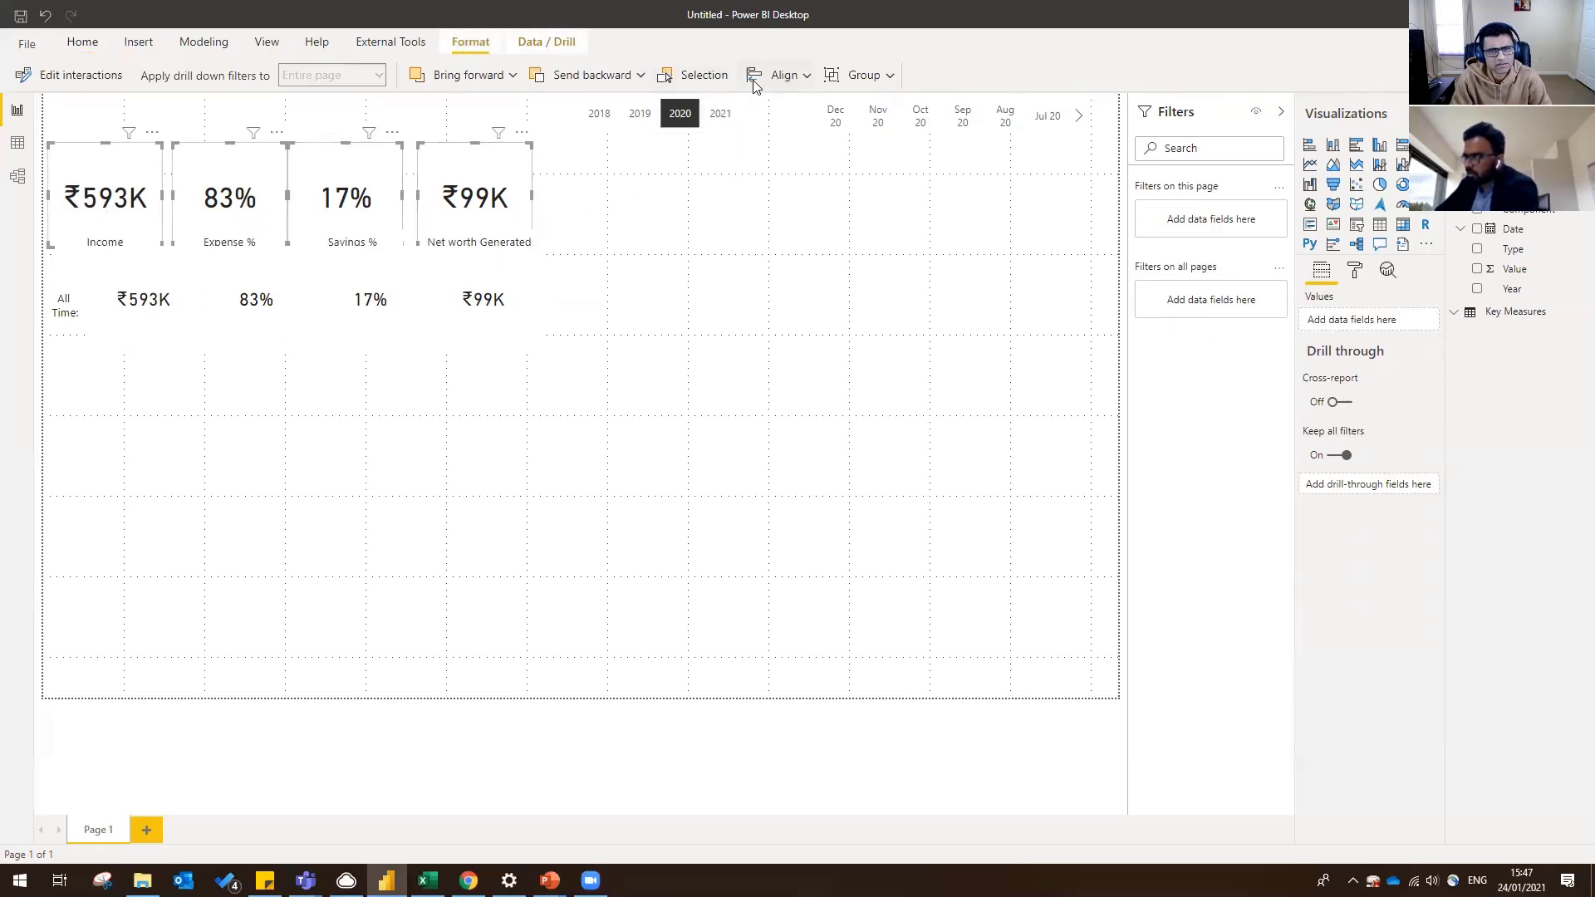
click(778, 75)
click(848, 277)
click(735, 339)
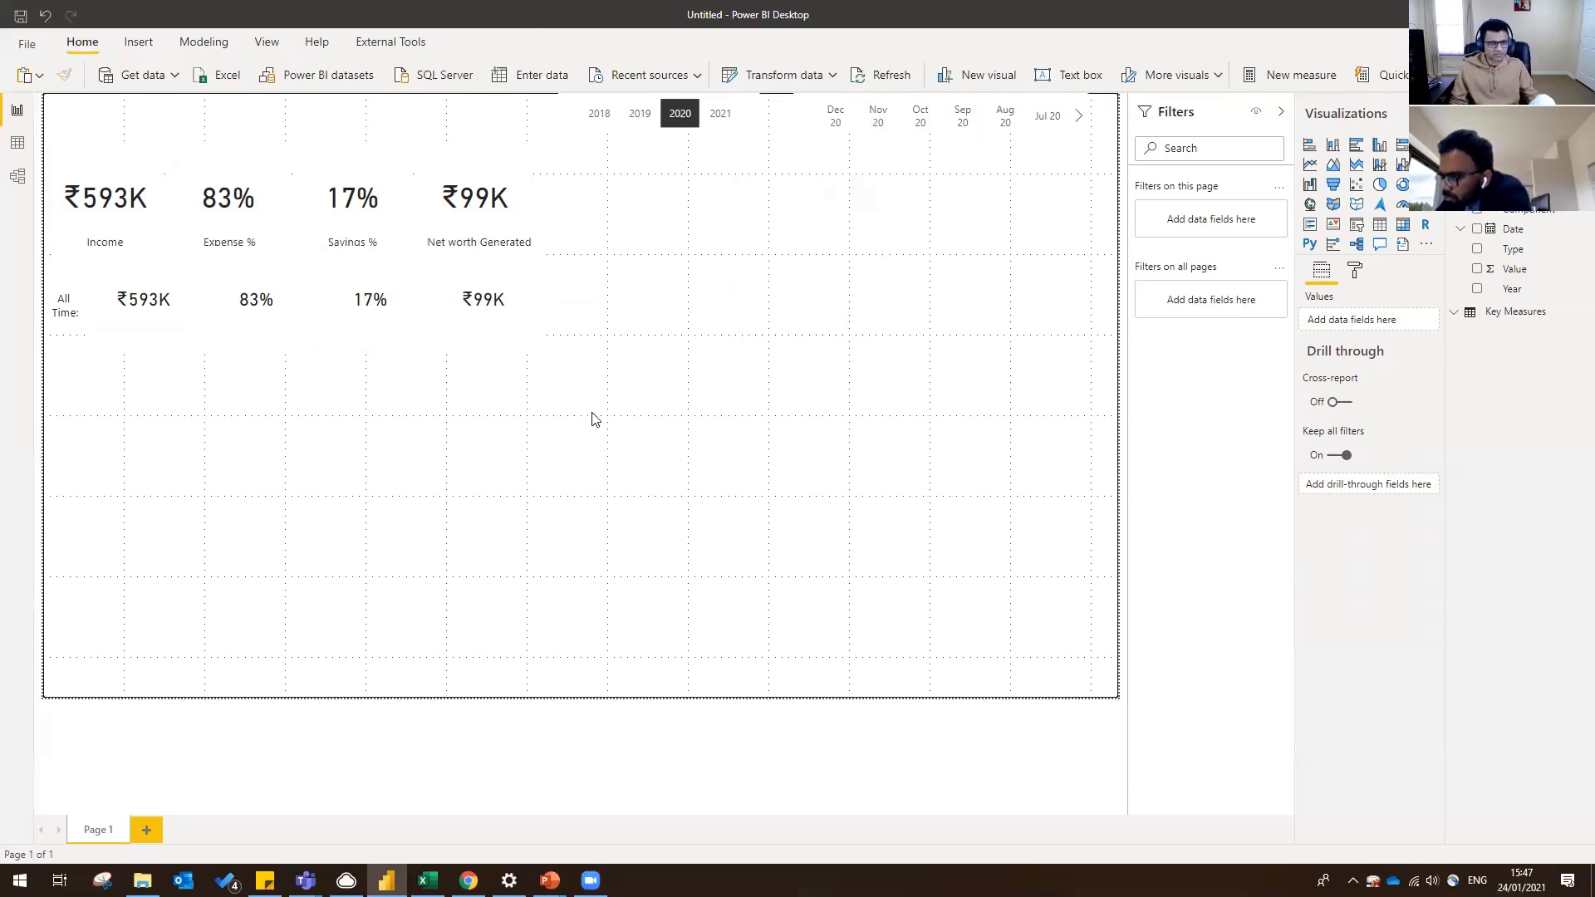
- Nudge the upper row's income and Expense % cards slightly right to line up with their labels
click(105, 208)
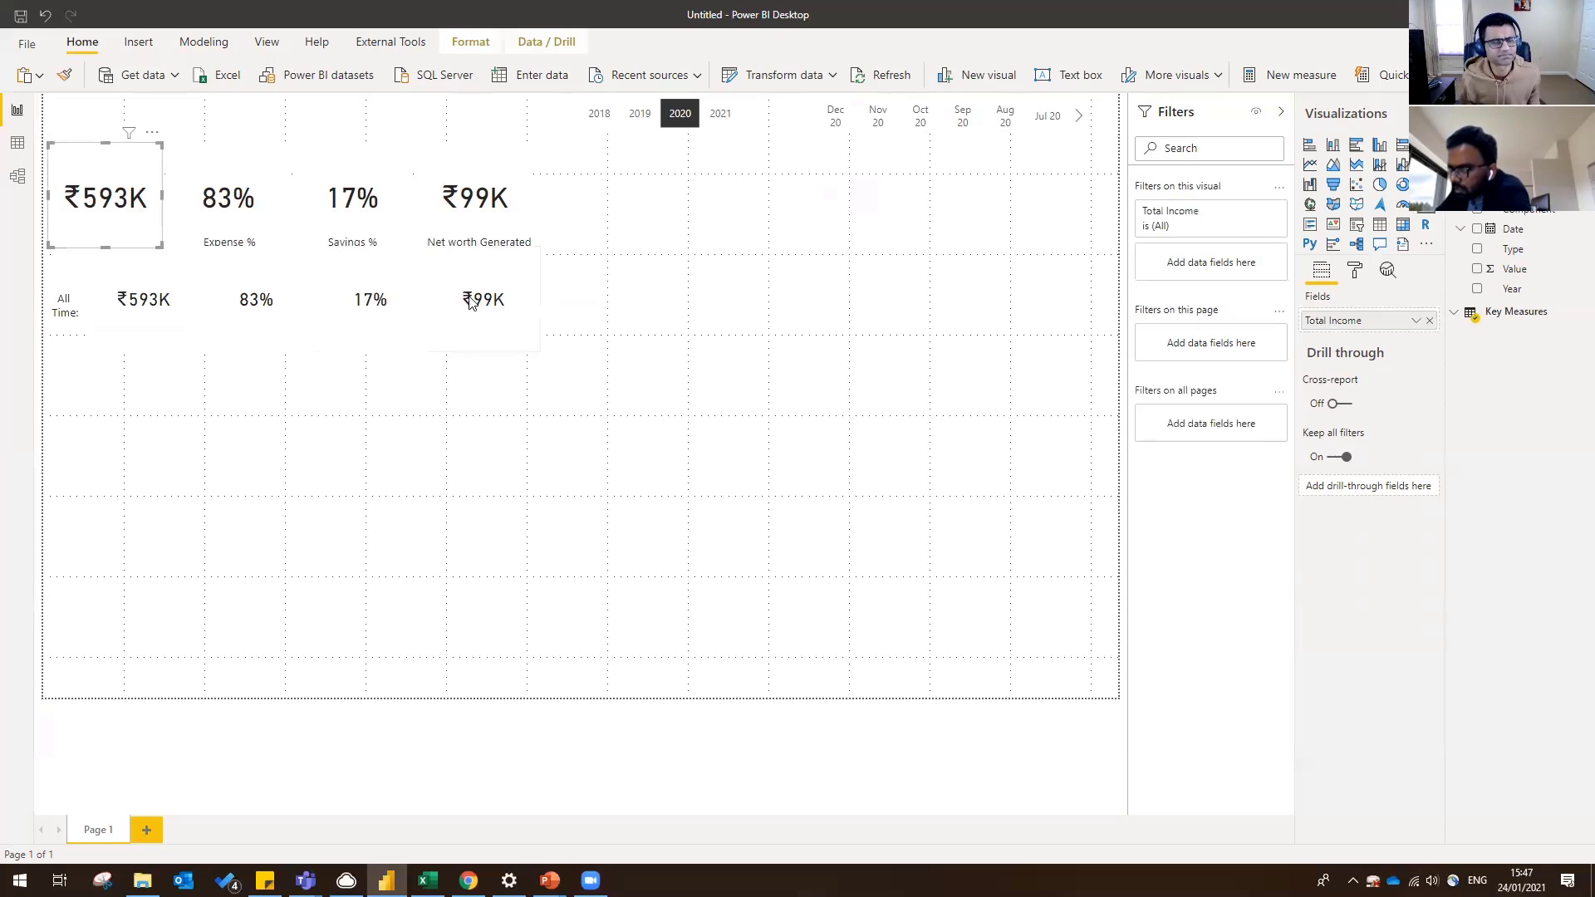
key(Right)
key(Right)
key(Right)
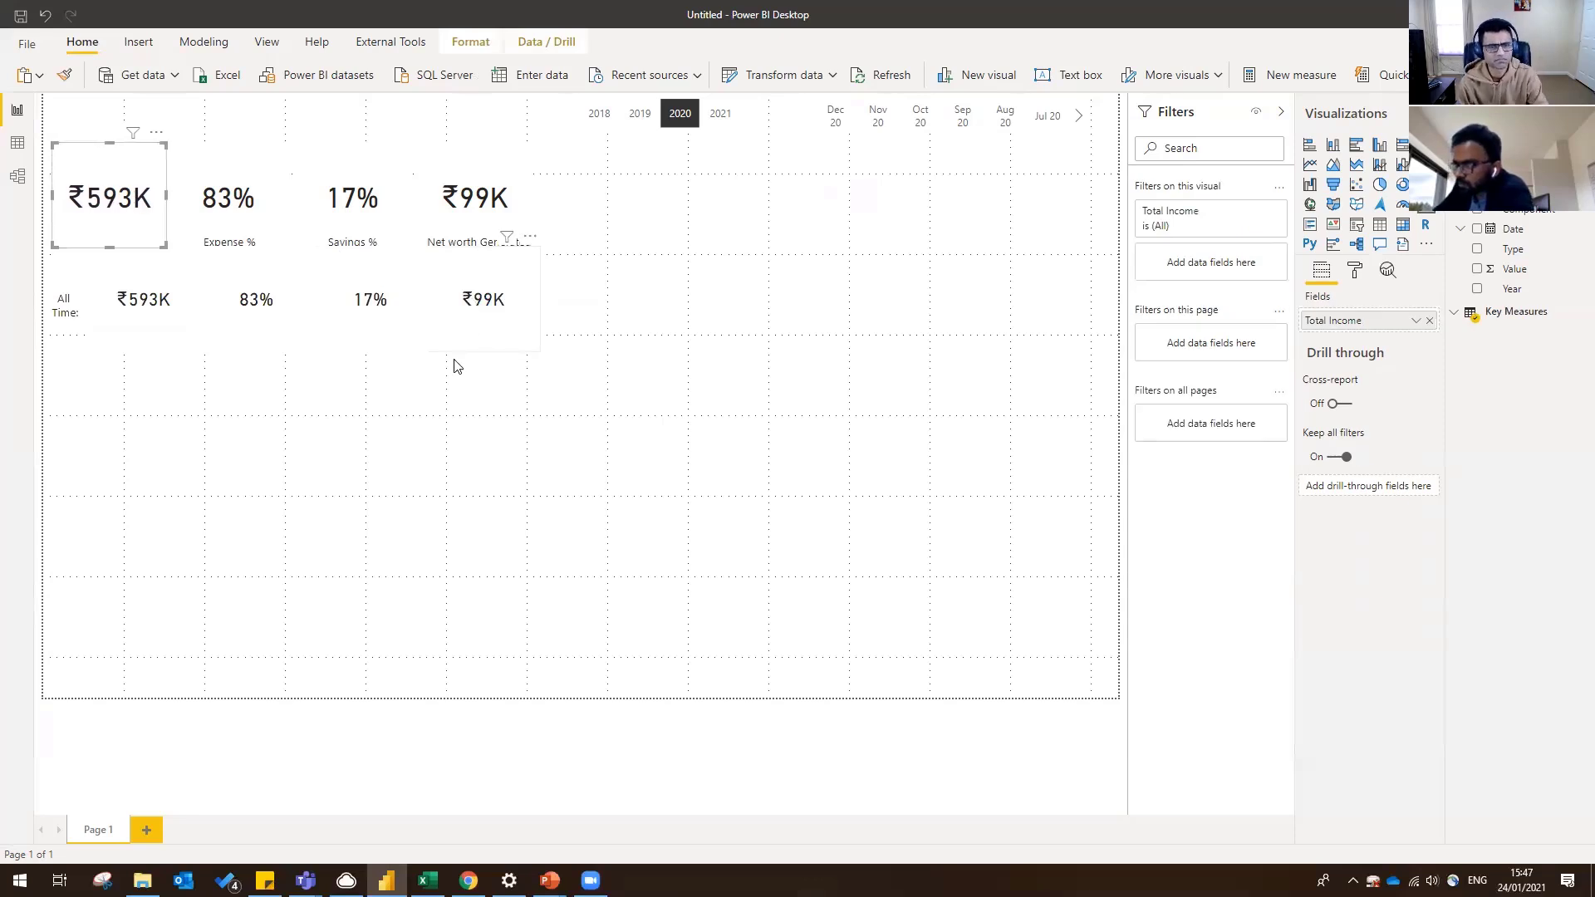
click(458, 367)
click(232, 226)
key(Right)
key(Right)
key(Right)
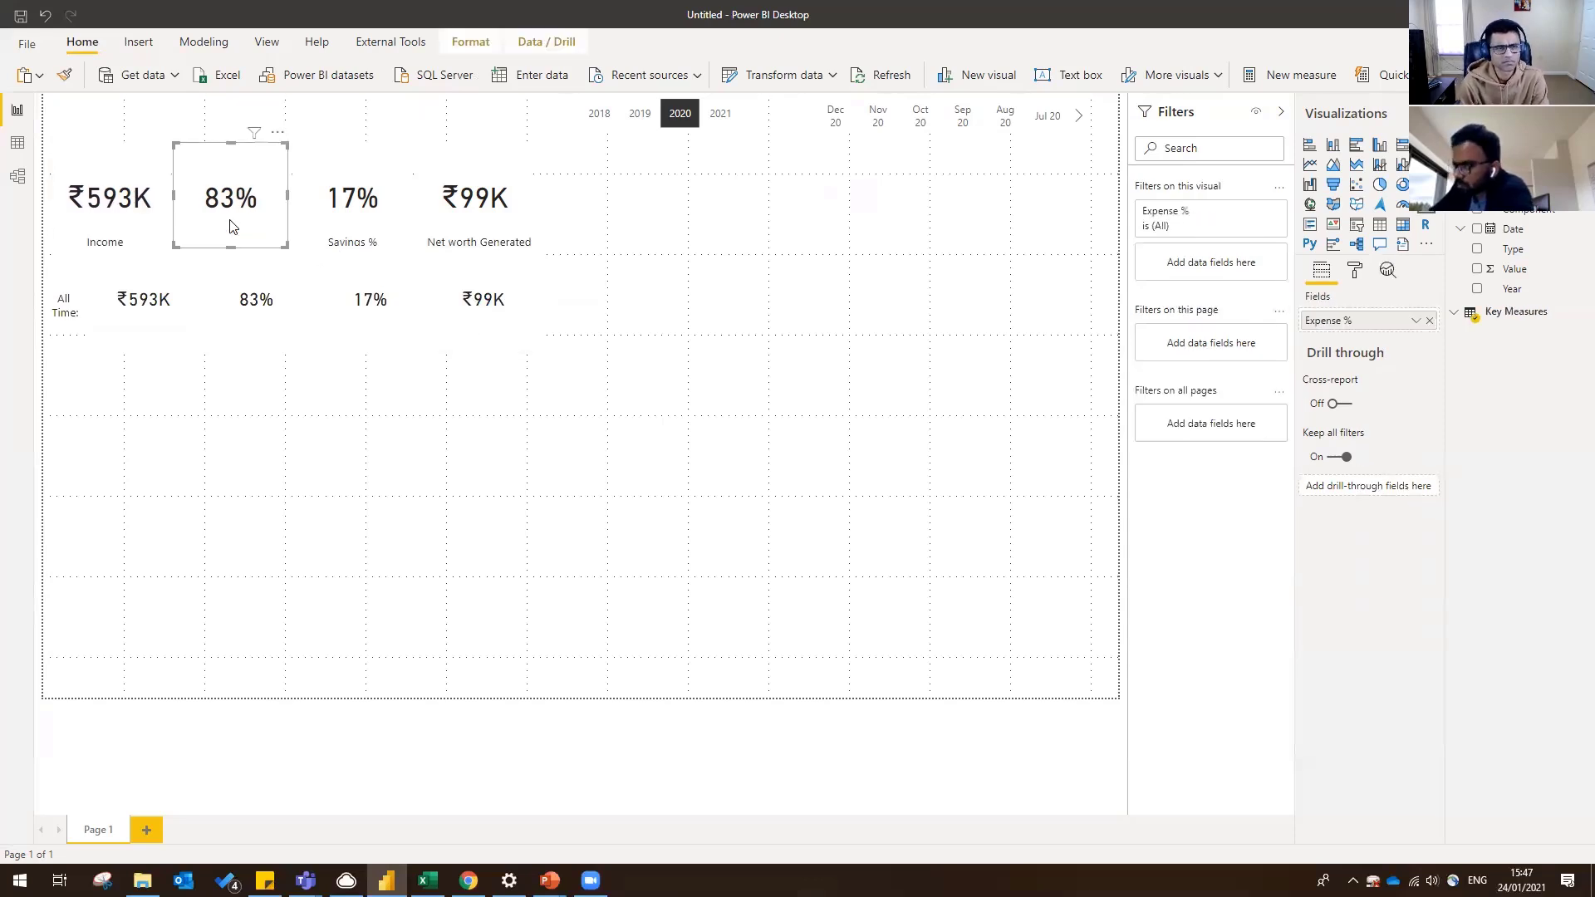
- Nudge the upper row's Savings % card slightly right to line up with its label
click(594, 490)
click(380, 219)
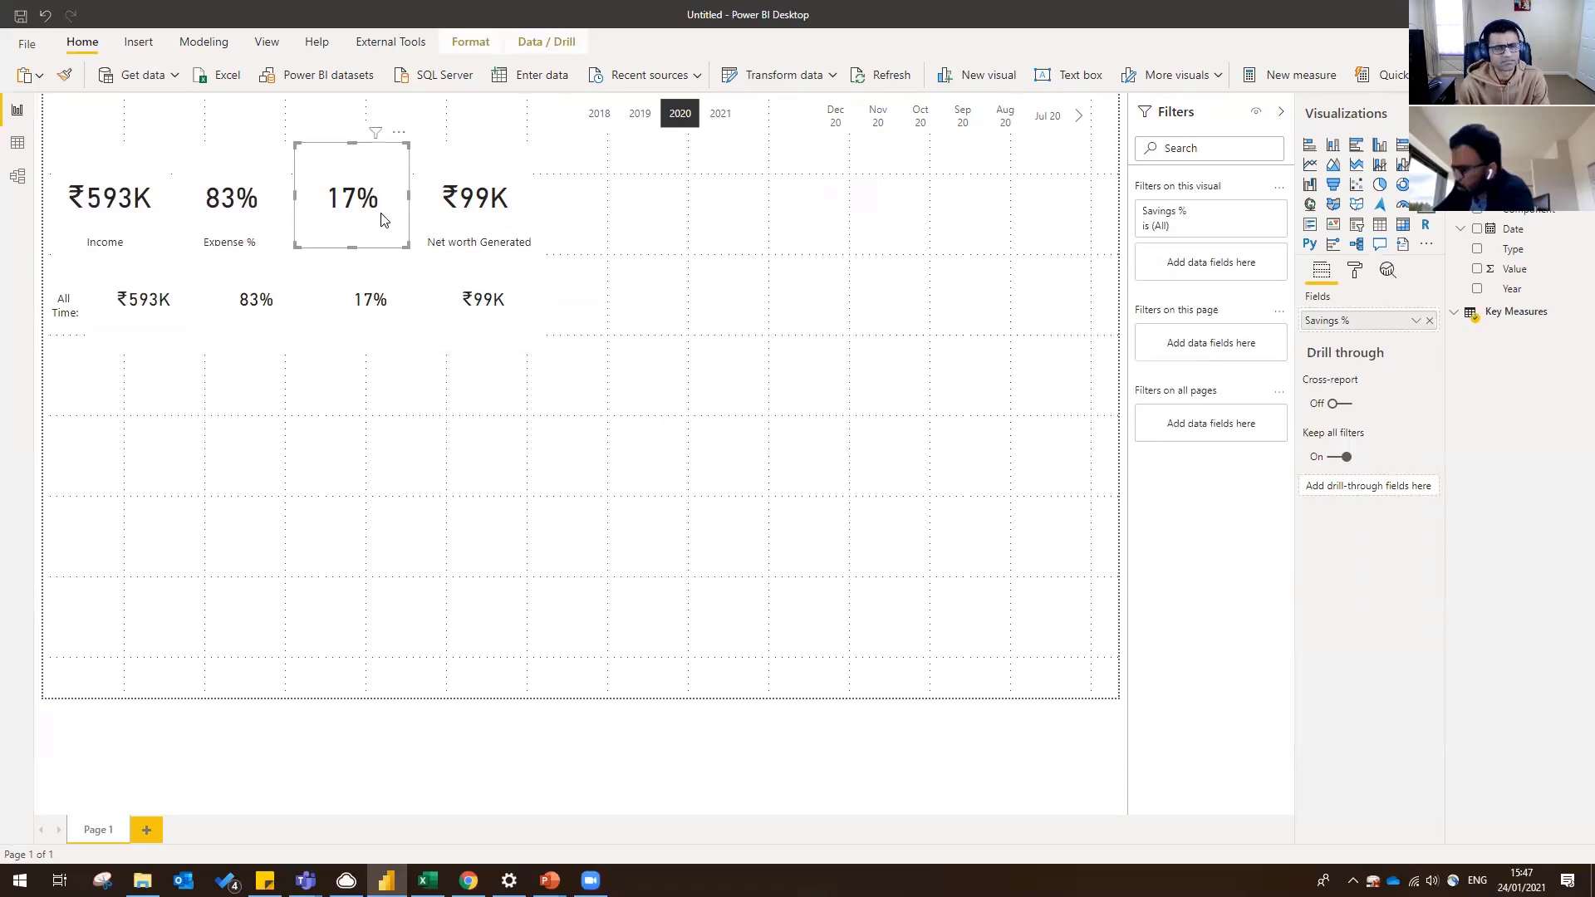
key(Right)
key(Right)
key(Right)
click(558, 425)
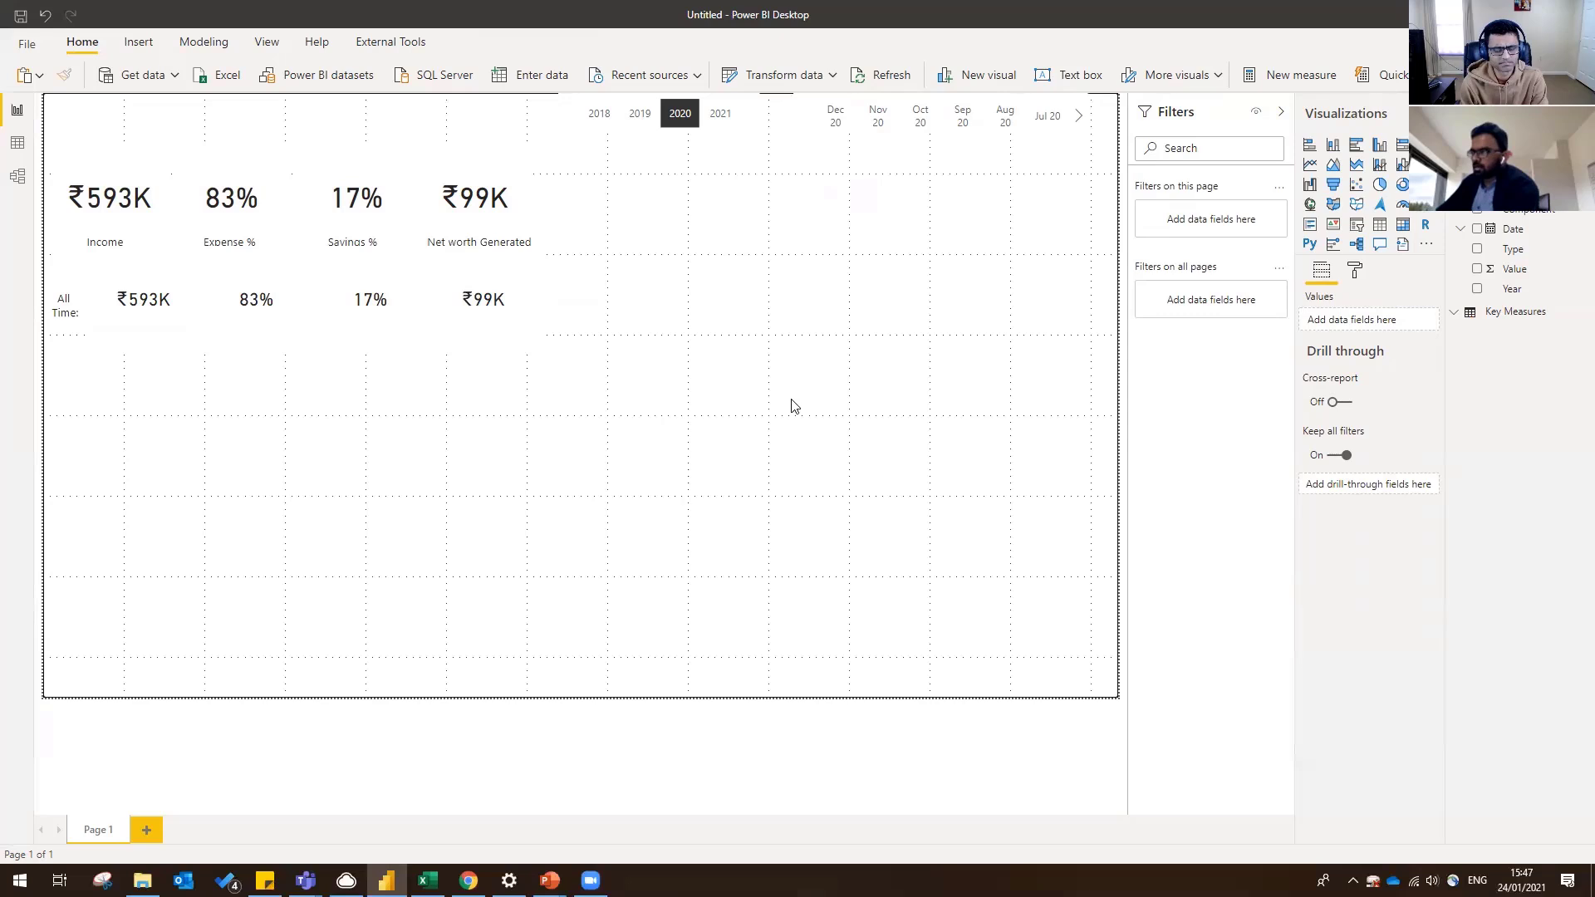
- Nudge the year slicer slightly right, away from the KPI cards
click(568, 131)
key(Right)
key(Right)
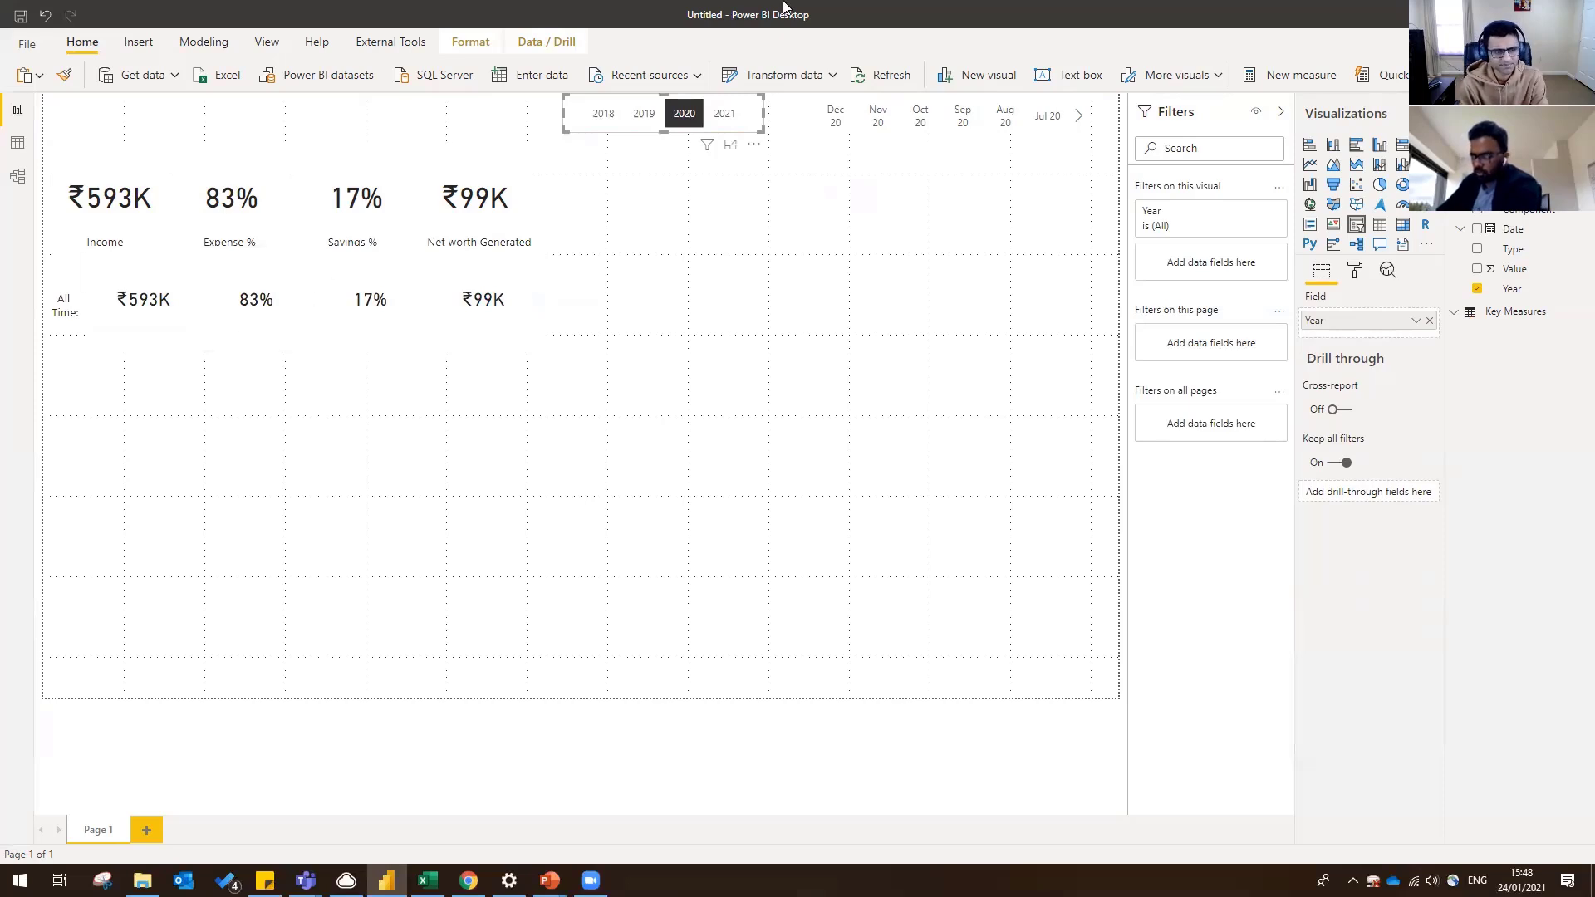
- Edit the year slicer's interactions so that it does not filter any of the four all-time cards
click(482, 42)
click(58, 75)
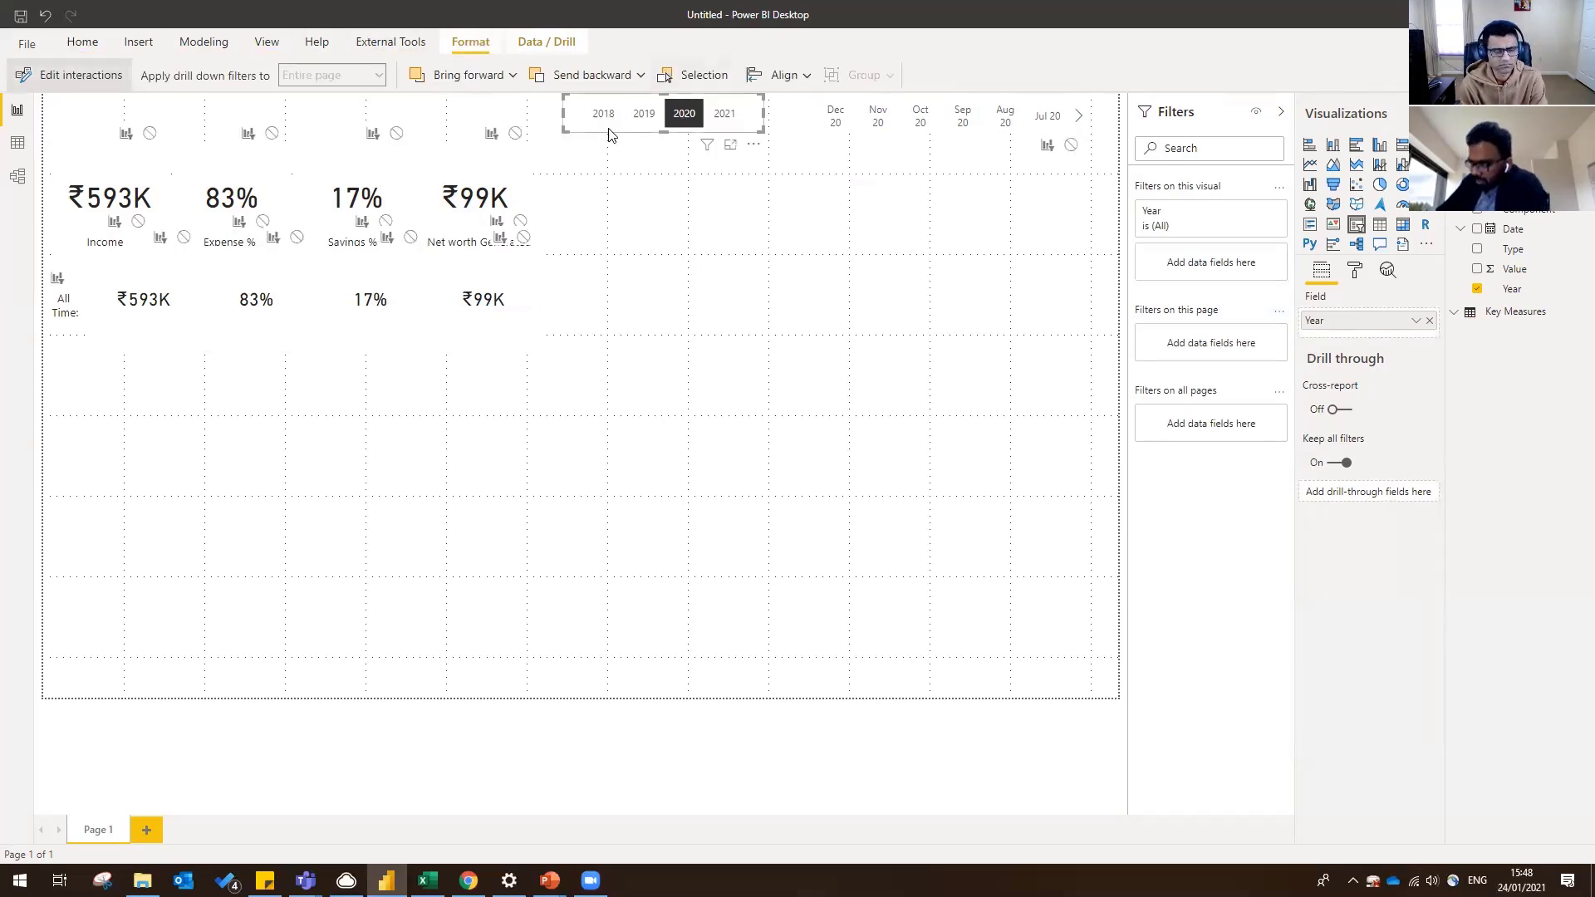
click(184, 239)
click(299, 239)
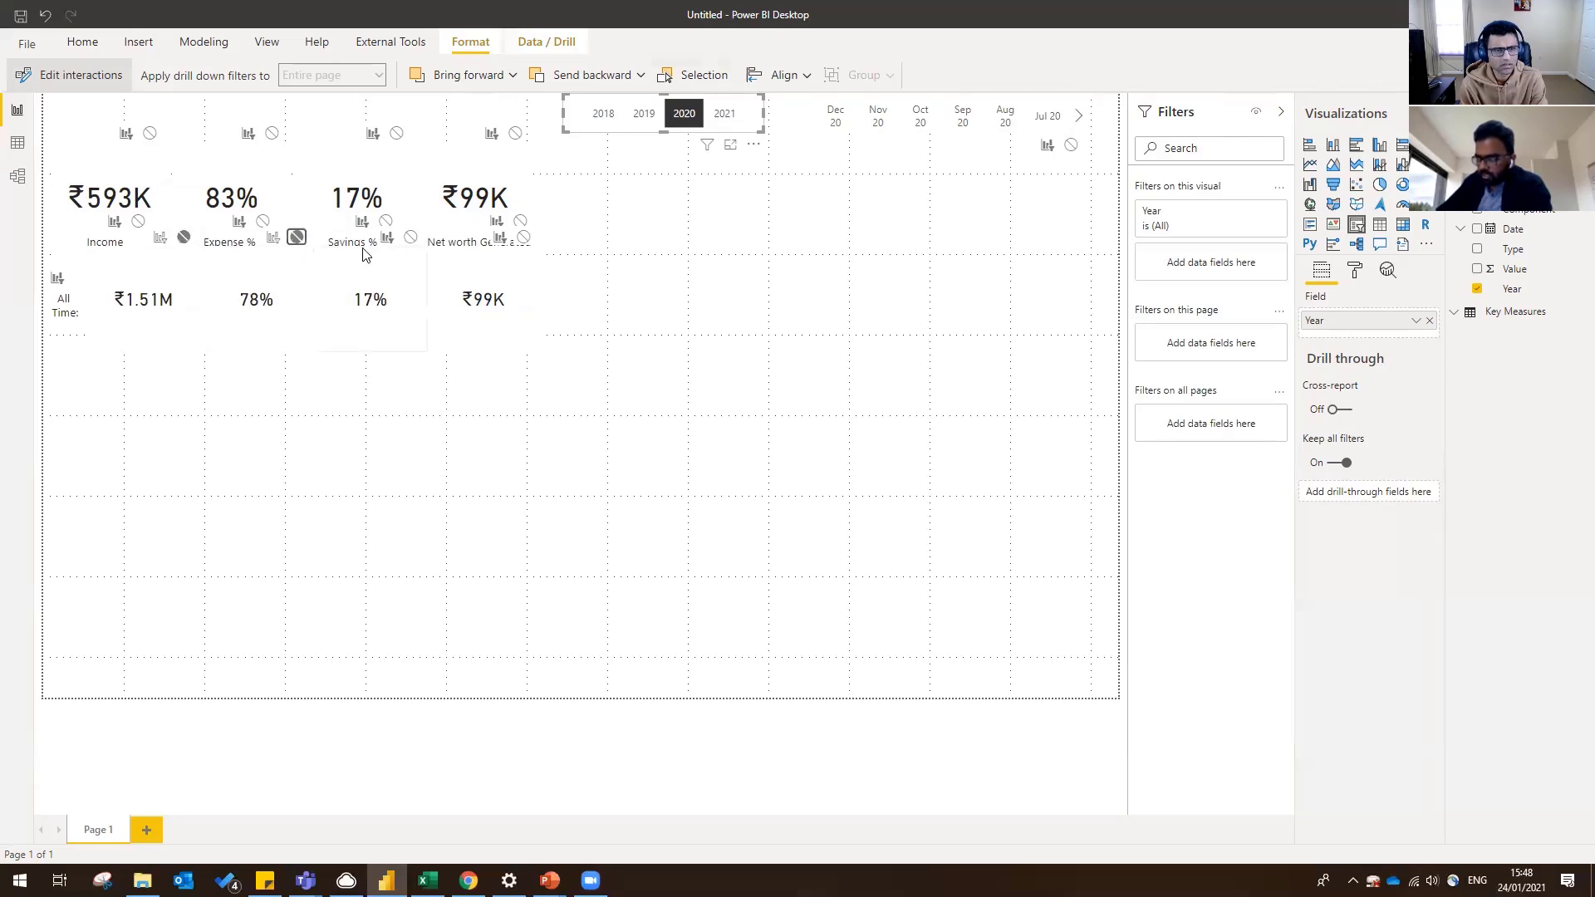
click(410, 239)
click(523, 240)
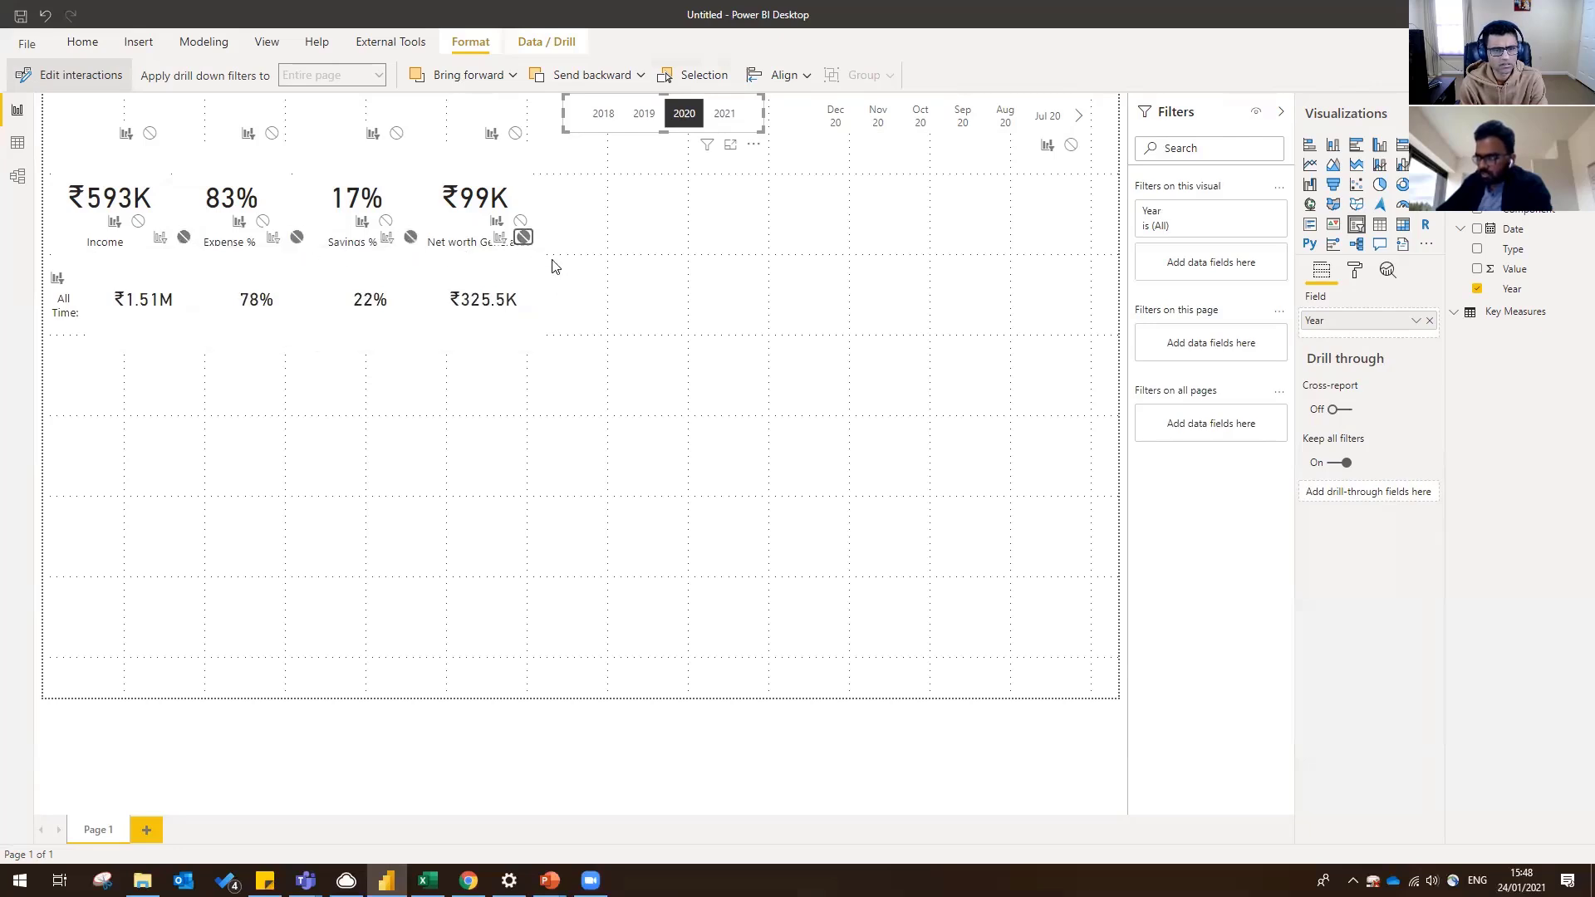
- Set the month slicer's interaction to None for all four all-time cards
click(812, 138)
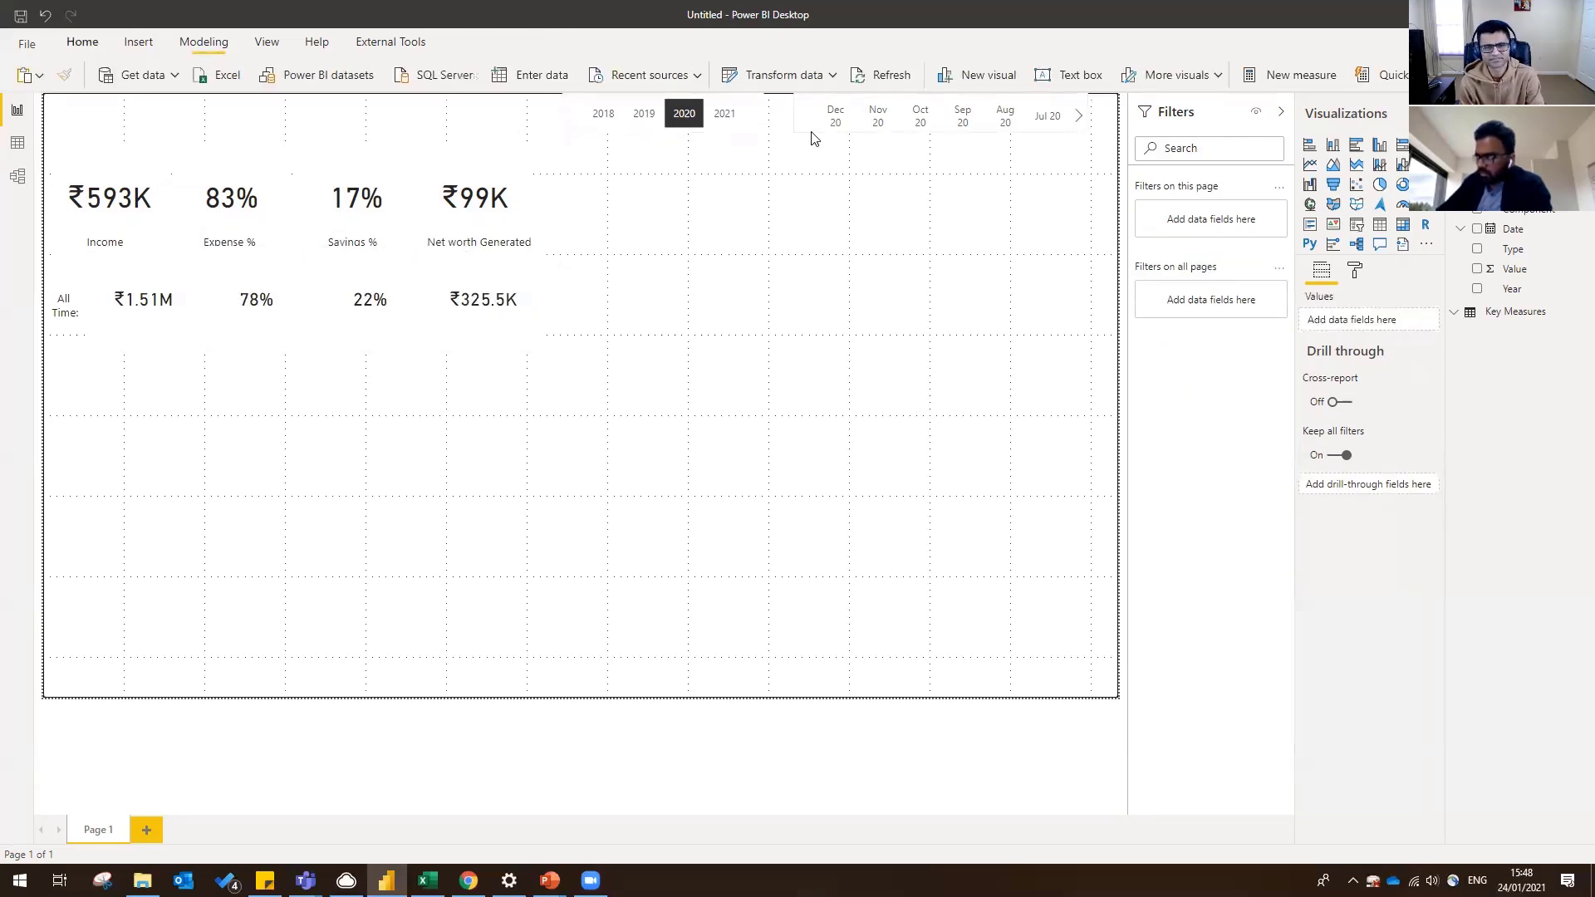
click(184, 237)
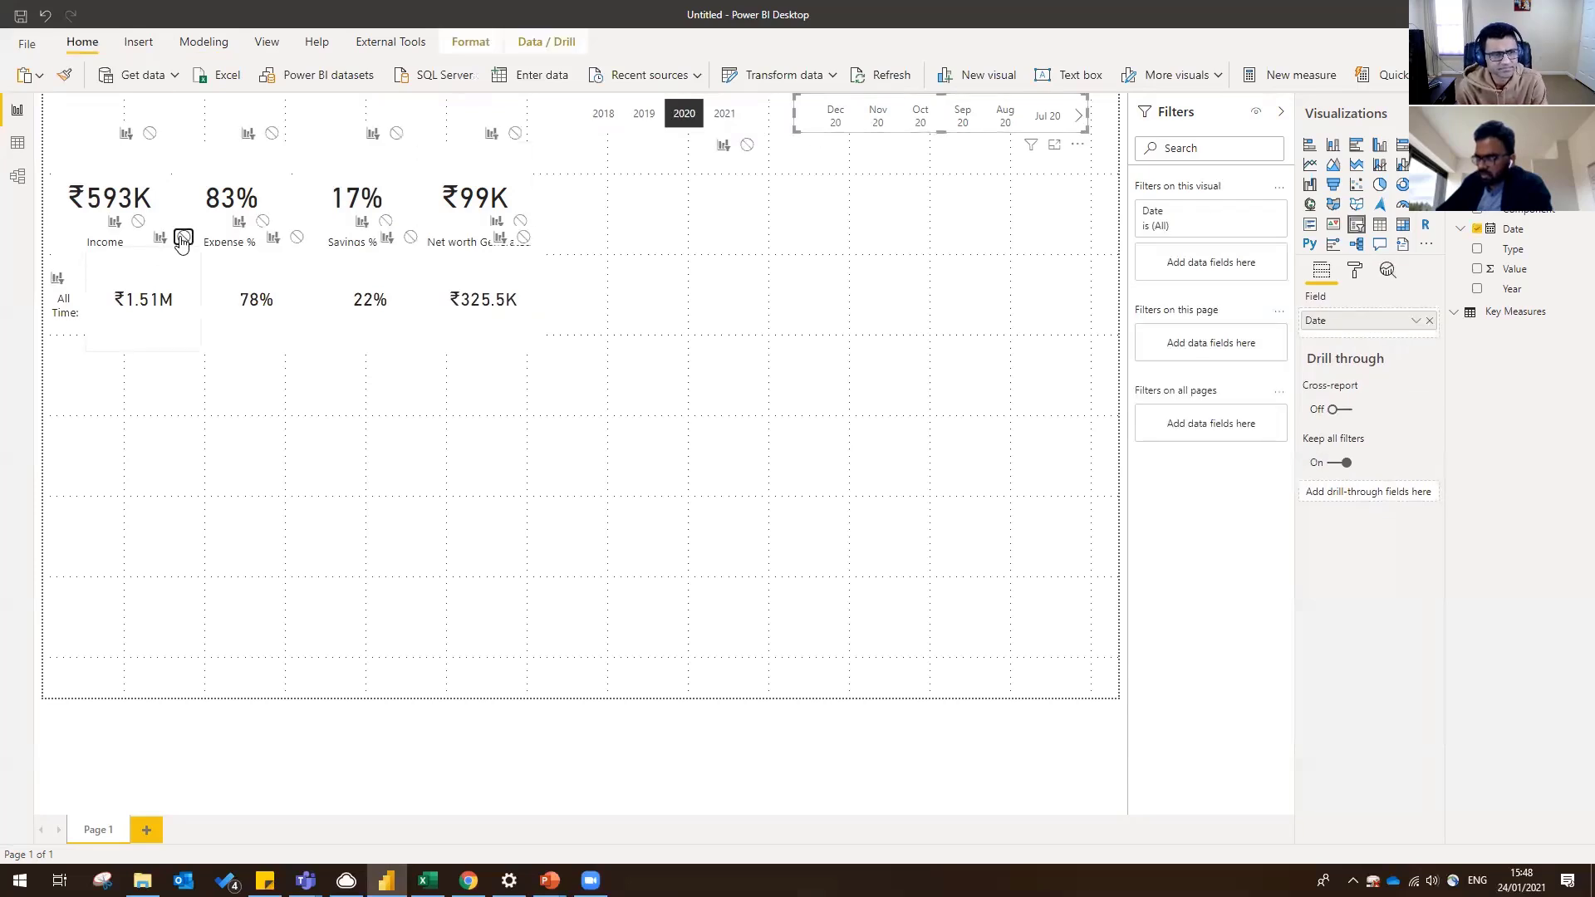
click(297, 239)
click(410, 238)
click(522, 239)
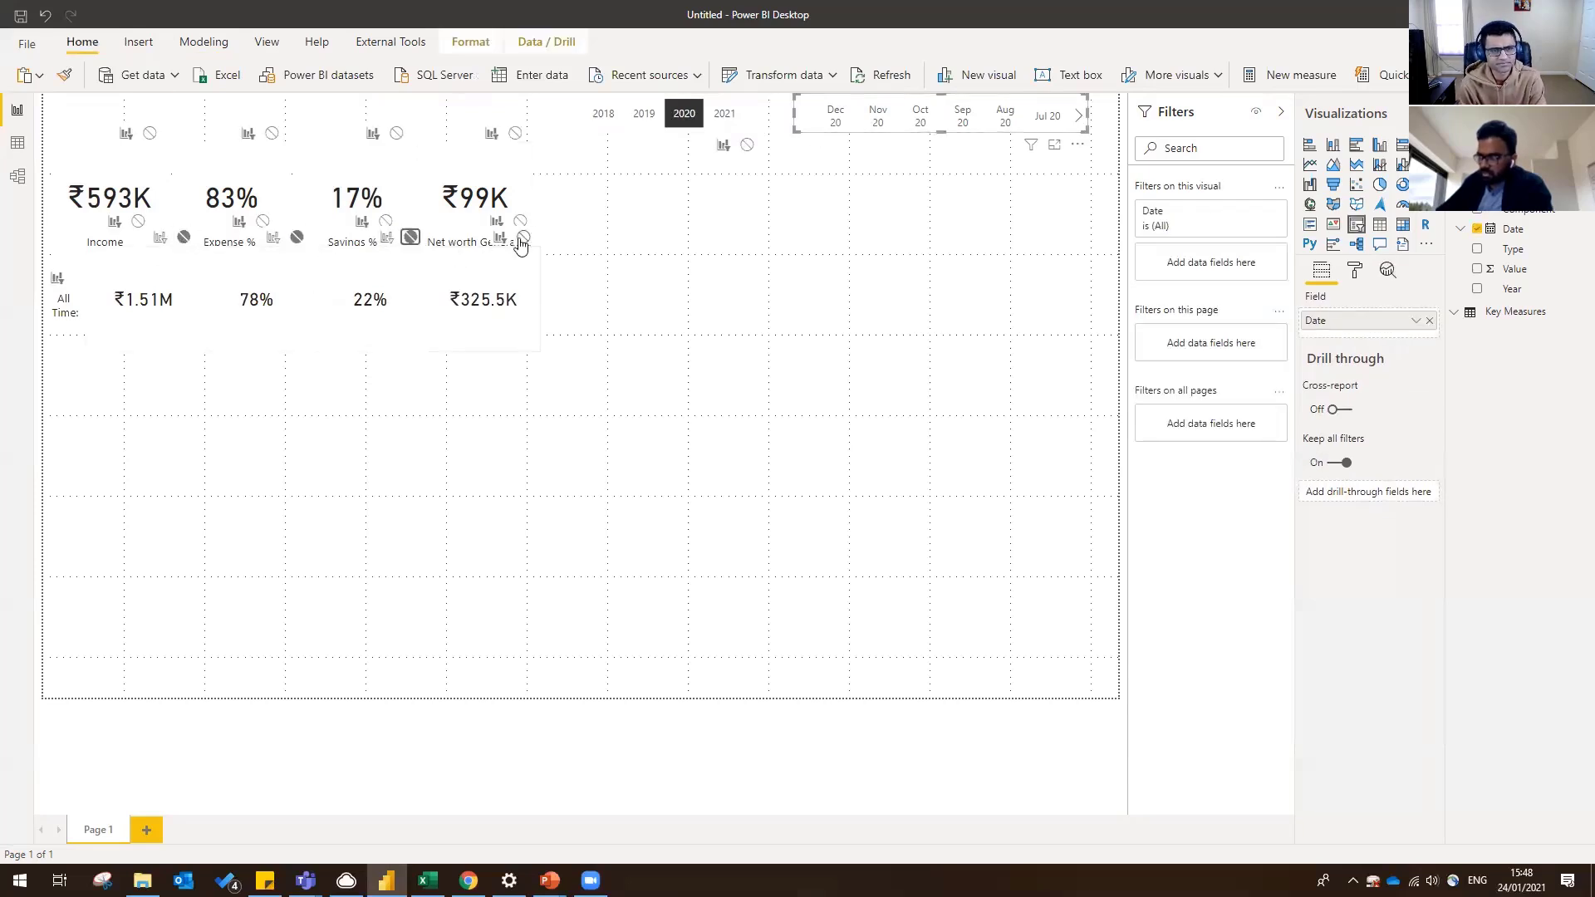
click(647, 280)
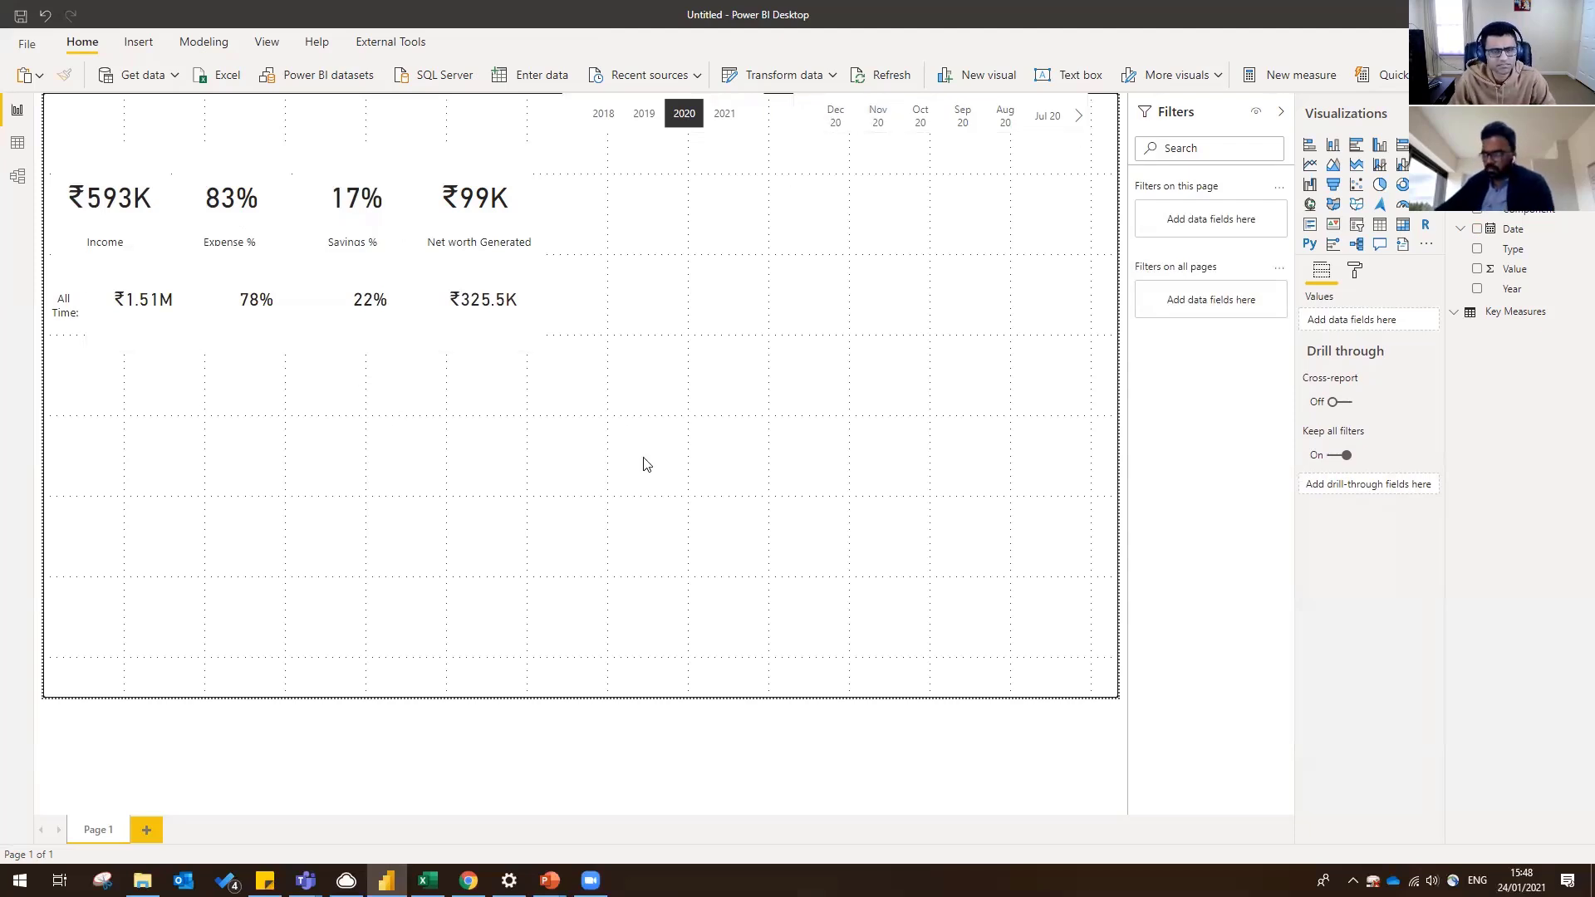
- Shift both rows of KPI cards together with their labels slightly up and left
drag(649, 454, 35, 94)
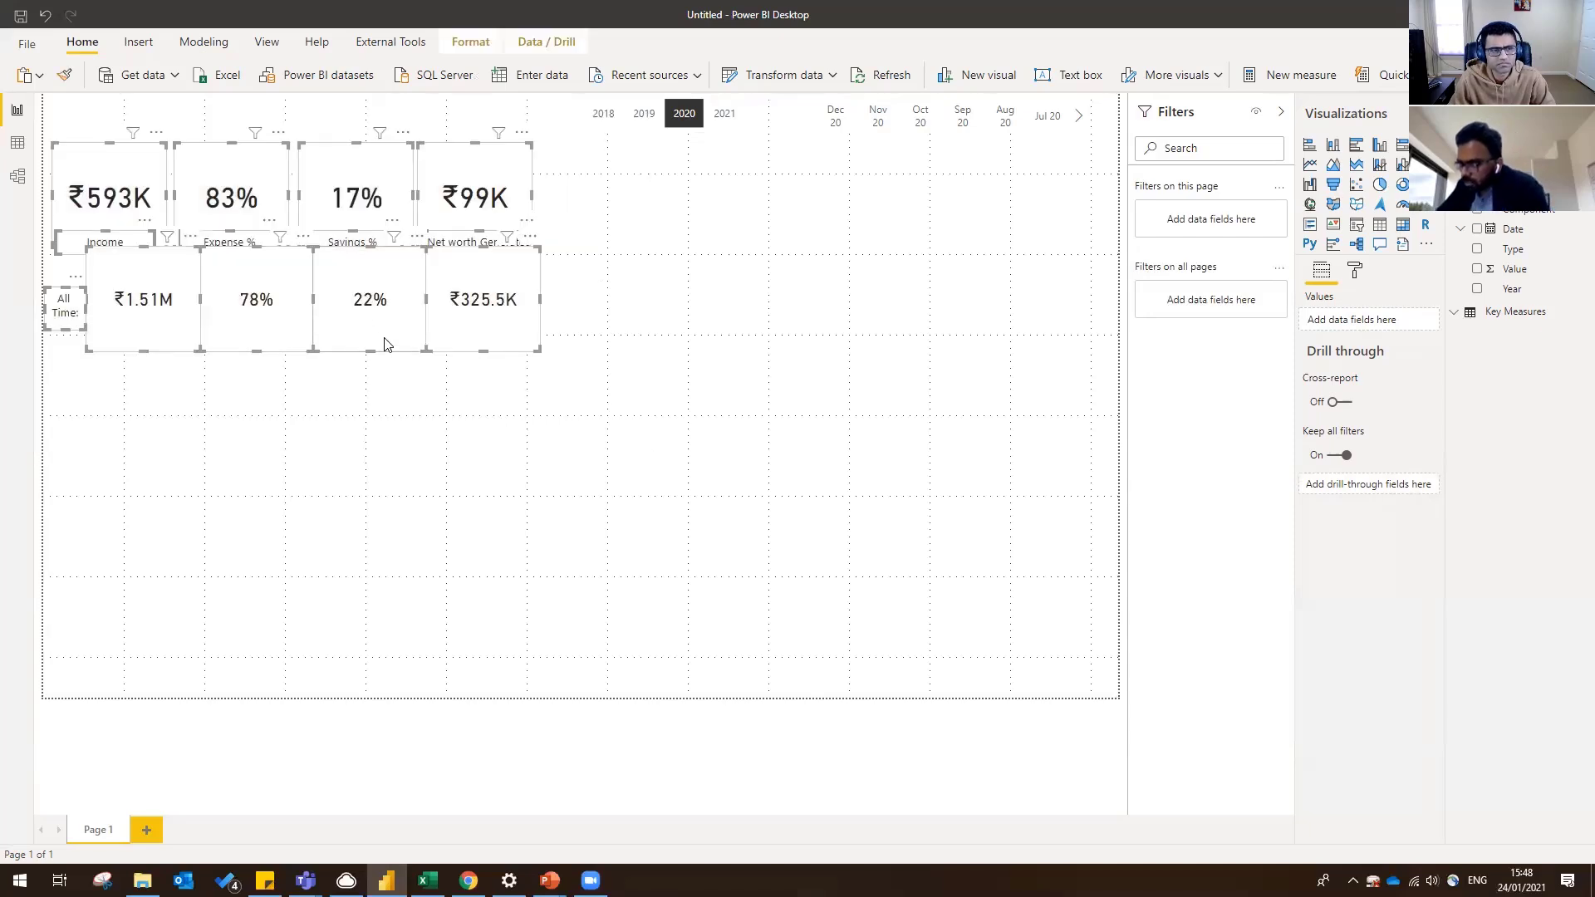
drag(386, 338, 377, 341)
click(698, 455)
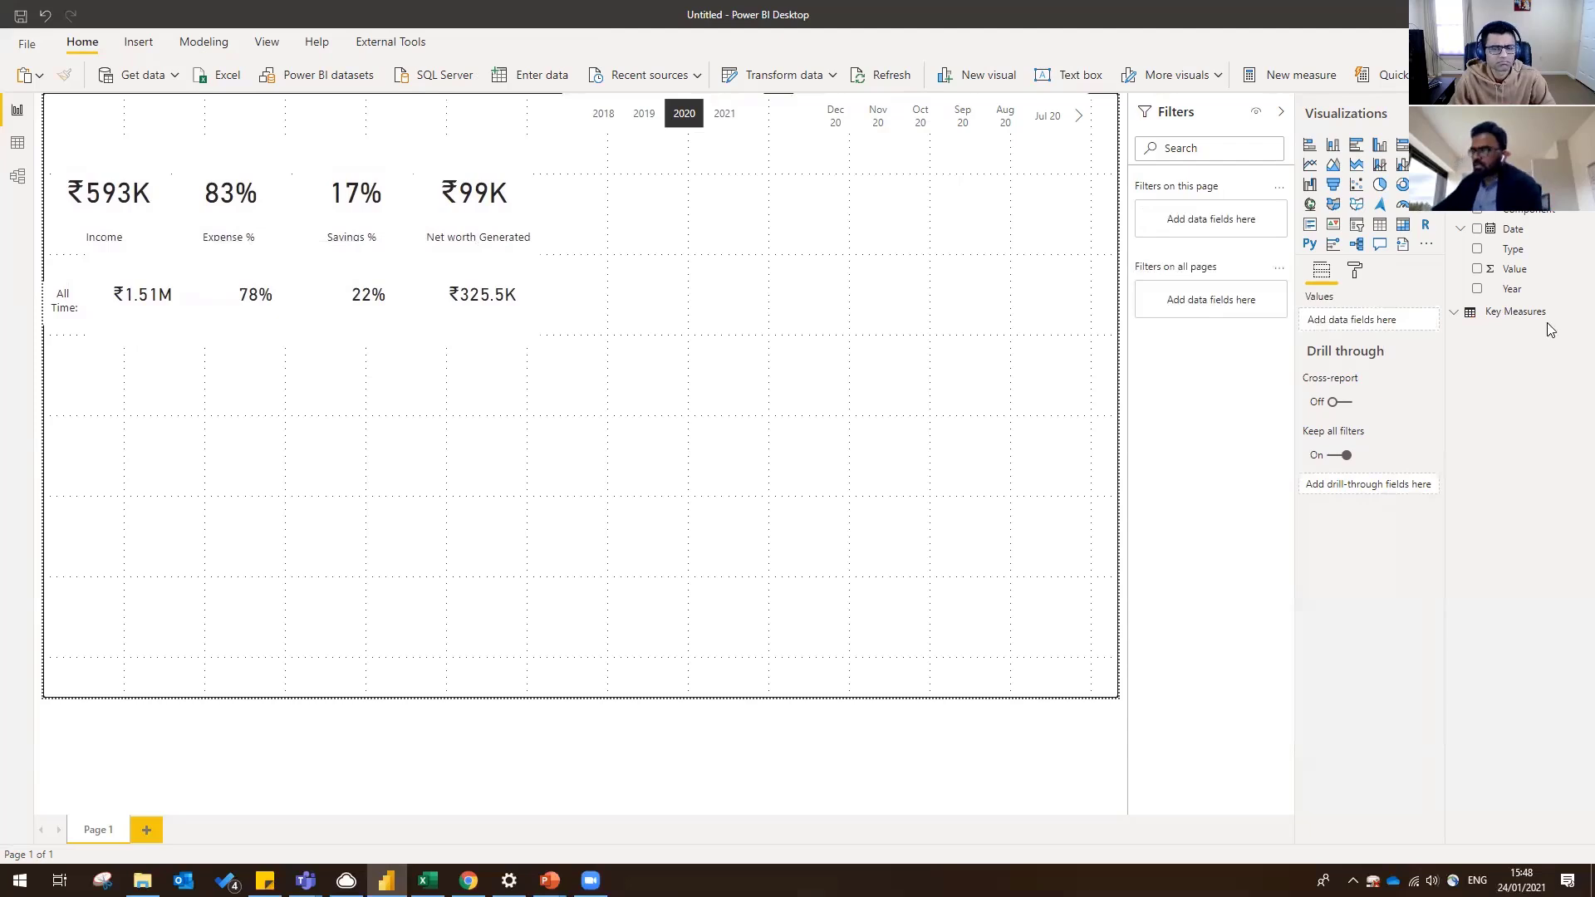
- Create a measure in the Key Measures table with the formula Title = "Finance Dashboard"
click(1455, 316)
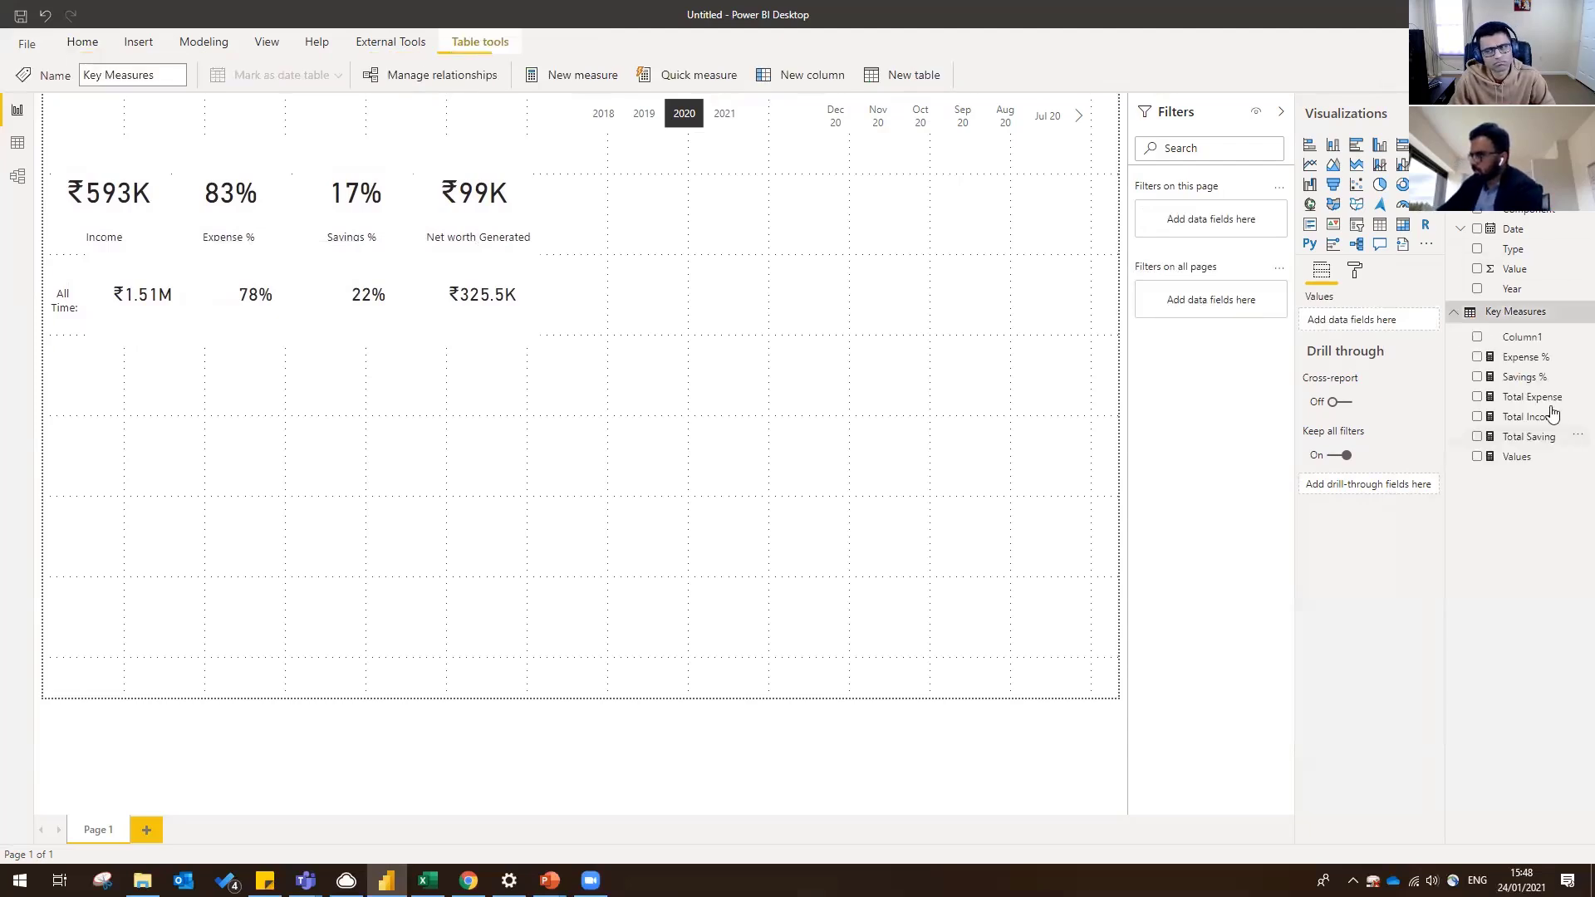
right_click(1509, 462)
click(1509, 504)
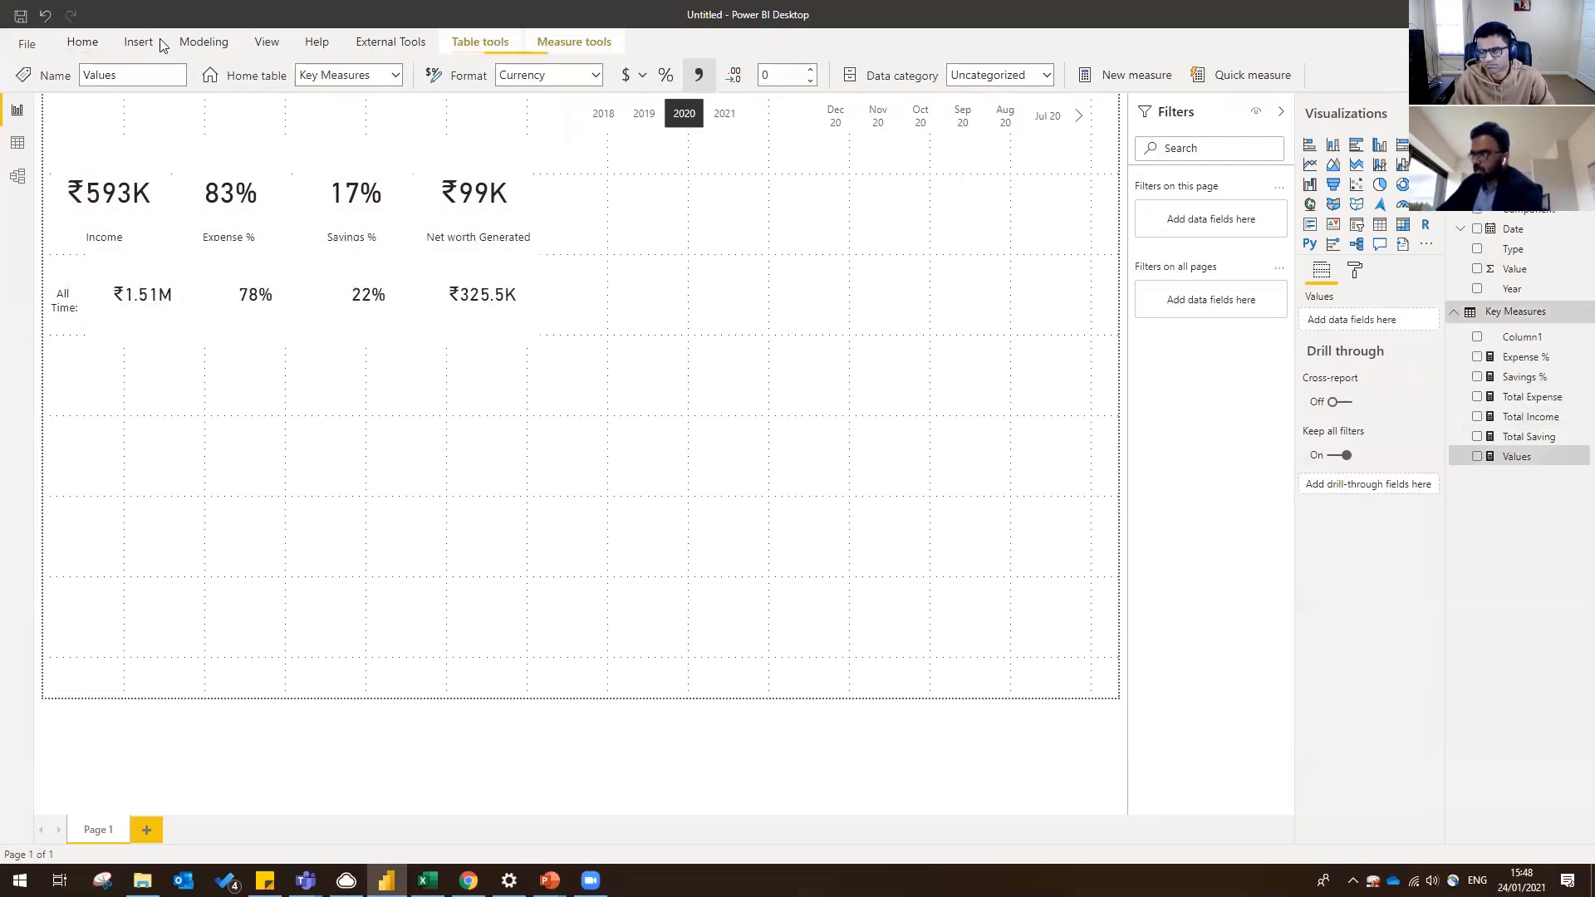
text(Title = "Finance Das)
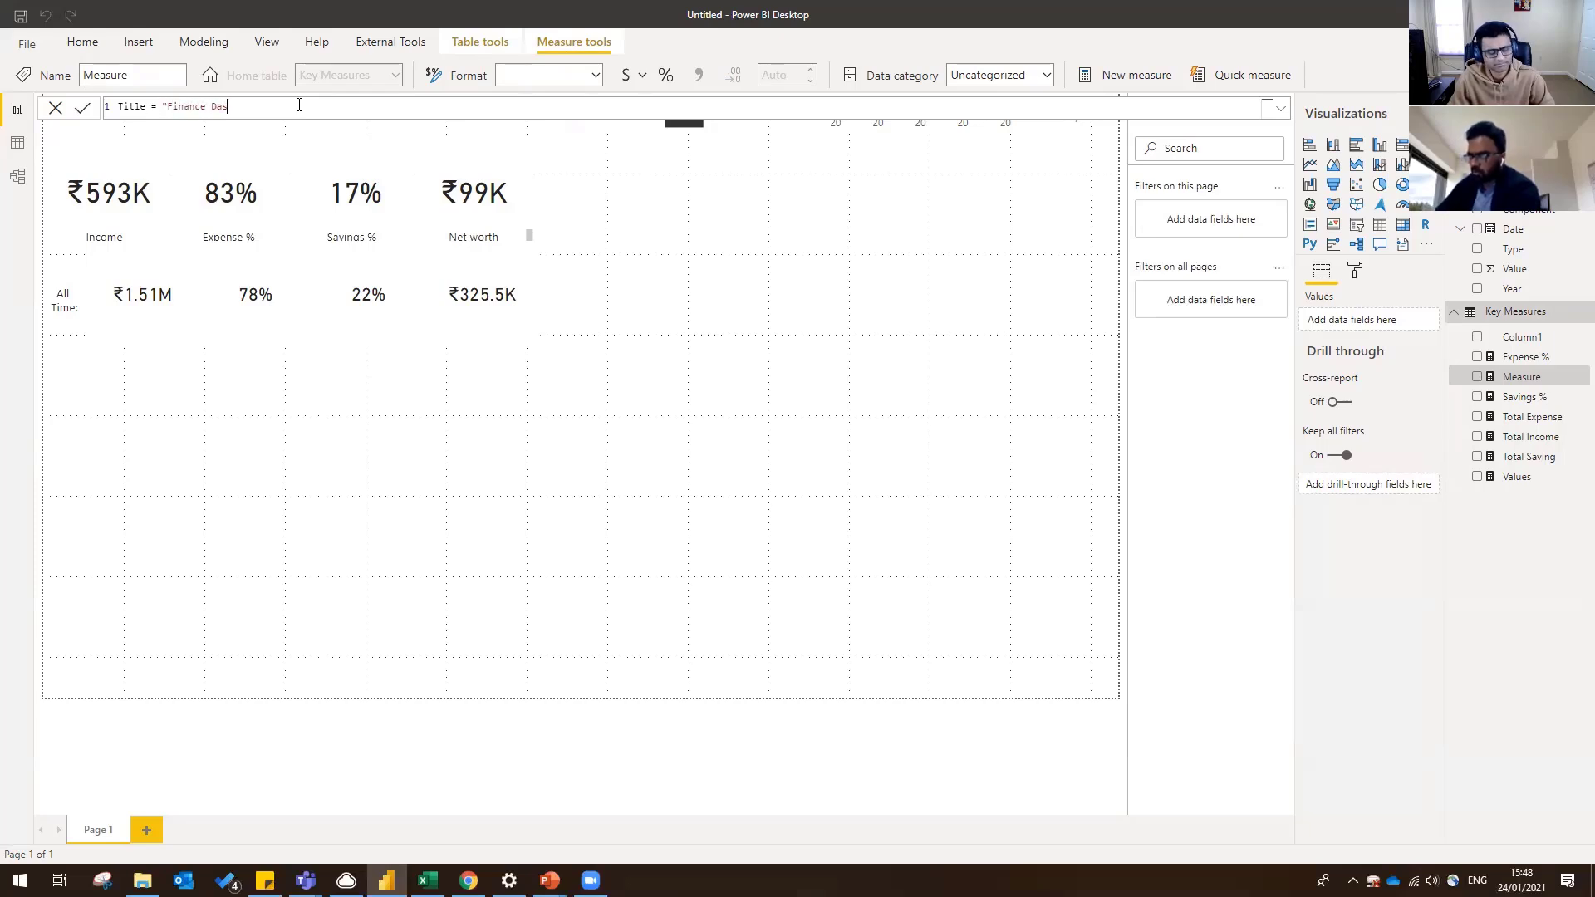
text(hboa)
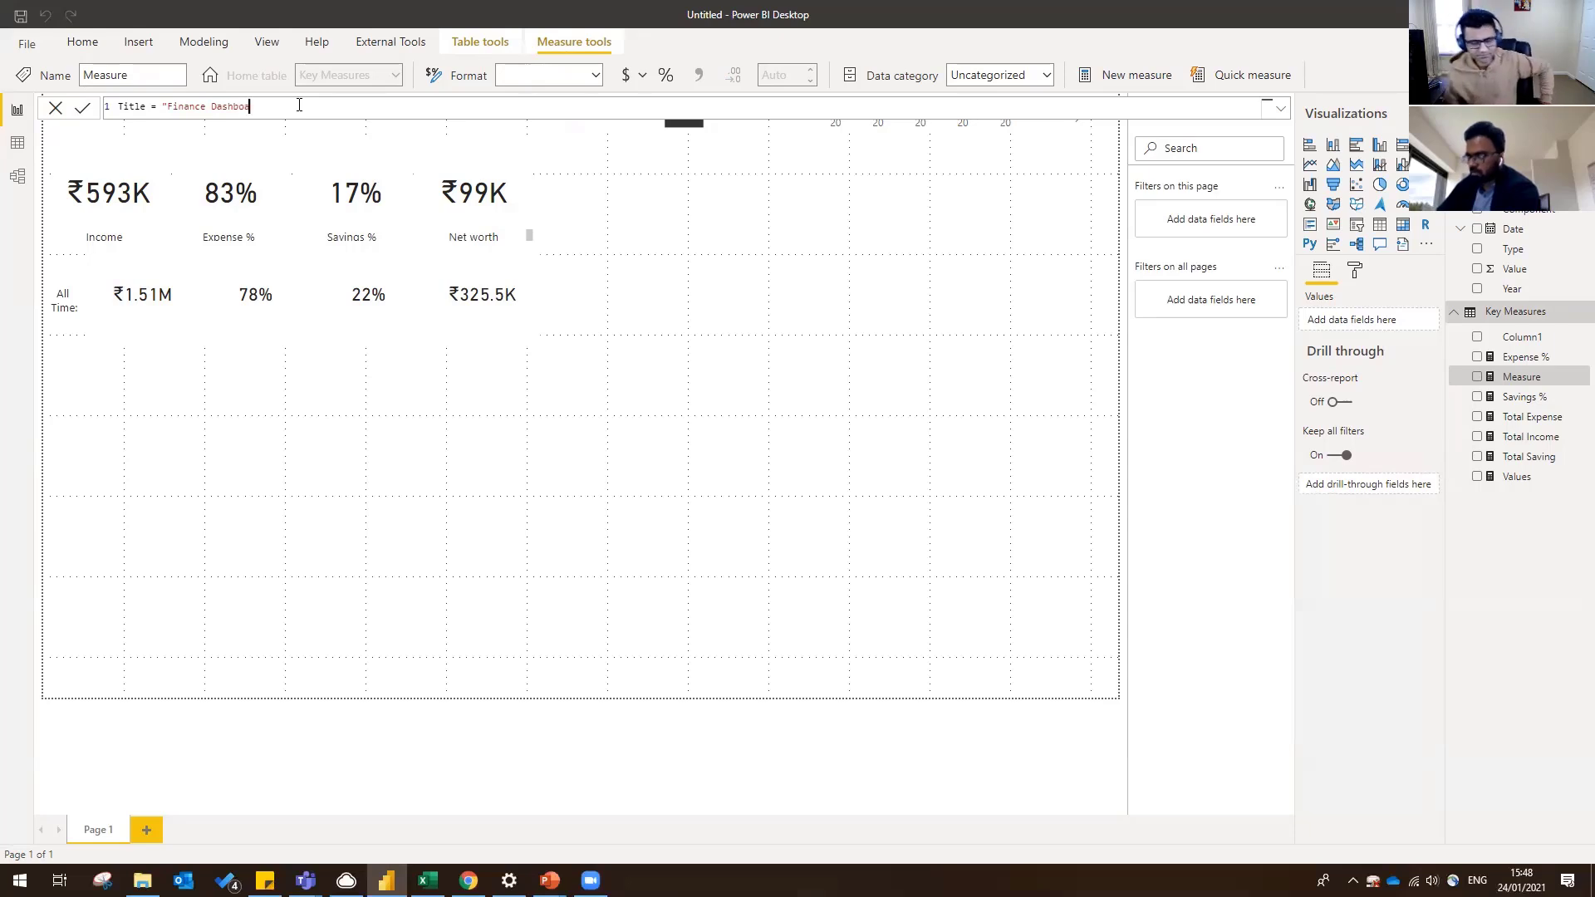
text(rd")
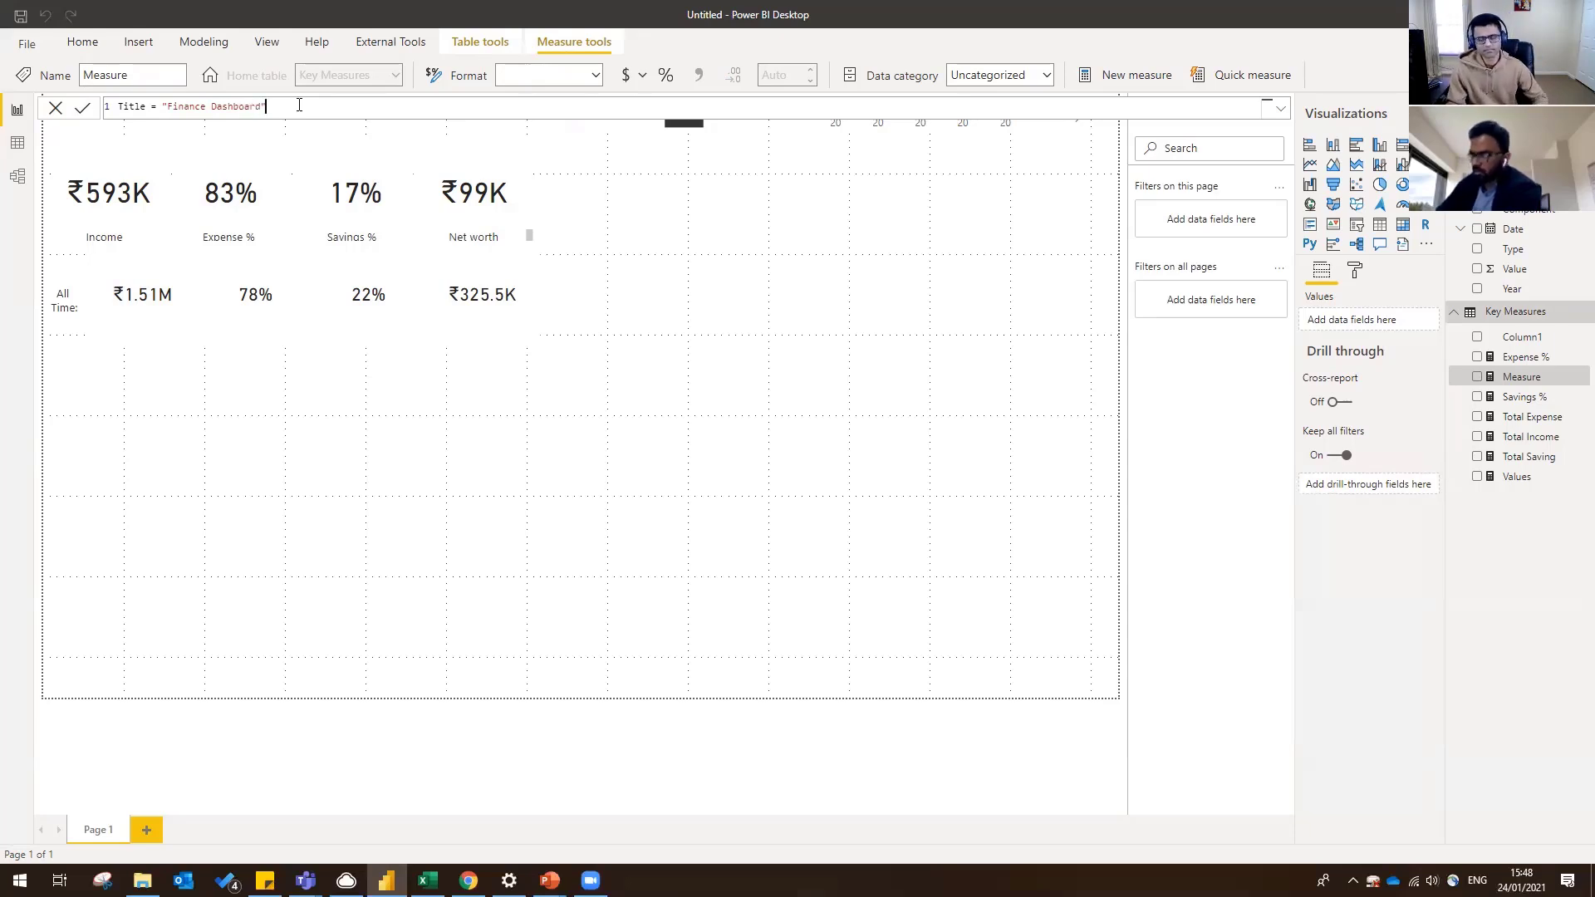
key(Return)
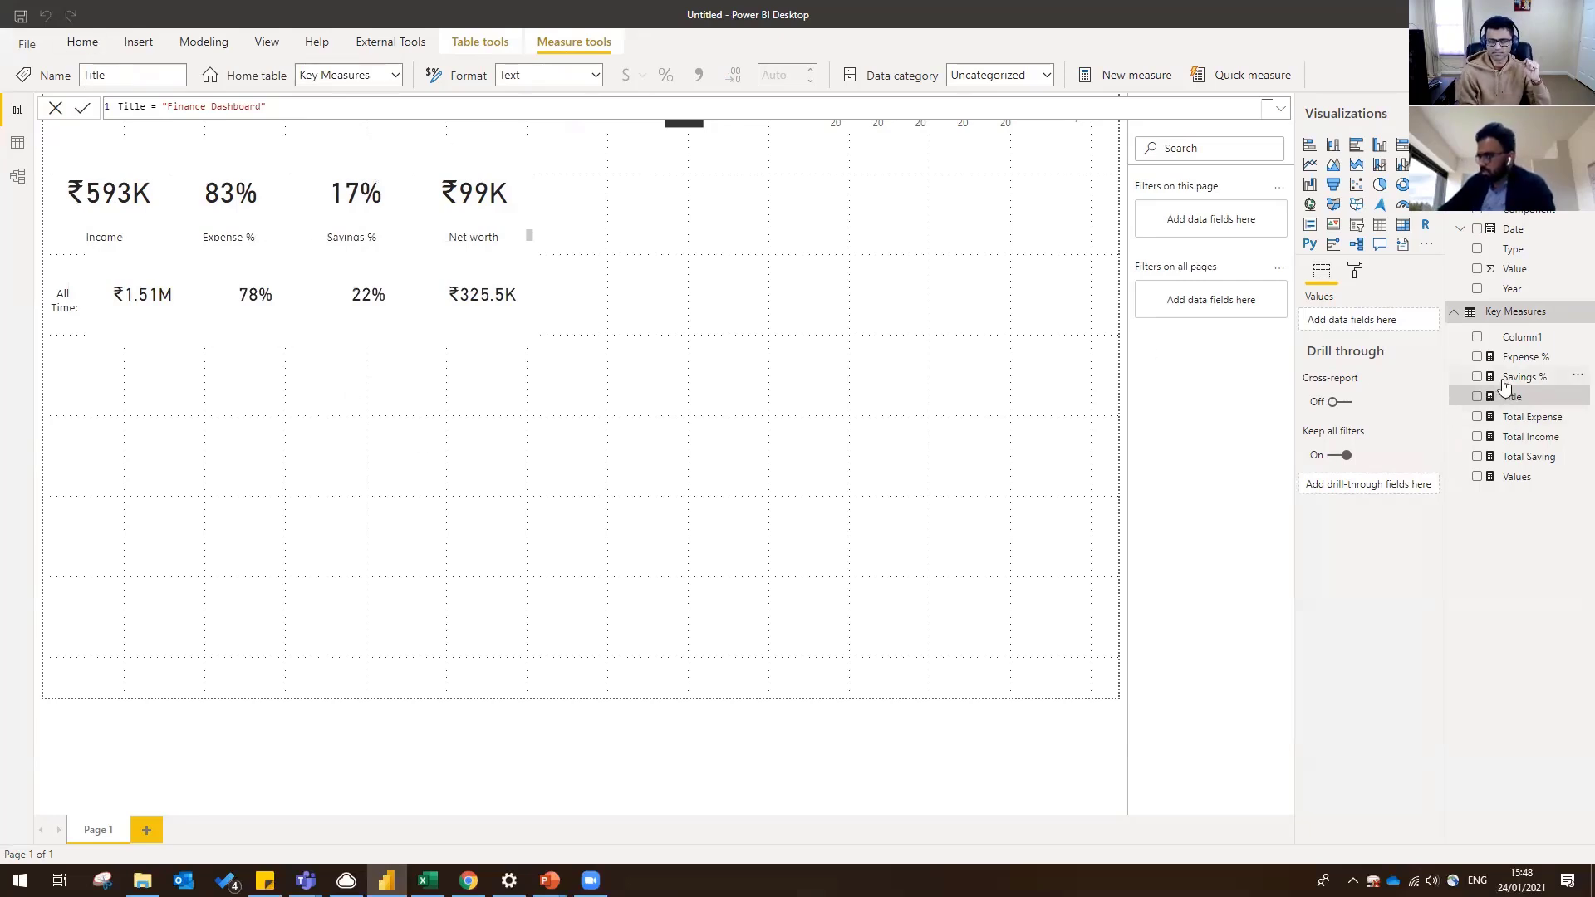
- Add the Title measure to the empty canvas area as a card visual and turn off its category label
drag(1511, 397, 663, 516)
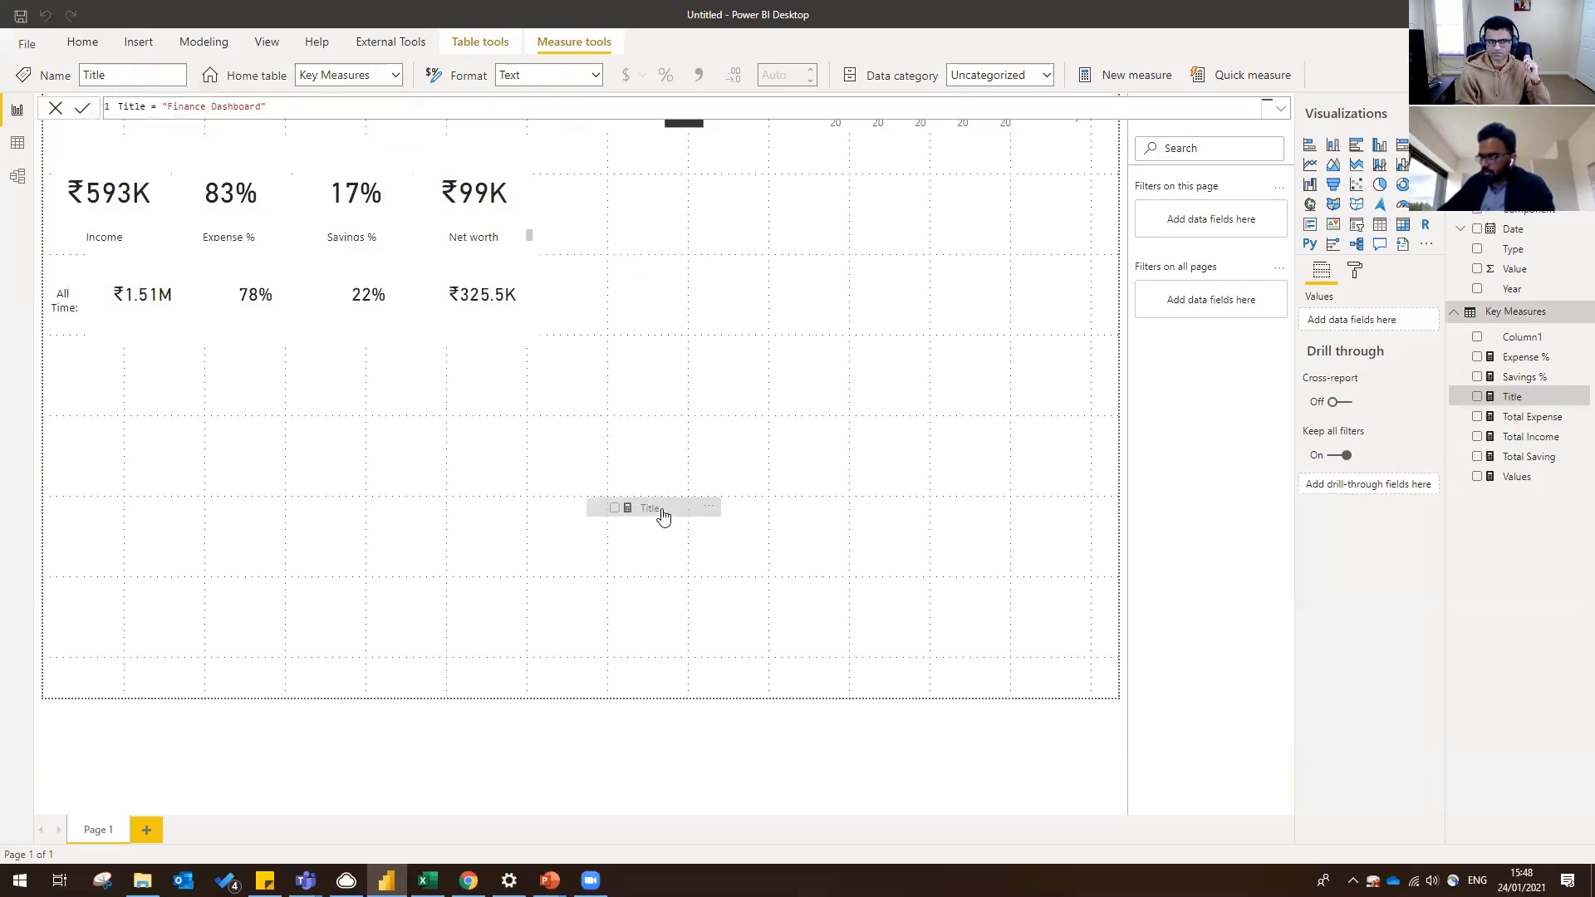
drag(839, 515, 787, 517)
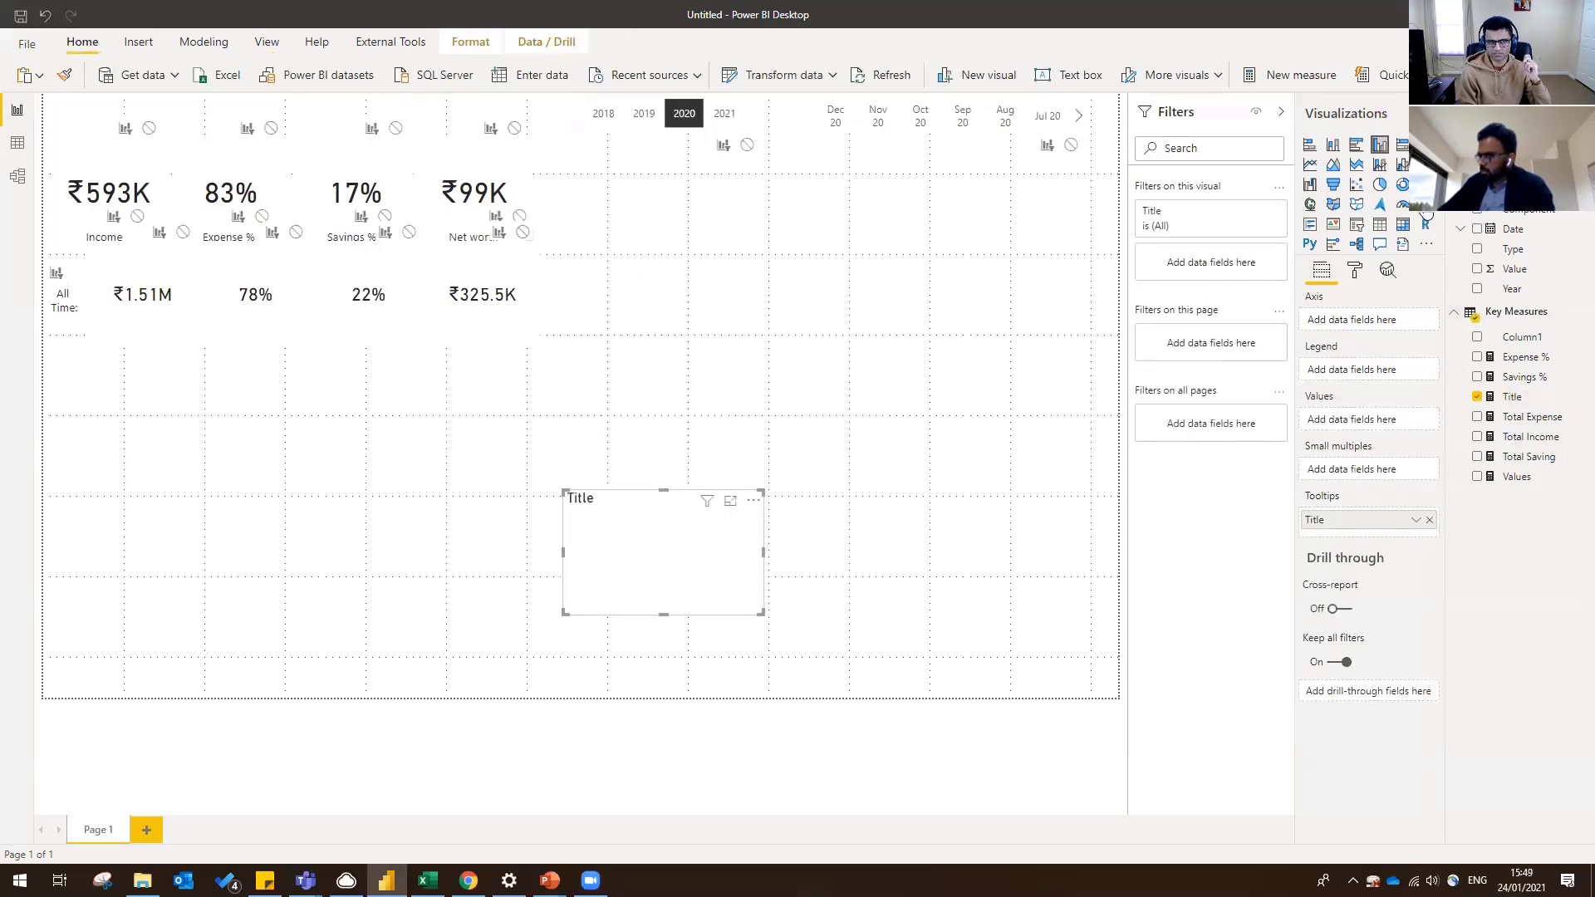
click(1387, 271)
click(1354, 271)
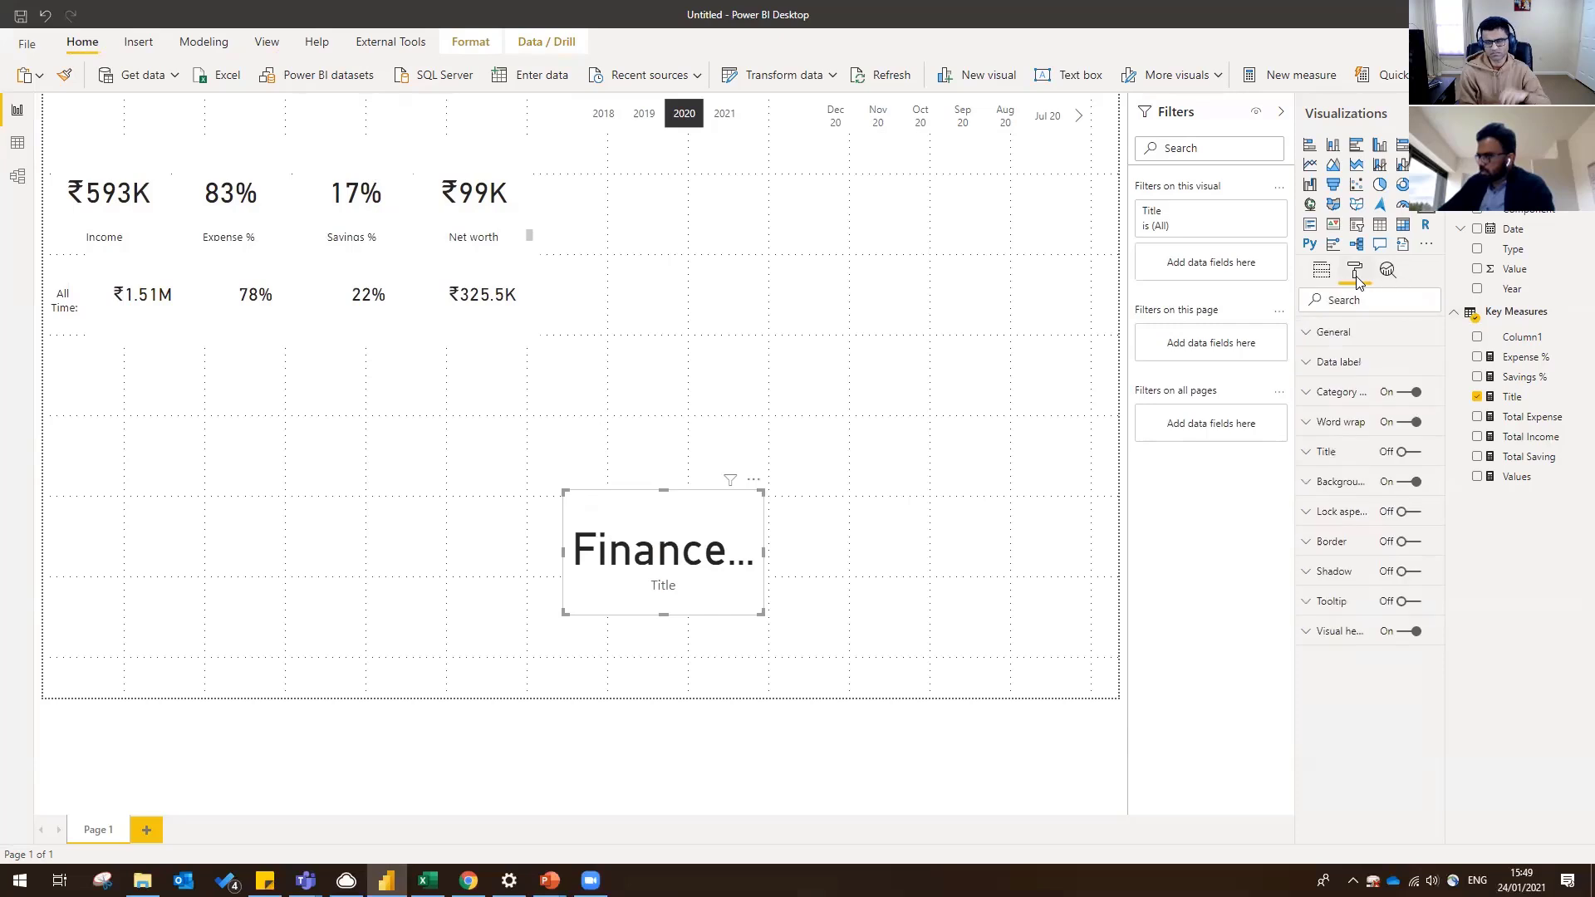
click(1403, 392)
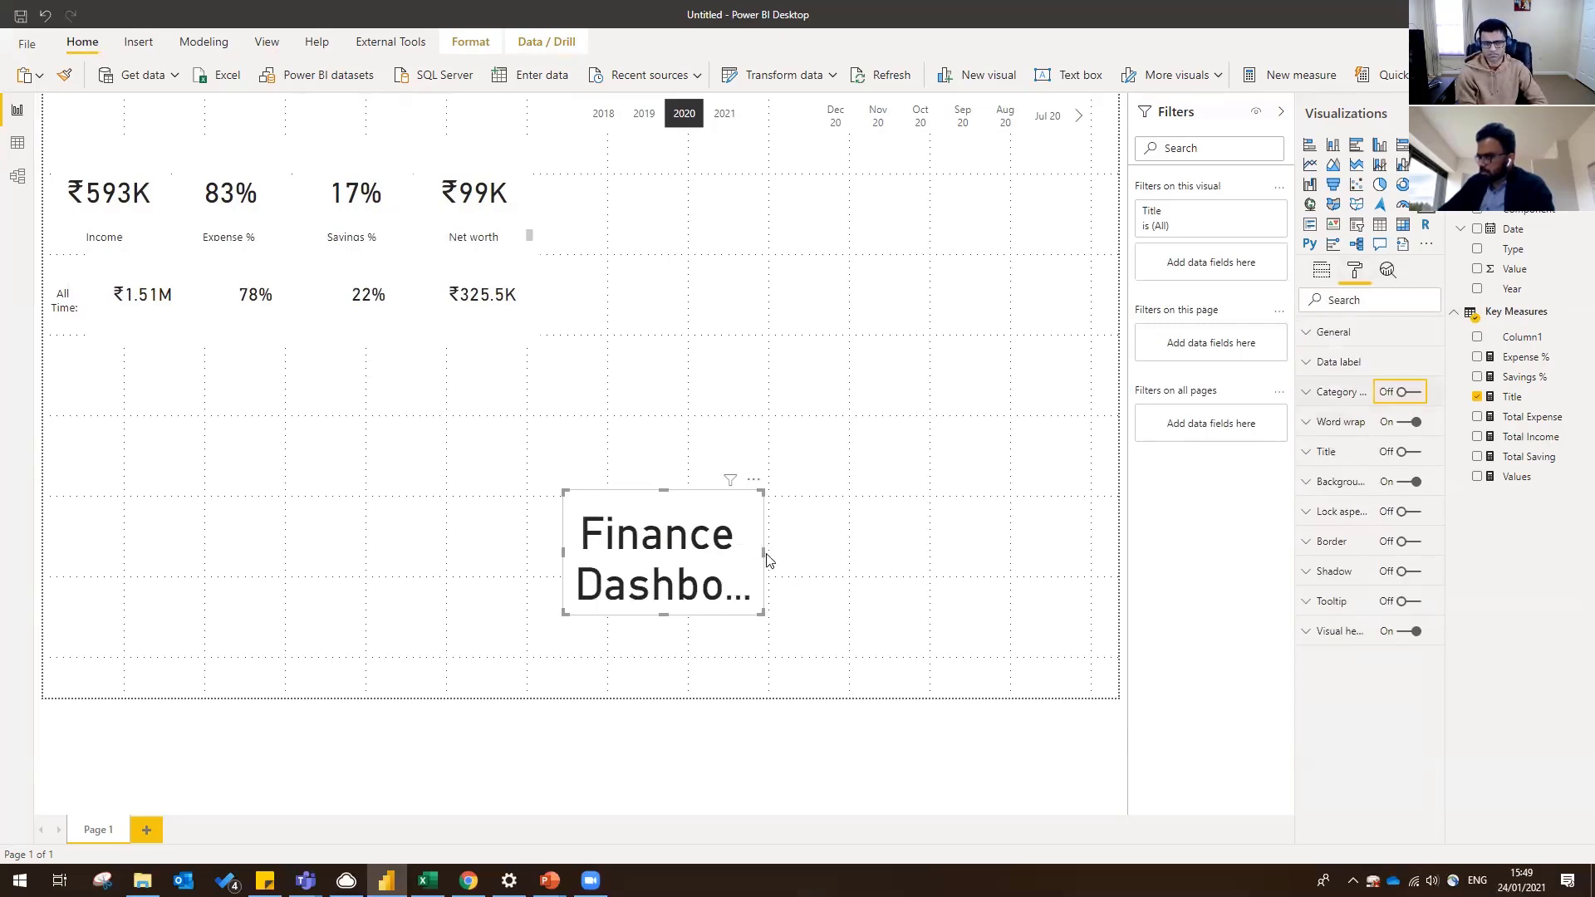
- Resize the title card so its text fits on one line and set its data label text size to 32 pt
drag(763, 552, 983, 550)
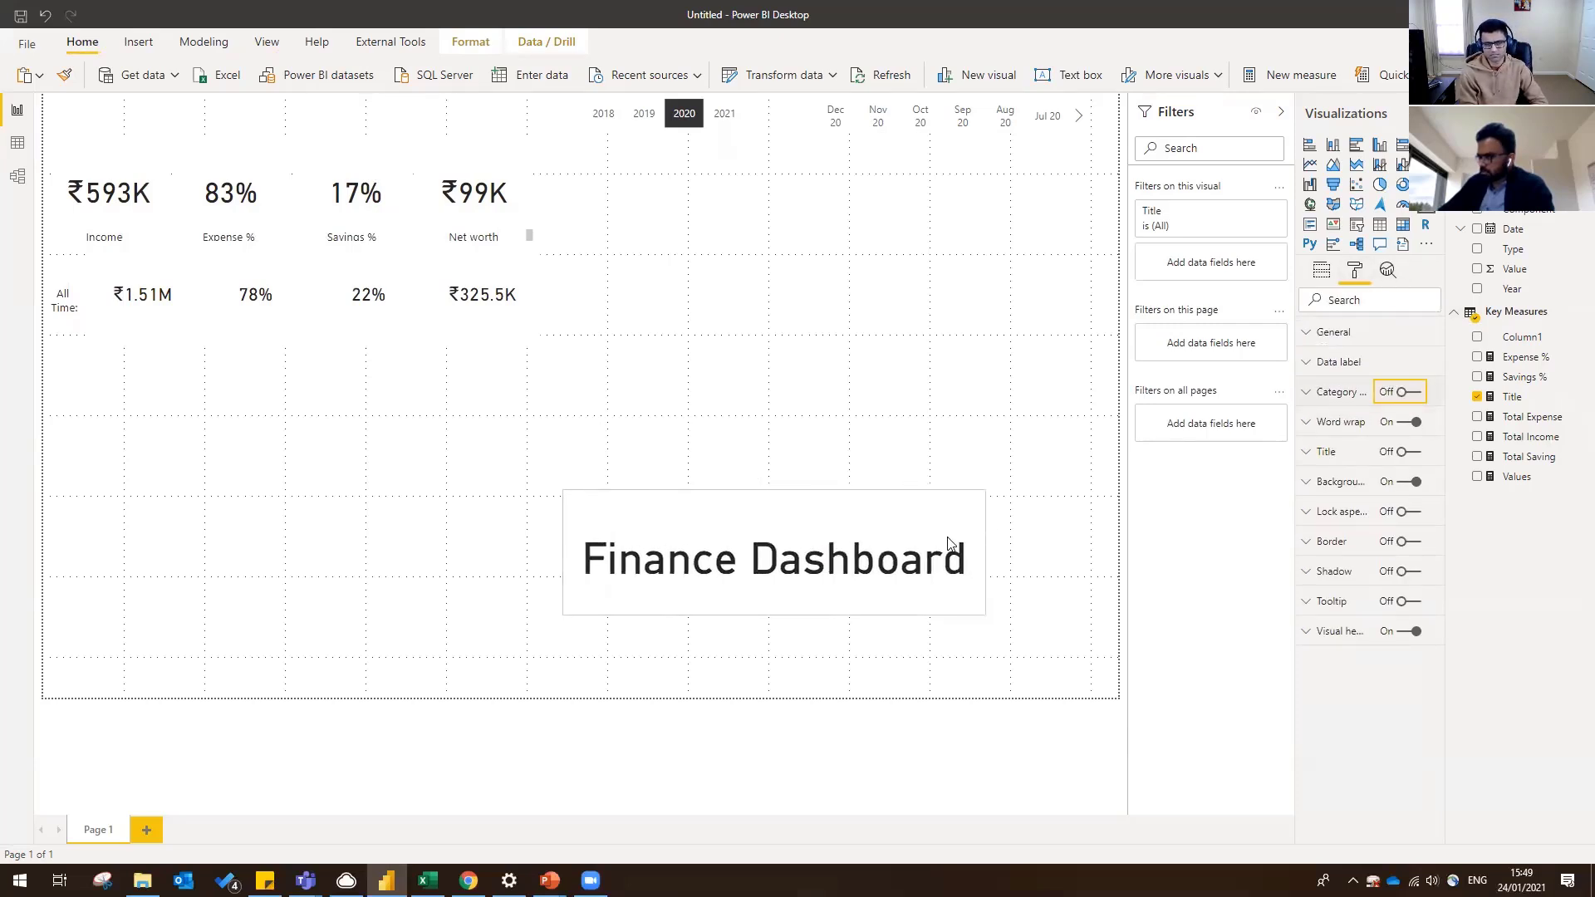
drag(983, 614, 979, 565)
click(1348, 362)
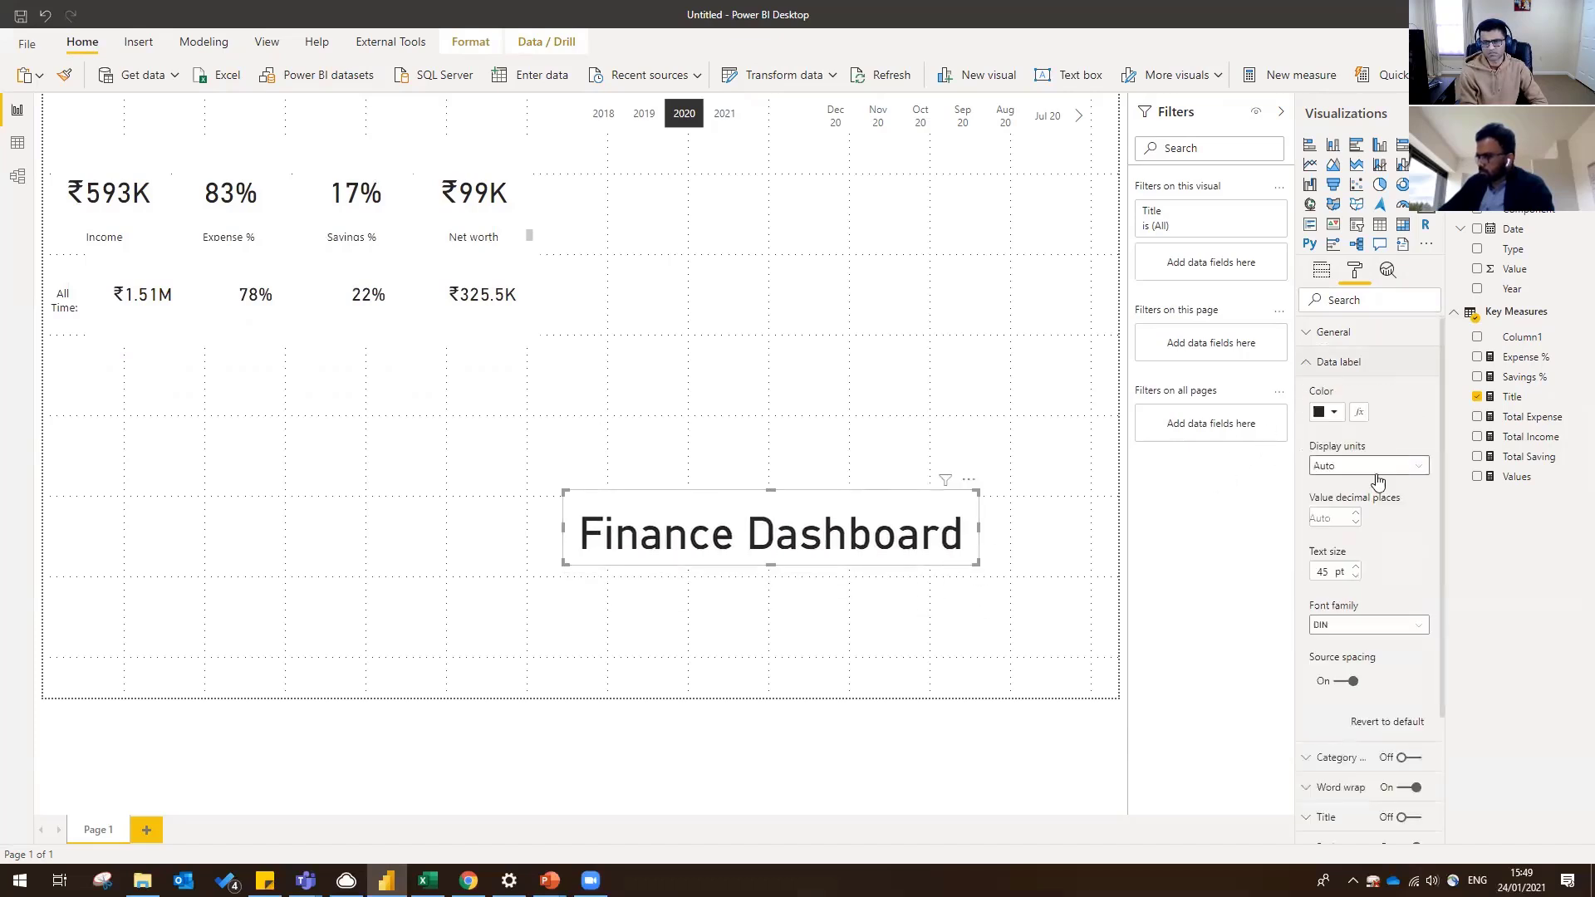
double_click(1320, 572)
text(32)
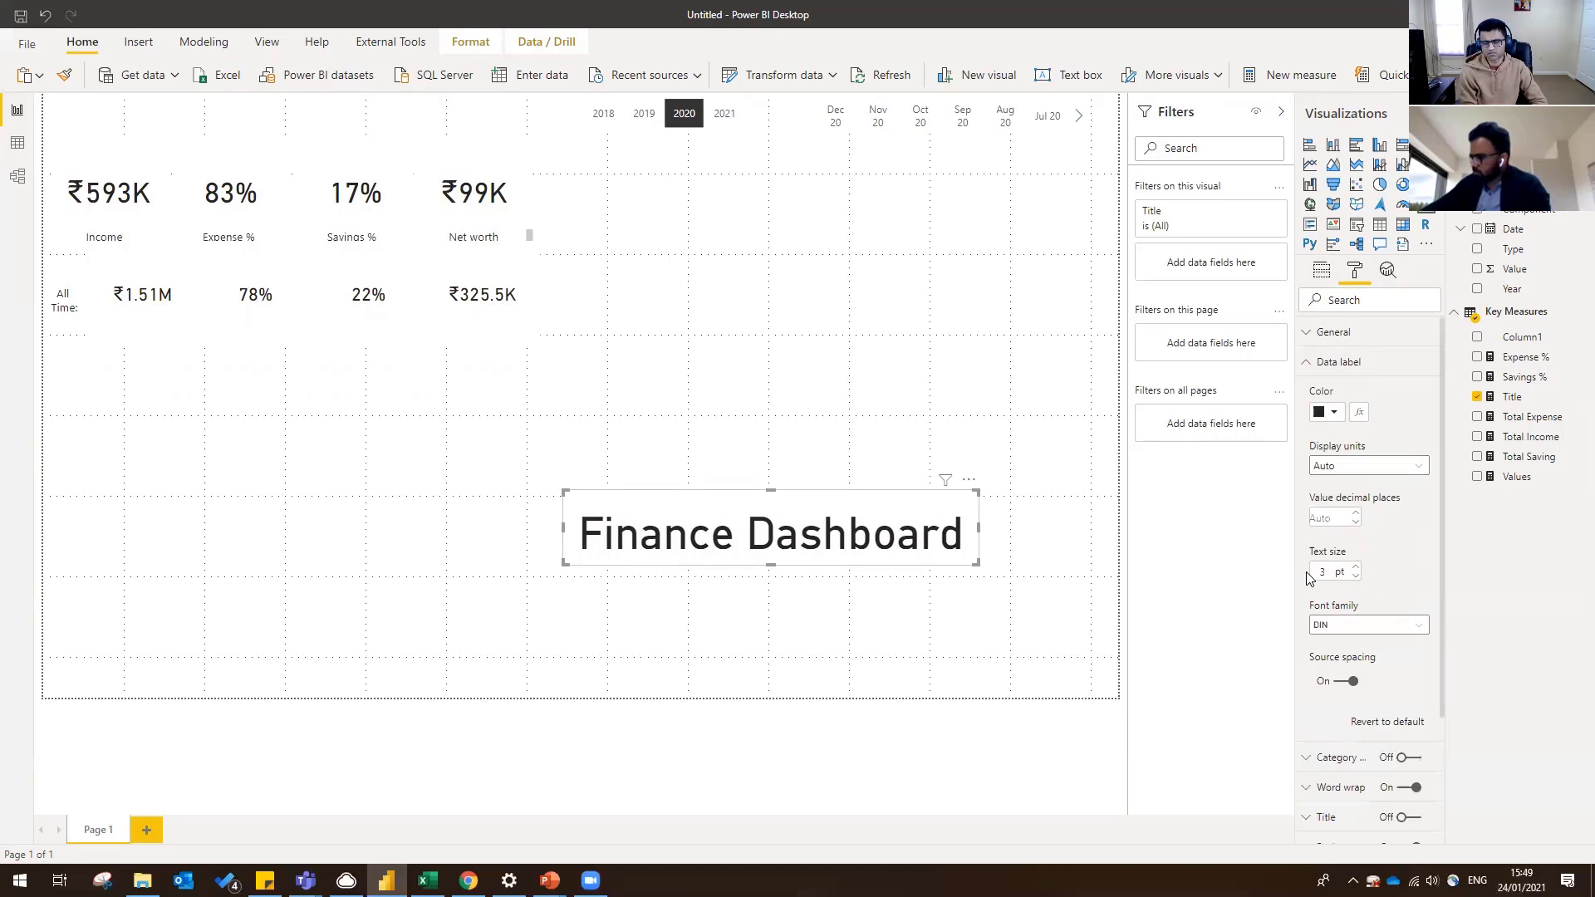
key(Return)
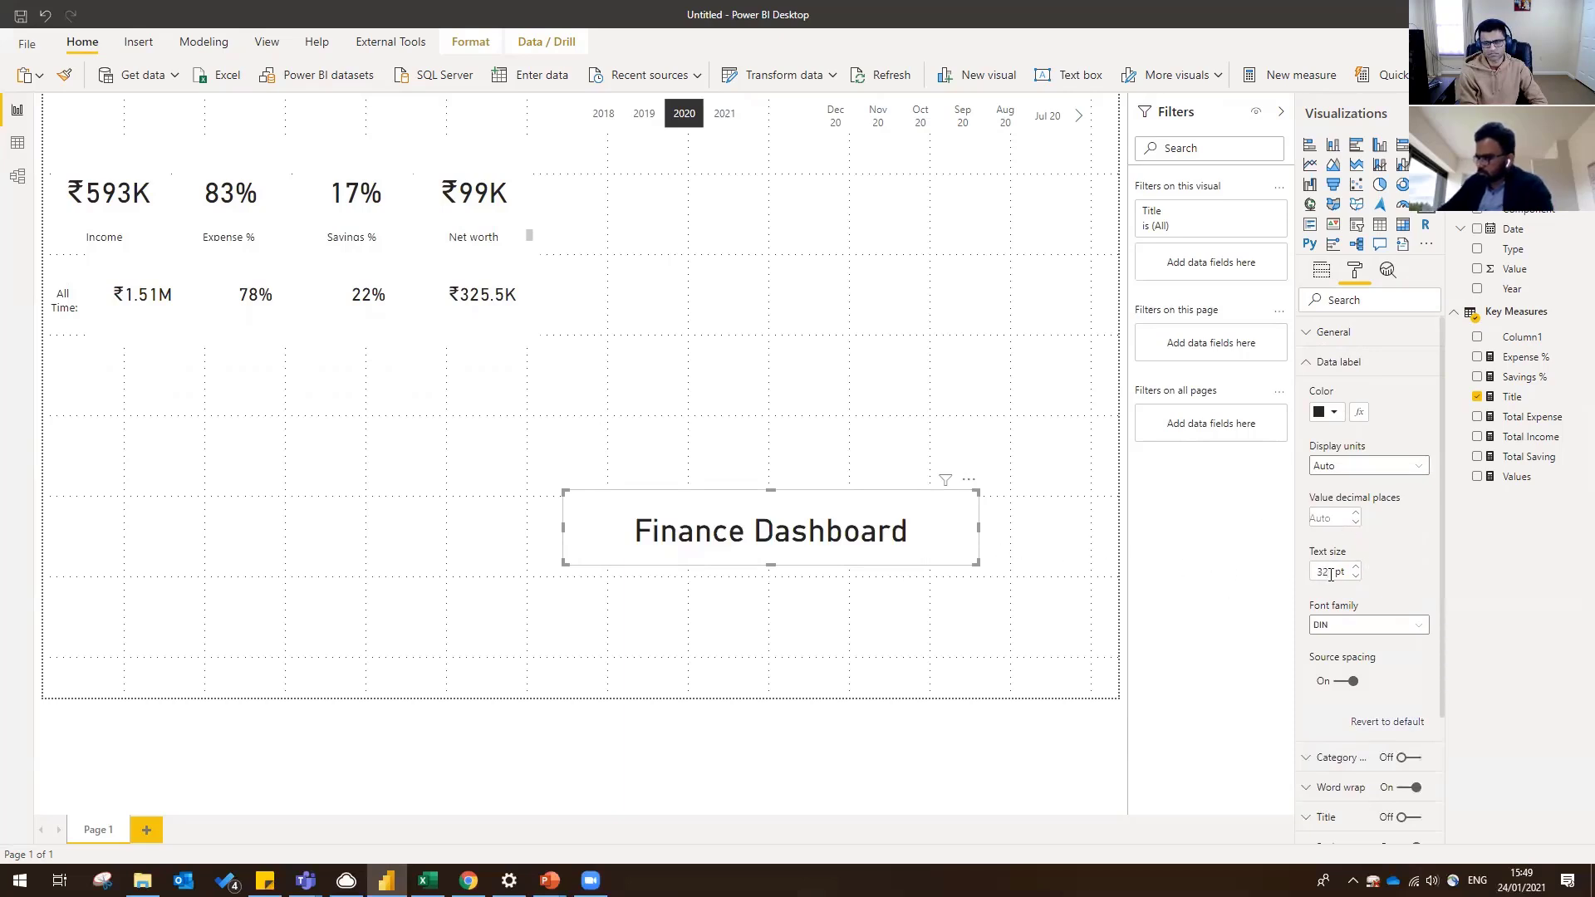
- Place the title card above the KPI cards, reduce its height and set its text size to 28 pt
drag(852, 512, 383, 116)
drag(505, 166, 501, 135)
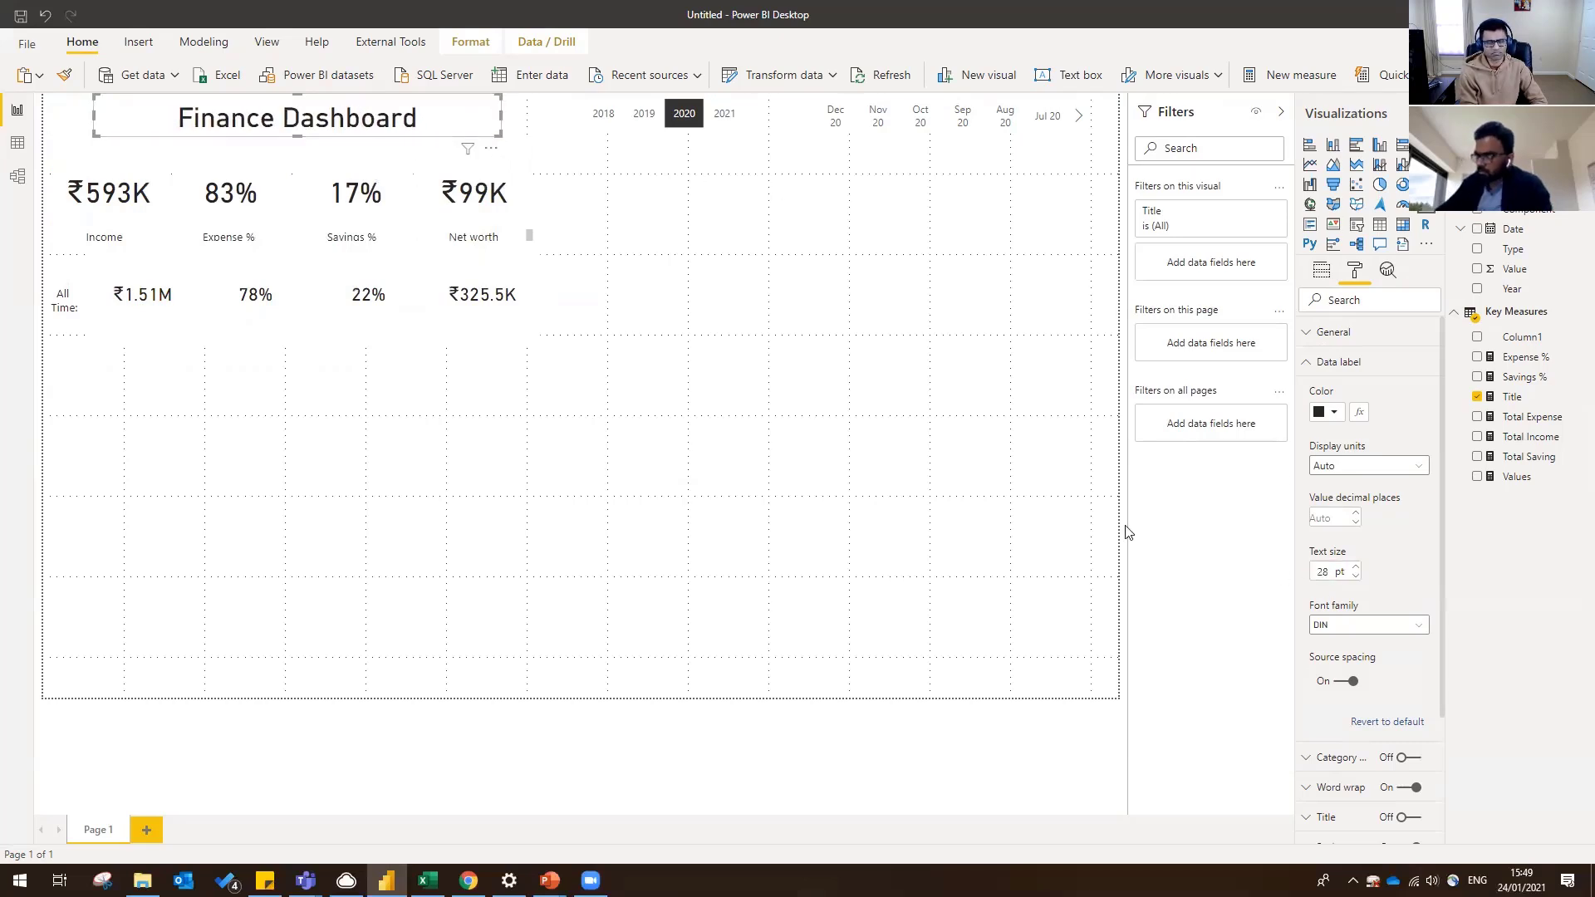
click(912, 445)
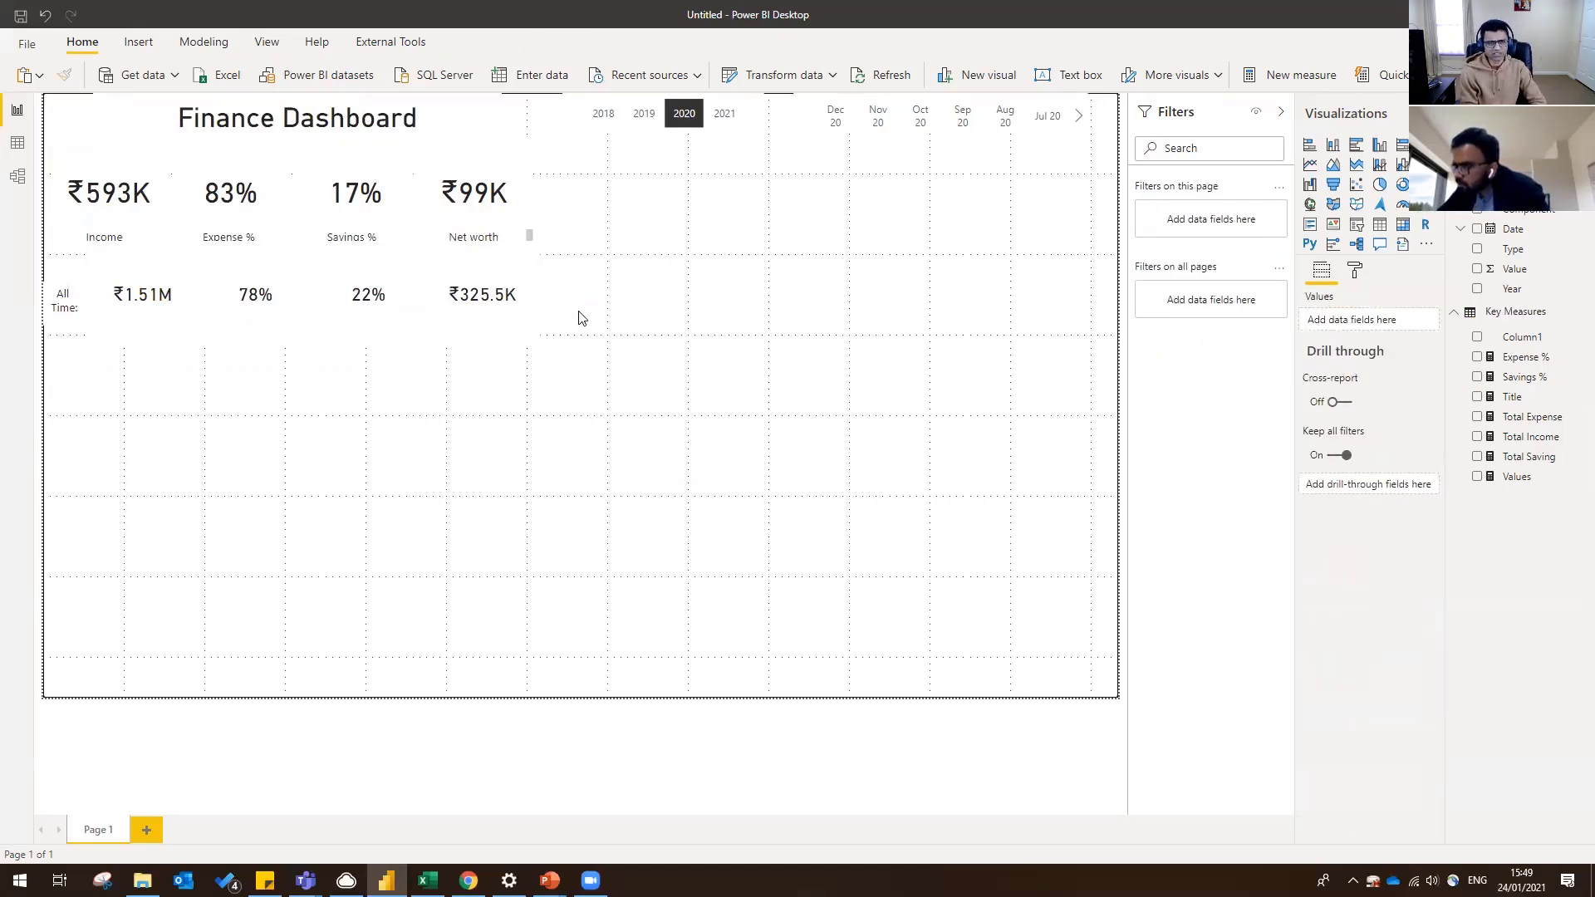
- Move the four all-time cards slightly down, away from the labels above them
drag(682, 374, 68, 231)
drag(172, 340, 174, 350)
click(313, 449)
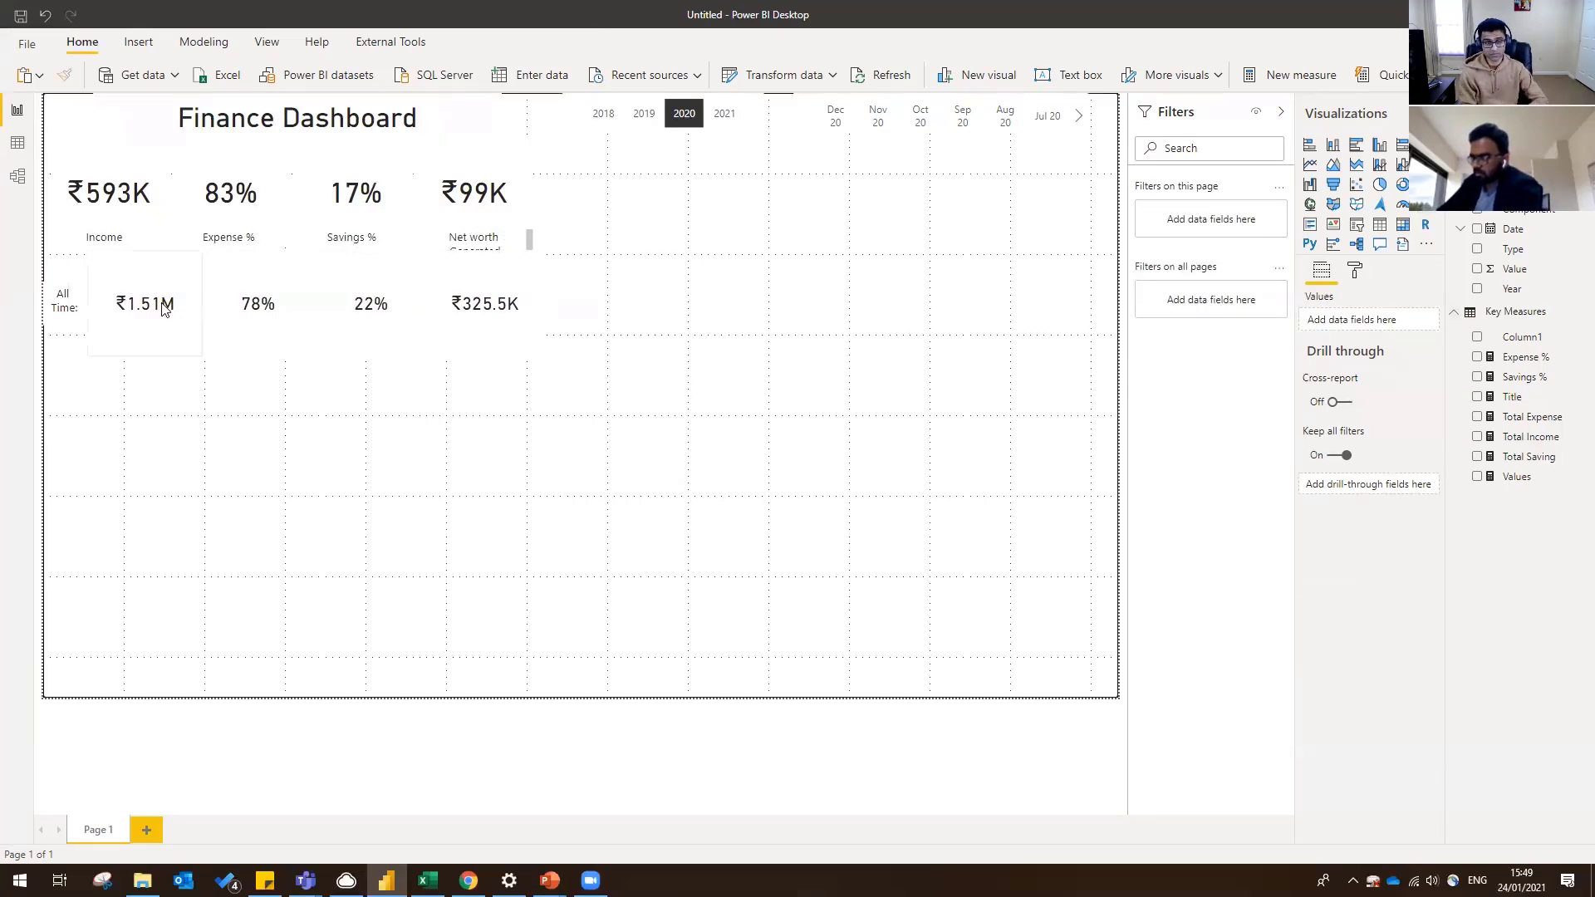
- Widen the "Net worth Generated" label box so its text fits on one line
click(535, 244)
drag(534, 243, 553, 238)
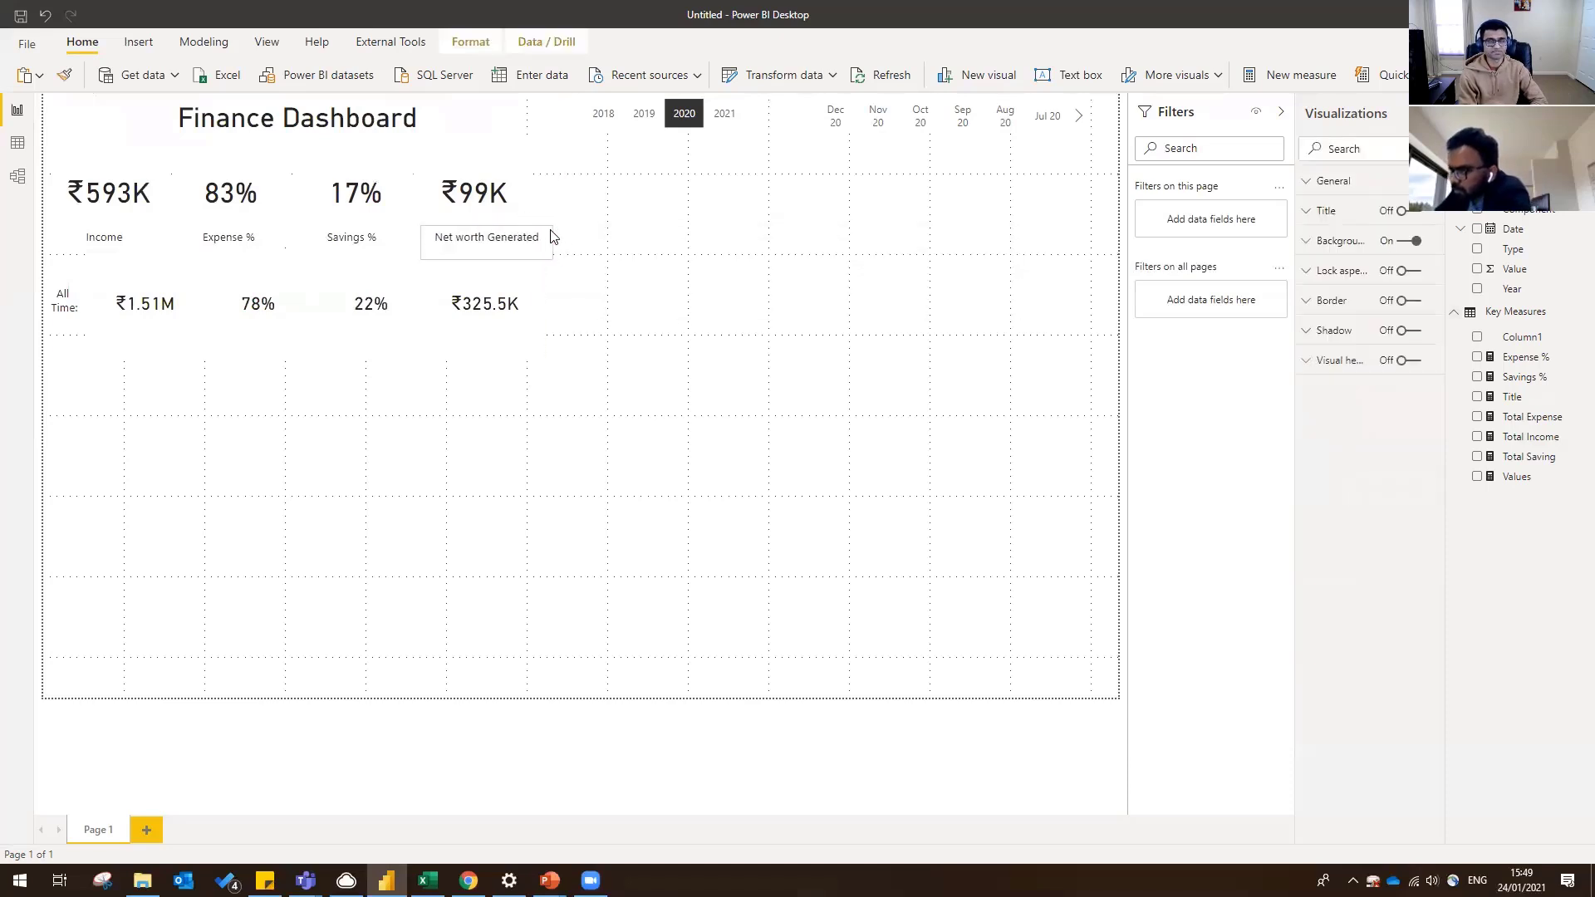
click(594, 348)
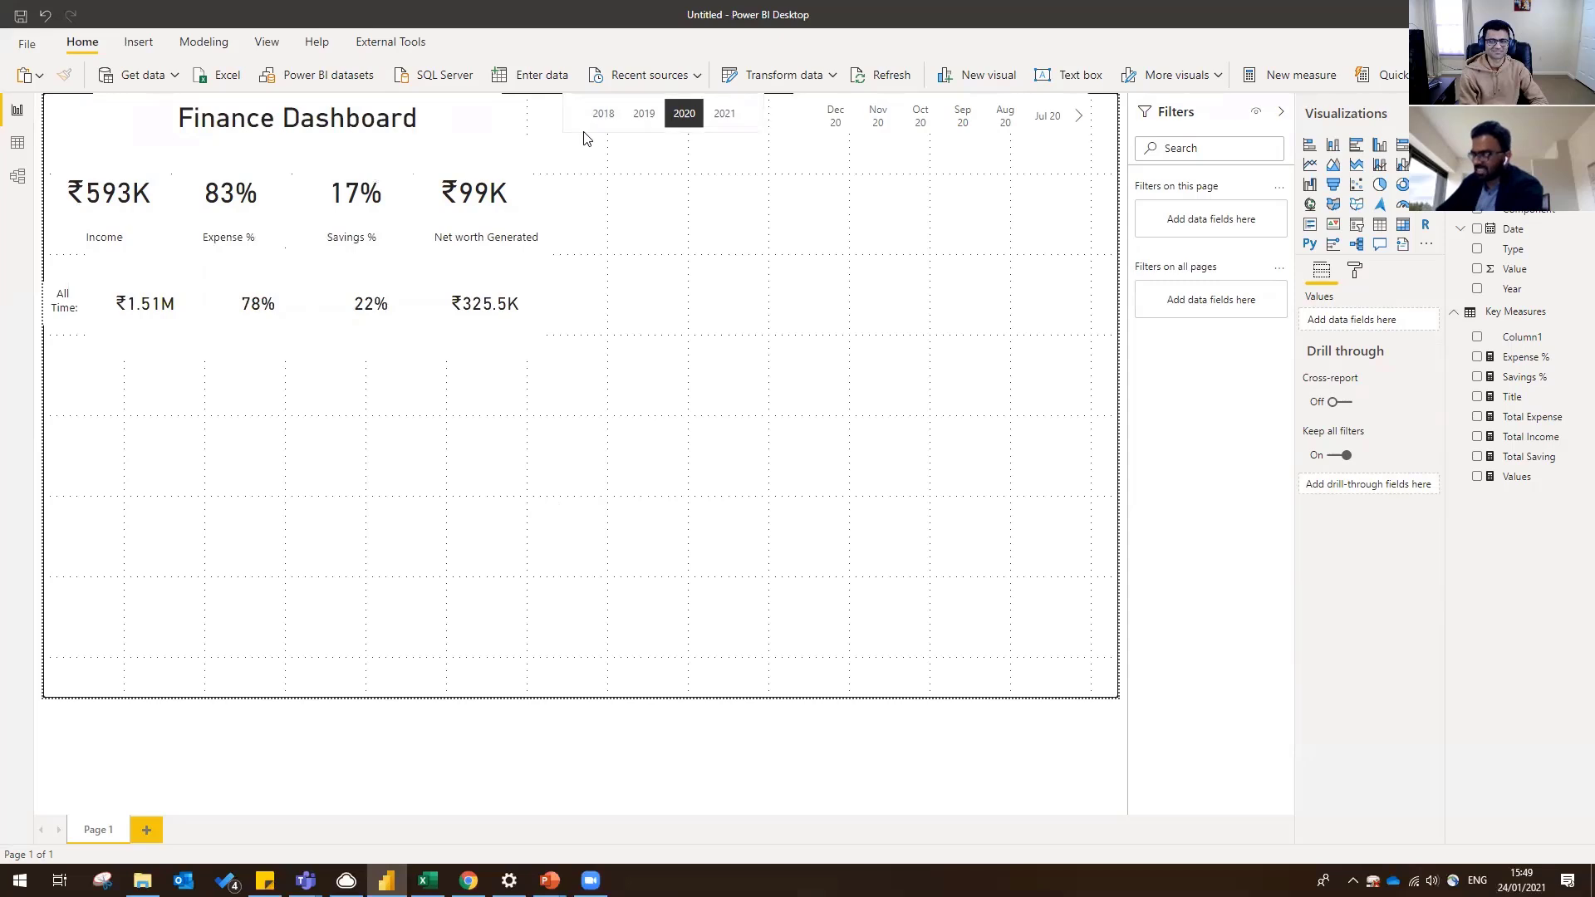
- Shift the year slicer farther right of the title and nudge the month slicer slightly right
mouse_move(604, 142)
mouse_down()
mouse_move(614, 157)
mouse_move(605, 131)
mouse_up()
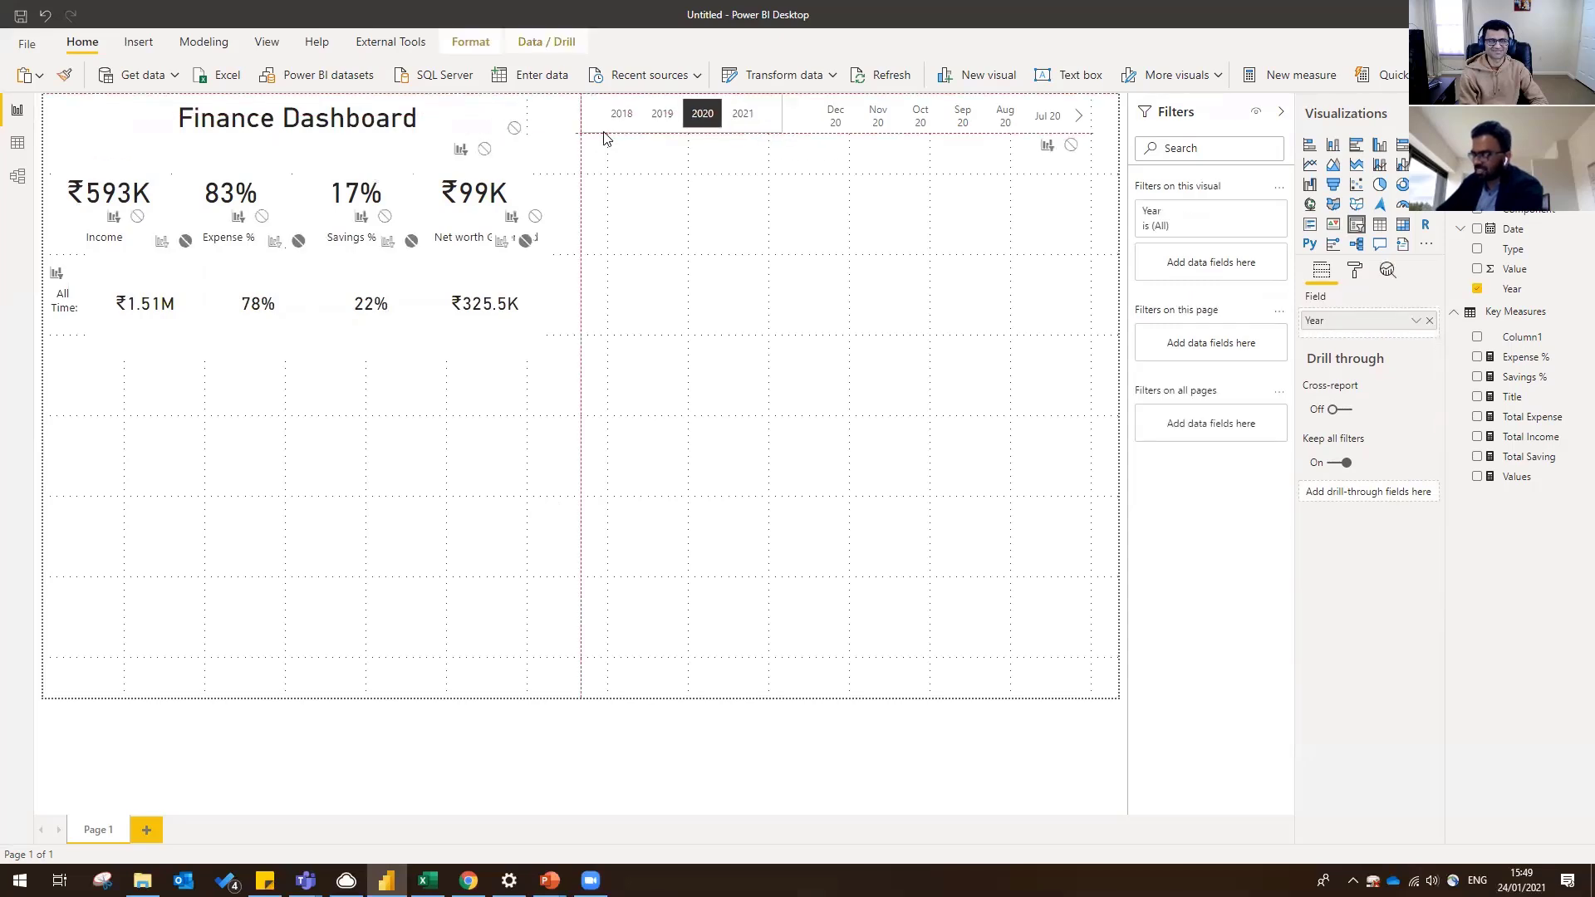
click(980, 209)
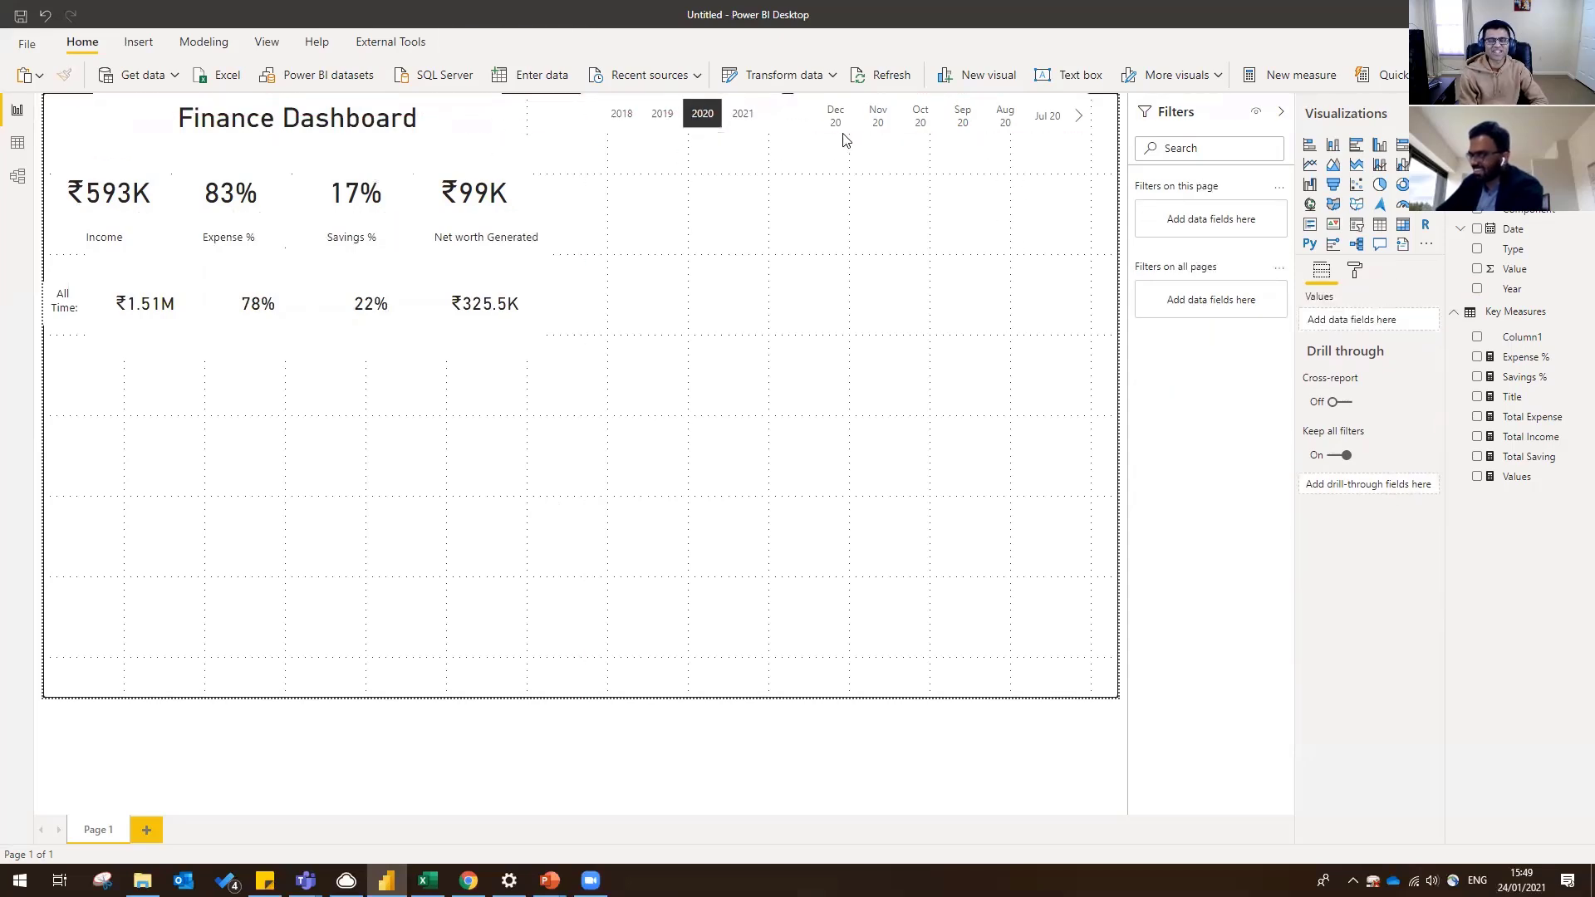
drag(855, 140, 860, 138)
click(847, 221)
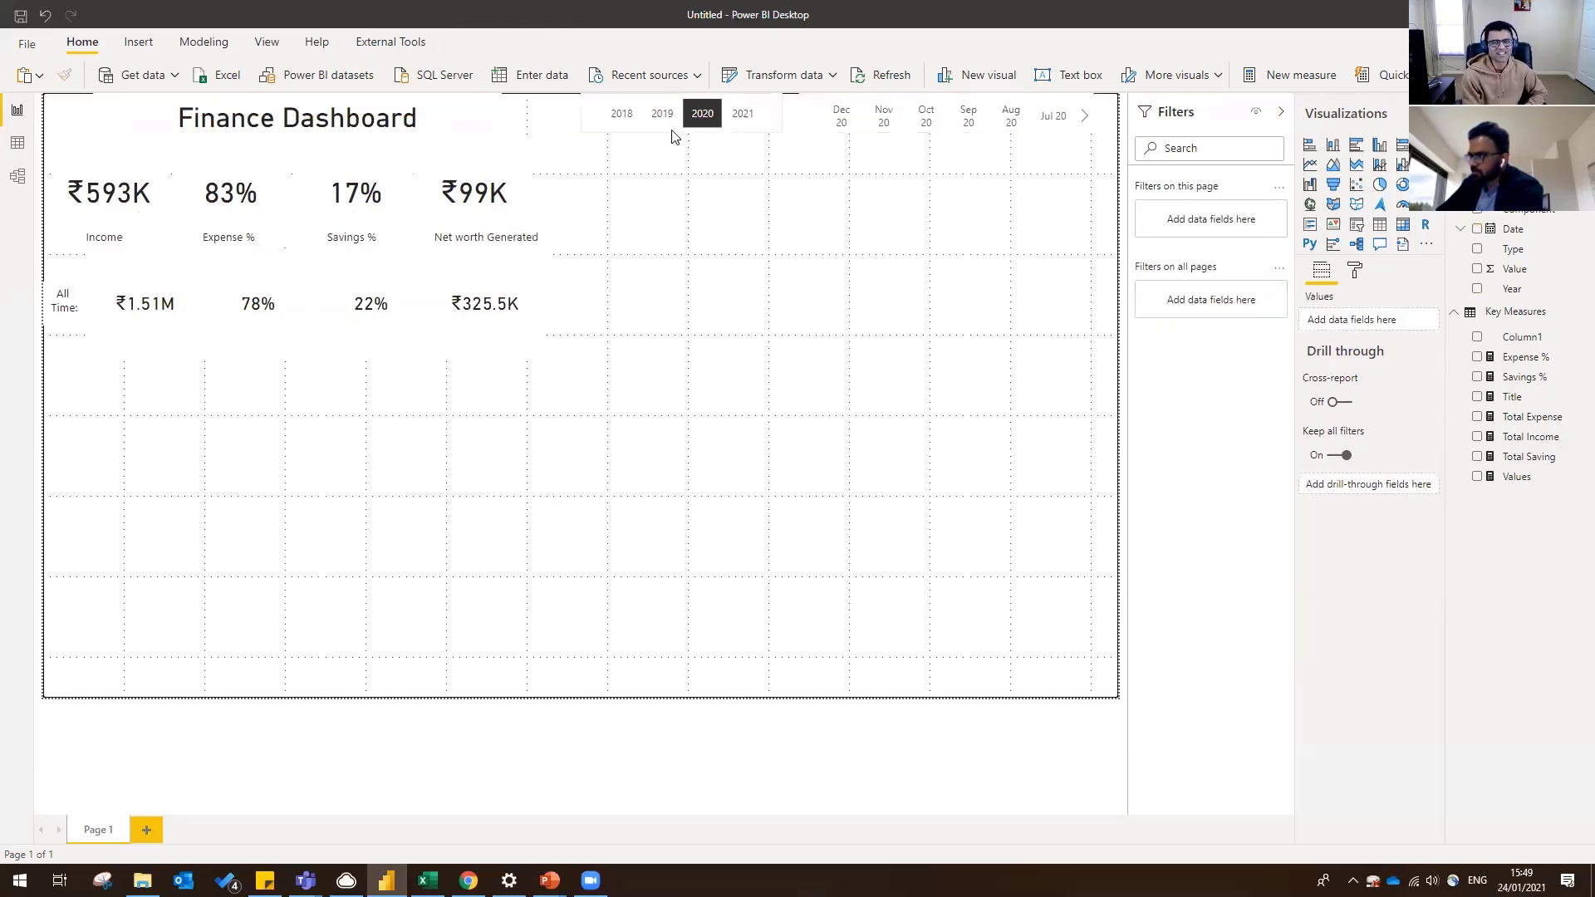
- Filter the dashboard to 2019 with the year slicer
click(662, 114)
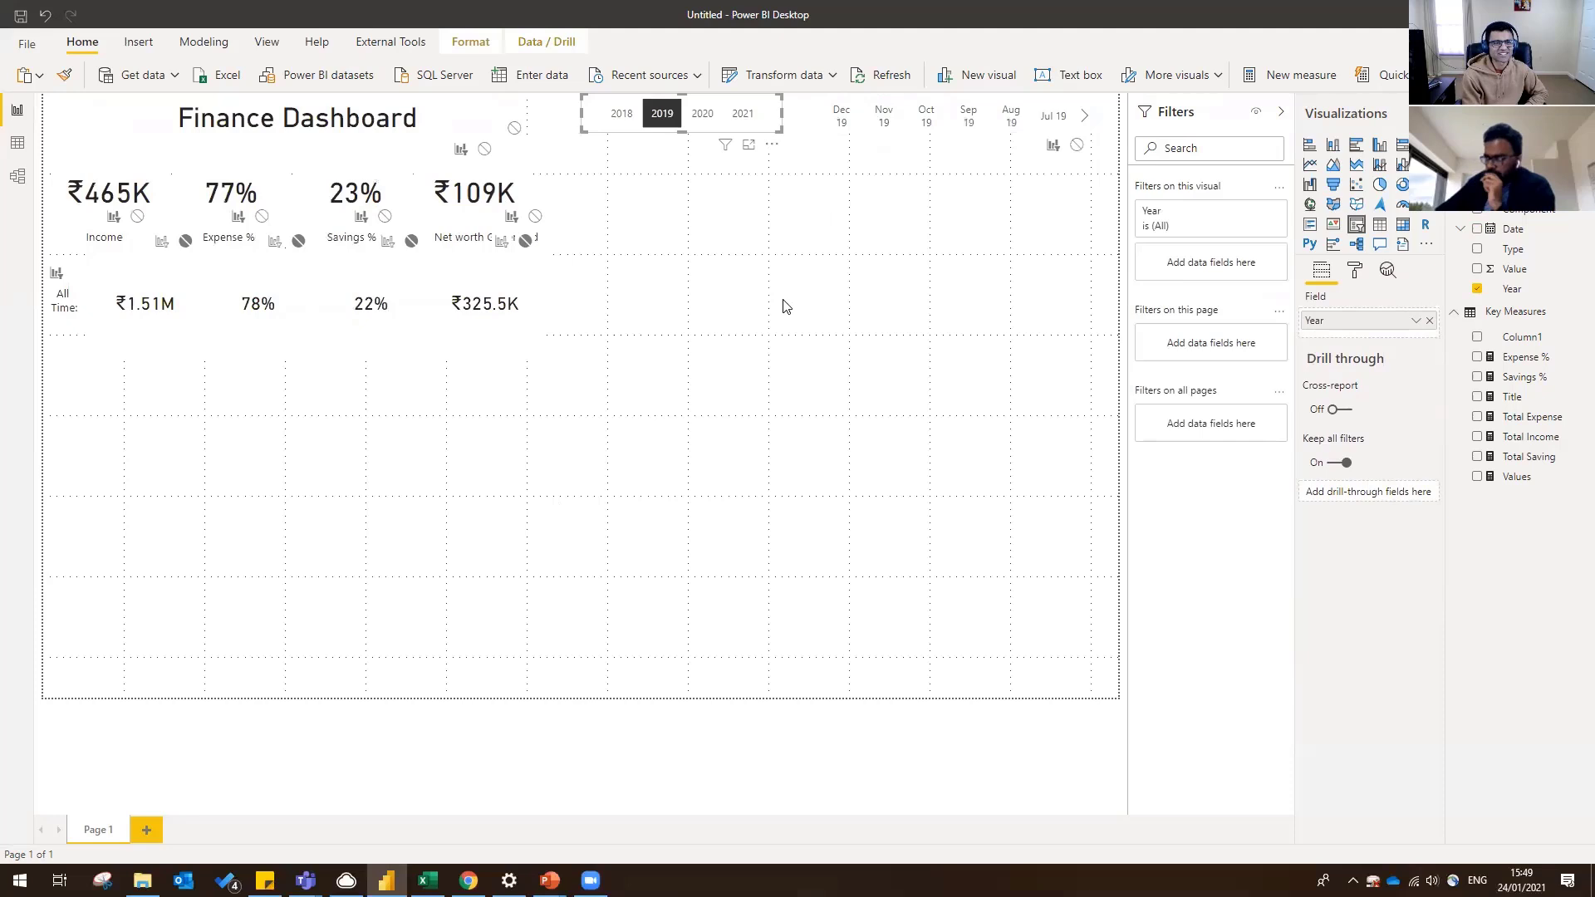
- Filter the dashboard to 2020 with the year slicer and nudge that slicer slightly down, level with the month slicer
click(980, 391)
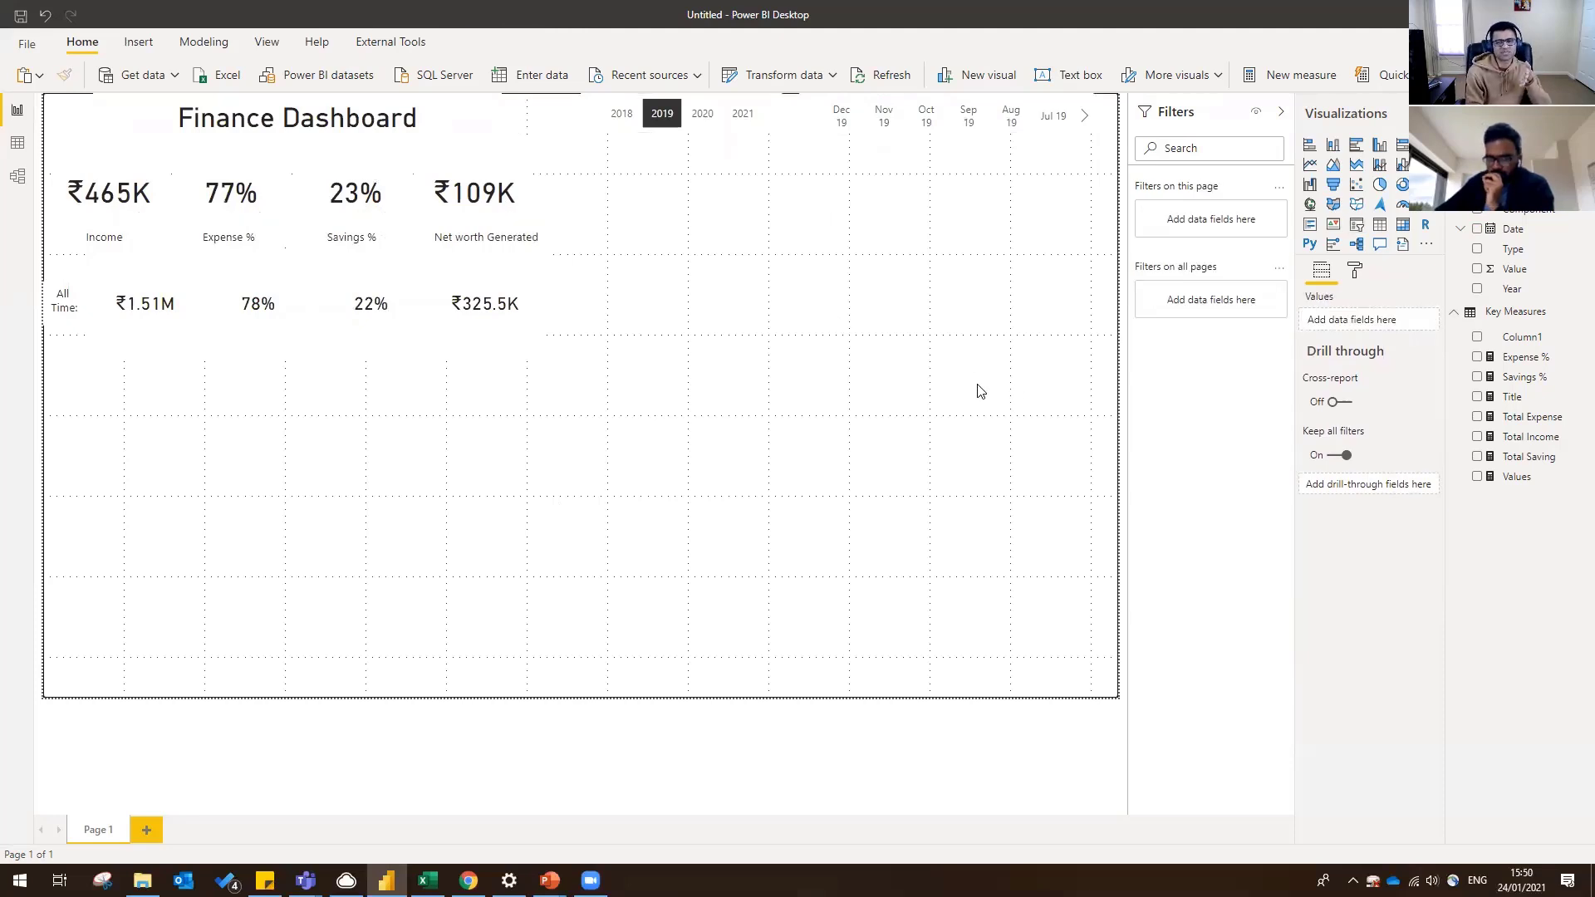
click(706, 121)
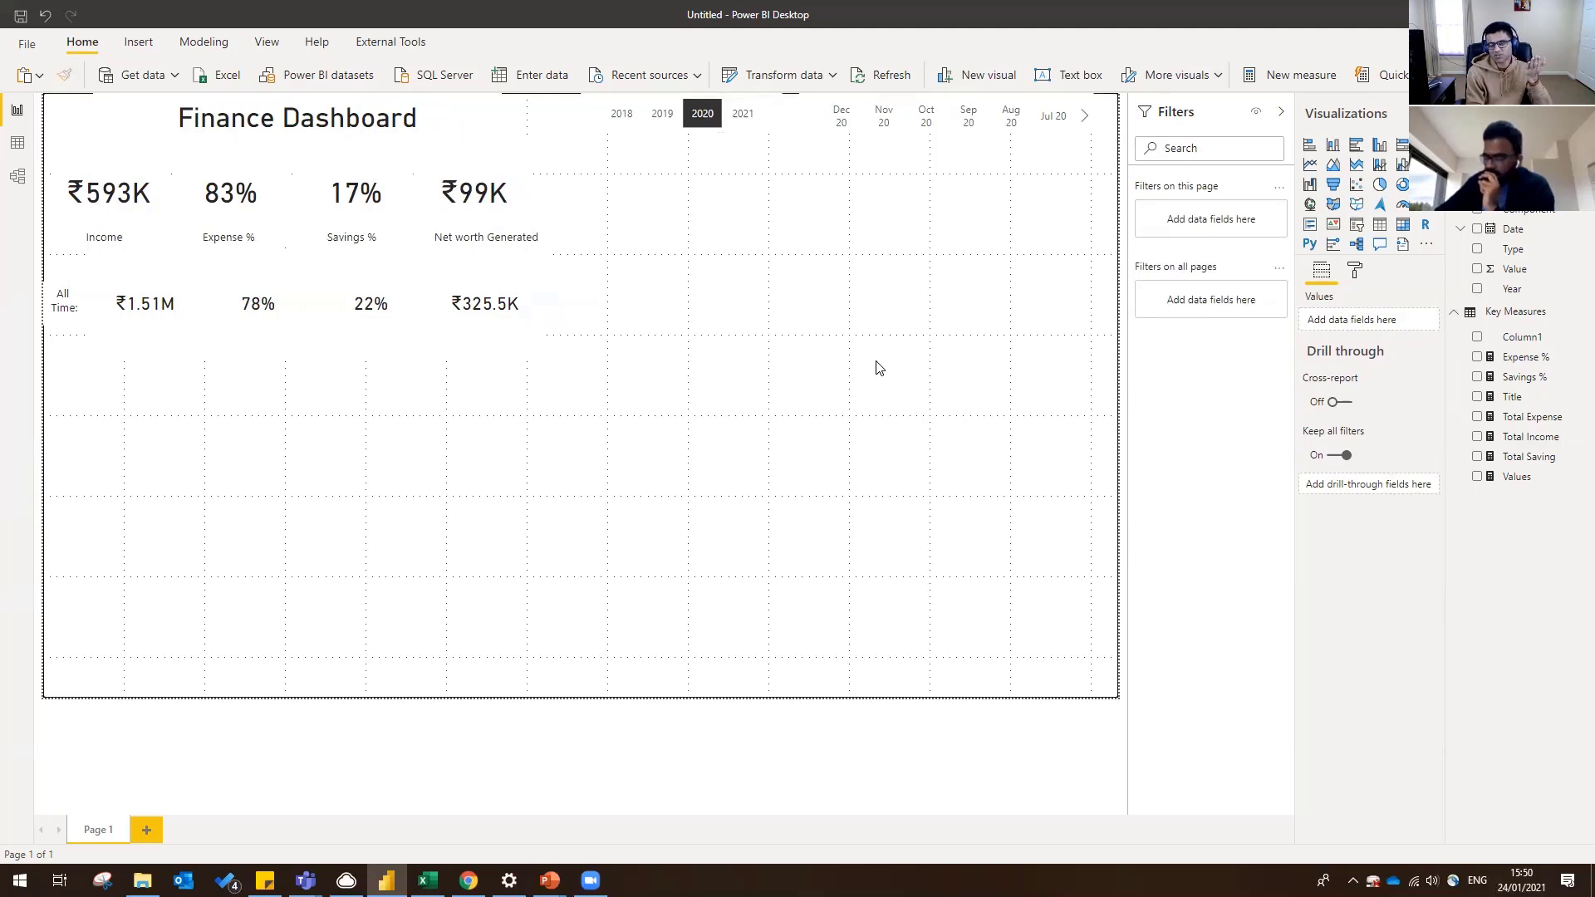
click(751, 142)
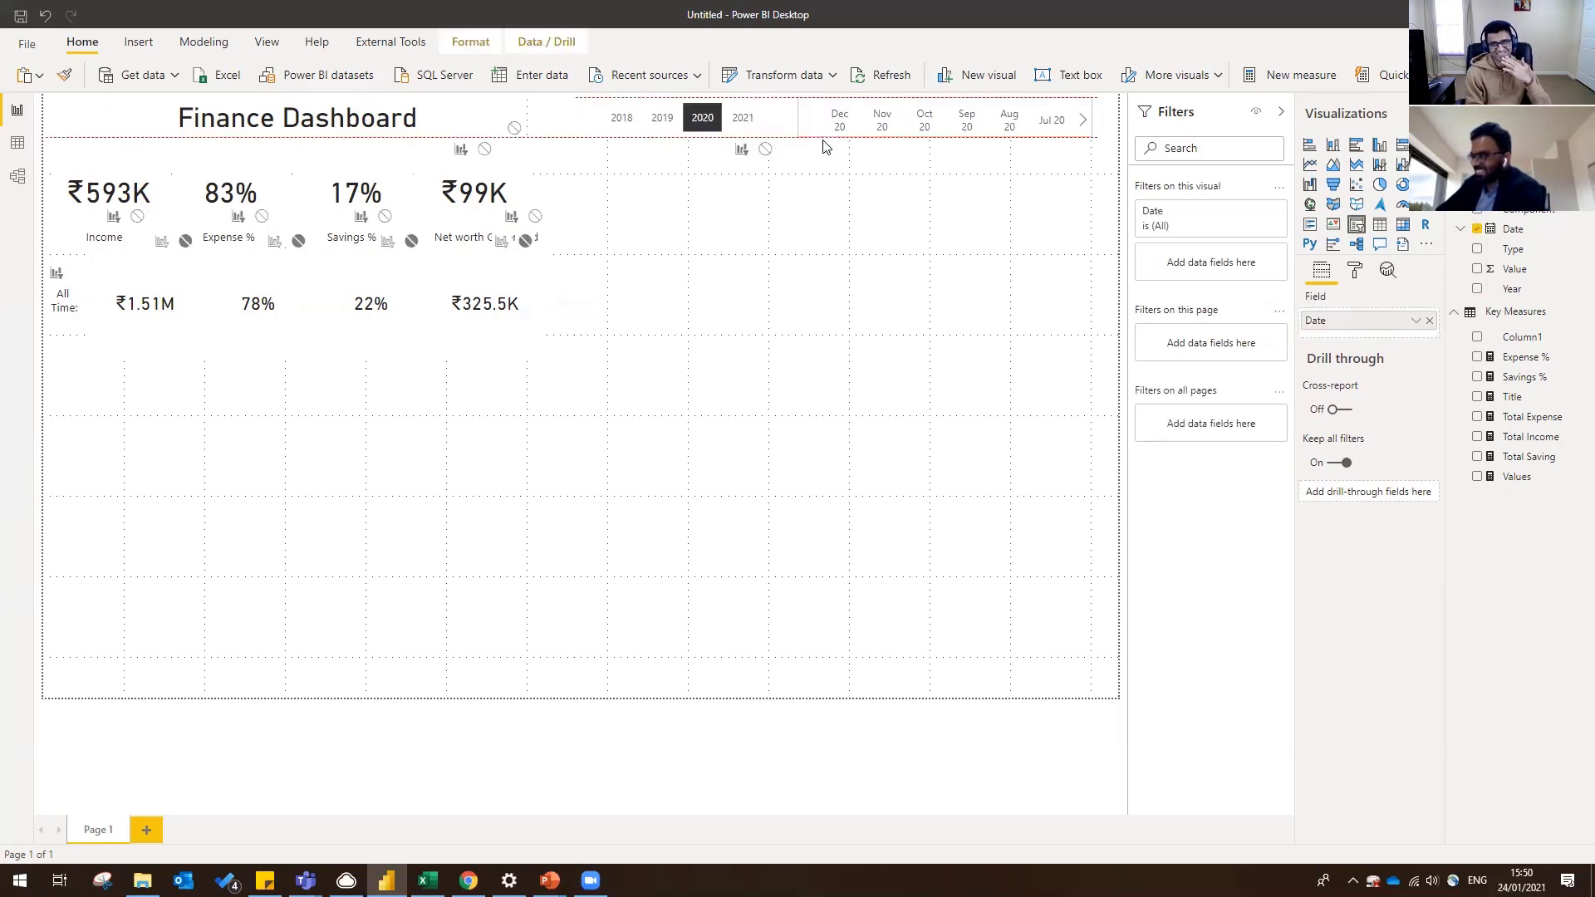
click(866, 242)
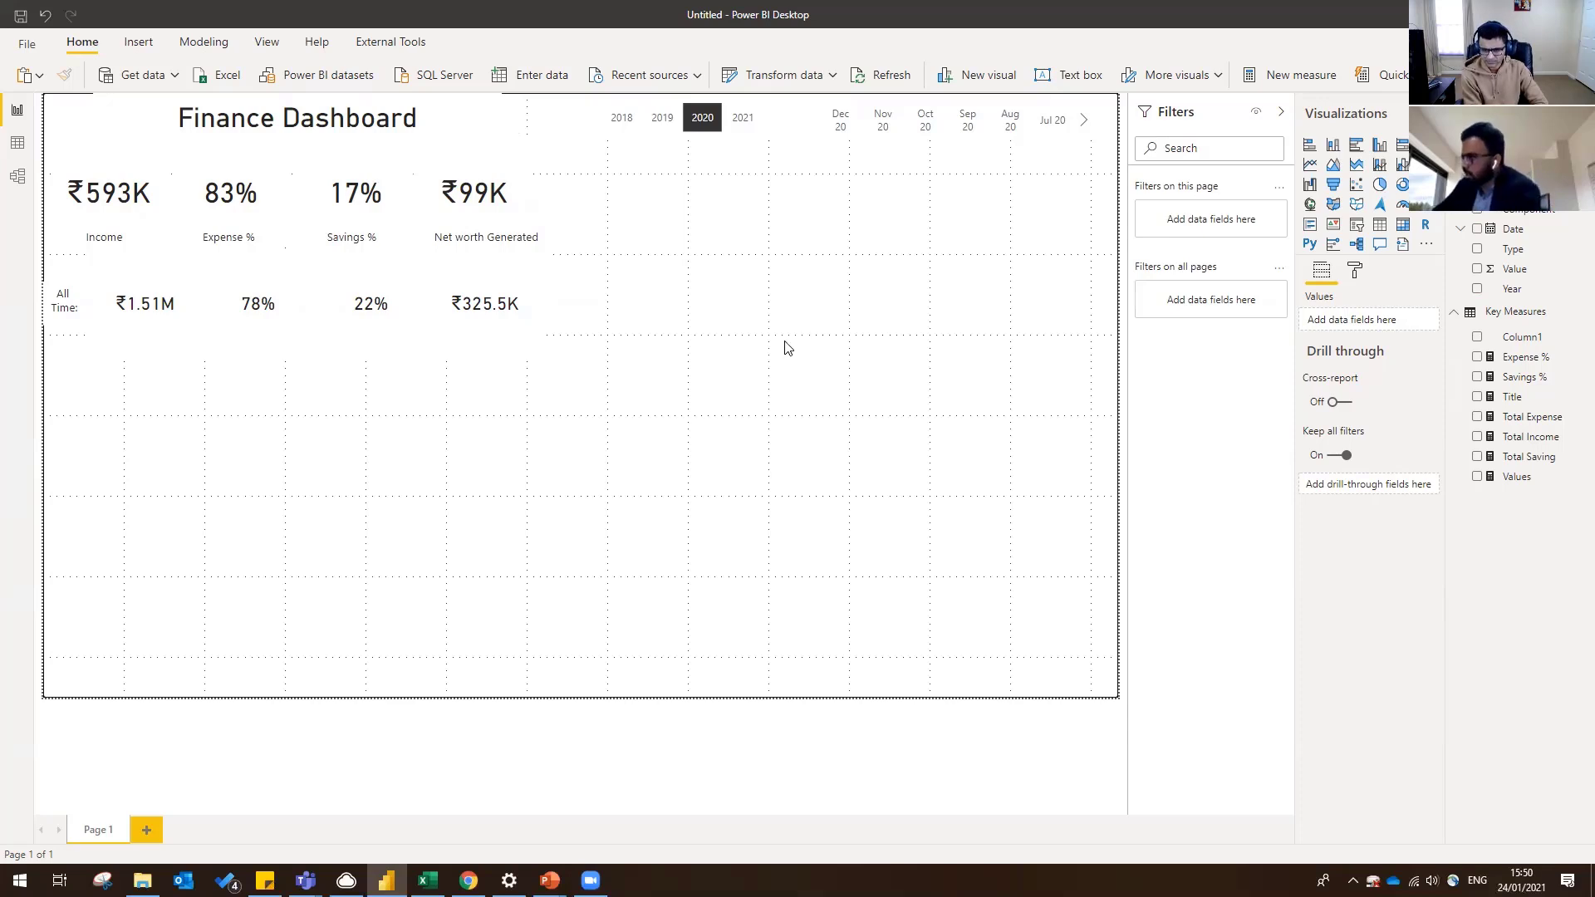
- Add a clustered bar chart below the all-time cards with Component as its axis
click(1358, 146)
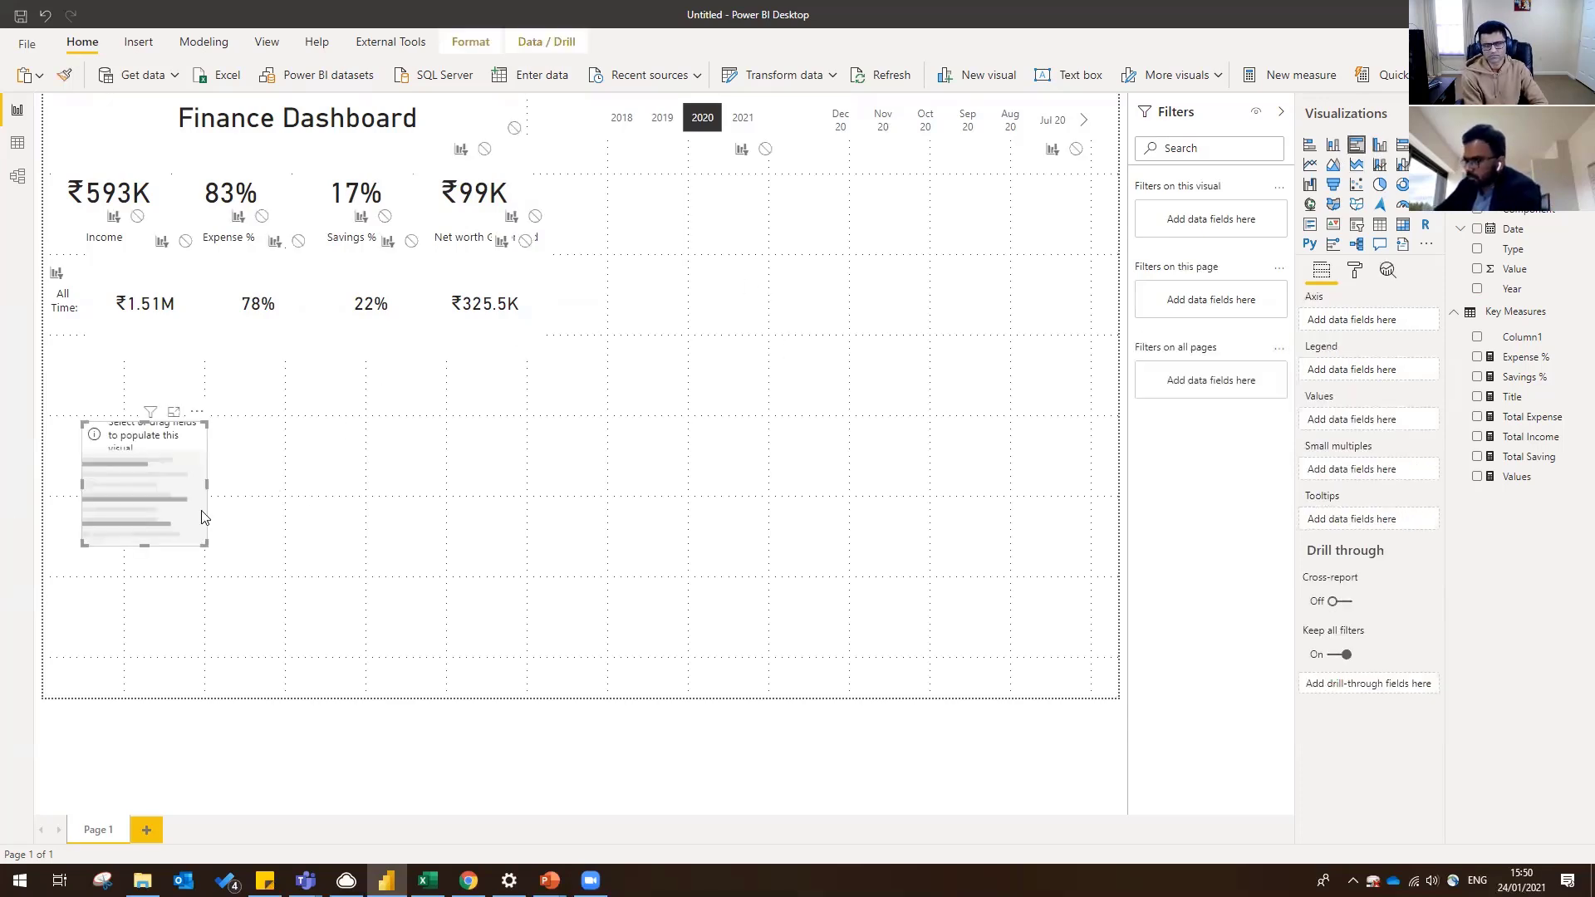
drag(129, 492, 100, 496)
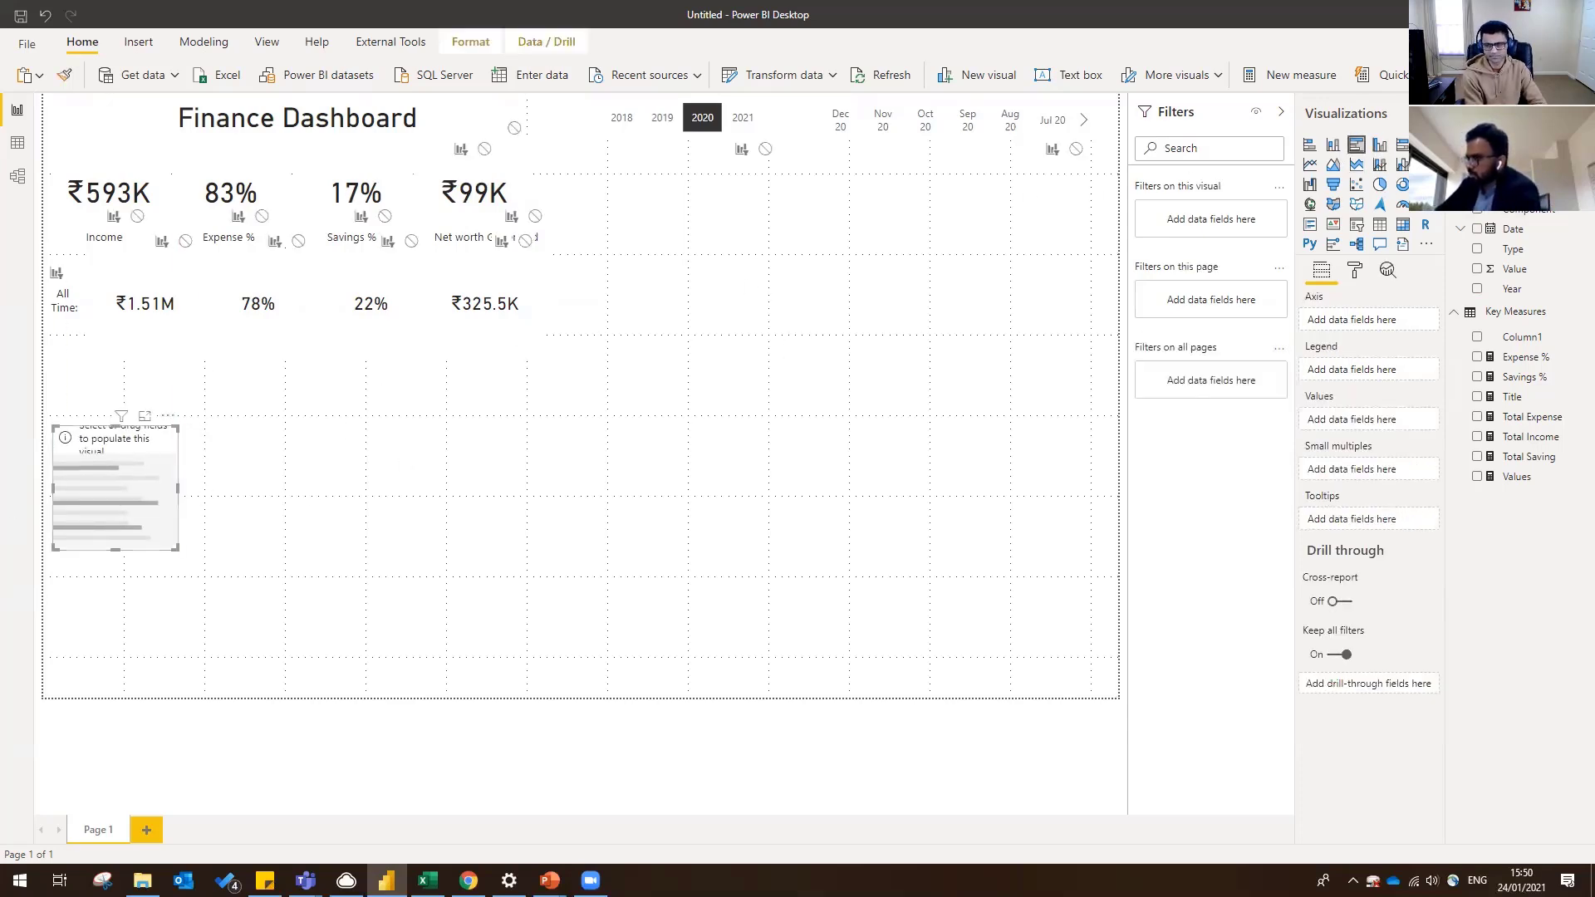
text(ex)
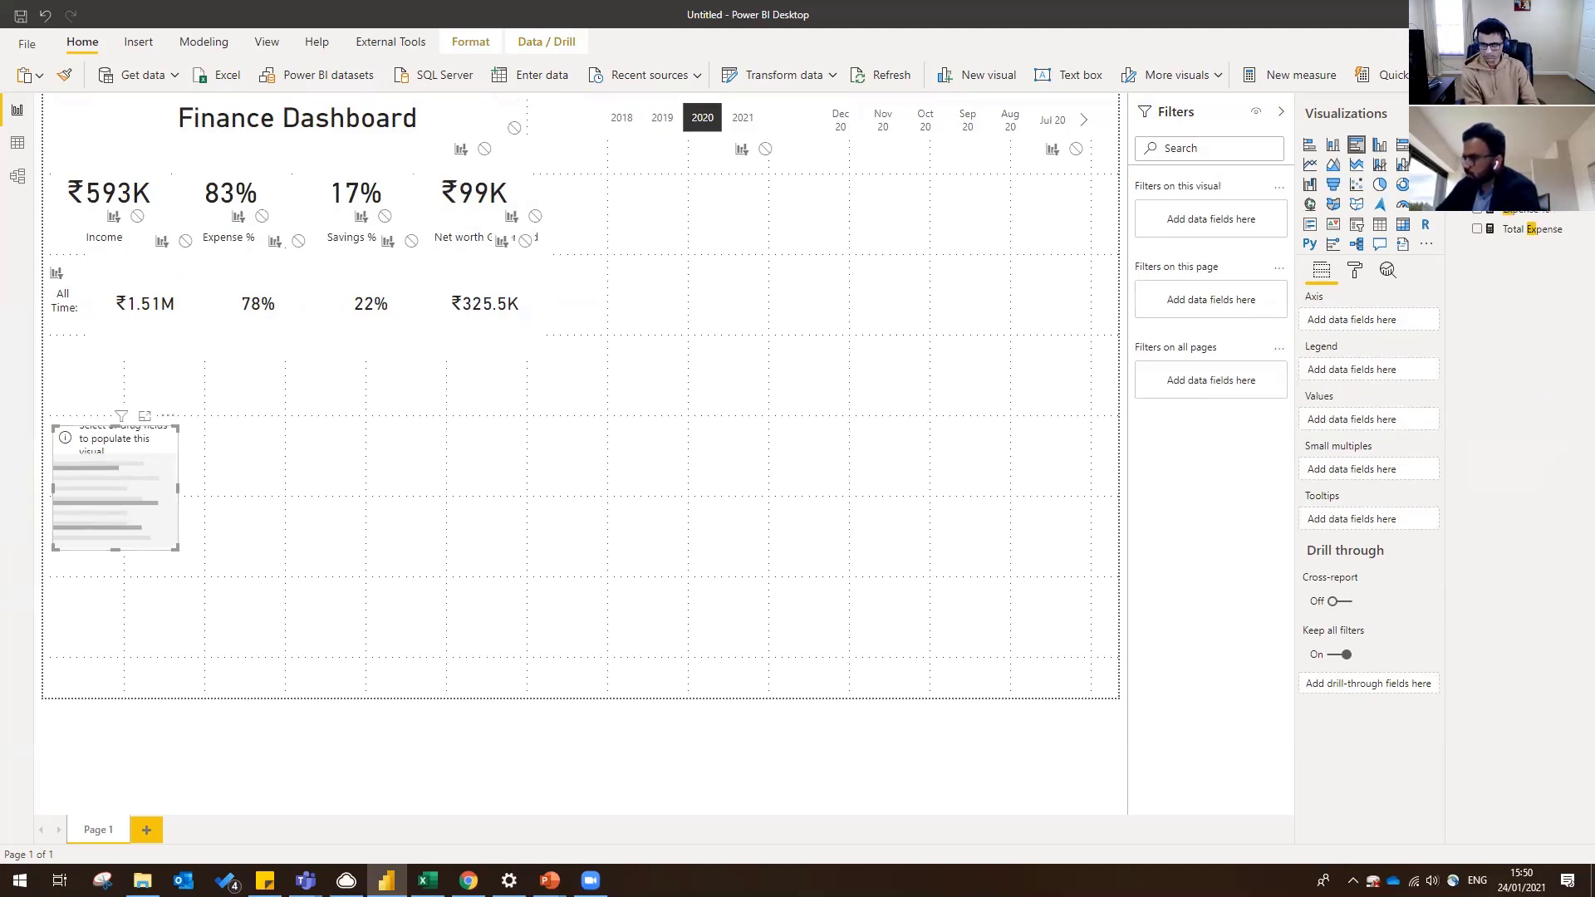
key(BackSpace)
key(BackSpace)
text(com)
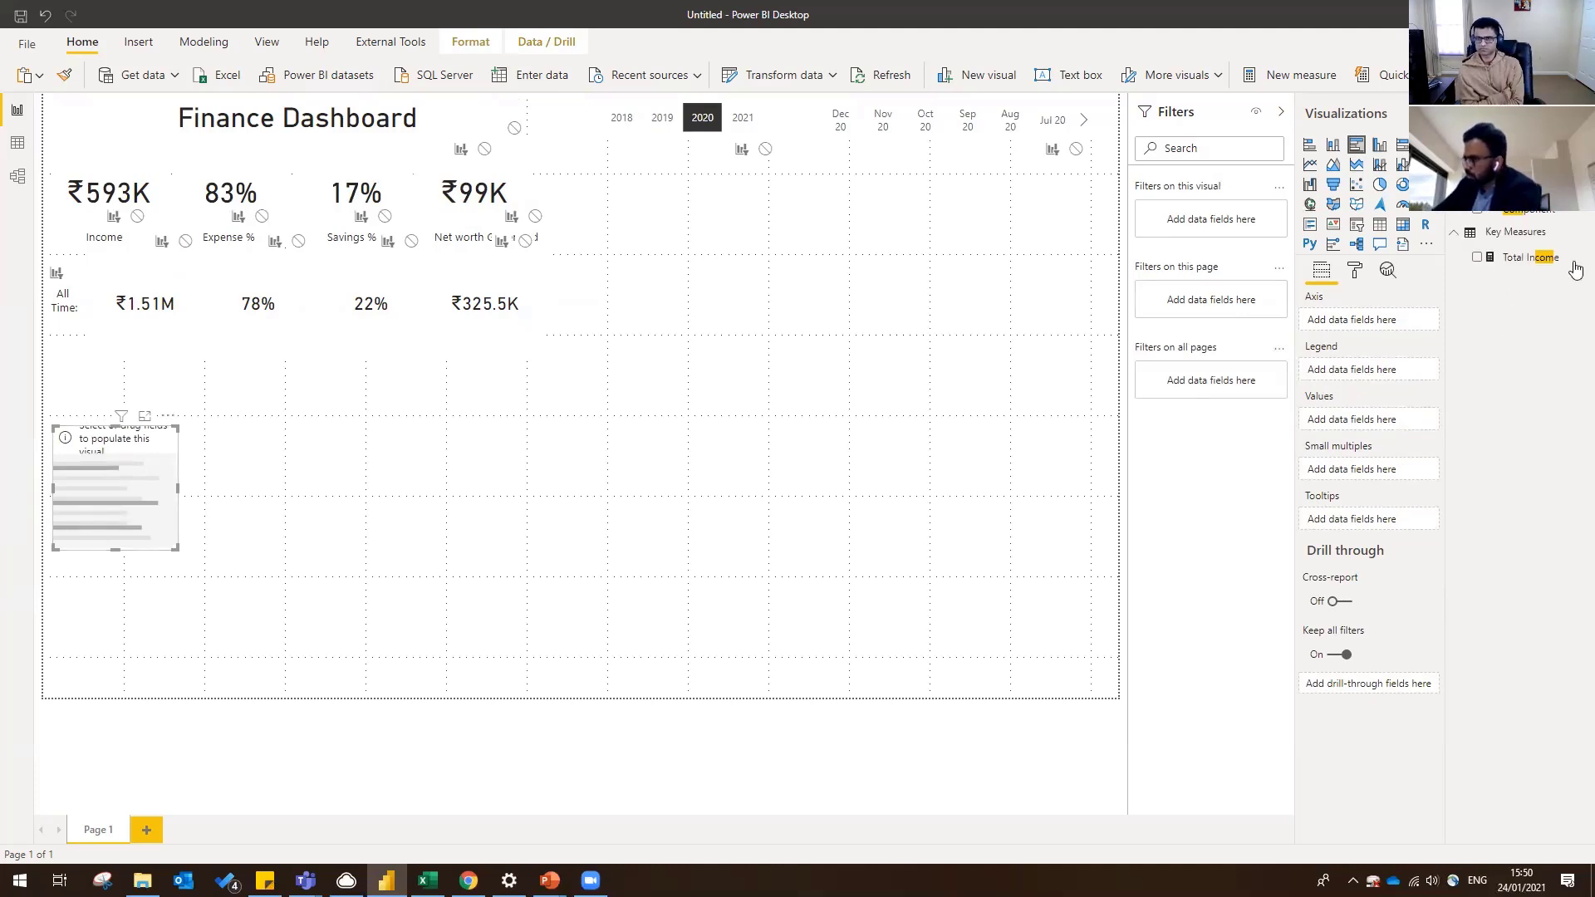
drag(1524, 210, 1355, 319)
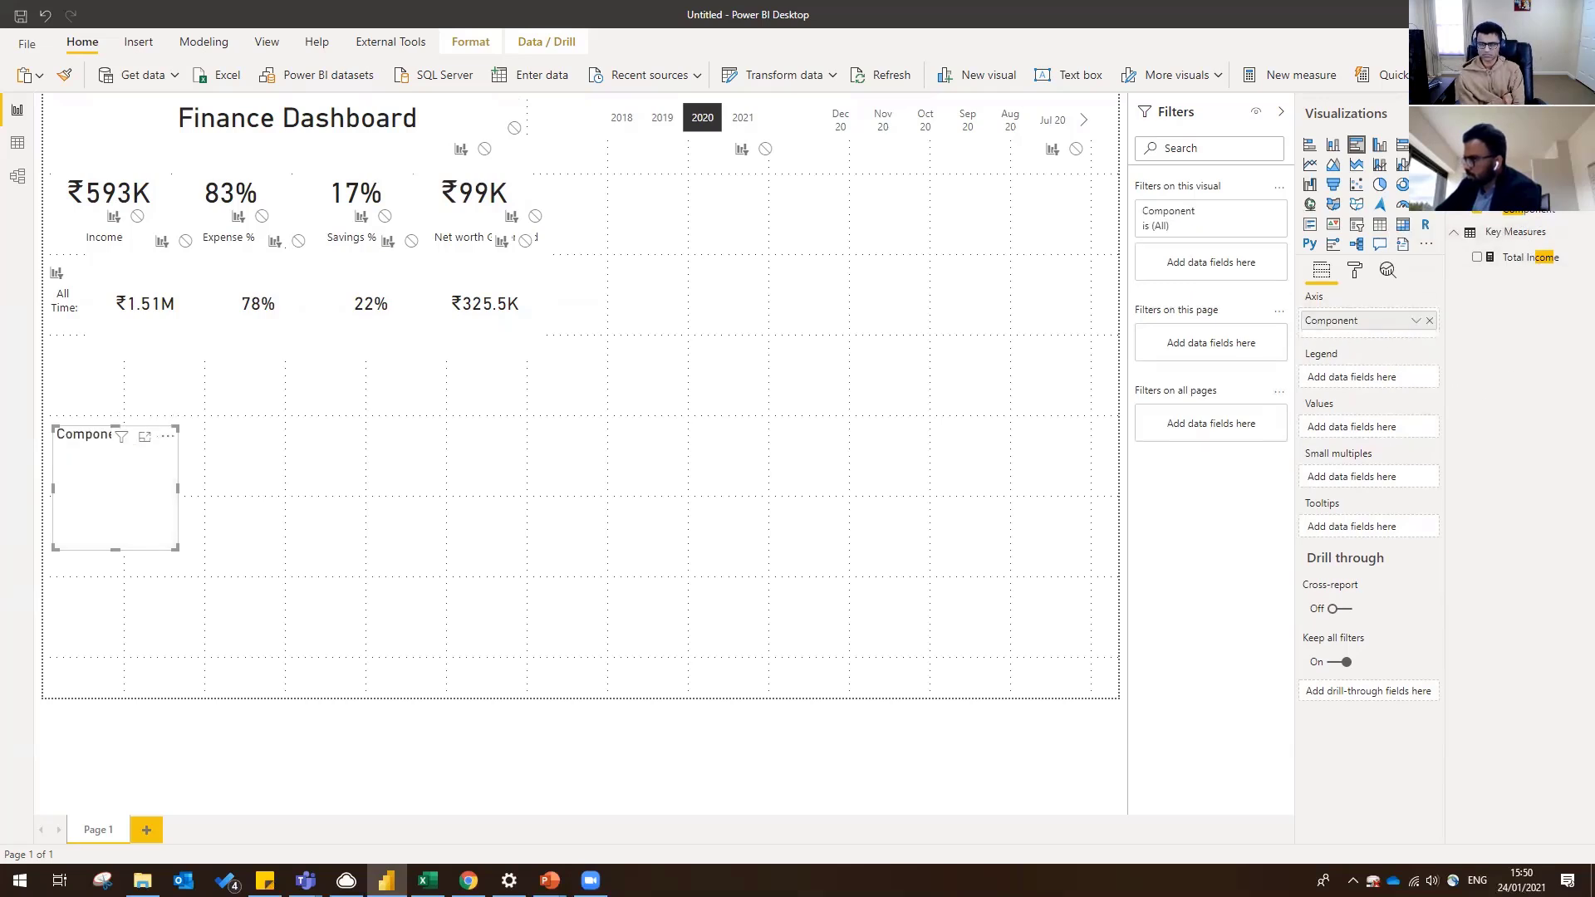
- Add Expense % as the bar chart's value and enlarge the chart down and to the right
text(expe)
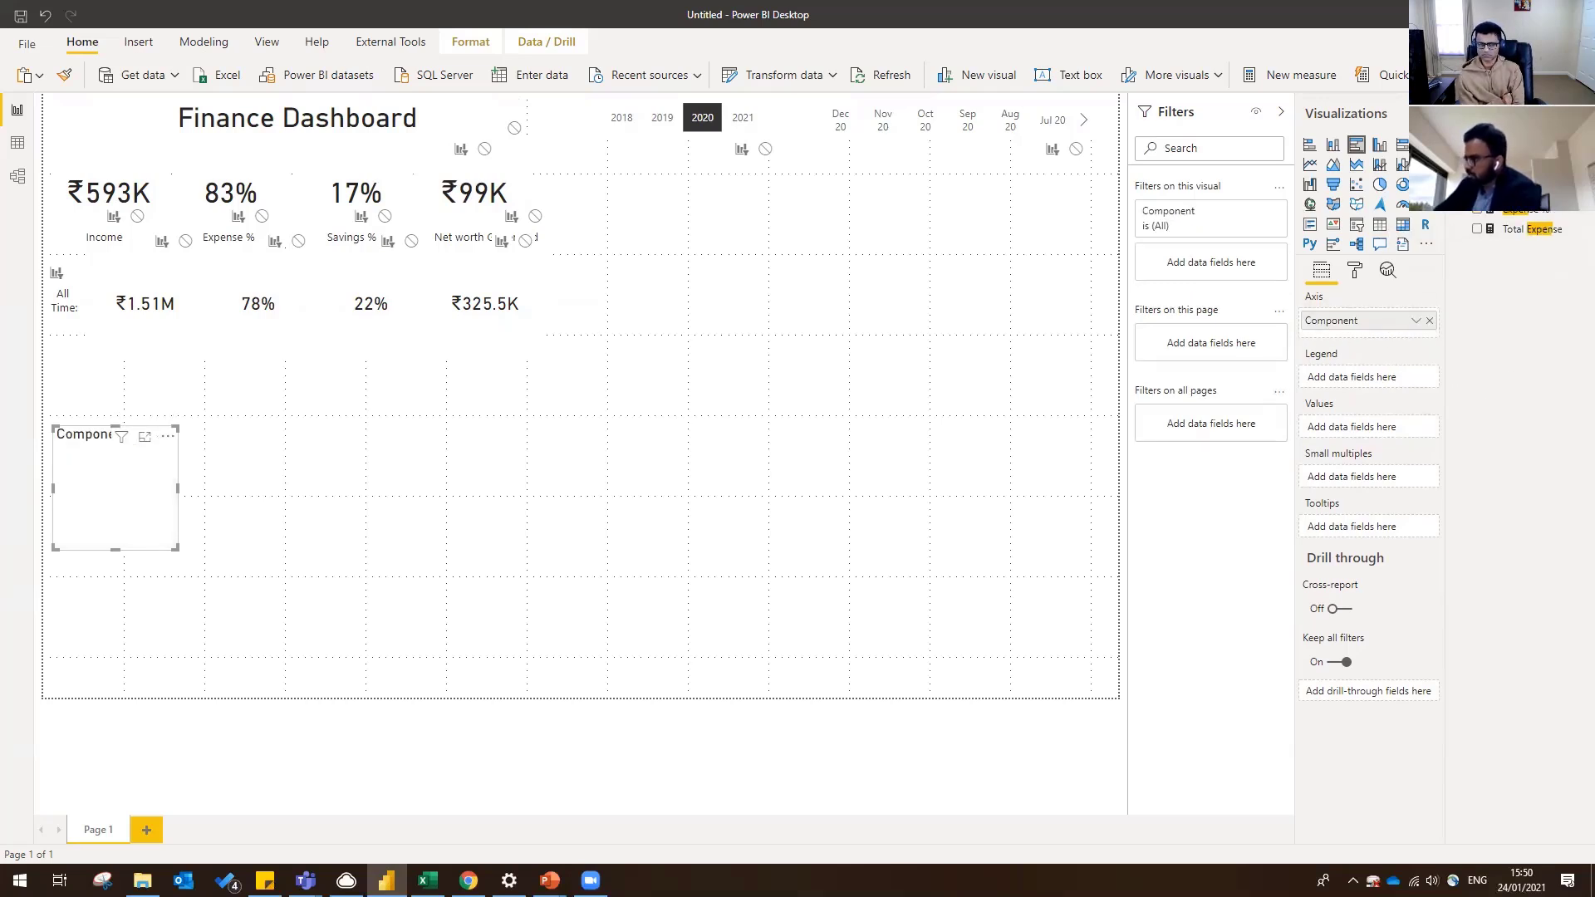
drag(1518, 212, 1356, 426)
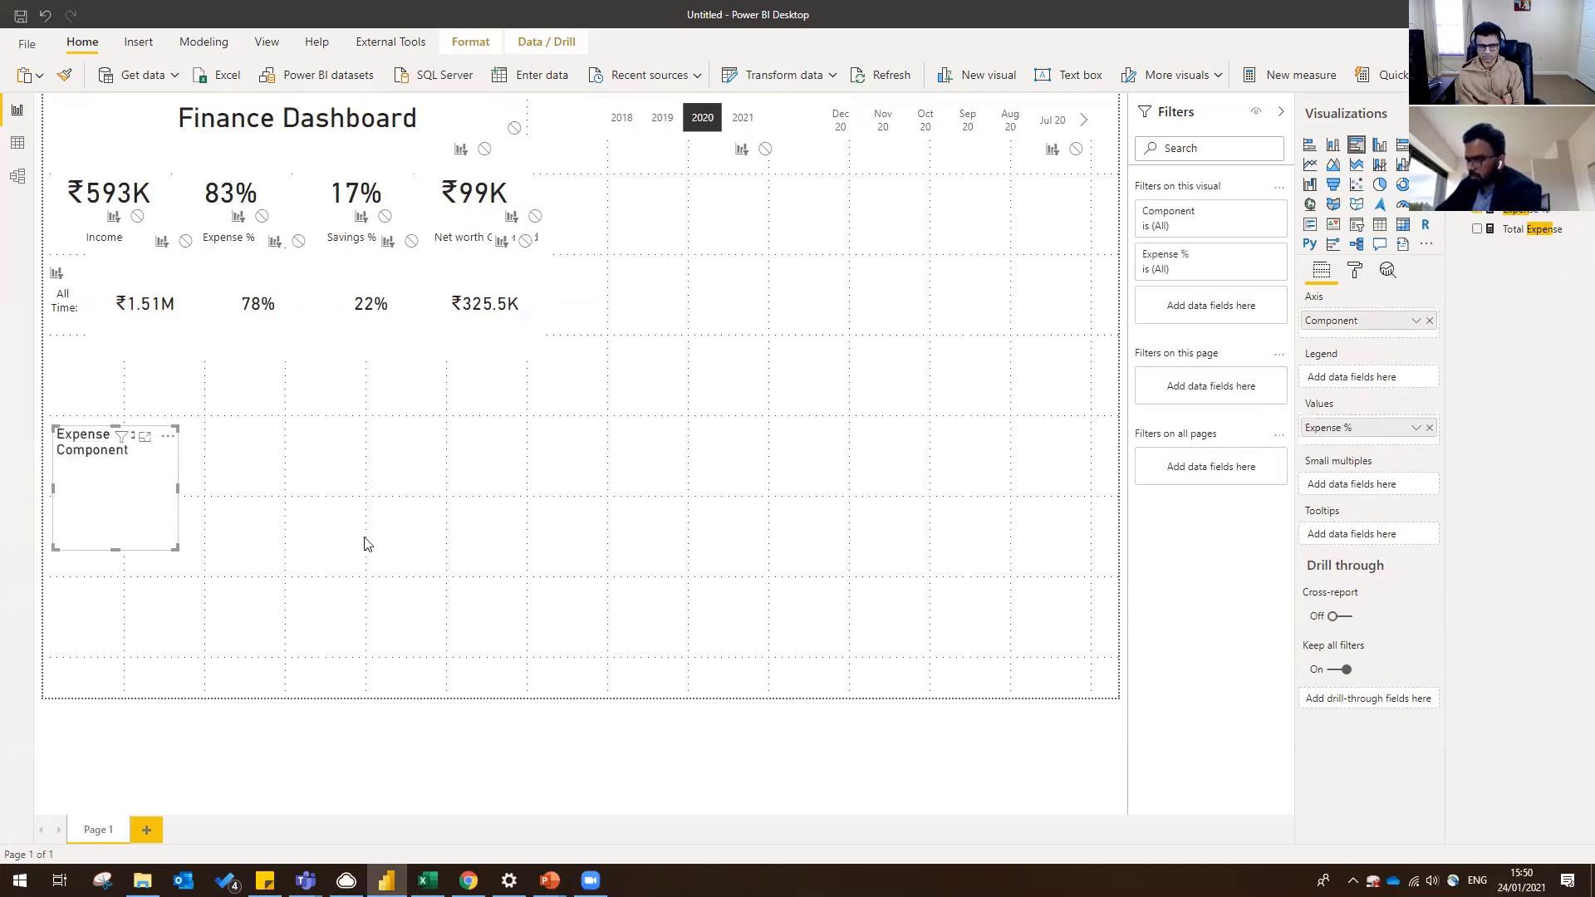
drag(171, 545, 311, 669)
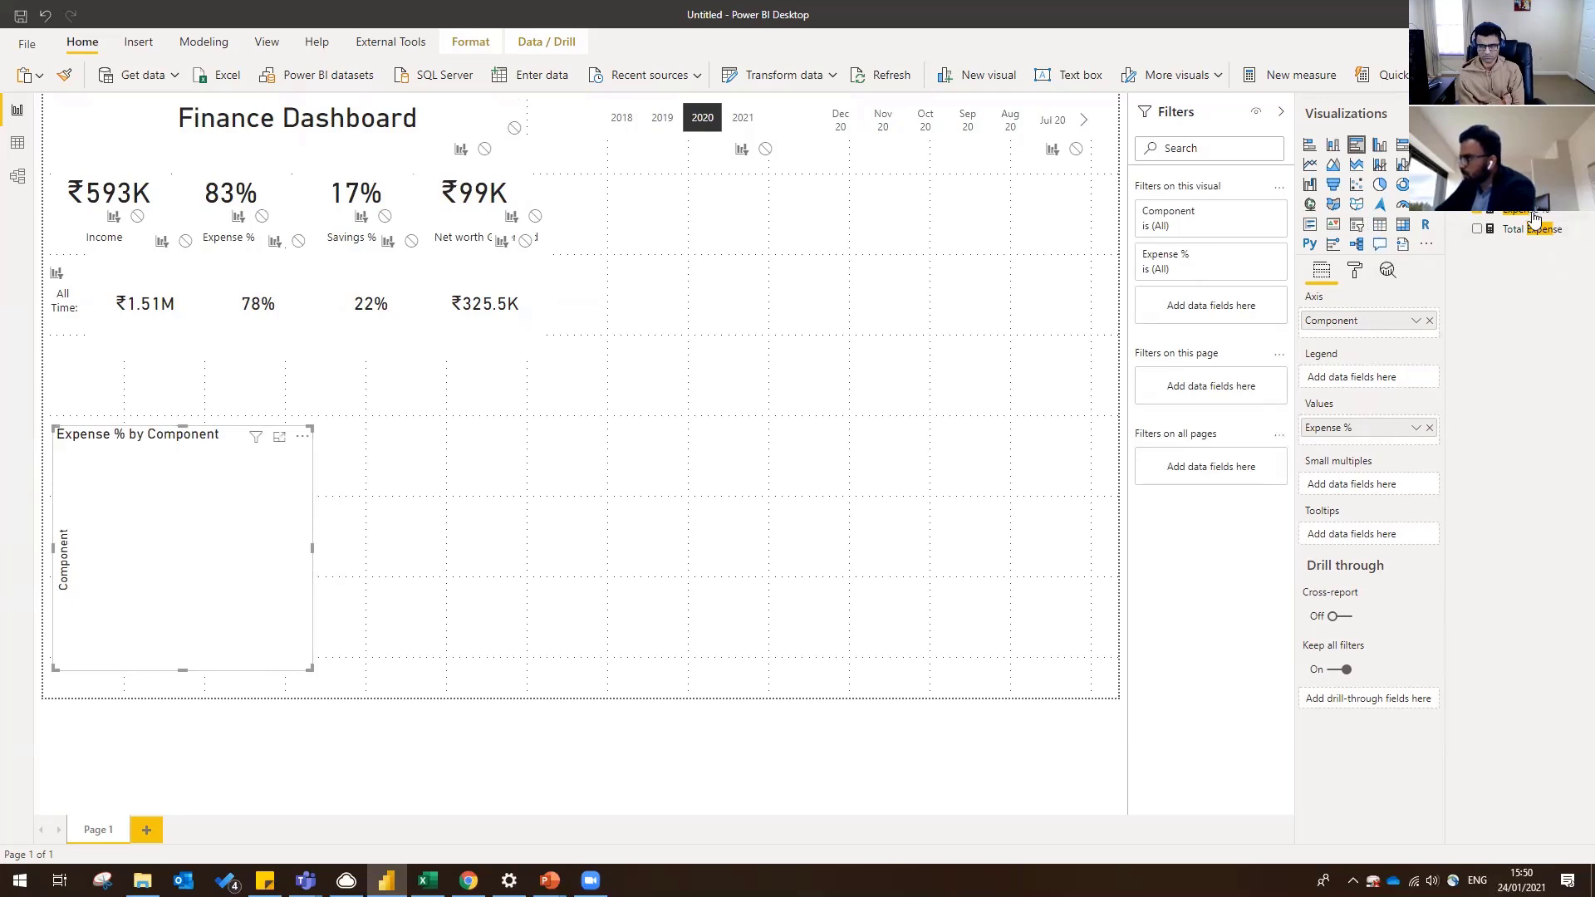
- Keep the clustered bar type, replace Expense % with Total Expense as the chart's value, and make the chart slightly taller and wider
click(1334, 150)
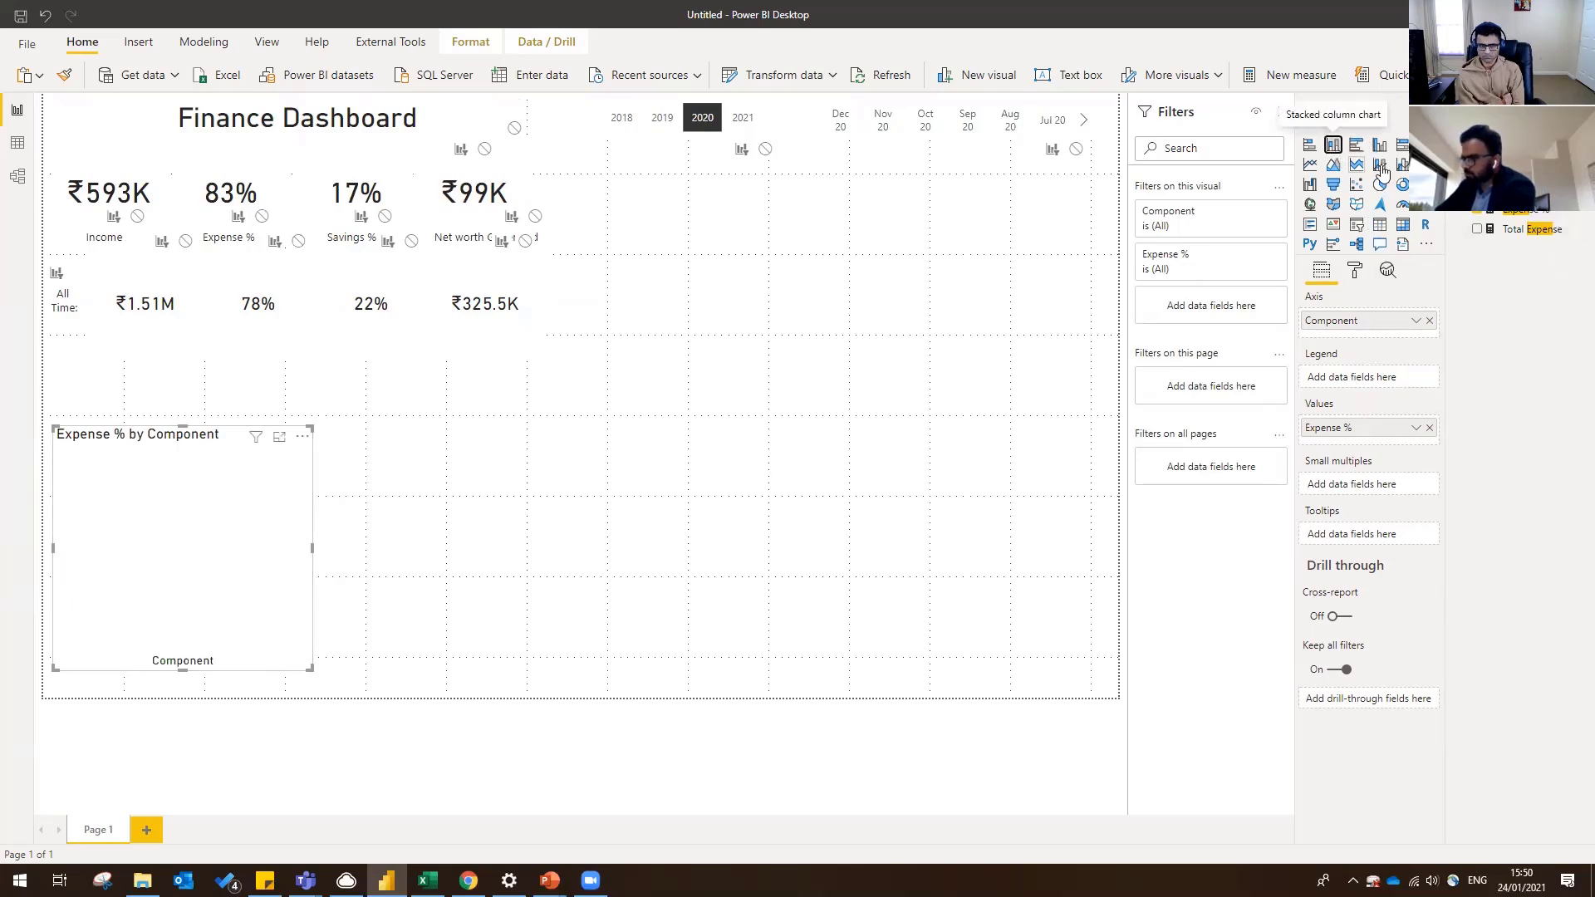
click(1357, 148)
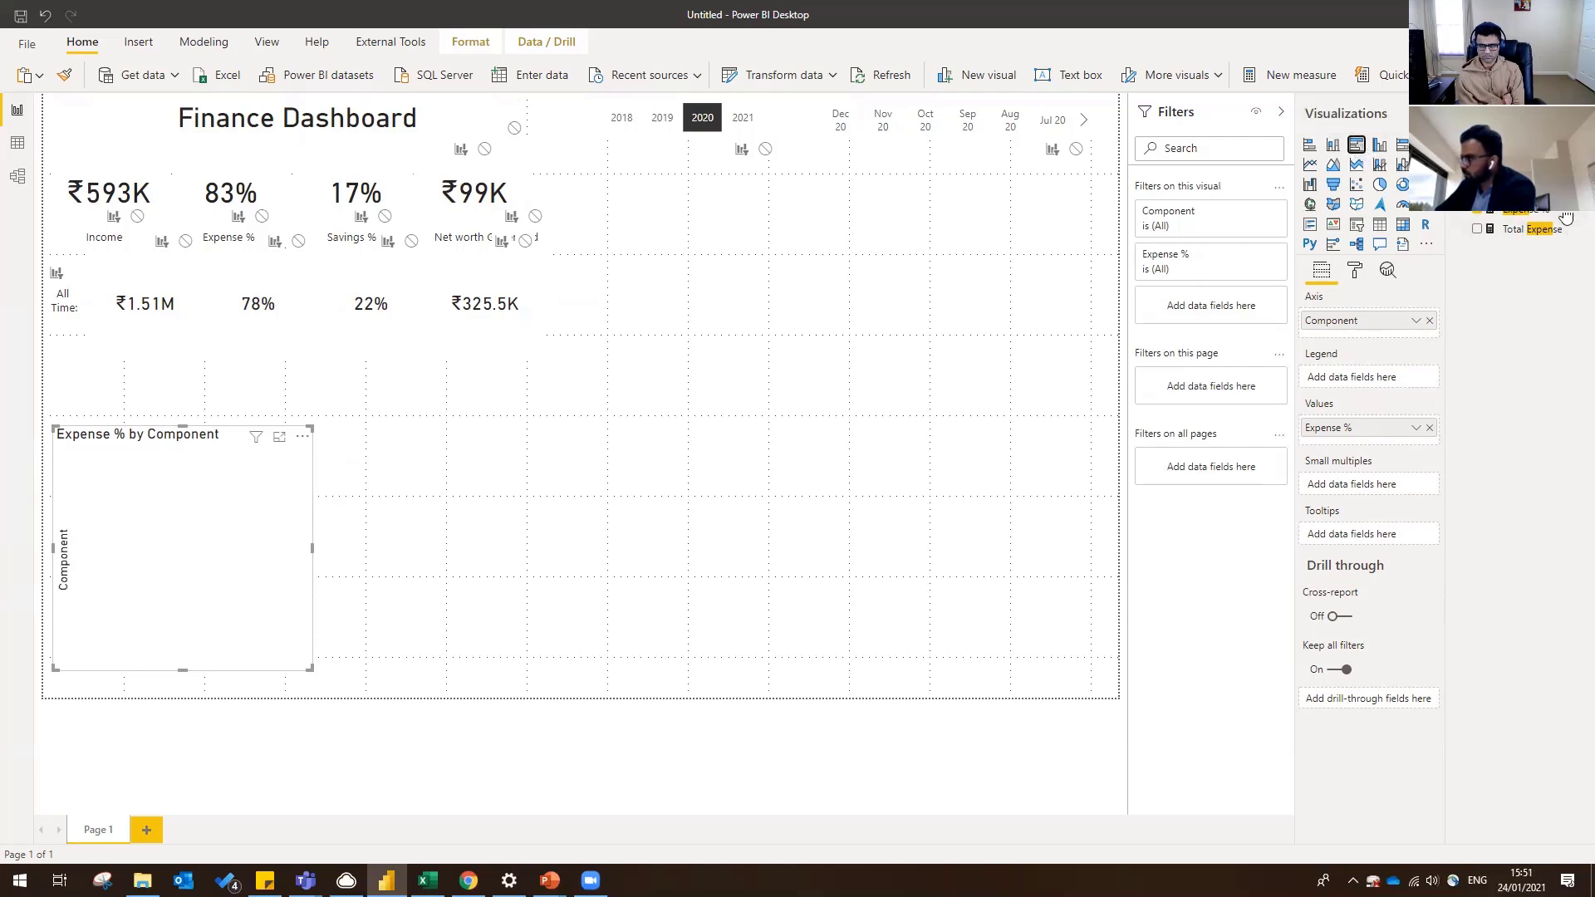
drag(1528, 231, 1360, 425)
click(1428, 449)
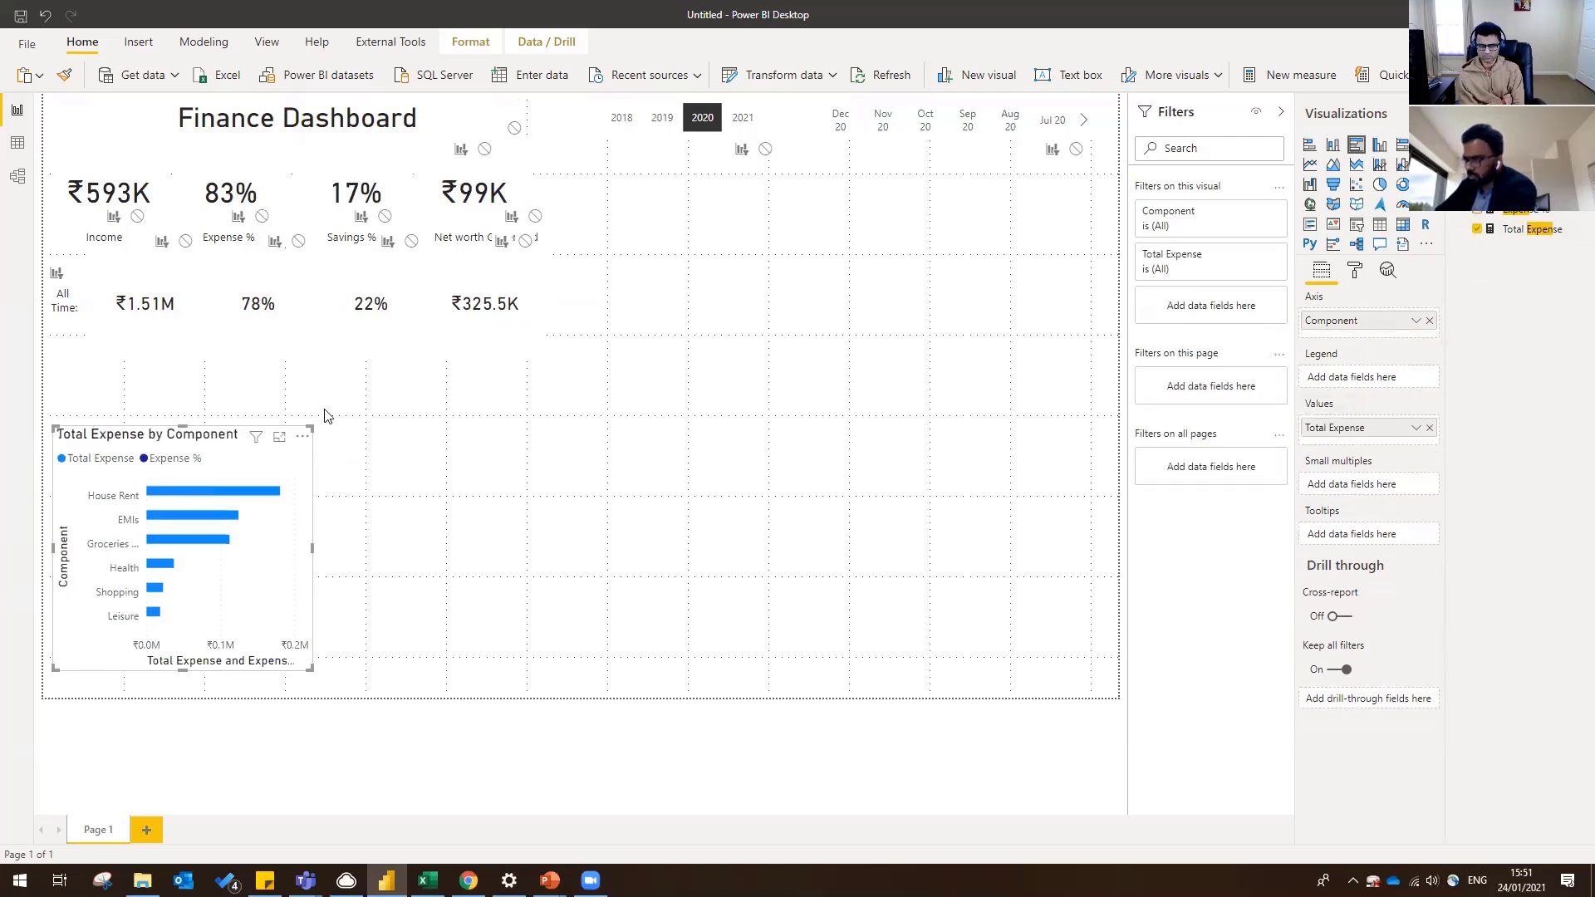
drag(311, 429, 328, 383)
- Show the bar chart's Total Expense as percent of grand total and turn on its data labels
click(1415, 426)
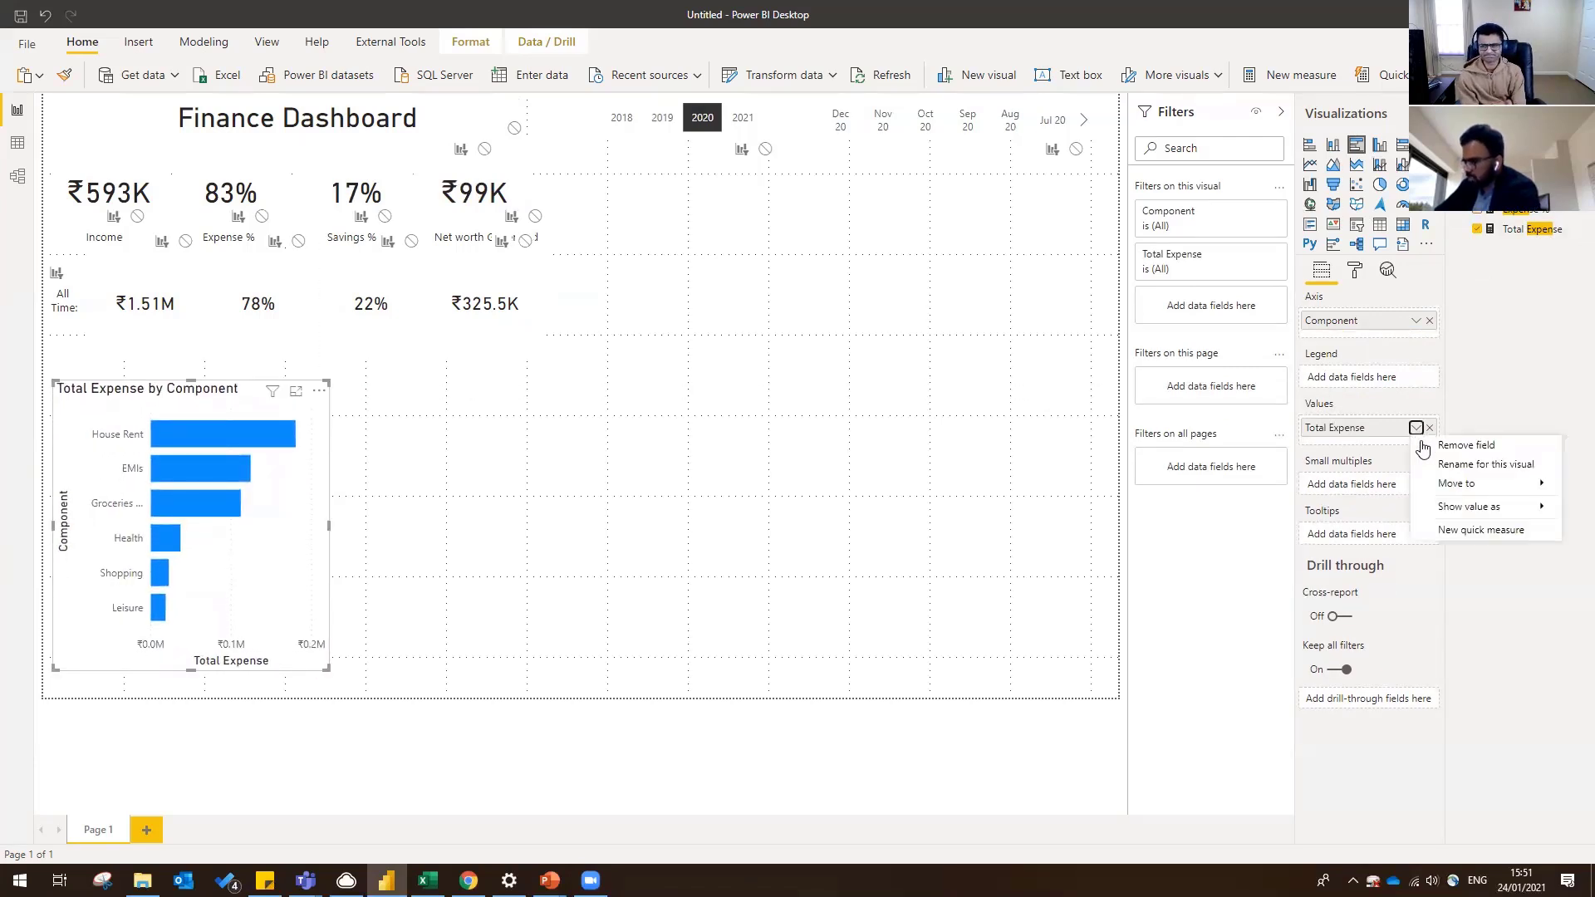
mouse_move(1477, 481)
mouse_move(1462, 506)
click(1350, 524)
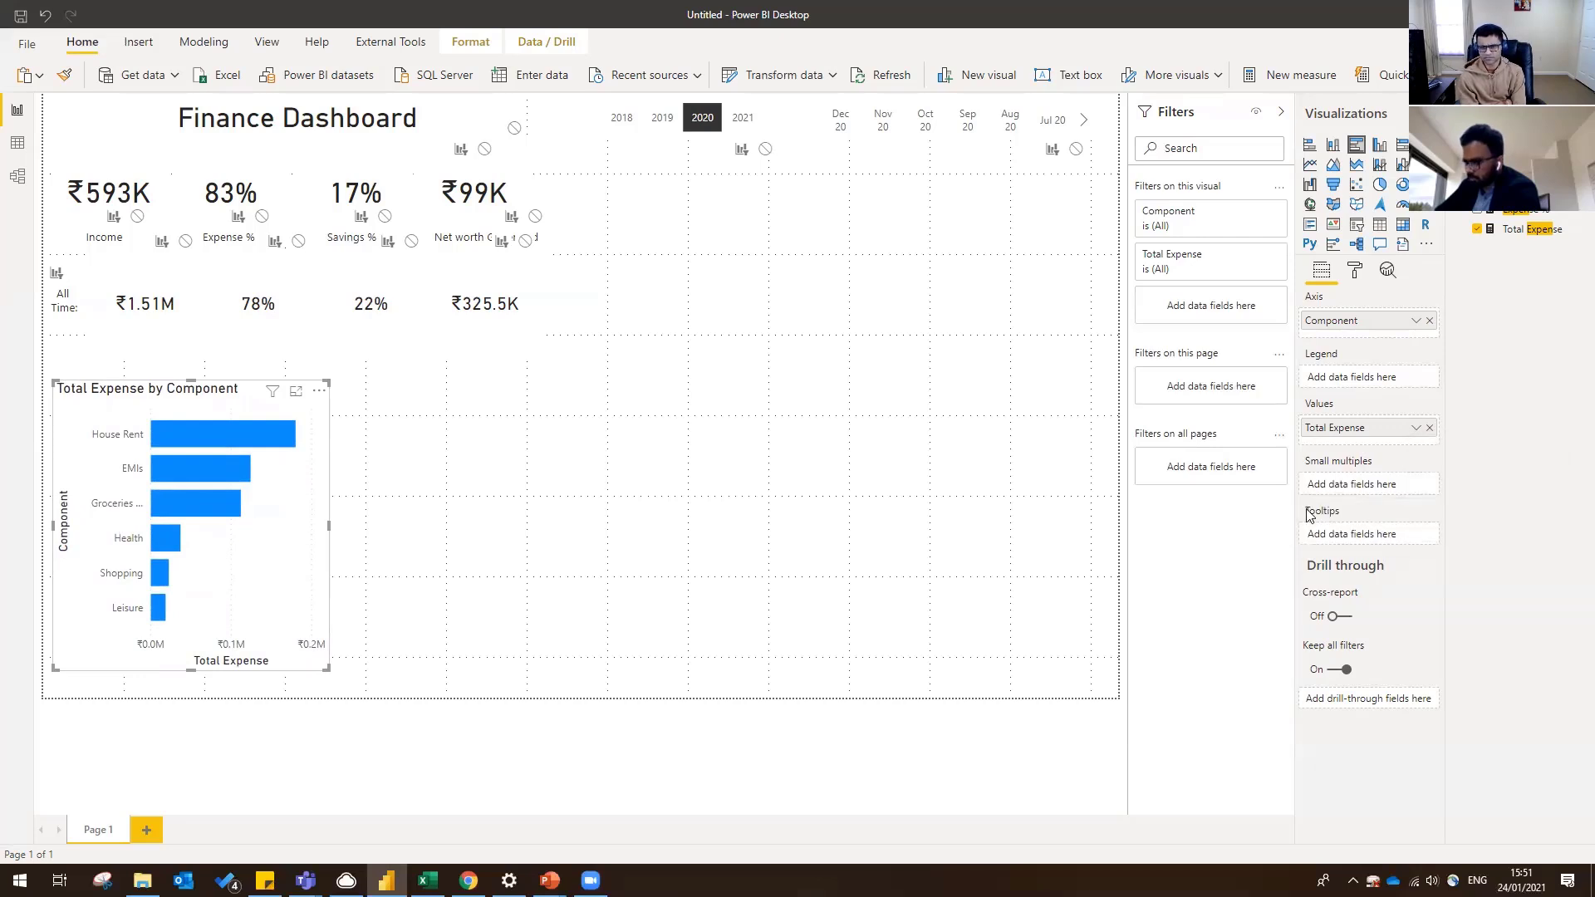
click(1354, 270)
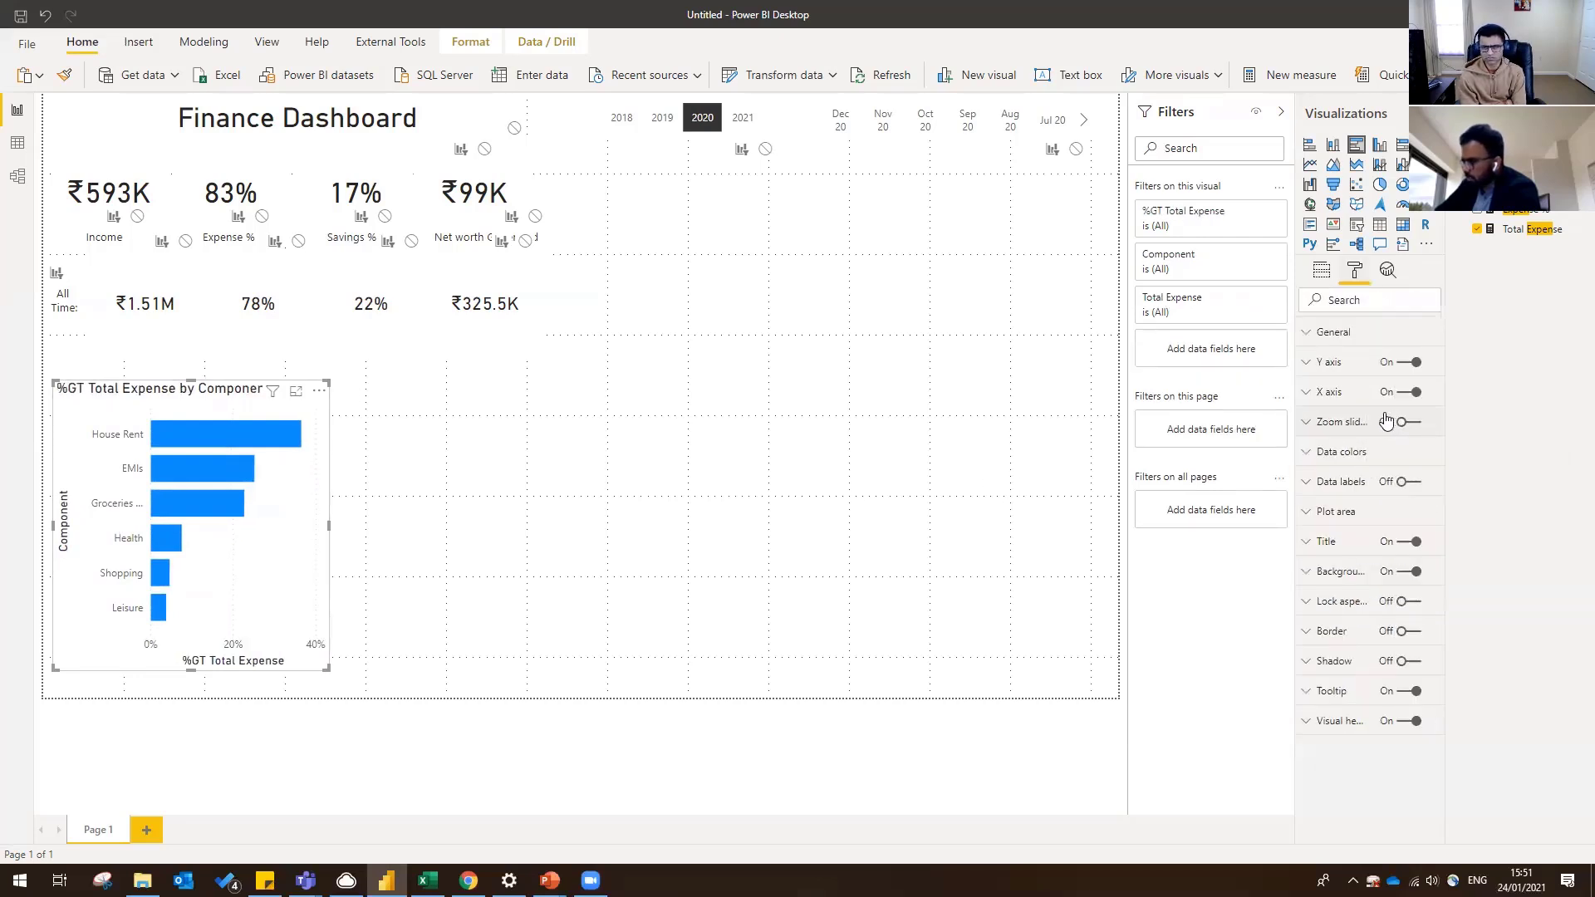
click(1409, 483)
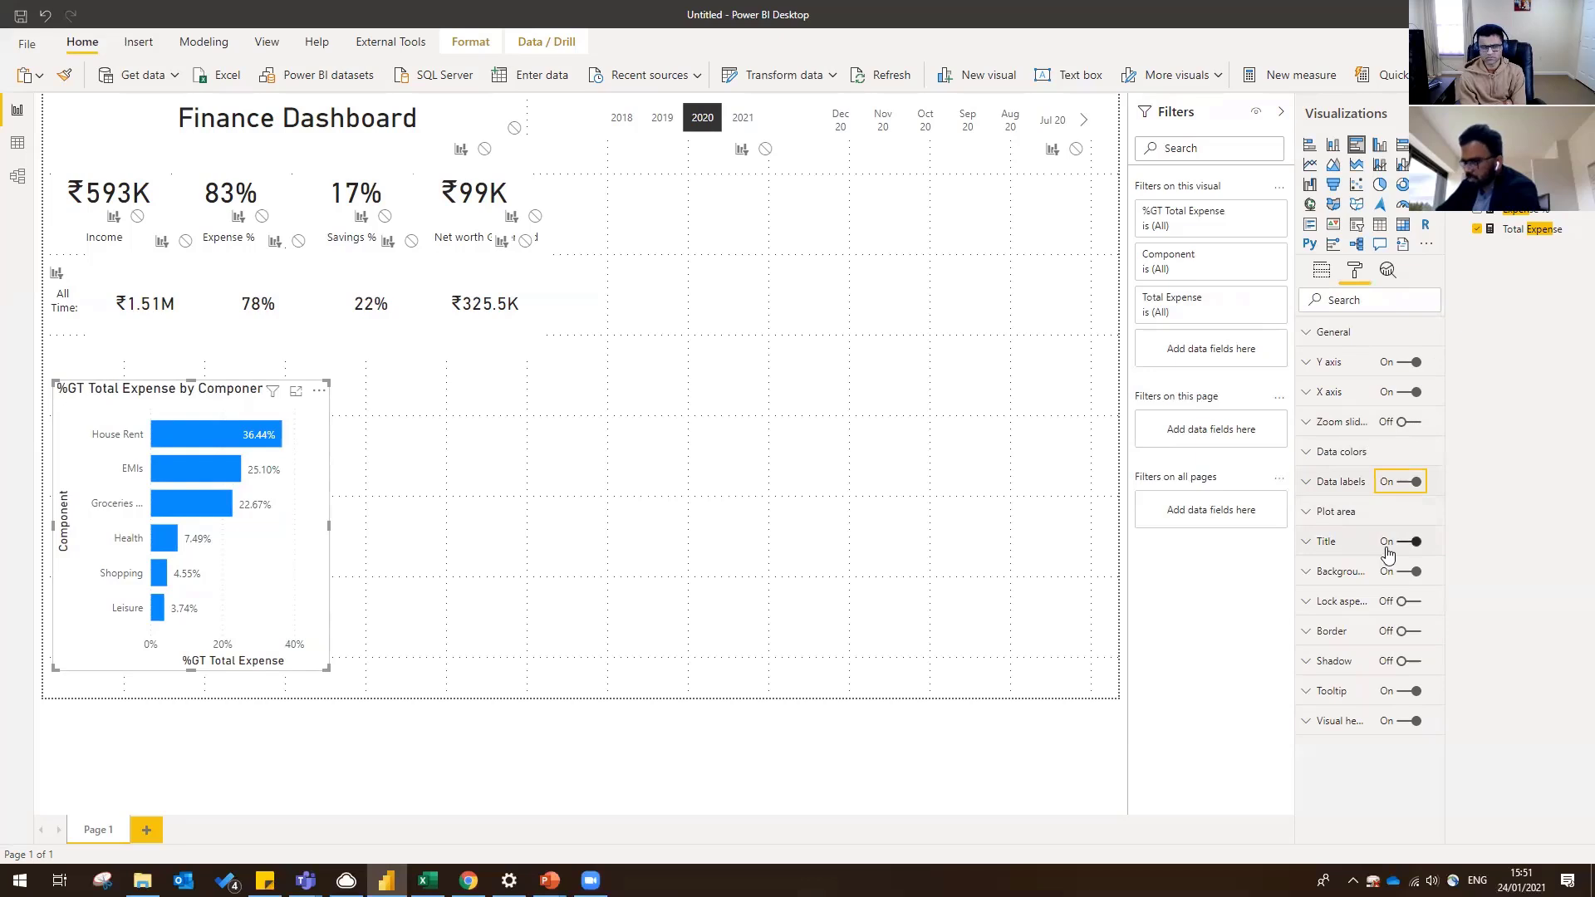
- Turn off the bar chart's X axis and the X axis title
click(1406, 393)
click(1354, 397)
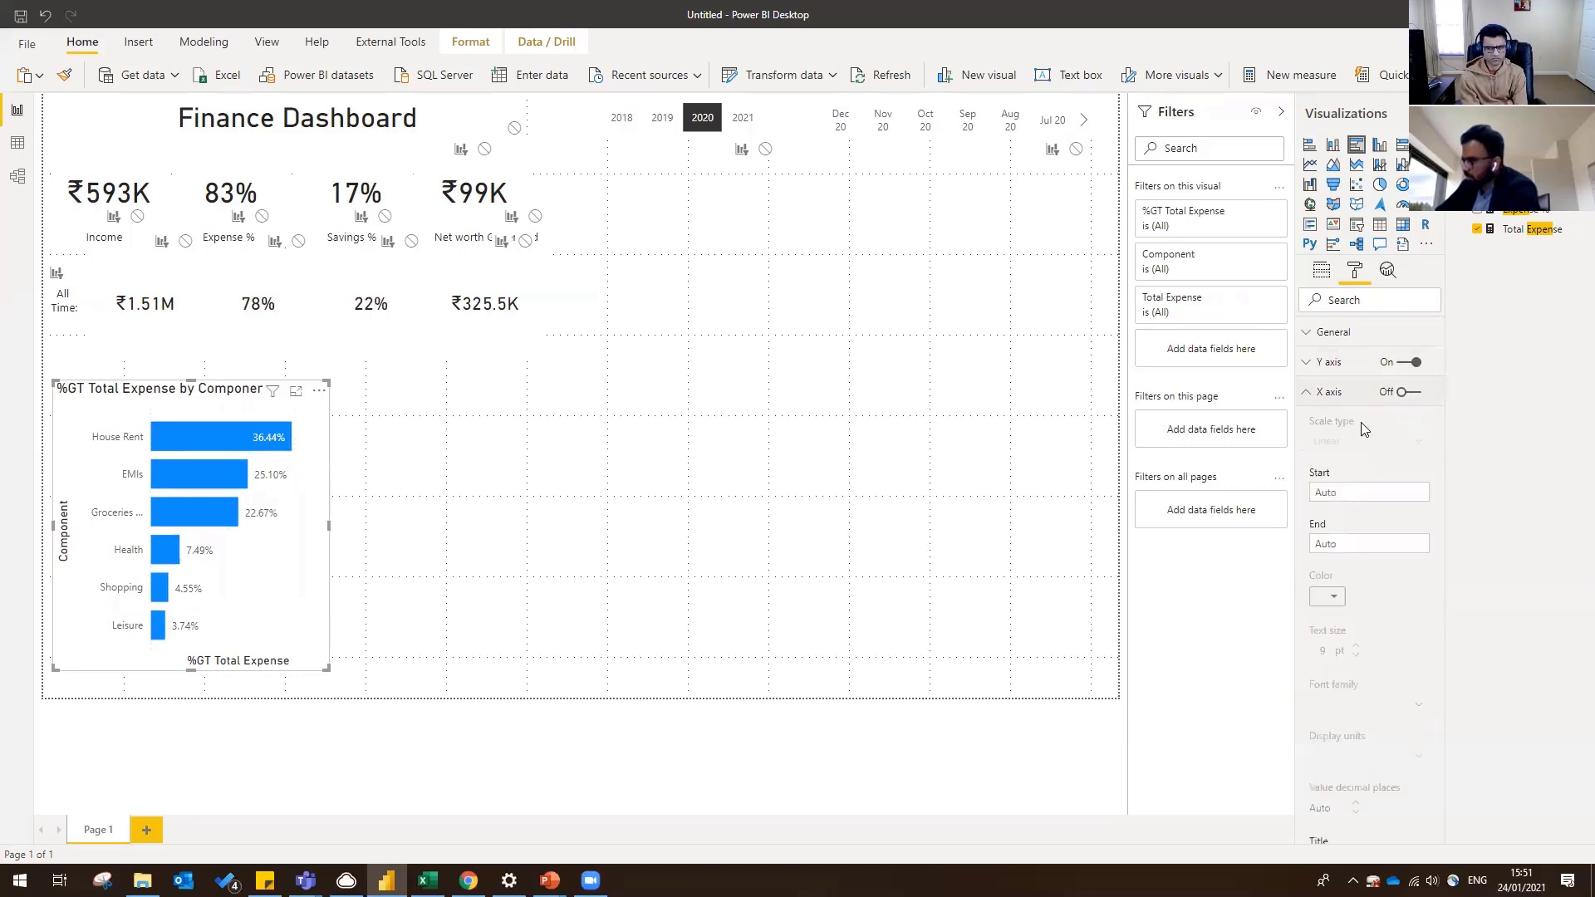
scroll(1362, 465, down, 3)
click(1347, 616)
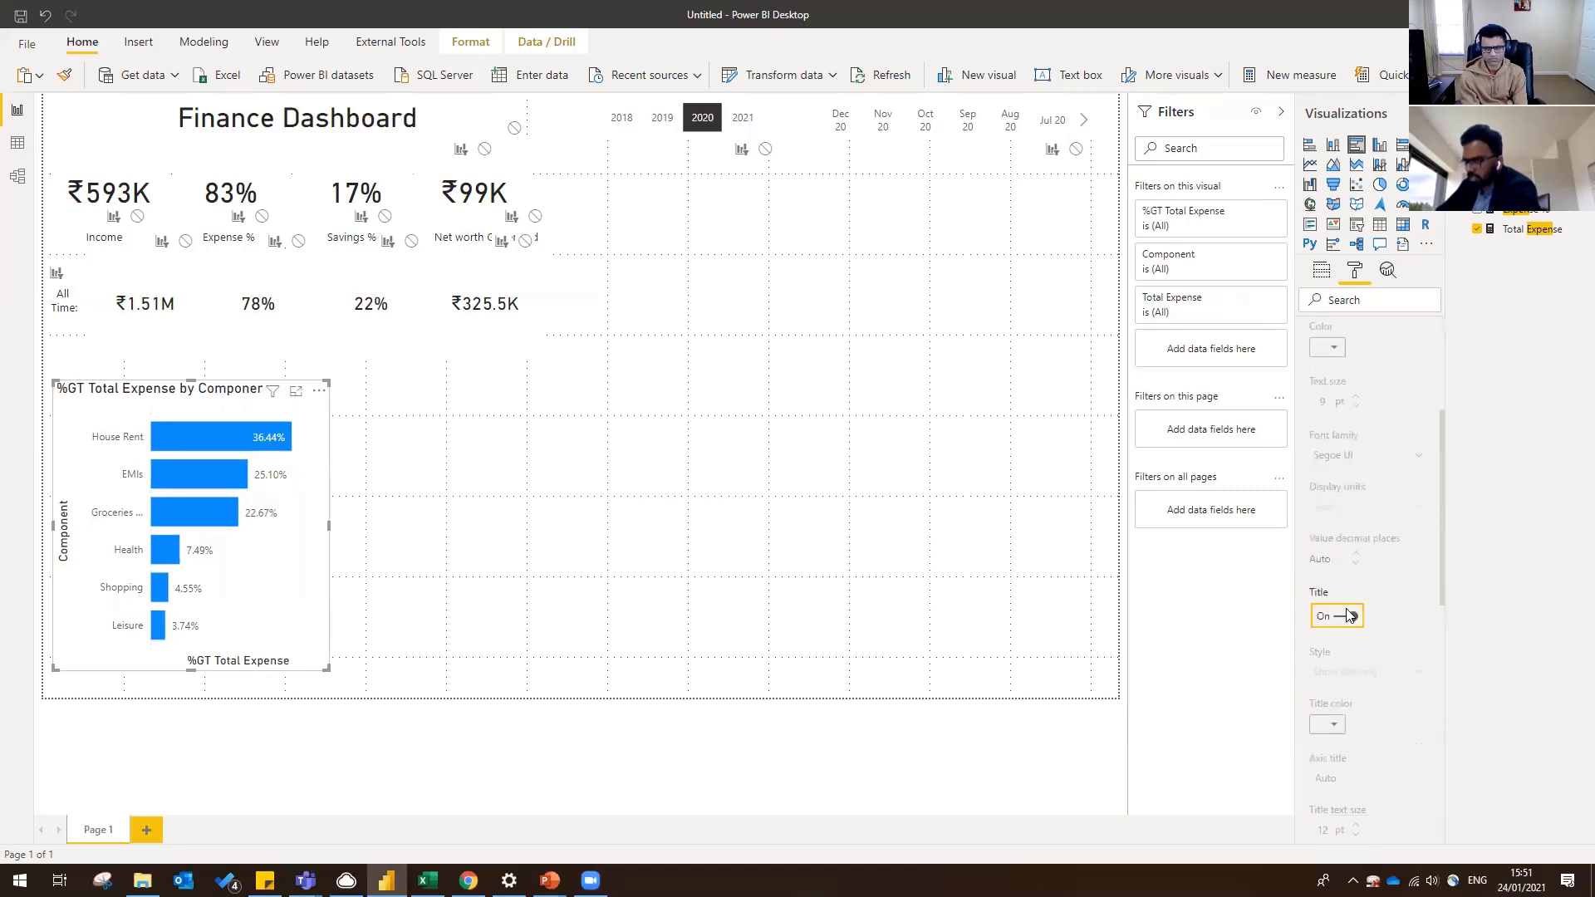
click(1344, 616)
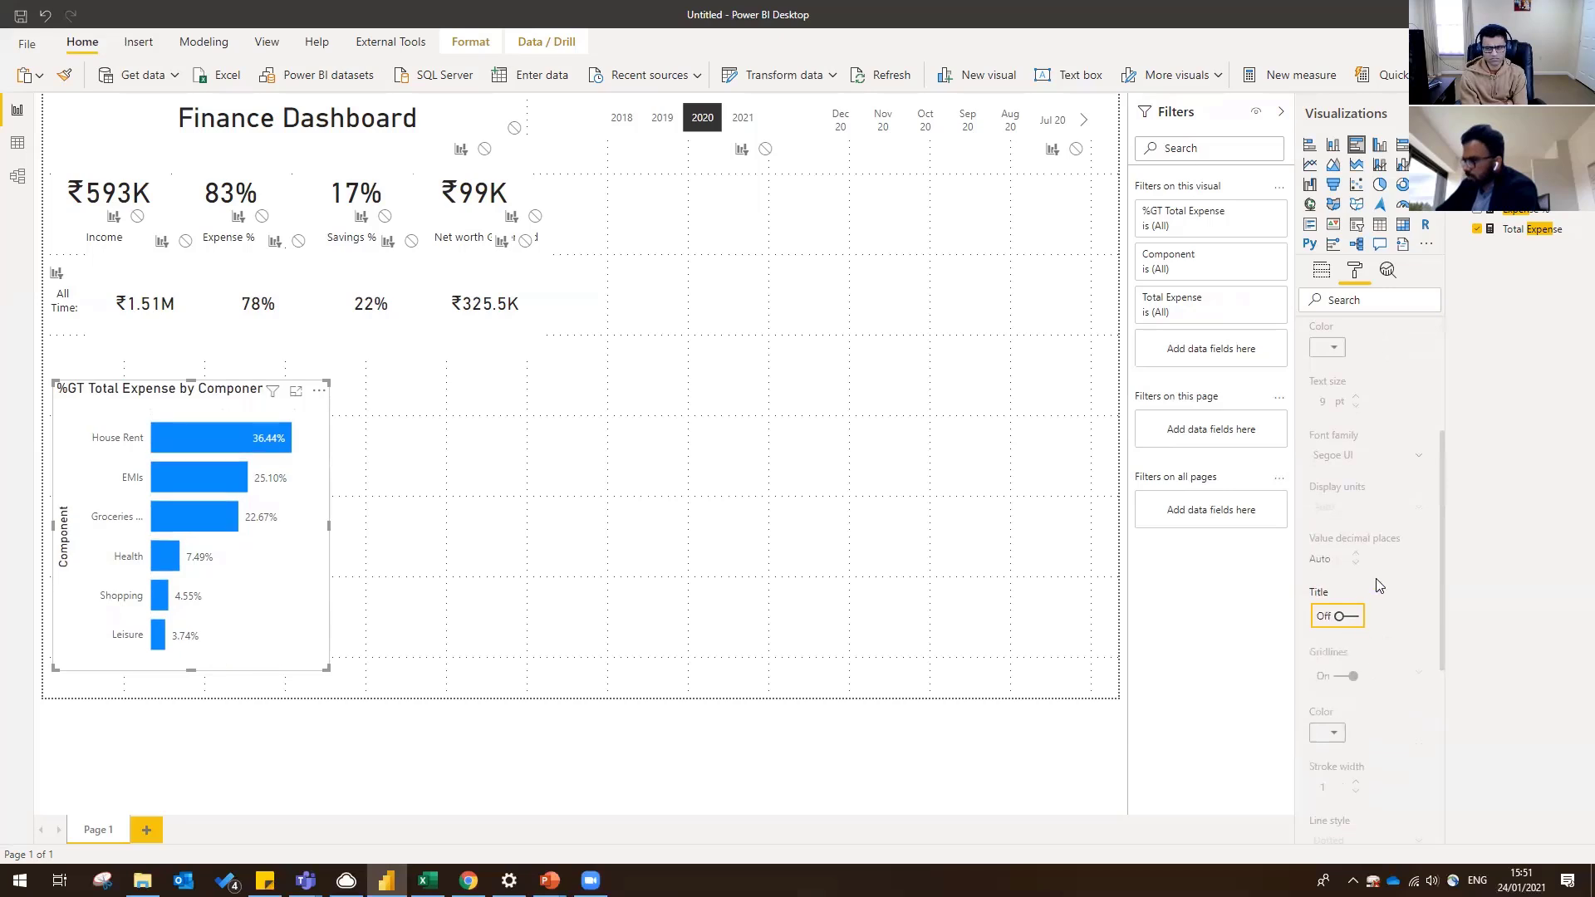
- Turn off the bar chart's Y axis title and shrink the chart slightly
scroll(1370, 573, up, 5)
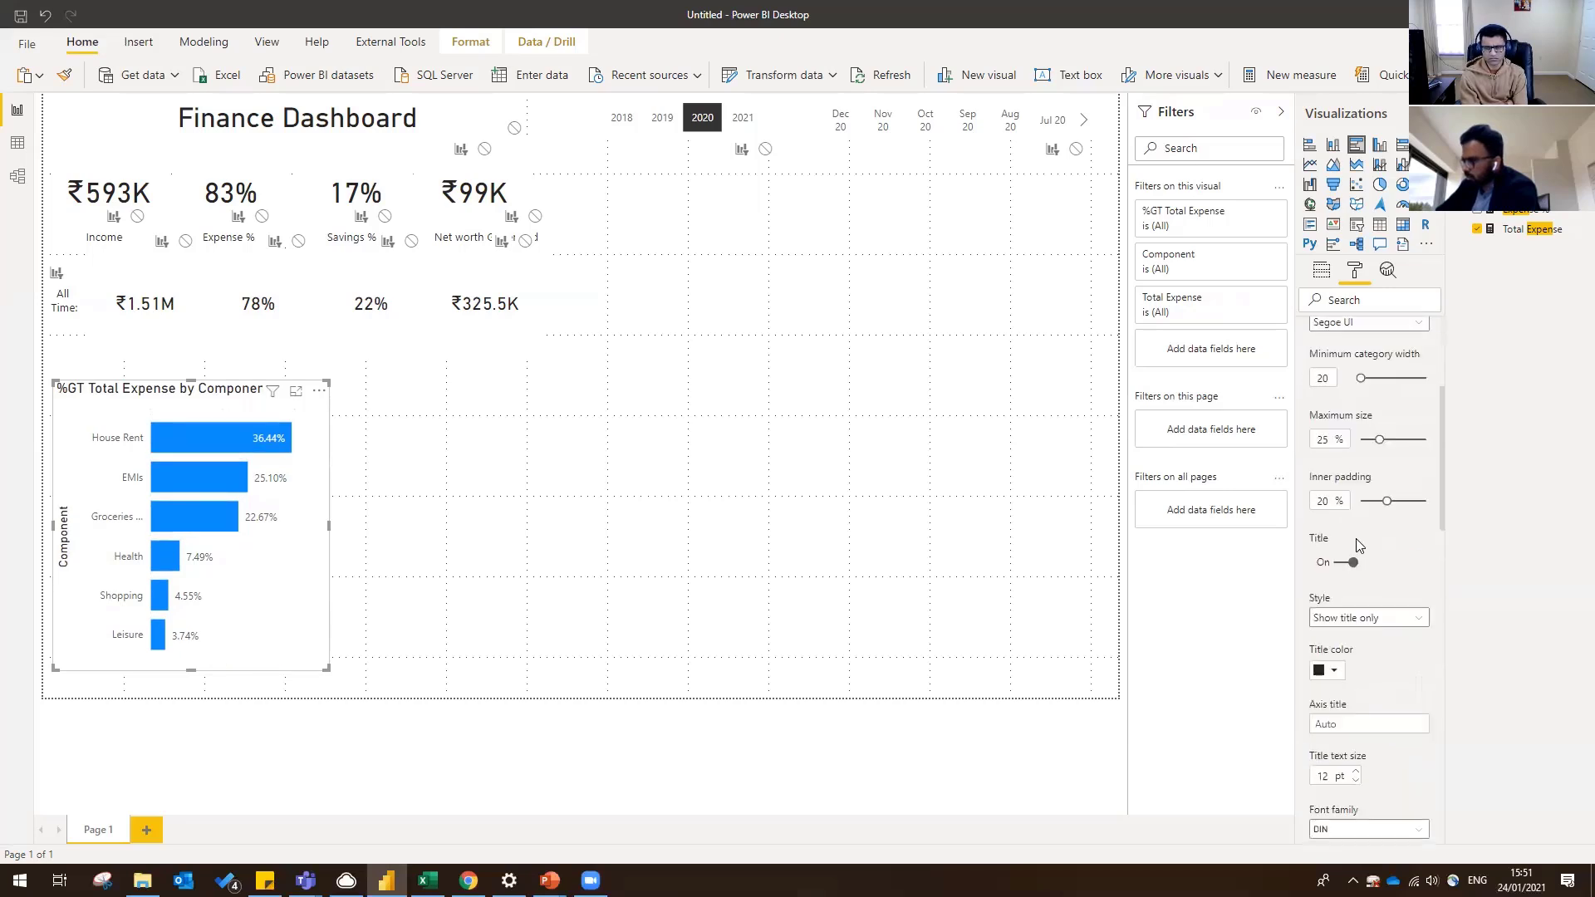
scroll(1358, 544, down, 1)
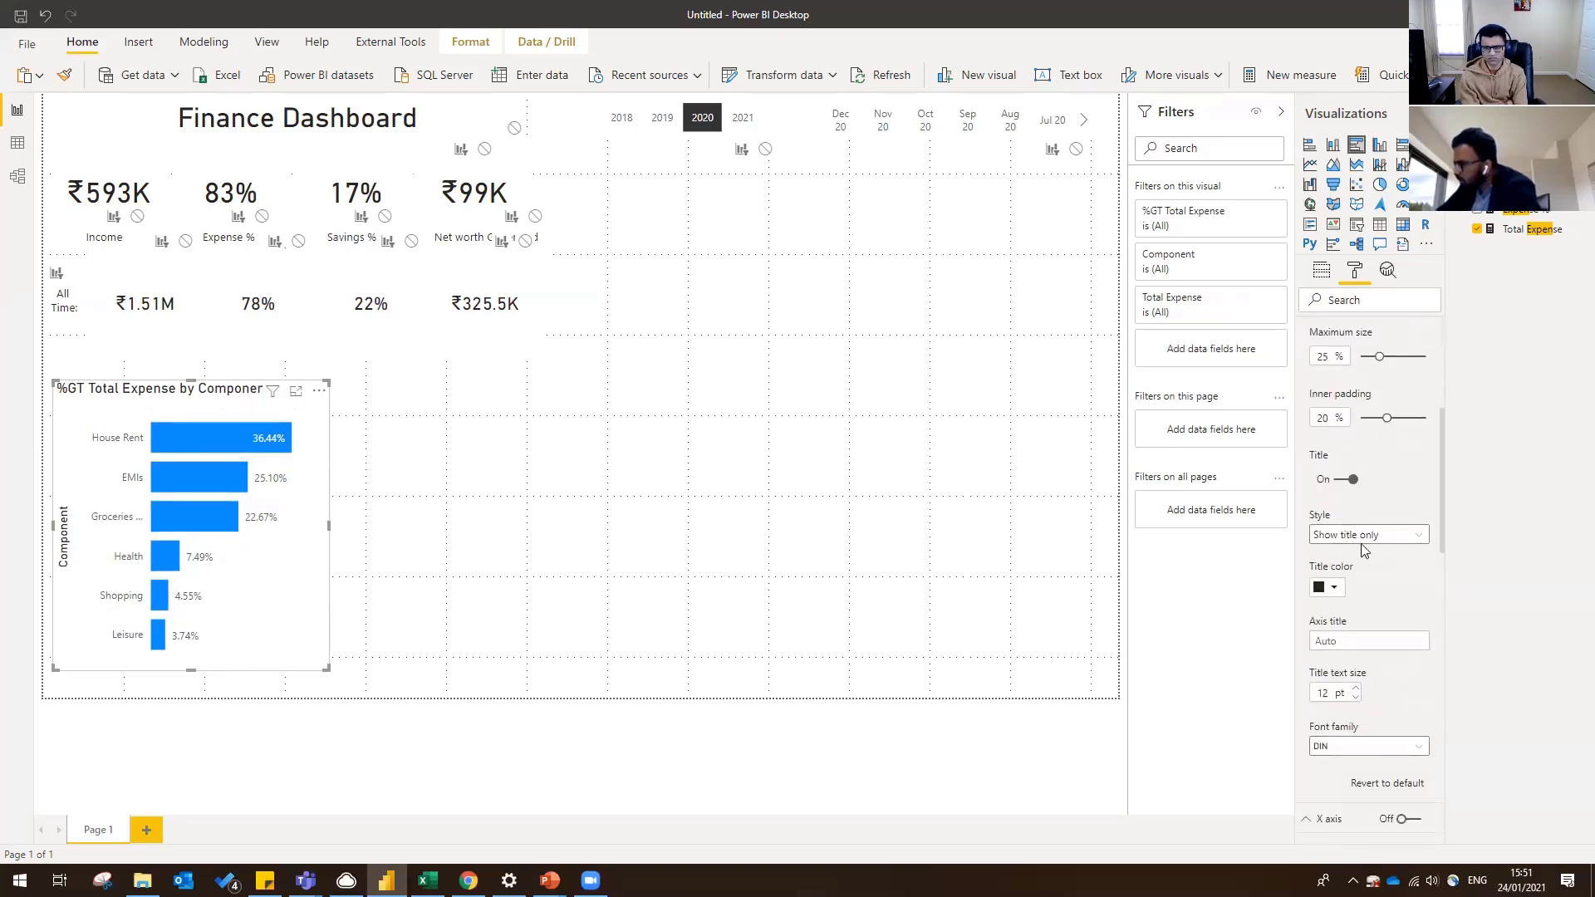
scroll(1362, 549, up, 1)
click(1339, 561)
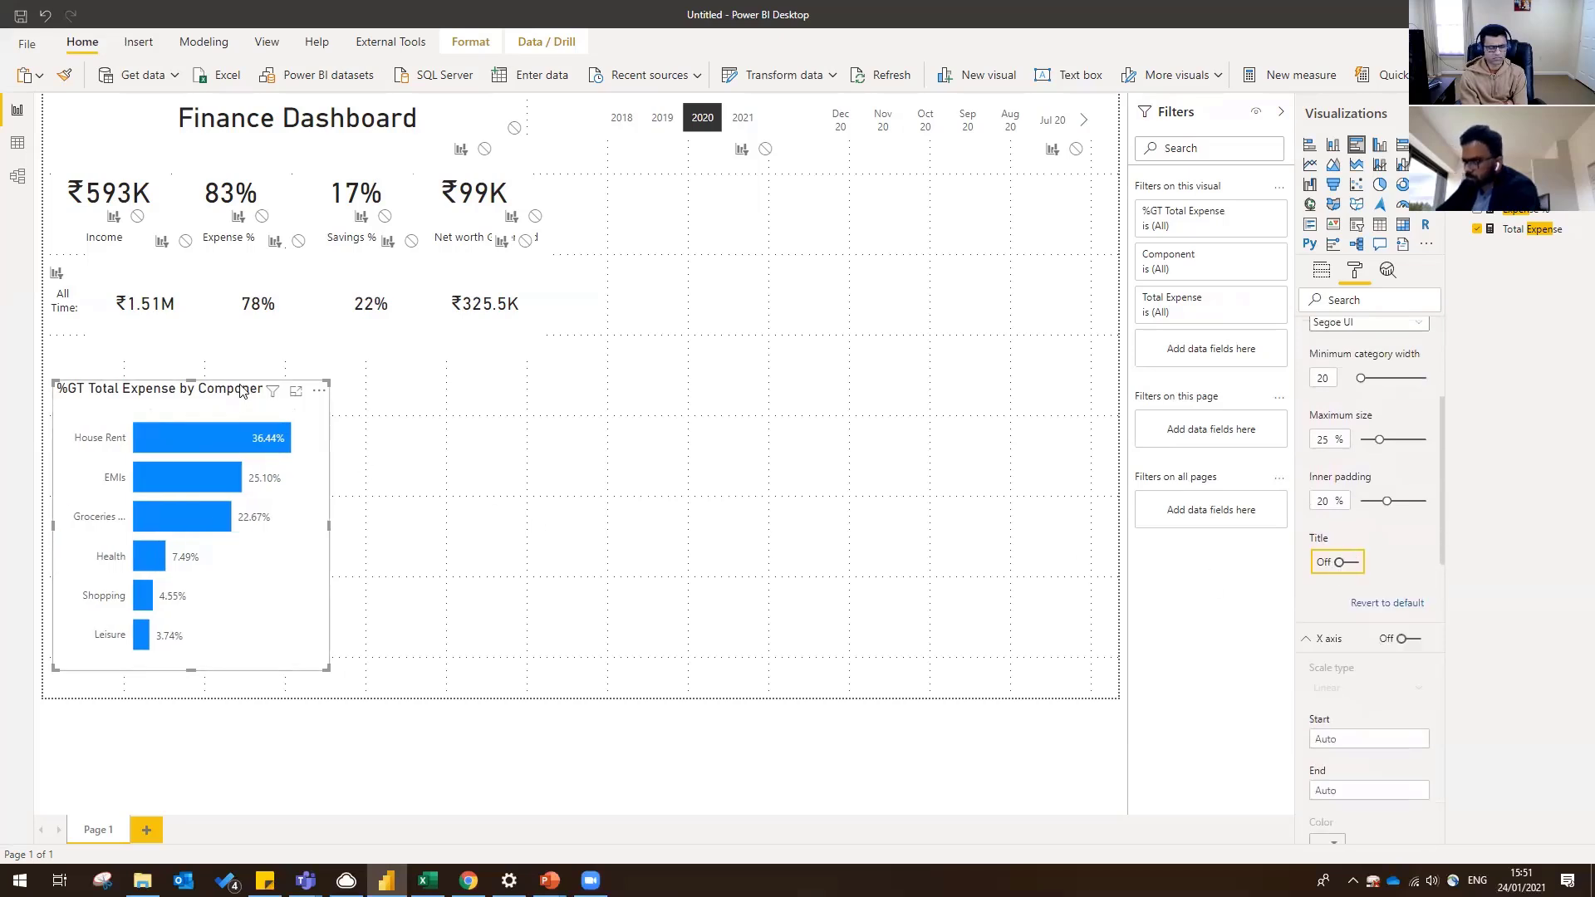
drag(329, 382, 323, 386)
- Turn off the bar chart's title and make the chart slightly narrower and taller
scroll(1332, 363, up, 8)
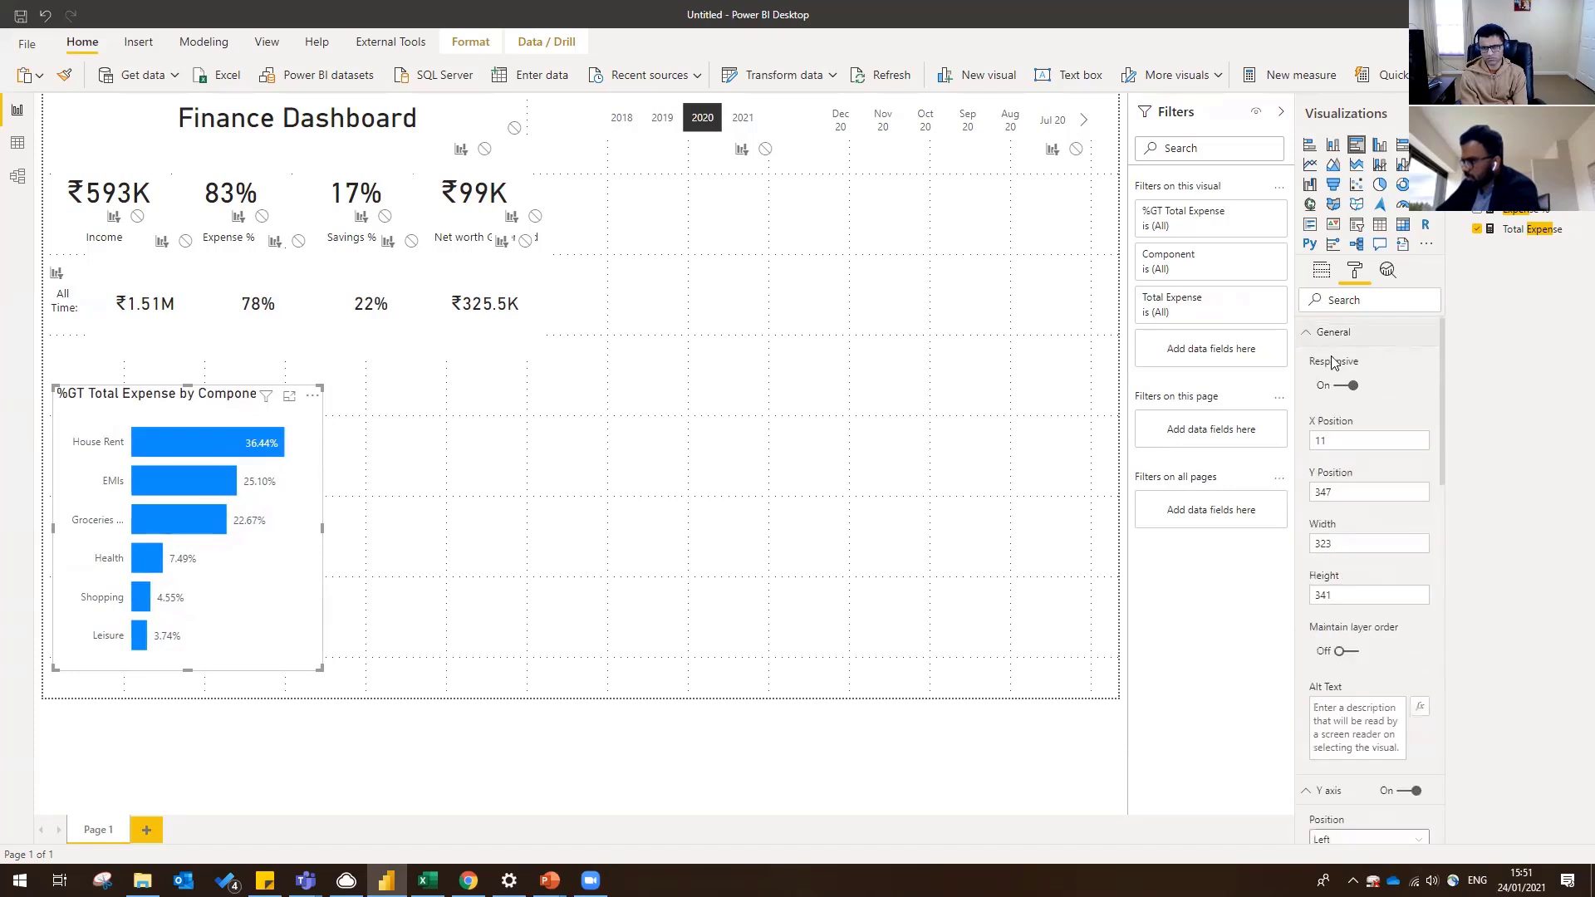
click(1331, 333)
click(1339, 362)
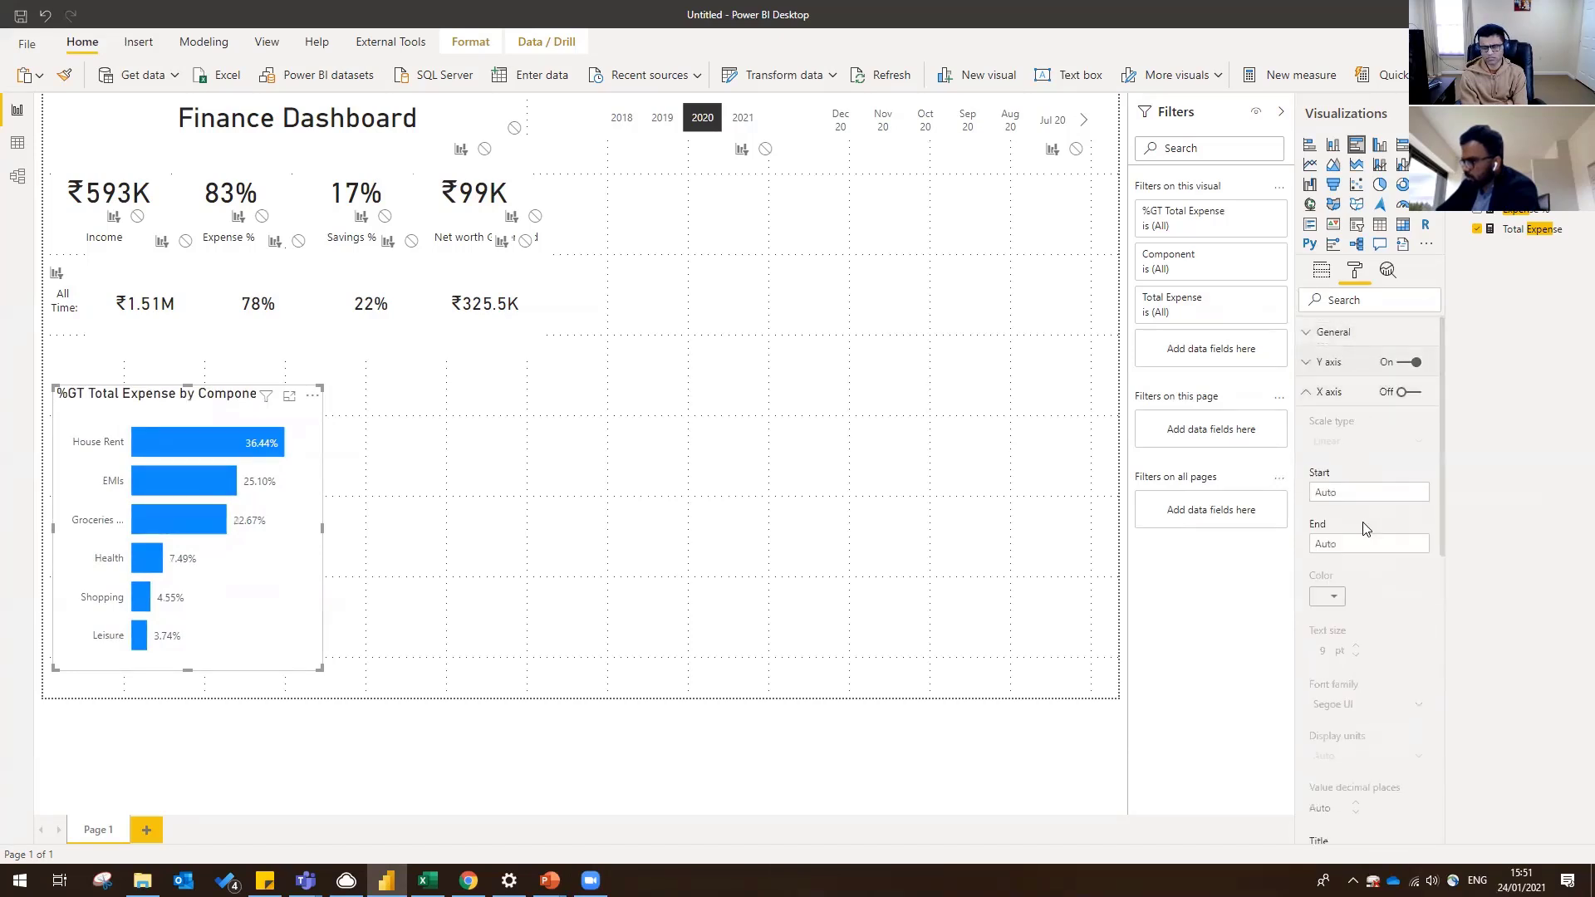
click(1334, 394)
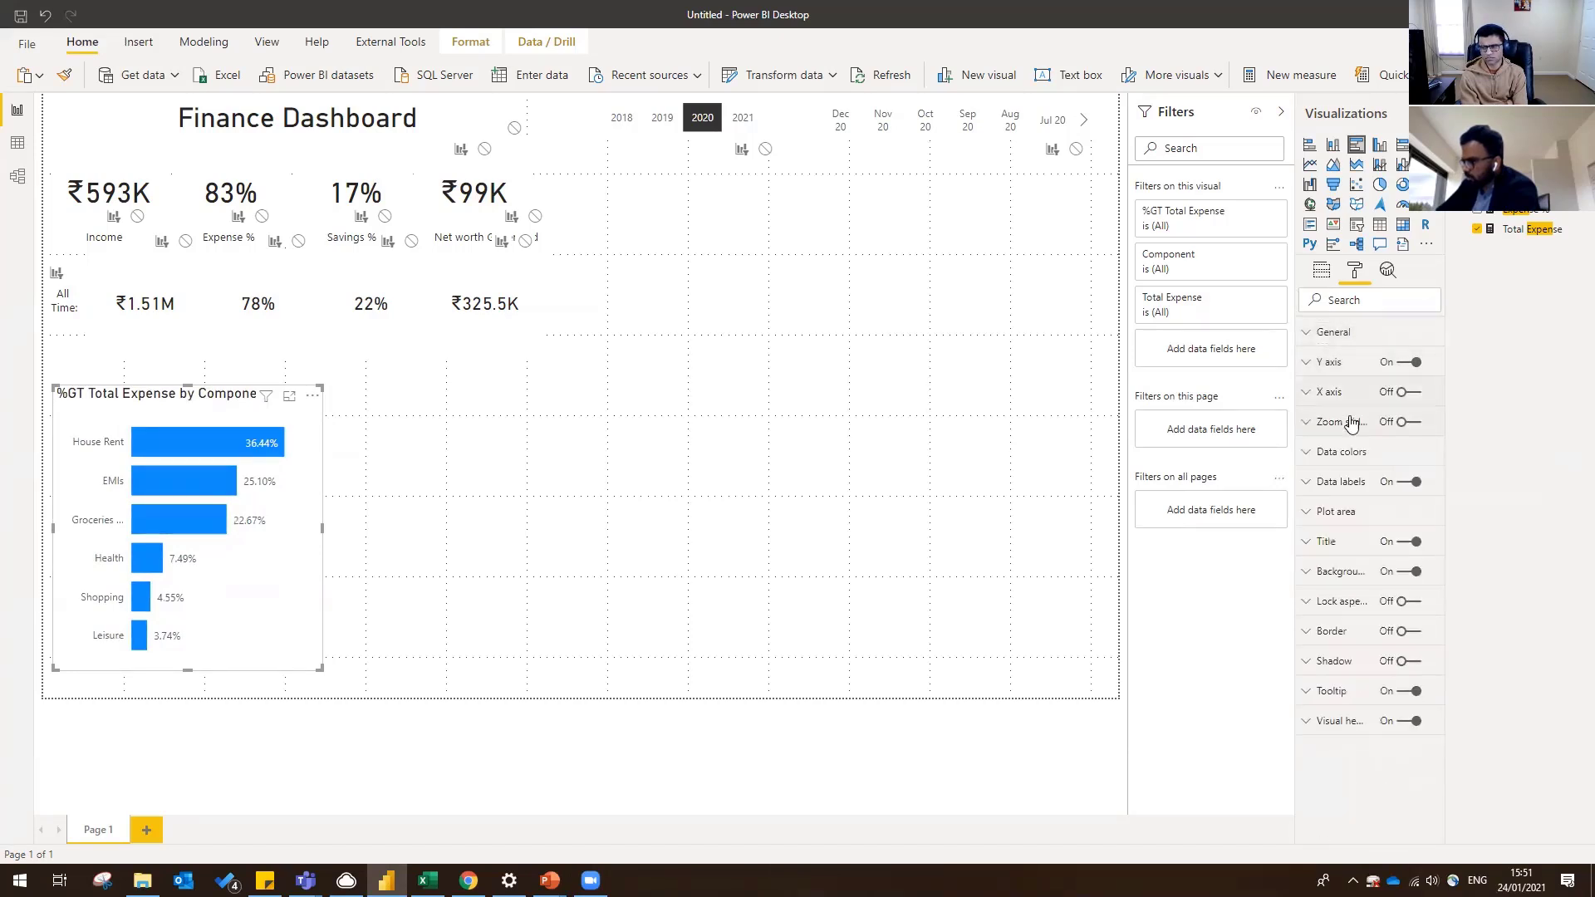
click(1409, 542)
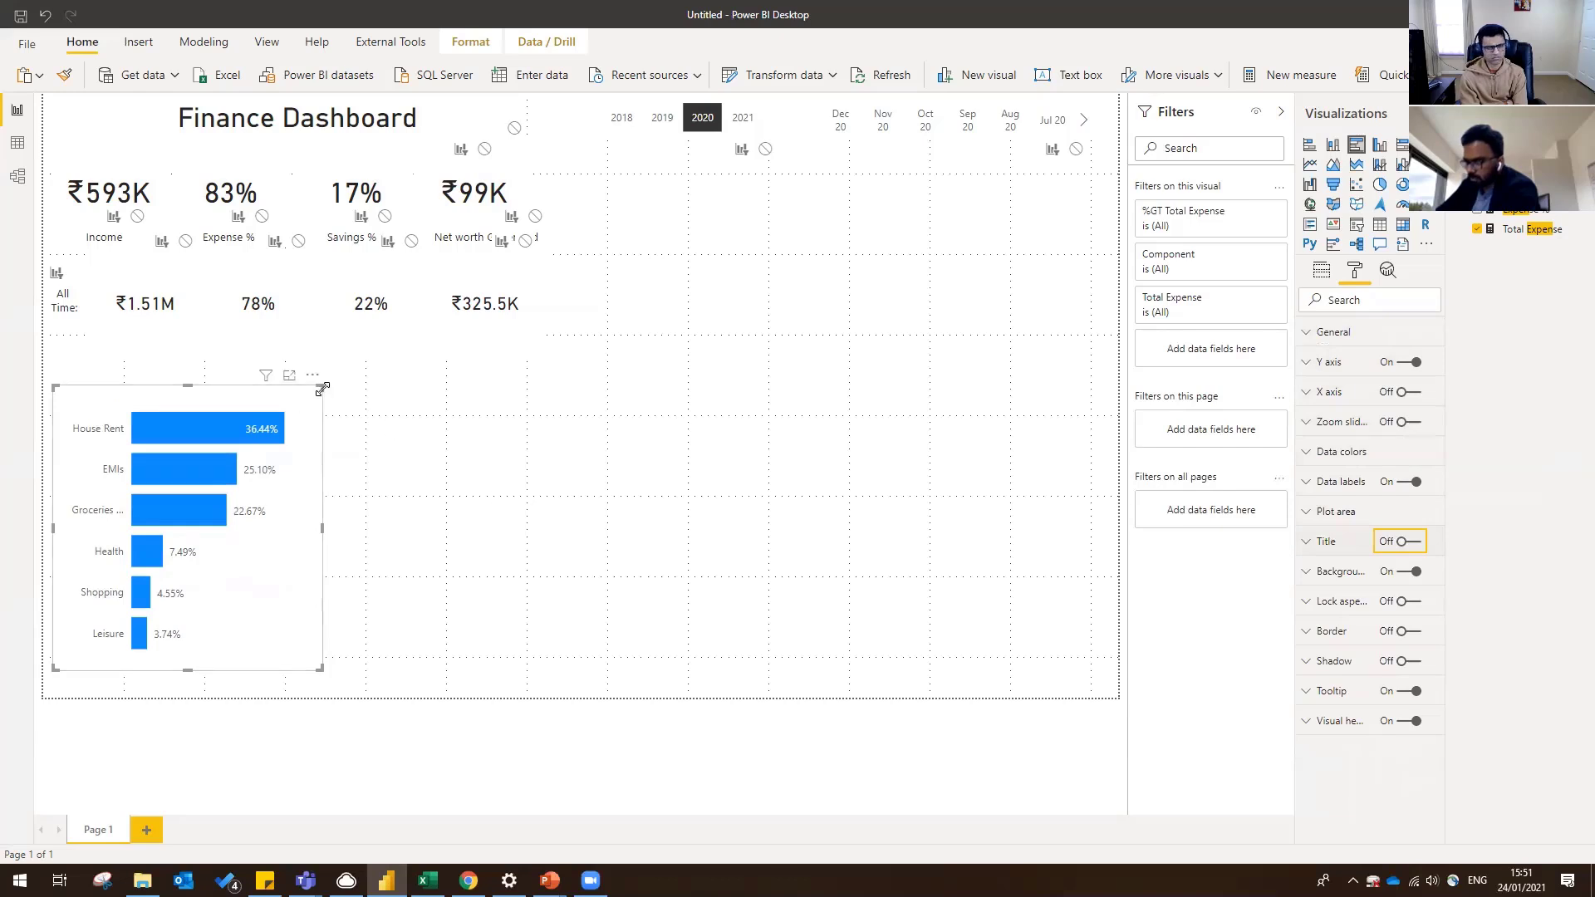
drag(321, 386, 315, 381)
click(389, 419)
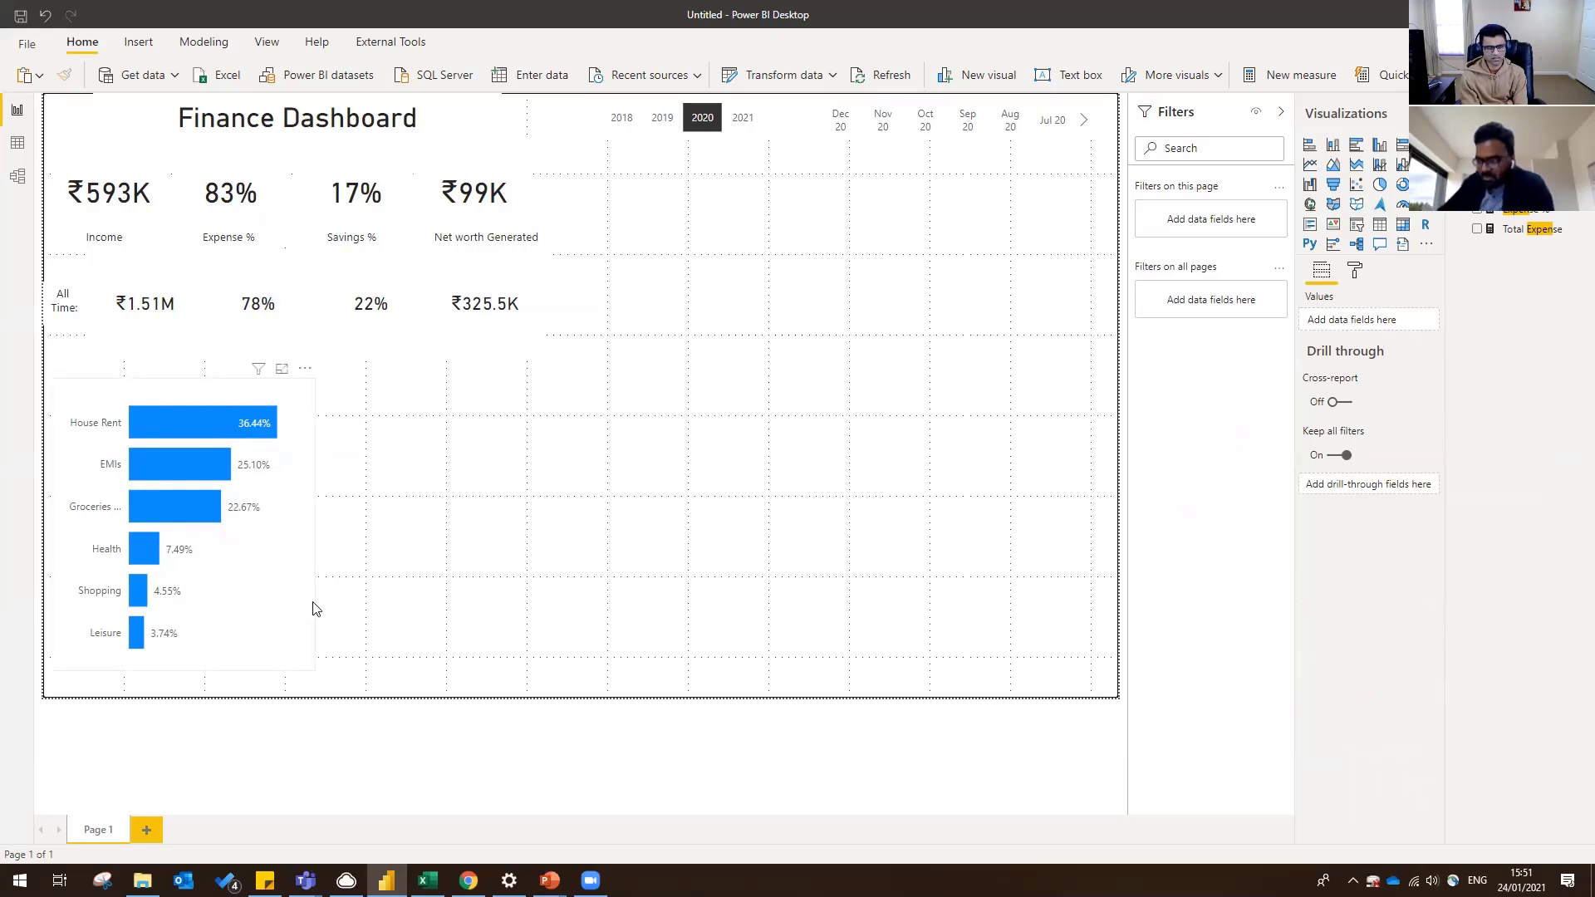
click(320, 407)
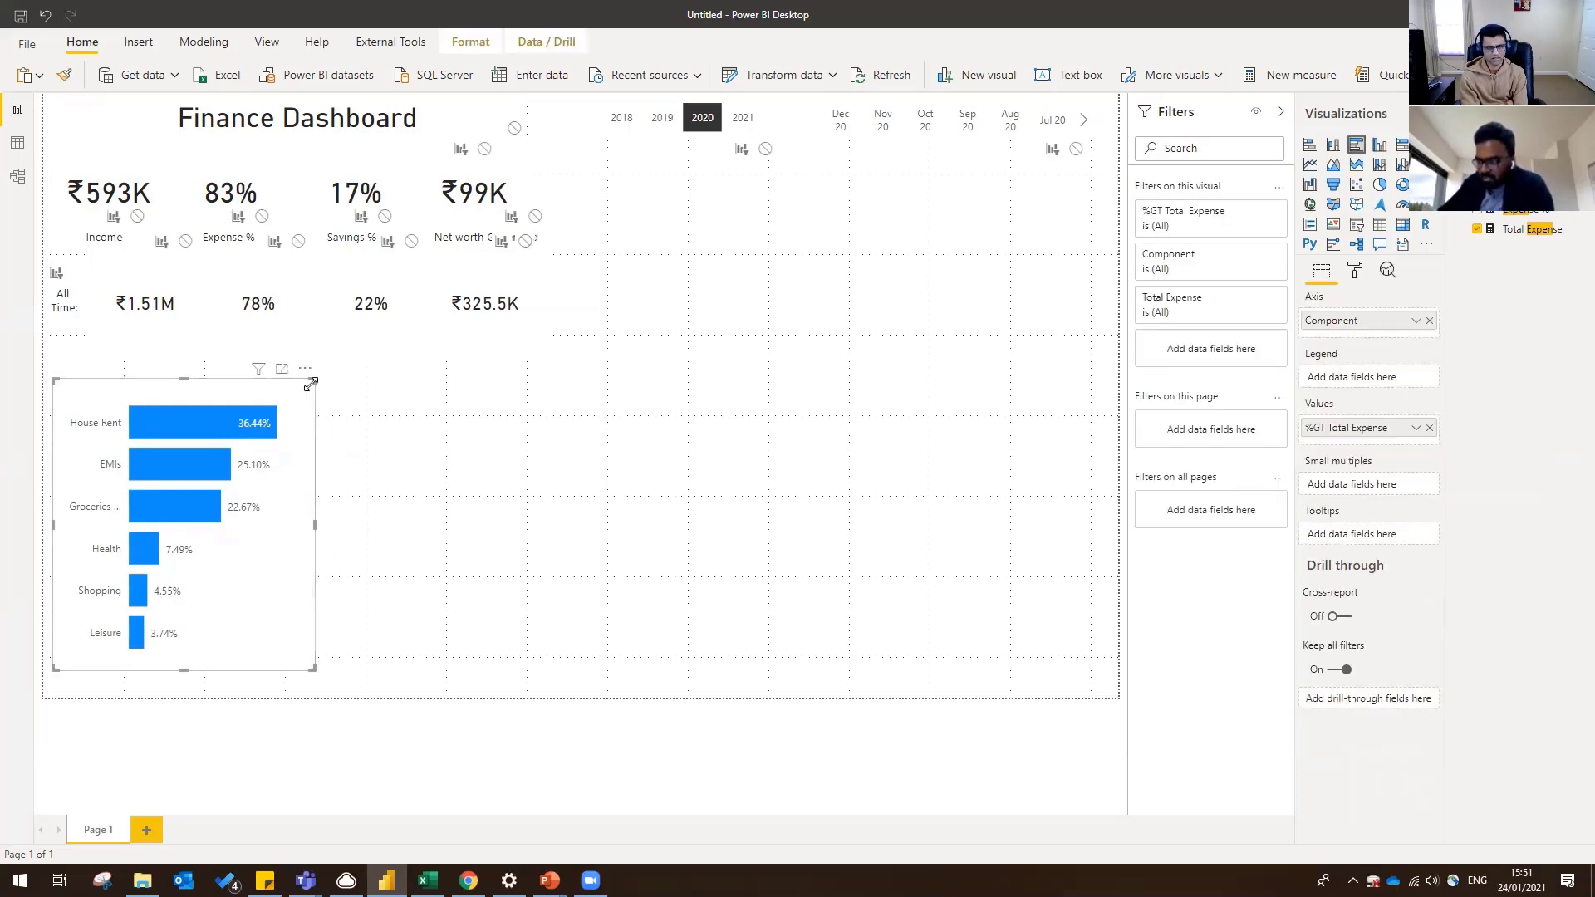
click(420, 464)
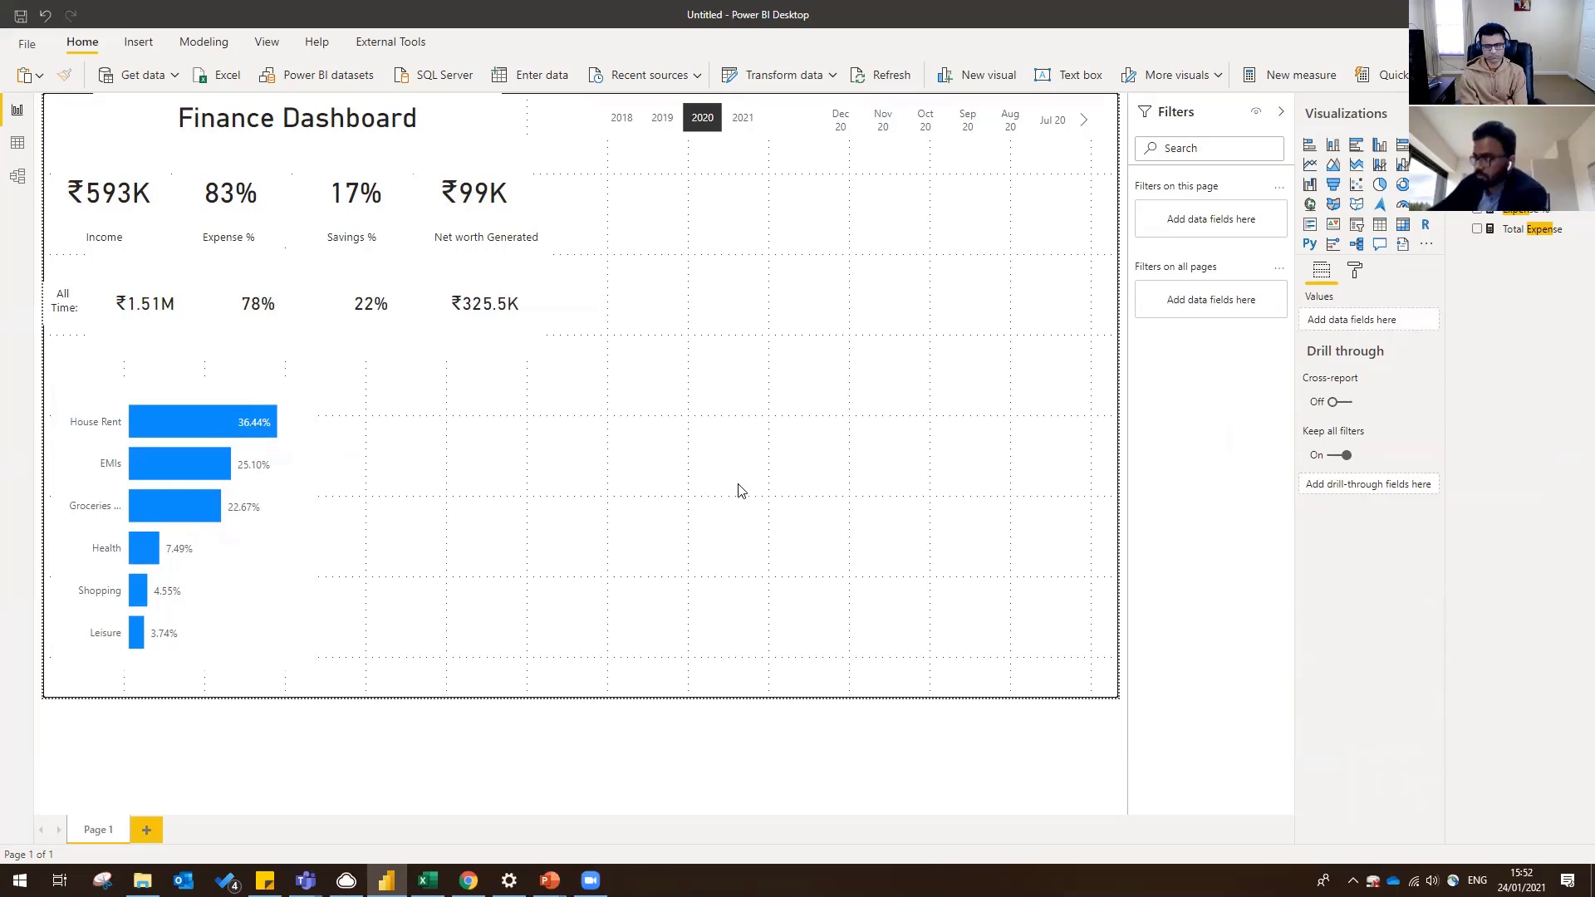
- Duplicate the expense bar chart, place the copy beside the original and convert it to a pie chart
click(313, 546)
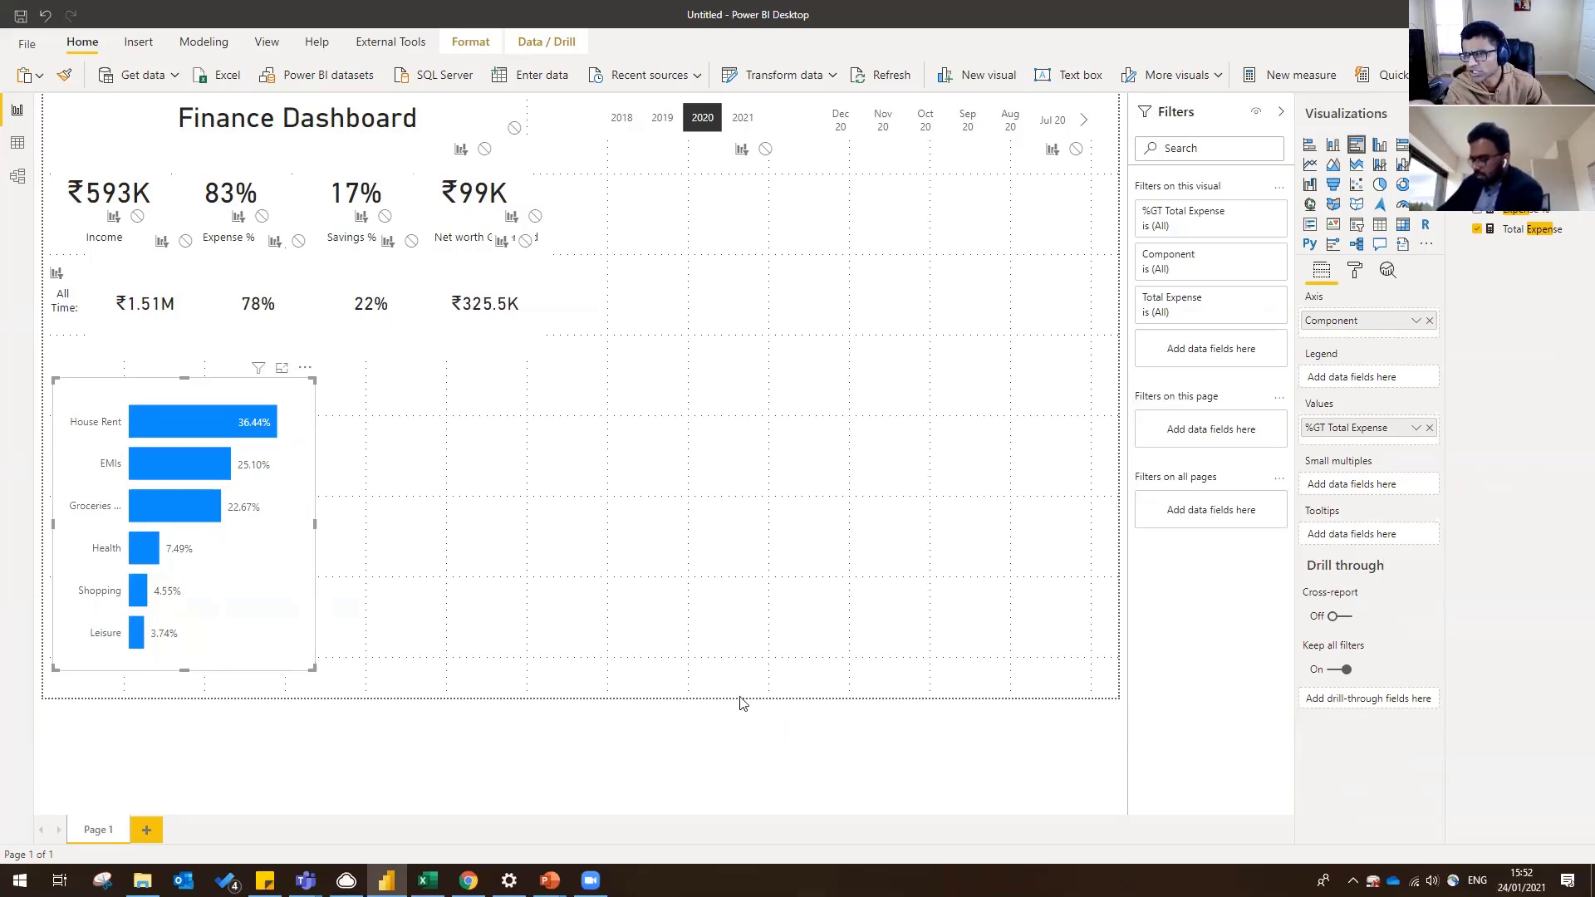
key(ctrl+v)
drag(219, 595, 535, 609)
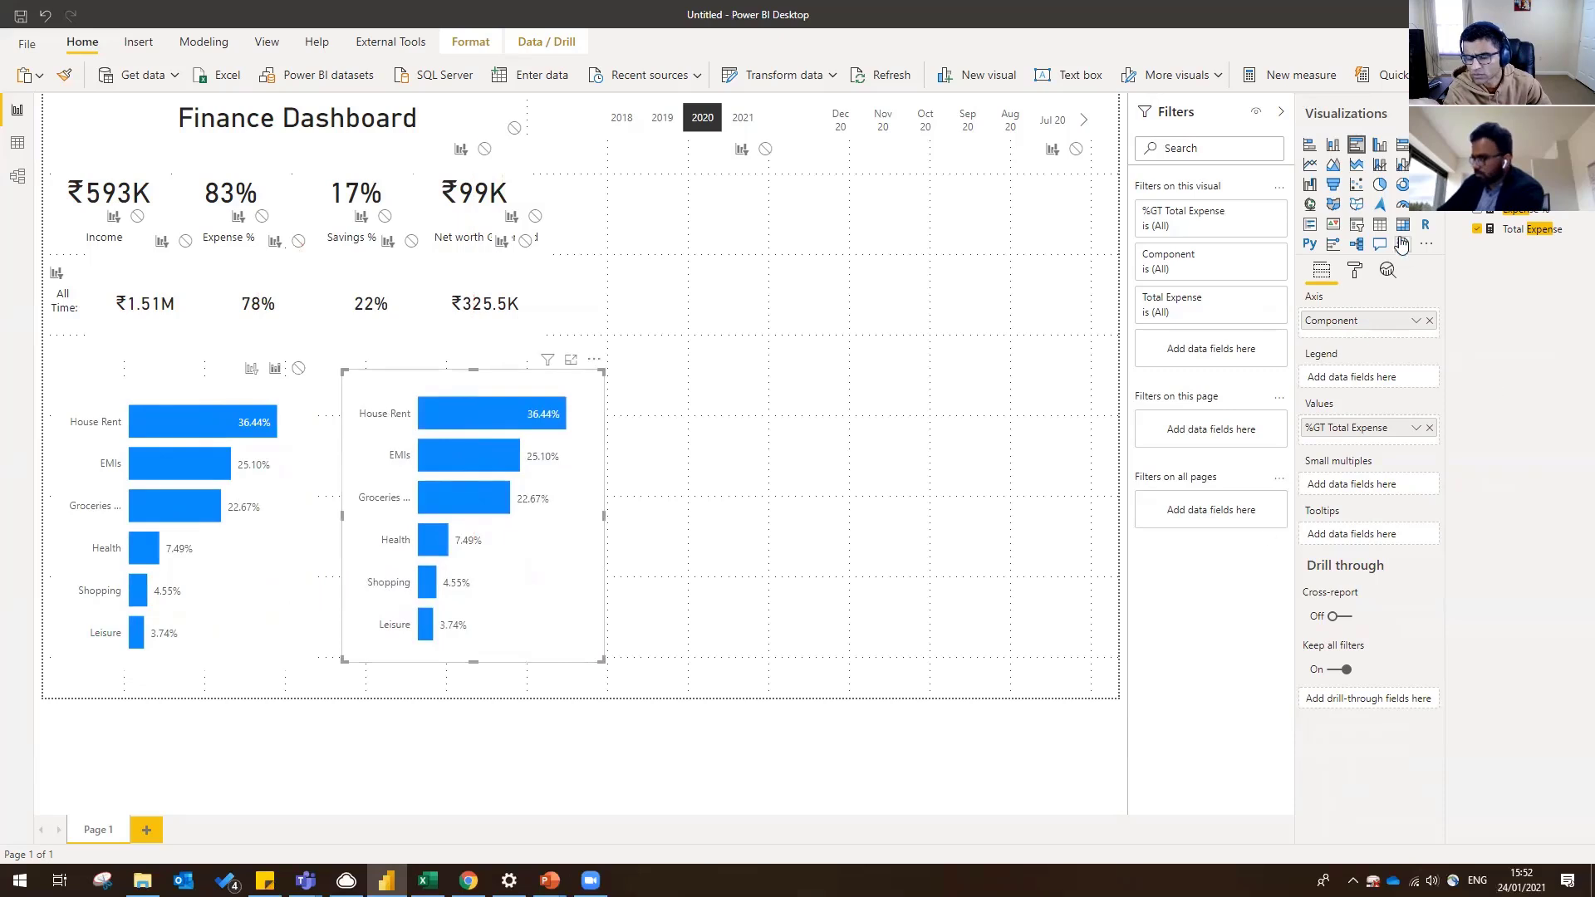
click(1379, 184)
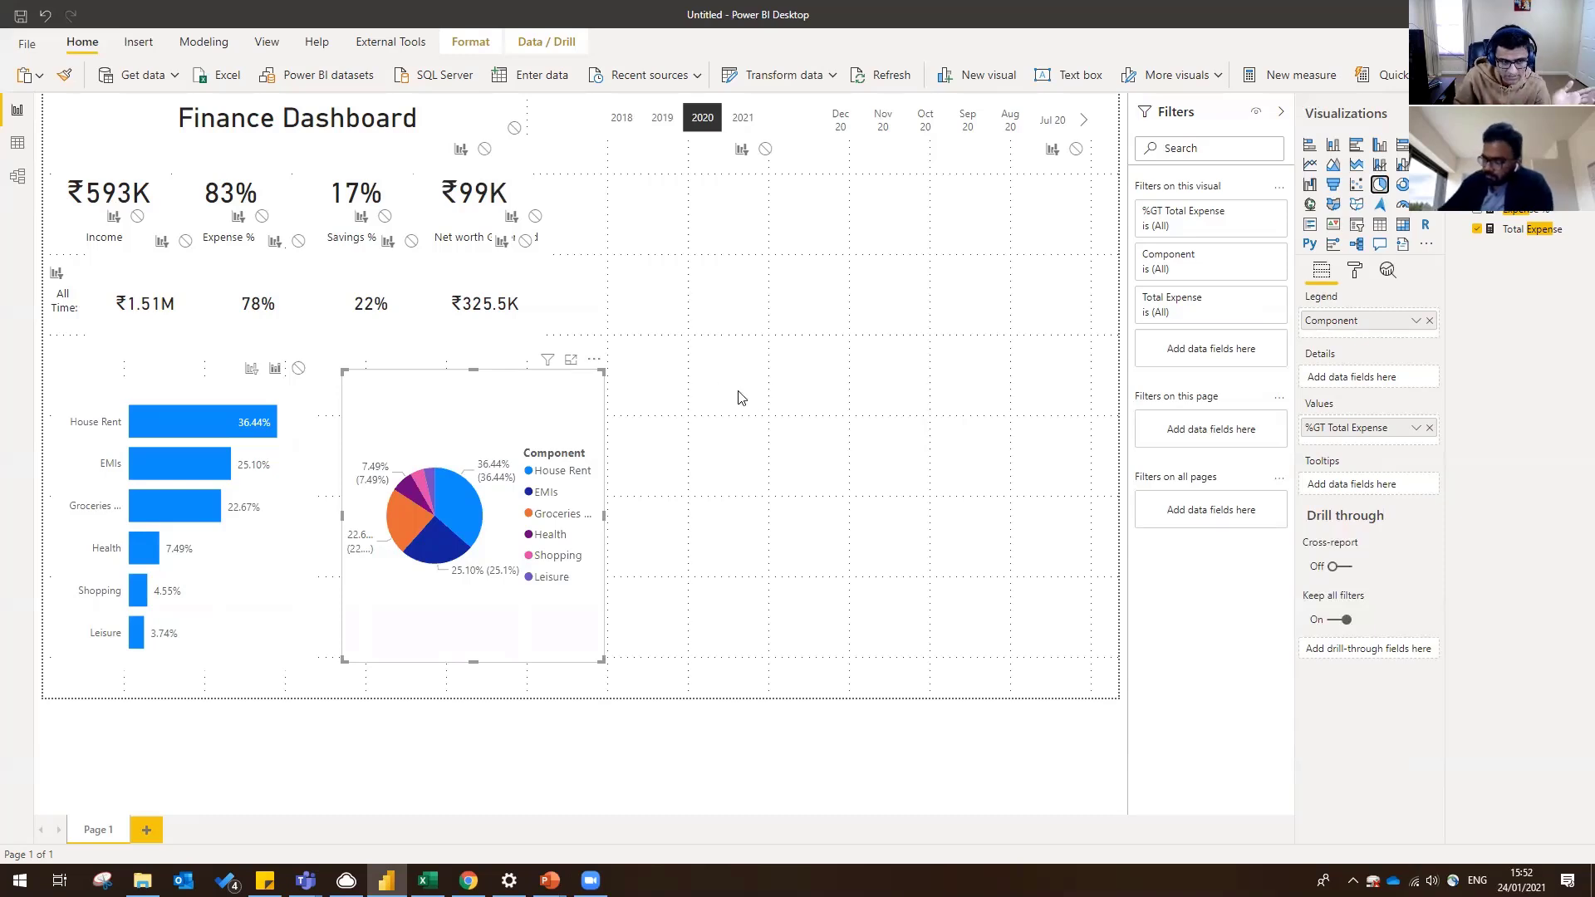
- Enlarge the pie chart to fill the empty canvas area between the bar chart and the page's far edge
drag(603, 374, 905, 326)
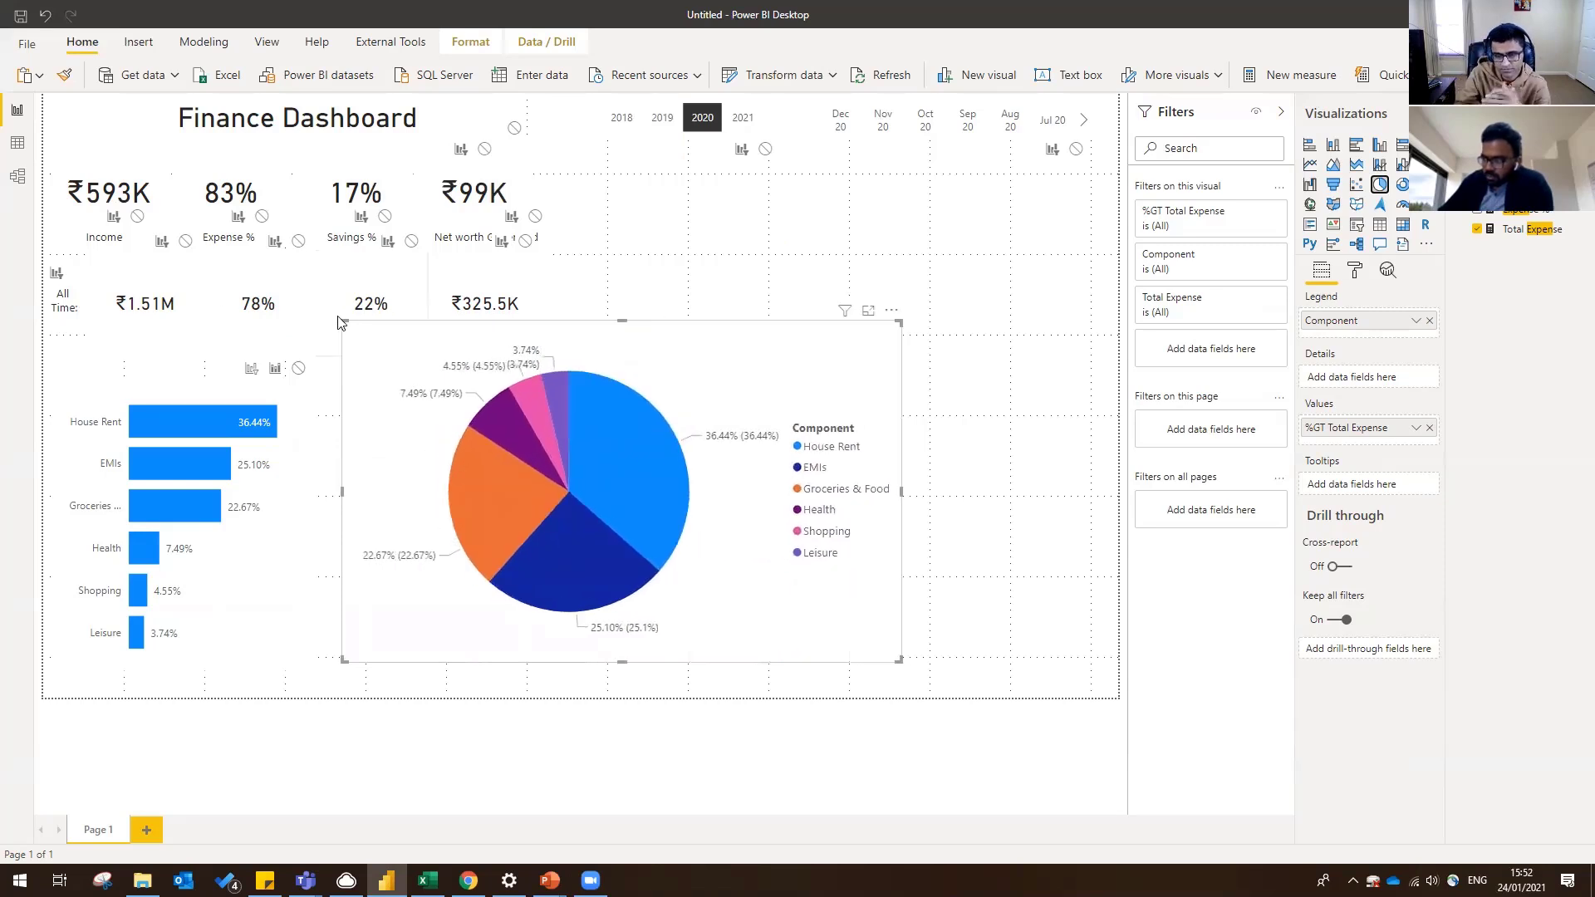
drag(343, 321, 546, 161)
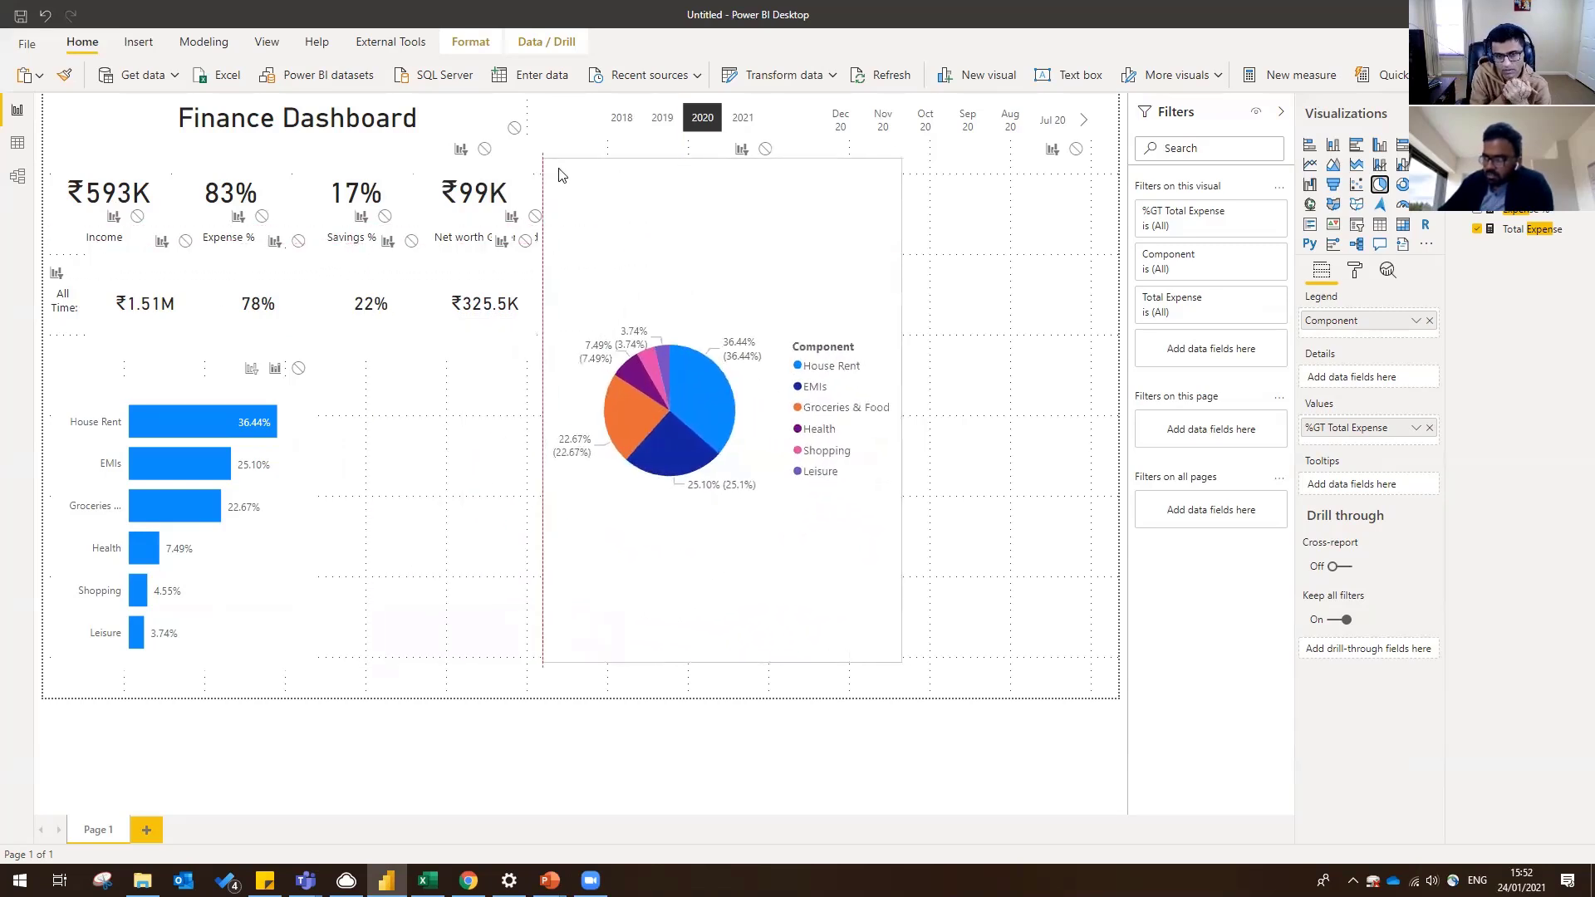
drag(902, 160, 1115, 170)
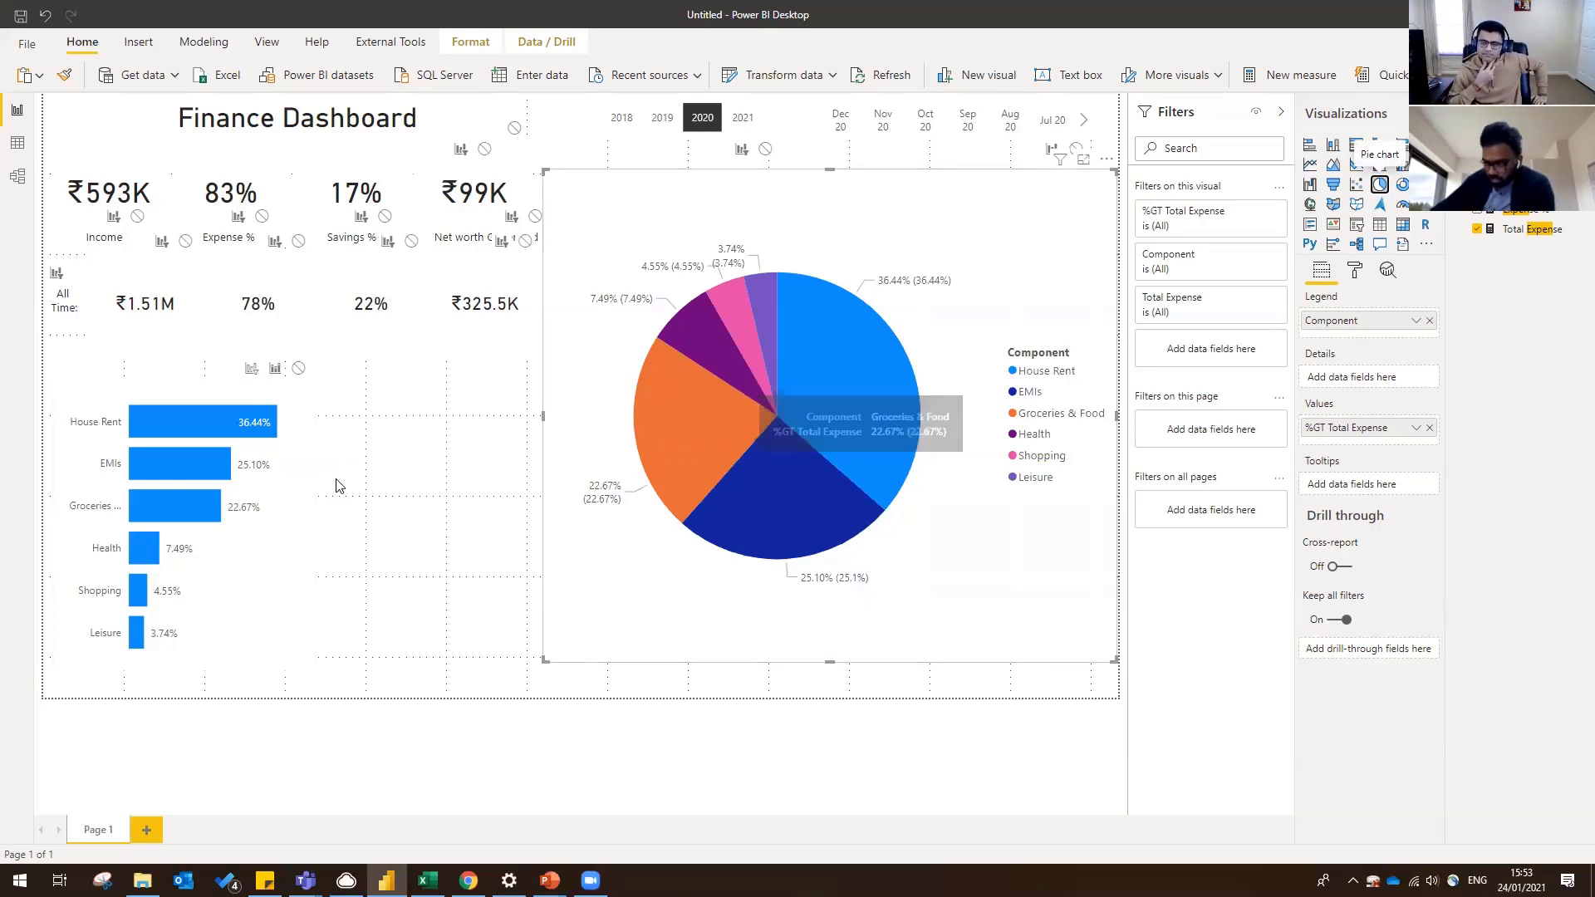
- Delete the pie chart, keeping only the expense bar chart
click(189, 392)
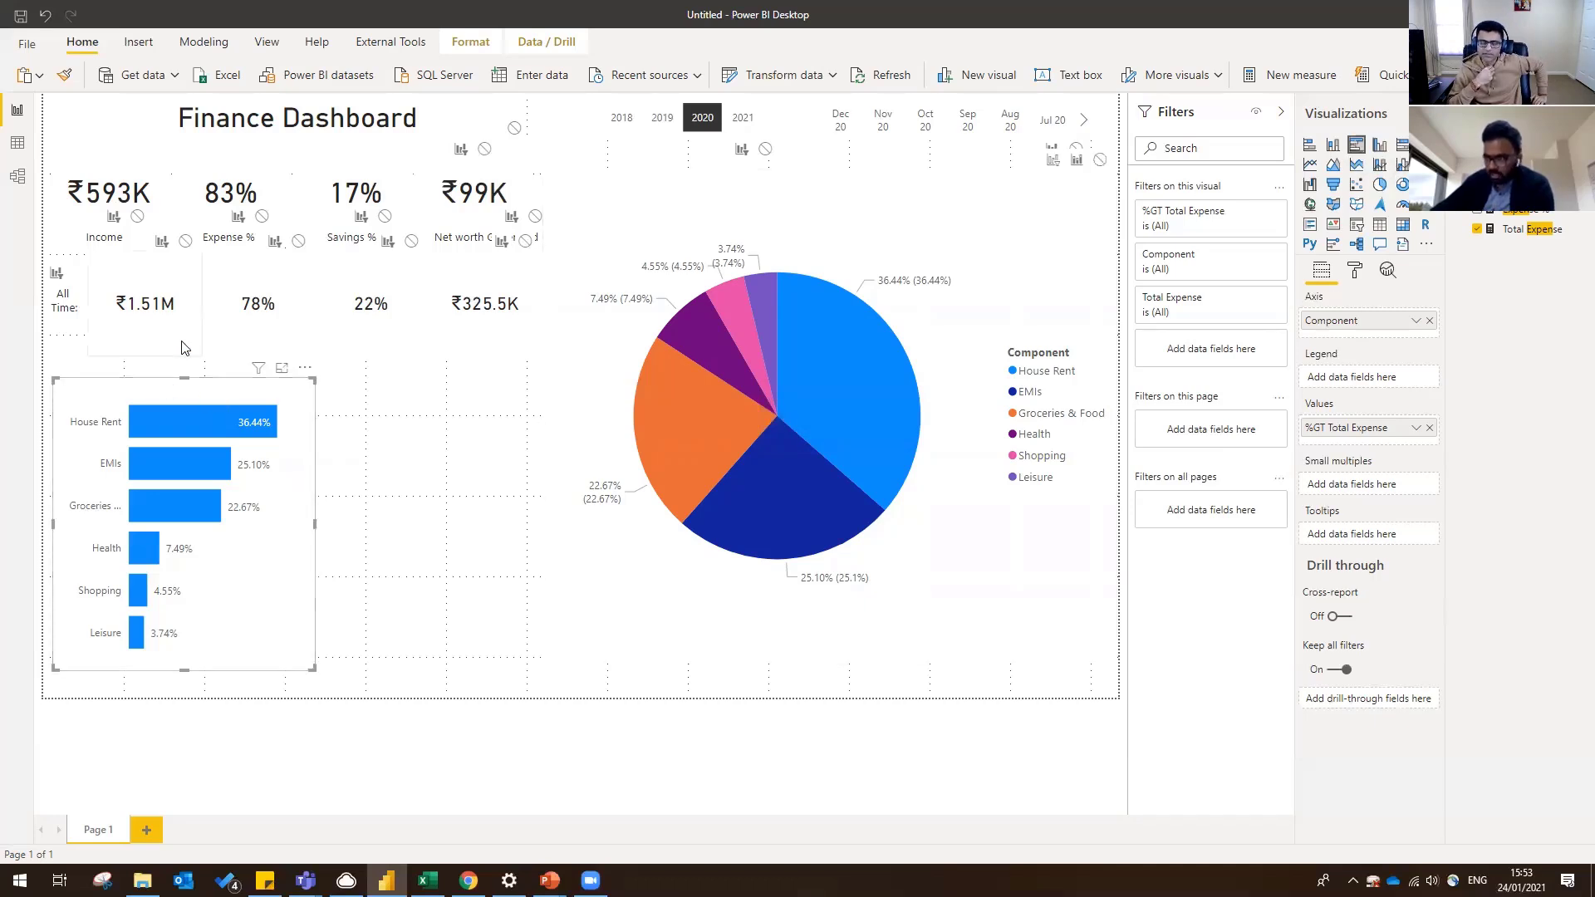
click(718, 639)
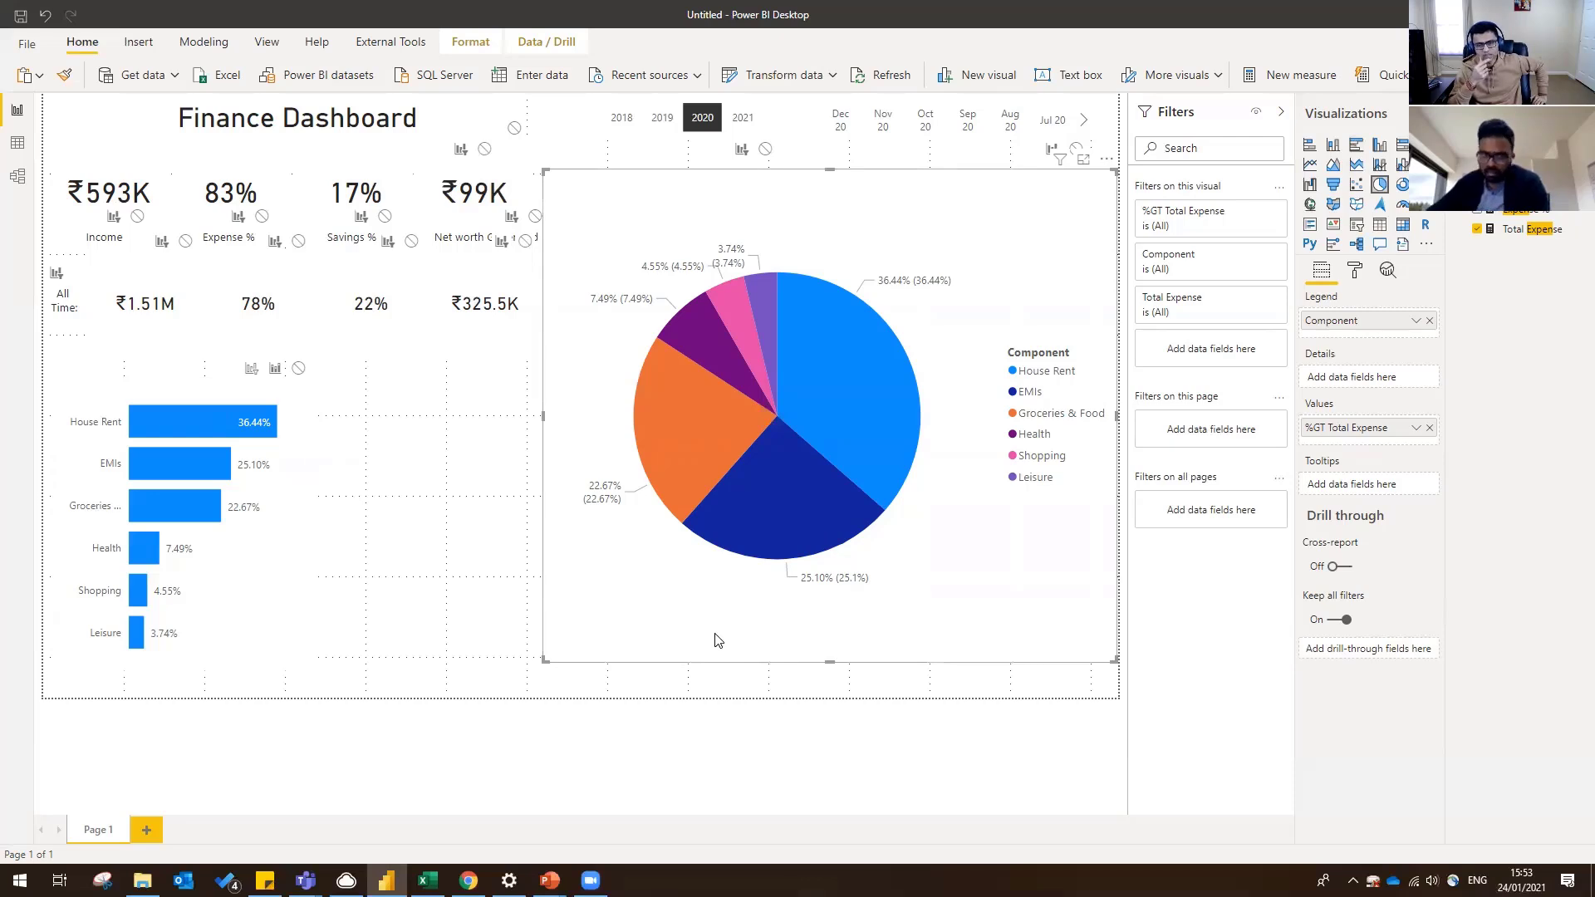
key(Delete)
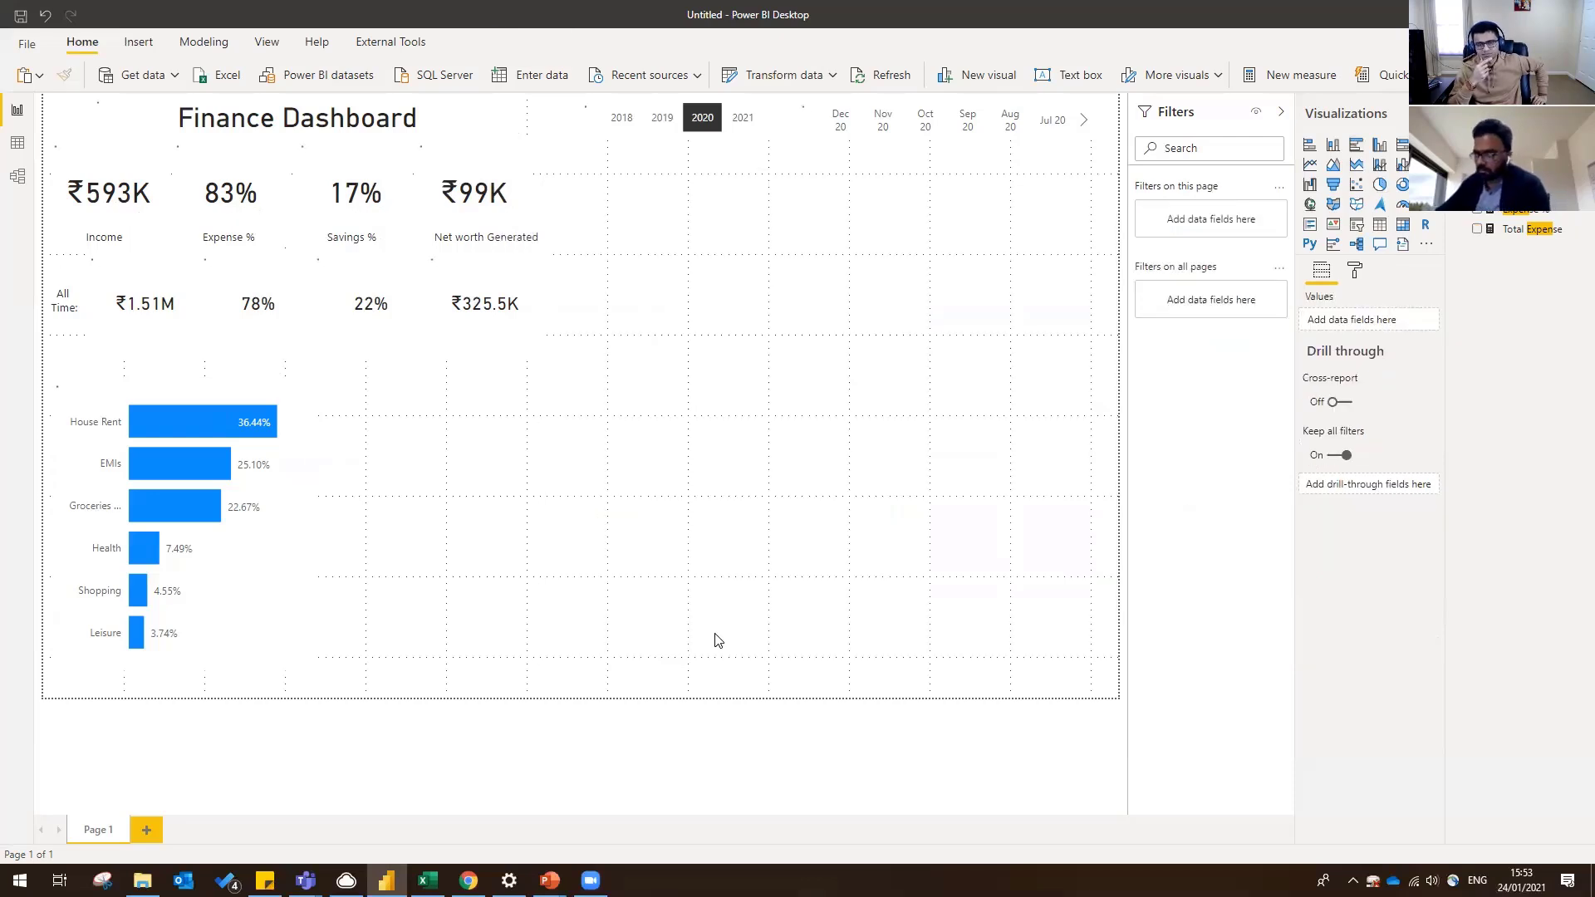
click(310, 608)
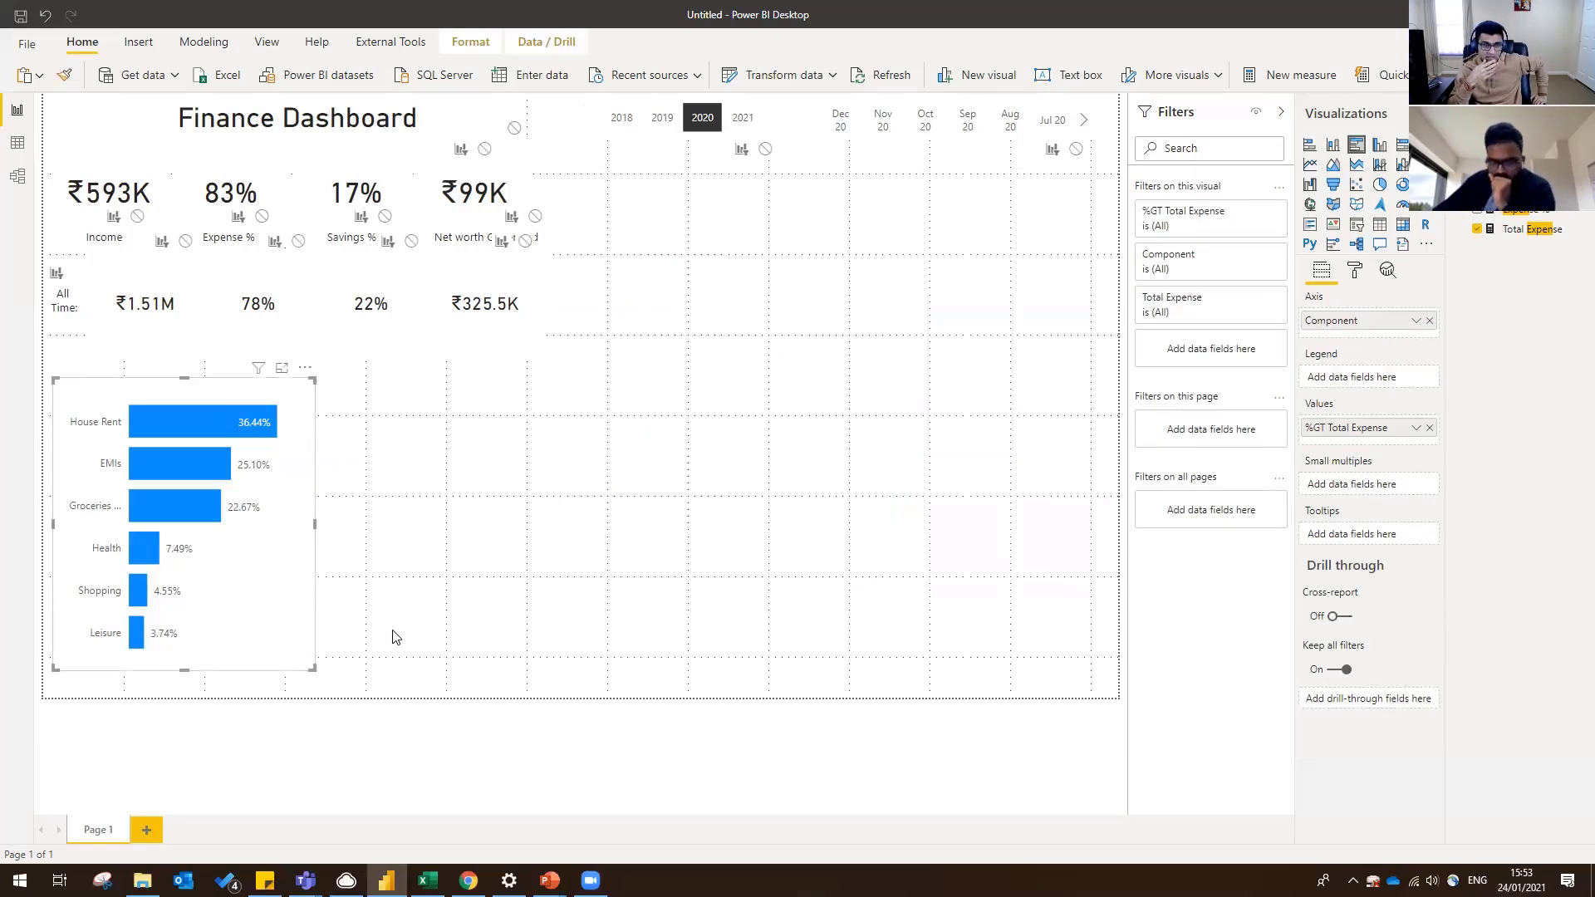
click(466, 656)
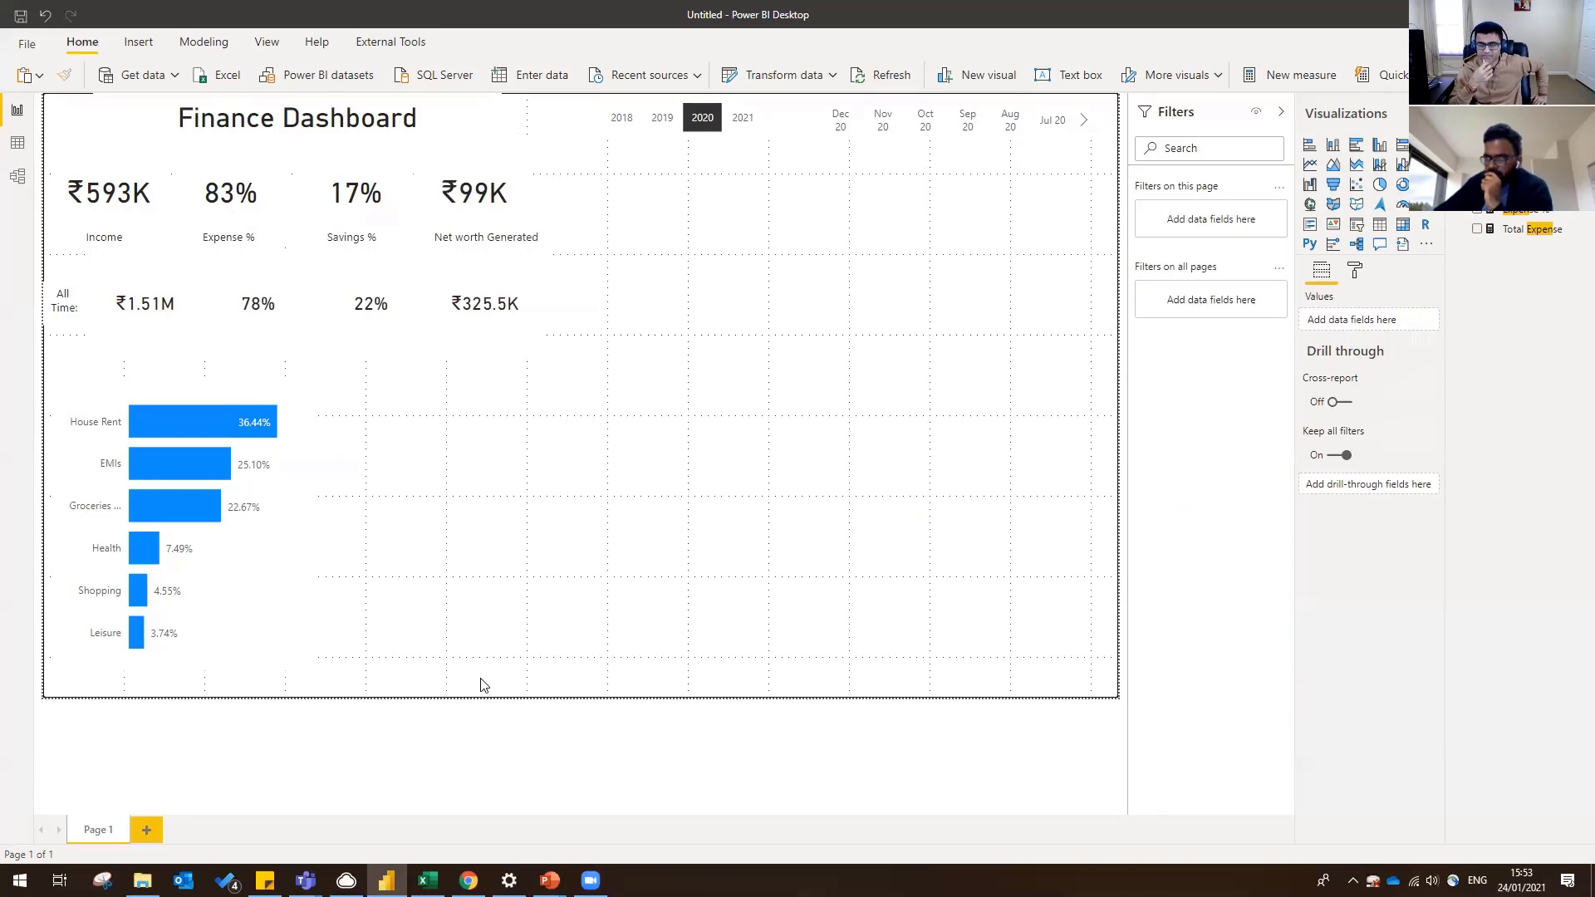
click(421, 143)
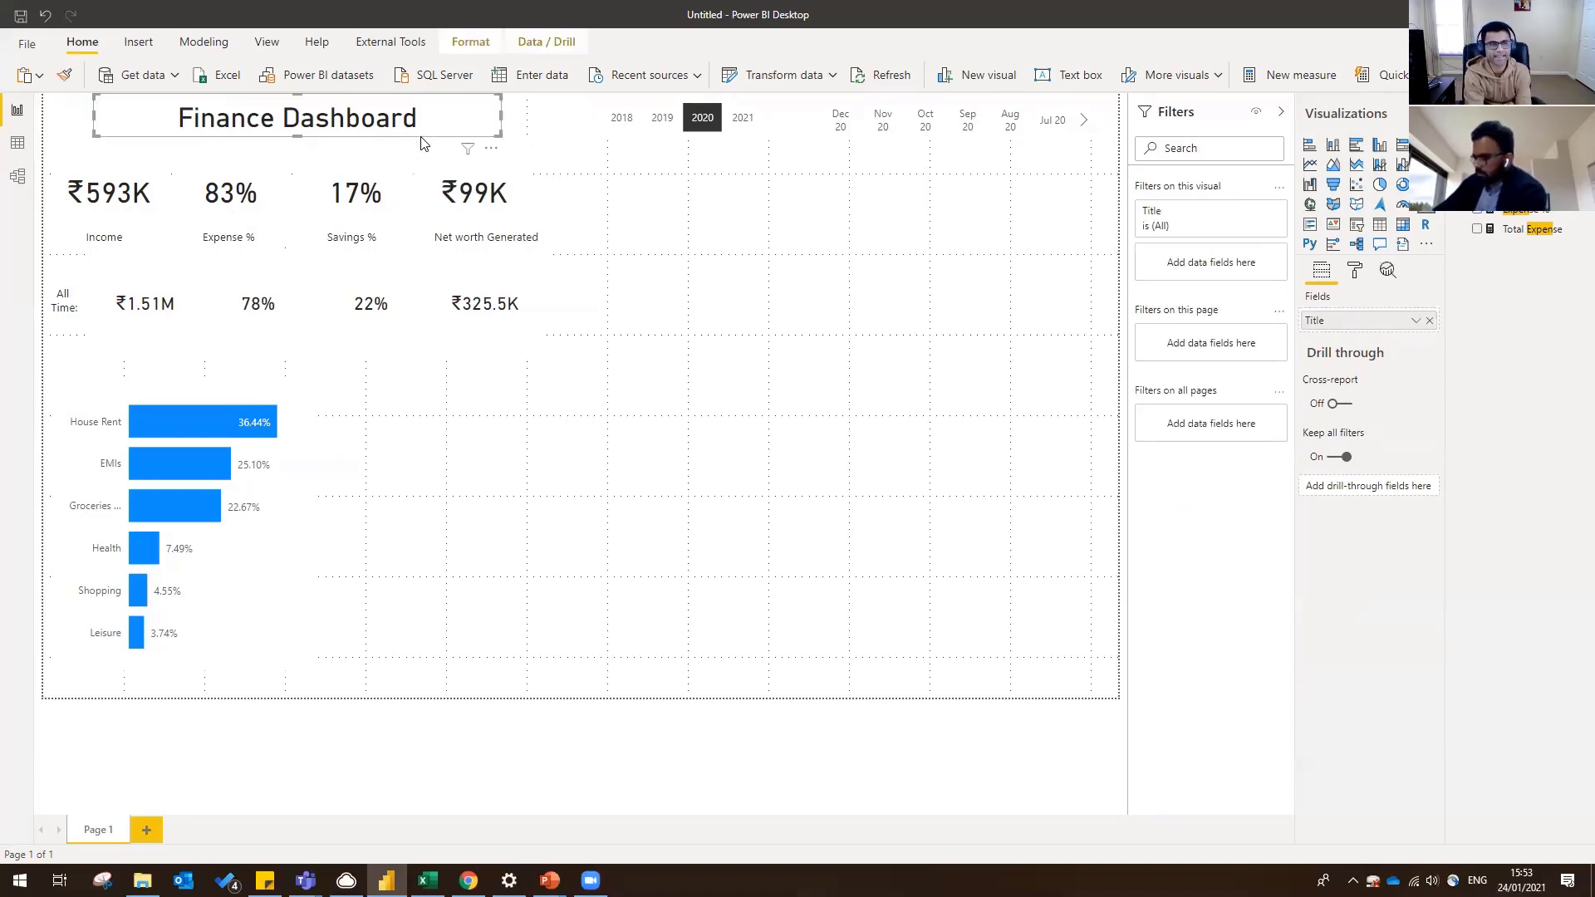
click(735, 365)
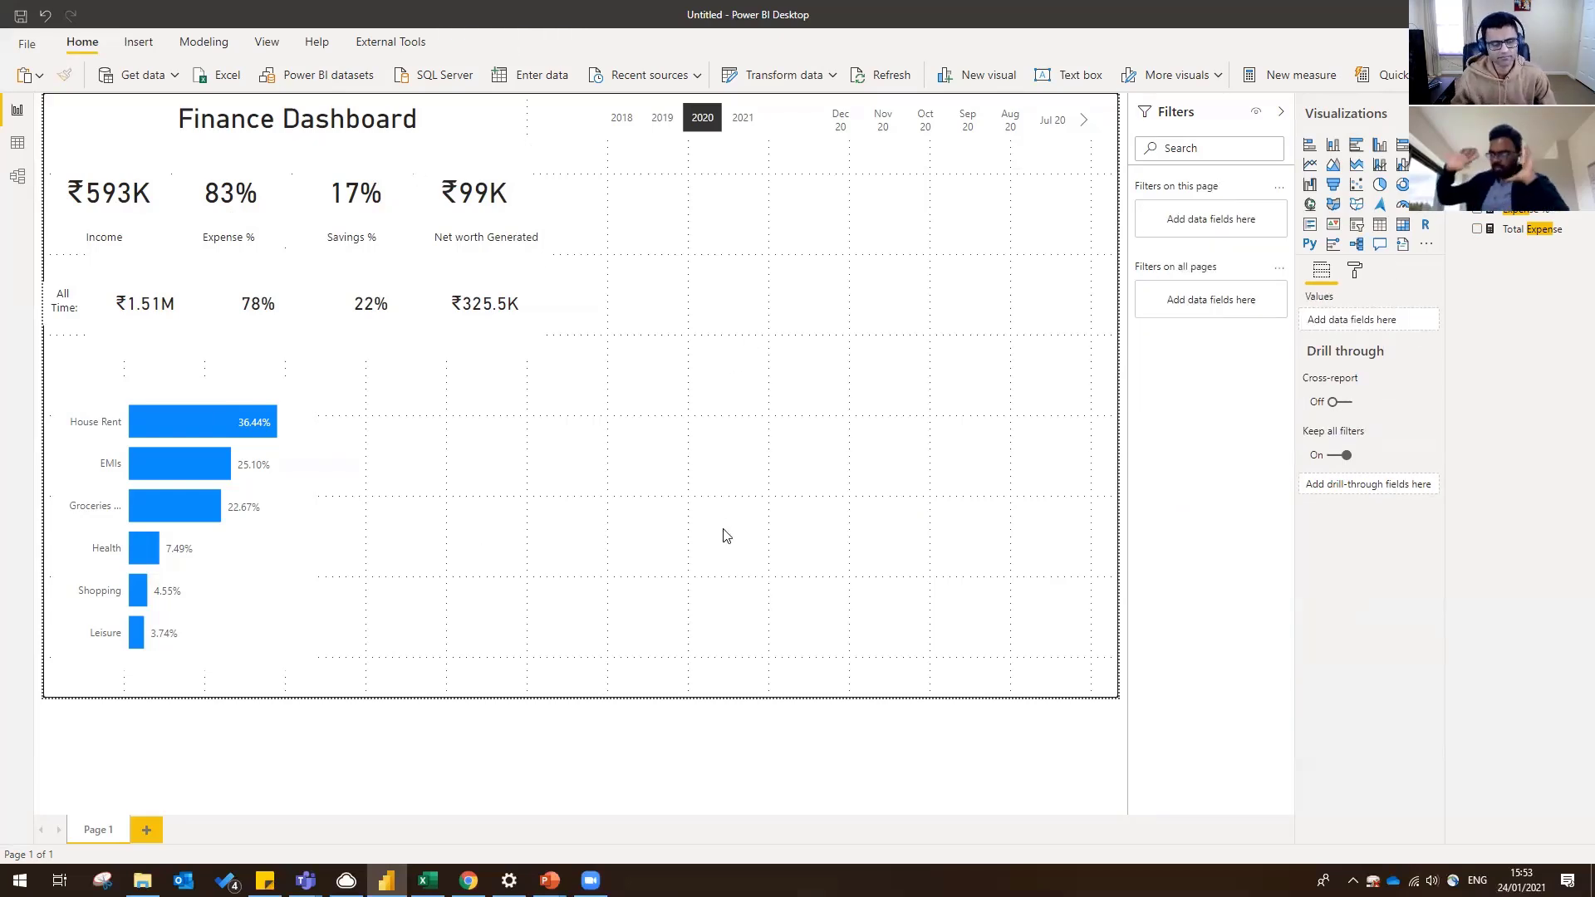
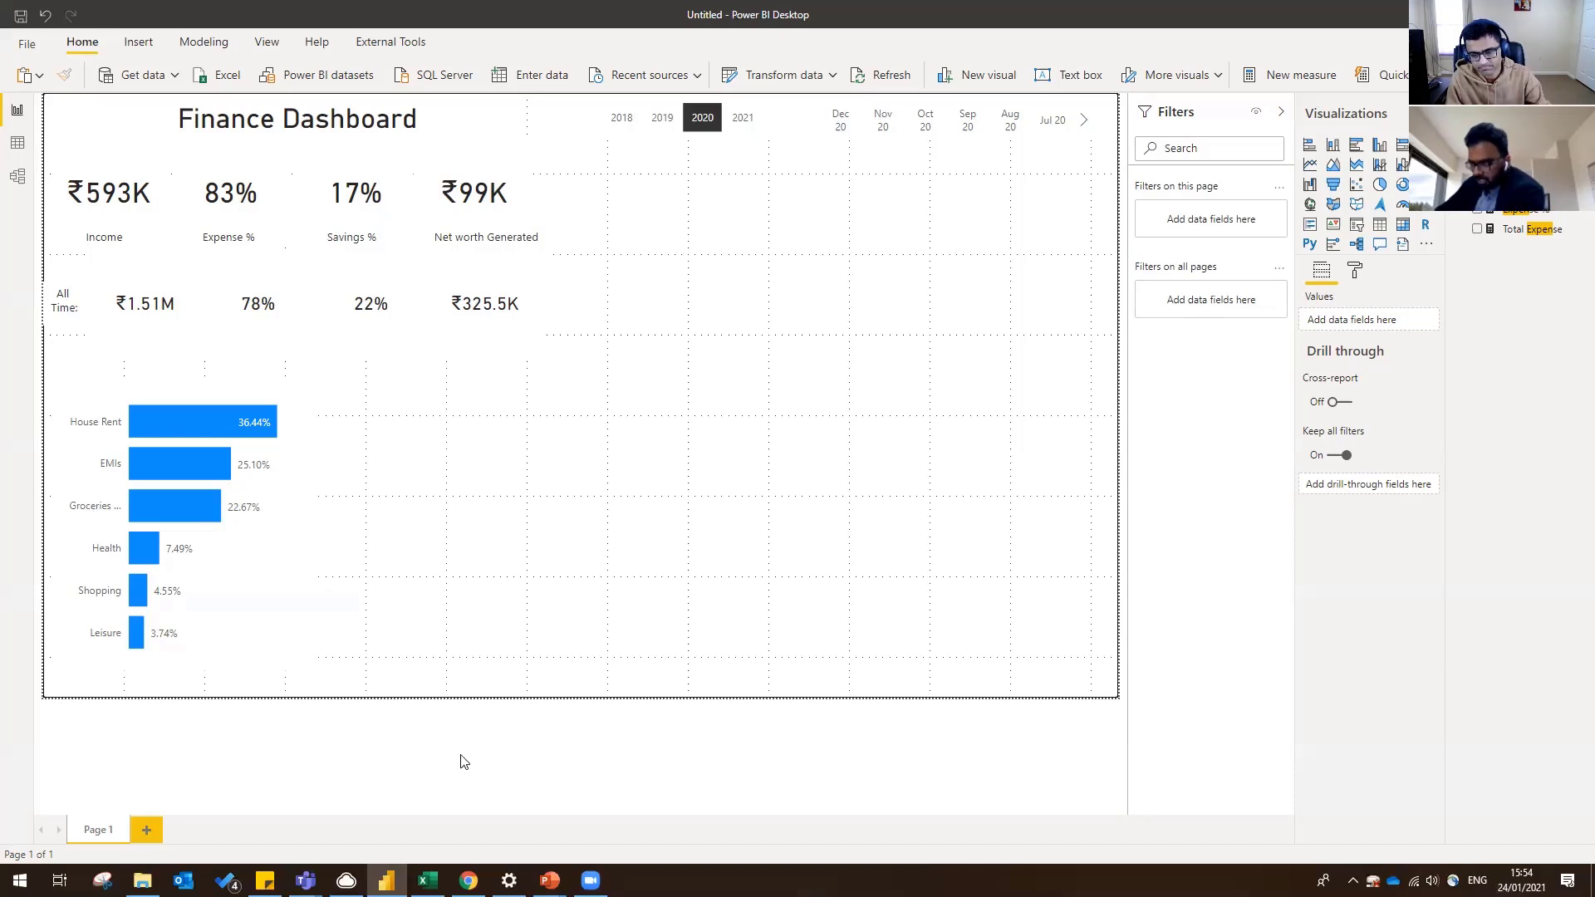
- Duplicate the expense bar chart, place the copy beside the original and make it much wider across the empty canvas area
click(312, 675)
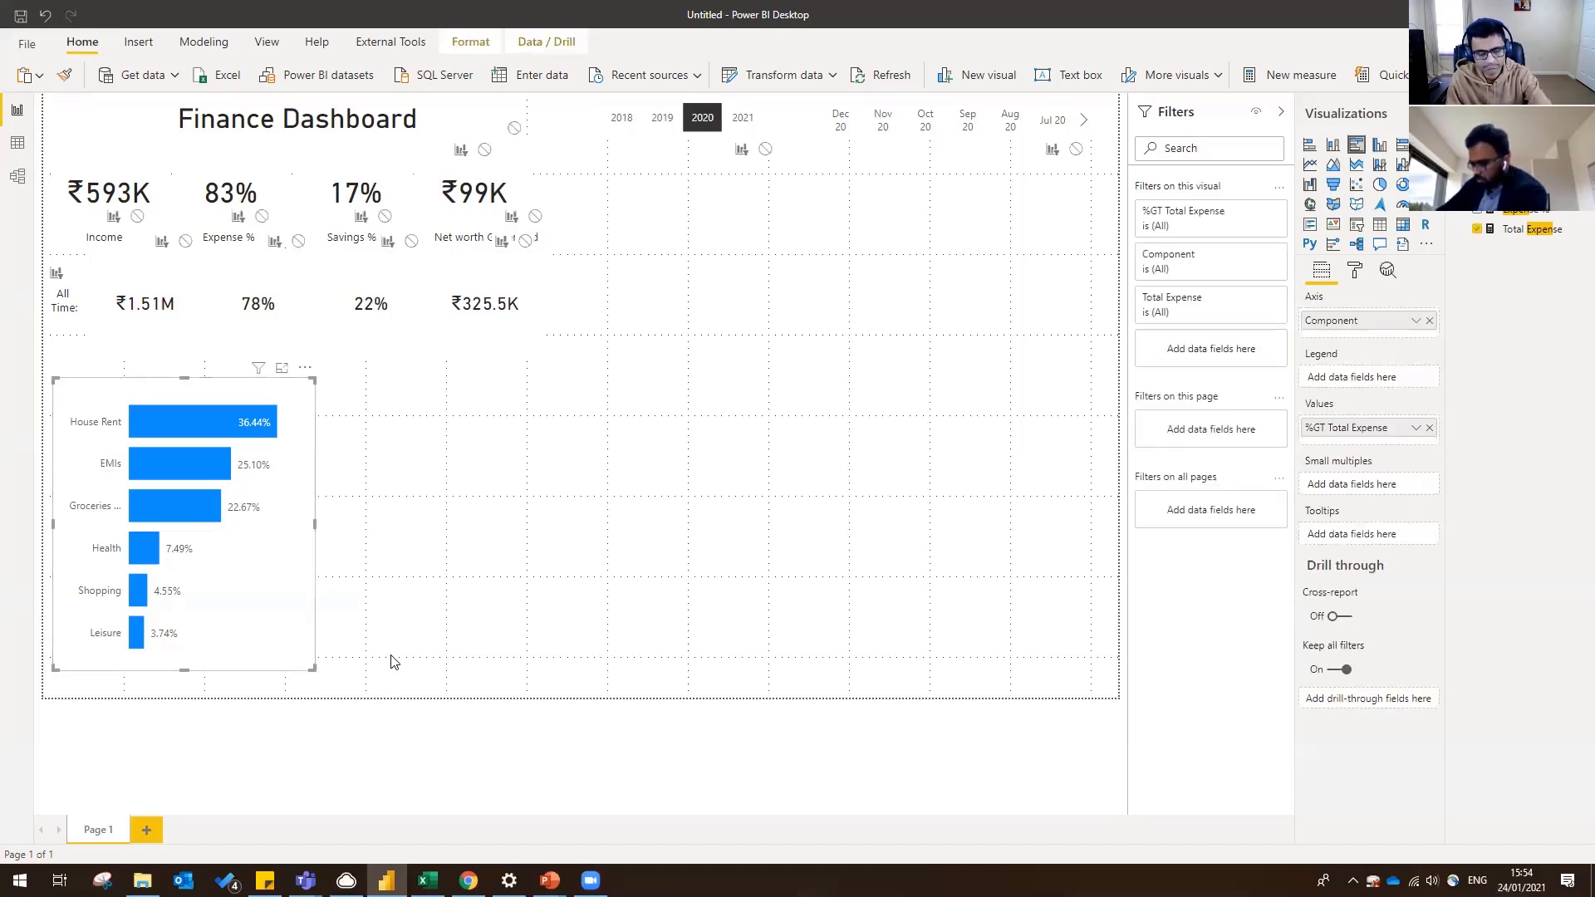
key(ctrl+c)
key(ctrl+v)
drag(296, 661, 1057, 600)
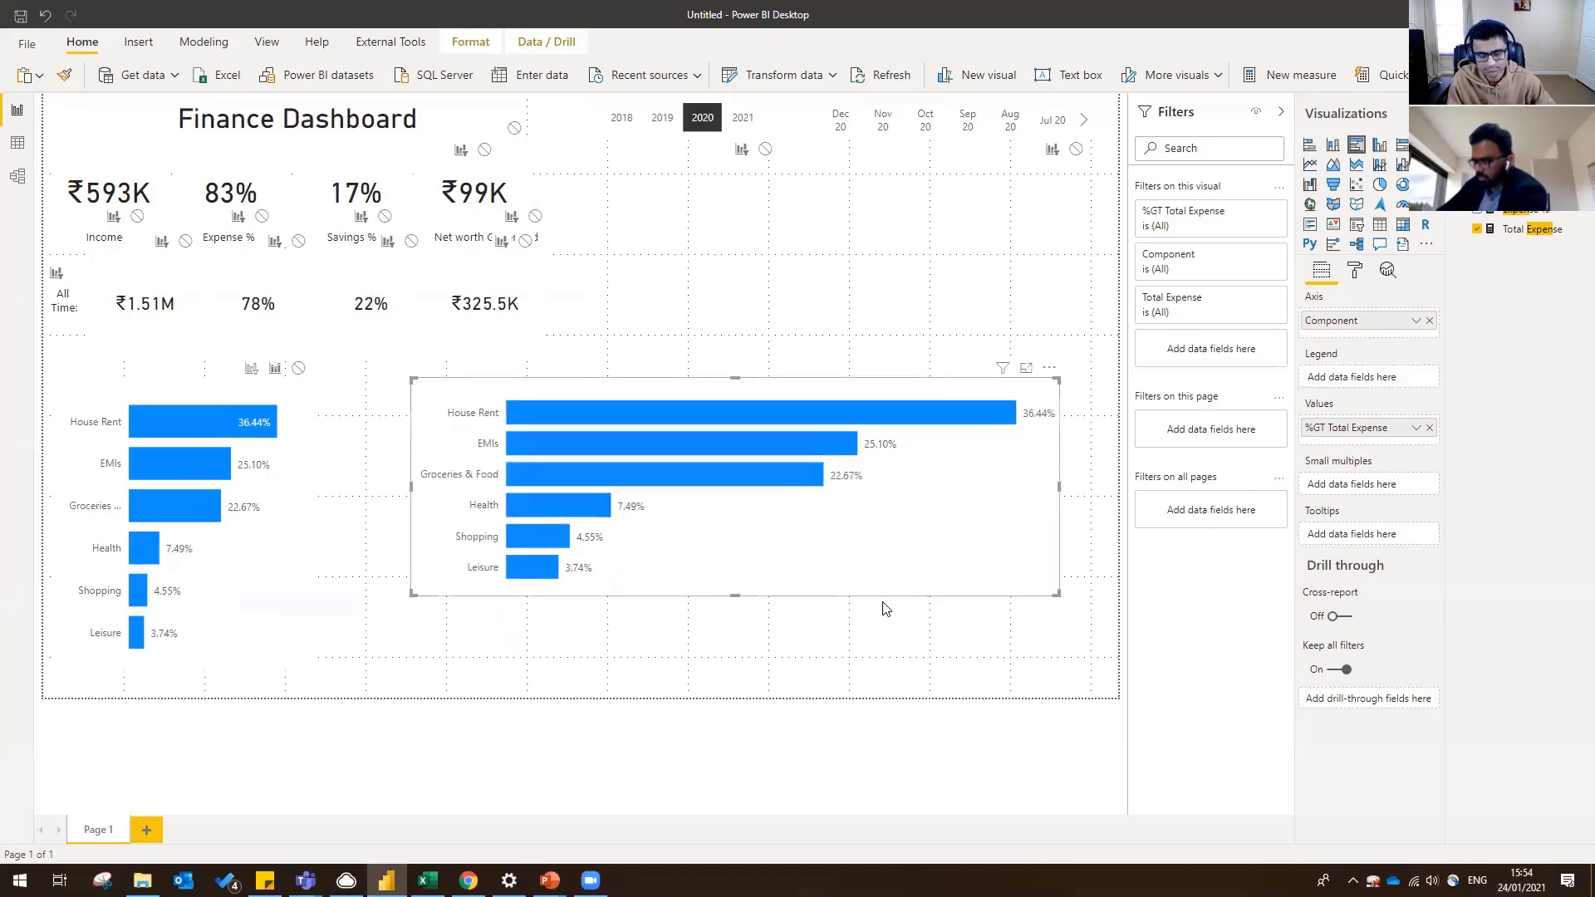
drag(735, 596, 785, 648)
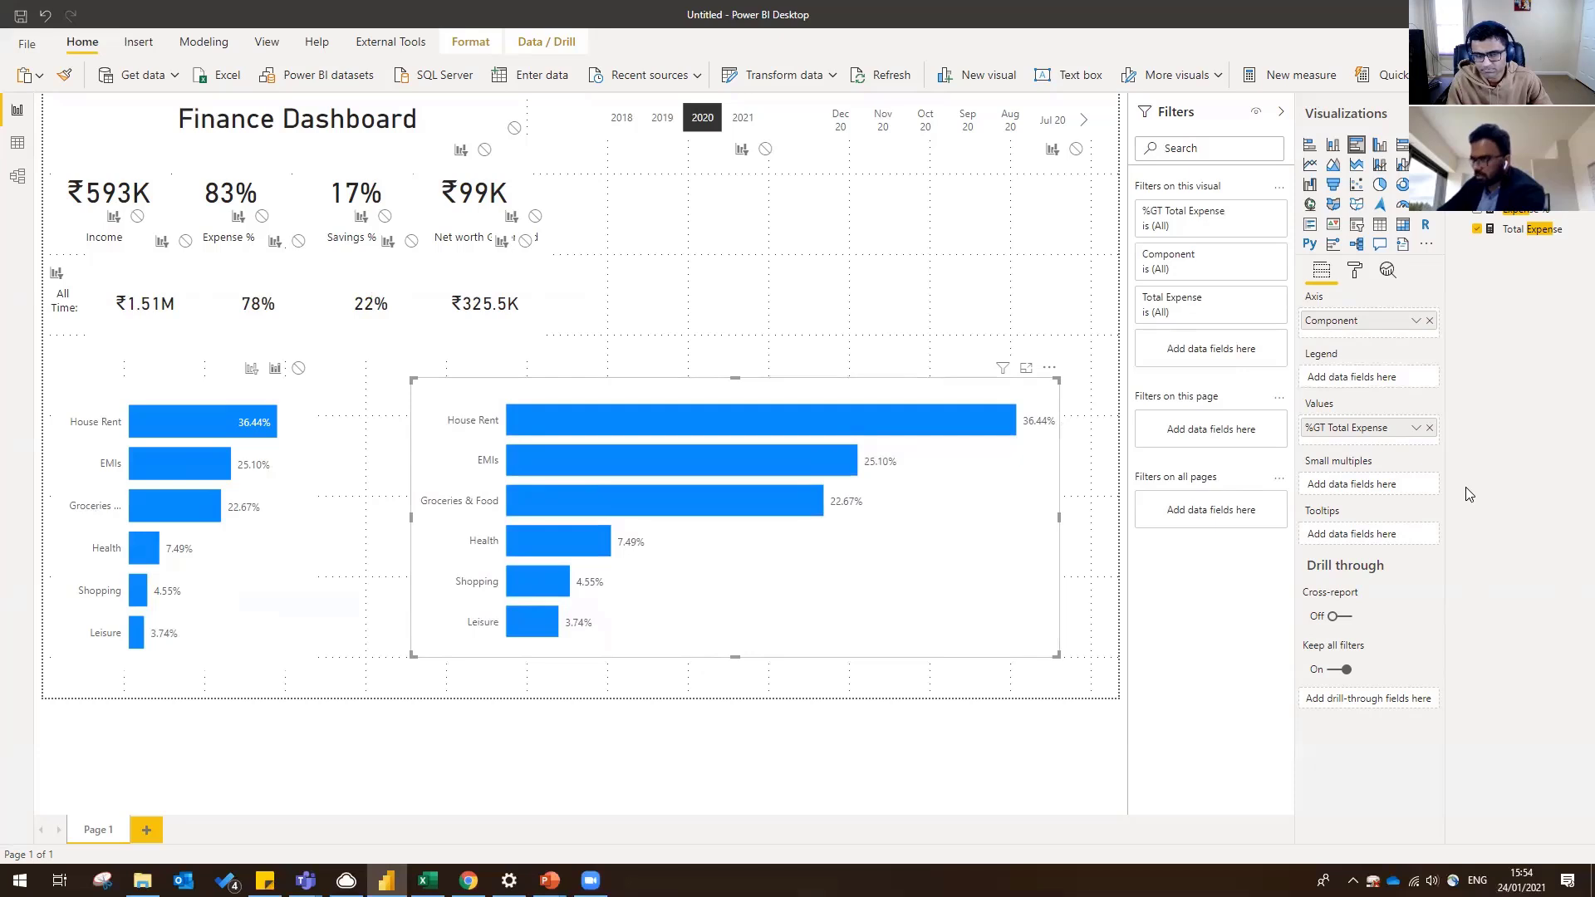
- Convert the copied bar chart to a line chart and move Component from the axis to the legend
mouse_move(1340, 321)
mouse_down()
mouse_move(1357, 384)
mouse_move(1348, 319)
mouse_up()
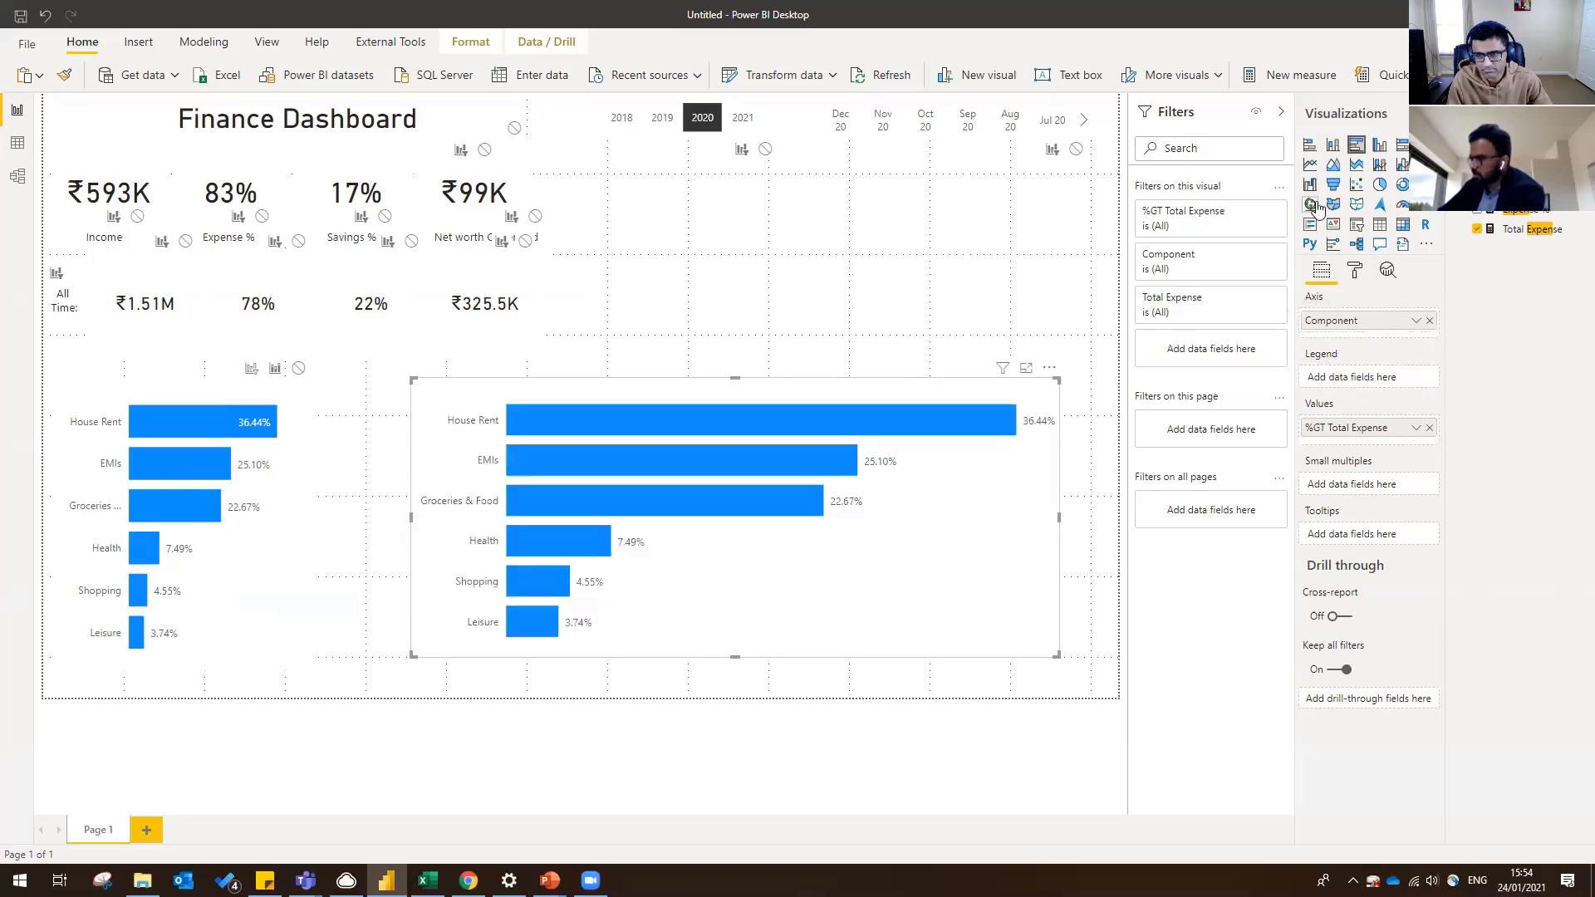
click(1311, 165)
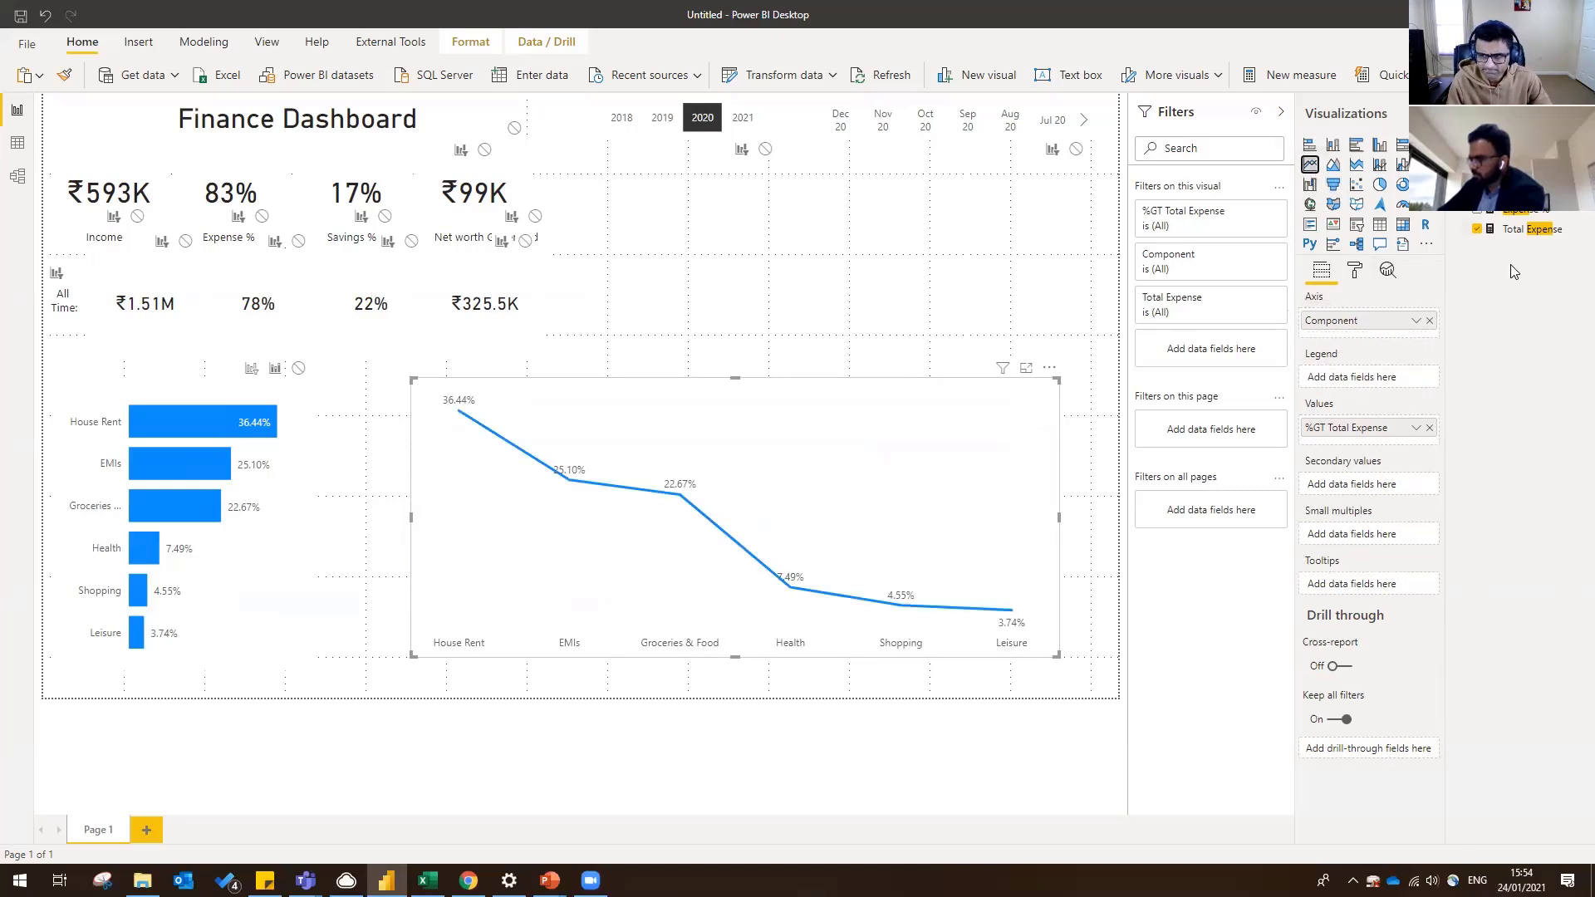
drag(1345, 321, 1364, 381)
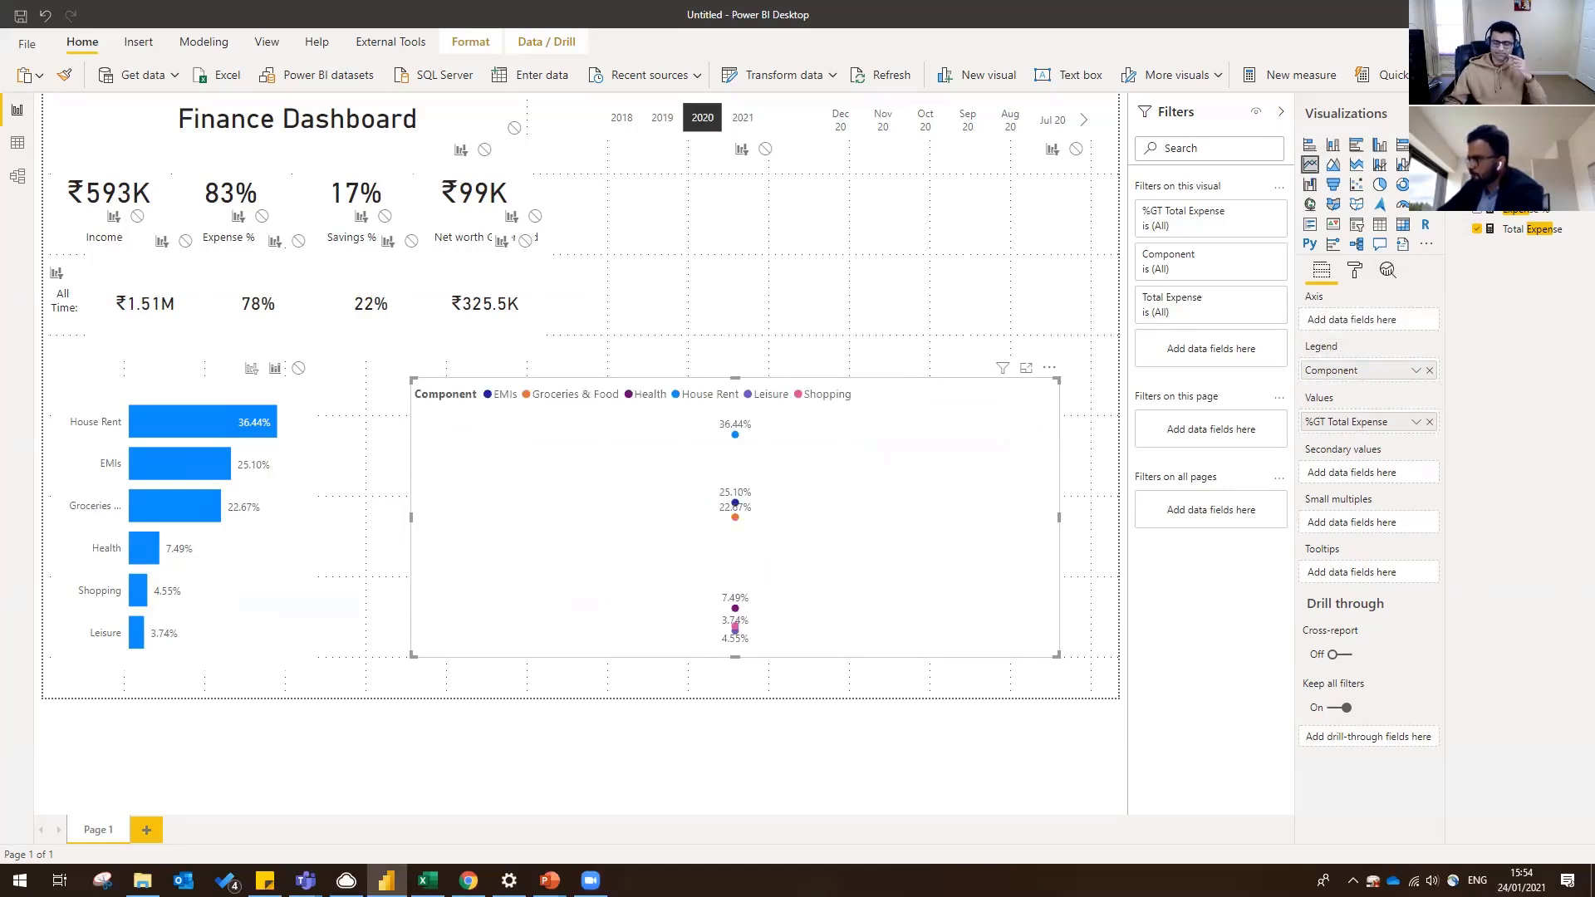
- Add Date to the line chart's axis as plain Date instead of Date Hierarchy, and enlarge the chart slightly
click(1574, 148)
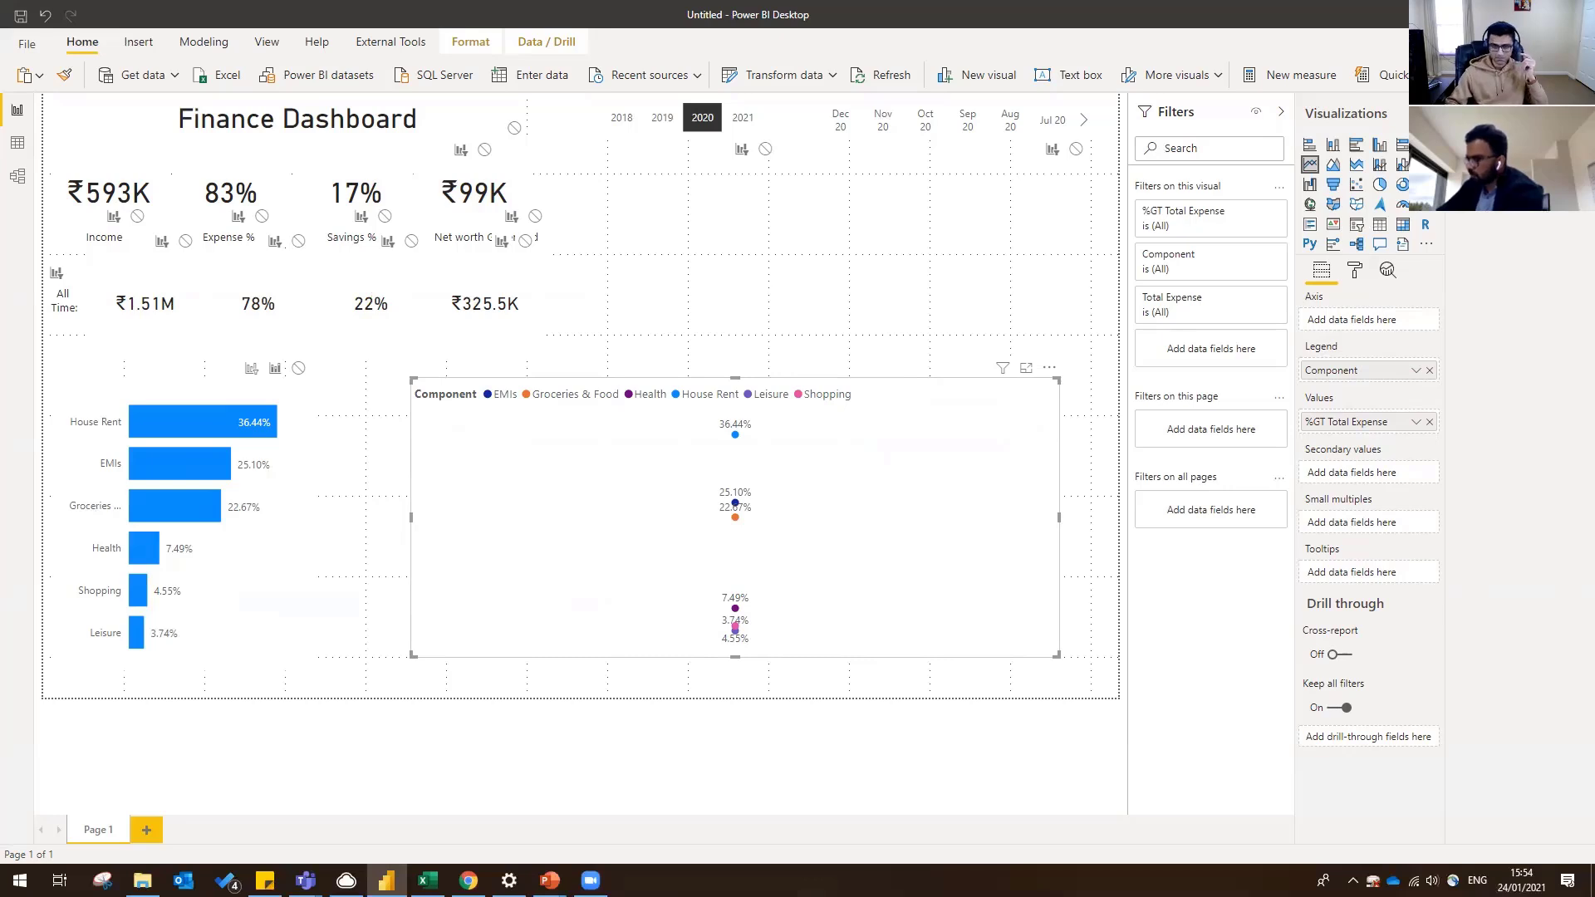
text(ate)
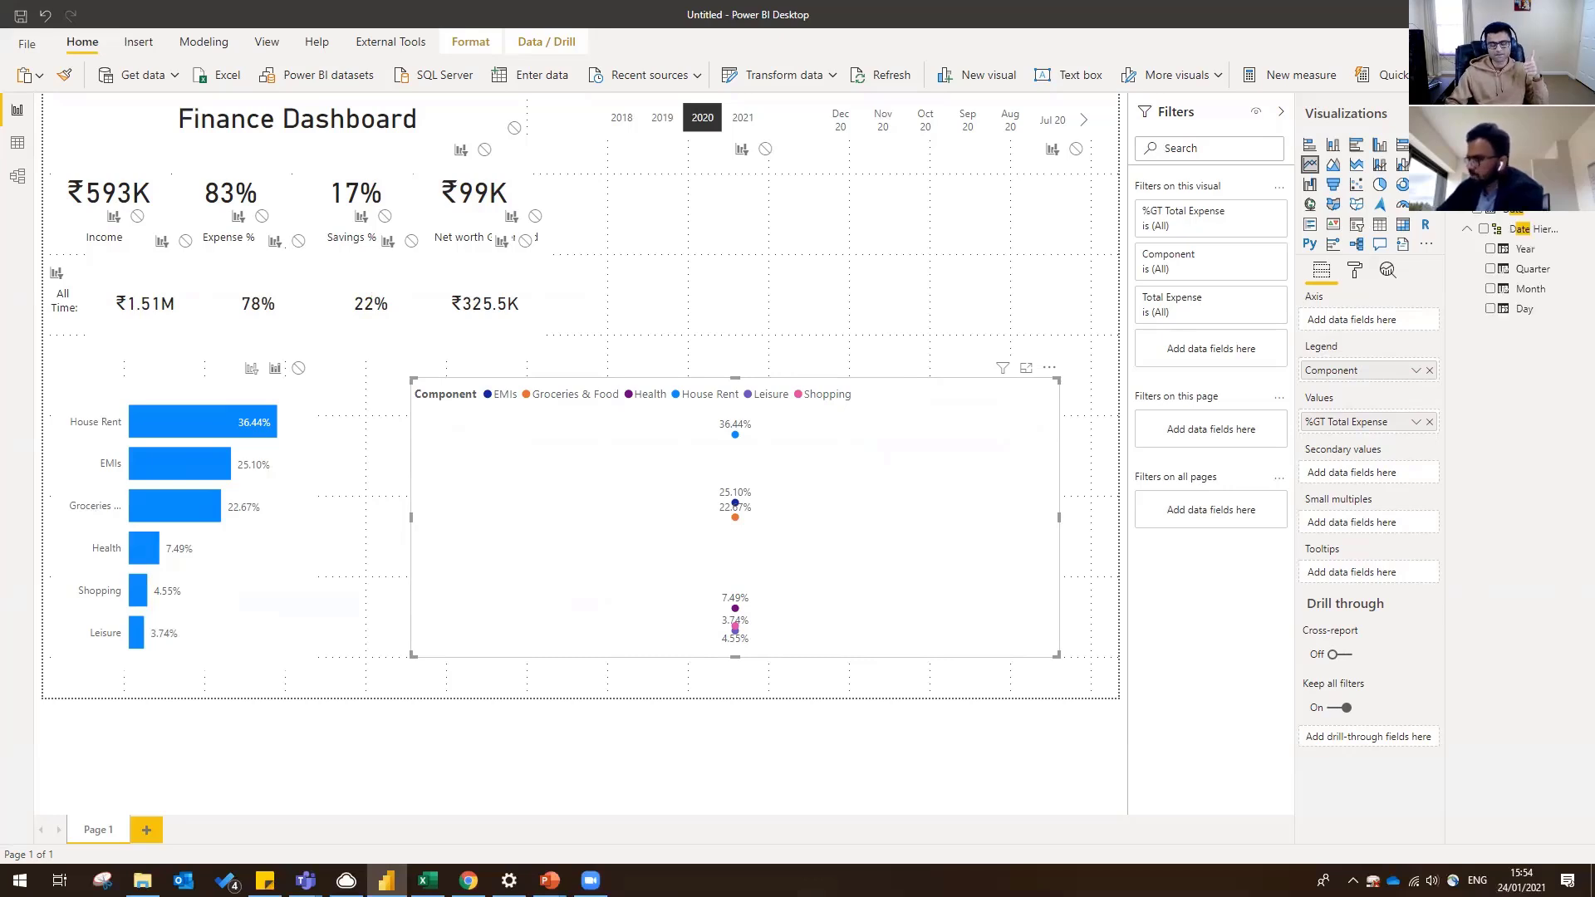
drag(1511, 212, 1348, 325)
click(1416, 321)
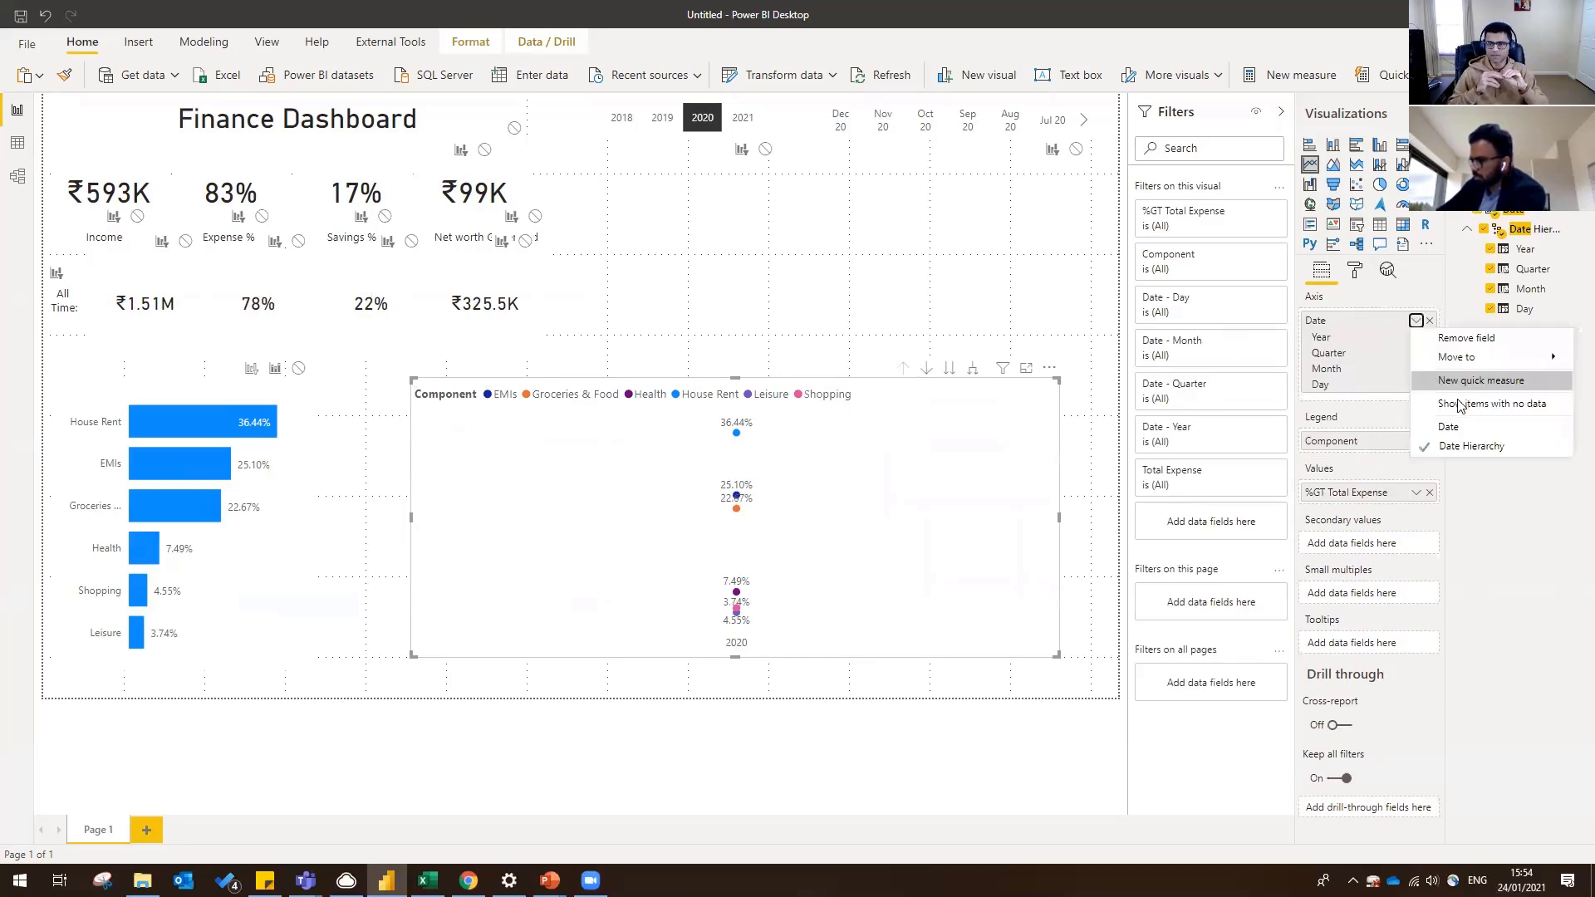
click(1448, 426)
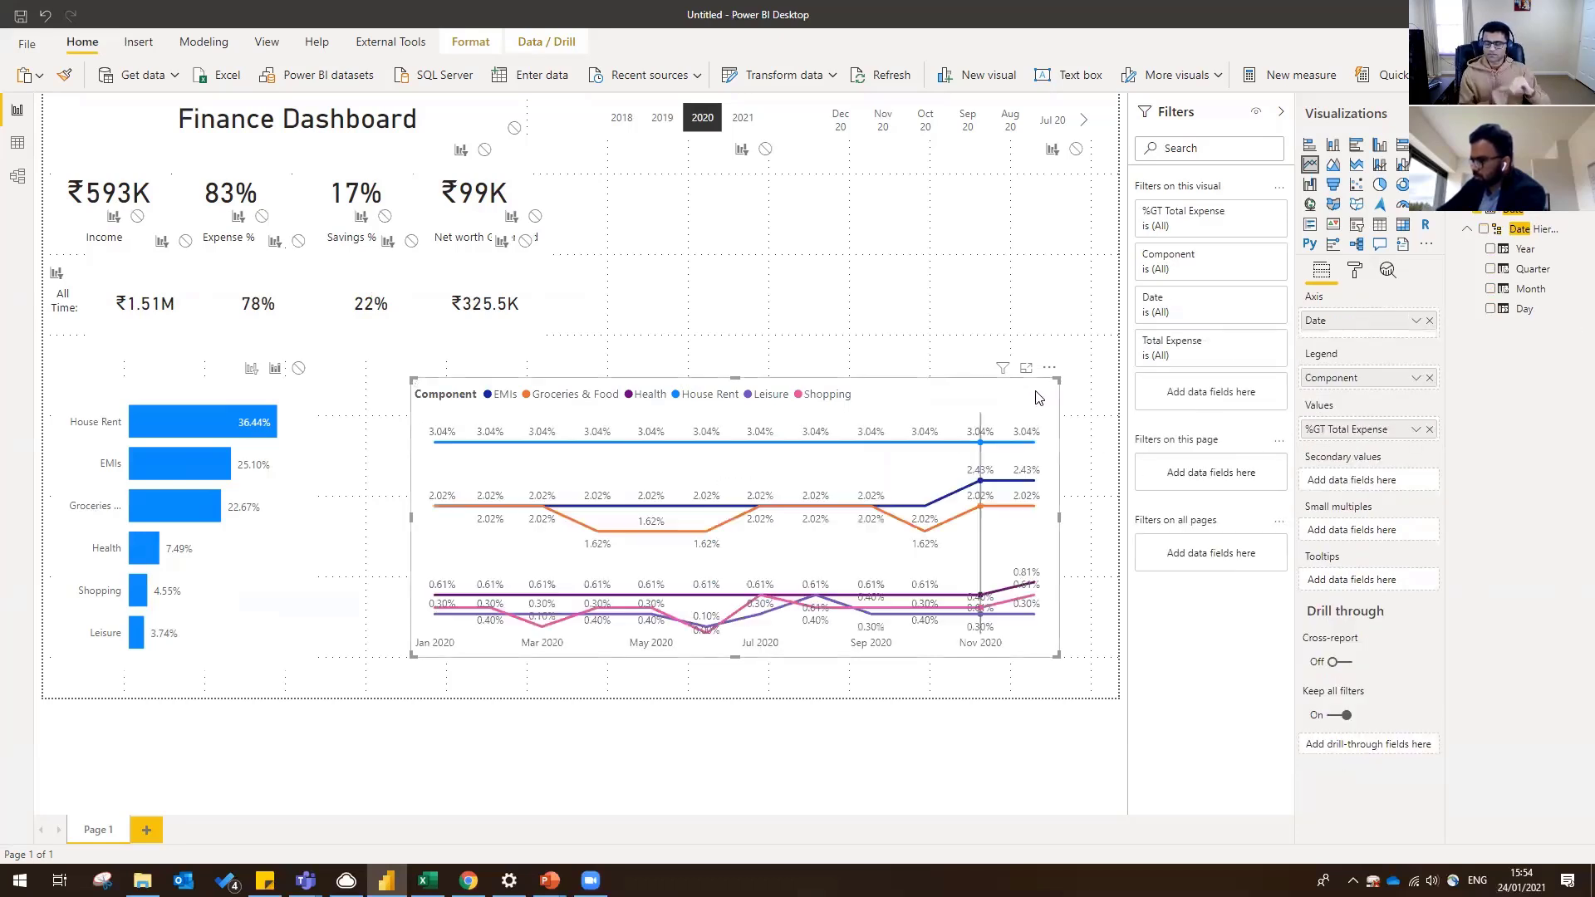
drag(1056, 380, 1101, 326)
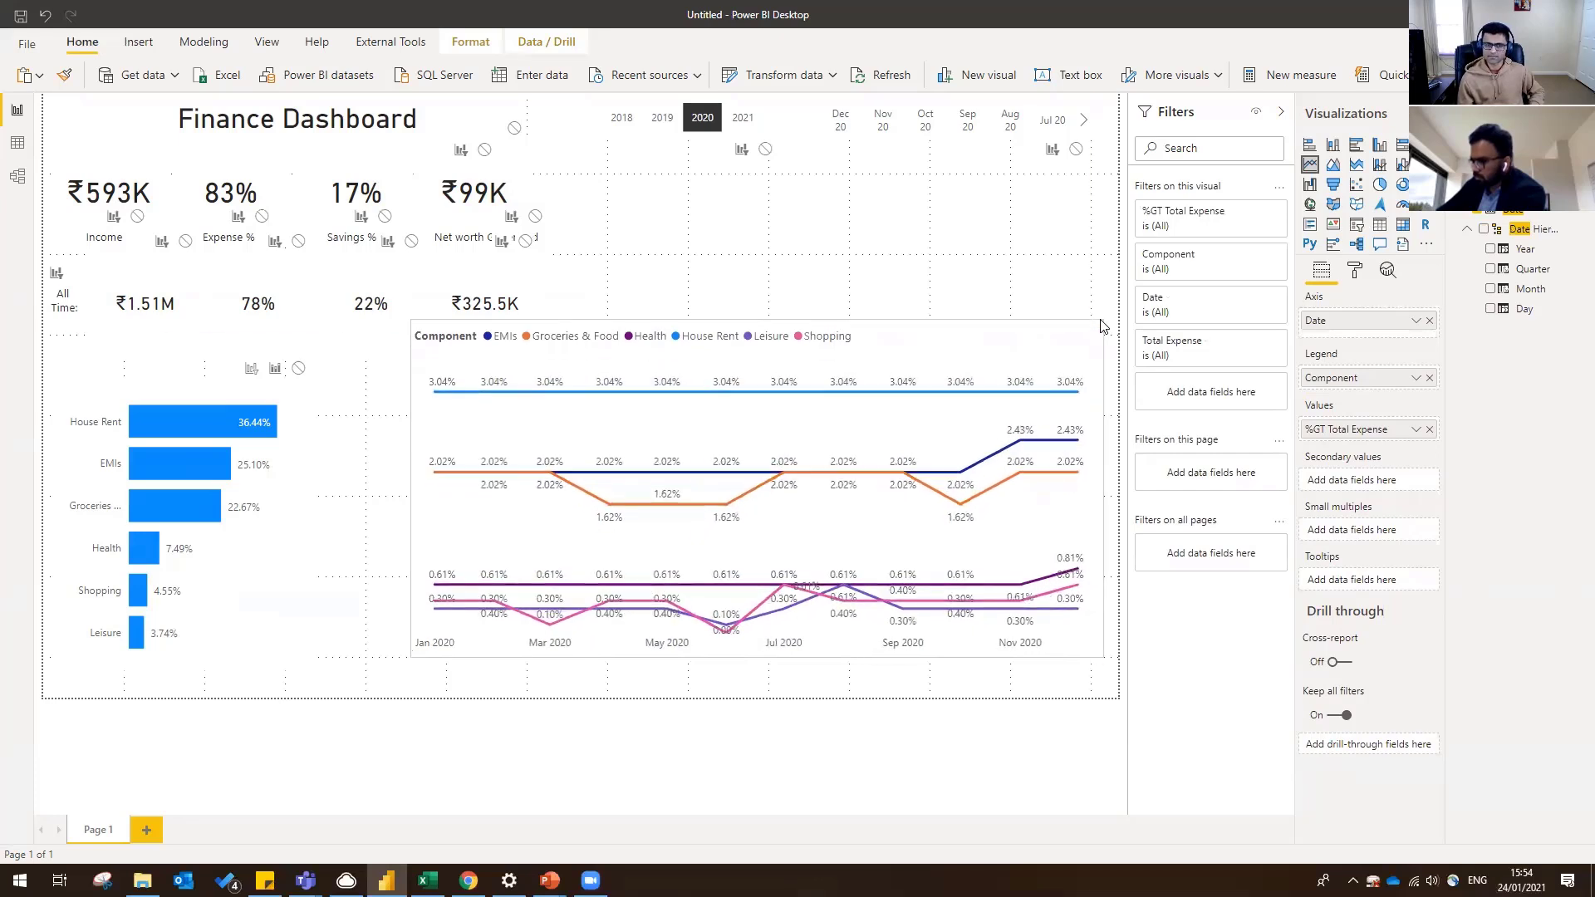
- Filter the line chart's Component field to EMIs only
click(1253, 254)
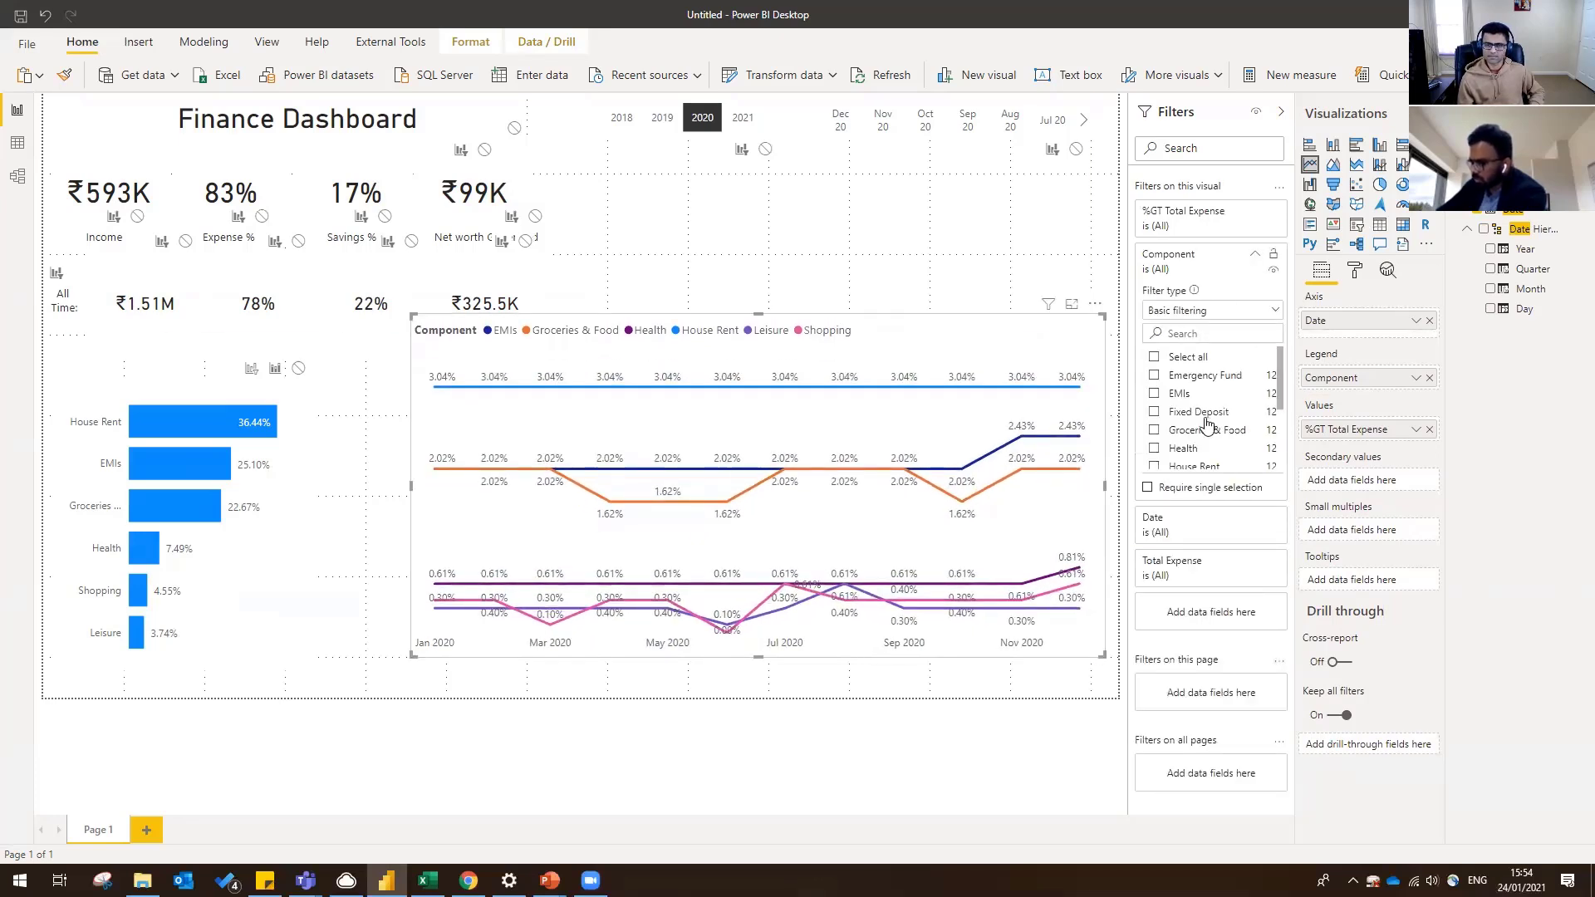
scroll(1201, 440, down, 2)
scroll(1189, 399, up, 2)
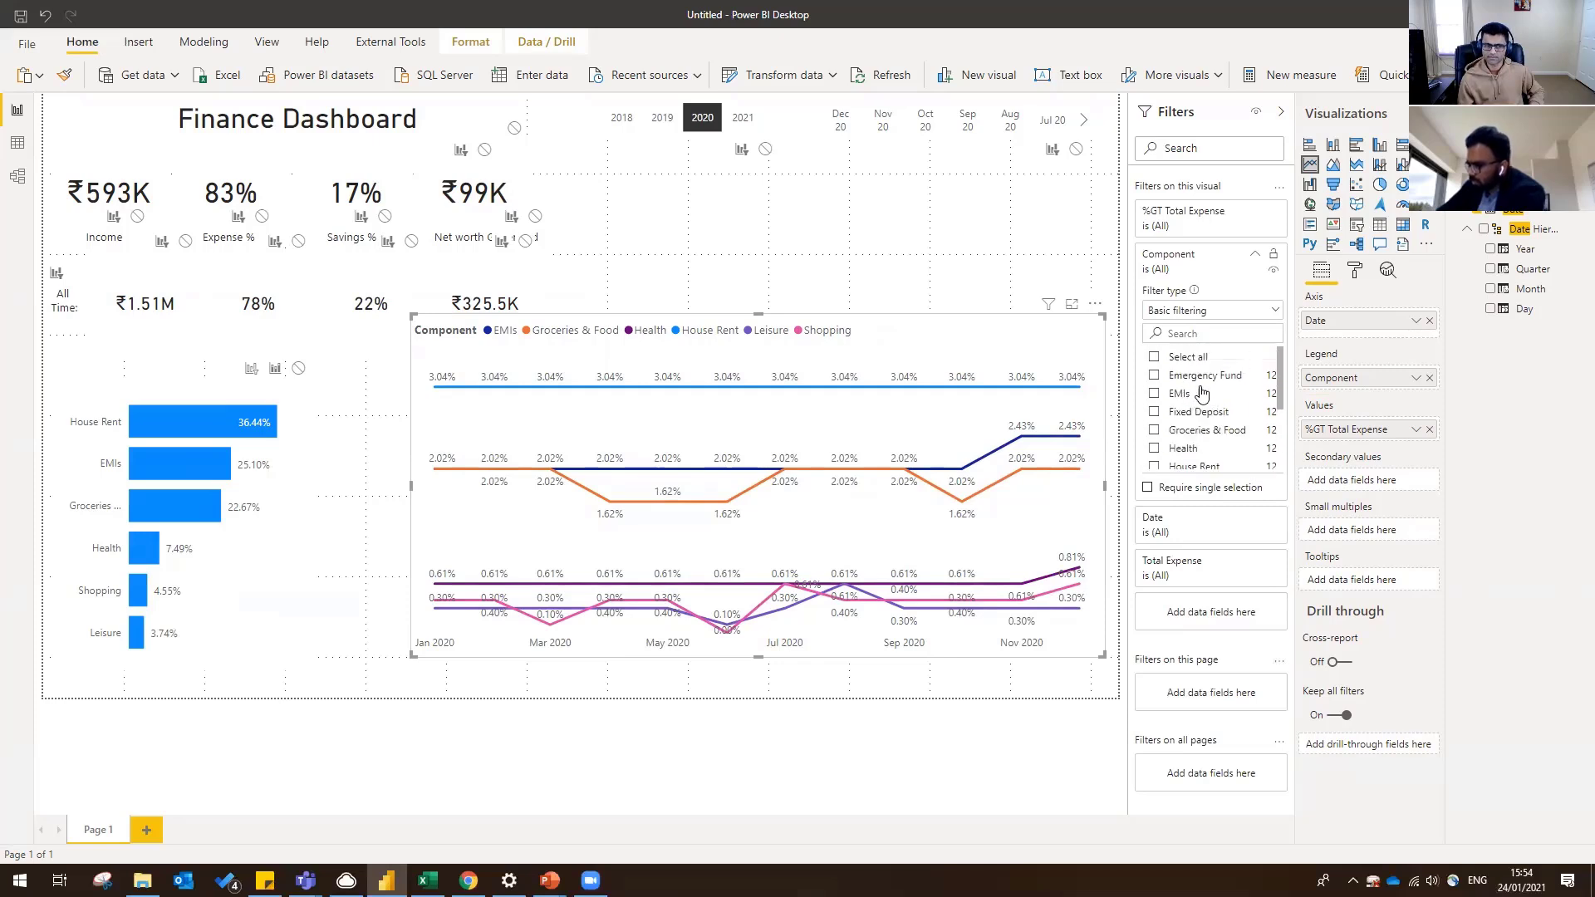
click(1184, 394)
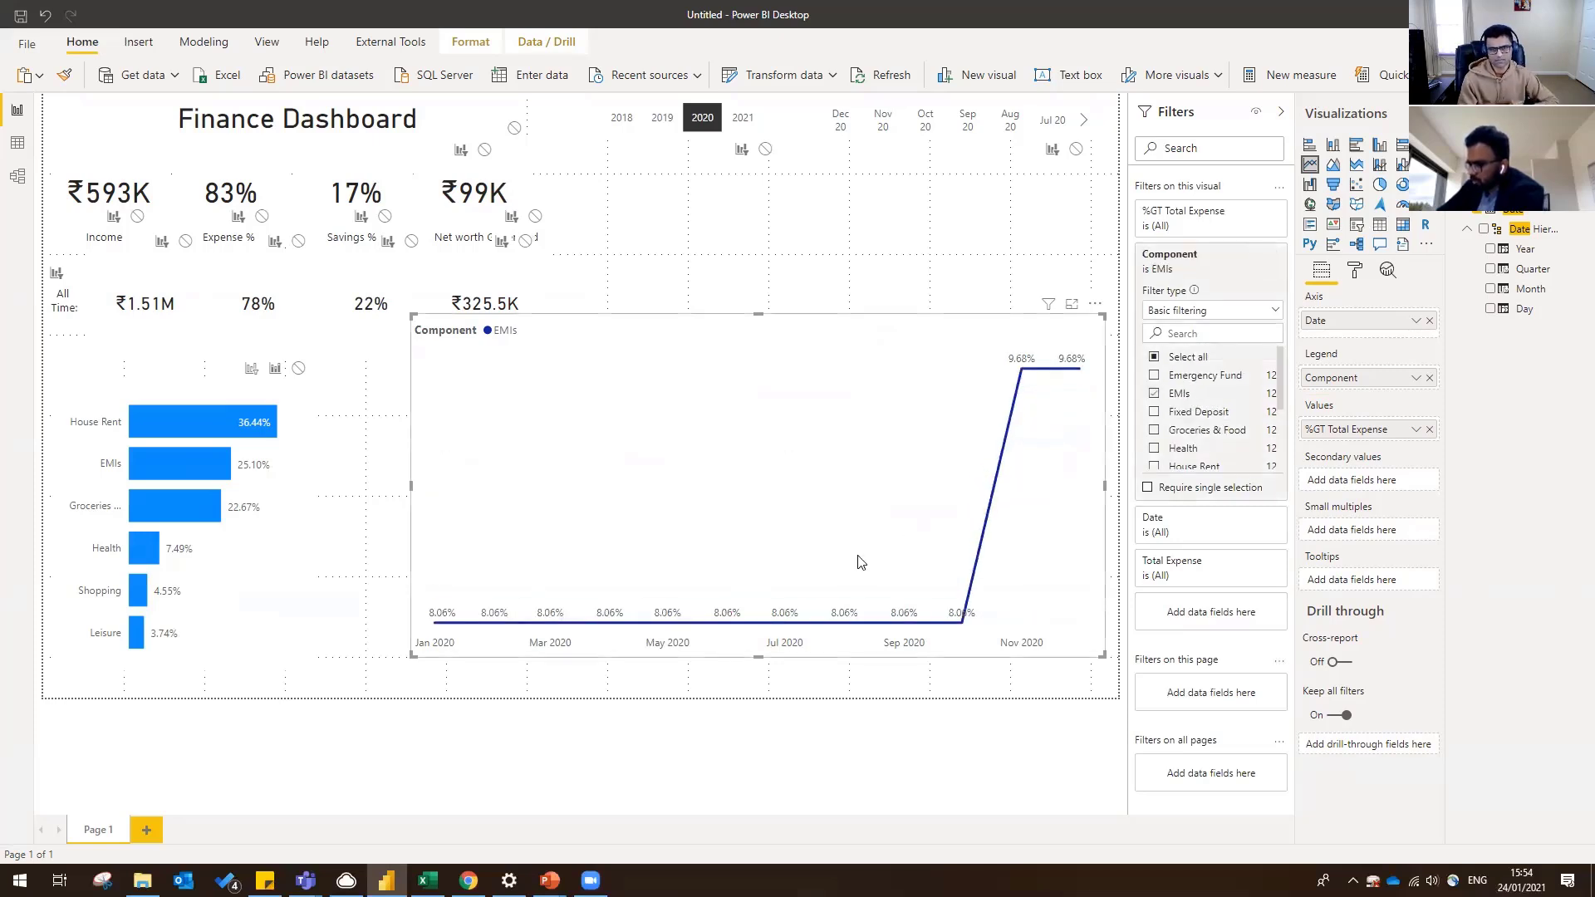
- Clear the 2020 selection in the year slicer and replace the line chart's percentage values with the Total Expense measure
click(703, 118)
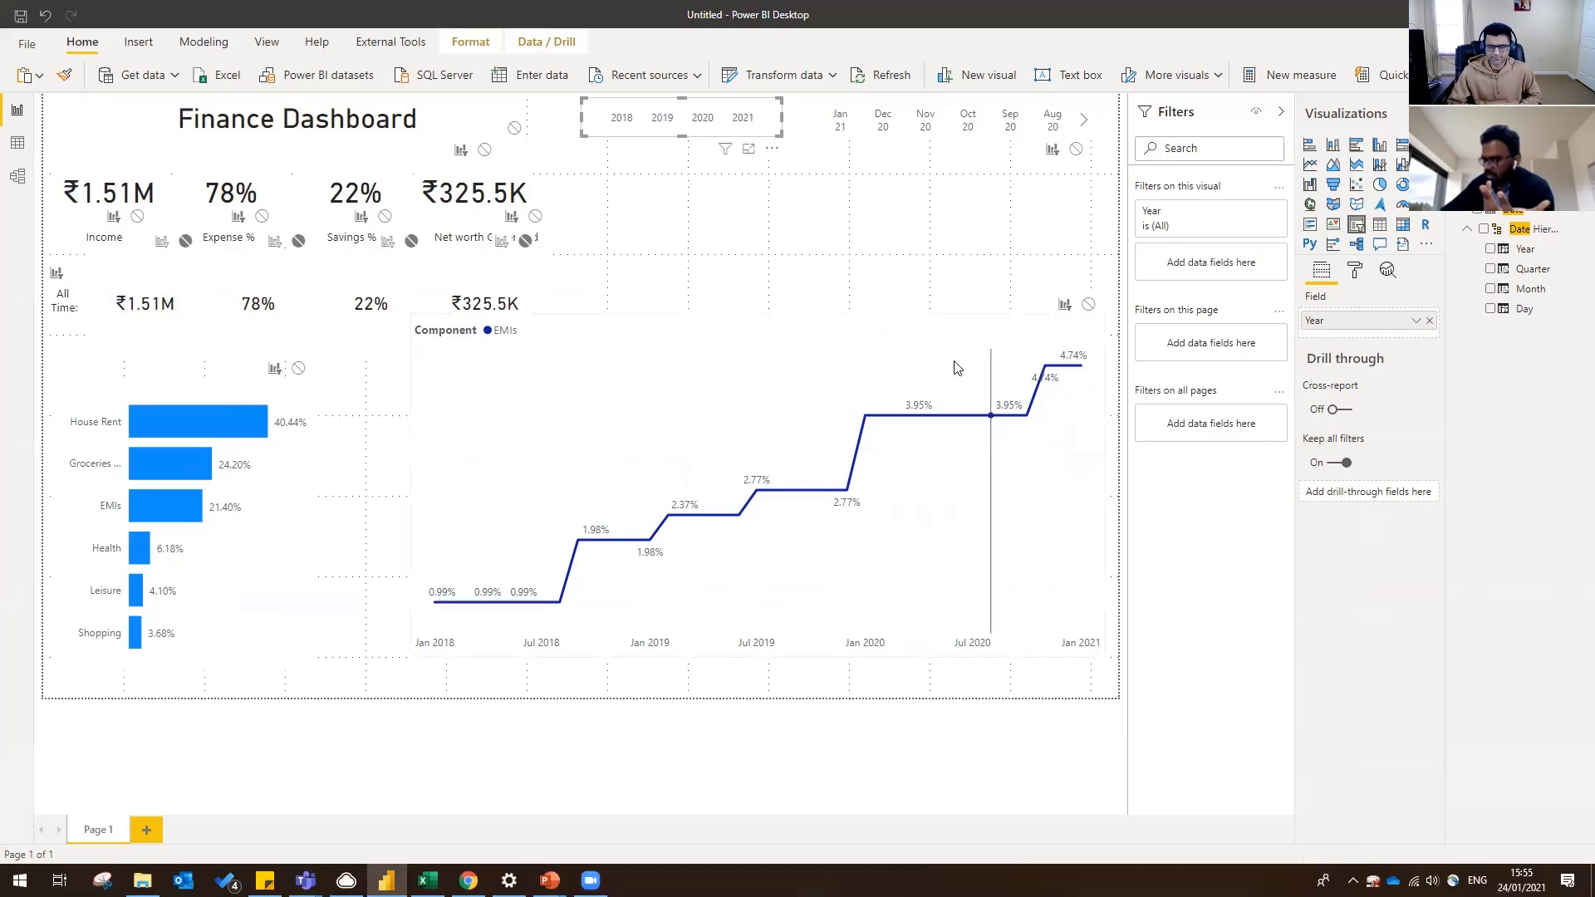
click(913, 323)
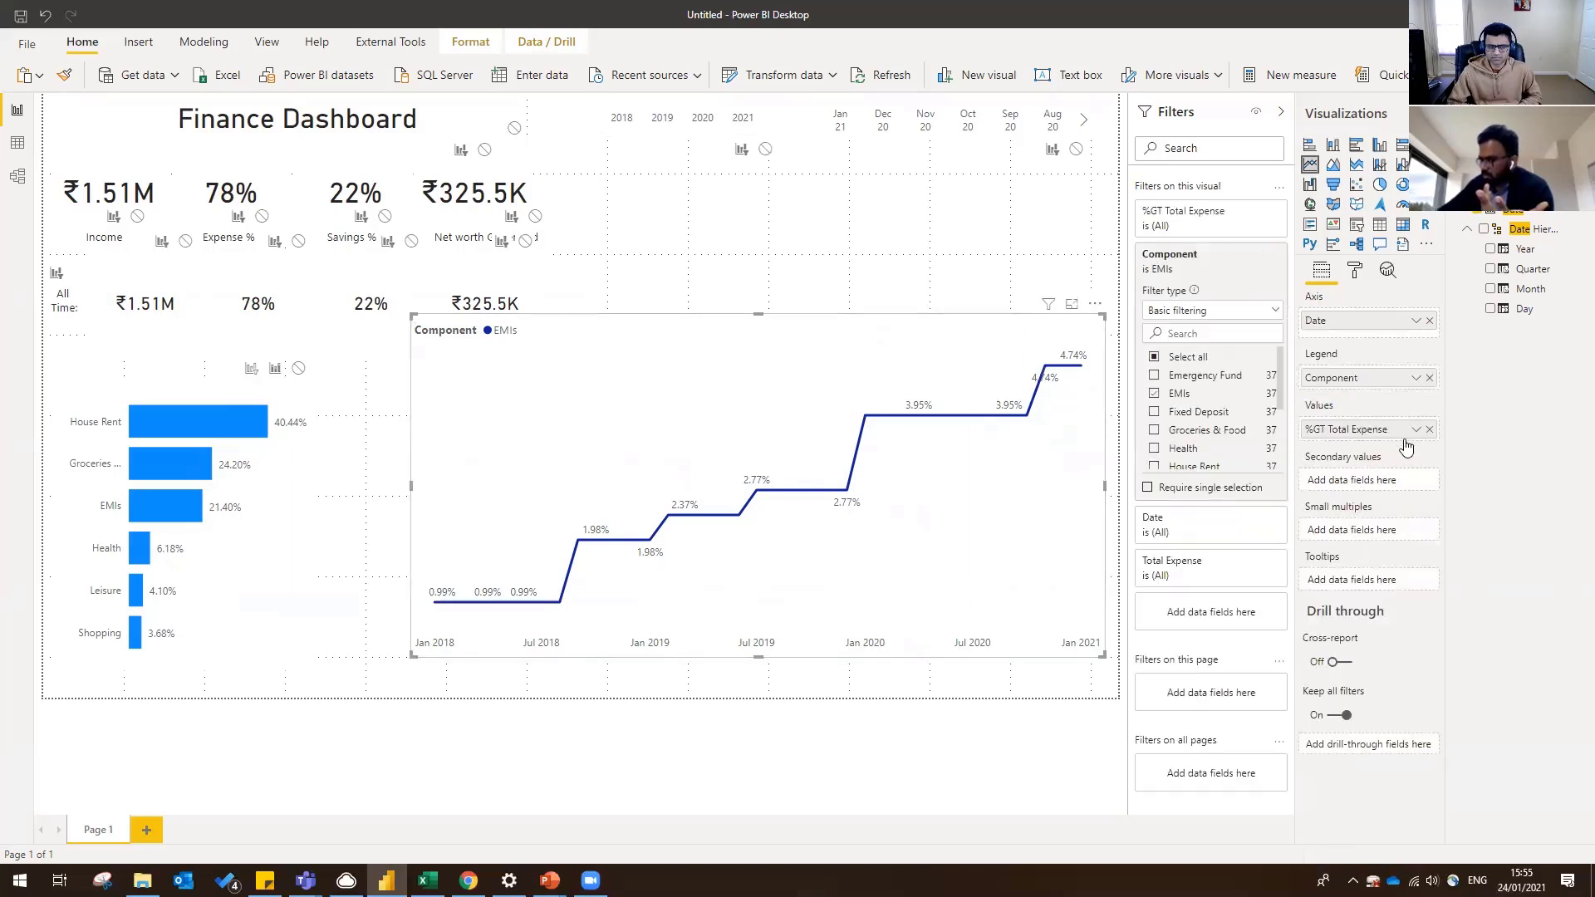
click(1416, 428)
mouse_move(1465, 485)
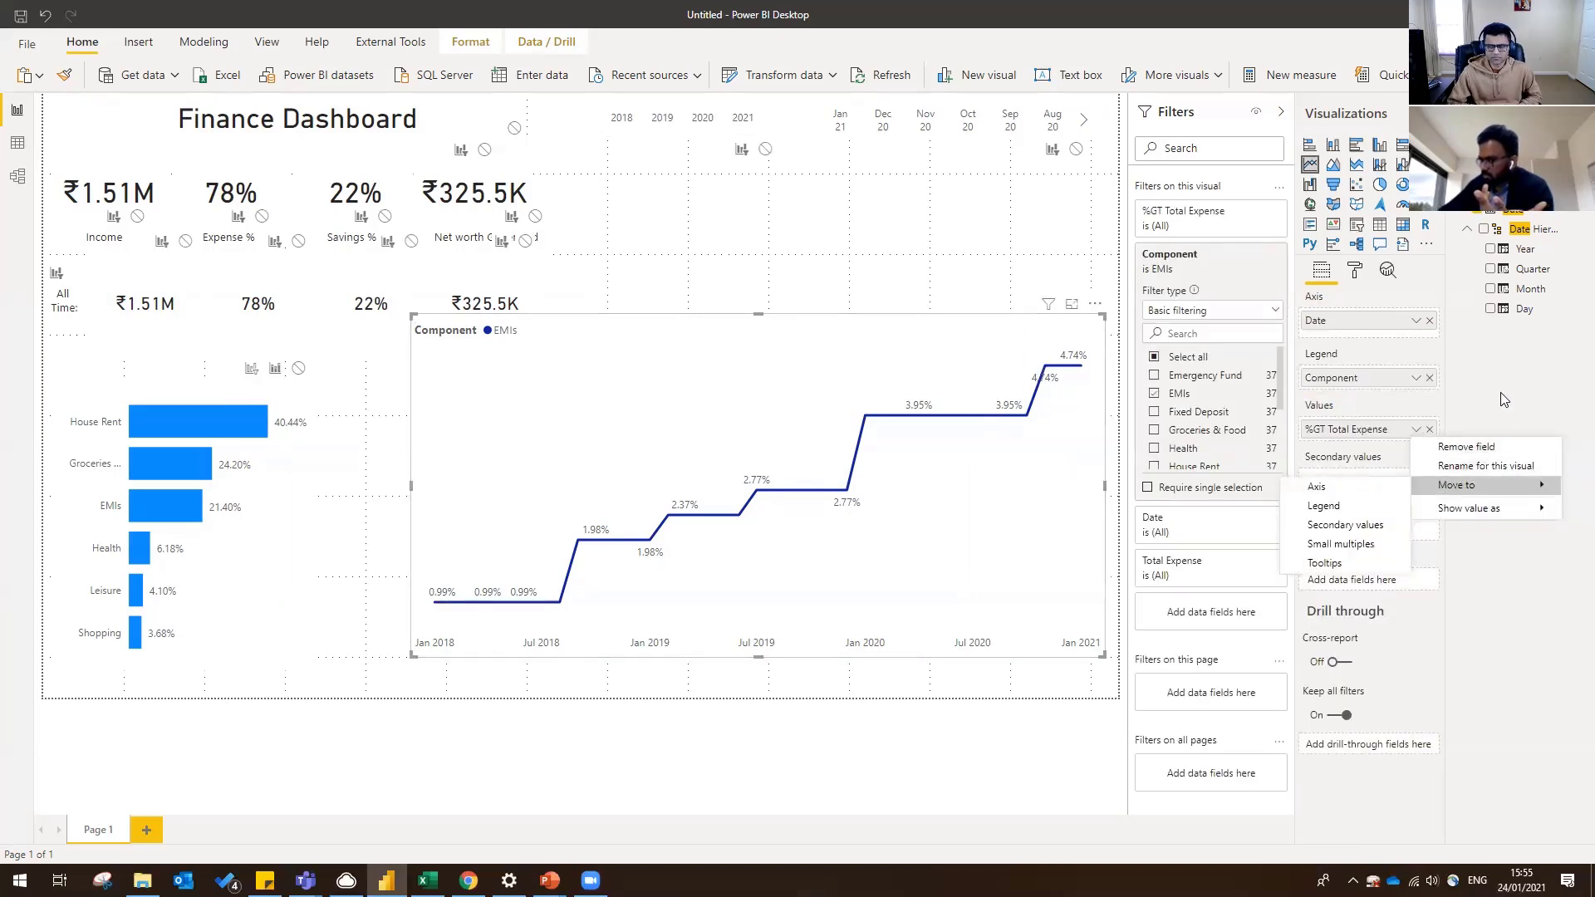
click(1548, 205)
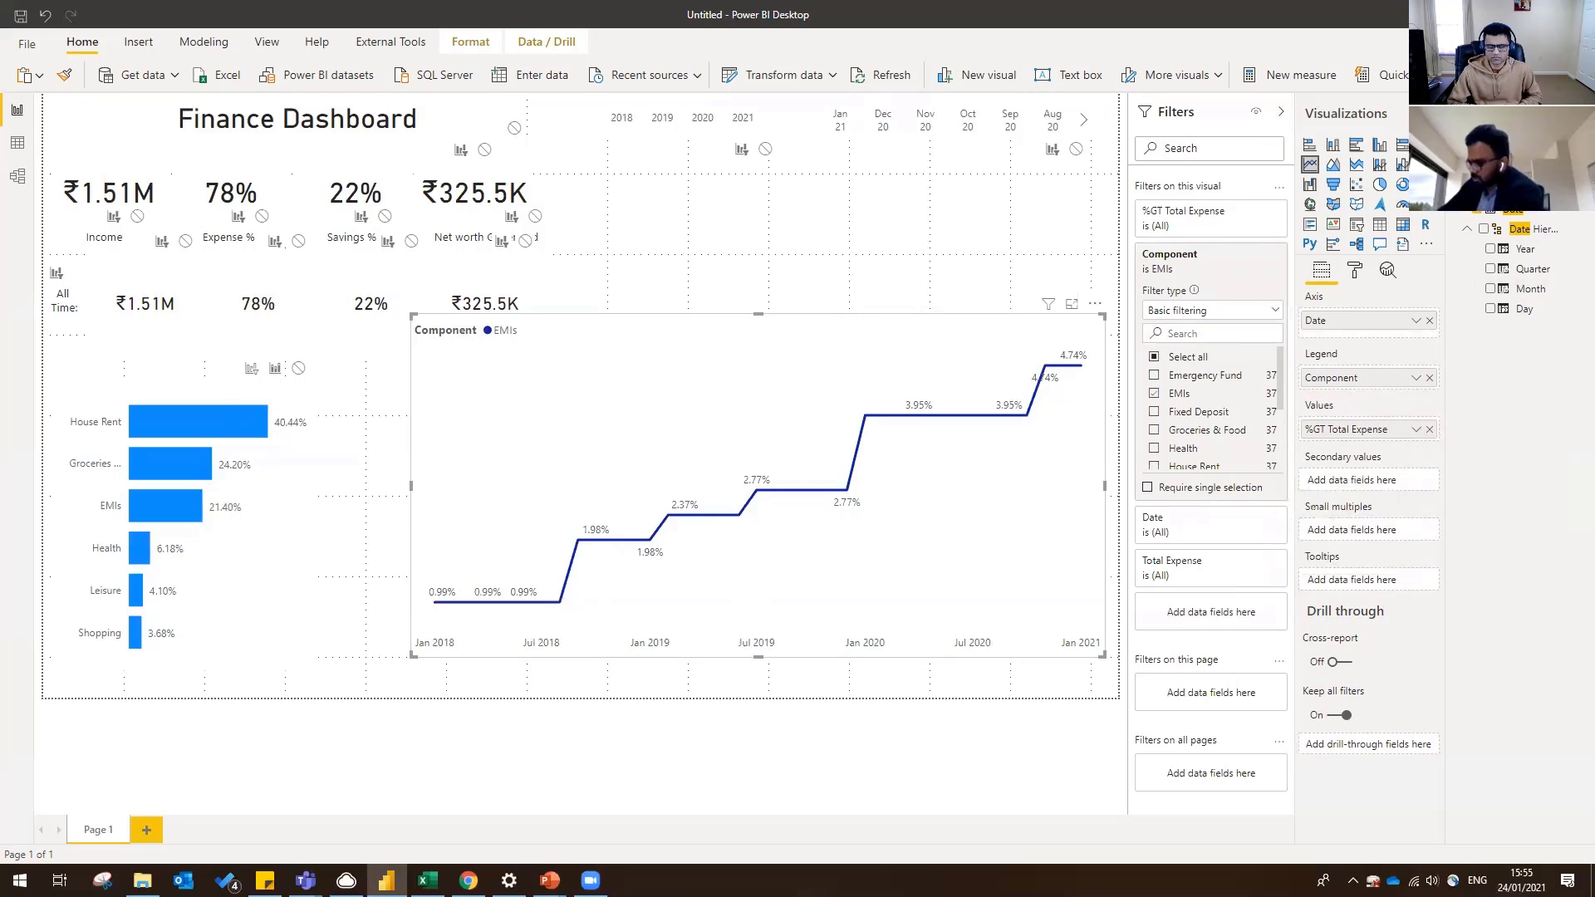
text(tota)
drag(1522, 213, 1416, 427)
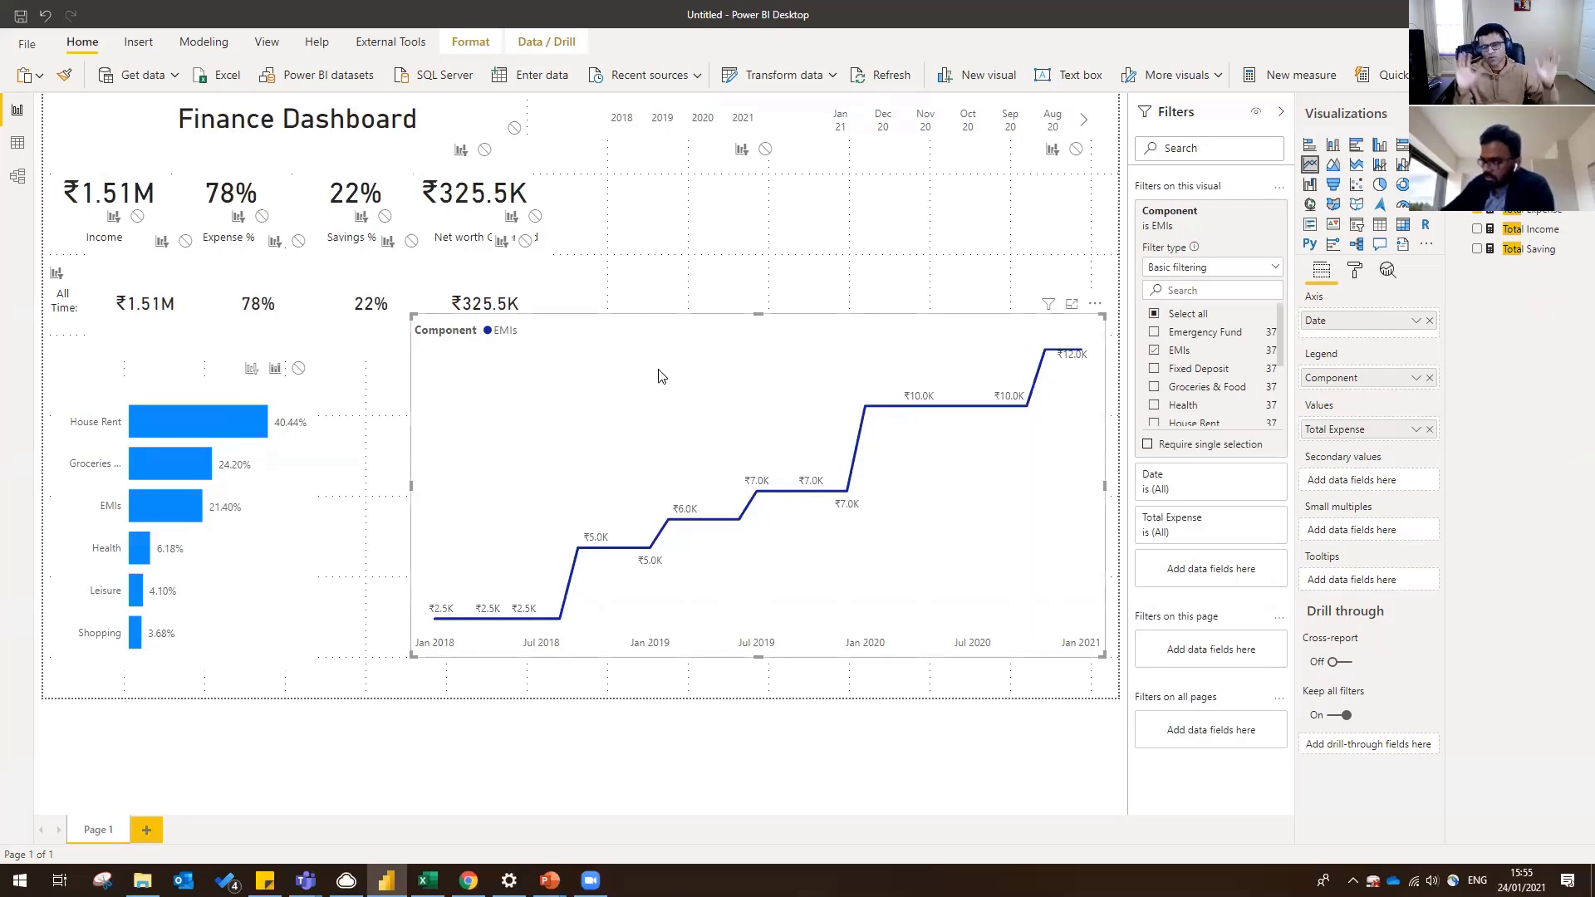
- Clear the line chart's EMIs filter and adjust its size to be slightly wider, with lower top and bottom edges
drag(410, 315, 392, 334)
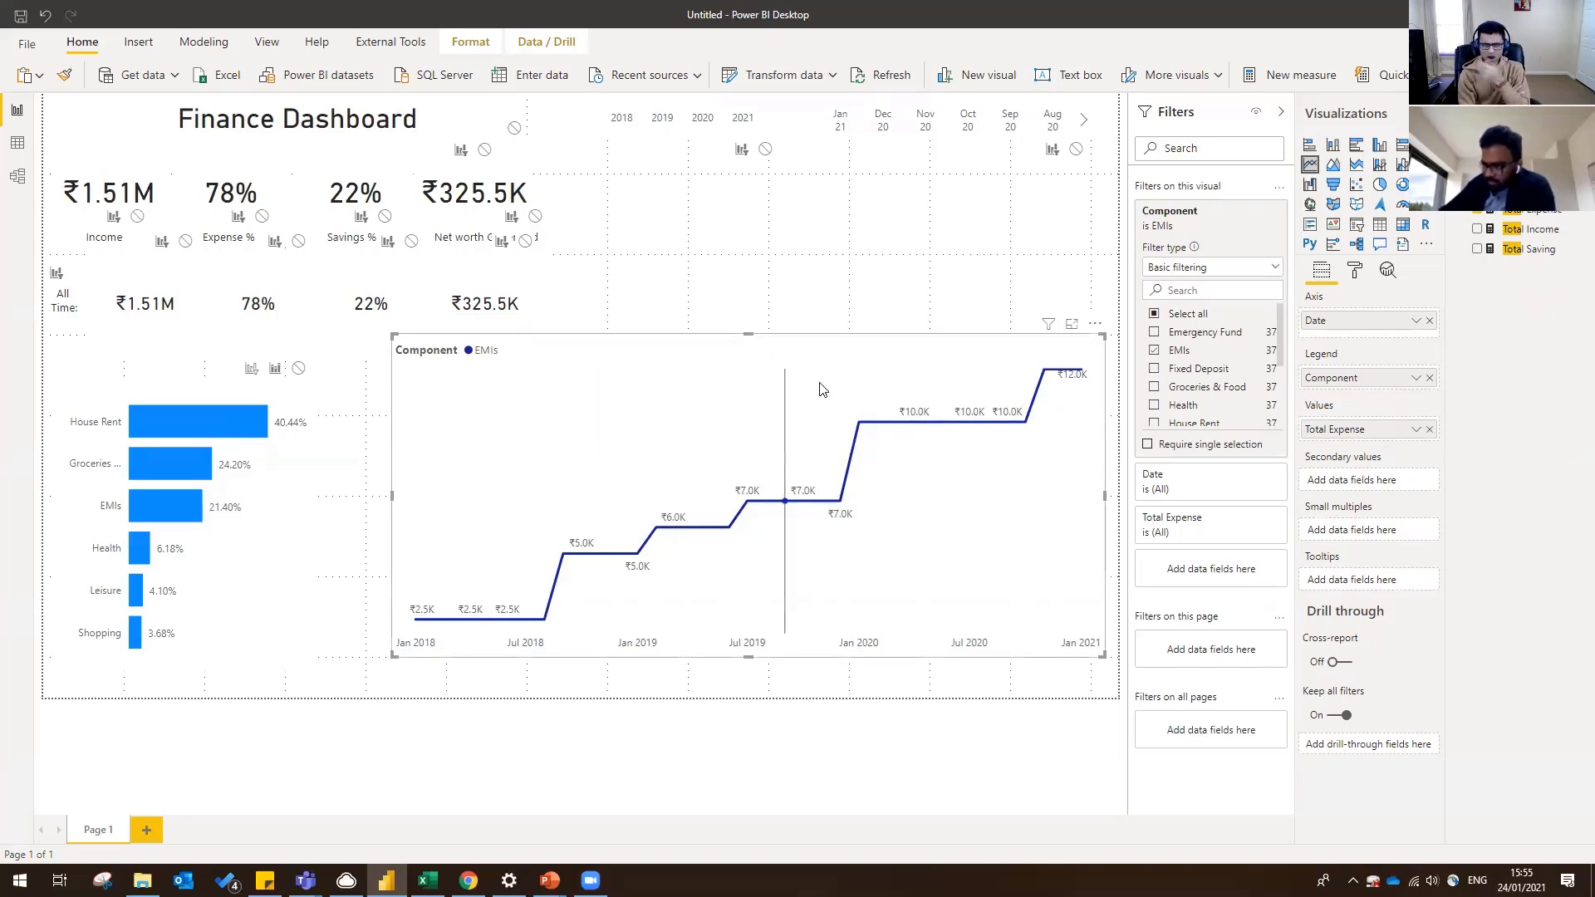
mouse_move(821, 389)
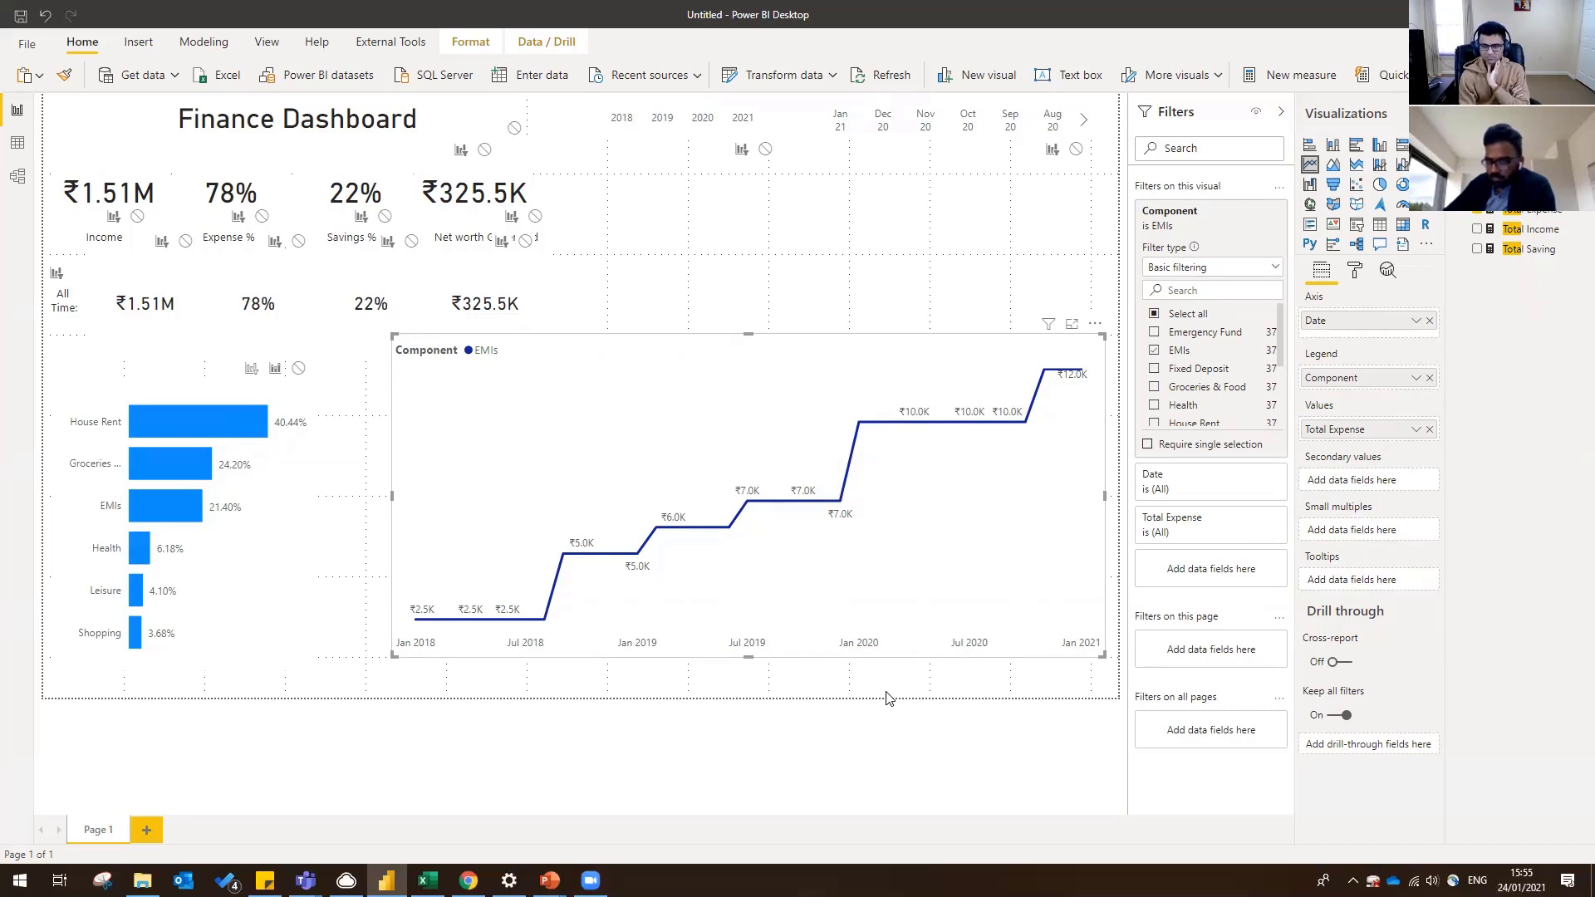
click(1185, 354)
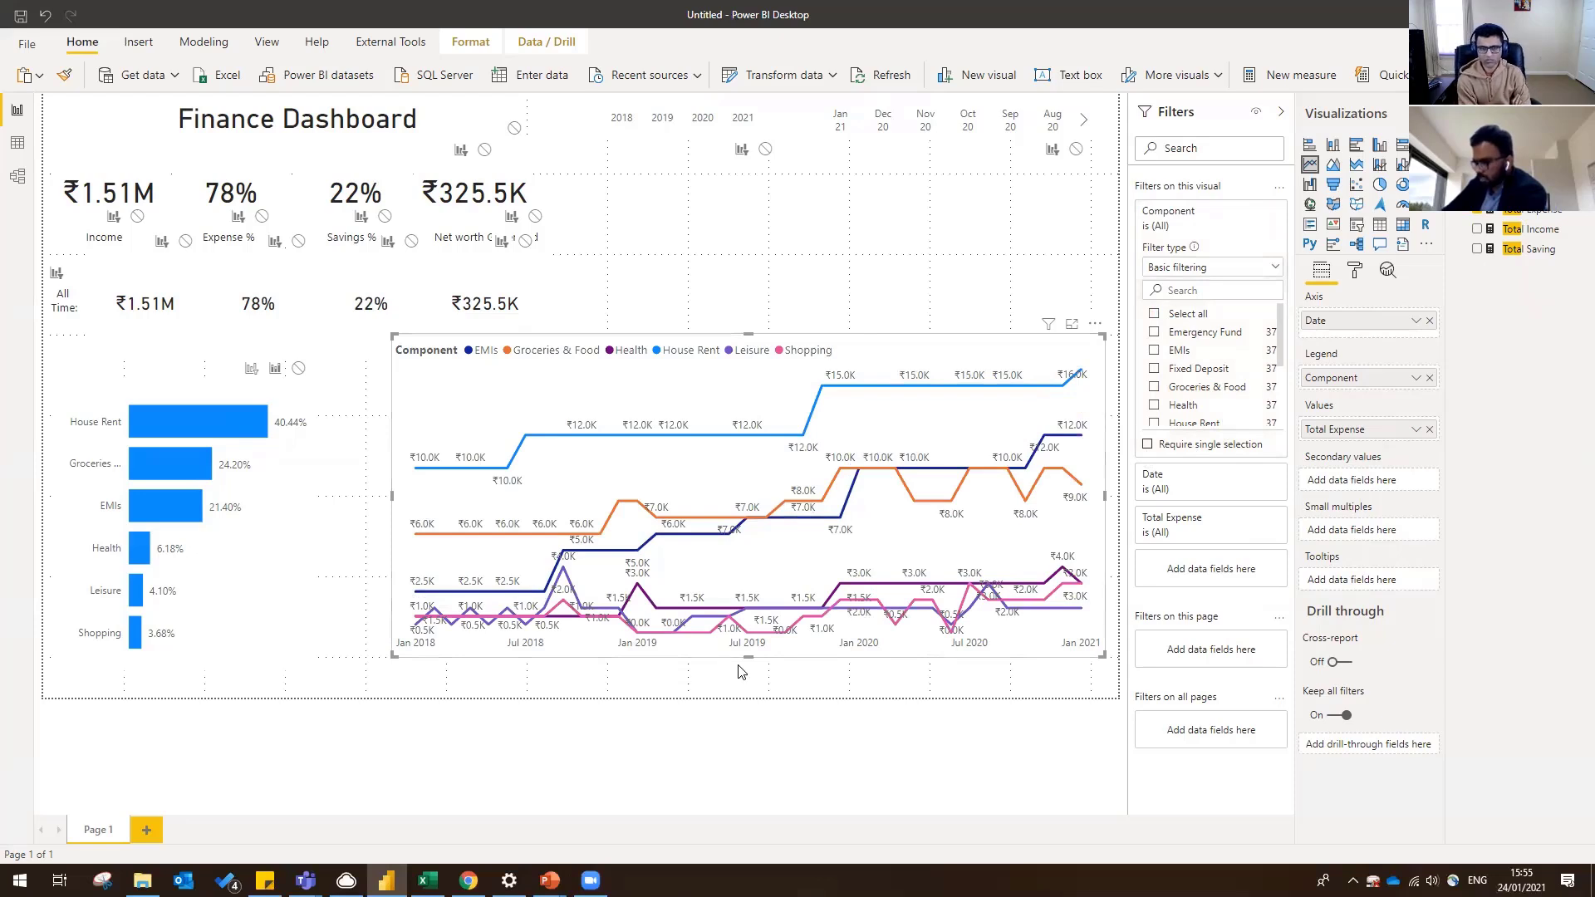
drag(748, 657, 746, 668)
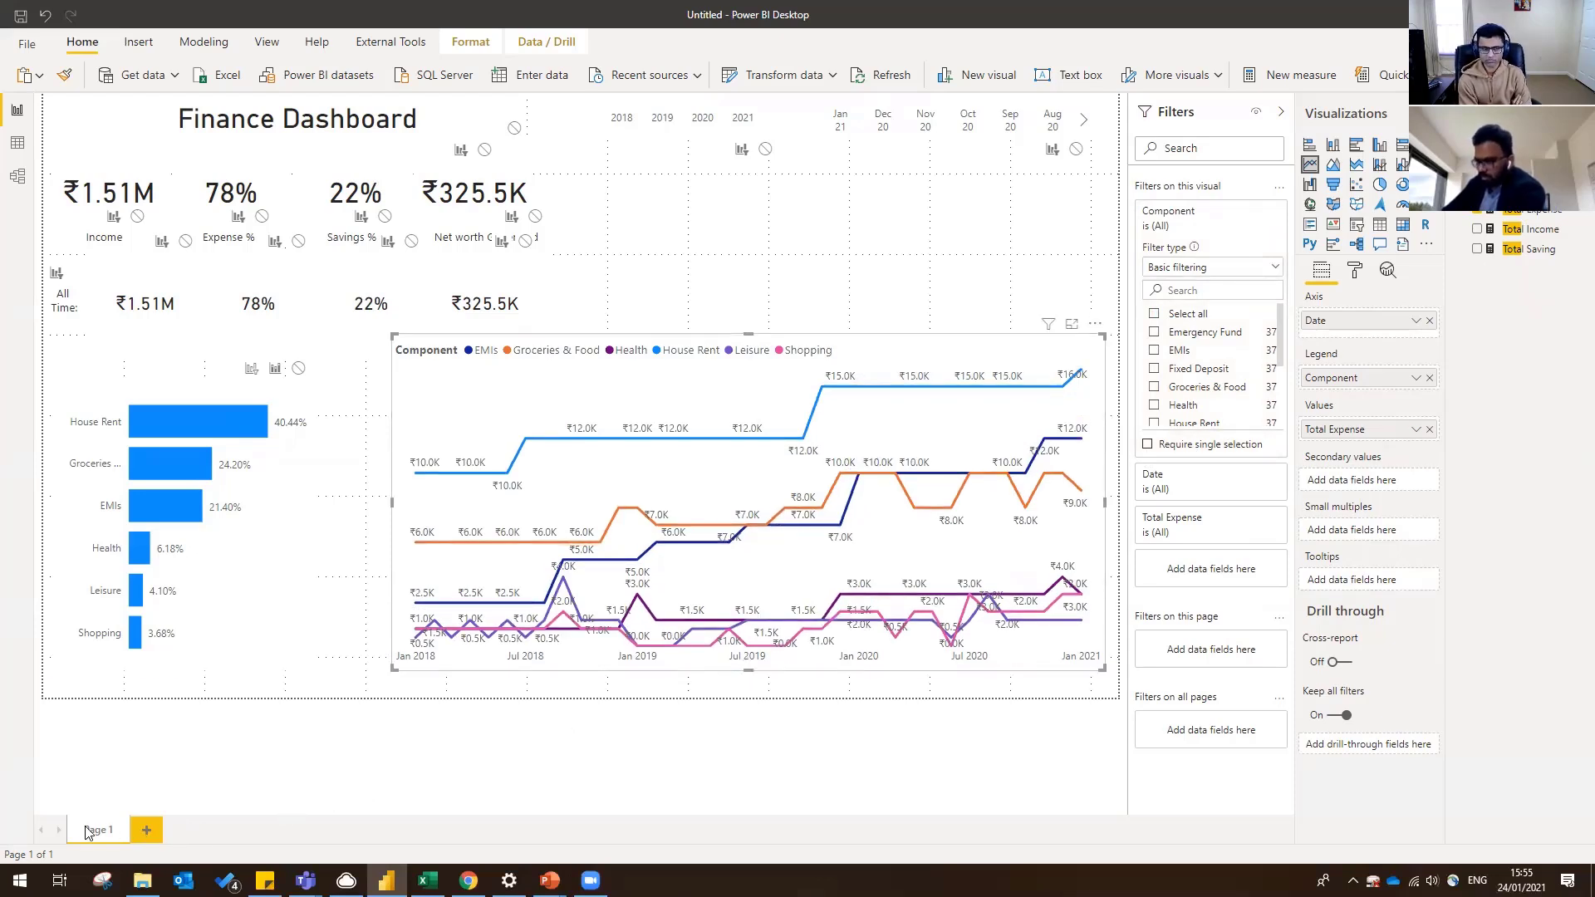
- Rename the report page as Fin Dashboard
double_click(91, 830)
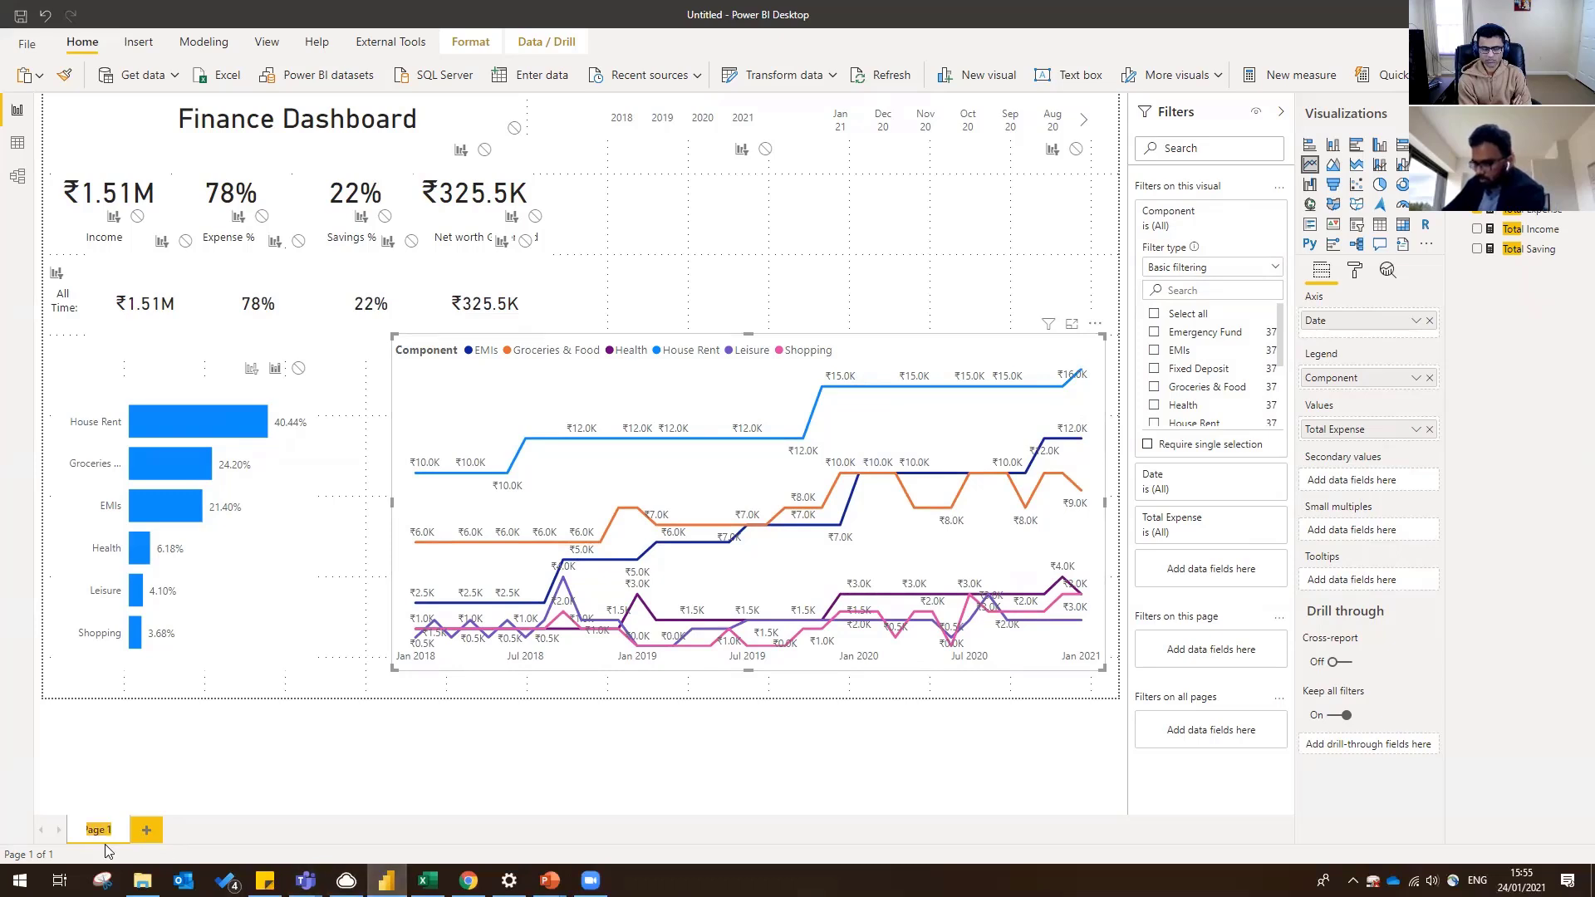
text(Finance Dash)
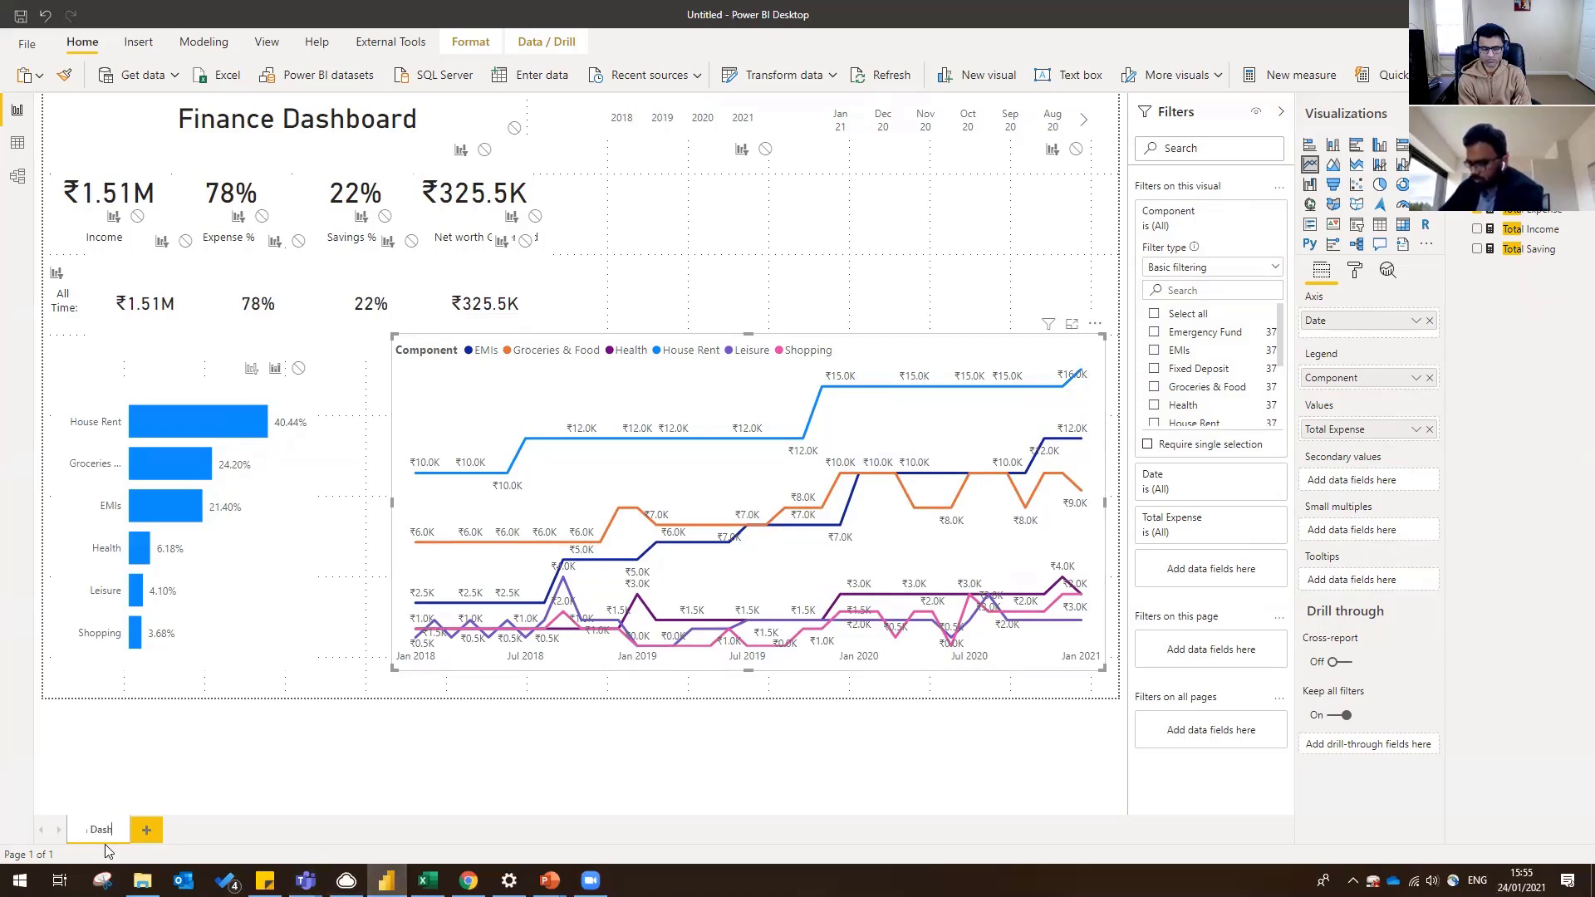
text(board)
key(Return)
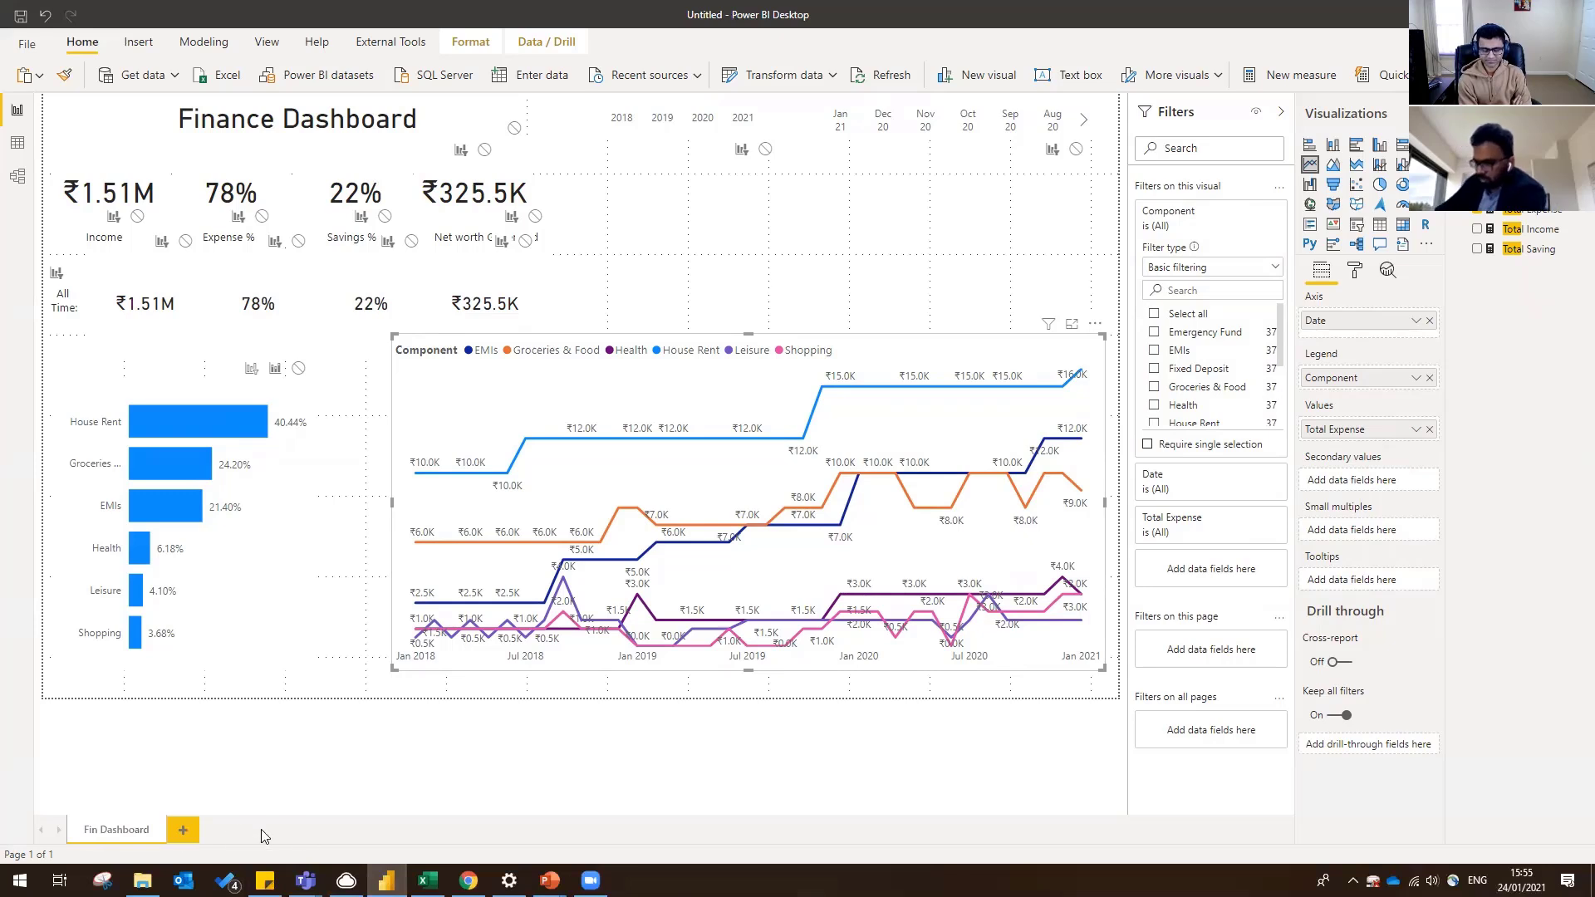
- Add a second report page and name it TT1
click(183, 830)
double_click(204, 830)
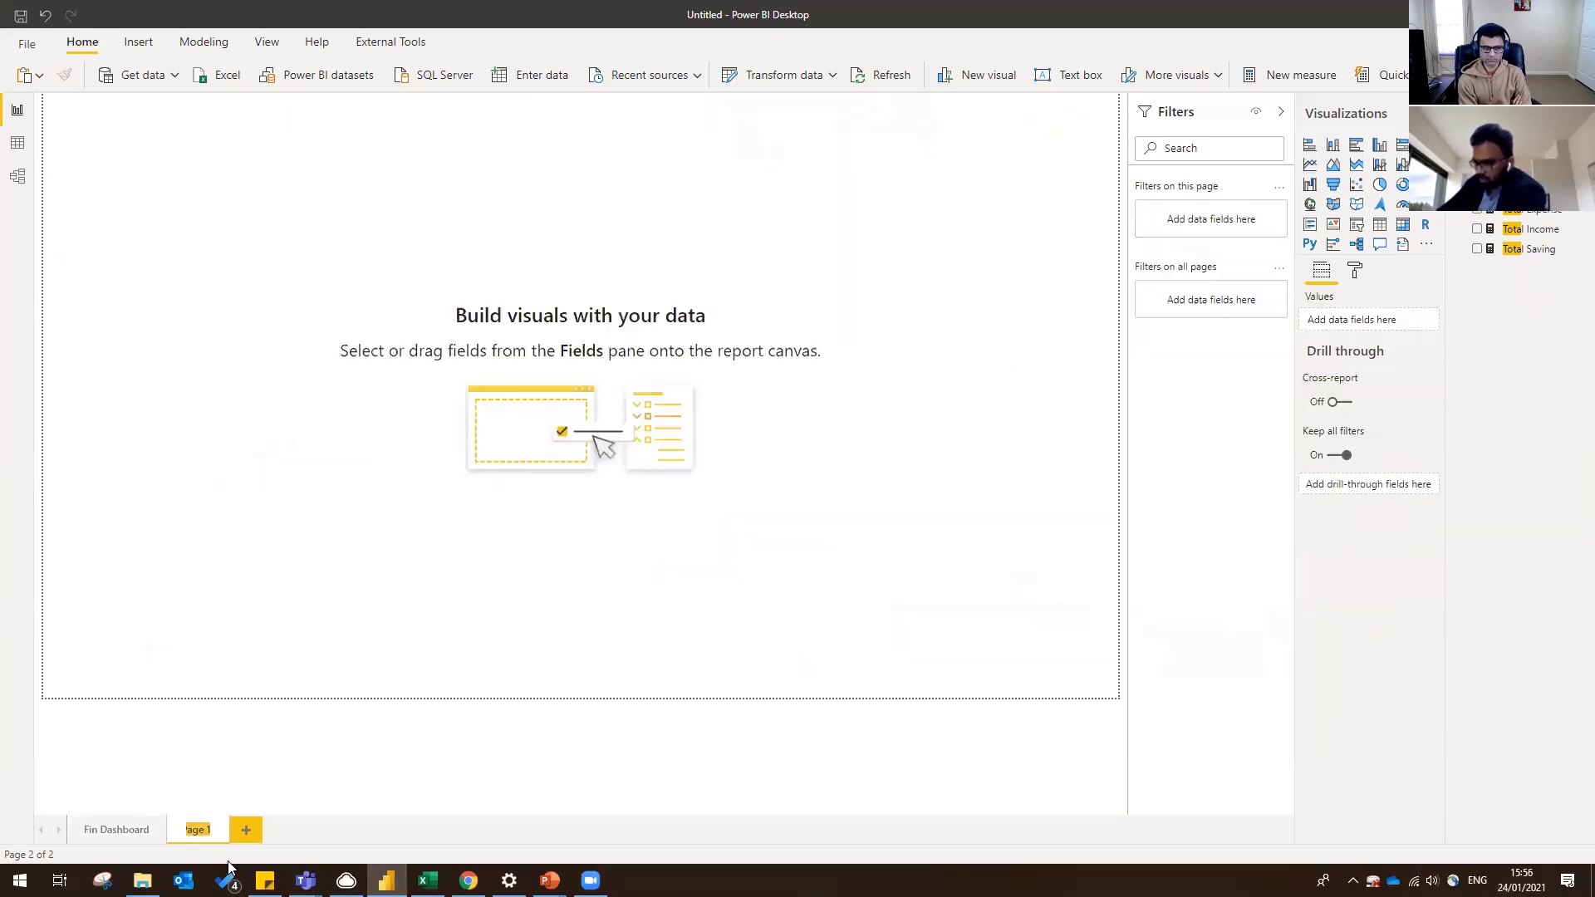
text(TT1)
key(Return)
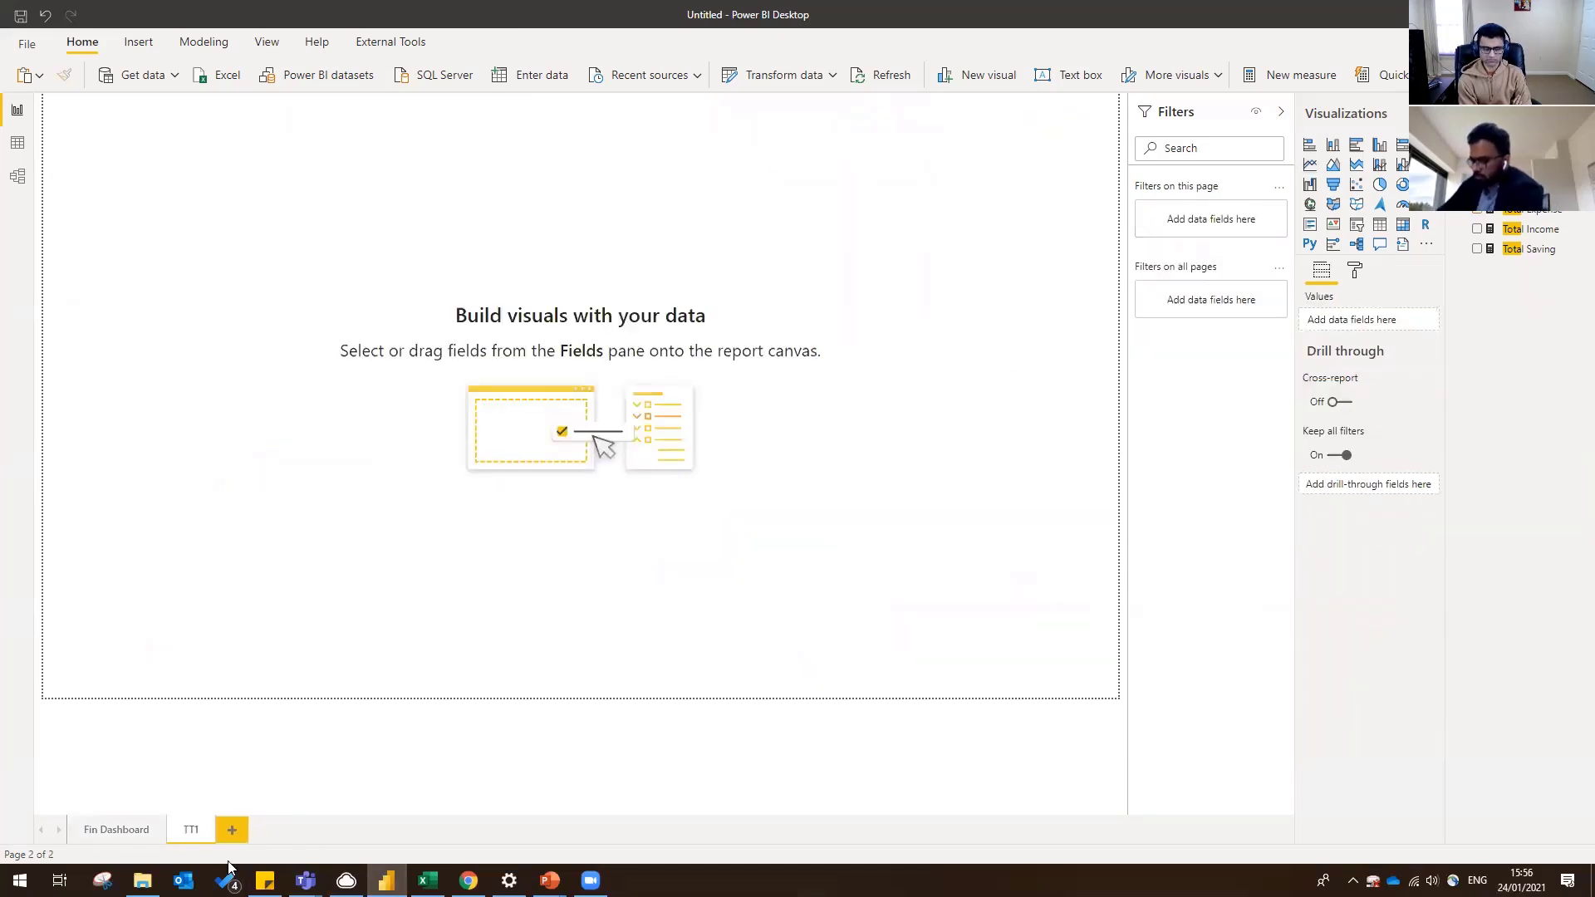
- Move the line chart from the Fin Dashboard page to the TT1 page and enlarge it to fill most of the canvas
click(138, 835)
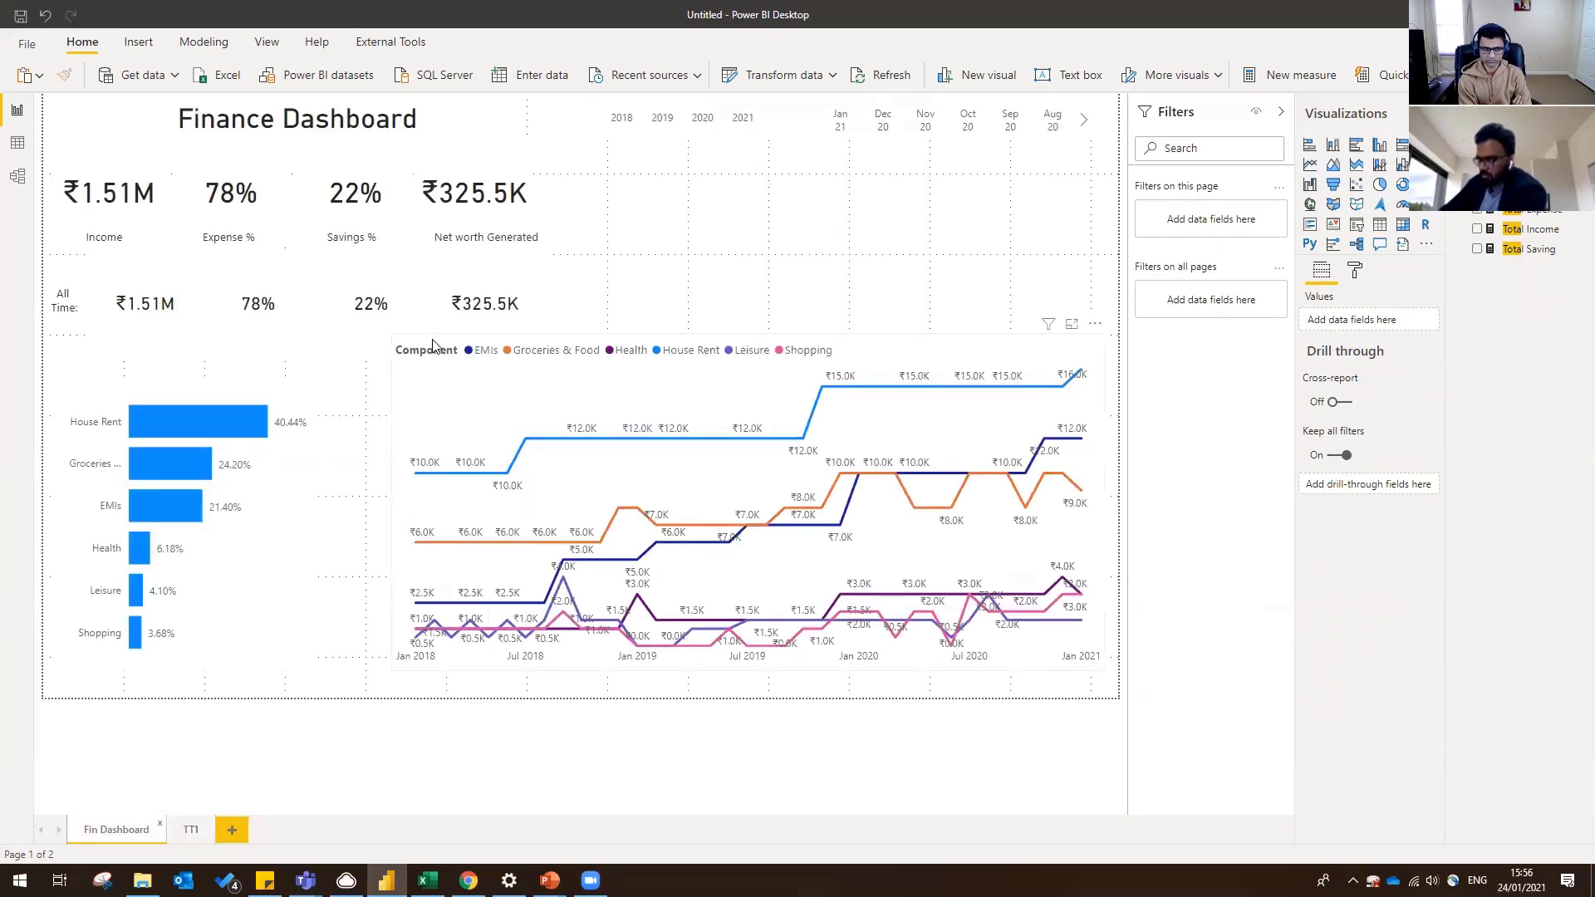
click(435, 347)
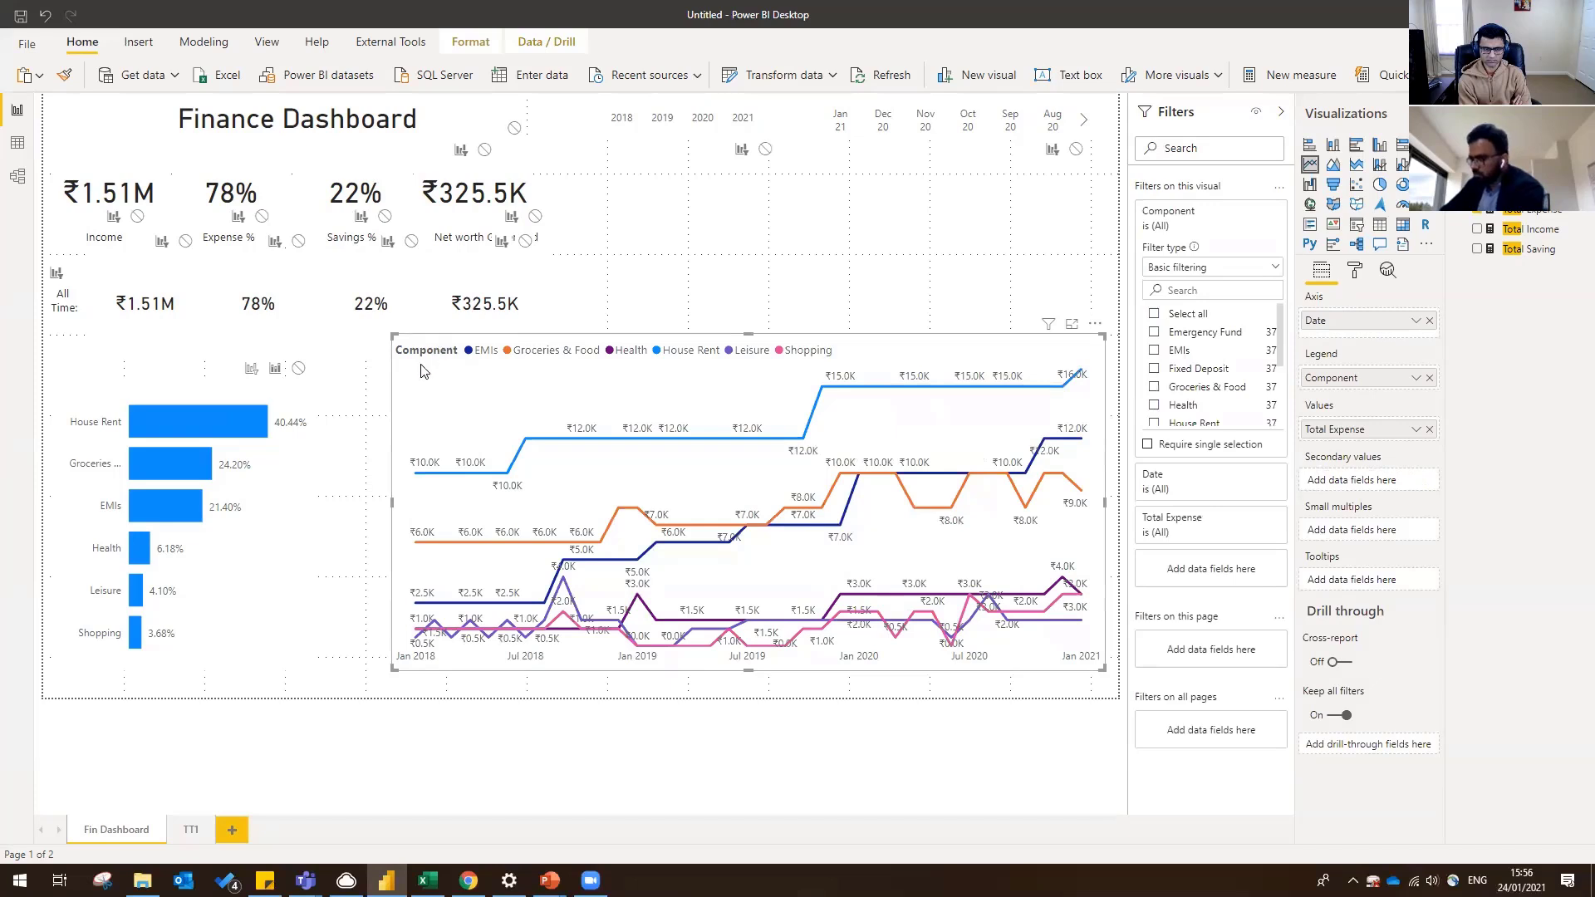
key(Delete)
click(191, 830)
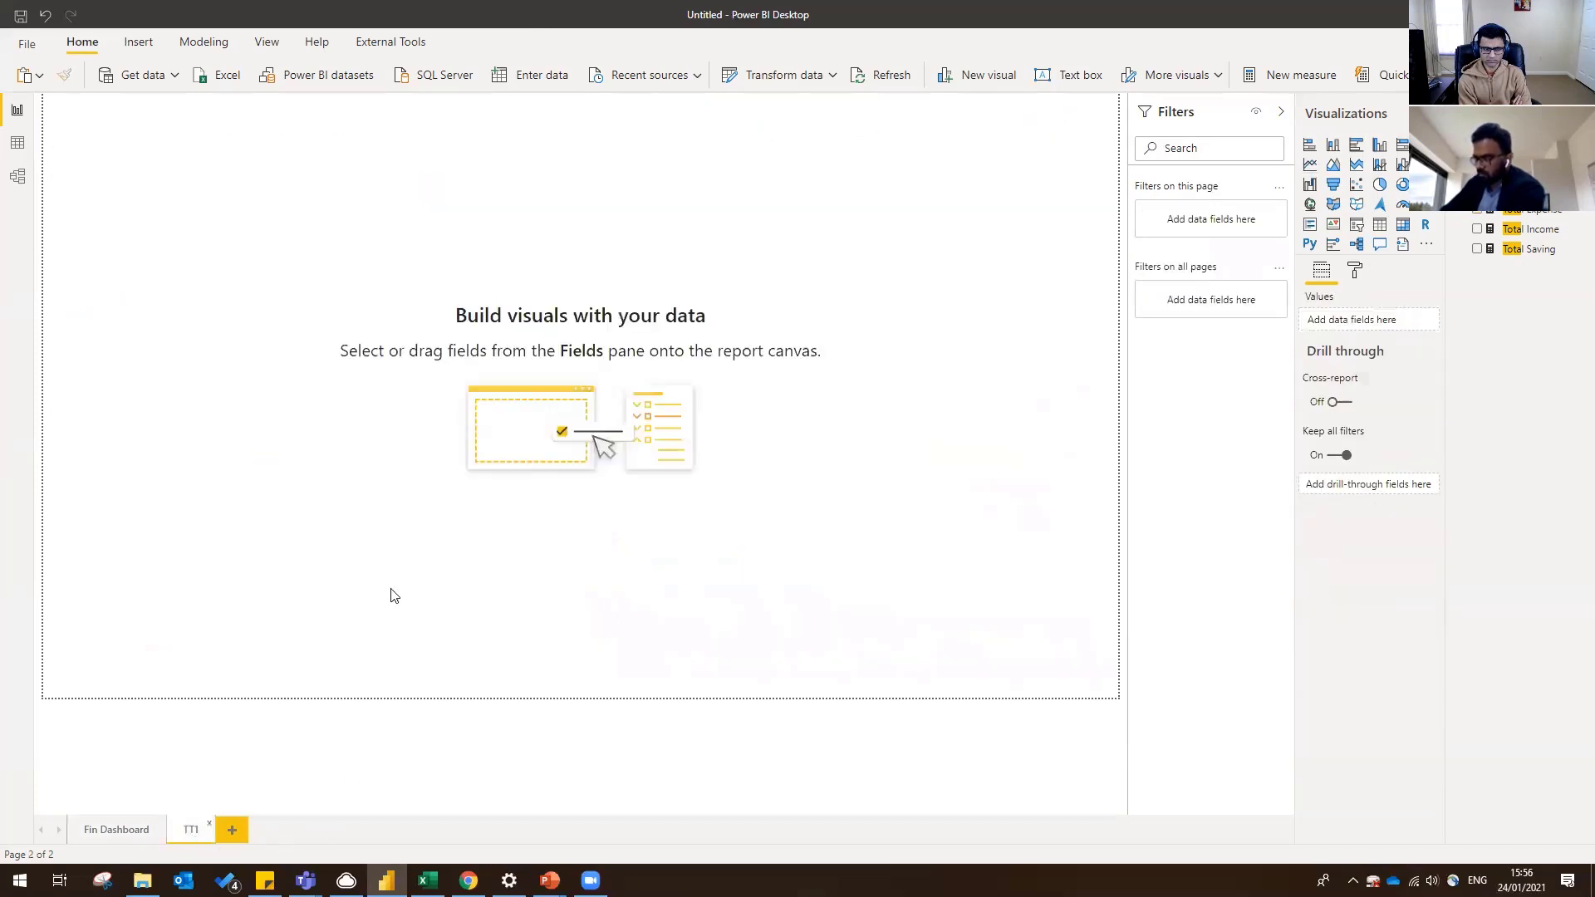
key(ctrl+v)
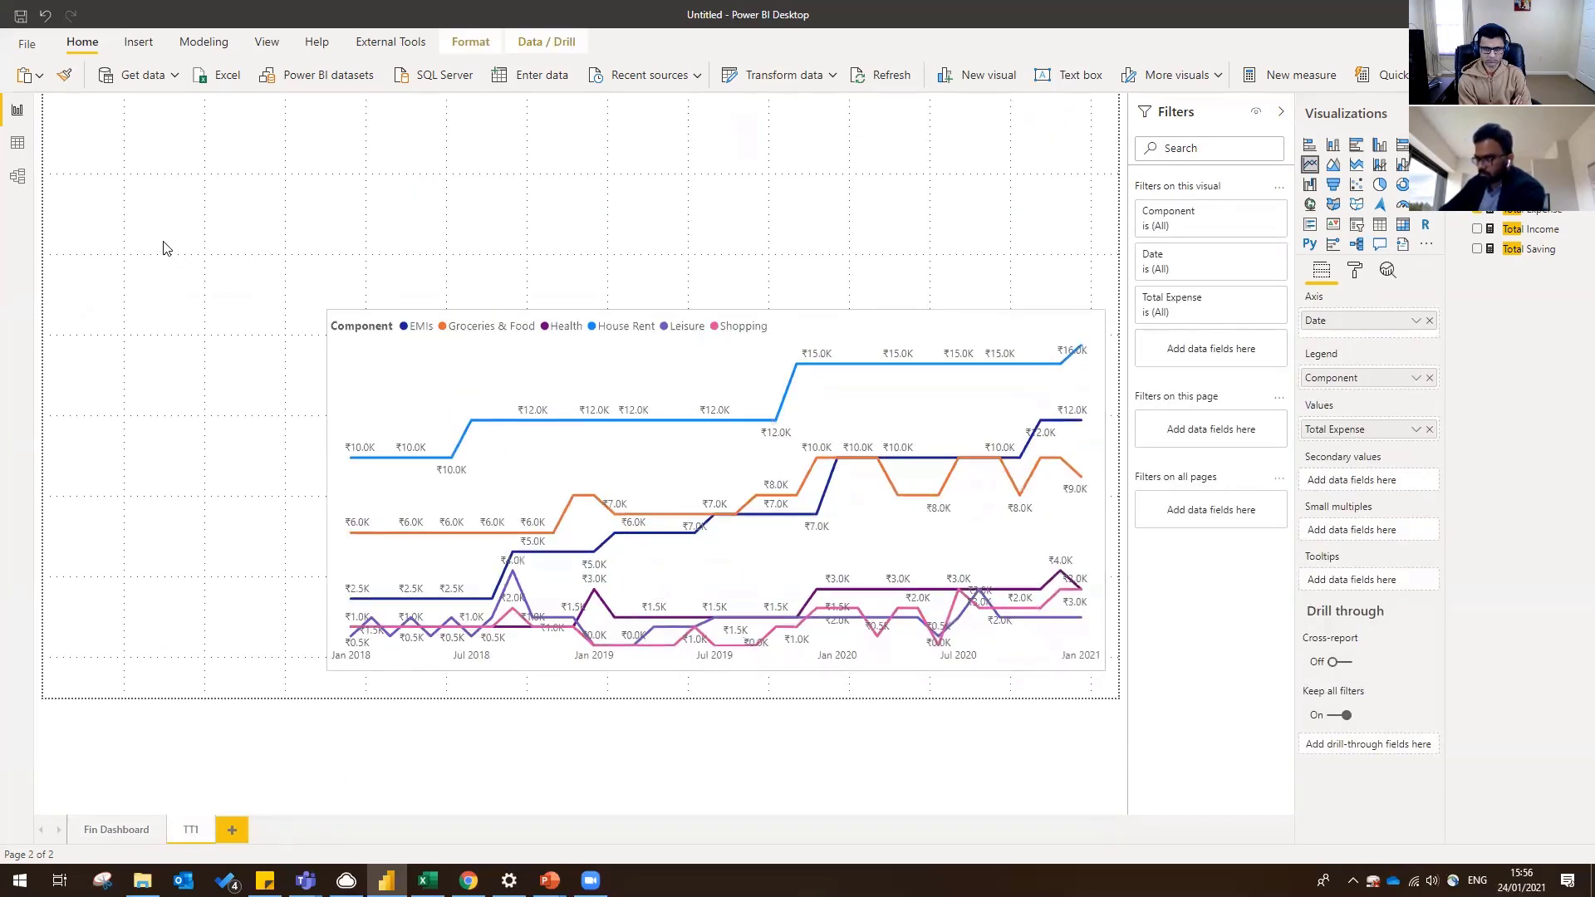
drag(167, 248, 149, 214)
drag(730, 228, 644, 126)
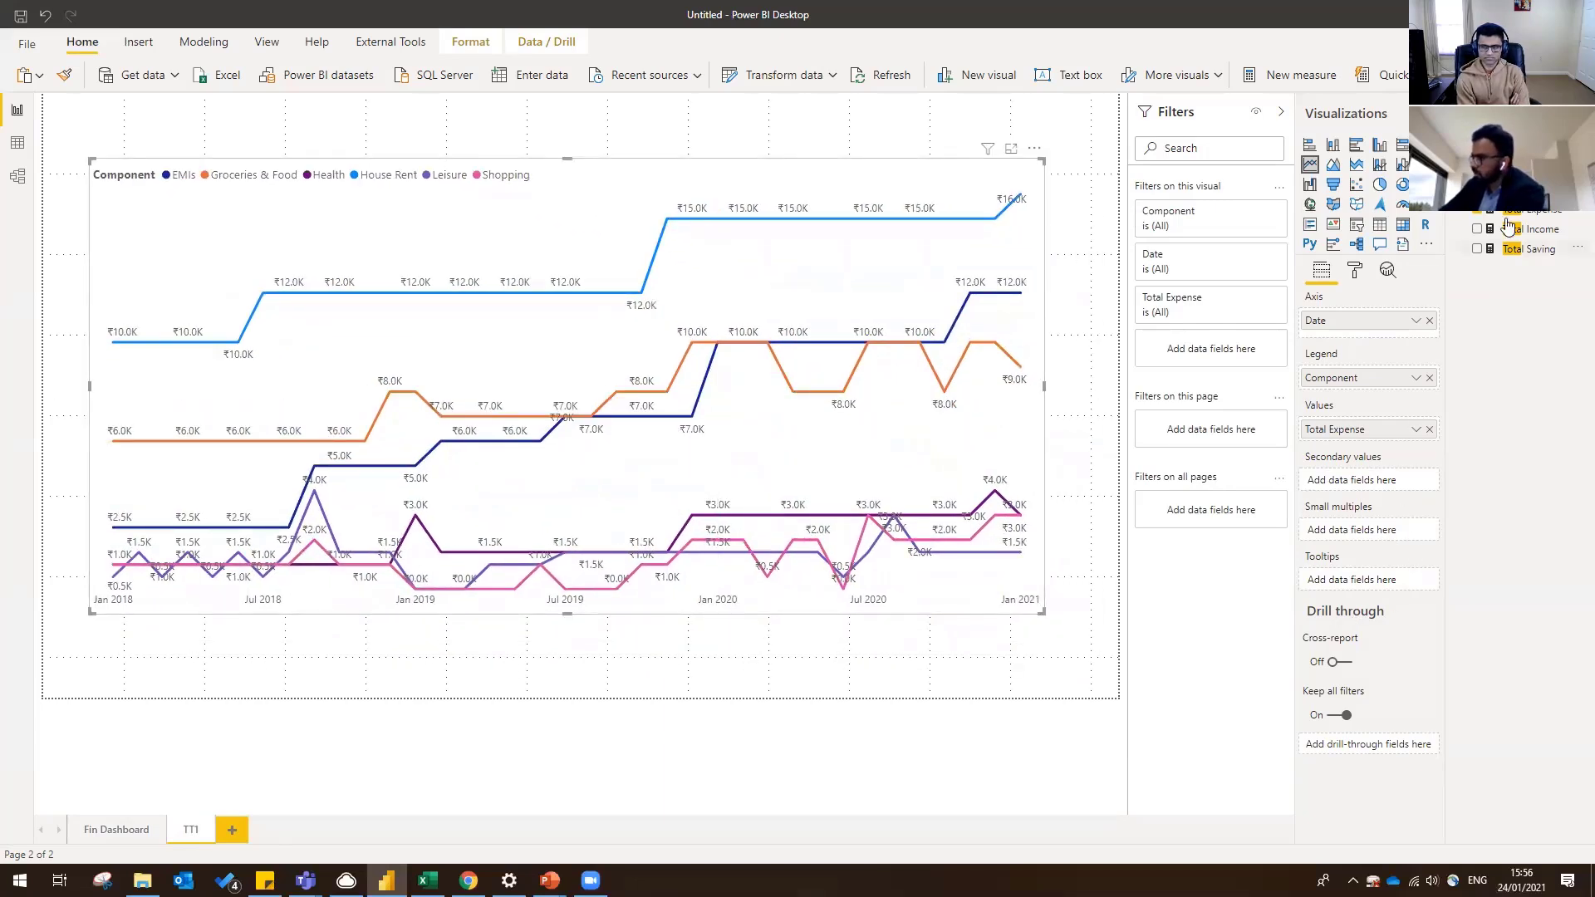
- Enable the TT1 page as a tooltip page and add Component as its tooltip field
text(co)
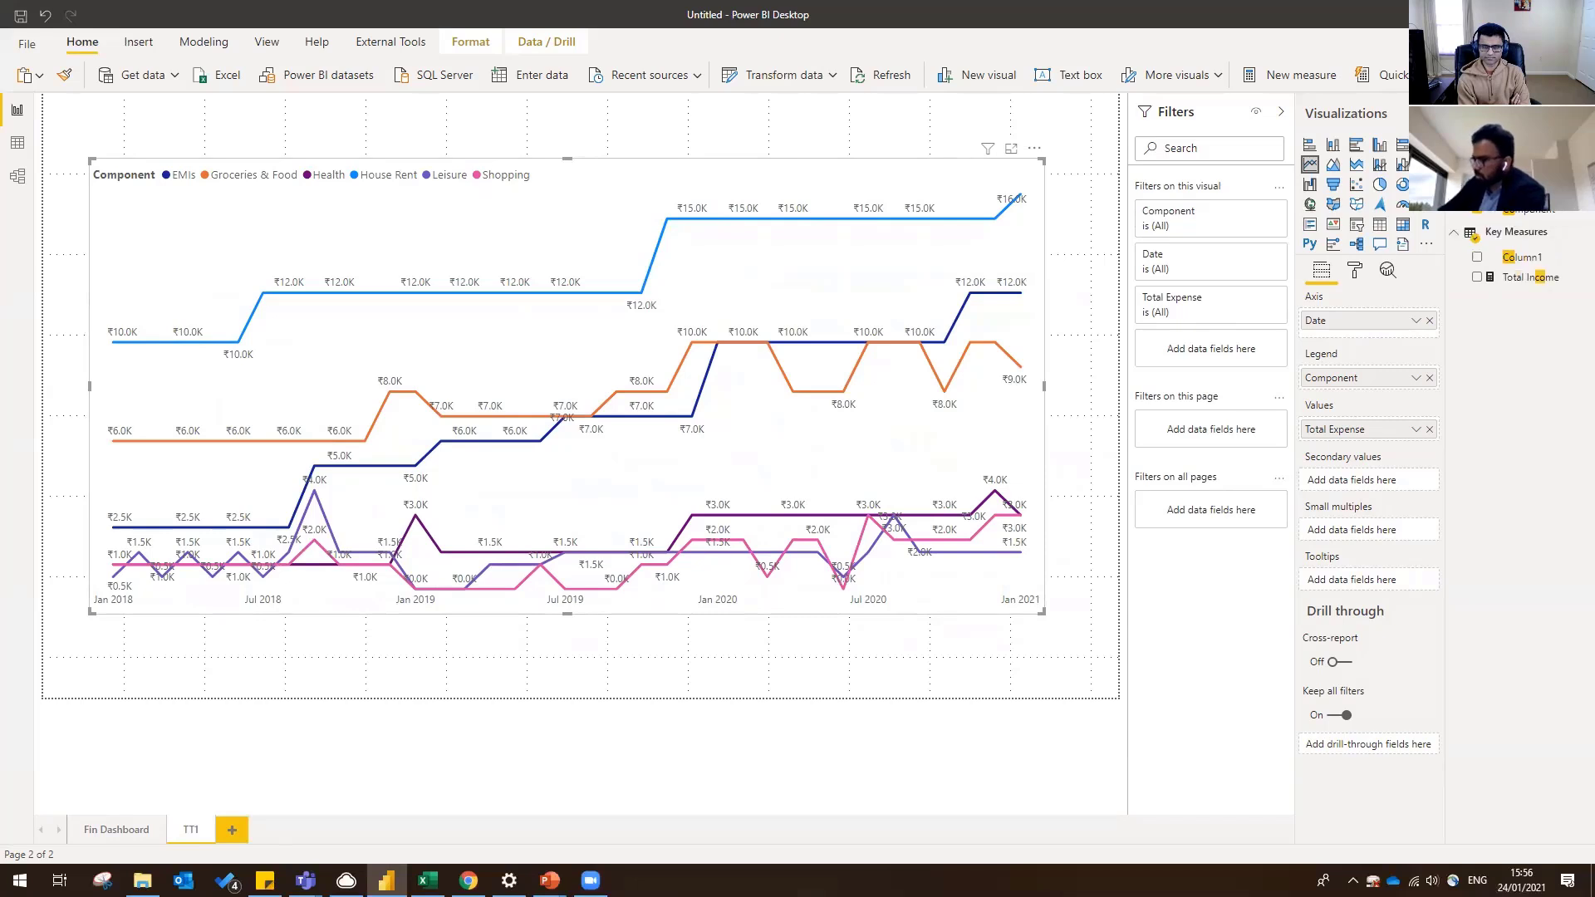
click(1078, 283)
click(1359, 273)
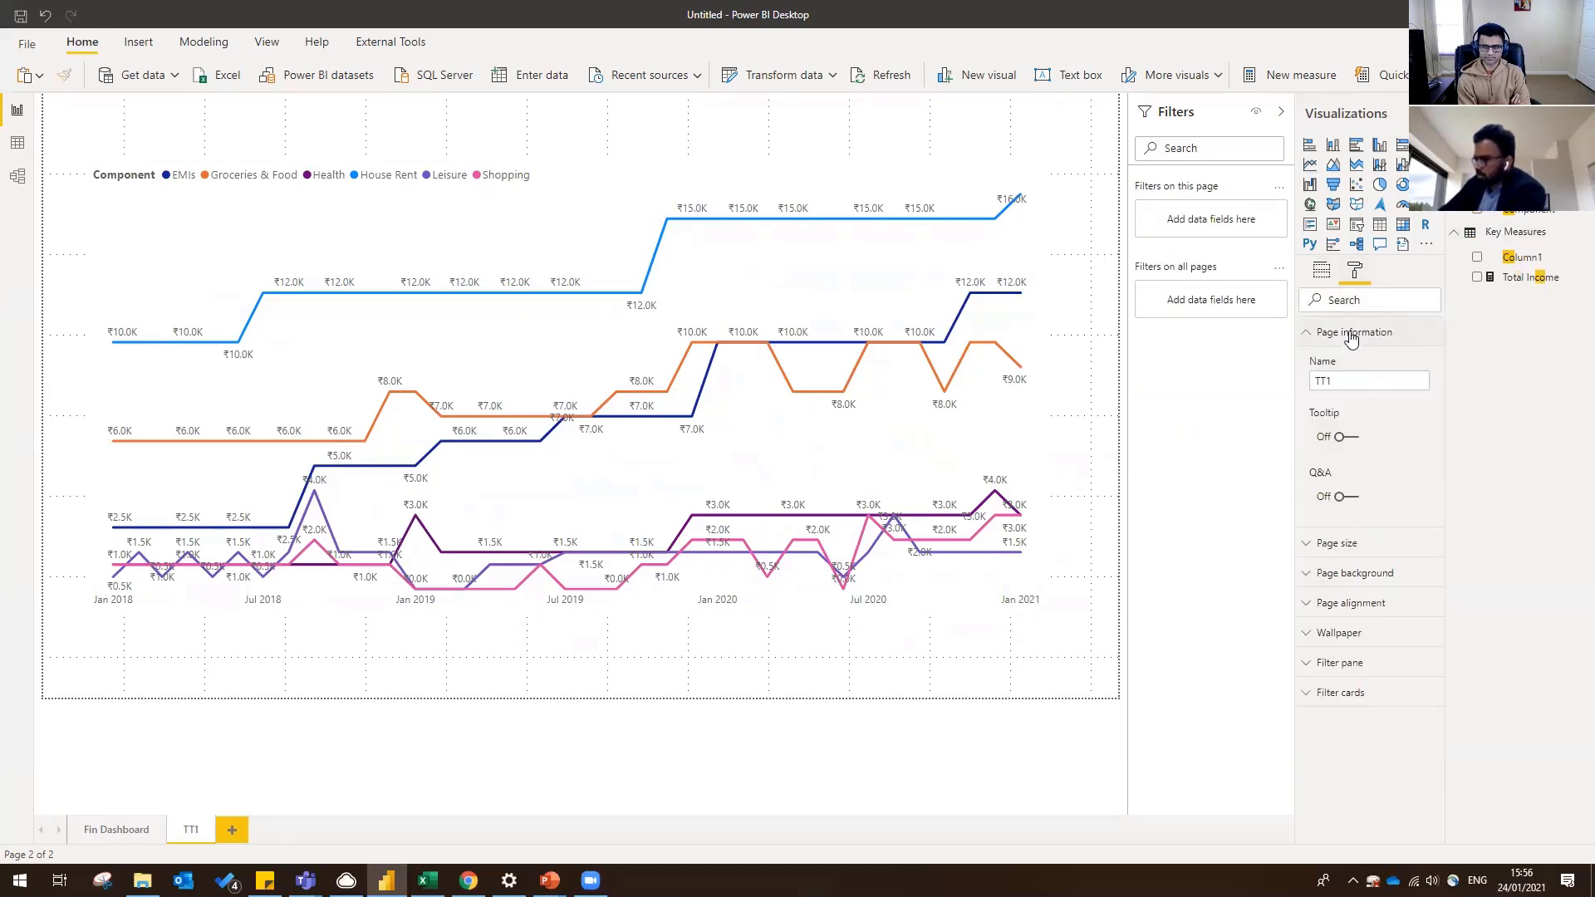
click(1347, 437)
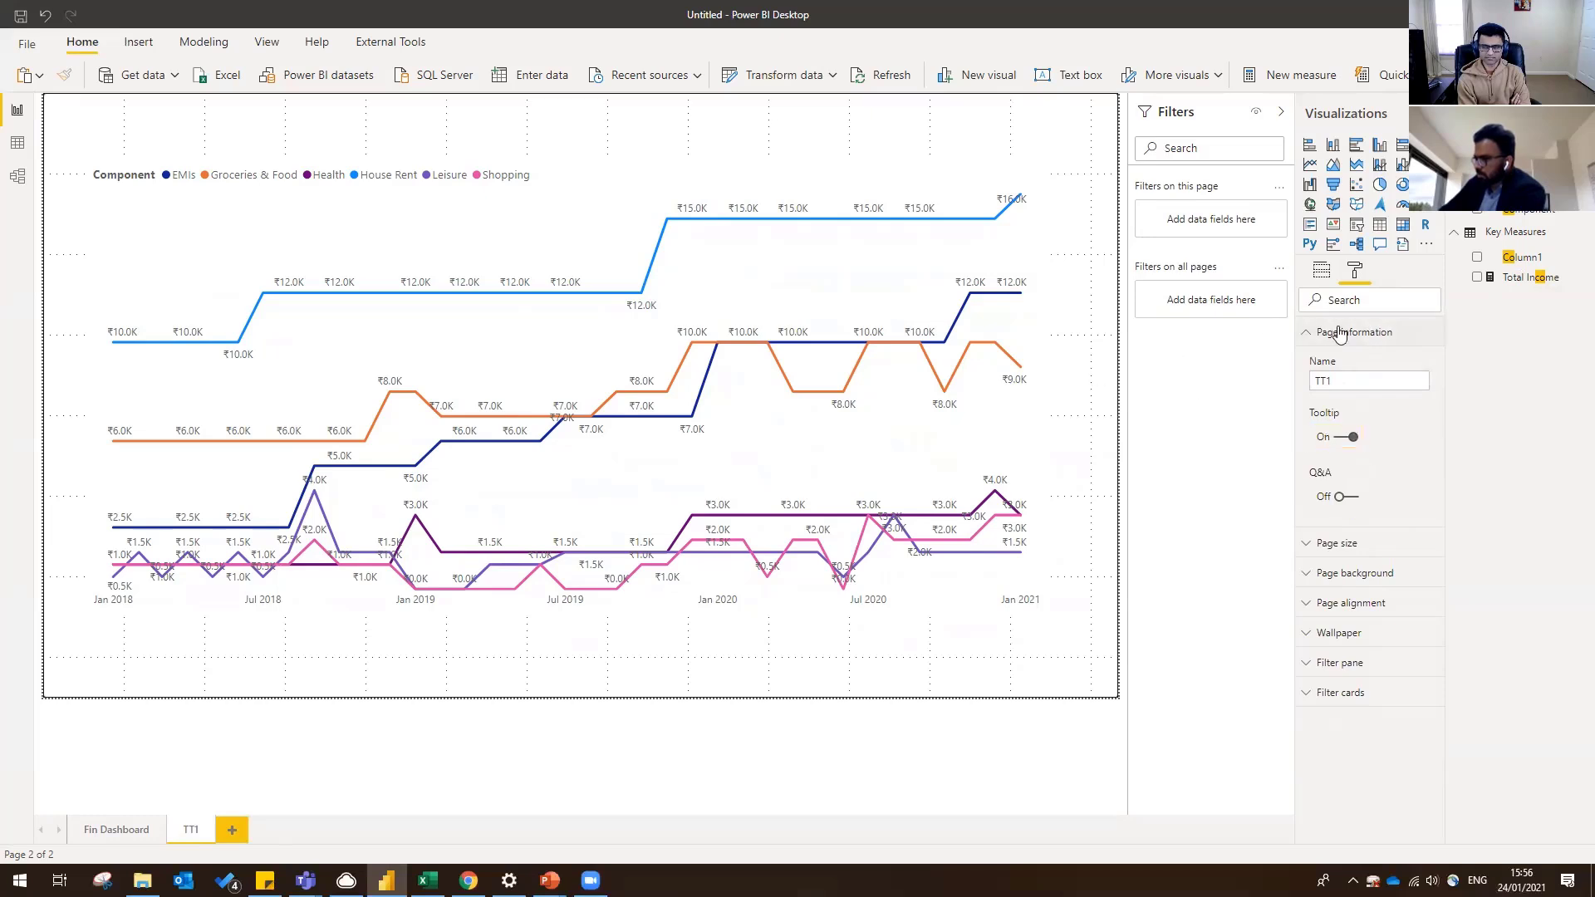
click(1322, 271)
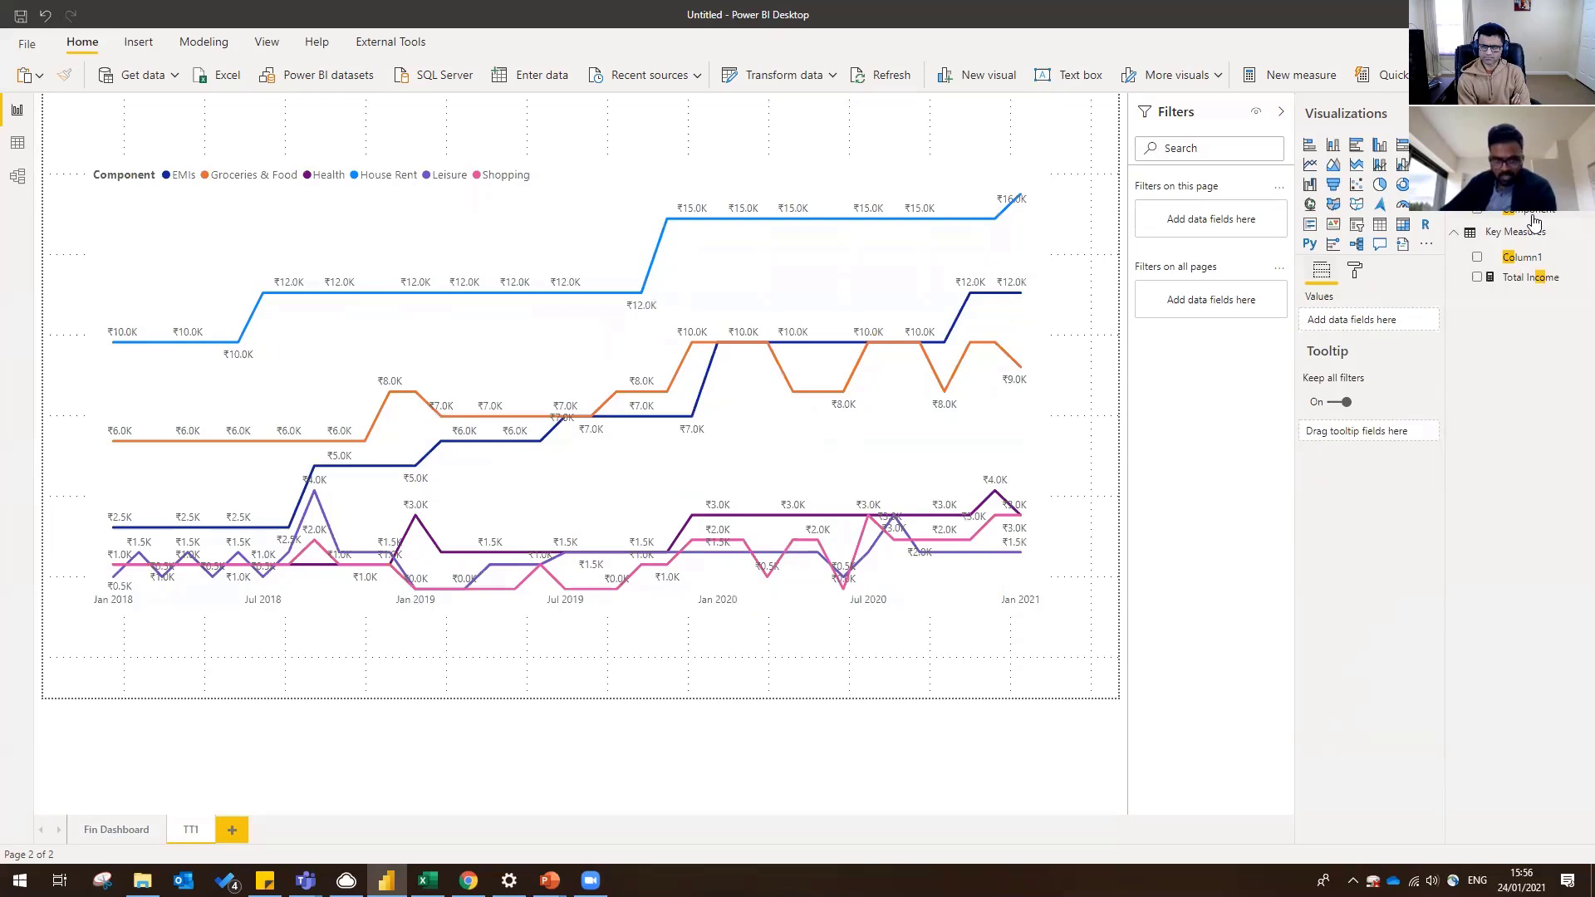
drag(1532, 223, 1375, 448)
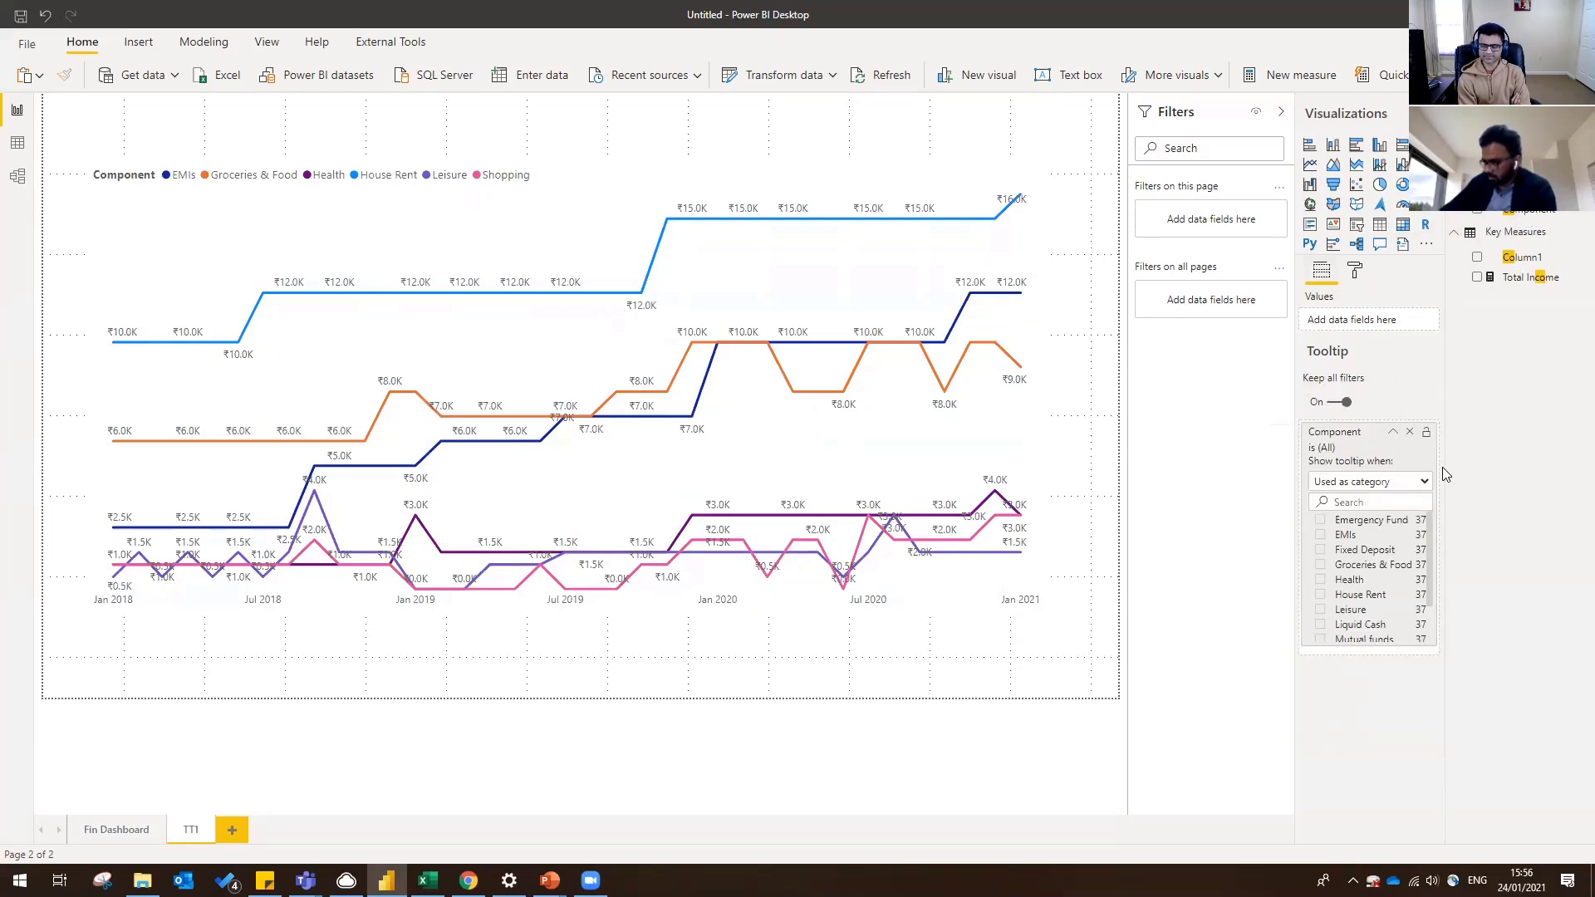
click(1395, 438)
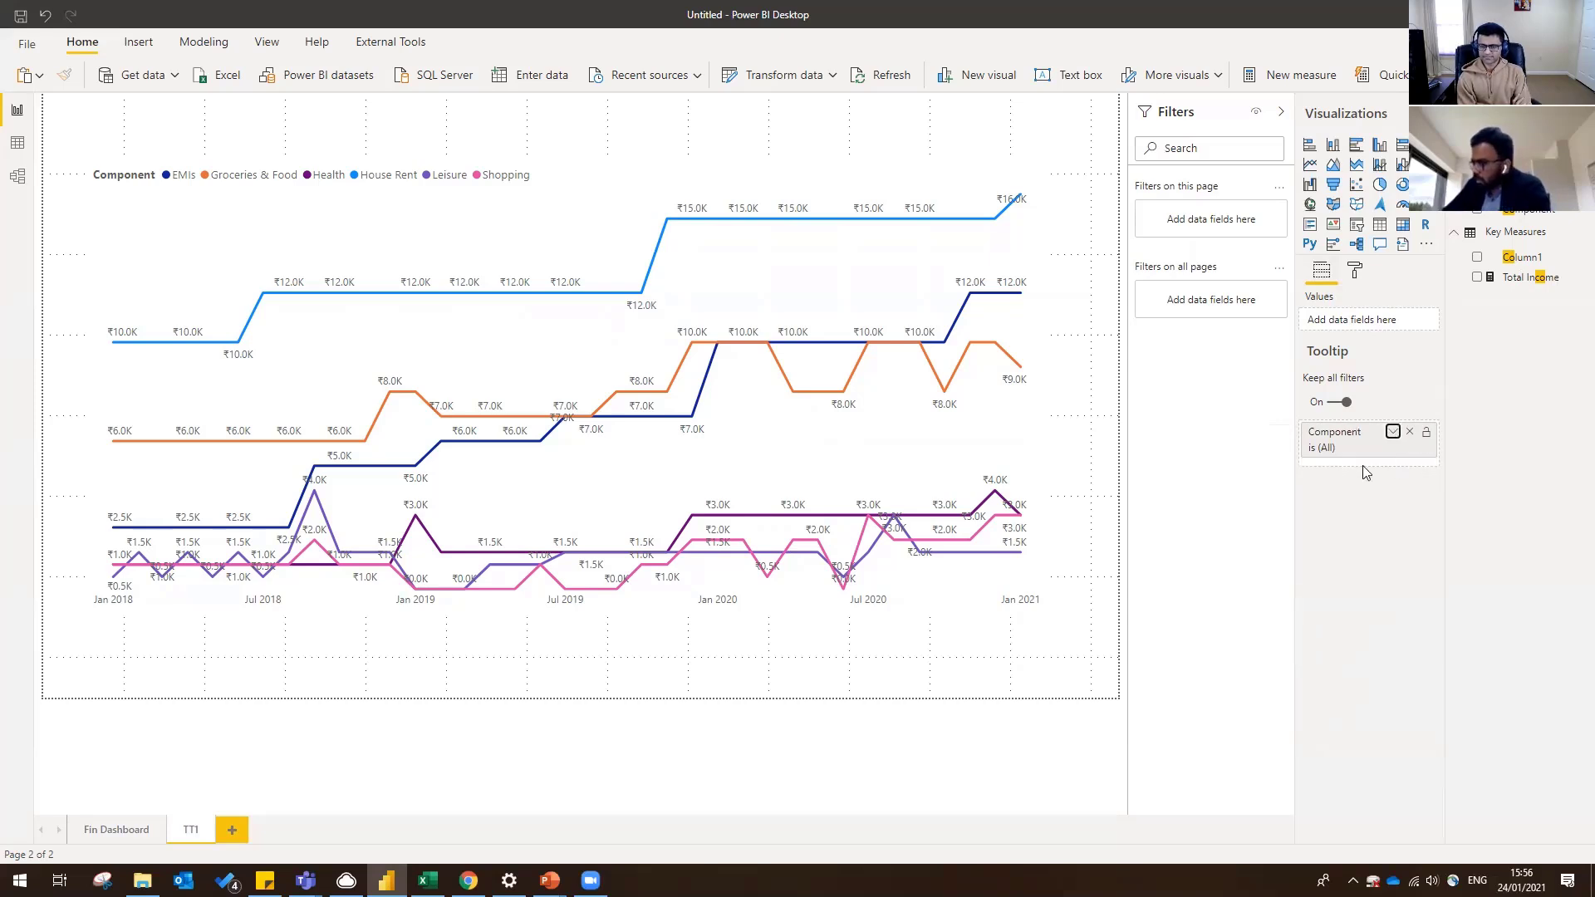
- Set the Fin Dashboard bar chart's tooltip to use the report page TT1
click(118, 831)
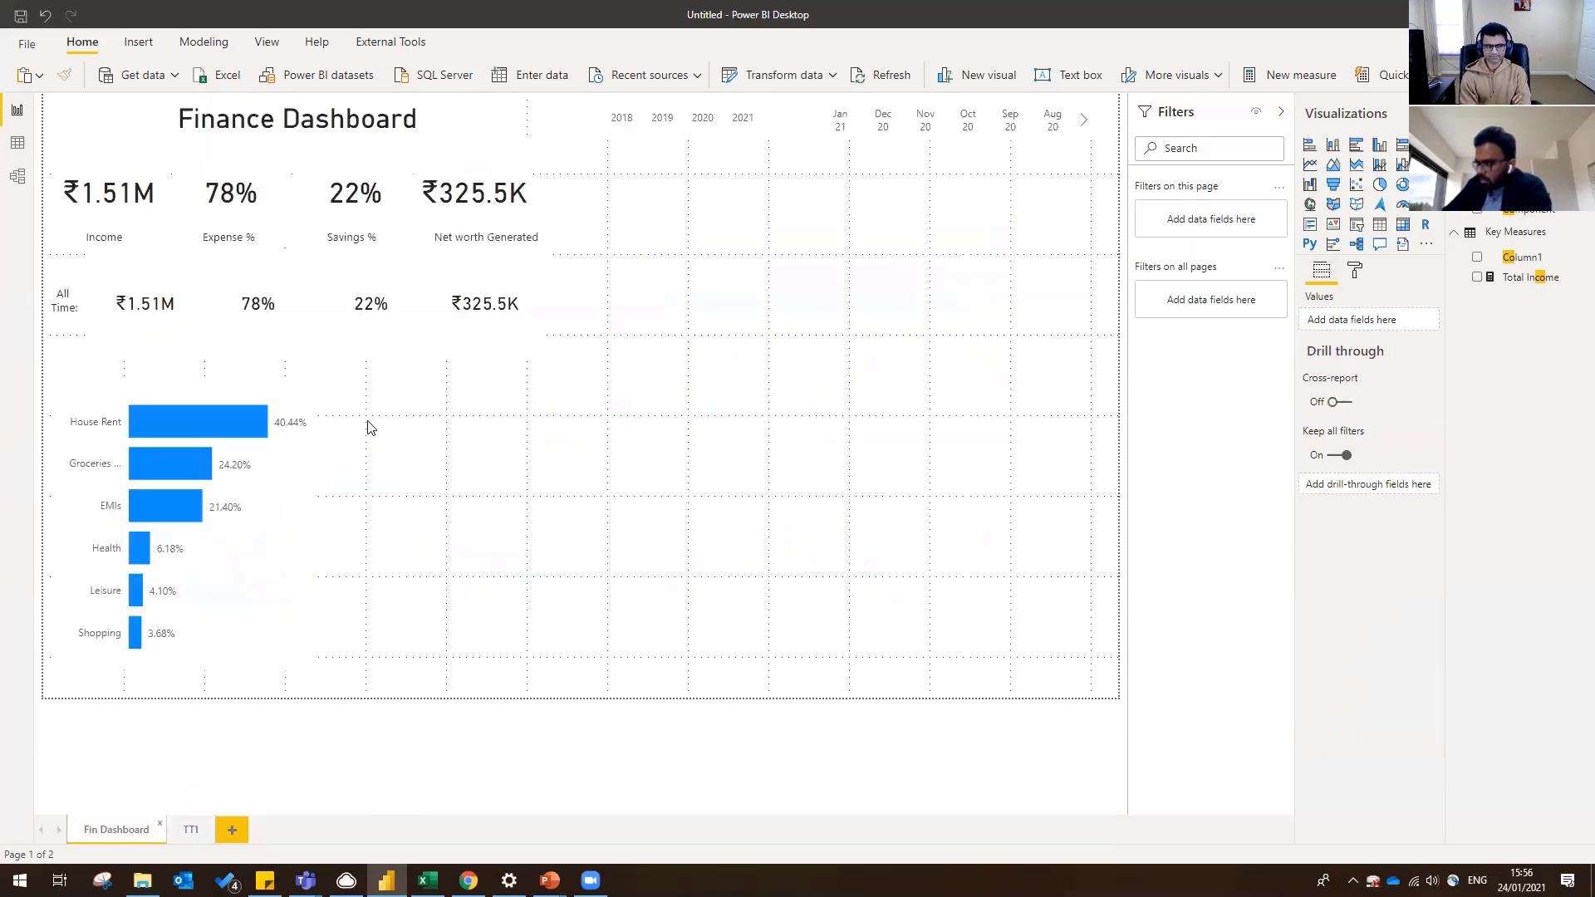
click(1354, 270)
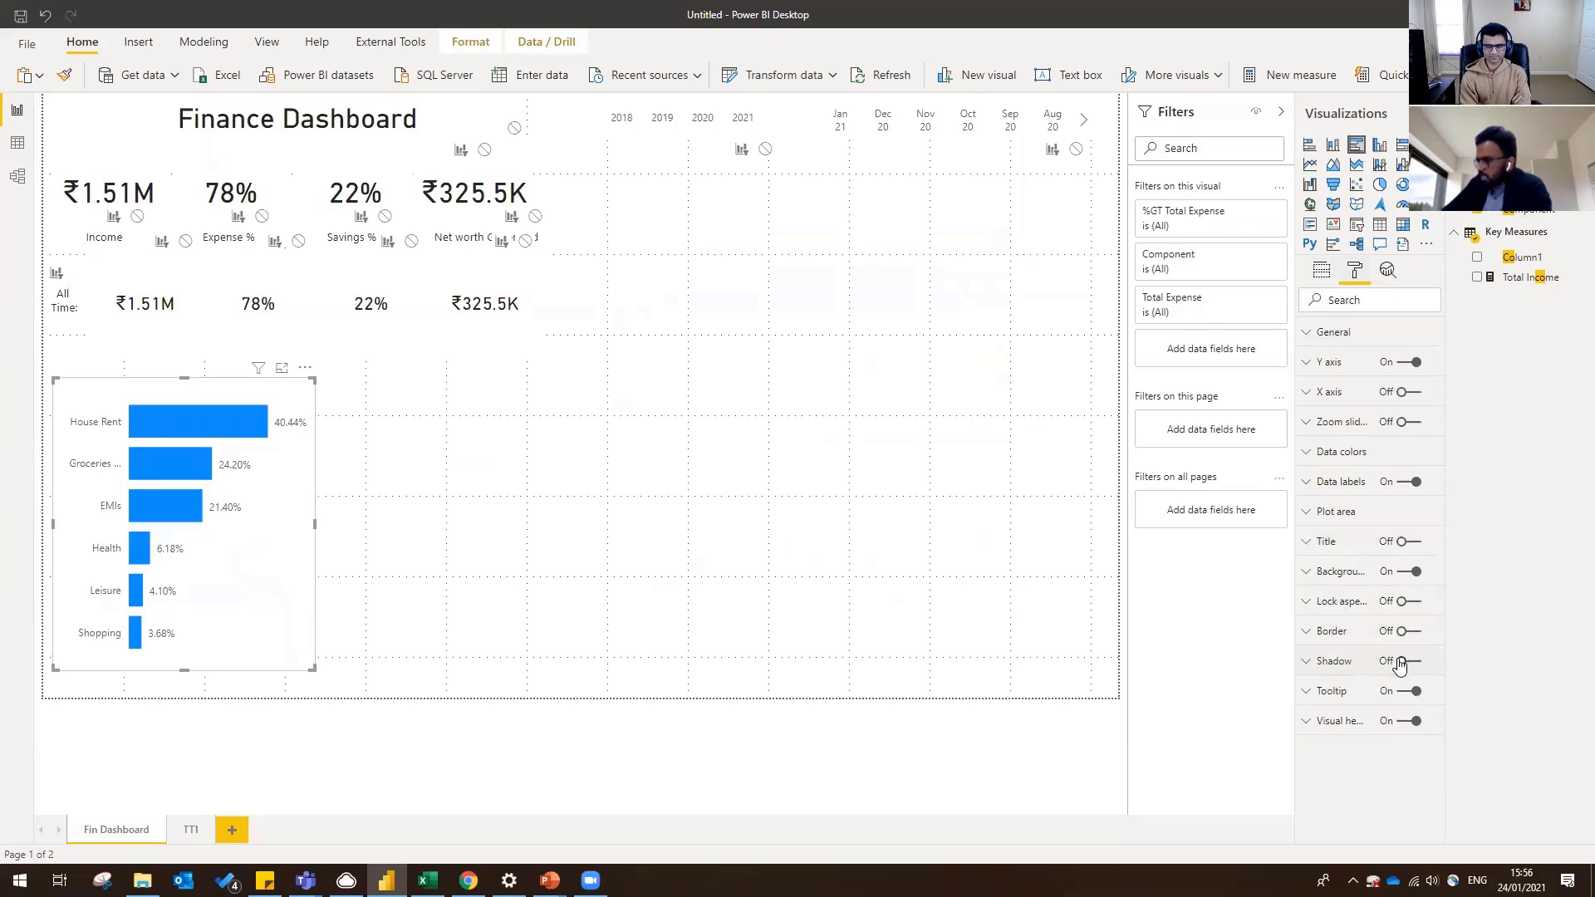
click(1362, 704)
scroll(1360, 598, down, 5)
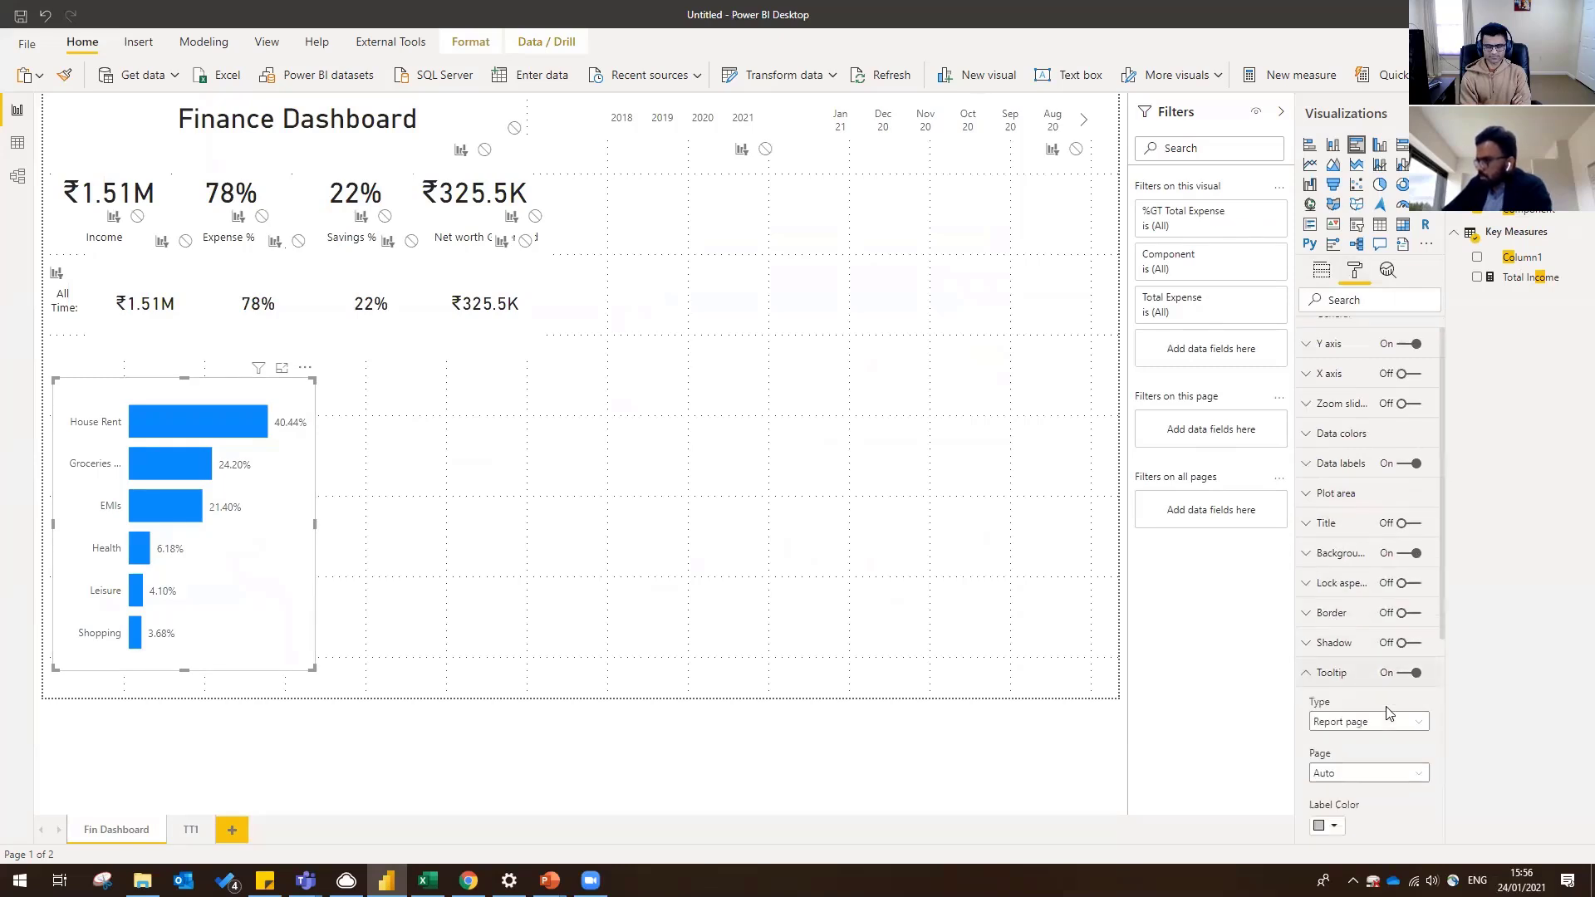
click(1359, 542)
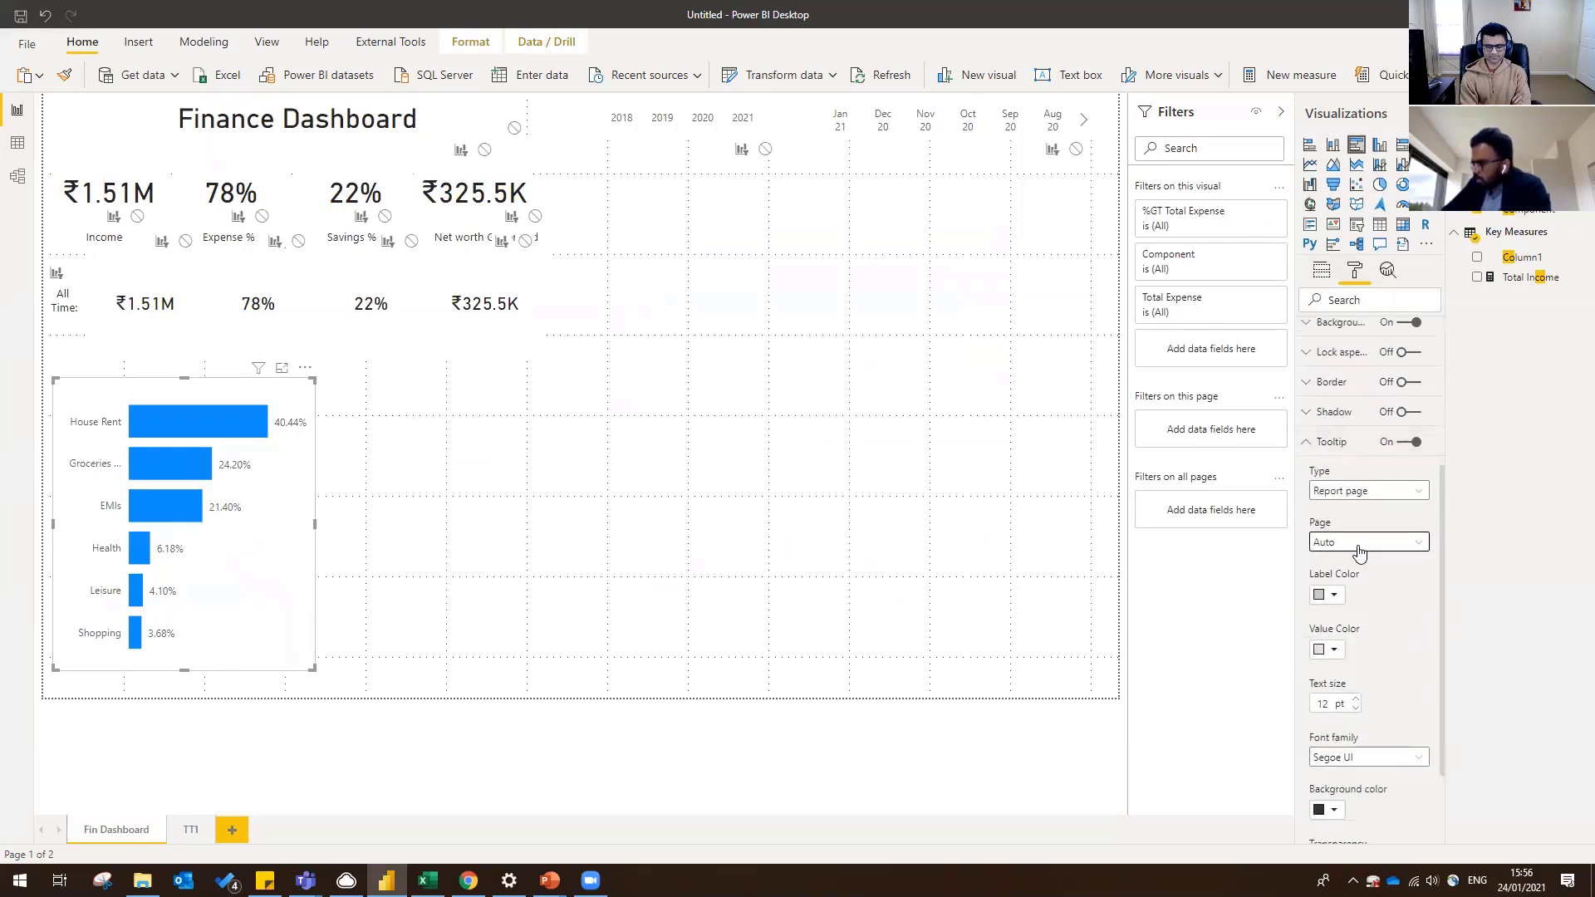
click(1362, 585)
scroll(1379, 565, up, 2)
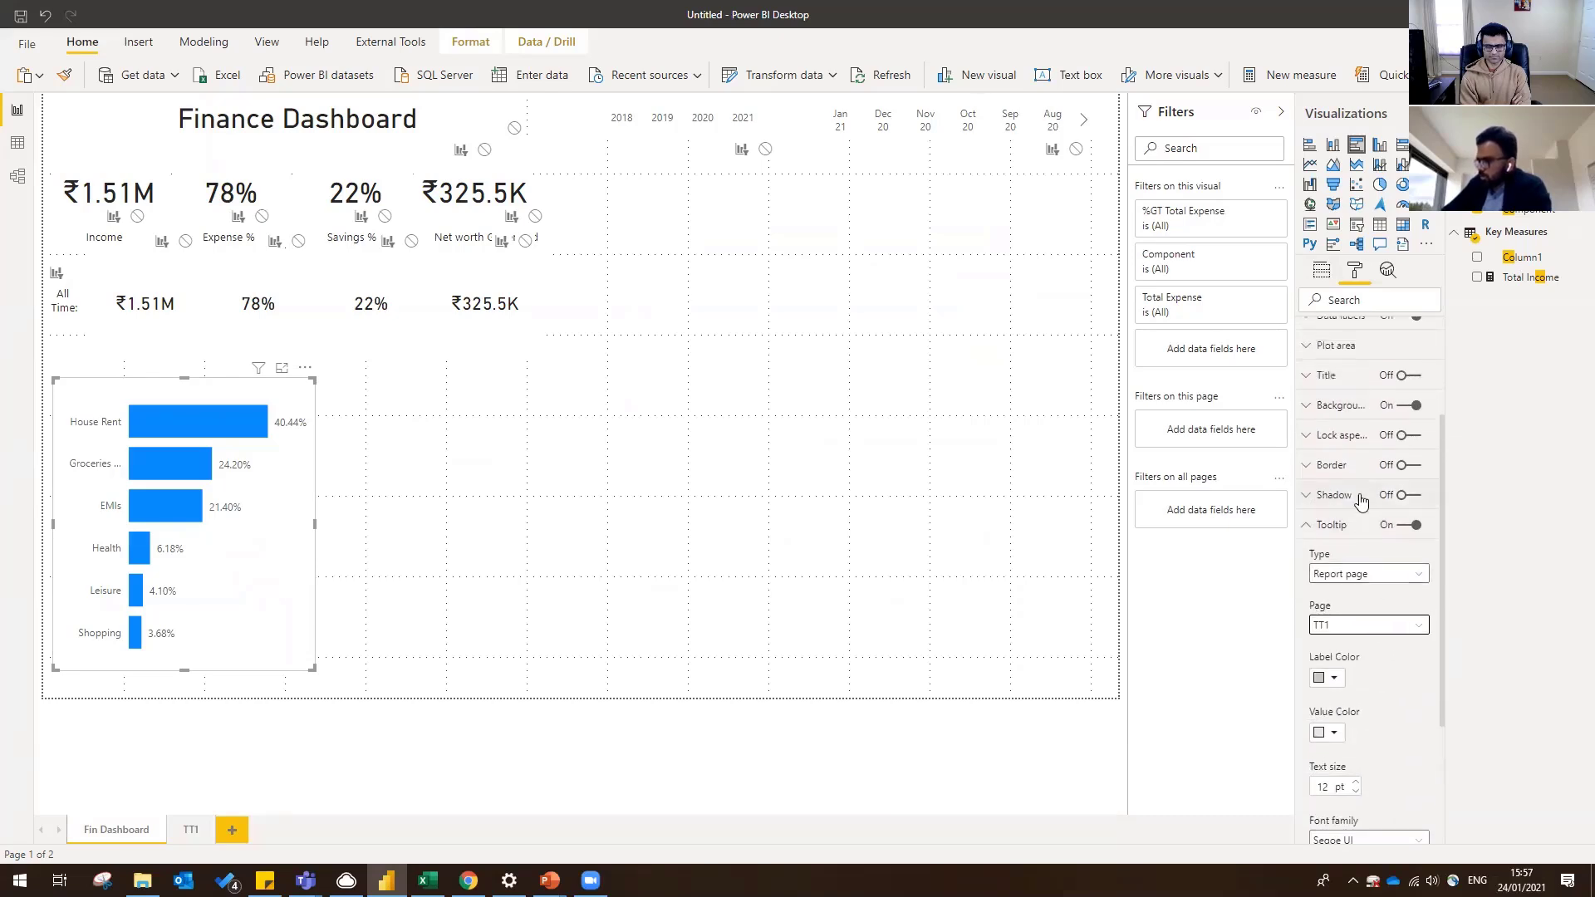
click(1325, 523)
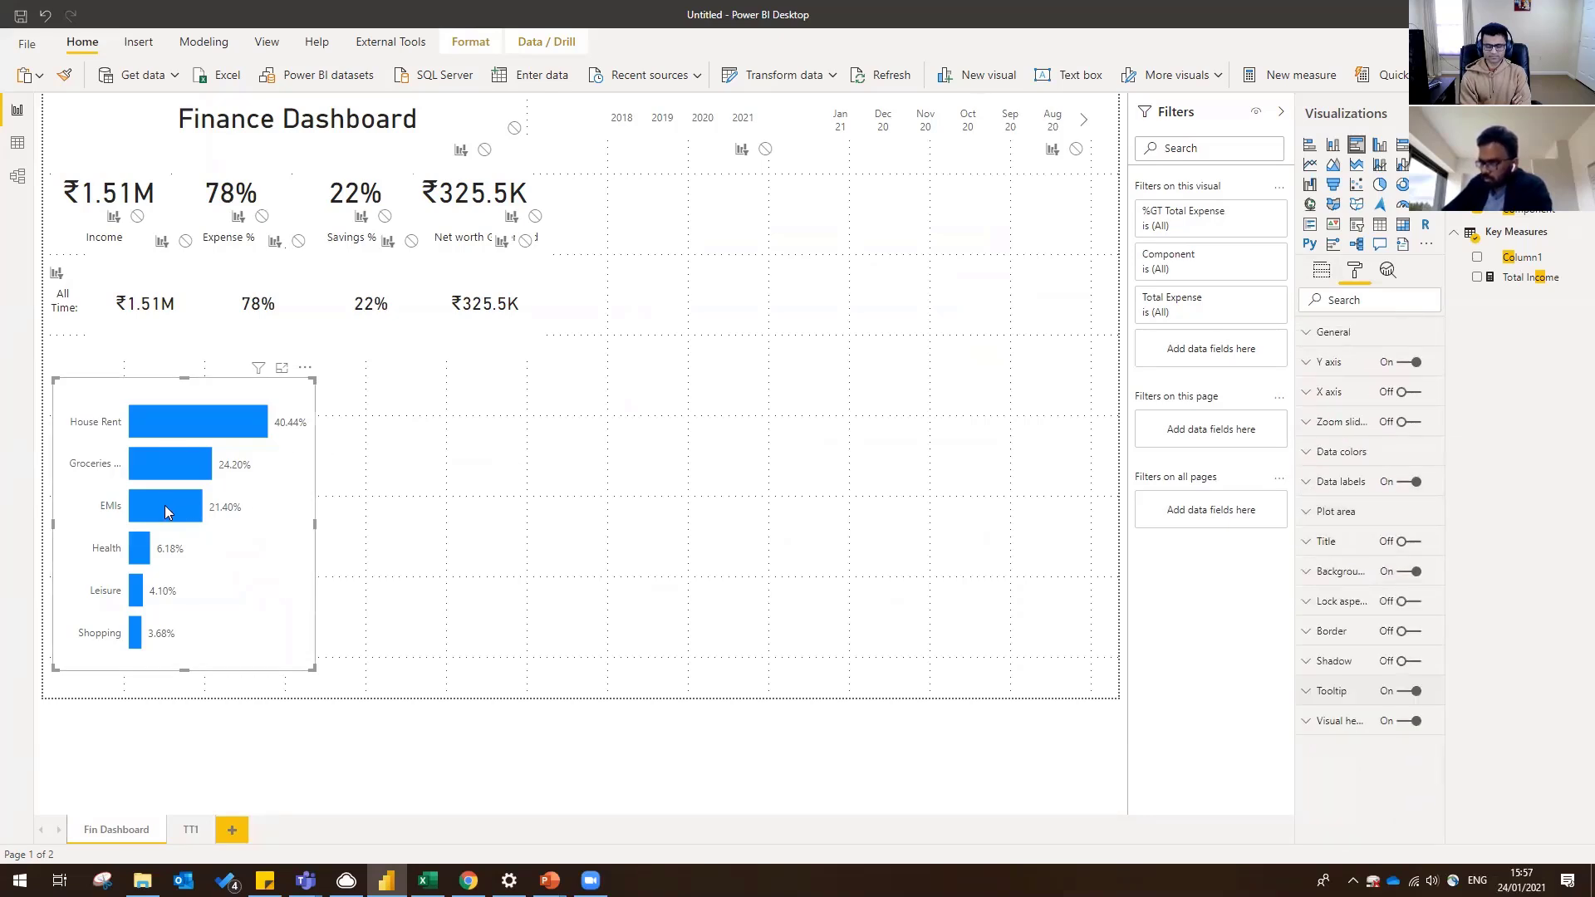
- Check the trend tooltips on the bar chart's EMIs, Health, Leisure and Shopping bars
mouse_move(171, 513)
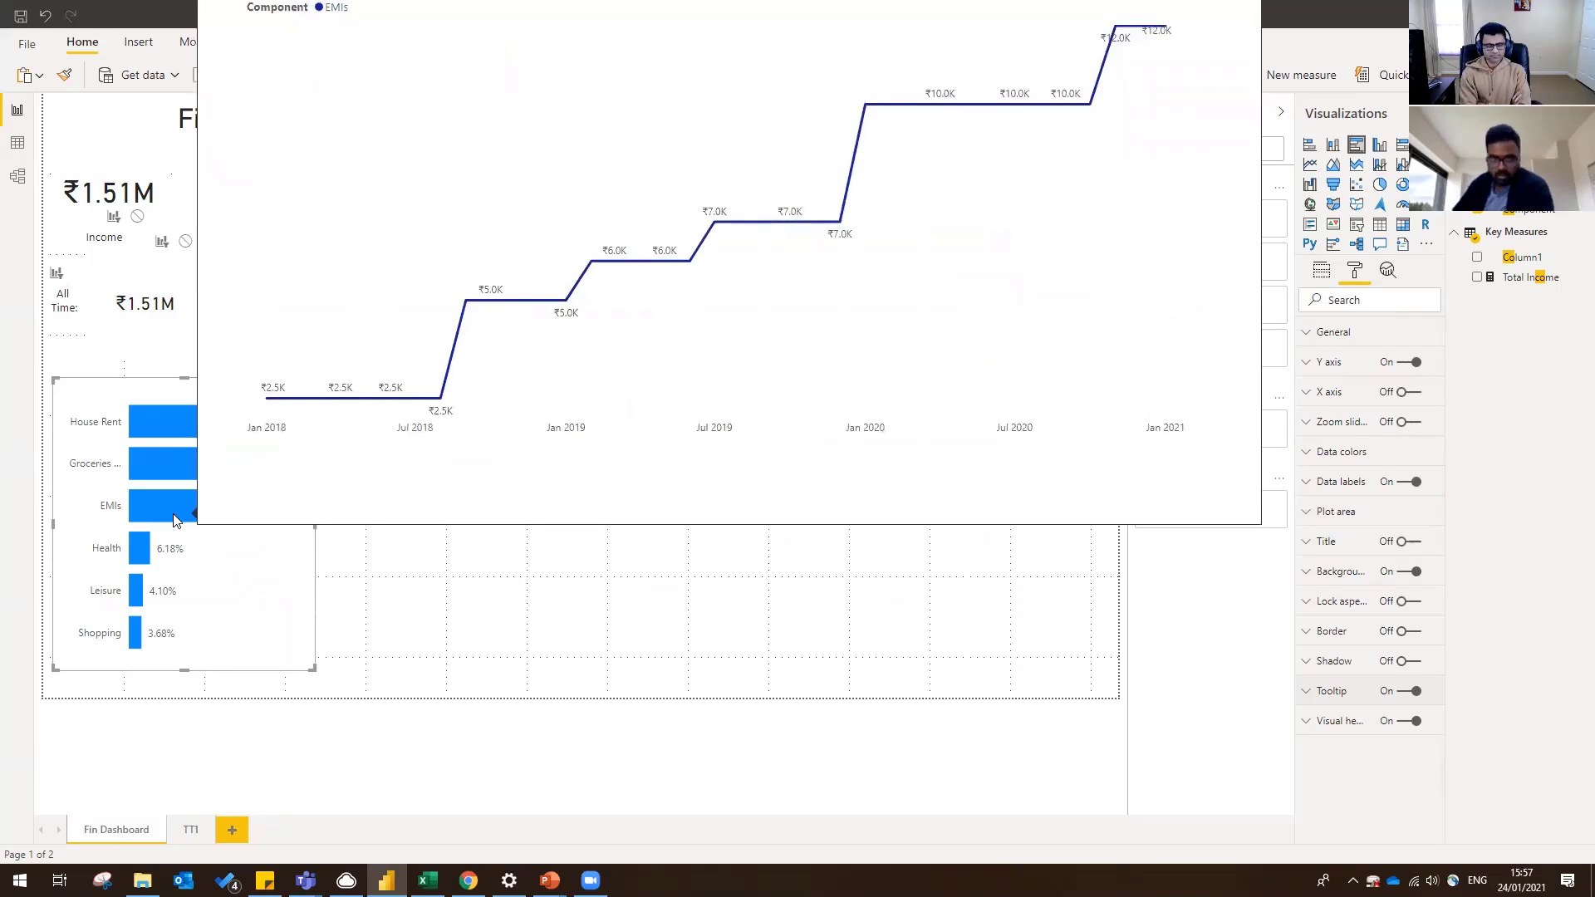
mouse_move(146, 555)
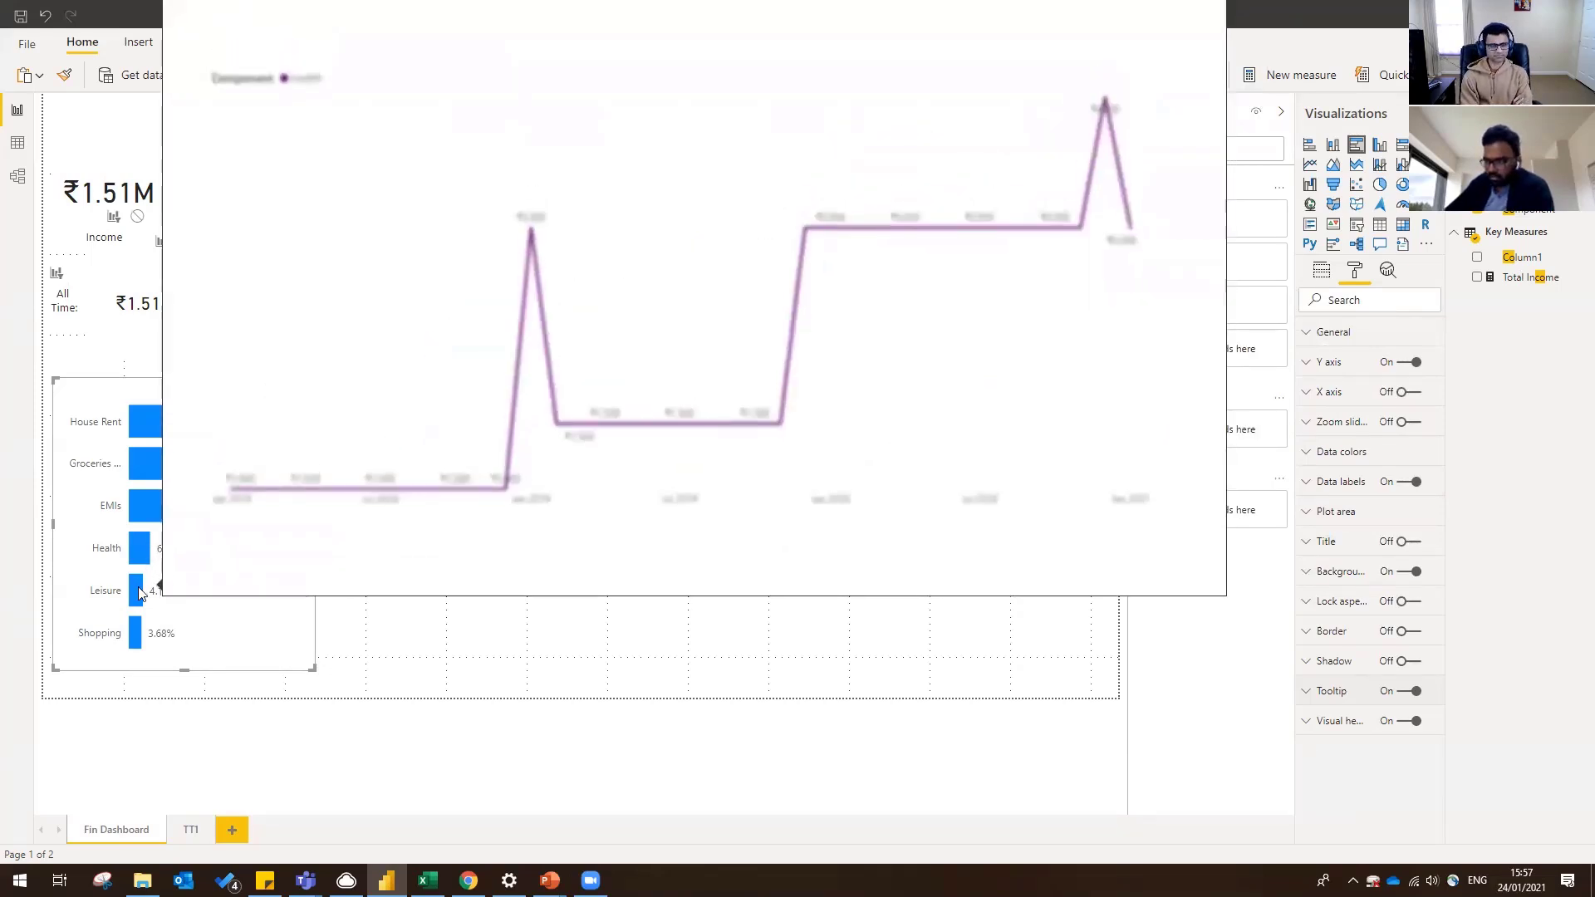
mouse_move(140, 592)
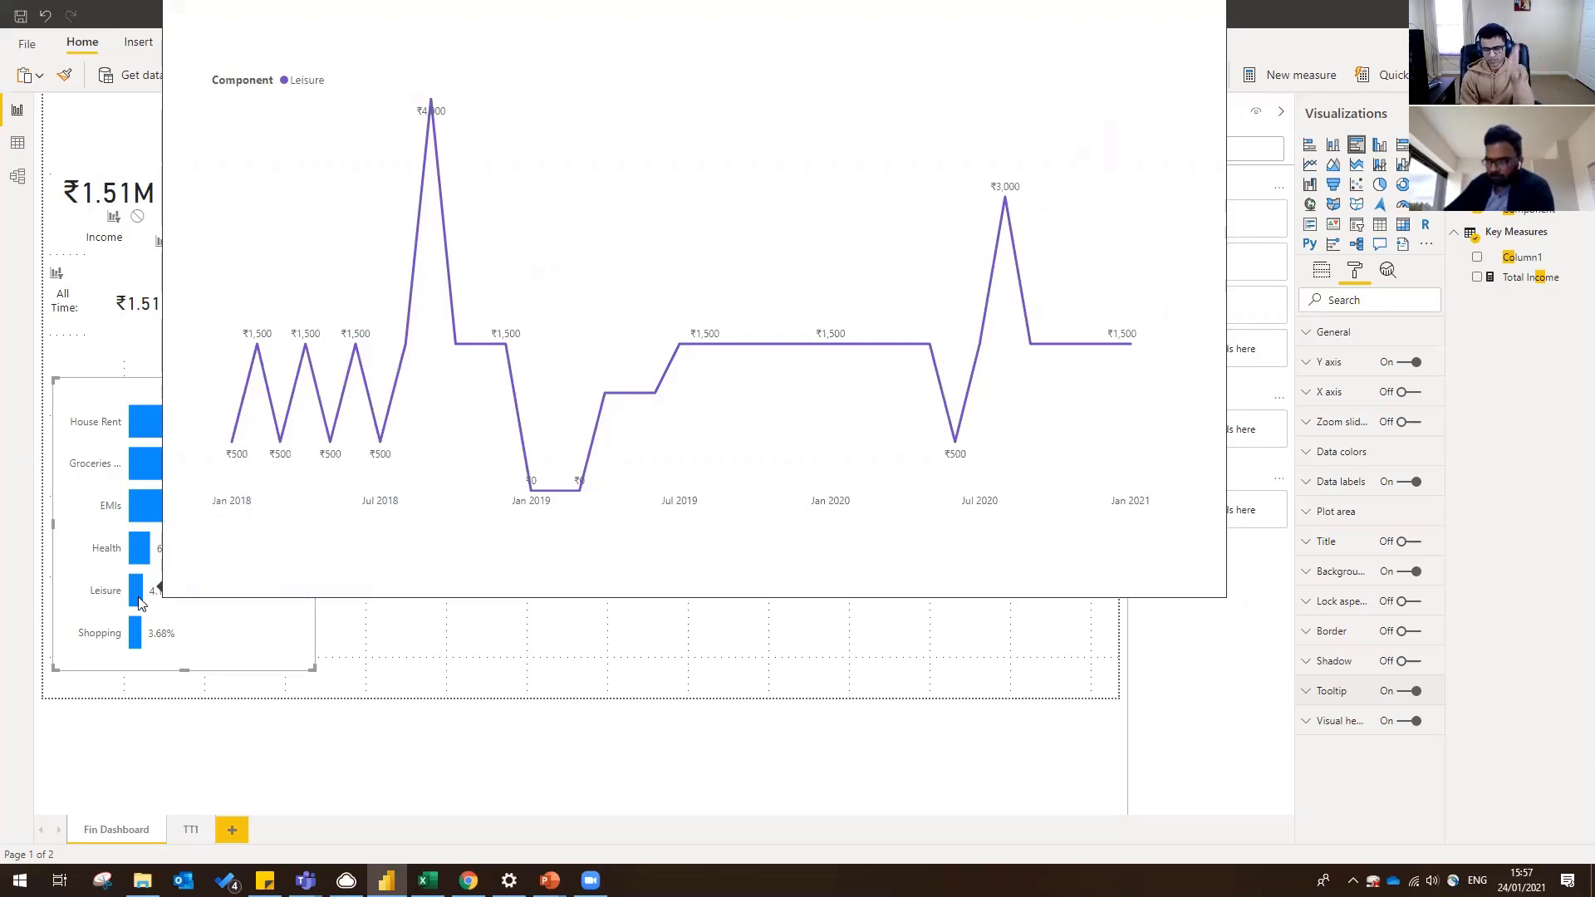
mouse_move(134, 624)
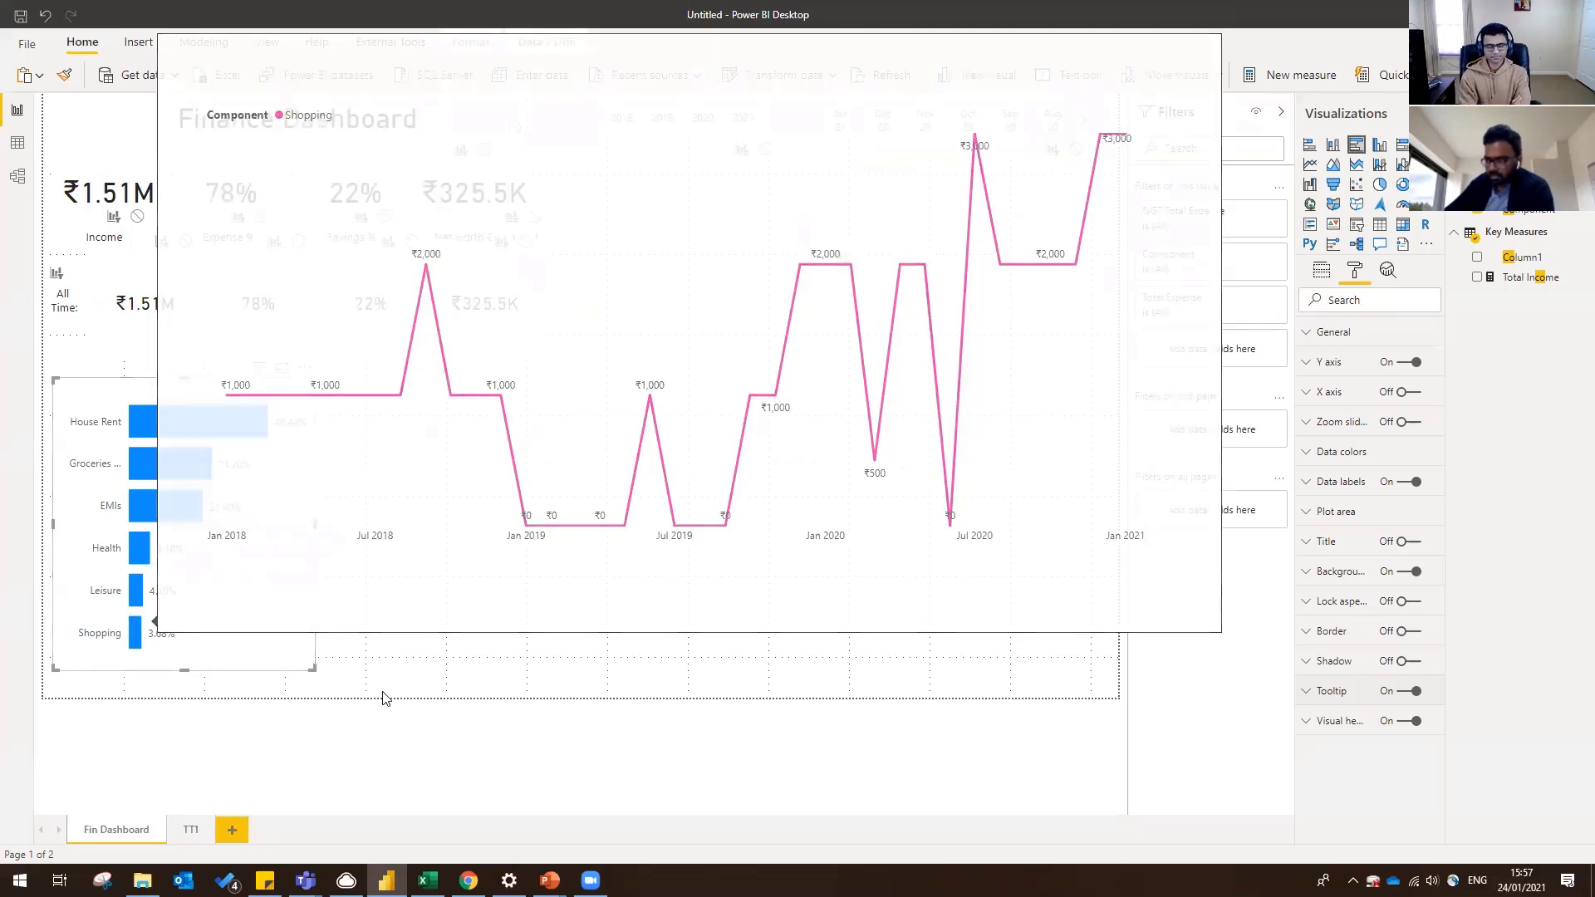
click(419, 511)
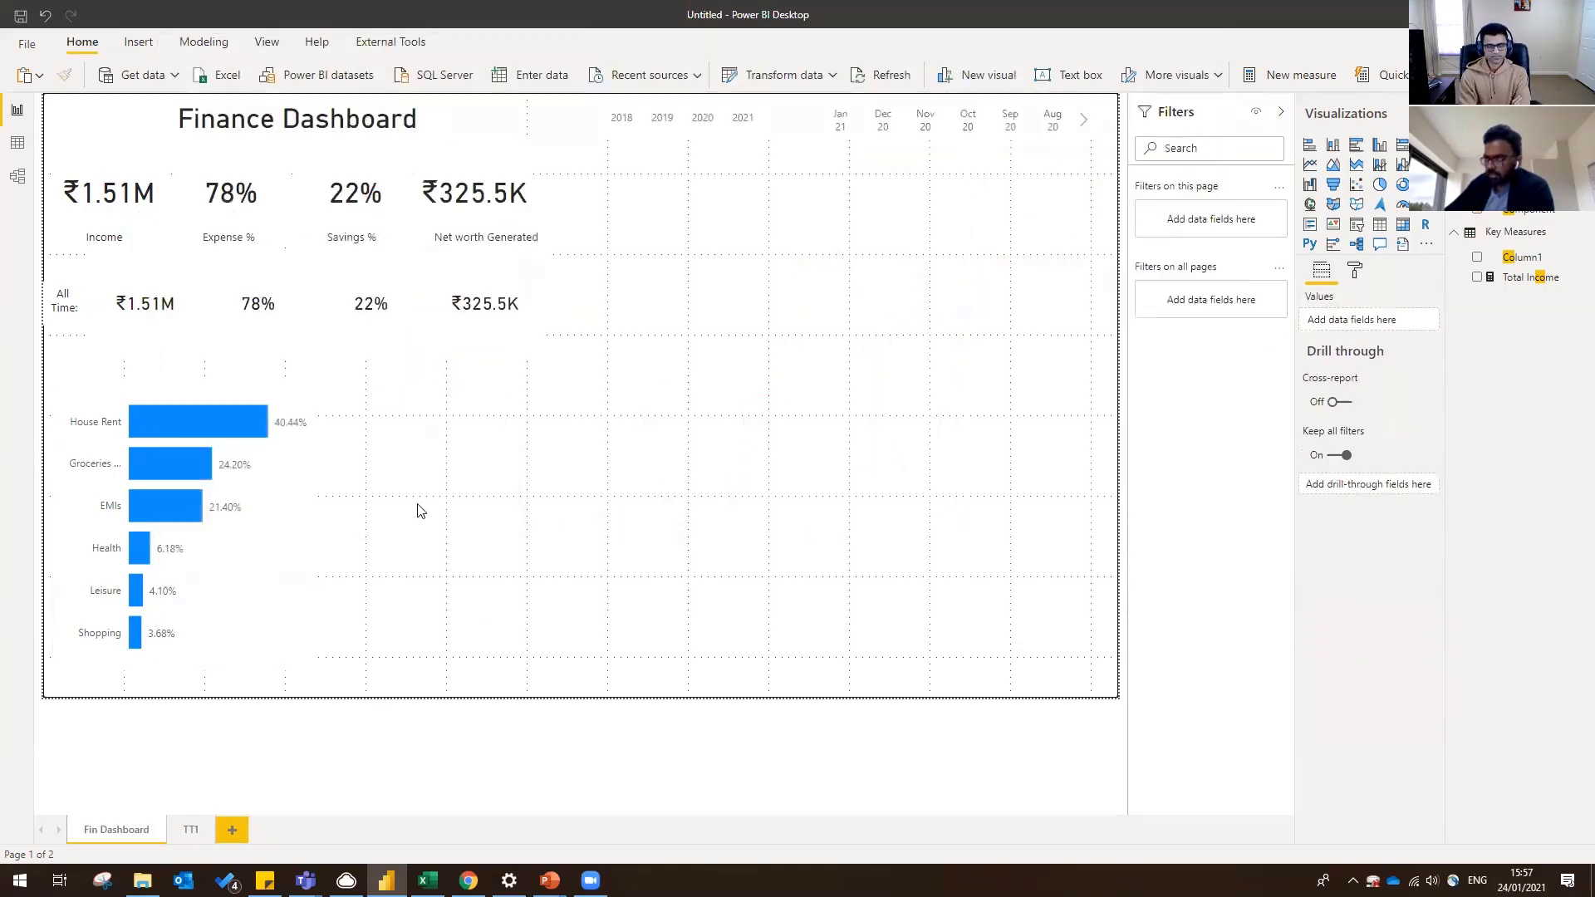
click(304, 487)
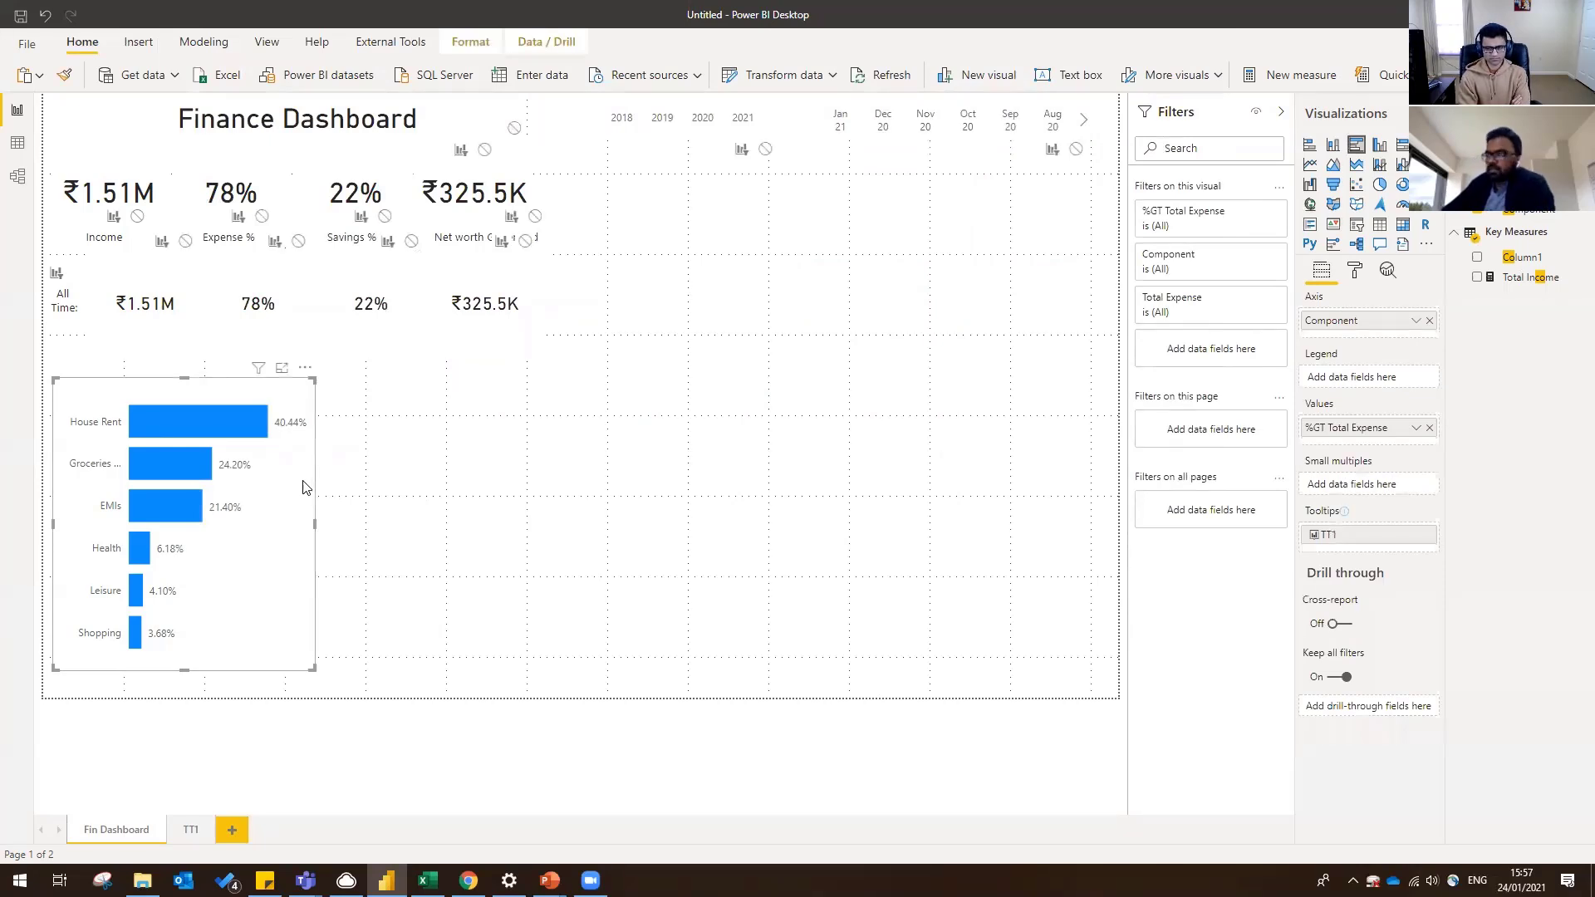
- Filter the dashboard to 2020 and turn off Keep all filters for the TT1 tooltip page
click(703, 117)
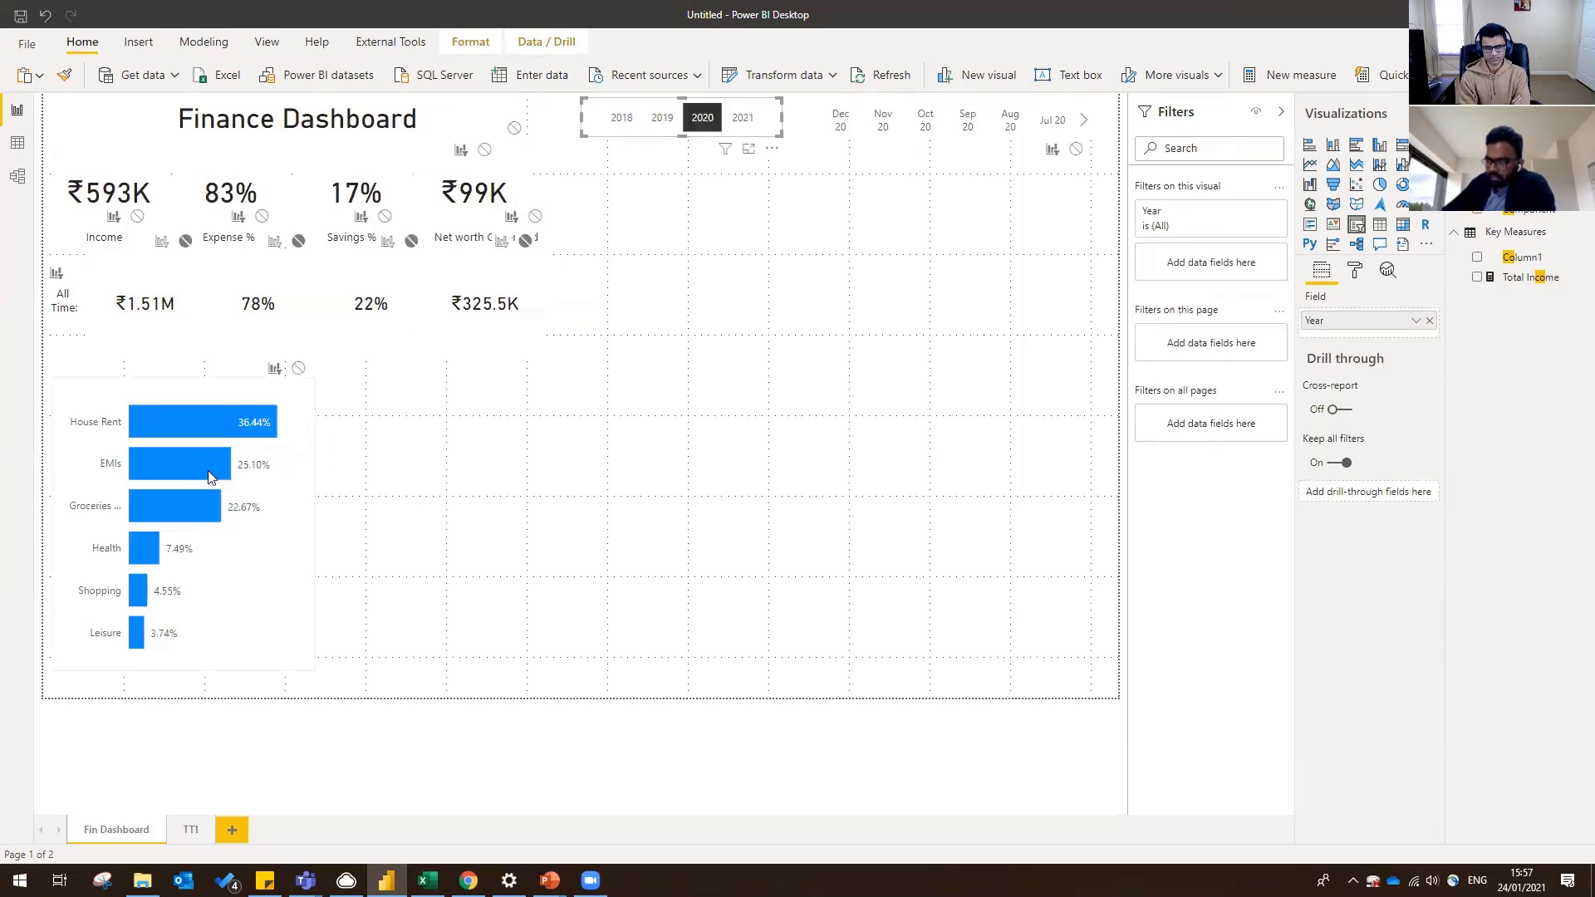
mouse_move(207, 476)
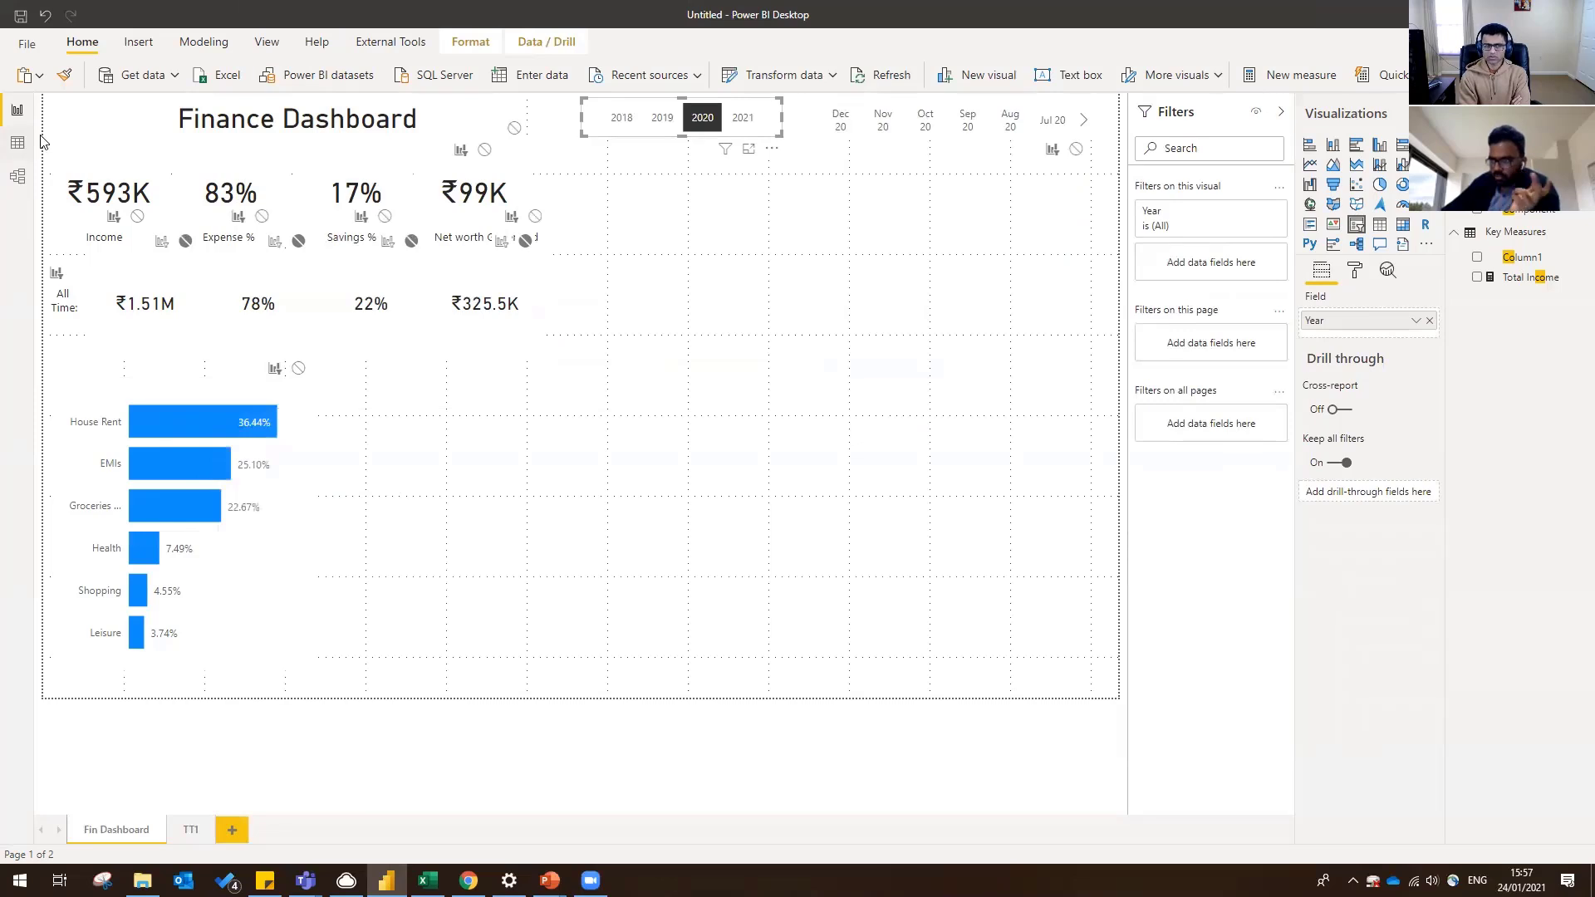
click(191, 830)
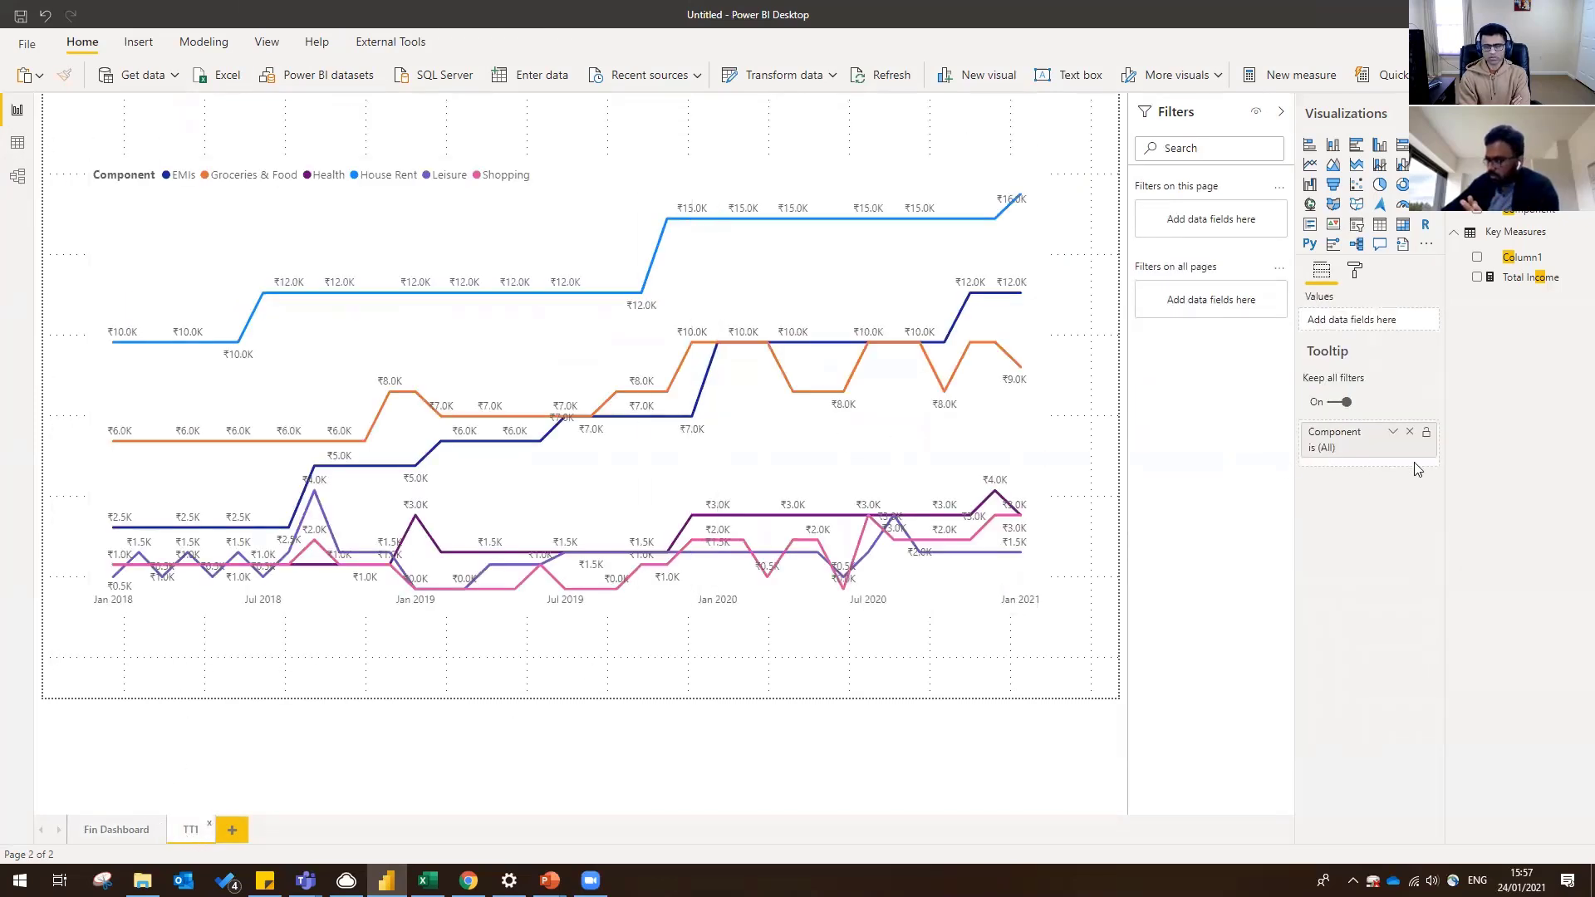
click(1340, 403)
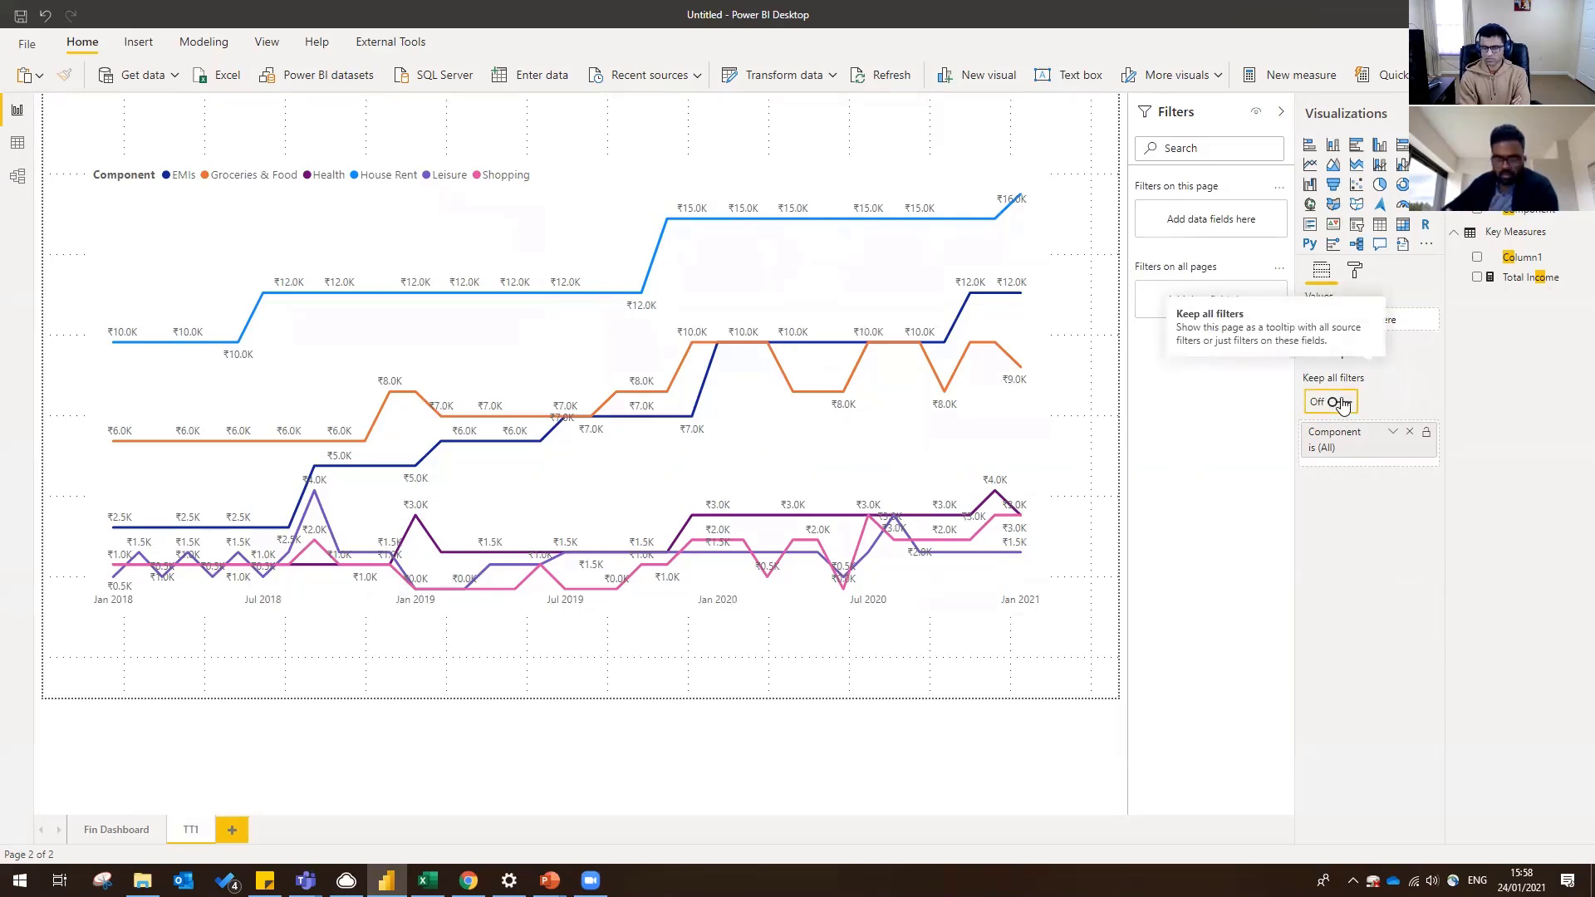
- Check the EMIs bar's trend tooltip on the Fin Dashboard page with the 2020 filter applied
click(120, 828)
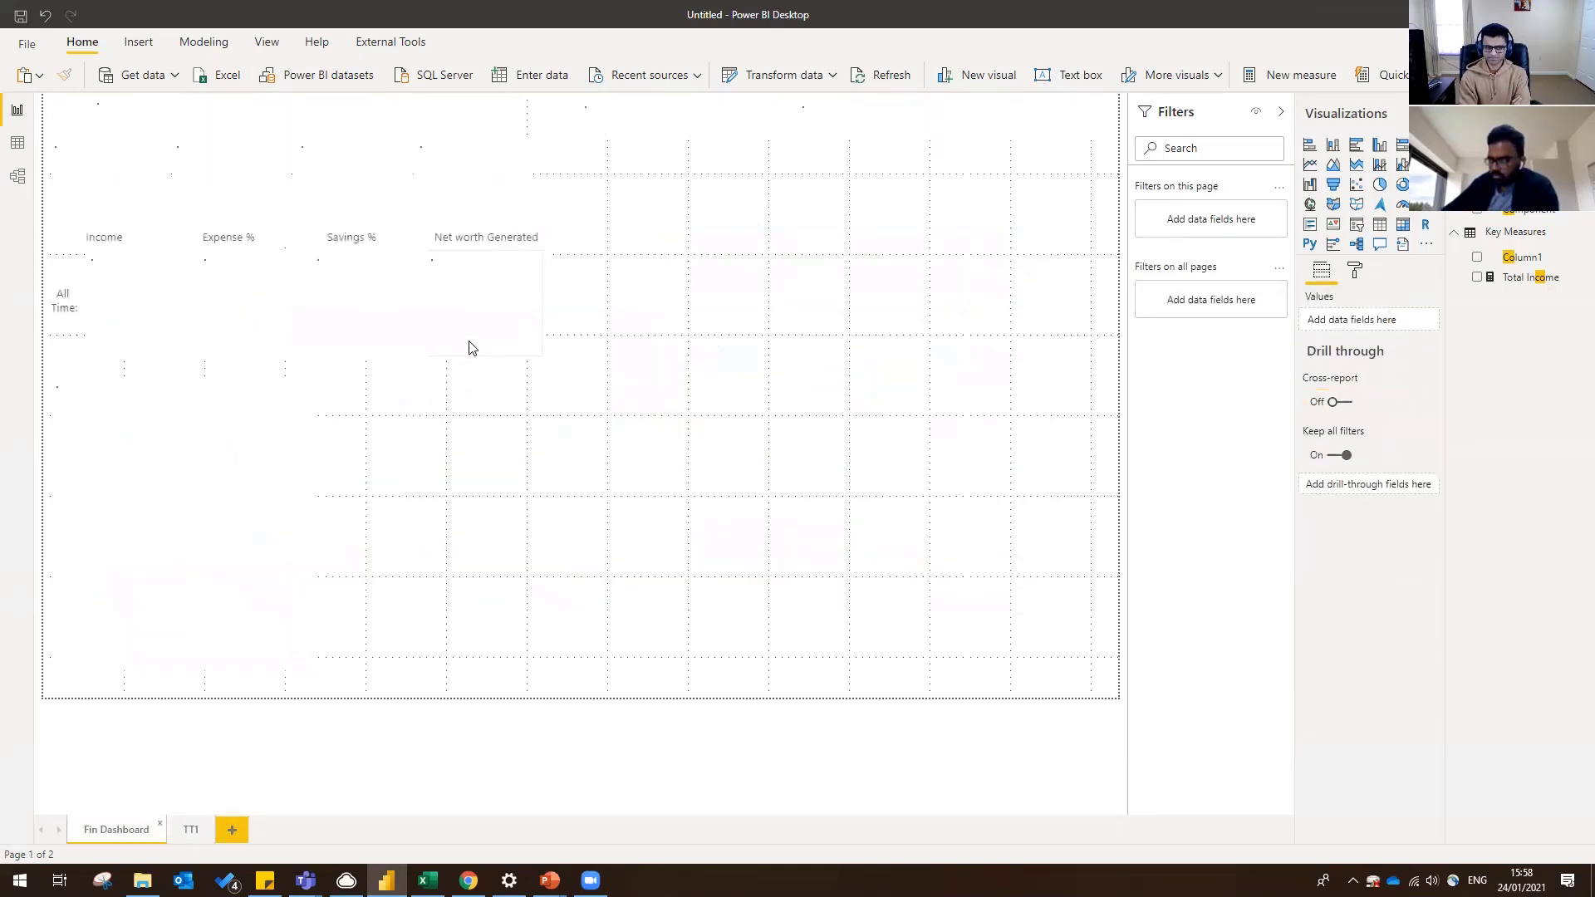
click(709, 133)
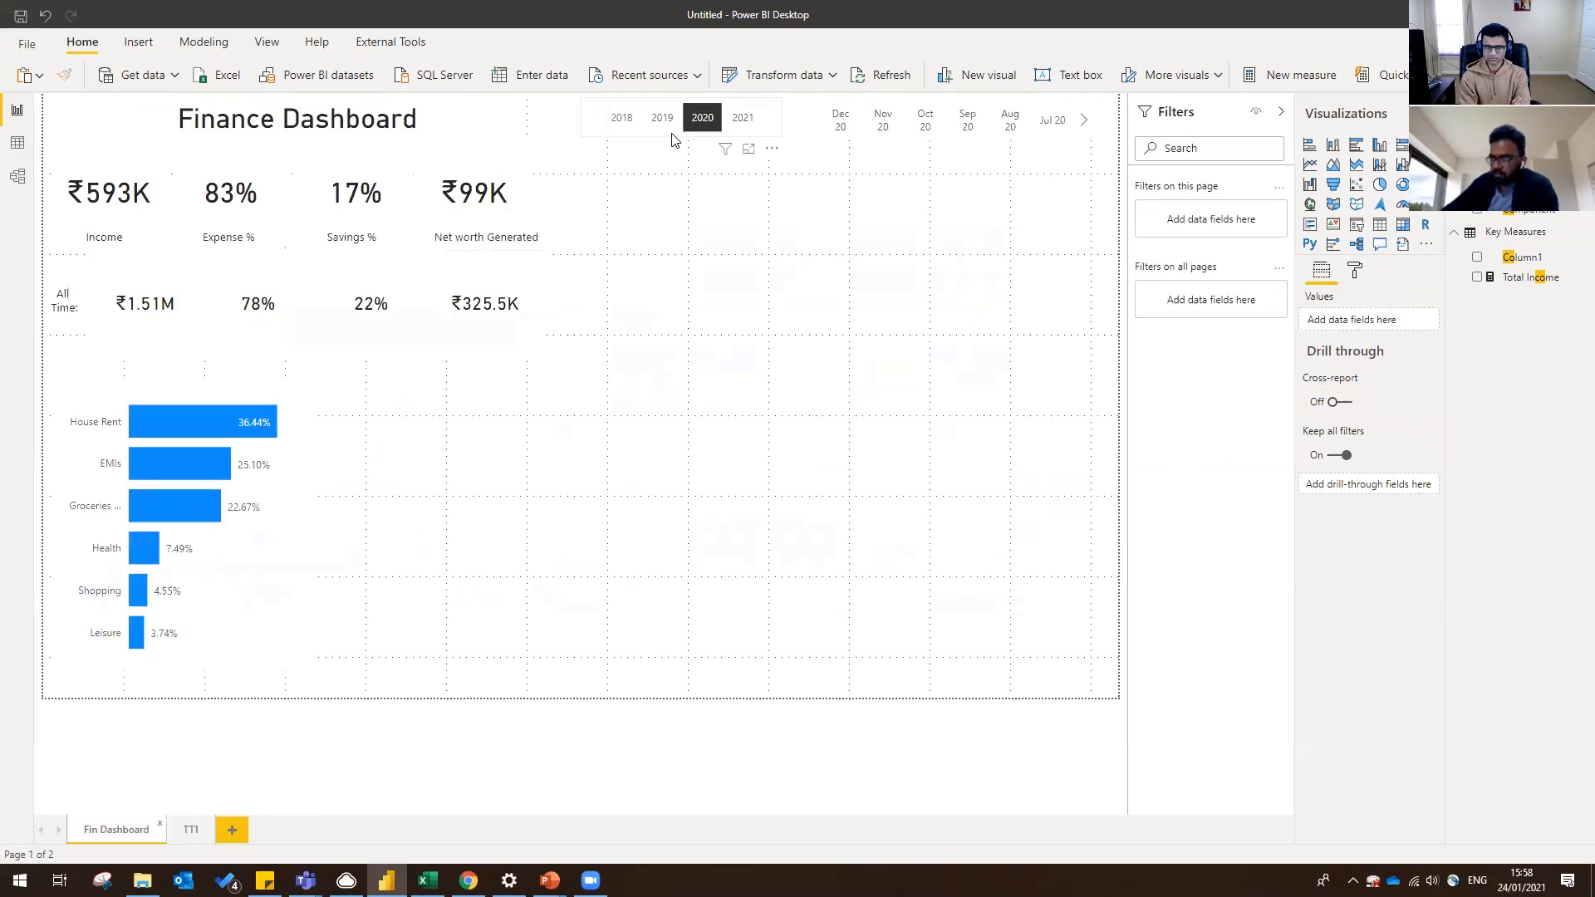
mouse_move(166, 462)
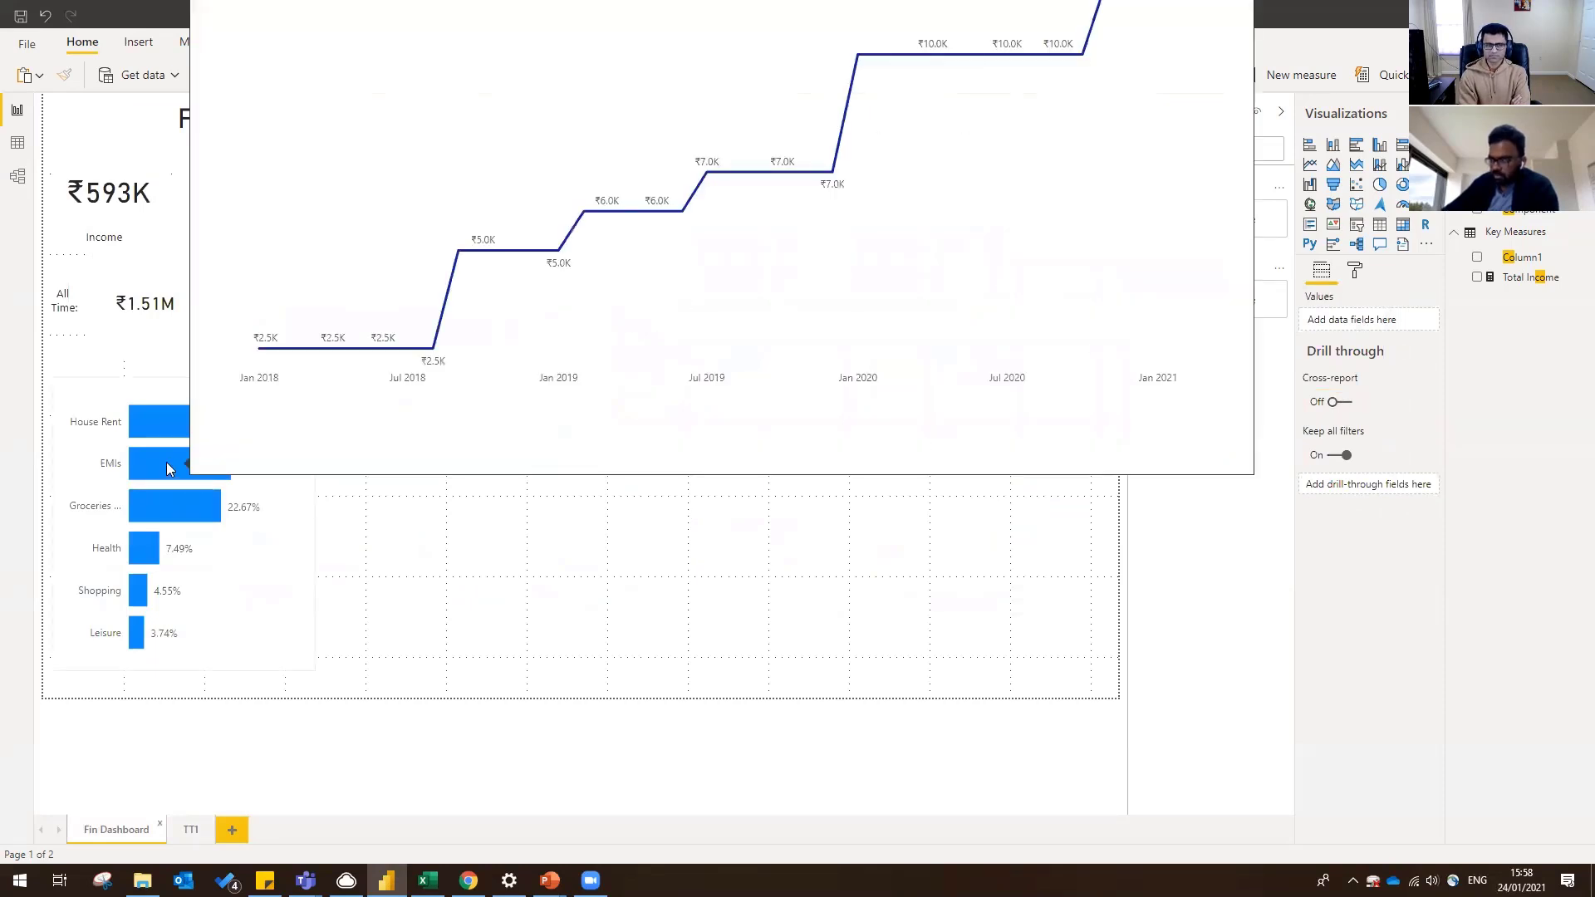
- Duplicate the All Time text box, place the copy above the expense bar chart and widen it to about the chart's width
mouse_move(144, 567)
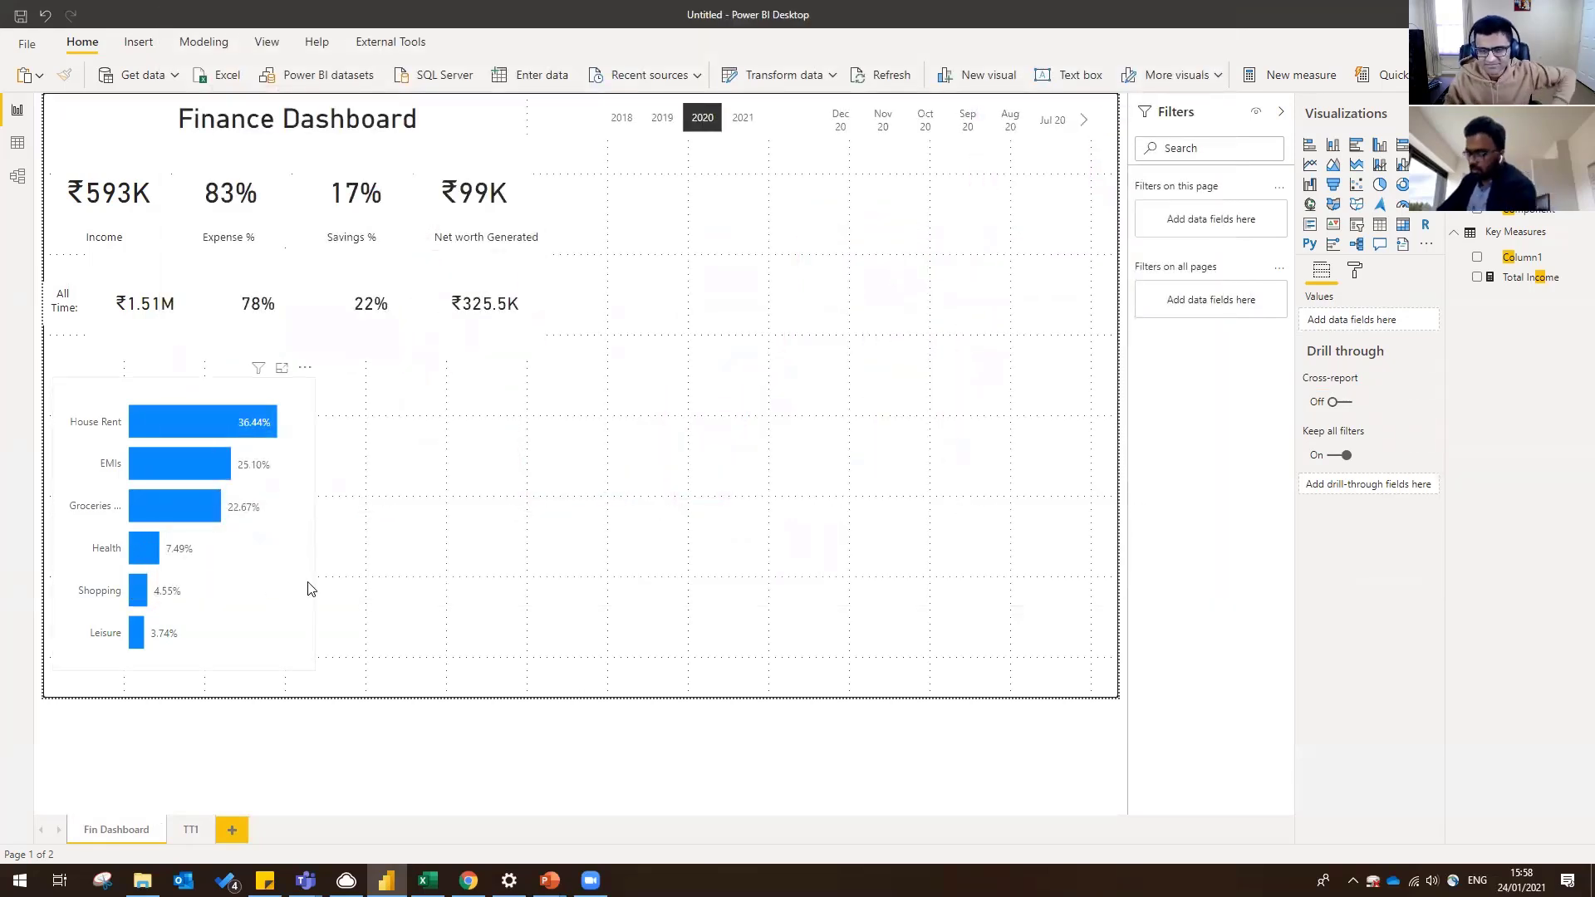
click(70, 328)
drag(68, 325, 97, 368)
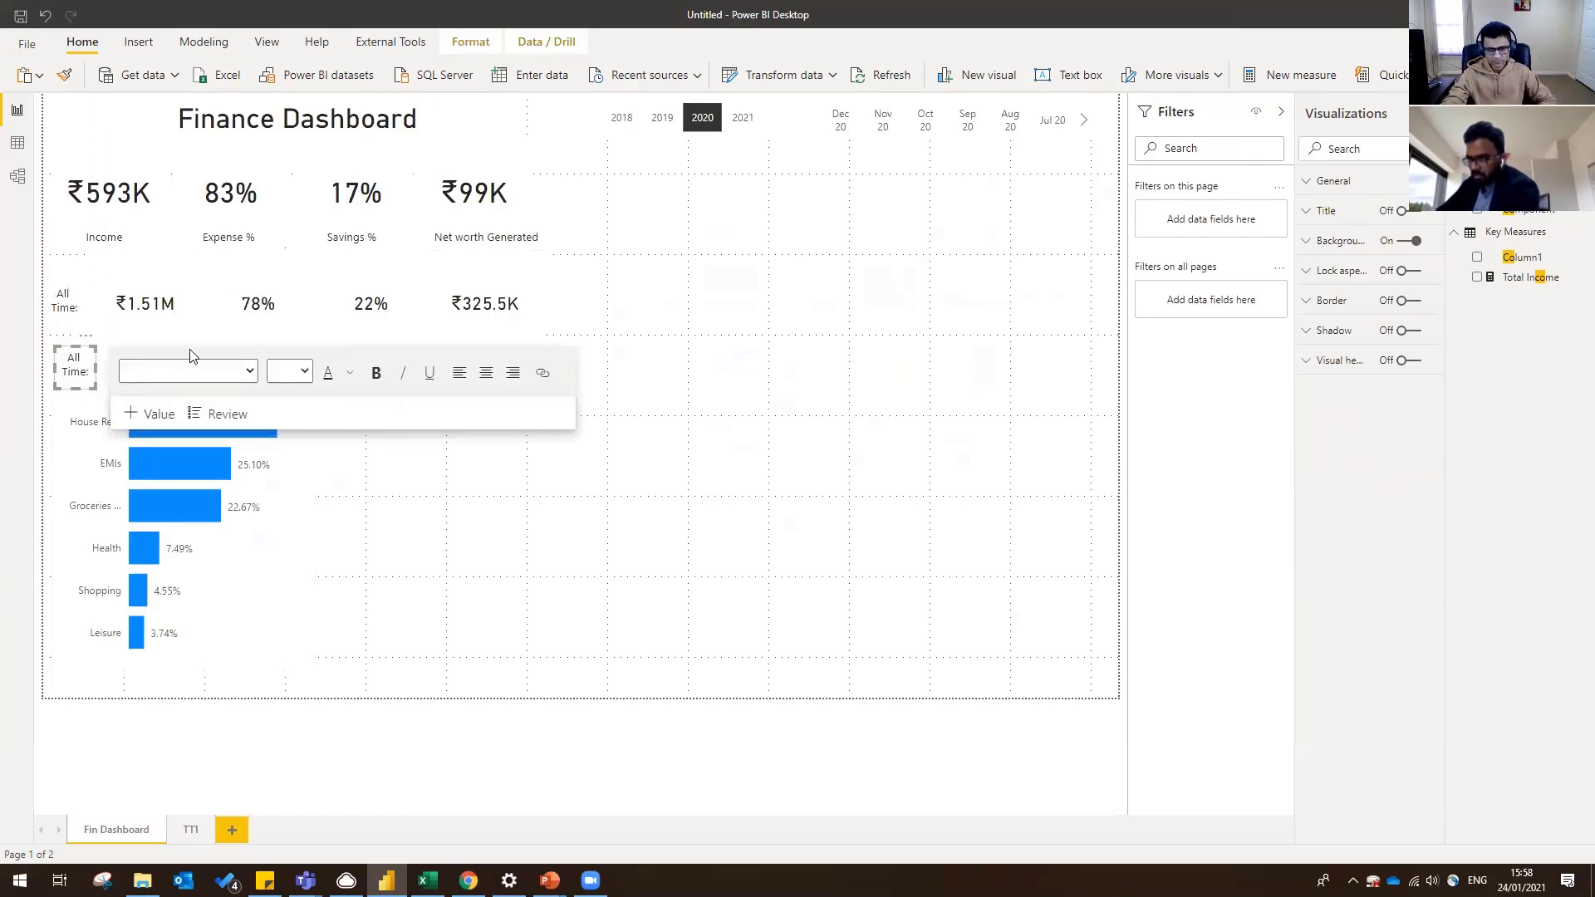
drag(190, 355, 308, 366)
- Replace the copied text box's text with the heading "Where / How do I spend?"
key(ctrl+a)
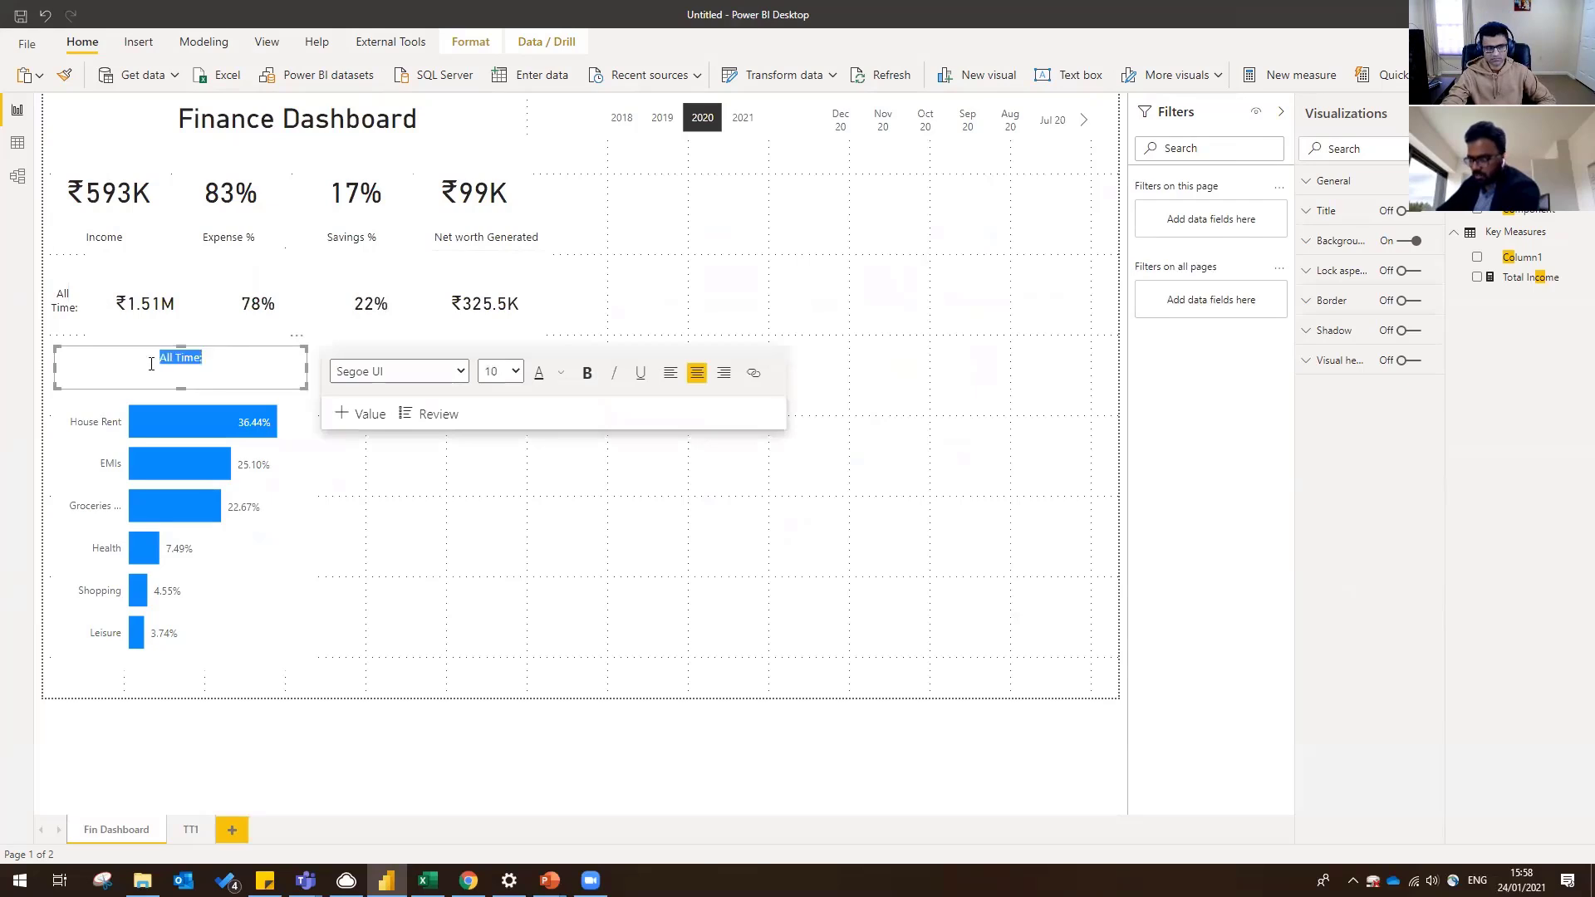
text(w)
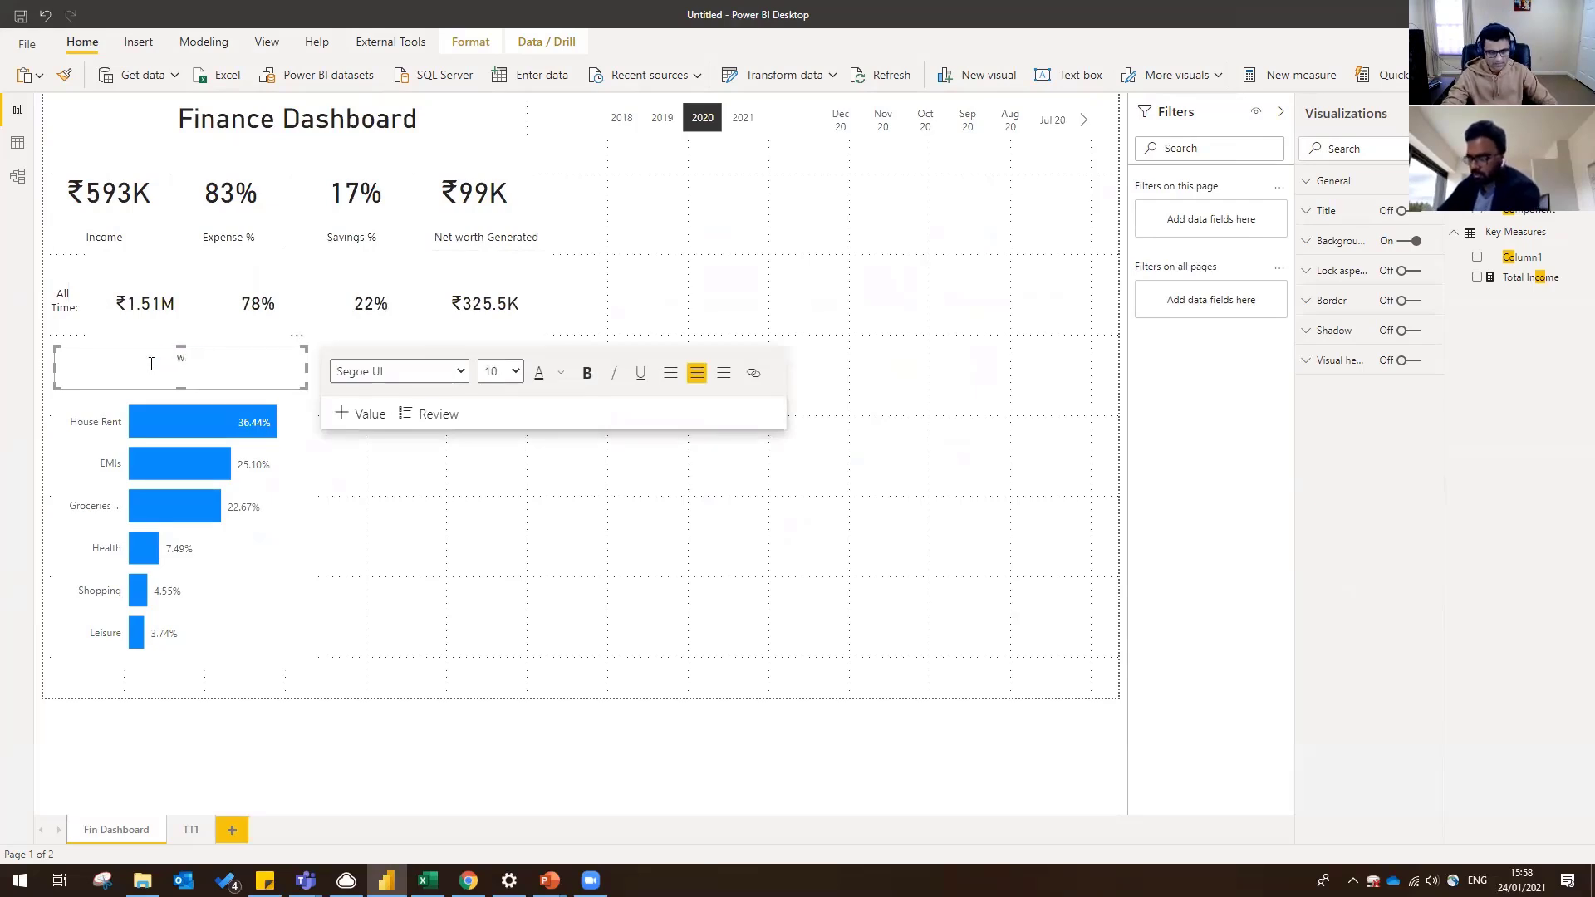
text(HE)
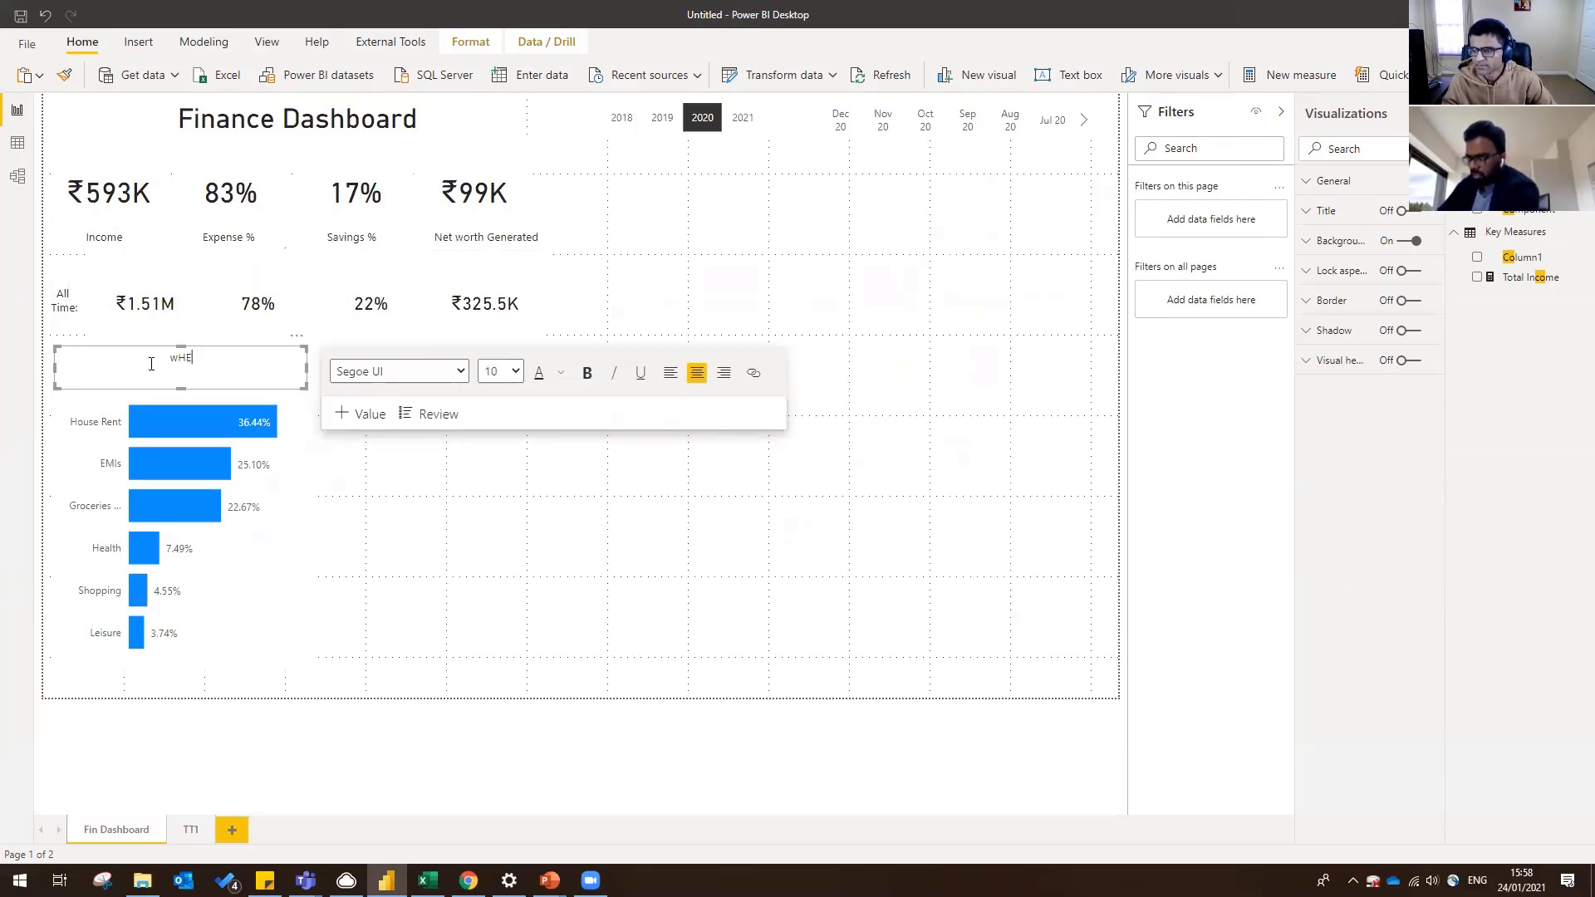
text(RE)
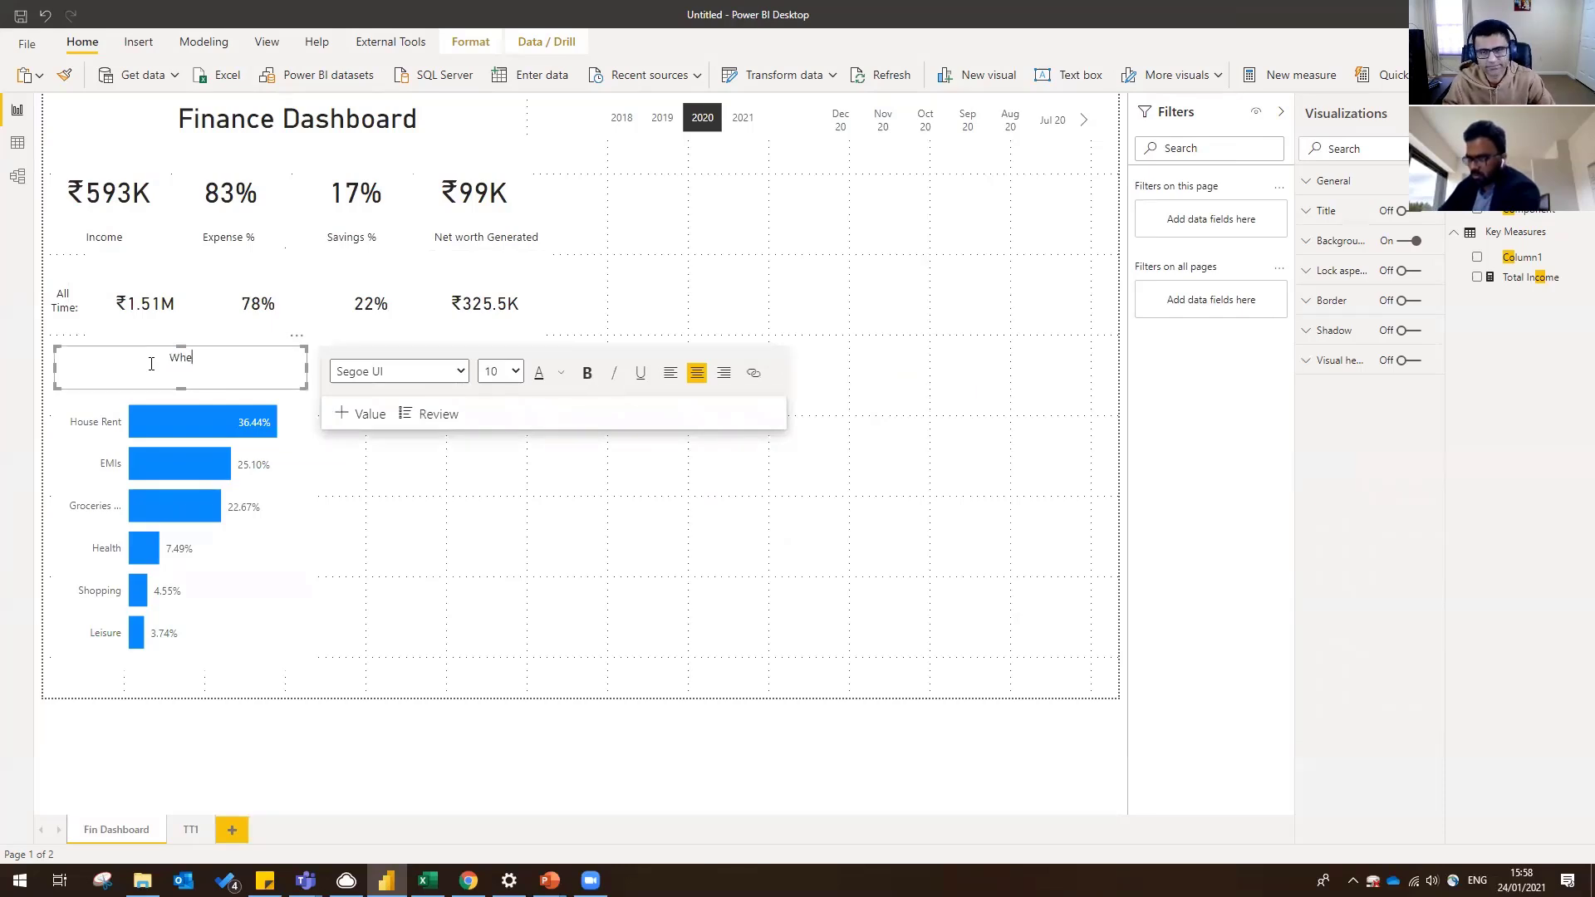
text(re /)
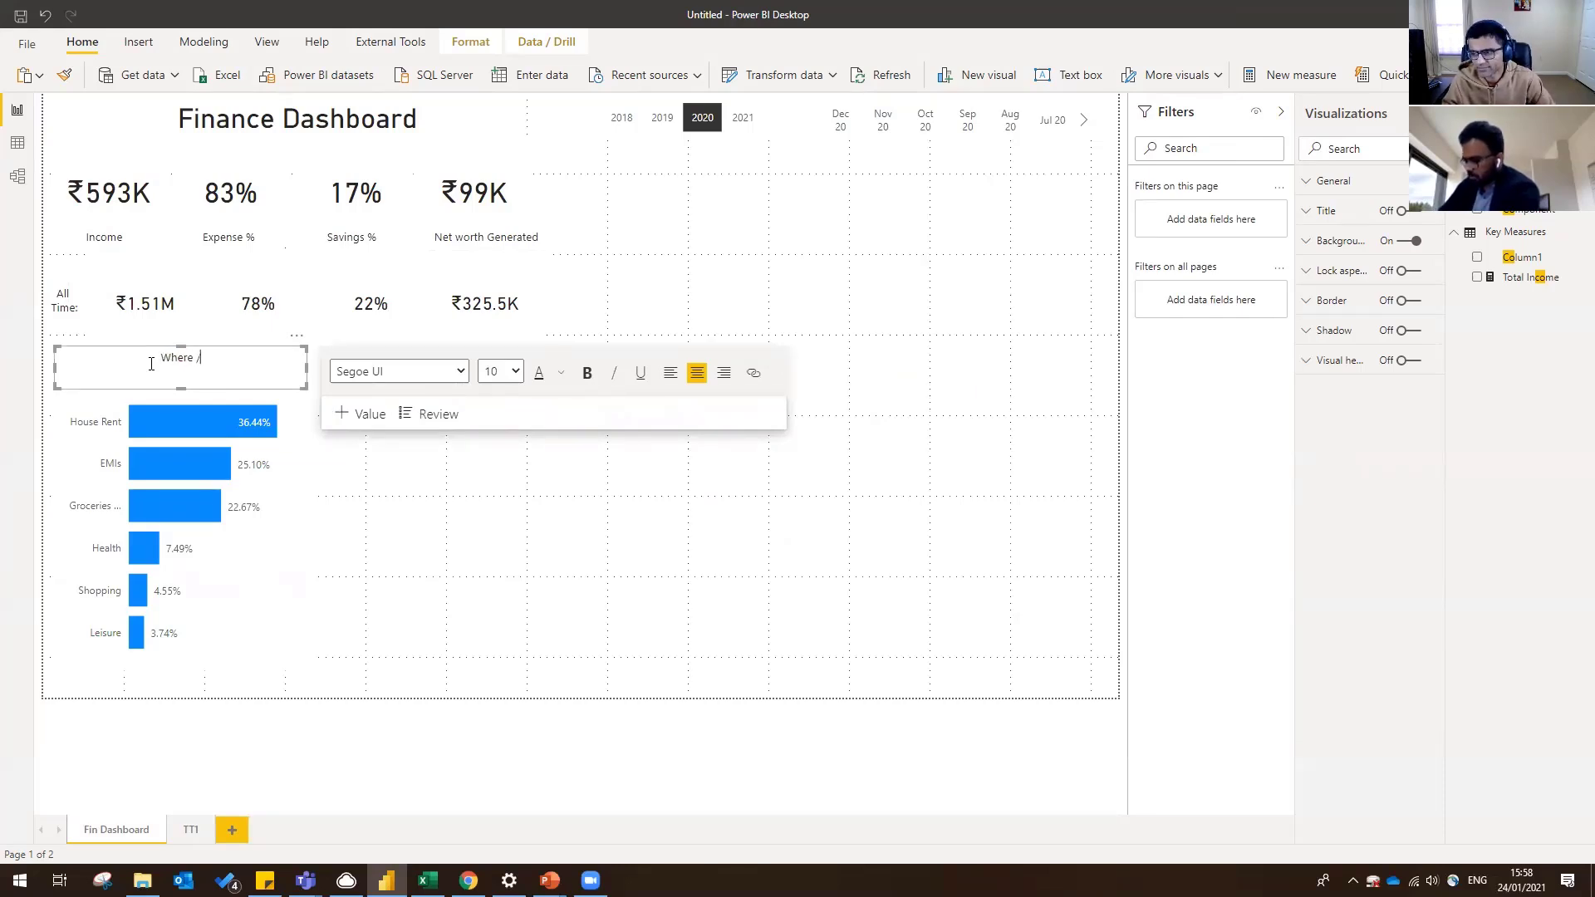
text( How do)
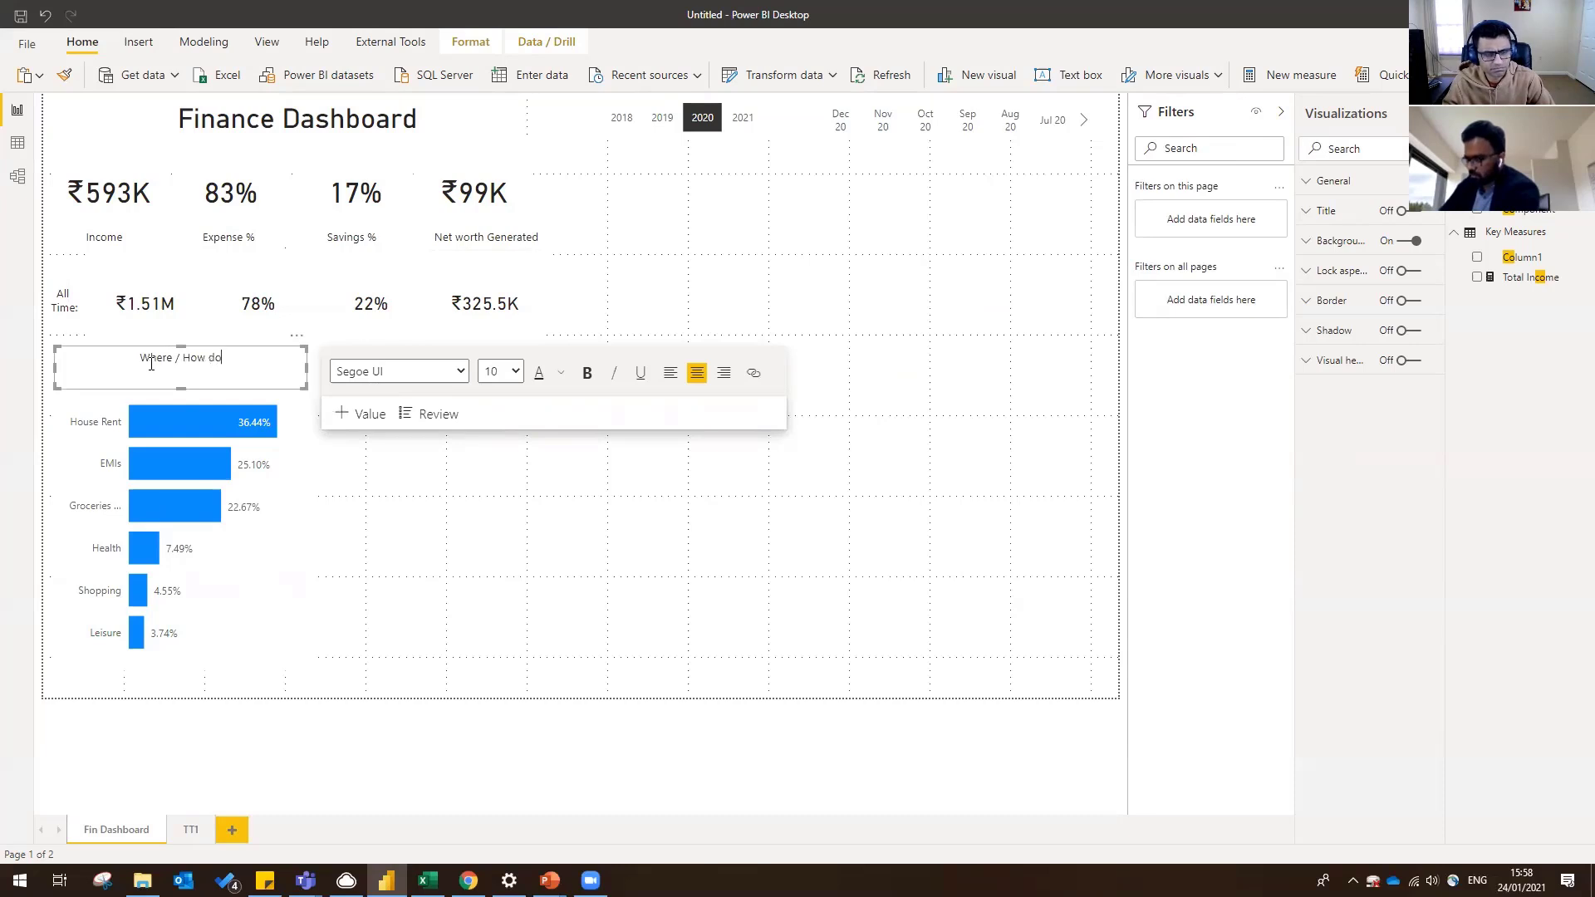
text( I spend)
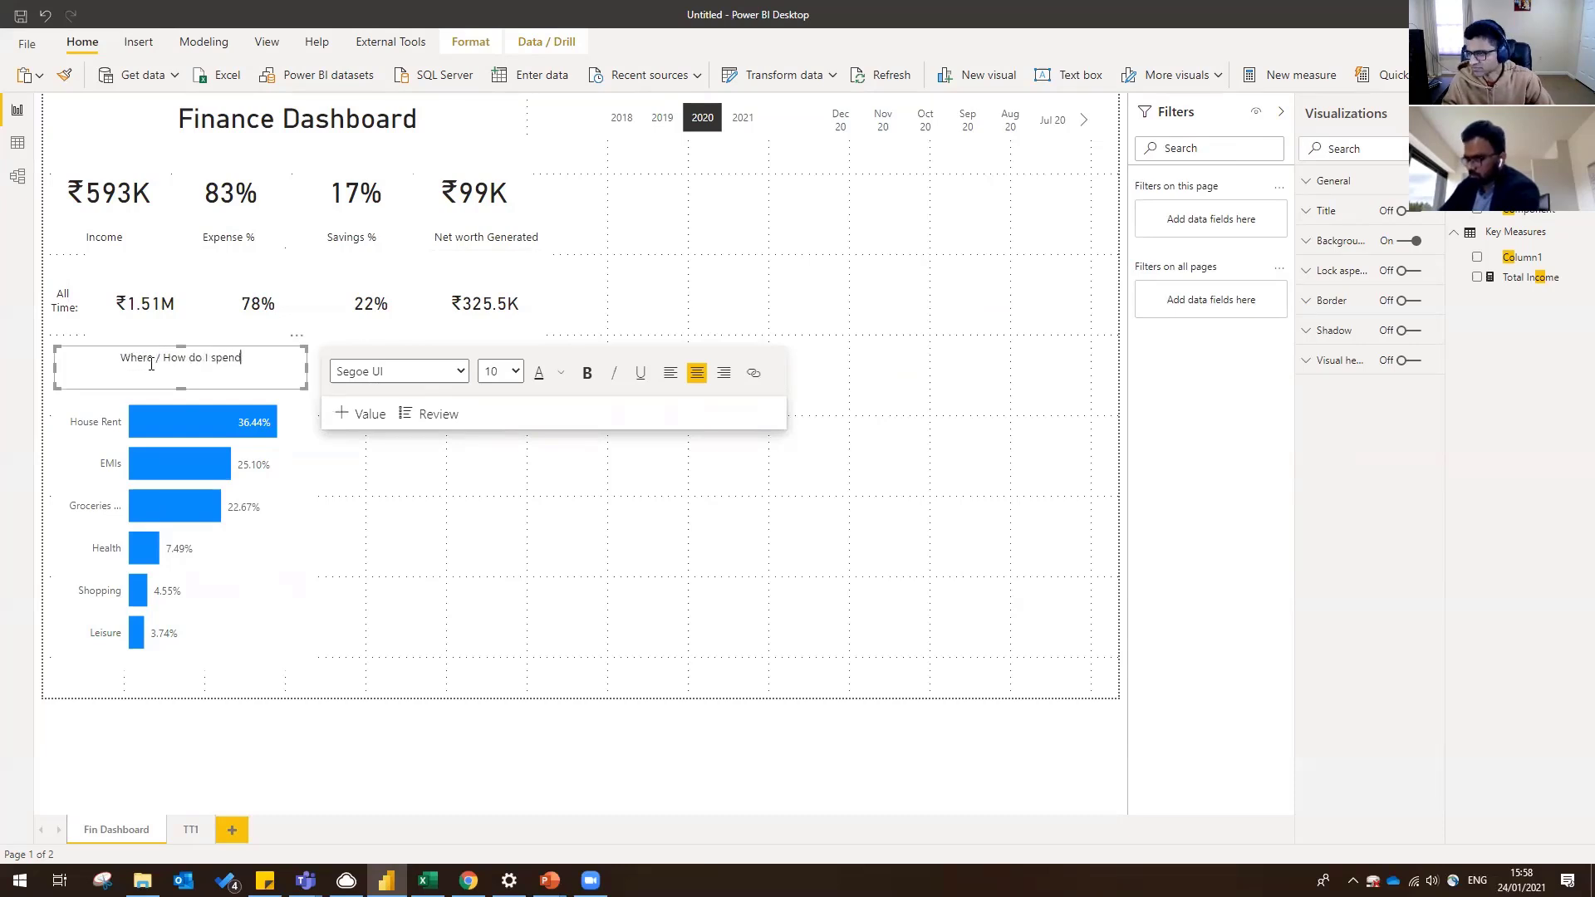
text(?)
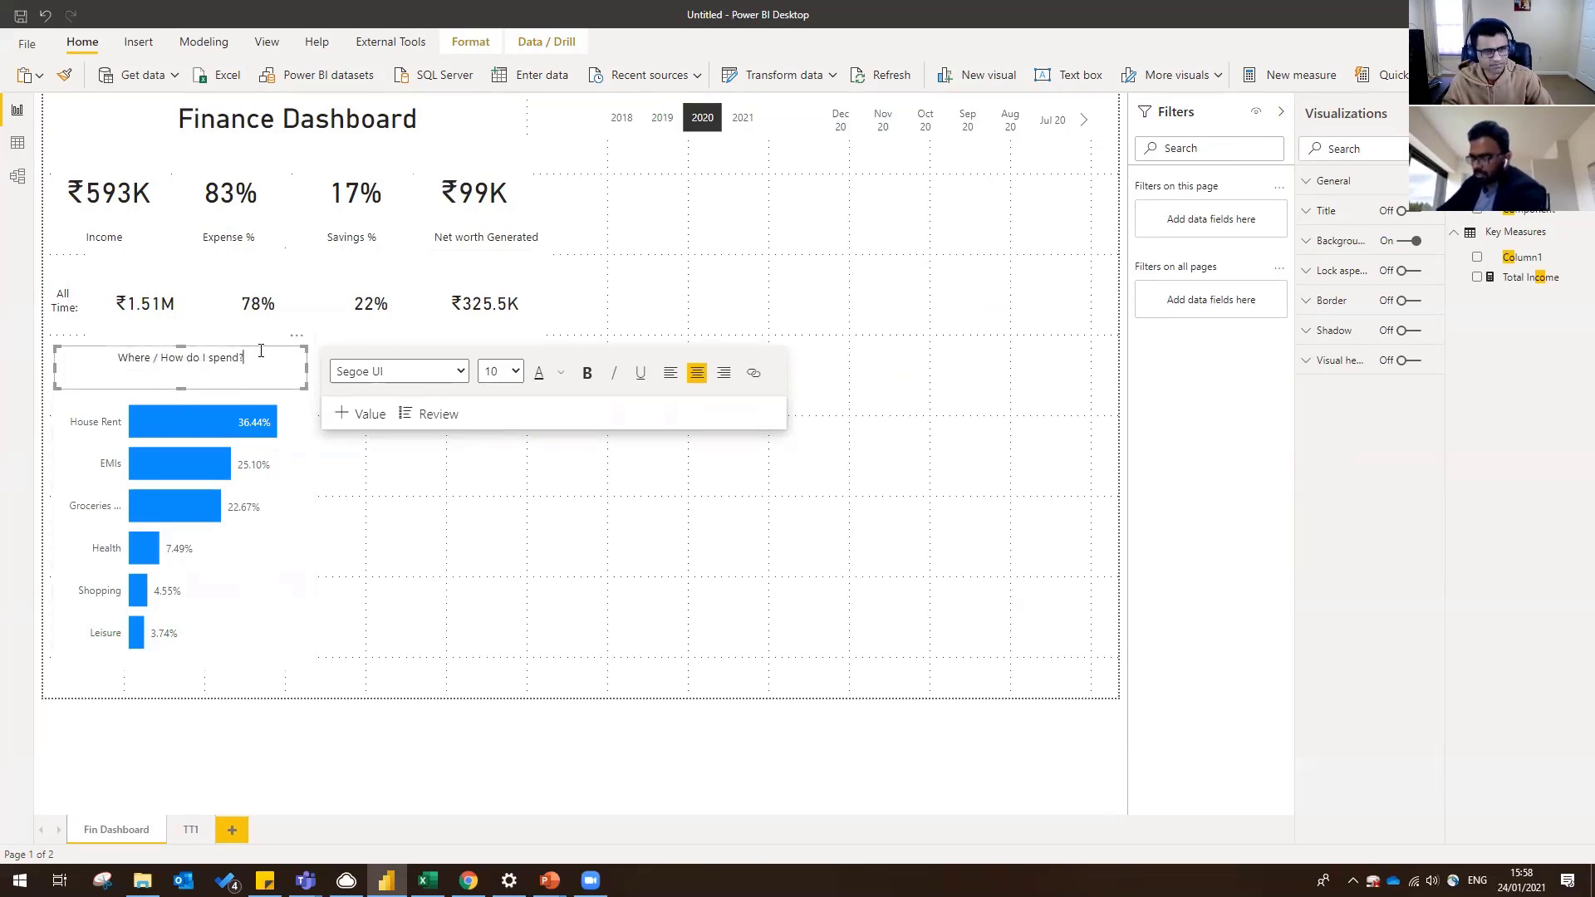
- Bold the "Where / How do I spend?" heading and shrink its text box to one line high, matching the chart's width
drag(254, 357, 90, 362)
key(ctrl+b)
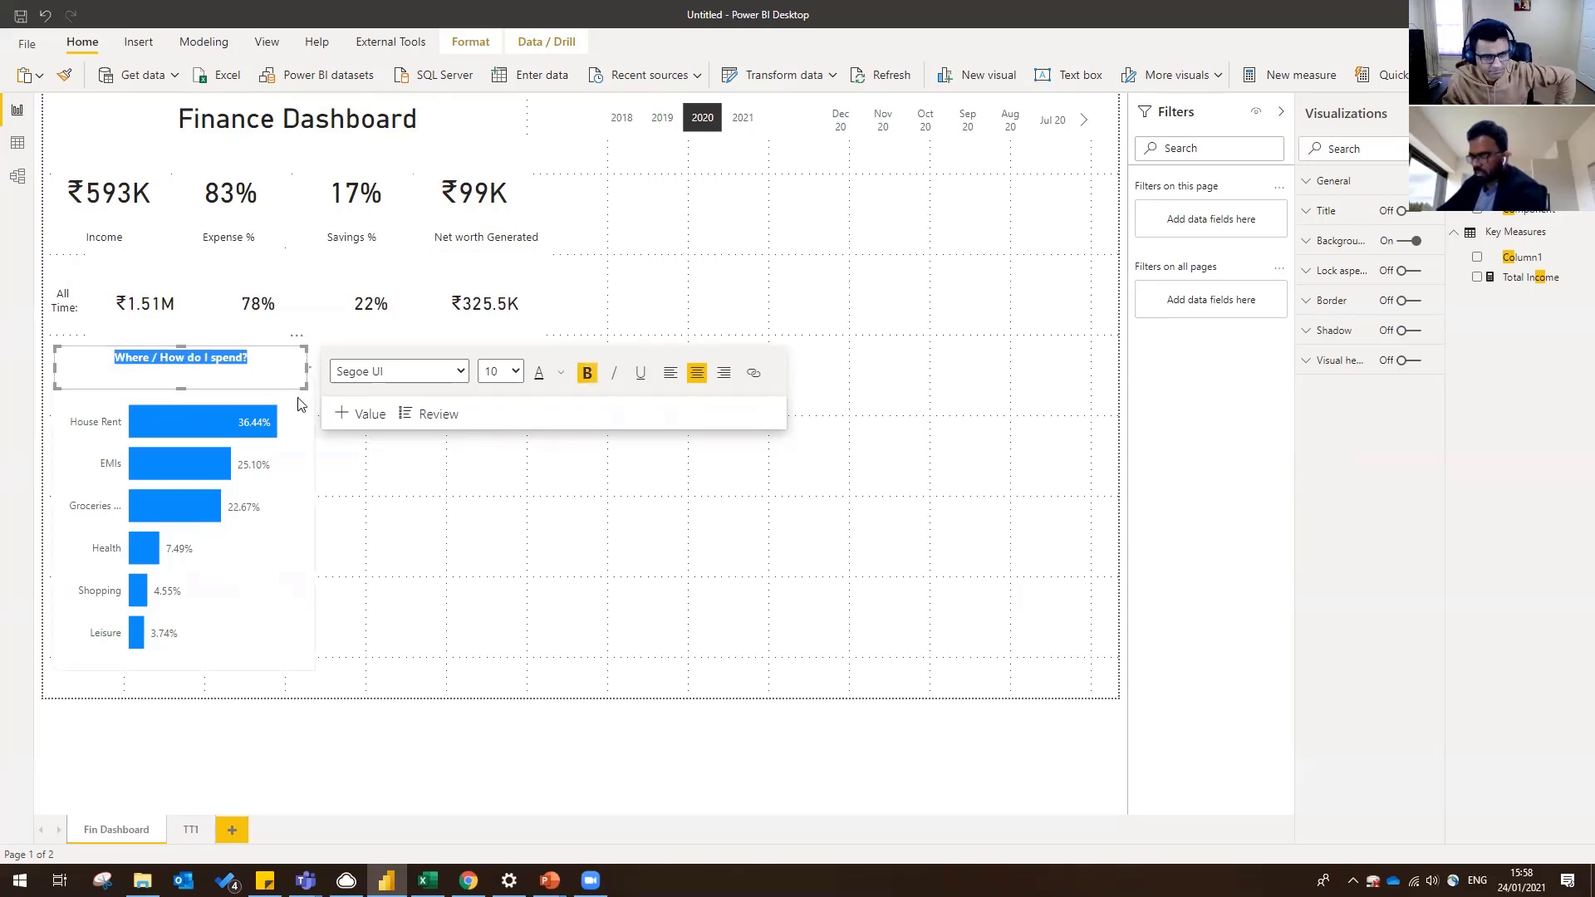
drag(307, 388, 313, 371)
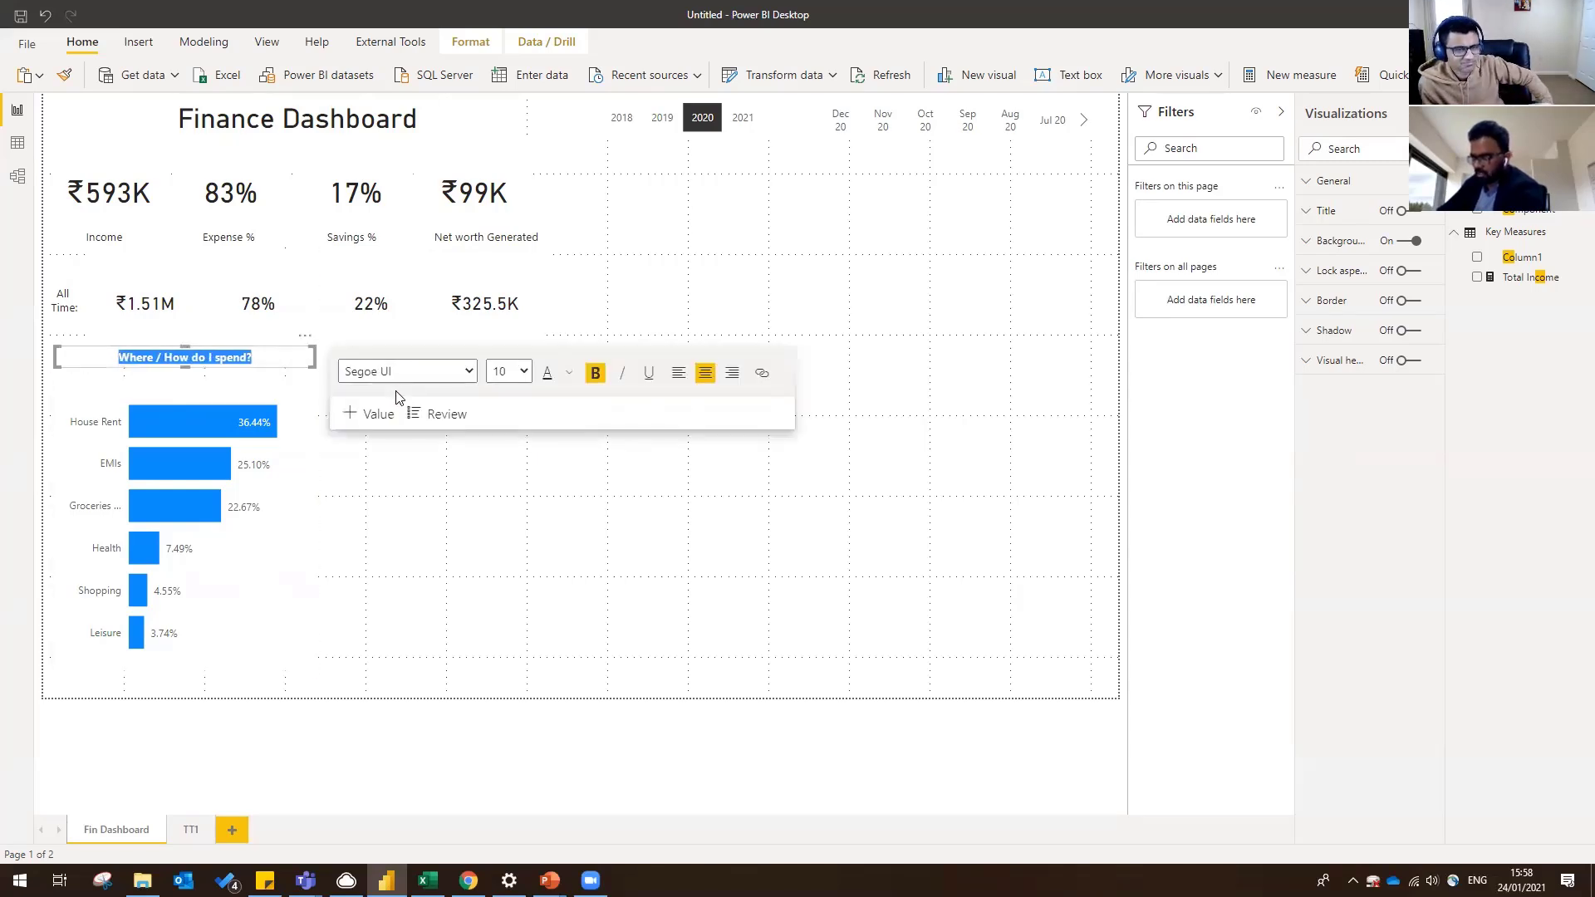
click(475, 514)
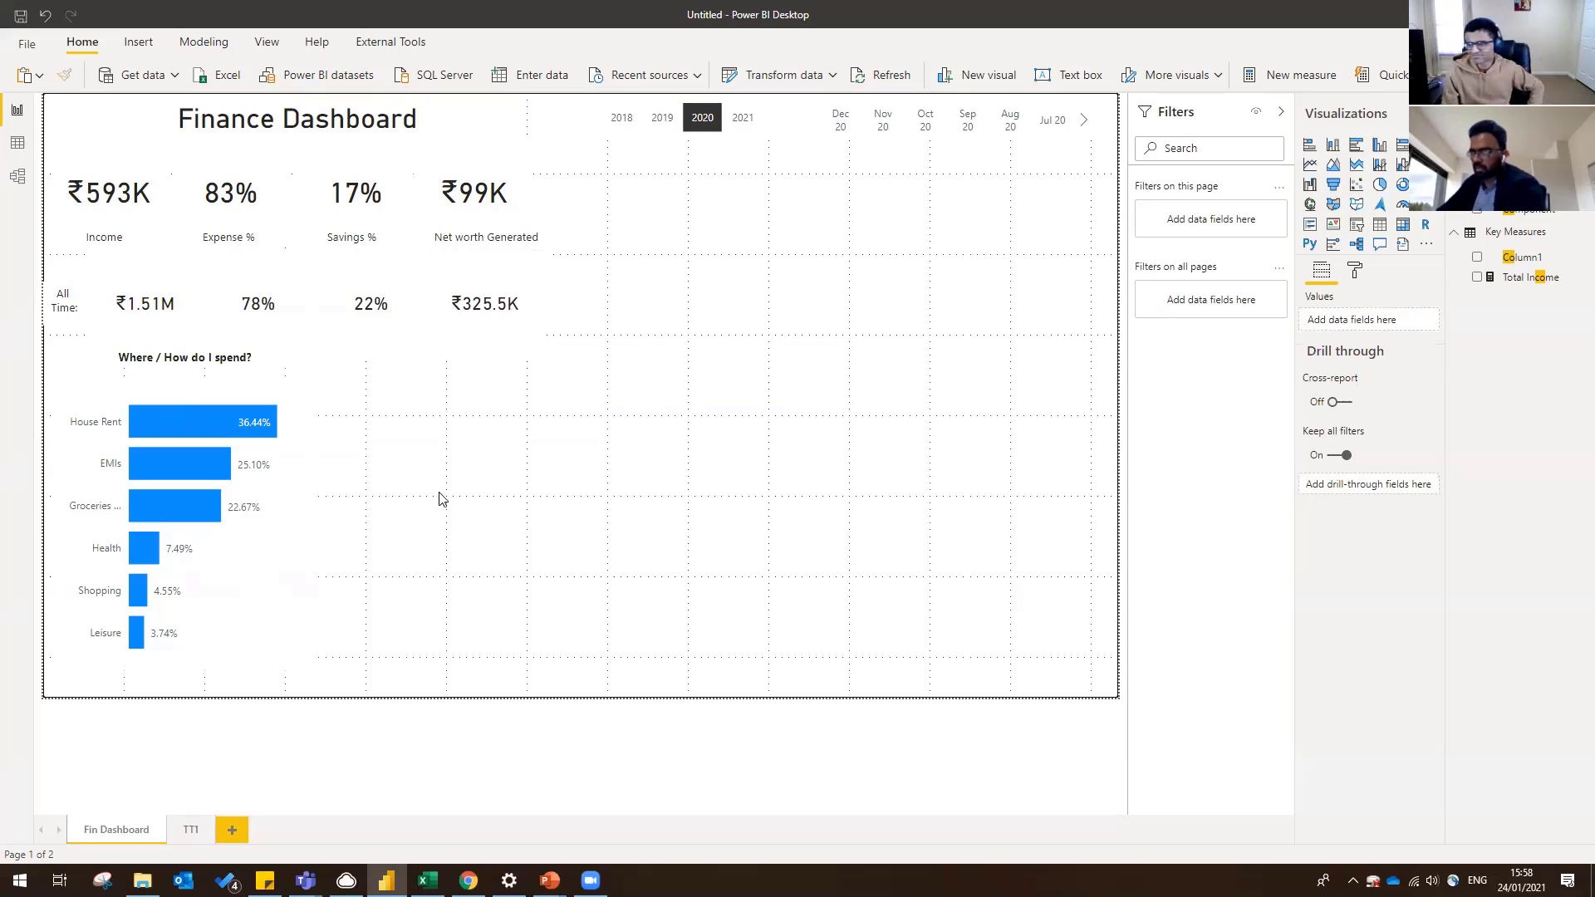
click(62, 324)
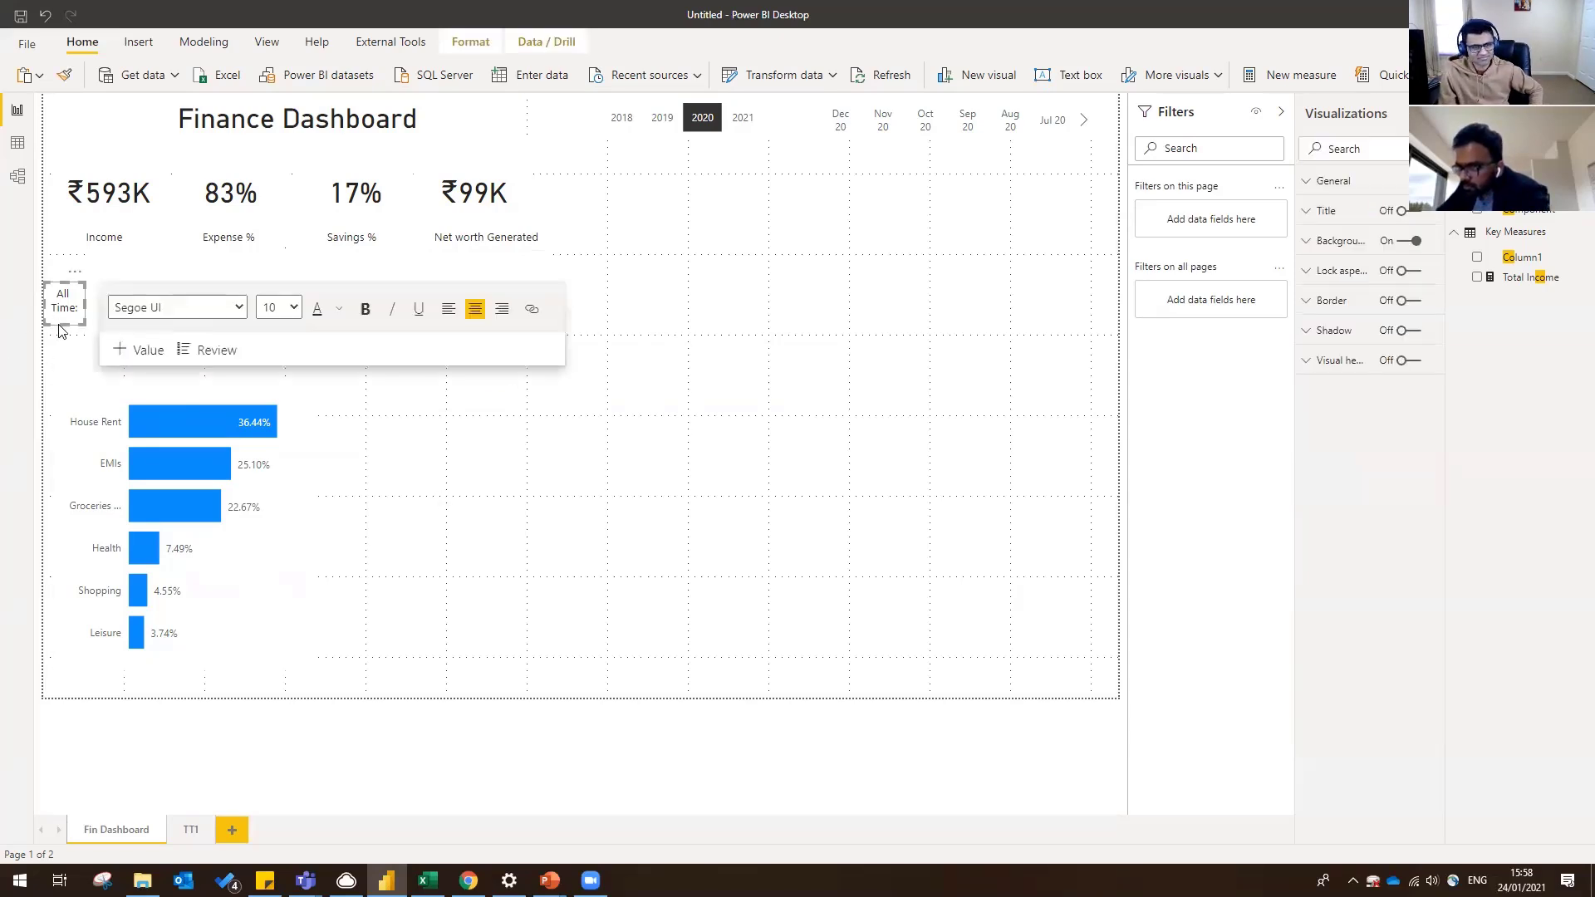
click(524, 542)
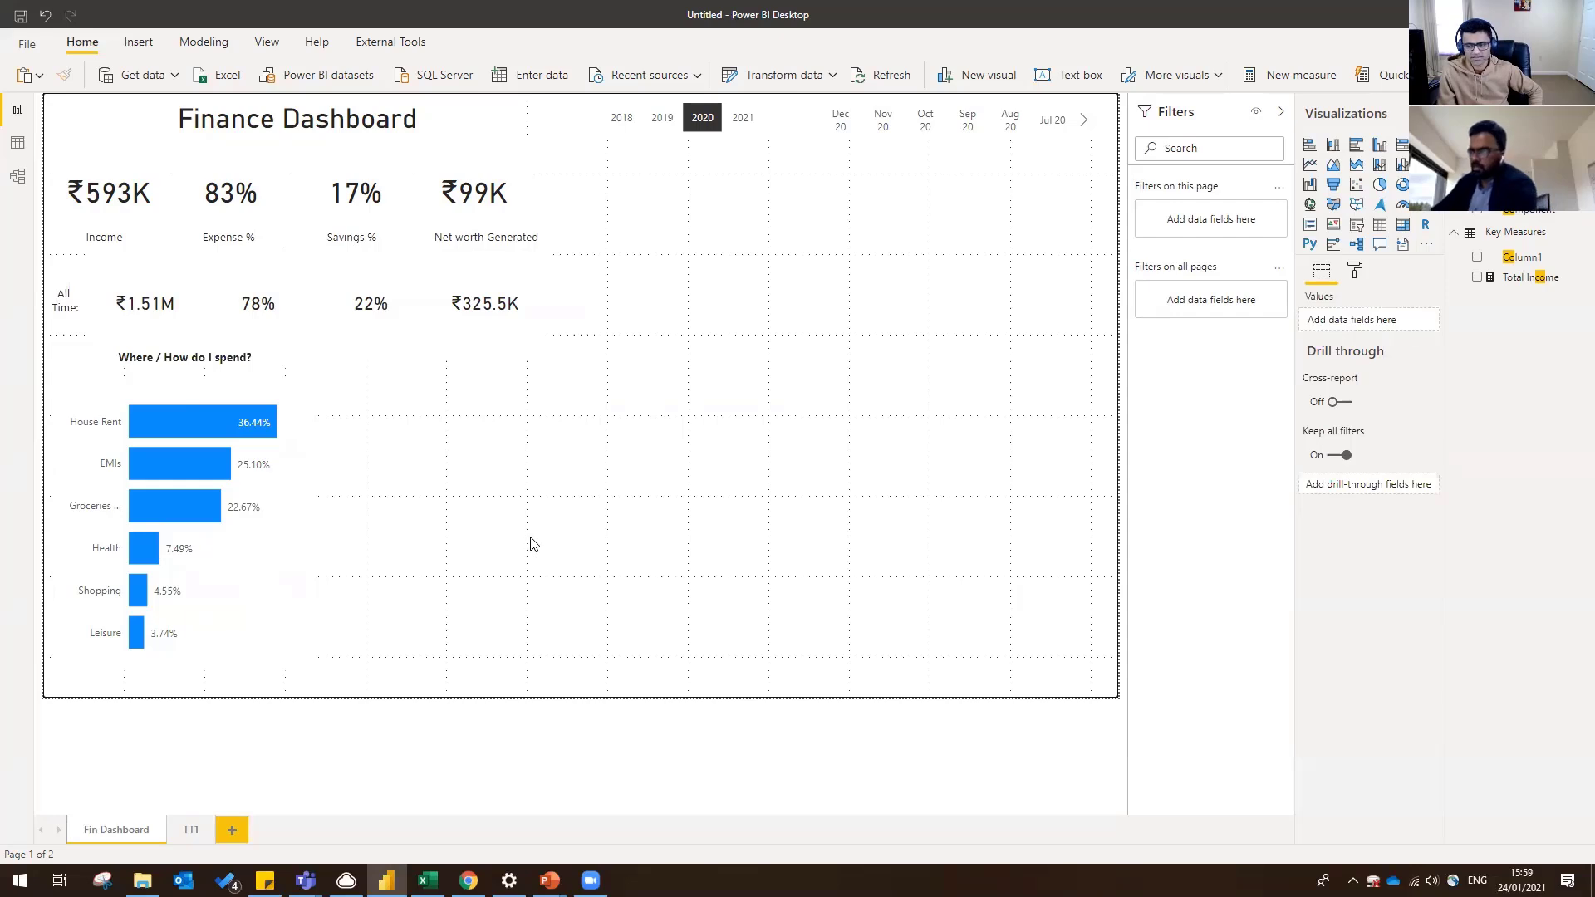
- Duplicate the expense bar chart and place the copy beside the original, level with it
click(312, 667)
key(ctrl+c)
key(ctrl+v)
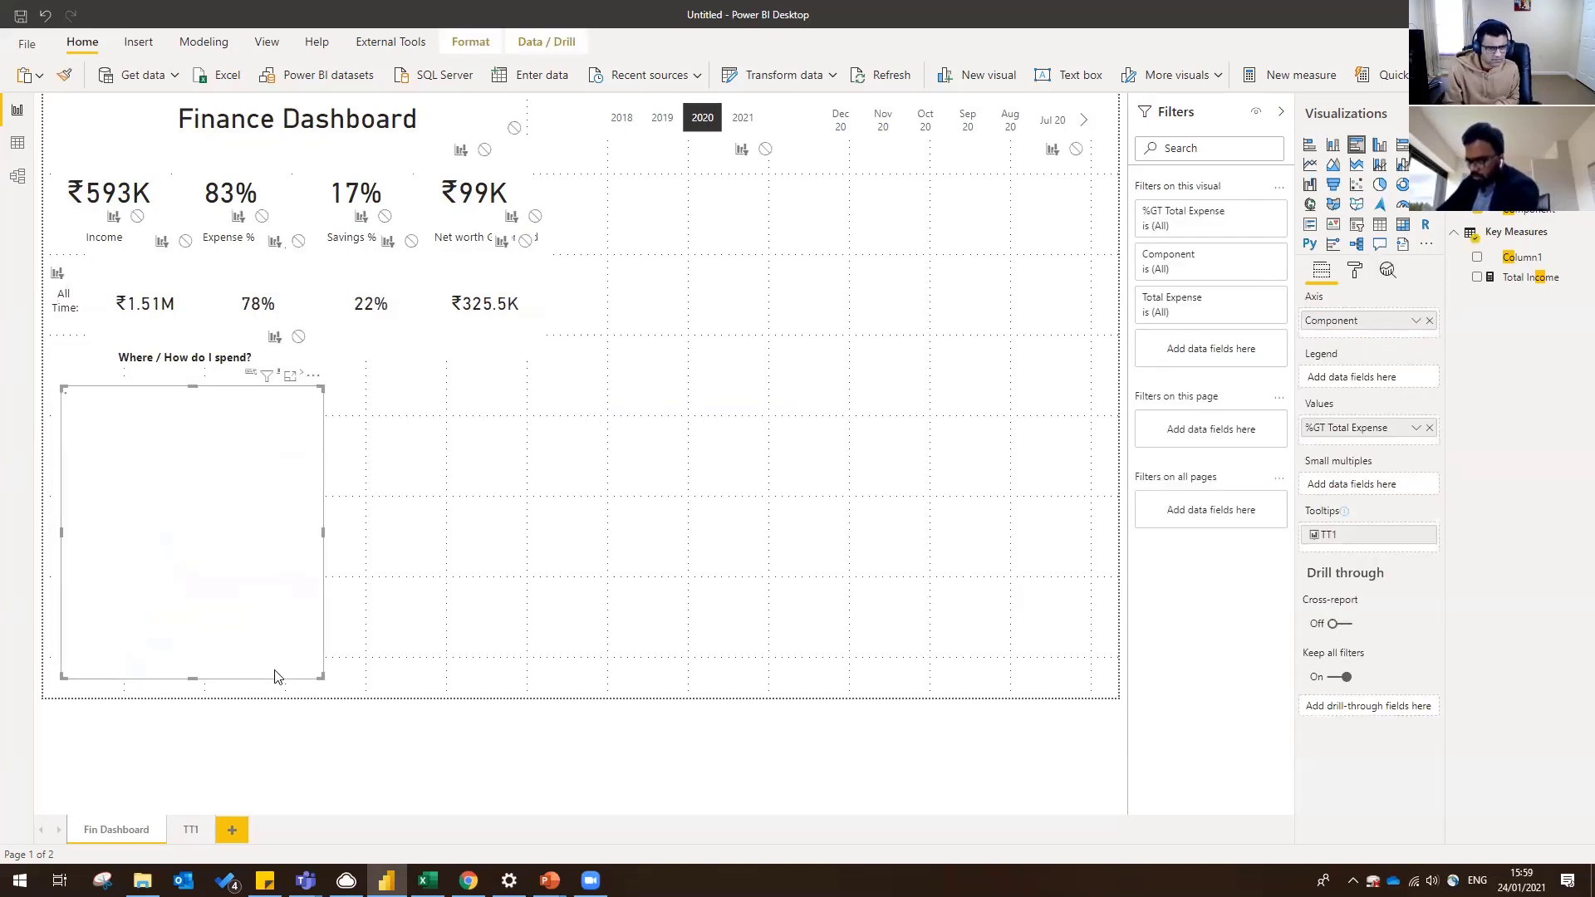
drag(259, 669, 558, 671)
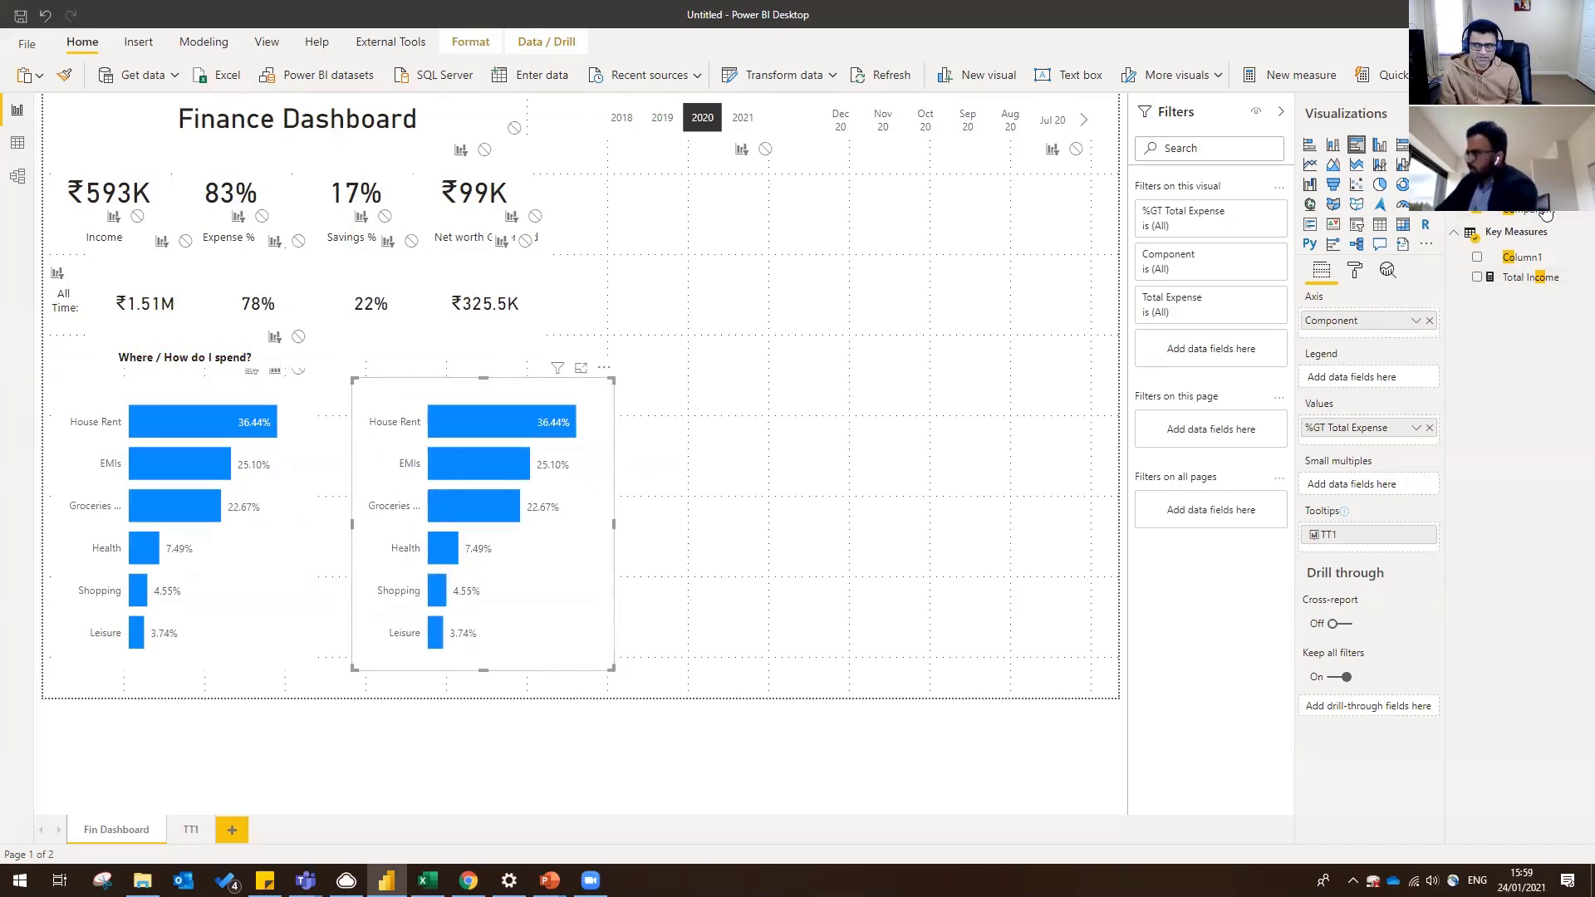
- Replace Total Expense with Total Saving as a percent of grand total in the copied chart, and make the chart slightly narrower and taller
text(saving)
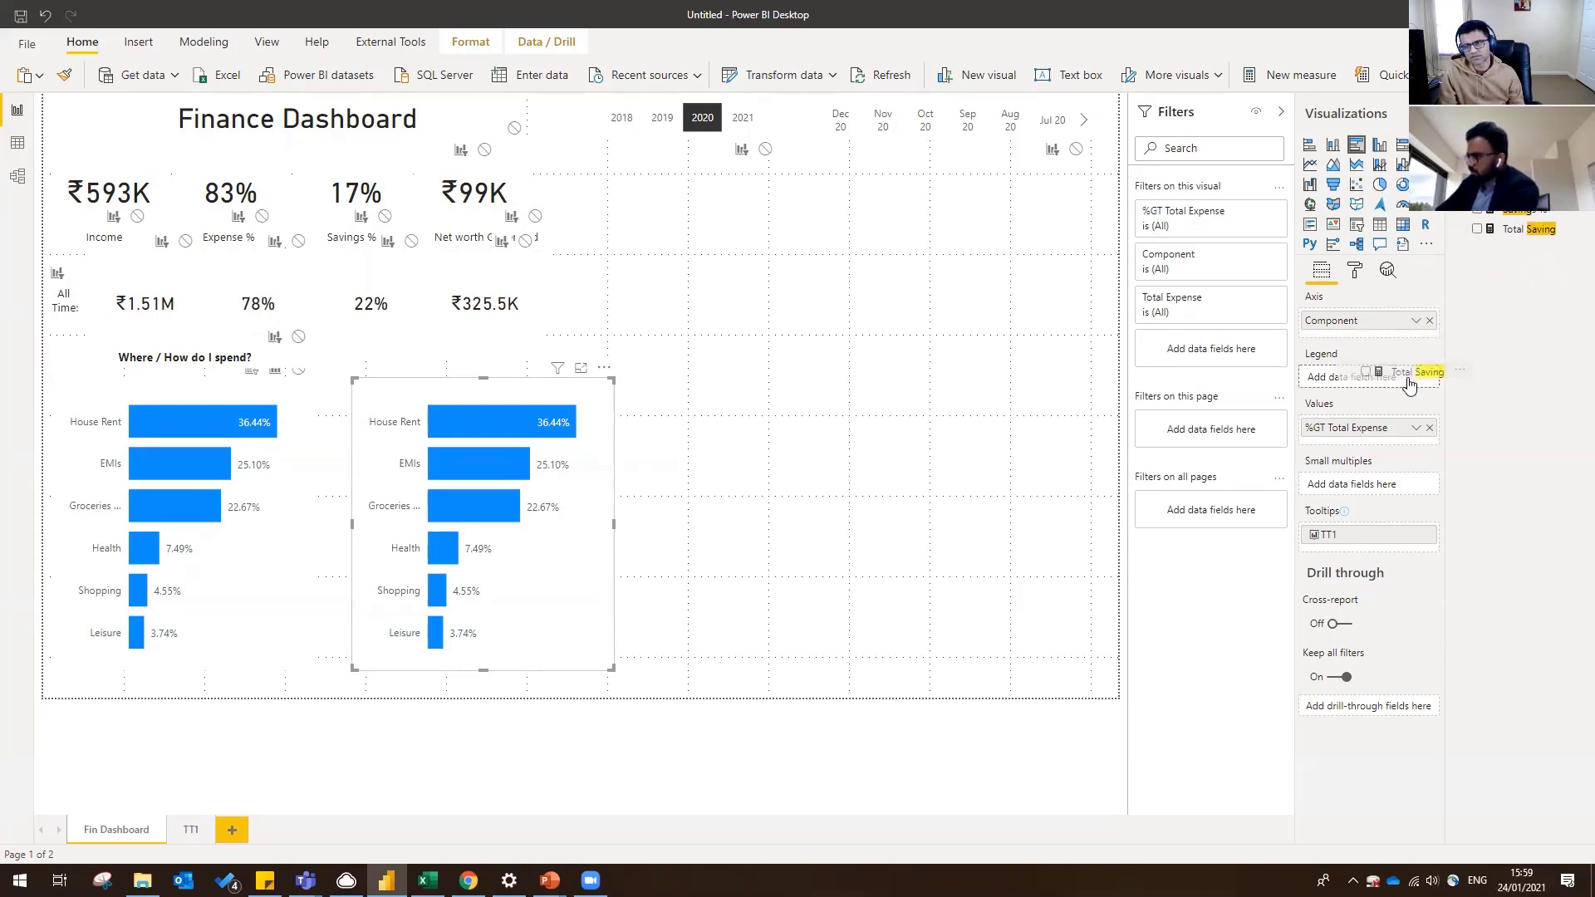
drag(1392, 433, 1395, 435)
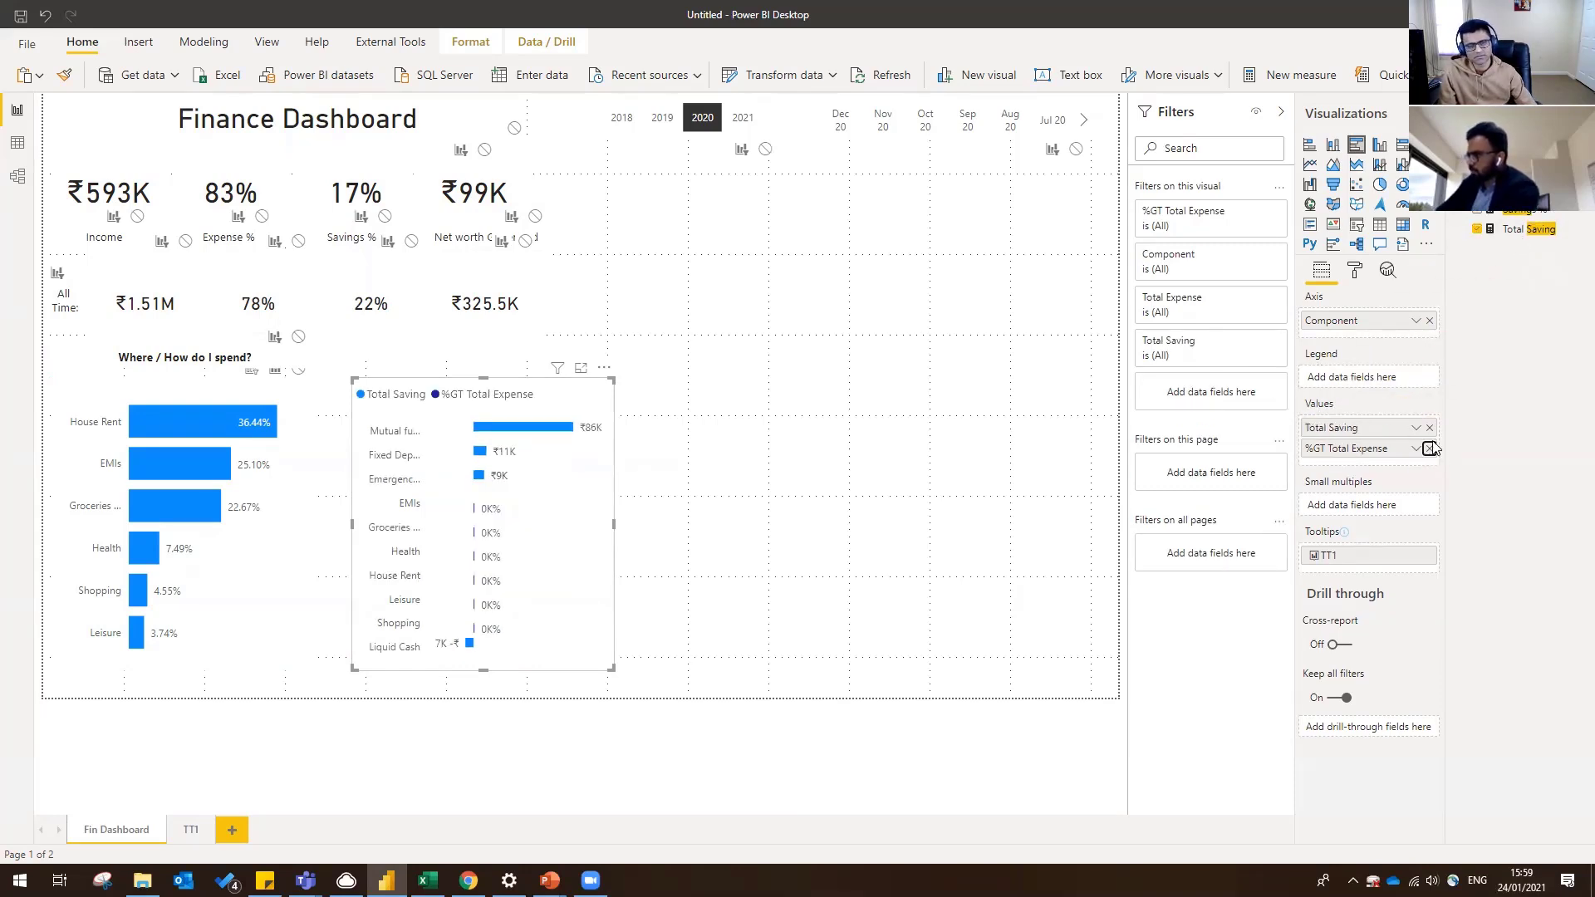
click(1428, 452)
click(1417, 429)
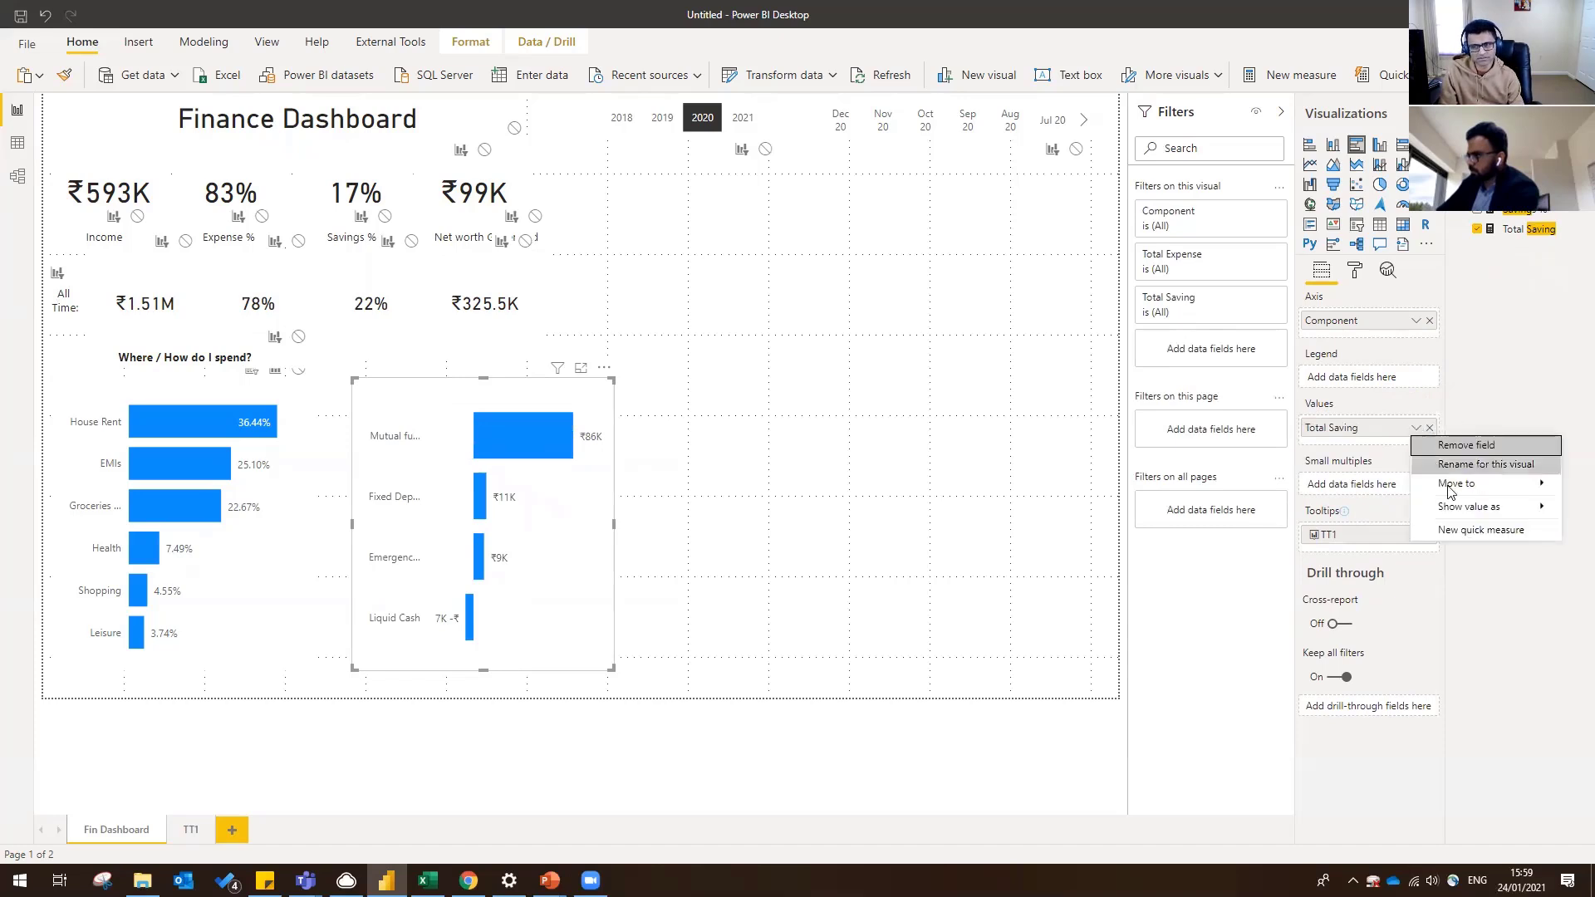
mouse_move(1441, 515)
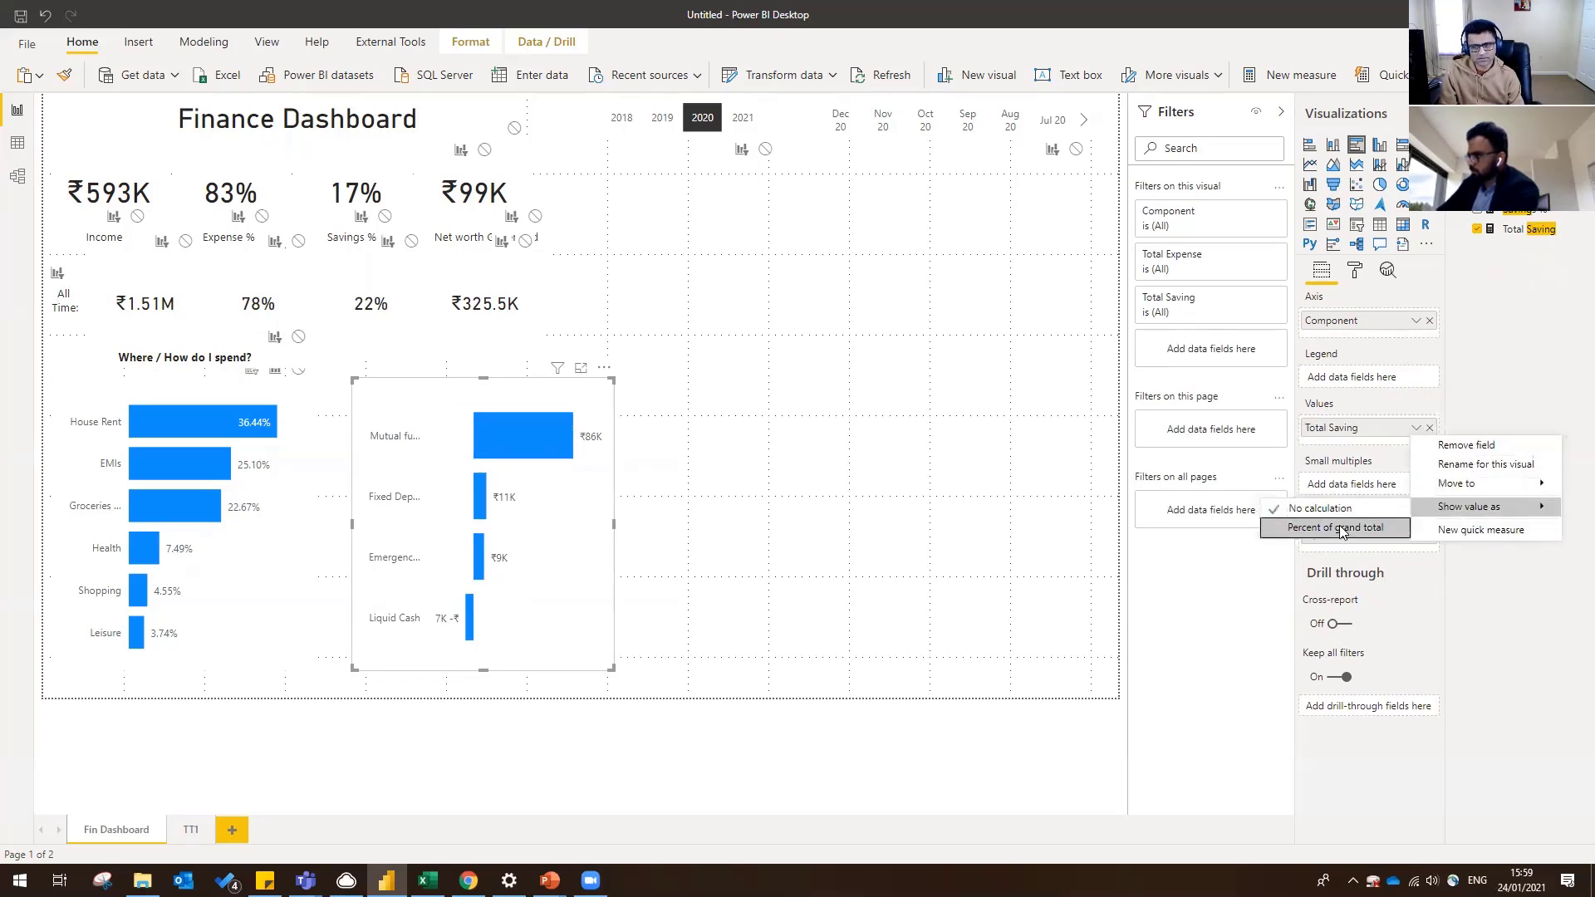
click(1329, 528)
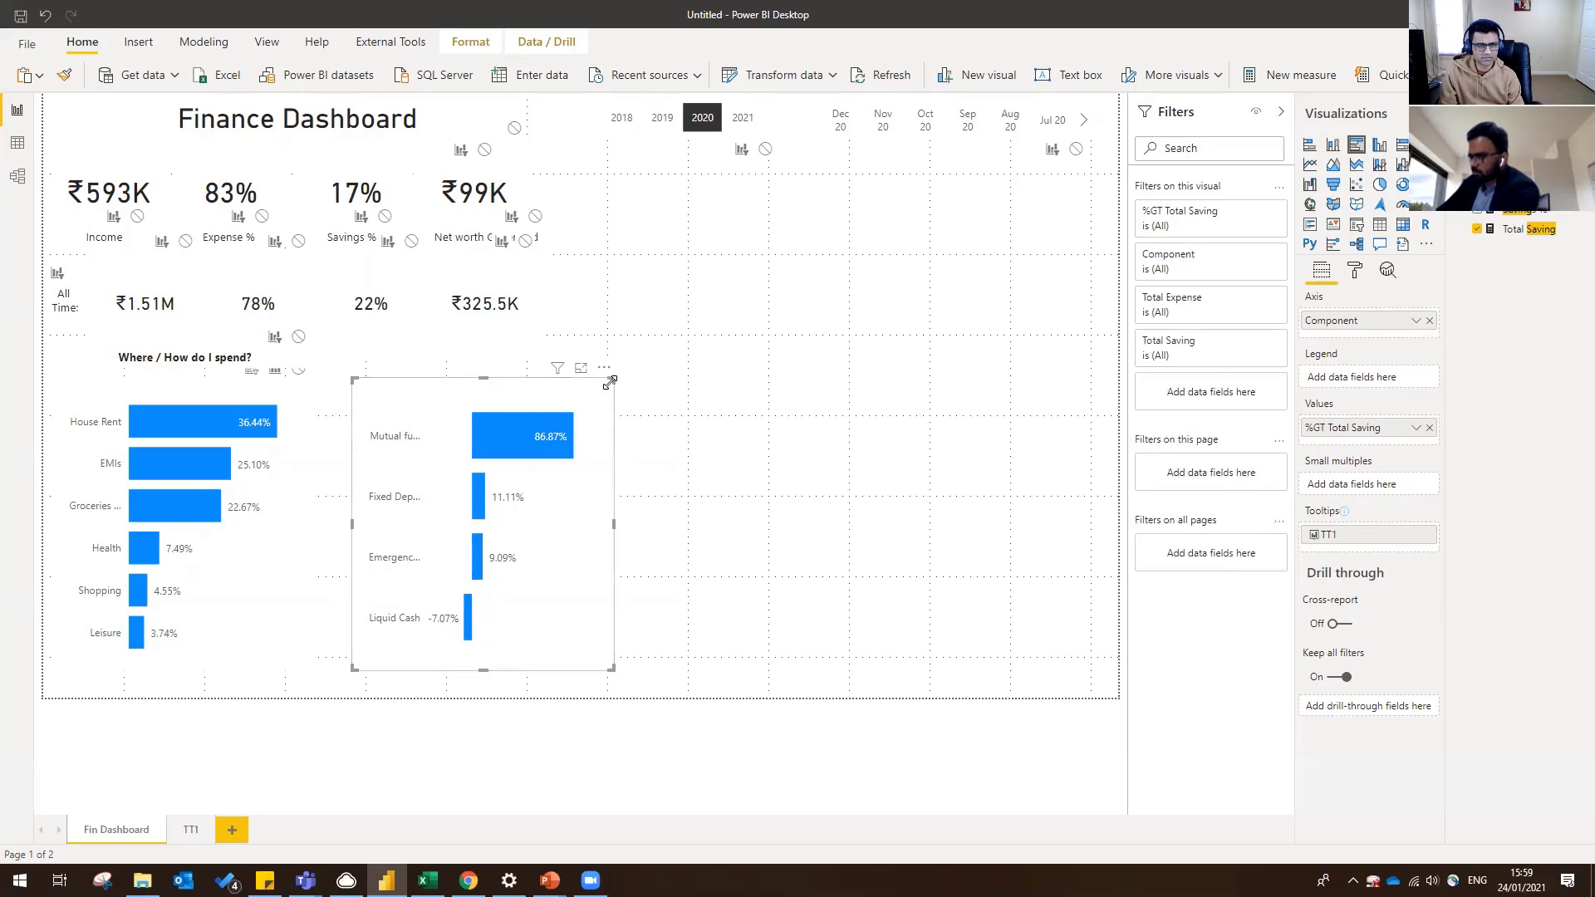
drag(613, 379, 629, 375)
drag(654, 393, 605, 378)
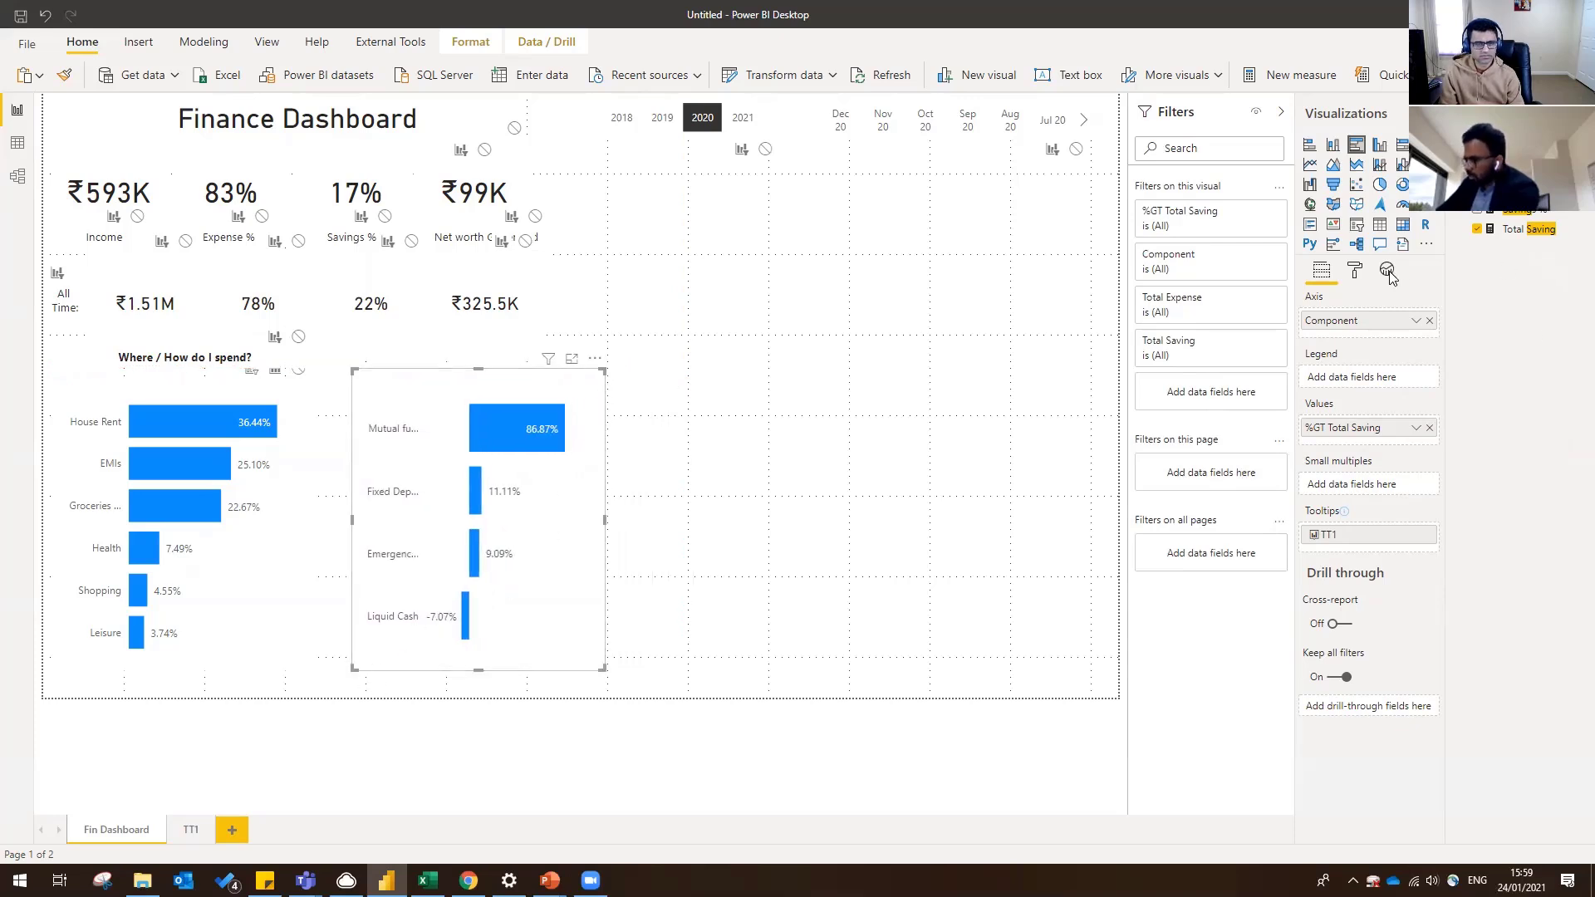
- Try the theme orange and a lighter orange as the default data color of the expense bar chart
click(1355, 271)
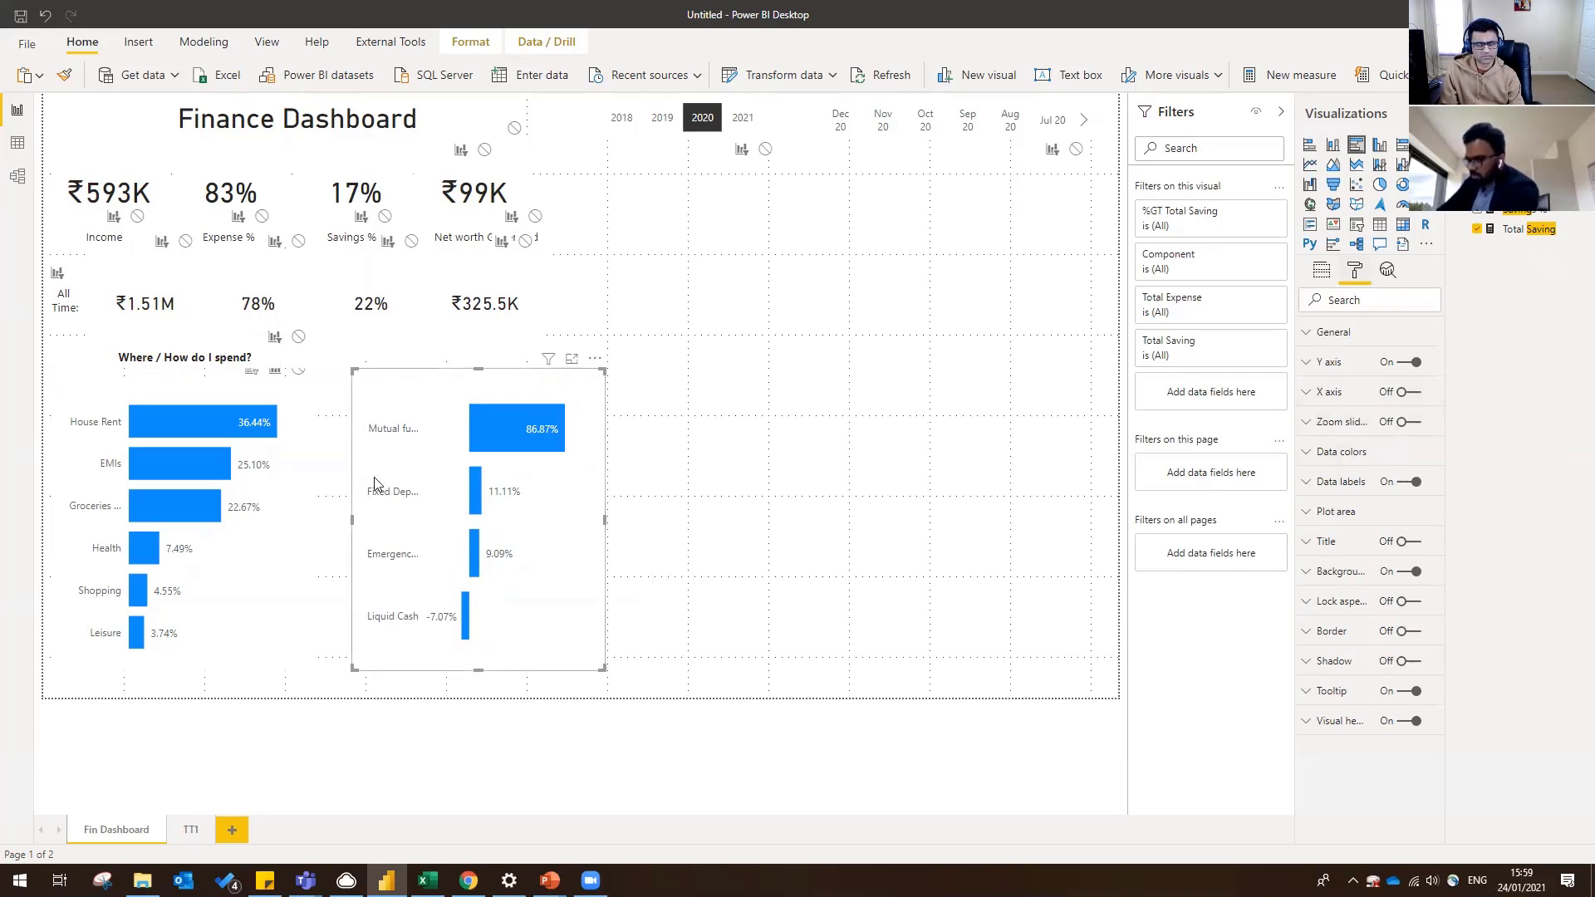
click(309, 506)
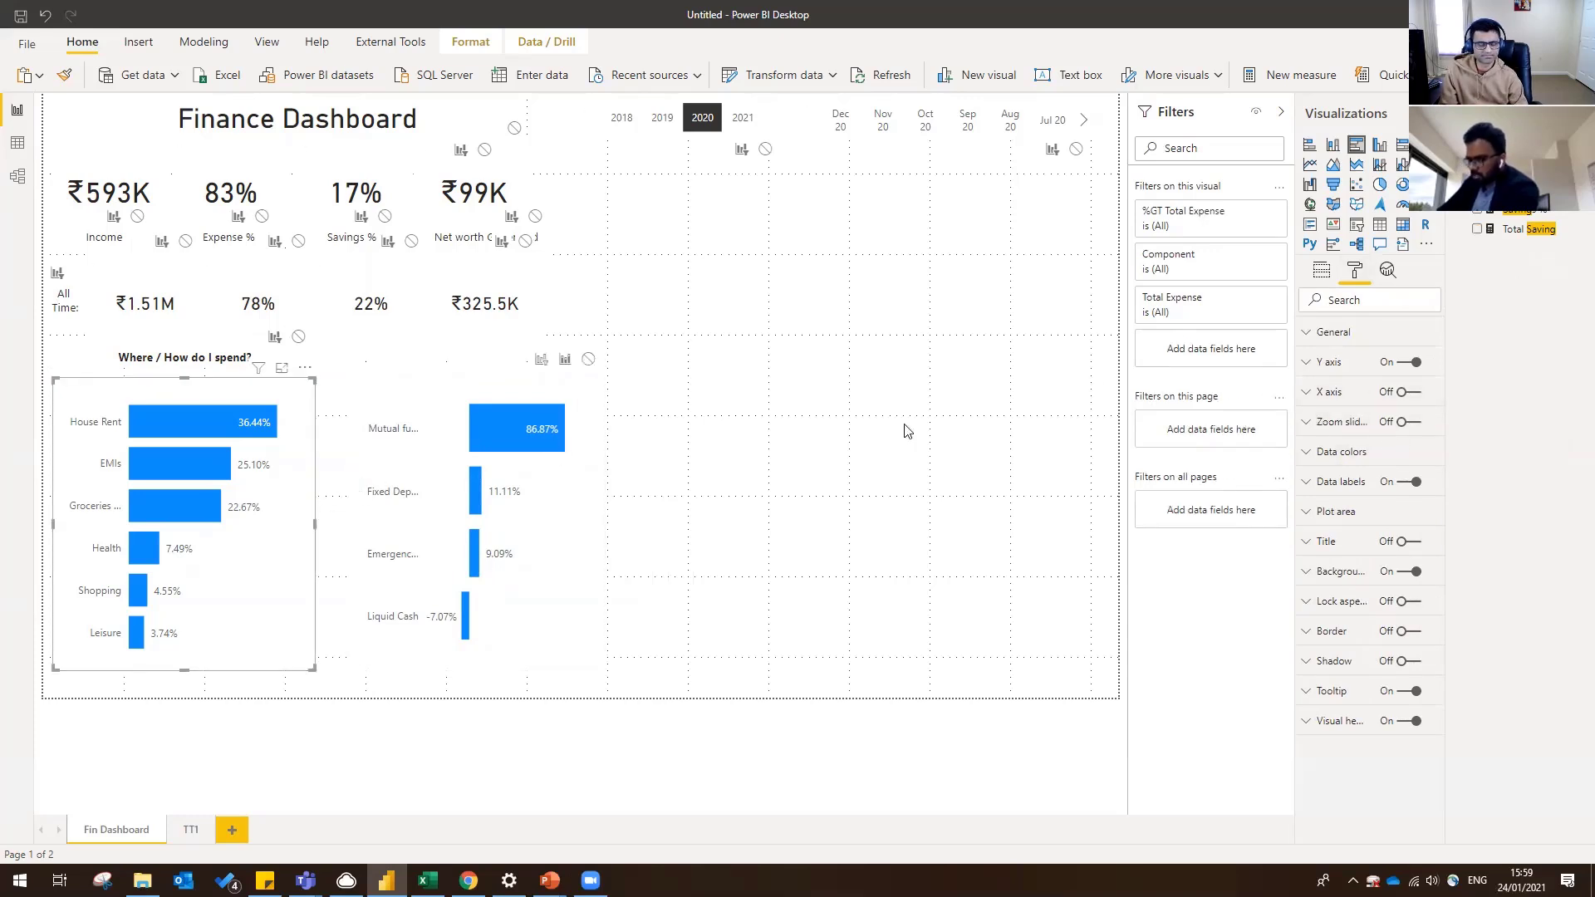
click(1347, 461)
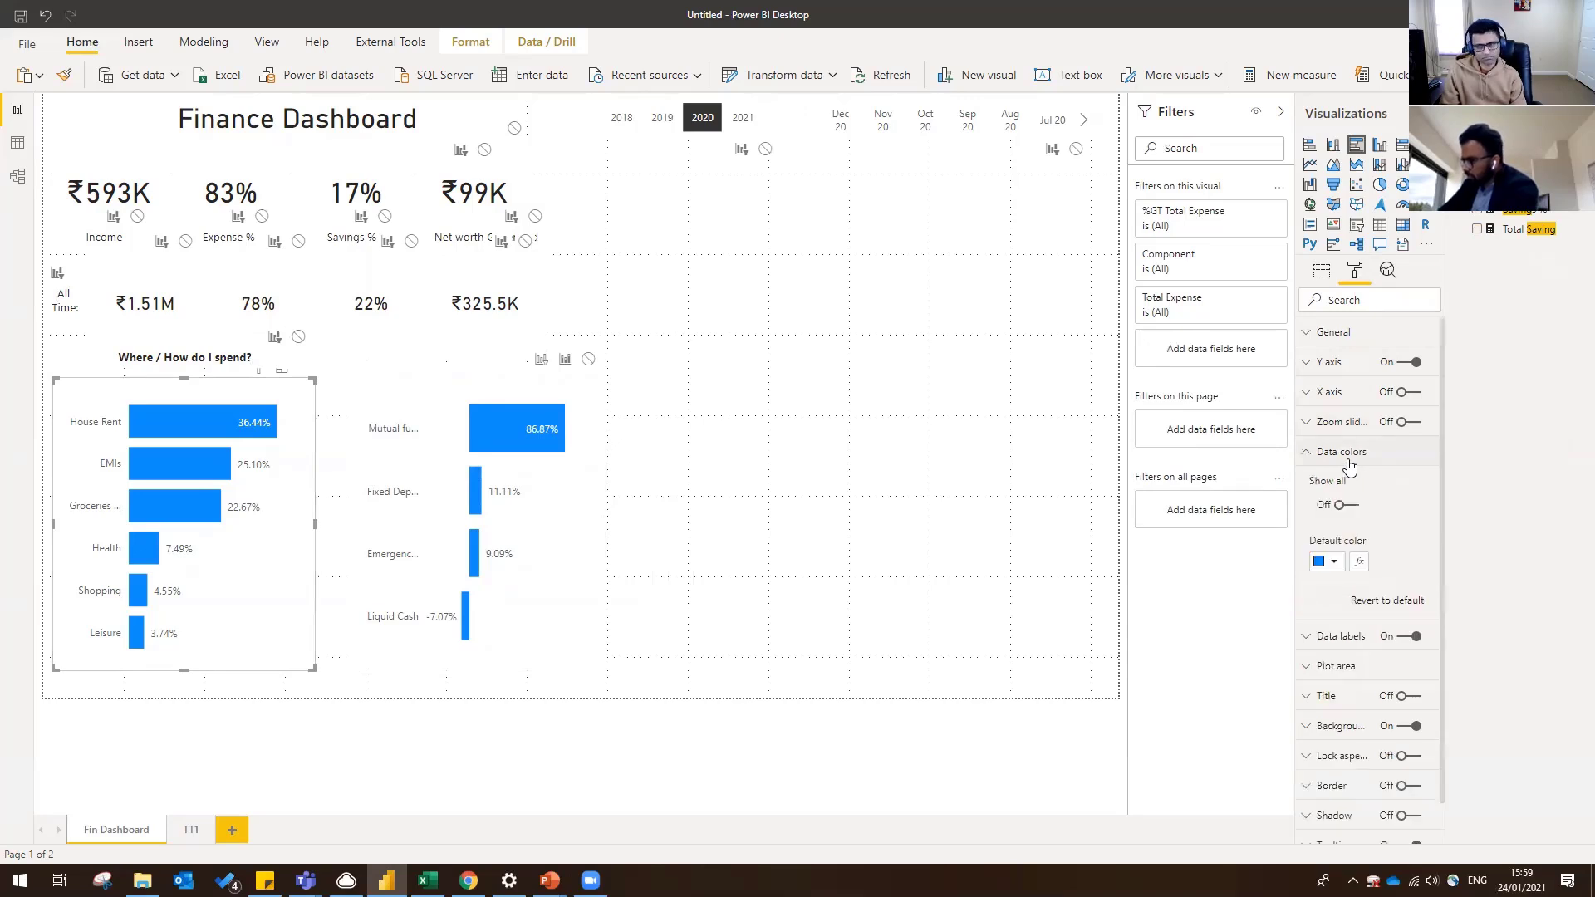
click(1345, 459)
click(1344, 490)
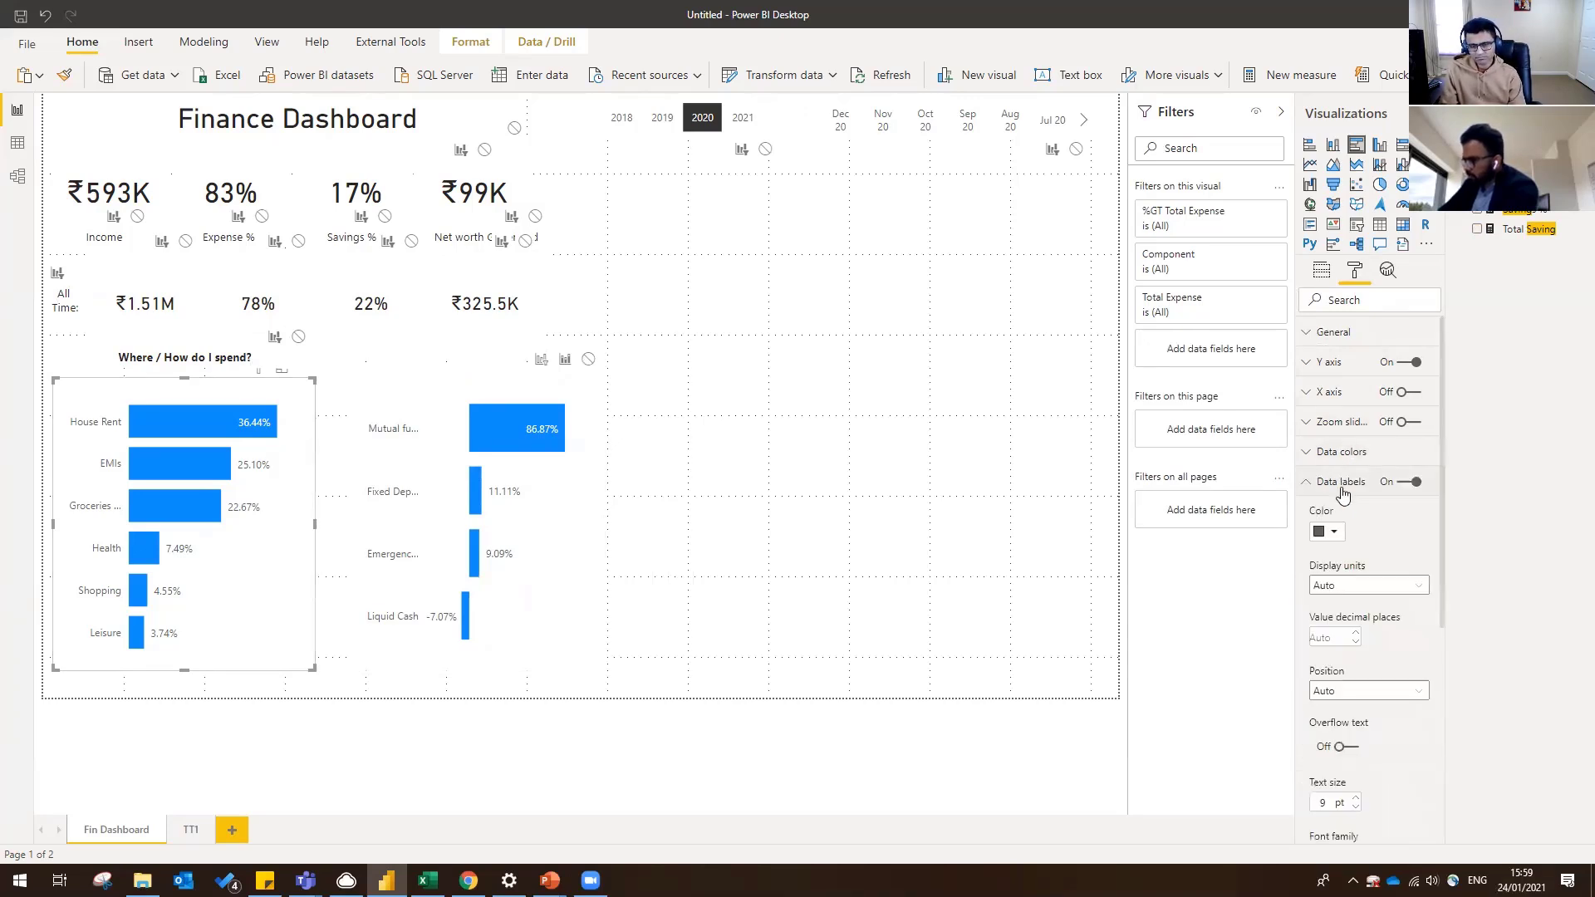
click(1343, 488)
click(1342, 459)
click(1328, 565)
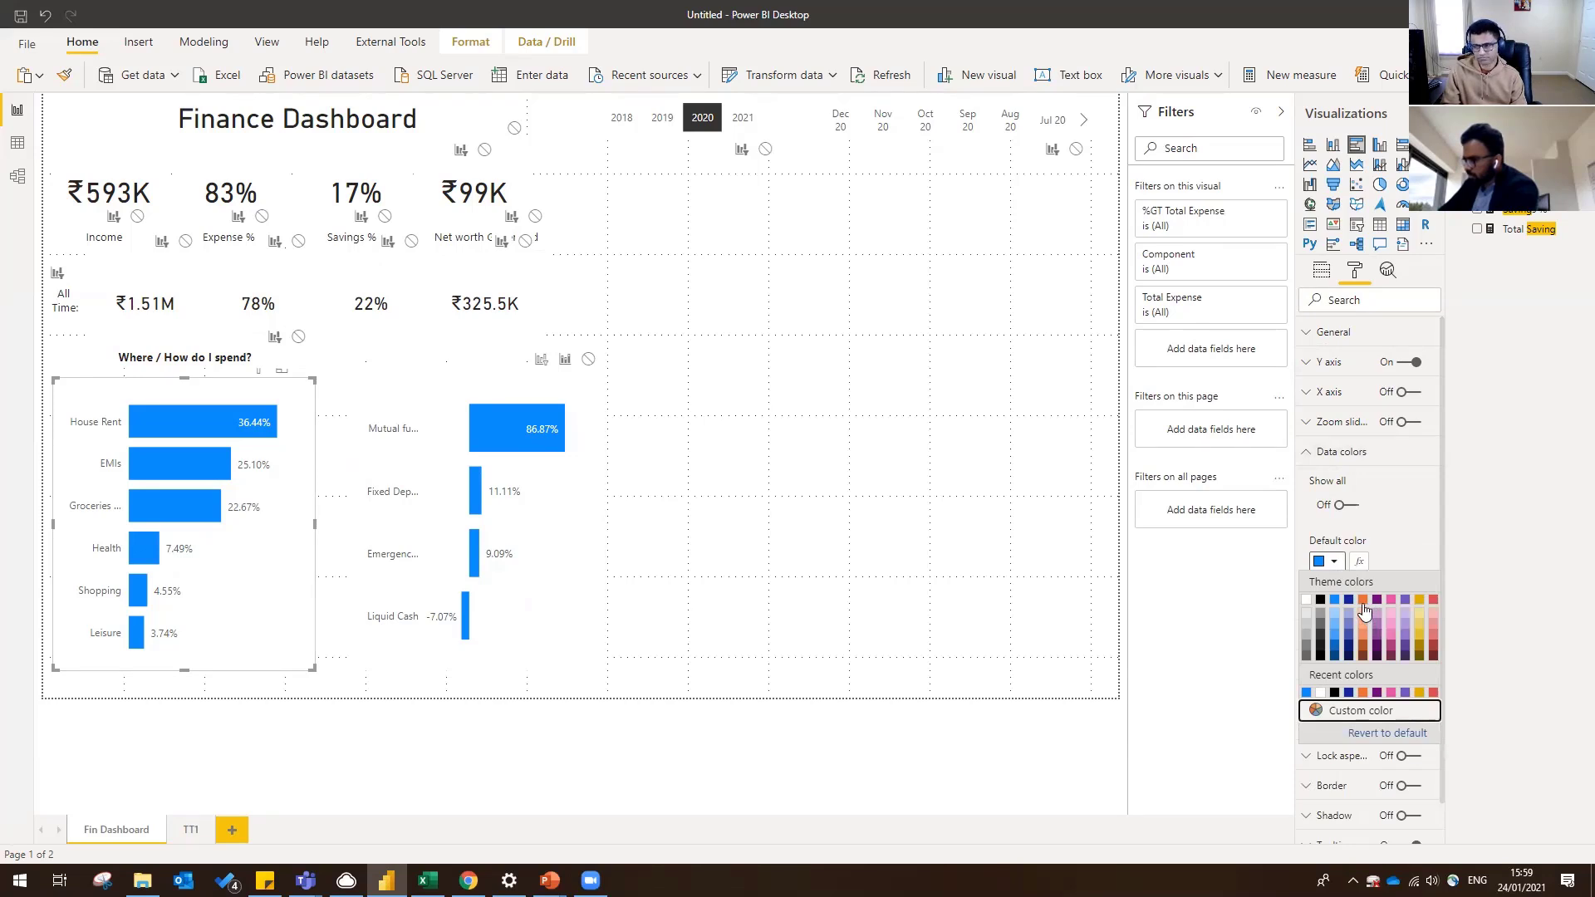
click(1363, 599)
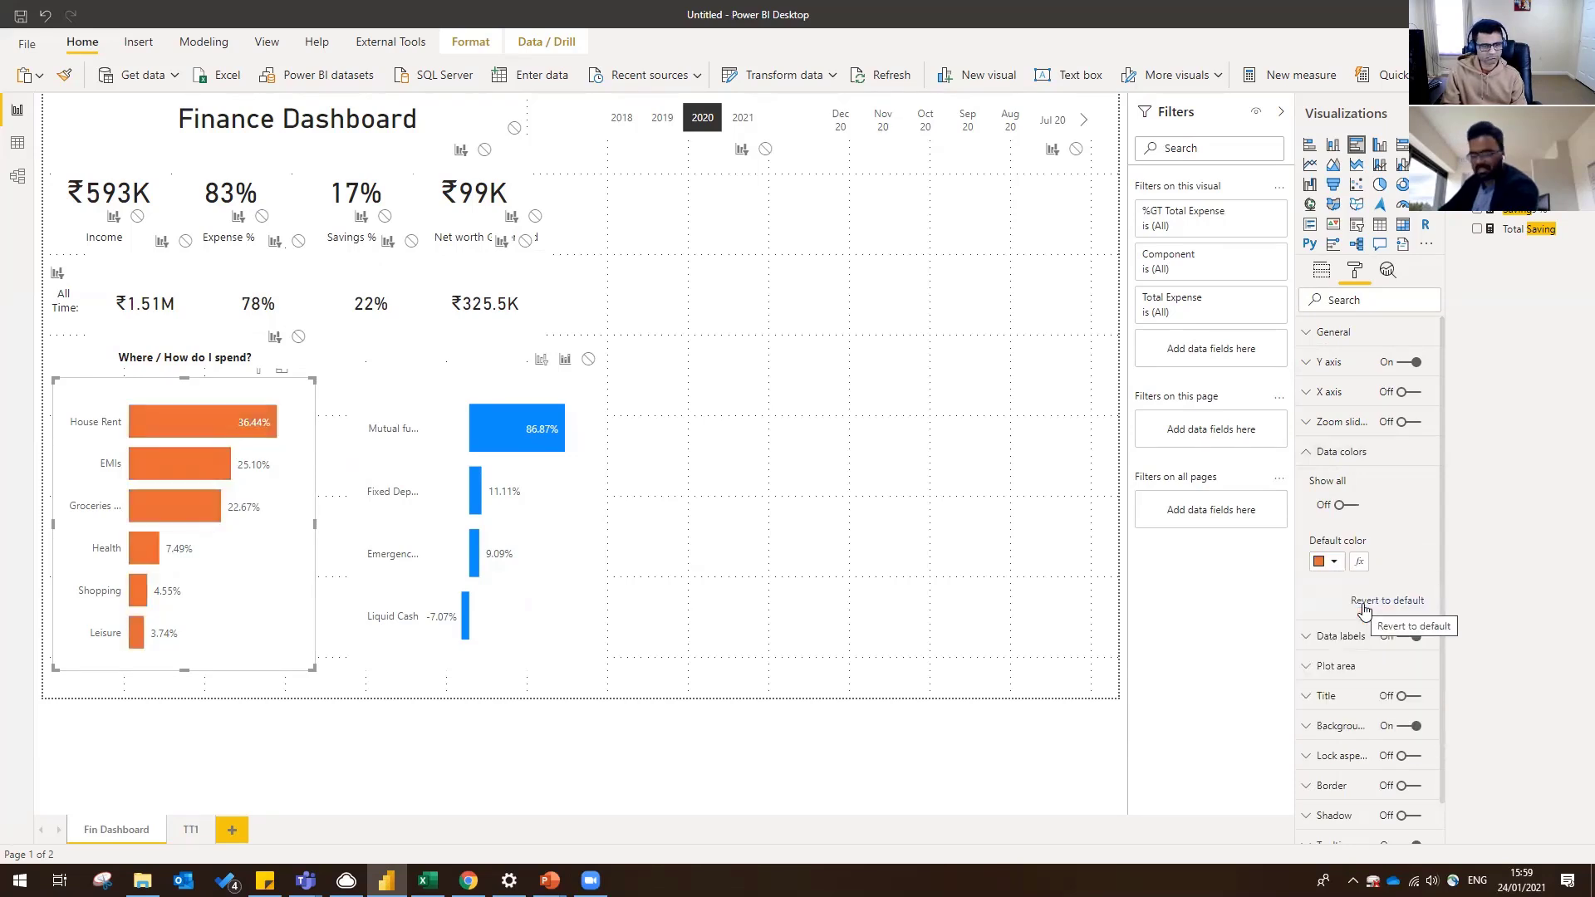
click(1329, 565)
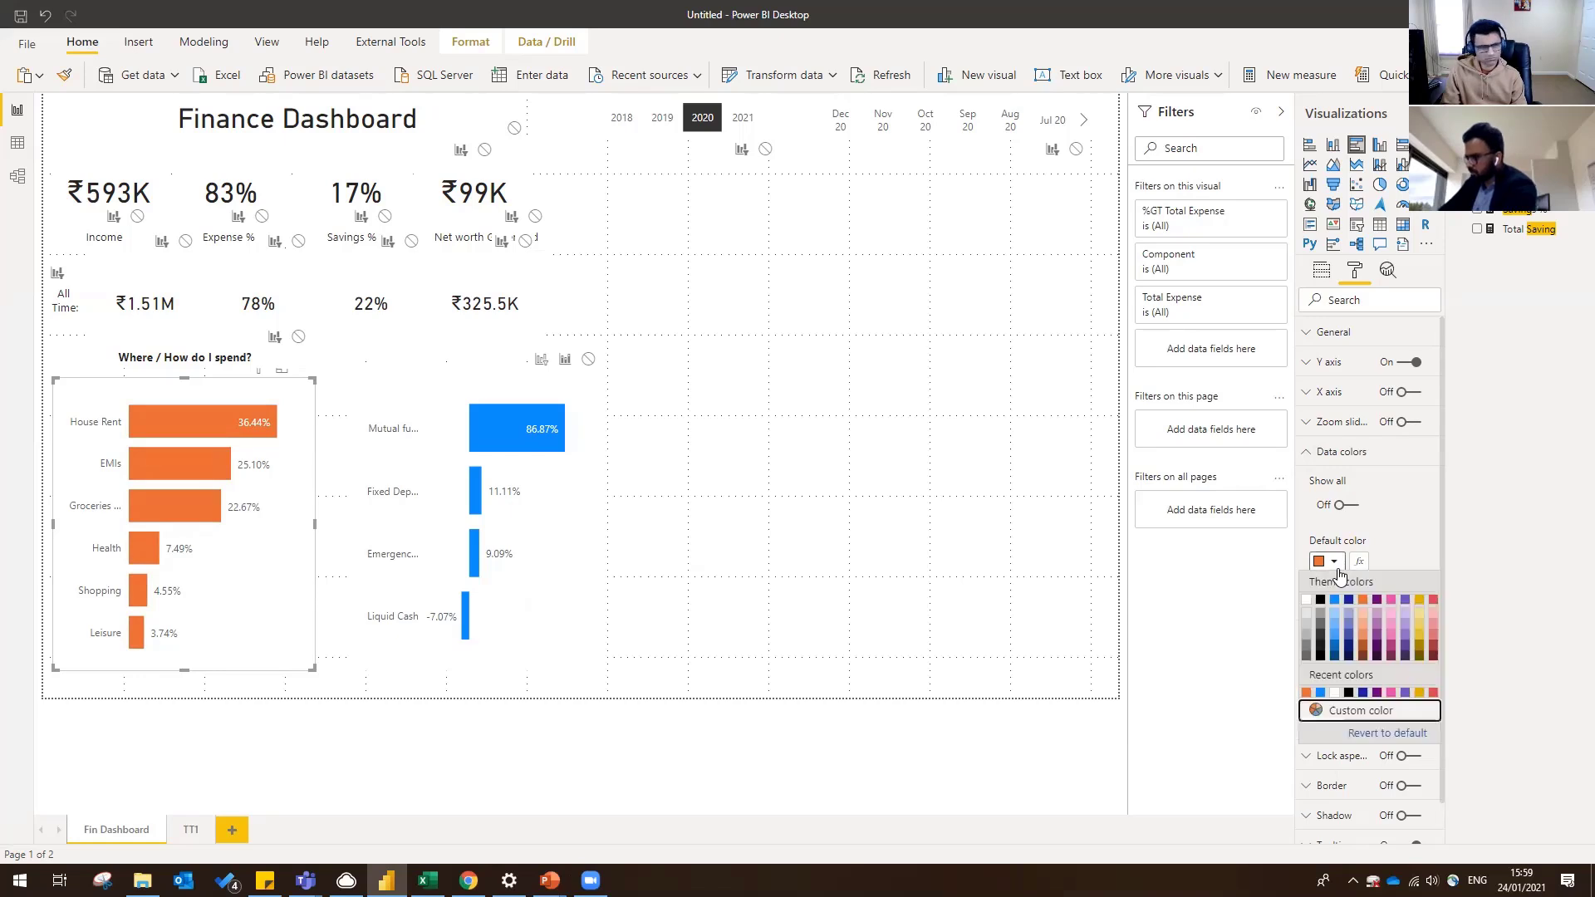
click(1365, 627)
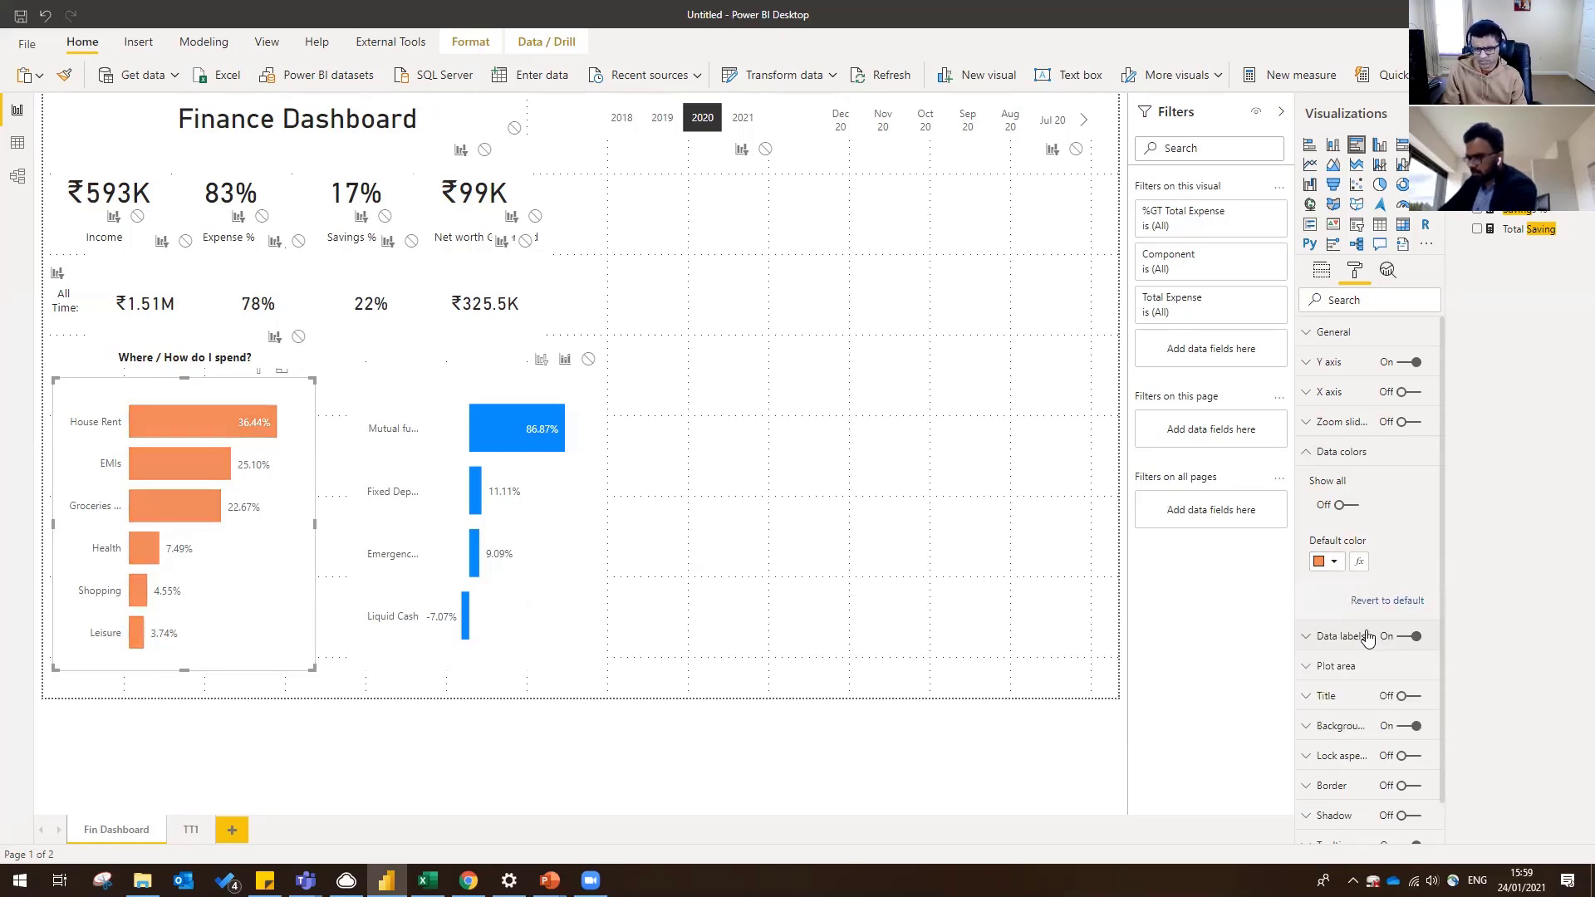
- Set the expense bar chart's default data color to the dark purple theme color
click(1333, 565)
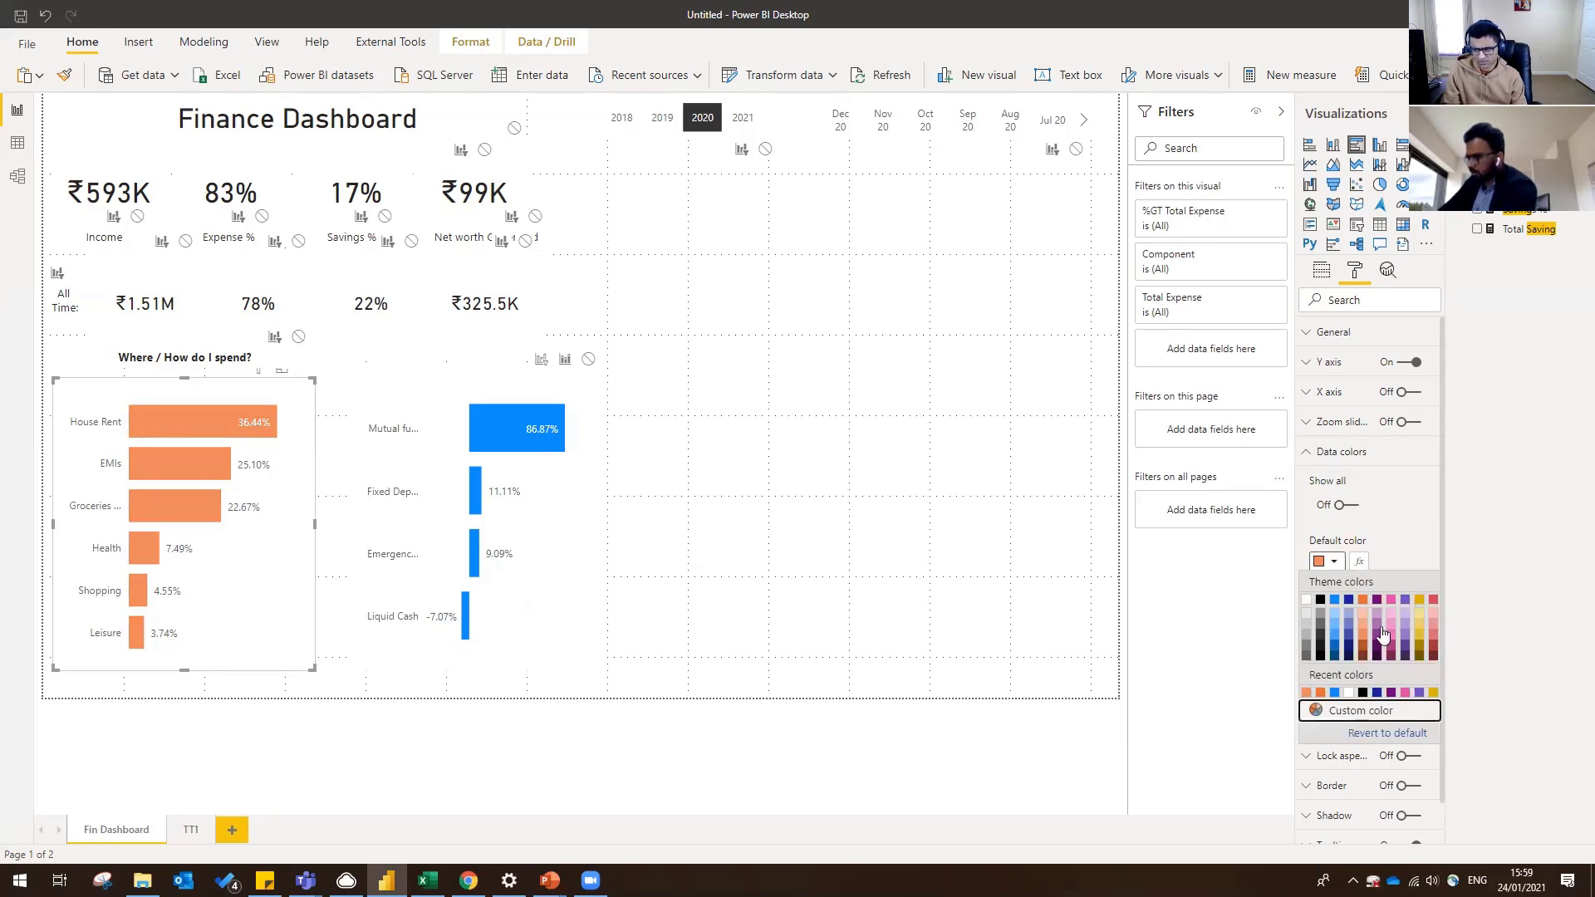
click(1377, 600)
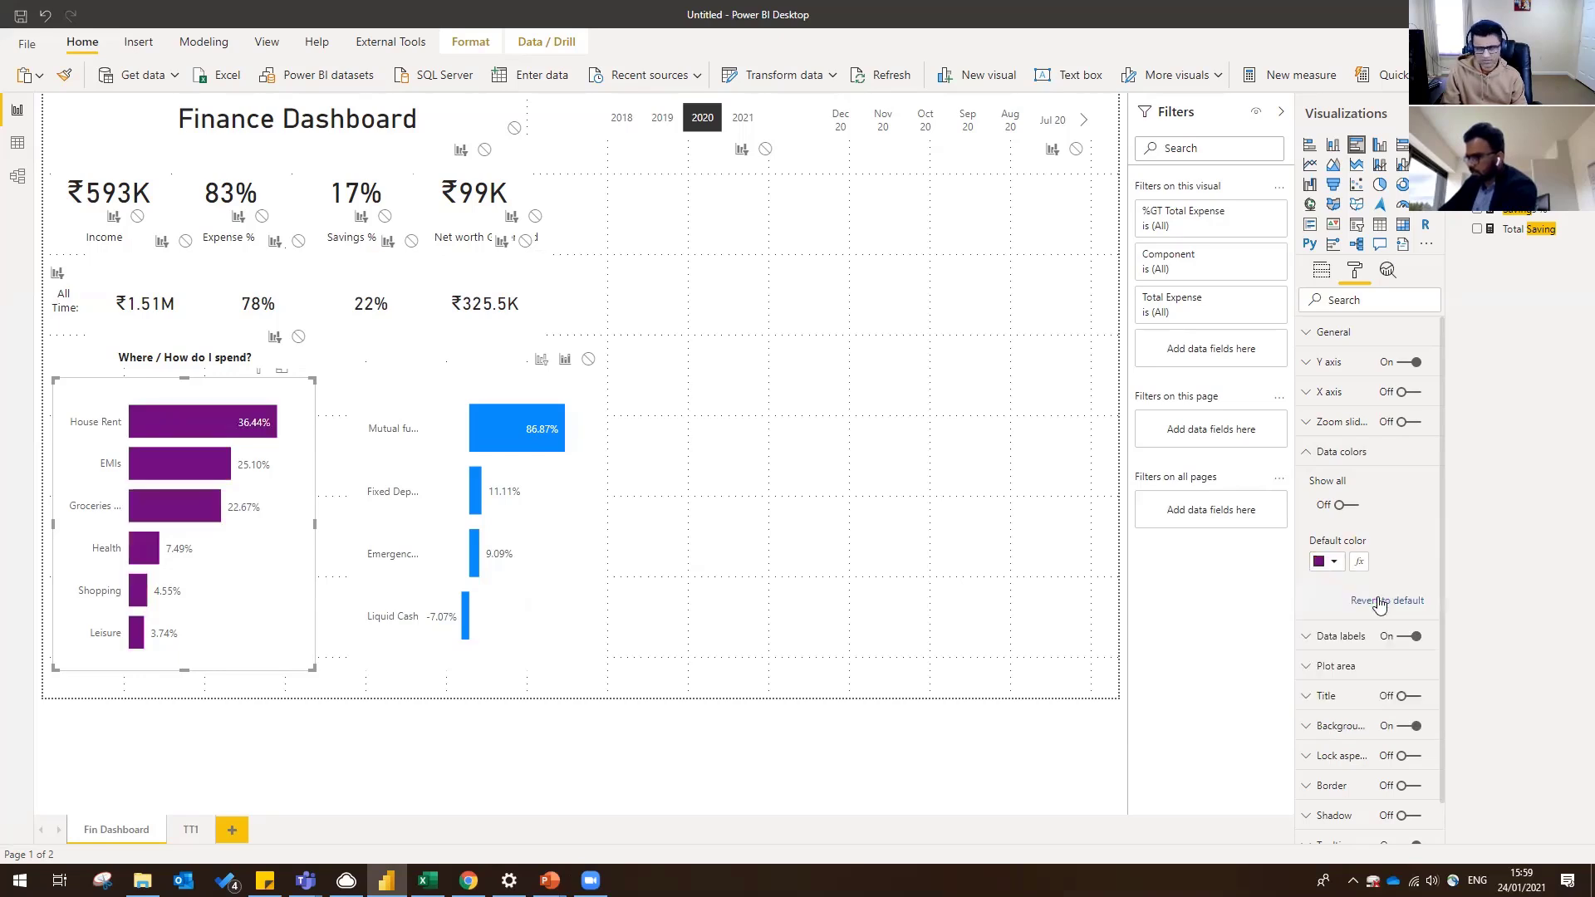
click(590, 620)
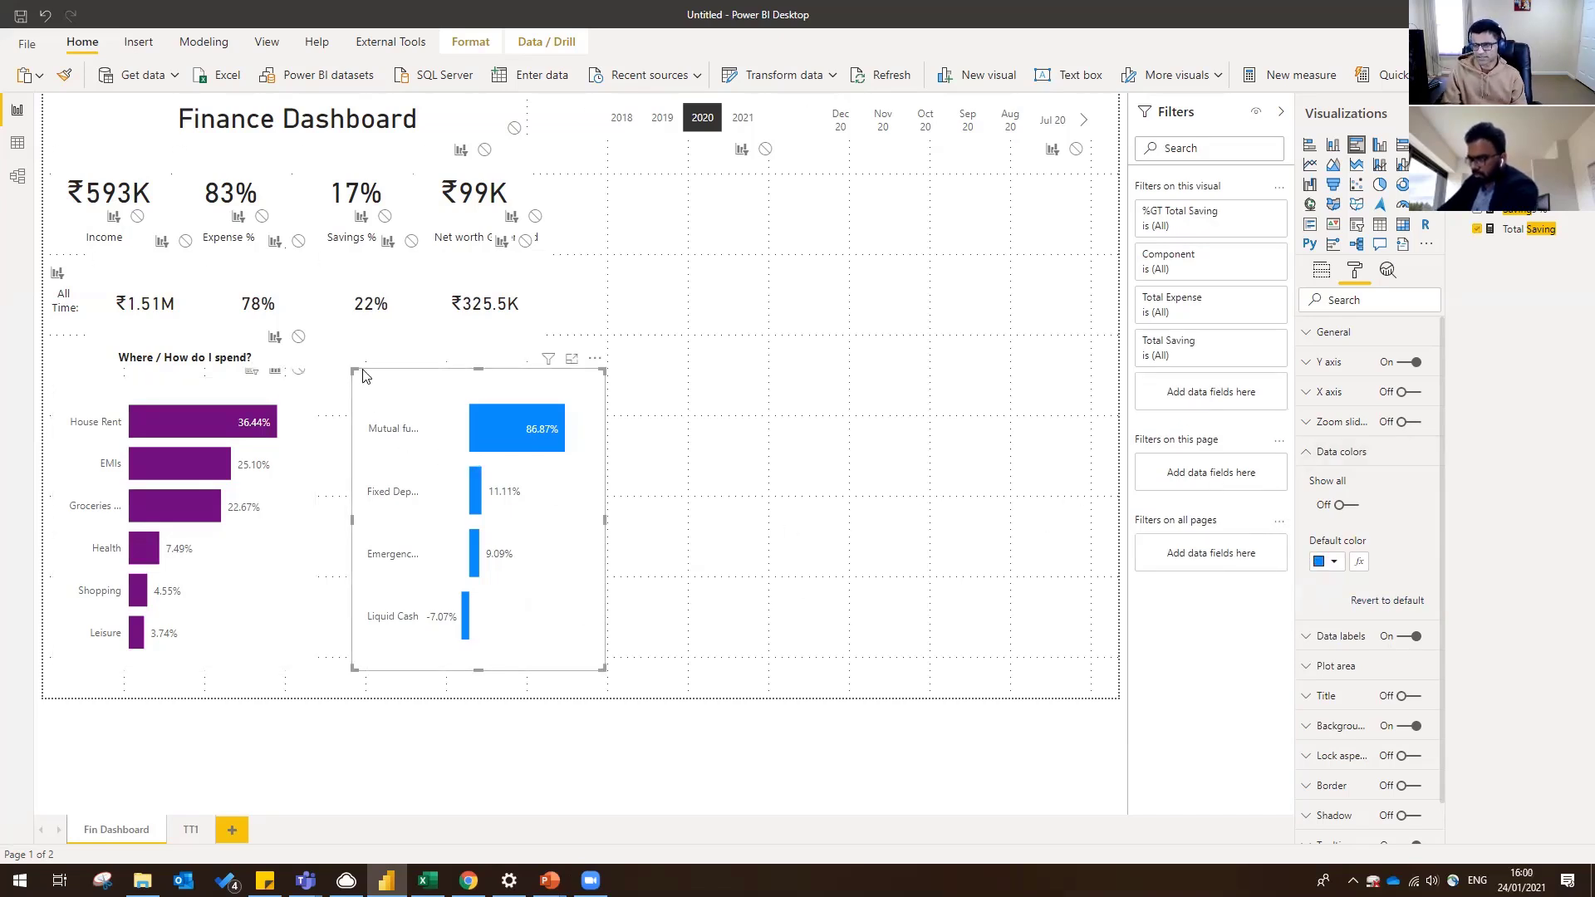
click(326, 387)
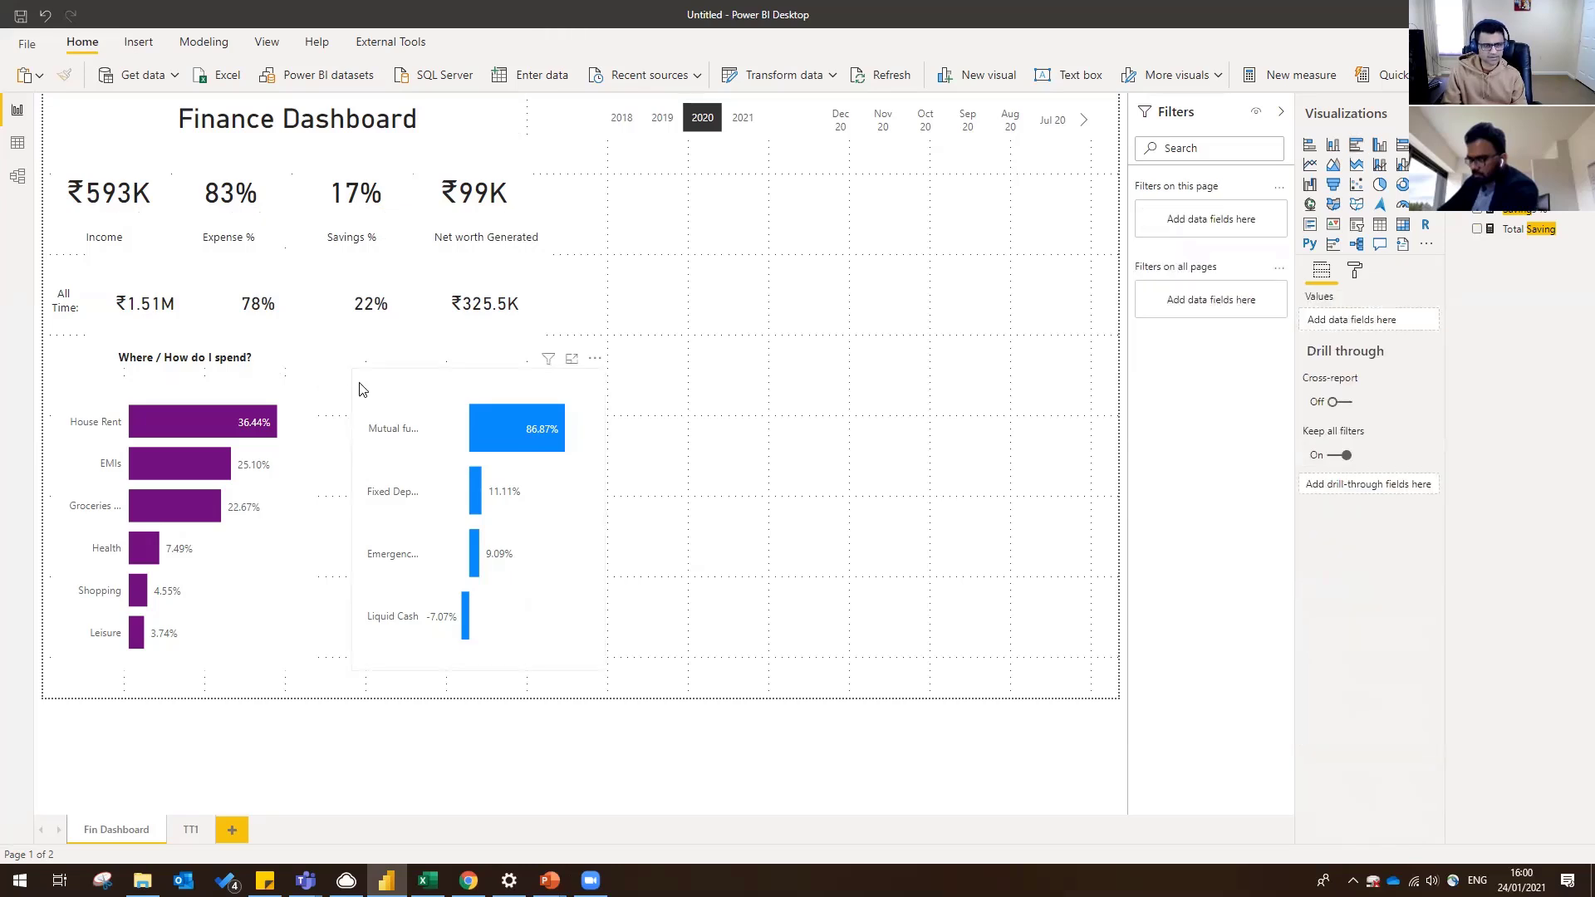
- Move the savings chart's left edge closer to the expense chart, lower its top edge, and narrow it slightly
click(361, 389)
drag(357, 382, 306, 401)
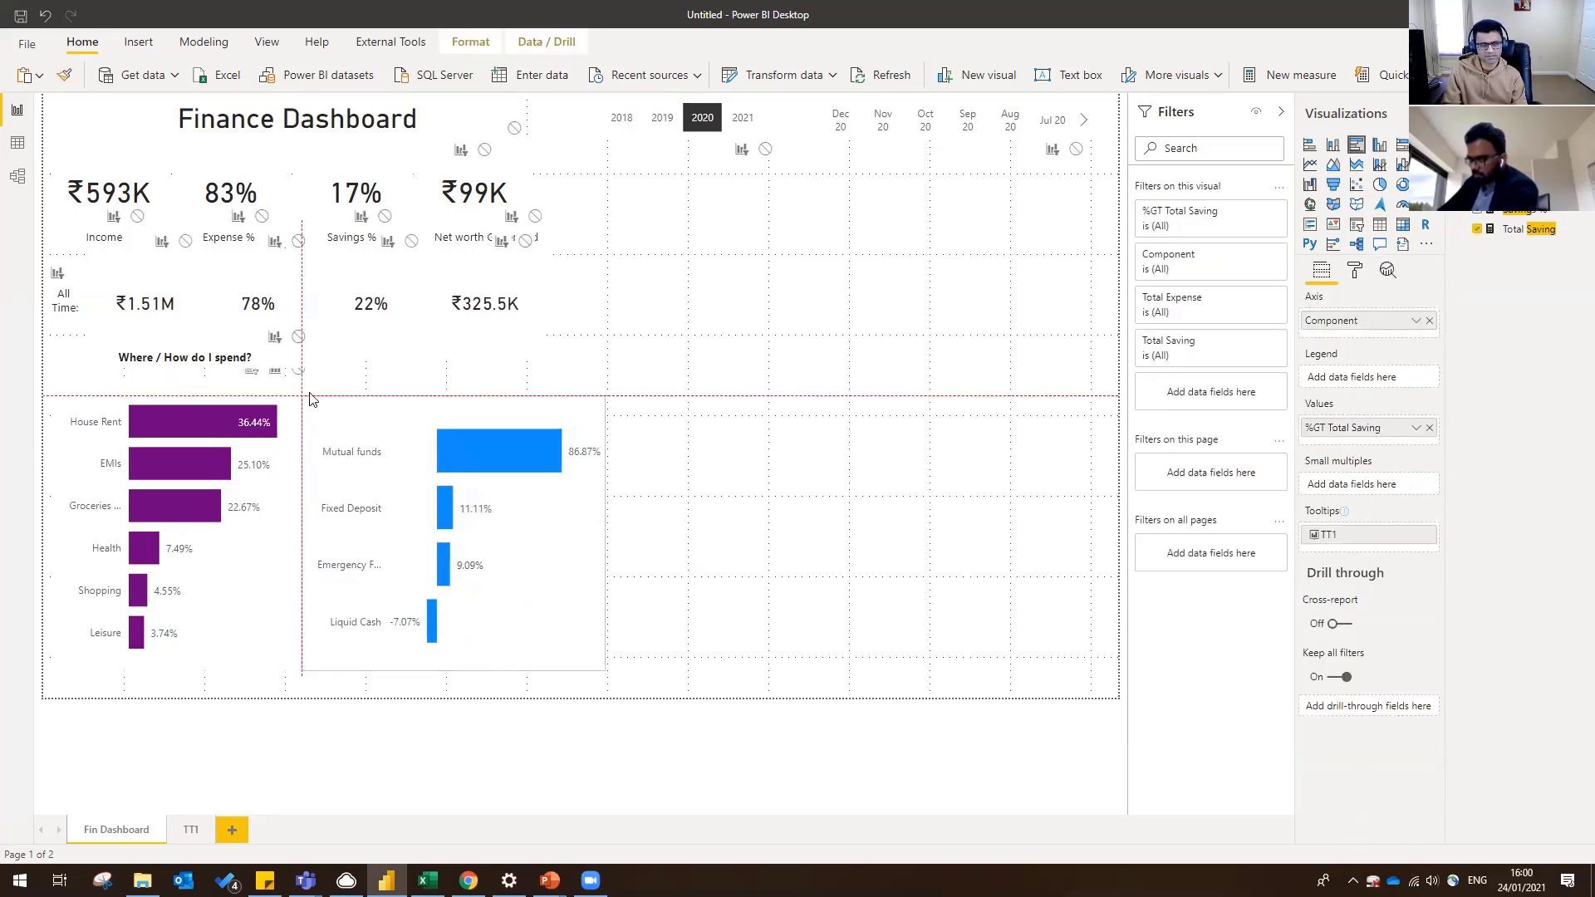
drag(604, 671, 572, 668)
click(641, 665)
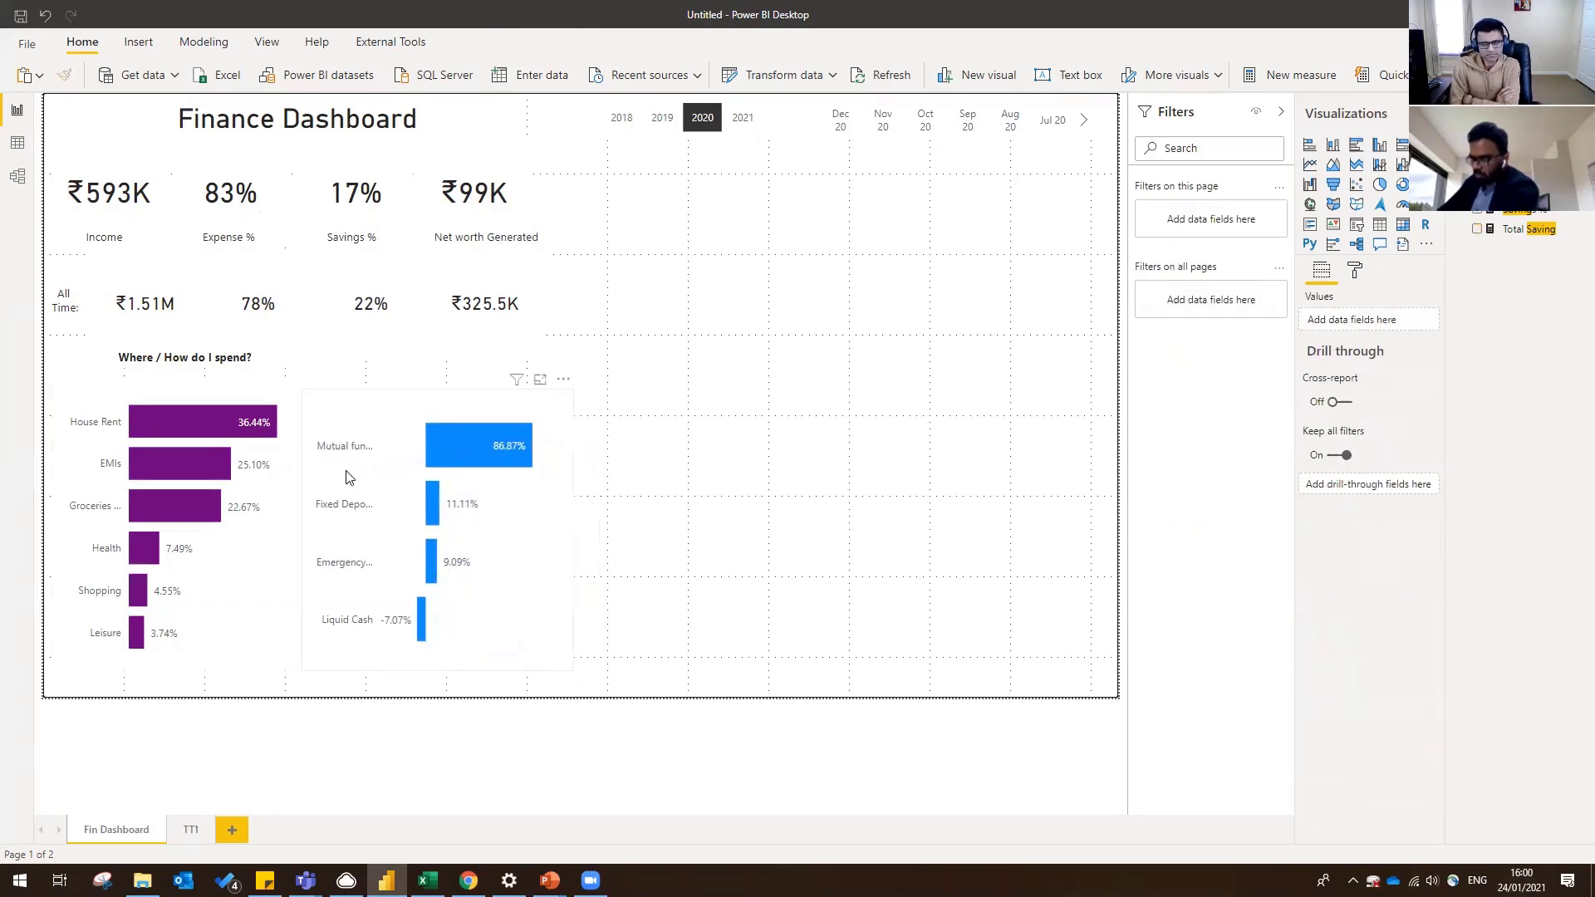
- Duplicate the "Where / How do I spend?" heading and place the copy above the savings chart, level with the original
click(211, 372)
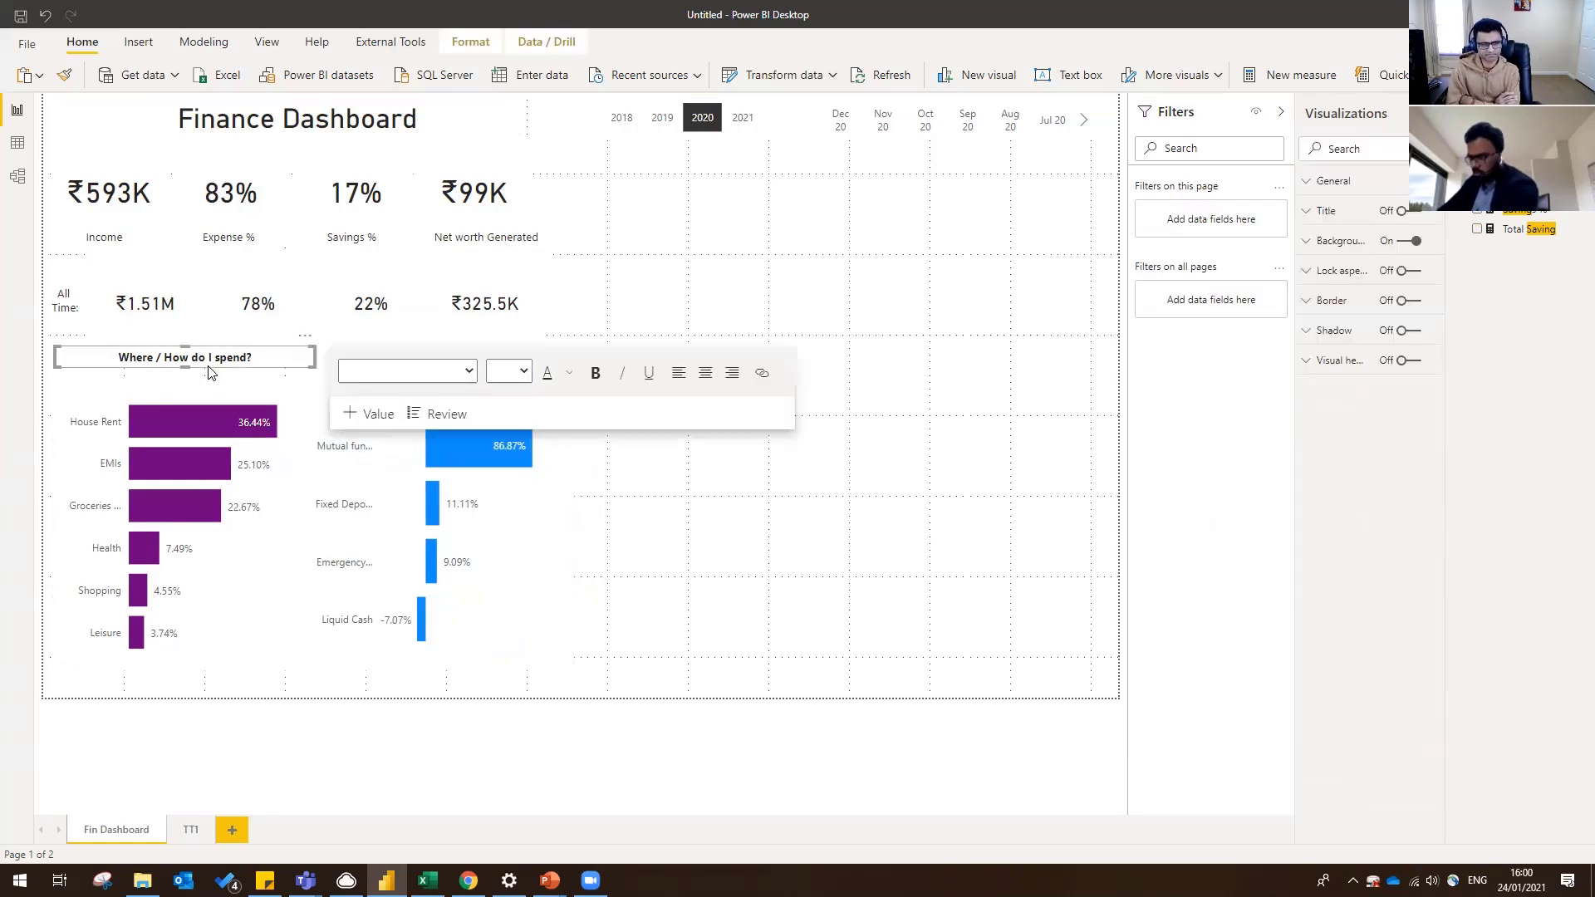
drag(211, 372, 470, 374)
click(703, 575)
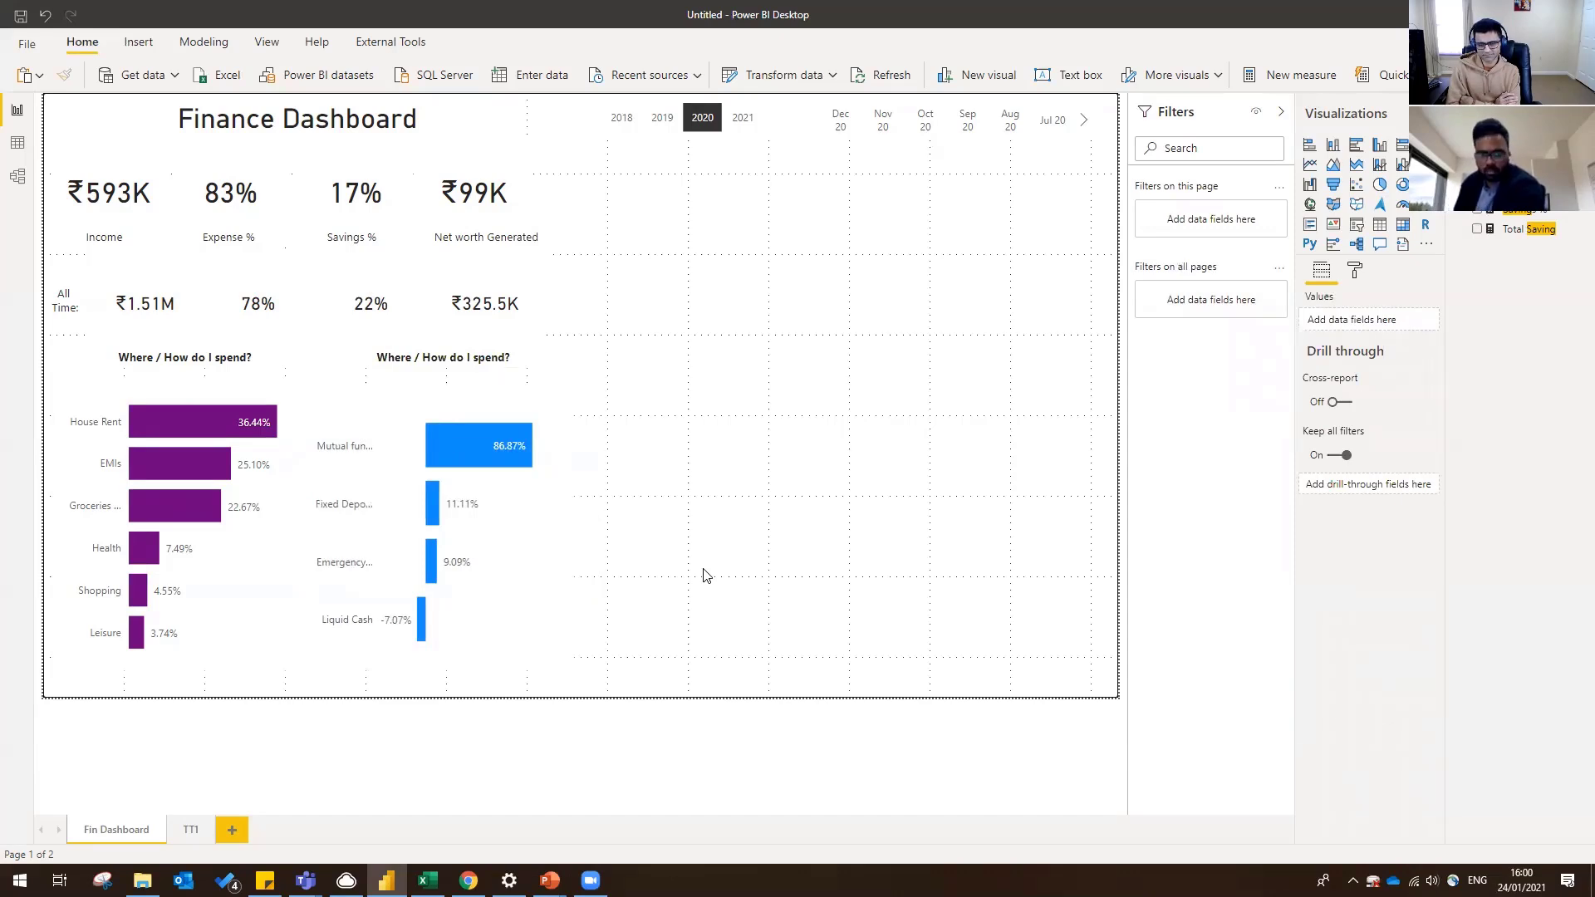
- Change the copied heading to "Where / How do I Save?" and enlarge the savings chart slightly in width and height
double_click(482, 355)
text(Save)
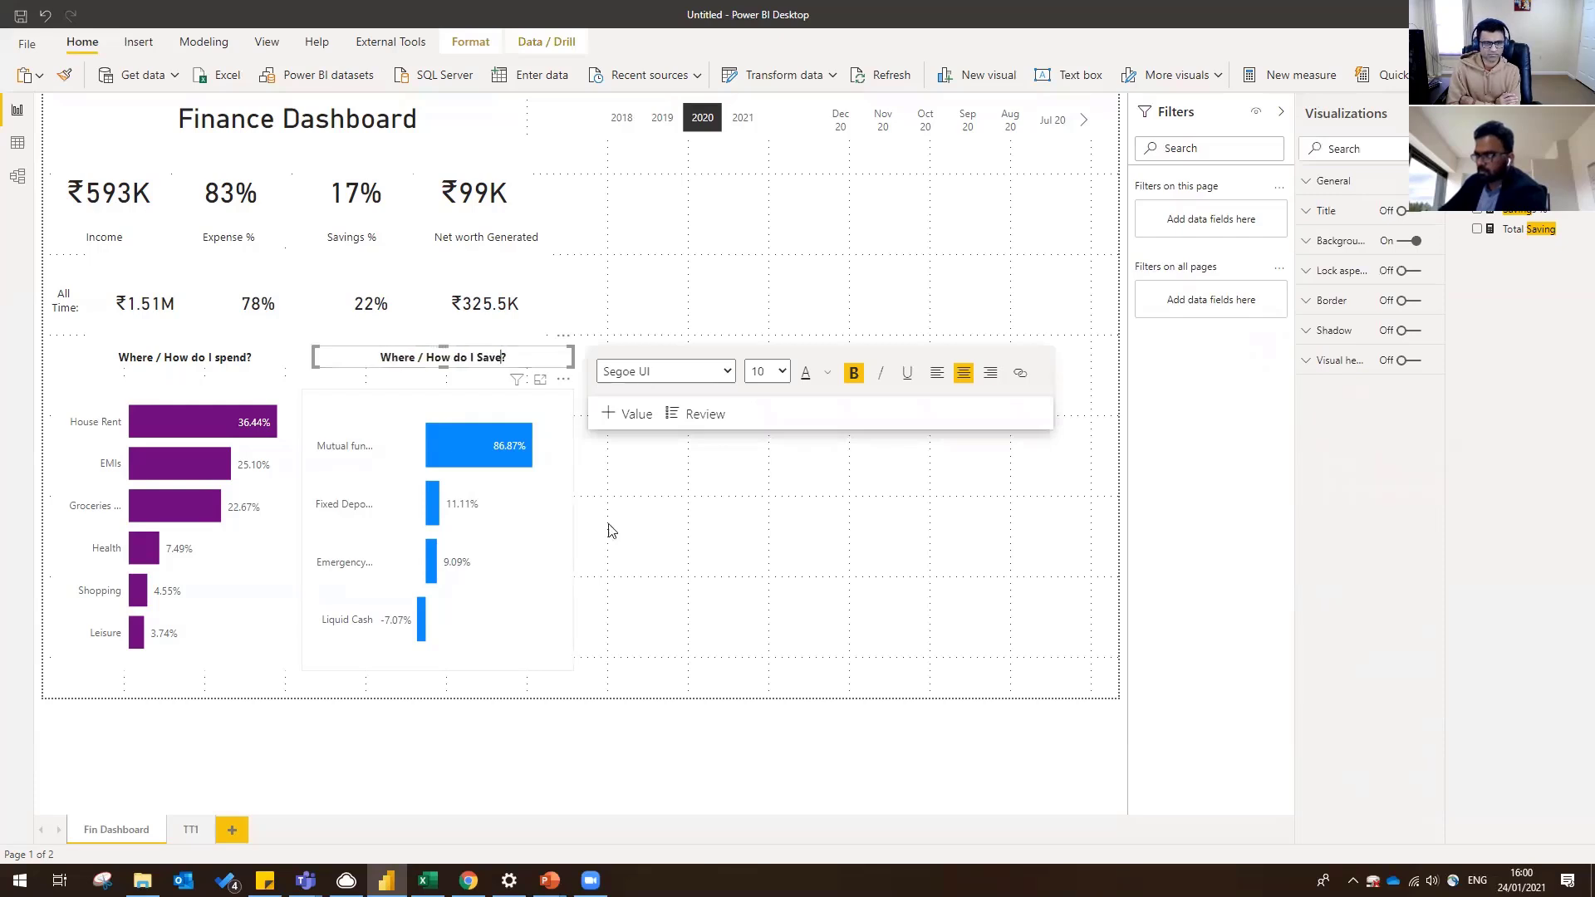
click(656, 585)
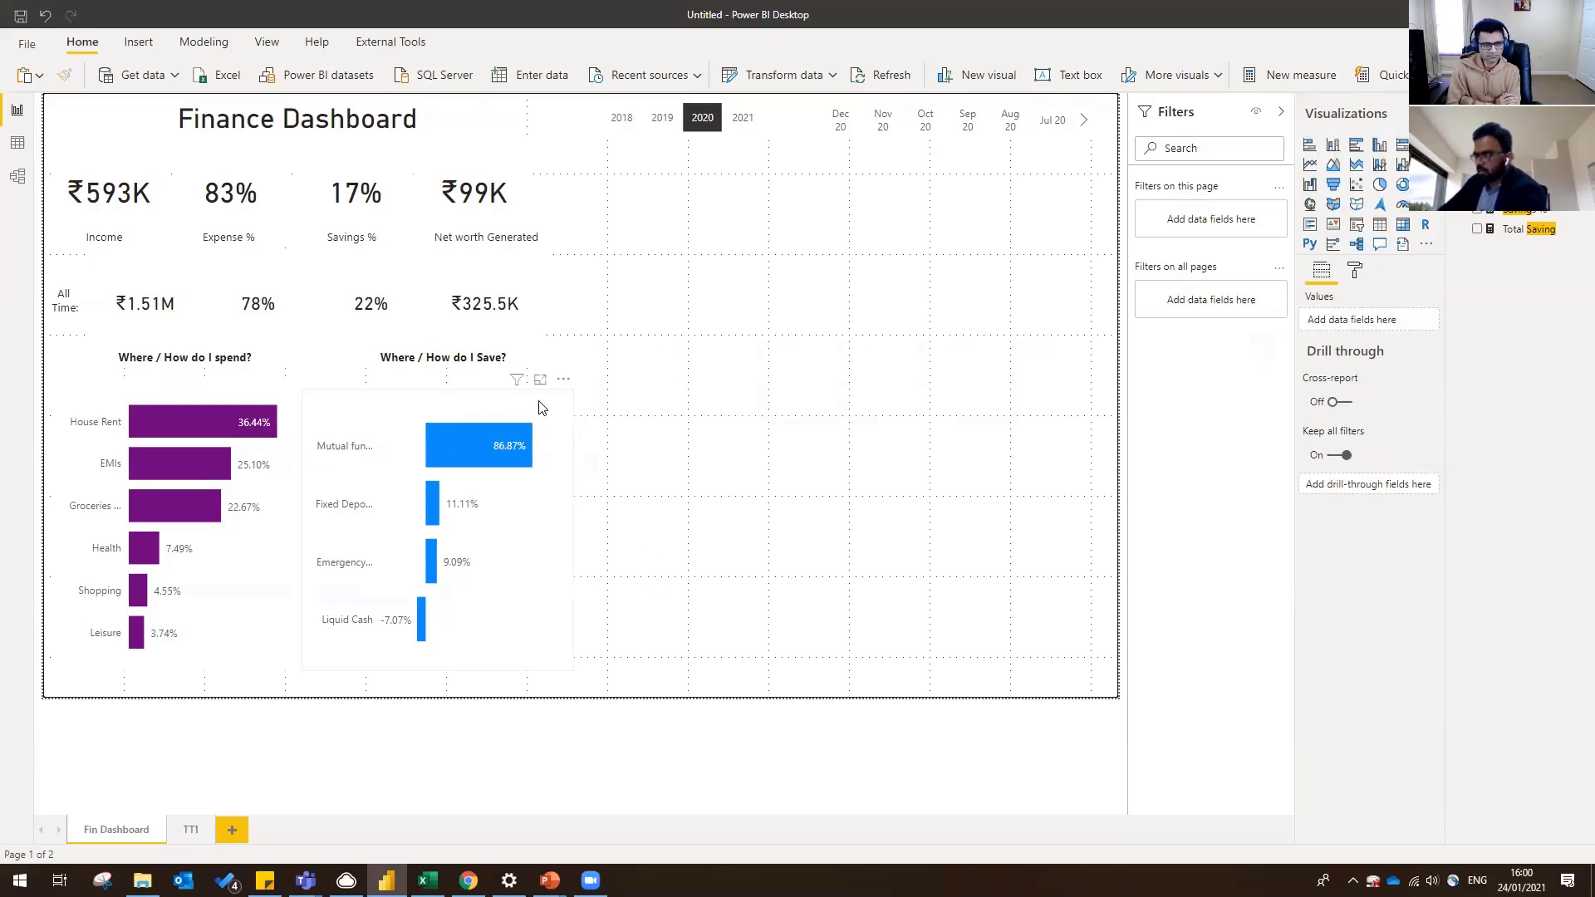
drag(572, 393, 591, 388)
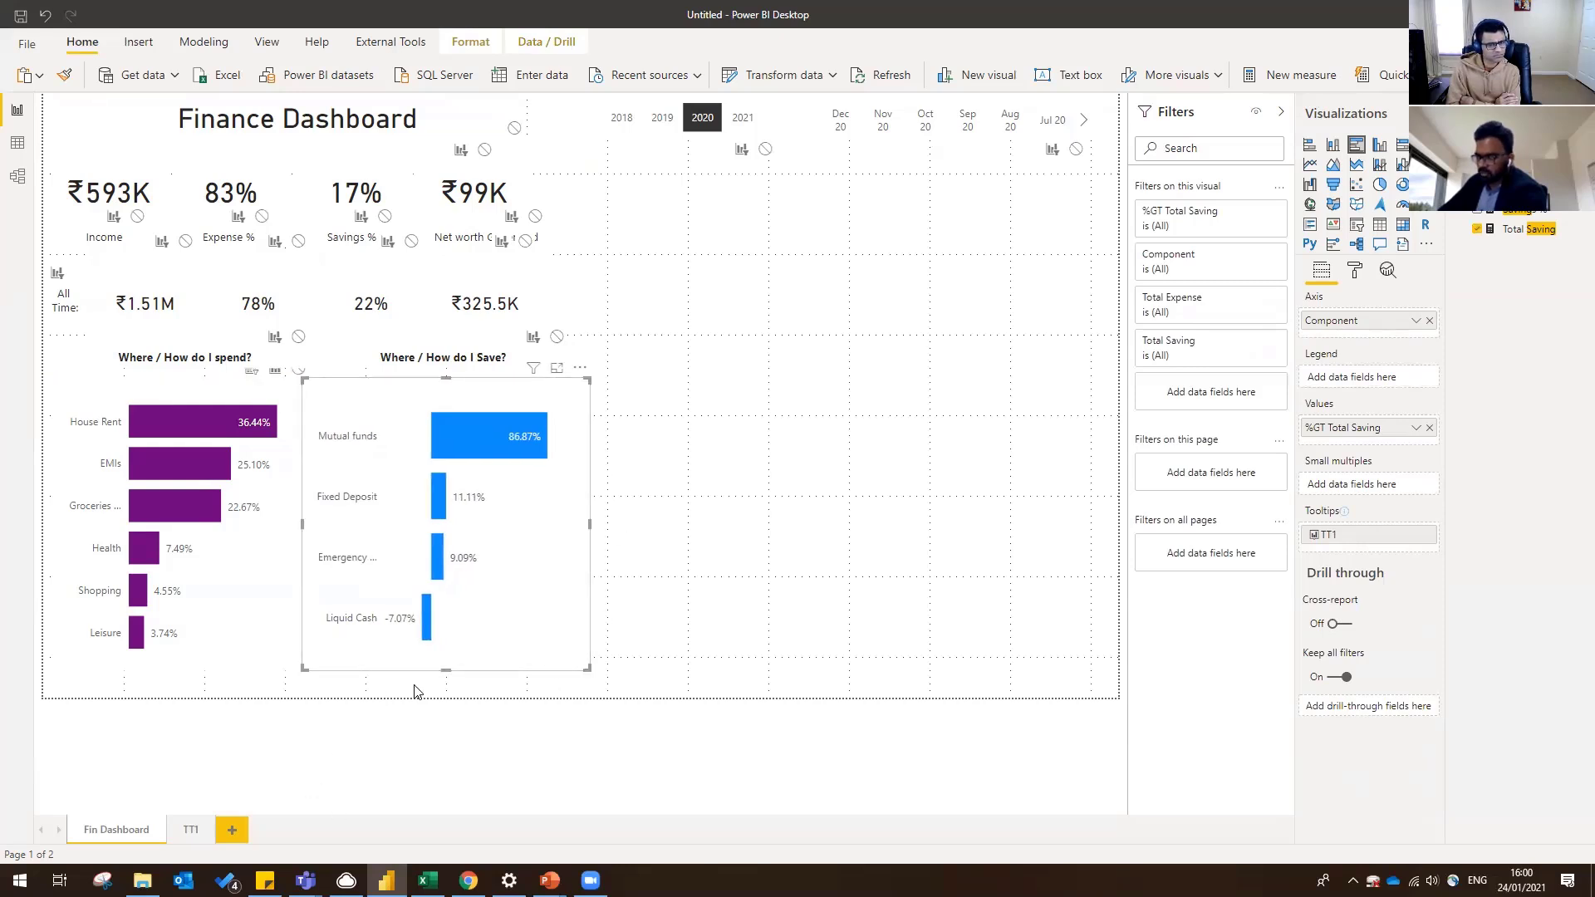
- Duplicate the TT1 tooltip page and rename the copy TT2
right_click(190, 829)
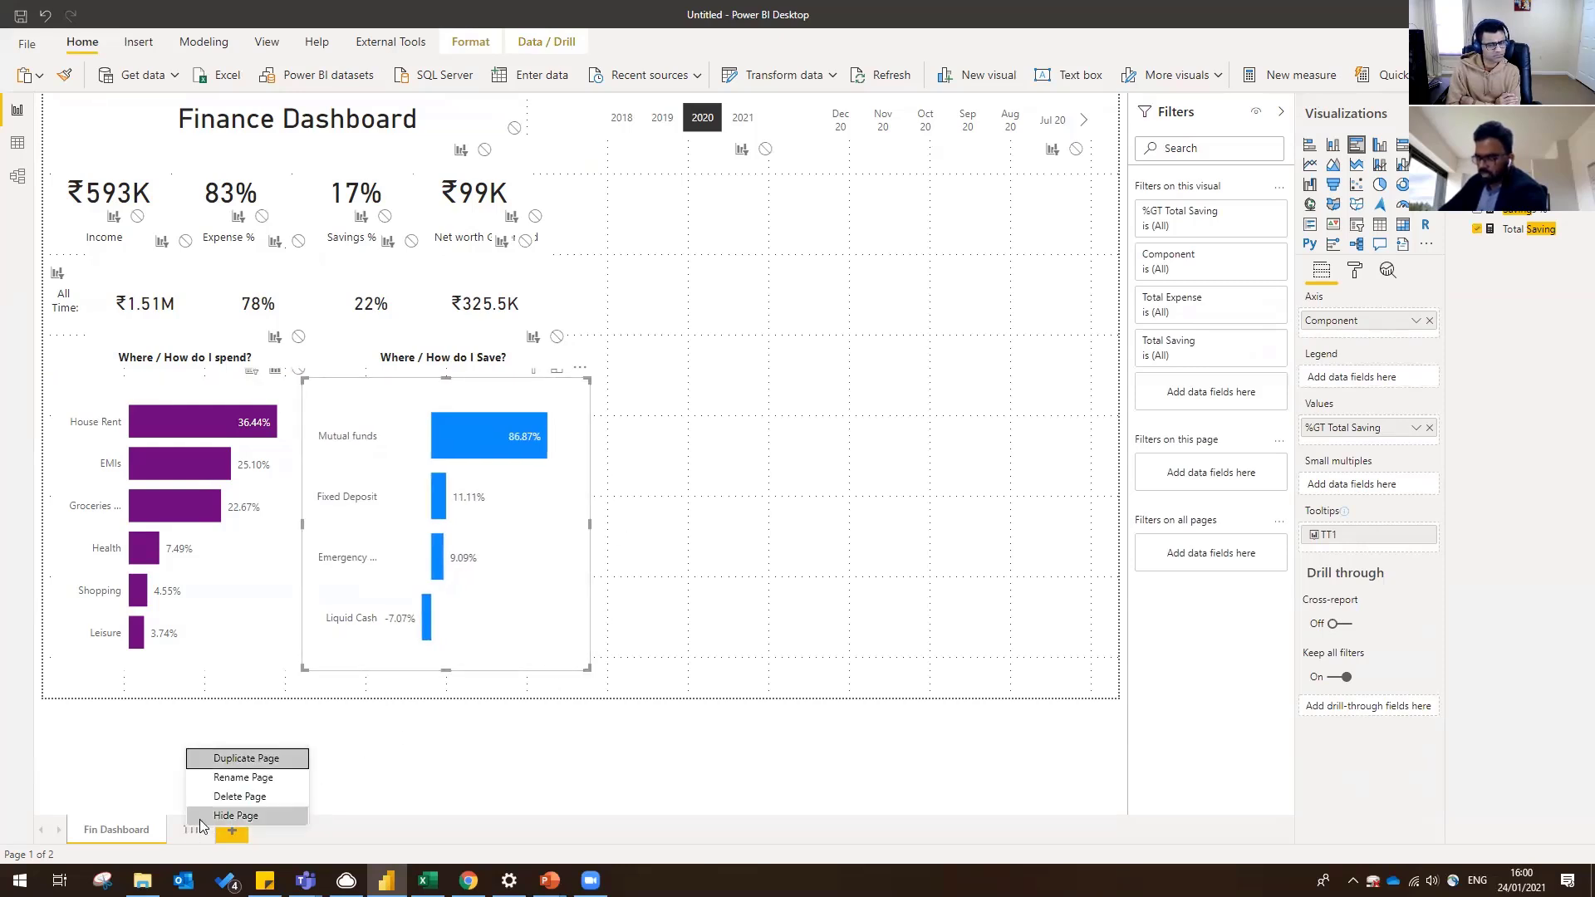
click(241, 758)
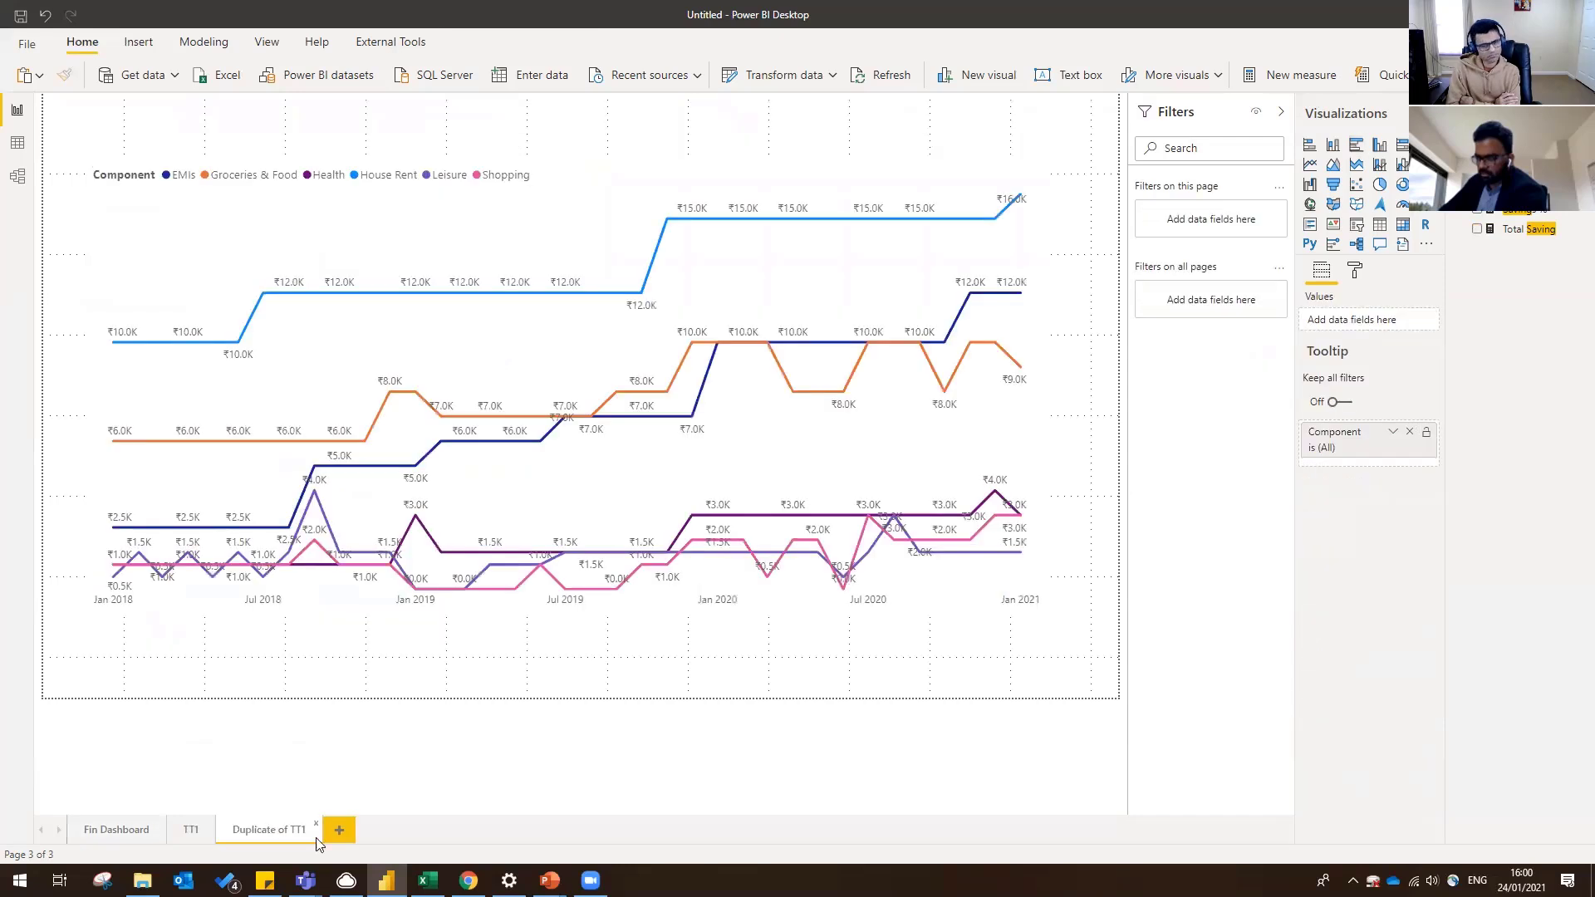
double_click(321, 841)
text(TT)
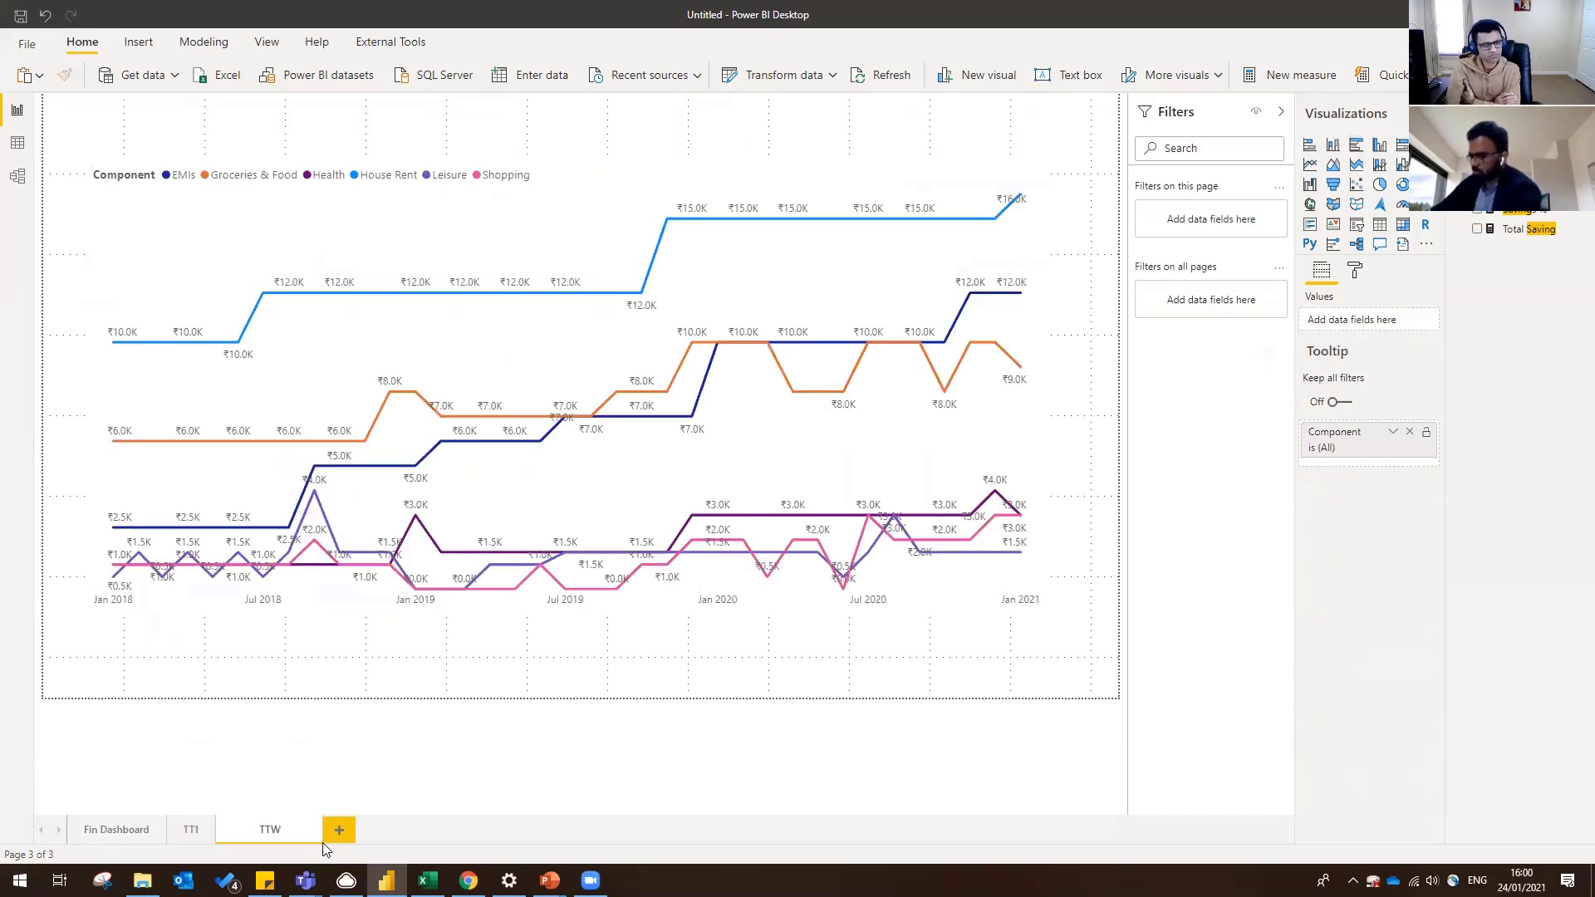
text(2)
key(Return)
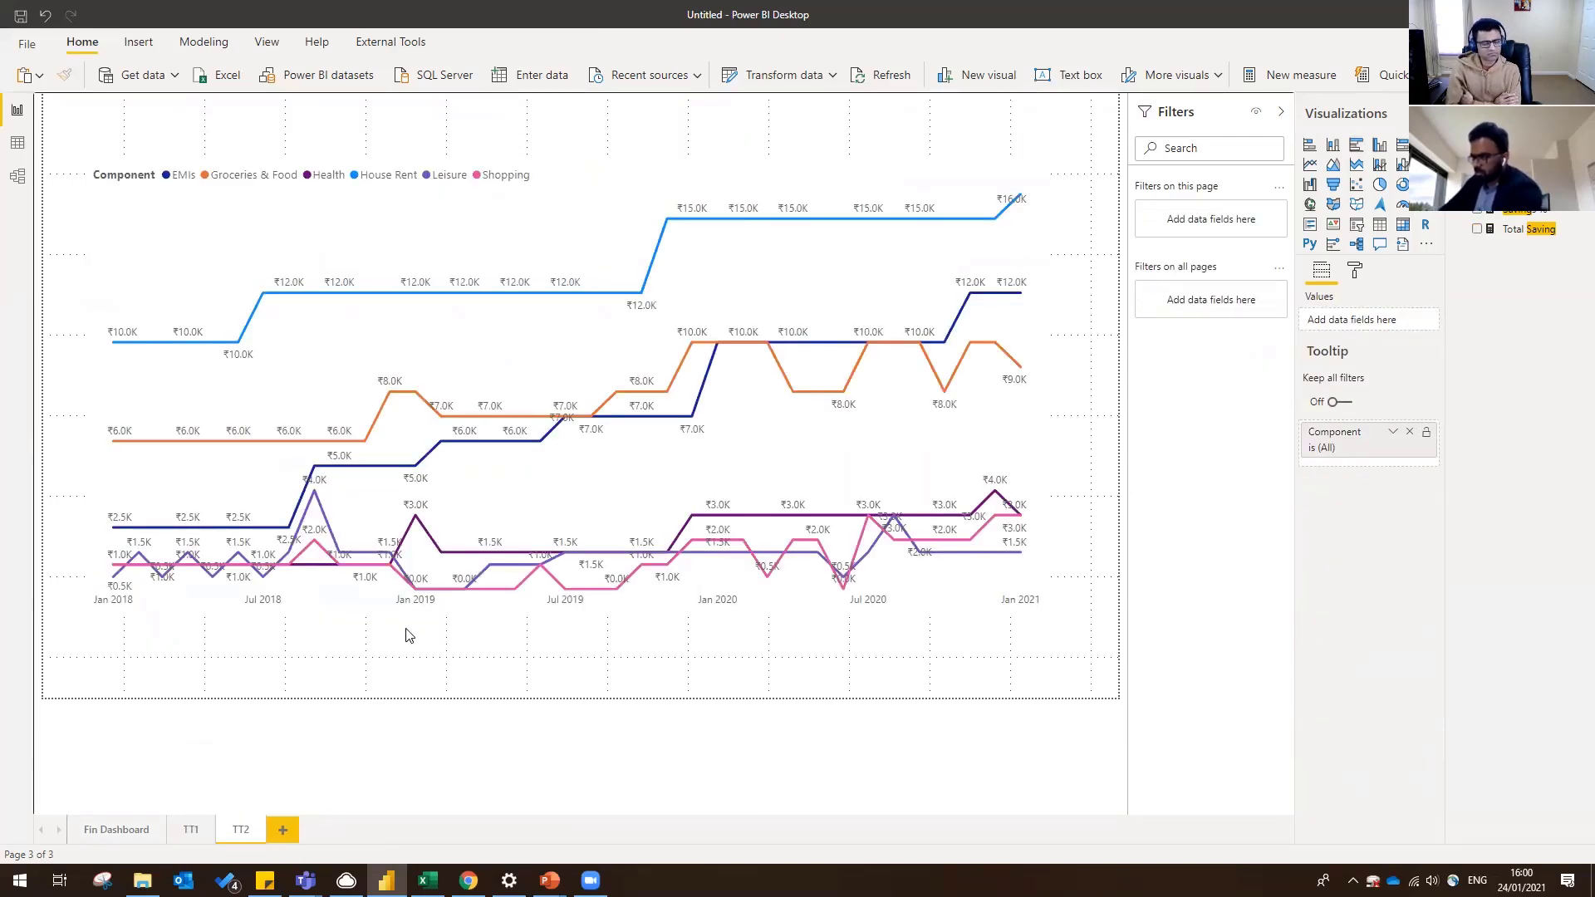
- Replace Total Expense with Total Saving as the values of the TT2 line chart and return to the Fin Dashboard page
click(388, 610)
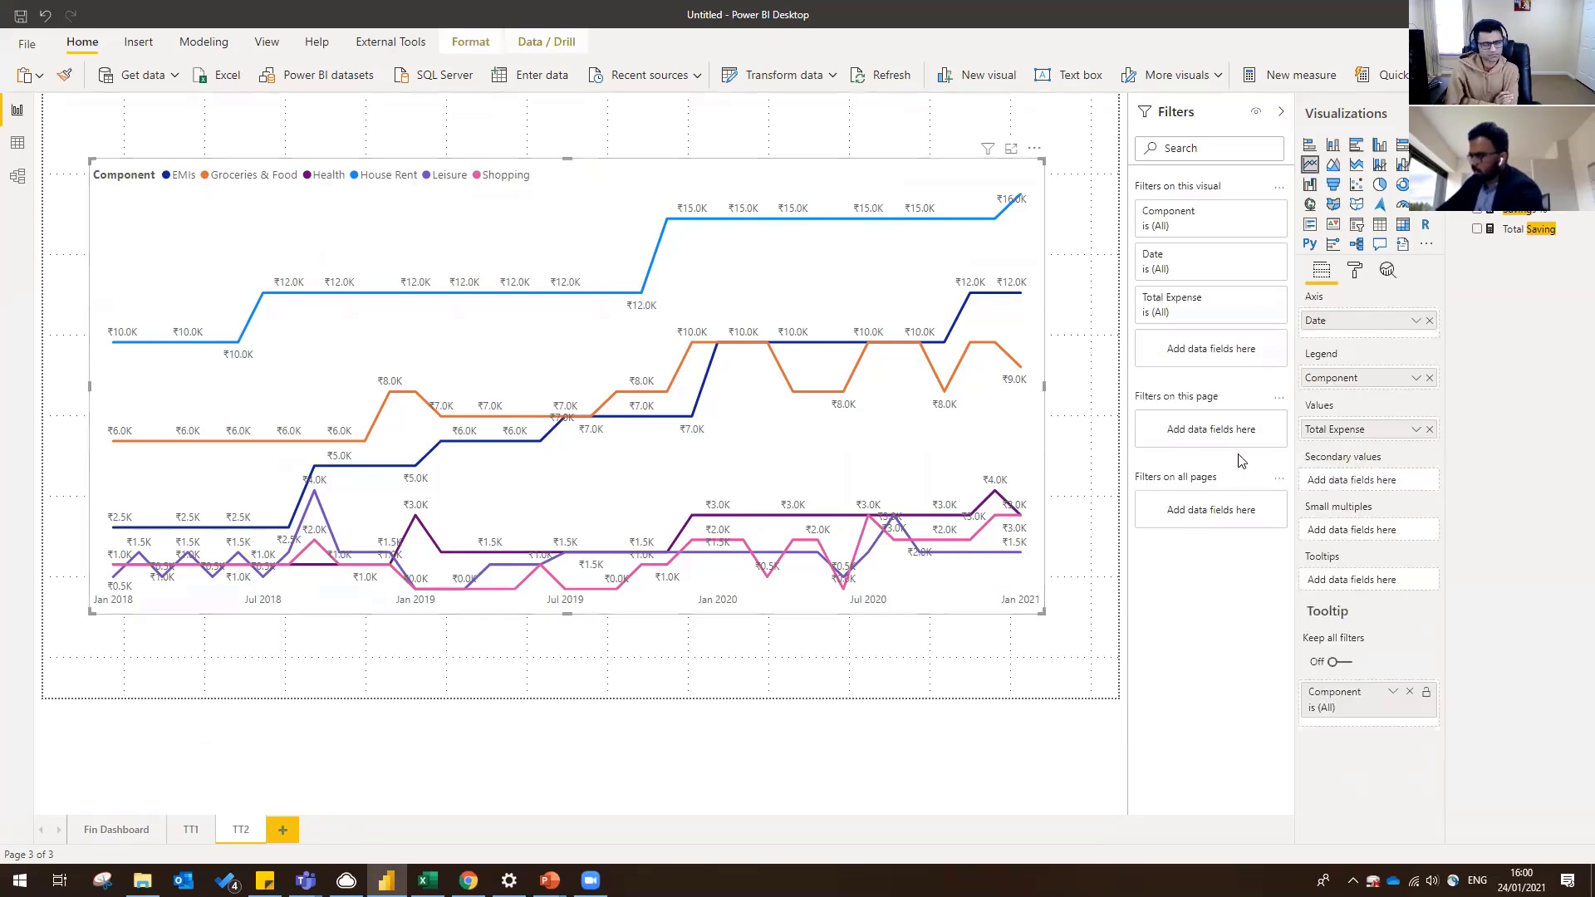
drag(1511, 230, 1362, 428)
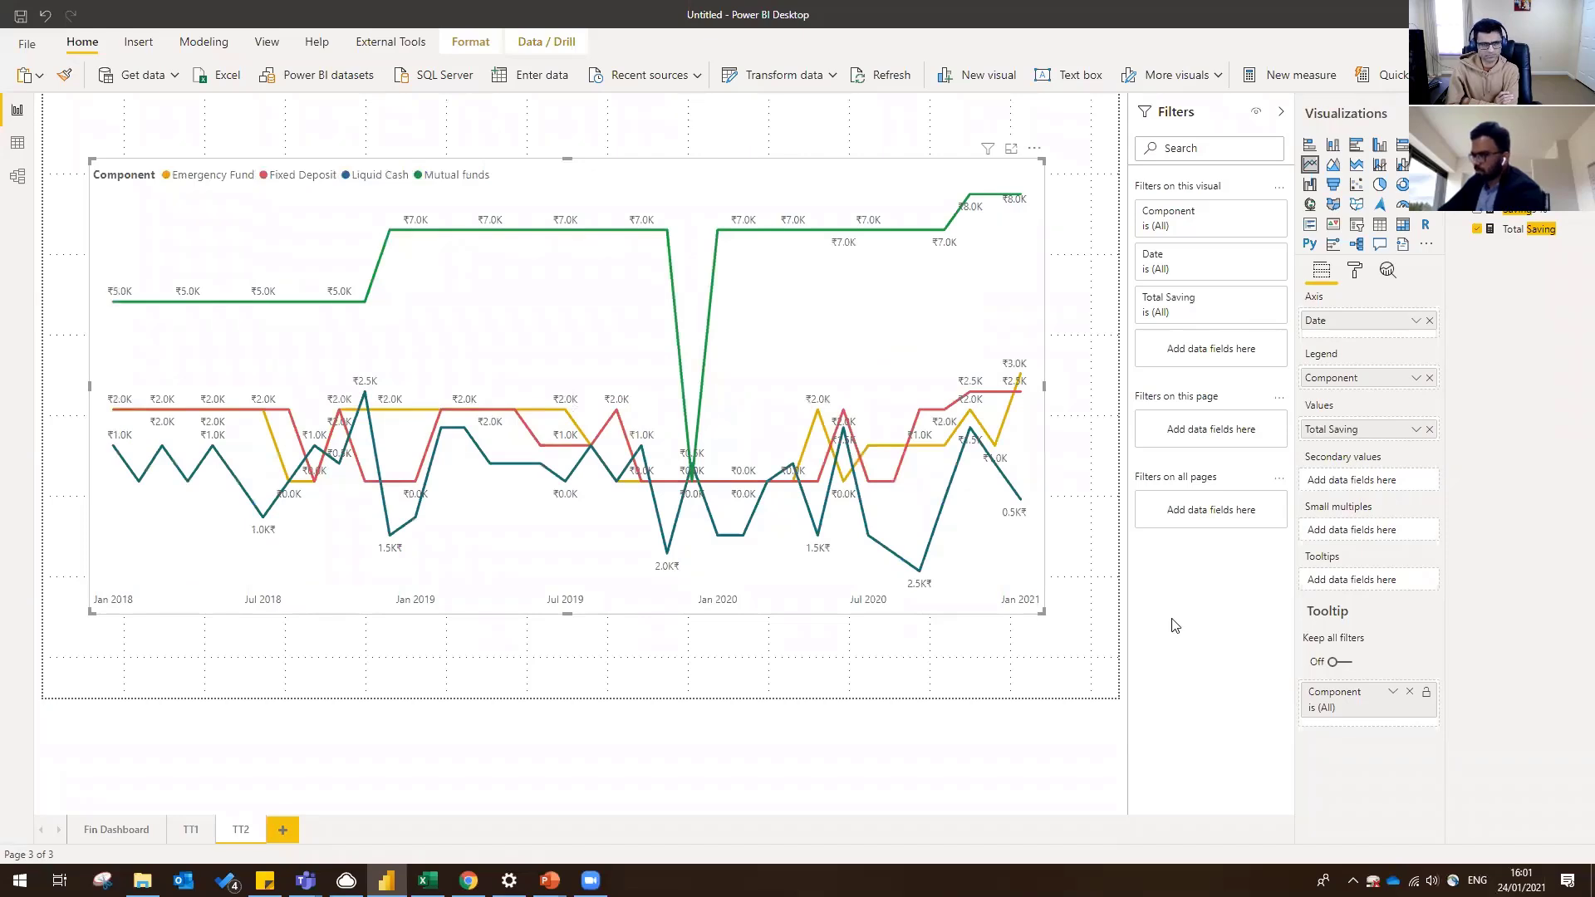
click(184, 830)
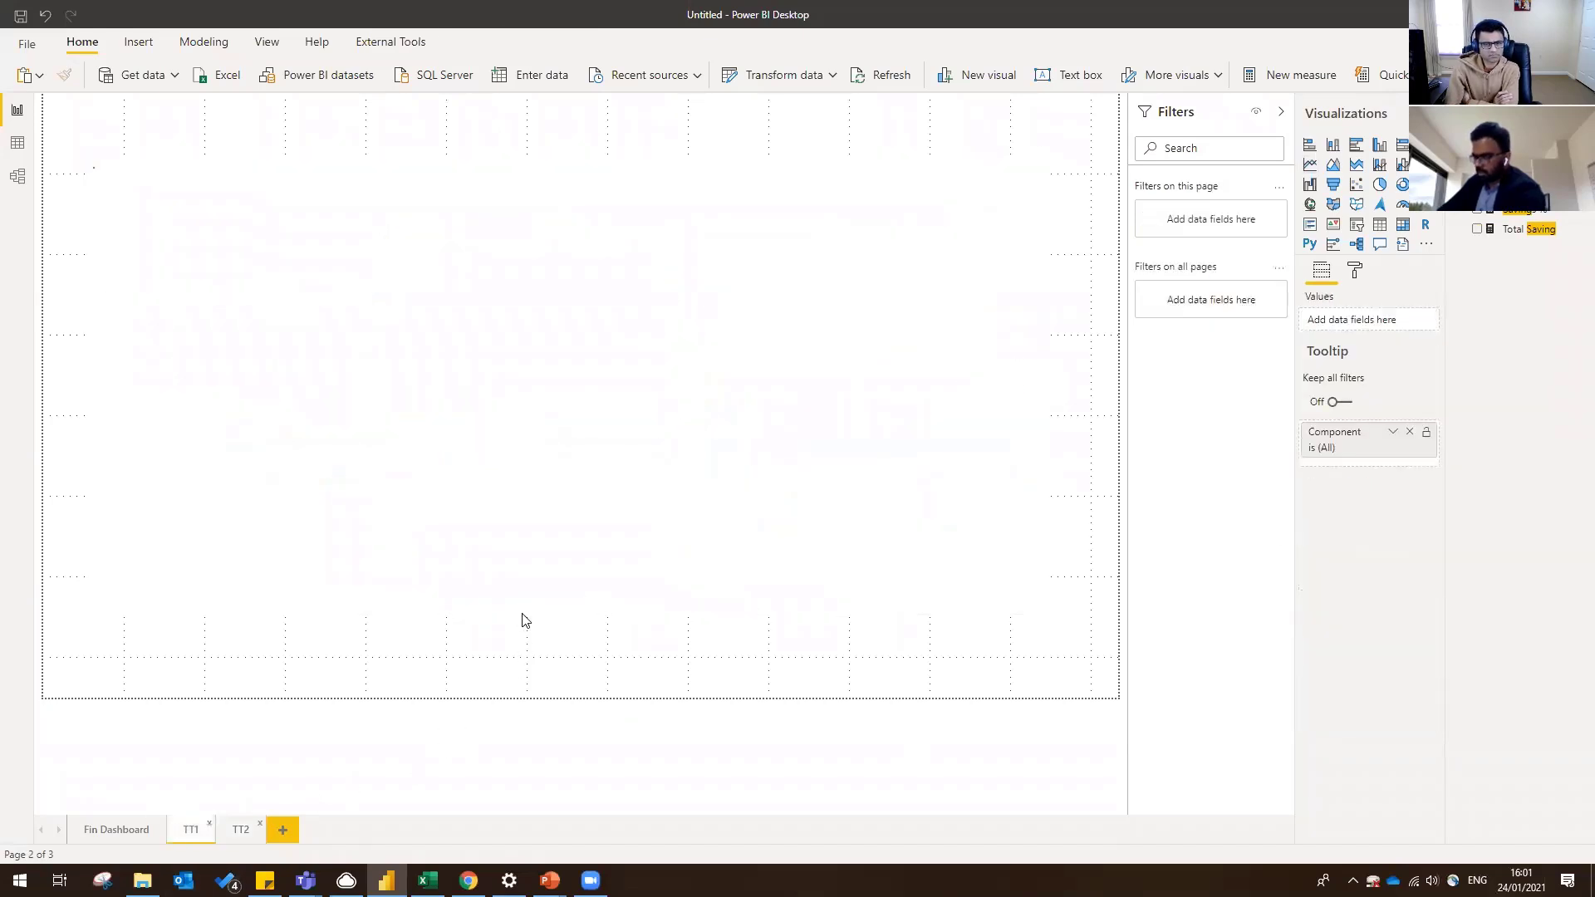
click(121, 832)
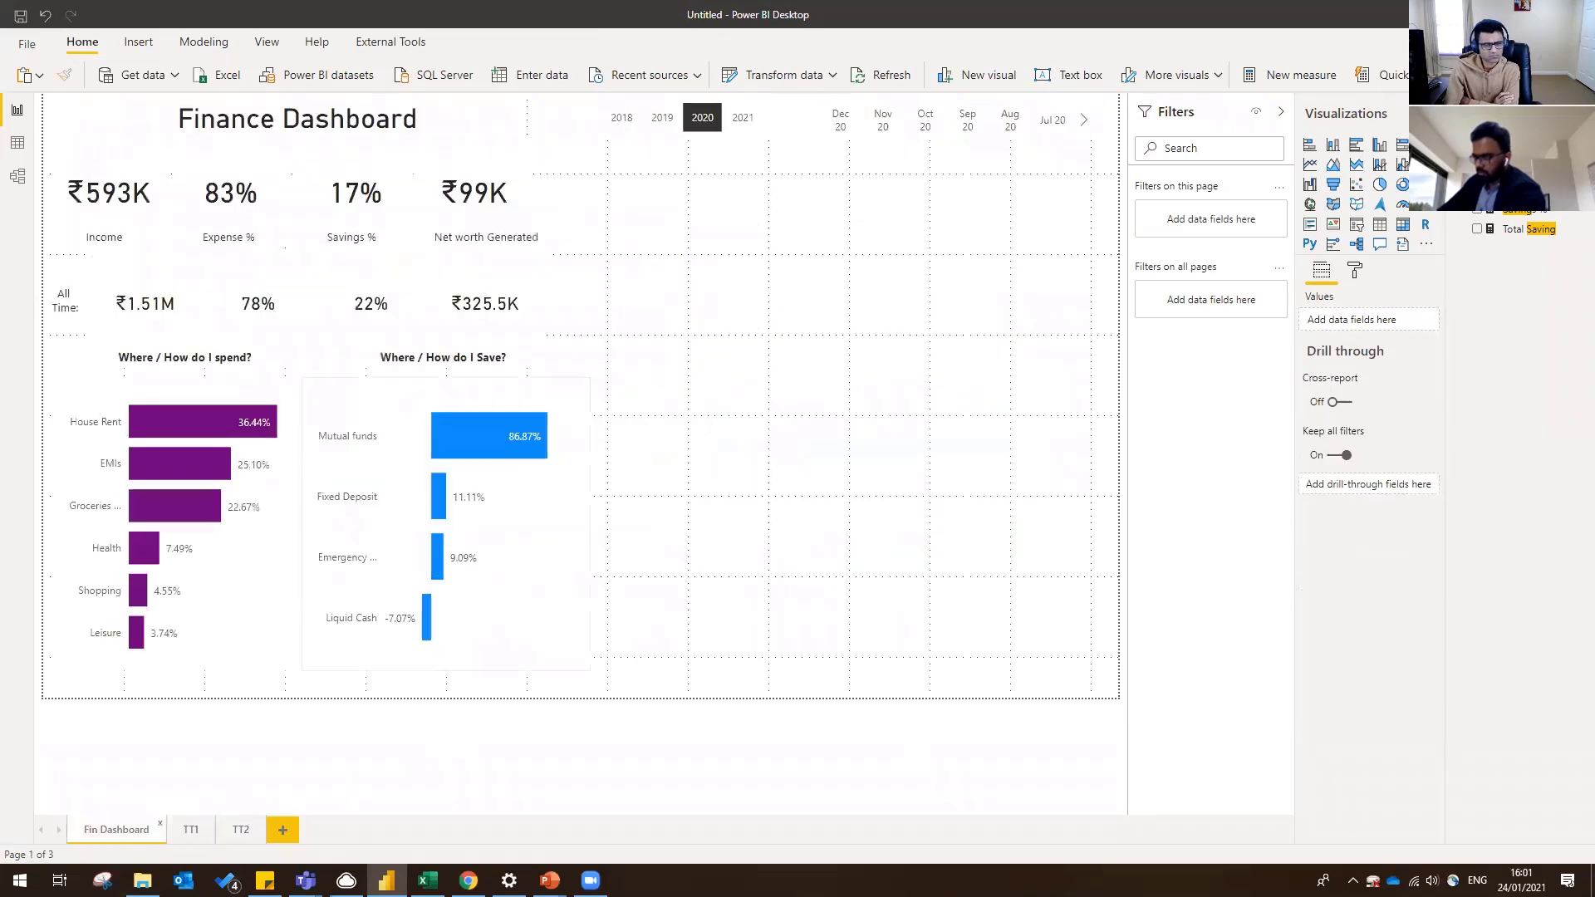
- Hide the TT1 and TT2 tooltip pages
right_click(197, 831)
click(221, 824)
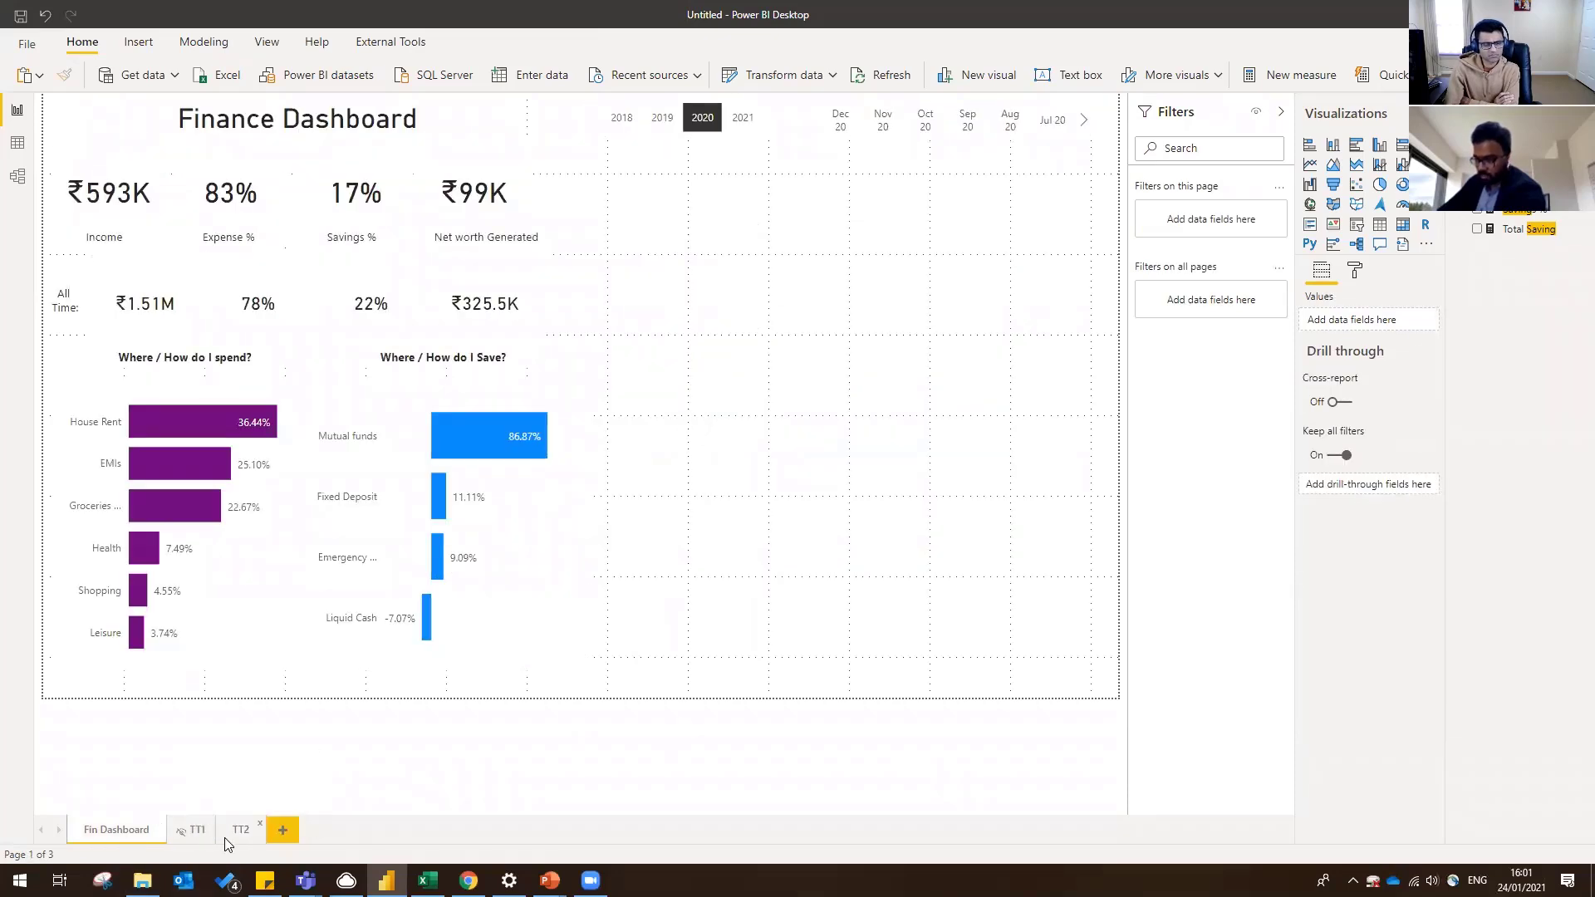
right_click(225, 843)
click(241, 830)
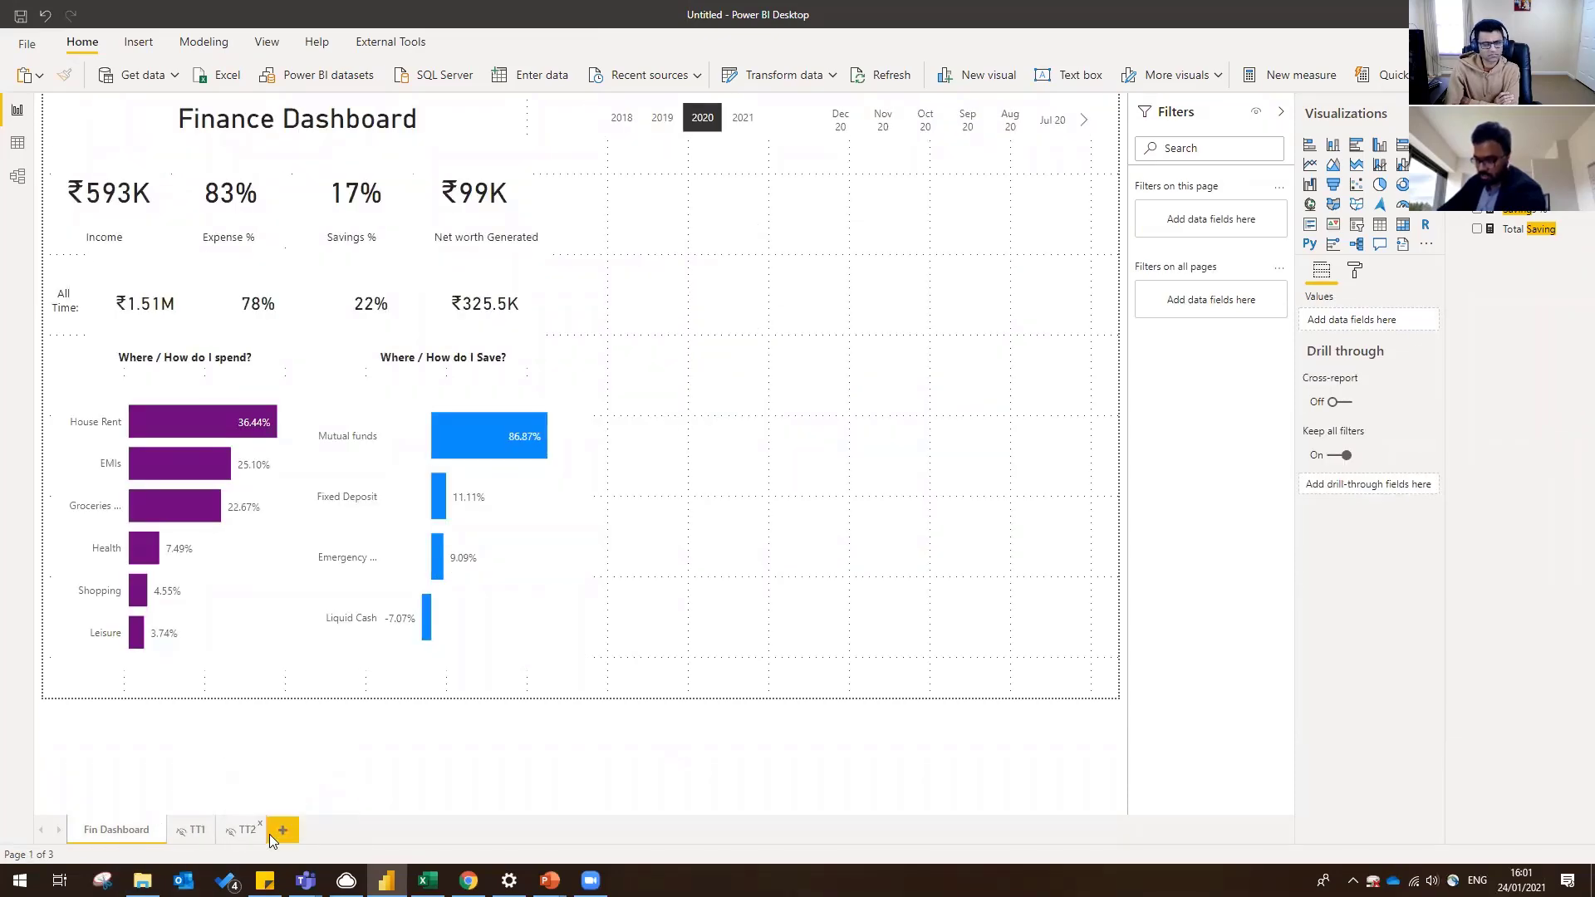
- Set the savings bar chart's report page tooltip to TT2
click(354, 668)
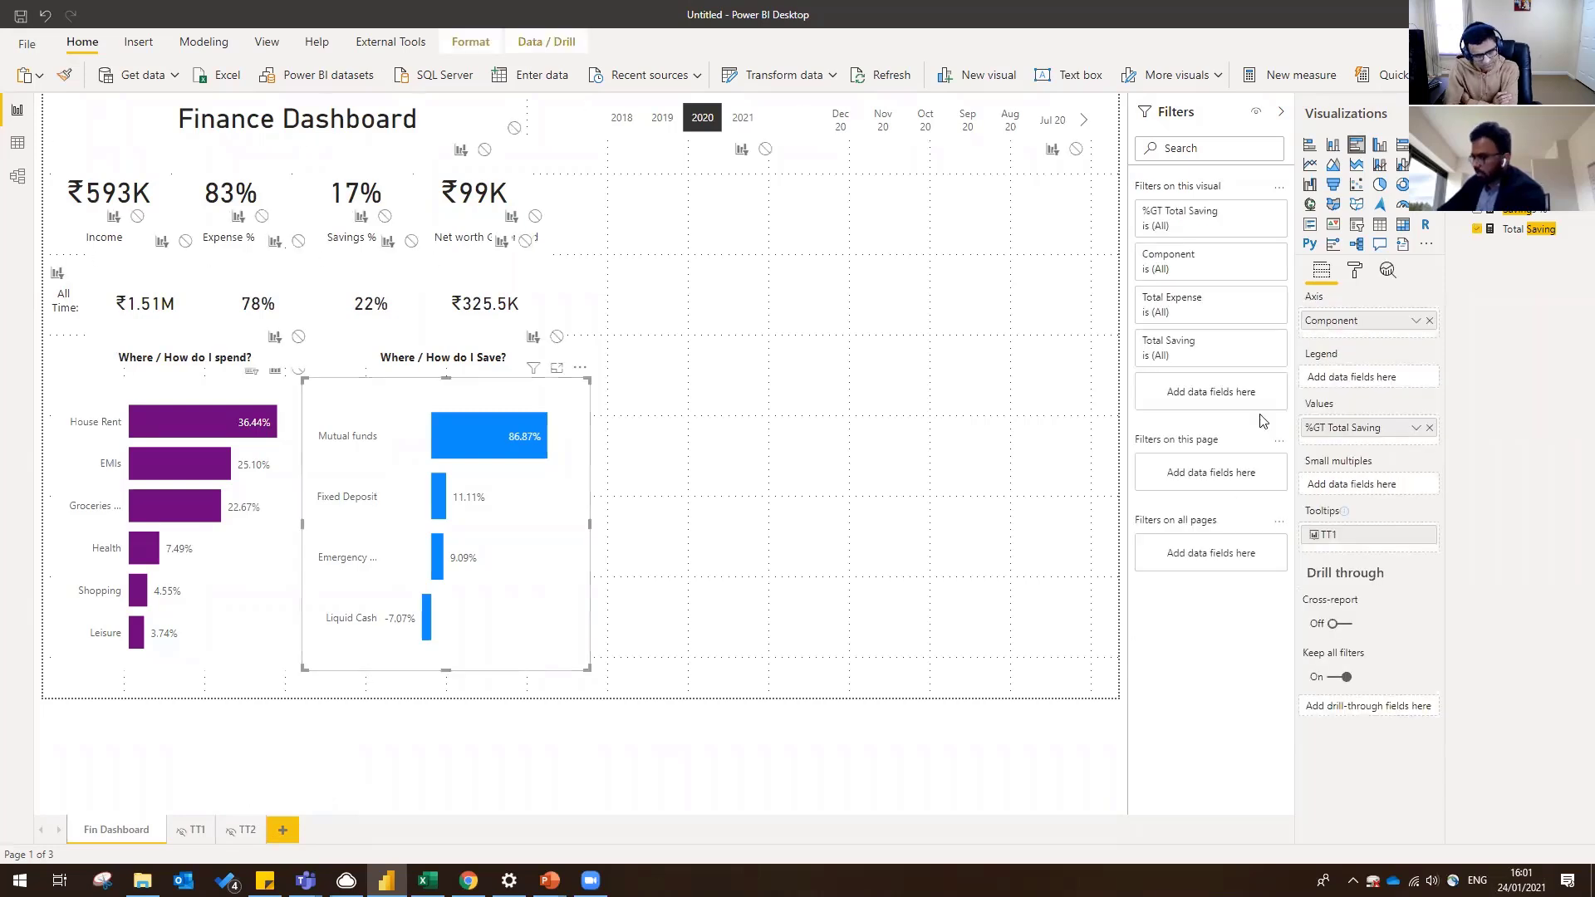
click(1356, 271)
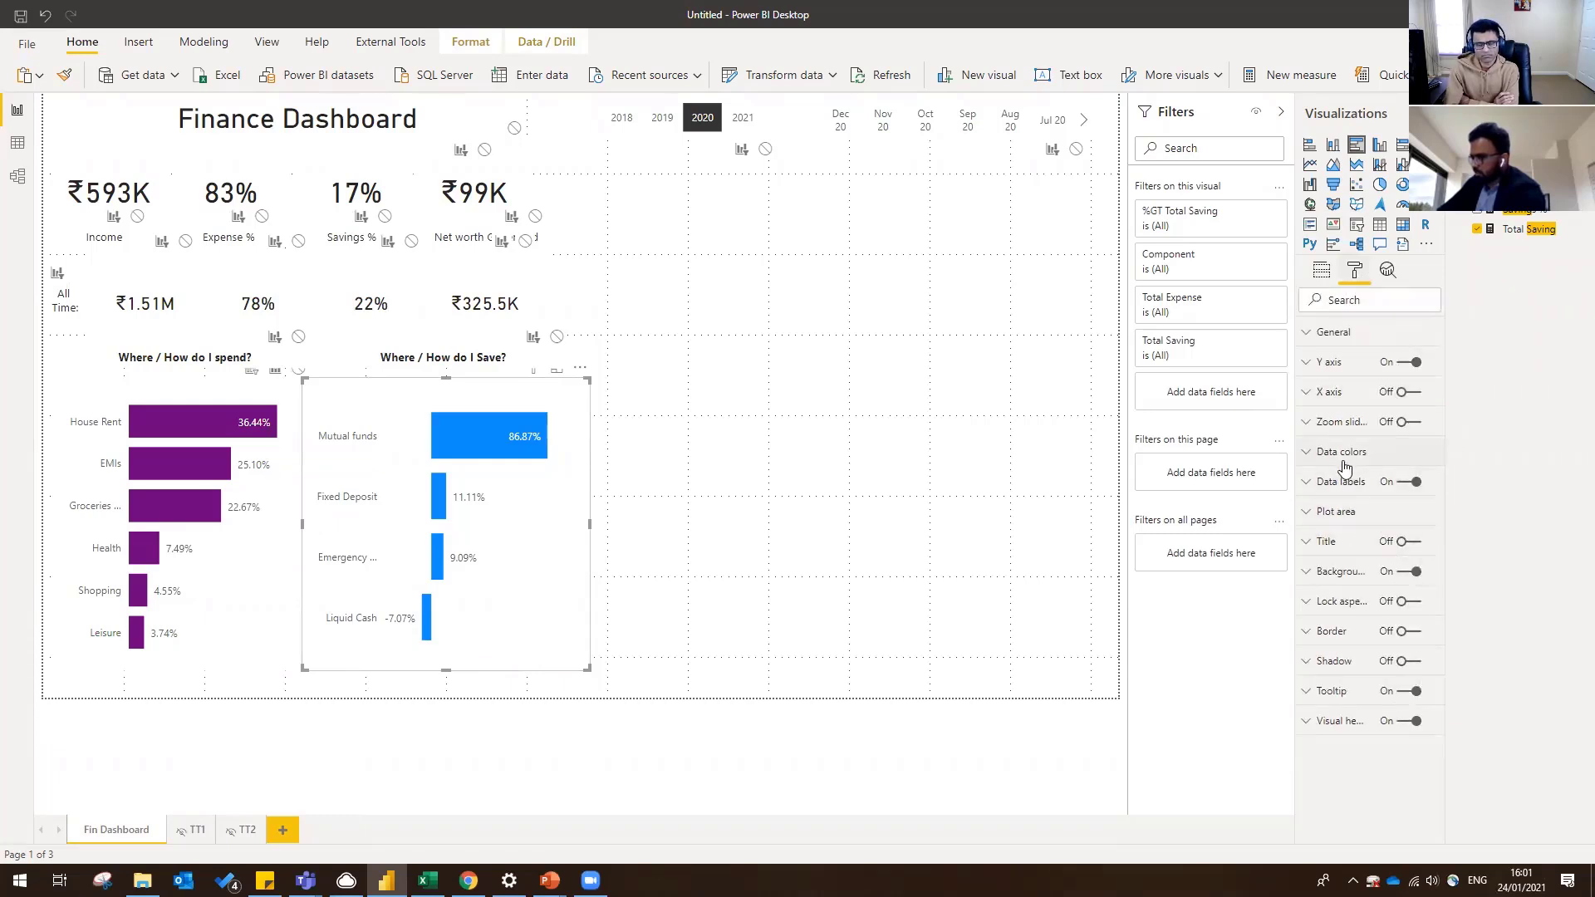
click(1345, 691)
scroll(1358, 704, down, 2)
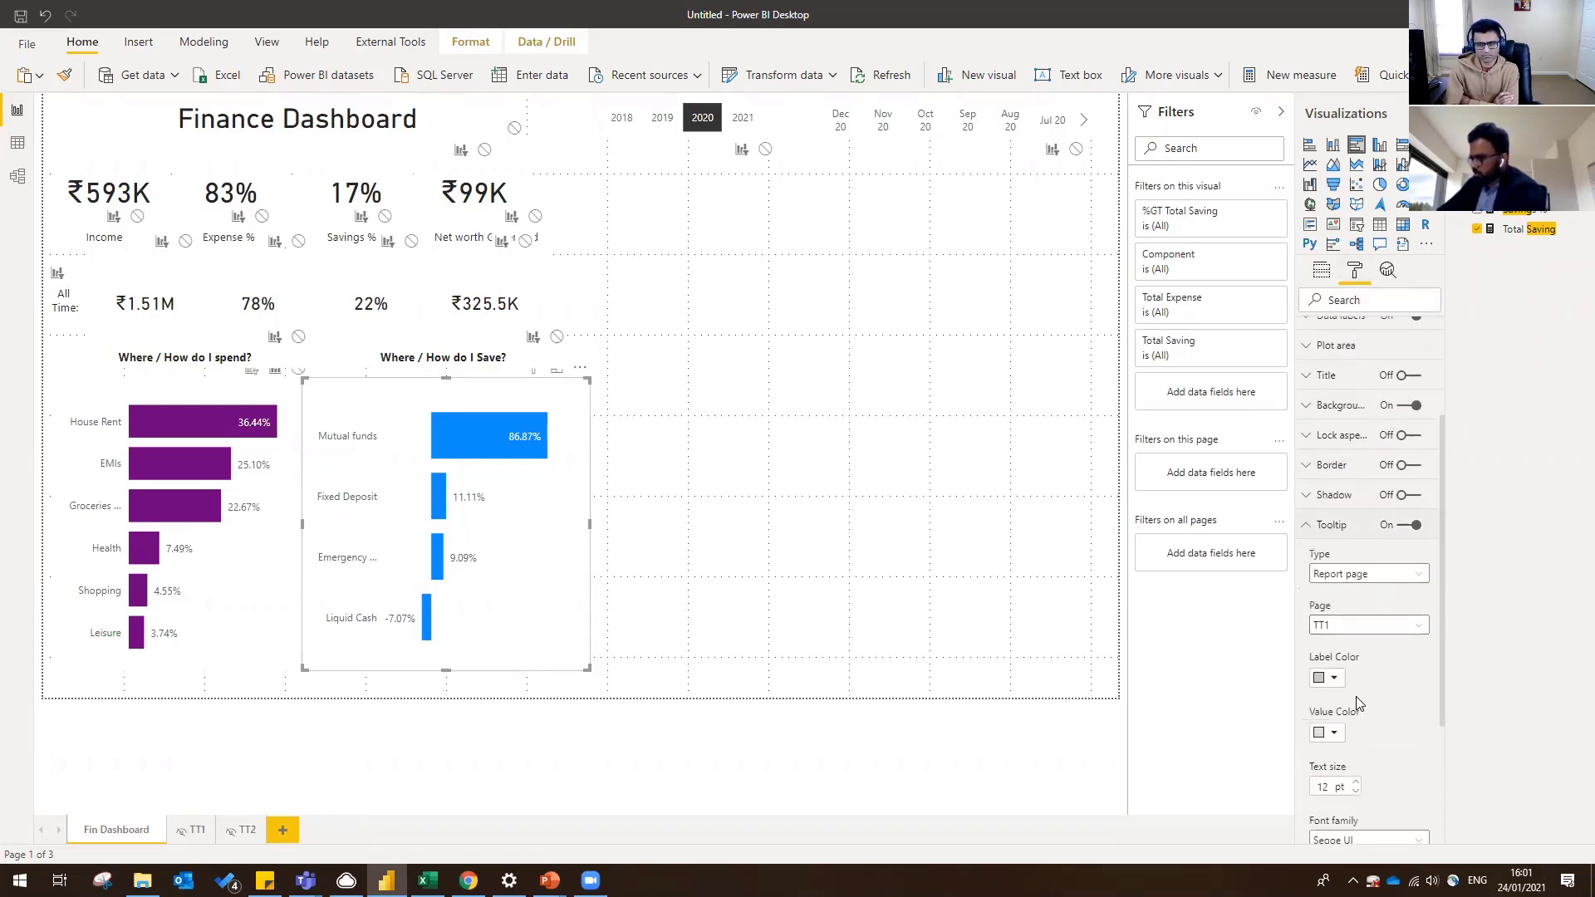
click(1363, 625)
click(1345, 660)
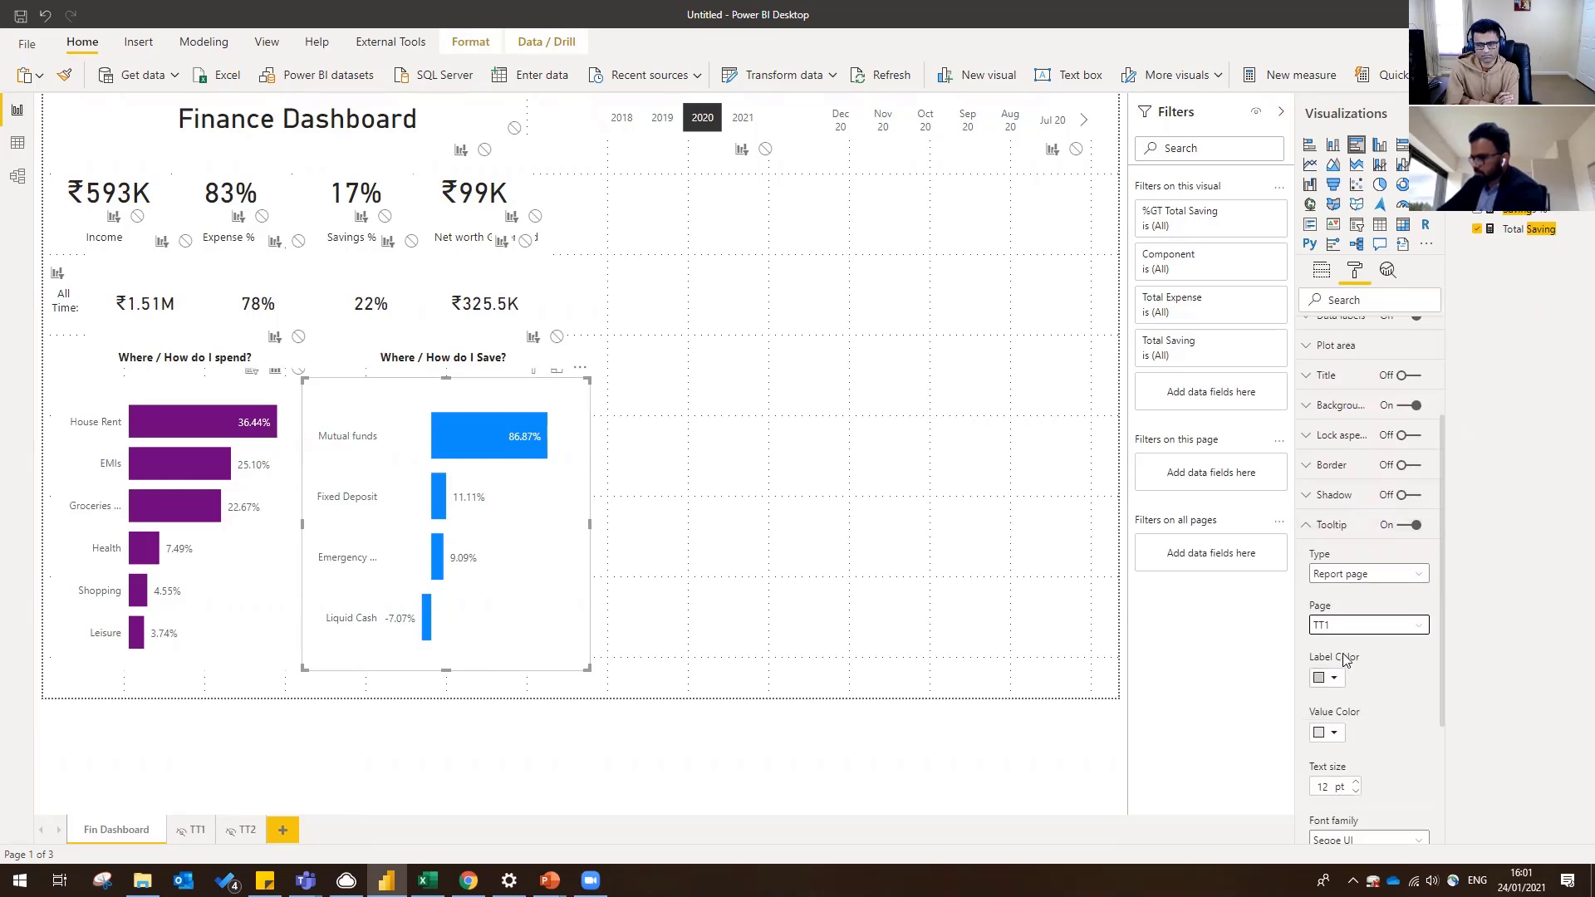
click(1339, 628)
click(1341, 674)
click(1339, 630)
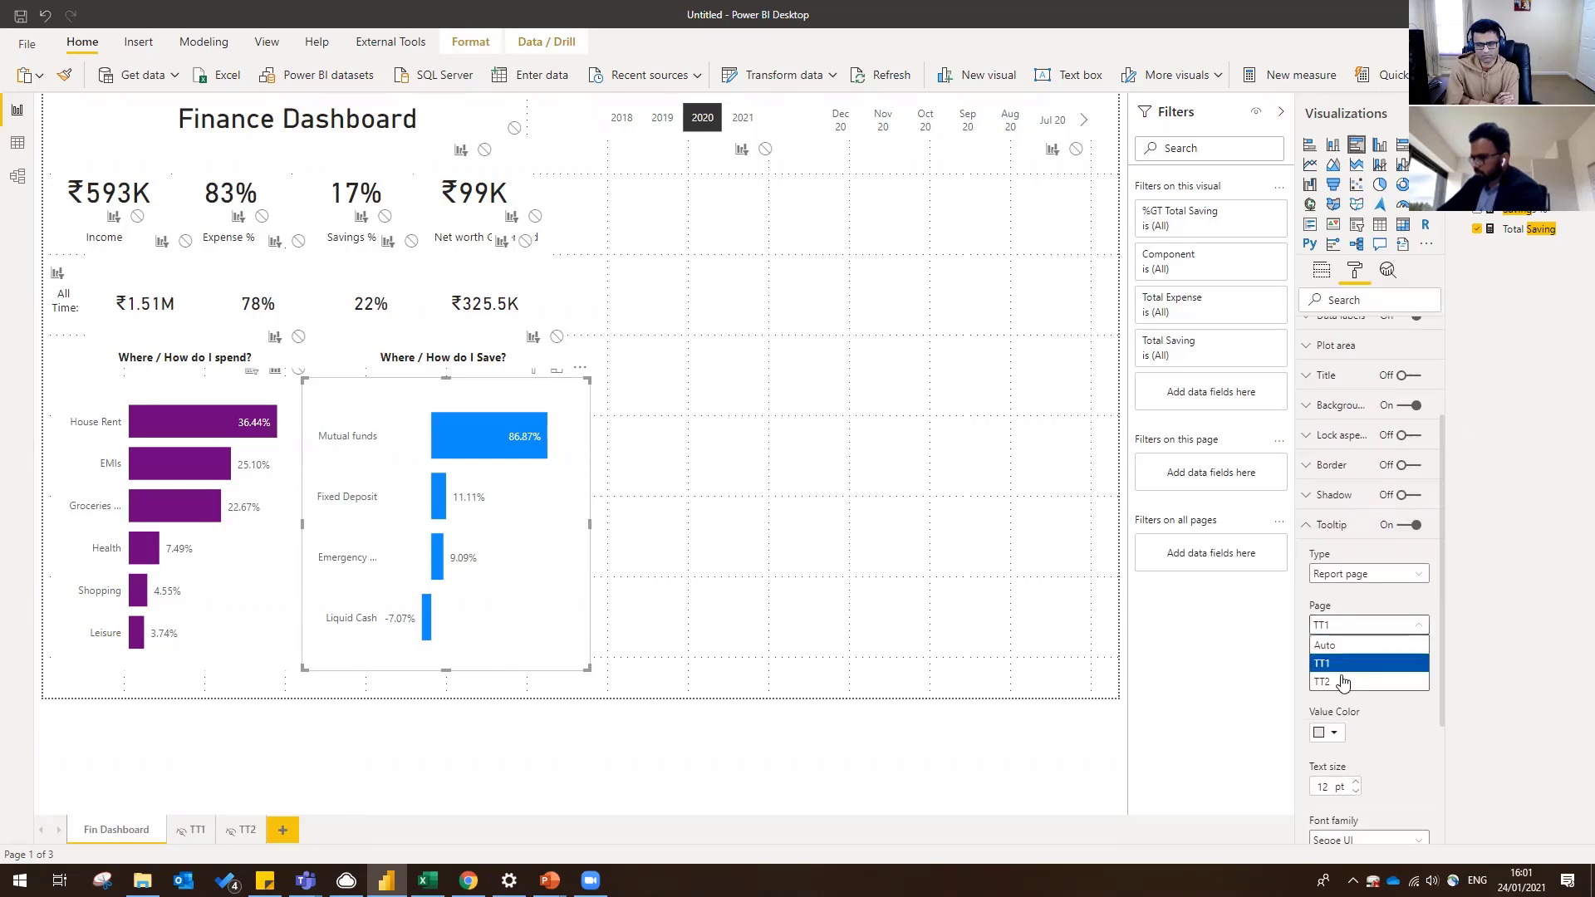
click(1343, 681)
click(765, 534)
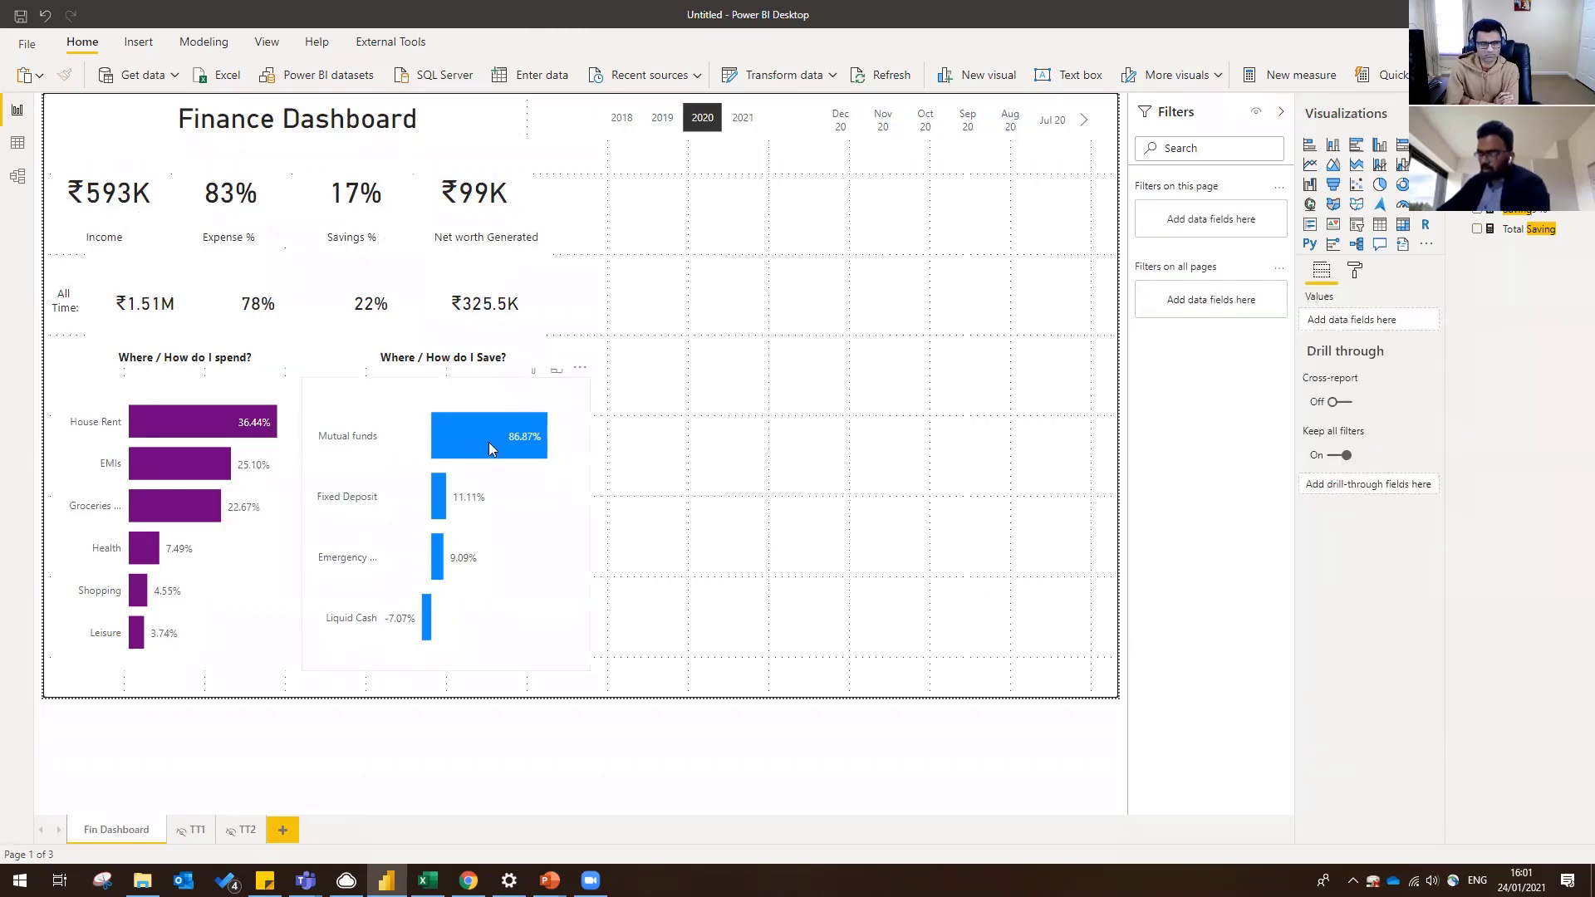
- Check the trend tooltips of the Mutual funds, Fixed Deposit, Emergency Fund and Liquid Cash bars in the savings chart
mouse_move(488, 441)
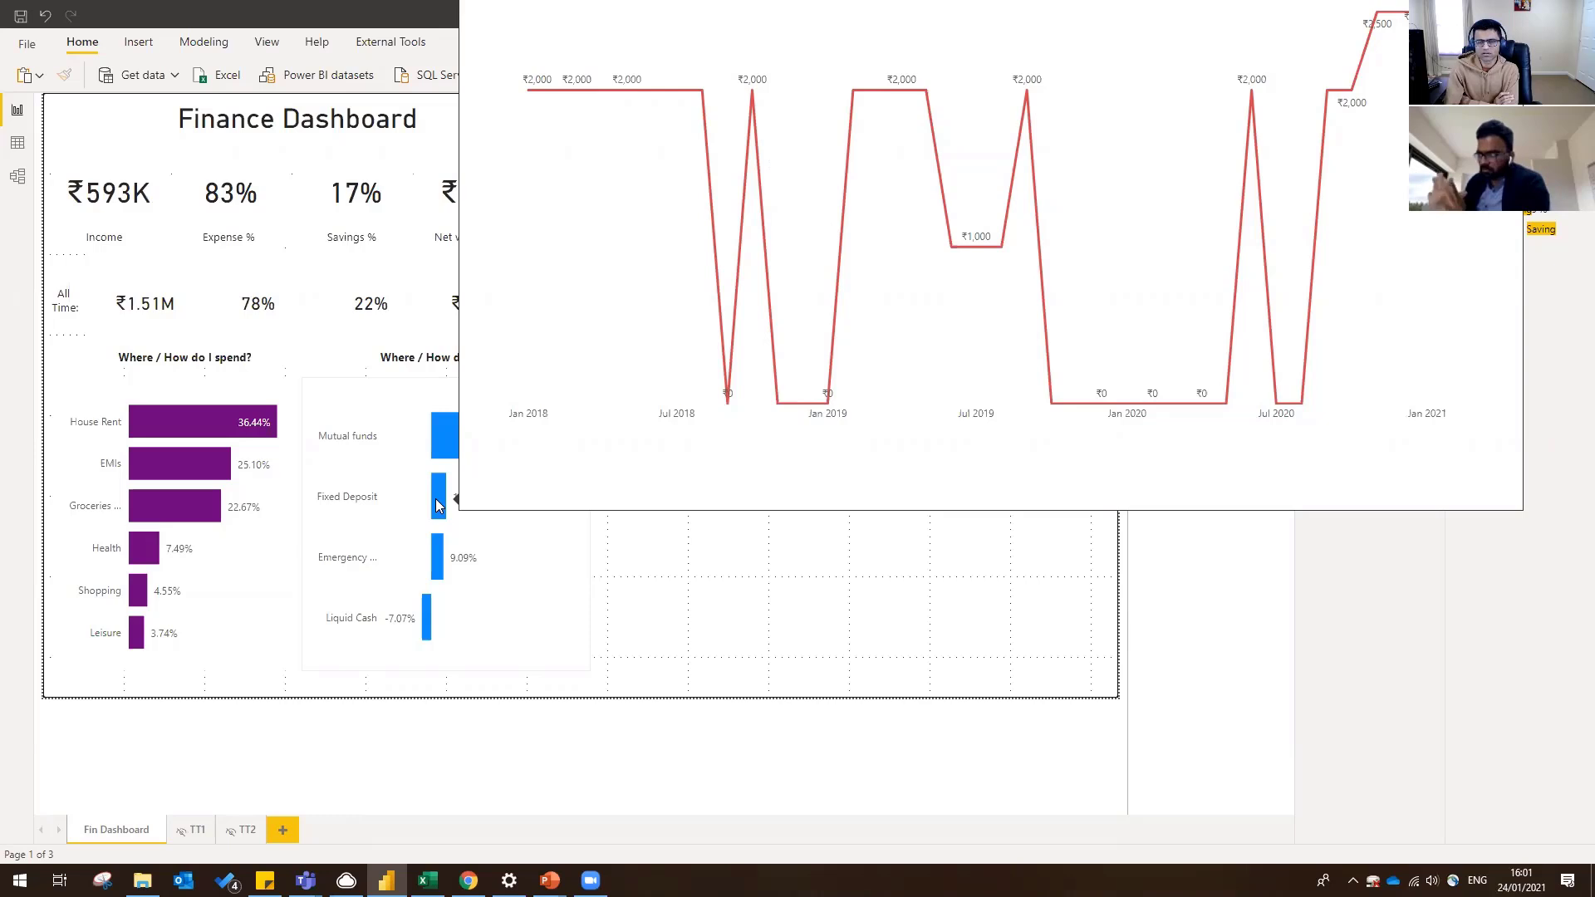
mouse_move(444, 561)
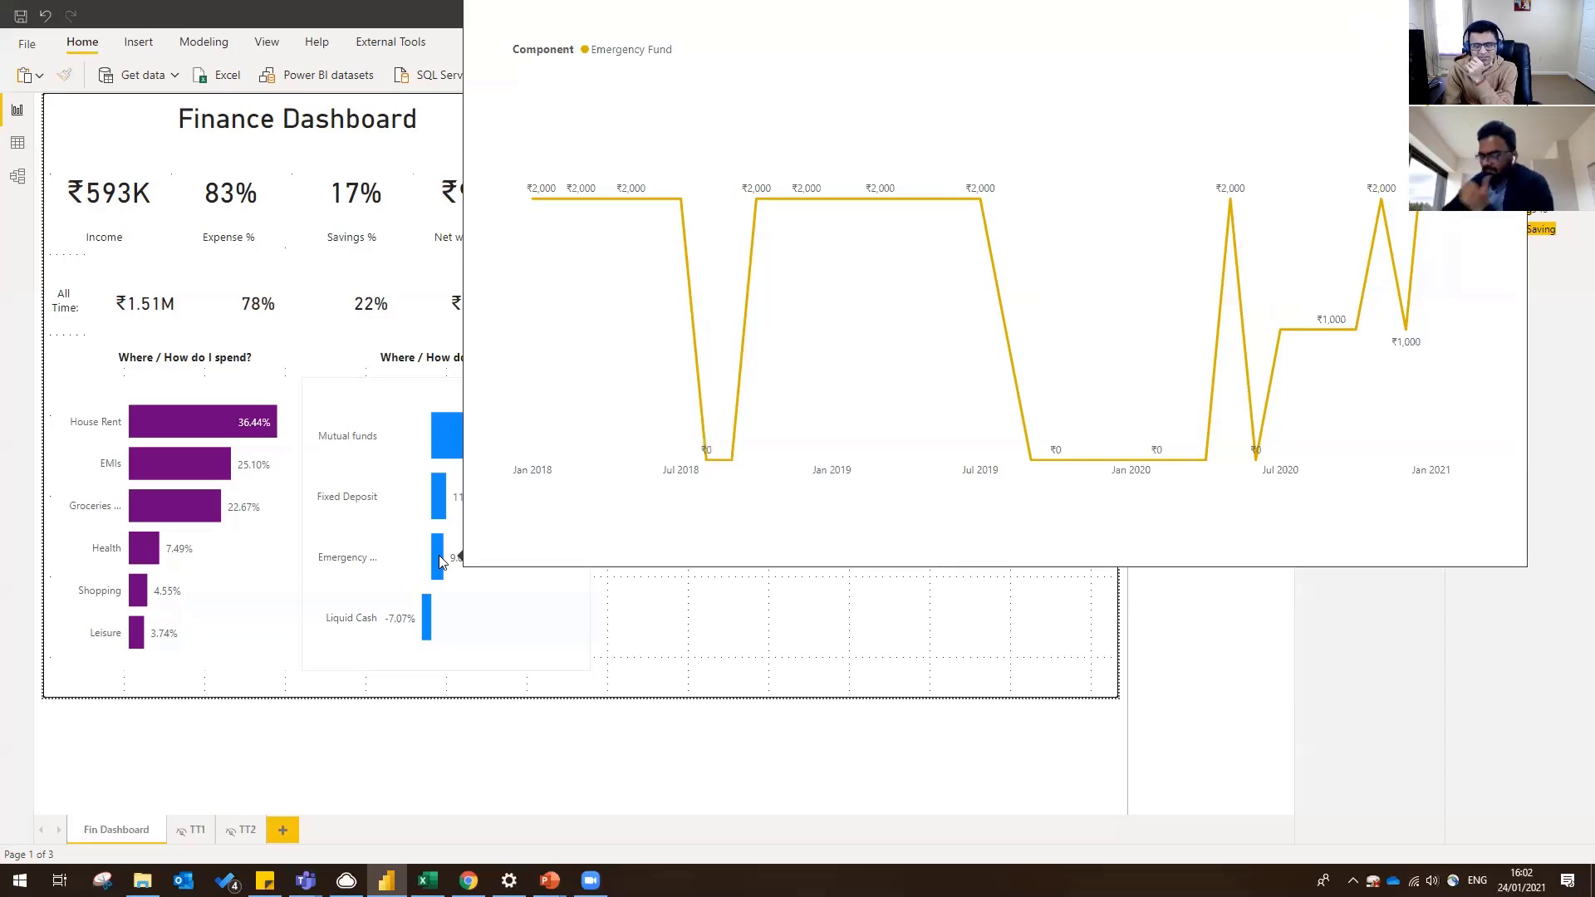
mouse_move(423, 618)
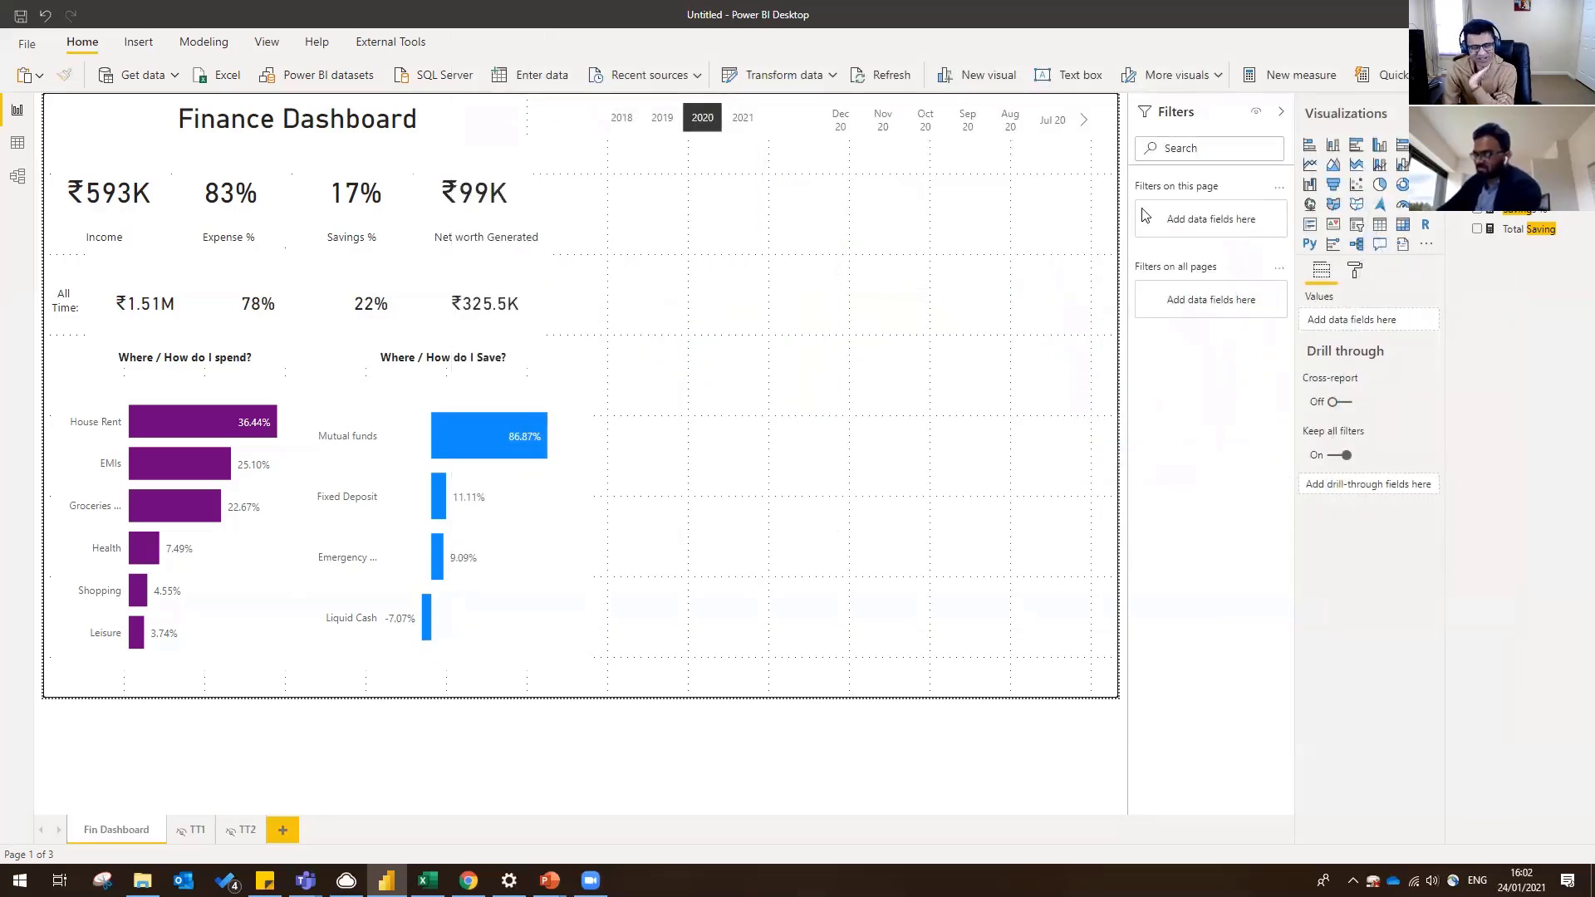
click(804, 133)
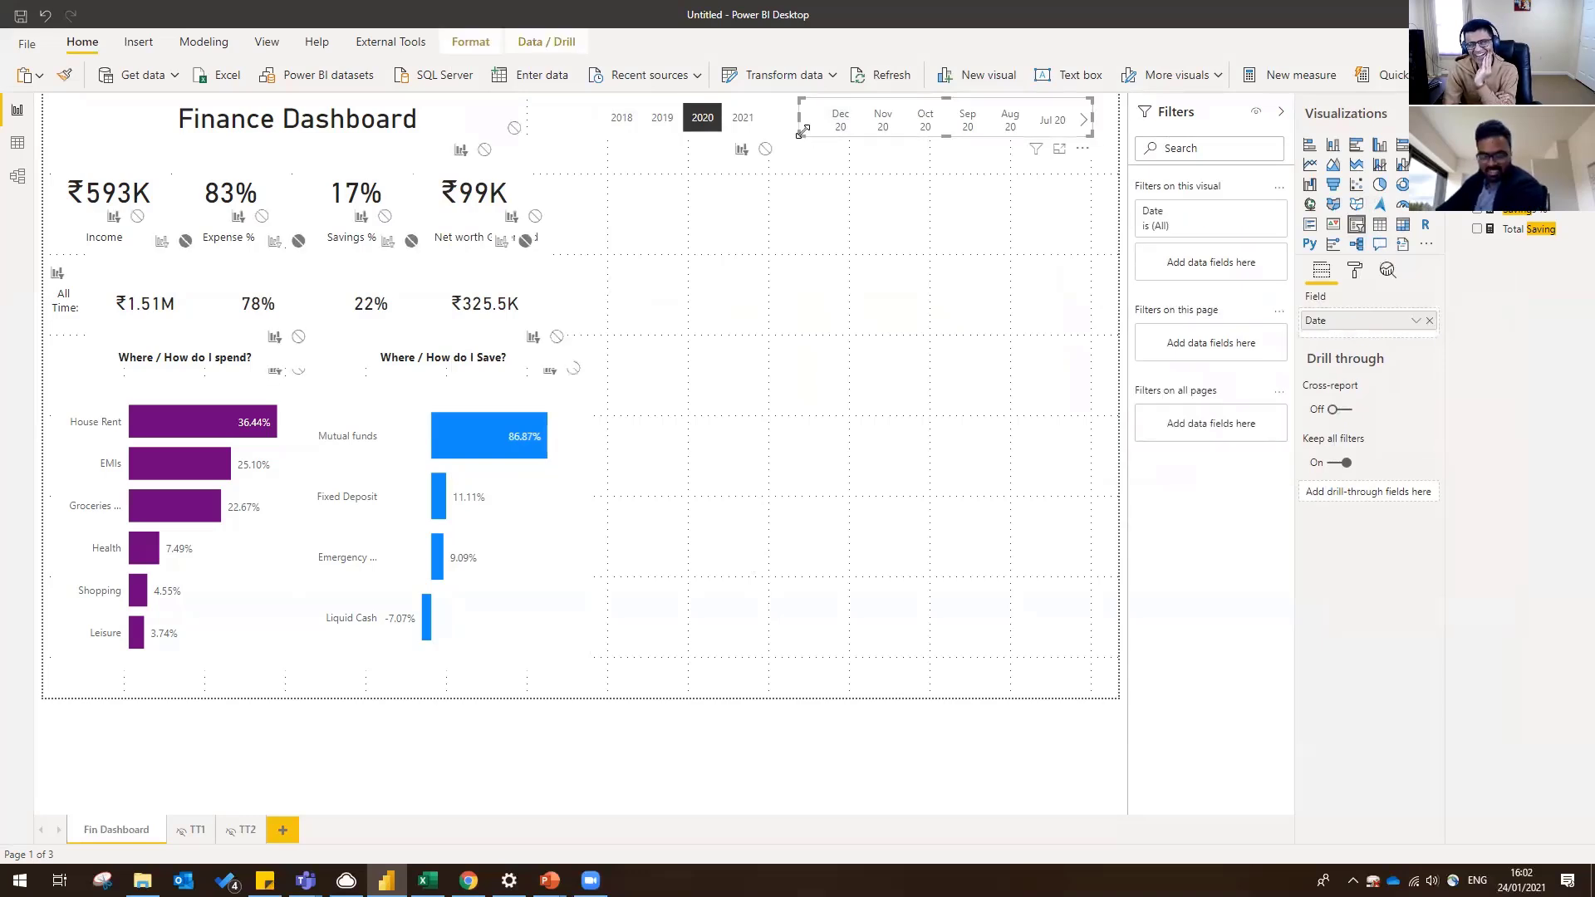
click(885, 372)
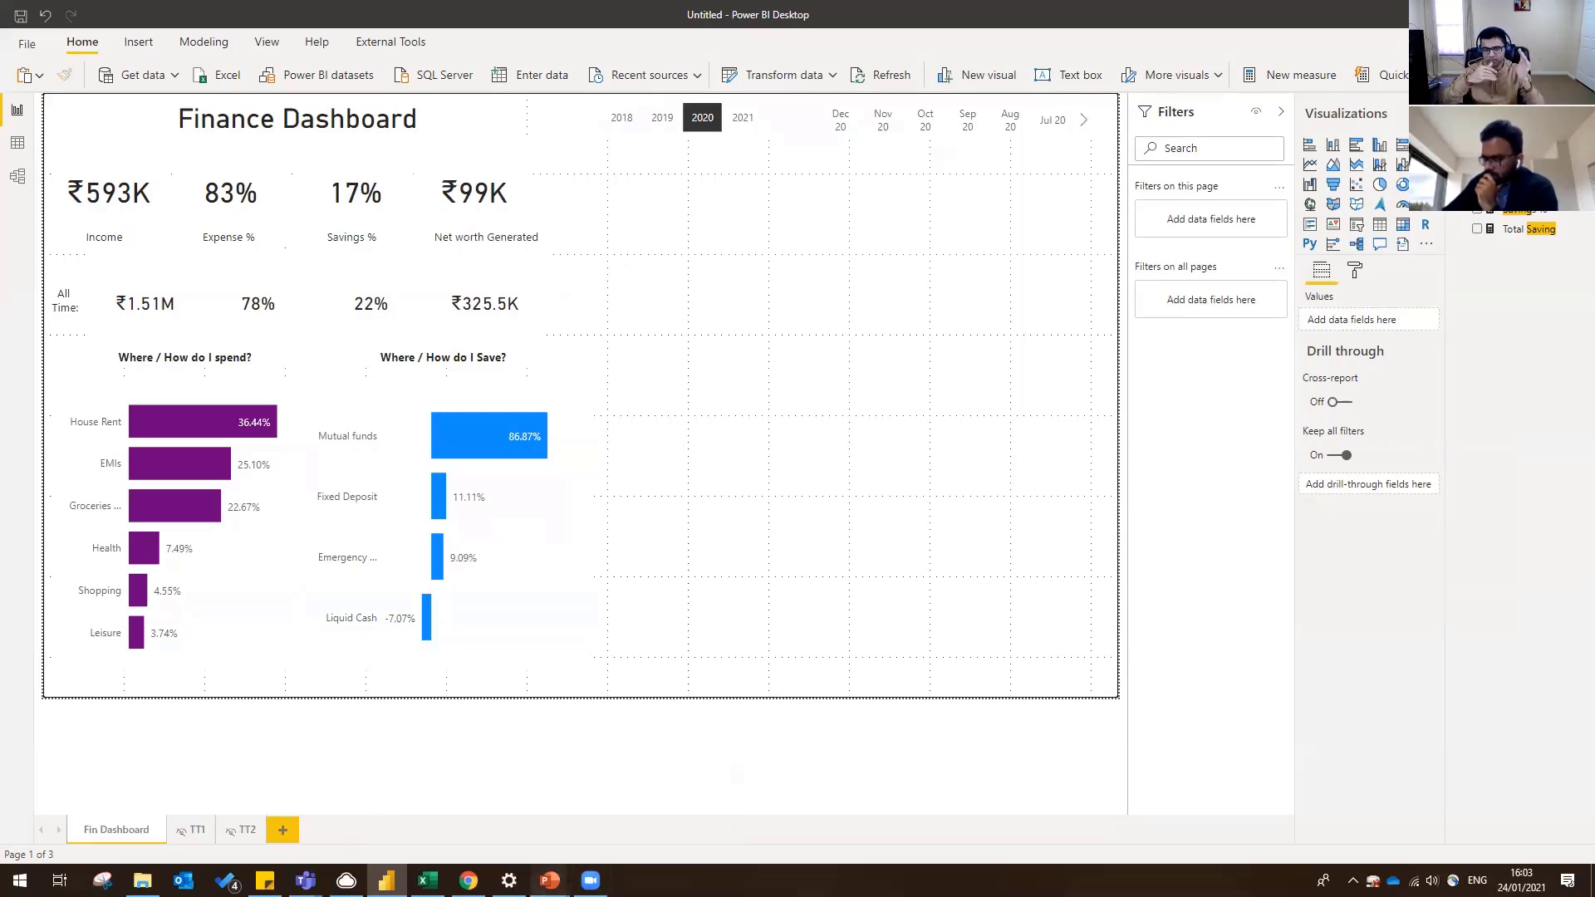
- Review the planned block for expense %, savings % and MOM income change in PowerPoint's Presentation1, and return to Power BI
mouse_move(549, 881)
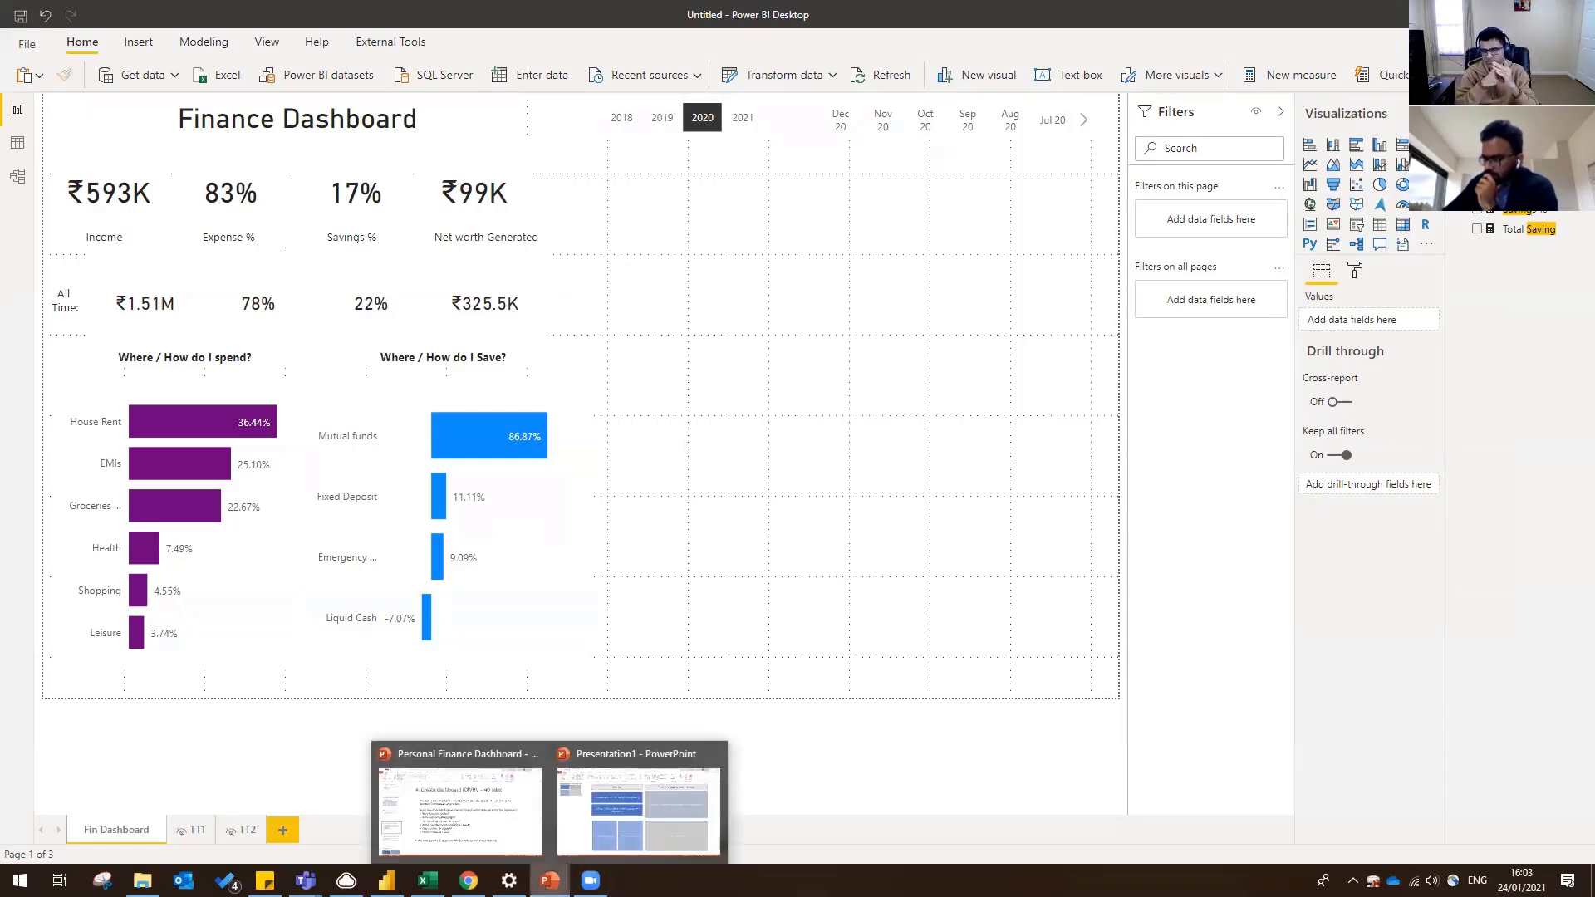
click(629, 846)
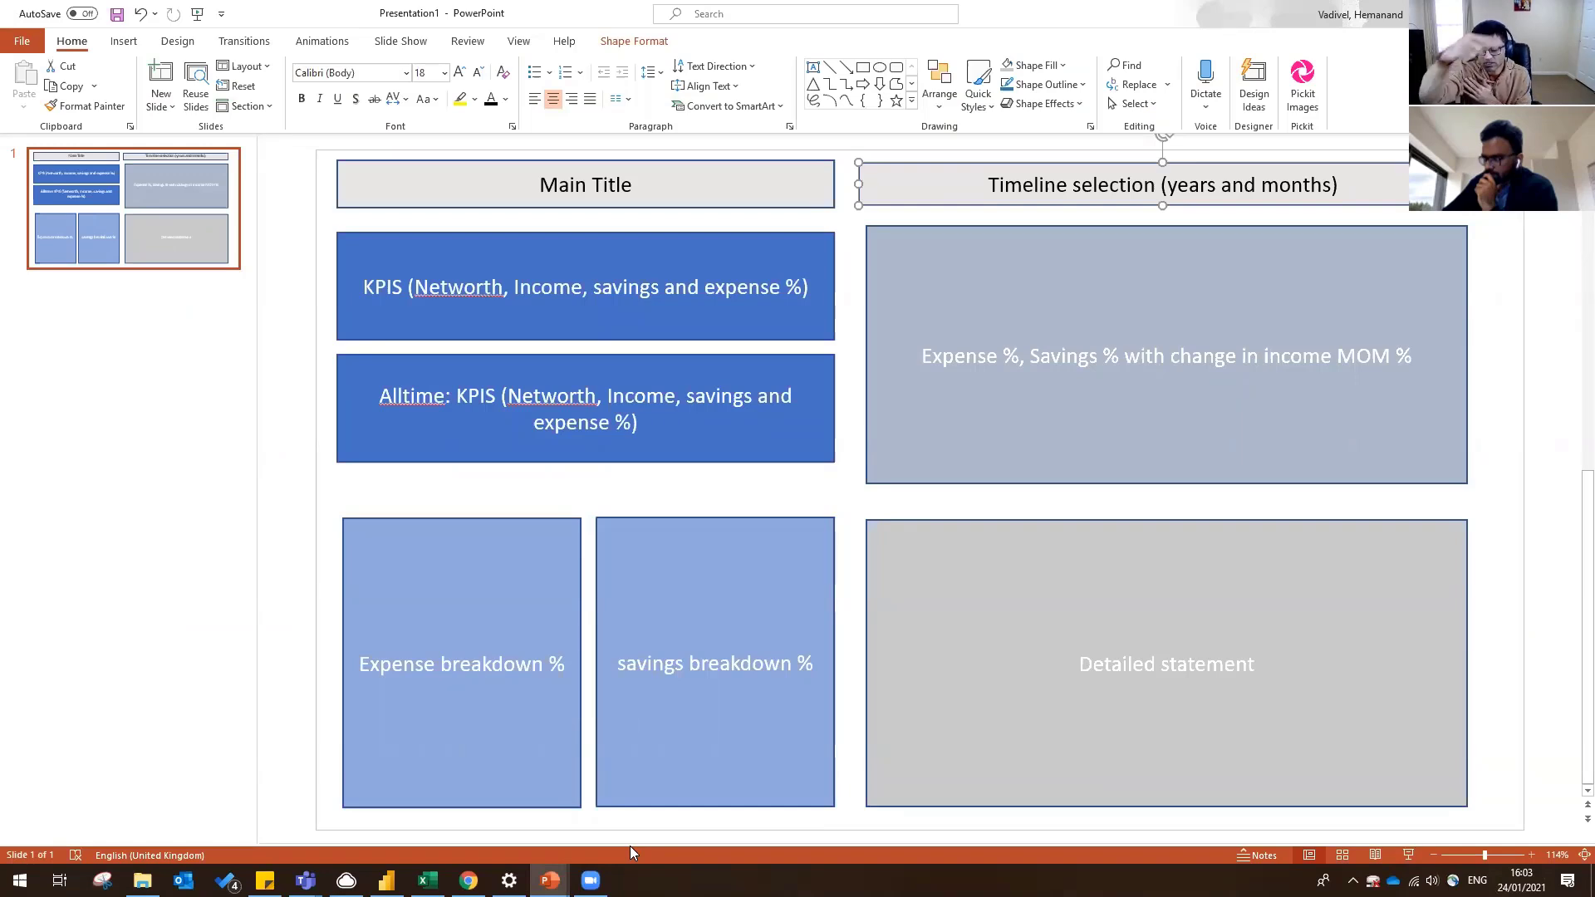
click(930, 468)
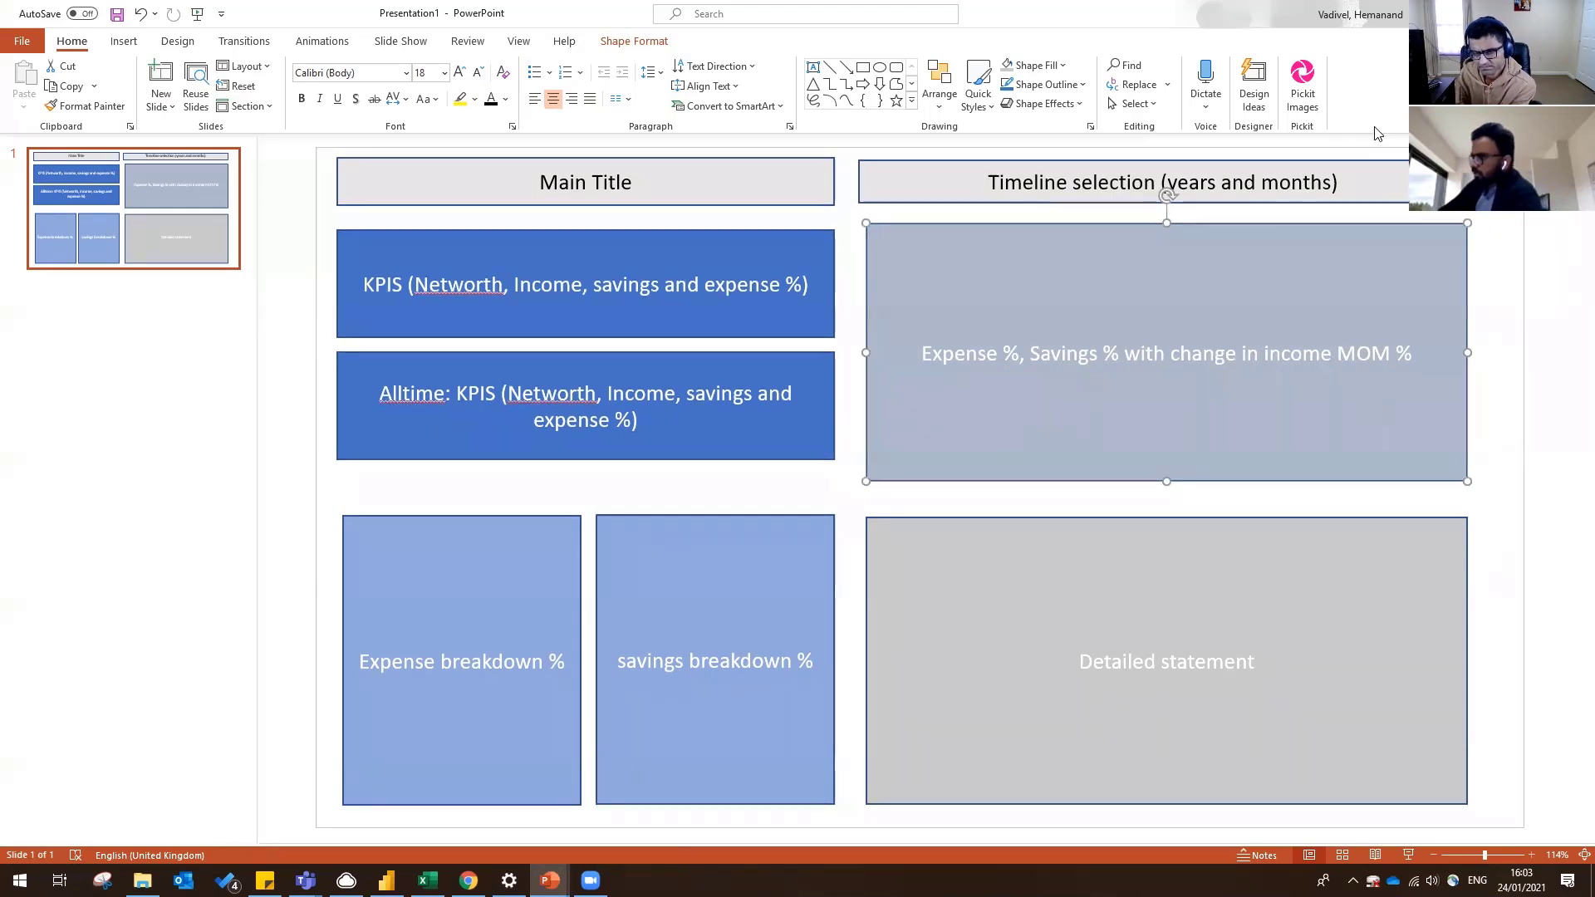
key(alt+Tab)
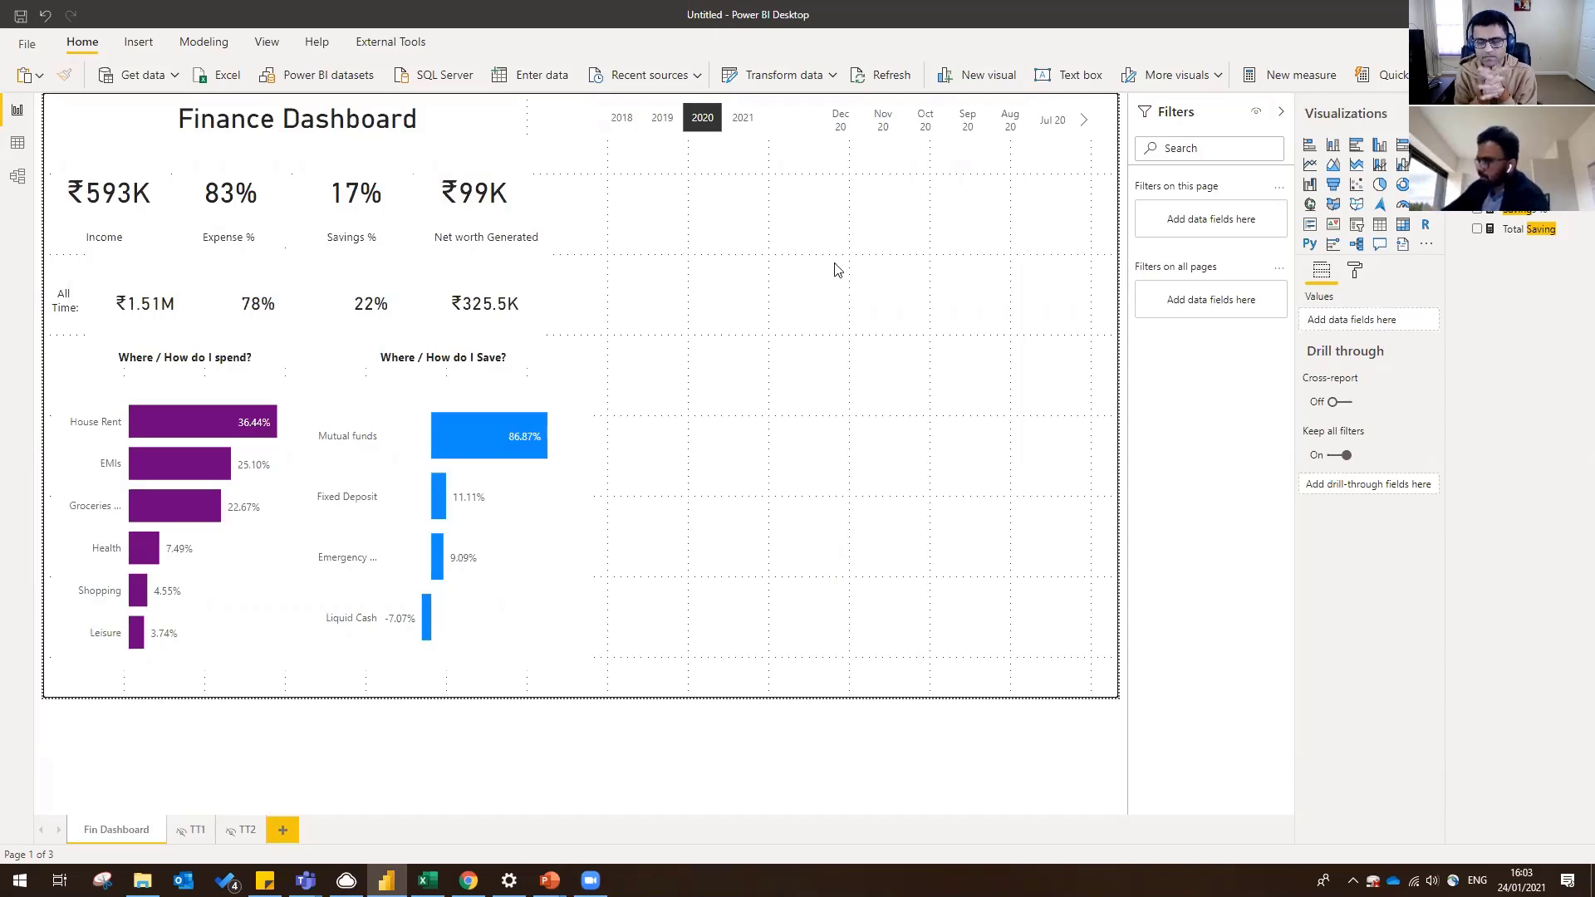
- Clear the field search and add a new measure named Income LM to the Key Measures table
drag(1528, 229, 773, 416)
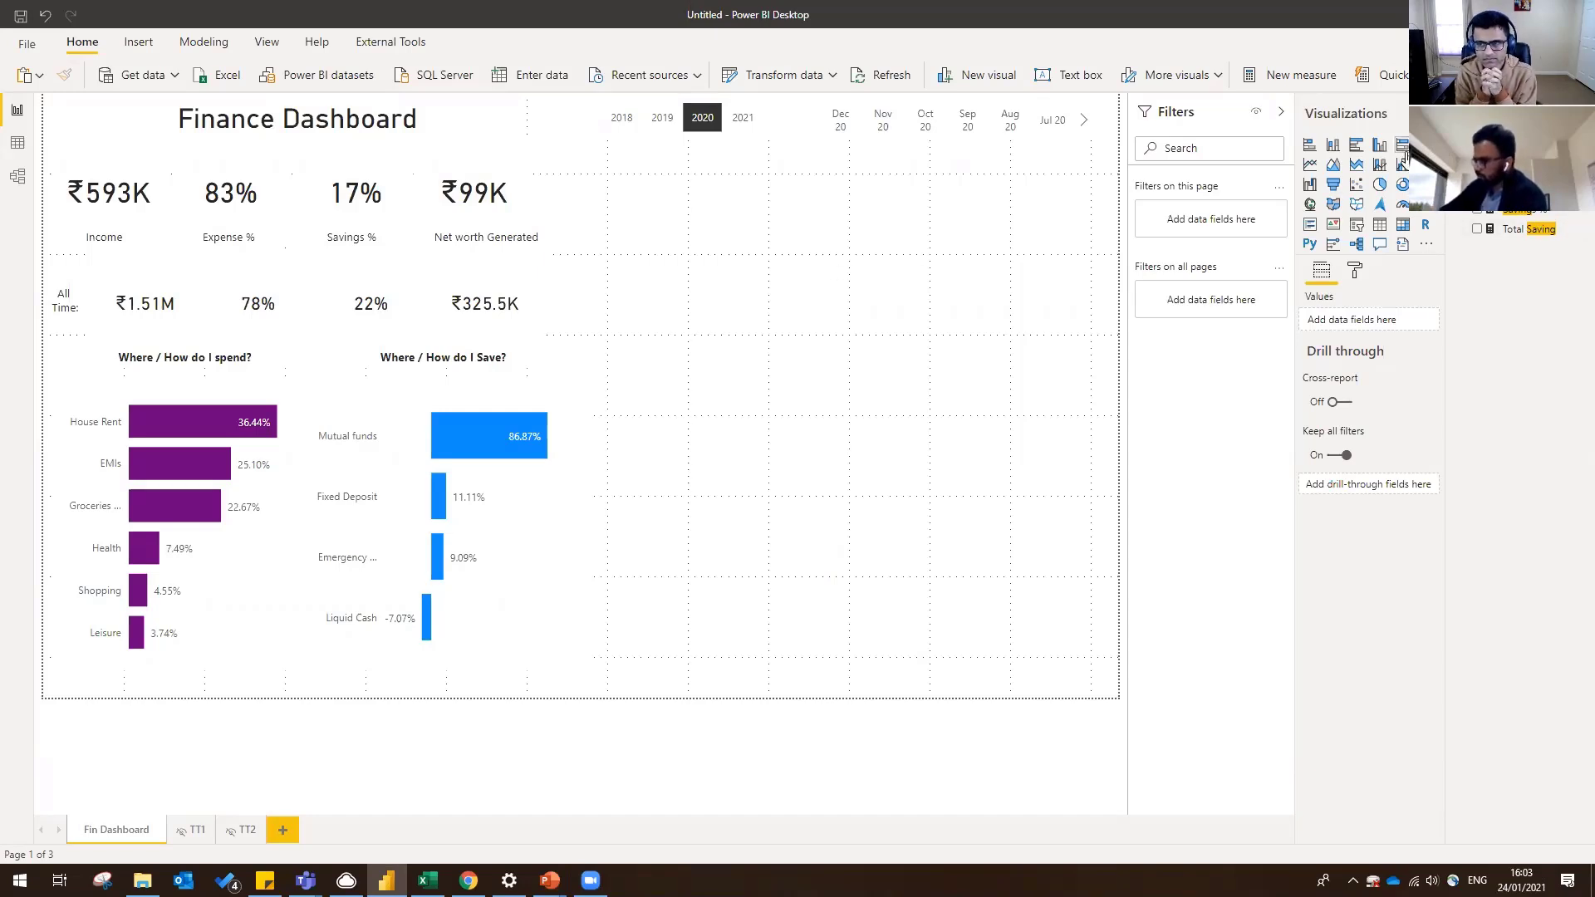
click(1577, 148)
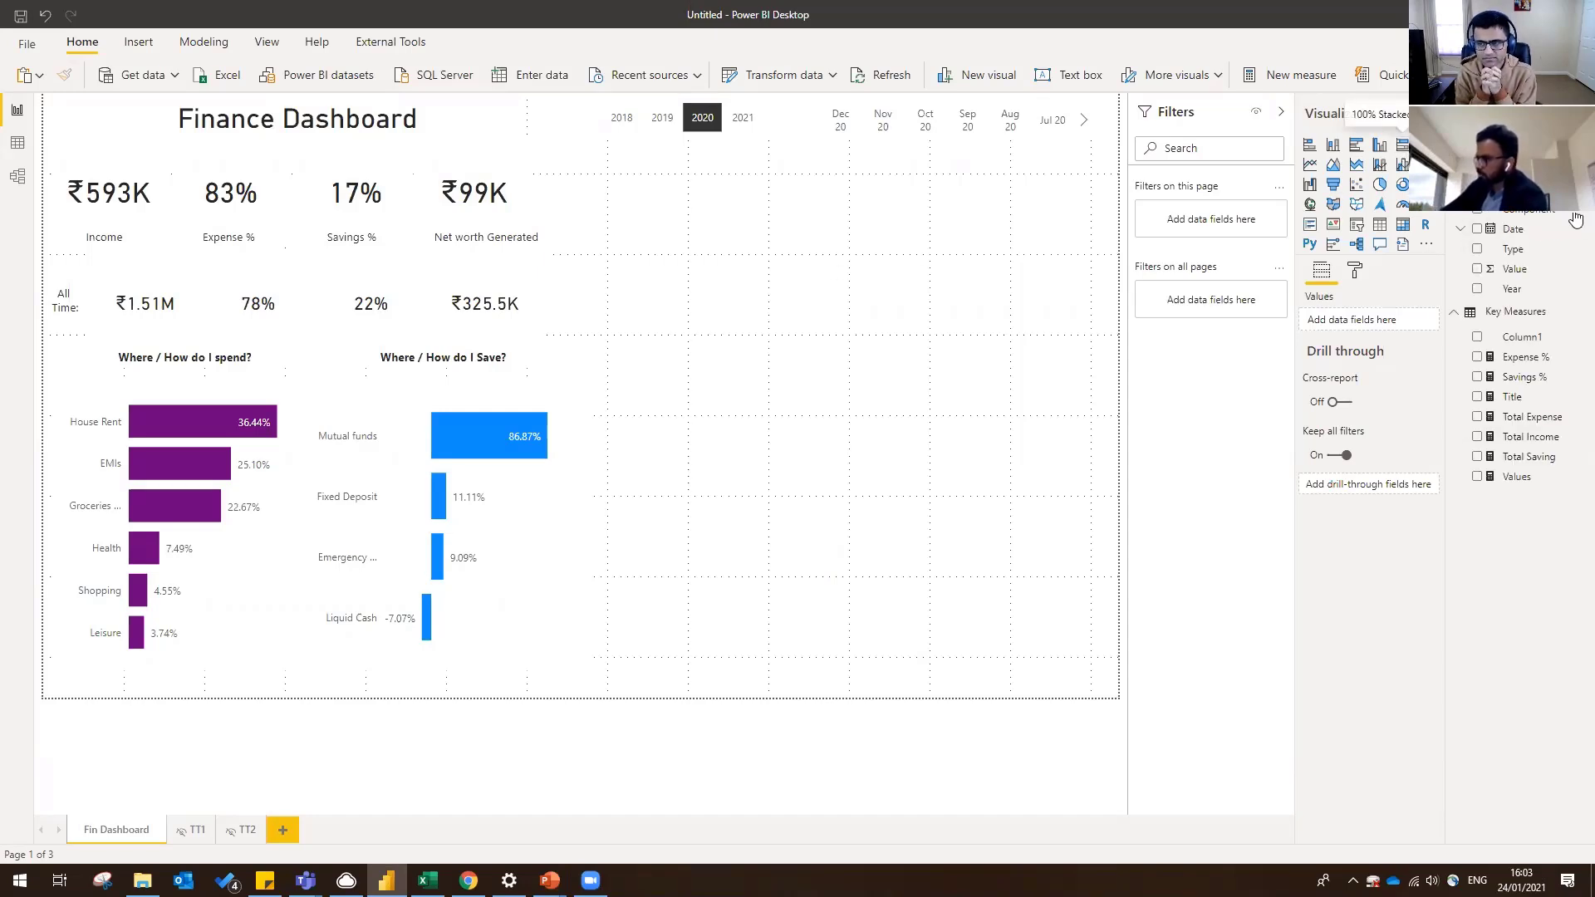
right_click(1534, 461)
click(1506, 502)
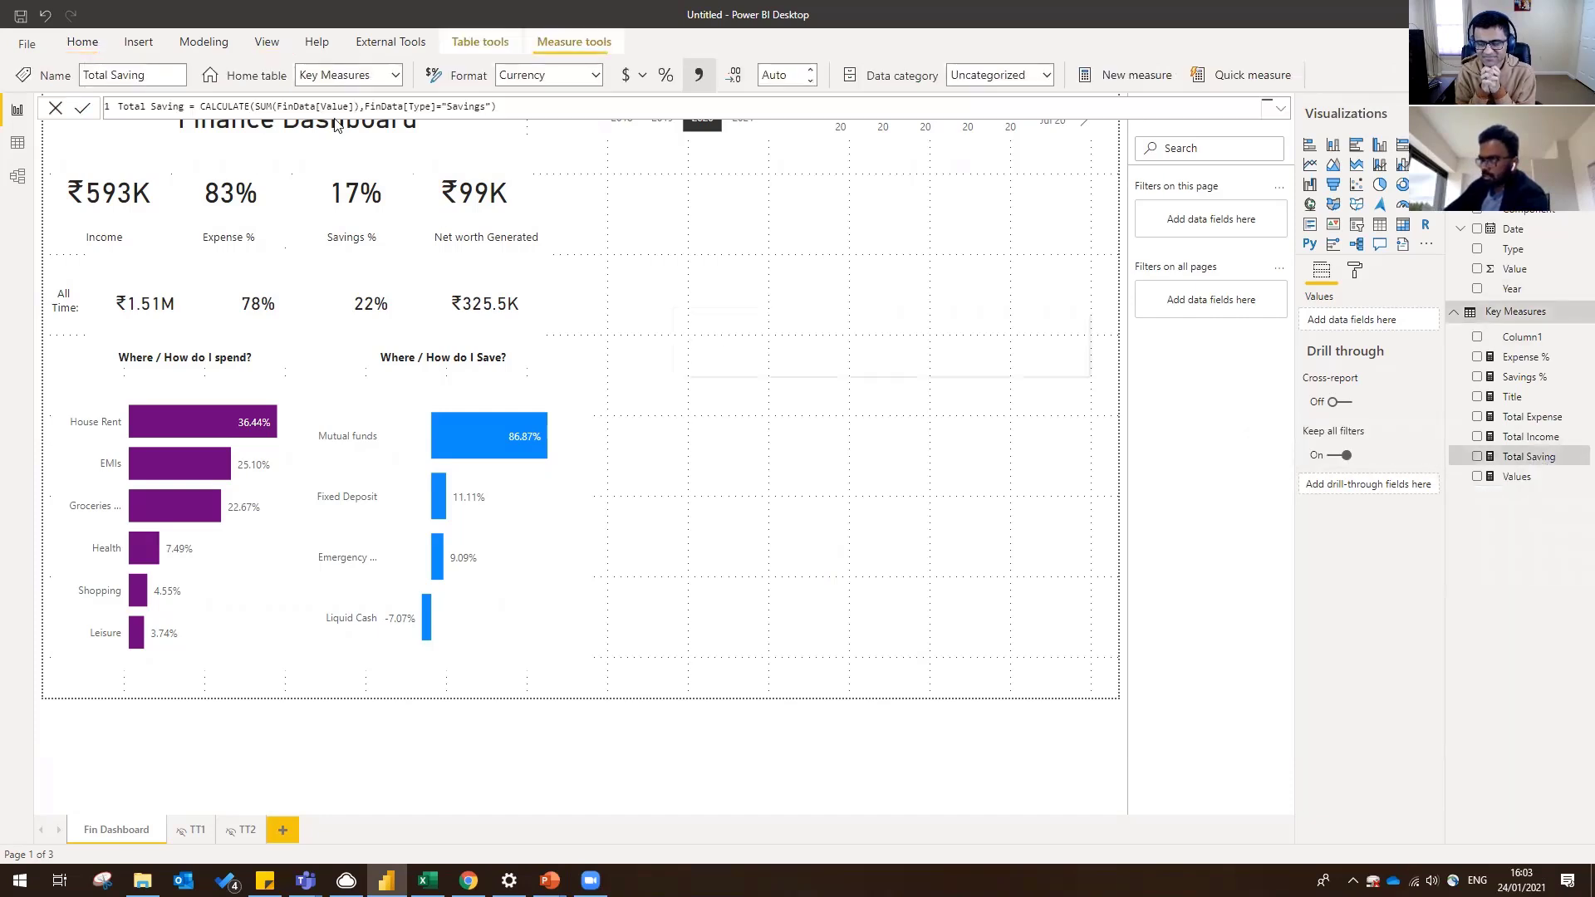
text(inc)
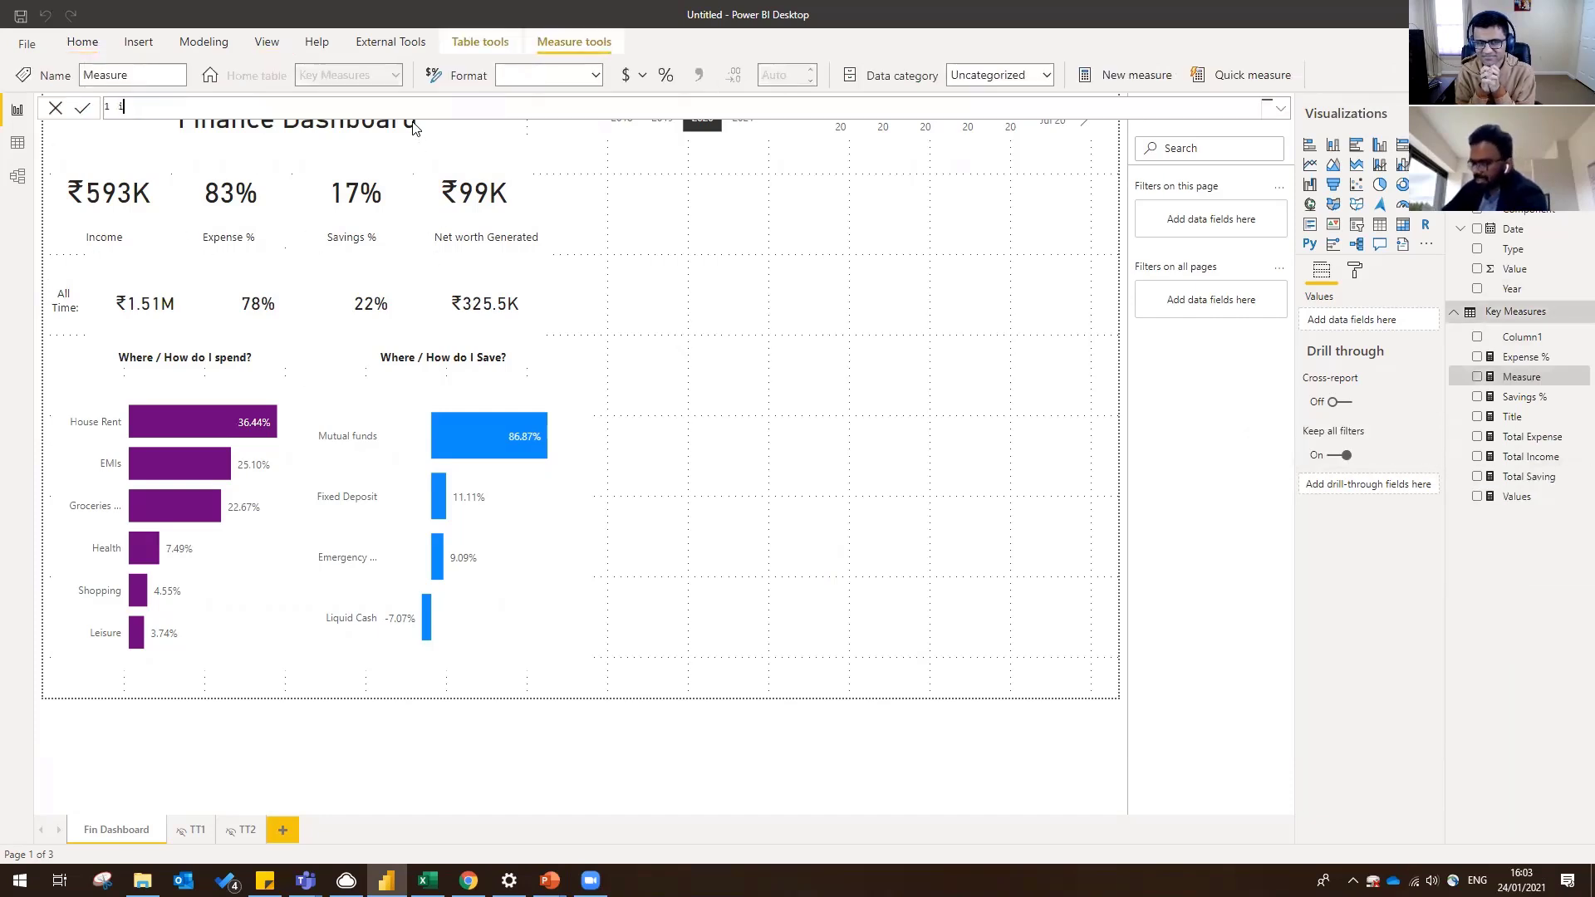
key(BackSpace)
key(BackSpace)
key(BackSpace)
text(I)
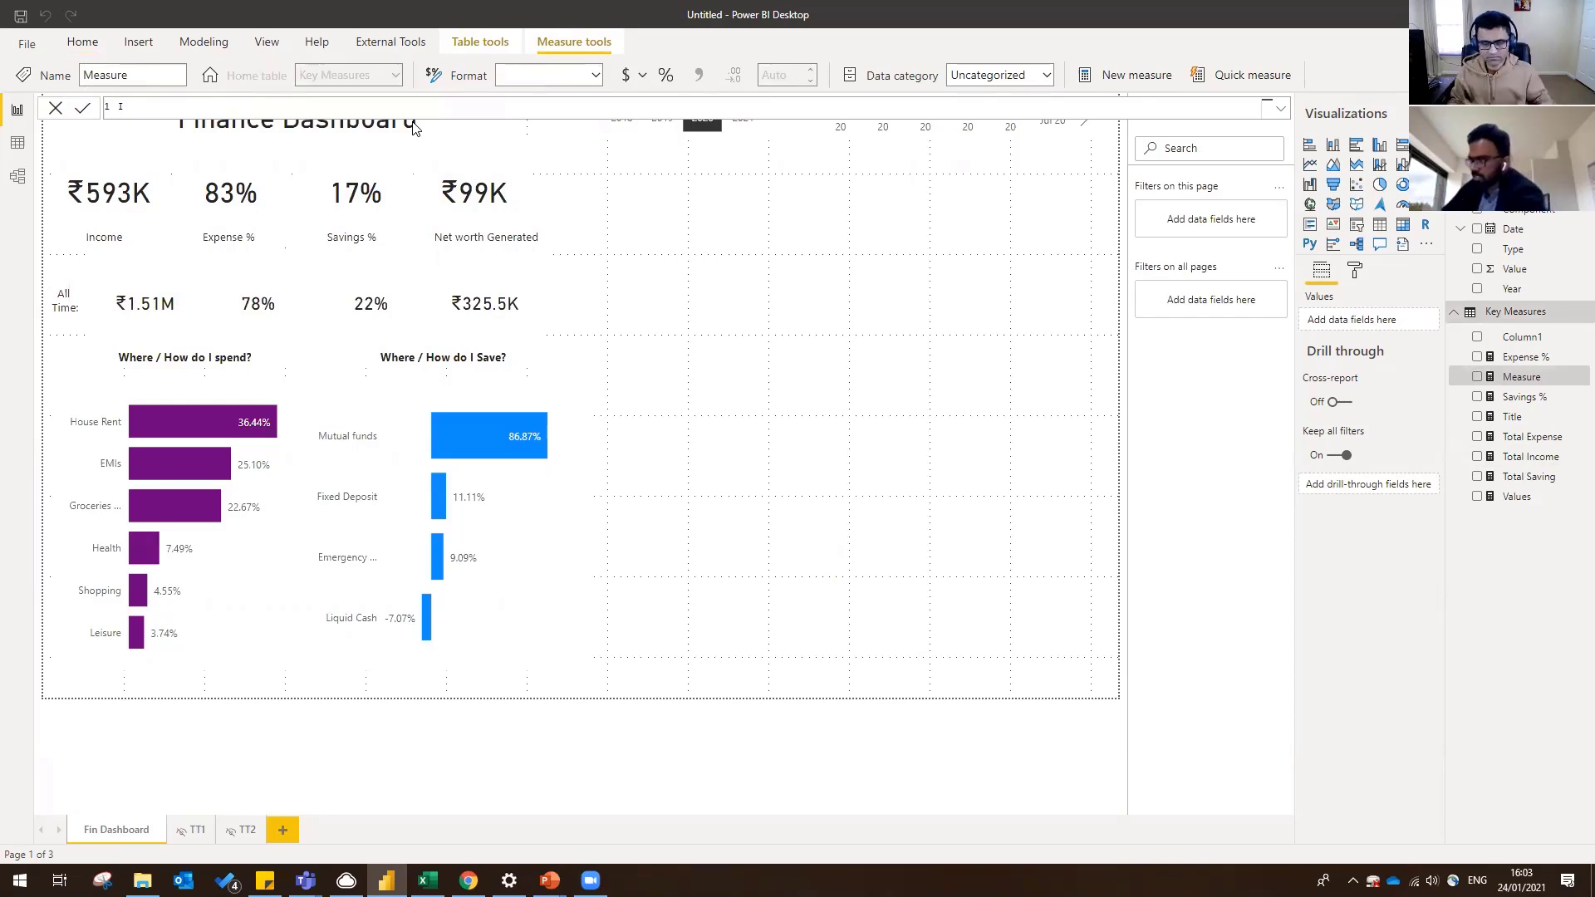
text(N)
key(BackSpace)
text(ncom)
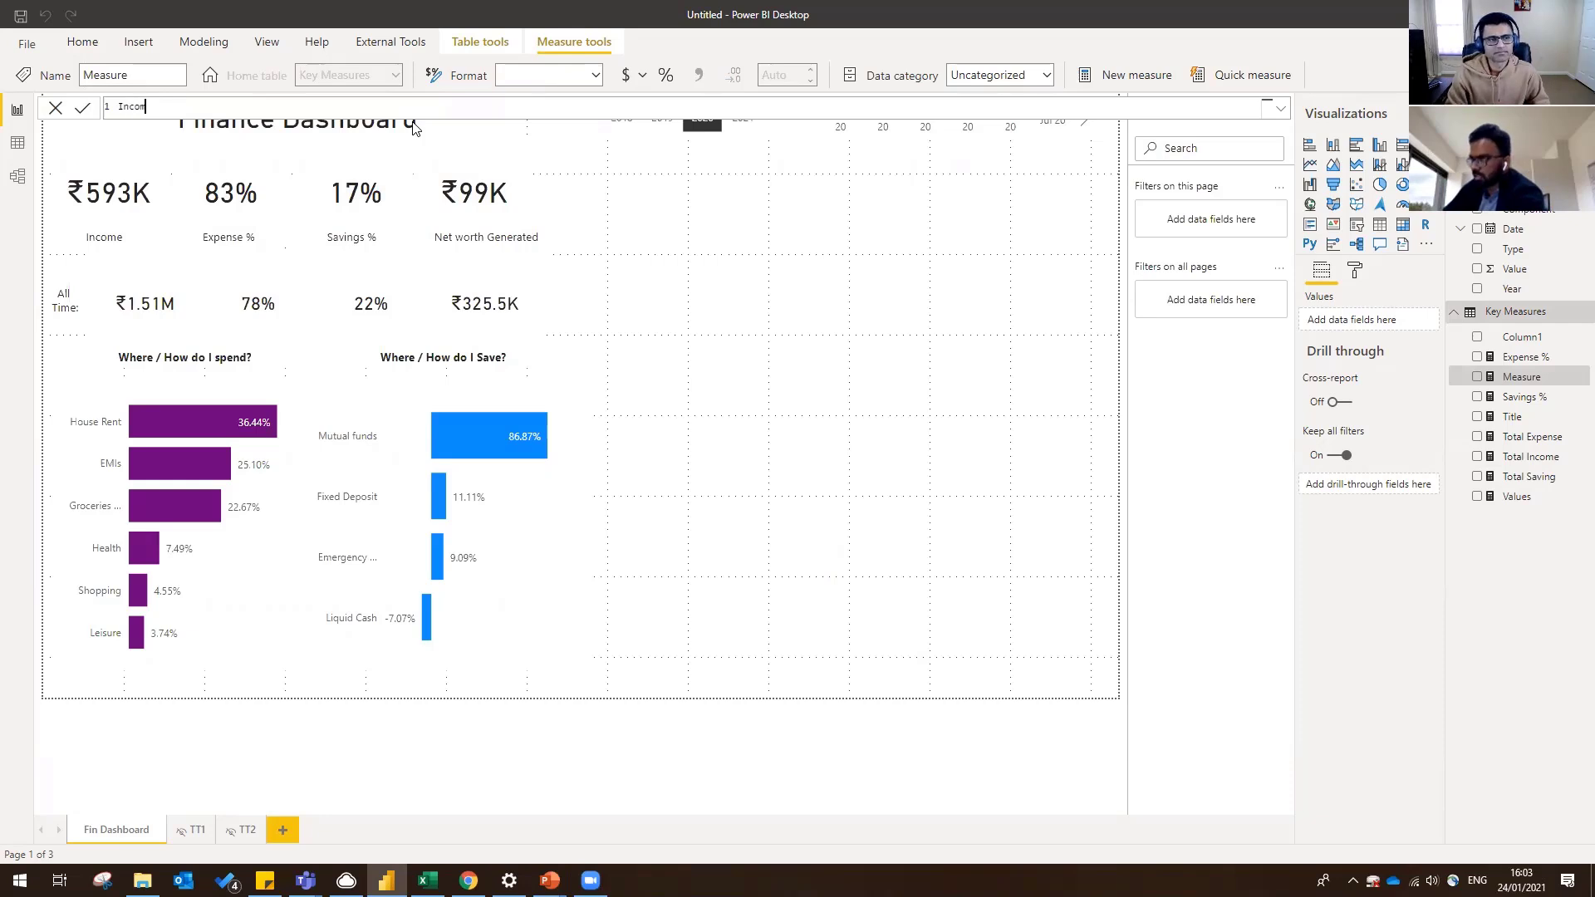
text(e LM =)
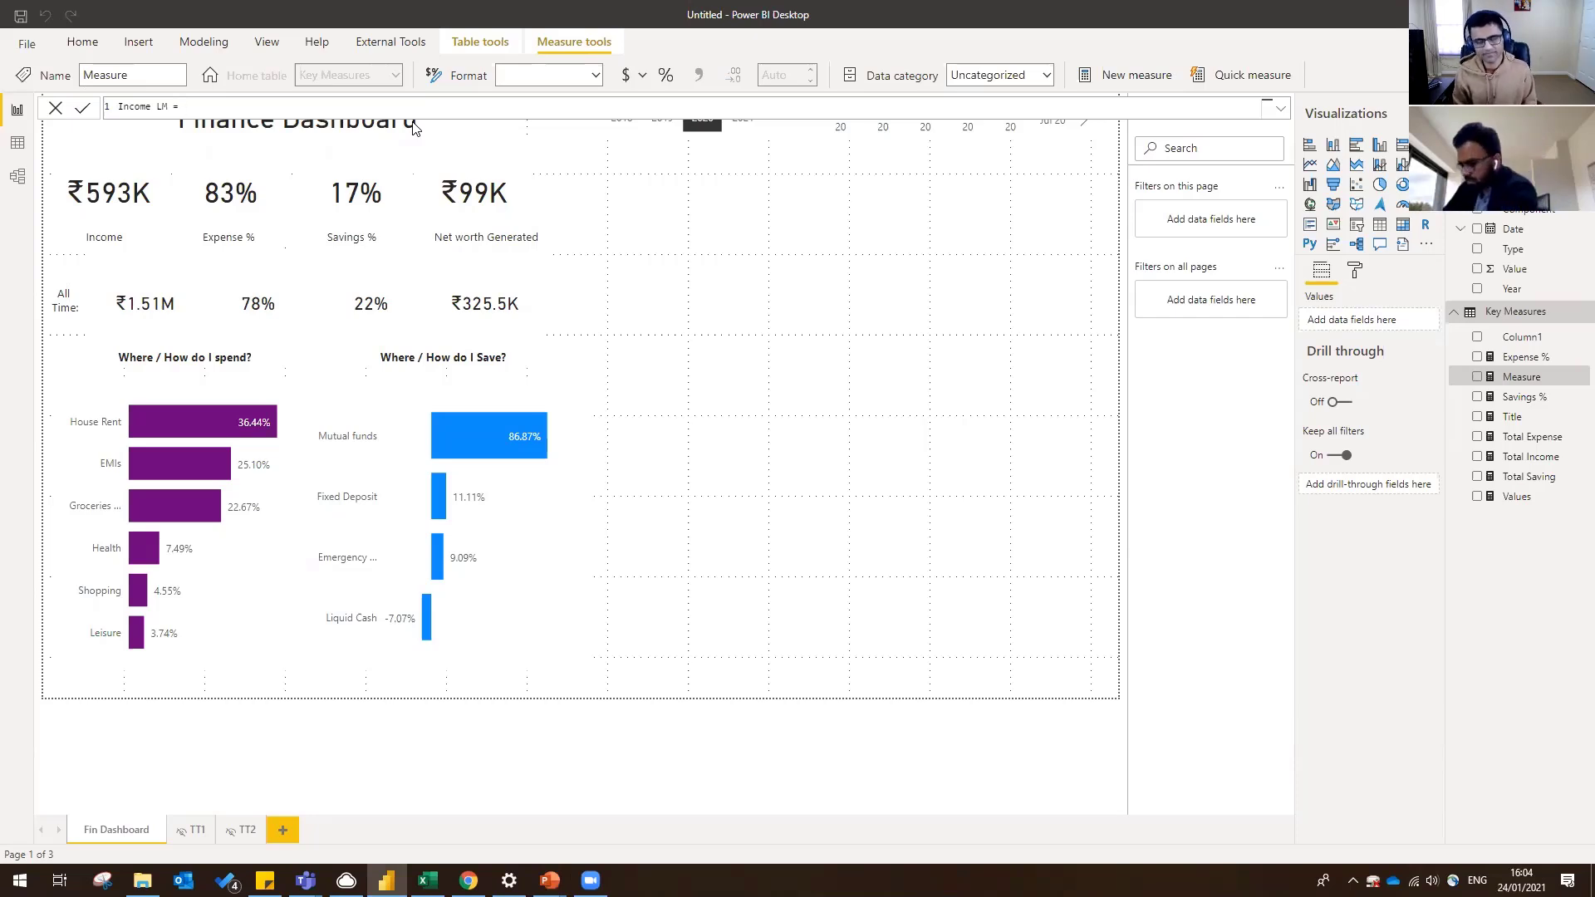
- Begin the Income LM formula with CALCULATE, using [Total Income] as its expression
text(CALCULAT)
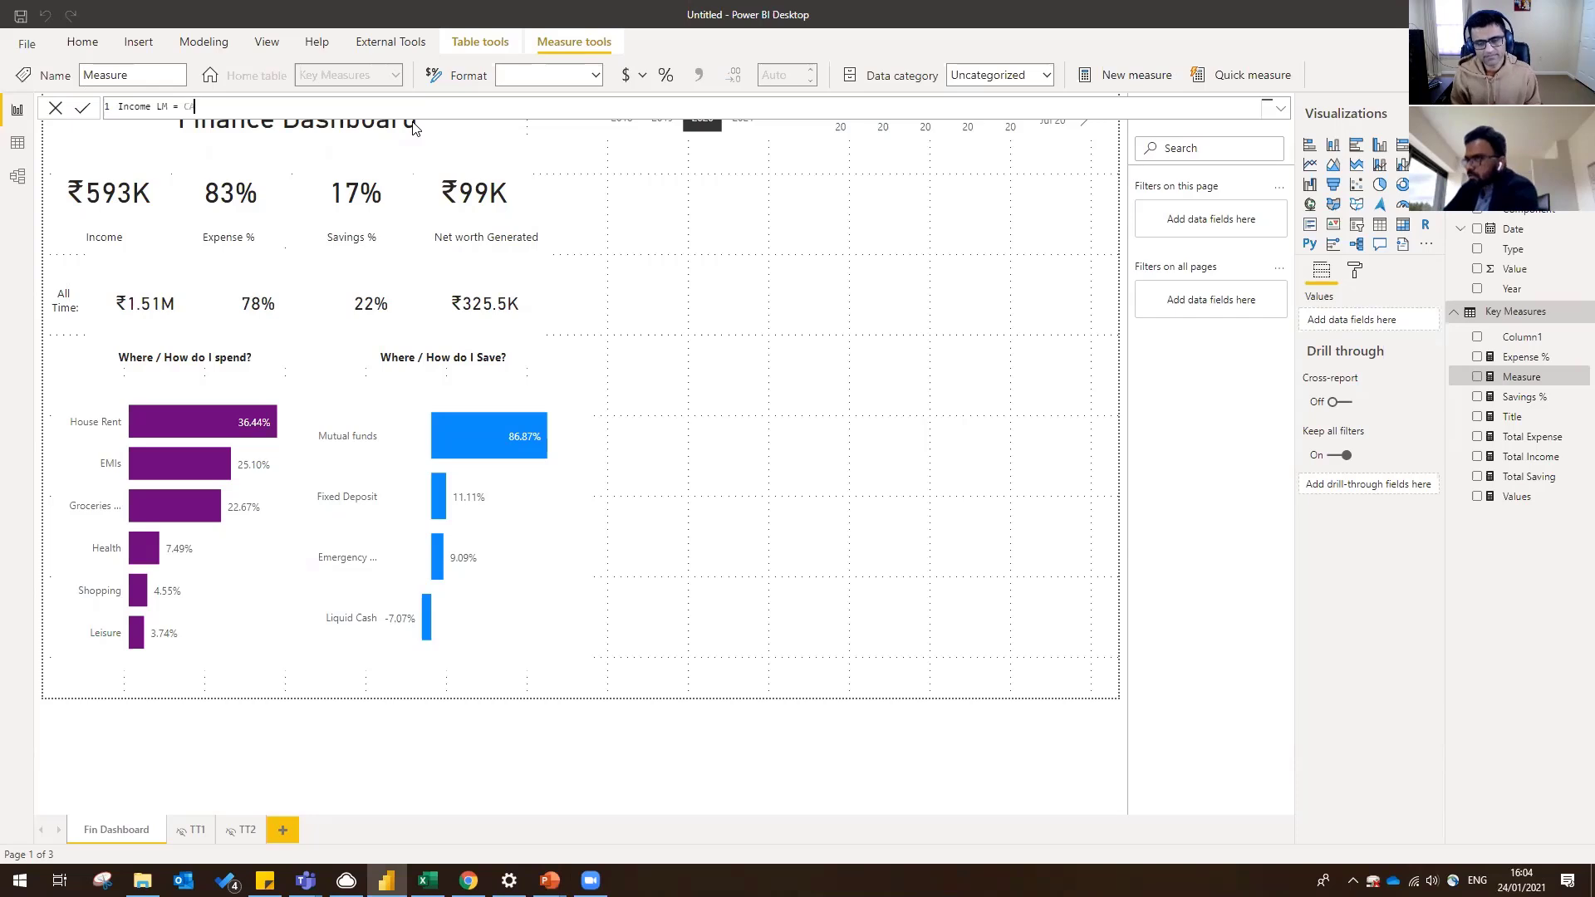
key(BackSpace)
key(BackSpace)
key(BackSpace)
key(BackSpace)
key(BackSpace)
key(BackSpace)
key(BackSpace)
key(BackSpace)
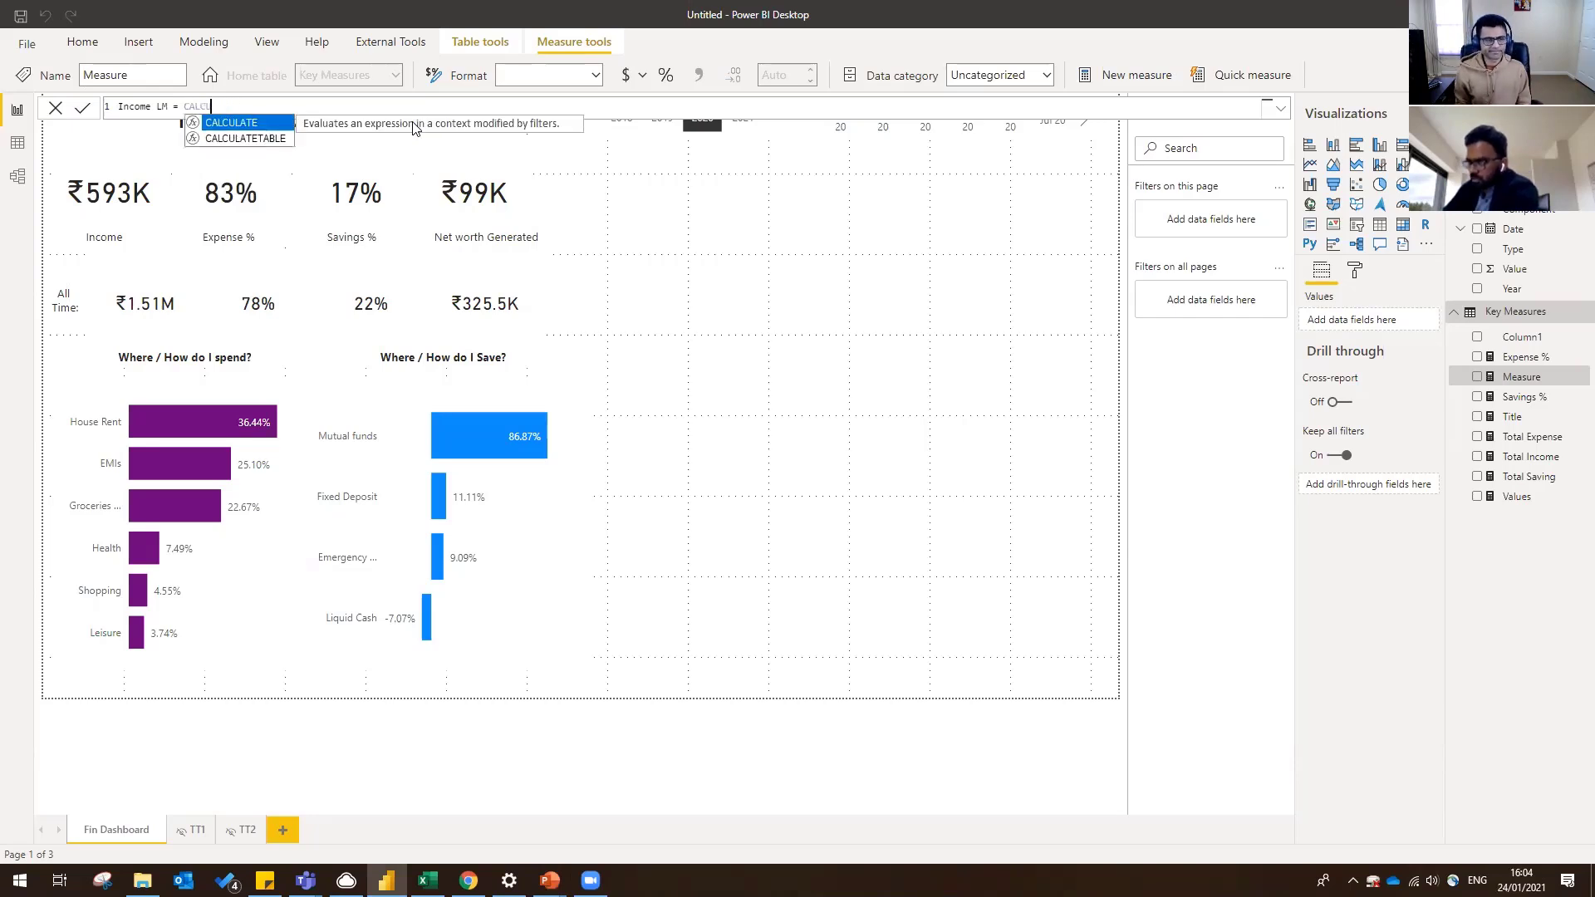
text(TOTAL)
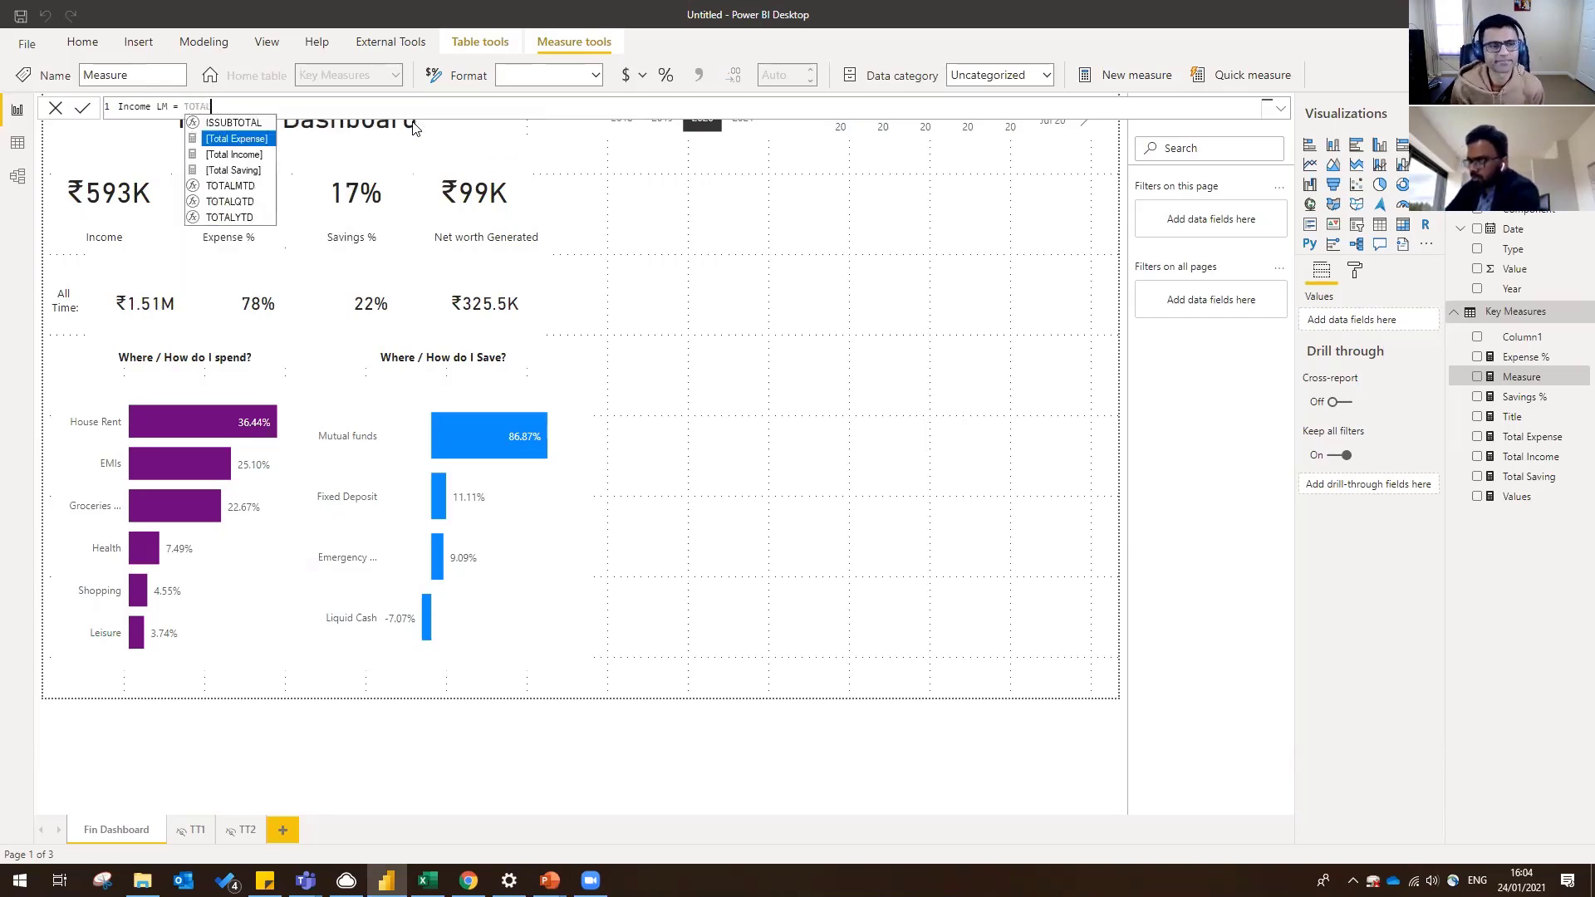
key(Down)
key(Tab)
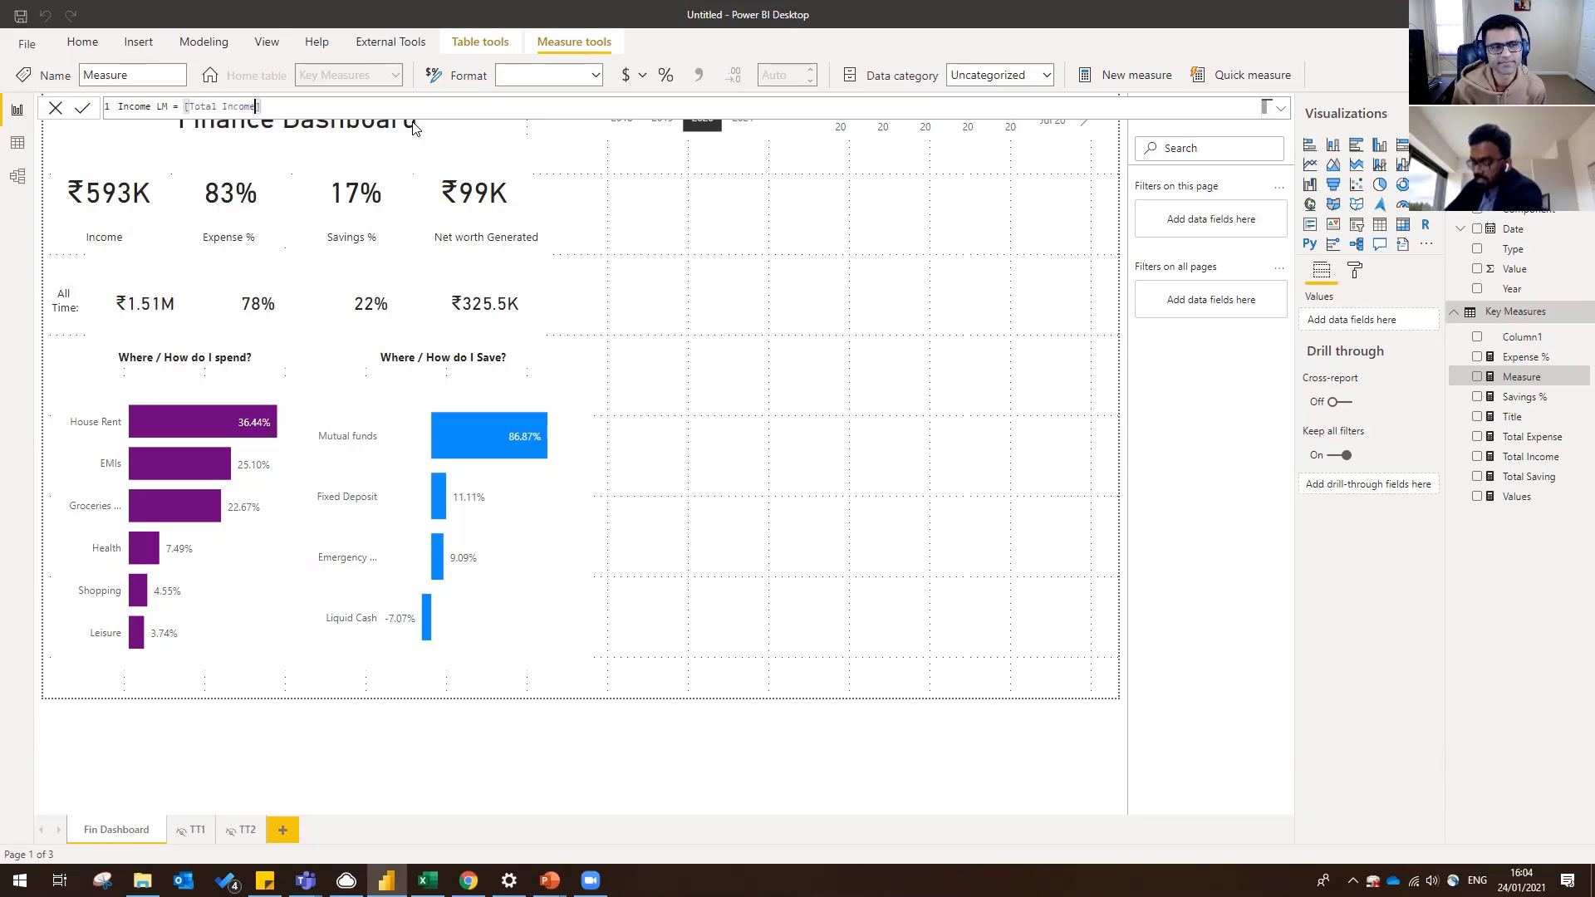
key(ctrl+Left)
key(ctrl+Left)
key(Left)
text(CALCULATE()
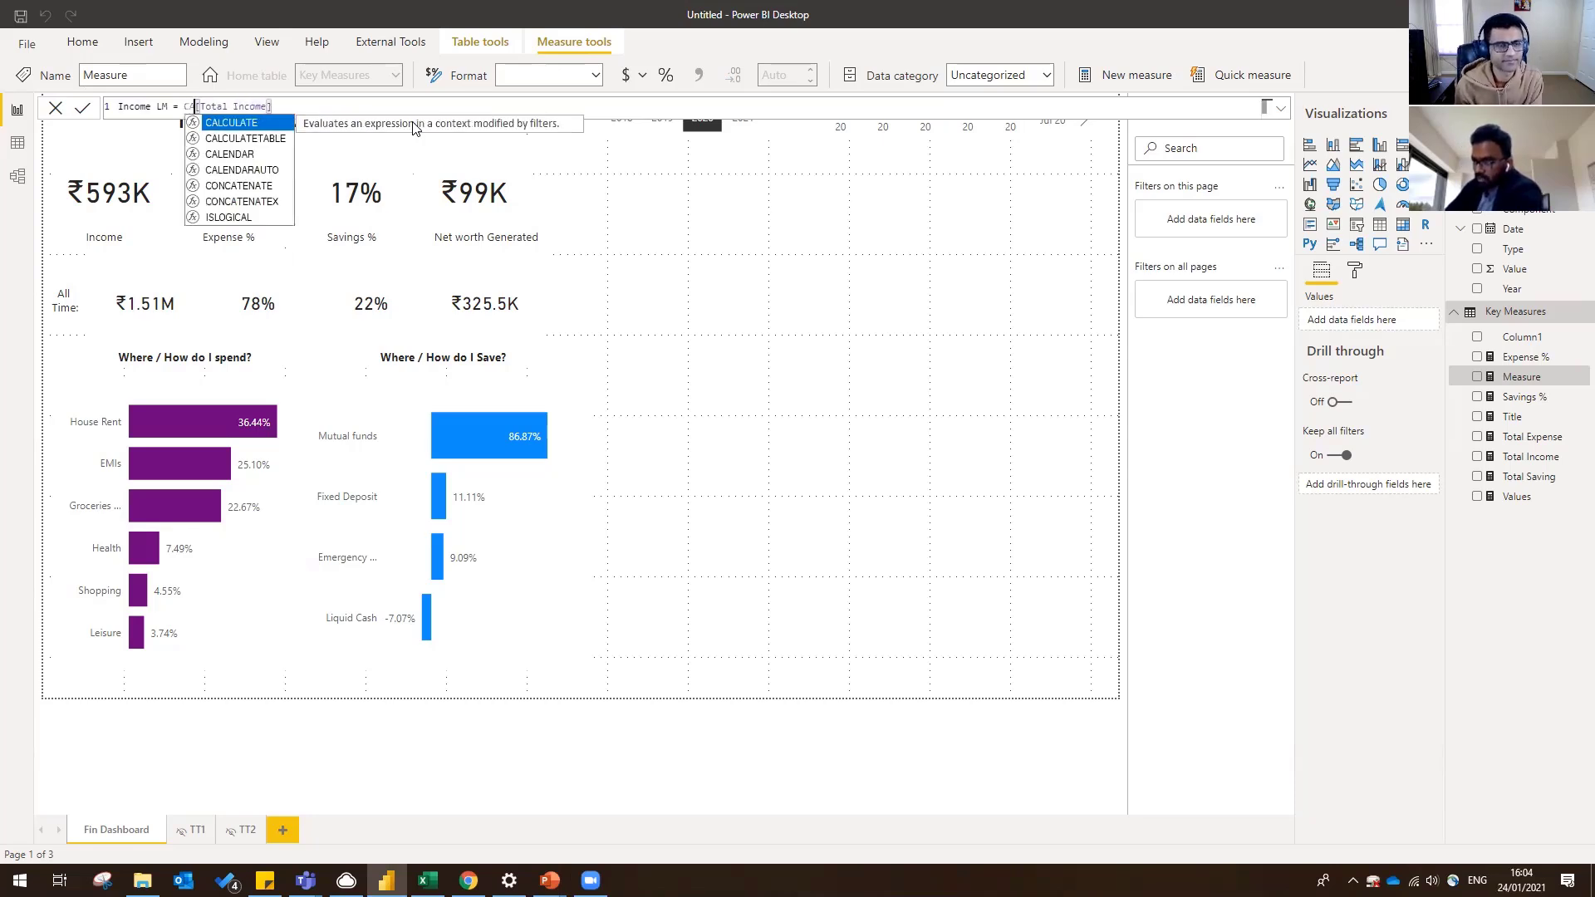
key(End)
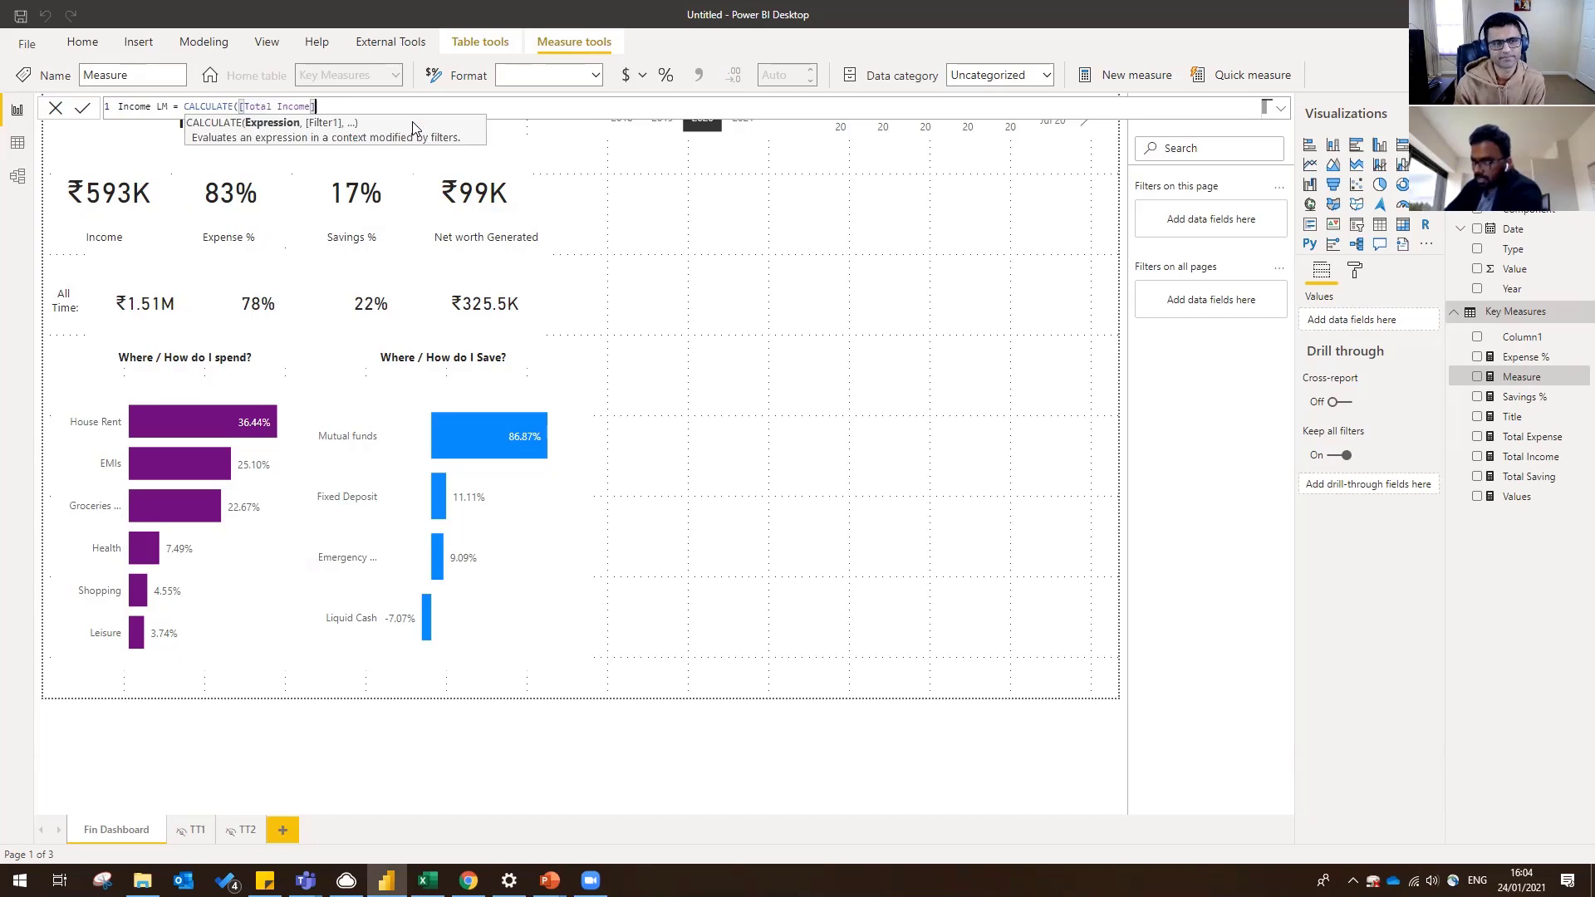
text(,)
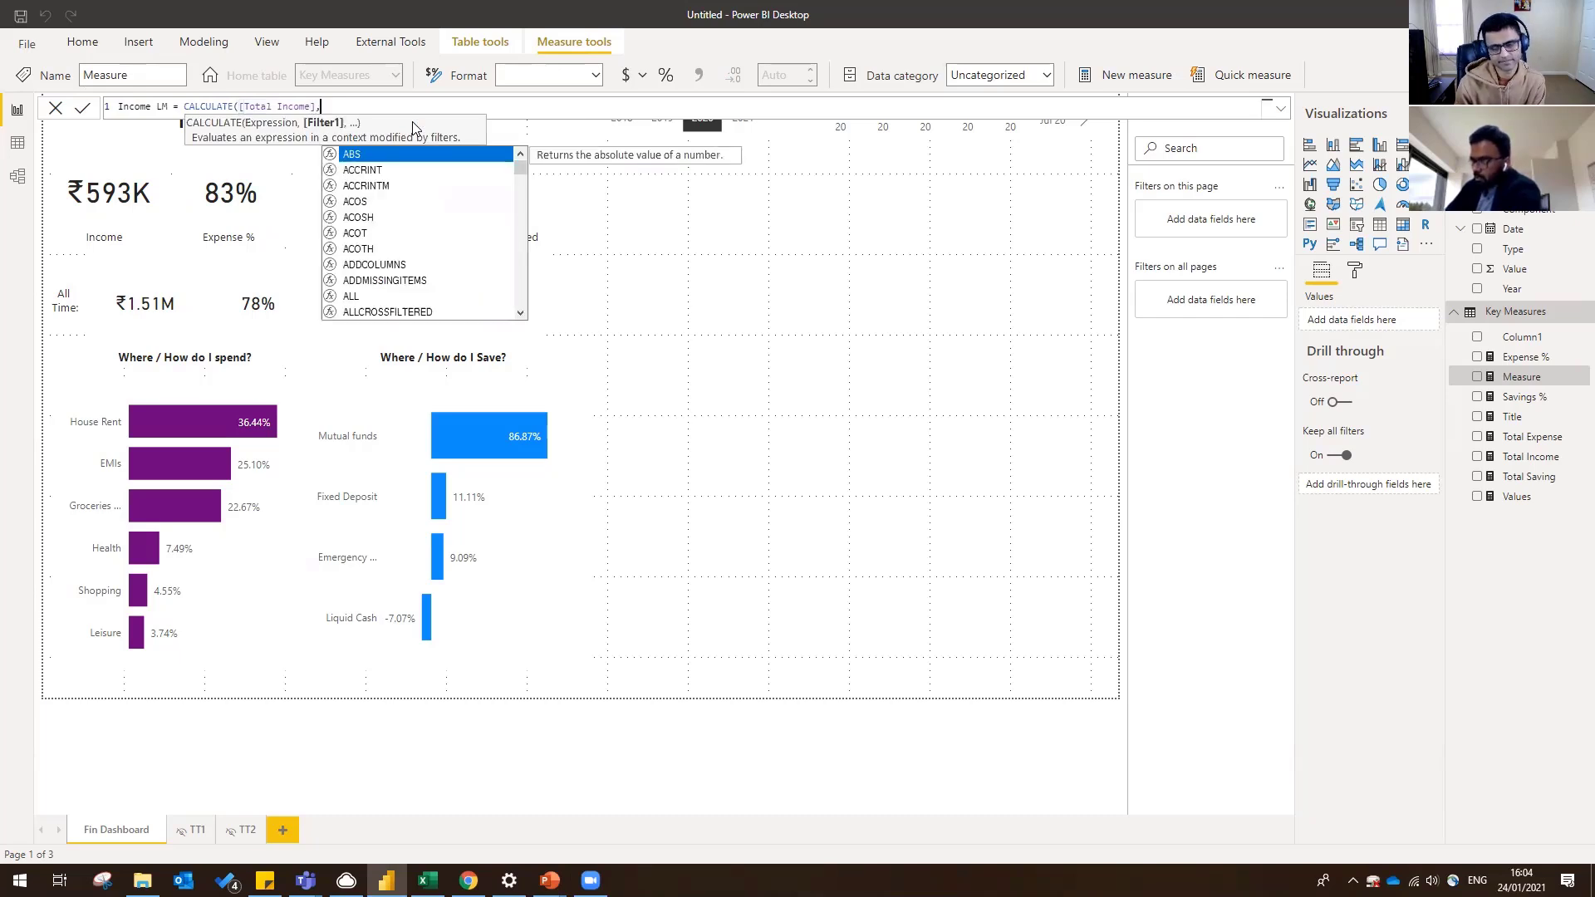
- Complete the Income LM formula with the filter DATEADD(FinData[Date],-1,MONTH) and commit the measure
text(DATEAD)
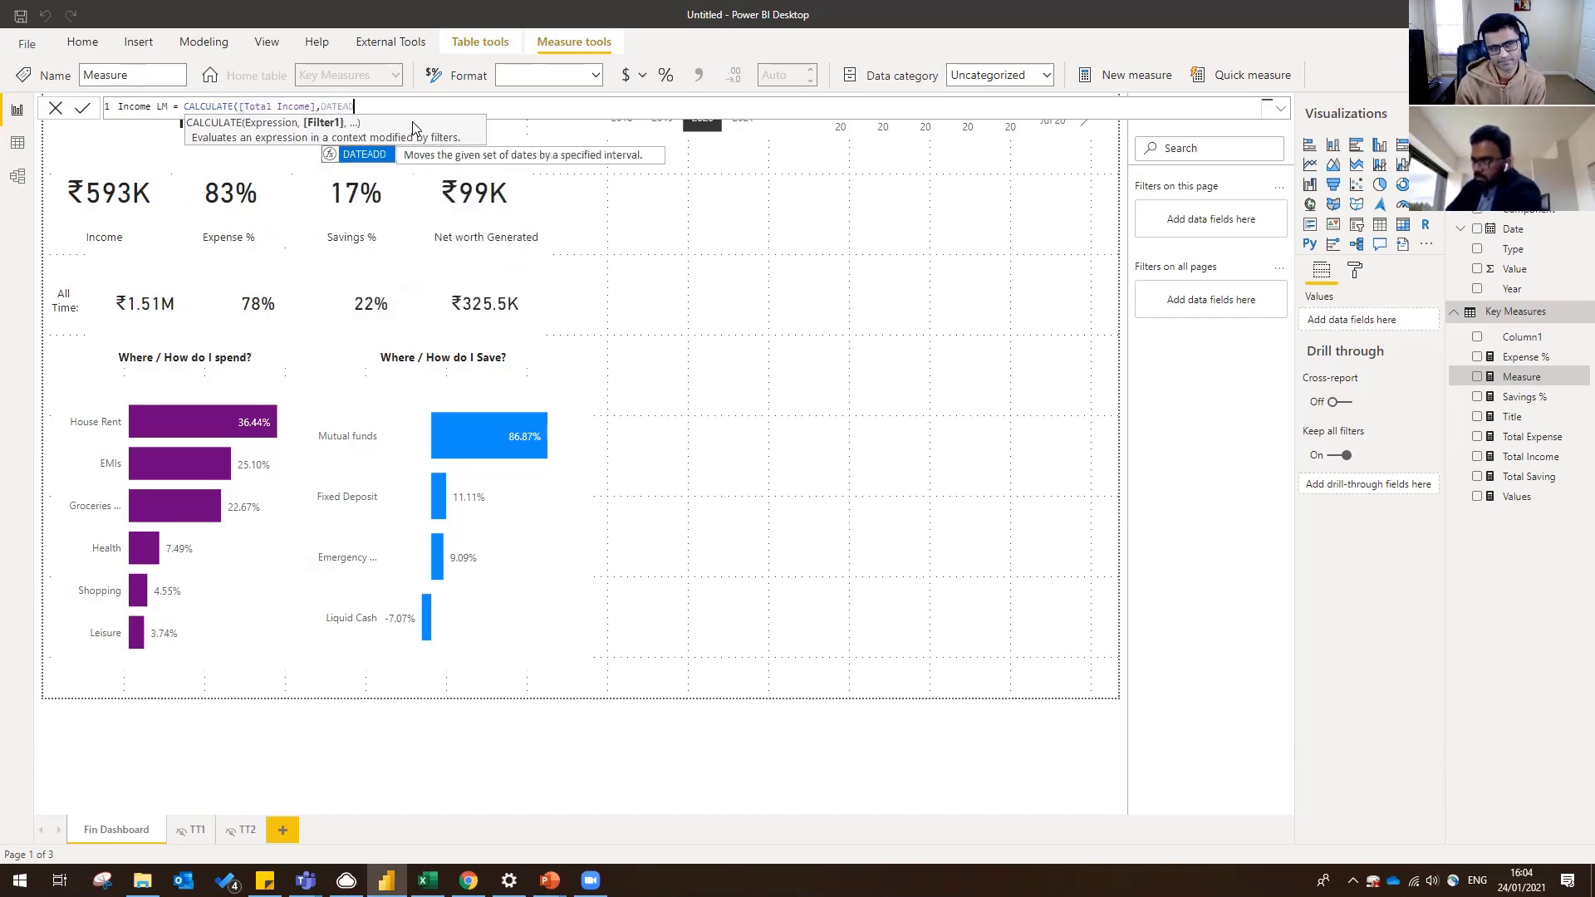
text(D()
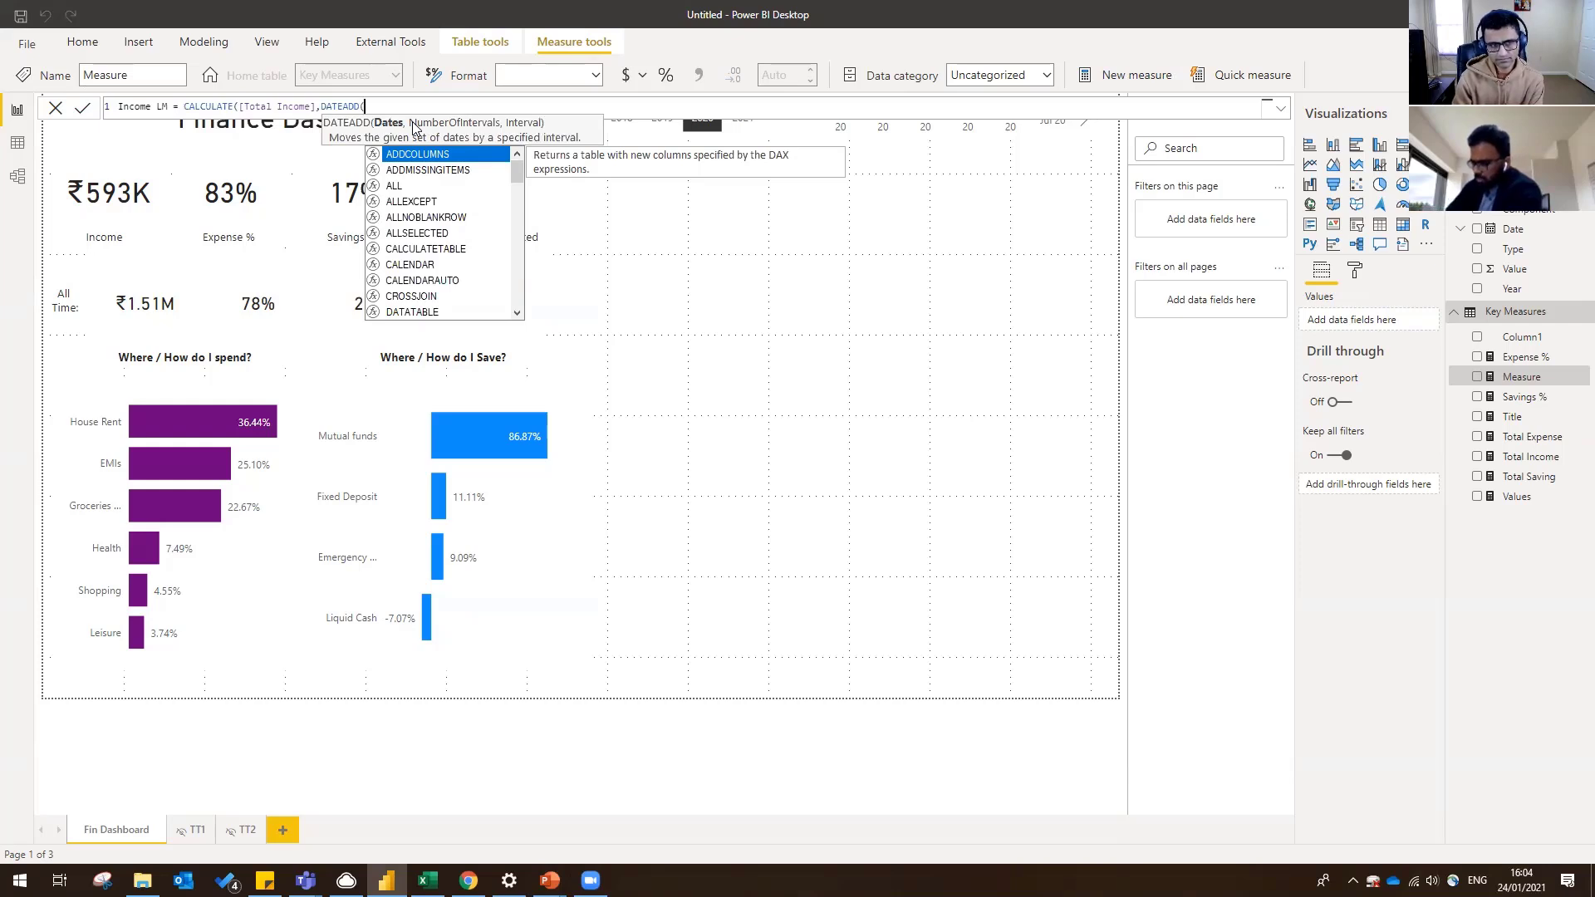
text(FIN)
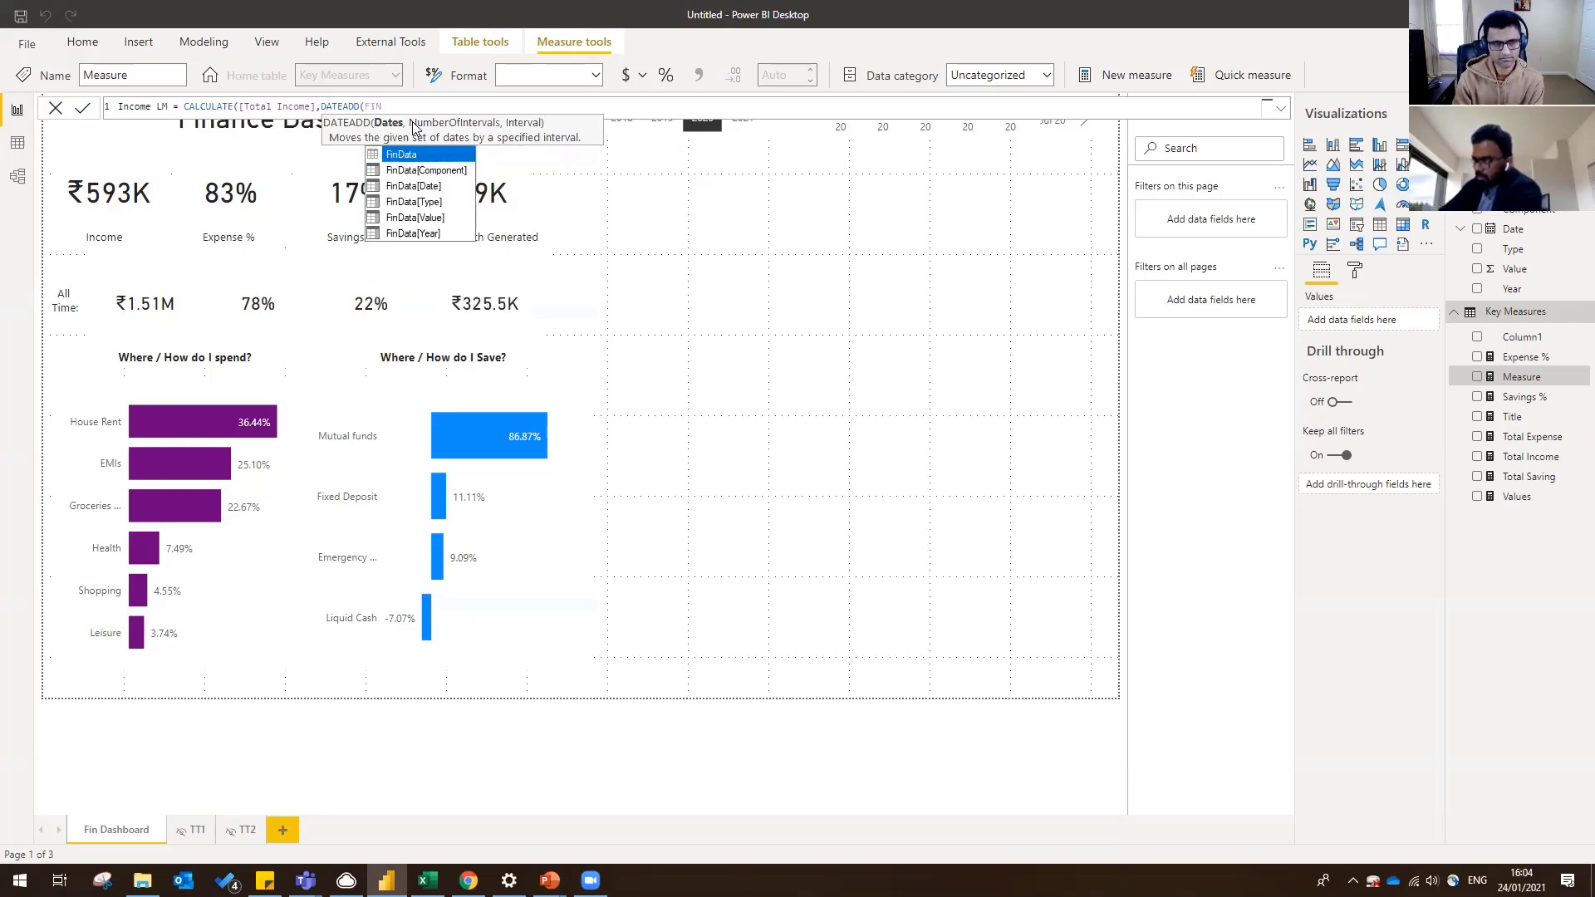
key(Down)
key(Down)
key(Tab)
text(,)
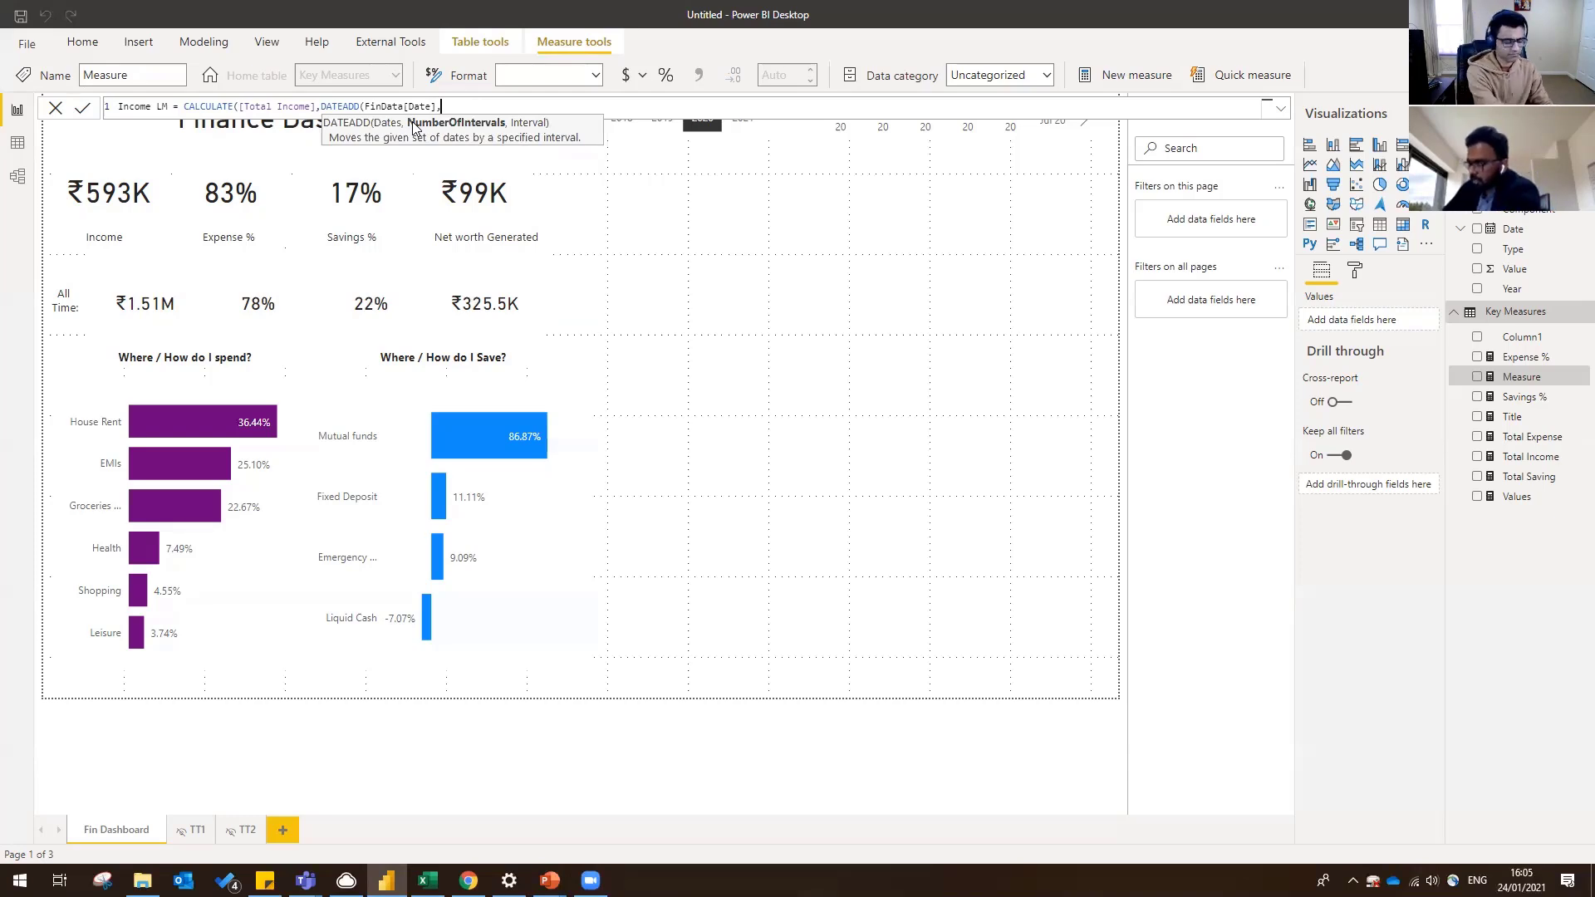
text(-1)
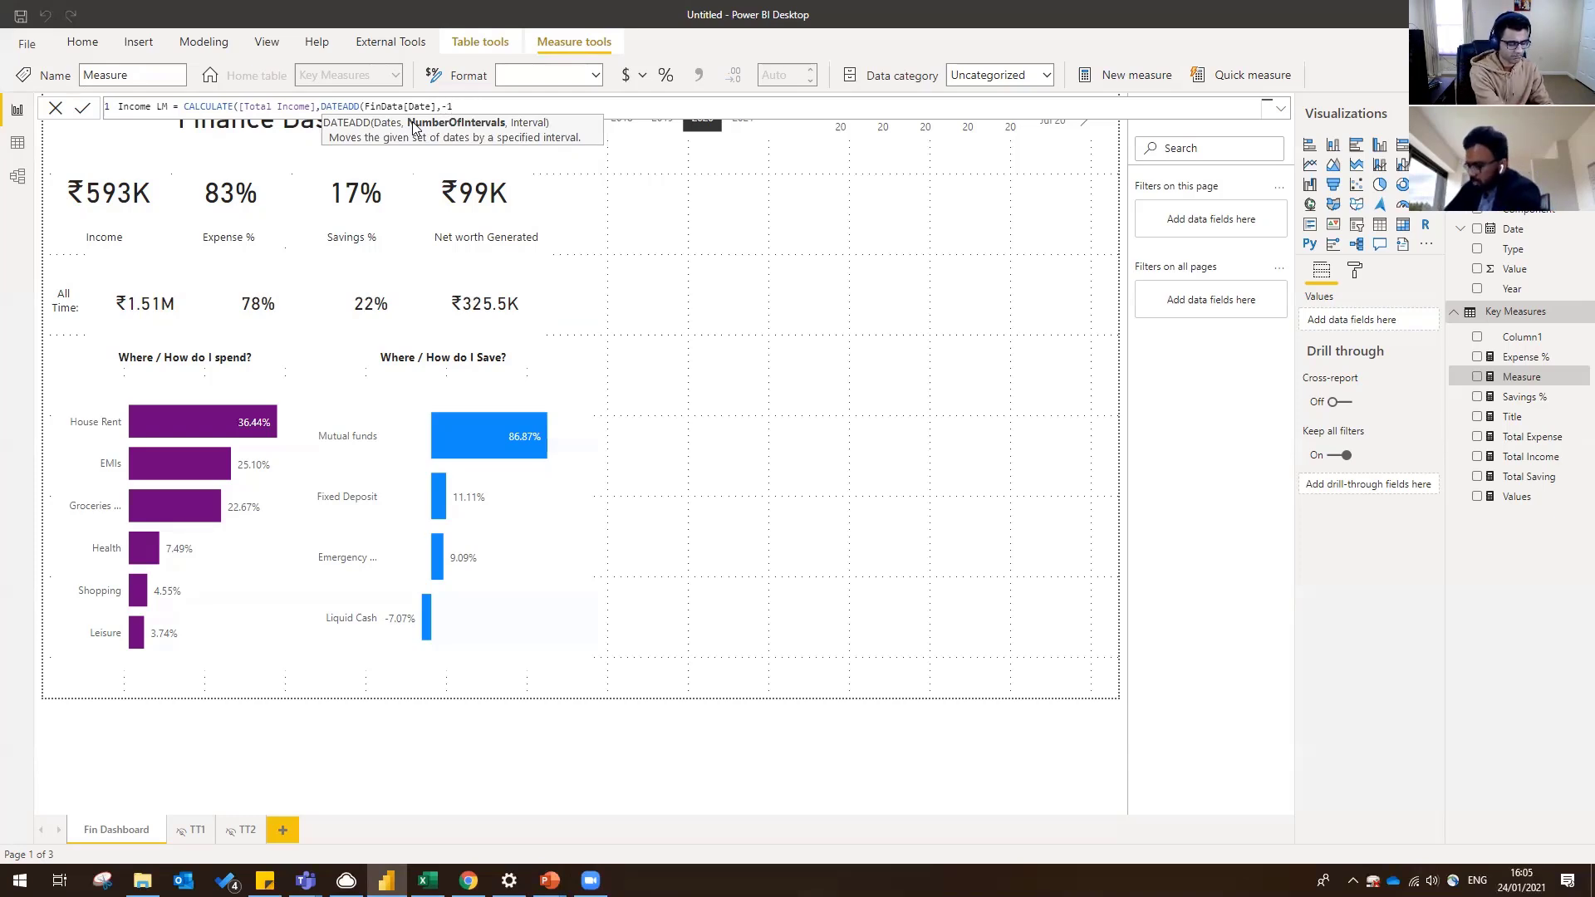
text(,)
key(Down)
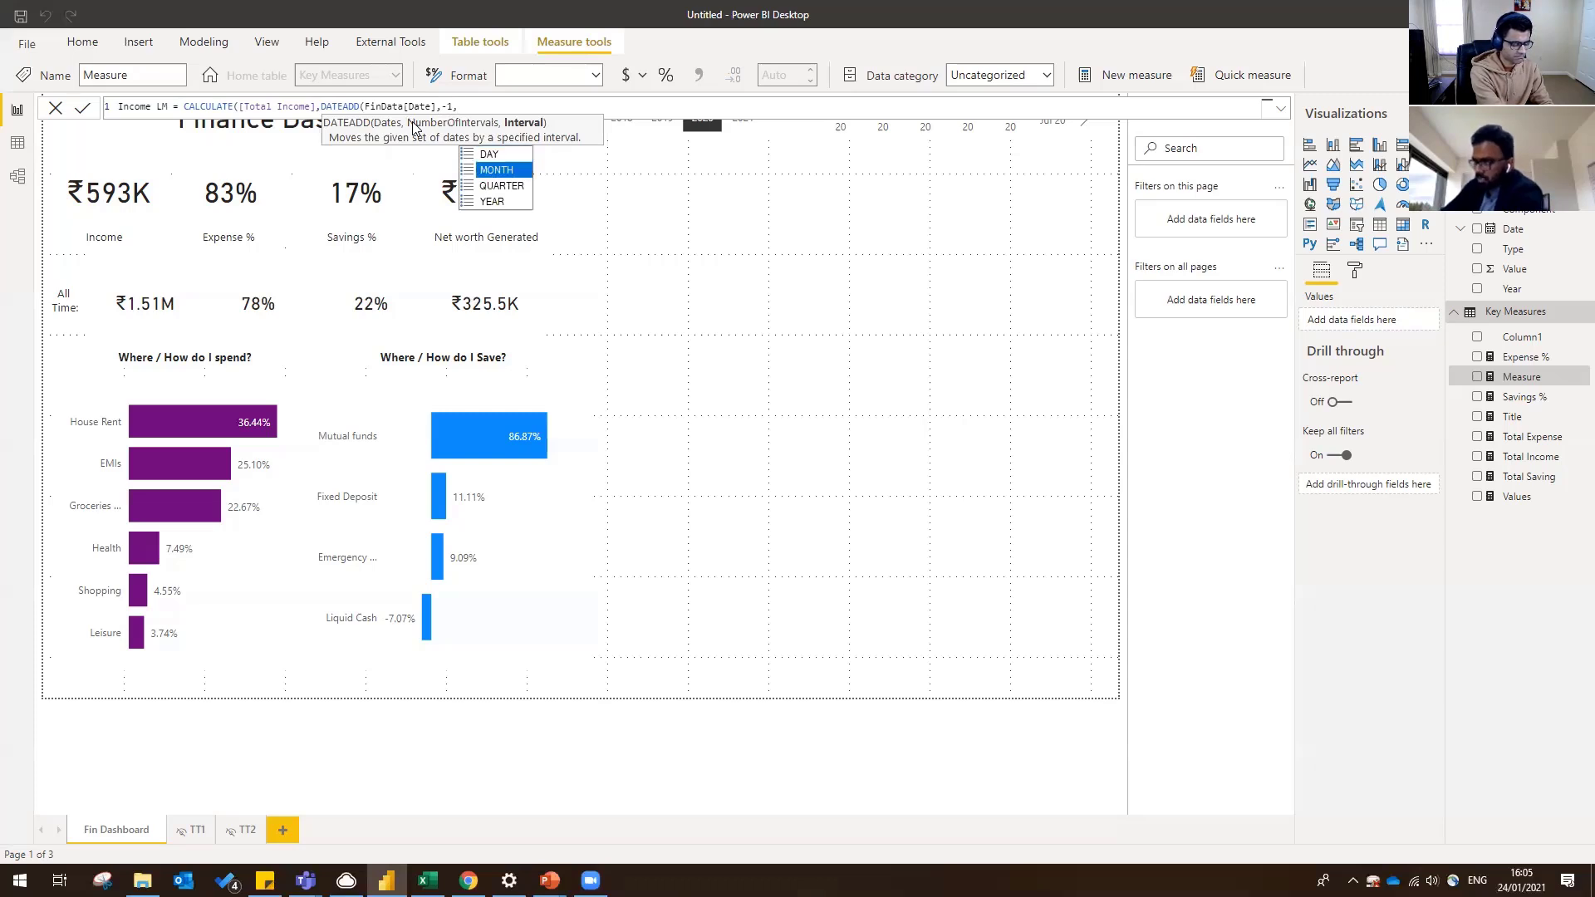
key(Tab)
text())
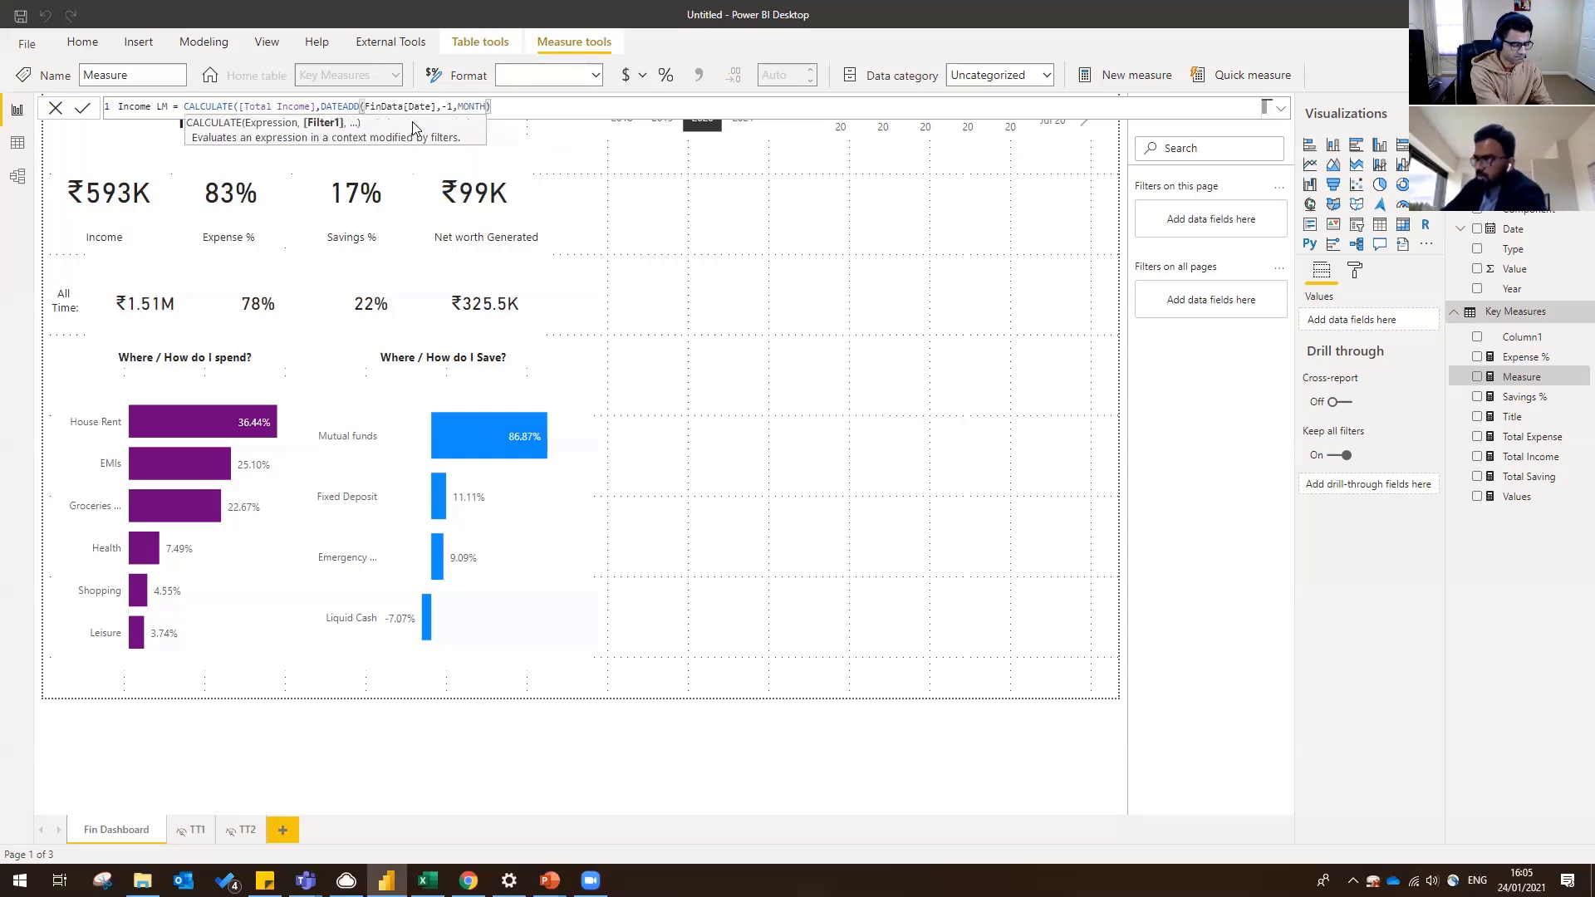
key(Return)
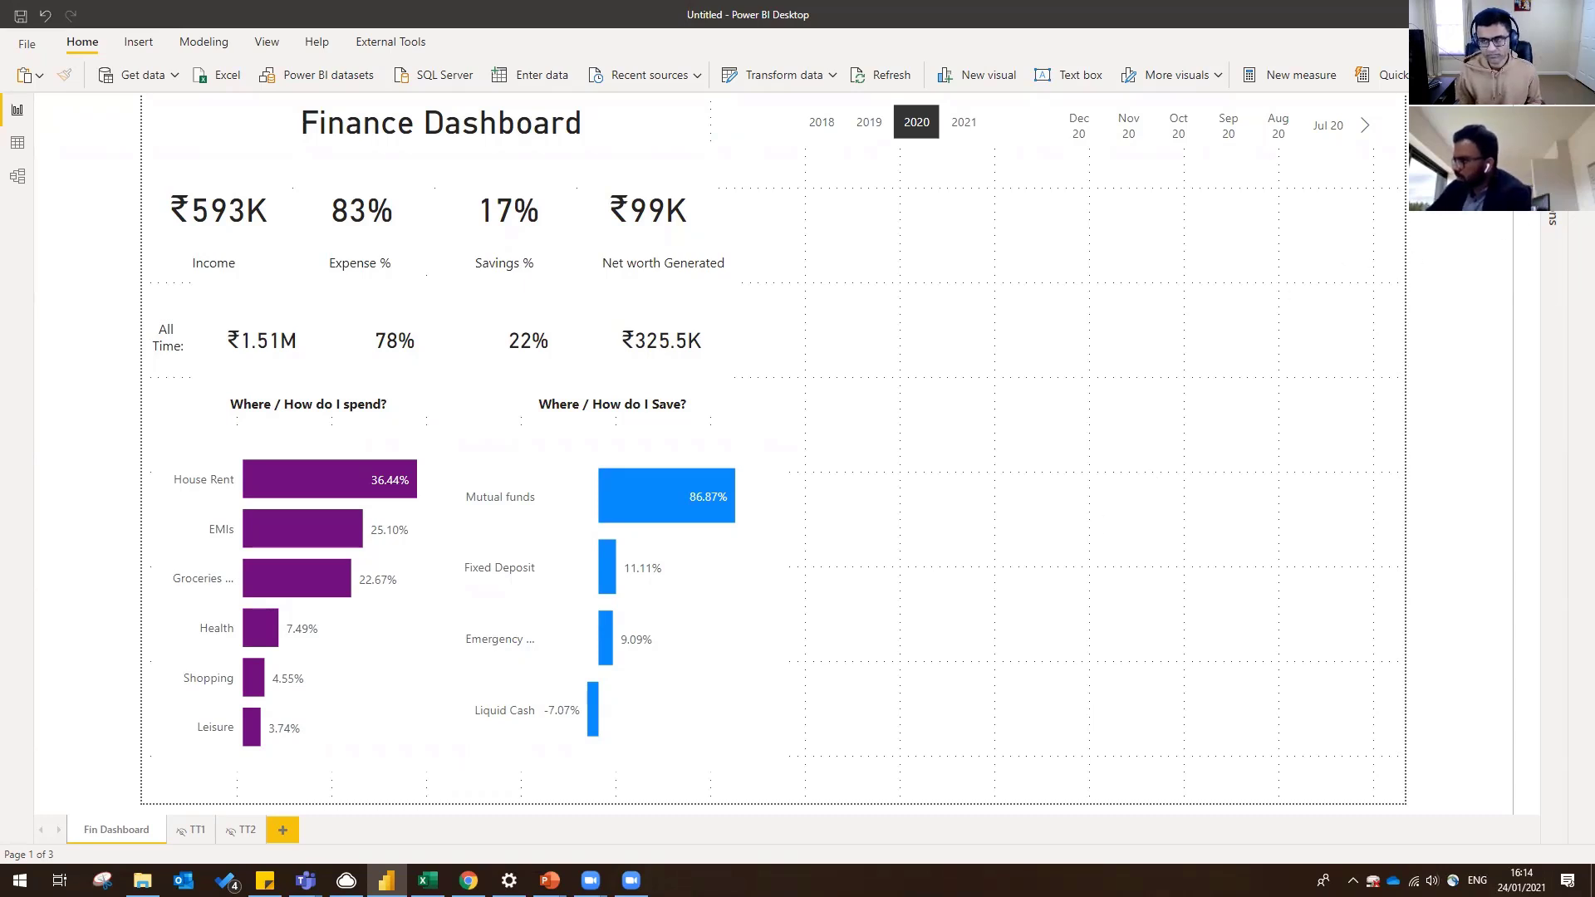
- Expand the field list and the Key Measures table, and review the Income LM measure's formula
click(1580, 111)
click(1461, 216)
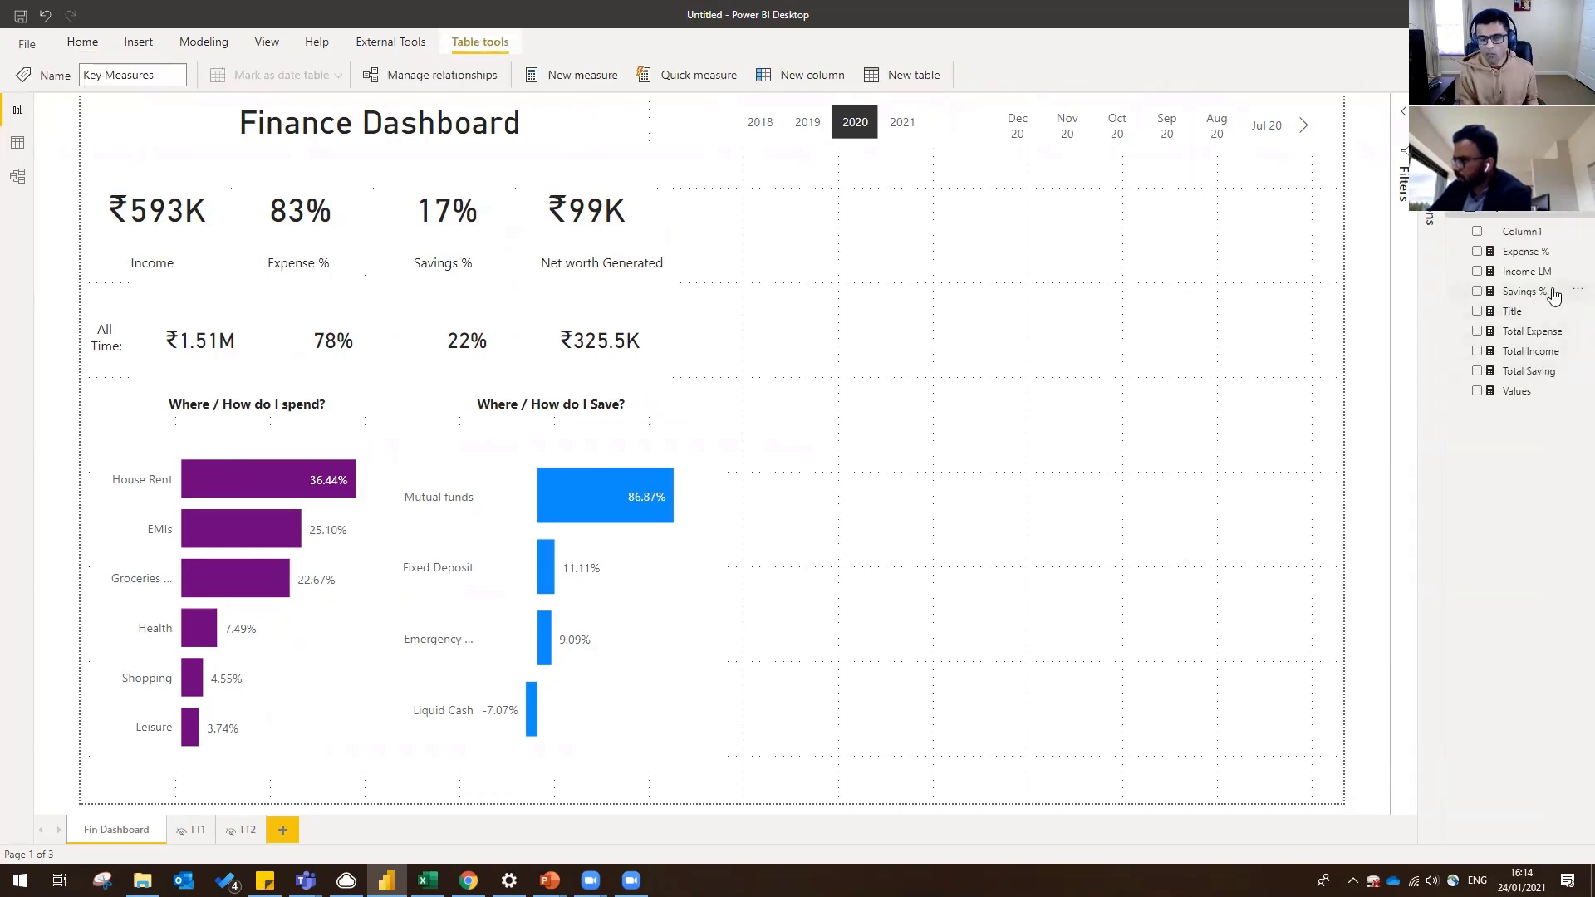
click(1528, 271)
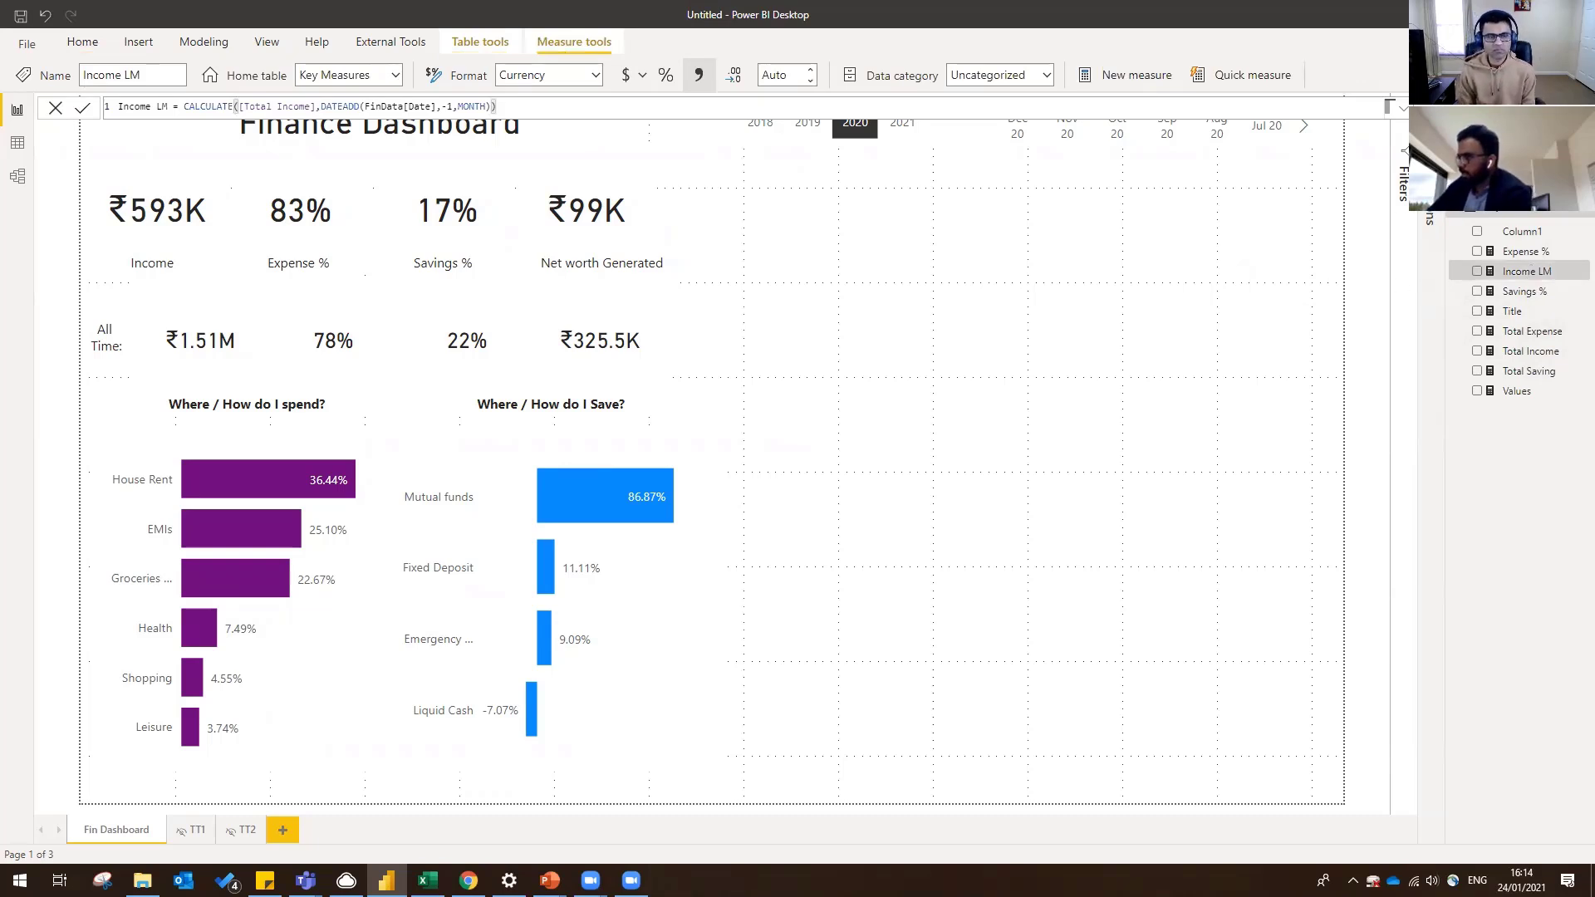
- Add another measure named Income Change MoM % to the Key Measures table
right_click(1521, 275)
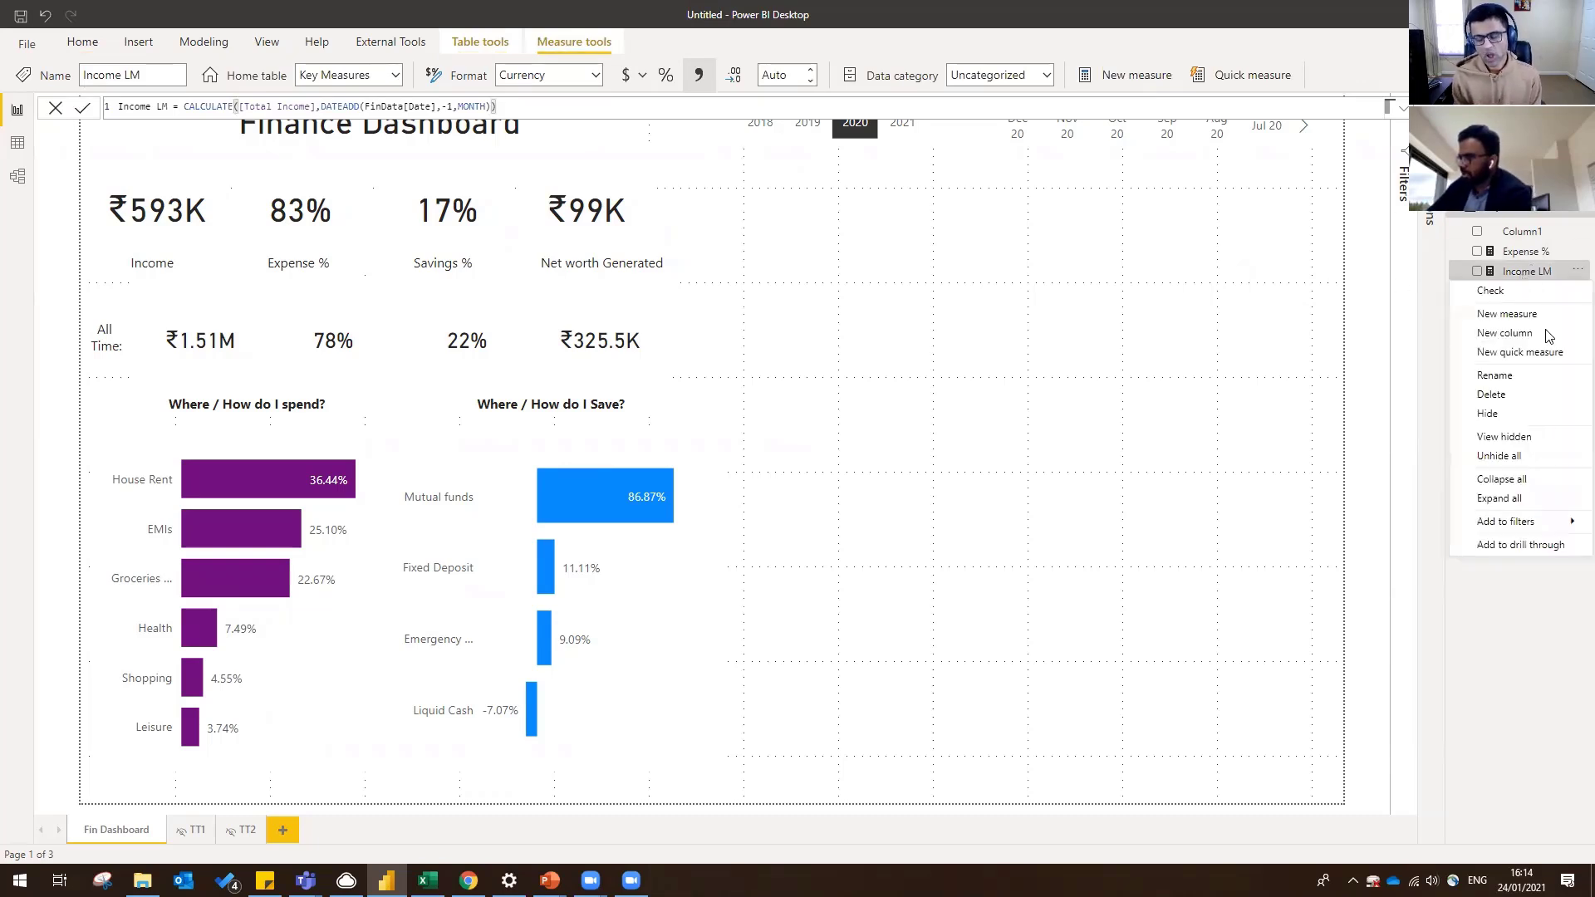
click(1521, 320)
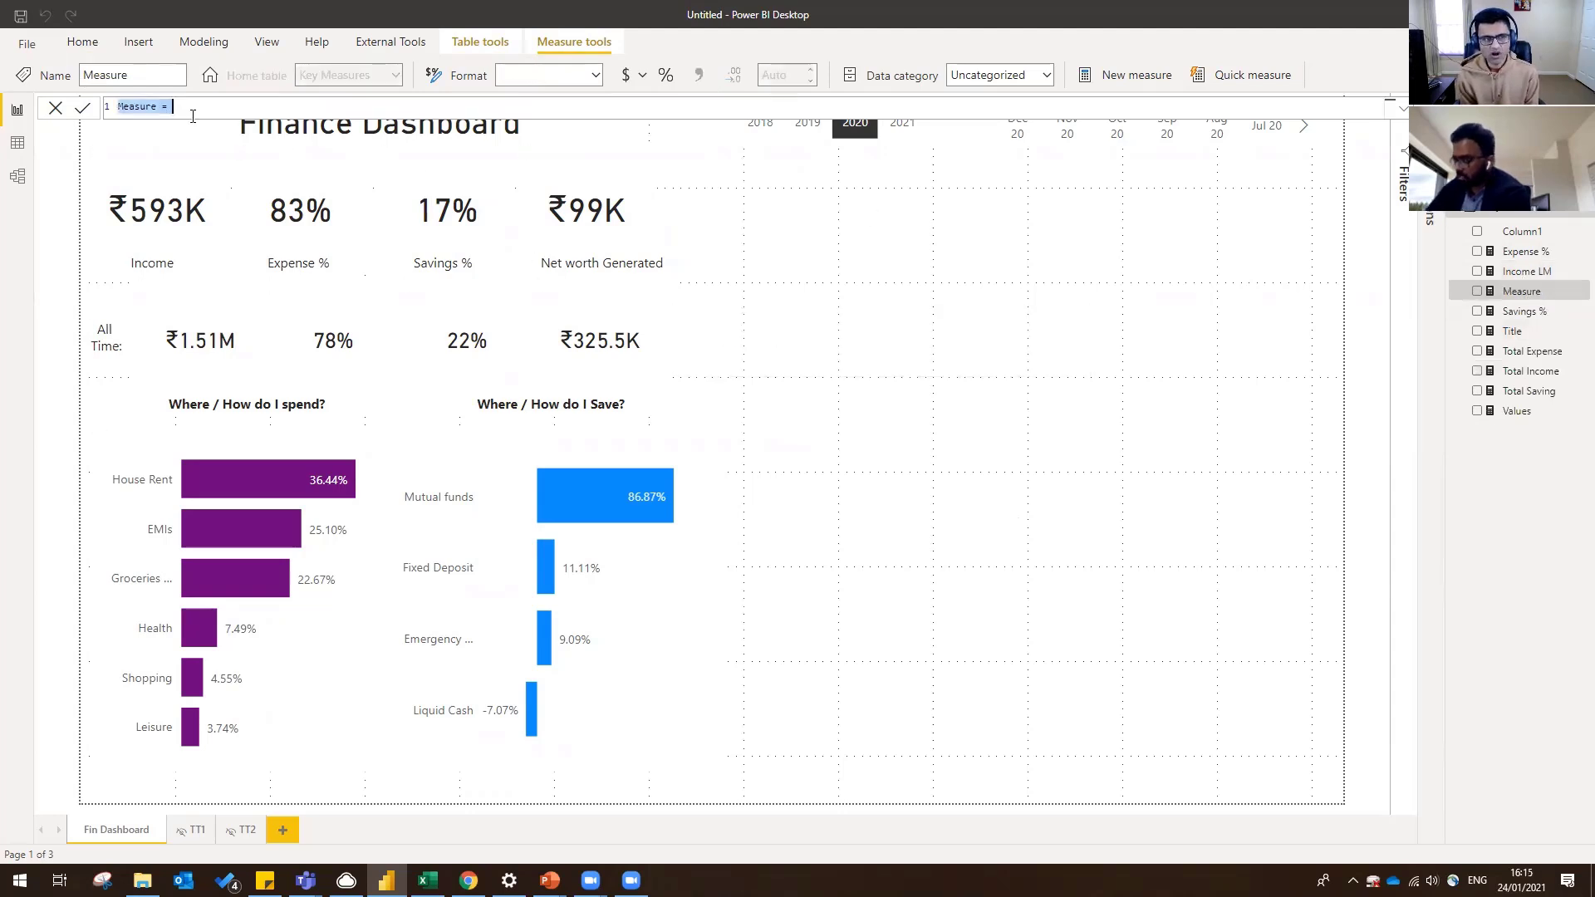
text(Inc)
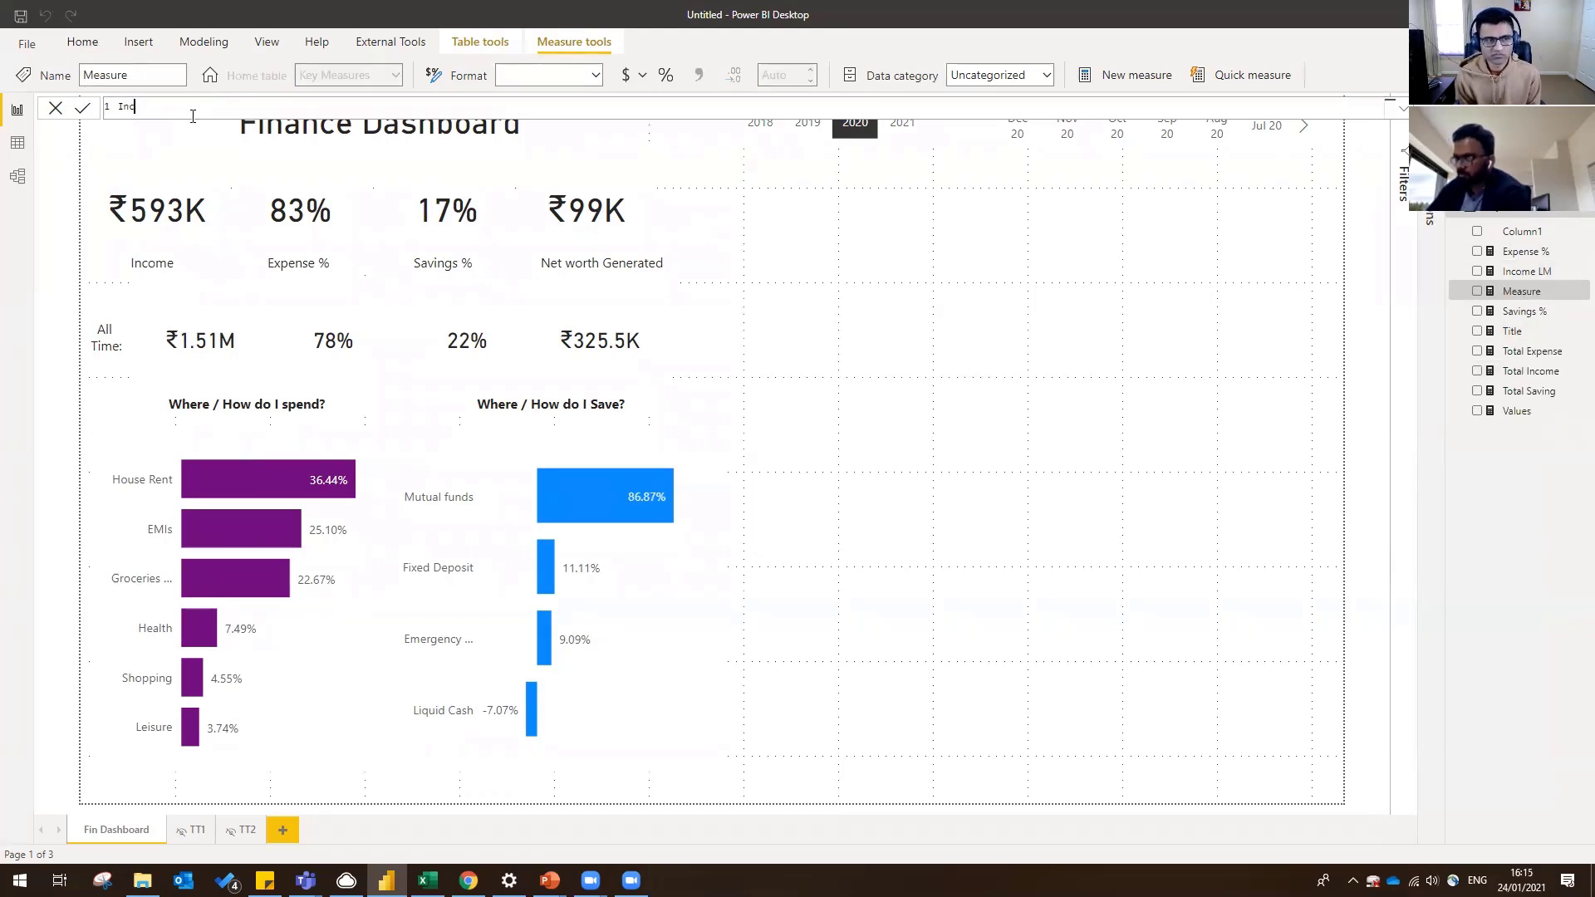
text(ome Change MoM % =)
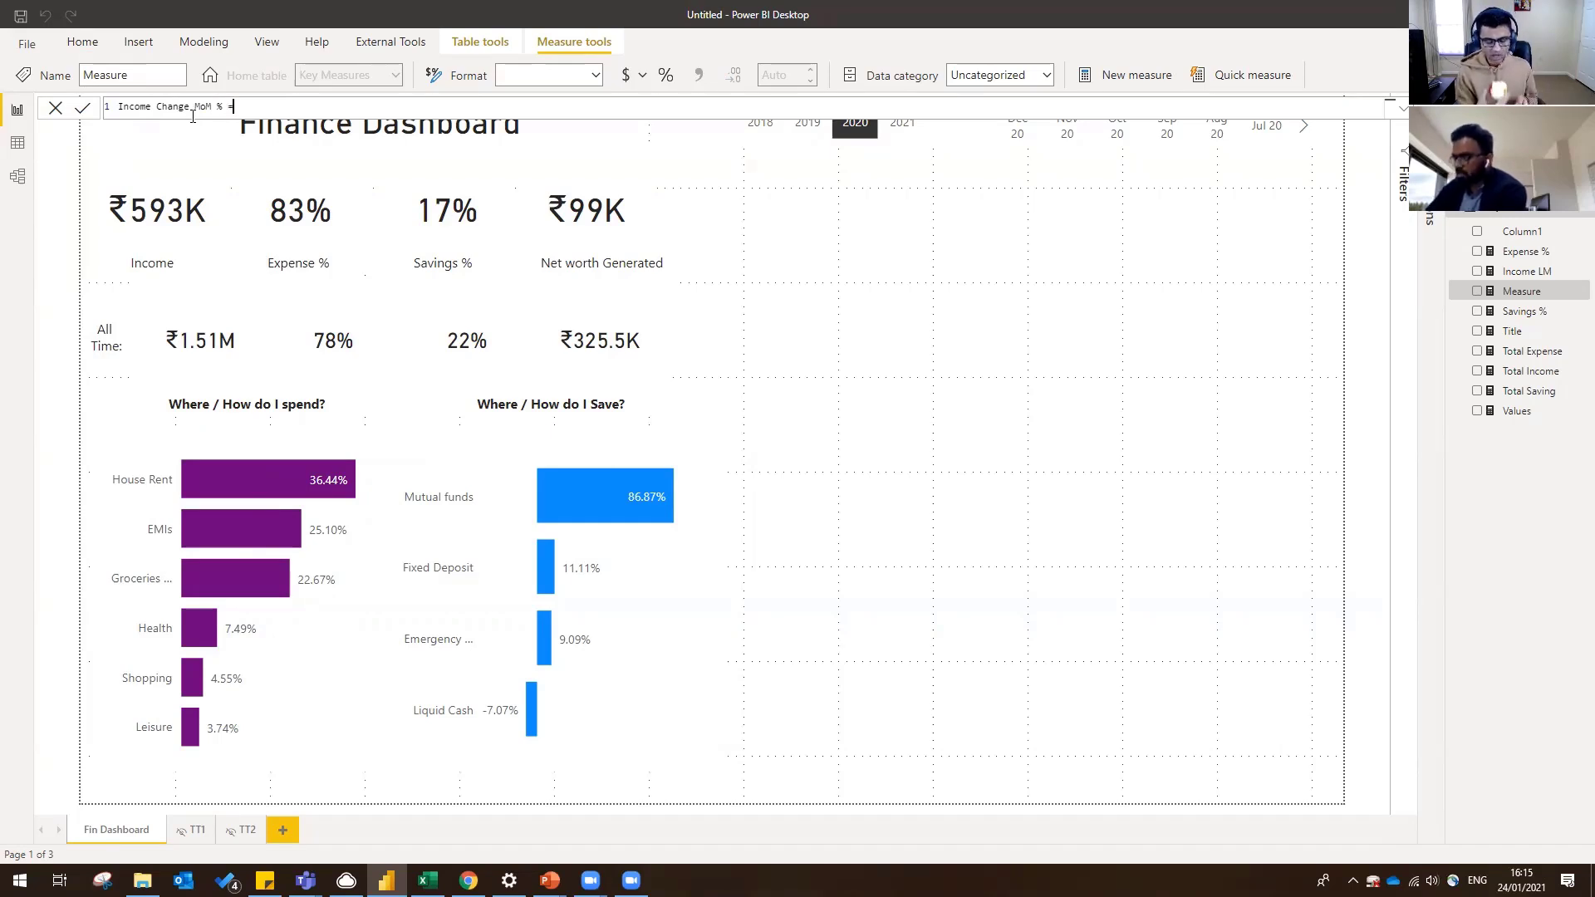
- Define Income Change MoM % as DIVIDE([Total Income],[Income LM]) and commit the measure
text(VIDE()
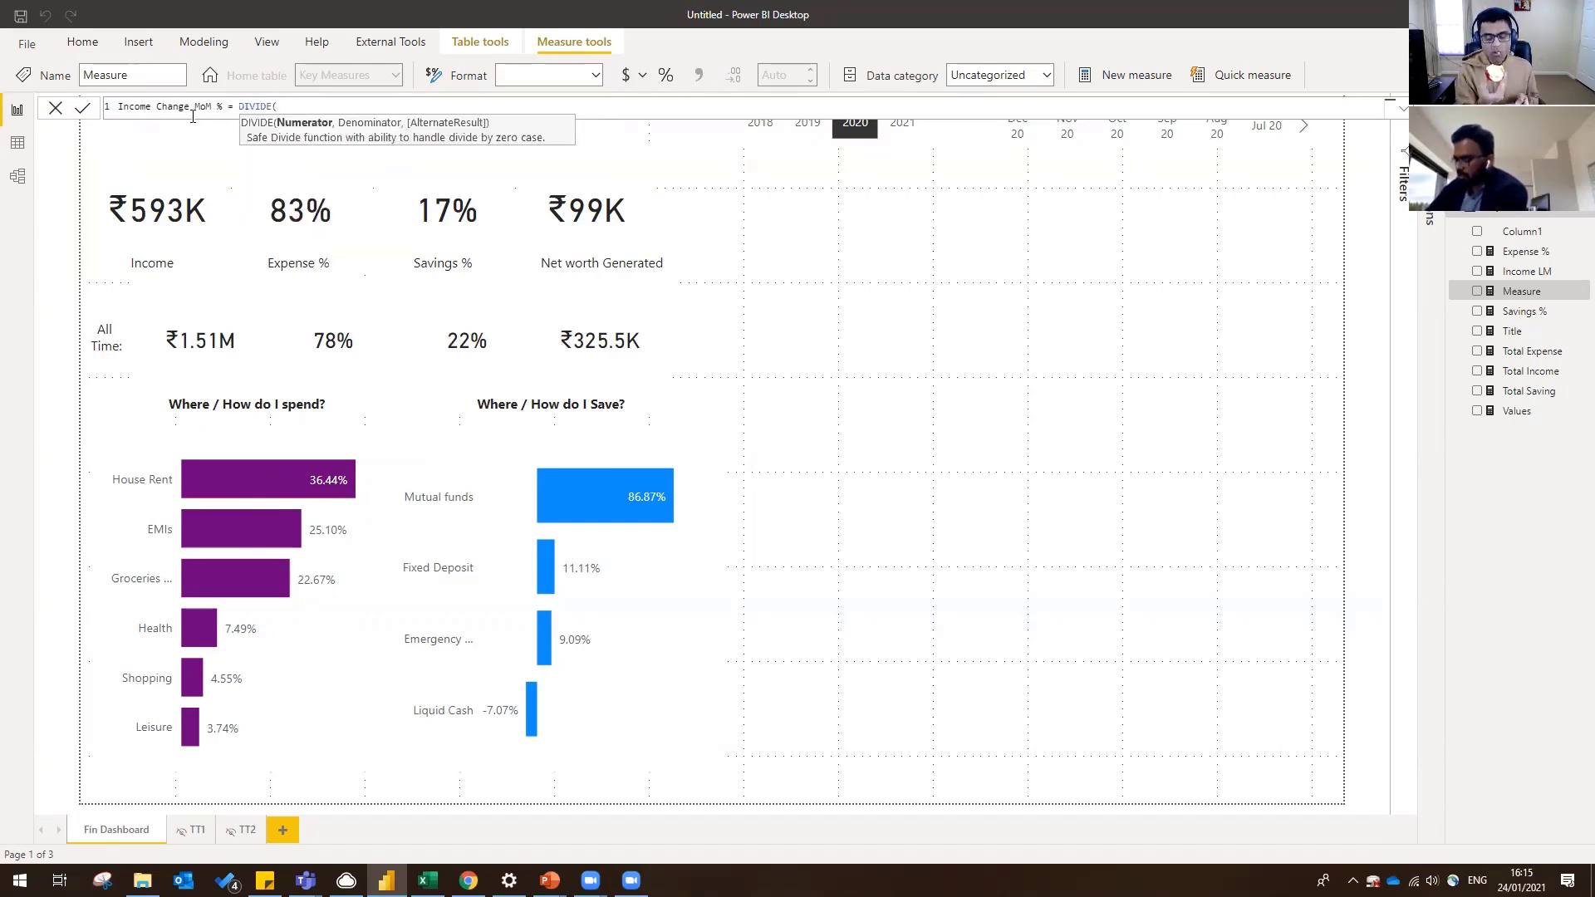
text(I)
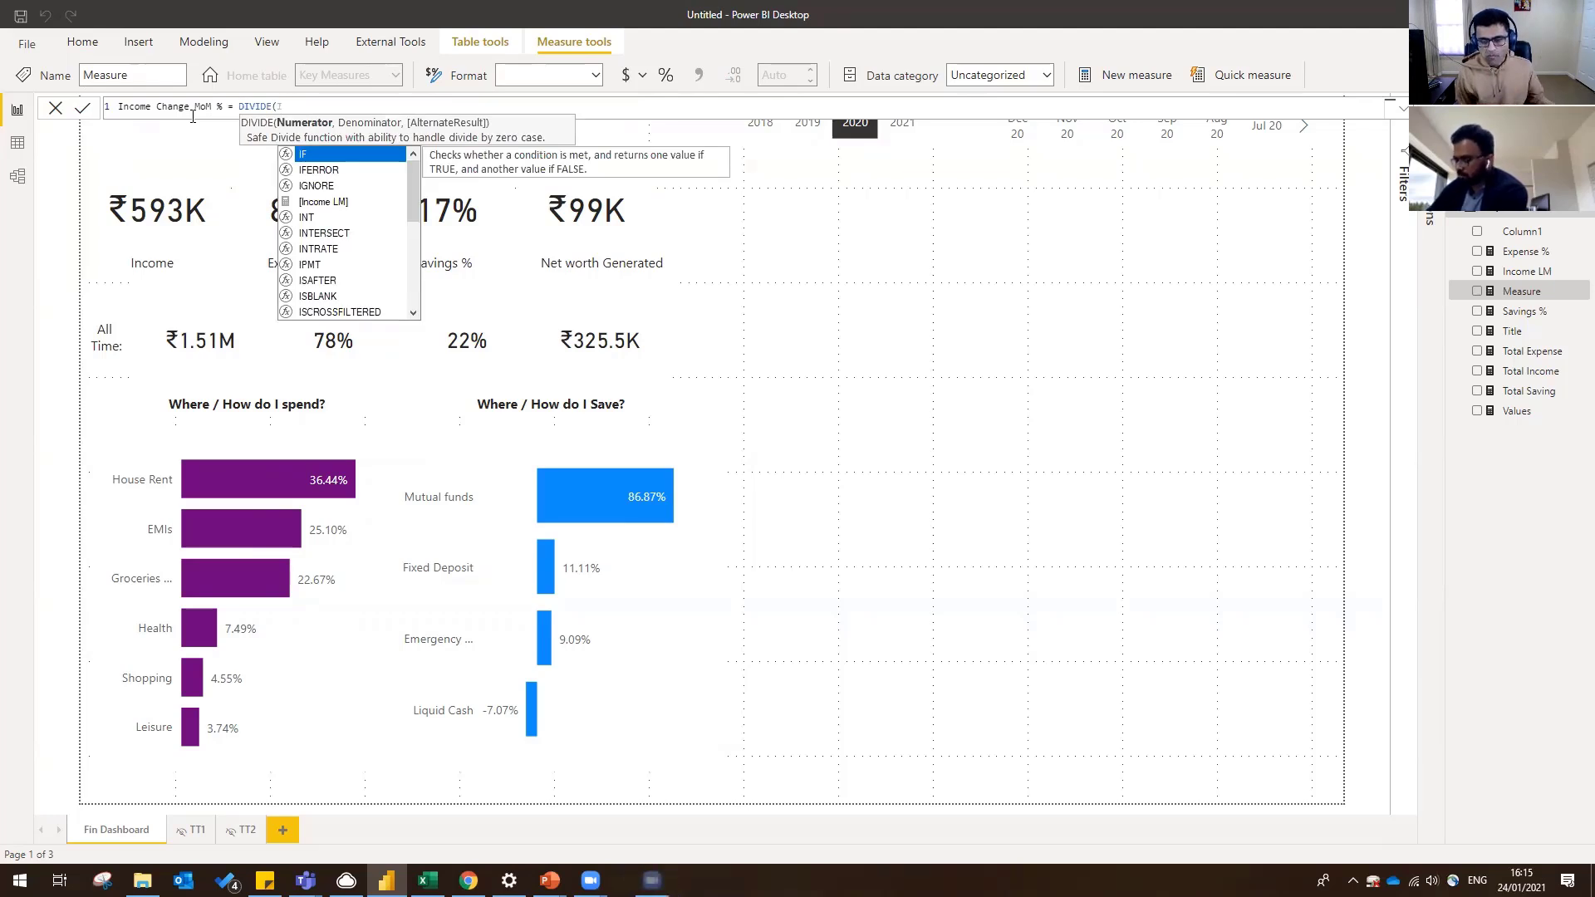
text(M)
key(BackSpace)
text(N)
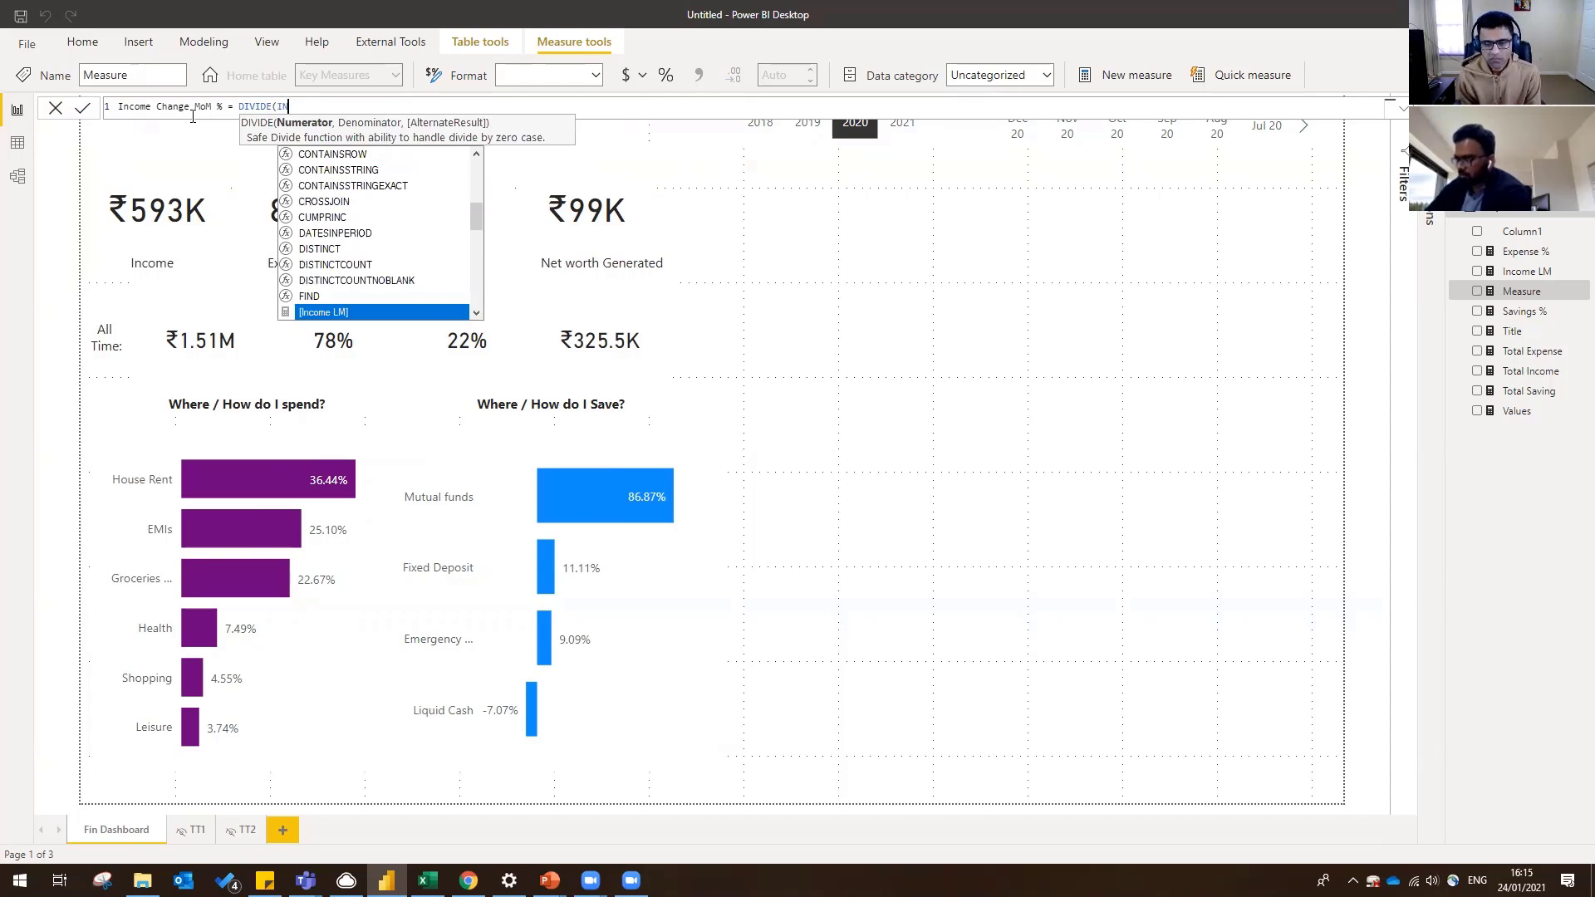
key(BackSpace)
key(BackSpace)
text(TOT)
key(Down)
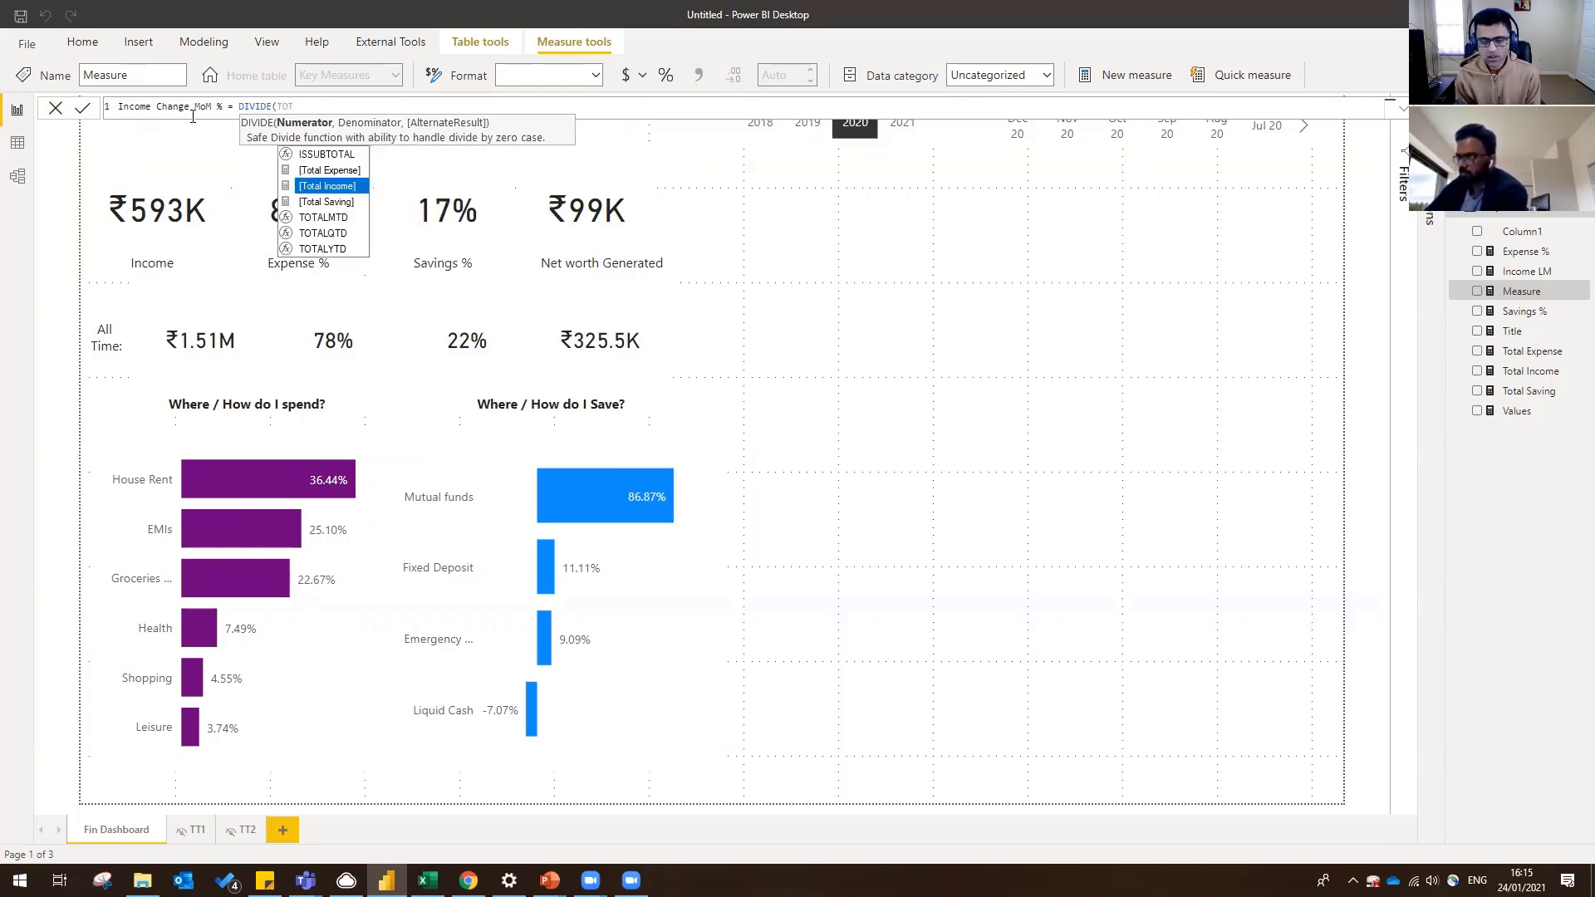
key(Tab)
text(,INC)
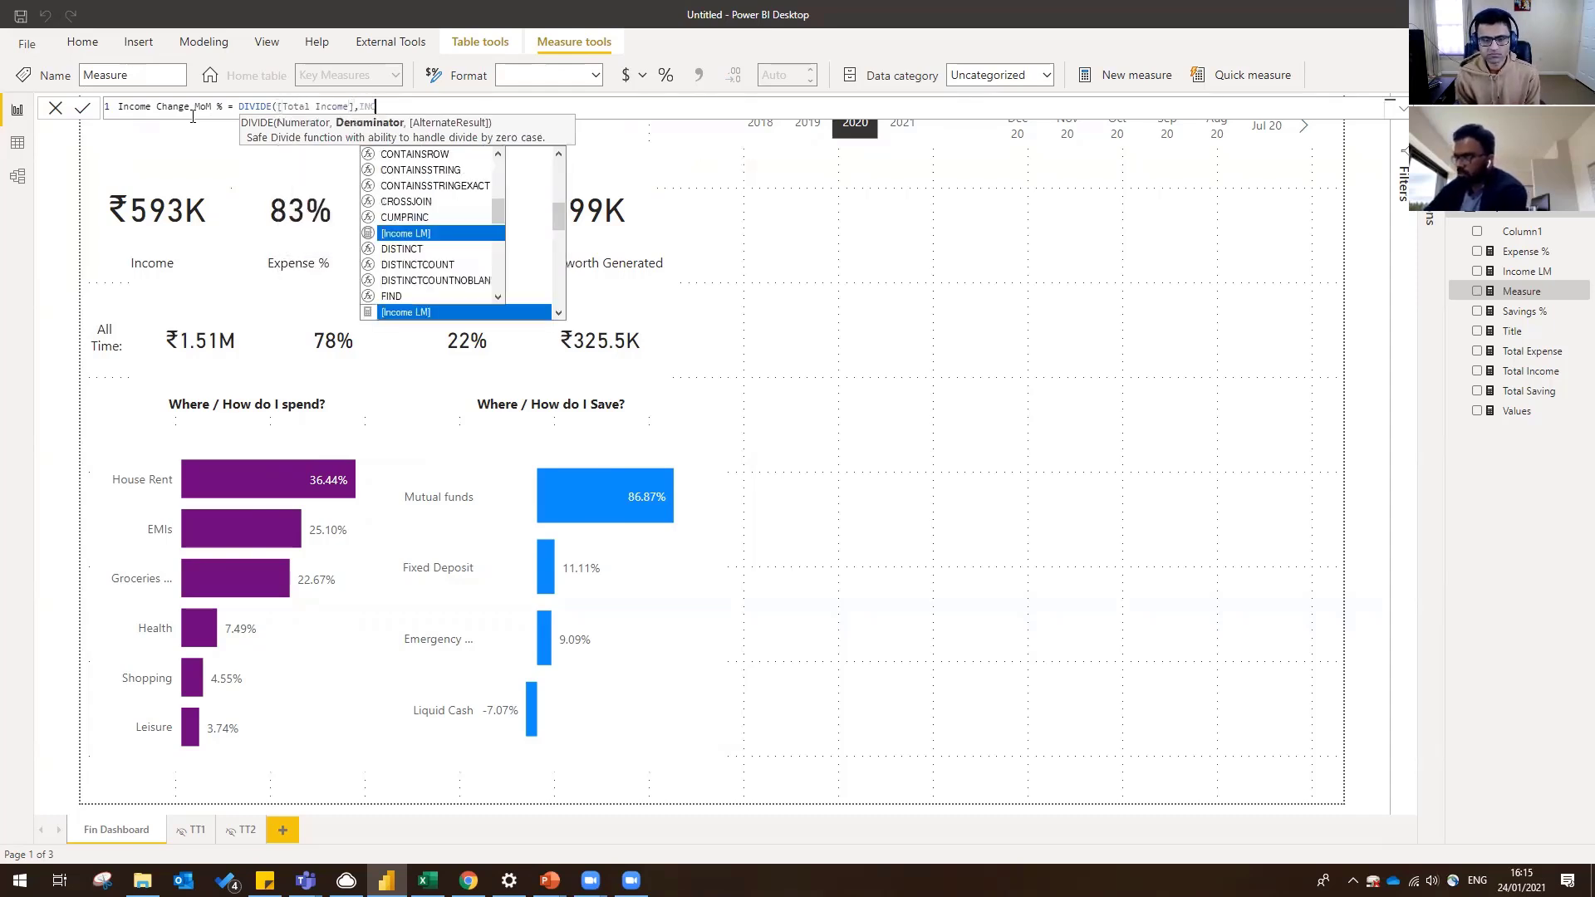
key(Up)
key(Tab)
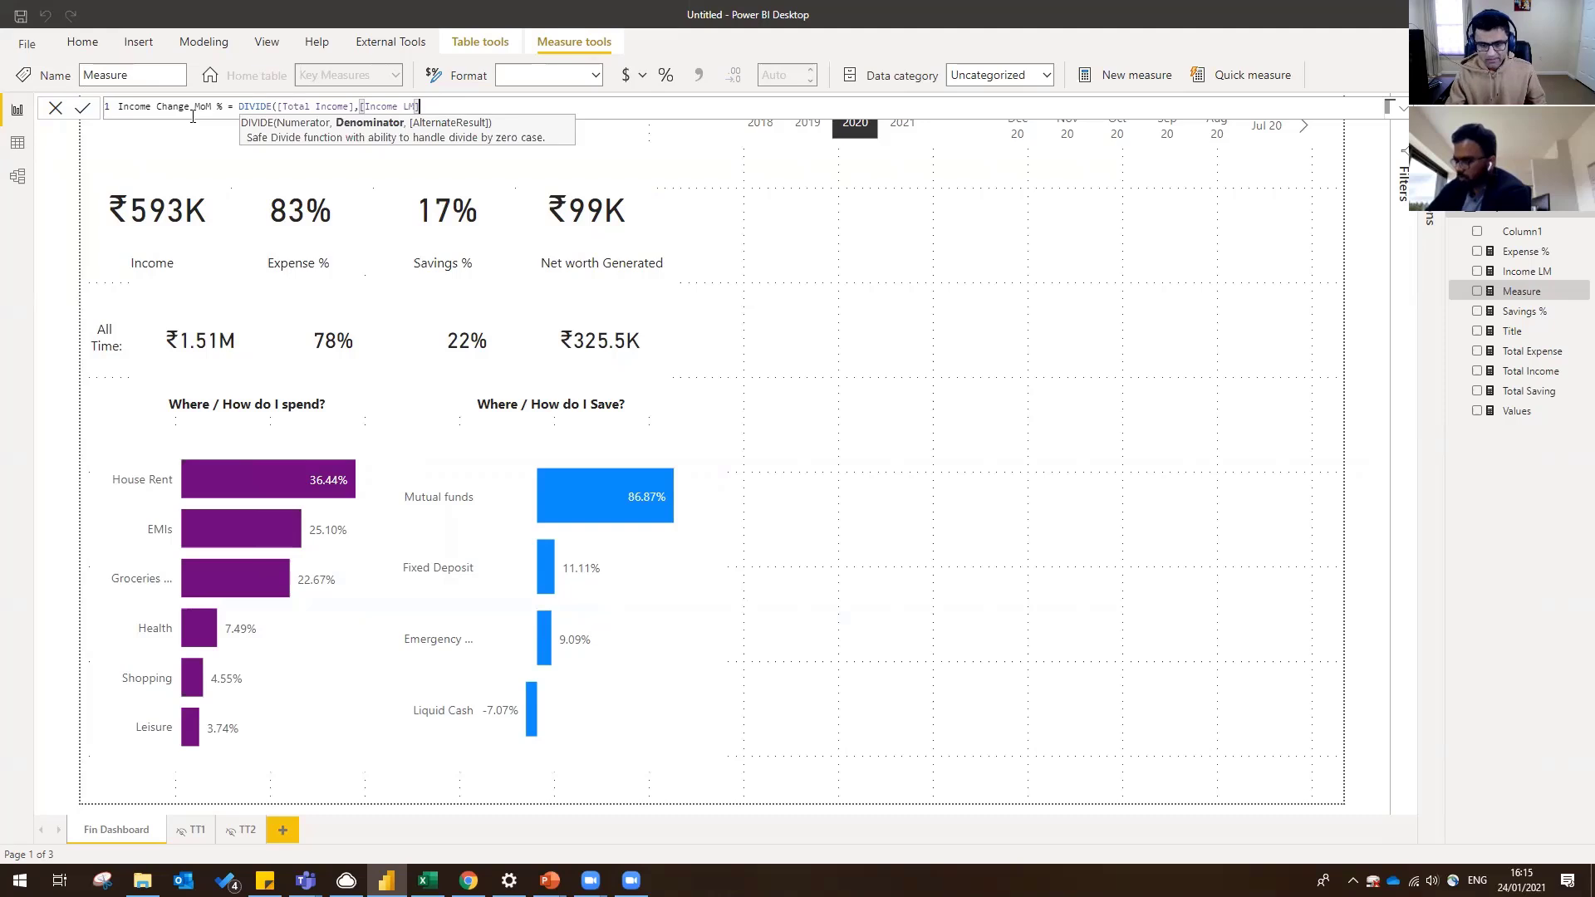
text())
key(Return)
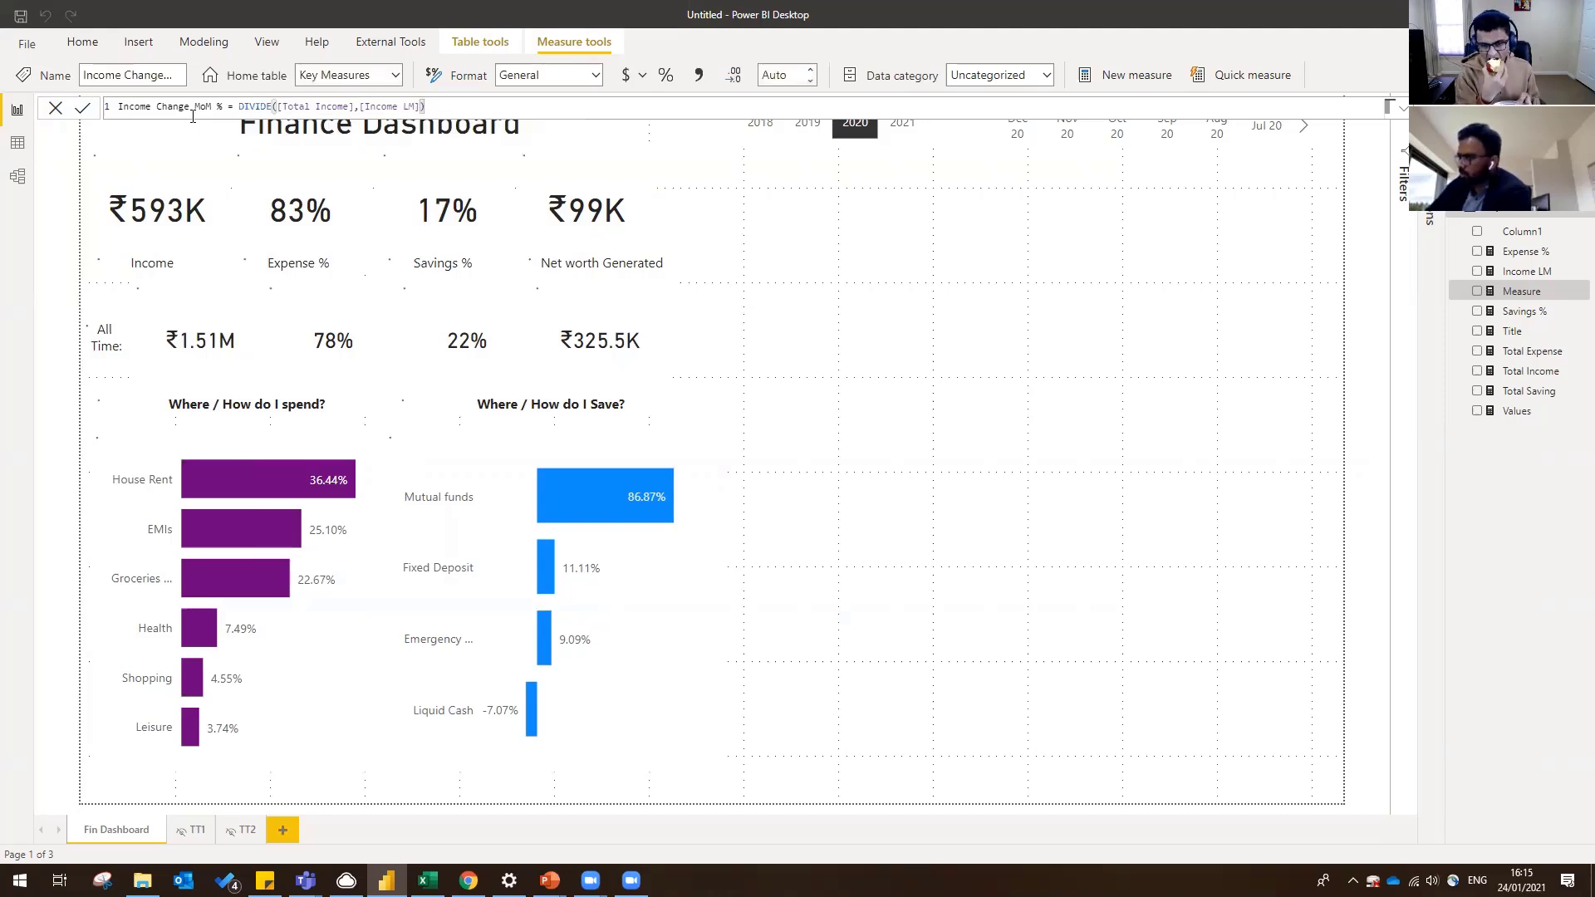
- Format the Income Change MoM % measure as a percentage and leave the formula editor
click(665, 83)
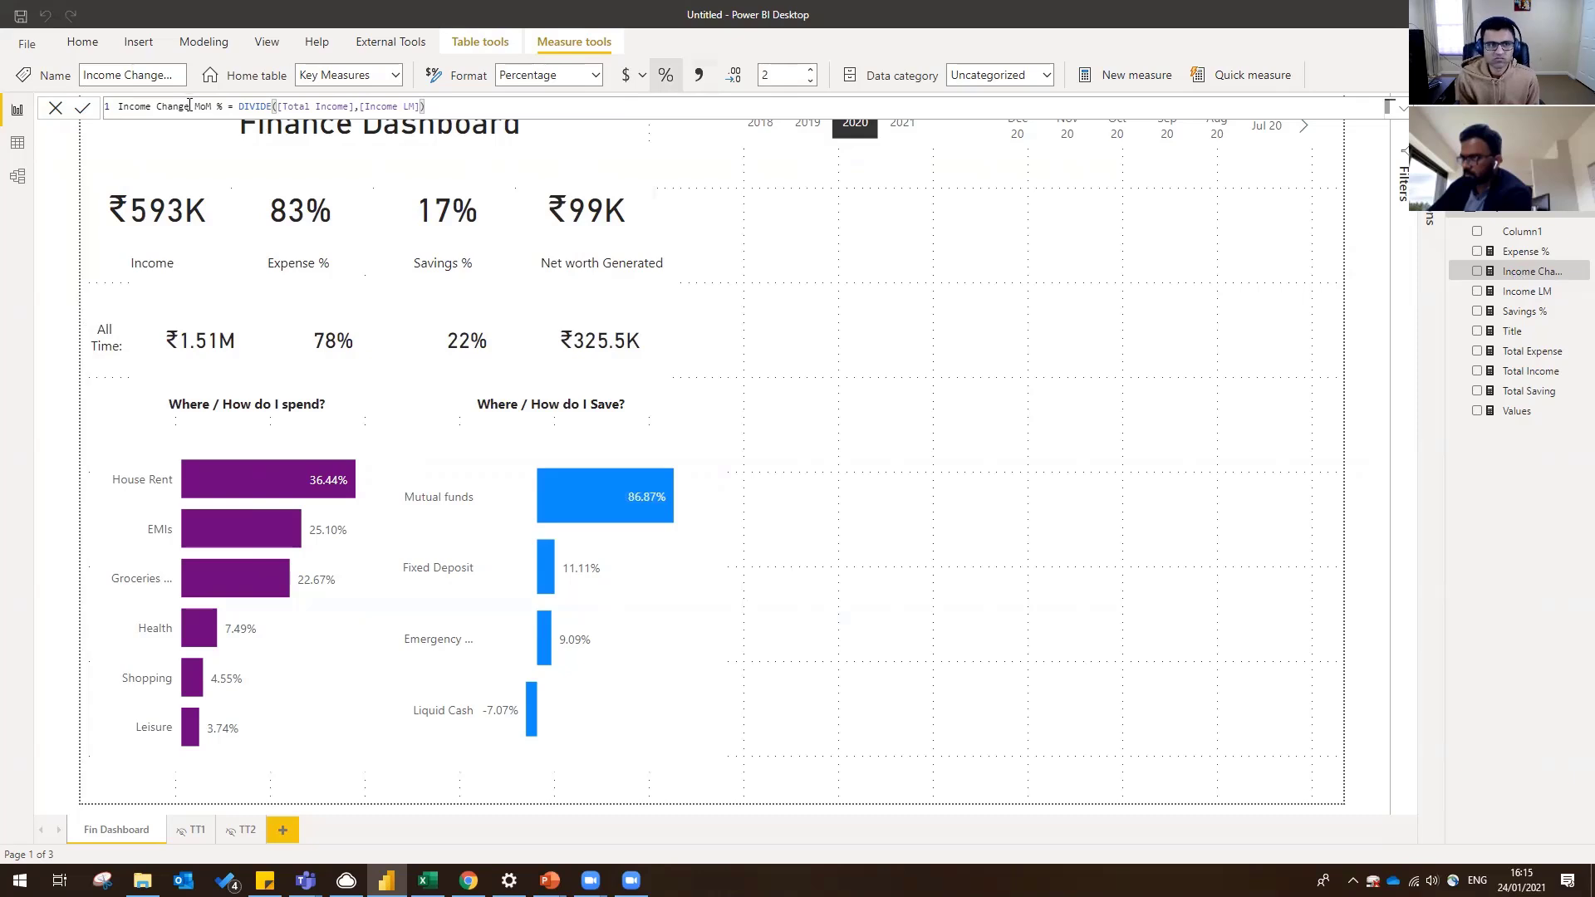
click(1038, 337)
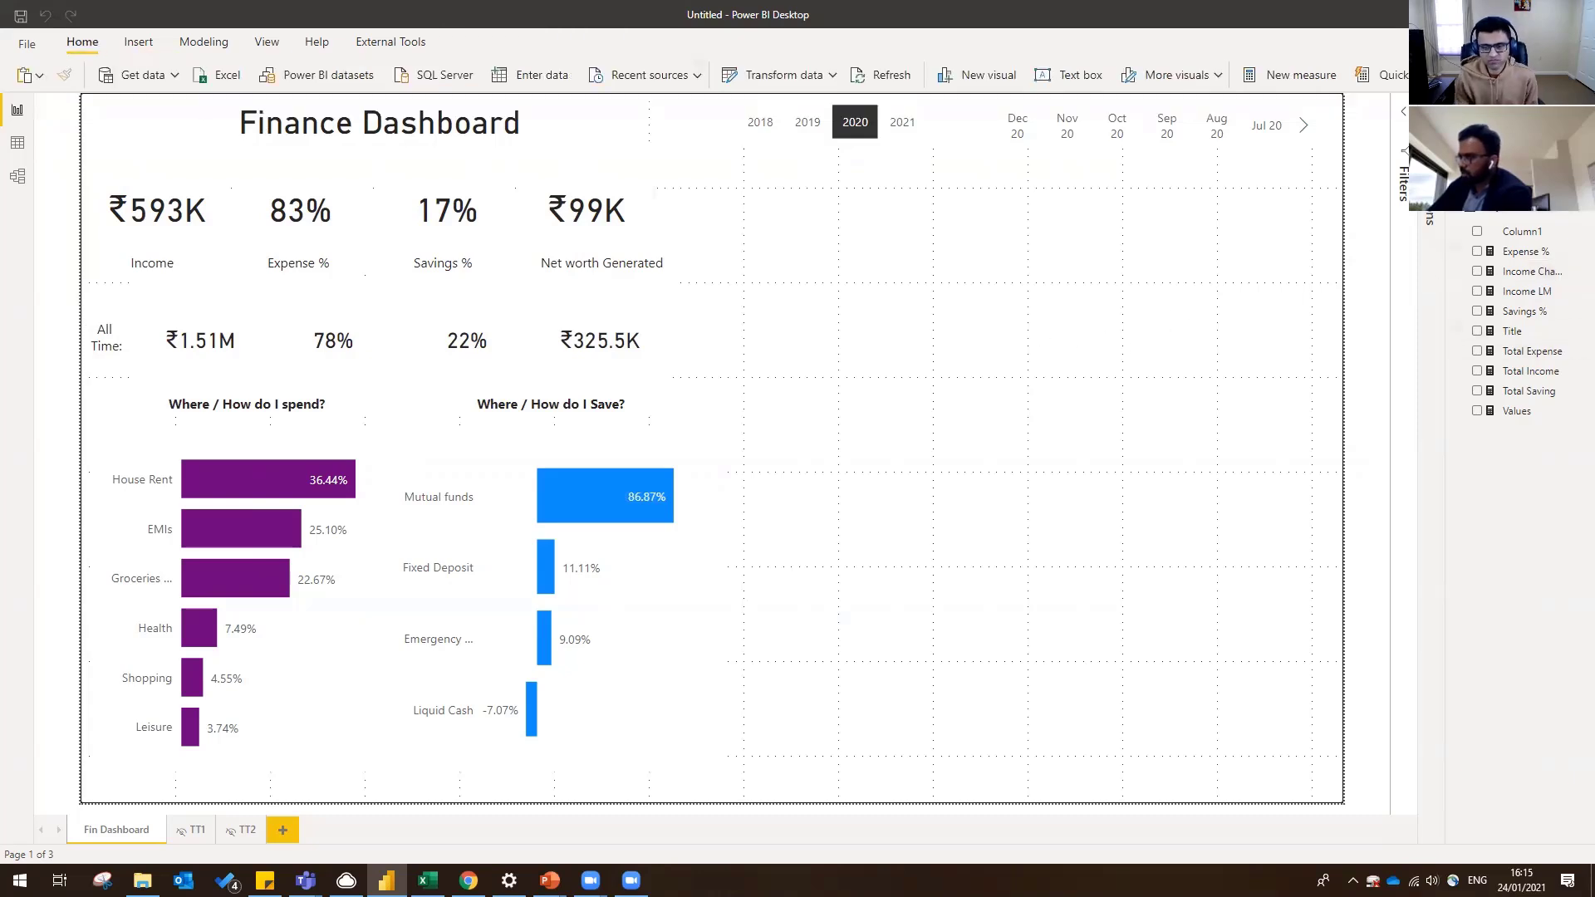
- Add an empty line chart to the dashboard and position it in the blank area below the year and month slicers
click(1429, 112)
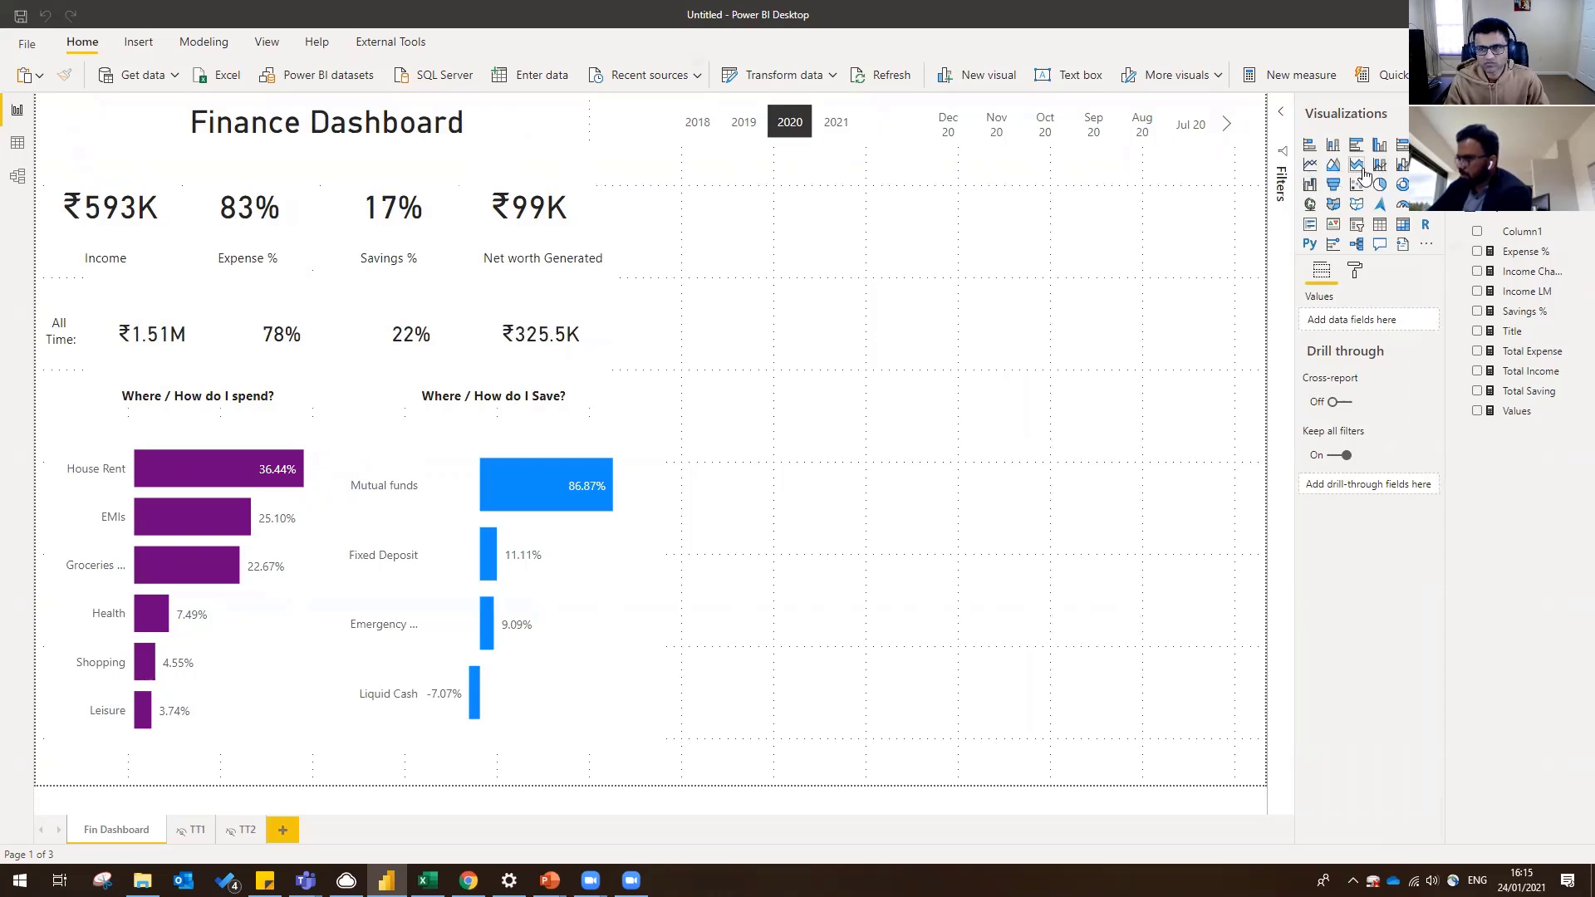
click(1308, 166)
drag(862, 365, 1229, 397)
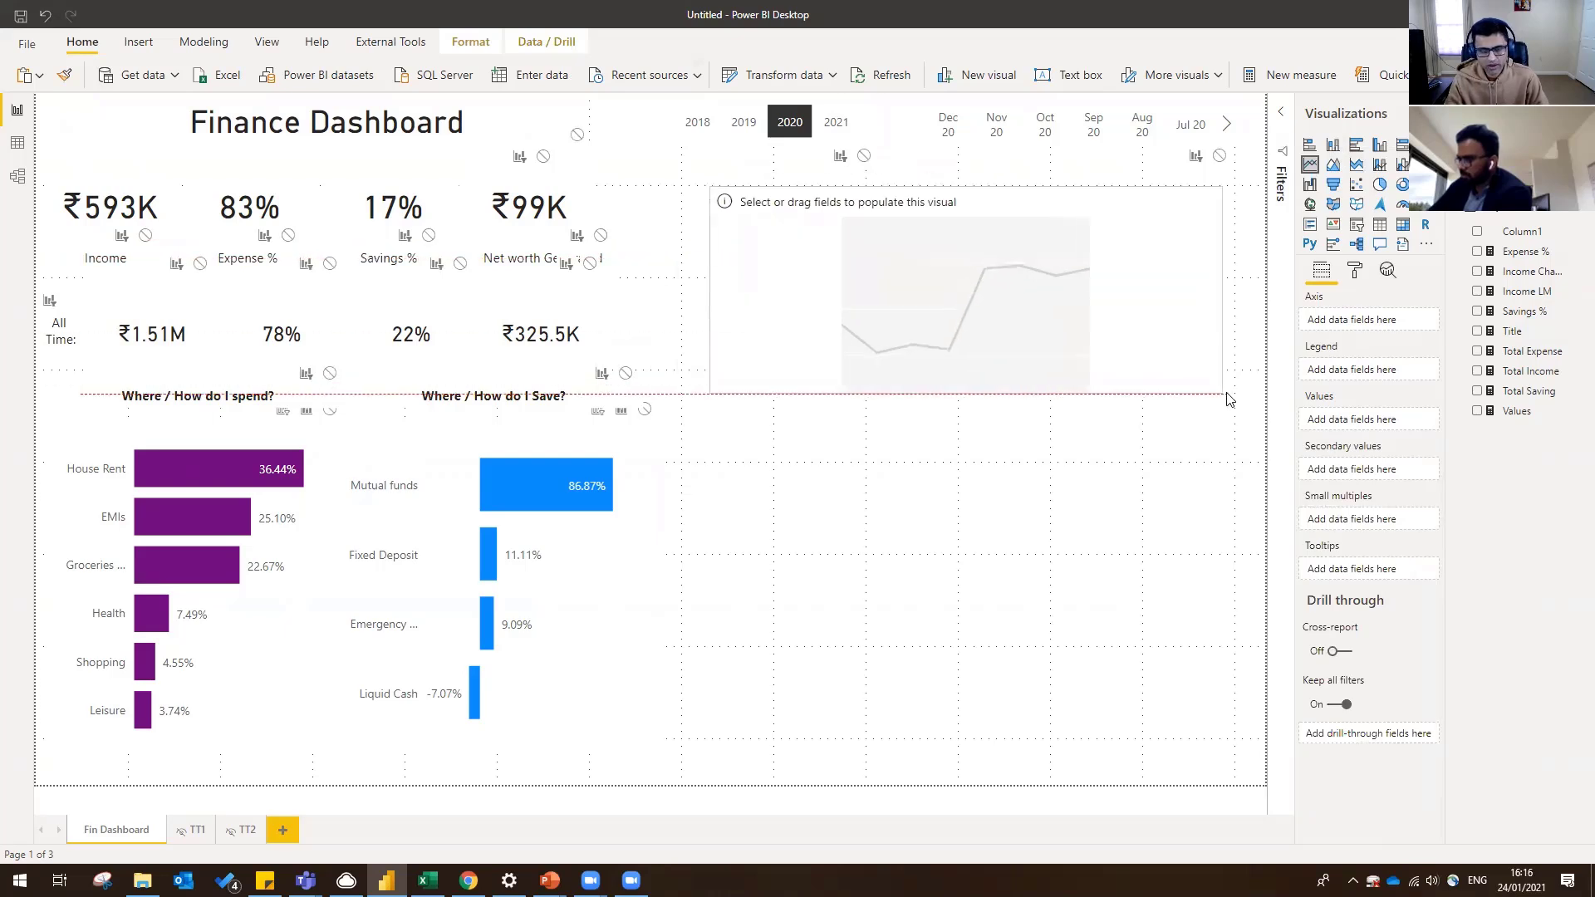
drag(1021, 359, 1005, 342)
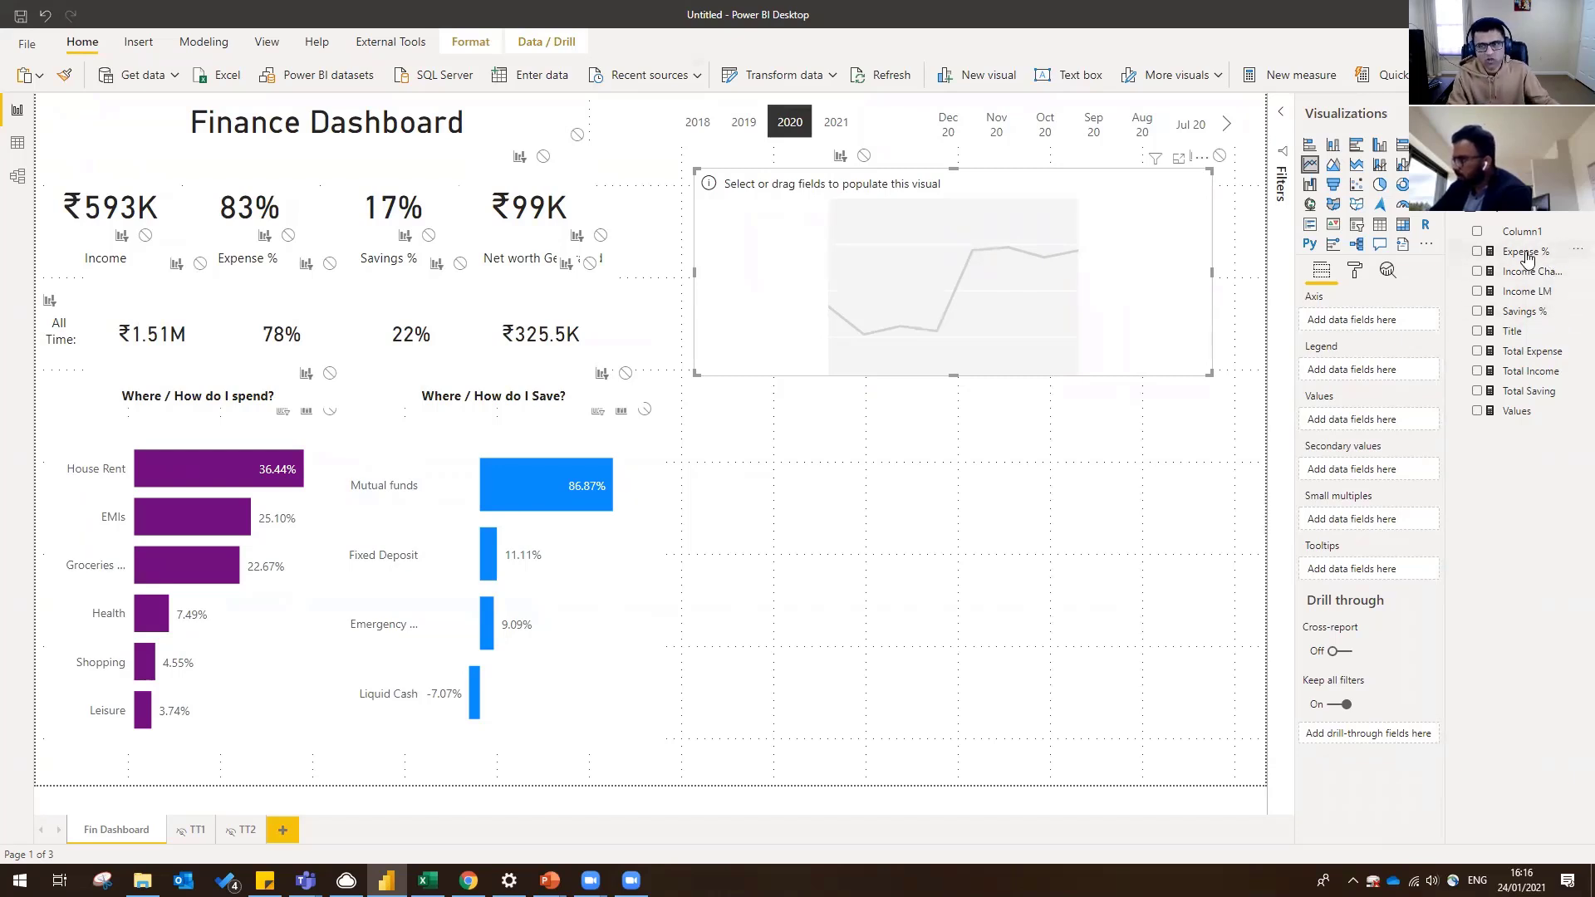
- Plot Income Change MoM %, Expense % and Savings % as the line chart's values, in that order
click(1476, 251)
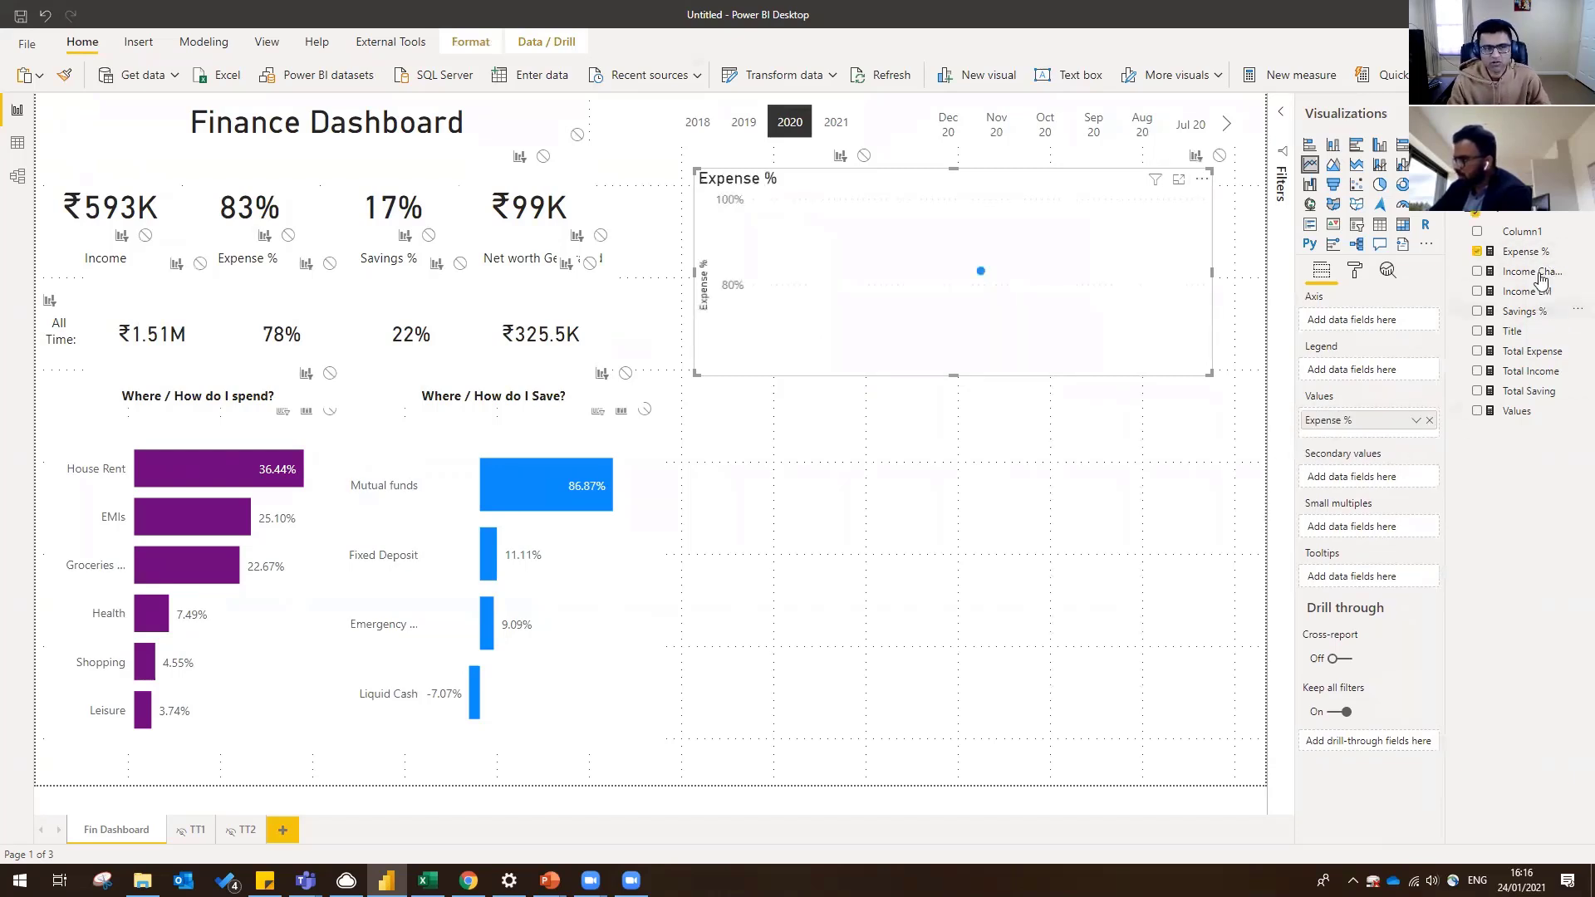
drag(1524, 311, 1362, 437)
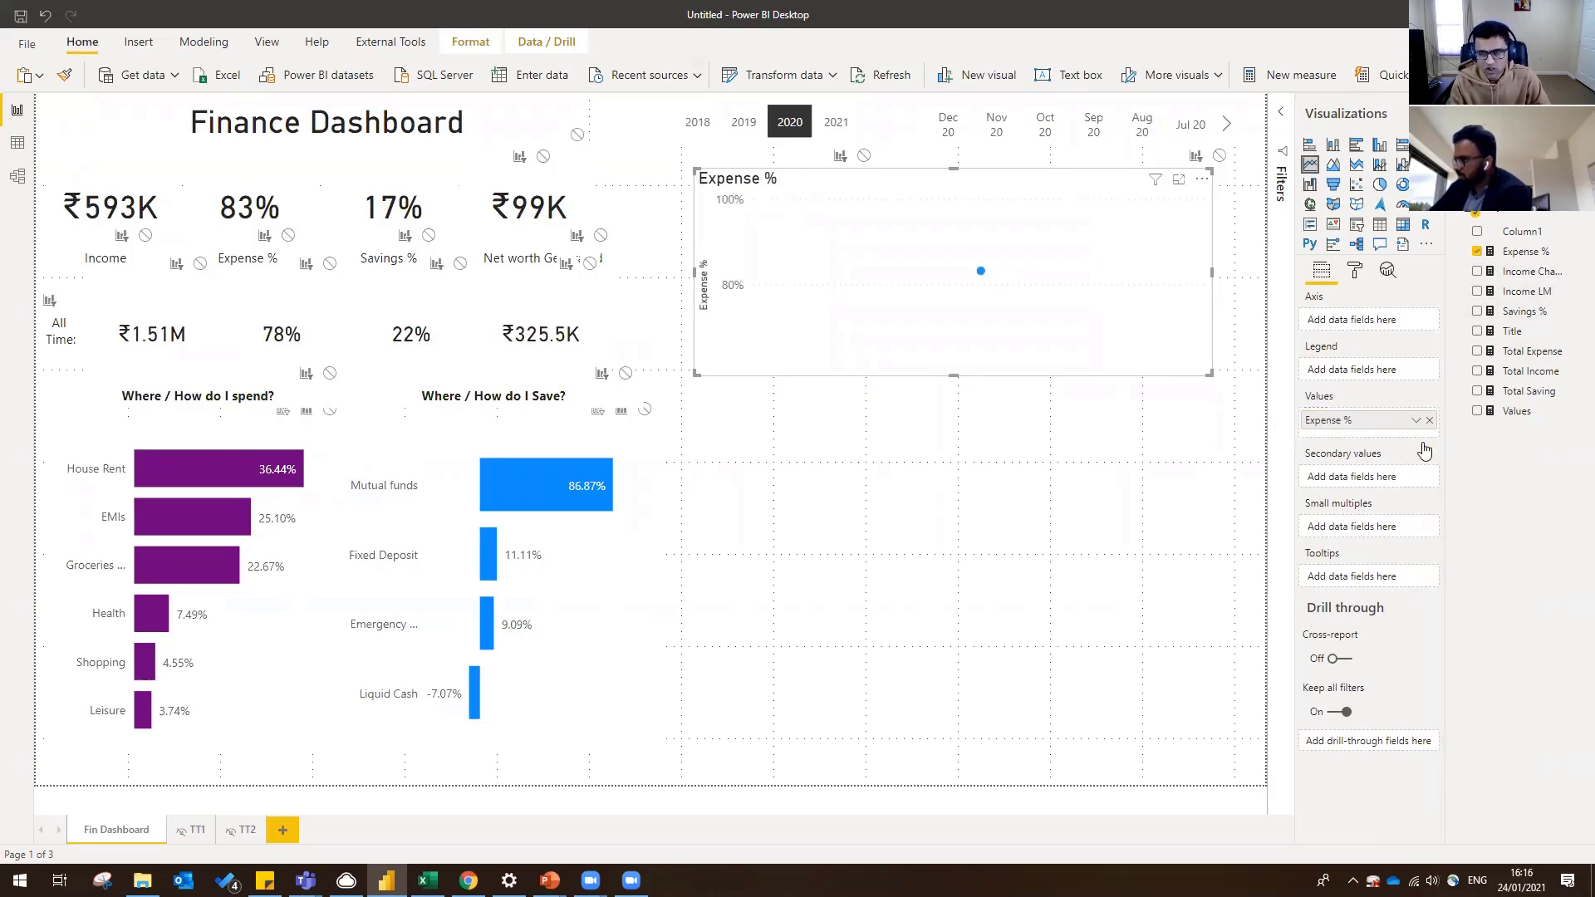
drag(1550, 282, 1324, 421)
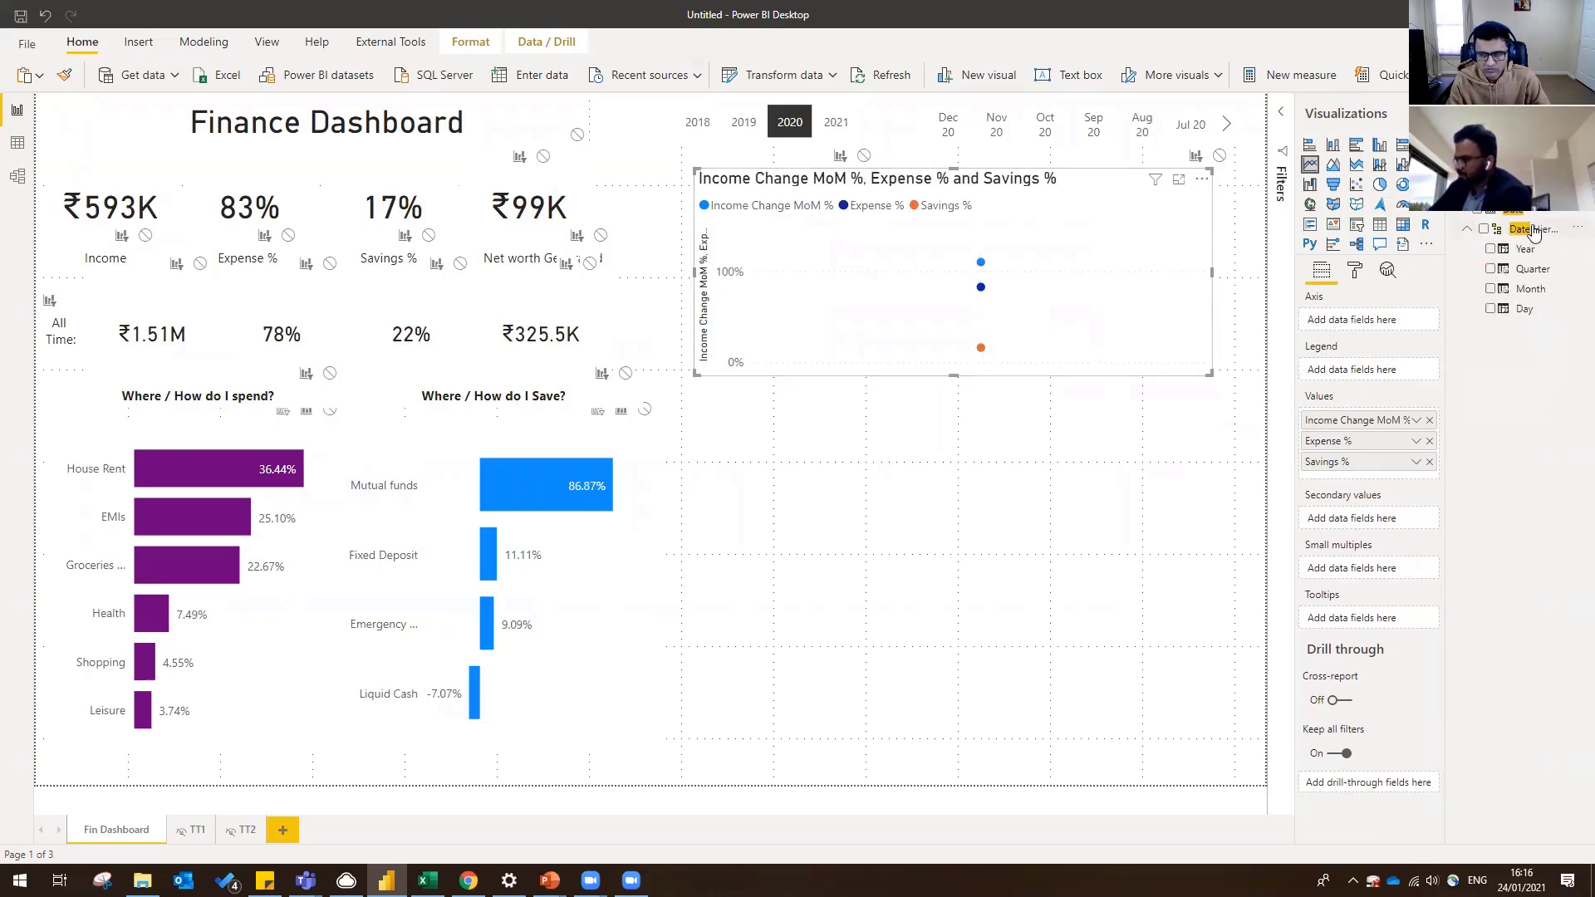
- Put Date on the line chart's axis and use the plain Date field instead of the Date Hierarchy
drag(1532, 230, 1349, 323)
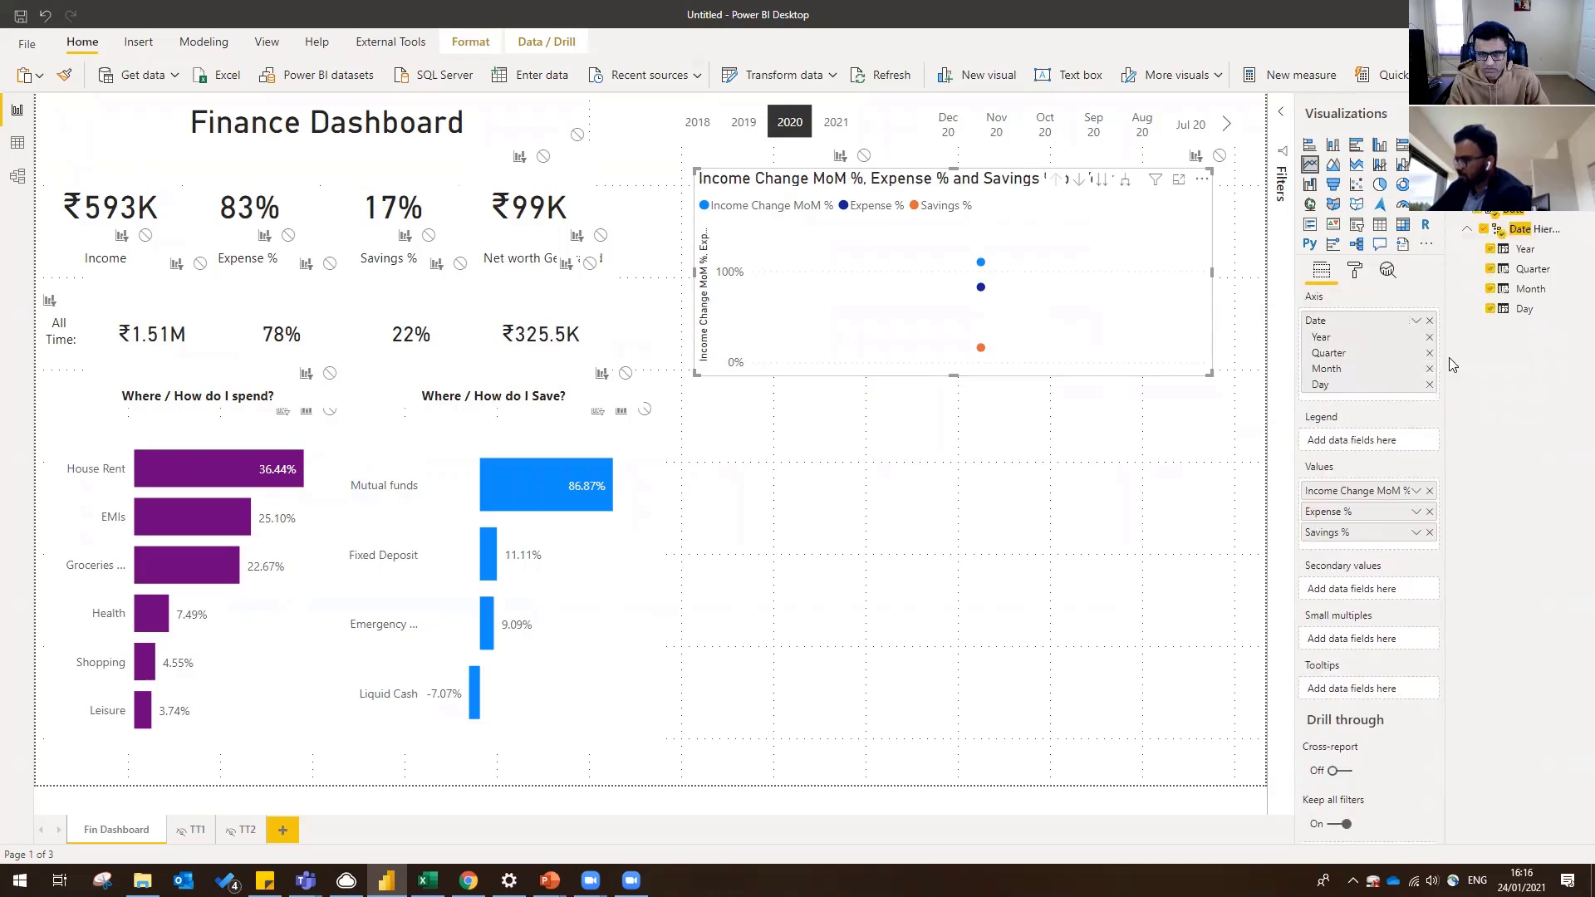
click(1416, 320)
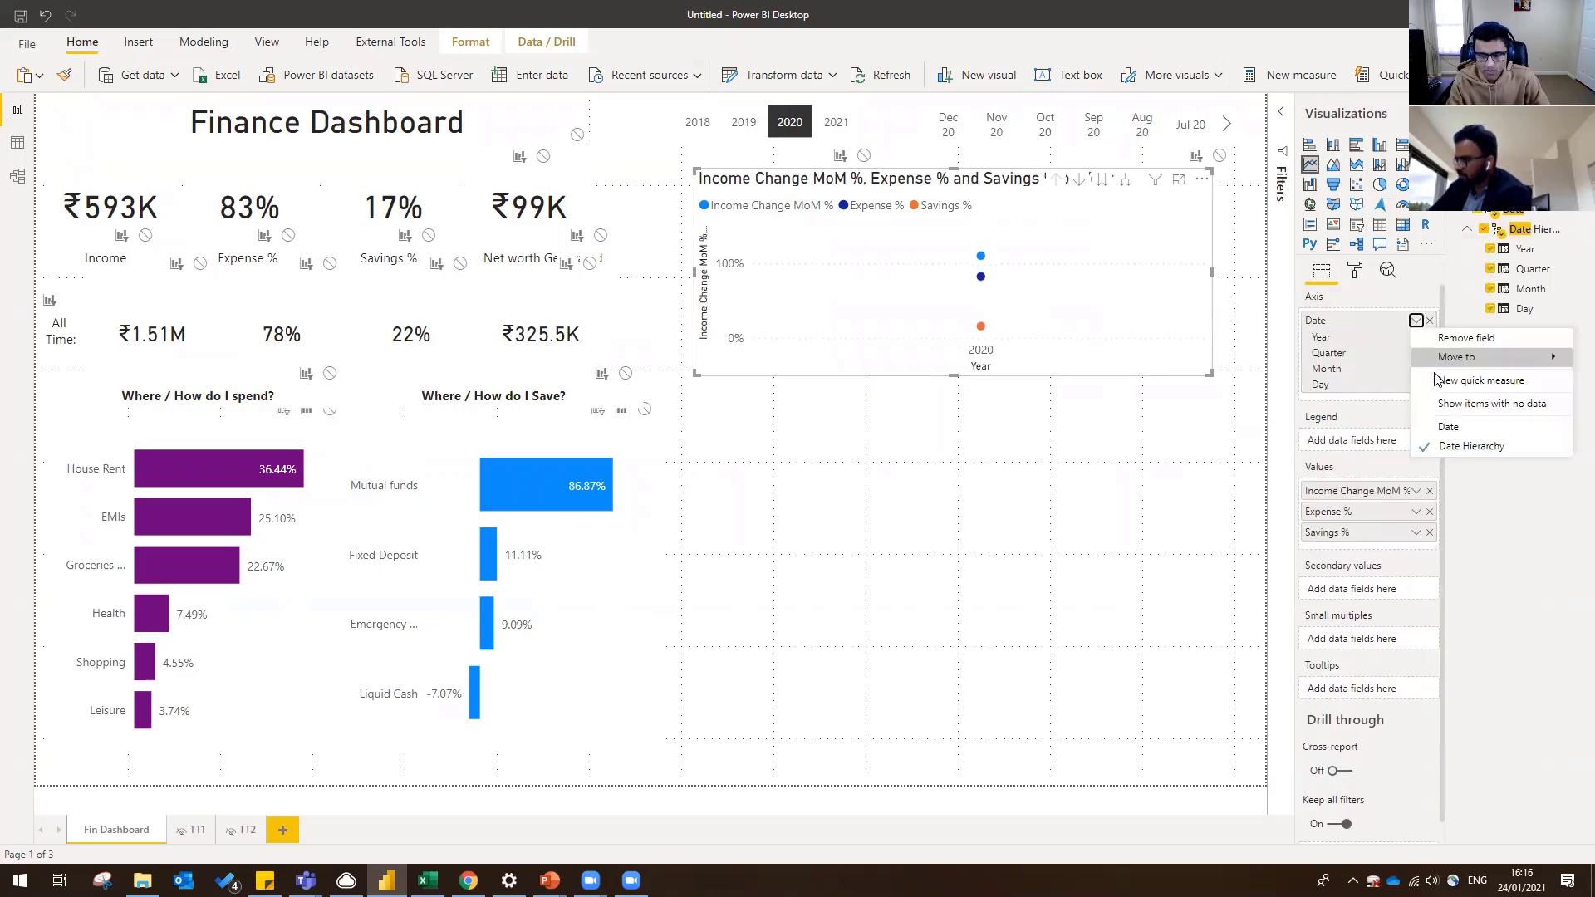
click(1462, 426)
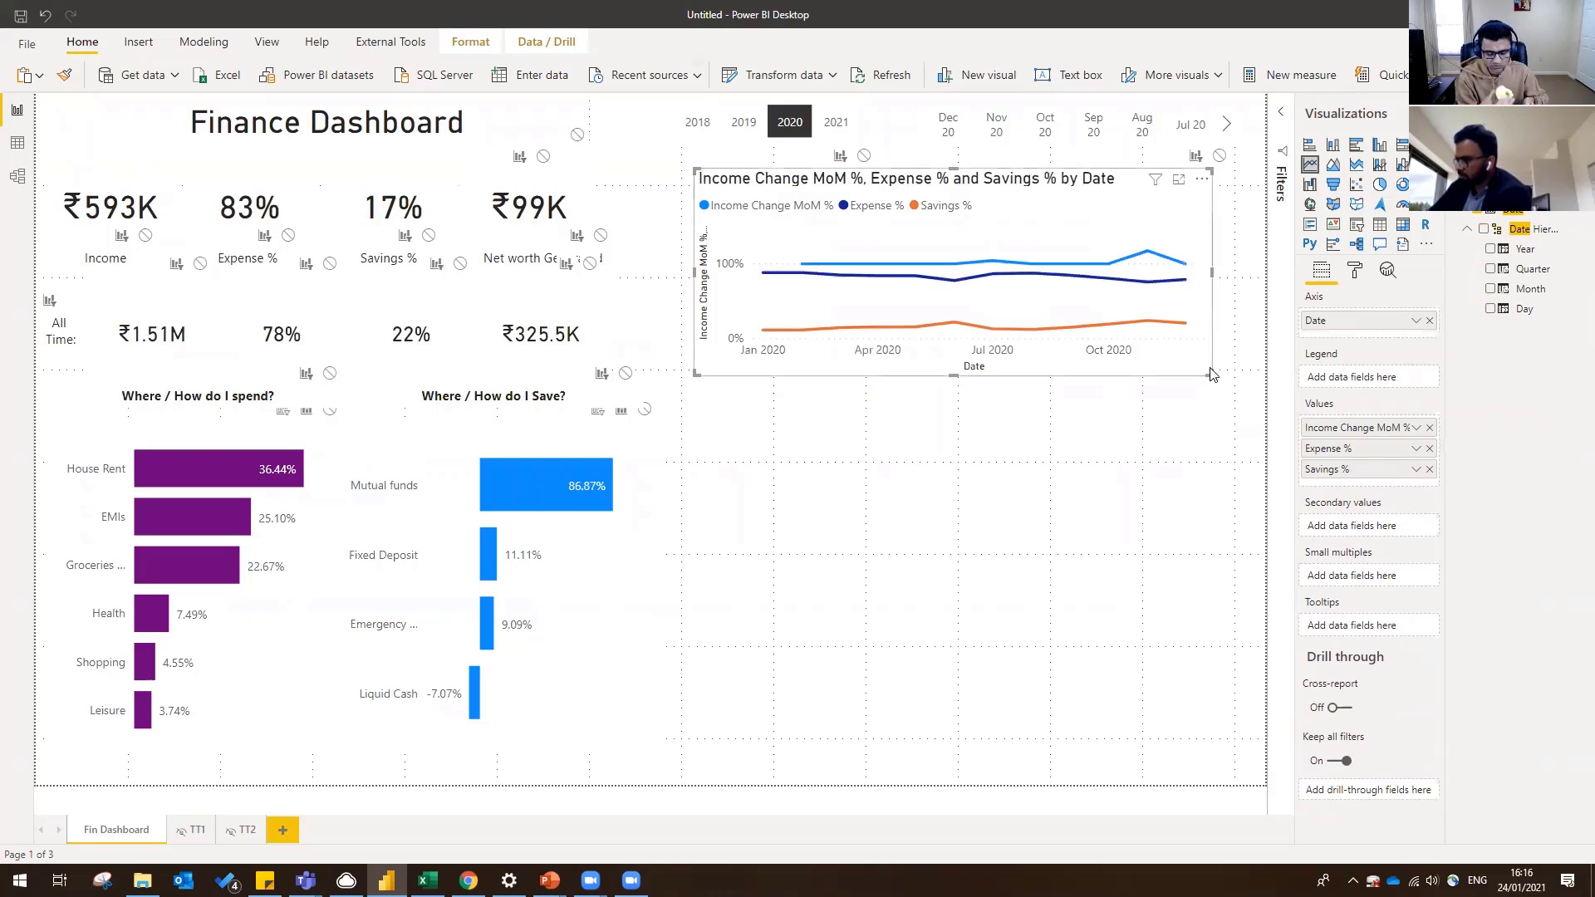
- Enlarge the line chart slightly and turn off its title
drag(1211, 375, 1249, 406)
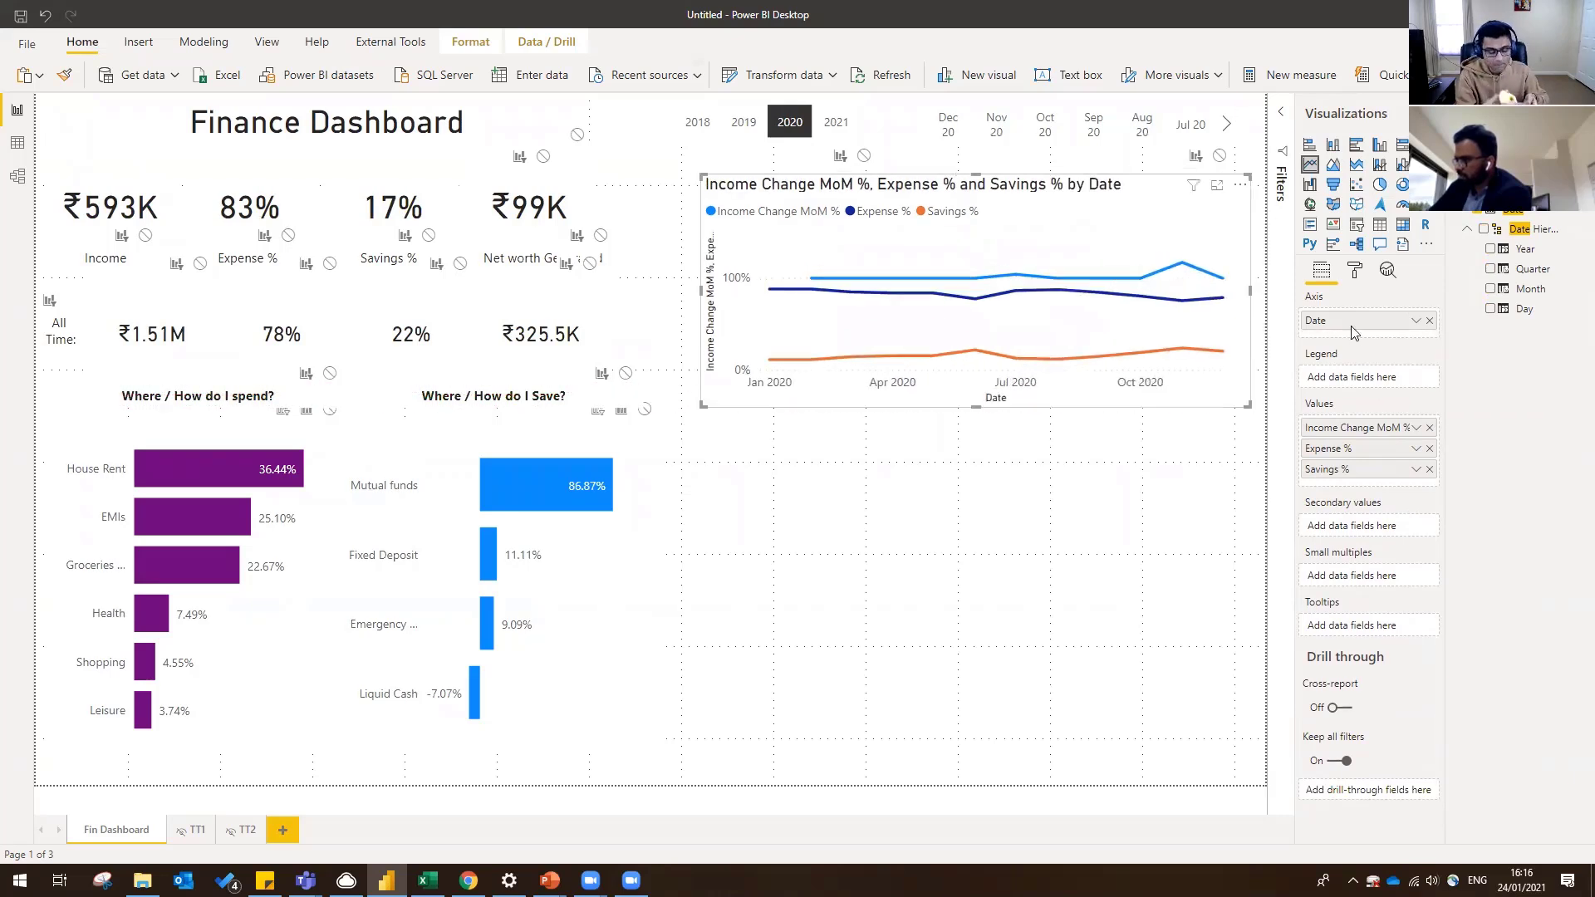
click(1360, 272)
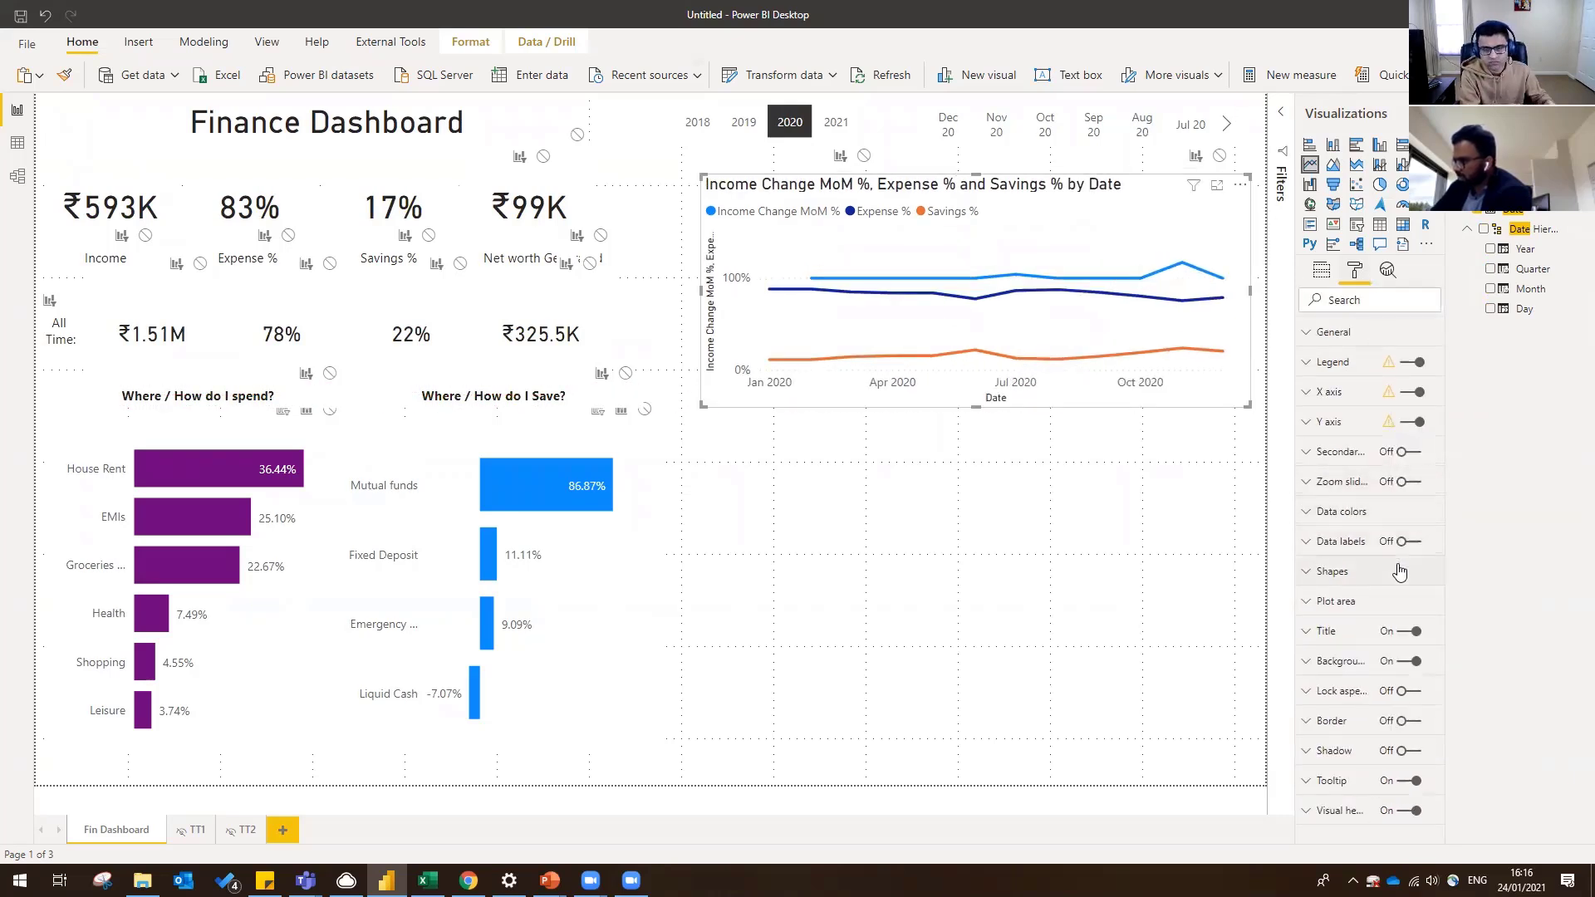
click(1407, 633)
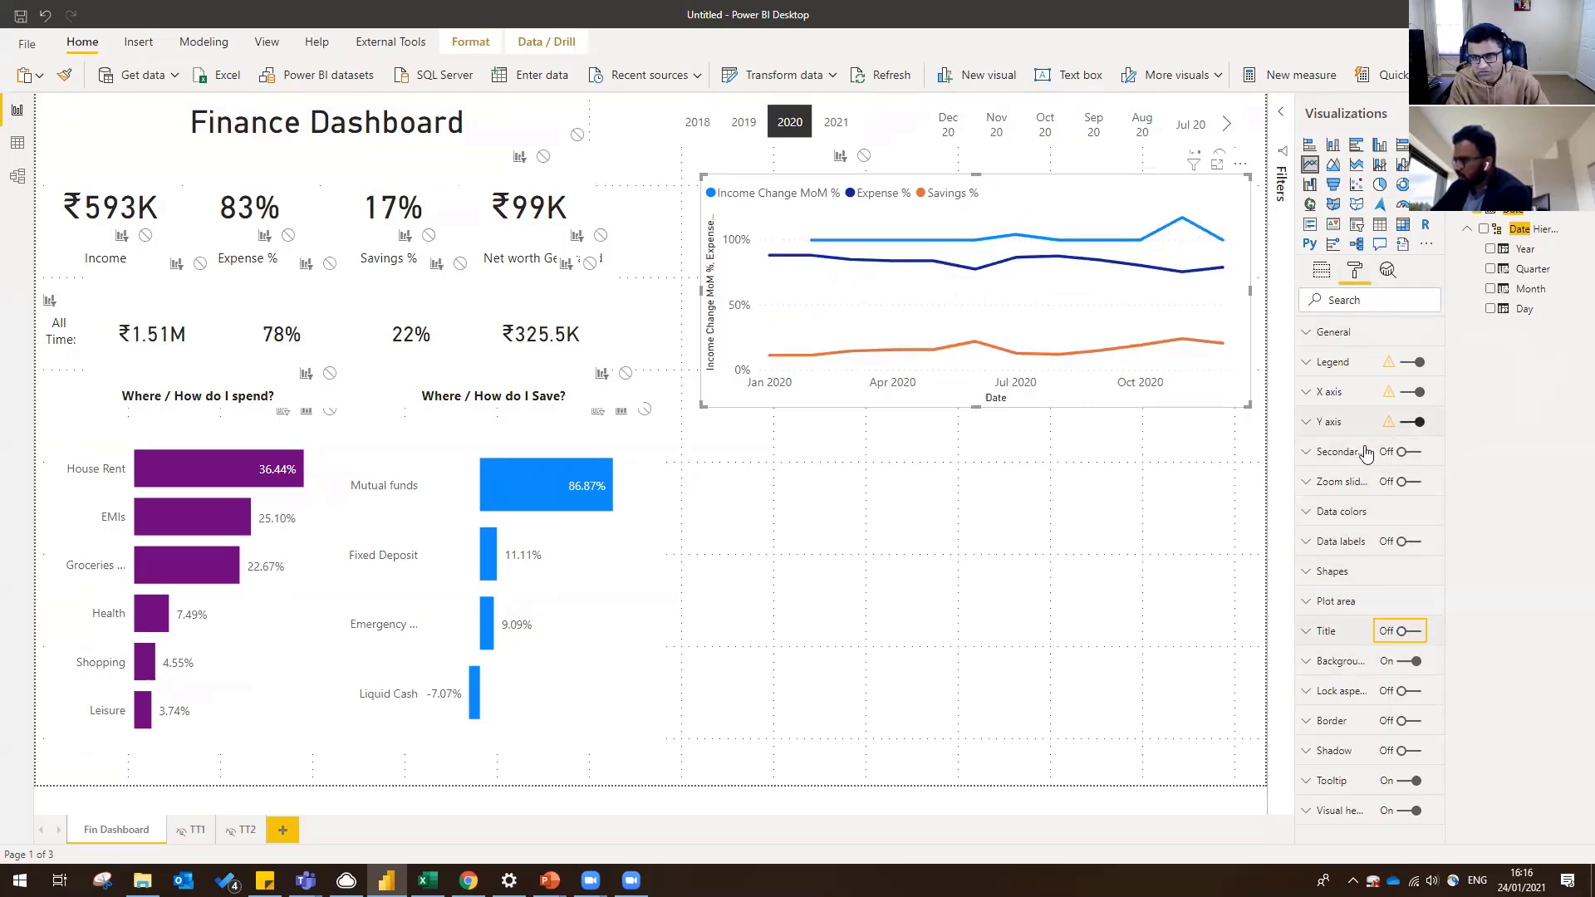
- Try the Right center legend position on the line chart and set the position back to Top
click(1337, 363)
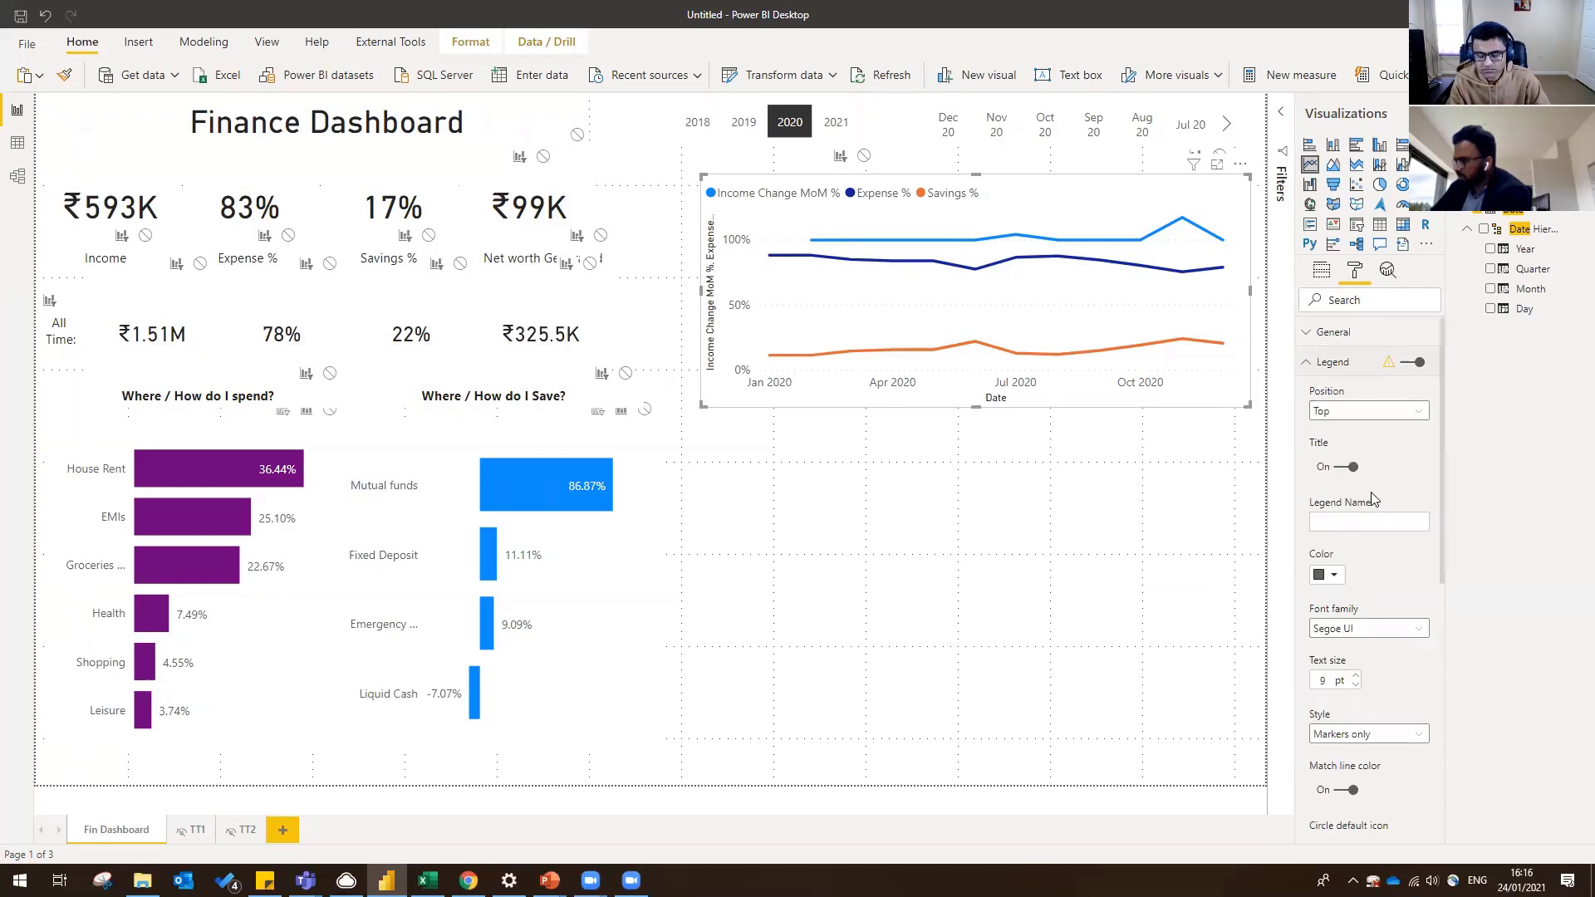
click(1372, 412)
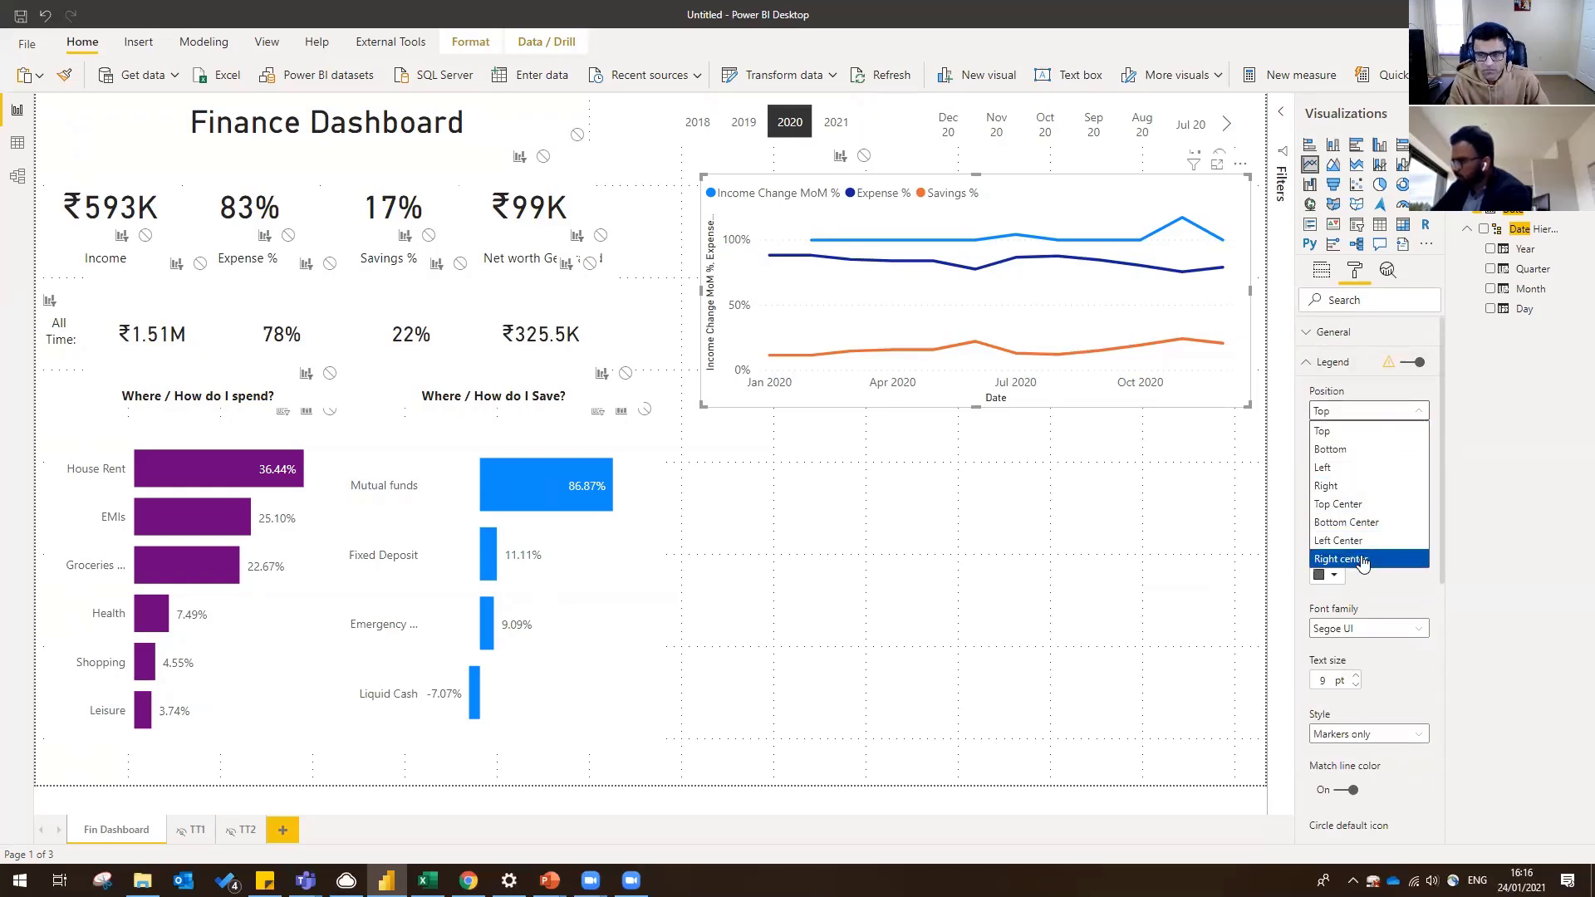
click(1363, 561)
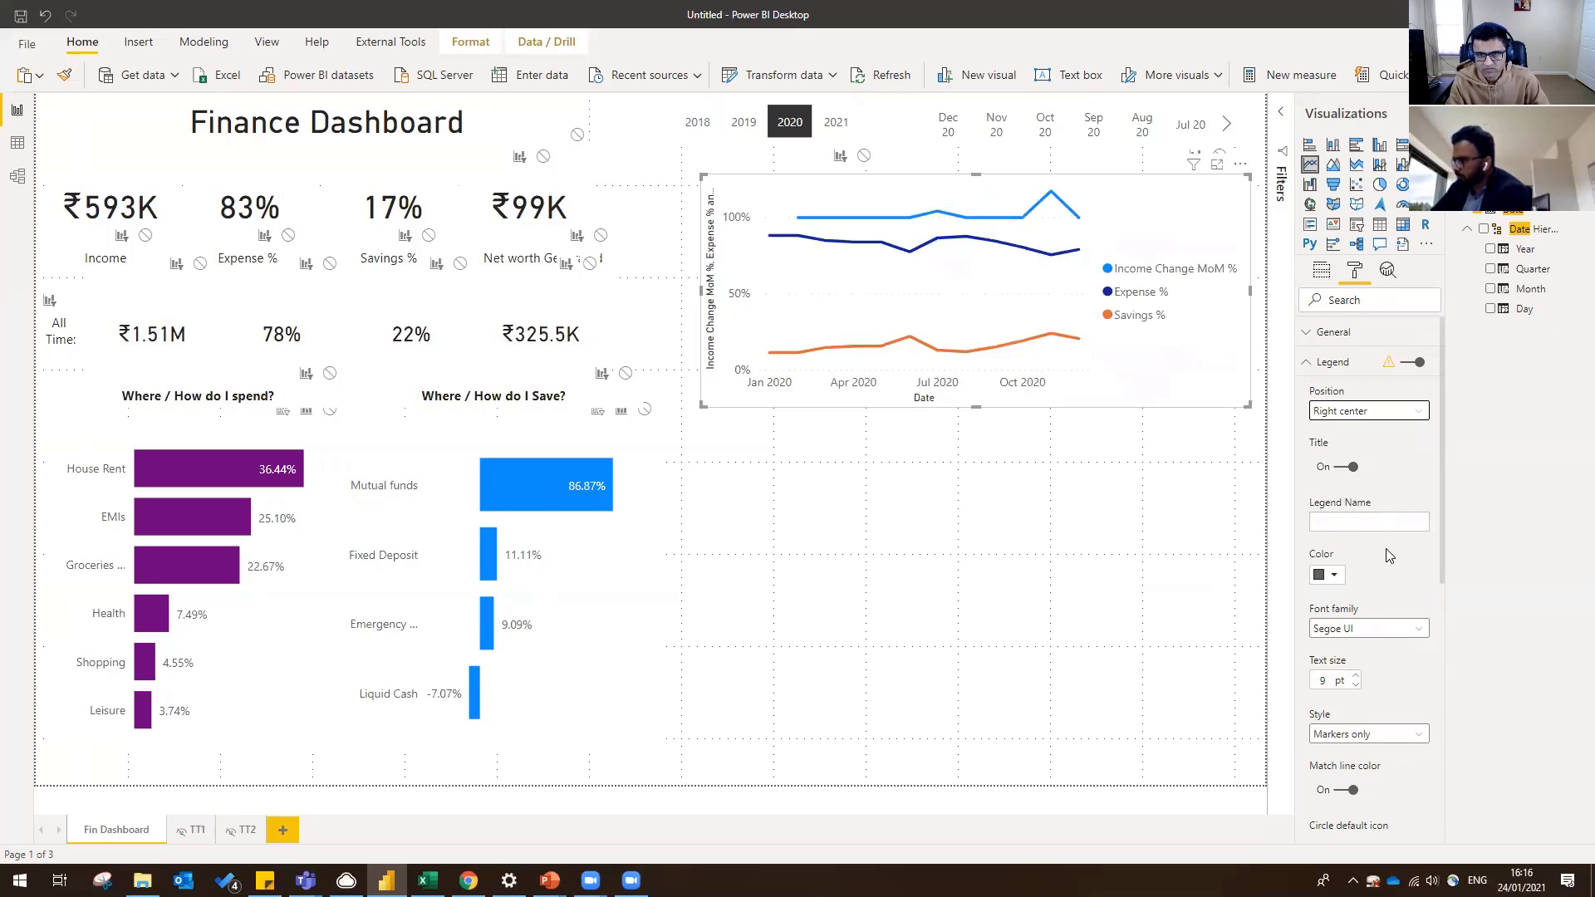
click(1349, 413)
click(1336, 427)
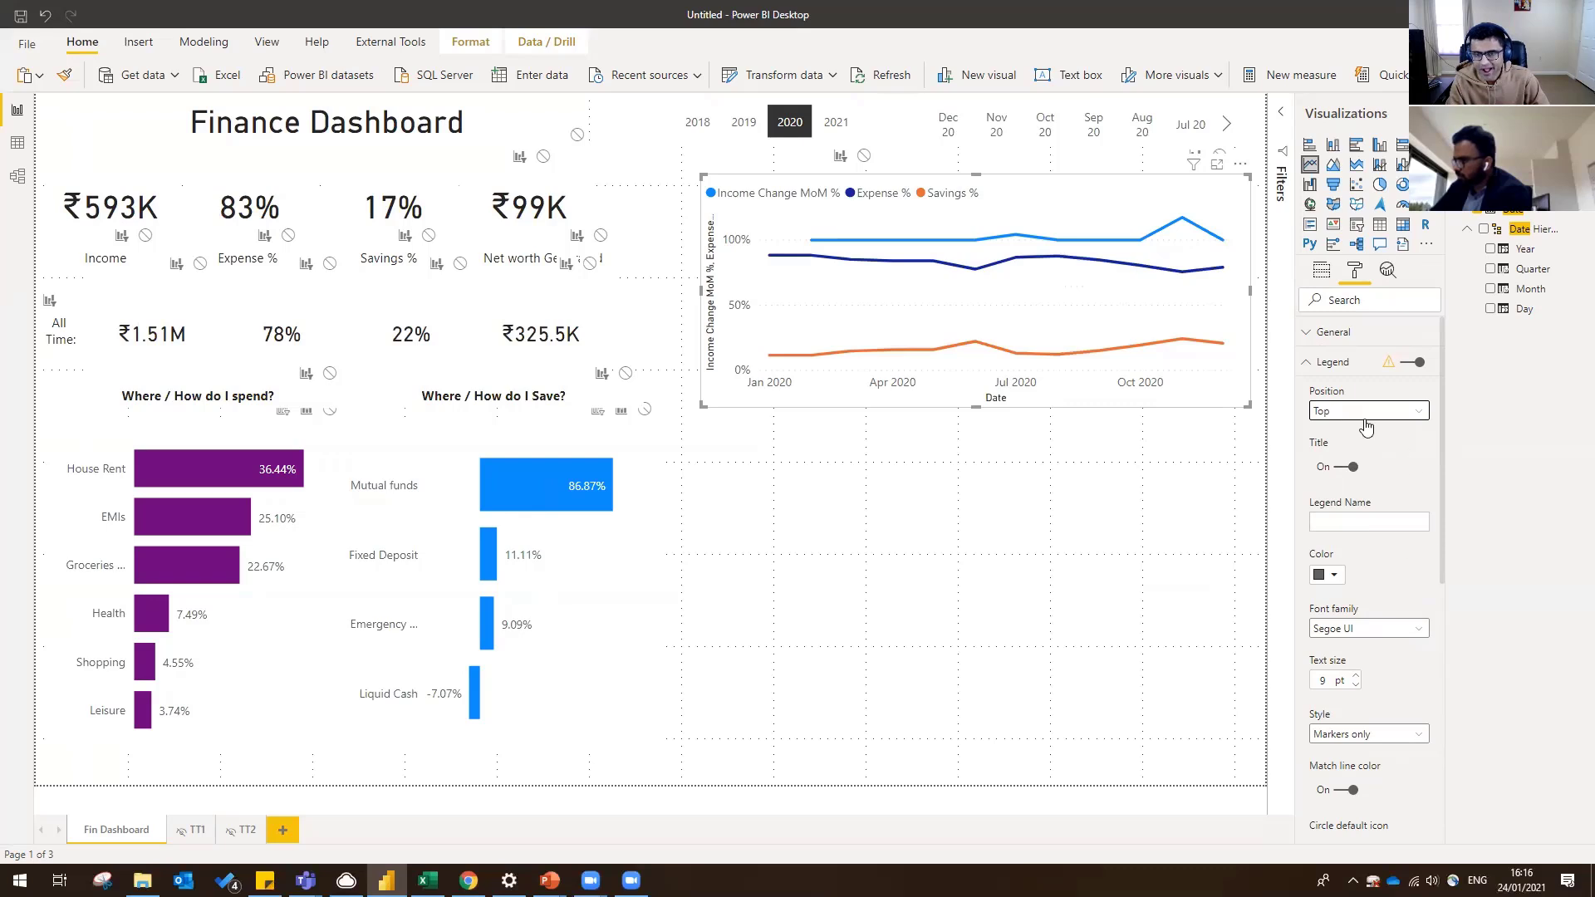
- Turn off the Y axis title on the Income Change MoM %, Expense % and Savings % line chart
click(1333, 365)
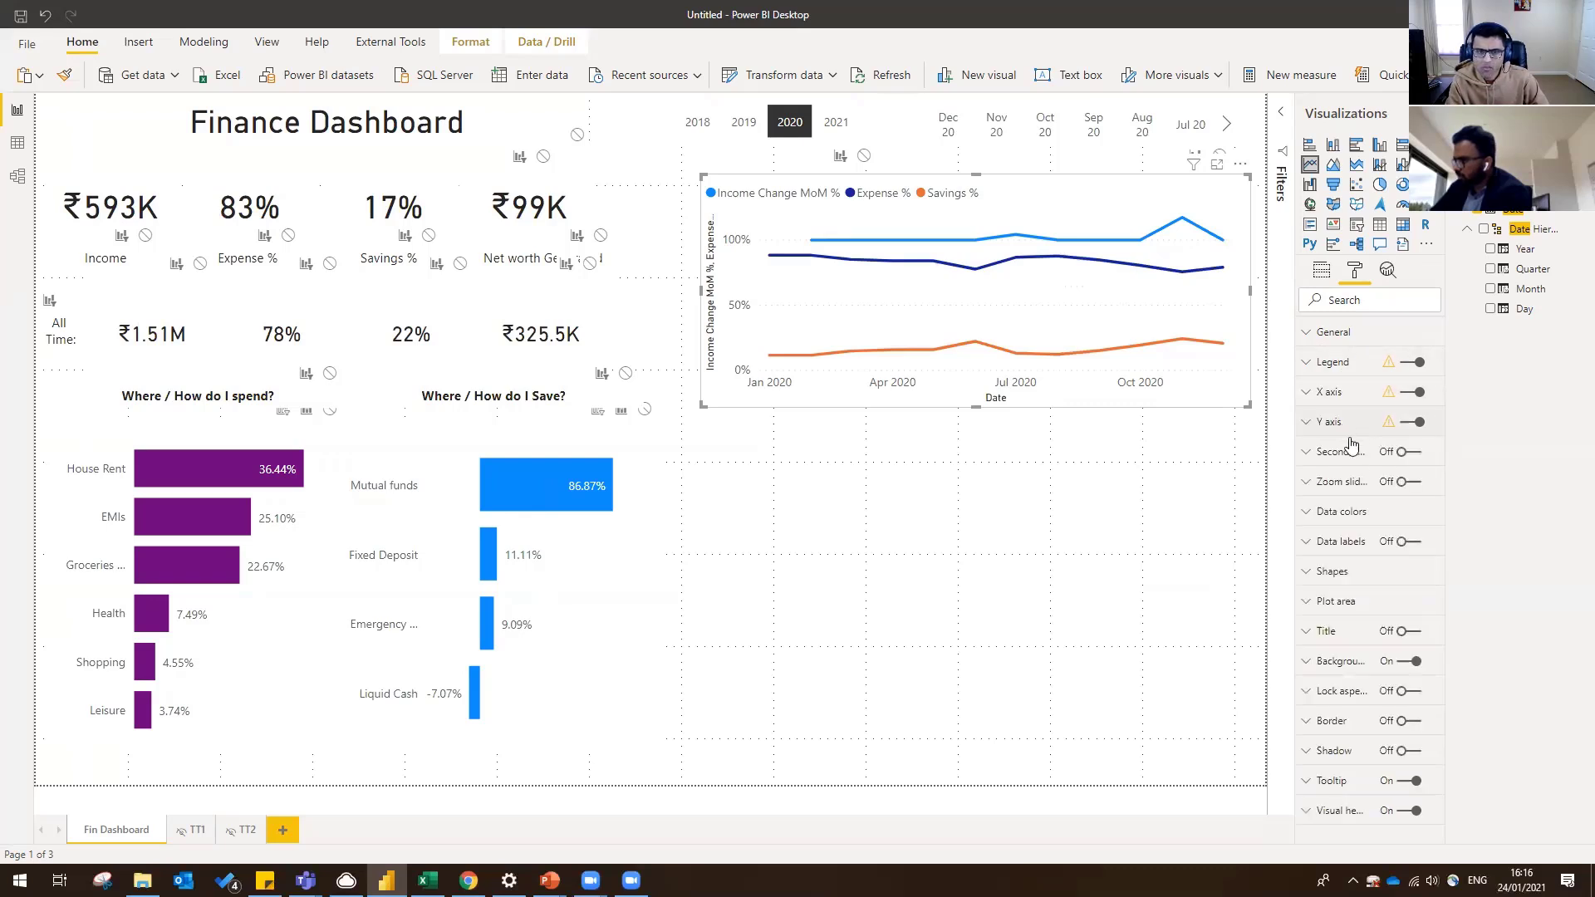
click(1339, 423)
scroll(1394, 677, down, 3)
scroll(1395, 682, down, 2)
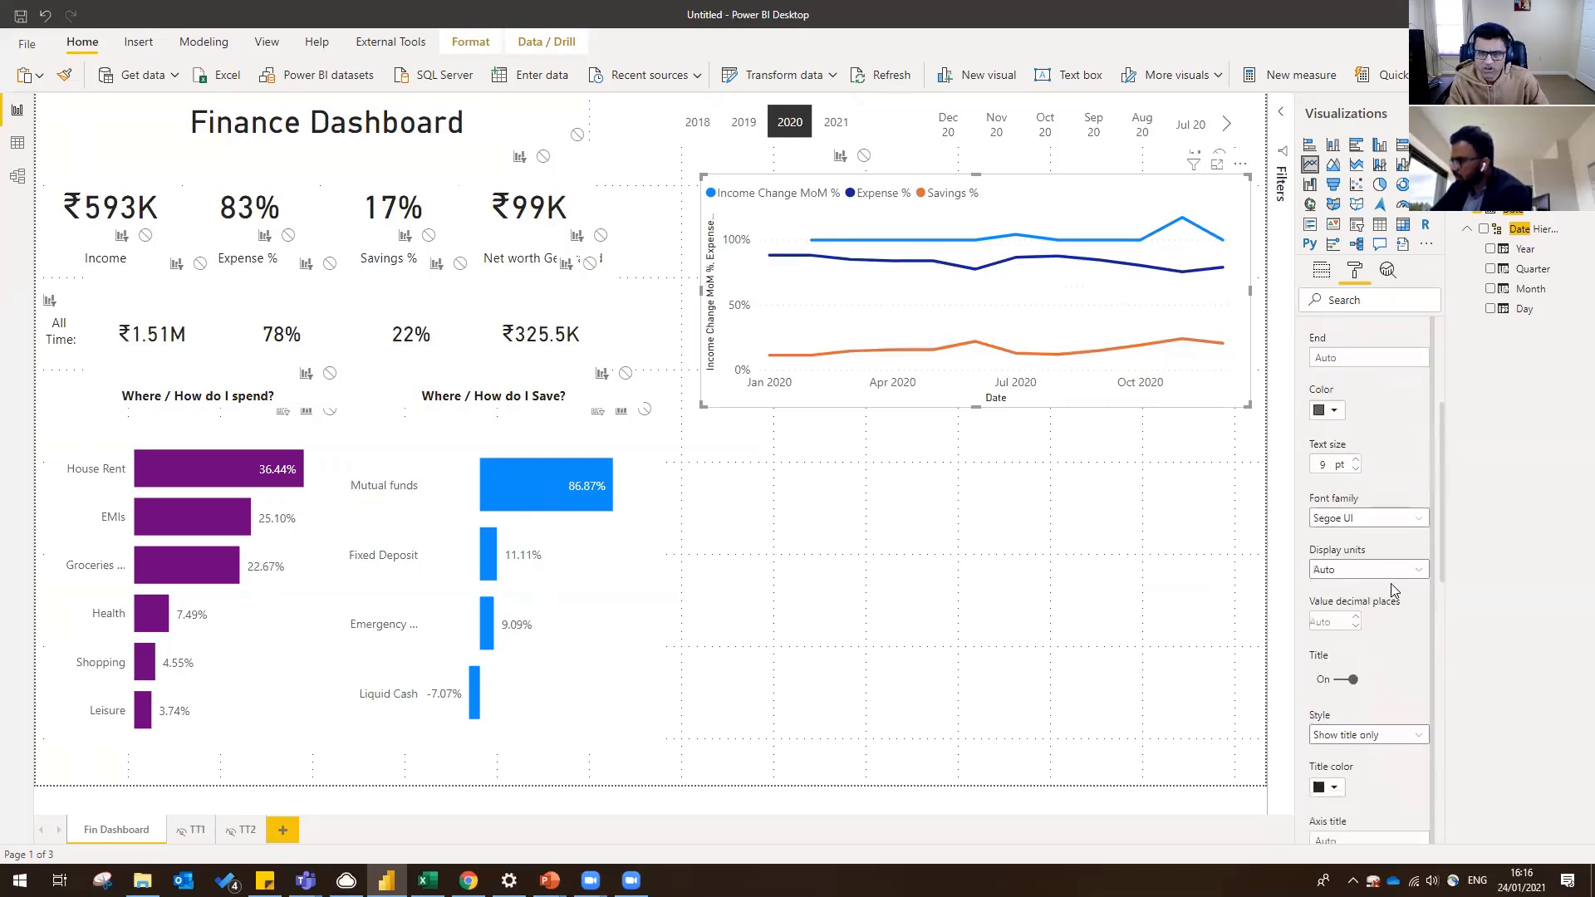
click(1341, 512)
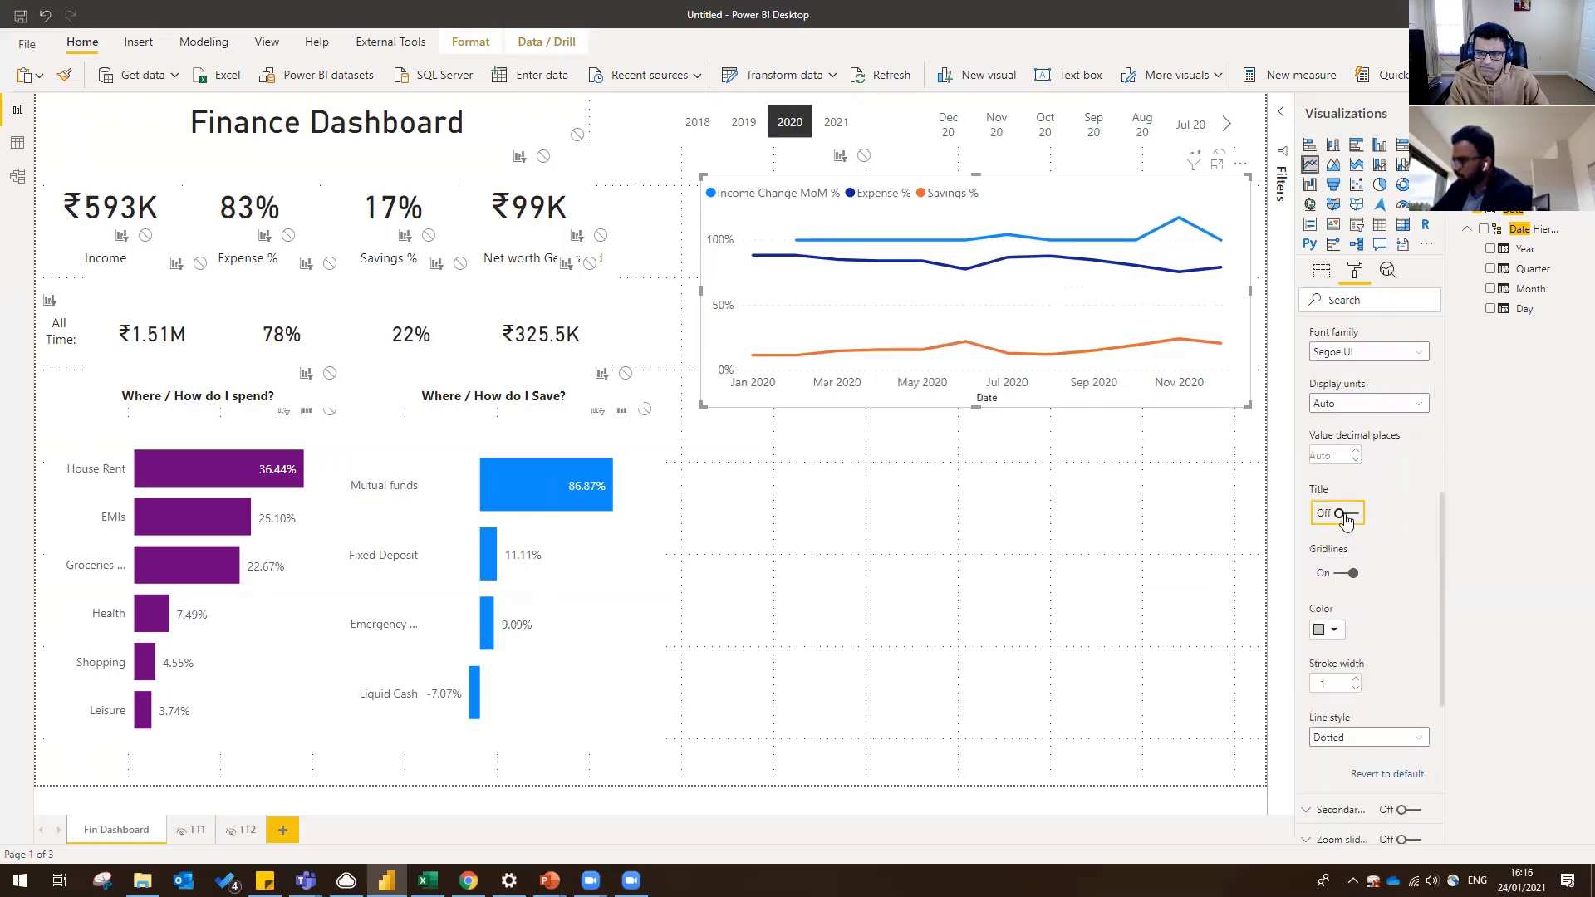
- Turn off the X axis title on the line chart and deselect the chart
scroll(1359, 523, up, 2)
scroll(1359, 523, up, 6)
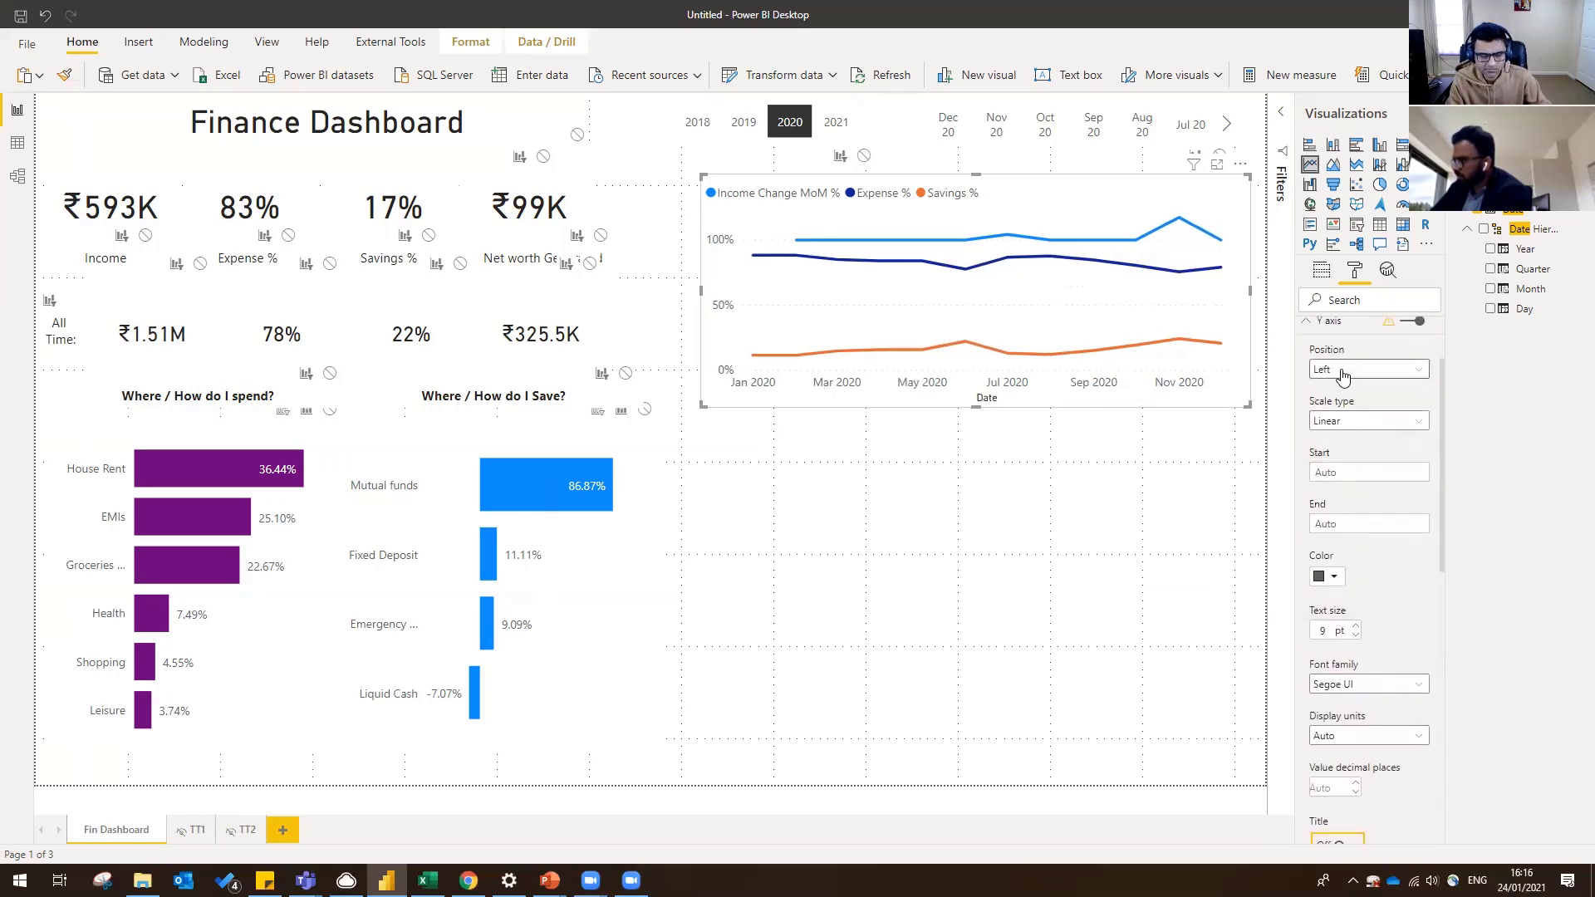
click(1332, 420)
click(1328, 391)
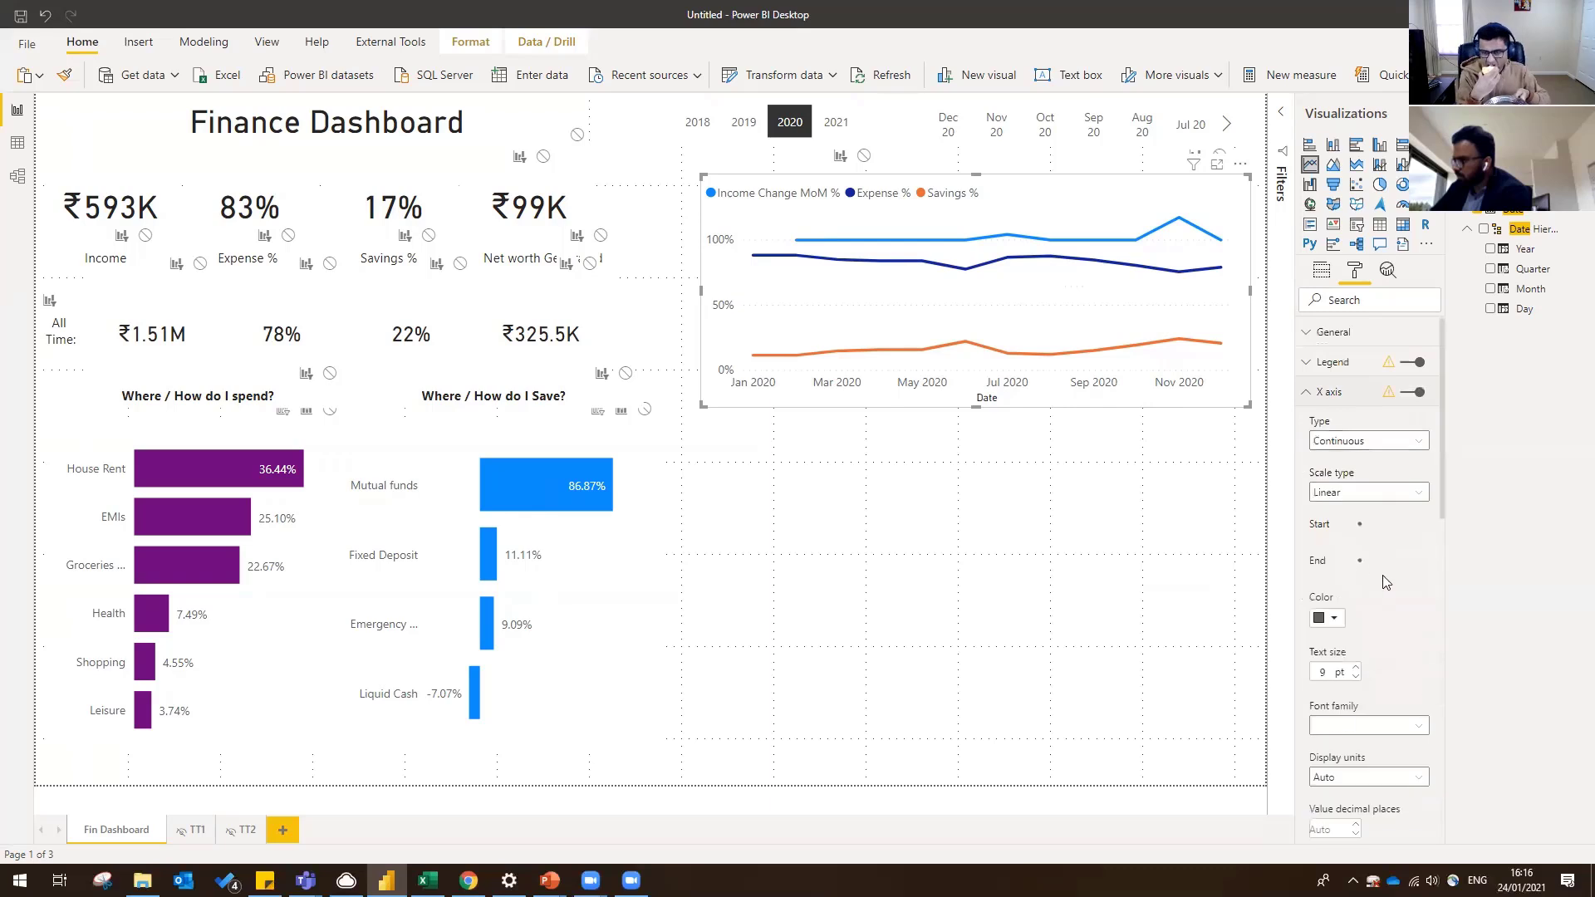
scroll(1370, 540, down, 5)
scroll(1378, 602, up, 3)
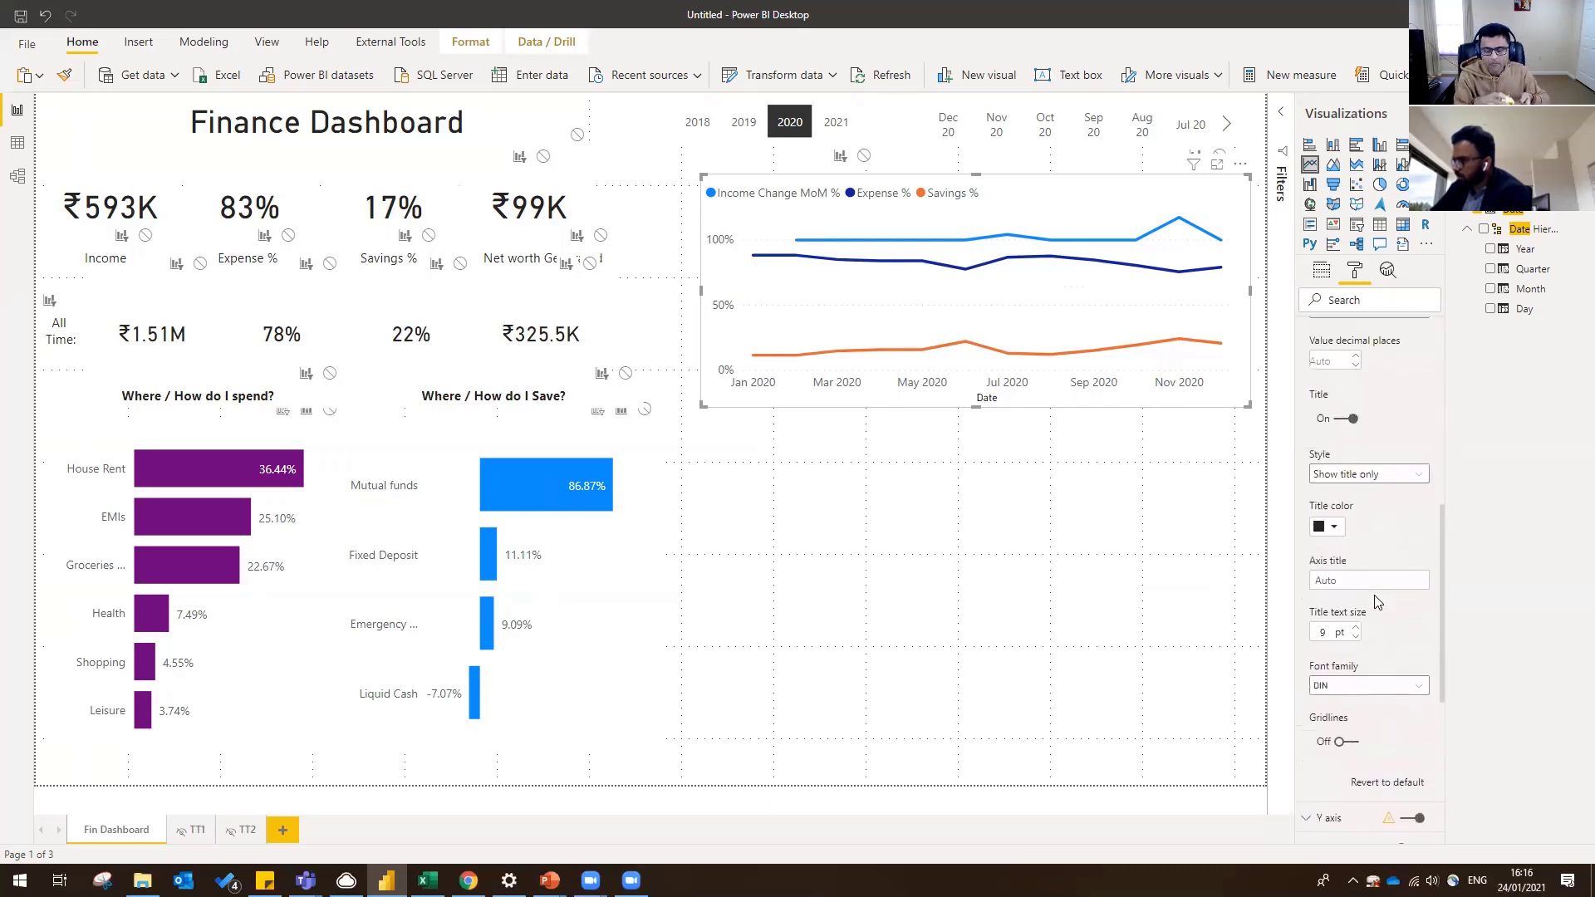
click(1345, 585)
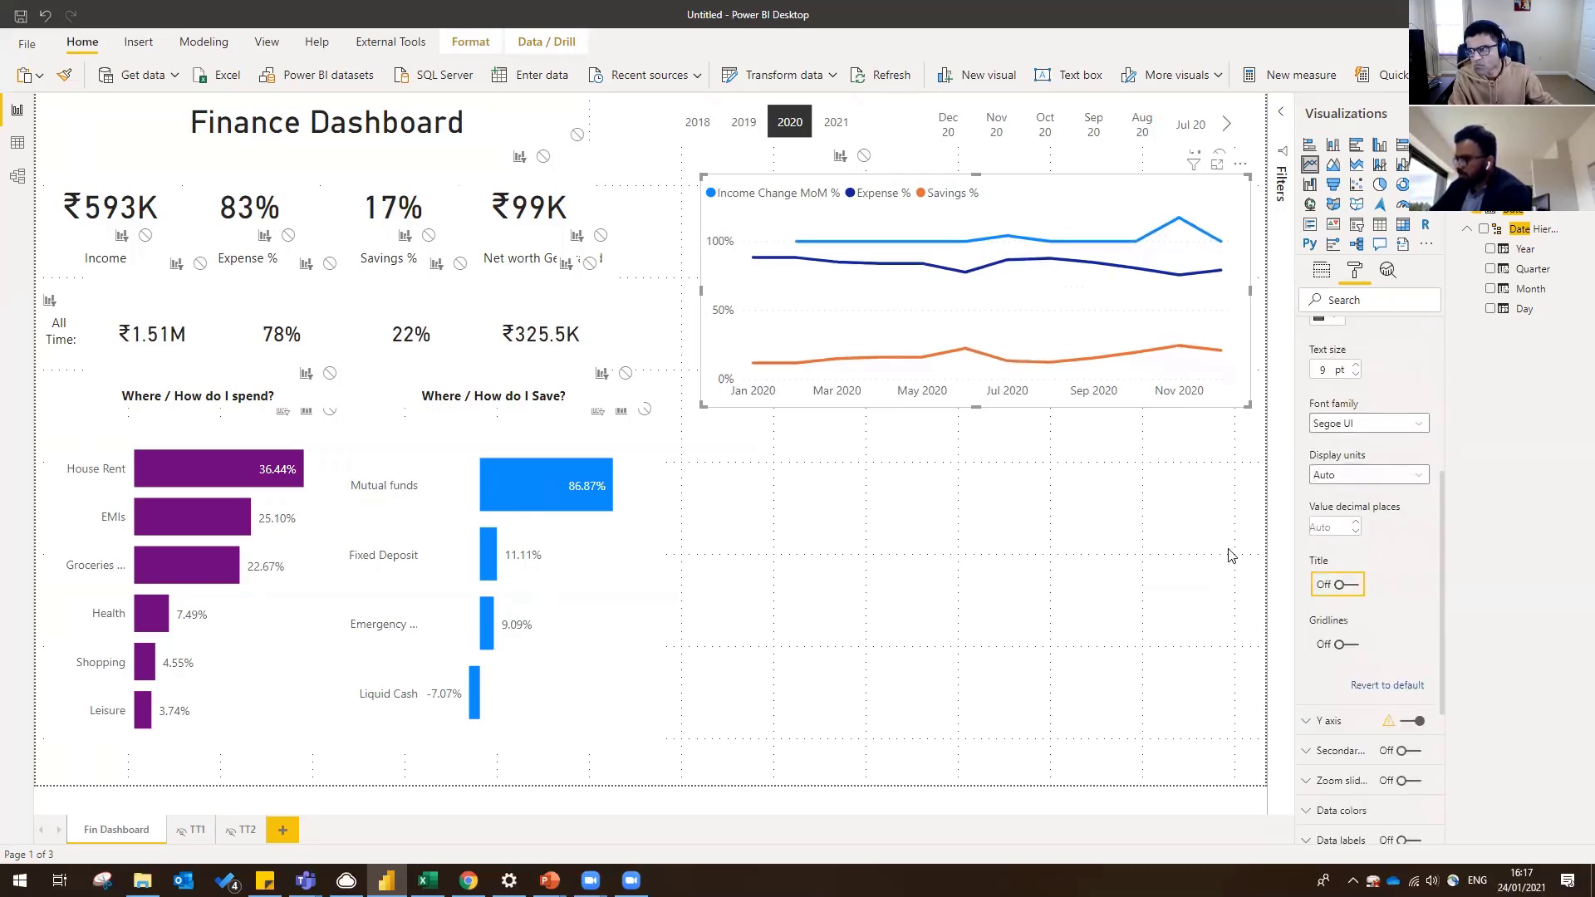
click(1228, 551)
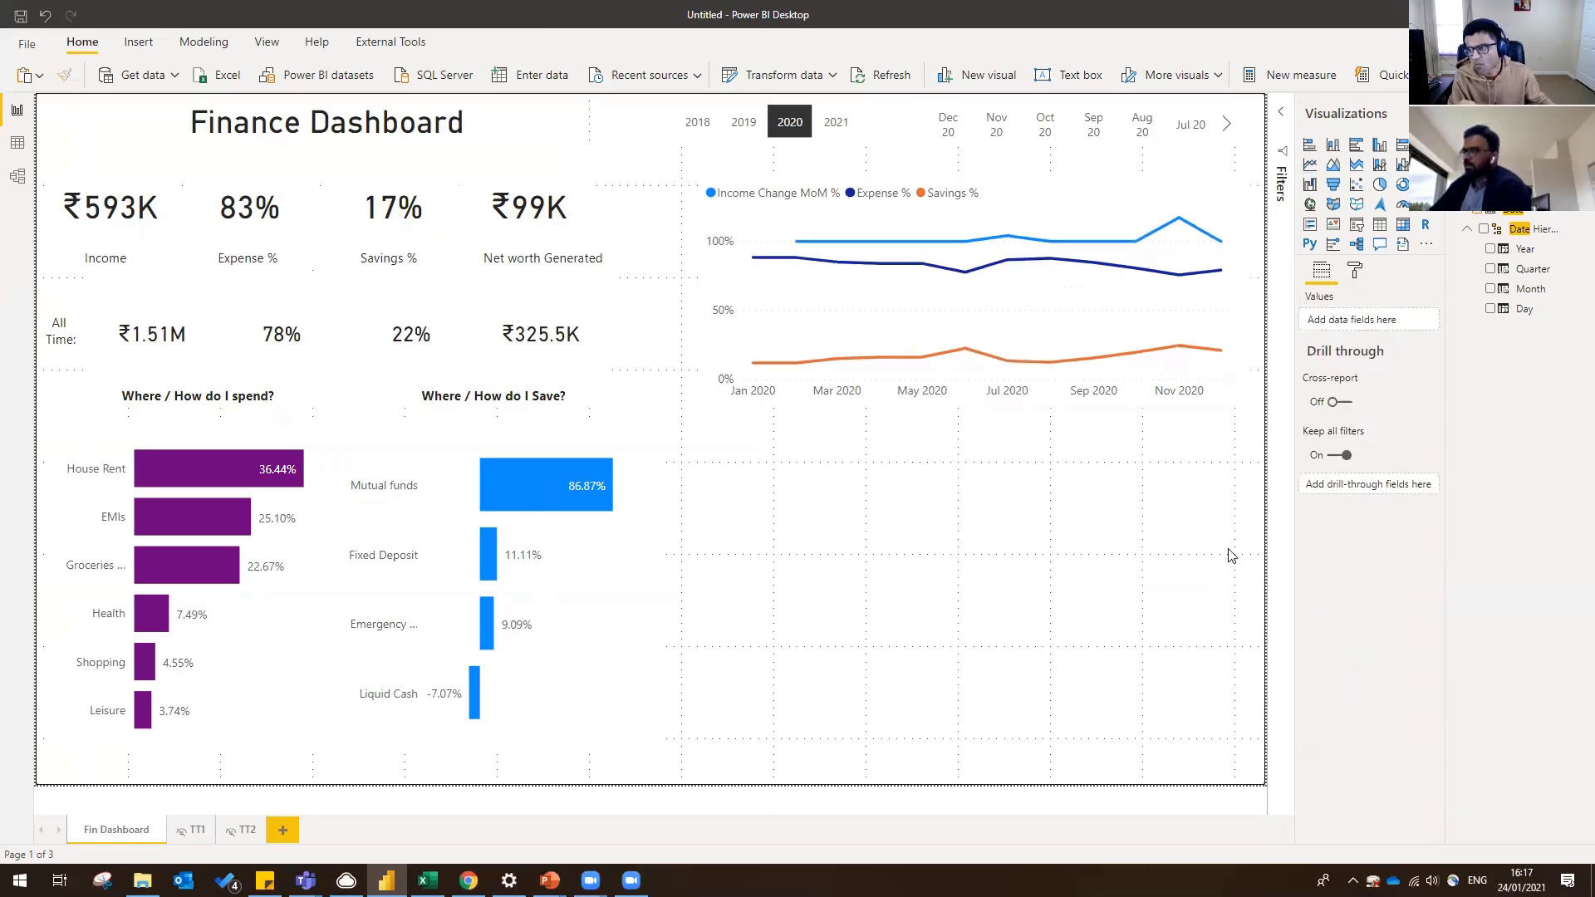
- Set the data color of the Income Change MoM % line to orange
click(1228, 407)
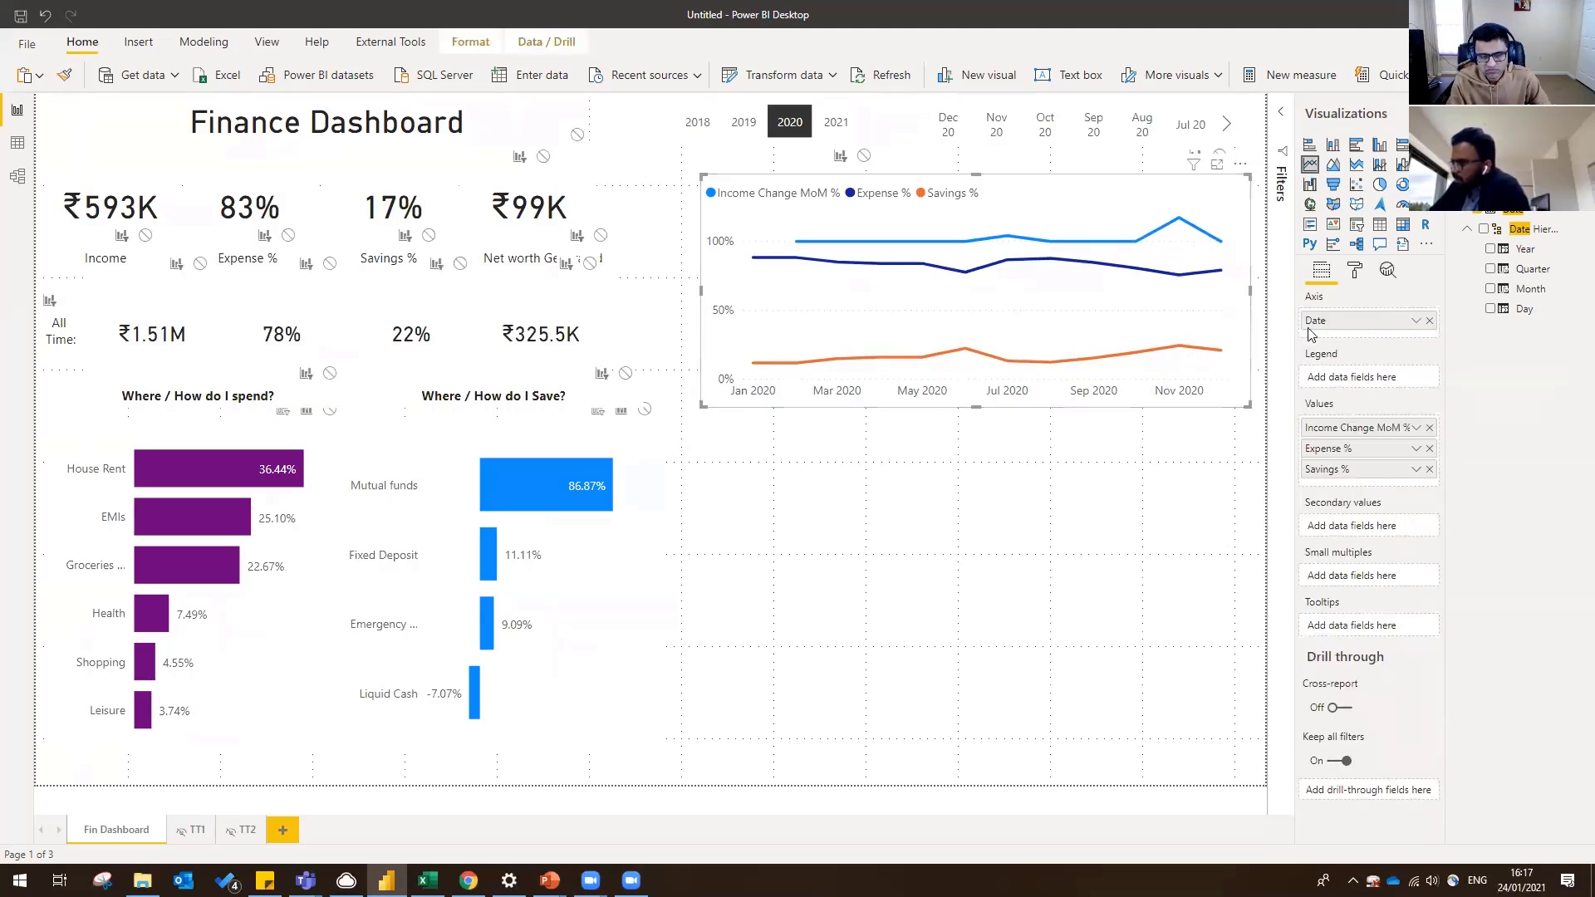
click(1367, 275)
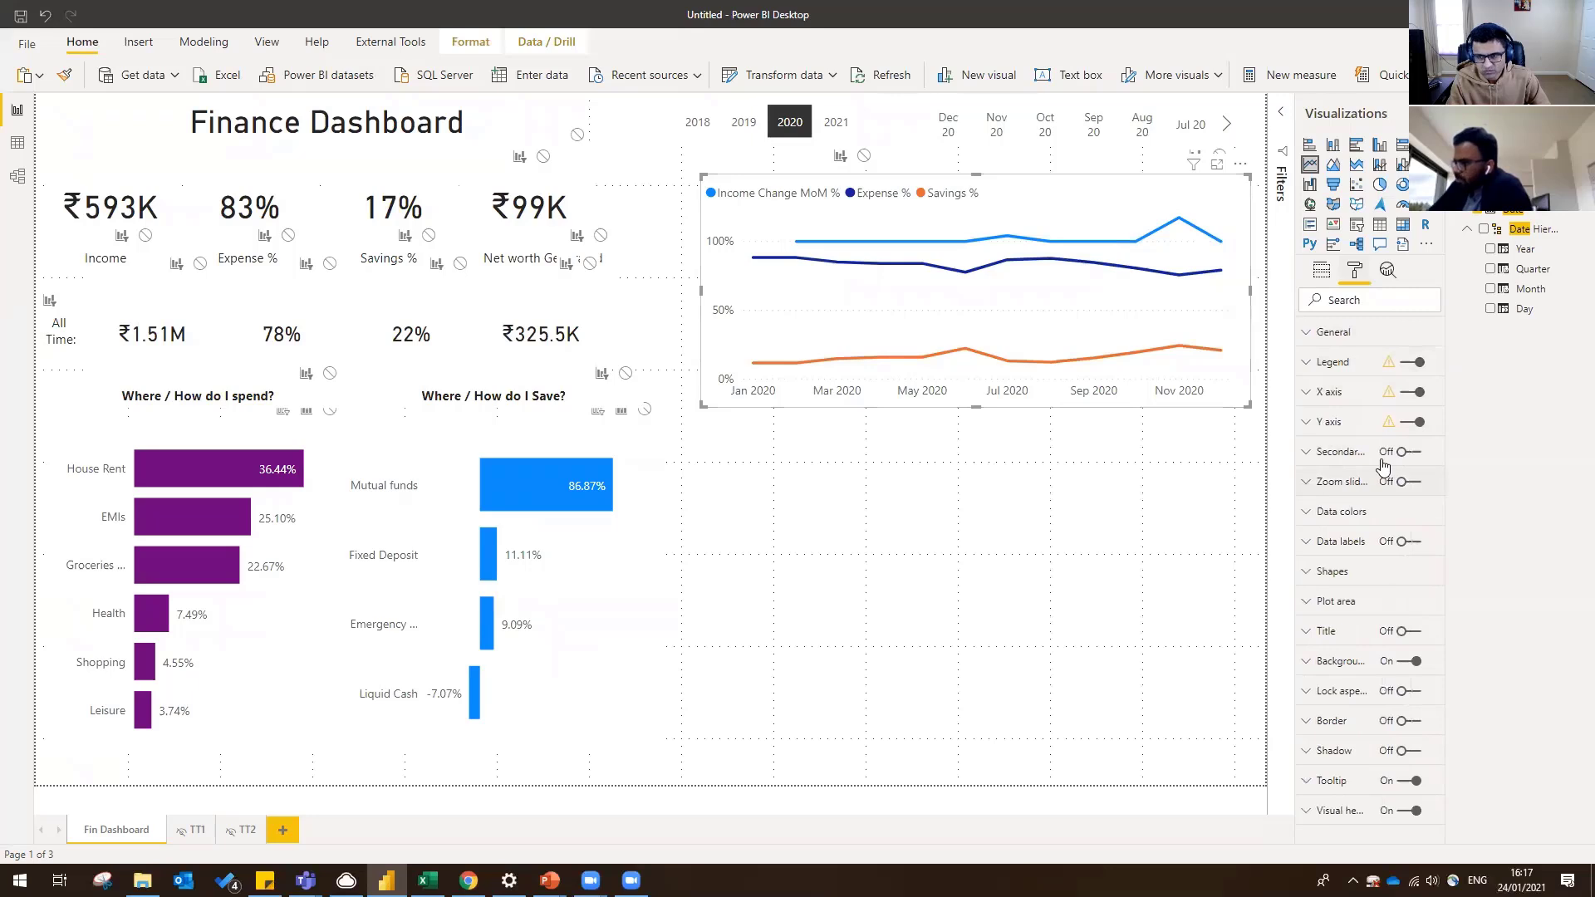
click(1352, 520)
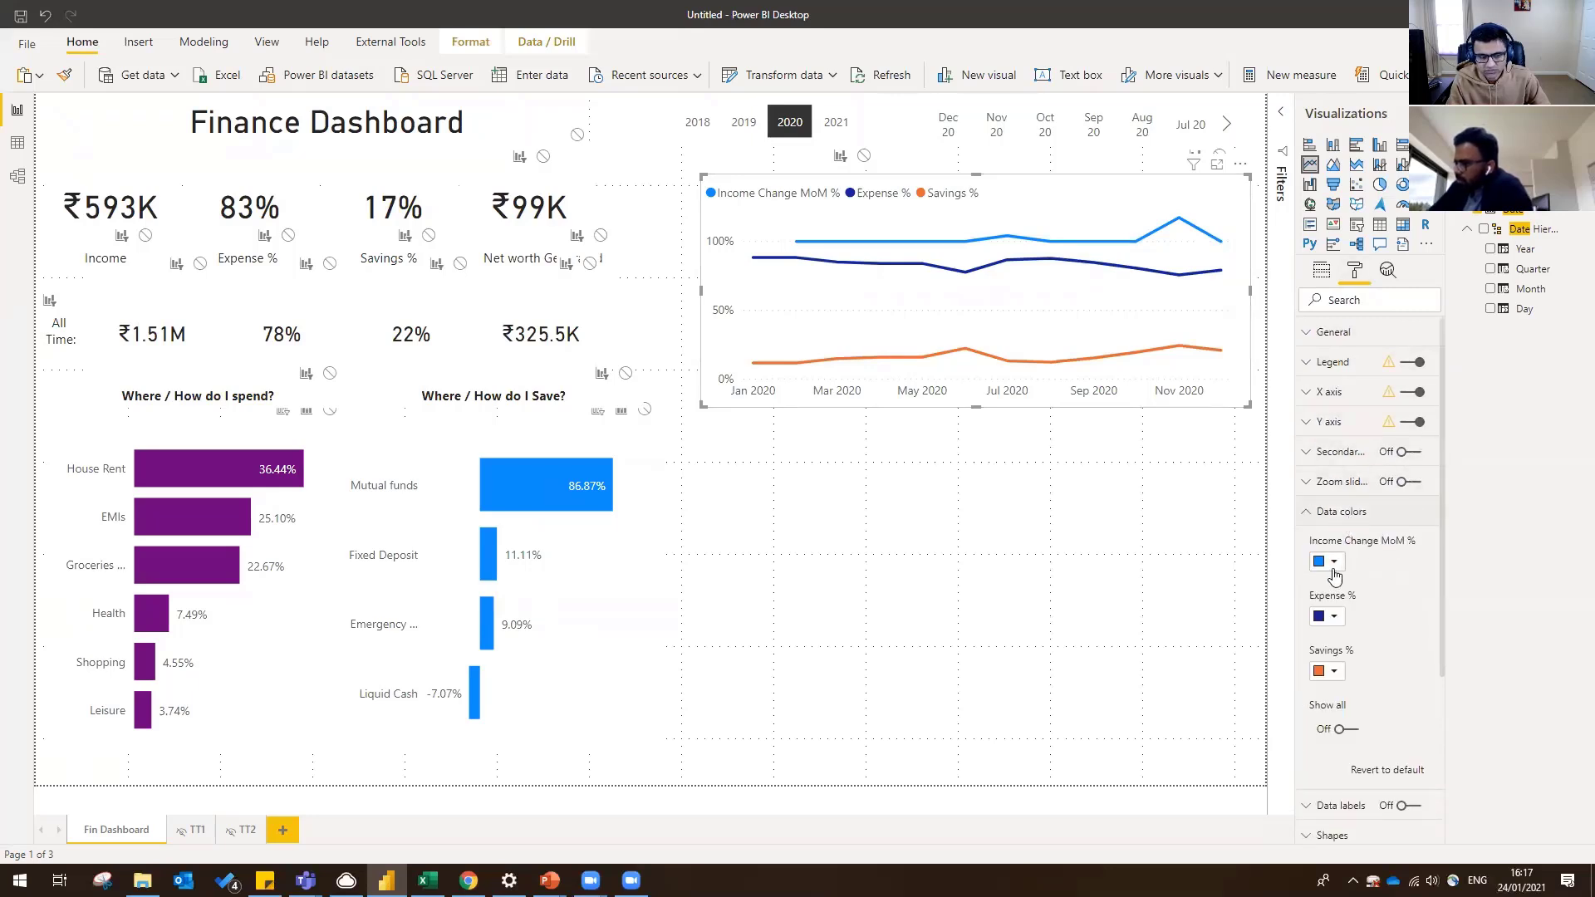
click(1334, 565)
click(1362, 599)
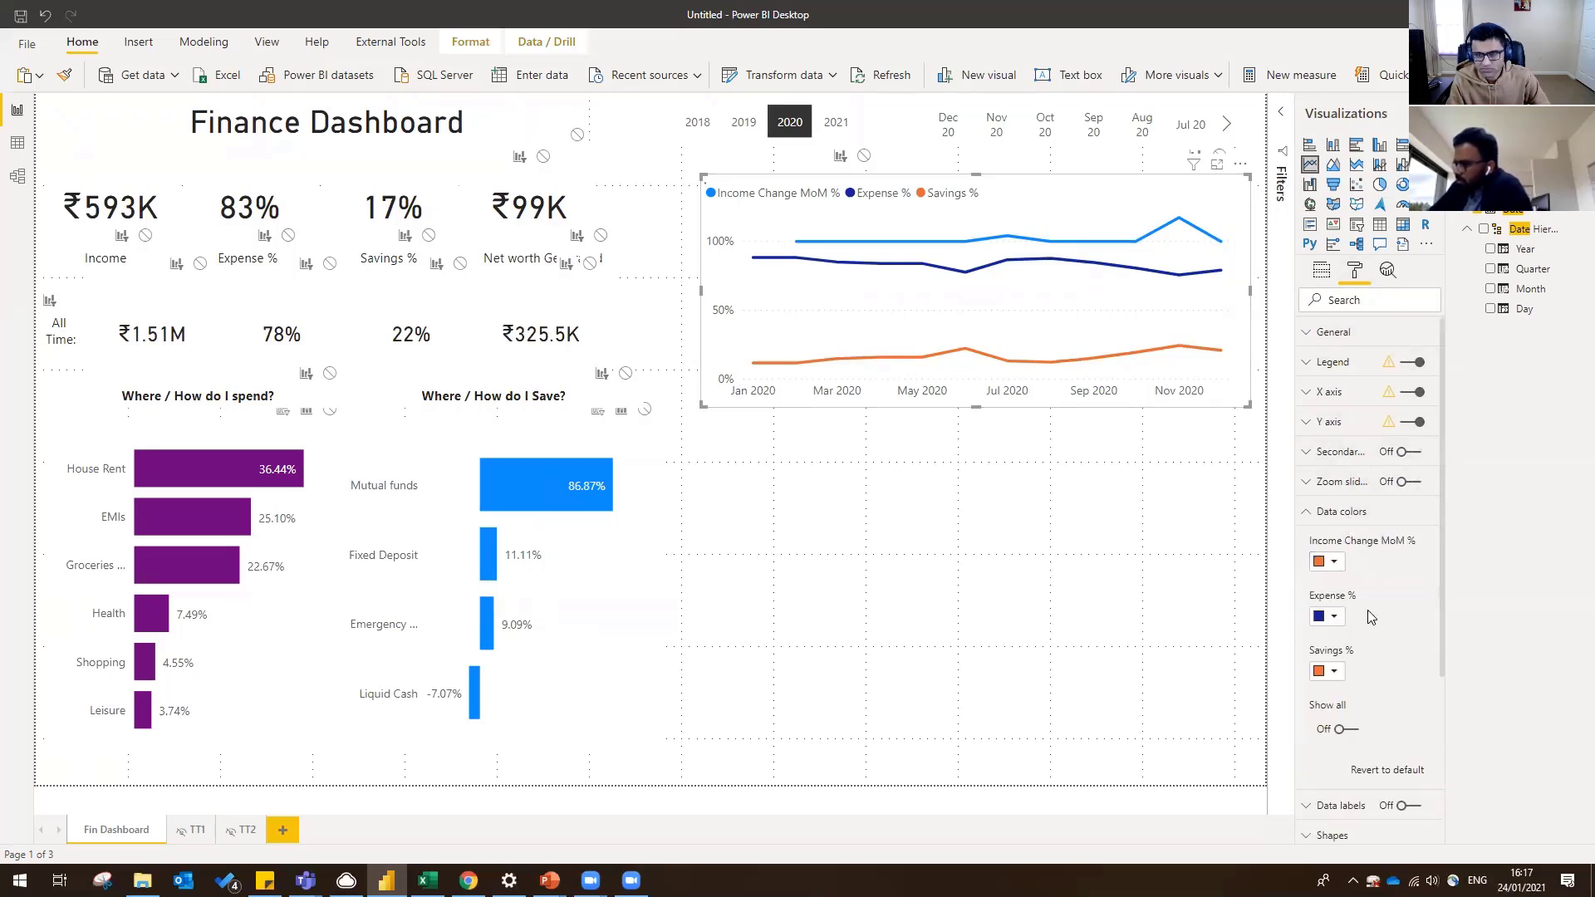
- Set the Savings % line to the light blue theme color and the Expense % line to purple
click(1329, 670)
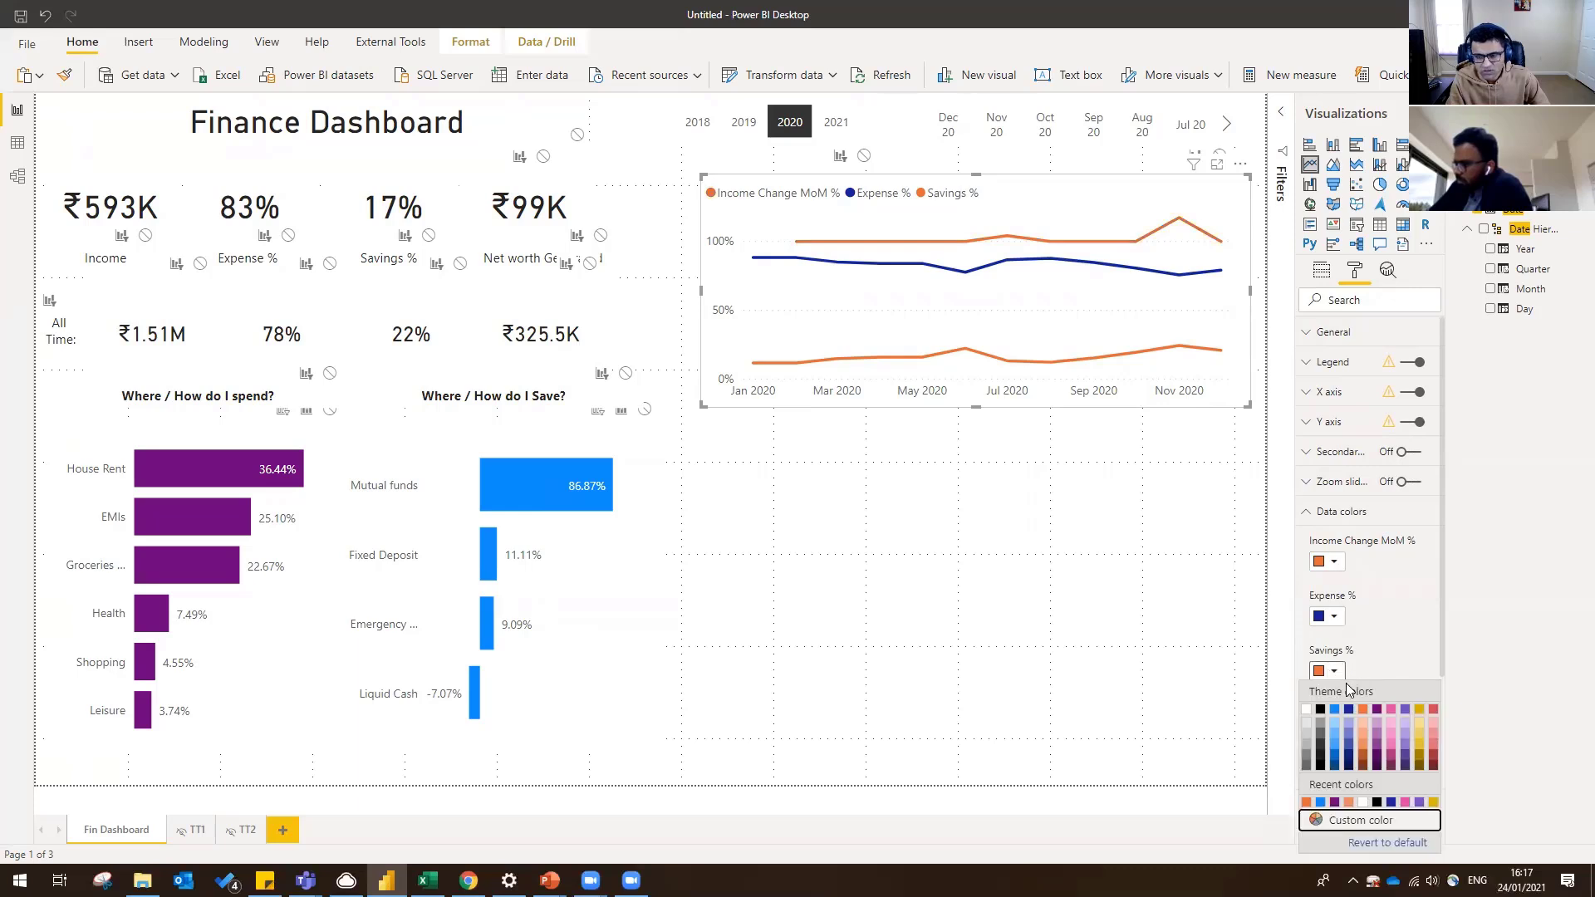
click(1335, 708)
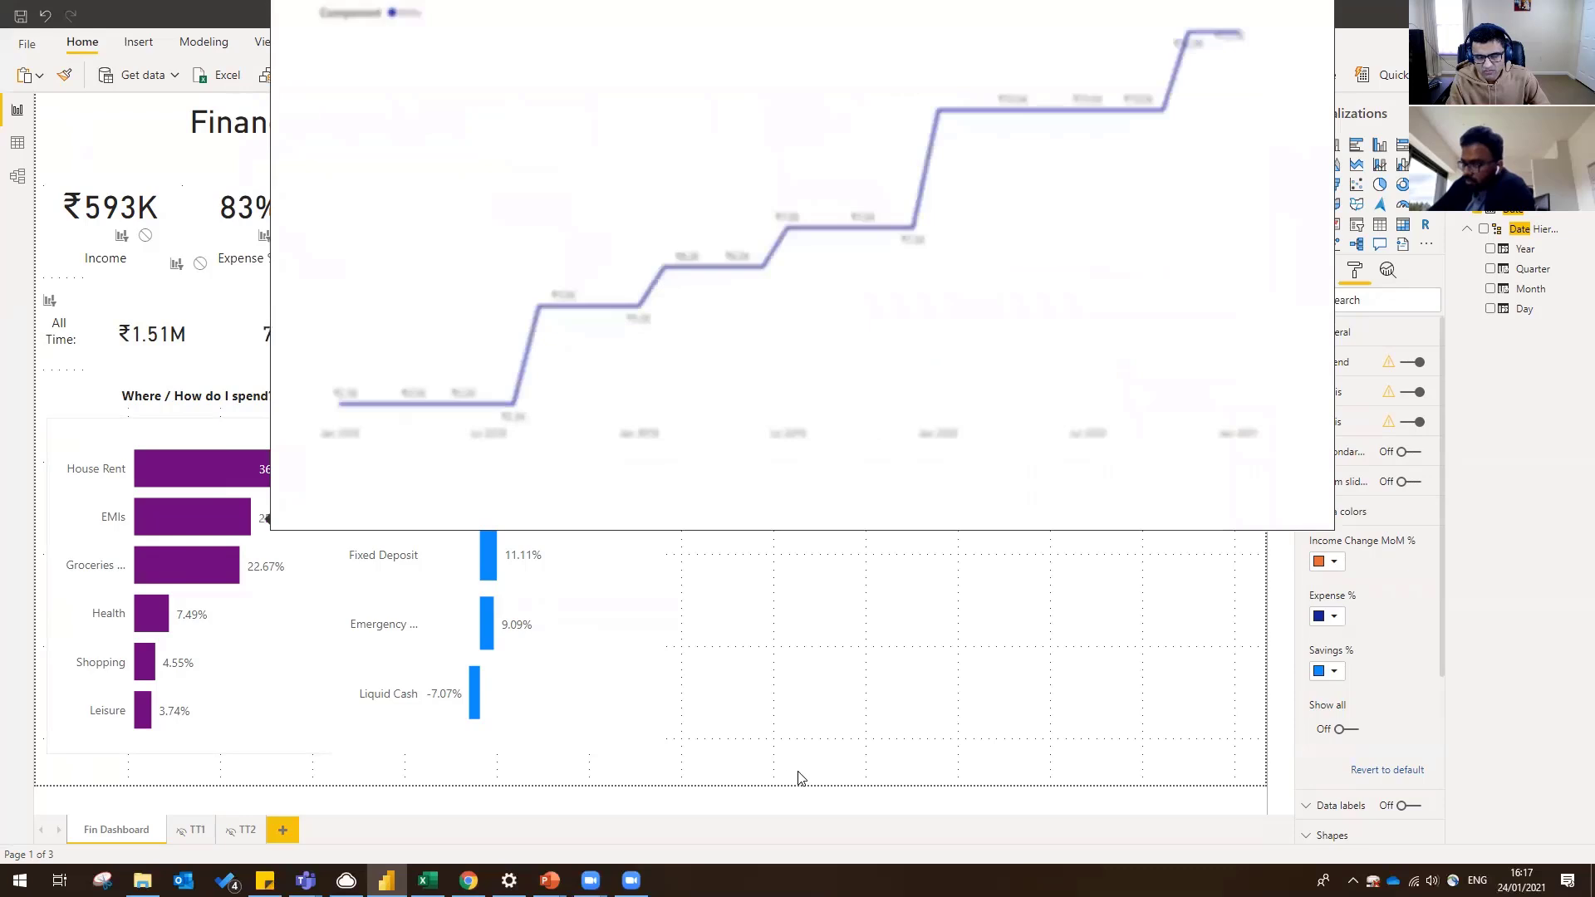
click(1333, 619)
click(1378, 656)
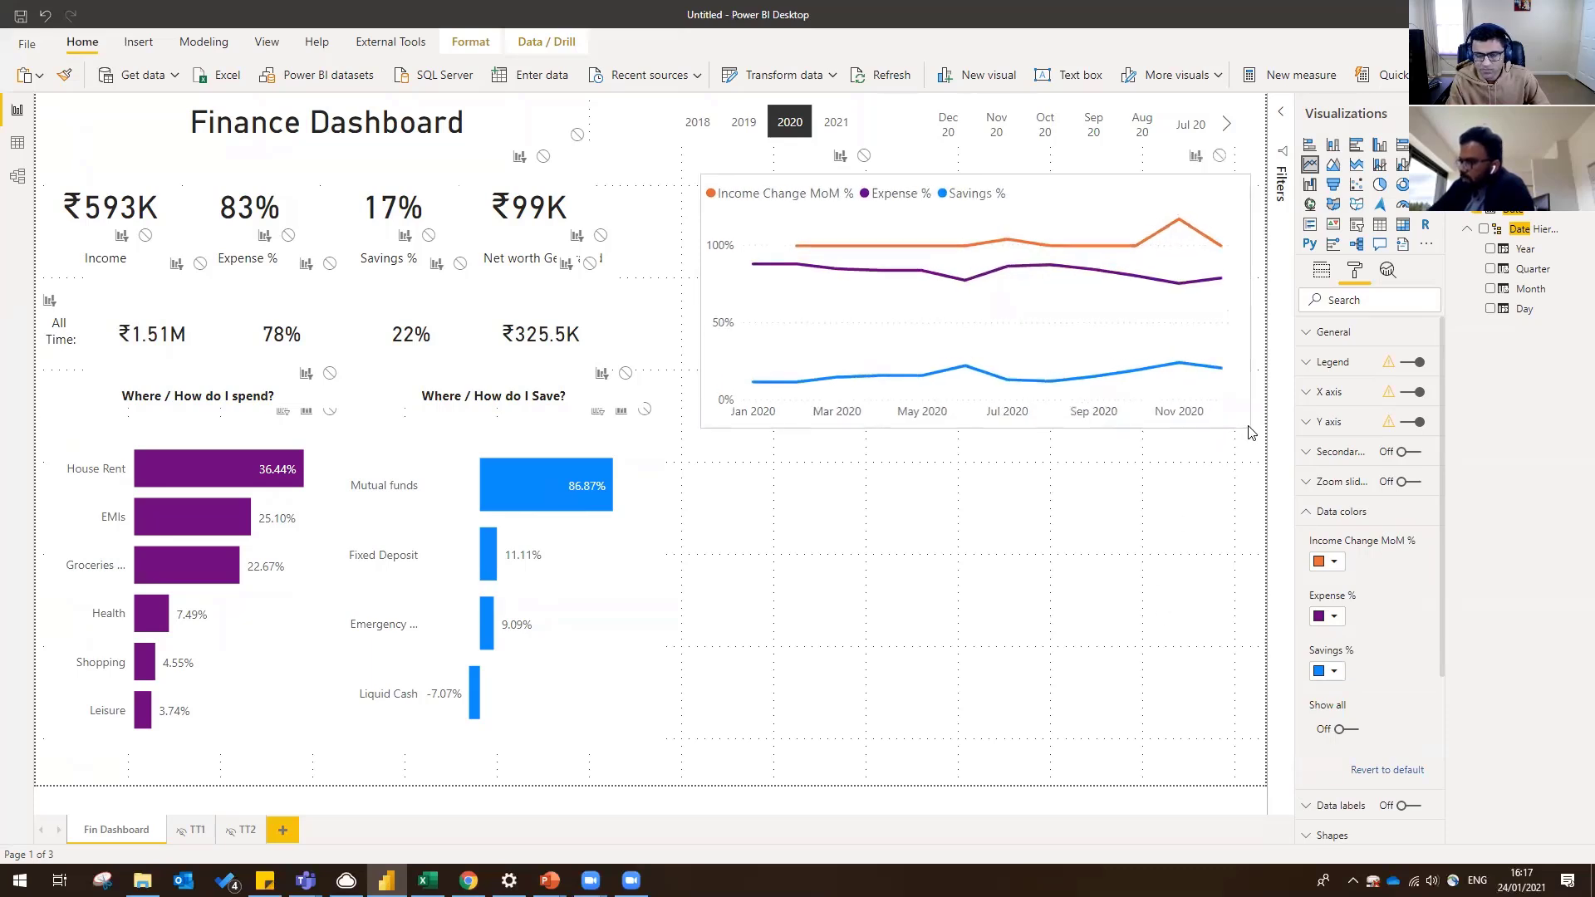
- Clear the 2020 year selection and examine the line chart's trends across all years in focus mode before returning to the report
click(1196, 464)
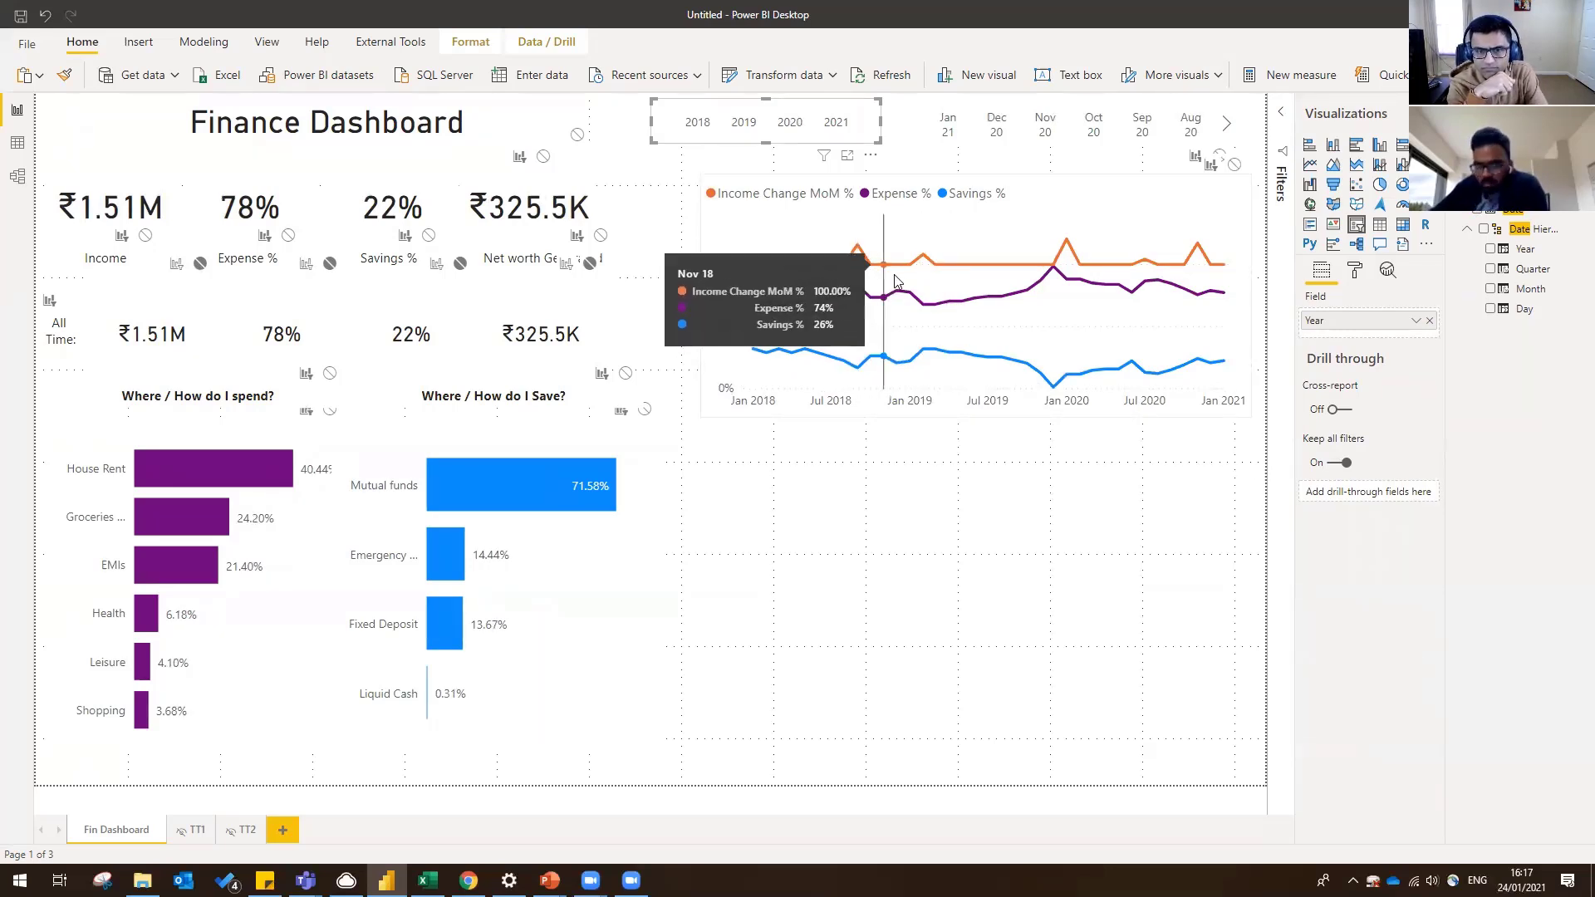
click(1206, 184)
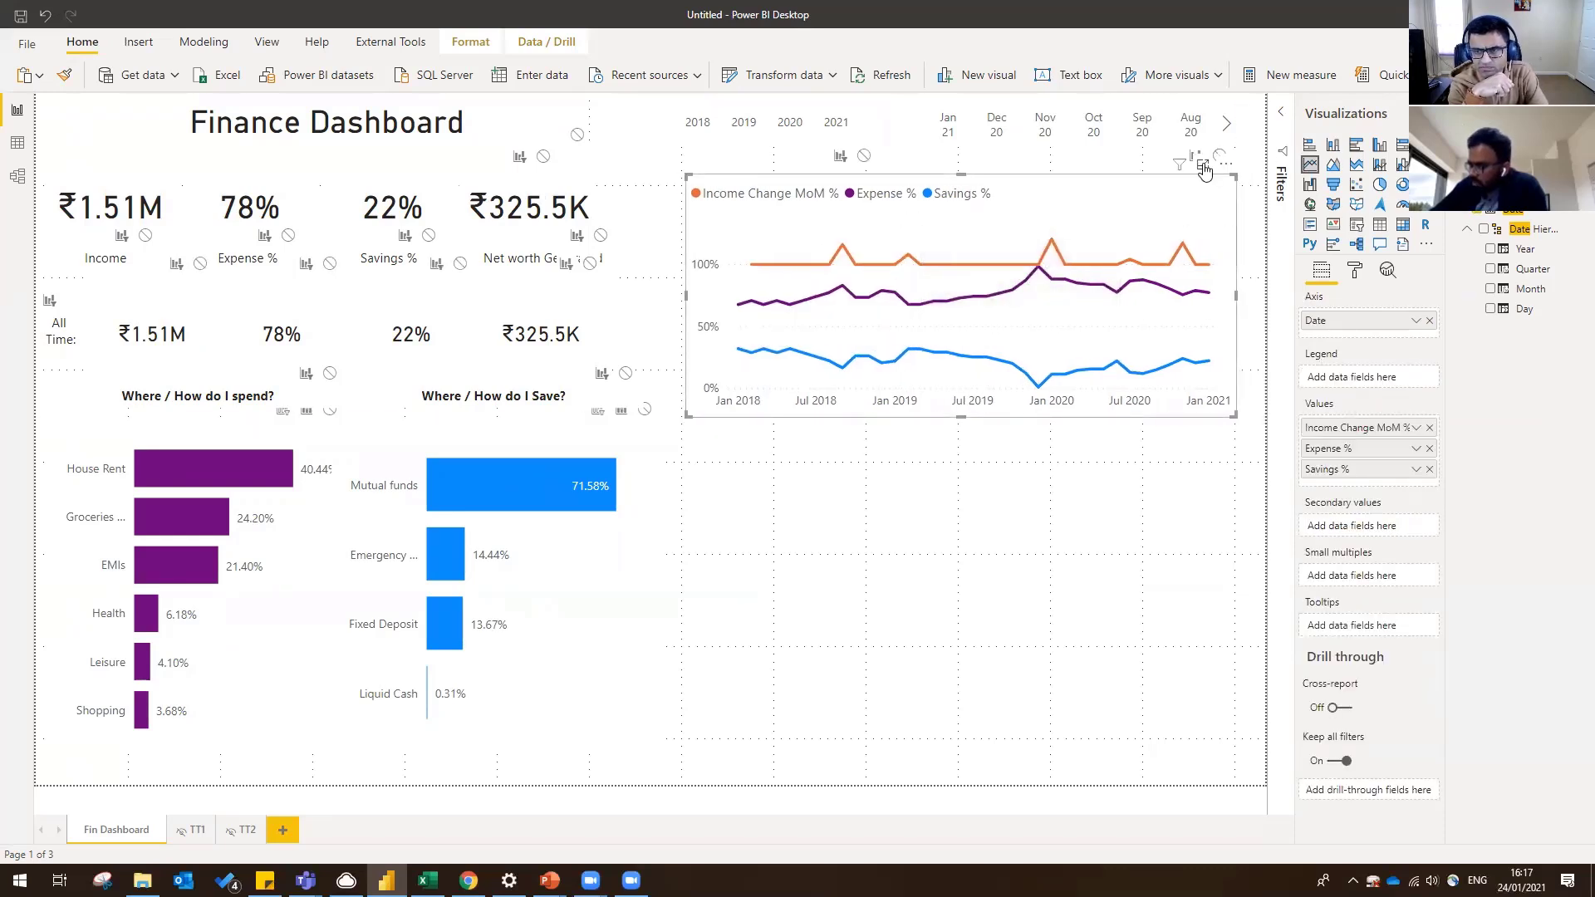
click(1202, 166)
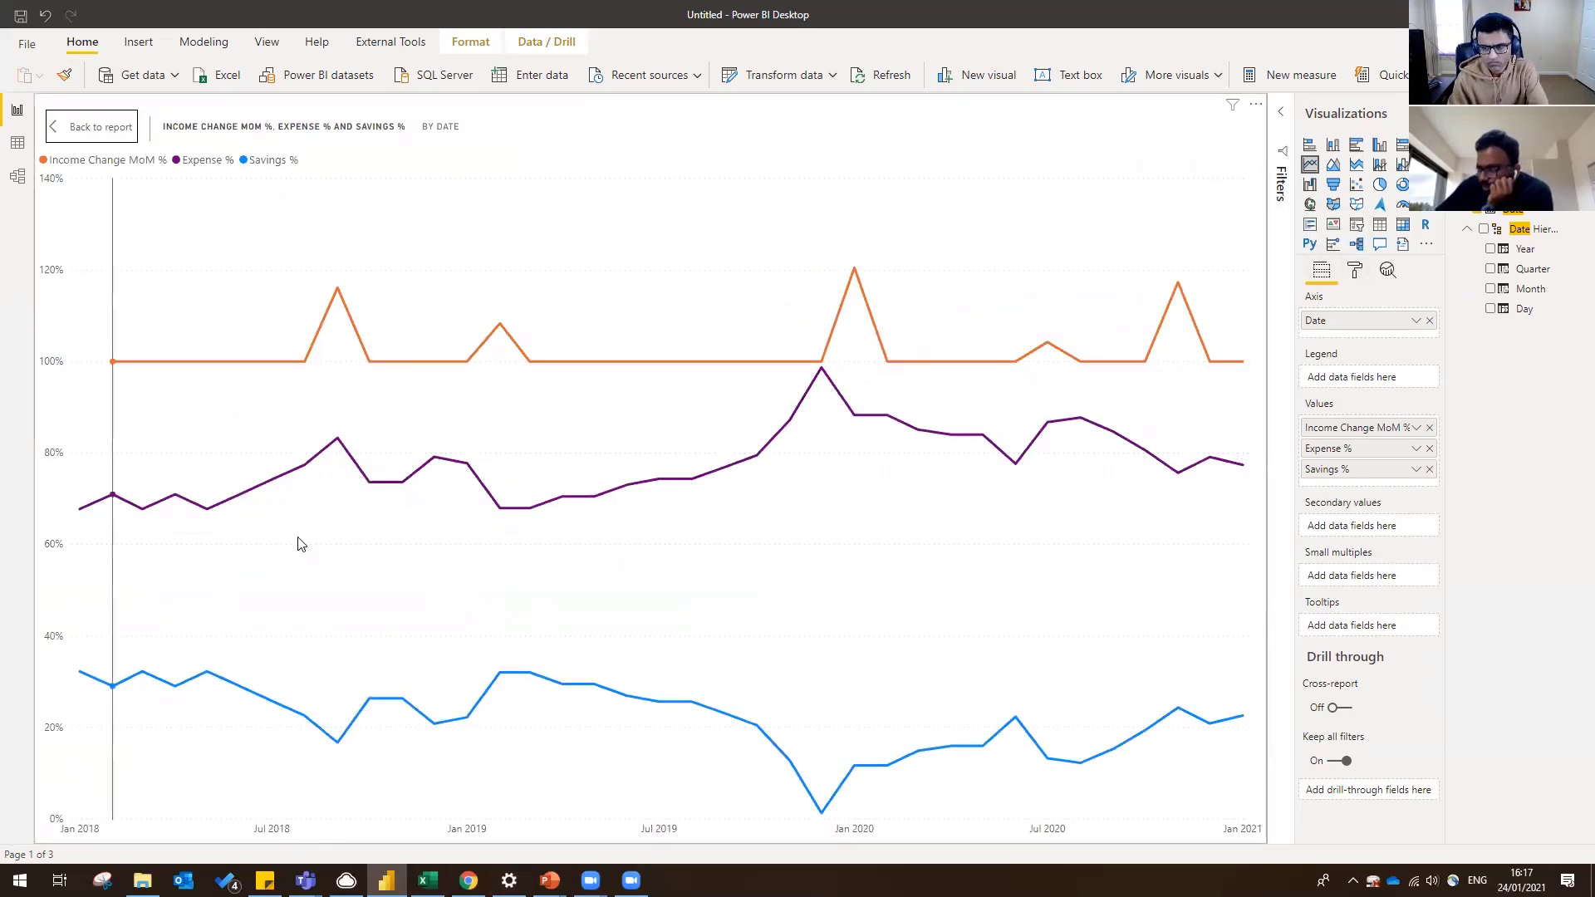
mouse_move(328, 528)
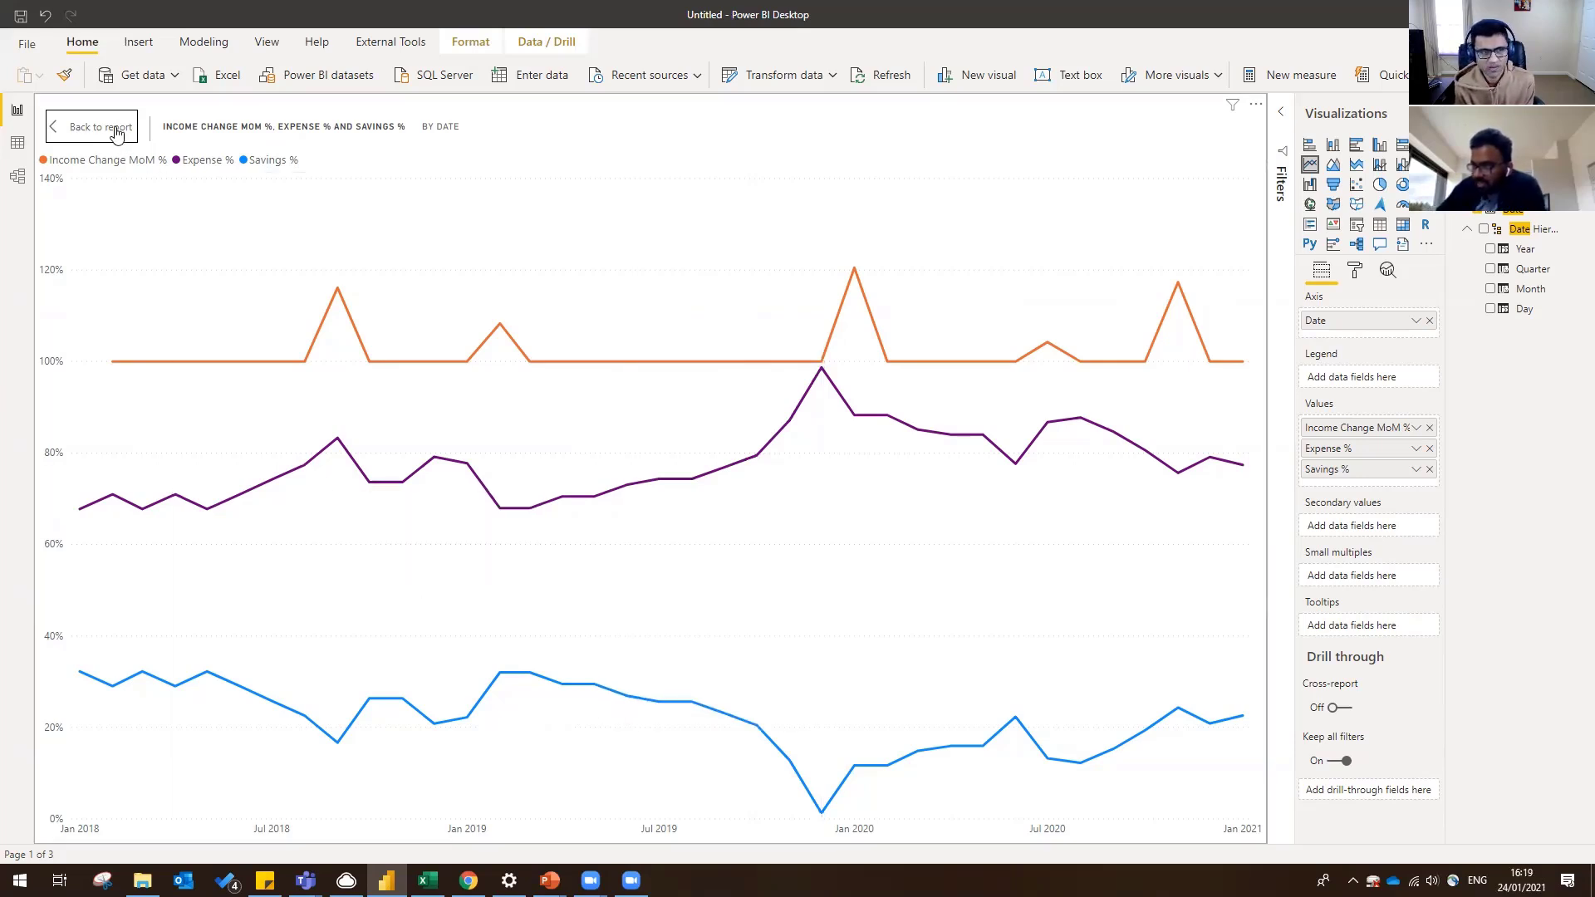
click(116, 134)
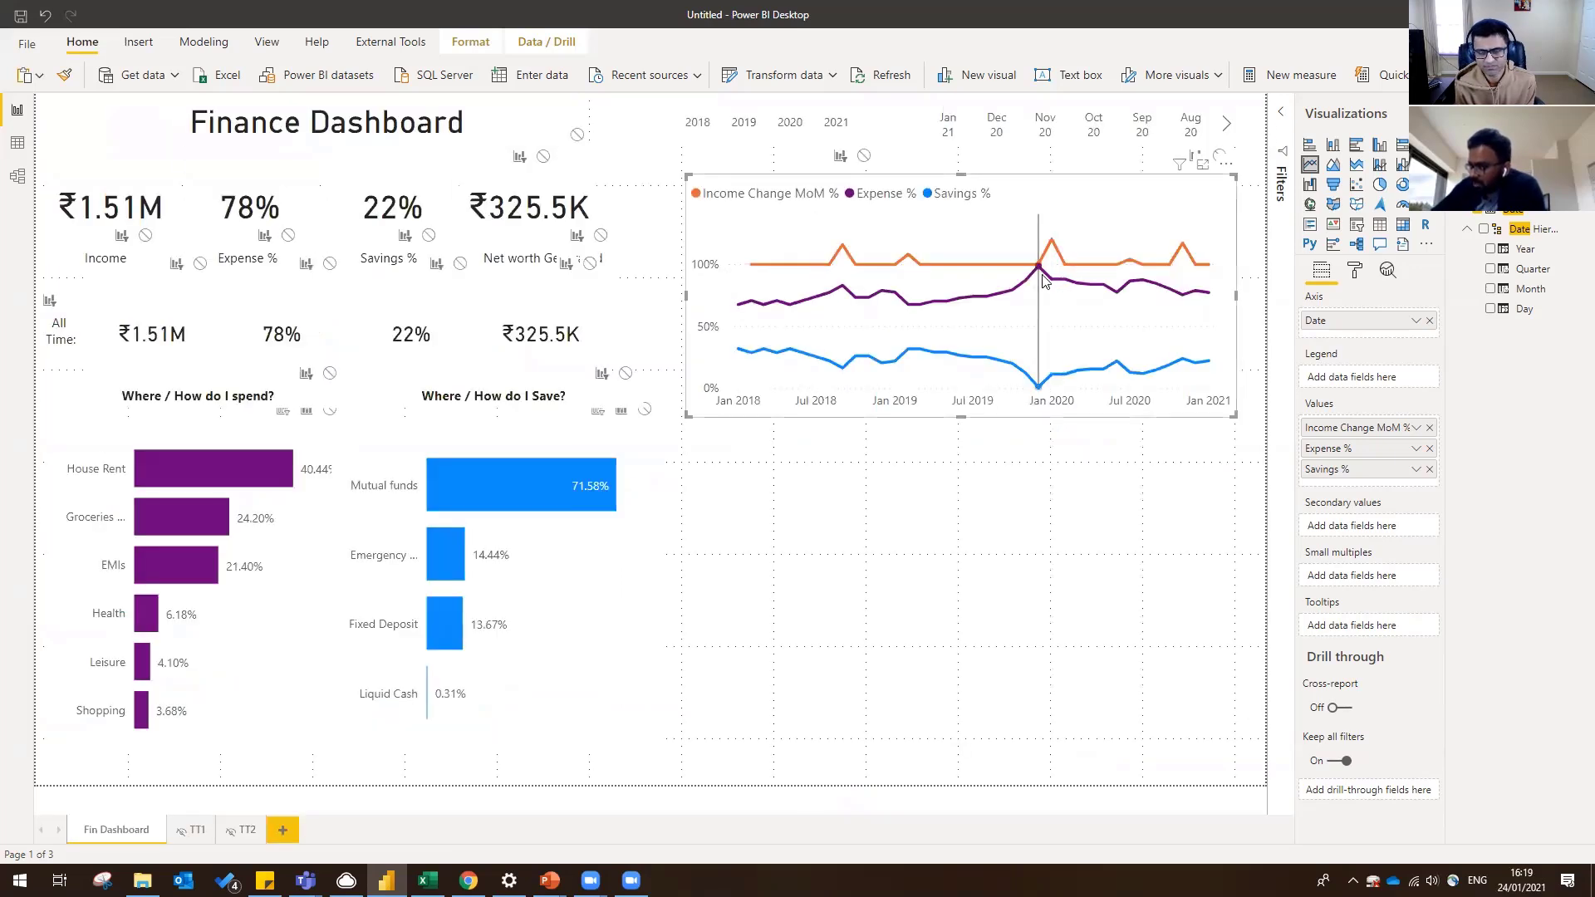
- Cross-filter the dashboard by the December 2019 expense peak on the line chart and clear the selection
click(1040, 267)
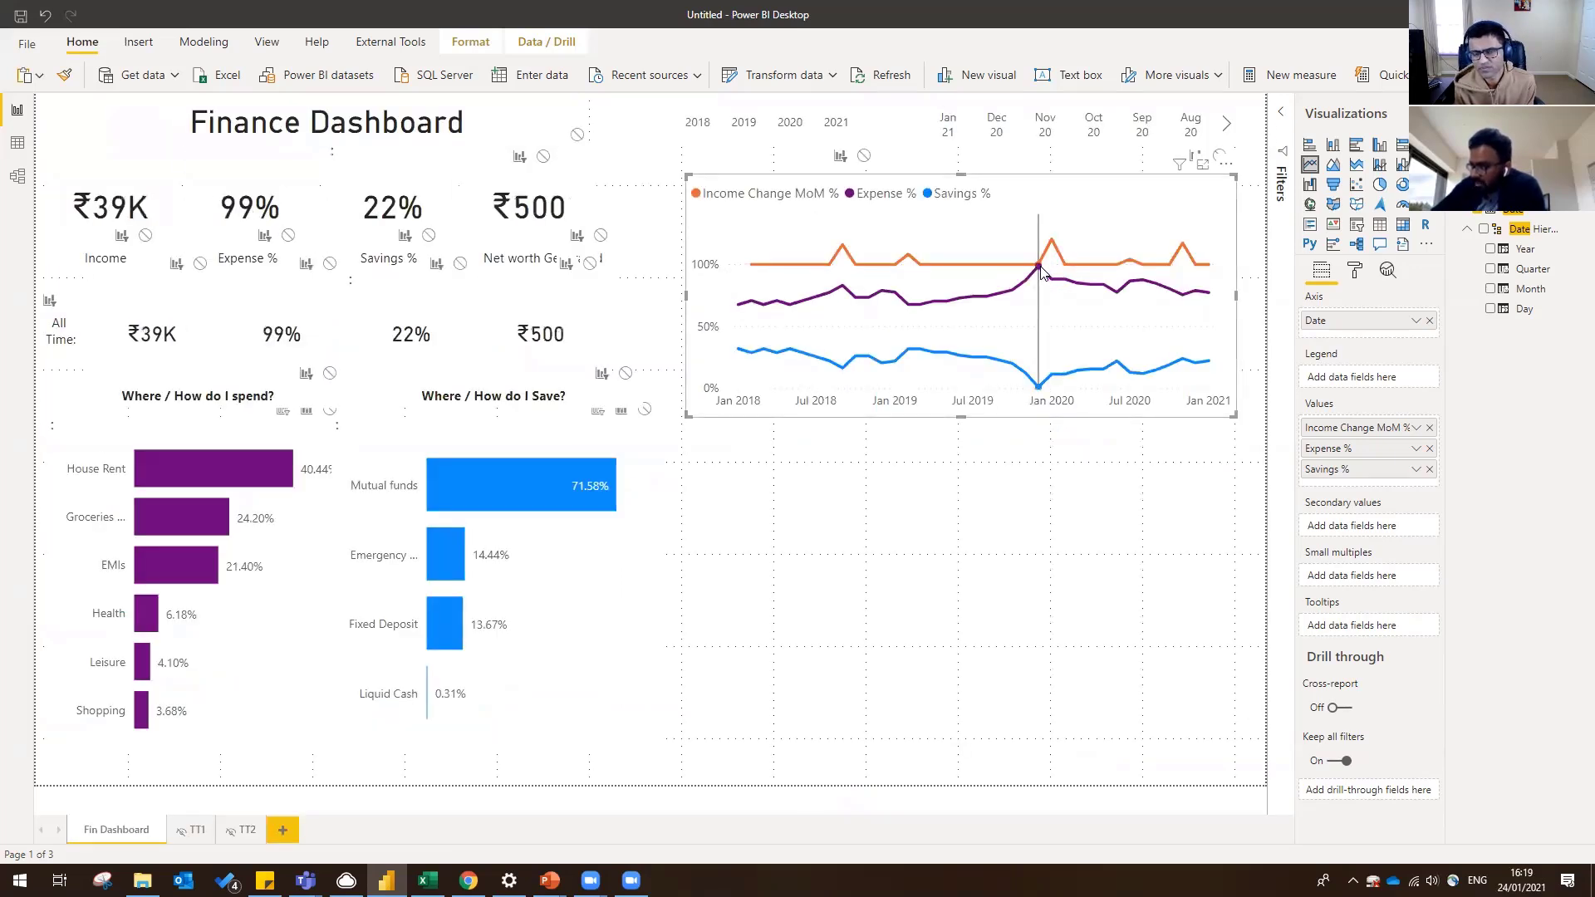
mouse_move(1041, 273)
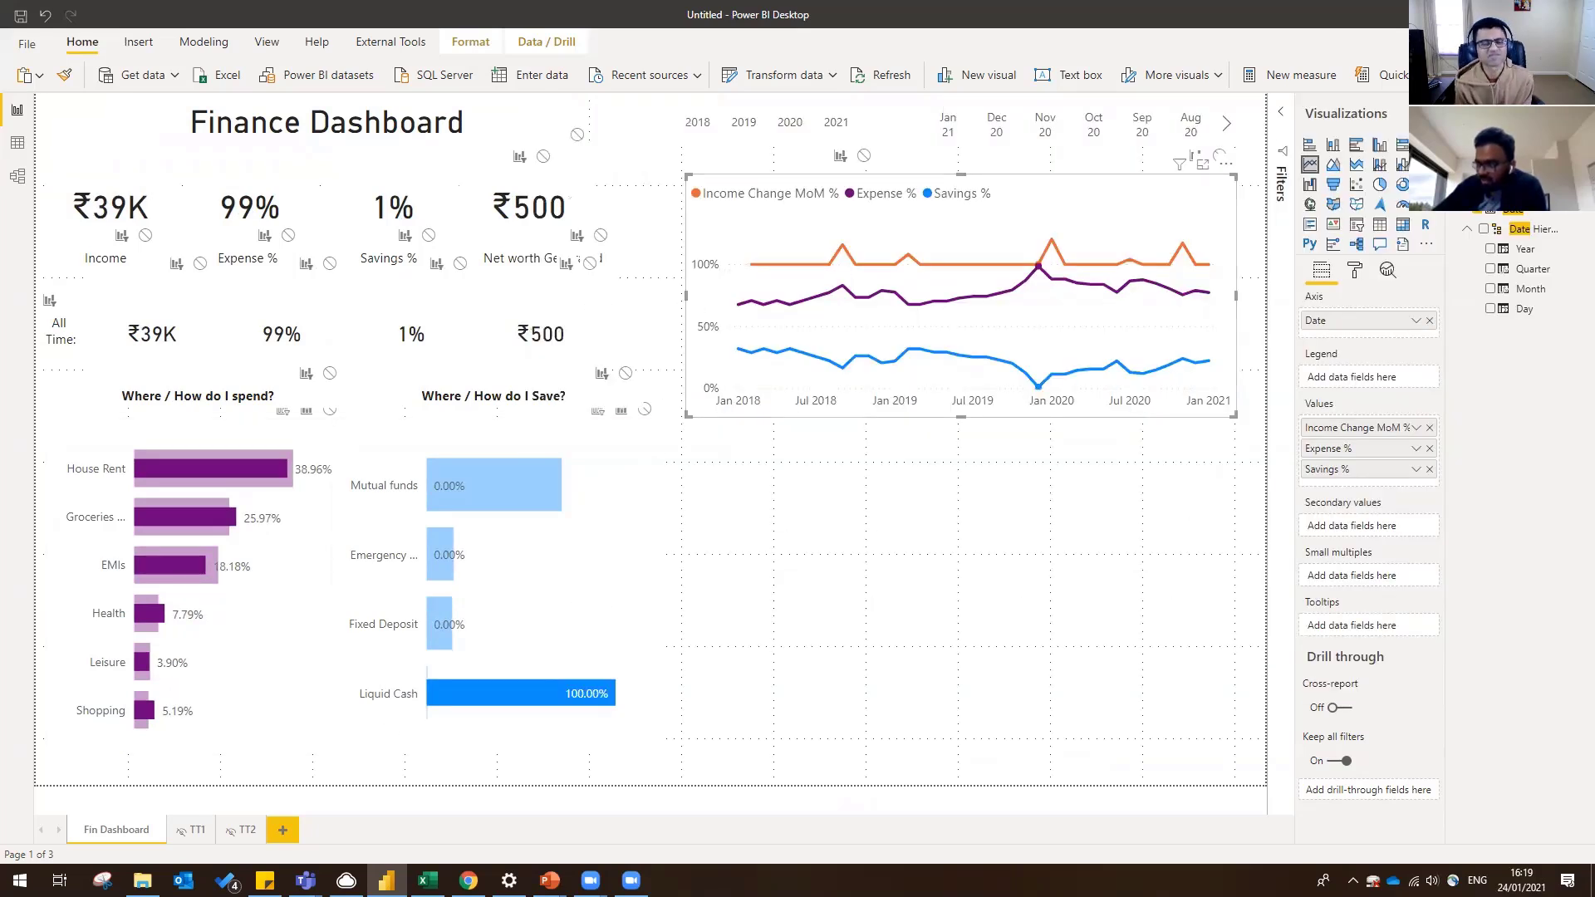
click(1043, 281)
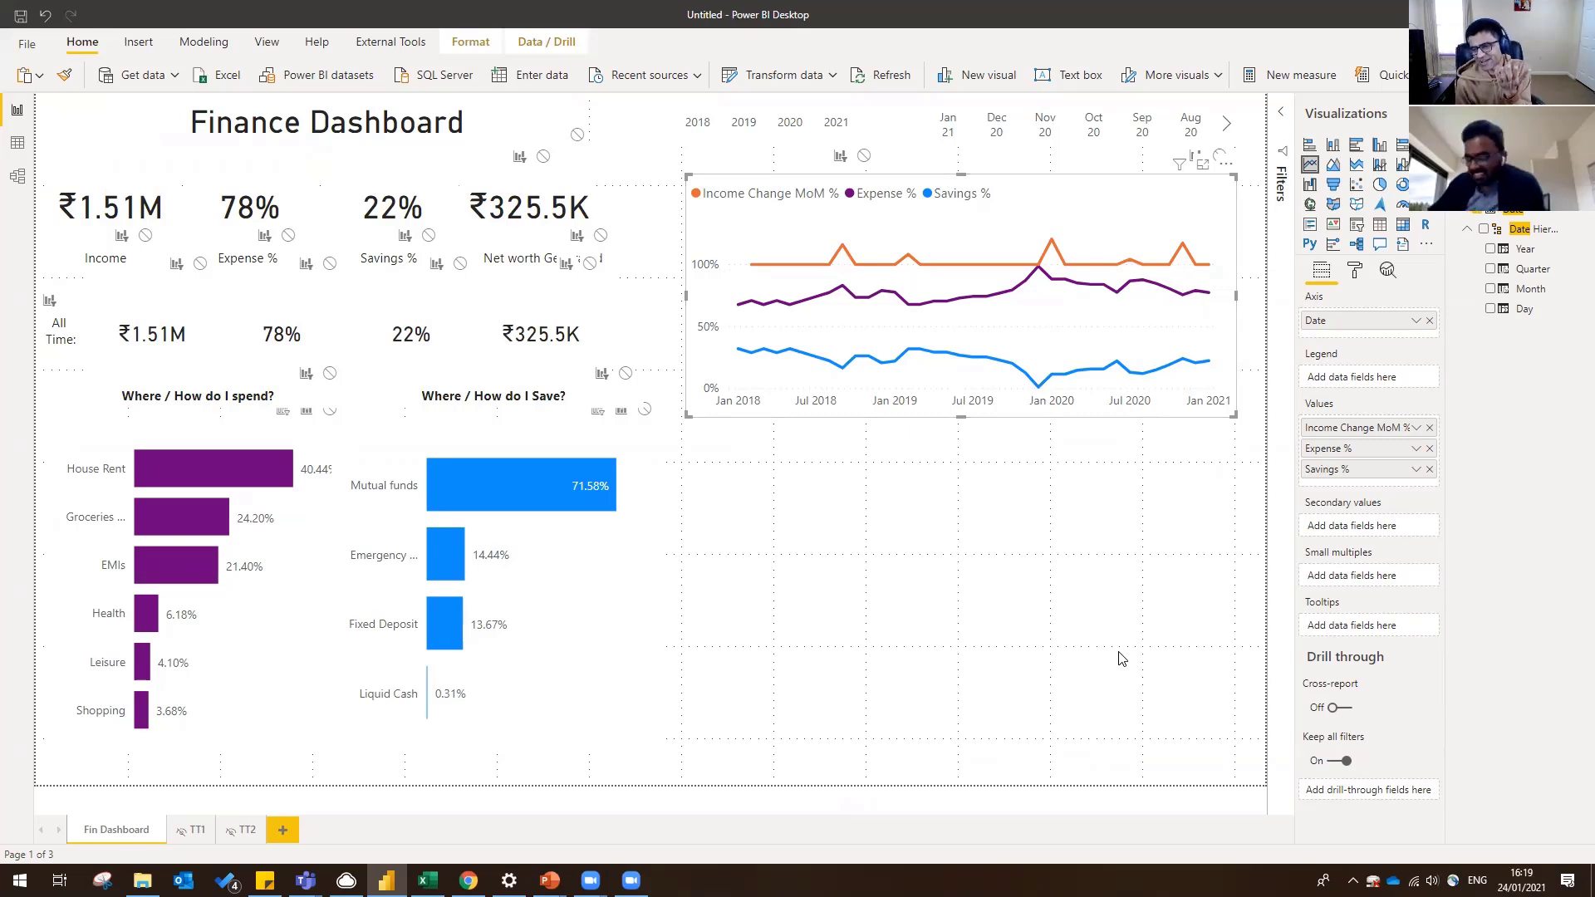
- Resize the line chart from its lower-left corner to make it slightly wider and shorter
click(928, 598)
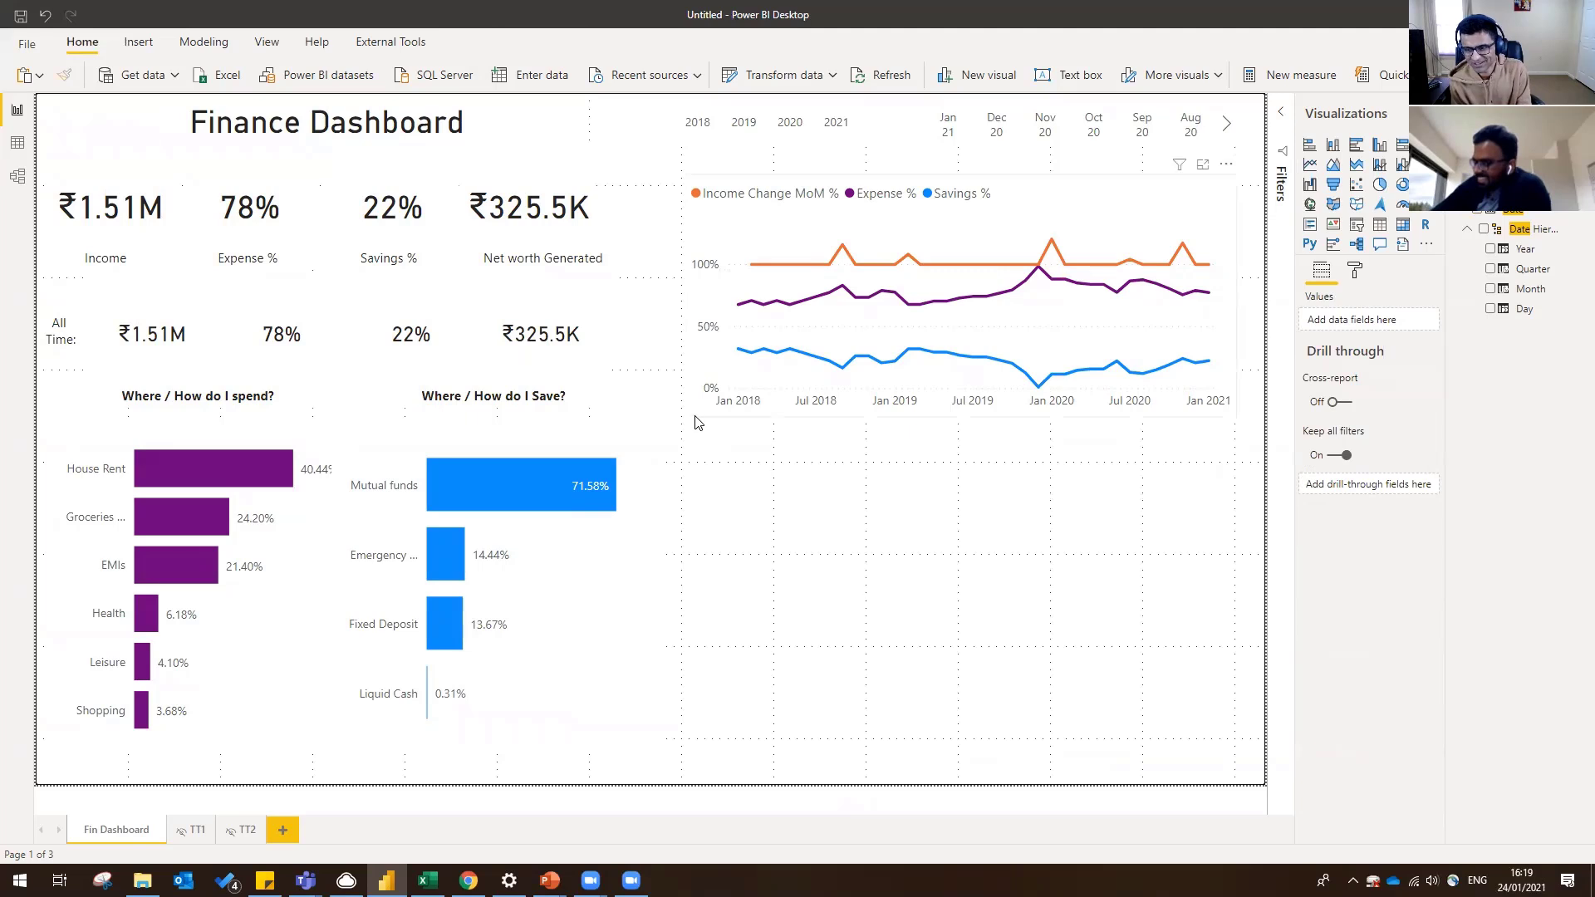
click(686, 404)
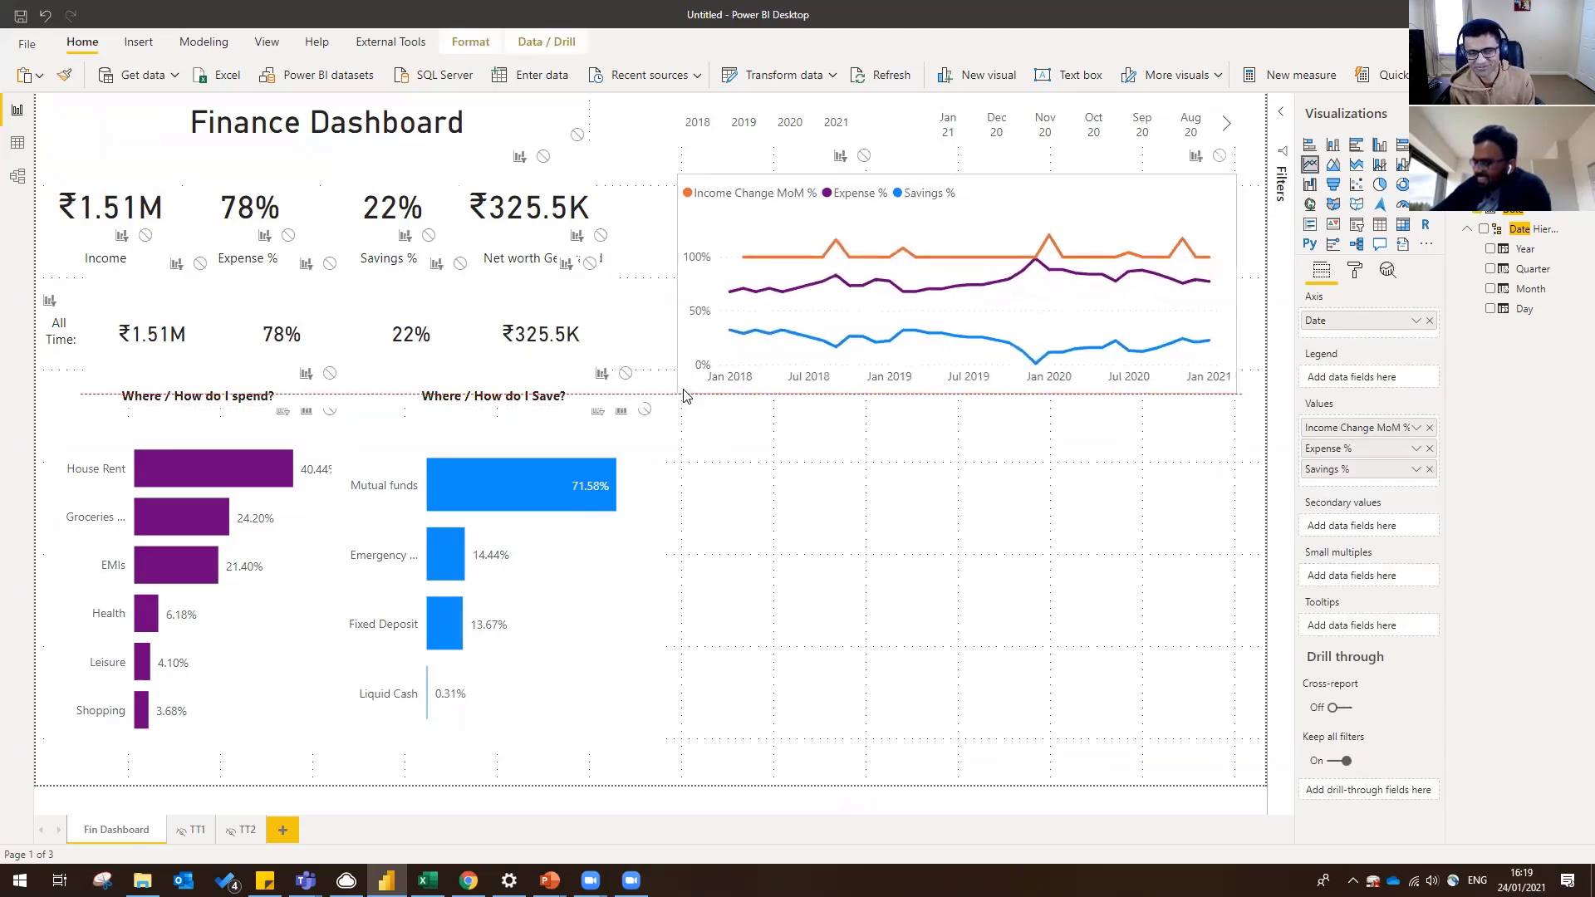
click(857, 506)
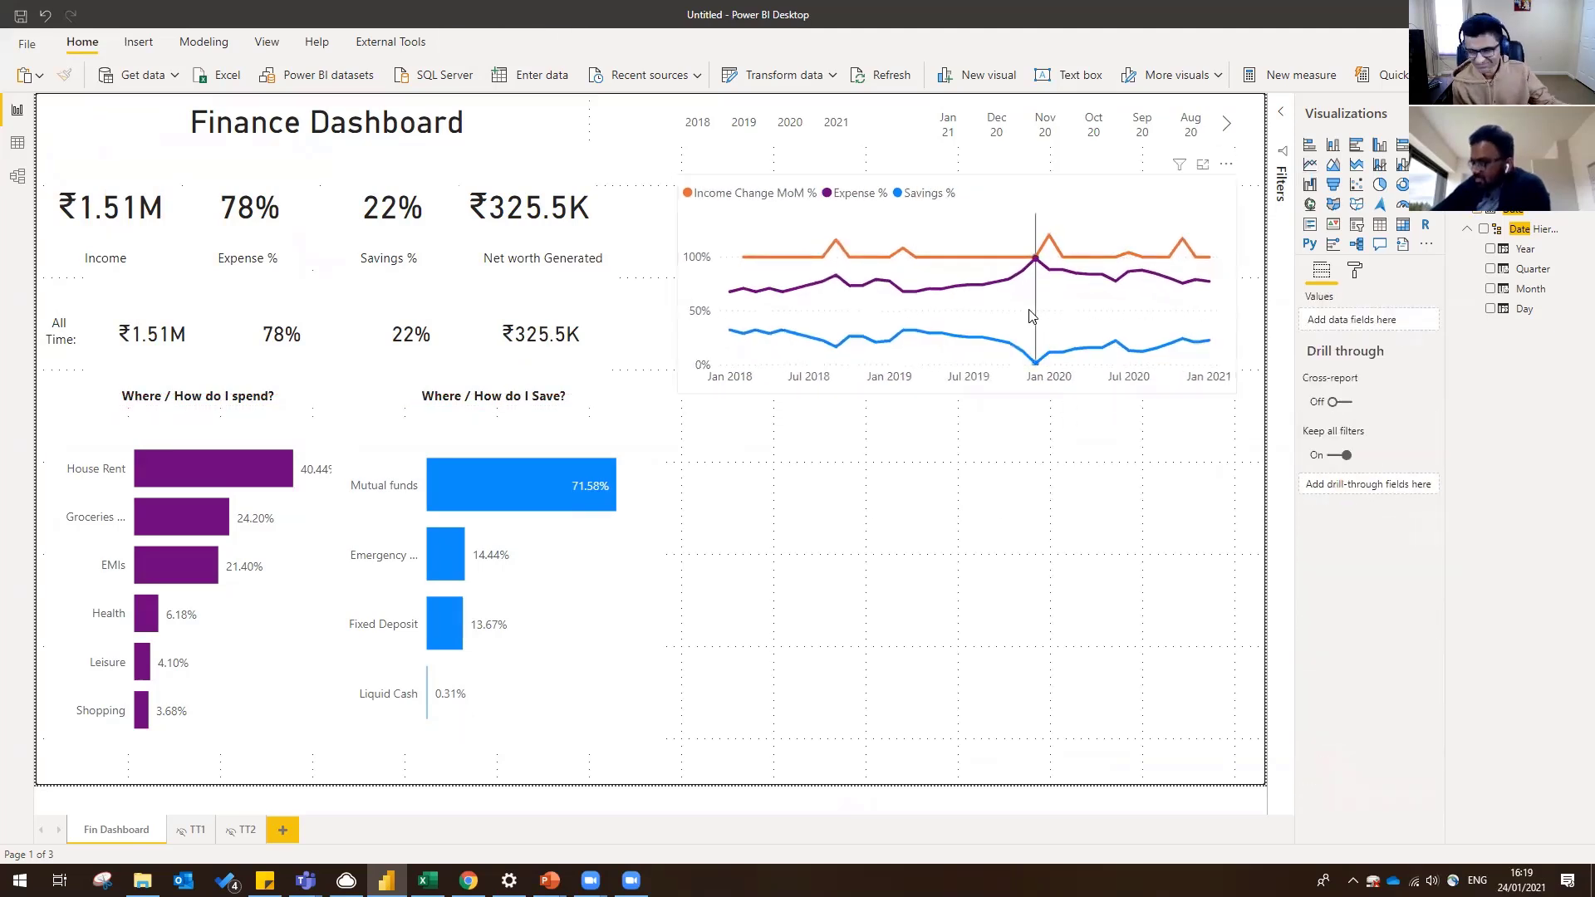
- Examine the Dec 19 values on the line chart, check the spending and savings breakdown for that month, and clear the filter
mouse_move(1033, 319)
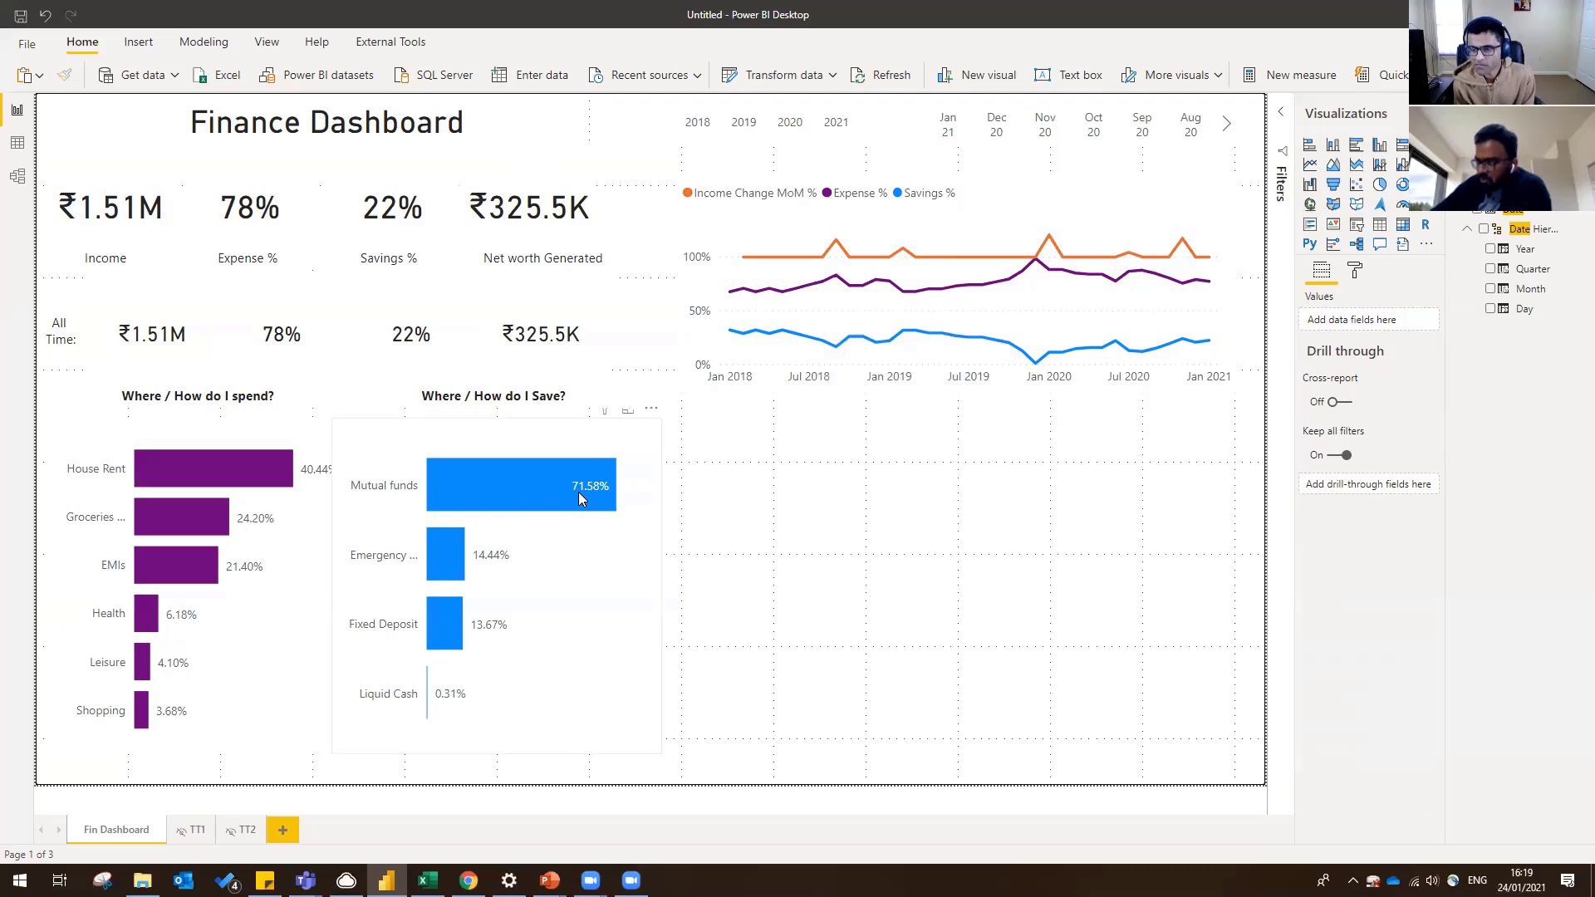
mouse_move(578, 503)
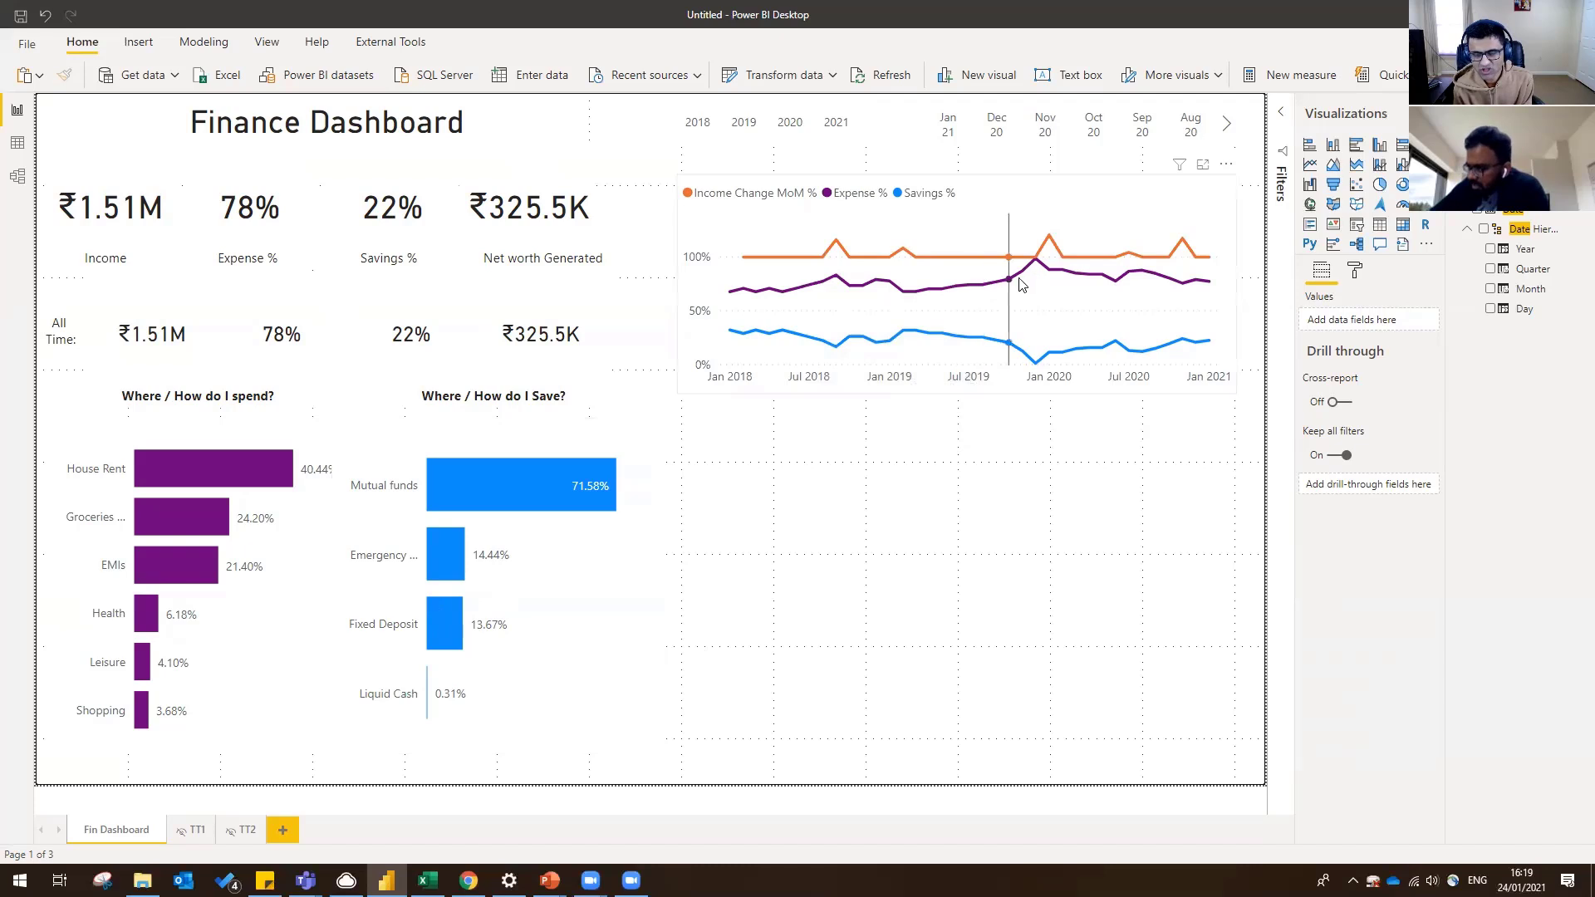
mouse_move(1037, 262)
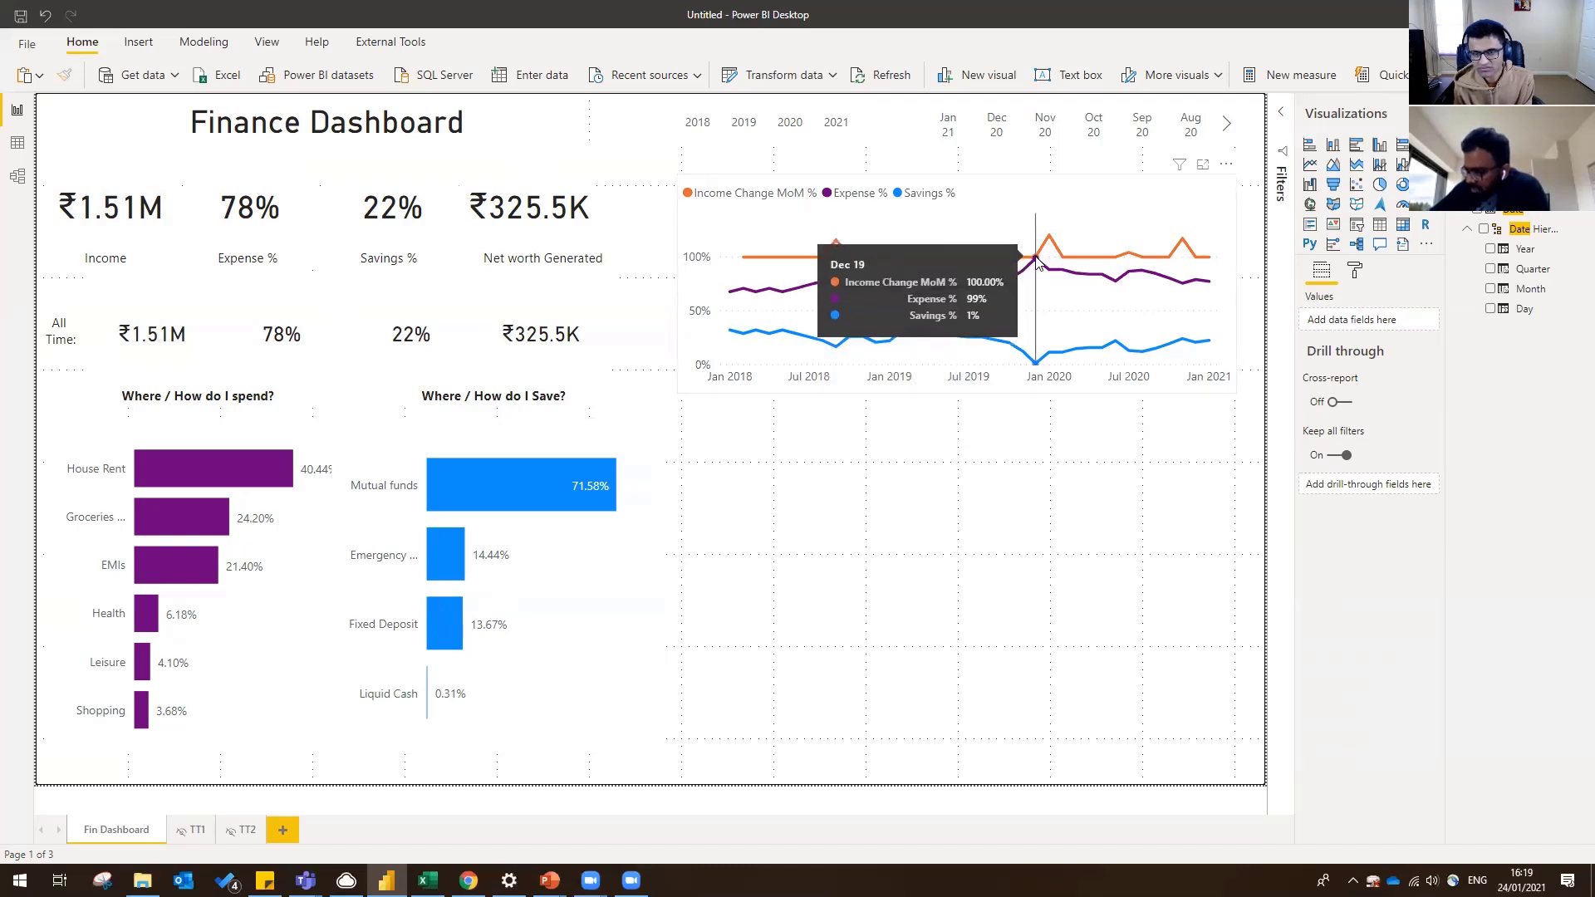
click(1037, 263)
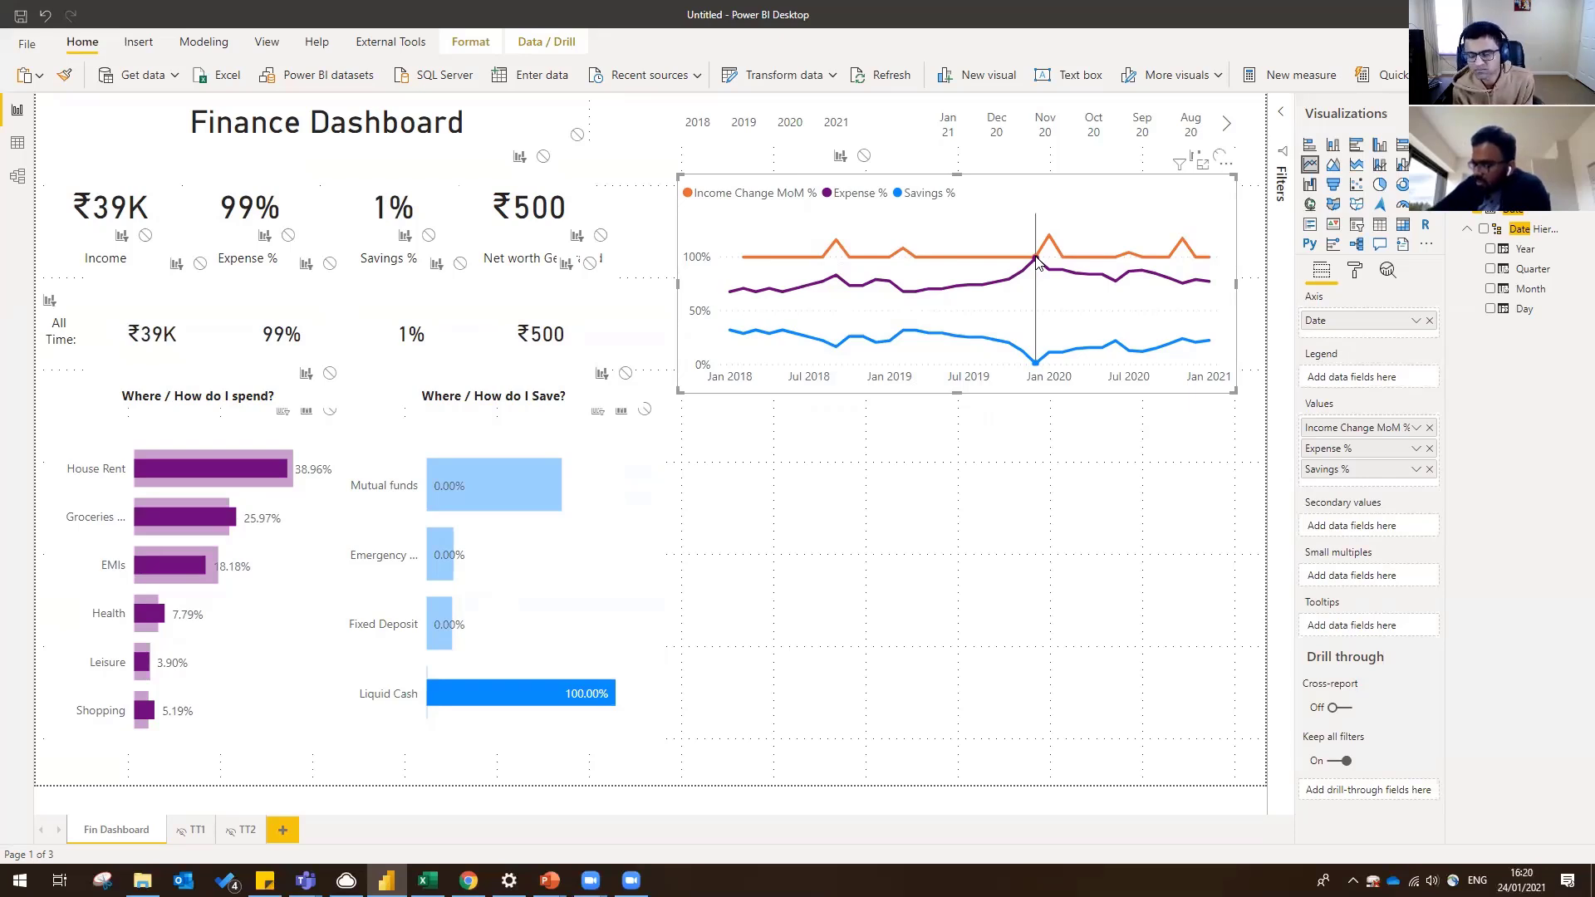
click(1037, 262)
click(1051, 486)
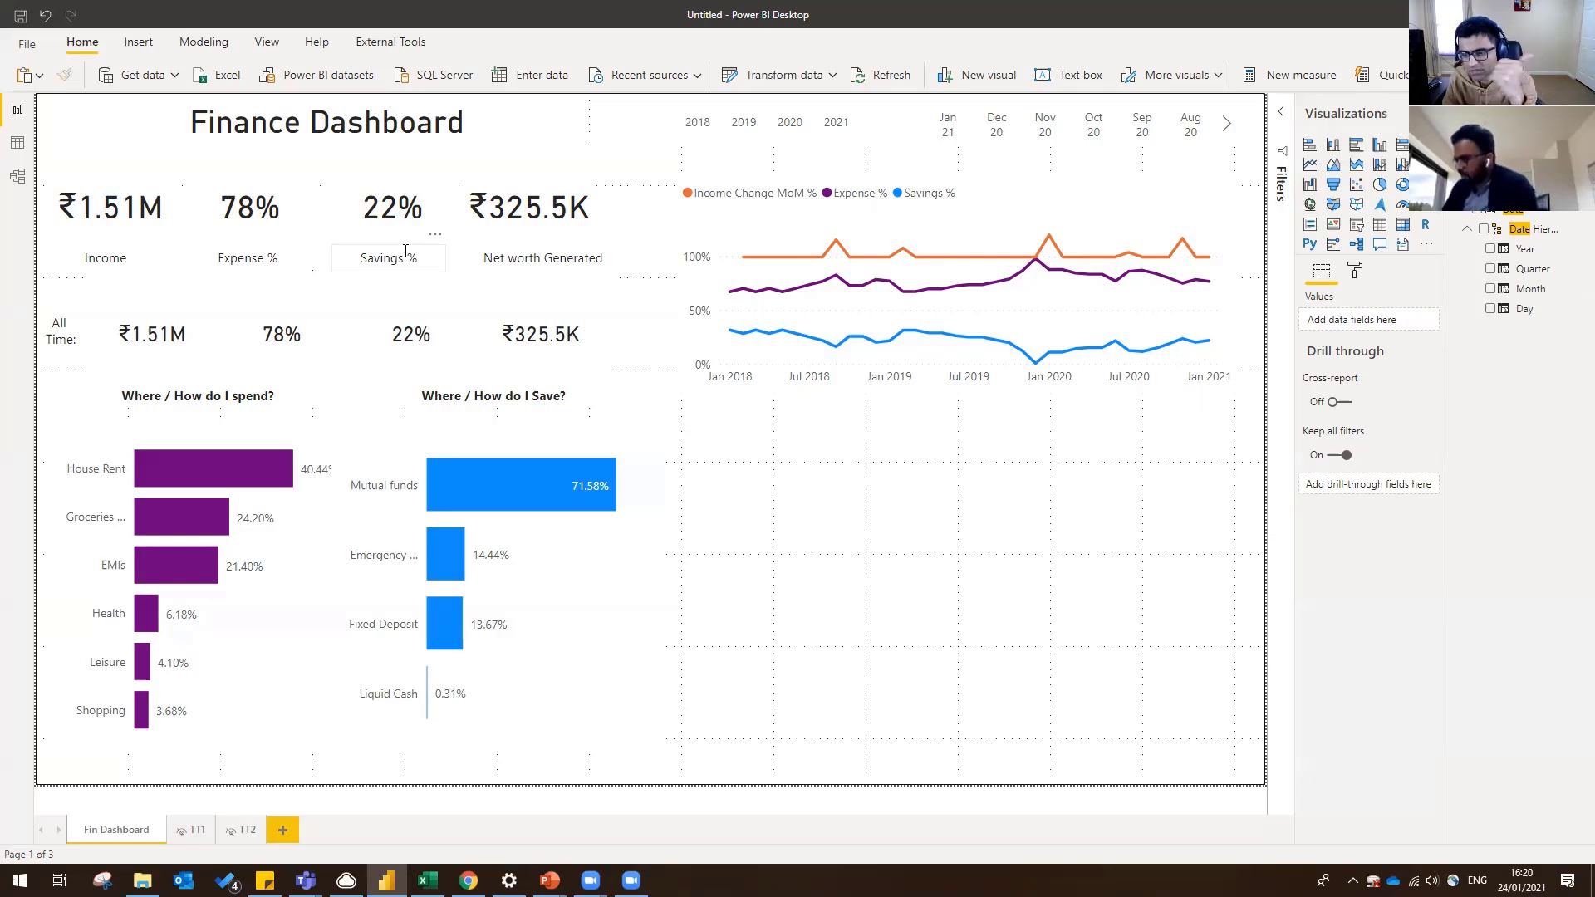
- Widen the line chart on both sides and make it slightly taller
click(679, 387)
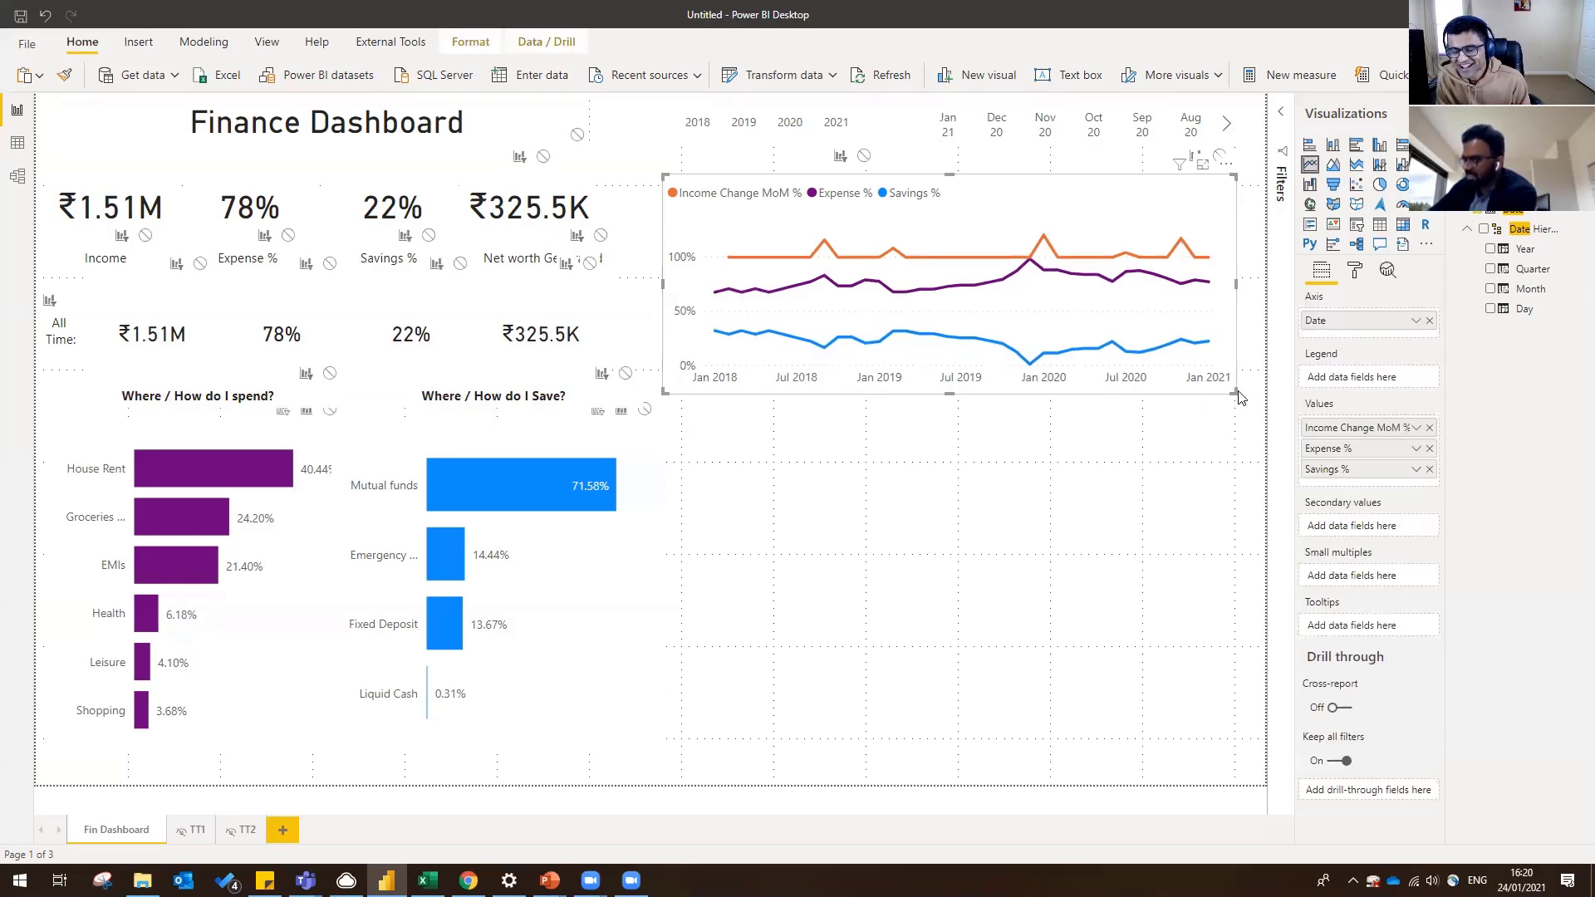
drag(1235, 391, 1249, 404)
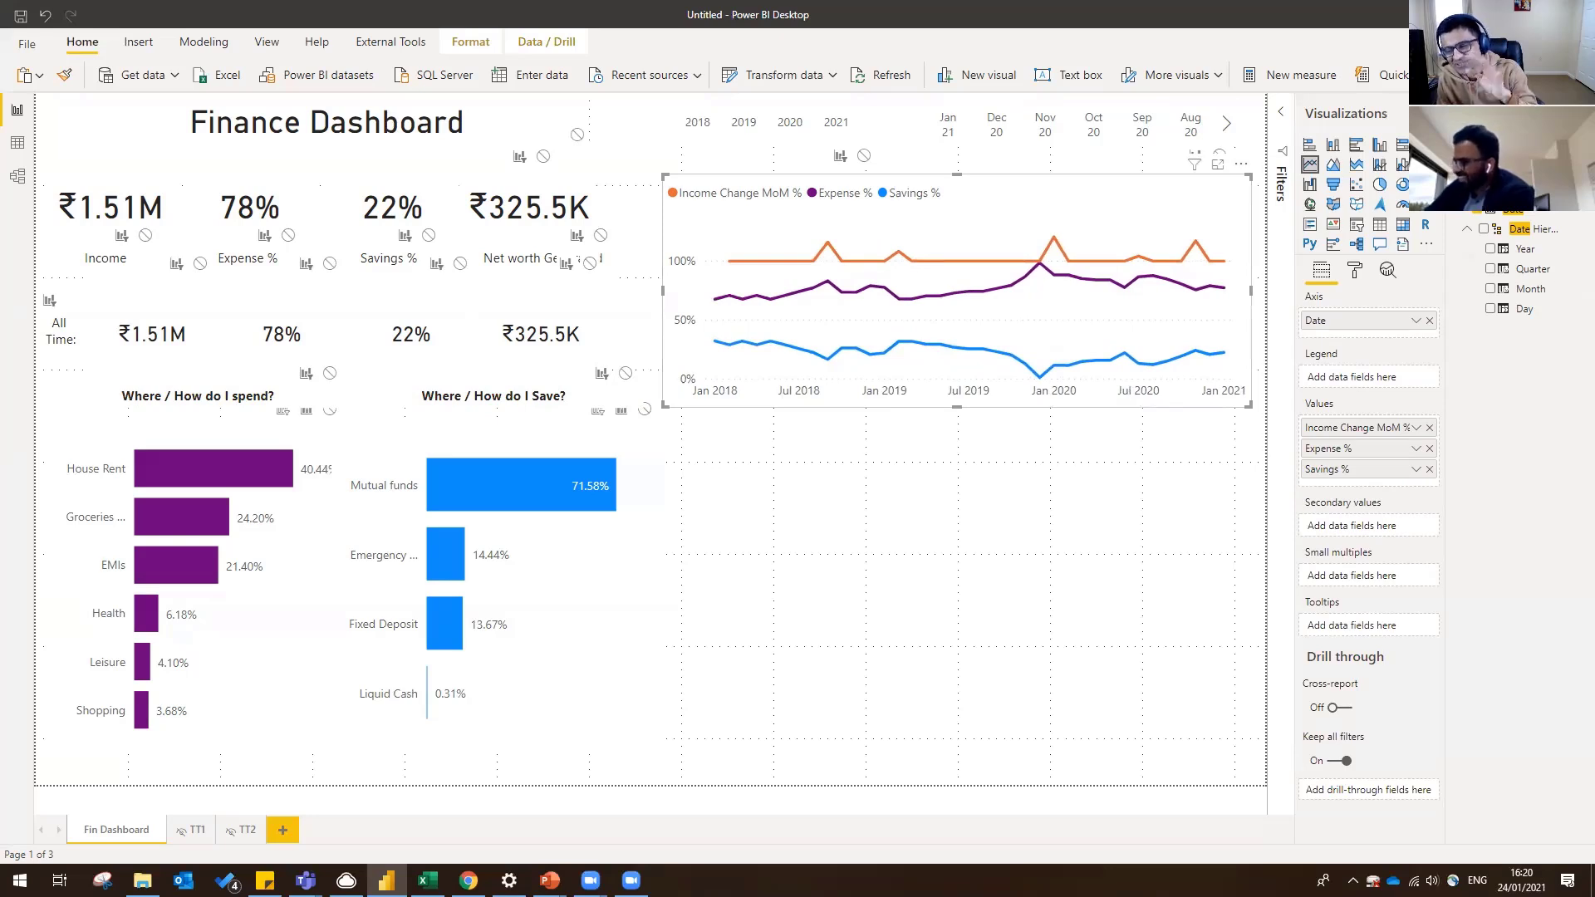
- Create a new measure in Key Measures defined as Savings target = 0.25, formatted as a percentage
scroll(1520, 274, up, 3)
right_click(1507, 281)
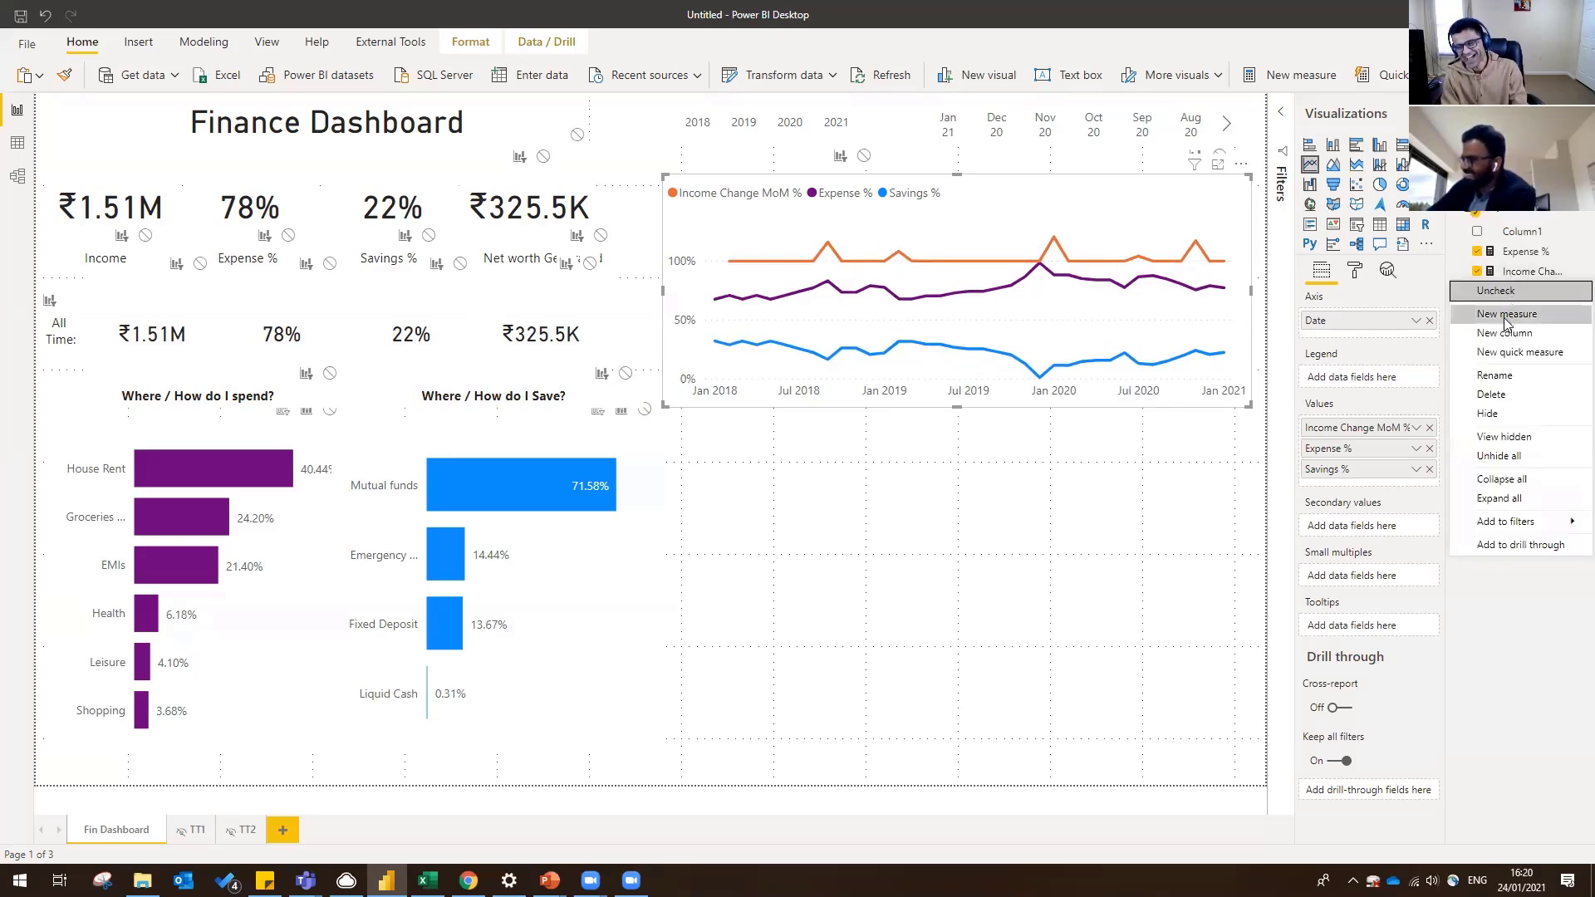
click(1505, 316)
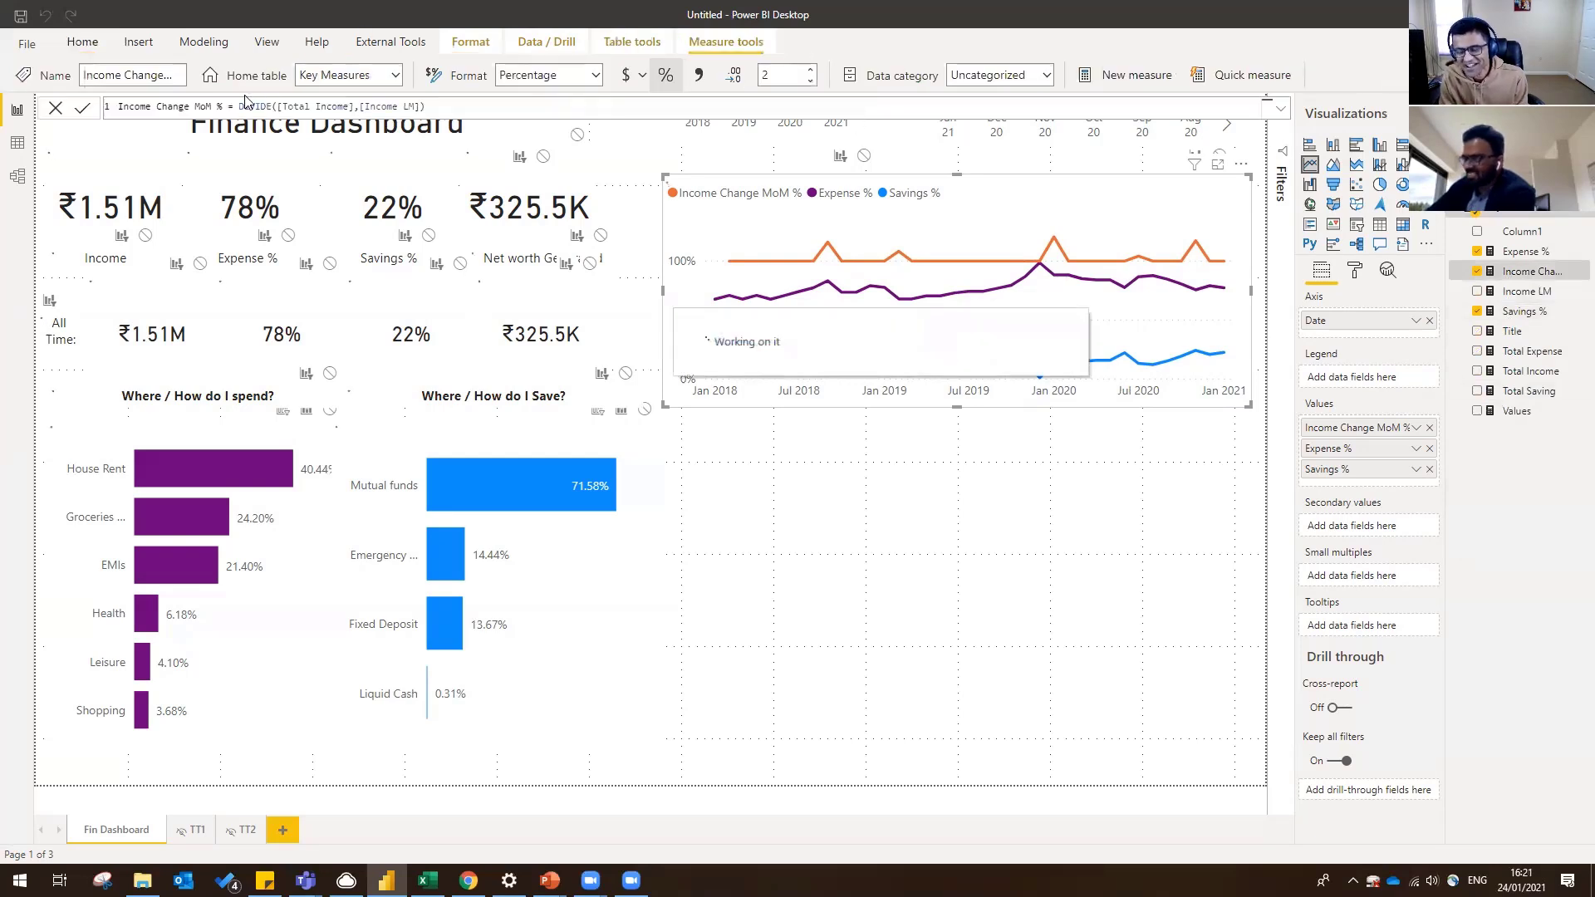
text(tAG)
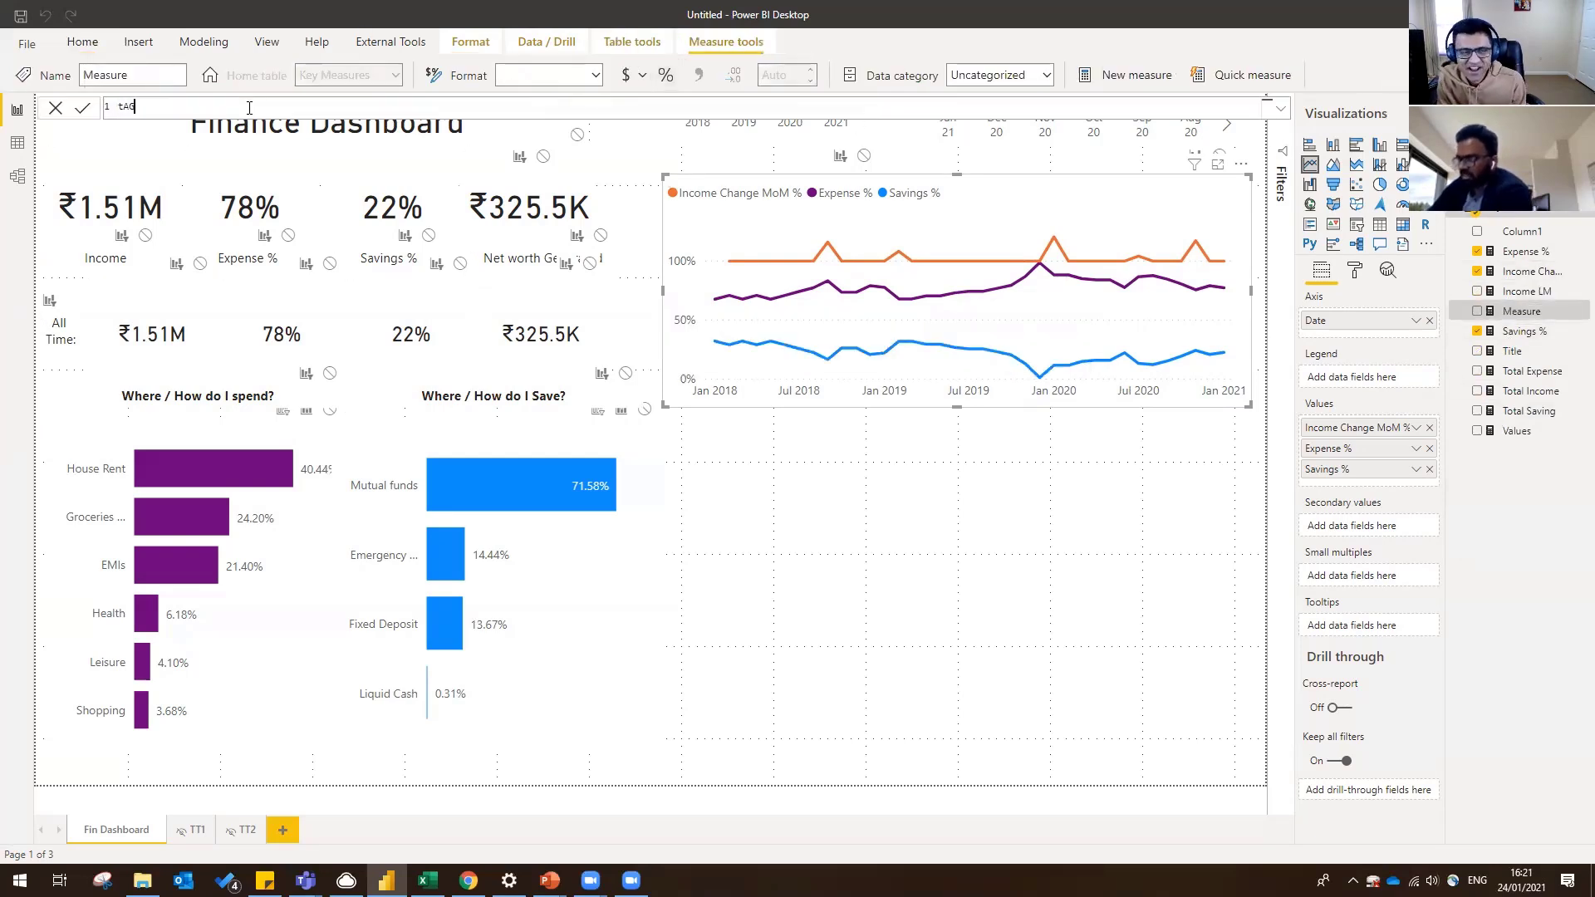
key(BackSpace)
key(BackSpace)
key(BackSpace)
text(s)
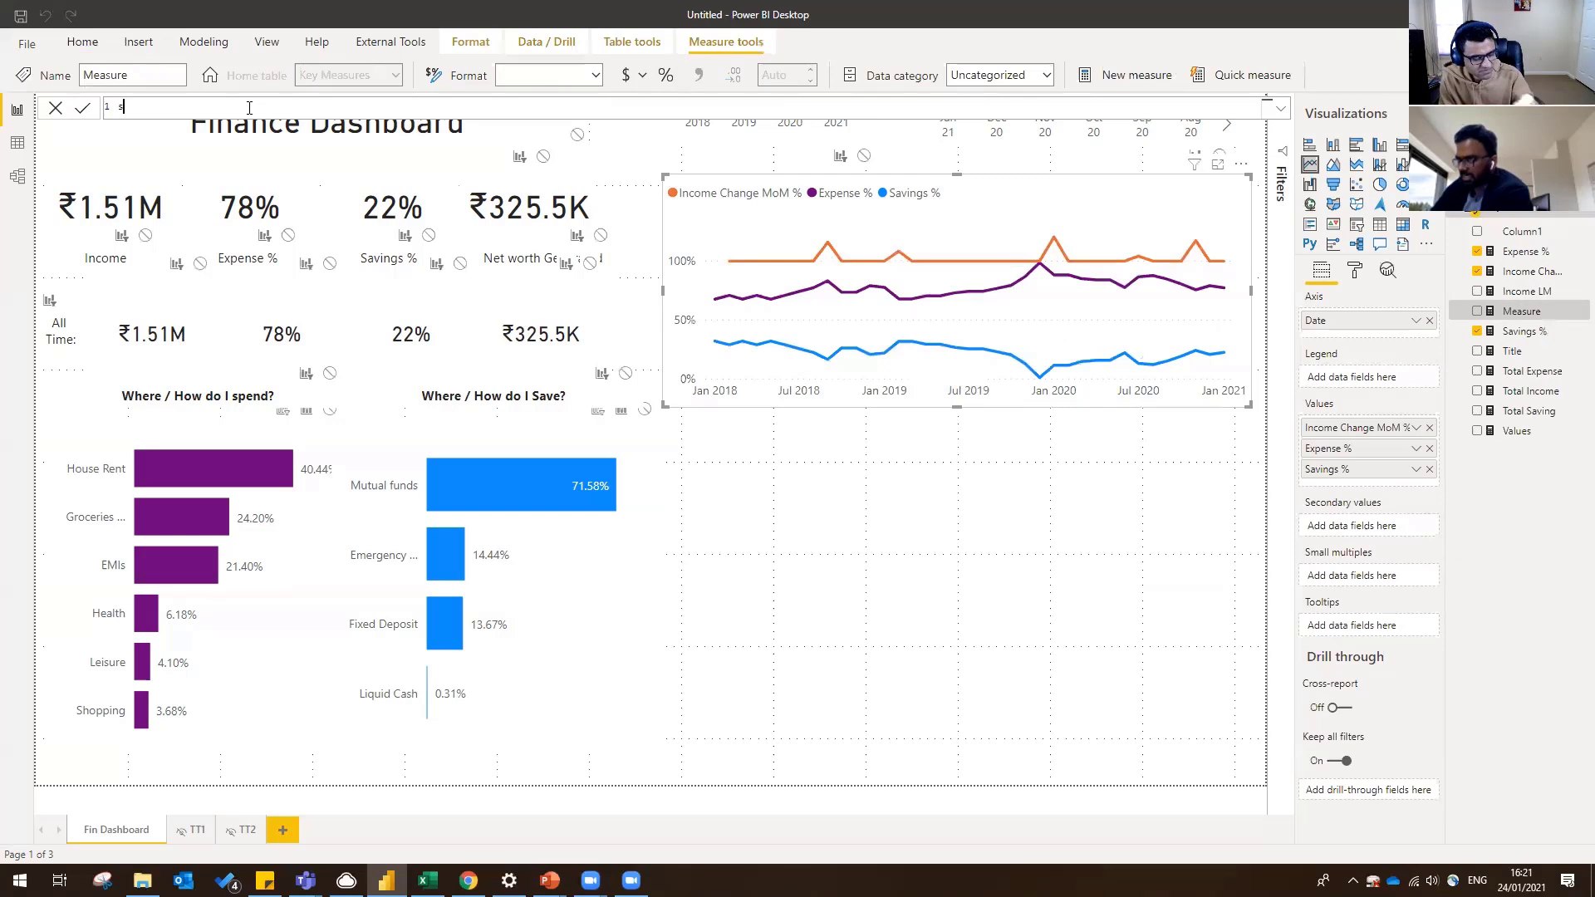
text(AV)
key(BackSpace)
key(BackSpace)
key(BackSpace)
text(Szav)
key(BackSpace)
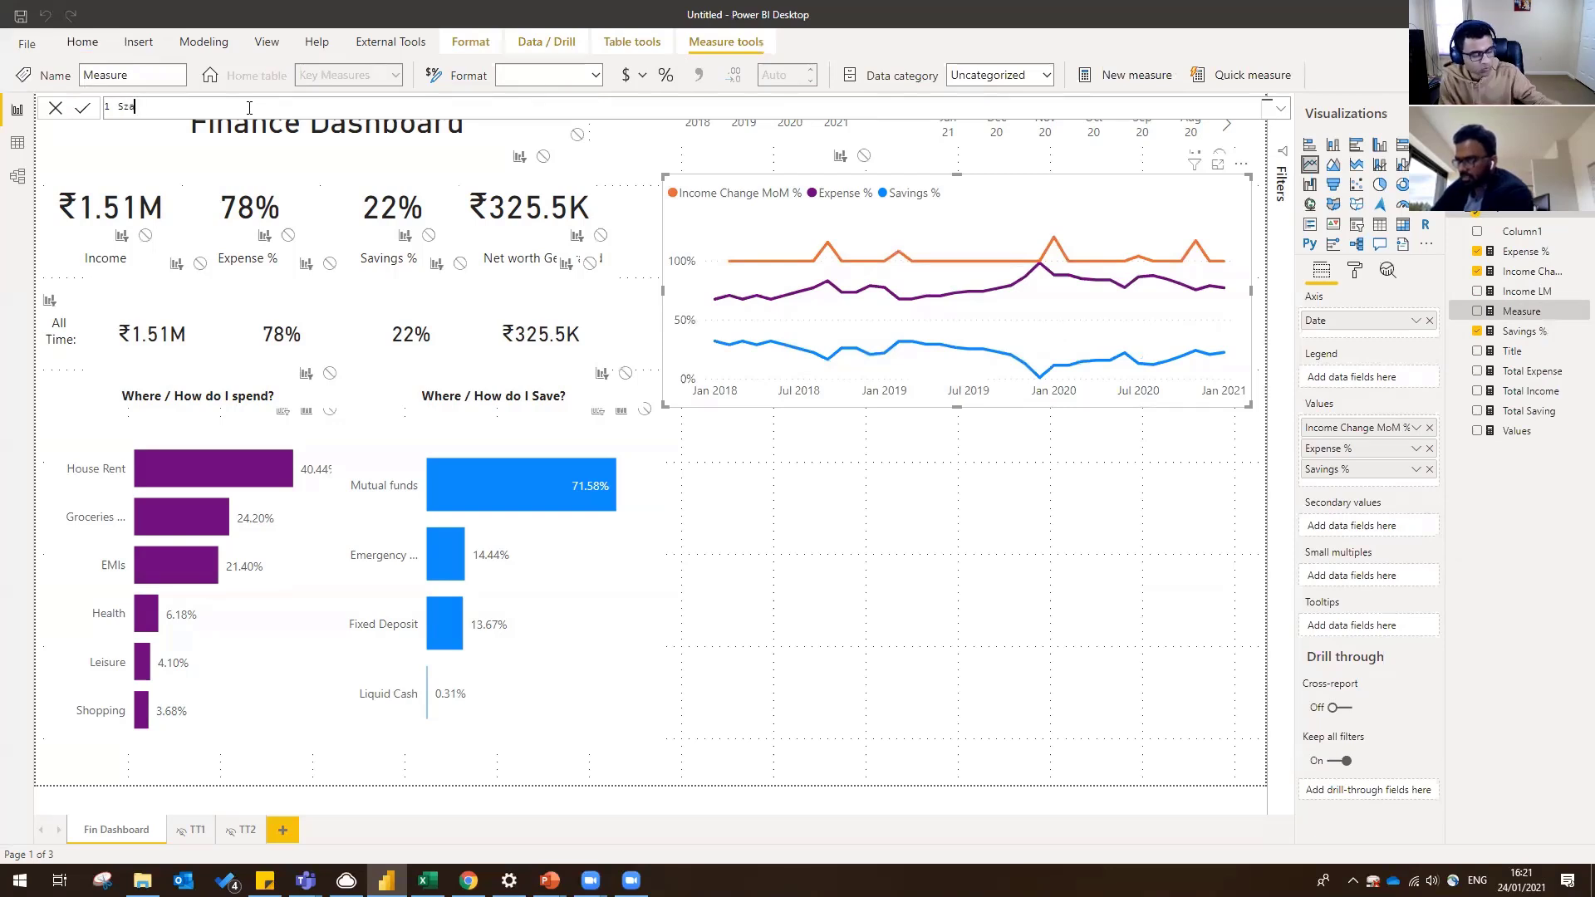
key(BackSpace)
key(BackSpace)
text(avings )
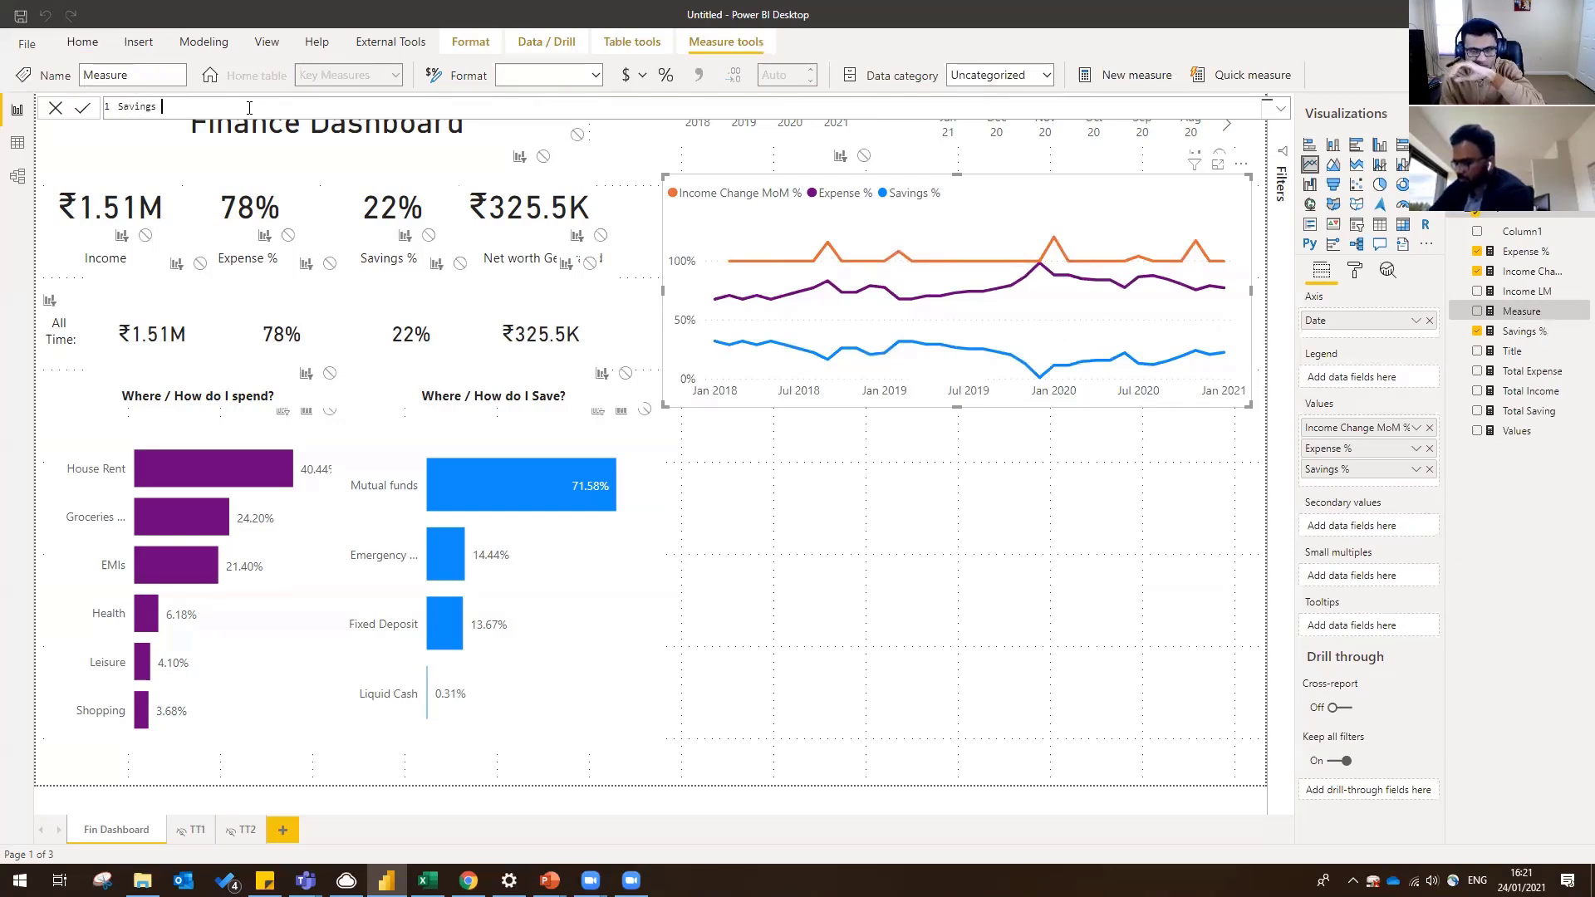
text(target )
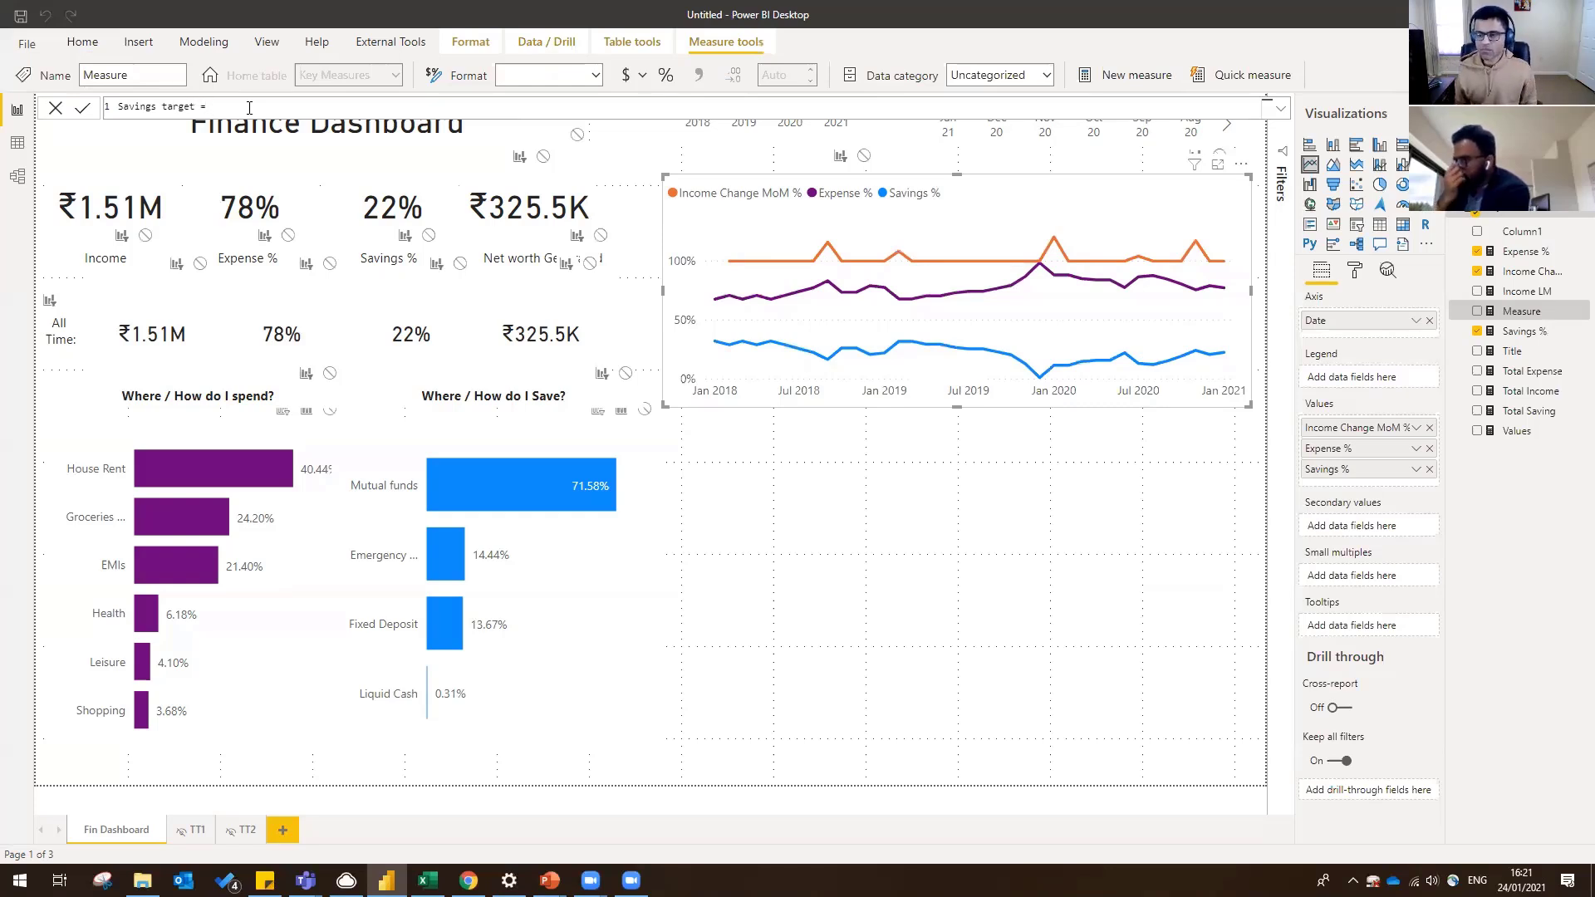
text(= 0)
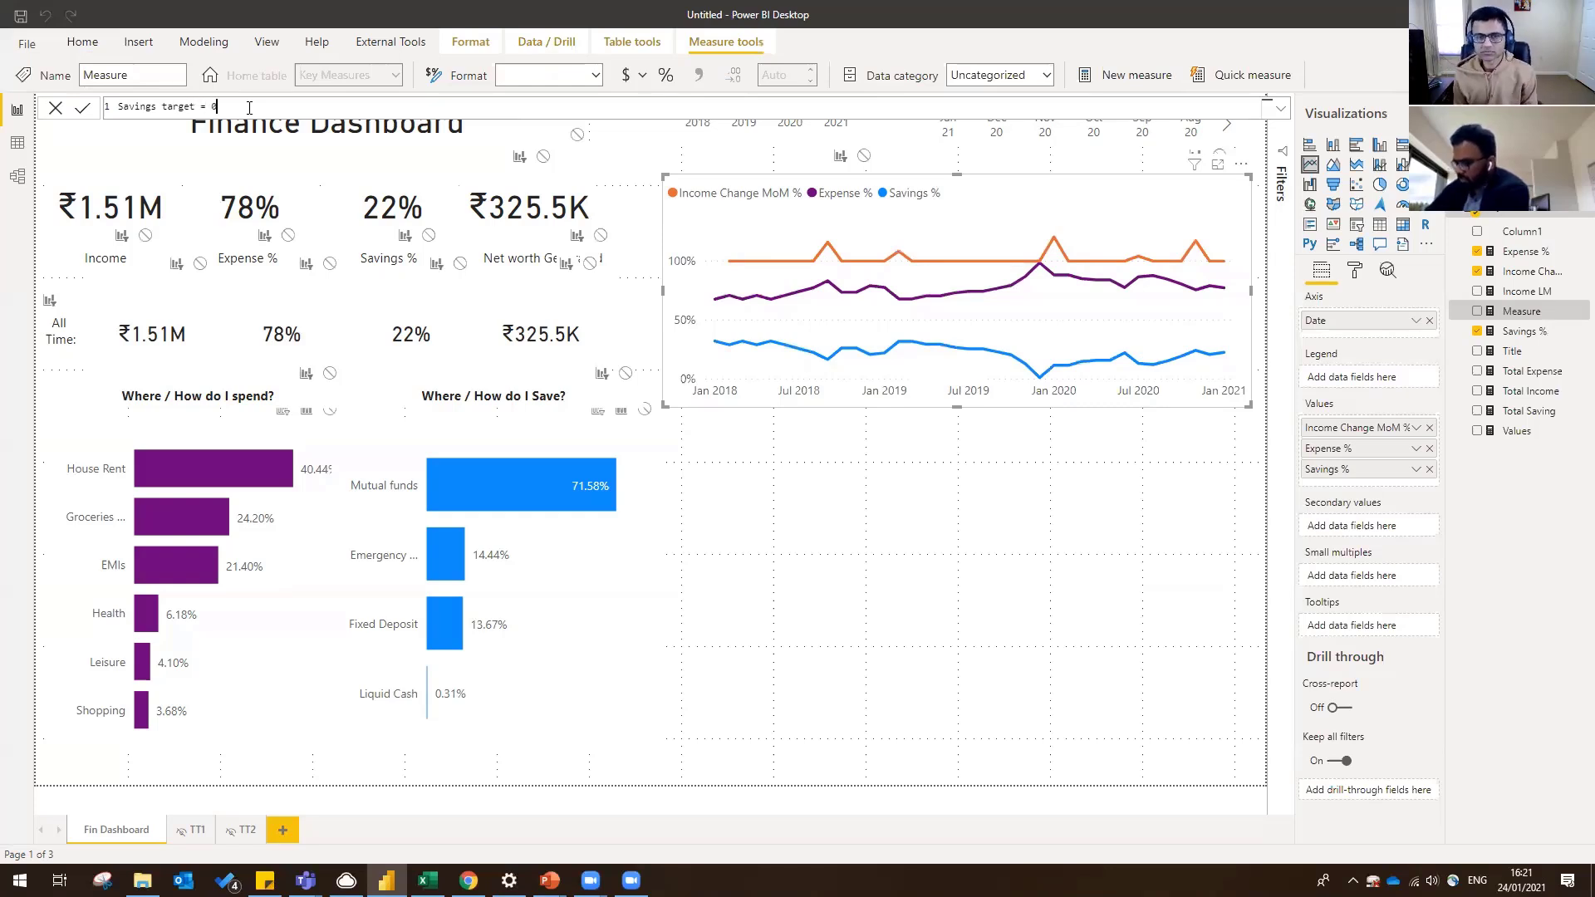
text(.25)
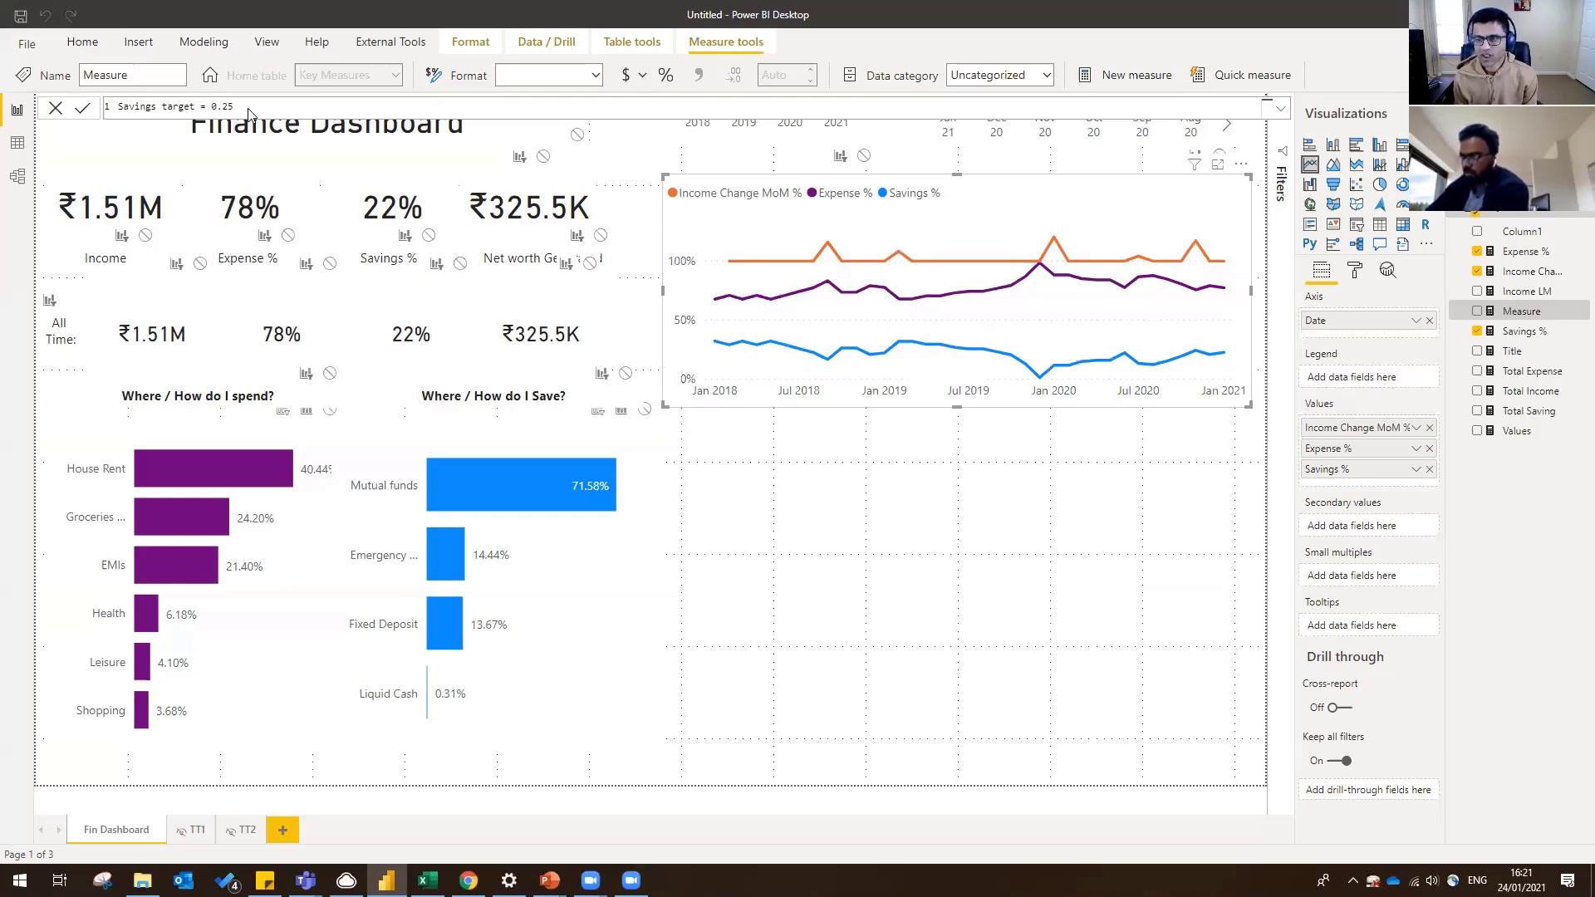
key(Return)
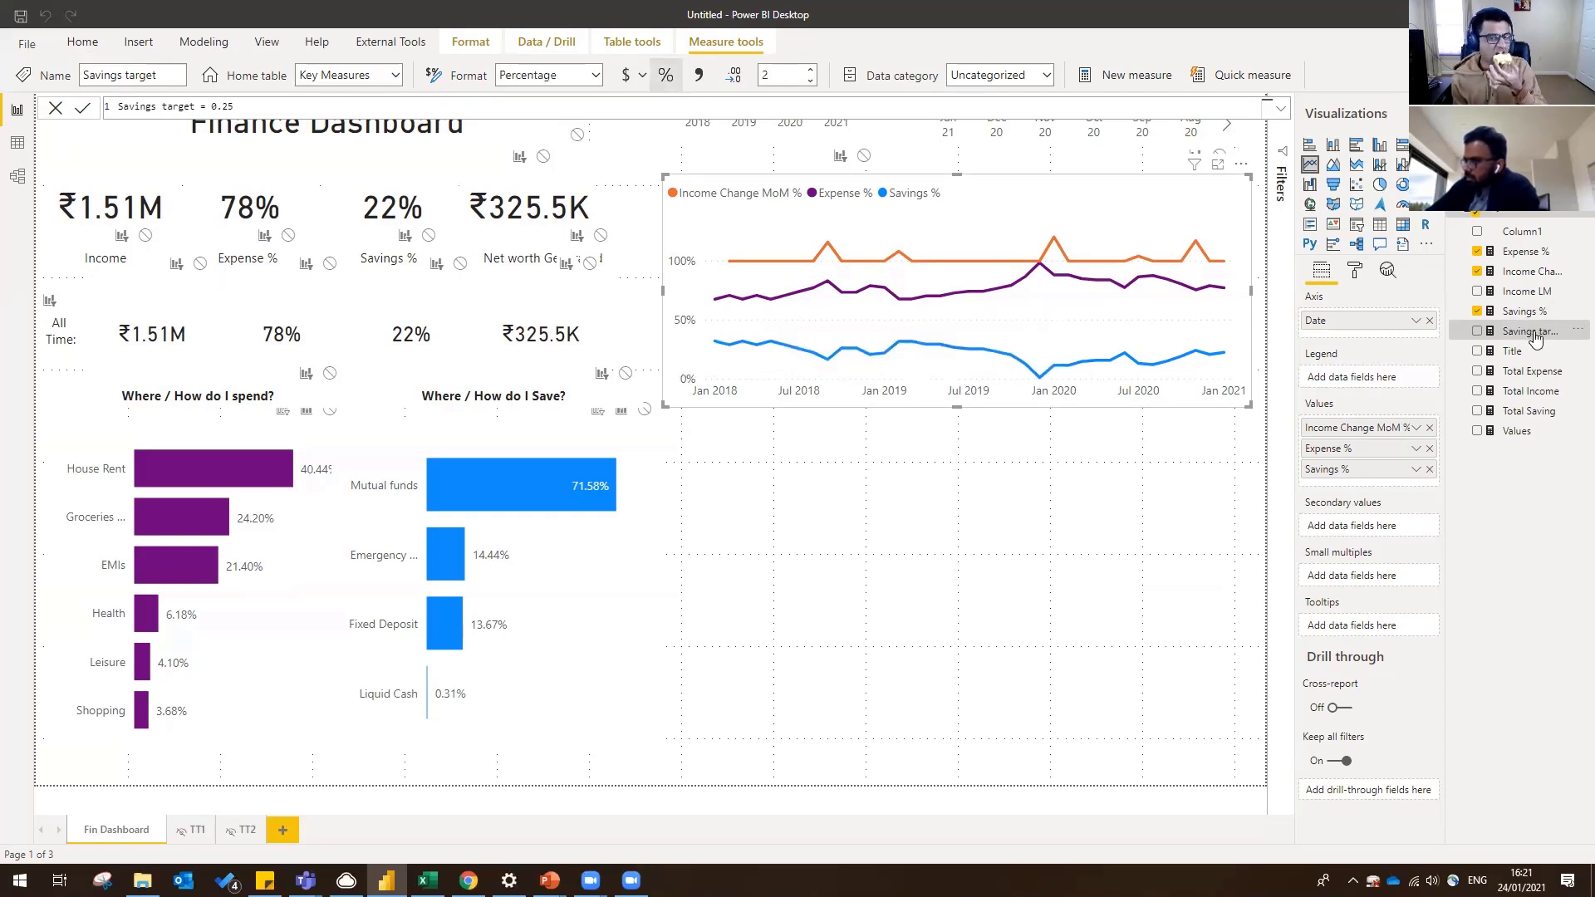
- Add the Savings target measure to the line chart's values between Expense % and Savings %, and inspect the chart in focus mode
drag(1533, 335, 1367, 482)
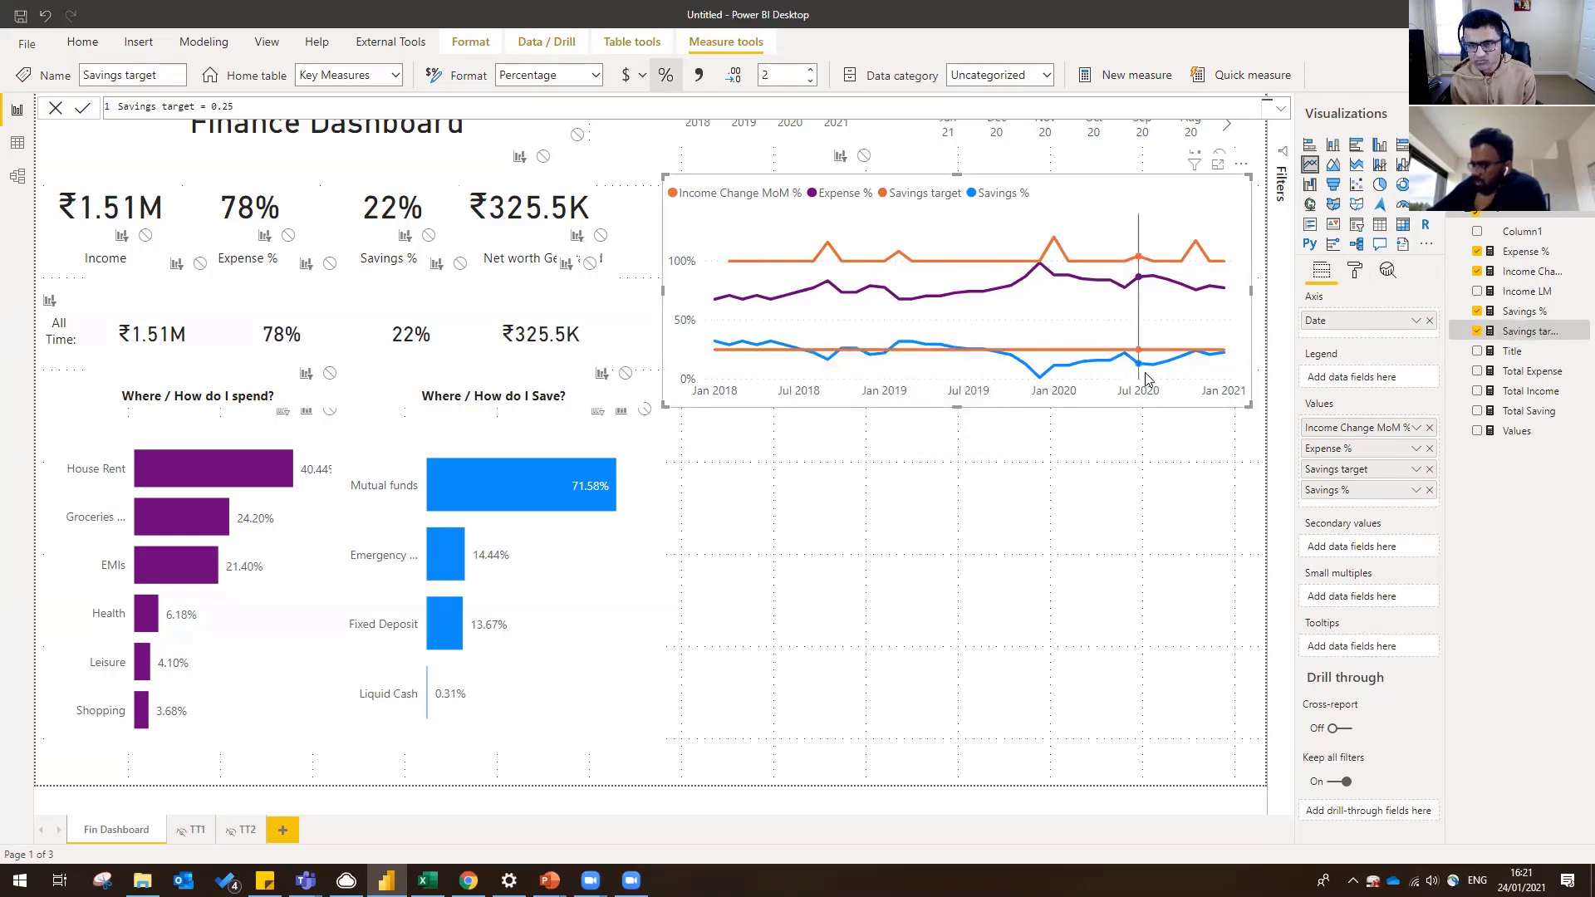
click(1217, 163)
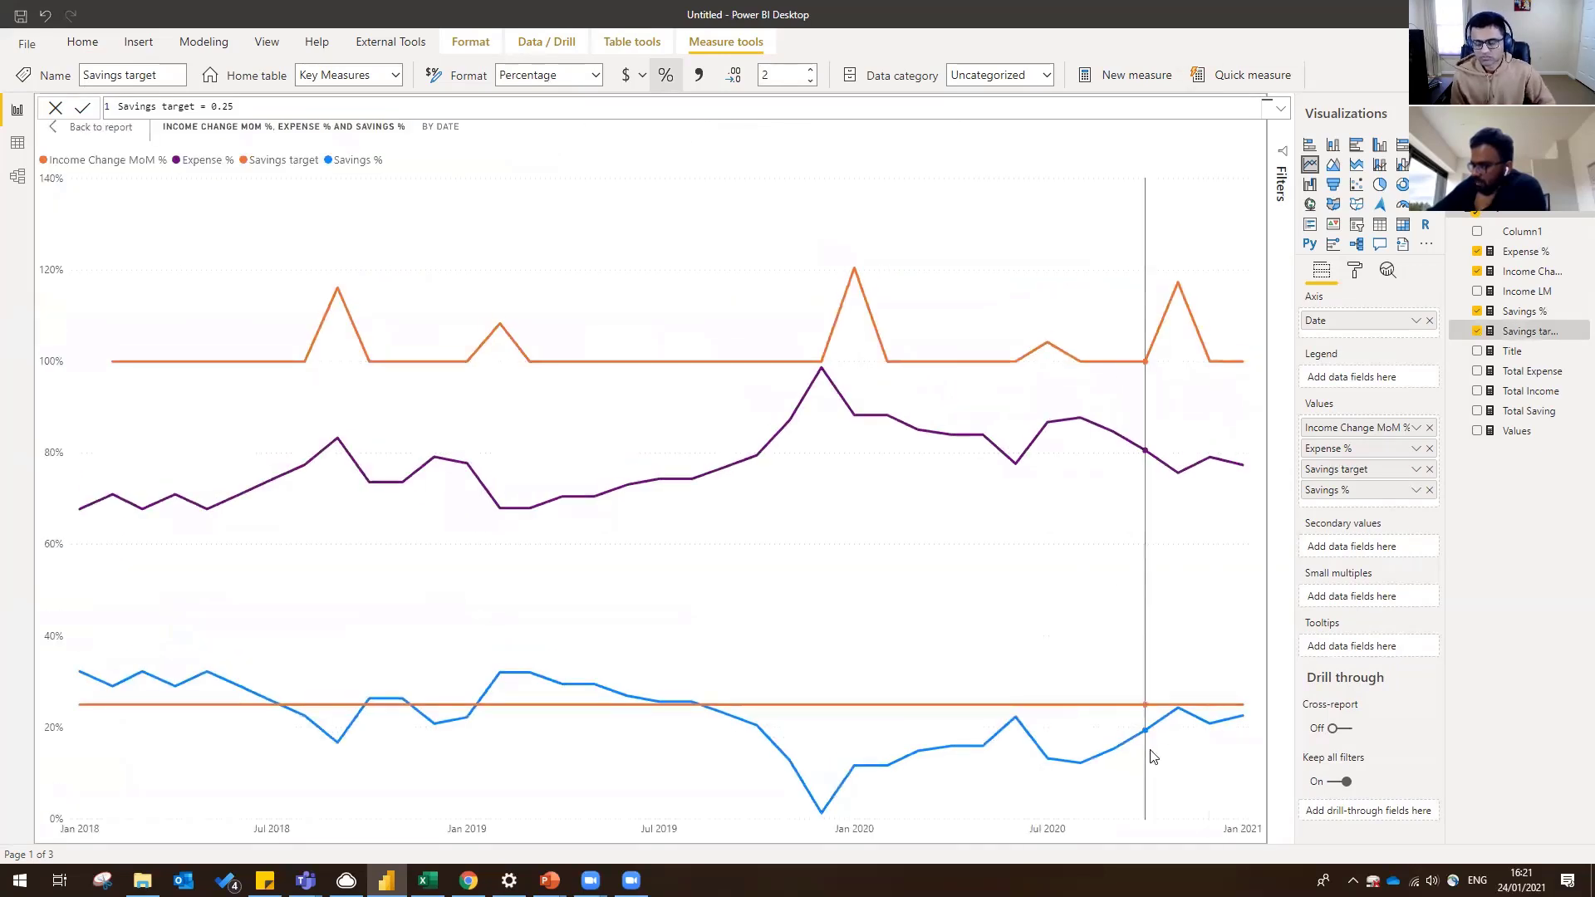
mouse_move(1185, 731)
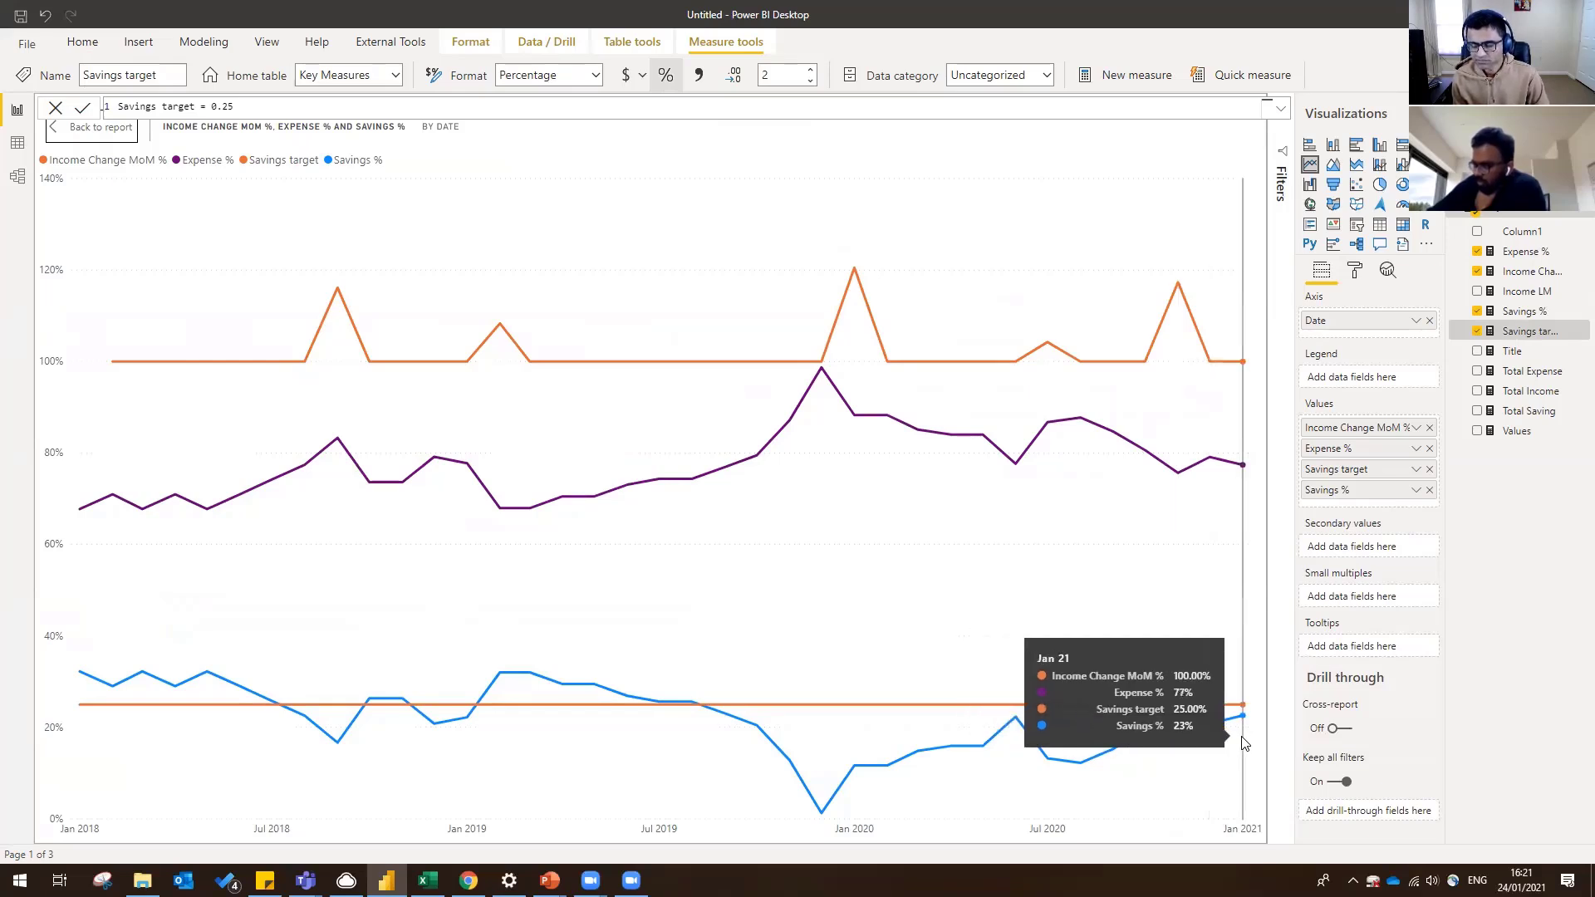
click(116, 133)
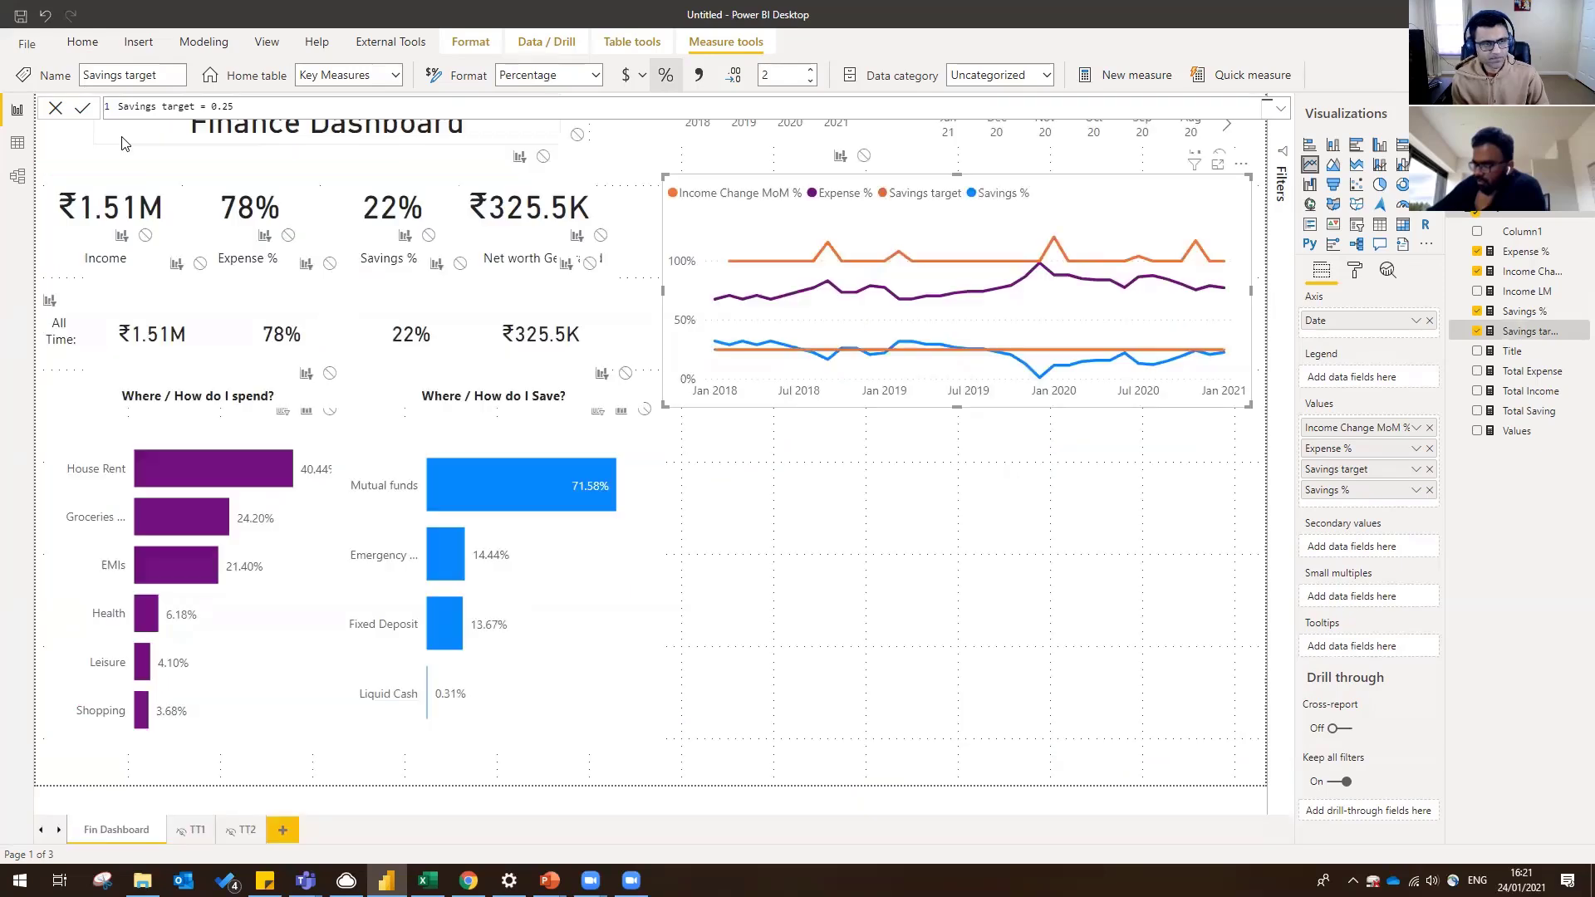
click(944, 493)
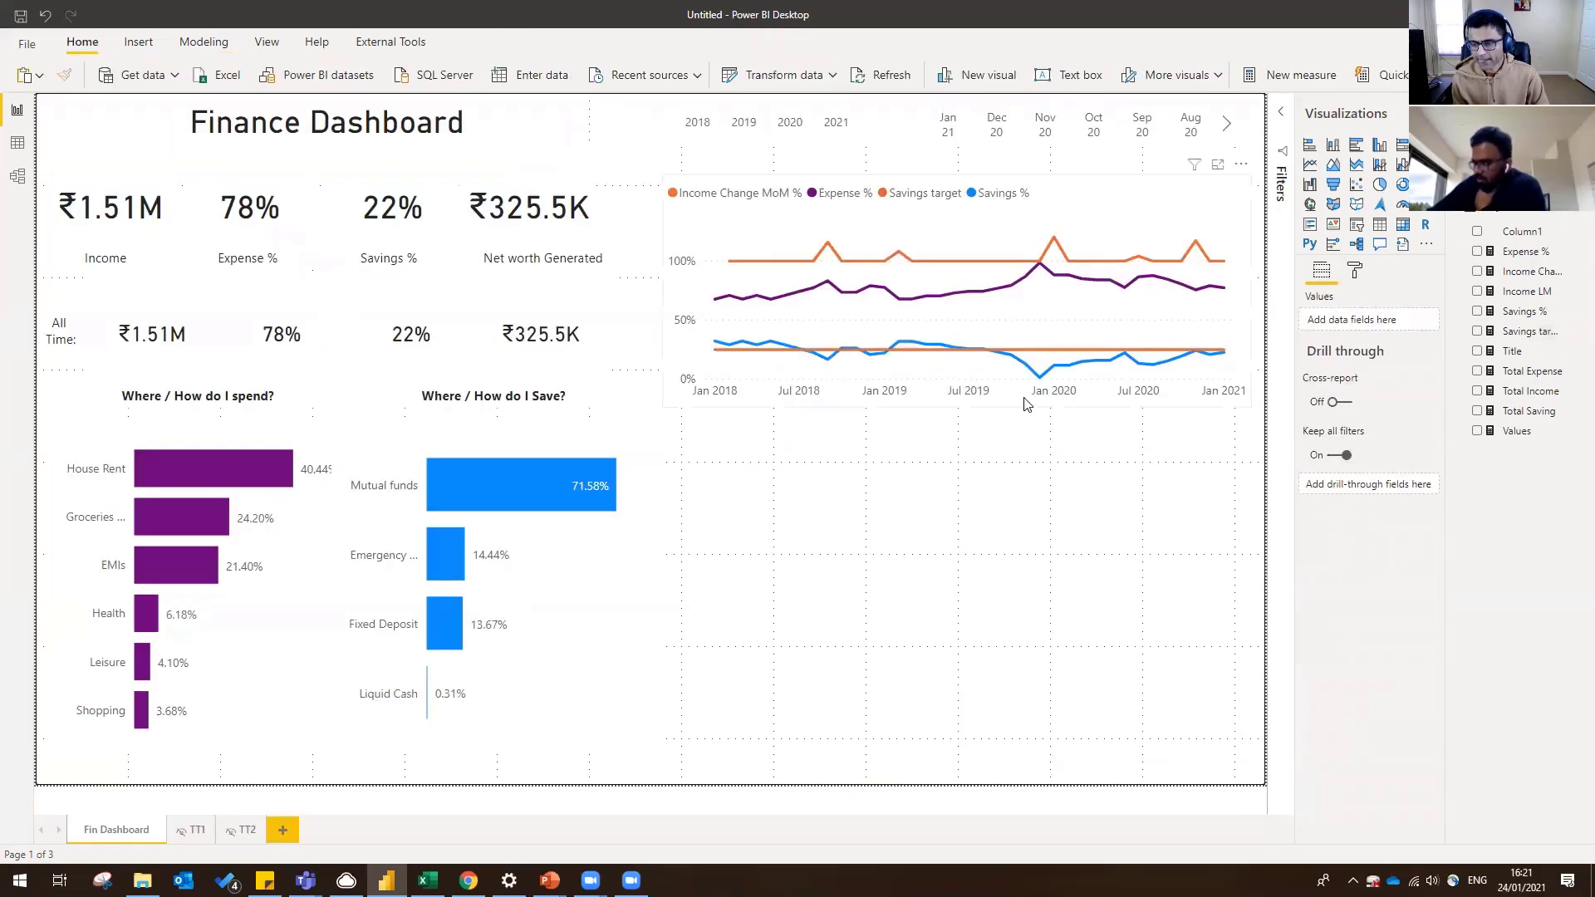
- Try two blue shades for the Savings target line on the line chart, and set its colour to black
click(1042, 374)
click(1354, 270)
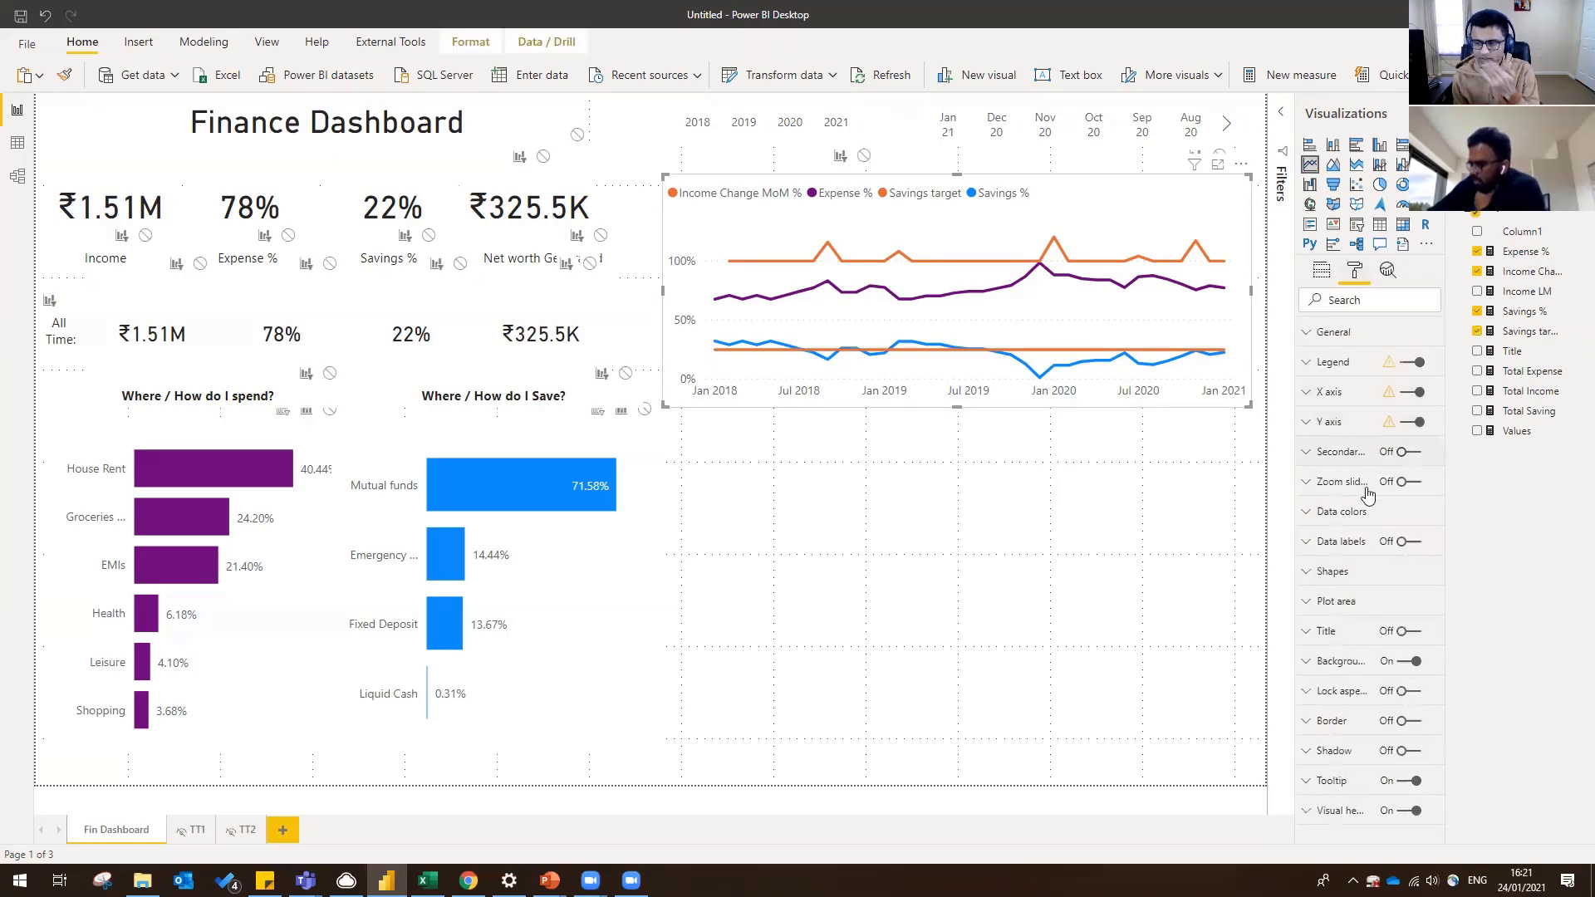
click(1347, 547)
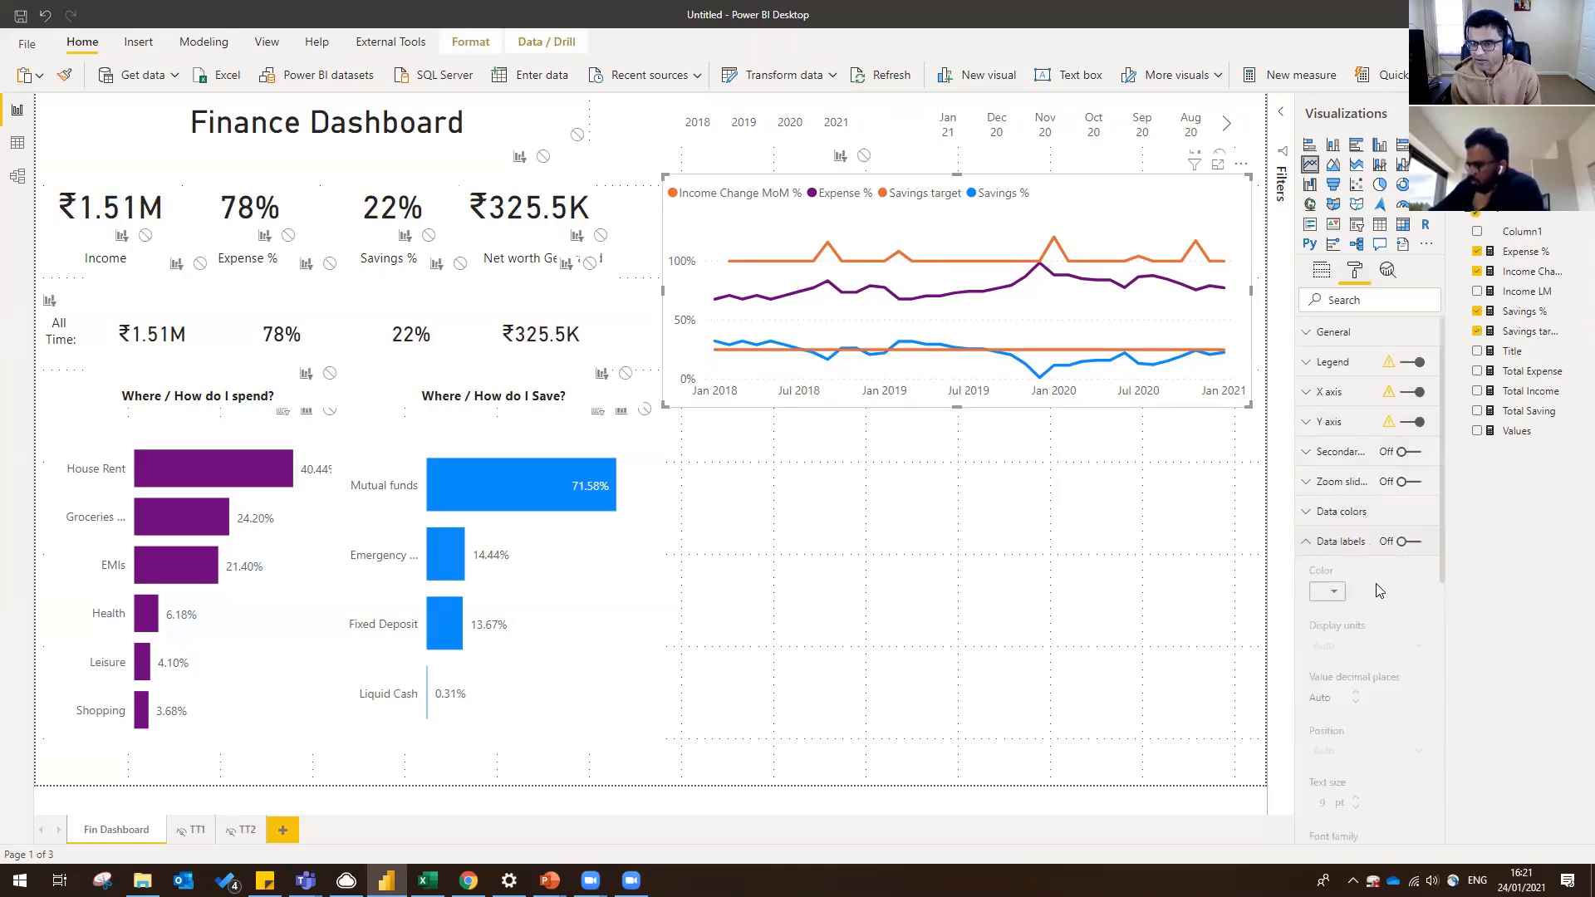
click(1350, 543)
click(1349, 521)
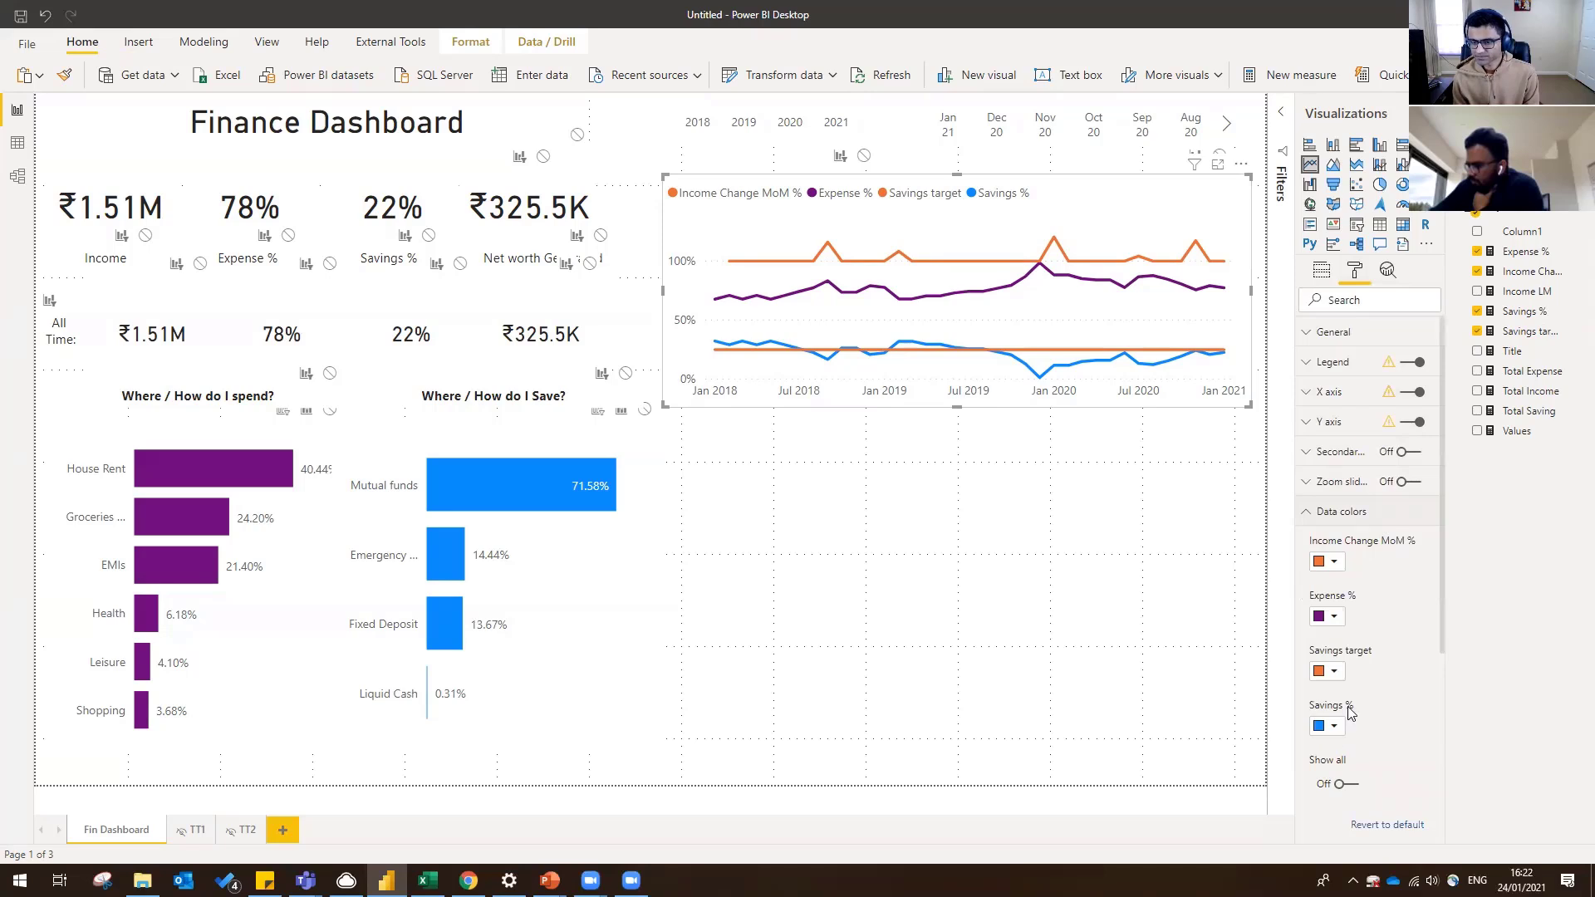
click(1331, 671)
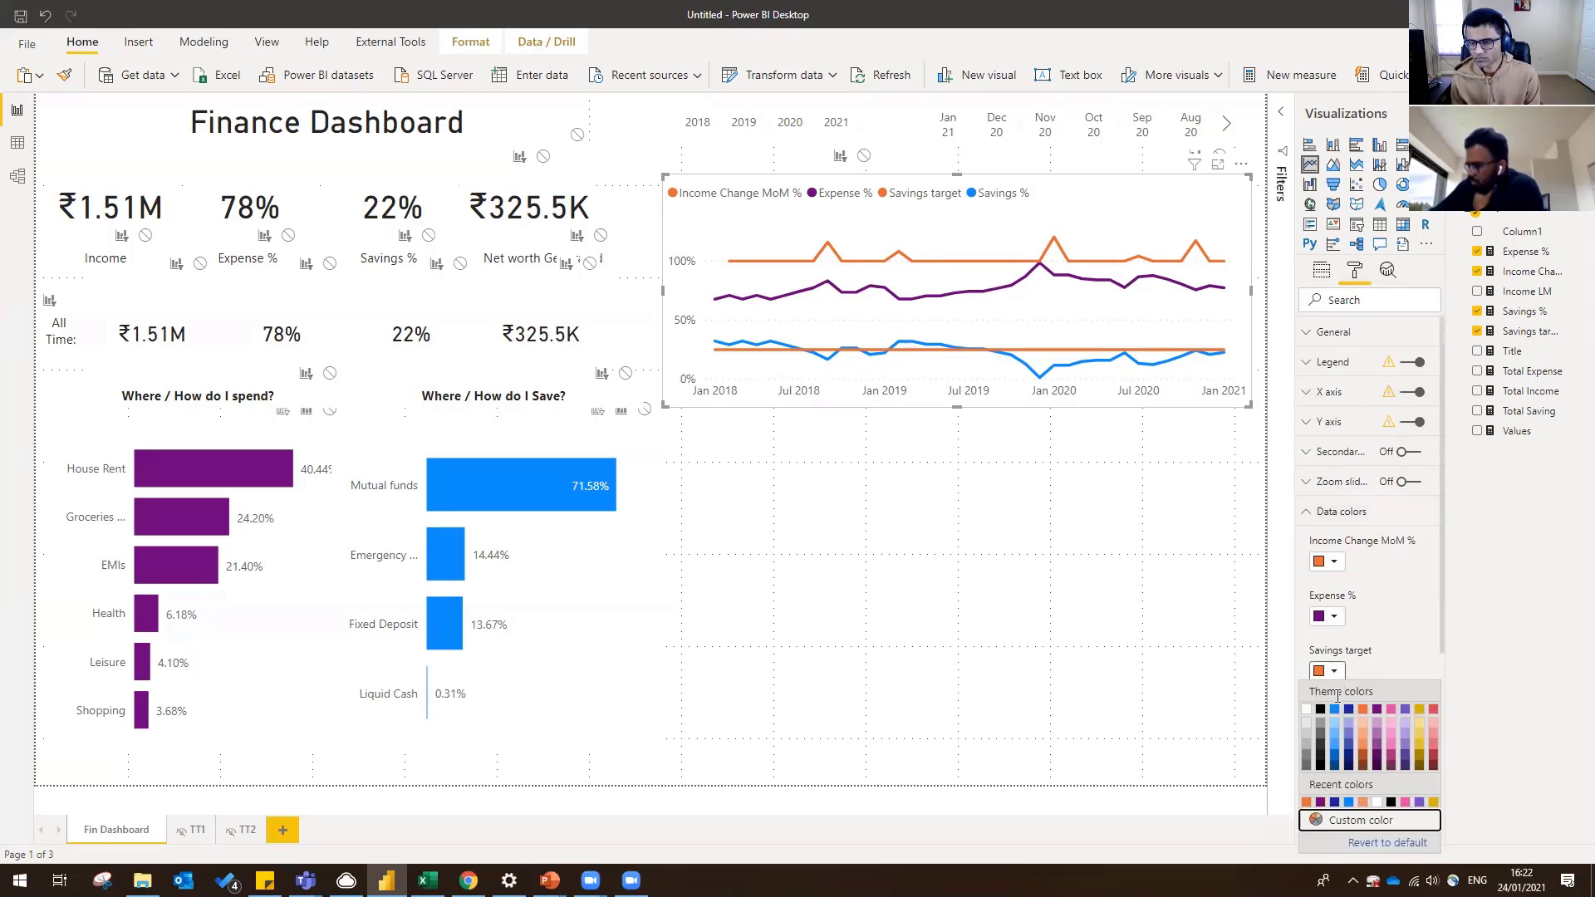
click(1340, 738)
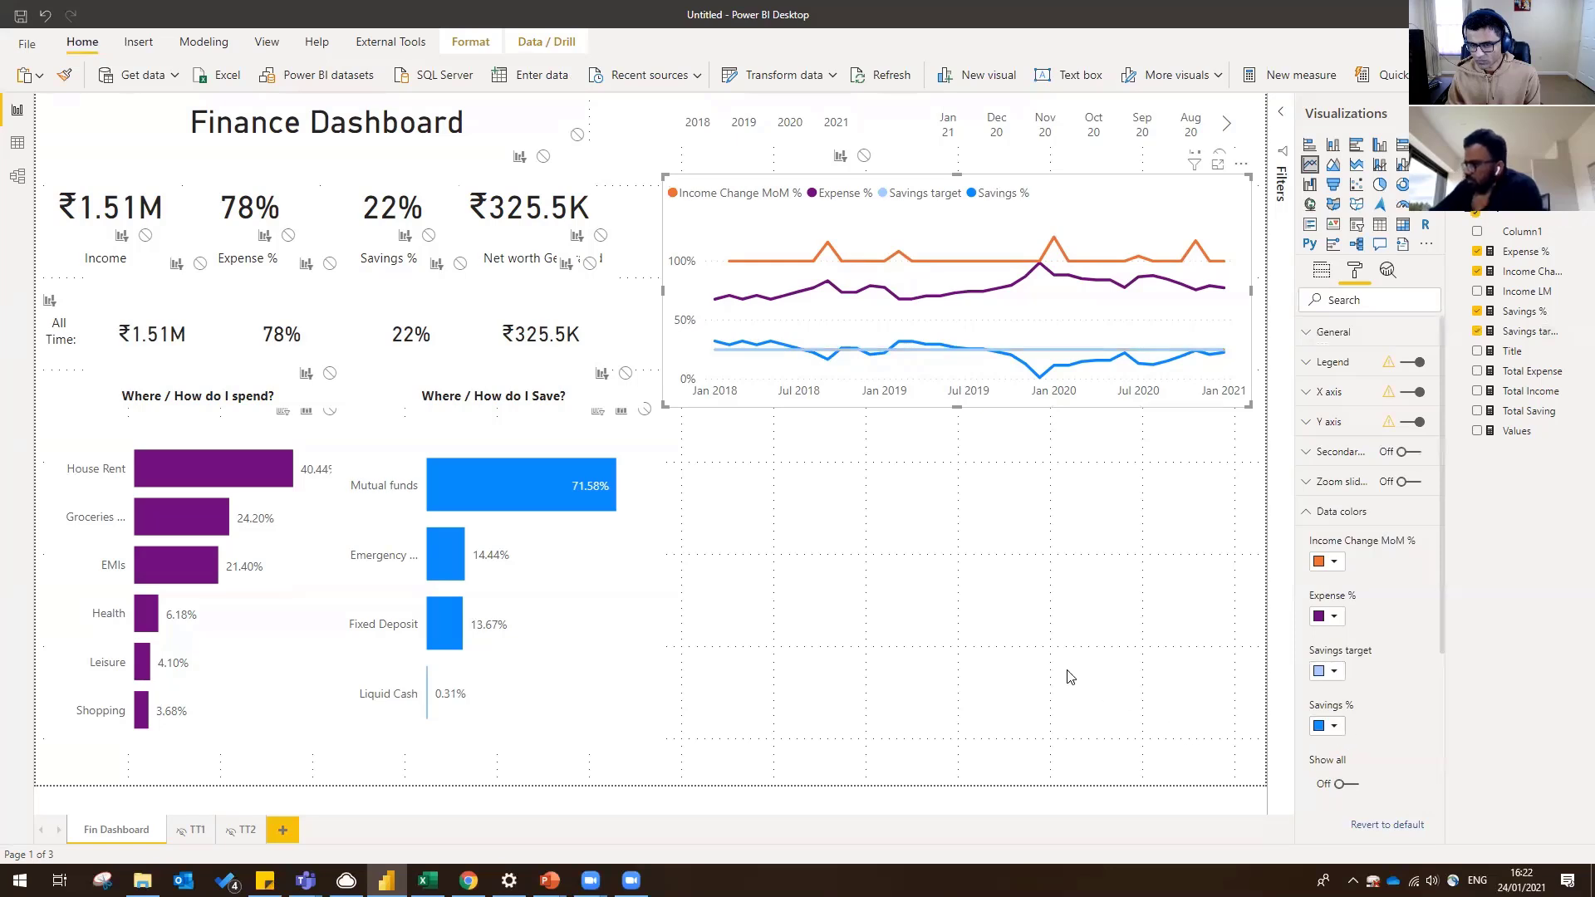
click(1332, 671)
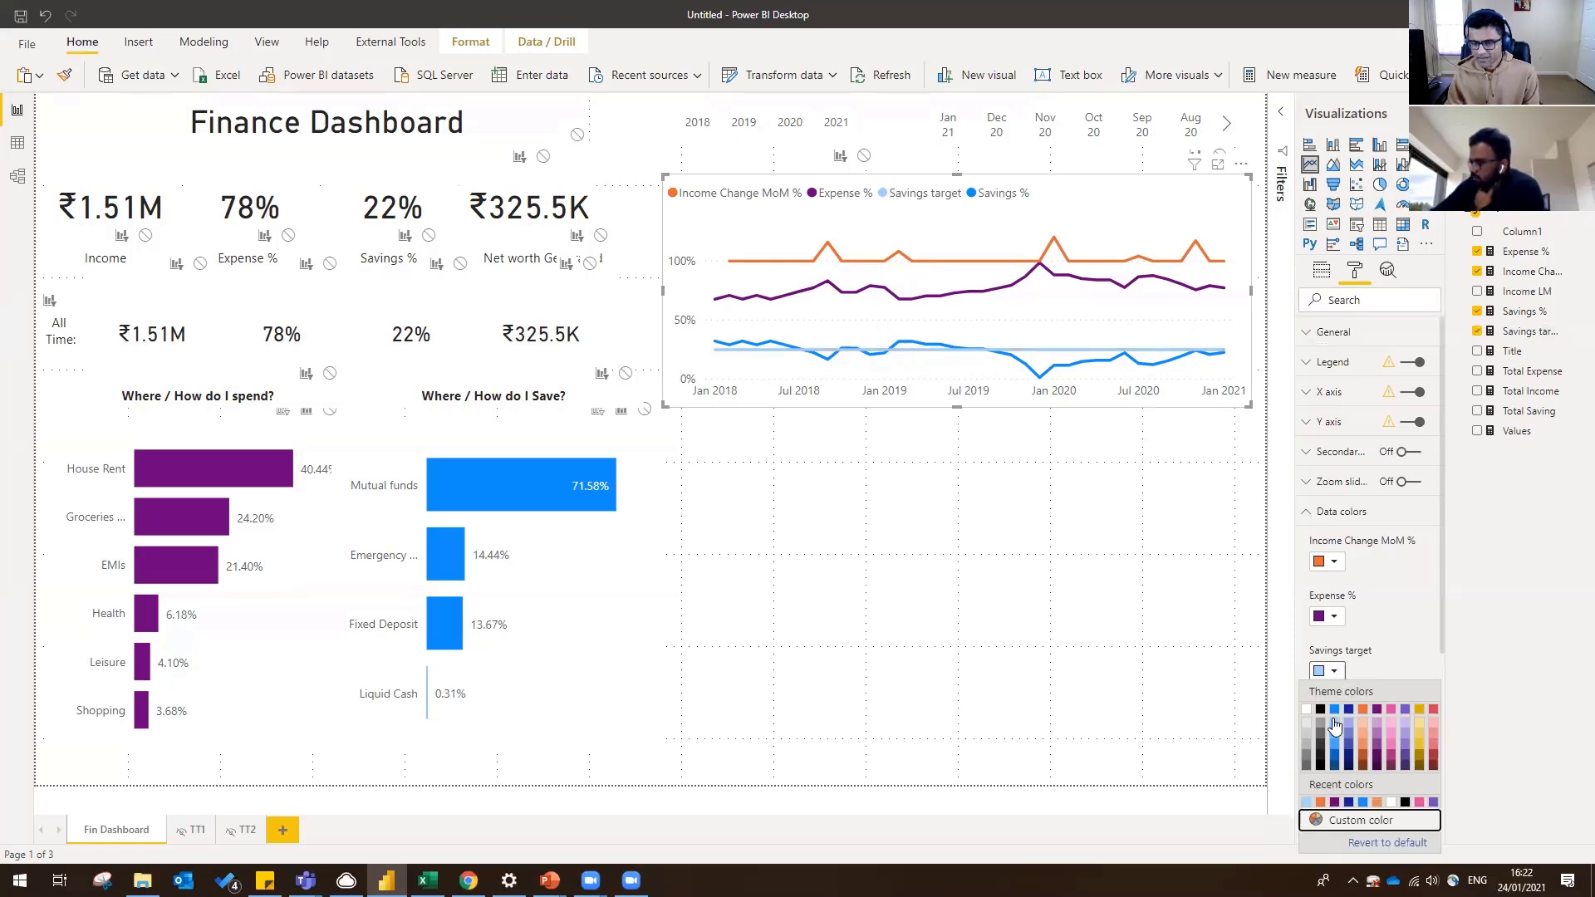
click(1337, 750)
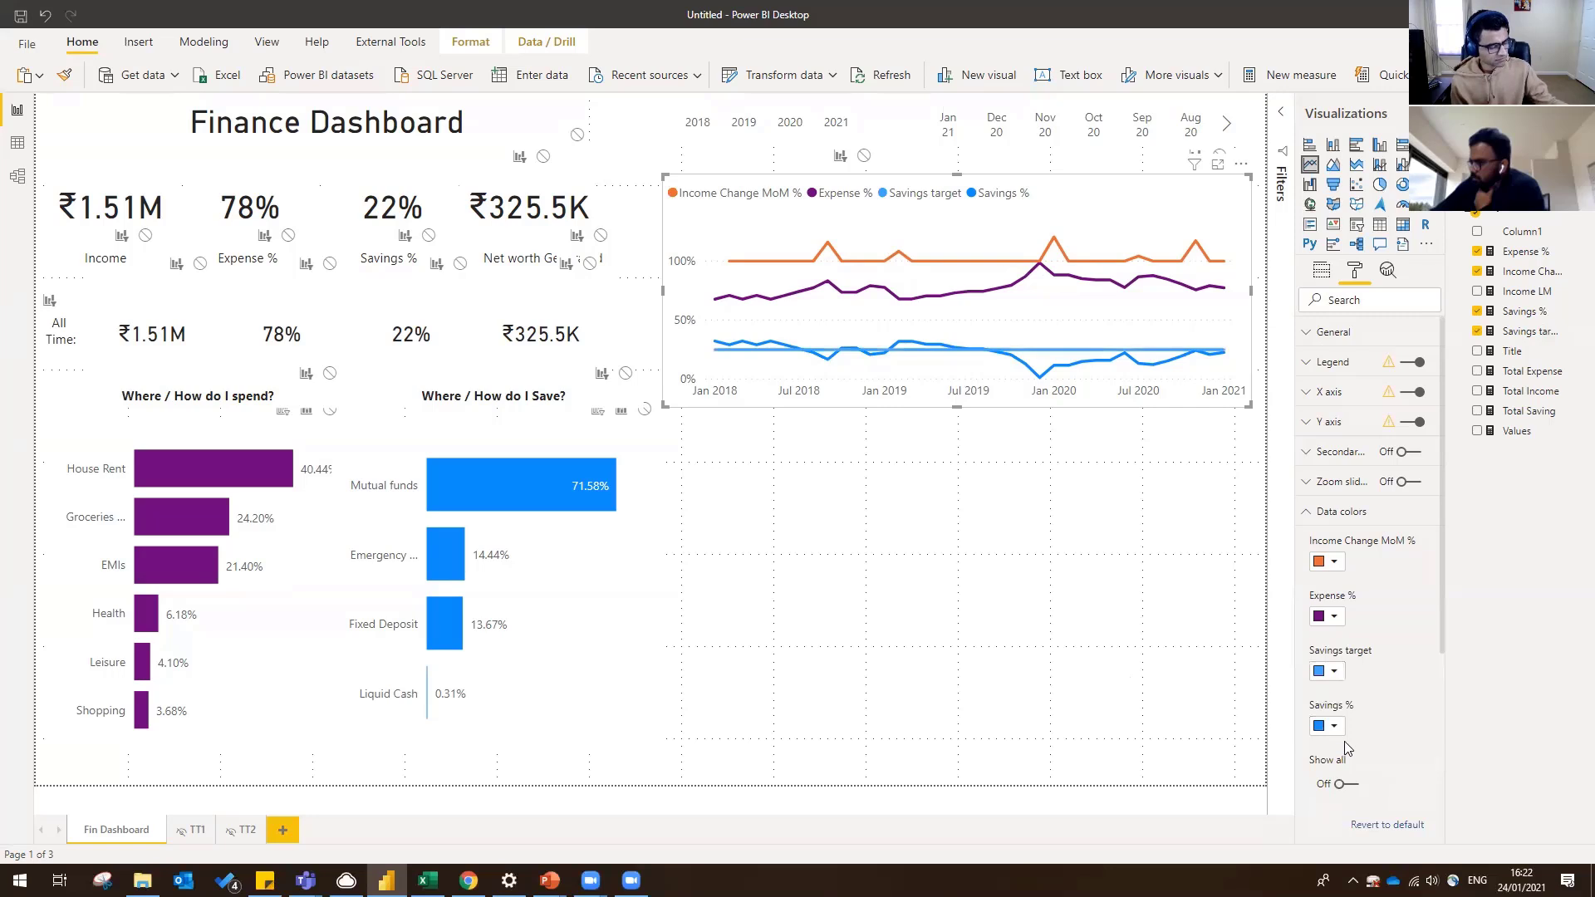
click(1330, 673)
click(1329, 675)
click(1330, 675)
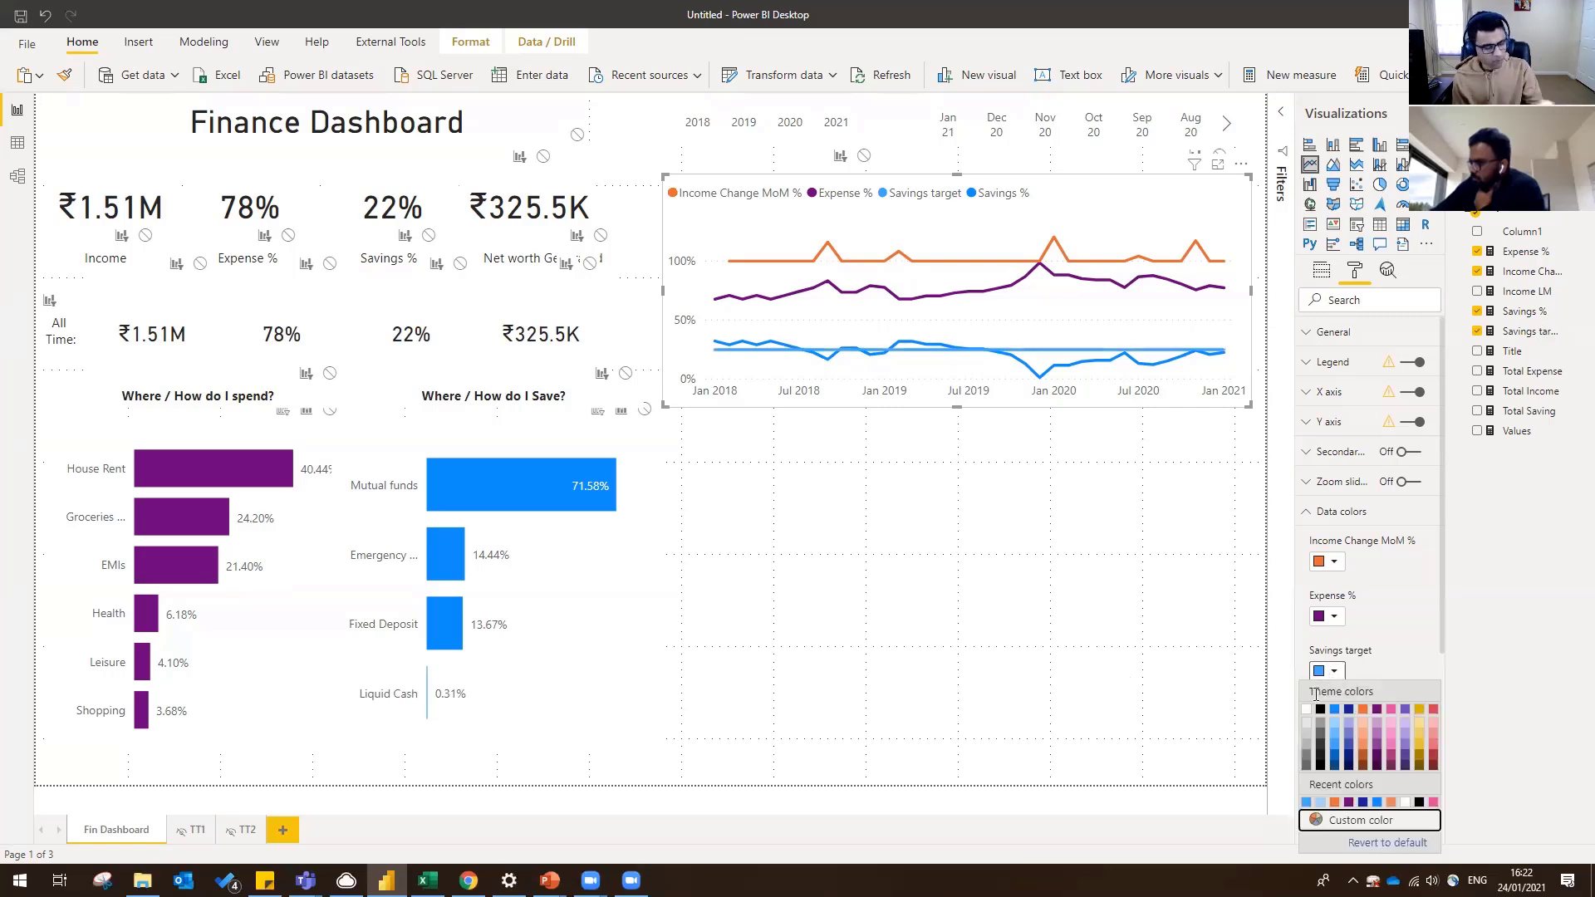
click(1321, 710)
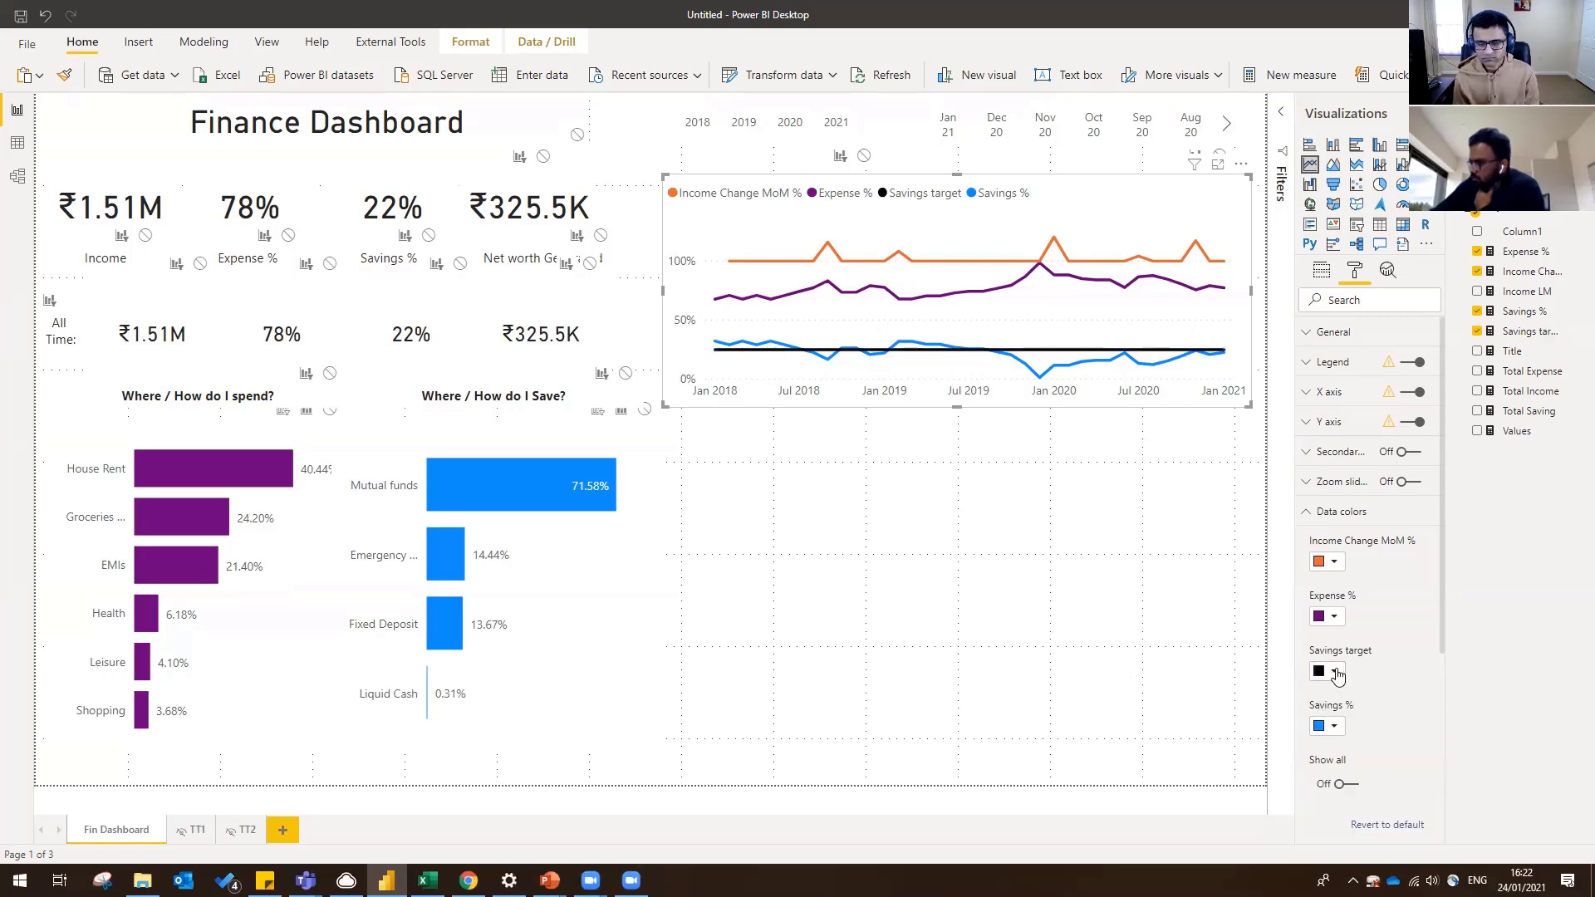
scroll(1343, 669, down, 3)
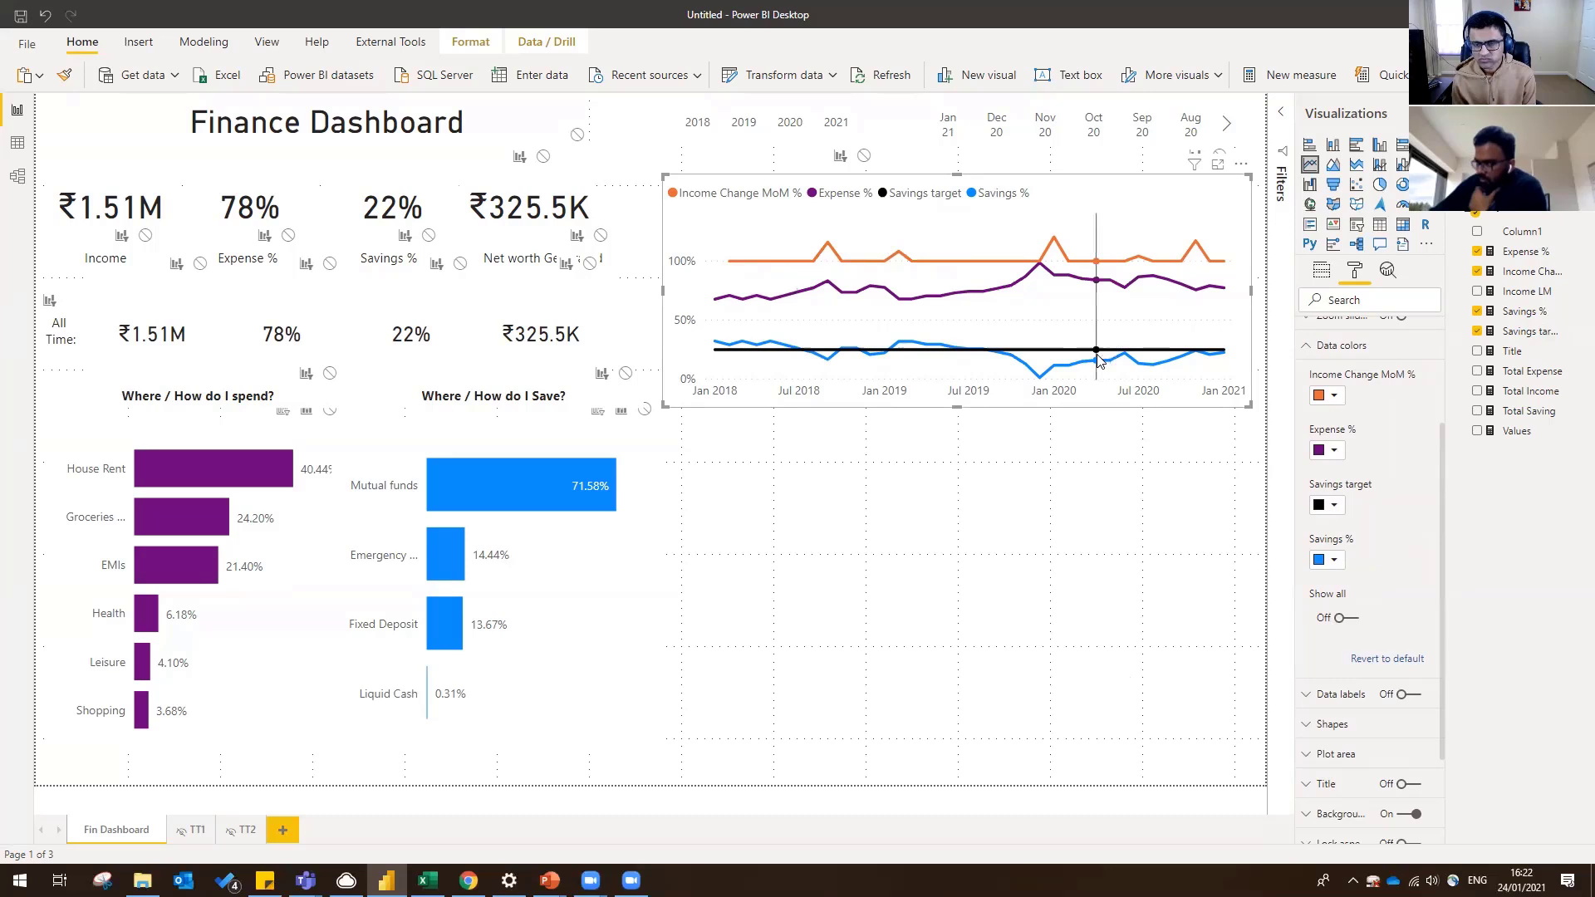
click(984, 555)
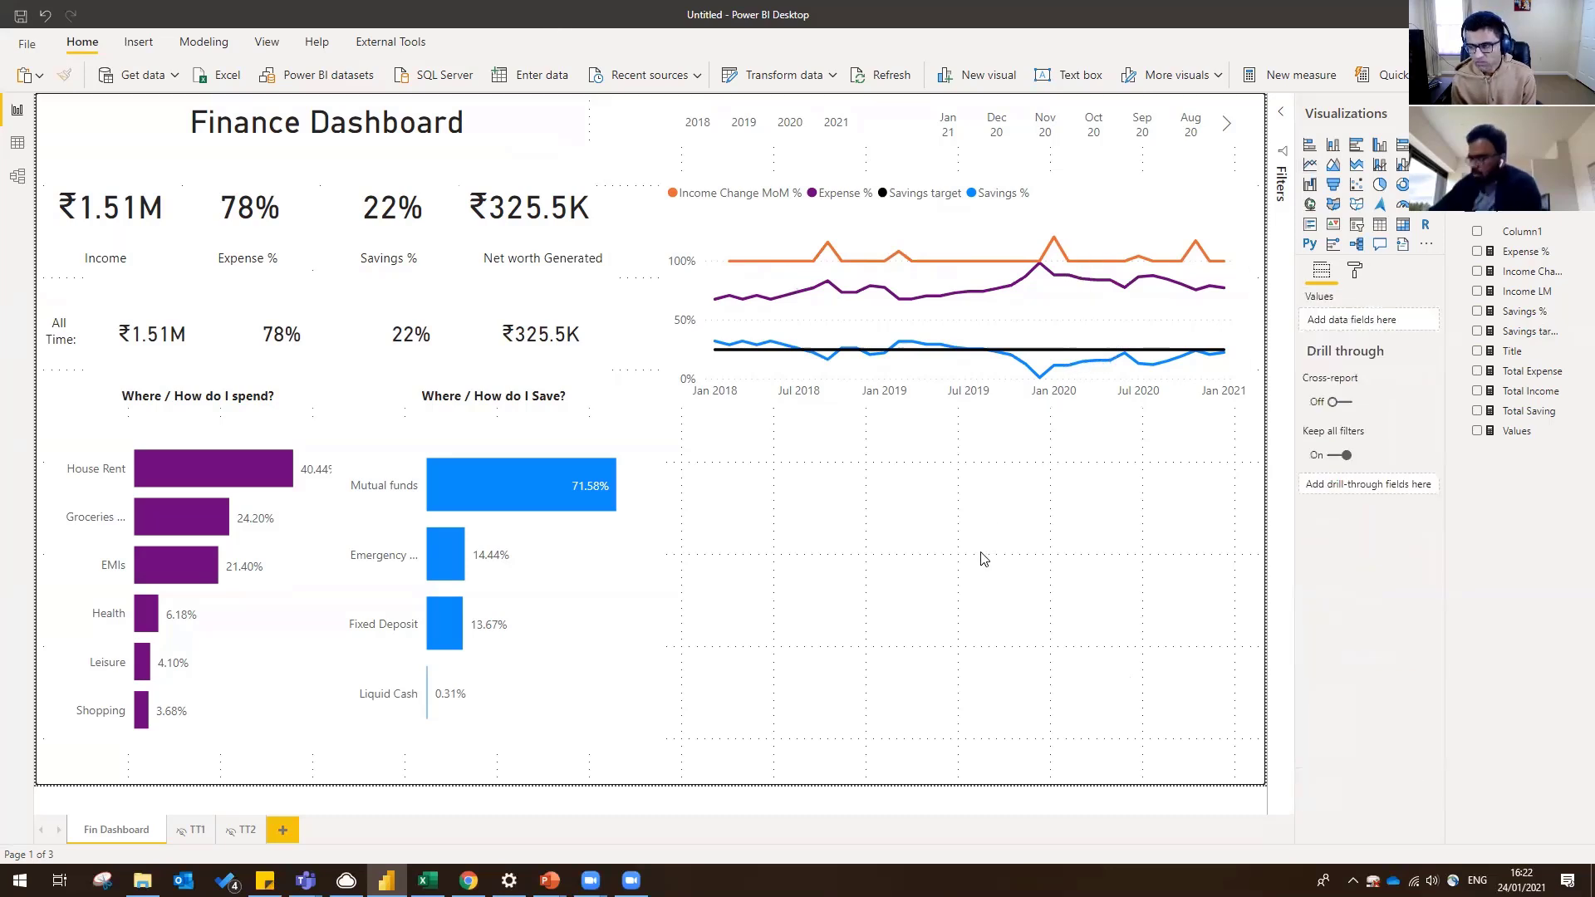
click(662, 143)
click(882, 603)
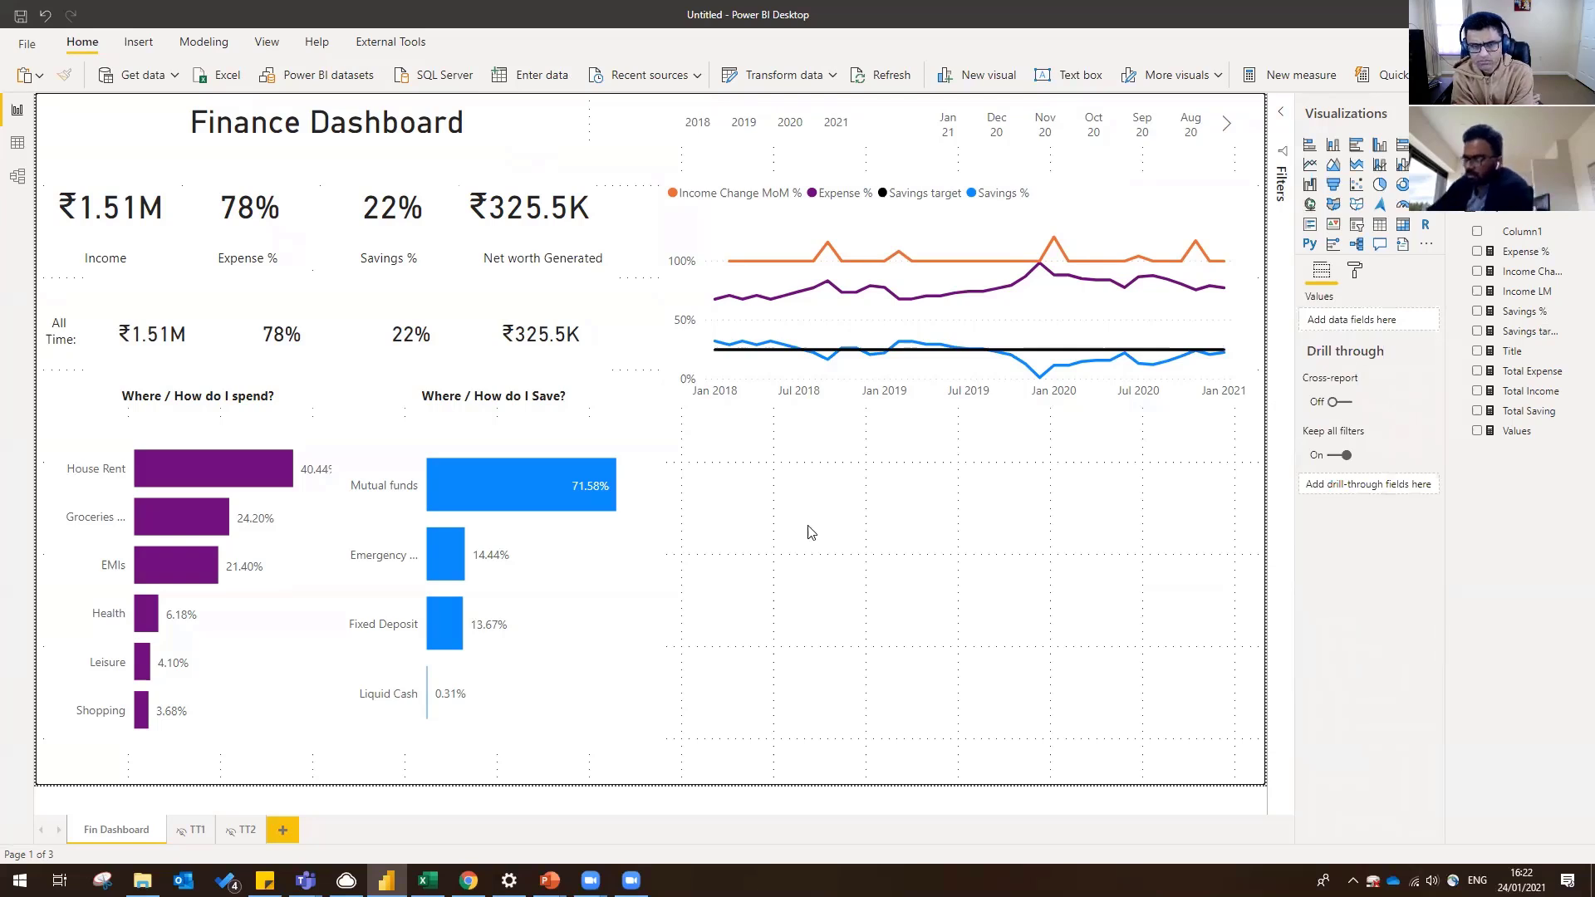
- Place a copy of the "Where / How do I spend?" heading above the line chart and shift the chart down to make room
click(220, 413)
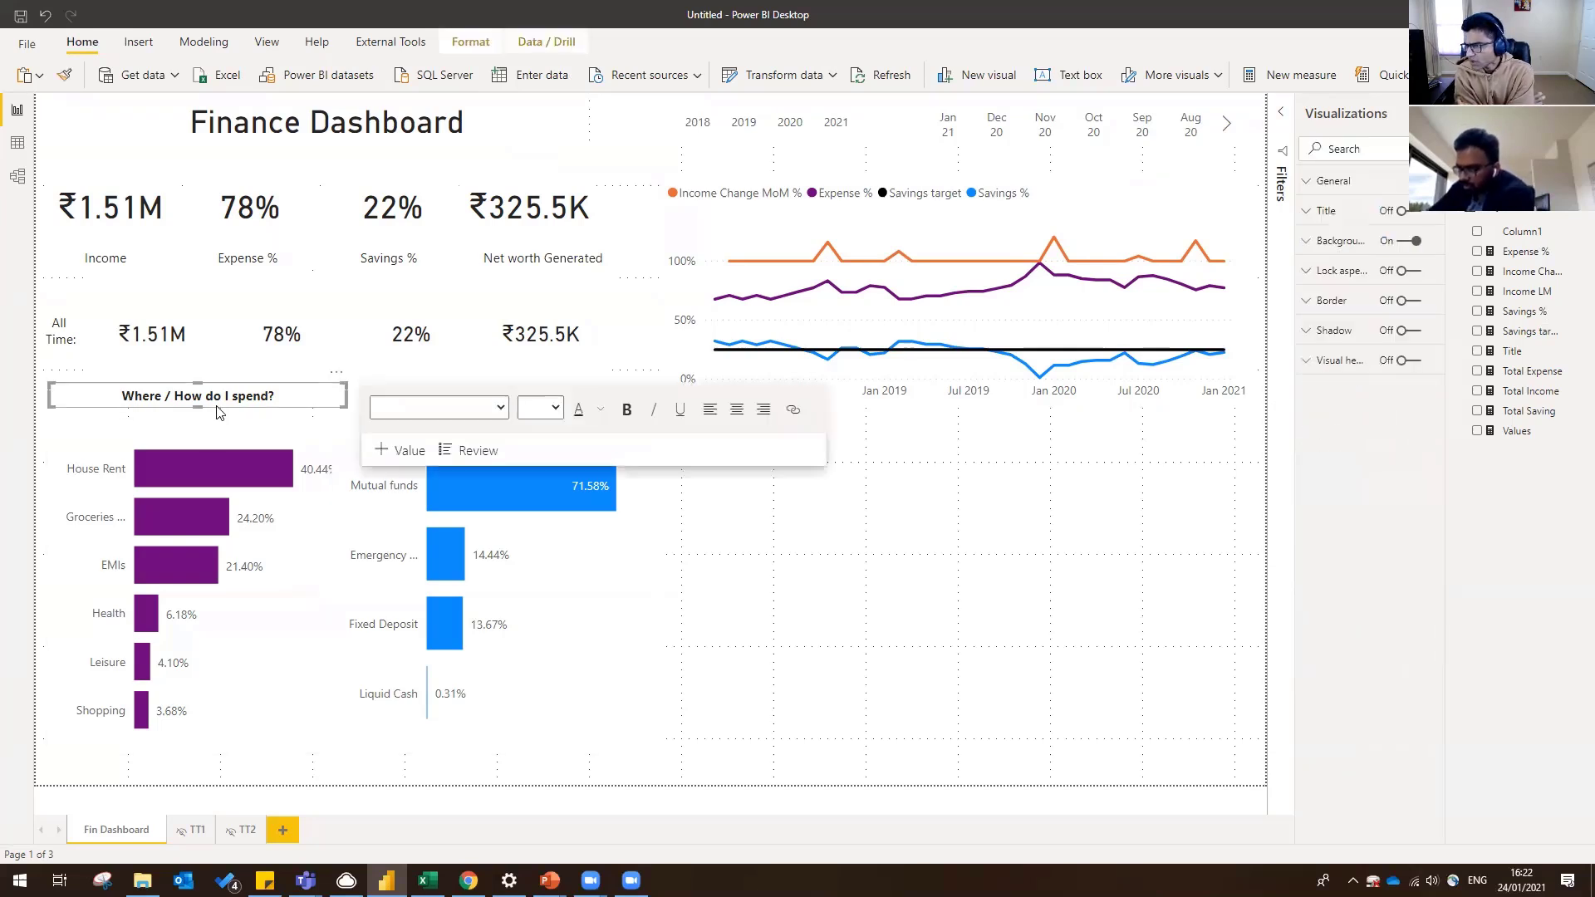
drag(247, 412, 858, 181)
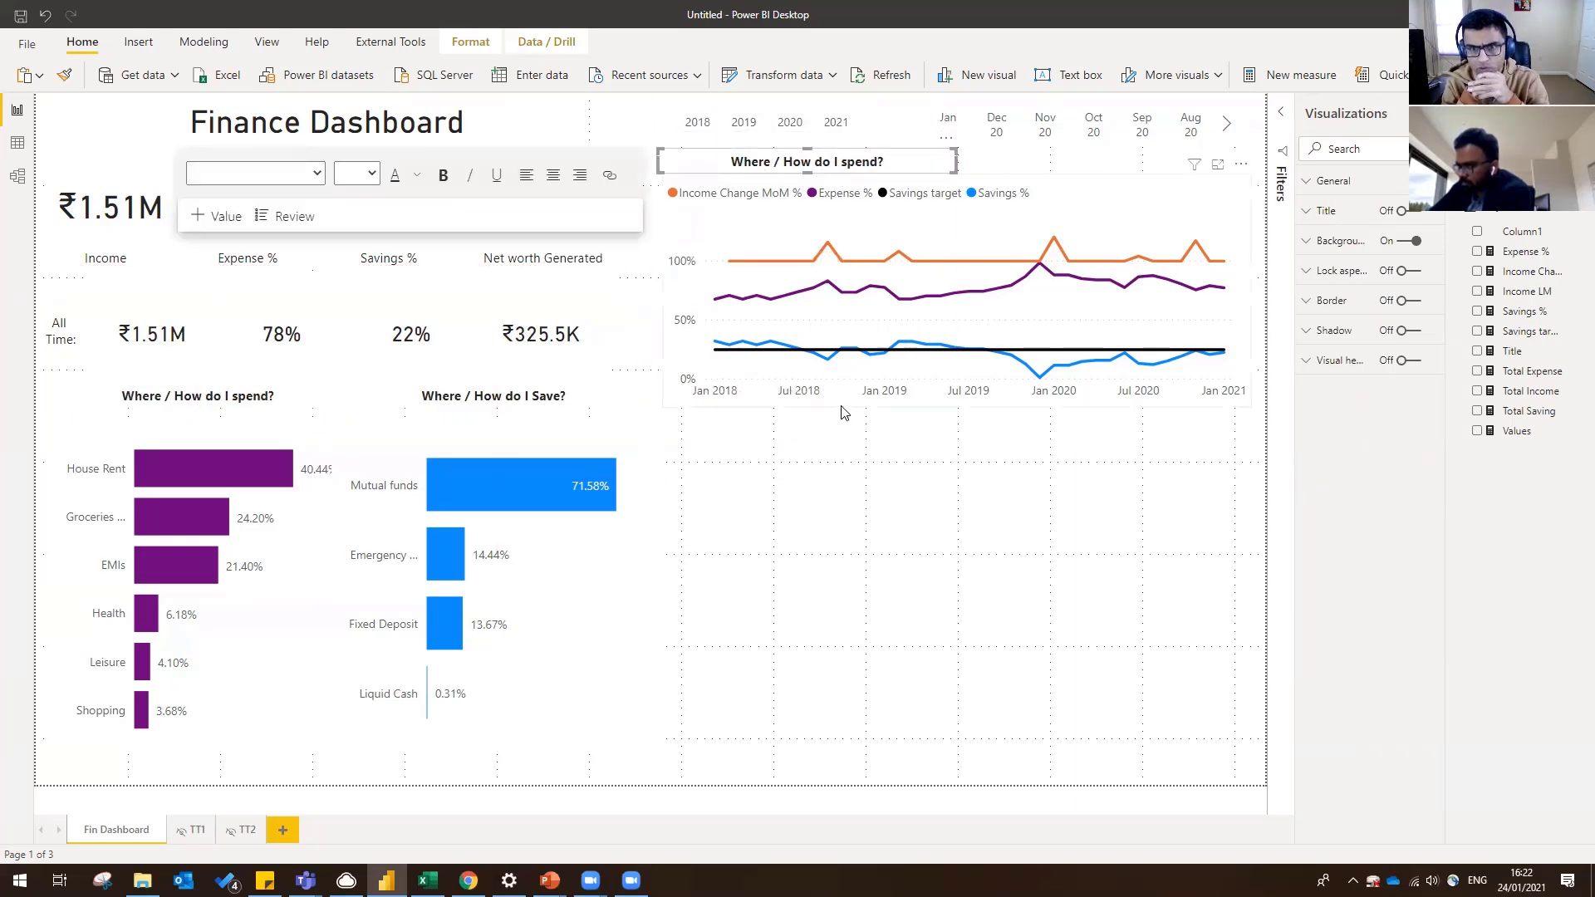
drag(837, 393, 832, 418)
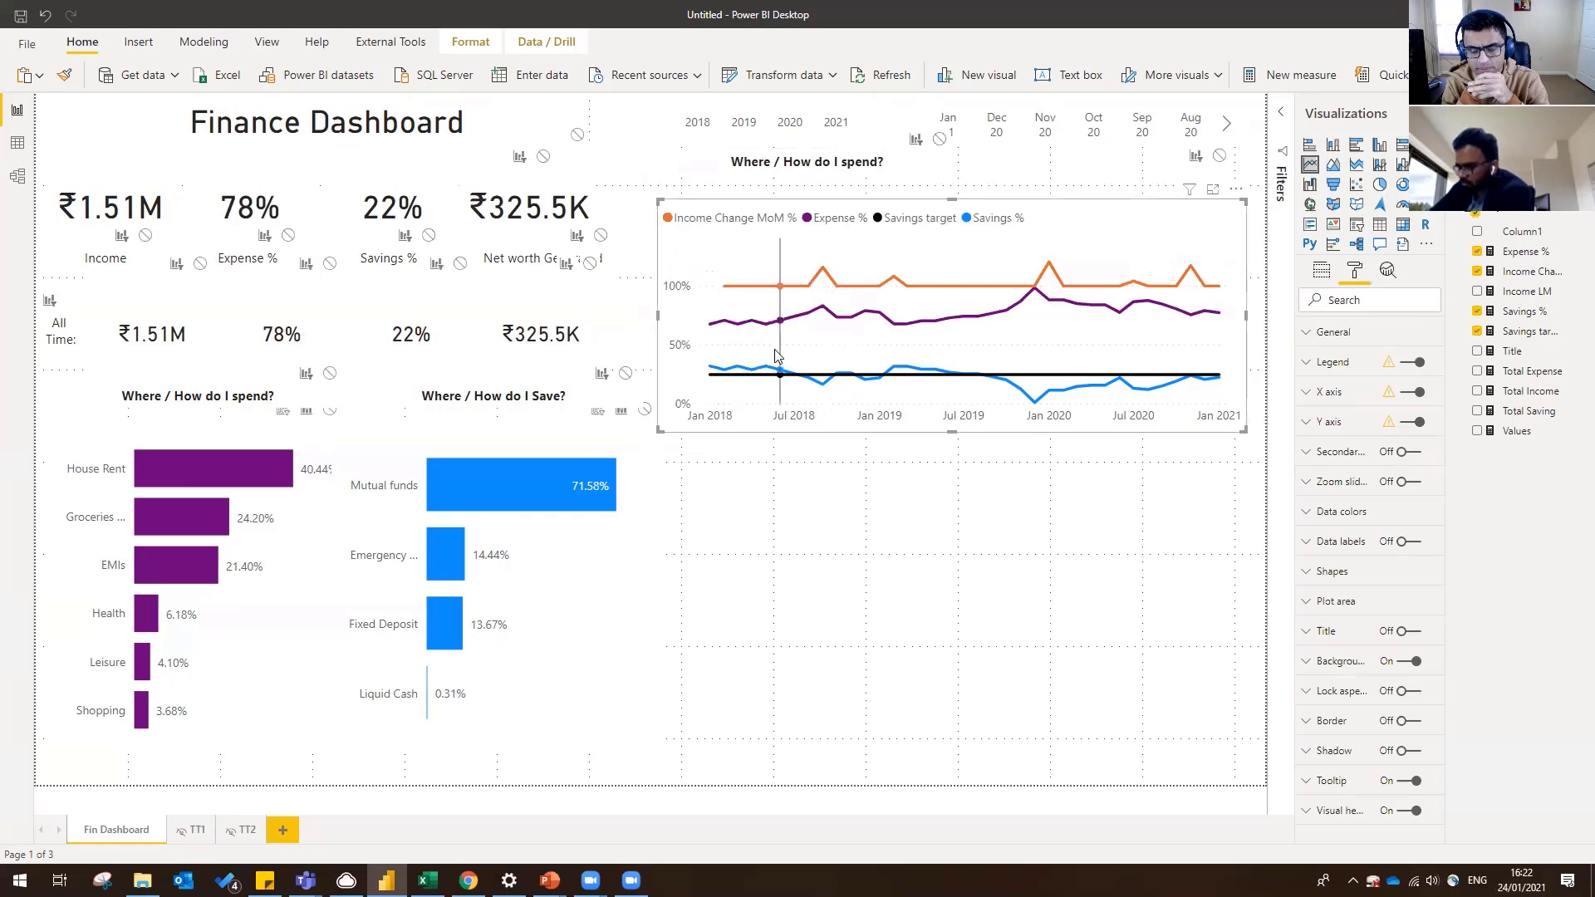
drag(661, 430, 679, 415)
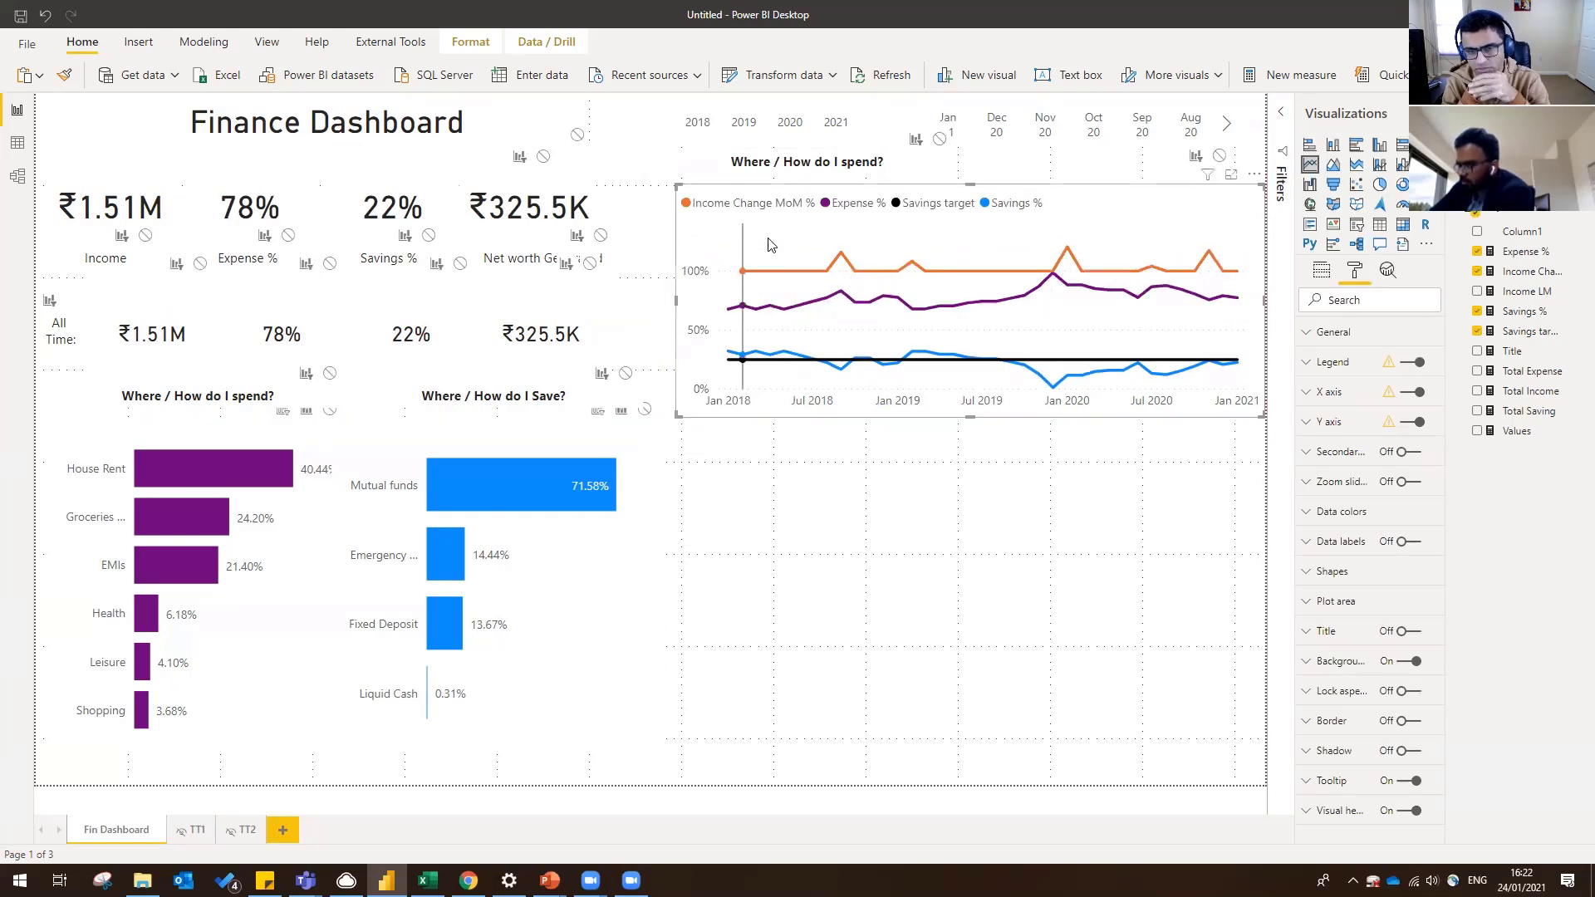
drag(753, 178, 769, 189)
- Replace the heading above the line chart with "Do I spend / save according to what I earn?"
click(880, 173)
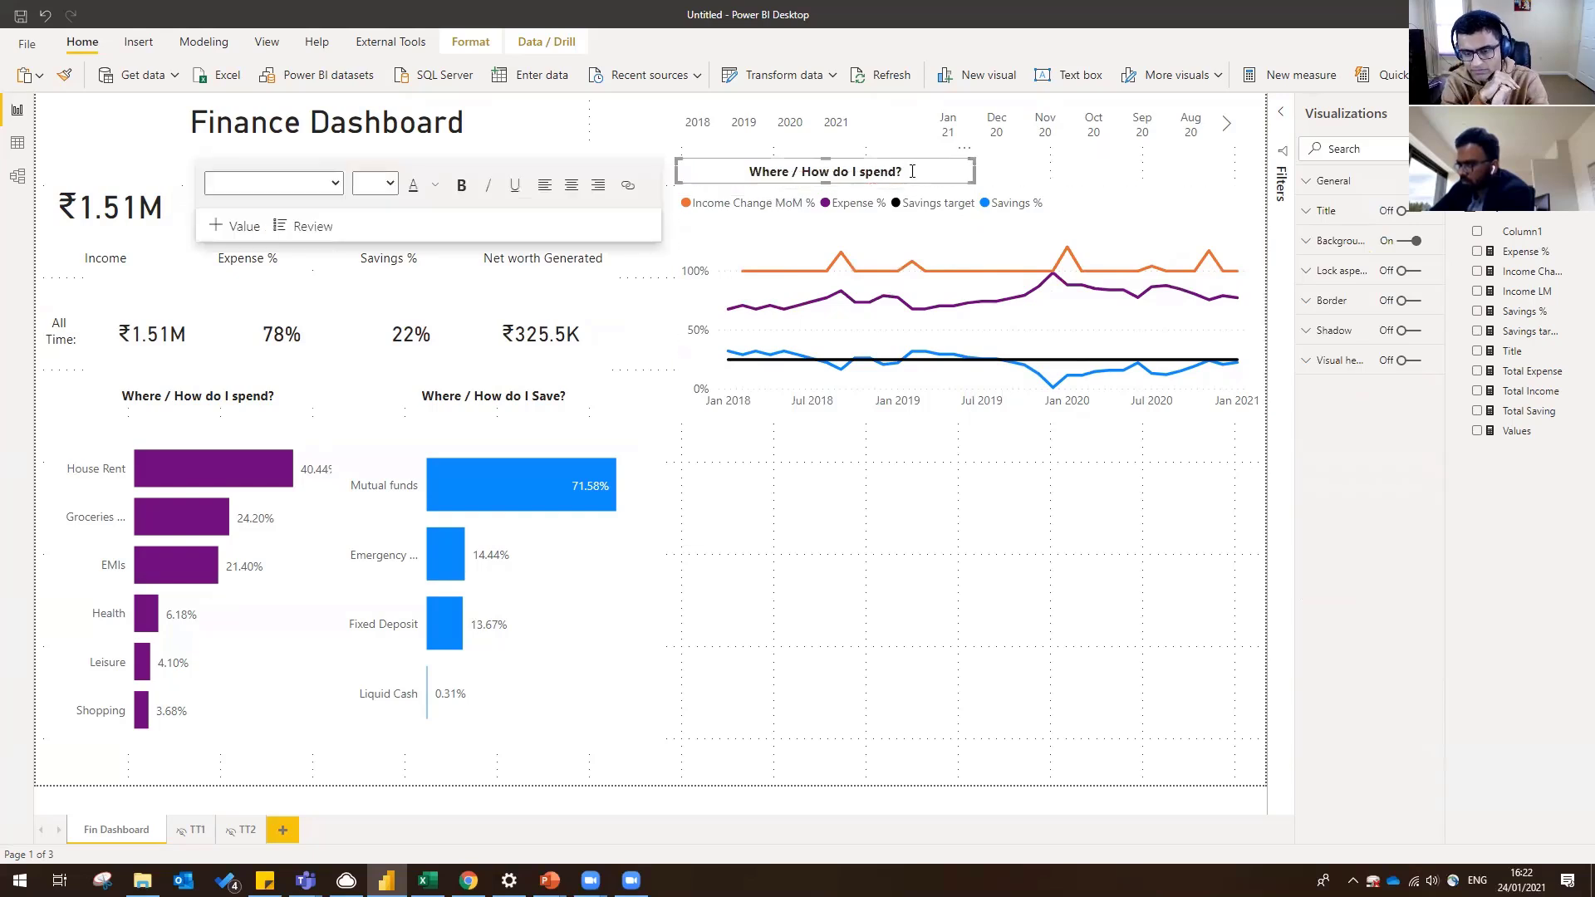
drag(912, 171, 755, 175)
text(Do i)
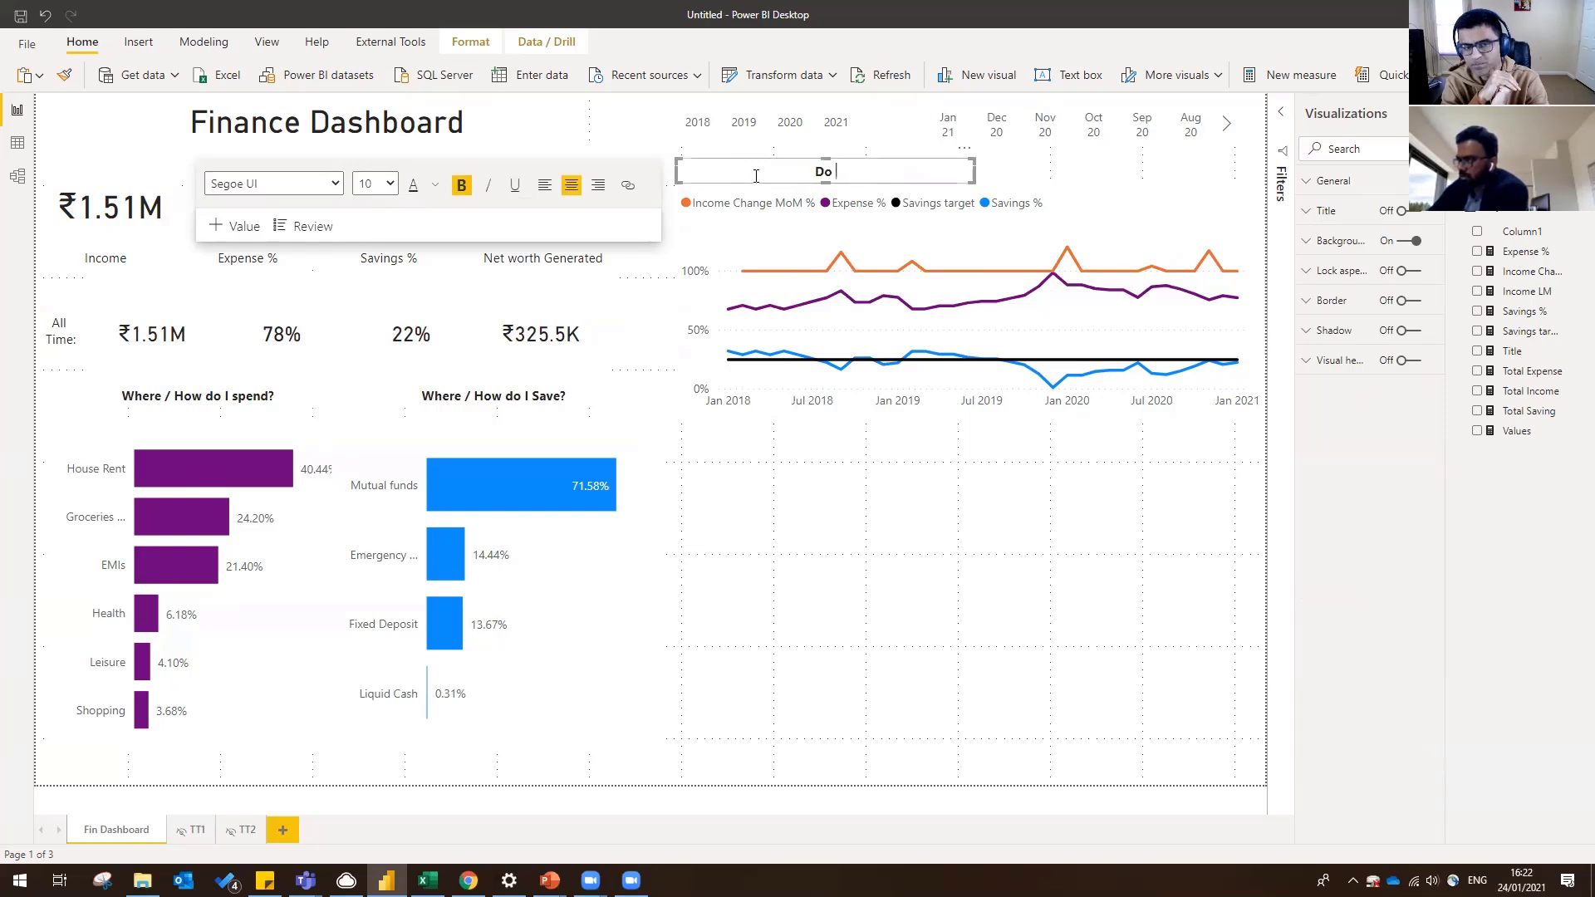
text(I spend )
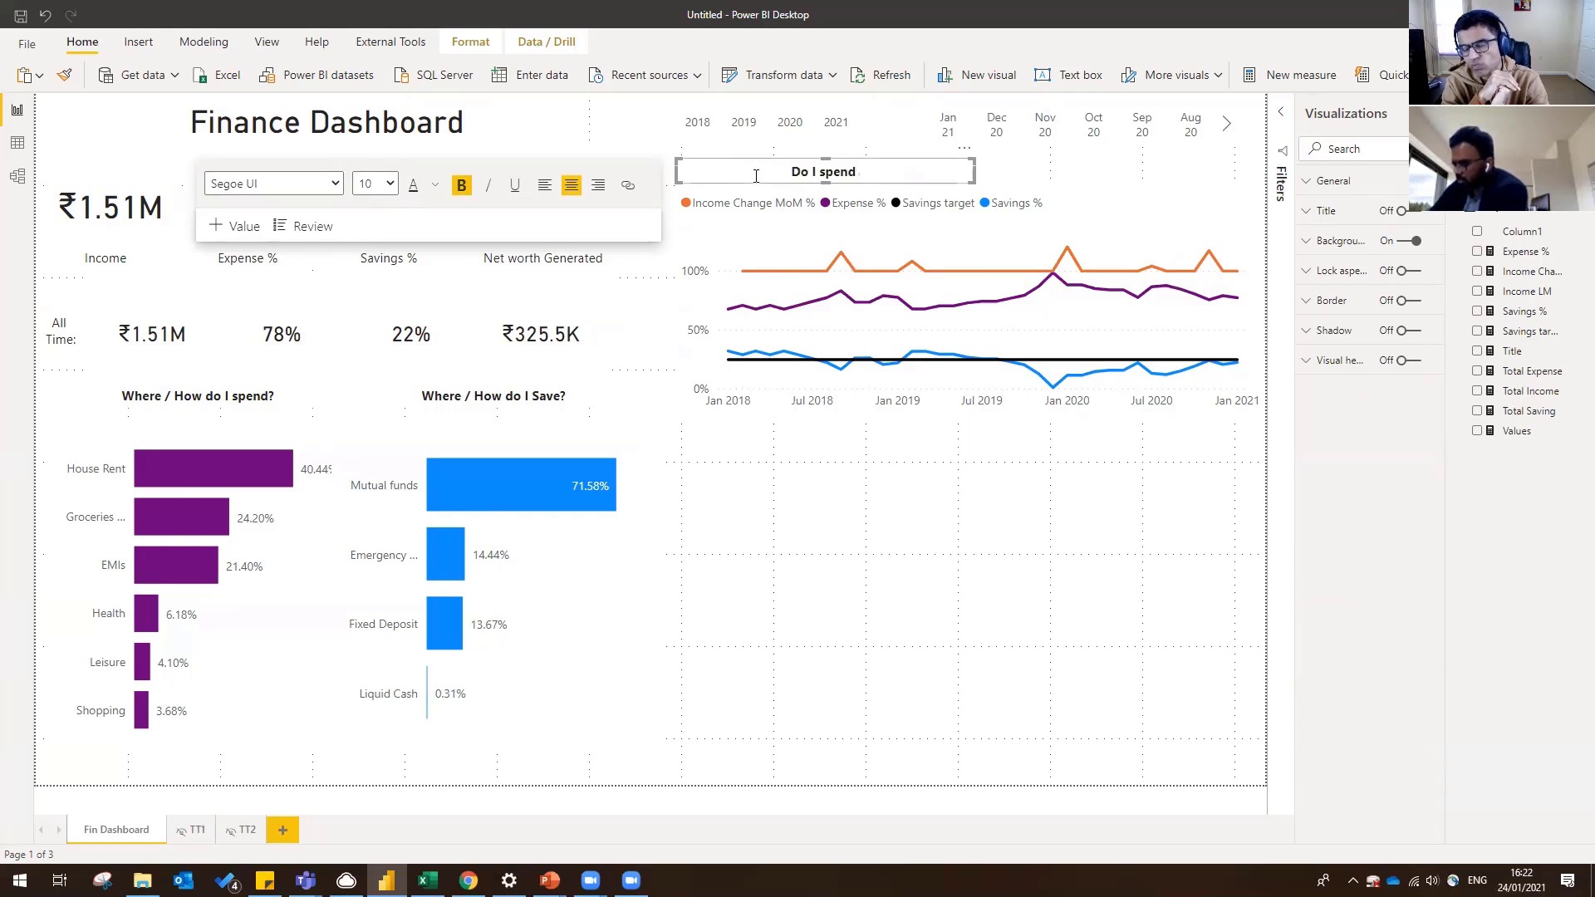
text(/ save accor)
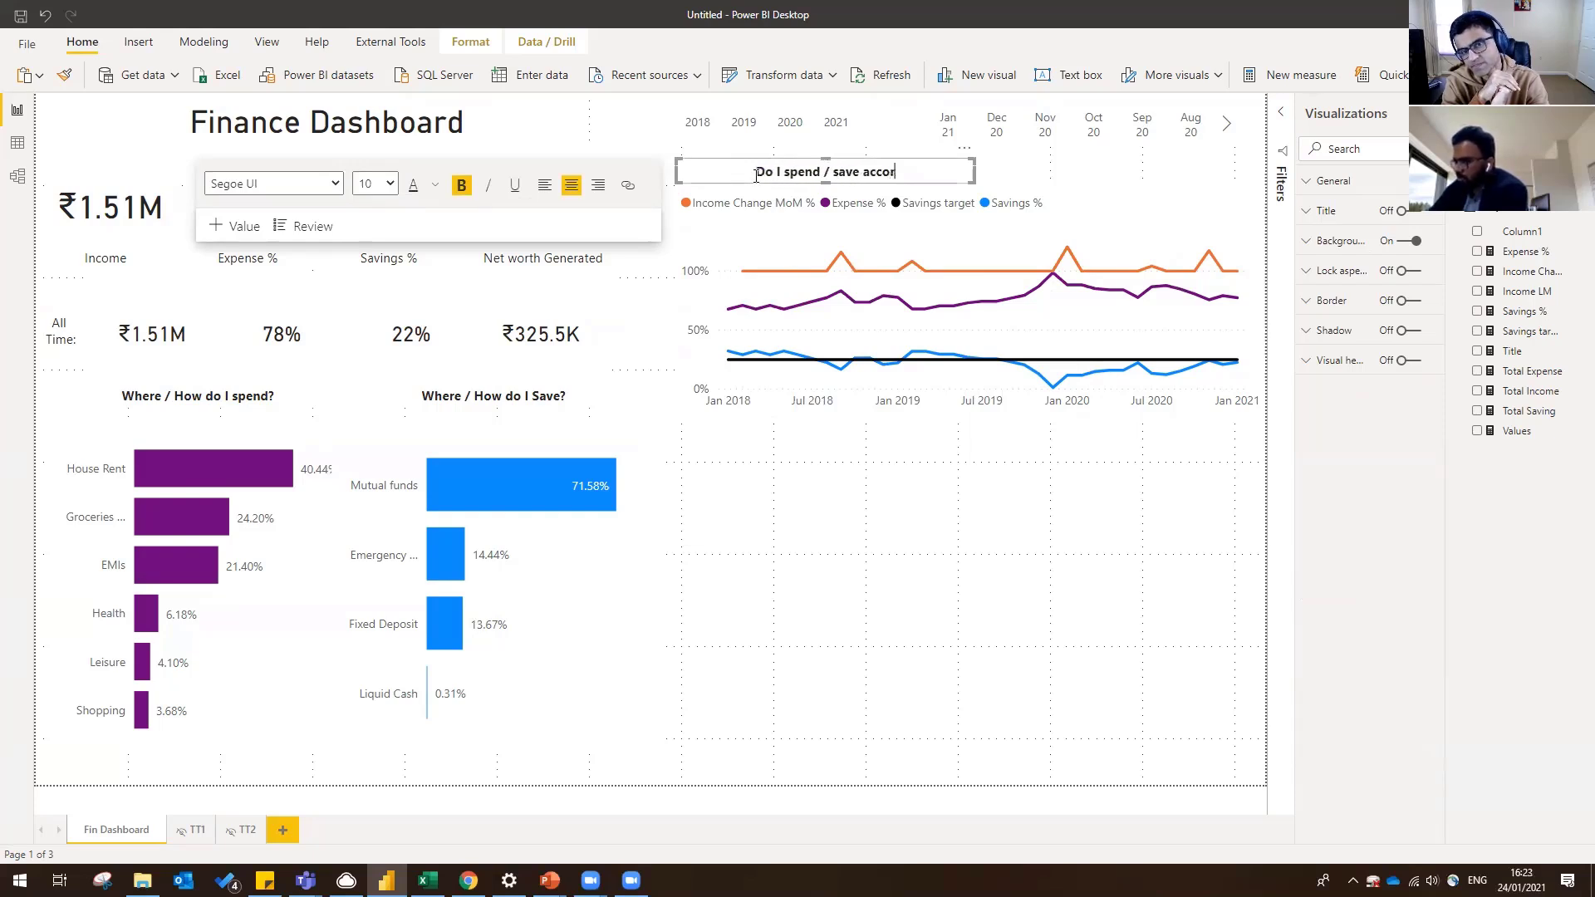
text(ding to wah)
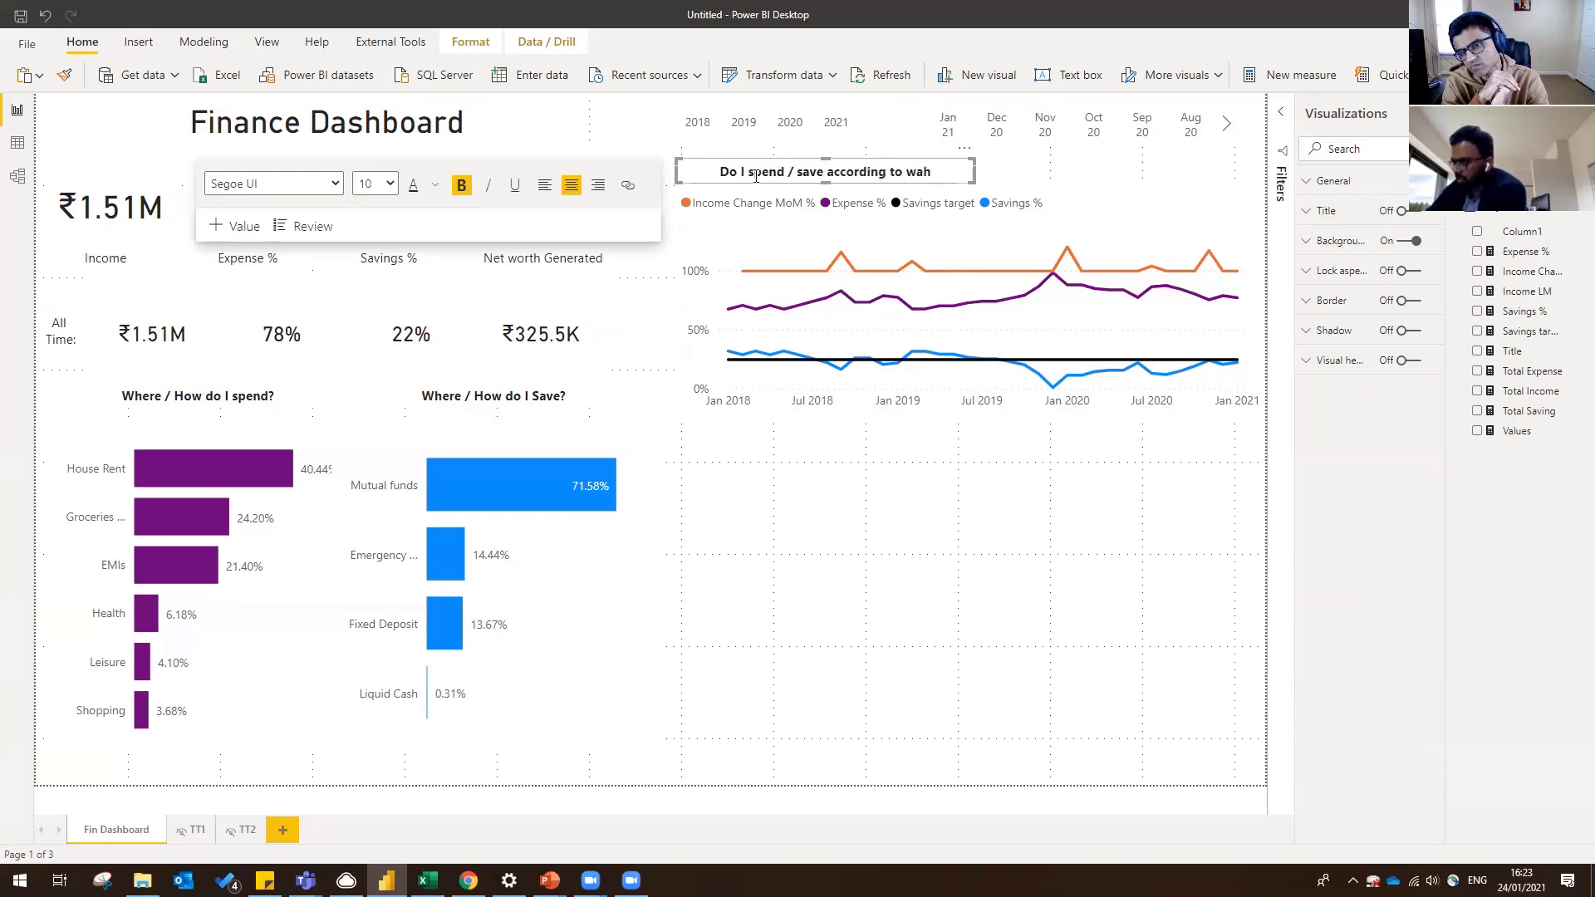
key(BackSpace)
key(BackSpace)
text(hat I)
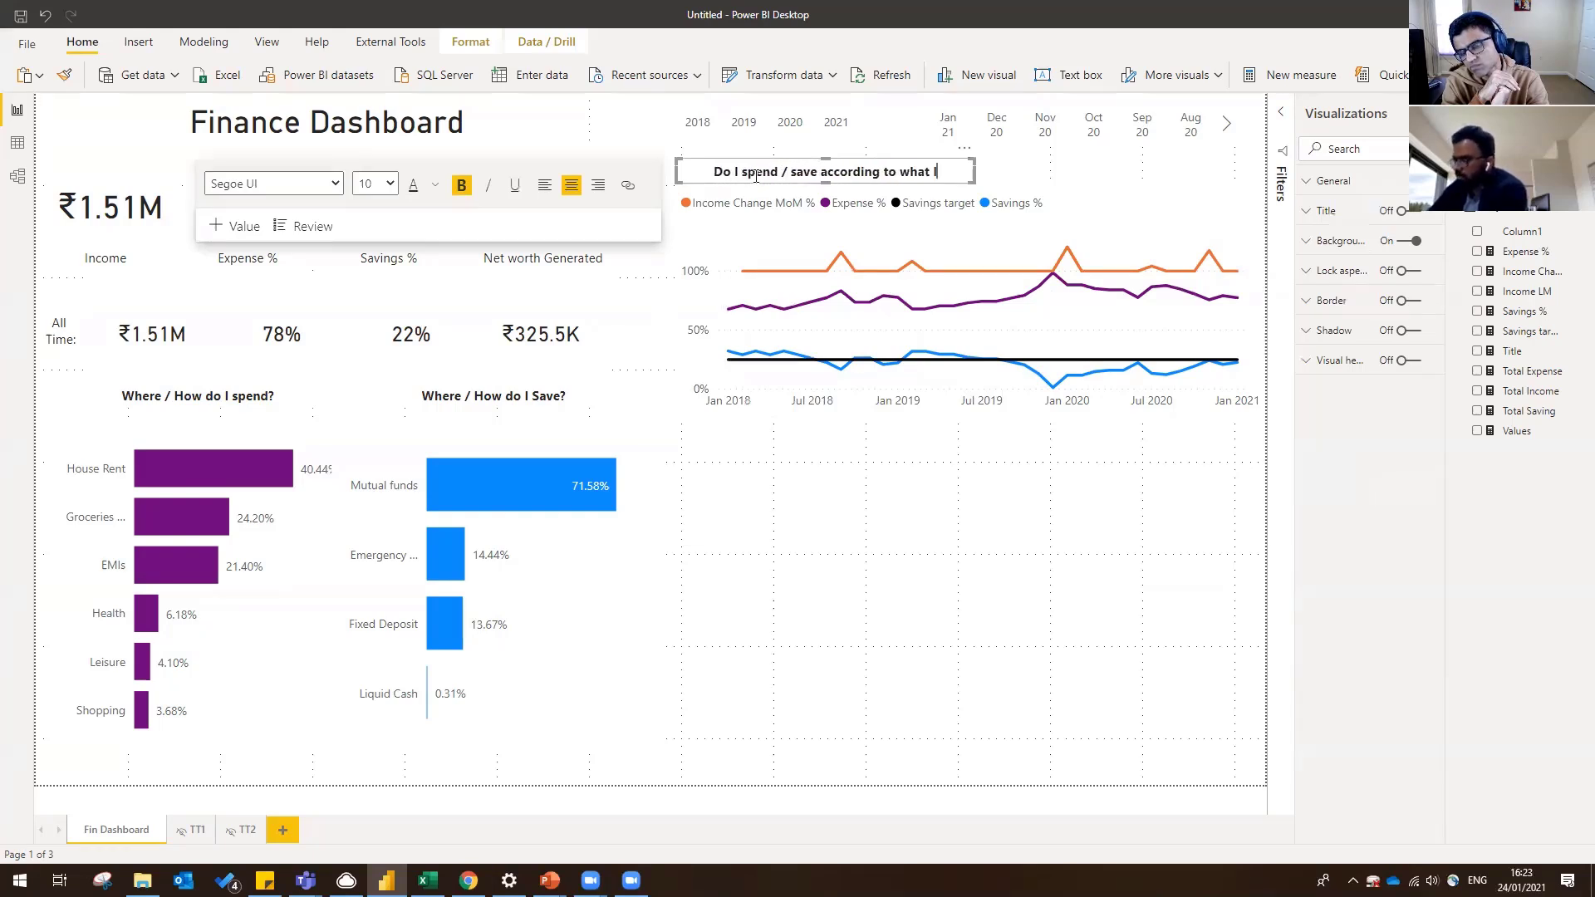
text( earn?)
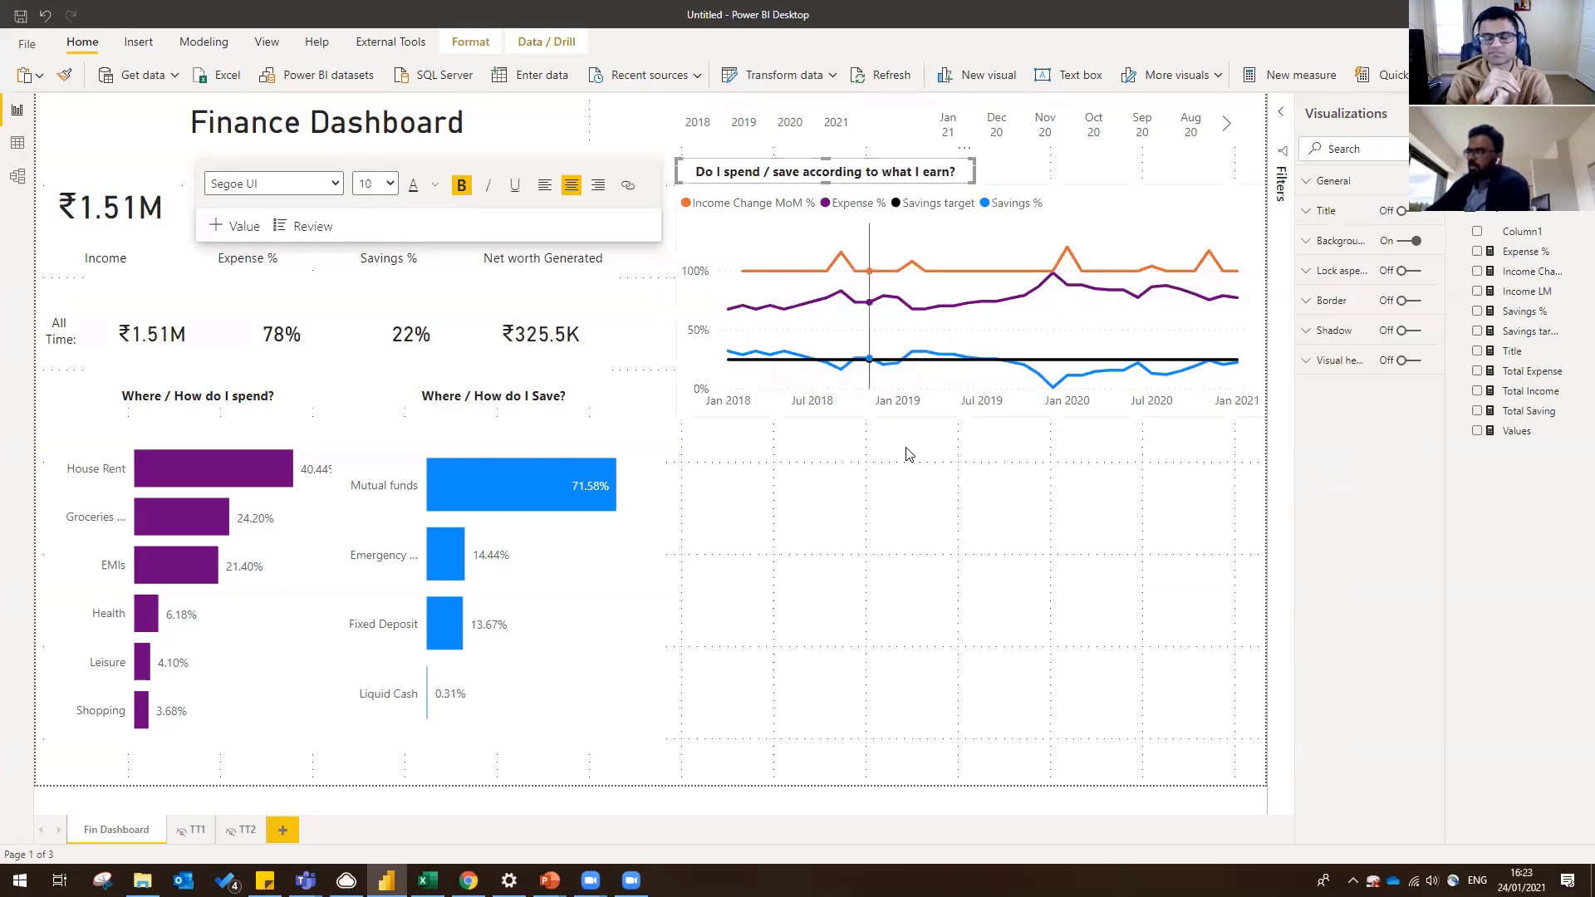
click(909, 536)
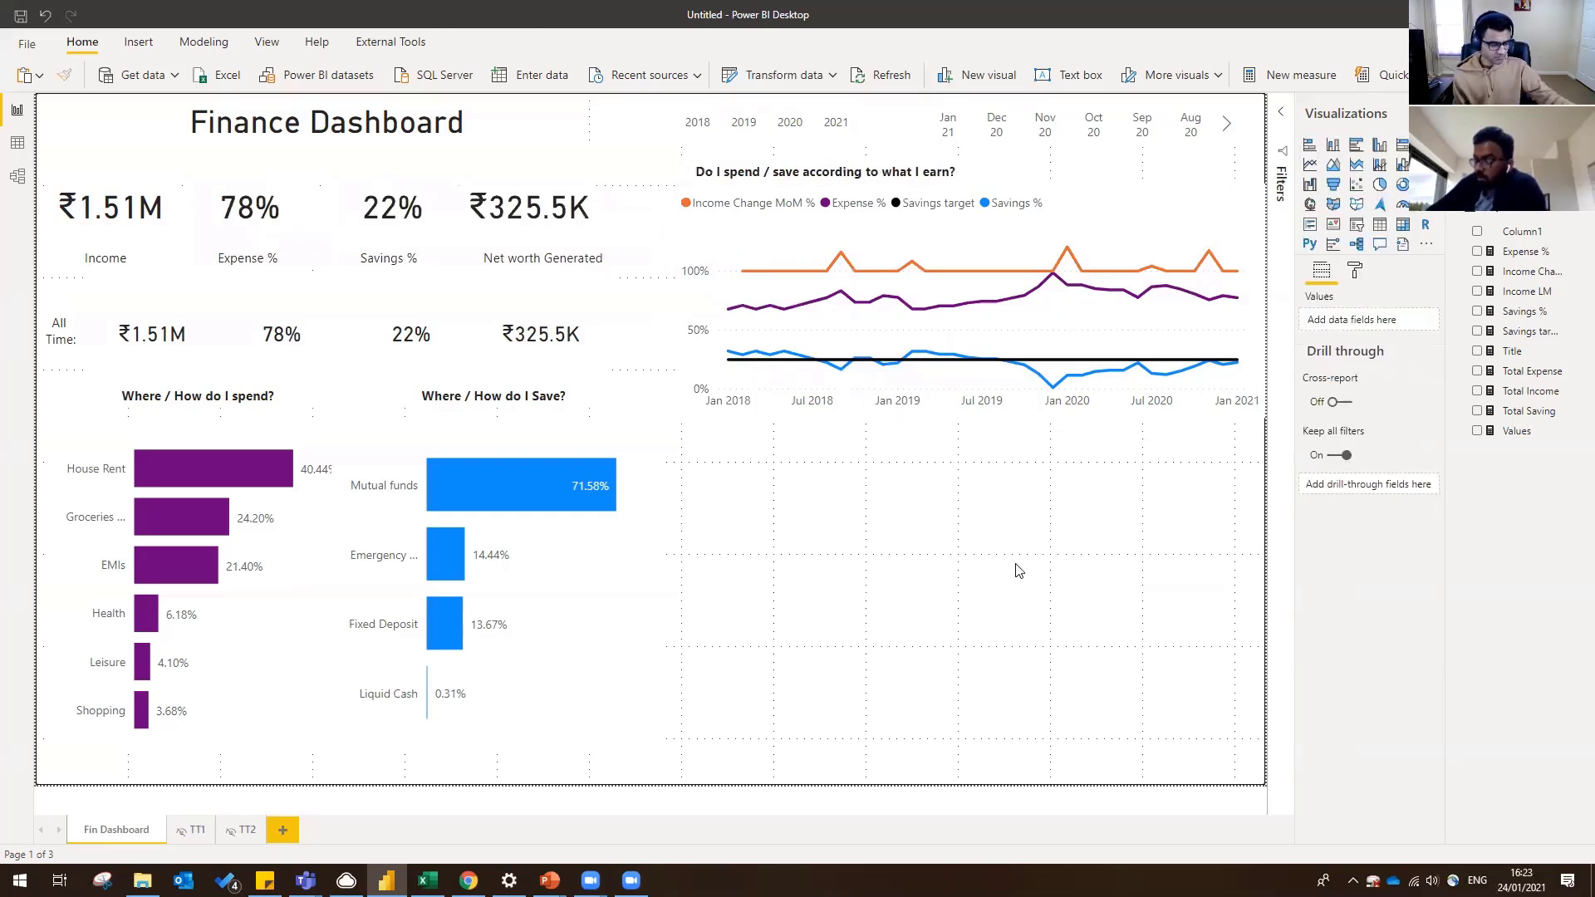
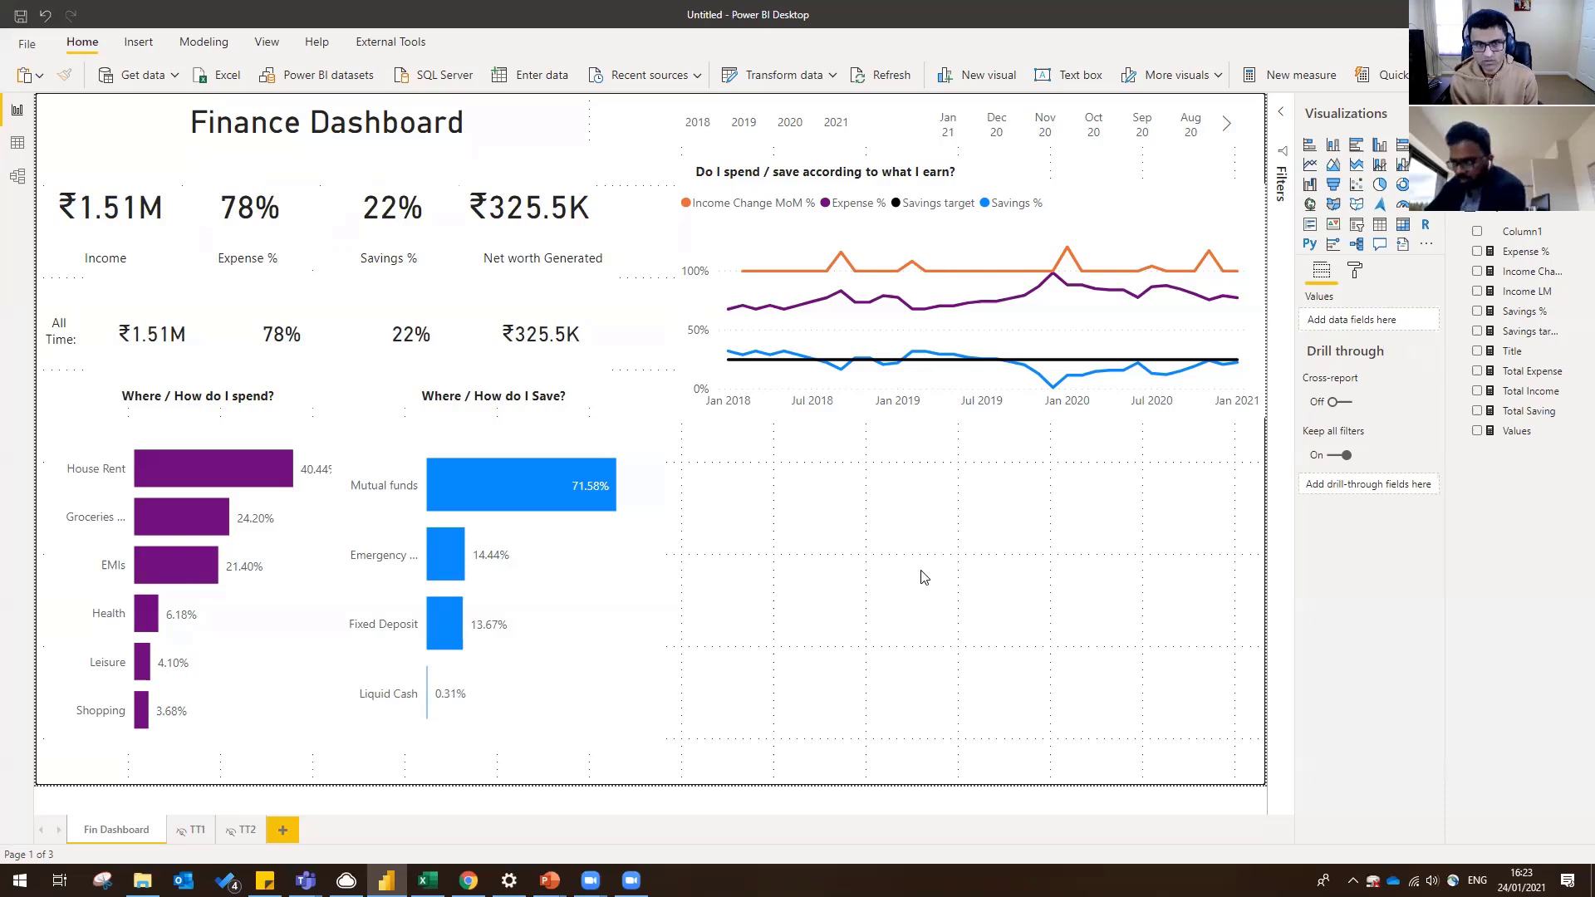
- Add a table visual in the empty area beneath the line chart, resize it and populate it with the Values measure
click(677, 417)
click(810, 629)
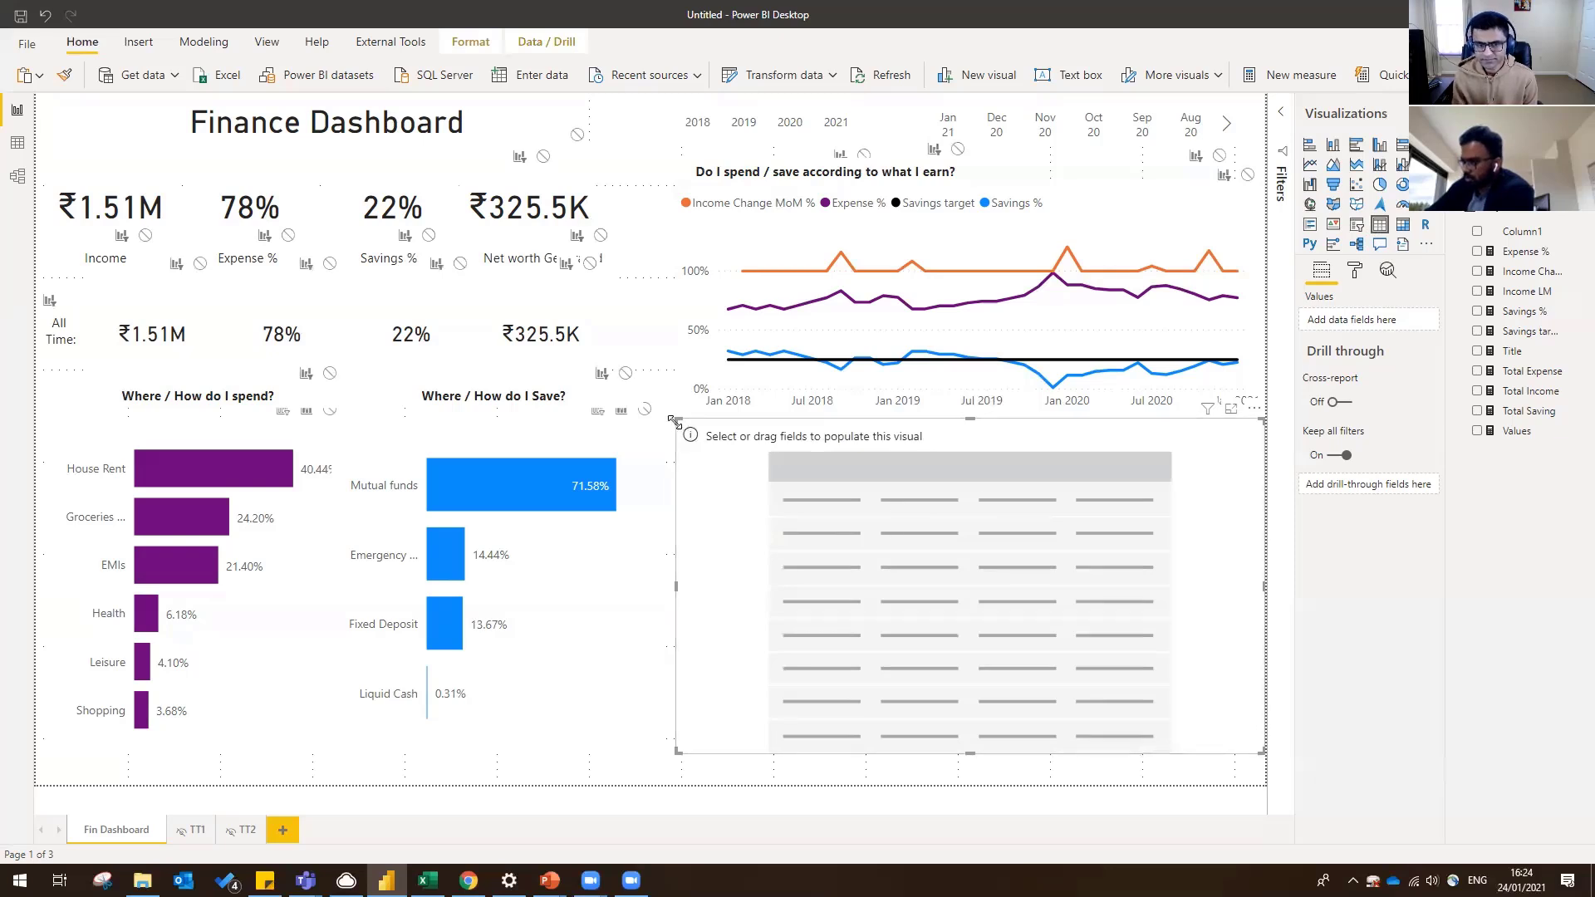
drag(673, 421, 684, 439)
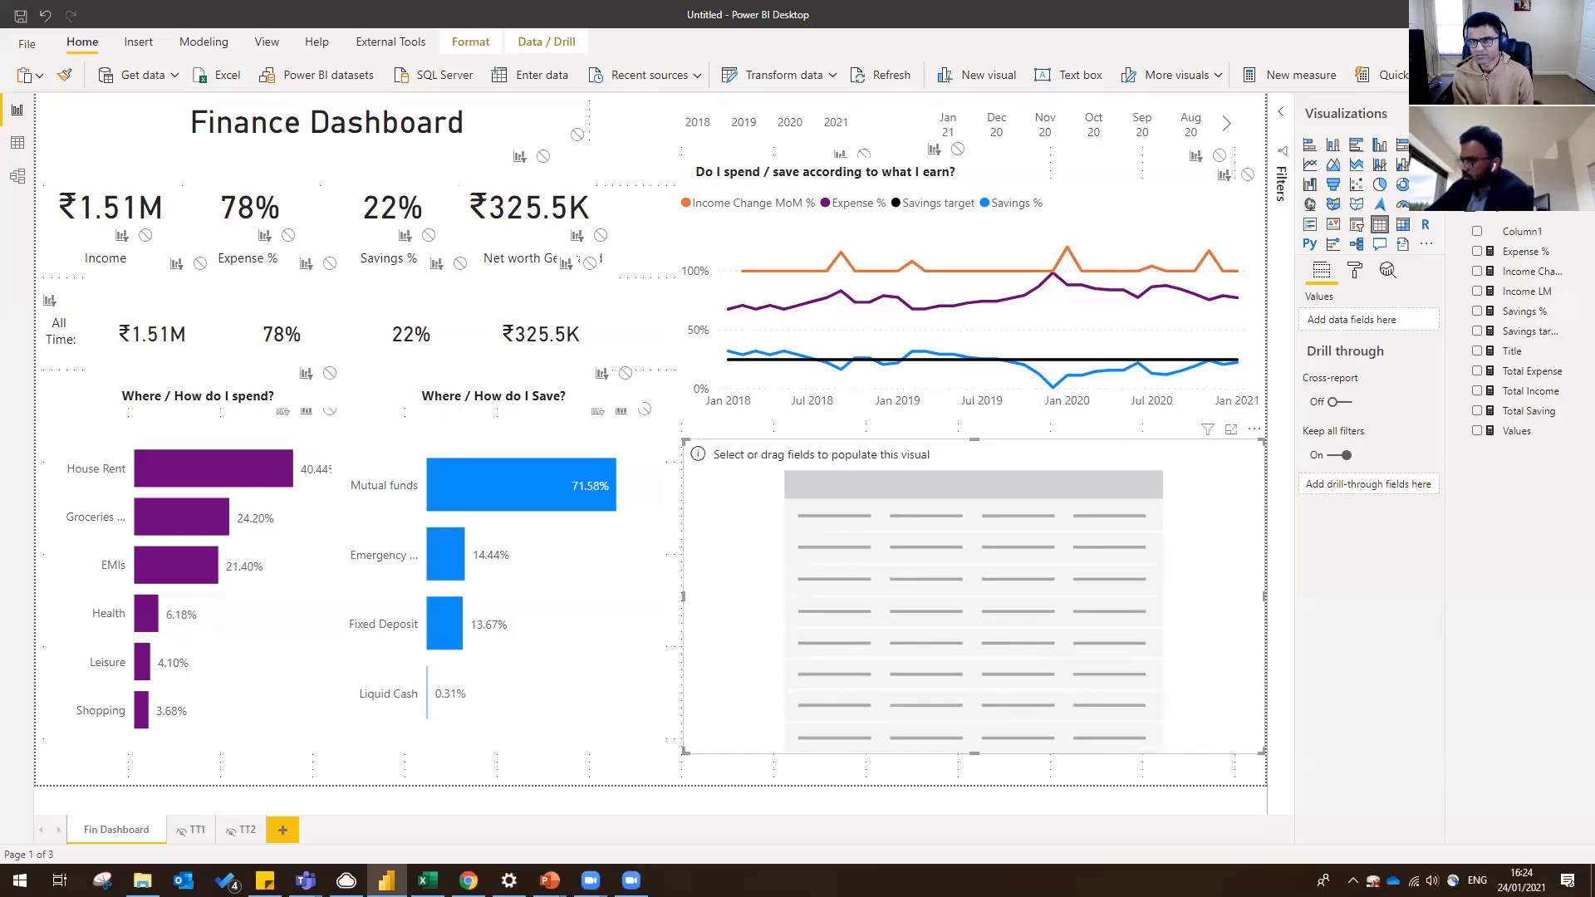
text(values)
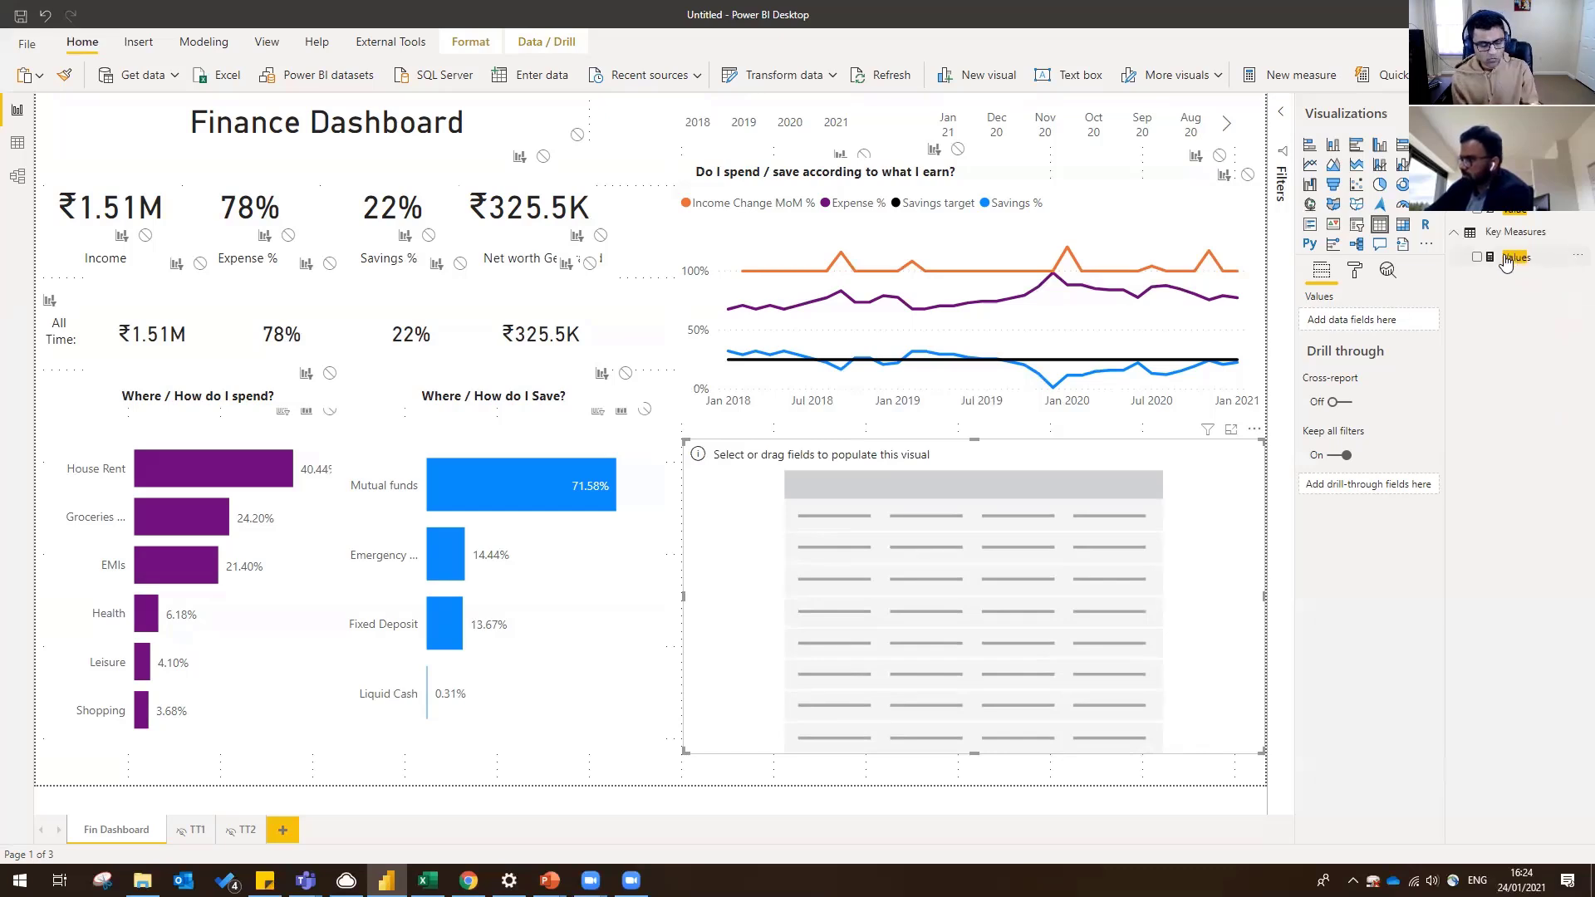
drag(1509, 258, 1393, 322)
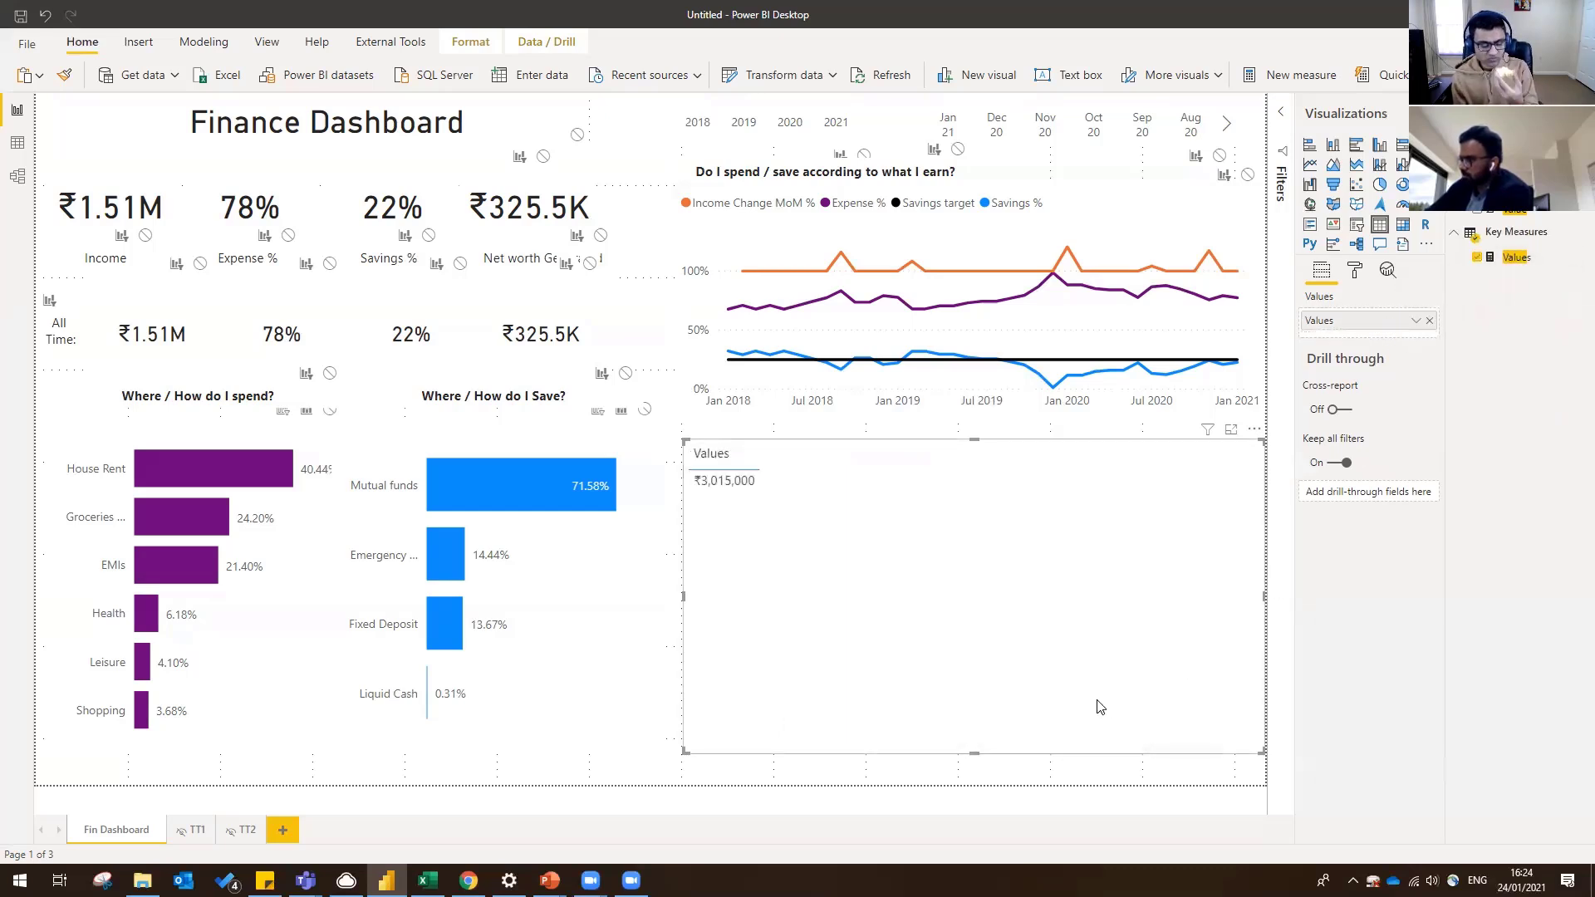
- Convert the table to a matrix and break the values down by Year in the columns
click(1402, 225)
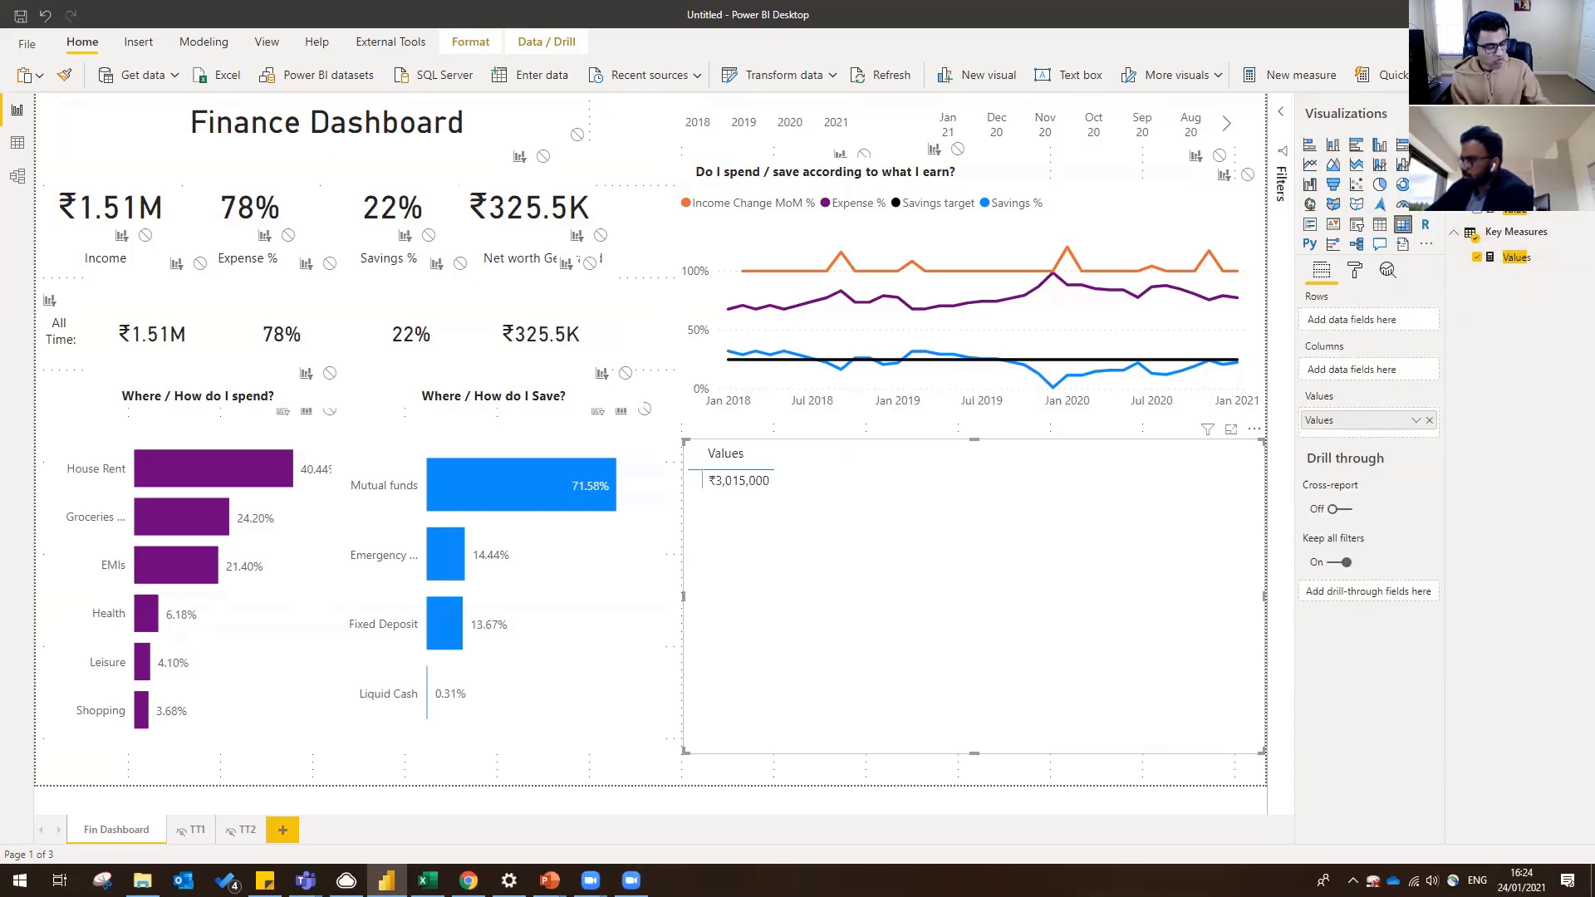
text(year)
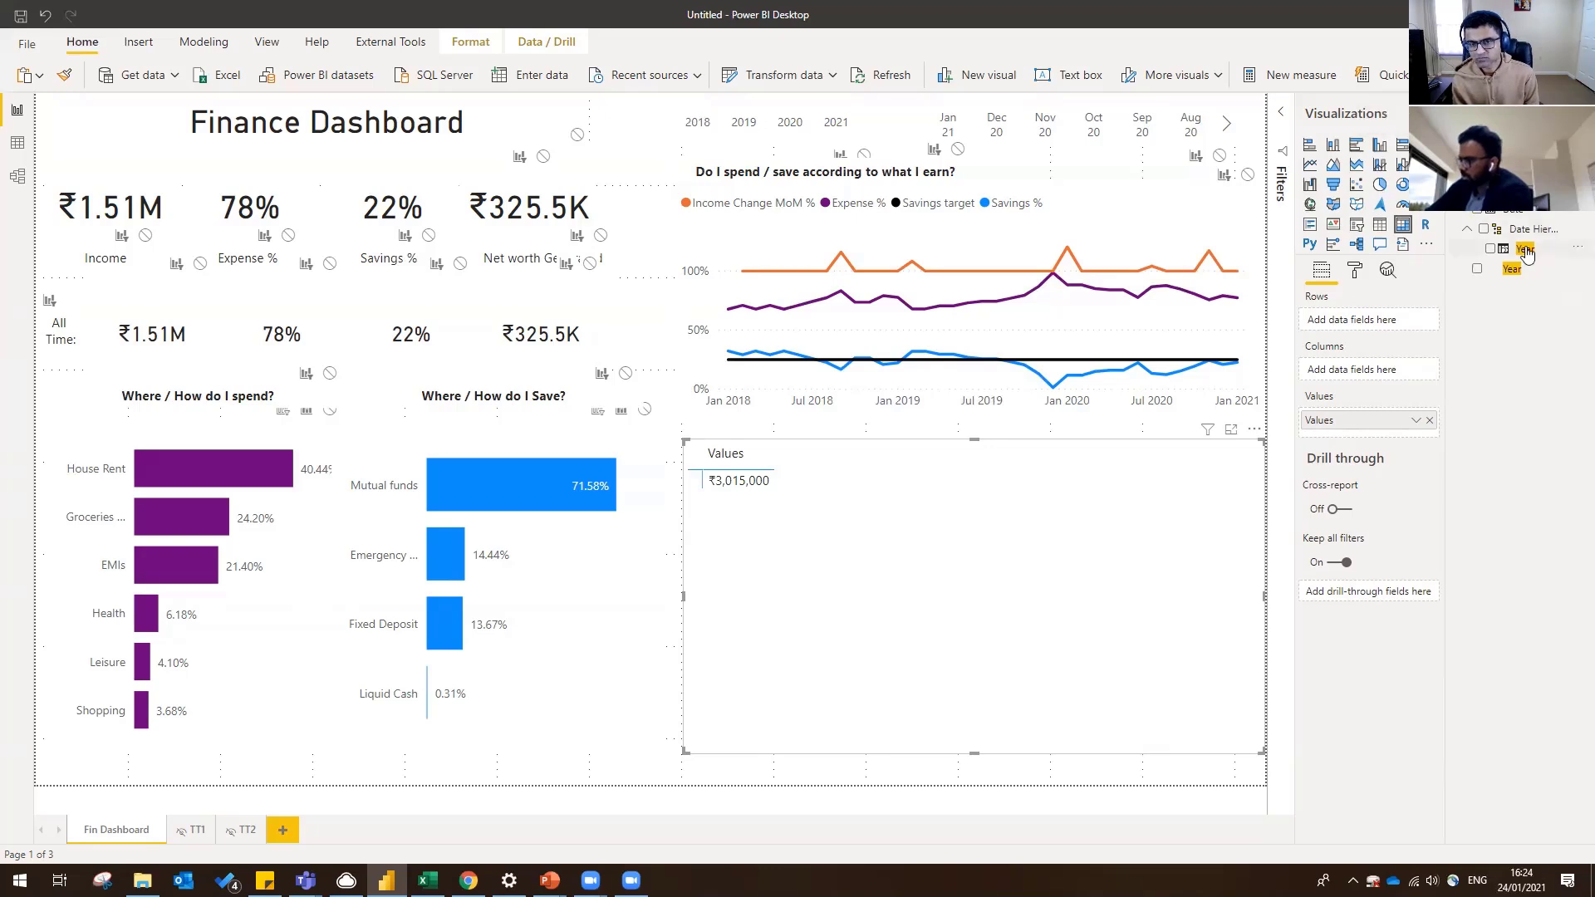
drag(1520, 251, 1352, 371)
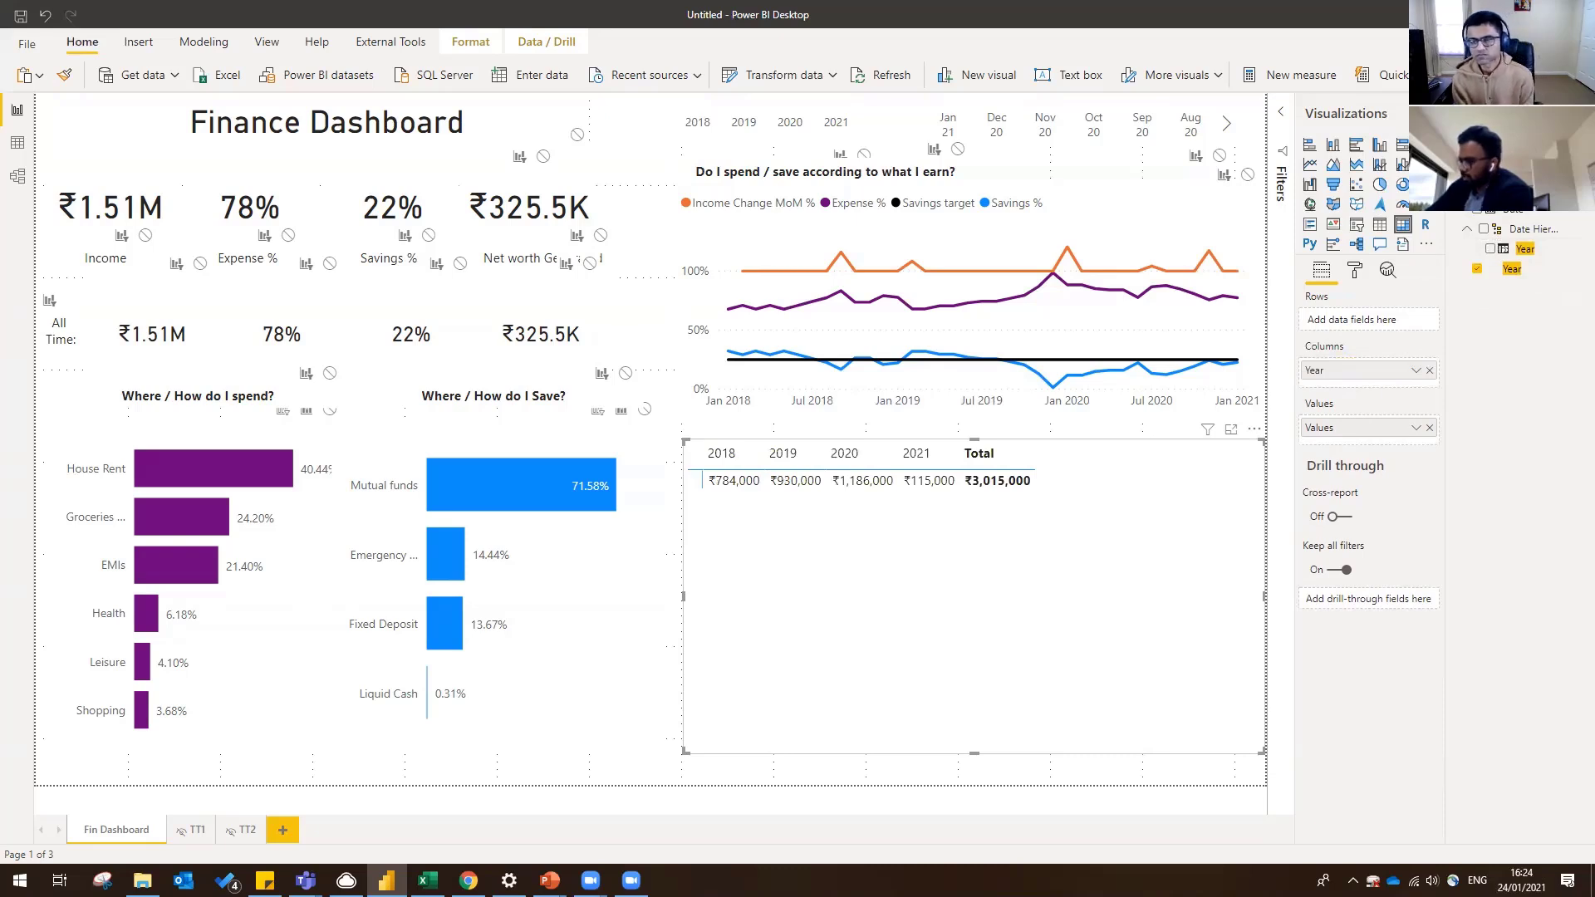
- Set the matrix rows to Type with Component nested under it, and expand every type down to its components
text(co)
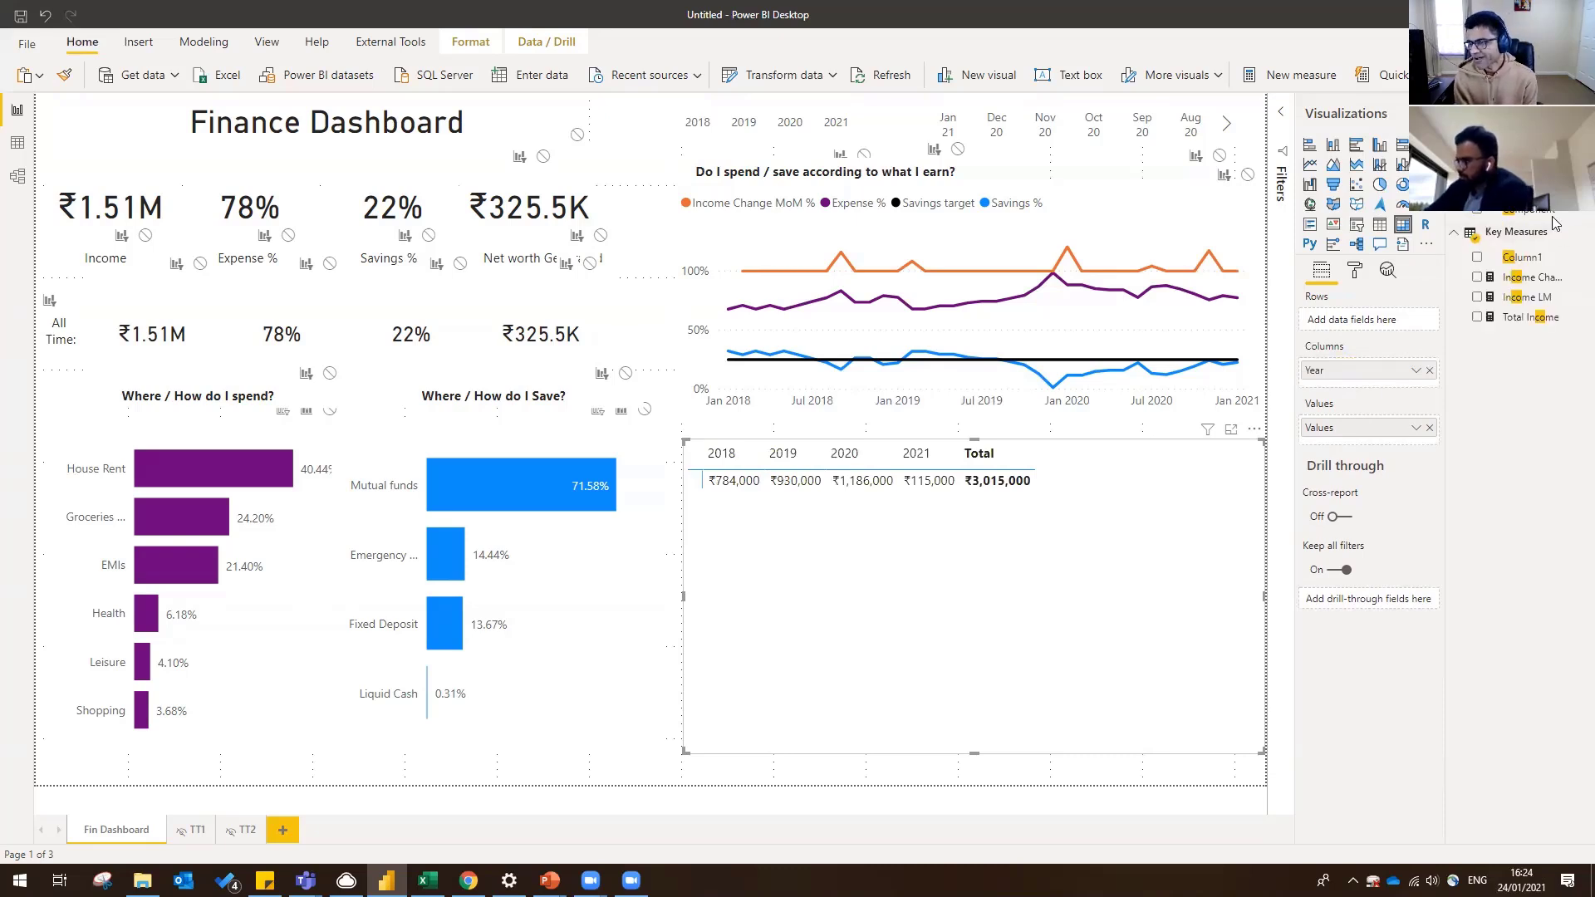
drag(1526, 209, 1354, 321)
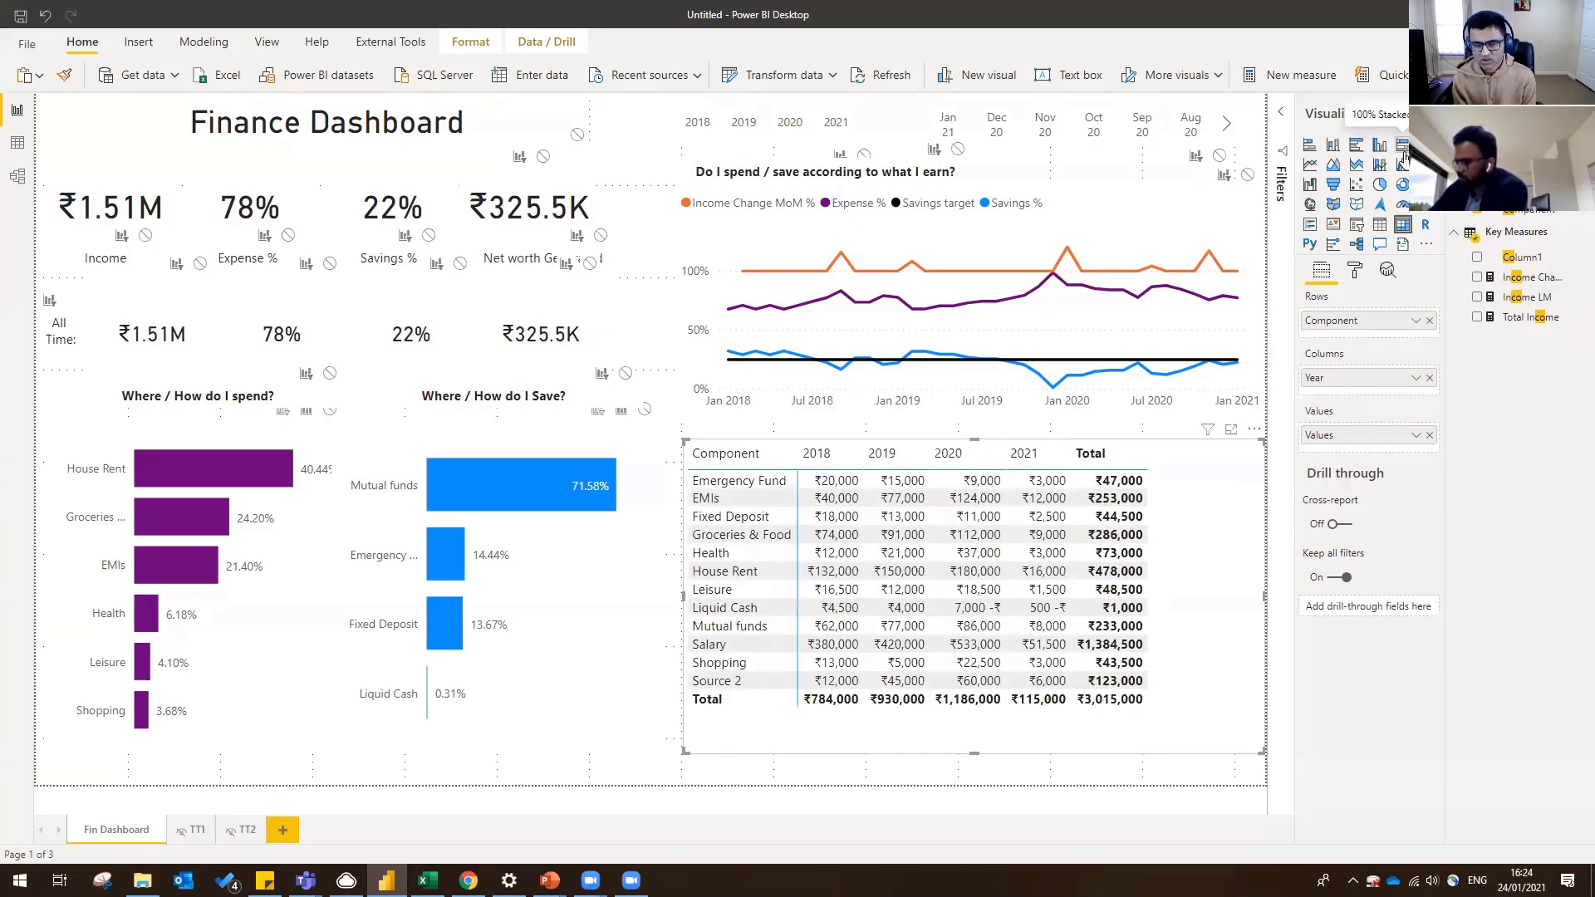
text(type)
drag(1514, 209, 1485, 266)
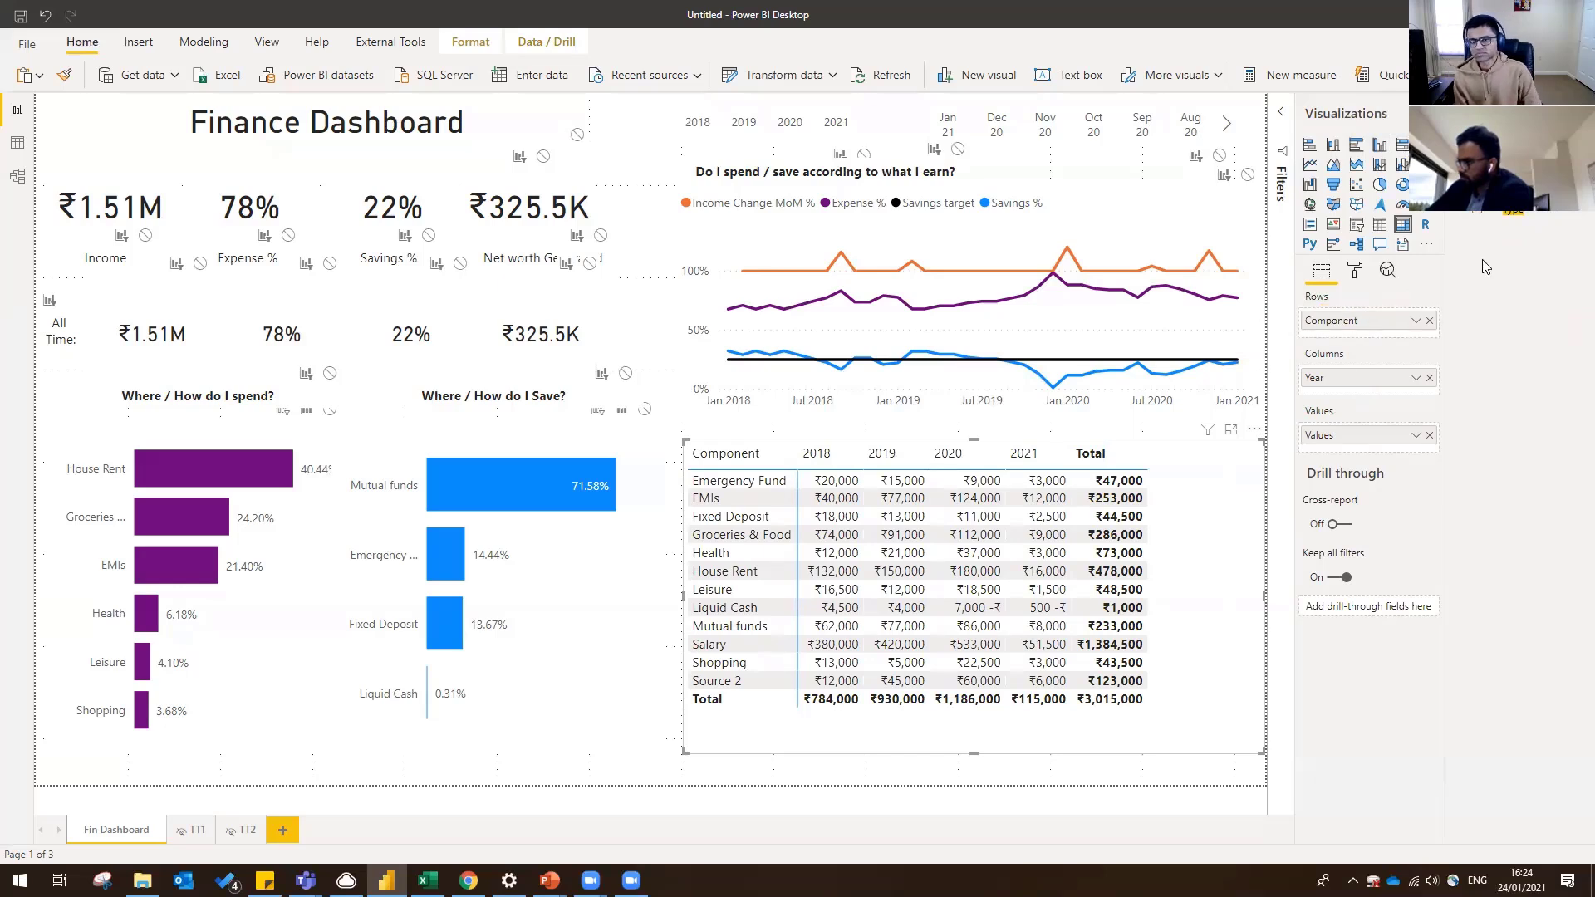
drag(1510, 211, 1335, 324)
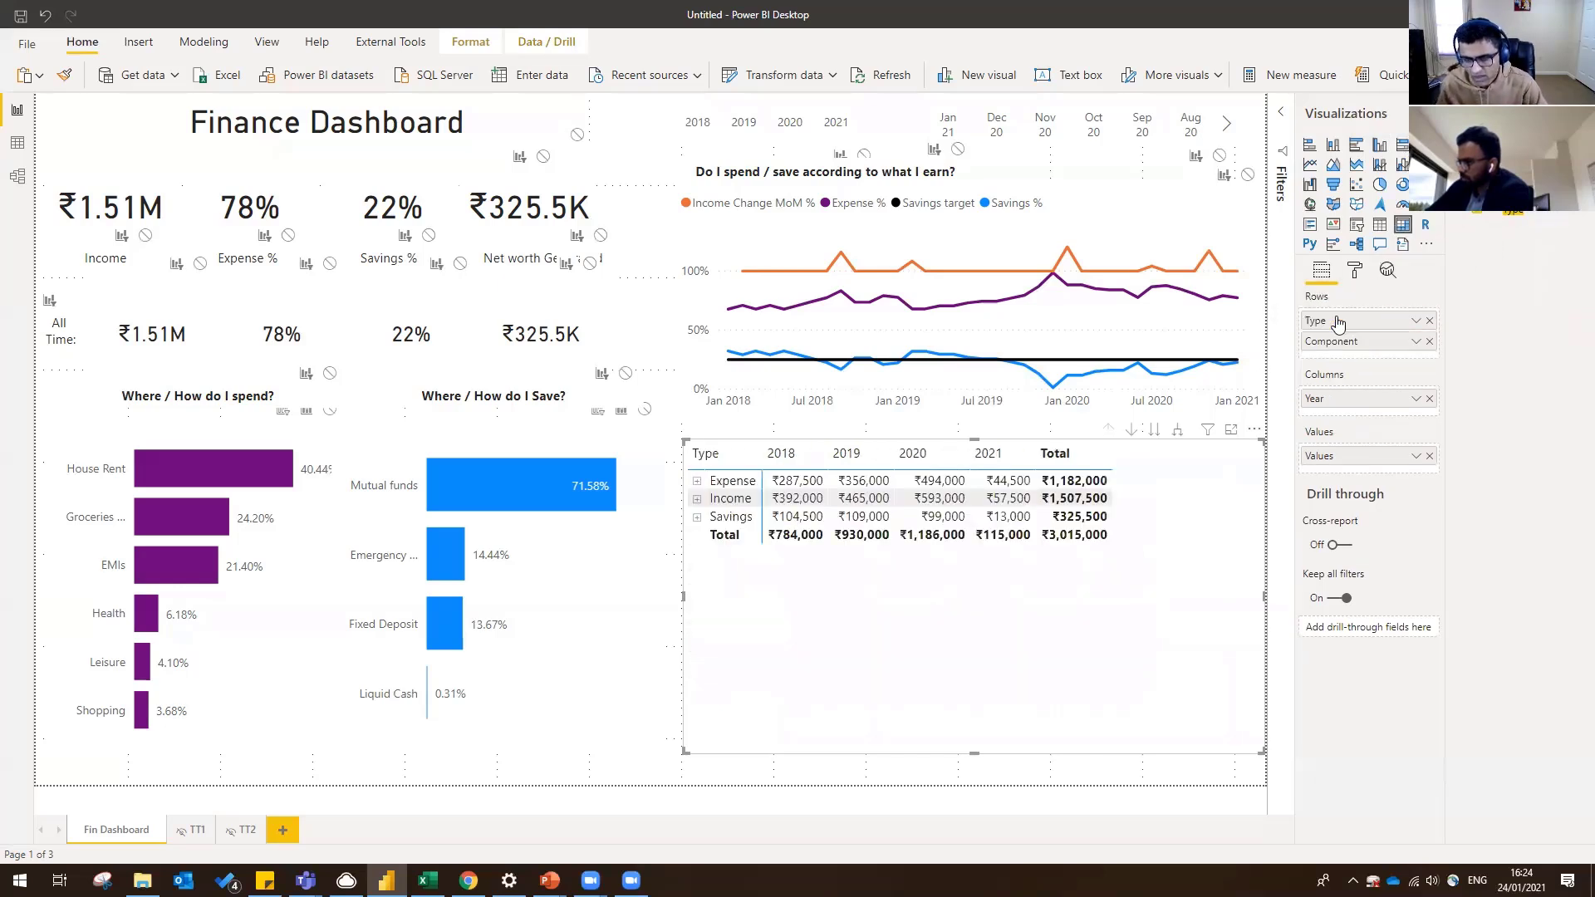
click(1177, 431)
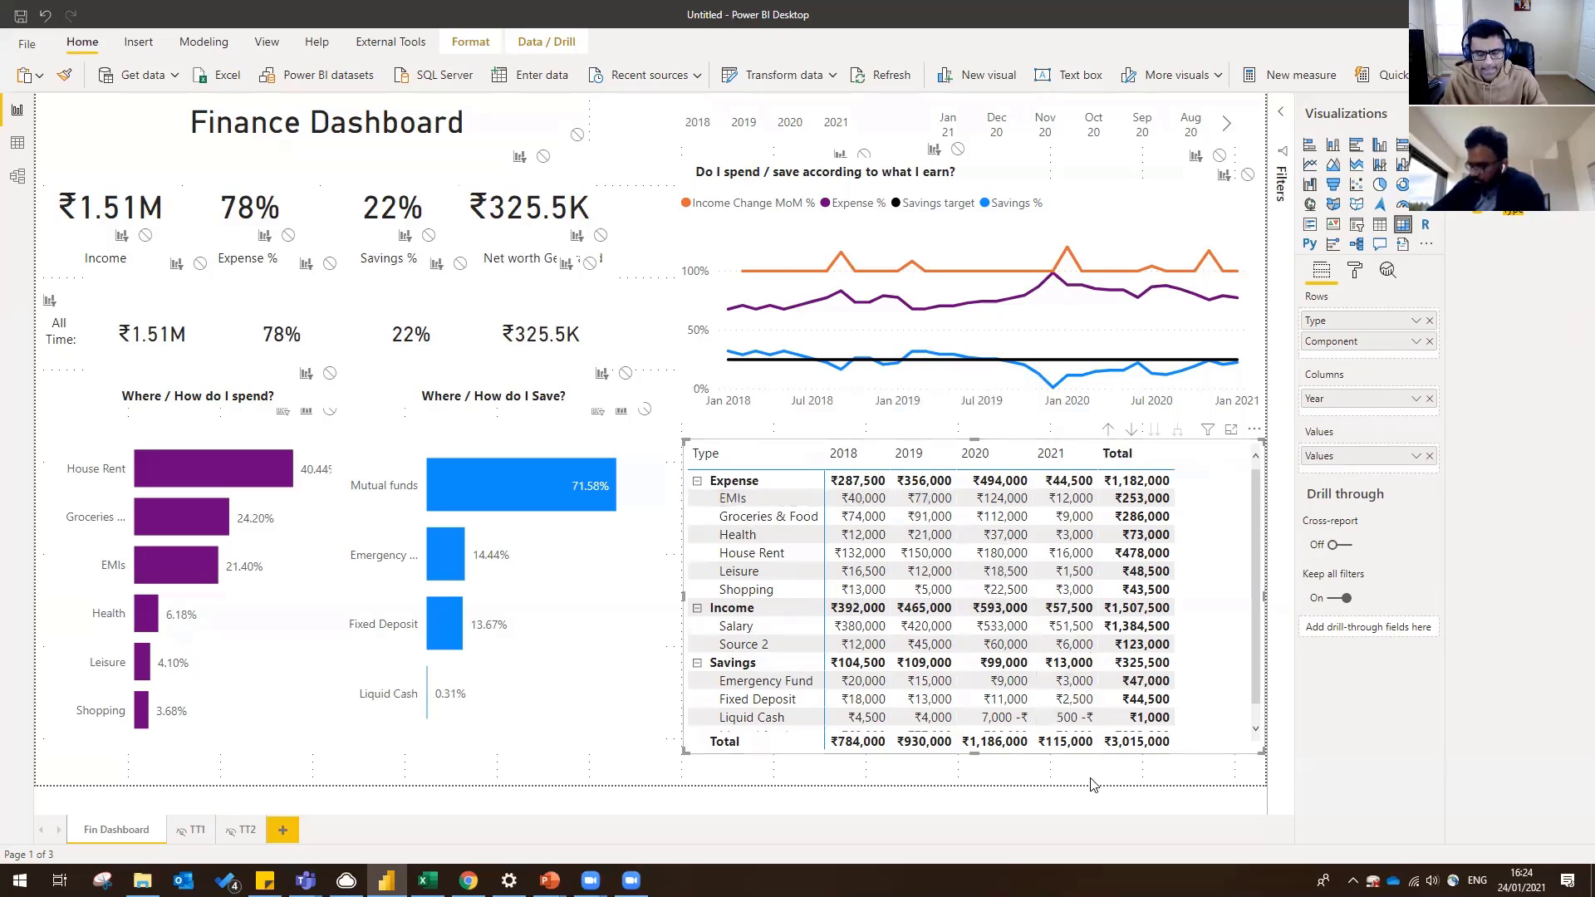
- Test the dashboard's filtering with the year 2020 and with an early 2019 point on the line chart, clearing each selection
click(791, 123)
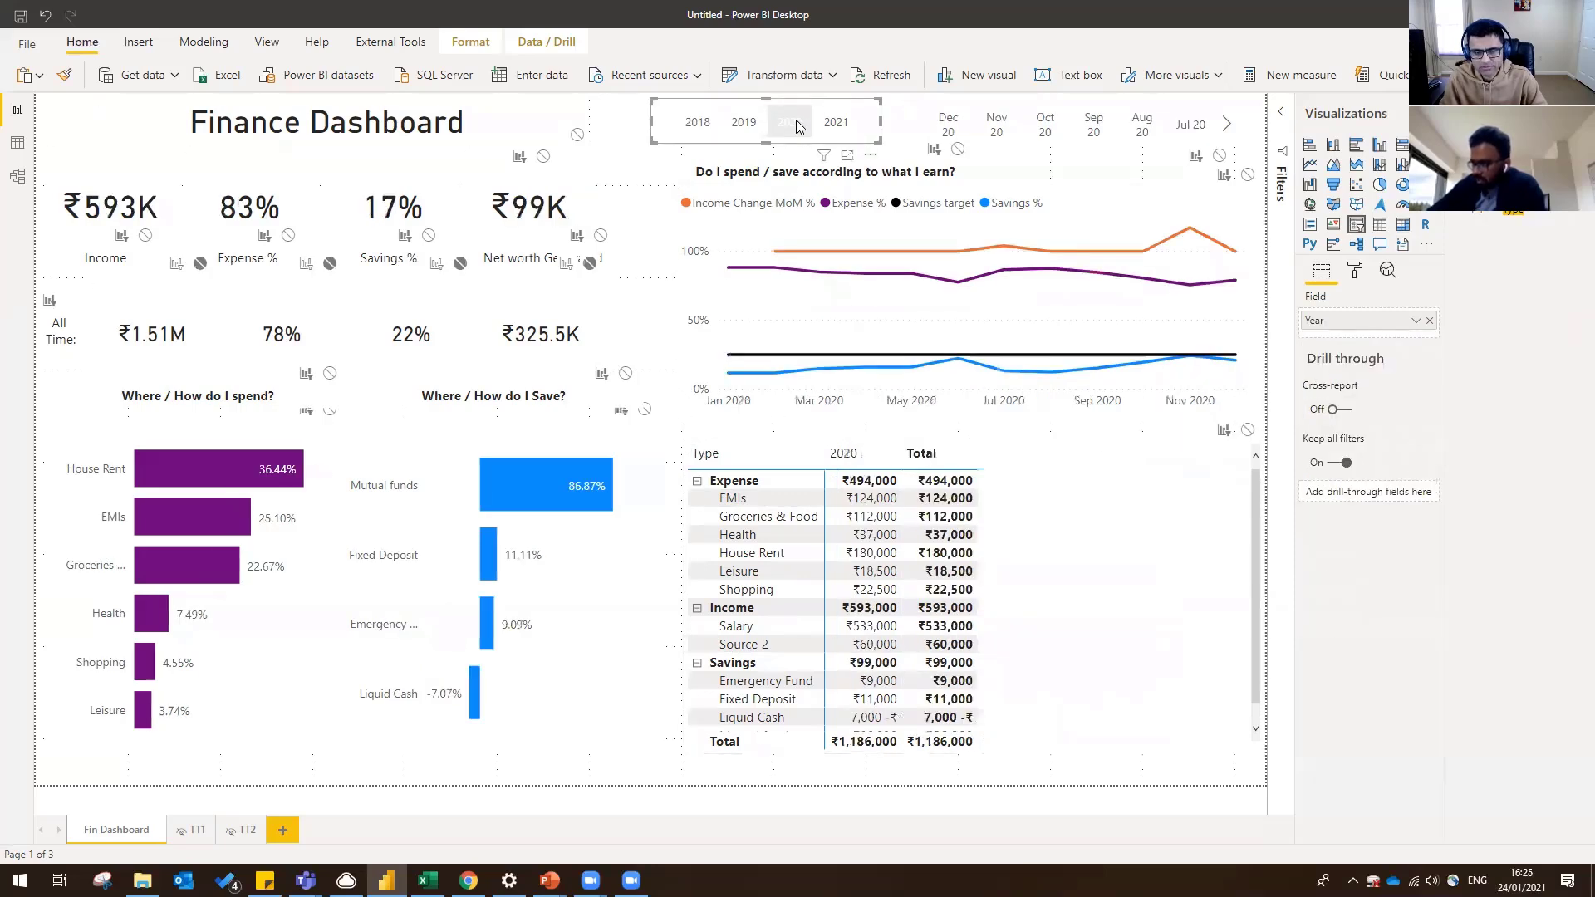
click(798, 124)
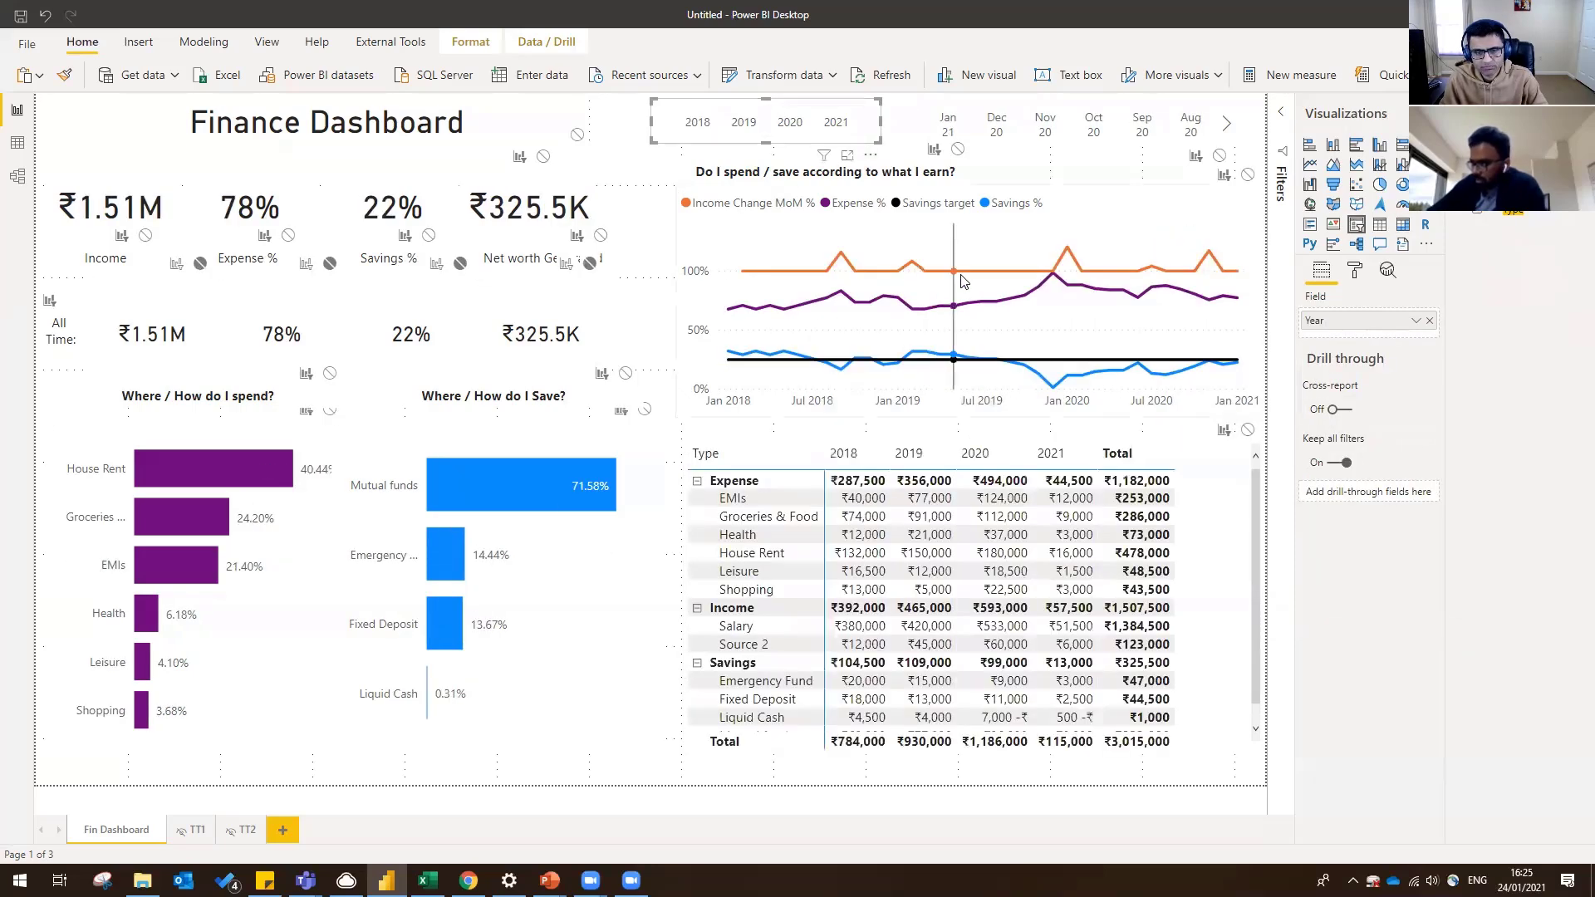
click(914, 263)
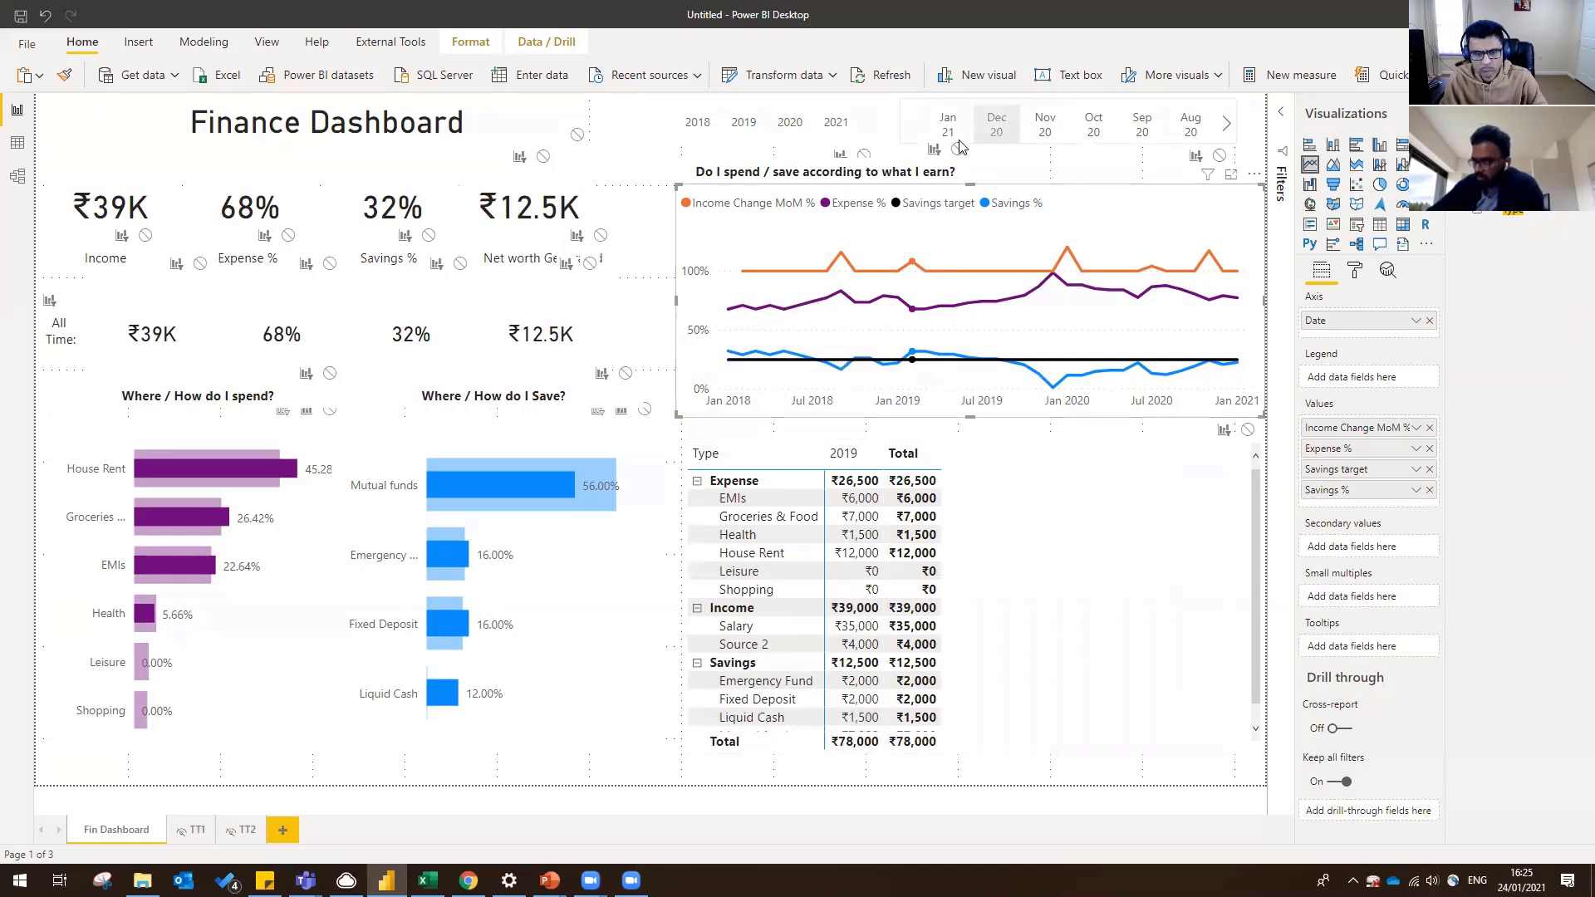
click(918, 303)
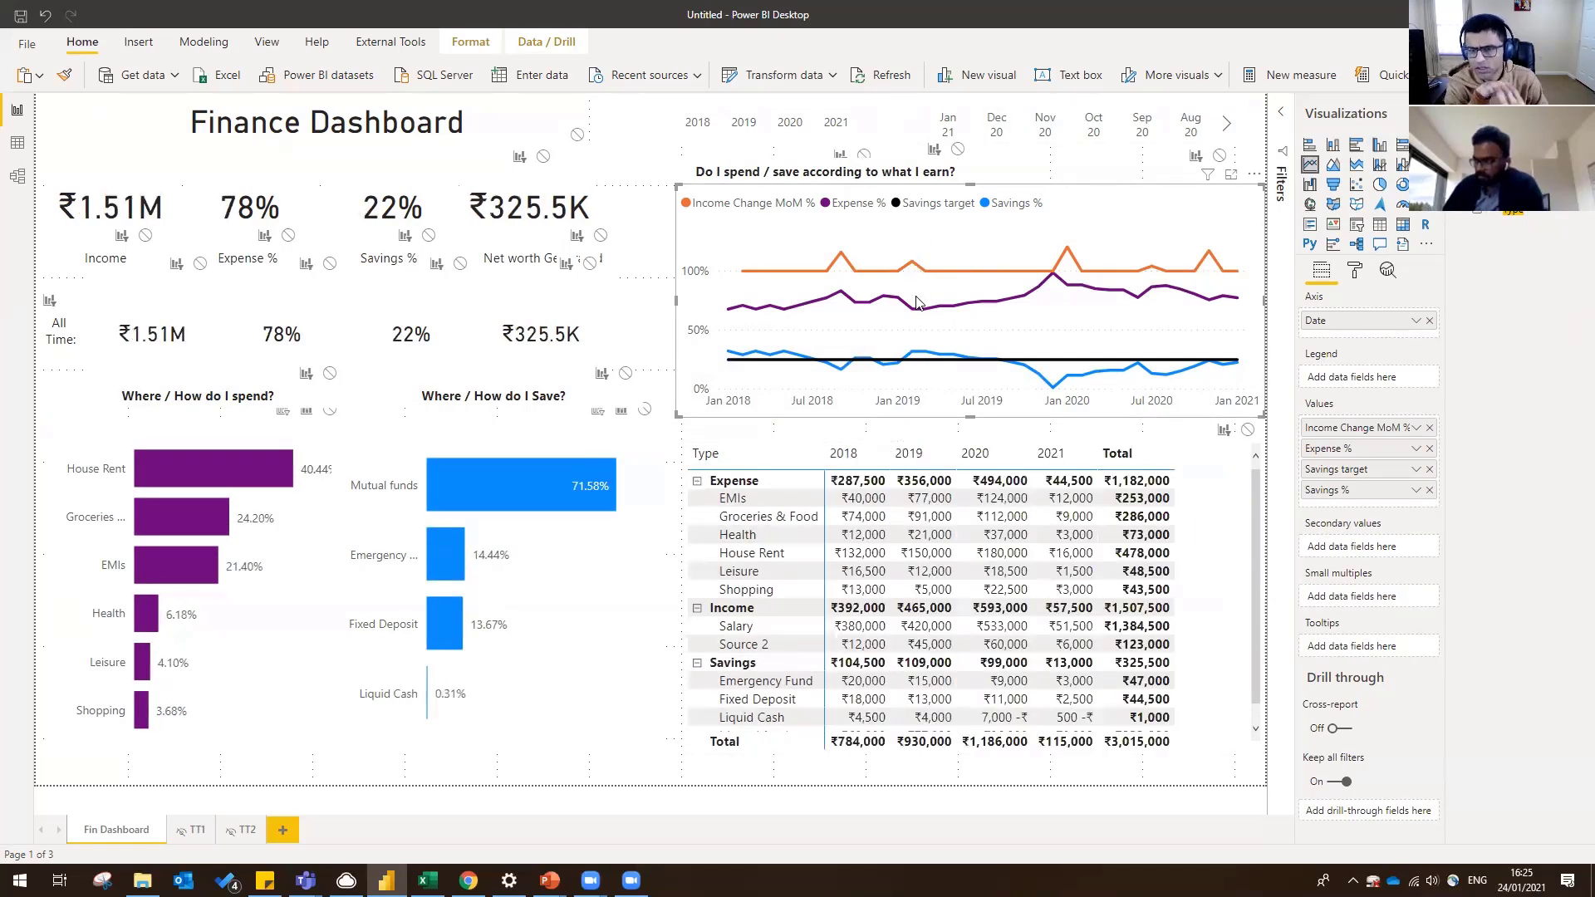
- Resize the matrix so its upper edge sits slightly lower and its left edge lines up with the line chart
click(691, 451)
drag(692, 451, 673, 458)
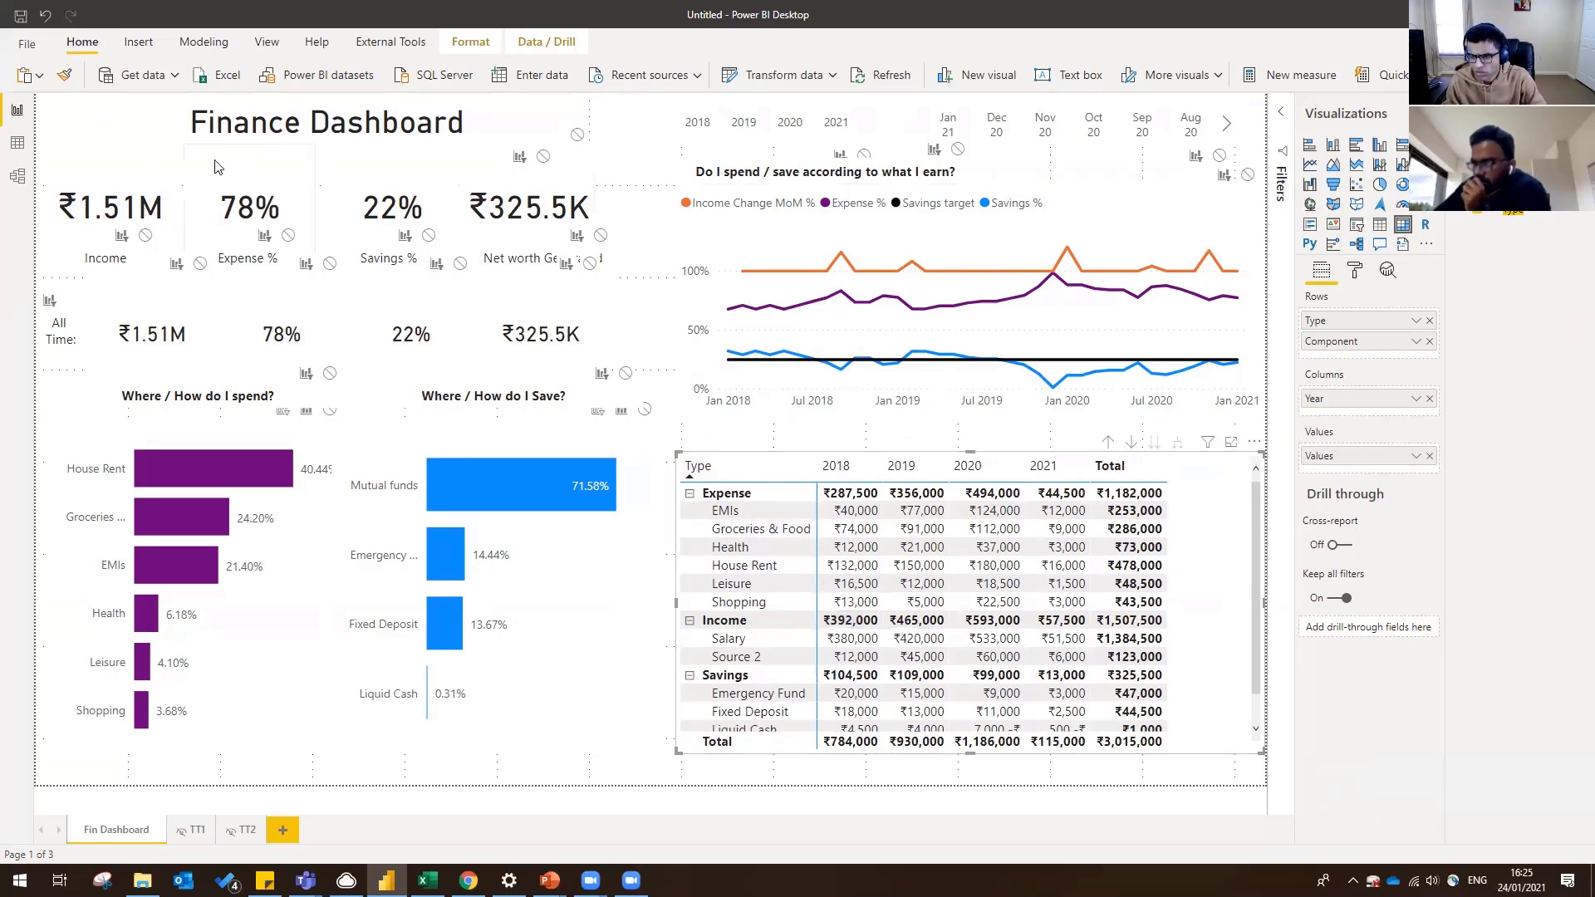
- Switch to the data view and start a manually entered table named Type
click(19, 147)
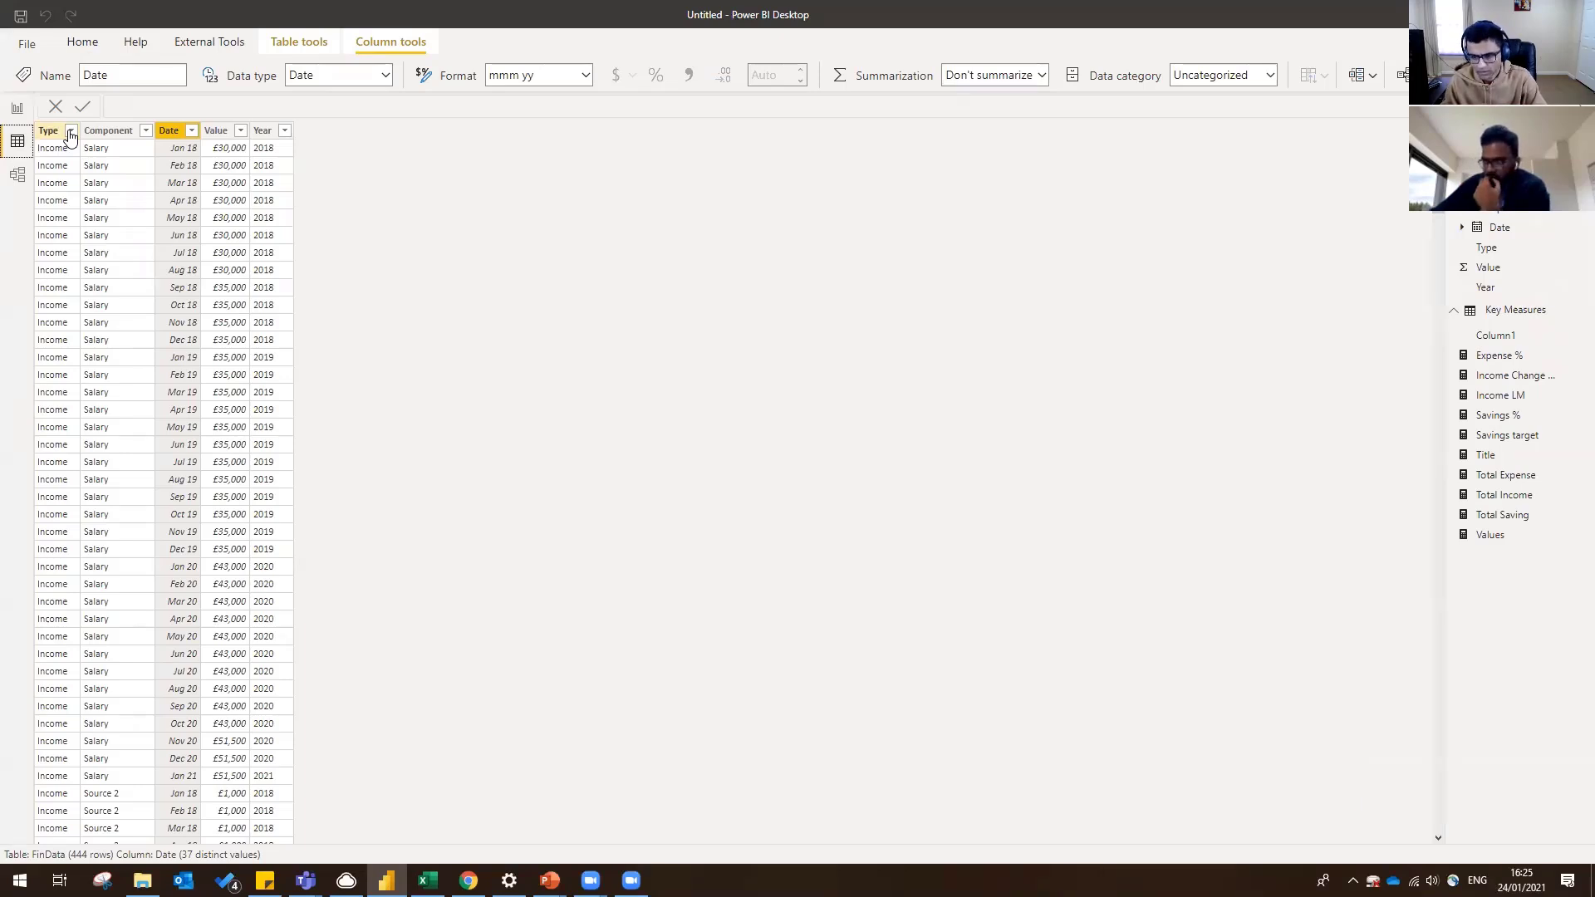
click(84, 42)
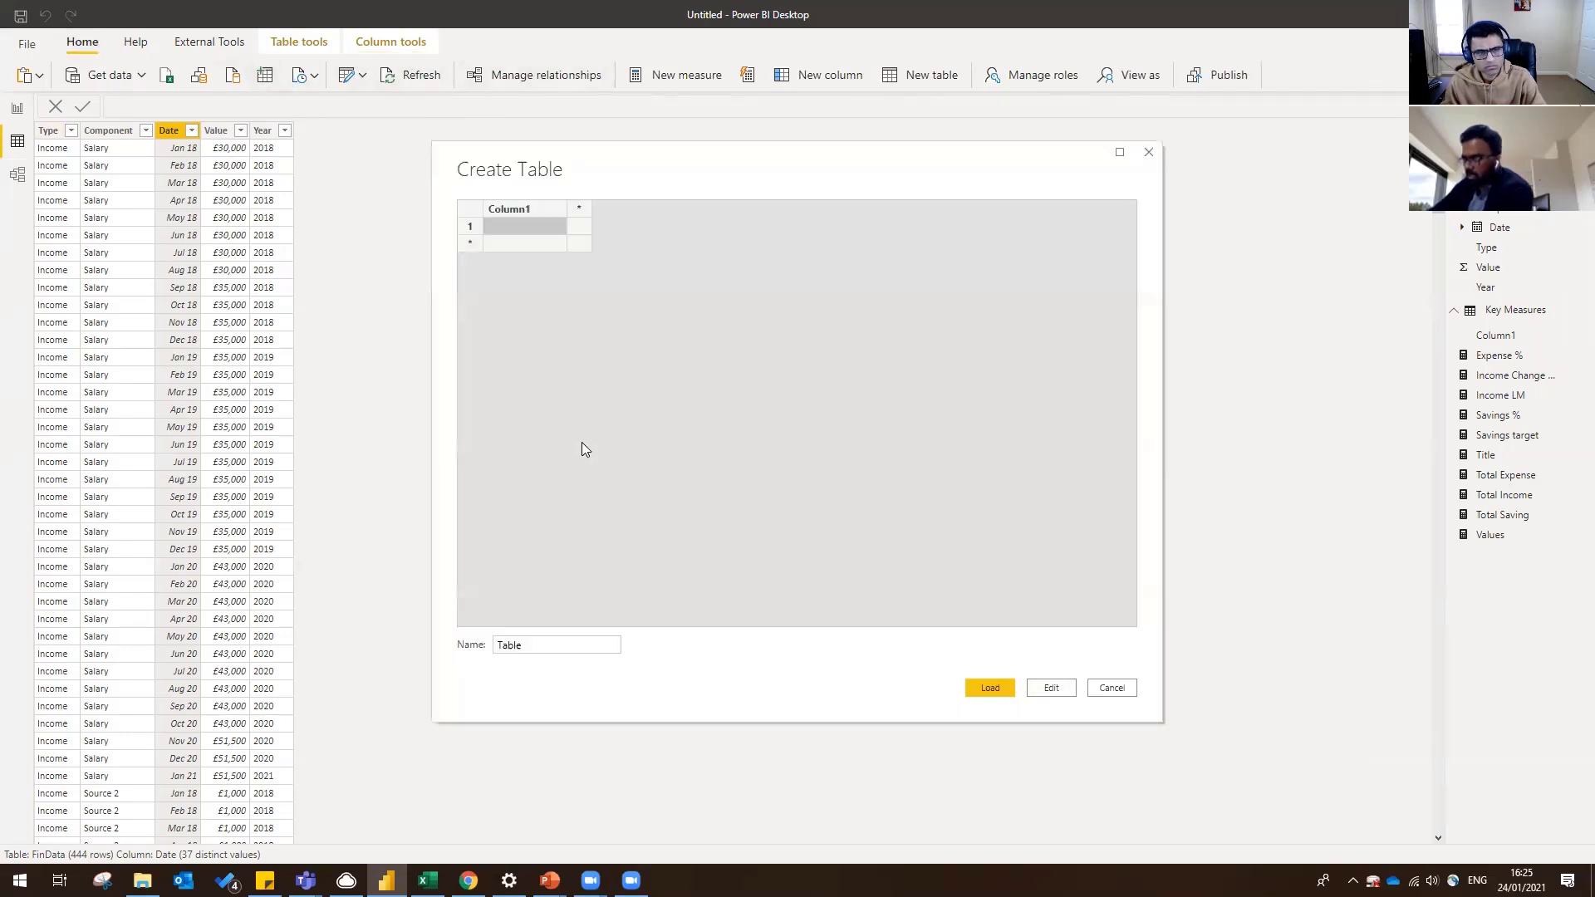
double_click(534, 644)
text(Type)
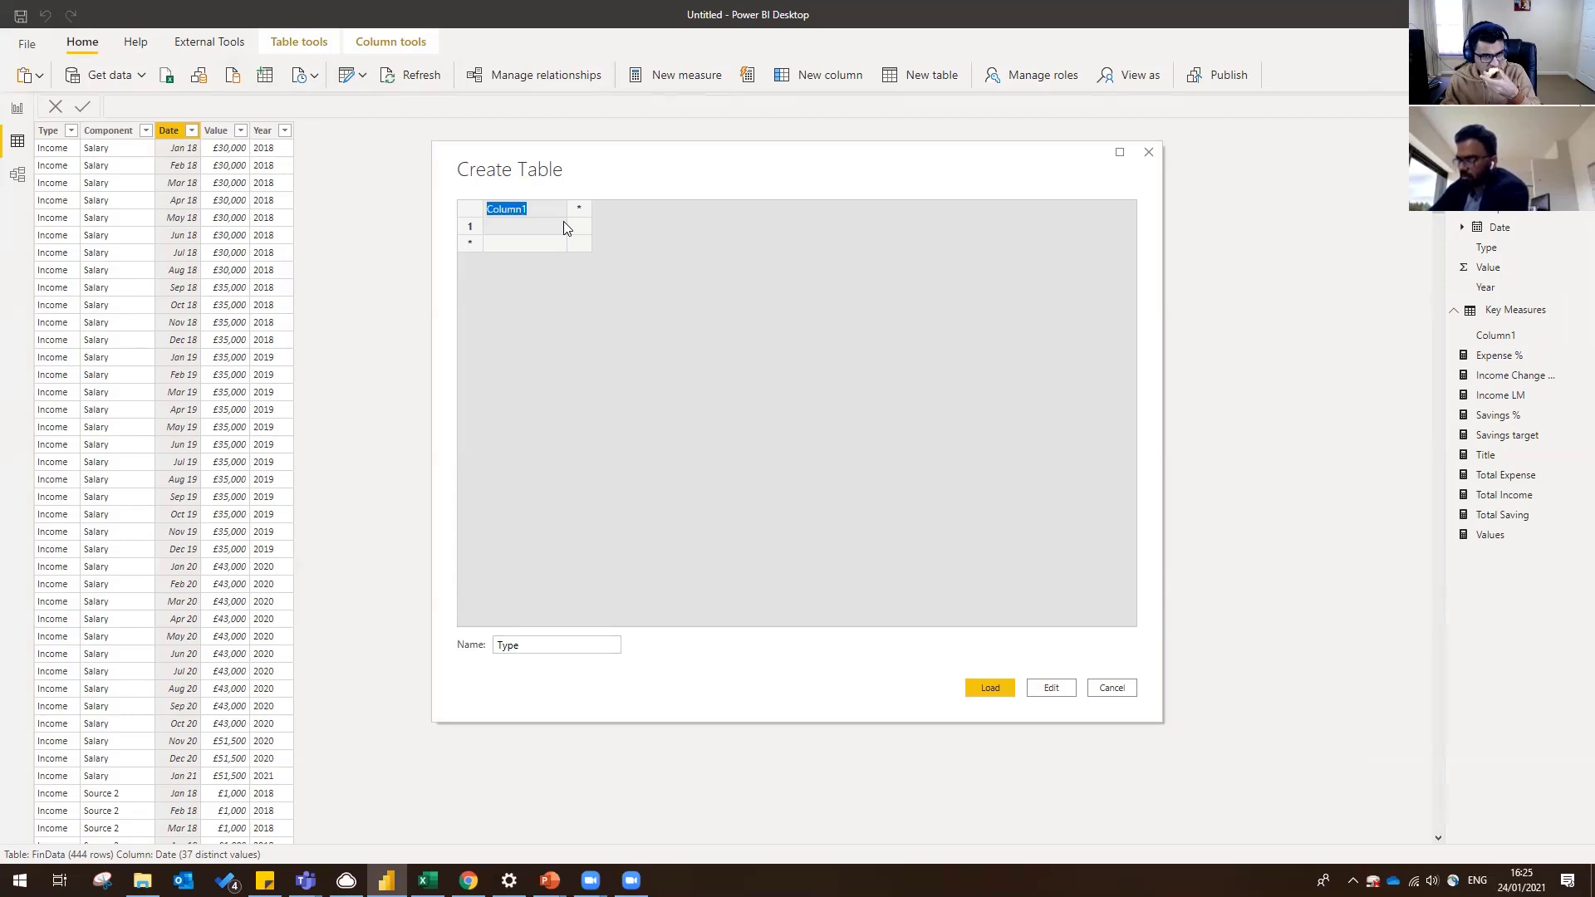
- Name the new table's two columns Type and Order No
text(TYPE)
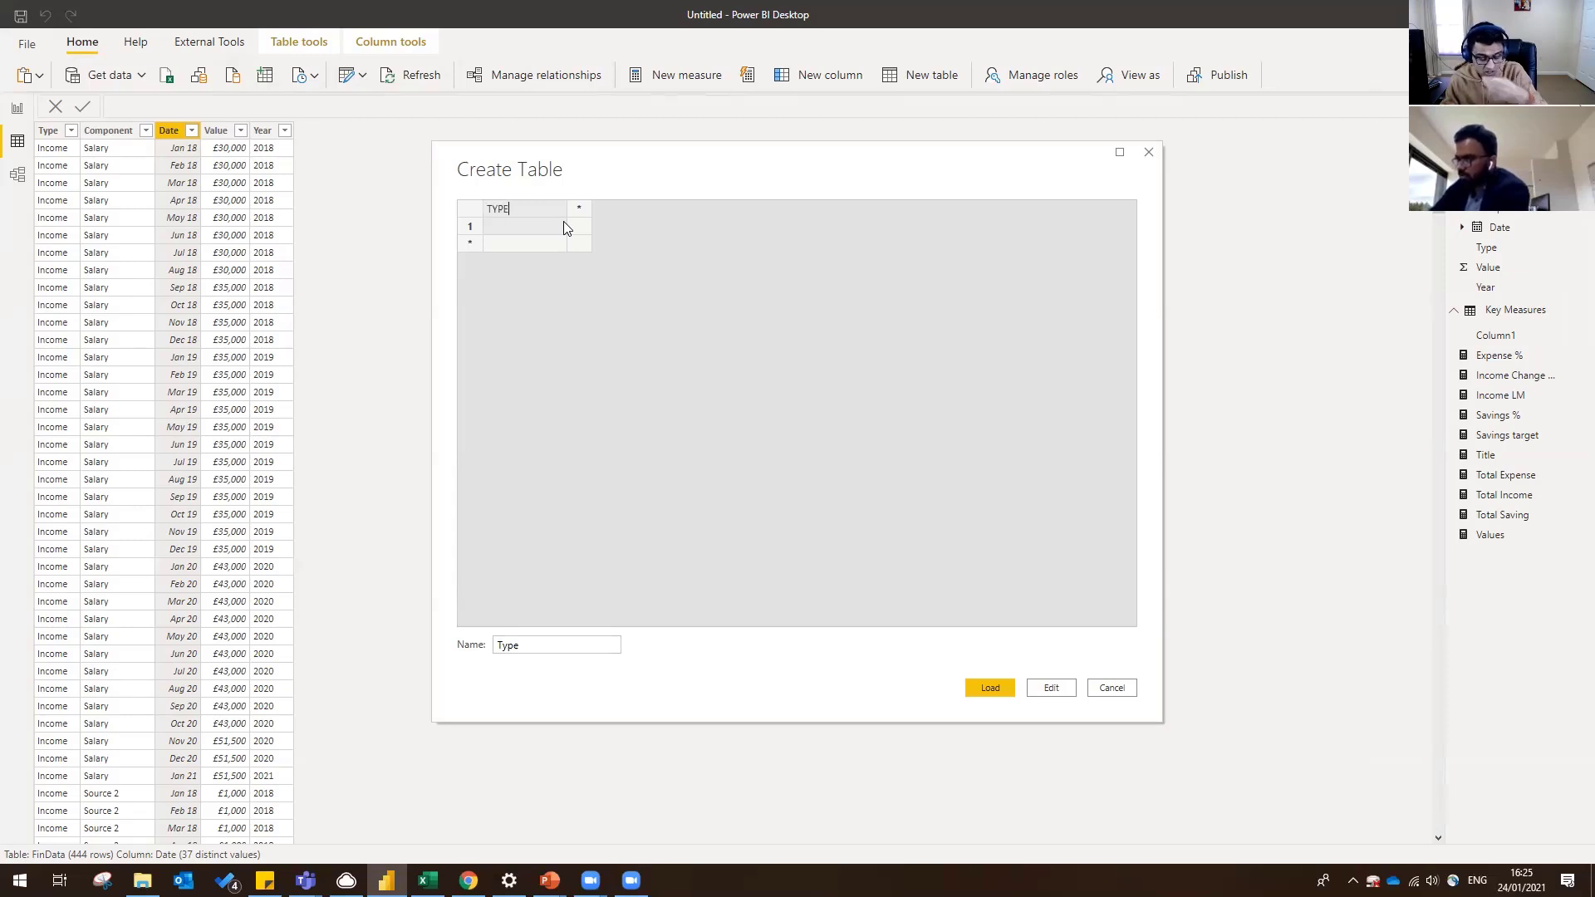
key(BackSpace)
key(BackSpace)
key(BackSpace)
key(BackSpace)
text(Type)
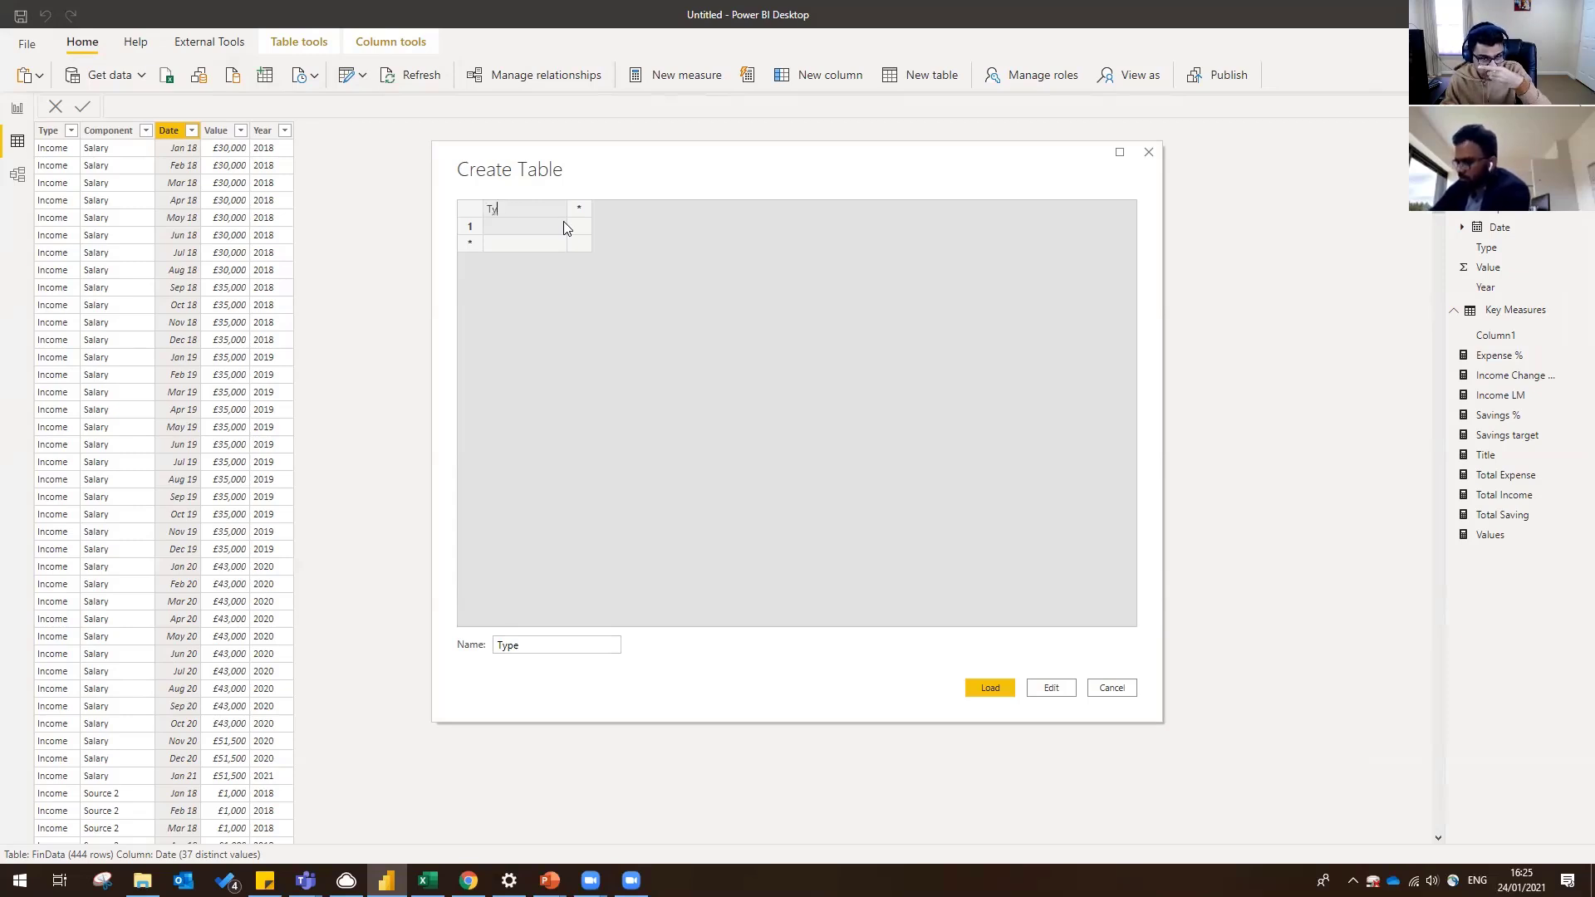
click(581, 205)
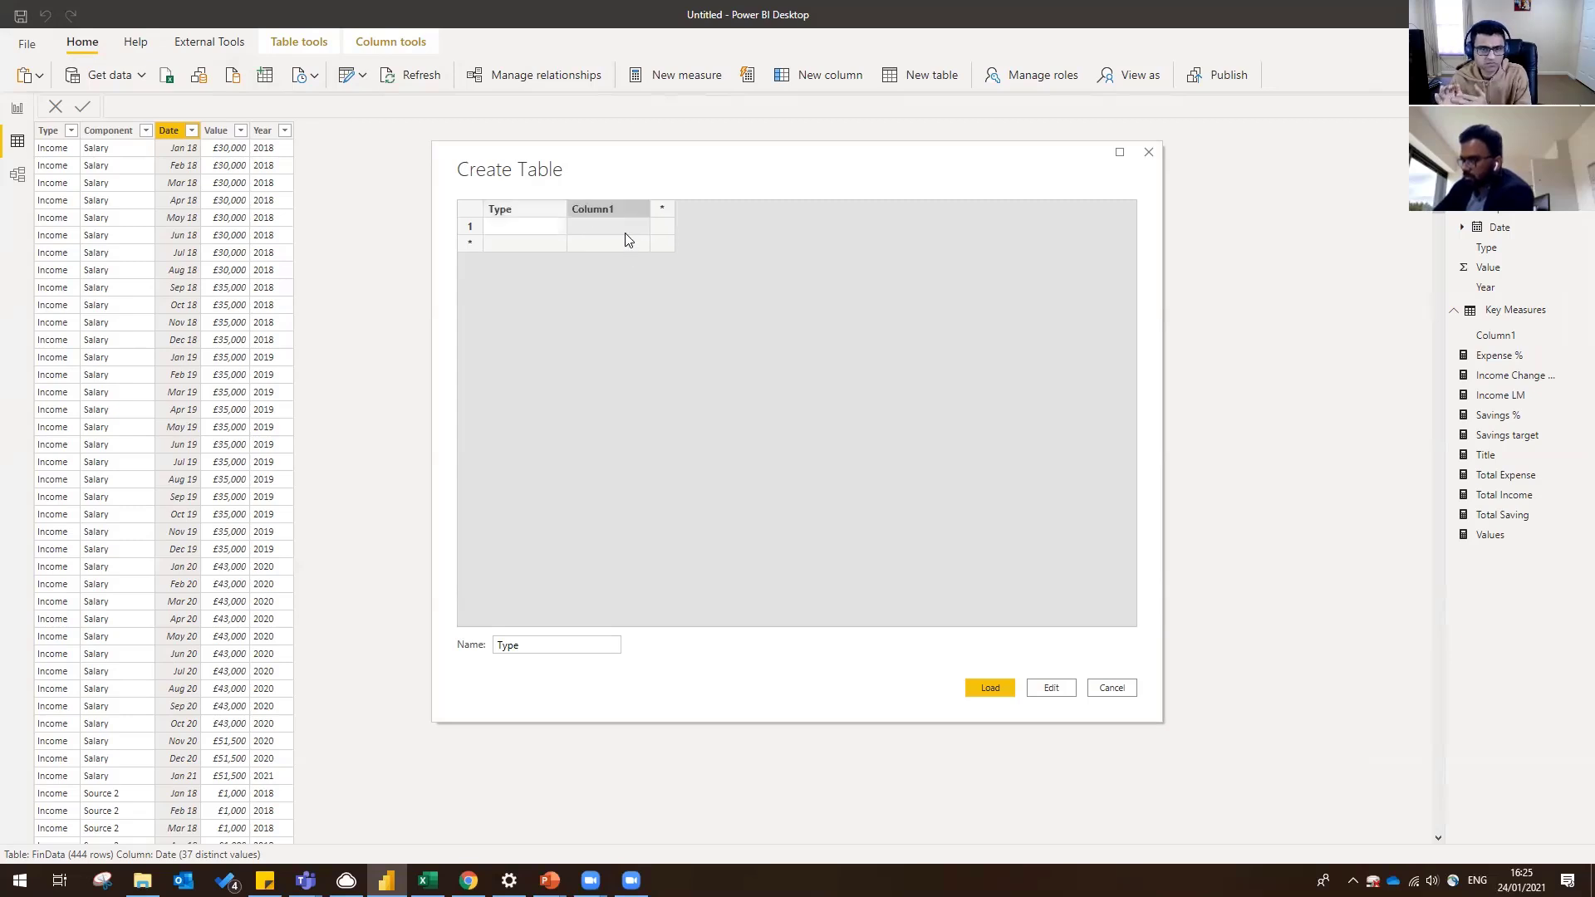
text(o)
text(Order)
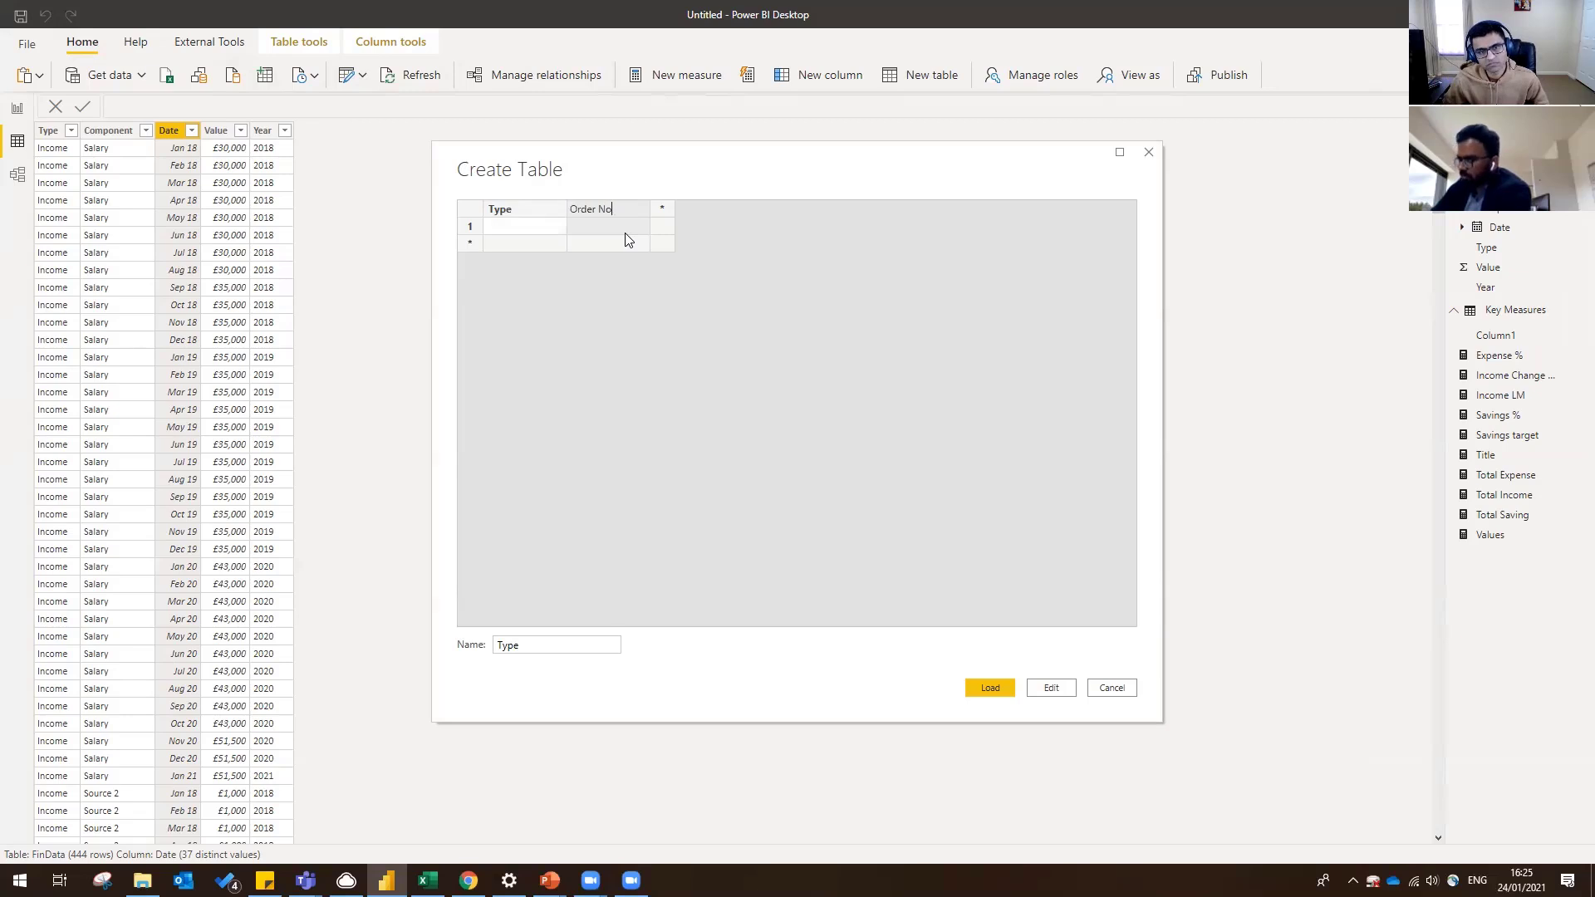
- Enter Income with order number 1 as the new table's first row
click(513, 231)
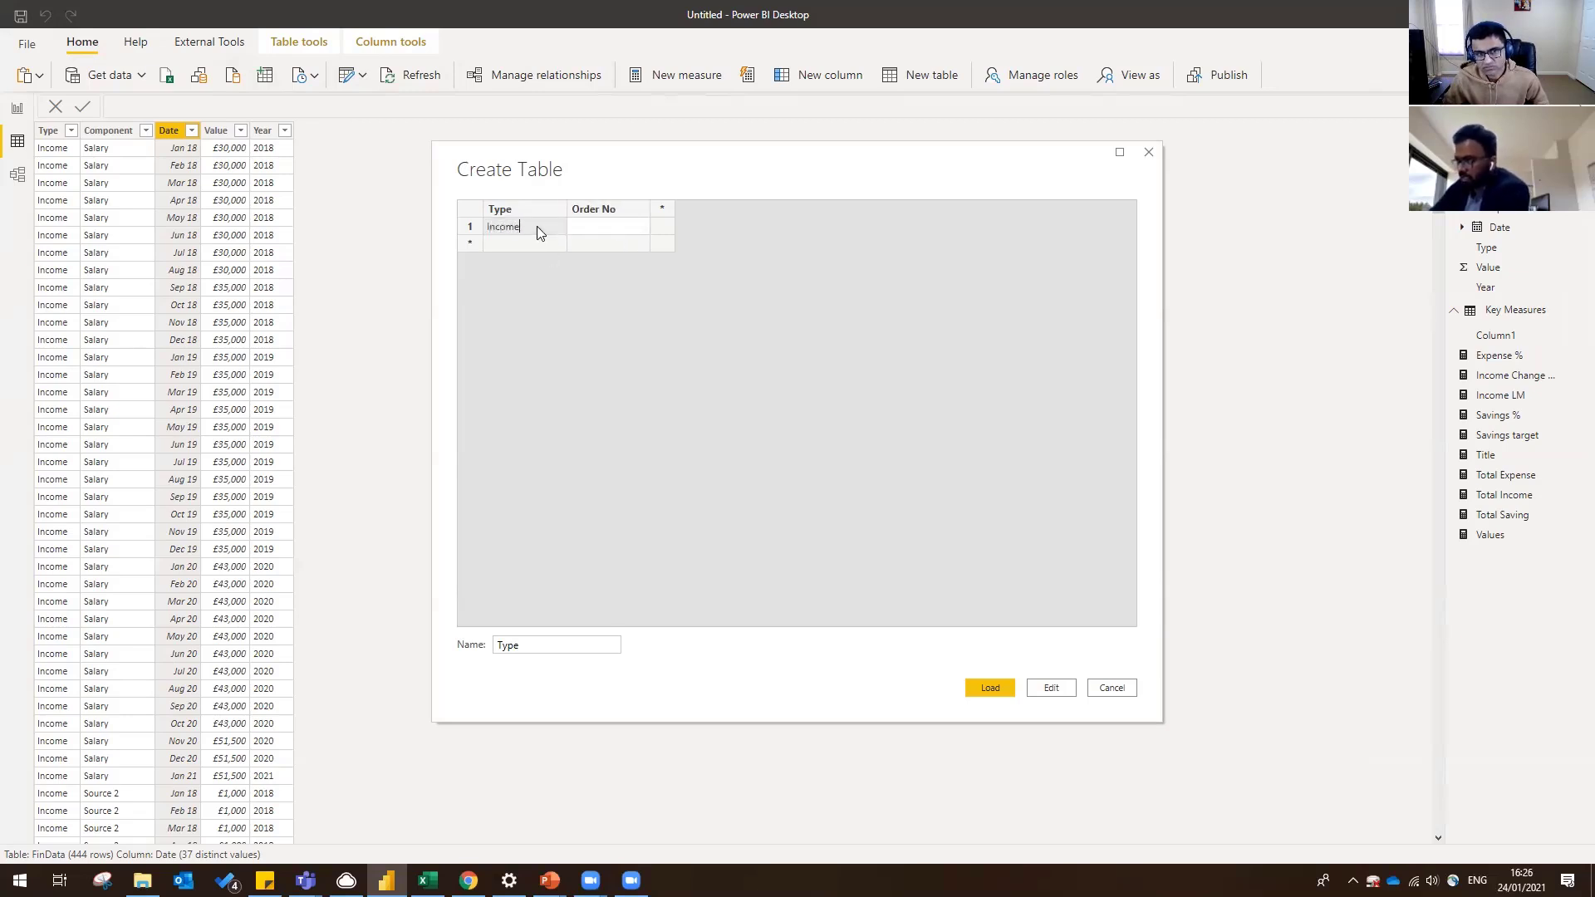
click(528, 250)
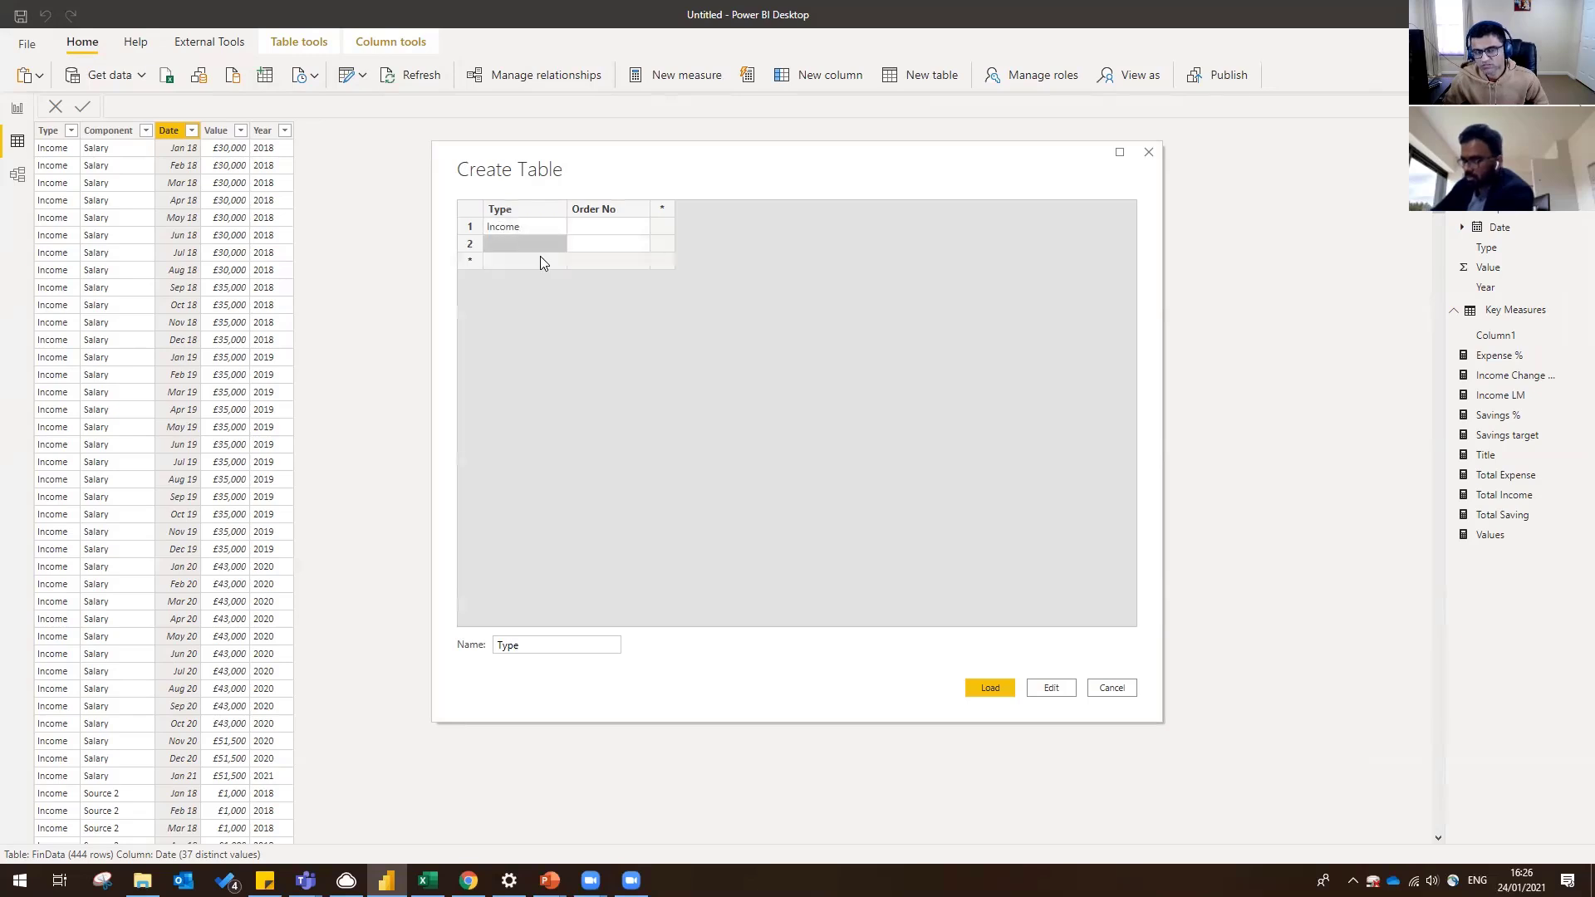
text(1)
- Enter Savings with order number 2 as the table's second row
click(524, 244)
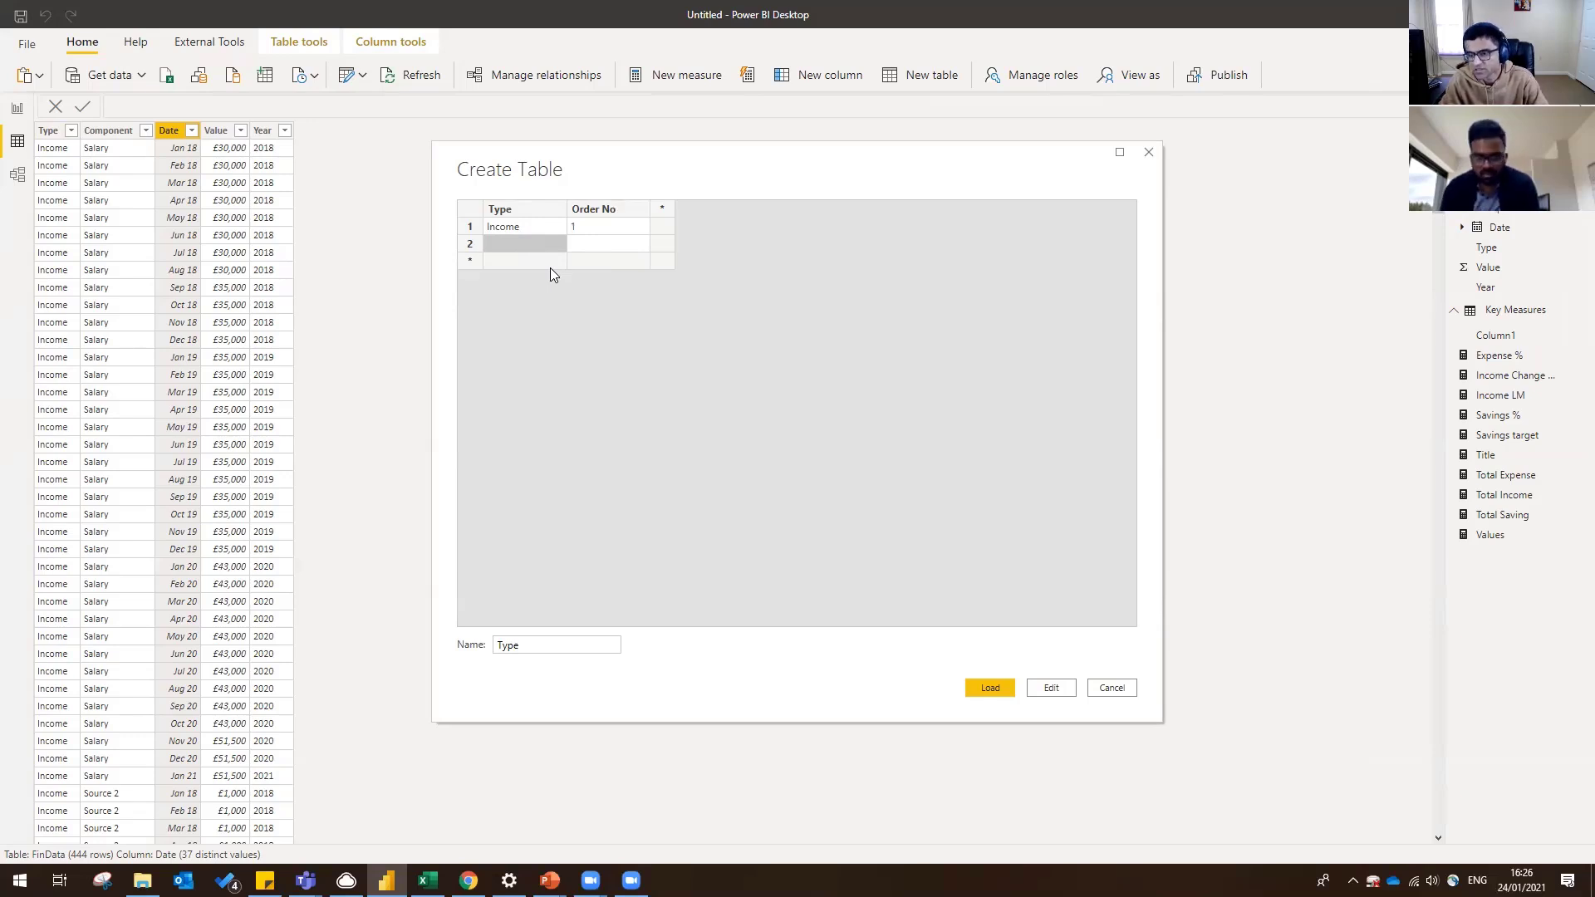
text(Exp)
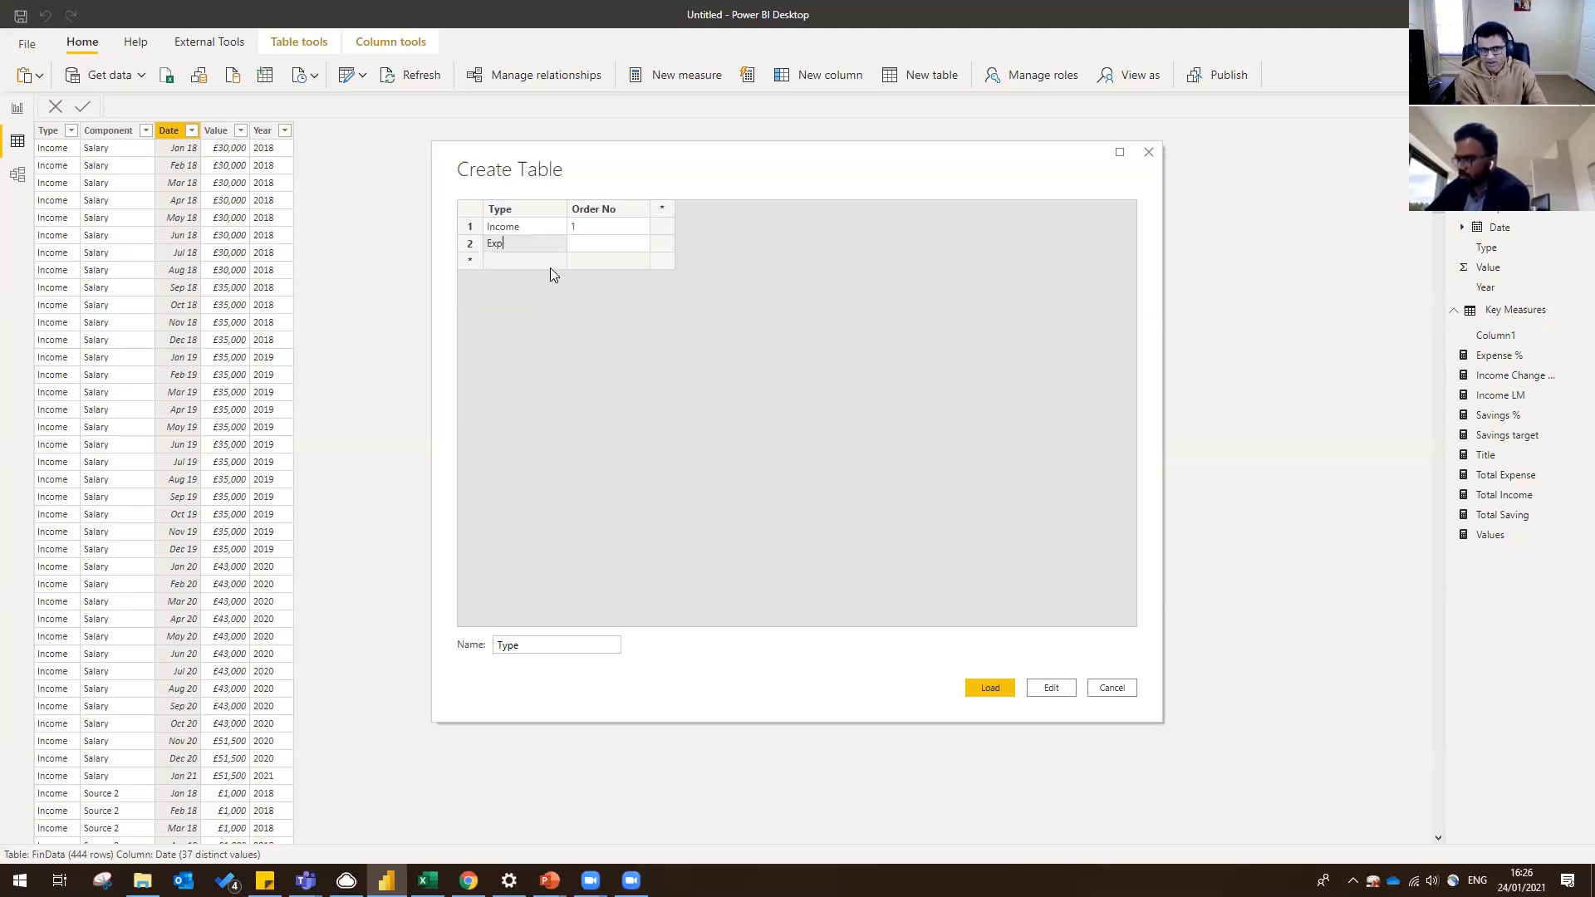
key(BackSpace)
key(BackSpace)
key(BackSpace)
text(Savin)
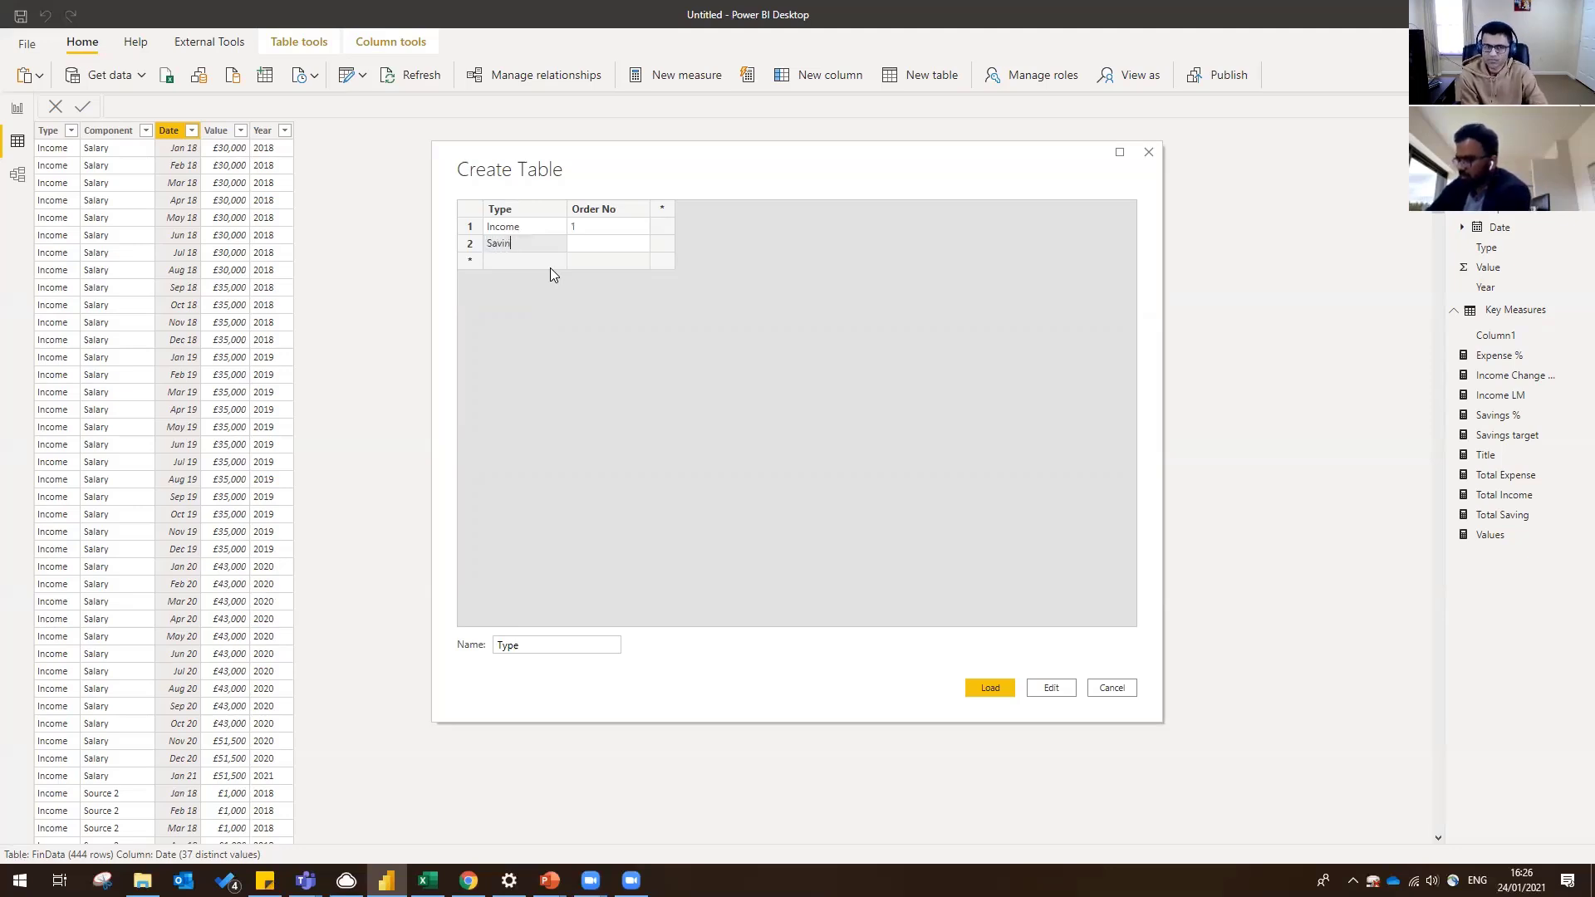
text(gs)
key(Tab)
text(2)
- Enter Expense with order number 3 as the third row and load the Type table into the model
click(498, 261)
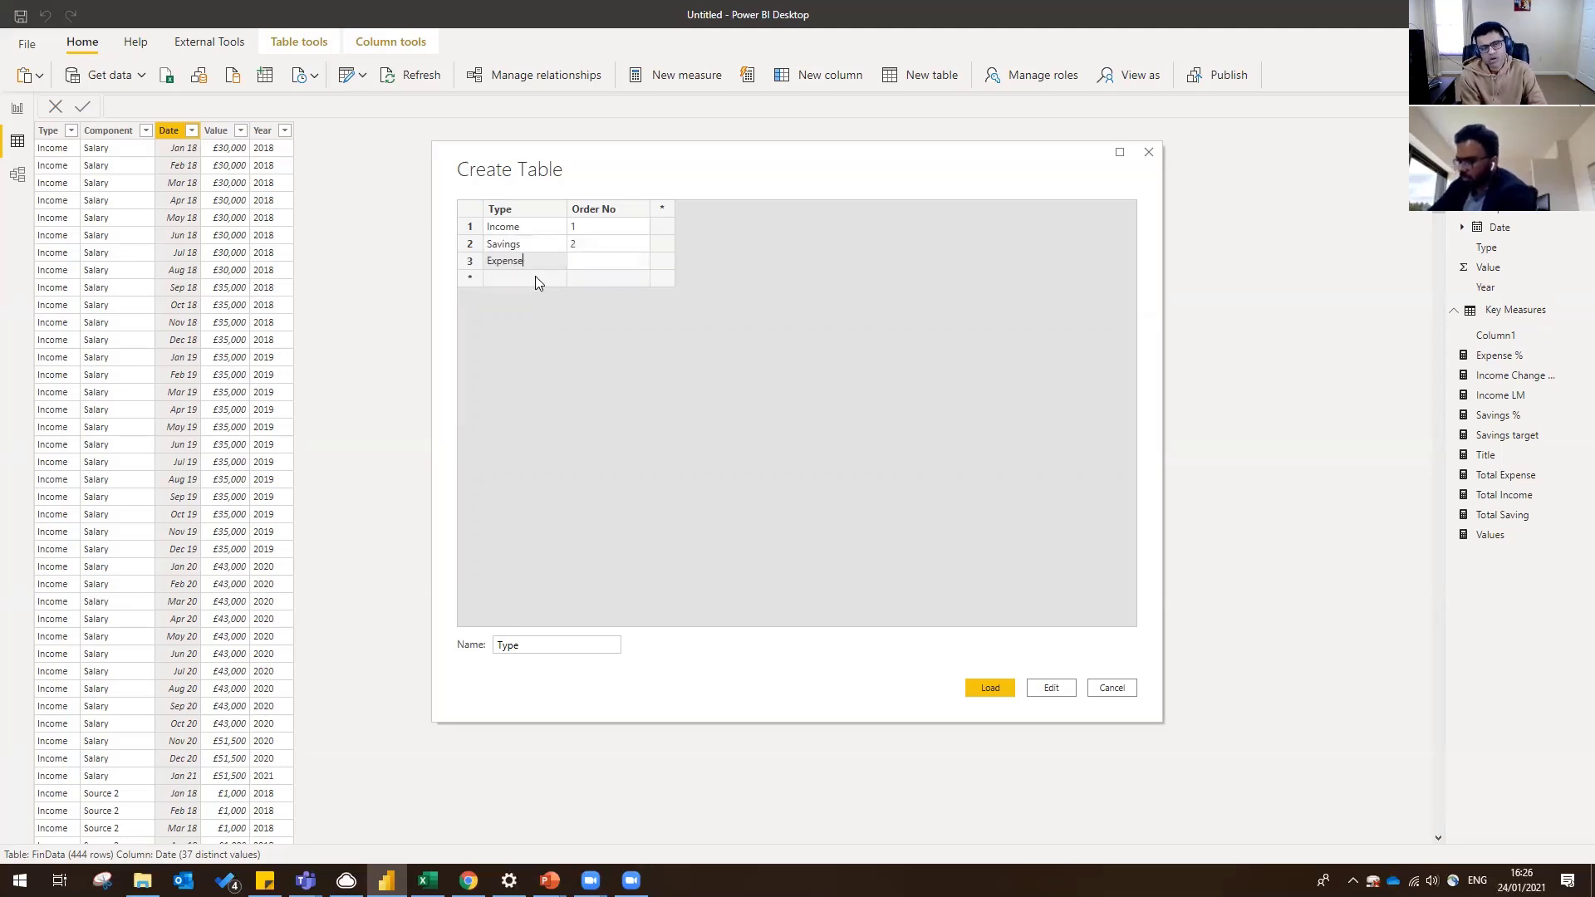
key(Tab)
text(3)
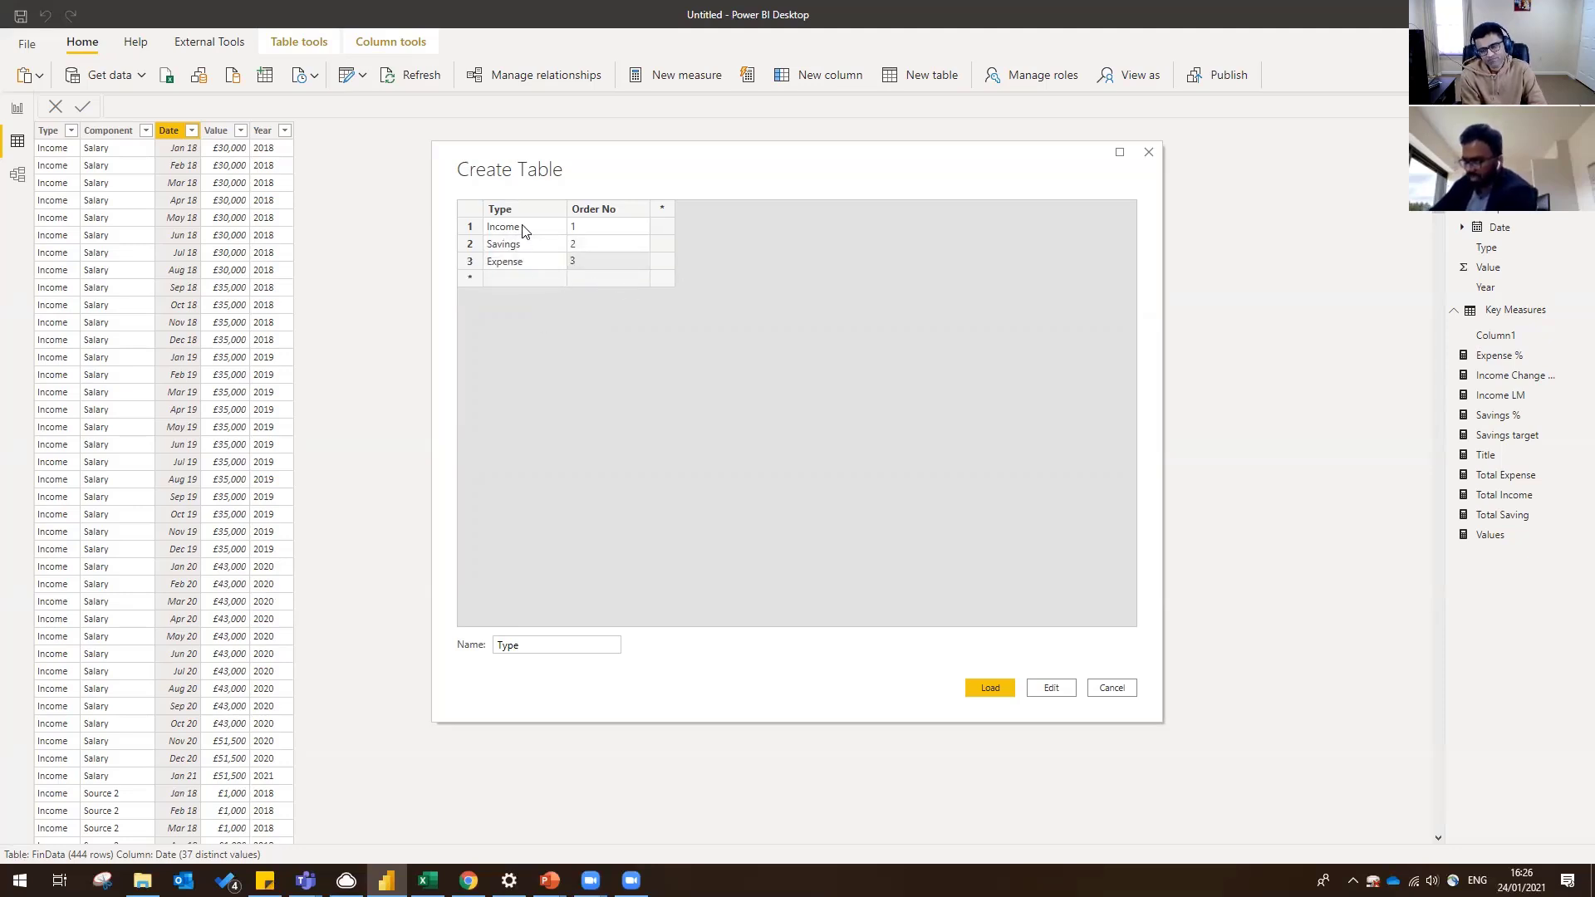
click(990, 688)
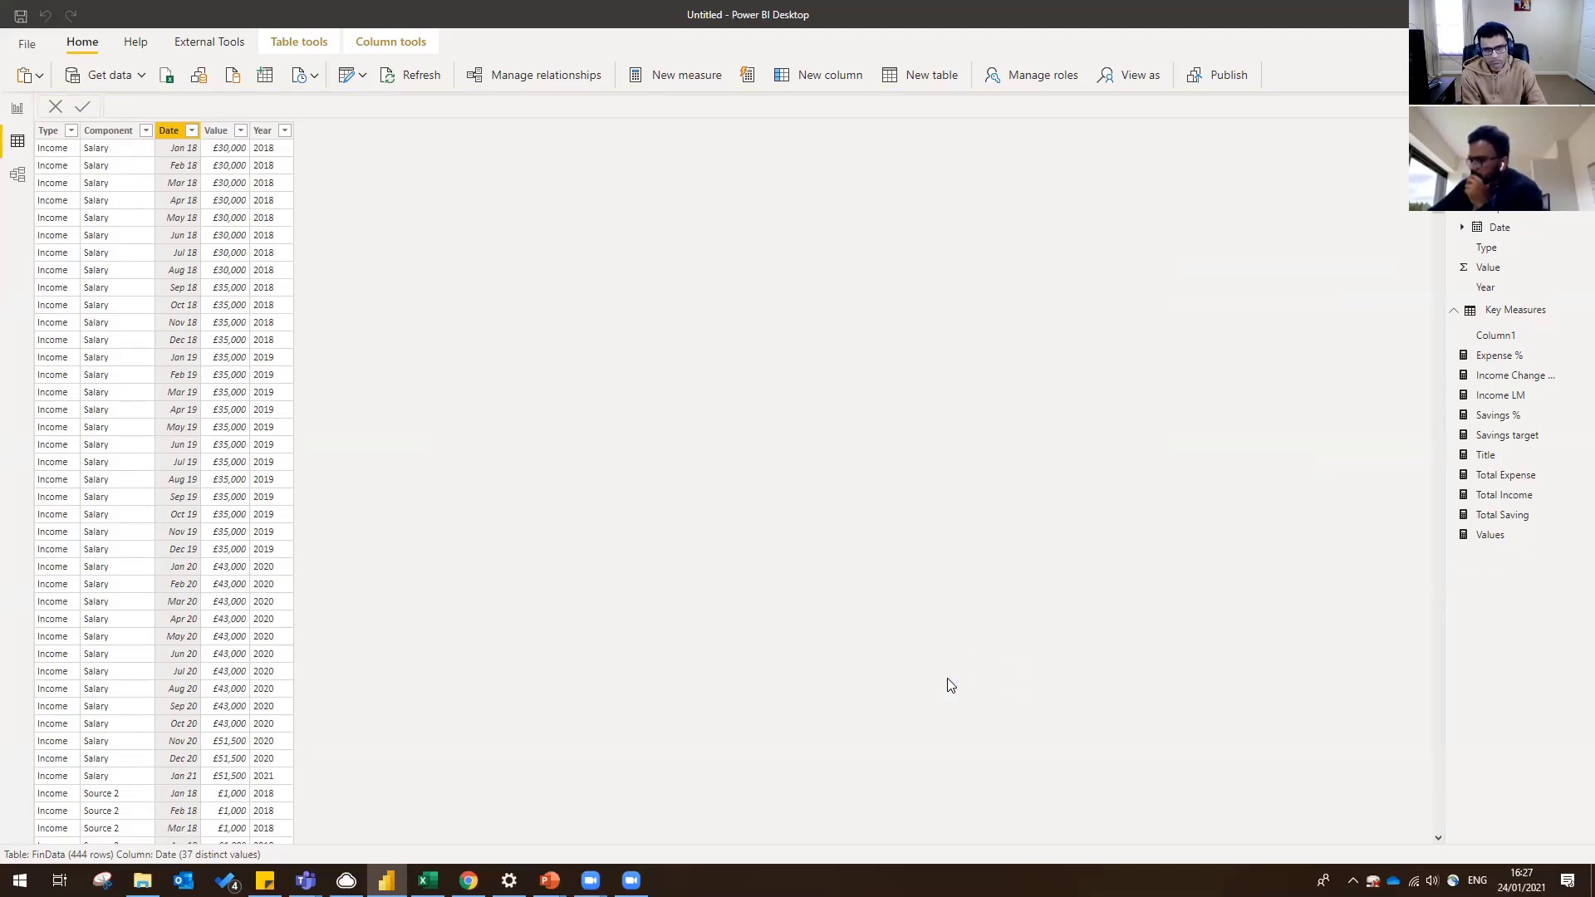
- Examine the relationship between the Type and FinData tables in the model view and return to the report
click(18, 174)
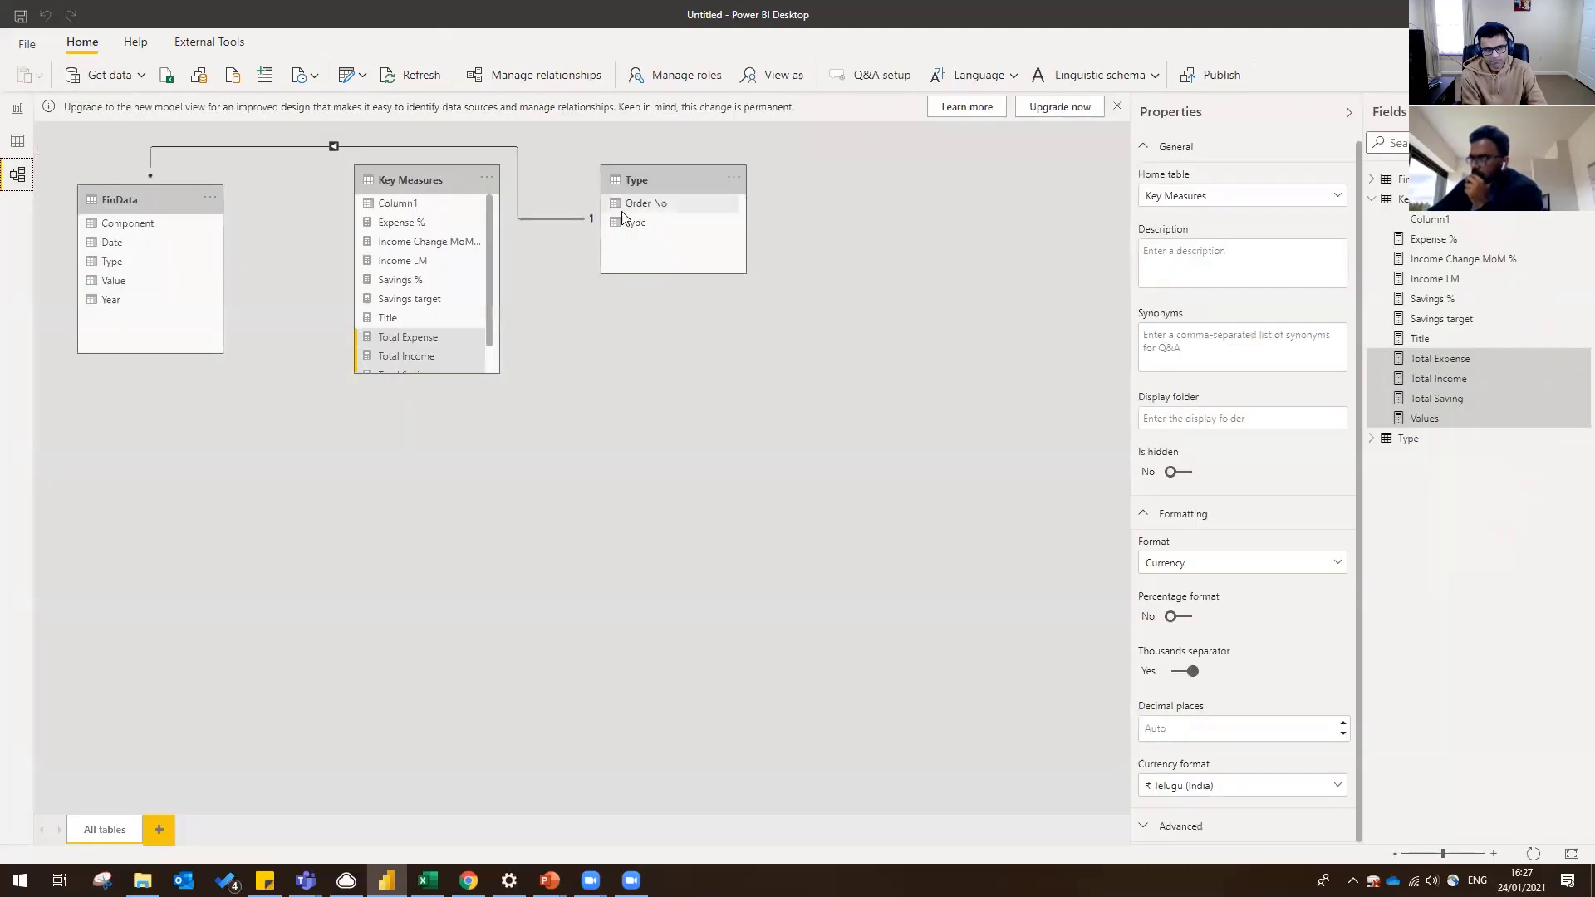
click(583, 221)
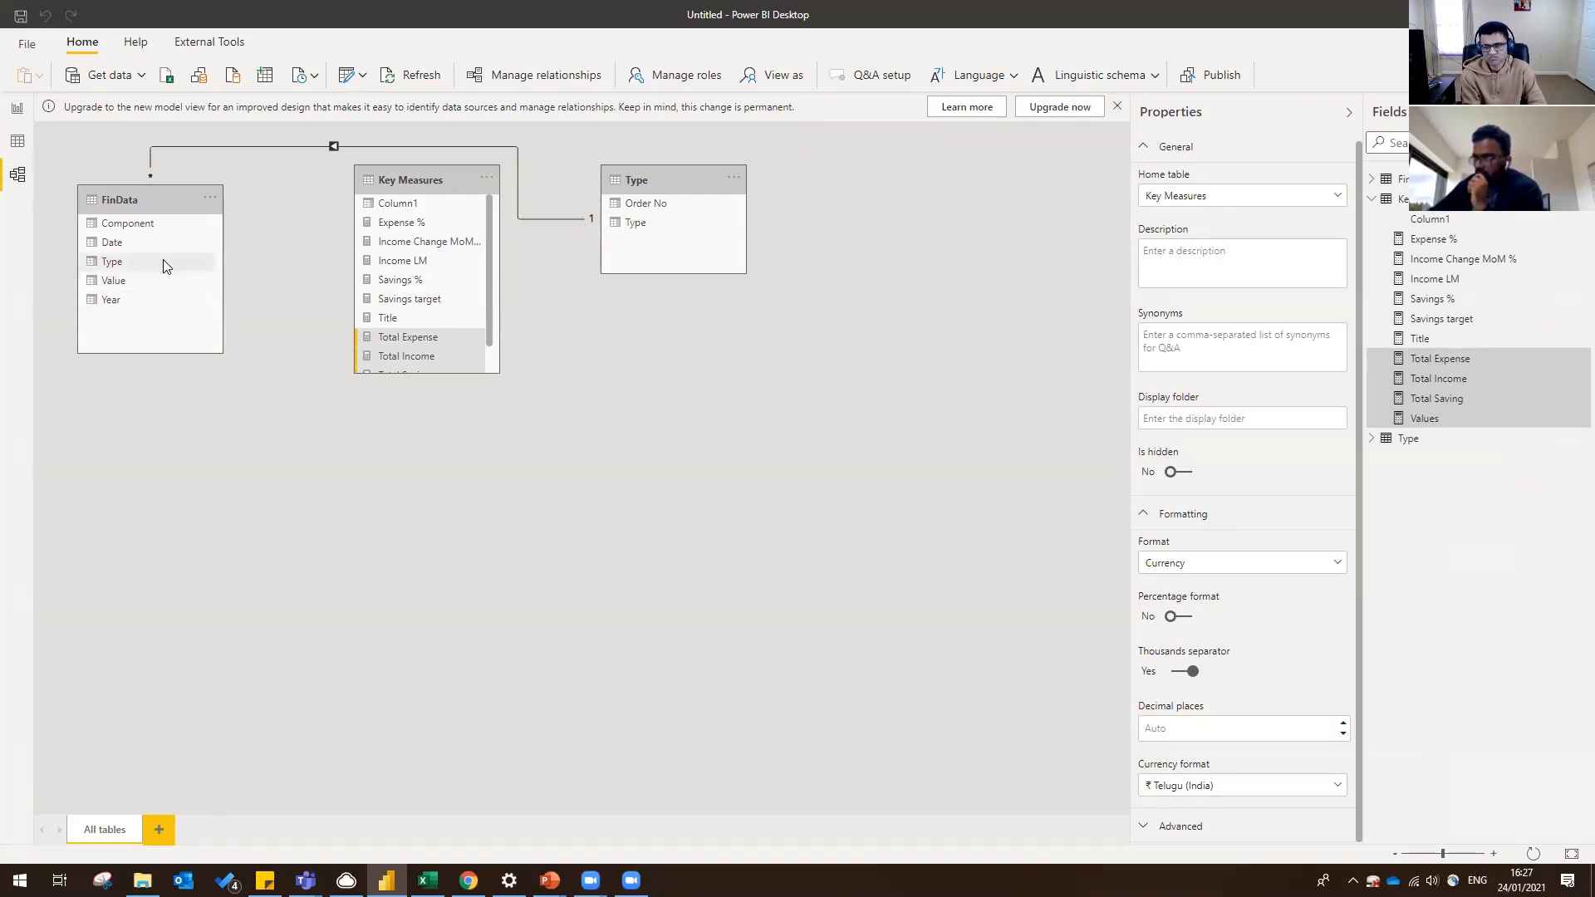
click(17, 108)
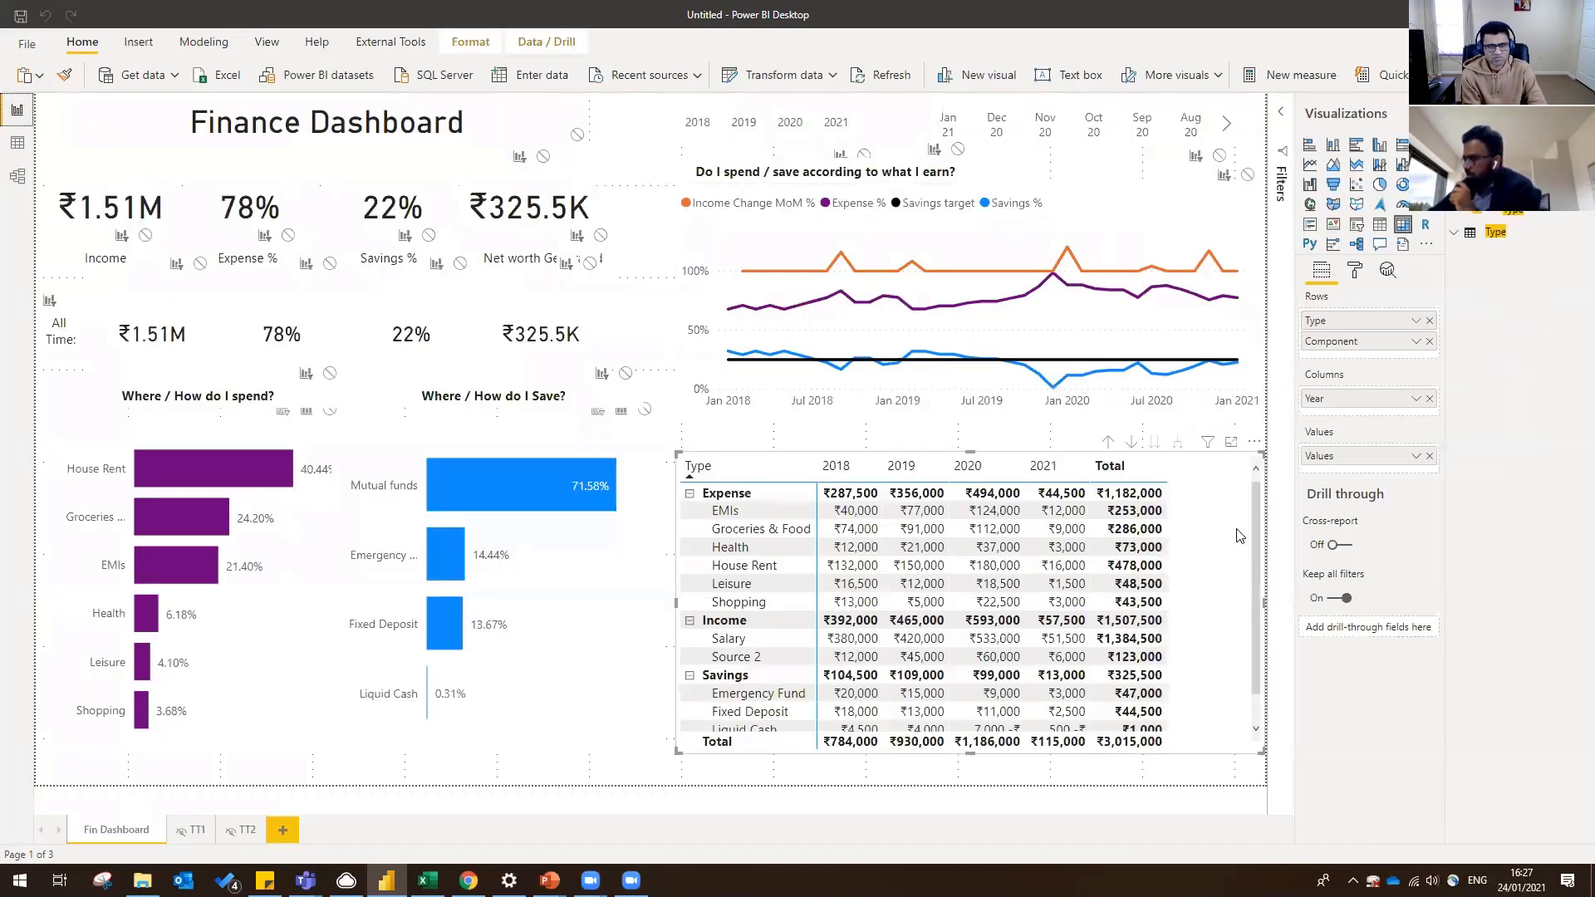
- Replace the matrix's Type row field with Type from the new helper table, keeping it above Component
click(1462, 233)
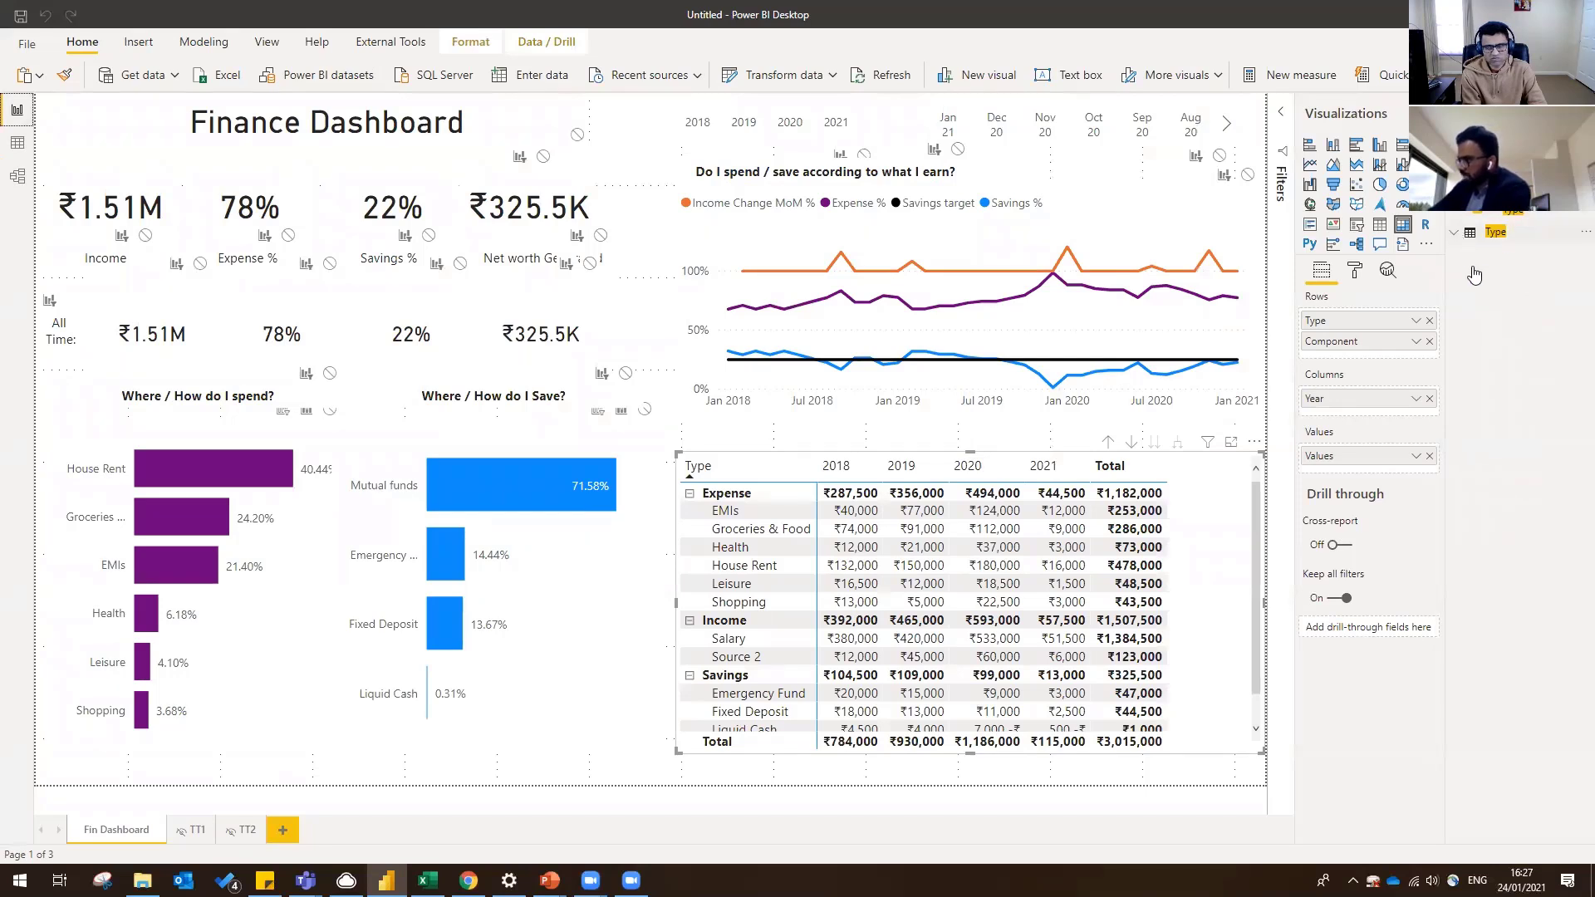
drag(1512, 277, 1347, 338)
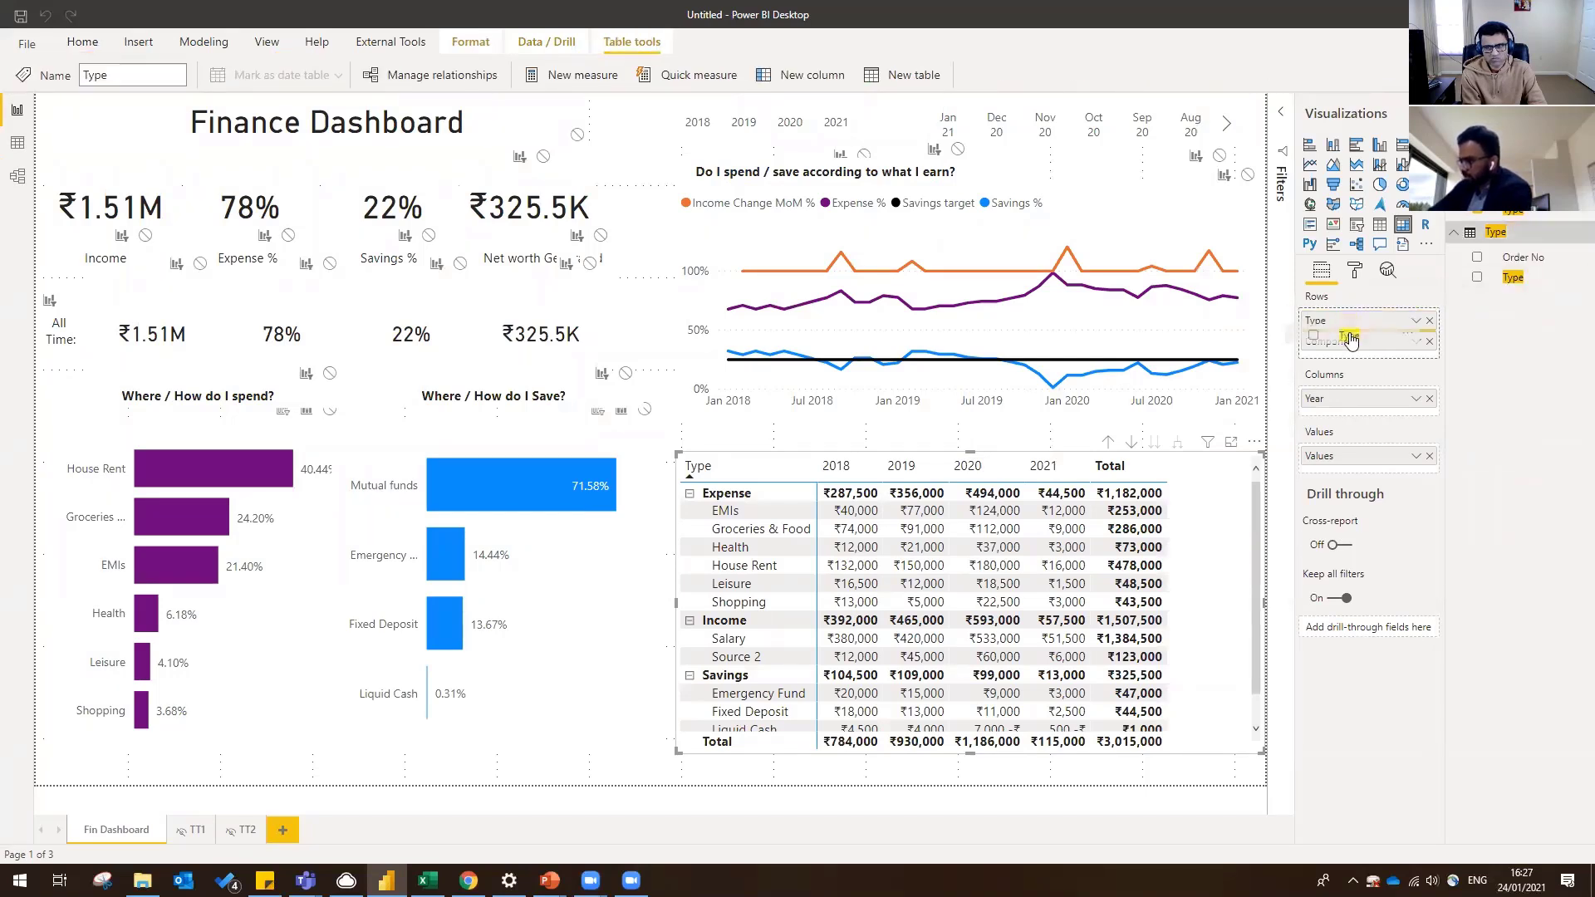
click(1428, 342)
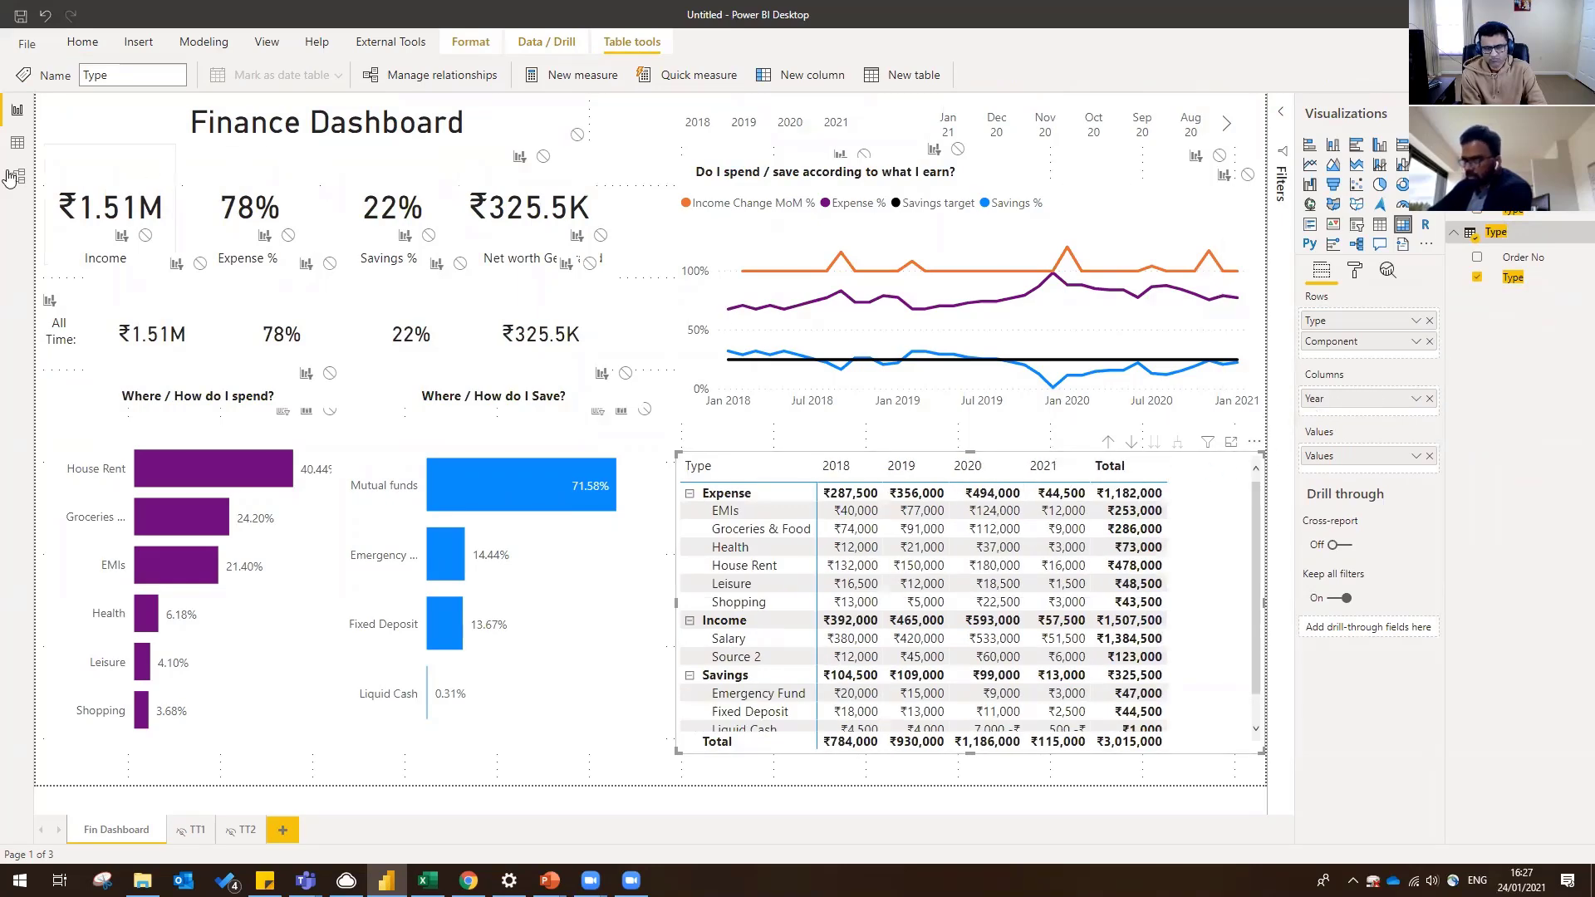
- Sort the helper table's Type column by Order No and return to the report view
click(16, 146)
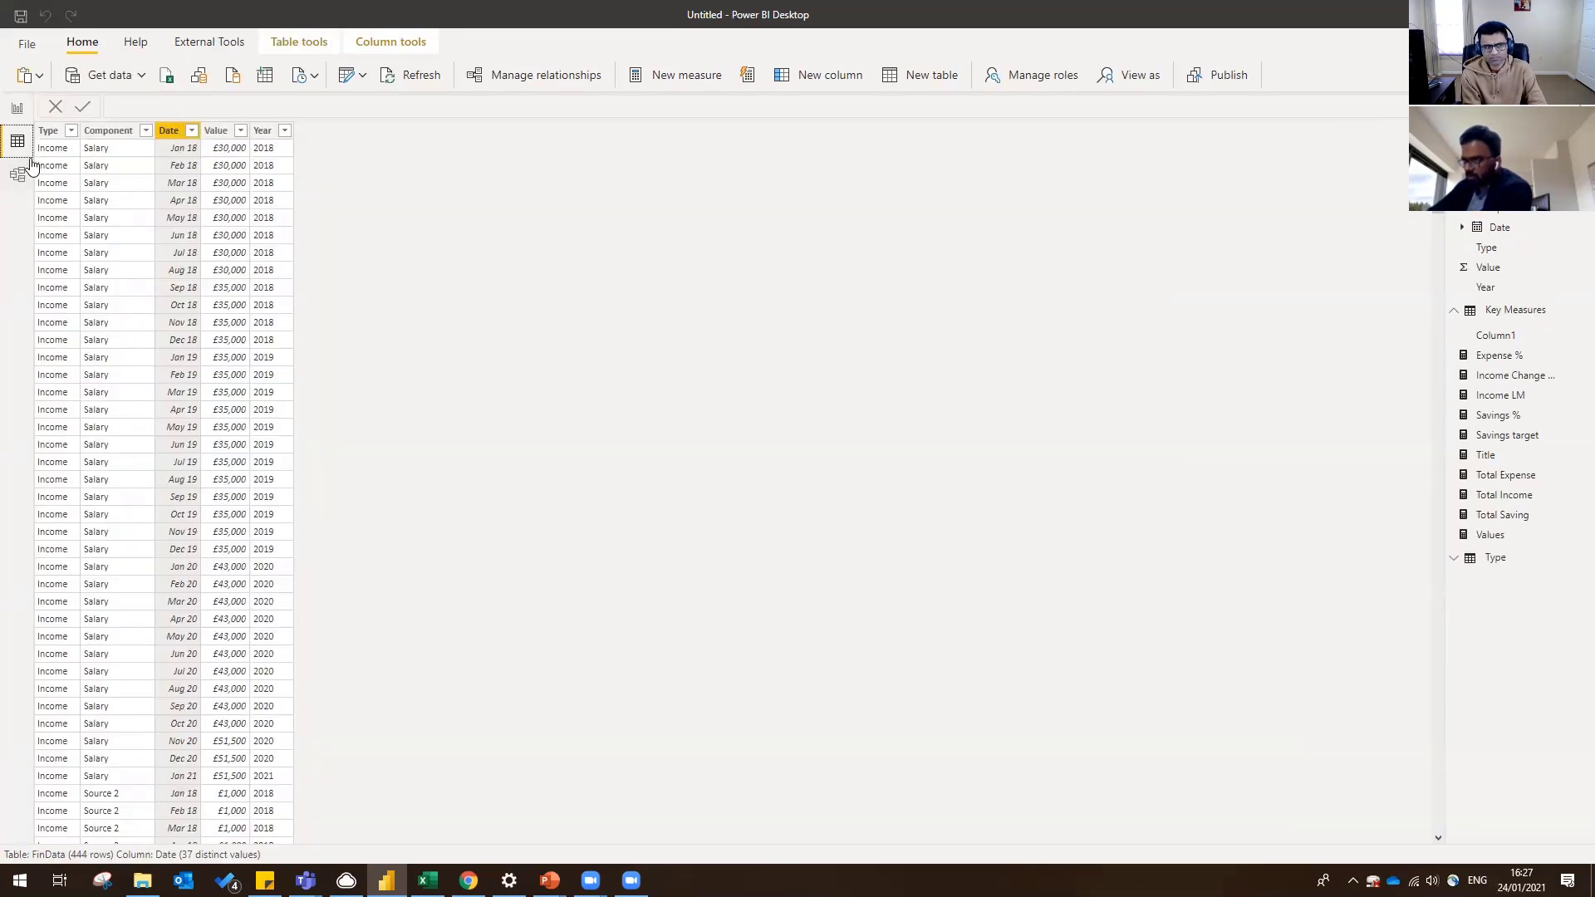
click(1493, 557)
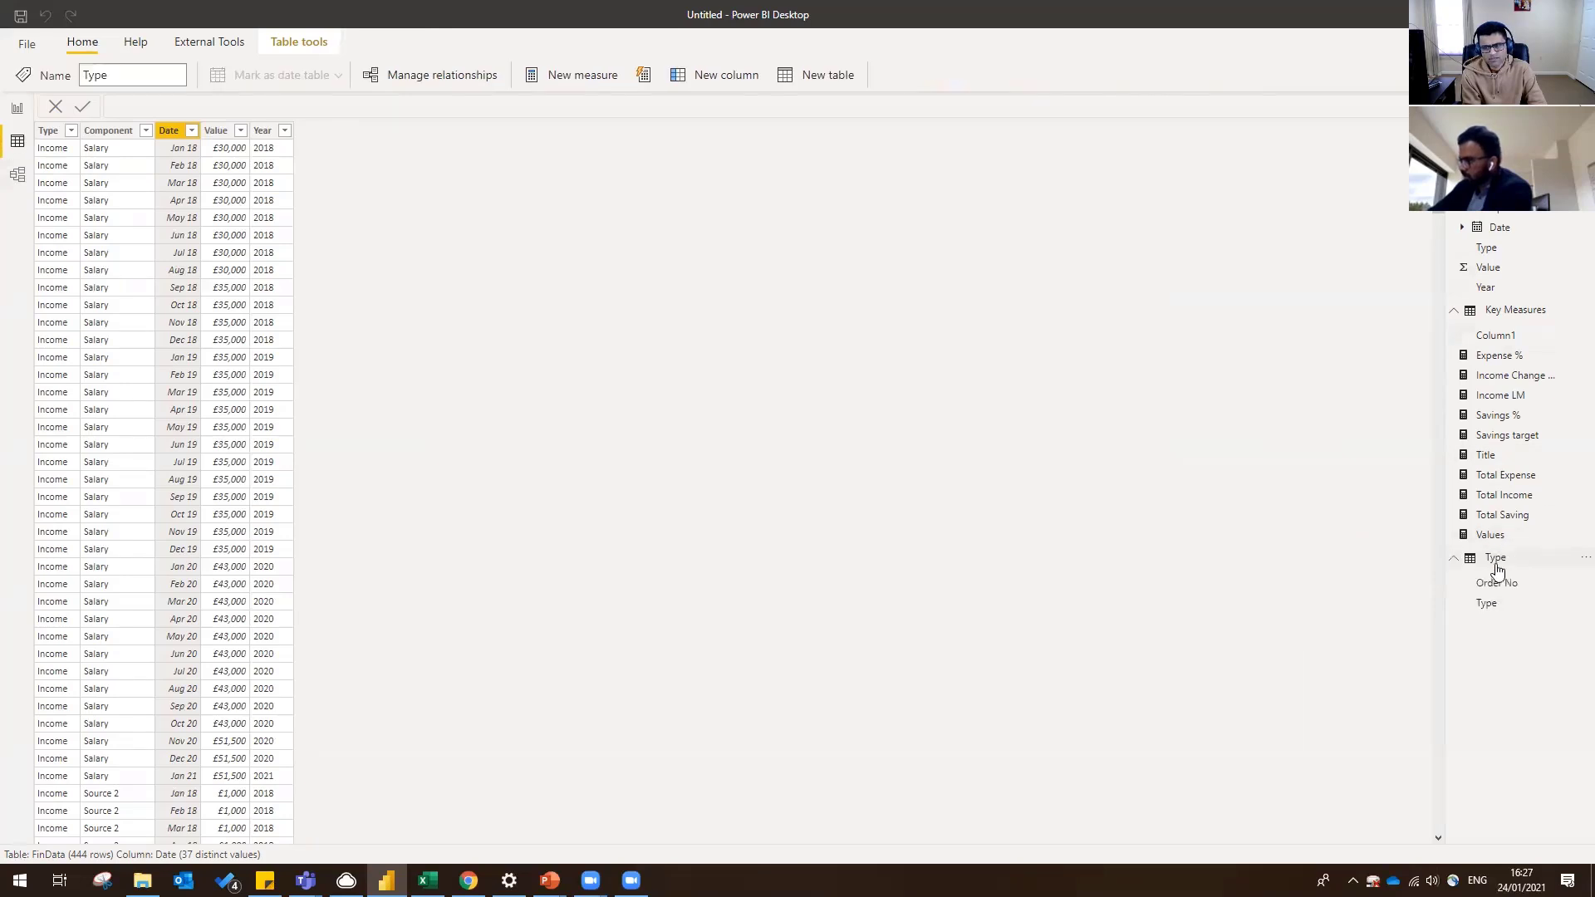
click(48, 130)
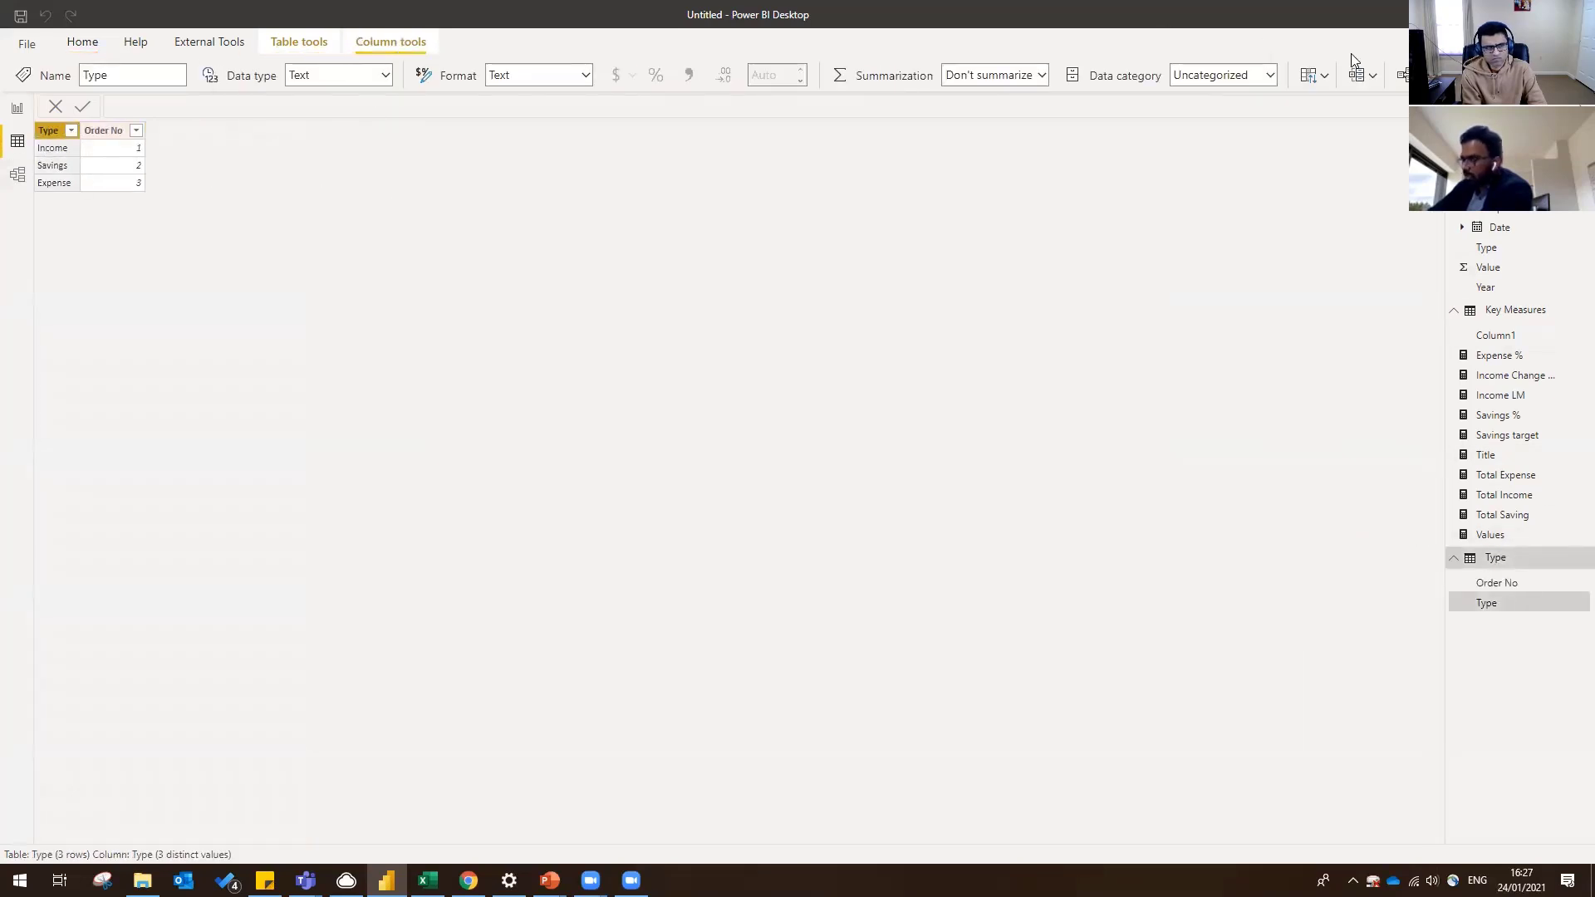
click(1319, 80)
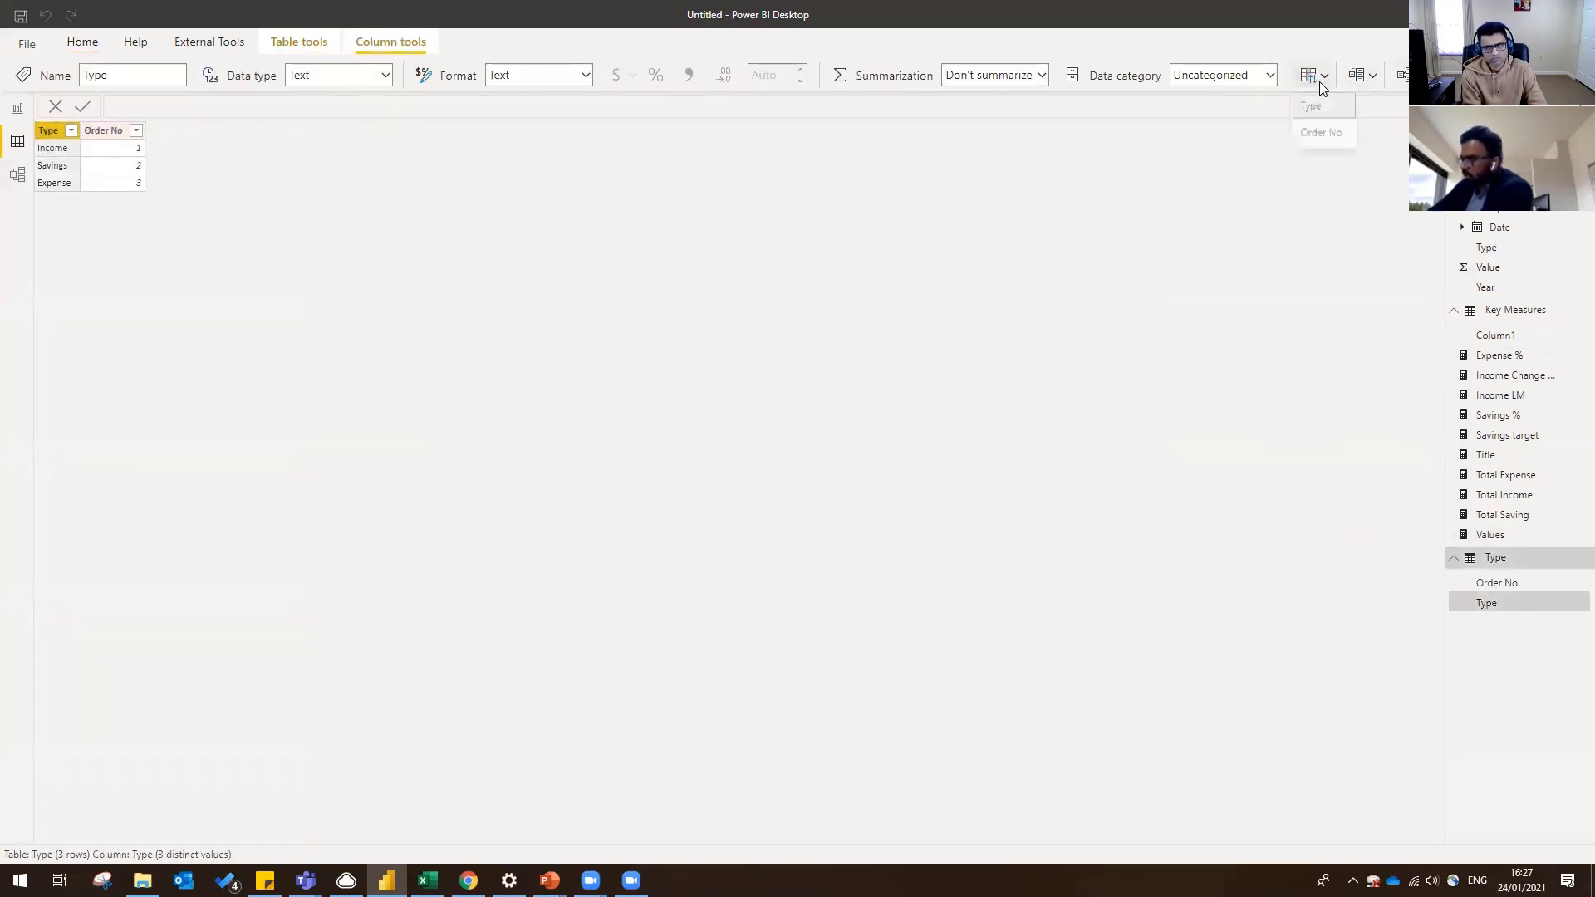
click(1331, 140)
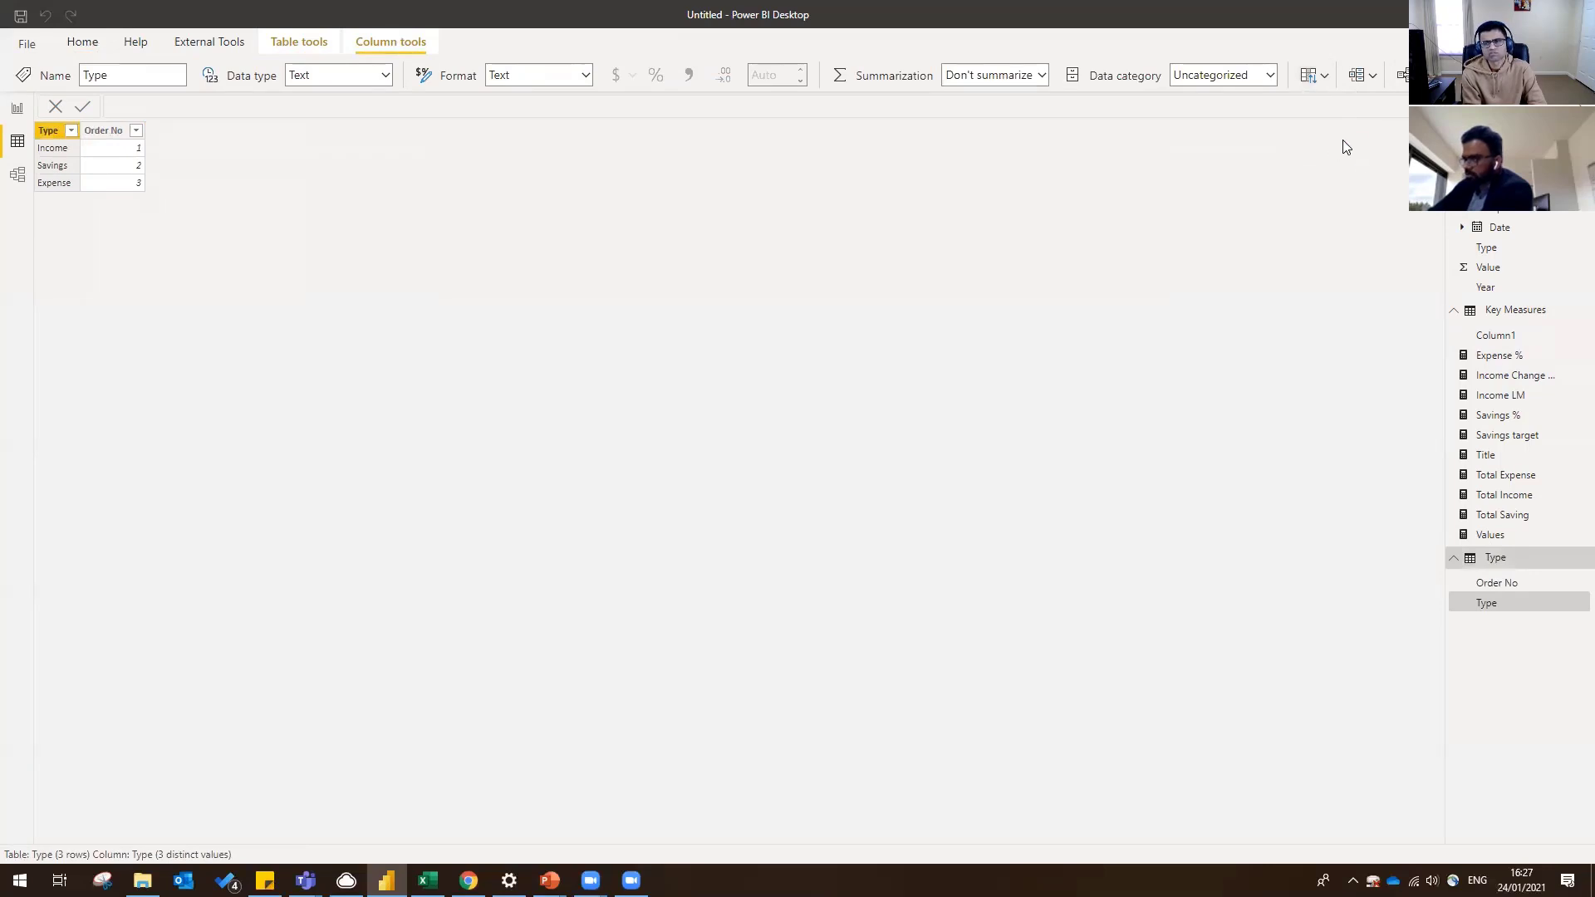
click(16, 109)
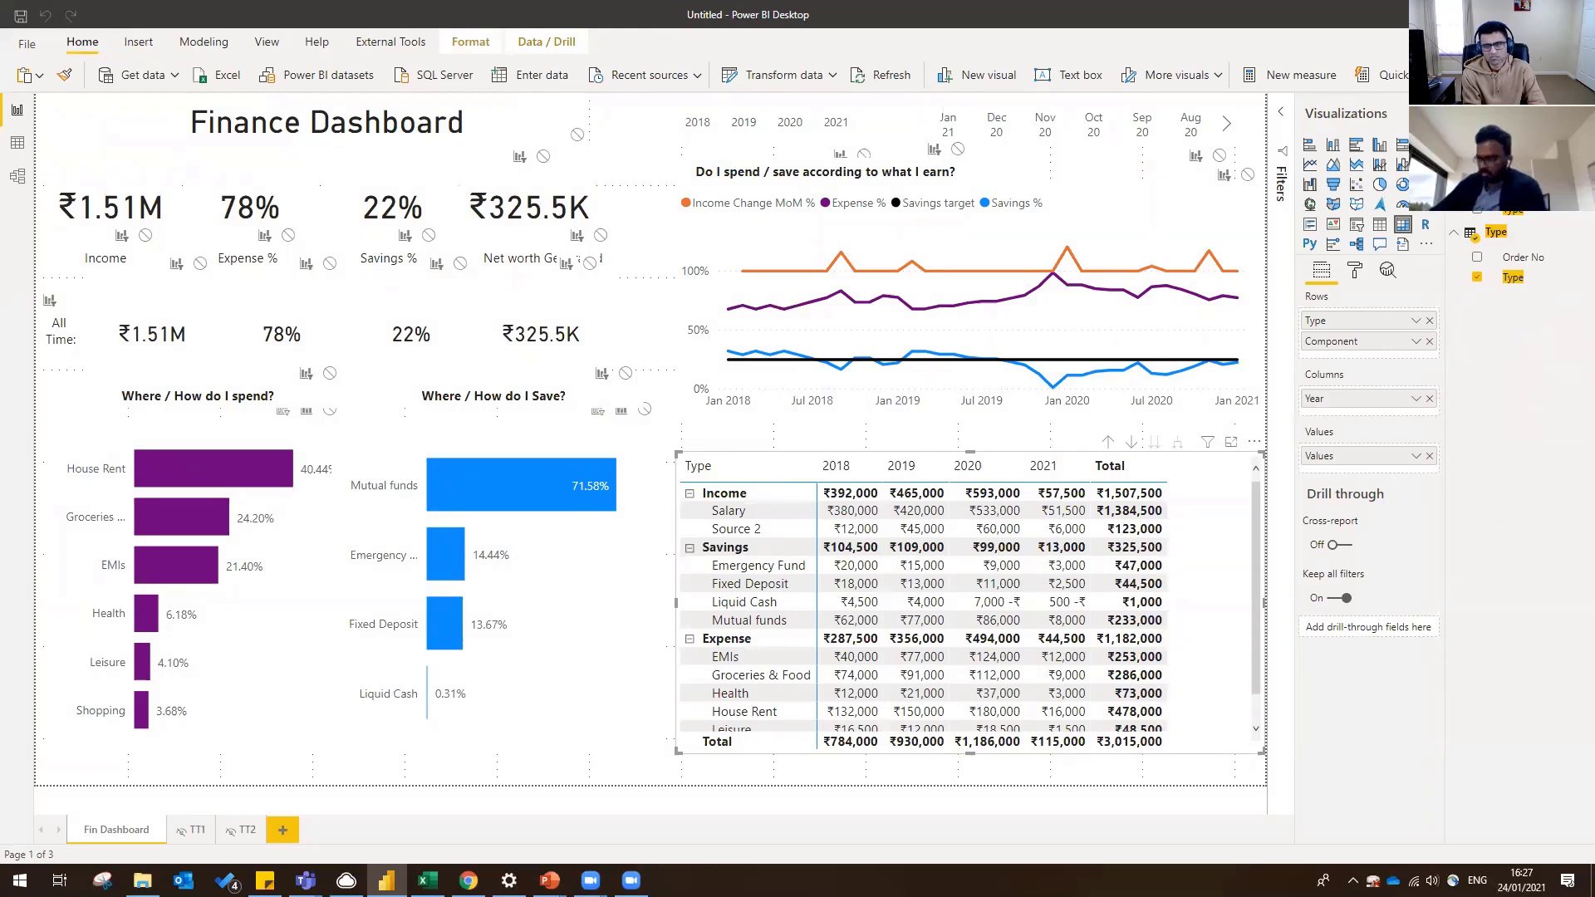
- Set the matrix style to None and extend the matrix slightly at its upper and lower edges
click(1355, 272)
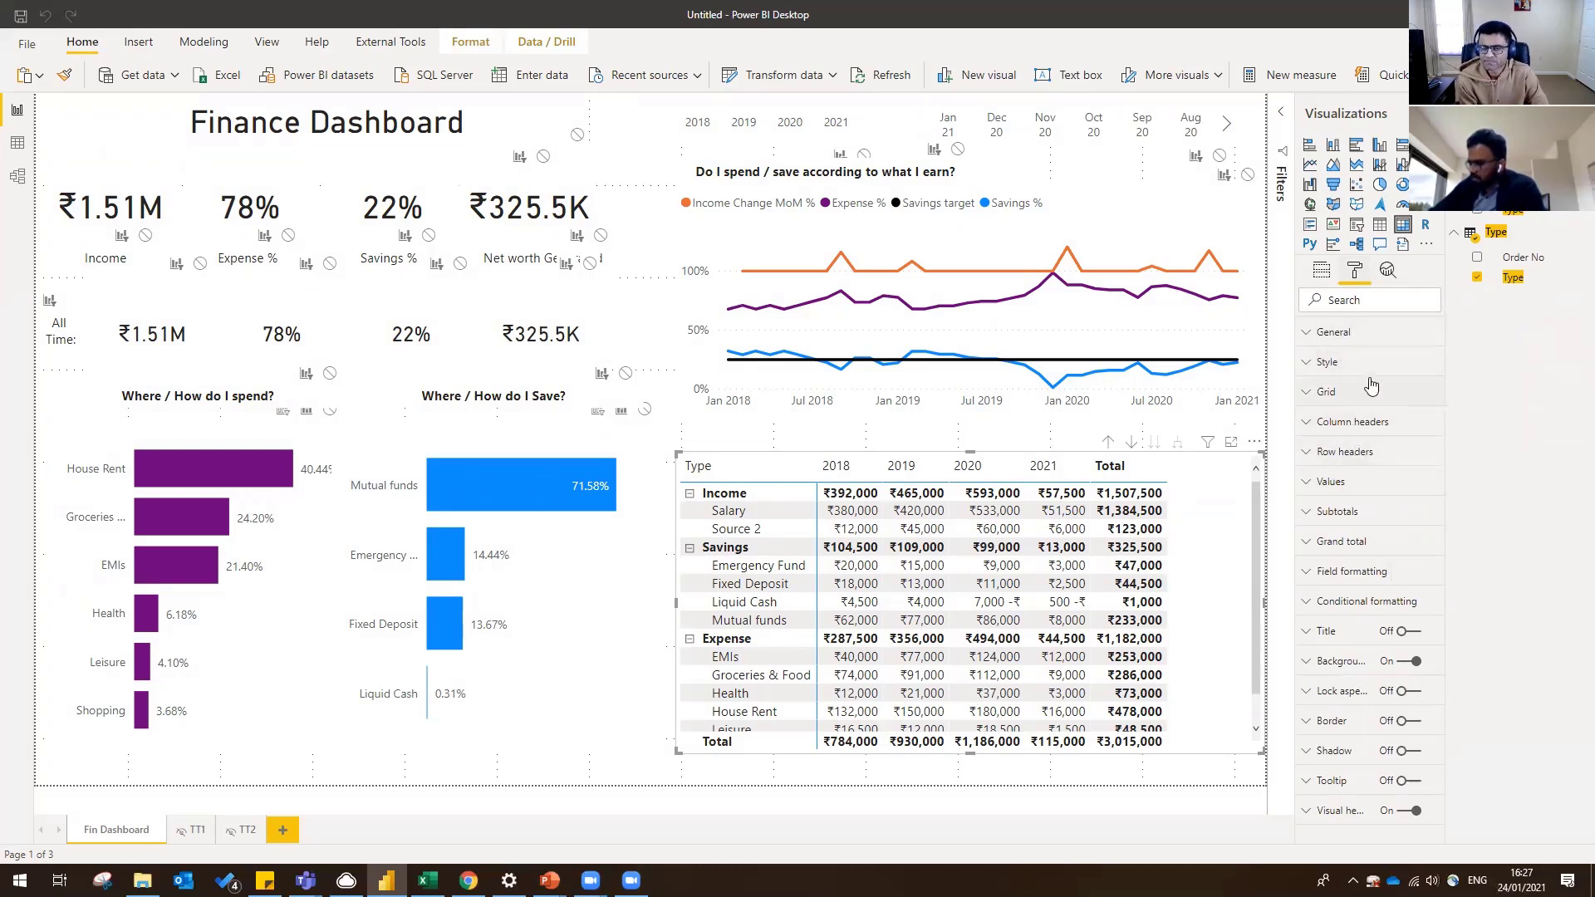
click(1347, 334)
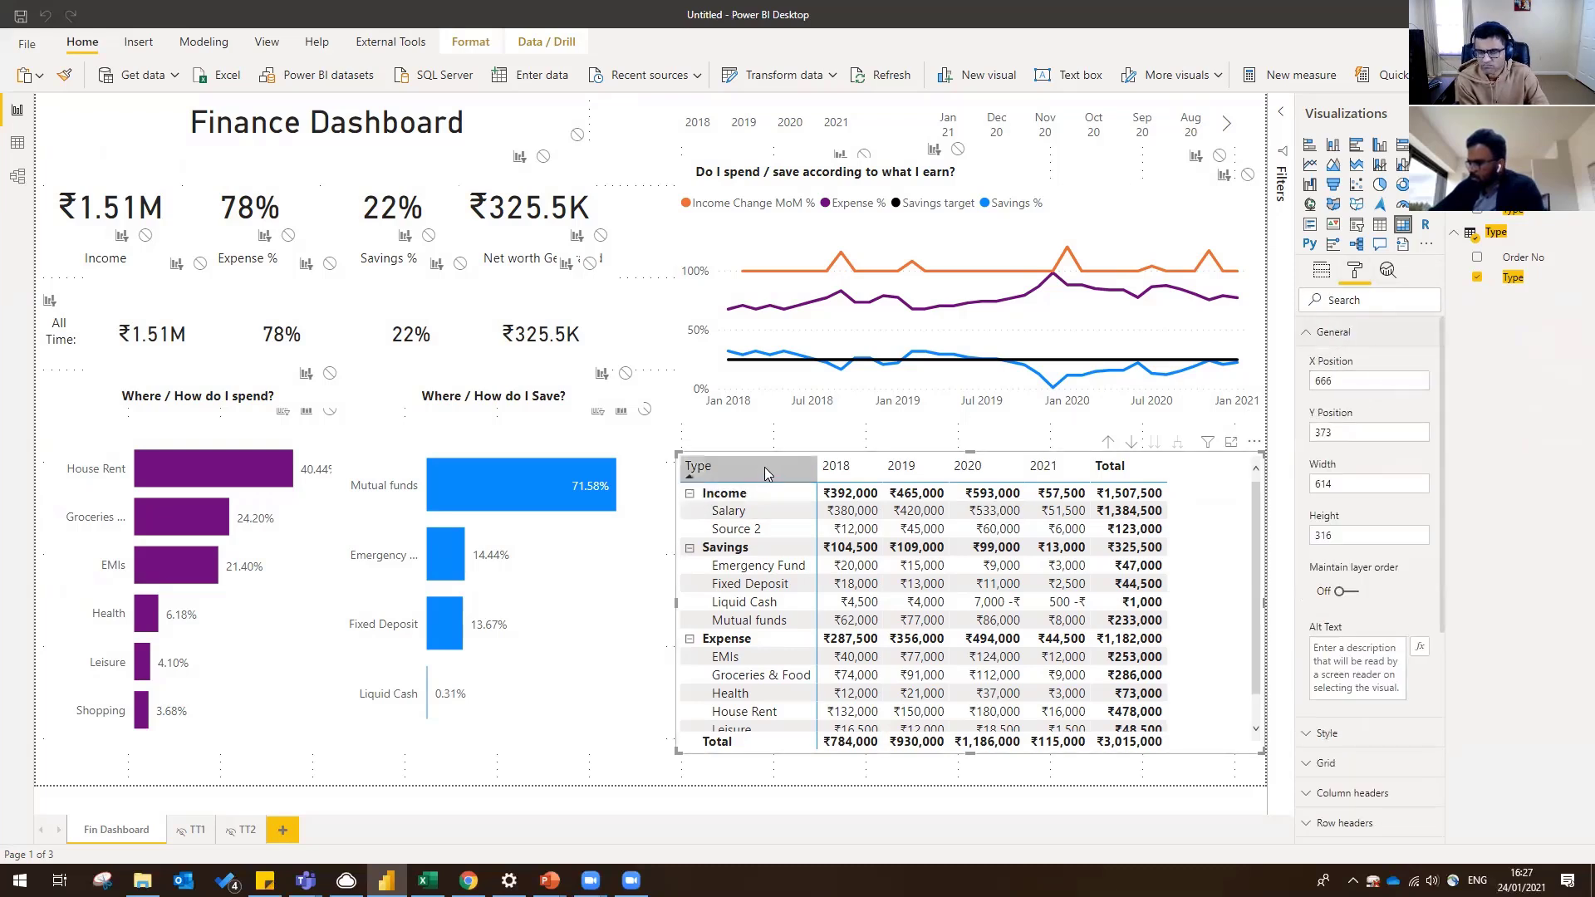
click(1321, 270)
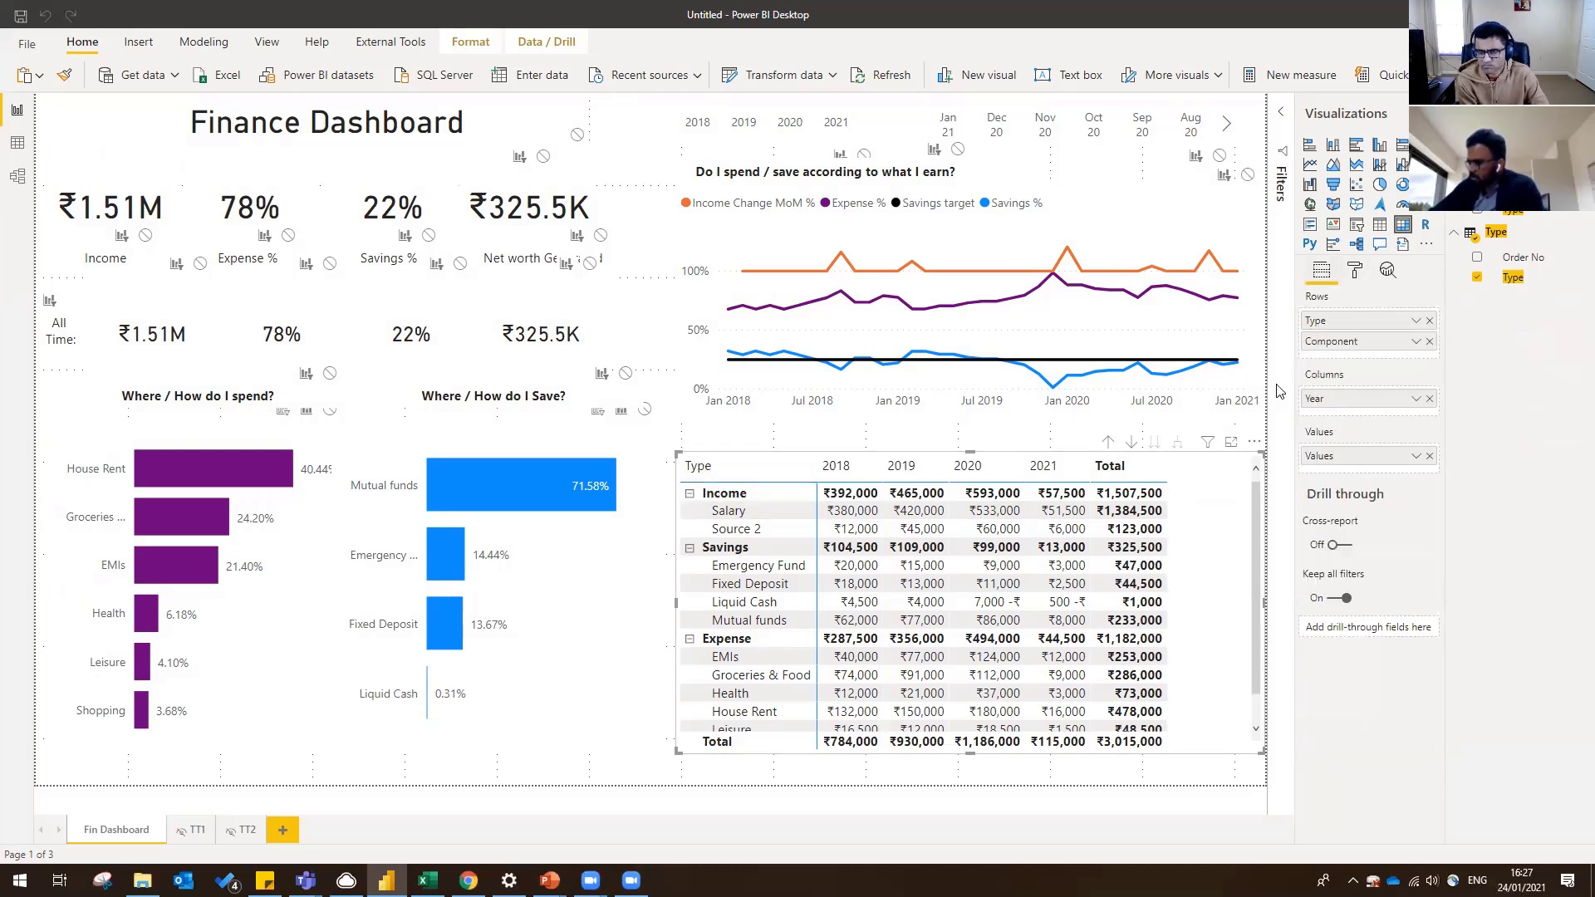
click(1355, 270)
click(1358, 363)
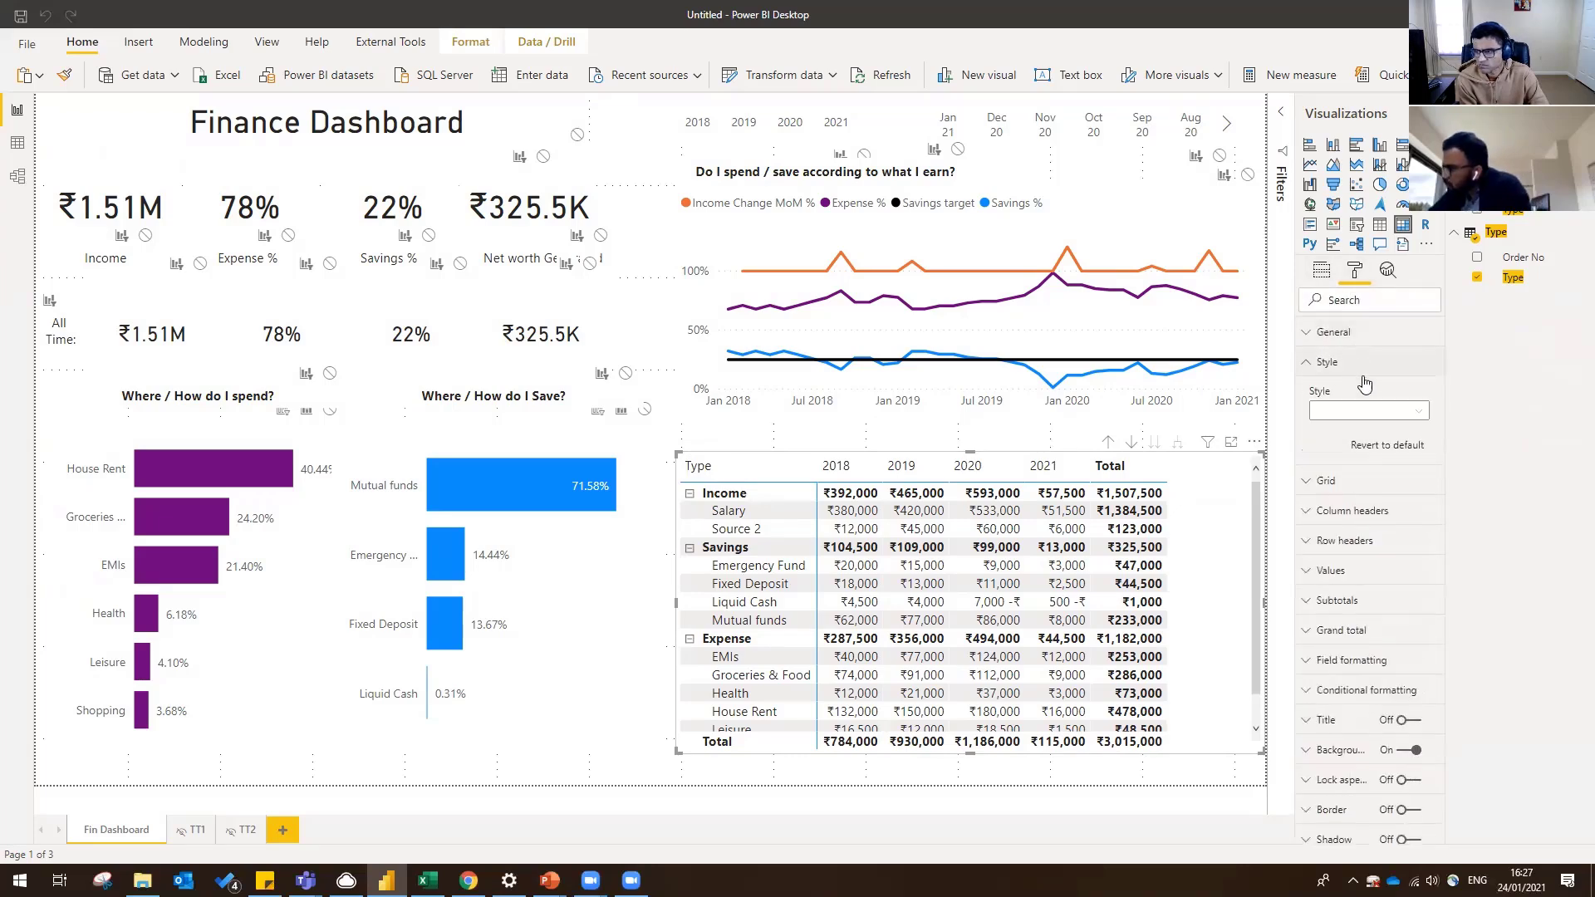
click(1368, 410)
click(1352, 446)
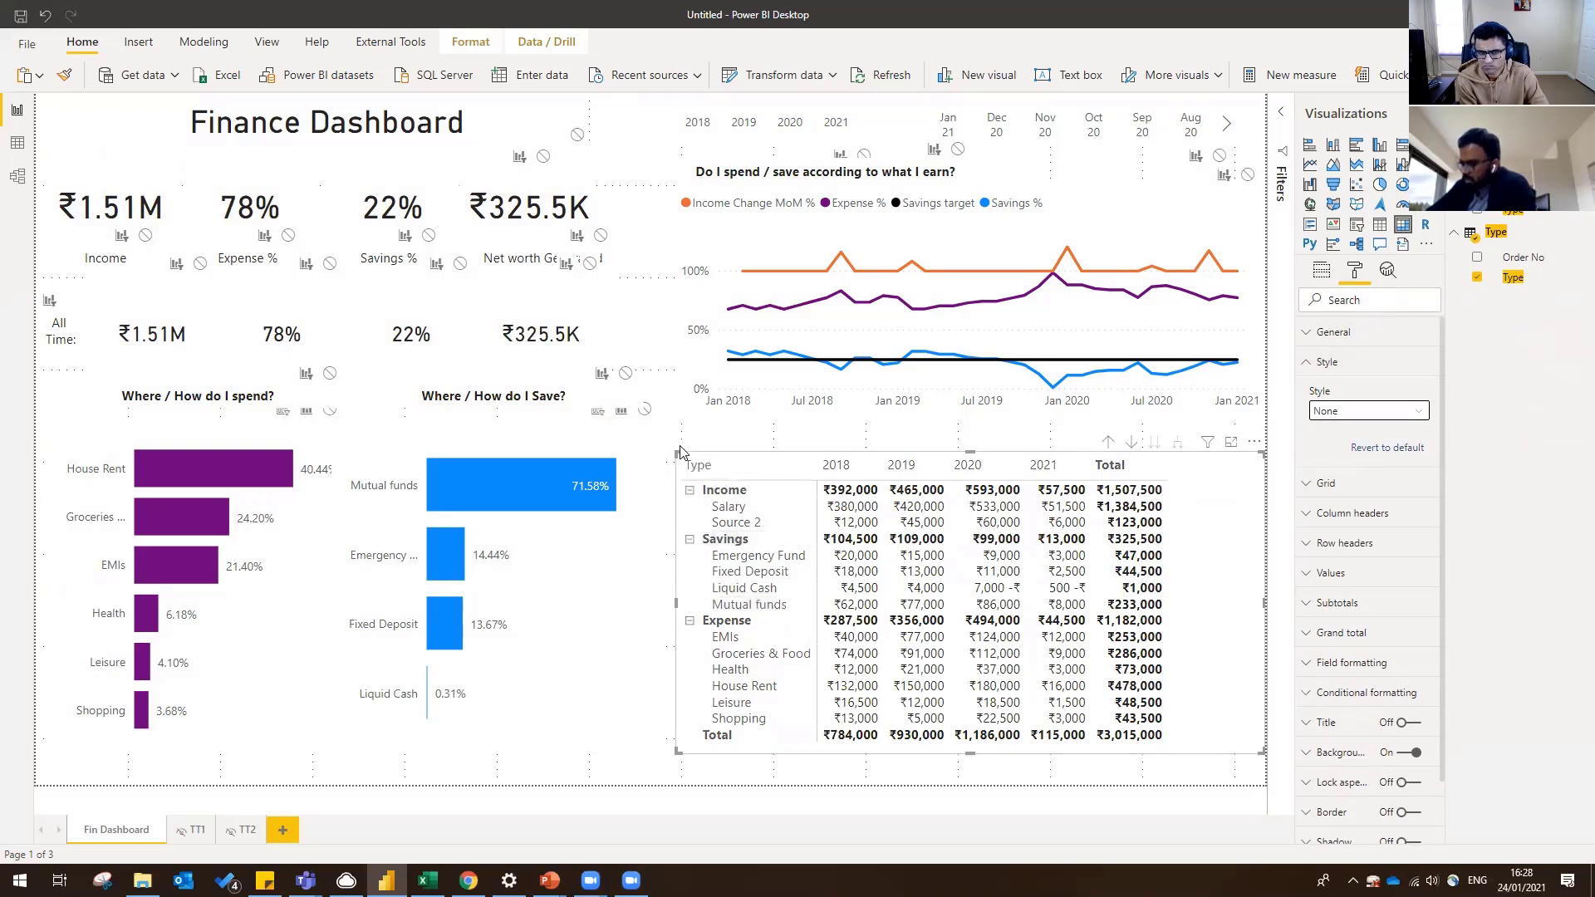
drag(678, 452, 675, 441)
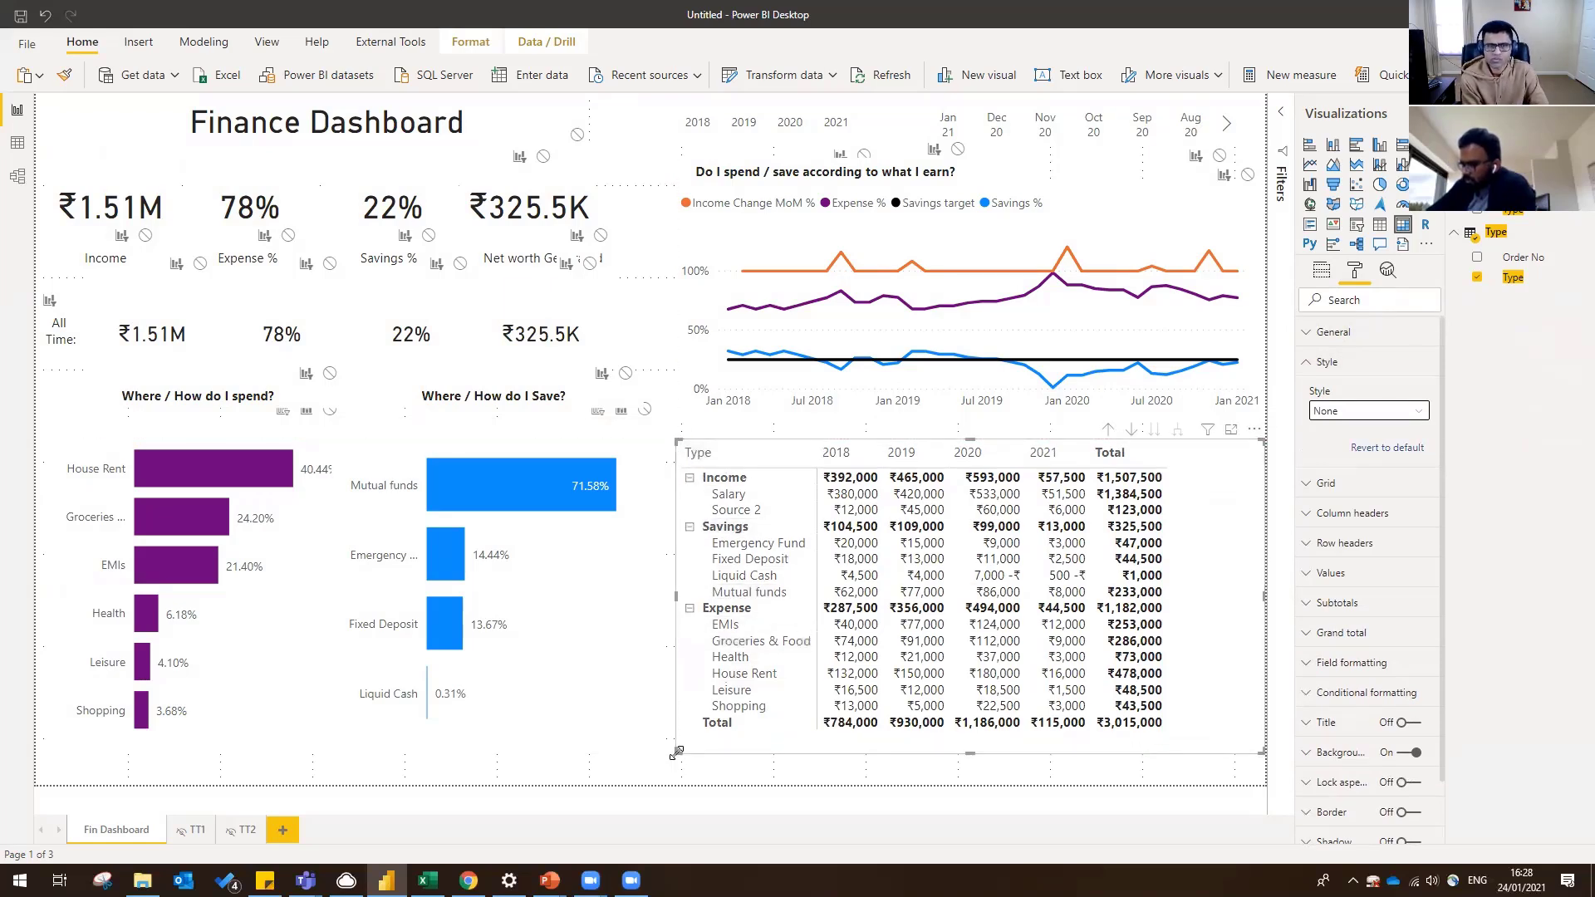
drag(677, 752, 676, 765)
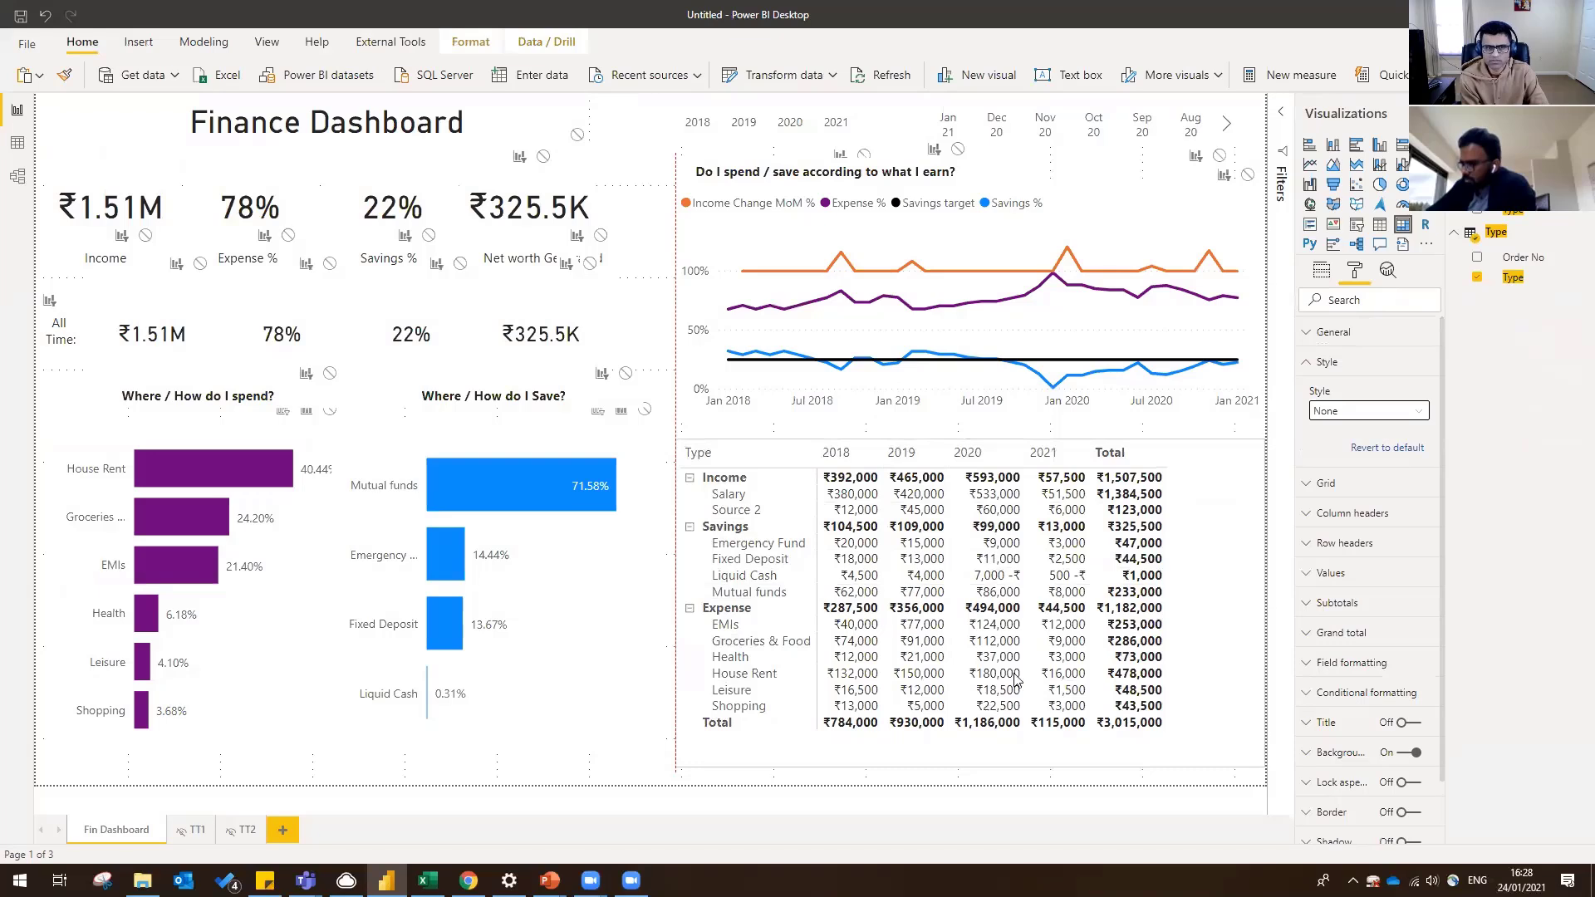
- Search the fields for date and add Date below Year in the matrix columns, as the plain Date instead of the hierarchy
click(1321, 271)
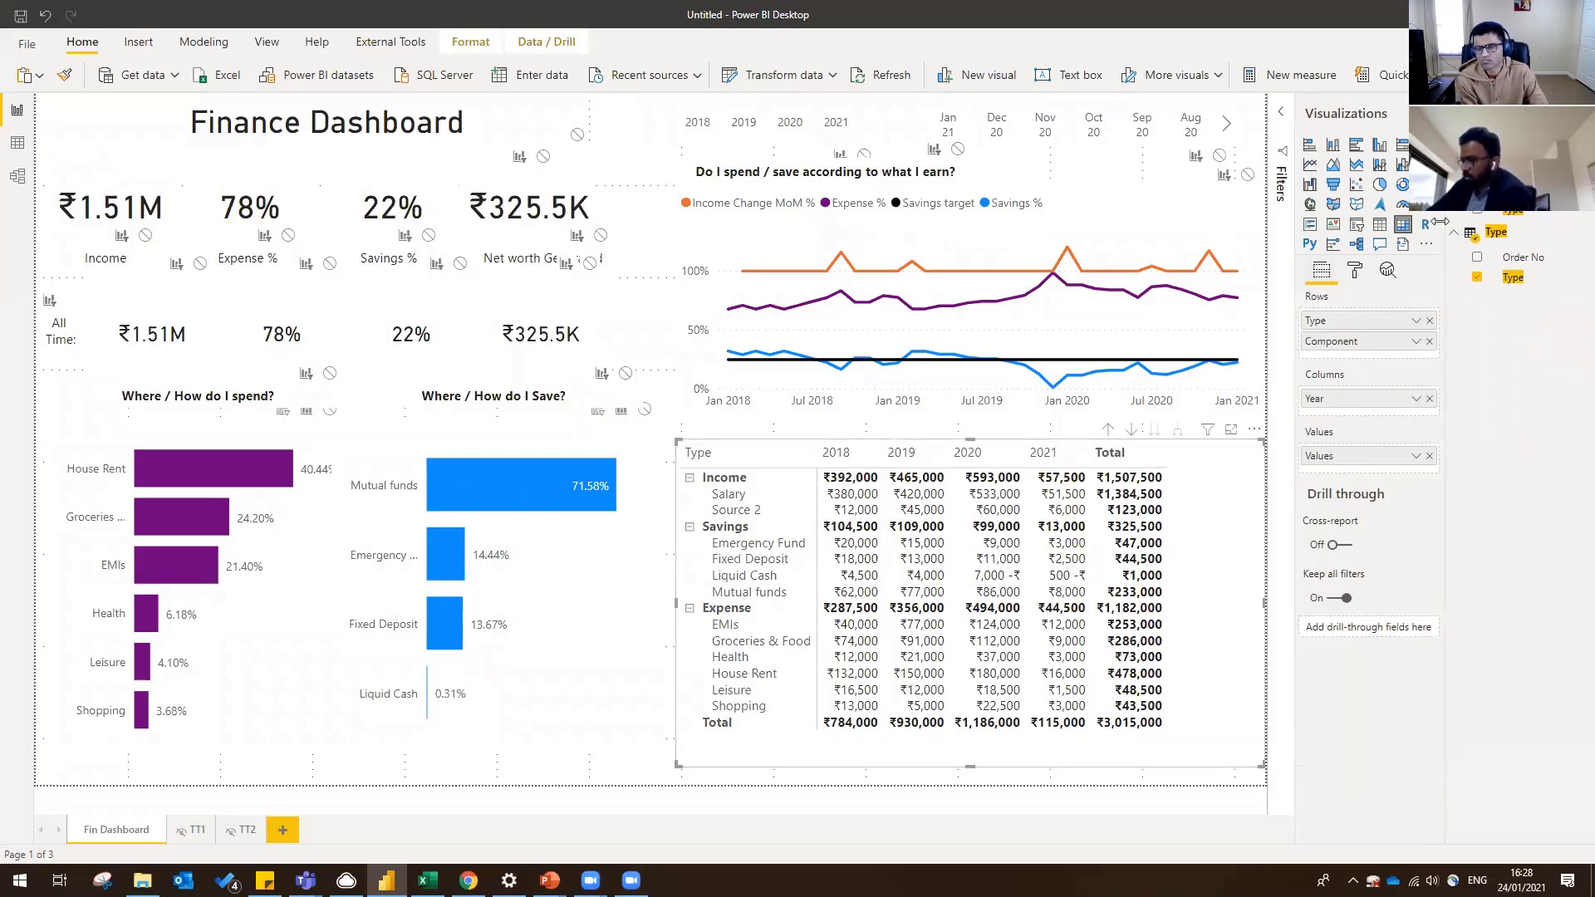
click(1576, 142)
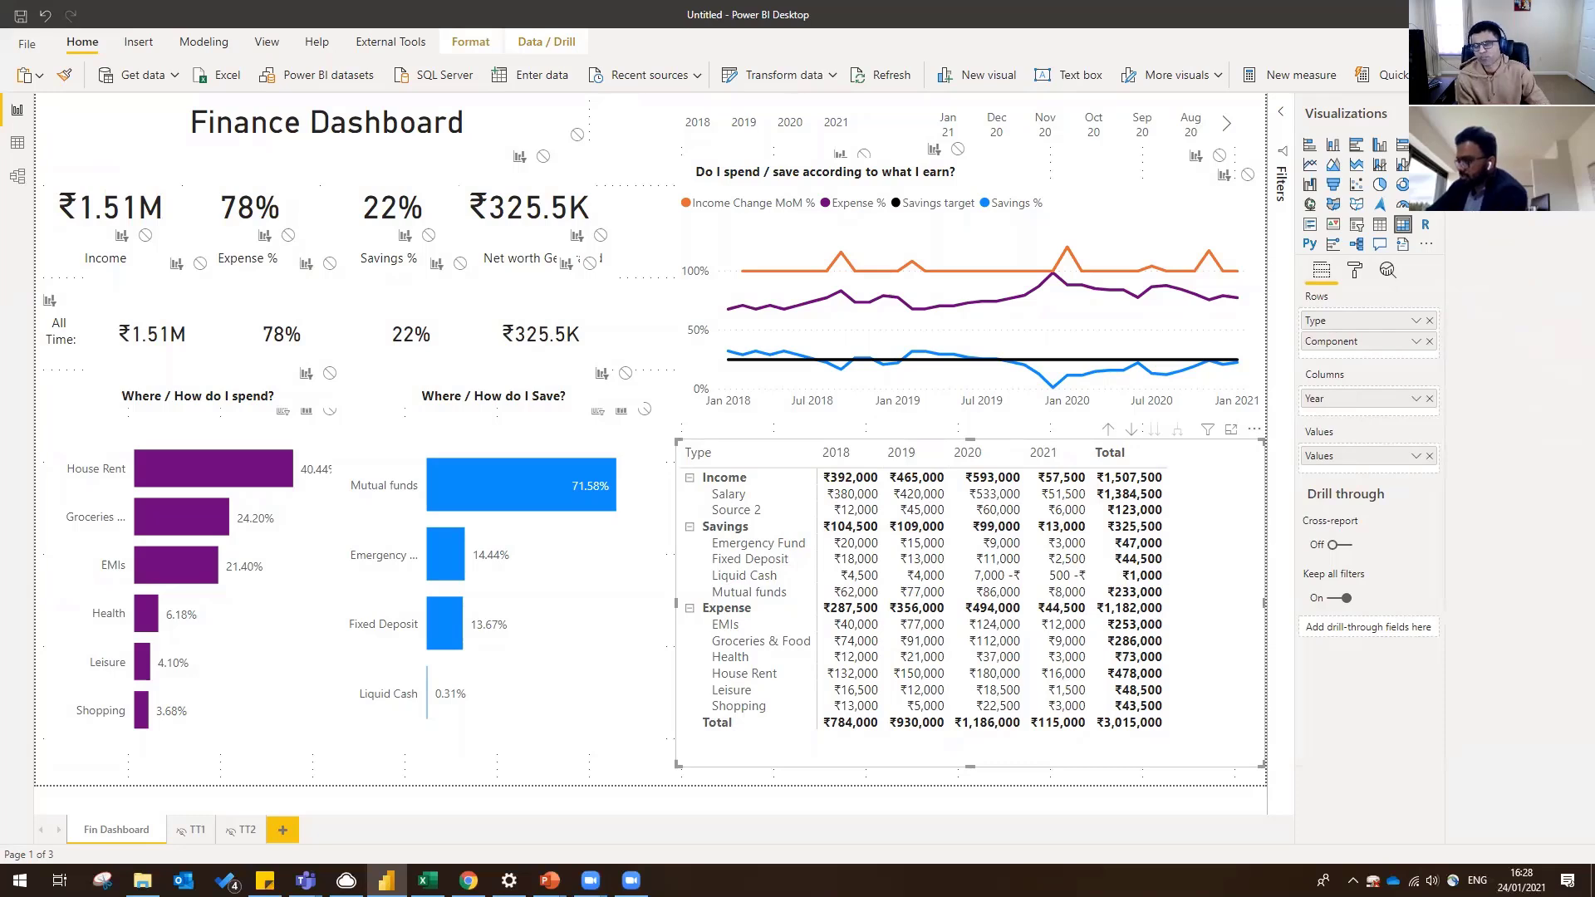
text(date)
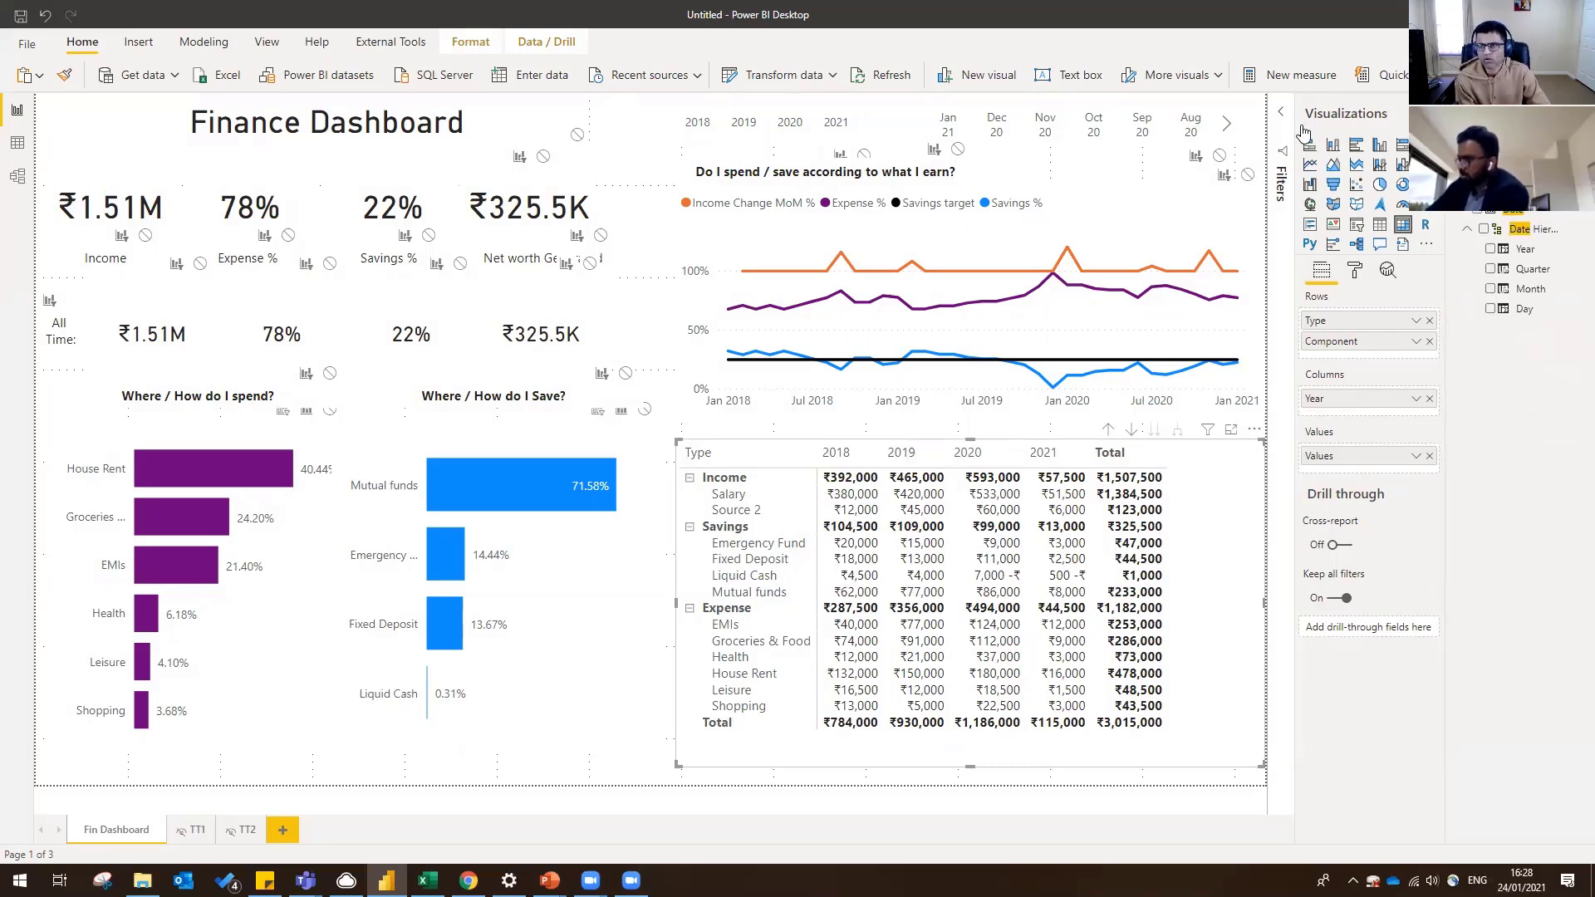
drag(1520, 229, 1361, 417)
click(1416, 419)
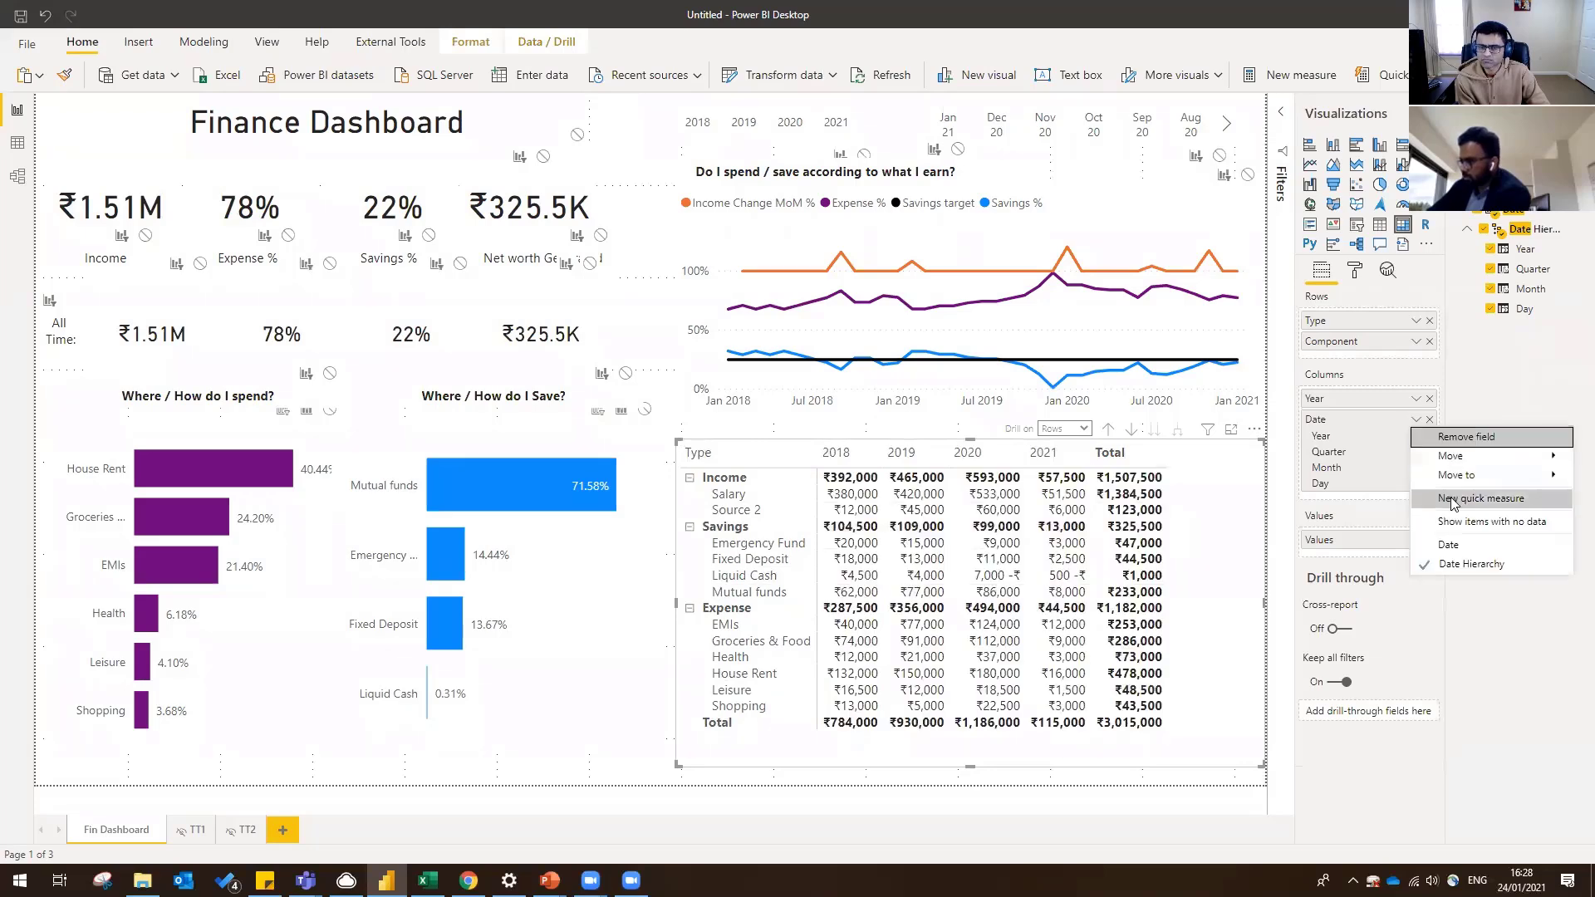
click(1461, 562)
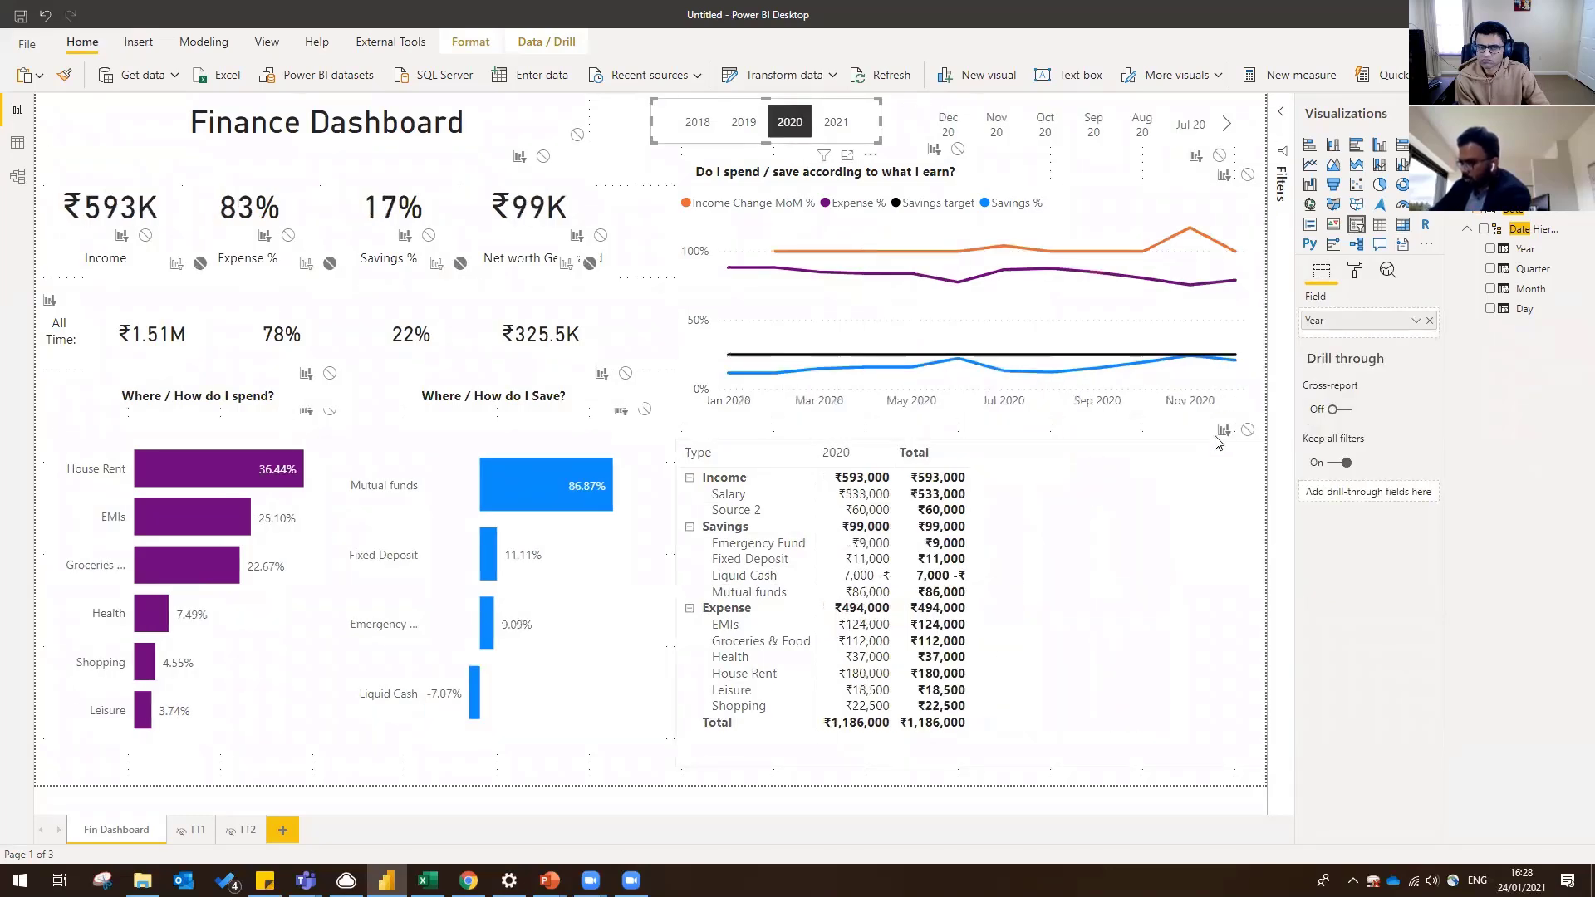
- Set the matrix to drill on columns and expand the Year columns down to the Date level
click(976, 758)
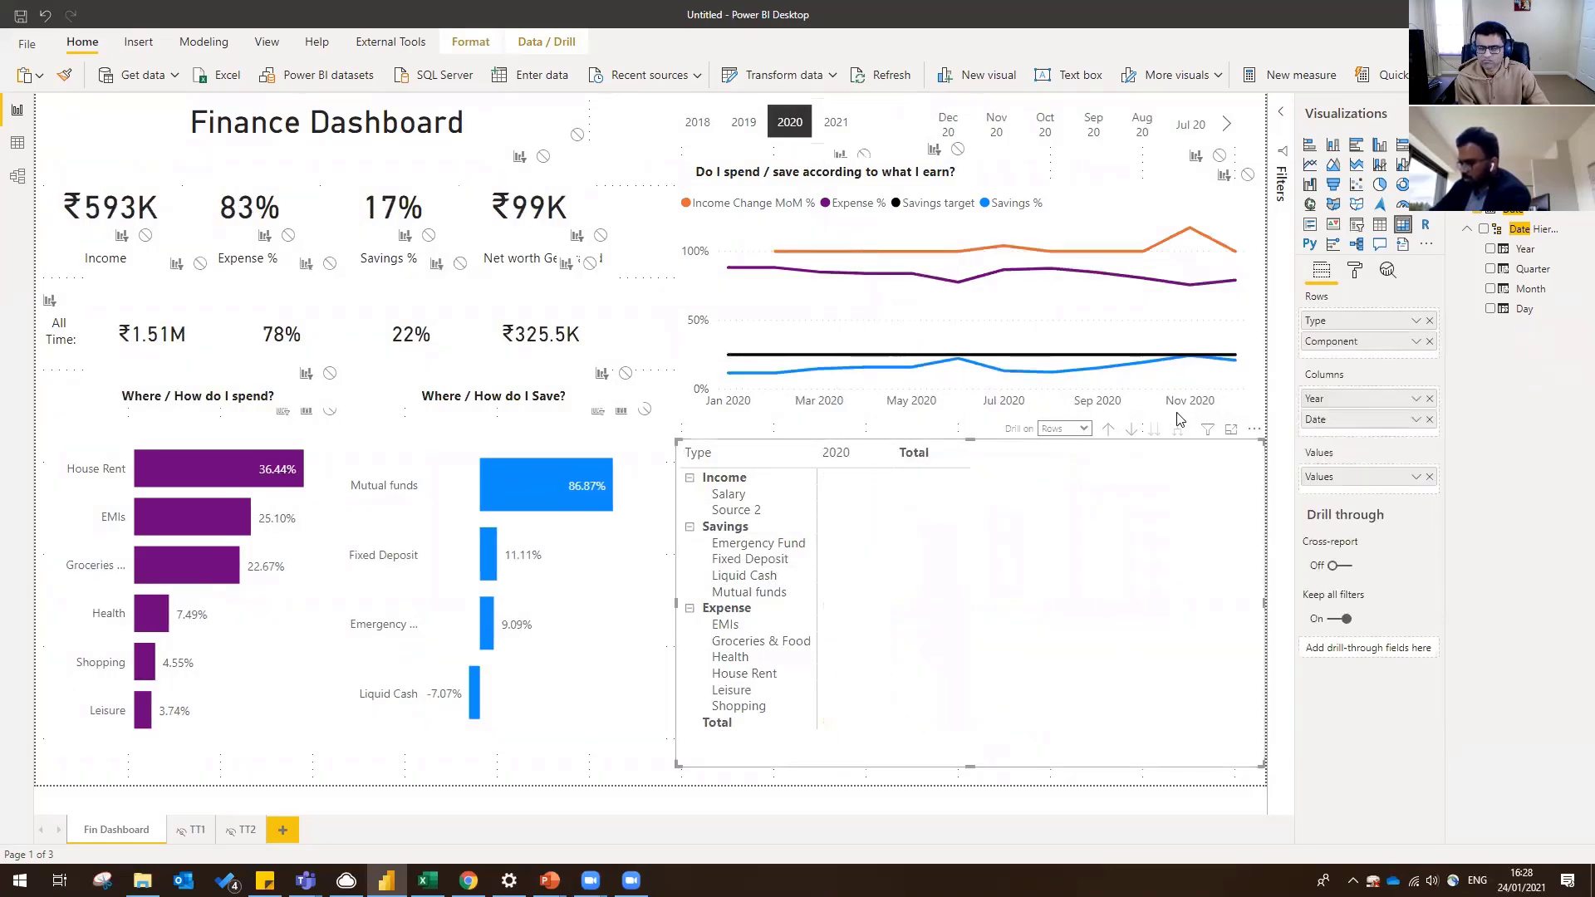
click(1071, 429)
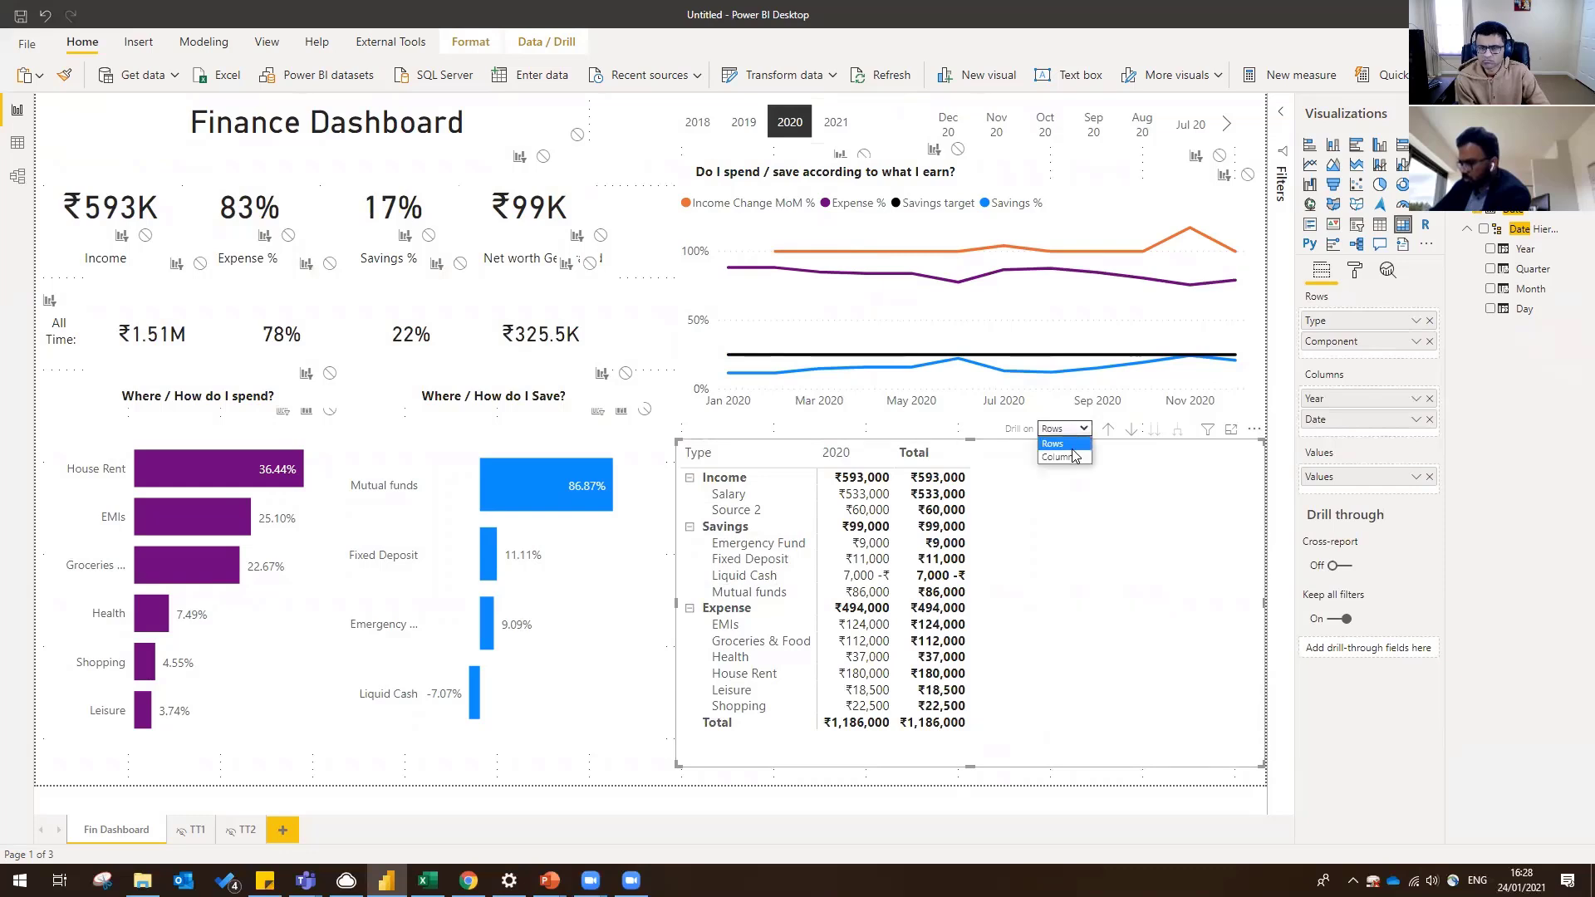
click(1071, 456)
click(1174, 431)
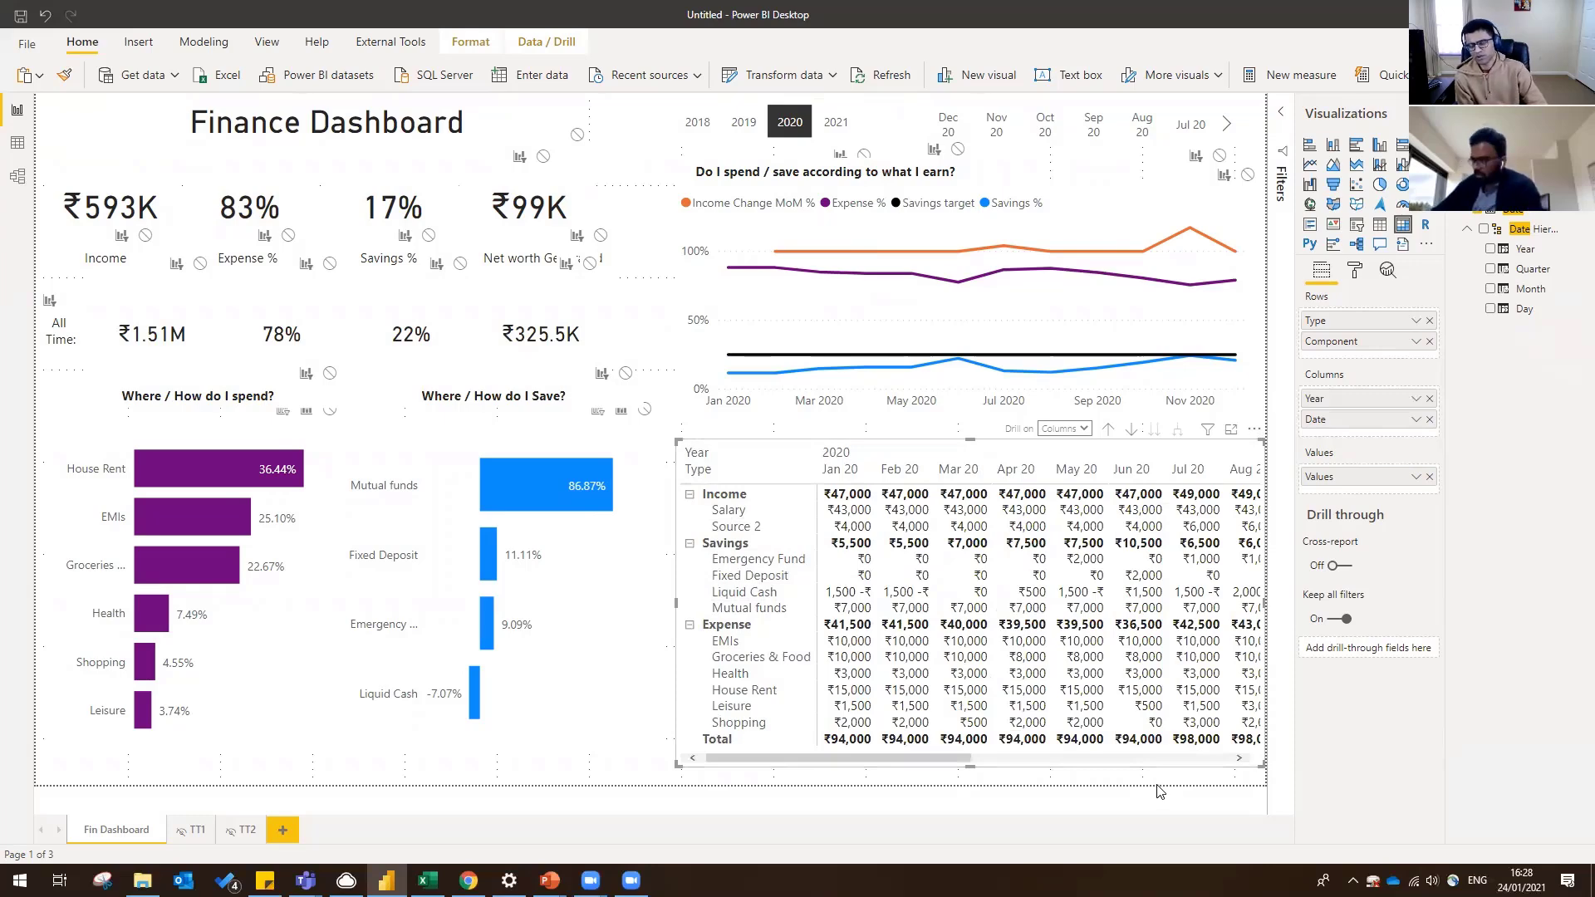
- Scroll the matrix across the months, set it to drill on rows and switch its rows between the Component and Type levels
drag(954, 758, 1070, 758)
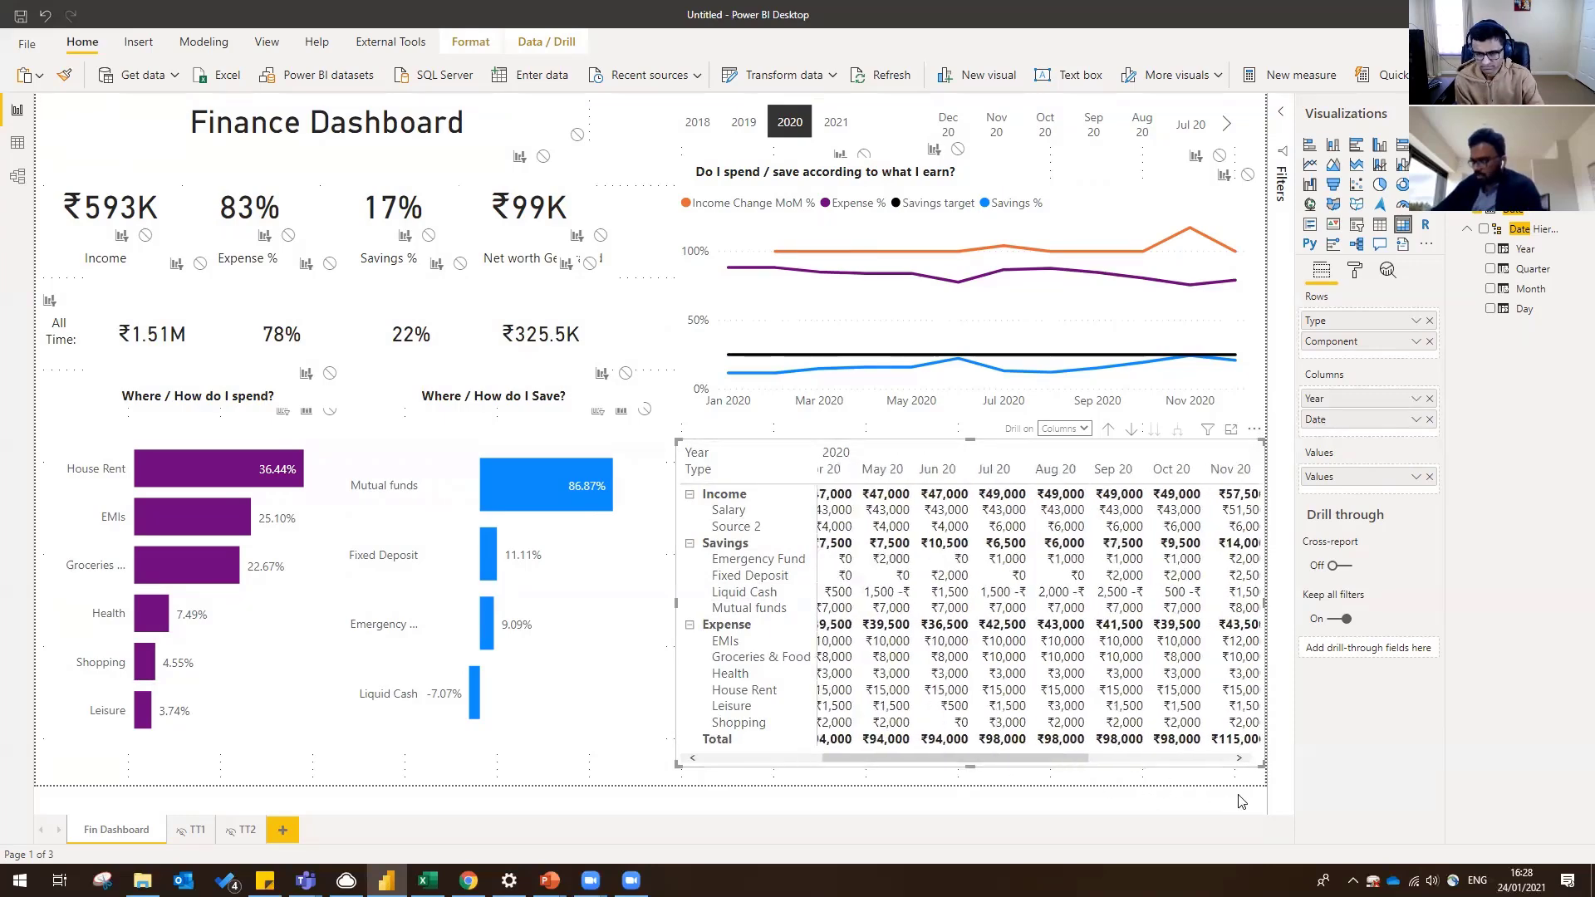
drag(1237, 795, 906, 756)
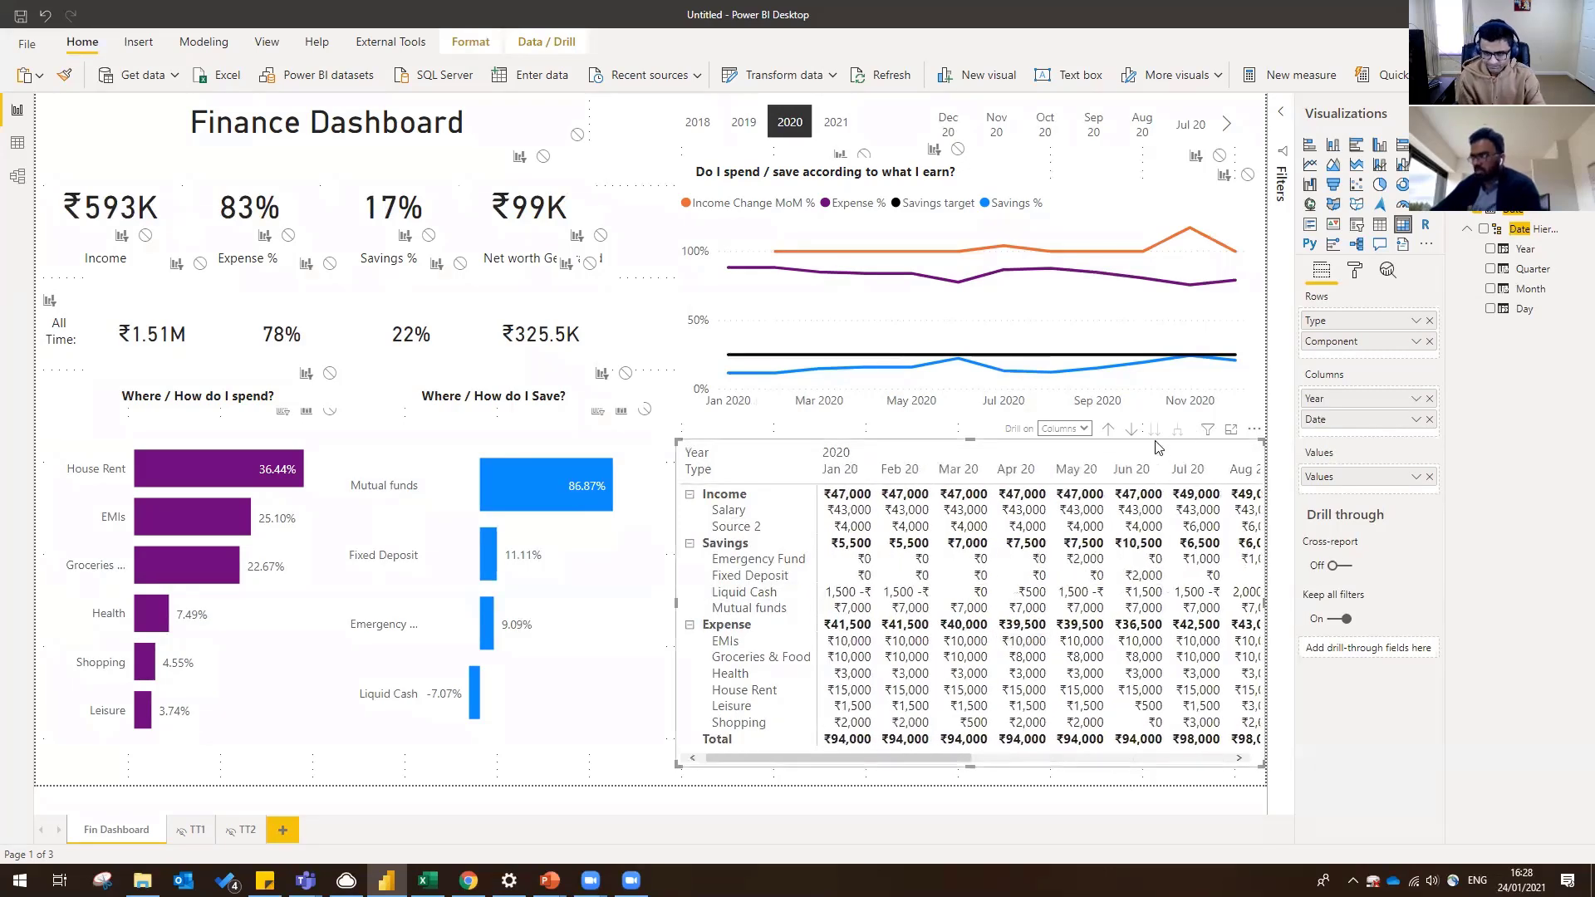
click(1074, 428)
click(1077, 445)
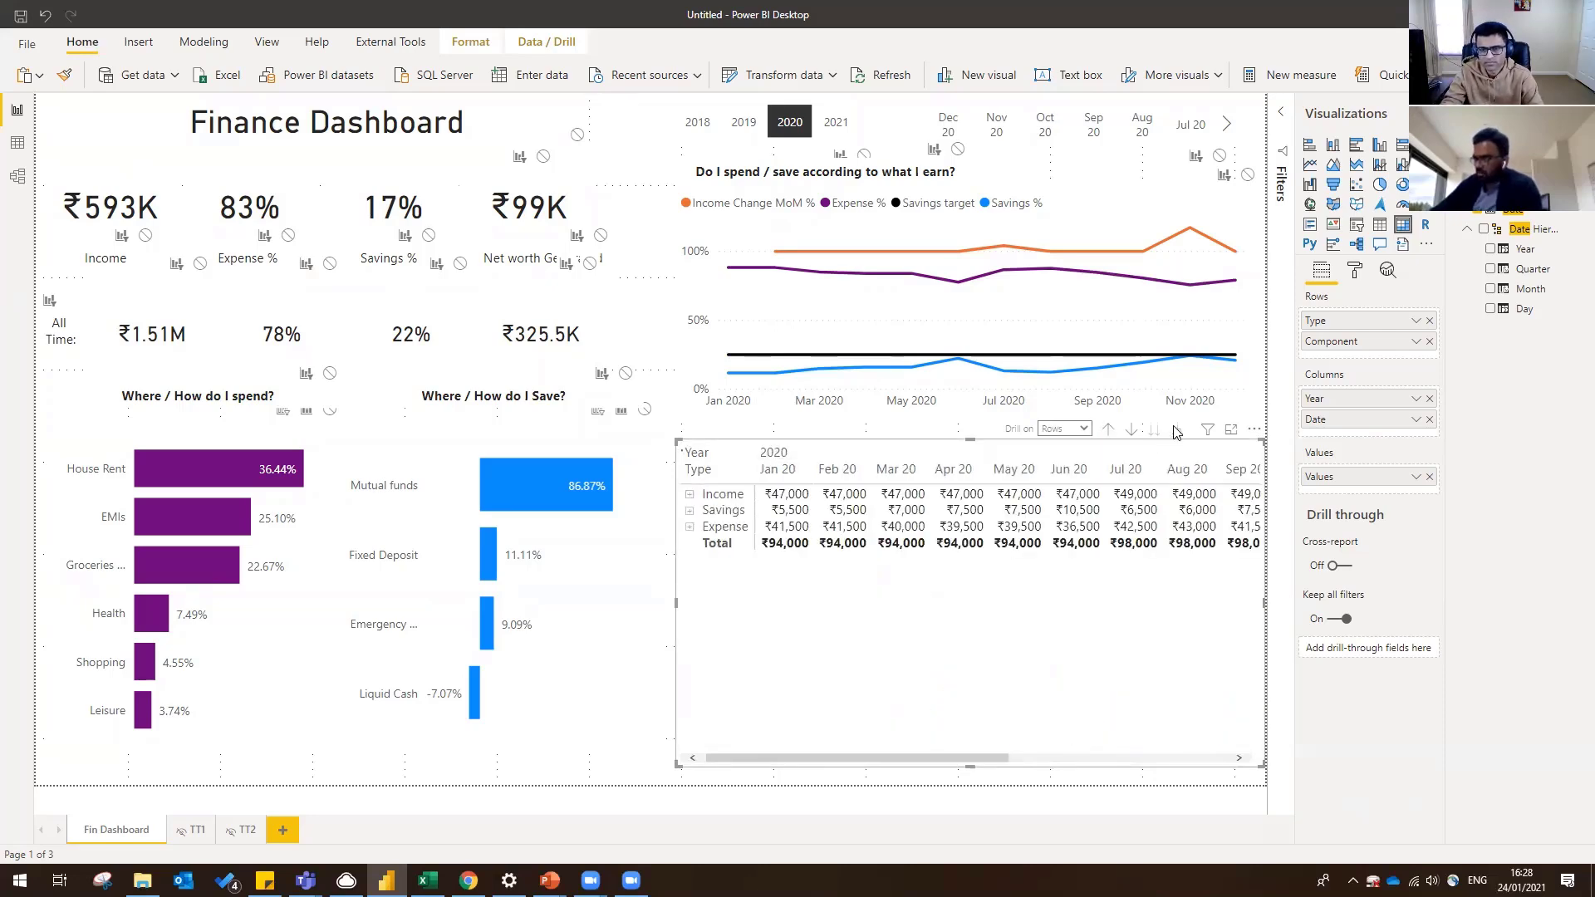
click(1177, 428)
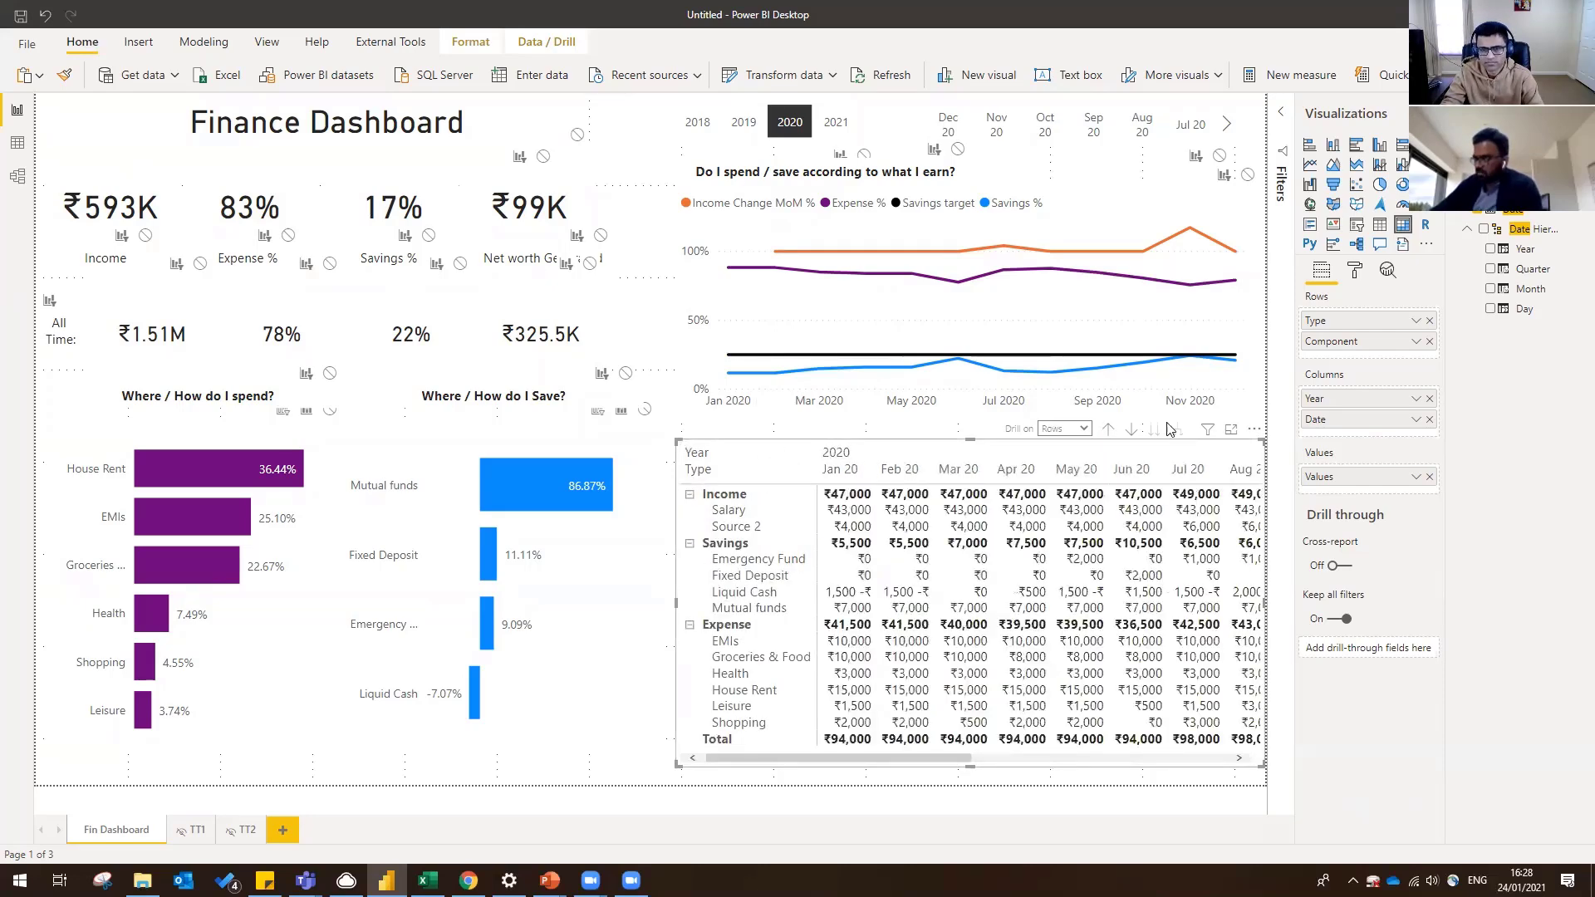
click(1110, 430)
- Set the matrix to drill on columns and drill it up from Date to the Year level
click(1064, 429)
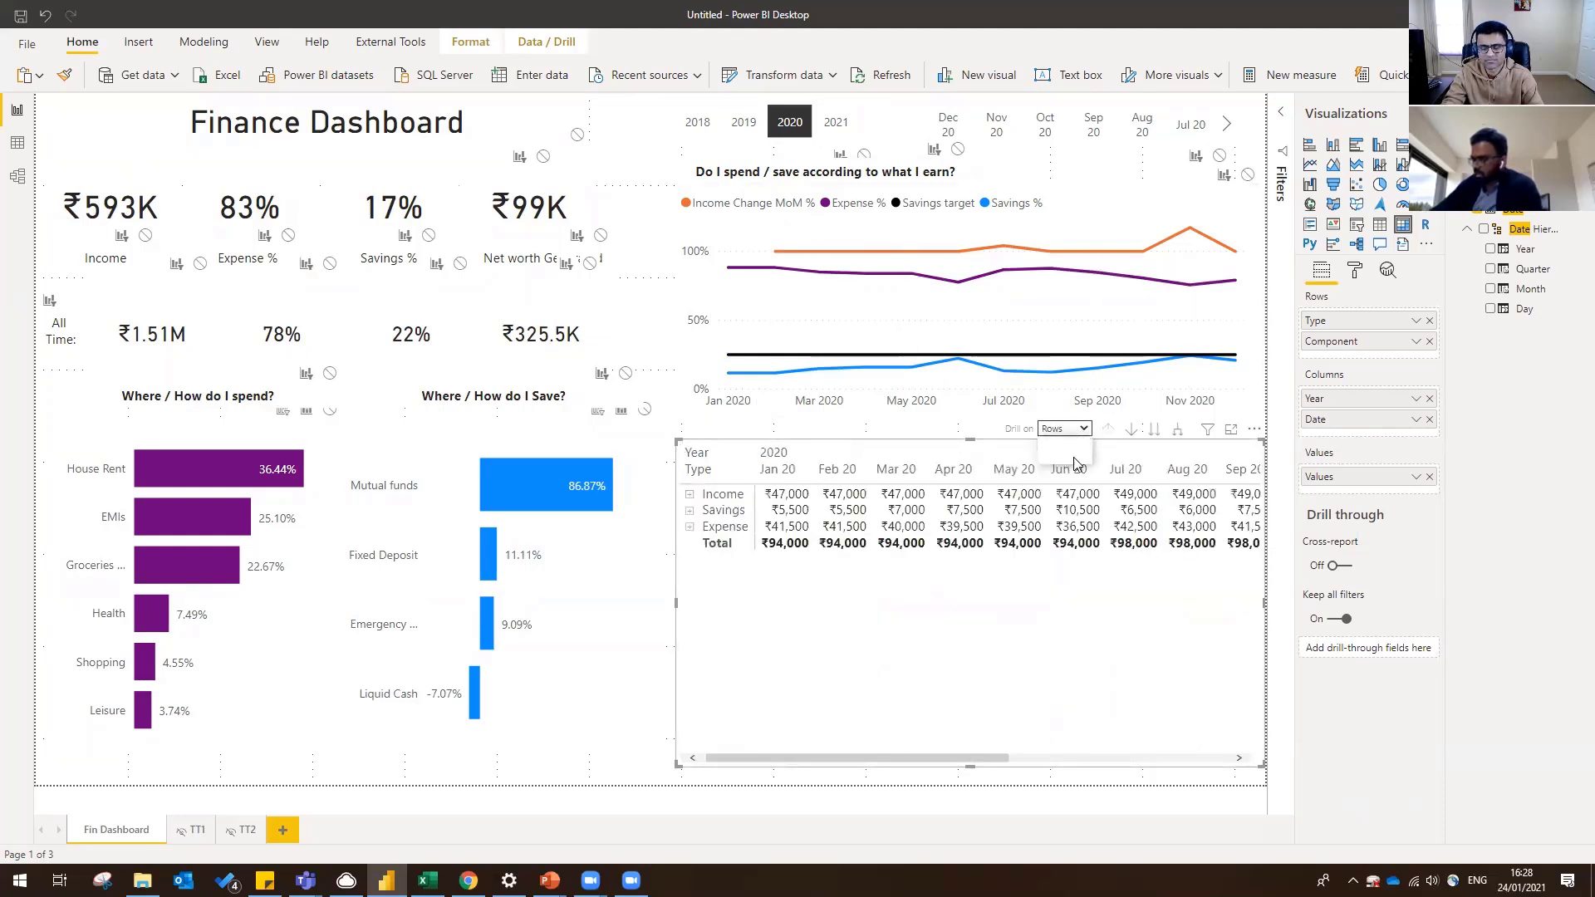
click(1071, 459)
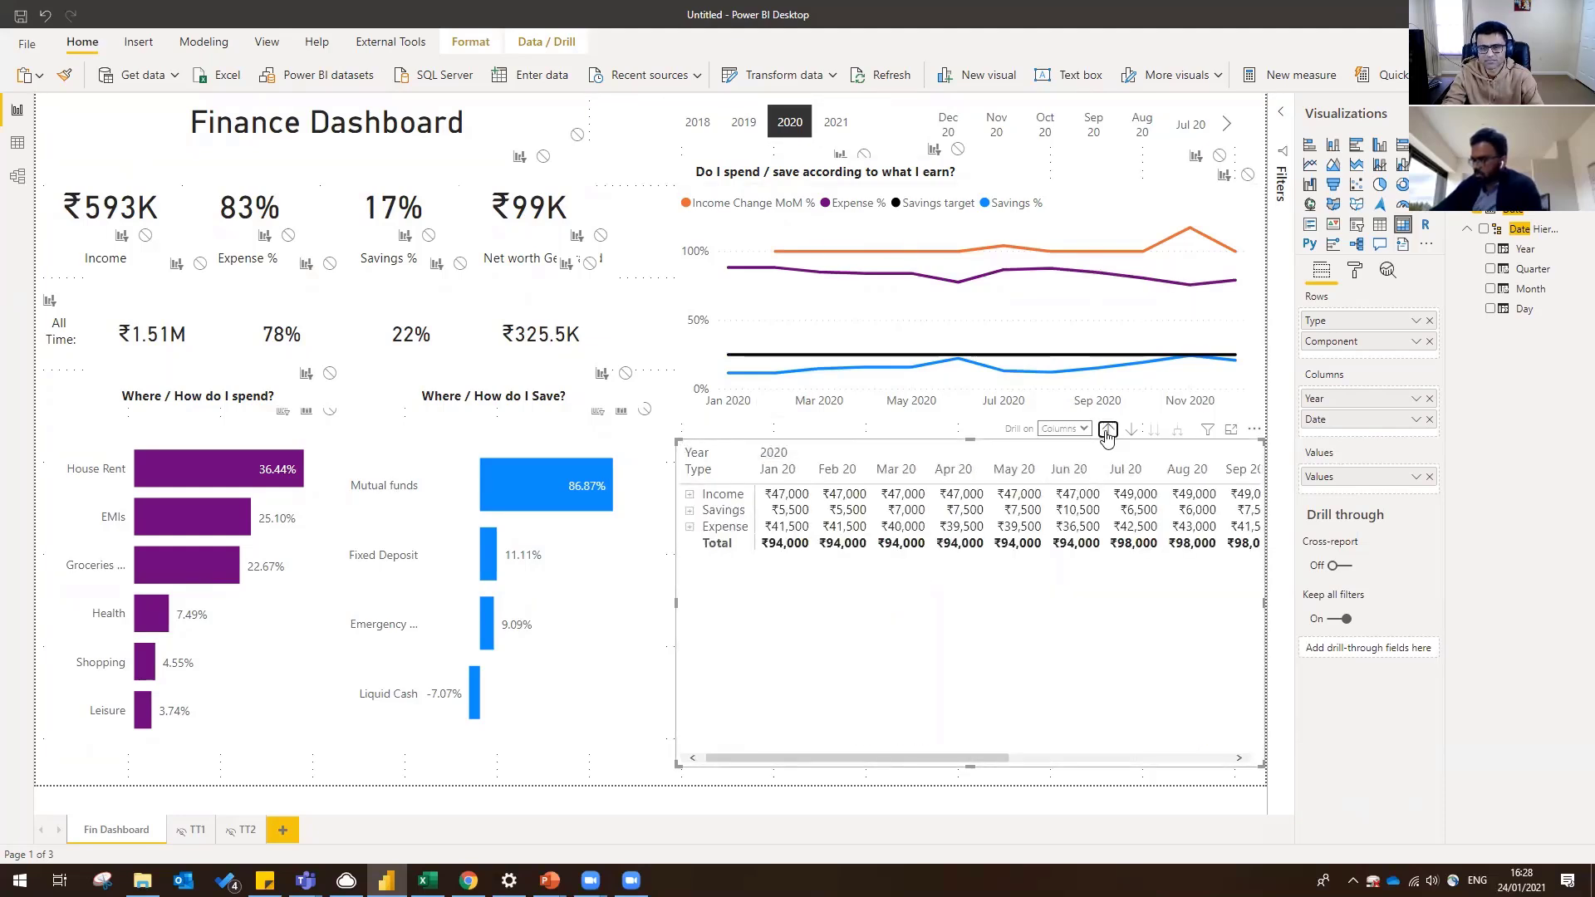
click(1109, 430)
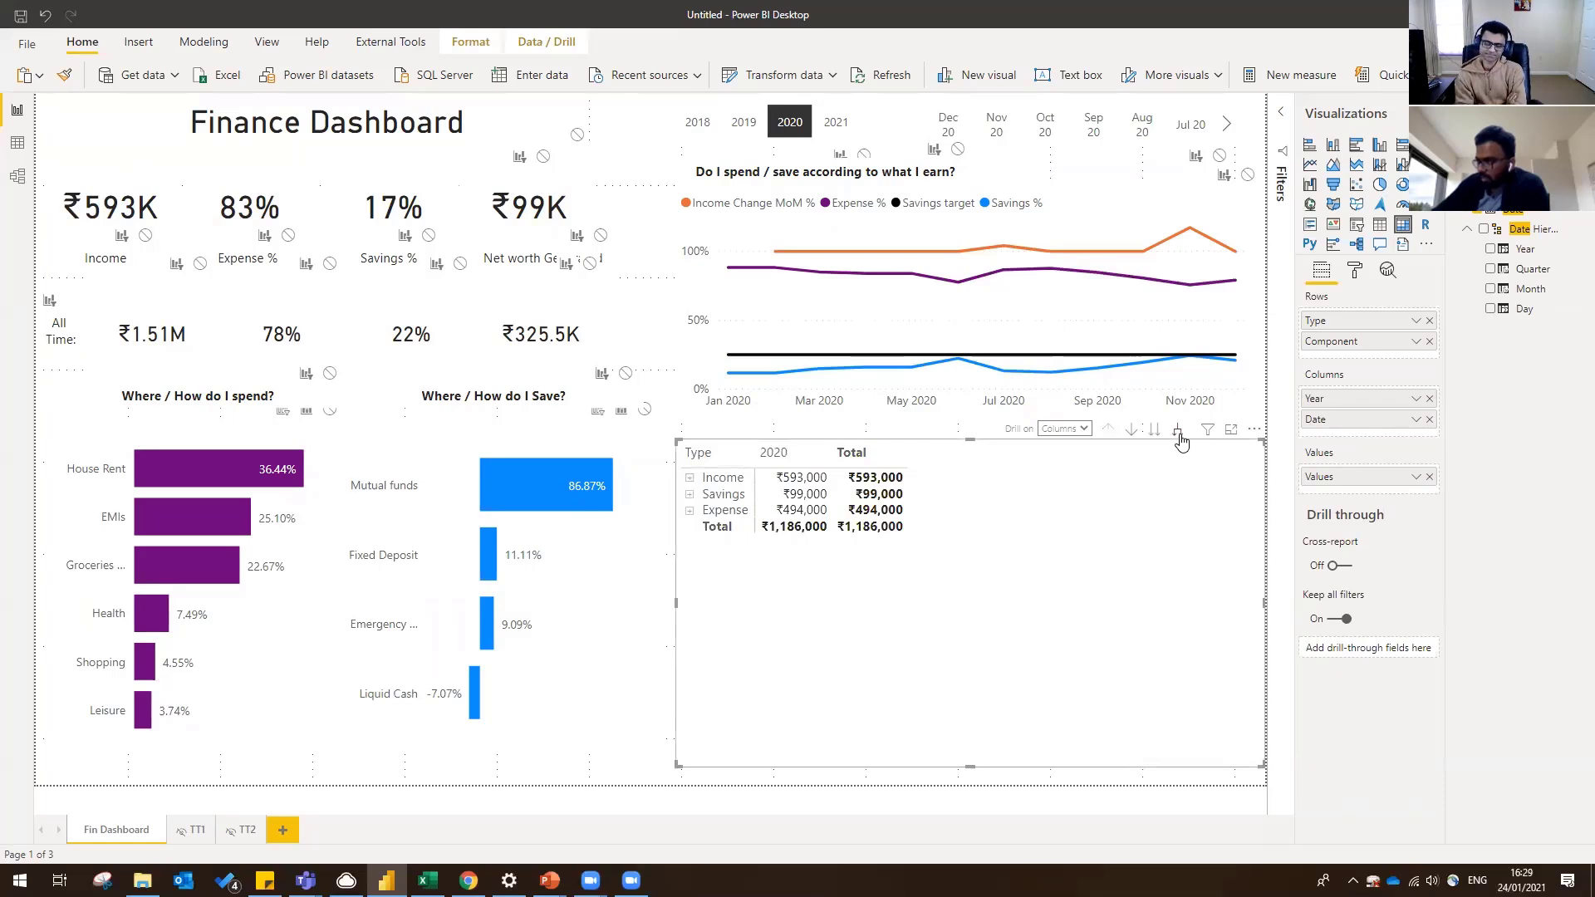
- Set the matrix to drill on rows and expand every Type to show its components
click(1064, 428)
click(1059, 451)
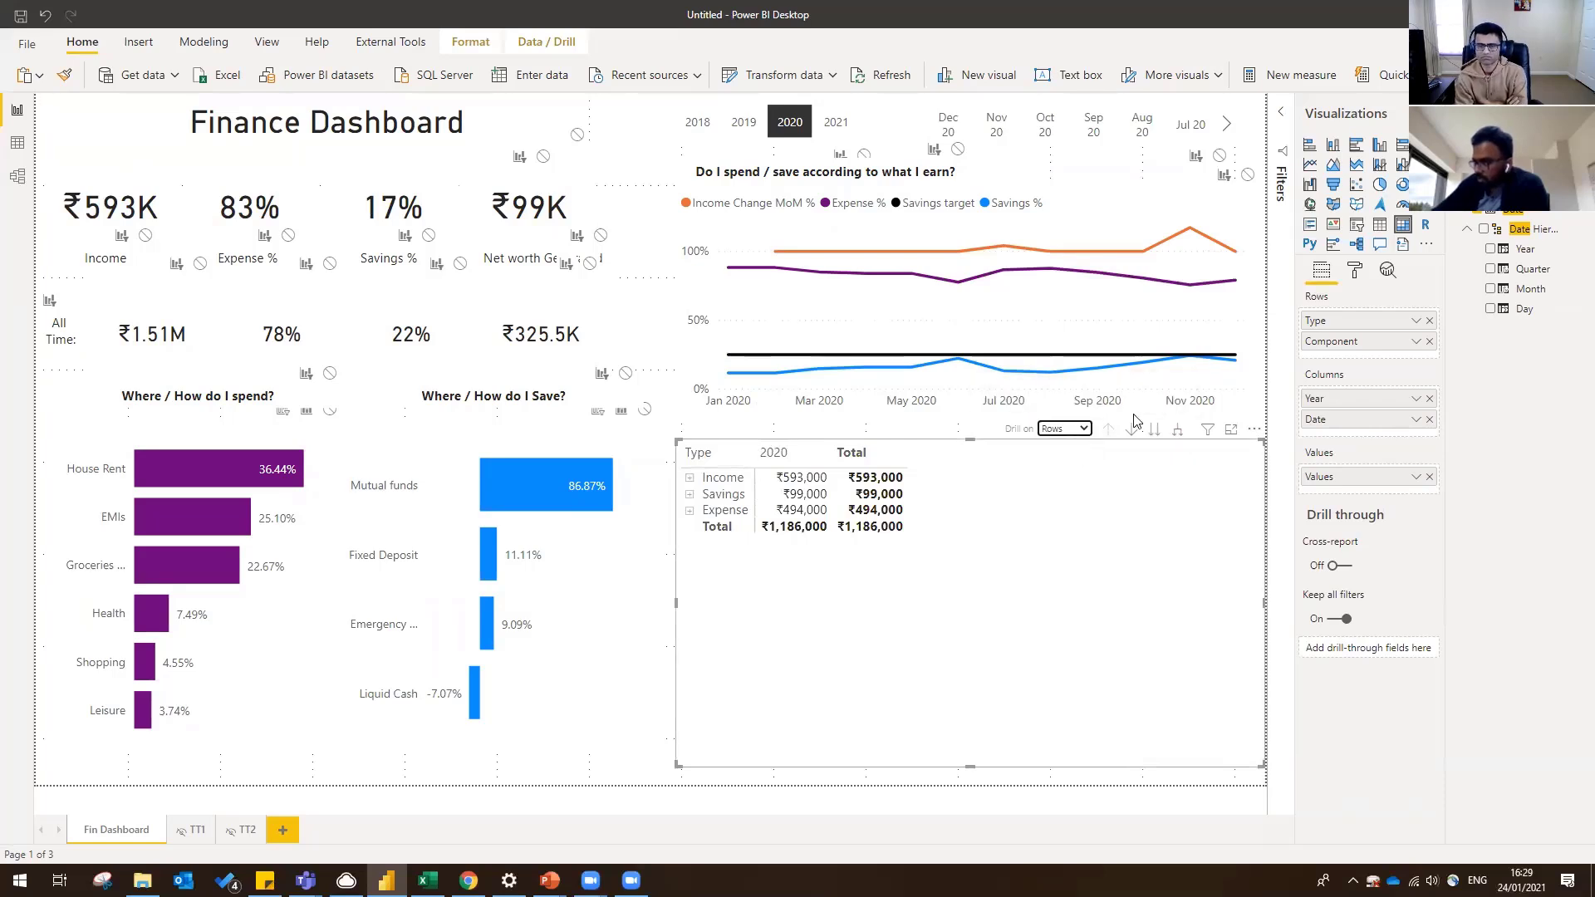
click(1179, 432)
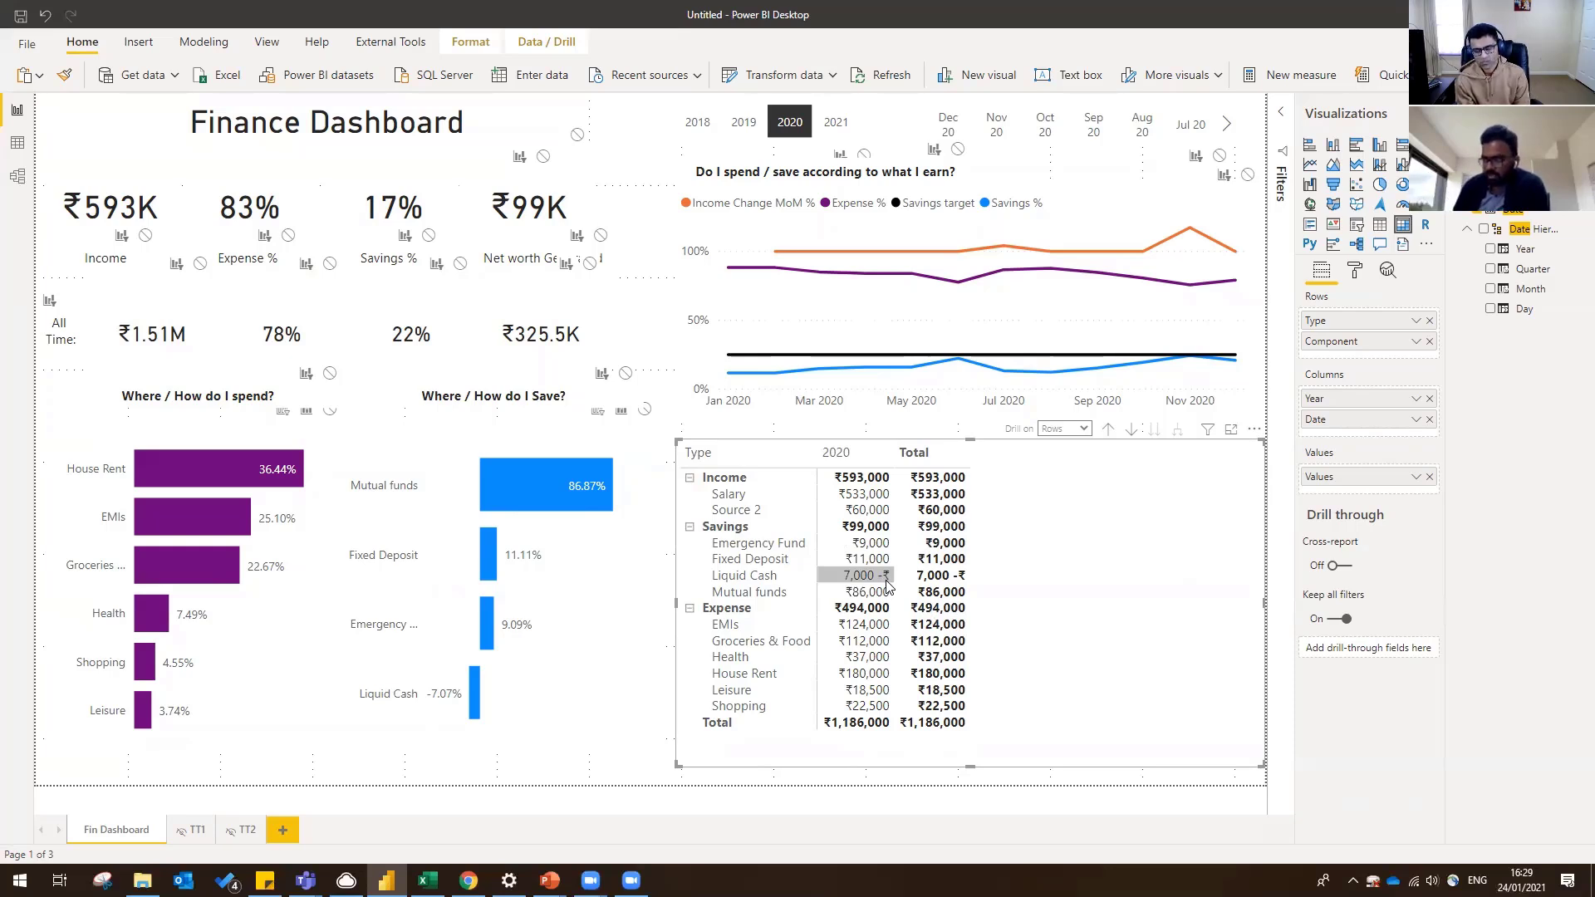
click(602, 115)
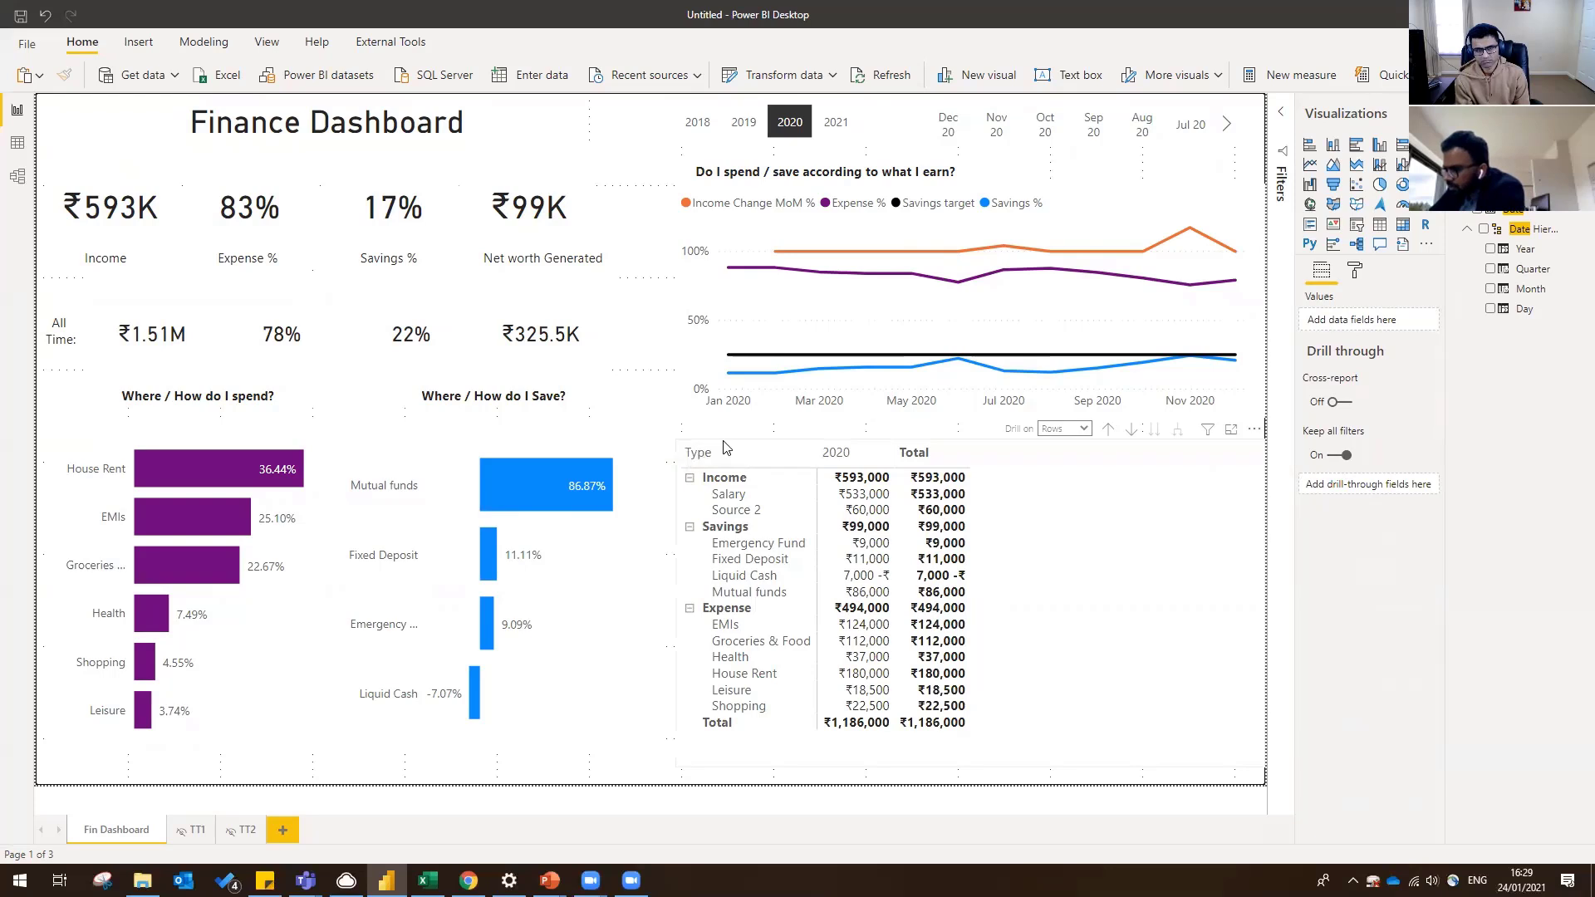
- Shift the matrix slightly down and place a copy of the line chart's title text box directly above it
click(676, 445)
drag(678, 441, 684, 454)
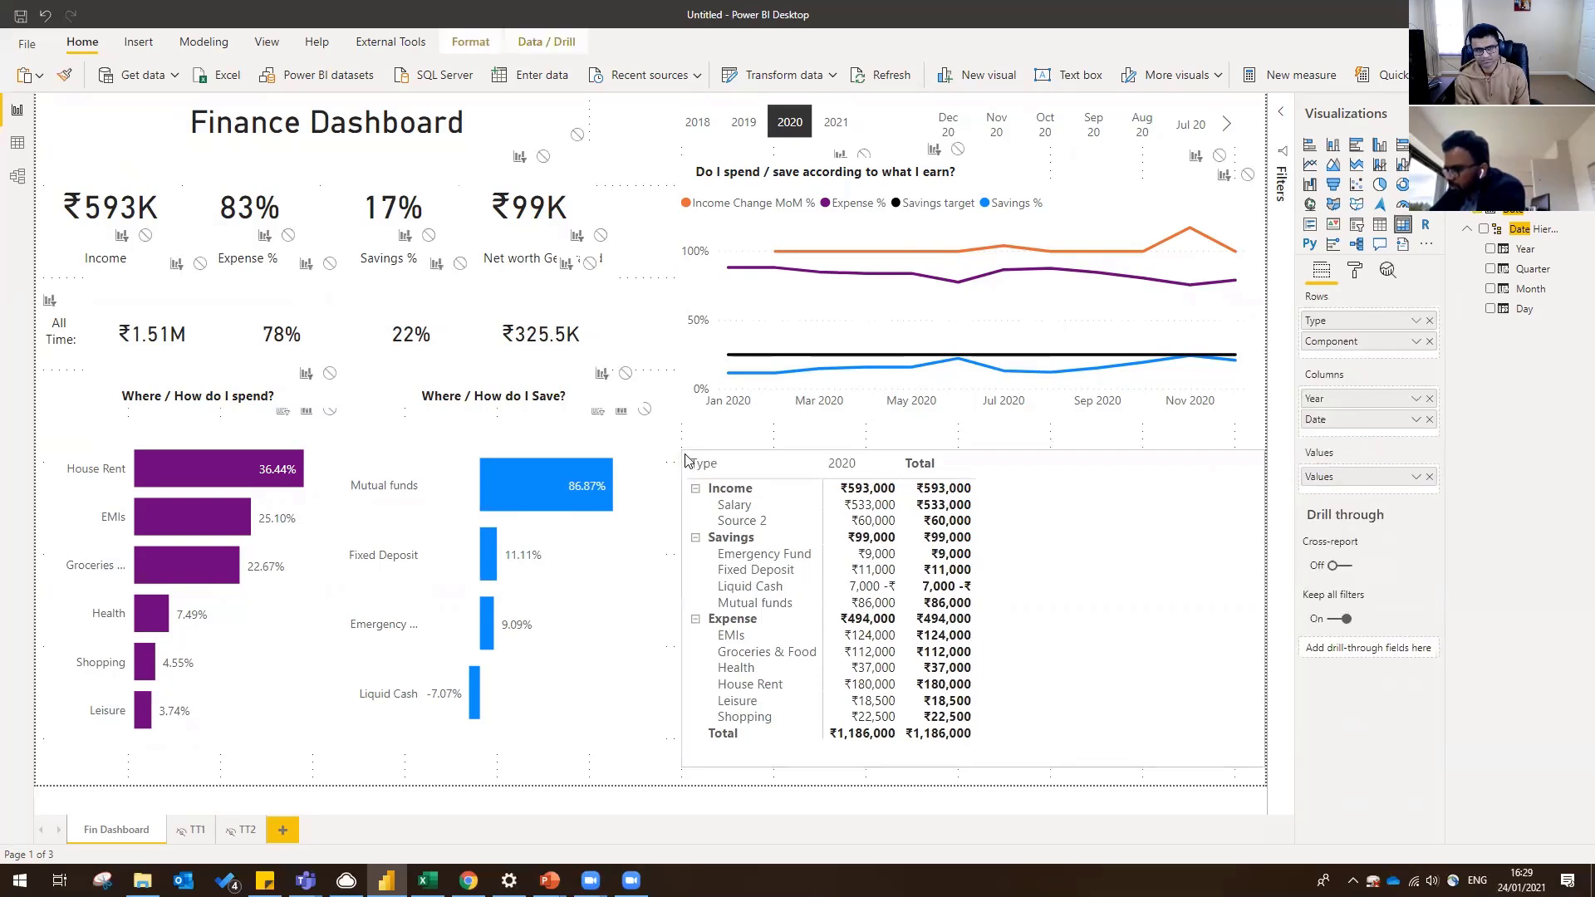
click(685, 190)
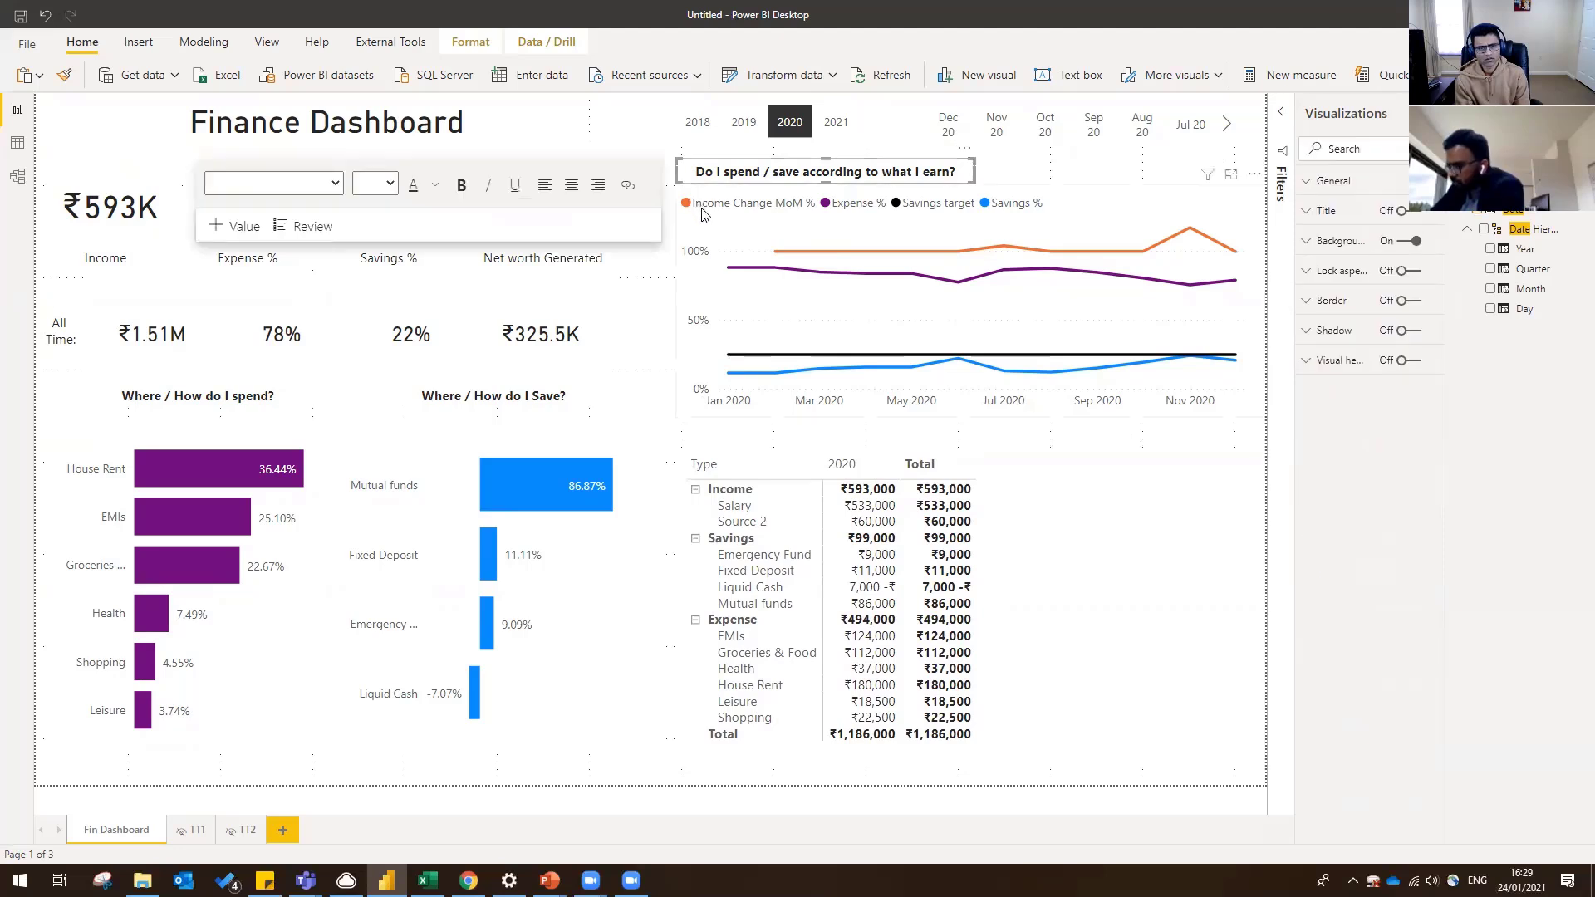
drag(700, 198, 706, 440)
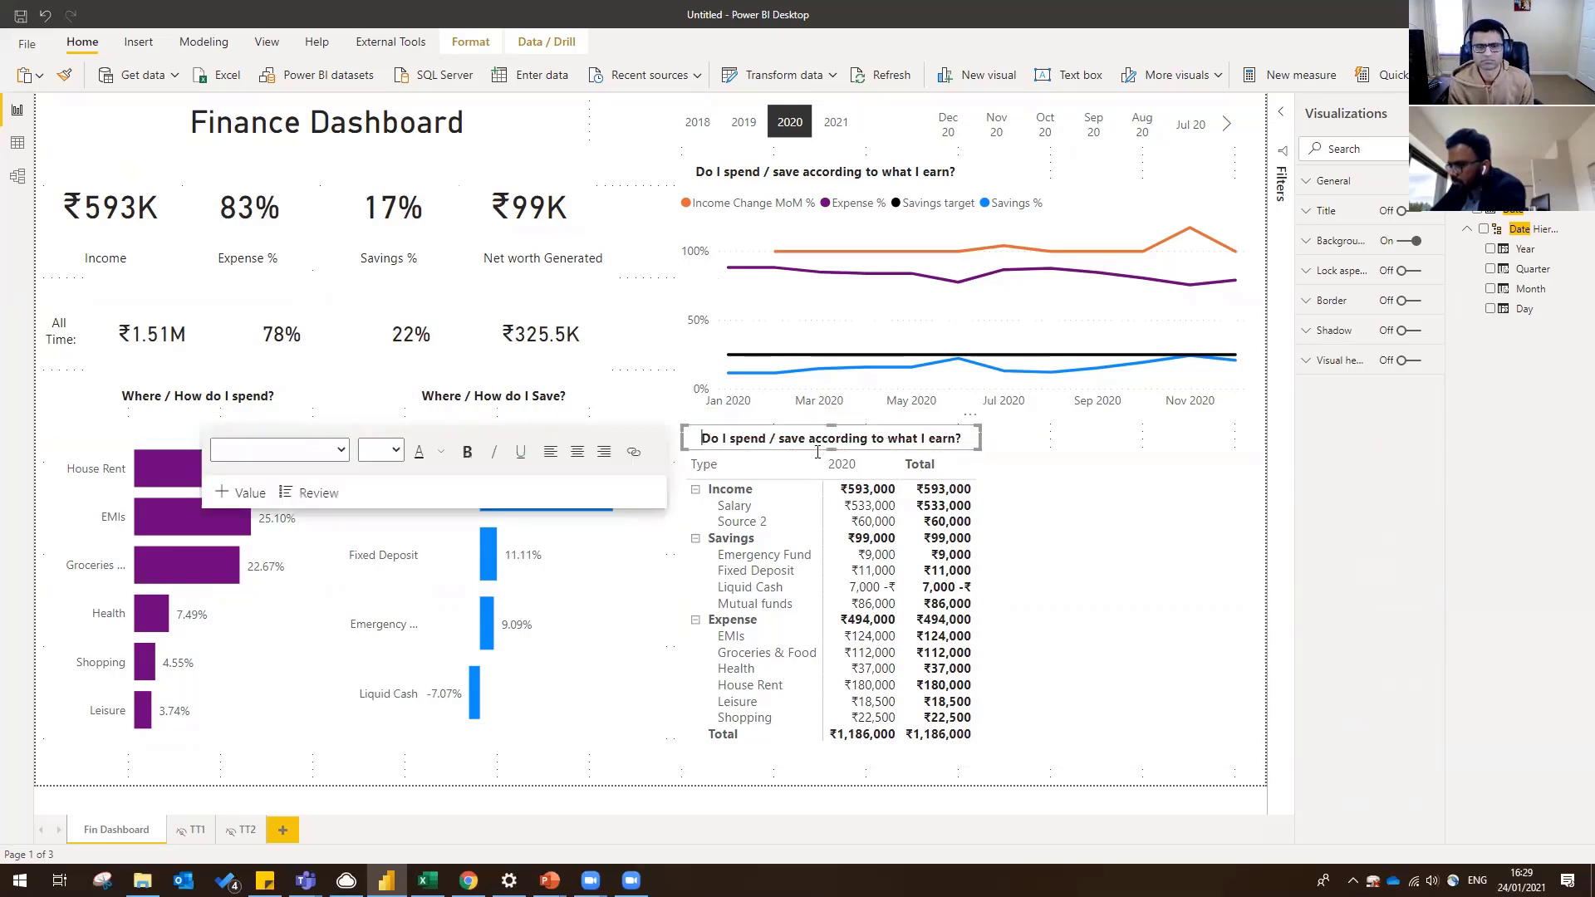
- Replace the copied title's text with "Detailed Statement"
drag(817, 453, 986, 452)
text(Dta)
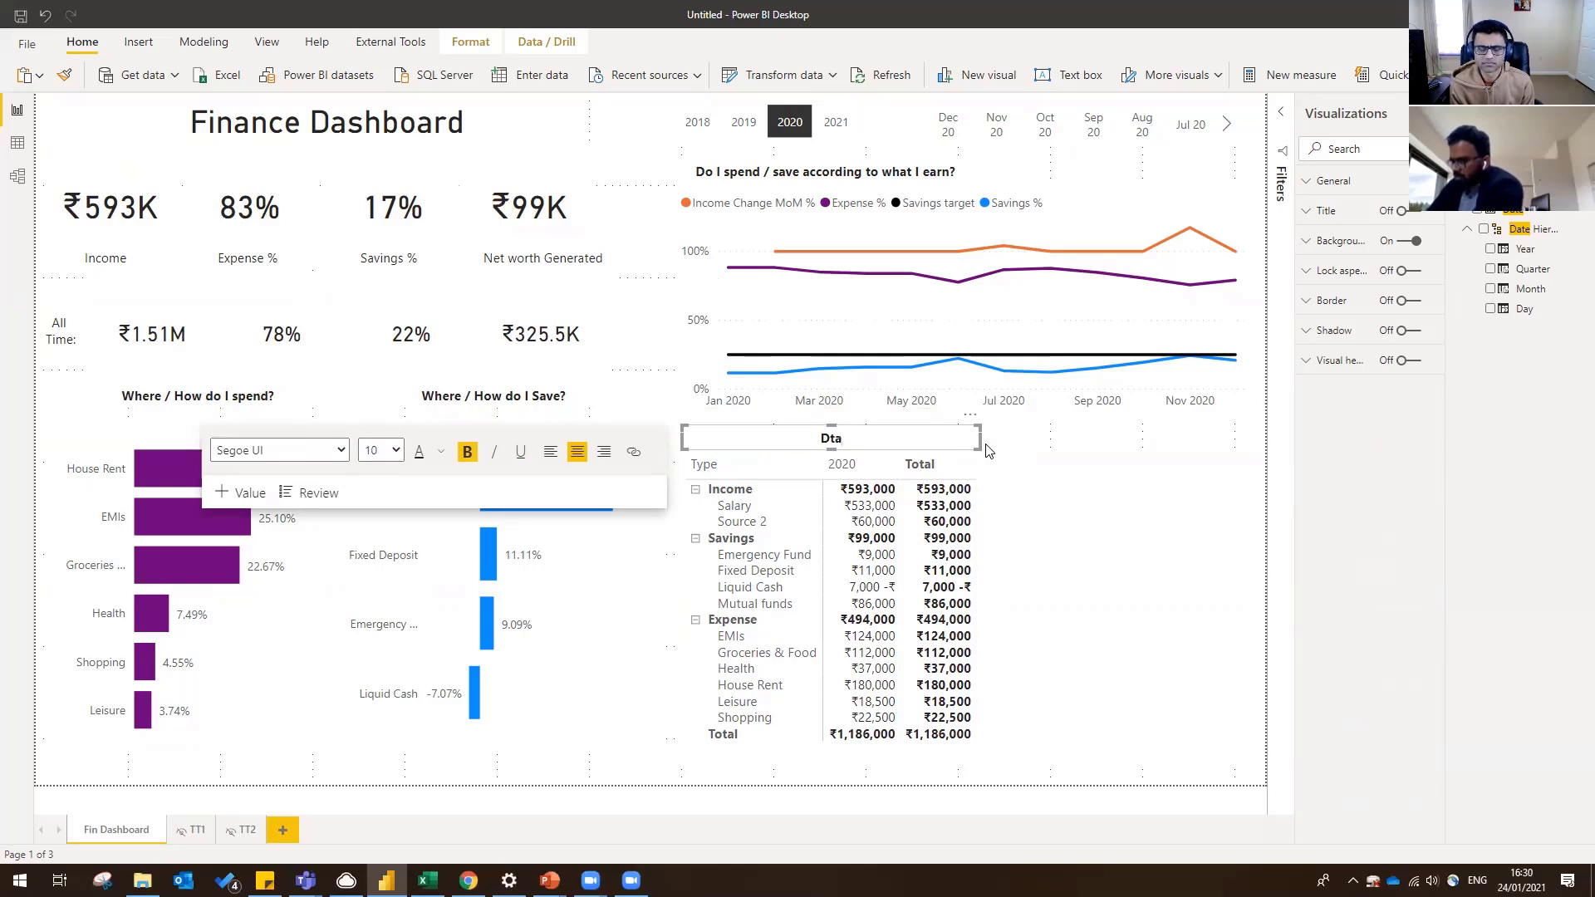
text(tailed)
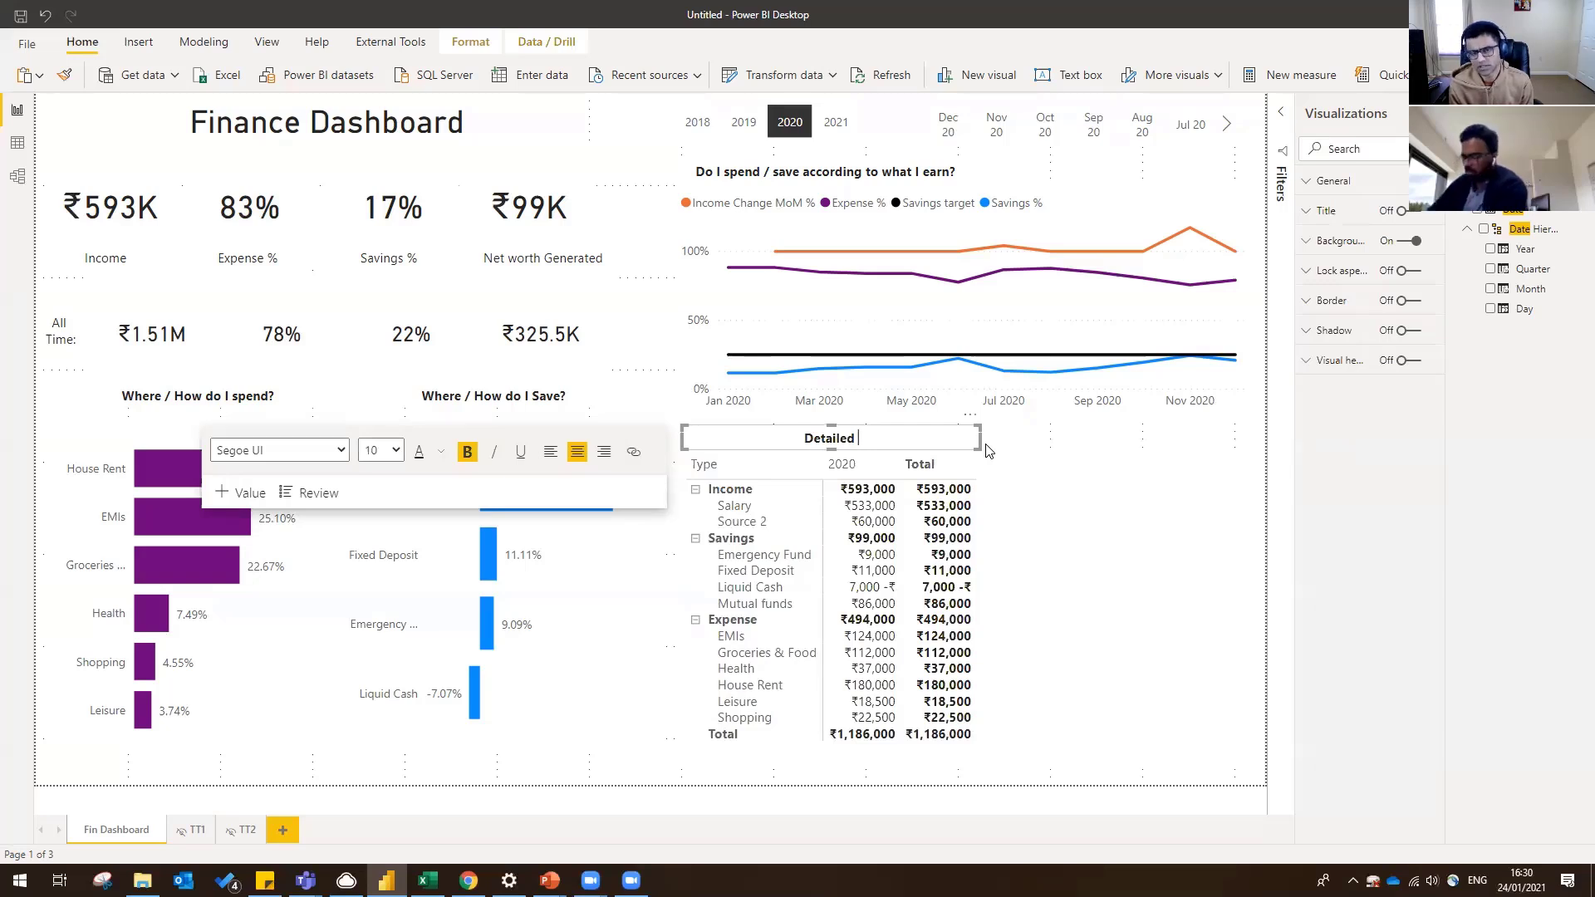
text( Sa)
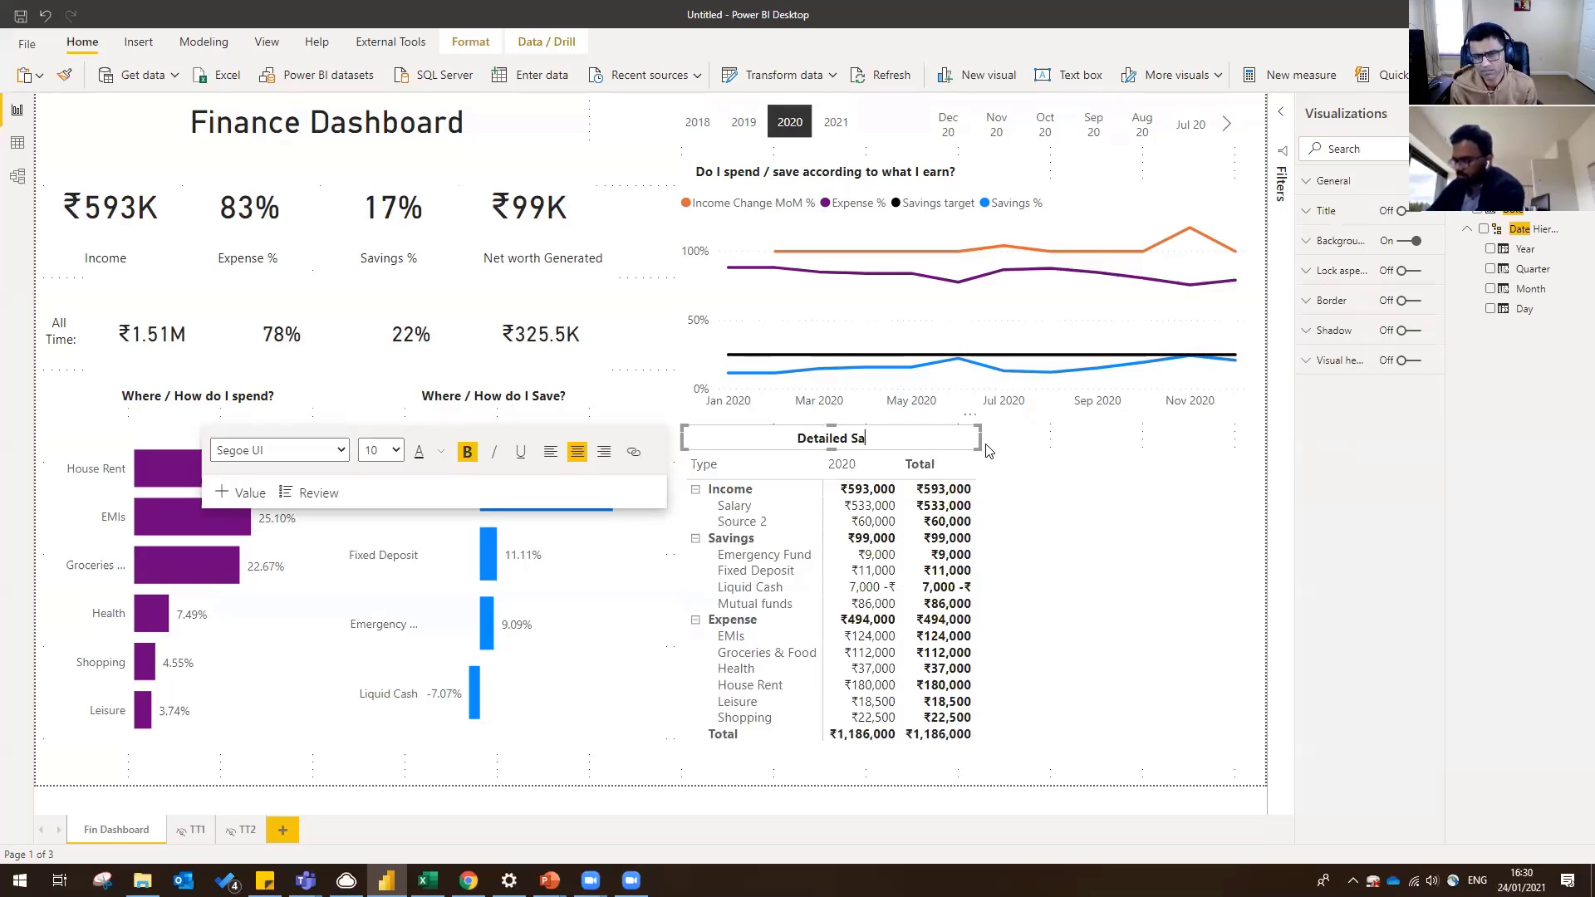
key(BackSpace)
text(tatement)
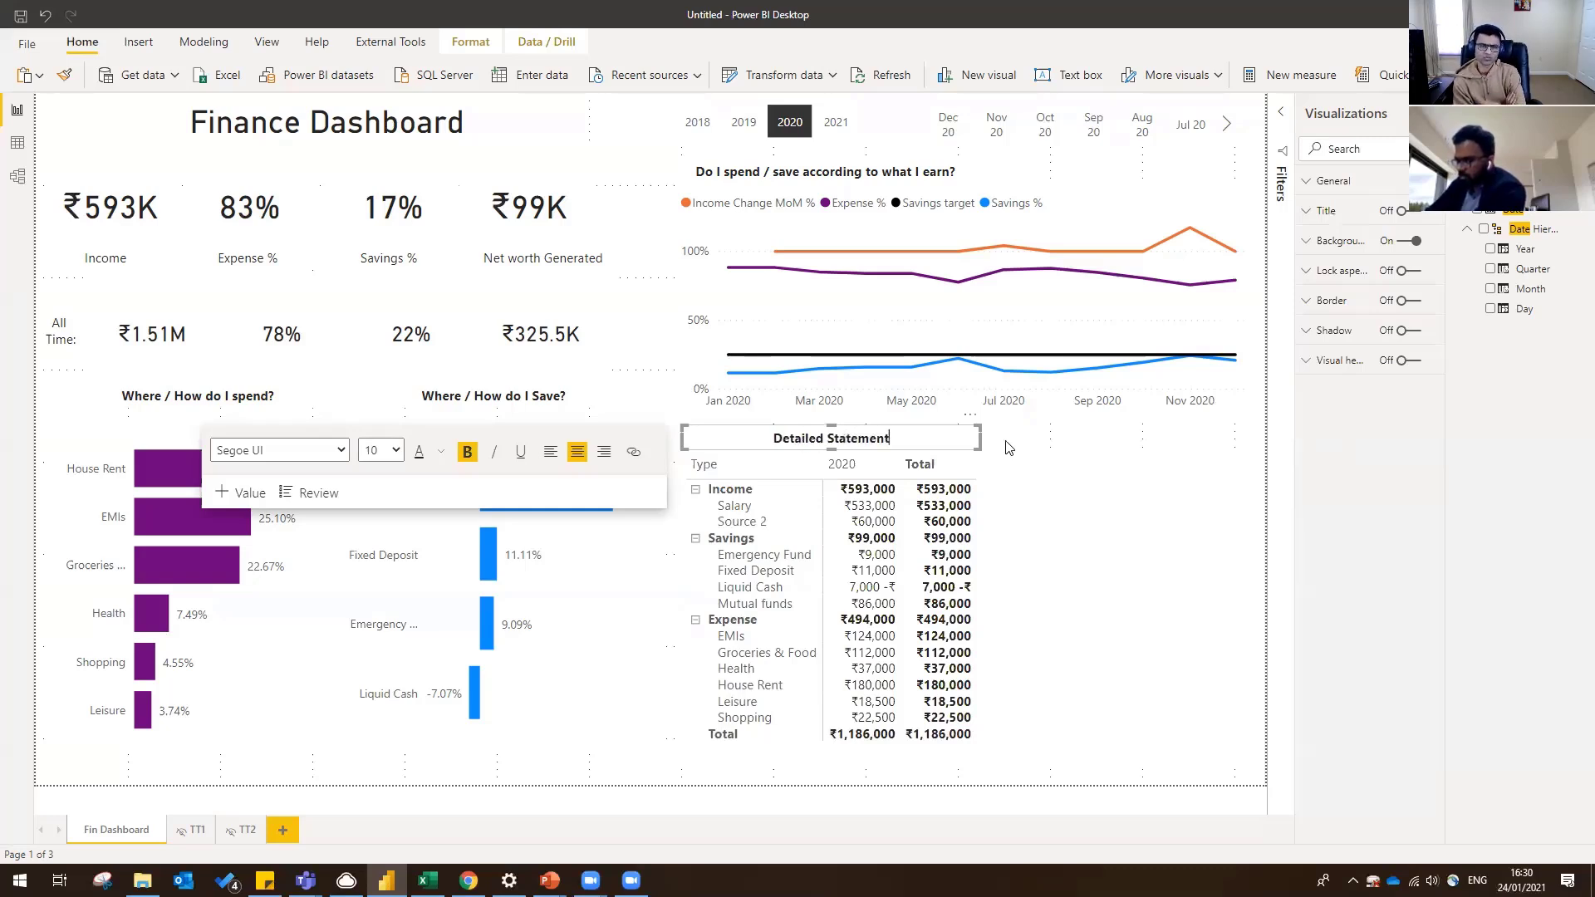
click(1007, 448)
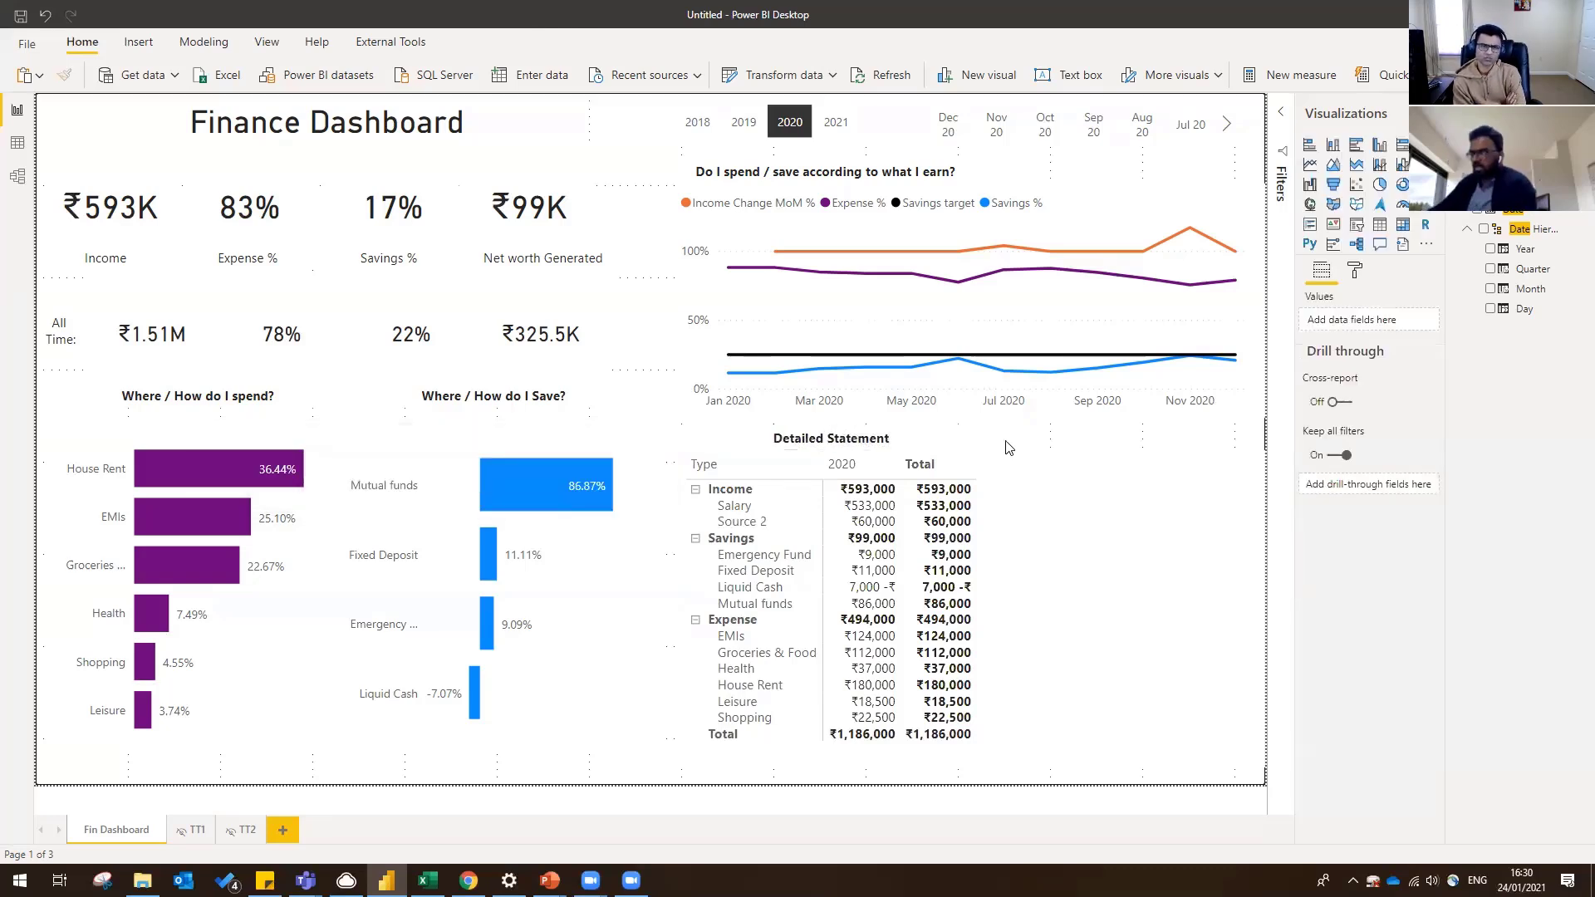
- Left-align the "Detailed Statement" title text
click(765, 455)
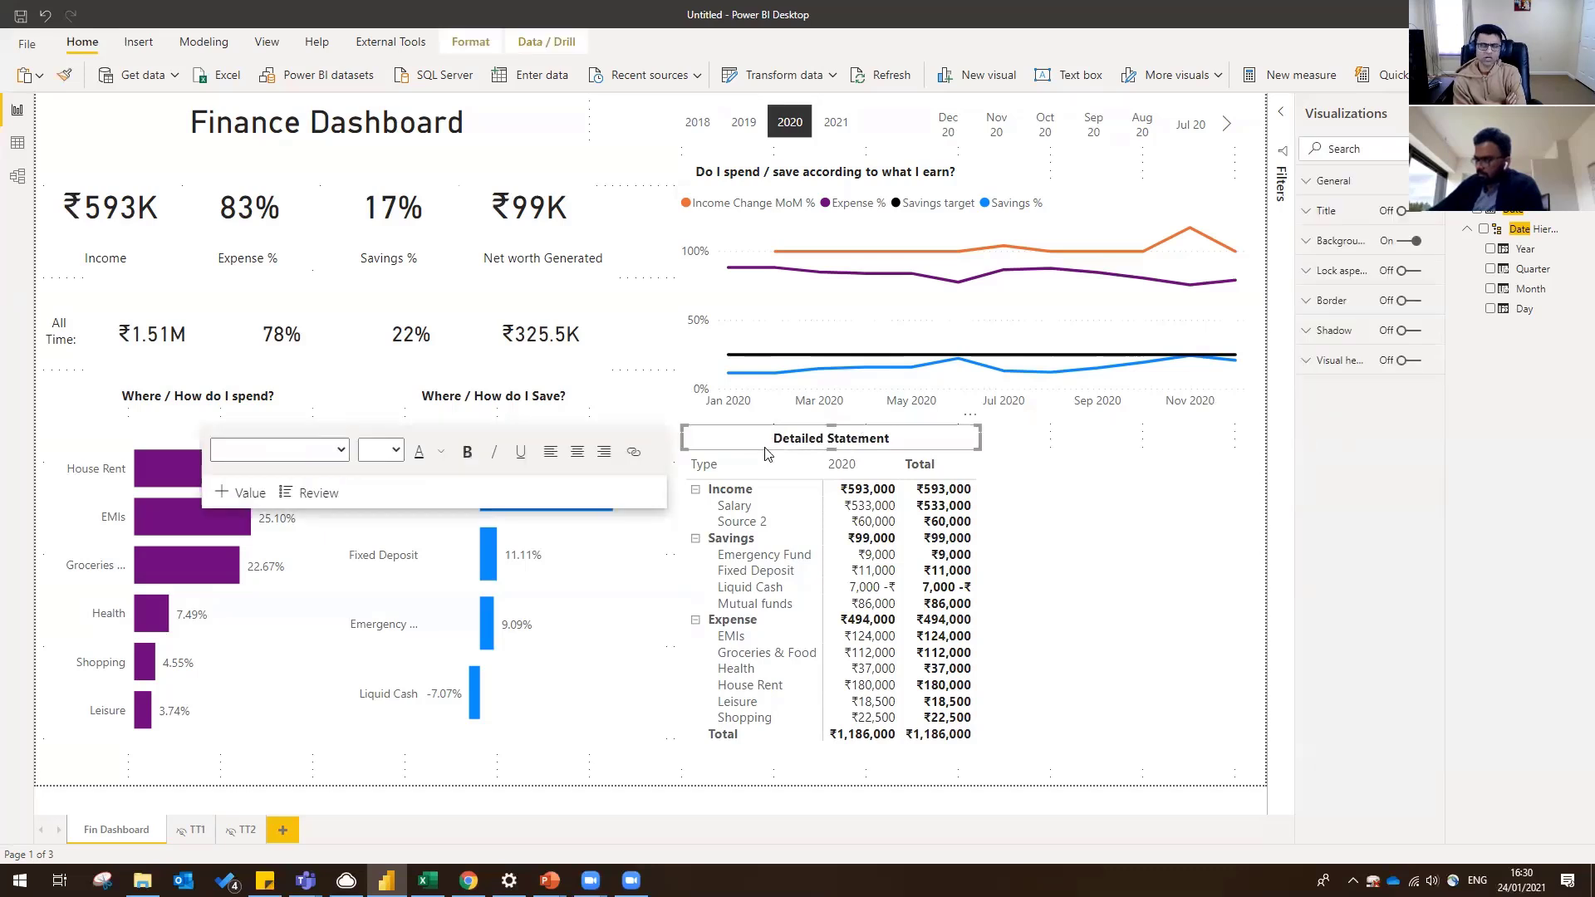
triple_click(824, 428)
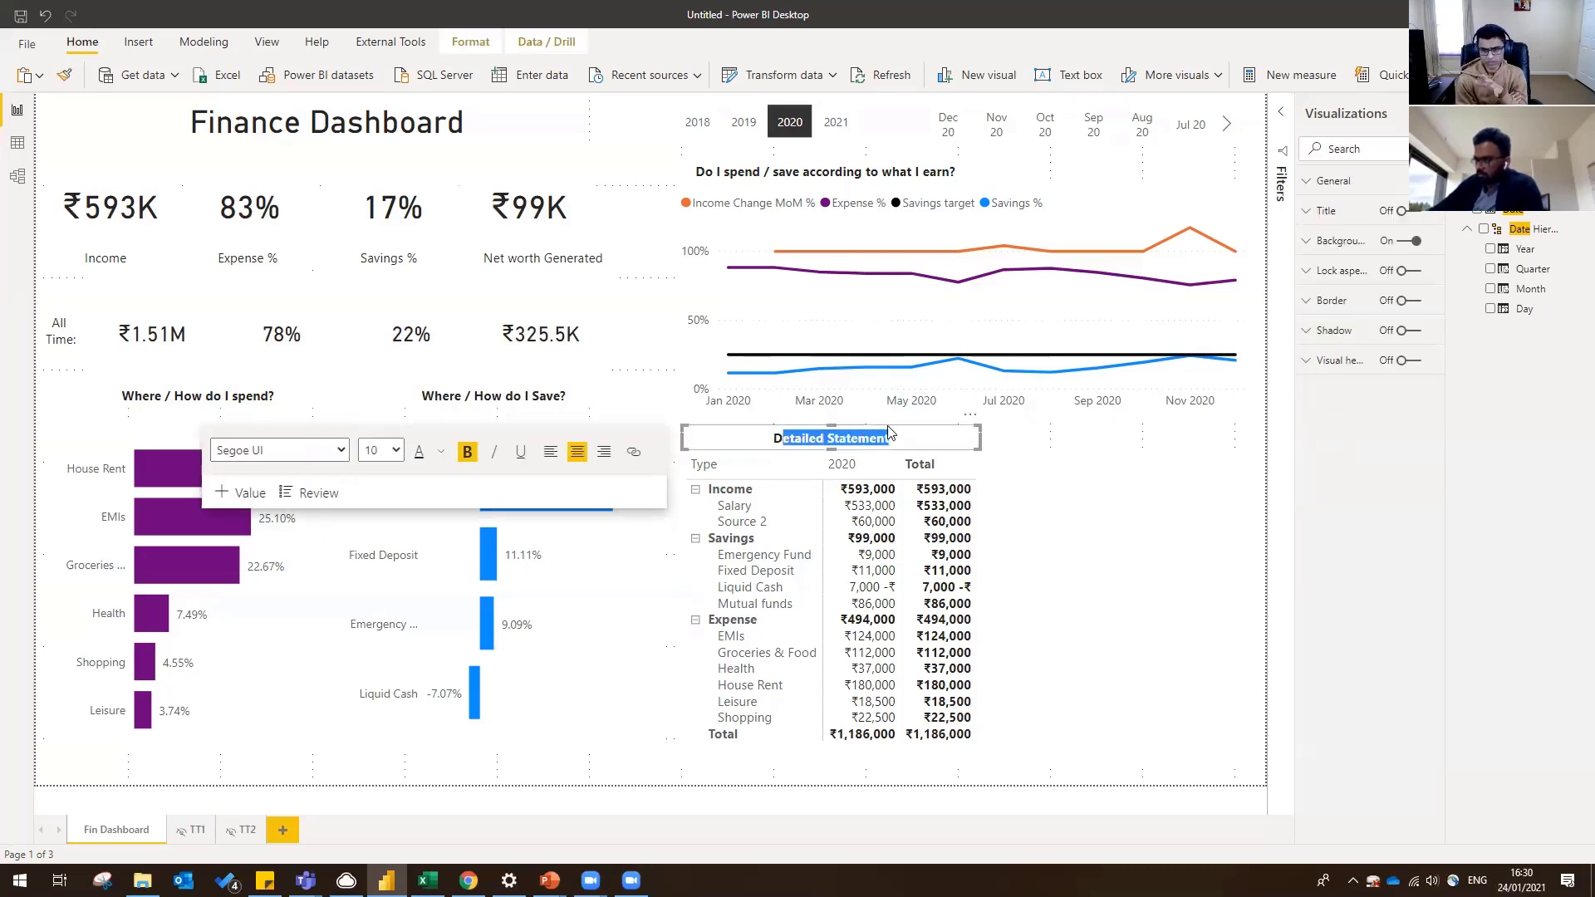
drag(890, 429, 765, 428)
click(544, 456)
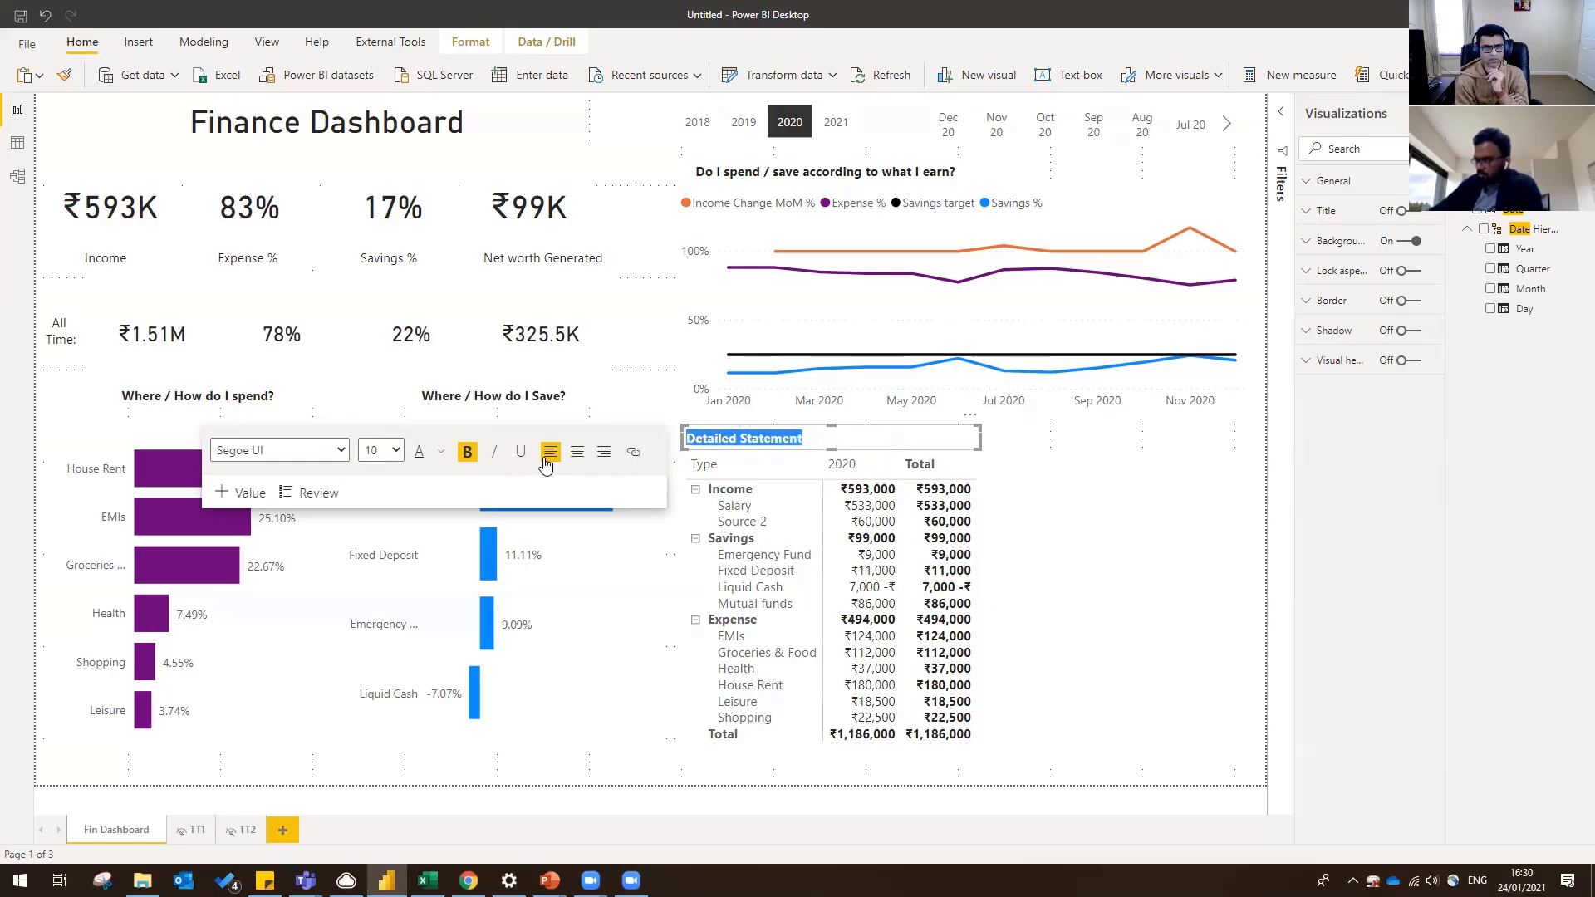
click(1116, 451)
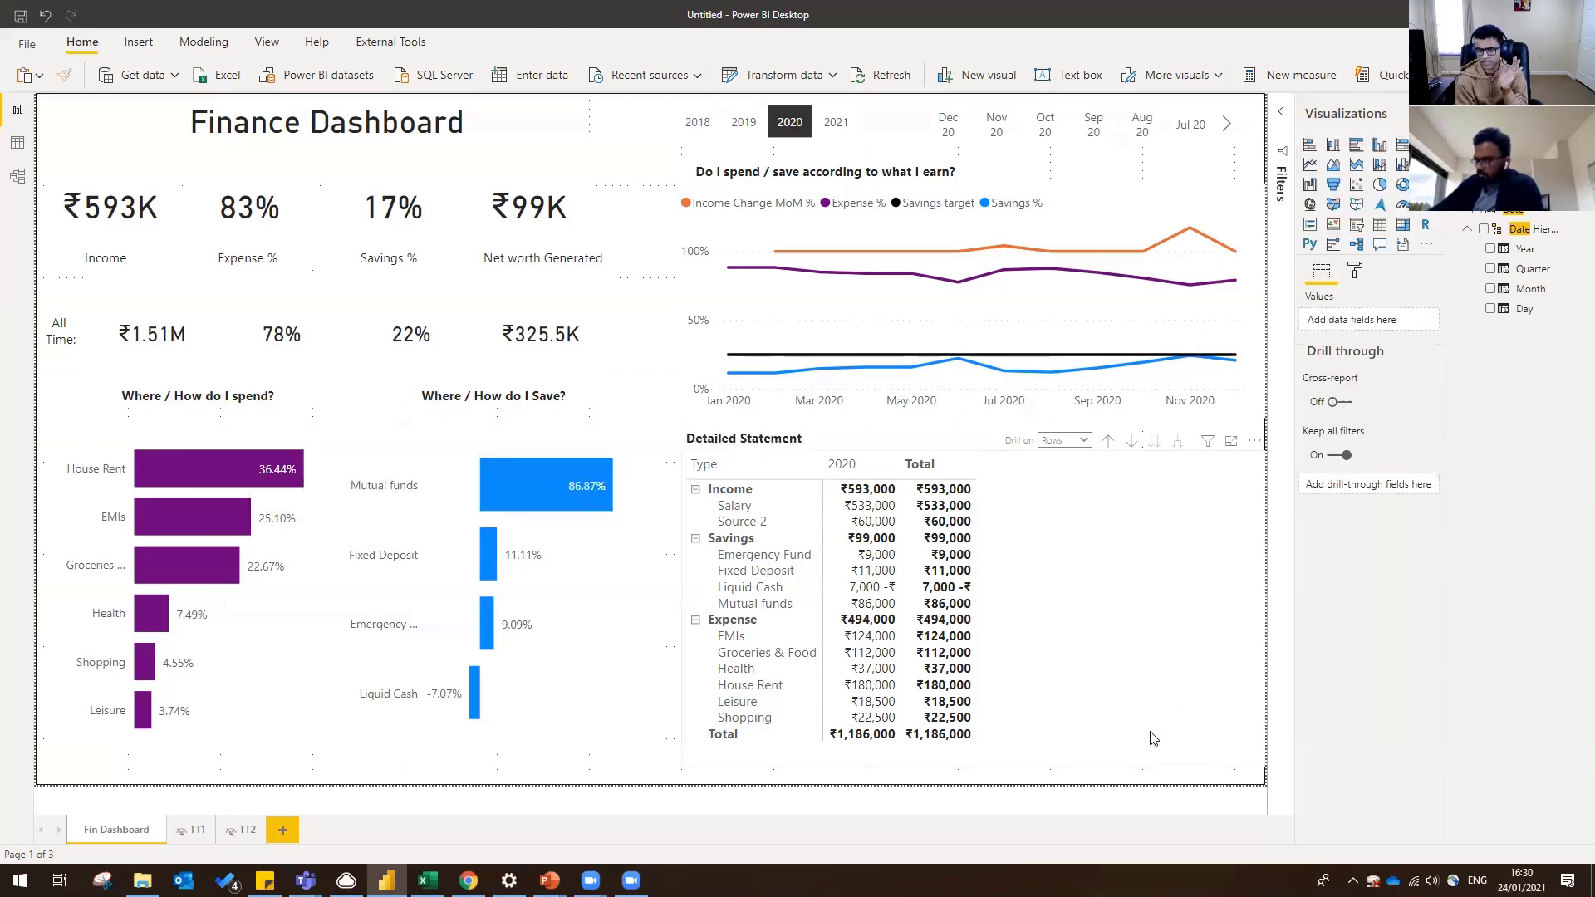
- Move the matrix a little lower and reposition the "Detailed Statement" title just above it
click(1117, 768)
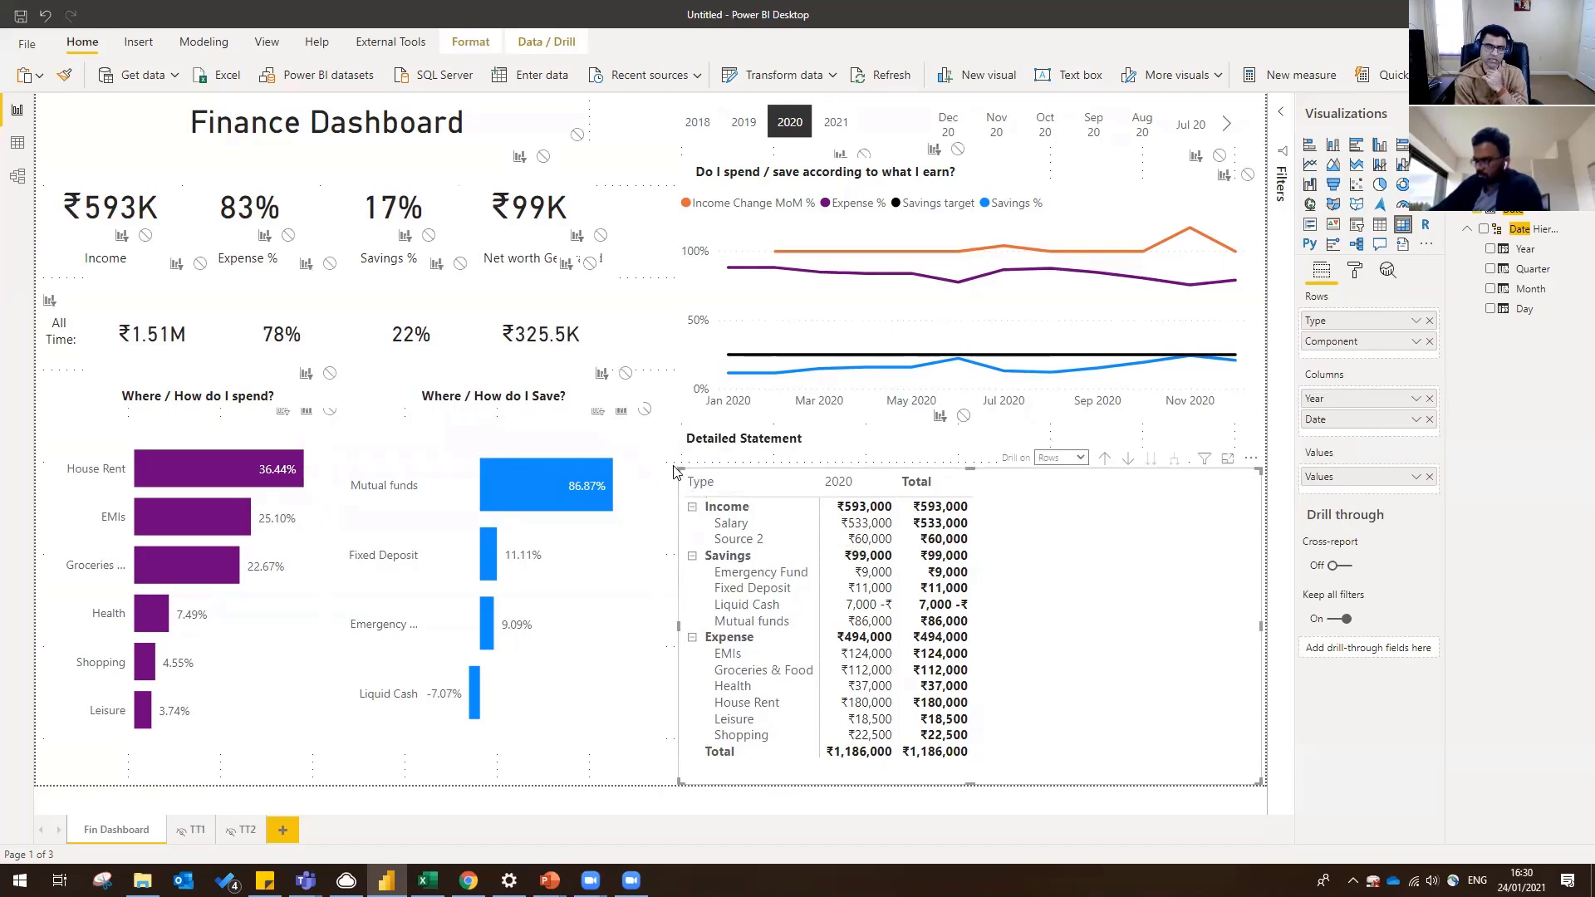
drag(672, 470, 699, 462)
click(699, 453)
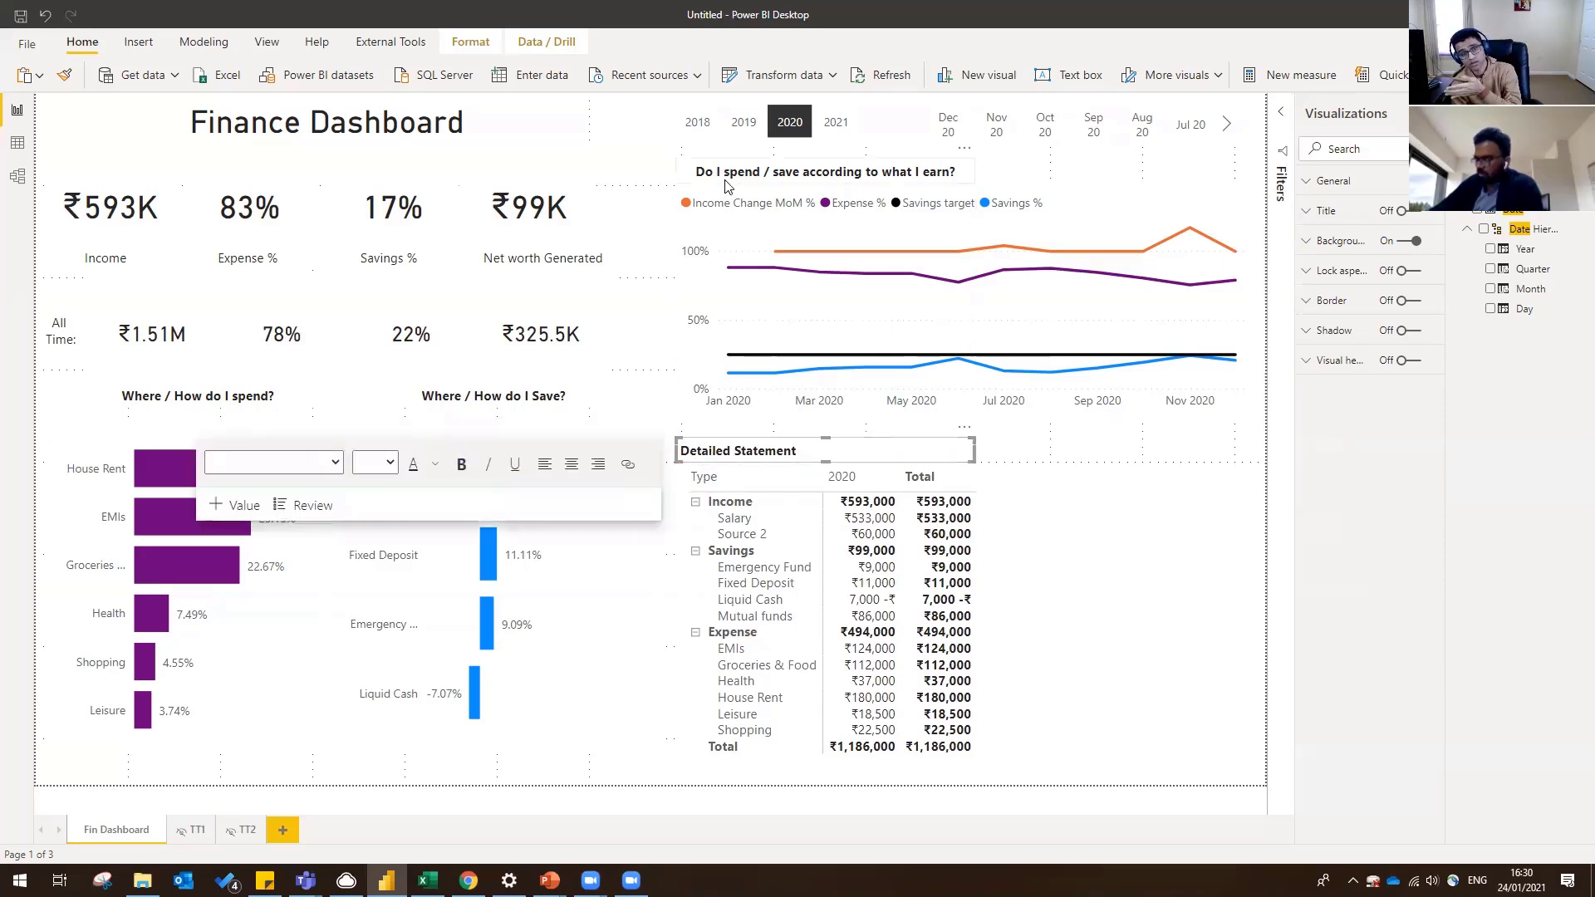
- Shift the line chart's title "Do I spend / save according to what I earn?" slightly left and left-align its text
drag(727, 186, 1013, 184)
click(692, 172)
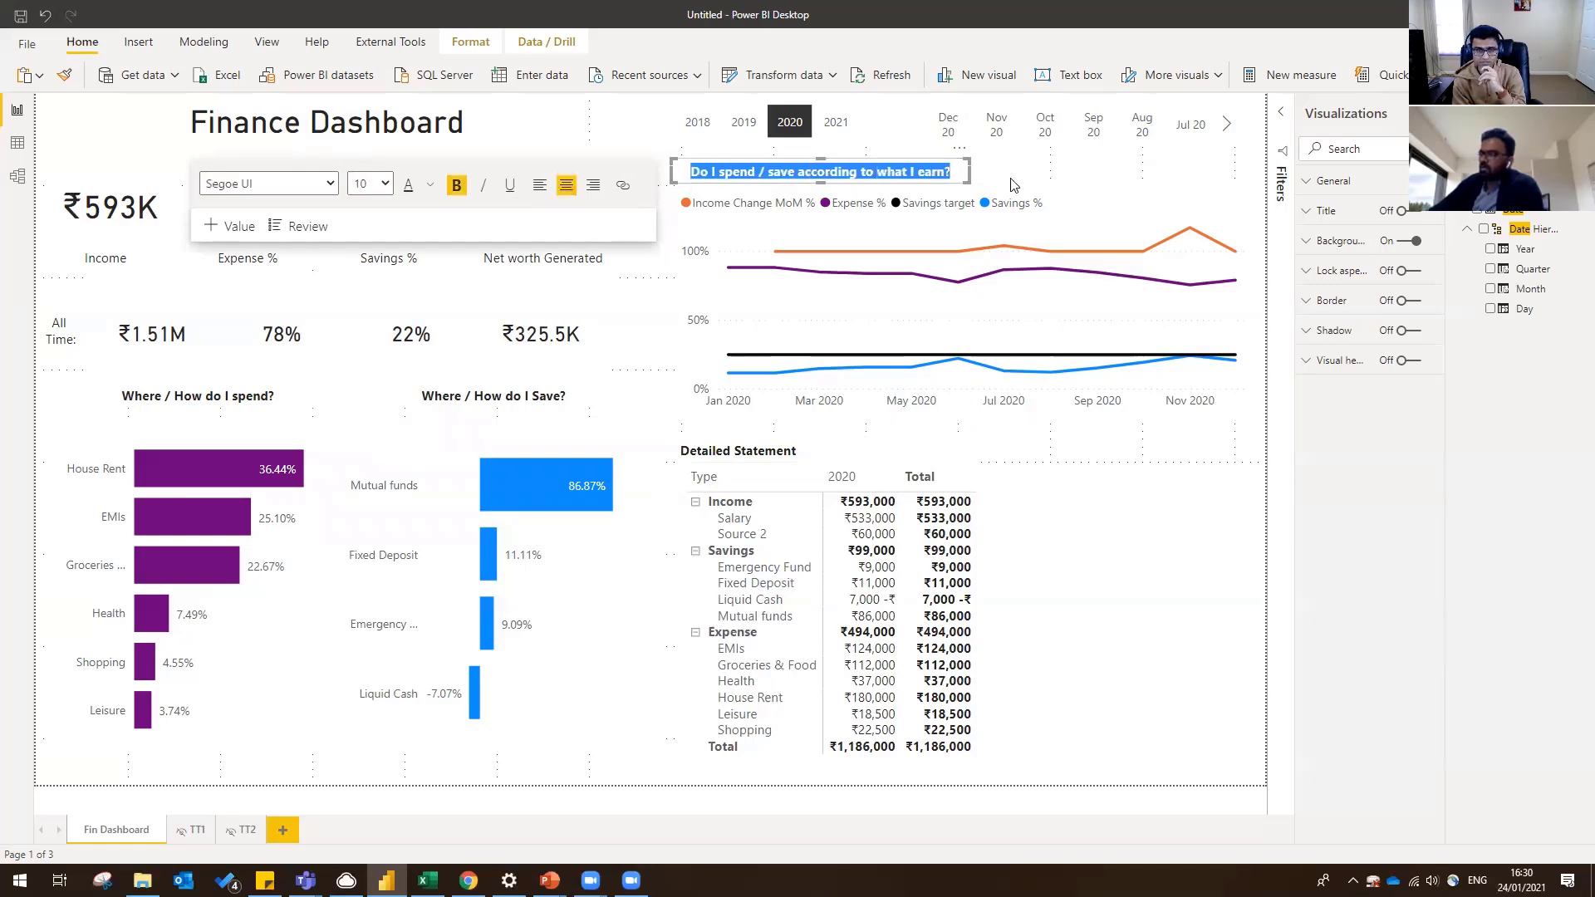
click(539, 184)
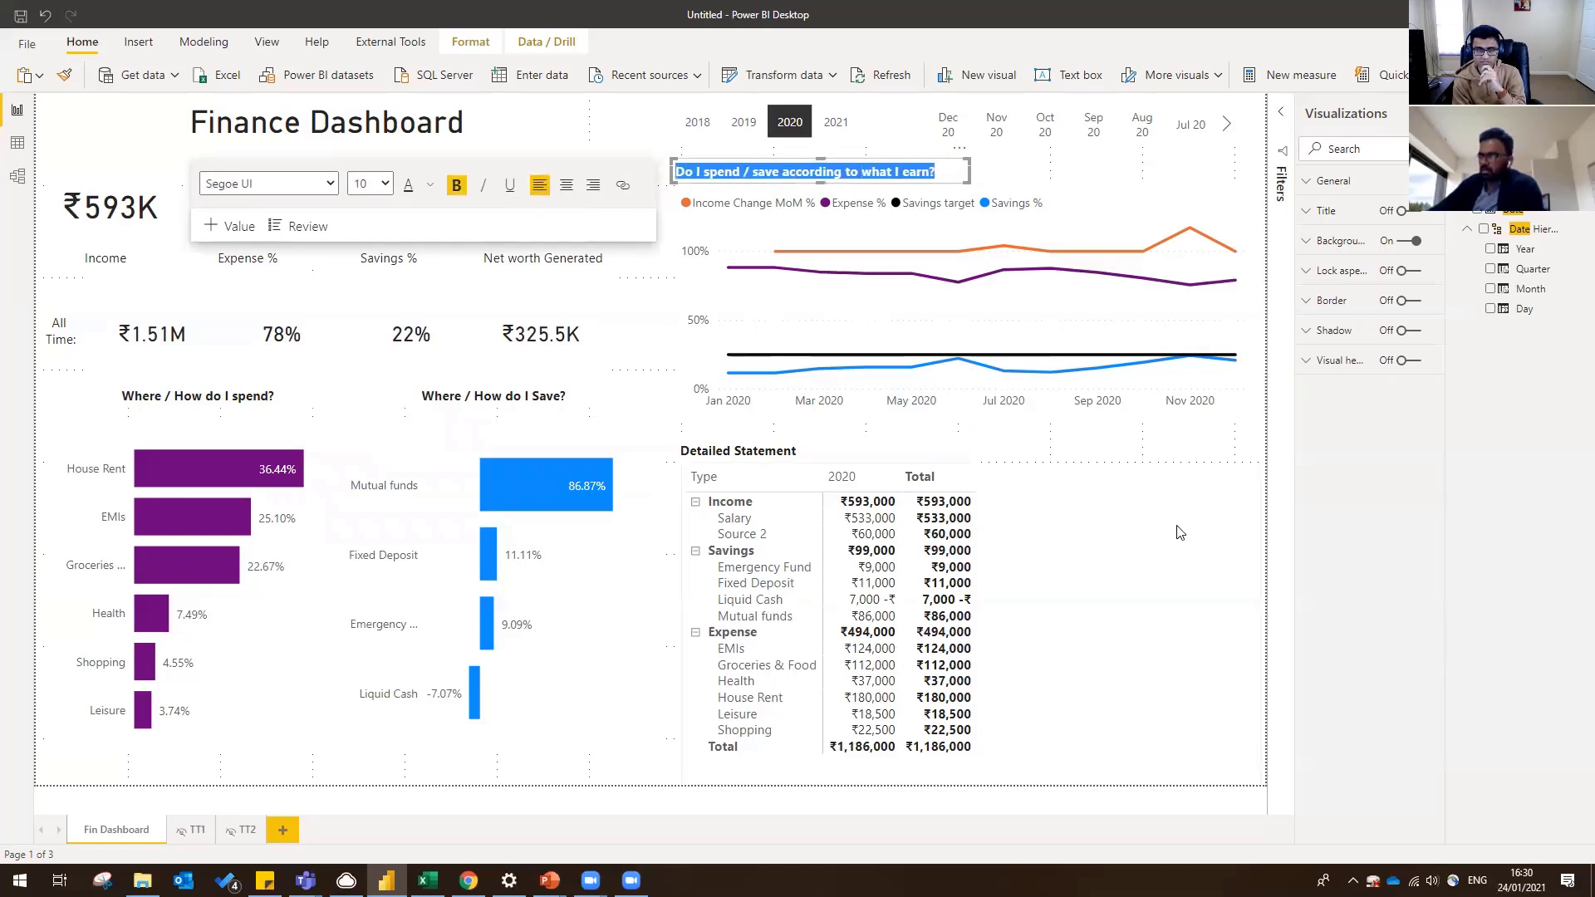
click(932, 438)
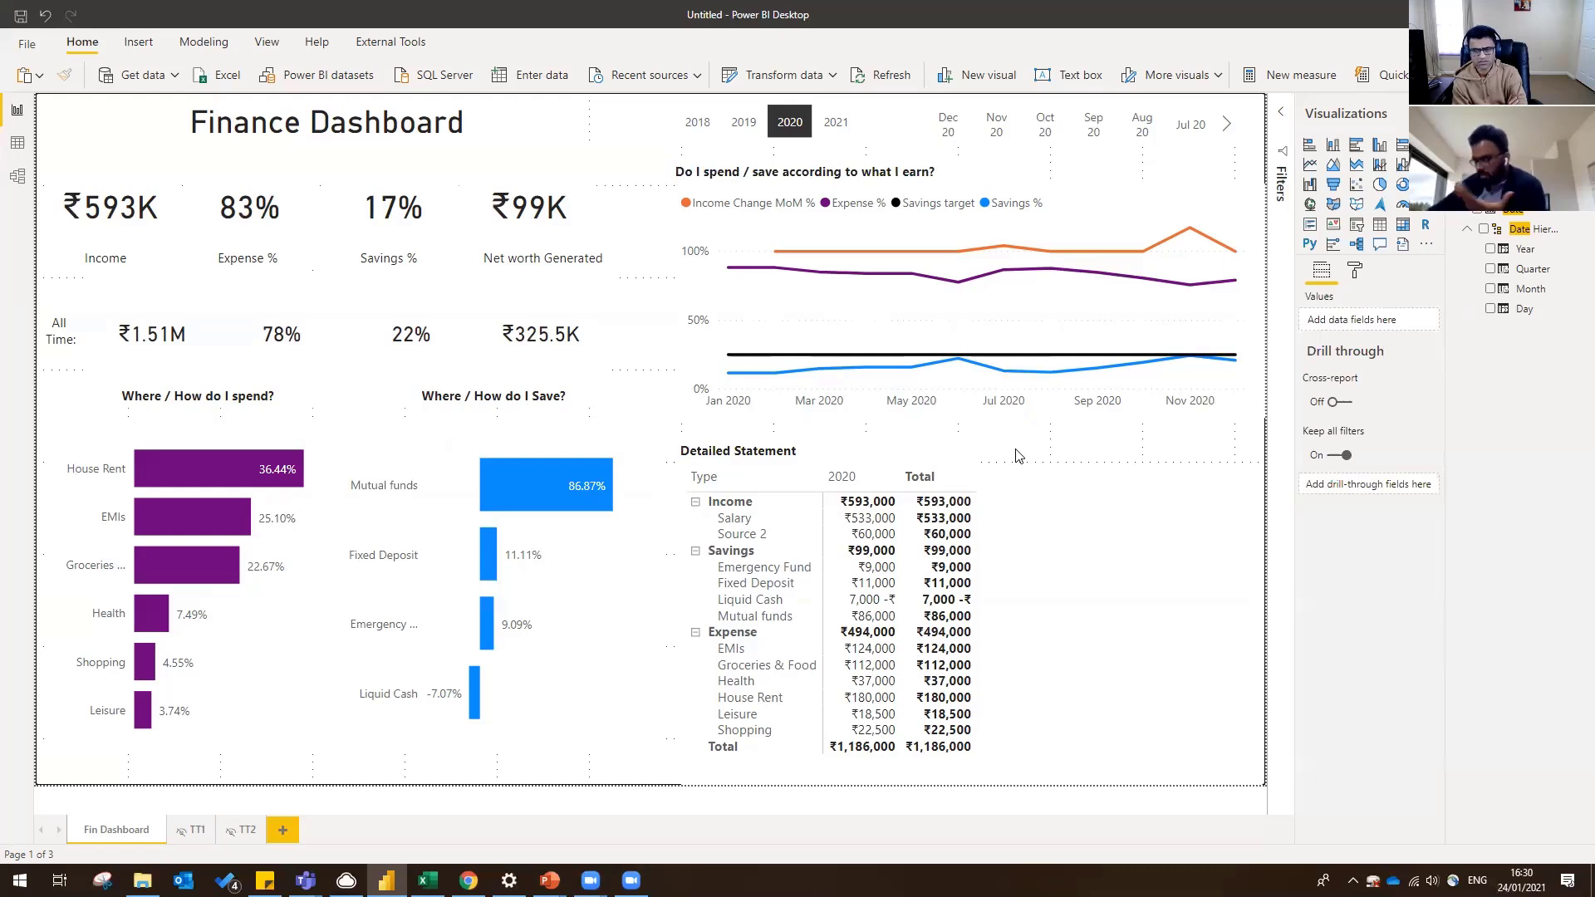
- Nudge the matrix slightly lower beneath the "Detailed Statement" title
mouse_move(1033, 473)
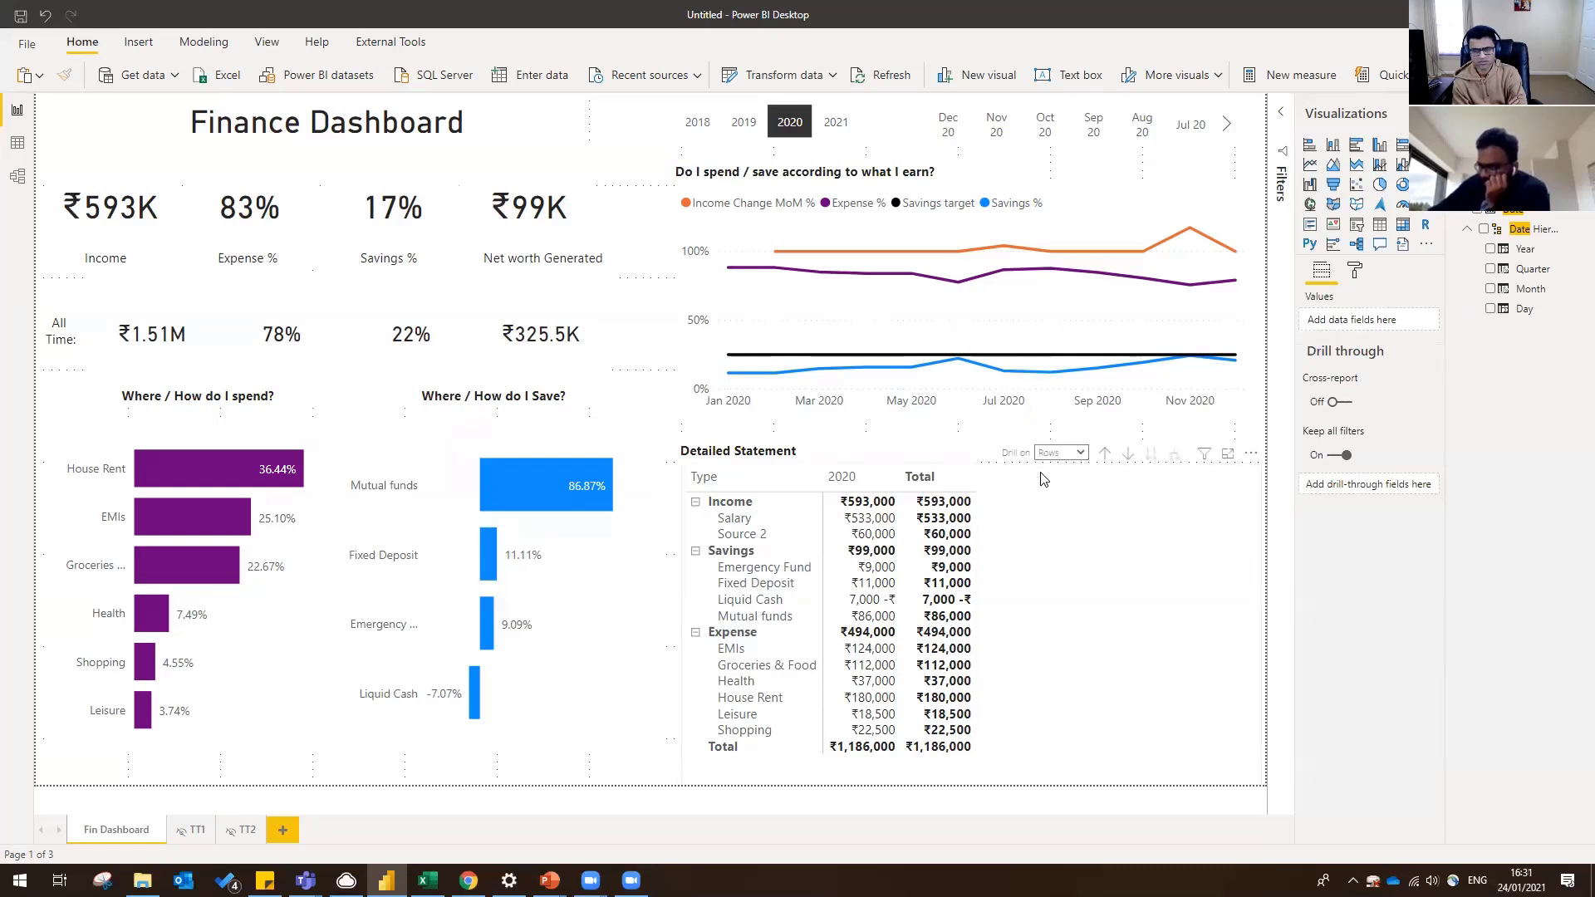
click(1016, 473)
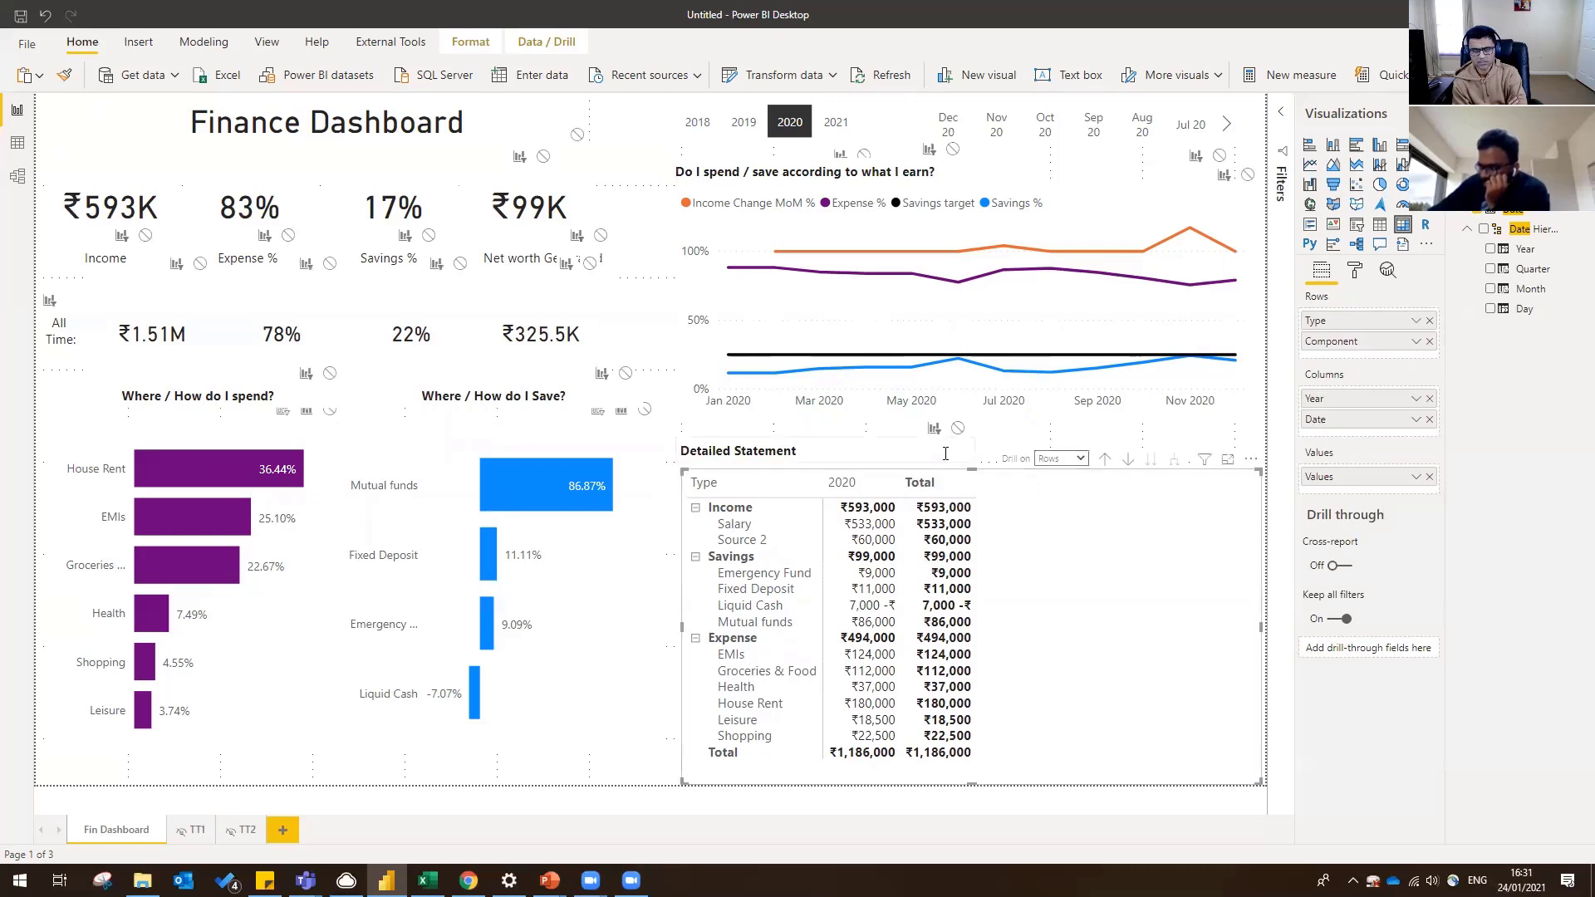
click(981, 449)
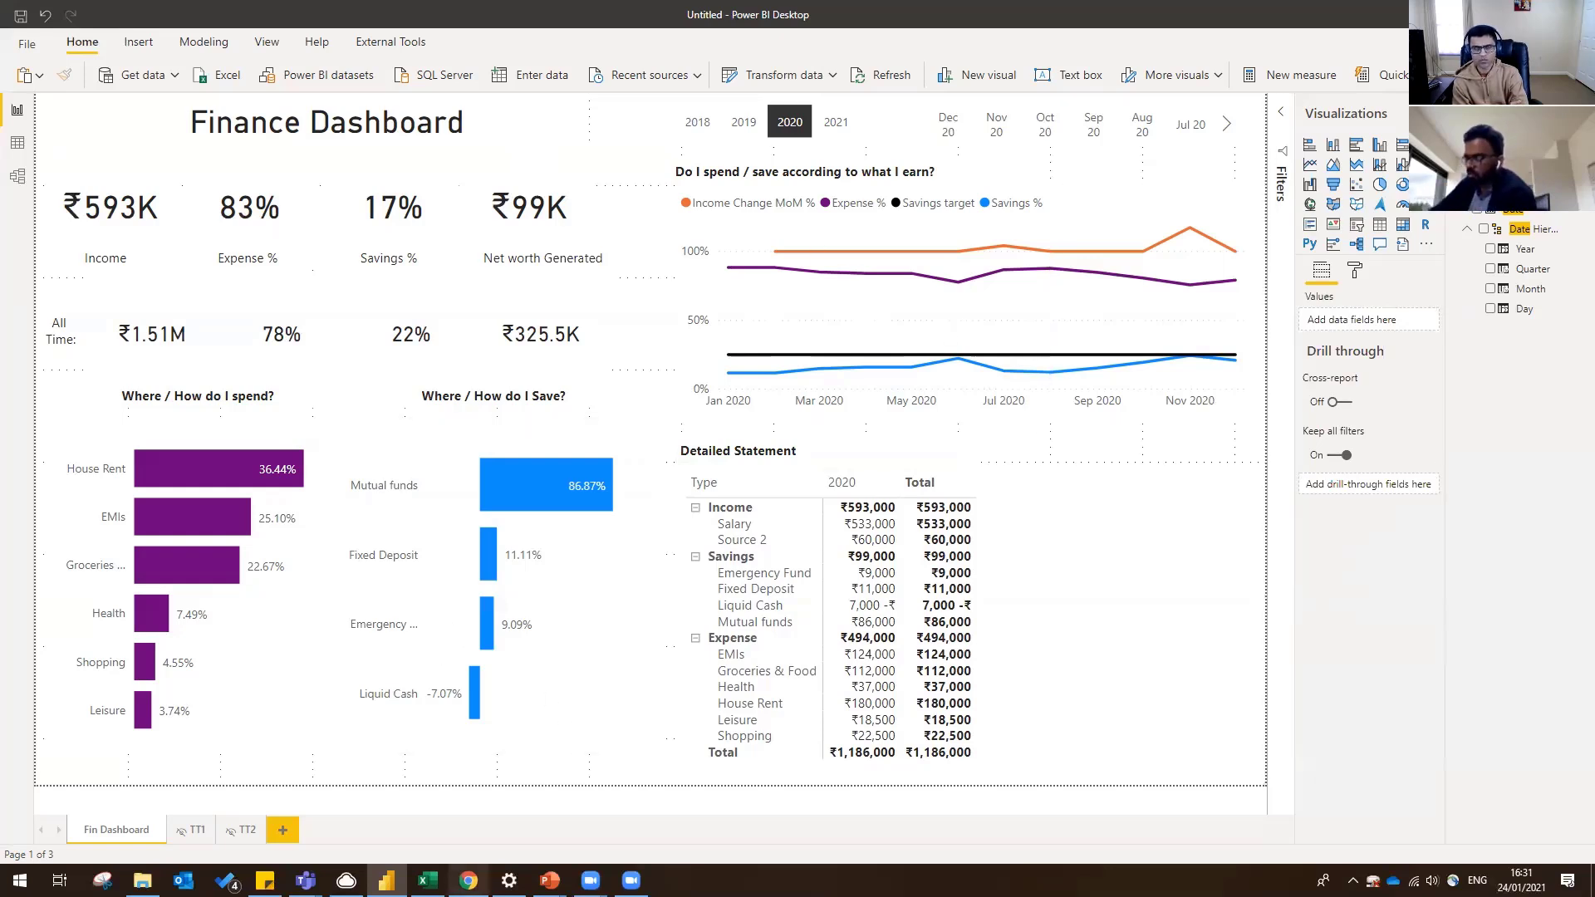
click(469, 880)
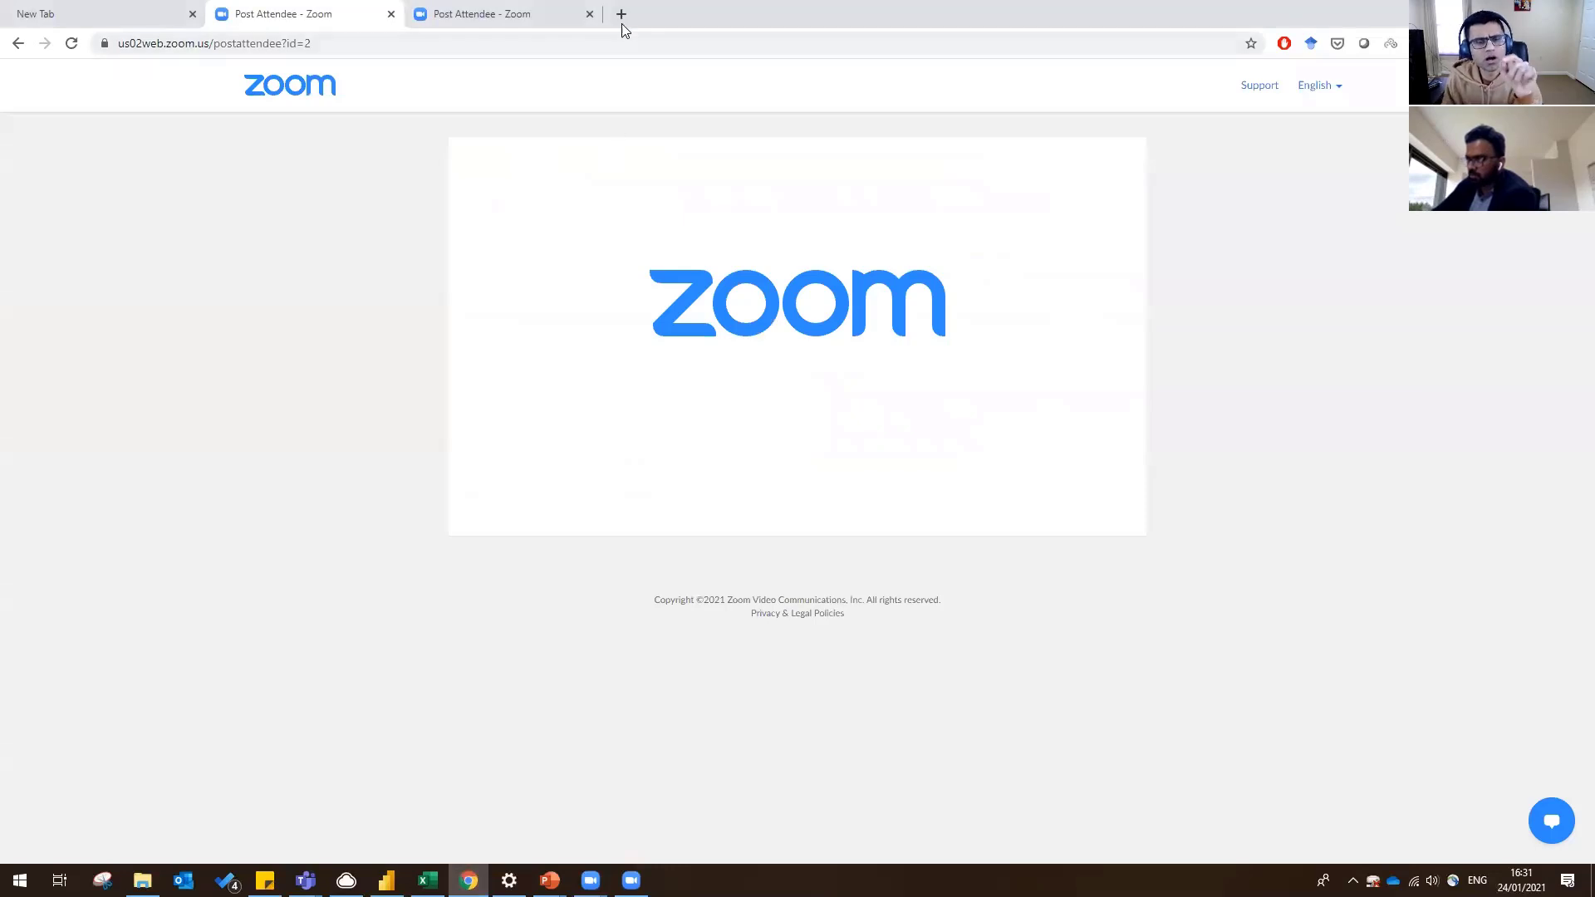
click(1497, 11)
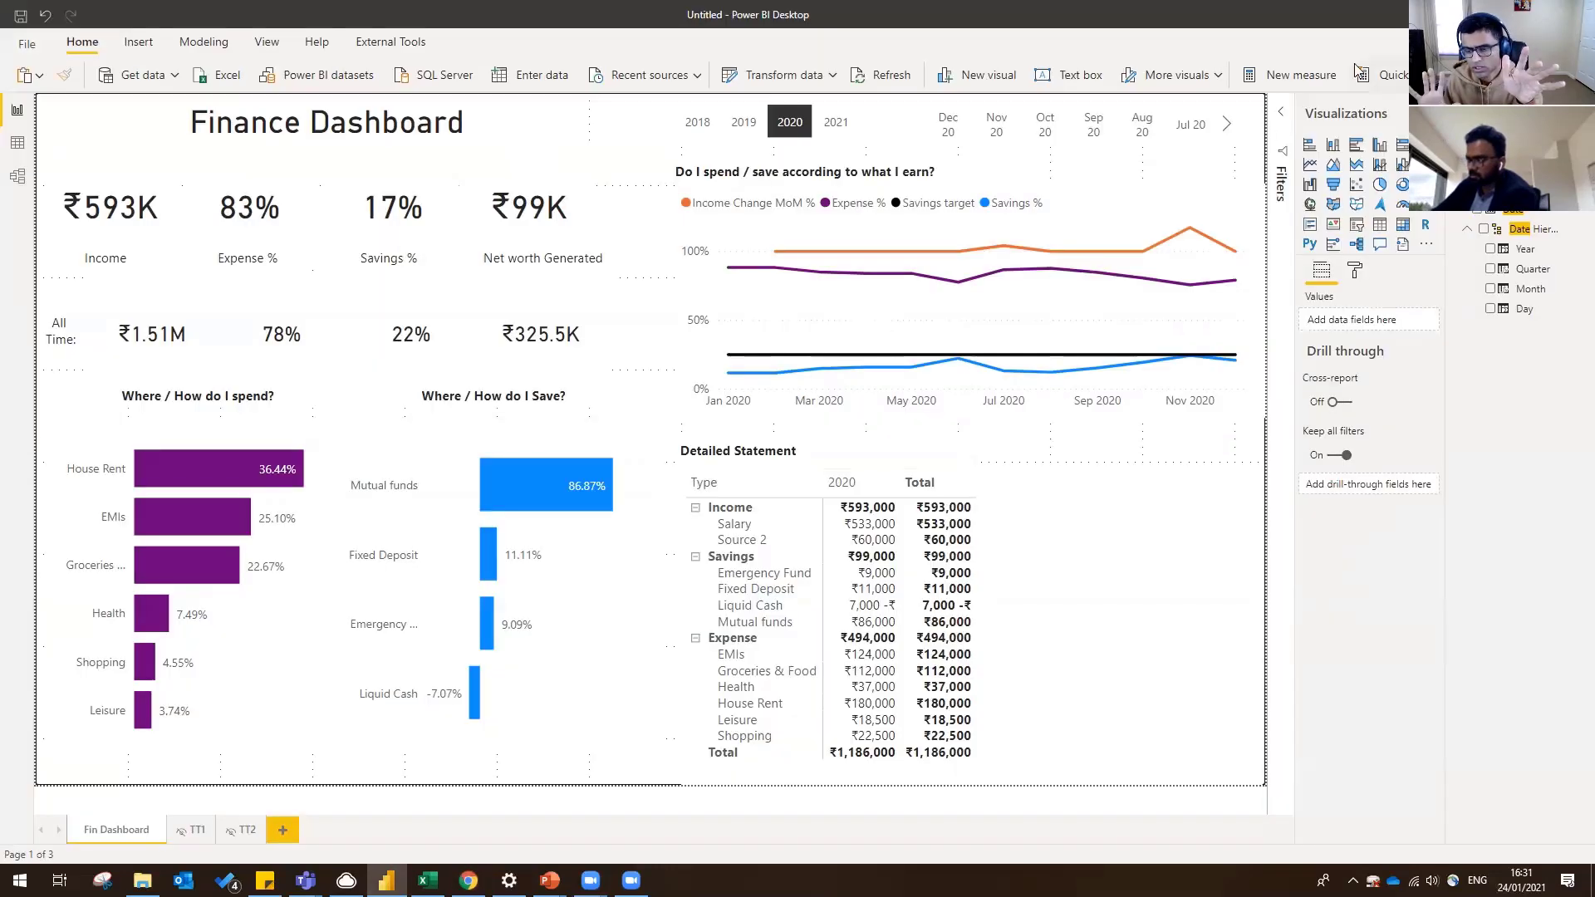
mouse_move(468, 881)
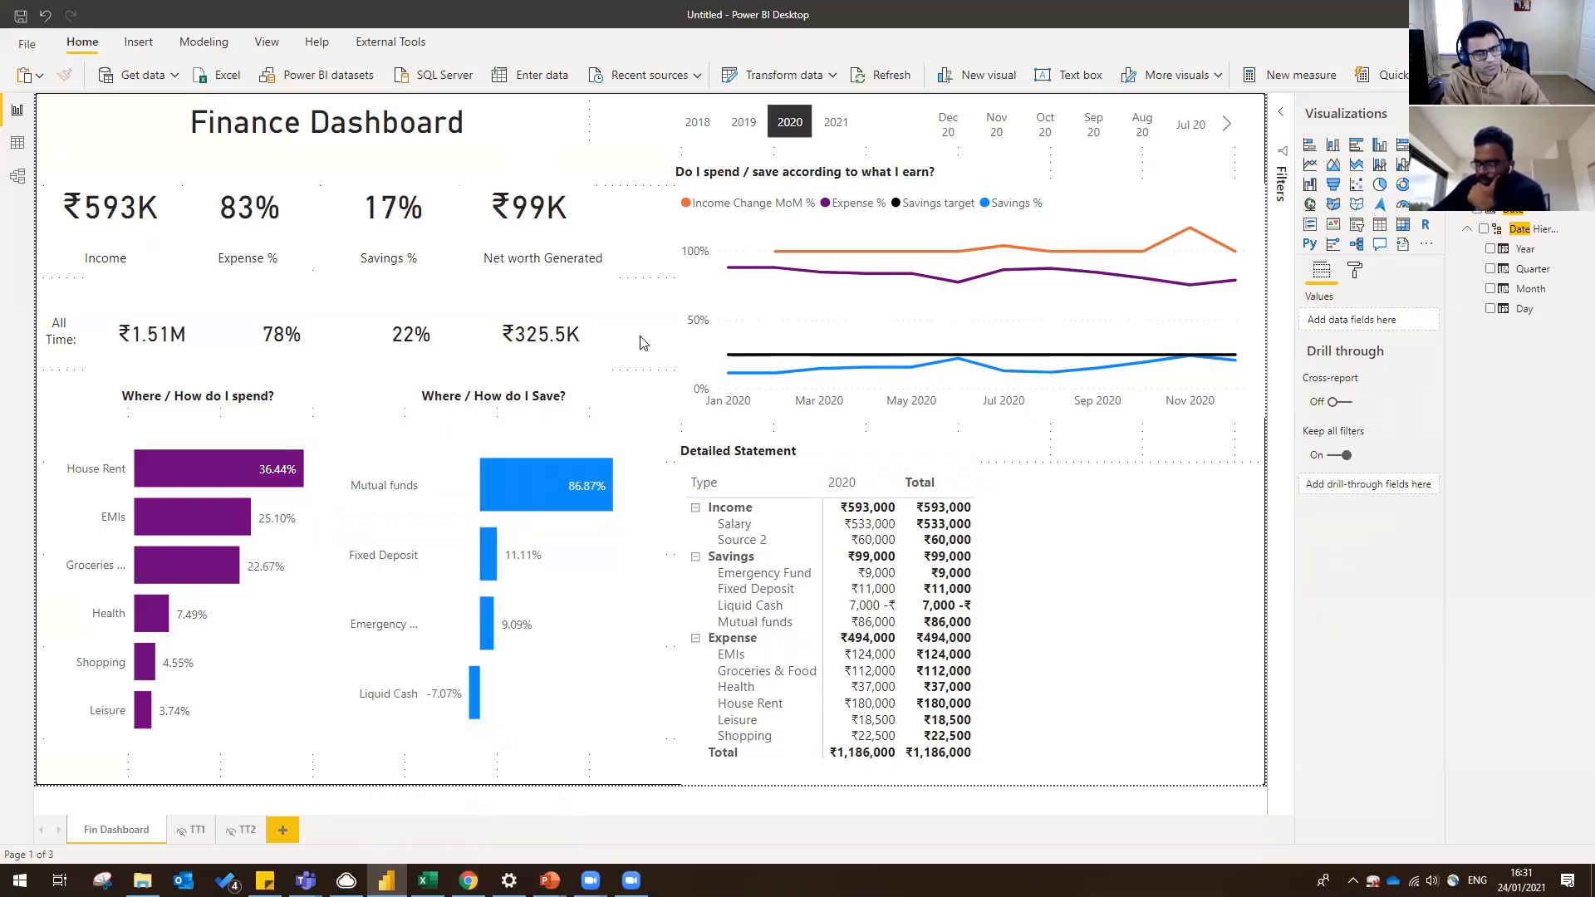
- Nudge all the KPI cards, their labels, and the "All Time:" row of cards slightly higher as one group
mouse_move(640, 364)
mouse_down()
mouse_move(608, 276)
mouse_move(34, 140)
mouse_up()
drag(632, 372, 32, 112)
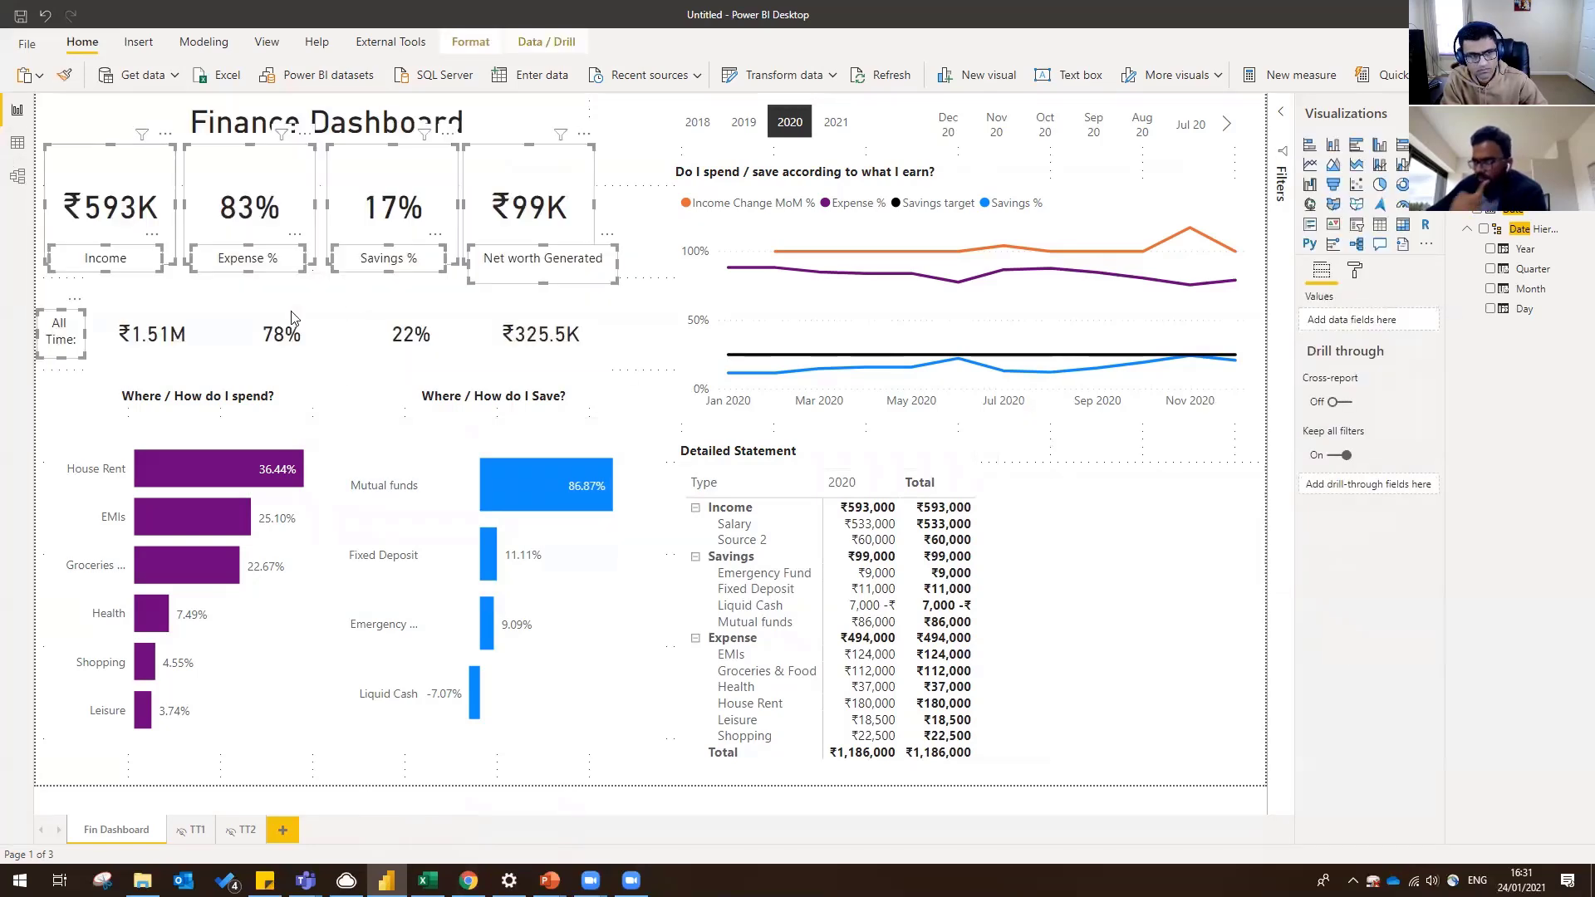
ctrl+click(157, 358)
ctrl+click(251, 354)
ctrl+click(407, 357)
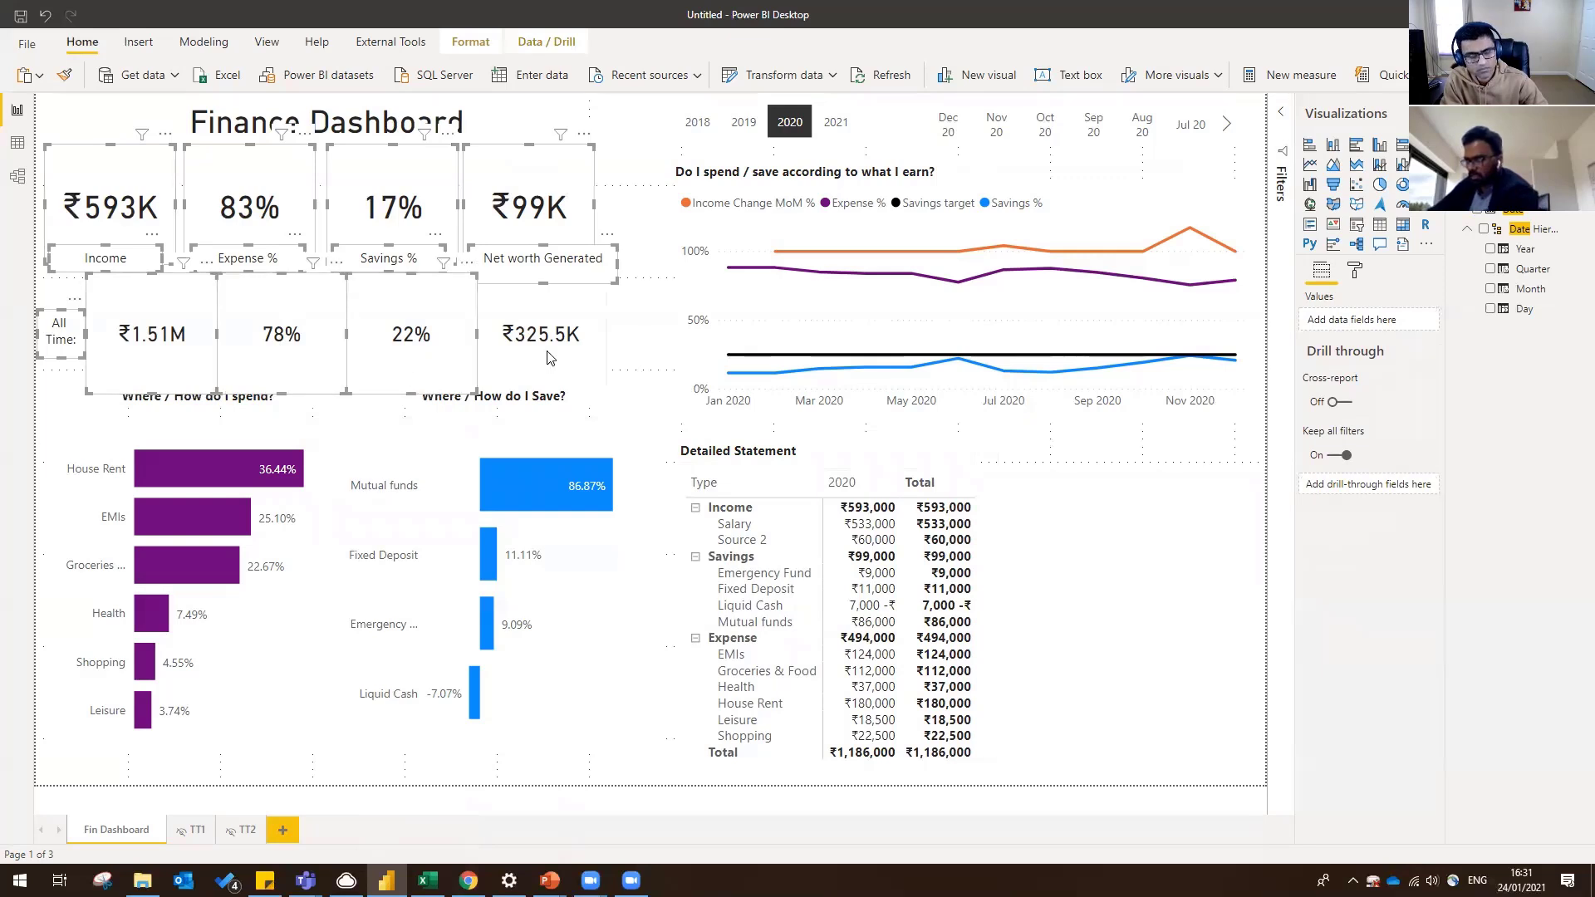
ctrl+click(548, 357)
key(Up)
key(Up)
key(Up)
key(Up)
key(Up)
key(Up)
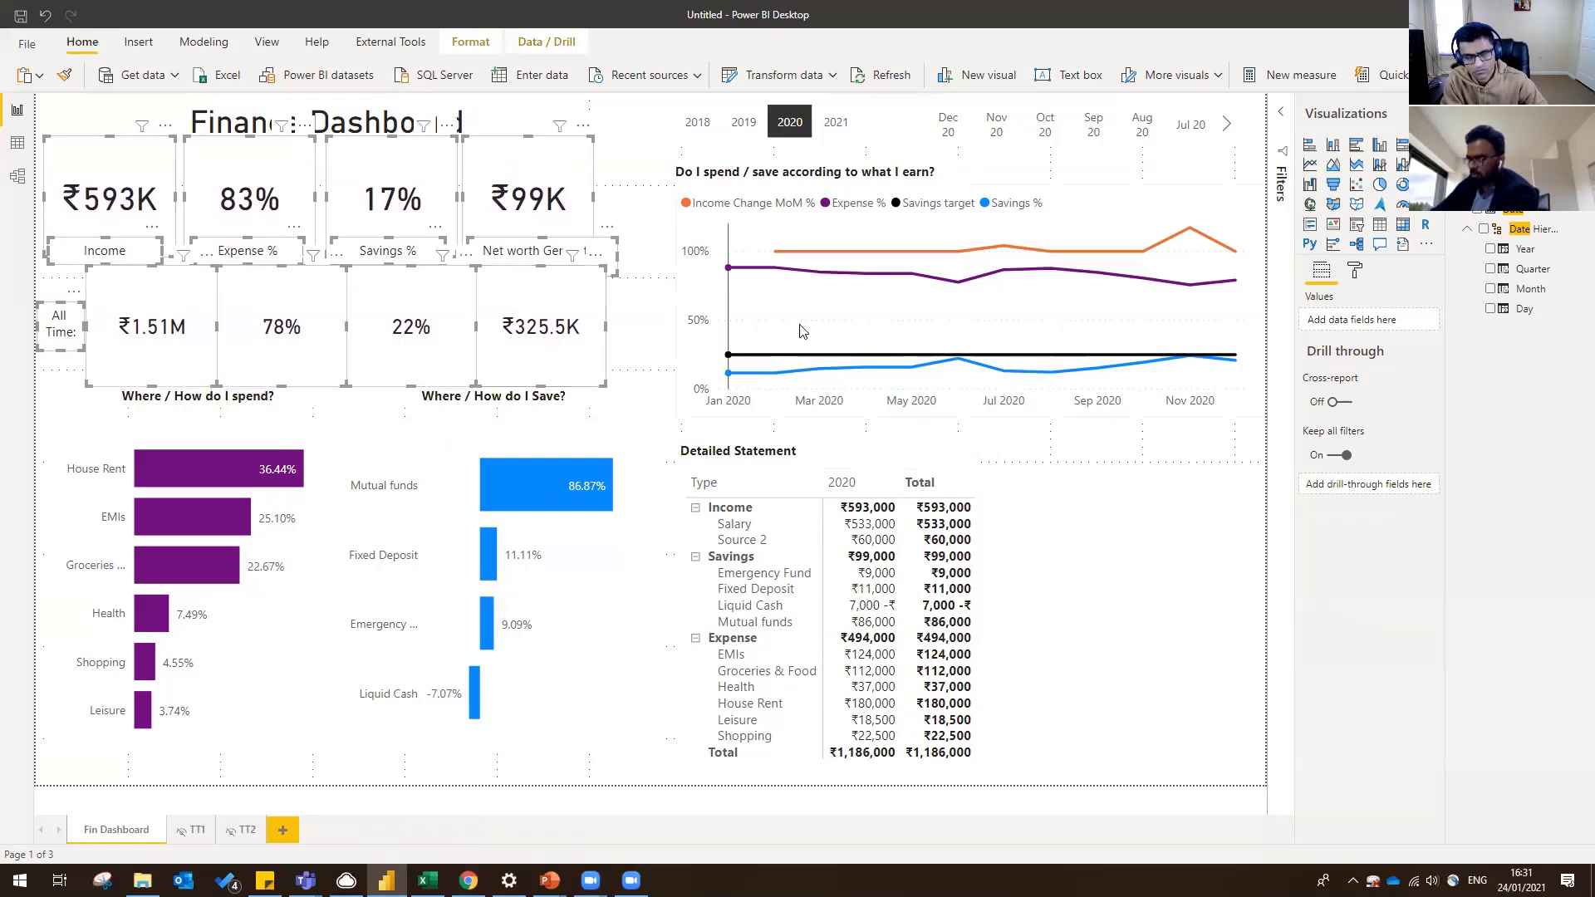
click(645, 311)
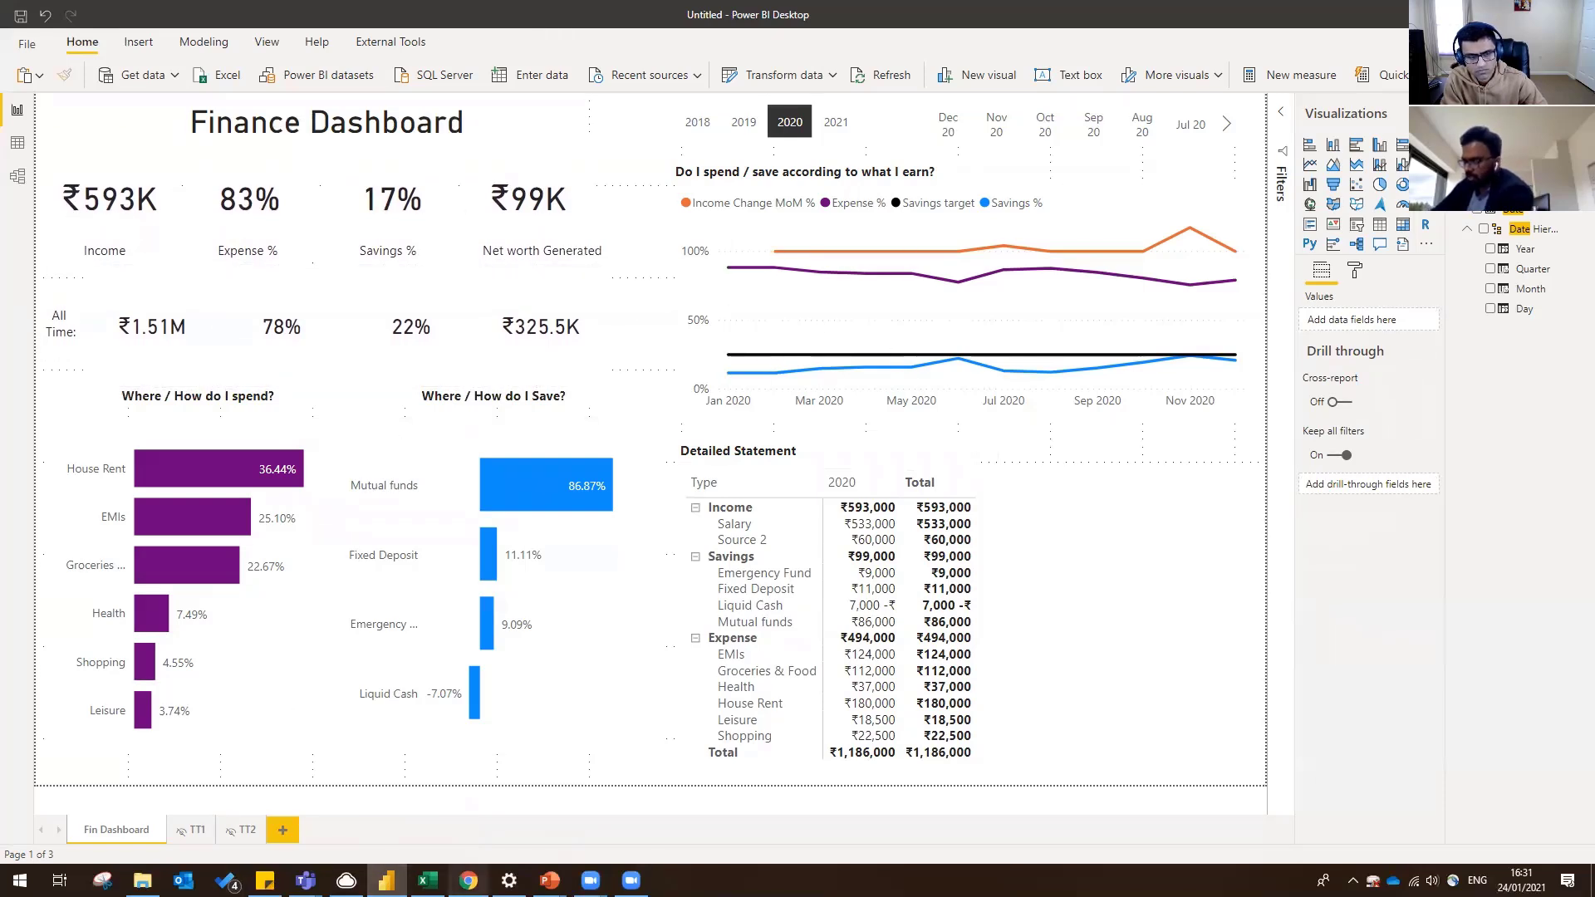
- Switch to Chrome, search for "cumulative running total power bi" and open the community post on Cumulative (Running) Totals in DAX
key(alt+Tab)
click(623, 14)
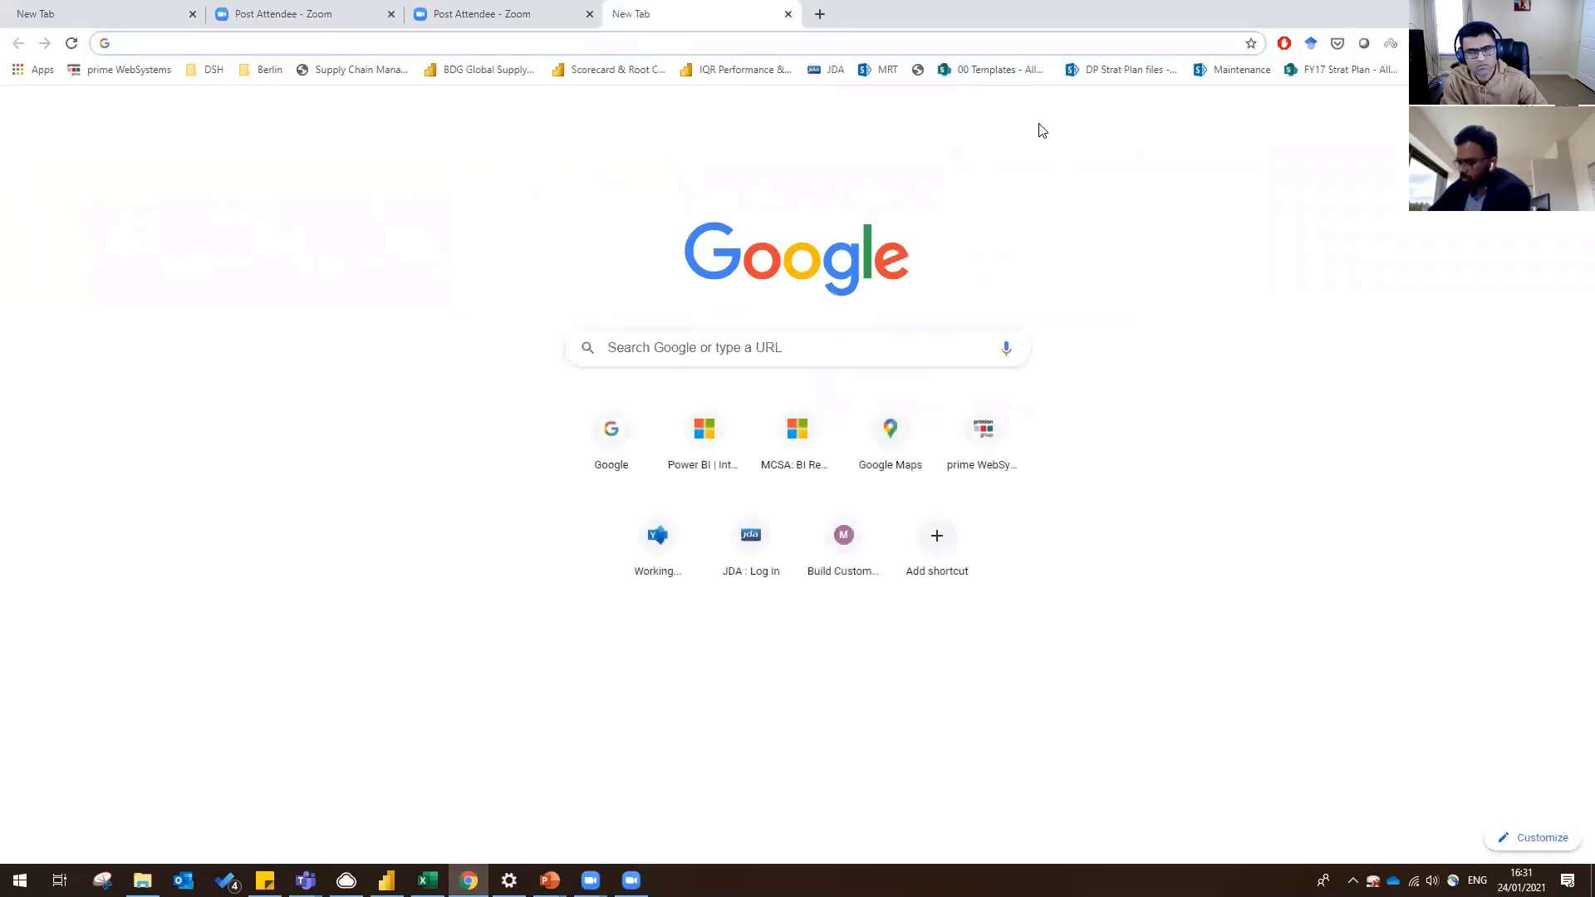
text(cumulate)
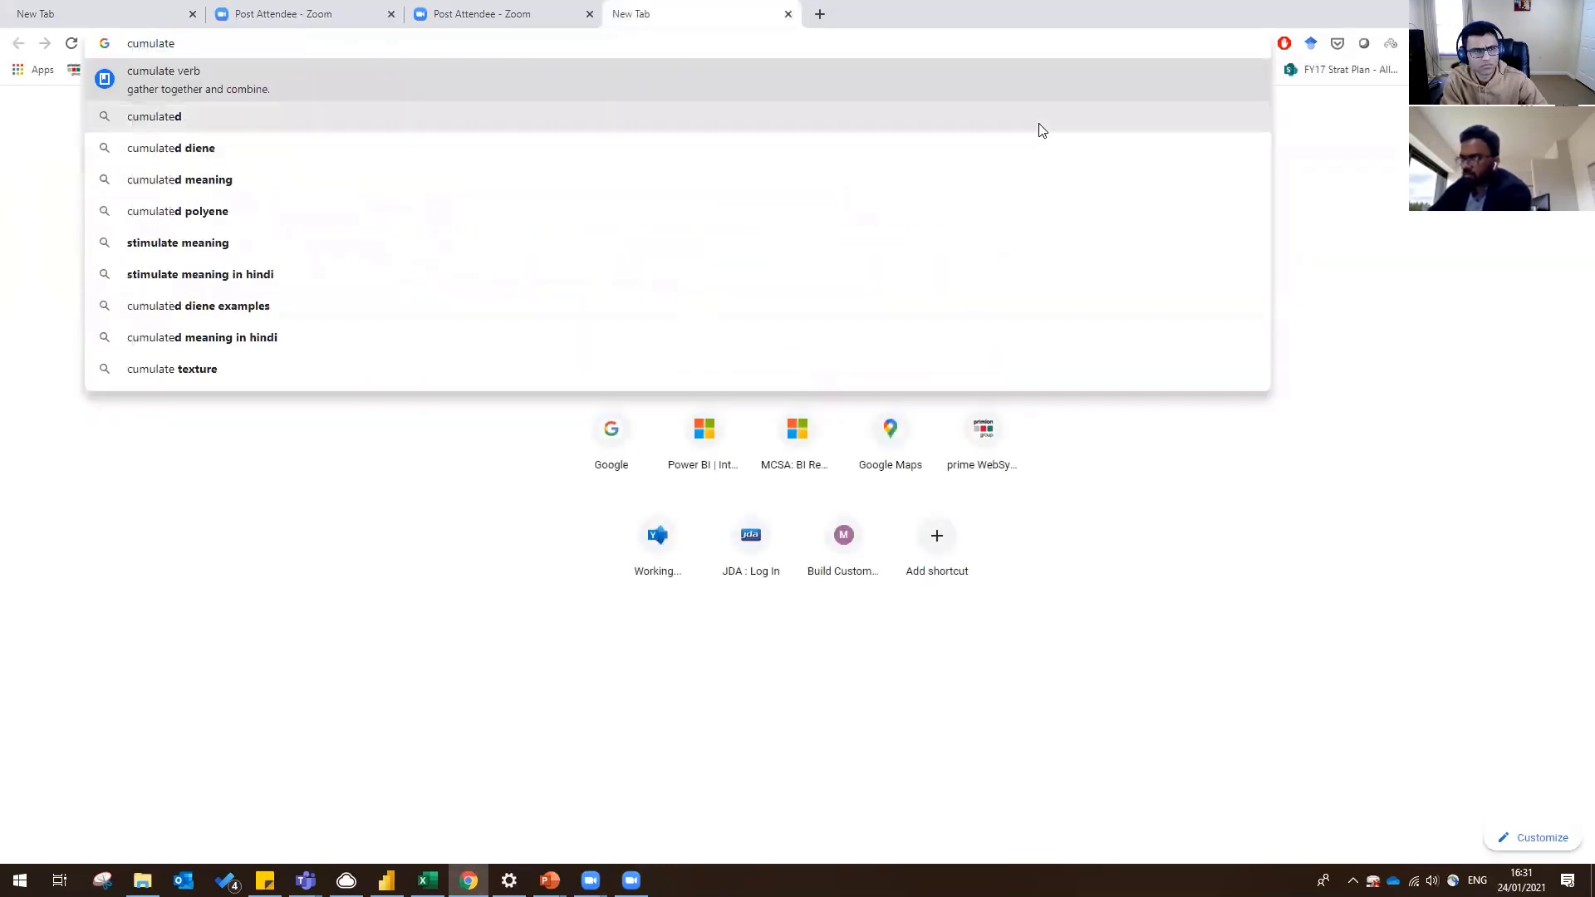
key(BackSpace)
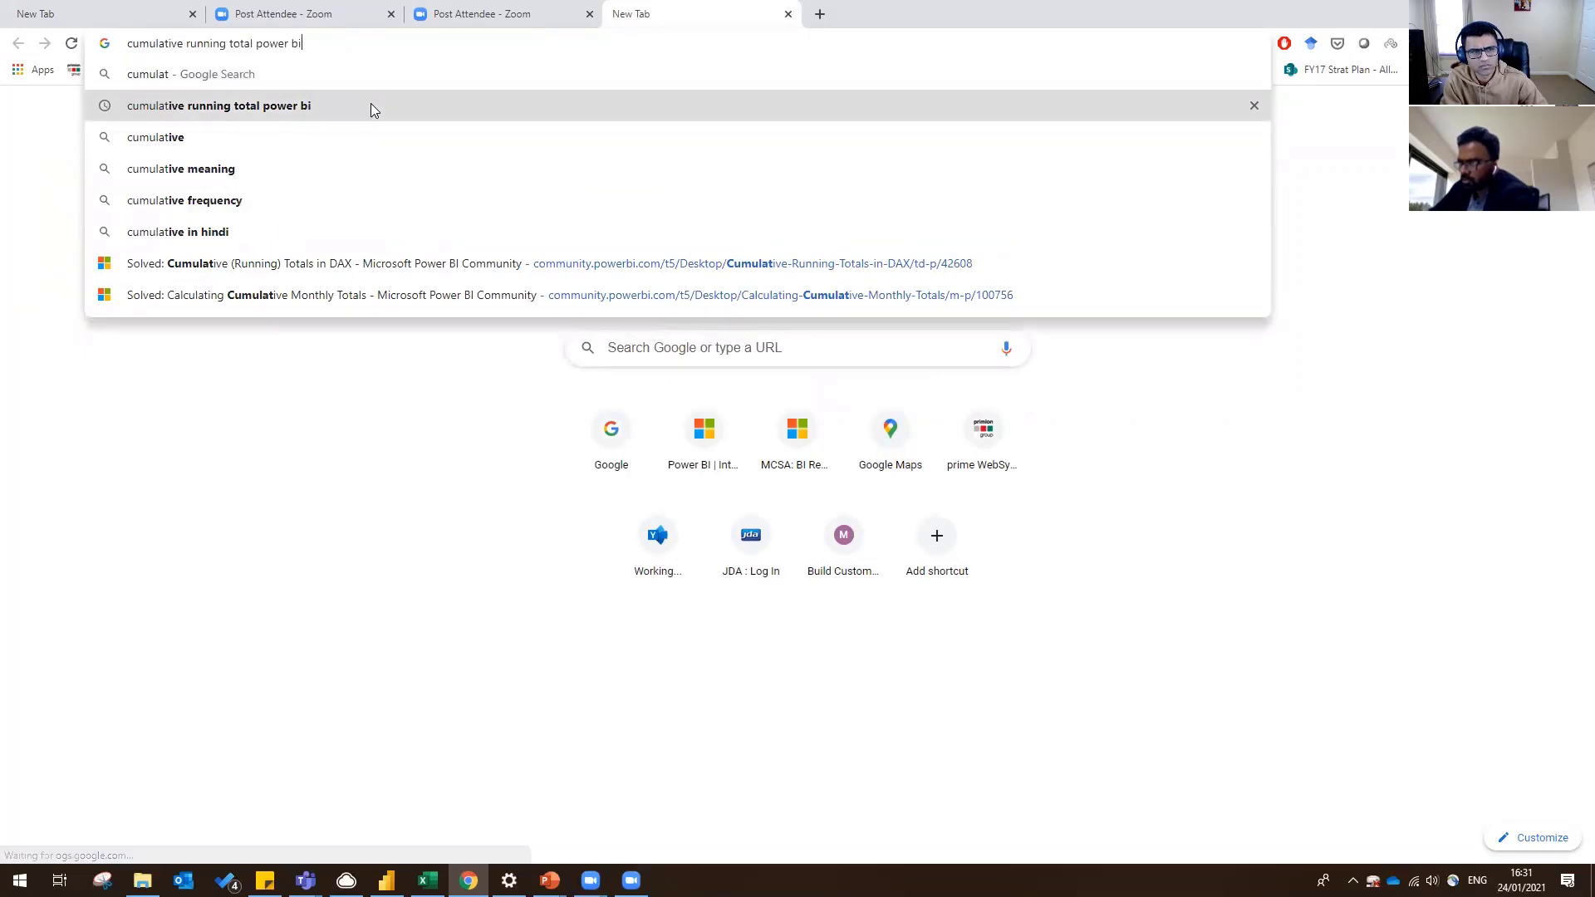
click(371, 105)
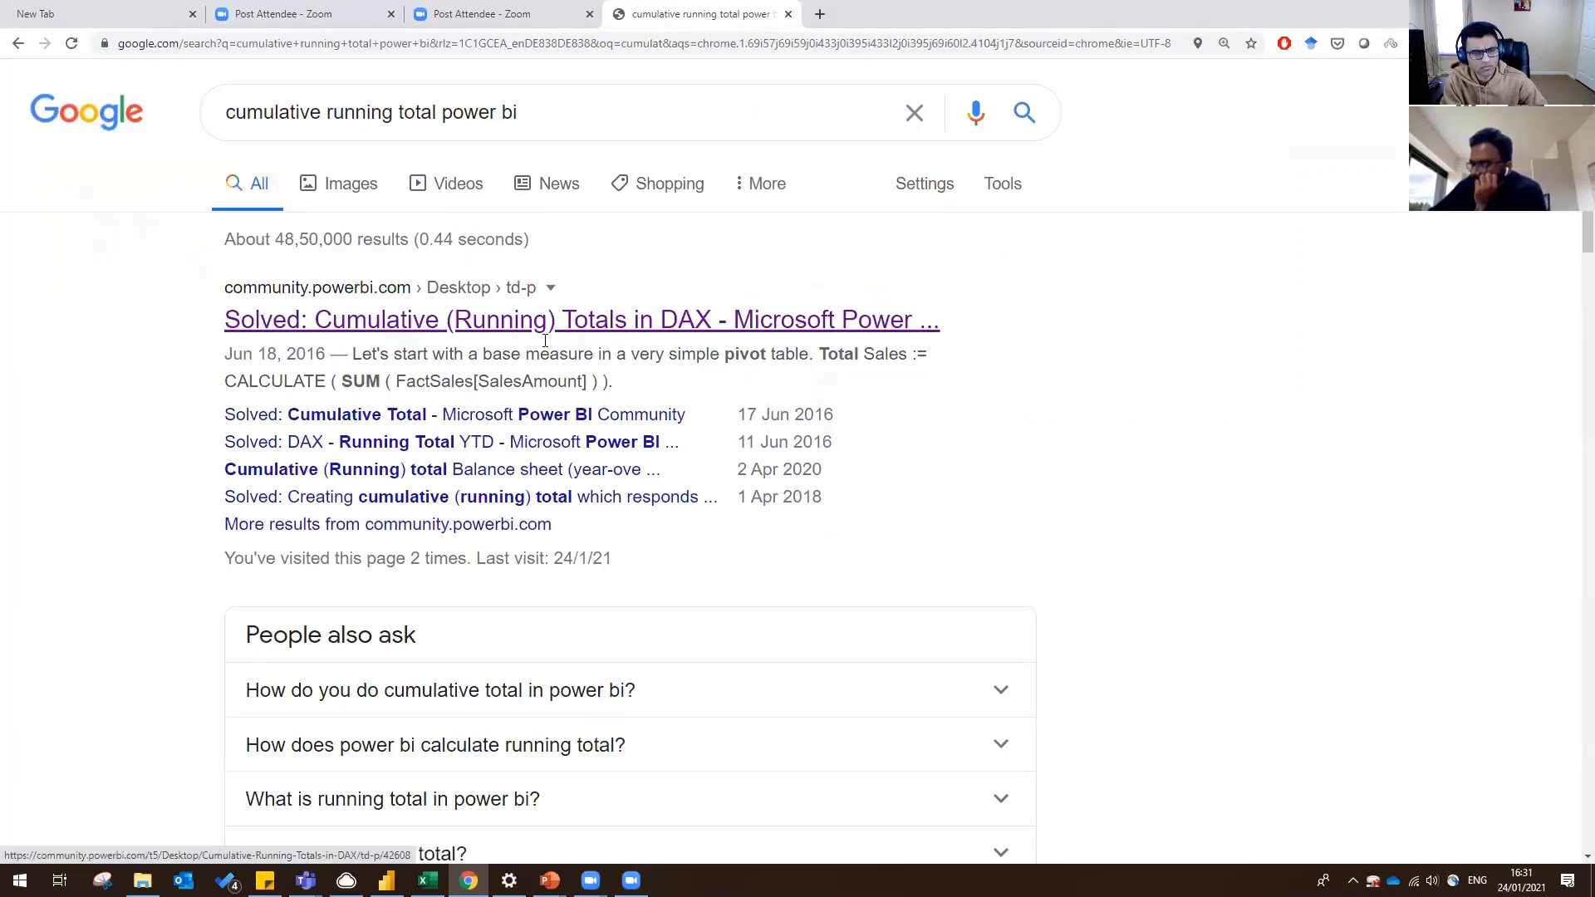
click(545, 337)
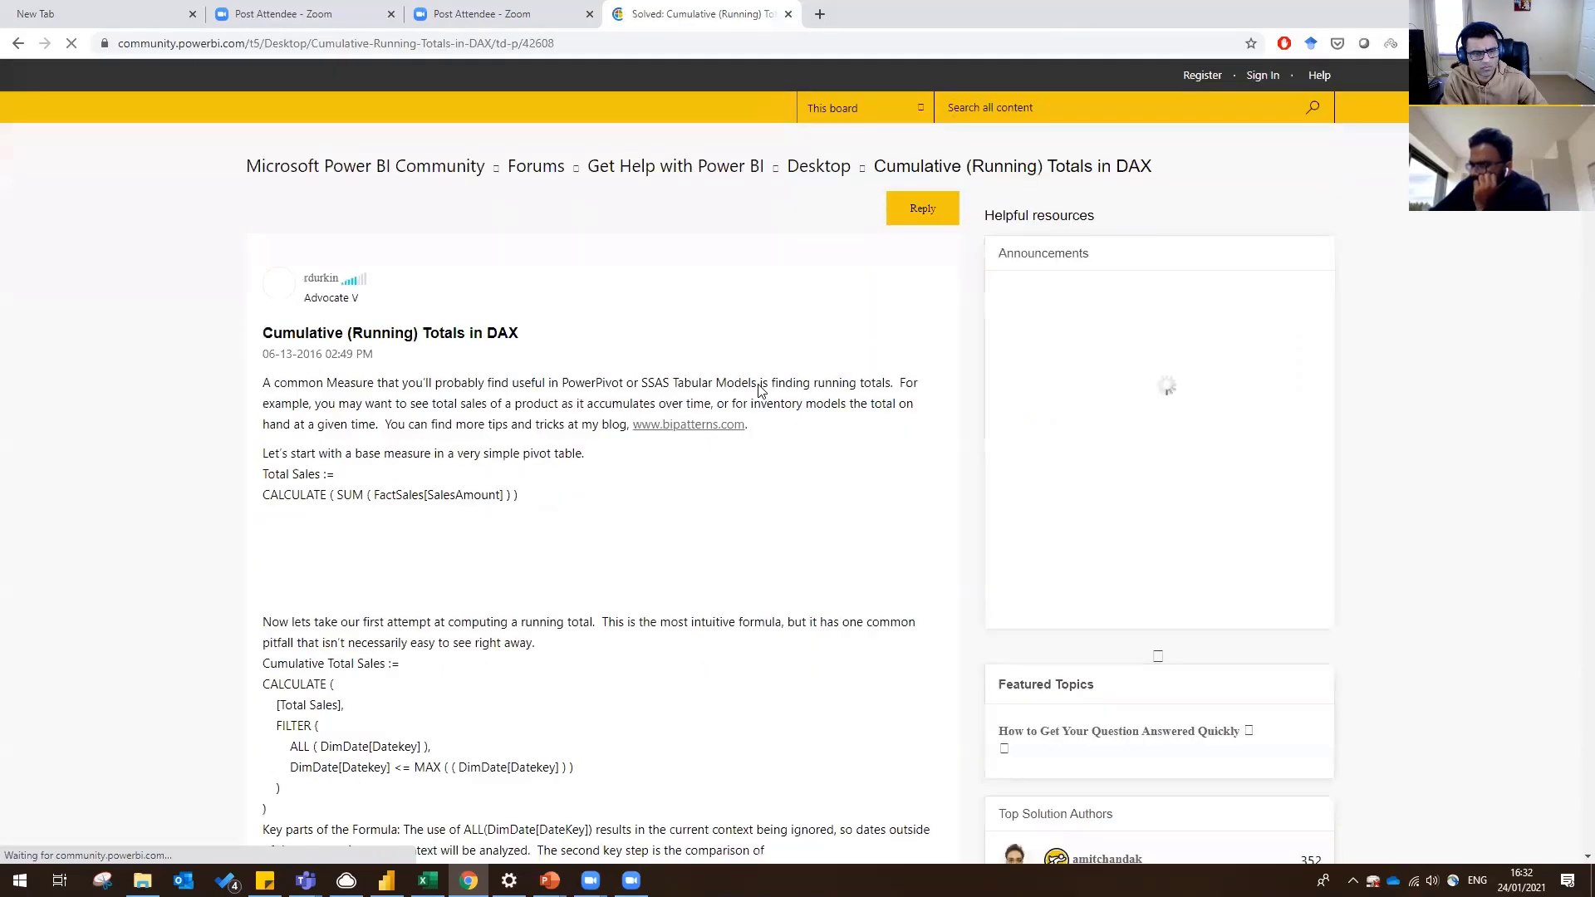
- Copy the full "Cumulative Total Sales" DAX formula from the post
scroll(760, 390, down, 2)
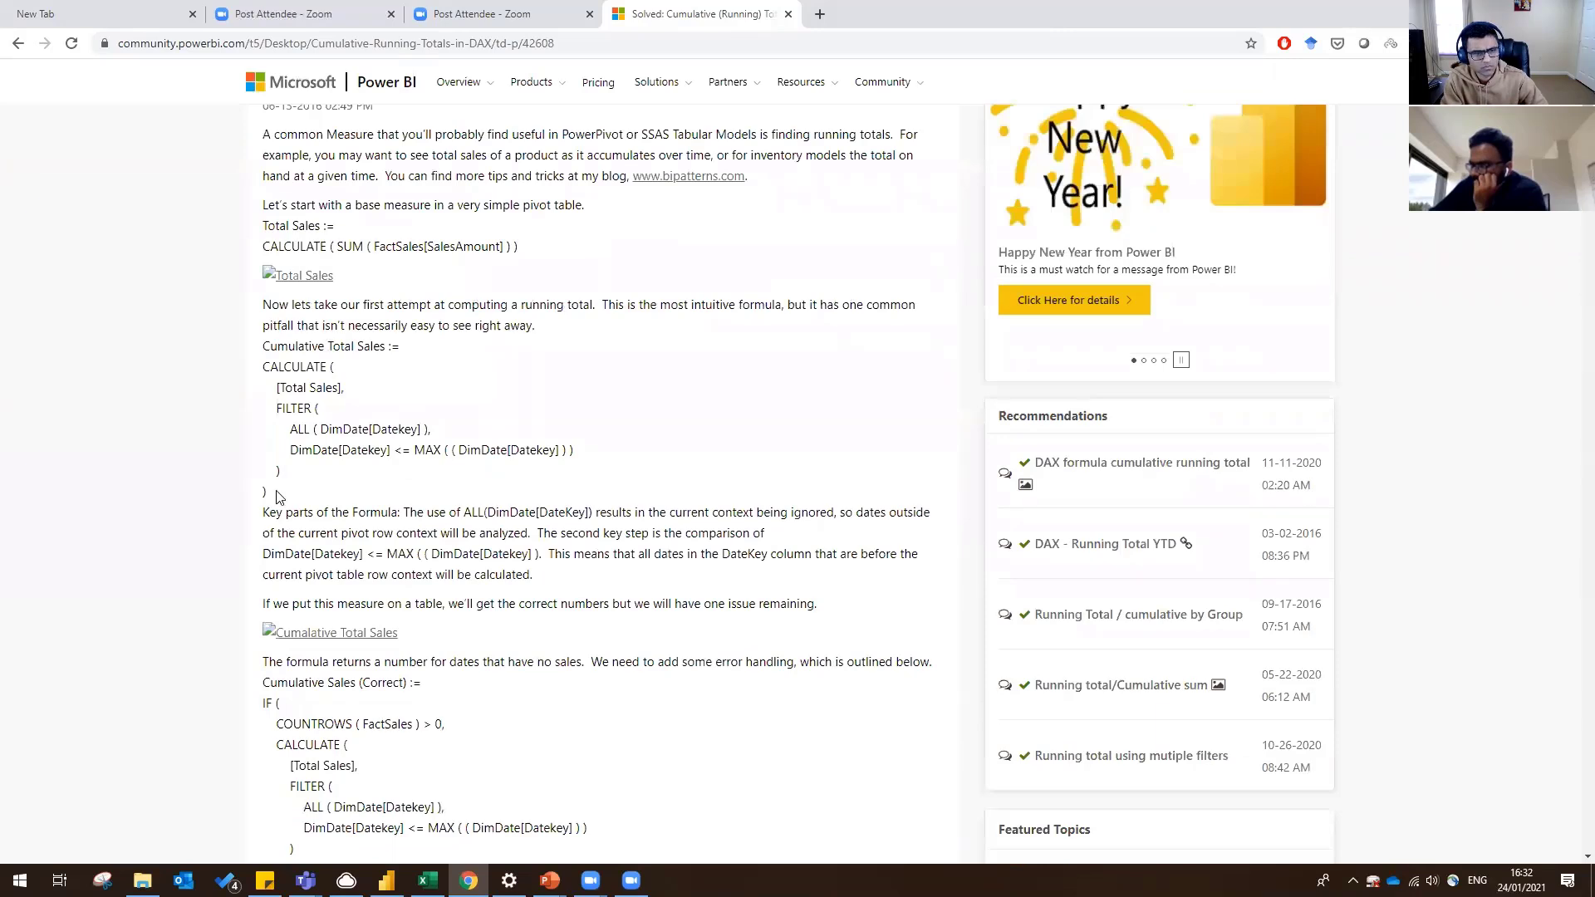
drag(276, 496, 254, 357)
key(ctrl+c)
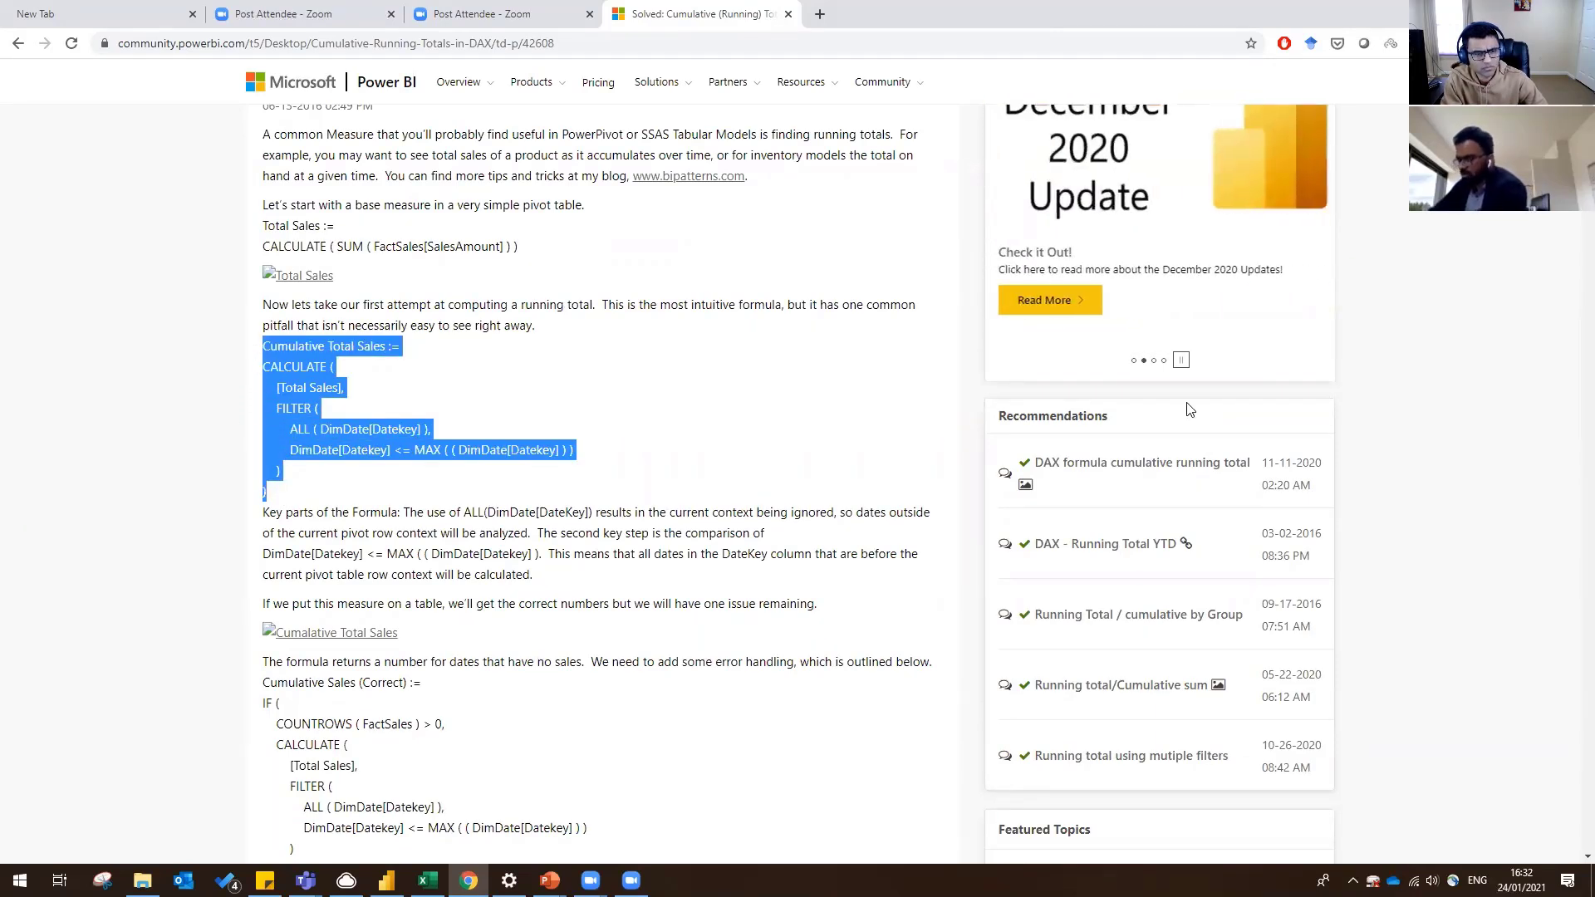
- Back in Power BI Desktop, create a new measure from the copied formula and name it "Cumulative Net Worth"
key(alt+Tab)
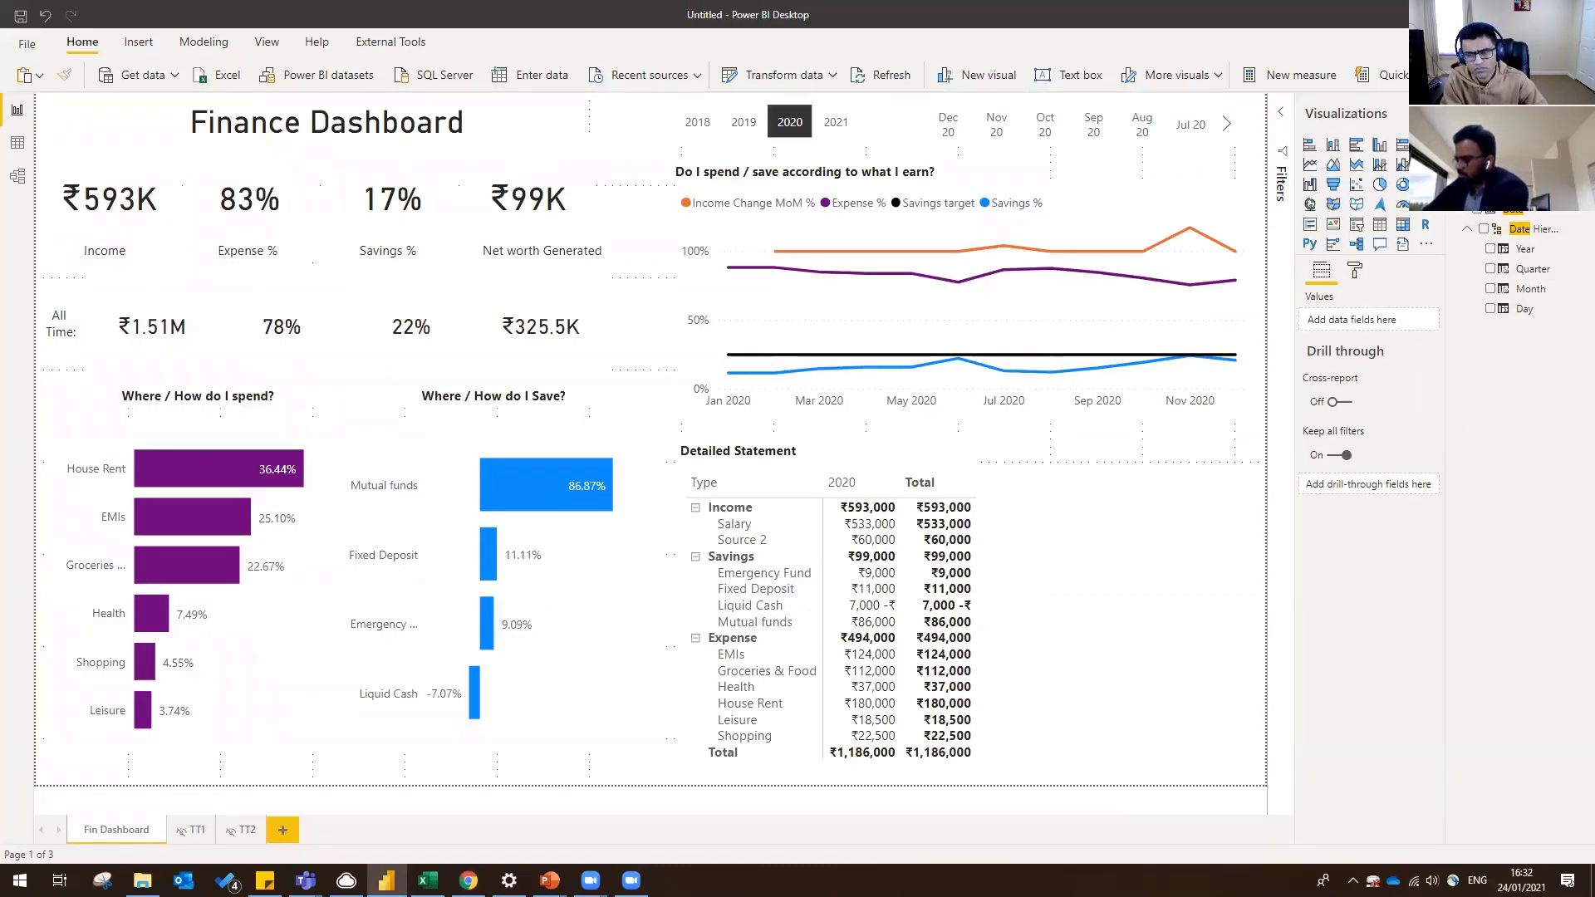
scroll(1528, 333, down, 3)
right_click(1524, 419)
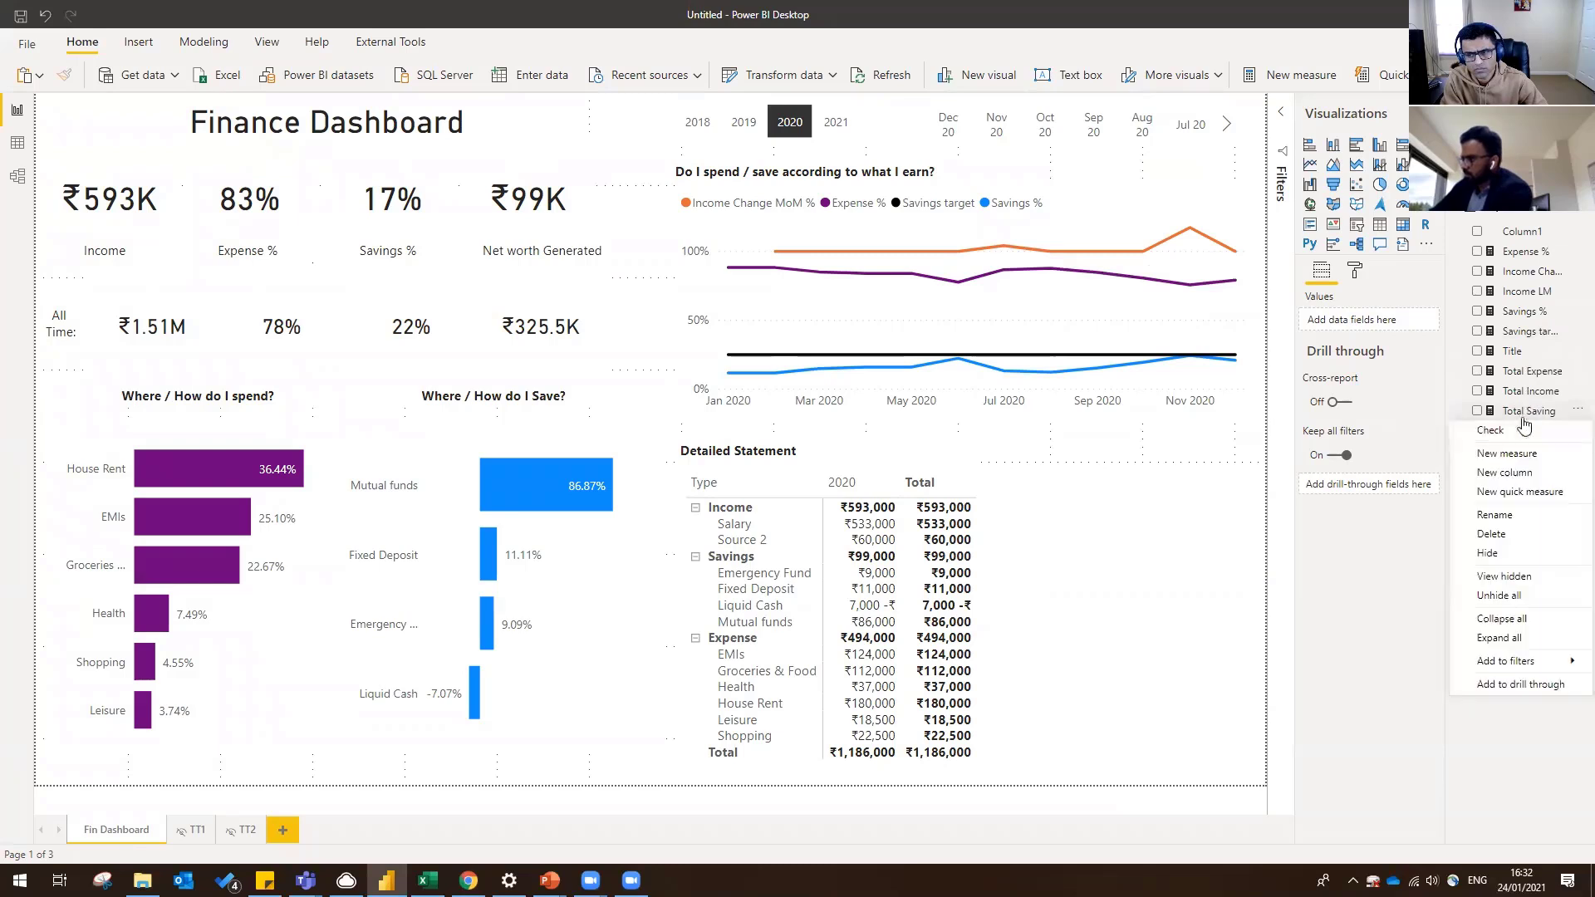
click(1528, 410)
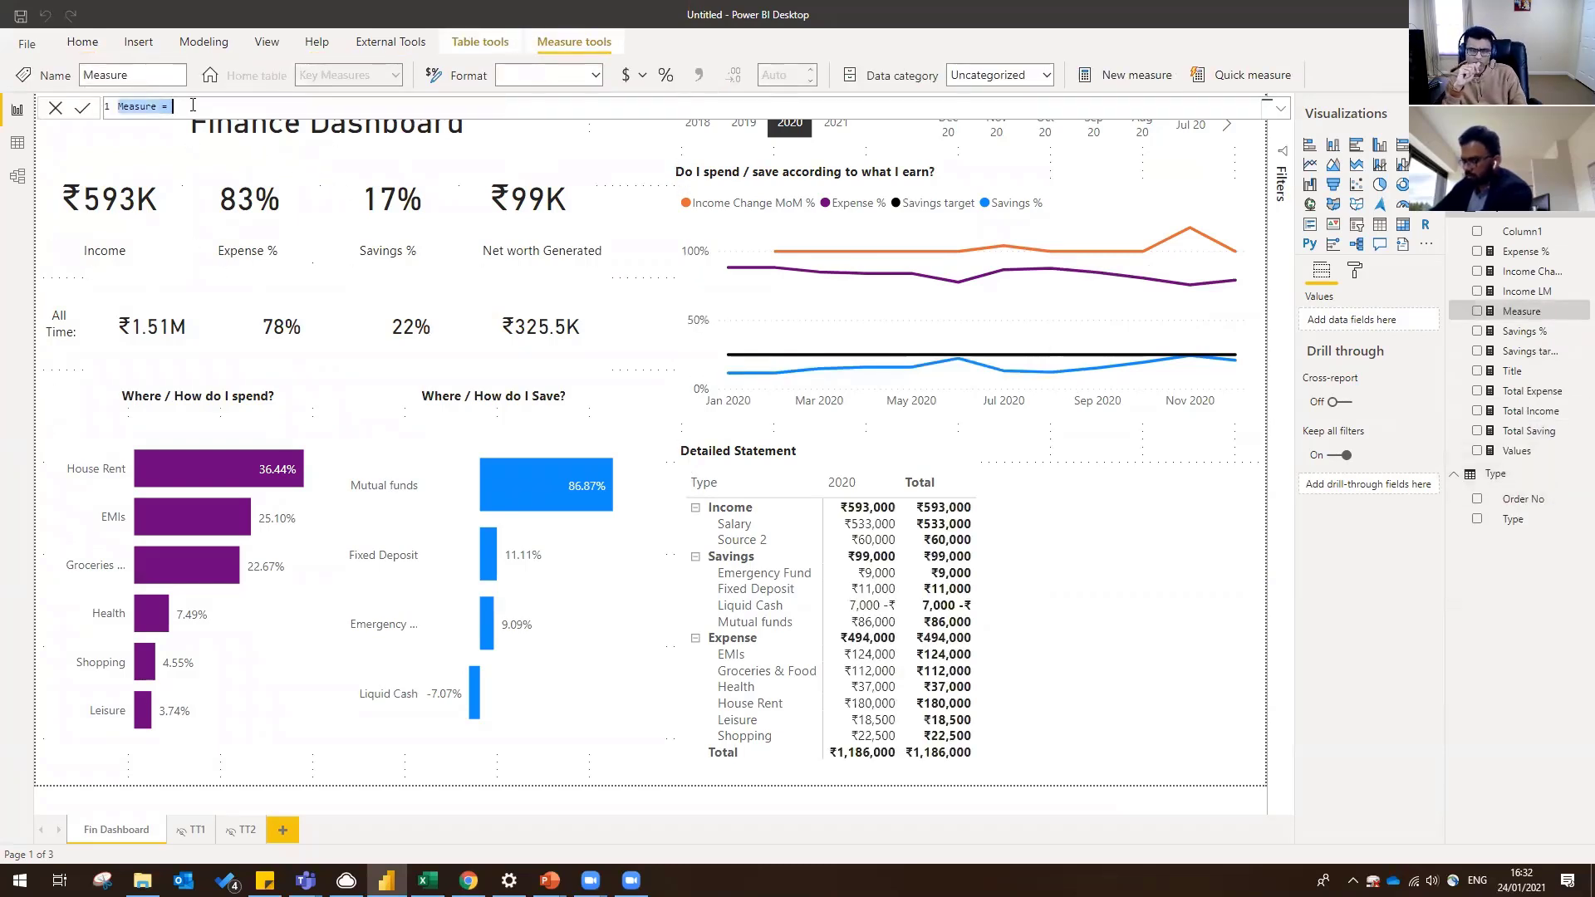
key(ctrl+v)
drag(275, 105, 182, 106)
text(Net)
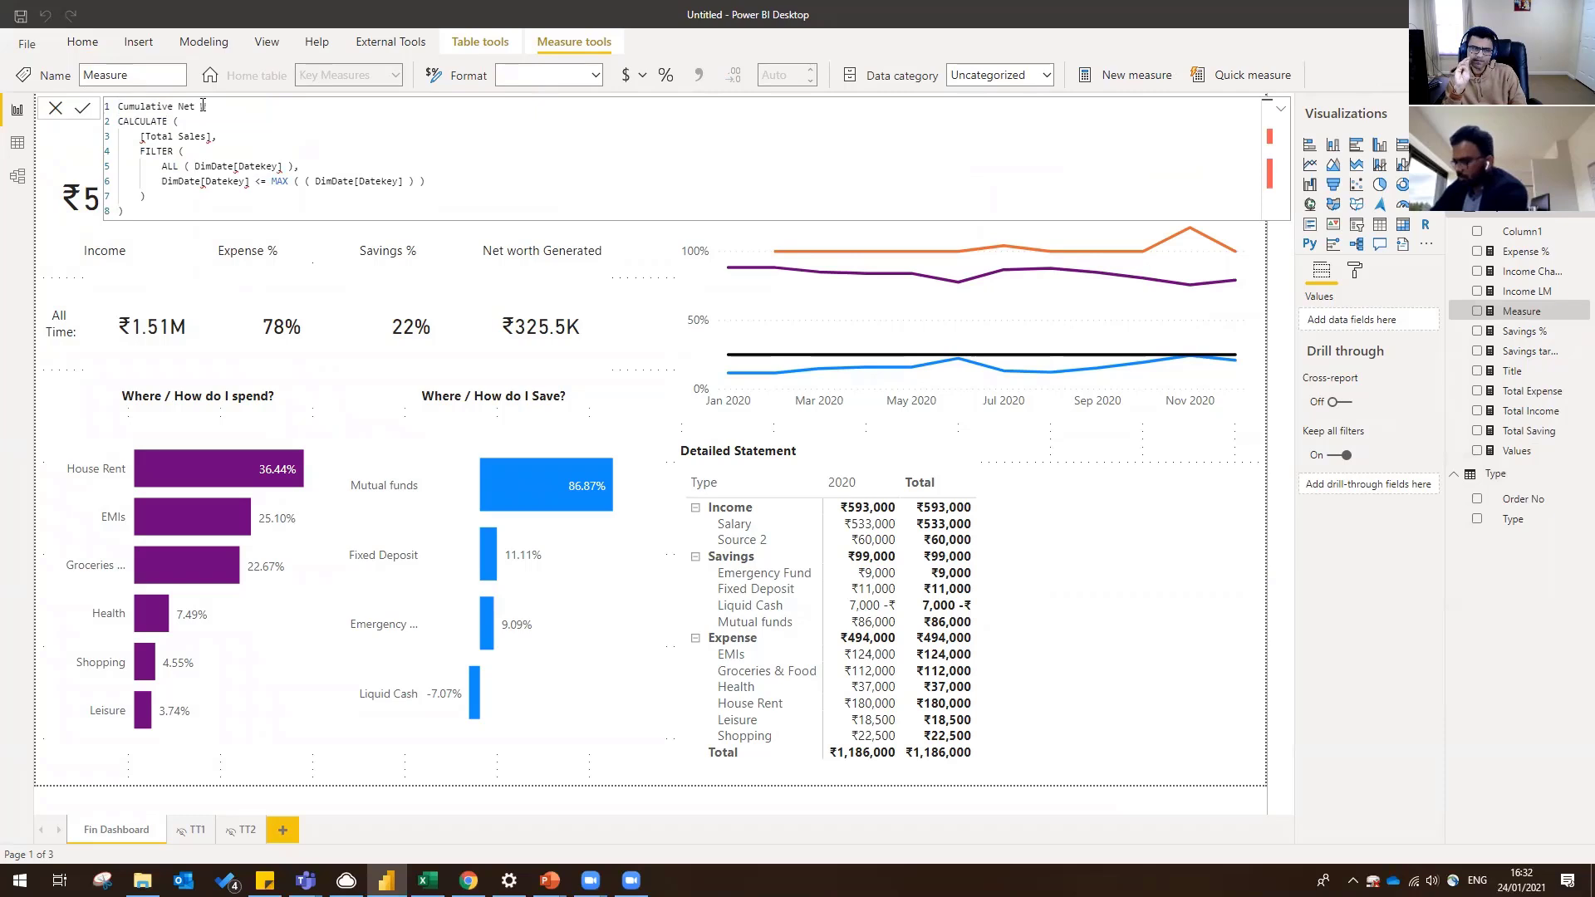
text( Worth )
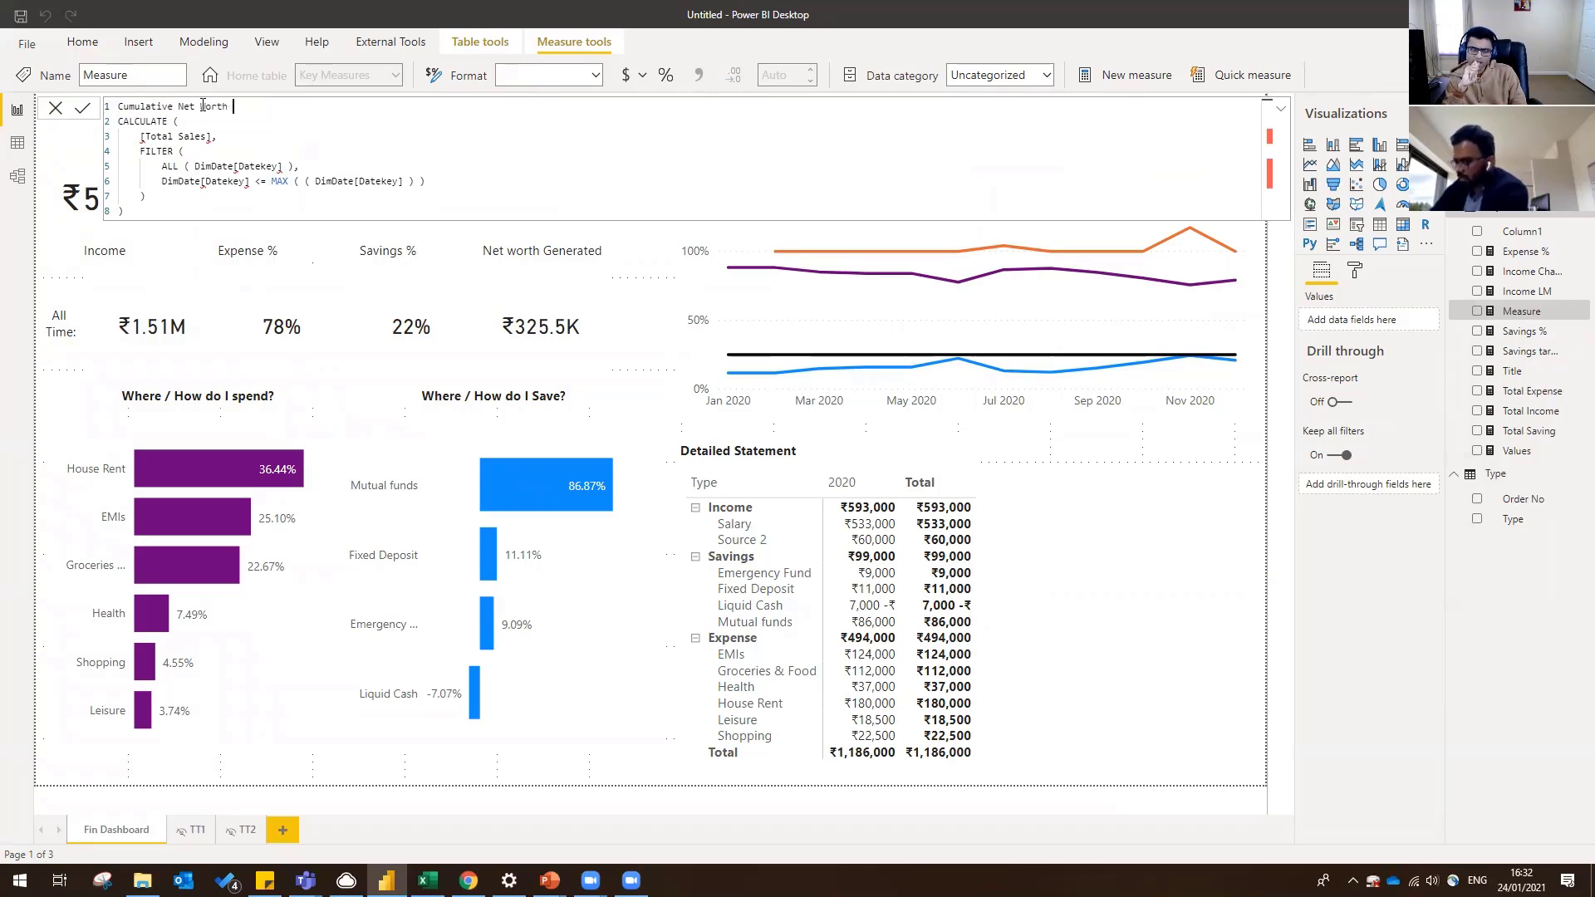
text(=)
- Replace [Total Sales] in the CALCULATE expression with the [Total Saving] measure
click(211, 137)
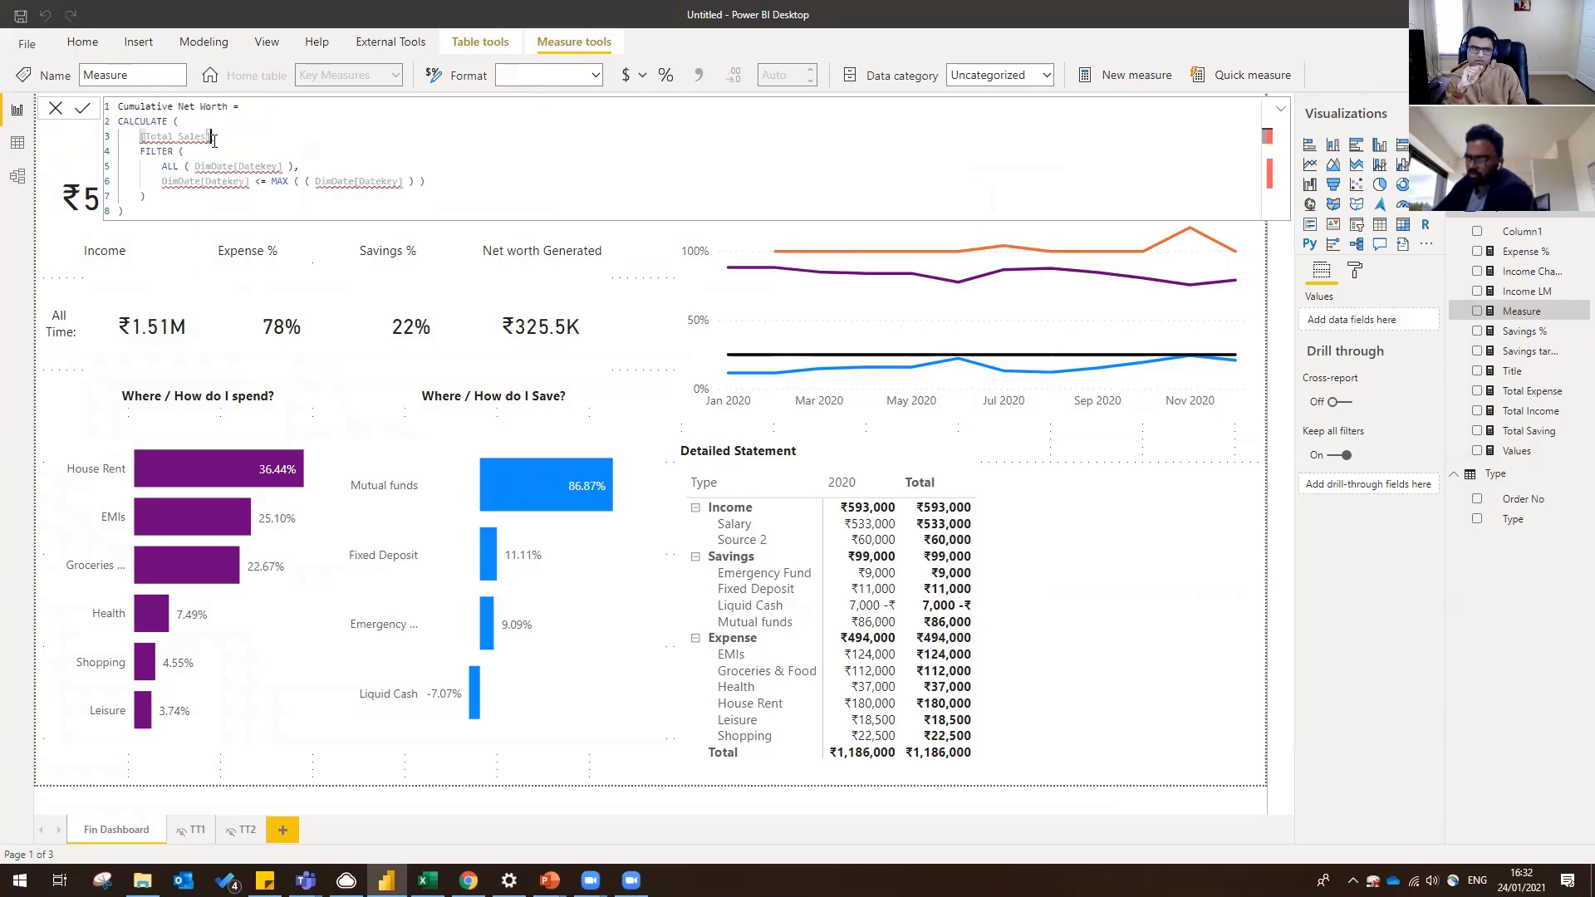
key(BackSpace)
key(BackSpace)
key(BackSpace)
key(BackSpace)
key(BackSpace)
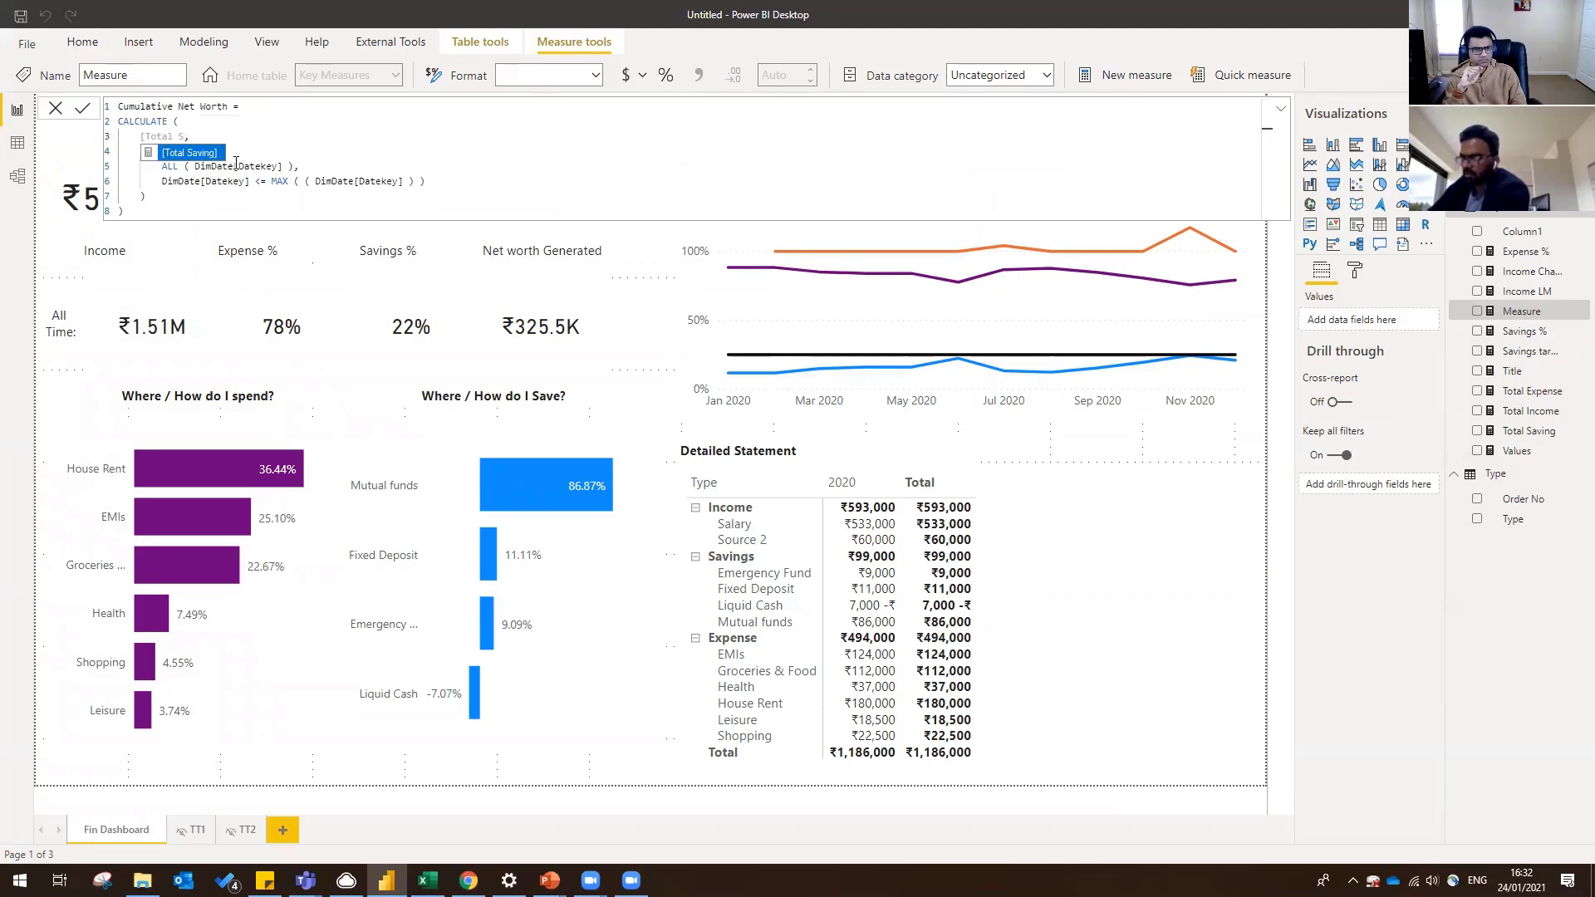
key(Tab)
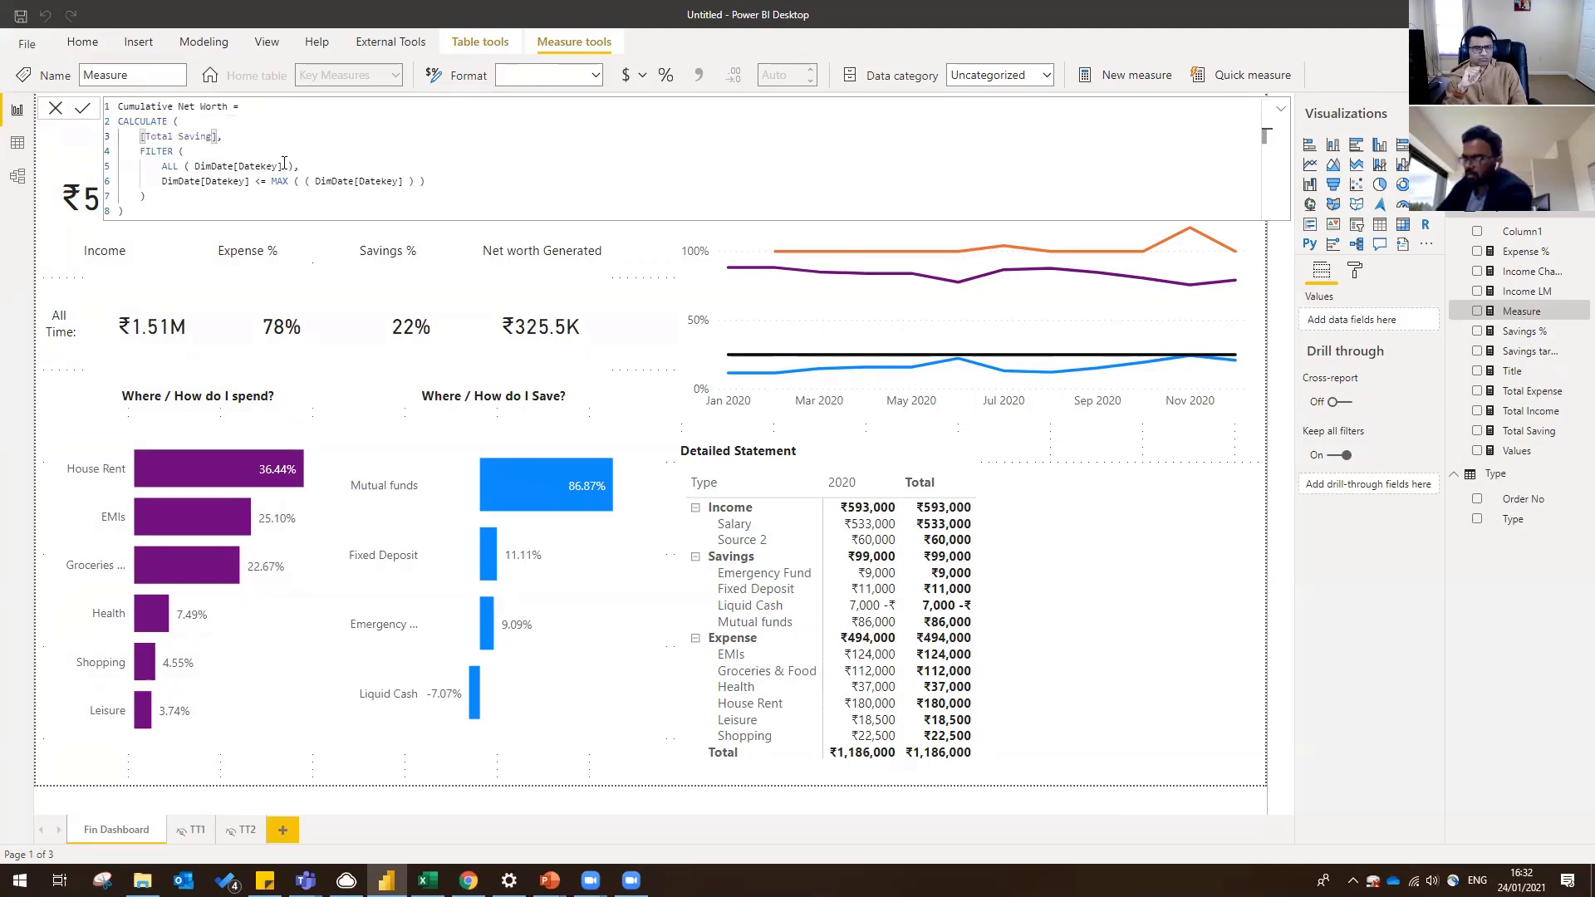
- Replace the DimDate[Datekey] argument of the ALL function with FinData[Date]
drag(283, 165, 261, 166)
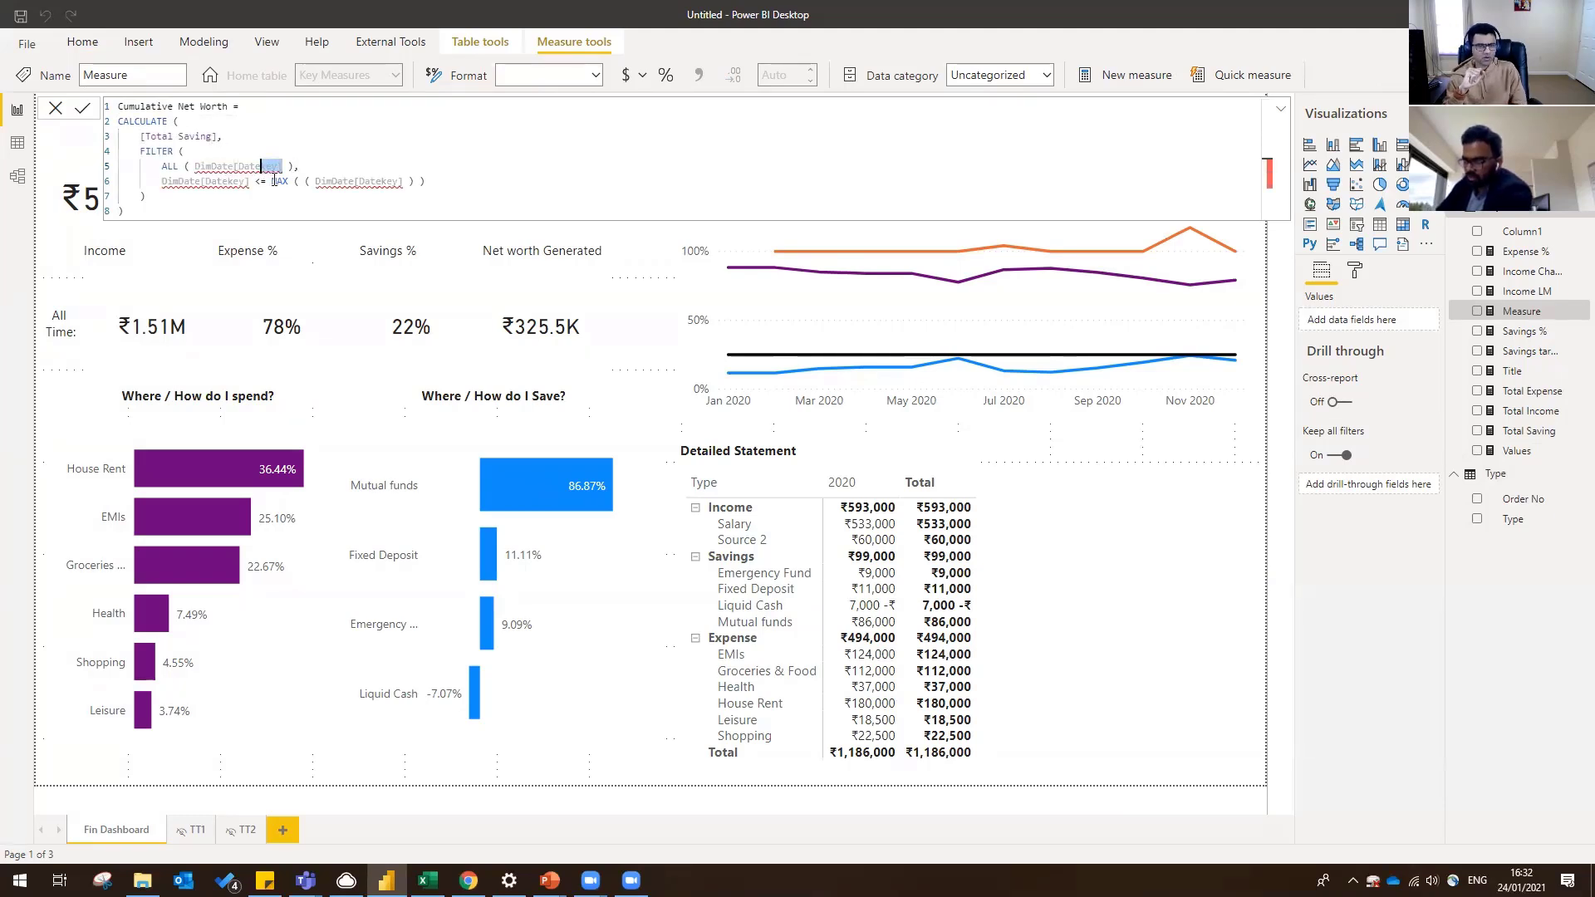
drag(283, 166, 197, 163)
text(Dim)
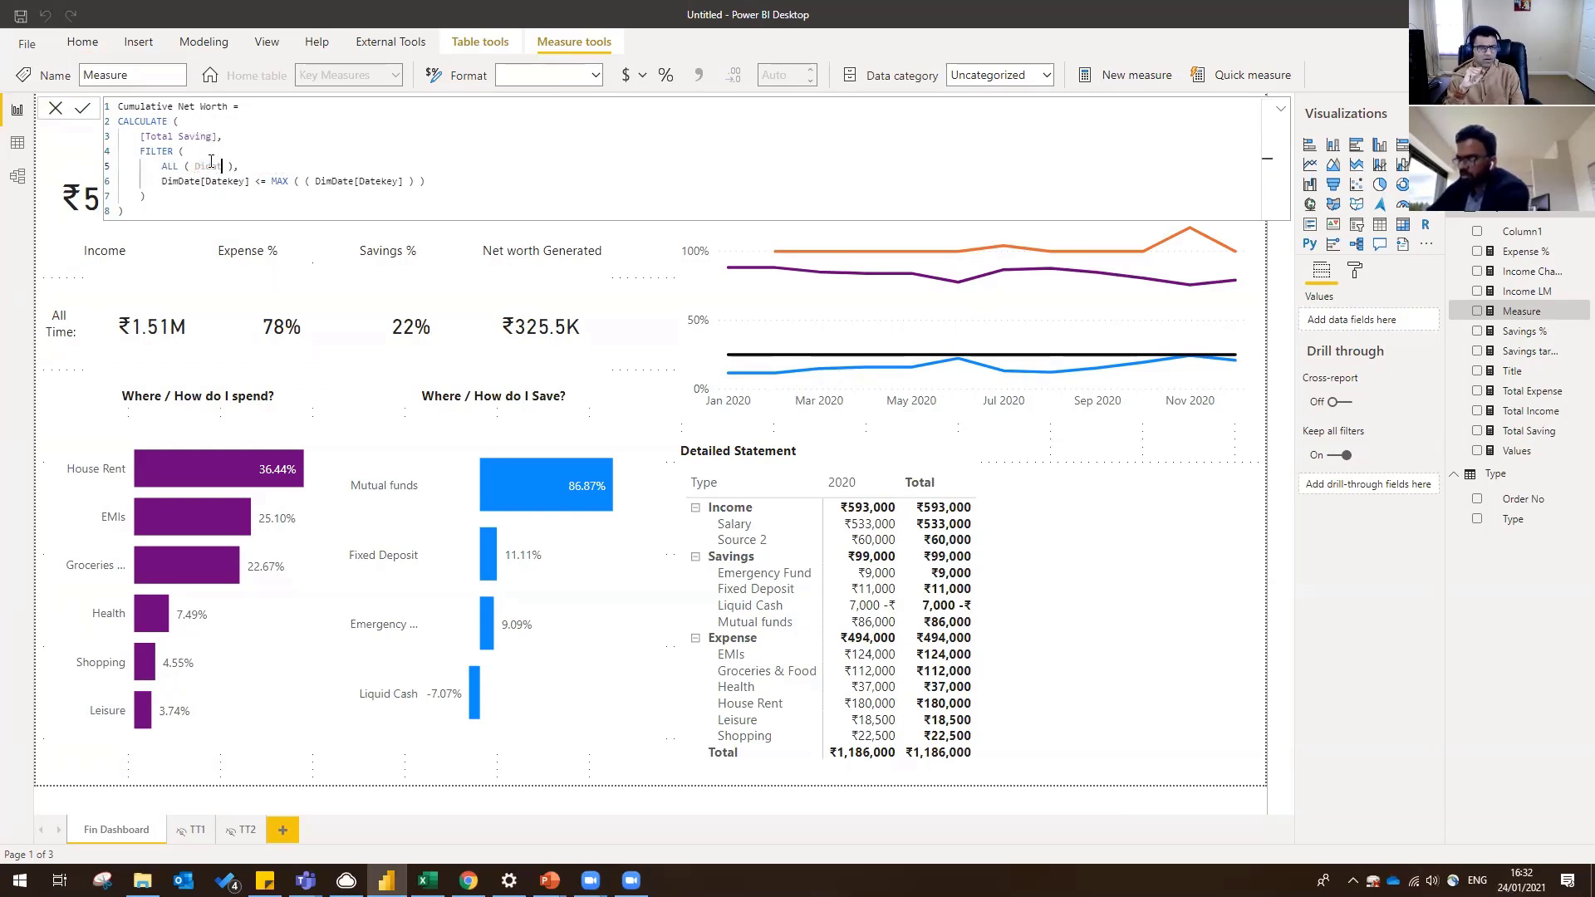
key(BackSpace)
key(BackSpace)
key(BackSpace)
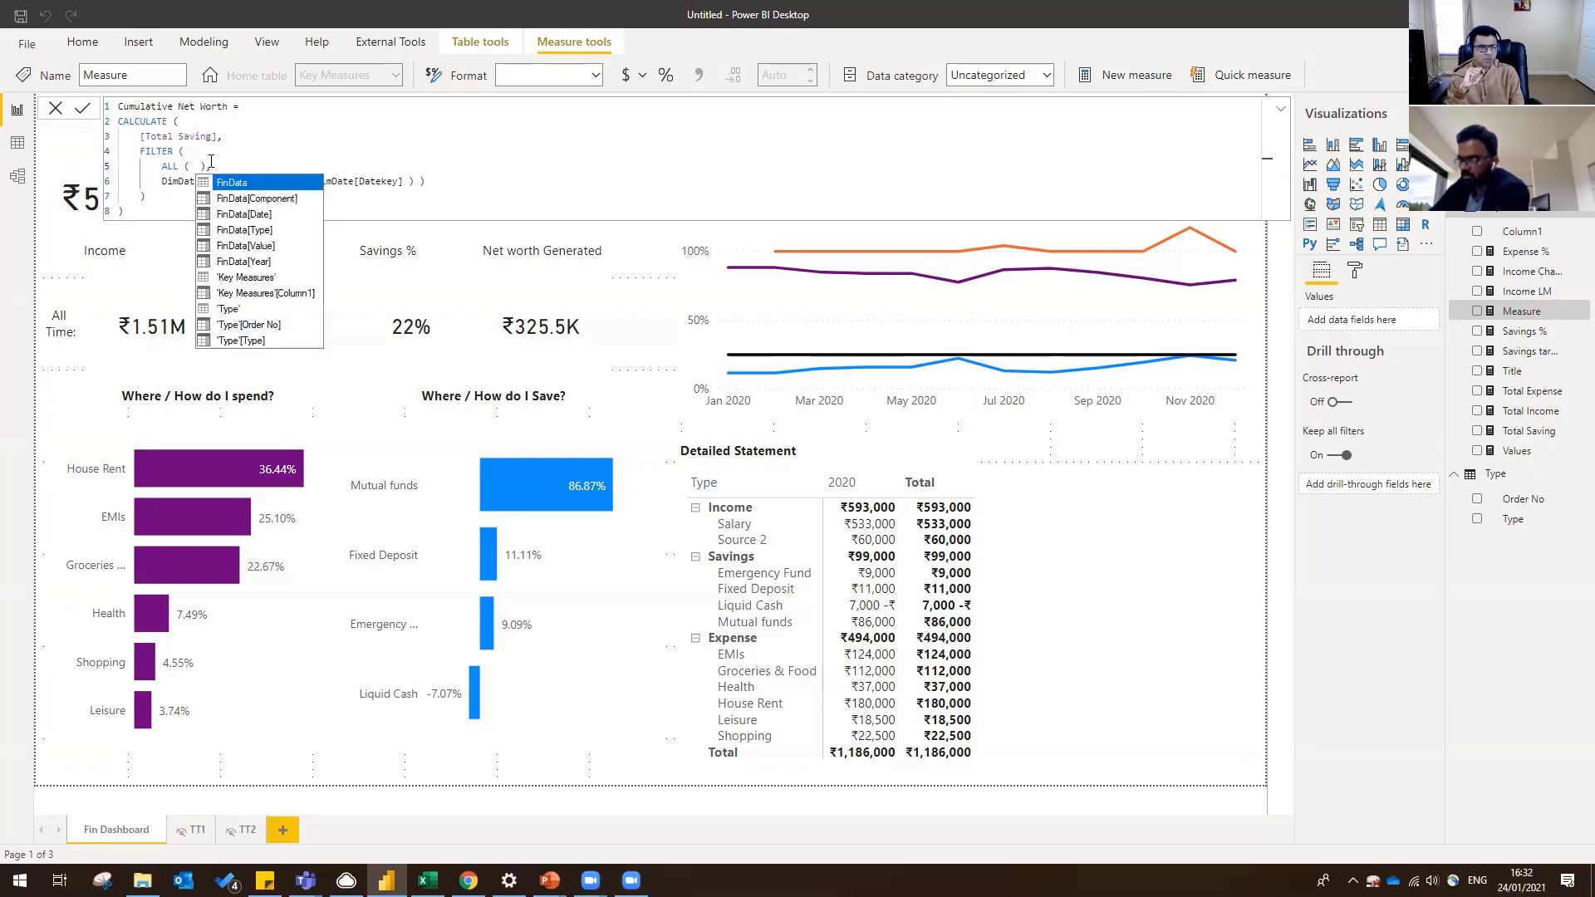
text(da)
key(Tab)
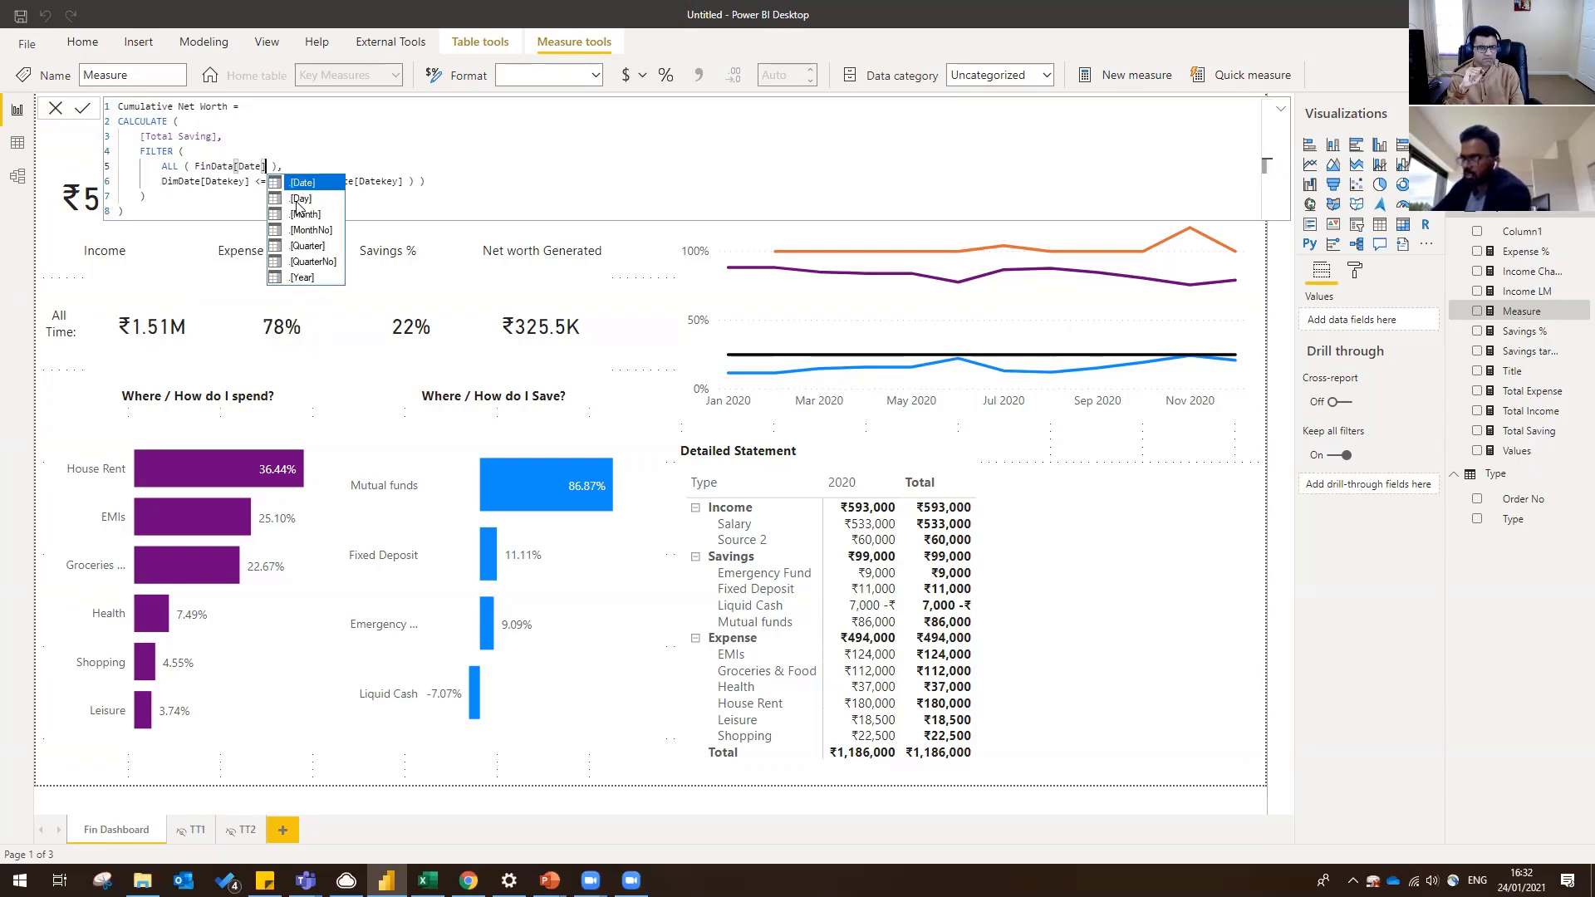
- Replace DimDate[Datekey] before the <= operator in the filter condition with FinData[Date]
drag(249, 184, 164, 182)
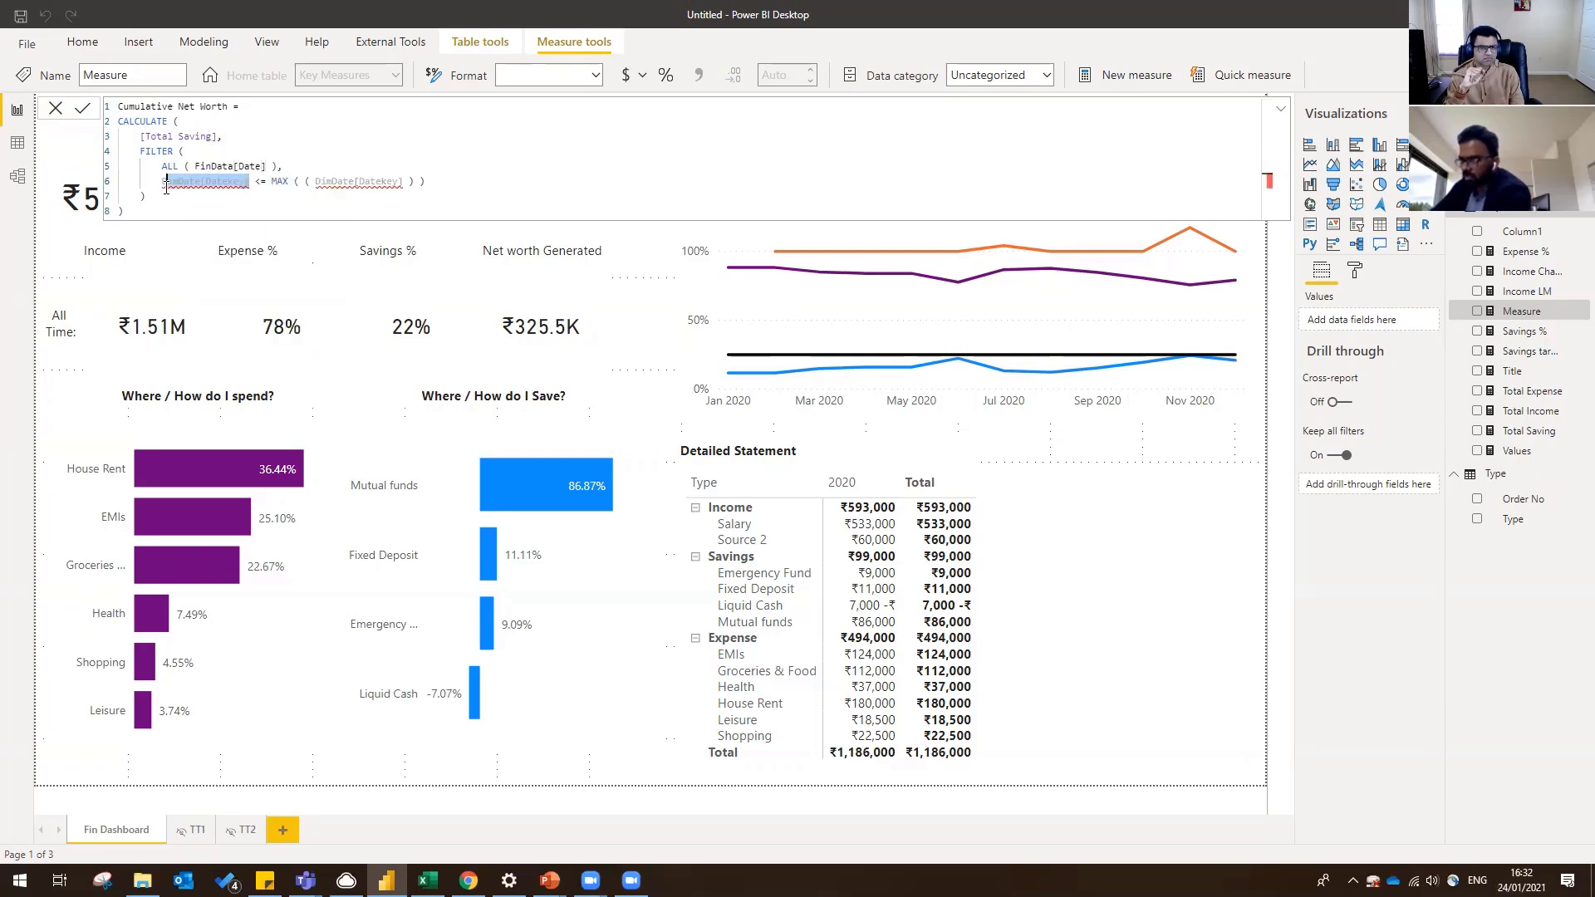
text(da)
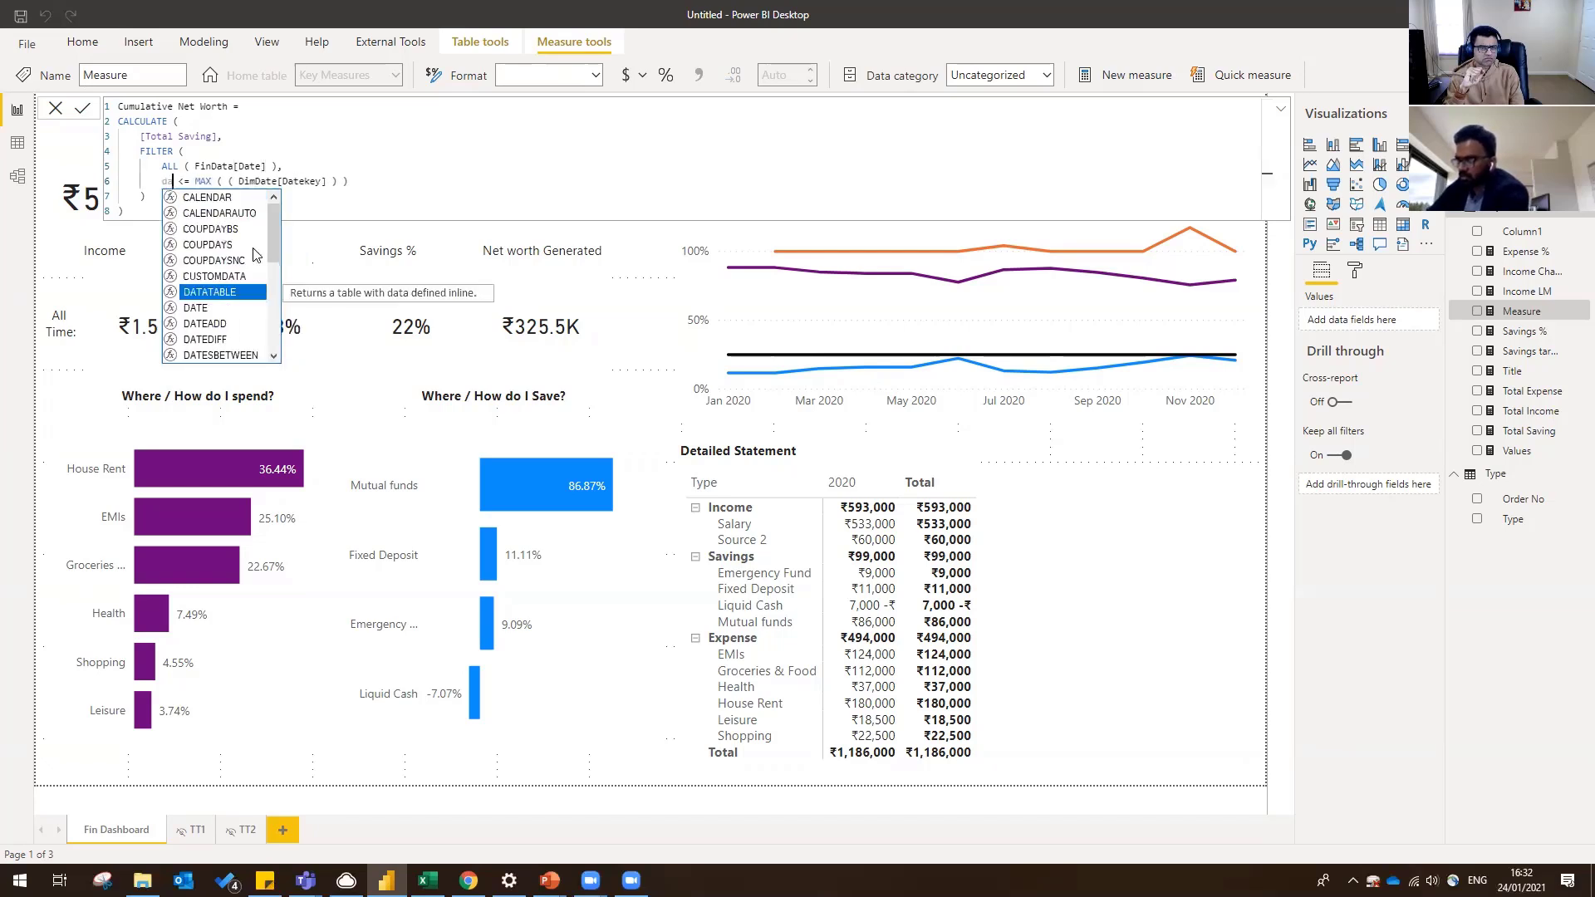
text(te)
key(Down)
key(Down)
key(Down)
key(Down)
key(Down)
key(Down)
key(Down)
key(Down)
key(Down)
key(Down)
key(Down)
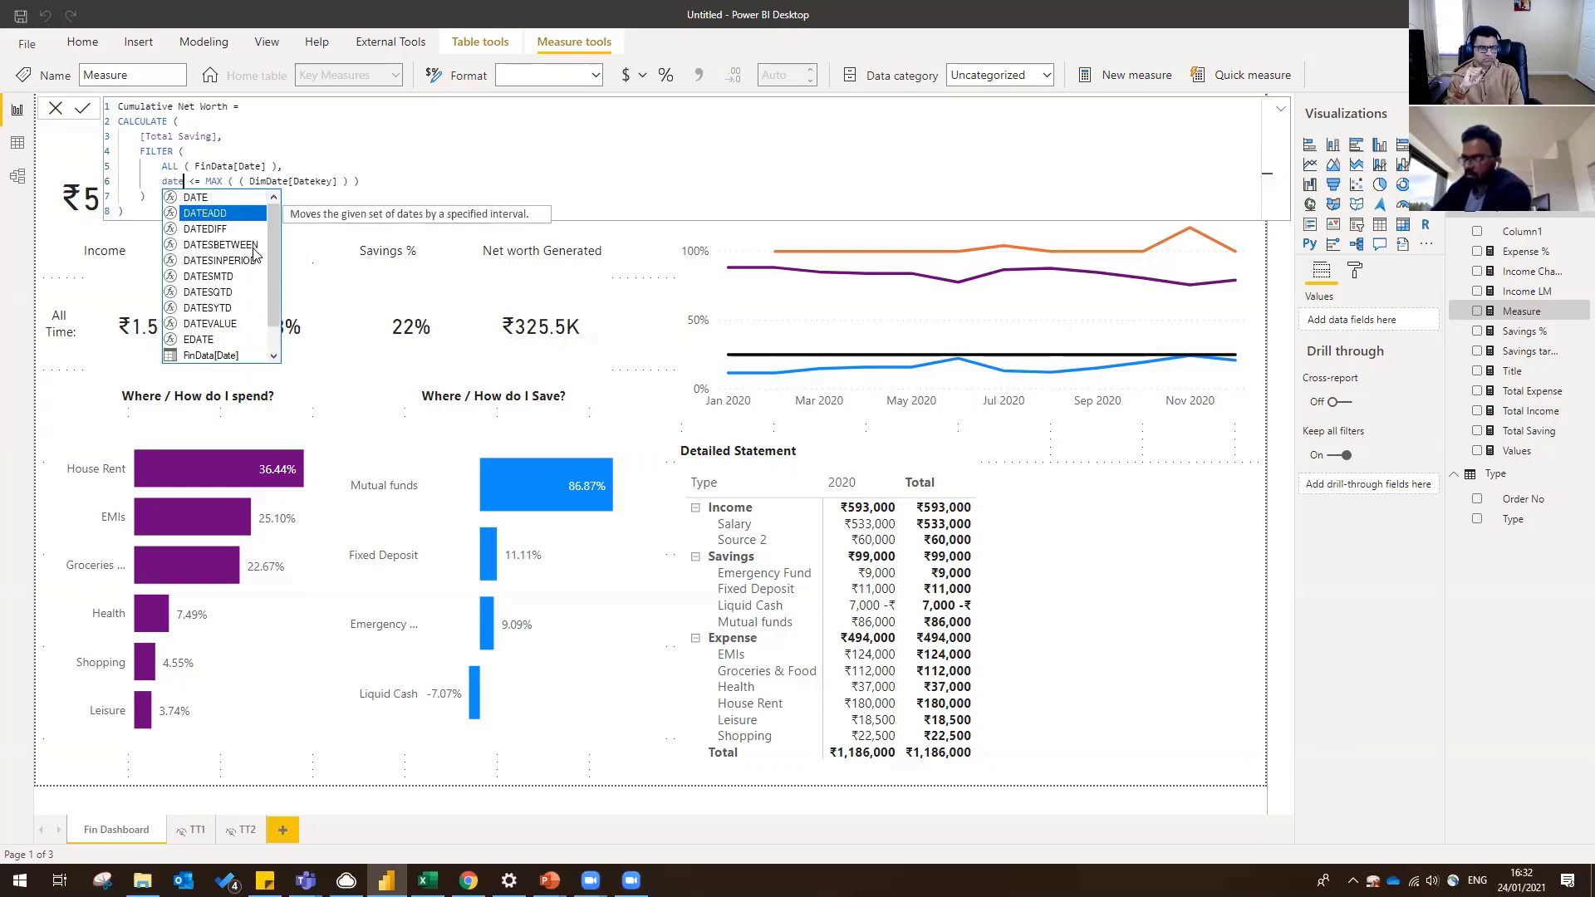
key(Tab)
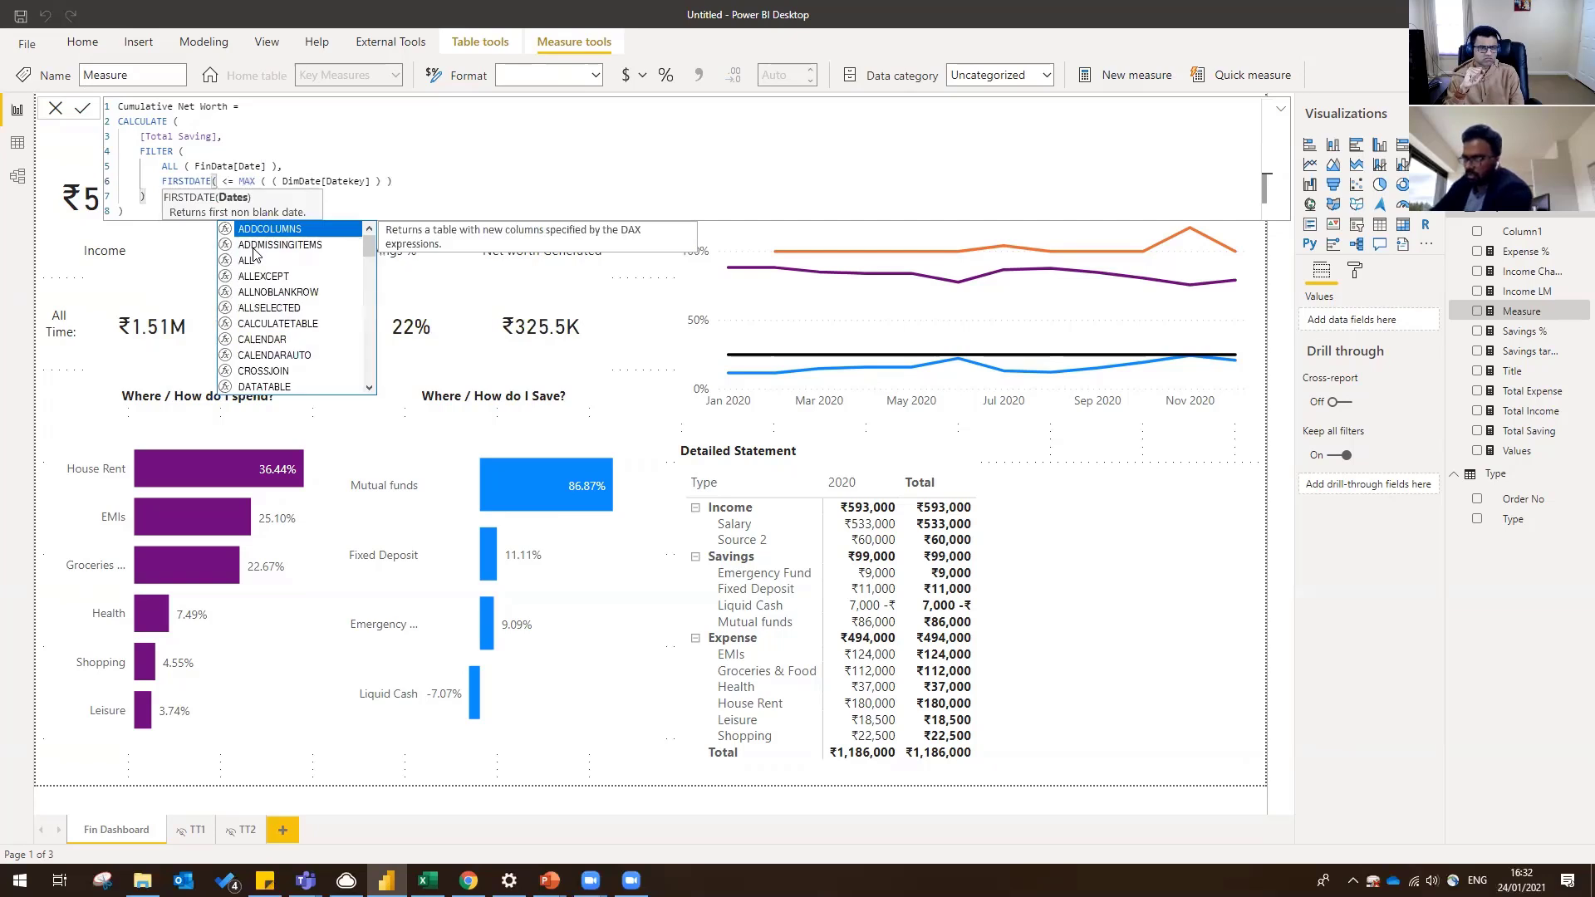
key(BackSpace)
key(BackSpace)
key(BackSpace)
key(BackSpace)
key(BackSpace)
key(BackSpace)
key(BackSpace)
key(BackSpace)
key(BackSpace)
key(BackSpace)
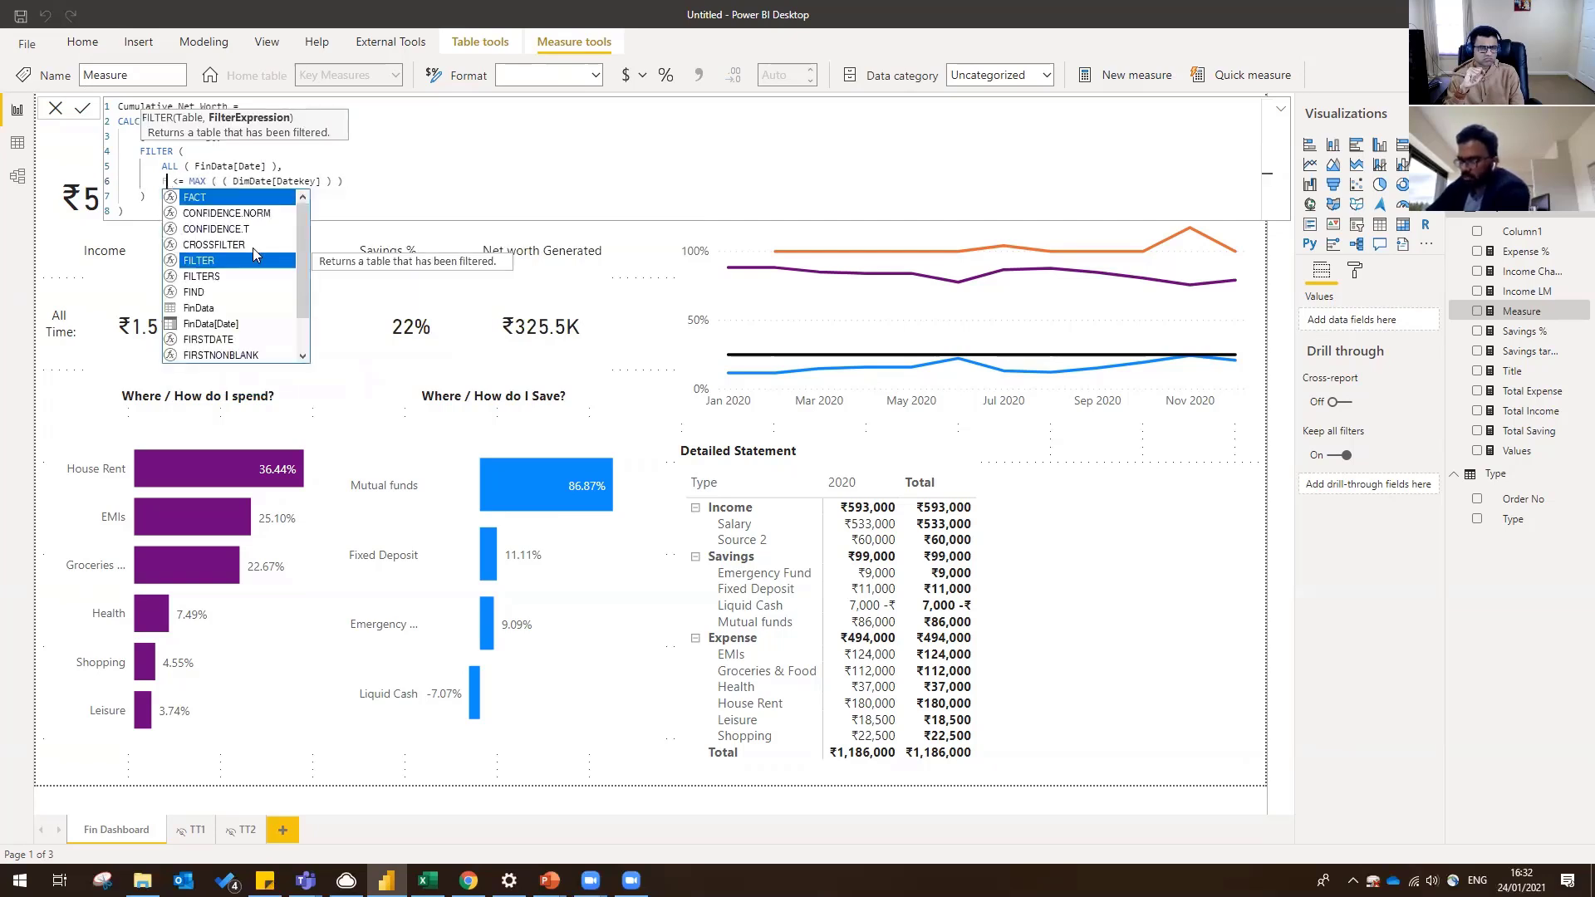
text(date)
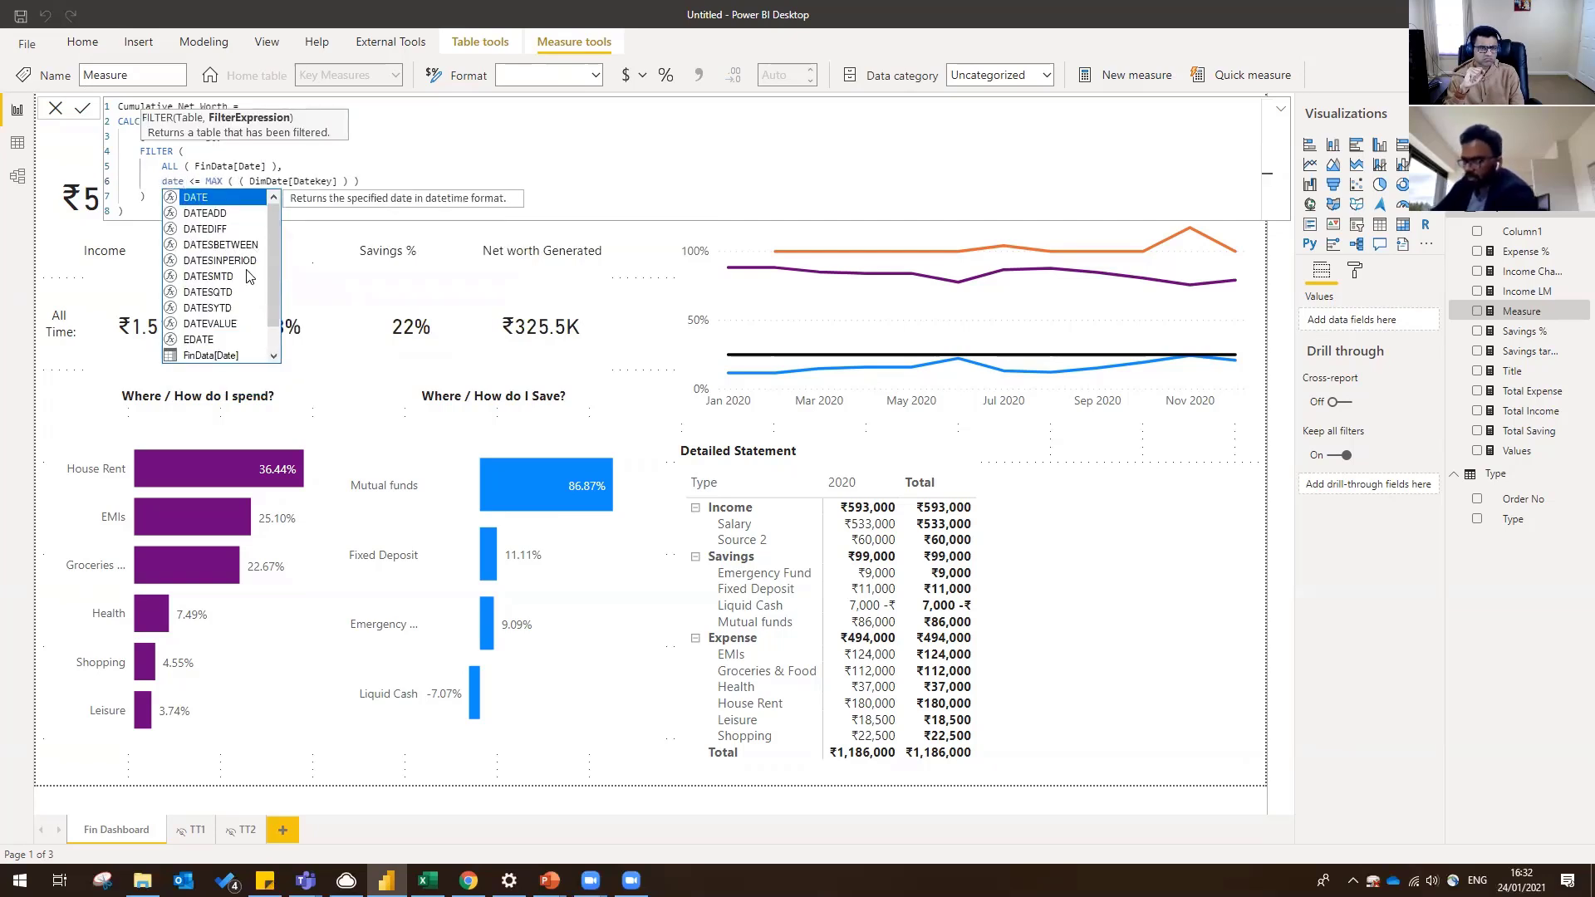
click(203, 355)
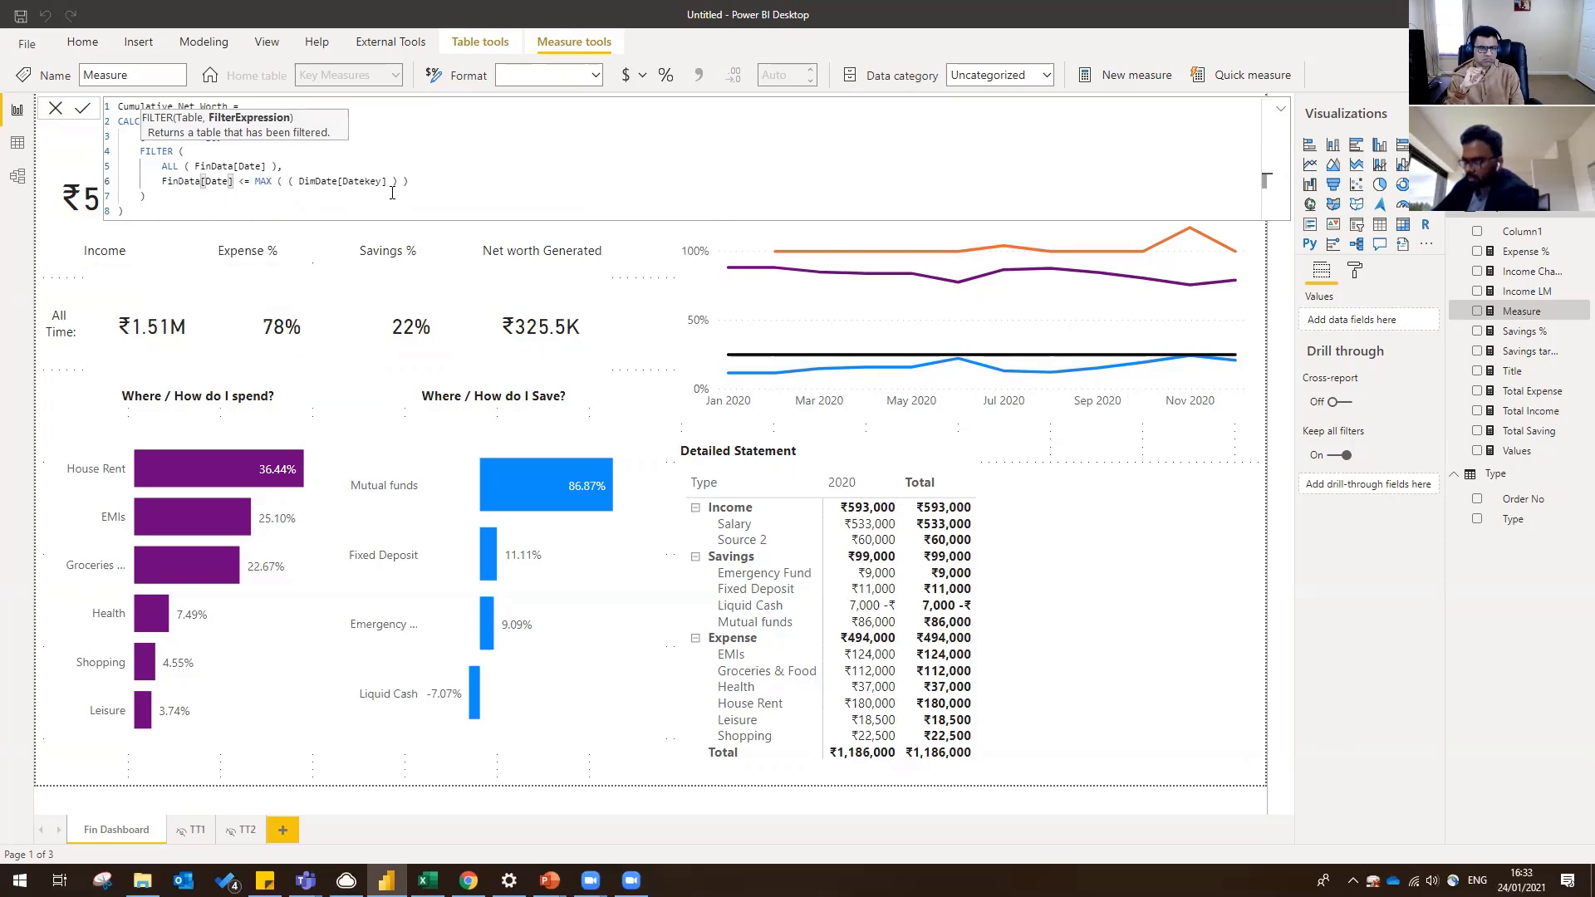
- Replace DimDate[Datekey] inside the MAX function with FinData[Date] to complete the filter condition
click(442, 182)
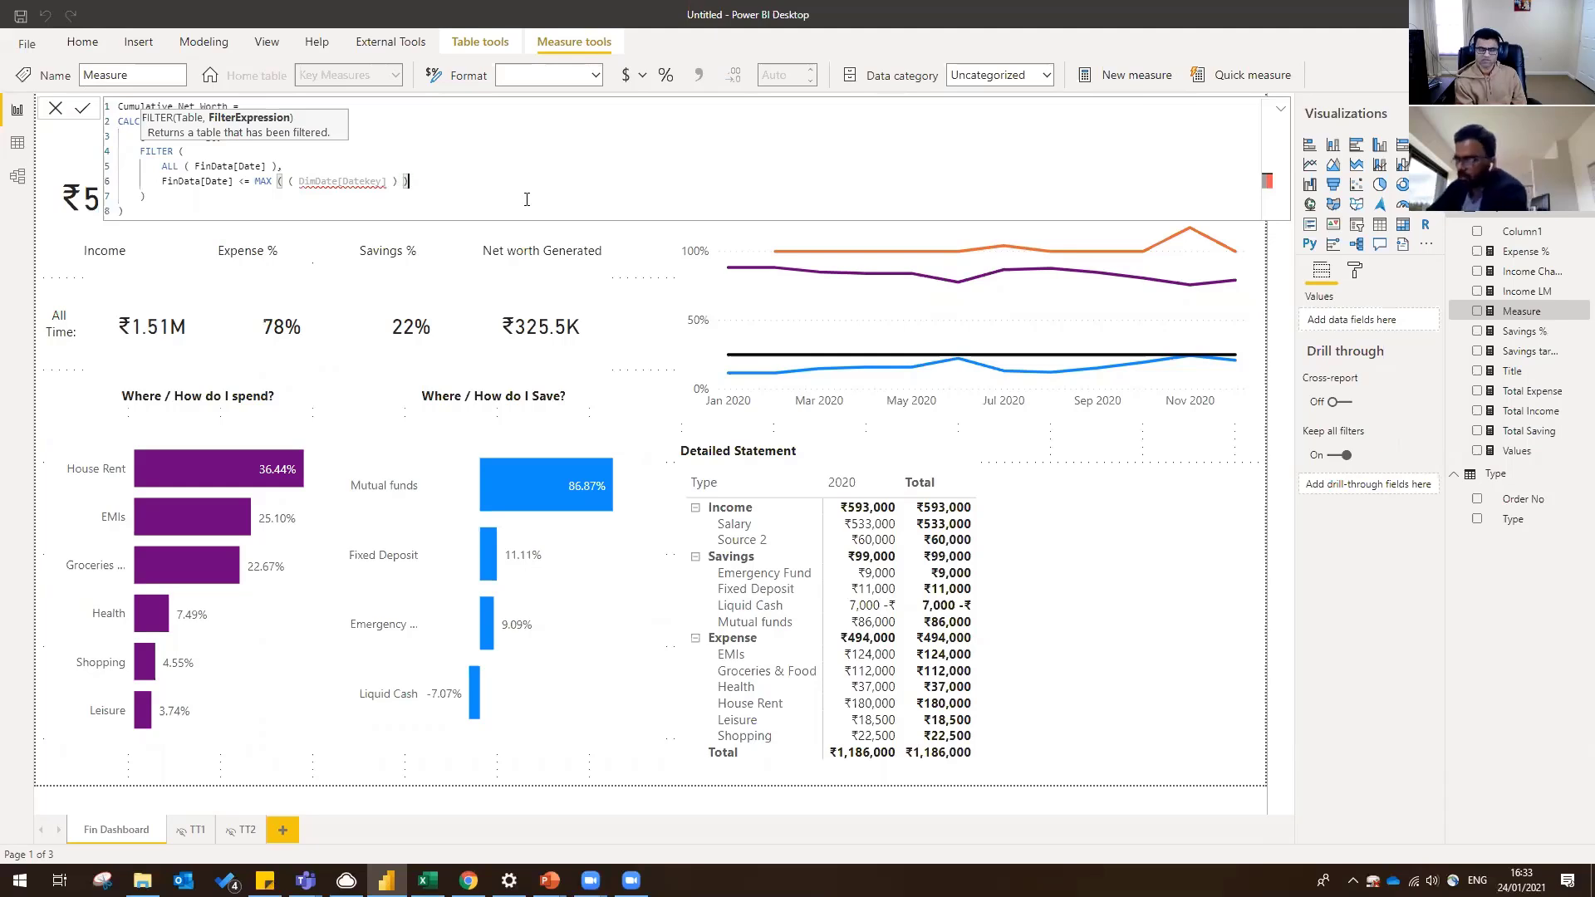
drag(386, 181, 299, 181)
text(da)
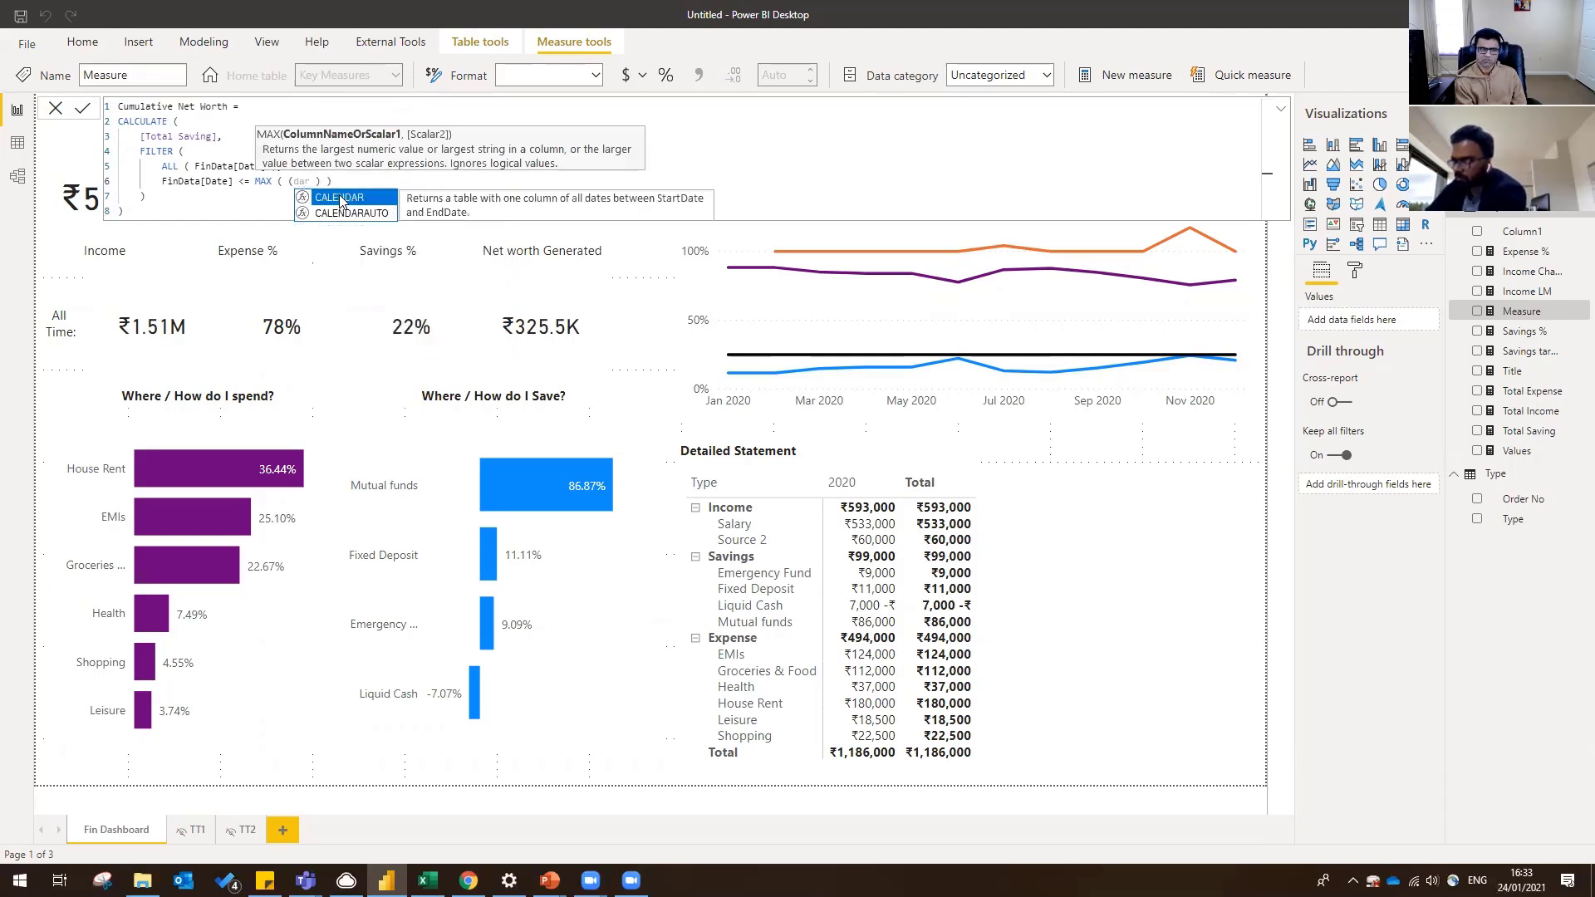
text(te)
key(Down)
key(Down)
key(Down)
key(Down)
key(Down)
key(Down)
key(Down)
key(Down)
key(Down)
key(Down)
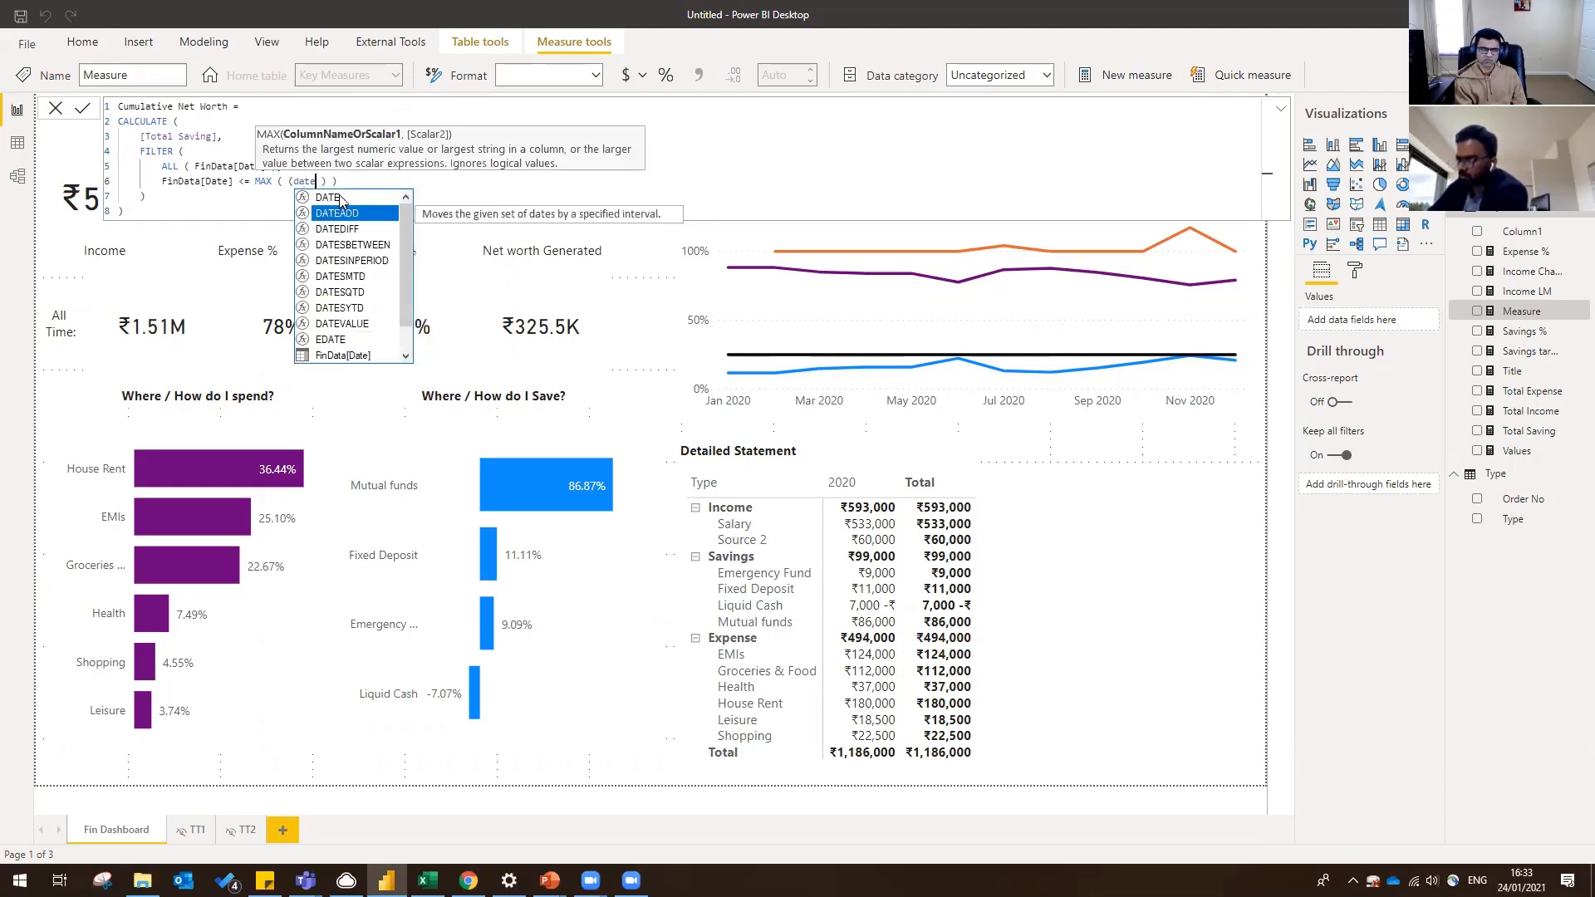
key(Tab)
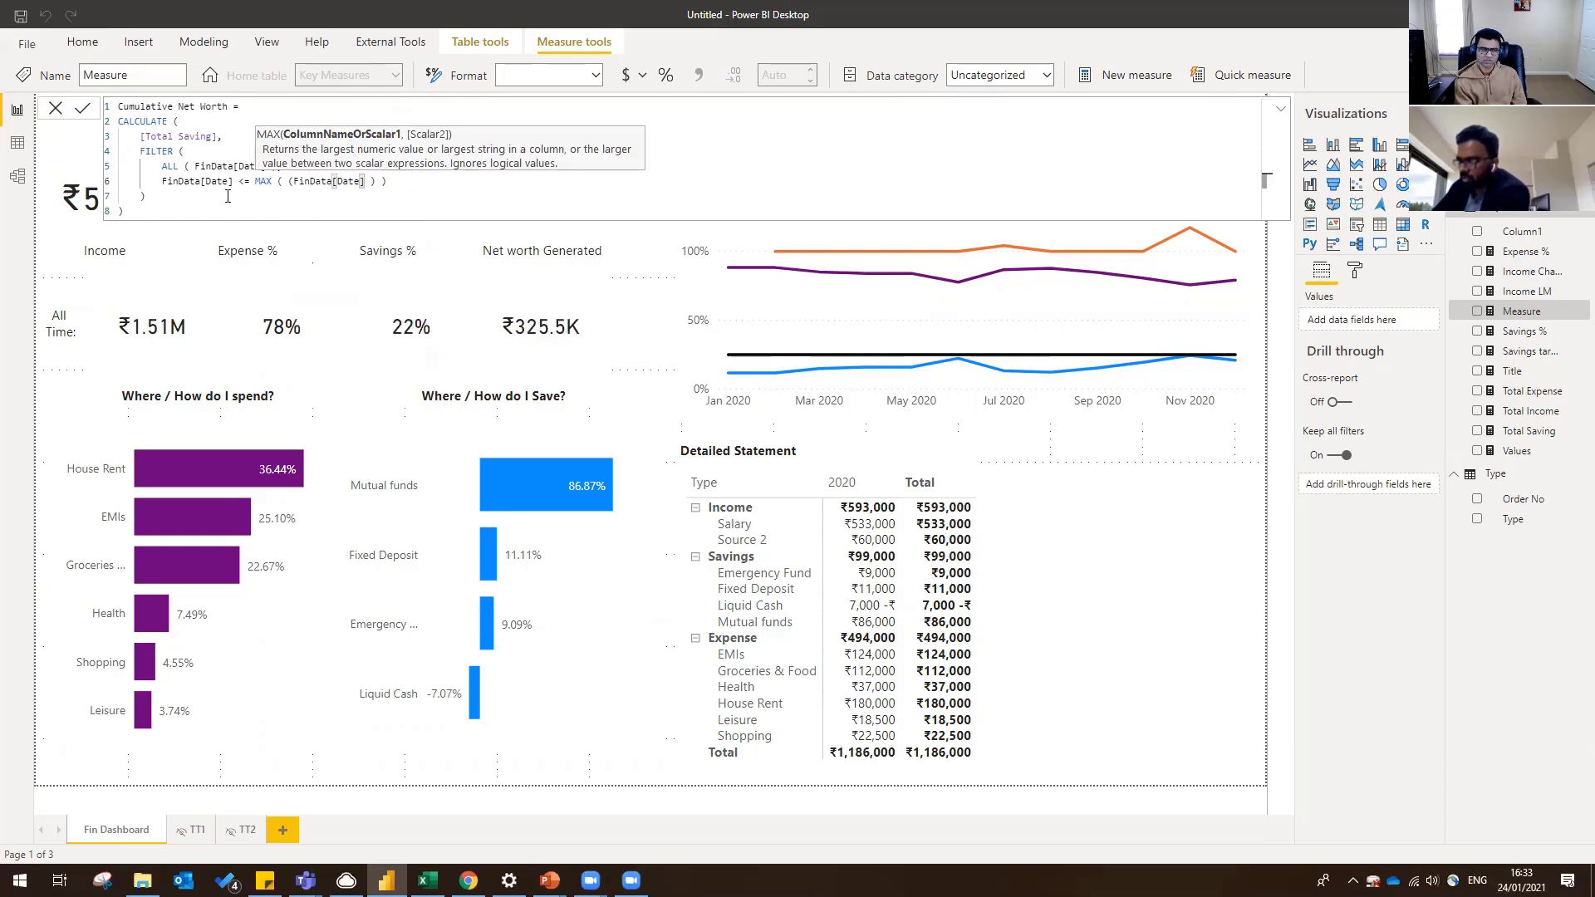
click(187, 211)
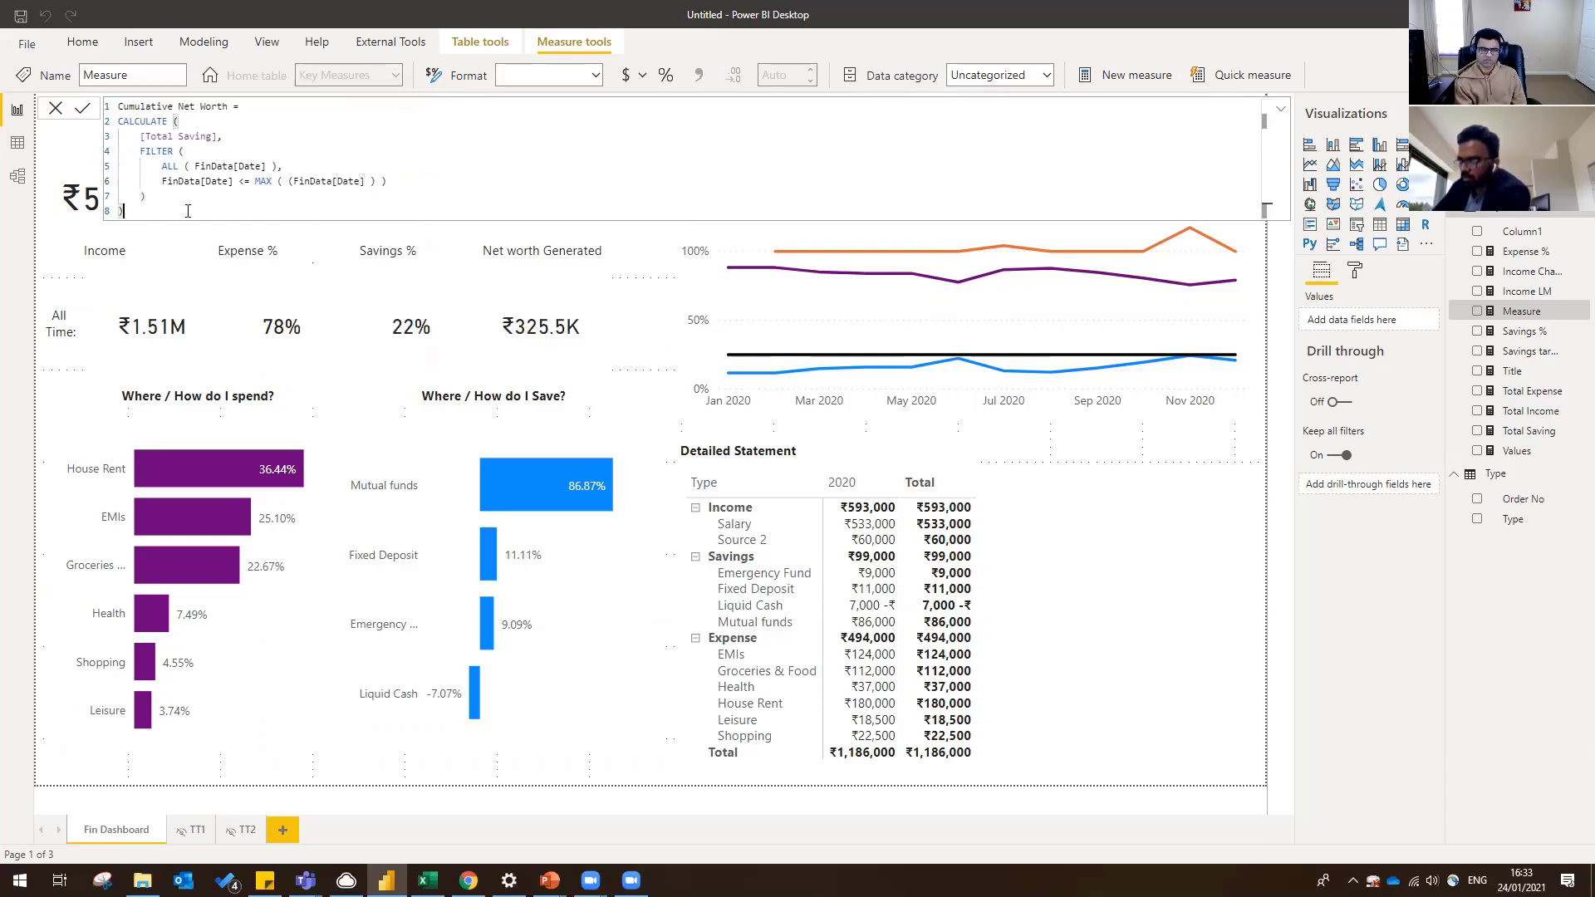
- Commit the Cumulative Net Worth measure and format it as ₹ Hindi (India) currency with 1 decimal place
key(Return)
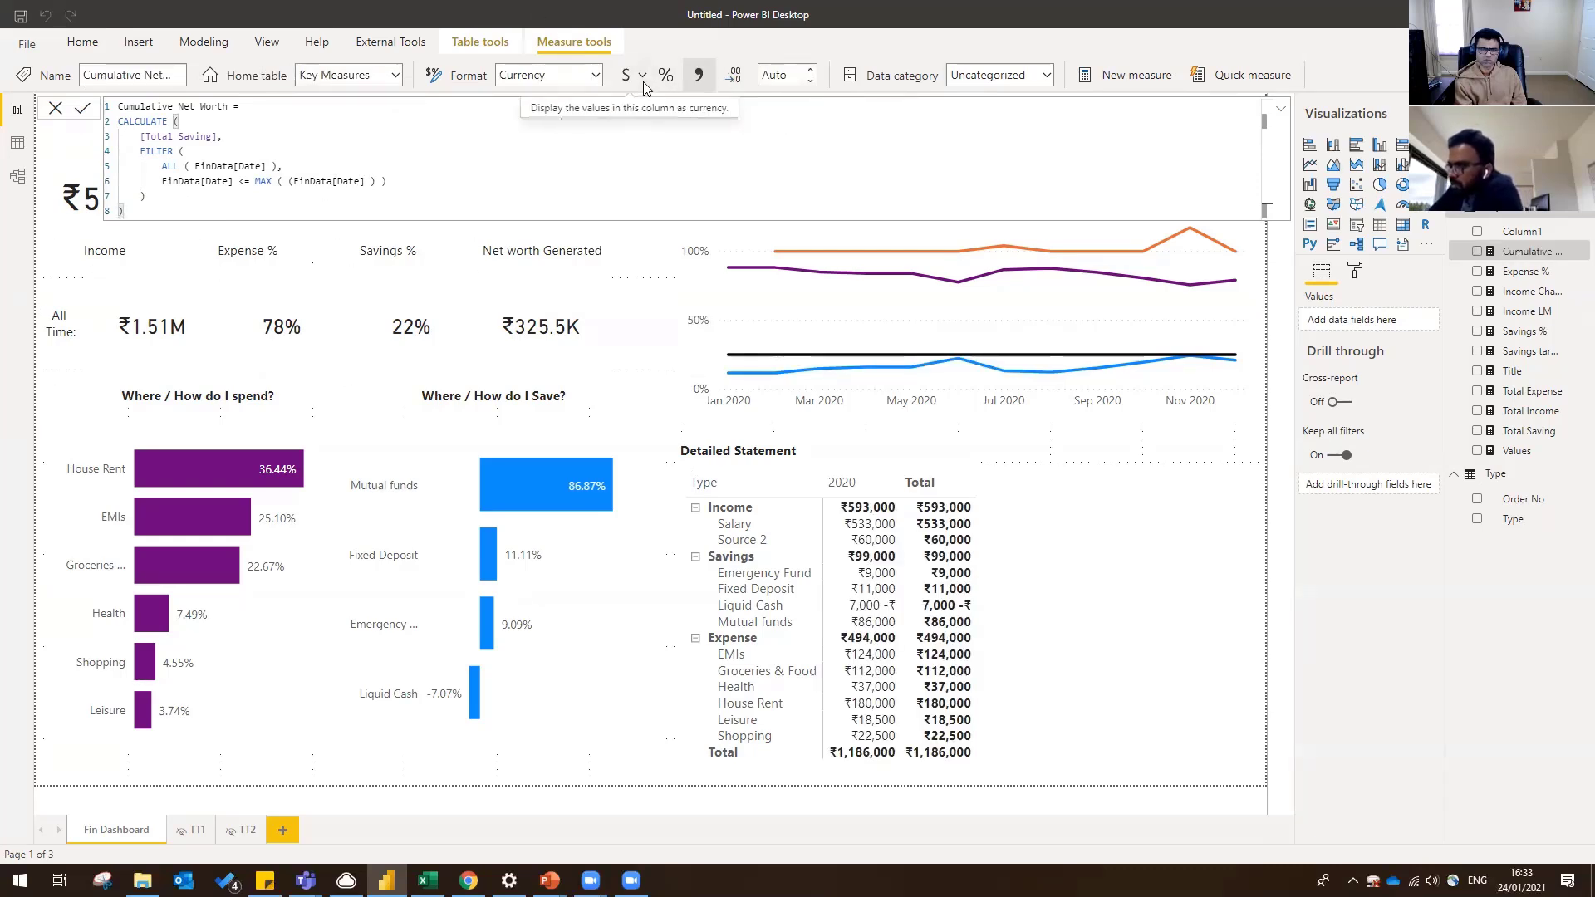
double_click(776, 76)
text(0)
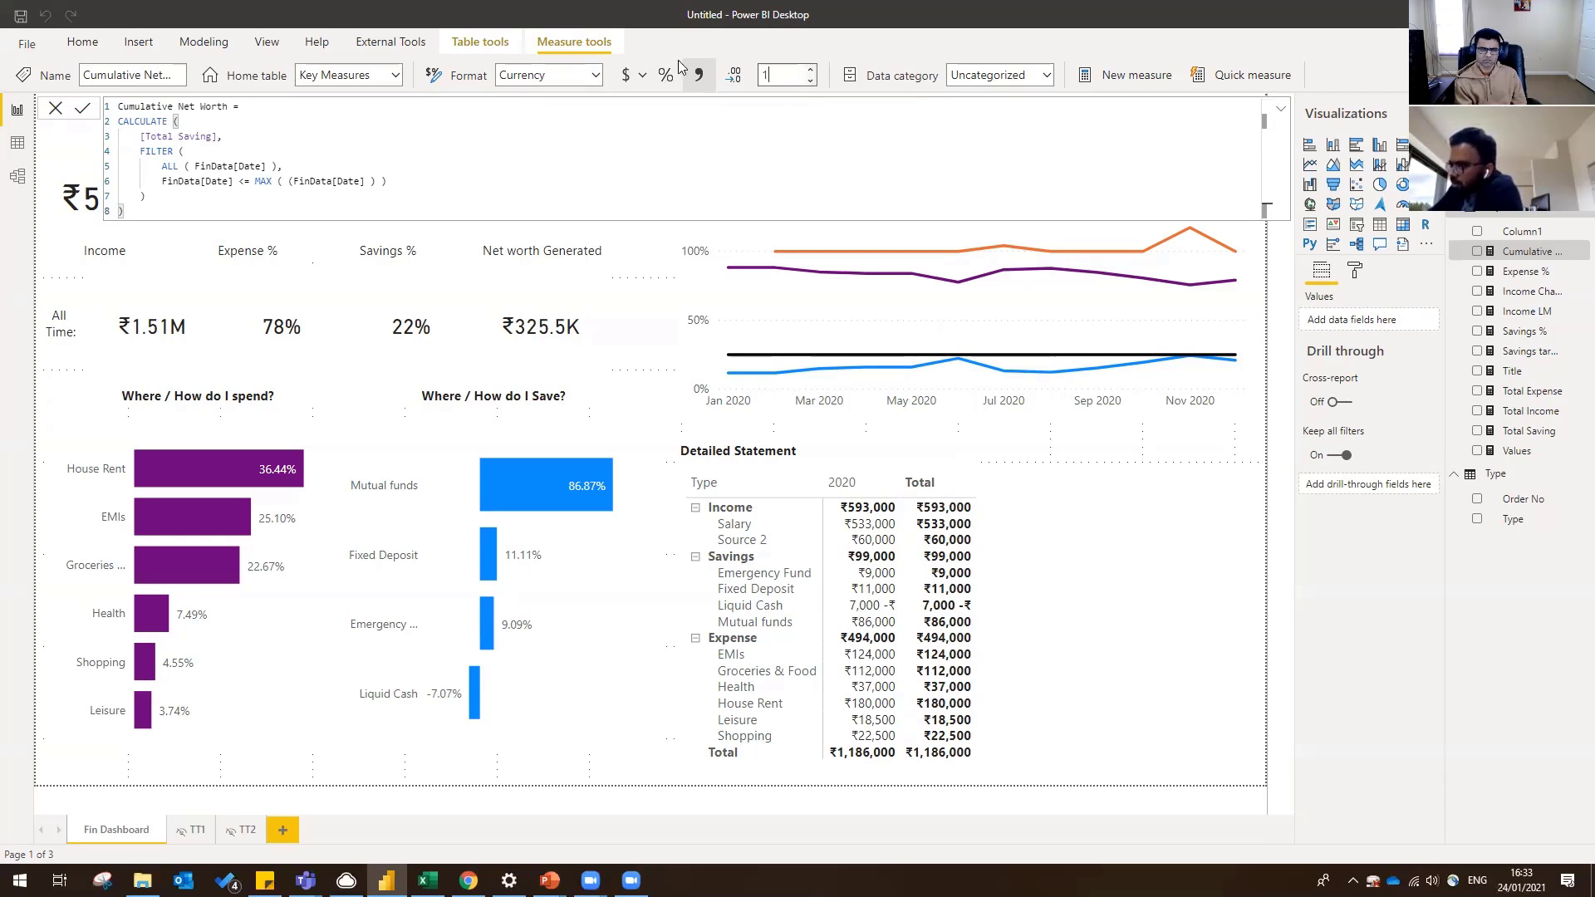
click(643, 75)
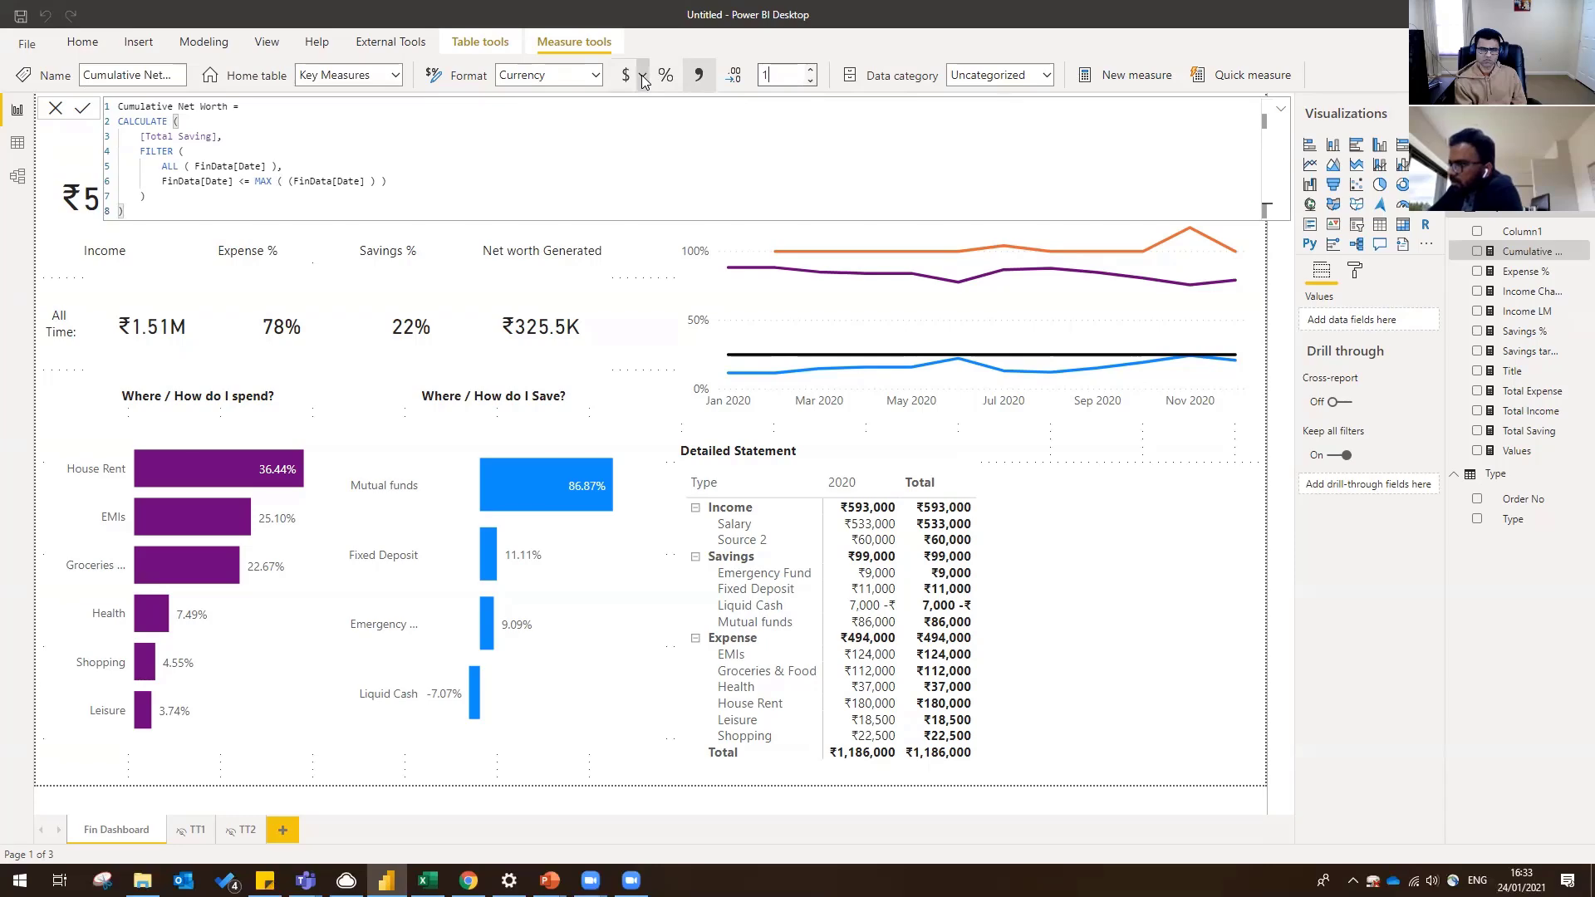
scroll(709, 437, down, 15)
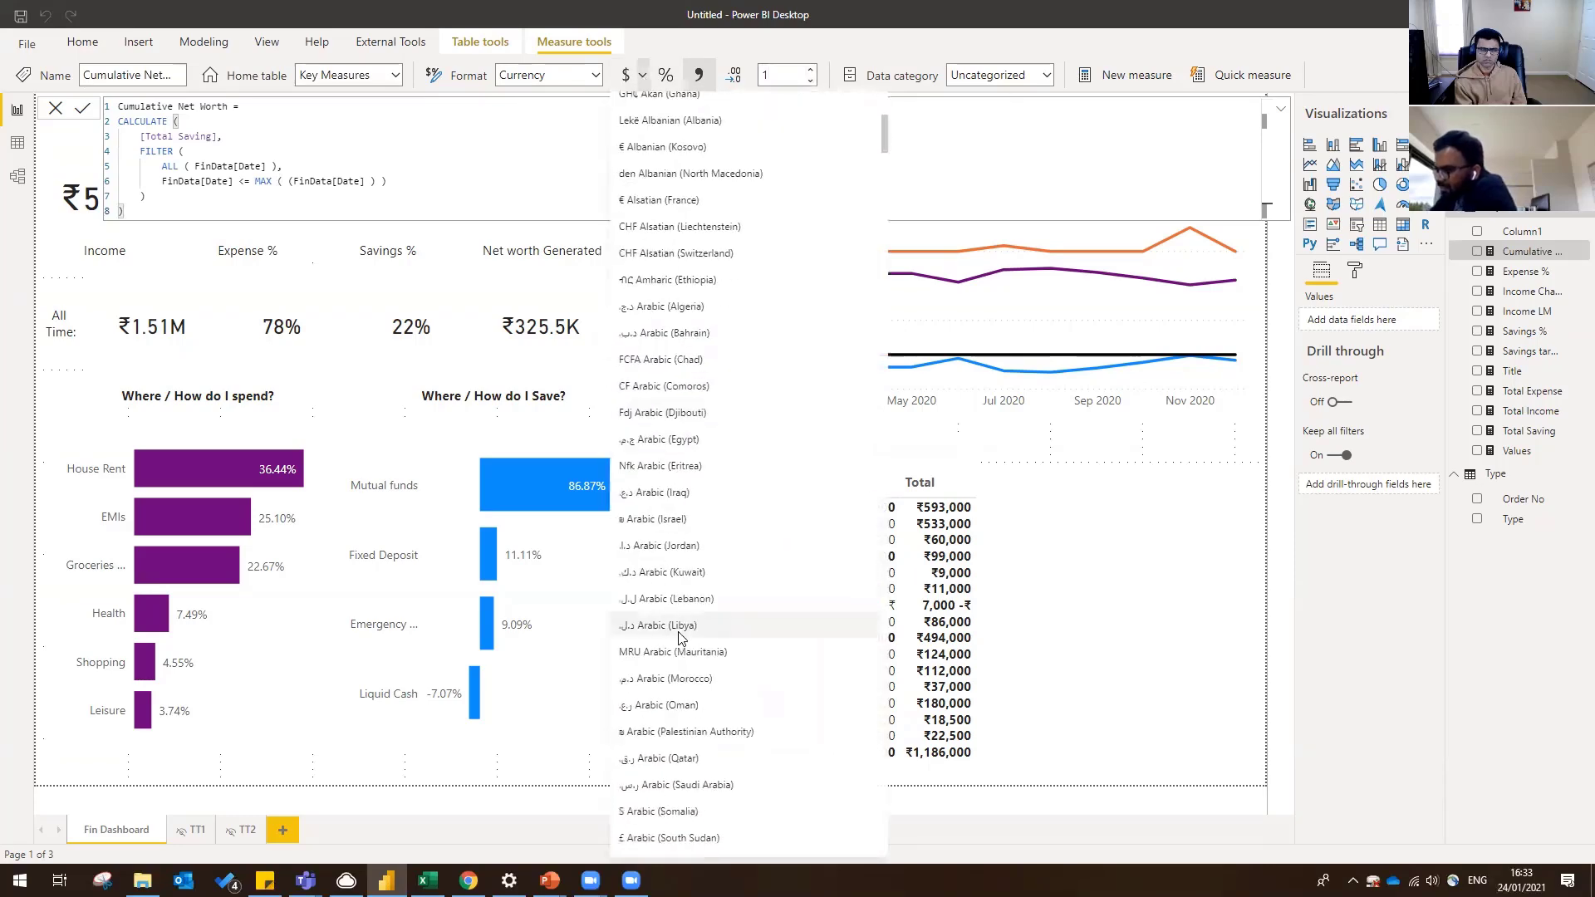
scroll(679, 638, down, 20)
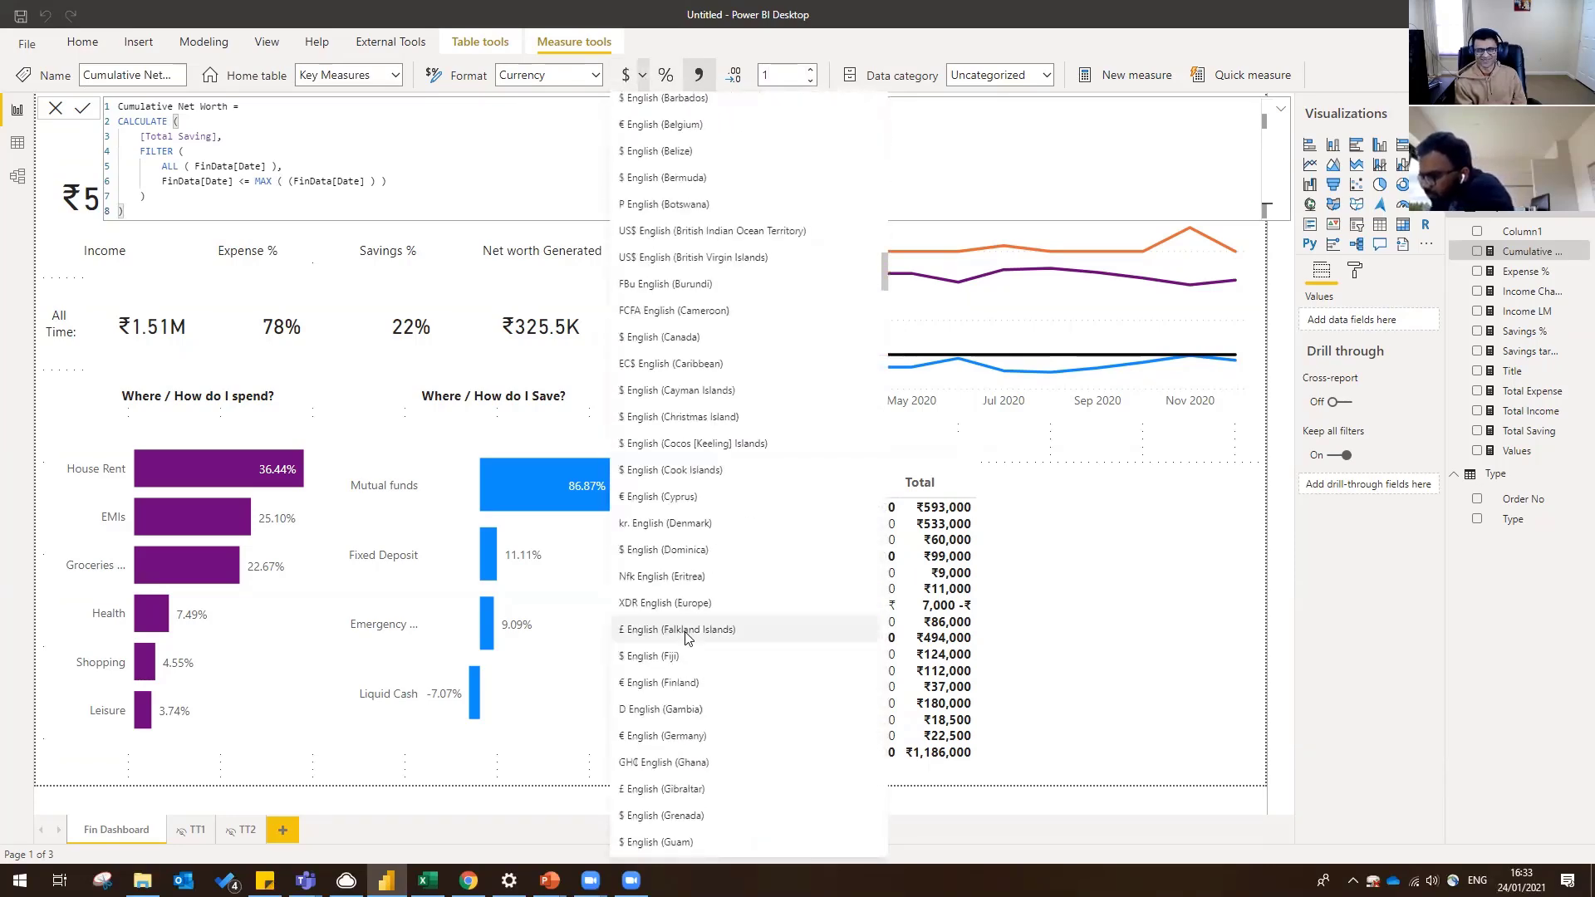
scroll(685, 635, down, 15)
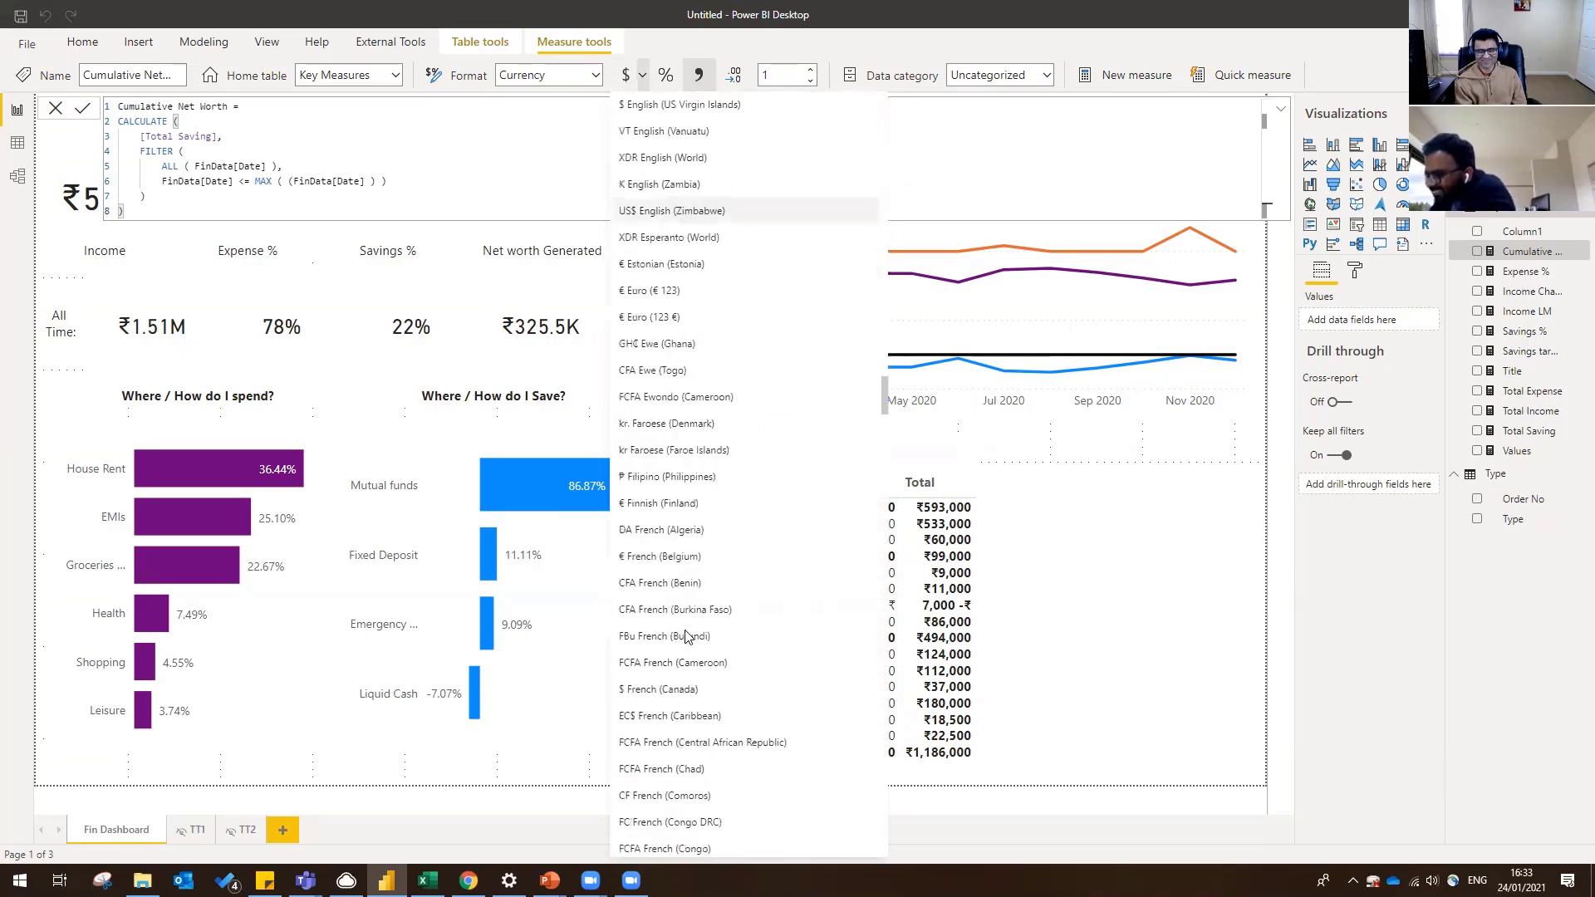
scroll(685, 636, down, 9)
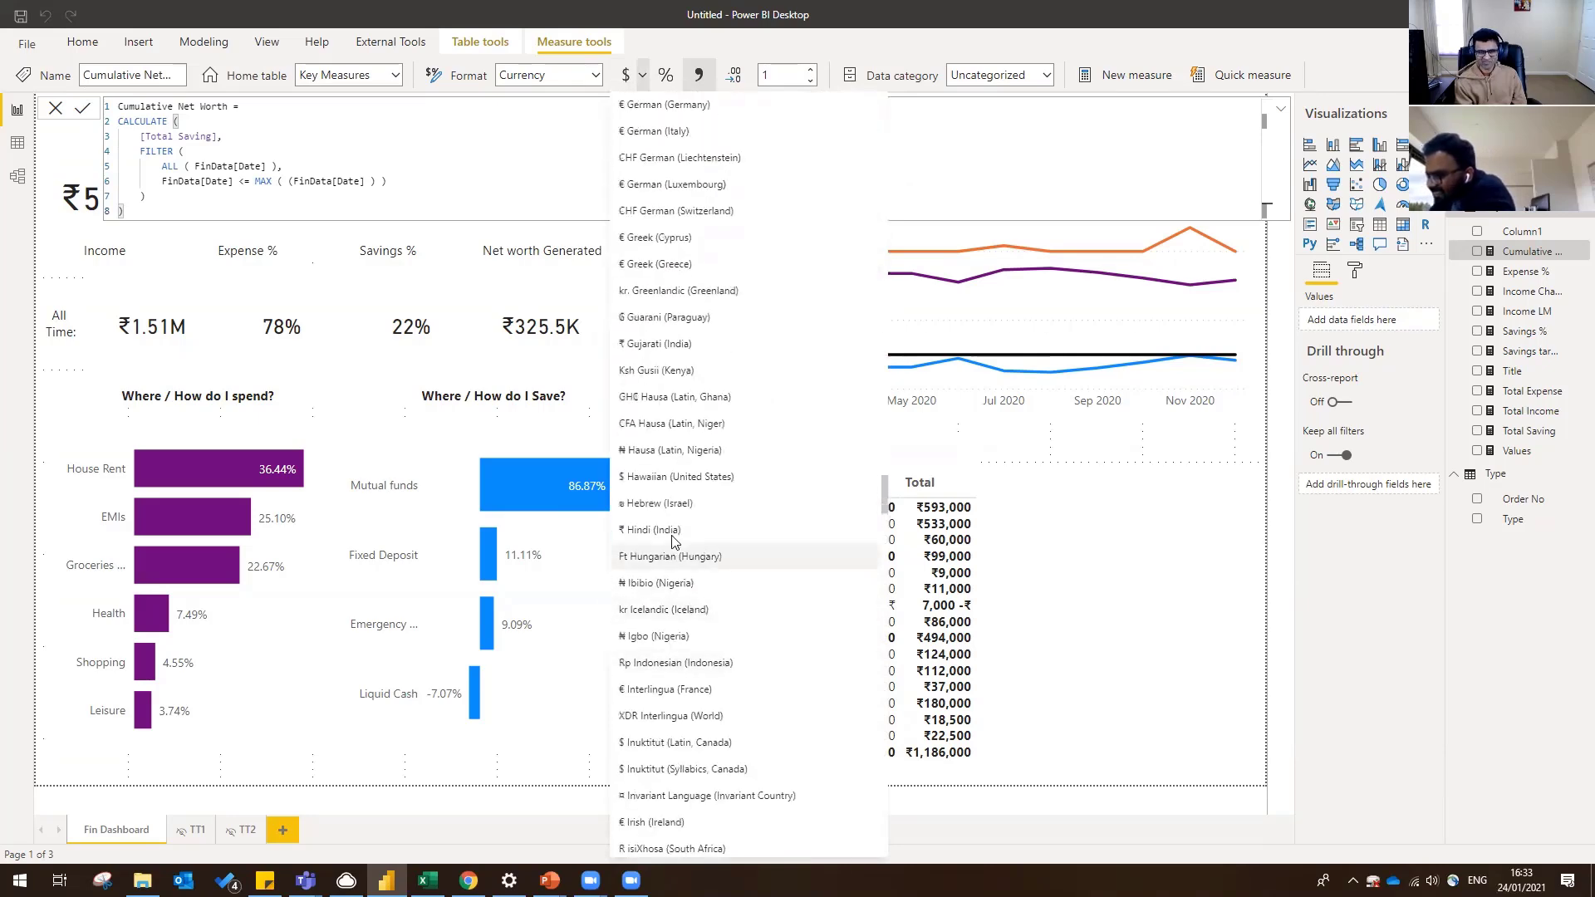
click(677, 535)
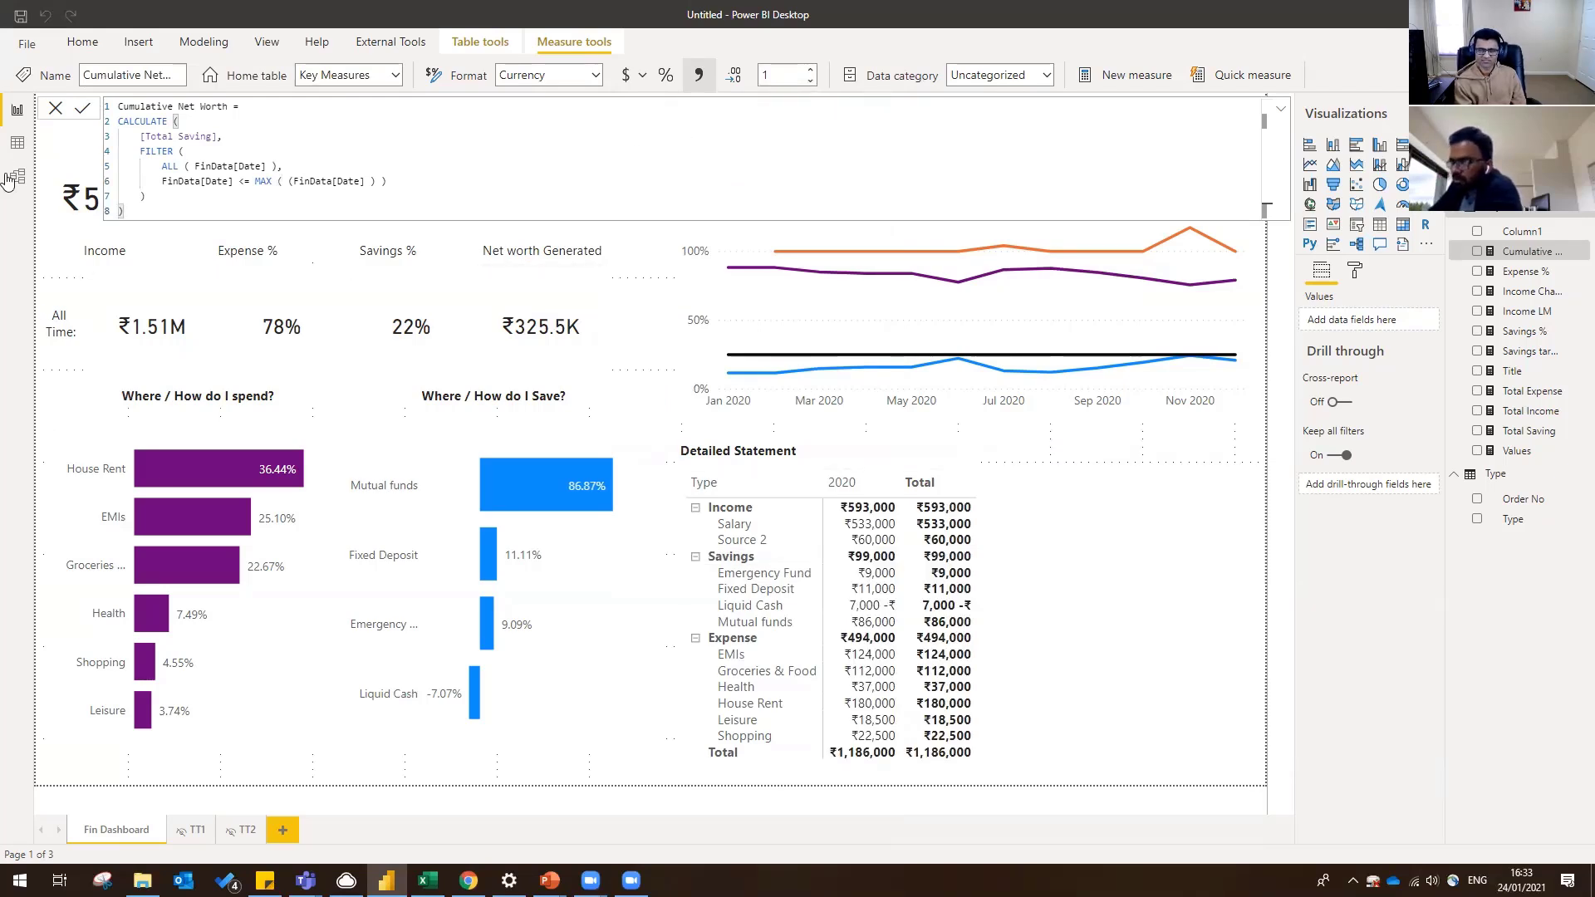
- Add a new report page and place a visual of the Cumulative Net Worth measure on it
click(282, 830)
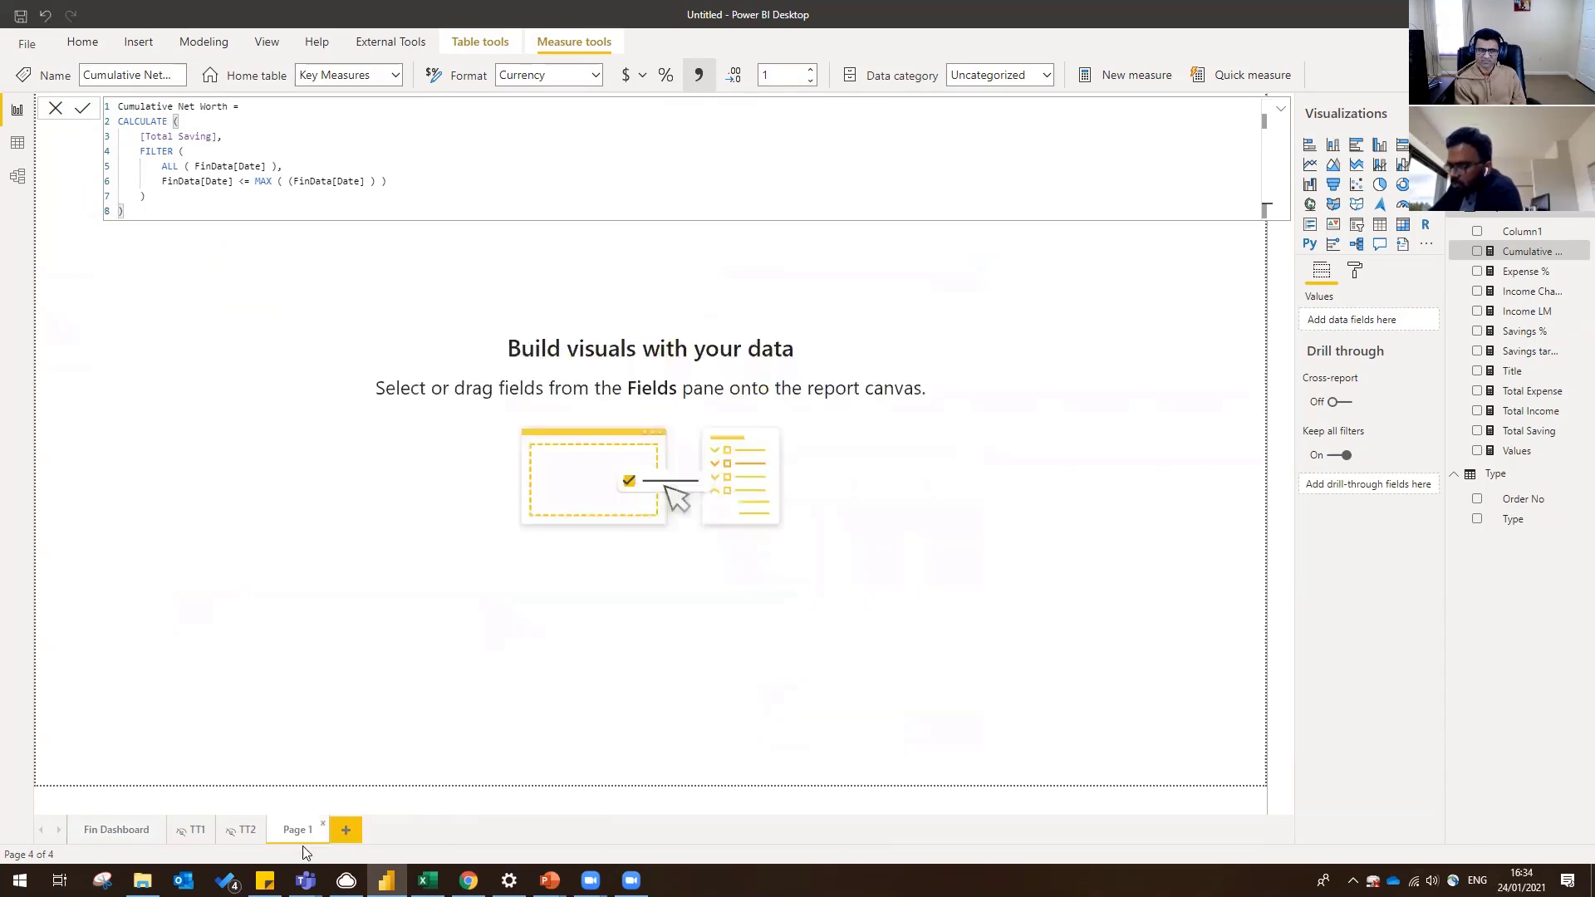
drag(1539, 241, 241, 341)
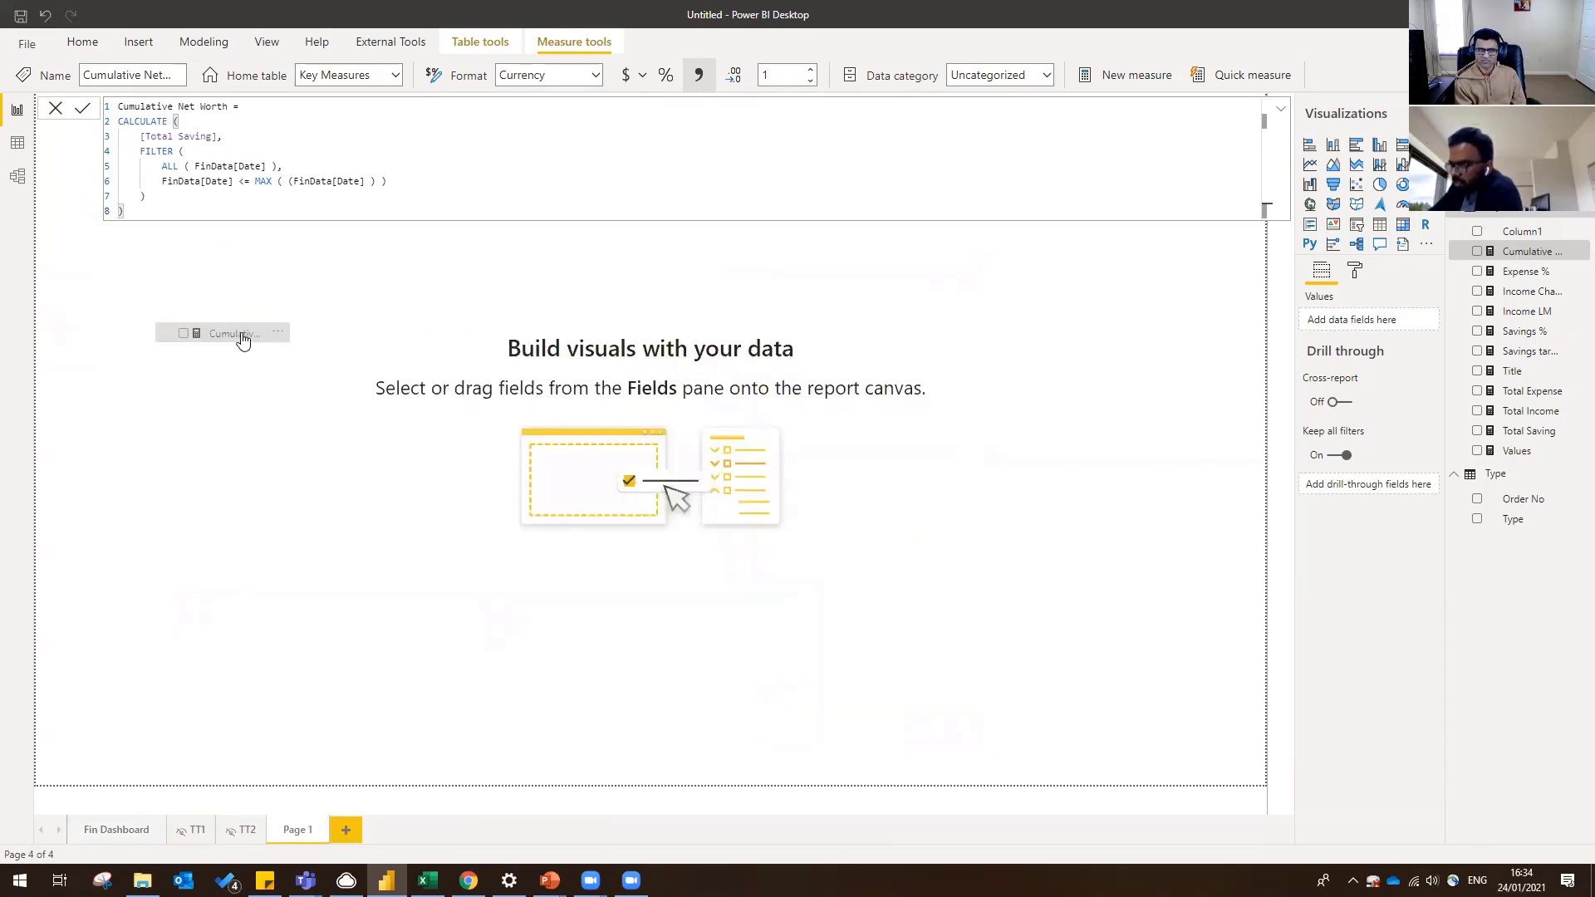
drag(356, 392, 357, 391)
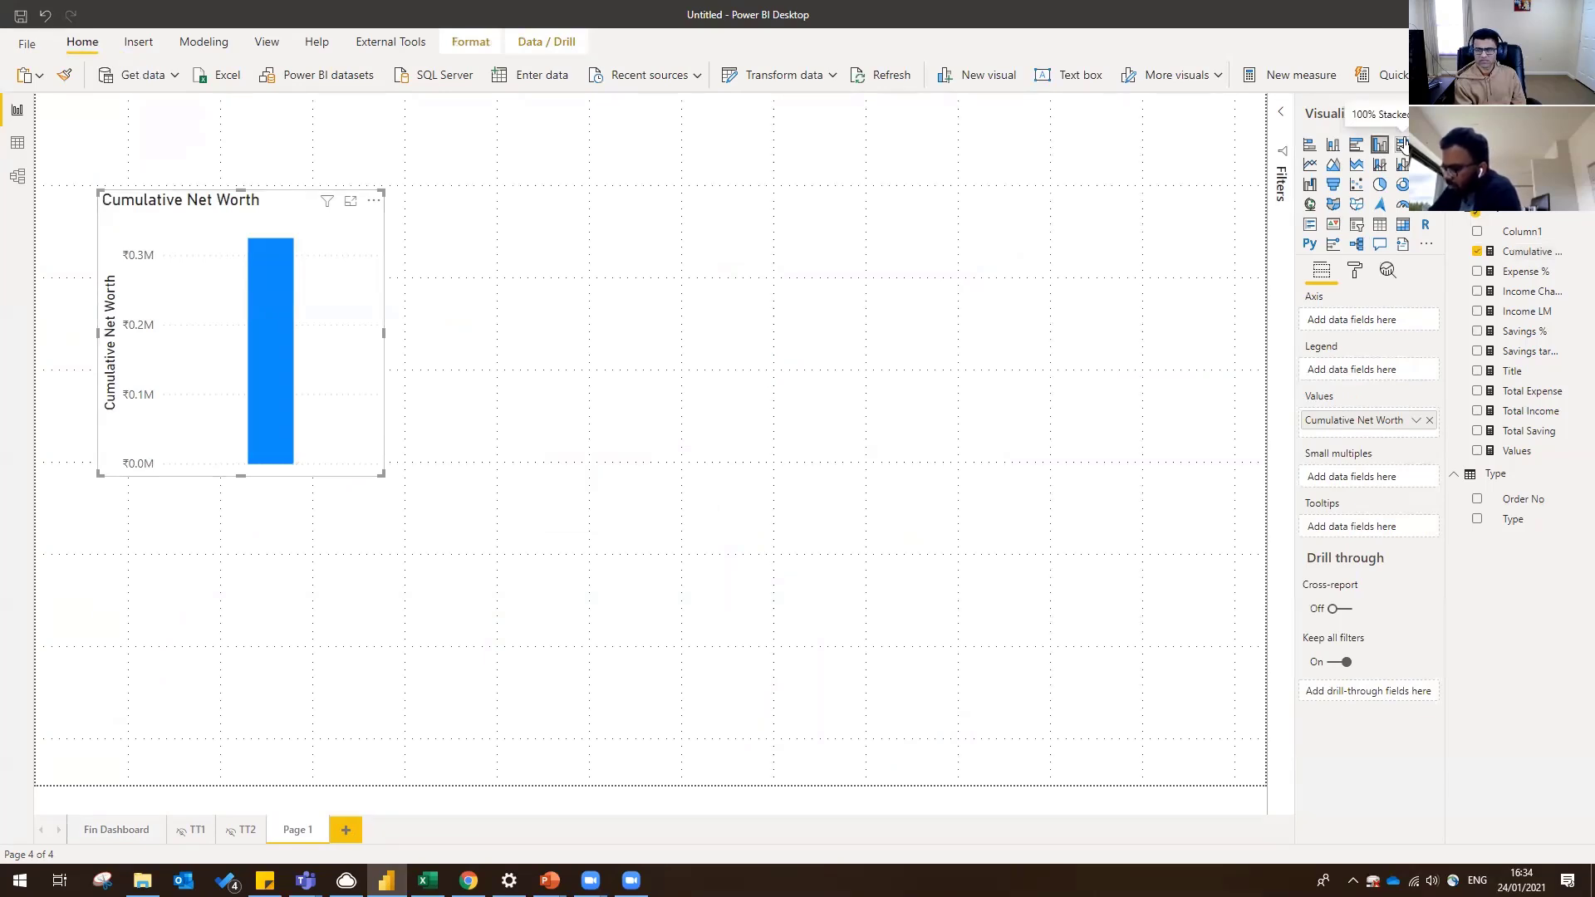
- Turn the visual into an enlarged table listing Cumulative Net Worth by the plain Date field instead of the Date Hierarchy
text(dat)
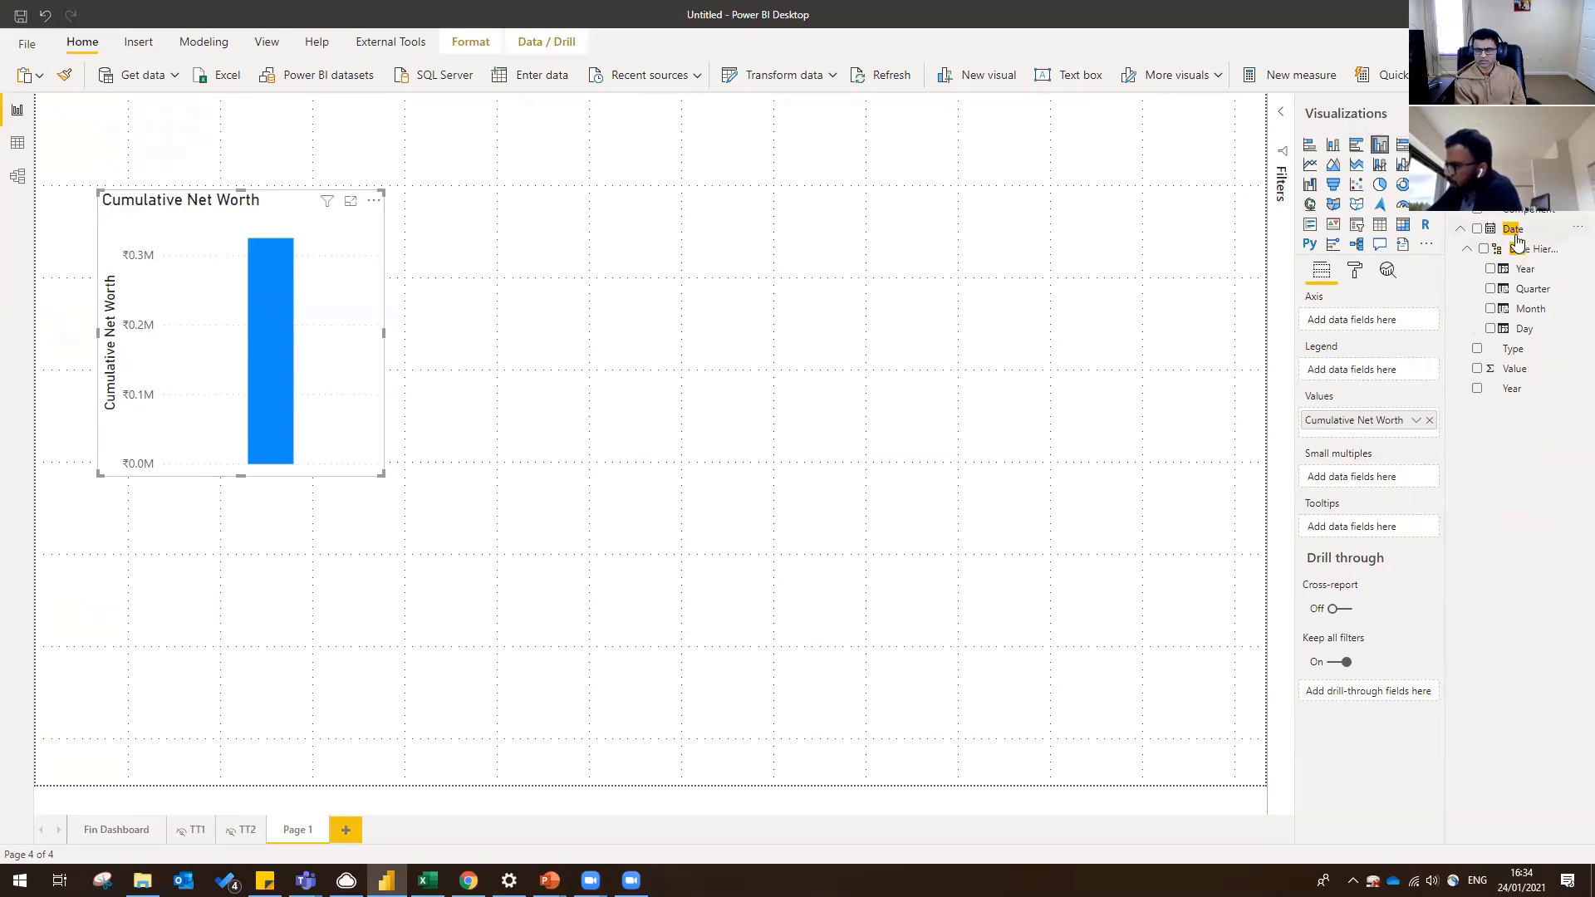
drag(1511, 228, 264, 365)
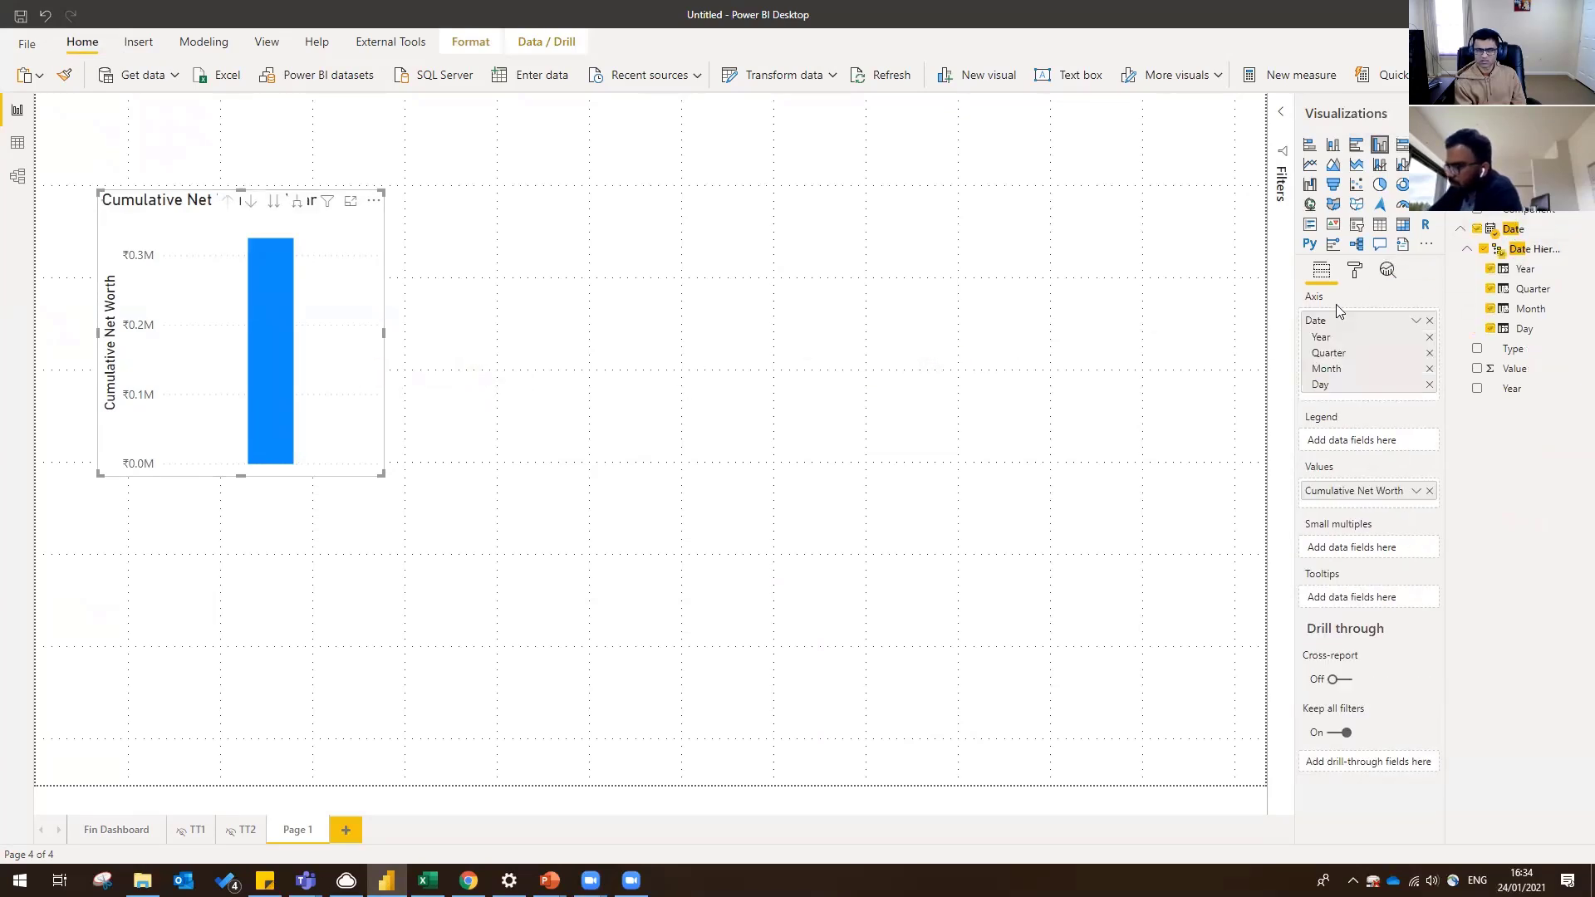
click(1379, 232)
click(1416, 320)
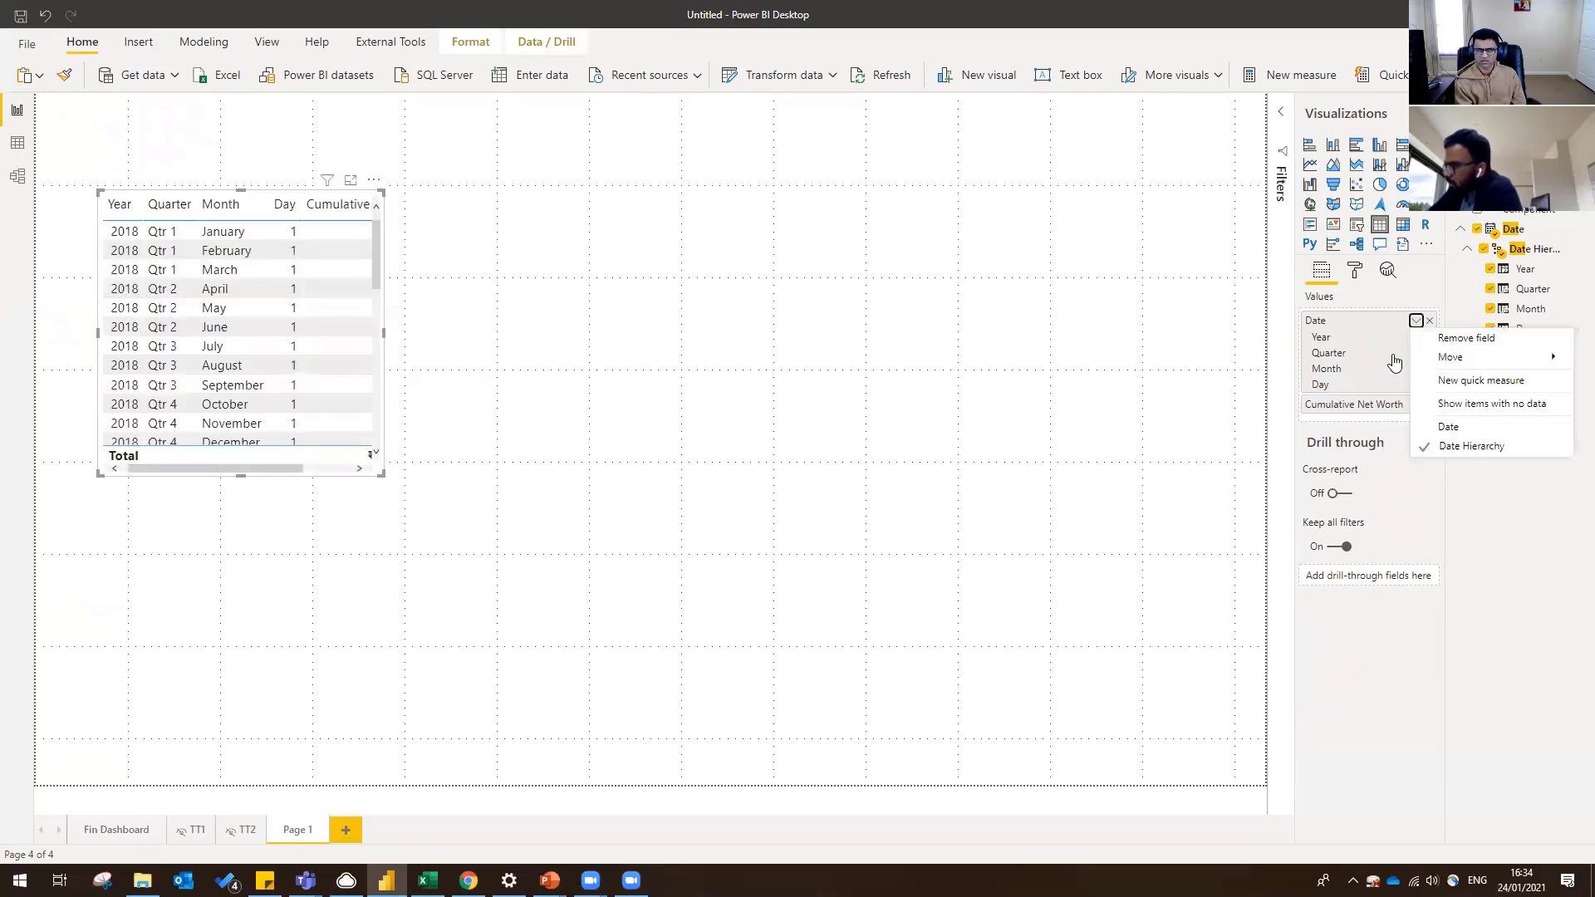
click(1449, 420)
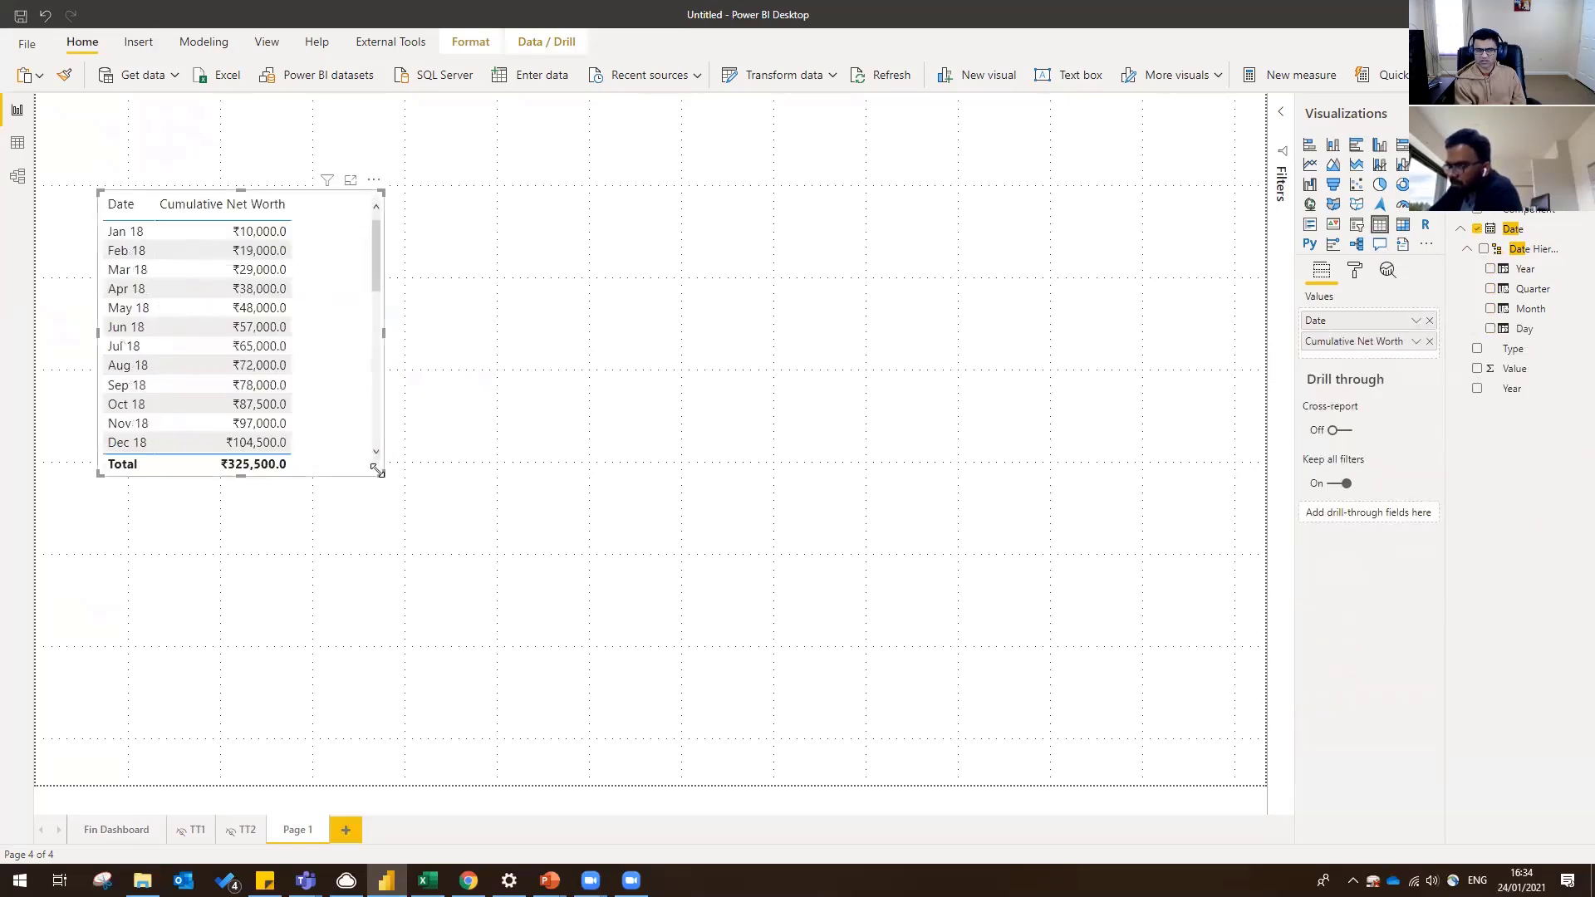
drag(382, 475, 575, 759)
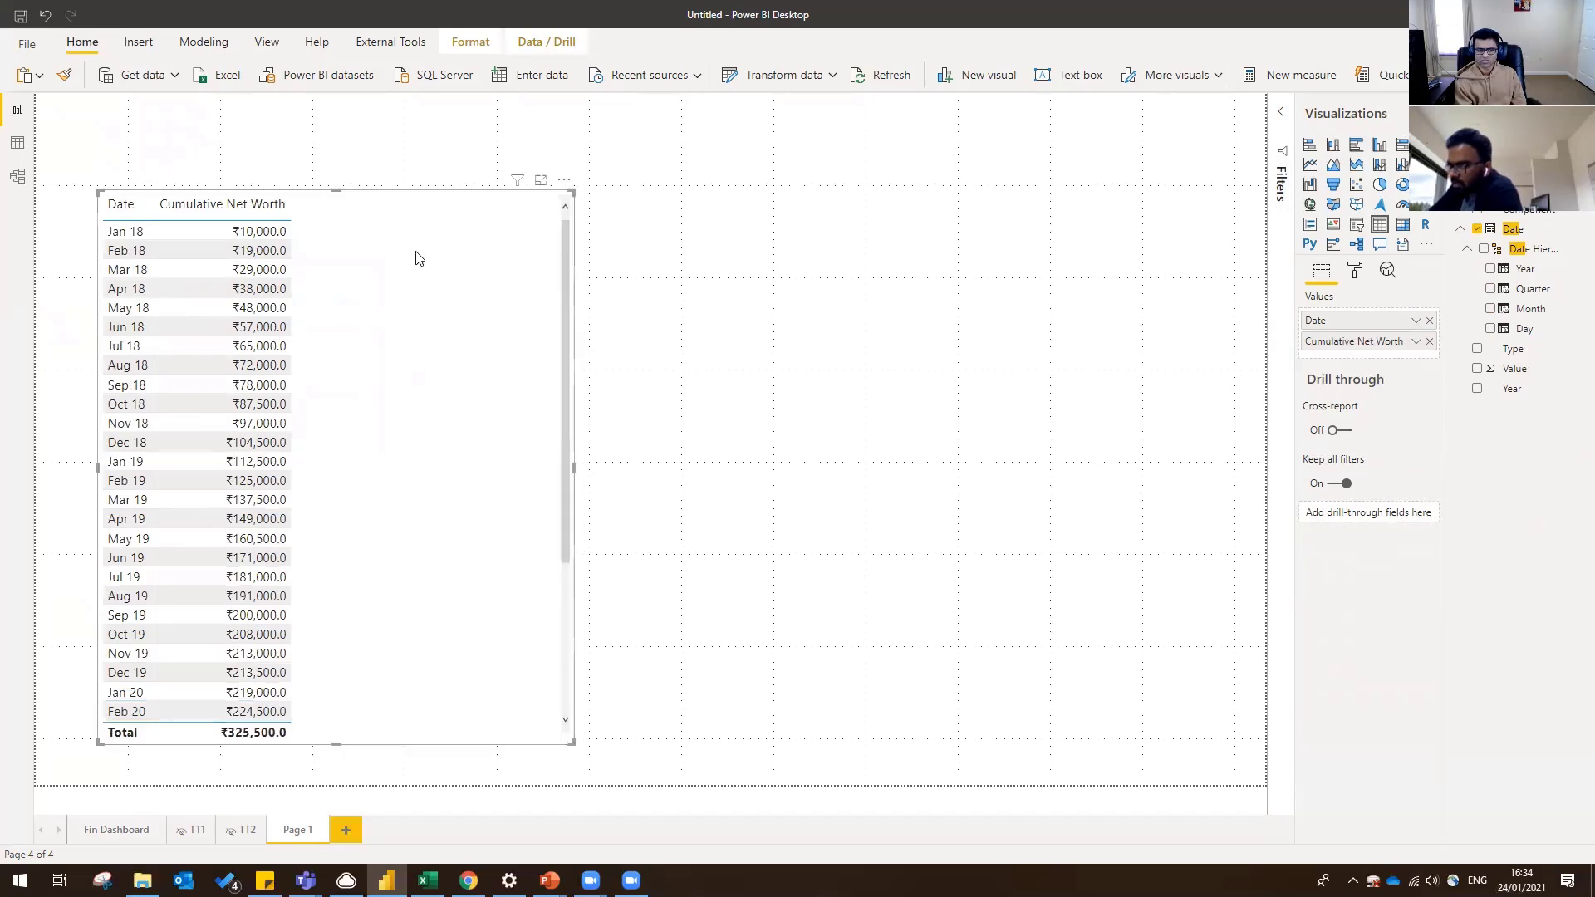
drag(335, 190, 325, 157)
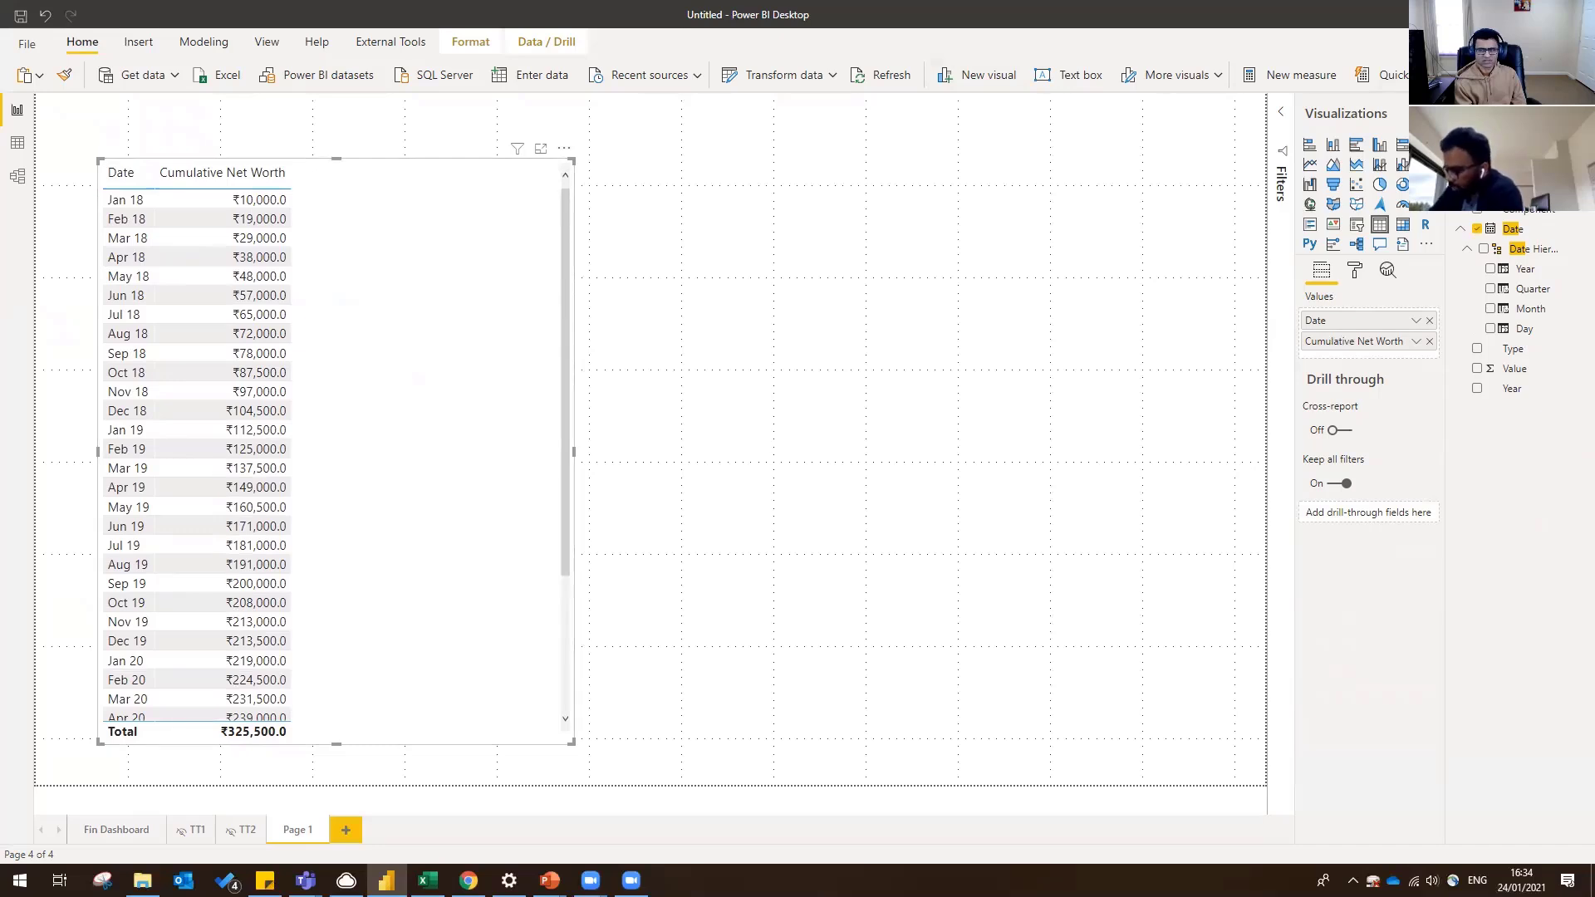
- Temporarily add Total Saving between Date and Cumulative Net Worth in the table to check the running total down to the last month
scroll(1519, 315, down, 5)
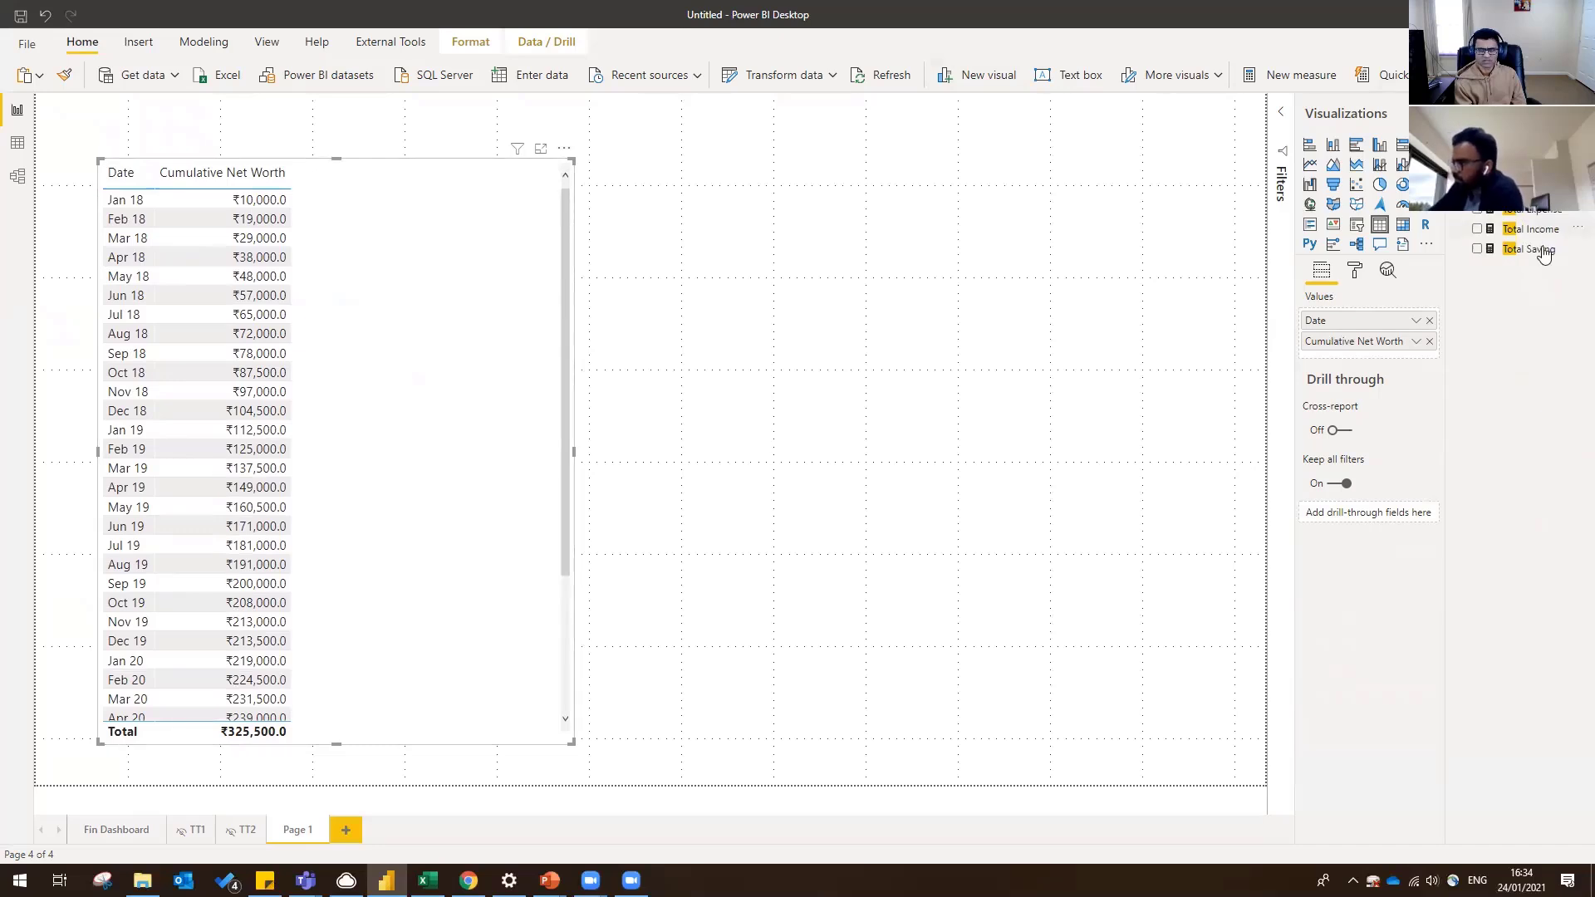
drag(1507, 263, 1366, 340)
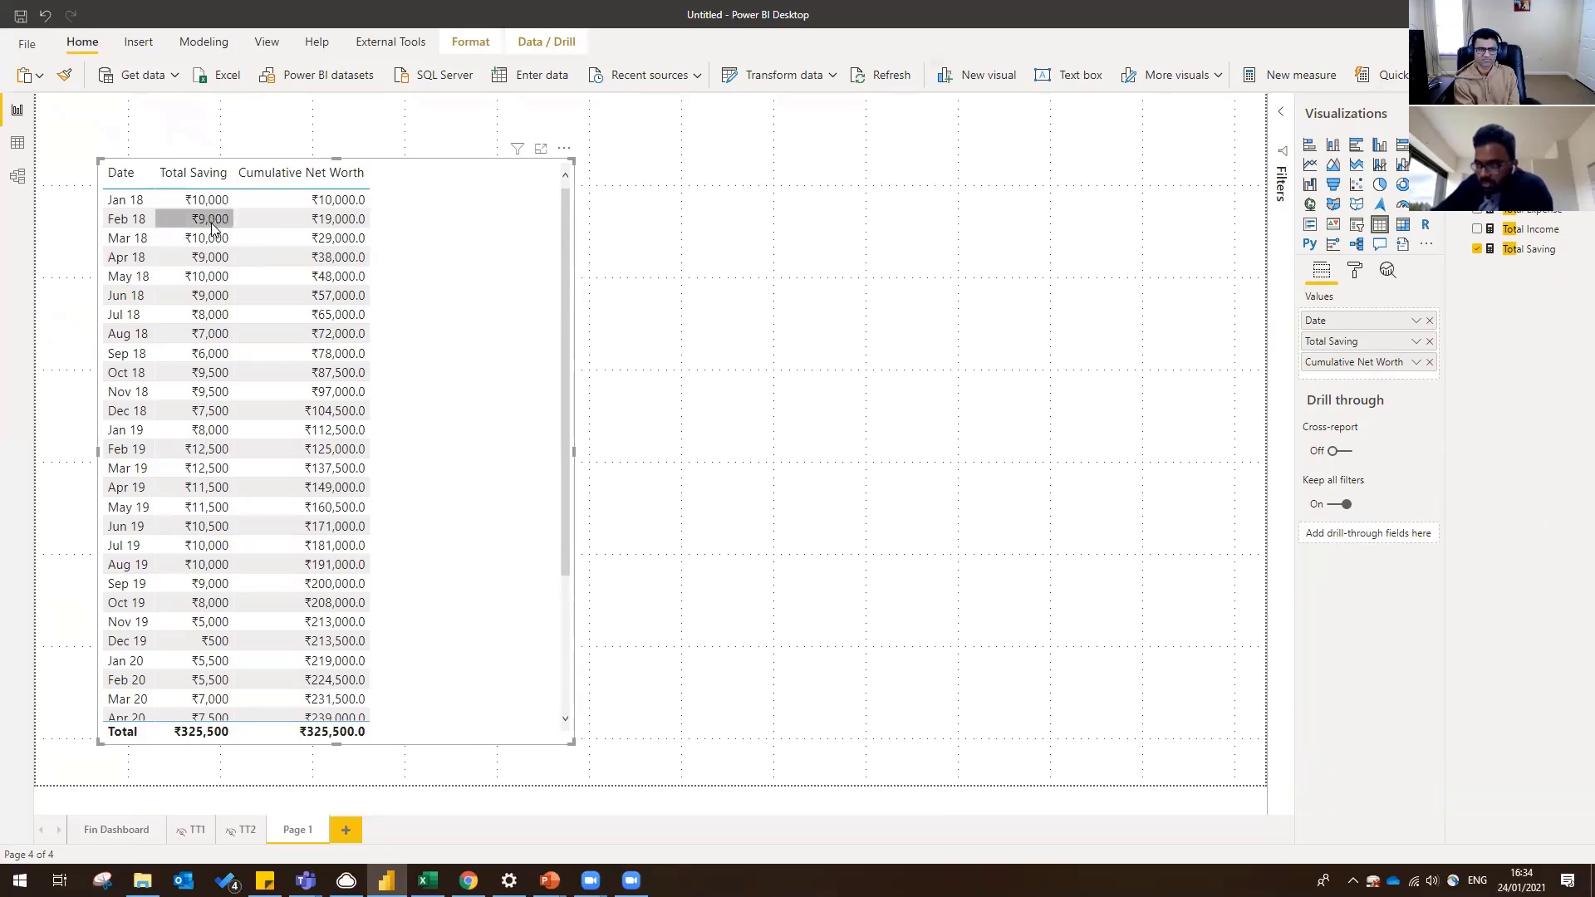
scroll(332, 299, down, 3)
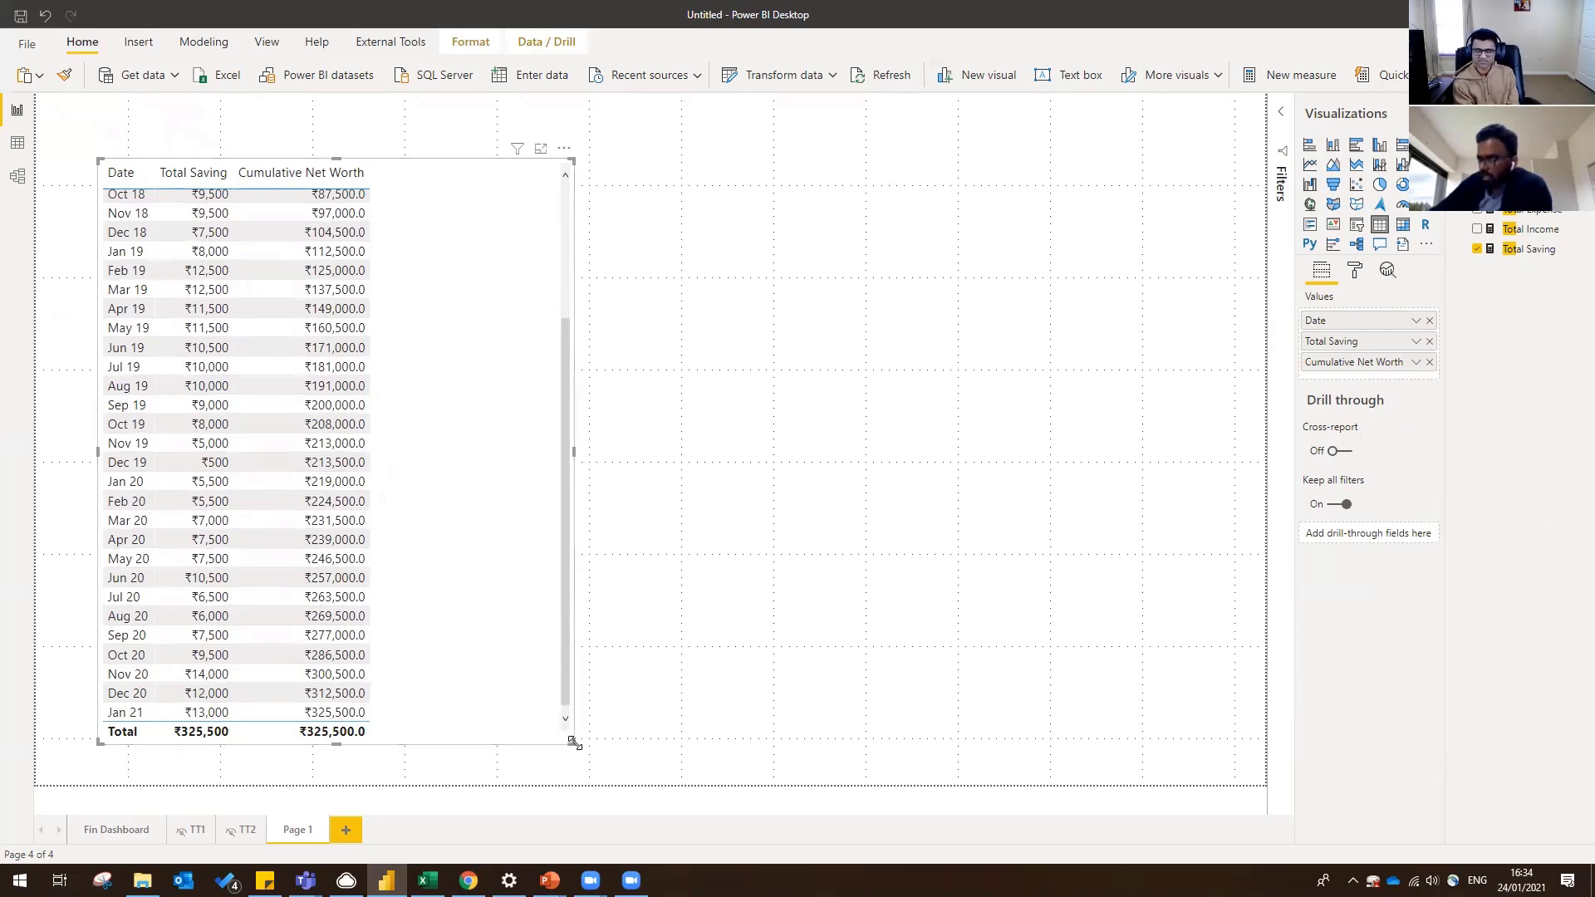
click(1429, 342)
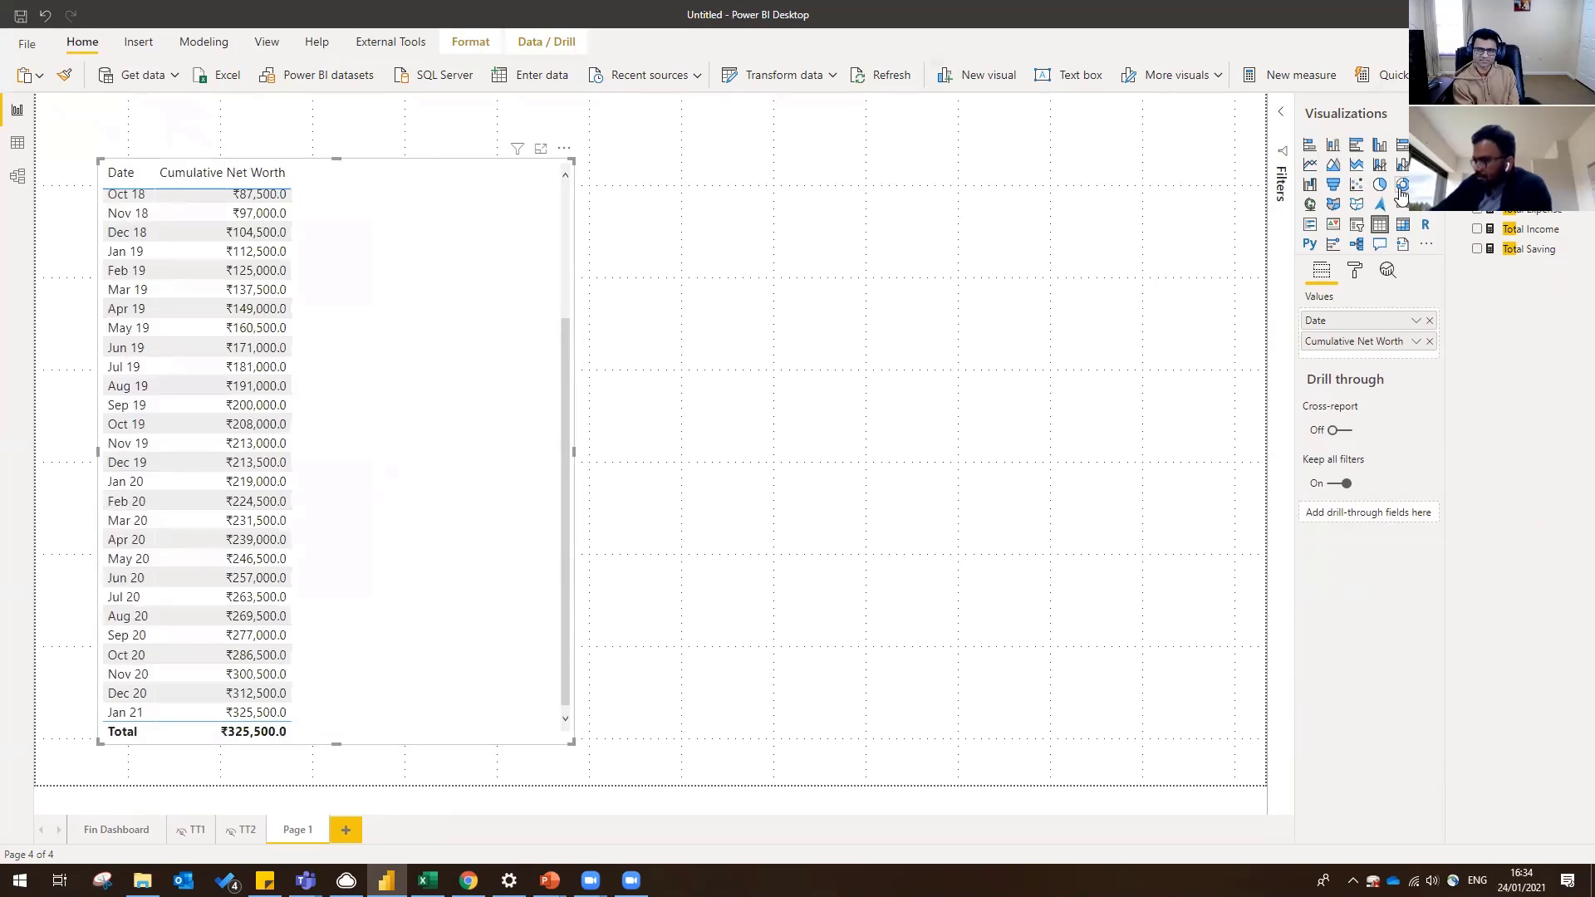
- Convert the table to a line chart spanning most of the page width and turn on its data labels
click(1311, 164)
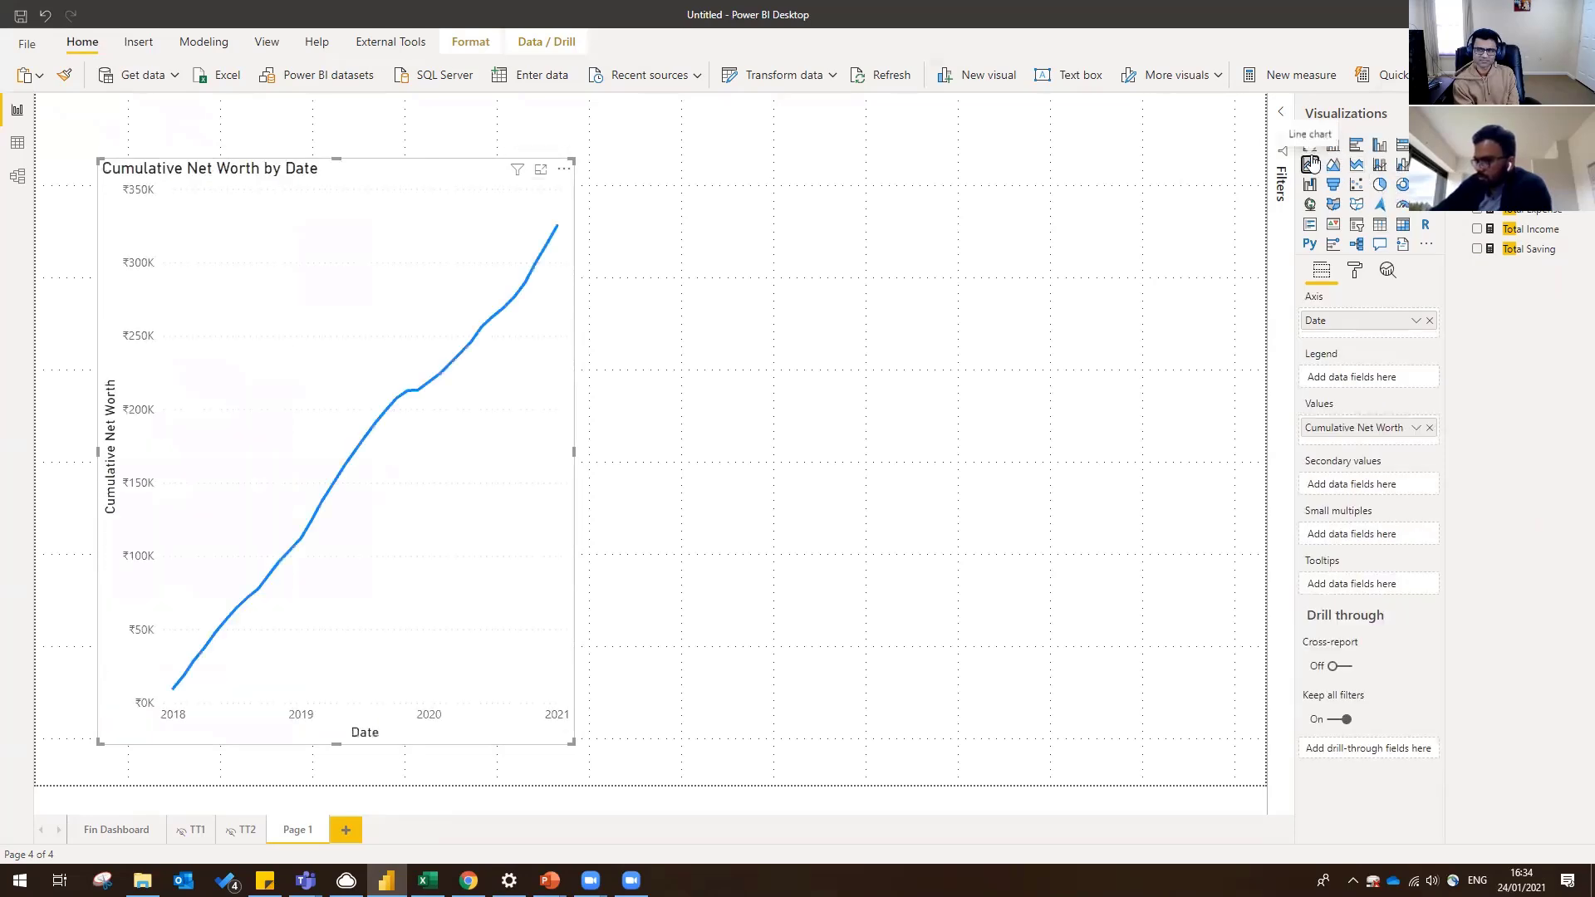
drag(571, 160, 1174, 127)
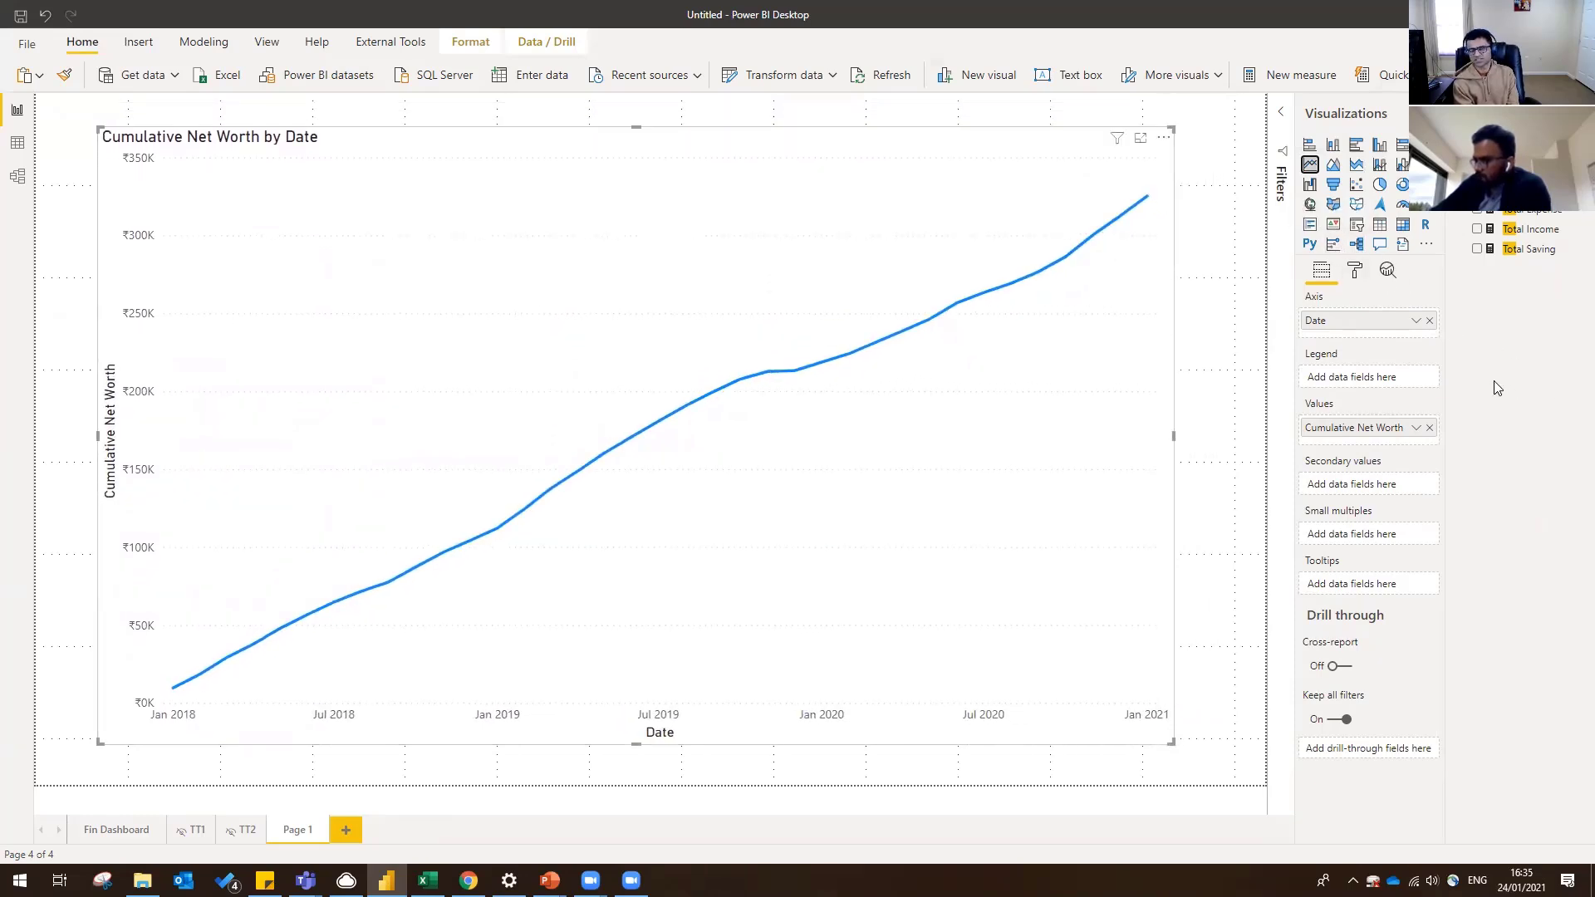
click(1351, 270)
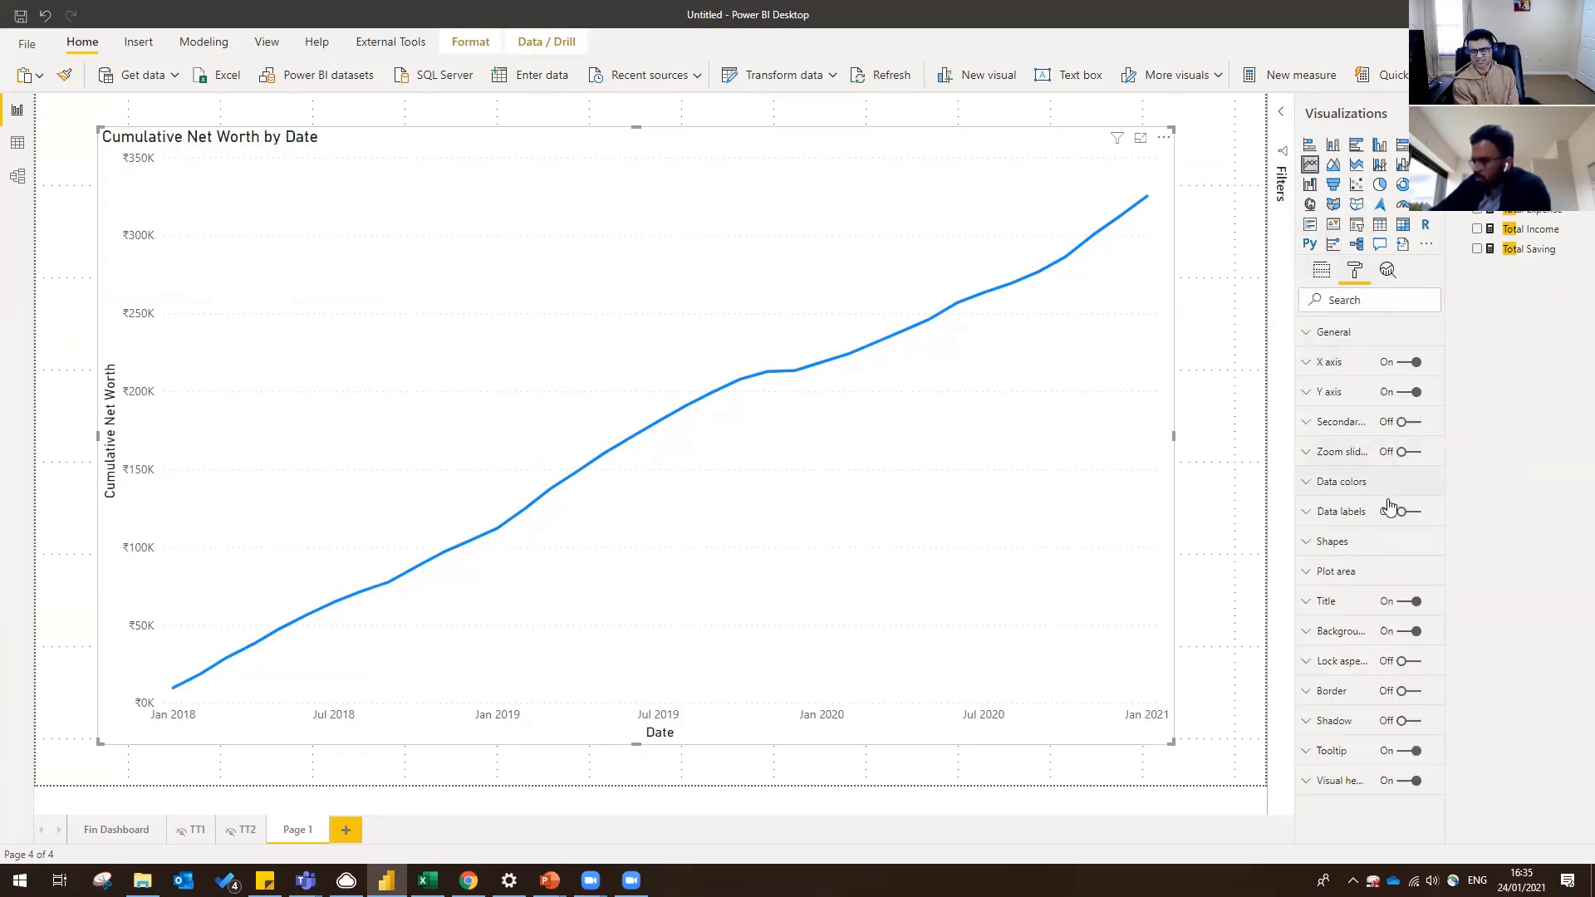
click(1403, 512)
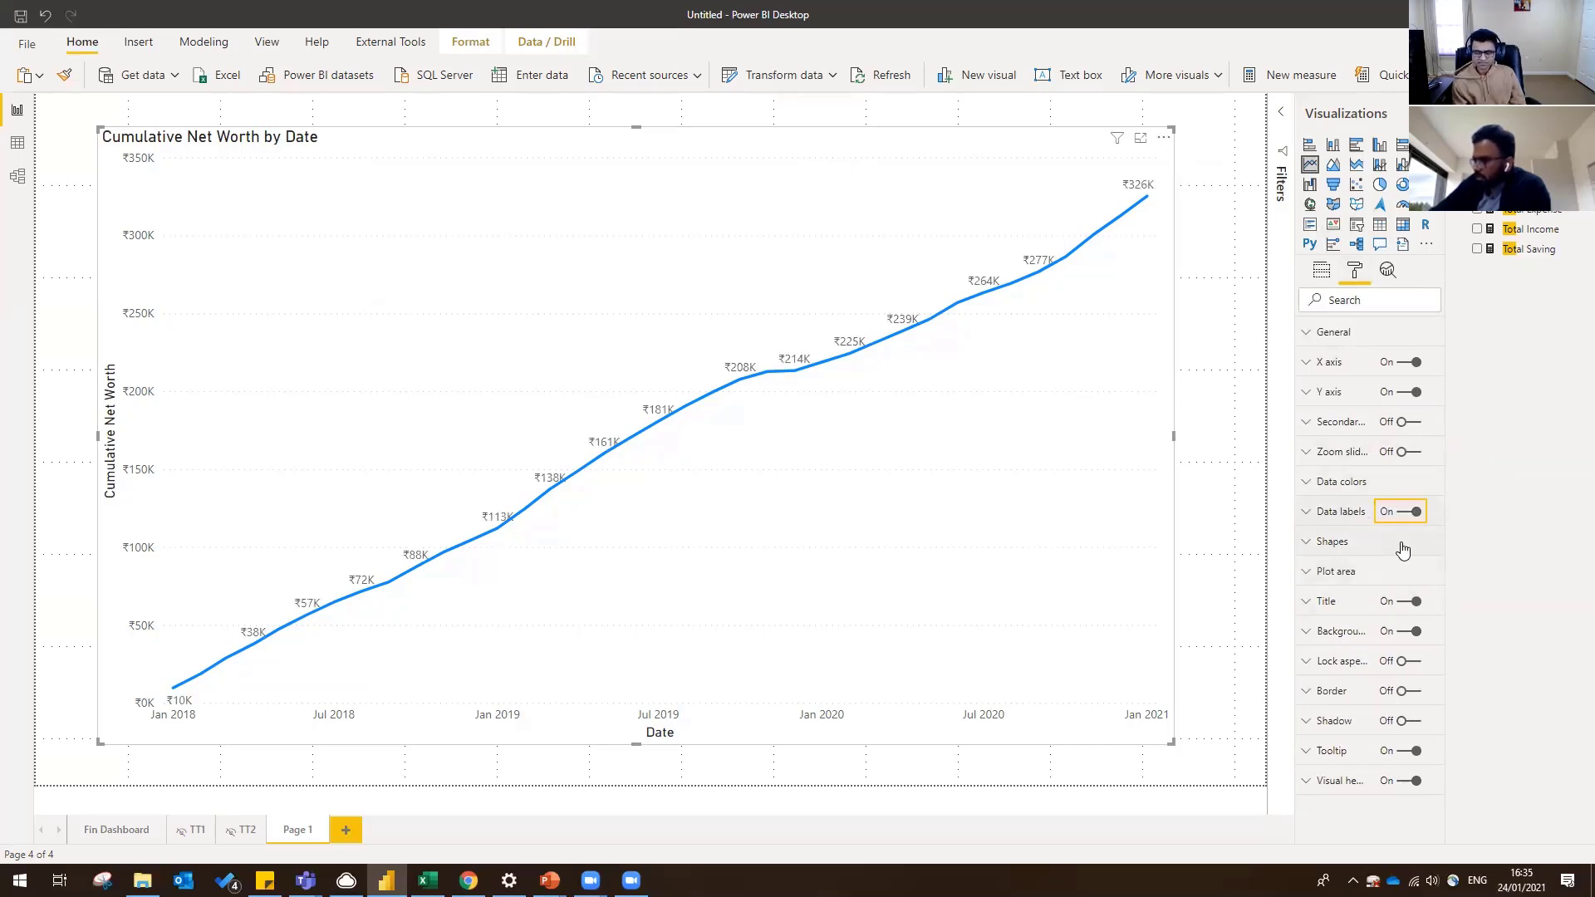
- Turn off the line chart's Y axis together with its axis title
click(1408, 393)
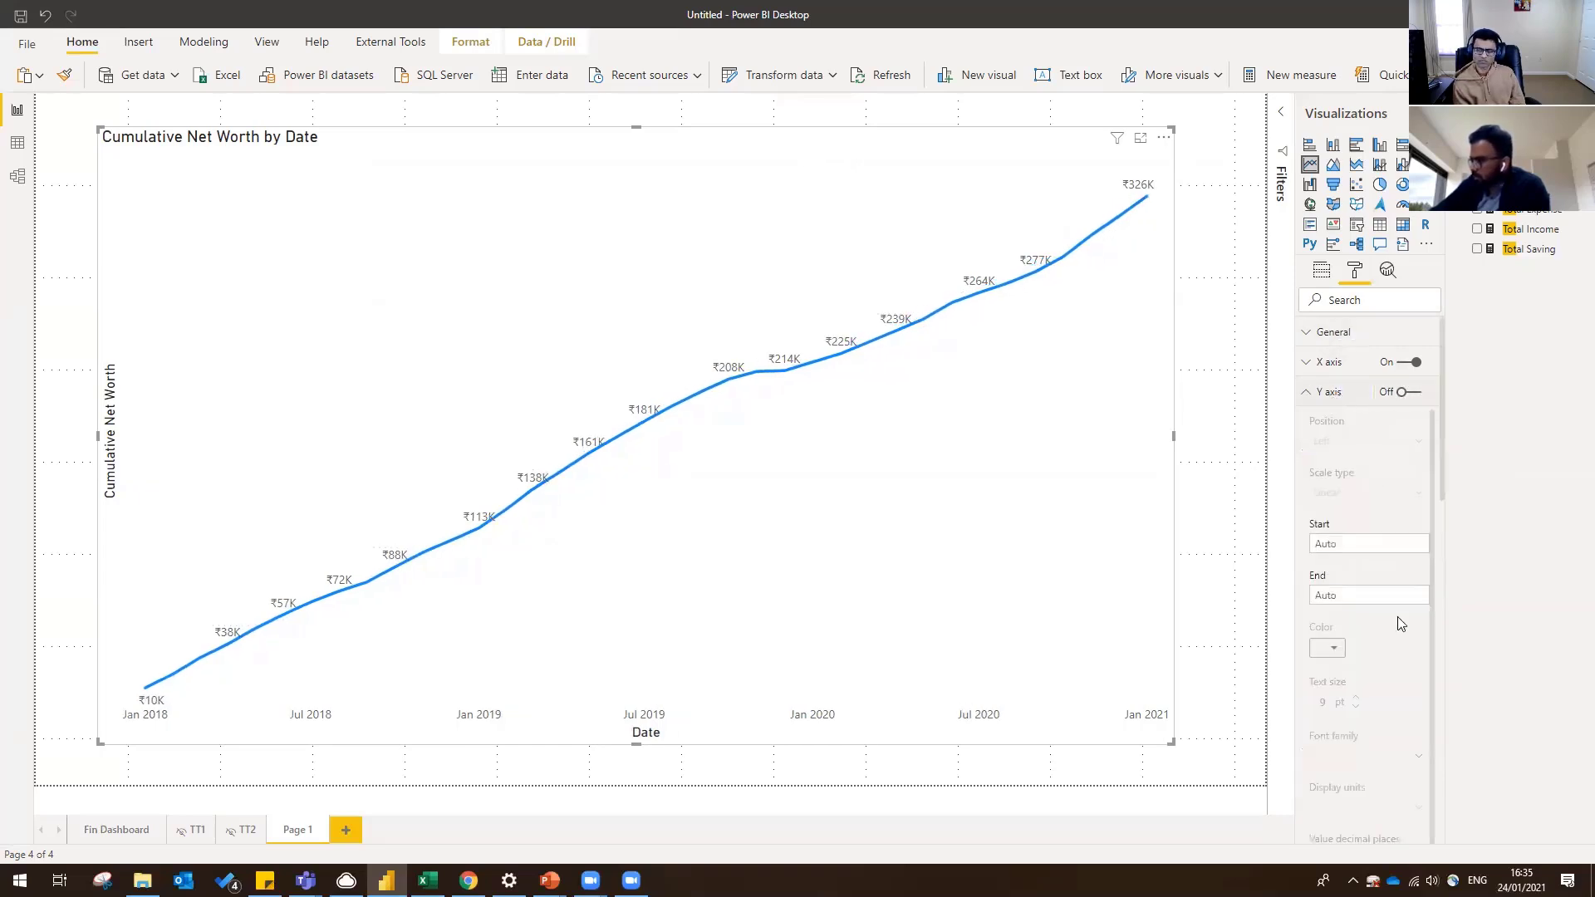
click(1330, 396)
scroll(1371, 598, down, 4)
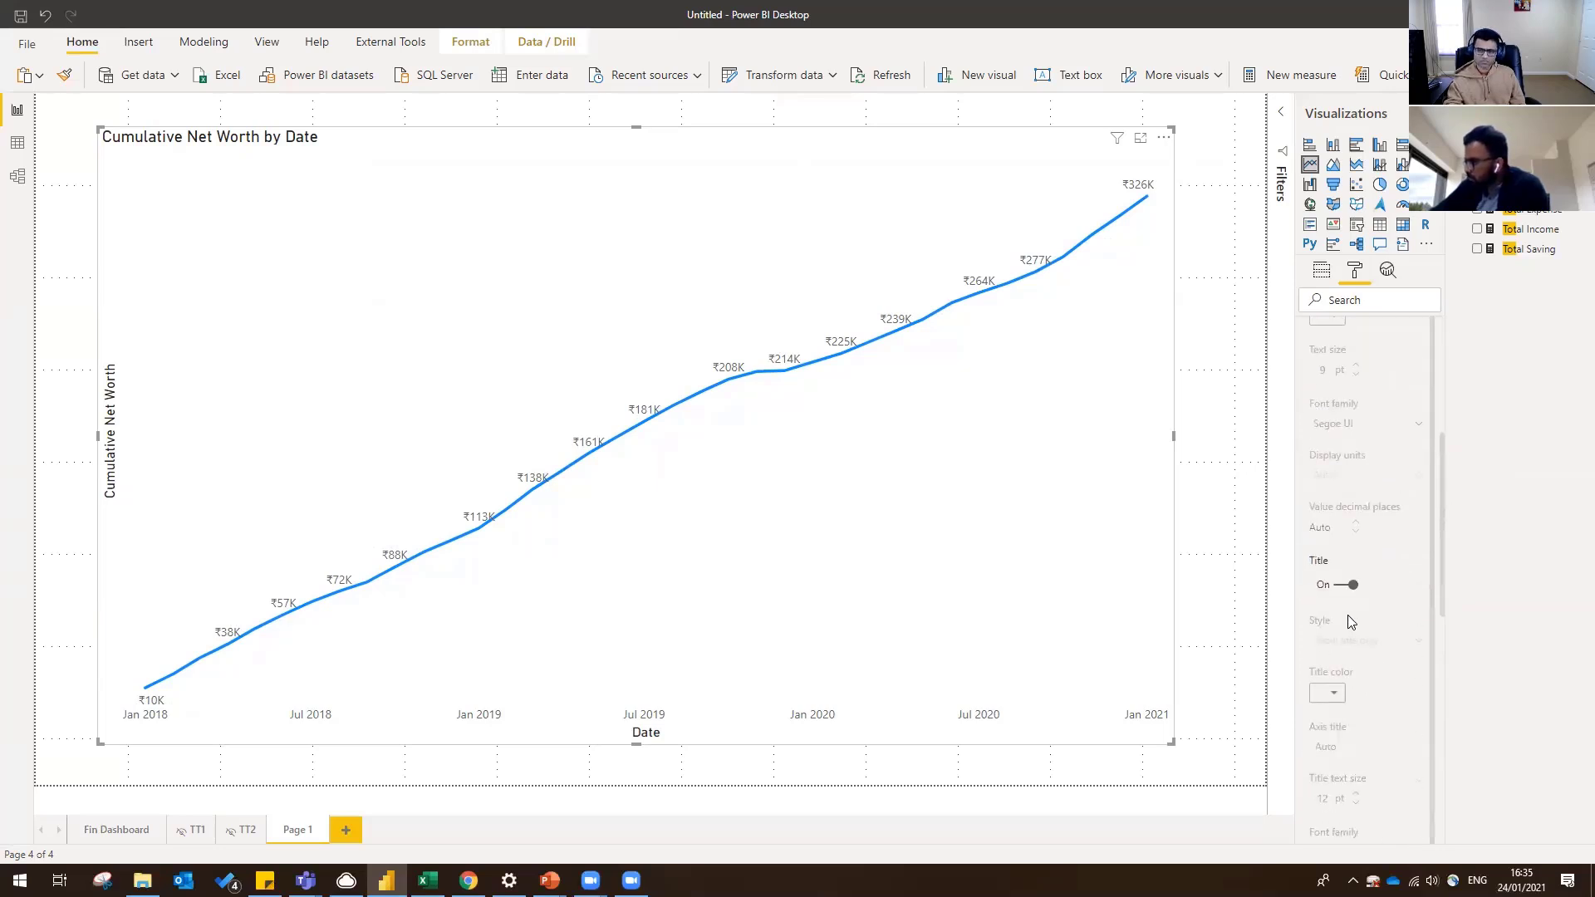
click(1351, 585)
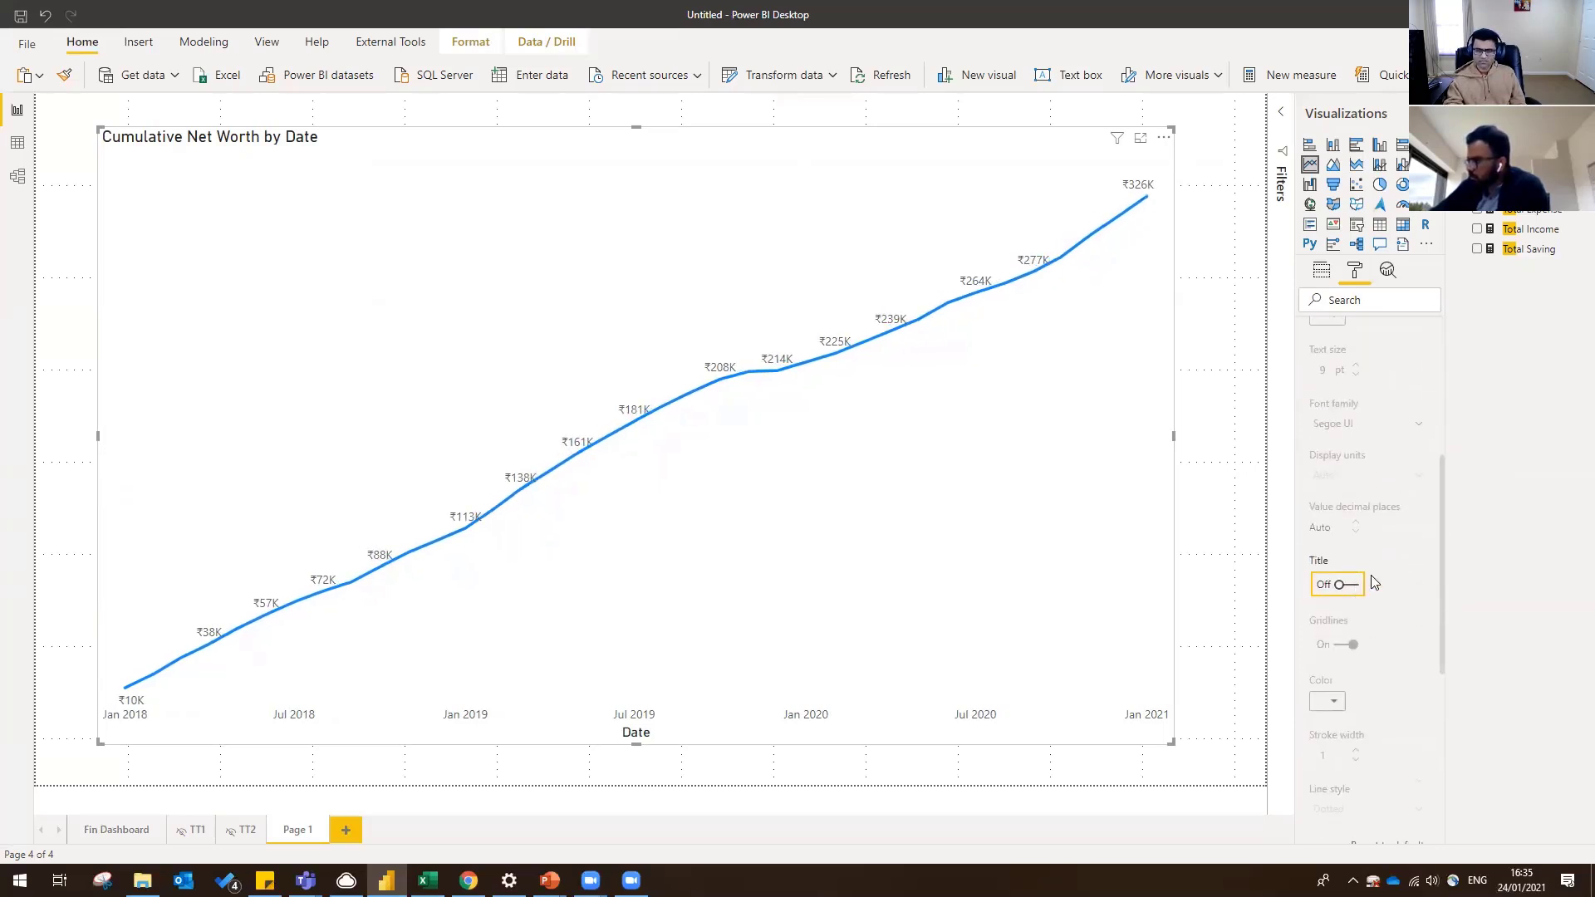
scroll(1362, 498, up, 5)
click(1337, 396)
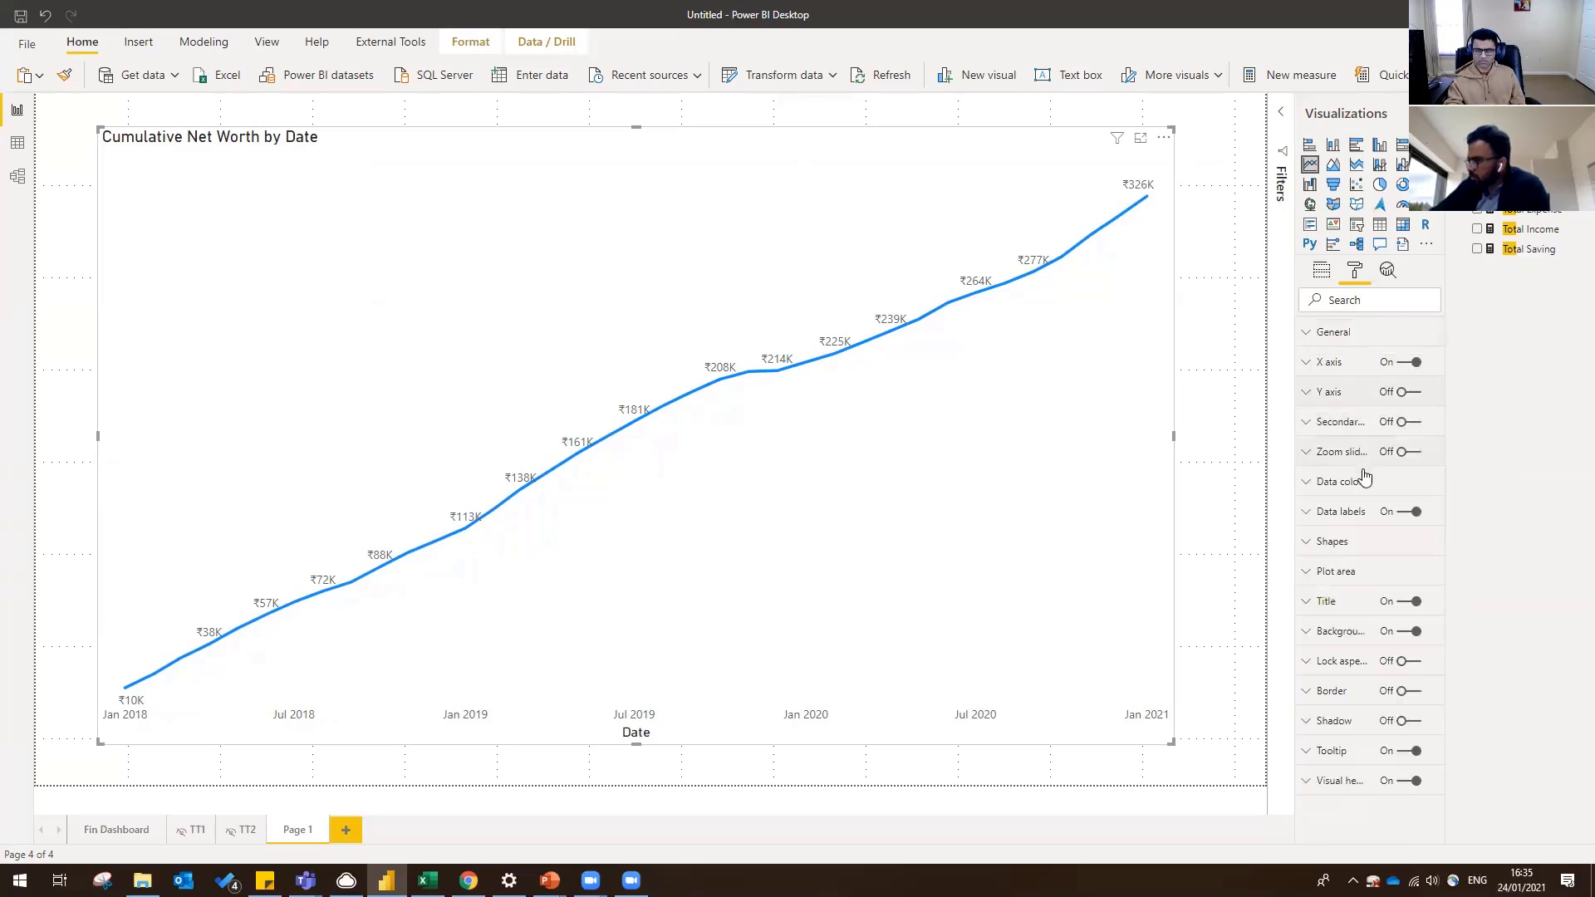
- Turn off the X axis title of the line chart while keeping the axis itself on
click(1329, 372)
scroll(1396, 718, down, 5)
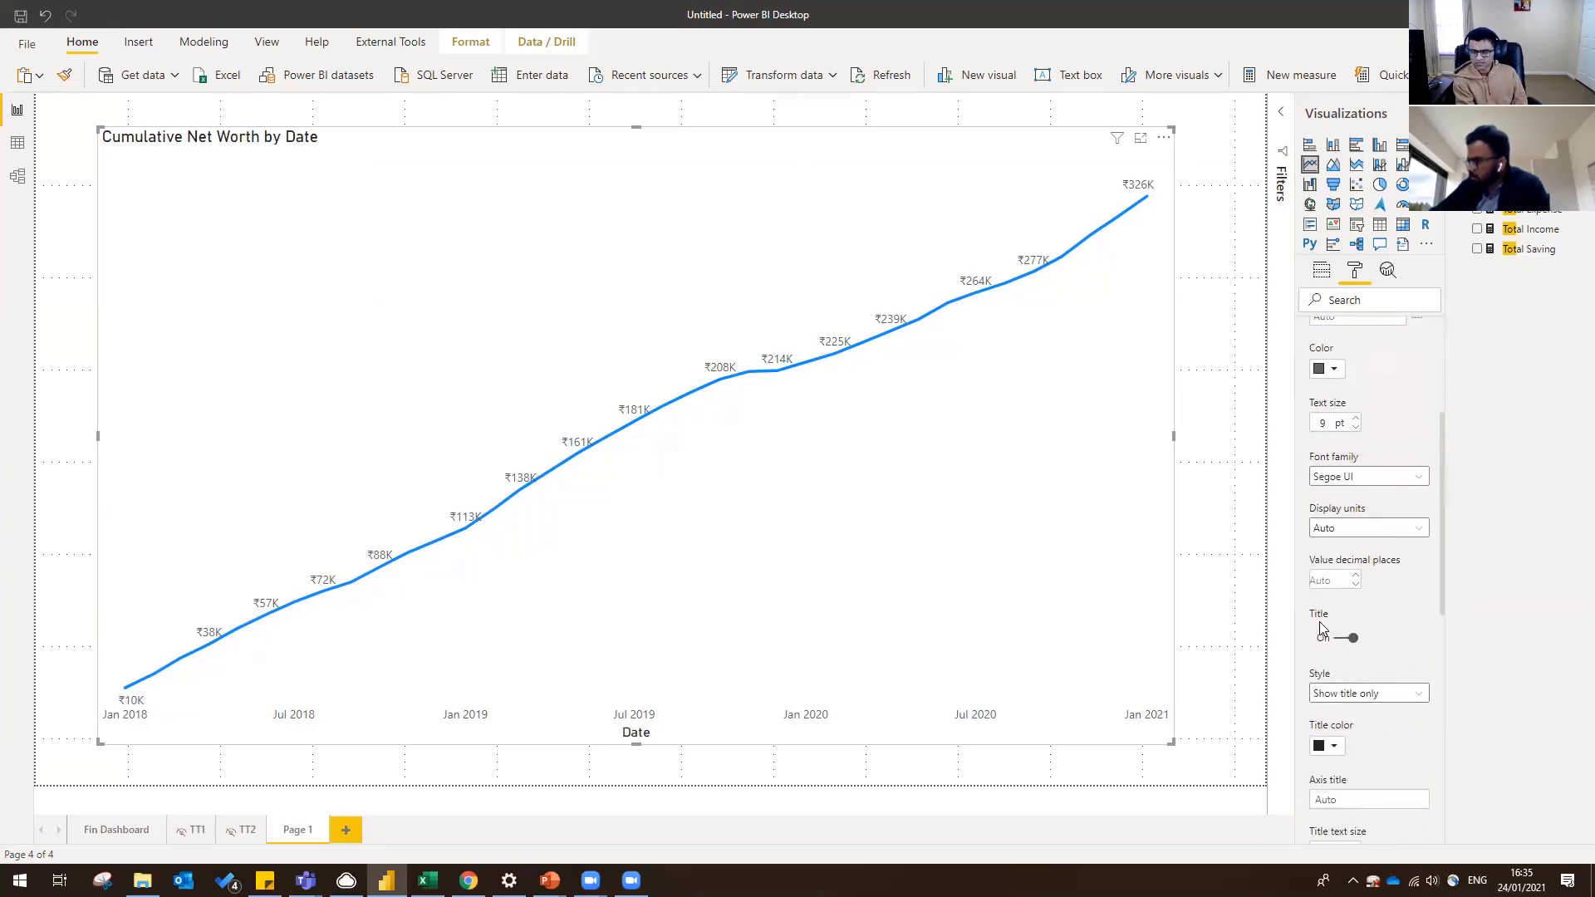
click(1341, 637)
scroll(1347, 577, up, 3)
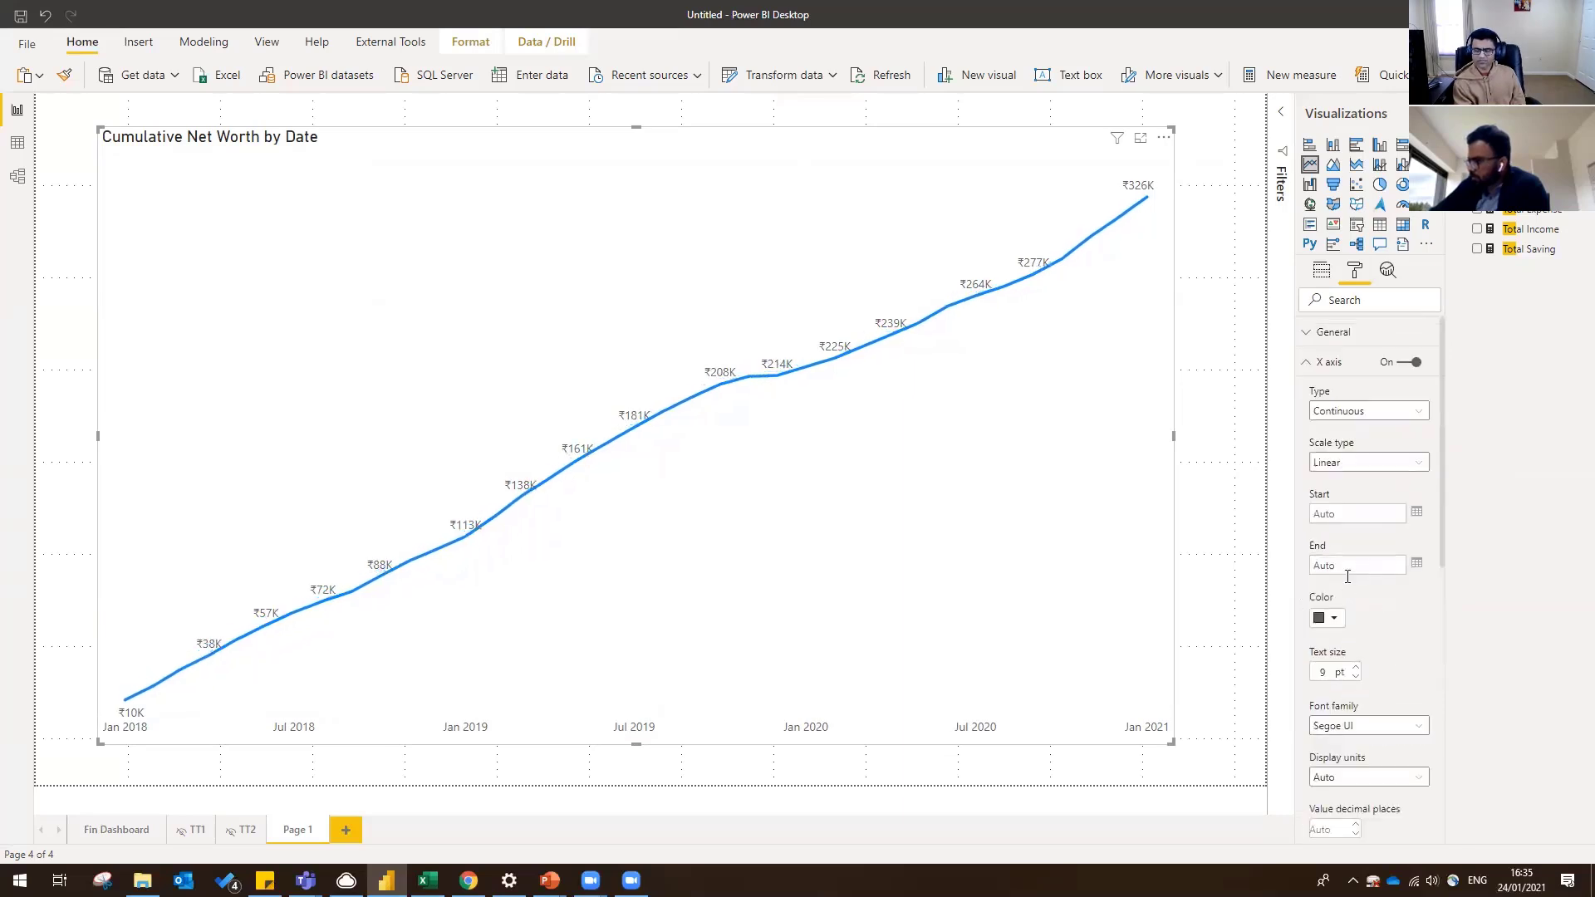
click(1324, 359)
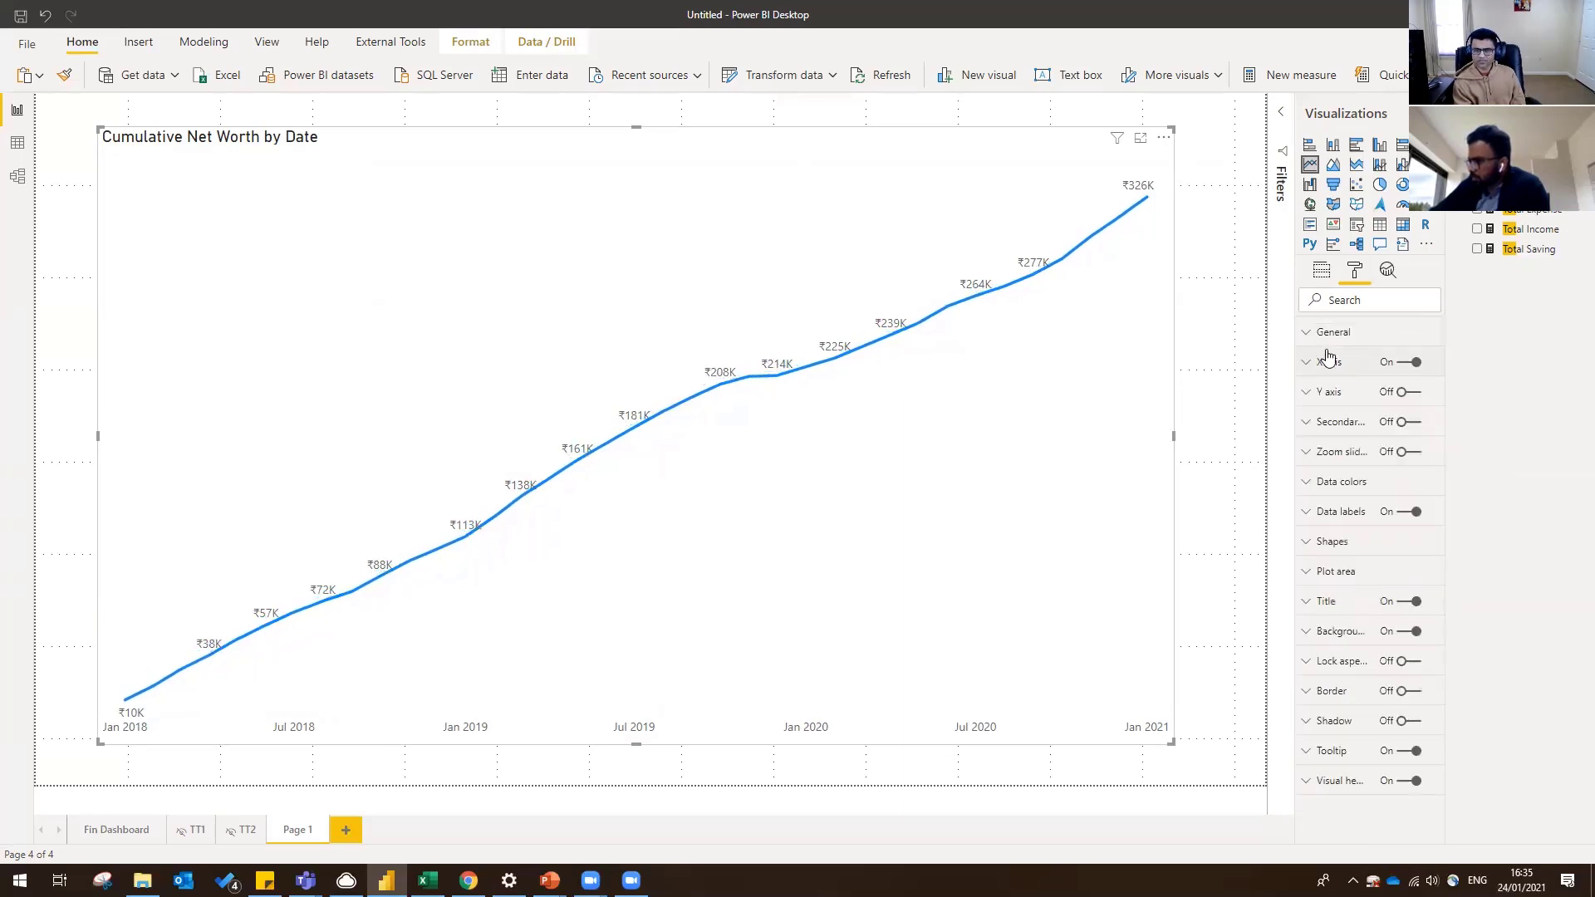
- Enable the Tooltip option in the page information of Page 1
click(1218, 314)
click(1352, 274)
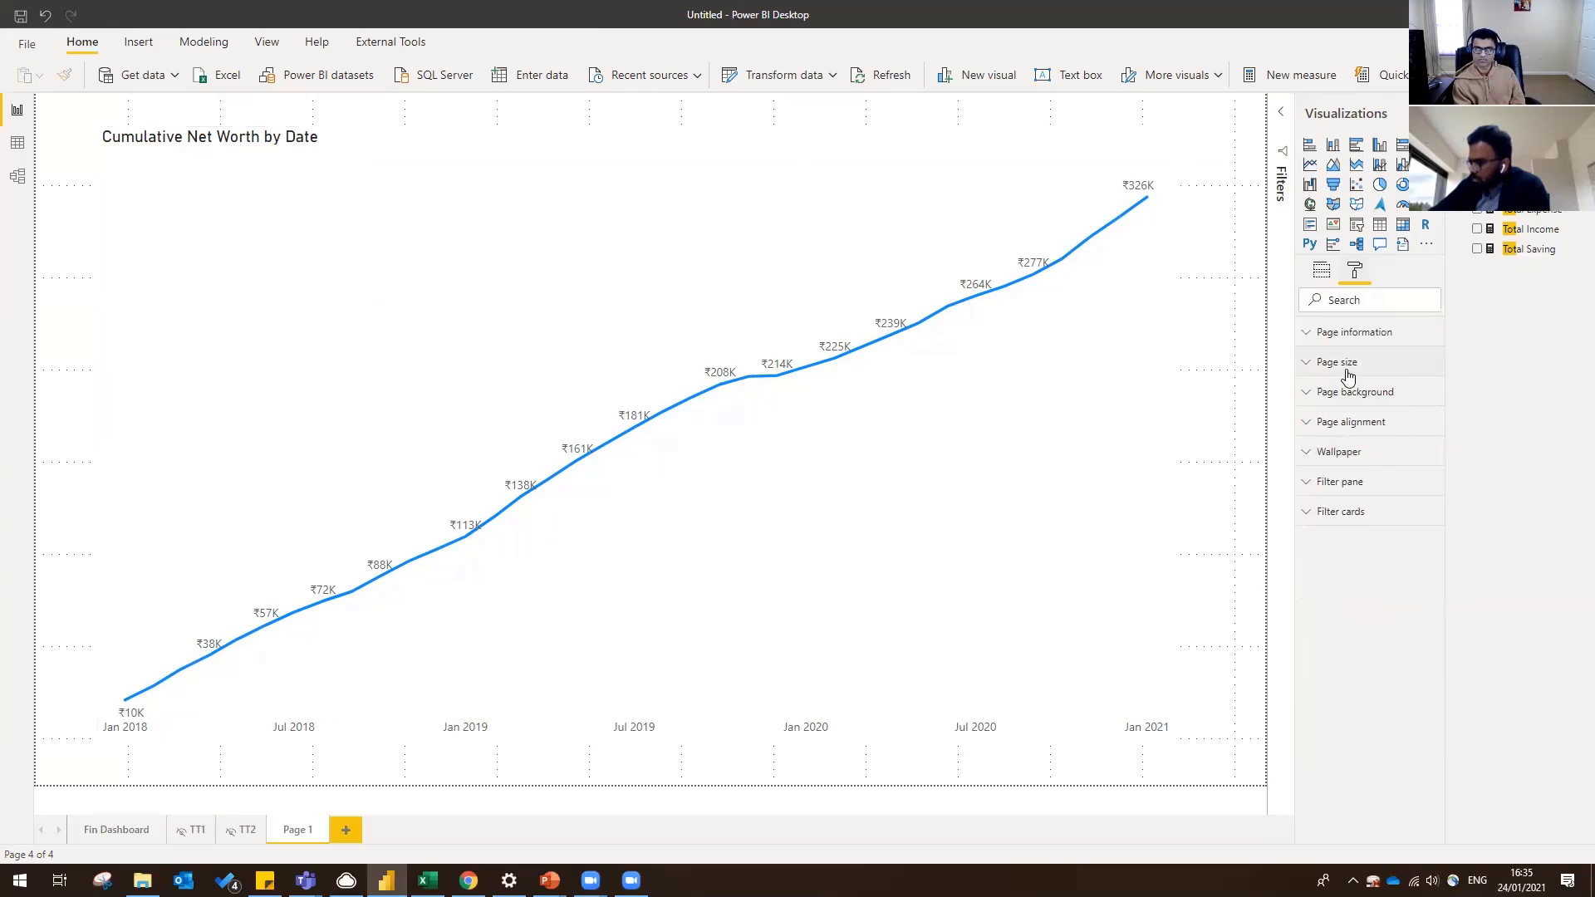
click(1347, 374)
click(1346, 362)
click(1349, 332)
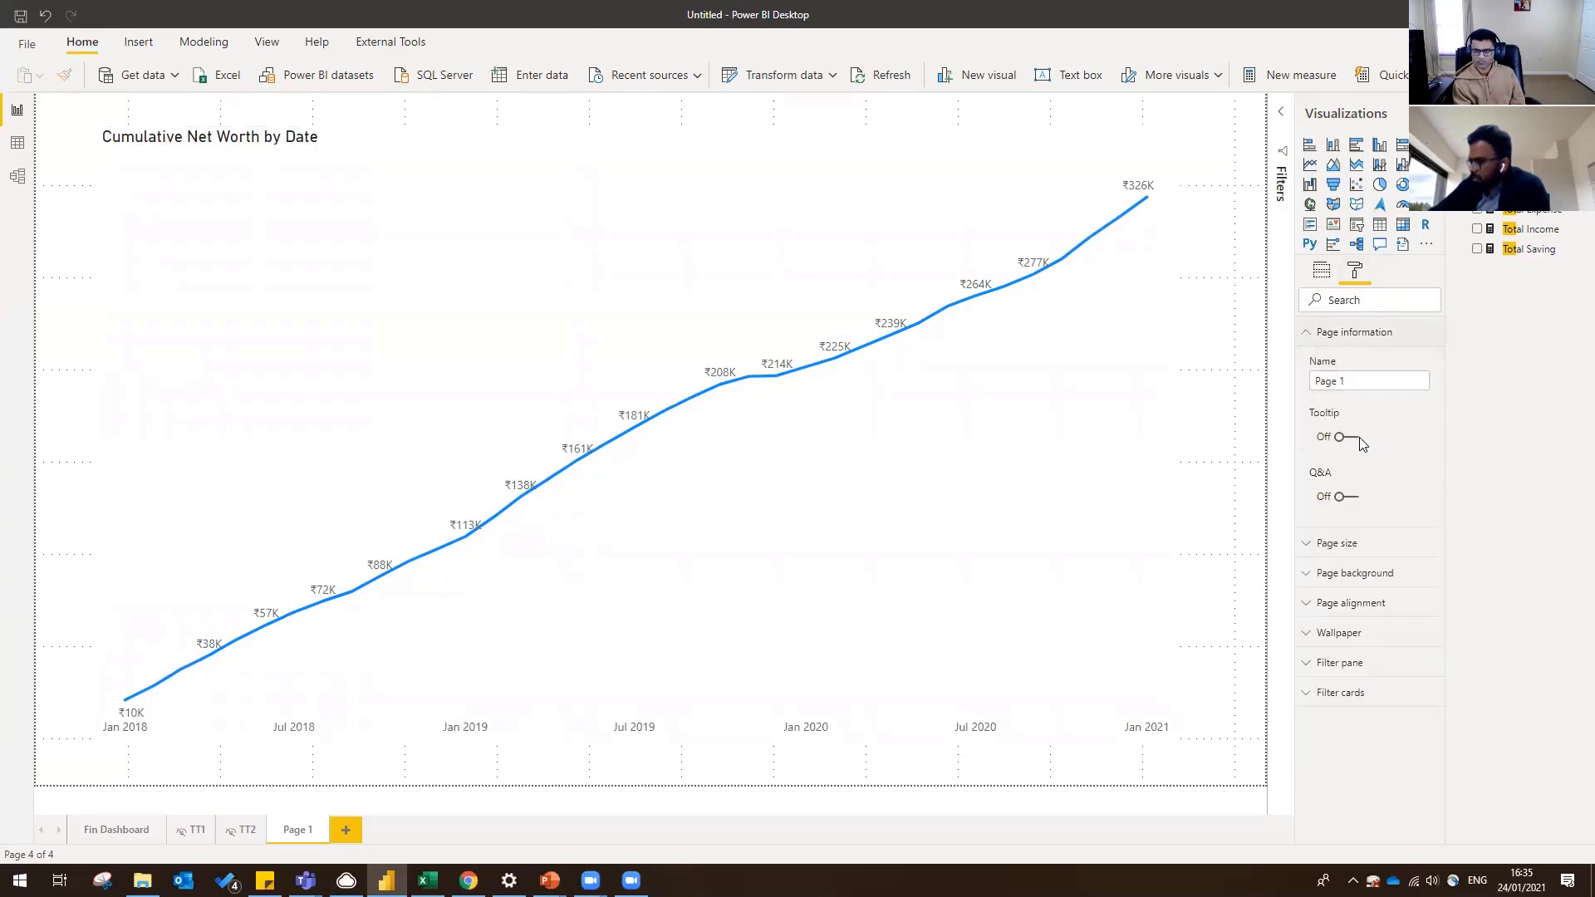
click(1350, 438)
- Rename Page 1 as TT3 and hide the page
double_click(297, 830)
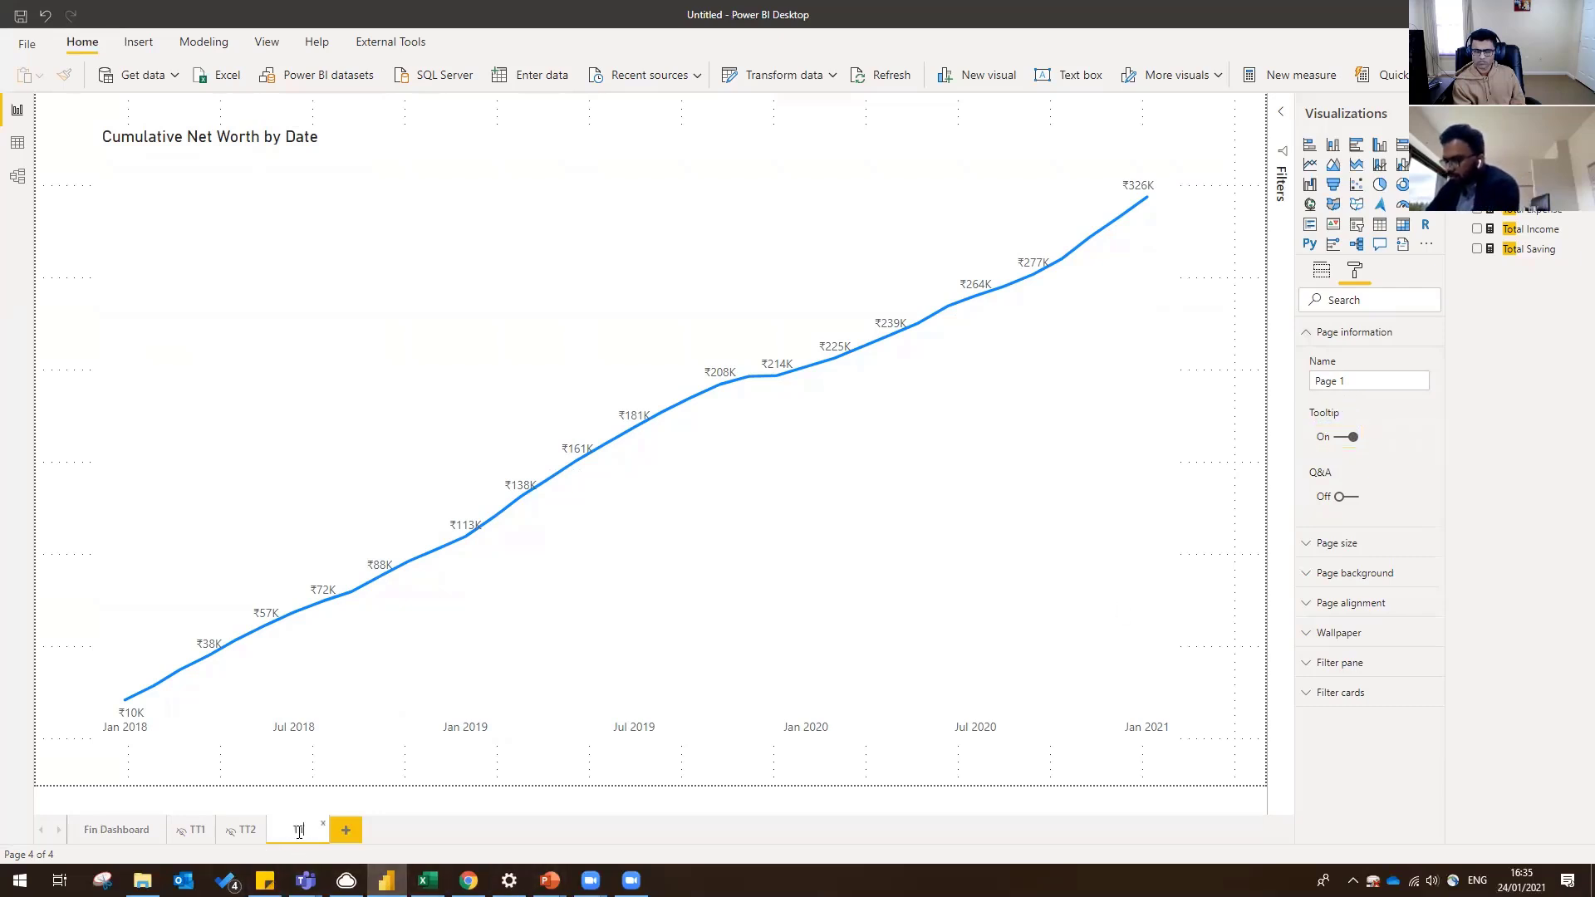
text(TT3)
key(Return)
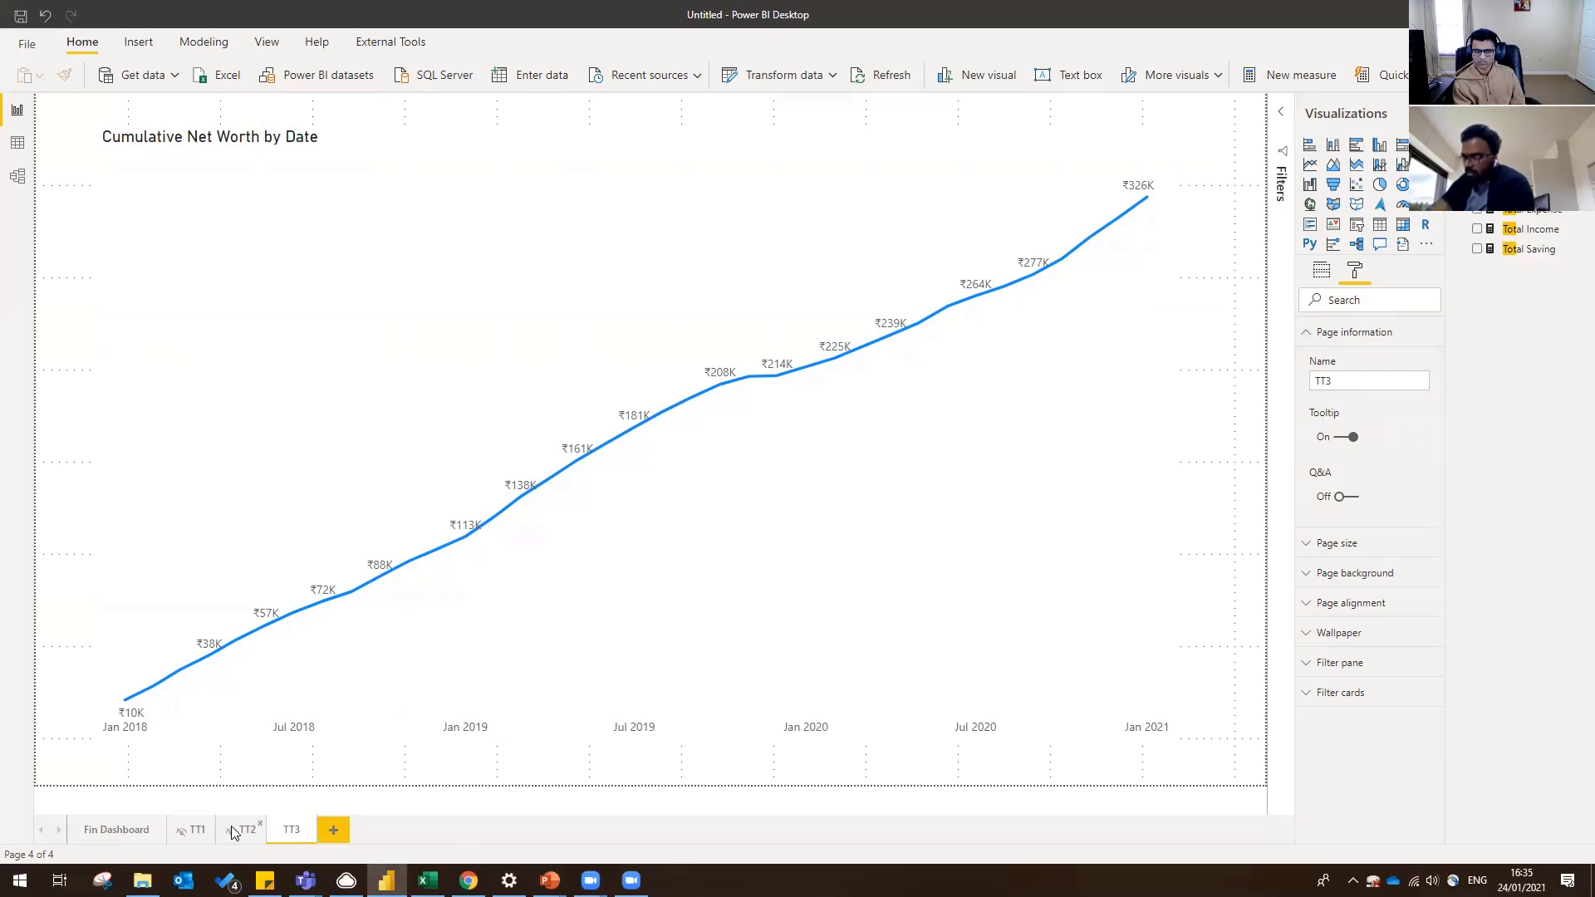
right_click(283, 834)
click(324, 816)
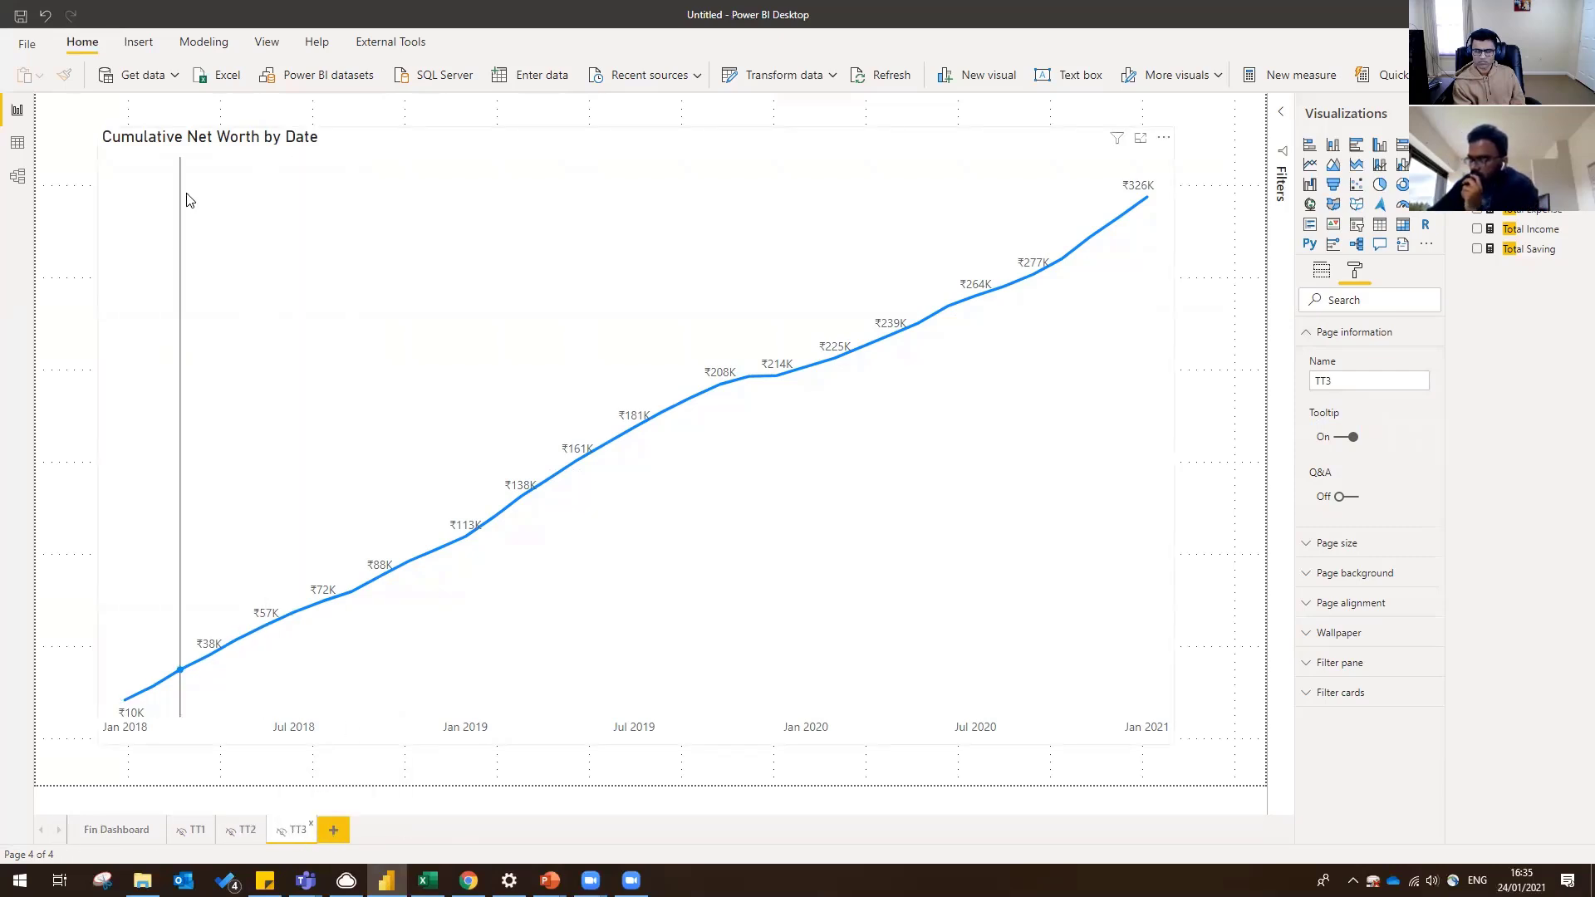
- Change the title text of the cumulative net worth line chart to My Net Worth Trend
click(388, 137)
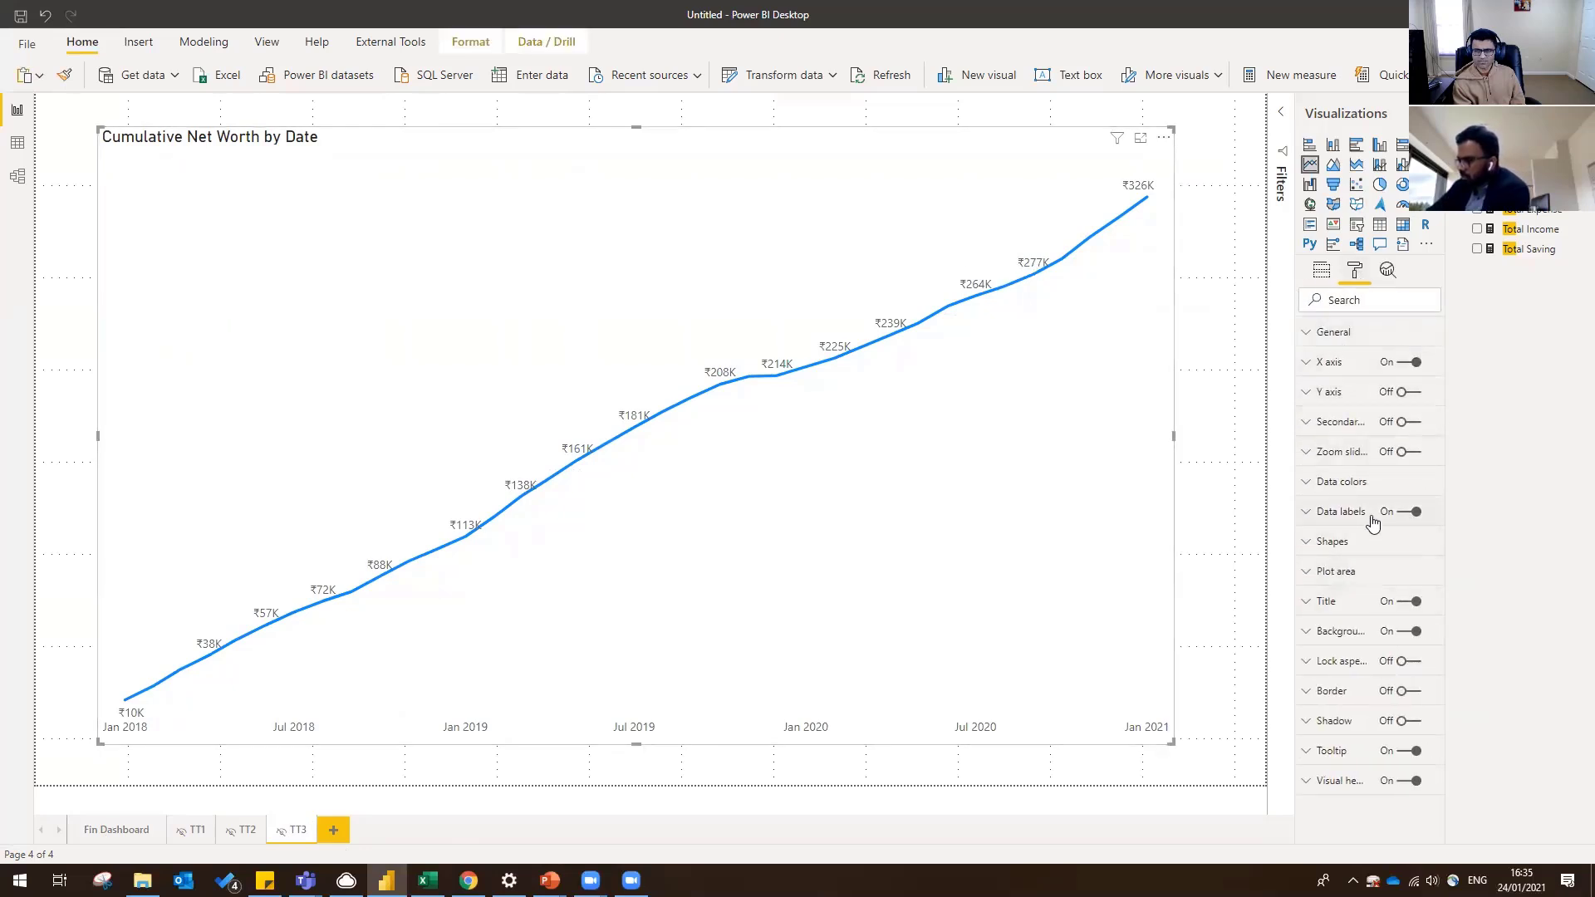
click(1327, 602)
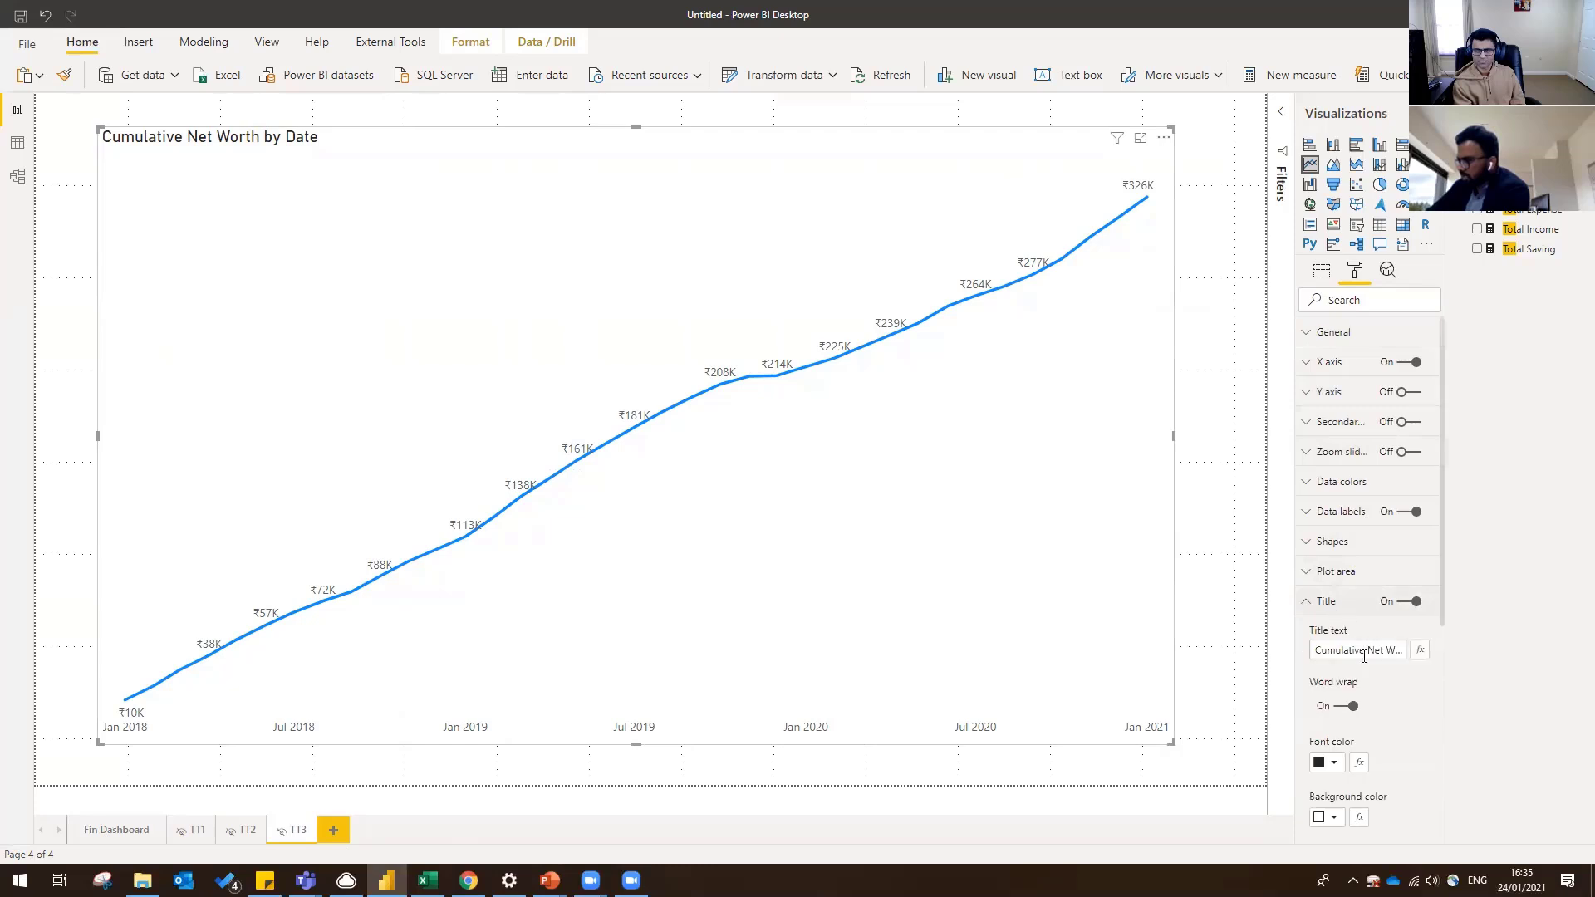
click(1355, 654)
mouse_move(1375, 654)
mouse_down()
mouse_move(1422, 657)
mouse_move(1378, 655)
mouse_move(1405, 650)
mouse_up()
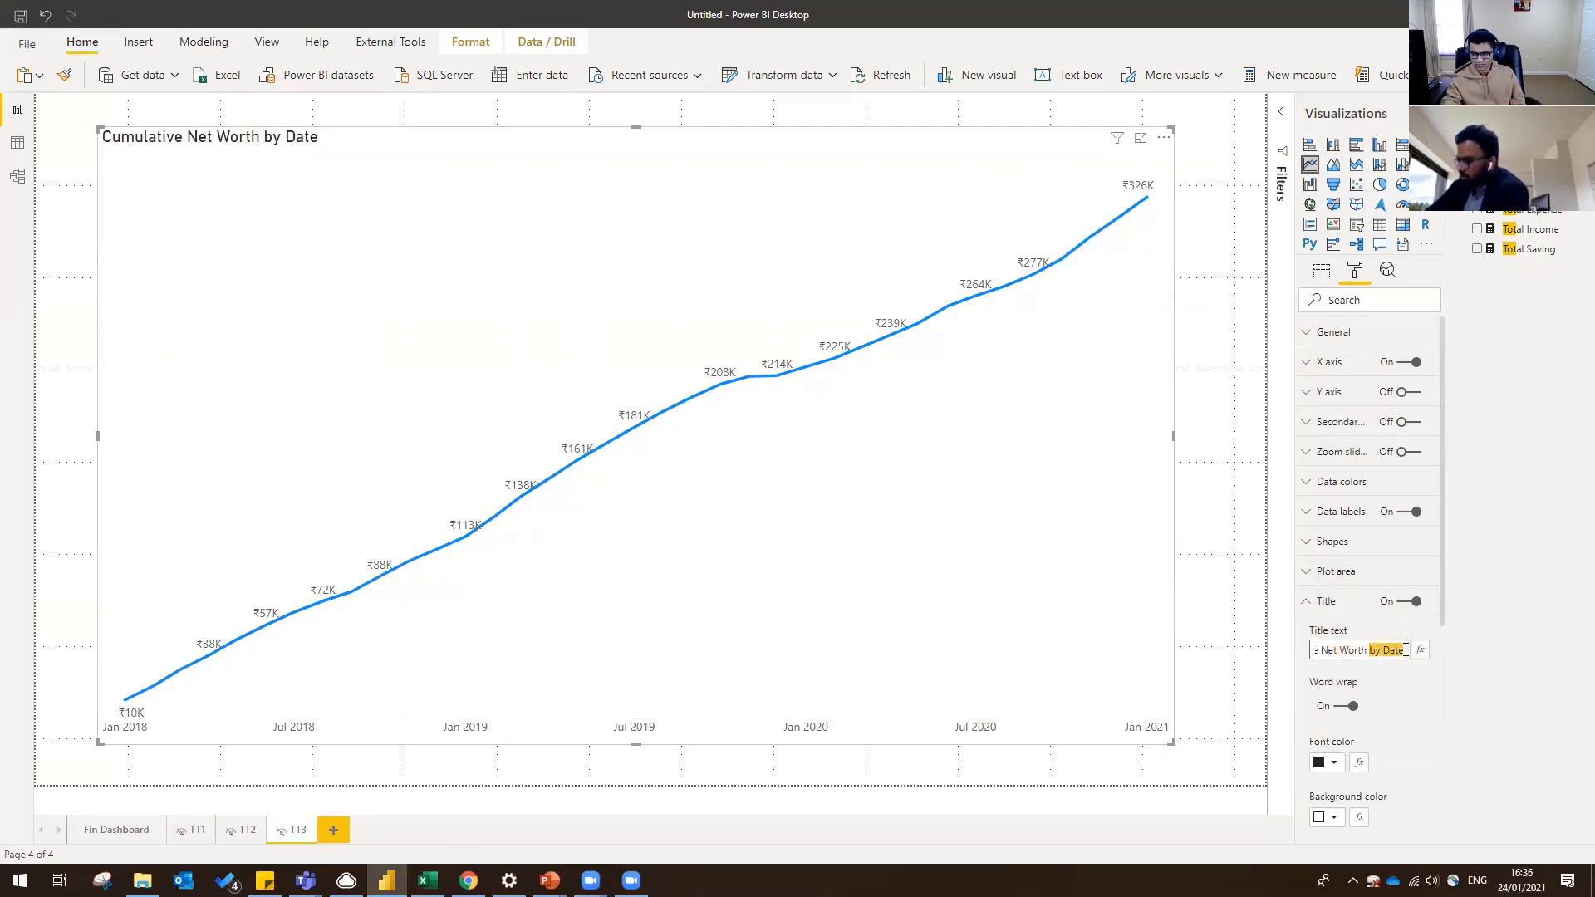
key(BackSpace)
key(ctrl+a)
key(BackSpace)
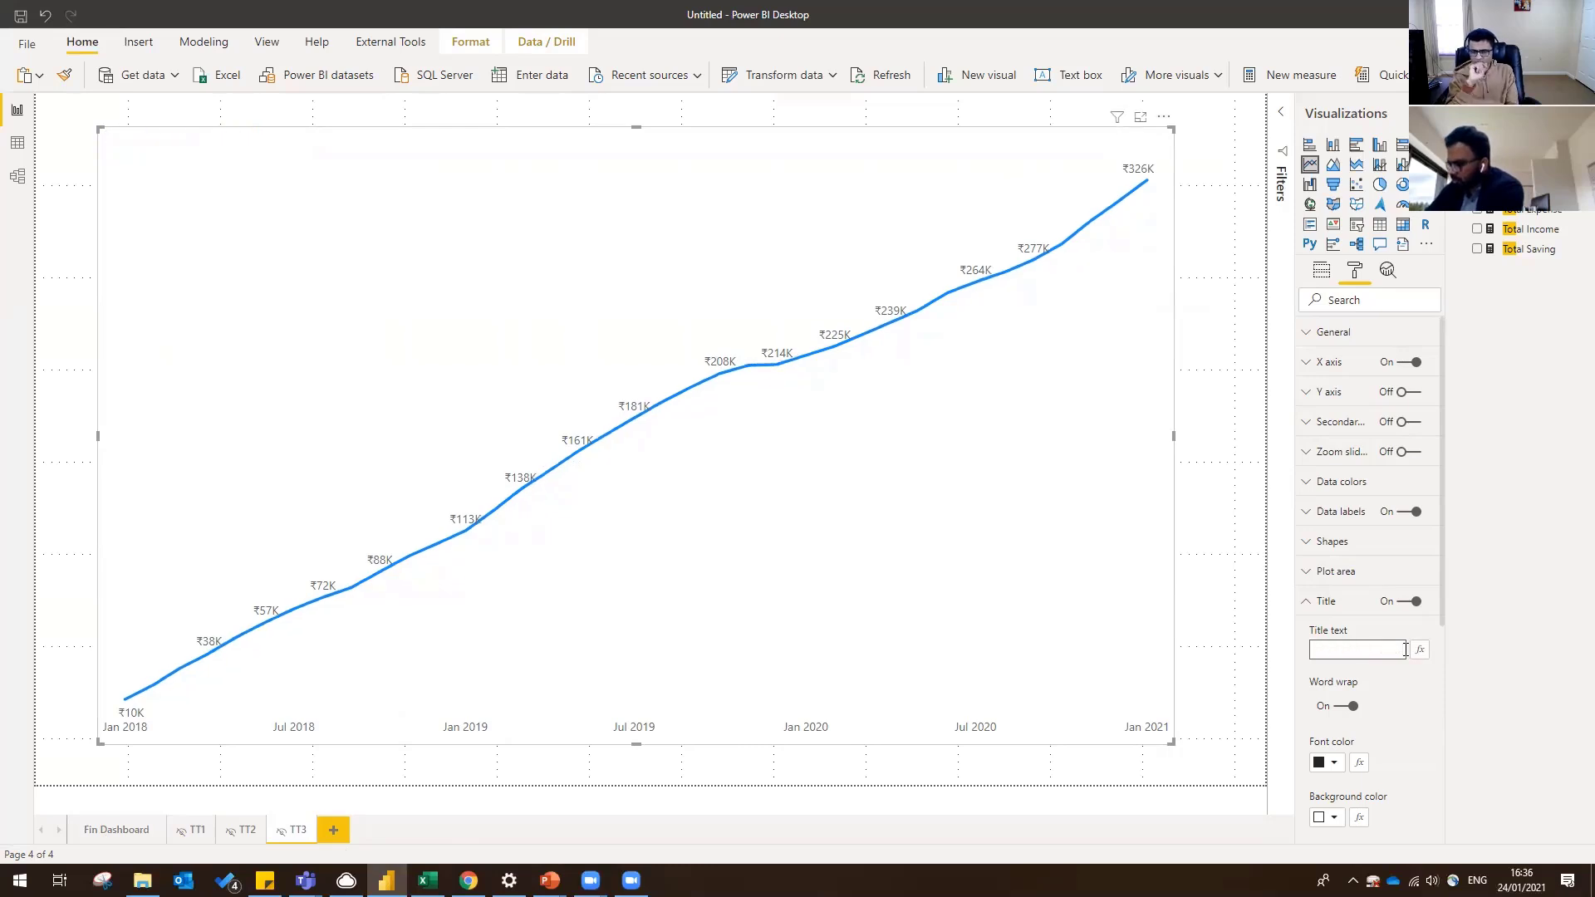
text(My Net Worth)
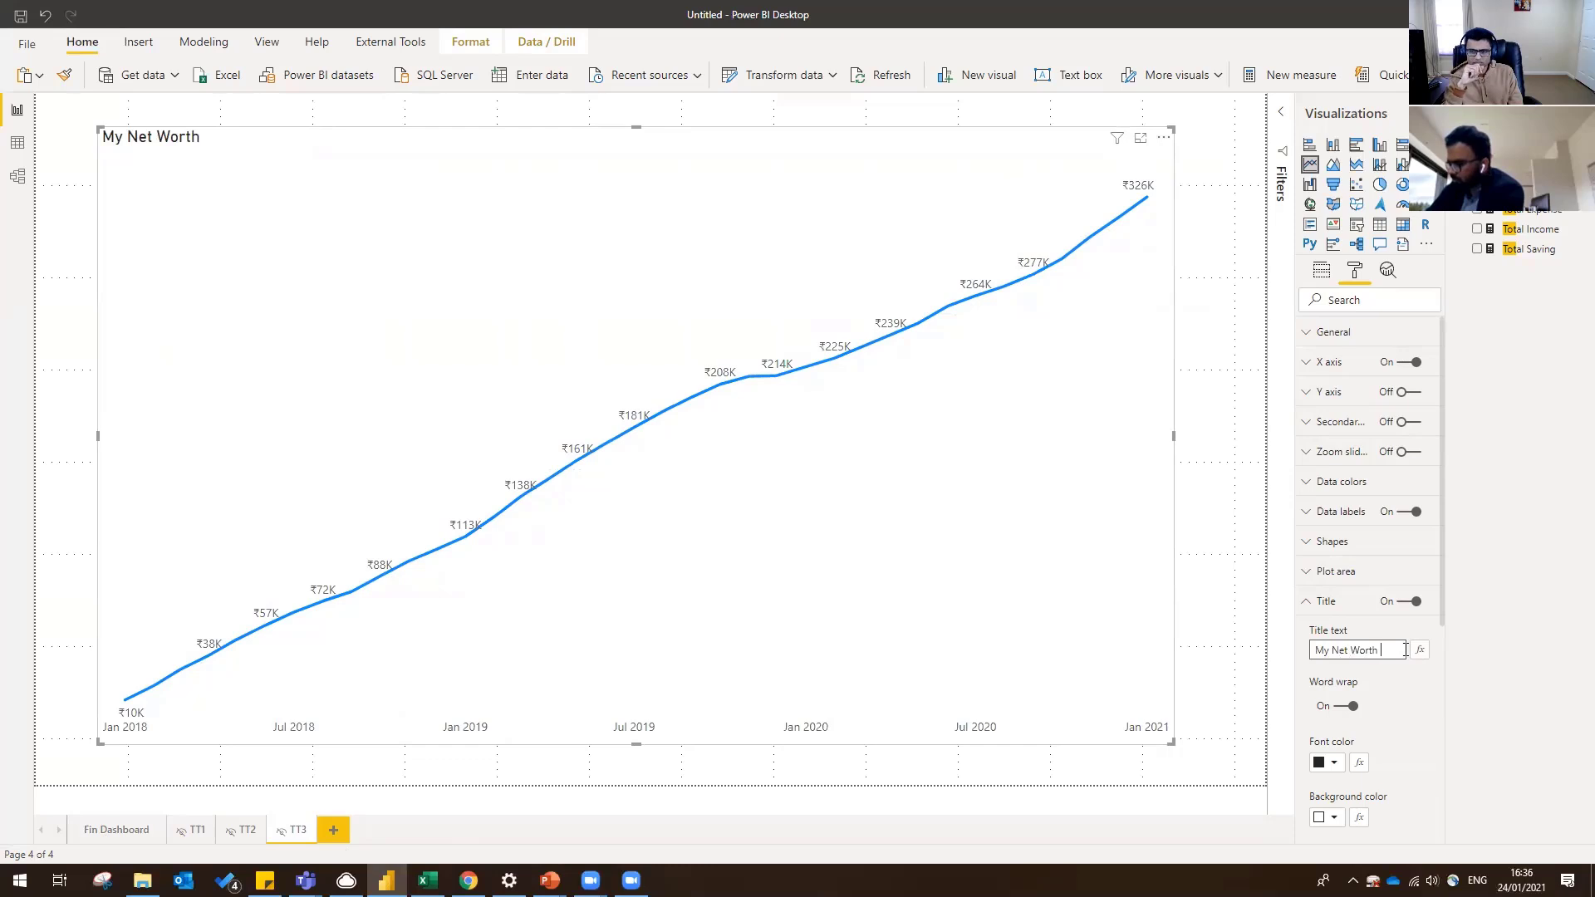
text( Trend)
click(1519, 632)
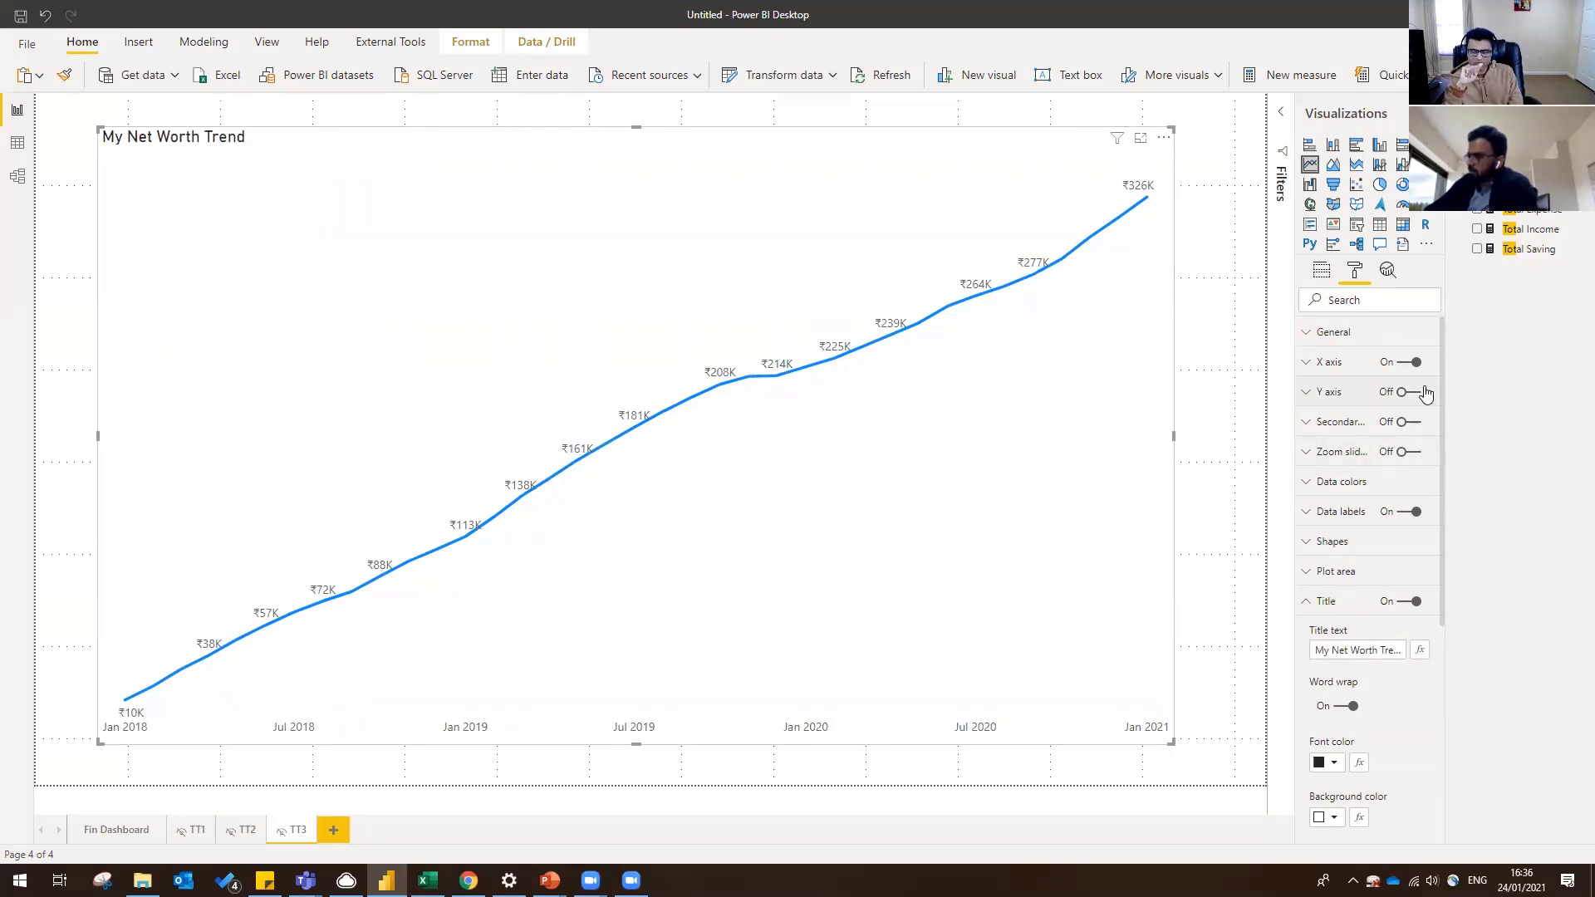
click(1350, 603)
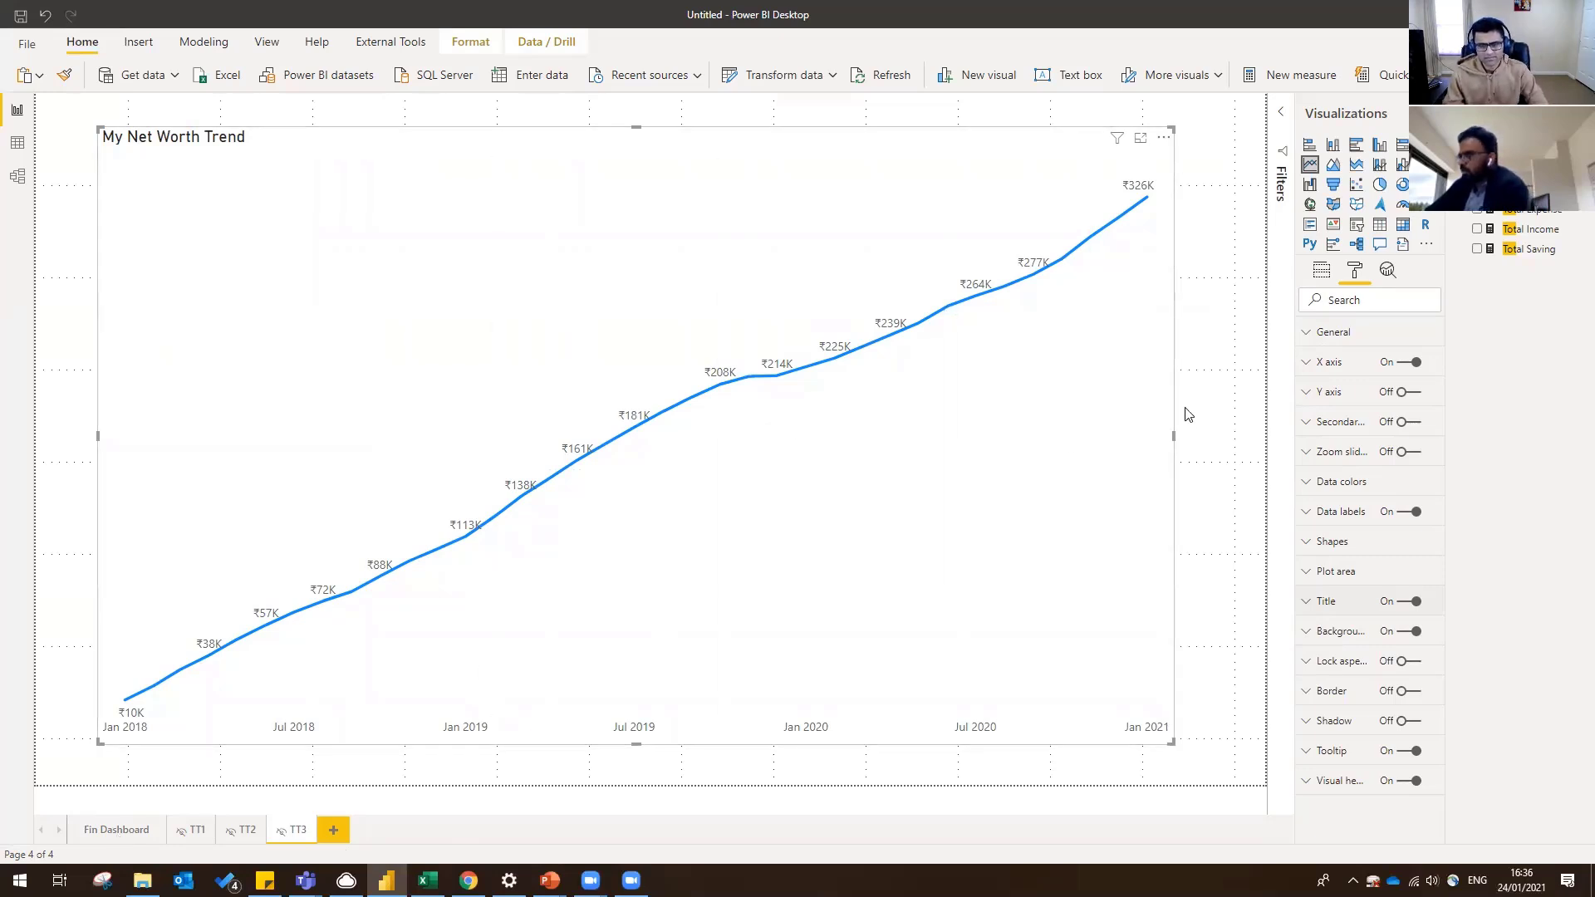
- Try Total Income as an additional value on the net worth line chart, then remove it from the values
click(1233, 395)
click(1170, 382)
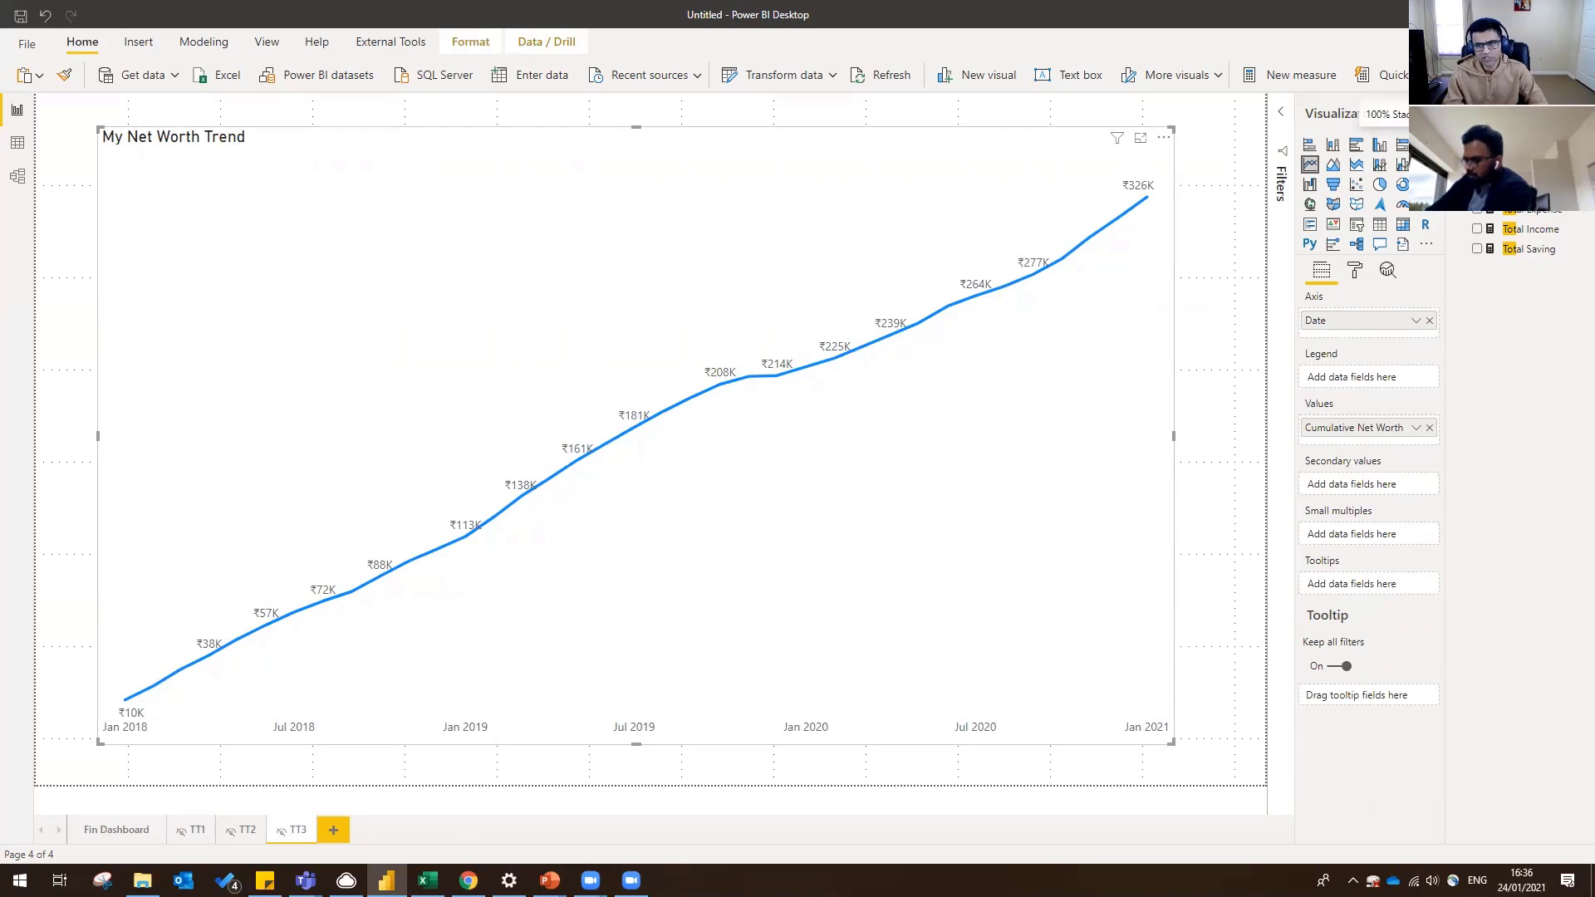
click(1574, 141)
text(inc)
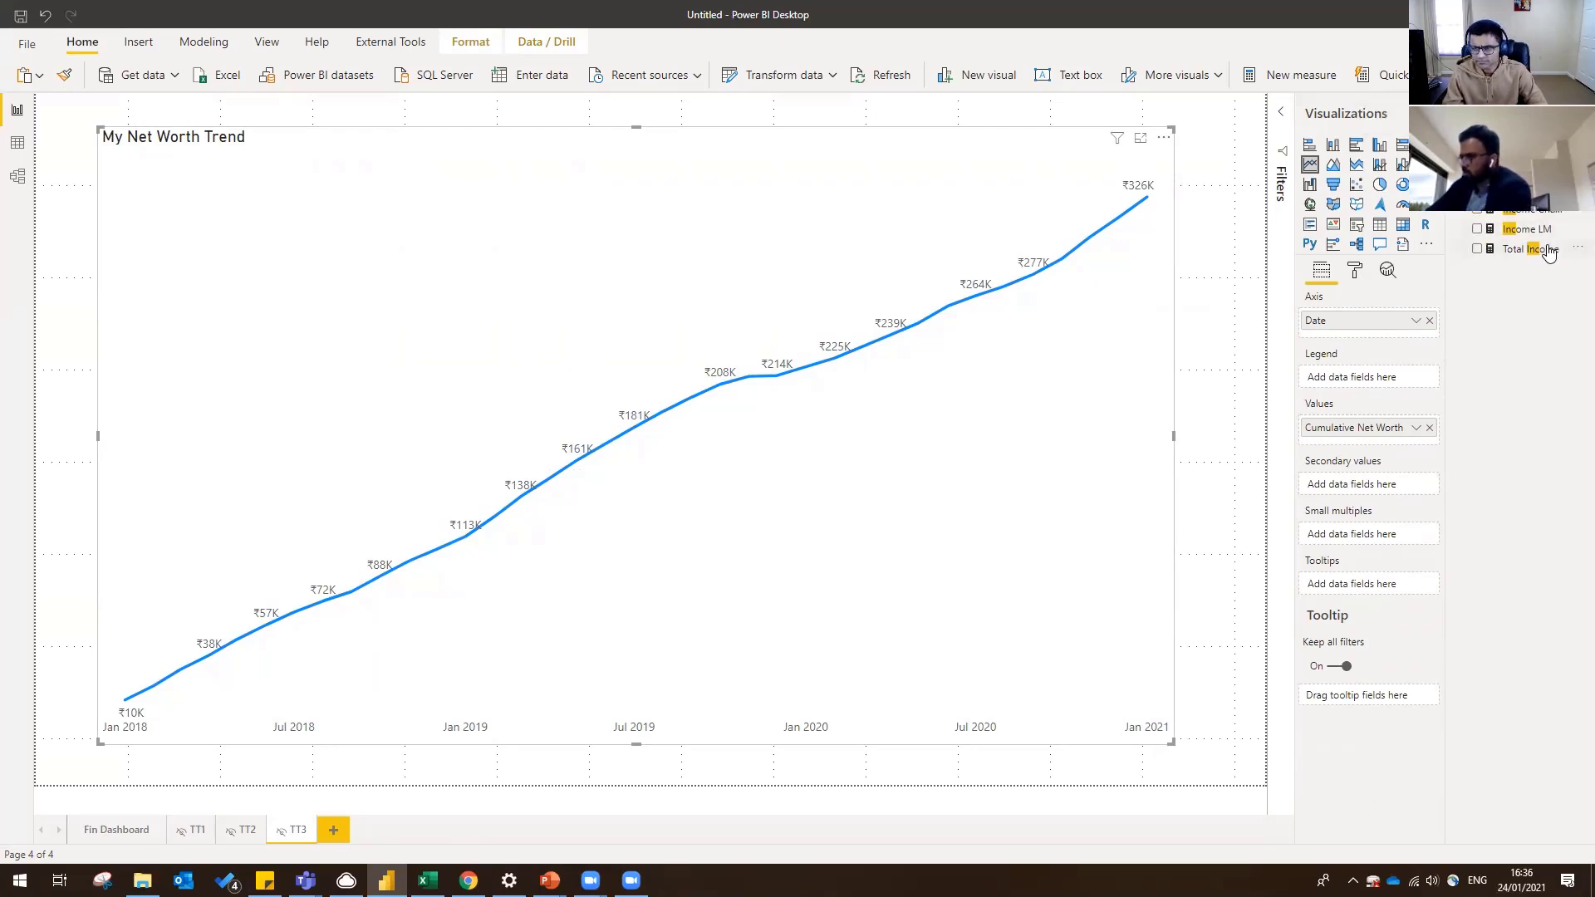
drag(1537, 249, 1356, 426)
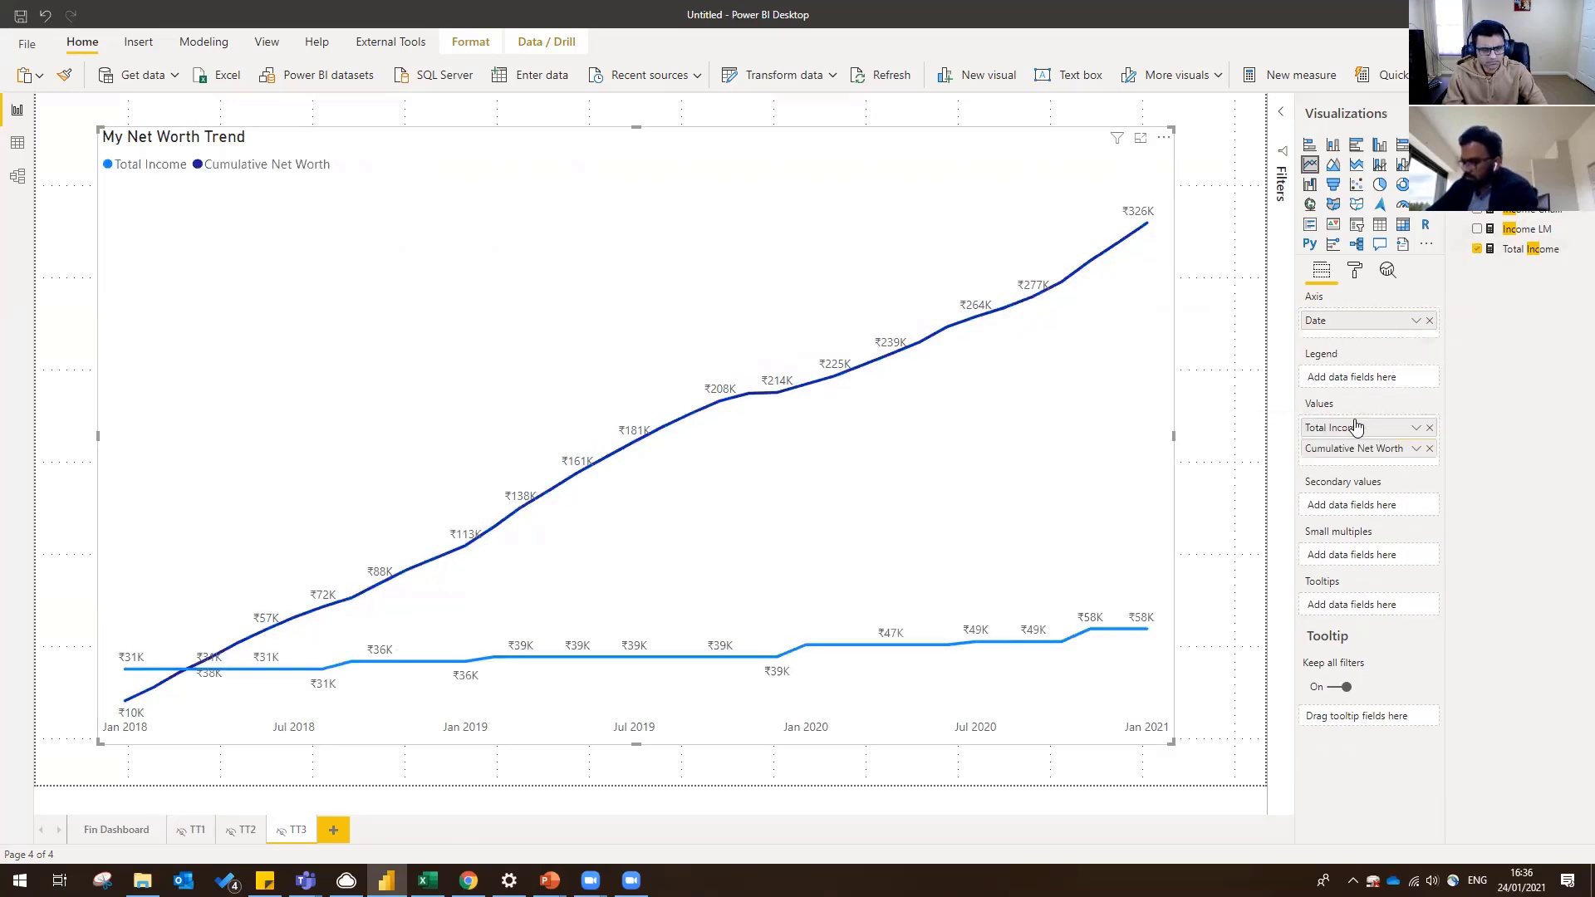
click(1429, 428)
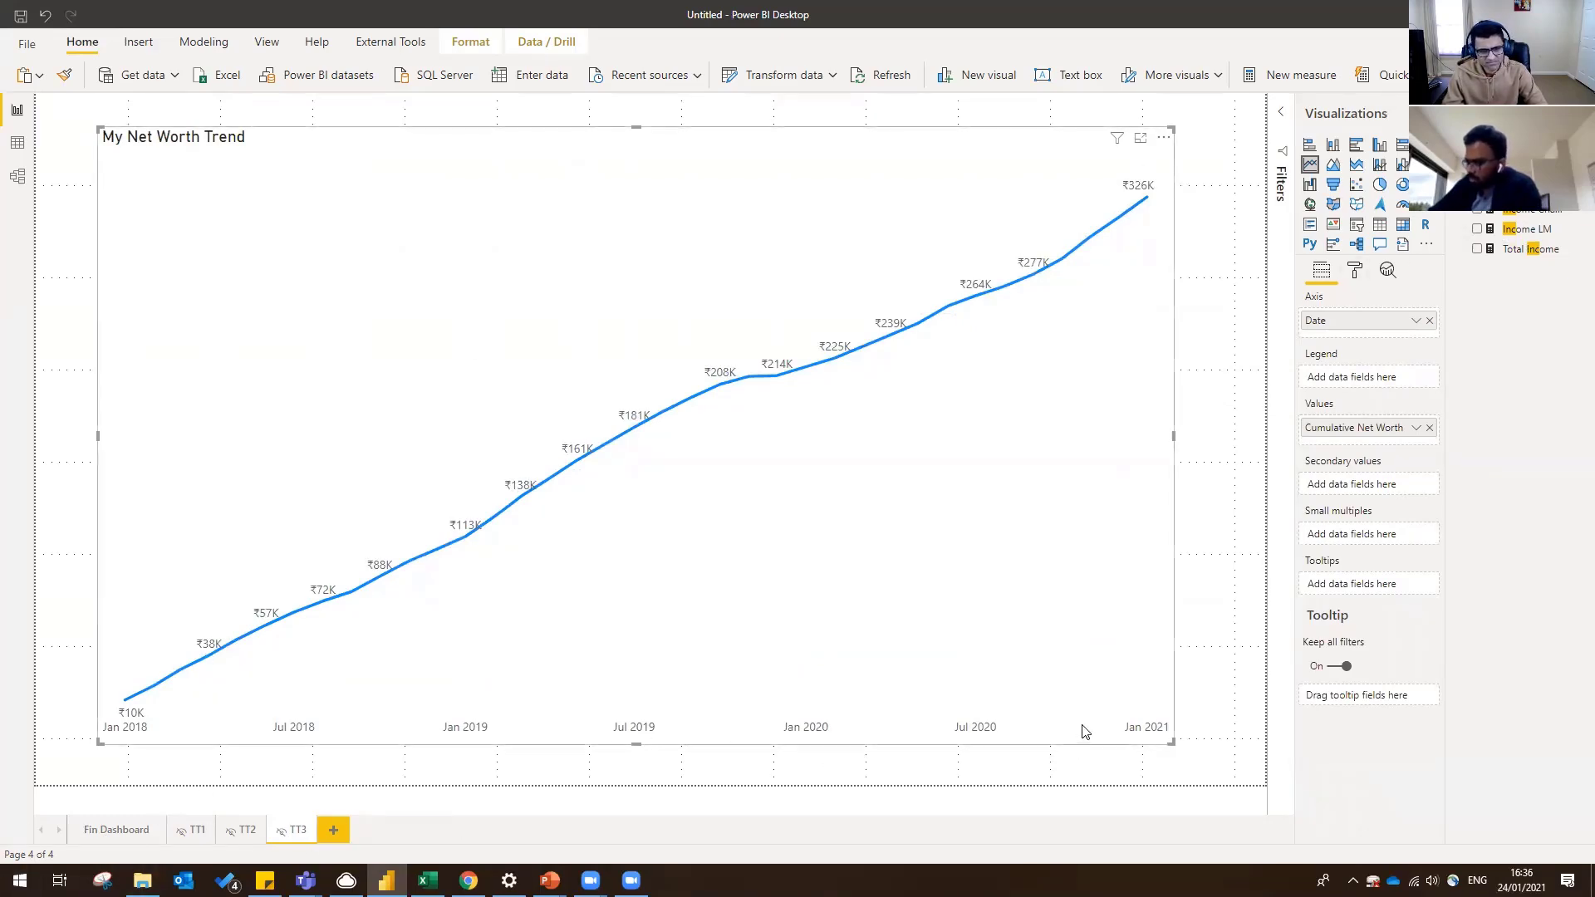
- On the Fin Dashboard page, turn on the tooltip of the Net worth Generated card and use report page TT3 for it
click(131, 835)
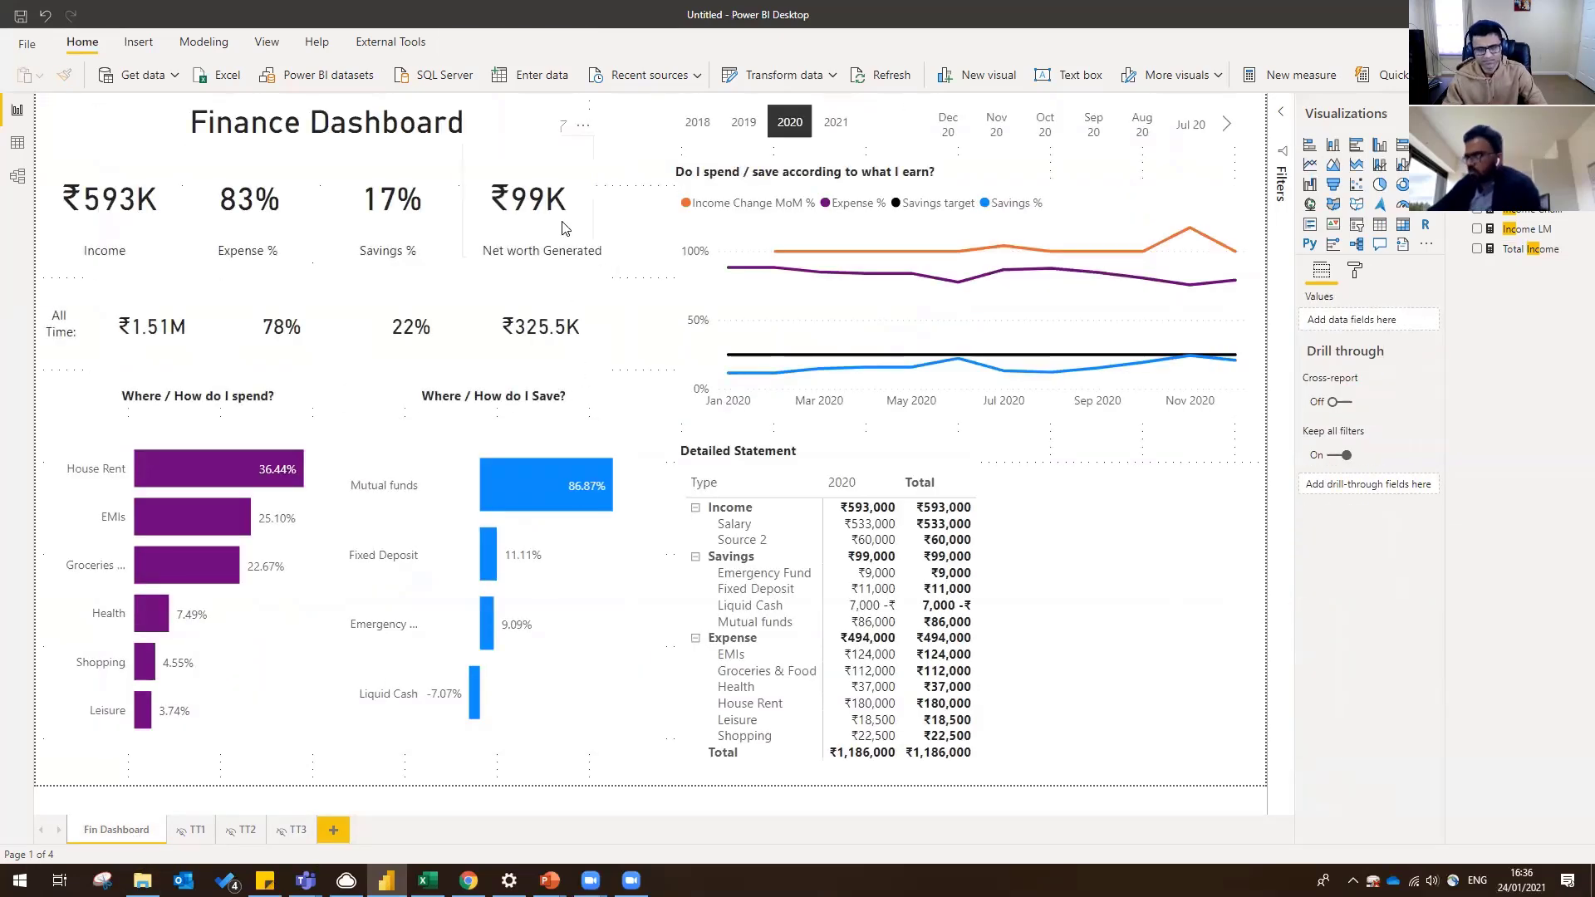
click(563, 229)
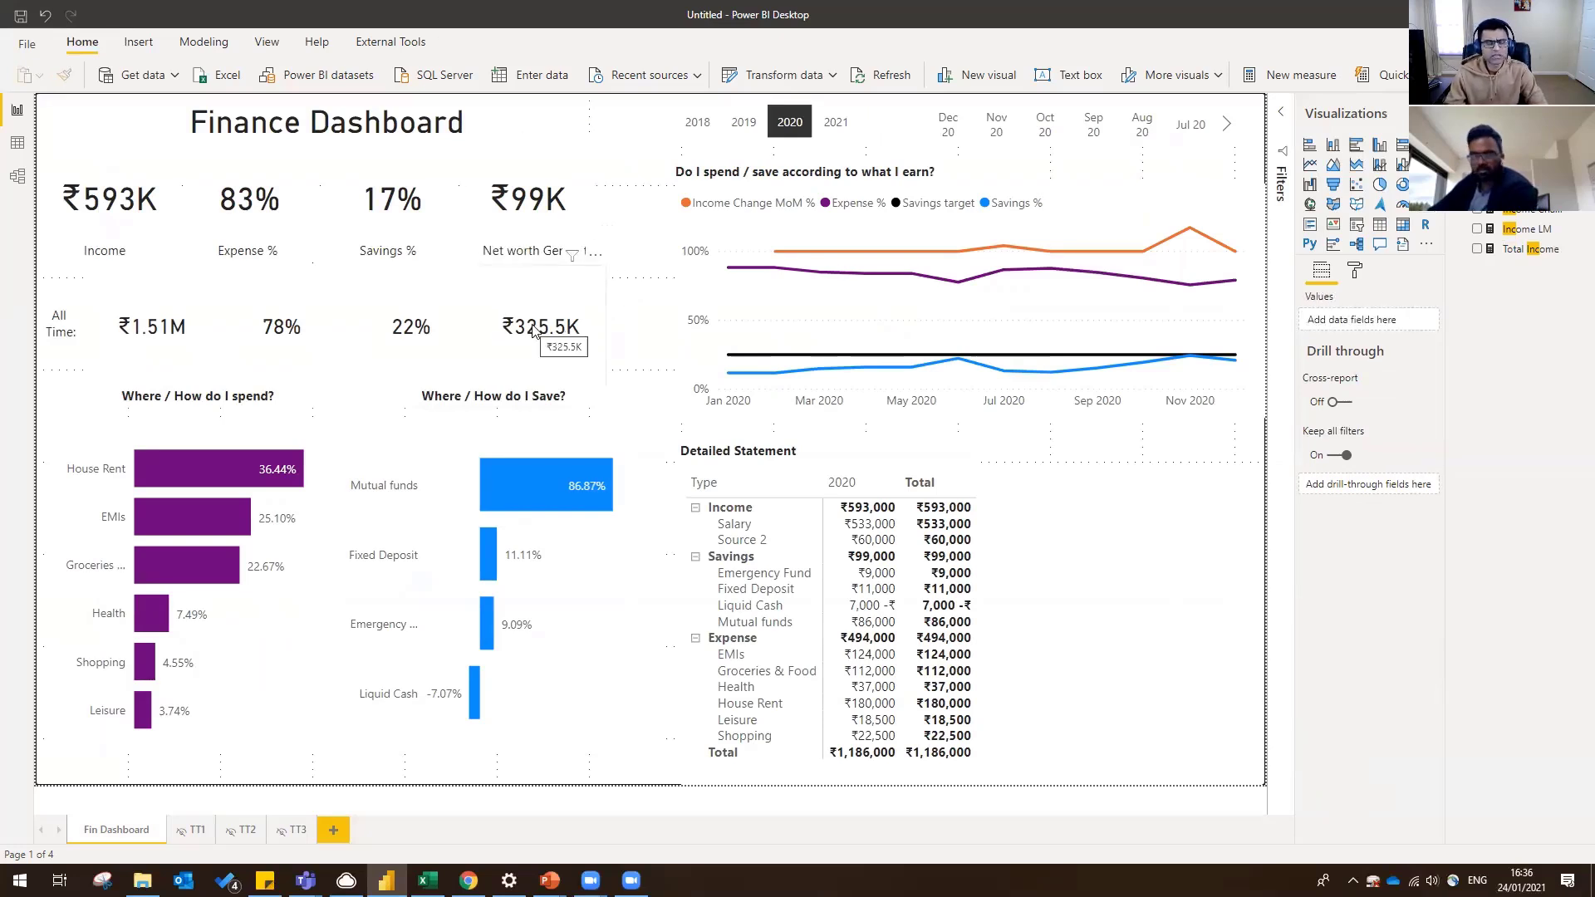
click(540, 206)
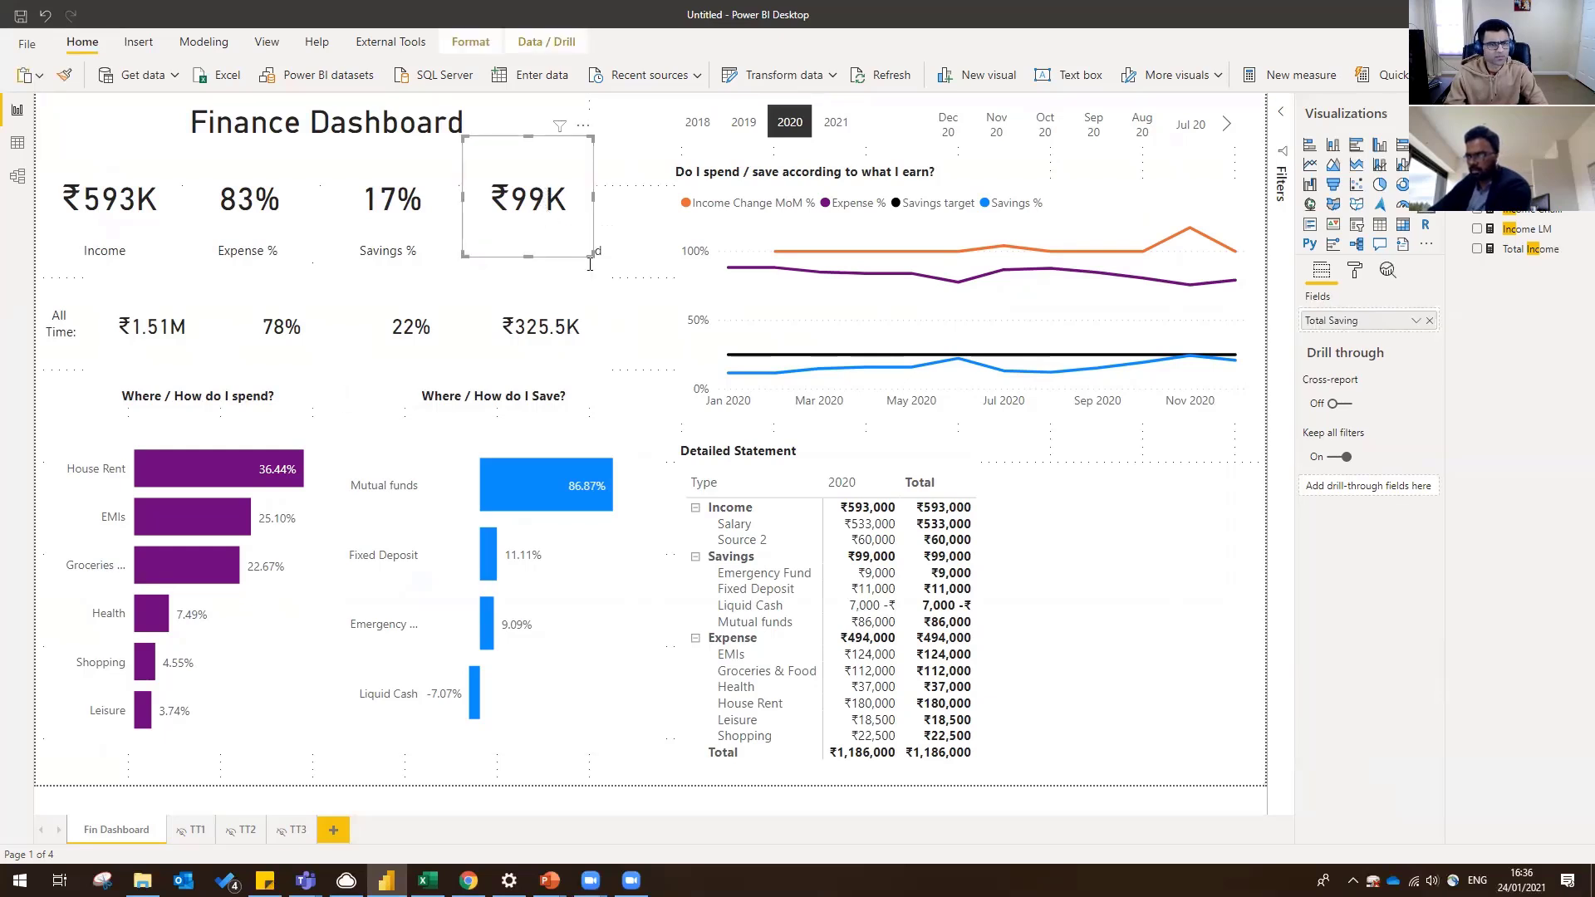
click(1355, 272)
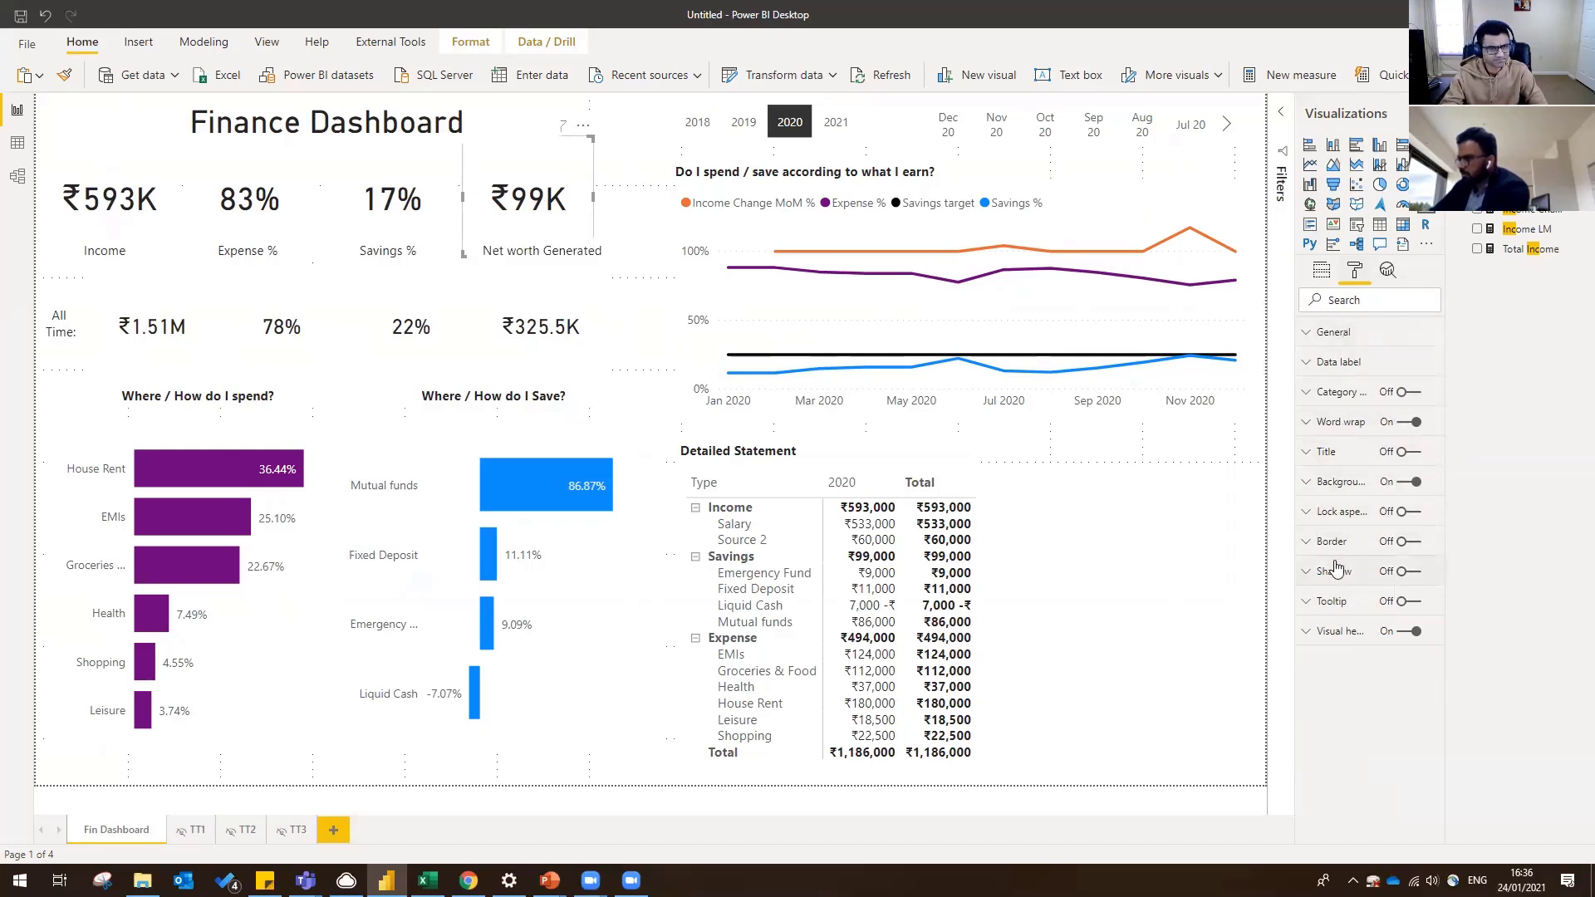
click(1410, 602)
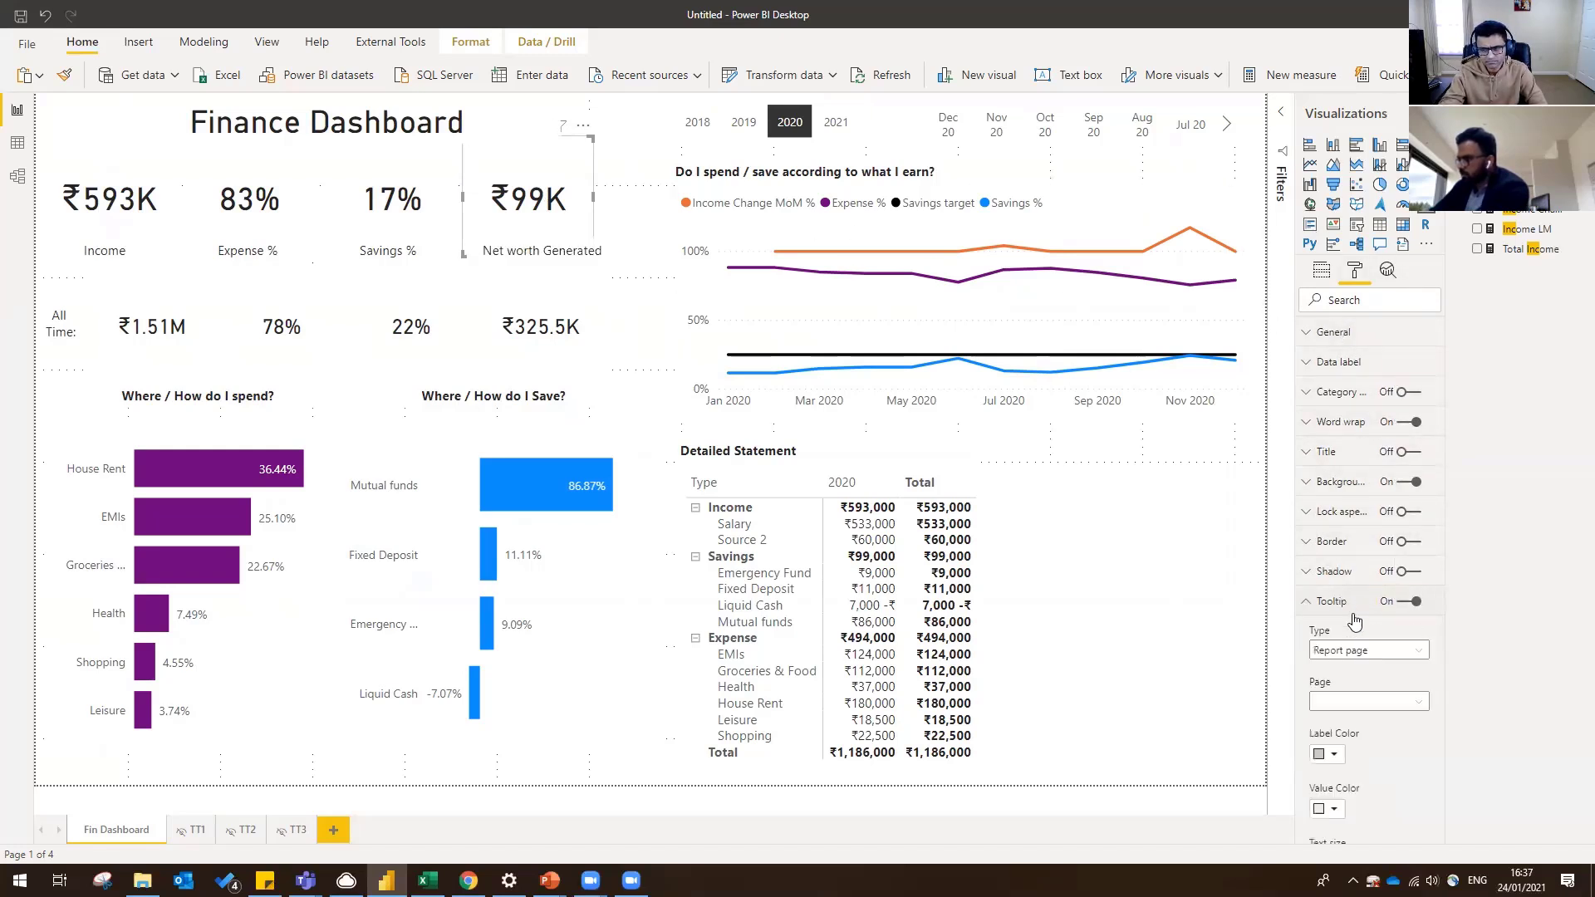
click(1326, 538)
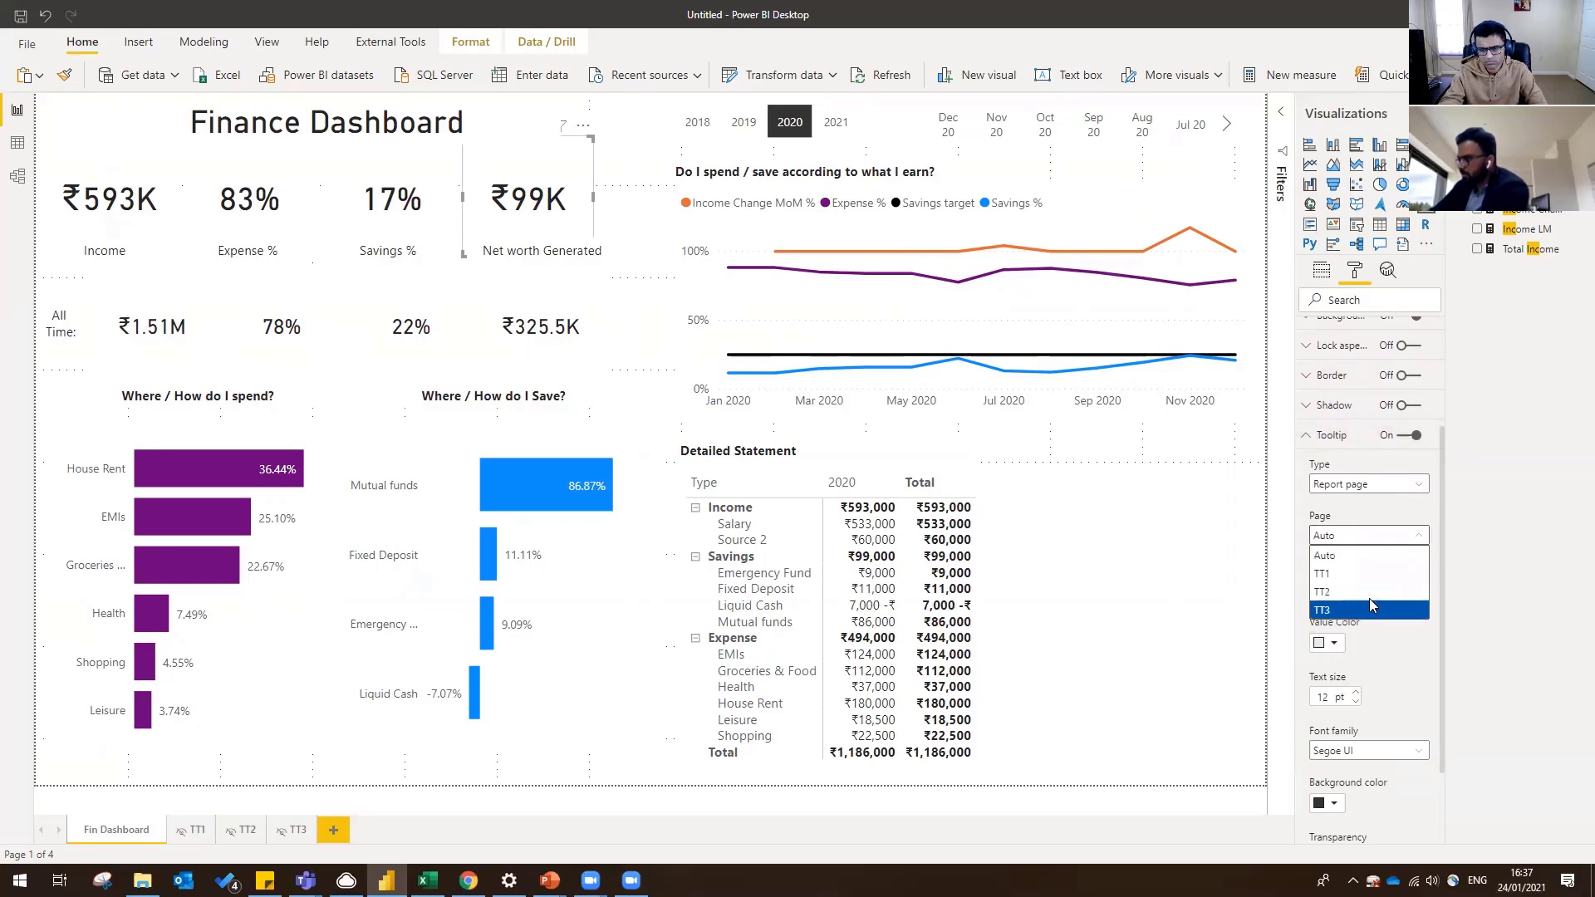
click(1352, 613)
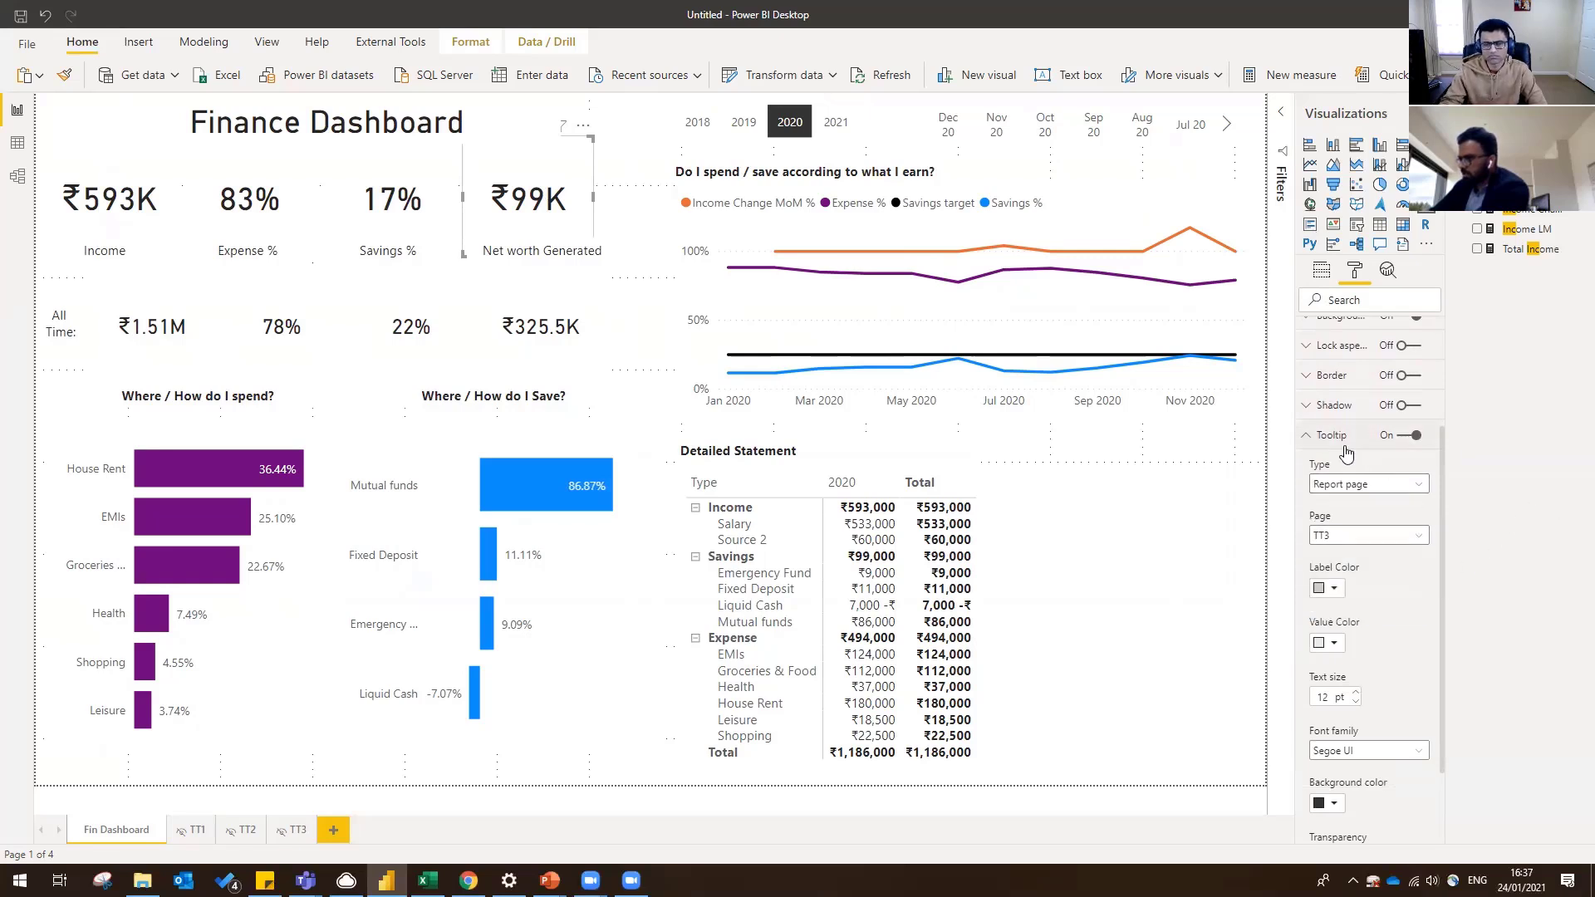
click(531, 224)
- Turn on the tooltip of the all-time net worth card with report page TT3, and preview the net worth tooltips
click(532, 335)
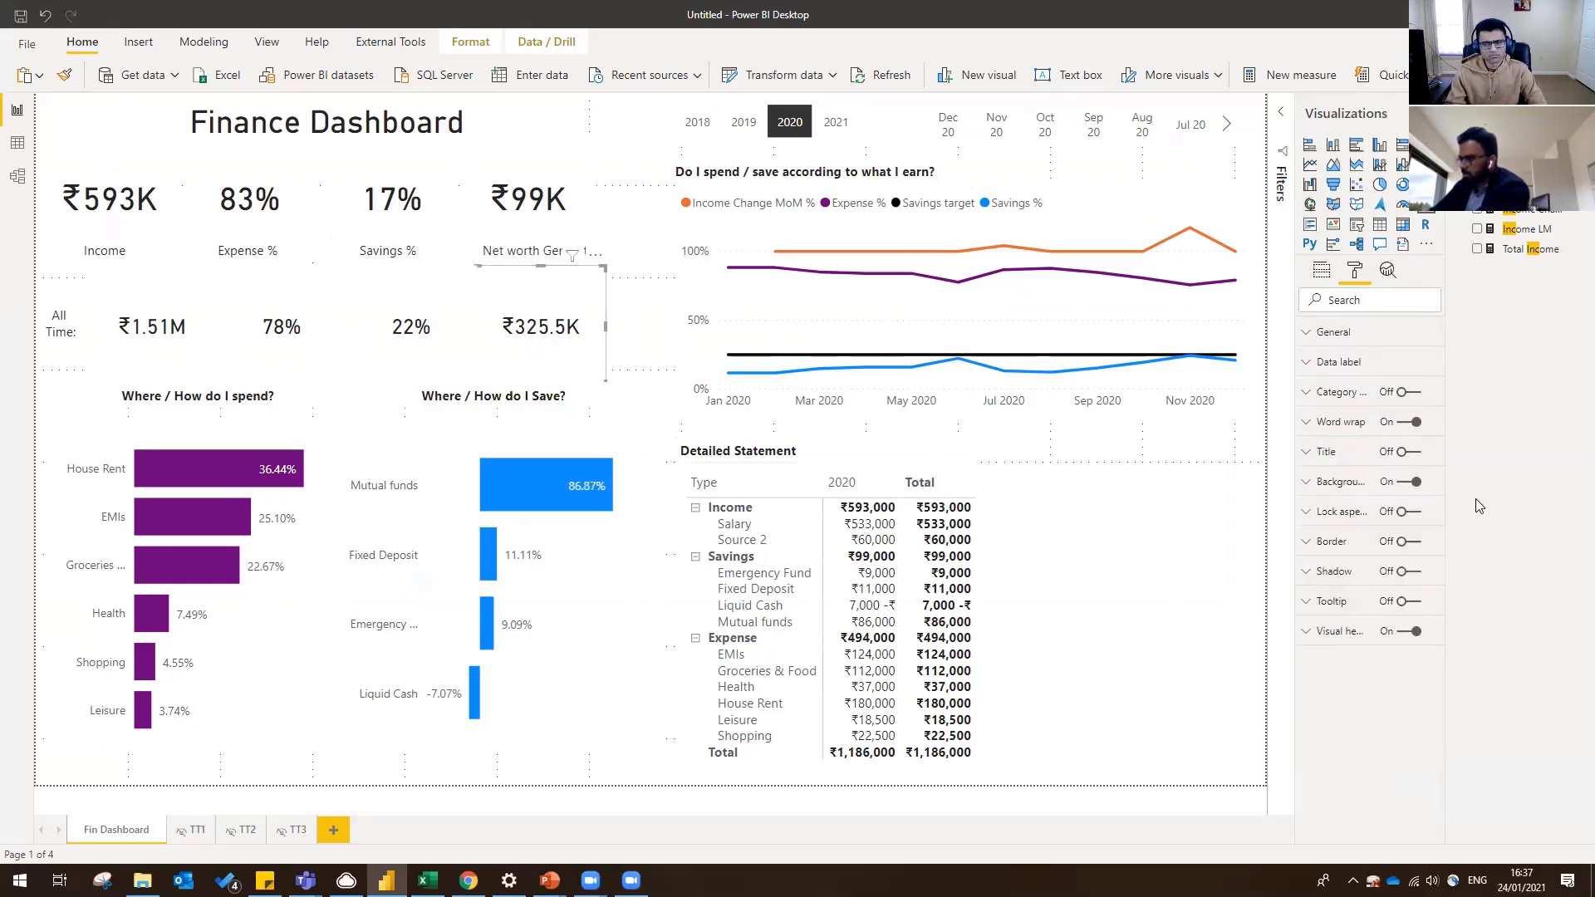
click(1412, 602)
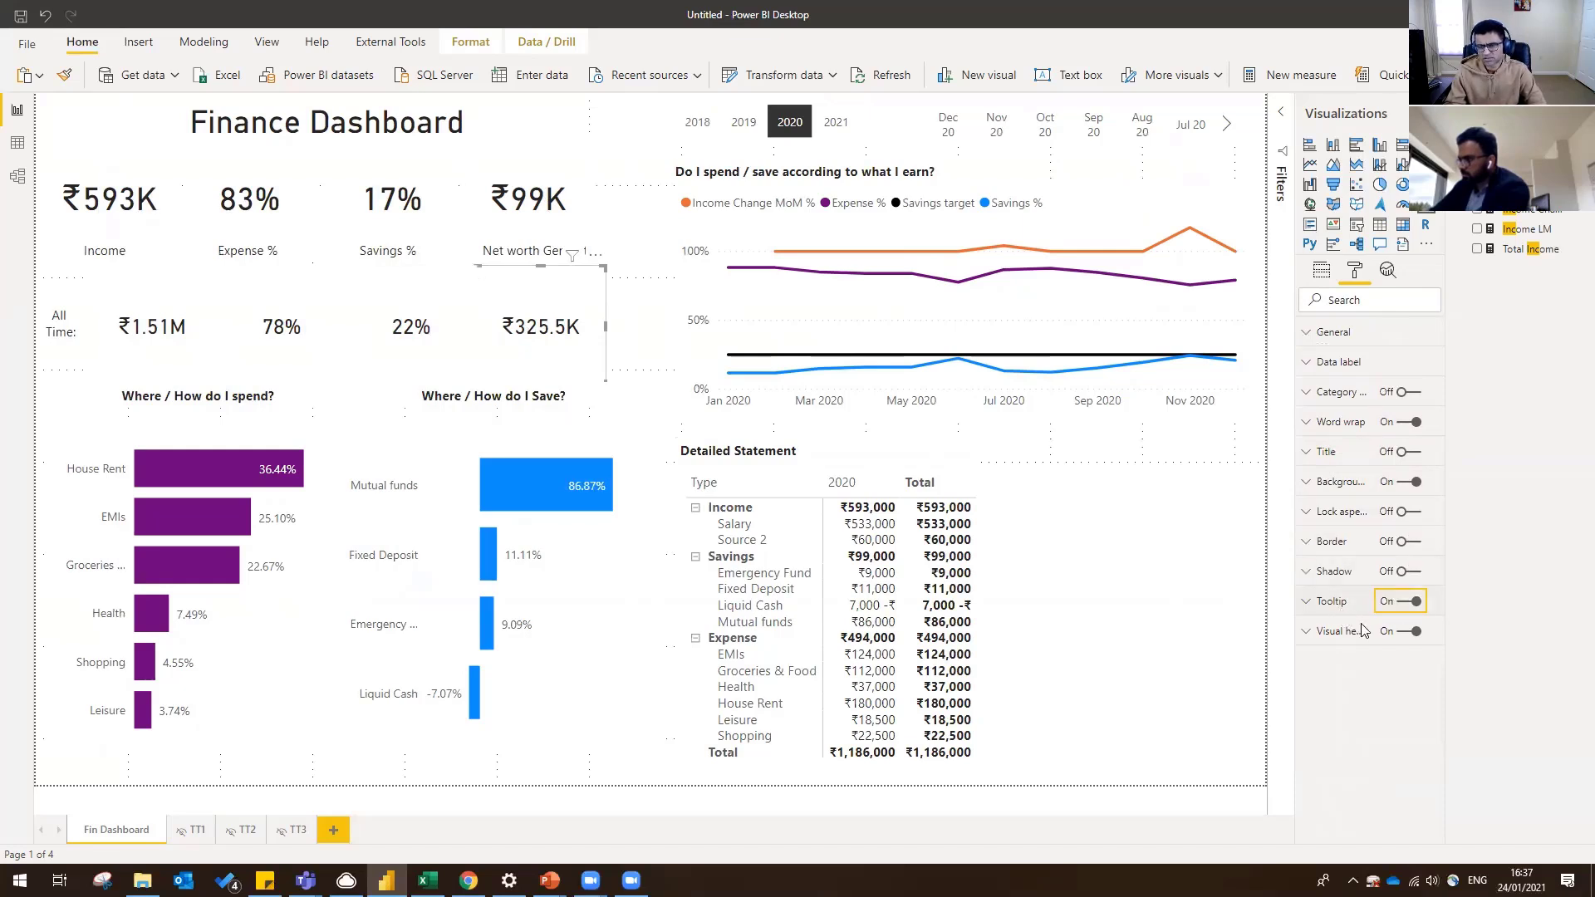
scroll(1362, 581, down, 3)
scroll(1362, 581, down, 2)
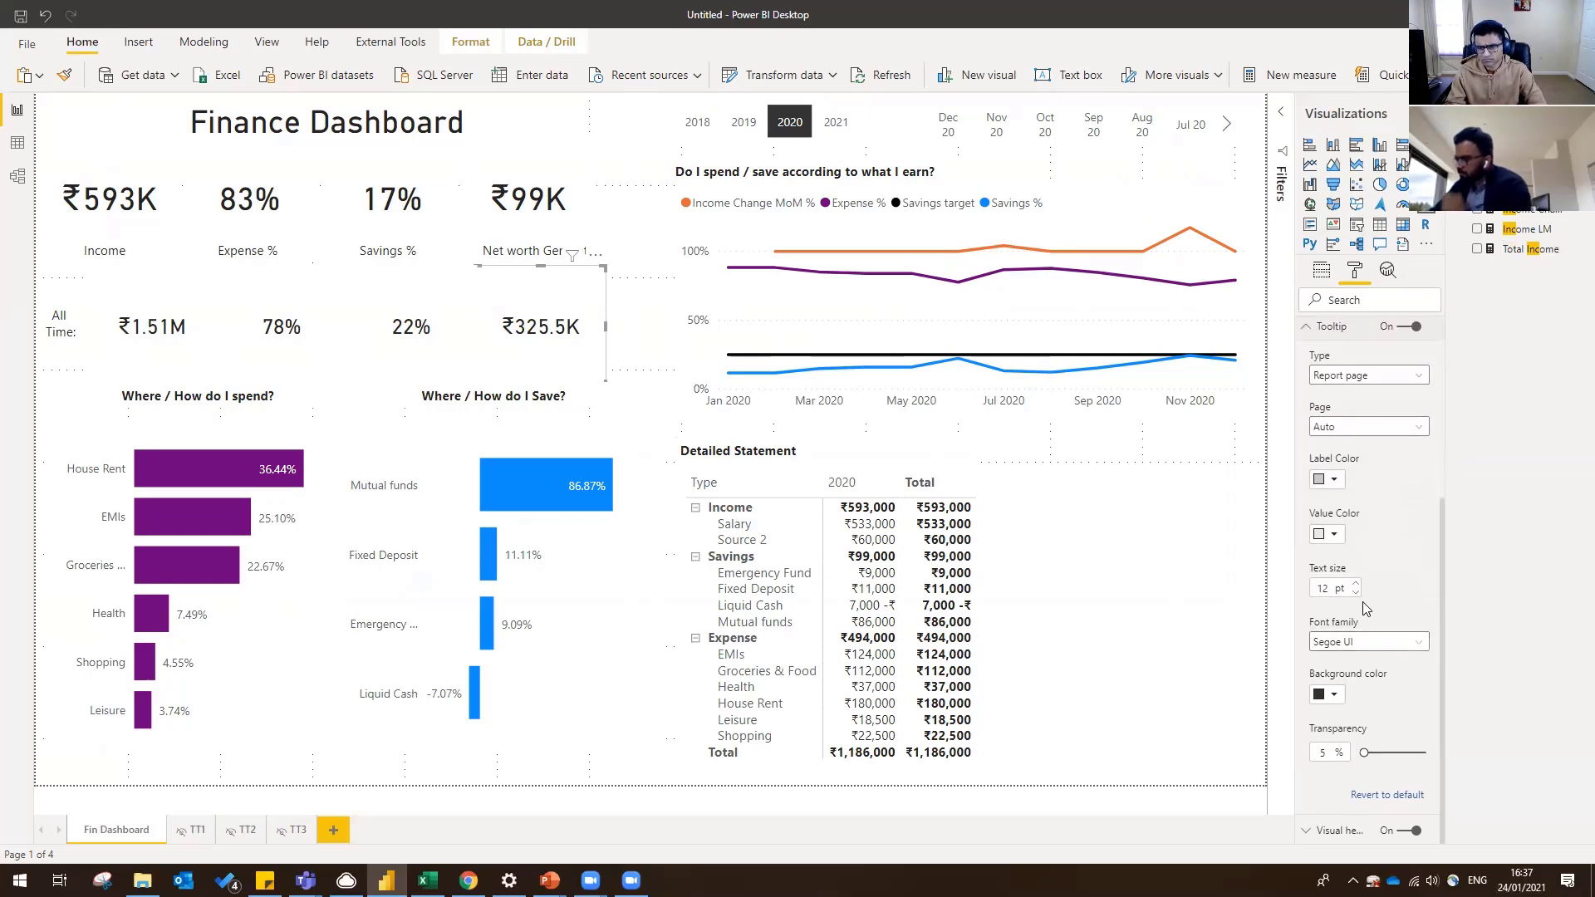
scroll(1375, 639, up, 3)
click(1369, 509)
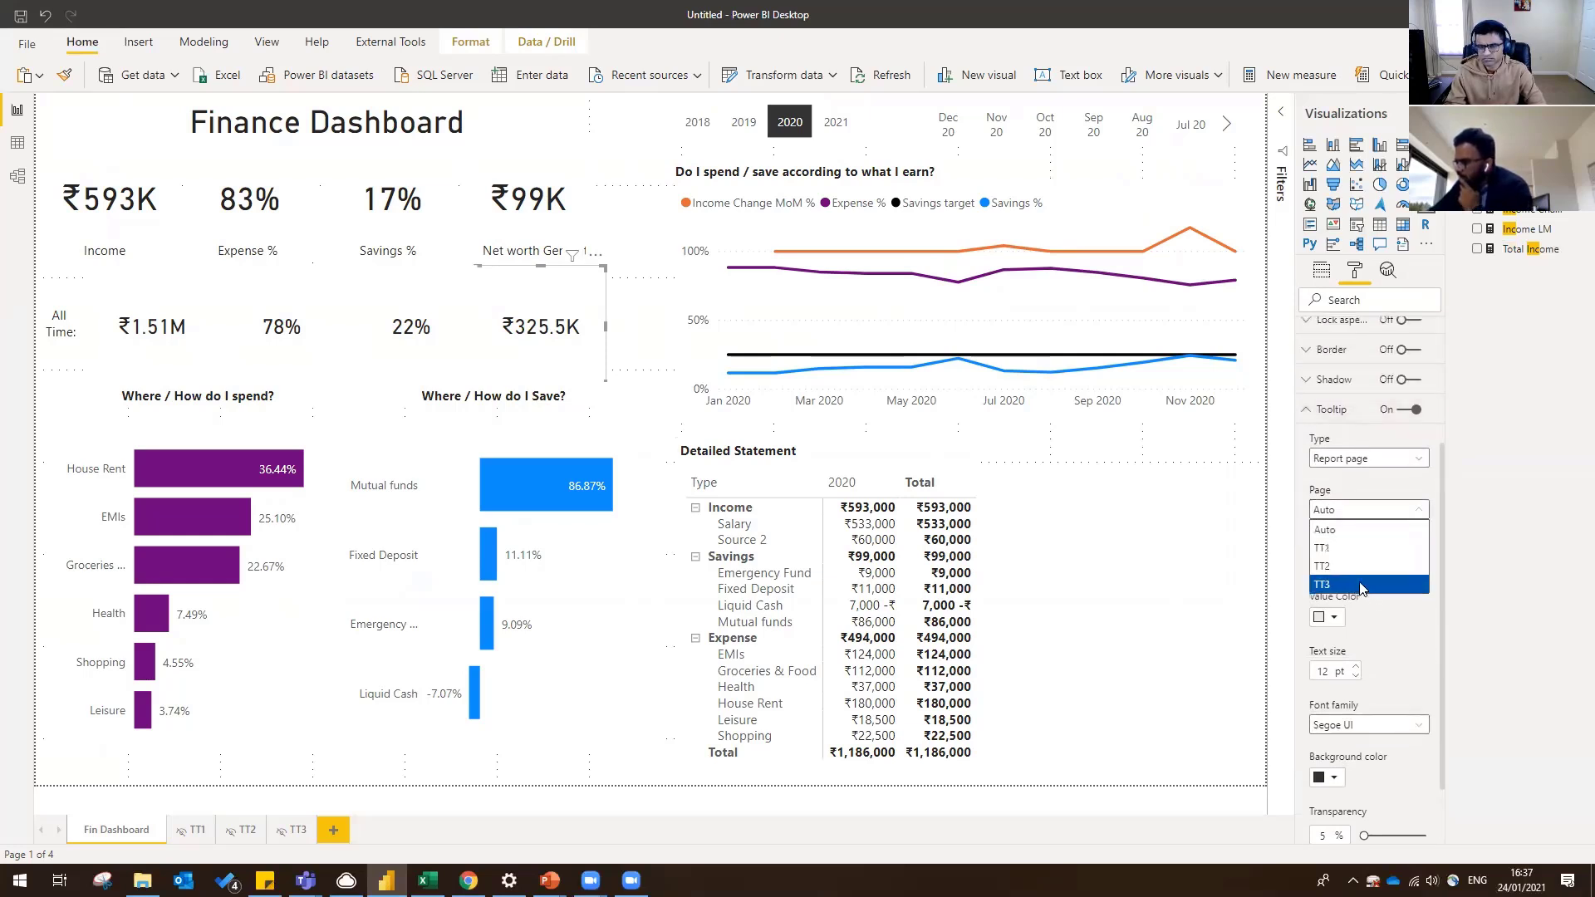
click(1362, 584)
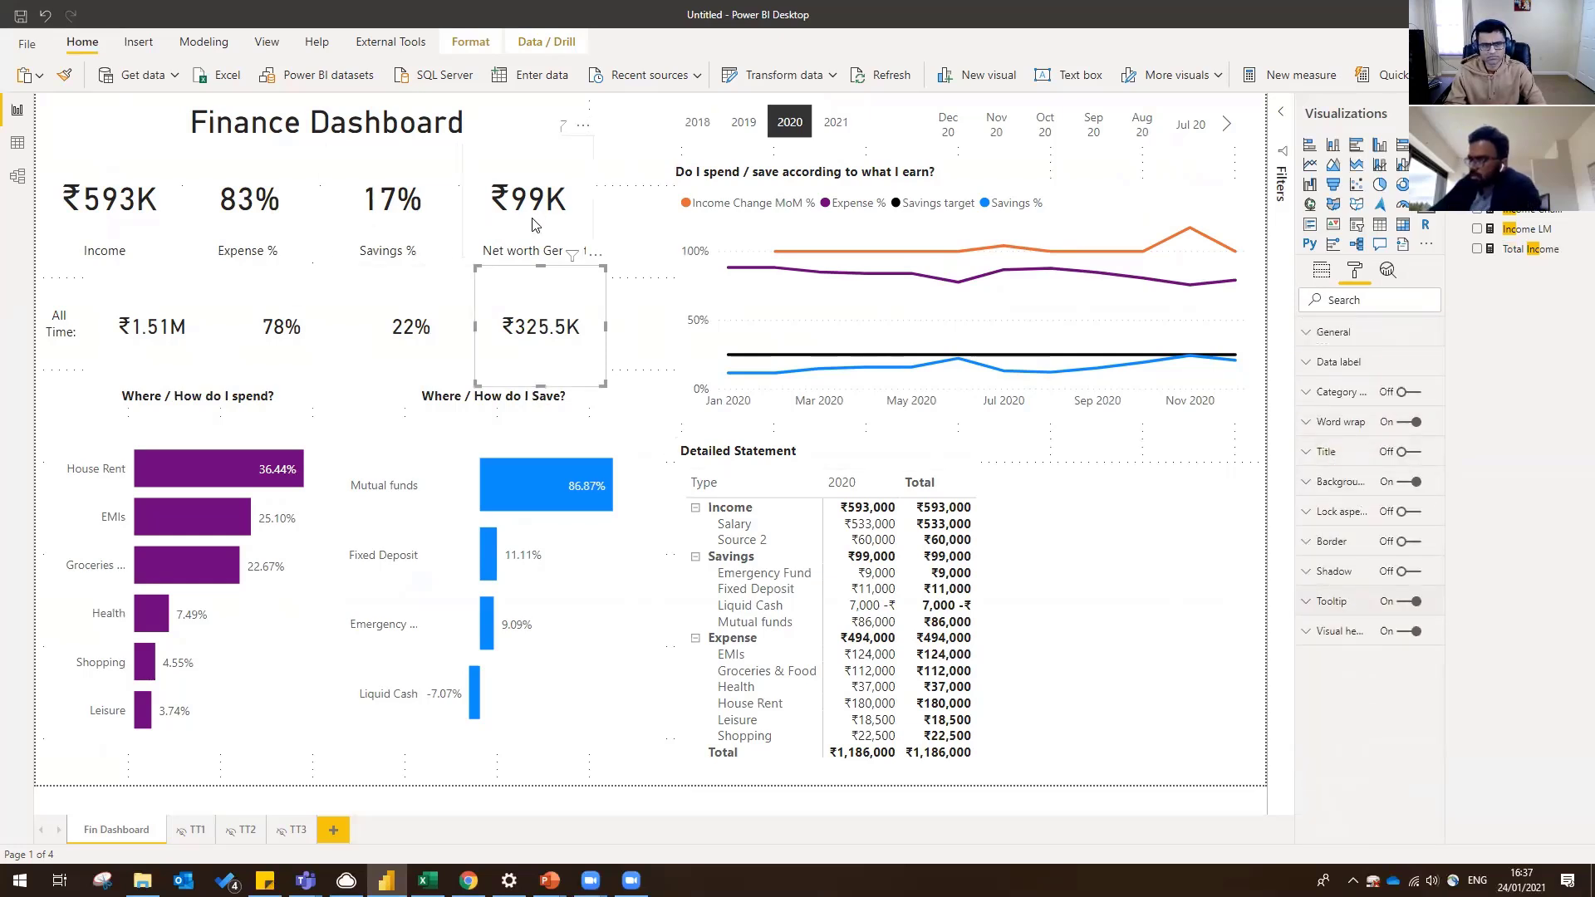
click(656, 232)
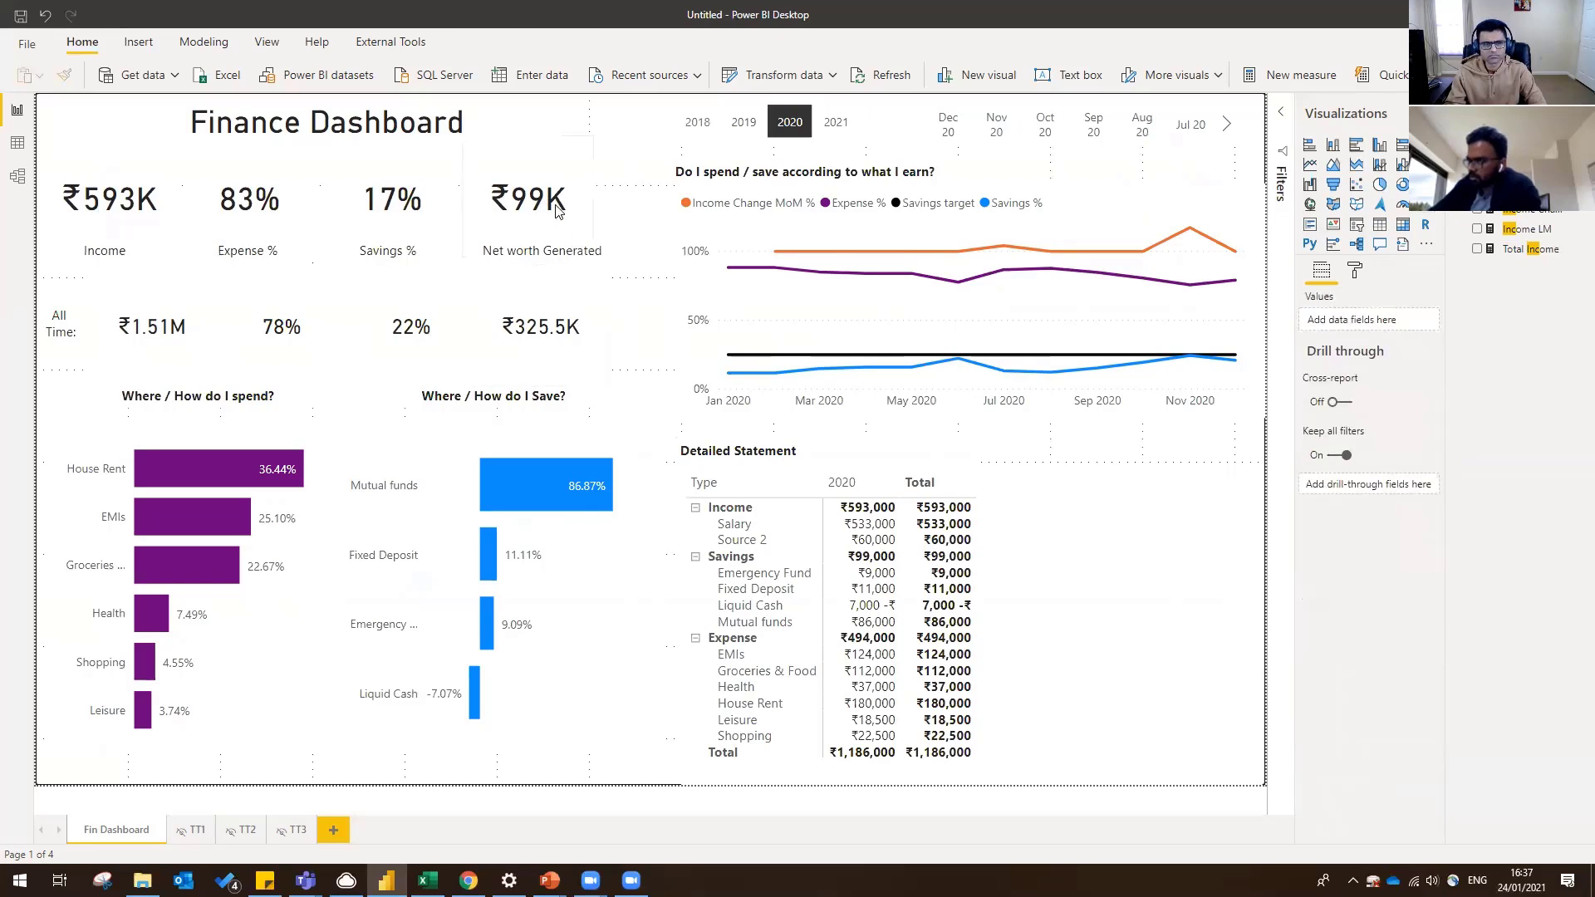
mouse_move(555, 211)
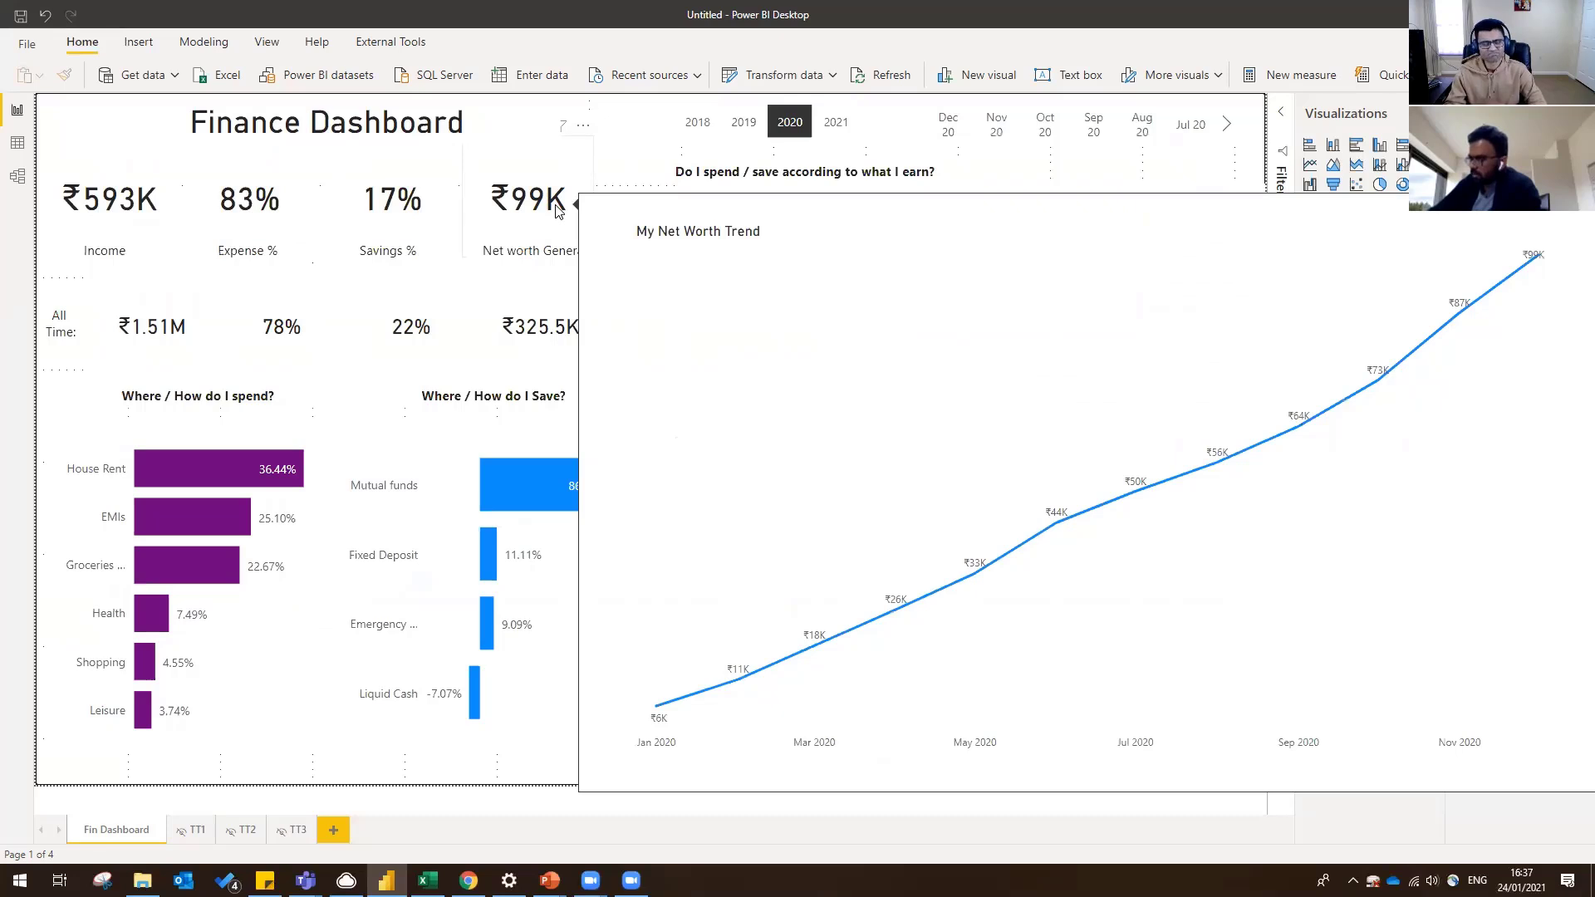
mouse_move(540, 325)
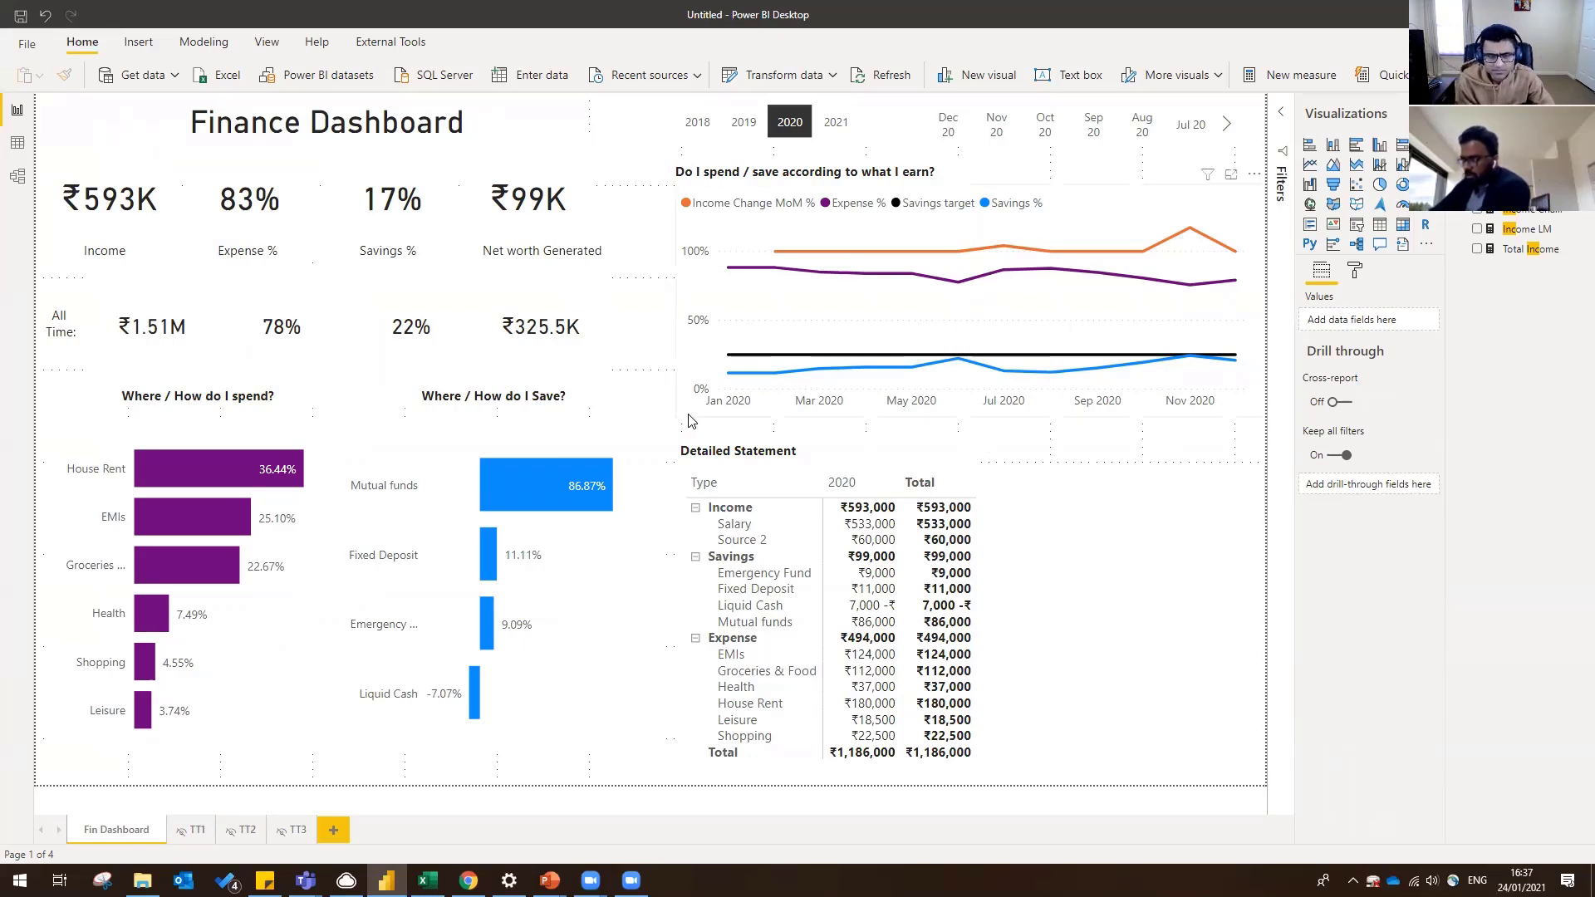
- Copy the spend / save line chart from the dashboard and add a hidden page named TT4
click(719, 429)
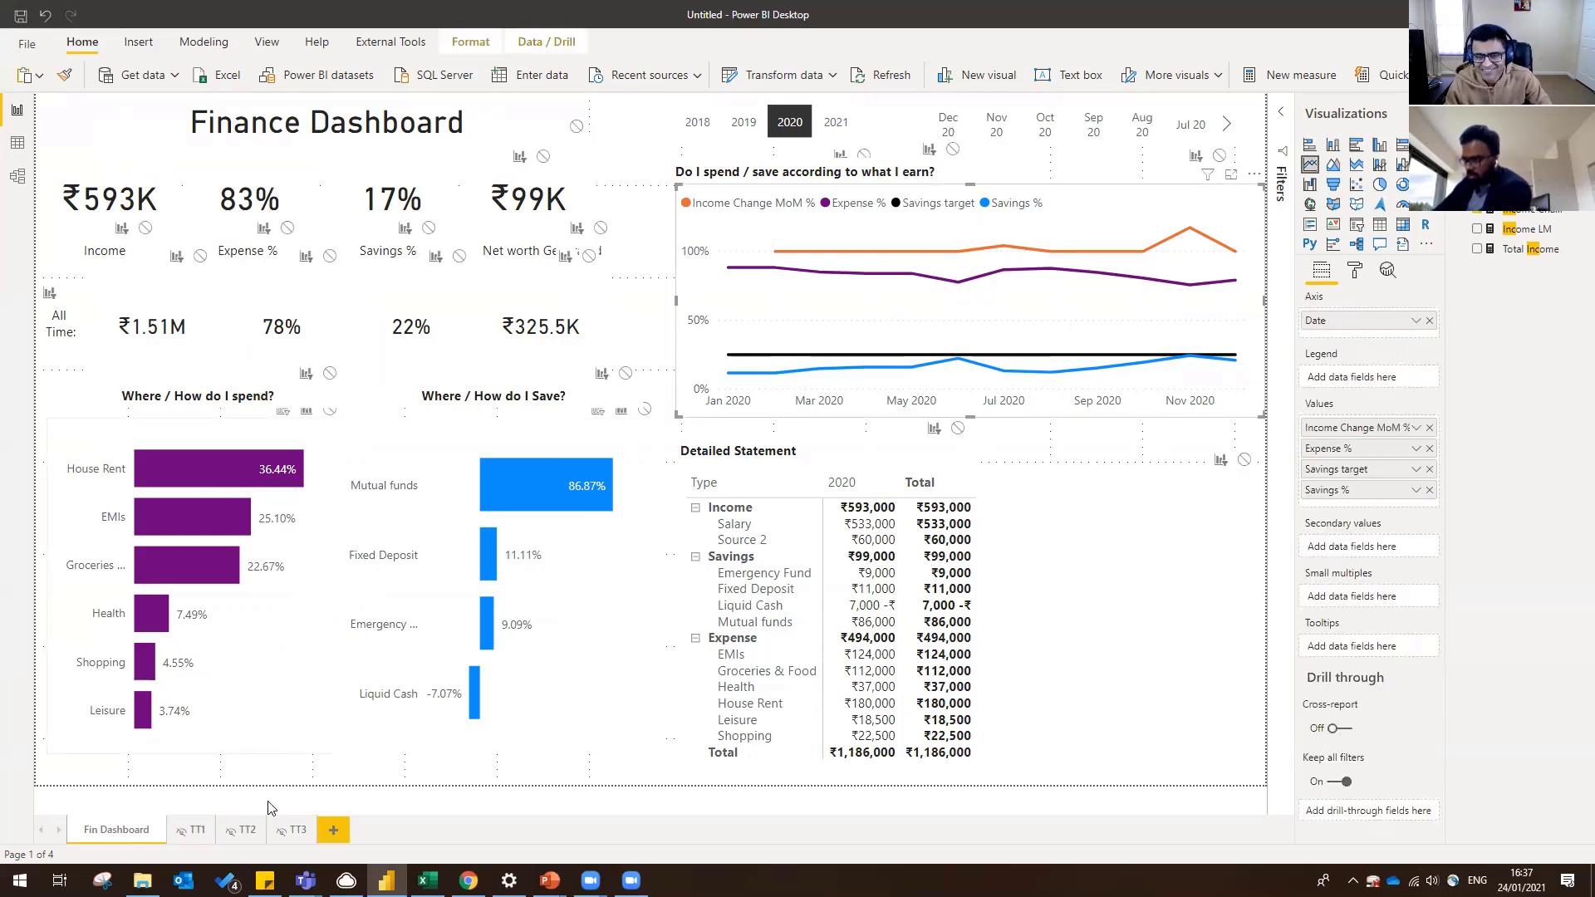
click(334, 830)
double_click(352, 830)
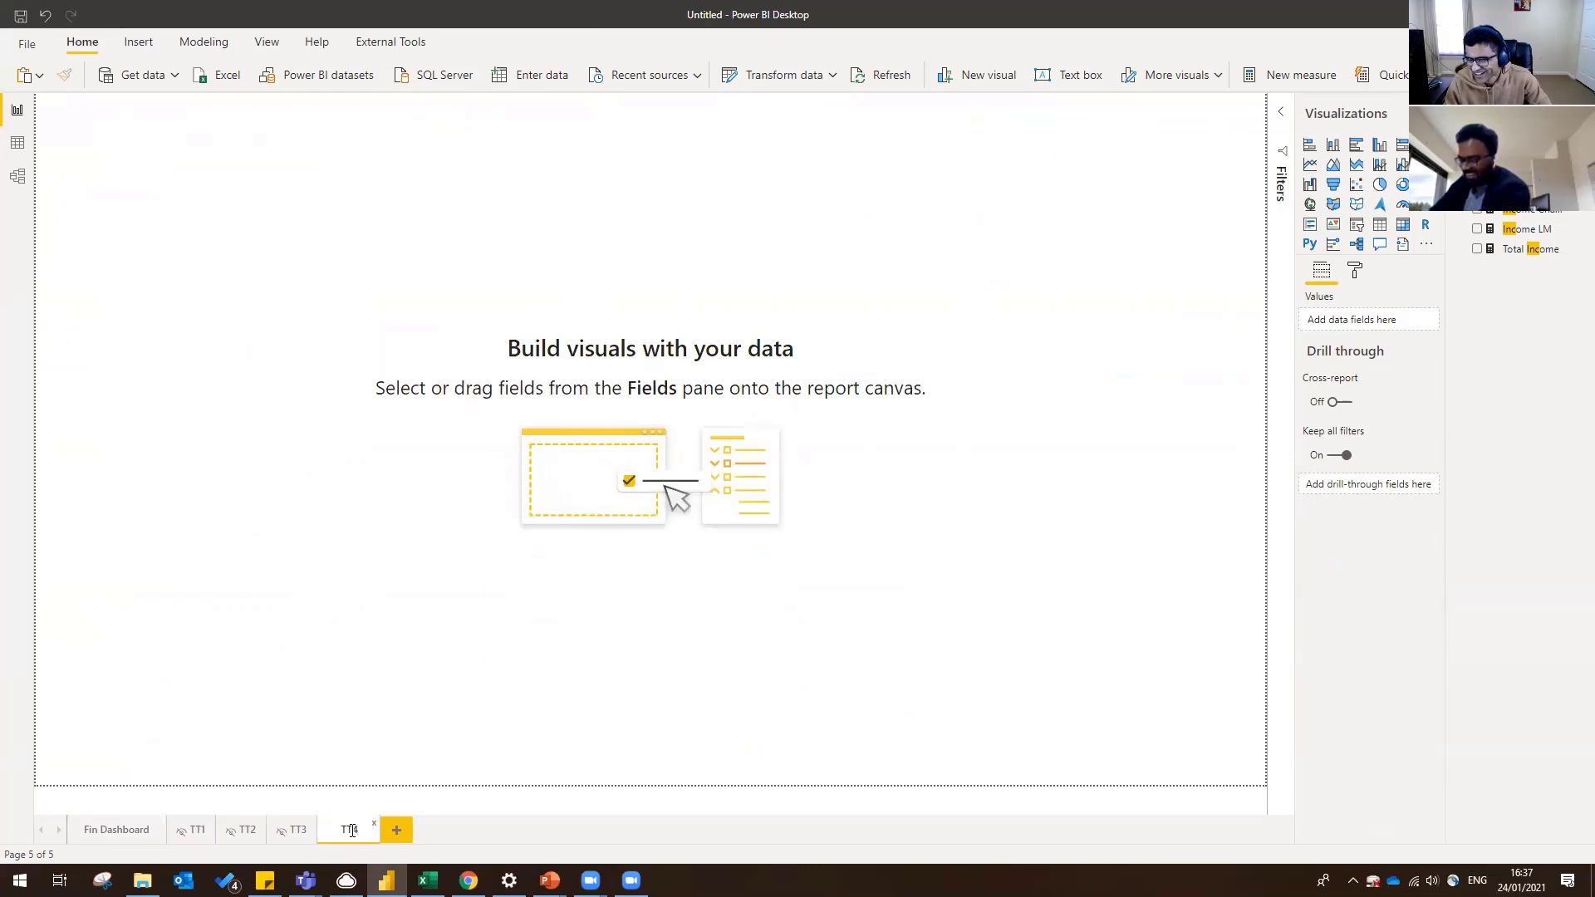
text(TT4)
key(Return)
right_click(362, 827)
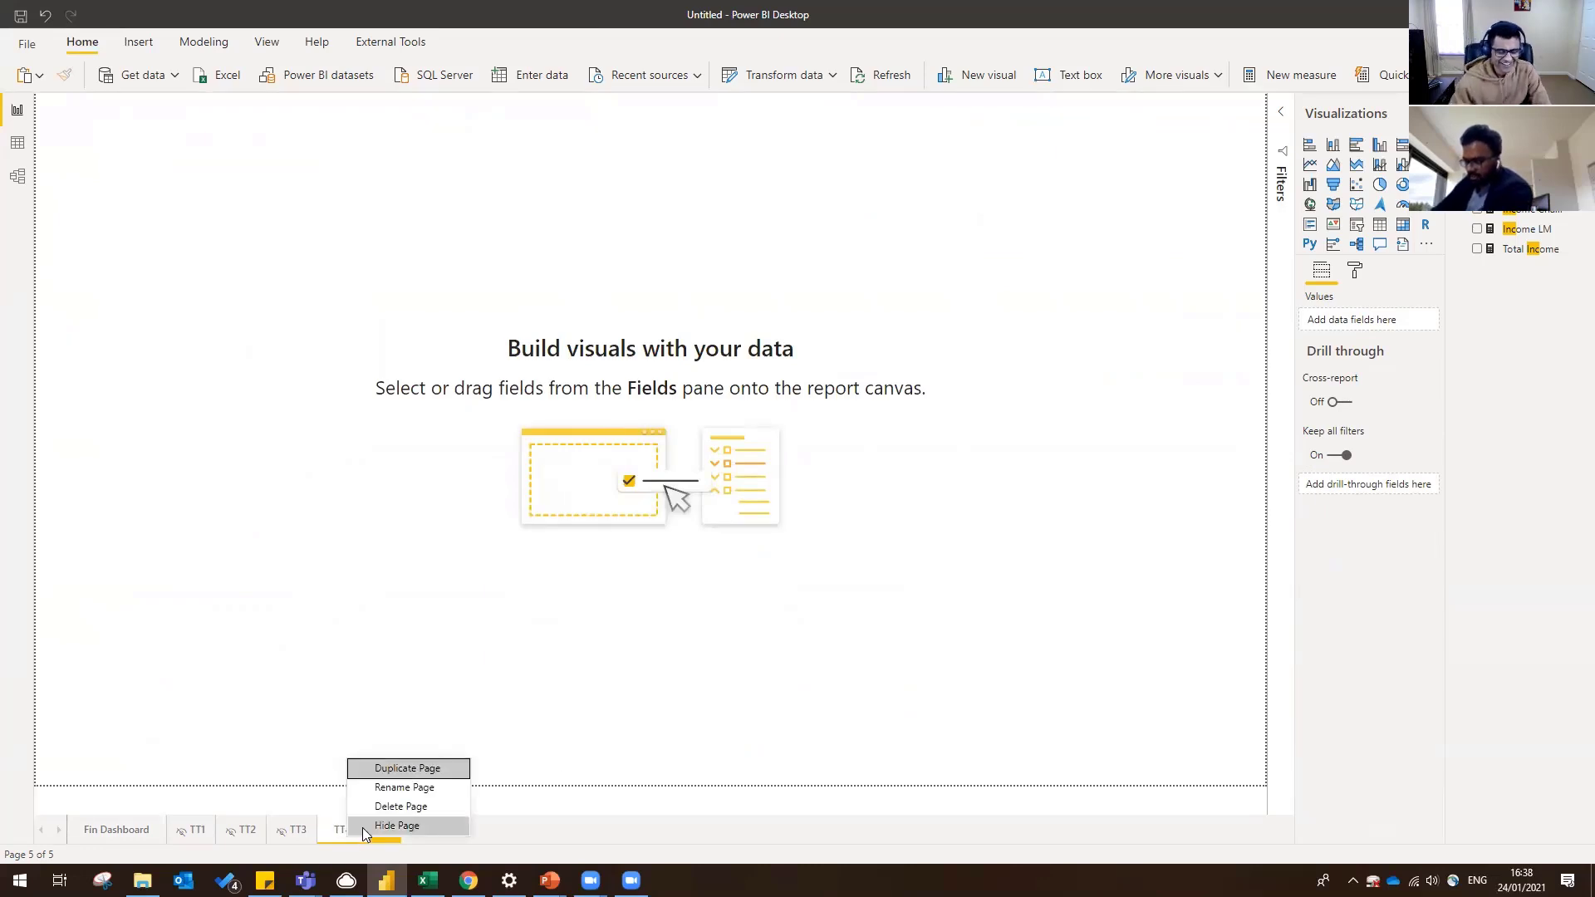
click(390, 808)
- Paste the copied line chart onto TT4, enlarge it to nearly the full page width, and clear the field search
key(ctrl+v)
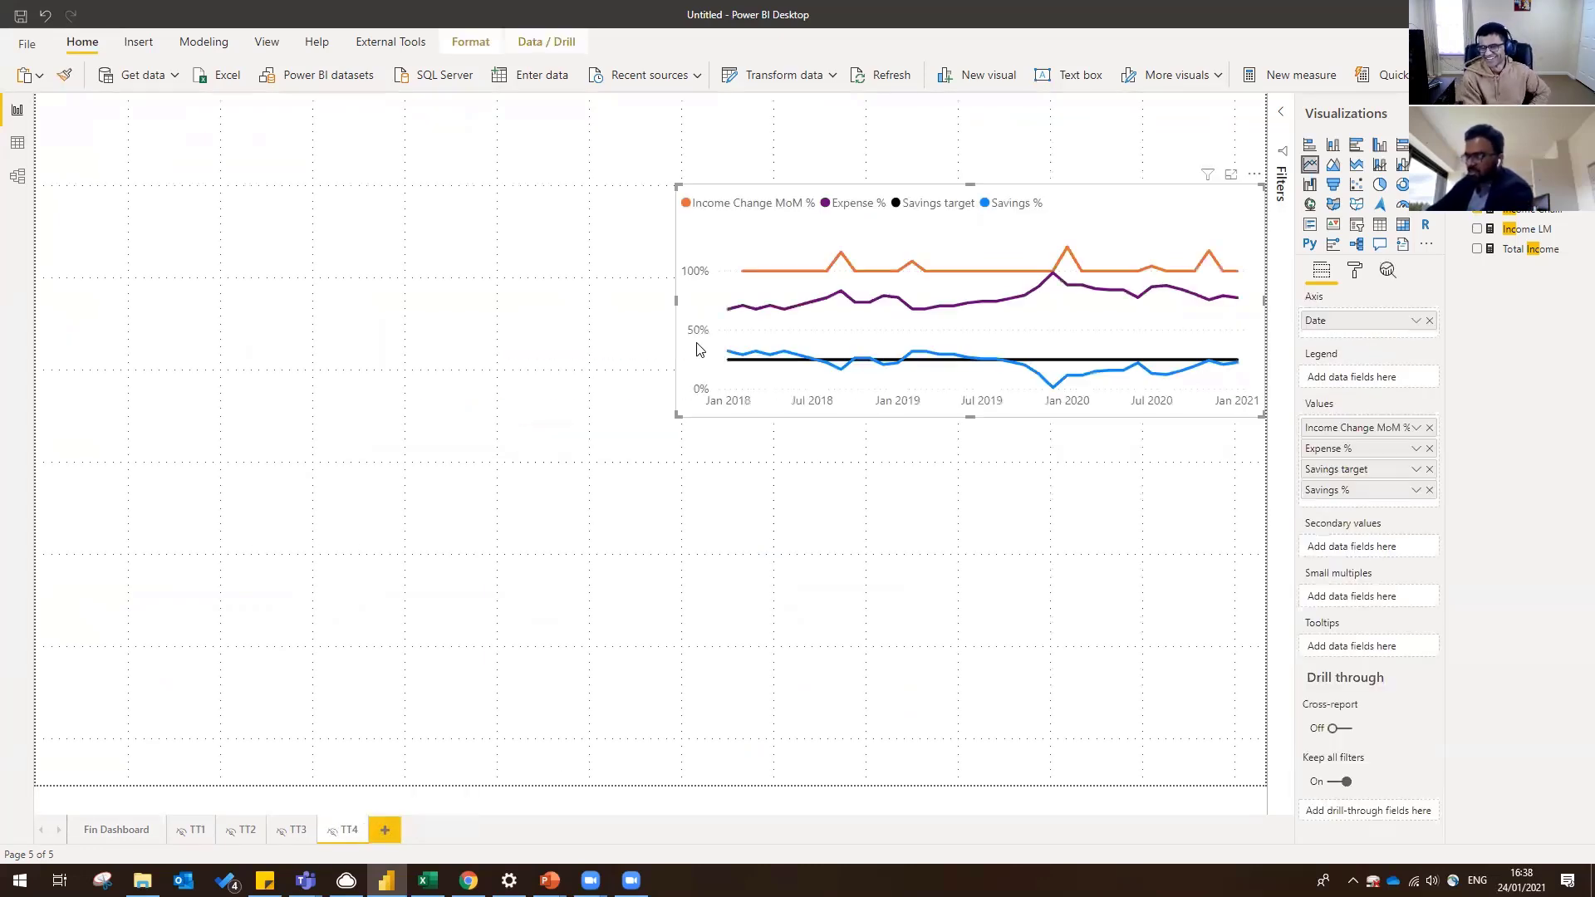
drag(677, 416, 62, 689)
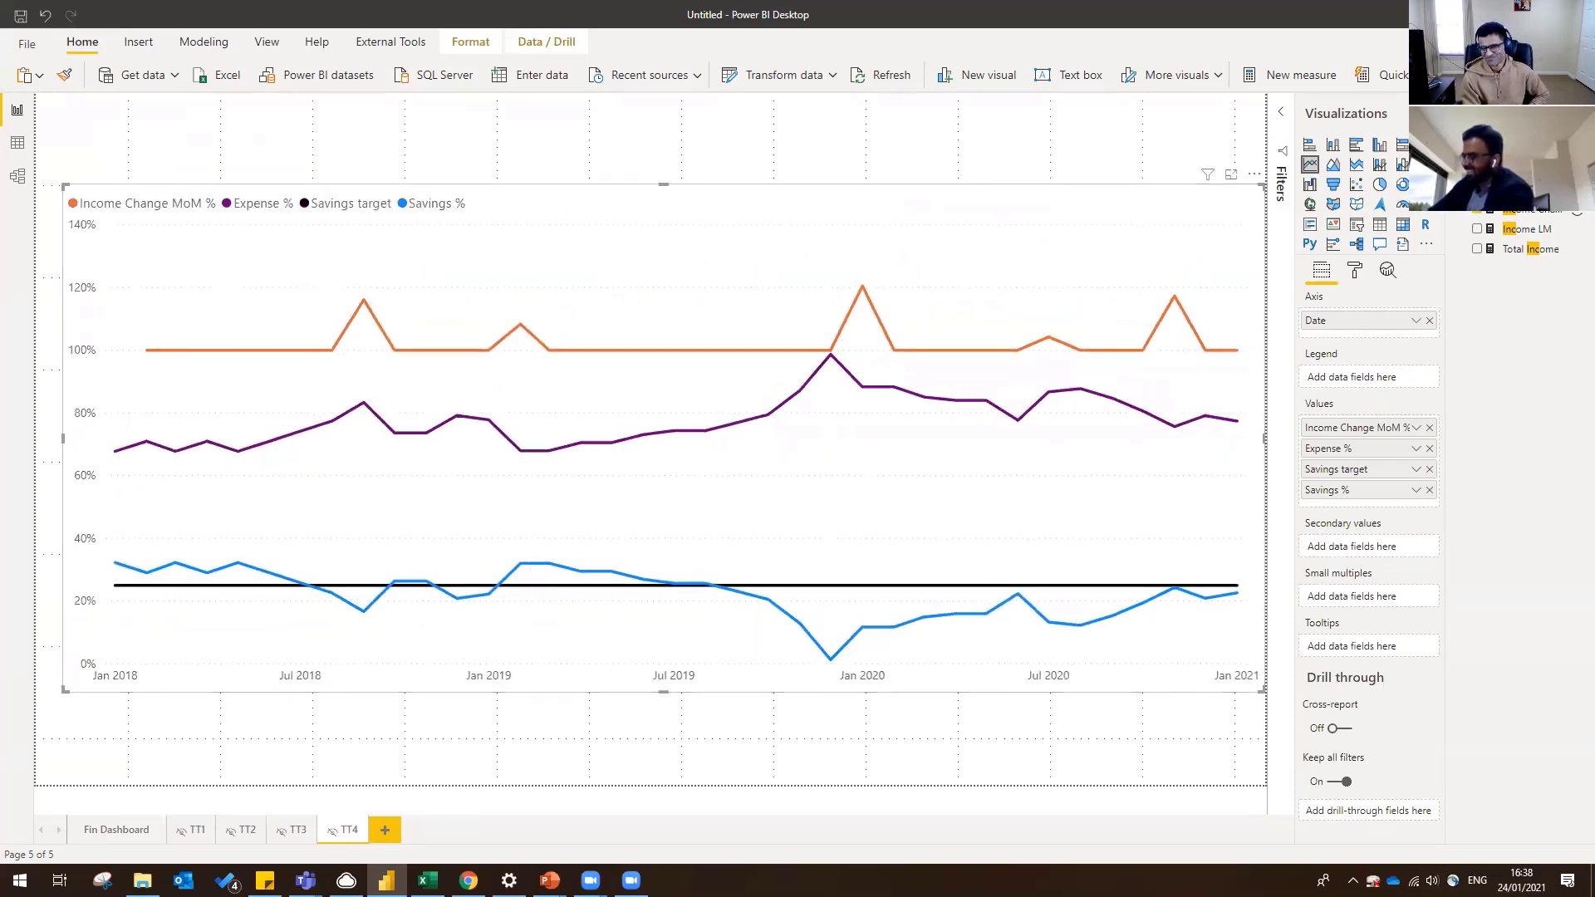
click(1565, 144)
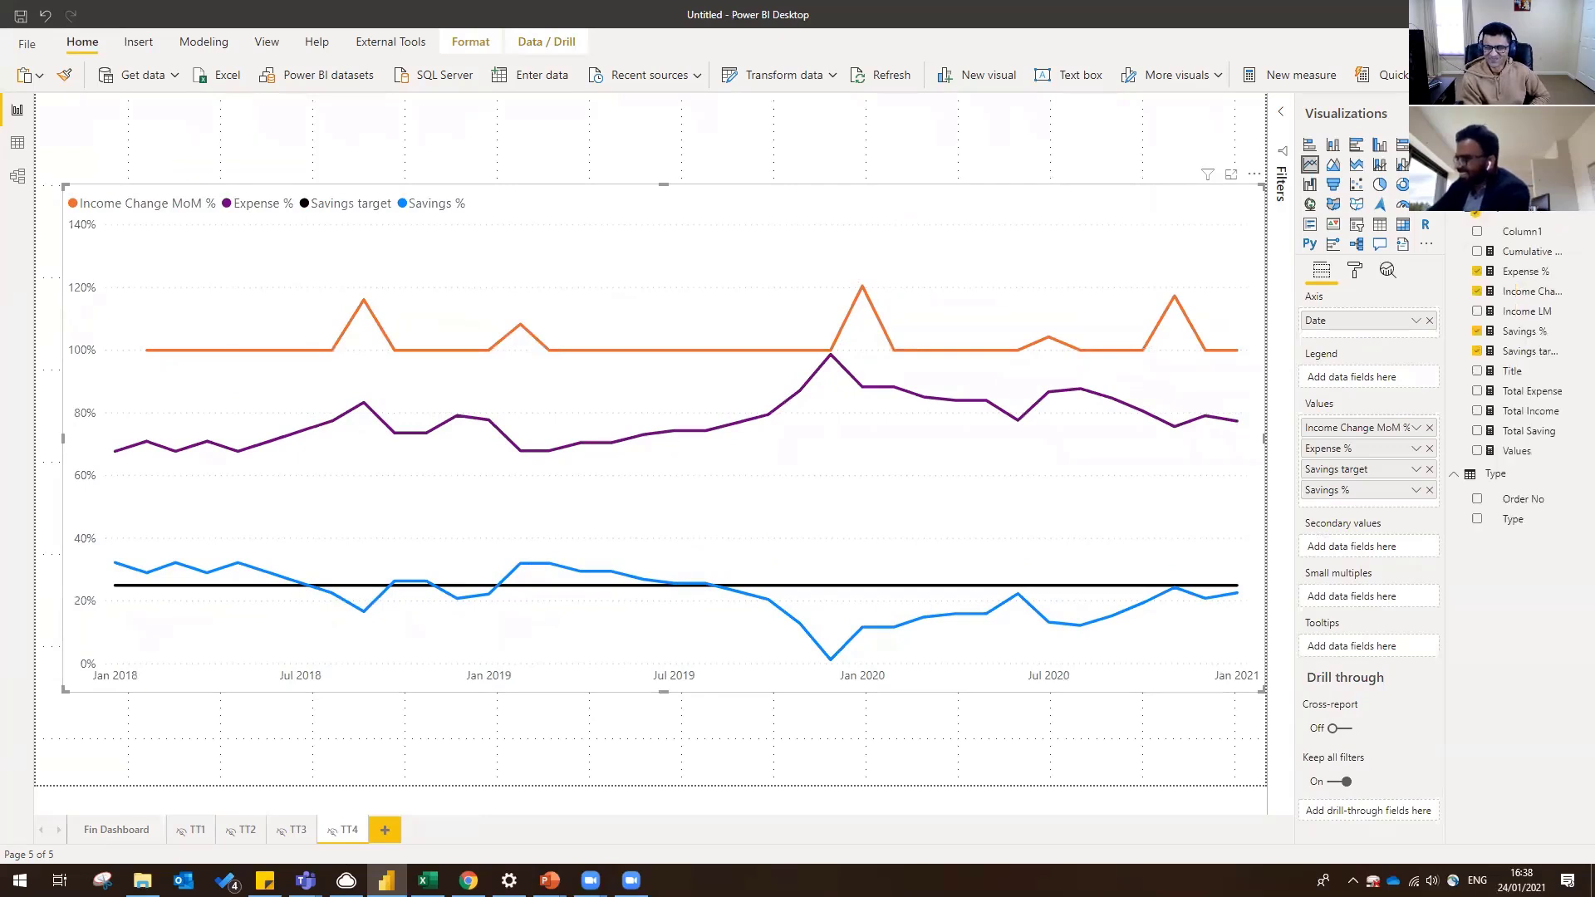
- Convert the TT4 line chart to a clustered column chart and replace its four percentage measures with Total Expense
click(1379, 145)
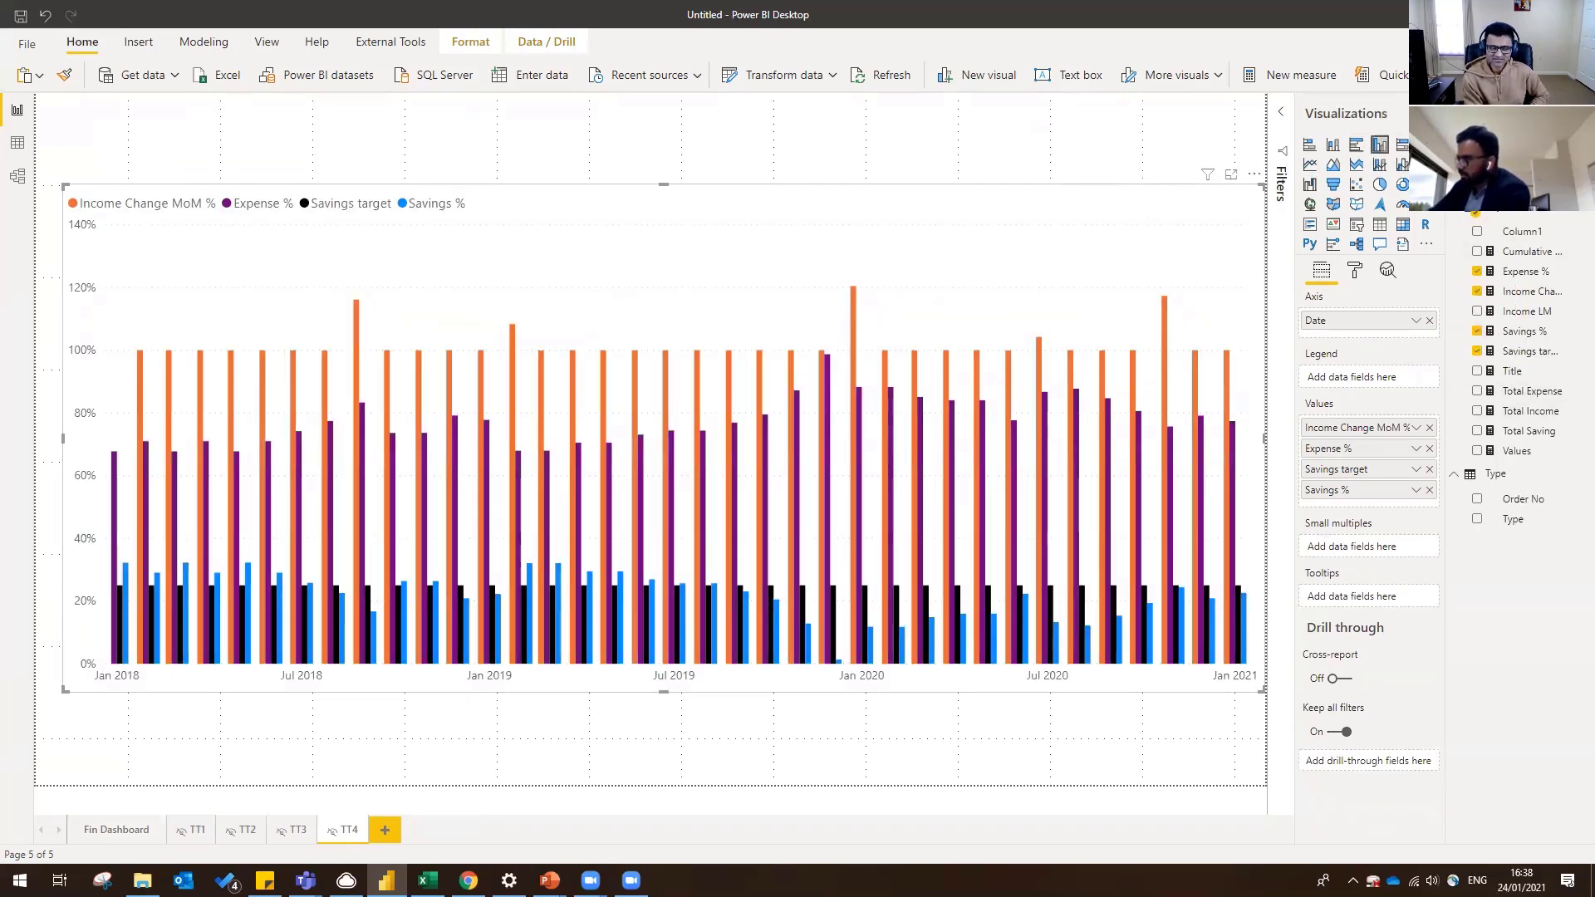
text(ex)
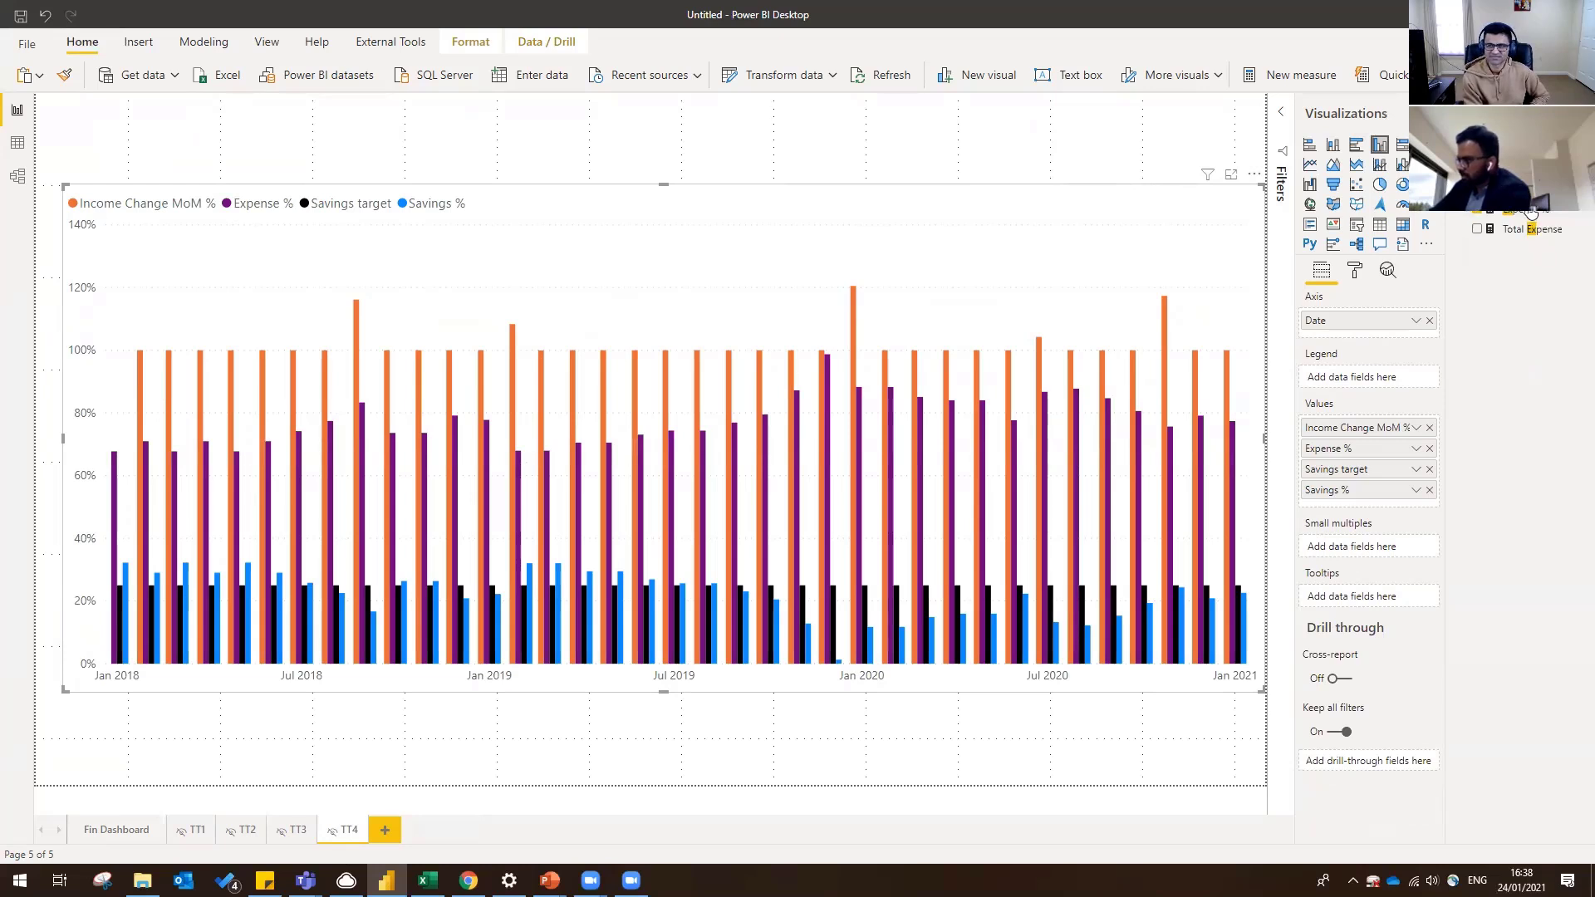
drag(1532, 229, 1400, 456)
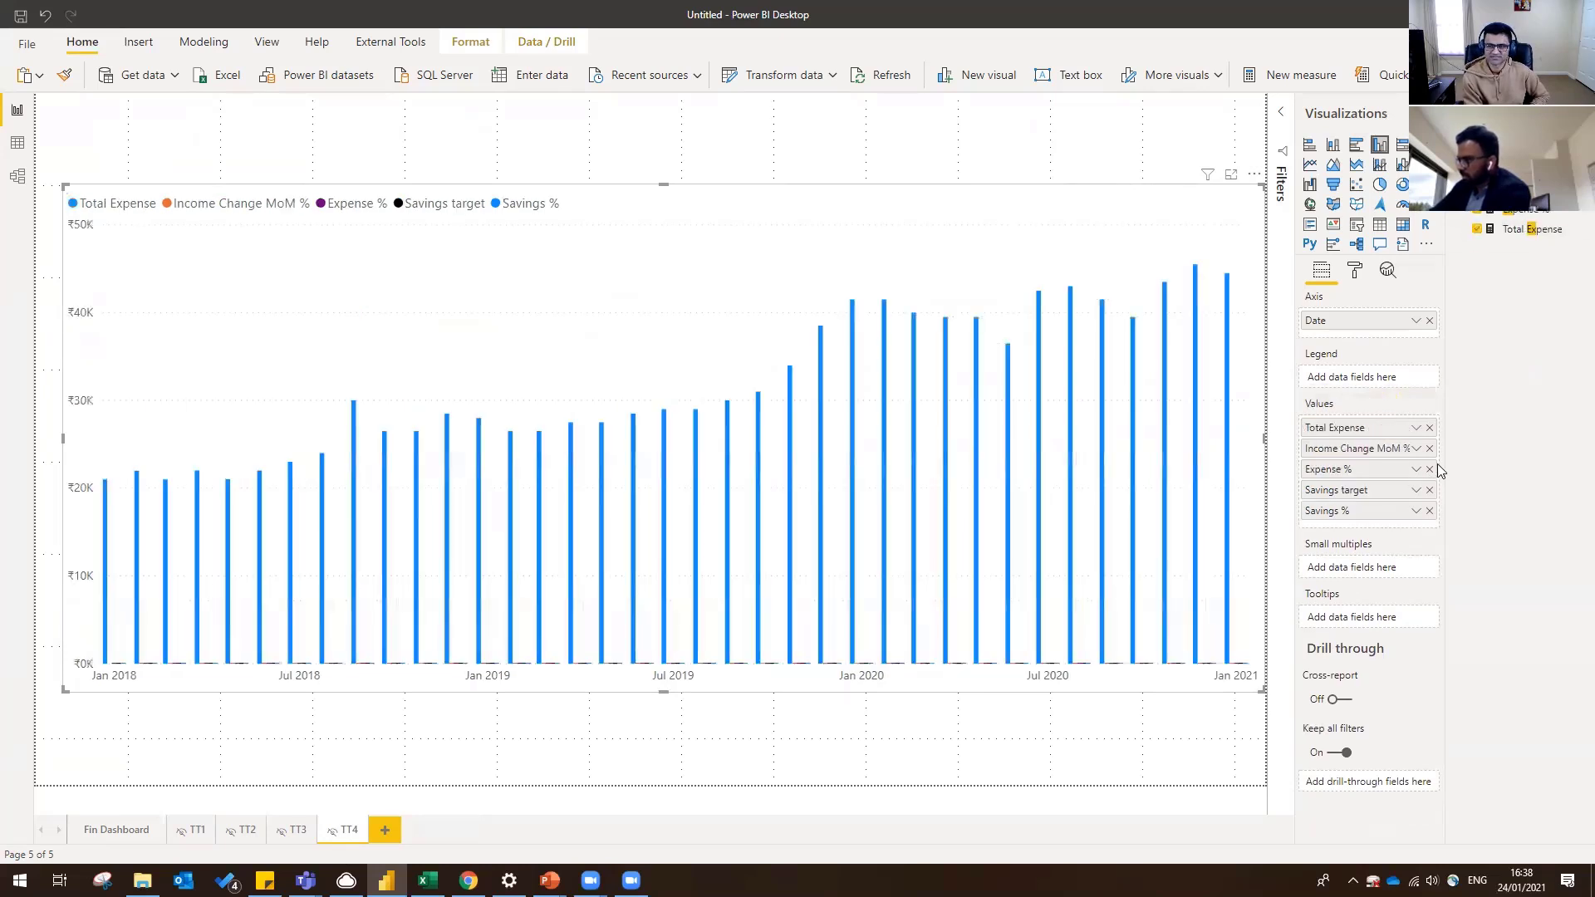
click(1429, 449)
click(1429, 448)
click(1429, 449)
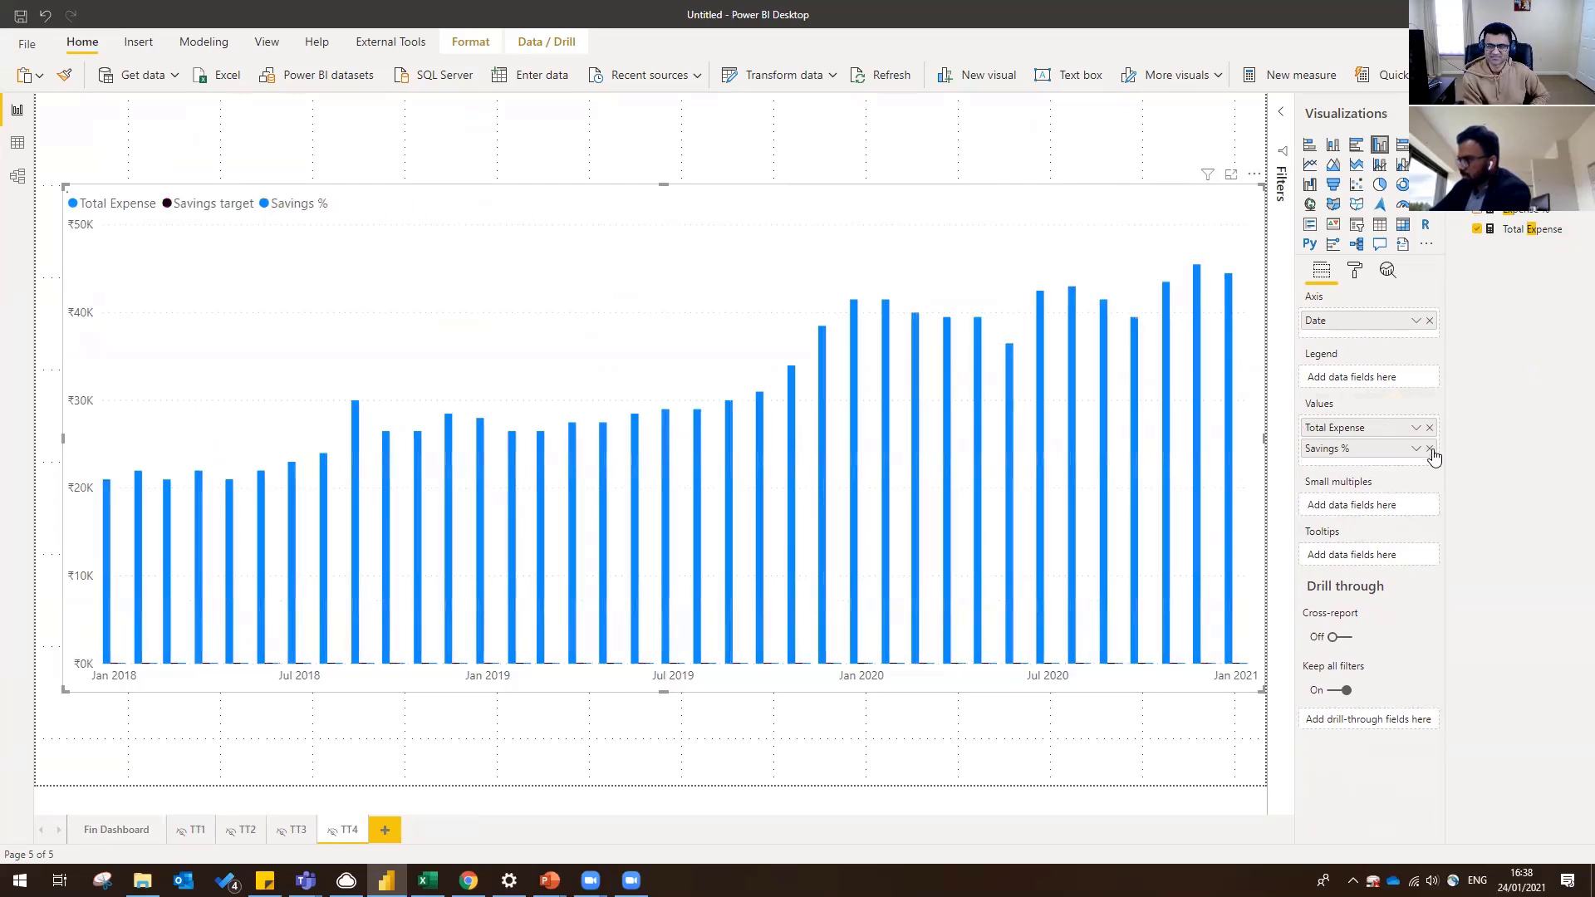
click(1429, 449)
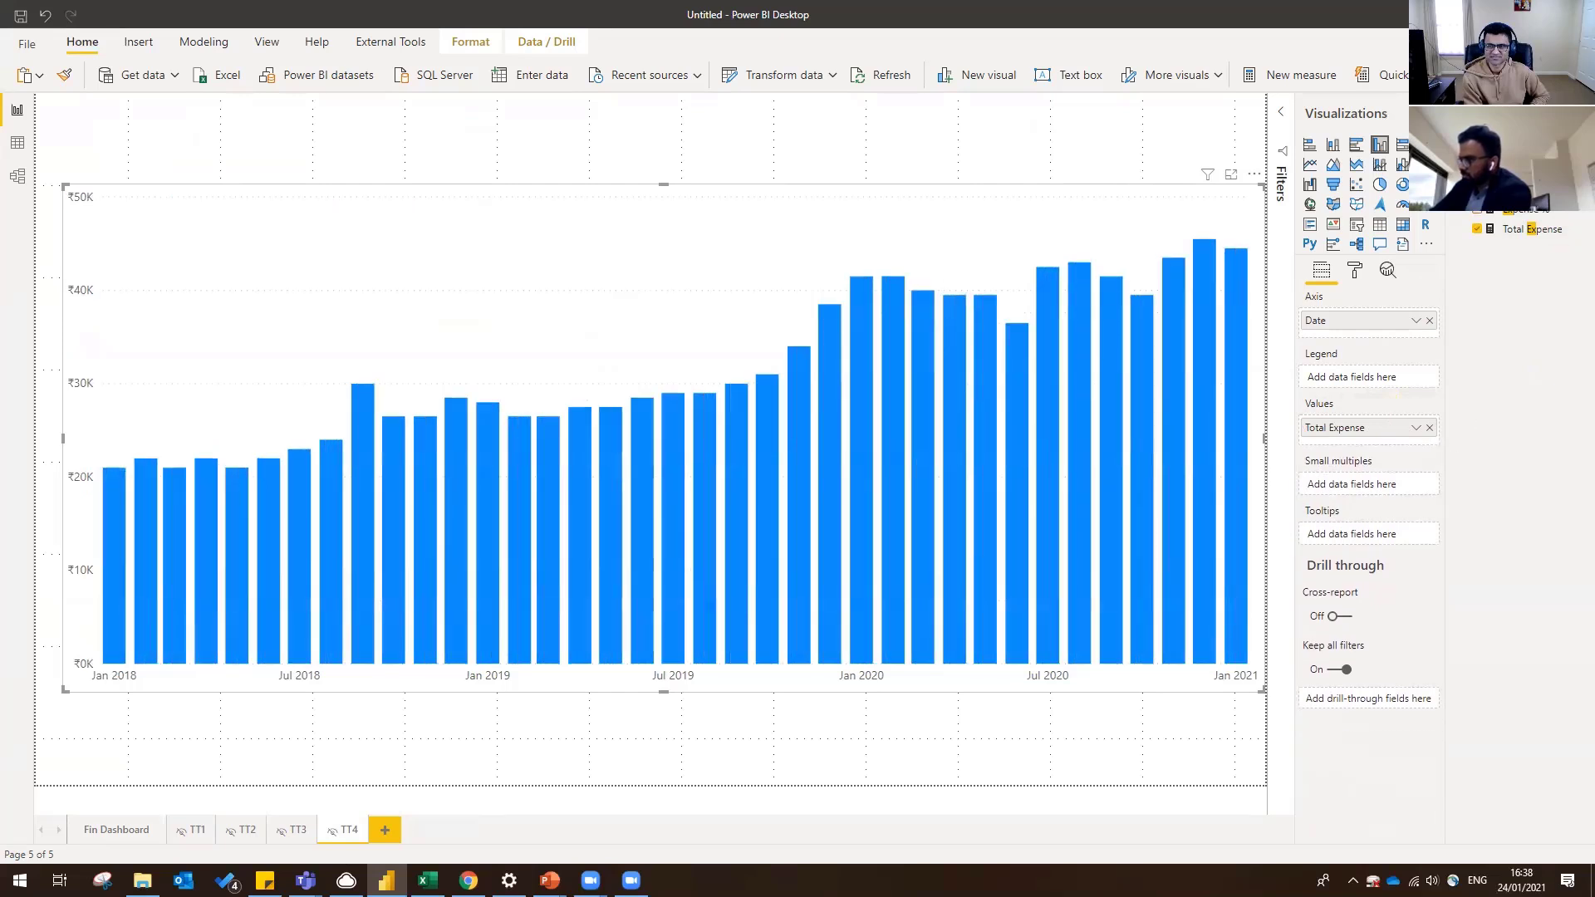
- Add the Total Income measure to the TT4 column chart's values, below Total Expense
text(inc)
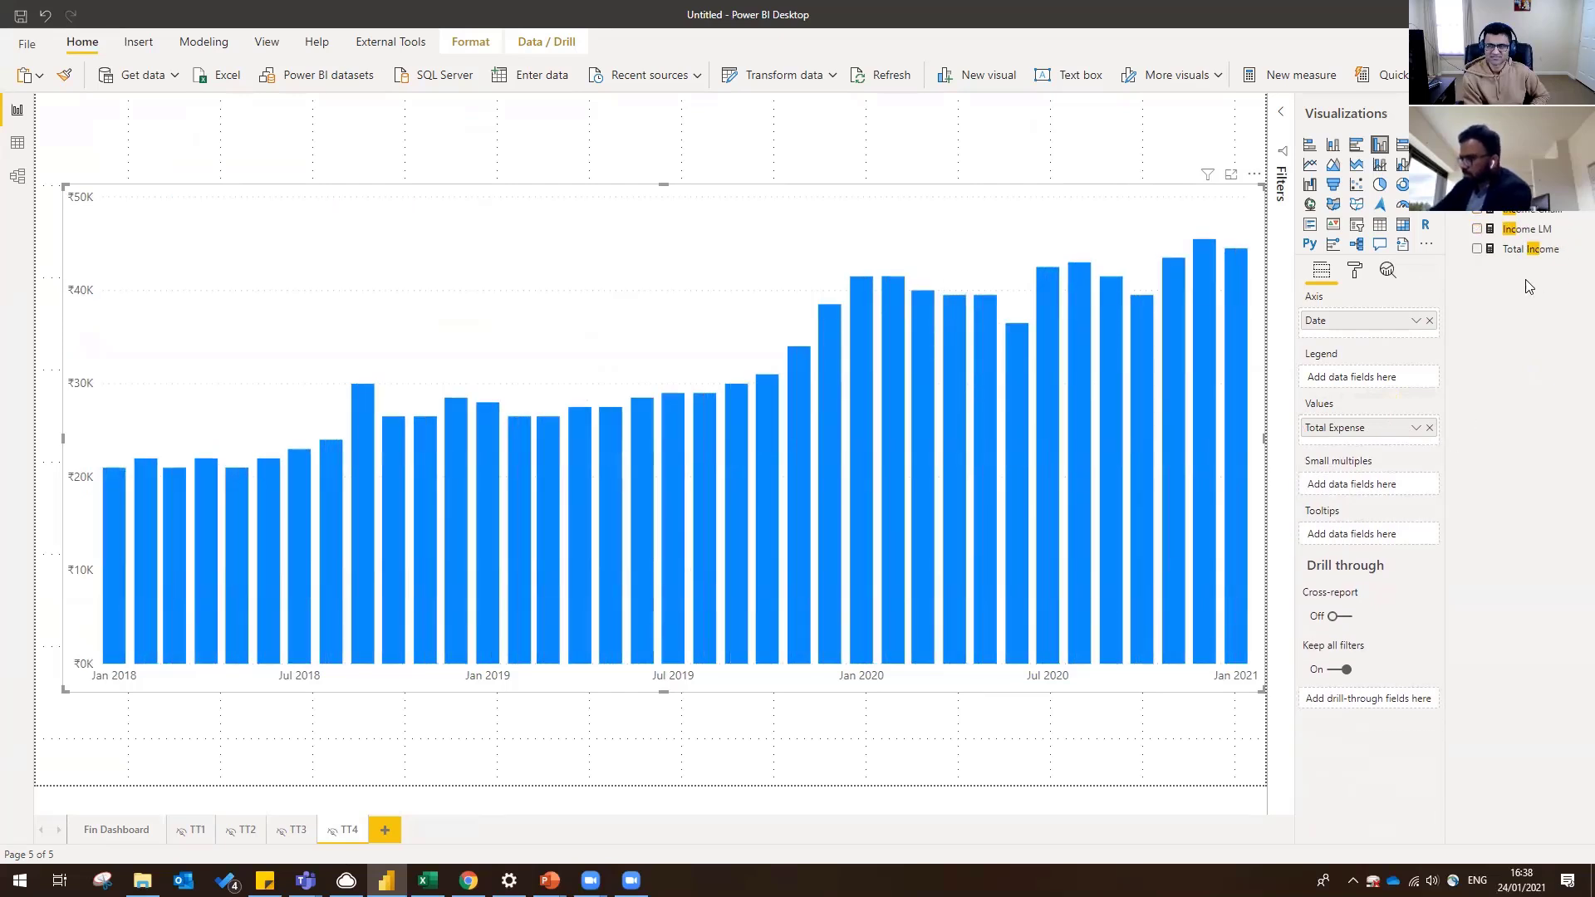
drag(1530, 249, 1363, 451)
drag(1497, 260, 1354, 445)
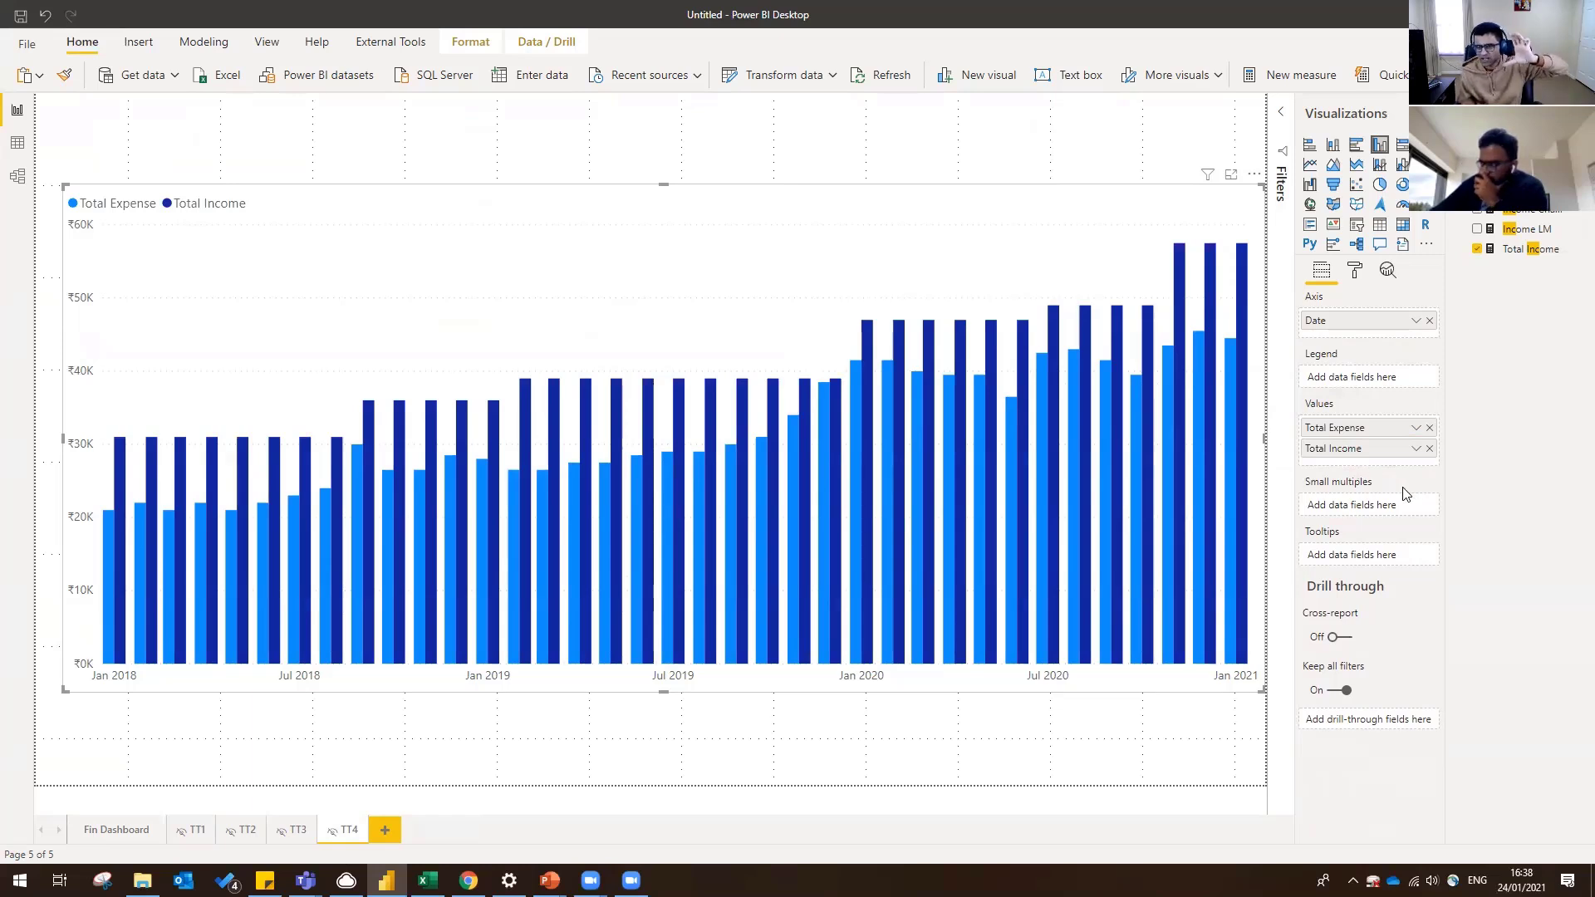
- Convert the TT4 chart to a line and clustered column chart with Savings % as its line value
click(1378, 165)
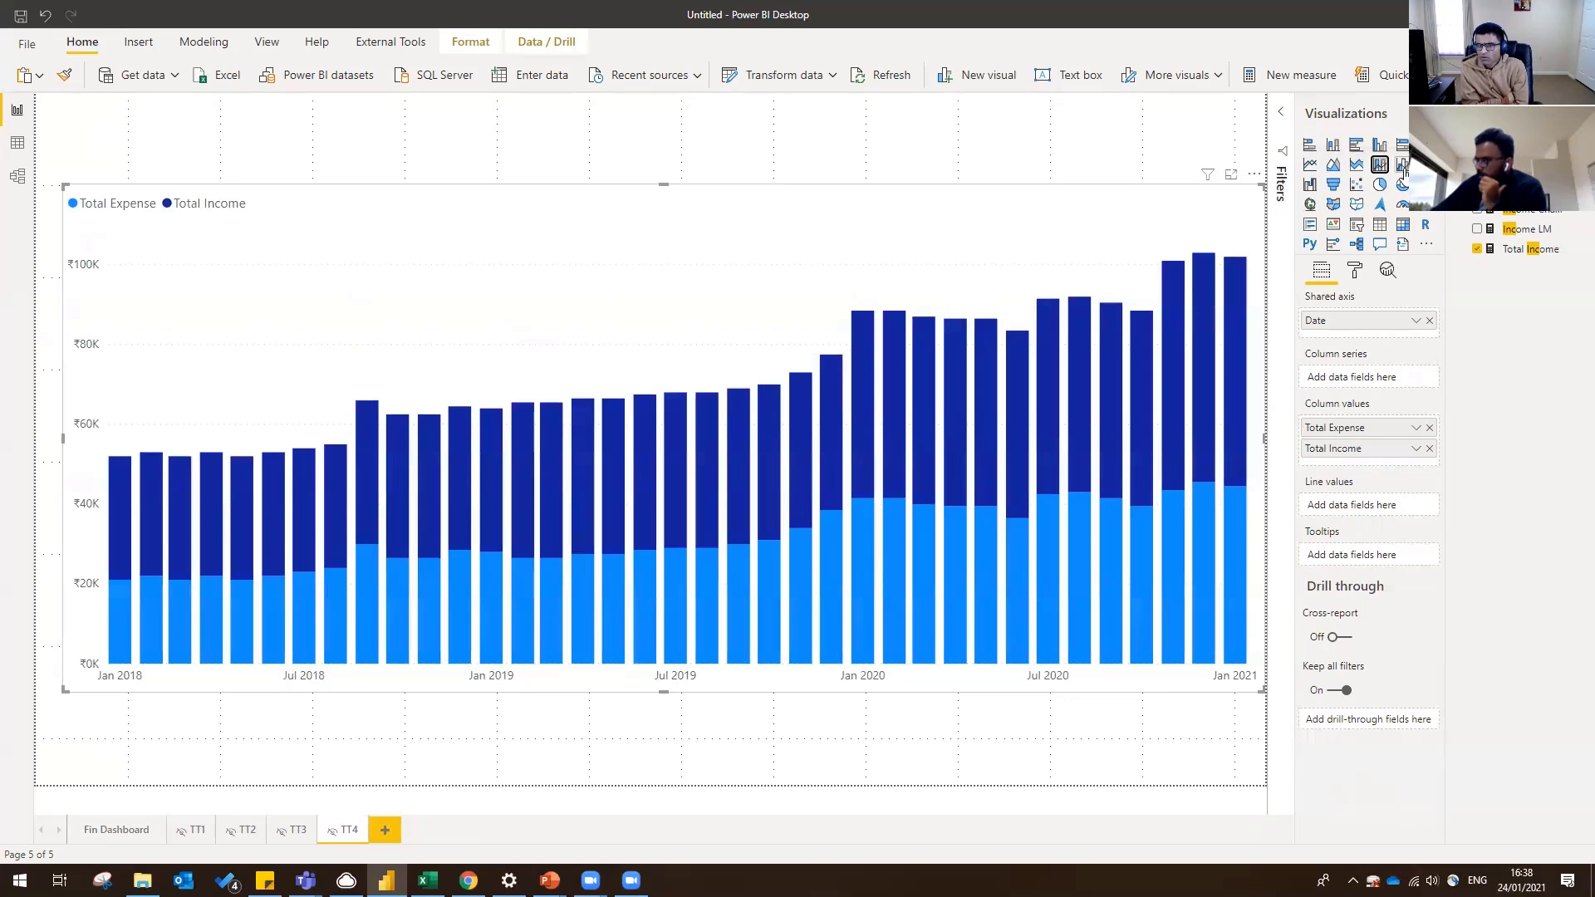
click(1402, 167)
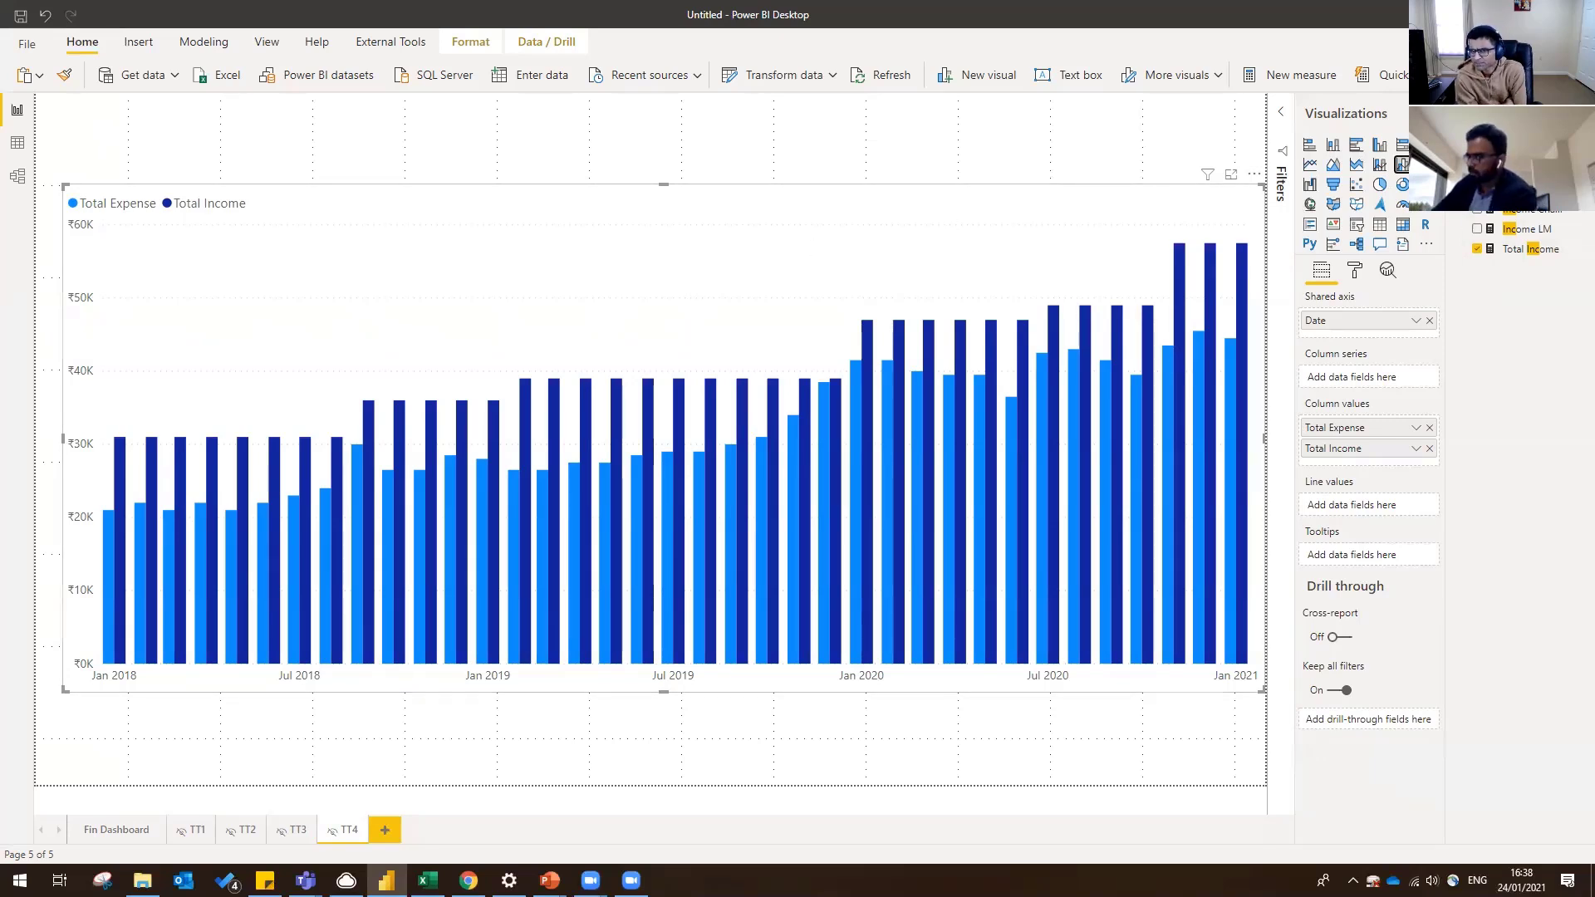
drag(1513, 145, 1374, 172)
text(sav)
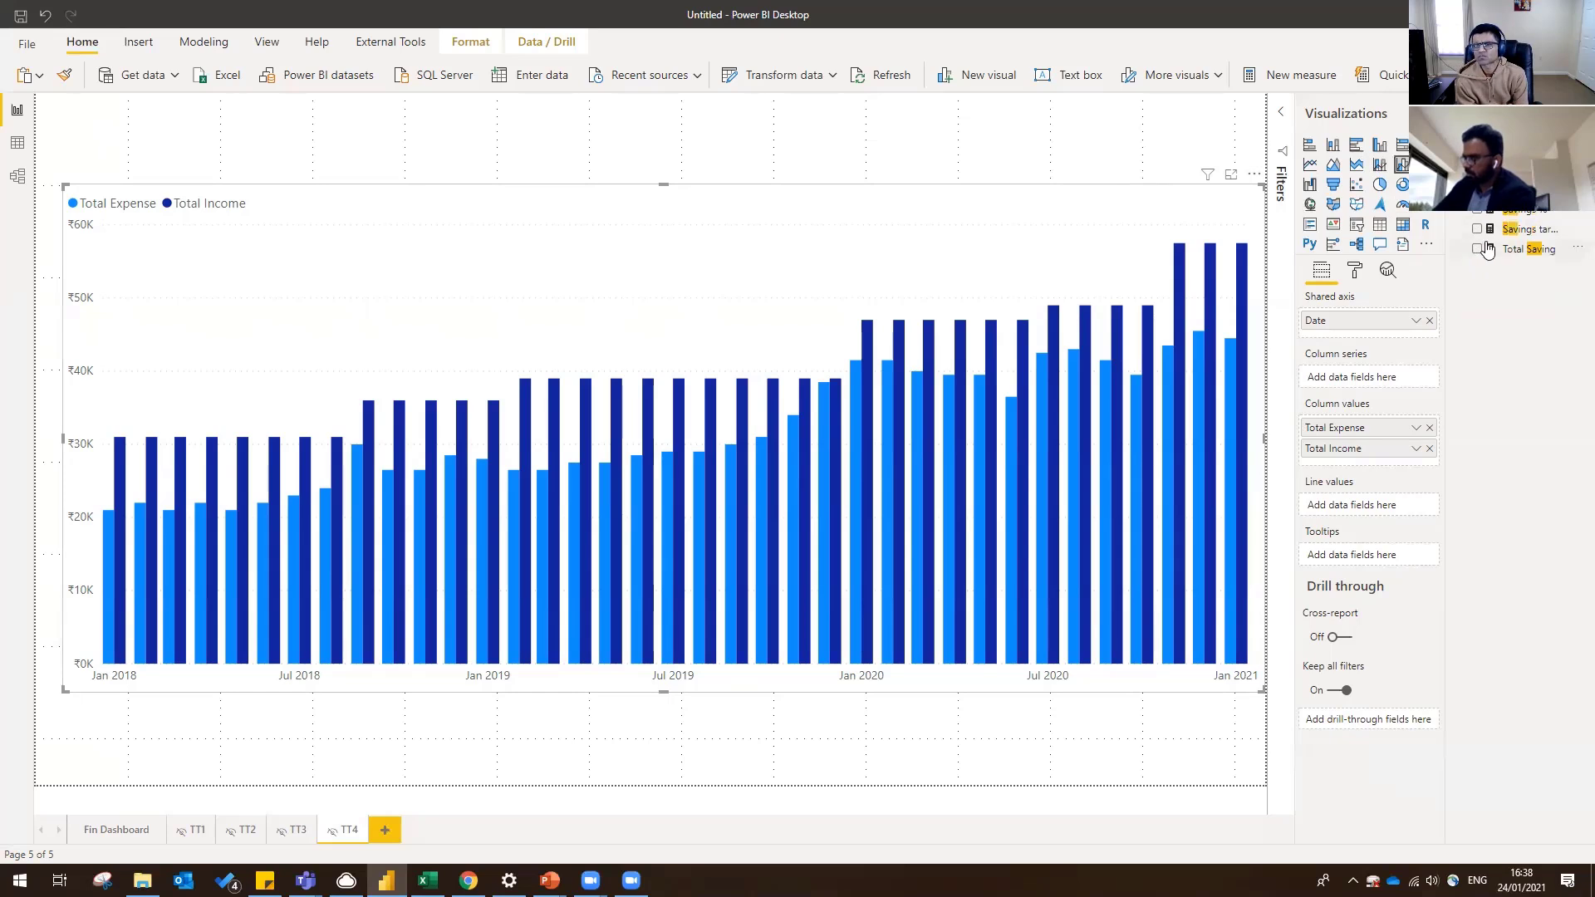
drag(1528, 209, 1372, 506)
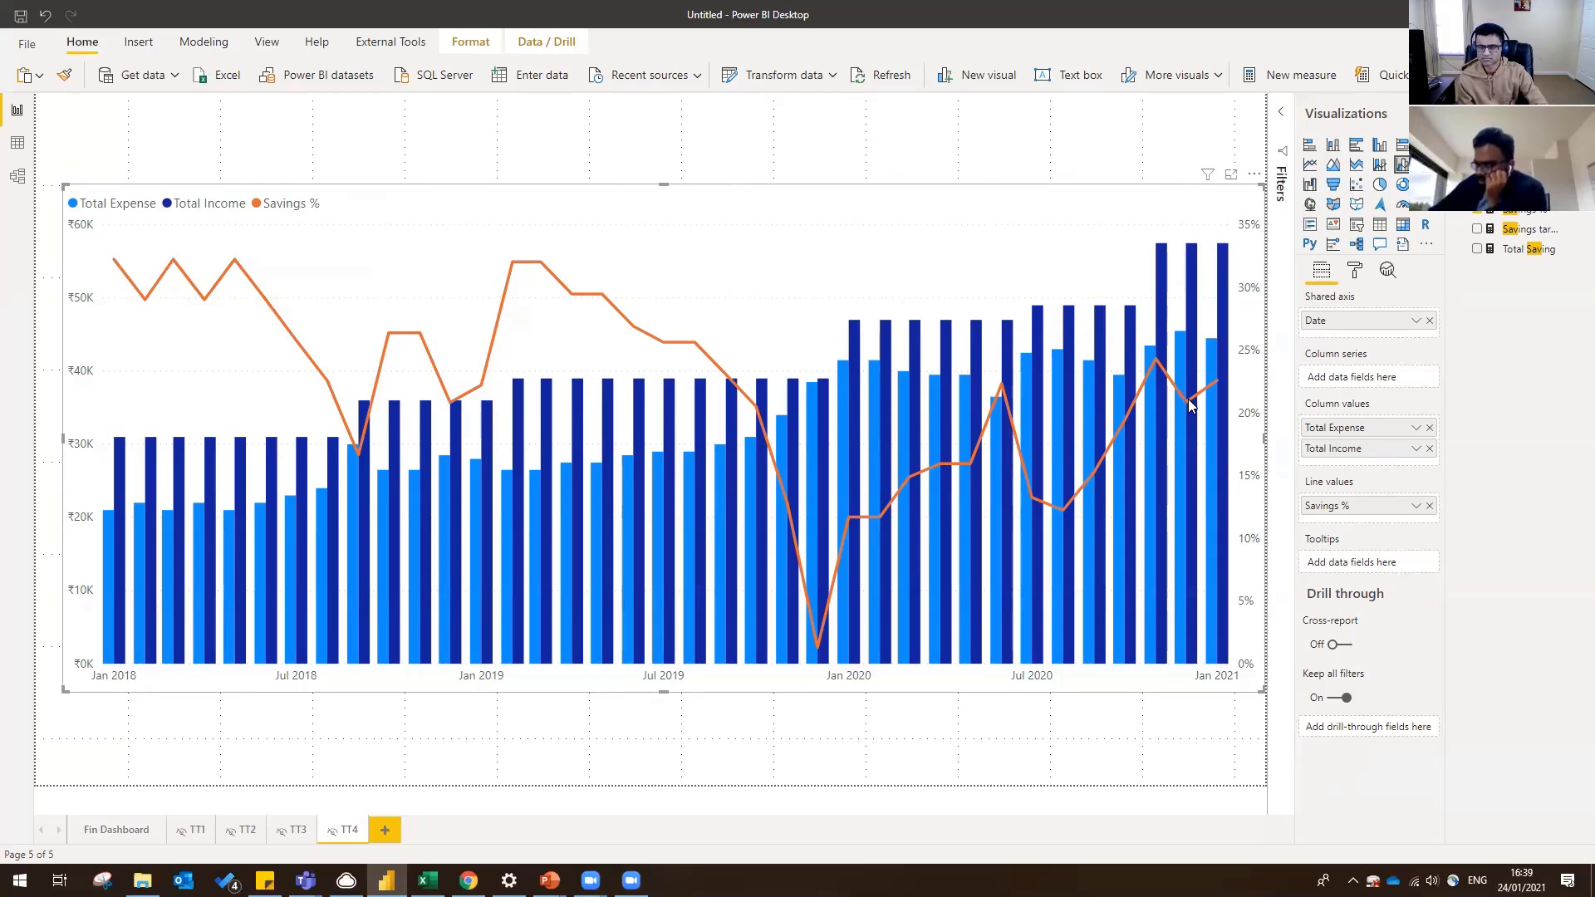
- On the Fin Dashboard page, move the "Where / How do I spend?" and "Where / How do I Save?" headings slightly down, closer to their bar charts
mouse_move(1190, 406)
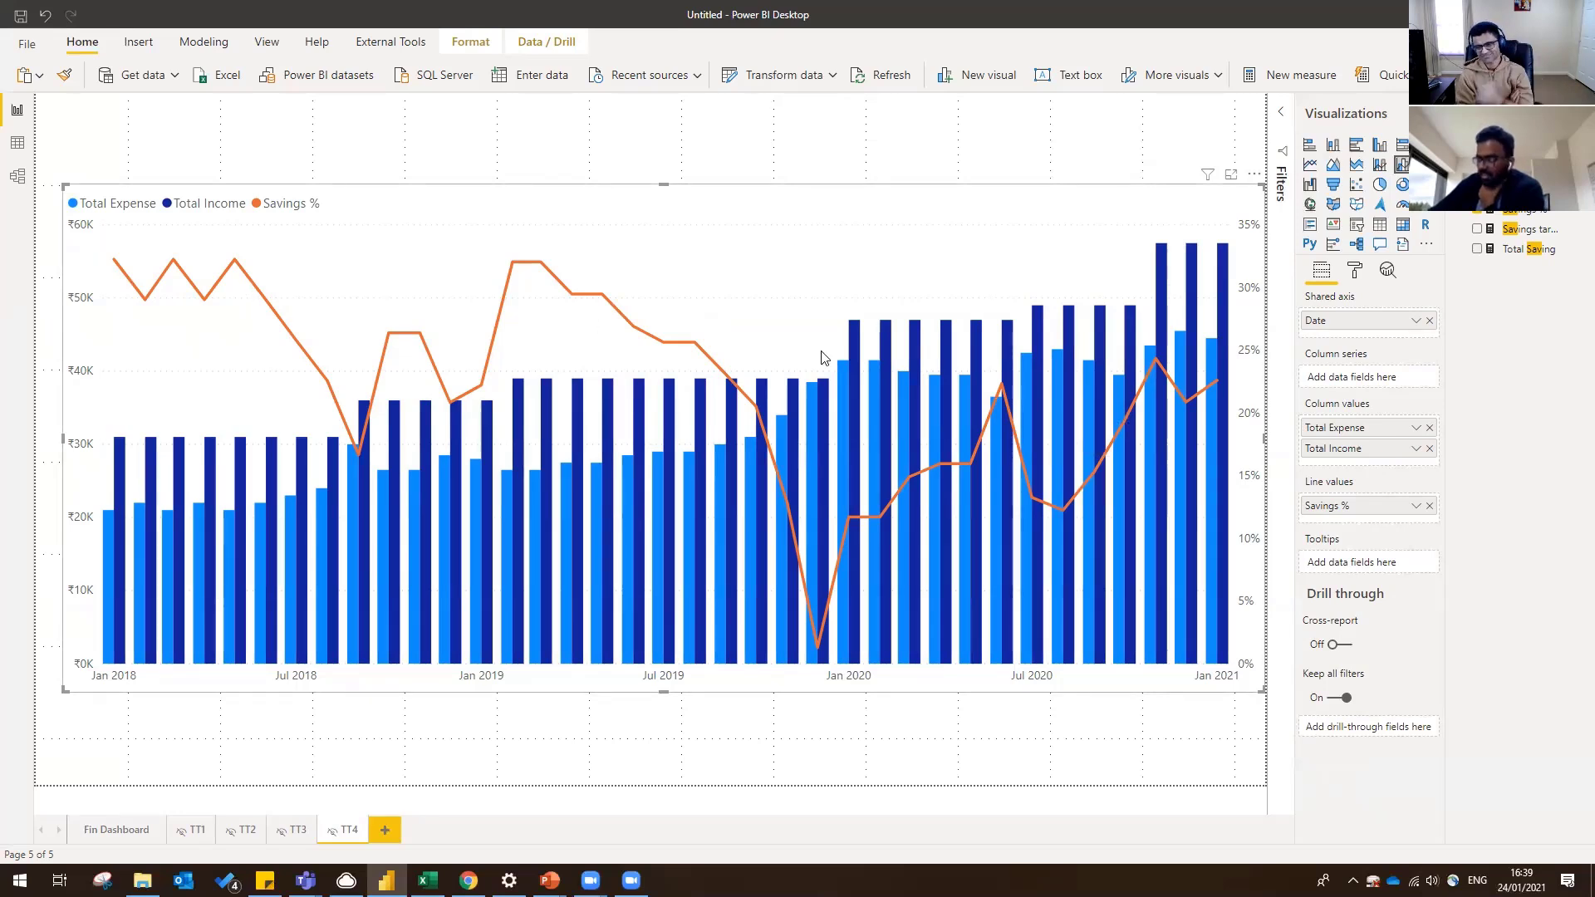
mouse_move(853, 540)
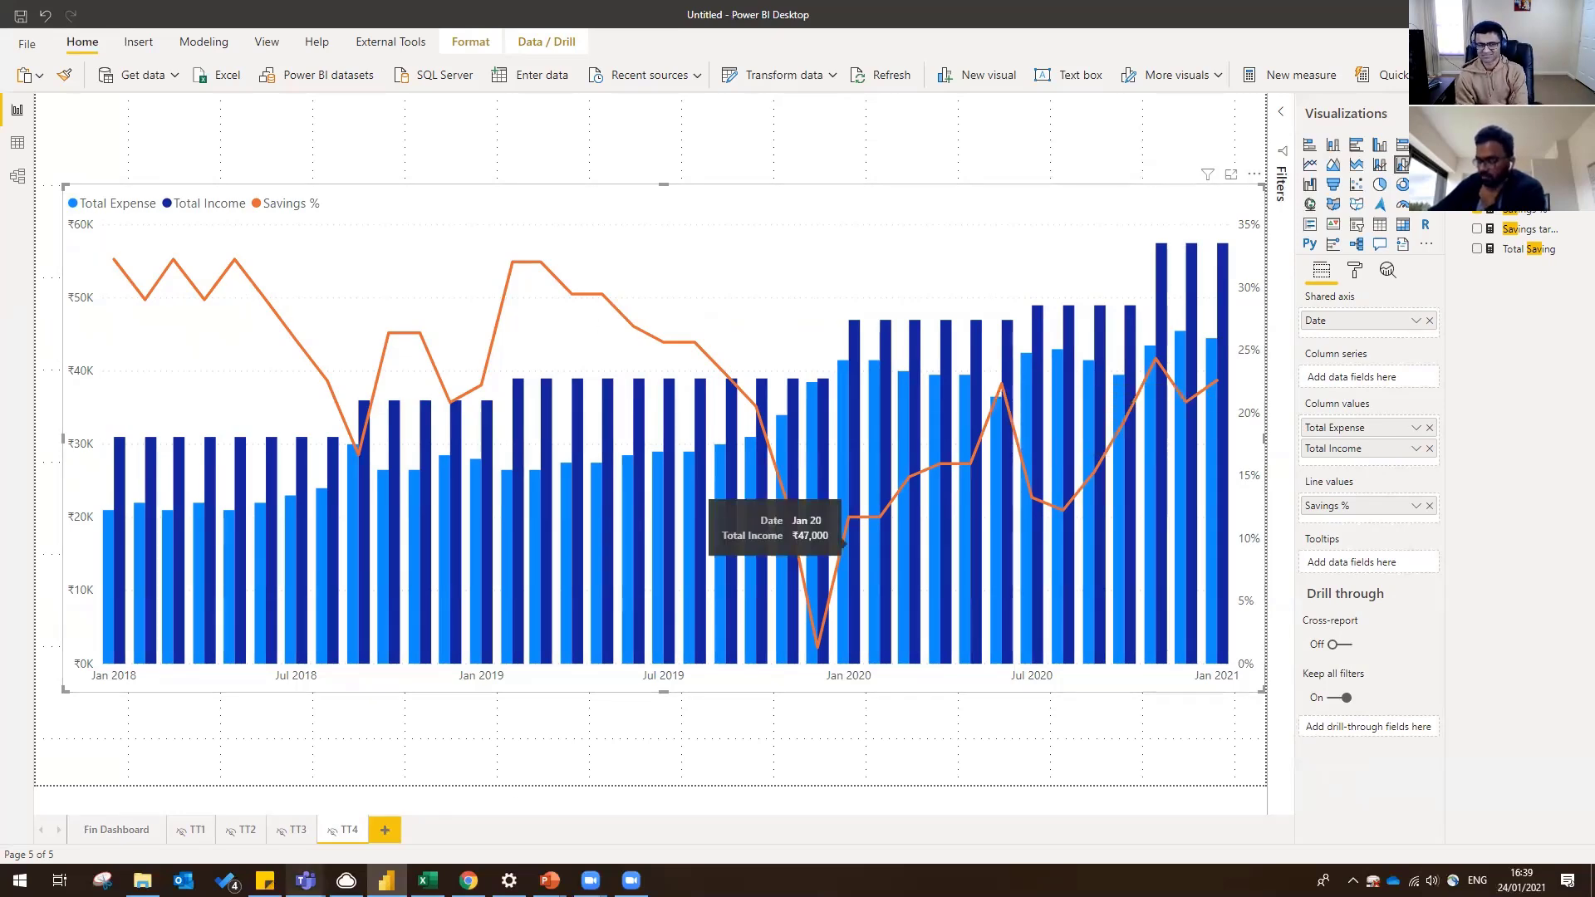
mouse_move(305, 880)
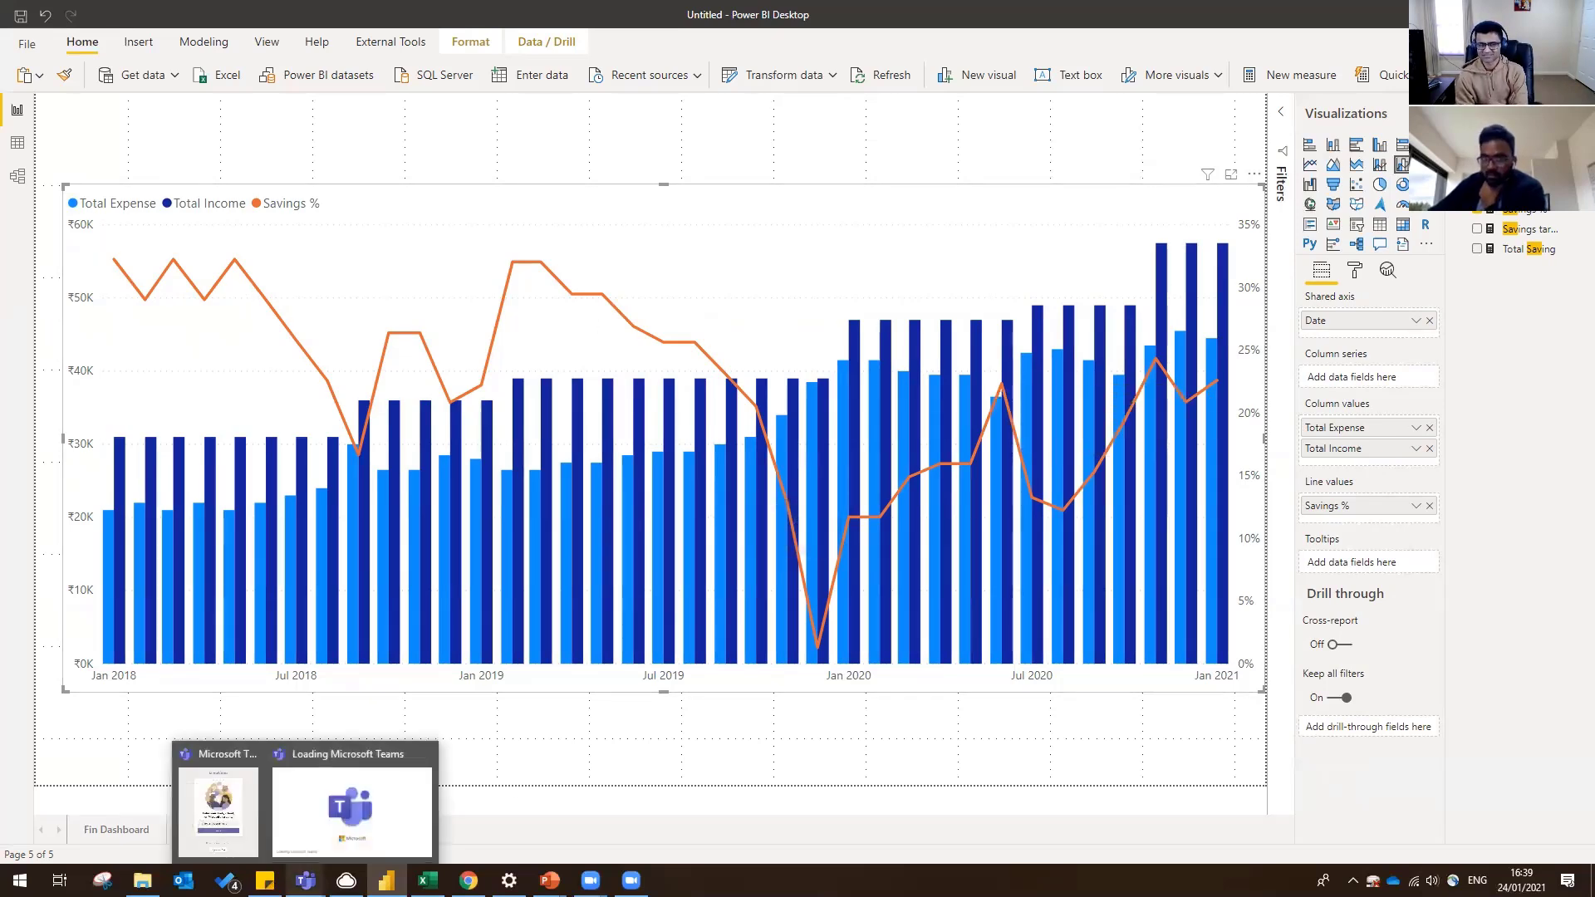
click(85, 833)
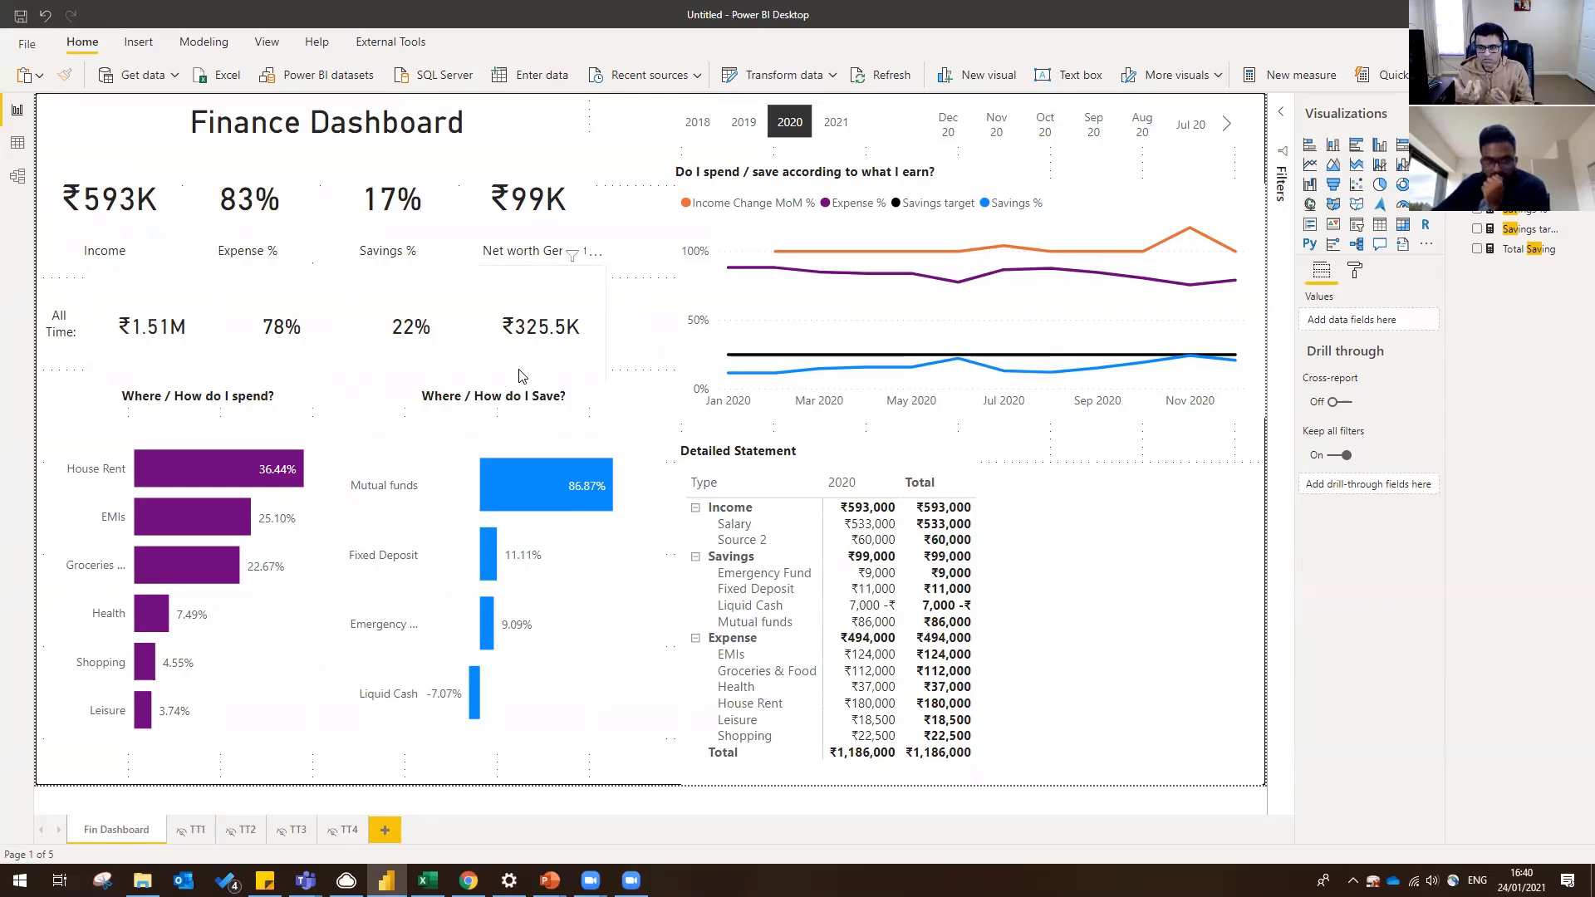
click(213, 413)
click(606, 393)
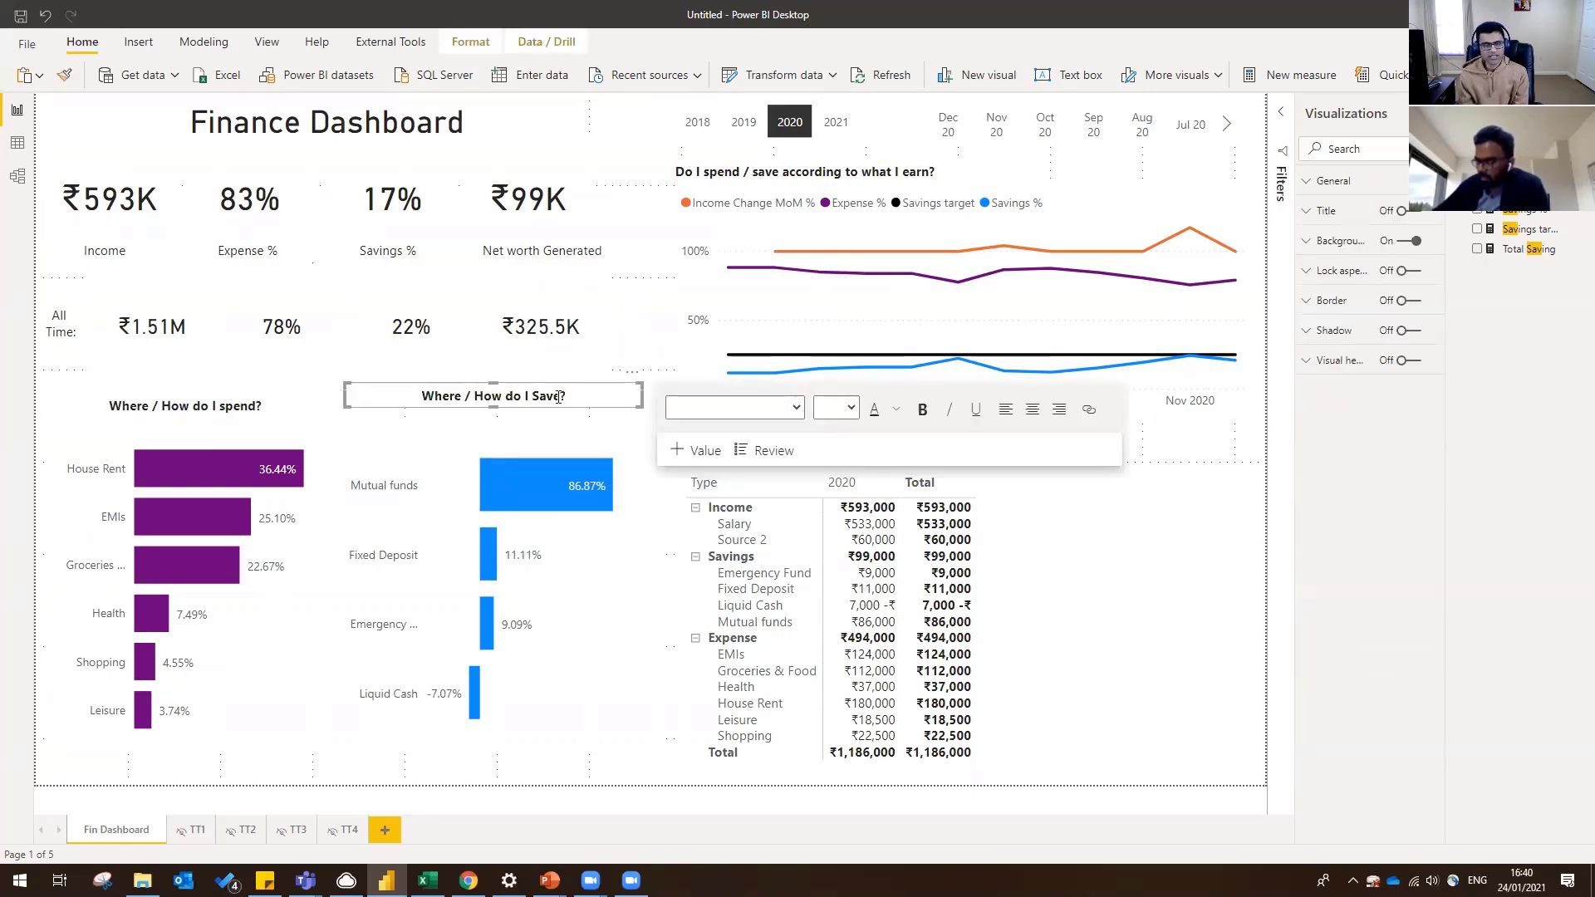
drag(563, 406, 571, 416)
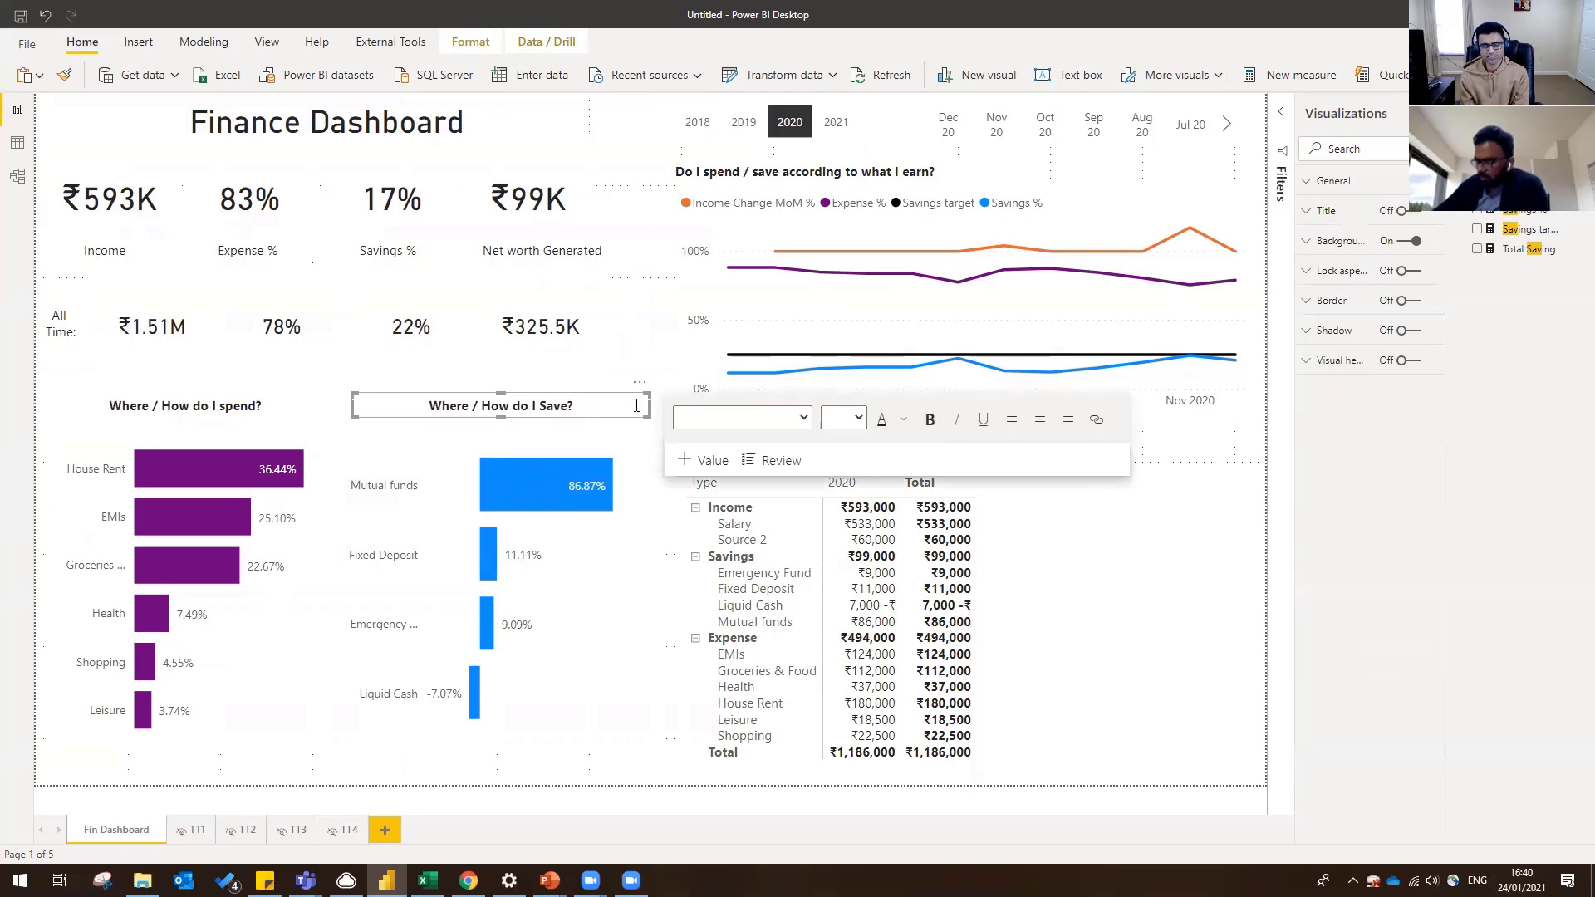
click(648, 349)
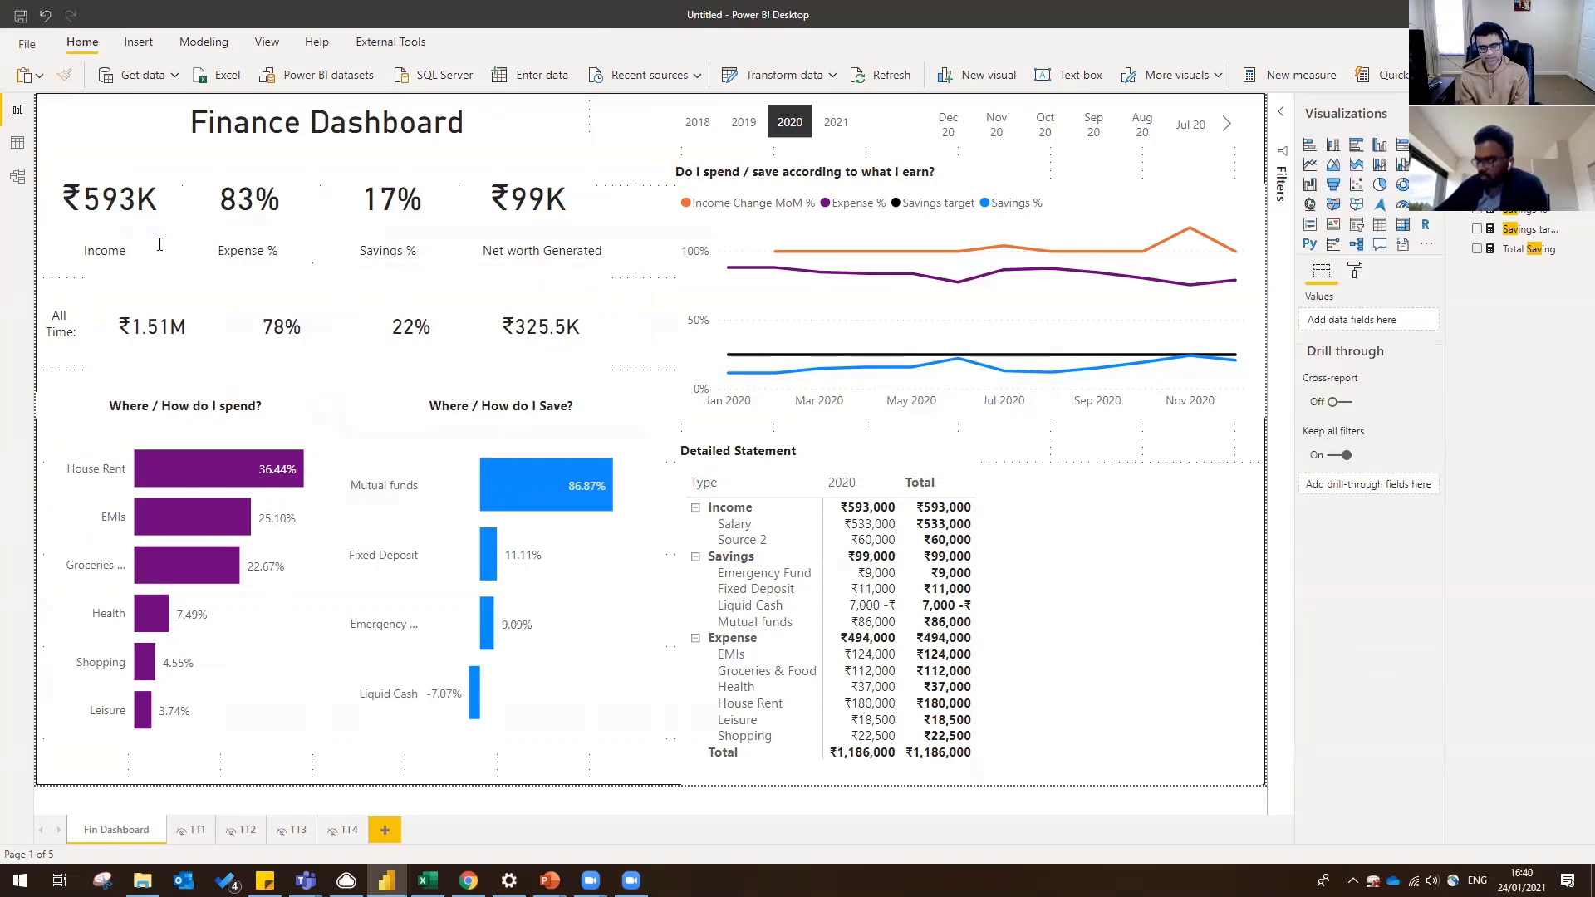
- Edit the Title measure so that the dashboard's title card reads "My Finance Dashboard"
click(374, 145)
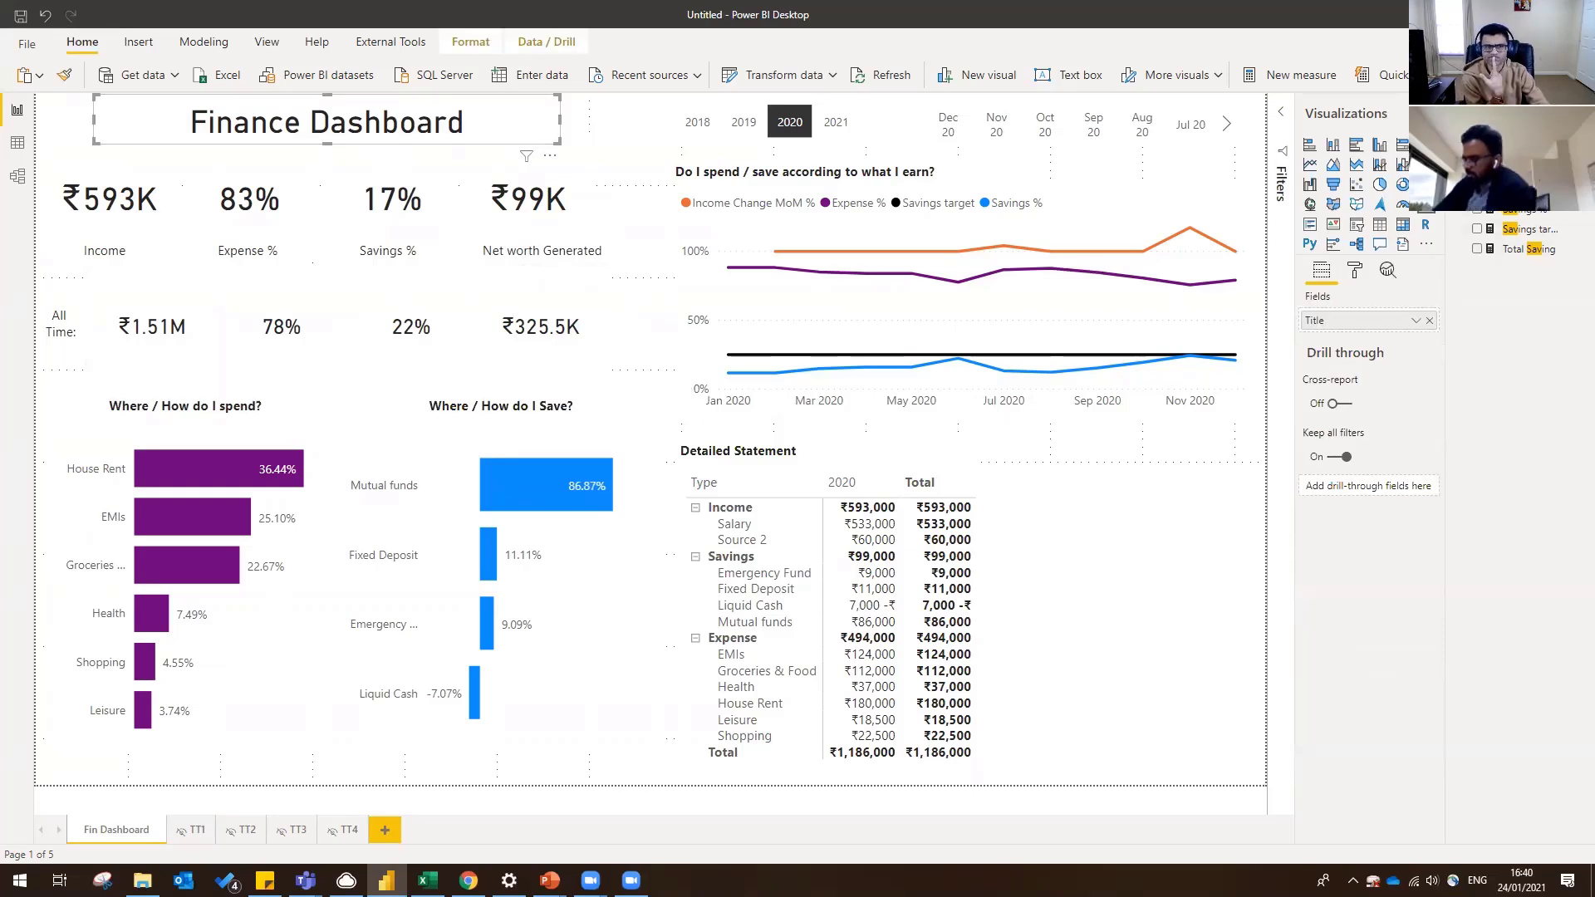
text(tit)
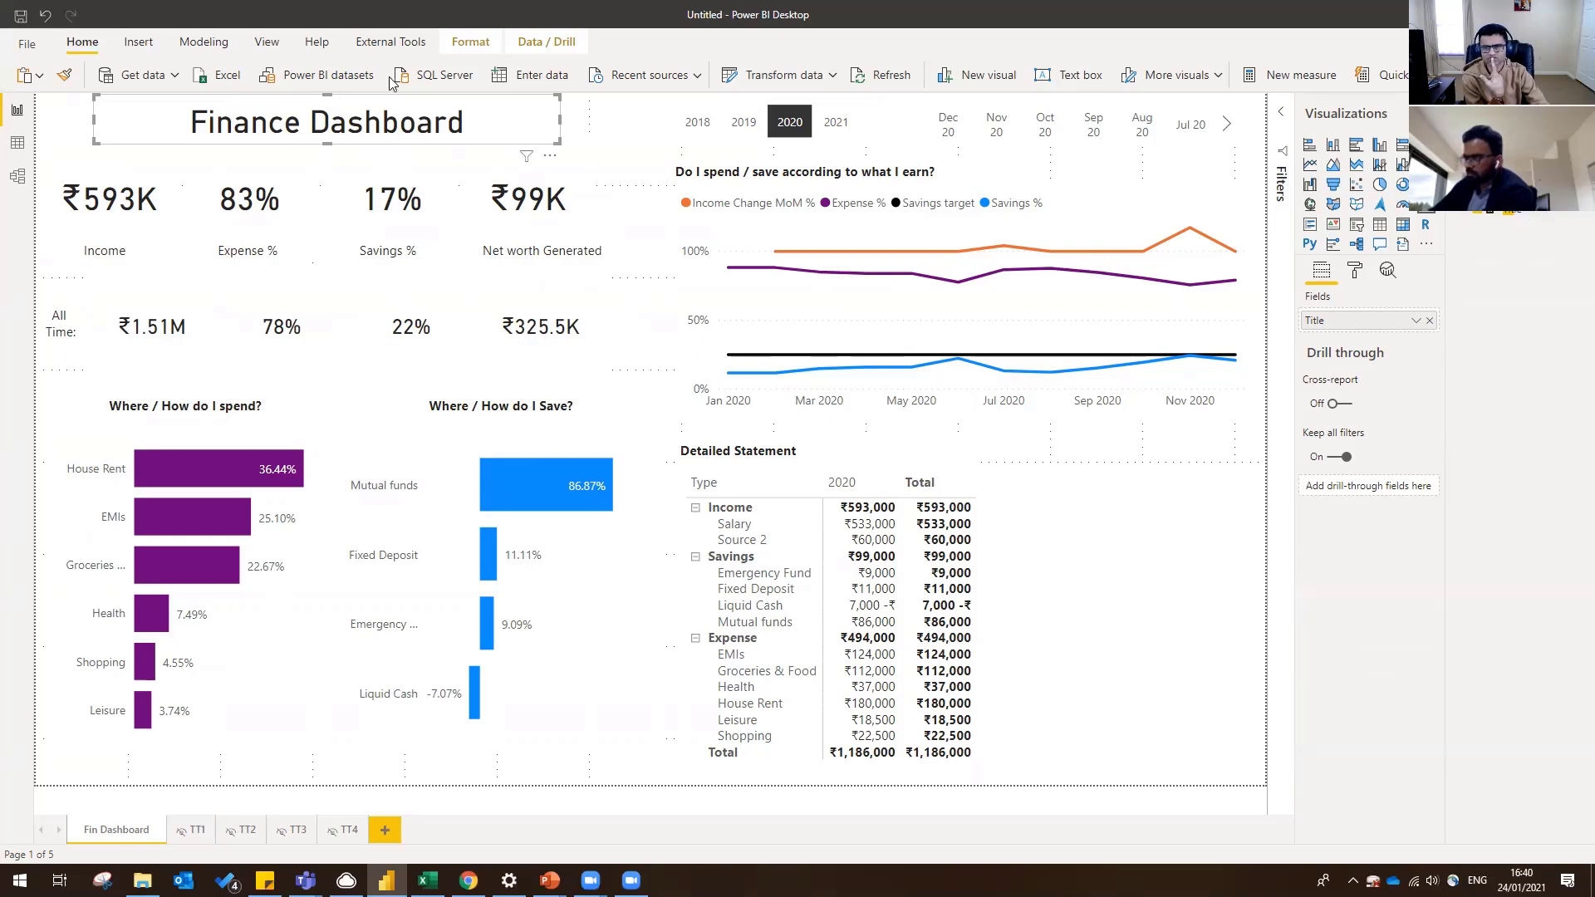
click(1516, 212)
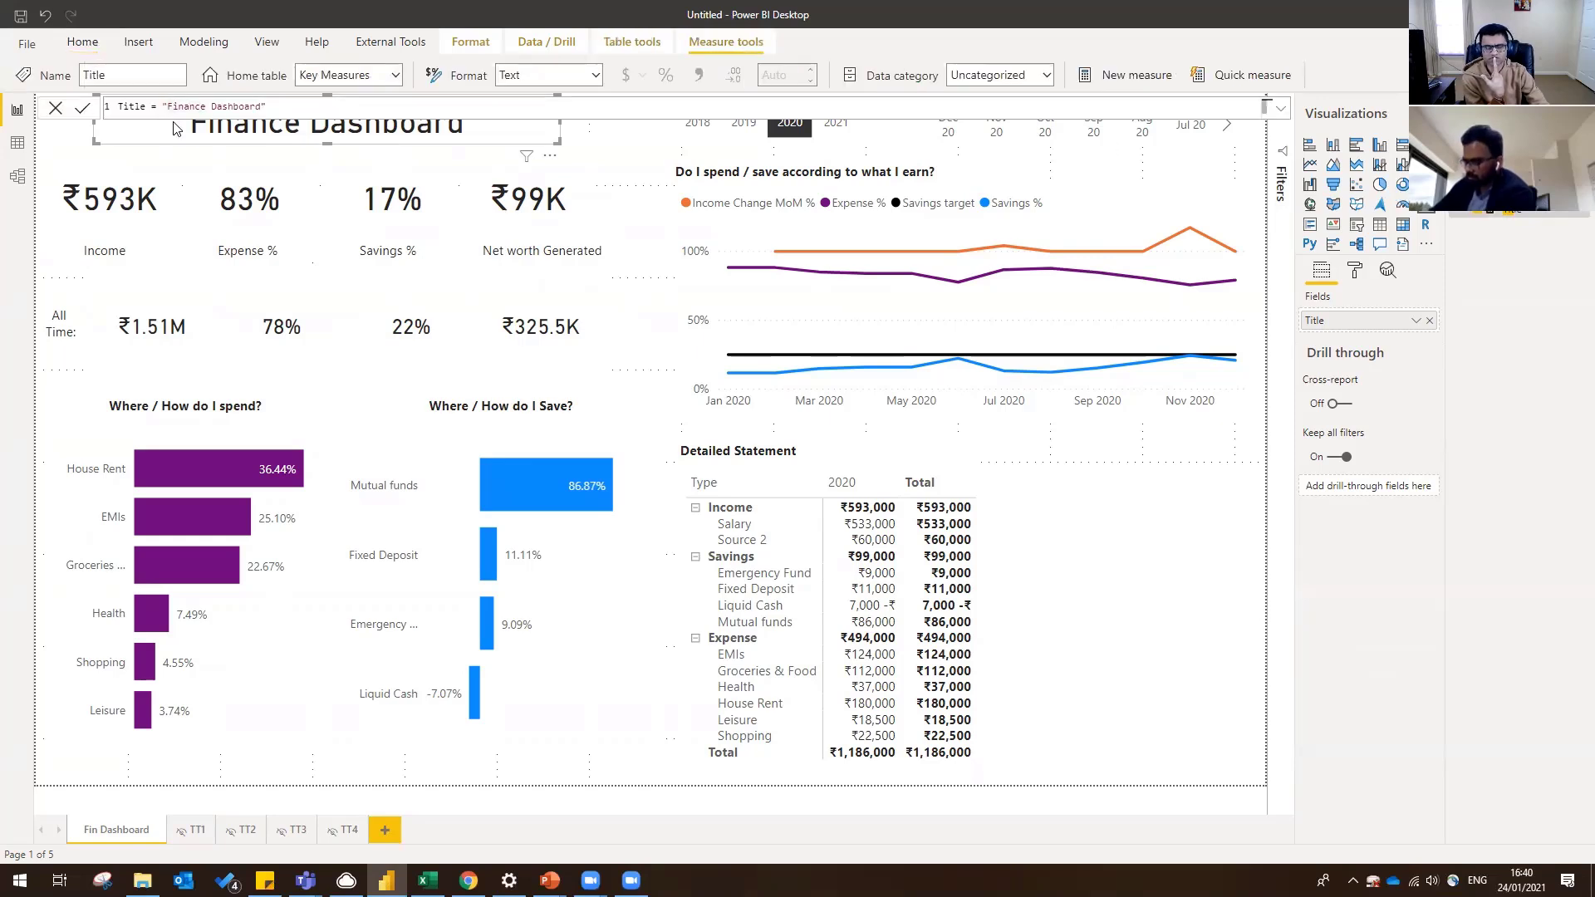
key(BackSpace)
key(BackSpace)
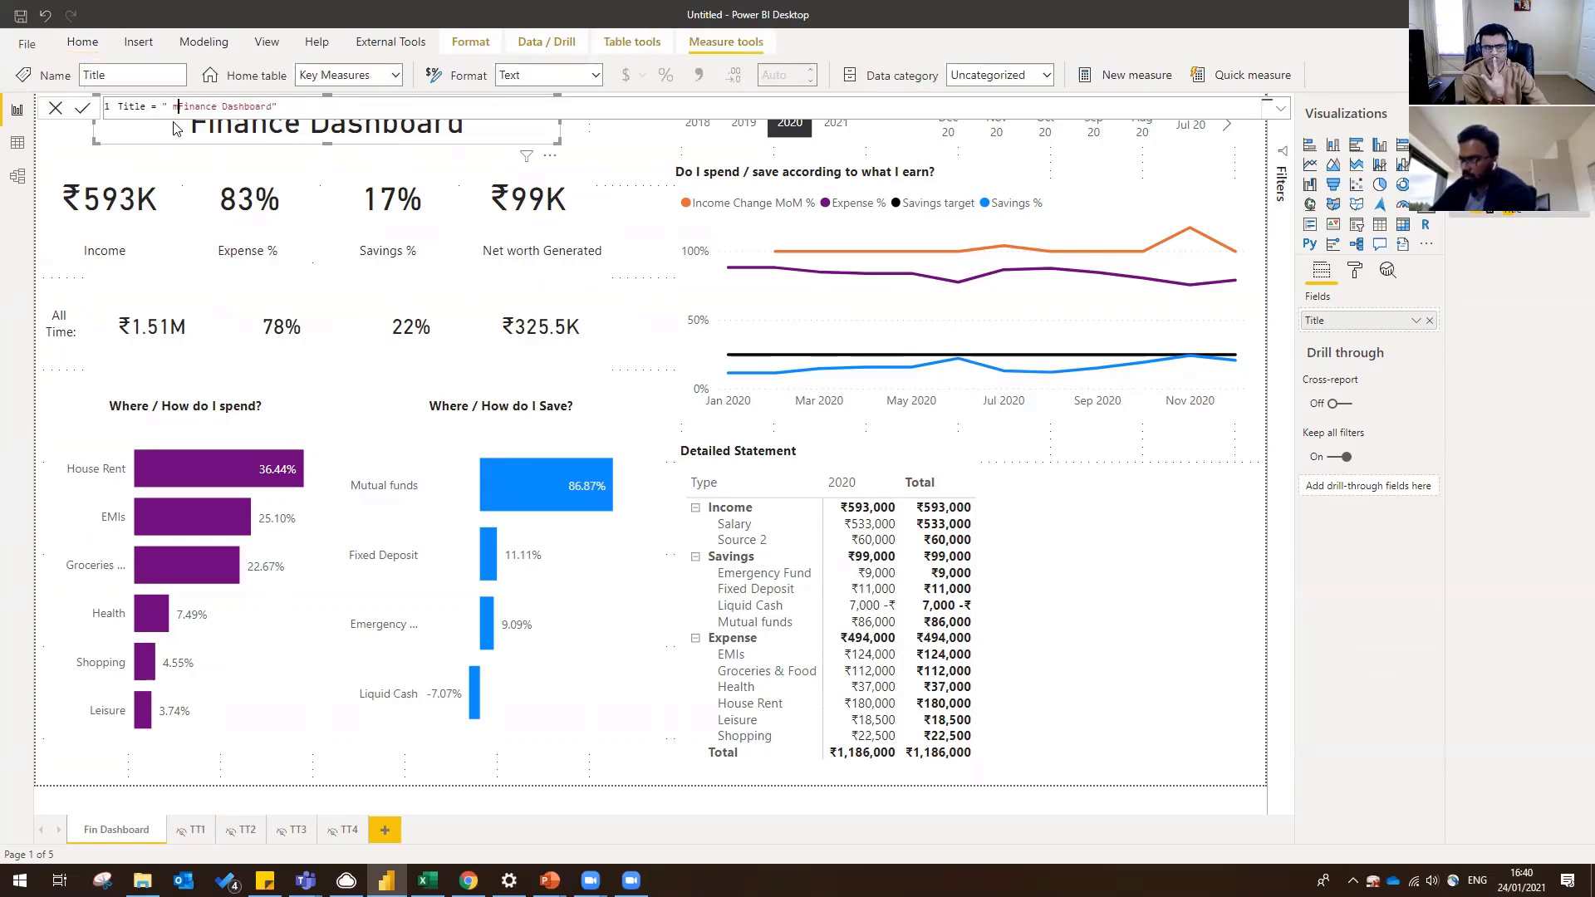
text(MY)
key(BackSpace)
key(BackSpace)
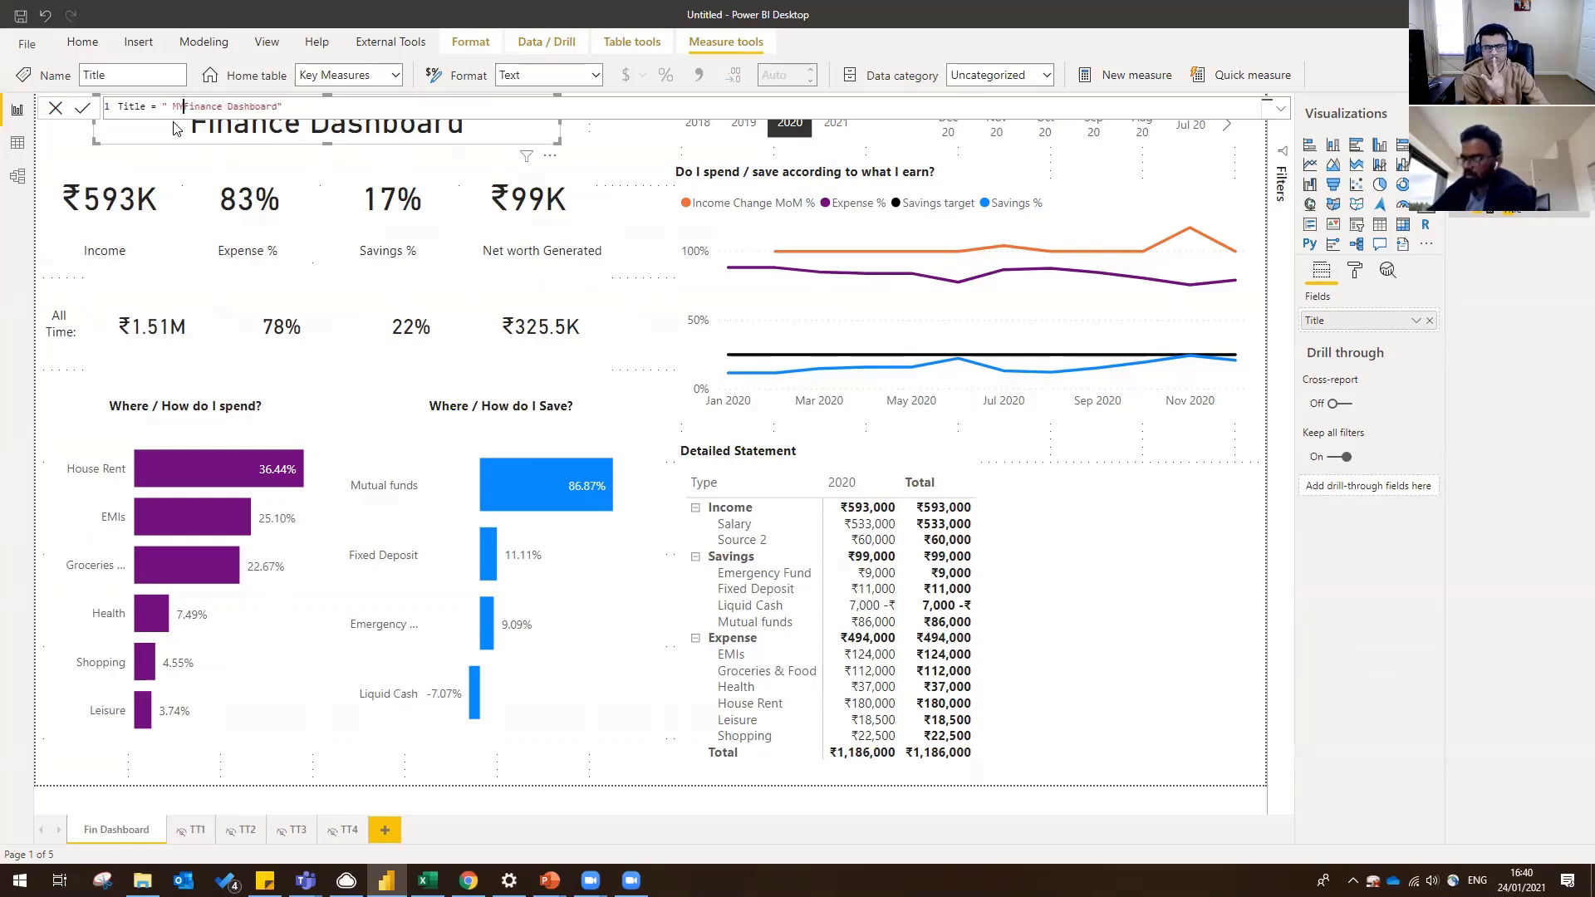
text(y)
key(Return)
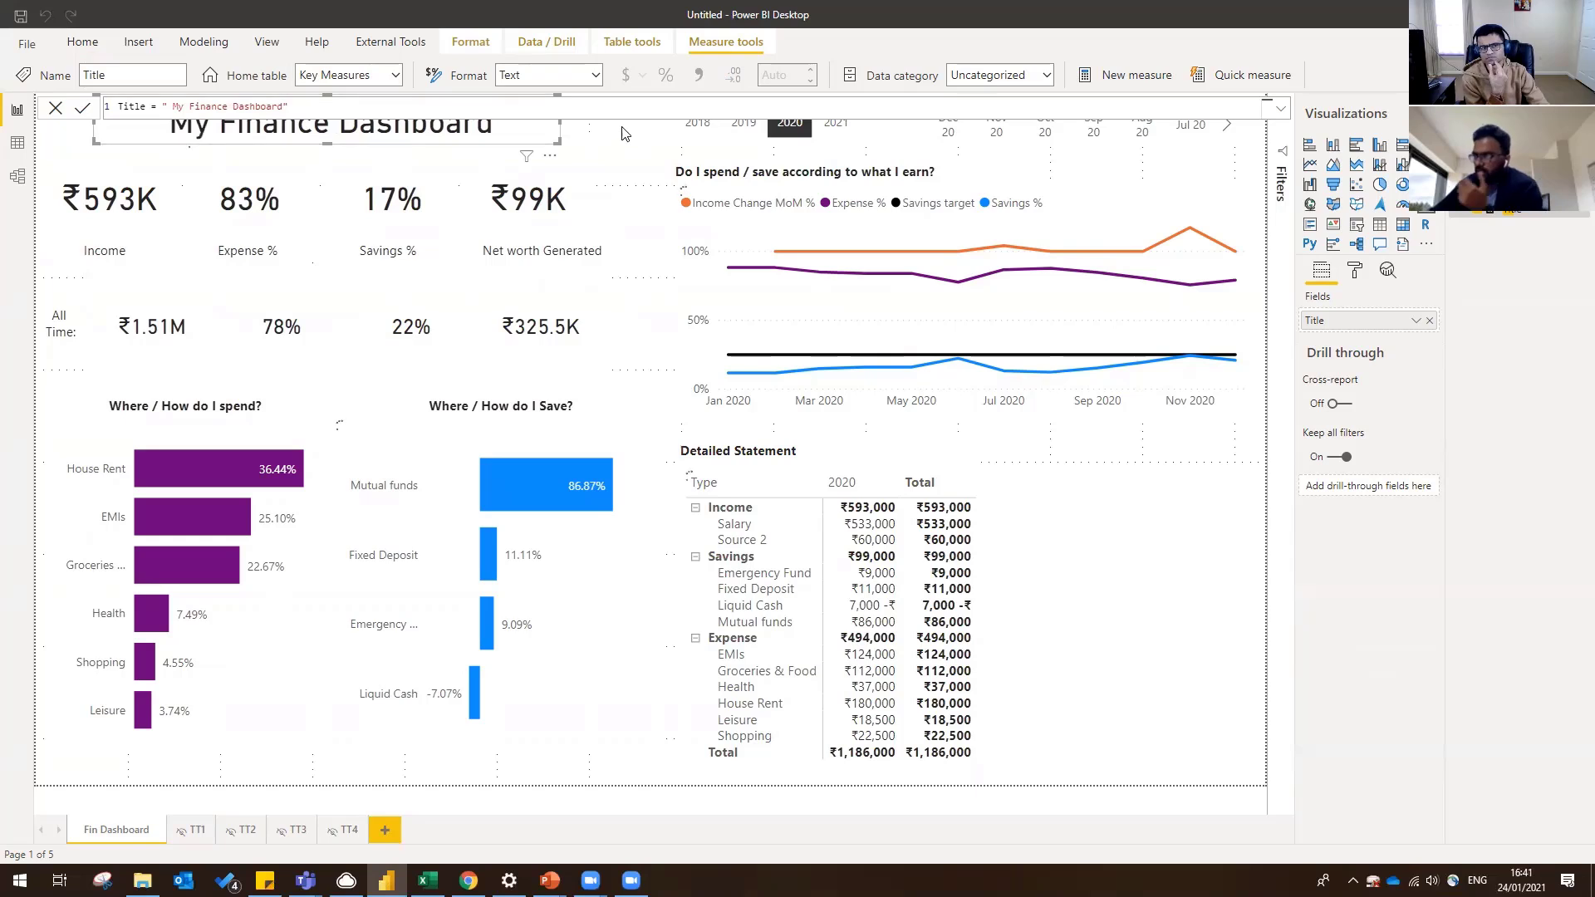
click(575, 135)
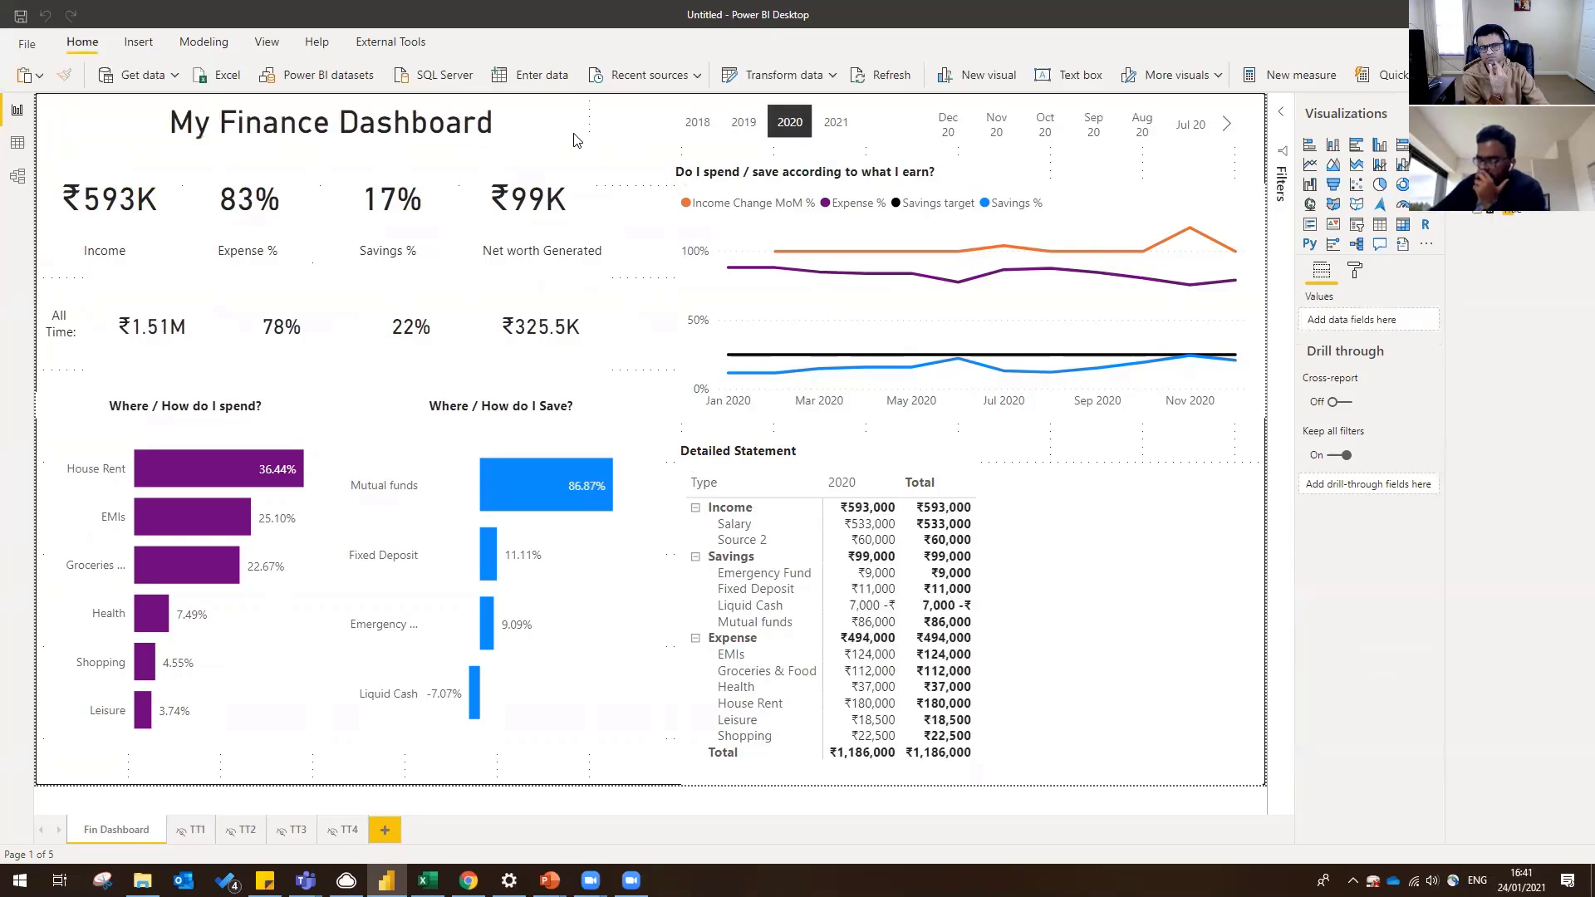
click(495, 135)
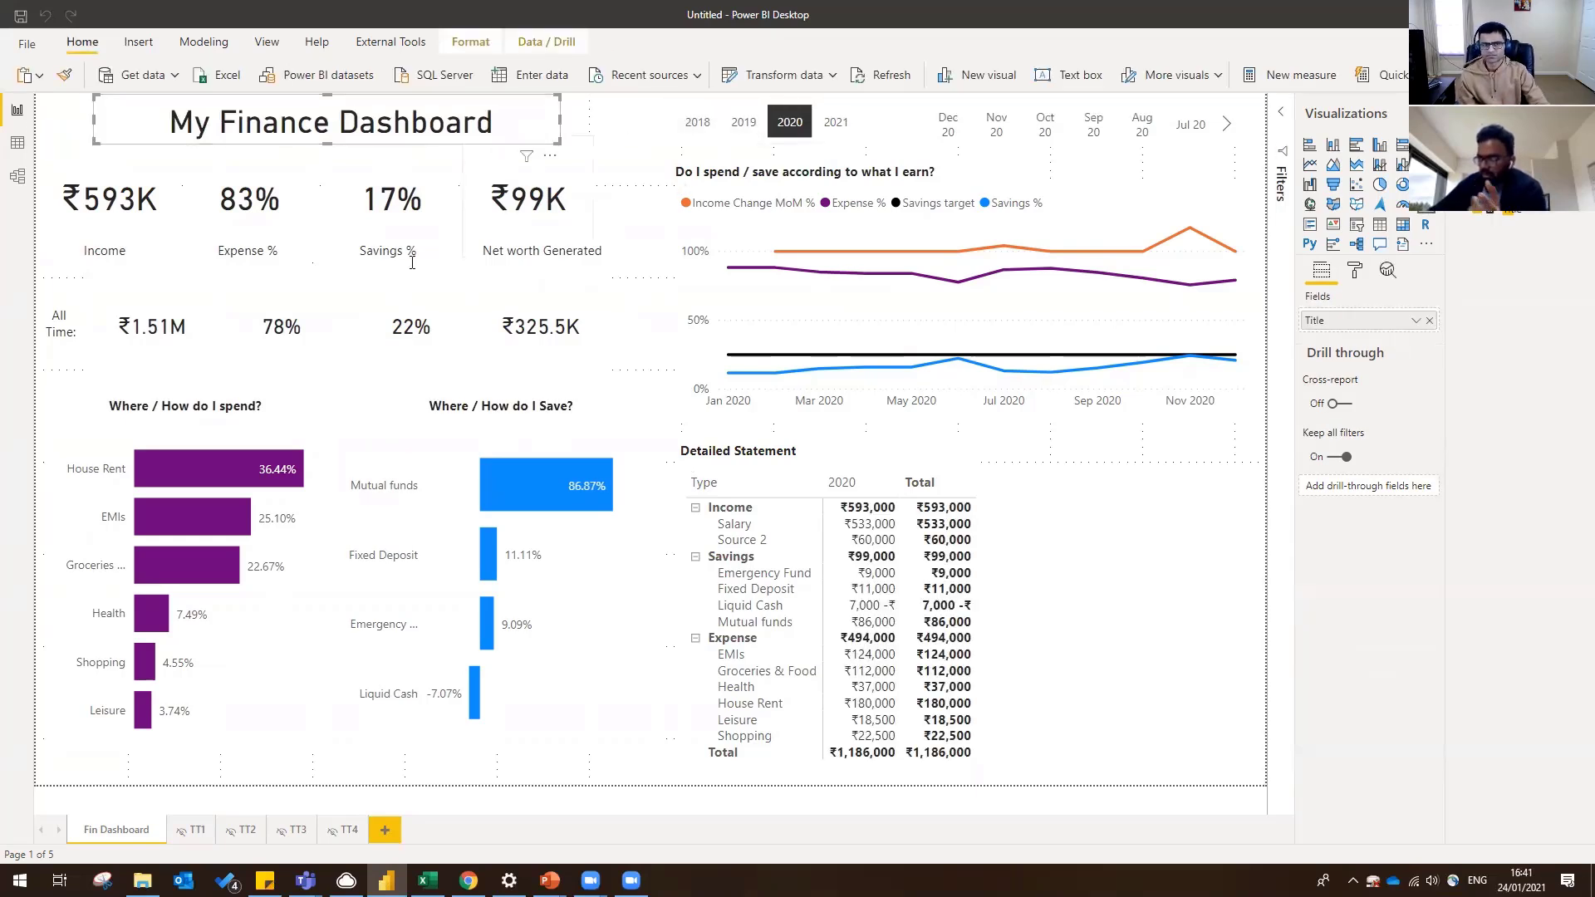